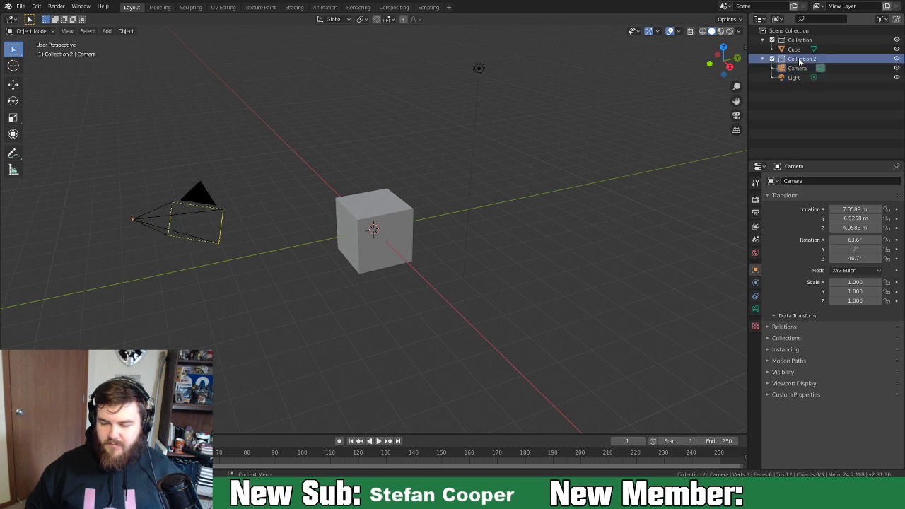
Rename the collection holding the camera and light to Scene, and the cube's collection to Corona Virus.
{"action": "type", "text": "Scen"}
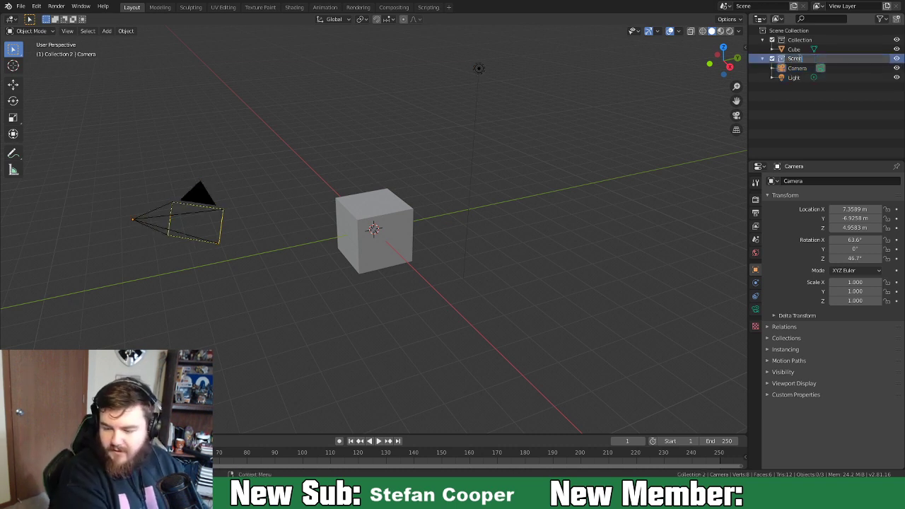
{"action": "type", "text": "e"}
{"action": "key", "text": "Return"}
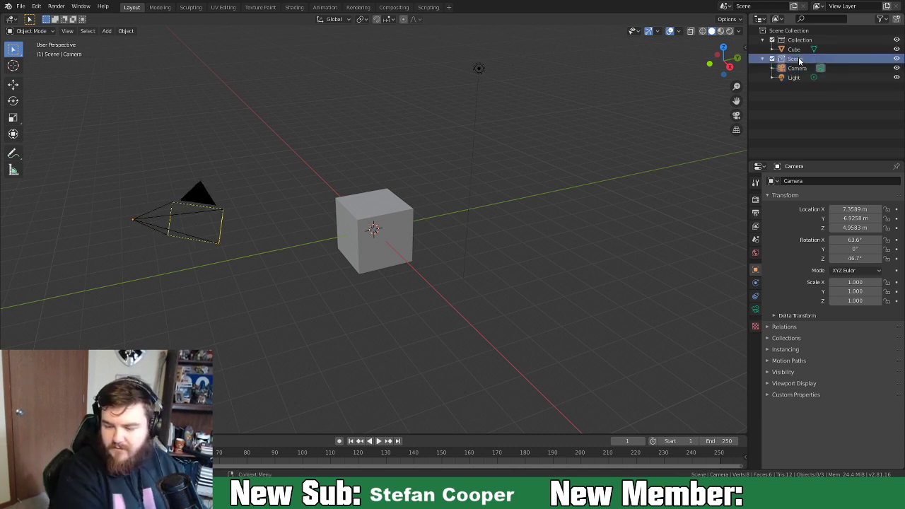
{"action": "double_click", "coordinate": [800, 40]}
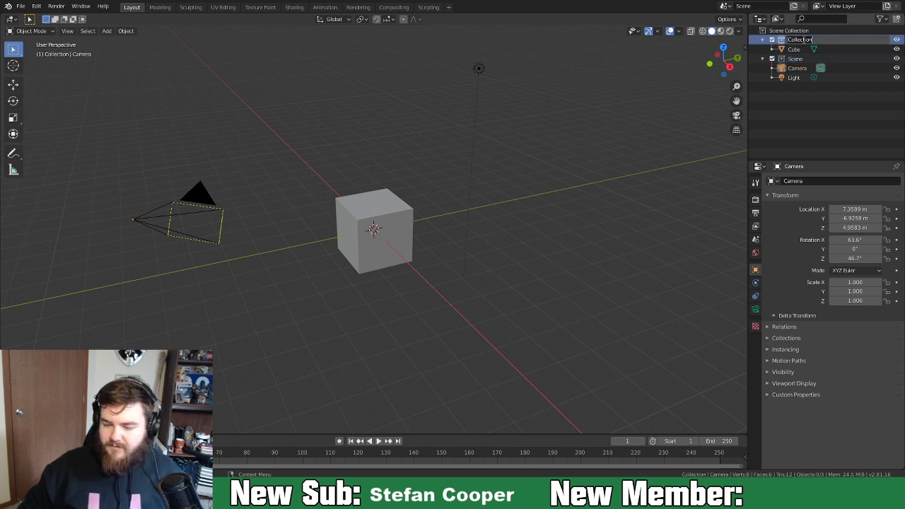
{"action": "type", "text": "Co"}
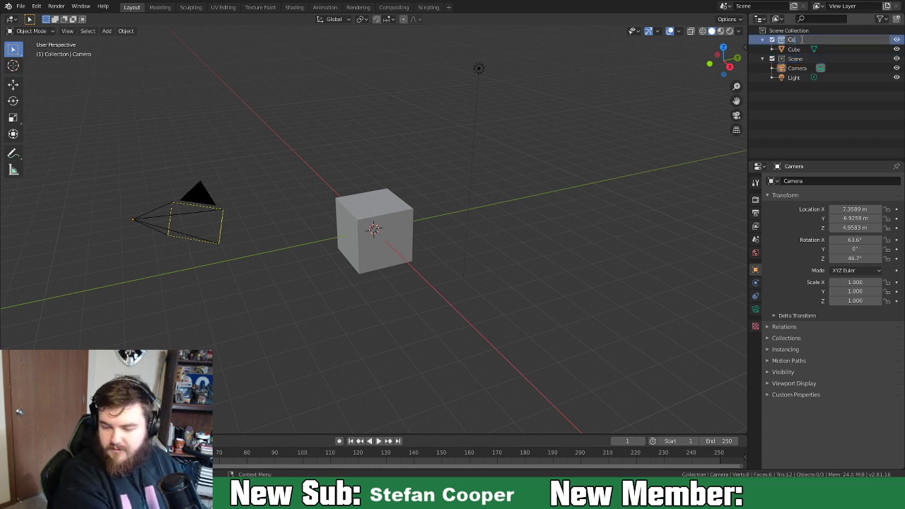
{"action": "type", "text": "Corona Virus"}
{"action": "key", "text": "Return"}
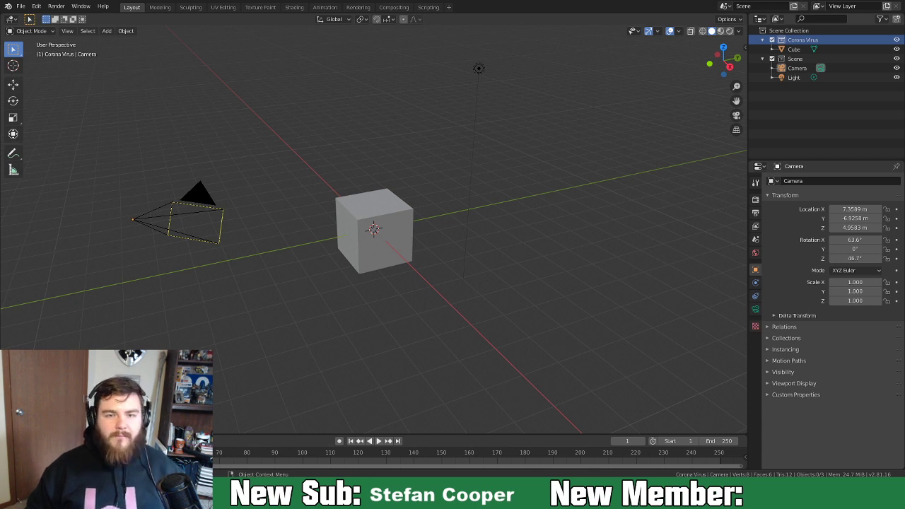
Delete the default cube from the scene.
{"action": "left_click", "coordinate": [379, 196]}
{"action": "key", "text": "x"}
{"action": "left_click", "coordinate": [370, 271]}
{"action": "middle_click_drag", "start_coordinate": [355, 250], "coordinate": [425, 247]}
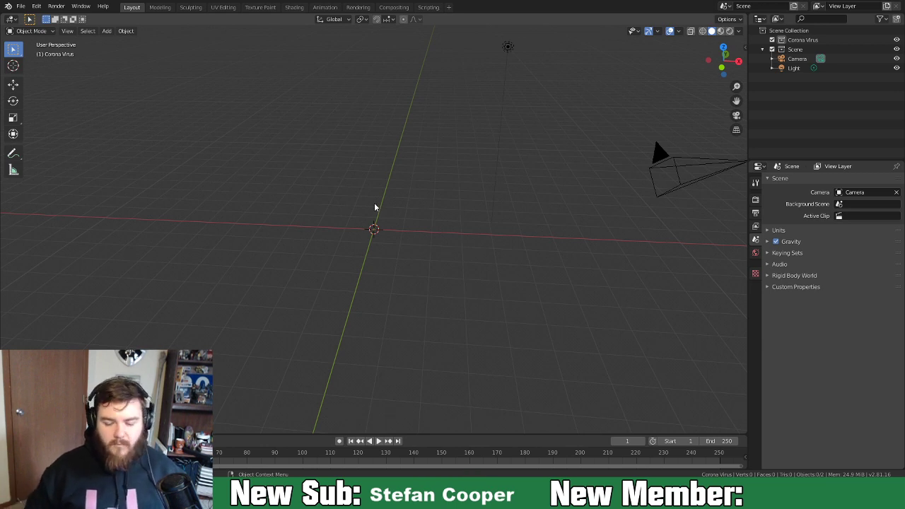
Add a cylinder mesh to the Corona Virus collection and set its depth to 0.5 m.
{"action": "key", "text": "shift+a"}
{"action": "mouse_move", "coordinate": [385, 215]}
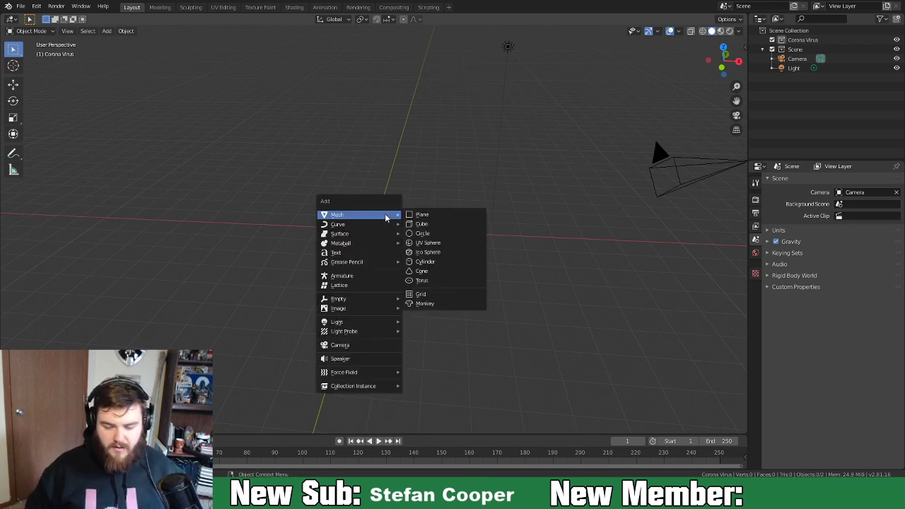
{"action": "left_click", "coordinate": [453, 262]}
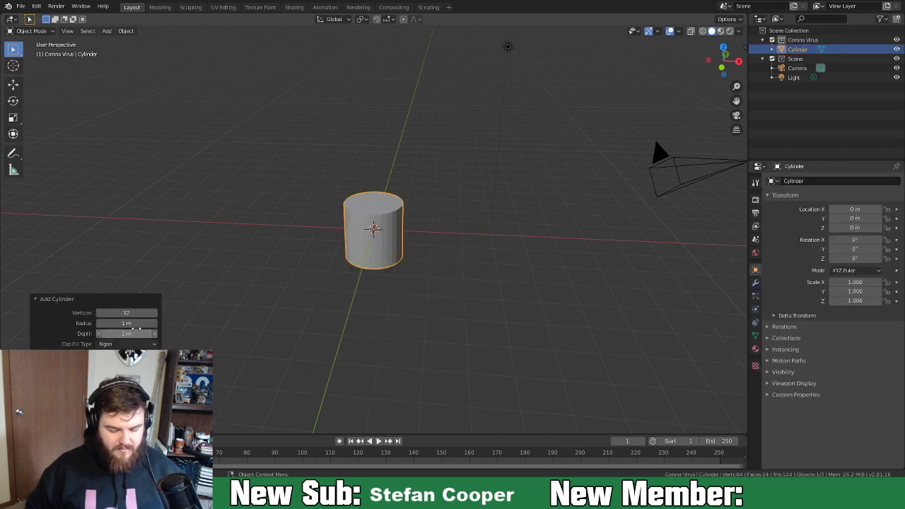
{"action": "left_click_drag", "start_coordinate": [126, 333], "coordinate": [65, 350]}
{"action": "left_click", "coordinate": [135, 330]}
{"action": "type", "text": "."}
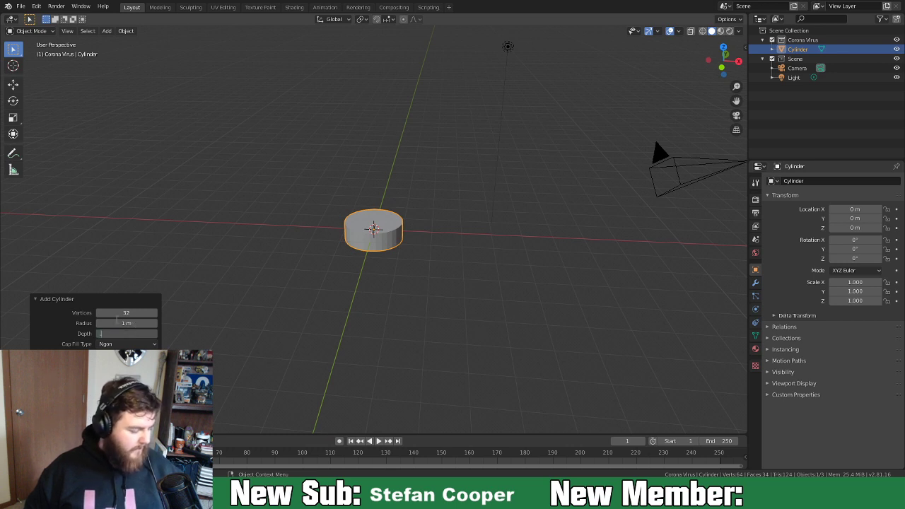
{"action": "type", "text": "5"}
{"action": "key", "text": "Return"}
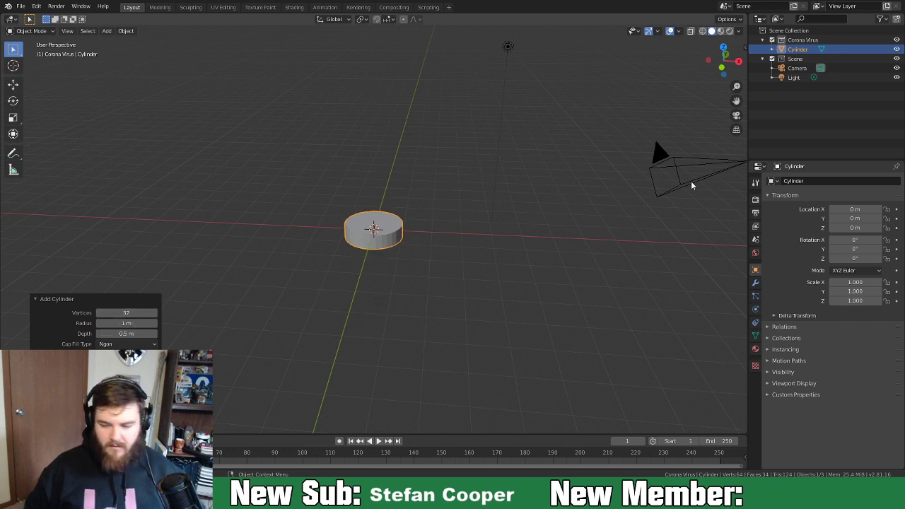
Rename the new cylinder object to Base.
{"action": "double_click", "coordinate": [799, 50]}
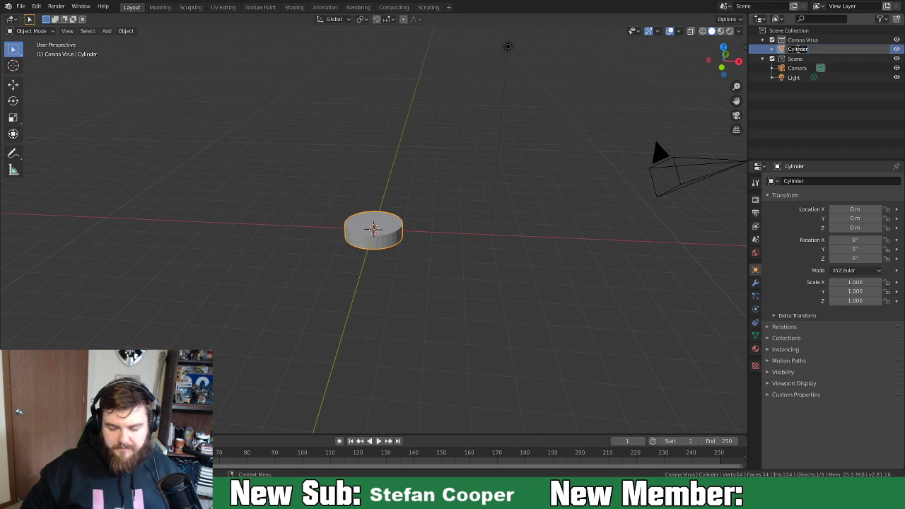
{"action": "type", "text": "Base"}
{"action": "key", "text": "Return"}
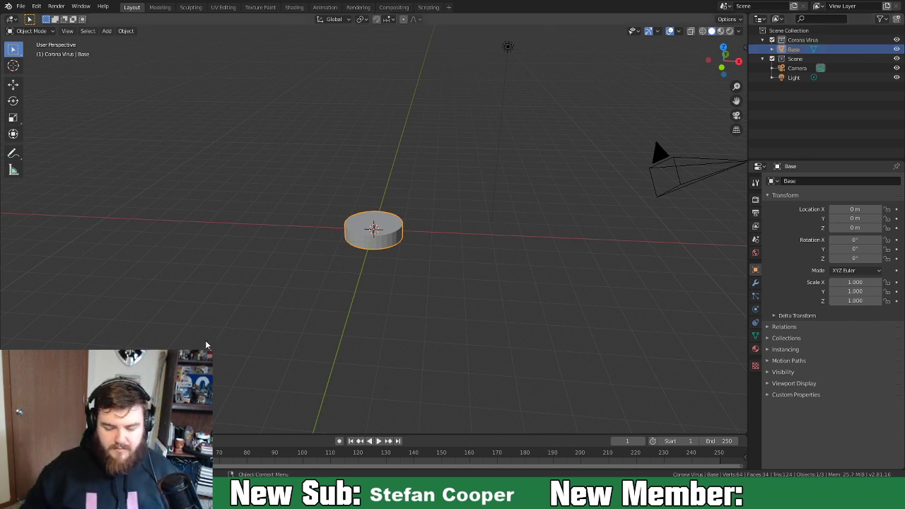
Move all of the Base mesh's geometry up 0.25 m along Z in Edit Mode, leaving its origin in place.
{"action": "scroll", "coordinate": [388, 256], "scroll_direction": "up", "scroll_amount": 4}
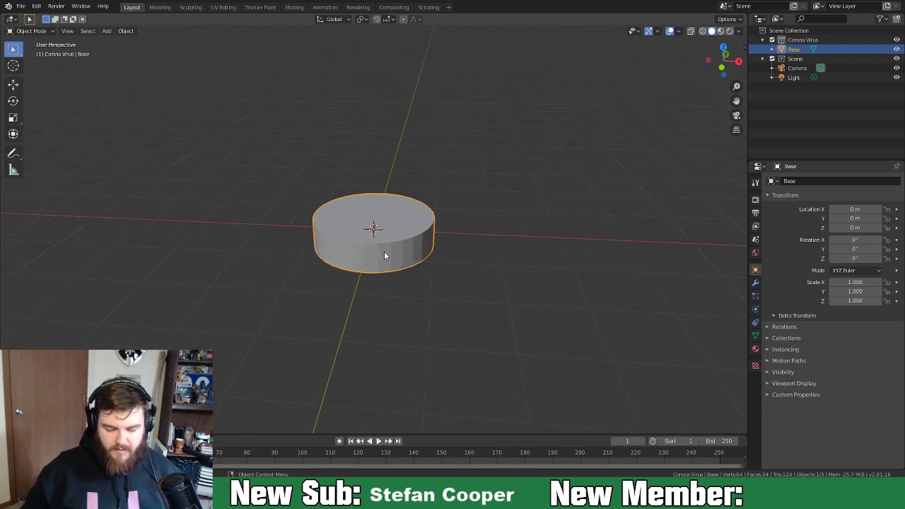
{"action": "key", "text": "KP_1"}
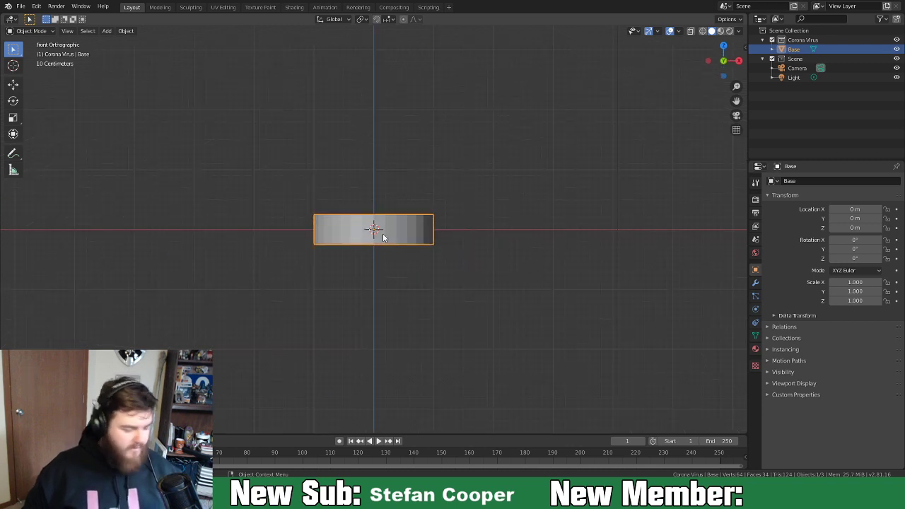
{"action": "key", "text": "Tab"}
{"action": "key", "text": "g"}
{"action": "type", "text": "z"}
{"action": "type", "text": ".25"}
{"action": "key", "text": "Return"}
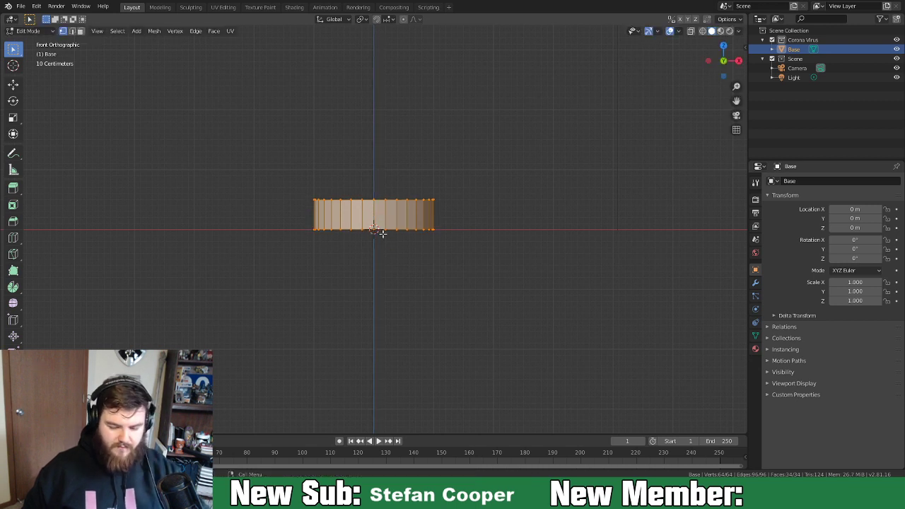
{"action": "middle_click_drag", "start_coordinate": [391, 238], "coordinate": [421, 208]}
{"action": "middle_click_drag", "start_coordinate": [558, 158], "coordinate": [432, 234]}
{"action": "key", "text": "Tab"}
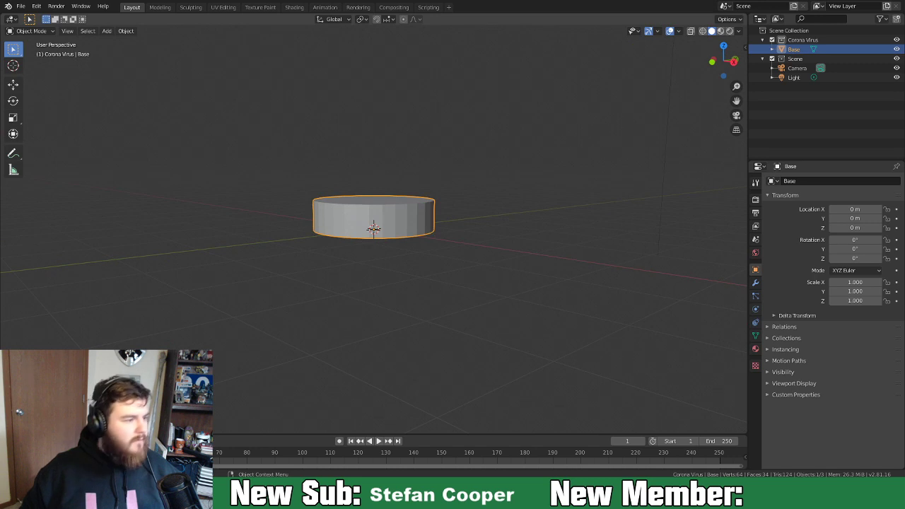
Add a second cylinder mesh at the 3D cursor with a depth of 0.25 m.
{"action": "middle_click_drag", "start_coordinate": [377, 277], "coordinate": [360, 245]}
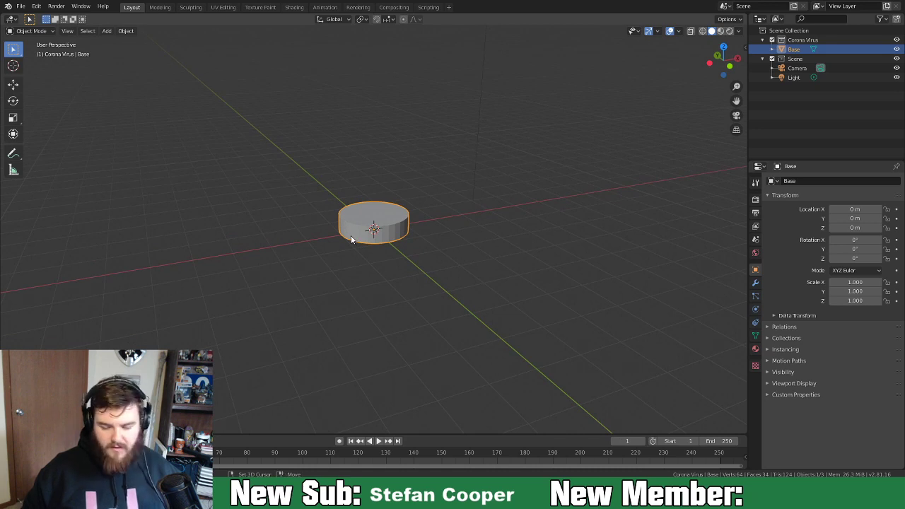
{"action": "key", "text": "shift+a"}
{"action": "mouse_move", "coordinate": [351, 238]}
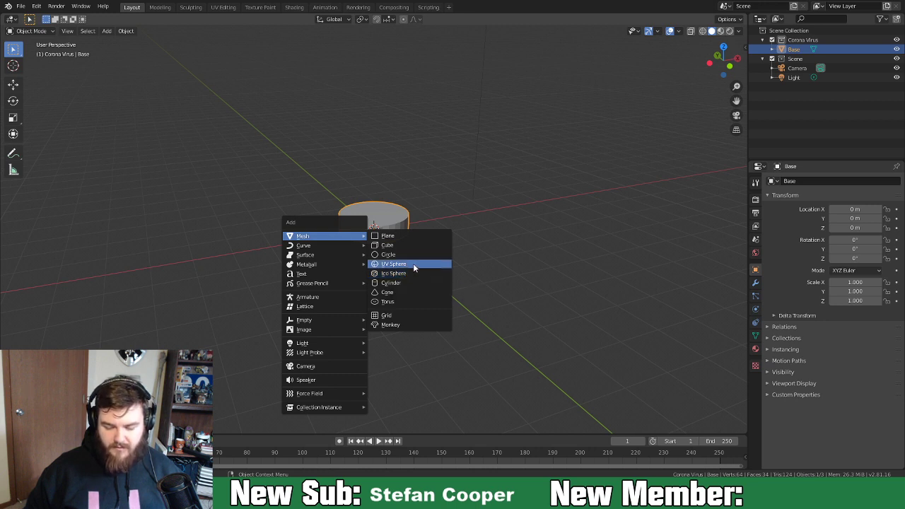
{"action": "left_click", "coordinate": [407, 284]}
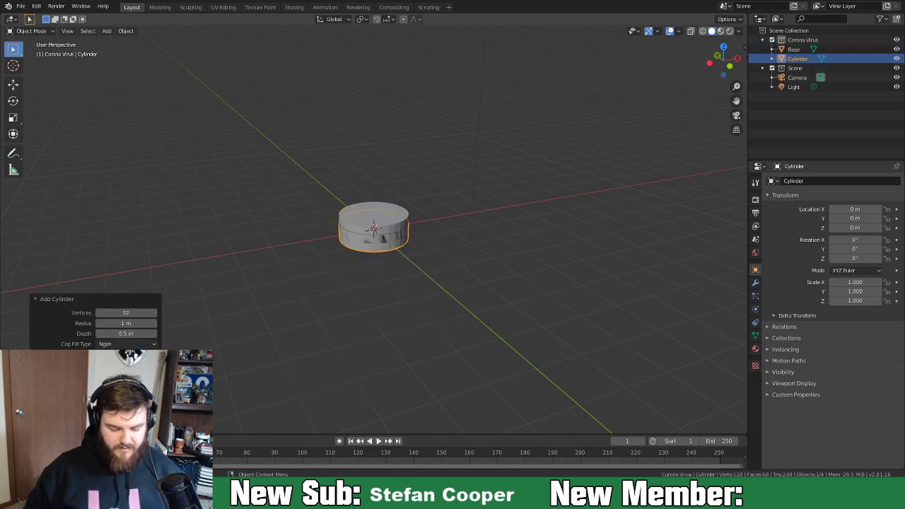
{"action": "left_click", "coordinate": [141, 335]}
{"action": "type", "text": "1"}
{"action": "key", "text": "Return"}
Reduce the second cylinder's depth to 0.12 m and enter Edit Mode on it in front view.
{"action": "middle_click_drag", "start_coordinate": [395, 252], "coordinate": [385, 231]}
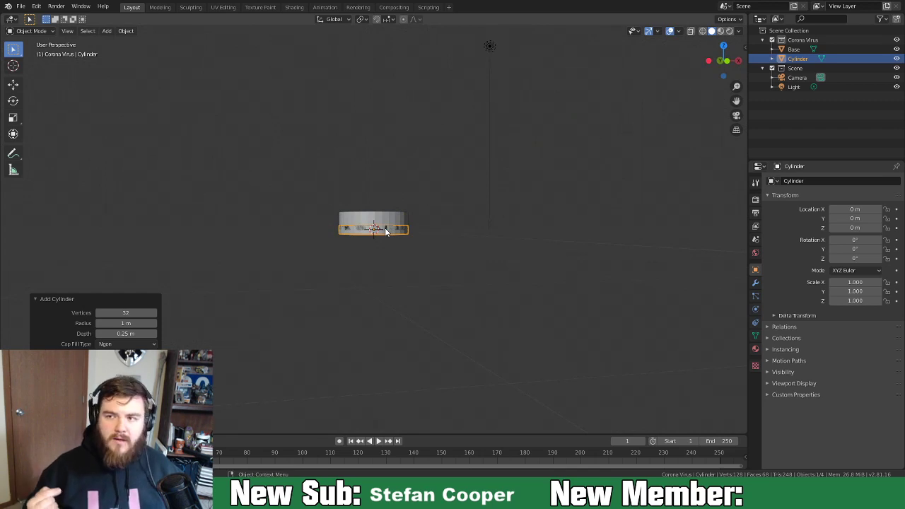
{"action": "scroll", "coordinate": [473, 271], "scroll_direction": "up", "scroll_amount": 6}
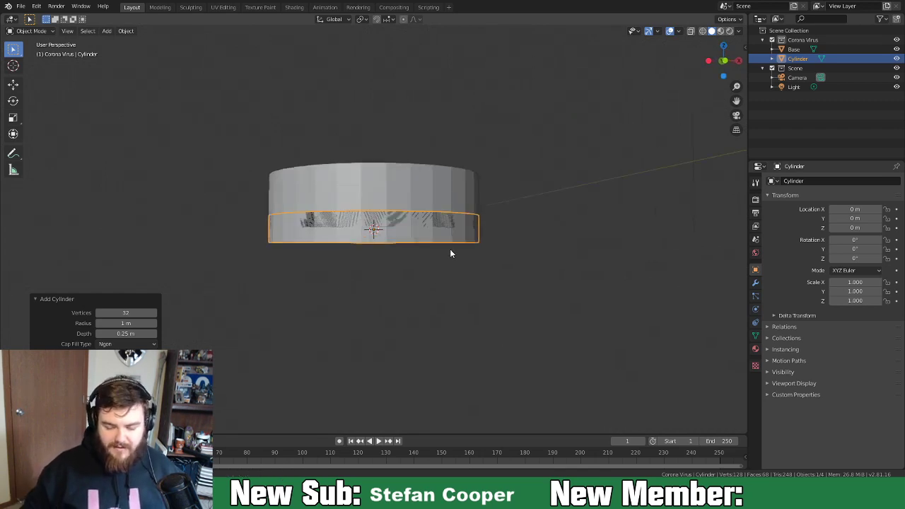
{"action": "middle_click_drag", "start_coordinate": [452, 252], "coordinate": [452, 249]}
{"action": "key", "text": "KP_1"}
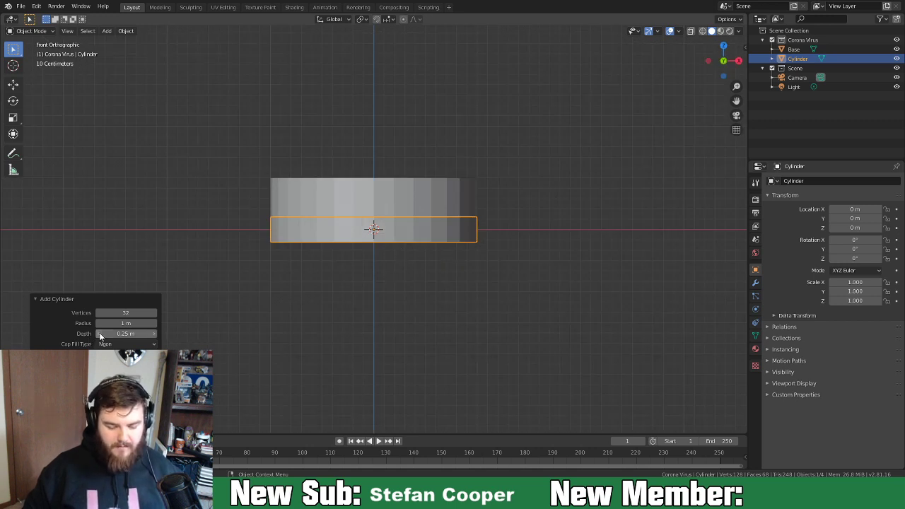
{"action": "left_click_drag", "start_coordinate": [125, 333], "coordinate": [122, 337]}
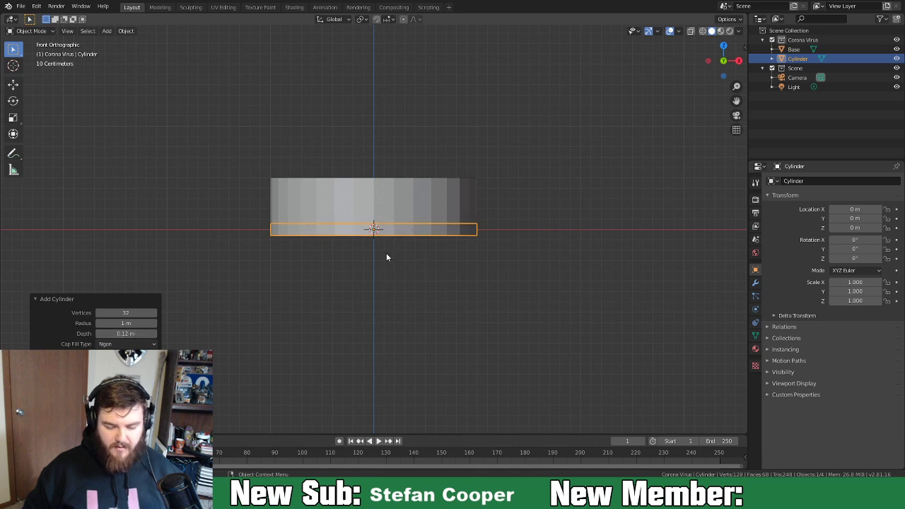
{"action": "key", "text": "Tab"}
{"action": "type", "text": "g"}
{"action": "type", "text": "."}
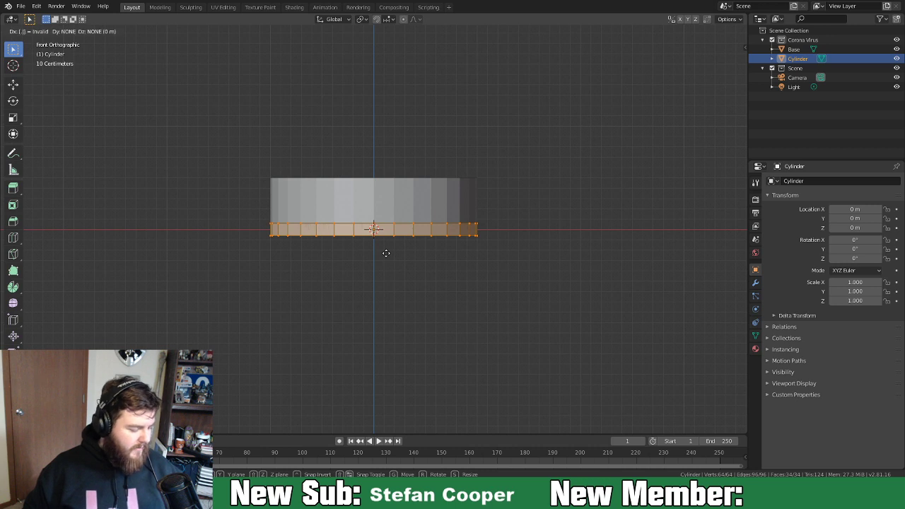
{"action": "type", "text": "6z"}
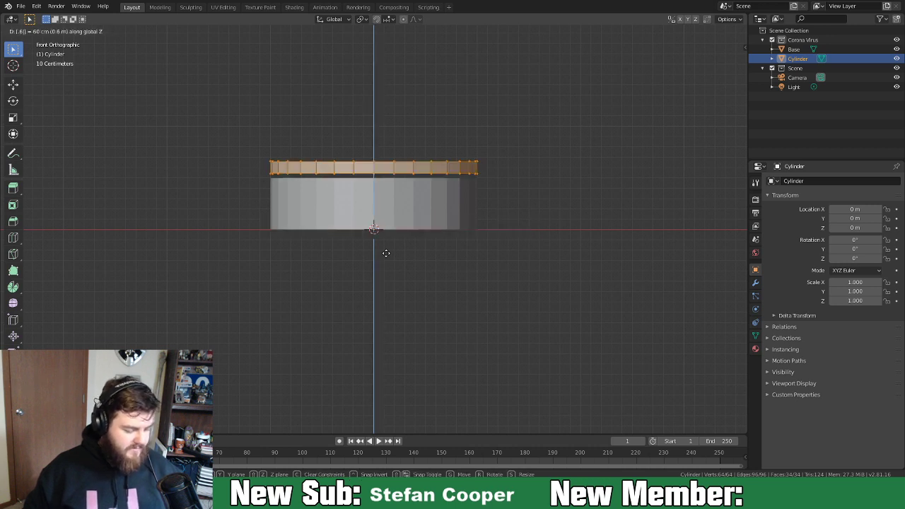
{"action": "key", "text": "Escape"}
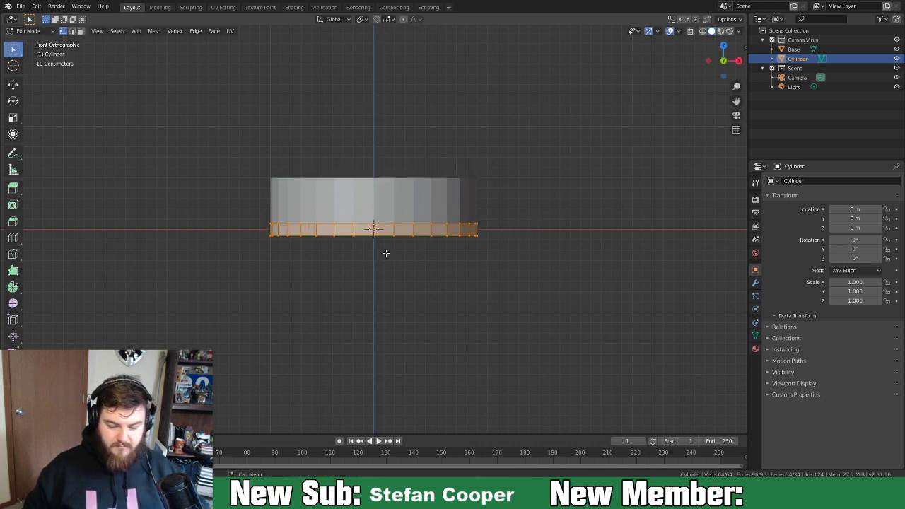
Move the thin cylinder's whole mesh up 0.06 m along Z and return to Object Mode.
{"action": "type", "text": "gz.06"}
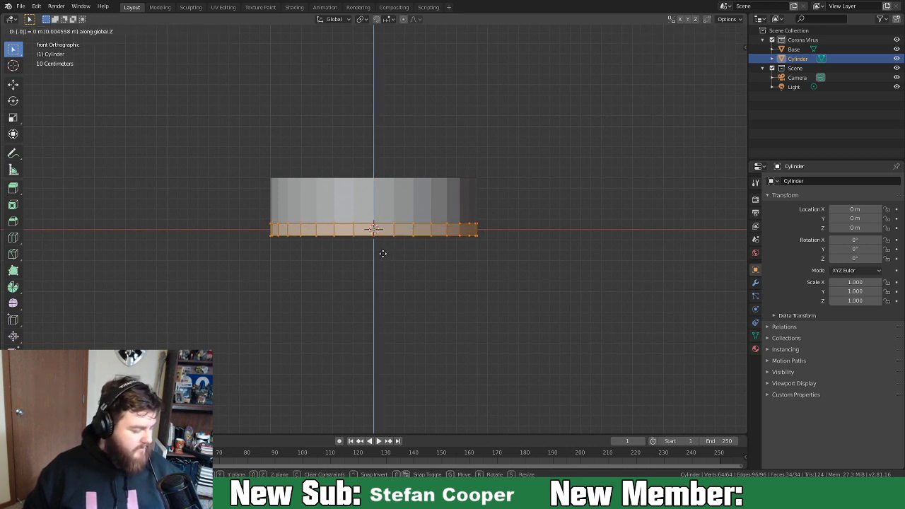
{"action": "key", "text": "Return"}
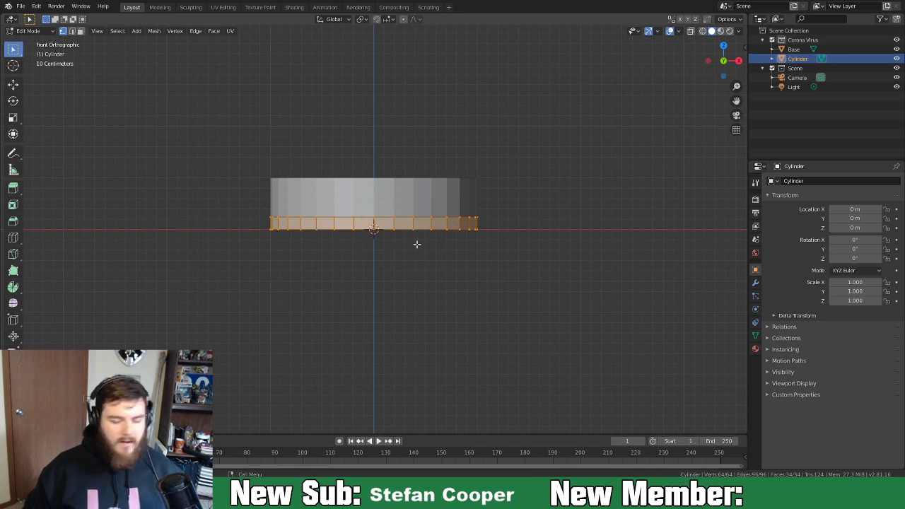
{"action": "key", "text": "Tab"}
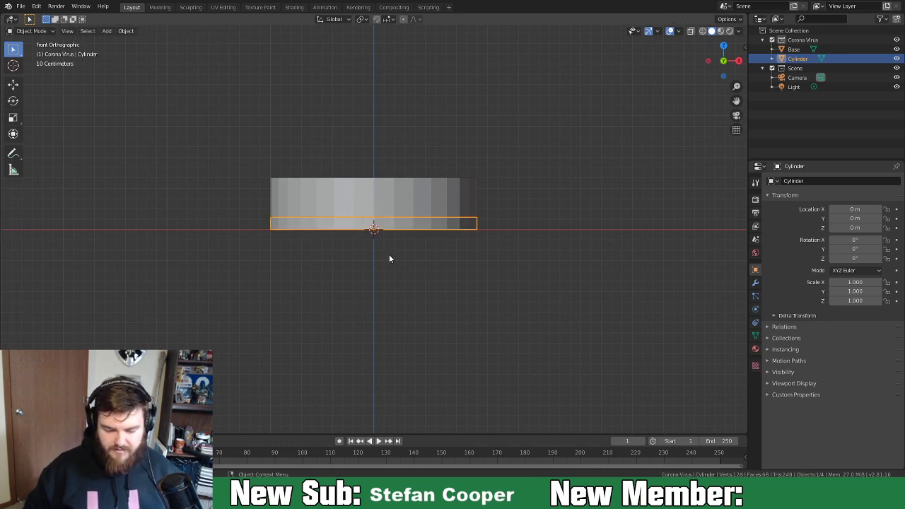
Raise the thin cylinder about 0.51 m along Z so that it sits on top of the base.
{"action": "key", "text": "g"}
{"action": "key", "text": "z"}
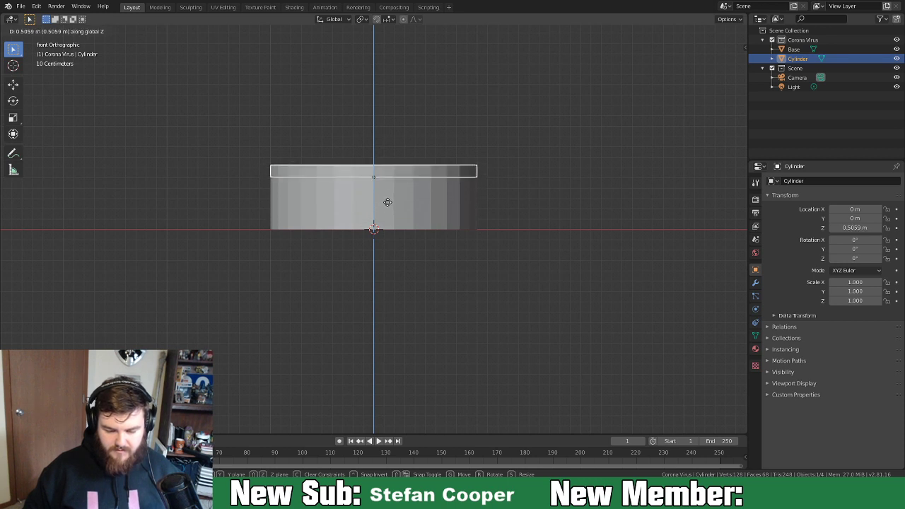
{"action": "left_click", "coordinate": [387, 202]}
{"action": "middle_click_drag", "start_coordinate": [396, 222], "coordinate": [368, 198]}
{"action": "scroll", "coordinate": [361, 236], "scroll_direction": "down", "scroll_amount": 3}
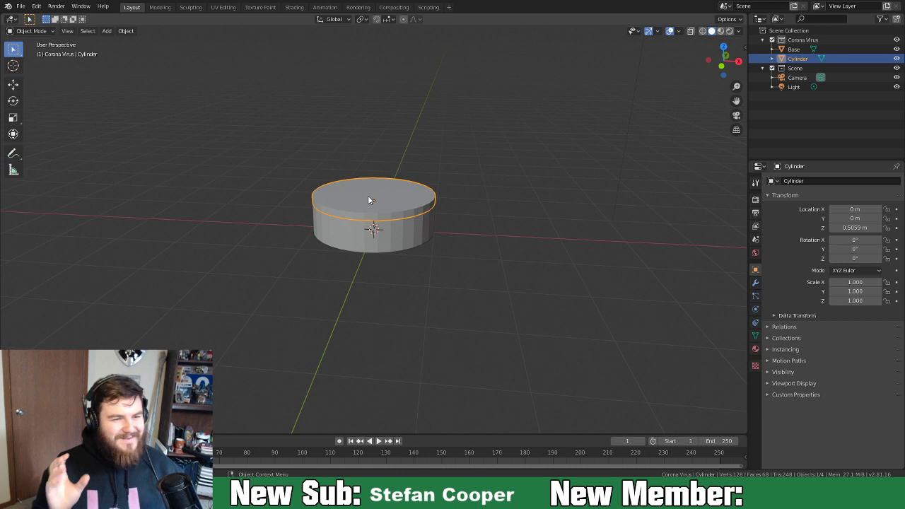
Select the top face of the thin cylinder in Edit Mode and snap the 3D cursor to it.
{"action": "scroll", "coordinate": [390, 212], "scroll_direction": "up", "scroll_amount": 3}
{"action": "mouse_move", "coordinate": [390, 205]}
{"action": "middle_mouse_down"}
{"action": "mouse_move", "coordinate": [457, 165]}
{"action": "mouse_move", "coordinate": [446, 261]}
{"action": "mouse_move", "coordinate": [320, 196]}
{"action": "mouse_move", "coordinate": [399, 195]}
{"action": "mouse_move", "coordinate": [390, 189]}
{"action": "middle_mouse_up"}
{"action": "key", "text": "Tab"}
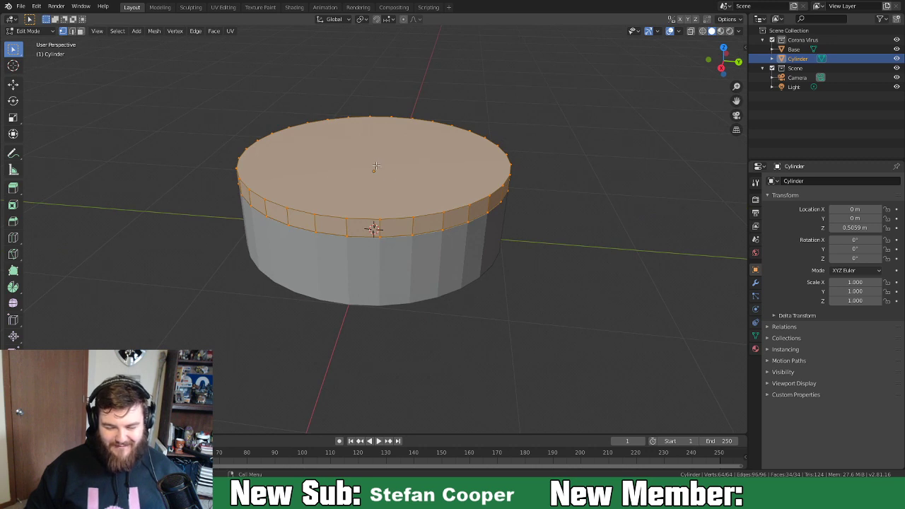
{"action": "key", "text": "3"}
{"action": "left_click", "coordinate": [373, 176]}
{"action": "middle_click_drag", "start_coordinate": [292, 166], "coordinate": [348, 184]}
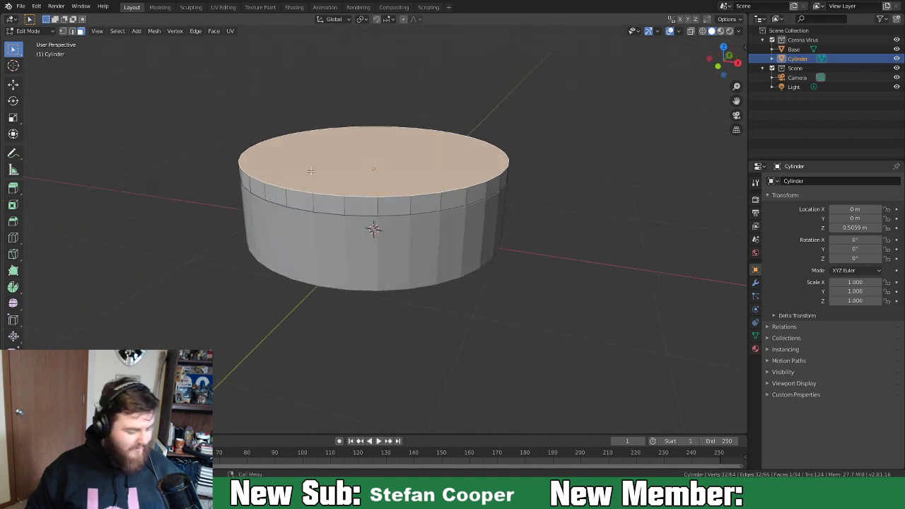
{"action": "key", "text": "shift+s"}
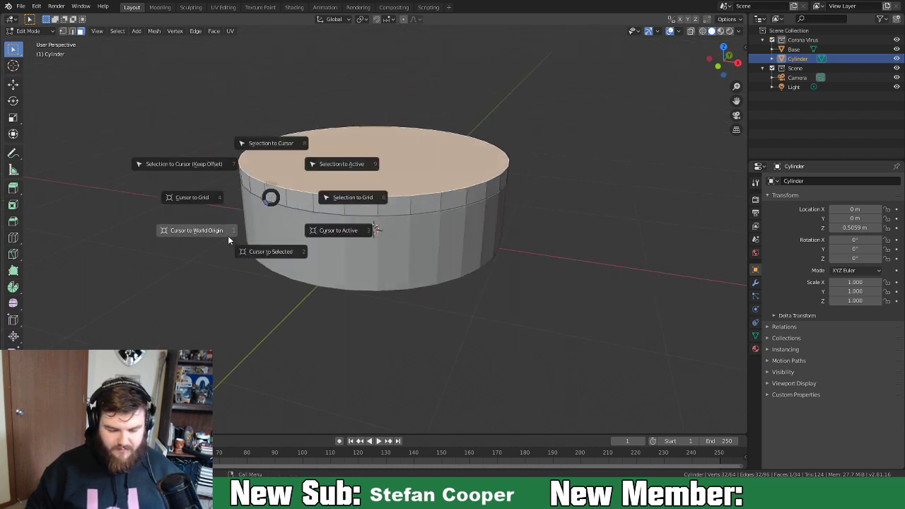
{"action": "left_click", "coordinate": [265, 251]}
{"action": "mouse_move", "coordinate": [354, 261]}
{"action": "middle_mouse_down"}
{"action": "mouse_move", "coordinate": [353, 249]}
{"action": "mouse_move", "coordinate": [352, 262]}
{"action": "middle_mouse_up"}
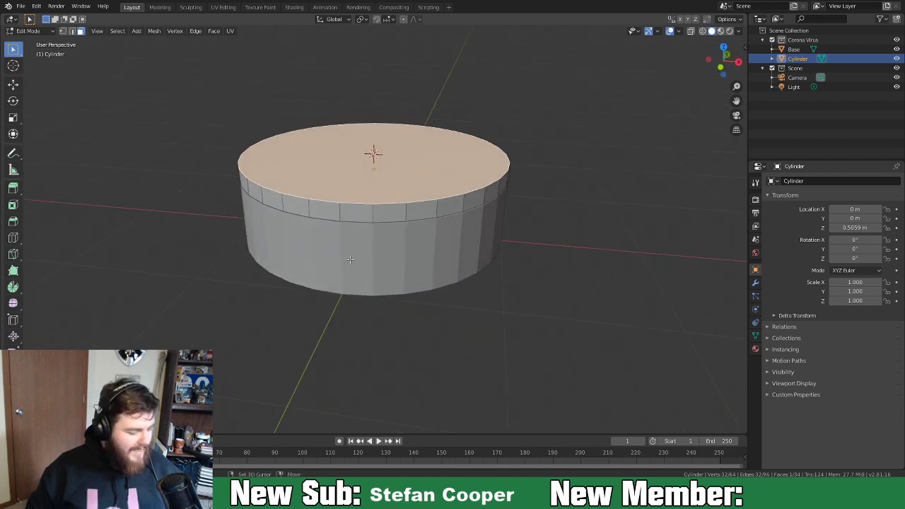
Add a cube to the thin cylinder's mesh at the 3D cursor and reduce its size to a small block.
{"action": "key", "text": "shift+s"}
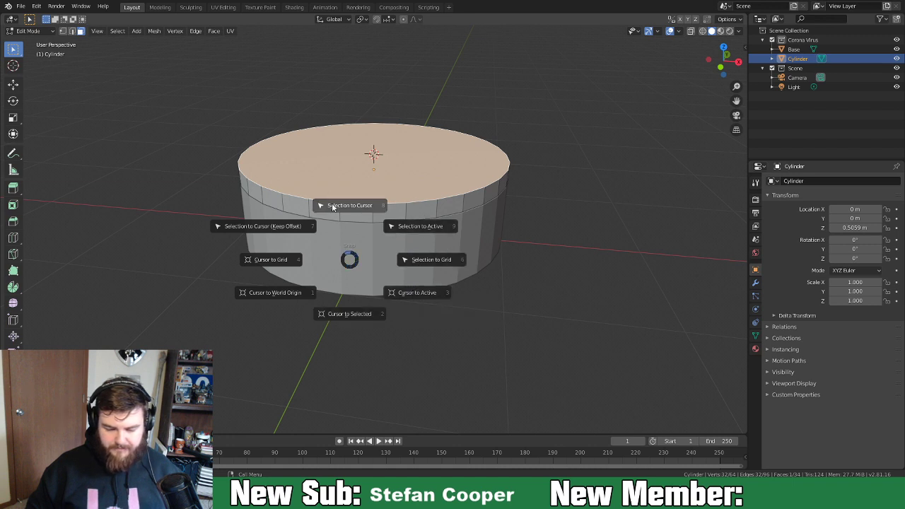
{"action": "key", "text": "Escape"}
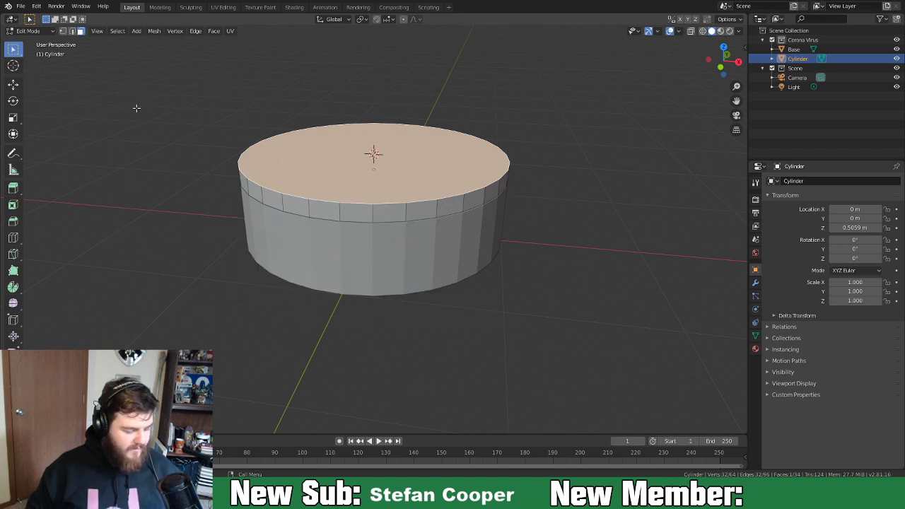
{"action": "key", "text": "shift+a"}
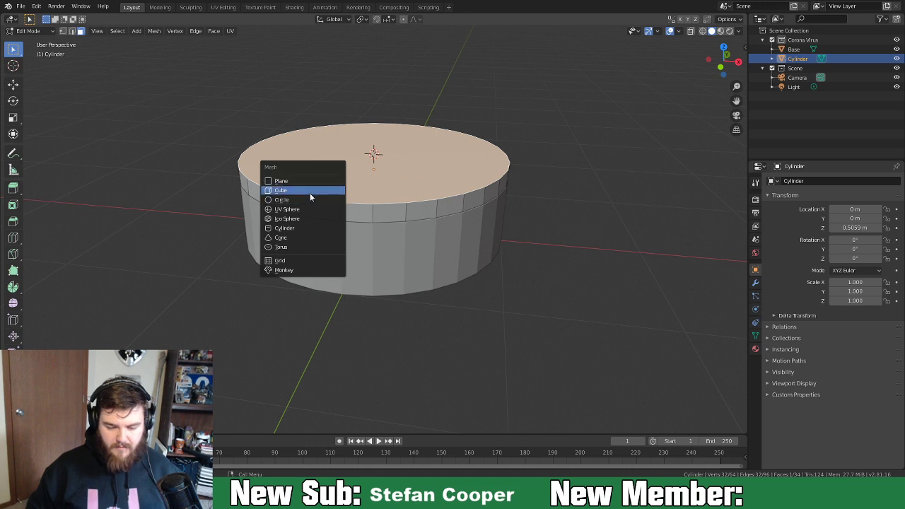
{"action": "left_click", "coordinate": [310, 193]}
{"action": "middle_click_drag", "start_coordinate": [543, 232], "coordinate": [363, 228]}
{"action": "scroll", "coordinate": [419, 234], "scroll_direction": "down", "scroll_amount": 3}
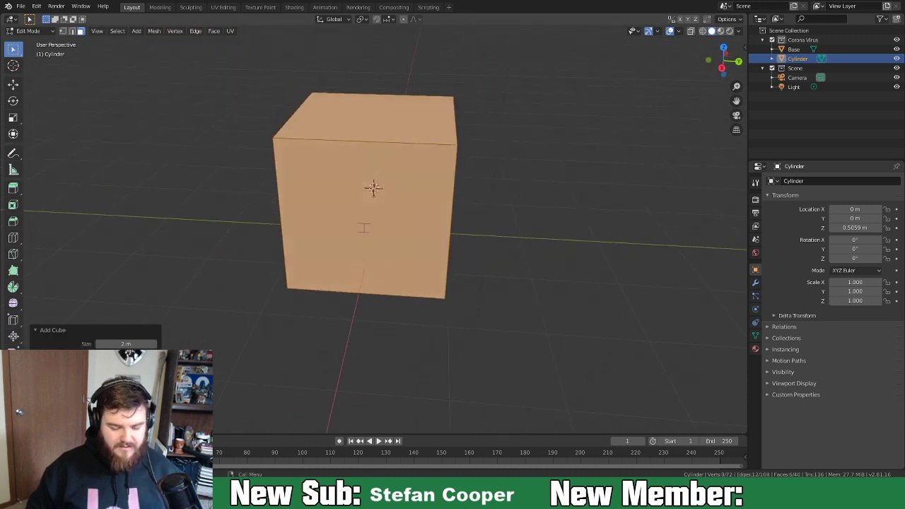
{"action": "left_click_drag", "start_coordinate": [130, 343], "coordinate": [56, 343]}
Raise the small cube clear of the cylinder along Z and delete its bottom face.
{"action": "middle_click_drag", "start_coordinate": [434, 269], "coordinate": [383, 278]}
{"action": "key", "text": "g"}
{"action": "key", "text": "z"}
{"action": "left_click", "coordinate": [408, 181]}
{"action": "left_click", "coordinate": [373, 251]}
{"action": "key", "text": "x"}
{"action": "left_click", "coordinate": [365, 279]}
Select the whole linked cube and lower it along Z onto the thin cylinder's top face.
{"action": "middle_click_drag", "start_coordinate": [364, 263], "coordinate": [417, 281]}
{"action": "left_click", "coordinate": [335, 201]}
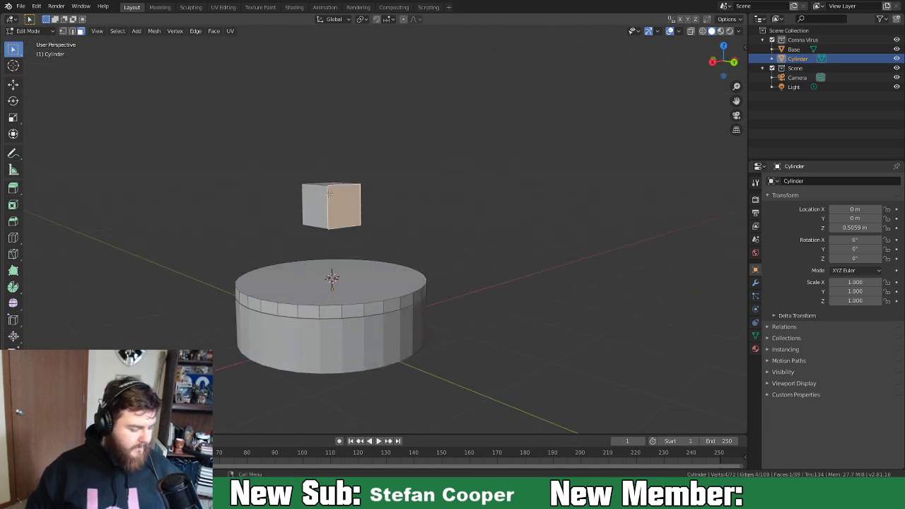
{"action": "key", "text": "l"}
{"action": "middle_click_drag", "start_coordinate": [290, 247], "coordinate": [342, 241]}
{"action": "key", "text": "g"}
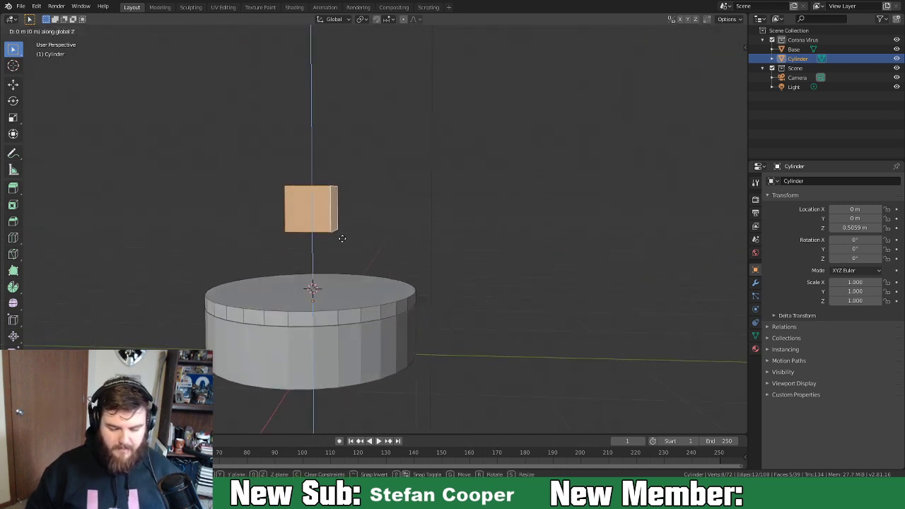
{"action": "key", "text": "z"}
{"action": "left_click", "coordinate": [336, 304]}
{"action": "middle_click_drag", "start_coordinate": [471, 289], "coordinate": [375, 288]}
{"action": "scroll", "coordinate": [388, 292], "scroll_direction": "down", "scroll_amount": 2}
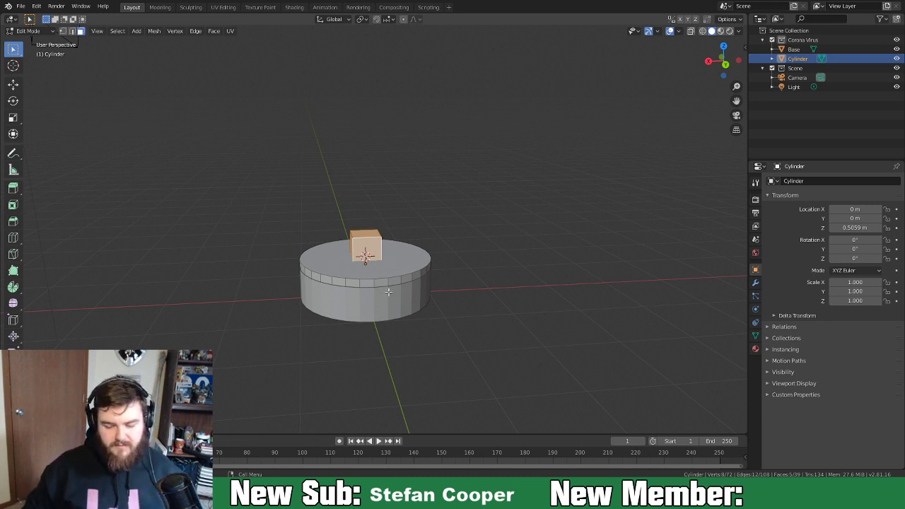
Select the cube's top face and raise it about 0.39 m along Z to form a taller block.
{"action": "middle_click_drag", "start_coordinate": [387, 292], "coordinate": [377, 247]}
{"action": "left_click", "coordinate": [351, 241]}
{"action": "key", "text": "g"}
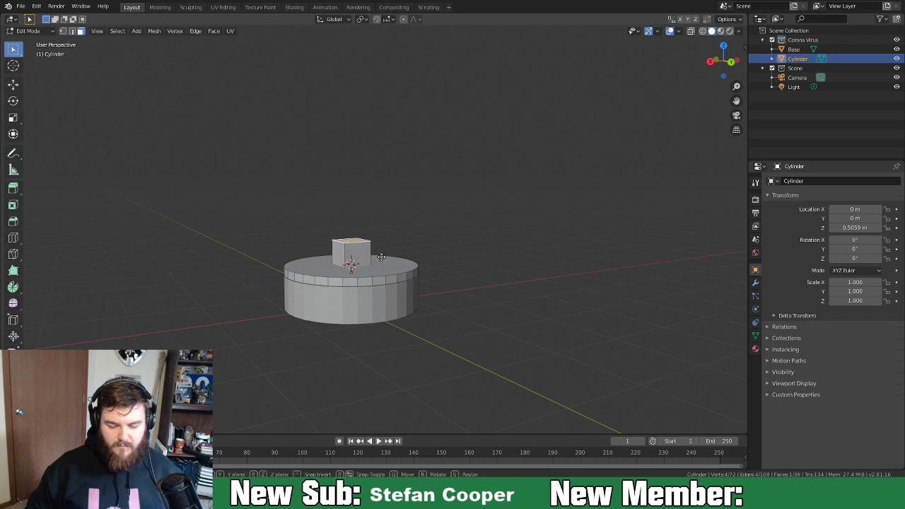
{"action": "key", "text": "z"}
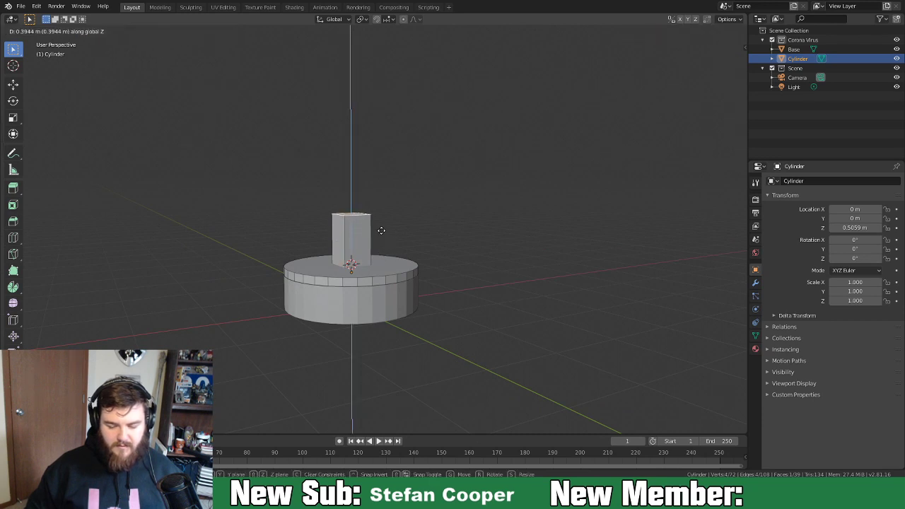
{"action": "left_click", "coordinate": [381, 230]}
{"action": "middle_click_drag", "start_coordinate": [380, 232], "coordinate": [375, 259]}
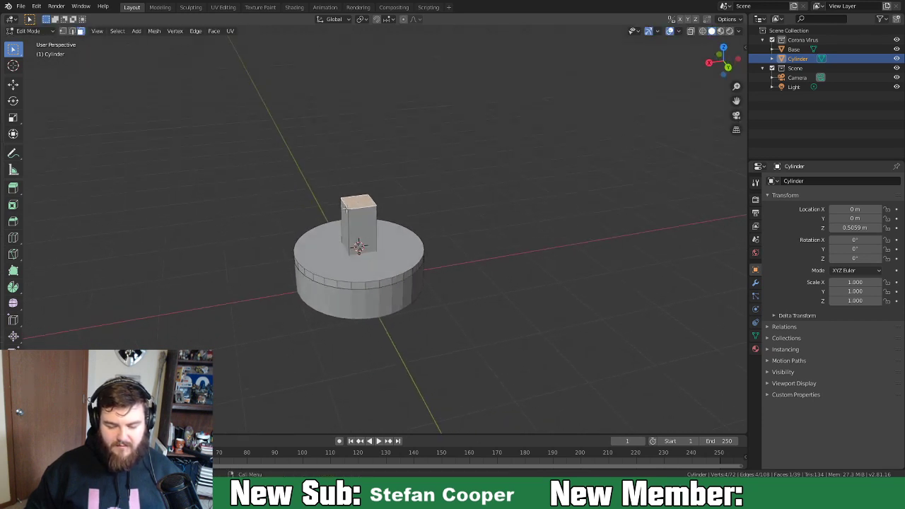
Bevel two opposite top edges of the block with 3 segments to round its upper end.
{"action": "key", "text": "2"}
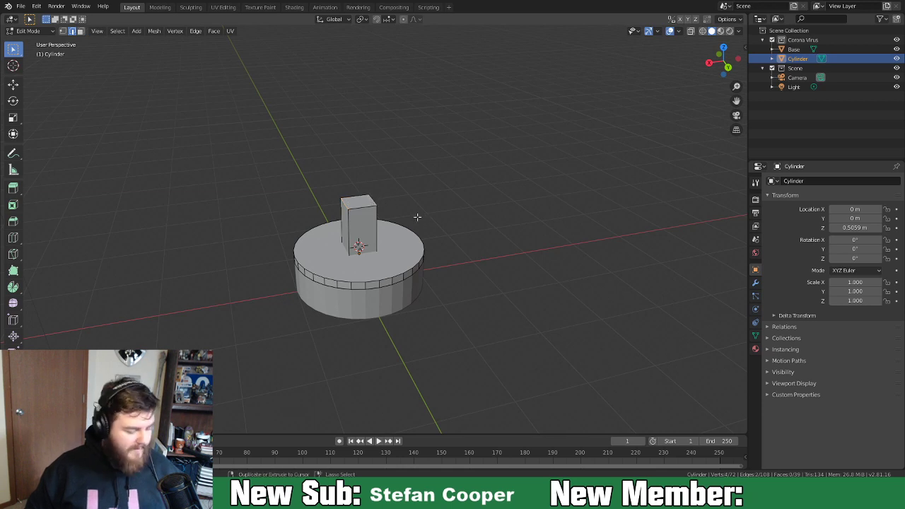
{"action": "key", "text": "ctrl+b"}
{"action": "scroll", "coordinate": [428, 220], "scroll_direction": "up", "scroll_amount": 1}
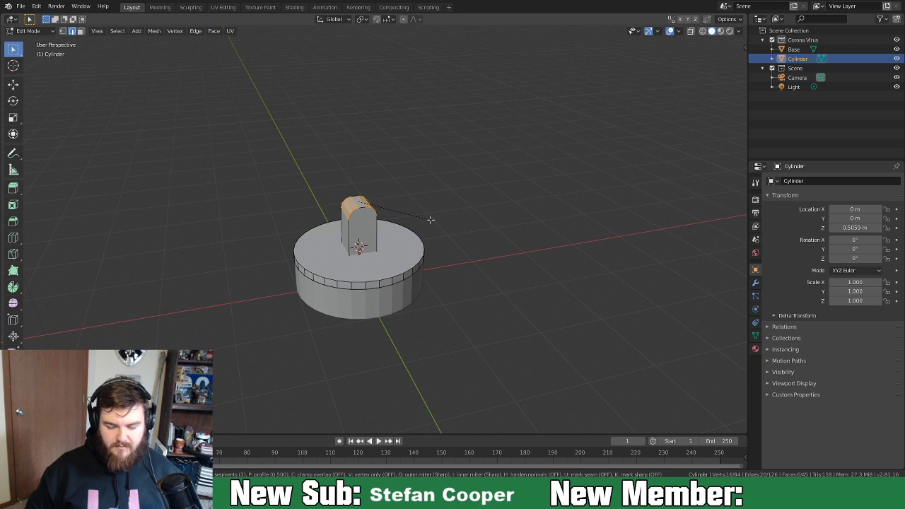
{"action": "left_click", "coordinate": [430, 220]}
{"action": "middle_click_drag", "start_coordinate": [430, 219], "coordinate": [474, 285]}
Try rotating the thin cylinder and its block about the Z axis in Object Mode.
{"action": "key", "text": "Tab"}
{"action": "middle_click_drag", "start_coordinate": [399, 288], "coordinate": [474, 262]}
{"action": "key", "text": "r"}
{"action": "key", "text": "z"}
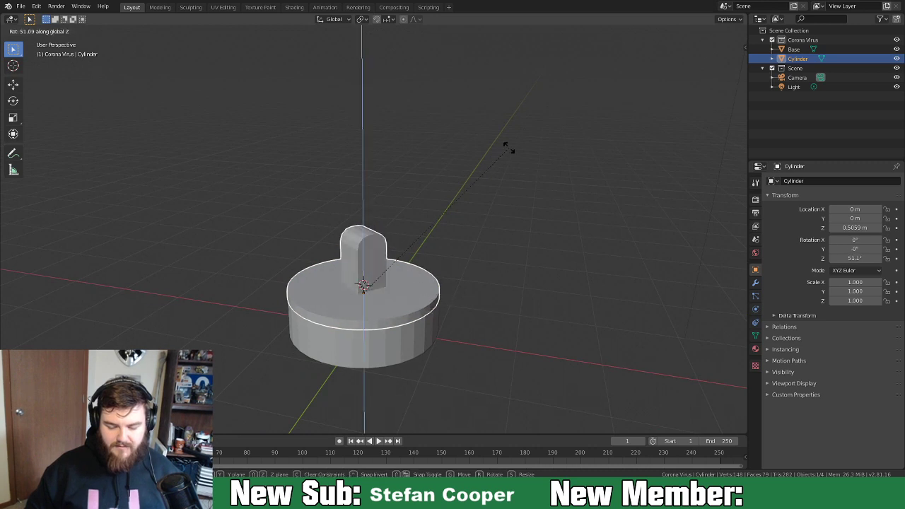
{"action": "right_click", "coordinate": [431, 296]}
{"action": "mouse_move", "coordinate": [445, 316]}
{"action": "middle_mouse_down"}
{"action": "mouse_move", "coordinate": [483, 263]}
{"action": "mouse_move", "coordinate": [470, 290]}
{"action": "mouse_move", "coordinate": [443, 309]}
{"action": "mouse_move", "coordinate": [452, 309]}
{"action": "middle_mouse_up"}
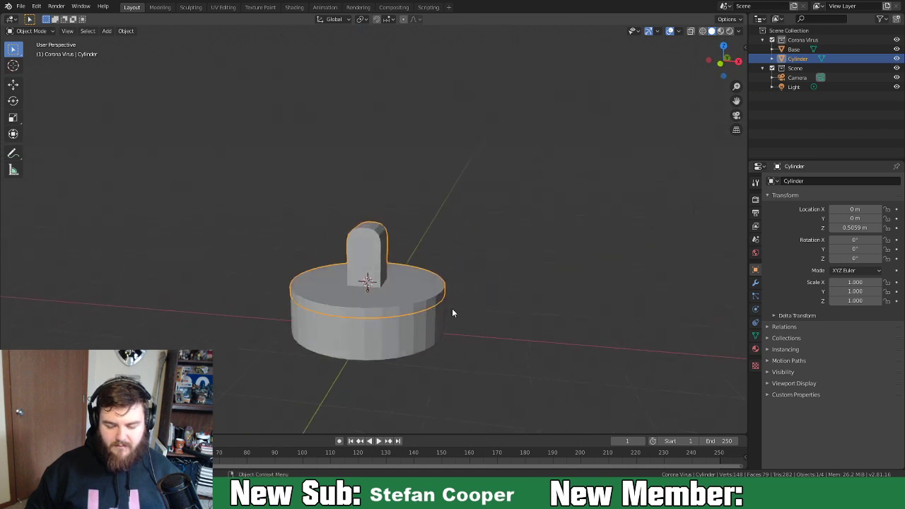
Select the block's rounded top faces, raise them along Z to make the block much taller, and return to Object Mode.
{"action": "key", "text": "Tab"}
{"action": "middle_click_drag", "start_coordinate": [430, 278], "coordinate": [389, 232]}
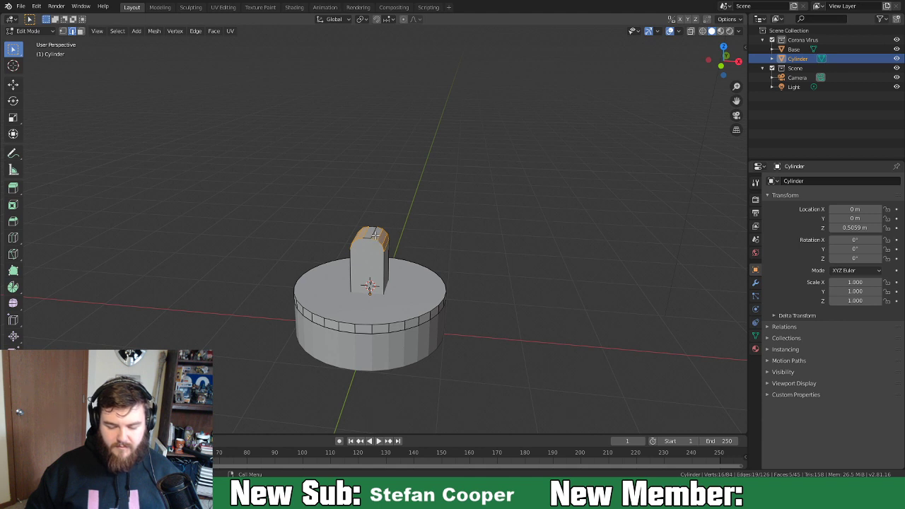
{"action": "key", "text": "3"}
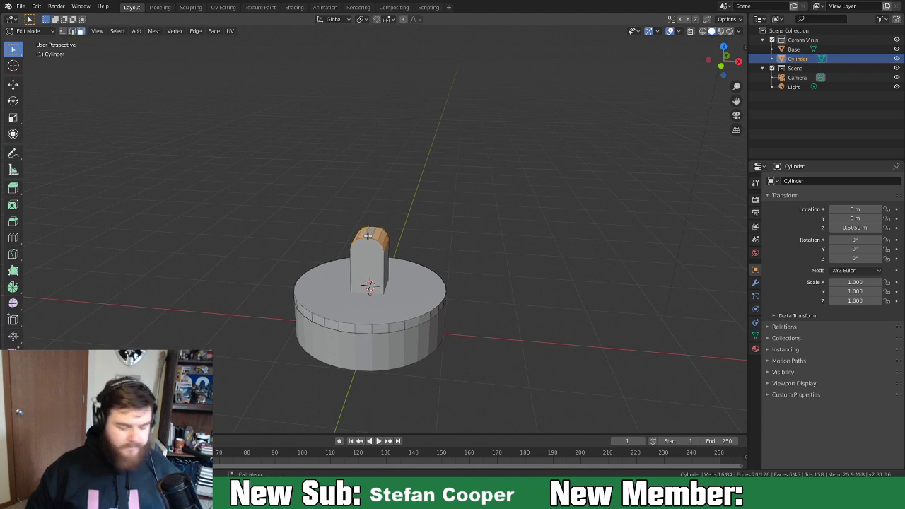
{"action": "key", "text": "g"}
{"action": "key", "text": "z"}
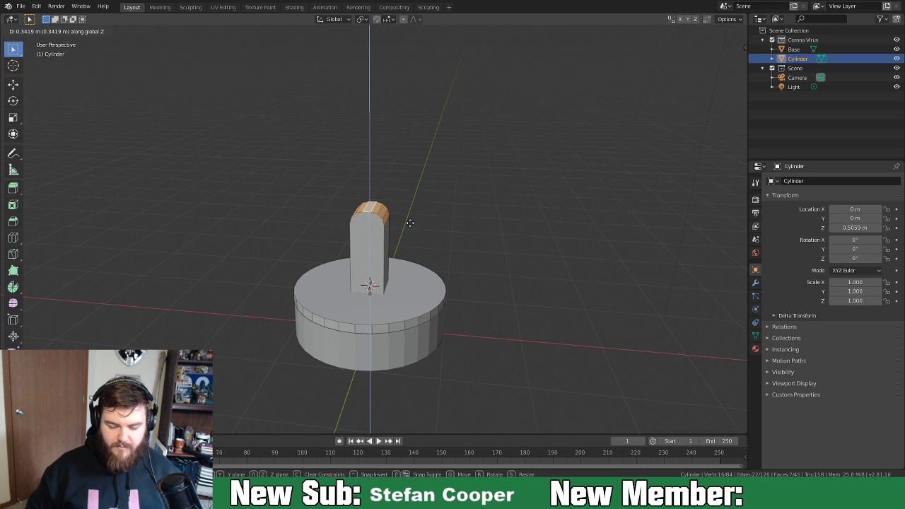
{"action": "left_click", "coordinate": [413, 215]}
{"action": "middle_click_drag", "start_coordinate": [413, 215], "coordinate": [372, 263]}
{"action": "key", "text": "g"}
{"action": "key", "text": "z"}
{"action": "left_click", "coordinate": [449, 288]}
{"action": "key", "text": "Tab"}
Select the base and the thin cylinder together and raise both about 0.83 m along Z.
{"action": "scroll", "coordinate": [416, 293], "scroll_direction": "down", "scroll_amount": 3}
{"action": "left_click", "coordinate": [373, 266]}
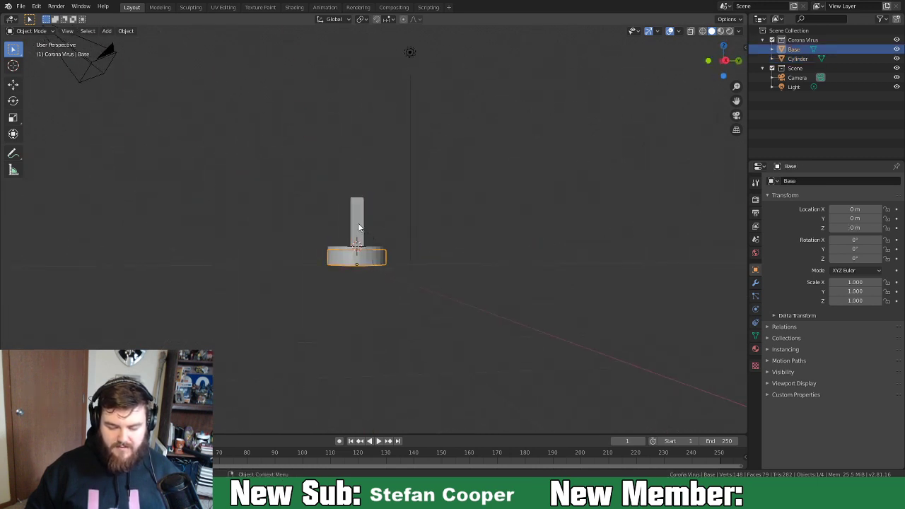
{"action": "left_click", "coordinate": [359, 227]}
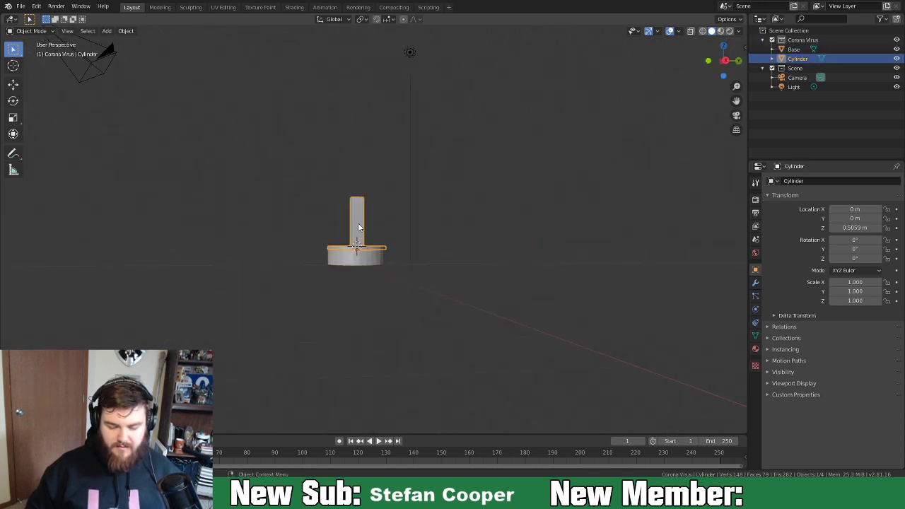
{"action": "left_click", "coordinate": [374, 263], "text": "shift"}
{"action": "key", "text": "g"}
{"action": "key", "text": "z"}
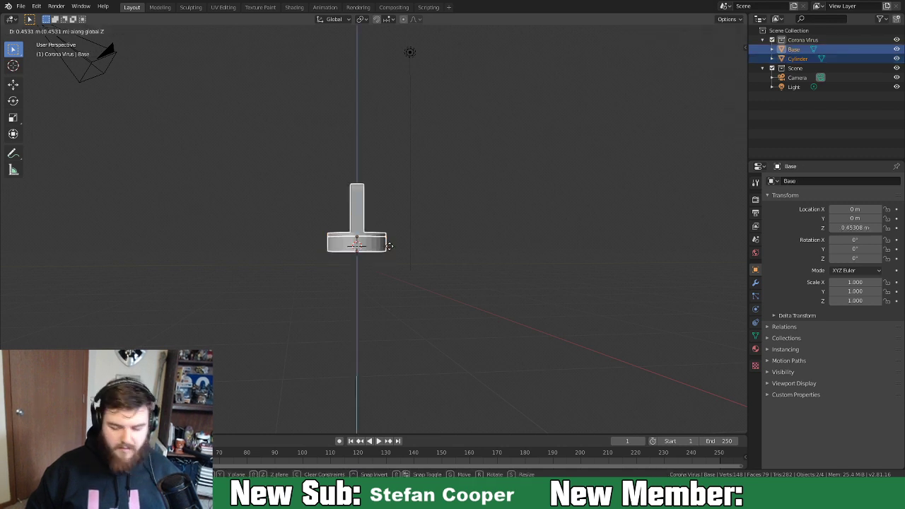
{"action": "left_click", "coordinate": [392, 236]}
{"action": "middle_click_drag", "start_coordinate": [394, 238], "coordinate": [345, 265]}
Reset the 3D cursor to the world origin and add a plane there.
{"action": "key", "text": "shift+c"}
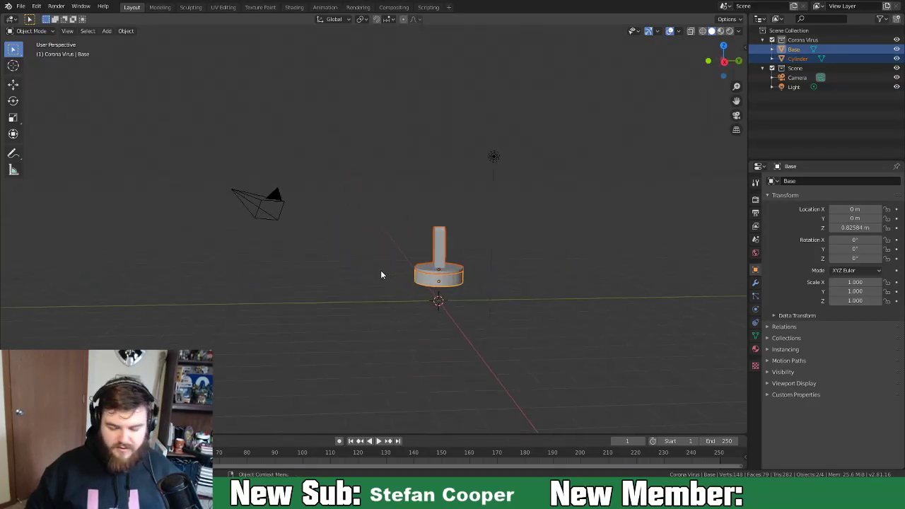
{"action": "middle_click_drag", "start_coordinate": [457, 311], "coordinate": [366, 281]}
{"action": "key", "text": "shift+a"}
{"action": "mouse_move", "coordinate": [364, 281]}
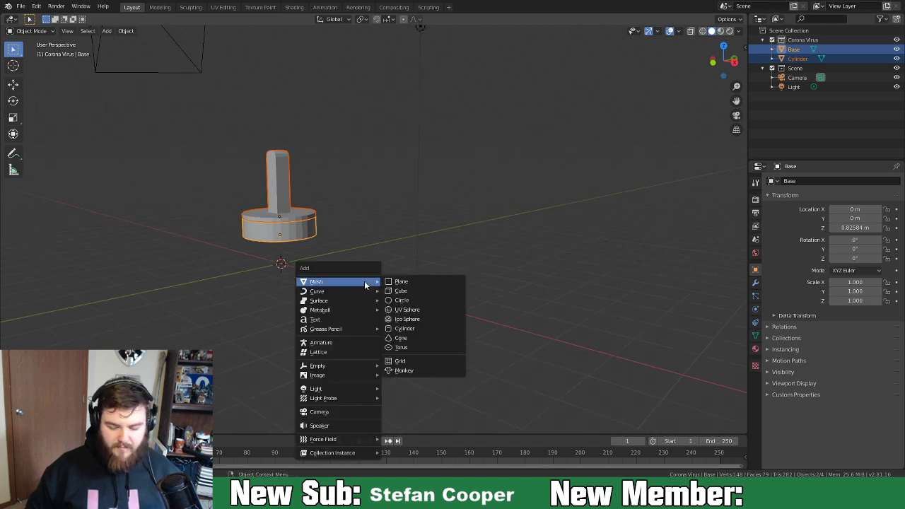
{"action": "left_click", "coordinate": [401, 282]}
{"action": "key", "text": "g"}
{"action": "key", "text": "z"}
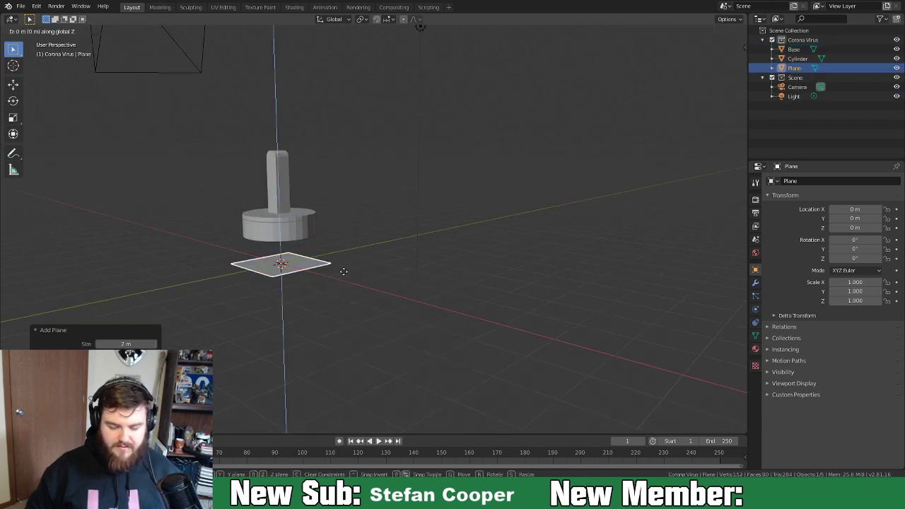
{"action": "key", "text": "Escape"}
Scale the plane up uniformly to about 6.3 so that it forms a large floor.
{"action": "key", "text": "s"}
{"action": "left_click", "coordinate": [481, 390]}
{"action": "middle_click_drag", "start_coordinate": [350, 348], "coordinate": [443, 184]}
Move the plane into the Scene collection and rename it Ground.
{"action": "left_click_drag", "start_coordinate": [785, 68], "coordinate": [795, 77]}
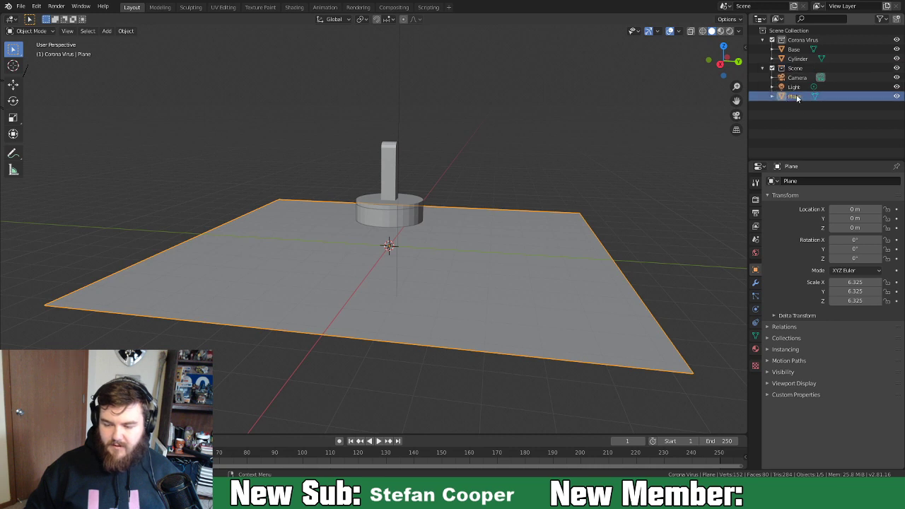
{"action": "double_click", "coordinate": [795, 97]}
{"action": "type", "text": "Ground"}
{"action": "key", "text": "Return"}
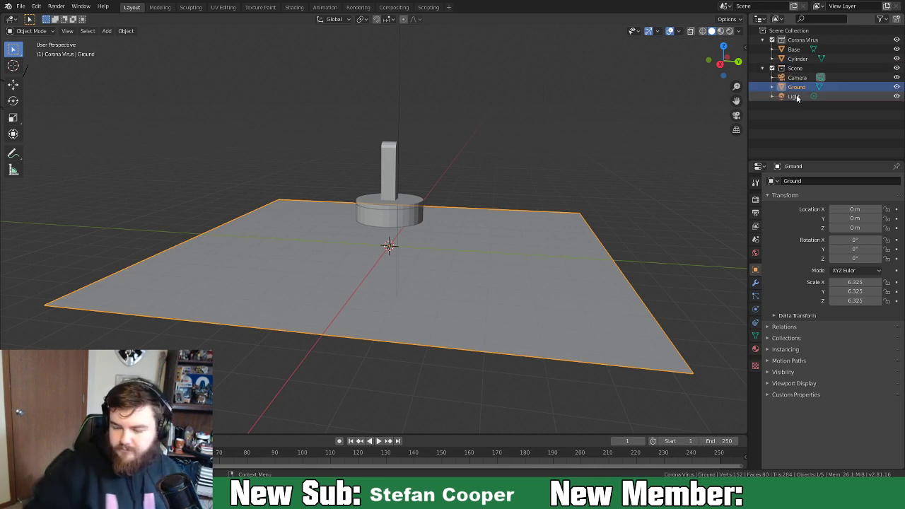
Rename the Cylinder object in the Corona Virus collection as link.
{"action": "left_click", "coordinate": [797, 59]}
{"action": "double_click", "coordinate": [795, 59]}
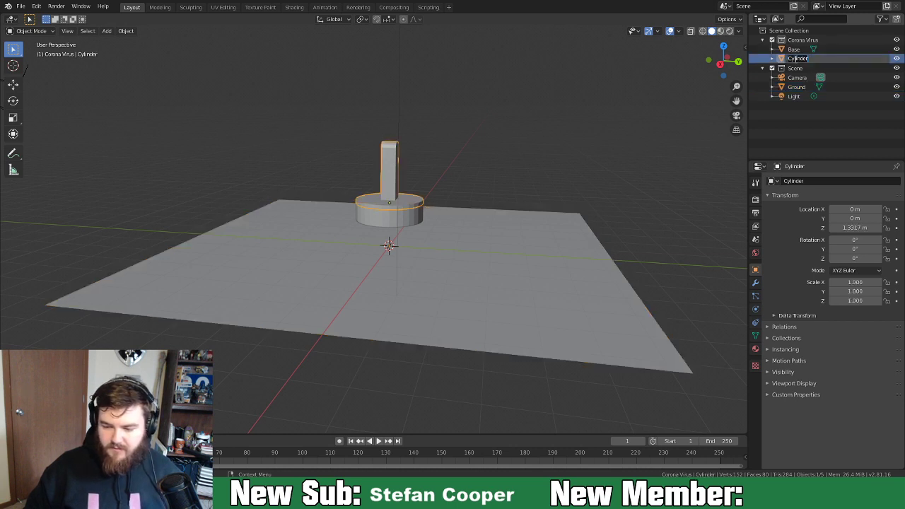
{"action": "type", "text": "Ring"}
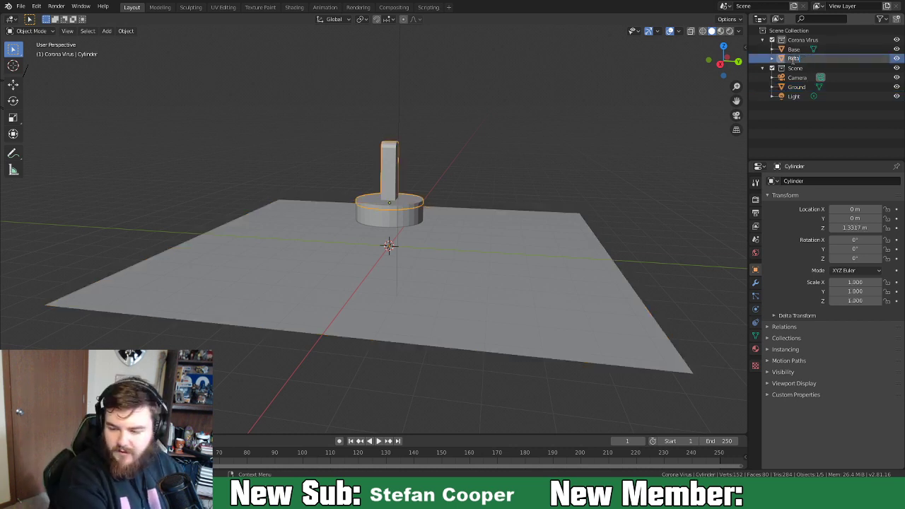
{"action": "type", "text": "tating R"}
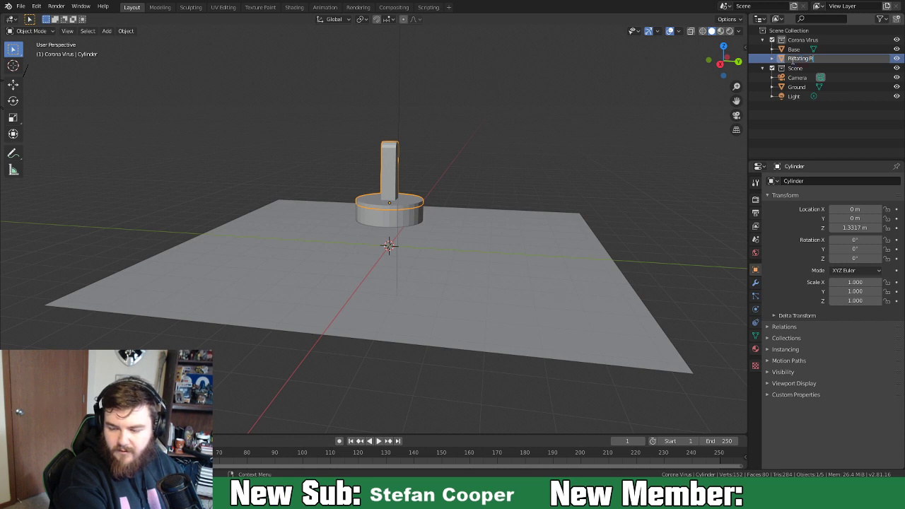
{"action": "type", "text": " Turrent"}
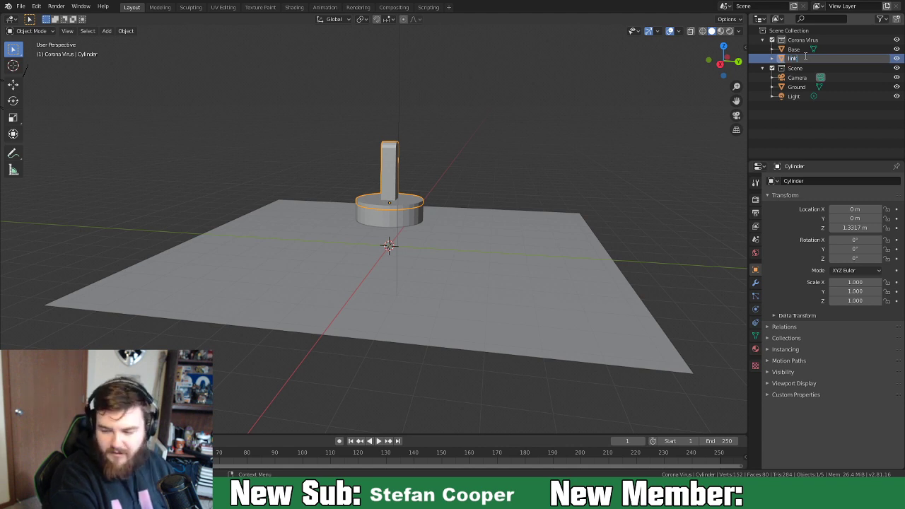
{"action": "key", "text": "Return"}
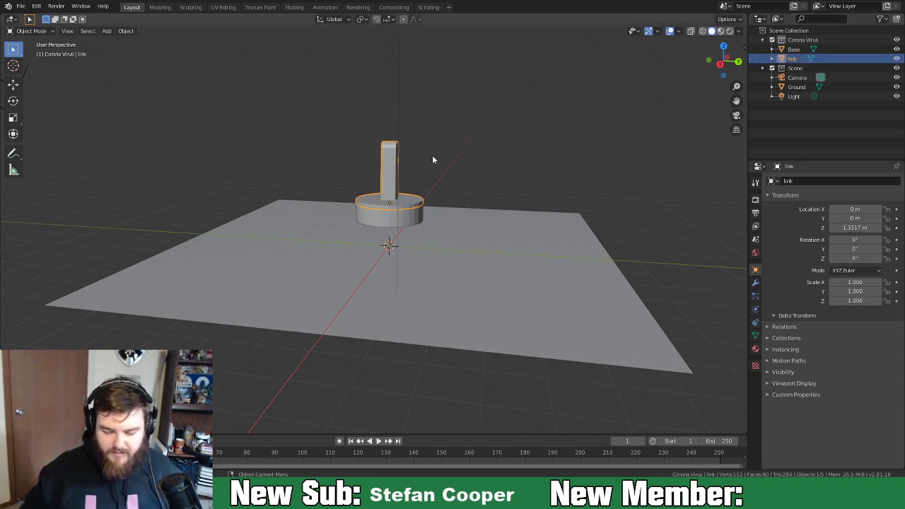
Widen the base with the Scale tool to 1.222 in X and Y, keeping its Z scale at 1.000.
{"action": "left_click", "coordinate": [417, 220]}
{"action": "middle_click_drag", "start_coordinate": [536, 202], "coordinate": [511, 247]}
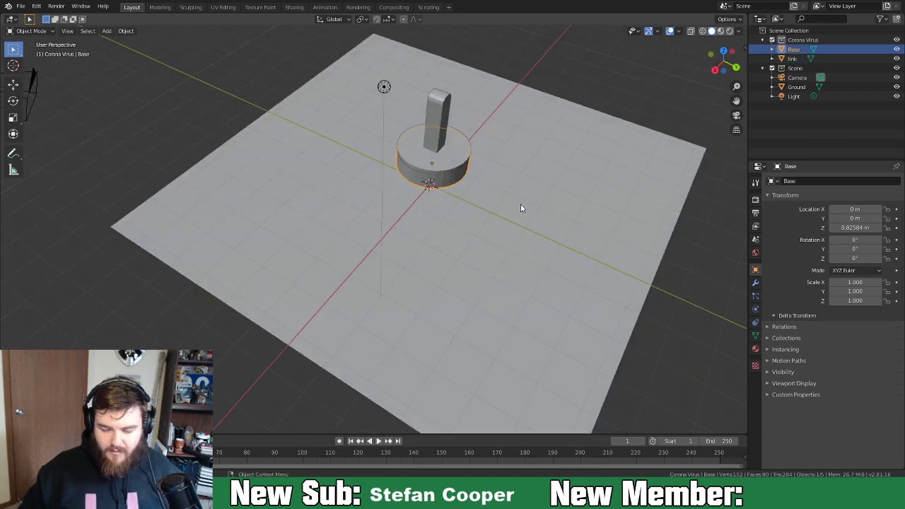
{"action": "middle_click_drag", "start_coordinate": [521, 208], "coordinate": [464, 202]}
{"action": "left_click", "coordinate": [14, 83]}
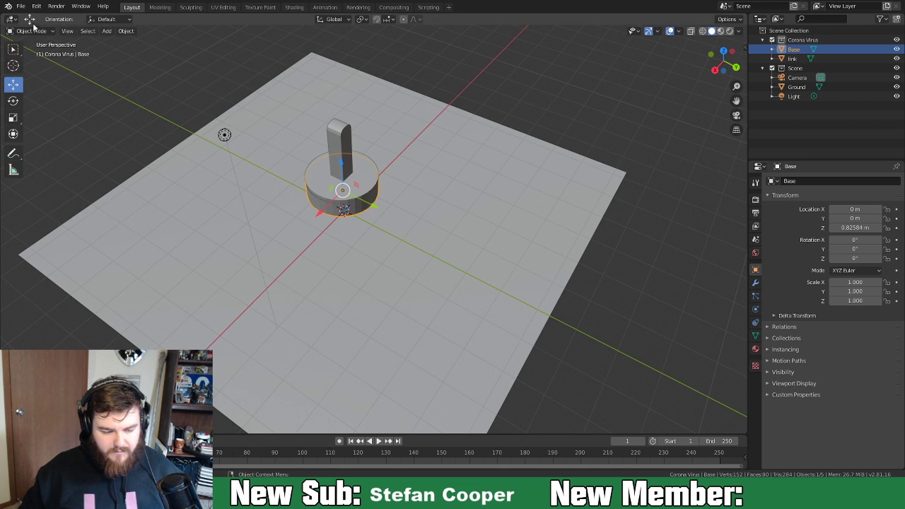
{"action": "left_click", "coordinate": [14, 118]}
{"action": "middle_click_drag", "start_coordinate": [358, 206], "coordinate": [382, 269]}
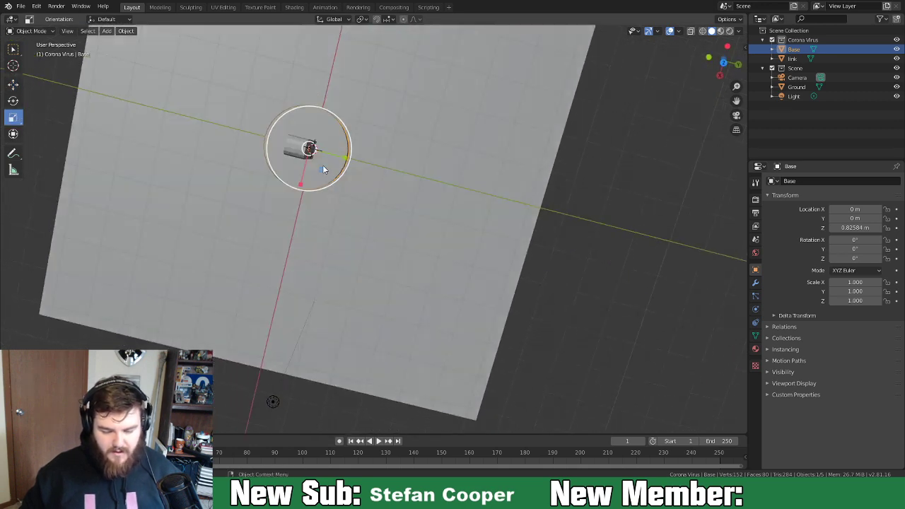
{"action": "left_click_drag", "start_coordinate": [322, 171], "coordinate": [331, 181]}
{"action": "mouse_move", "coordinate": [368, 195]}
{"action": "middle_mouse_down"}
{"action": "mouse_move", "coordinate": [423, 141]}
{"action": "mouse_move", "coordinate": [479, 128]}
{"action": "mouse_move", "coordinate": [396, 125]}
{"action": "mouse_move", "coordinate": [333, 225]}
{"action": "mouse_move", "coordinate": [435, 137]}
{"action": "mouse_move", "coordinate": [457, 170]}
{"action": "mouse_move", "coordinate": [449, 218]}
{"action": "mouse_move", "coordinate": [375, 204]}
{"action": "middle_mouse_up"}
{"action": "left_click_drag", "start_coordinate": [378, 170], "coordinate": [375, 166]}
{"action": "middle_click_drag", "start_coordinate": [375, 168], "coordinate": [490, 179]}
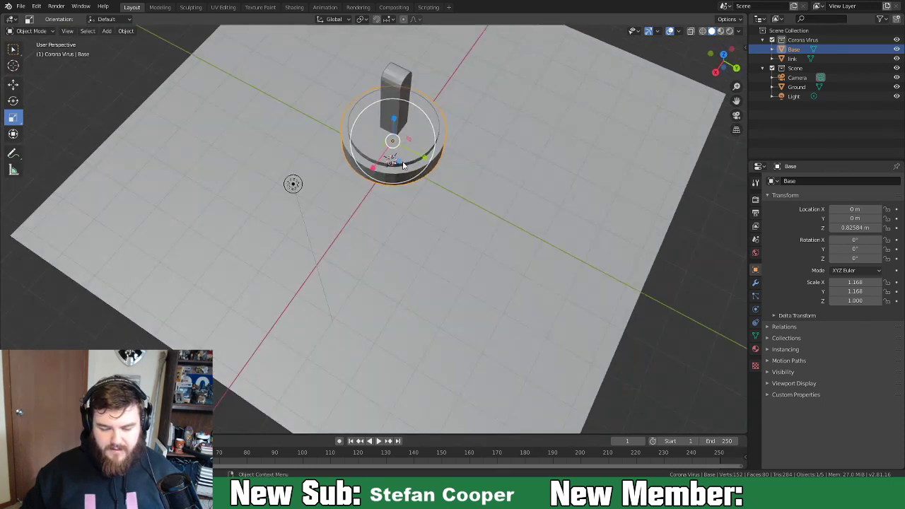
{"action": "left_click_drag", "start_coordinate": [400, 162], "coordinate": [401, 163]}
{"action": "middle_click_drag", "start_coordinate": [425, 166], "coordinate": [455, 170]}
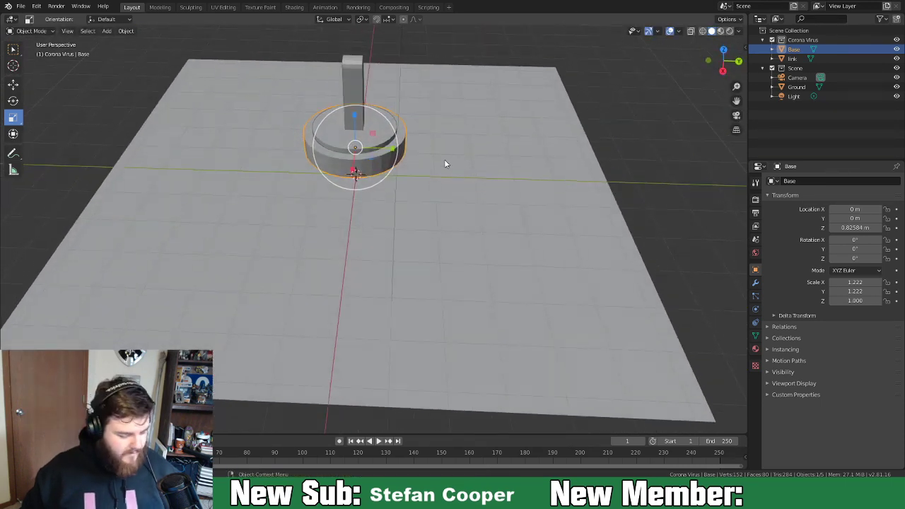
Apply the base's current scale to its mesh.
{"action": "right_click", "coordinate": [431, 159]}
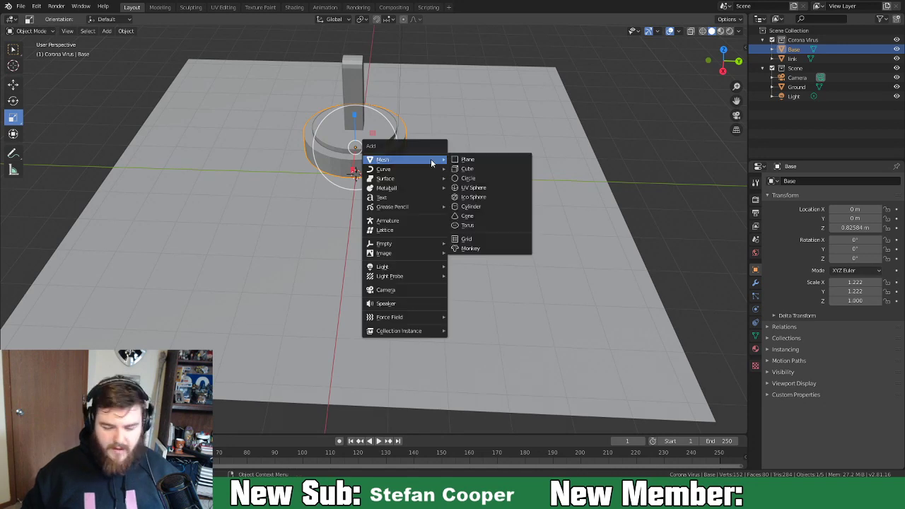
{"action": "key", "text": "ctrl+a"}
{"action": "left_click", "coordinate": [275, 228]}
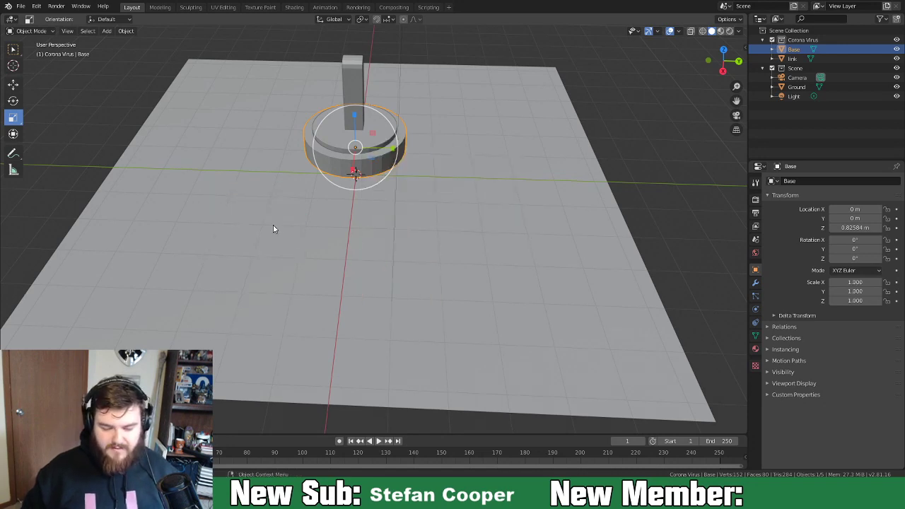
Select the link object and snap the 3D cursor to its origin.
{"action": "middle_click_drag", "start_coordinate": [404, 184], "coordinate": [394, 167]}
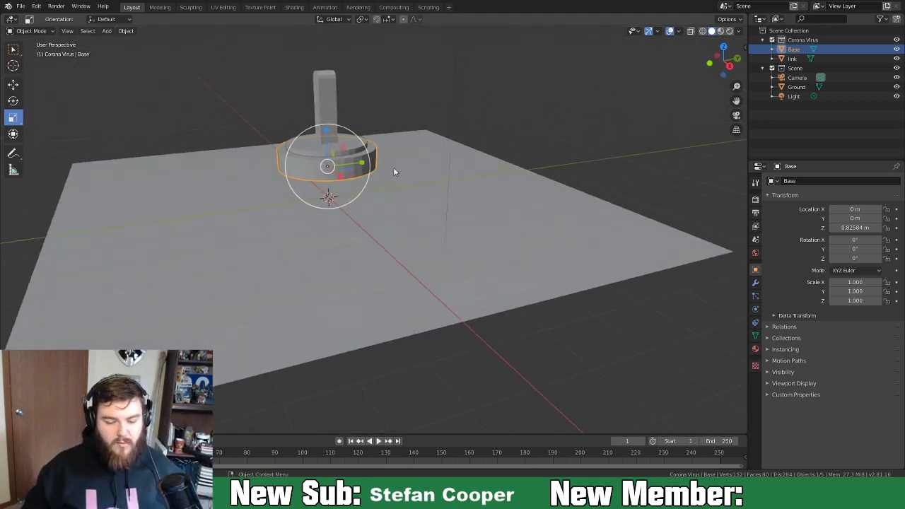
{"action": "left_click", "coordinate": [329, 115]}
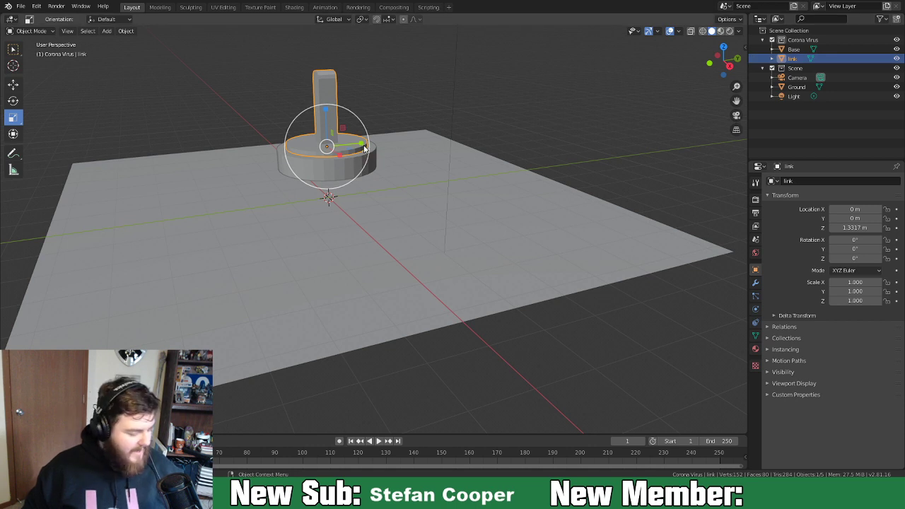
{"action": "key", "text": "shift+s"}
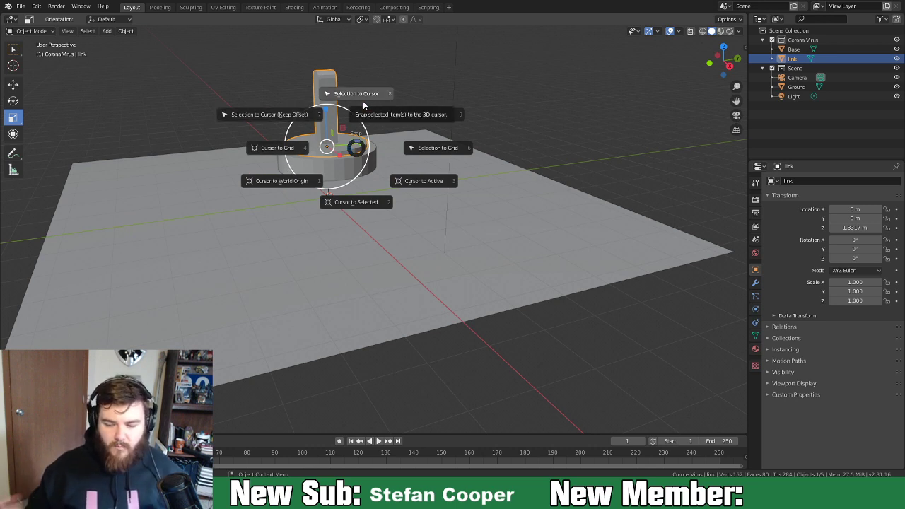
{"action": "left_click", "coordinate": [365, 203]}
Add a circle empty at the 3D cursor and rotate it 90° about the X axis.
{"action": "middle_click_drag", "start_coordinate": [414, 132], "coordinate": [380, 157]}
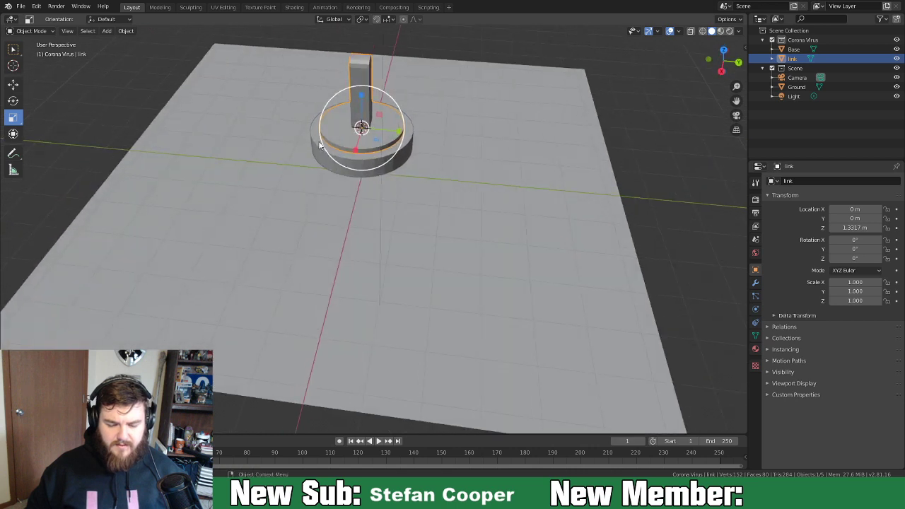
{"action": "key", "text": "shift+a"}
{"action": "mouse_move", "coordinate": [305, 149]}
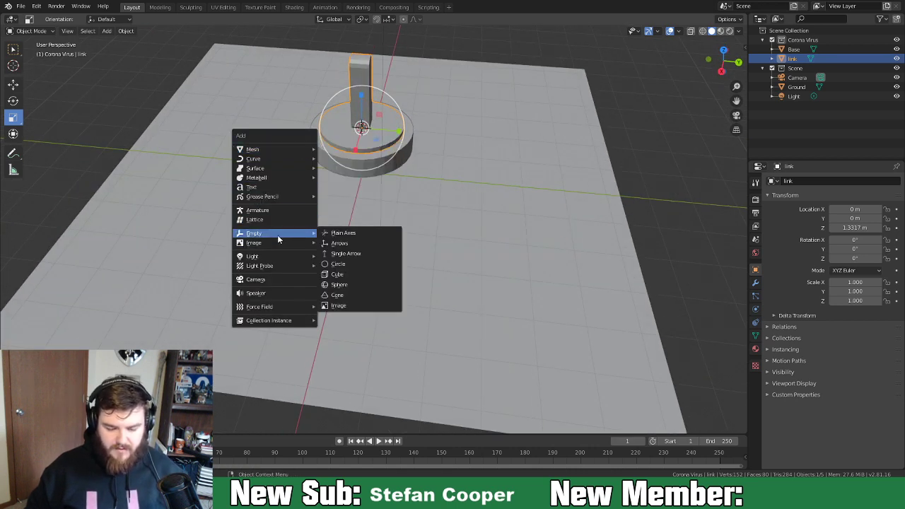
{"action": "left_click", "coordinate": [346, 263]}
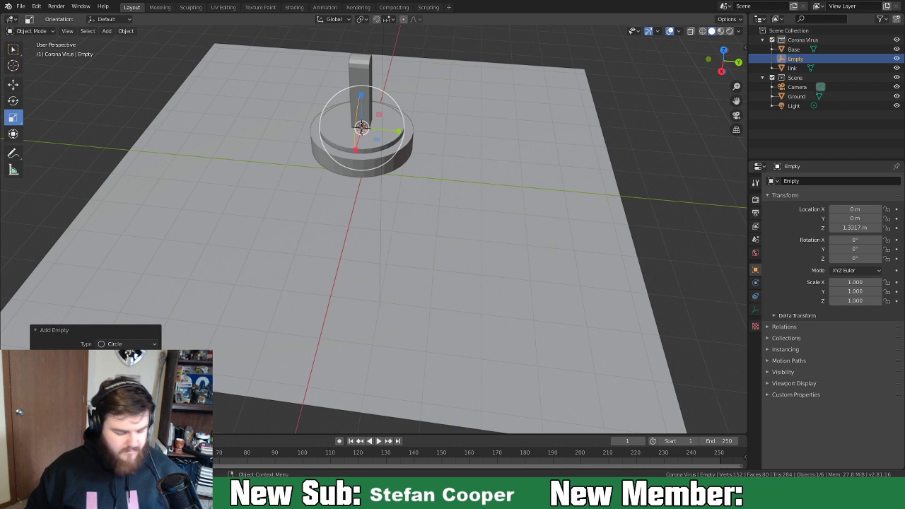
{"action": "type", "text": "rx90"}
{"action": "key", "text": "Return"}
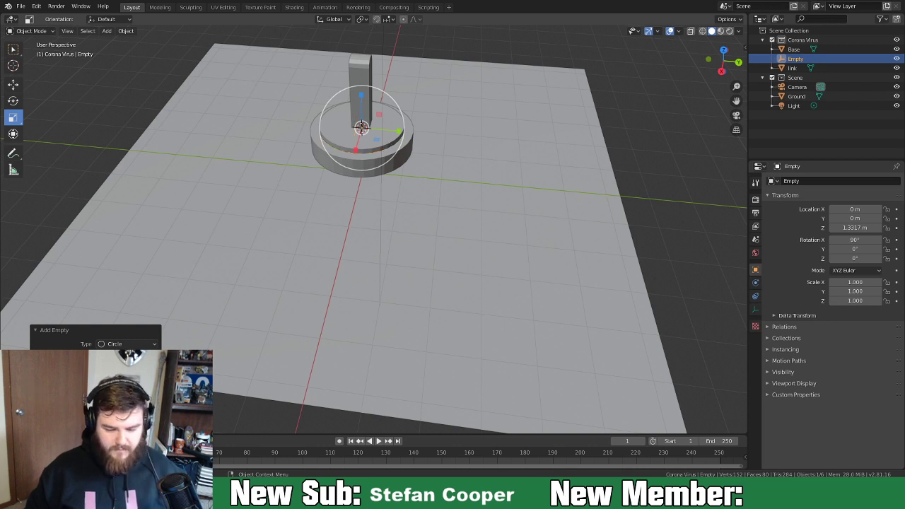
{"action": "middle_click_drag", "start_coordinate": [290, 230], "coordinate": [354, 248]}
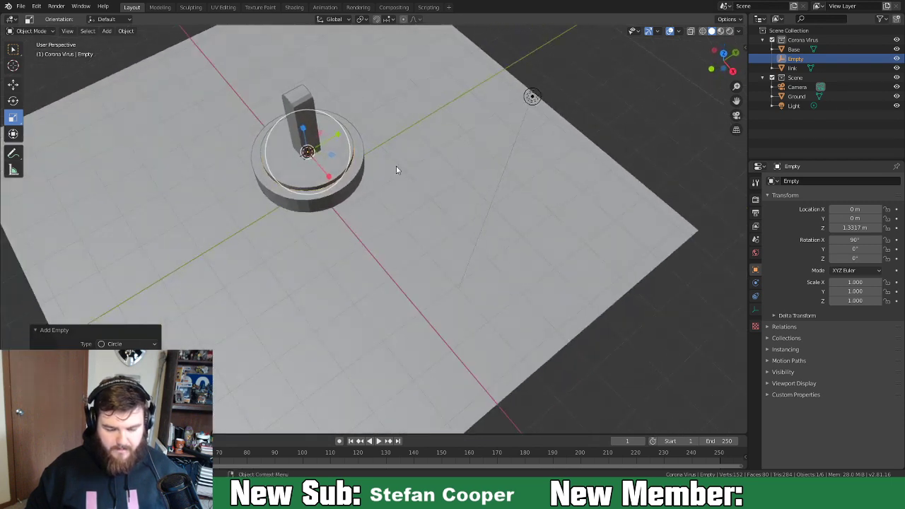
Rename the circle empty as Rotation Controll.
{"action": "double_click", "coordinate": [795, 59]}
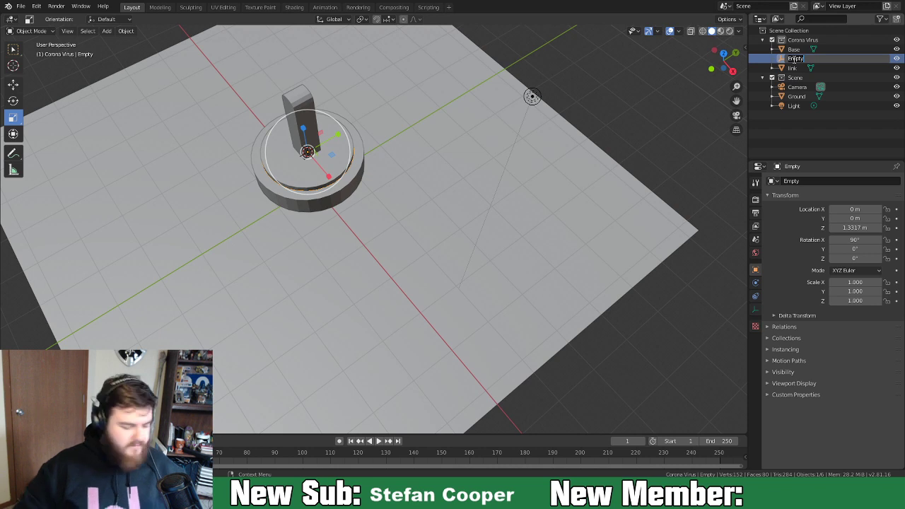
{"action": "type", "text": "Rotation Con"}
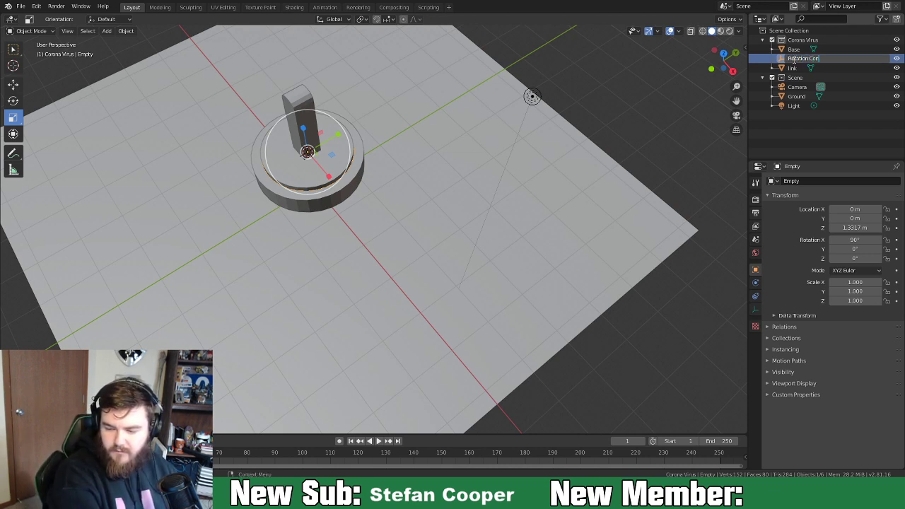
{"action": "type", "text": "troll"}
{"action": "key", "text": "Return"}
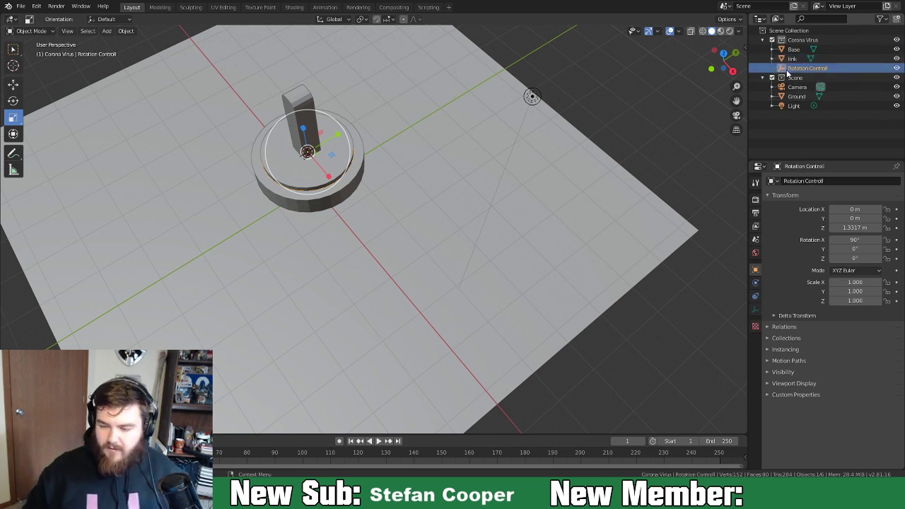
Parent the link object to the Rotation Controll empty and expand that empty's hierarchy in the object list.
{"action": "left_click_drag", "start_coordinate": [781, 70], "coordinate": [782, 61]}
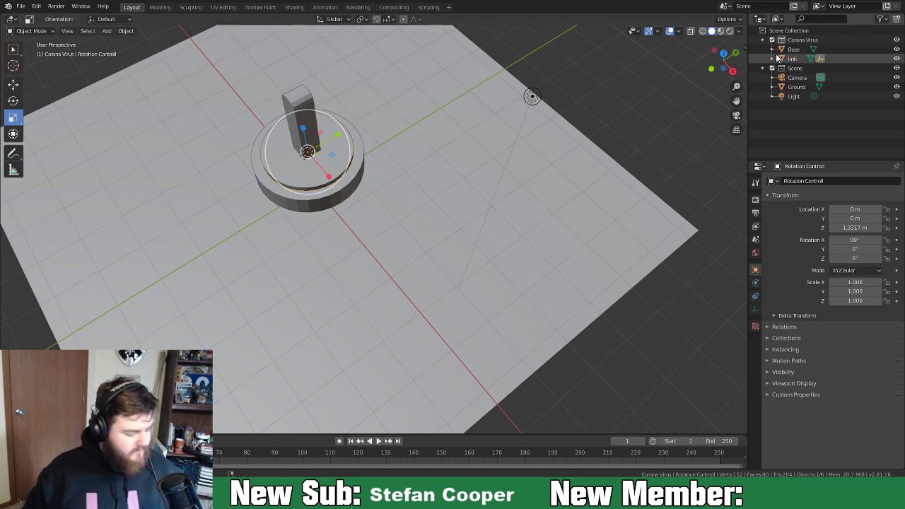
{"action": "left_click", "coordinate": [771, 59]}
{"action": "left_click", "coordinate": [785, 59]}
{"action": "left_click_drag", "start_coordinate": [783, 59], "coordinate": [784, 69], "text": "shift"}
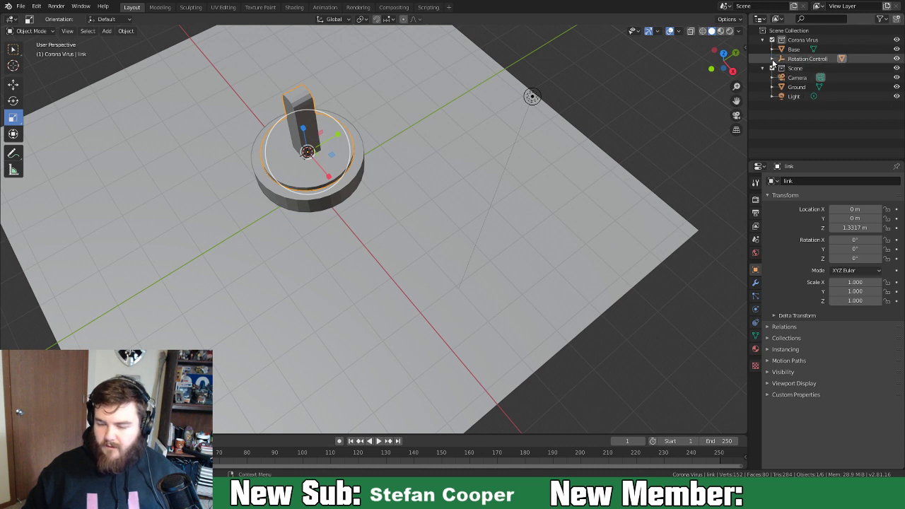
{"action": "left_click", "coordinate": [772, 59]}
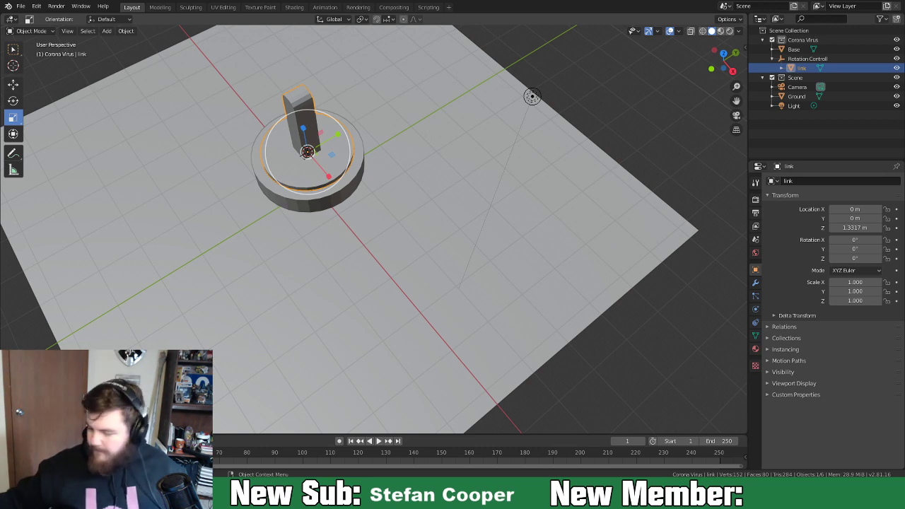
Shade the base smooth and enable Auto Smooth for its normals at 30°.
{"action": "middle_click_drag", "start_coordinate": [657, 232], "coordinate": [337, 227]}
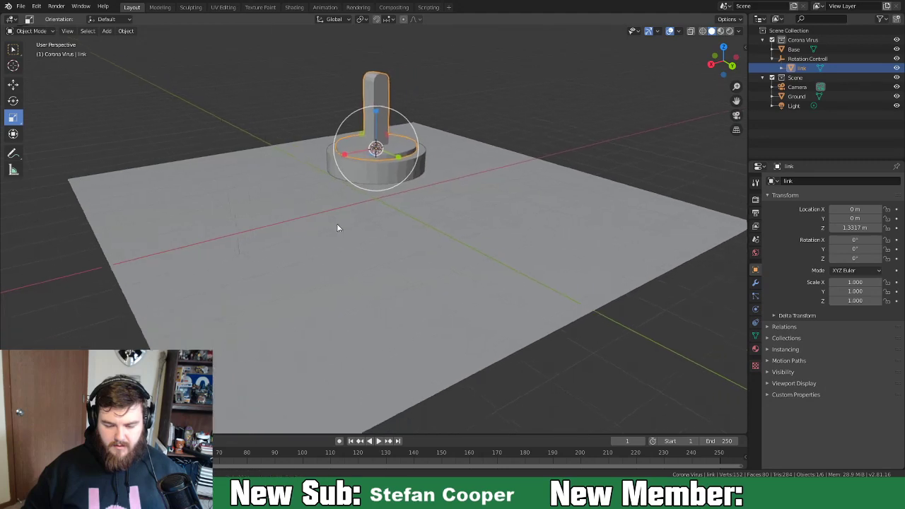
{"action": "left_click", "coordinate": [13, 49]}
{"action": "middle_click_drag", "start_coordinate": [318, 208], "coordinate": [431, 200]}
{"action": "left_click", "coordinate": [374, 177]}
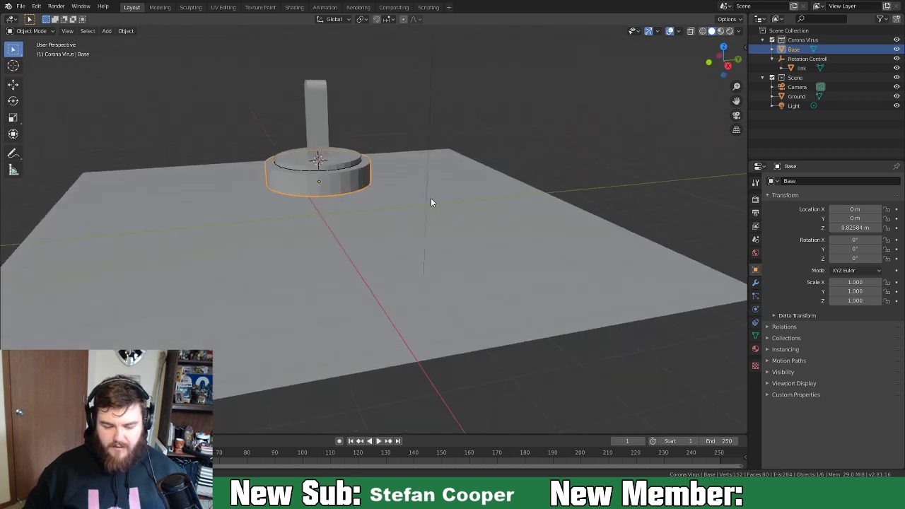
{"action": "right_click", "coordinate": [383, 173]}
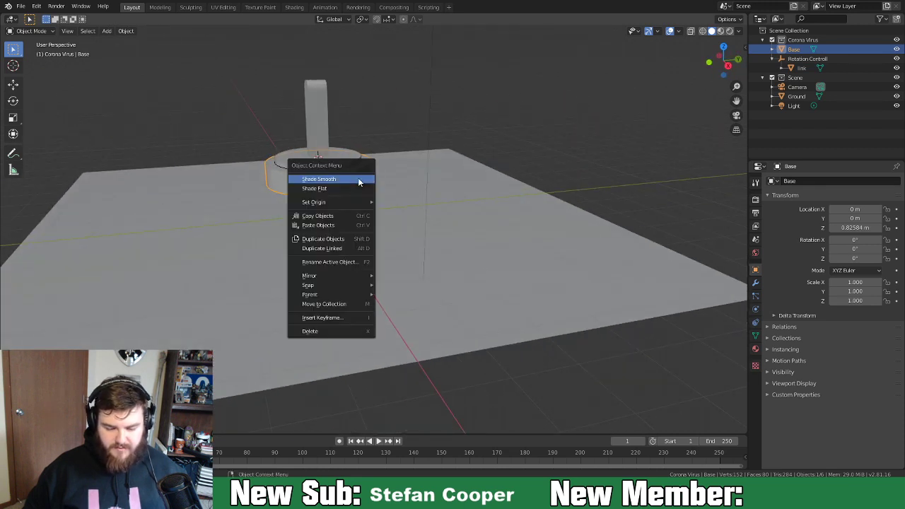
{"action": "left_click", "coordinate": [359, 180]}
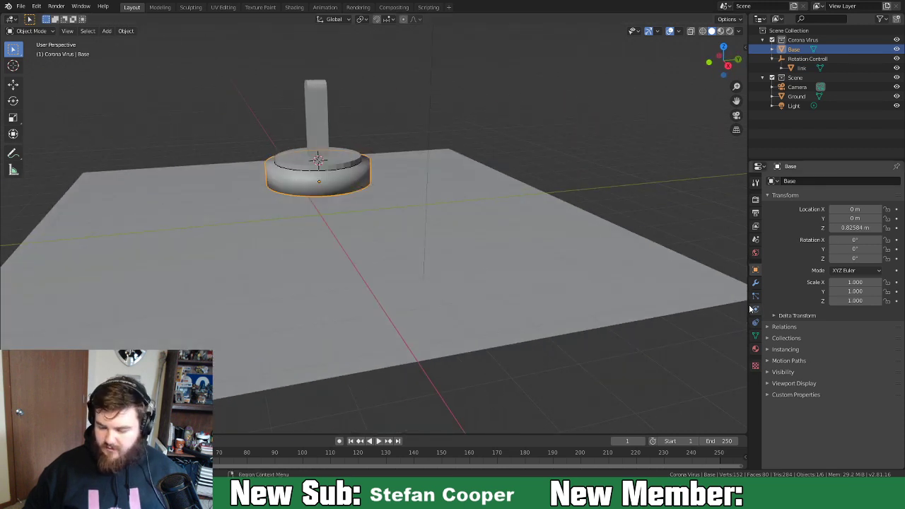
{"action": "left_click", "coordinate": [756, 337]}
{"action": "left_click", "coordinate": [768, 342]}
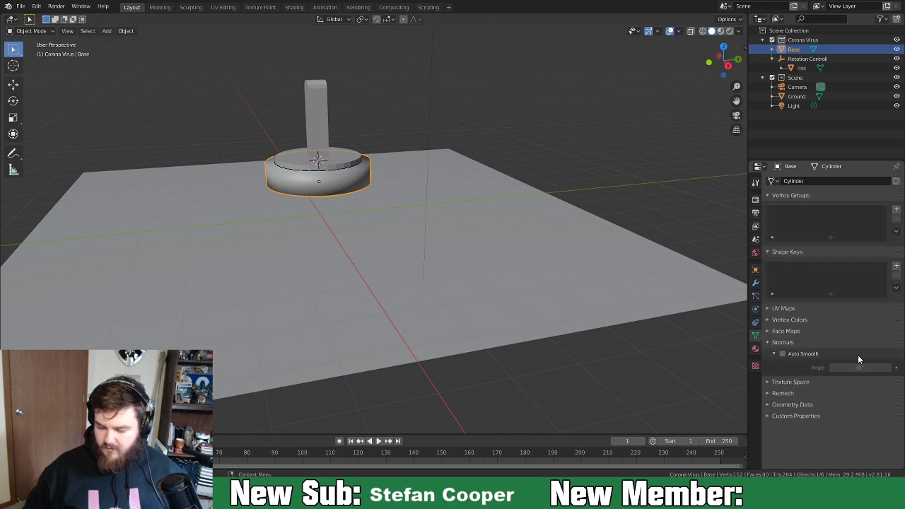
{"action": "left_click", "coordinate": [782, 354]}
Shade the link object smooth and enable Auto Smooth for its normals at 30°.
{"action": "mouse_move", "coordinate": [439, 233]}
{"action": "middle_mouse_down"}
{"action": "mouse_move", "coordinate": [335, 202]}
{"action": "mouse_move", "coordinate": [397, 219]}
{"action": "middle_mouse_up"}
{"action": "right_click", "coordinate": [364, 163]}
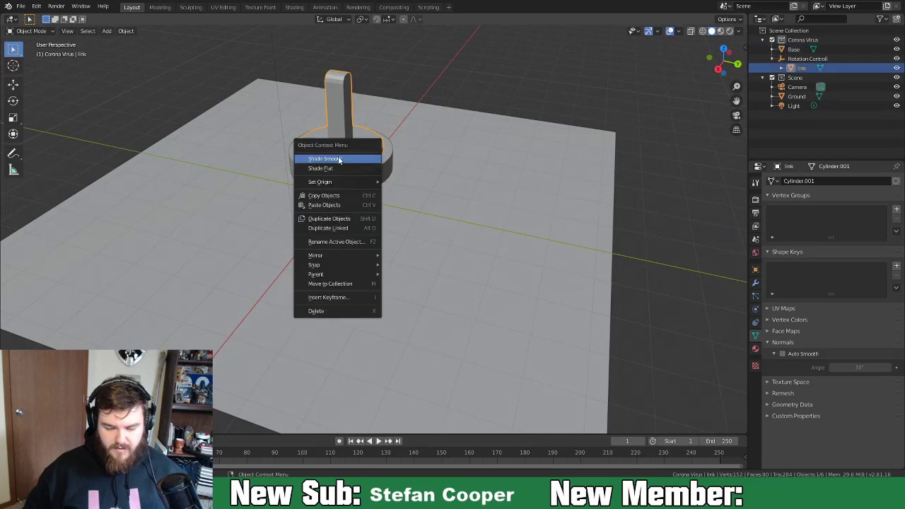
{"action": "left_click", "coordinate": [346, 158]}
{"action": "left_click", "coordinate": [783, 354]}
{"action": "middle_click_drag", "start_coordinate": [471, 215], "coordinate": [409, 205]}
{"action": "scroll", "coordinate": [378, 204], "scroll_direction": "down", "scroll_amount": 3}
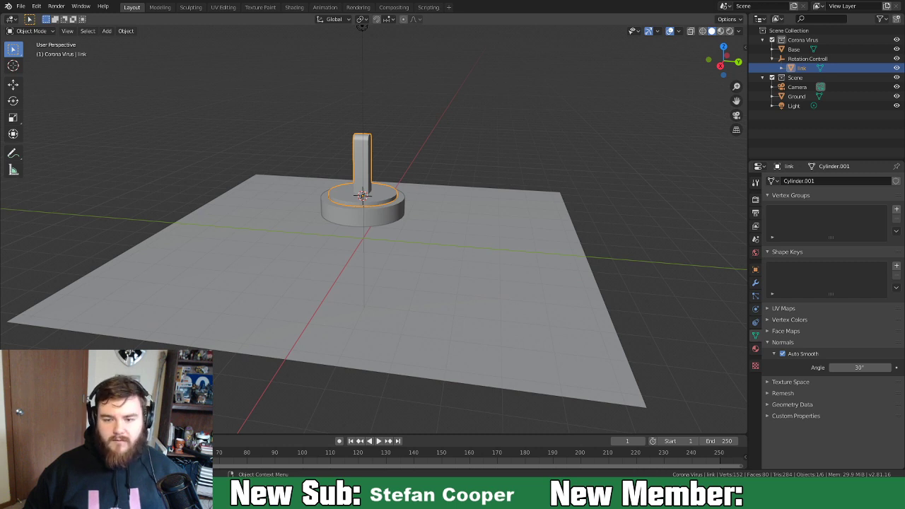
Select the base and snap the 3D cursor to its origin.
{"action": "middle_click_drag", "start_coordinate": [405, 273], "coordinate": [381, 270]}
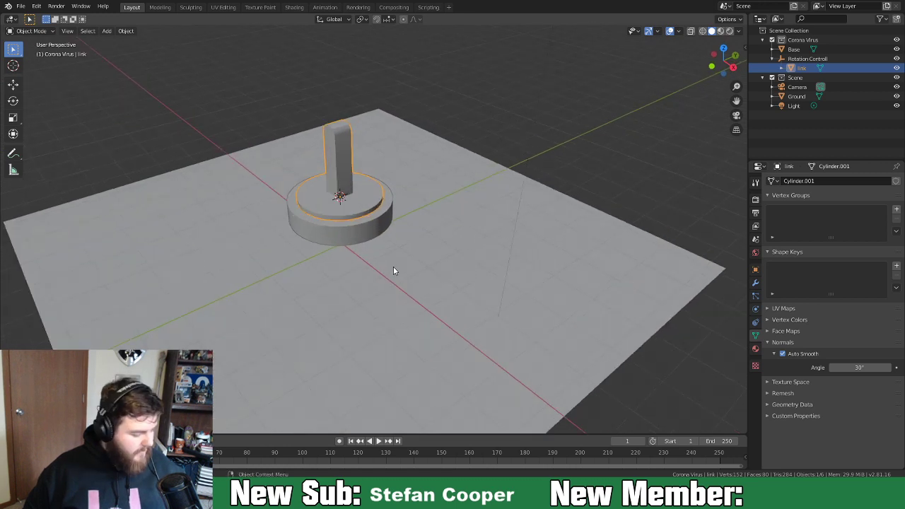
{"action": "left_click", "coordinate": [345, 236]}
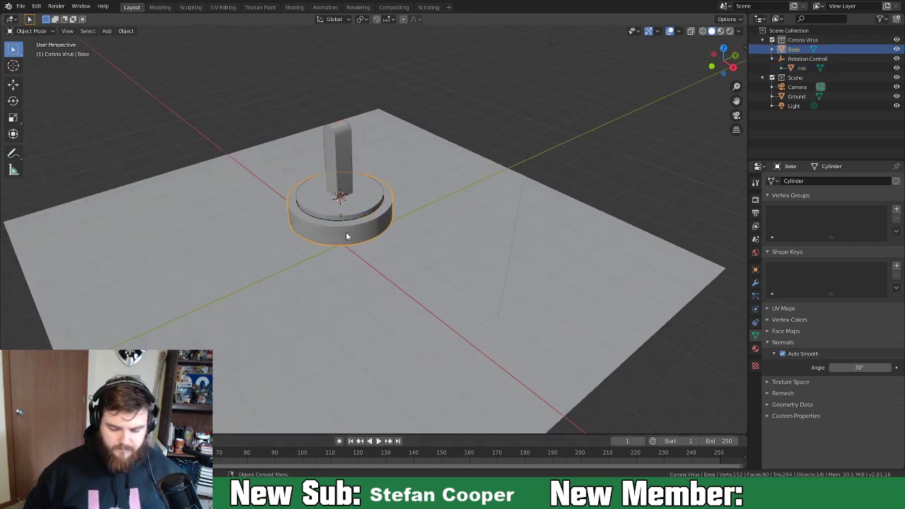
{"action": "right_click", "coordinate": [384, 244]}
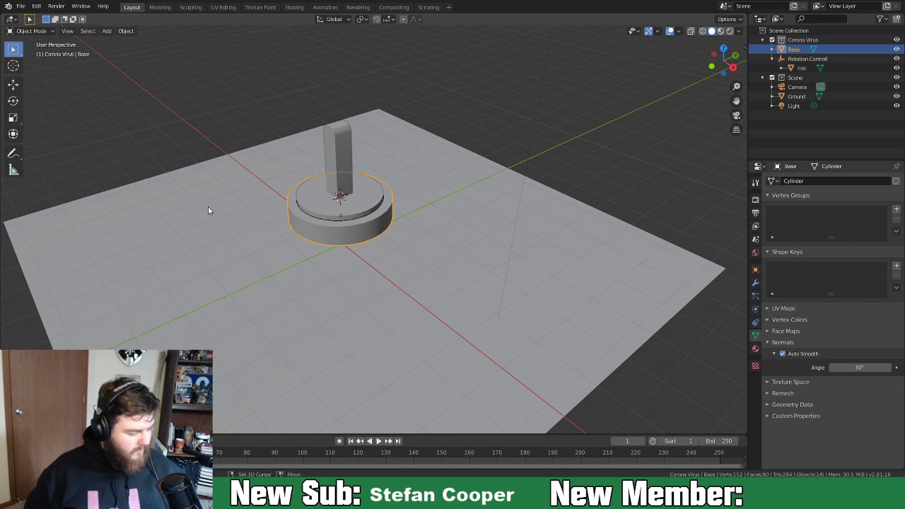
{"action": "key", "text": "shift+s"}
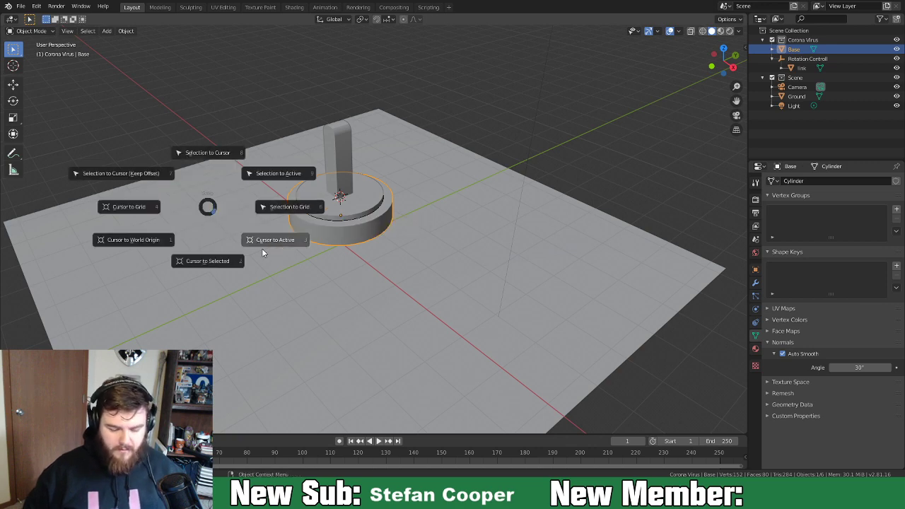
{"action": "left_click", "coordinate": [201, 261]}
{"action": "middle_click_drag", "start_coordinate": [203, 263], "coordinate": [490, 280]}
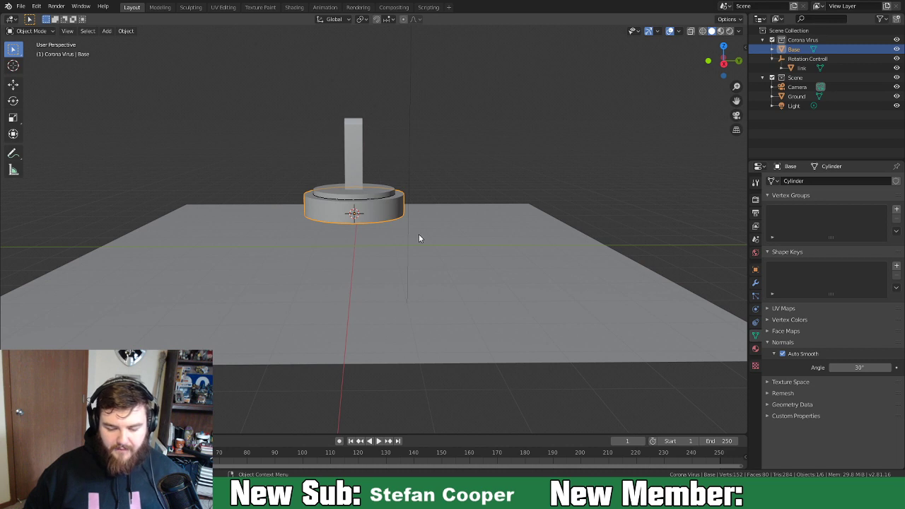
{"action": "middle_click_drag", "start_coordinate": [404, 212], "coordinate": [360, 224]}
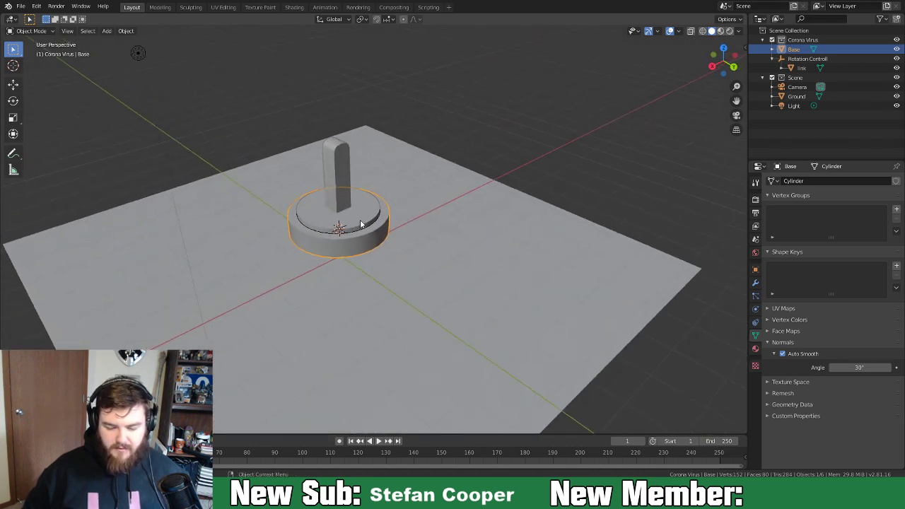
Select the link object and reset the 3D cursor to the world origin.
{"action": "left_click", "coordinate": [335, 166]}
{"action": "middle_click_drag", "start_coordinate": [335, 238], "coordinate": [382, 224]}
{"action": "scroll", "coordinate": [331, 287], "scroll_direction": "down", "scroll_amount": 3}
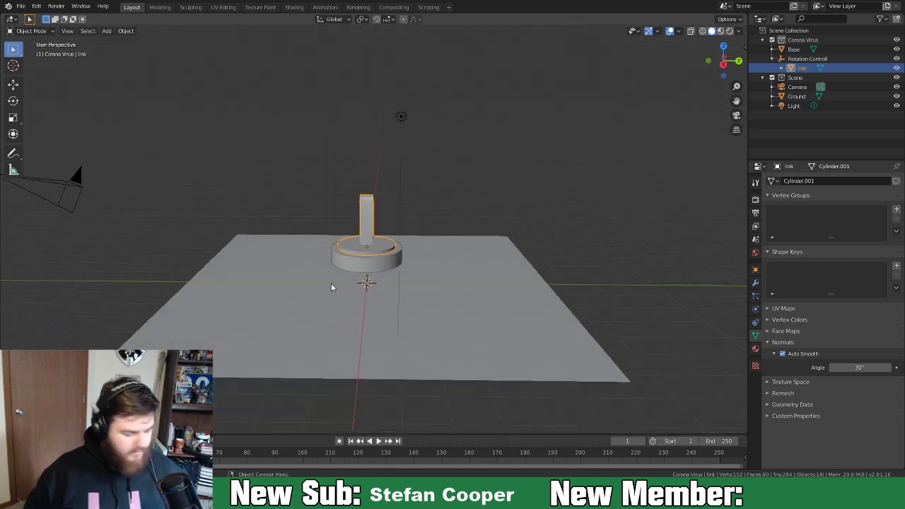
Add a mesh cylinder at the world origin with 32 vertices, a 1 m radius and a 0.12 m depth.
{"action": "middle_click_drag", "start_coordinate": [331, 287], "coordinate": [404, 314]}
{"action": "scroll", "coordinate": [461, 318], "scroll_direction": "up", "scroll_amount": 5}
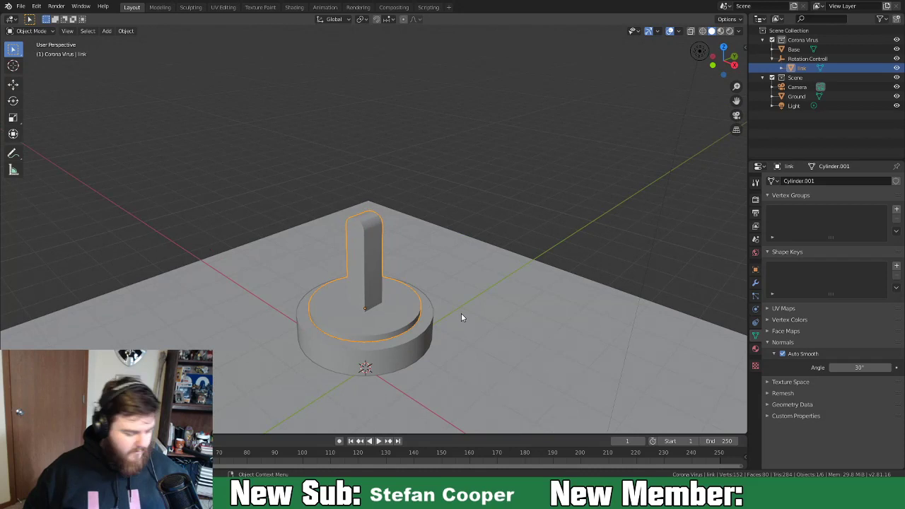
{"action": "scroll", "coordinate": [422, 277], "scroll_direction": "up", "scroll_amount": 4}
{"action": "scroll", "coordinate": [453, 283], "scroll_direction": "down", "scroll_amount": 5}
{"action": "middle_click_drag", "start_coordinate": [493, 318], "coordinate": [479, 316]}
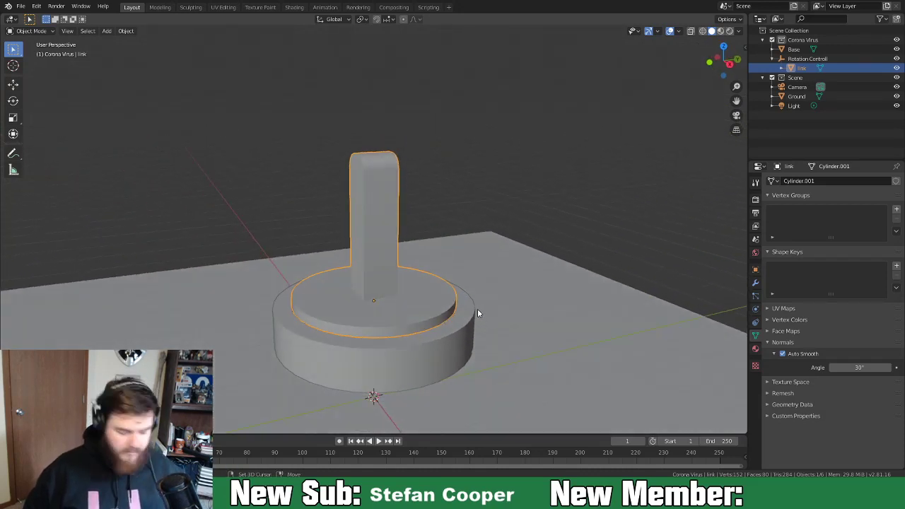
{"action": "key", "text": "shift+a"}
{"action": "mouse_move", "coordinate": [479, 311]}
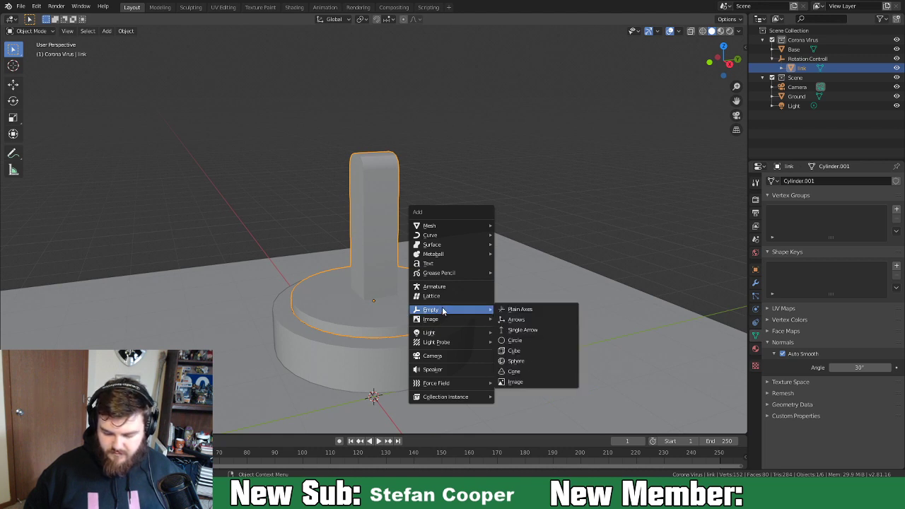
{"action": "mouse_move", "coordinate": [449, 225]}
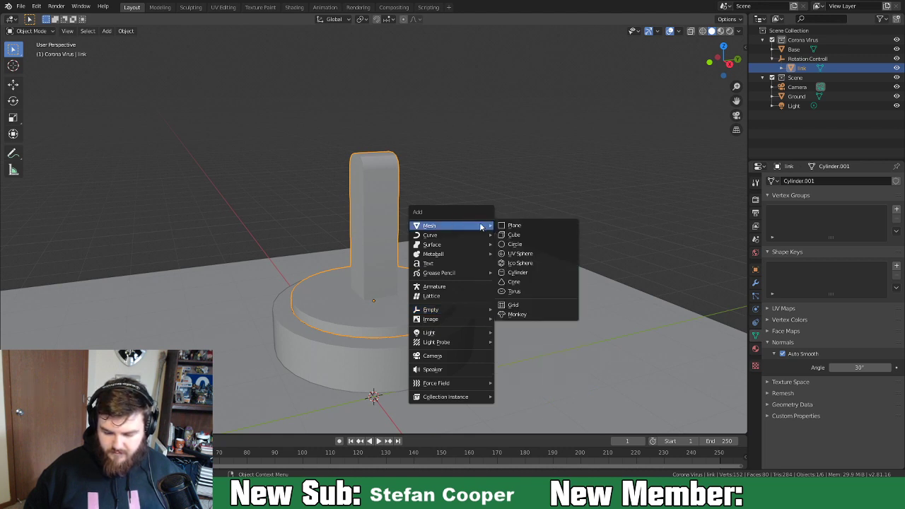
{"action": "left_click", "coordinate": [537, 273]}
{"action": "scroll", "coordinate": [438, 354], "scroll_direction": "down", "scroll_amount": 2}
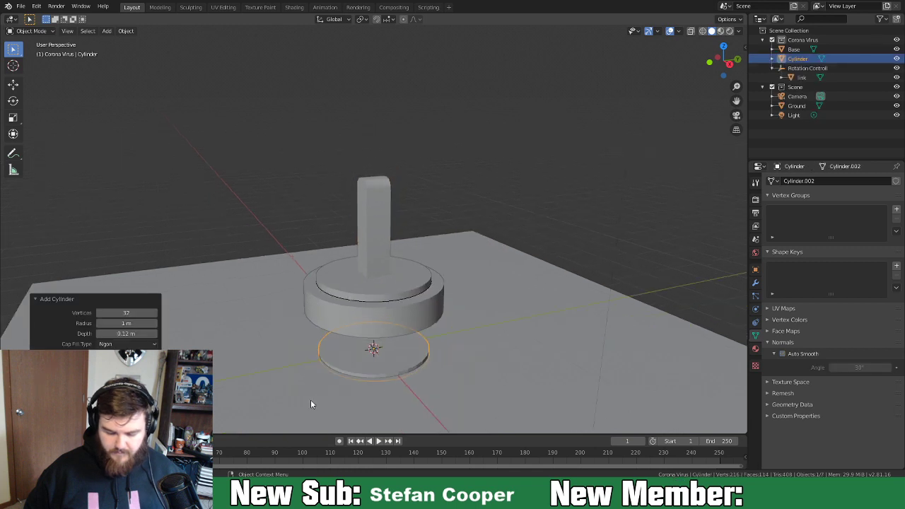
Lengthen the new cylinder, set its Z dimension to 3 m, and apply its scale.
{"action": "left_click_drag", "start_coordinate": [126, 333], "coordinate": [271, 329]}
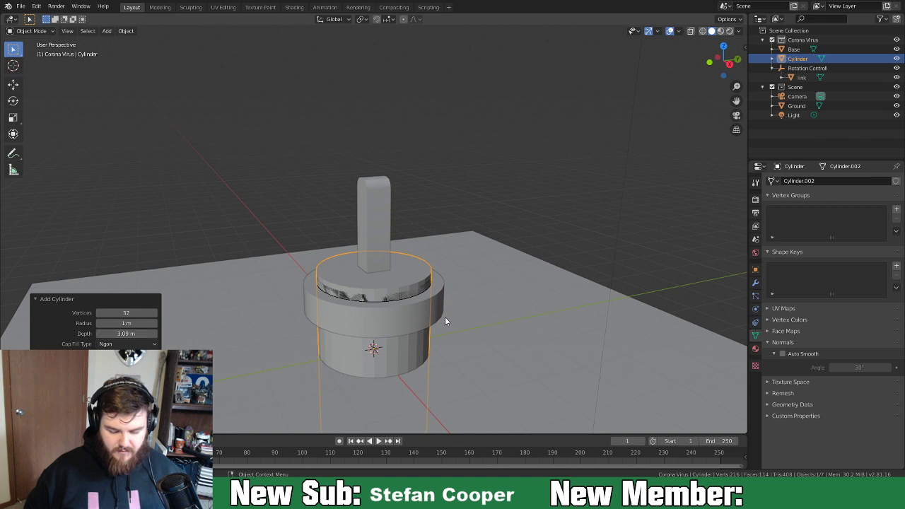
{"action": "scroll", "coordinate": [494, 325], "scroll_direction": "down", "scroll_amount": 3}
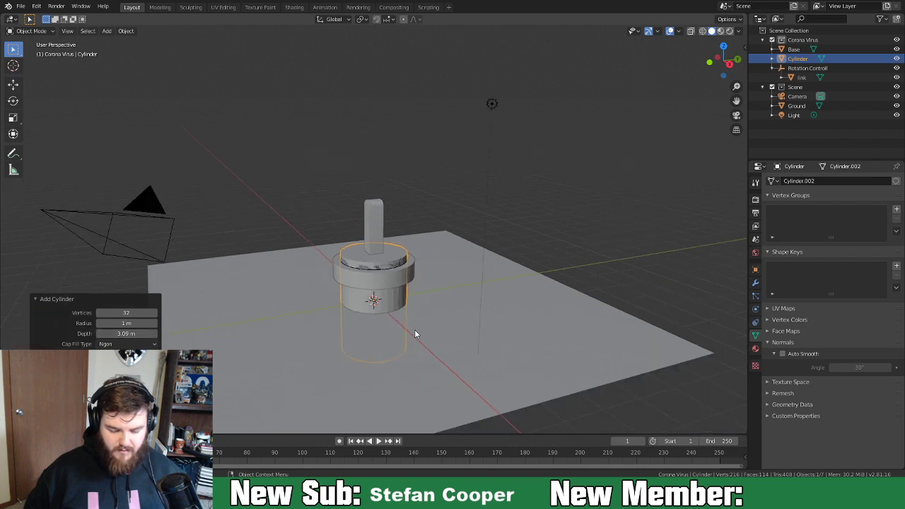
{"action": "key", "text": "Tab"}
{"action": "middle_click_drag", "start_coordinate": [416, 334], "coordinate": [401, 299]}
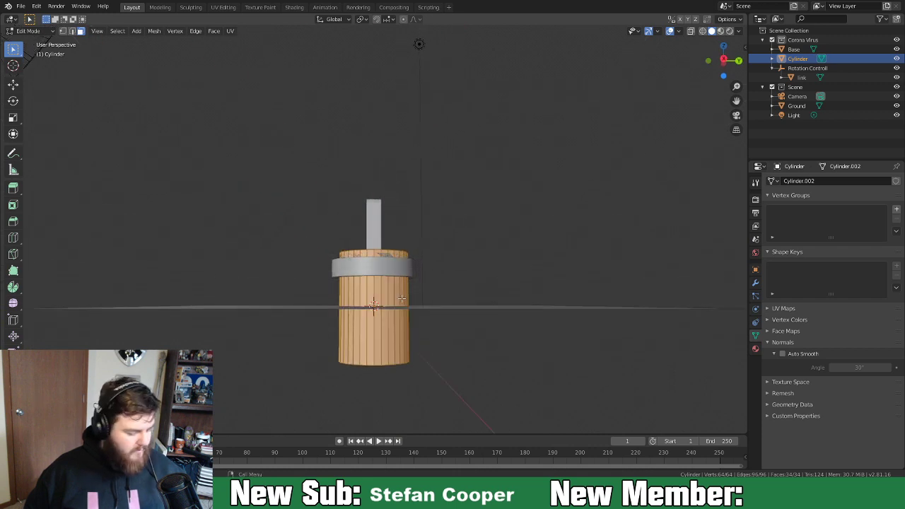
{"action": "key", "text": "n"}
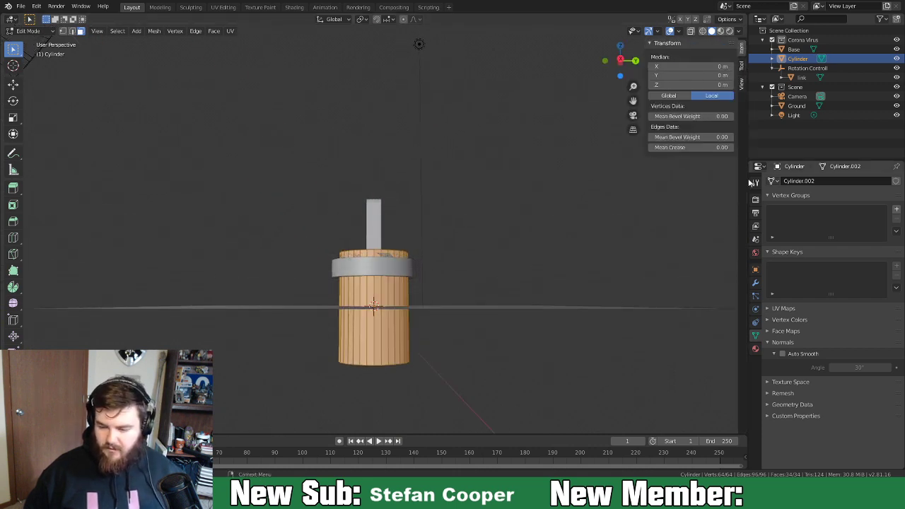
{"action": "key", "text": "Tab"}
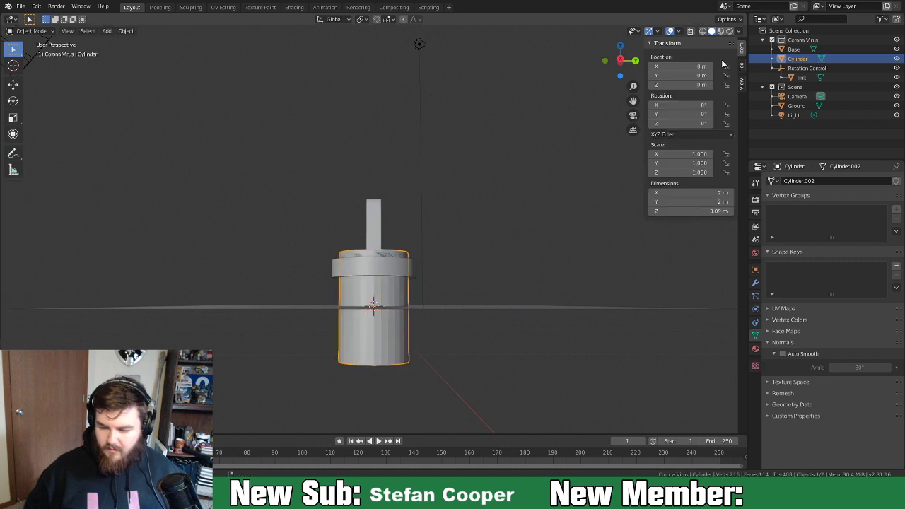
{"action": "left_click", "coordinate": [714, 211]}
{"action": "type", "text": "3"}
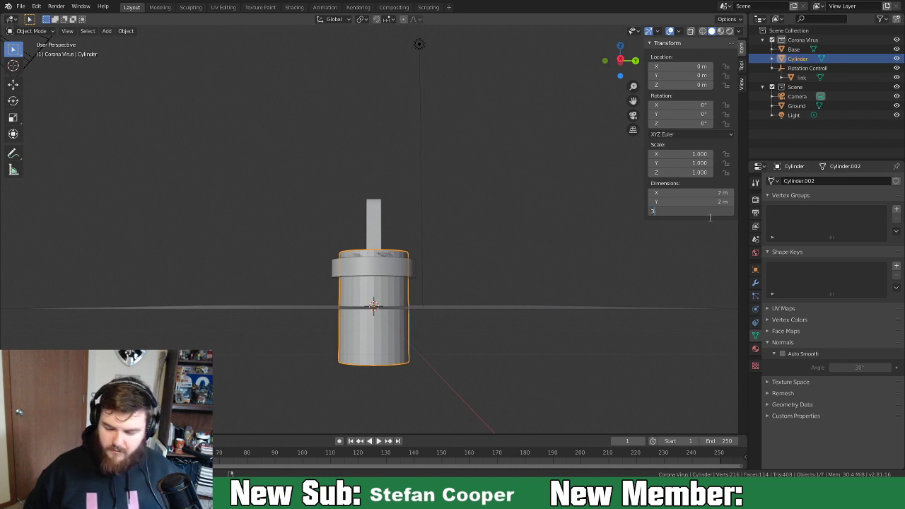
{"action": "key", "text": "Return"}
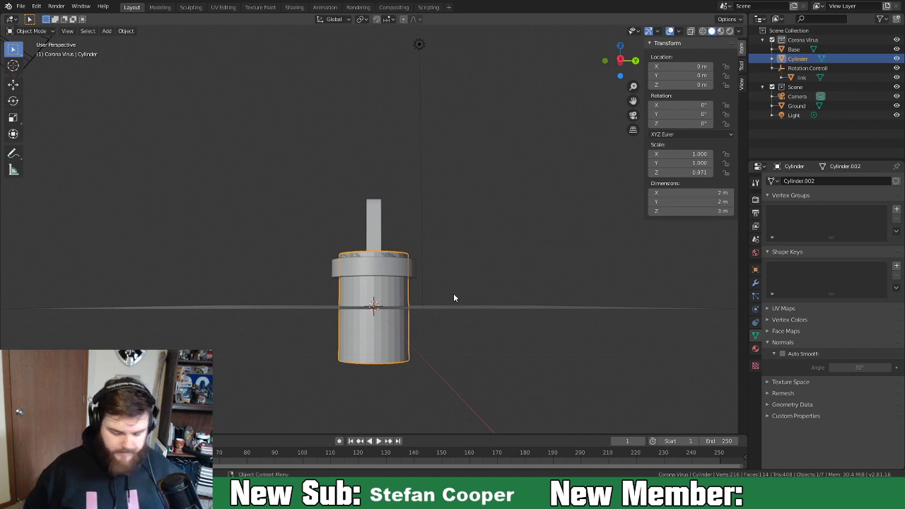
{"action": "key", "text": "ctrl+a"}
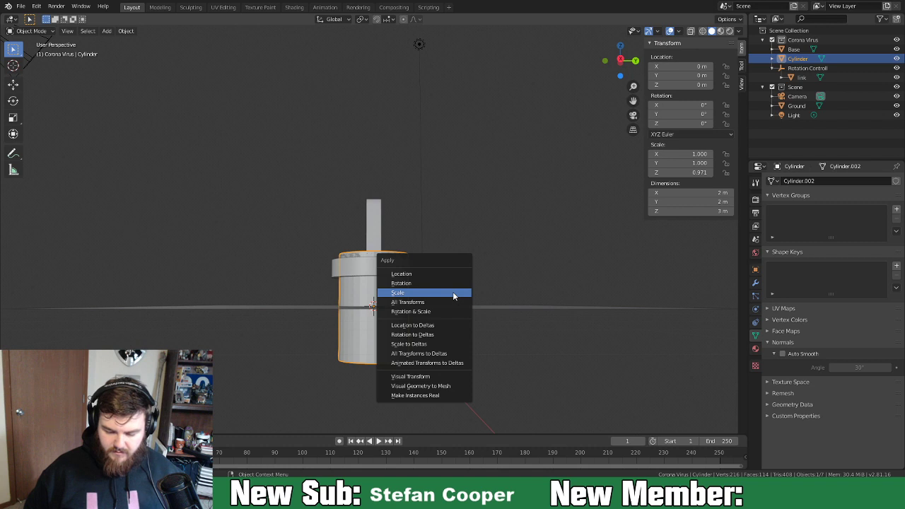
{"action": "left_click", "coordinate": [454, 296]}
Move the cylinder's whole mesh up 1.5 m along Z in Edit Mode, leaving its origin at the bottom end.
{"action": "key", "text": "Tab"}
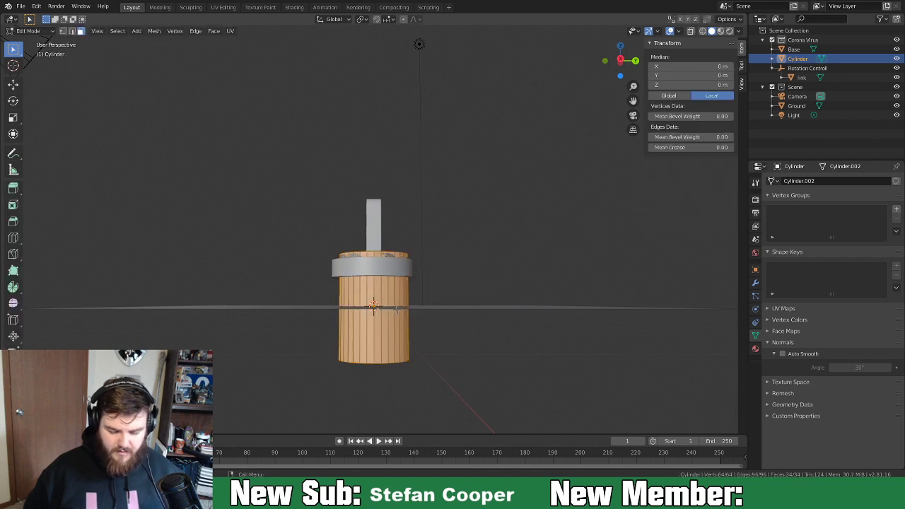
{"action": "type", "text": "g1.5"}
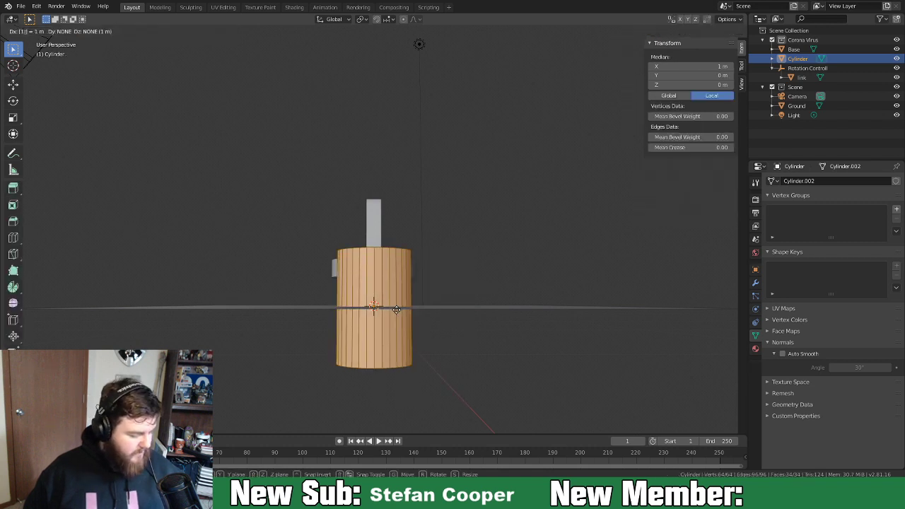
{"action": "type", "text": "z"}
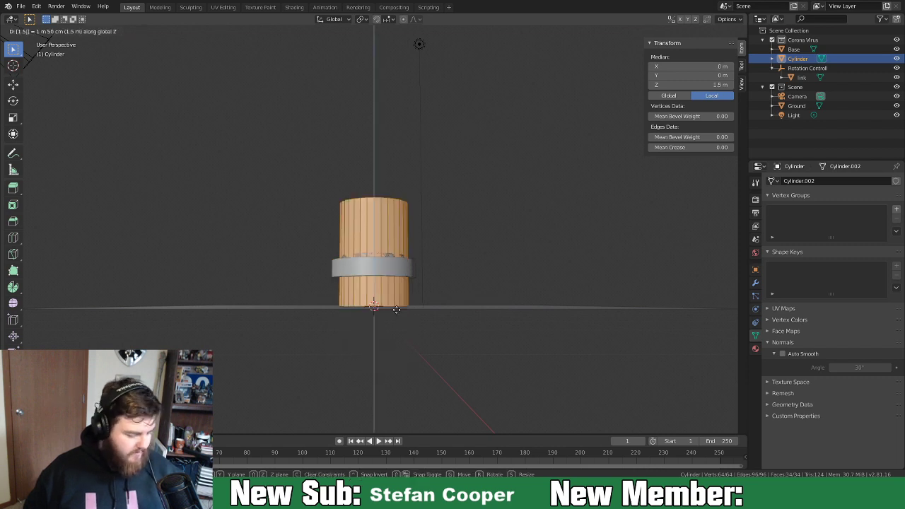
{"action": "key", "text": "Return"}
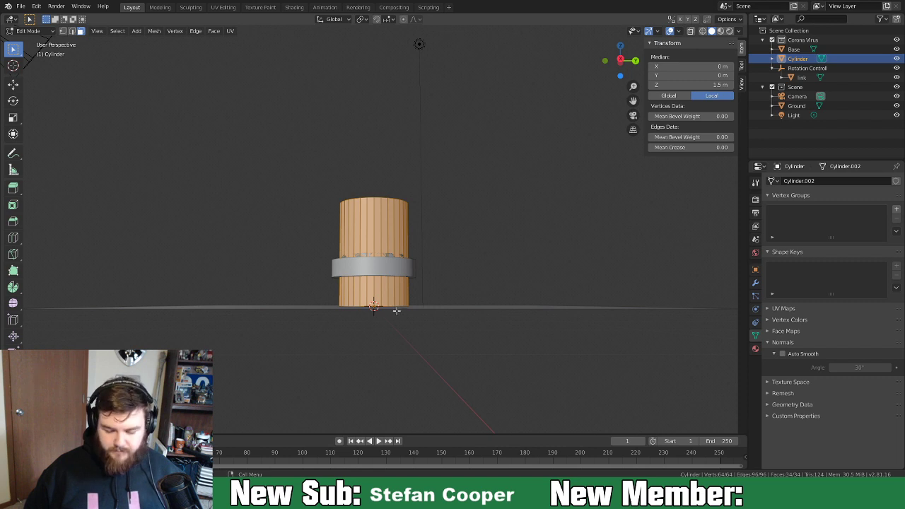
Raise the cylinder object along Z to a height of about 1.86 m, just above the base.
{"action": "middle_click_drag", "start_coordinate": [397, 311], "coordinate": [394, 317]}
{"action": "key", "text": "Tab"}
{"action": "key", "text": "g"}
{"action": "key", "text": "z"}
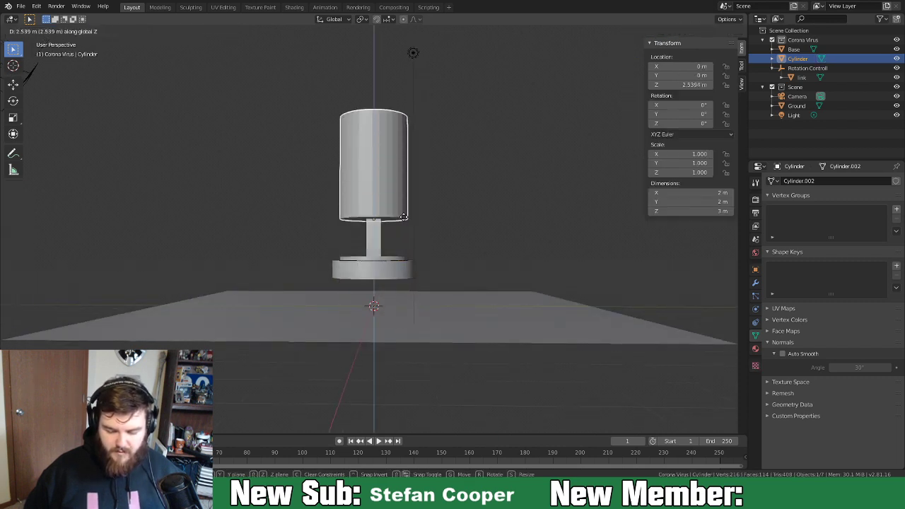
{"action": "left_click", "coordinate": [403, 244]}
{"action": "middle_click_drag", "start_coordinate": [403, 244], "coordinate": [435, 273]}
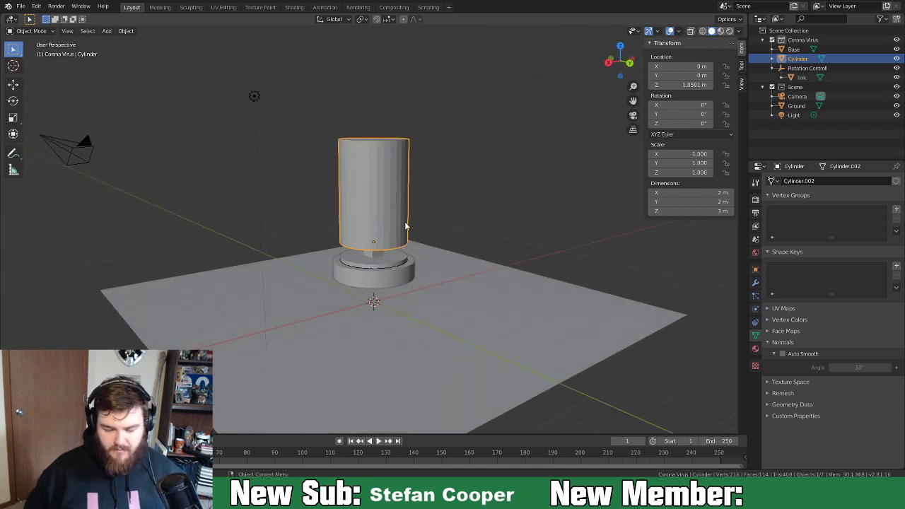
Select the cylinder's top rim edge loop in edge select mode.
{"action": "middle_click_drag", "start_coordinate": [393, 202], "coordinate": [422, 221]}
{"action": "key", "text": "Tab"}
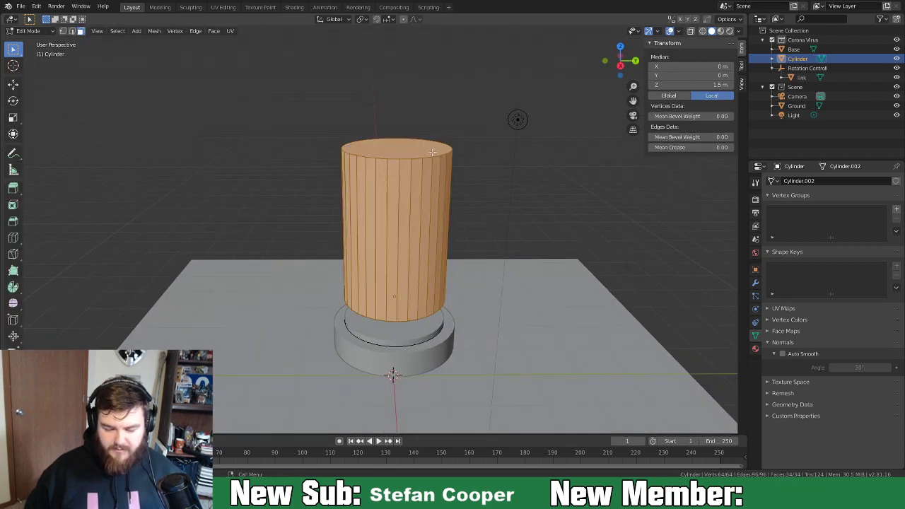
{"action": "key", "text": "2"}
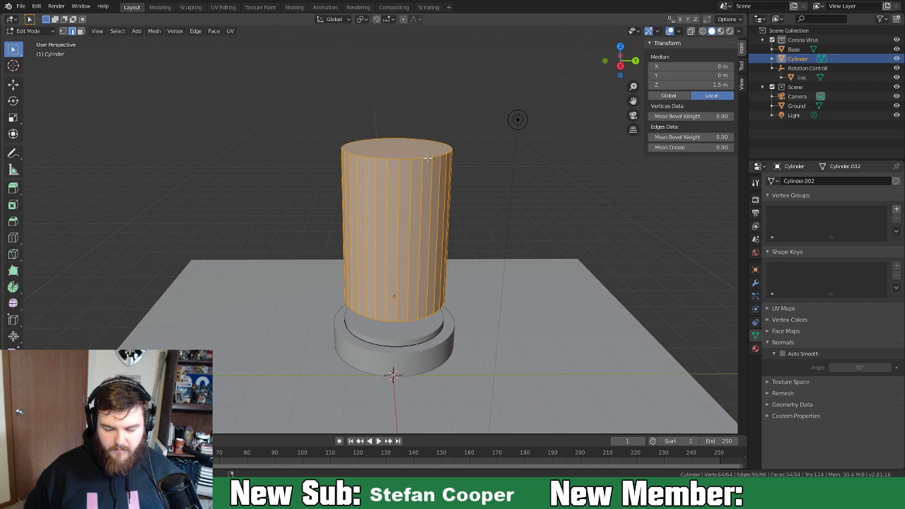
{"action": "left_click", "coordinate": [428, 156], "text": "alt"}
{"action": "key", "text": "ctrl+b"}
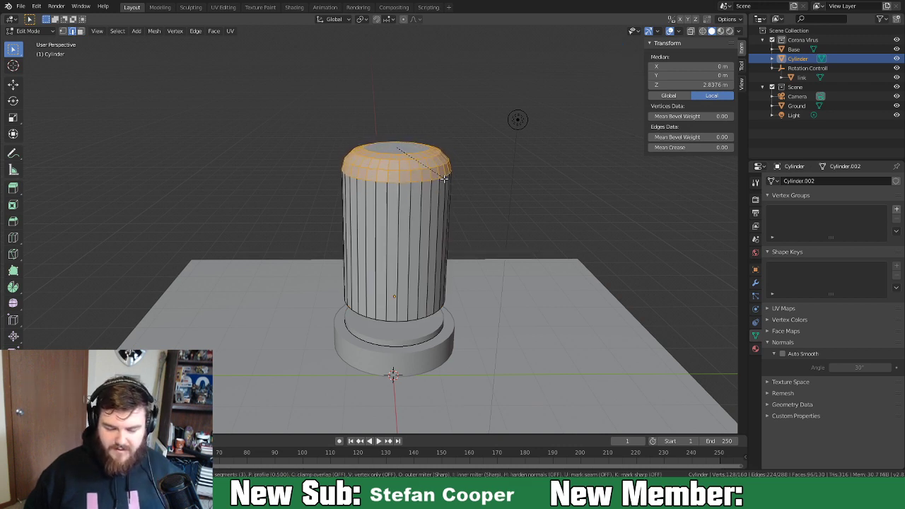
{"action": "scroll", "coordinate": [447, 181], "scroll_direction": "up", "scroll_amount": 1}
{"action": "scroll", "coordinate": [447, 181], "scroll_direction": "down", "scroll_amount": 1}
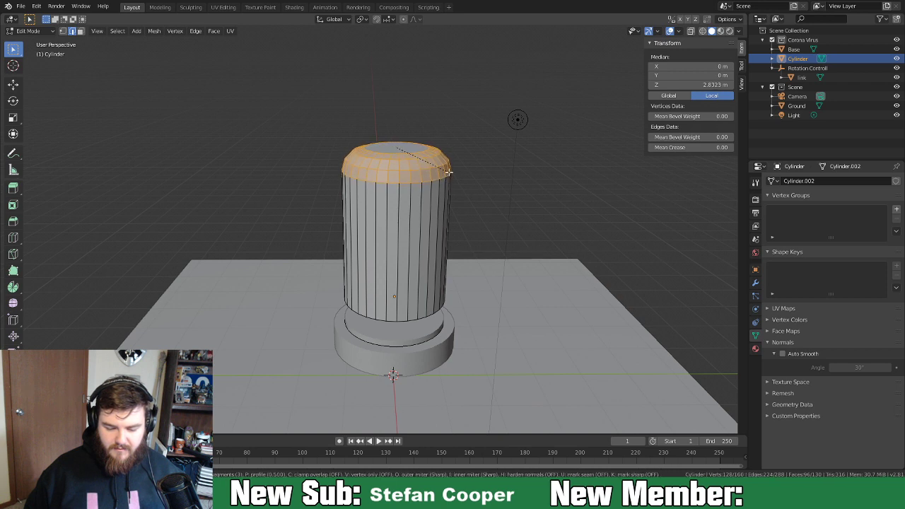
{"action": "key", "text": "Escape"}
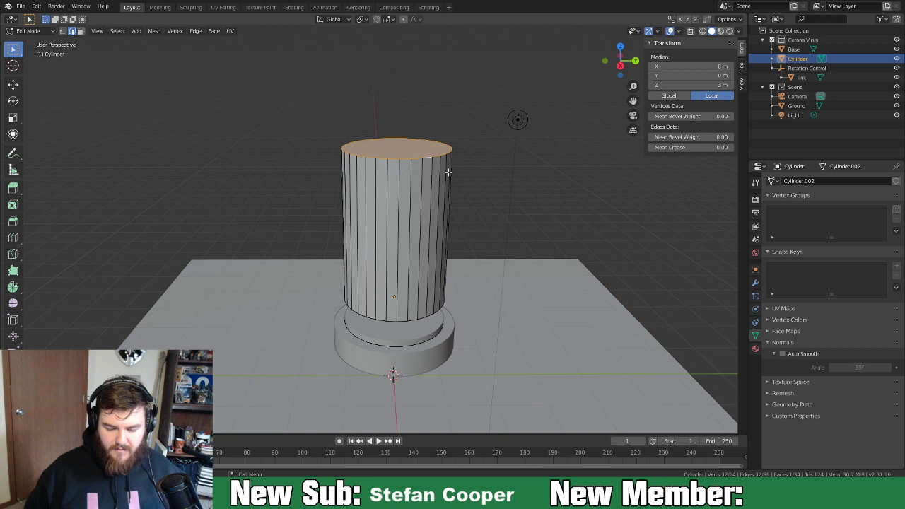
Inset the cylinder's top face and extrude it upward about 1.36 m to form a narrower neck.
{"action": "key", "text": "i"}
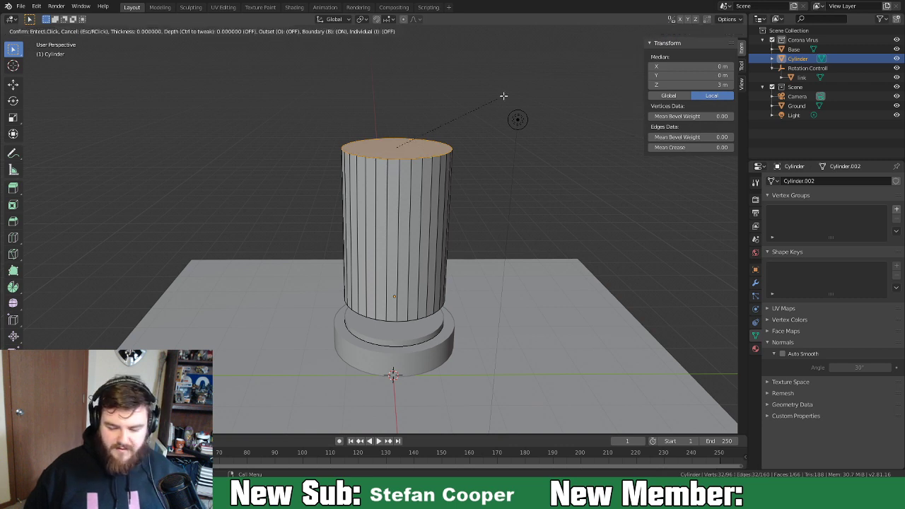
{"action": "left_click", "coordinate": [485, 101]}
{"action": "key", "text": "e"}
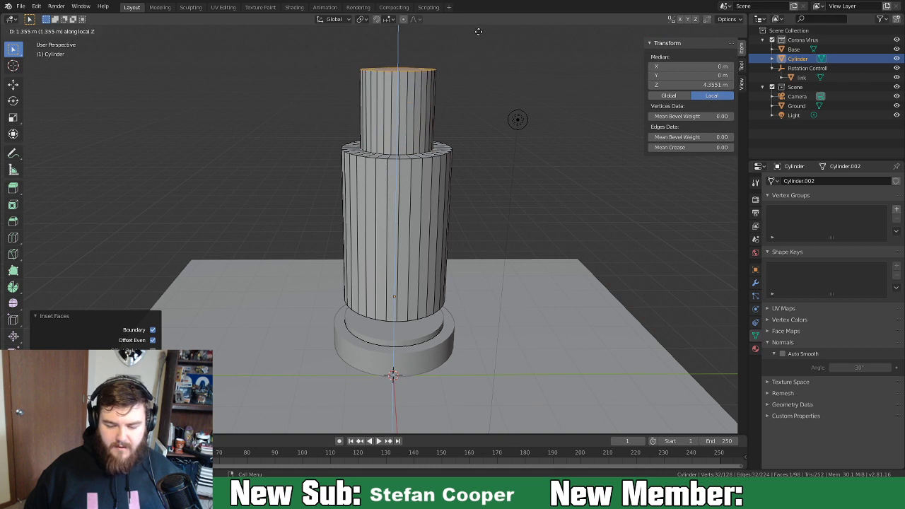
{"action": "left_click", "coordinate": [476, 46]}
{"action": "scroll", "coordinate": [462, 124], "scroll_direction": "down", "scroll_amount": 2}
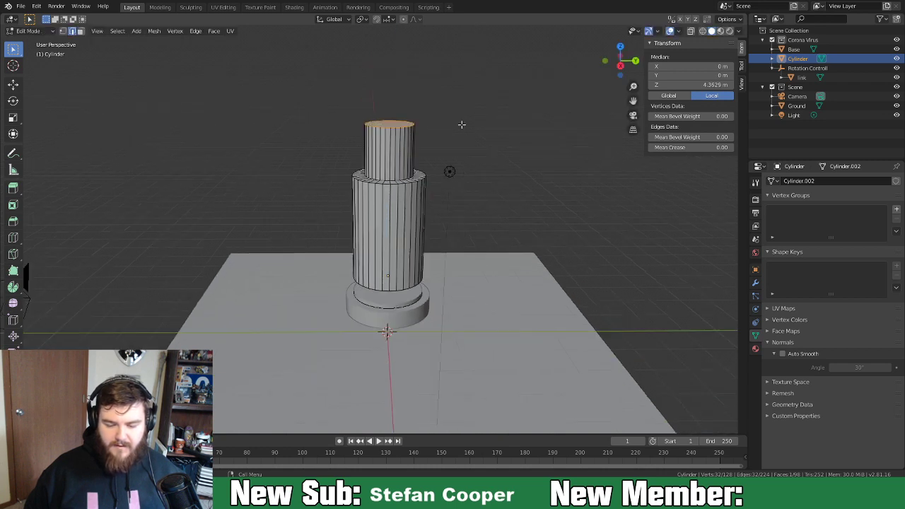
Try a 3-segment bevel about 0.17 m wide on the shoulder's outer rim and the loop around the neck's base.
{"action": "left_click", "coordinate": [409, 182], "text": "alt"}
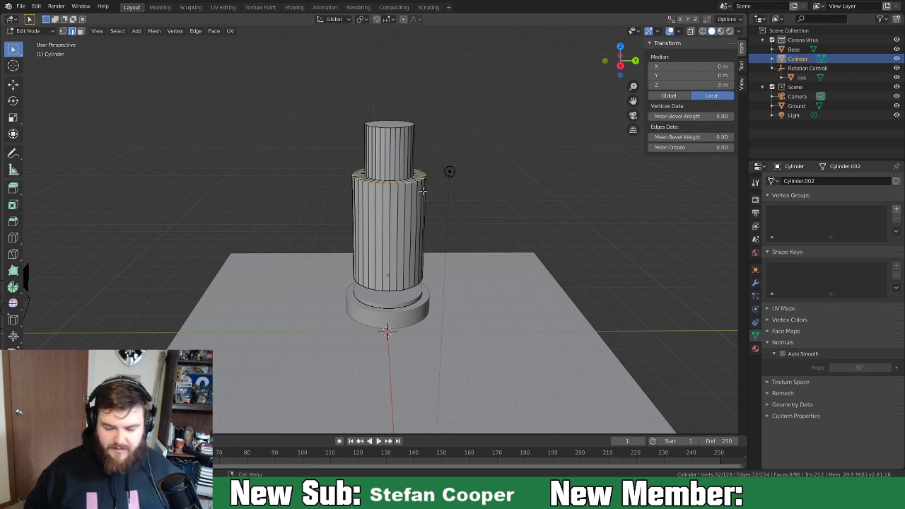
{"action": "scroll", "coordinate": [418, 180], "scroll_direction": "up", "scroll_amount": 3}
{"action": "left_click", "coordinate": [418, 162], "text": "alt+shift"}
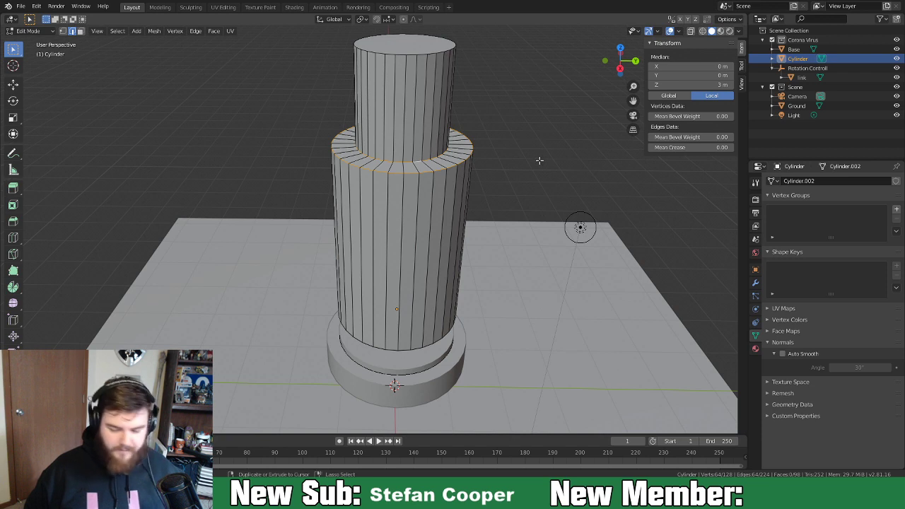
{"action": "key", "text": "ctrl+b"}
{"action": "scroll", "coordinate": [544, 161], "scroll_direction": "up", "scroll_amount": 2}
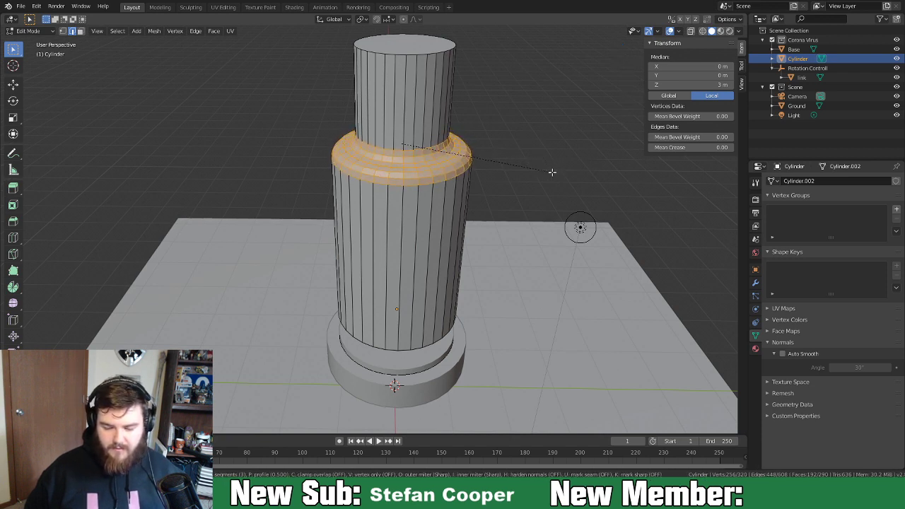
{"action": "left_click", "coordinate": [553, 172]}
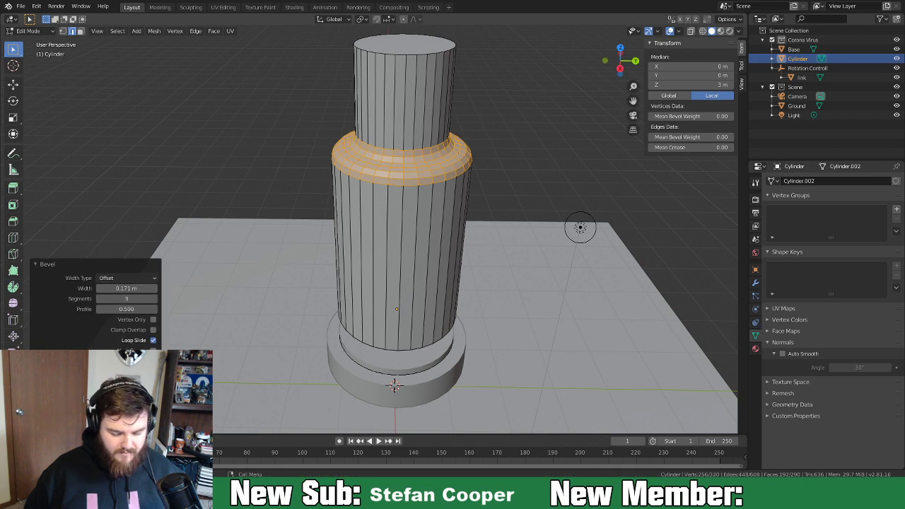
Try the shoulder bevel with Clamp Overlap and a width of 0.671 m, and undo the whole bevel.
{"action": "left_click", "coordinate": [153, 330]}
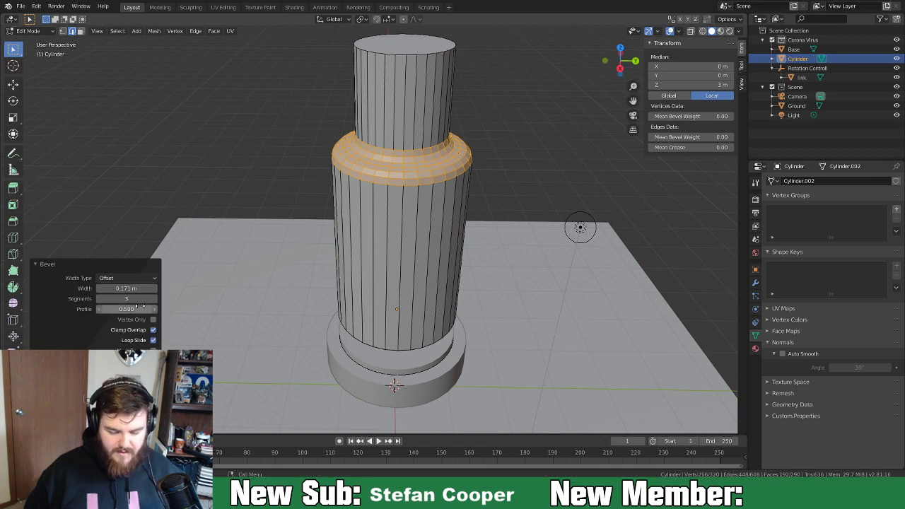
{"action": "left_click_drag", "start_coordinate": [133, 288], "coordinate": [163, 288]}
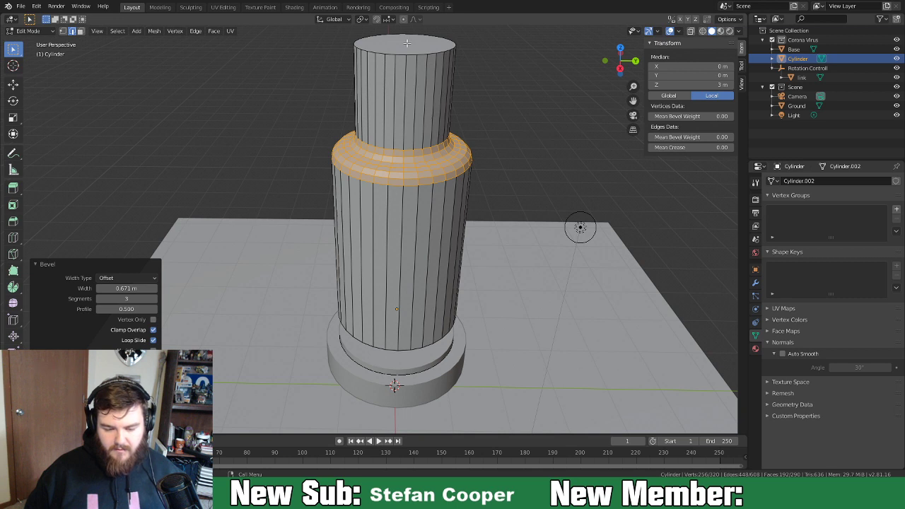
{"action": "key", "text": "ctrl+z"}
{"action": "key", "text": "ctrl+z"}
Lower the neck's top face along Z to a local height of about 3.25 m.
{"action": "key", "text": "g"}
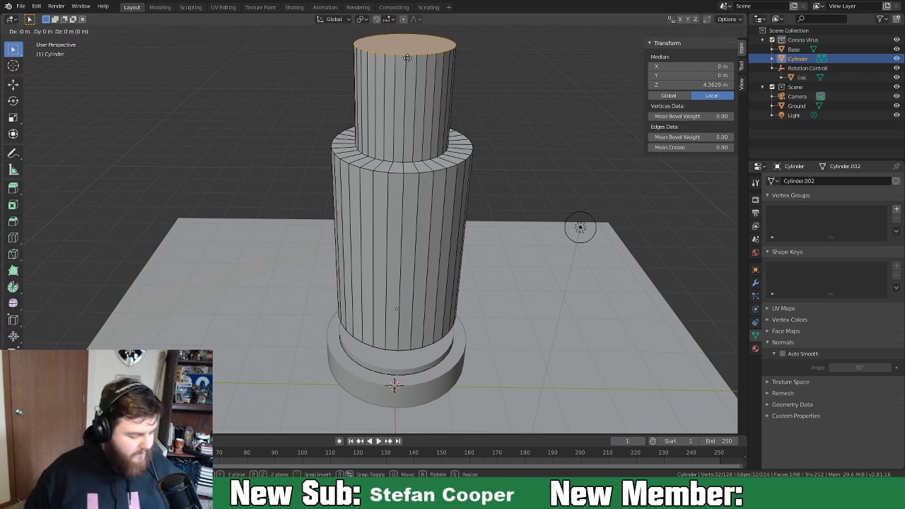
{"action": "key", "text": "z"}
{"action": "left_click", "coordinate": [411, 141]}
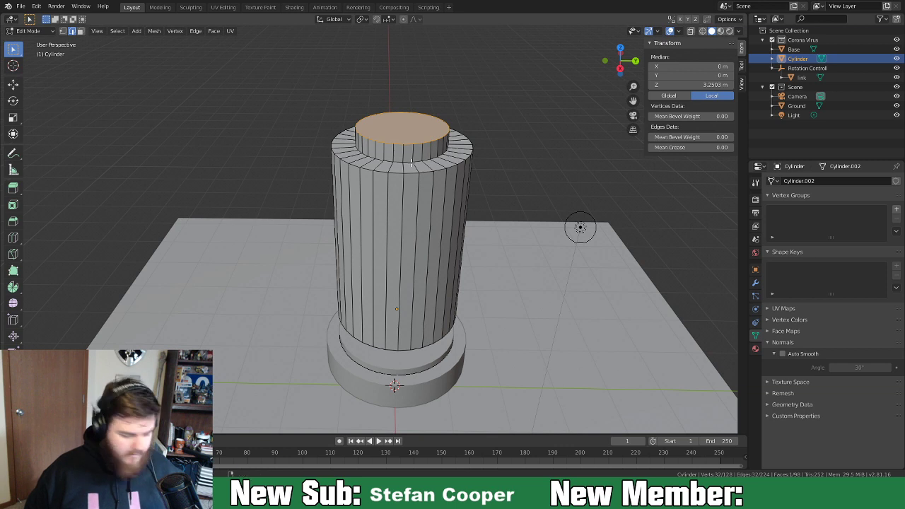
Bevel the shoulder's outer rim and the neck's base loop about 0.25 m wide with 3 segments and Clamp Overlap.
{"action": "left_click", "coordinate": [410, 162], "text": "alt"}
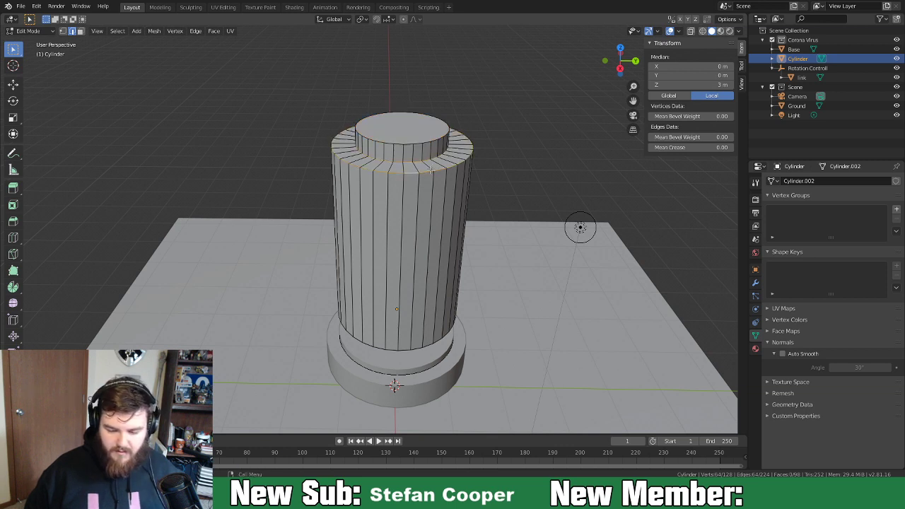
{"action": "key", "text": "ctrl+b"}
{"action": "left_click", "coordinate": [472, 174]}
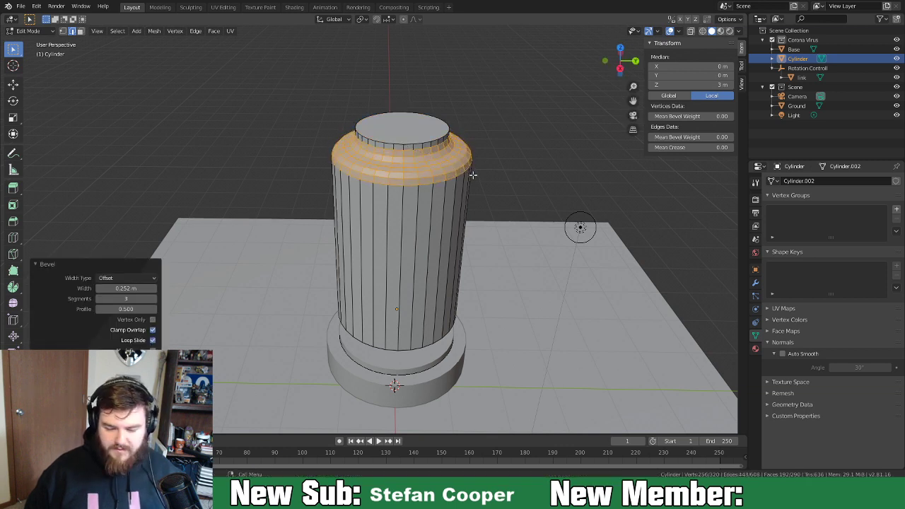
Raise the neck's top face about 1.2 m along Z with proportional editing to stretch the shoulder smoothly.
{"action": "left_click", "coordinate": [410, 130]}
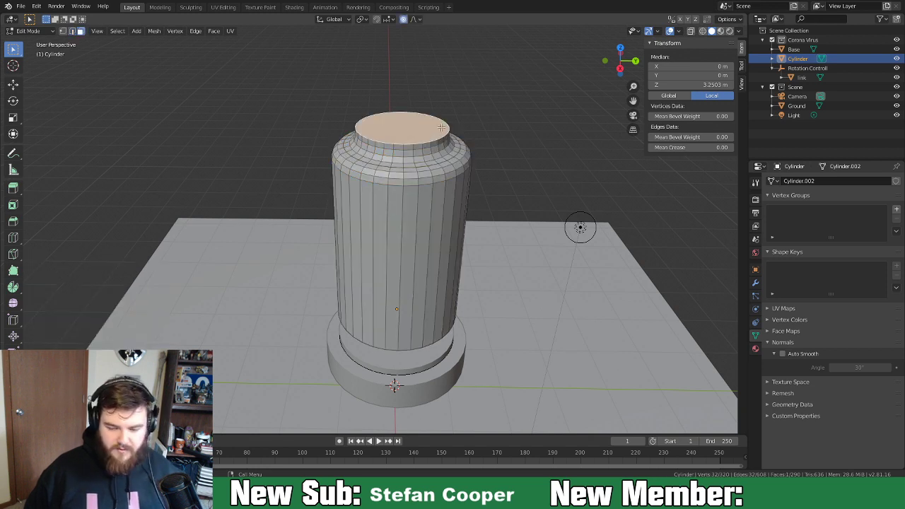
{"action": "key", "text": "g"}
{"action": "key", "text": "z"}
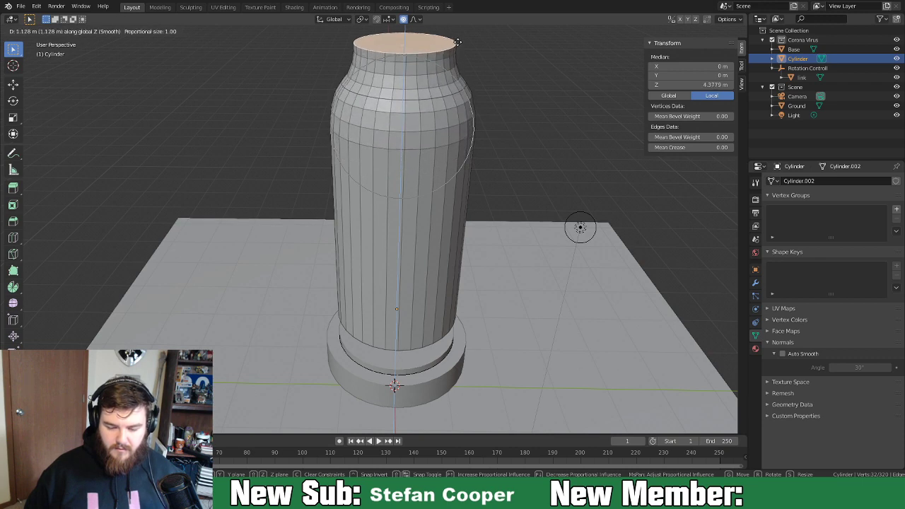
{"action": "left_click", "coordinate": [459, 39]}
{"action": "scroll", "coordinate": [482, 170], "scroll_direction": "down", "scroll_amount": 3}
{"action": "middle_click_drag", "start_coordinate": [482, 173], "coordinate": [522, 225]}
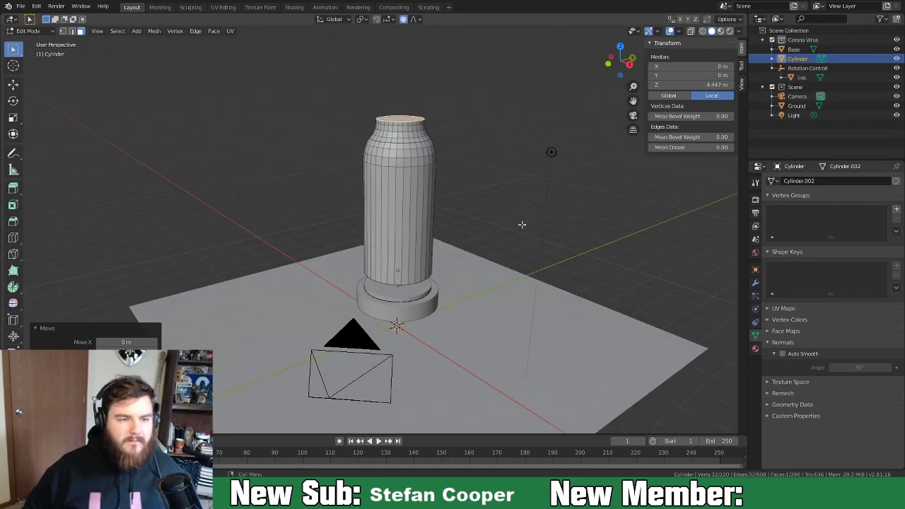
Select the whole cylinder mesh and merge its duplicate vertices by distance.
{"action": "middle_click_drag", "start_coordinate": [456, 173], "coordinate": [438, 181]}
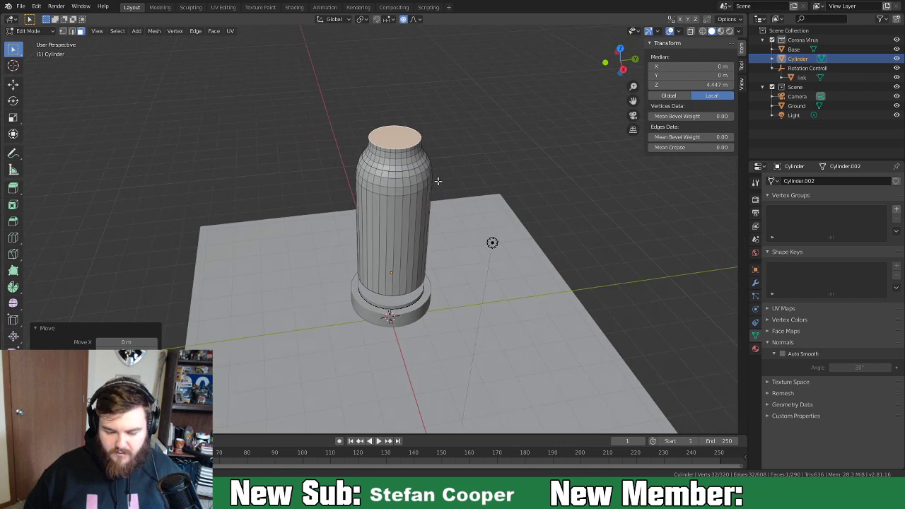
{"action": "scroll", "coordinate": [387, 196], "scroll_direction": "up", "scroll_amount": 3}
{"action": "key", "text": "Tab"}
{"action": "key", "text": "Tab"}
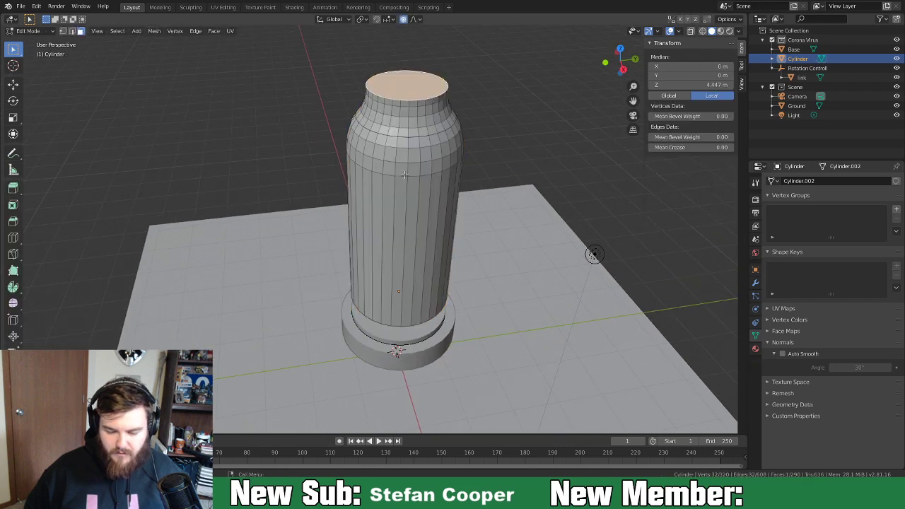
{"action": "scroll", "coordinate": [409, 149], "scroll_direction": "up", "scroll_amount": 5}
{"action": "scroll", "coordinate": [385, 156], "scroll_direction": "down", "scroll_amount": 3}
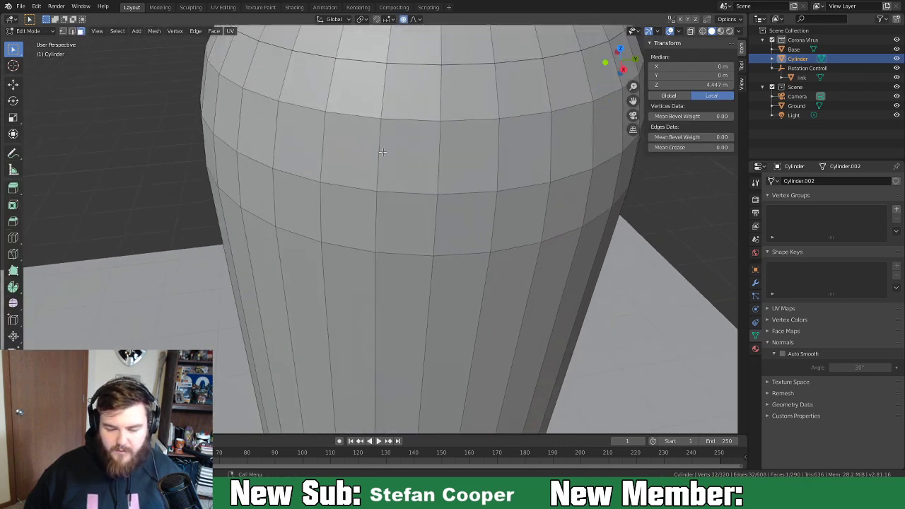
{"action": "key", "text": "a"}
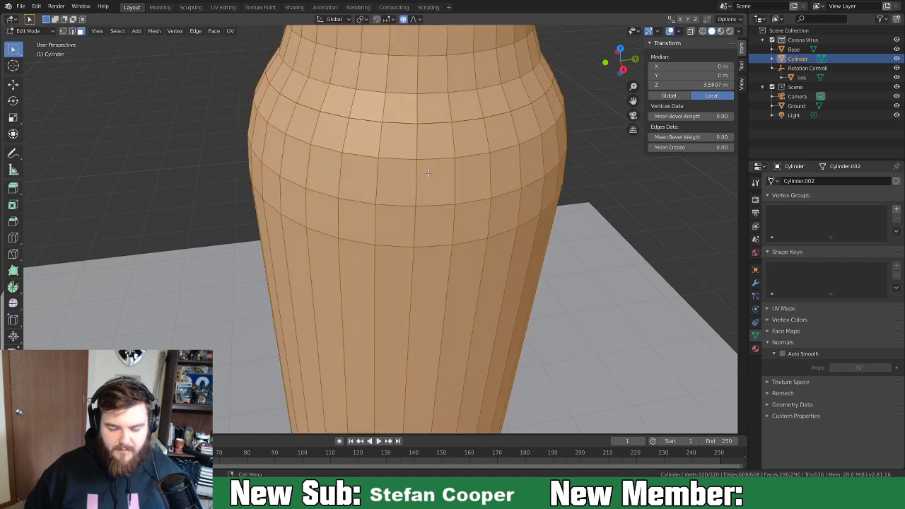
{"action": "left_click", "coordinate": [152, 31]}
{"action": "mouse_move", "coordinate": [173, 219]}
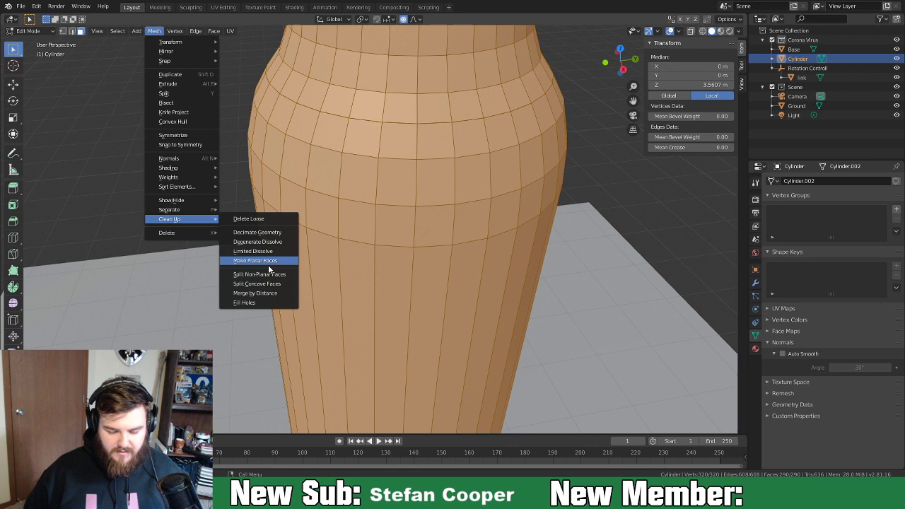
{"action": "left_click", "coordinate": [269, 292]}
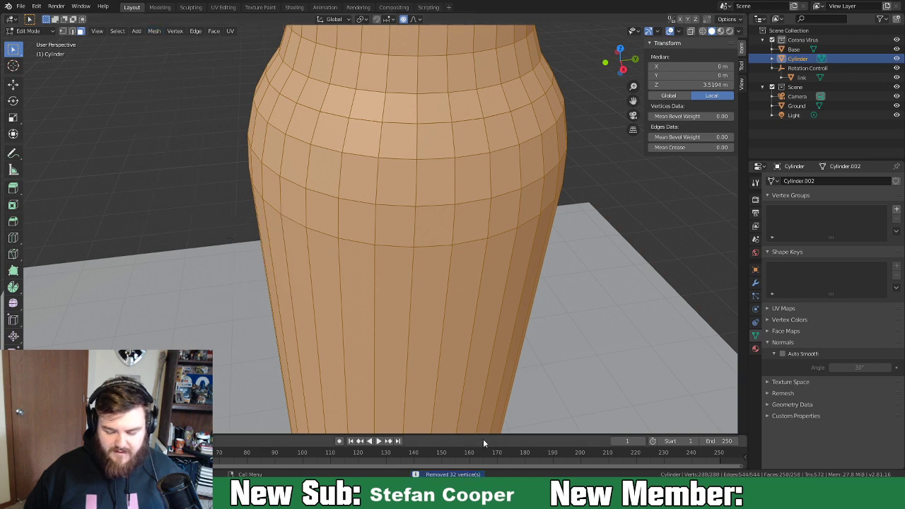
{"action": "scroll", "coordinate": [317, 284], "scroll_direction": "down", "scroll_amount": 6}
{"action": "mouse_move", "coordinate": [368, 260]}
{"action": "middle_mouse_down"}
{"action": "mouse_move", "coordinate": [491, 248]}
{"action": "mouse_move", "coordinate": [381, 264]}
{"action": "middle_mouse_up"}
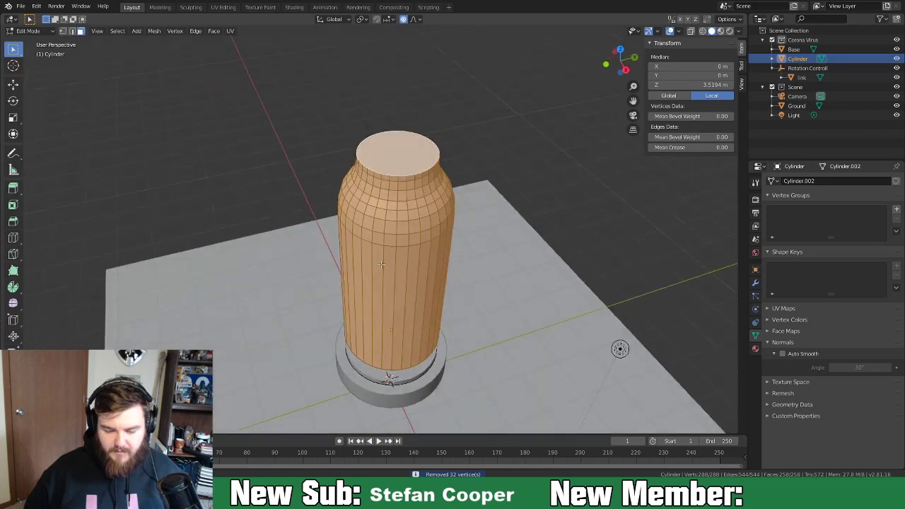
Select only the top face of the bottle's neck.
{"action": "left_click", "coordinate": [400, 152]}
{"action": "scroll", "coordinate": [461, 159], "scroll_direction": "down", "scroll_amount": 3}
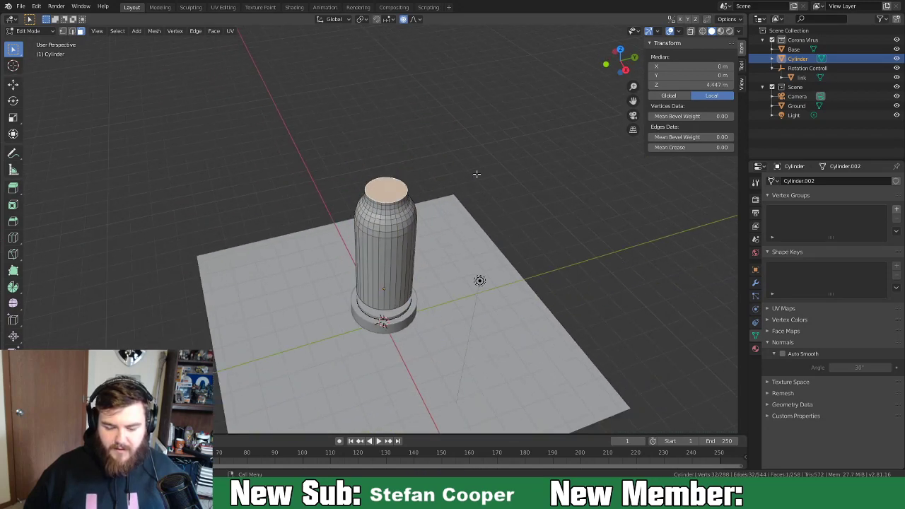
{"action": "middle_click_drag", "start_coordinate": [479, 172], "coordinate": [446, 167]}
{"action": "key", "text": "g"}
{"action": "key", "text": "z"}
{"action": "key", "text": "Escape"}
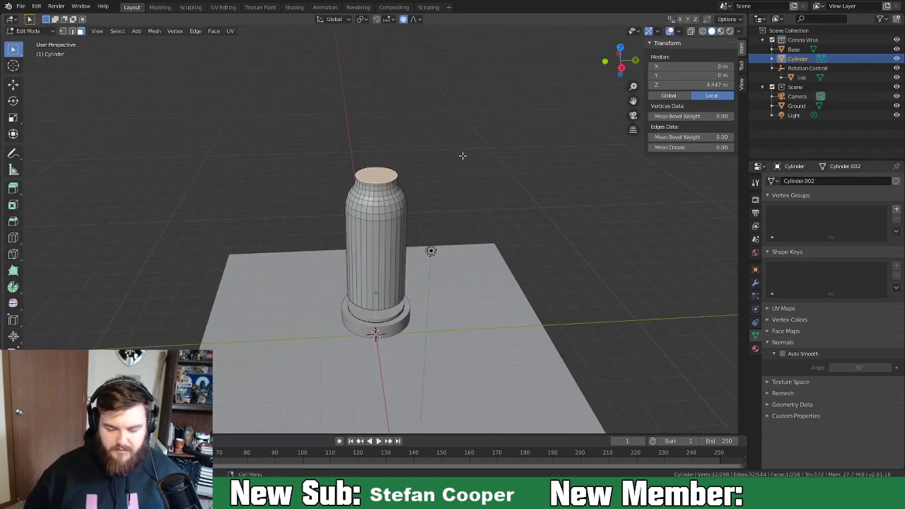
Turn off proportional editing and extrude the neck's top face about 1.42 m upward to form a long neck.
{"action": "key", "text": "o"}
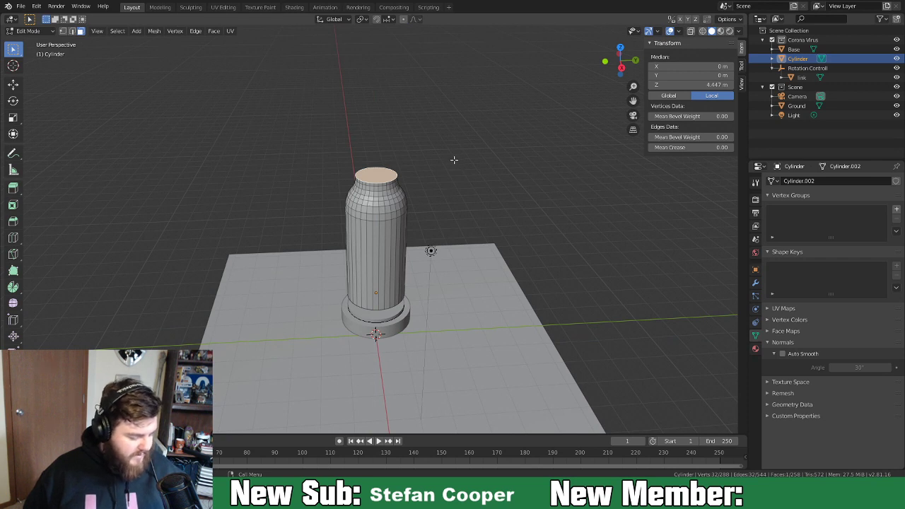
{"action": "key", "text": "g"}
{"action": "key", "text": "z"}
{"action": "key", "text": "z"}
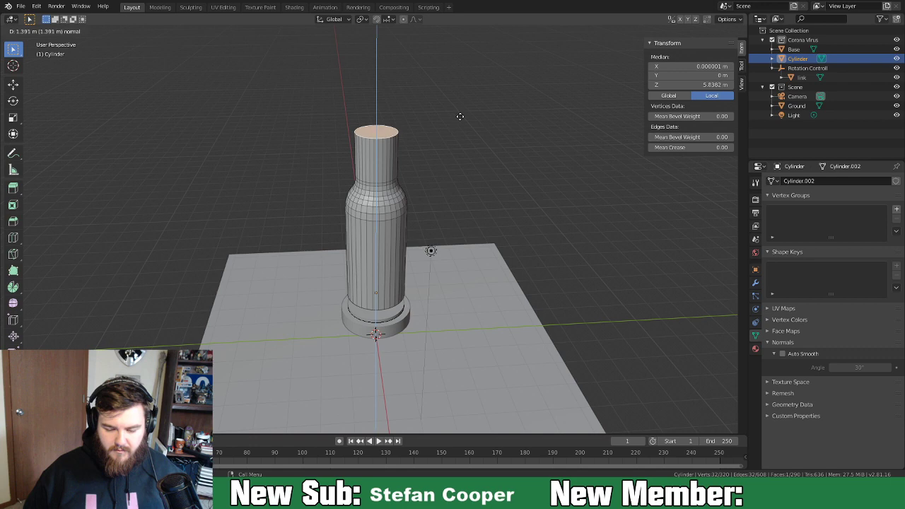
{"action": "left_click", "coordinate": [460, 117]}
{"action": "middle_click_drag", "start_coordinate": [460, 116], "coordinate": [411, 171]}
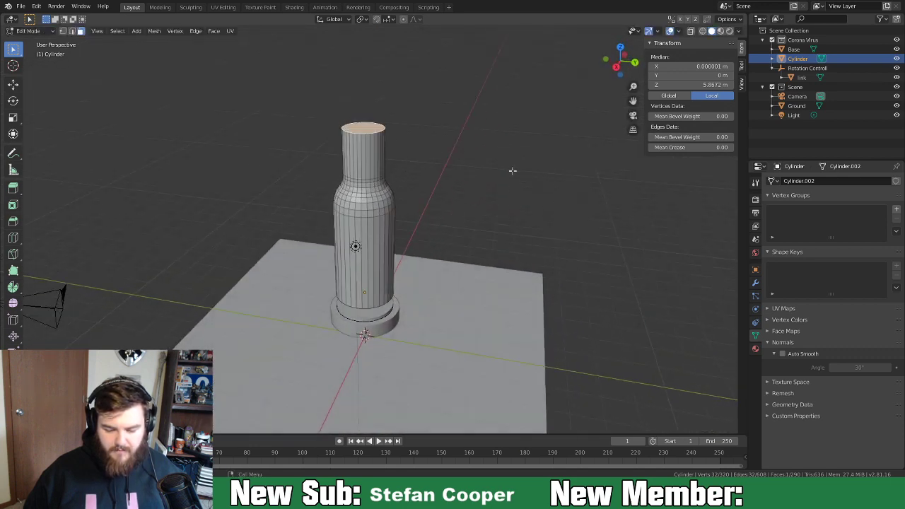
Scale the neck's top face to about 0.719 with smooth proportional editing of size about 3.14 to taper the neck.
{"action": "key", "text": "o"}
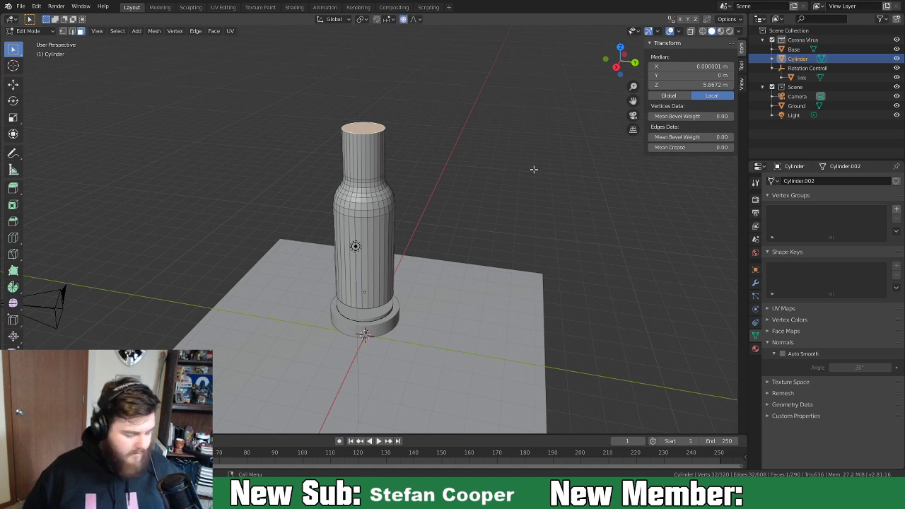
{"action": "key", "text": "s"}
{"action": "scroll", "coordinate": [511, 160], "scroll_direction": "down", "scroll_amount": 5}
{"action": "scroll", "coordinate": [511, 160], "scroll_direction": "down", "scroll_amount": 5}
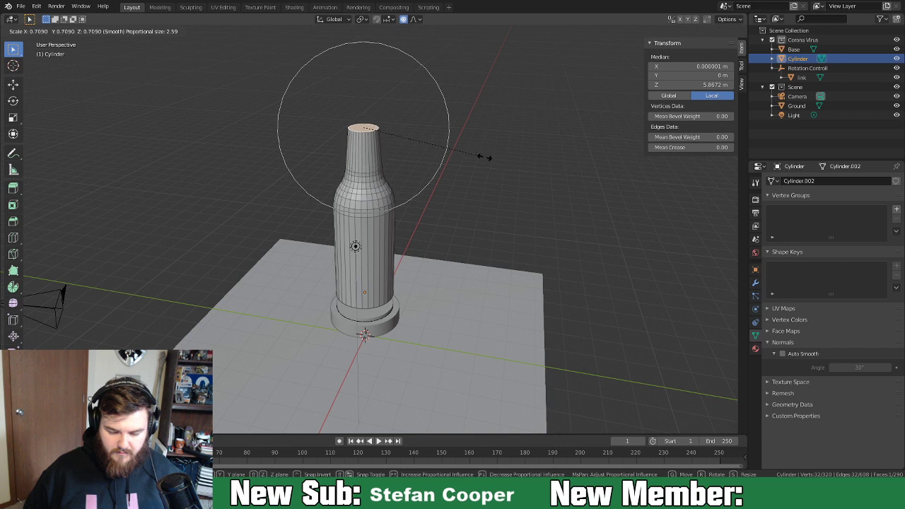
{"action": "scroll", "coordinate": [483, 157], "scroll_direction": "down", "scroll_amount": 2}
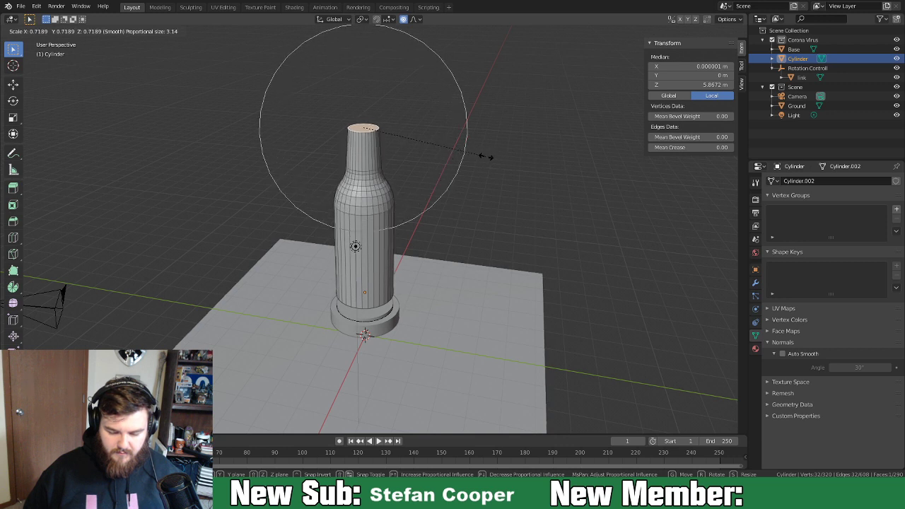
{"action": "left_click", "coordinate": [486, 157]}
{"action": "middle_click_drag", "start_coordinate": [468, 186], "coordinate": [499, 153]}
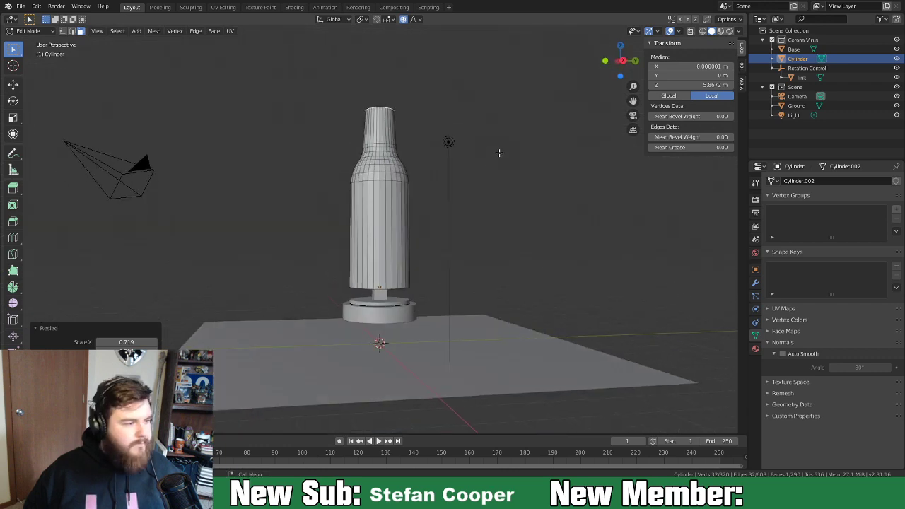
{"action": "middle_click_drag", "start_coordinate": [430, 192], "coordinate": [396, 230]}
{"action": "scroll", "coordinate": [453, 215], "scroll_direction": "up", "scroll_amount": 3}
{"action": "scroll", "coordinate": [460, 217], "scroll_direction": "down", "scroll_amount": 3}
{"action": "middle_click_drag", "start_coordinate": [460, 216], "coordinate": [450, 239]}
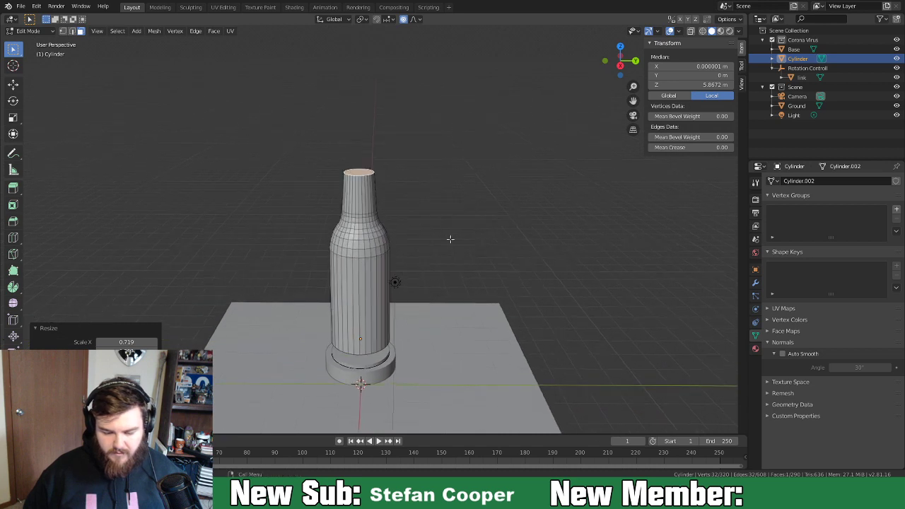
Extrude the tapered neck's top face about 0.21 m upward to add a short band.
{"action": "left_click", "coordinate": [356, 171]}
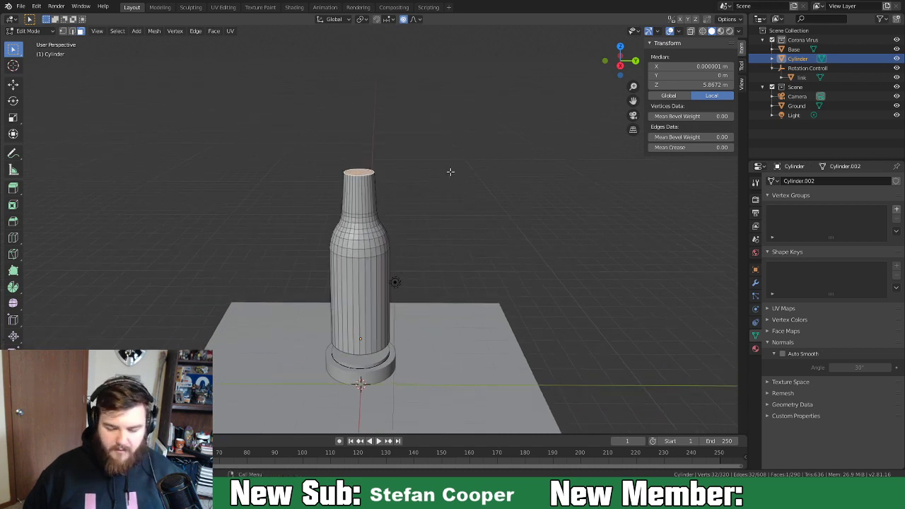
{"action": "key", "text": "g"}
{"action": "key", "text": "z"}
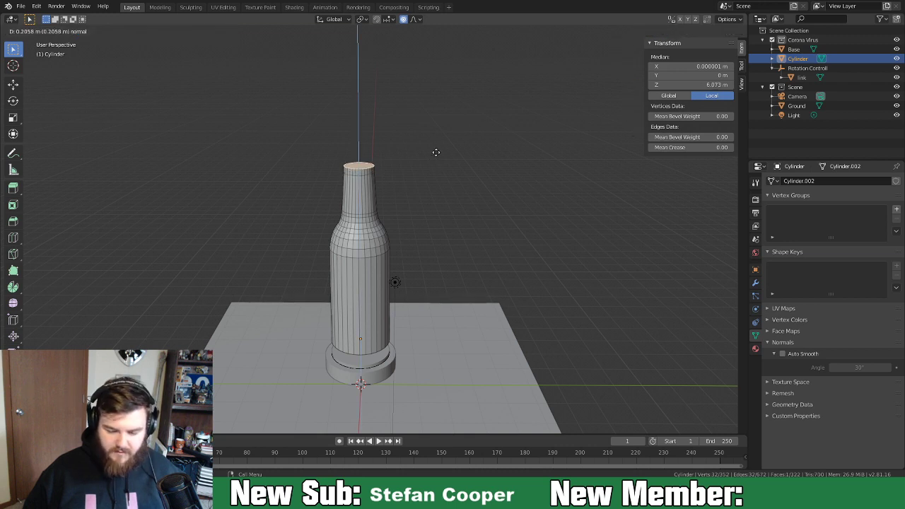
{"action": "left_click", "coordinate": [436, 152]}
{"action": "scroll", "coordinate": [409, 208], "scroll_direction": "up", "scroll_amount": 4}
{"action": "middle_click_drag", "start_coordinate": [428, 172], "coordinate": [446, 223], "text": "shift"}
Extrude the band's ring of faces in place, push it outward with Shrink/Fatten as a lip, and turn off proportional editing.
{"action": "left_click", "coordinate": [360, 171], "text": "alt"}
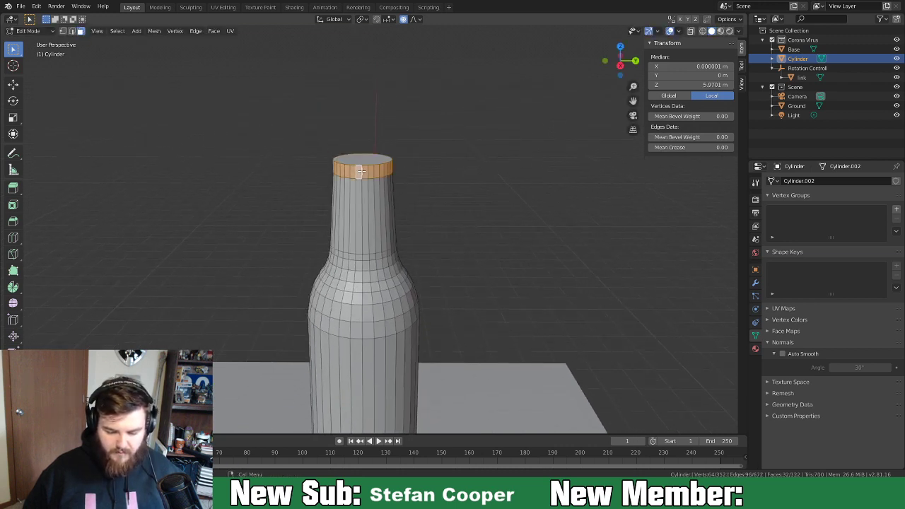
{"action": "key", "text": "e"}
{"action": "right_click", "coordinate": [445, 175]}
{"action": "left_click", "coordinate": [17, 341]}
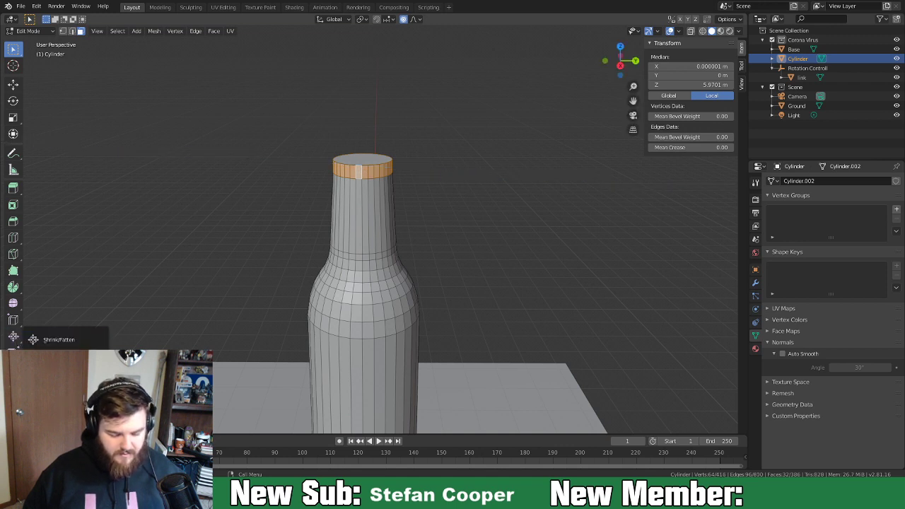
{"action": "left_click", "coordinate": [78, 340]}
{"action": "left_click_drag", "start_coordinate": [207, 199], "coordinate": [212, 198]}
{"action": "key", "text": "o"}
{"action": "scroll", "coordinate": [336, 163], "scroll_direction": "up", "scroll_amount": 2}
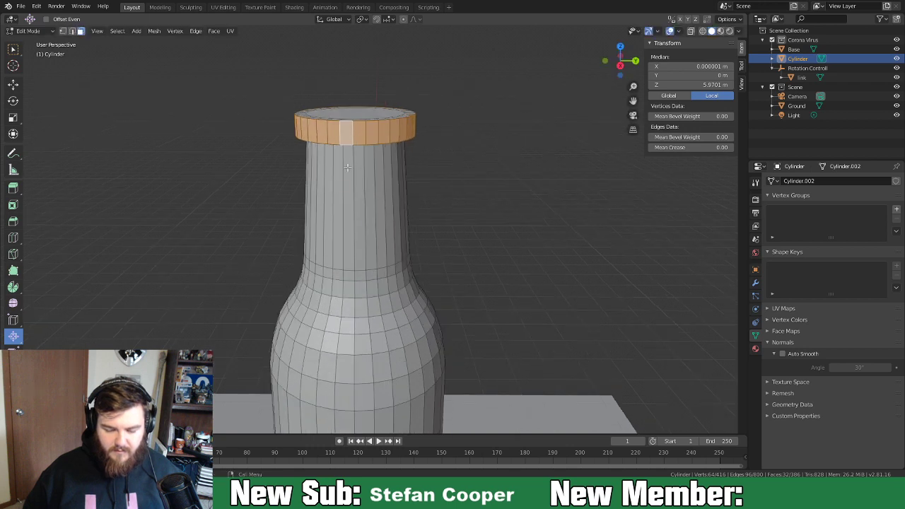
Try beveling the lip's upper and lower outer edge loops 0.0585 m wide with 2 segments, and undo the bevel.
{"action": "left_click", "coordinate": [336, 120], "text": "alt"}
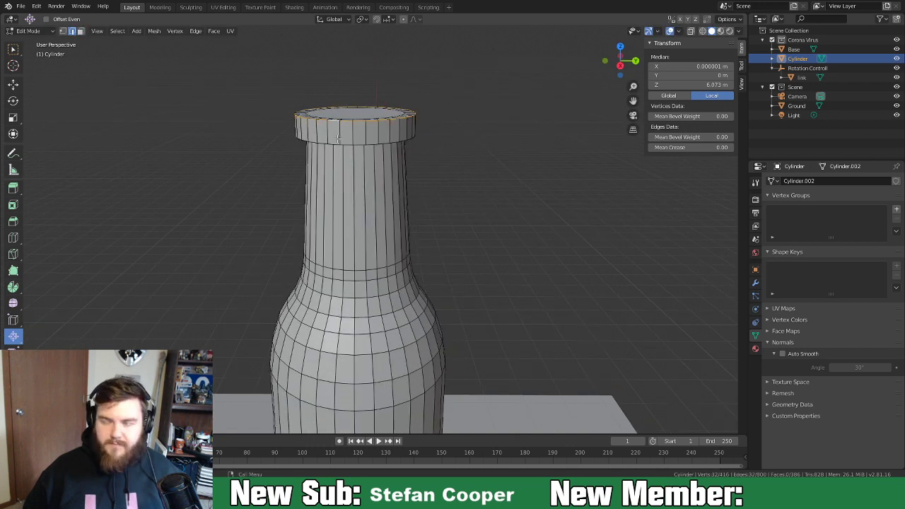
{"action": "left_click", "coordinate": [338, 144], "text": "alt+shift"}
{"action": "middle_click_drag", "start_coordinate": [337, 146], "coordinate": [488, 173]}
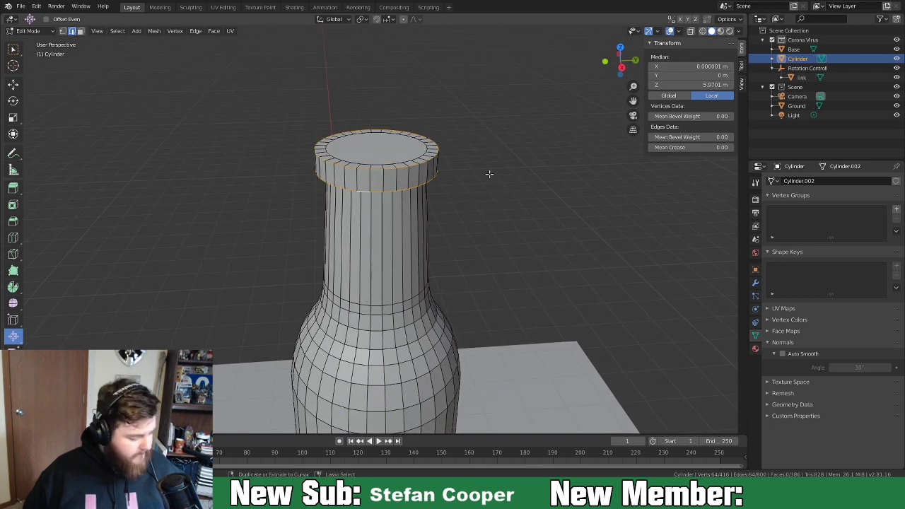
{"action": "key", "text": "ctrl+b"}
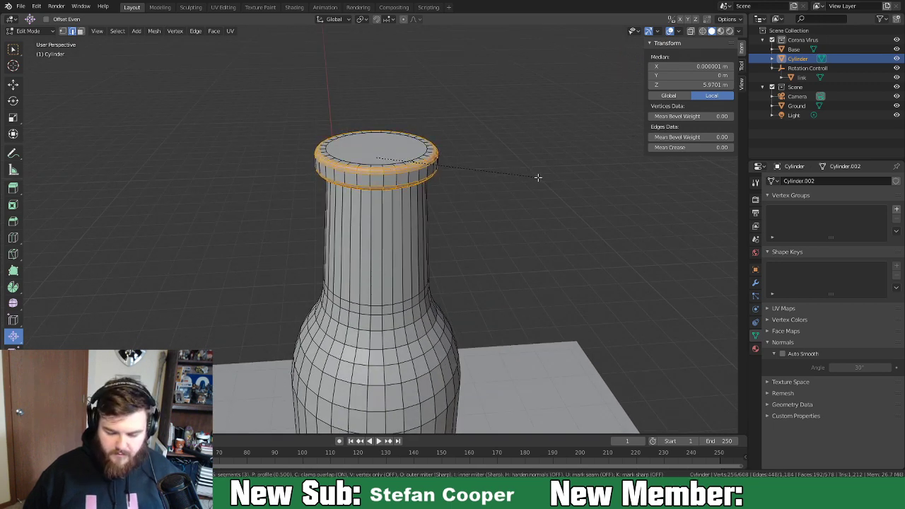
{"action": "scroll", "coordinate": [538, 177], "scroll_direction": "down", "scroll_amount": 1}
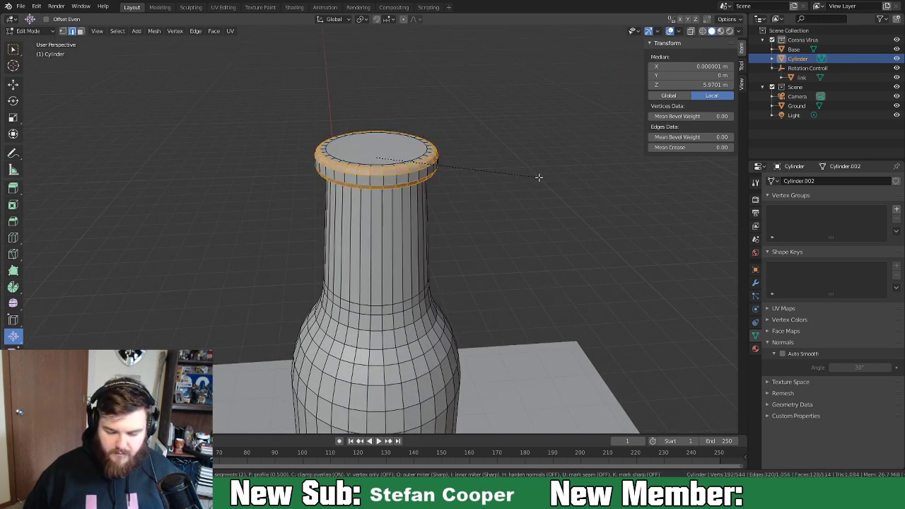
{"action": "left_click", "coordinate": [539, 177]}
{"action": "middle_click_drag", "start_coordinate": [509, 186], "coordinate": [450, 151]}
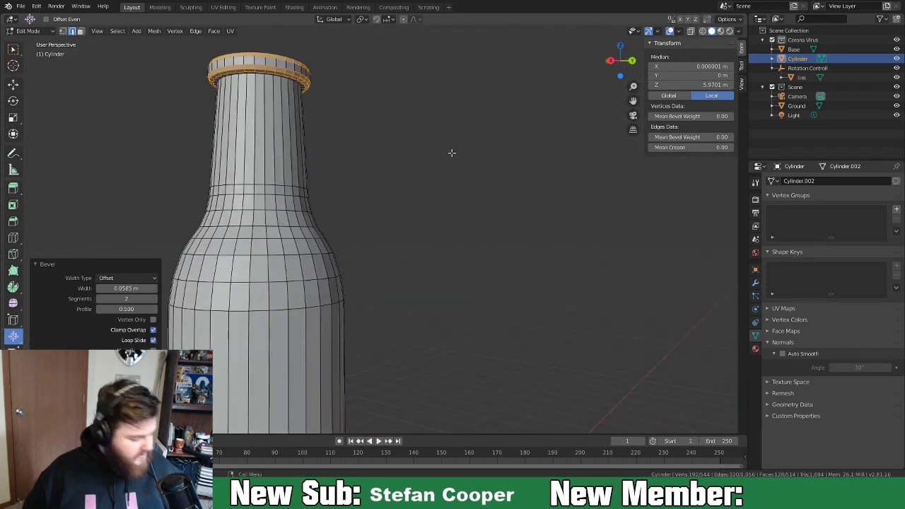
{"action": "key", "text": "ctrl+z"}
{"action": "key", "text": "ctrl+z"}
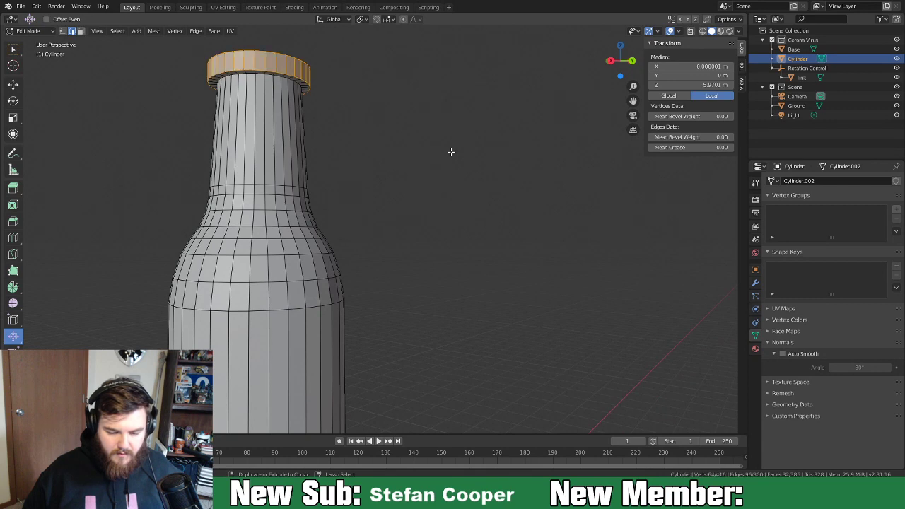
{"action": "key", "text": "ctrl+z"}
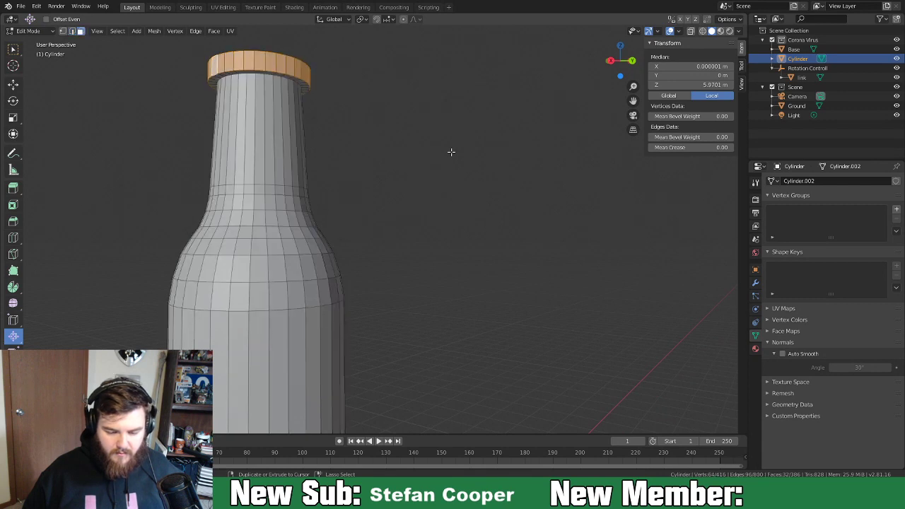
Pull the lip's outer ring of faces slightly inward with Shrink/Fatten to thin the lip.
{"action": "key", "text": "alt+s"}
{"action": "left_click", "coordinate": [144, 205]}
{"action": "middle_click_drag", "start_coordinate": [393, 194], "coordinate": [436, 233]}
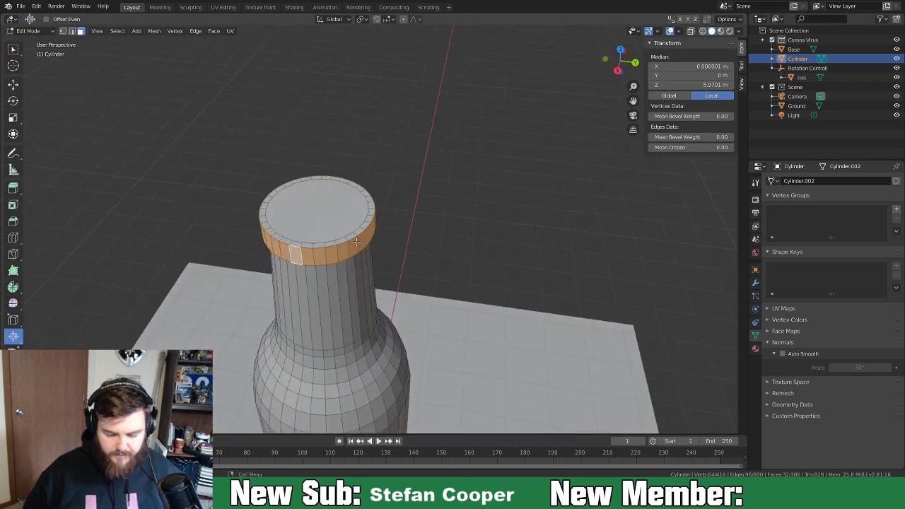
Bevel the thinned lip's upper and lower outer edge loops with 2 segments and Clamp Overlap.
{"action": "key", "text": "2"}
{"action": "left_click", "coordinate": [322, 247], "text": "alt"}
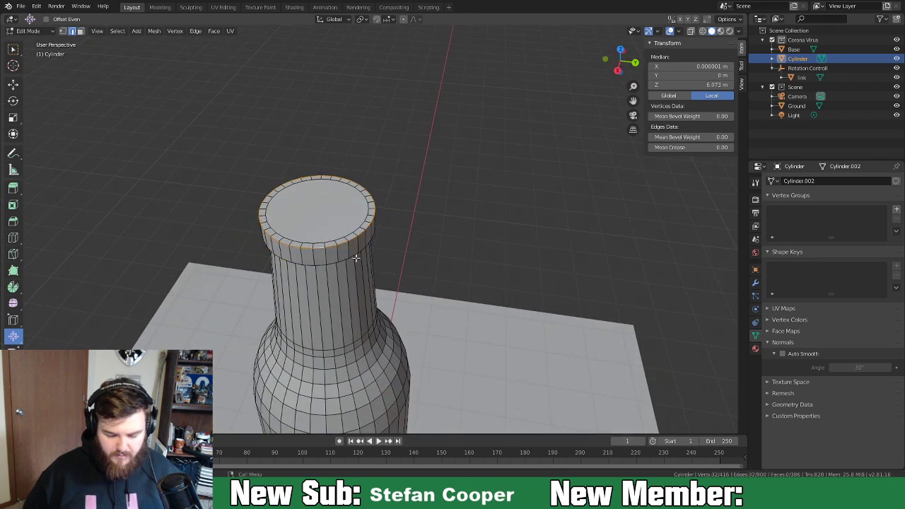
{"action": "middle_click_drag", "start_coordinate": [351, 258], "coordinate": [359, 232]}
{"action": "left_click", "coordinate": [334, 140], "text": "alt+shift"}
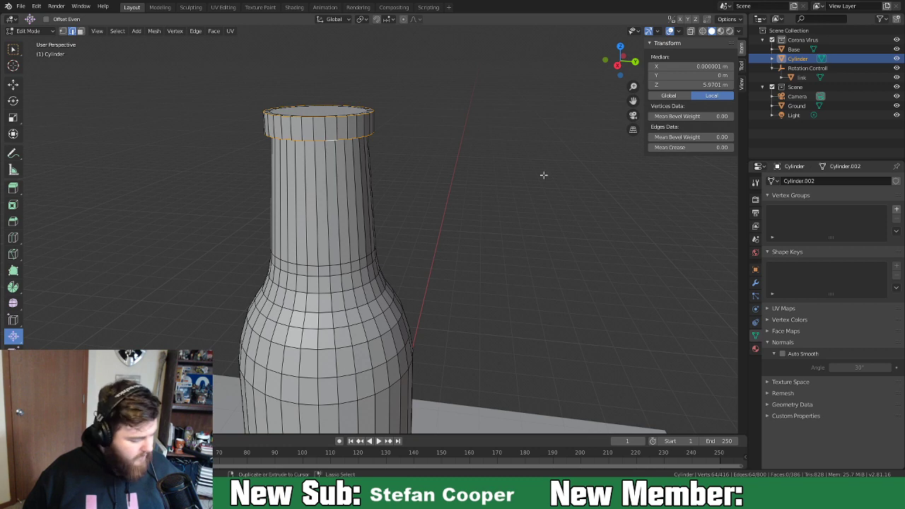
{"action": "key", "text": "ctrl+b"}
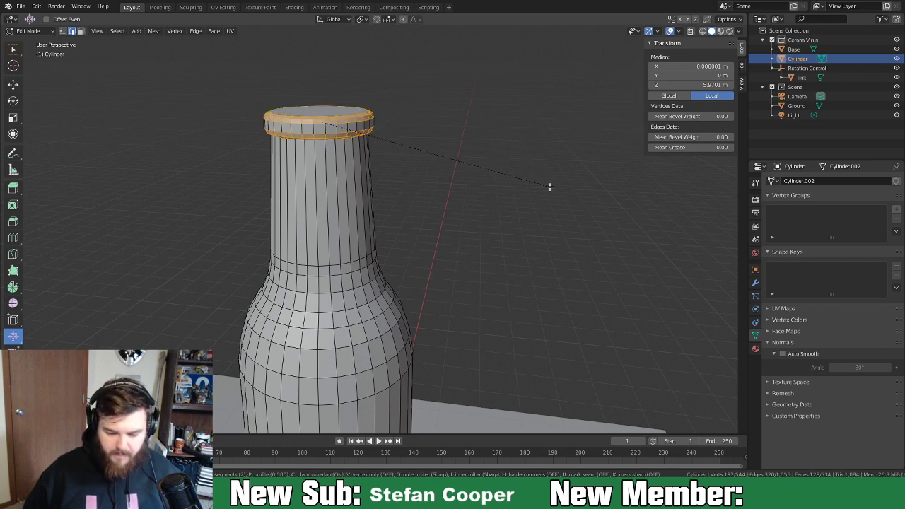
{"action": "left_click", "coordinate": [548, 186]}
Shrink the bottle's top cap face and extrude it about 1.25 m down into the neck to hollow the opening.
{"action": "middle_click_drag", "start_coordinate": [378, 190], "coordinate": [431, 193]}
{"action": "left_click", "coordinate": [431, 193]}
{"action": "key", "text": "3"}
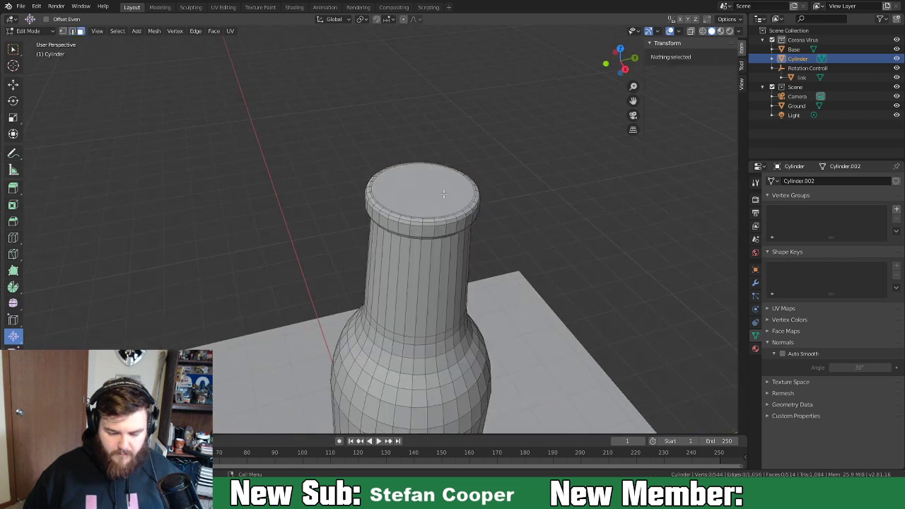
{"action": "left_click", "coordinate": [444, 195]}
{"action": "key", "text": "s"}
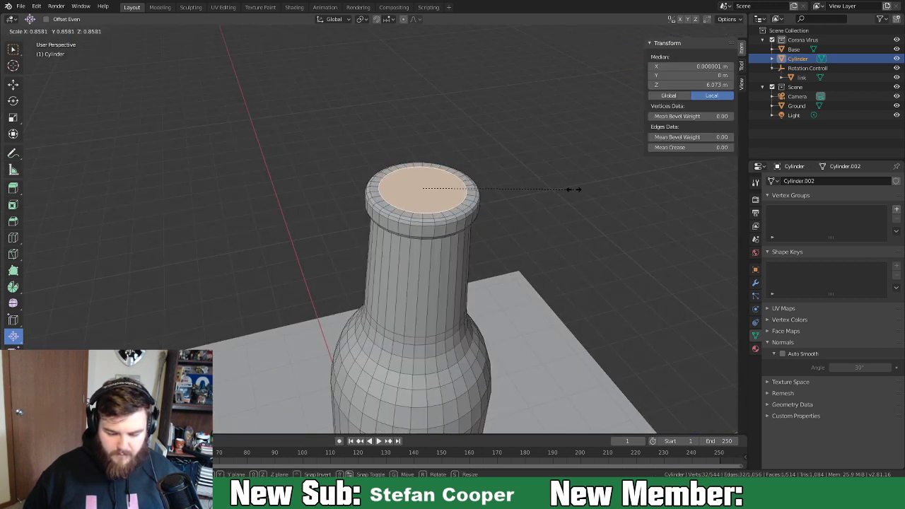
{"action": "left_click", "coordinate": [557, 191]}
{"action": "key", "text": "e"}
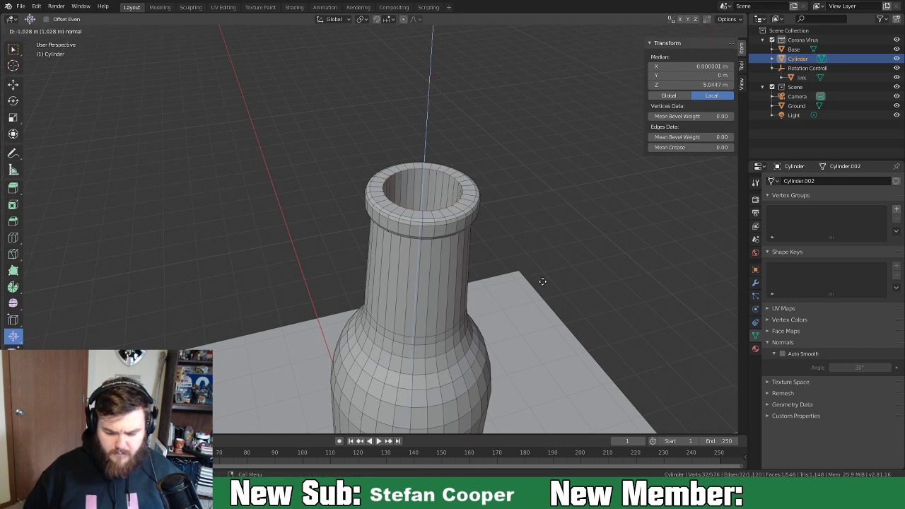
{"action": "left_click", "coordinate": [546, 298]}
Move the floor of the neck opening about 0.36 m further down along the Z axis.
{"action": "middle_click_drag", "start_coordinate": [552, 320], "coordinate": [623, 291]}
{"action": "scroll", "coordinate": [601, 275], "scroll_direction": "down", "scroll_amount": 4}
{"action": "middle_click_drag", "start_coordinate": [584, 259], "coordinate": [489, 319]}
{"action": "scroll", "coordinate": [477, 310], "scroll_direction": "down", "scroll_amount": 4}
{"action": "middle_click_drag", "start_coordinate": [421, 259], "coordinate": [392, 261]}
{"action": "scroll", "coordinate": [393, 267], "scroll_direction": "up", "scroll_amount": 5}
{"action": "middle_click_drag", "start_coordinate": [420, 314], "coordinate": [457, 229], "text": "shift"}
{"action": "middle_click_drag", "start_coordinate": [446, 263], "coordinate": [424, 270]}
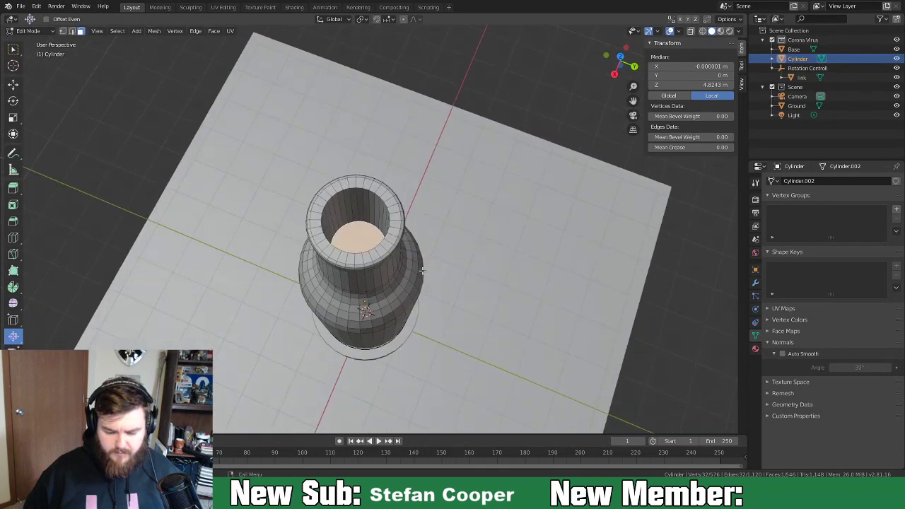
{"action": "key", "text": "g"}
{"action": "key", "text": "z"}
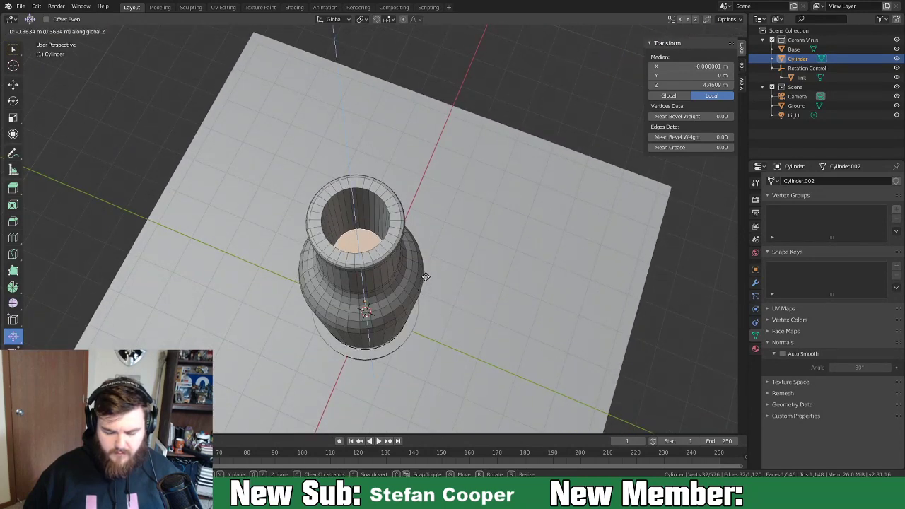
{"action": "left_click", "coordinate": [424, 280]}
{"action": "middle_click_drag", "start_coordinate": [426, 277], "coordinate": [456, 243]}
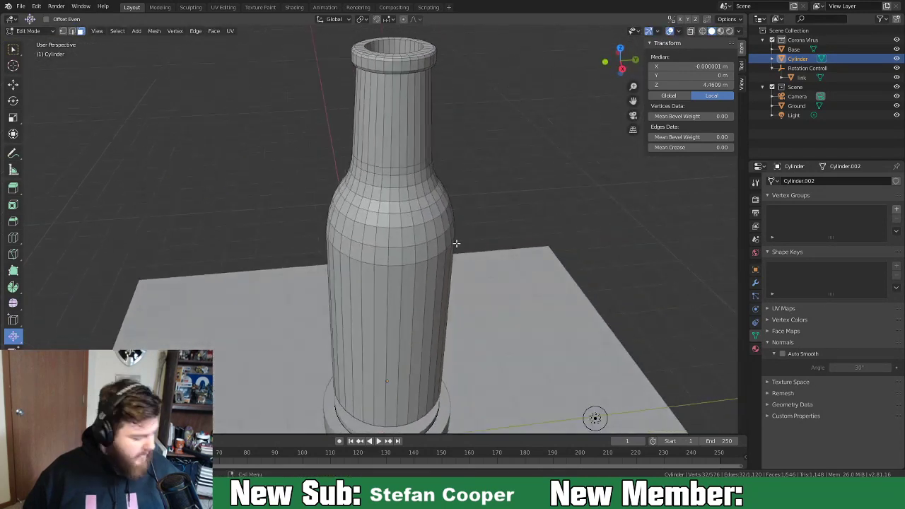
Switch to wireframe shading and scale the inner floor face up slightly to follow the neck's width.
{"action": "key", "text": "z"}
{"action": "left_click", "coordinate": [396, 247]}
{"action": "middle_click_drag", "start_coordinate": [519, 281], "coordinate": [522, 223]}
{"action": "middle_click_drag", "start_coordinate": [472, 193], "coordinate": [433, 181]}
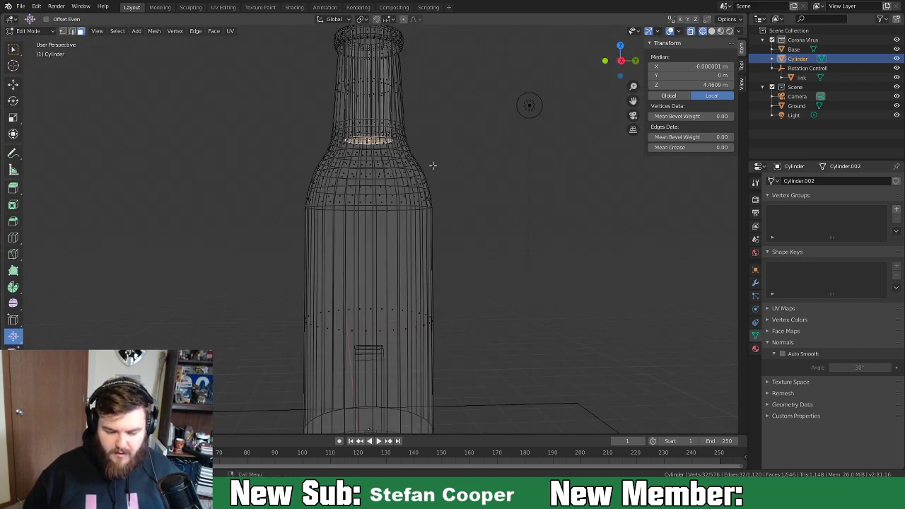
{"action": "key", "text": "s"}
{"action": "left_click", "coordinate": [474, 170]}
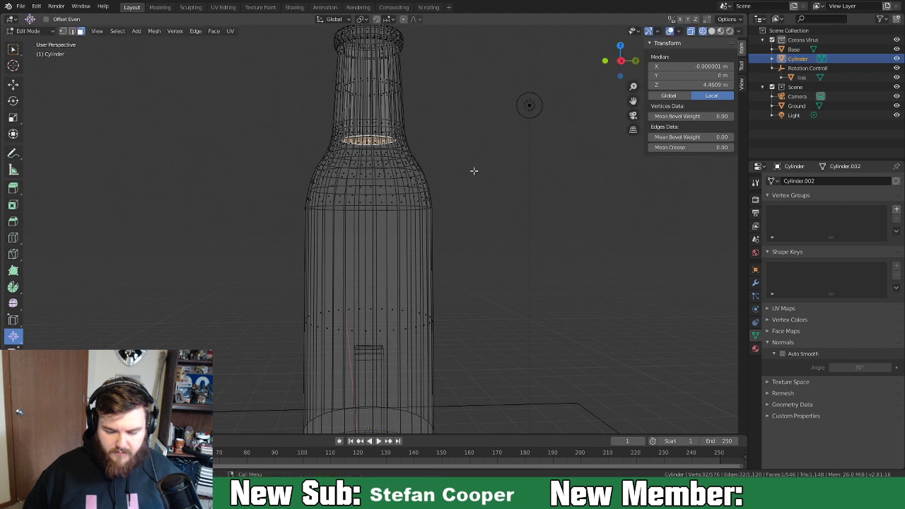
Extrude the inner floor about 0.66 m down to the shoulder and scale it up to follow the outer wall.
{"action": "key", "text": "g"}
{"action": "key", "text": "z"}
{"action": "left_click", "coordinate": [401, 244]}
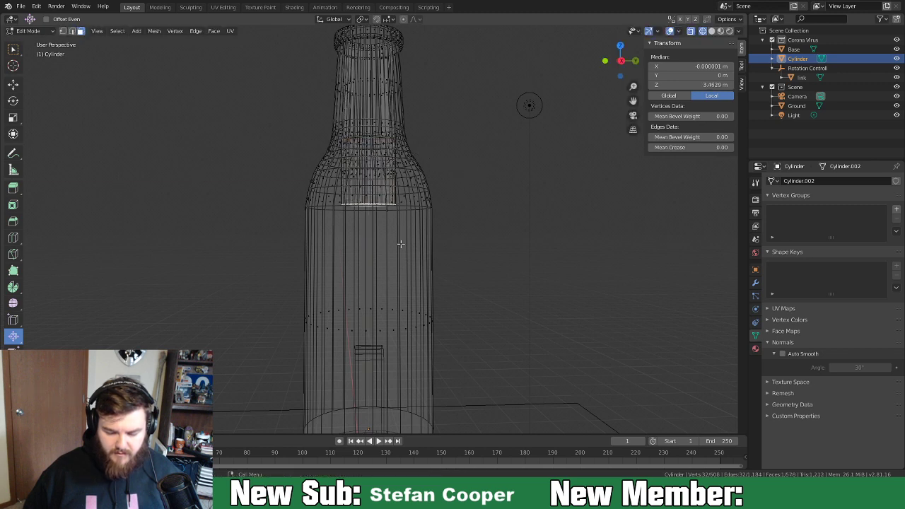
{"action": "key", "text": "g"}
{"action": "key", "text": "z"}
{"action": "left_click", "coordinate": [463, 191]}
{"action": "key", "text": "s"}
{"action": "left_click", "coordinate": [556, 200]}
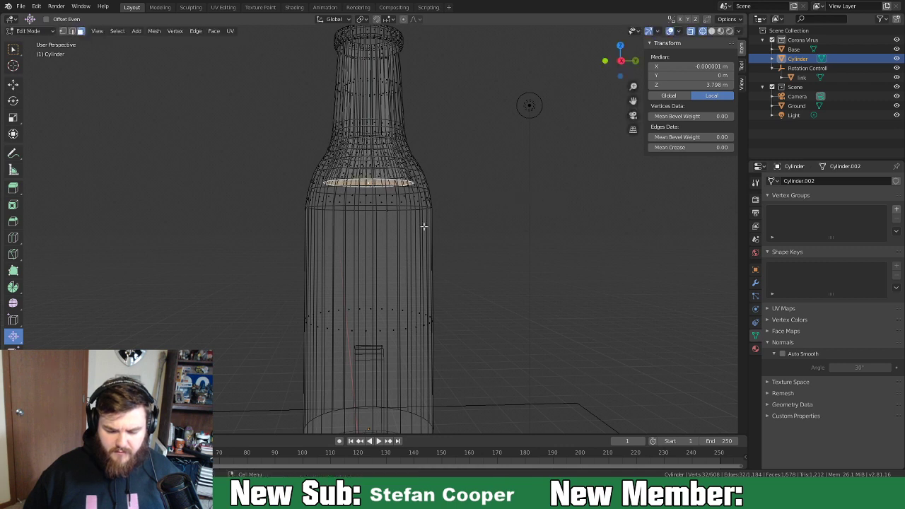
Extrude the inner floor about 0.25 m further down and scale it up about 1.2 times to match the shoulder.
{"action": "key", "text": "g"}
{"action": "key", "text": "z"}
{"action": "left_click", "coordinate": [424, 225]}
{"action": "key", "text": "s"}
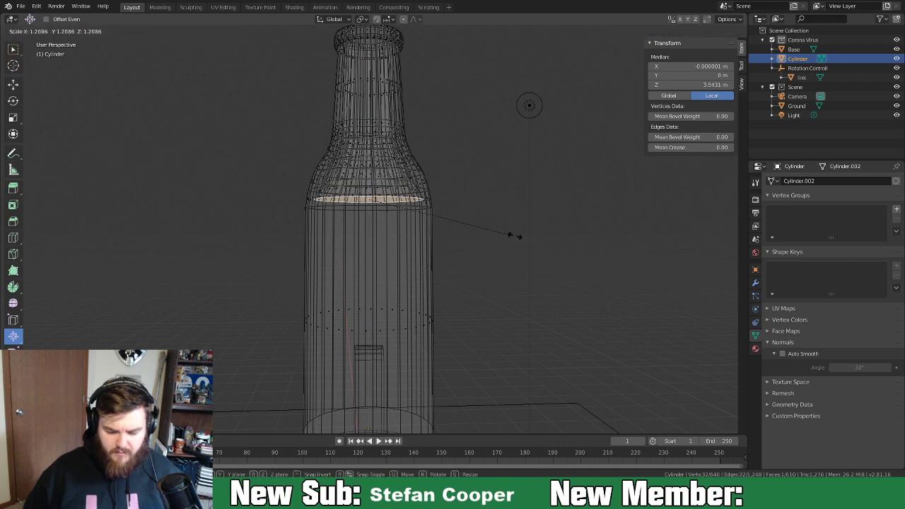
{"action": "left_click", "coordinate": [514, 237]}
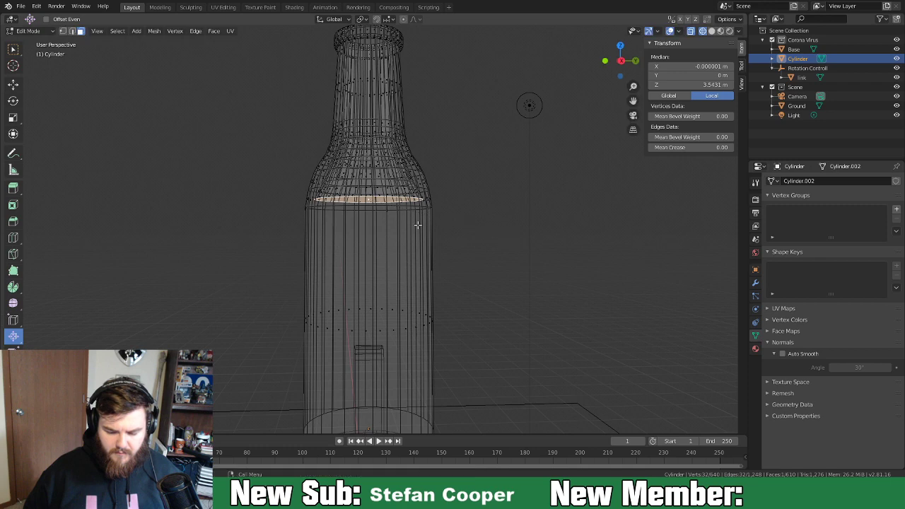
Extrude the inner floor about 3.3 m down to just above the bottle's bottom, and return to Object Mode with solid shading.
{"action": "key", "text": "g"}
{"action": "key", "text": "z"}
{"action": "key", "text": "z"}
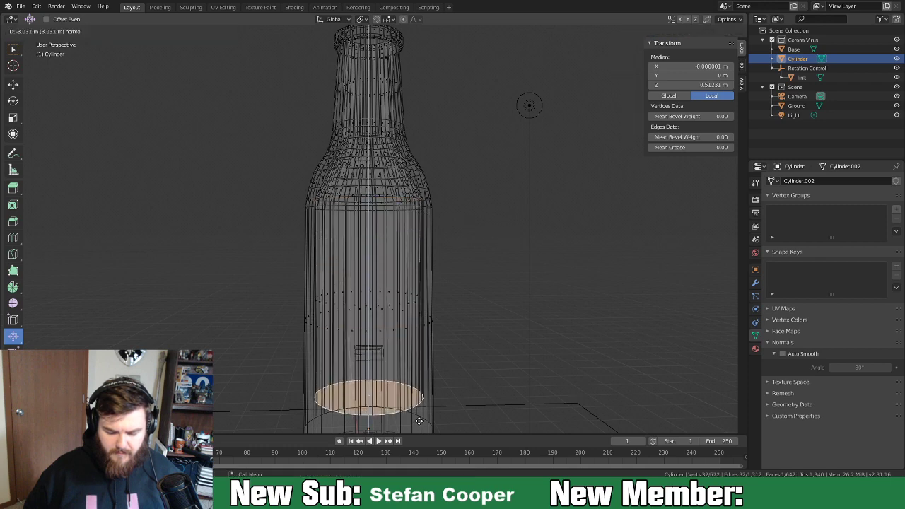
{"action": "left_click", "coordinate": [418, 421]}
{"action": "middle_click_drag", "start_coordinate": [499, 421], "coordinate": [441, 297]}
{"action": "key", "text": "g"}
{"action": "key", "text": "z"}
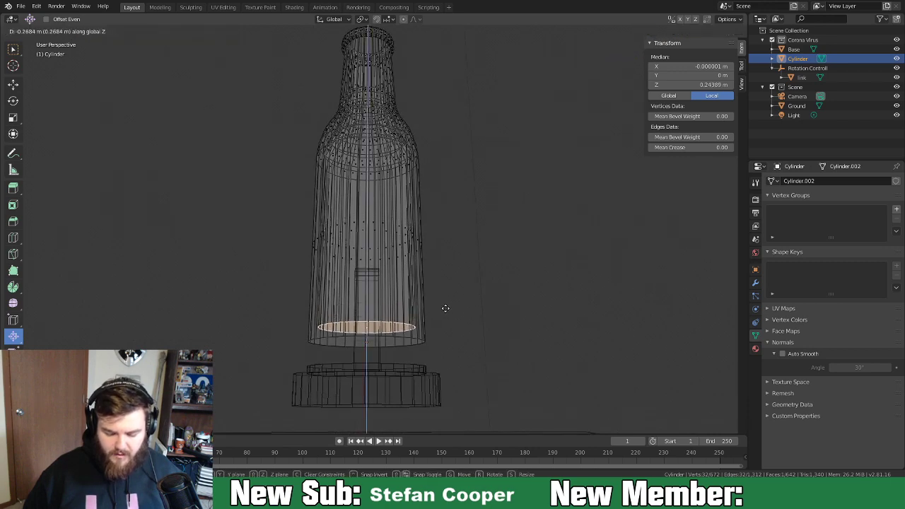
{"action": "left_click", "coordinate": [446, 309]}
{"action": "middle_click_drag", "start_coordinate": [446, 308], "coordinate": [438, 340]}
{"action": "key", "text": "Tab"}
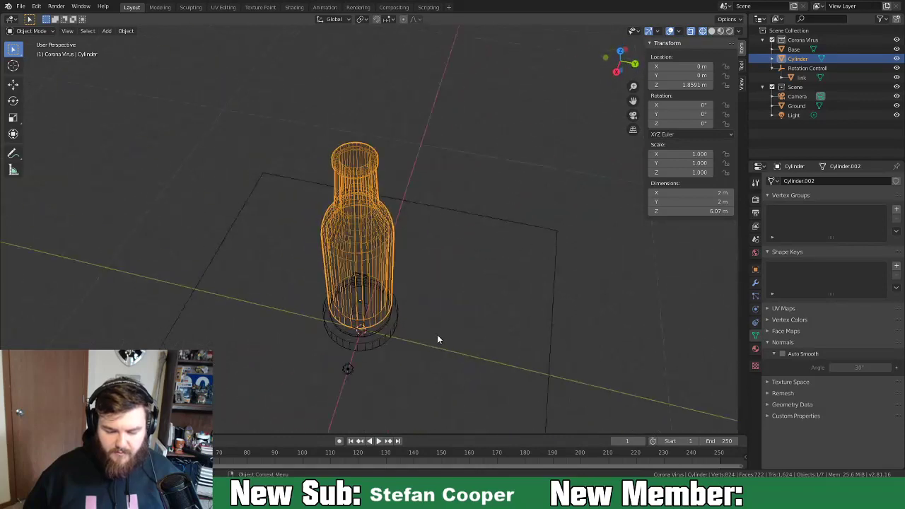
{"action": "key", "text": "z"}
{"action": "left_click", "coordinate": [466, 293]}
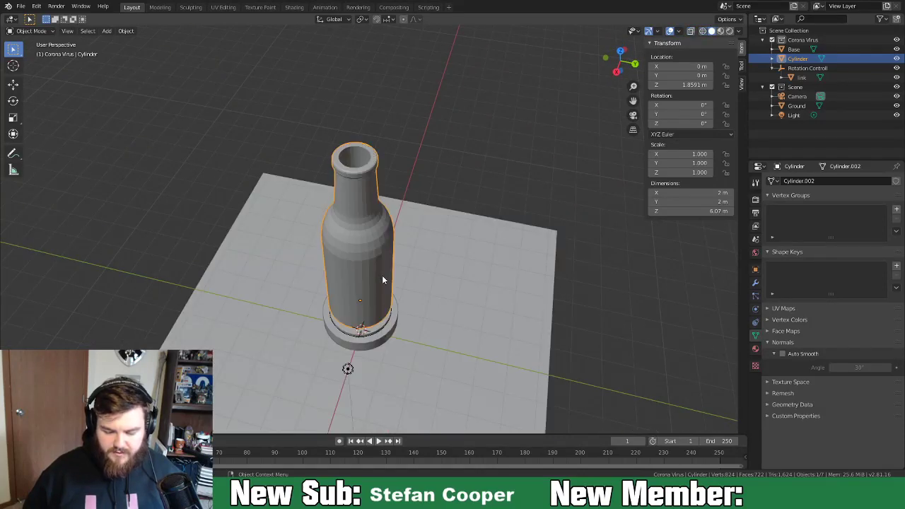
Shade the bottle smooth and enable Auto Smooth for its normals.
{"action": "middle_click_drag", "start_coordinate": [382, 280], "coordinate": [432, 251]}
{"action": "right_click", "coordinate": [390, 232]}
{"action": "left_click", "coordinate": [389, 234]}
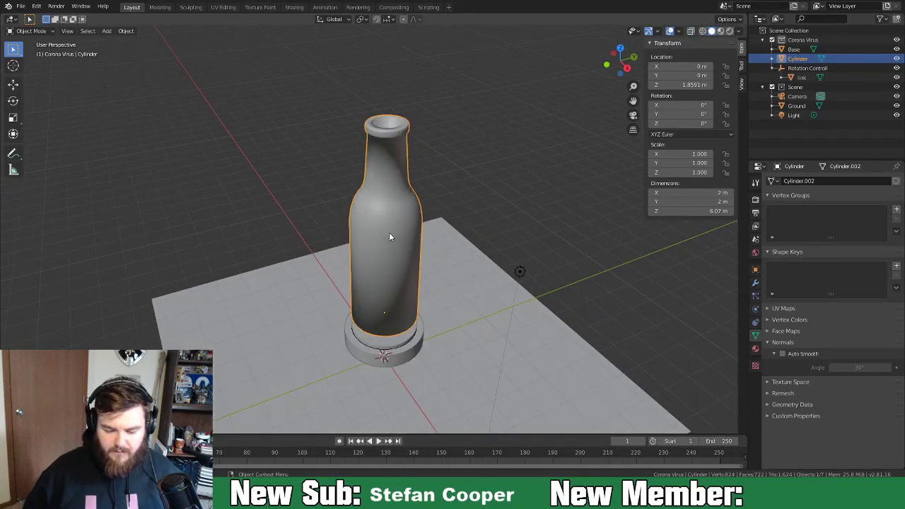
{"action": "left_click", "coordinate": [785, 352]}
{"action": "middle_click_drag", "start_coordinate": [459, 223], "coordinate": [518, 181]}
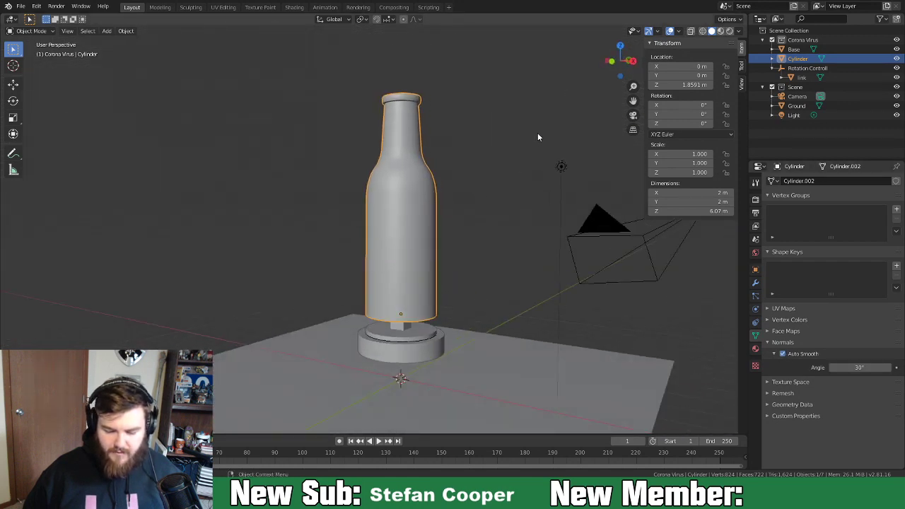
Scale the whole bottle down uniformly to about 0.458.
{"action": "key", "text": "s"}
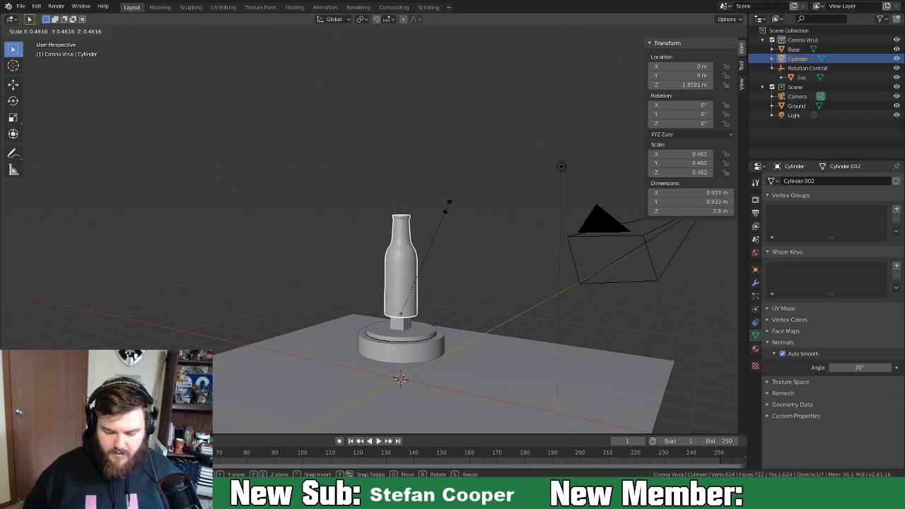
{"action": "left_click", "coordinate": [455, 203]}
{"action": "middle_click_drag", "start_coordinate": [454, 203], "coordinate": [362, 241]}
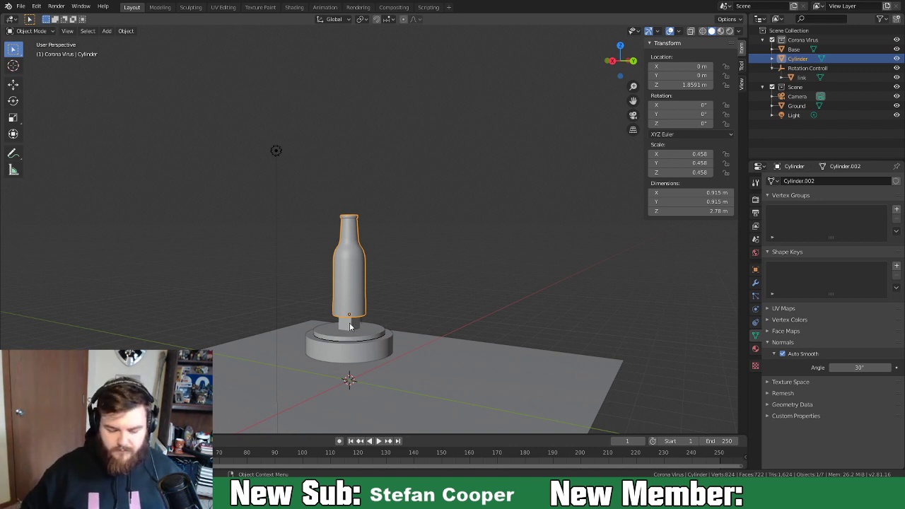
Raise the bottle about 0.58 m along the Z axis so it sits higher on the link.
{"action": "middle_click_drag", "start_coordinate": [304, 239], "coordinate": [424, 375]}
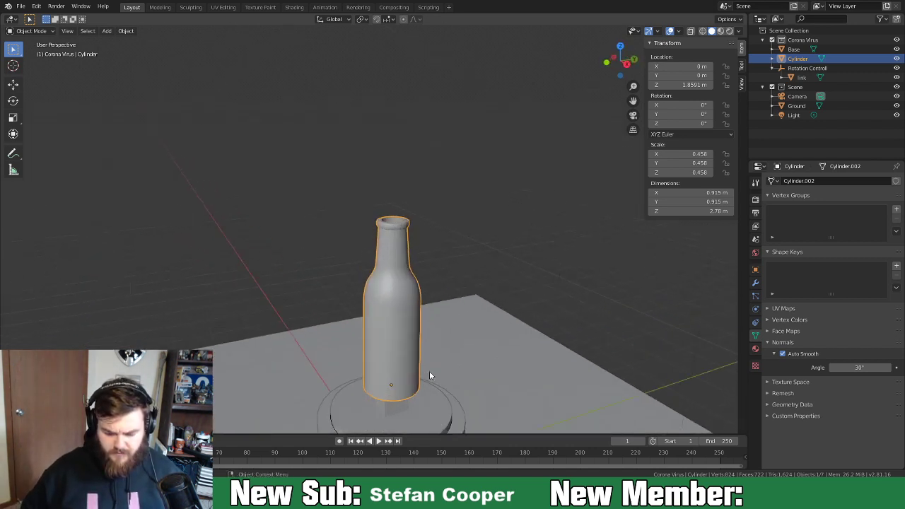
{"action": "scroll", "coordinate": [416, 200], "scroll_direction": "up", "scroll_amount": 3}
{"action": "middle_click_drag", "start_coordinate": [417, 200], "coordinate": [436, 255]}
{"action": "key", "text": "g"}
{"action": "key", "text": "z"}
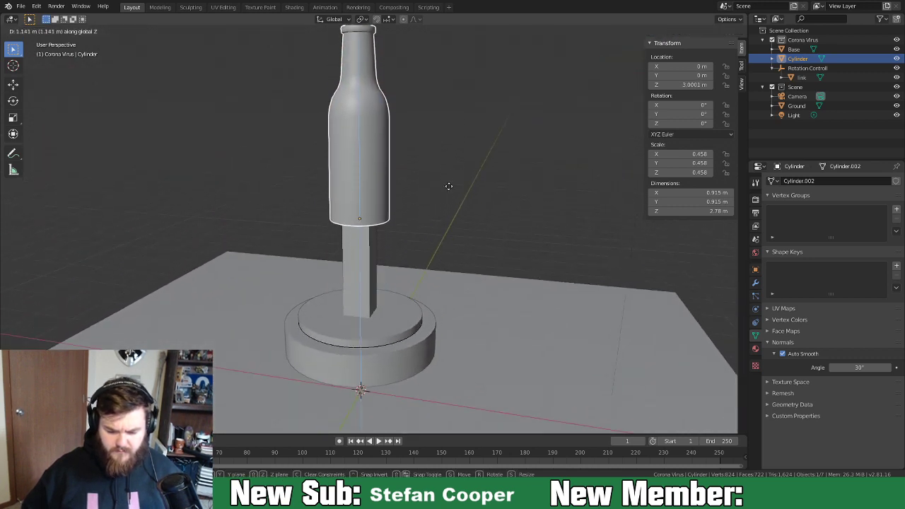
{"action": "left_click", "coordinate": [445, 219]}
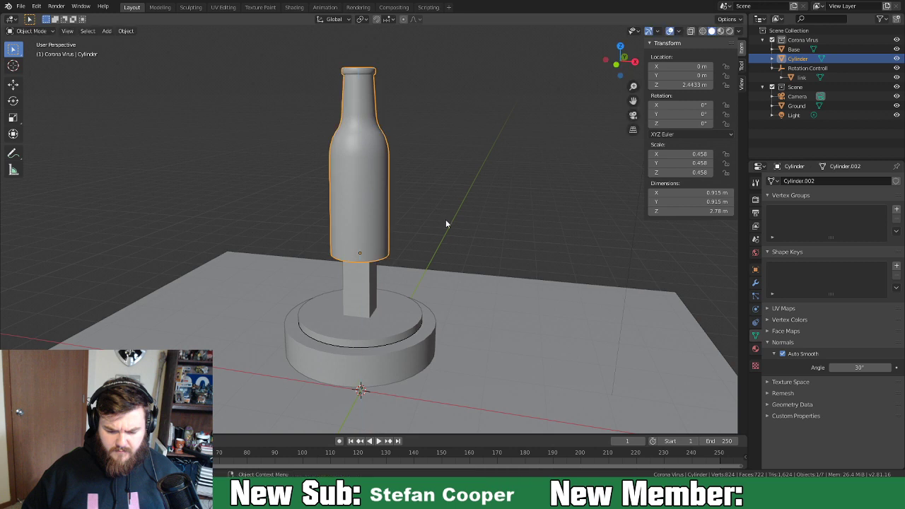
Try tilting the bottle about the global Y axis, and set the rotation back to 0.
{"action": "key", "text": "r"}
{"action": "key", "text": "z"}
{"action": "key", "text": "y"}
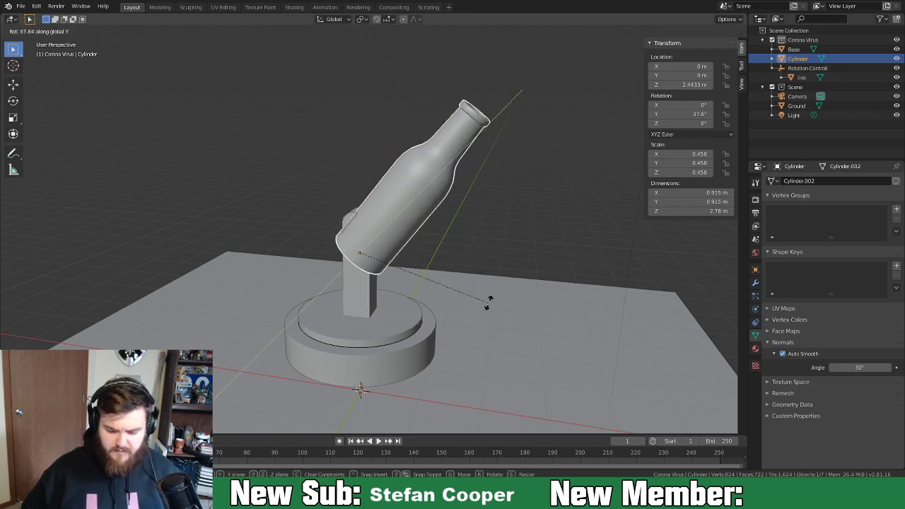
{"action": "key", "text": "0"}
{"action": "key", "text": "Return"}
{"action": "key", "text": "KP_Divide"}
{"action": "key", "text": "KP_Divide"}
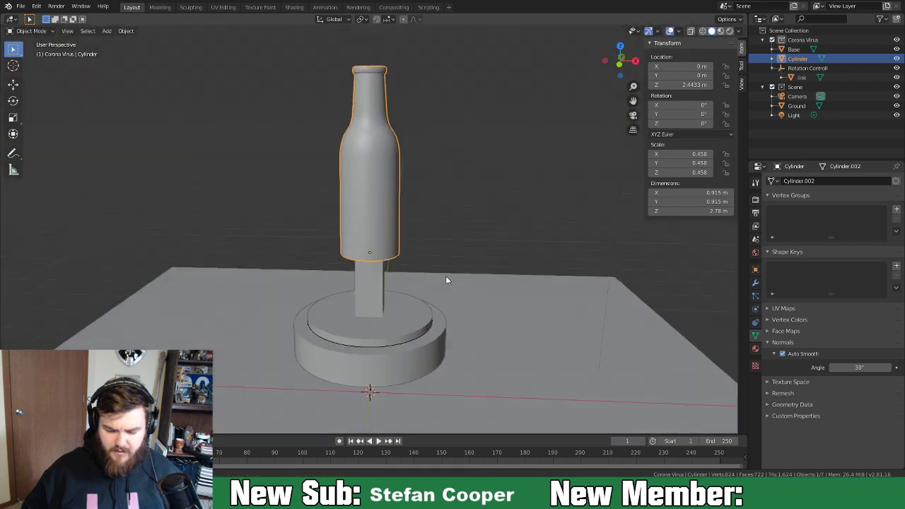
Raise the bottle along the Z axis to a height of about 2.62 m on the link.
{"action": "middle_click_drag", "start_coordinate": [391, 207], "coordinate": [371, 225]}
{"action": "key", "text": "g"}
{"action": "key", "text": "z"}
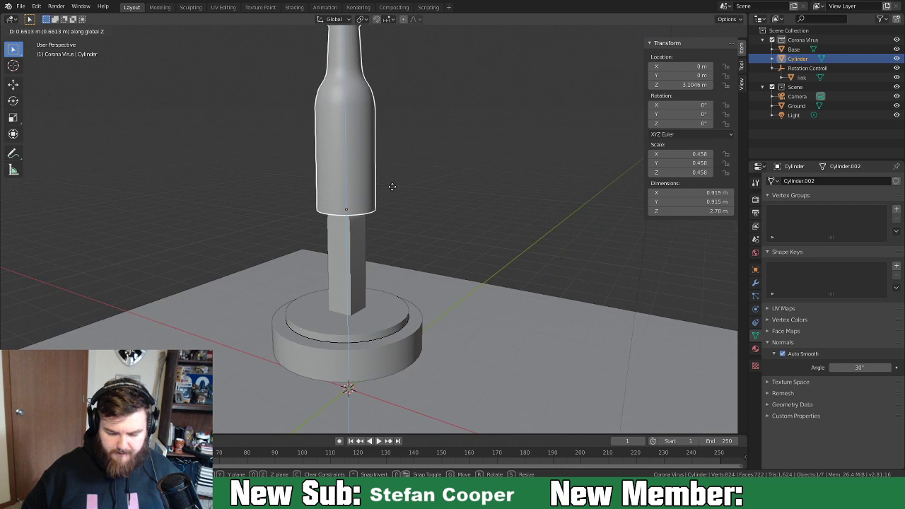
{"action": "left_click", "coordinate": [381, 207]}
{"action": "middle_click_drag", "start_coordinate": [381, 207], "coordinate": [429, 213]}
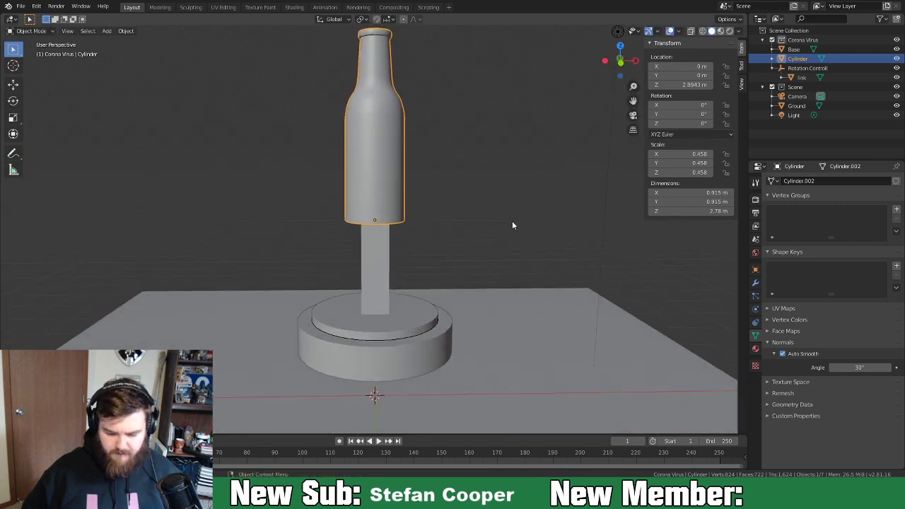
{"action": "key", "text": "g"}
{"action": "key", "text": "z"}
{"action": "key", "text": "r"}
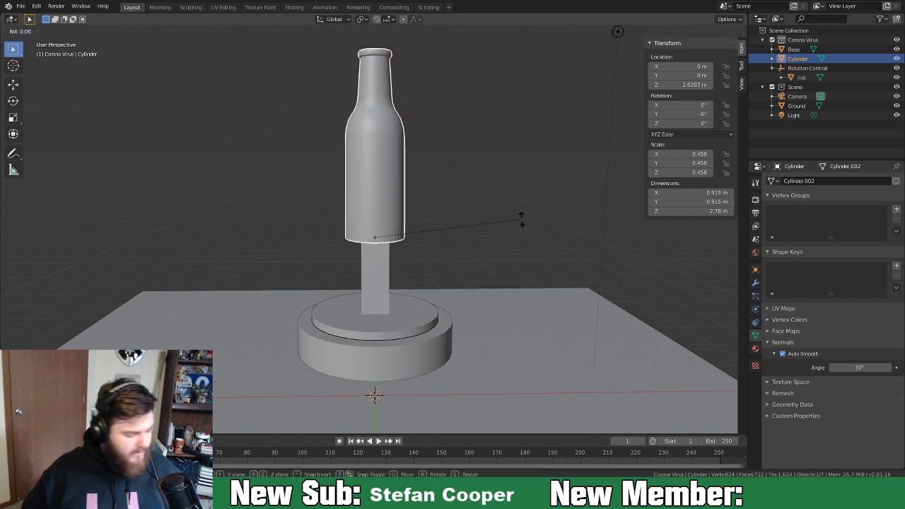
{"action": "key", "text": "y"}
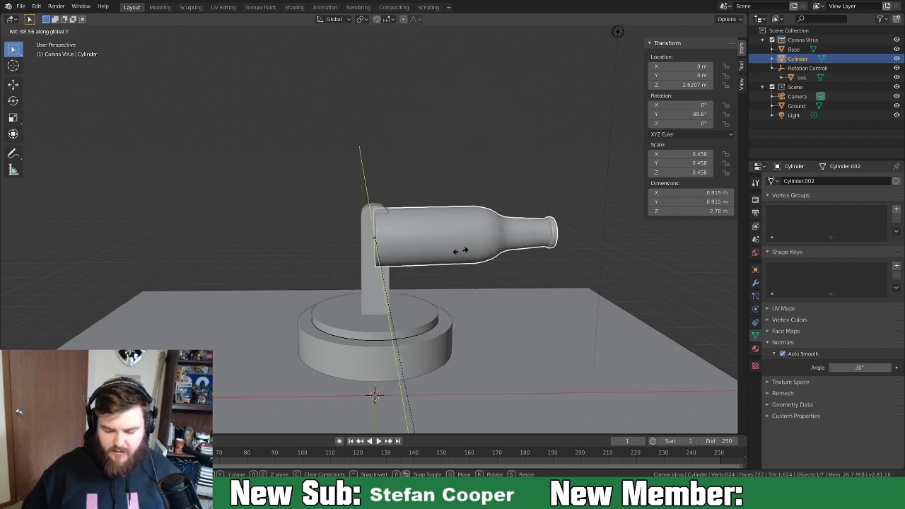
{"action": "key", "text": "Escape"}
Center the bottle's mesh on its existing origin with Set Origin, Geometry to Origin.
{"action": "mouse_move", "coordinate": [406, 178]}
{"action": "middle_mouse_down"}
{"action": "mouse_move", "coordinate": [353, 130]}
{"action": "mouse_move", "coordinate": [339, 199]}
{"action": "mouse_move", "coordinate": [389, 178]}
{"action": "middle_mouse_up"}
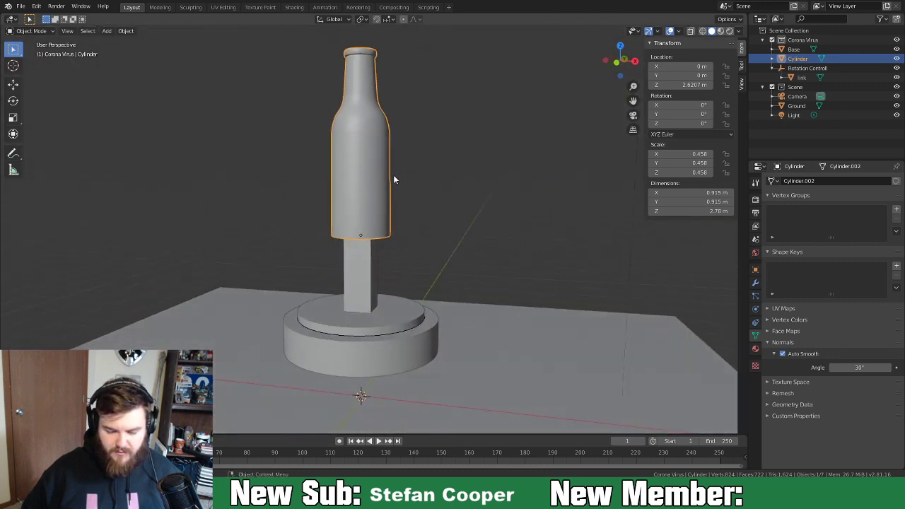
{"action": "right_click", "coordinate": [360, 166]}
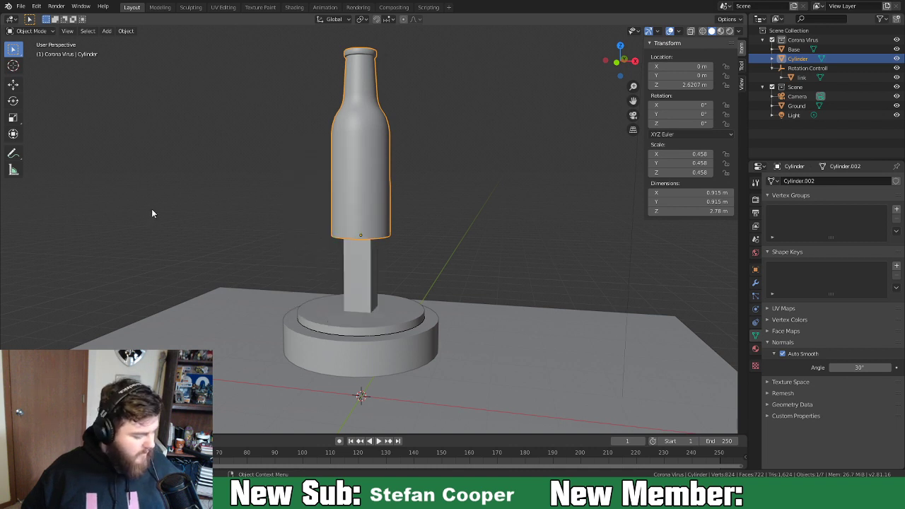
{"action": "right_click", "coordinate": [316, 173]}
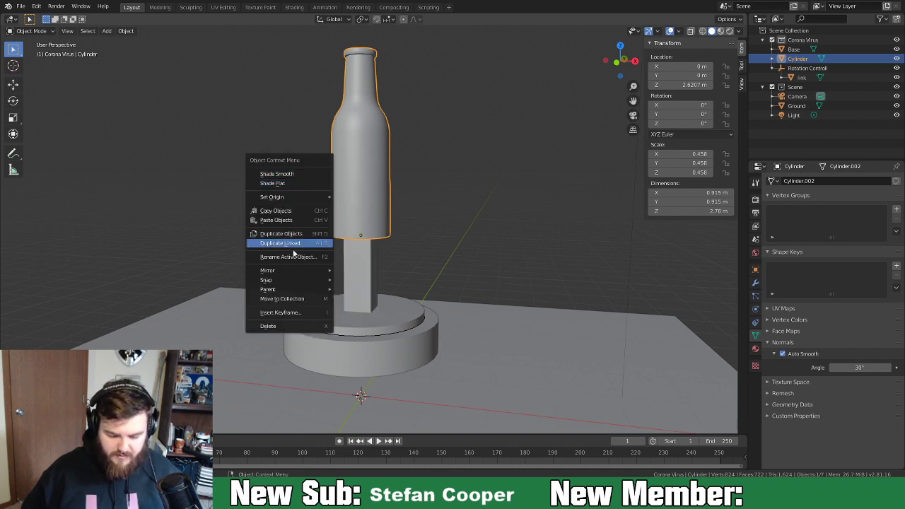
{"action": "mouse_move", "coordinate": [297, 291]}
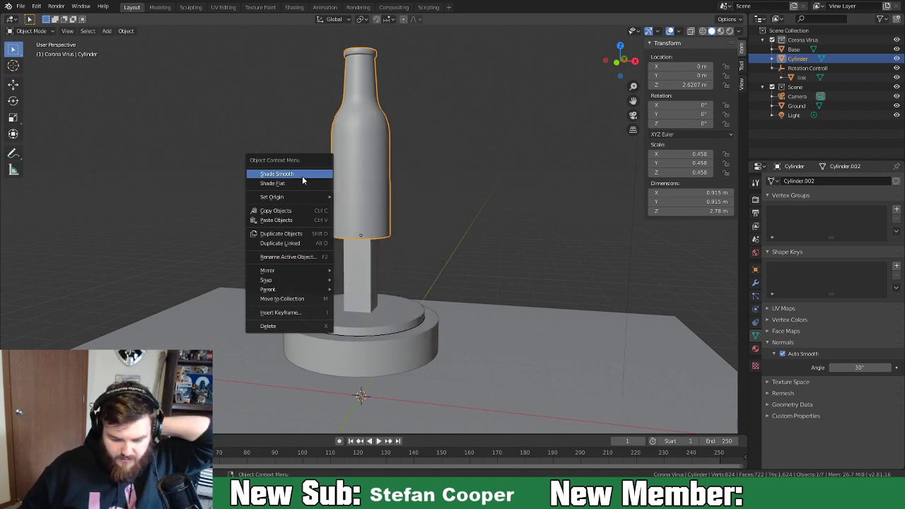
{"action": "mouse_move", "coordinate": [297, 199]}
{"action": "left_click", "coordinate": [402, 198]}
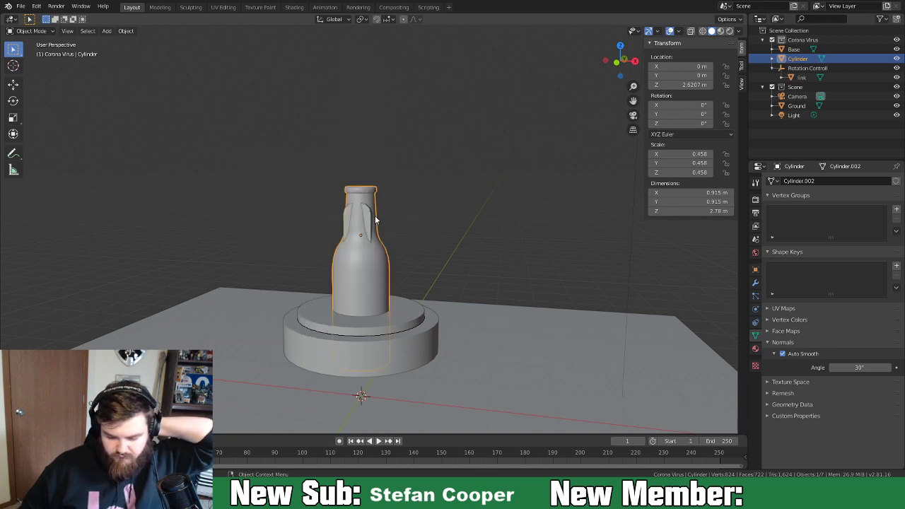
Move the bottle's origin into the middle of its body with Set Origin, and raise the bottle to a Z location of about 2.93 m.
{"action": "right_click", "coordinate": [375, 221]}
{"action": "mouse_move", "coordinate": [376, 219]}
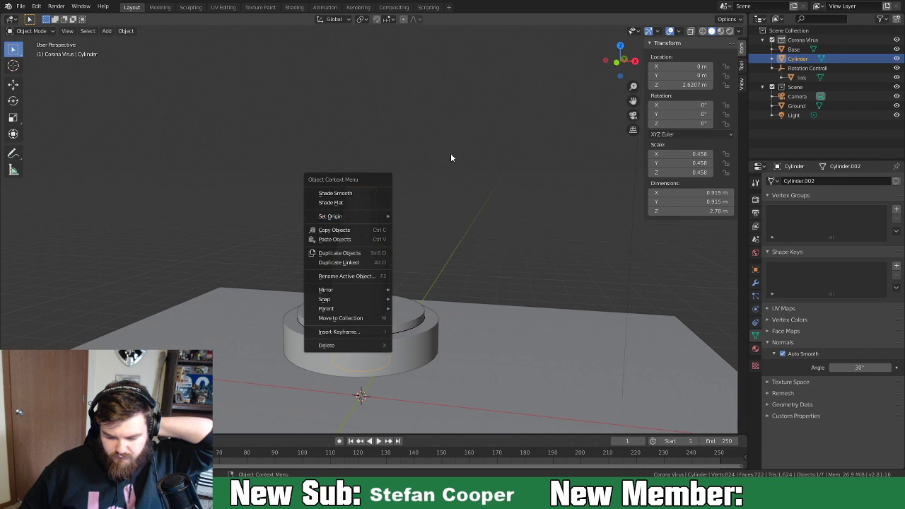
{"action": "left_click", "coordinate": [433, 257]}
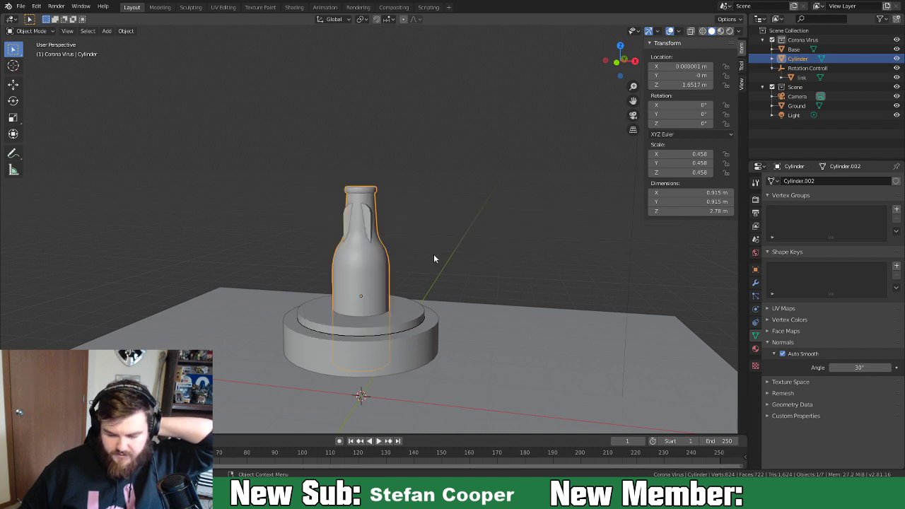
{"action": "key", "text": "g"}
{"action": "key", "text": "z"}
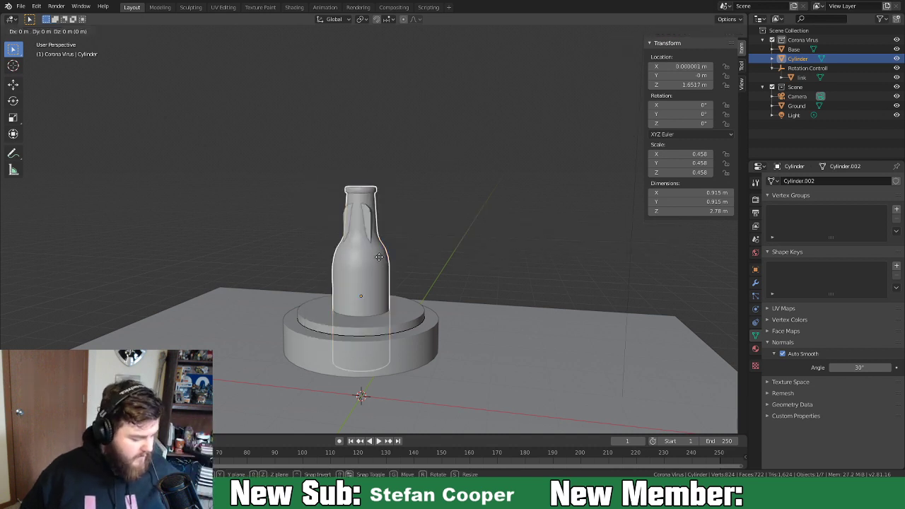
{"action": "left_click", "coordinate": [483, 183]}
Tilt the bottle about the global Y axis to about 90.5° so it lies horizontally on the link.
{"action": "key", "text": "r"}
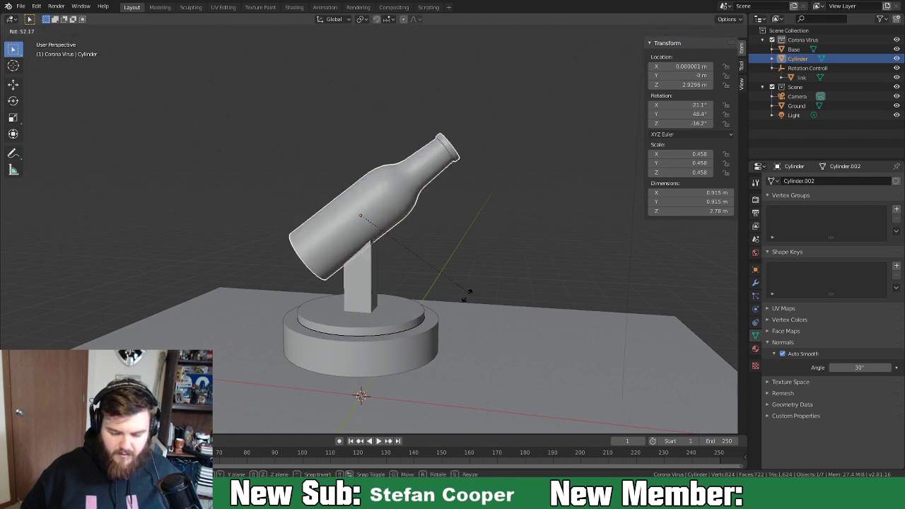
{"action": "key", "text": "y"}
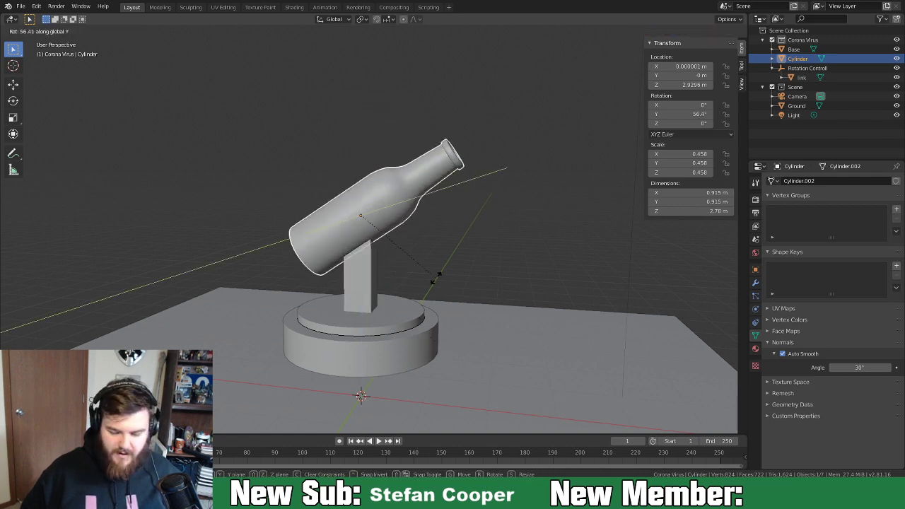
{"action": "left_click", "coordinate": [410, 391]}
{"action": "middle_click_drag", "start_coordinate": [410, 392], "coordinate": [338, 276]}
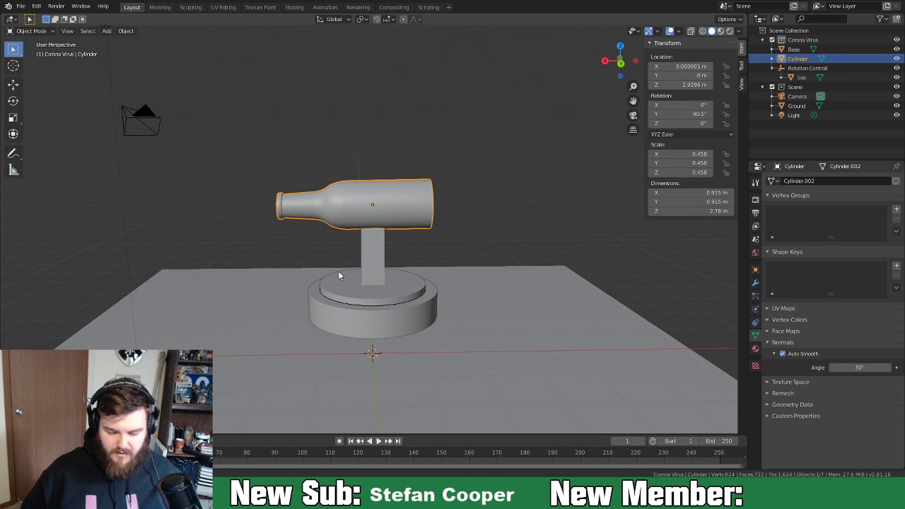
{"action": "middle_click_drag", "start_coordinate": [284, 209], "coordinate": [332, 212]}
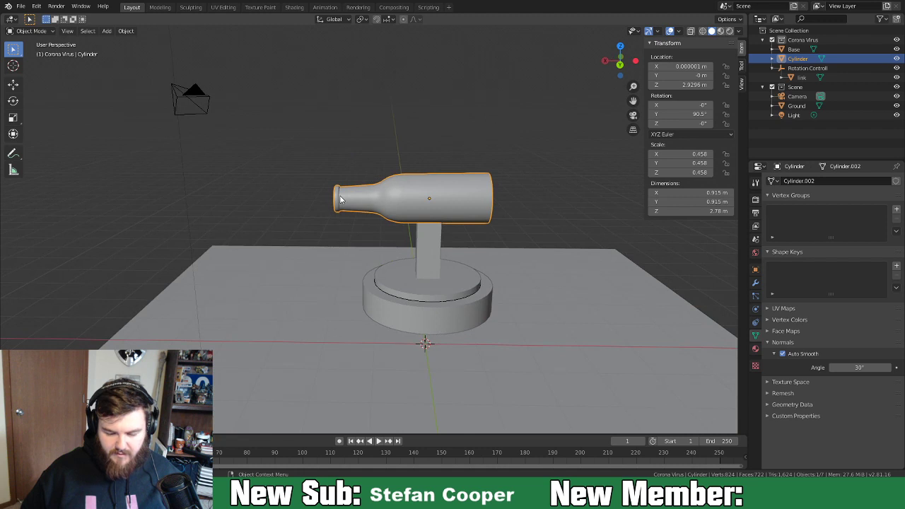
Lengthen the bottle by moving all of its upper neck and rim geometry outward along local Z, for an overall length of about 3.07 m.
{"action": "key", "text": "Tab"}
{"action": "scroll", "coordinate": [336, 218], "scroll_direction": "up", "scroll_amount": 3}
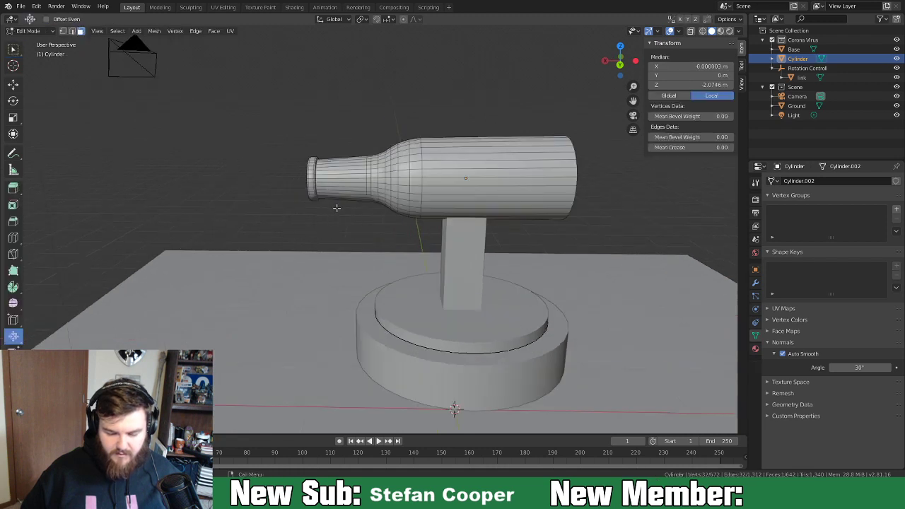
{"action": "left_click", "coordinate": [12, 50]}
{"action": "left_click_drag", "start_coordinate": [272, 114], "coordinate": [371, 261]}
{"action": "middle_click_drag", "start_coordinate": [291, 237], "coordinate": [333, 237]}
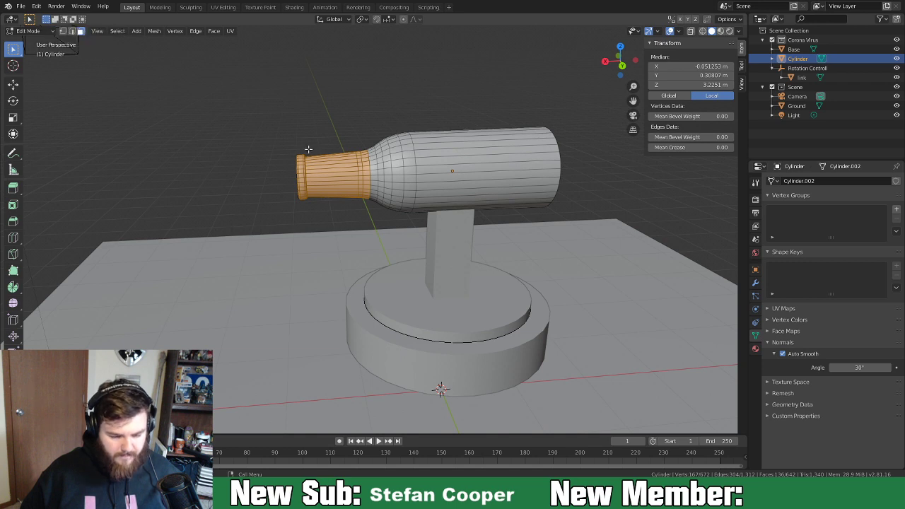
{"action": "key", "text": "z"}
{"action": "left_click", "coordinate": [182, 87]}
{"action": "middle_click_drag", "start_coordinate": [293, 162], "coordinate": [281, 146]}
{"action": "left_click_drag", "start_coordinate": [275, 140], "coordinate": [373, 249]}
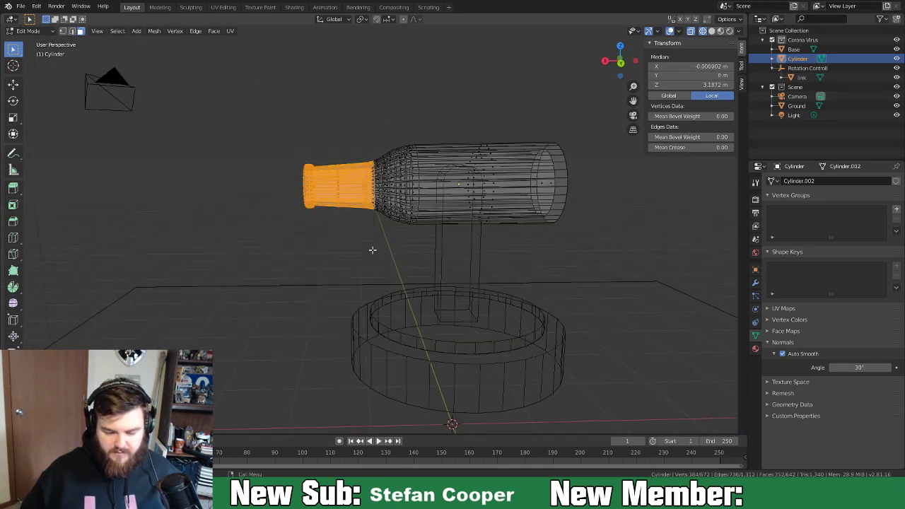
{"action": "key", "text": "g"}
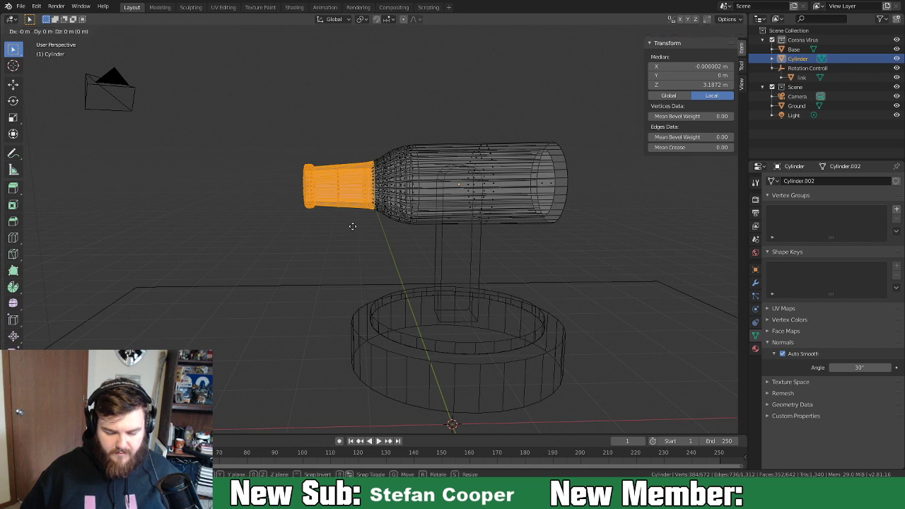
{"action": "key", "text": "z"}
{"action": "key", "text": "z"}
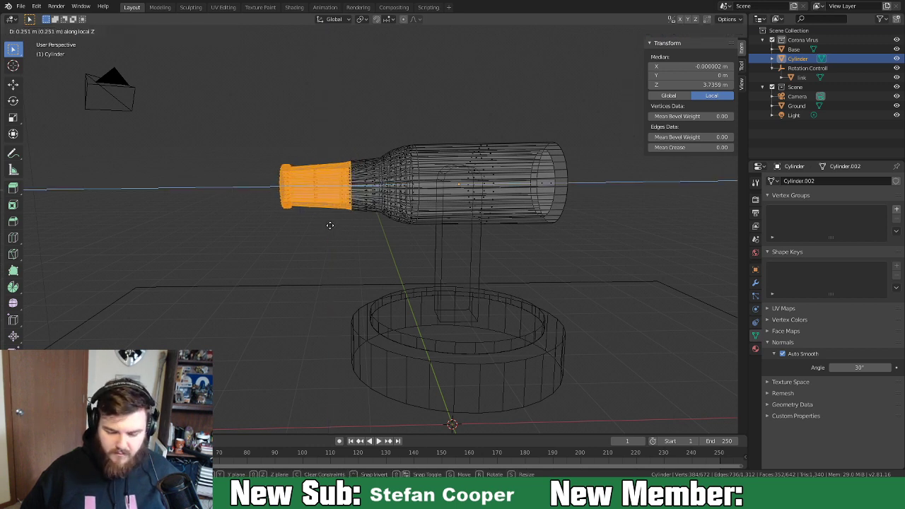
{"action": "left_click", "coordinate": [326, 227]}
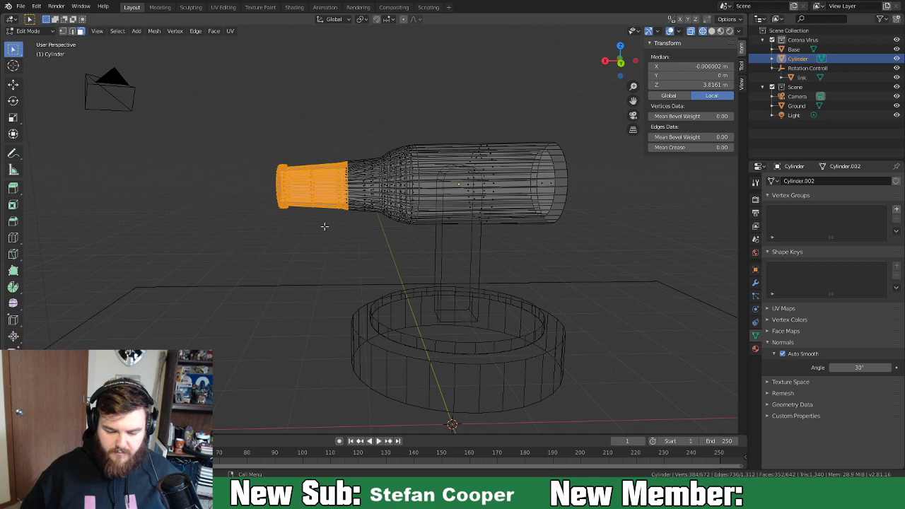
Return to Object Mode with solid shading and set the bottle's Y rotation to 0°.
{"action": "key", "text": "Tab"}
{"action": "mouse_move", "coordinate": [323, 228]}
{"action": "middle_mouse_down"}
{"action": "mouse_move", "coordinate": [538, 224]}
{"action": "mouse_move", "coordinate": [465, 235]}
{"action": "mouse_move", "coordinate": [320, 234]}
{"action": "mouse_move", "coordinate": [338, 235]}
{"action": "mouse_move", "coordinate": [341, 228]}
{"action": "mouse_move", "coordinate": [321, 232]}
{"action": "mouse_move", "coordinate": [318, 216]}
{"action": "mouse_move", "coordinate": [319, 232]}
{"action": "mouse_move", "coordinate": [425, 208]}
{"action": "mouse_move", "coordinate": [505, 217]}
{"action": "mouse_move", "coordinate": [467, 239]}
{"action": "mouse_move", "coordinate": [290, 249]}
{"action": "mouse_move", "coordinate": [271, 227]}
{"action": "mouse_move", "coordinate": [354, 242]}
{"action": "mouse_move", "coordinate": [430, 232]}
{"action": "middle_mouse_up"}
{"action": "key", "text": "z"}
{"action": "left_click", "coordinate": [386, 228]}
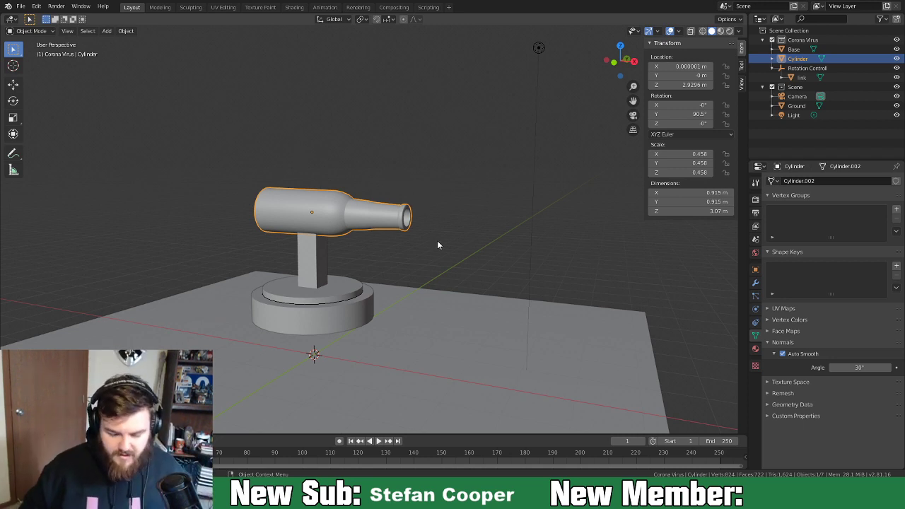
{"action": "left_click", "coordinate": [696, 116]}
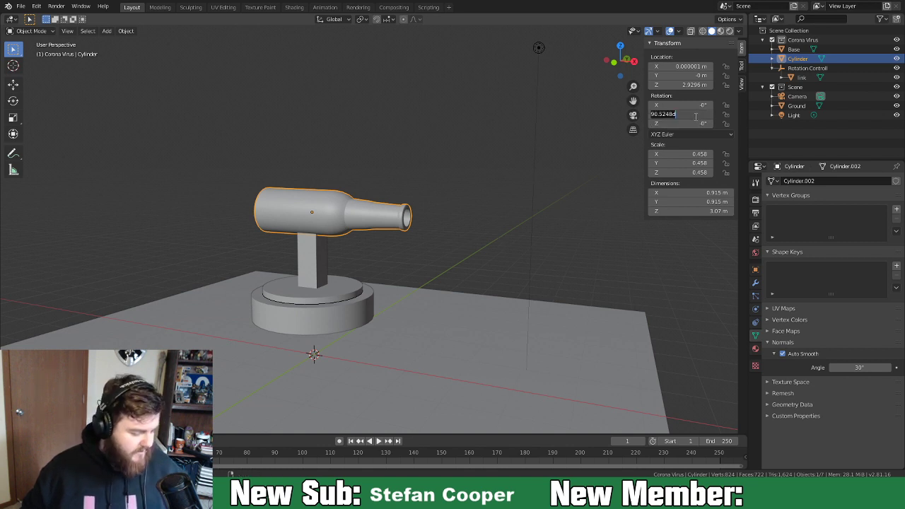
{"action": "type", "text": "0"}
{"action": "key", "text": "Return"}
{"action": "middle_click_drag", "start_coordinate": [407, 202], "coordinate": [386, 228]}
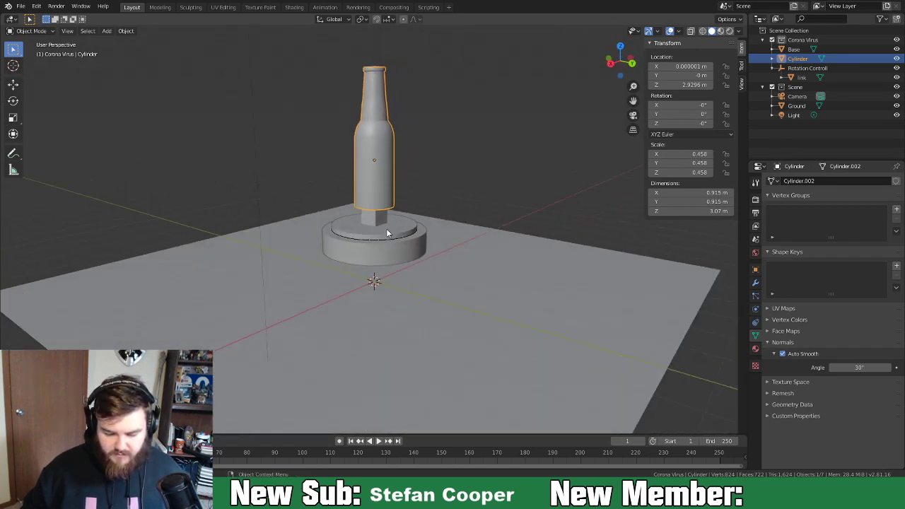
{"action": "middle_click_drag", "start_coordinate": [387, 229], "coordinate": [332, 91]}
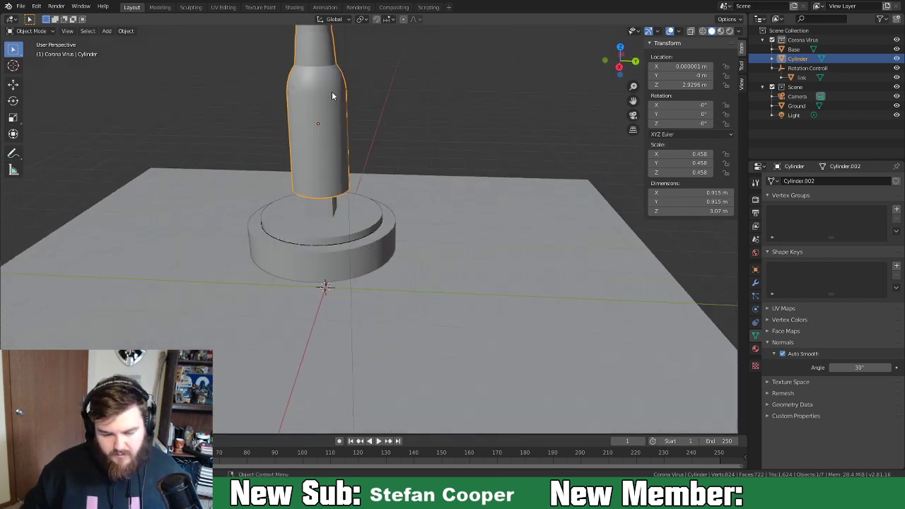
Slide the lowest of the three mid-neck edge loops down toward the bottle's shoulder, to a local Z of about 2.11 m.
{"action": "scroll", "coordinate": [332, 91], "scroll_direction": "down", "scroll_amount": 2}
{"action": "key", "text": "Tab"}
{"action": "scroll", "coordinate": [321, 92], "scroll_direction": "up", "scroll_amount": 3}
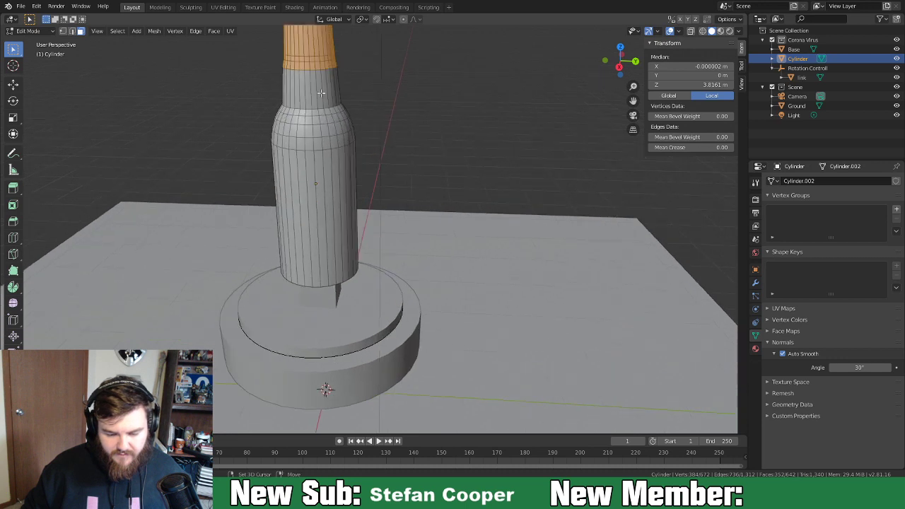
{"action": "middle_click_drag", "start_coordinate": [321, 93], "coordinate": [330, 118]}
{"action": "left_click", "coordinate": [329, 111], "text": "alt"}
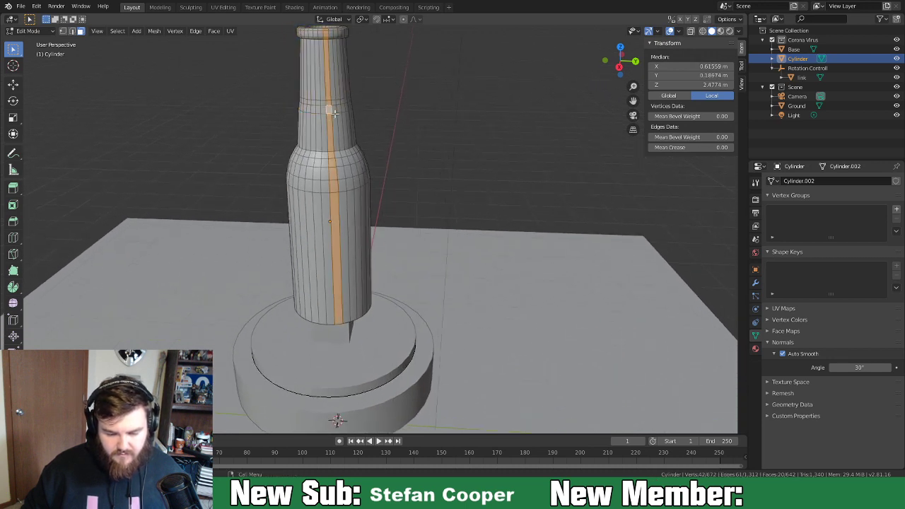
{"action": "key", "text": "2"}
{"action": "left_click", "coordinate": [332, 114], "text": "alt"}
{"action": "key", "text": "g"}
{"action": "key", "text": "g"}
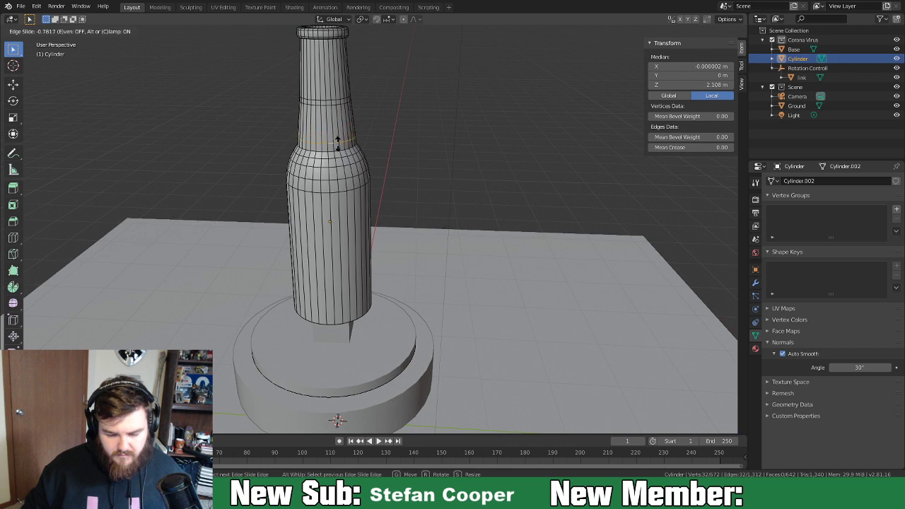
{"action": "left_click", "coordinate": [338, 144]}
Slide the next mid-neck edge loop down to just above the previous one, at a local Z of about 2.19 m.
{"action": "left_click", "coordinate": [324, 104], "text": "alt"}
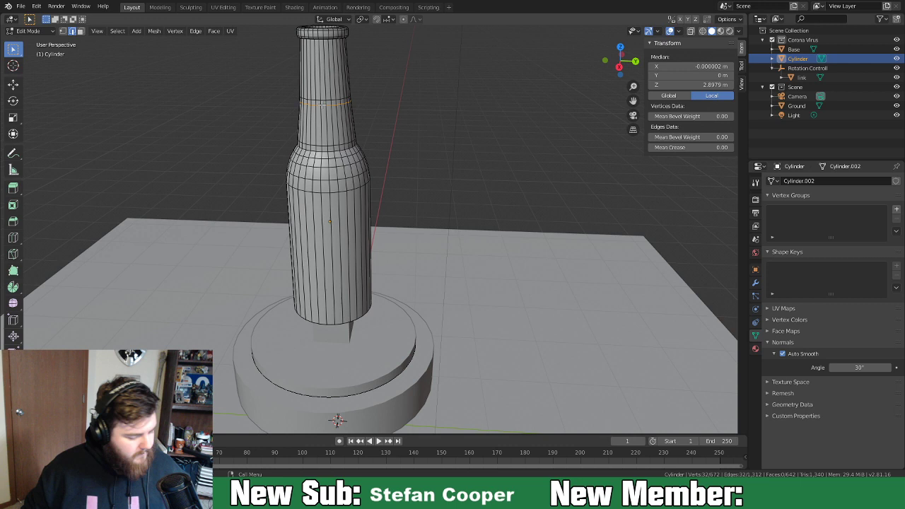
{"action": "key", "text": "g"}
{"action": "key", "text": "g"}
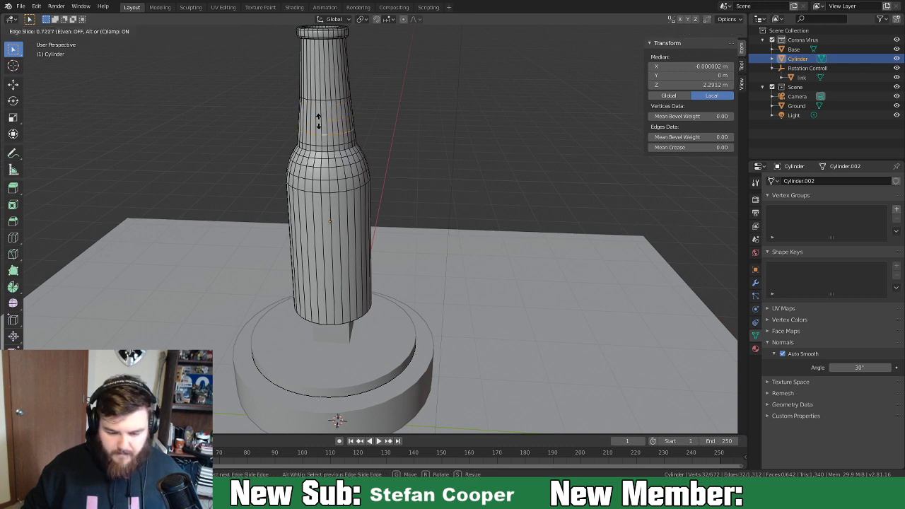
{"action": "left_click", "coordinate": [318, 125]}
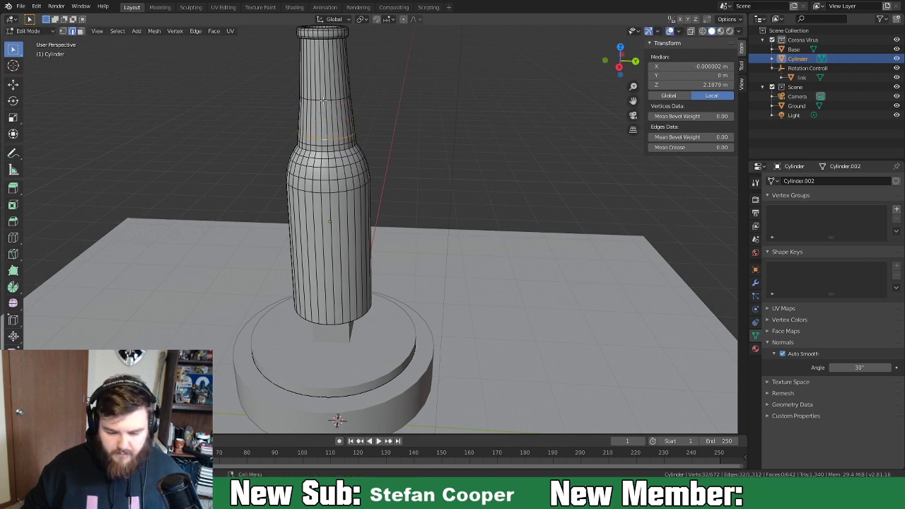
{"action": "left_click", "coordinate": [322, 100]}
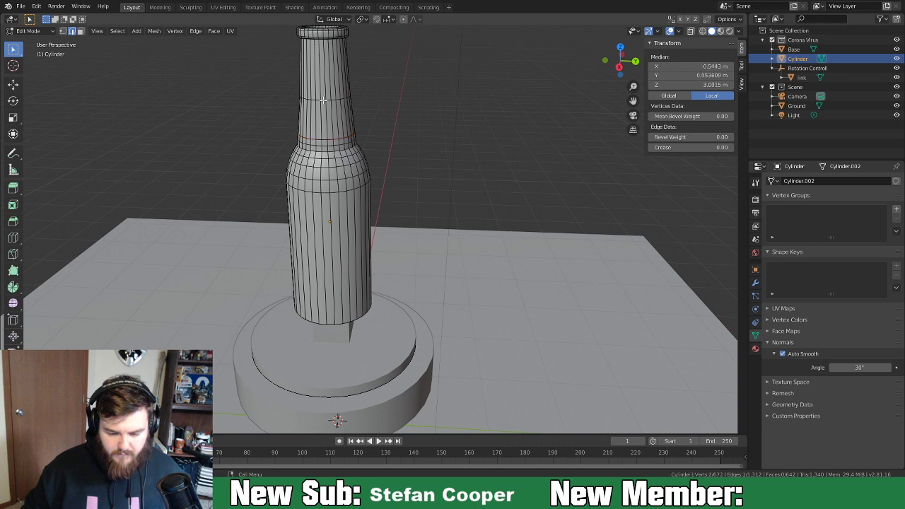
{"action": "left_click", "coordinate": [322, 100], "text": "alt"}
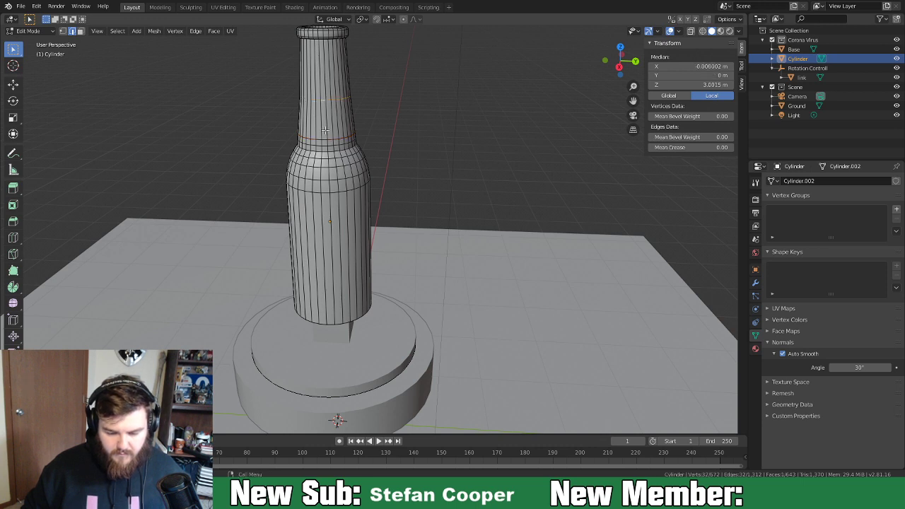
{"action": "key", "text": "g"}
{"action": "key", "text": "g"}
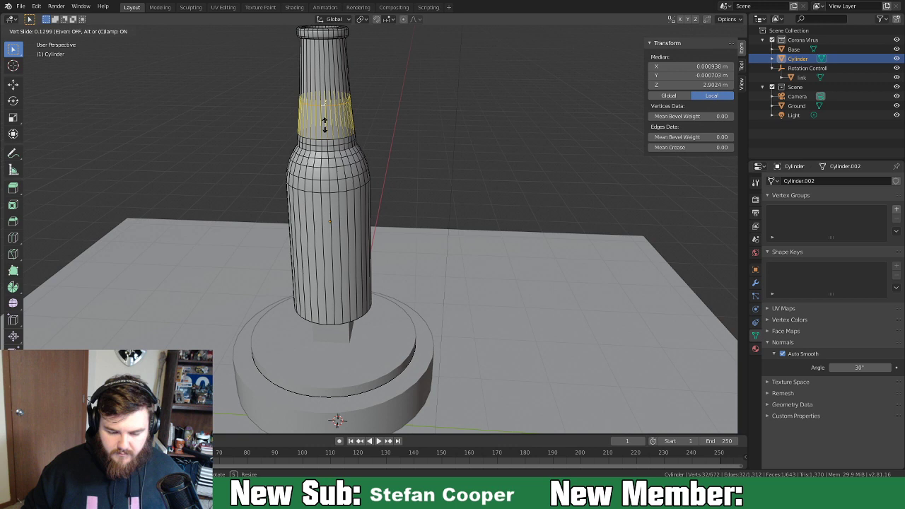
{"action": "right_click", "coordinate": [325, 126]}
{"action": "left_click", "coordinate": [324, 121]}
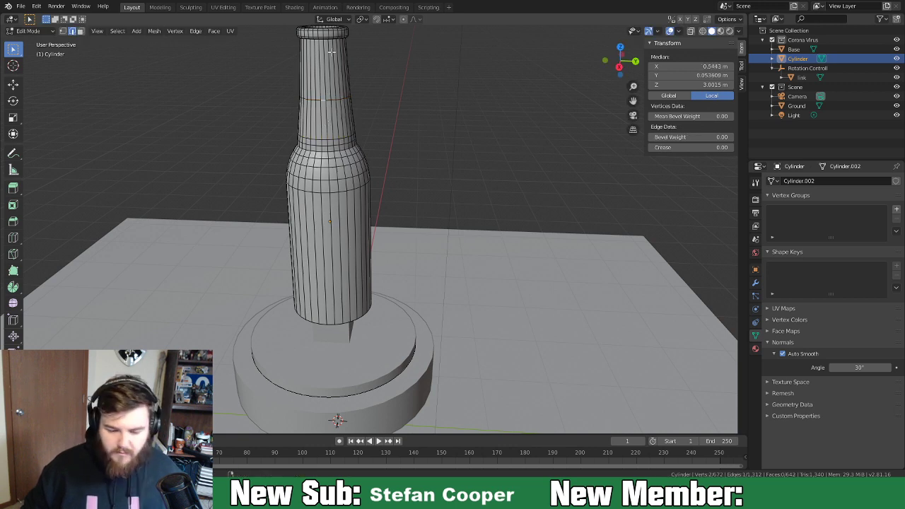
Slide the remaining mid-neck edge loop down above the other two, to a local Z of about 2.28 m, and check the shape in Object Mode.
{"action": "left_click", "coordinate": [322, 99], "text": "alt"}
{"action": "key", "text": "g"}
{"action": "key", "text": "g"}
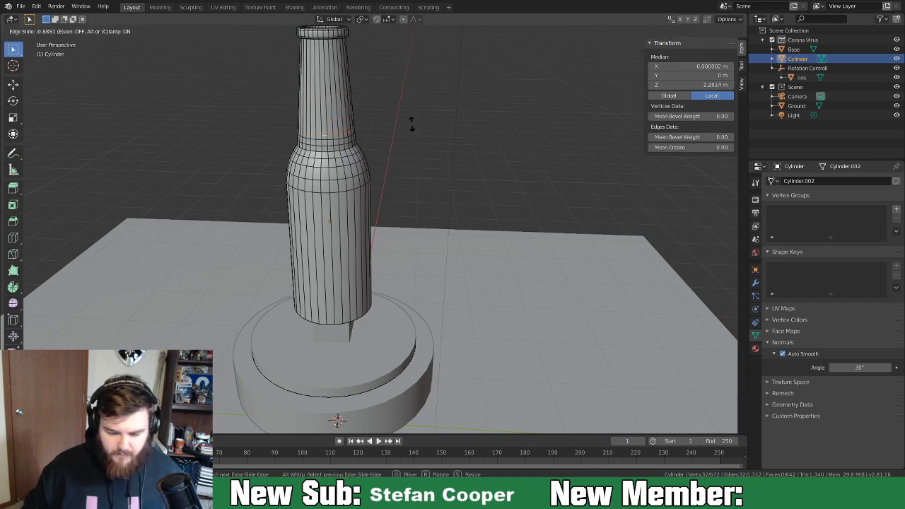
{"action": "left_click", "coordinate": [411, 124]}
{"action": "mouse_move", "coordinate": [412, 125]}
{"action": "middle_mouse_down"}
{"action": "mouse_move", "coordinate": [451, 168]}
{"action": "mouse_move", "coordinate": [488, 170]}
{"action": "middle_mouse_up"}
{"action": "key", "text": "Tab"}
{"action": "key", "text": "Tab"}
Bevel the edge loop where the neck meets the shoulder, with a width of 0.226 m and 2 segments.
{"action": "scroll", "coordinate": [362, 150], "scroll_direction": "up", "scroll_amount": 2}
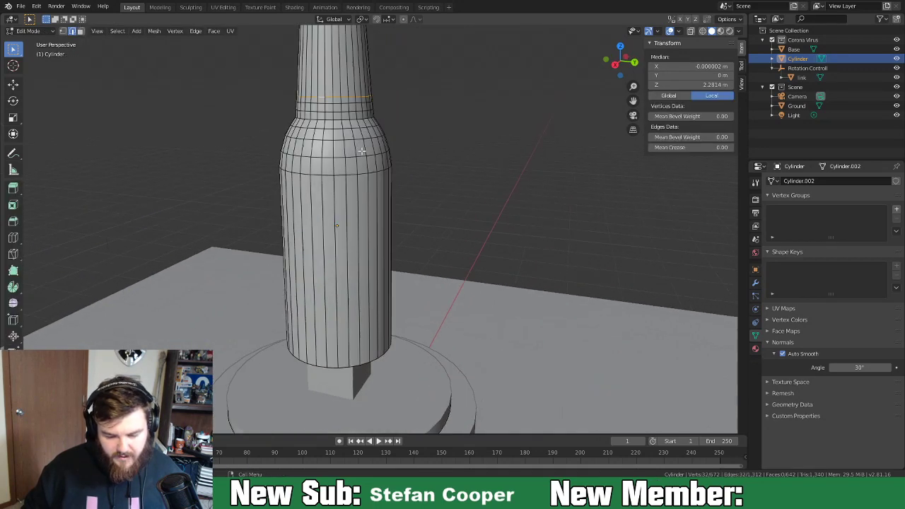
{"action": "scroll", "coordinate": [362, 150], "scroll_direction": "up", "scroll_amount": 1}
{"action": "left_click", "coordinate": [330, 97], "text": "alt"}
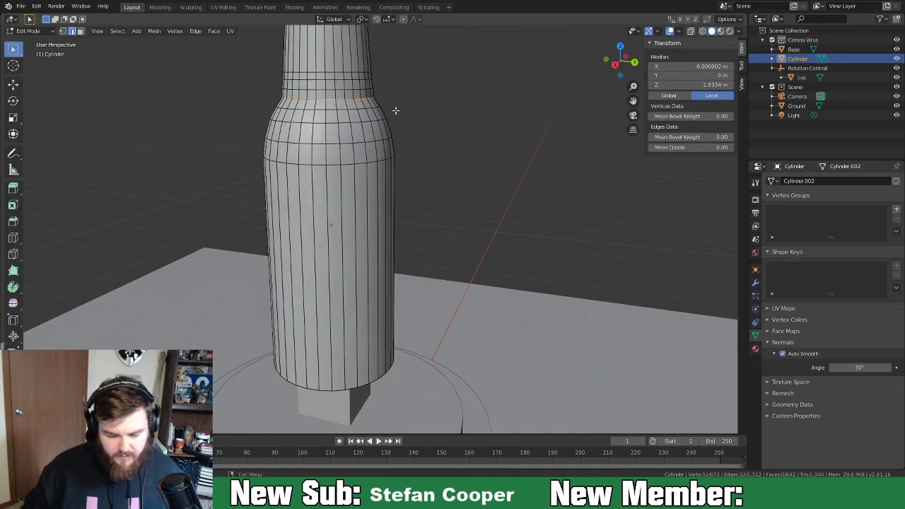
{"action": "key", "text": "ctrl+b"}
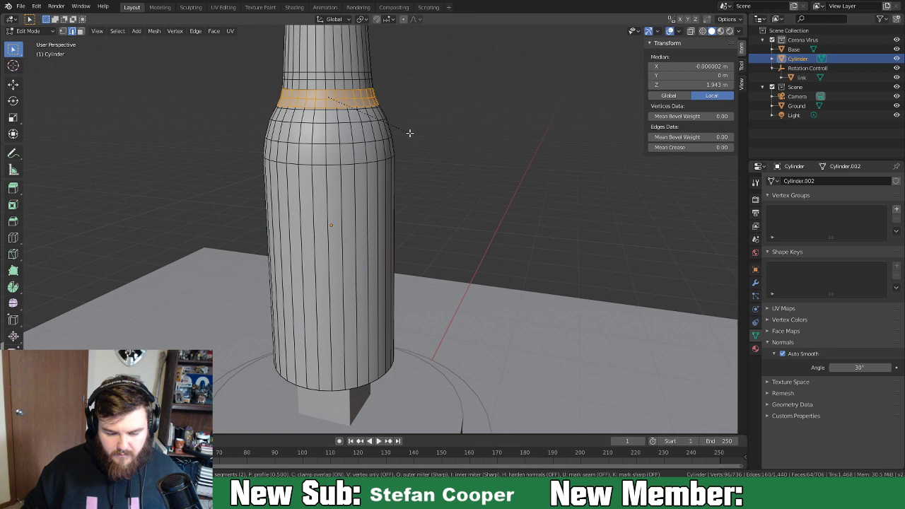
{"action": "left_click", "coordinate": [409, 133]}
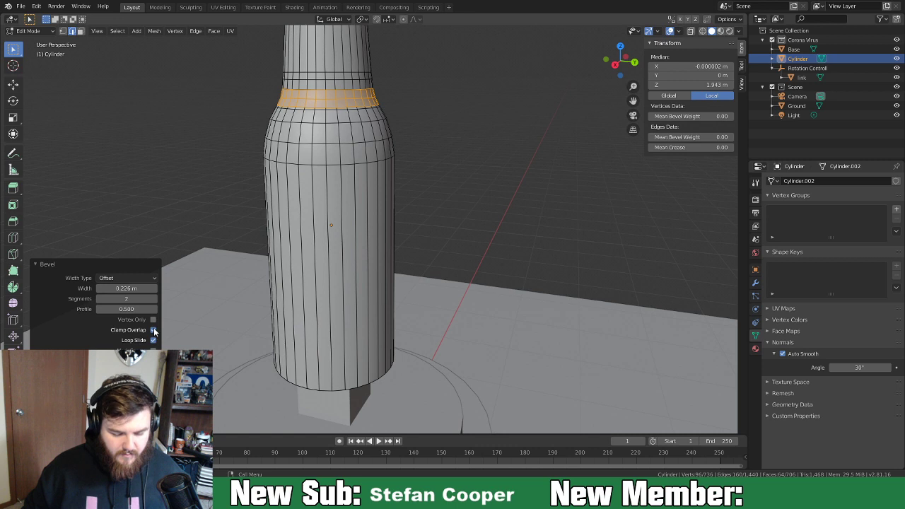
Merge the whole bottle mesh by distance to clean up duplicate vertices and return to Object Mode.
{"action": "key", "text": "a"}
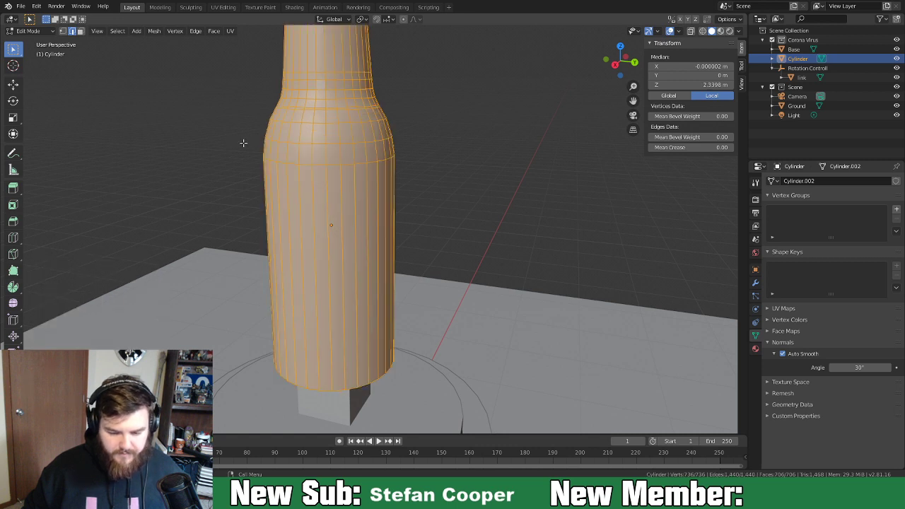
{"action": "key", "text": "a"}
{"action": "left_click", "coordinate": [155, 33]}
{"action": "key", "text": "a"}
{"action": "key", "text": "a"}
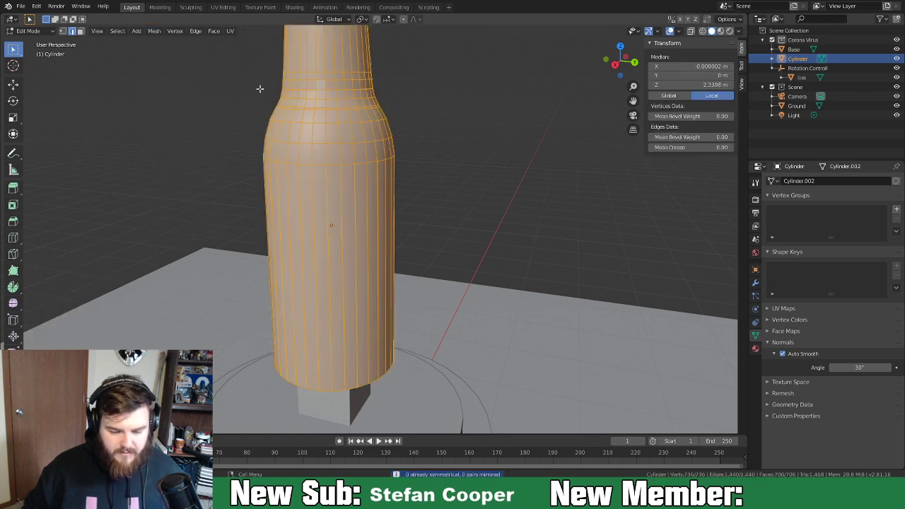
{"action": "left_click", "coordinate": [155, 32]}
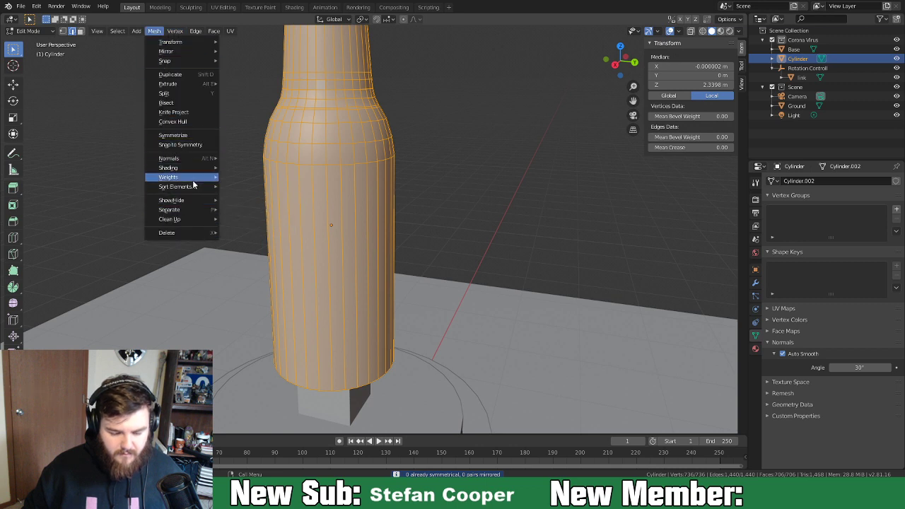
{"action": "mouse_move", "coordinate": [177, 219]}
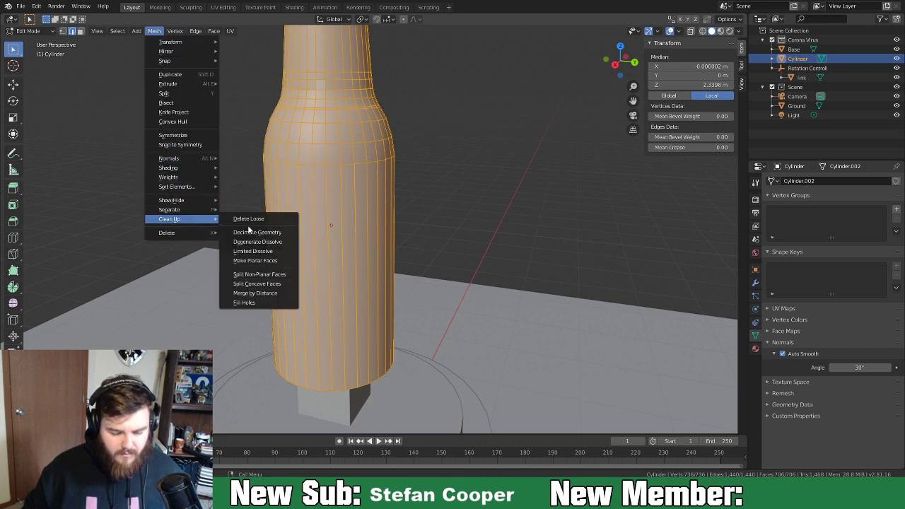
{"action": "left_click", "coordinate": [274, 295]}
{"action": "middle_click_drag", "start_coordinate": [449, 228], "coordinate": [307, 225]}
{"action": "key", "text": "Tab"}
{"action": "scroll", "coordinate": [404, 217], "scroll_direction": "down", "scroll_amount": 5}
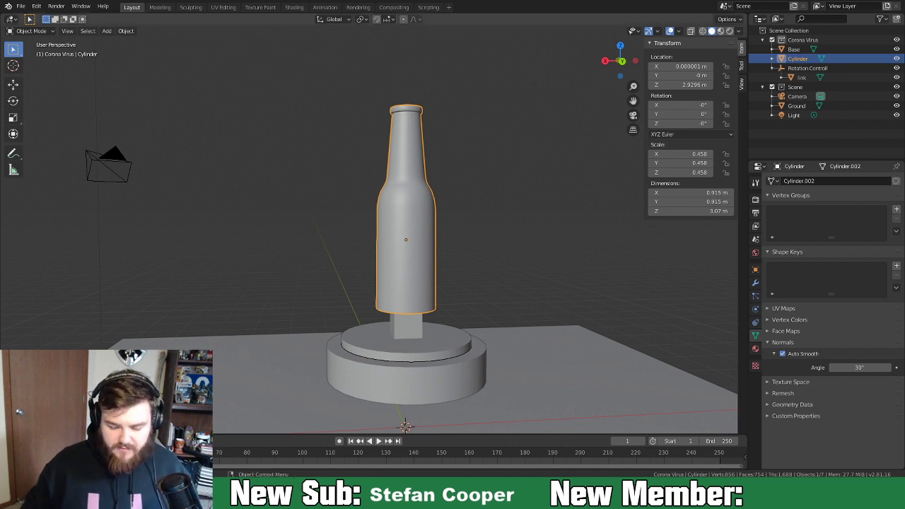
Rename the bottle object as Turret Bottle.
{"action": "scroll", "coordinate": [404, 274], "scroll_direction": "down", "scroll_amount": 2}
{"action": "middle_click_drag", "start_coordinate": [405, 274], "coordinate": [494, 286]}
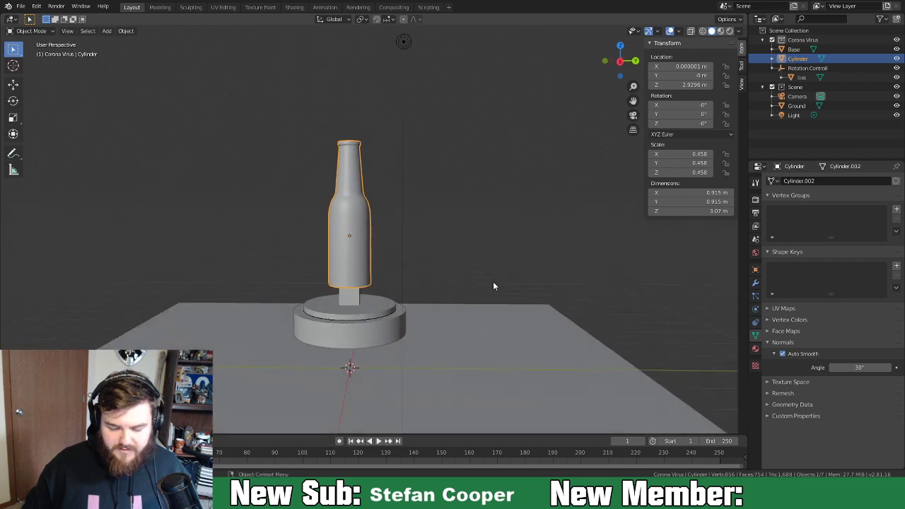
{"action": "middle_click_drag", "start_coordinate": [404, 279], "coordinate": [403, 285]}
{"action": "middle_click_drag", "start_coordinate": [396, 362], "coordinate": [386, 265]}
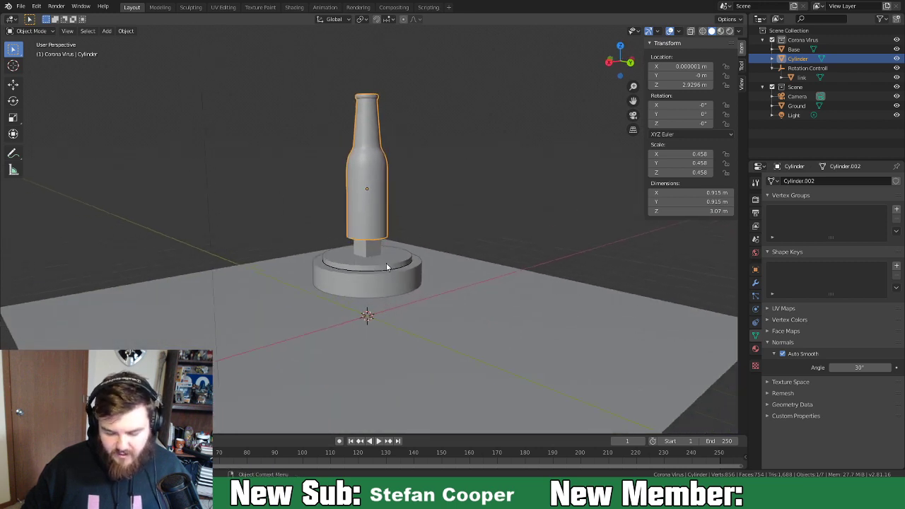
{"action": "left_click", "coordinate": [387, 267]}
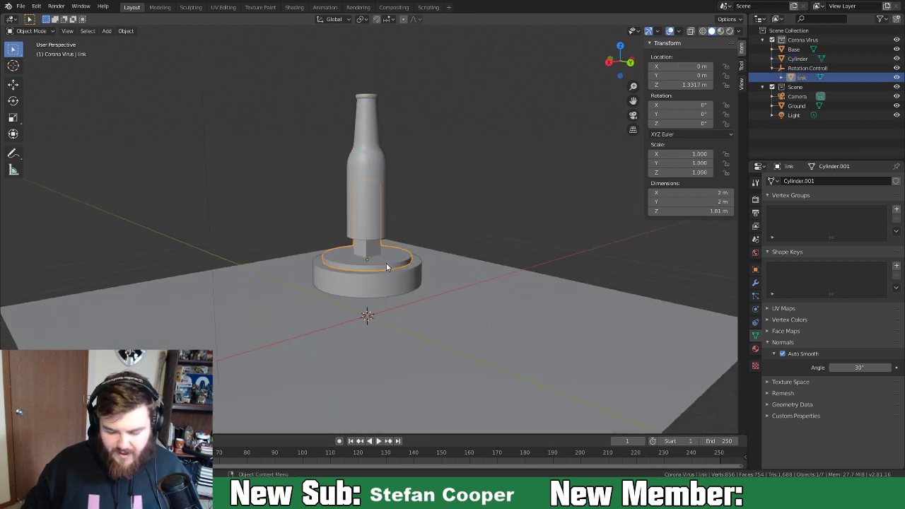
{"action": "left_click", "coordinate": [793, 58]}
{"action": "type", "text": "Tirted Bottle"}
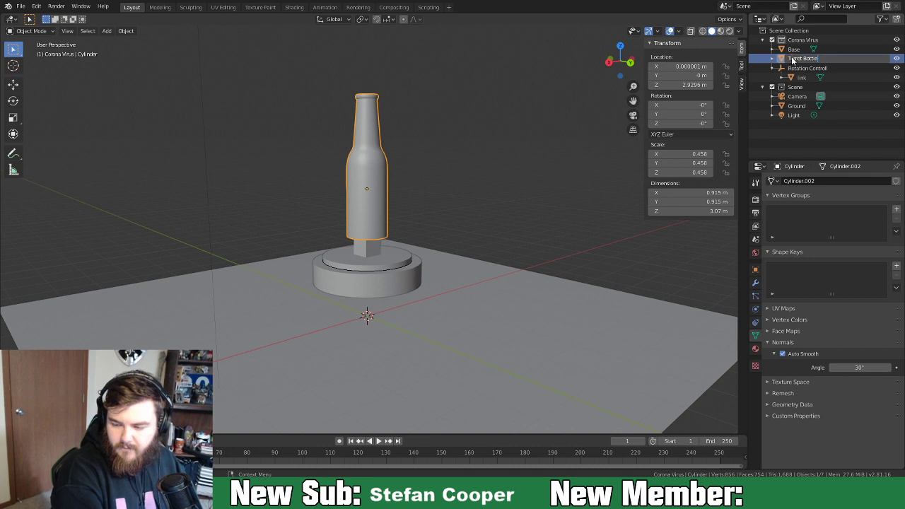
{"action": "key", "text": "Return"}
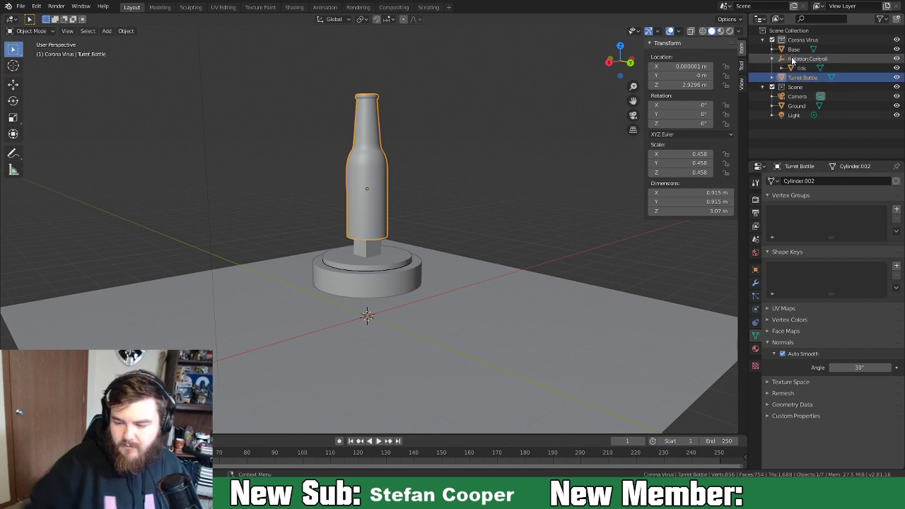
Parent the Turret Bottle to the Rotation Controll empty and test the link with a trial rotation of the empty.
{"action": "left_click_drag", "start_coordinate": [785, 80], "coordinate": [799, 61]}
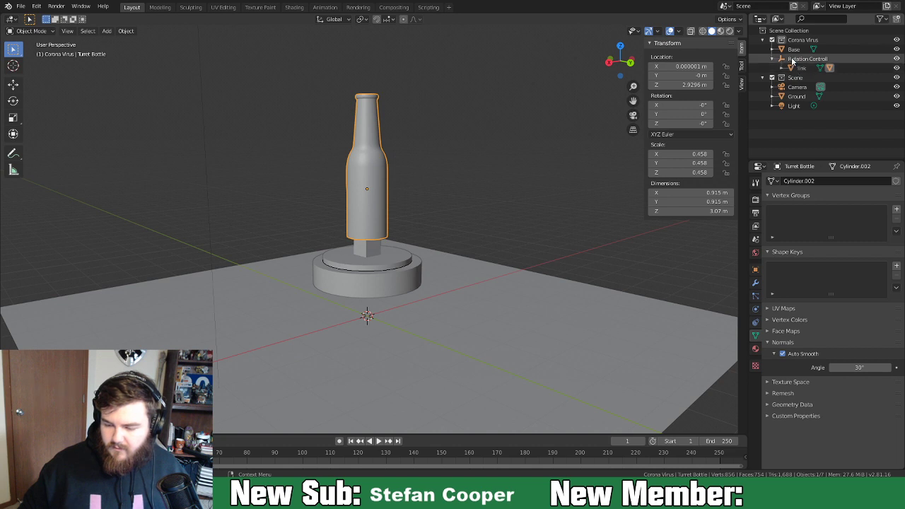
{"action": "left_click", "coordinate": [796, 60]}
{"action": "left_click", "coordinate": [783, 68]}
{"action": "left_click_drag", "start_coordinate": [807, 87], "coordinate": [779, 63]}
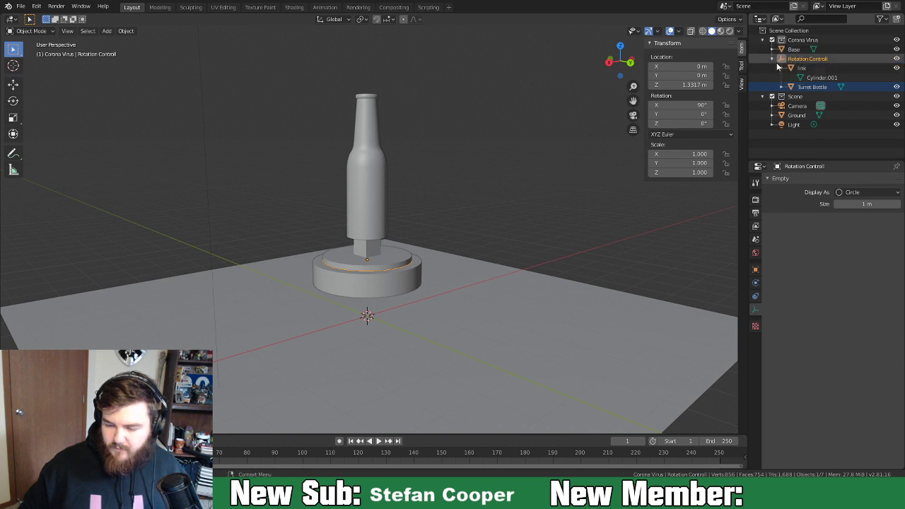
{"action": "key", "text": "r"}
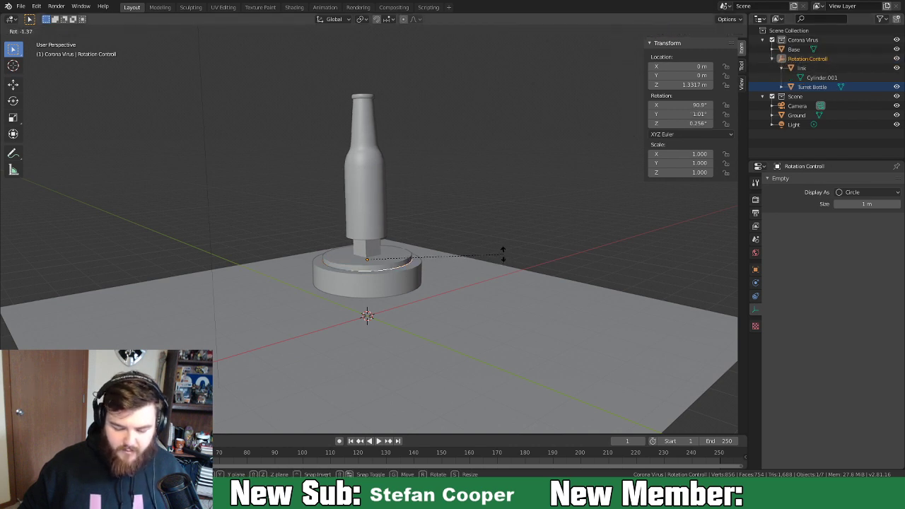
{"action": "key", "text": "Escape"}
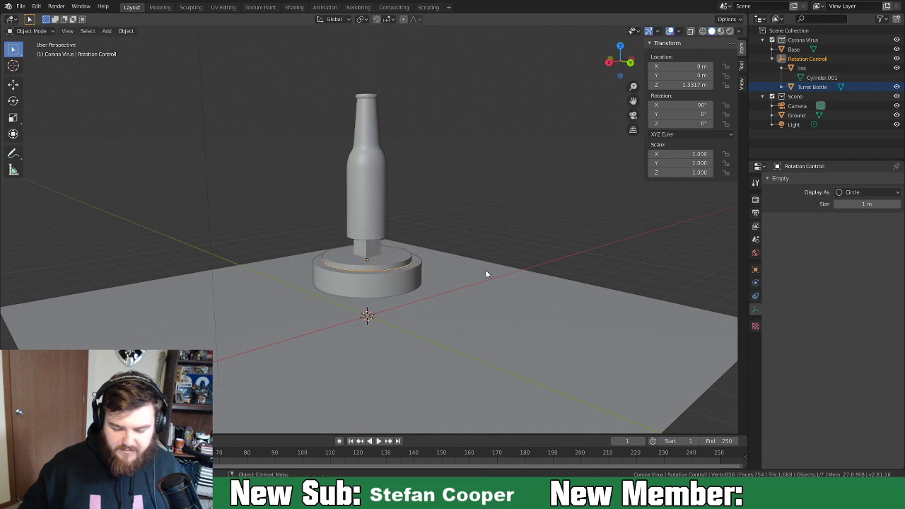
Rotate the Turret Bottle 90° about the global X axis.
{"action": "left_click", "coordinate": [374, 189]}
{"action": "middle_click_drag", "start_coordinate": [523, 233], "coordinate": [580, 240]}
{"action": "key", "text": "r"}
{"action": "key", "text": "x"}
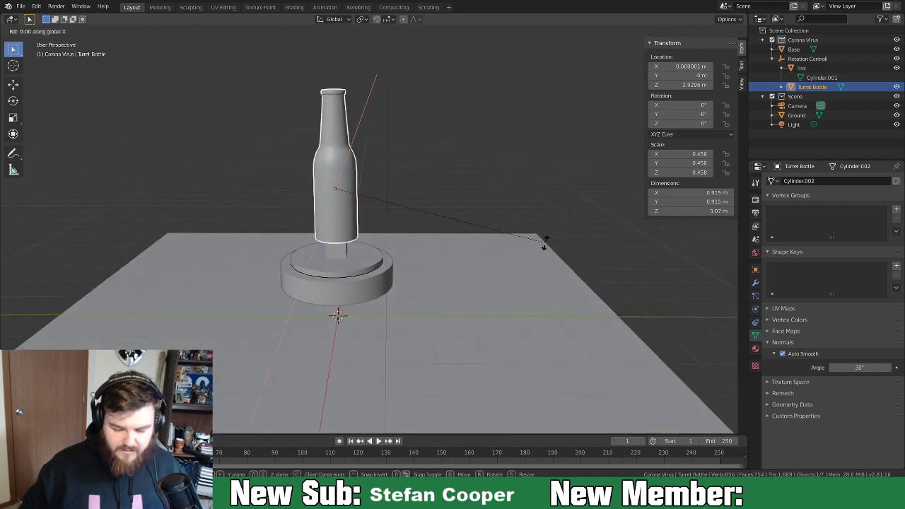
{"action": "type", "text": "90"}
{"action": "key", "text": "Return"}
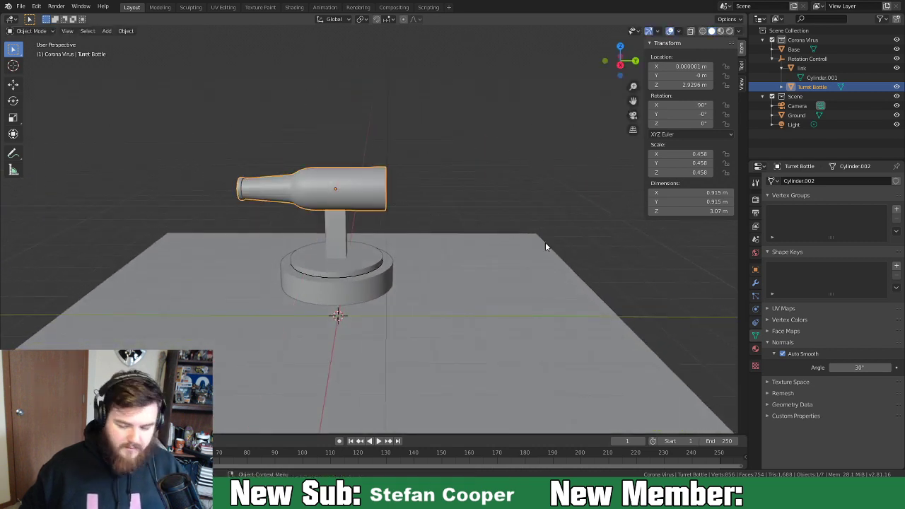
Try swinging the turret by rotating the Rotation Controll empty about the global Z axis.
{"action": "left_click", "coordinate": [343, 271]}
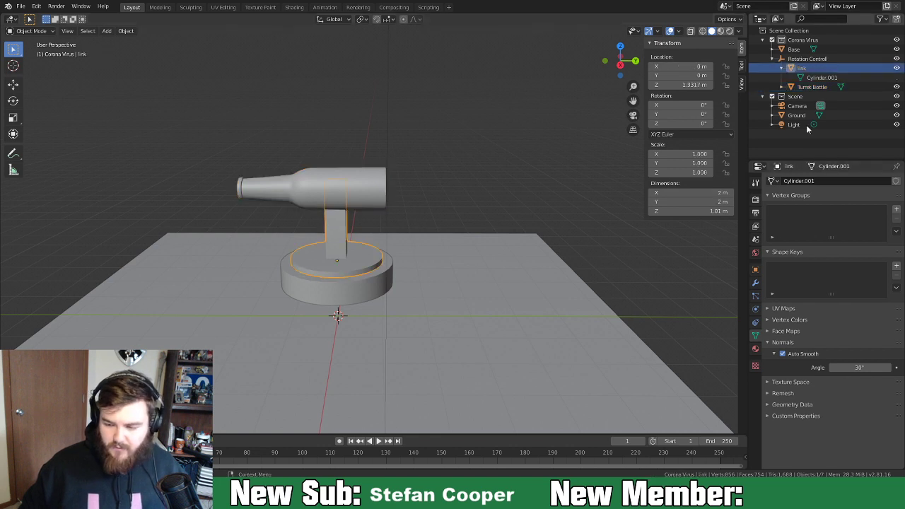
{"action": "key", "text": "r"}
{"action": "key", "text": "z"}
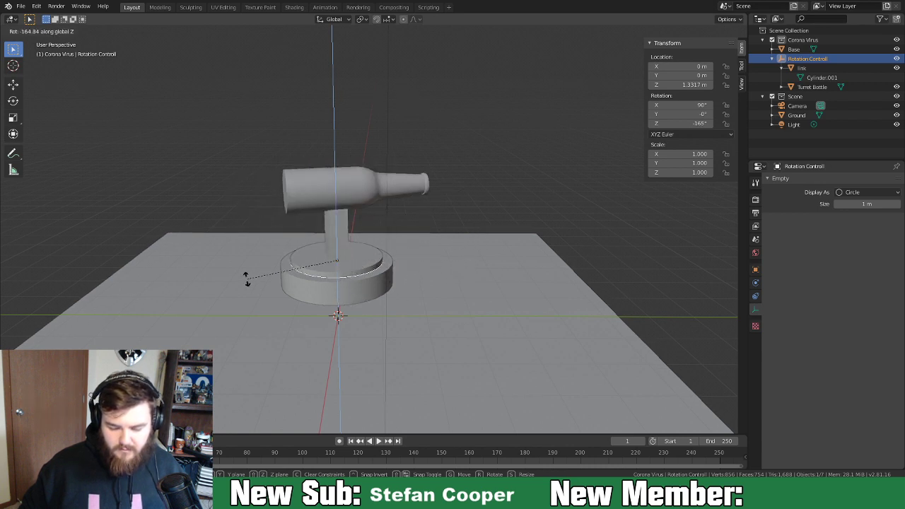
{"action": "right_click", "coordinate": [446, 249]}
{"action": "middle_click_drag", "start_coordinate": [342, 247], "coordinate": [372, 213]}
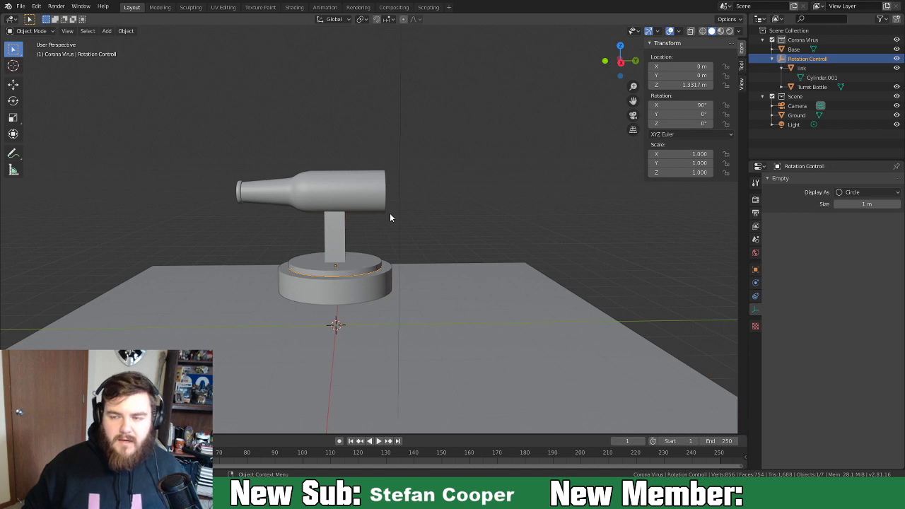
{"action": "middle_click_drag", "start_coordinate": [411, 264], "coordinate": [326, 276]}
Reset the Turret Bottle's X rotation to 0°.
{"action": "left_click", "coordinate": [335, 196]}
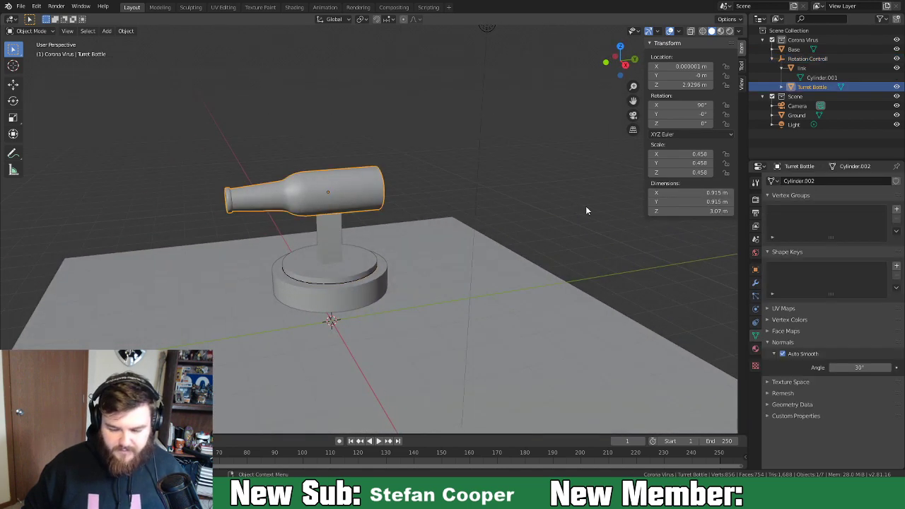
{"action": "left_click", "coordinate": [707, 105]}
{"action": "type", "text": "0"}
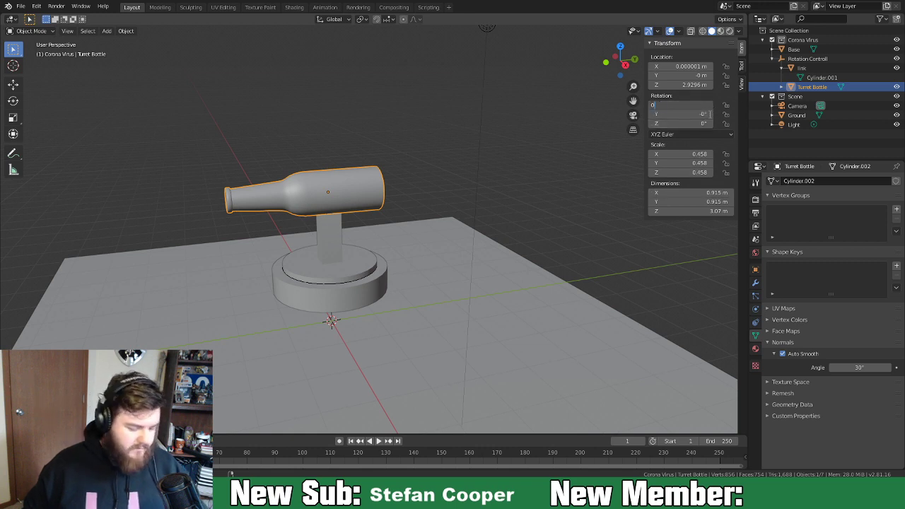
{"action": "key", "text": "Return"}
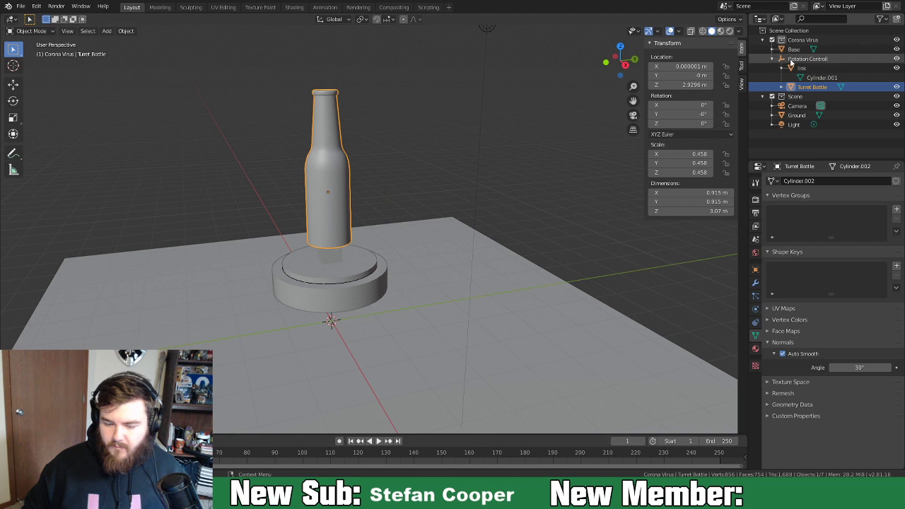
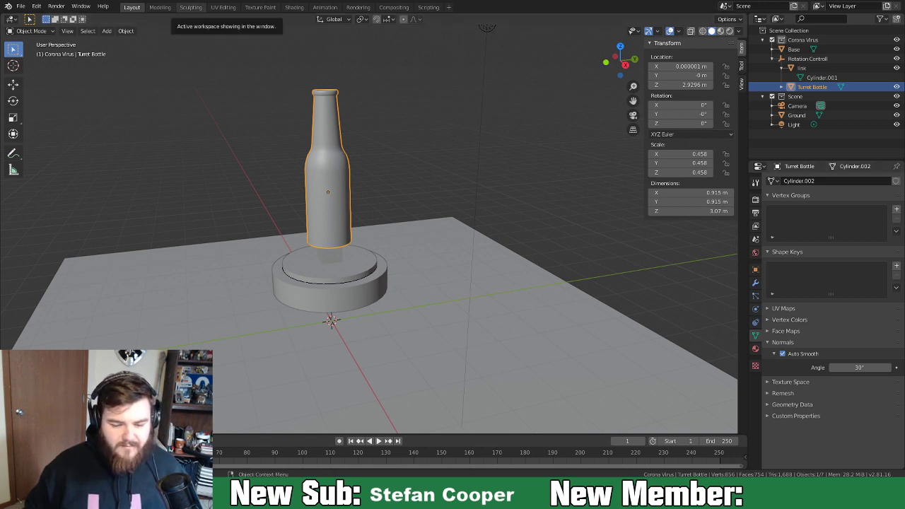
Lay the upright Turret Bottle horizontally on the link by rotating it 90° about the global X axis.
{"action": "middle_click_drag", "start_coordinate": [377, 271], "coordinate": [420, 284]}
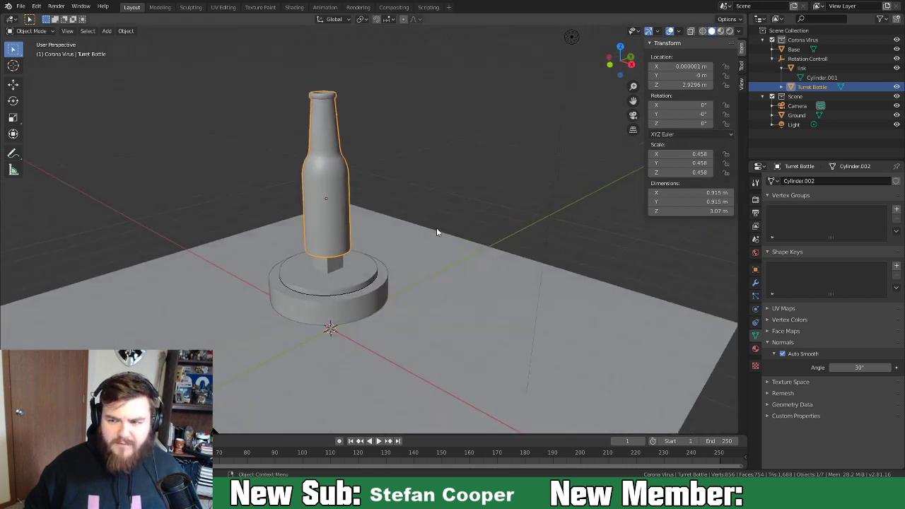
{"action": "middle_click_drag", "start_coordinate": [399, 214], "coordinate": [391, 188]}
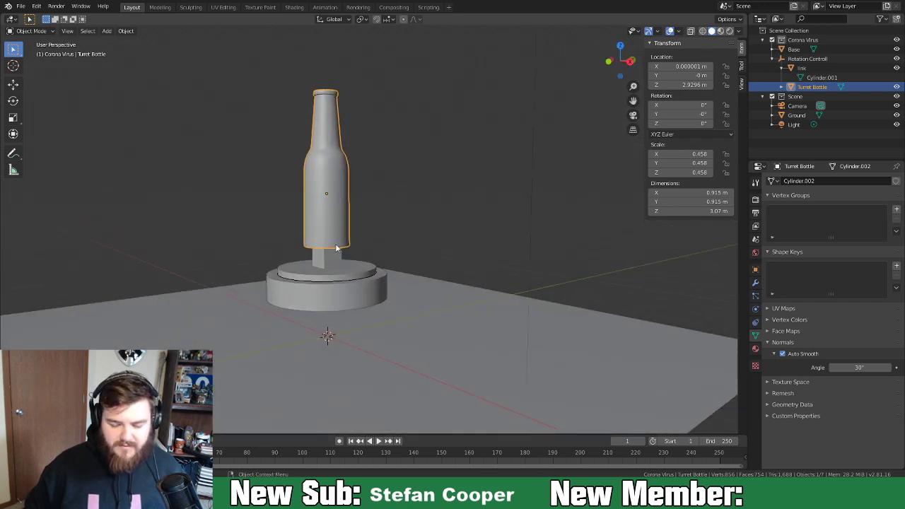
{"action": "middle_click_drag", "start_coordinate": [331, 262], "coordinate": [306, 286]}
{"action": "key", "text": "r"}
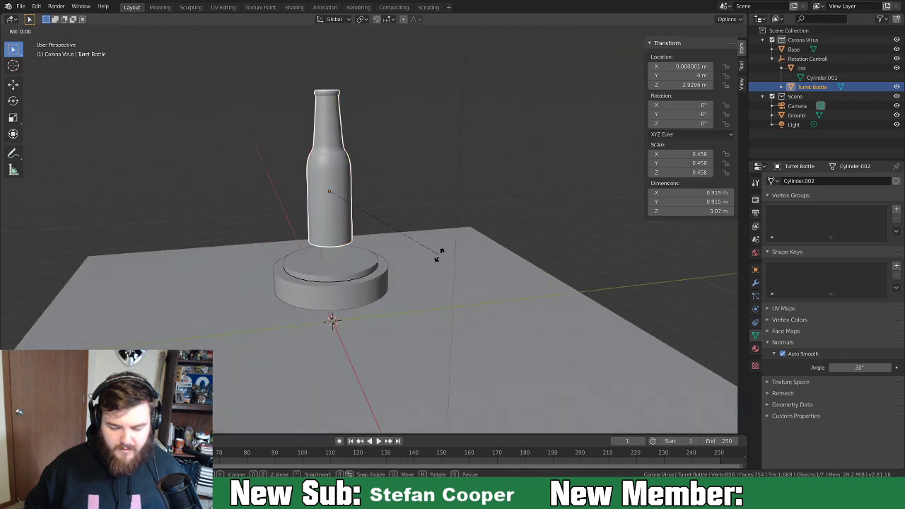
{"action": "key", "text": "x"}
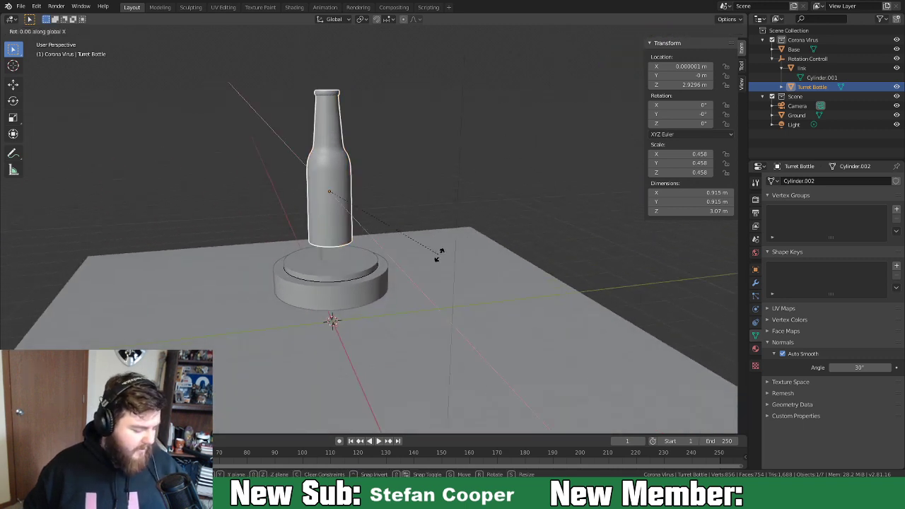
{"action": "key", "text": "9"}
{"action": "key", "text": "0"}
{"action": "key", "text": "Return"}
{"action": "middle_click_drag", "start_coordinate": [439, 259], "coordinate": [386, 244]}
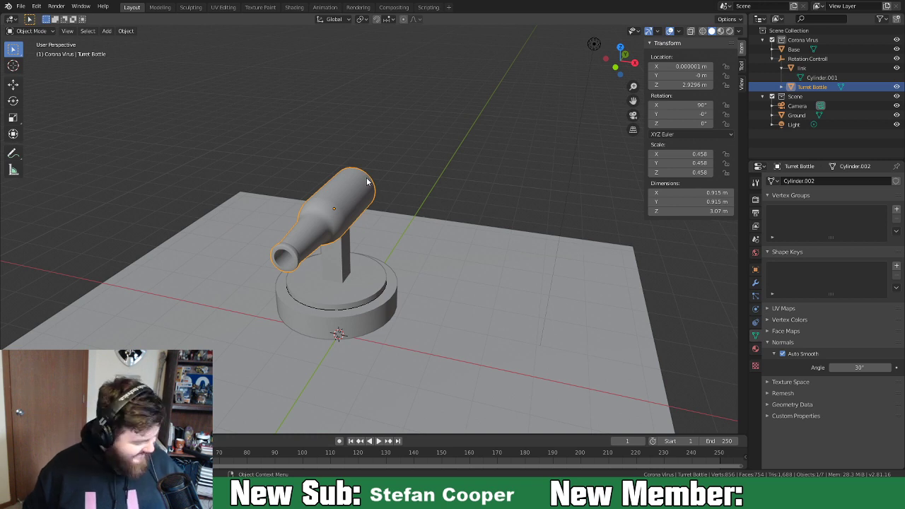
Snap the 3D cursor to the Turret Bottle's origin.
{"action": "right_click", "coordinate": [495, 160]}
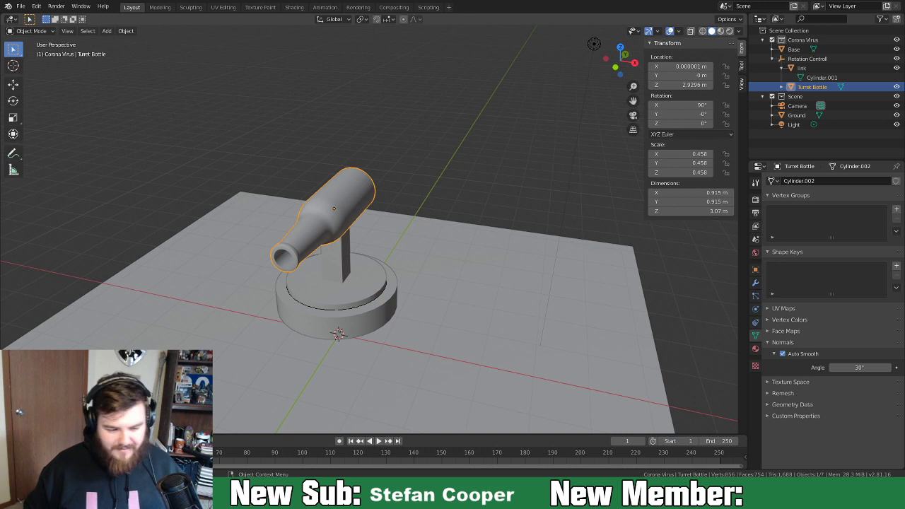
{"action": "middle_click_drag", "start_coordinate": [351, 289], "coordinate": [401, 231]}
{"action": "right_click", "coordinate": [360, 196]}
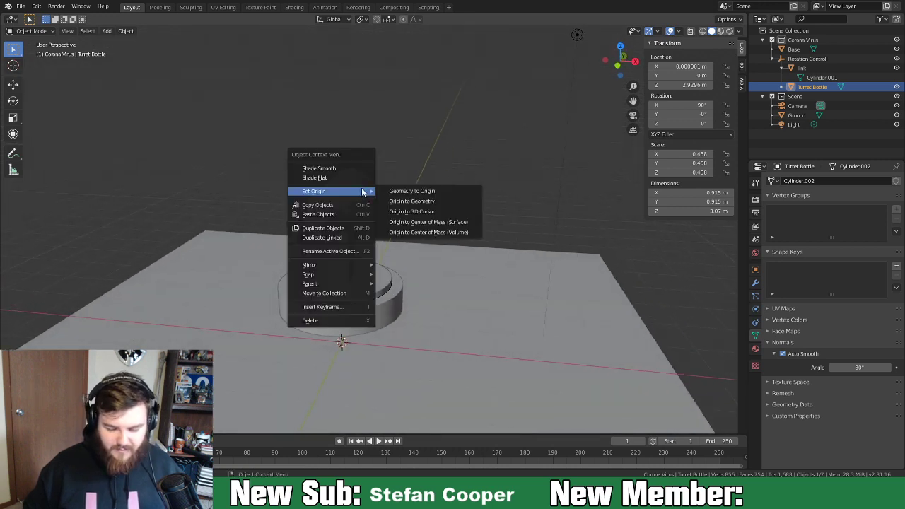
{"action": "key", "text": "shift+s"}
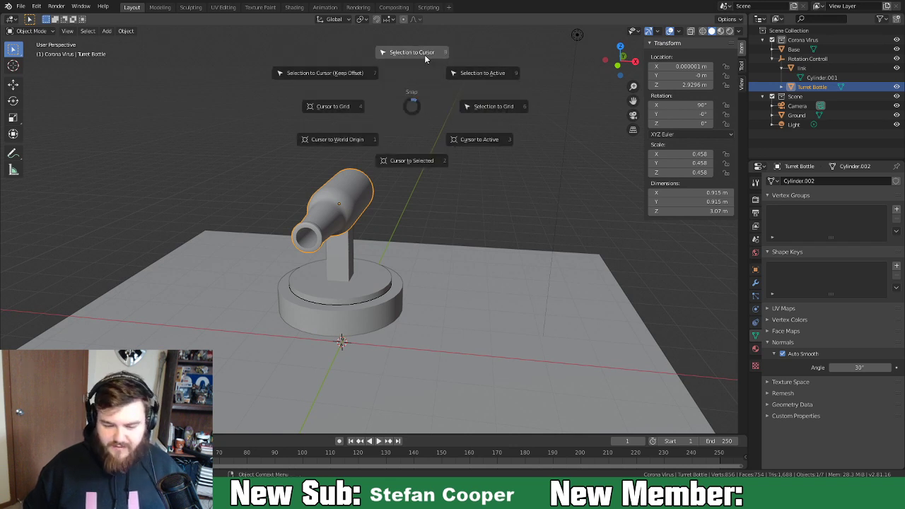
{"action": "left_click", "coordinate": [411, 160]}
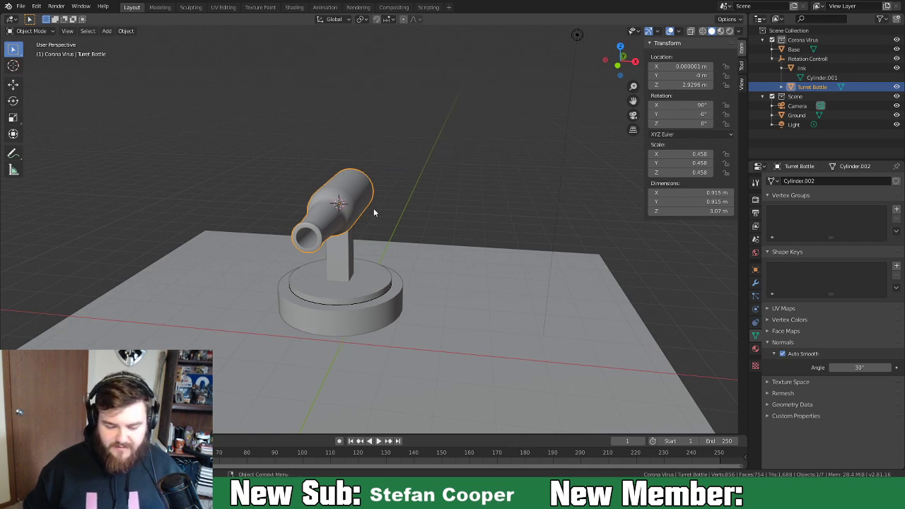
Add a 32-vertex cylinder at the 3D cursor, with a radius of 1 m and a depth of 1.06 m.
{"action": "key", "text": "shift+a"}
{"action": "mouse_move", "coordinate": [386, 200]}
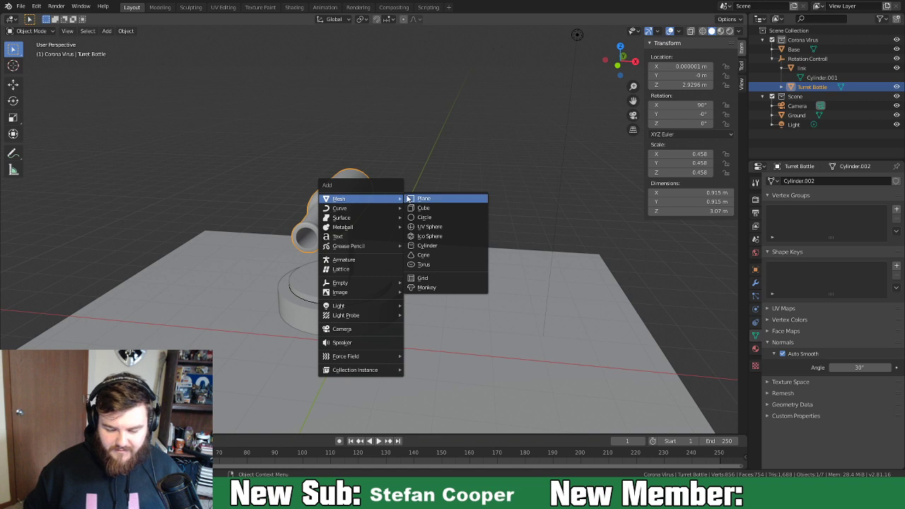
{"action": "left_click", "coordinate": [439, 248]}
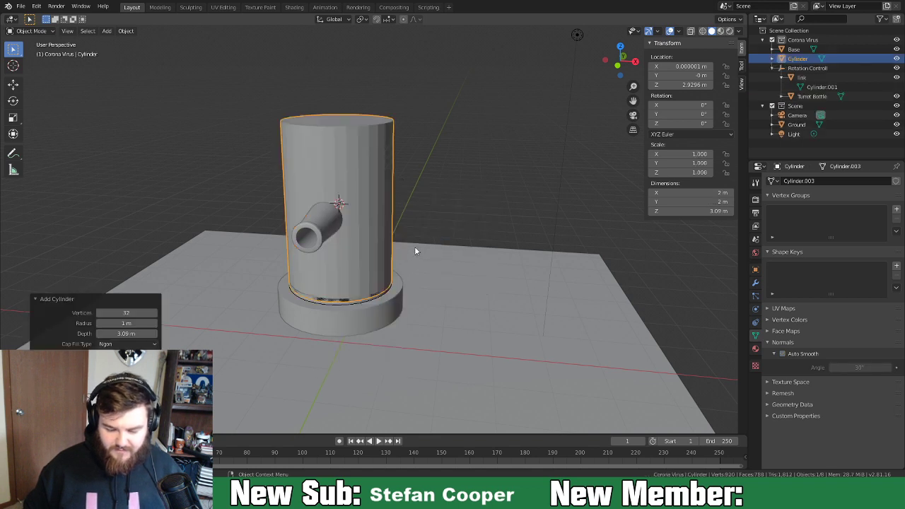
{"action": "left_click_drag", "start_coordinate": [126, 333], "coordinate": [30, 345]}
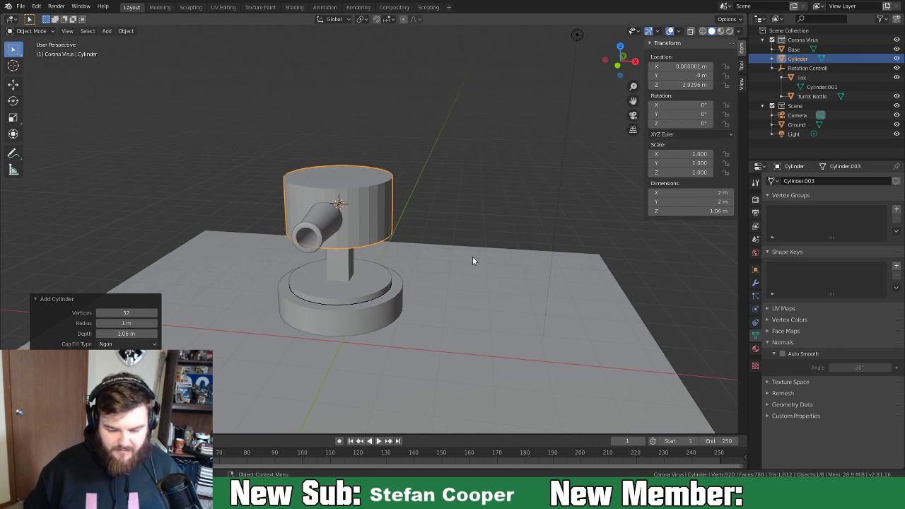
Set the new cylinder's Z dimension to 1.5 m.
{"action": "left_click", "coordinate": [313, 221]}
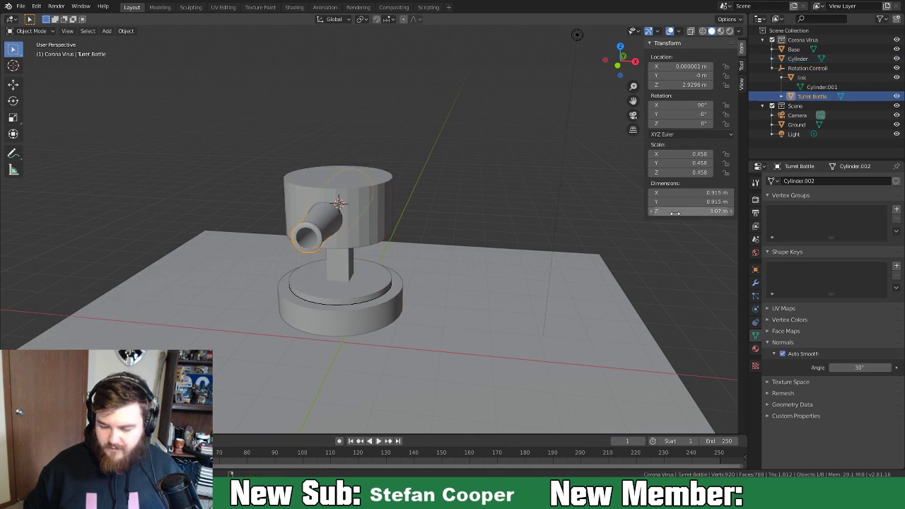
{"action": "middle_click_drag", "start_coordinate": [507, 193], "coordinate": [474, 182]}
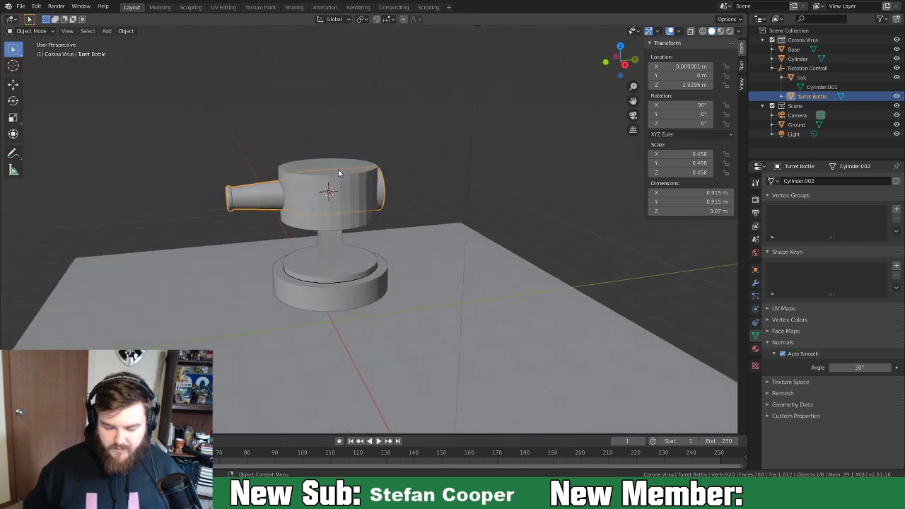
{"action": "left_click", "coordinate": [339, 188]}
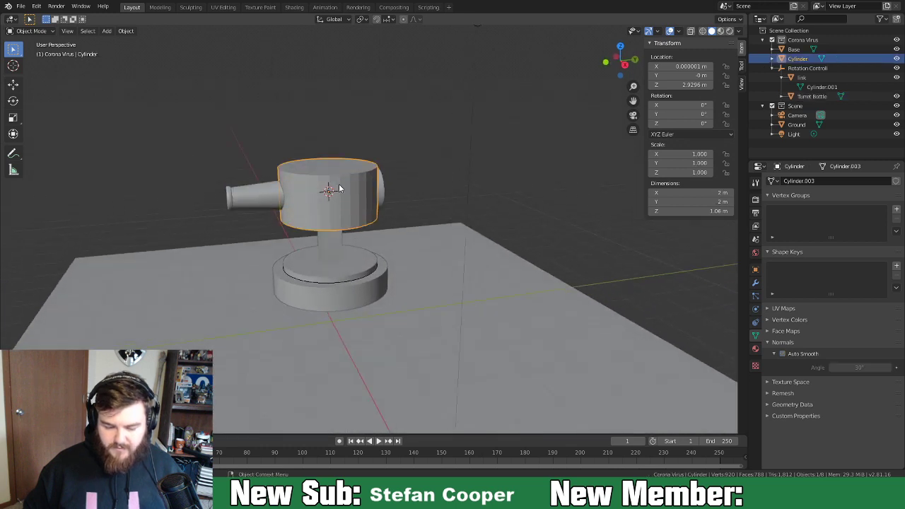
{"action": "left_click", "coordinate": [707, 211]}
{"action": "type", "text": "1.5"}
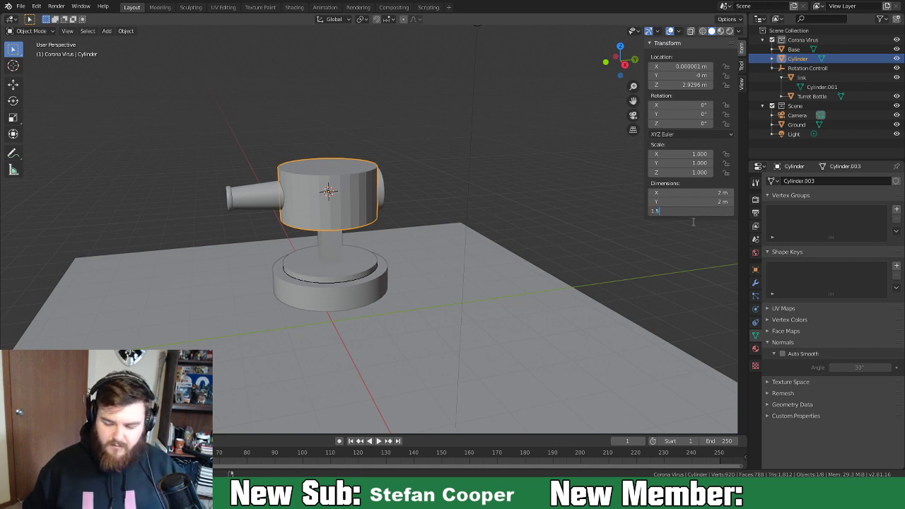
{"action": "key", "text": "Return"}
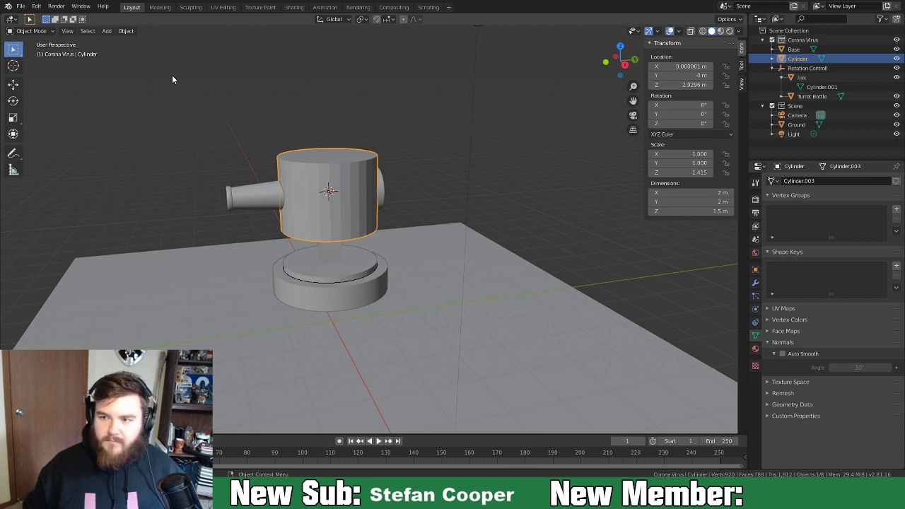
Move the cylinder about 1.15 m along the global X axis so it stands beside the turret.
{"action": "left_click", "coordinate": [13, 118]}
{"action": "middle_click_drag", "start_coordinate": [367, 163], "coordinate": [406, 264]}
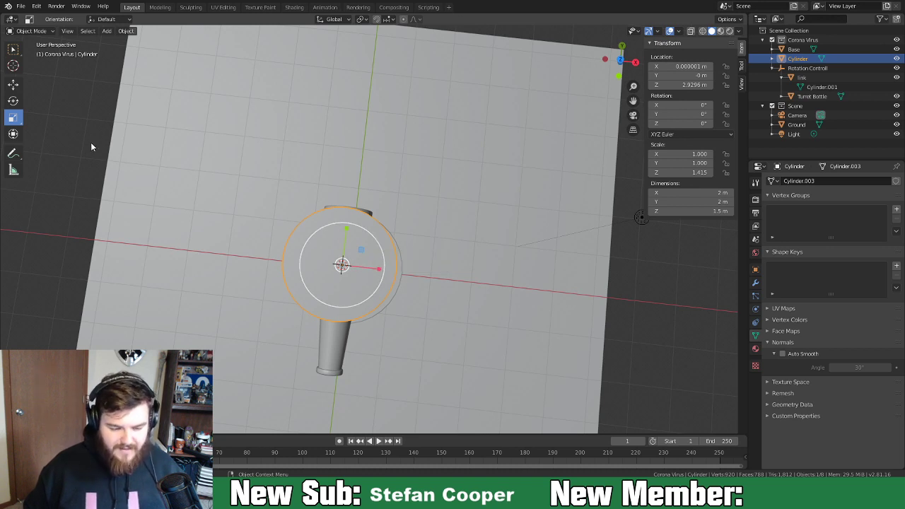
{"action": "key", "text": "g"}
{"action": "key", "text": "x"}
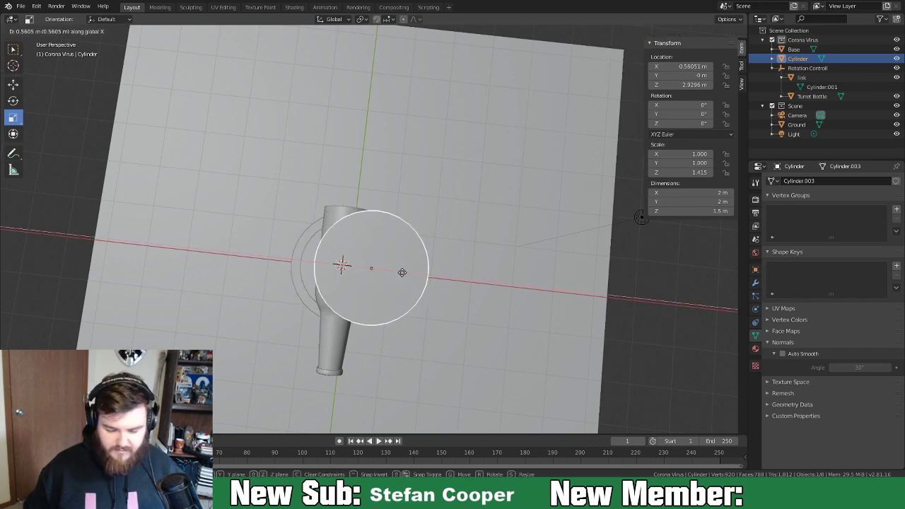
{"action": "left_click", "coordinate": [432, 271]}
{"action": "middle_click_drag", "start_coordinate": [501, 314], "coordinate": [495, 309]}
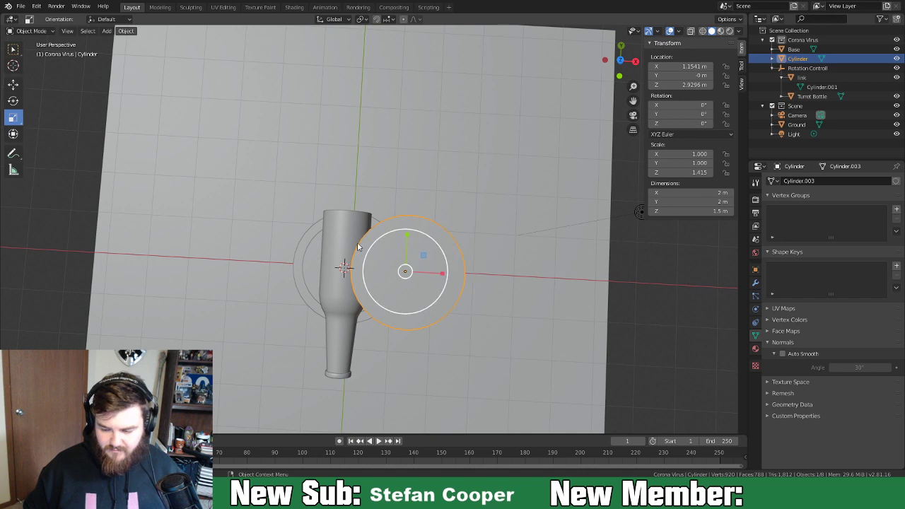
Scale the cylinder down in the XY plane to a diameter of about 0.71 m, keeping its height.
{"action": "left_click", "coordinate": [336, 223]}
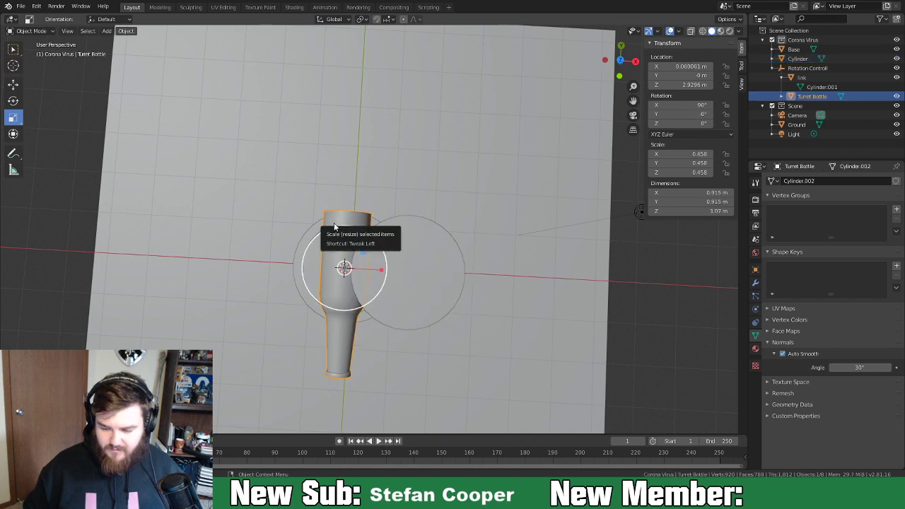
{"action": "left_click", "coordinate": [426, 240]}
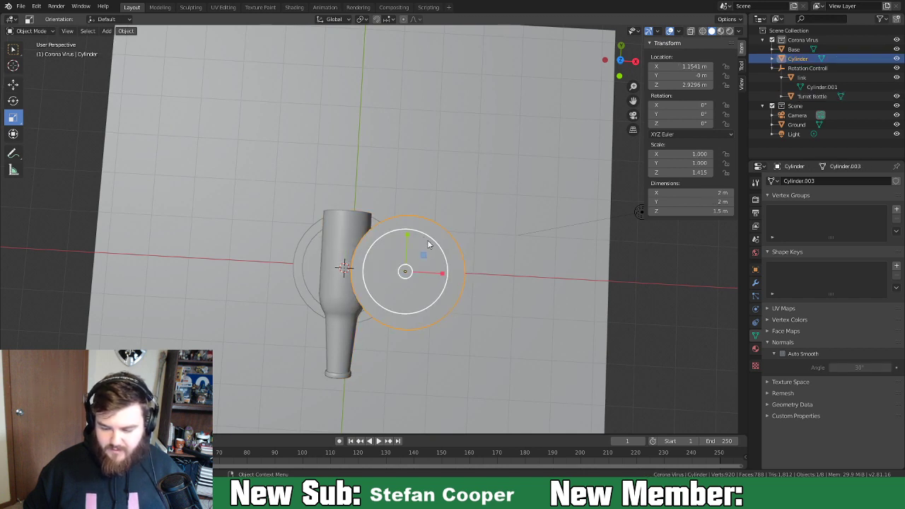
{"action": "left_click_drag", "start_coordinate": [425, 261], "coordinate": [408, 267]}
{"action": "middle_click_drag", "start_coordinate": [442, 286], "coordinate": [477, 199]}
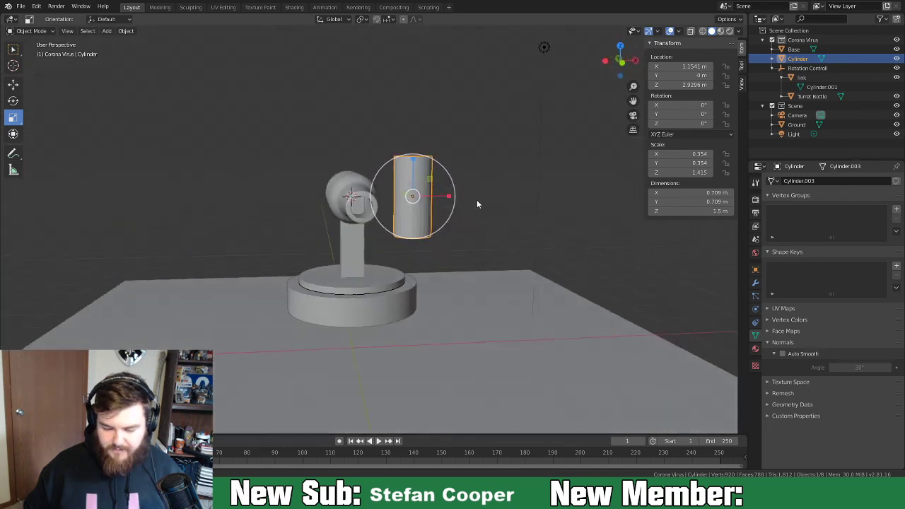
Stand the Turret Bottle upright by setting its X rotation to 0°.
{"action": "left_click", "coordinate": [330, 196]}
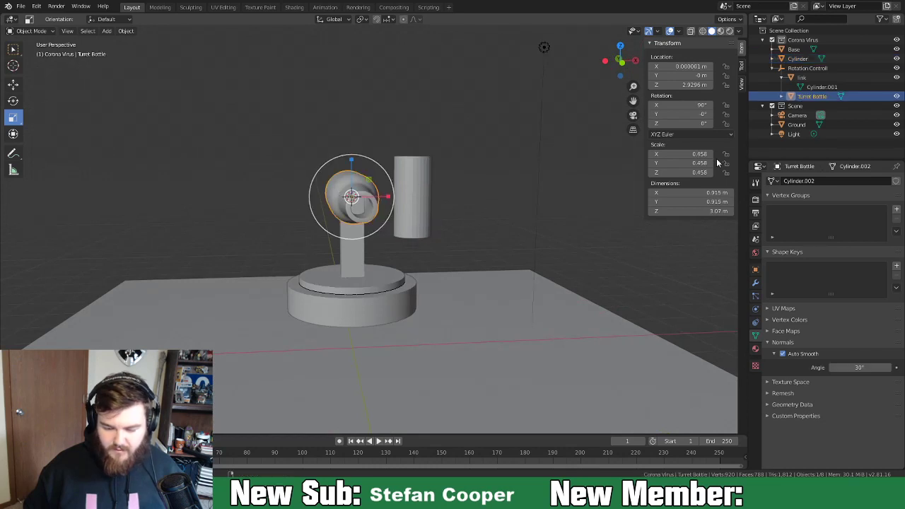
{"action": "left_click", "coordinate": [691, 105]}
{"action": "type", "text": "0"}
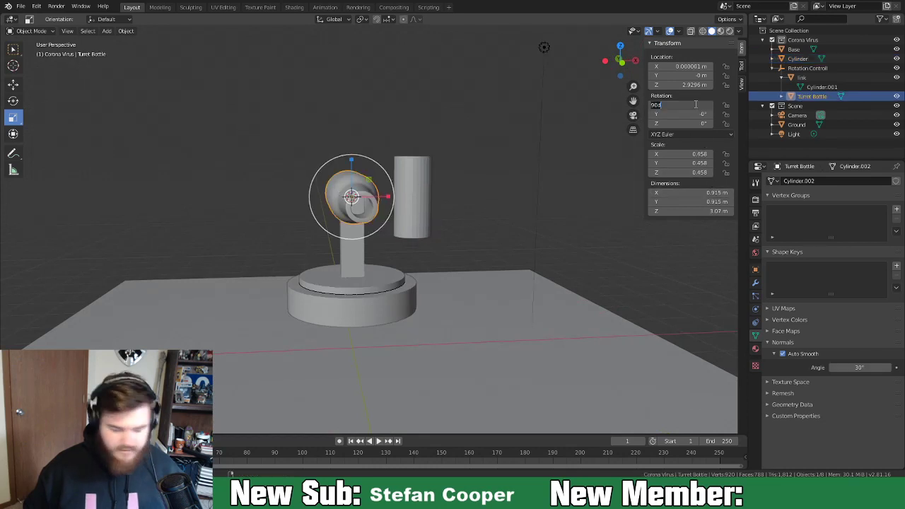
{"action": "key", "text": "Return"}
Lower the cylinder about 0.31 m along the global Z axis beside the bottle's body.
{"action": "left_click", "coordinate": [424, 204]}
{"action": "middle_click_drag", "start_coordinate": [432, 205], "coordinate": [440, 213]}
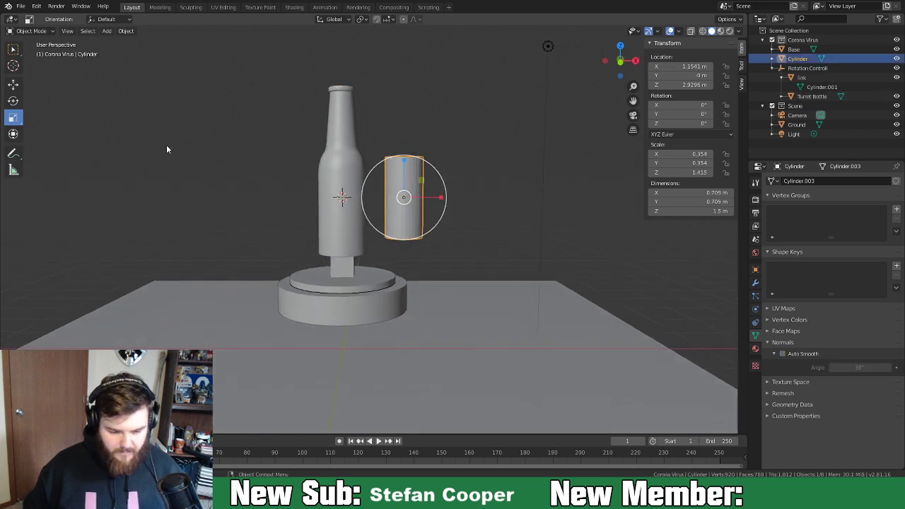
{"action": "key", "text": "g"}
{"action": "key", "text": "z"}
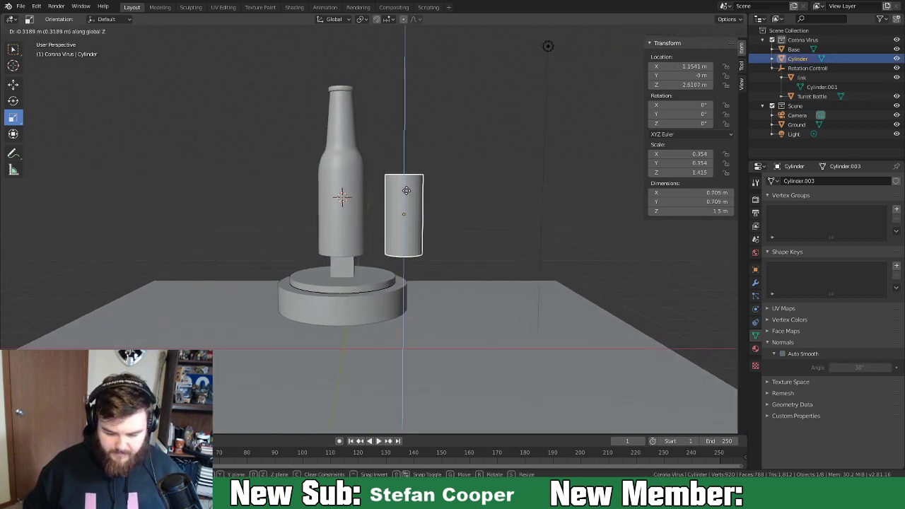
{"action": "left_click", "coordinate": [403, 194]}
Scale the cylinder along Z to a height of about 0.89 m.
{"action": "middle_click_drag", "start_coordinate": [352, 222], "coordinate": [403, 190]}
{"action": "left_click_drag", "start_coordinate": [414, 175], "coordinate": [415, 194]}
{"action": "middle_click_drag", "start_coordinate": [417, 198], "coordinate": [440, 203]}
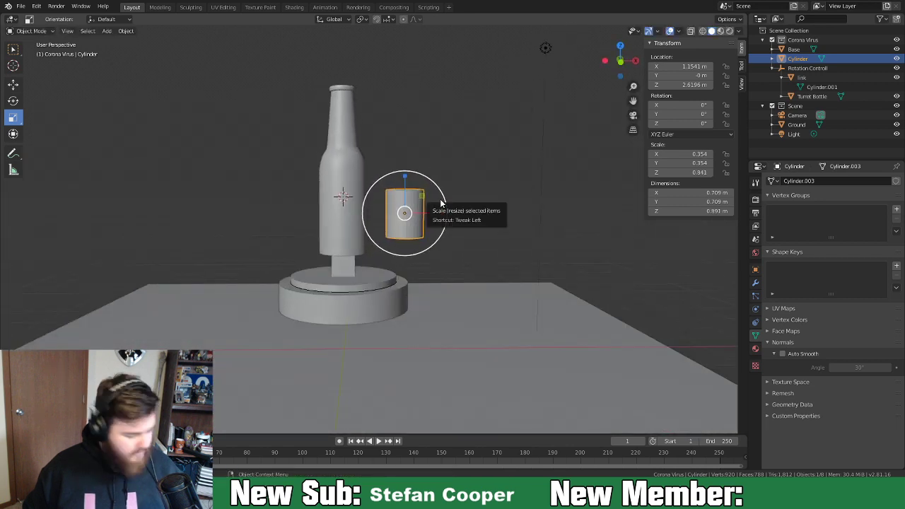
Apply the scale of the cylinder and of the Turret Bottle.
{"action": "key", "text": "ctrl+a"}
{"action": "left_click", "coordinate": [440, 200]}
{"action": "middle_click_drag", "start_coordinate": [472, 212], "coordinate": [321, 163]}
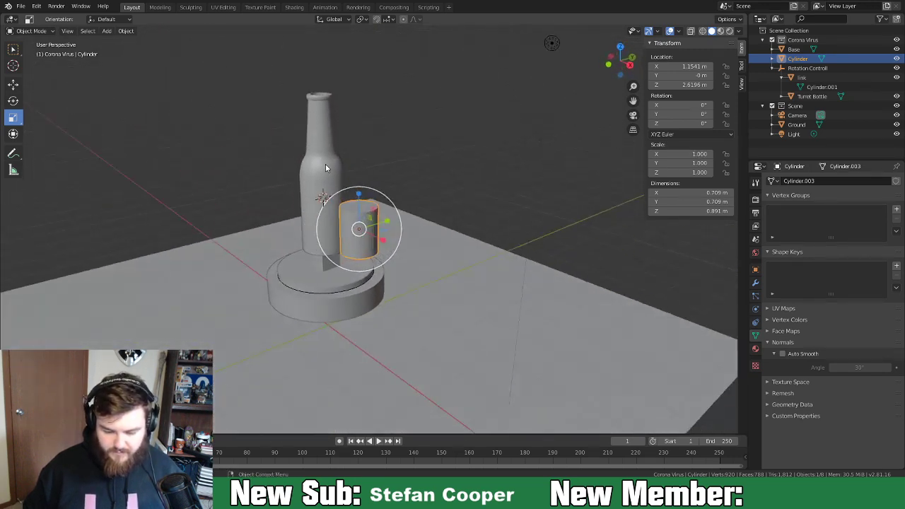
{"action": "left_click", "coordinate": [335, 177]}
{"action": "key", "text": "ctrl+a"}
{"action": "left_click", "coordinate": [434, 193]}
In Edit Mode, scale the cylinder's top face up by a factor of about 1.63 to flare it outward.
{"action": "middle_click_drag", "start_coordinate": [429, 198], "coordinate": [447, 230]}
{"action": "left_click", "coordinate": [407, 201]}
{"action": "key", "text": "Tab"}
{"action": "scroll", "coordinate": [442, 256], "scroll_direction": "up", "scroll_amount": 6}
{"action": "middle_click_drag", "start_coordinate": [495, 255], "coordinate": [455, 202], "text": "shift"}
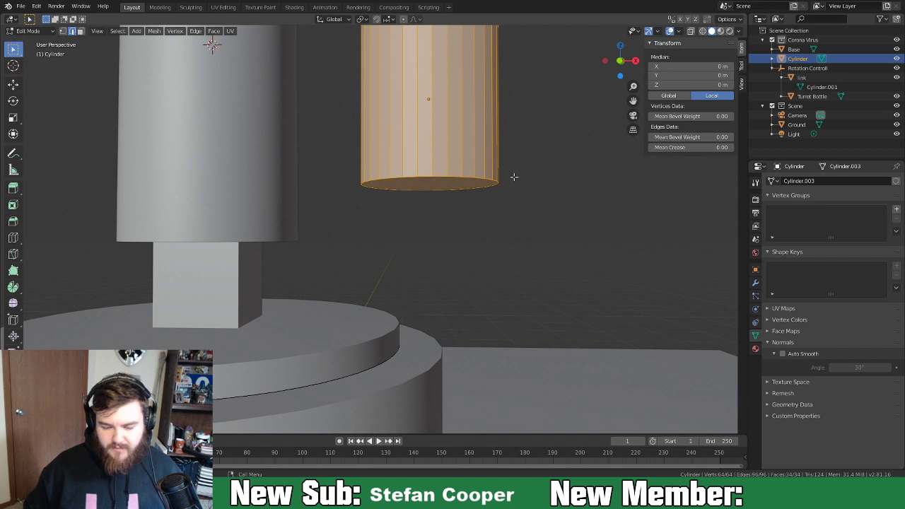
{"action": "scroll", "coordinate": [514, 177], "scroll_direction": "down", "scroll_amount": 6}
{"action": "middle_click_drag", "start_coordinate": [495, 139], "coordinate": [495, 167]}
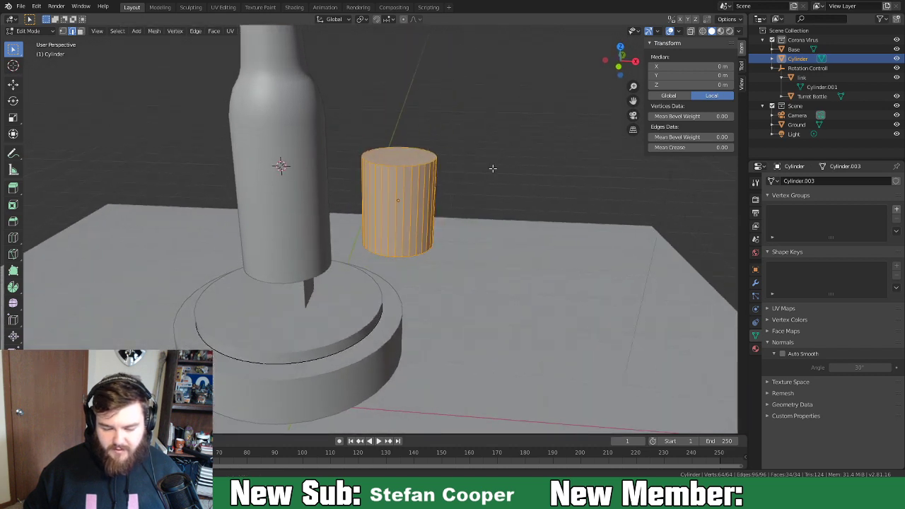
{"action": "key", "text": "3"}
{"action": "left_click", "coordinate": [399, 152]}
{"action": "key", "text": "s"}
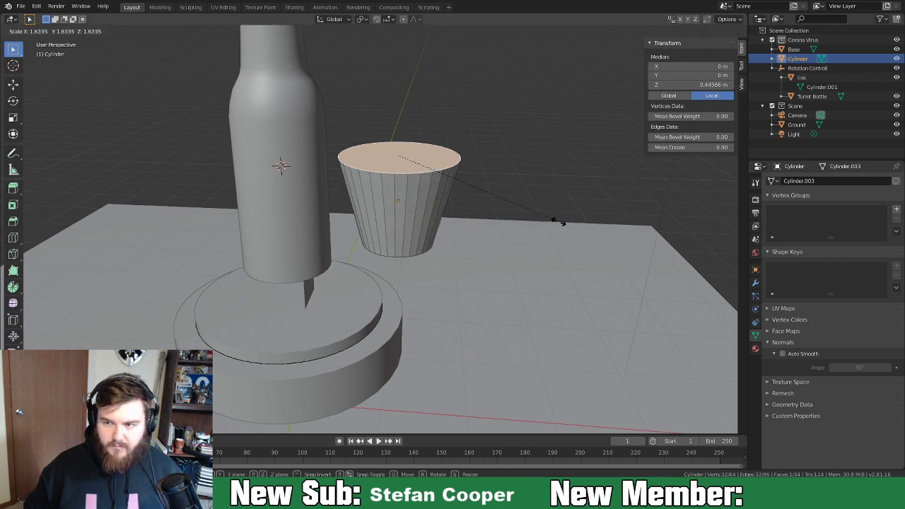
{"action": "left_click", "coordinate": [543, 237]}
Scale the cylinder's bottom face up by a factor of about 1.24.
{"action": "middle_click_drag", "start_coordinate": [508, 241], "coordinate": [394, 204]}
{"action": "left_click", "coordinate": [394, 203]}
{"action": "key", "text": "s"}
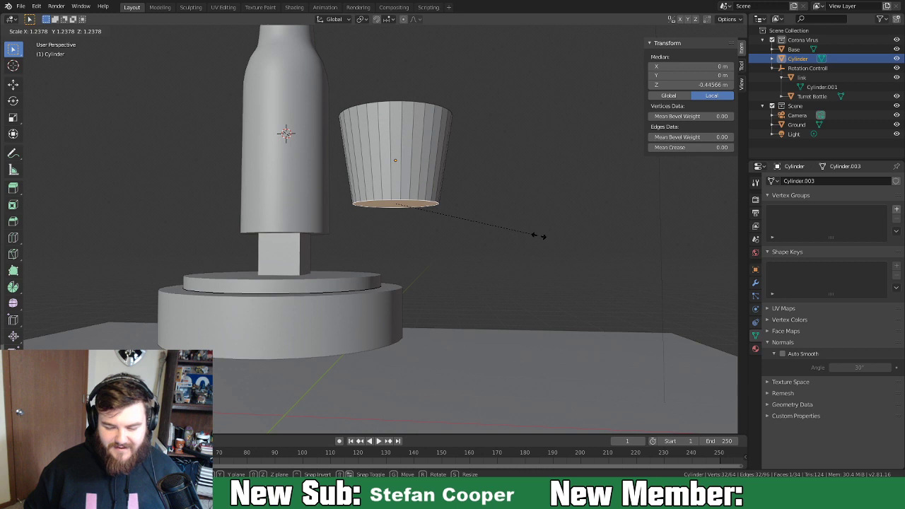
{"action": "left_click", "coordinate": [539, 235]}
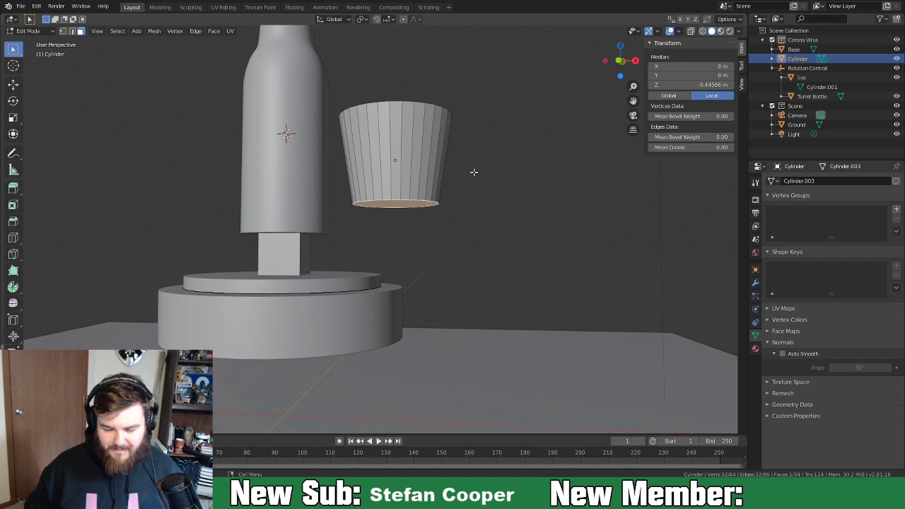
Inset the top face of the tapered cylinder by about 0.09 m to form a rim.
{"action": "middle_click_drag", "start_coordinate": [393, 101], "coordinate": [426, 145]}
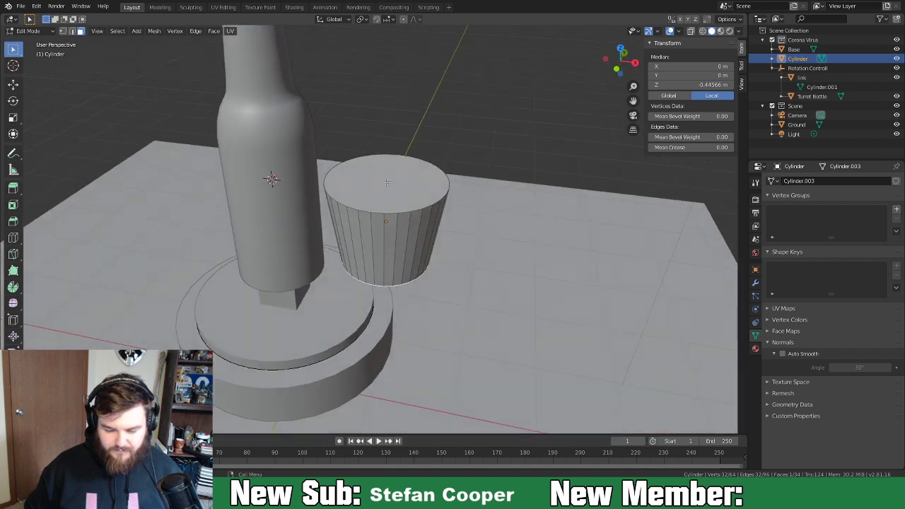
{"action": "left_click", "coordinate": [388, 183]}
{"action": "key", "text": "i"}
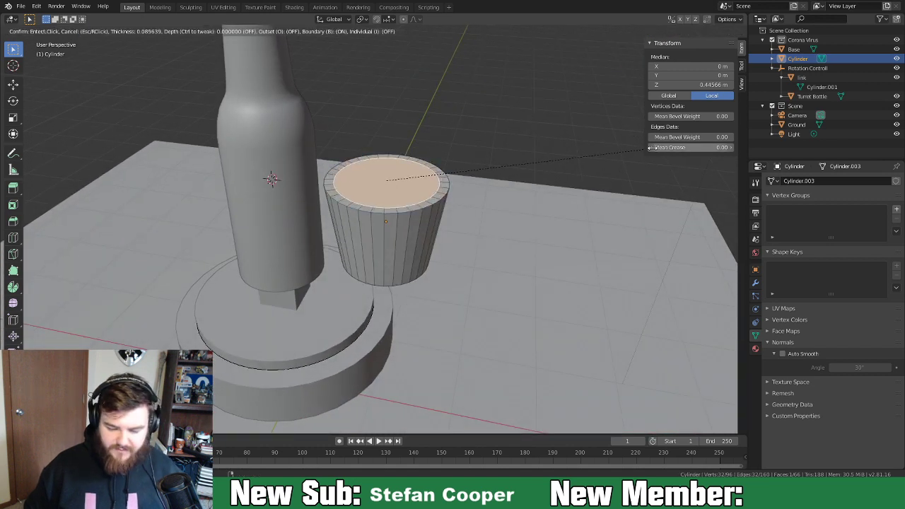
{"action": "left_click", "coordinate": [568, 166]}
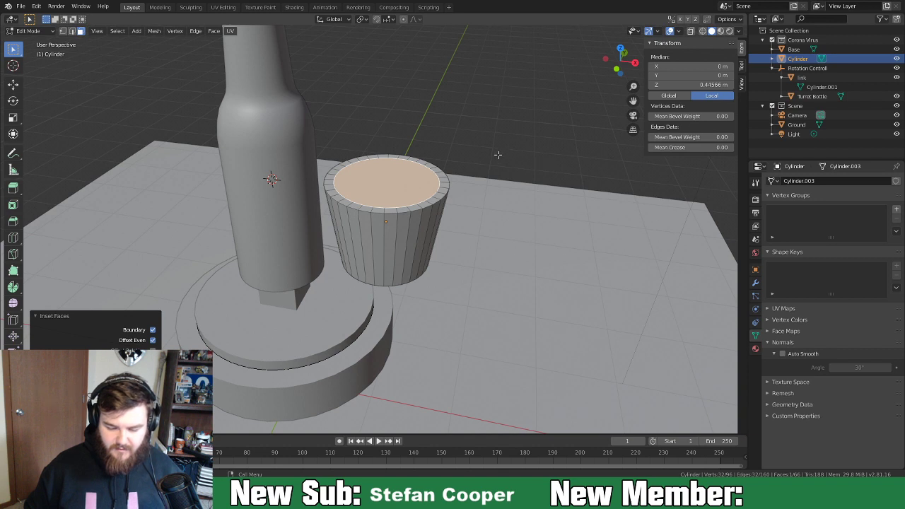
Extrude the inset face about 0.66 m down into the cup and scale it by about 0.82 to taper the cavity.
{"action": "key", "text": "e"}
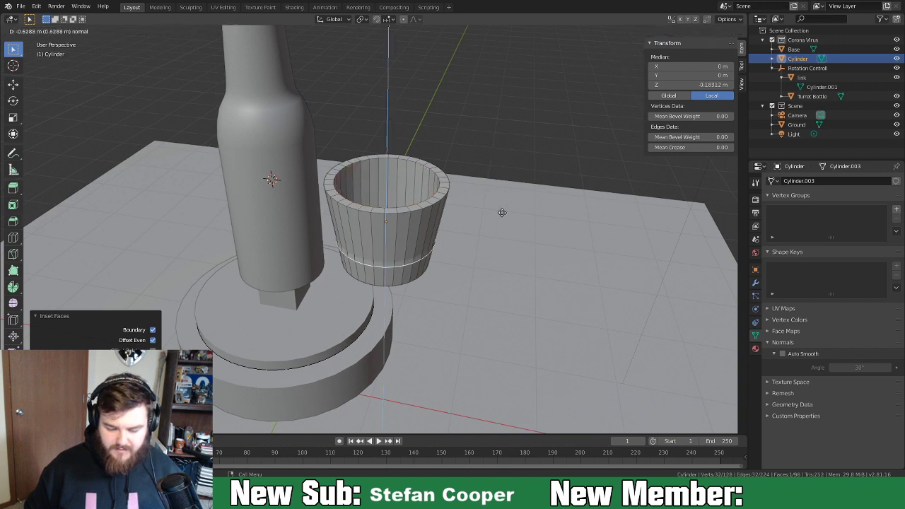
{"action": "left_click", "coordinate": [502, 211]}
{"action": "key", "text": "s"}
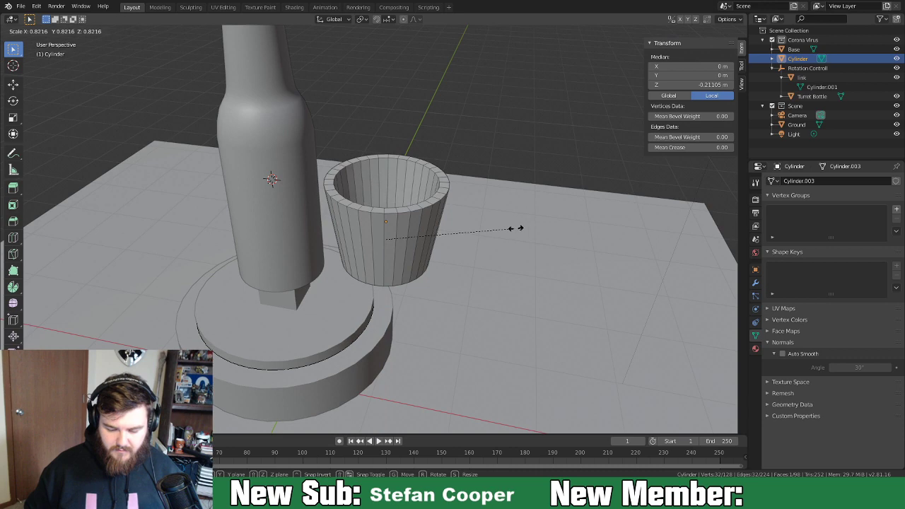
{"action": "left_click", "coordinate": [515, 228]}
Shade the cup smooth in Object Mode and enable Auto Smooth at 30°.
{"action": "middle_click_drag", "start_coordinate": [516, 229], "coordinate": [493, 222]}
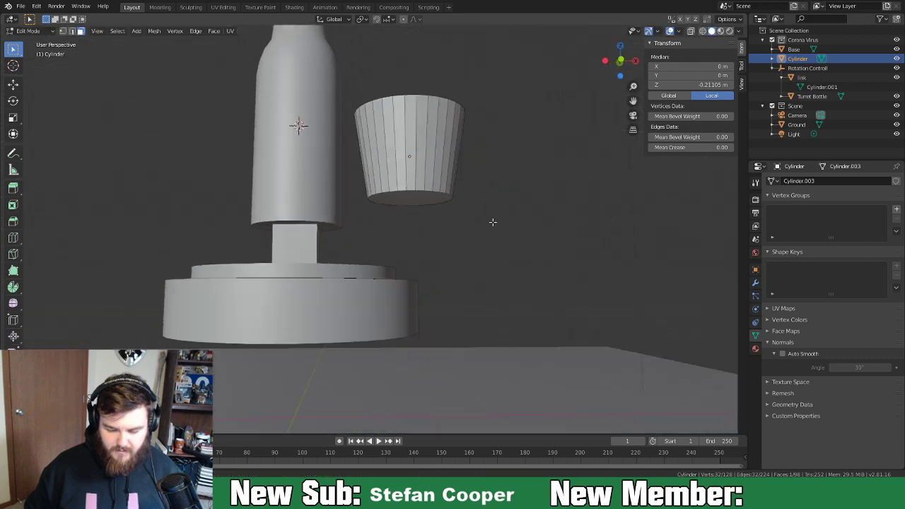
{"action": "key", "text": "Tab"}
{"action": "right_click", "coordinate": [446, 130]}
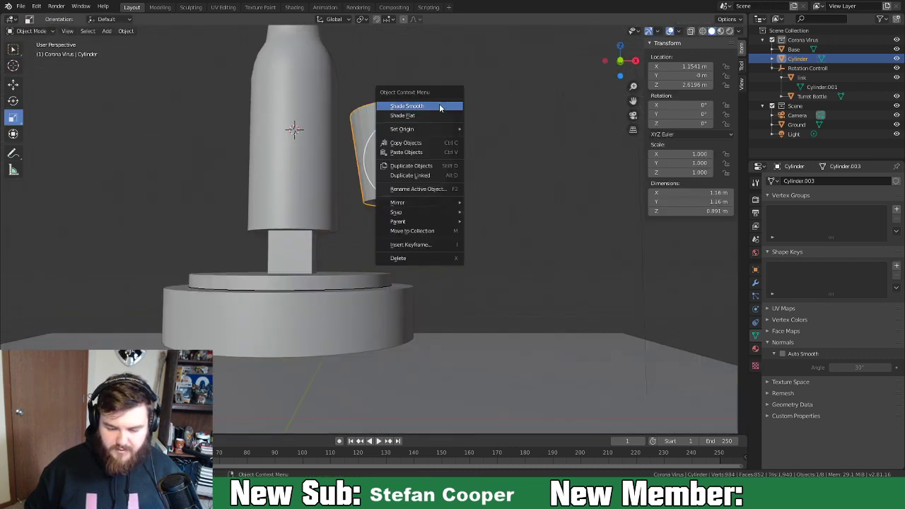
{"action": "left_click", "coordinate": [439, 106]}
{"action": "left_click", "coordinate": [782, 353]}
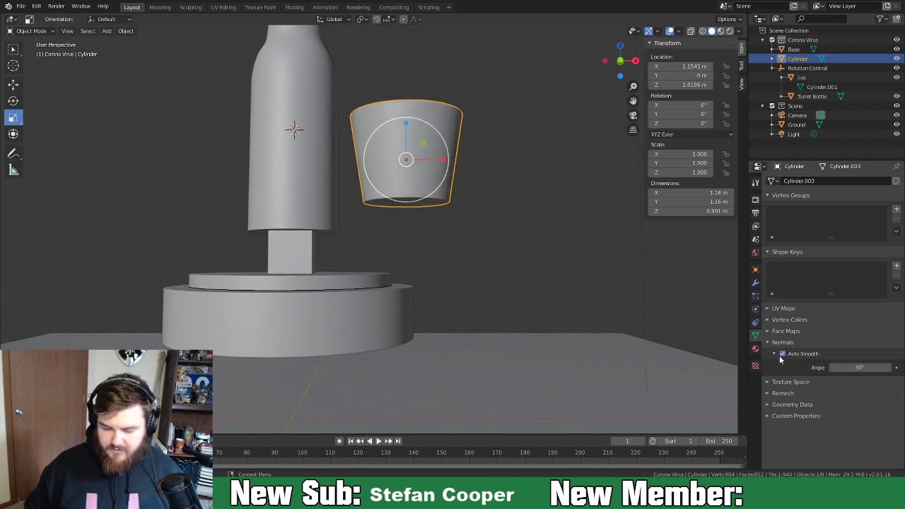
Bevel the cup's outer bottom edge loop with a width of 0.102 m and 2 segments.
{"action": "key", "text": "Tab"}
{"action": "middle_click_drag", "start_coordinate": [532, 173], "coordinate": [394, 213]}
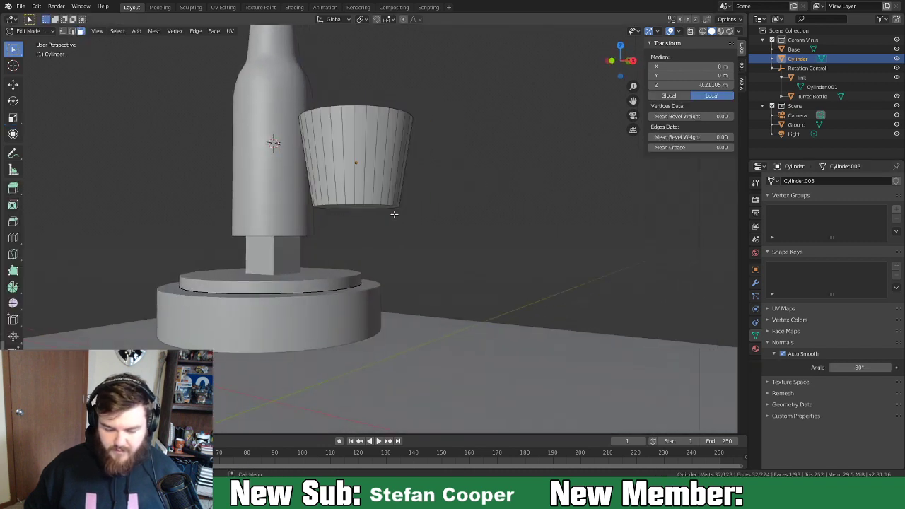
{"action": "left_click", "coordinate": [342, 203], "text": "alt"}
{"action": "key", "text": "2"}
{"action": "left_click", "coordinate": [409, 210], "text": "alt"}
{"action": "key", "text": "ctrl+b"}
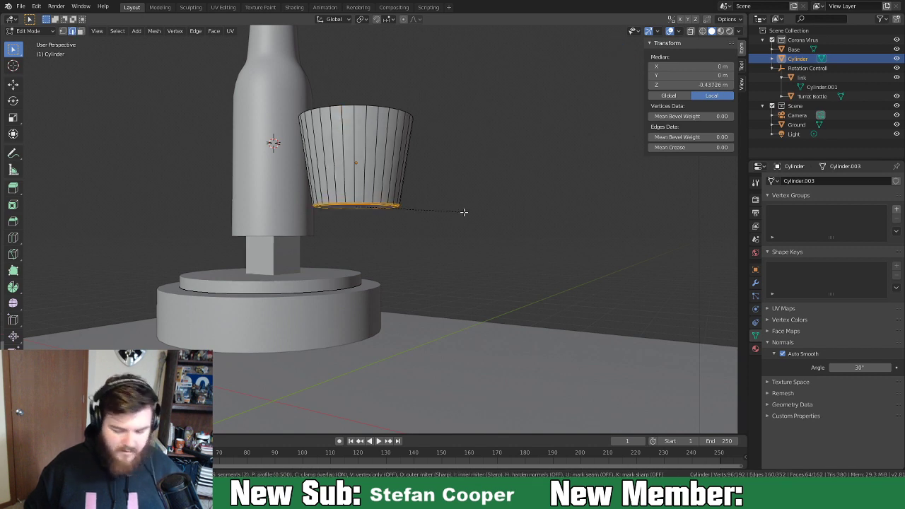
{"action": "left_click", "coordinate": [468, 212]}
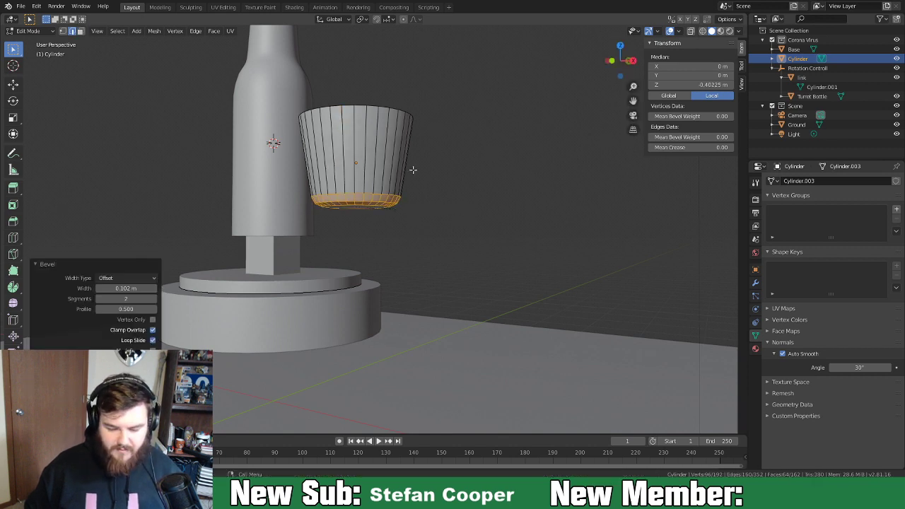
Bevel the outer and inner edge loops of the cup's top rim with 2 segments and return to Object Mode.
{"action": "left_click", "coordinate": [351, 105], "text": "alt"}
{"action": "middle_click_drag", "start_coordinate": [351, 105], "coordinate": [347, 228]}
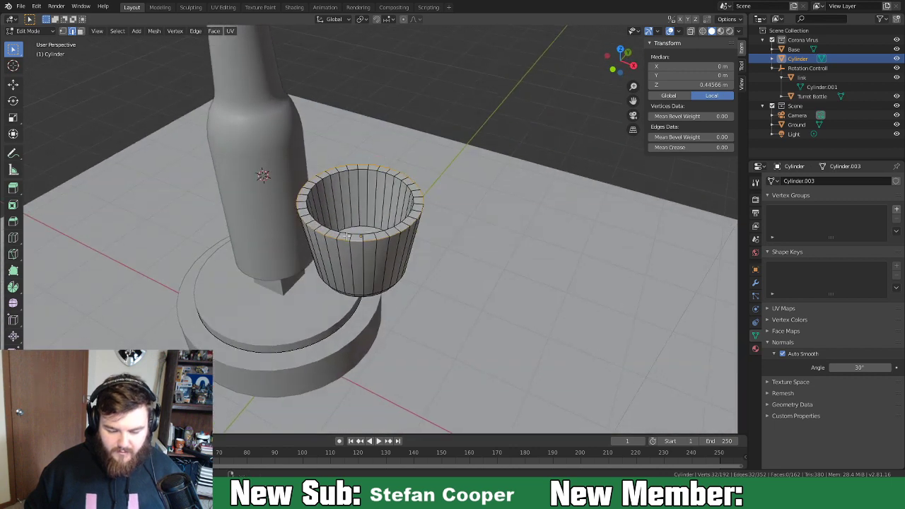
{"action": "left_click", "coordinate": [357, 236], "text": "alt+shift"}
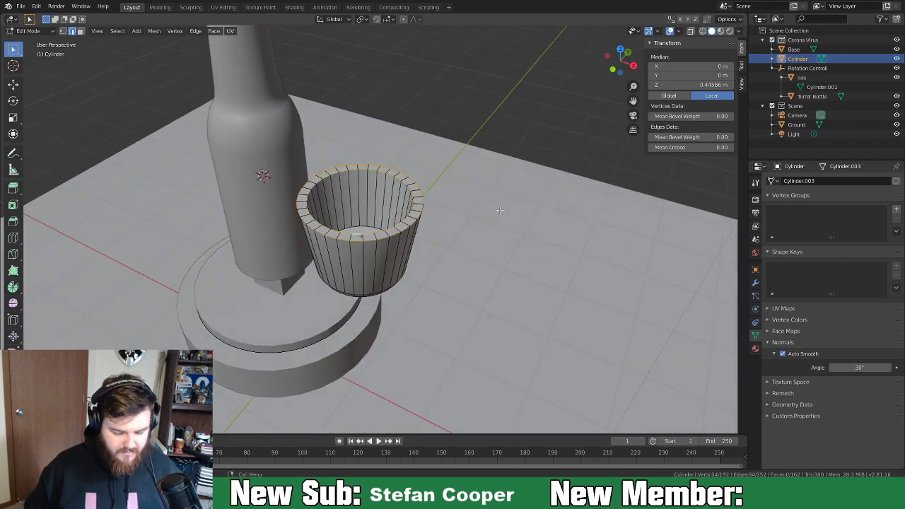
{"action": "key", "text": "ctrl+b"}
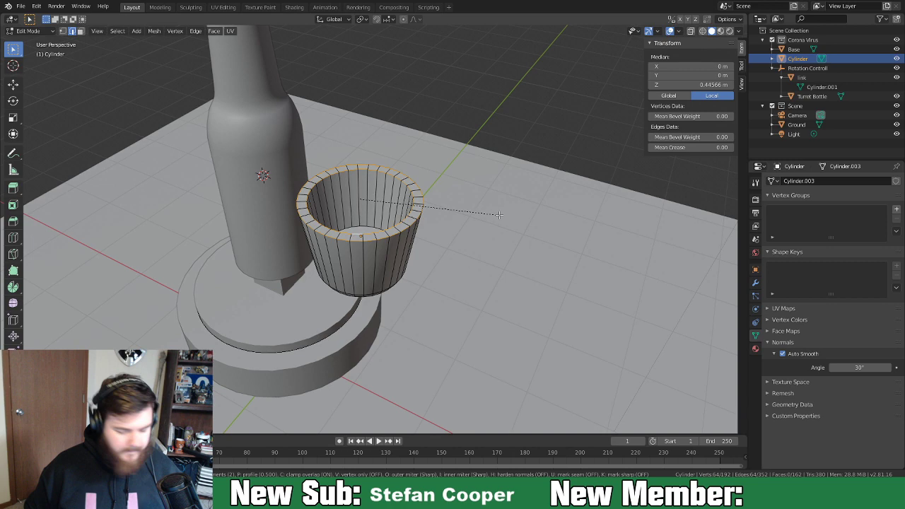
{"action": "left_click", "coordinate": [474, 249]}
{"action": "middle_click_drag", "start_coordinate": [475, 249], "coordinate": [383, 197]}
{"action": "key", "text": "Tab"}
{"action": "scroll", "coordinate": [420, 212], "scroll_direction": "up", "scroll_amount": 3}
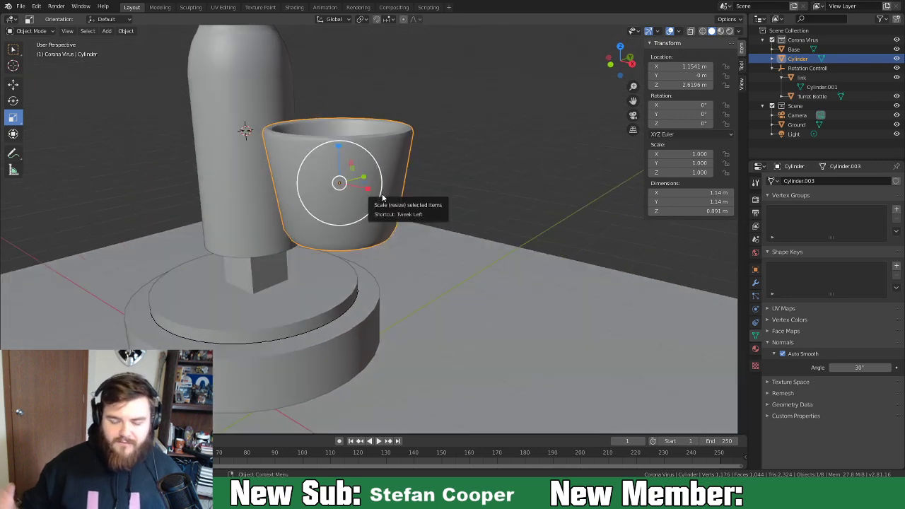
Hide the camera and the light in the Scene collection, keep the ground visible, and collapse the collection.
{"action": "scroll", "coordinate": [257, 193], "scroll_direction": "down", "scroll_amount": 4}
{"action": "middle_click_drag", "start_coordinate": [255, 192], "coordinate": [354, 219]}
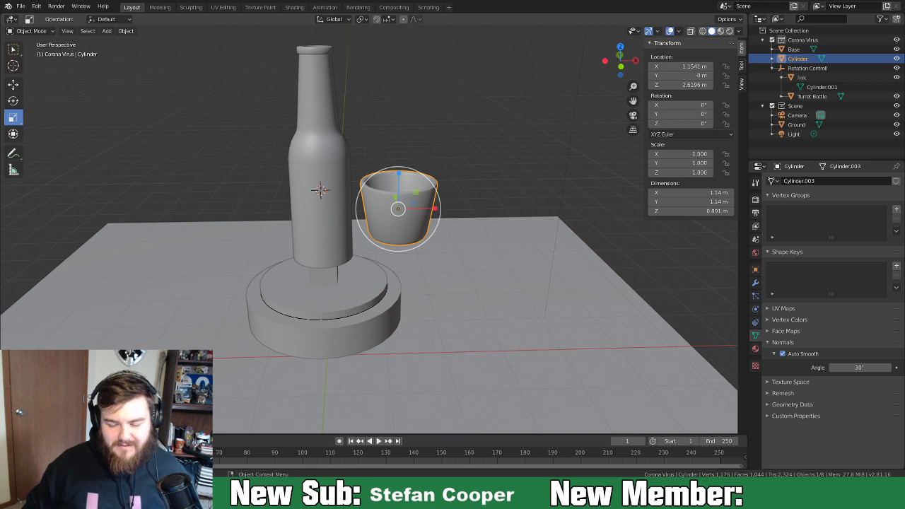
{"action": "middle_click_drag", "start_coordinate": [485, 262], "coordinate": [391, 274]}
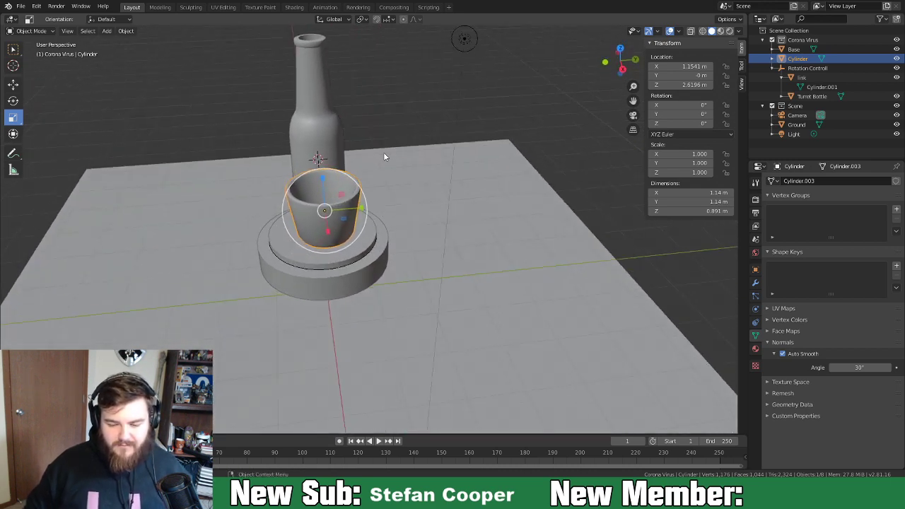
{"action": "left_click", "coordinate": [762, 106]}
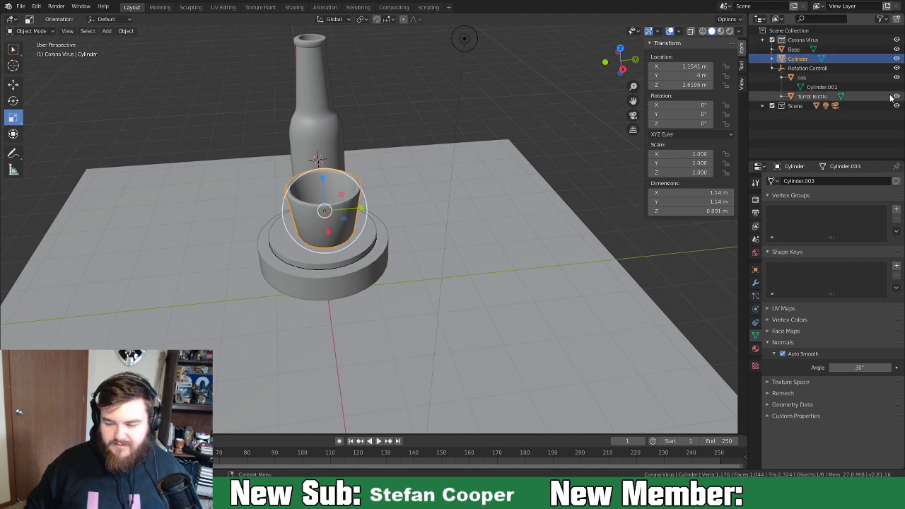
{"action": "left_click", "coordinate": [897, 105]}
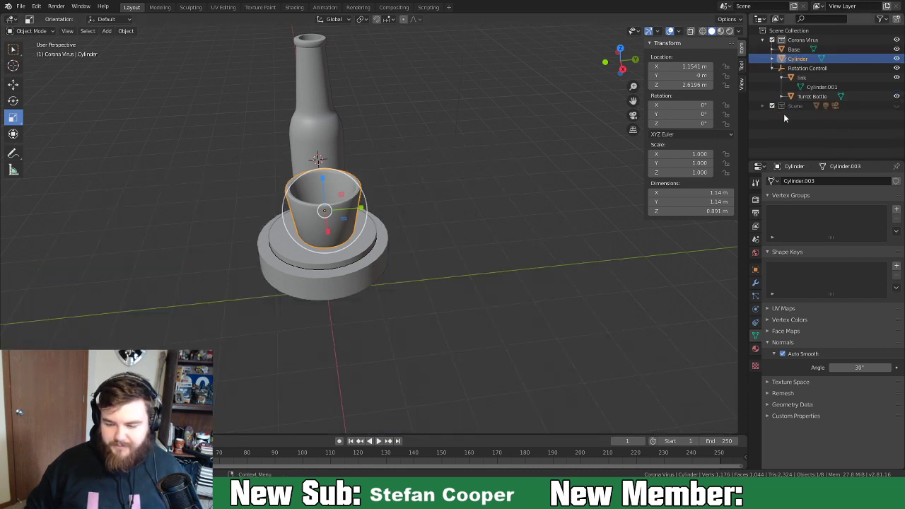
{"action": "left_click", "coordinate": [762, 105]}
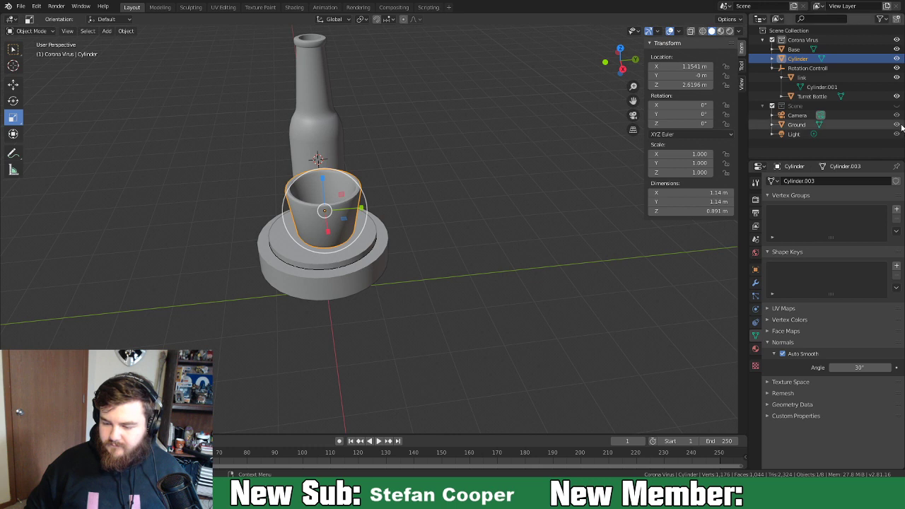
{"action": "left_click", "coordinate": [897, 106]}
{"action": "left_click", "coordinate": [896, 115]}
{"action": "left_click", "coordinate": [897, 134]}
{"action": "left_click", "coordinate": [763, 104]}
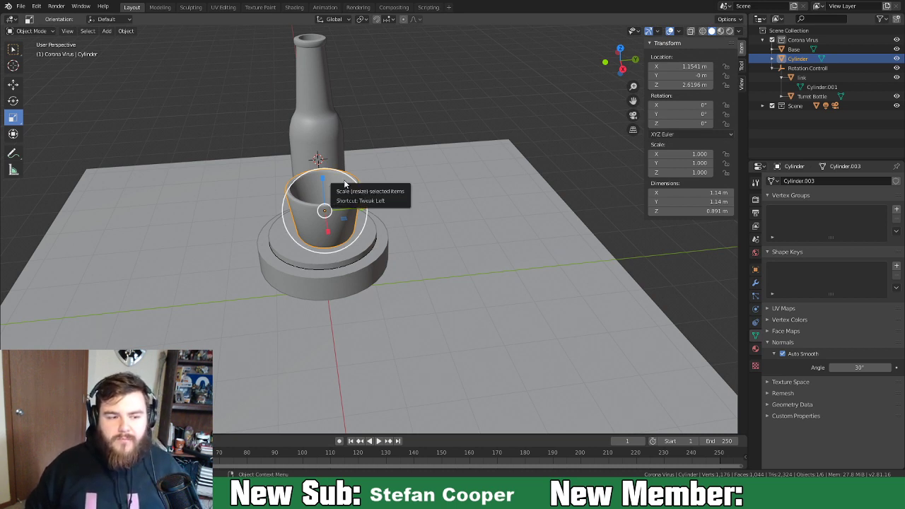
Rename the tapered cup object as Feeder Cup.
{"action": "middle_click_drag", "start_coordinate": [369, 177], "coordinate": [413, 203]}
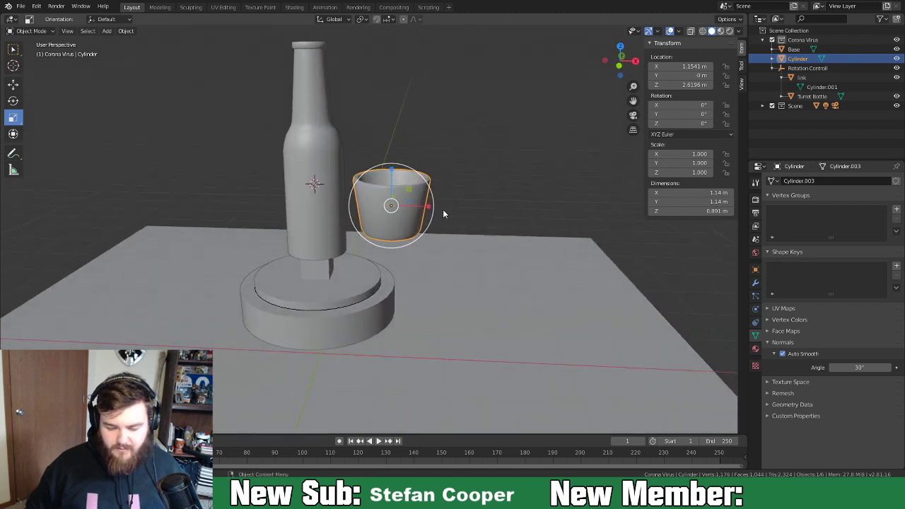
{"action": "middle_click_drag", "start_coordinate": [438, 218], "coordinate": [332, 213]}
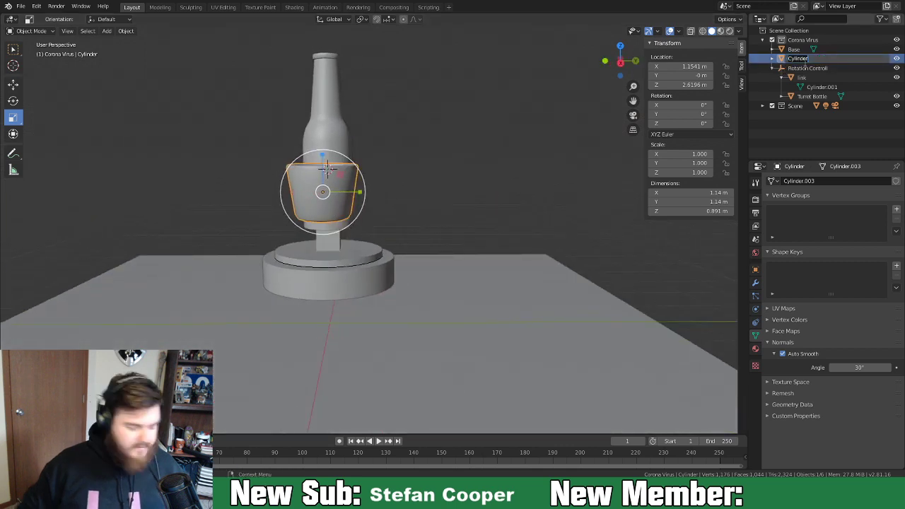
{"action": "type", "text": "Feeder Cup"}
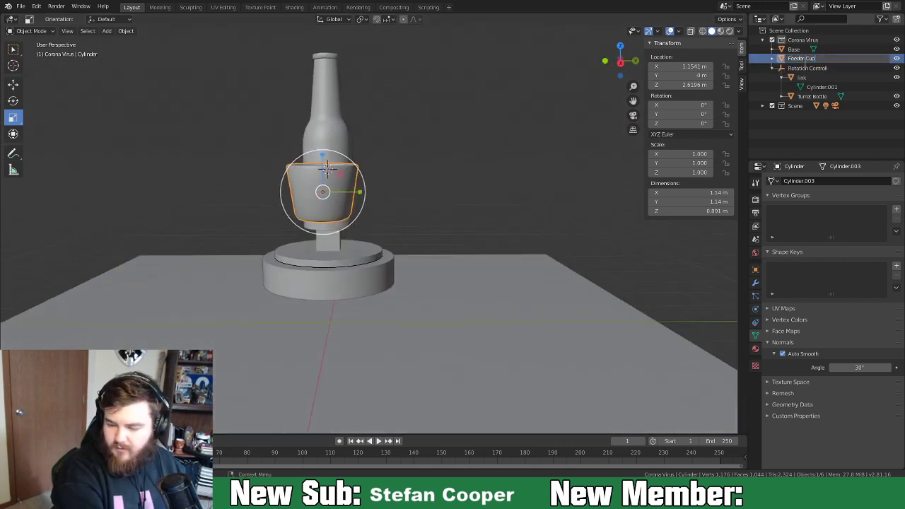
{"action": "key", "text": "Return"}
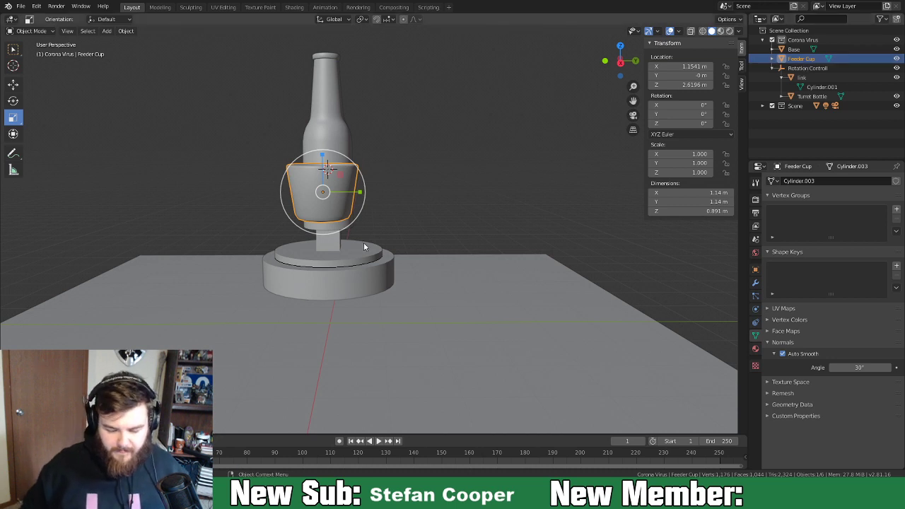
{"action": "key", "text": "KP_1"}
{"action": "middle_click_drag", "start_coordinate": [430, 215], "coordinate": [433, 242]}
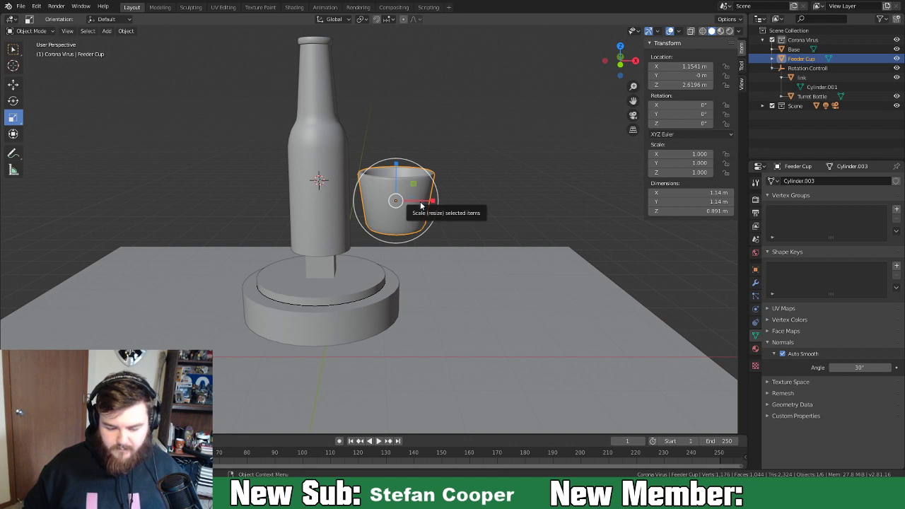
{"action": "middle_click_drag", "start_coordinate": [422, 206], "coordinate": [439, 261]}
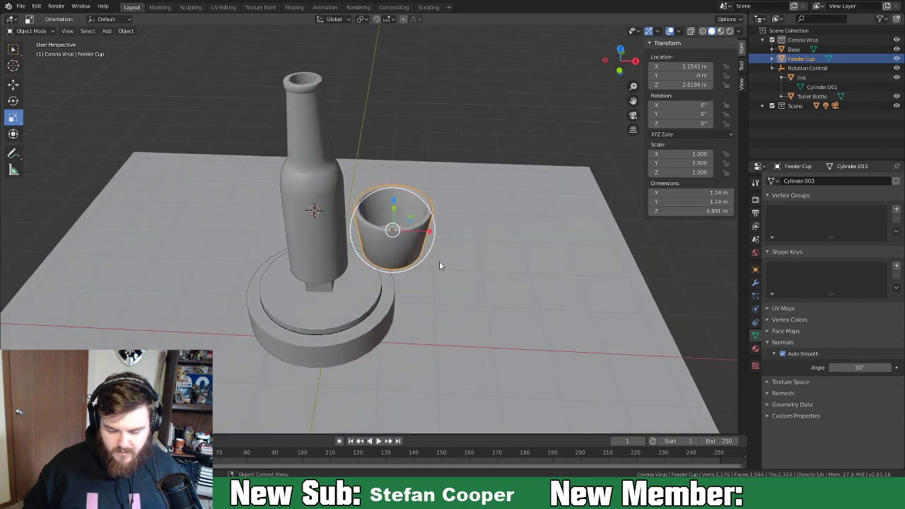
{"action": "scroll", "coordinate": [417, 265], "scroll_direction": "down", "scroll_amount": 2}
{"action": "middle_click_drag", "start_coordinate": [337, 310], "coordinate": [321, 183]}
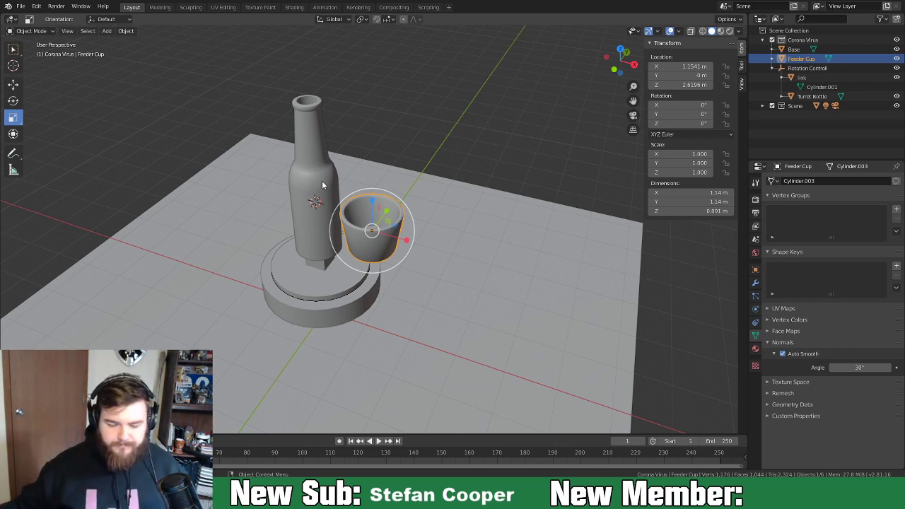
{"action": "middle_click_drag", "start_coordinate": [404, 339], "coordinate": [399, 221]}
{"action": "scroll", "coordinate": [375, 280], "scroll_direction": "up", "scroll_amount": 3}
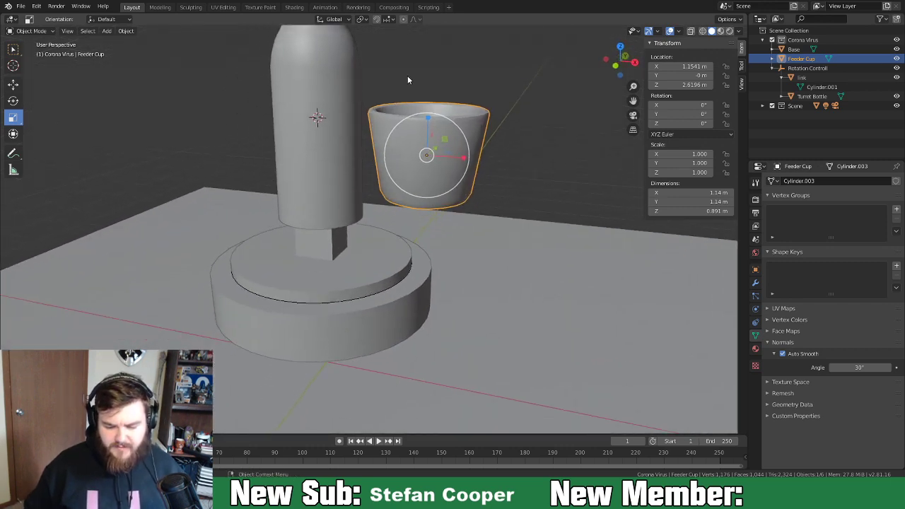
Test rotating the Rotation Controll empty about the global Z axis and cancel the rotation.
{"action": "left_click", "coordinate": [321, 150]}
{"action": "middle_click_drag", "start_coordinate": [354, 213], "coordinate": [313, 171]}
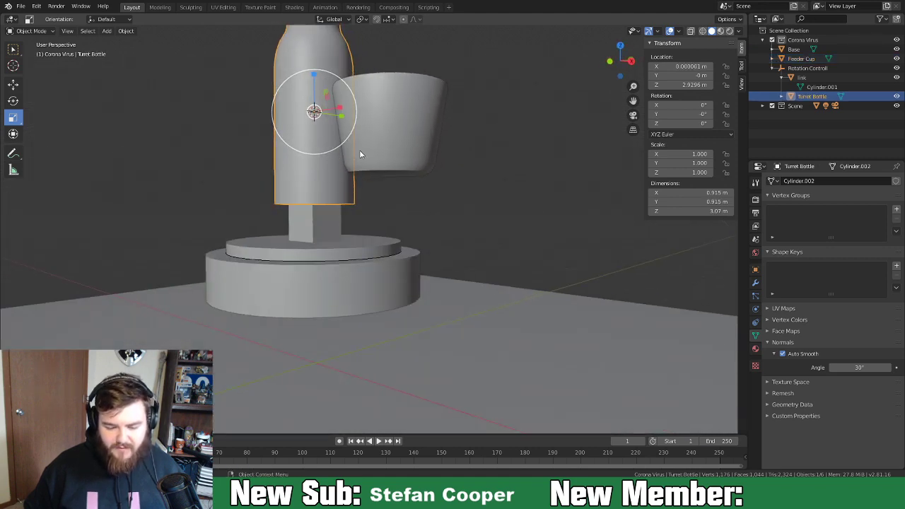
{"action": "left_click", "coordinate": [324, 242]}
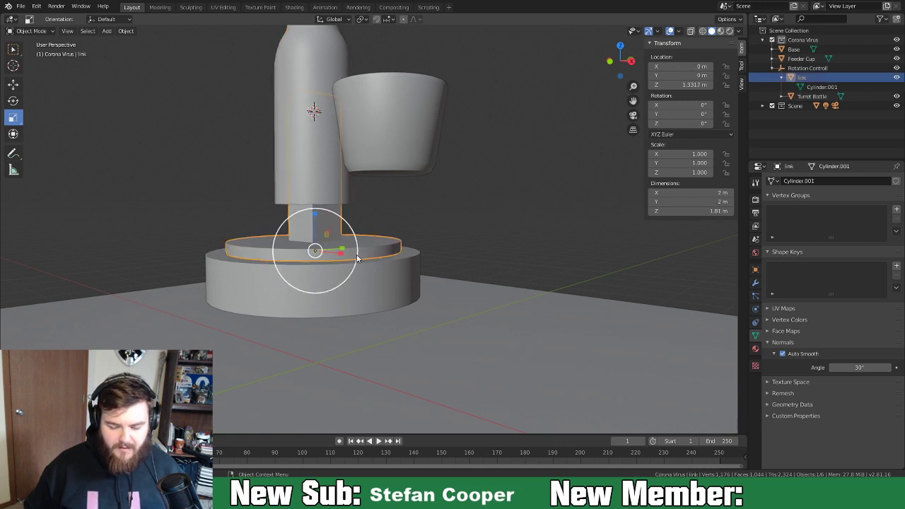
{"action": "left_click", "coordinate": [799, 68]}
{"action": "key", "text": "r"}
{"action": "key", "text": "z"}
{"action": "key", "text": "Escape"}
Parent the Feeder Cup to the Rotation Controll empty and test the empty's rotation about the global Z axis without keeping it.
{"action": "middle_click_drag", "start_coordinate": [598, 248], "coordinate": [451, 261]}
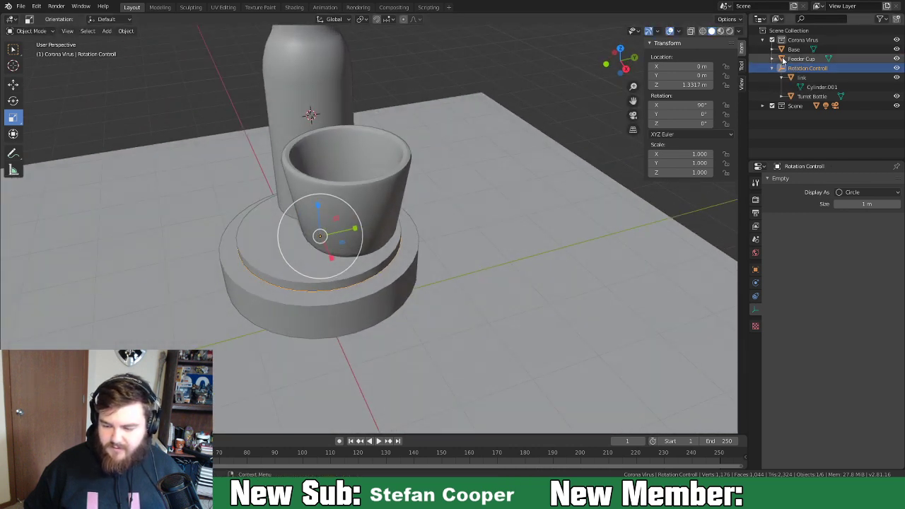
{"action": "left_click_drag", "start_coordinate": [783, 61], "coordinate": [806, 68]}
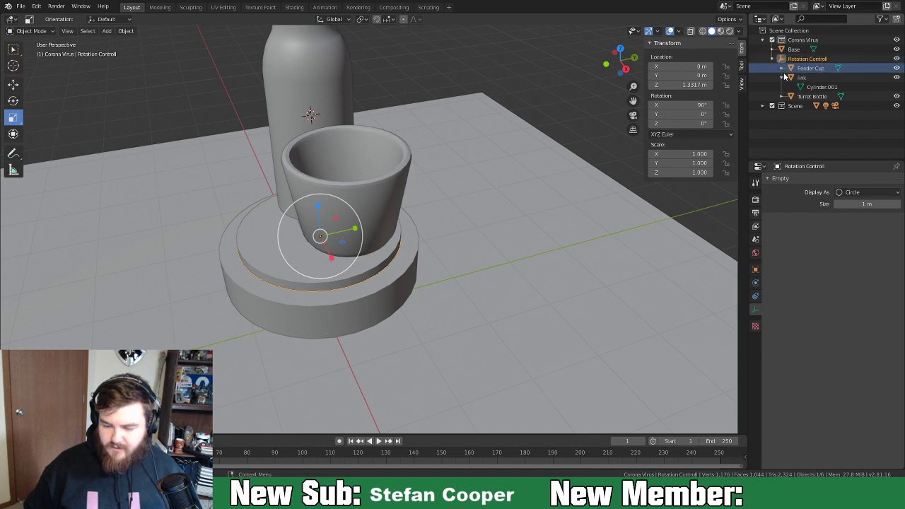
{"action": "key", "text": "r"}
{"action": "key", "text": "z"}
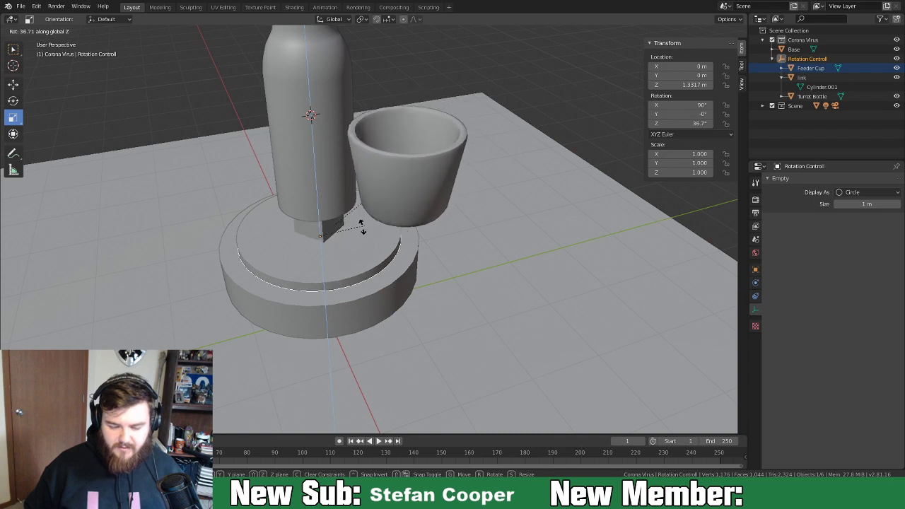
{"action": "key", "text": "Escape"}
Hide the Turret Bottle so that the upright link and the cup are left uncovered.
{"action": "middle_click_drag", "start_coordinate": [373, 260], "coordinate": [474, 235]}
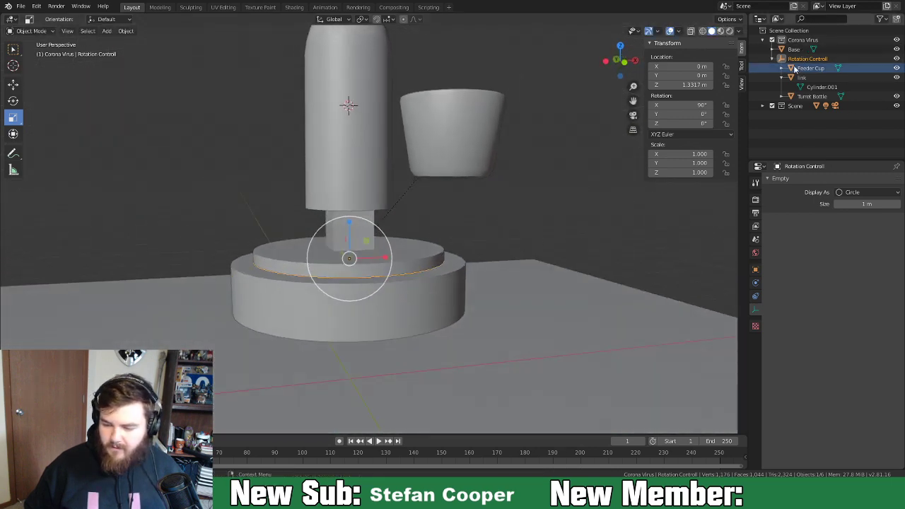
{"action": "left_click", "coordinate": [375, 152]}
{"action": "middle_click_drag", "start_coordinate": [408, 173], "coordinate": [418, 190]}
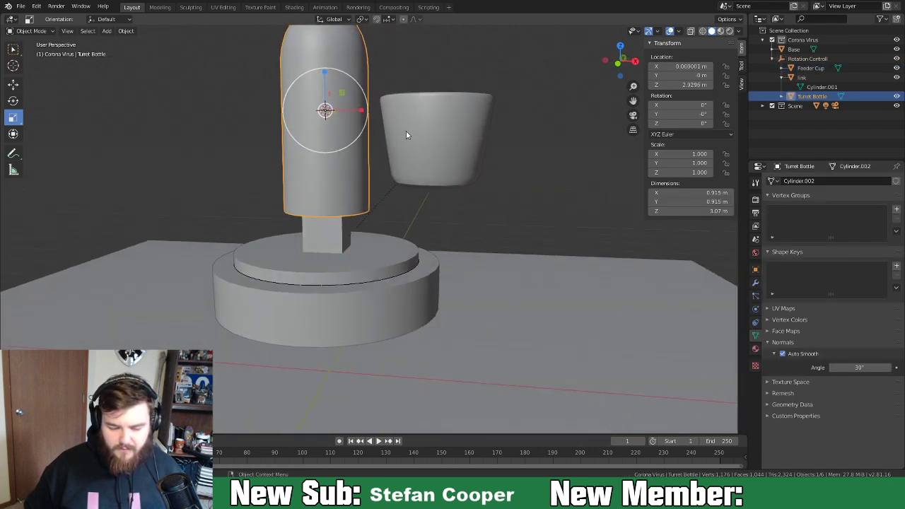
{"action": "middle_click_drag", "start_coordinate": [388, 147], "coordinate": [239, 184]}
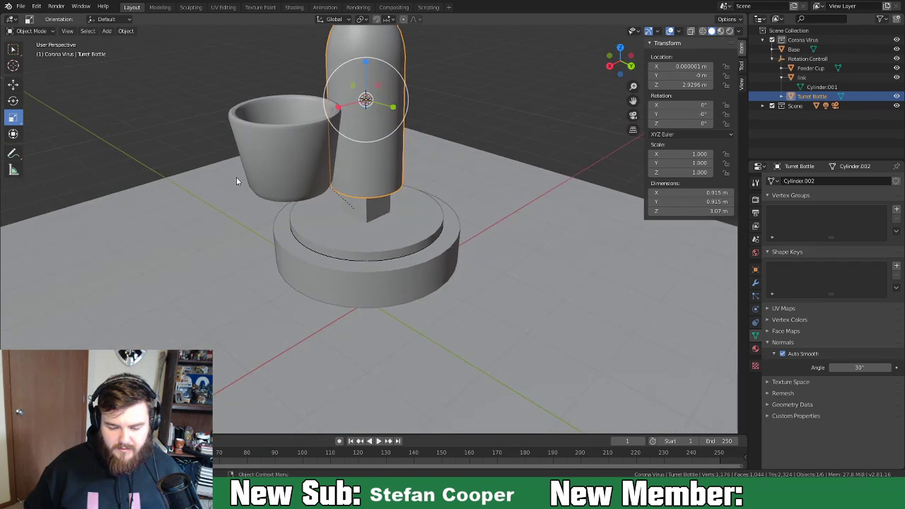
{"action": "key", "text": "h"}
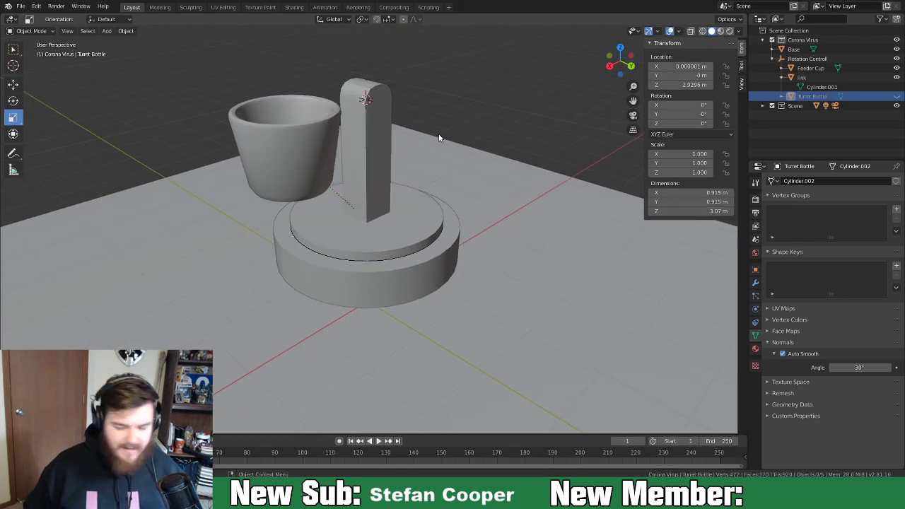
Try an X rotation of 0° on the Rotation Controll empty, restore it to 90°, and apply the empty's rotation.
{"action": "left_click", "coordinate": [807, 59]}
{"action": "left_click", "coordinate": [690, 105]}
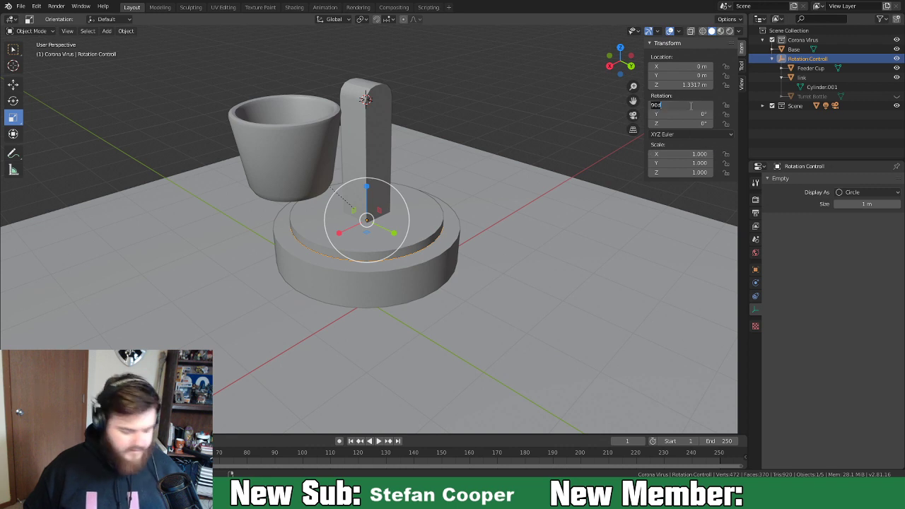
{"action": "type", "text": "0"}
{"action": "key", "text": "Return"}
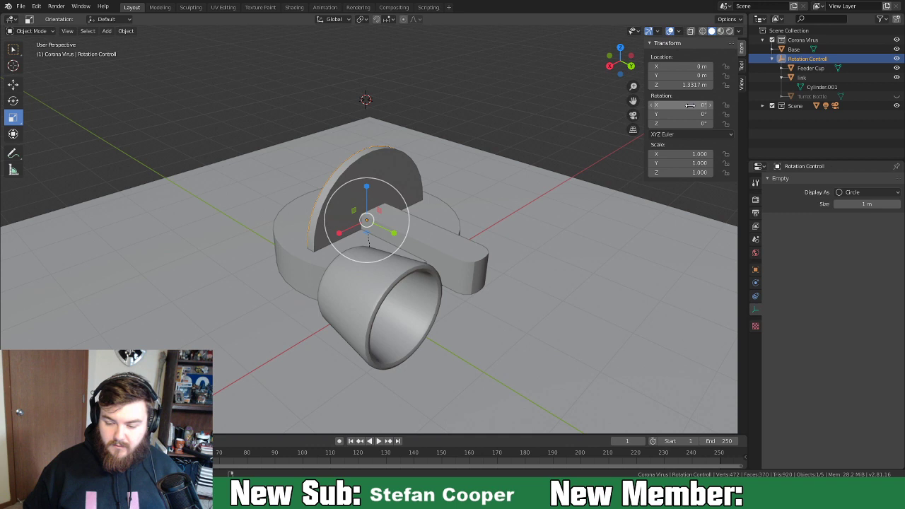
{"action": "left_click", "coordinate": [690, 105]}
{"action": "type", "text": "90"}
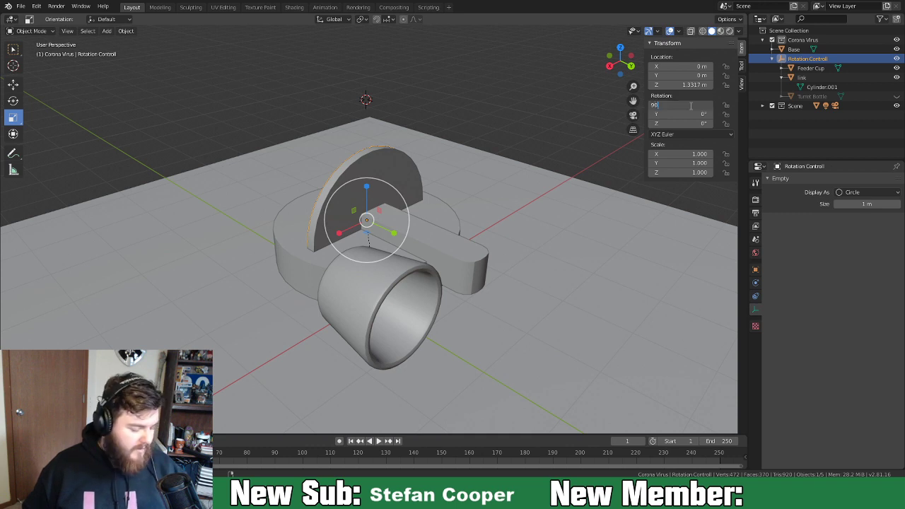
{"action": "key", "text": "Return"}
{"action": "key", "text": "ctrl+a"}
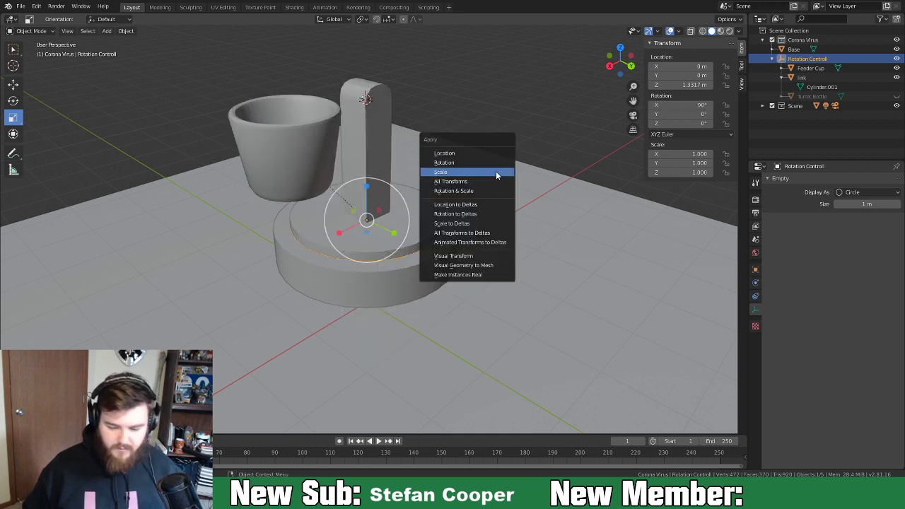
{"action": "left_click", "coordinate": [497, 161]}
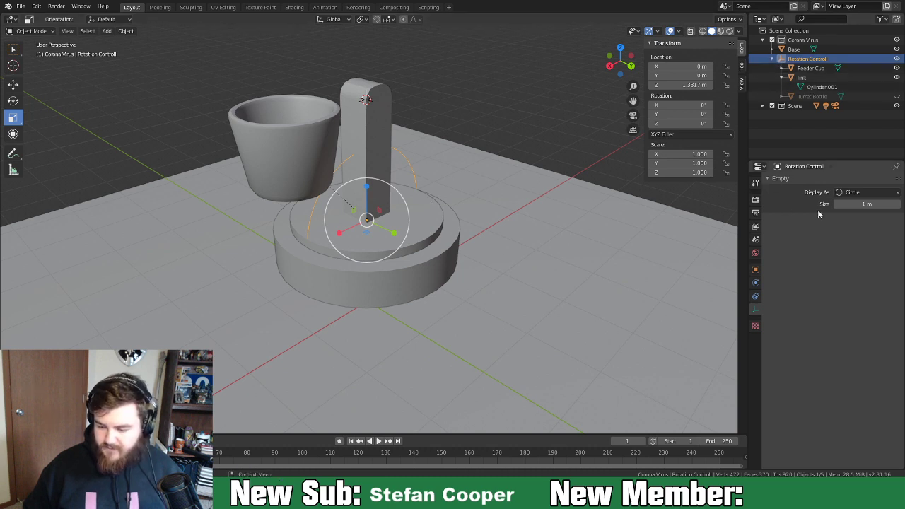
Try Arrows as the Rotation Controll empty's display type and change it to Plain Axes.
{"action": "left_click", "coordinate": [874, 192]}
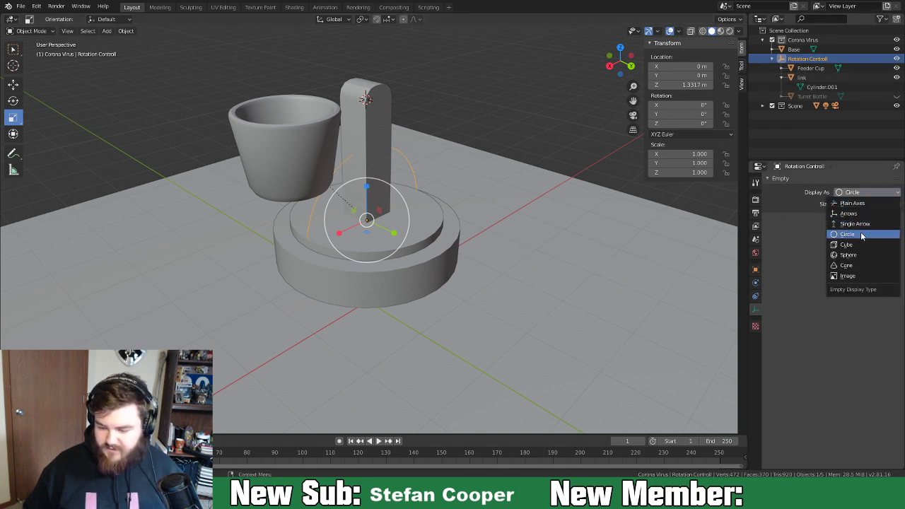
{"action": "left_click", "coordinate": [864, 214]}
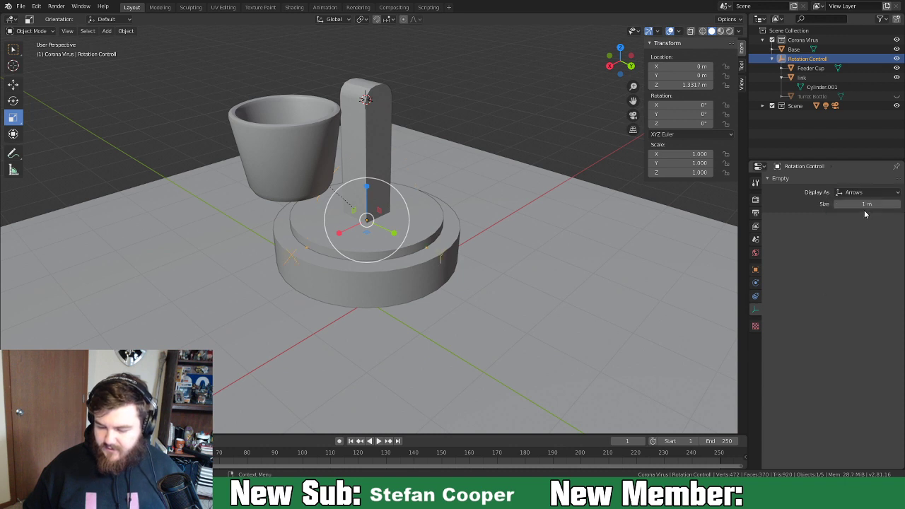
{"action": "left_click", "coordinate": [875, 192]}
{"action": "left_click", "coordinate": [869, 202]}
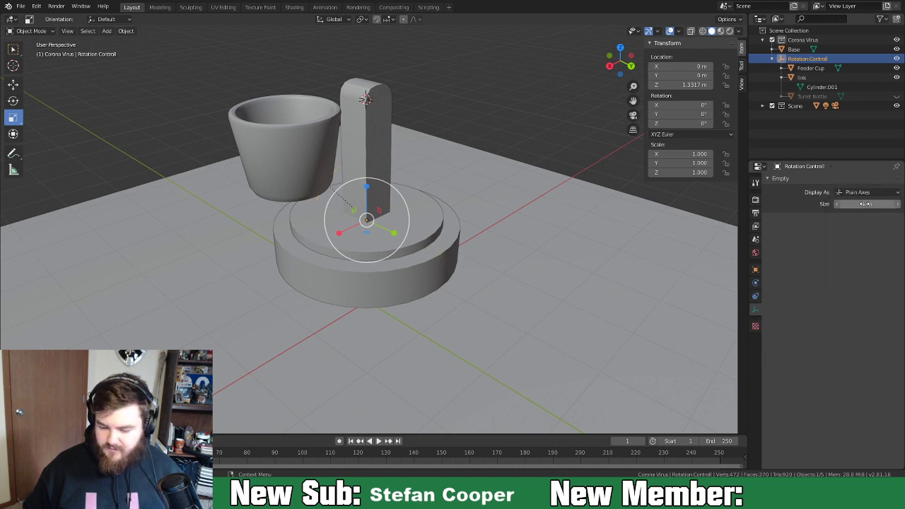
Rotate the link 90° about the global Z axis and apply its rotation.
{"action": "middle_click_drag", "start_coordinate": [654, 253], "coordinate": [507, 189]}
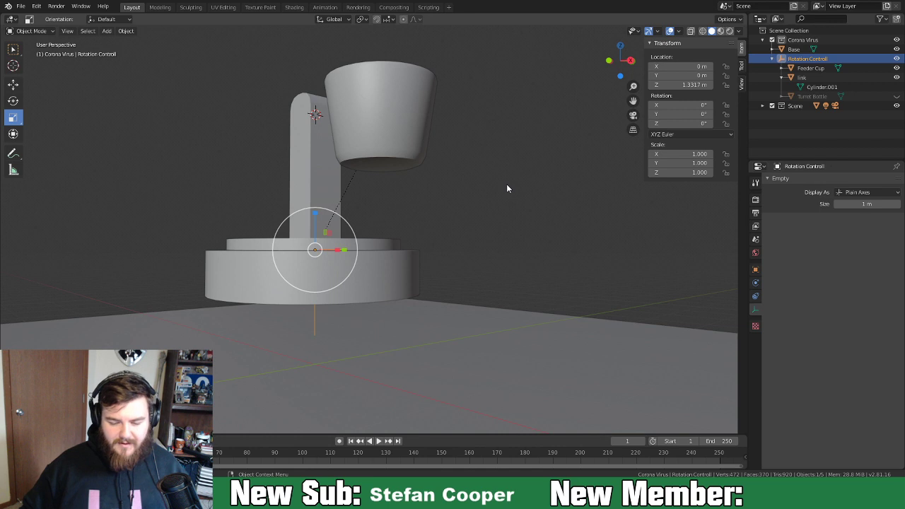
{"action": "middle_click_drag", "start_coordinate": [448, 235], "coordinate": [531, 266]}
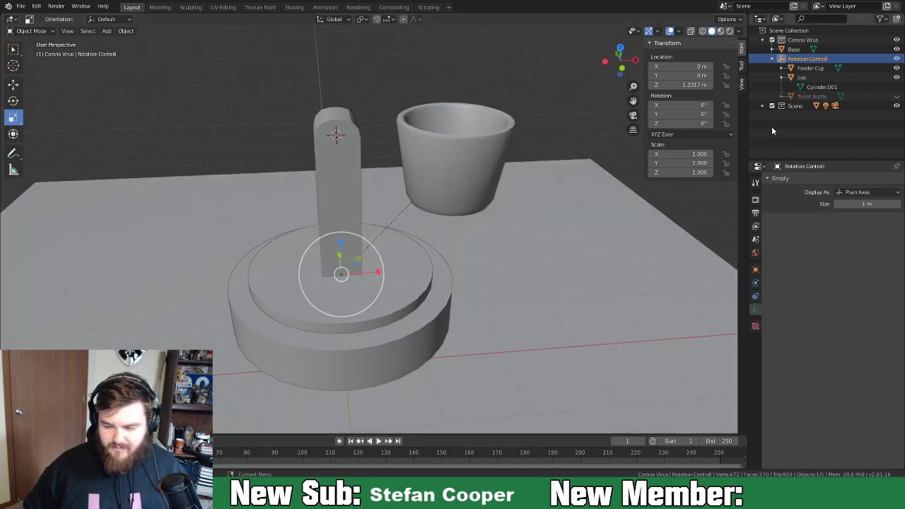
{"action": "left_click", "coordinate": [342, 207]}
{"action": "middle_click_drag", "start_coordinate": [463, 264], "coordinate": [479, 138]}
{"action": "left_click", "coordinate": [475, 148]}
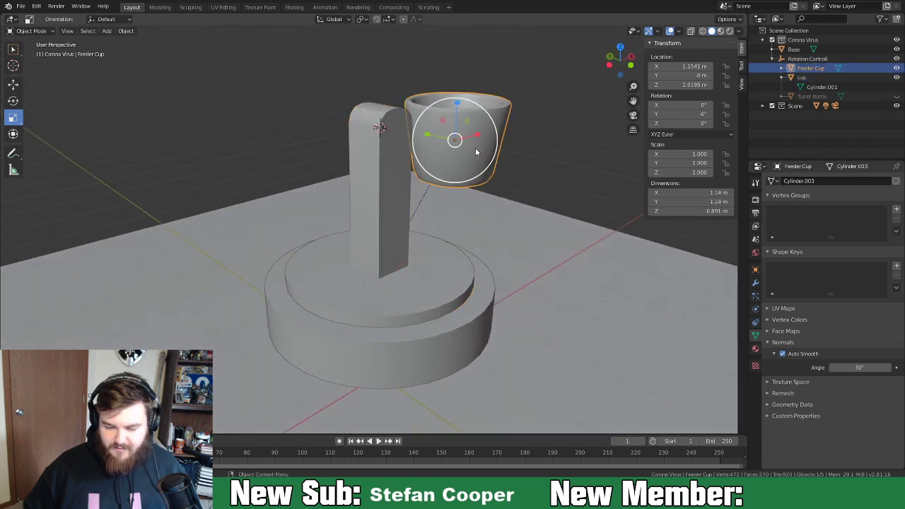
{"action": "key", "text": "KP_1"}
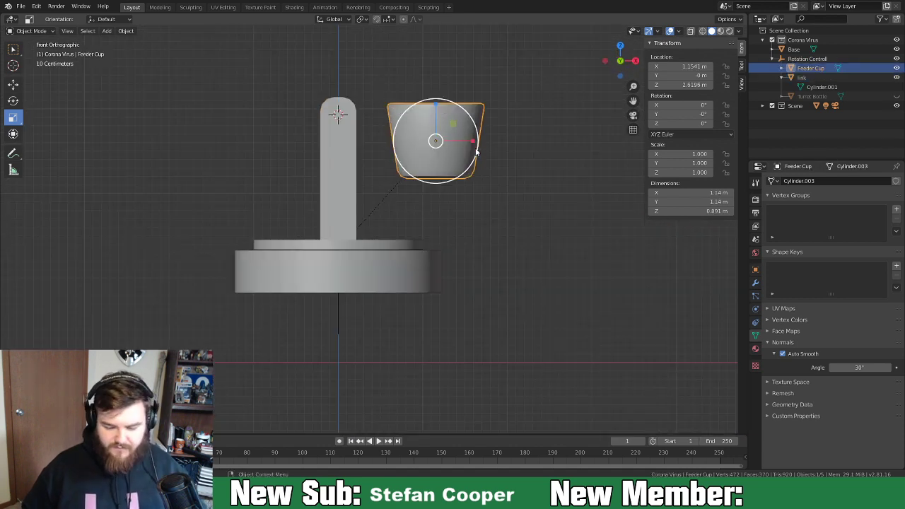
{"action": "left_click", "coordinate": [334, 215]}
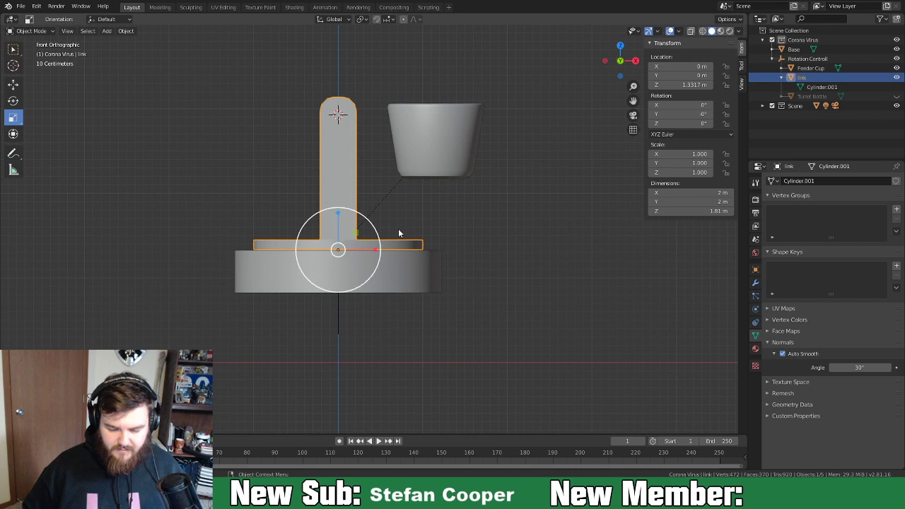
{"action": "key", "text": "r"}
{"action": "type", "text": "z90"}
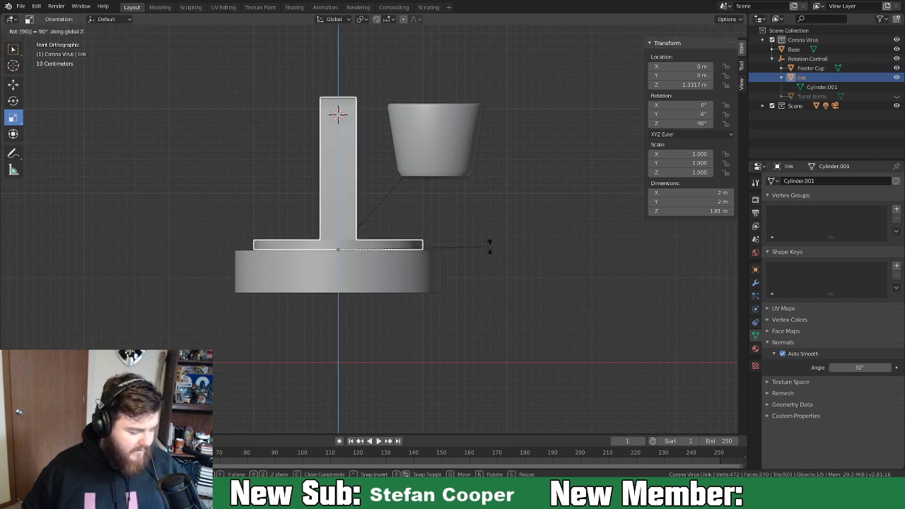
{"action": "key", "text": "Return"}
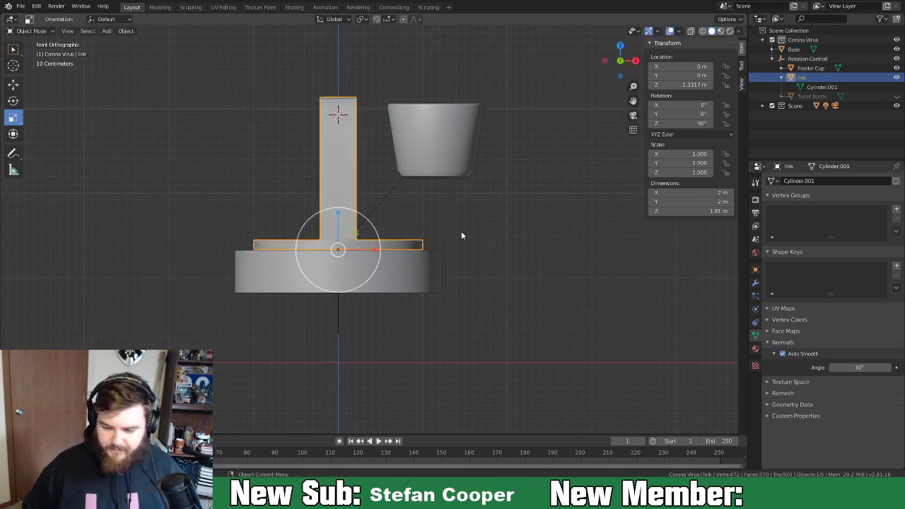
{"action": "key", "text": "ctrl+a"}
{"action": "left_click", "coordinate": [461, 233]}
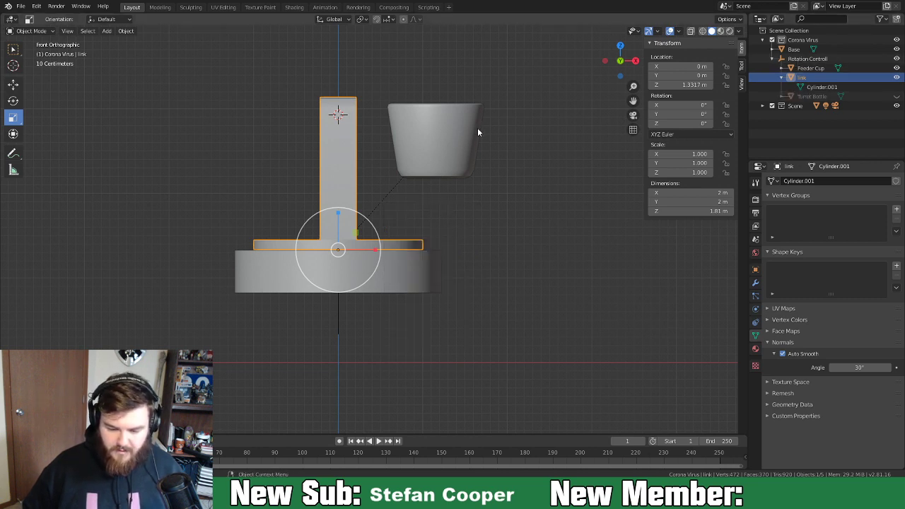
Raise the Feeder Cup along the global Z axis to a height of about 2.94 m.
{"action": "left_click", "coordinate": [425, 147]}
{"action": "key", "text": "g"}
{"action": "key", "text": "z"}
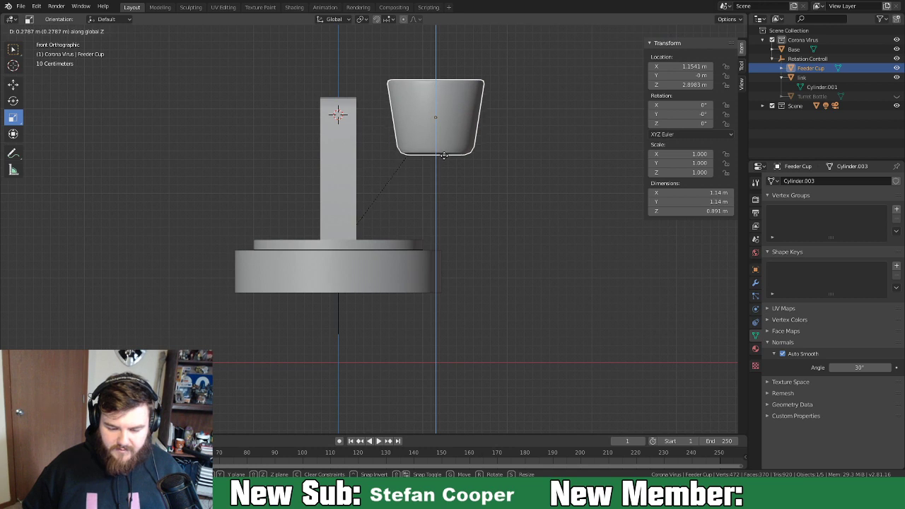
{"action": "left_click", "coordinate": [444, 151]}
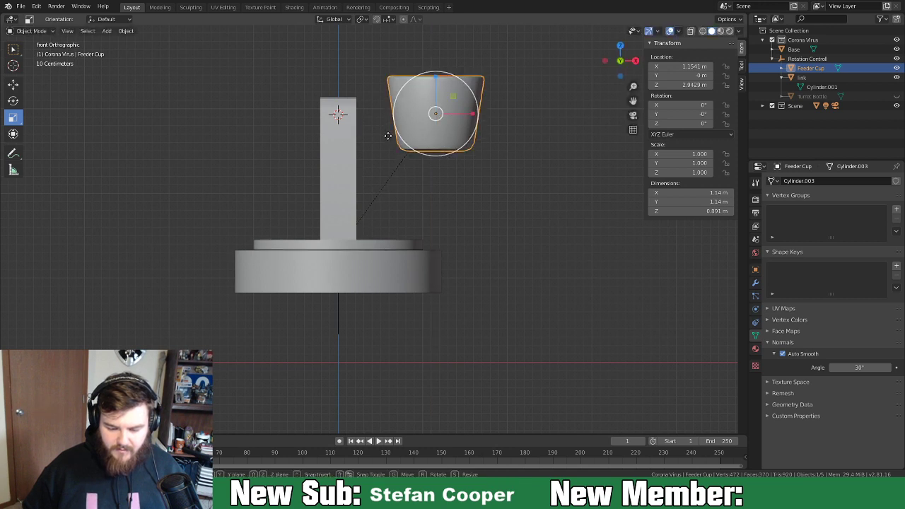
Move the Feeder Cup along X away from the link to about 1.32 m and apply its scale.
{"action": "key", "text": "g"}
{"action": "key", "text": "x"}
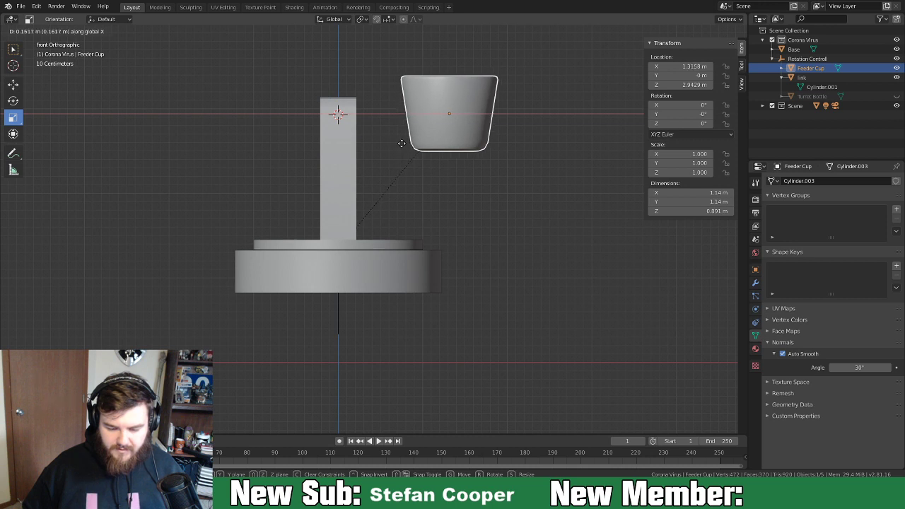
{"action": "left_click", "coordinate": [402, 144]}
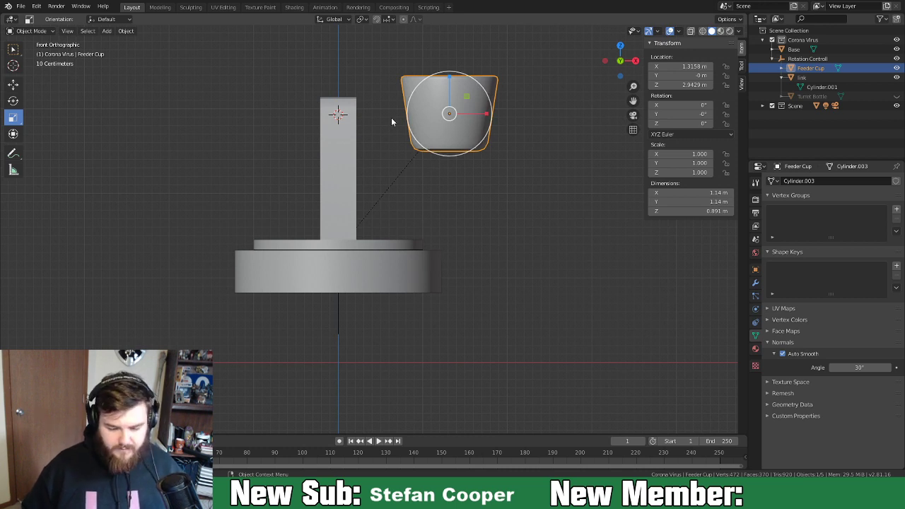
{"action": "key", "text": "ctrl+a"}
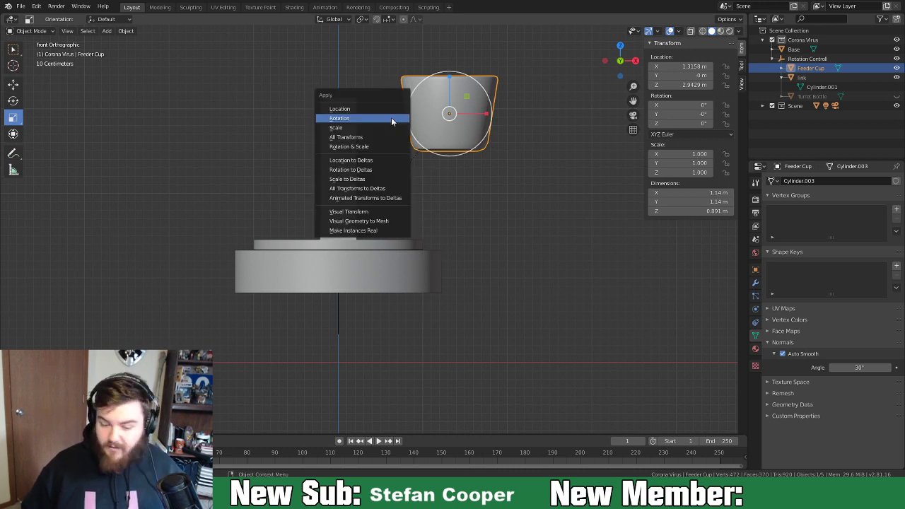
{"action": "left_click", "coordinate": [388, 128]}
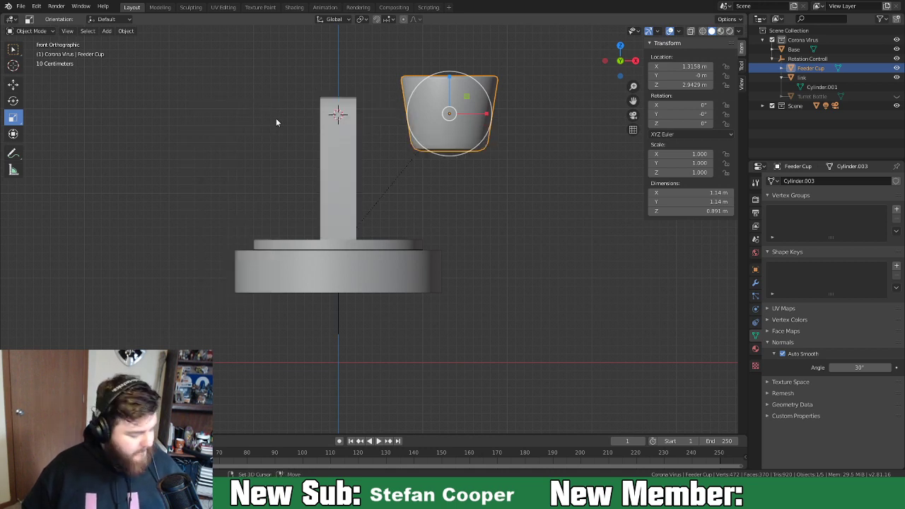
Add a mesh cylinder at the 3D cursor near the top of the link and rotate it 90° about X.
{"action": "key", "text": "shift+a"}
{"action": "mouse_move", "coordinate": [273, 119]}
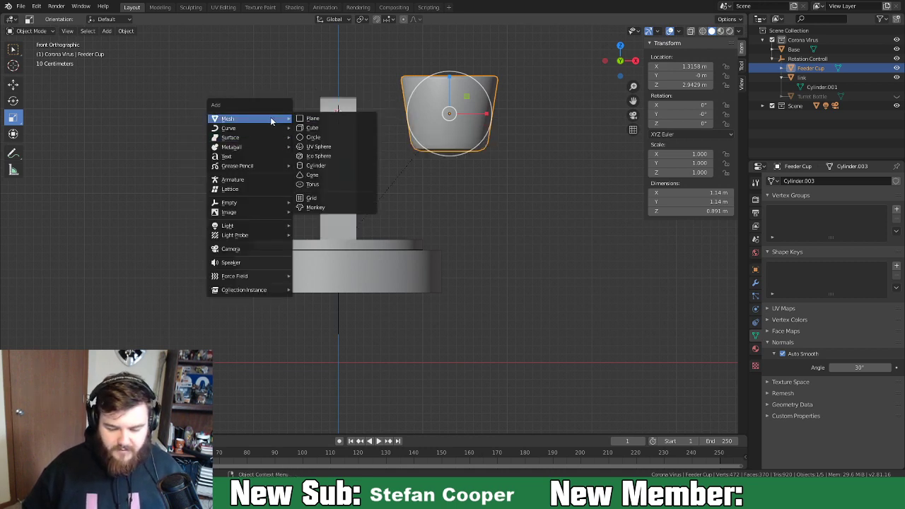
{"action": "left_click", "coordinate": [338, 164]}
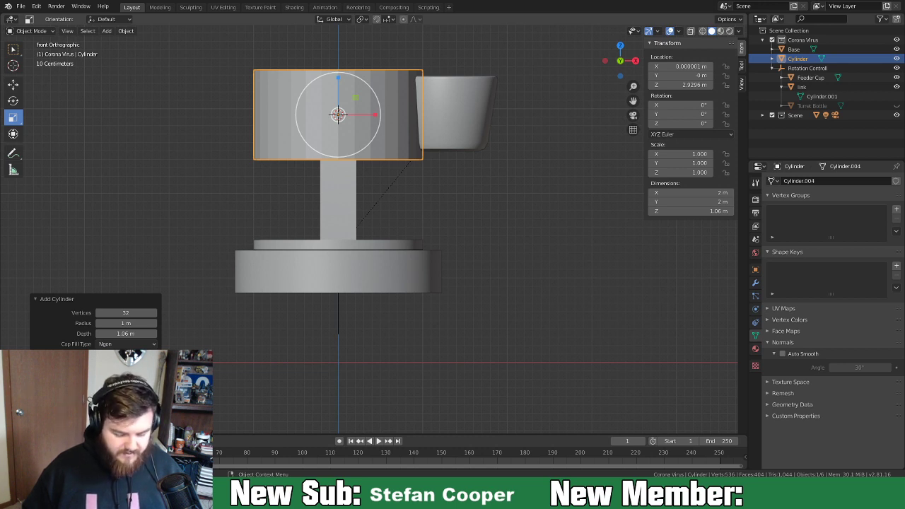
{"action": "key", "text": "r"}
{"action": "key", "text": "x"}
{"action": "key", "text": "9"}
{"action": "key", "text": "0"}
{"action": "key", "text": "Return"}
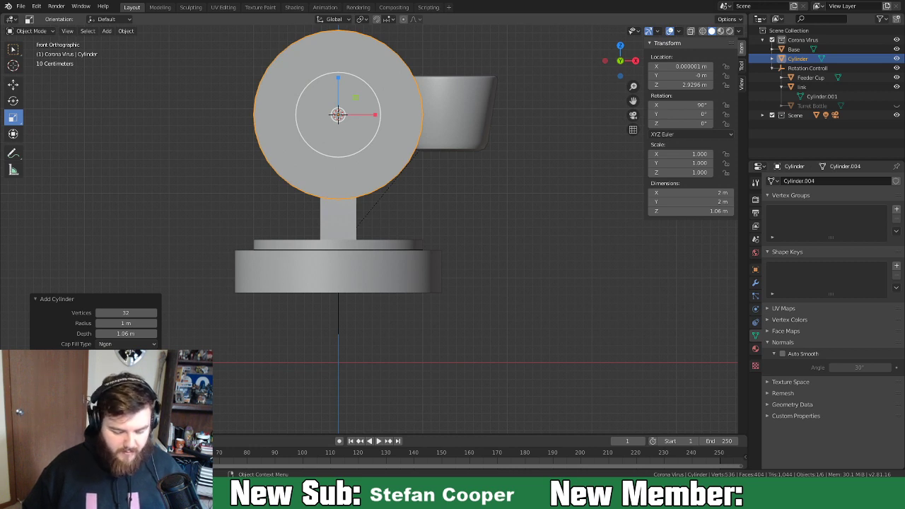
Try a Y rotation of 90° on the new cylinder, restore it to 0°, and set its Z rotation to 90°.
{"action": "type", "text": "90"}
{"action": "key", "text": "Return"}
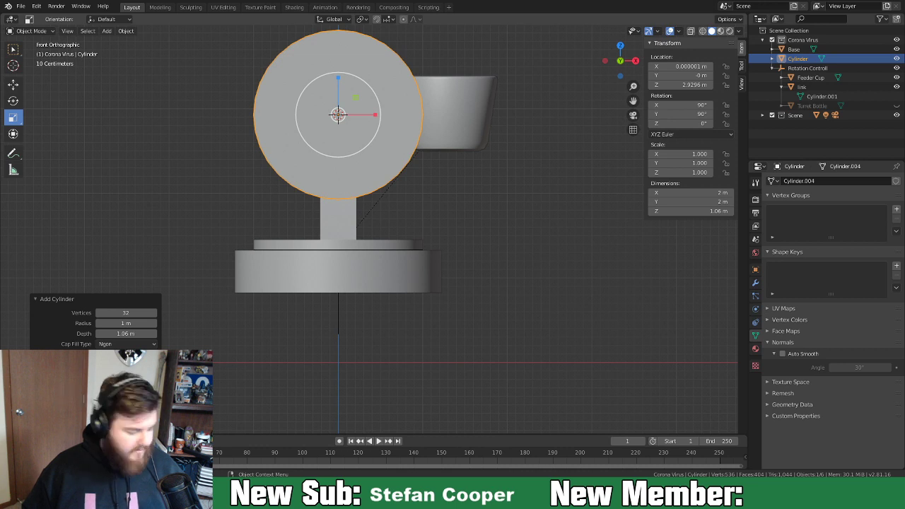
{"action": "type", "text": "0"}
{"action": "key", "text": "Return"}
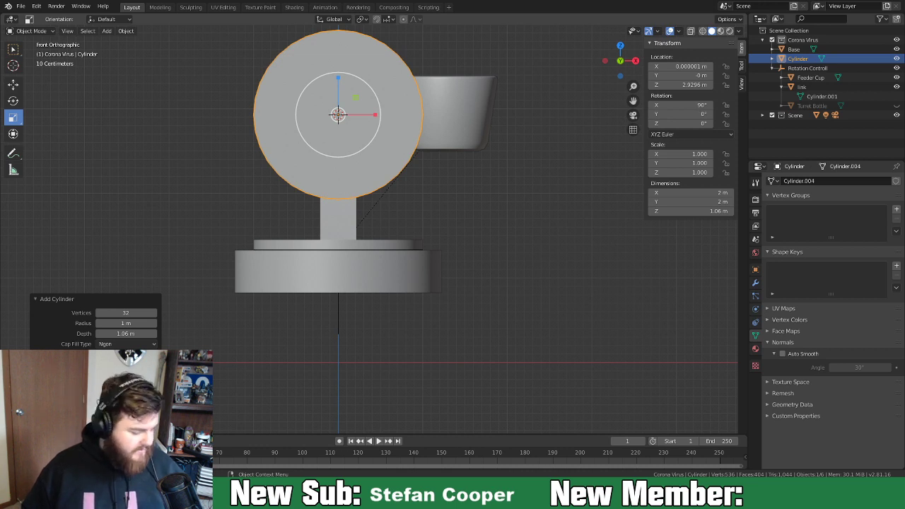
{"action": "type", "text": "90"}
{"action": "key", "text": "Return"}
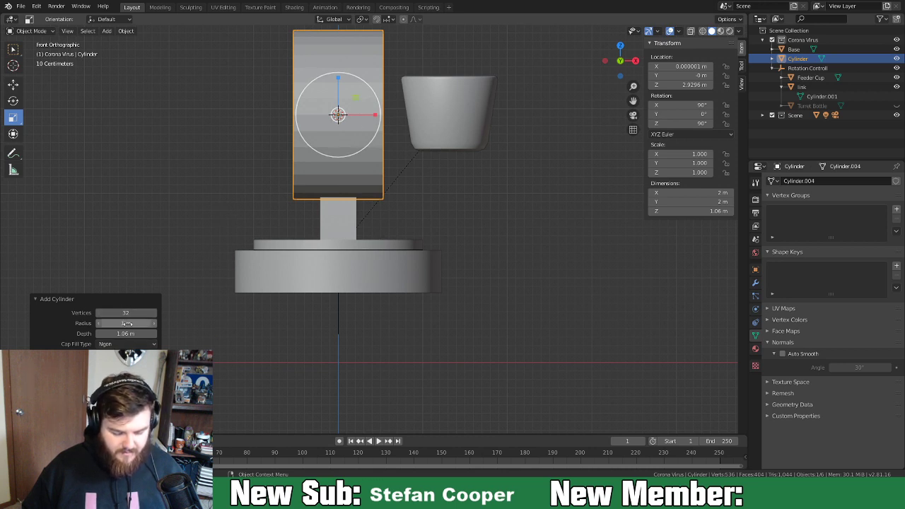
Set the new cylinder's radius to 0.19 m and move it about 0.77 m along X toward the feeder cup.
{"action": "left_click_drag", "start_coordinate": [131, 323], "coordinate": [89, 329]}
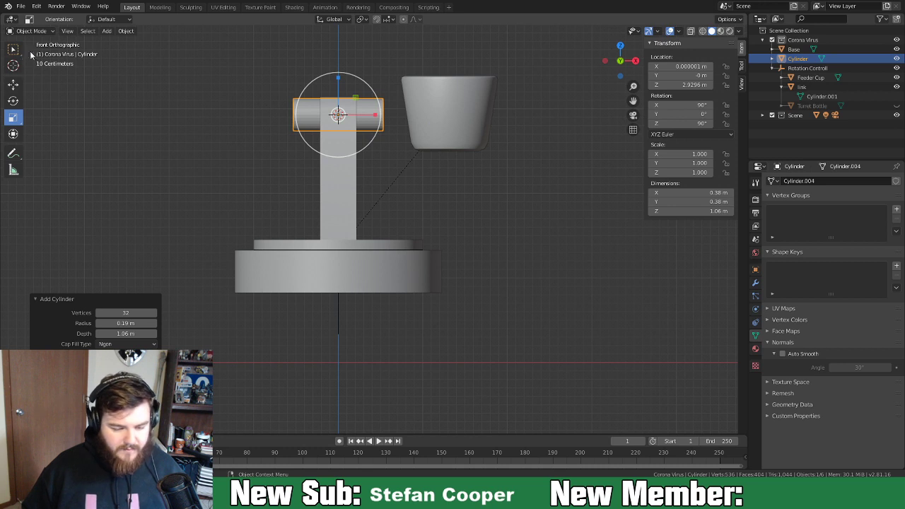
{"action": "key", "text": "g"}
{"action": "key", "text": "x"}
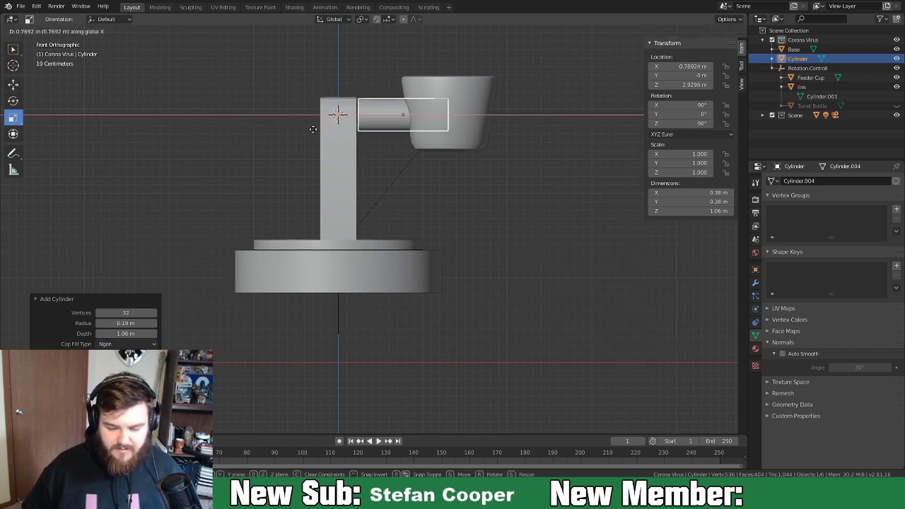
{"action": "left_click", "coordinate": [312, 129]}
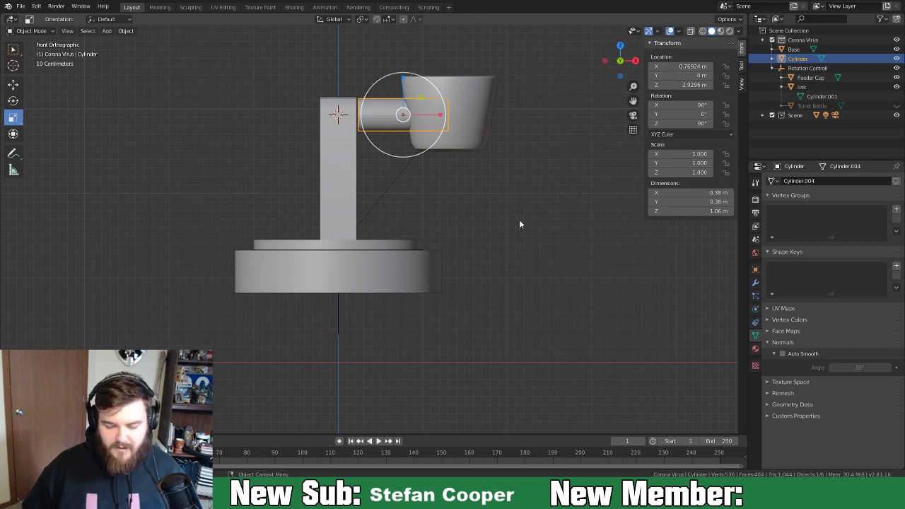
Shorten the cylinder to about 0.73 m and slide it along X toward the bottle.
{"action": "middle_click_drag", "start_coordinate": [527, 173], "coordinate": [448, 229]}
{"action": "scroll", "coordinate": [419, 282], "scroll_direction": "up", "scroll_amount": 5}
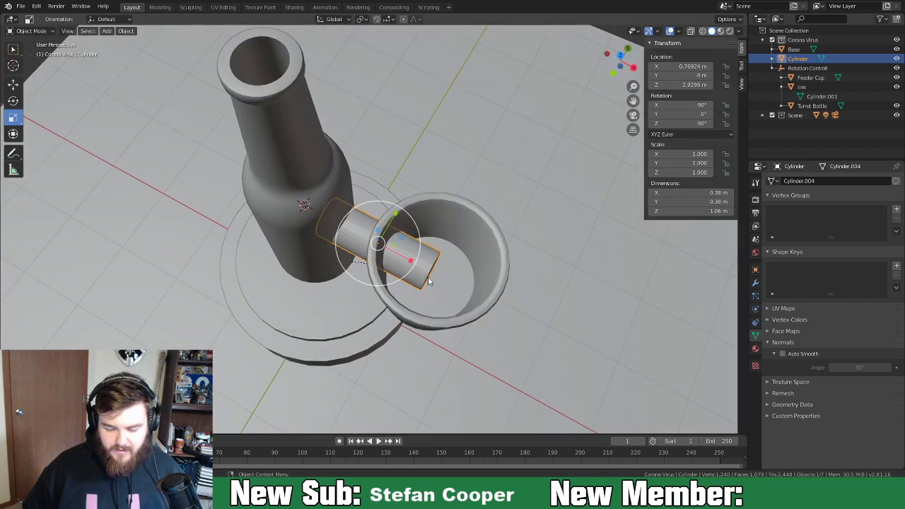
{"action": "mouse_move", "coordinate": [412, 263]}
{"action": "left_mouse_down"}
{"action": "mouse_move", "coordinate": [386, 247]}
{"action": "mouse_move", "coordinate": [399, 254]}
{"action": "left_mouse_up"}
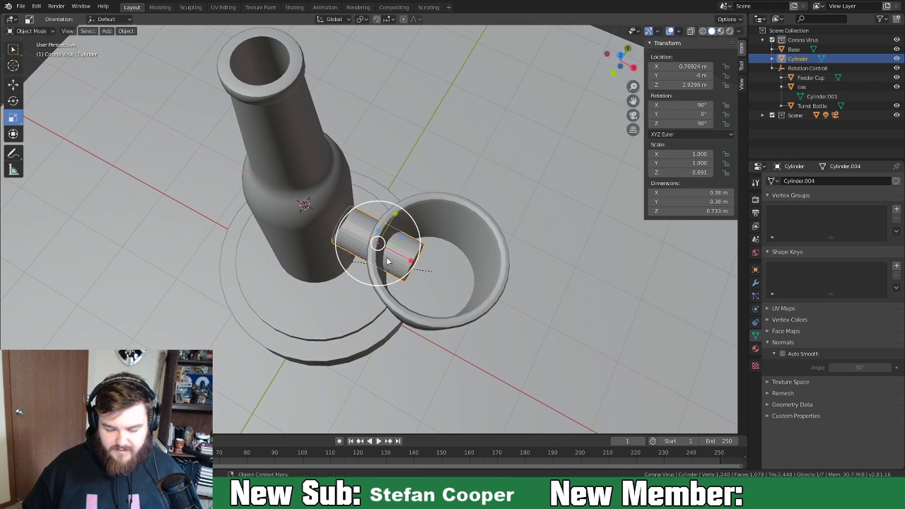
{"action": "key", "text": "g"}
{"action": "key", "text": "x"}
{"action": "left_click", "coordinate": [385, 248]}
Scale the cylinder's length down to about 0.64 m so it bridges the gap between the bottle and the feeder cup.
{"action": "middle_click_drag", "start_coordinate": [385, 248], "coordinate": [458, 257]}
{"action": "middle_click_drag", "start_coordinate": [396, 208], "coordinate": [424, 210]}
{"action": "key", "text": "s"}
{"action": "key", "text": "x"}
{"action": "left_click", "coordinate": [421, 169]}
{"action": "key", "text": "s"}
{"action": "key", "text": "x"}
{"action": "left_click", "coordinate": [389, 236]}
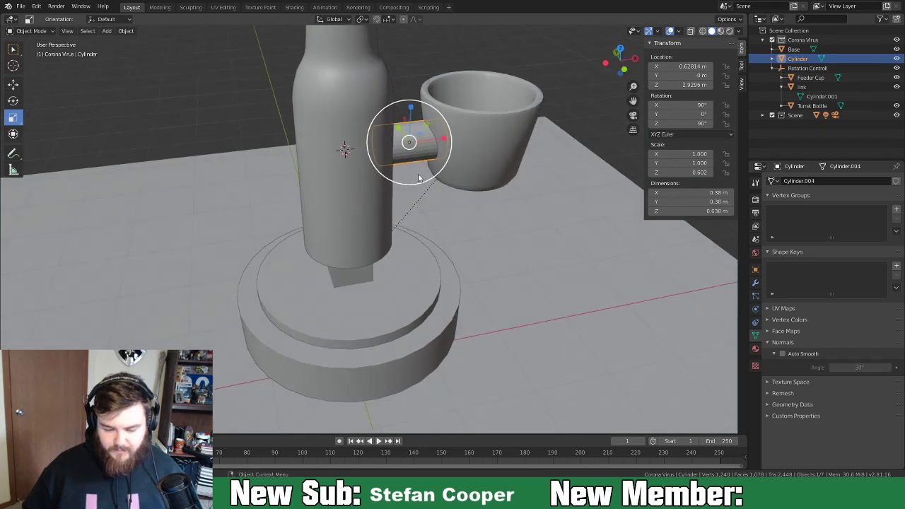
With the Turret Bottle hidden, delete the cylinder's end face next to the link.
{"action": "key", "text": "Tab"}
{"action": "middle_click_drag", "start_coordinate": [420, 157], "coordinate": [314, 198]}
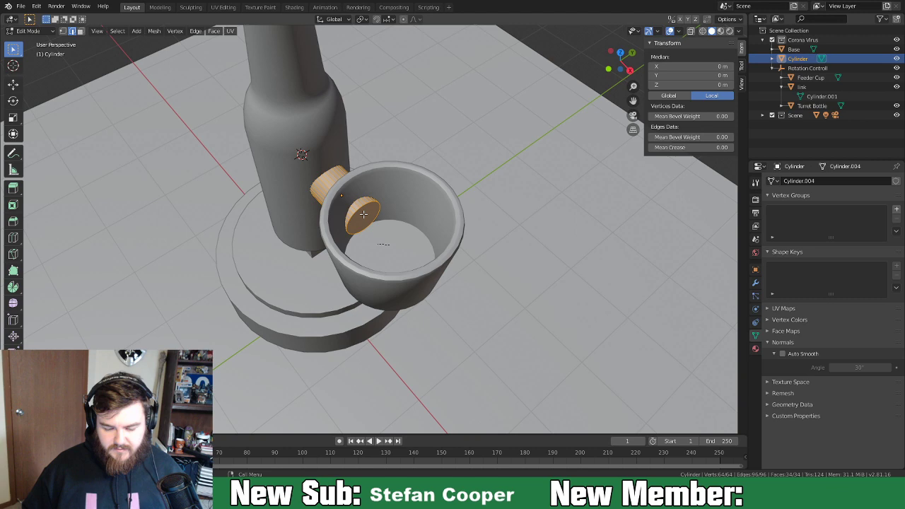
{"action": "middle_click_drag", "start_coordinate": [343, 232], "coordinate": [413, 208]}
{"action": "left_click", "coordinate": [896, 106]}
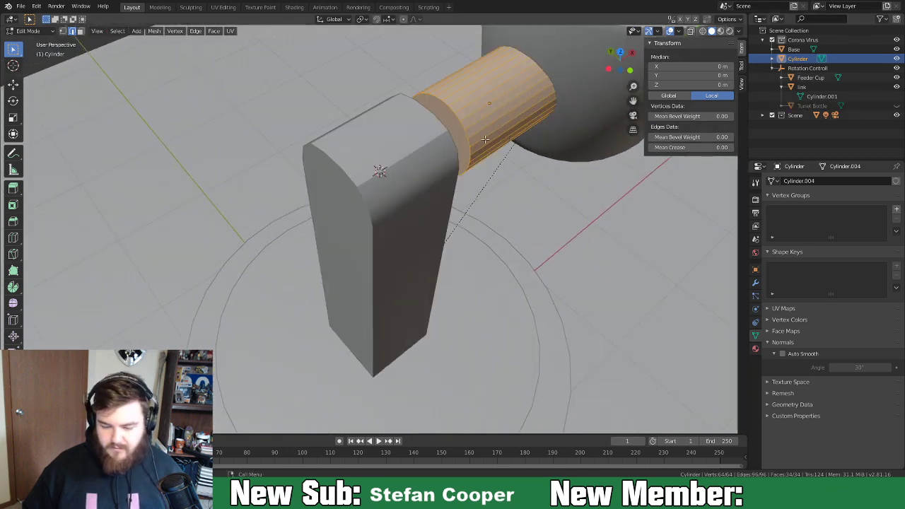
{"action": "key", "text": "alt+a"}
{"action": "left_click", "coordinate": [453, 129], "text": "alt"}
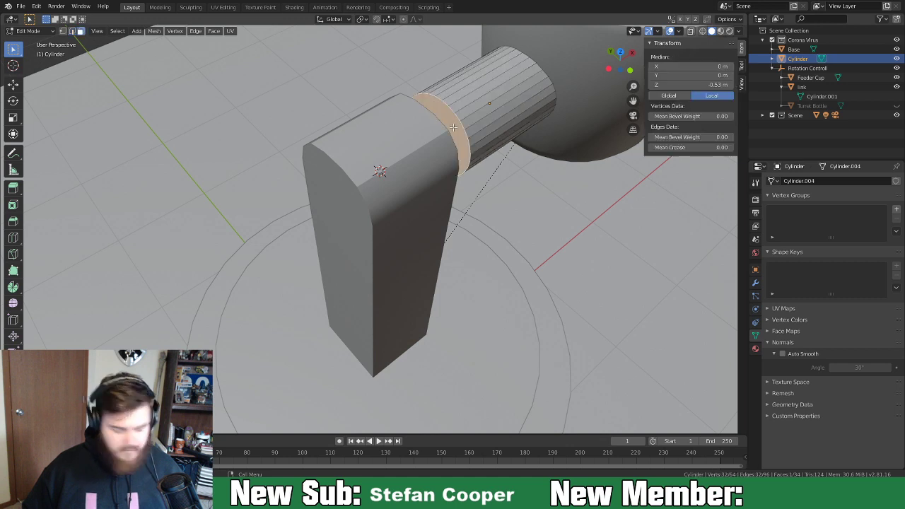
{"action": "key", "text": "x"}
{"action": "left_click", "coordinate": [451, 128]}
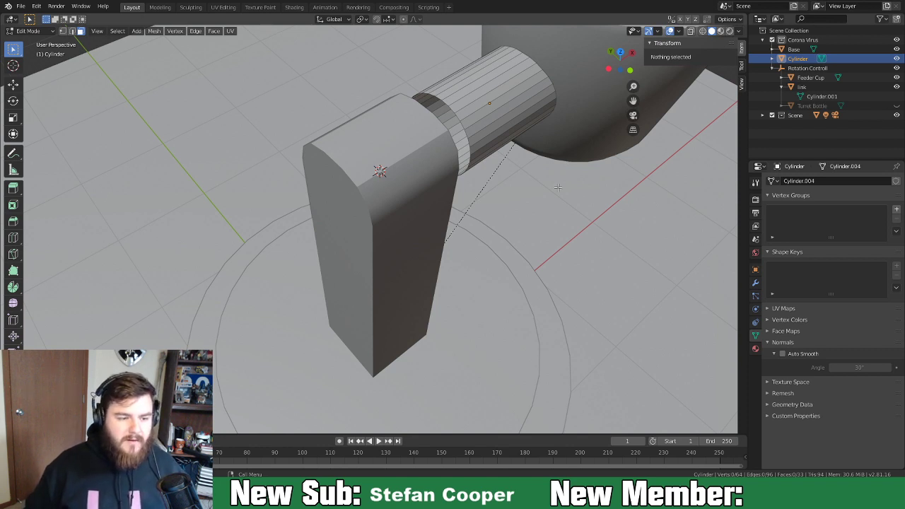
{"action": "middle_click_drag", "start_coordinate": [511, 231], "coordinate": [461, 217]}
{"action": "key", "text": "Tab"}
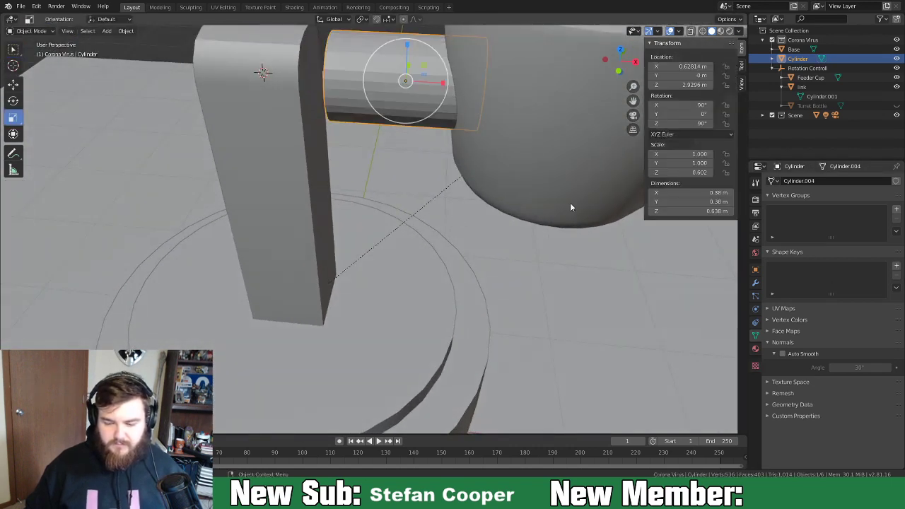
Show the Turret Bottle again and rename the cylinder Feeder Tube.
{"action": "left_click", "coordinate": [897, 106]}
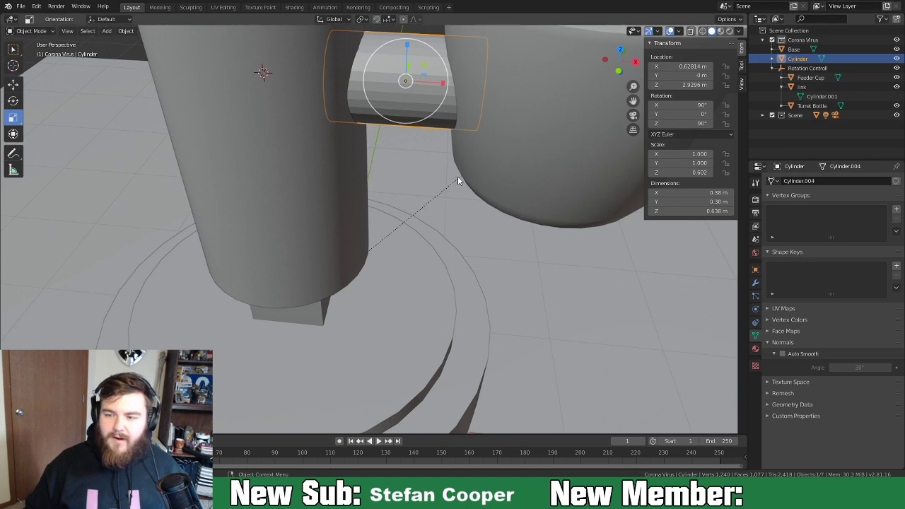
{"action": "scroll", "coordinate": [453, 177], "scroll_direction": "down", "scroll_amount": 6}
{"action": "middle_click_drag", "start_coordinate": [469, 178], "coordinate": [448, 149]}
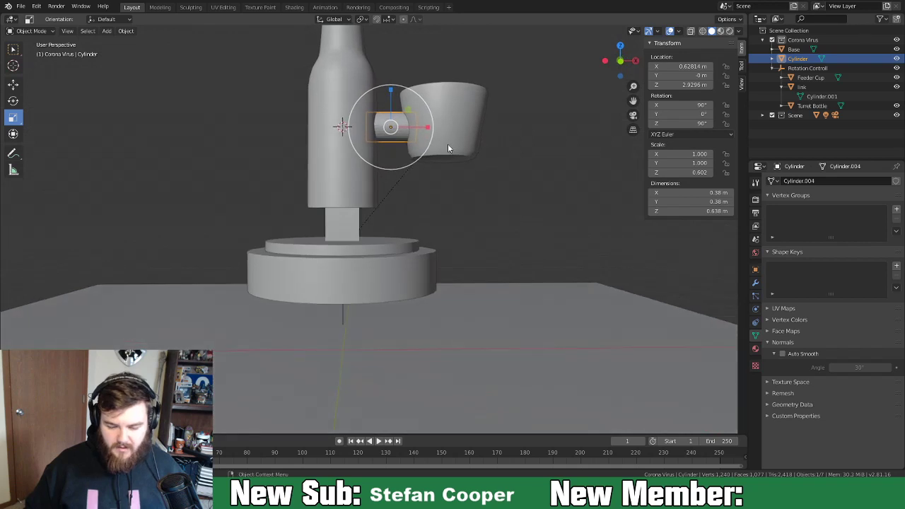
{"action": "double_click", "coordinate": [797, 60]}
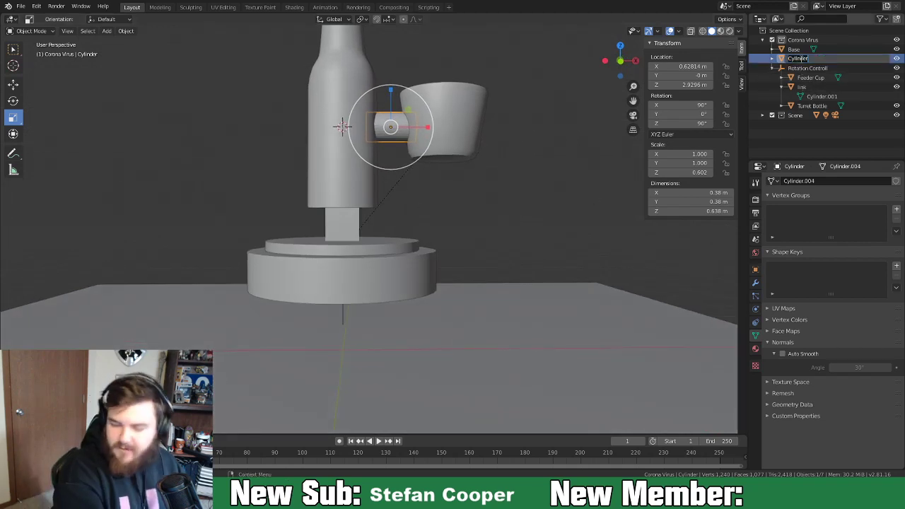
{"action": "type", "text": "Feeder Tube"}
{"action": "key", "text": "Return"}
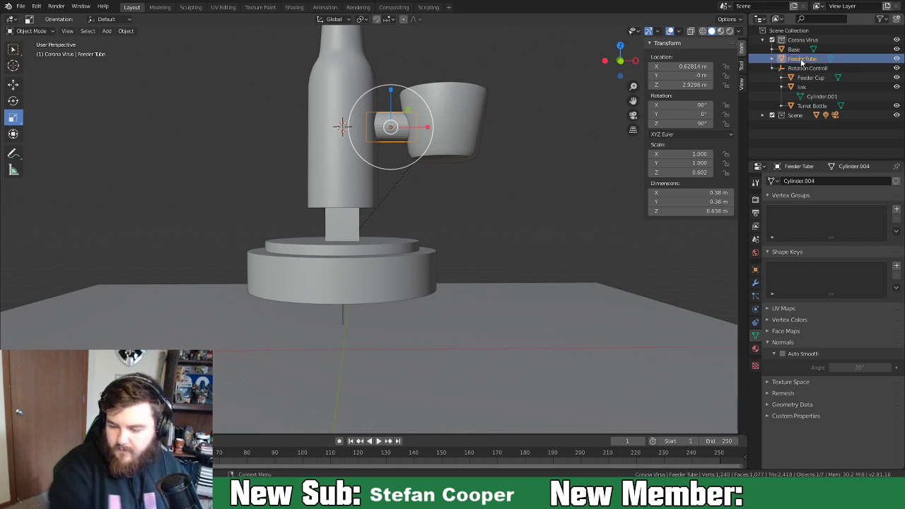
Parent the Feeder Tube to Rotation Controll and try rotating that control about Z.
{"action": "left_click_drag", "start_coordinate": [781, 59], "coordinate": [785, 68]}
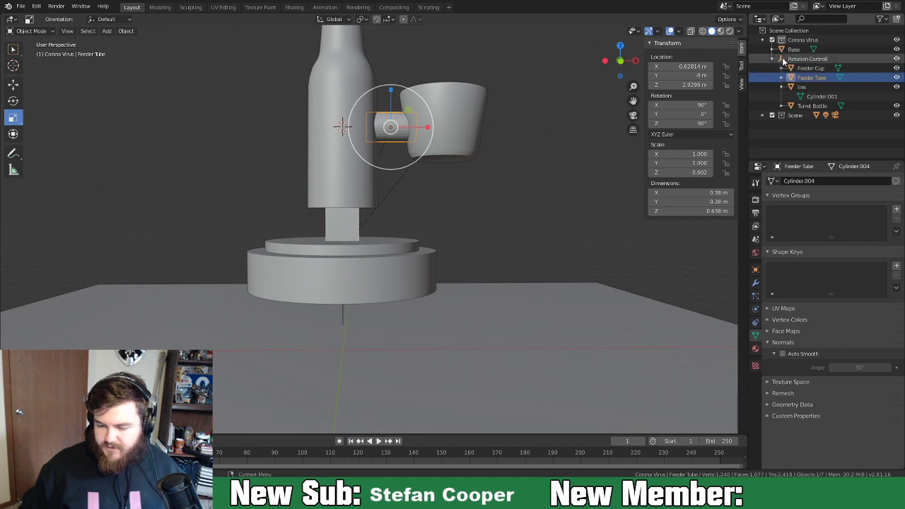
{"action": "left_click", "coordinate": [785, 59]}
{"action": "key", "text": "r"}
{"action": "key", "text": "z"}
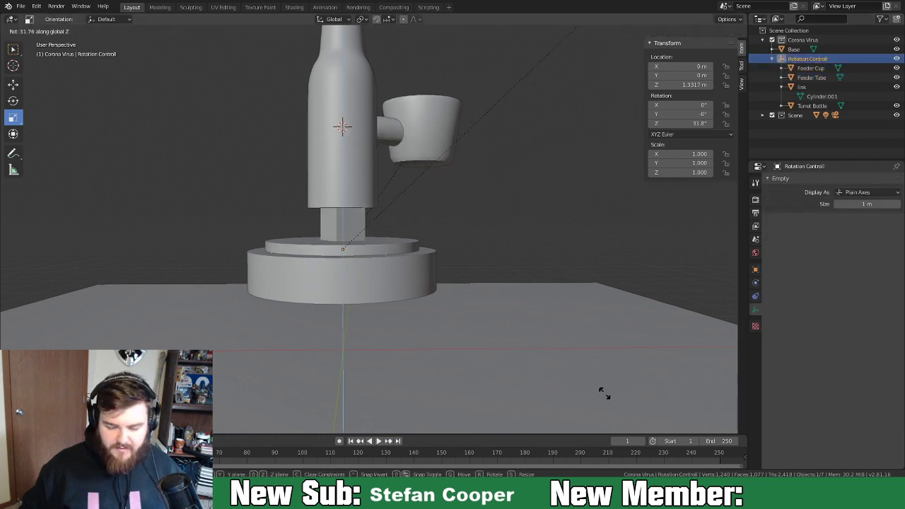
{"action": "key", "text": "Escape"}
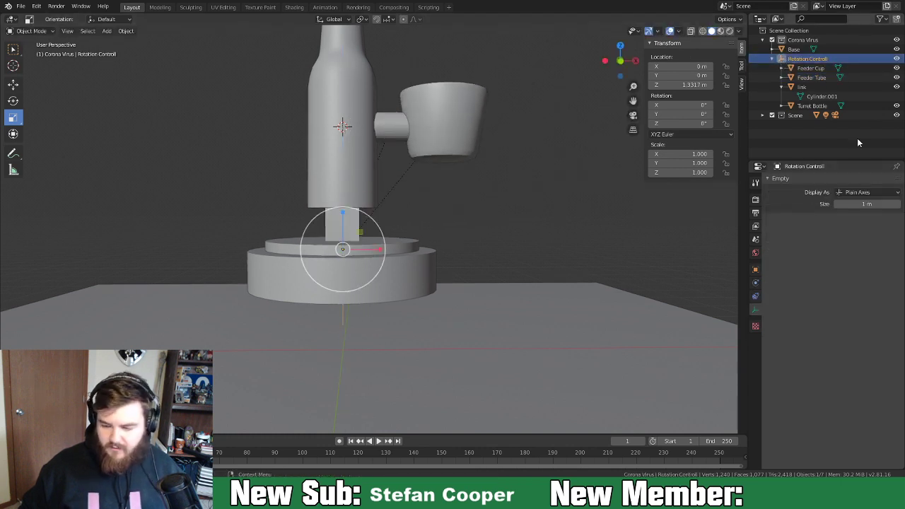
Hide the Turret Bottle and add a Plain Axes empty at the 3D cursor near the top of the link.
{"action": "left_click", "coordinate": [343, 157]}
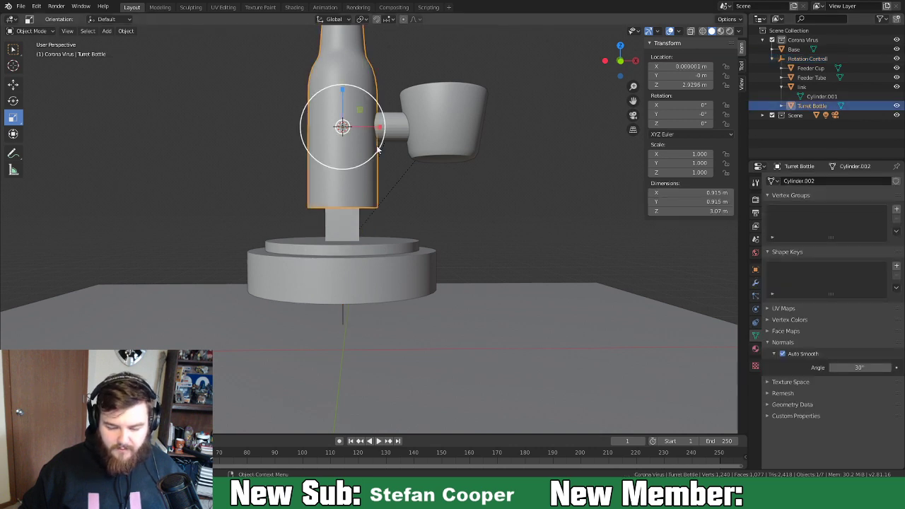
{"action": "key", "text": "h"}
{"action": "middle_click_drag", "start_coordinate": [318, 121], "coordinate": [361, 168]}
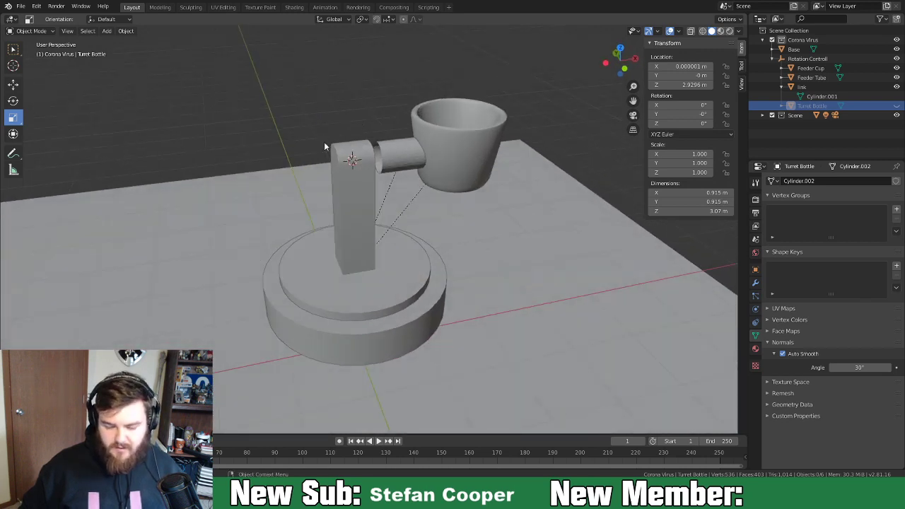
{"action": "key", "text": "shift+a"}
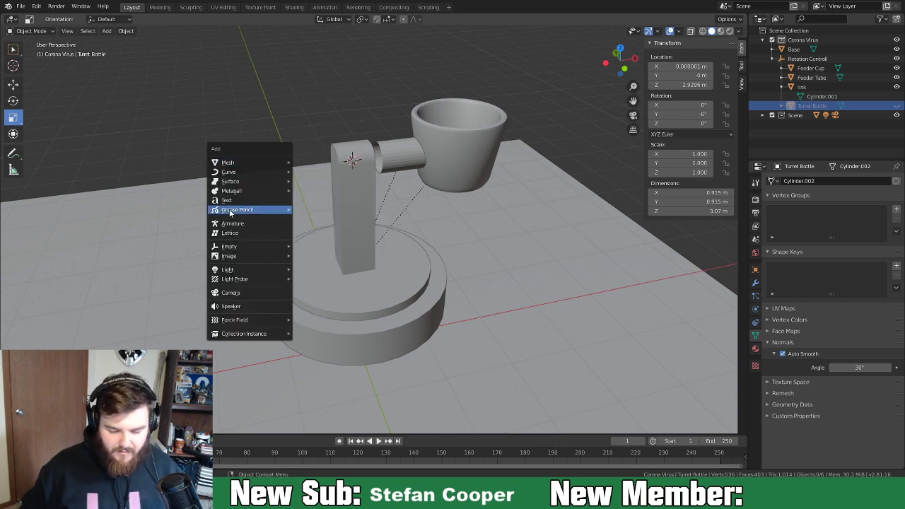
{"action": "mouse_move", "coordinate": [253, 247]}
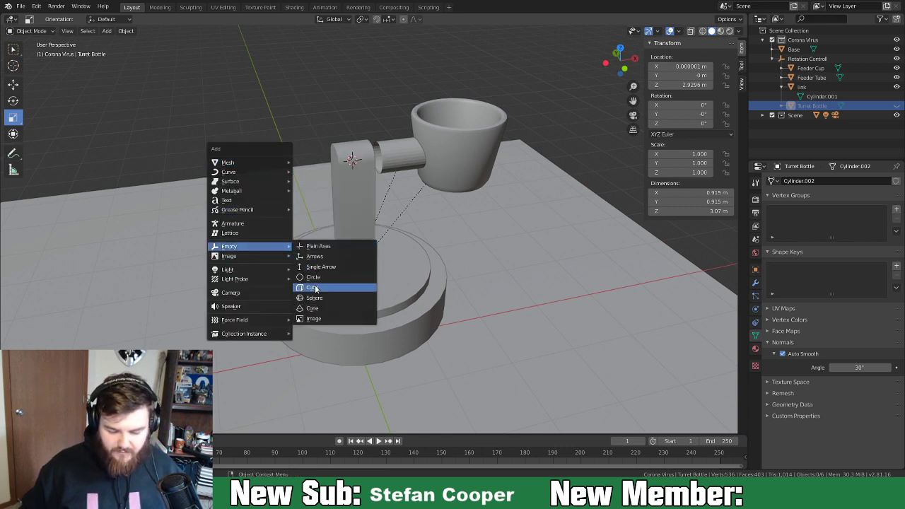
{"action": "left_click", "coordinate": [335, 247]}
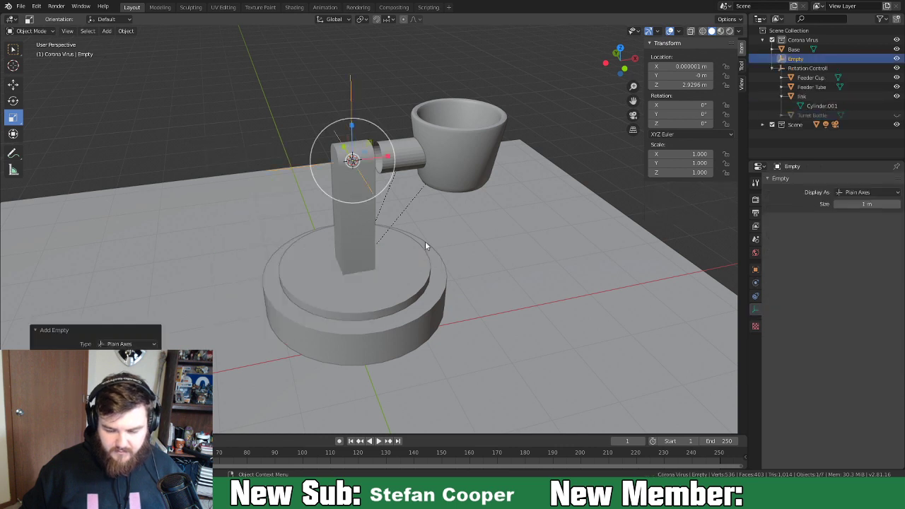
Rename the new empty x Rotation Control.
{"action": "double_click", "coordinate": [795, 59]}
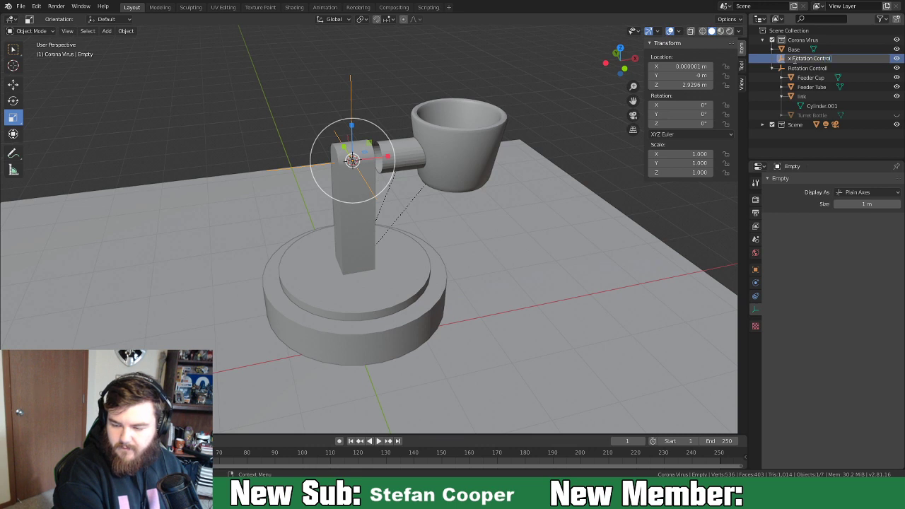
{"action": "type", "text": "x Rotation Control"}
{"action": "key", "text": "Return"}
Parent the Turret Bottle to x Rotation Control and that empty to Rotation Controll, with the bottle shown again.
{"action": "left_click_drag", "start_coordinate": [783, 115], "coordinate": [785, 62]}
{"action": "left_click_drag", "start_coordinate": [794, 109], "coordinate": [797, 118]}
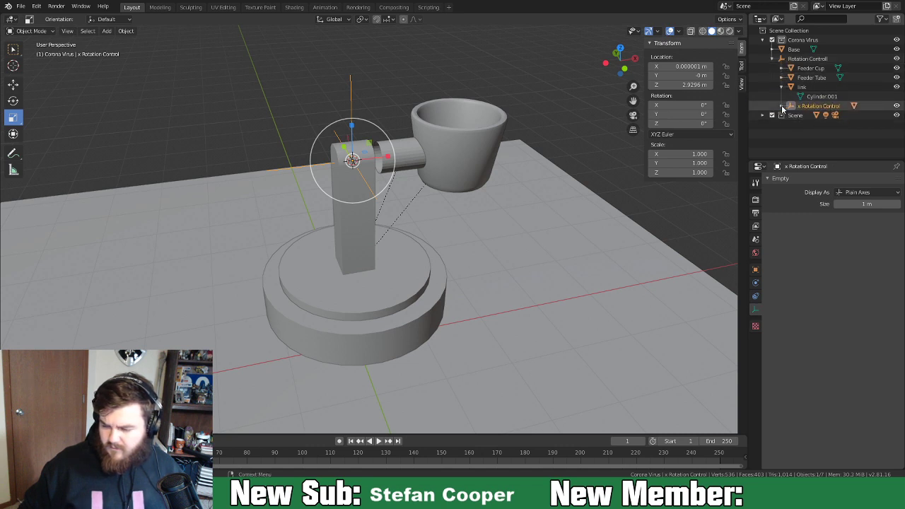
{"action": "left_click", "coordinate": [782, 107]}
{"action": "left_click", "coordinate": [896, 116]}
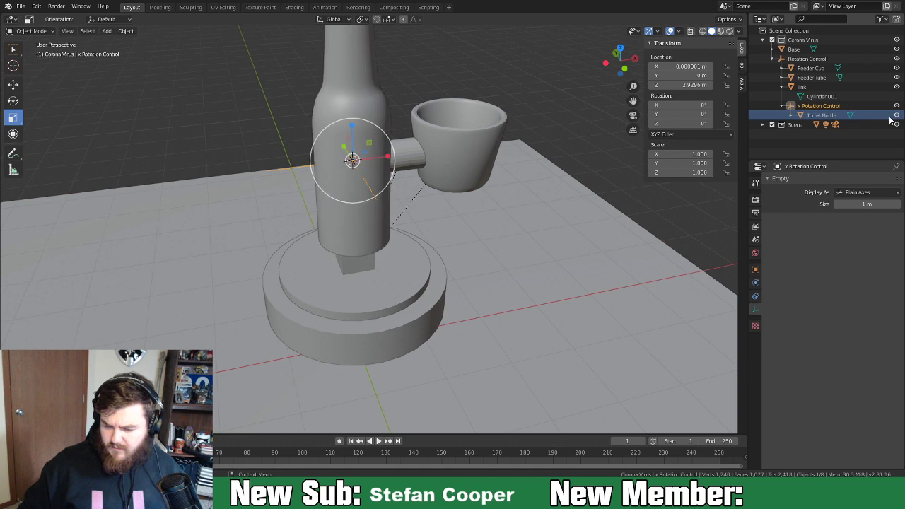
Rotate x Rotation Control about 52° around X and lock its Y and Z rotation.
{"action": "left_click", "coordinate": [796, 107]}
{"action": "key", "text": "r"}
{"action": "key", "text": "x"}
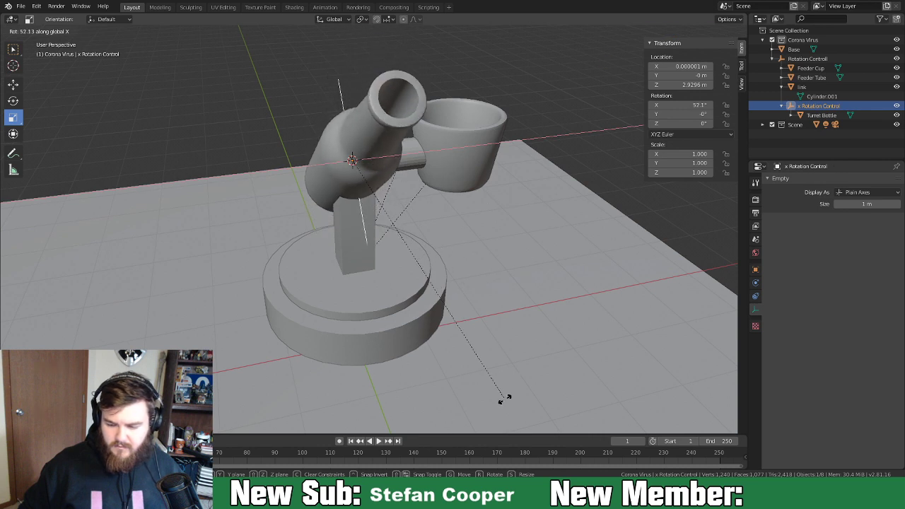
{"action": "left_click", "coordinate": [505, 400]}
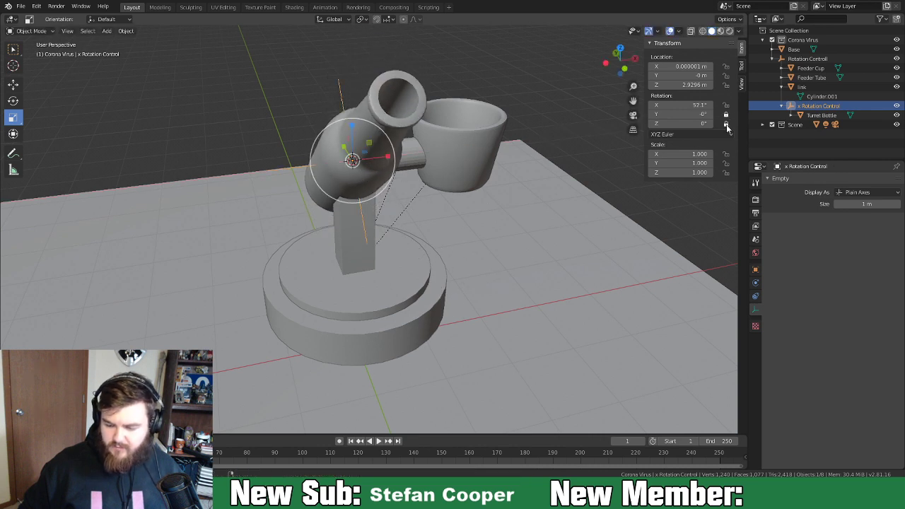
Lock the X and Y rotation of Rotation Controll and try turning it freely.
{"action": "left_click", "coordinate": [808, 59]}
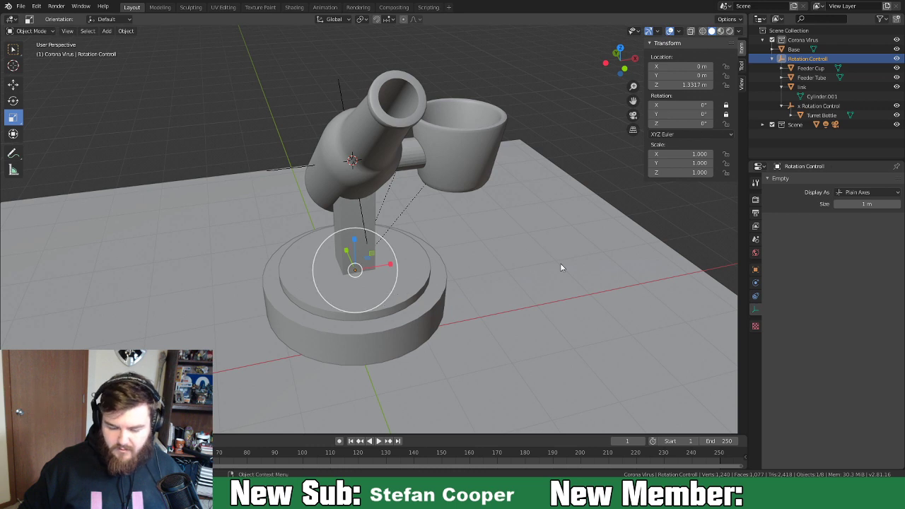
{"action": "key", "text": "r"}
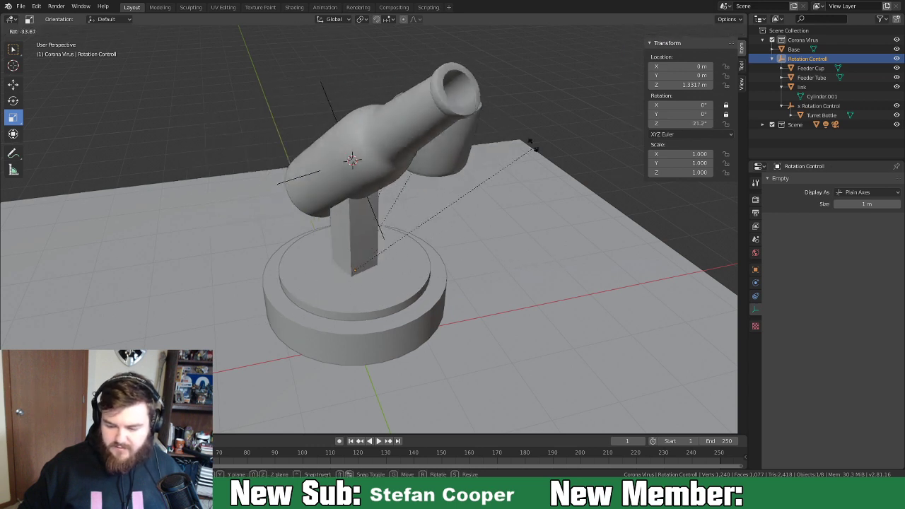
{"action": "right_click", "coordinate": [464, 188]}
Try a free rotation of x Rotation Control to test its locked axes.
{"action": "left_click", "coordinate": [298, 172]}
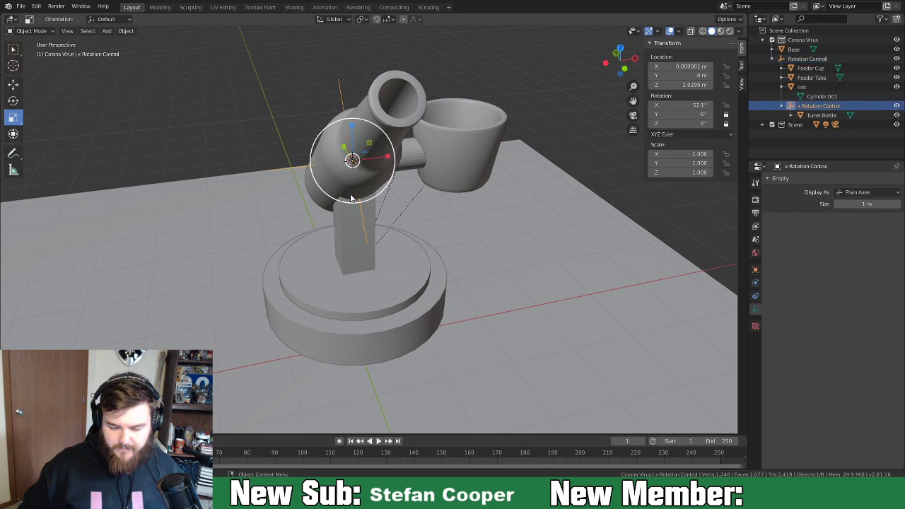
{"action": "key", "text": "r"}
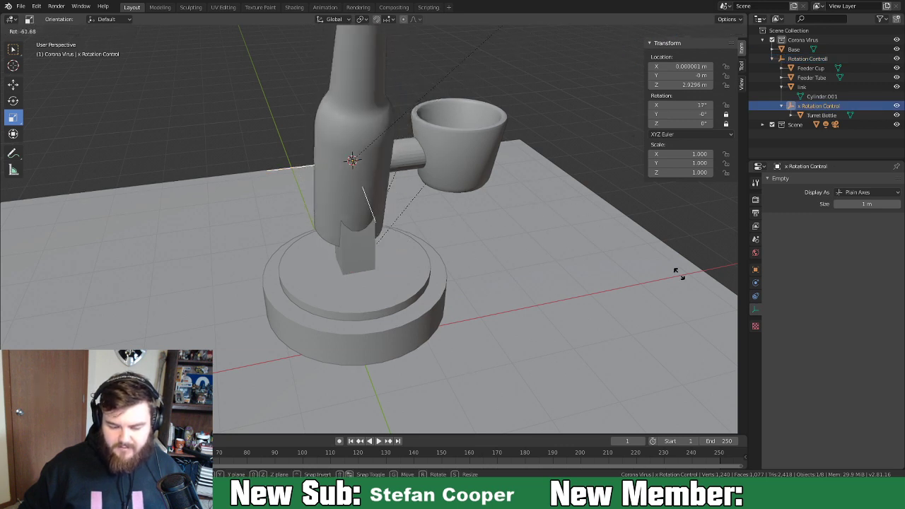
{"action": "left_click", "coordinate": [657, 302]}
Rotate x Rotation Control around X to about 86° so the bottle lies nearly horizontal.
{"action": "middle_click_drag", "start_coordinate": [493, 231], "coordinate": [593, 249]}
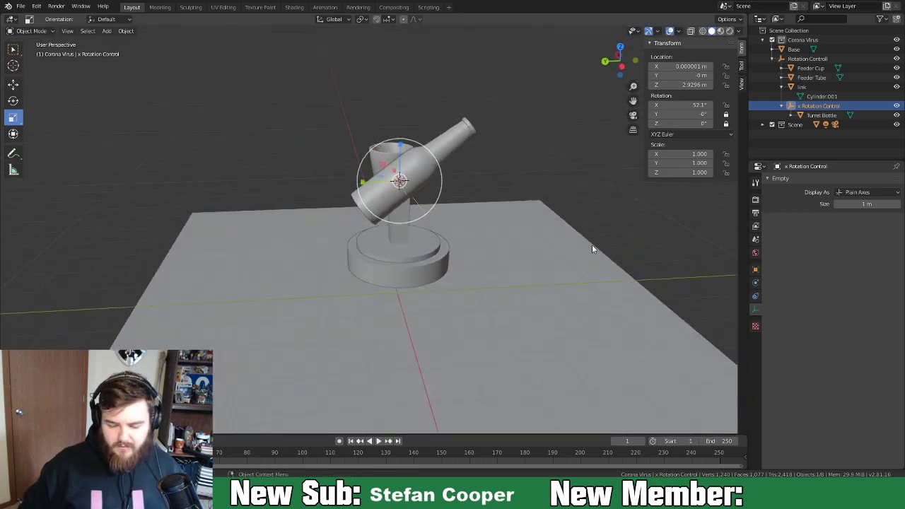
{"action": "key", "text": "r"}
{"action": "key", "text": "x"}
{"action": "left_click", "coordinate": [580, 358]}
{"action": "mouse_move", "coordinate": [474, 233]}
{"action": "middle_mouse_down"}
{"action": "mouse_move", "coordinate": [712, 236]}
{"action": "mouse_move", "coordinate": [505, 252]}
{"action": "mouse_move", "coordinate": [465, 225]}
{"action": "middle_mouse_up"}
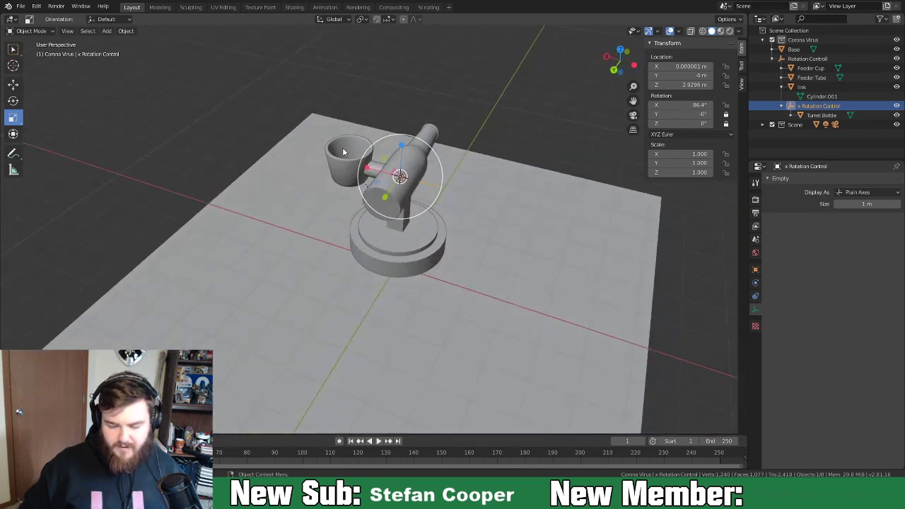
{"action": "middle_click_drag", "start_coordinate": [343, 153], "coordinate": [565, 182]}
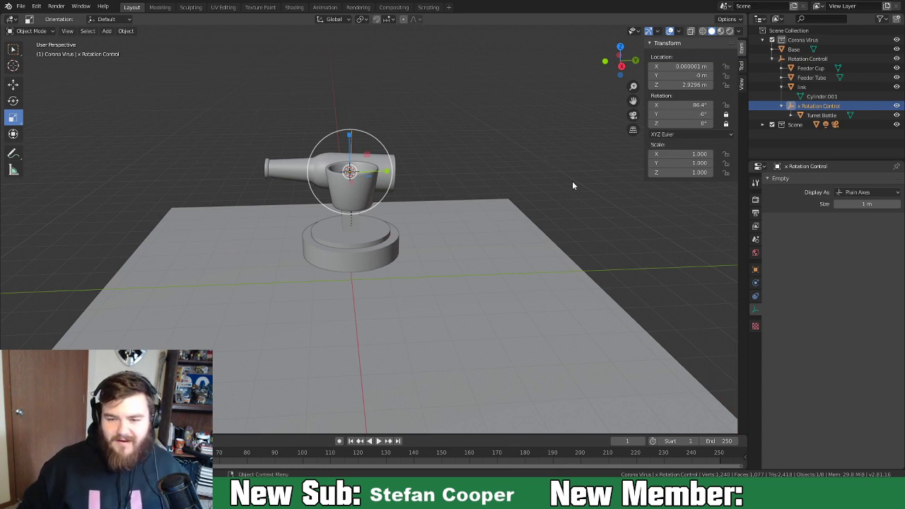
Shade the feeder tube smooth and enable Auto Smooth on its normals.
{"action": "mouse_move", "coordinate": [446, 215]}
{"action": "middle_mouse_down"}
{"action": "mouse_move", "coordinate": [435, 212]}
{"action": "mouse_move", "coordinate": [491, 195]}
{"action": "mouse_move", "coordinate": [434, 206]}
{"action": "middle_mouse_up"}
{"action": "scroll", "coordinate": [417, 156], "scroll_direction": "up", "scroll_amount": 5}
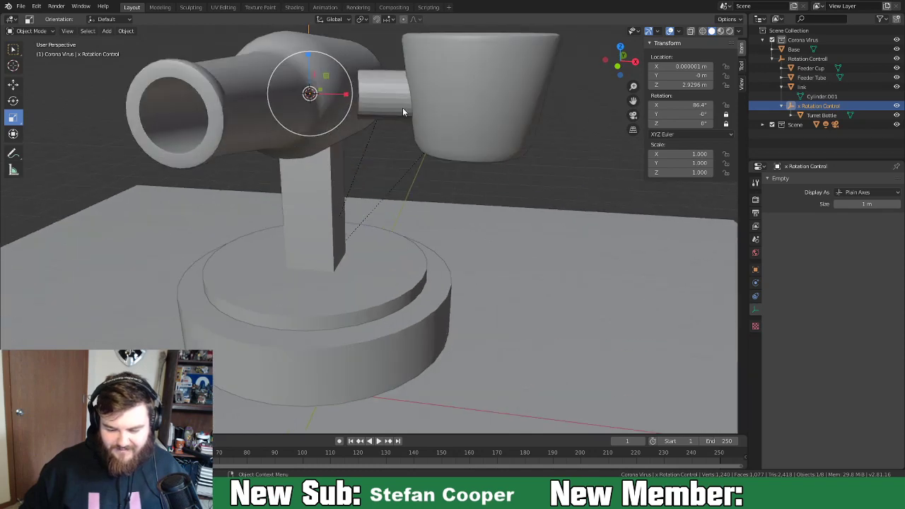
{"action": "left_click", "coordinate": [403, 109]}
{"action": "right_click", "coordinate": [396, 114]}
{"action": "left_click", "coordinate": [396, 111]}
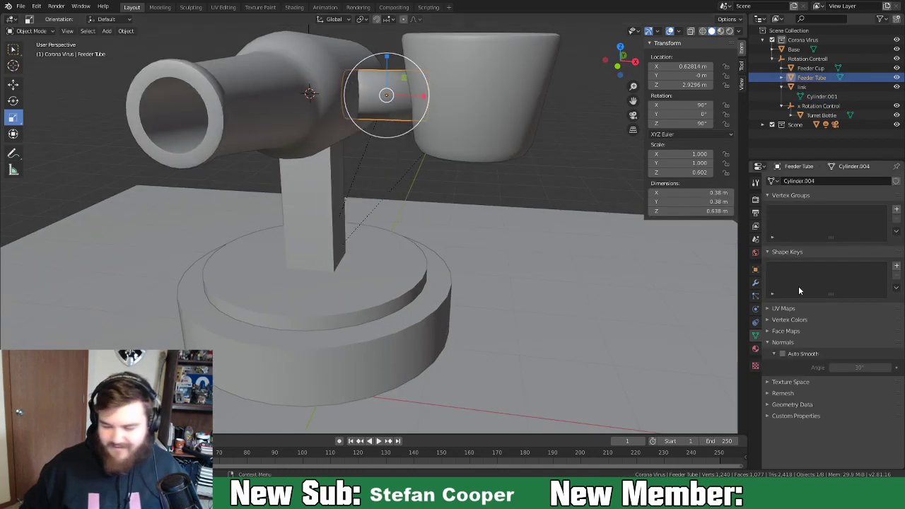
{"action": "left_click", "coordinate": [783, 354]}
{"action": "middle_click_drag", "start_coordinate": [424, 193], "coordinate": [372, 203]}
{"action": "scroll", "coordinate": [503, 242], "scroll_direction": "down", "scroll_amount": 4}
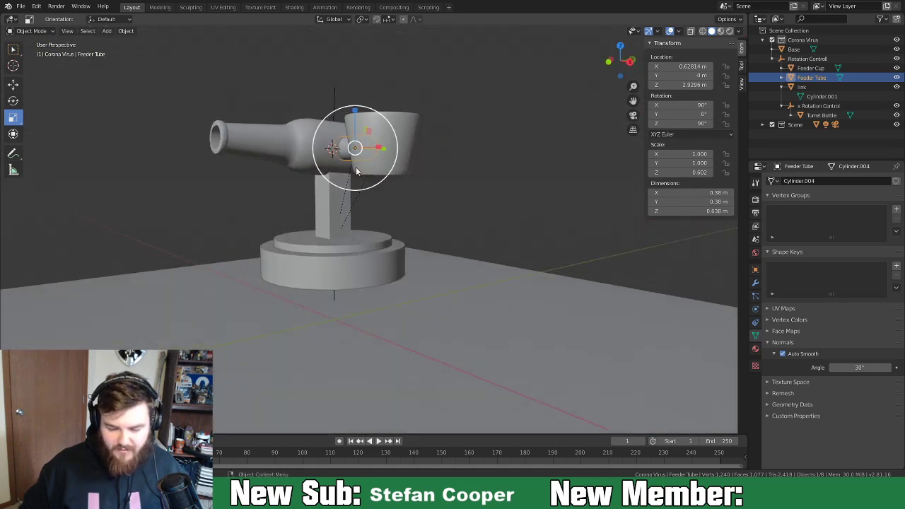
Check the smoothing settings of the link and the Turret Bottle and look over the whole turret.
{"action": "middle_click_drag", "start_coordinate": [418, 129], "coordinate": [330, 224]}
{"action": "left_click", "coordinate": [343, 231]}
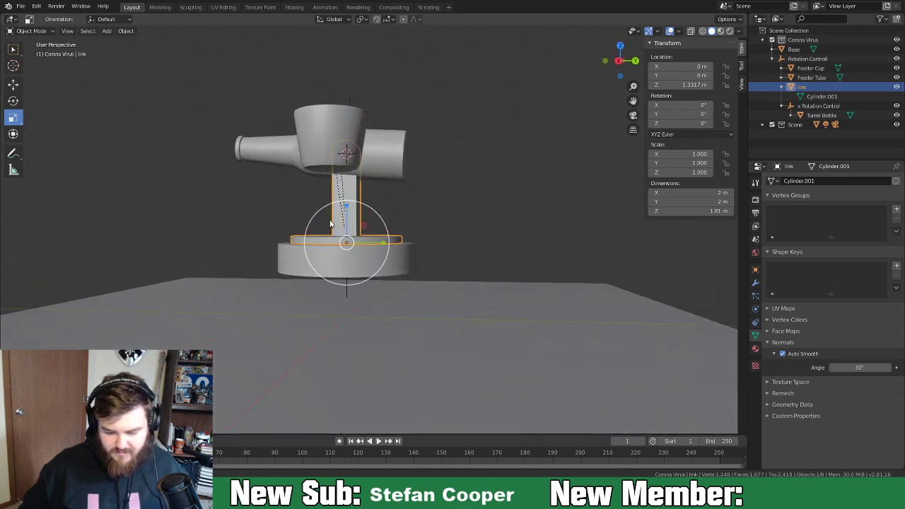
{"action": "left_click", "coordinate": [398, 167]}
{"action": "middle_click_drag", "start_coordinate": [443, 198], "coordinate": [517, 236]}
{"action": "scroll", "coordinate": [517, 232], "scroll_direction": "down", "scroll_amount": 1}
{"action": "middle_click_drag", "start_coordinate": [464, 284], "coordinate": [438, 252], "text": "shift"}
{"action": "middle_click_drag", "start_coordinate": [402, 277], "coordinate": [419, 255]}
{"action": "scroll", "coordinate": [415, 287], "scroll_direction": "down", "scroll_amount": 2}
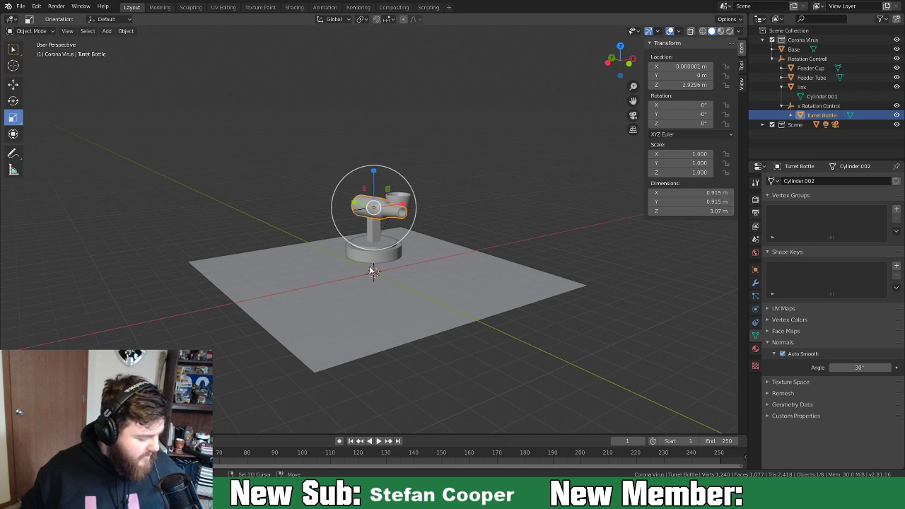
{"action": "key", "text": "shift+a"}
{"action": "mouse_move", "coordinate": [373, 268]}
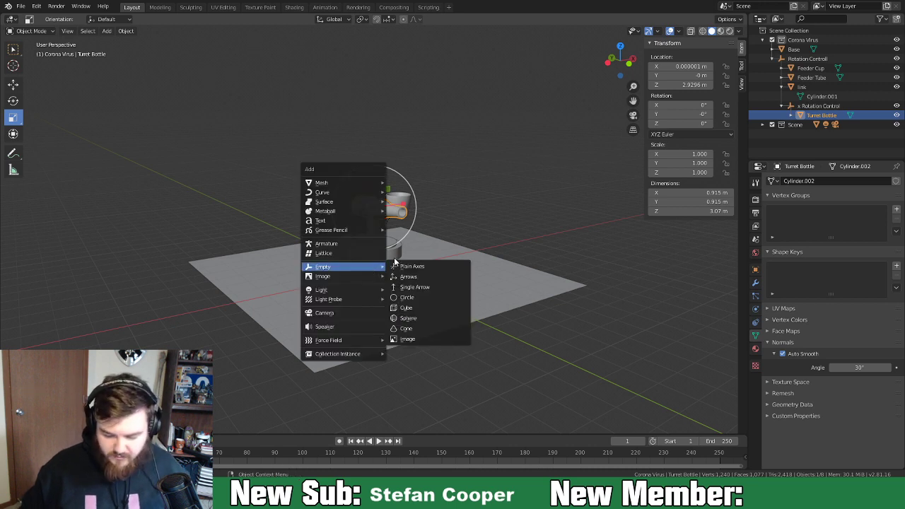
{"action": "left_click", "coordinate": [417, 318]}
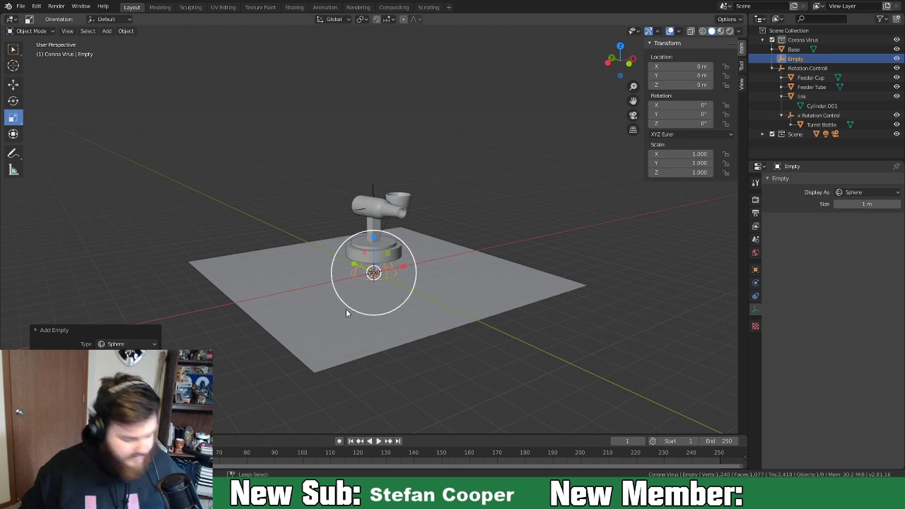
{"action": "key", "text": "ctrl+z"}
Add a UV sphere and move it along X to about -9.26 m, clear of the turret's ground plane.
{"action": "key", "text": "shift+a"}
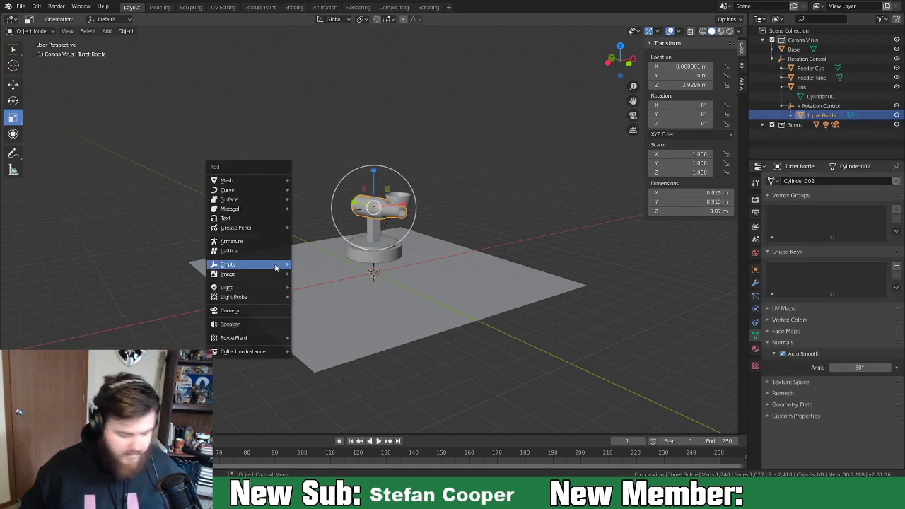
{"action": "mouse_move", "coordinate": [253, 181]}
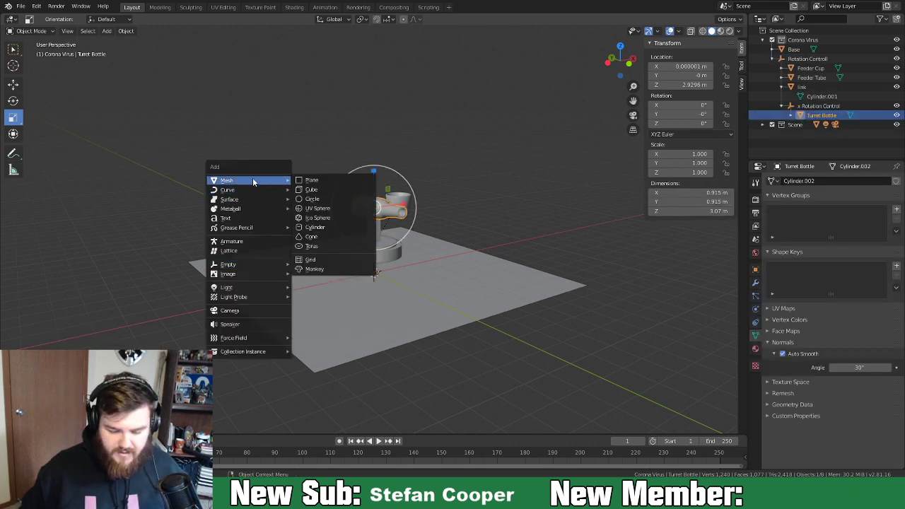
{"action": "left_click", "coordinate": [345, 208]}
{"action": "key", "text": "g"}
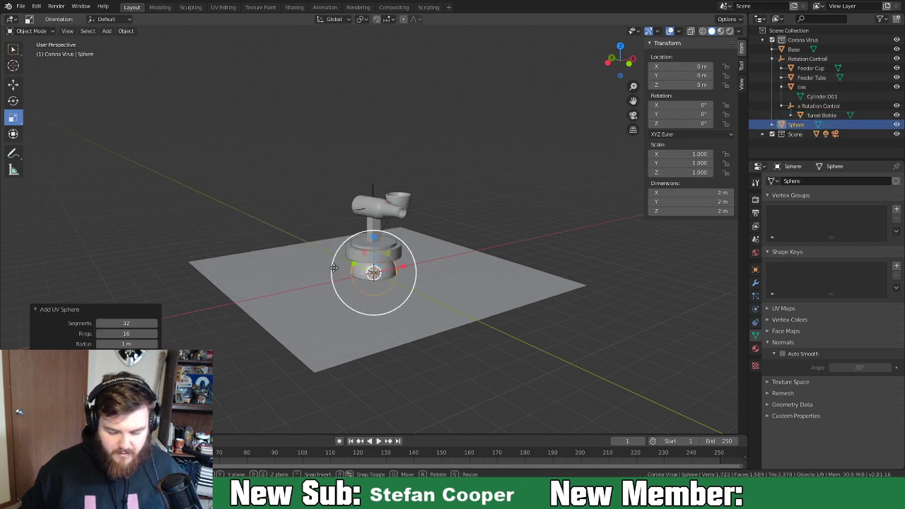
{"action": "key", "text": "x"}
{"action": "left_click", "coordinate": [230, 310]}
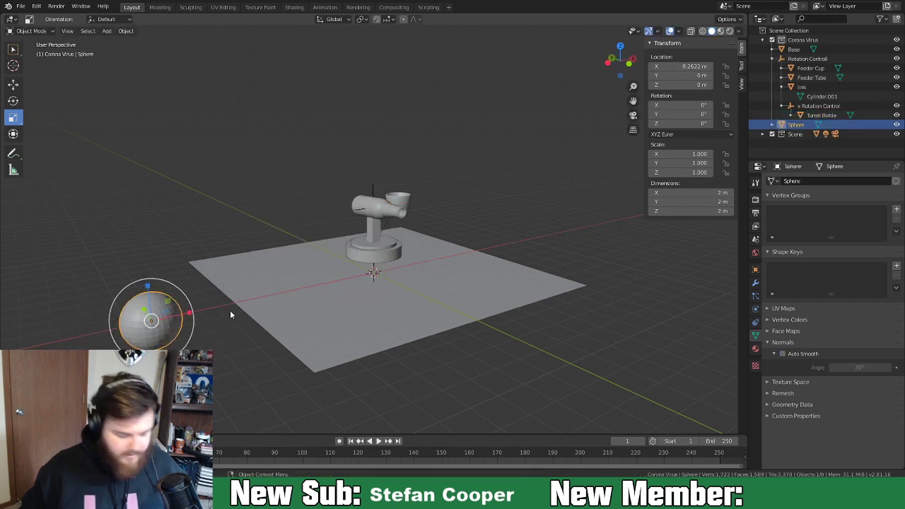
Delete the faces of the sphere's negative-X half in a front wireframe view.
{"action": "key", "text": "KP_Decimal"}
{"action": "scroll", "coordinate": [335, 299], "scroll_direction": "down", "scroll_amount": 1}
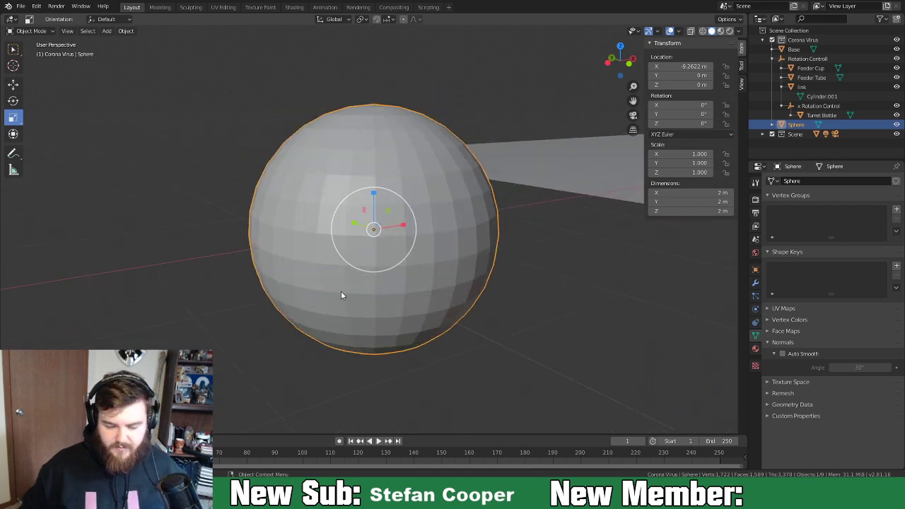
{"action": "middle_click_drag", "start_coordinate": [342, 297], "coordinate": [358, 285]}
{"action": "key", "text": "Tab"}
{"action": "key", "text": "KP_1"}
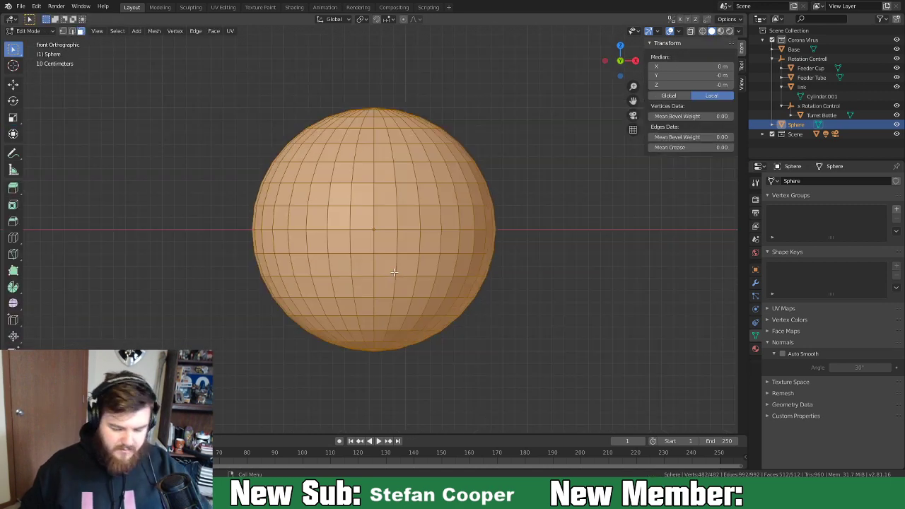
{"action": "key", "text": "z"}
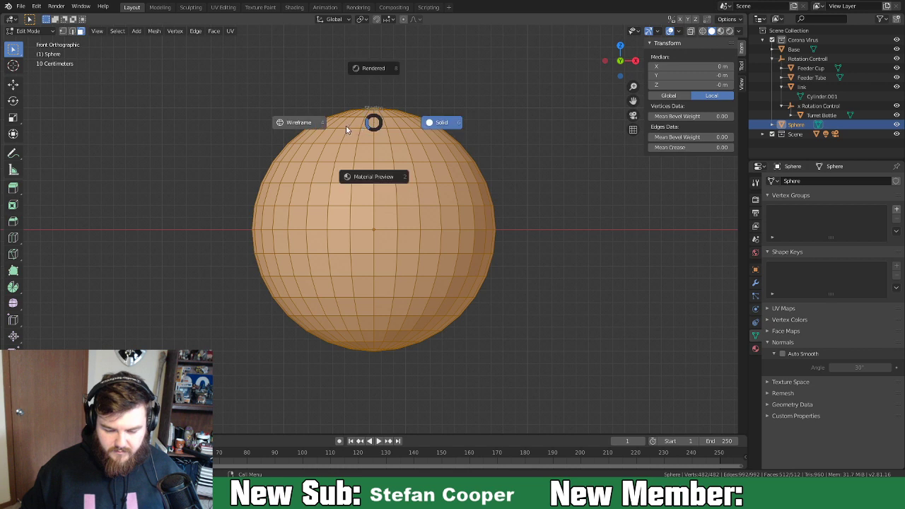
{"action": "left_click", "coordinate": [314, 119]}
{"action": "left_click_drag", "start_coordinate": [373, 86], "coordinate": [221, 401]}
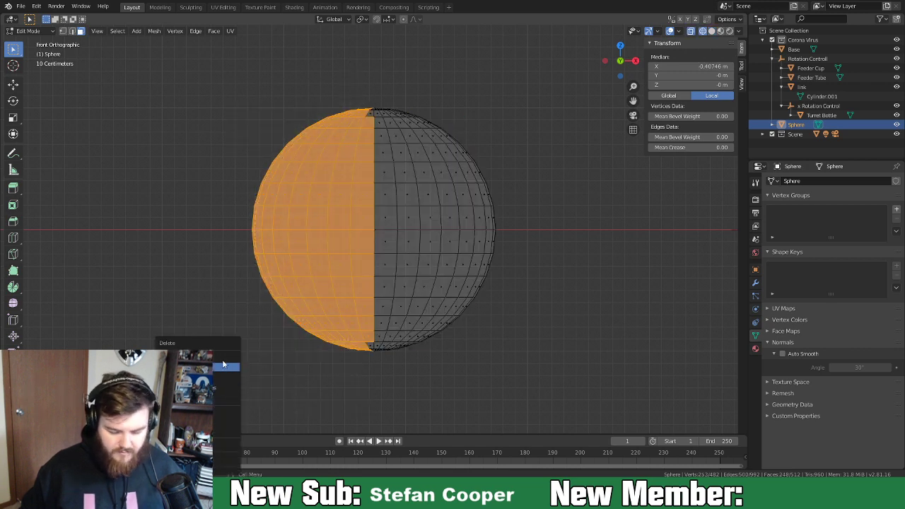
{"action": "key", "text": "x"}
{"action": "left_click", "coordinate": [213, 375]}
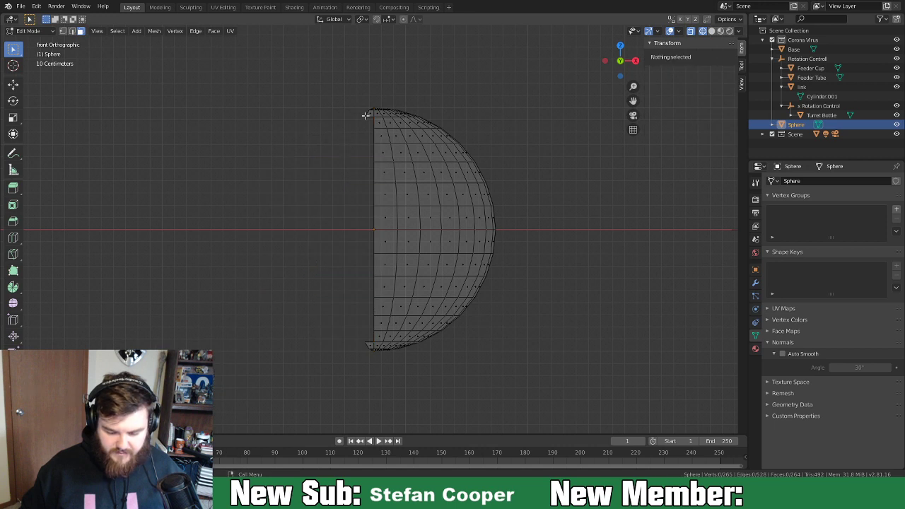
Delete the leftover pole faces beyond the half sphere's centre line and return to solid shading.
{"action": "left_click_drag", "start_coordinate": [371, 369], "coordinate": [356, 42]}
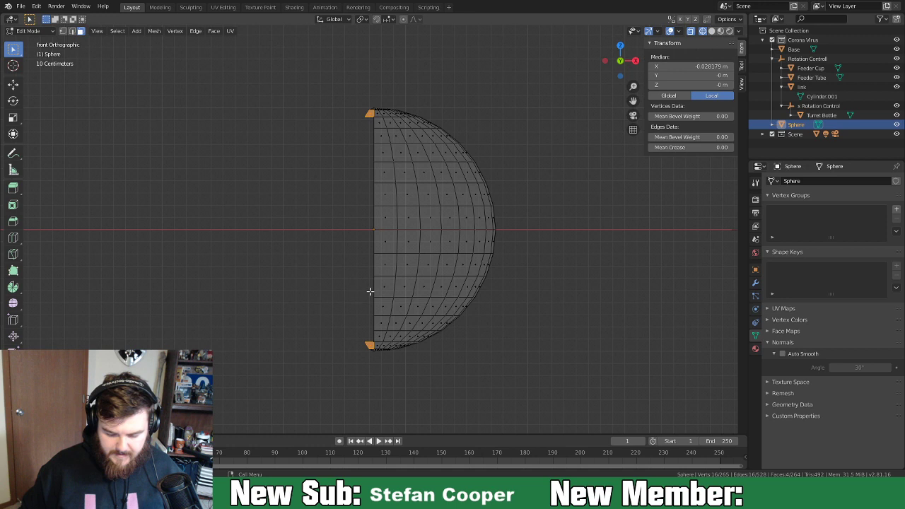
{"action": "left_click_drag", "start_coordinate": [367, 74], "coordinate": [375, 450]}
{"action": "key", "text": "x"}
{"action": "left_click", "coordinate": [399, 246]}
{"action": "key", "text": "z"}
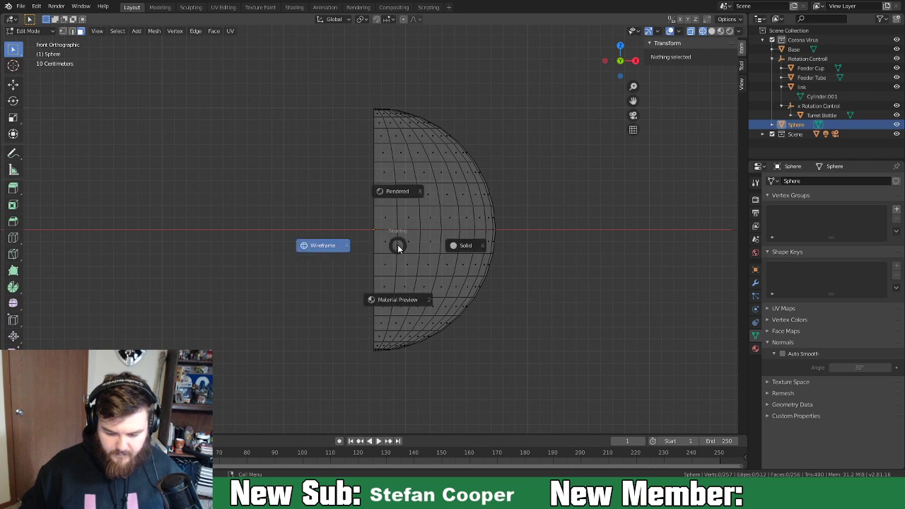
{"action": "left_click", "coordinate": [457, 247]}
{"action": "middle_click_drag", "start_coordinate": [346, 216], "coordinate": [380, 235]}
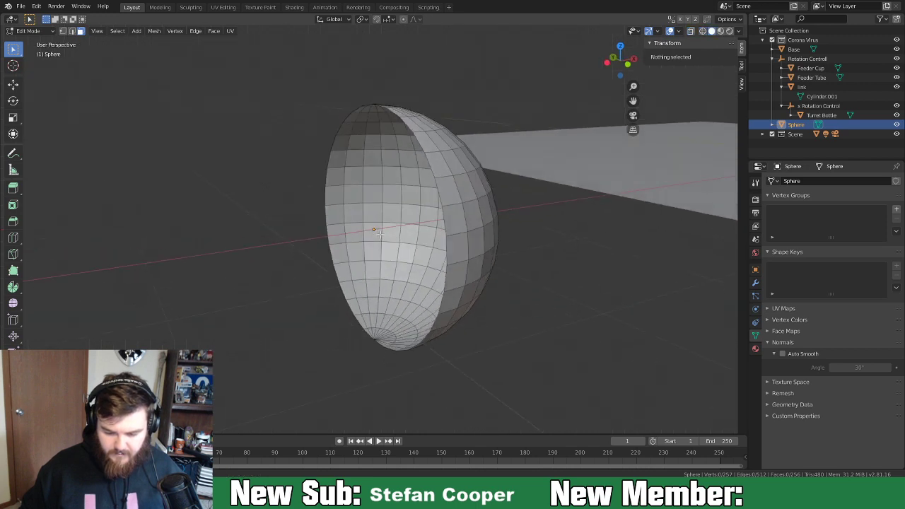
Delete the negative-Y half of the half sphere's faces in a side wireframe view, leaving a quarter sphere.
{"action": "key", "text": "Tab"}
{"action": "key", "text": "KP_3"}
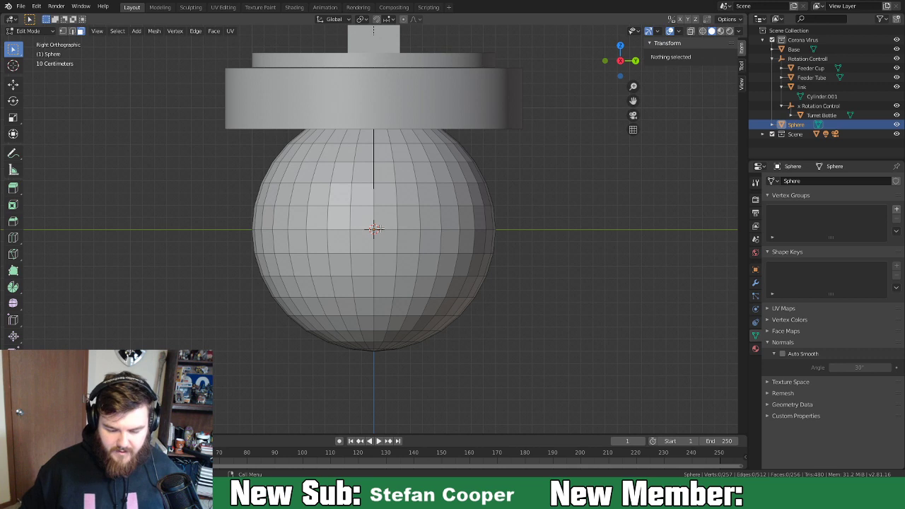
{"action": "left_click", "coordinate": [380, 233]}
{"action": "key", "text": "Tab"}
{"action": "key", "text": "z"}
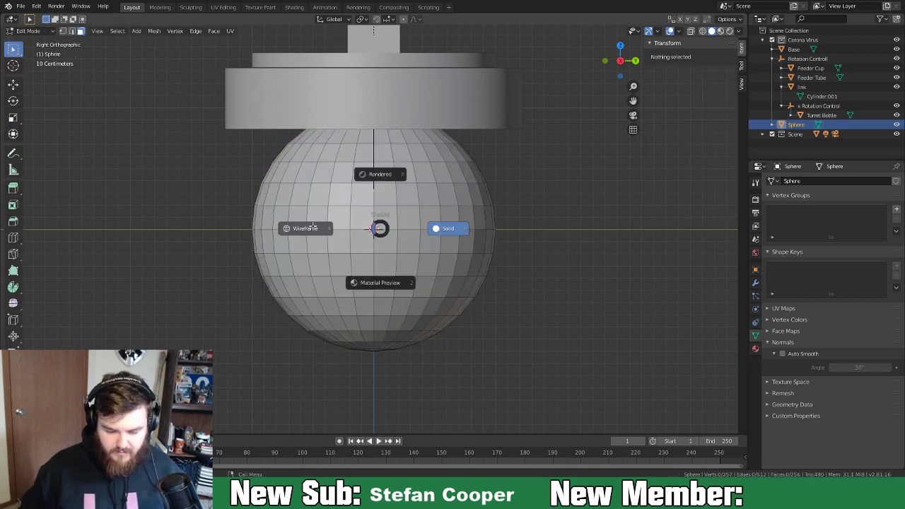
{"action": "left_click", "coordinate": [313, 230]}
{"action": "left_click_drag", "start_coordinate": [373, 87], "coordinate": [242, 422]}
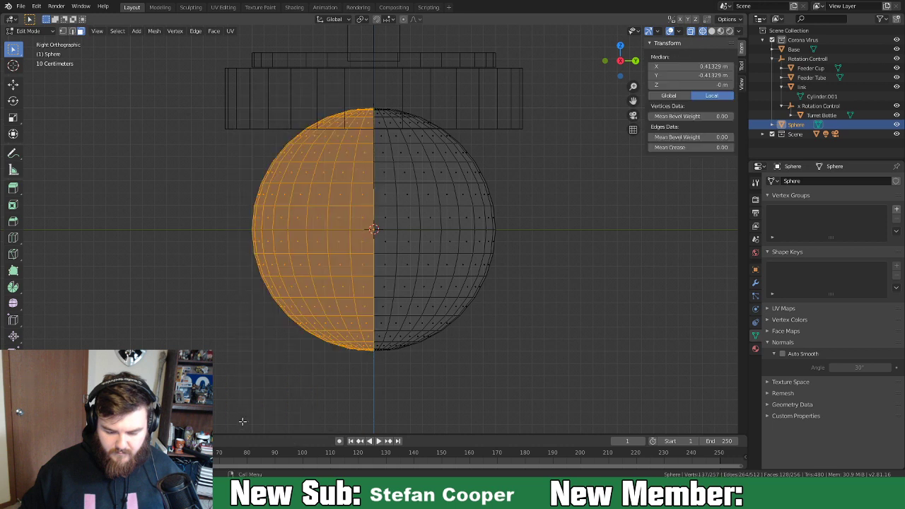
{"action": "key", "text": "x"}
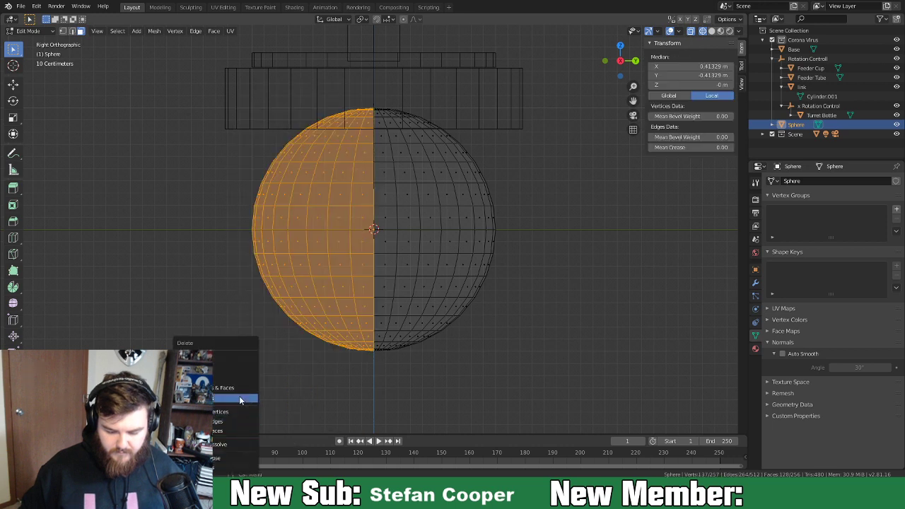
{"action": "left_click", "coordinate": [241, 359]}
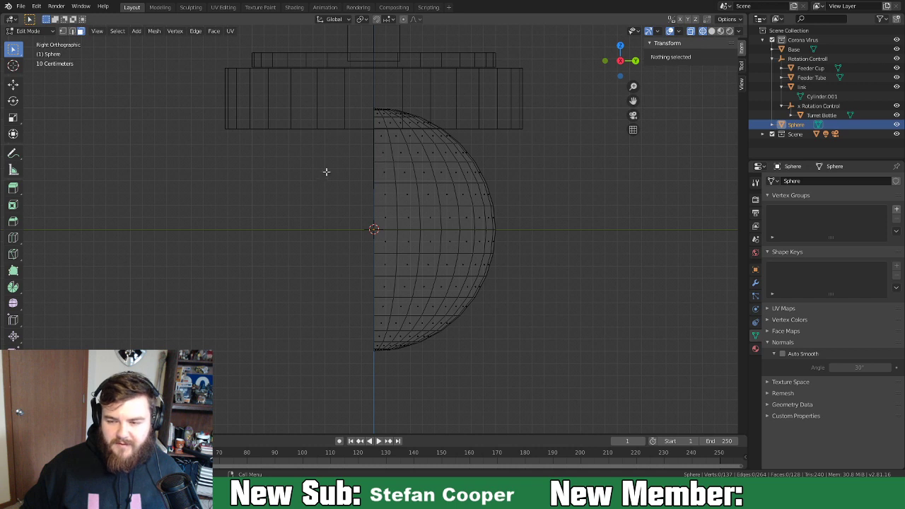
Delete the outermost pole-to-pole strip of faces along each open side of the quarter sphere.
{"action": "middle_click_drag", "start_coordinate": [259, 205], "coordinate": [434, 271]}
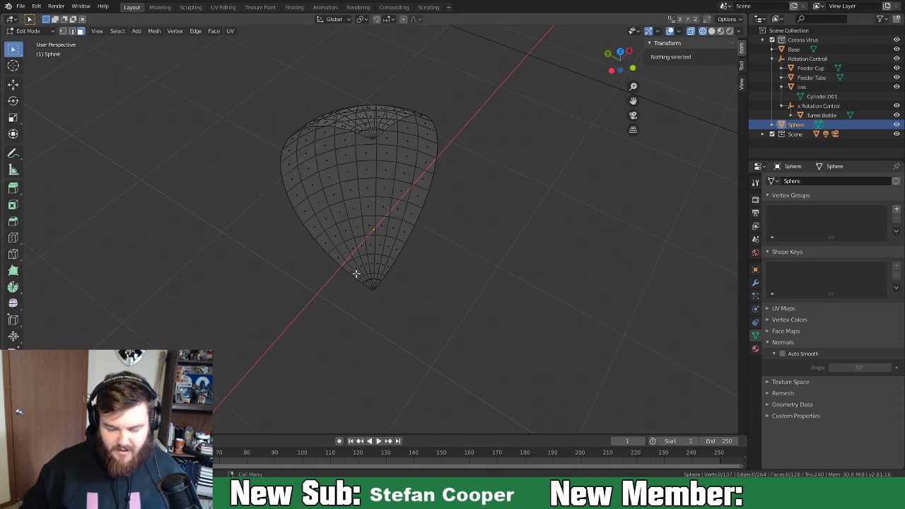
{"action": "key", "text": "2"}
{"action": "key", "text": "3"}
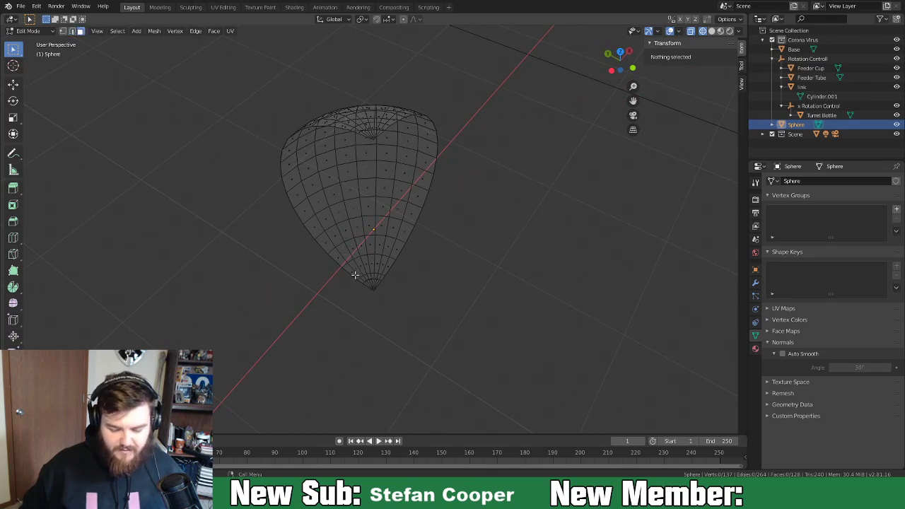
{"action": "left_click", "coordinate": [356, 274], "text": "alt"}
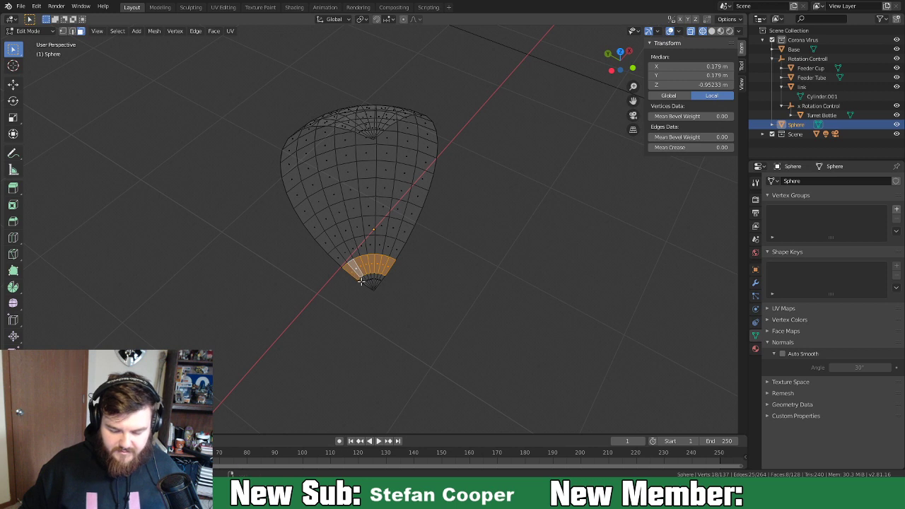
{"action": "left_click", "coordinate": [359, 280]}
{"action": "left_click", "coordinate": [360, 279], "text": "alt"}
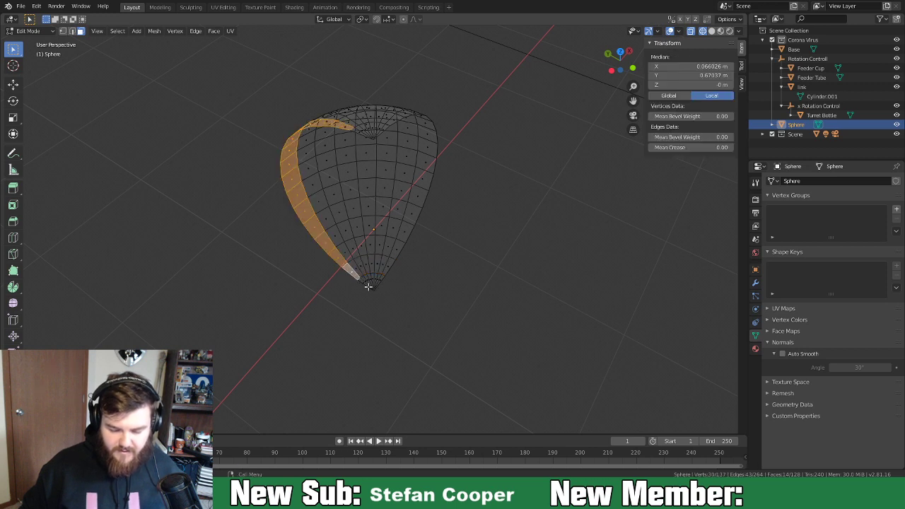
{"action": "key", "text": "x"}
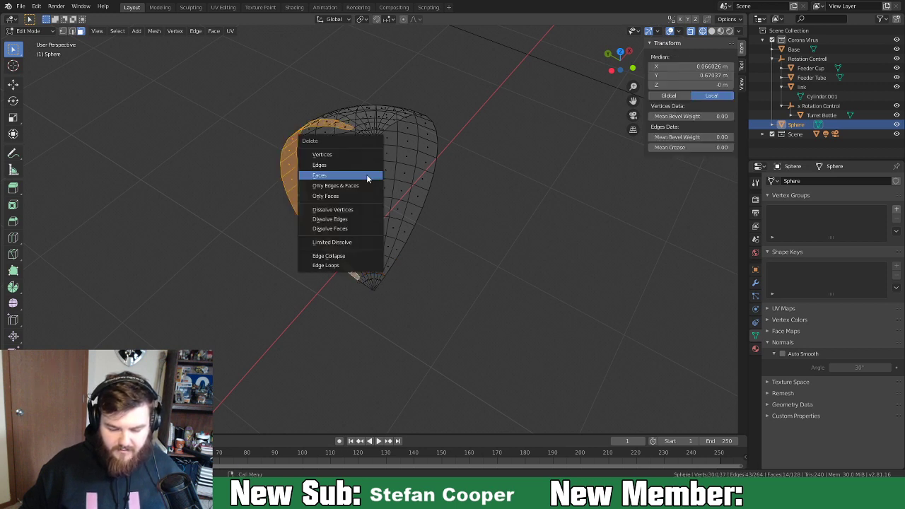
{"action": "left_click", "coordinate": [366, 175]}
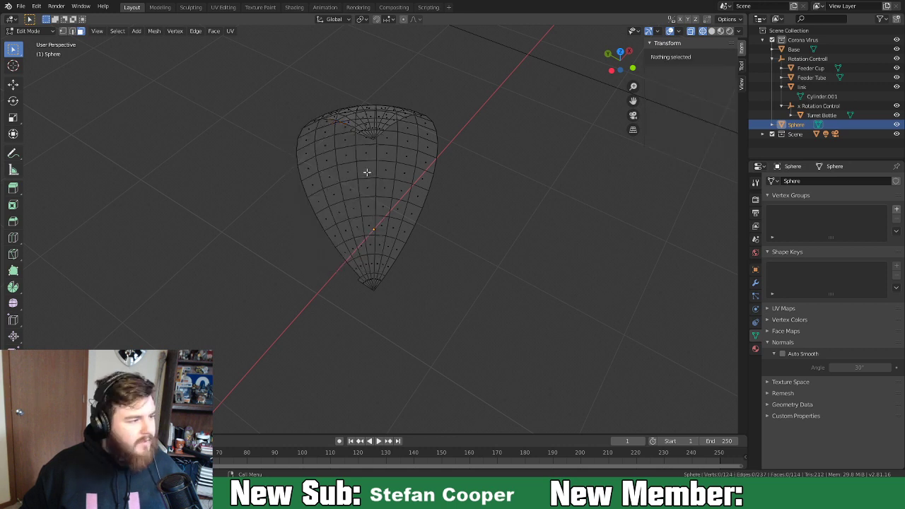
{"action": "left_click", "coordinate": [394, 258], "text": "alt"}
{"action": "key", "text": "x"}
{"action": "left_click", "coordinate": [393, 258]}
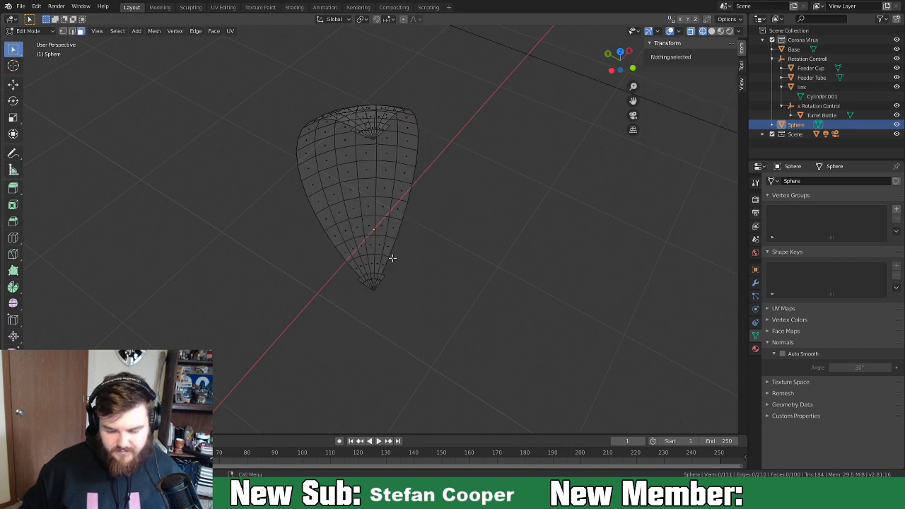
Delete the four leftover outer triangles of the removed strips at the wedge's top and bottom poles.
{"action": "left_click", "coordinate": [385, 126]}
{"action": "middle_click_drag", "start_coordinate": [382, 137], "coordinate": [377, 214]}
{"action": "left_click", "coordinate": [376, 218]}
{"action": "left_click", "coordinate": [353, 230], "text": "shift"}
{"action": "middle_click_drag", "start_coordinate": [368, 283], "coordinate": [392, 232]}
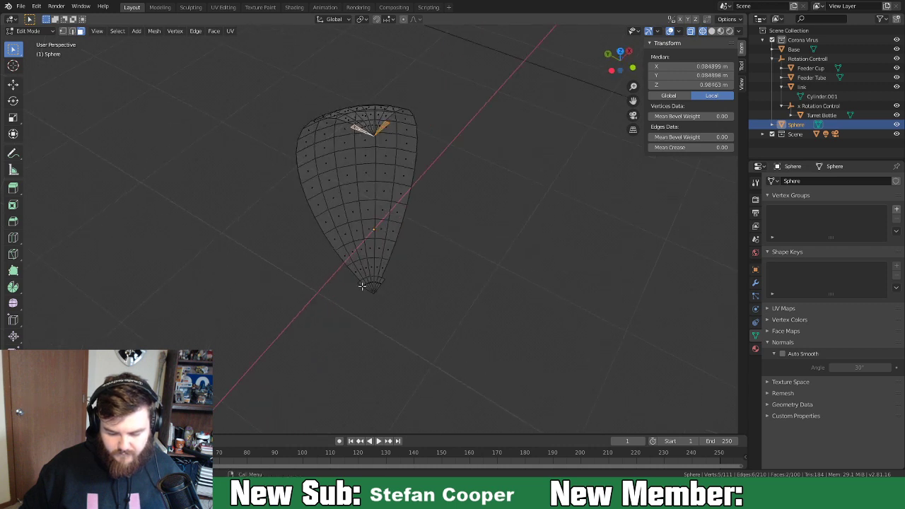
{"action": "left_click", "coordinate": [381, 284], "text": "shift"}
{"action": "key", "text": "x"}
{"action": "left_click", "coordinate": [389, 287]}
Connect the wedge's top and bottom pole vertices with a straight edge.
{"action": "middle_click_drag", "start_coordinate": [393, 225], "coordinate": [433, 202]}
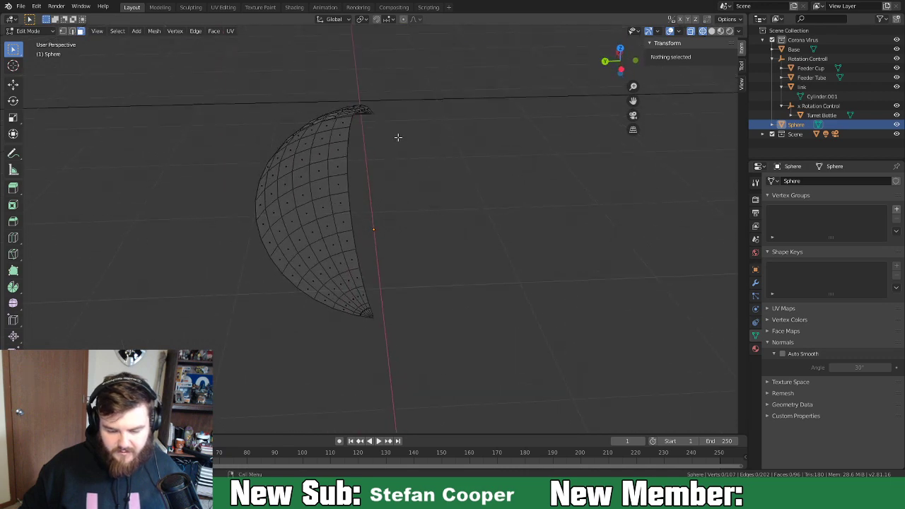
{"action": "key", "text": "1"}
{"action": "left_click", "coordinate": [375, 112]}
{"action": "left_click", "coordinate": [376, 318], "text": "shift"}
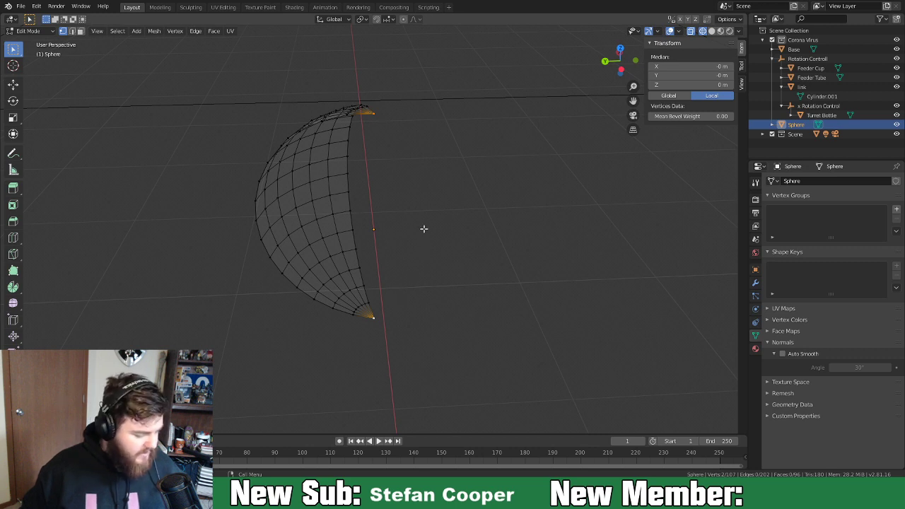
{"action": "key", "text": "j"}
{"action": "key", "text": "ctrl+z"}
{"action": "key", "text": "f"}
{"action": "middle_click_drag", "start_coordinate": [357, 120], "coordinate": [399, 125]}
{"action": "left_click", "coordinate": [373, 113]}
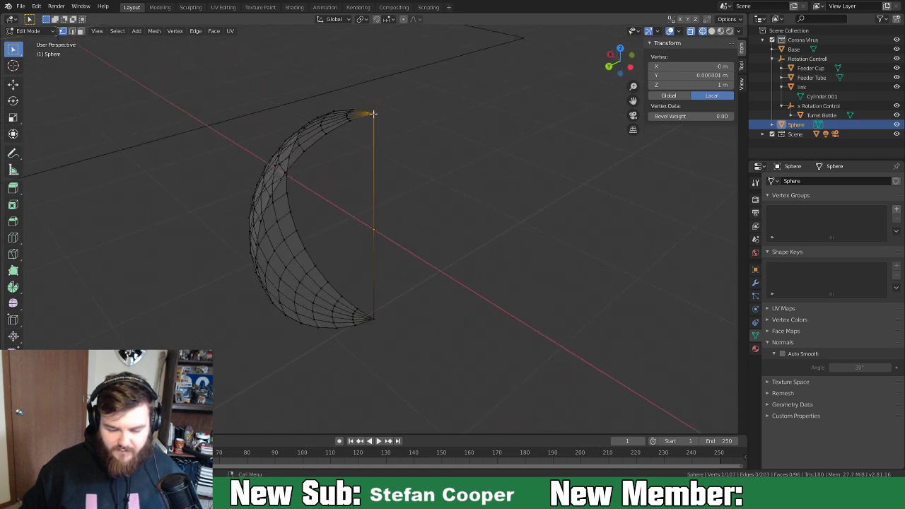
Fill the wedge's open half-disc side nearer the Y axis with a single face bounded by its curved rim and straight pole edge.
{"action": "left_click", "coordinate": [352, 120], "text": "alt"}
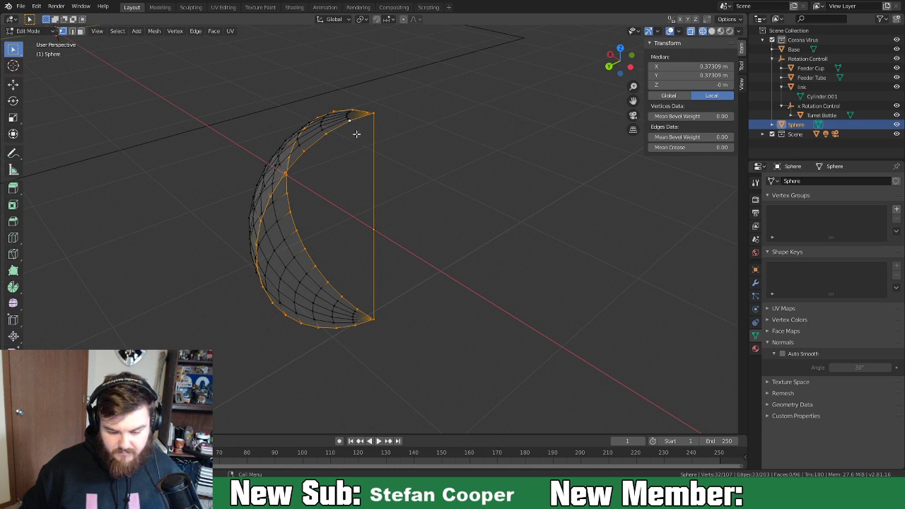
{"action": "middle_click_drag", "start_coordinate": [377, 143], "coordinate": [445, 152]}
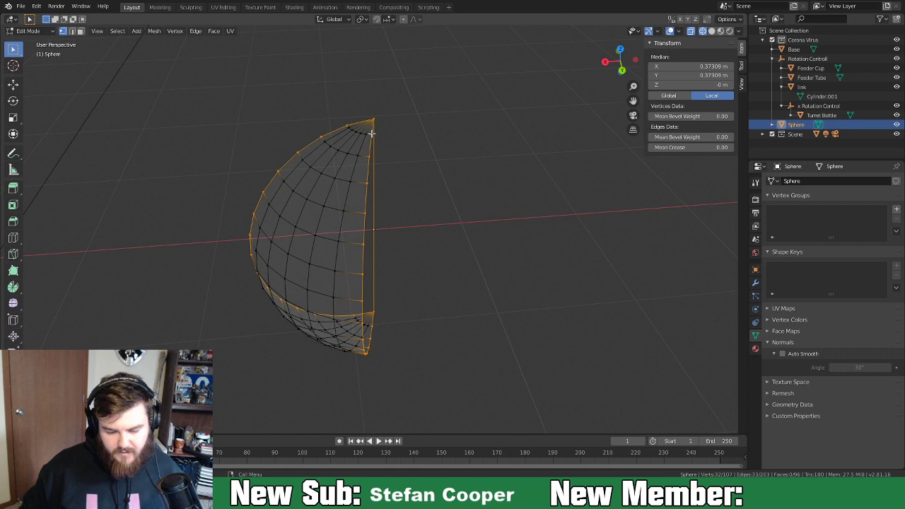
{"action": "left_click", "coordinate": [368, 152]}
{"action": "left_click", "coordinate": [368, 158], "text": "alt"}
{"action": "middle_click_drag", "start_coordinate": [401, 184], "coordinate": [294, 162]}
{"action": "middle_click_drag", "start_coordinate": [333, 186], "coordinate": [388, 300]}
{"action": "left_click", "coordinate": [383, 340], "text": "shift"}
{"action": "left_click", "coordinate": [381, 342], "text": "shift"}
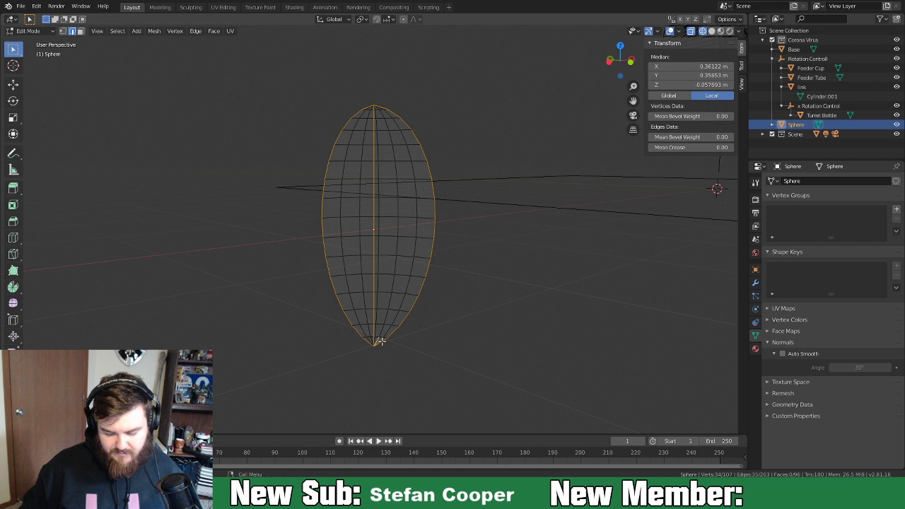
{"action": "key", "text": "c"}
{"action": "mouse_move", "coordinate": [378, 339]}
{"action": "middle_mouse_down"}
{"action": "mouse_move", "coordinate": [415, 317]}
{"action": "mouse_move", "coordinate": [435, 207]}
{"action": "mouse_move", "coordinate": [420, 126]}
{"action": "mouse_move", "coordinate": [396, 107]}
{"action": "middle_mouse_up"}
{"action": "key", "text": "Escape"}
{"action": "mouse_move", "coordinate": [467, 246]}
{"action": "middle_mouse_down"}
{"action": "mouse_move", "coordinate": [521, 257]}
{"action": "mouse_move", "coordinate": [404, 217]}
{"action": "mouse_move", "coordinate": [395, 165]}
{"action": "middle_mouse_up"}
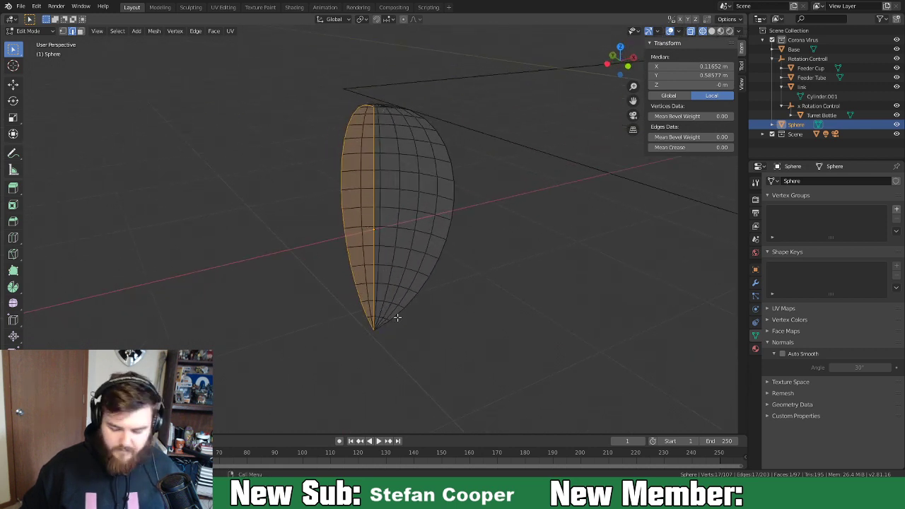
Fill the wedge's other open side, nearer the X axis, with a single face.
{"action": "left_click", "coordinate": [399, 313], "text": "alt"}
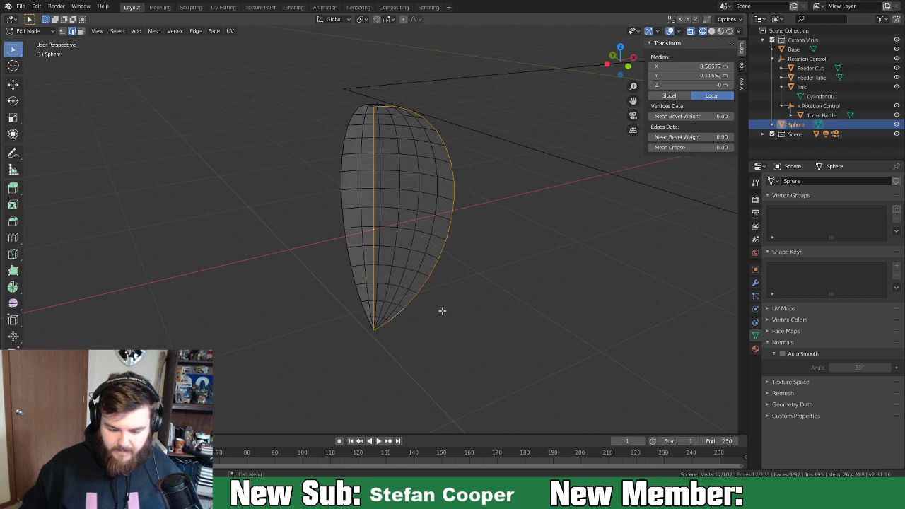
{"action": "key", "text": "f"}
{"action": "middle_click_drag", "start_coordinate": [511, 311], "coordinate": [571, 277]}
Switch the viewport to solid shading.
{"action": "key", "text": "z"}
{"action": "left_click", "coordinate": [479, 204]}
{"action": "middle_click_drag", "start_coordinate": [434, 218], "coordinate": [319, 233]}
{"action": "middle_click_drag", "start_coordinate": [469, 246], "coordinate": [423, 232]}
Try triangulating the selected half-disc side face nearer the X axis, and undo it.
{"action": "right_click", "coordinate": [422, 232]}
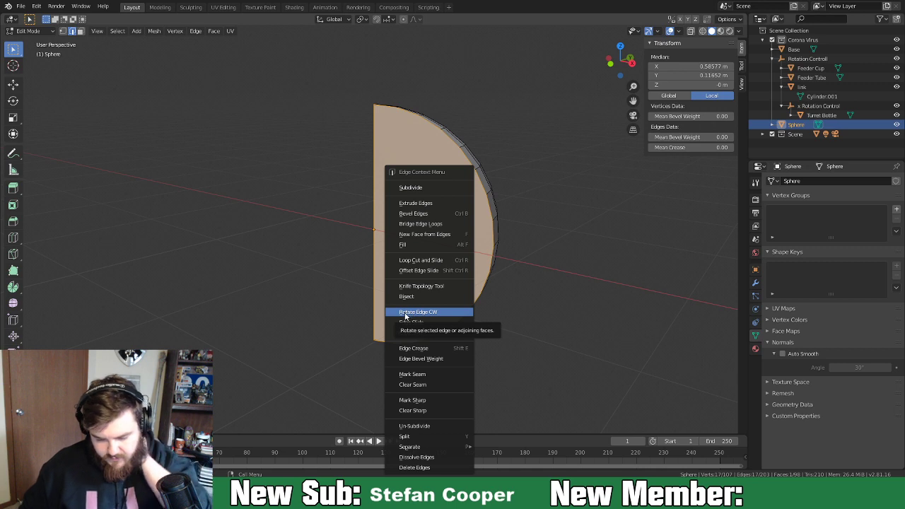
{"action": "left_click", "coordinate": [213, 31]}
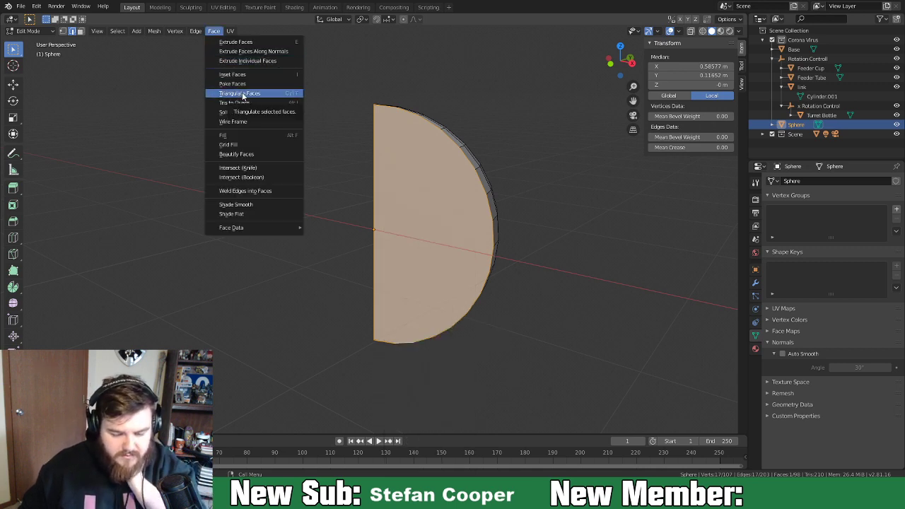
{"action": "left_click", "coordinate": [242, 93]}
{"action": "middle_click_drag", "start_coordinate": [257, 214], "coordinate": [385, 249]}
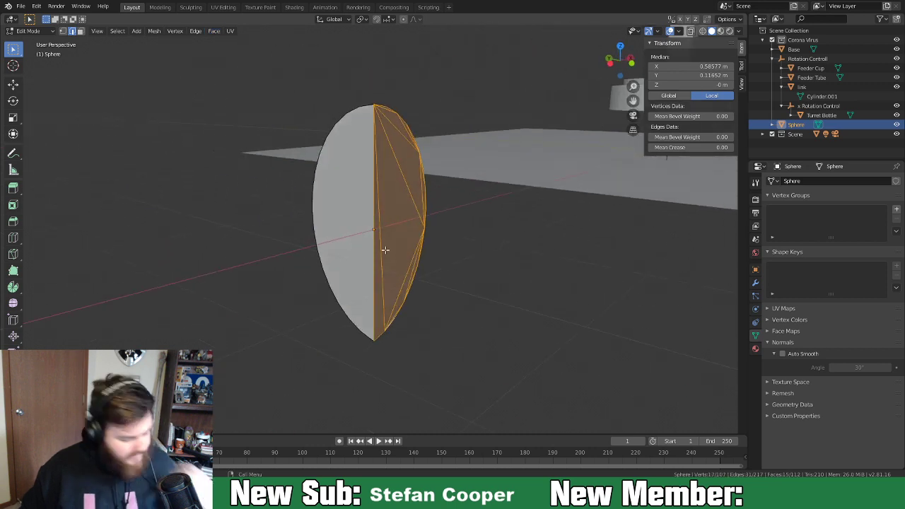
{"action": "key", "text": "ctrl+z"}
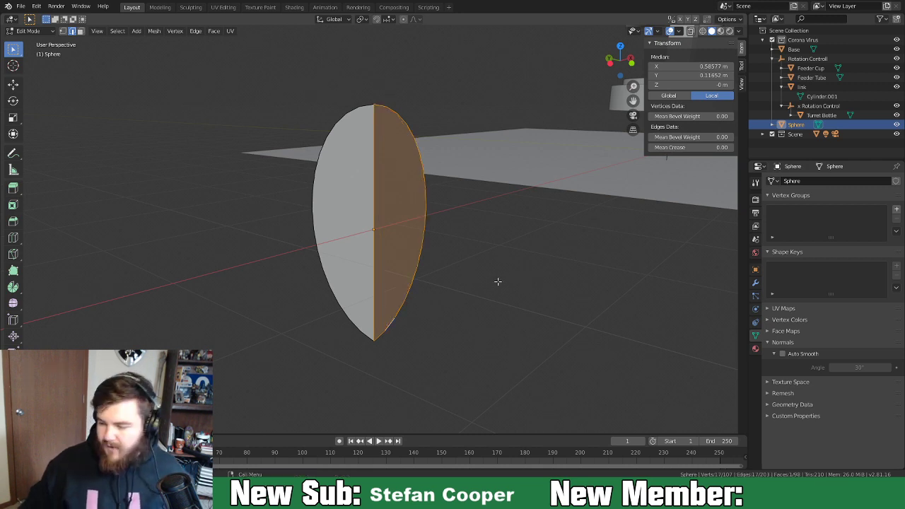
Delete the filled half-disc face on the side nearer the X axis.
{"action": "middle_click_drag", "start_coordinate": [463, 276], "coordinate": [342, 231]}
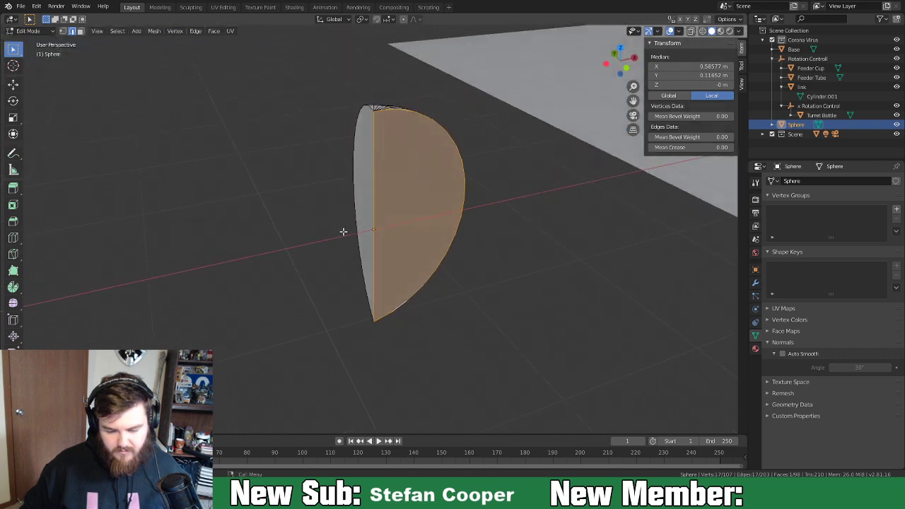
{"action": "key", "text": "x"}
{"action": "left_click", "coordinate": [478, 246]}
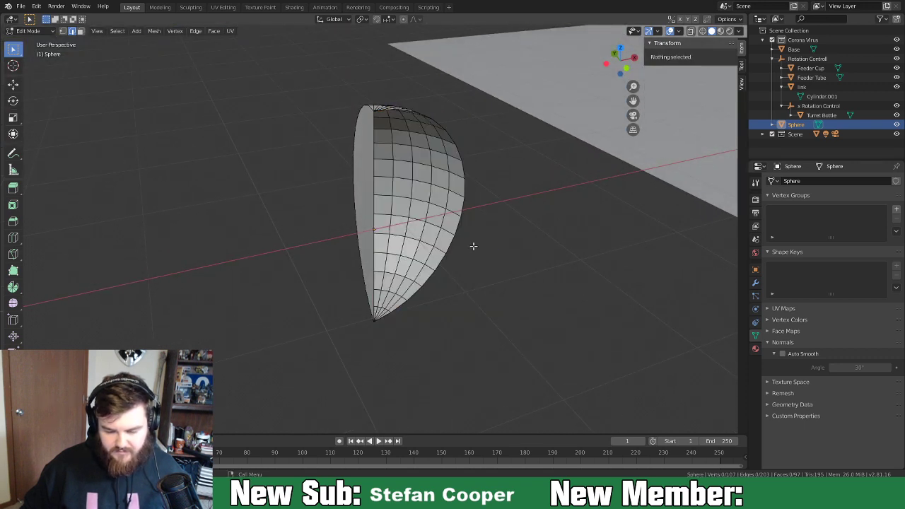
Select the border loop of the reopened wedge side and try to close it with Grid Fill.
{"action": "left_click", "coordinate": [418, 292], "text": "alt"}
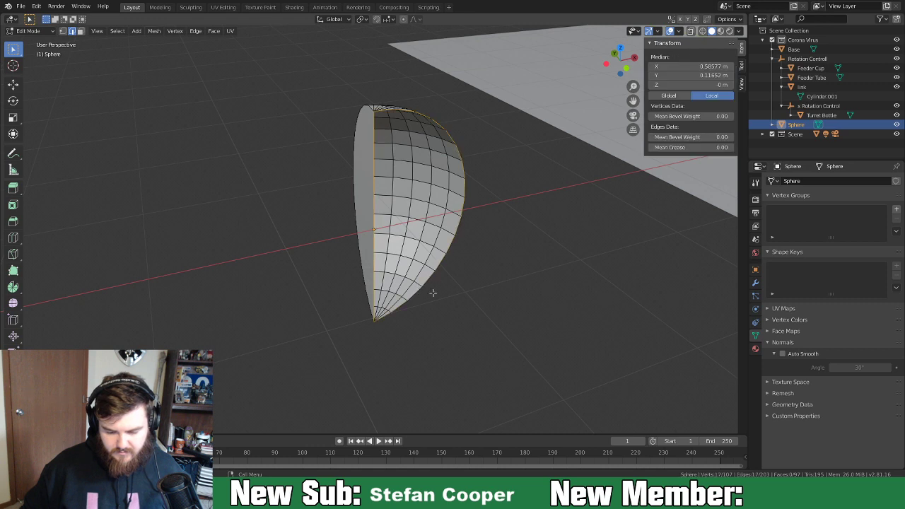
{"action": "right_click", "coordinate": [424, 293]}
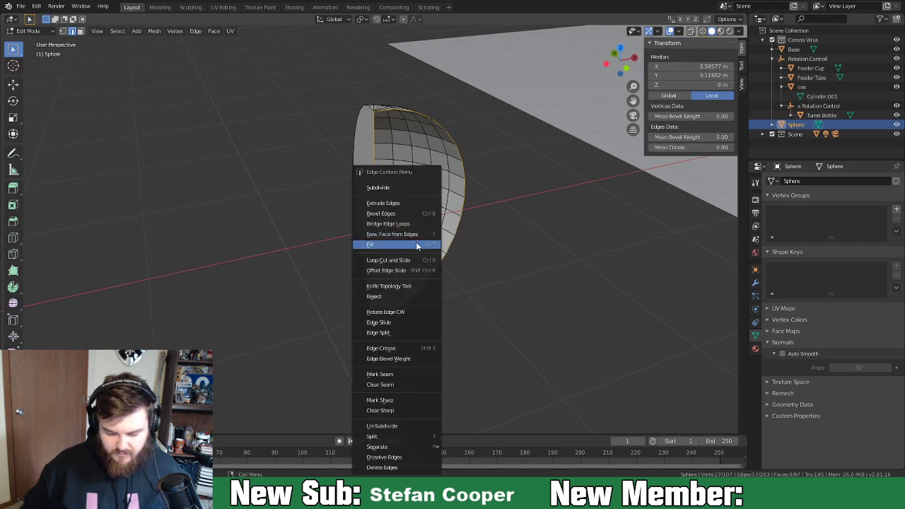
{"action": "left_click", "coordinate": [401, 375]}
{"action": "left_click", "coordinate": [214, 32]}
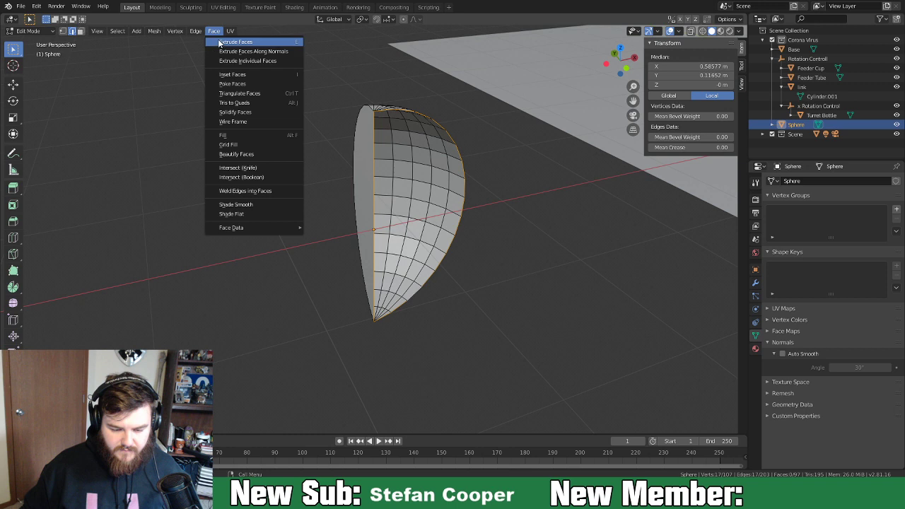
{"action": "left_click", "coordinate": [237, 144]}
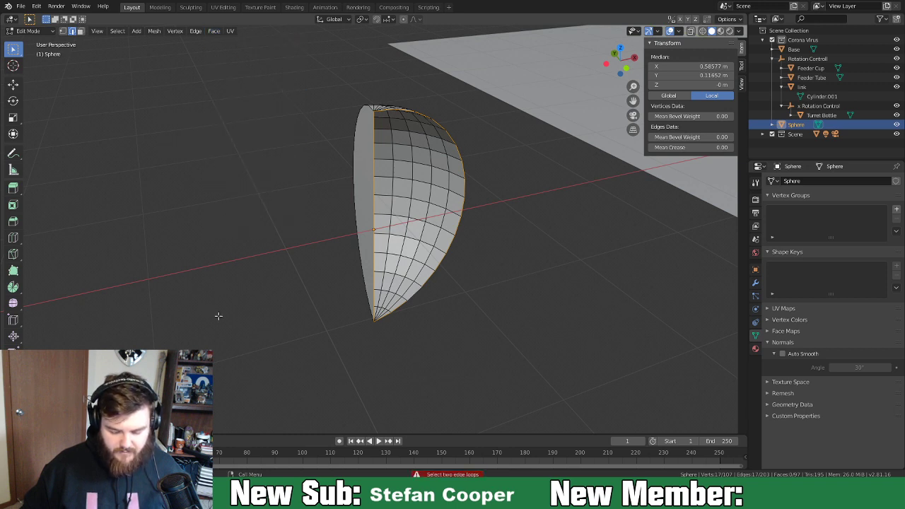
Subdivide the straight pole-to-pole edge once to add a vertex at its middle.
{"action": "middle_click_drag", "start_coordinate": [425, 194], "coordinate": [325, 169]}
{"action": "middle_click_drag", "start_coordinate": [368, 228], "coordinate": [377, 231]}
{"action": "left_click", "coordinate": [373, 238]}
{"action": "right_click", "coordinate": [341, 222]}
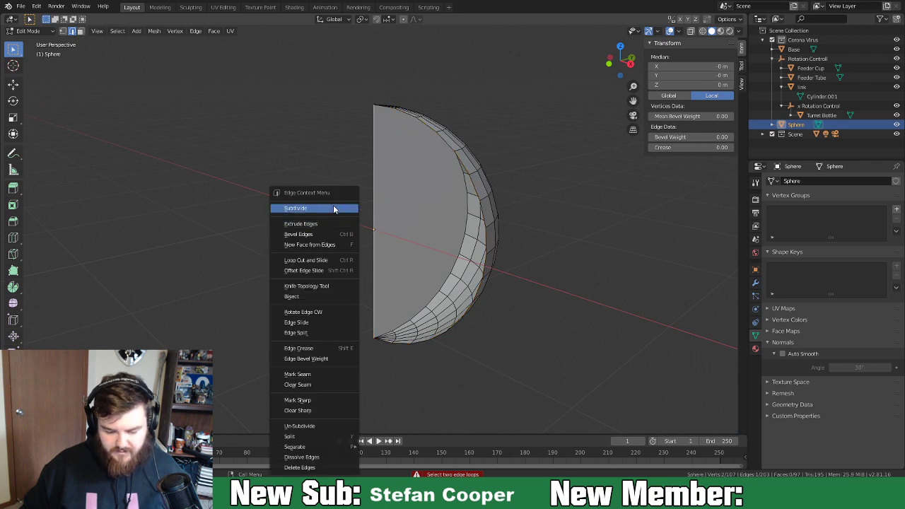
{"action": "left_click", "coordinate": [334, 209]}
{"action": "key", "text": "1"}
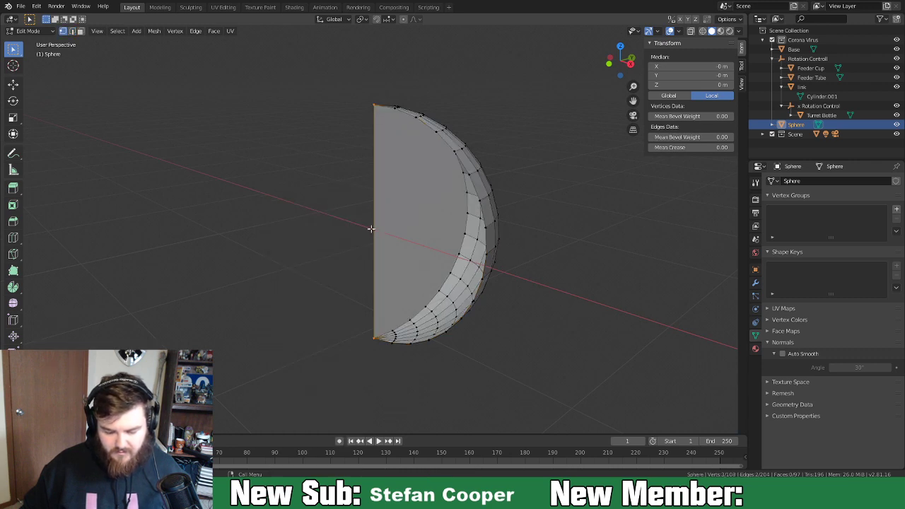
Connect the straight edge's middle vertex to the open side's outermost rim vertex with a horizontal edge.
{"action": "left_click", "coordinate": [372, 229]}
{"action": "middle_click_drag", "start_coordinate": [400, 253], "coordinate": [436, 230]}
{"action": "middle_click_drag", "start_coordinate": [457, 223], "coordinate": [453, 224]}
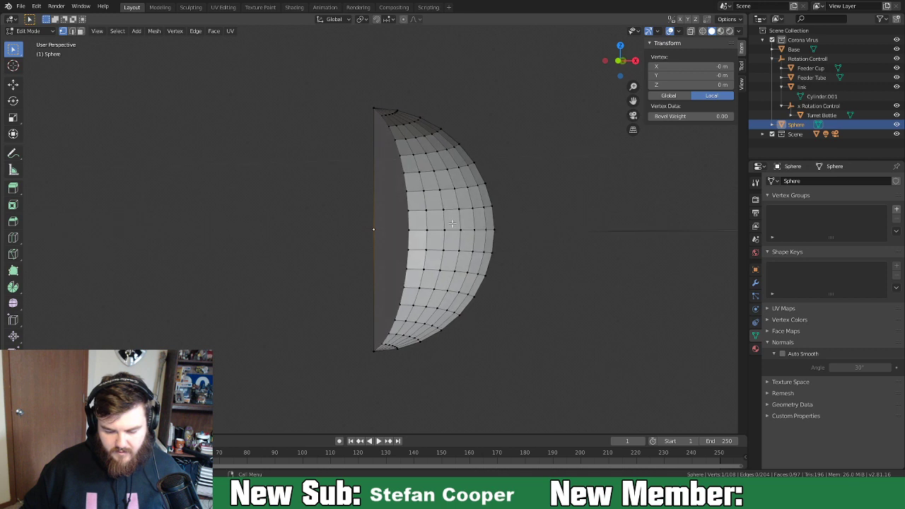
{"action": "left_click", "coordinate": [494, 229], "text": "shift"}
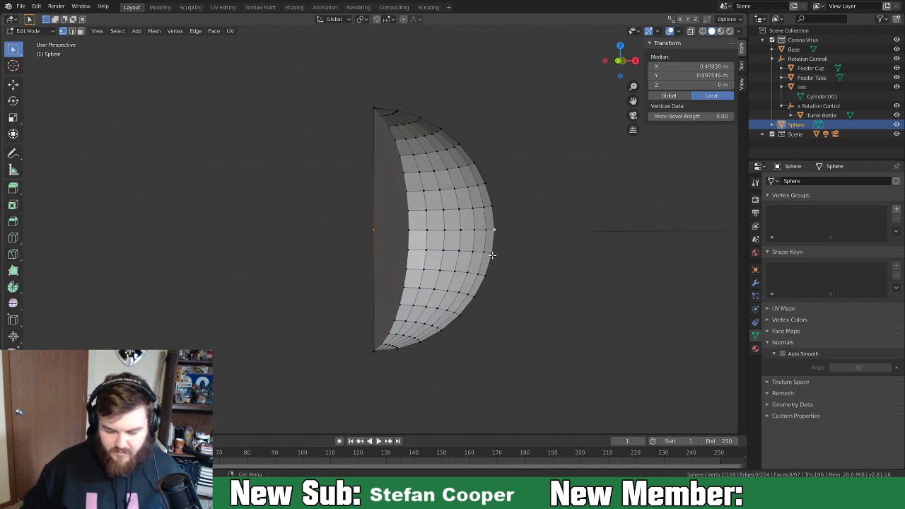
{"action": "key", "text": "f"}
{"action": "mouse_move", "coordinate": [493, 277]}
{"action": "middle_mouse_down"}
{"action": "mouse_move", "coordinate": [521, 333]}
{"action": "mouse_move", "coordinate": [496, 290]}
{"action": "middle_mouse_up"}
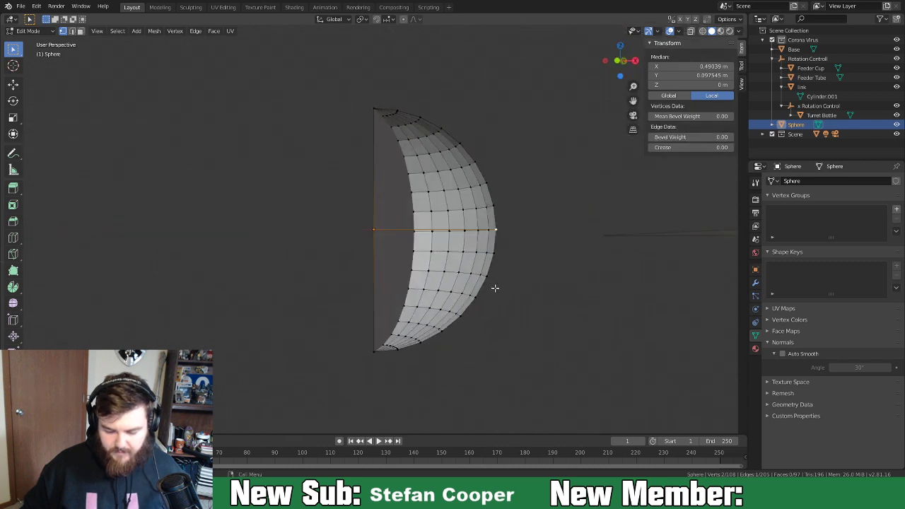
Select the border of the open side's lower half, from the outermost rim vertex around the bottom pole to the middle vertex.
{"action": "left_click", "coordinate": [493, 254], "text": "alt"}
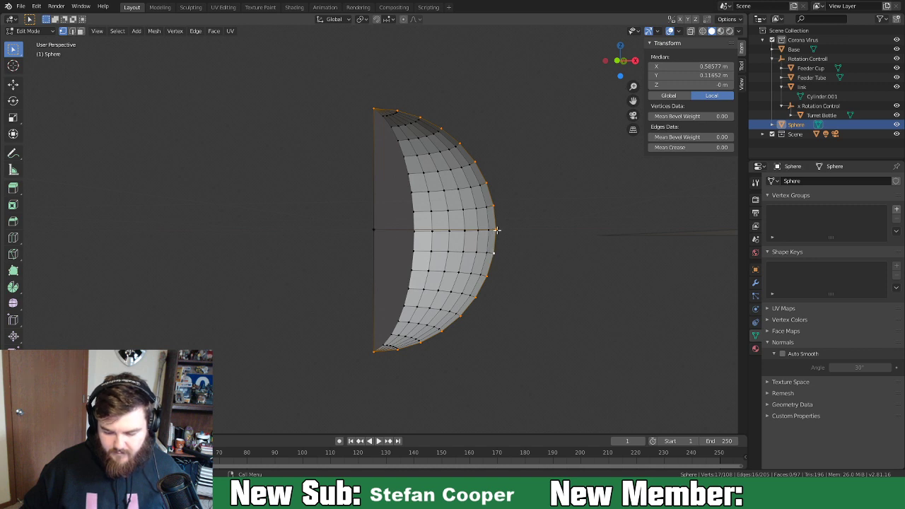
{"action": "left_click", "coordinate": [496, 230]}
{"action": "left_click", "coordinate": [374, 351], "text": "ctrl"}
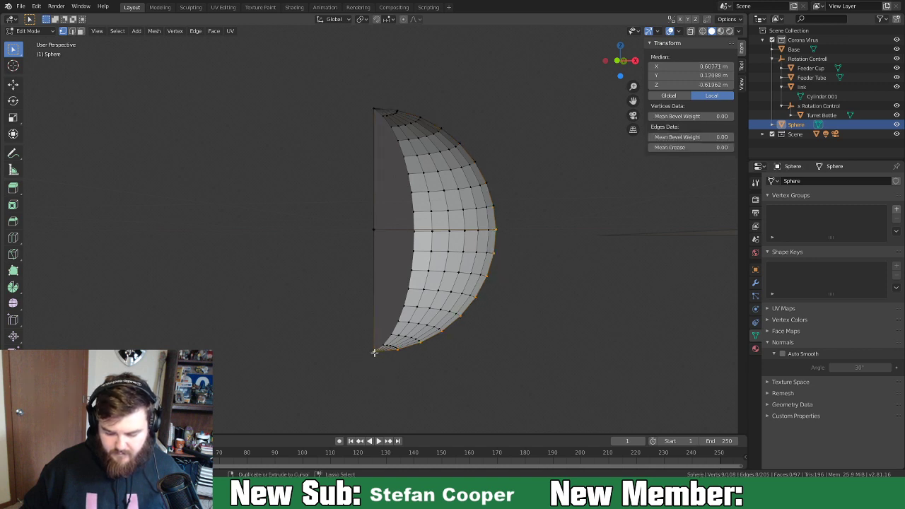
{"action": "left_click", "coordinate": [375, 231], "text": "ctrl"}
{"action": "middle_click_drag", "start_coordinate": [415, 313], "coordinate": [458, 338]}
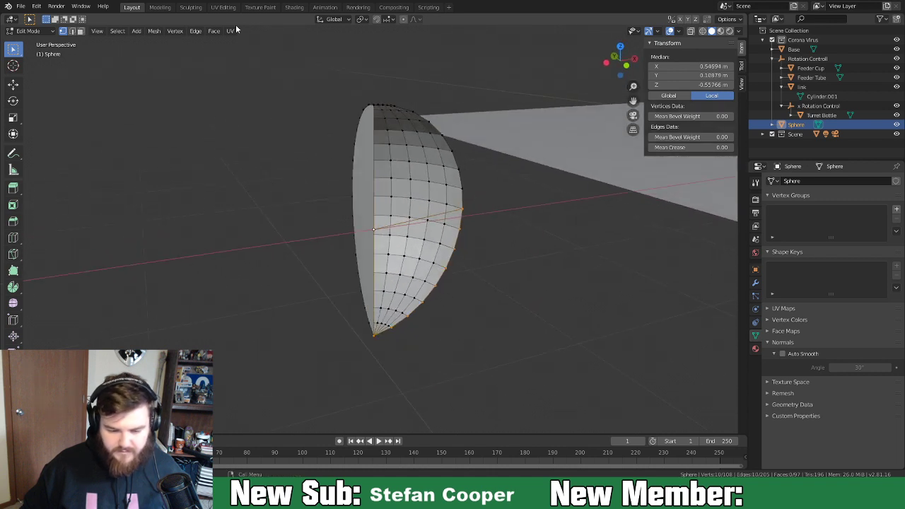
Try closing the lower half of the open side with Grid Fill, adjust the fill's settings, and undo it.
{"action": "left_click", "coordinate": [214, 31]}
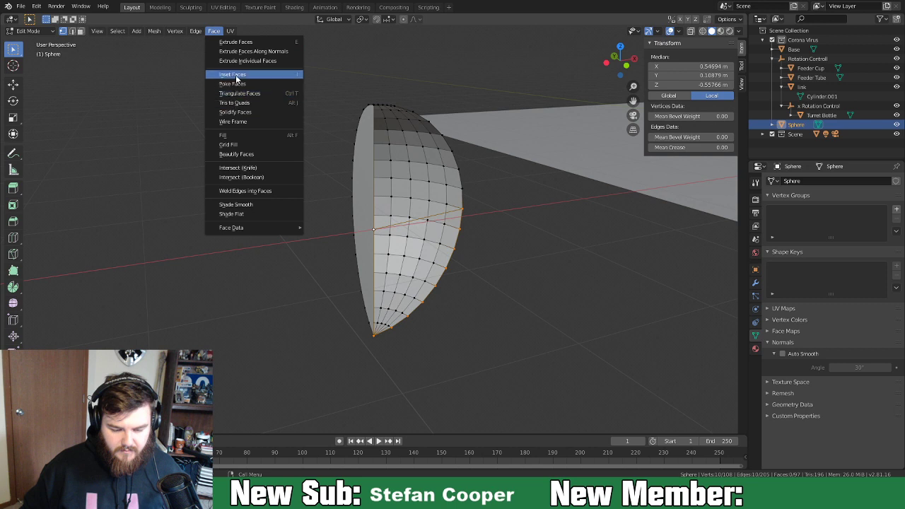
{"action": "left_click", "coordinate": [233, 145]}
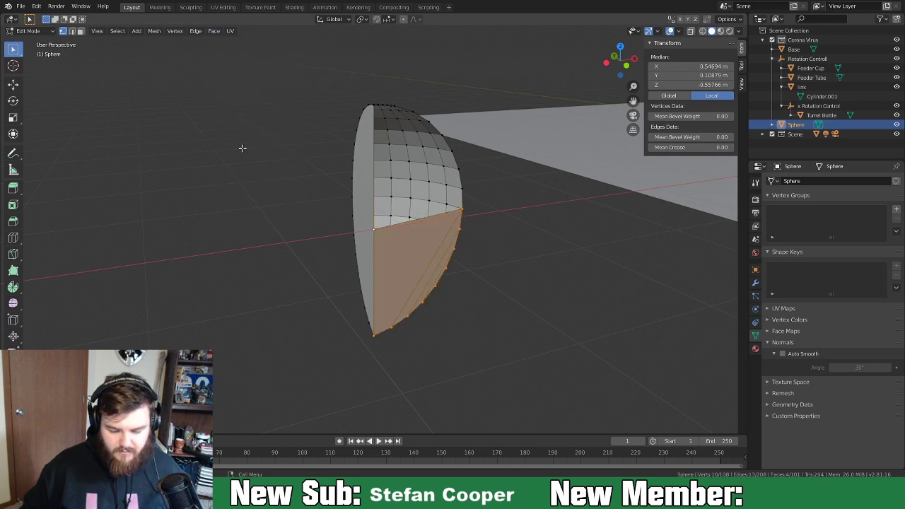
{"action": "middle_click_drag", "start_coordinate": [449, 318], "coordinate": [401, 297]}
{"action": "left_click", "coordinate": [161, 404]}
{"action": "left_click", "coordinate": [161, 403]}
{"action": "left_click", "coordinate": [162, 404]}
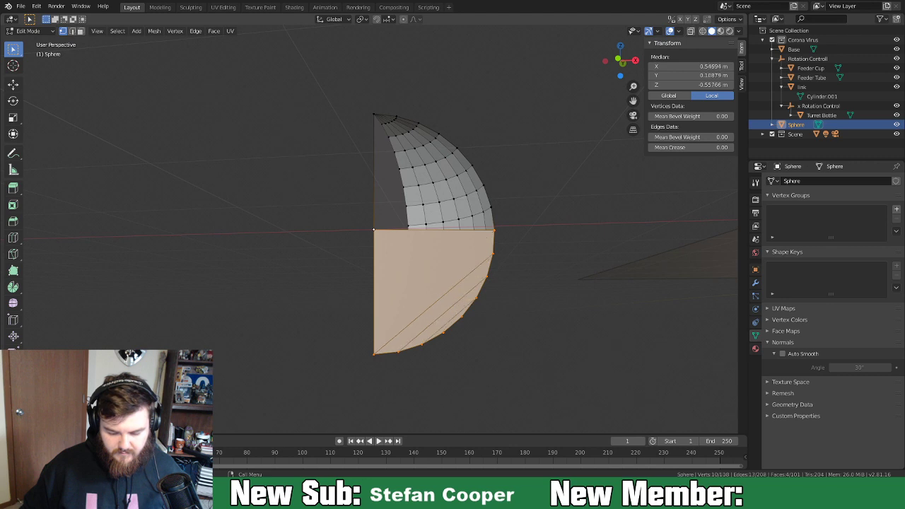
{"action": "left_click", "coordinate": [161, 404]}
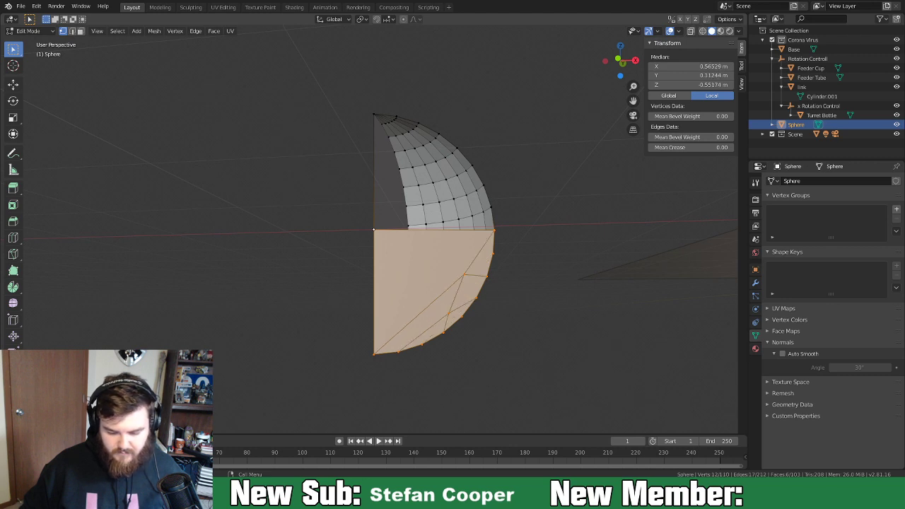
{"action": "middle_click_drag", "start_coordinate": [275, 351], "coordinate": [312, 340]}
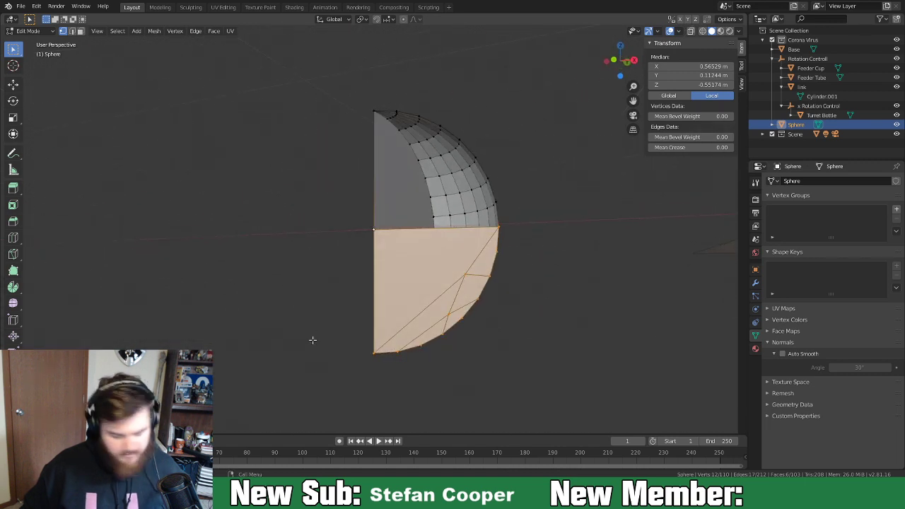
{"action": "key", "text": "ctrl+z"}
Fill the lower half of the open side with one face and triangulate it.
{"action": "right_click", "coordinate": [305, 245]}
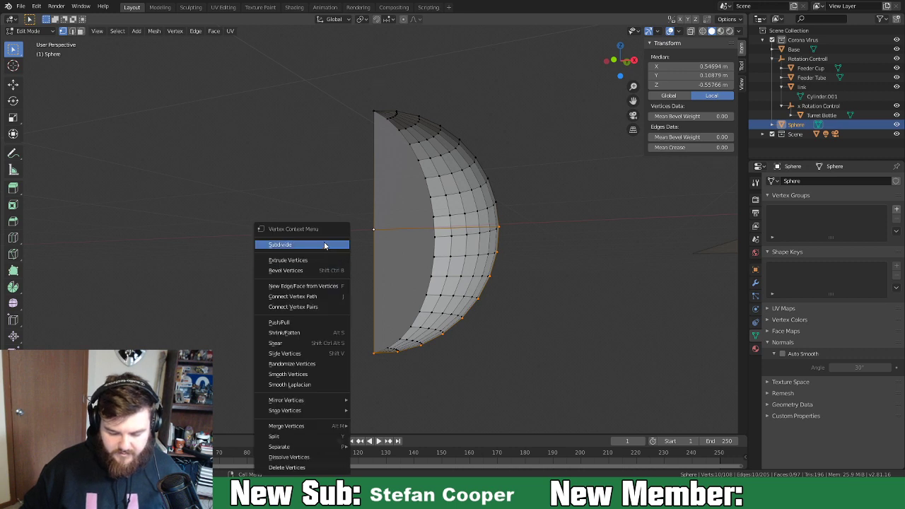
{"action": "key", "text": "f"}
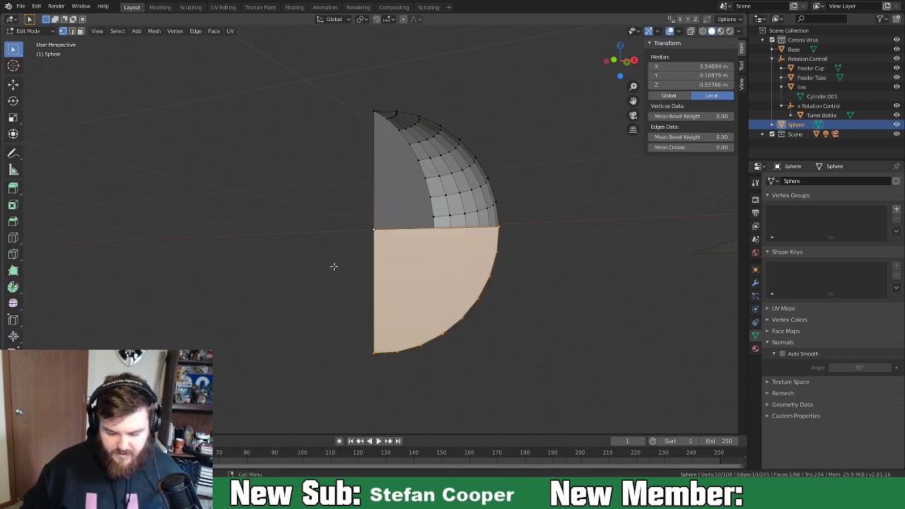
{"action": "right_click", "coordinate": [333, 269]}
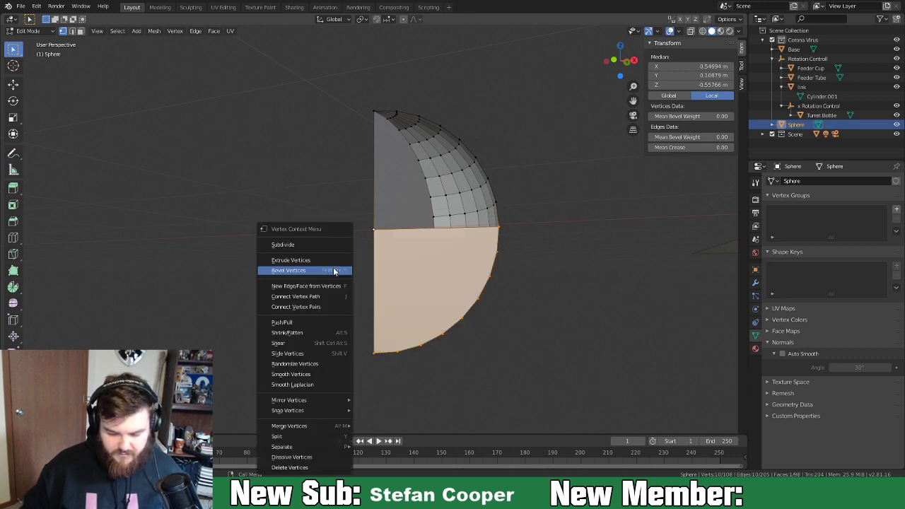
{"action": "left_click", "coordinate": [214, 31]}
{"action": "left_click", "coordinate": [240, 92]}
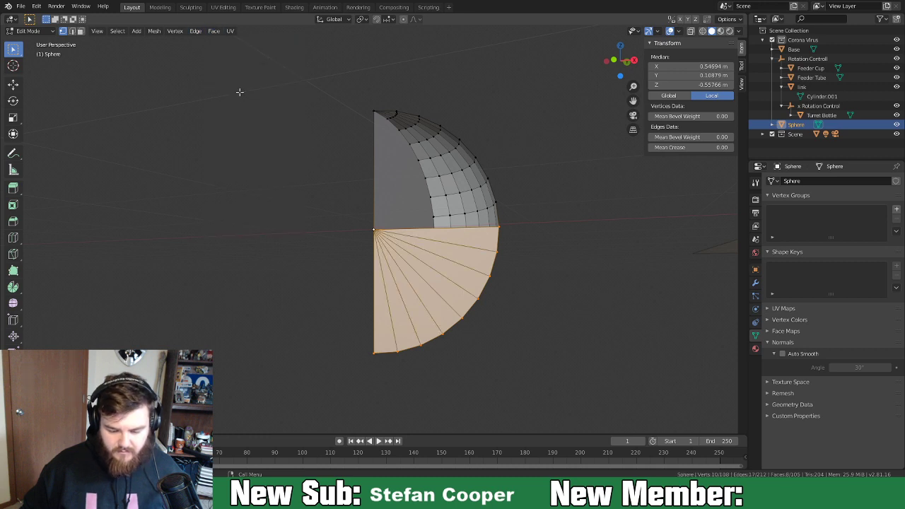
Fill the open side's upper half with a face bounded by the top pole, outer rim and middle vertex, and triangulate it.
{"action": "middle_click_drag", "start_coordinate": [250, 194], "coordinate": [367, 239]}
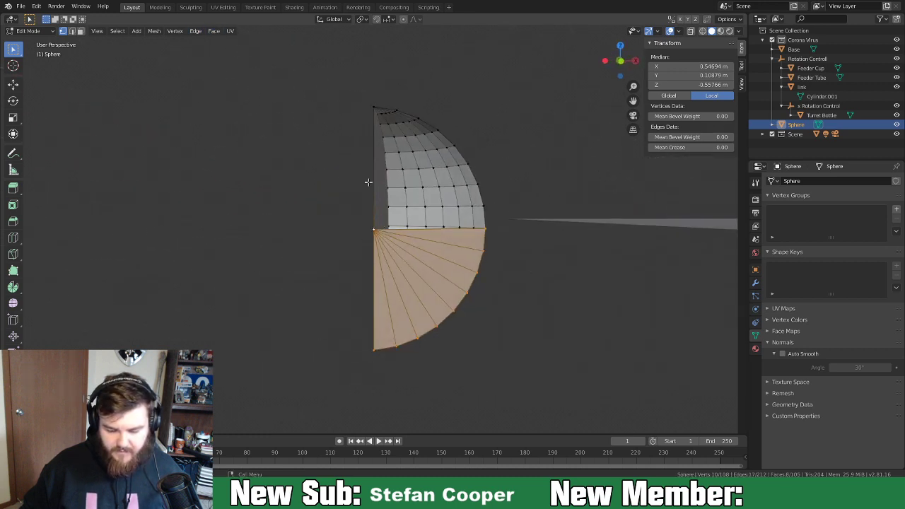
{"action": "left_click", "coordinate": [374, 107]}
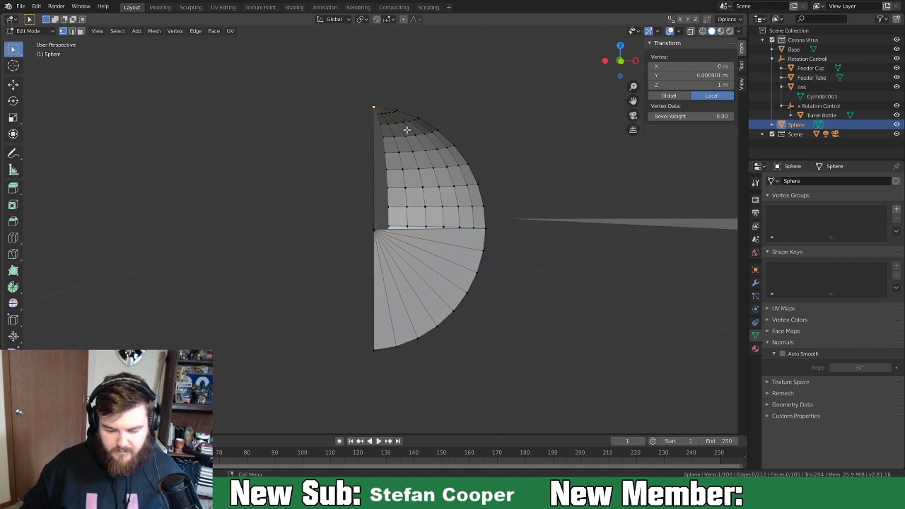
{"action": "left_click", "coordinate": [485, 227], "text": "ctrl"}
{"action": "left_click", "coordinate": [373, 229], "text": "ctrl"}
{"action": "key", "text": "f"}
{"action": "key", "text": "ctrl+t"}
{"action": "middle_click_drag", "start_coordinate": [362, 267], "coordinate": [449, 271]}
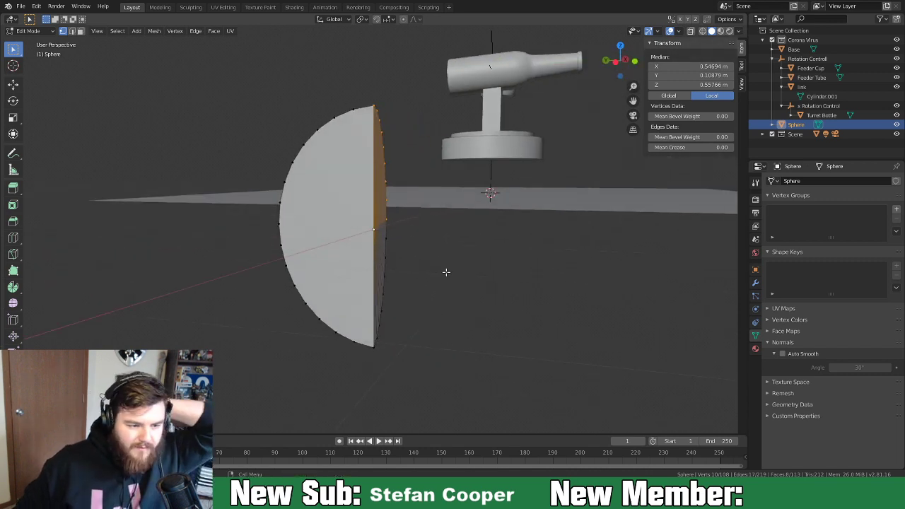
Triangulate the single half-circle face on the wedge's other flat side and return to Object Mode.
{"action": "middle_click_drag", "start_coordinate": [276, 327], "coordinate": [329, 210]}
{"action": "key", "text": "3"}
{"action": "left_click", "coordinate": [327, 211]}
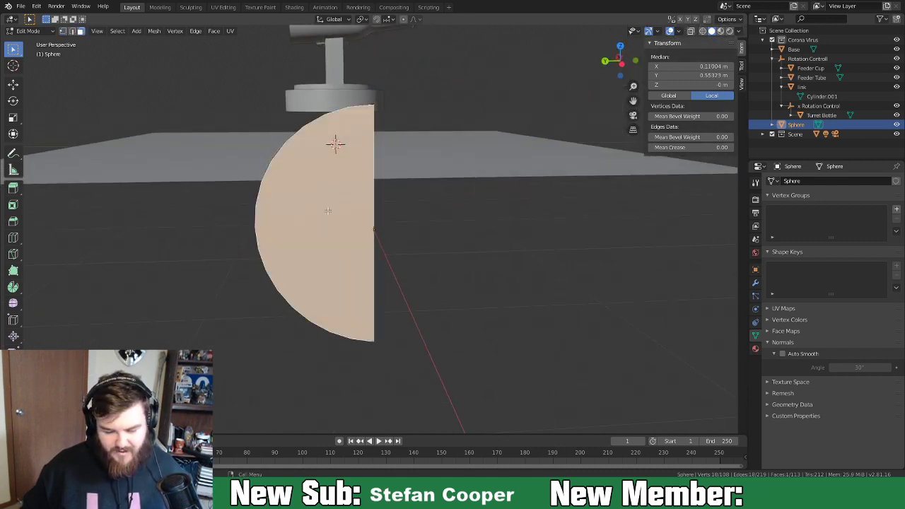
{"action": "key", "text": "ctrl+t"}
{"action": "middle_click_drag", "start_coordinate": [323, 213], "coordinate": [459, 255]}
{"action": "key", "text": "Tab"}
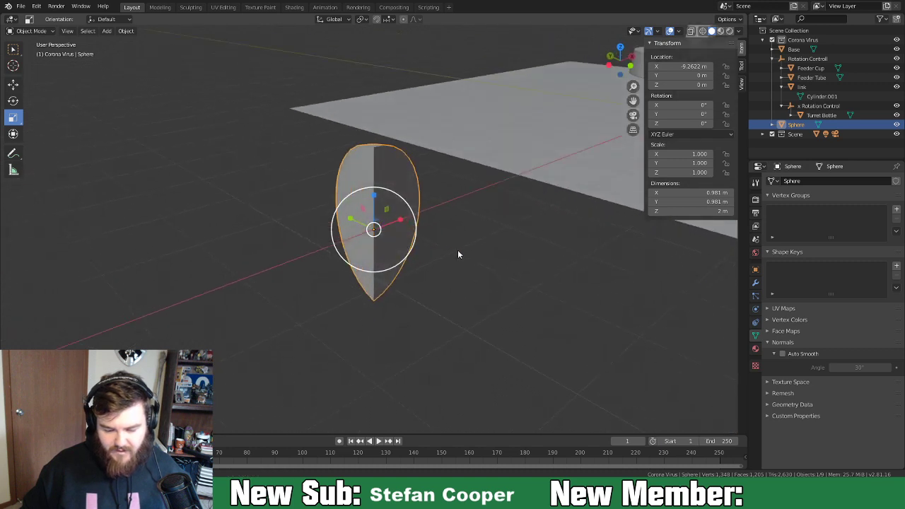
Shade the wedge smooth and enable Auto Smooth at 30°.
{"action": "mouse_move", "coordinate": [355, 188]}
{"action": "middle_mouse_down"}
{"action": "mouse_move", "coordinate": [467, 193]}
{"action": "mouse_move", "coordinate": [323, 180]}
{"action": "mouse_move", "coordinate": [384, 169]}
{"action": "mouse_move", "coordinate": [381, 199]}
{"action": "mouse_move", "coordinate": [358, 198]}
{"action": "mouse_move", "coordinate": [371, 221]}
{"action": "mouse_move", "coordinate": [424, 228]}
{"action": "mouse_move", "coordinate": [456, 220]}
{"action": "mouse_move", "coordinate": [400, 198]}
{"action": "mouse_move", "coordinate": [445, 200]}
{"action": "mouse_move", "coordinate": [358, 203]}
{"action": "middle_mouse_up"}
{"action": "right_click", "coordinate": [435, 223]}
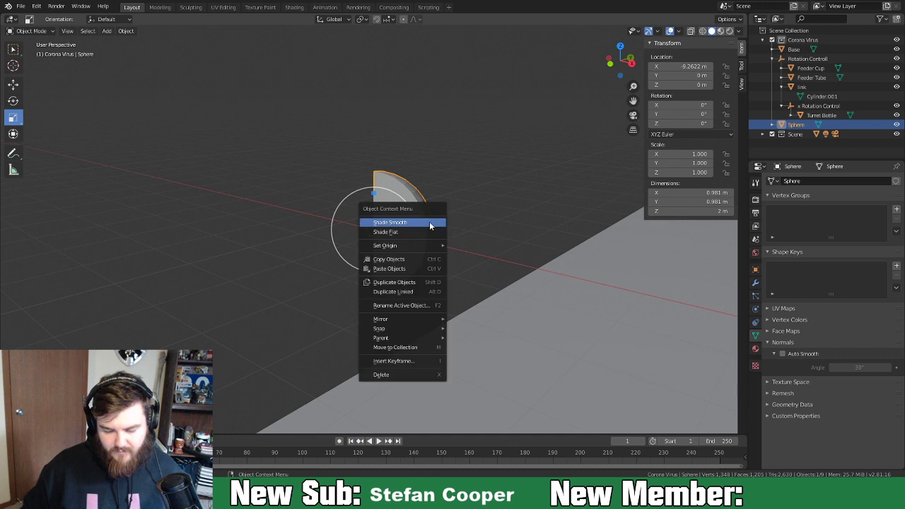
{"action": "left_click", "coordinate": [430, 222]}
{"action": "middle_click_drag", "start_coordinate": [430, 222], "coordinate": [445, 258]}
{"action": "left_click", "coordinate": [787, 354]}
Select the curved rim edge loops of both flat sides and bevel them with two segments.
{"action": "key", "text": "Tab"}
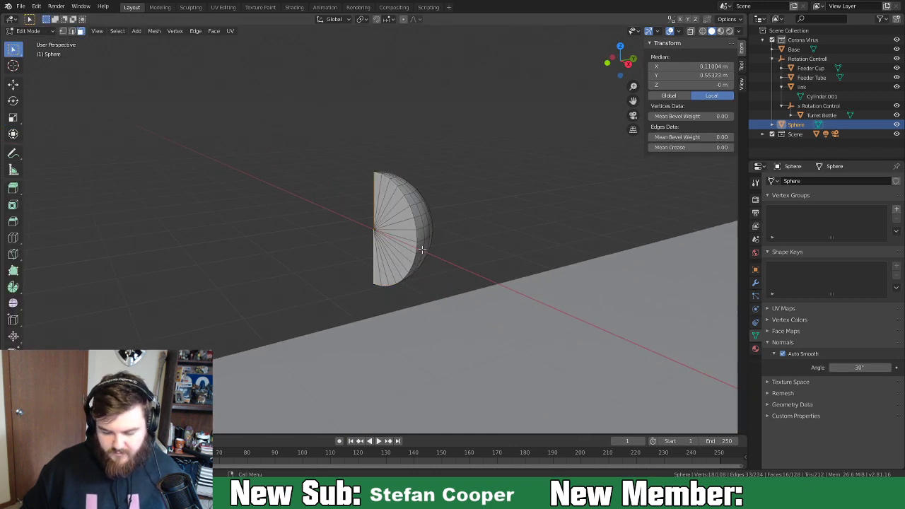
{"action": "left_click", "coordinate": [417, 246], "text": "alt"}
{"action": "key", "text": "2"}
{"action": "left_click", "coordinate": [415, 247], "text": "alt"}
{"action": "middle_click_drag", "start_coordinate": [416, 246], "coordinate": [356, 254]}
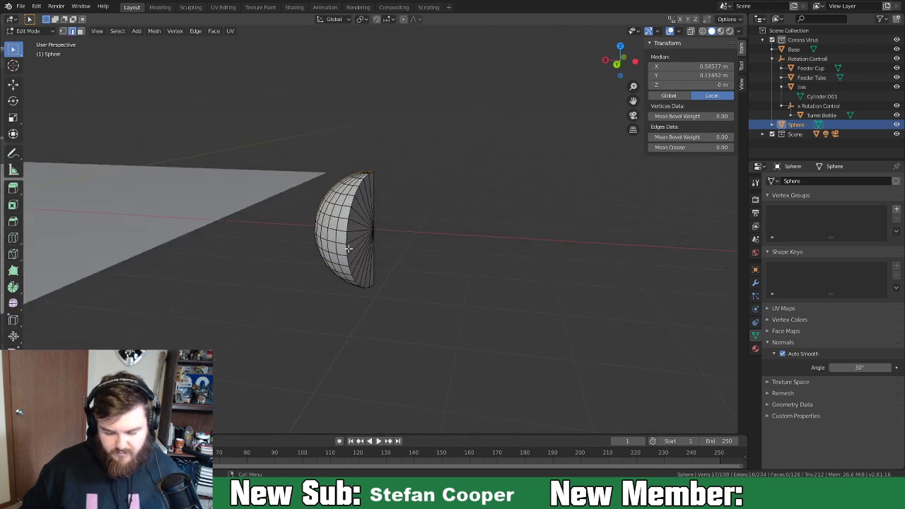
{"action": "left_click", "coordinate": [363, 252], "text": "alt"}
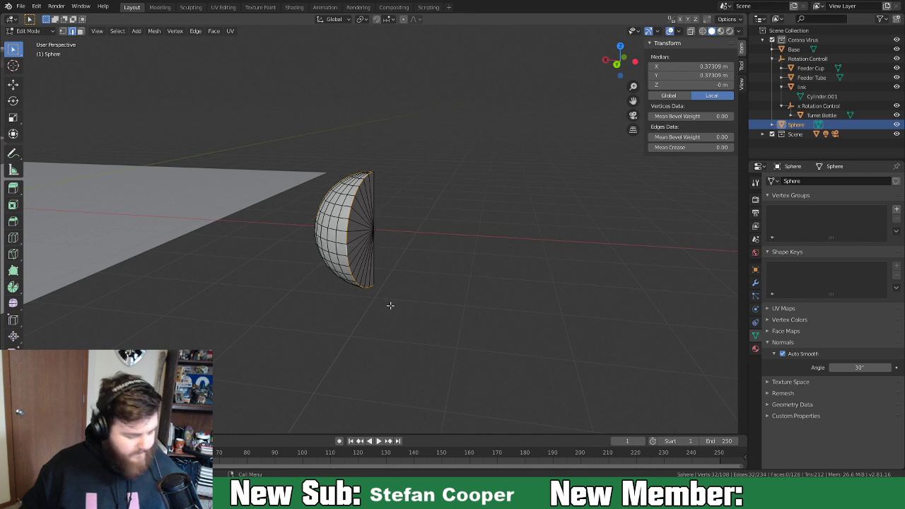
{"action": "scroll", "coordinate": [390, 305], "scroll_direction": "up", "scroll_amount": 2}
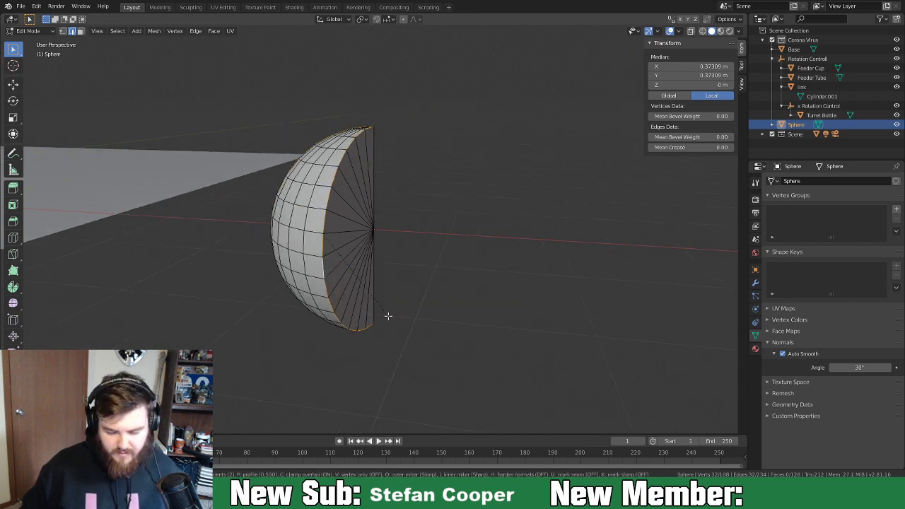
{"action": "key", "text": "ctrl+b"}
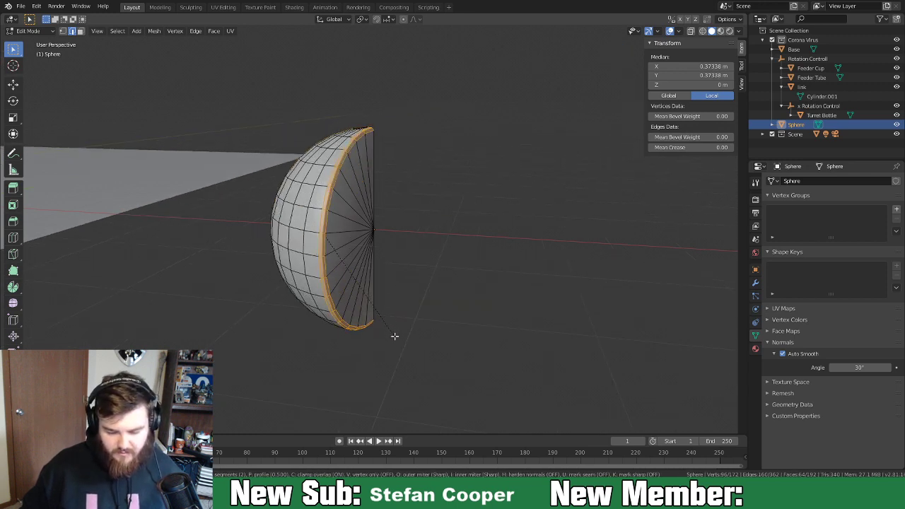
{"action": "left_click", "coordinate": [380, 339]}
Return to Object Mode and show only the Corona Virus collection in the viewport.
{"action": "middle_click_drag", "start_coordinate": [345, 332], "coordinate": [265, 319]}
{"action": "key", "text": "Tab"}
{"action": "key", "text": "1"}
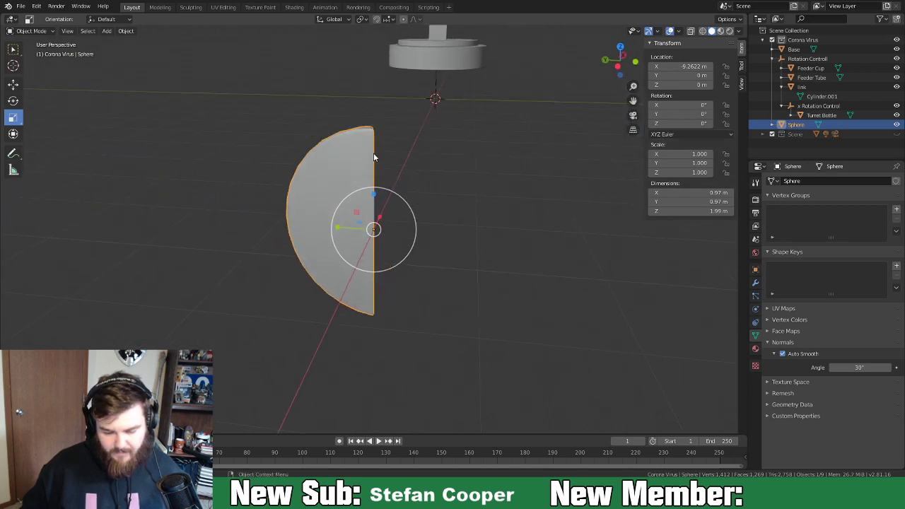
Bevel both halves of the wedge's straight central edge with two segments and leave Edit Mode.
{"action": "key", "text": "Tab"}
{"action": "left_click", "coordinate": [374, 163]}
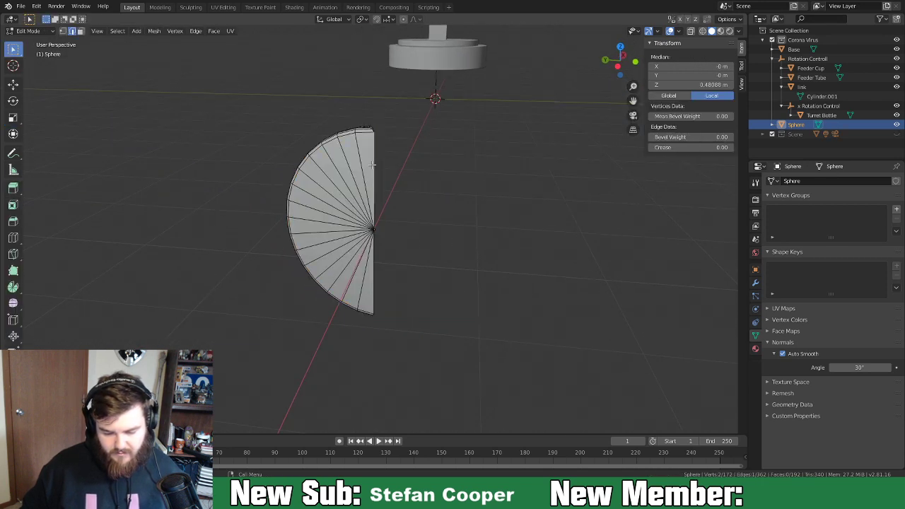
{"action": "left_click", "coordinate": [372, 261], "text": "alt"}
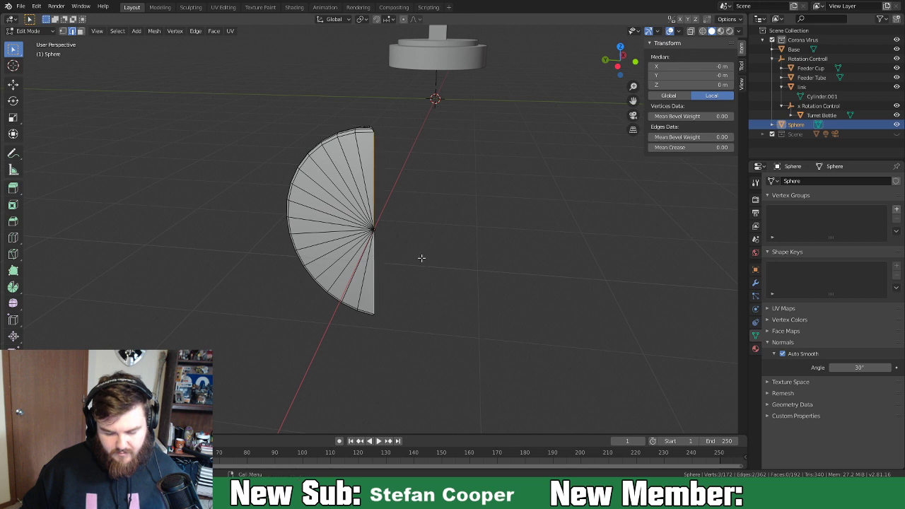
{"action": "key", "text": "ctrl+b"}
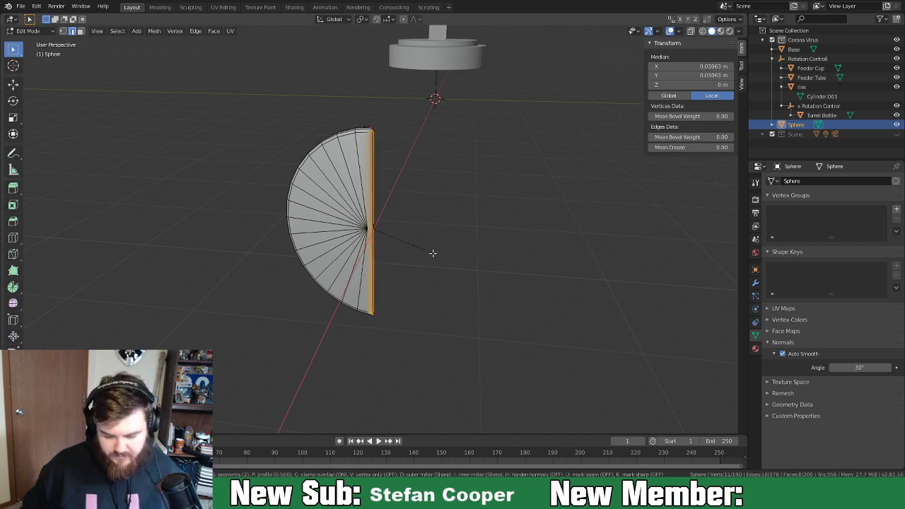
{"action": "left_click", "coordinate": [433, 253]}
{"action": "middle_click_drag", "start_coordinate": [440, 252], "coordinate": [517, 286]}
{"action": "key", "text": "Tab"}
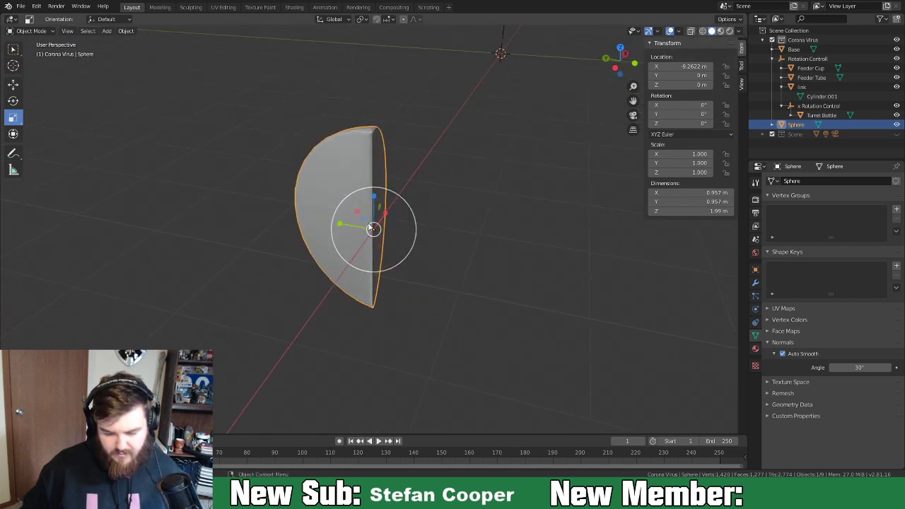
Reposition the corner vertex at the upper end of the bevelled straight edge to clean up the tip.
{"action": "key", "text": "Tab"}
{"action": "scroll", "coordinate": [379, 139], "scroll_direction": "up", "scroll_amount": 3}
{"action": "middle_click_drag", "start_coordinate": [391, 104], "coordinate": [398, 150], "text": "shift"}
{"action": "scroll", "coordinate": [393, 144], "scroll_direction": "up", "scroll_amount": 3}
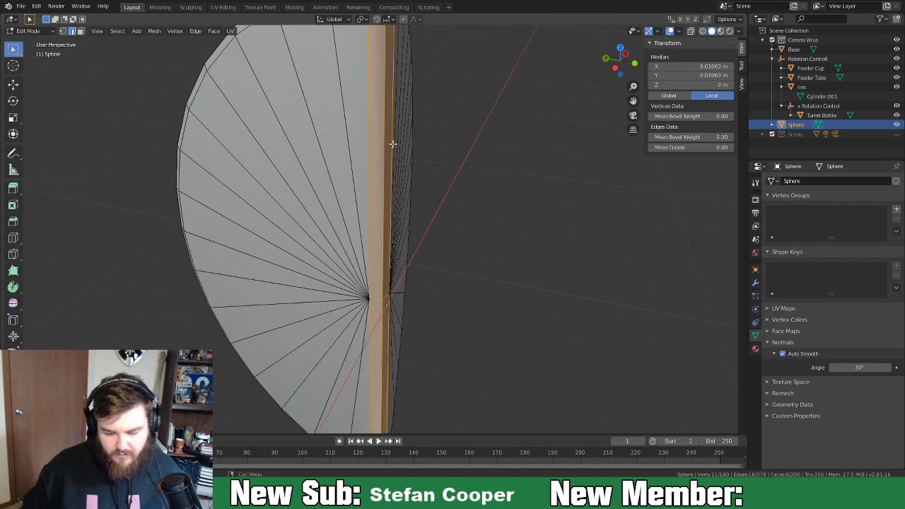
{"action": "scroll", "coordinate": [418, 196], "scroll_direction": "down", "scroll_amount": 3}
{"action": "key", "text": "1"}
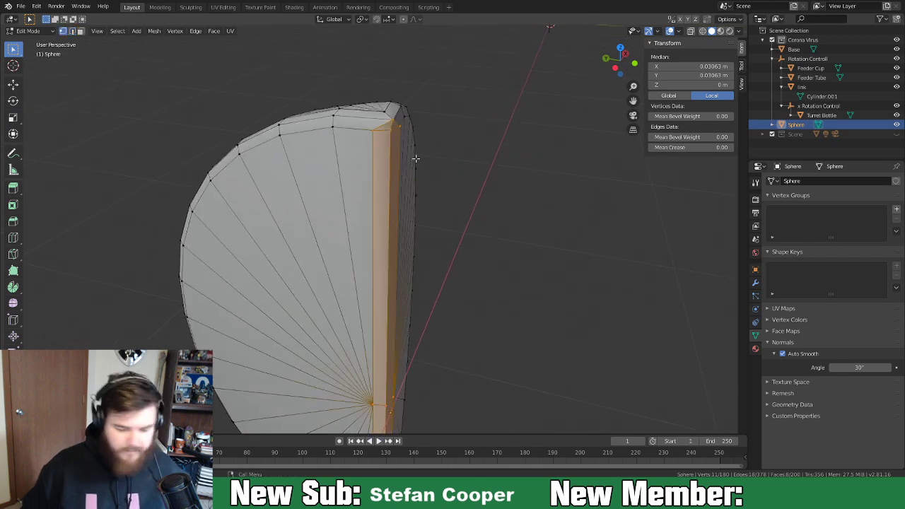
{"action": "left_click", "coordinate": [390, 119]}
{"action": "middle_click_drag", "start_coordinate": [391, 118], "coordinate": [491, 125]}
{"action": "key", "text": "g"}
{"action": "left_click", "coordinate": [474, 90]}
Select the whole wedge mesh and merge its overlapping vertices by distance.
{"action": "key", "text": "a"}
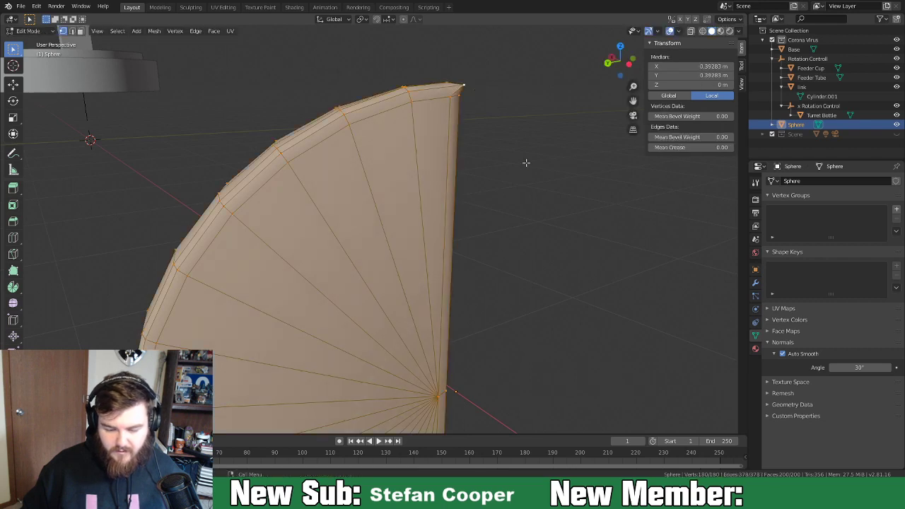
{"action": "left_click", "coordinate": [162, 33]}
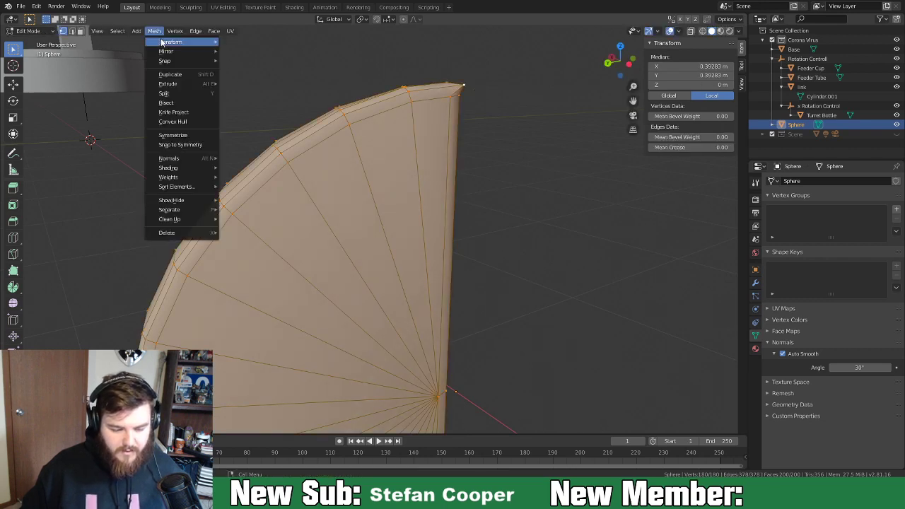
{"action": "mouse_move", "coordinate": [181, 219]}
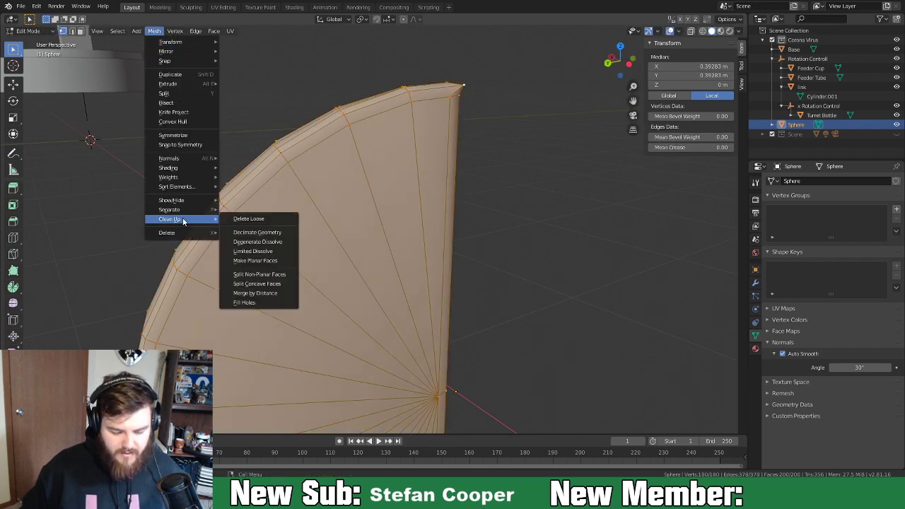
{"action": "left_click", "coordinate": [267, 293]}
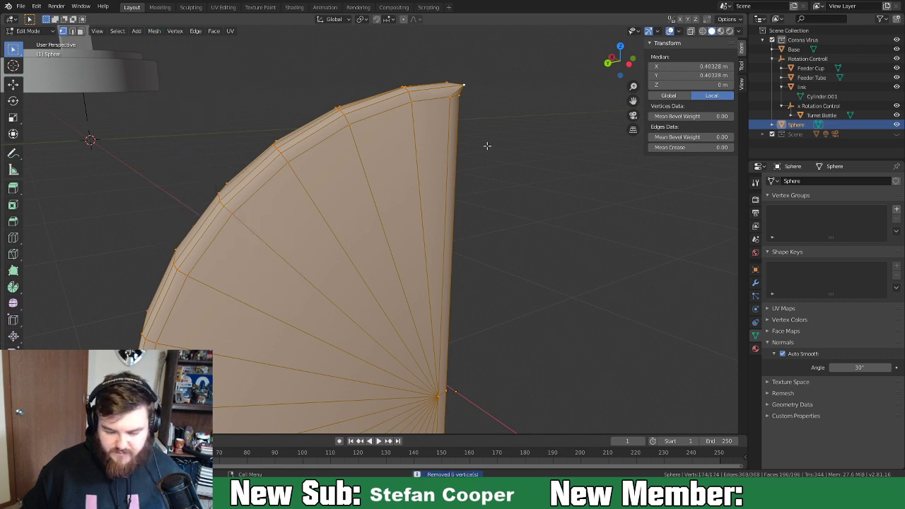
Move a vertex at the wedge's upper tip to about X 0.024, Y 0.044, Z 0.985 m.
{"action": "middle_click_drag", "start_coordinate": [487, 146], "coordinate": [418, 161]}
{"action": "scroll", "coordinate": [418, 162], "scroll_direction": "down", "scroll_amount": 3}
{"action": "middle_click_drag", "start_coordinate": [390, 335], "coordinate": [414, 256]}
{"action": "left_click", "coordinate": [411, 179]}
{"action": "middle_click_drag", "start_coordinate": [418, 189], "coordinate": [441, 166]}
{"action": "key", "text": "g"}
{"action": "left_click", "coordinate": [430, 166]}
Slide the vertex at the wedge's lower tip to about X 0.020, Y 0.043, Z -0.984 m, adjust it further, and leave Edit Mode.
{"action": "middle_click_drag", "start_coordinate": [460, 317], "coordinate": [440, 145]}
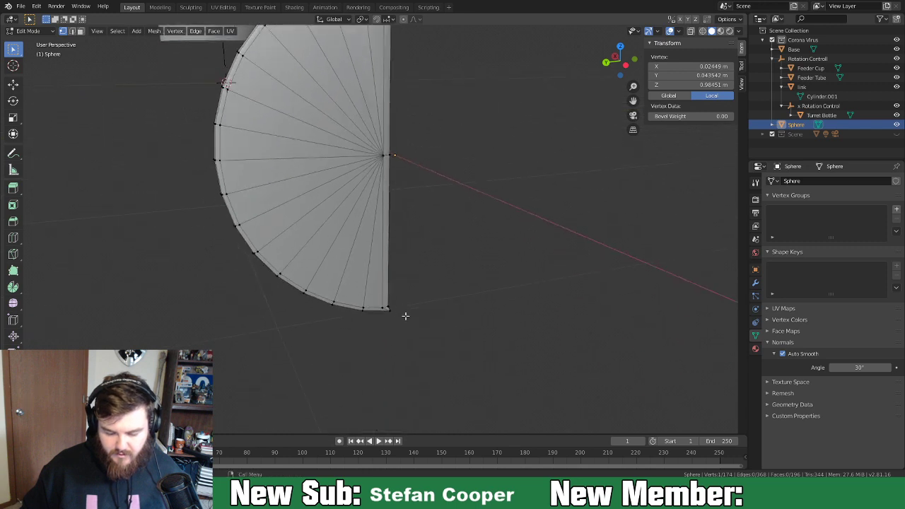
{"action": "left_click", "coordinate": [395, 313]}
{"action": "middle_click_drag", "start_coordinate": [404, 338], "coordinate": [412, 288]}
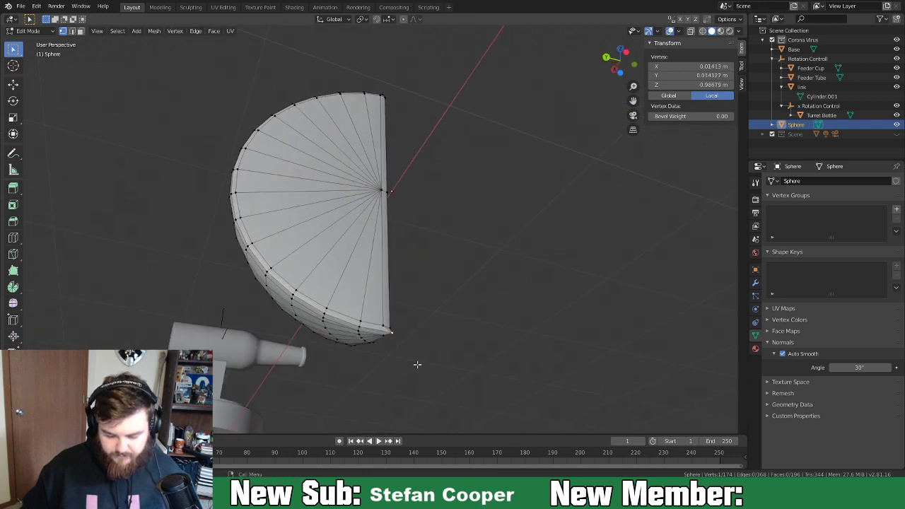
{"action": "key", "text": "shift+v"}
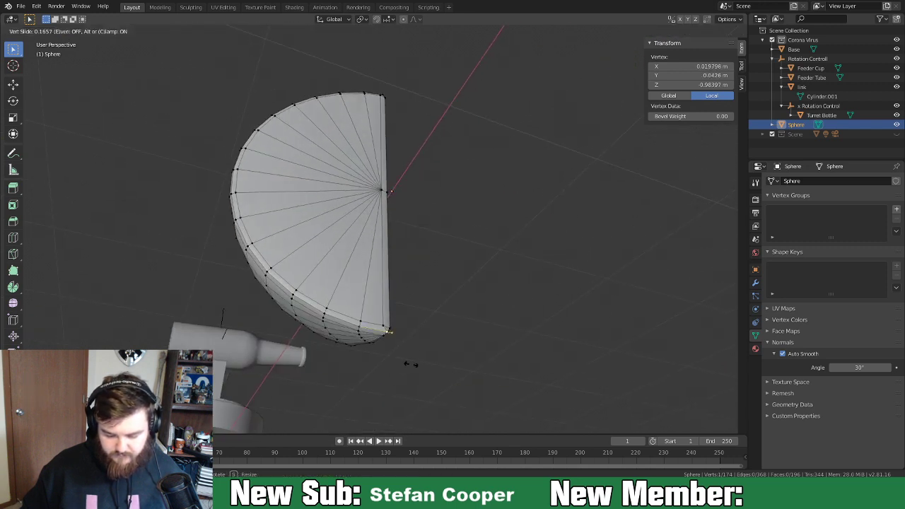
{"action": "left_click", "coordinate": [411, 364]}
{"action": "middle_click_drag", "start_coordinate": [411, 365], "coordinate": [427, 288]}
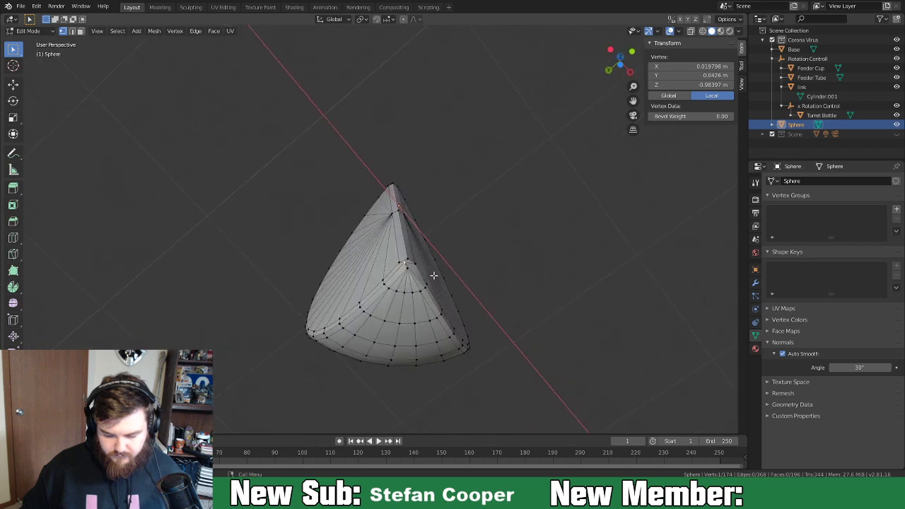
{"action": "key", "text": "g"}
{"action": "left_click", "coordinate": [420, 270]}
{"action": "middle_click_drag", "start_coordinate": [461, 259], "coordinate": [481, 308]}
{"action": "key", "text": "Tab"}
{"action": "scroll", "coordinate": [477, 256], "scroll_direction": "down", "scroll_amount": 3}
{"action": "middle_click_drag", "start_coordinate": [477, 257], "coordinate": [354, 279]}
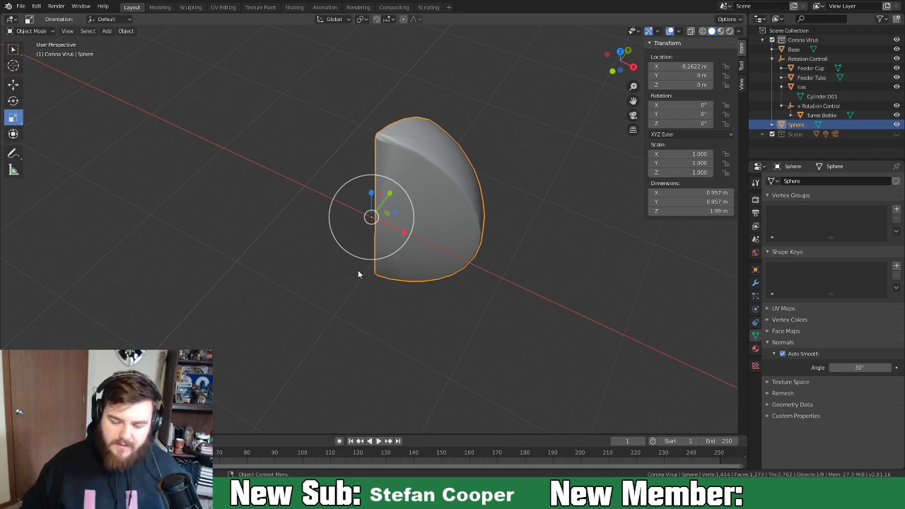
Scale the wedge down uniformly to about 0.494 and apply its scale.
{"action": "scroll", "coordinate": [494, 224], "scroll_direction": "down", "scroll_amount": 4}
{"action": "middle_click_drag", "start_coordinate": [415, 259], "coordinate": [481, 254]}
{"action": "key", "text": "s"}
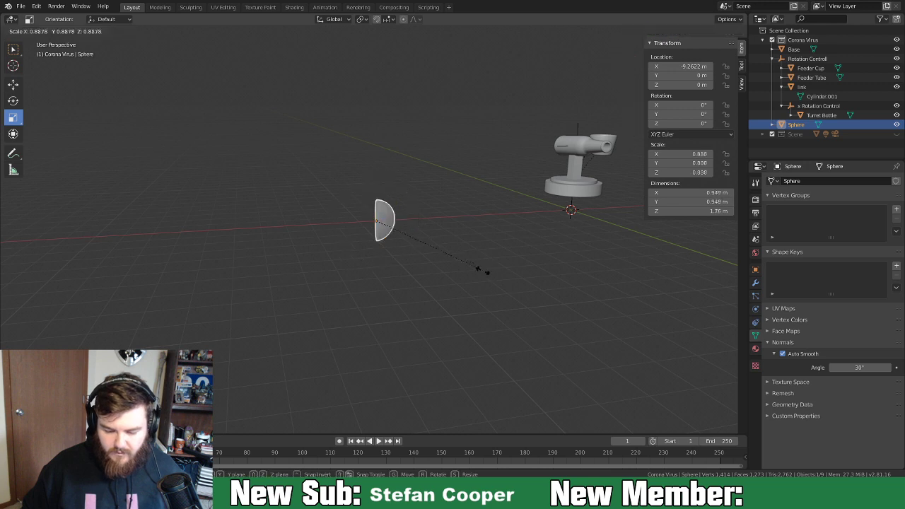
{"action": "left_click", "coordinate": [425, 265]}
{"action": "middle_click_drag", "start_coordinate": [425, 269], "coordinate": [355, 238]}
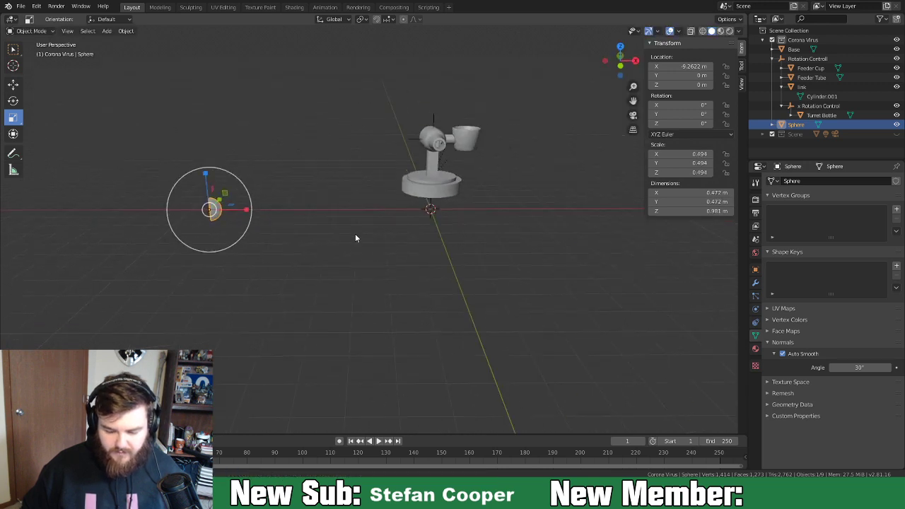
{"action": "key", "text": "ctrl+a"}
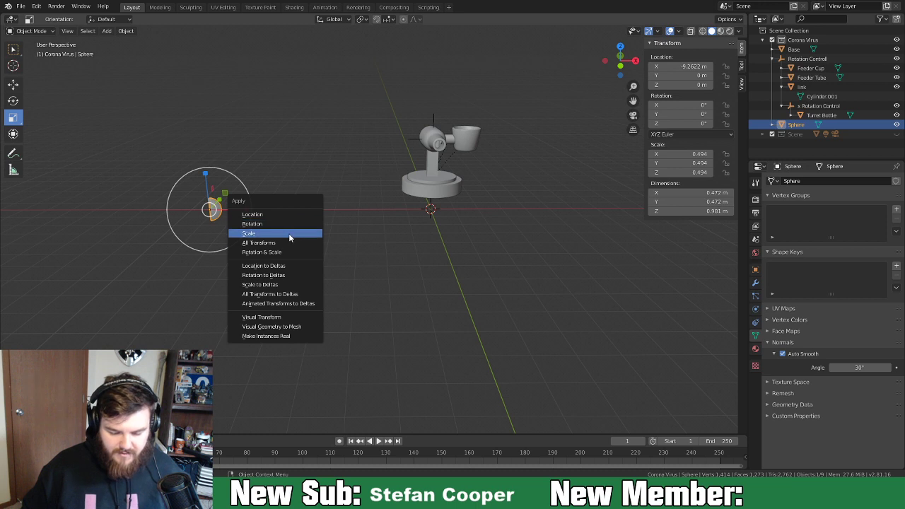
{"action": "left_click", "coordinate": [289, 234]}
Move the wedge near the feeder cup, at about X 1.45, Y 0.98, Z 3.02 m, and set its origin to the surface center of mass.
{"action": "key", "text": "g"}
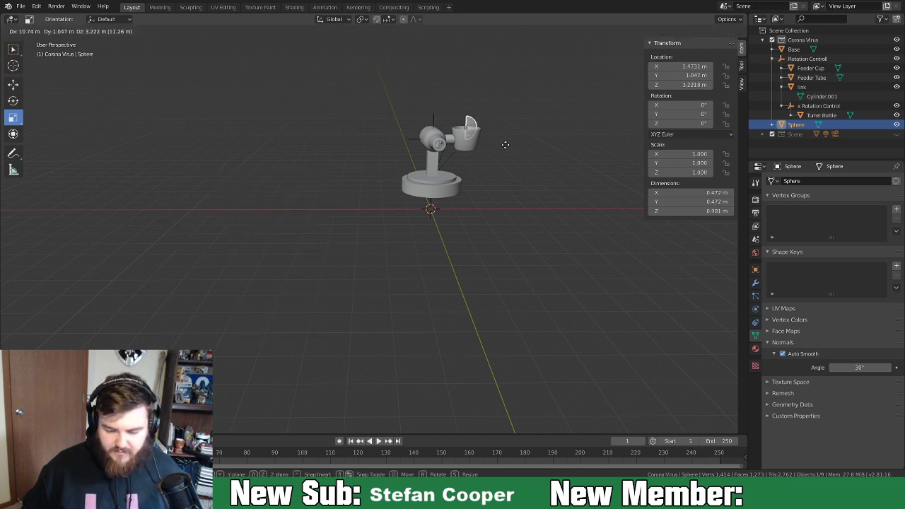
{"action": "left_click", "coordinate": [505, 152]}
{"action": "middle_click_drag", "start_coordinate": [506, 152], "coordinate": [459, 236]}
{"action": "right_click", "coordinate": [490, 208]}
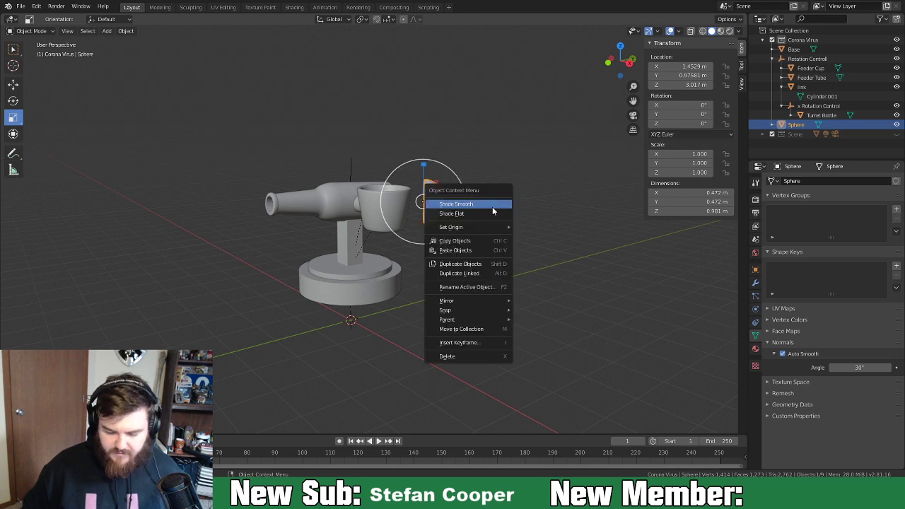
{"action": "mouse_move", "coordinate": [489, 227]}
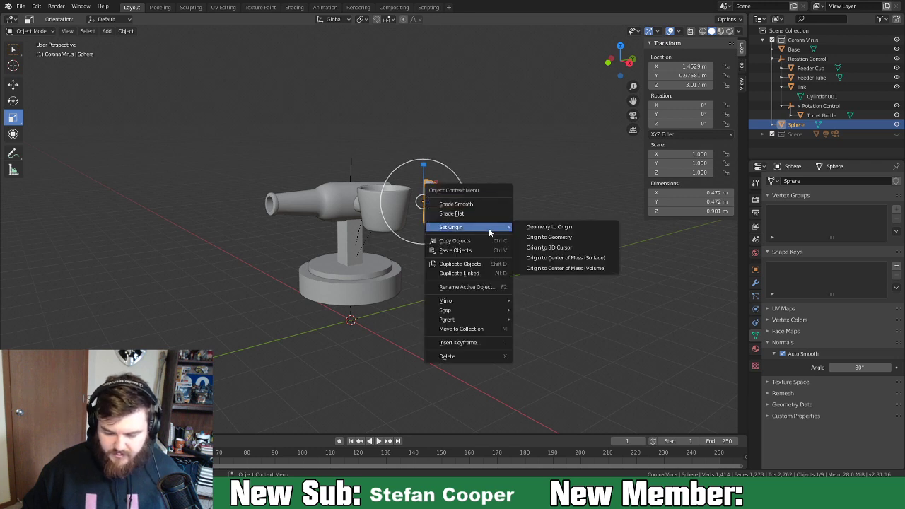
{"action": "left_click", "coordinate": [556, 261]}
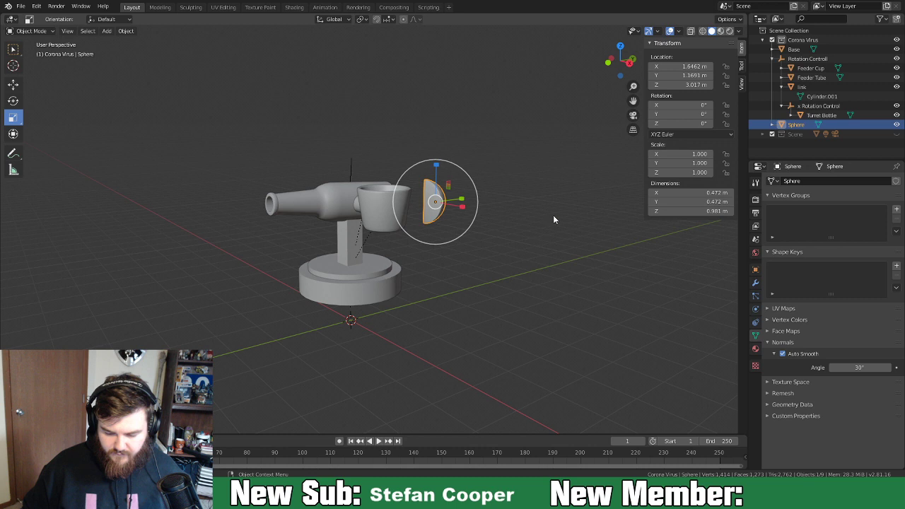
Scale the wedge uniformly to about 0.716 and rotate it about the X axis to about -21.1°.
{"action": "key", "text": "s"}
{"action": "left_click", "coordinate": [545, 235]}
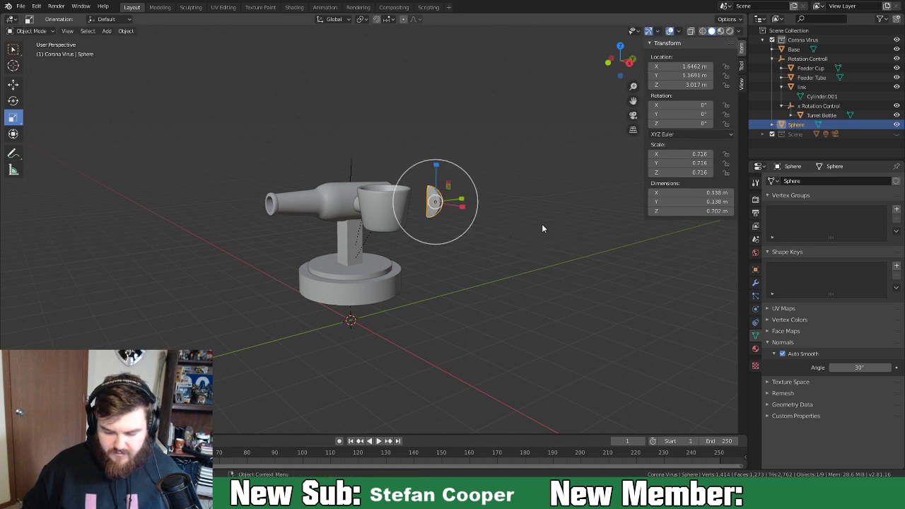
{"action": "key", "text": "r"}
{"action": "key", "text": "x"}
{"action": "key", "text": "x"}
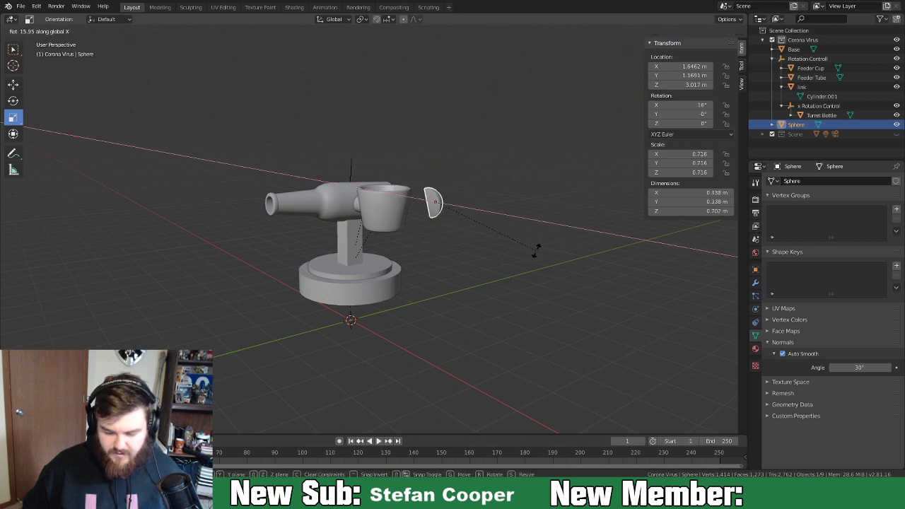
{"action": "left_click", "coordinate": [531, 263]}
Move the wedge to the feeder cup's rim near the bottle, at about X 1.11, Y 0.39, Z 3.15 m.
{"action": "middle_click_drag", "start_coordinate": [530, 263], "coordinate": [498, 265]}
{"action": "key", "text": "g"}
{"action": "left_click", "coordinate": [419, 236]}
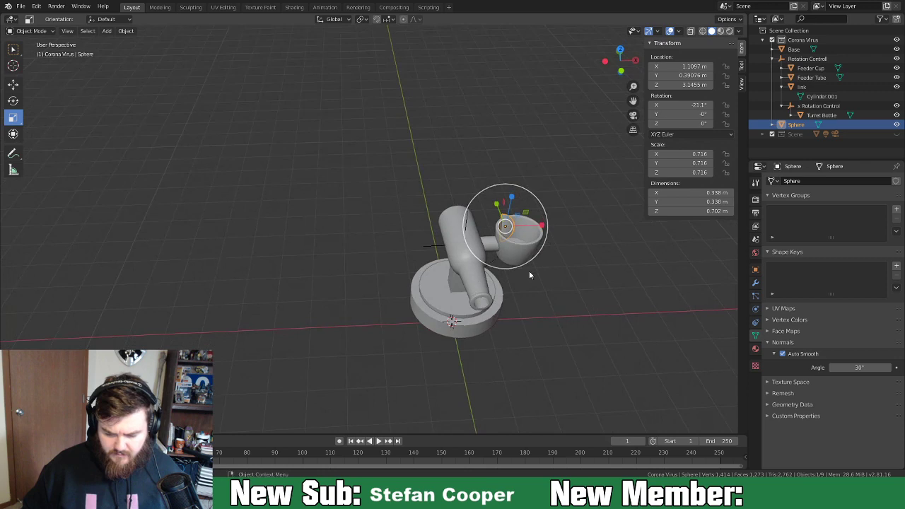
Rotate the wedge about the global Z axis to about 70.5° and scale it up uniformly to about 0.903.
{"action": "scroll", "coordinate": [506, 265], "scroll_direction": "up", "scroll_amount": 3}
{"action": "middle_click_drag", "start_coordinate": [593, 260], "coordinate": [479, 263], "text": "shift"}
{"action": "key", "text": "r"}
{"action": "key", "text": "z"}
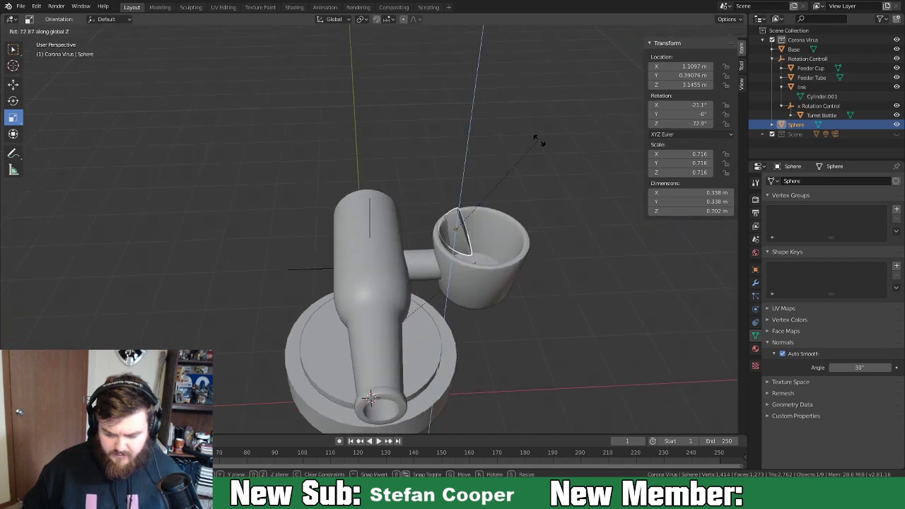
{"action": "left_click", "coordinate": [540, 148]}
{"action": "key", "text": "s"}
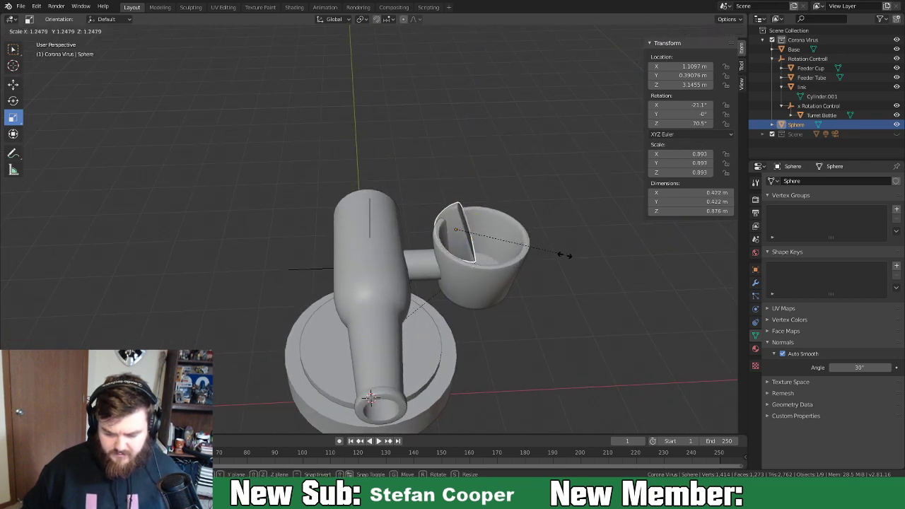
{"action": "left_click", "coordinate": [555, 253]}
Move the wedge inside the feeder cup, to about X 1.13, Y 0.21, Z 3.26 m.
{"action": "middle_click_drag", "start_coordinate": [548, 249], "coordinate": [427, 245]}
{"action": "key", "text": "g"}
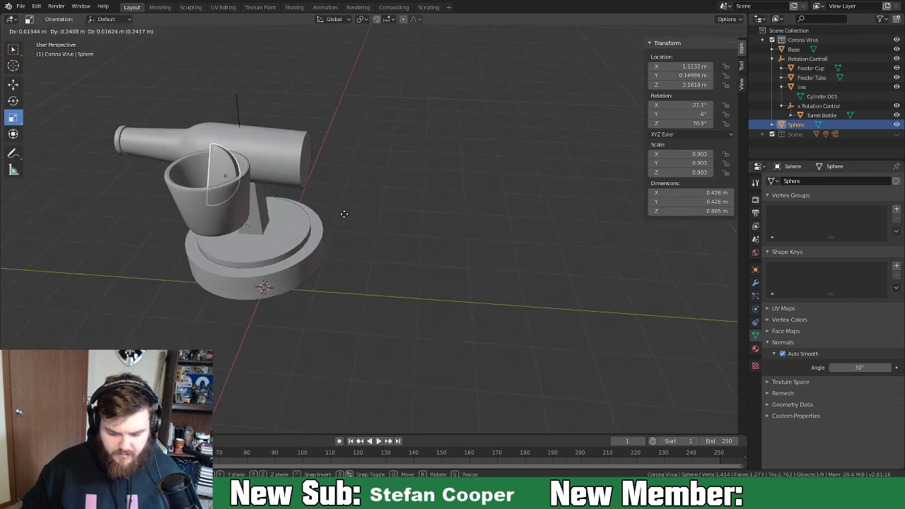
{"action": "left_click", "coordinate": [333, 223]}
{"action": "middle_click_drag", "start_coordinate": [334, 224], "coordinate": [387, 226]}
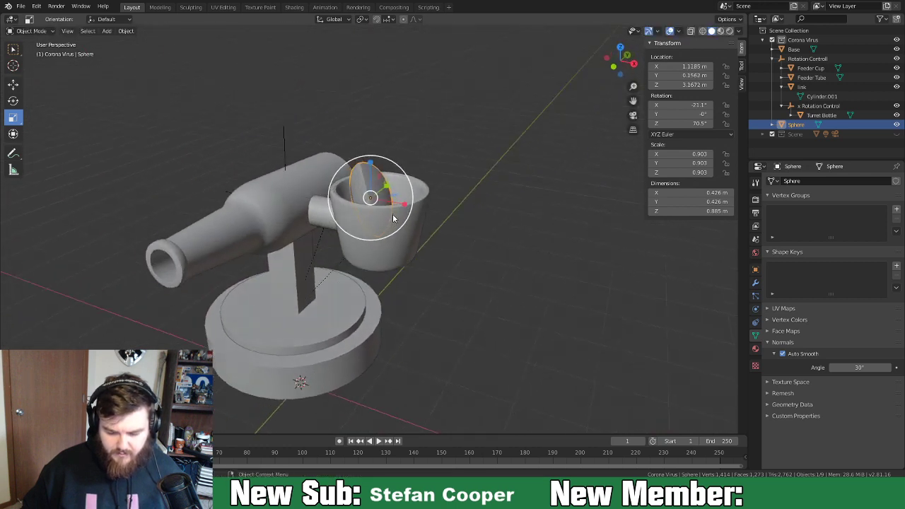
{"action": "key", "text": "g"}
{"action": "left_click", "coordinate": [452, 207]}
Rotate the wedge about the global Z axis to about 78.9° and shift it to about X 1.17, Y 0.21, Z 3.28 m.
{"action": "key", "text": "r"}
{"action": "key", "text": "z"}
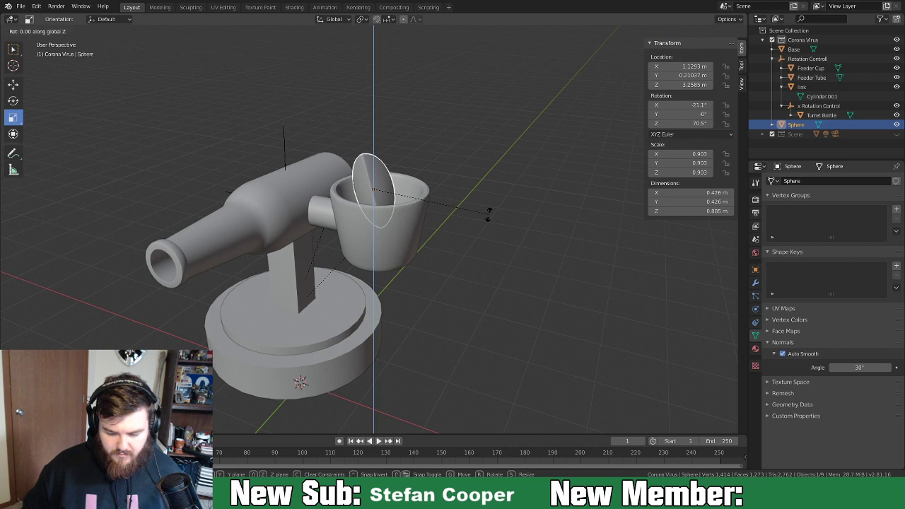
{"action": "left_click", "coordinate": [499, 198]}
{"action": "middle_click_drag", "start_coordinate": [455, 227], "coordinate": [434, 241]}
{"action": "key", "text": "g"}
{"action": "left_click", "coordinate": [440, 276]}
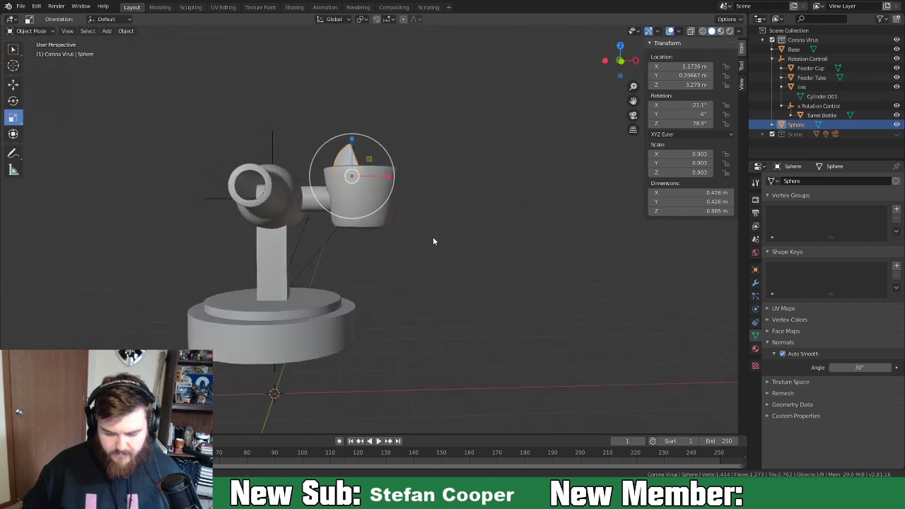
Rename the Sphere object as Lime and parent it to the Feeder Cup.
{"action": "double_click", "coordinate": [794, 125]}
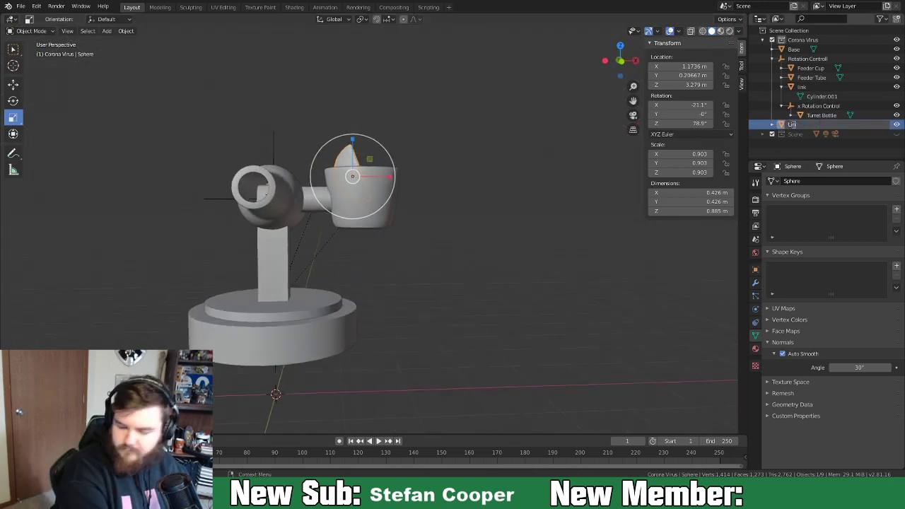
{"action": "type", "text": "Lime"}
{"action": "key", "text": "Return"}
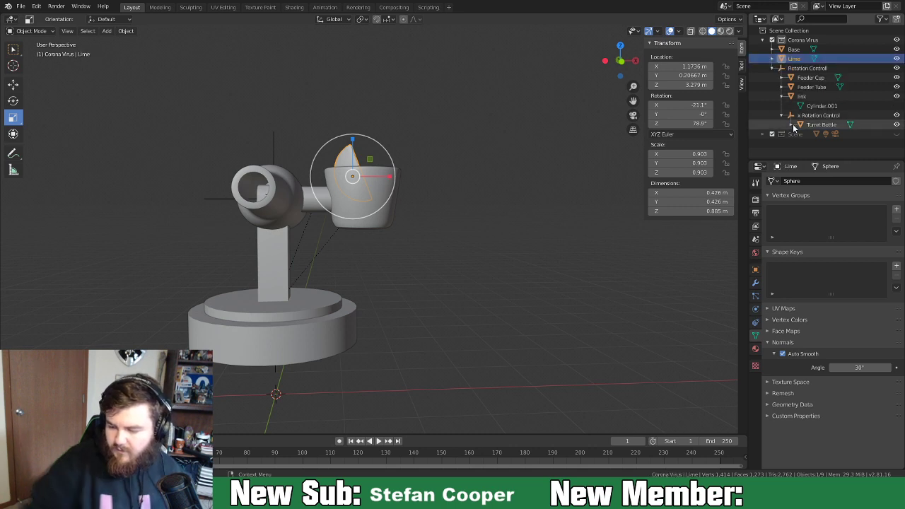
{"action": "left_click_drag", "start_coordinate": [794, 58], "coordinate": [799, 77]}
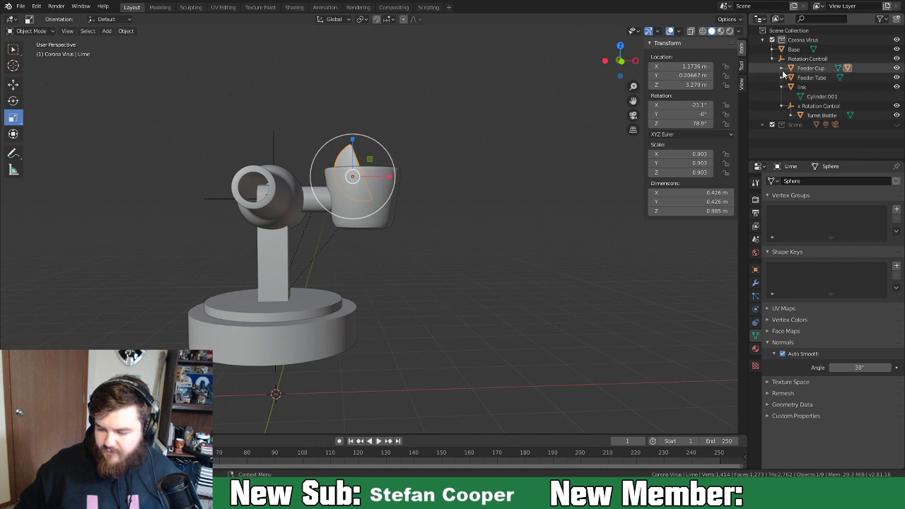
{"action": "left_click", "coordinate": [784, 69]}
Duplicate Lime, rotate the copy about the global Z axis to about 175° and place it at about X 1.12, Y -0.16, Z 3.13 m.
{"action": "middle_click_drag", "start_coordinate": [414, 210], "coordinate": [485, 203]}
{"action": "scroll", "coordinate": [390, 257], "scroll_direction": "up", "scroll_amount": 2}
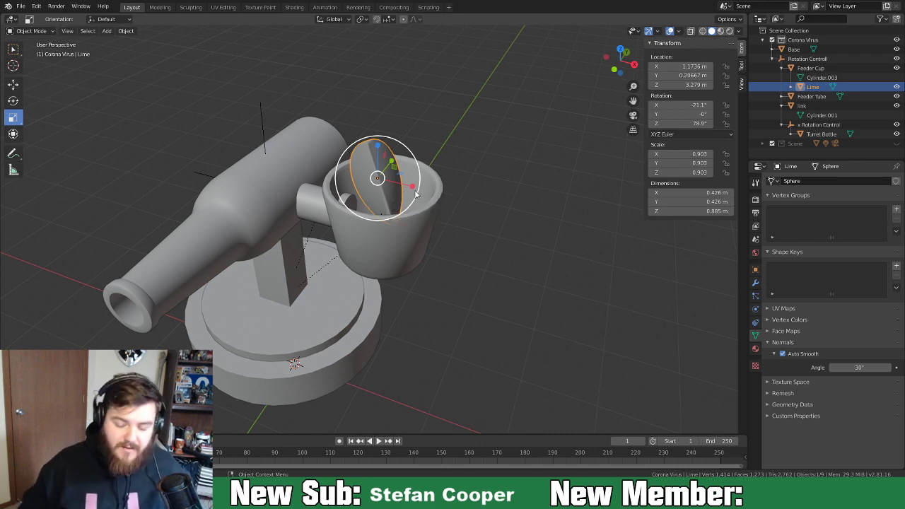
{"action": "middle_click_drag", "start_coordinate": [427, 215], "coordinate": [447, 201]}
{"action": "scroll", "coordinate": [464, 198], "scroll_direction": "up", "scroll_amount": 6}
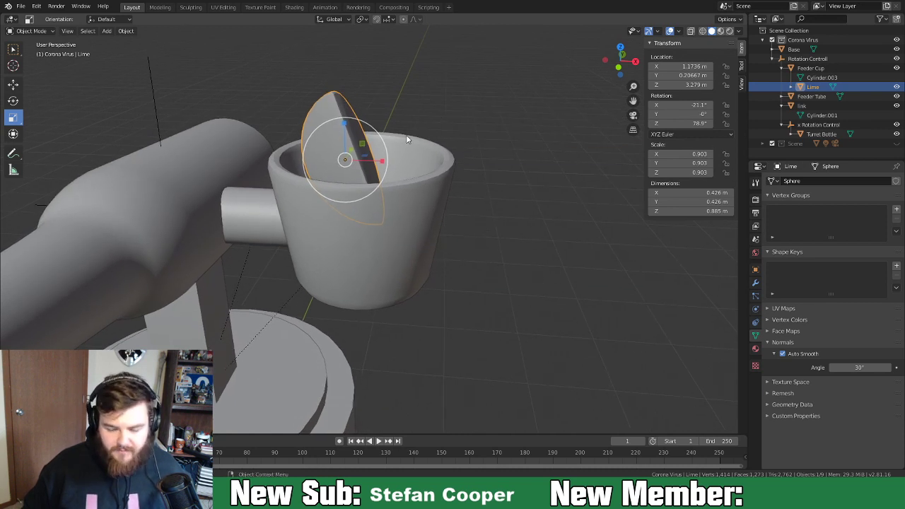
{"action": "middle_click_drag", "start_coordinate": [380, 157], "coordinate": [332, 186]}
{"action": "key", "text": "shift+d"}
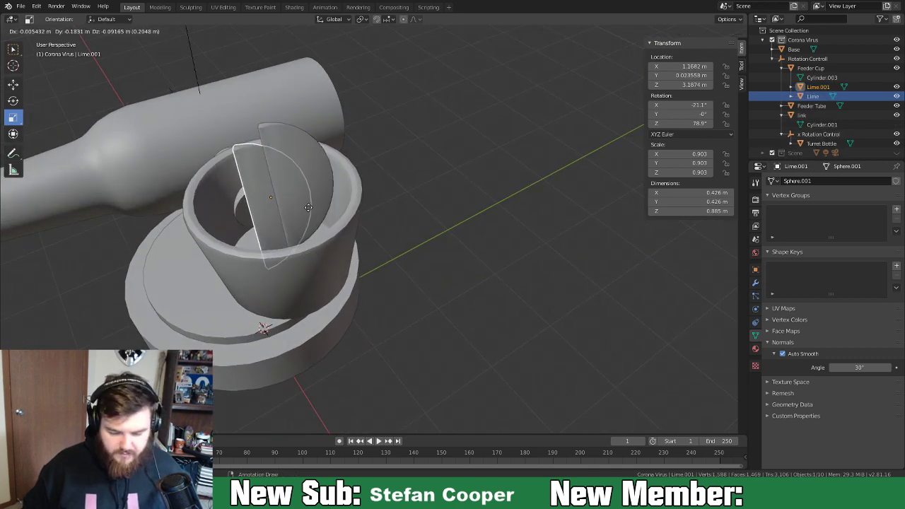
{"action": "key", "text": "r"}
{"action": "key", "text": "z"}
{"action": "left_click", "coordinate": [295, 409]}
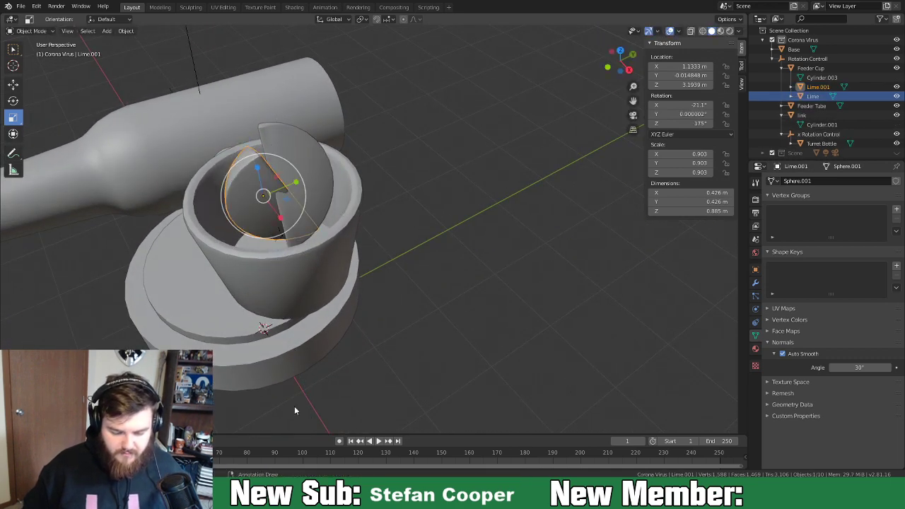
{"action": "key", "text": "g"}
{"action": "left_click", "coordinate": [294, 377]}
Duplicate the second wedge, rotate the copy to about 287° in Z and place it at about X 1.57, Y 0.02, Z 3.17 m.
{"action": "middle_click_drag", "start_coordinate": [294, 377], "coordinate": [339, 401]}
{"action": "middle_click_drag", "start_coordinate": [329, 330], "coordinate": [359, 233]}
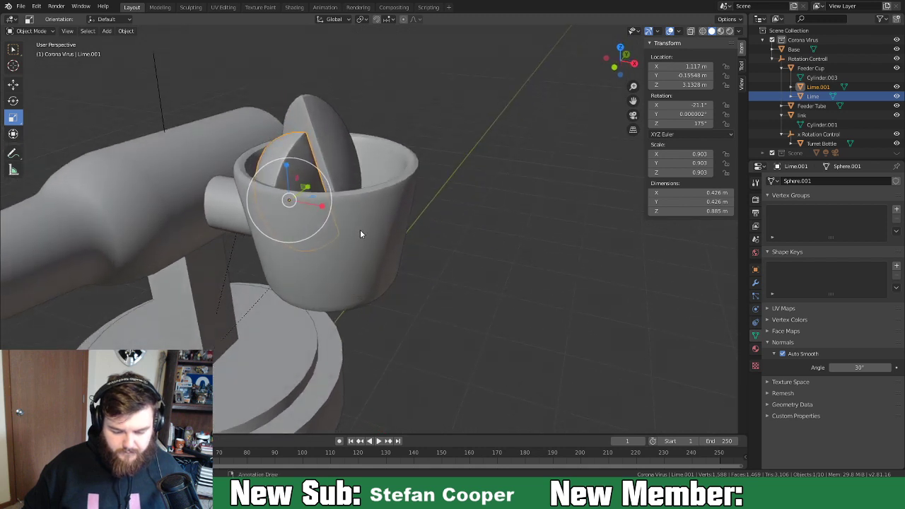
{"action": "key", "text": "shift+d"}
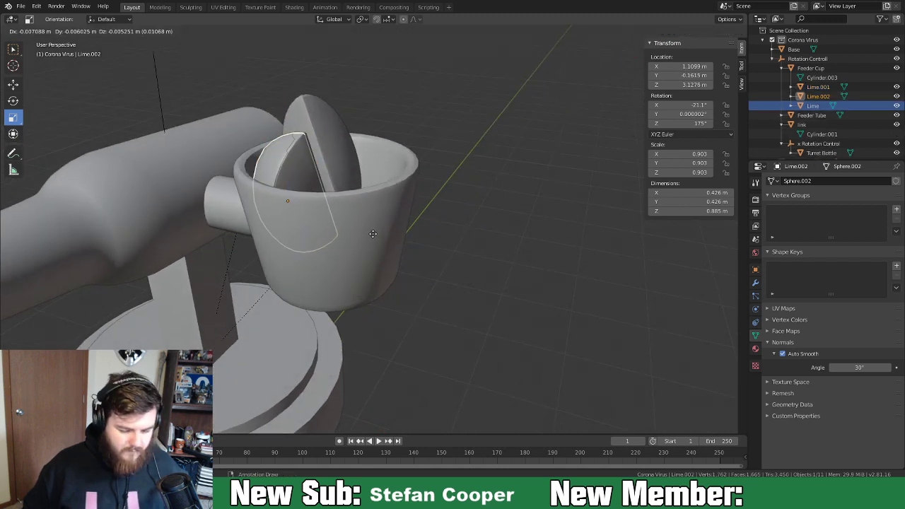
{"action": "left_click", "coordinate": [432, 244]}
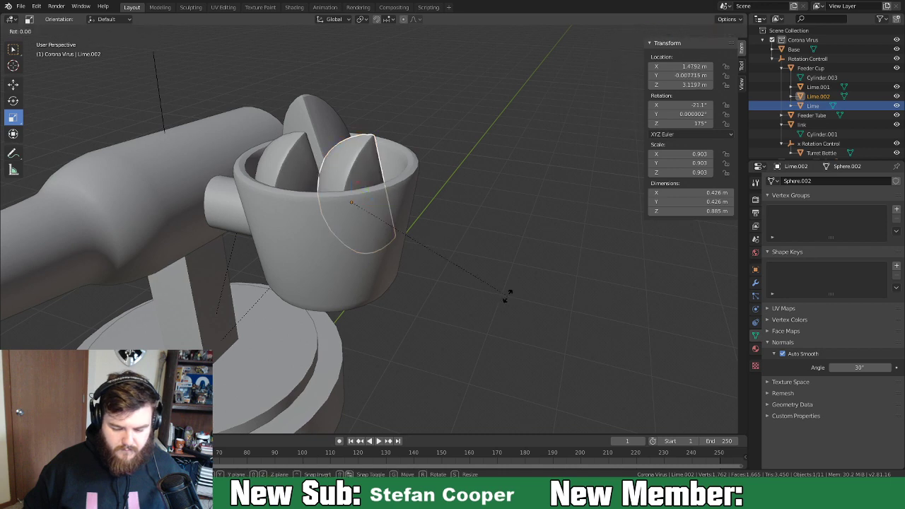
{"action": "left_click", "coordinate": [378, 39]}
{"action": "middle_click_drag", "start_coordinate": [330, 196], "coordinate": [384, 193]}
{"action": "key", "text": "g"}
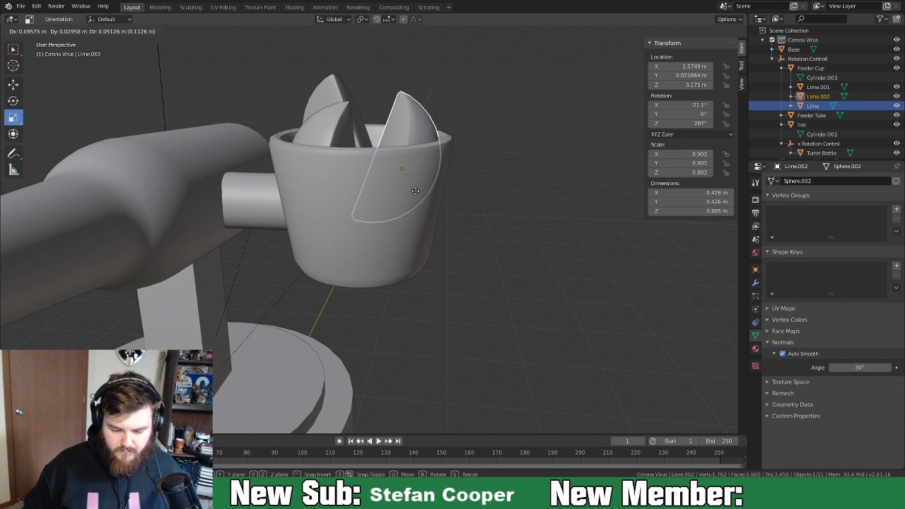
{"action": "left_click", "coordinate": [415, 191]}
Scale the three lime wedges one at a time, Lime.001 to about 1.07 and Lime.002 to about 1.04.
{"action": "left_click", "coordinate": [345, 135]}
{"action": "middle_click_drag", "start_coordinate": [405, 186], "coordinate": [378, 212]}
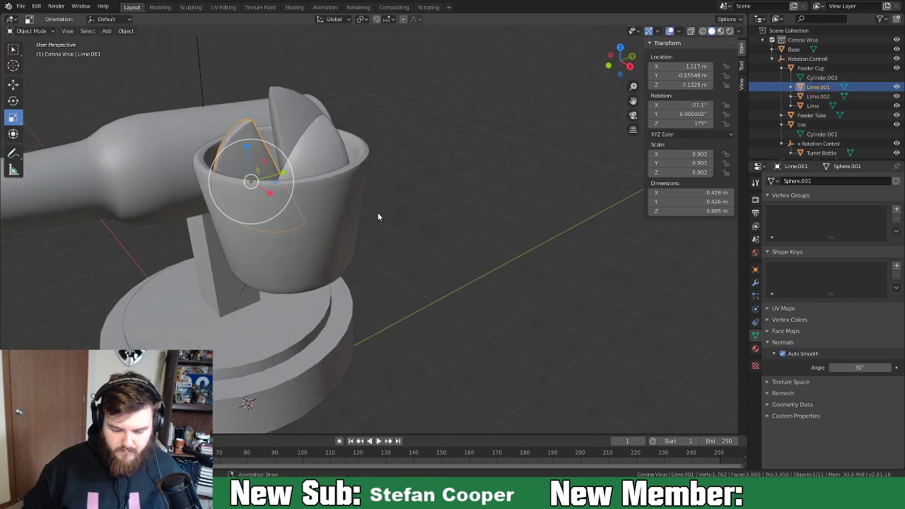
{"action": "middle_click_drag", "start_coordinate": [421, 154], "coordinate": [360, 239]}
{"action": "key", "text": "s"}
{"action": "left_click", "coordinate": [430, 281]}
{"action": "left_click", "coordinate": [342, 157]}
{"action": "key", "text": "s"}
{"action": "left_click", "coordinate": [423, 225]}
{"action": "left_click", "coordinate": [388, 180]}
{"action": "key", "text": "s"}
{"action": "left_click", "coordinate": [426, 236]}
Move Lime.002 within the cup to about X 1.50, Y 0.00, Z 3.15 m.
{"action": "middle_click_drag", "start_coordinate": [424, 238], "coordinate": [425, 265]}
{"action": "key", "text": "g"}
{"action": "left_click", "coordinate": [460, 234]}
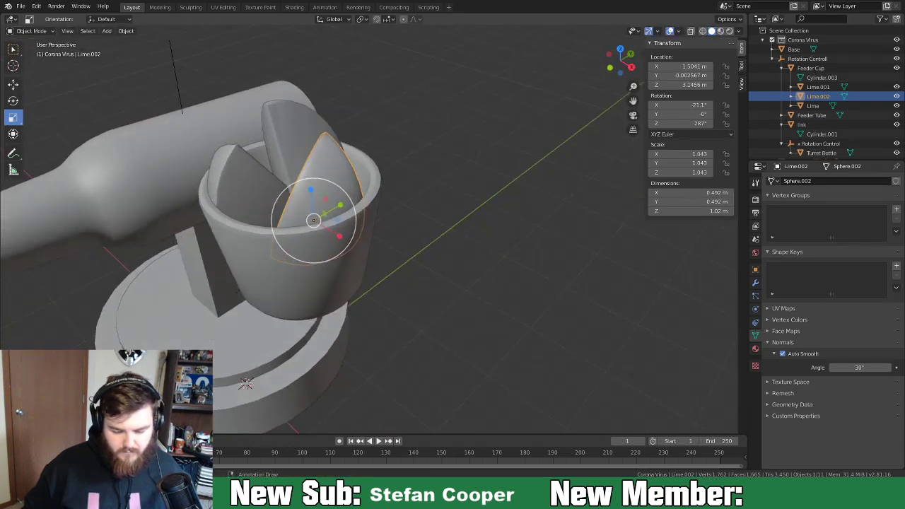
{"action": "key", "text": "s"}
{"action": "right_click", "coordinate": [425, 241]}
Scale Lime to about 0.897 and Lime.002 to about 0.862, placing Lime.002 at about X 1.61, Y -0.04, Z 3.14 m.
{"action": "left_click", "coordinate": [306, 128]}
{"action": "key", "text": "s"}
{"action": "left_click", "coordinate": [469, 189]}
{"action": "middle_click_drag", "start_coordinate": [469, 190], "coordinate": [382, 213]}
{"action": "left_click", "coordinate": [453, 249]}
{"action": "key", "text": "g"}
{"action": "left_click", "coordinate": [475, 249]}
Move Lime.001 to about X 1.22, Y -0.19, Z 3.09 m and rotate it about the global Z axis to about 216°.
{"action": "left_click", "coordinate": [346, 164]}
{"action": "mouse_move", "coordinate": [346, 164]}
{"action": "middle_mouse_down"}
{"action": "mouse_move", "coordinate": [403, 236]}
{"action": "mouse_move", "coordinate": [343, 251]}
{"action": "mouse_move", "coordinate": [334, 167]}
{"action": "middle_mouse_up"}
{"action": "key", "text": "g"}
{"action": "left_click", "coordinate": [328, 167]}
{"action": "key", "text": "r"}
{"action": "key", "text": "z"}
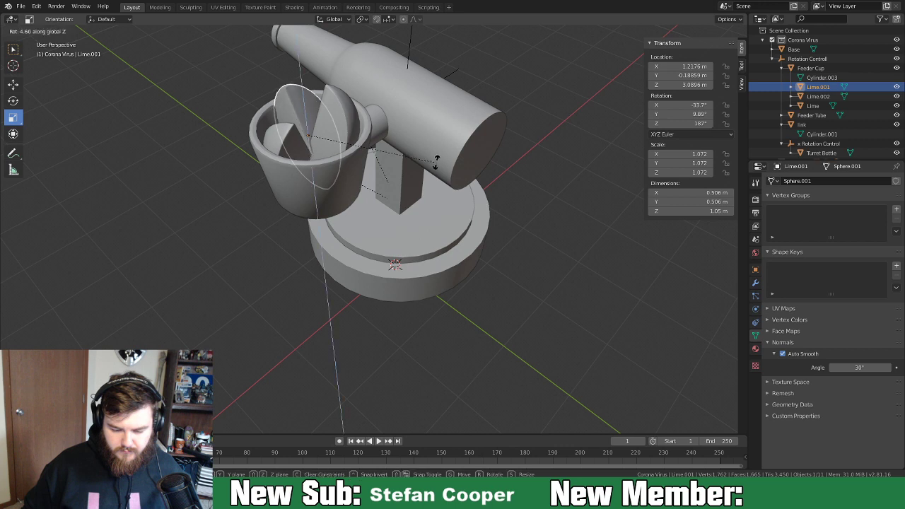
{"action": "left_click", "coordinate": [405, 101]}
Scale Lime.001 down to about 0.87, raise it to about Z 3.27 m and shift it to about X 1.27 m.
{"action": "key", "text": "s"}
{"action": "left_click", "coordinate": [415, 127]}
{"action": "key", "text": "g"}
{"action": "key", "text": "z"}
{"action": "left_click", "coordinate": [409, 113]}
{"action": "middle_click_drag", "start_coordinate": [409, 113], "coordinate": [541, 184]}
{"action": "key", "text": "g"}
{"action": "key", "text": "x"}
{"action": "left_click", "coordinate": [506, 196]}
Reposition the original Lime to about X 1.11 and Z 3.22 m, and rotate it about the global Z axis to about 94.7°.
{"action": "left_click", "coordinate": [363, 206]}
{"action": "middle_click_drag", "start_coordinate": [417, 249], "coordinate": [433, 232]}
{"action": "key", "text": "g"}
{"action": "key", "text": "x"}
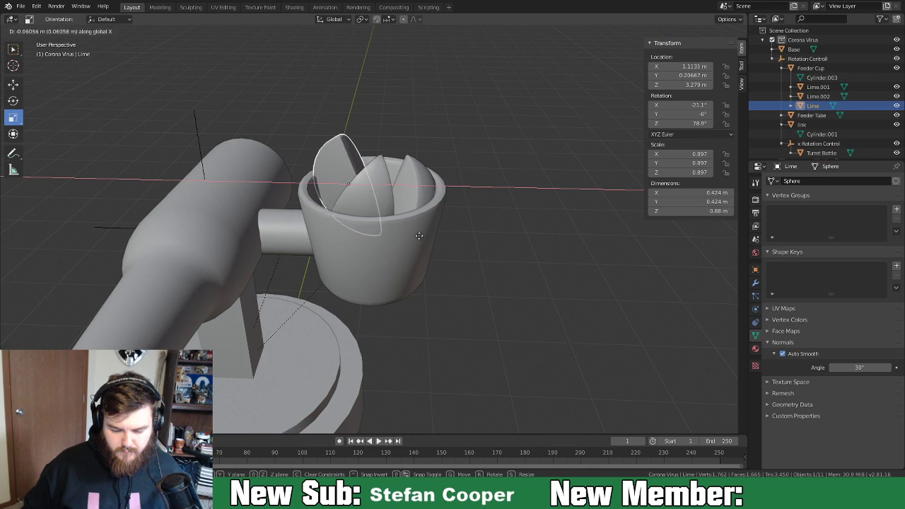
{"action": "left_click", "coordinate": [420, 241]}
{"action": "key", "text": "r"}
{"action": "key", "text": "z"}
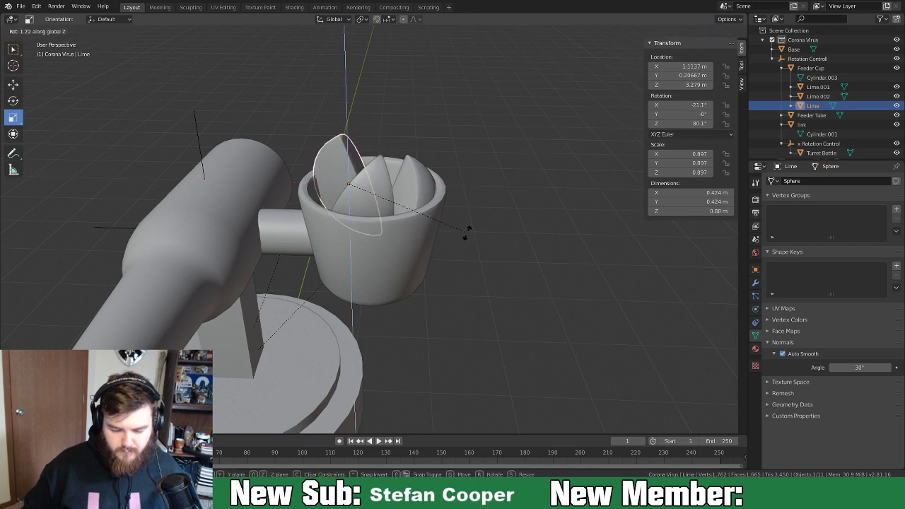
{"action": "left_click", "coordinate": [466, 202]}
{"action": "key", "text": "g"}
{"action": "key", "text": "z"}
{"action": "left_click", "coordinate": [463, 213]}
{"action": "middle_click_drag", "start_coordinate": [464, 217], "coordinate": [417, 356]}
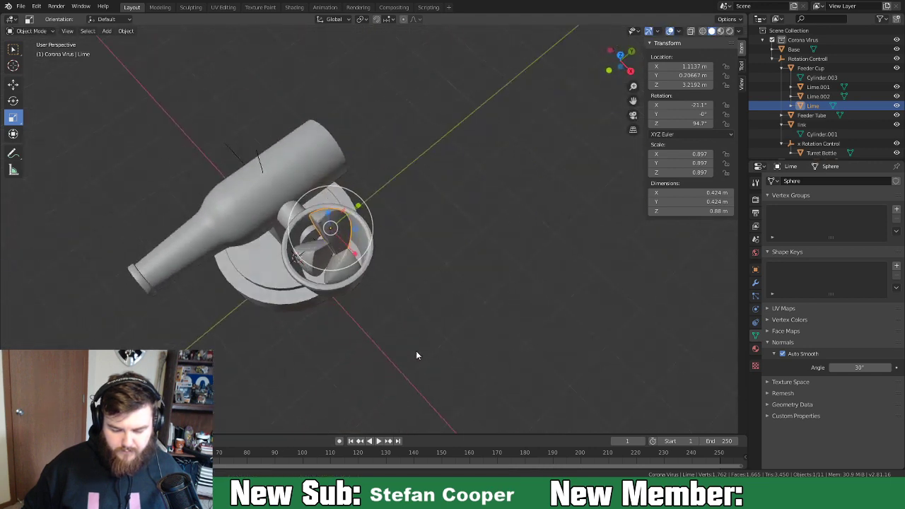
{"action": "middle_click_drag", "start_coordinate": [370, 335], "coordinate": [364, 278]}
{"action": "key", "text": "Tab"}
{"action": "key", "text": "Tab"}
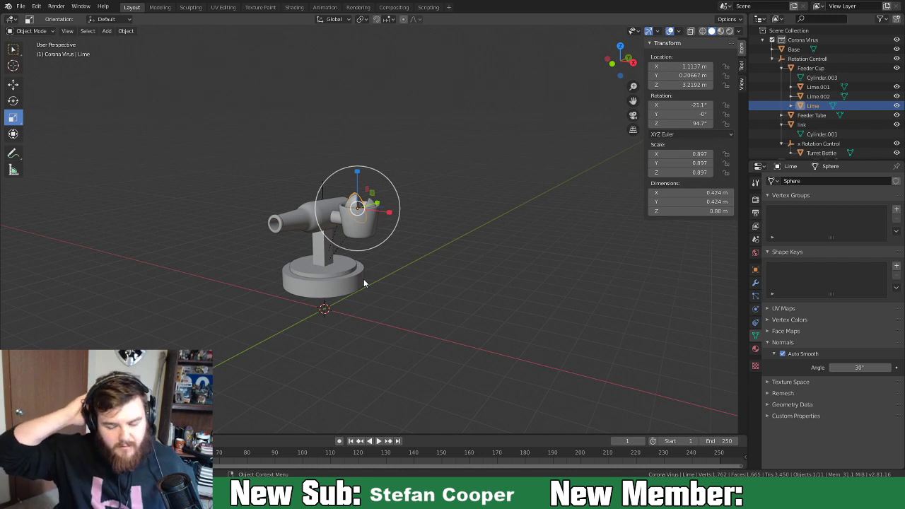
Rename the original wedge's mesh data as Lime and assign that shared mesh to Lime.002 and Lime.001.
{"action": "scroll", "coordinate": [371, 221], "scroll_direction": "up", "scroll_amount": 3}
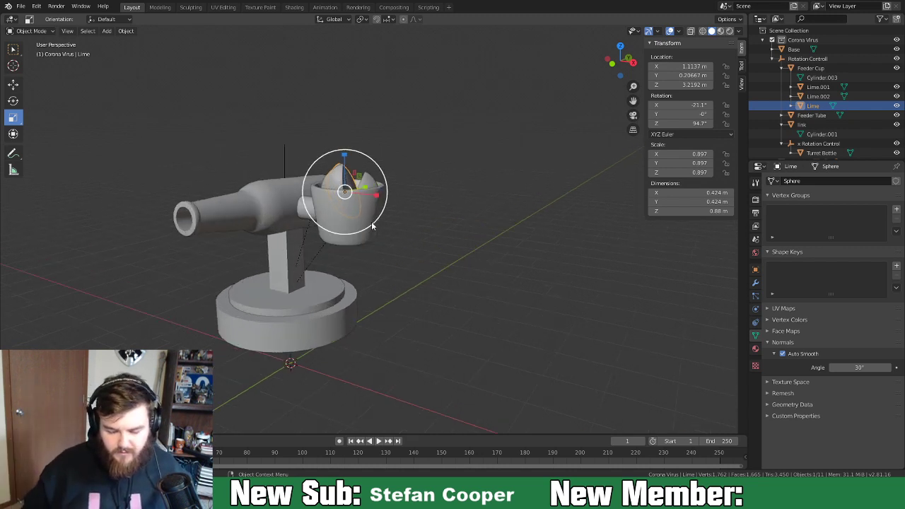
{"action": "middle_click_drag", "start_coordinate": [371, 222], "coordinate": [406, 237]}
{"action": "scroll", "coordinate": [409, 237], "scroll_direction": "up", "scroll_amount": 3}
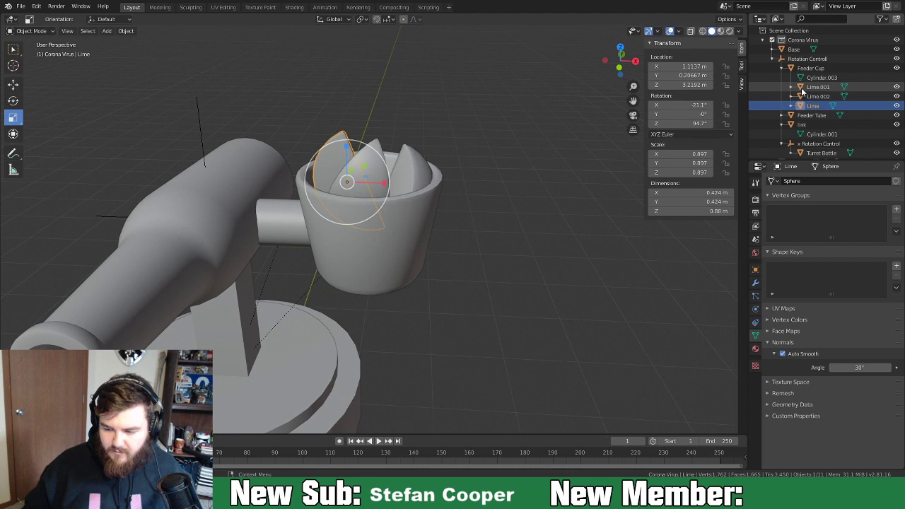
{"action": "left_click", "coordinate": [806, 180]}
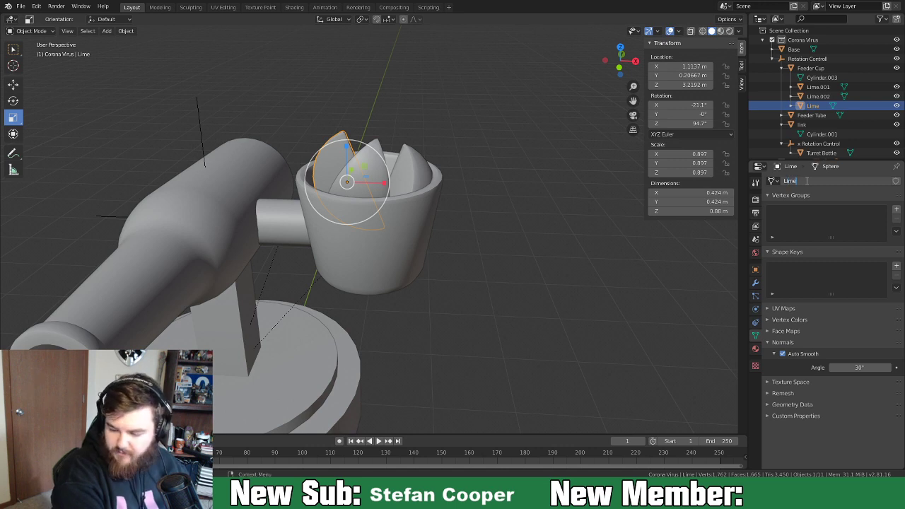
{"action": "left_click", "coordinate": [817, 97]}
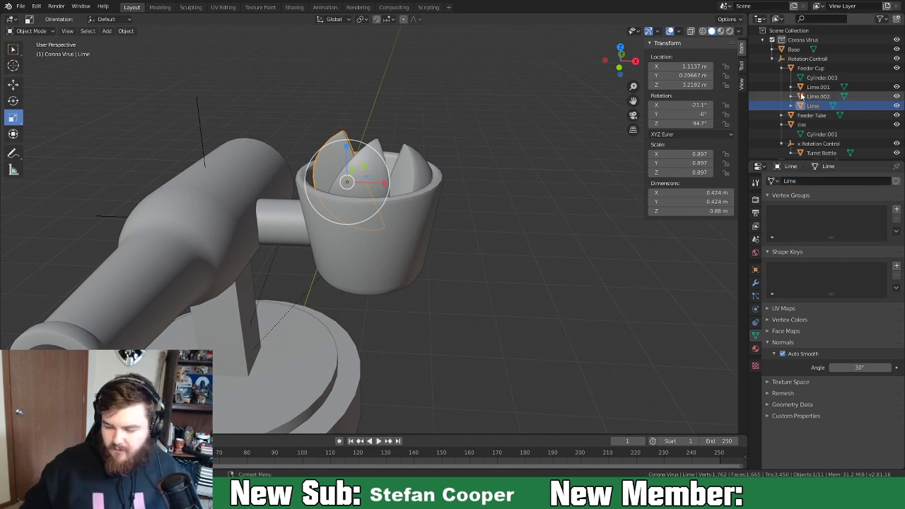
{"action": "left_click", "coordinate": [773, 181]}
{"action": "left_click", "coordinate": [787, 251]}
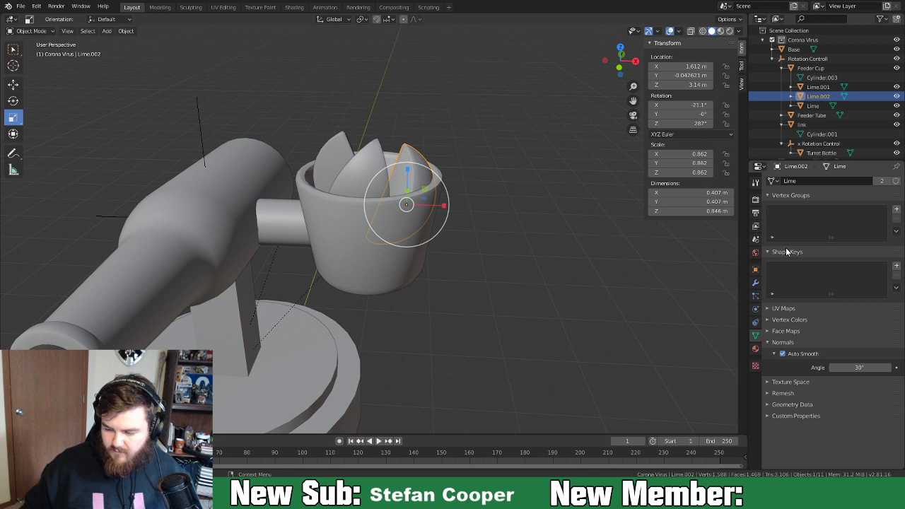
{"action": "left_click", "coordinate": [818, 86]}
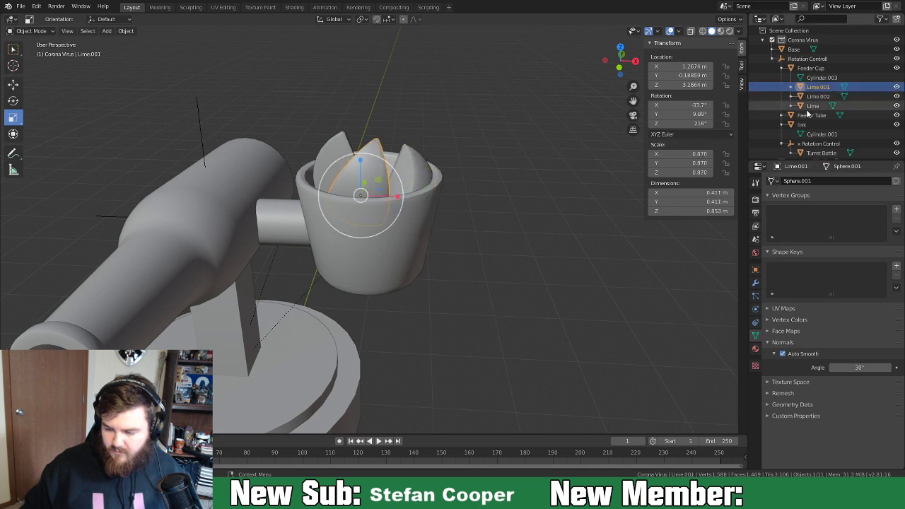
{"action": "left_click", "coordinate": [773, 181]}
{"action": "left_click", "coordinate": [784, 251]}
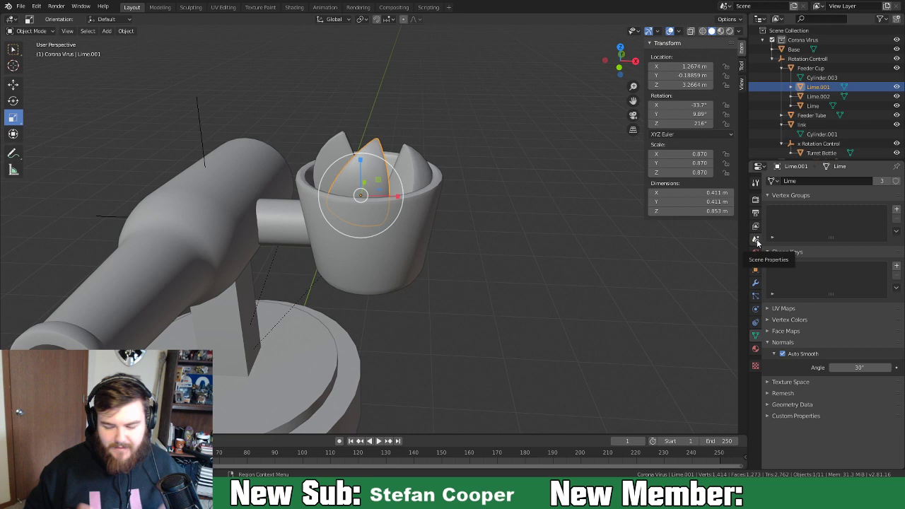
Rotate Lime.001 to about X -20.8°, Y 0.4°, Z 217° and shift it along Y to about -0.20 m.
{"action": "middle_click_drag", "start_coordinate": [414, 213], "coordinate": [479, 230]}
{"action": "key", "text": "r"}
{"action": "key", "text": "z"}
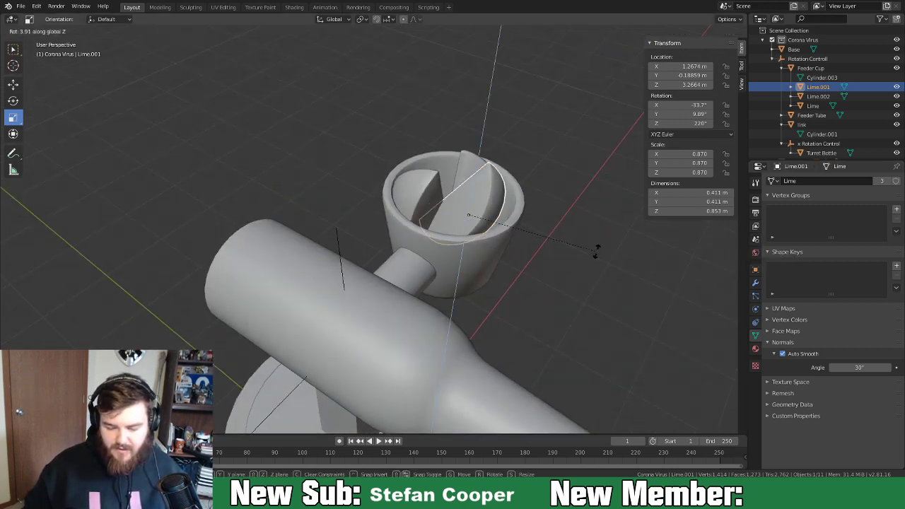
{"action": "left_click", "coordinate": [582, 241]}
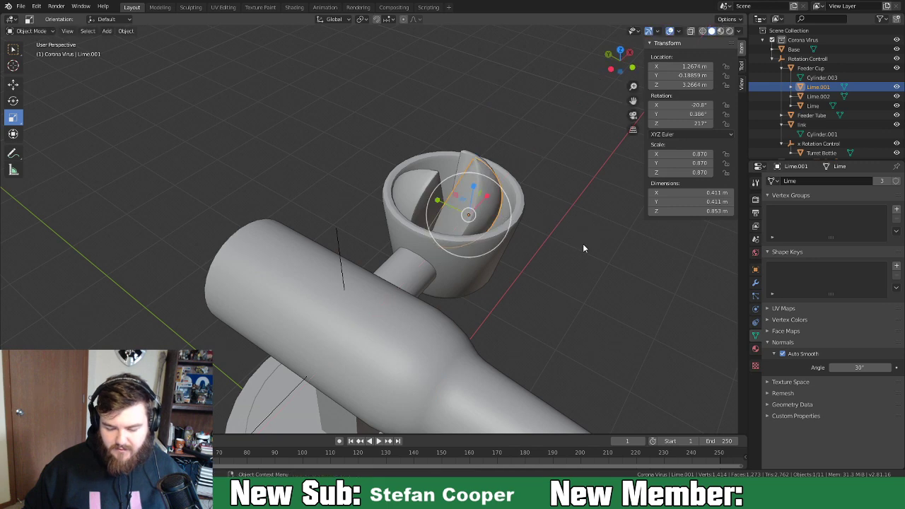
{"action": "key", "text": "g"}
{"action": "key", "text": "x"}
{"action": "key", "text": "y"}
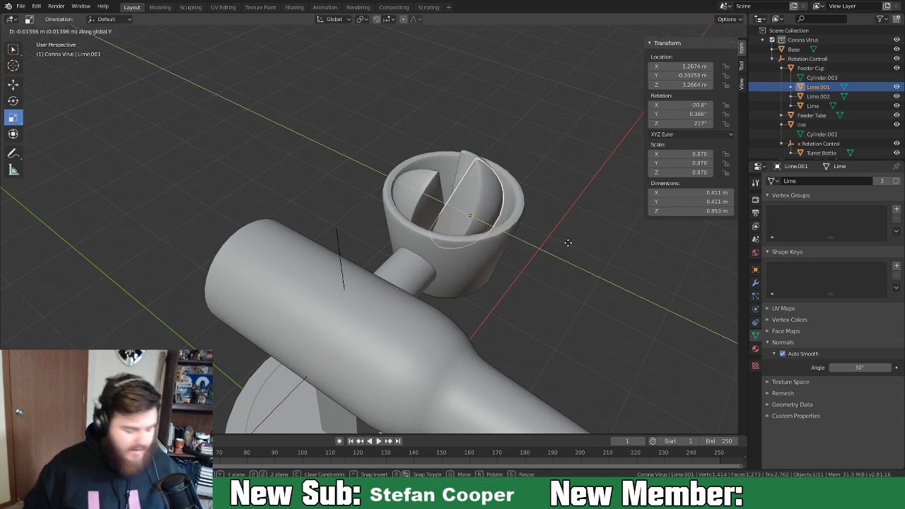
{"action": "left_click", "coordinate": [574, 246]}
{"action": "middle_click_drag", "start_coordinate": [574, 246], "coordinate": [691, 241]}
{"action": "scroll", "coordinate": [588, 243], "scroll_direction": "down", "scroll_amount": 3}
{"action": "middle_click_drag", "start_coordinate": [322, 123], "coordinate": [458, 236]}
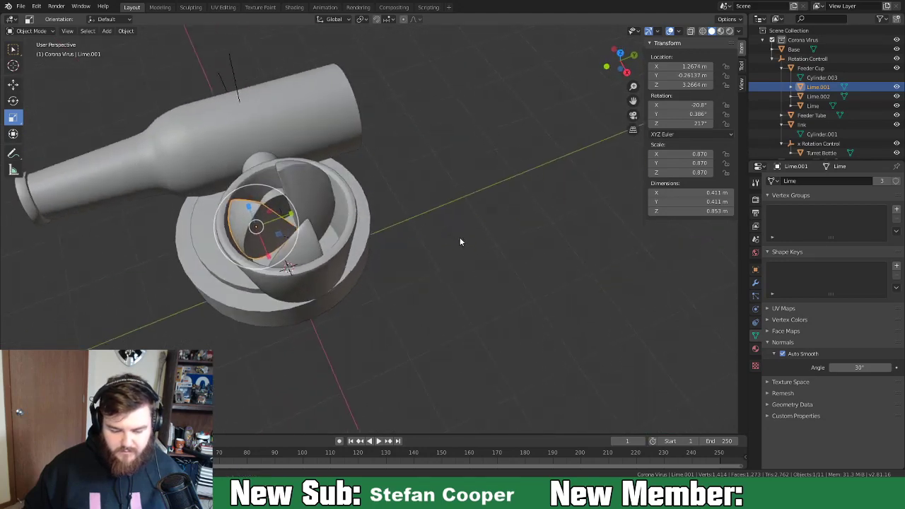
Rotate the Lime.002 wedge about the global Z axis and shift it along Y inside the feeder cup.
{"action": "left_click", "coordinate": [316, 242]}
{"action": "key", "text": "r"}
{"action": "key", "text": "z"}
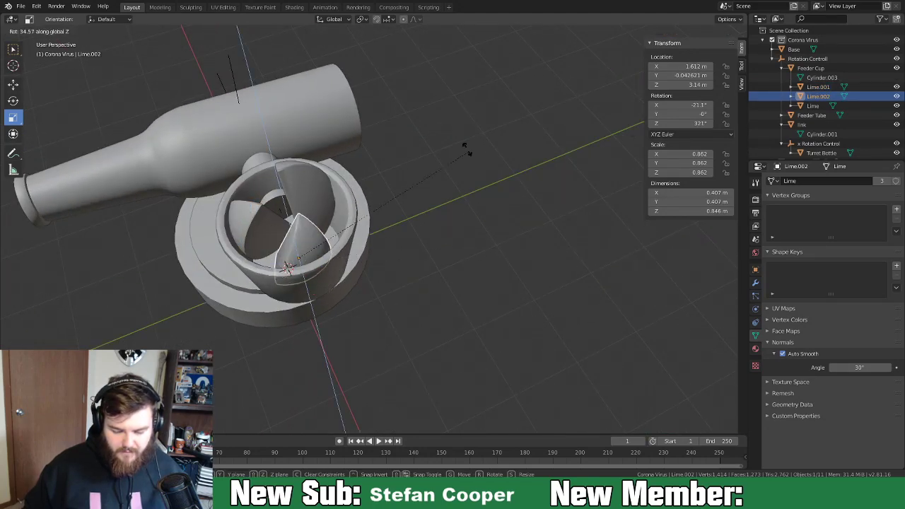
{"action": "left_click", "coordinate": [438, 169]}
{"action": "key", "text": "g"}
{"action": "key", "text": "y"}
{"action": "left_click", "coordinate": [422, 215]}
Rotate the original Lime about the global Y axis and move it to about X 1.15, Y 0.15, Z 3.21 m.
{"action": "middle_click_drag", "start_coordinate": [424, 215], "coordinate": [343, 237]}
{"action": "left_click", "coordinate": [324, 158]}
{"action": "key", "text": "r"}
{"action": "key", "text": "y"}
{"action": "left_click", "coordinate": [475, 216]}
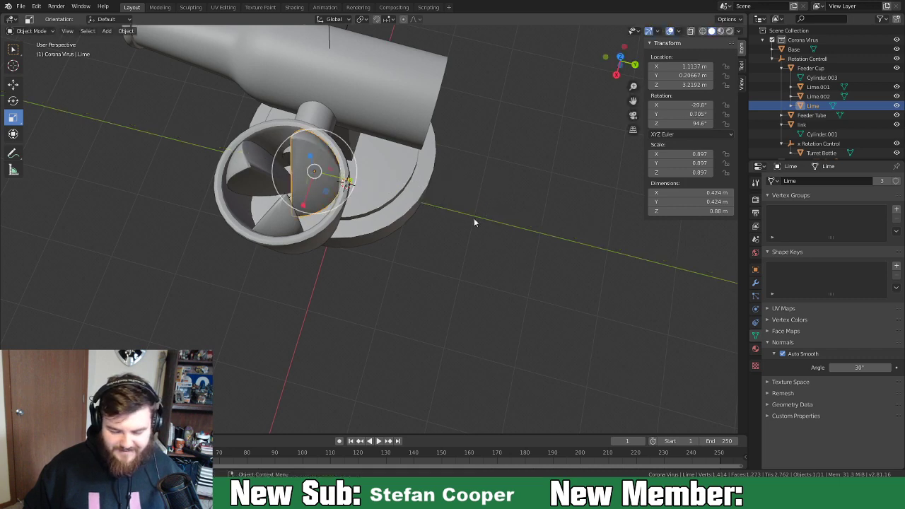
{"action": "key", "text": "g"}
{"action": "left_click", "coordinate": [466, 221]}
Scale the original Lime down to about 0.864 and collapse the Feeder Cup's children in the outliner.
{"action": "middle_click_drag", "start_coordinate": [398, 272], "coordinate": [429, 257]}
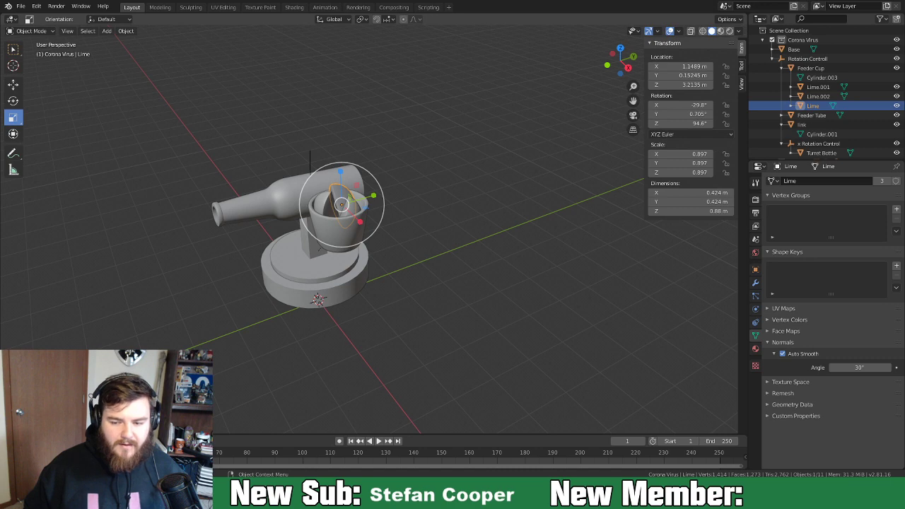
{"action": "middle_click_drag", "start_coordinate": [375, 414], "coordinate": [388, 257]}
{"action": "scroll", "coordinate": [398, 258], "scroll_direction": "up", "scroll_amount": 5}
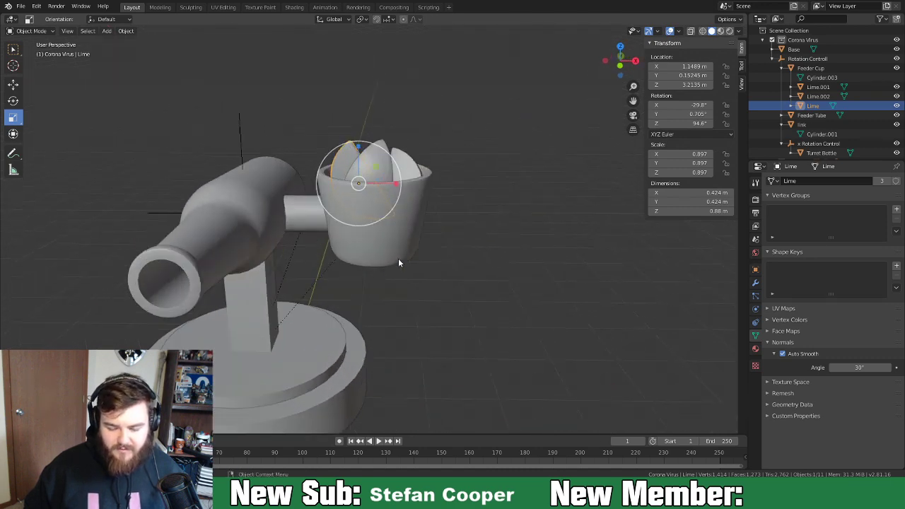
{"action": "scroll", "coordinate": [435, 267], "scroll_direction": "down", "scroll_amount": 4}
{"action": "middle_click_drag", "start_coordinate": [560, 251], "coordinate": [406, 188]}
{"action": "key", "text": "Tab"}
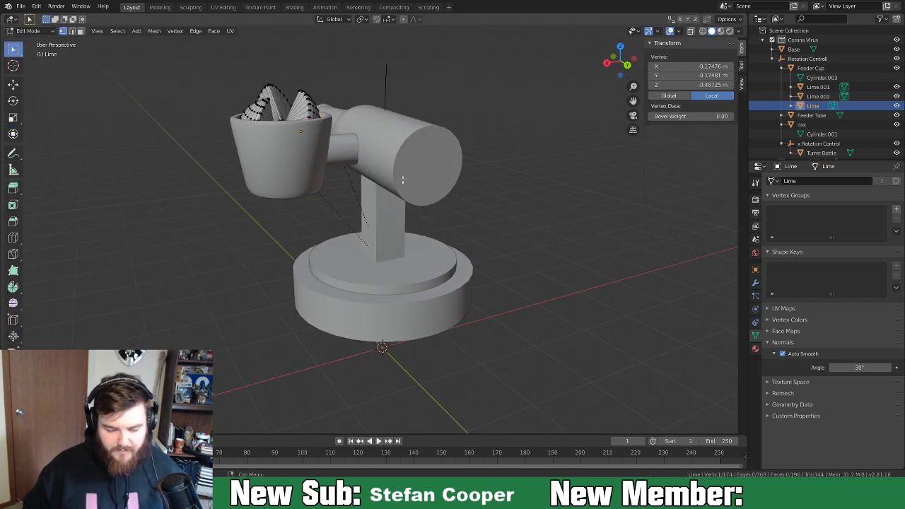
{"action": "key", "text": "Tab"}
{"action": "middle_click_drag", "start_coordinate": [306, 198], "coordinate": [452, 192]}
{"action": "left_click", "coordinate": [782, 67]}
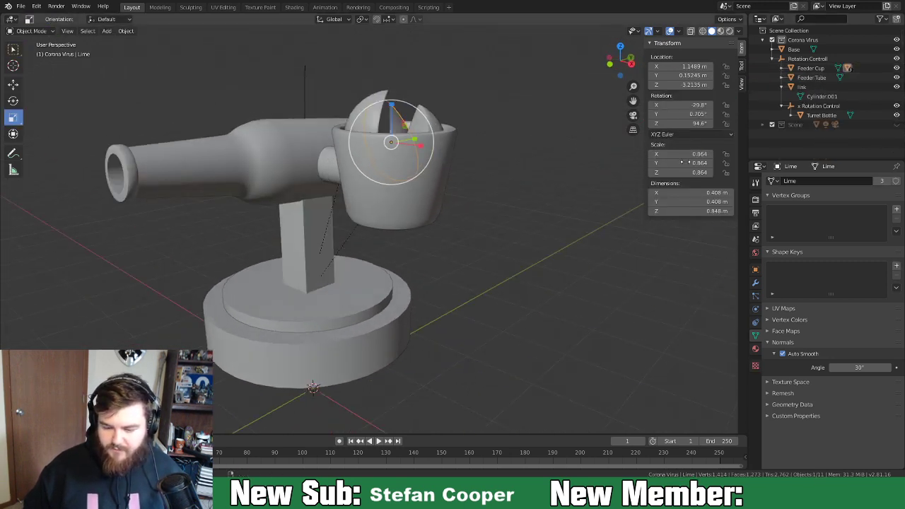
Try out the turret's swivel by rotating the Rotation Controll empty, cancelling each test rotation.
{"action": "left_click", "coordinate": [808, 59]}
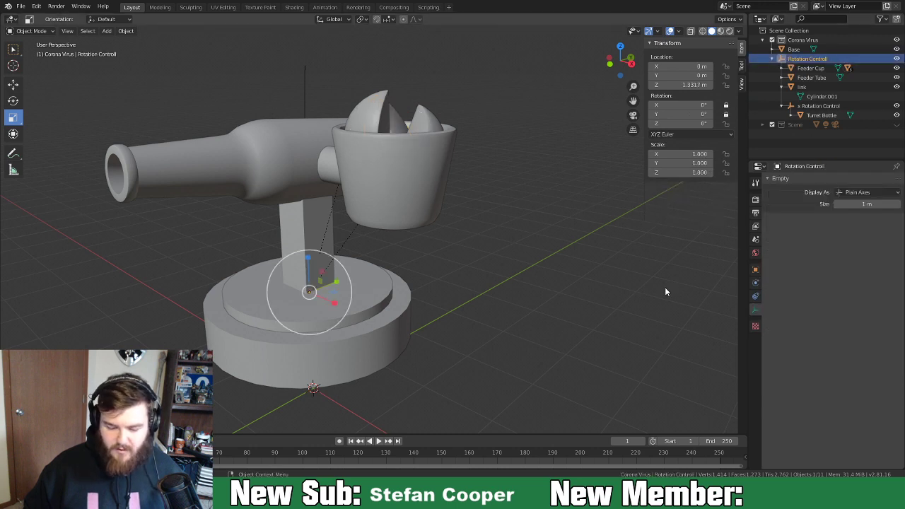
{"action": "key", "text": "r"}
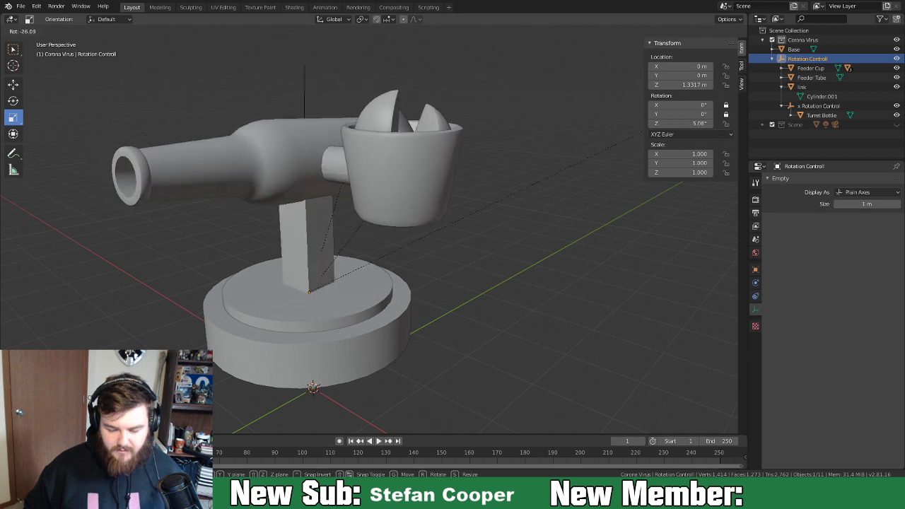
{"action": "key", "text": "Escape"}
{"action": "middle_click_drag", "start_coordinate": [647, 360], "coordinate": [547, 382]}
{"action": "key", "text": "r"}
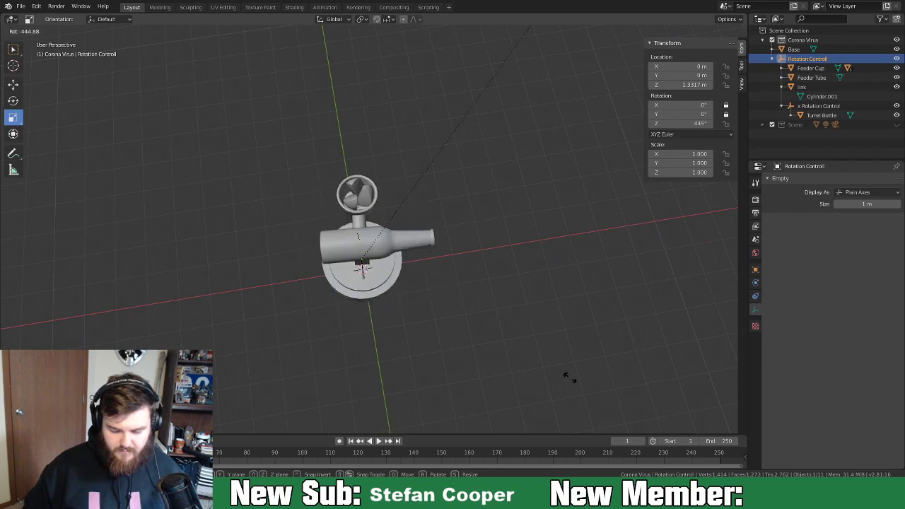
{"action": "key", "text": "Escape"}
{"action": "middle_click_drag", "start_coordinate": [569, 425], "coordinate": [440, 246]}
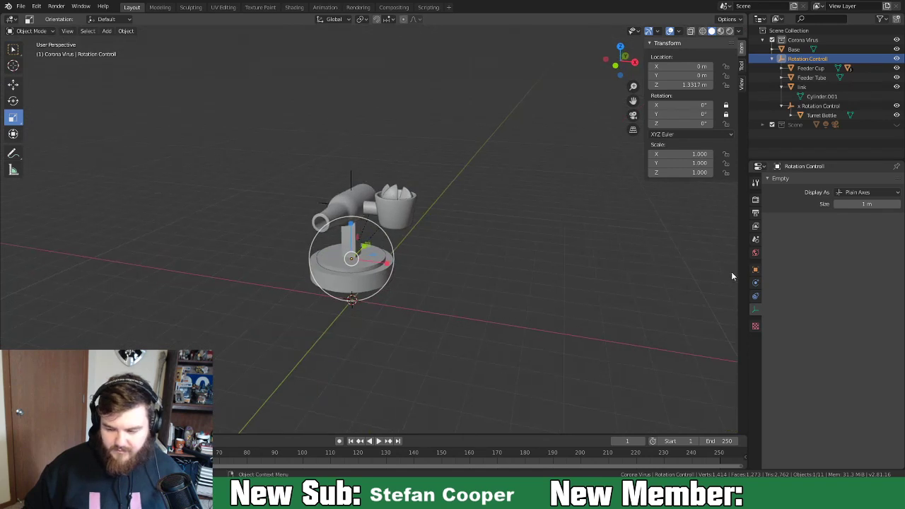
Tilt the bottle through the x Rotation Control empty, leaving it at an X rotation of about 87.1°.
{"action": "left_click", "coordinate": [821, 105]}
{"action": "key", "text": "r"}
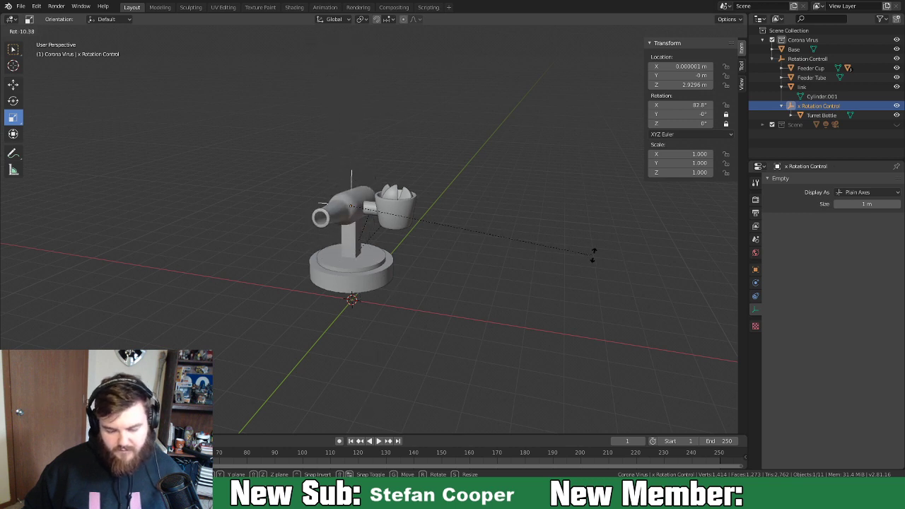
{"action": "left_click", "coordinate": [447, 420]}
{"action": "middle_click_drag", "start_coordinate": [475, 238], "coordinate": [524, 231]}
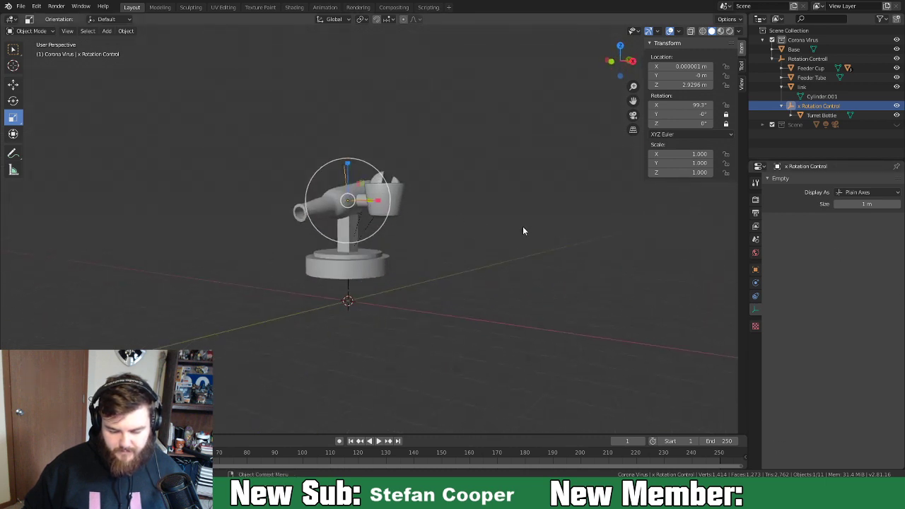
{"action": "key", "text": "r"}
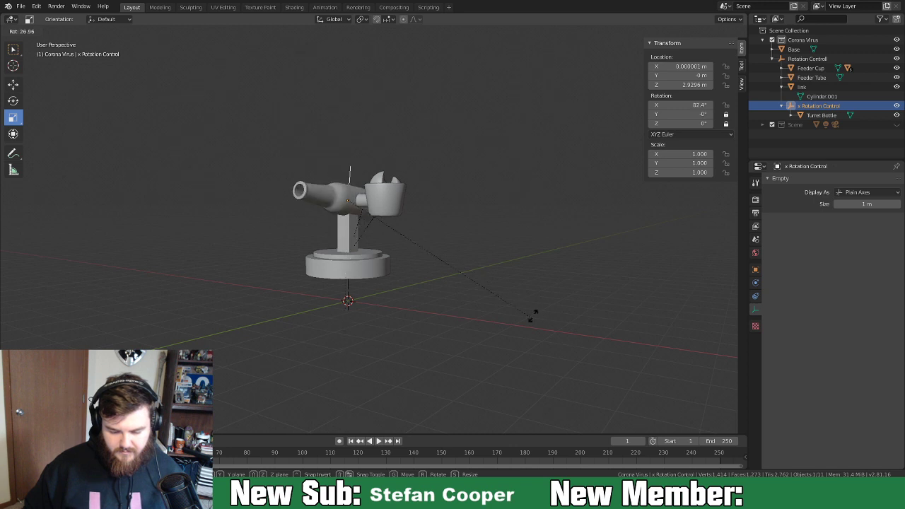
{"action": "left_click", "coordinate": [570, 297]}
{"action": "middle_click_drag", "start_coordinate": [570, 298], "coordinate": [530, 301]}
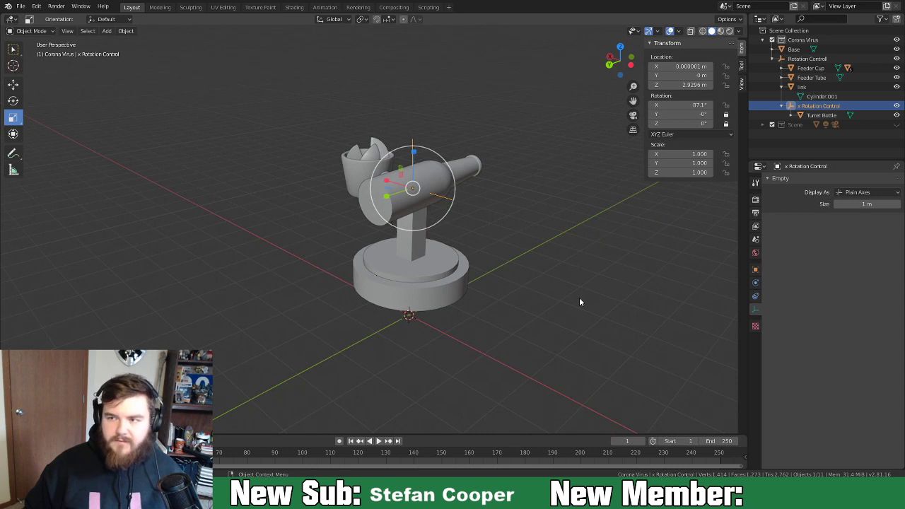
Make the Scene collection with its ground, camera and light visible in the viewport and keep it included in the view layer.
{"action": "middle_click_drag", "start_coordinate": [481, 324], "coordinate": [410, 293]}
{"action": "left_click", "coordinate": [383, 259]}
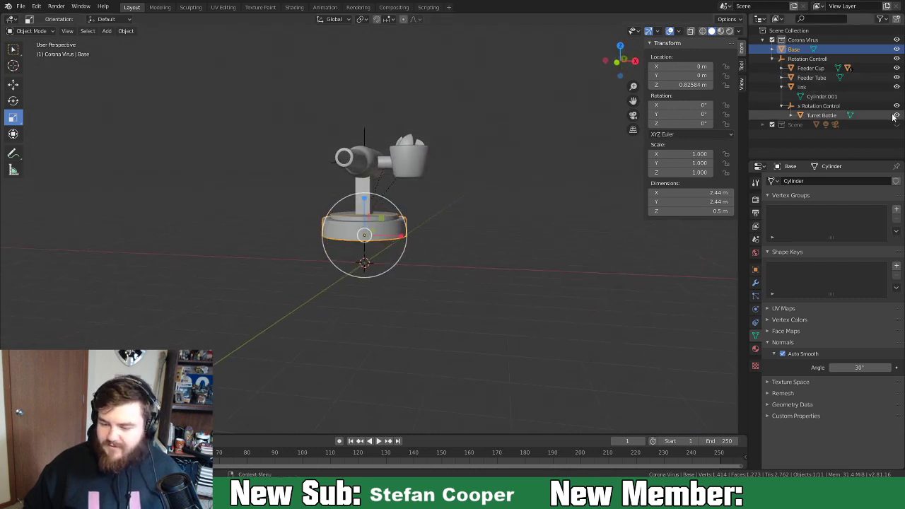
{"action": "left_click", "coordinate": [762, 124]}
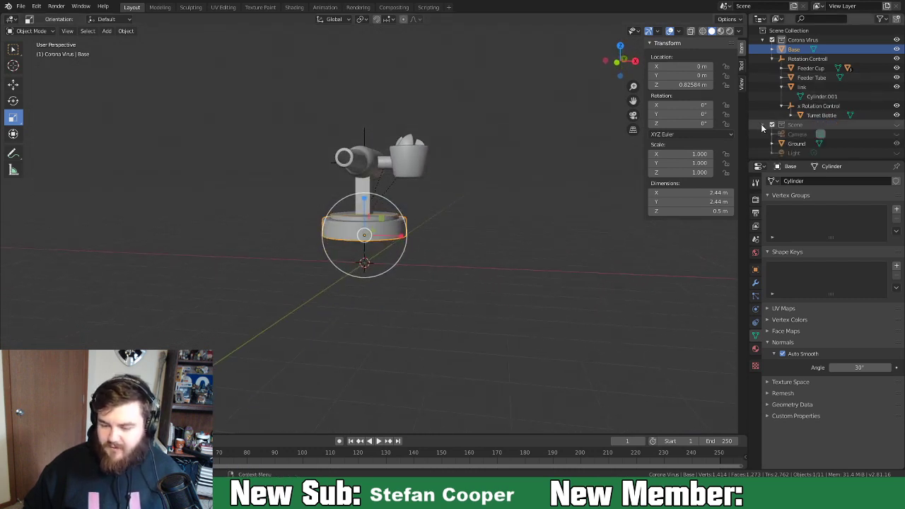
{"action": "left_click", "coordinate": [897, 125]}
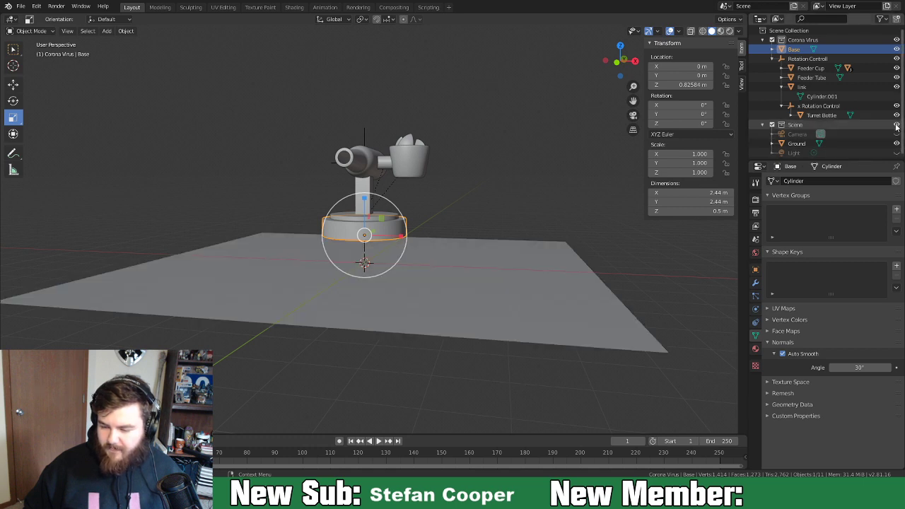
{"action": "left_click", "coordinate": [762, 124]}
{"action": "left_click", "coordinate": [773, 125]}
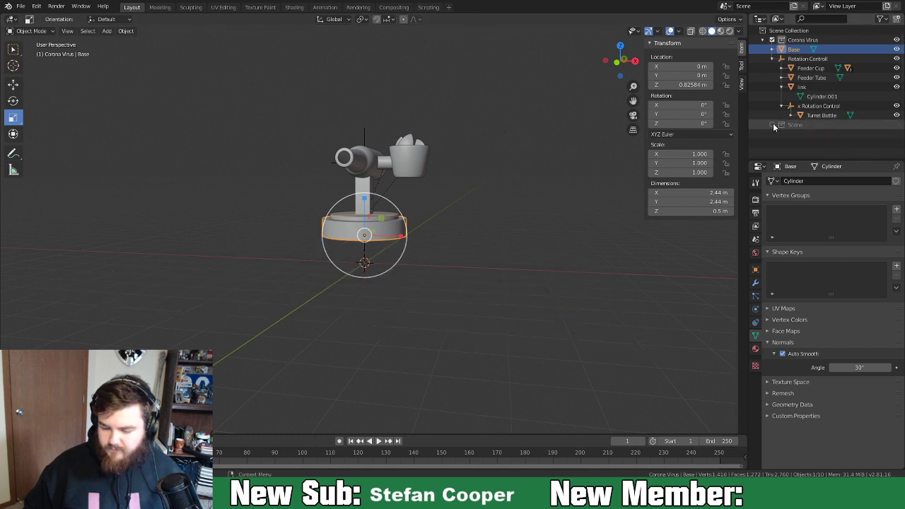
{"action": "left_click", "coordinate": [774, 124]}
{"action": "middle_click_drag", "start_coordinate": [439, 254], "coordinate": [383, 263]}
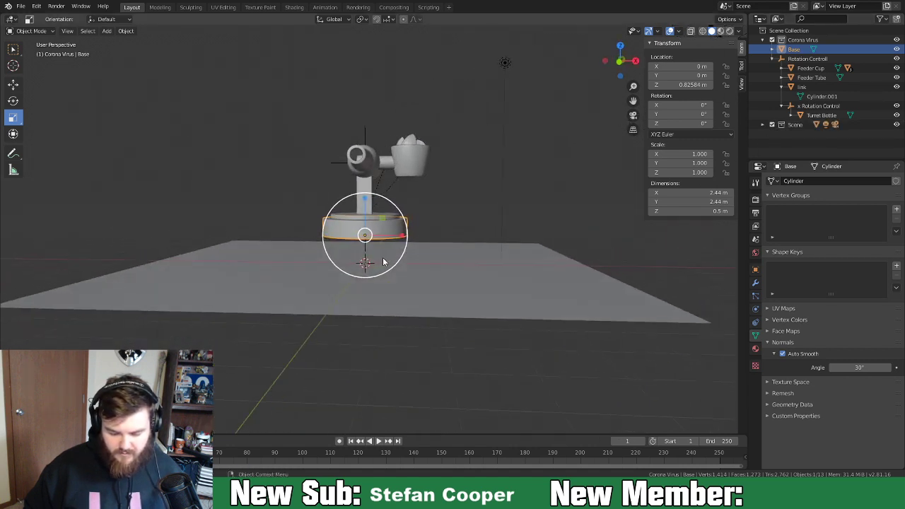
{"action": "scroll", "coordinate": [385, 267], "scroll_direction": "up", "scroll_amount": 2}
{"action": "mouse_move", "coordinate": [385, 271]}
{"action": "middle_mouse_down"}
{"action": "mouse_move", "coordinate": [384, 282]}
{"action": "mouse_move", "coordinate": [398, 256]}
{"action": "mouse_move", "coordinate": [391, 254]}
{"action": "middle_mouse_up"}
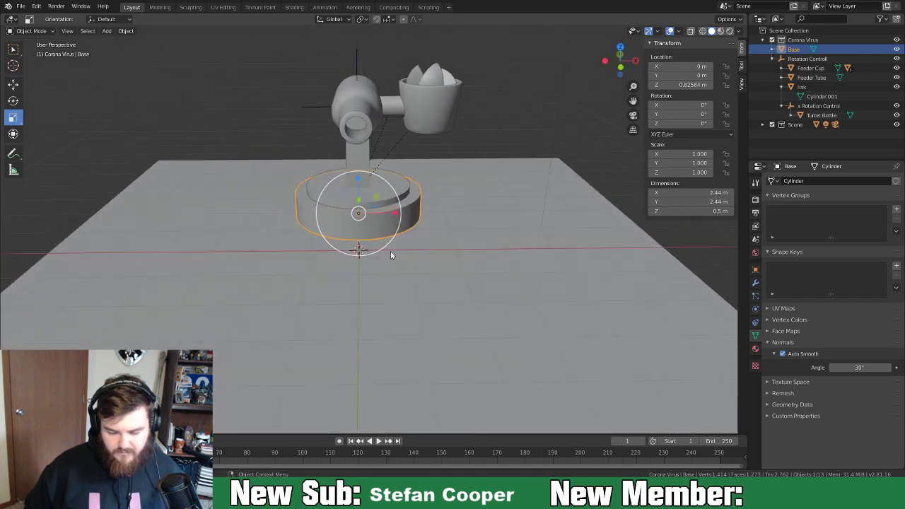
{"action": "scroll", "coordinate": [390, 256], "scroll_direction": "up", "scroll_amount": 3}
{"action": "mouse_move", "coordinate": [437, 262]}
{"action": "middle_mouse_down"}
{"action": "mouse_move", "coordinate": [435, 233]}
{"action": "mouse_move", "coordinate": [432, 258]}
{"action": "middle_mouse_up"}
{"action": "key", "text": "shift+a"}
{"action": "mouse_move", "coordinate": [432, 261]}
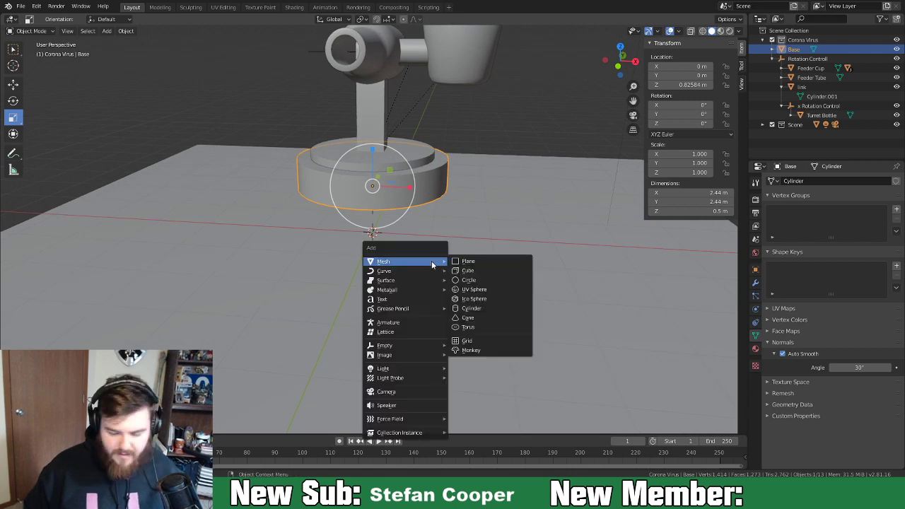
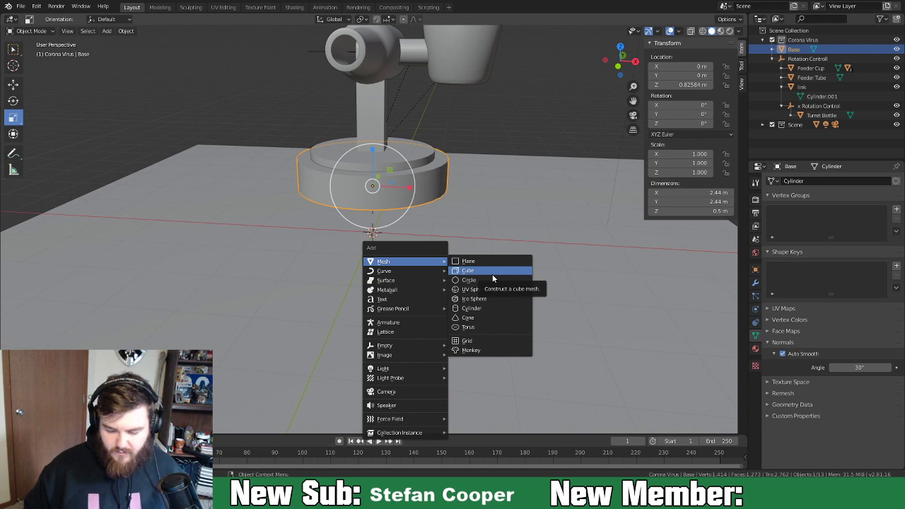
{"action": "middle_click_drag", "start_coordinate": [298, 247], "coordinate": [377, 234]}
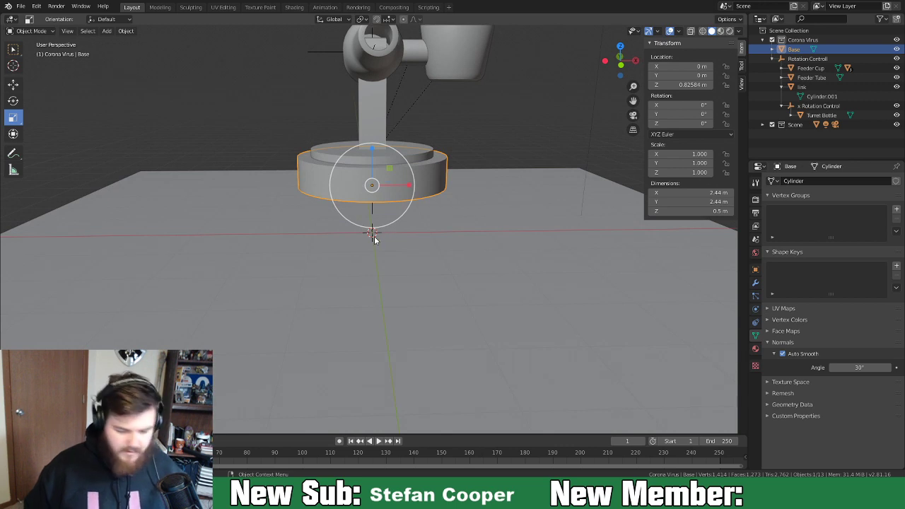
Add a cylinder of 0.19 m radius and 1.06 m depth and move it along X to about -7.99 m.
{"action": "scroll", "coordinate": [382, 240], "scroll_direction": "down", "scroll_amount": 5}
{"action": "scroll", "coordinate": [367, 246], "scroll_direction": "down", "scroll_amount": 2}
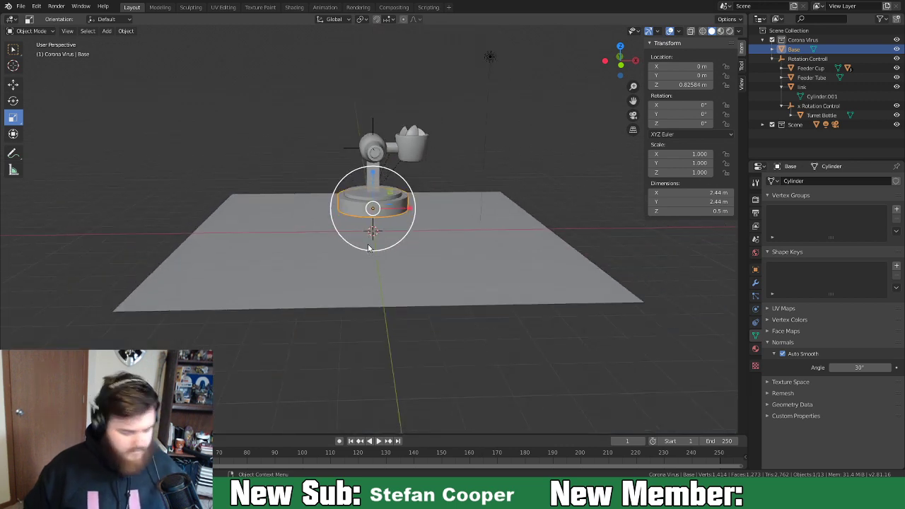
{"action": "key", "text": "shift+a"}
{"action": "mouse_move", "coordinate": [369, 246]}
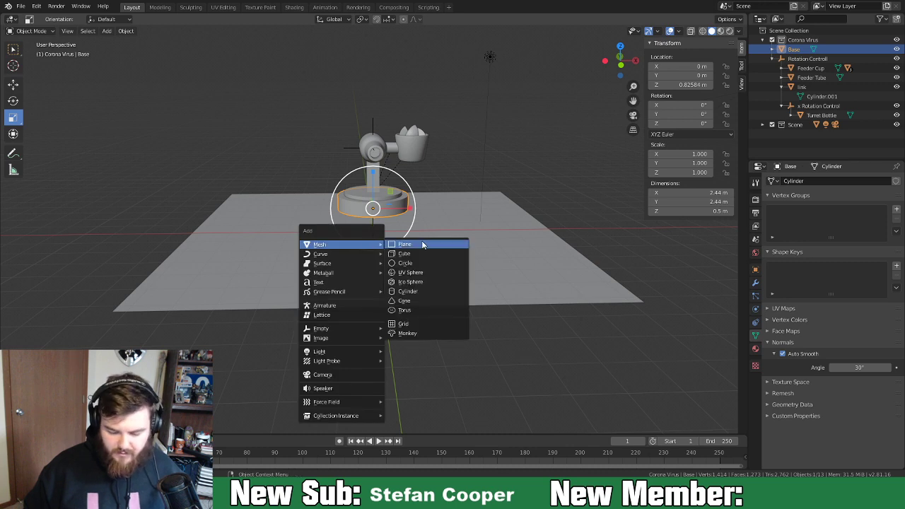
{"action": "left_click", "coordinate": [427, 291]}
{"action": "key", "text": "g"}
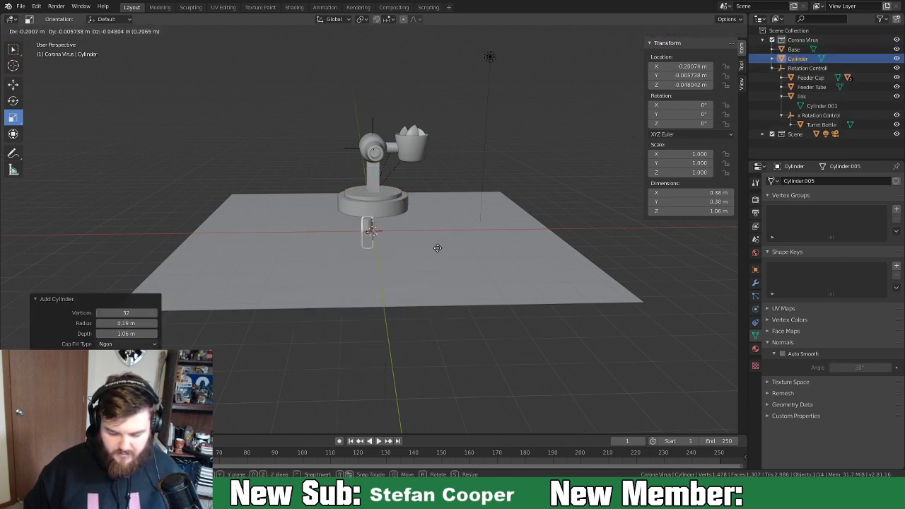
{"action": "key", "text": "x"}
{"action": "left_click", "coordinate": [214, 241]}
Scale the new cylinder's whole mesh along Z to a little over half its height.
{"action": "middle_click_drag", "start_coordinate": [201, 292], "coordinate": [341, 302], "text": "shift"}
{"action": "scroll", "coordinate": [342, 302], "scroll_direction": "up", "scroll_amount": 2}
{"action": "scroll", "coordinate": [342, 305], "scroll_direction": "up", "scroll_amount": 2}
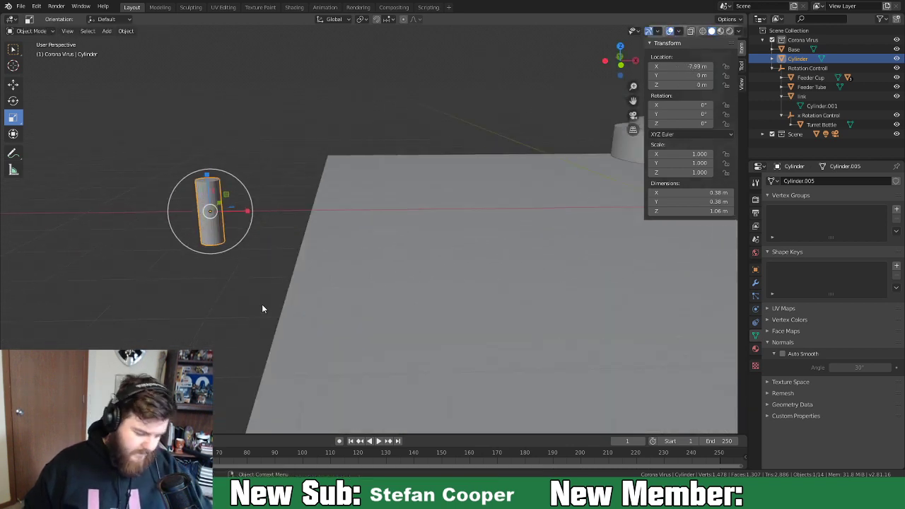
{"action": "key", "text": "KP_Decimal"}
{"action": "scroll", "coordinate": [345, 323], "scroll_direction": "down", "scroll_amount": 3}
{"action": "middle_click_drag", "start_coordinate": [345, 323], "coordinate": [408, 335]}
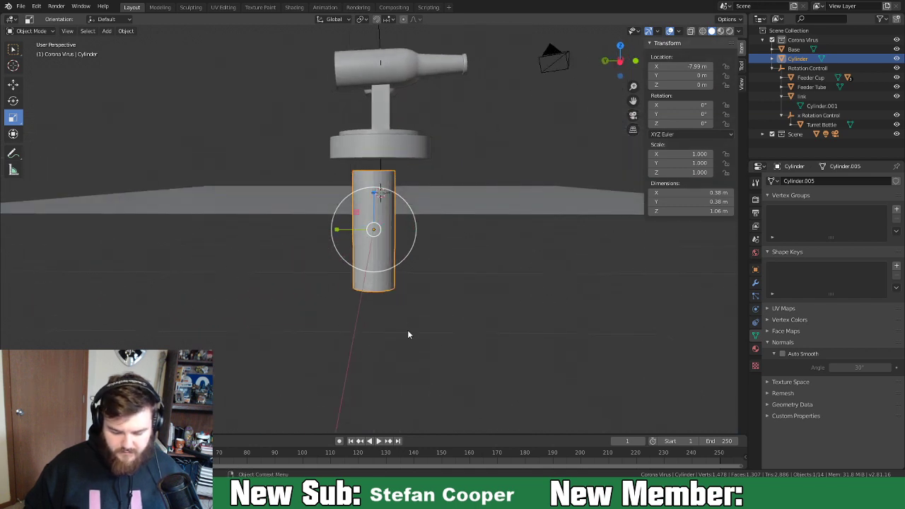
{"action": "key", "text": "Tab"}
{"action": "key", "text": "s"}
{"action": "key", "text": "z"}
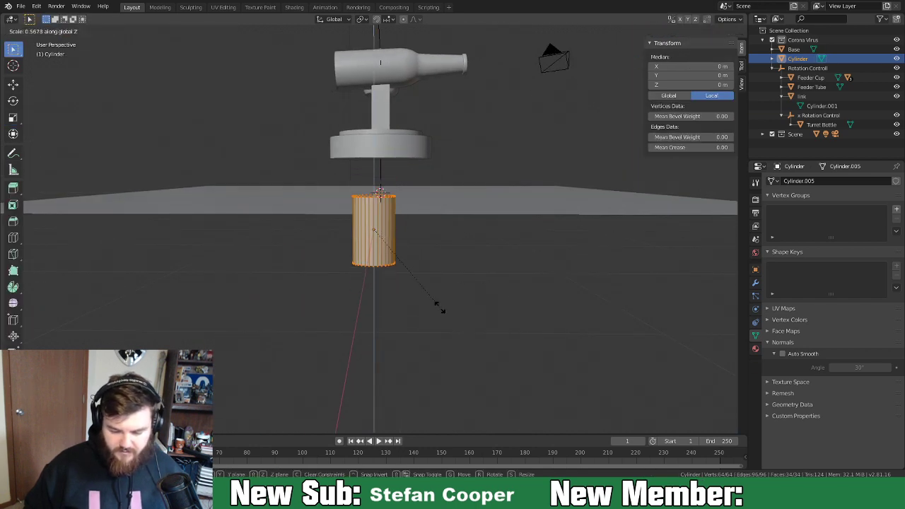
{"action": "left_click", "coordinate": [425, 304]}
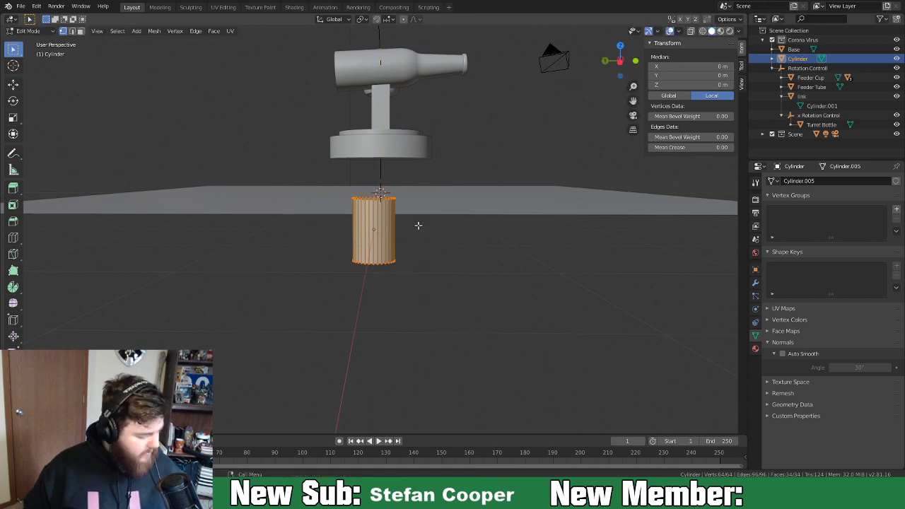
Snap the 3D cursor to the cylinder's centre and add a cube there within the same mesh.
{"action": "key", "text": "shift+s"}
{"action": "left_click", "coordinate": [425, 277]}
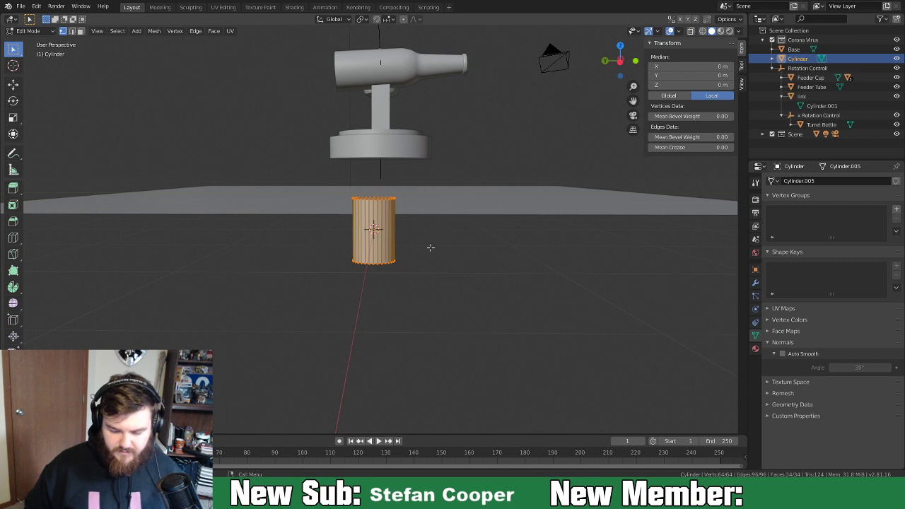
{"action": "key", "text": "shift+a"}
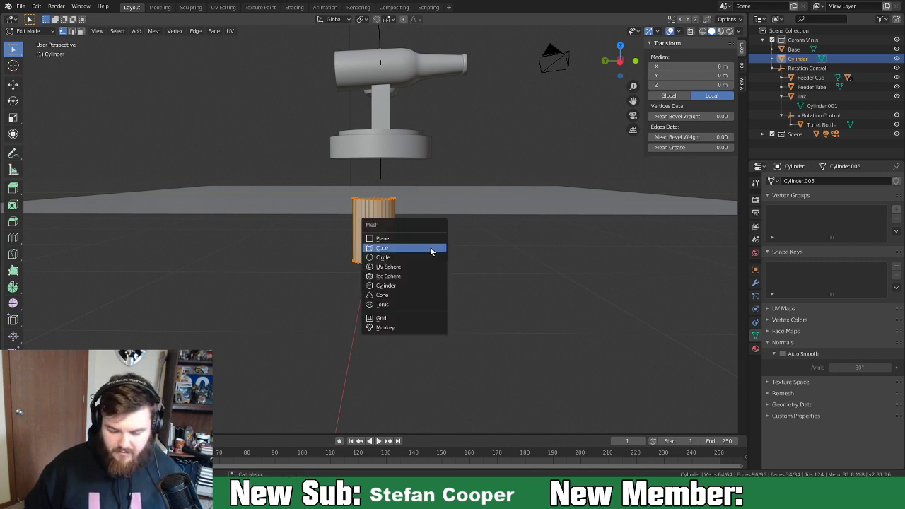
{"action": "left_click", "coordinate": [431, 249]}
Delete the cube's face on the positive Y side.
{"action": "middle_click_drag", "start_coordinate": [360, 250], "coordinate": [443, 275]}
{"action": "key", "text": "3"}
{"action": "left_click", "coordinate": [366, 240]}
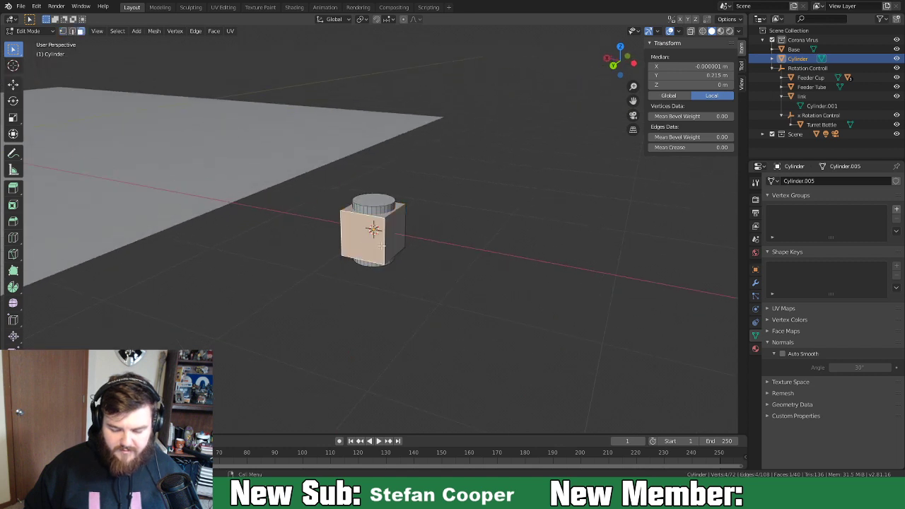
{"action": "key", "text": "x"}
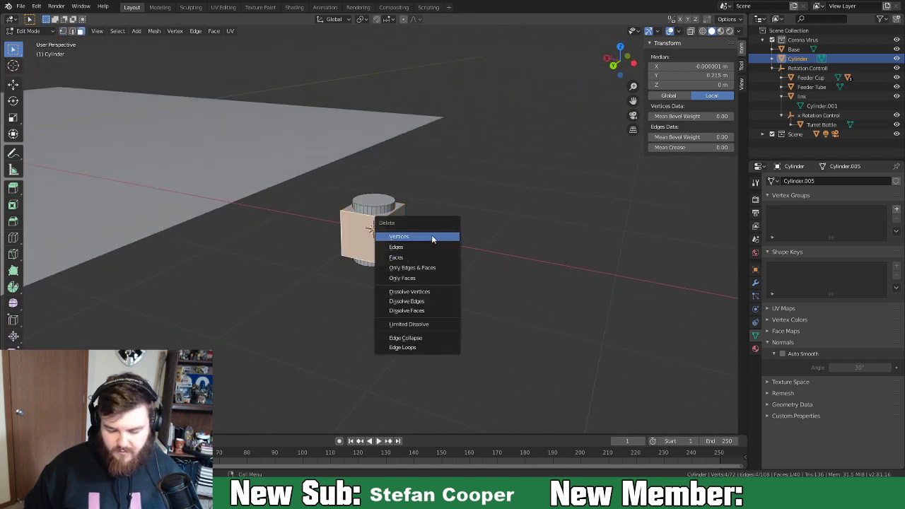
{"action": "left_click", "coordinate": [431, 258]}
{"action": "middle_click_drag", "start_coordinate": [499, 247], "coordinate": [463, 254]}
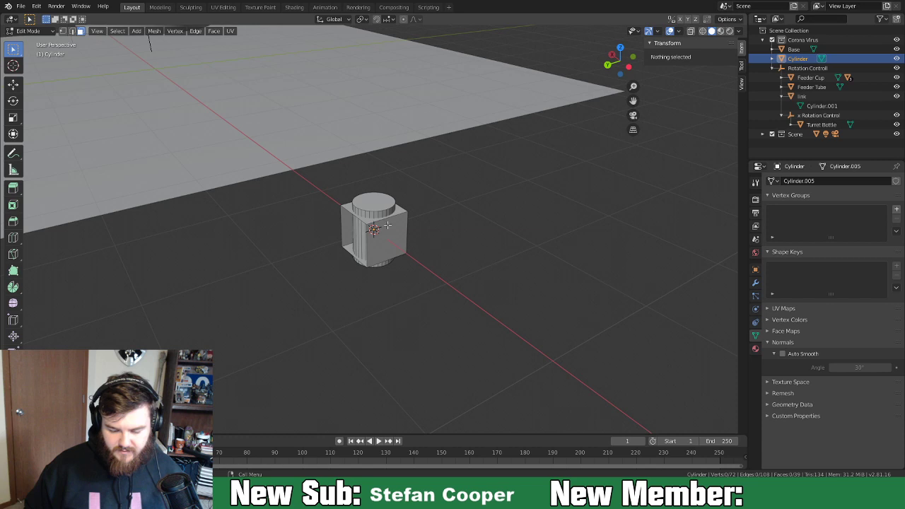
Scale the whole open-sided cube down uniformly to about 0.30 m wide.
{"action": "key", "text": "a"}
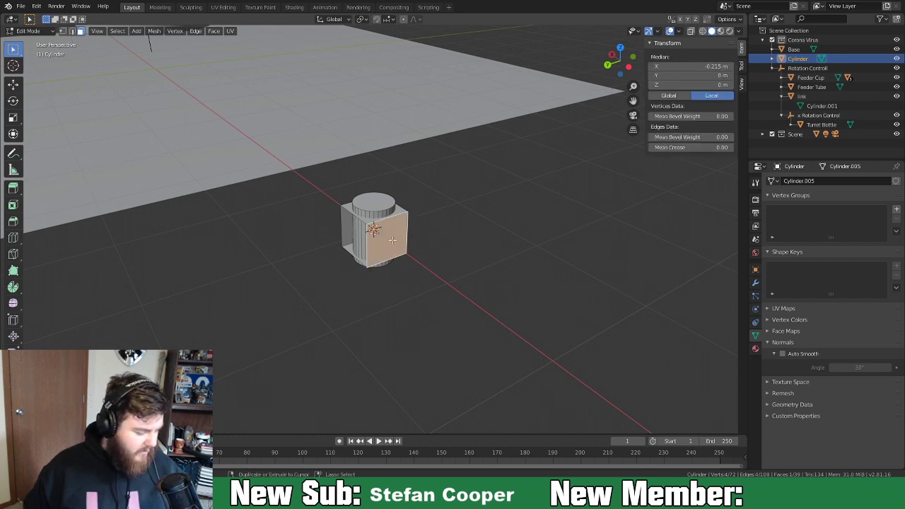
{"action": "key", "text": "s"}
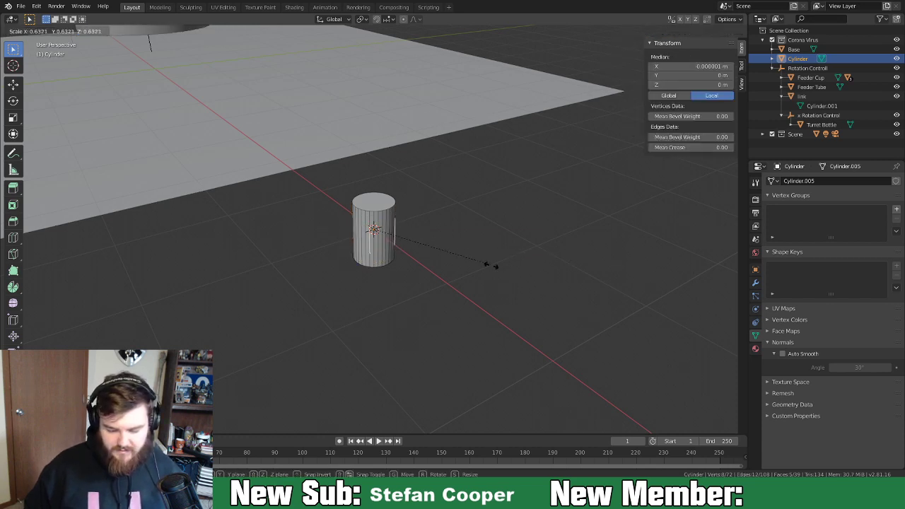
{"action": "left_click", "coordinate": [491, 266]}
{"action": "middle_click_drag", "start_coordinate": [507, 267], "coordinate": [472, 273]}
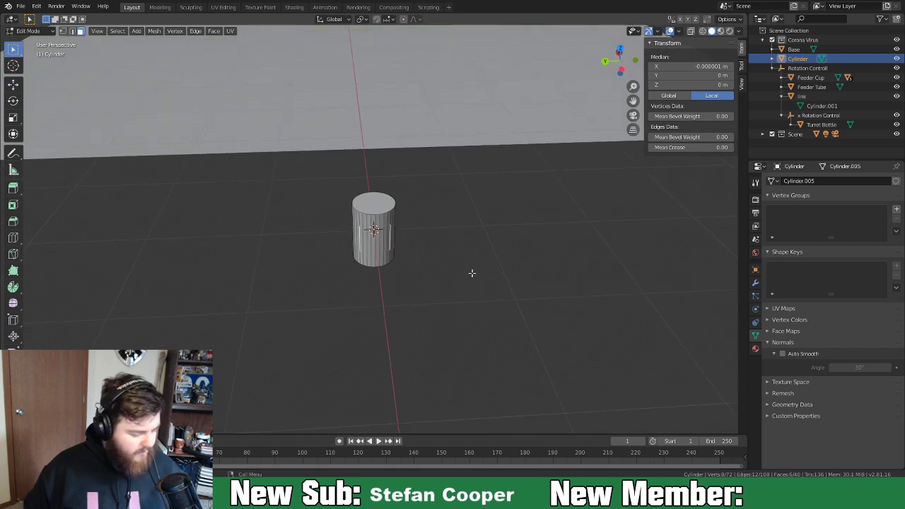
{"action": "right_click", "coordinate": [473, 273]}
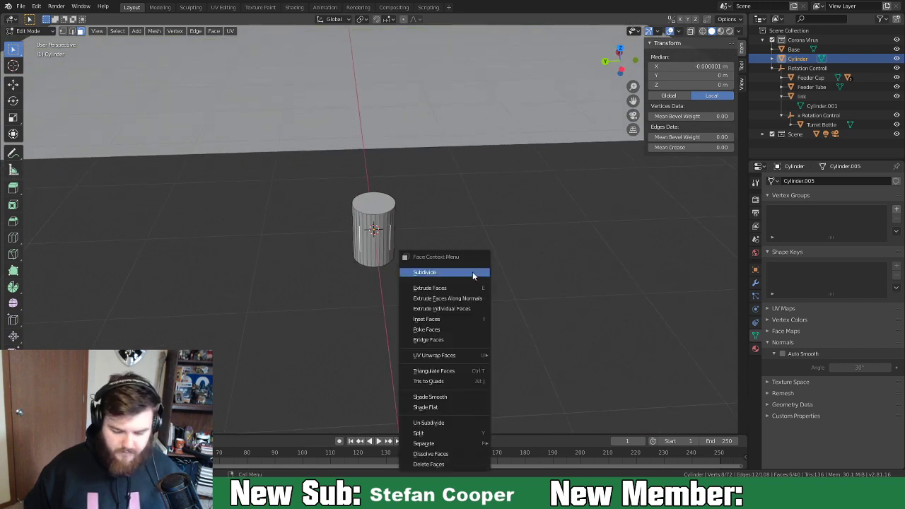
Move the small cube along Y to about -0.19 m so it protrudes from the cylinder's side.
{"action": "middle_click_drag", "start_coordinate": [412, 227], "coordinate": [449, 226]}
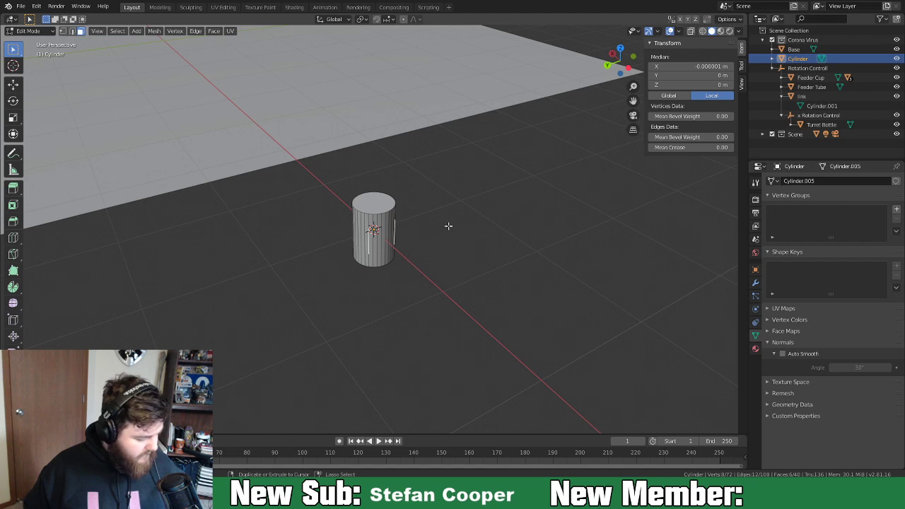
{"action": "key", "text": "g"}
{"action": "key", "text": "y"}
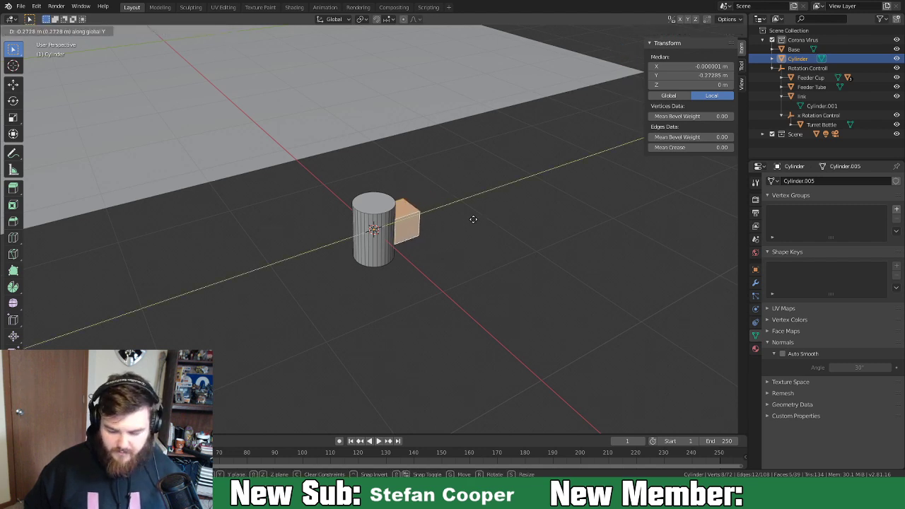
{"action": "left_click", "coordinate": [464, 218]}
Extend the cube into a long bar by moving its outer end face along Y to about -1.41 m.
{"action": "middle_click_drag", "start_coordinate": [464, 219], "coordinate": [417, 199]}
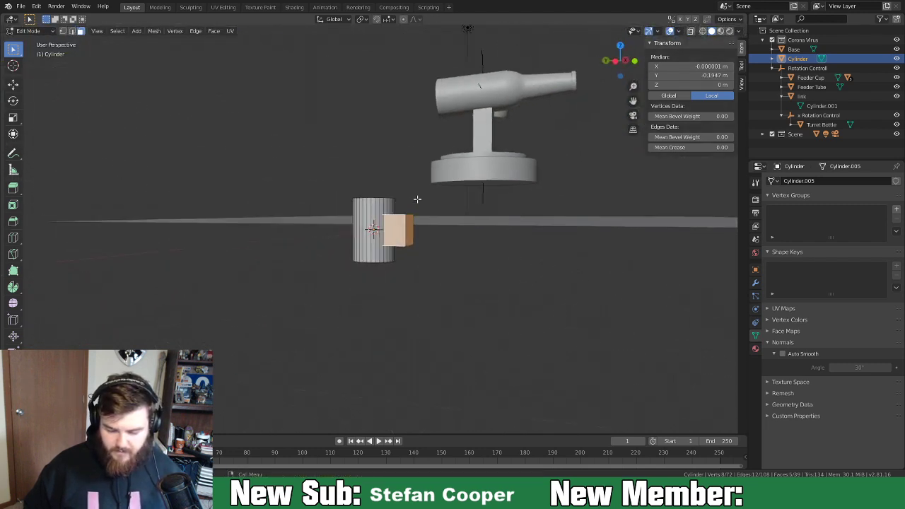
{"action": "middle_click_drag", "start_coordinate": [431, 261], "coordinate": [451, 269]}
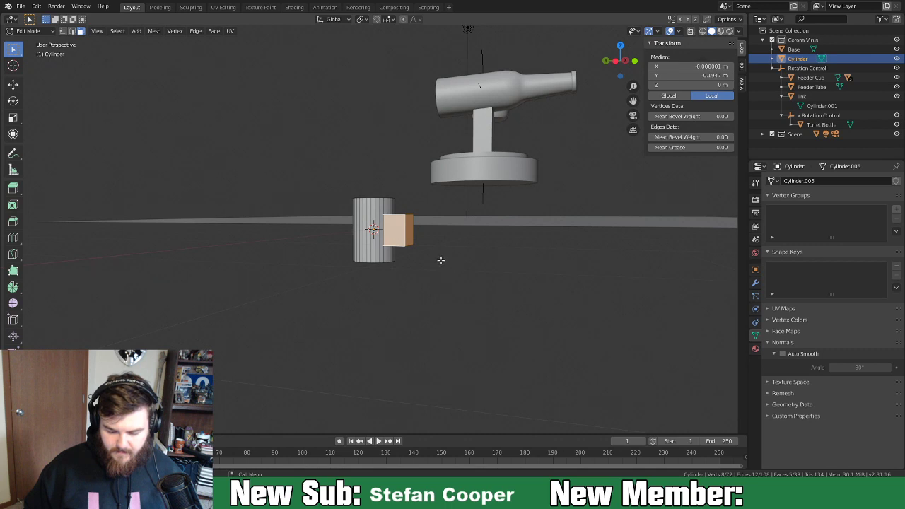
{"action": "middle_click_drag", "start_coordinate": [448, 268], "coordinate": [453, 296]}
{"action": "left_click", "coordinate": [413, 232]}
{"action": "key", "text": "g"}
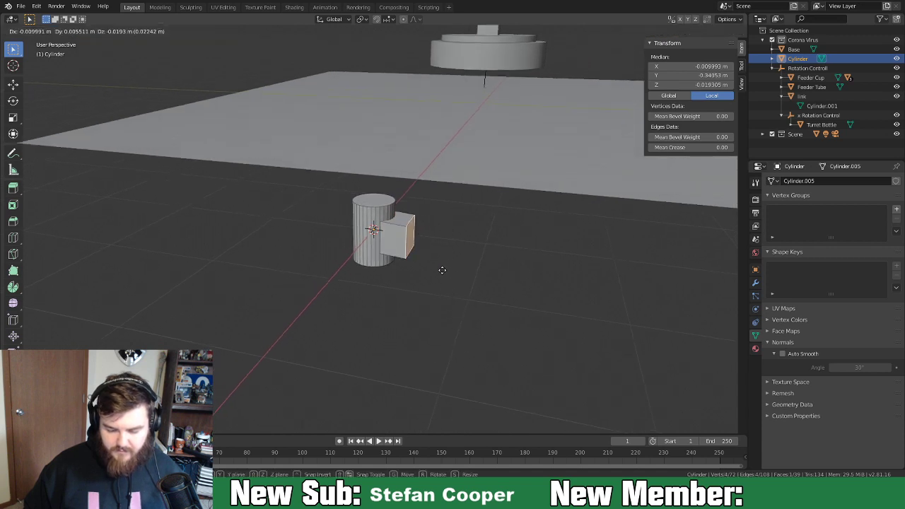
{"action": "key", "text": "y"}
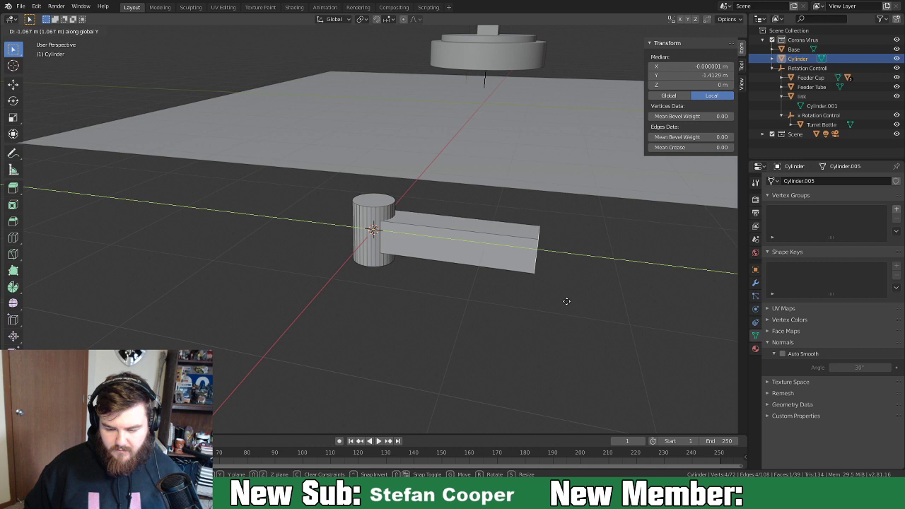
{"action": "left_click", "coordinate": [566, 301]}
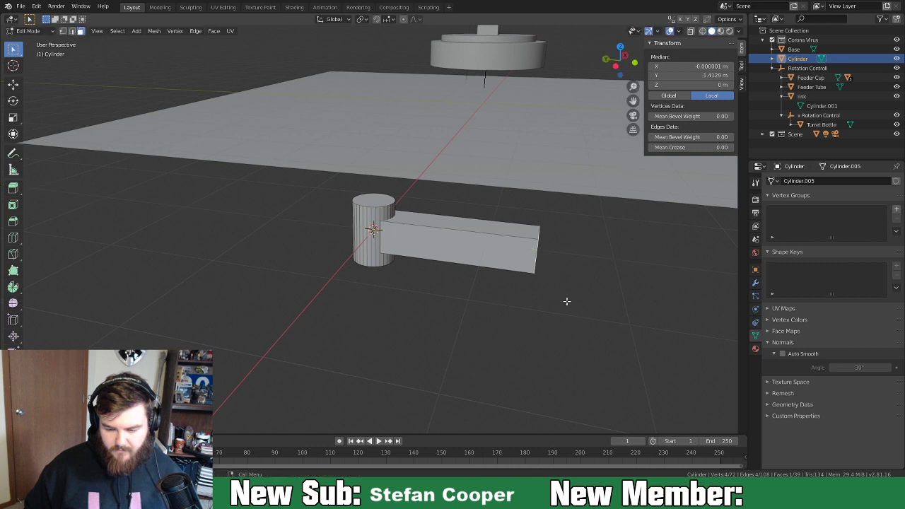
{"action": "middle_click_drag", "start_coordinate": [556, 316], "coordinate": [459, 301]}
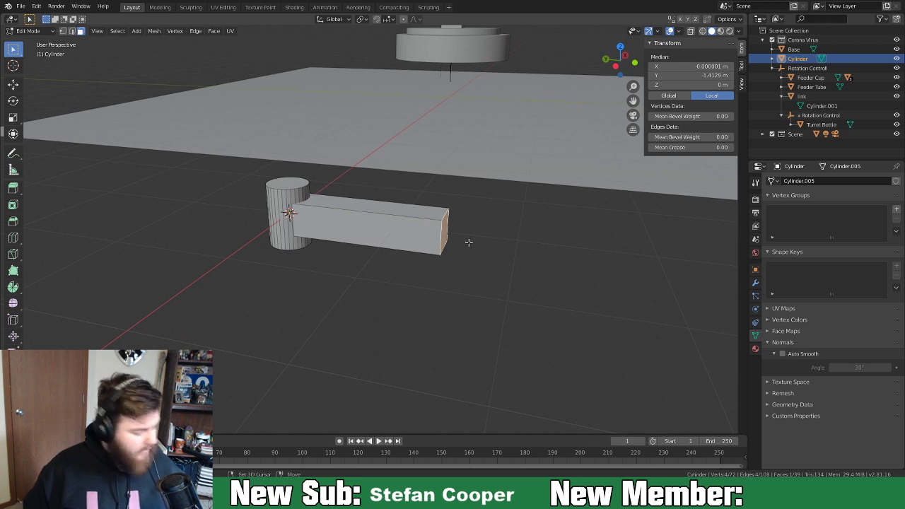
{"action": "key", "text": "shift+a"}
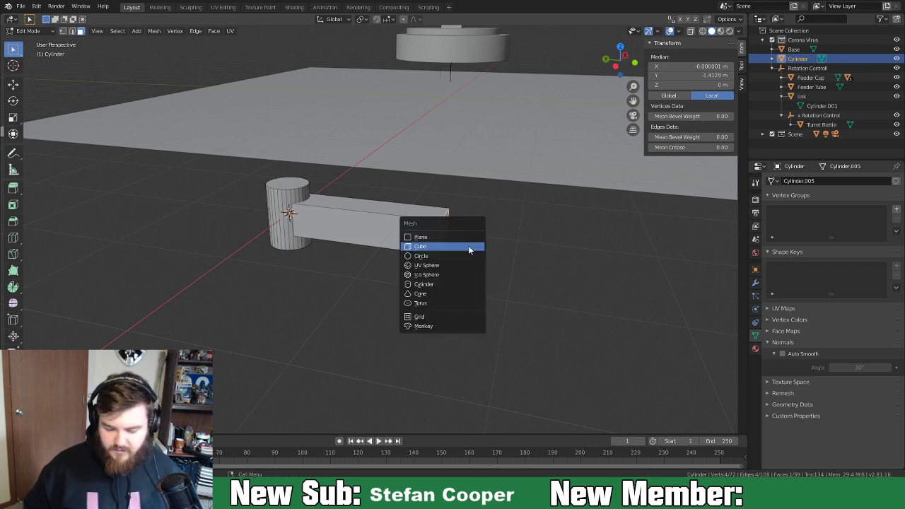
{"action": "left_click", "coordinate": [448, 284]}
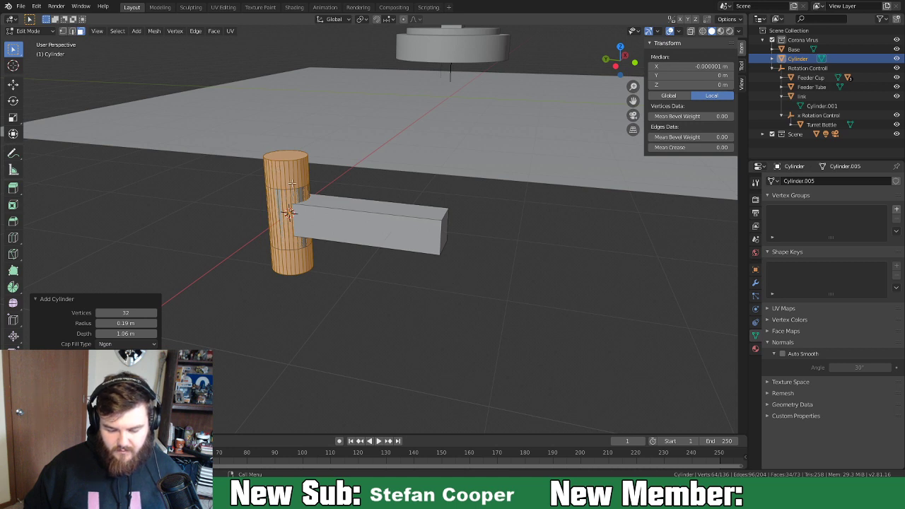
{"action": "key", "text": "ctrl+z"}
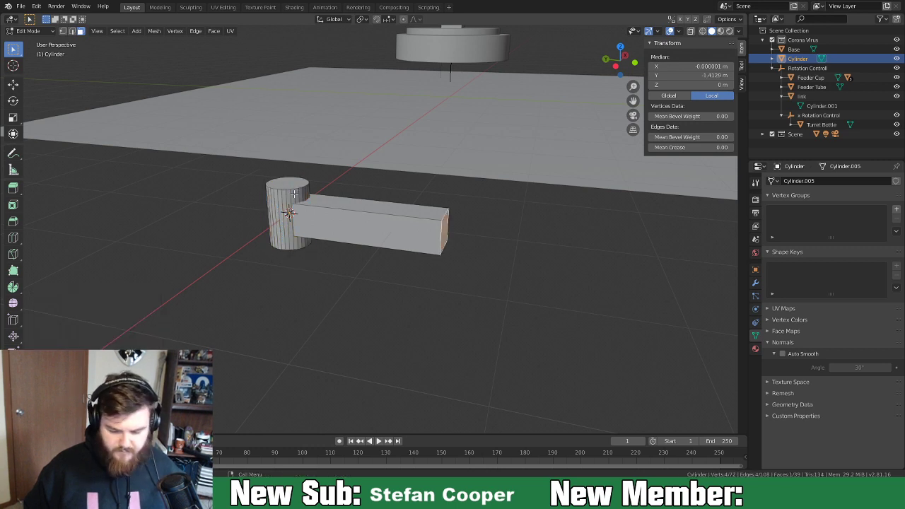
Snap the 3D cursor to the bar's end face, add a 0.19 m radius, 1.06 m deep cylinder there and rotate it 90° about Y.
{"action": "key", "text": "shift+s"}
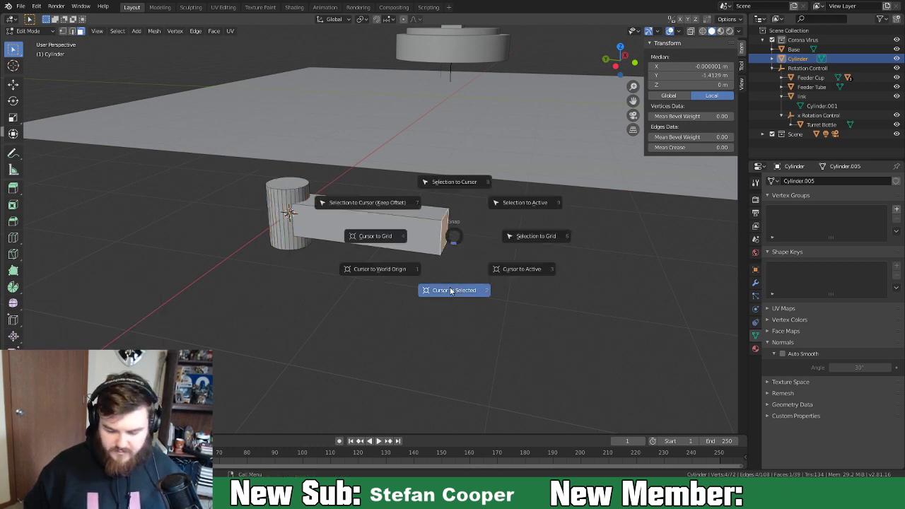
{"action": "left_click", "coordinate": [456, 242]}
{"action": "key", "text": "shift+a"}
{"action": "left_click", "coordinate": [487, 220]}
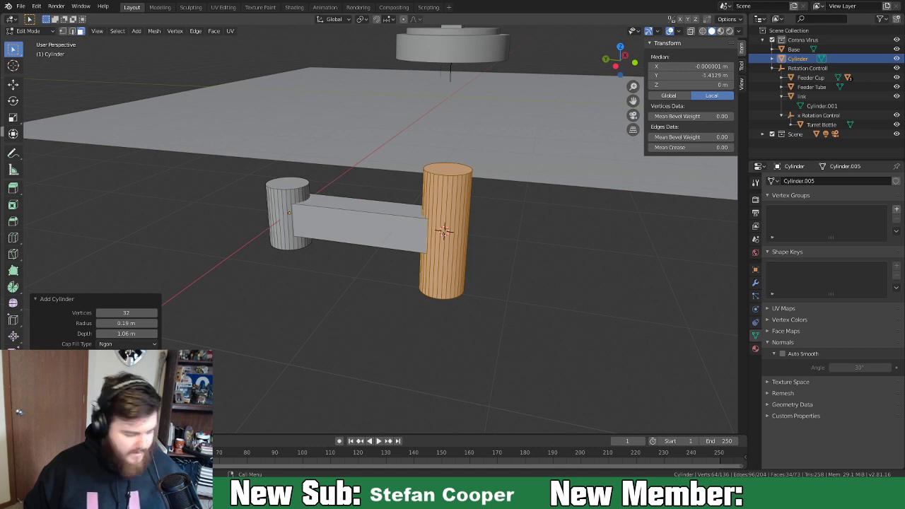
{"action": "type", "text": "ry90"}
{"action": "key", "text": "Return"}
{"action": "middle_click_drag", "start_coordinate": [564, 309], "coordinate": [529, 279]}
{"action": "key", "text": "s"}
{"action": "key", "text": "y"}
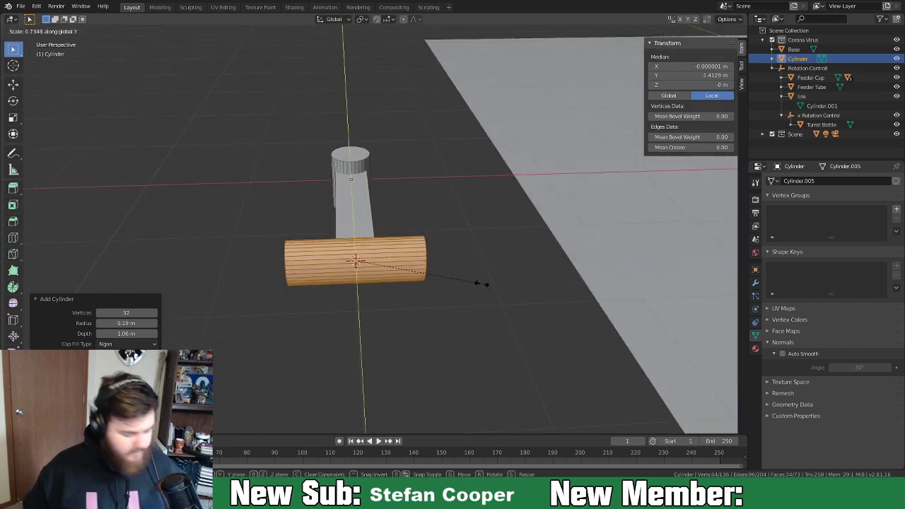
{"action": "right_click", "coordinate": [482, 284]}
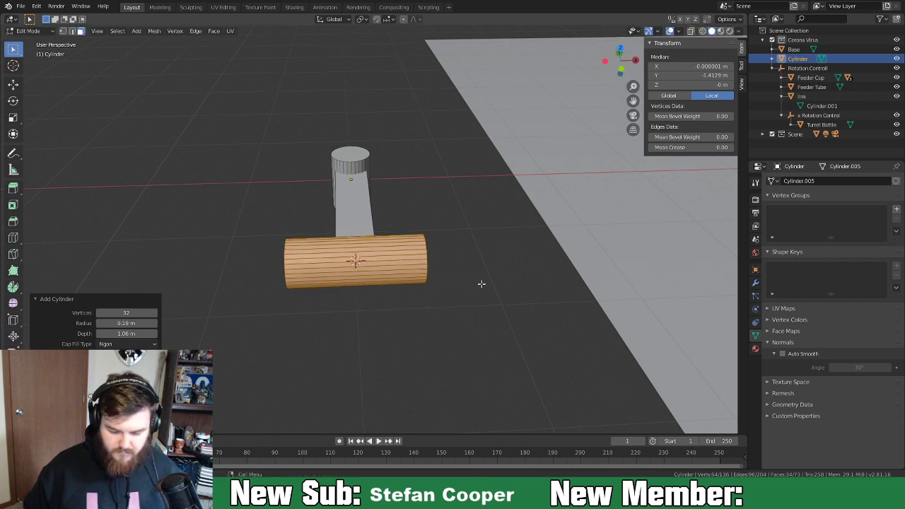
Shorten the horizontal end cylinder along X to about 0.40 m long.
{"action": "key", "text": "s"}
{"action": "key", "text": "x"}
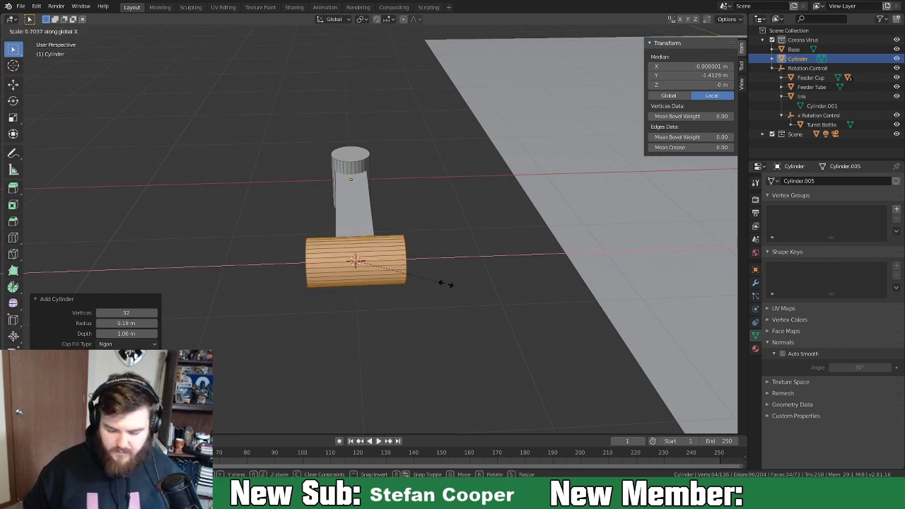
{"action": "right_click", "coordinate": [408, 288]}
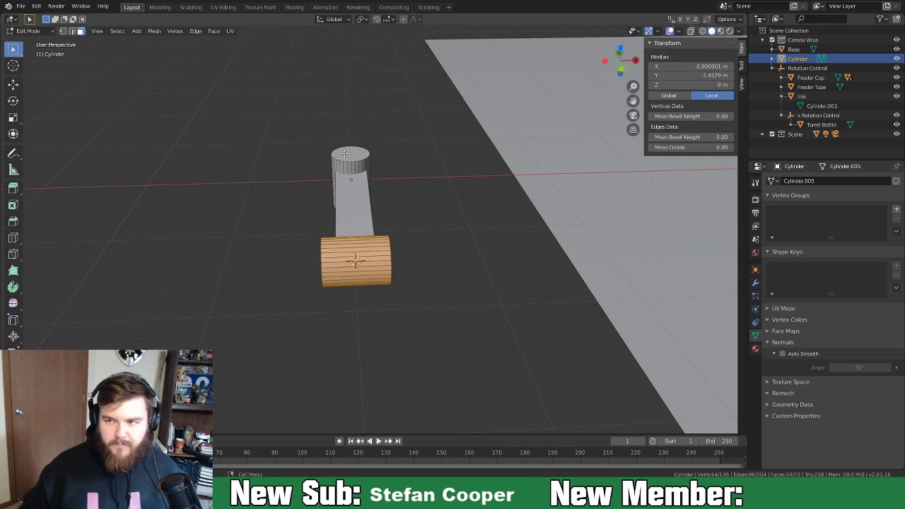
{"action": "middle_click_drag", "start_coordinate": [406, 255], "coordinate": [495, 190]}
{"action": "key", "text": "s"}
{"action": "key", "text": "x"}
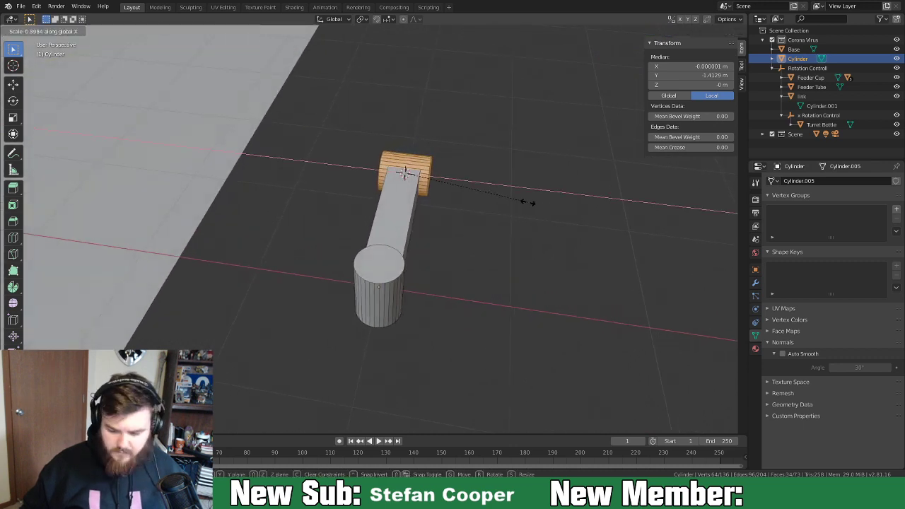
{"action": "left_click", "coordinate": [511, 202]}
{"action": "middle_click_drag", "start_coordinate": [602, 228], "coordinate": [410, 215]}
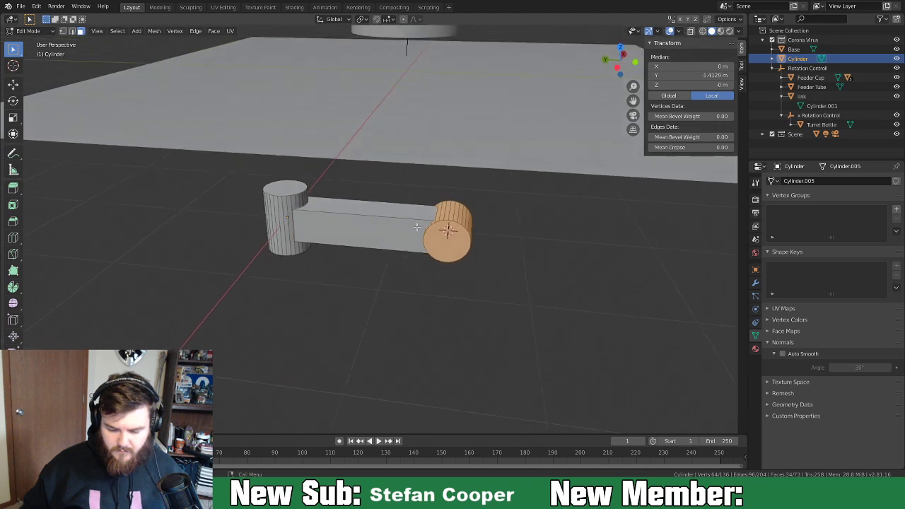
Hide the whole end cylinder and delete the bar's end face behind it.
{"action": "left_click", "coordinate": [409, 227]}
{"action": "left_click", "coordinate": [460, 244]}
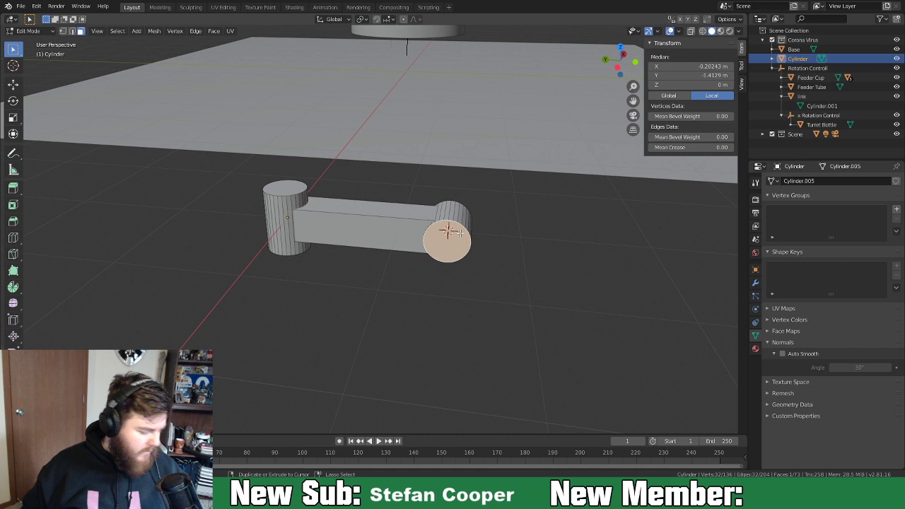
{"action": "key", "text": "ctrl+l"}
{"action": "key", "text": "h"}
{"action": "middle_click_drag", "start_coordinate": [459, 237], "coordinate": [423, 249]}
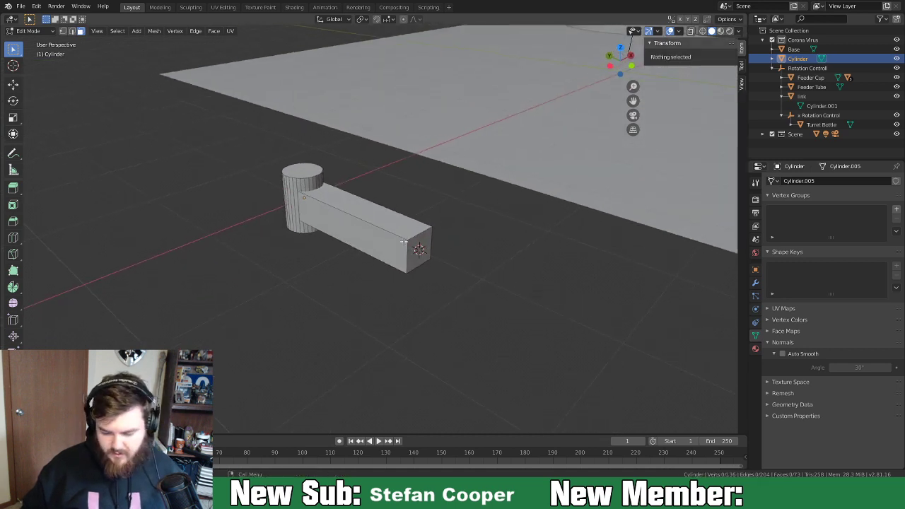
{"action": "left_click", "coordinate": [424, 247]}
{"action": "key", "text": "x"}
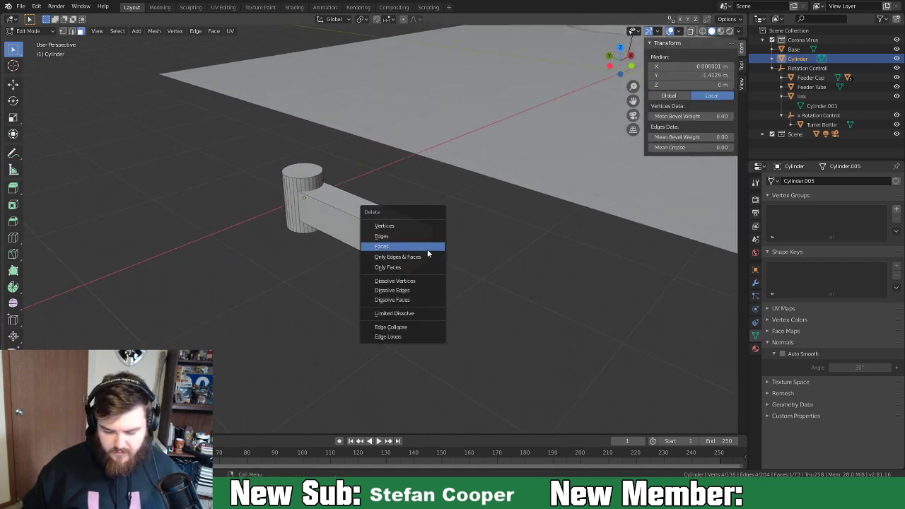
{"action": "left_click", "coordinate": [427, 249]}
Duplicate the open-ended bar, place the copy about 0.58 m along X from the original, and reveal the hidden end cylinder.
{"action": "left_click", "coordinate": [383, 235]}
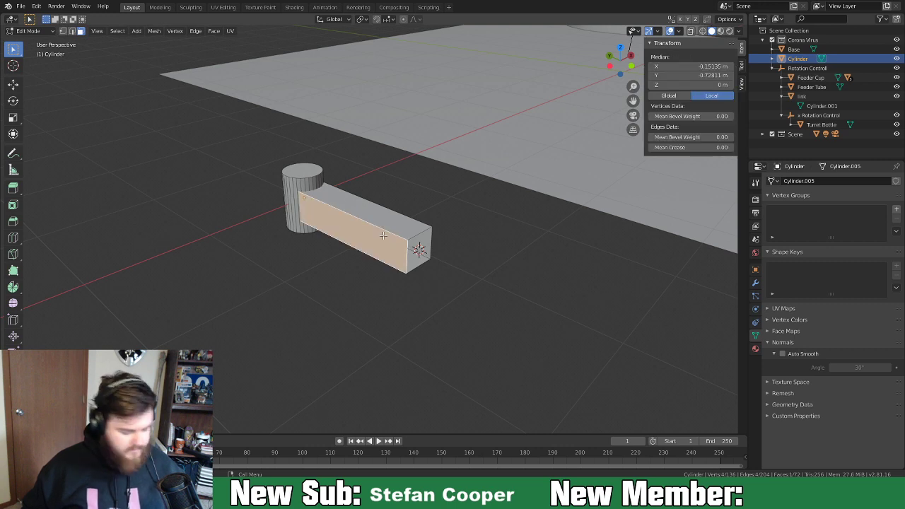
{"action": "key", "text": "l"}
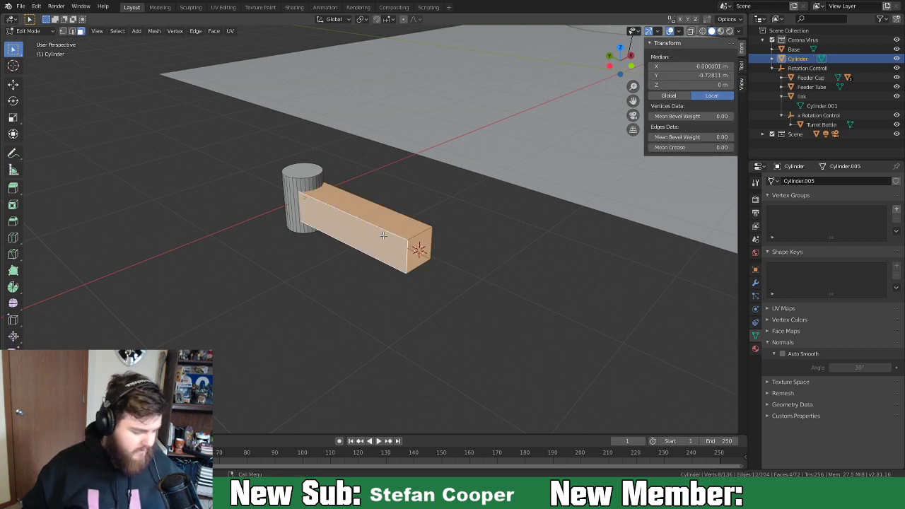
{"action": "key", "text": "e"}
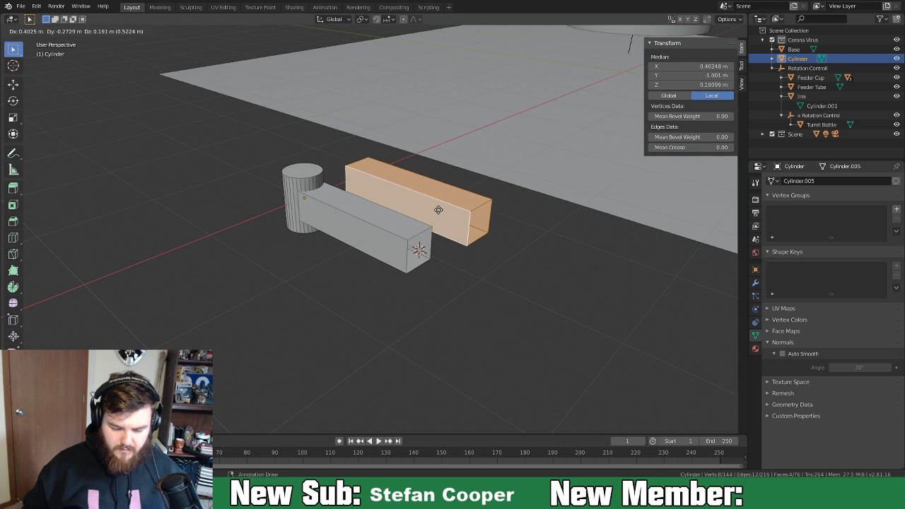
{"action": "left_click", "coordinate": [465, 206]}
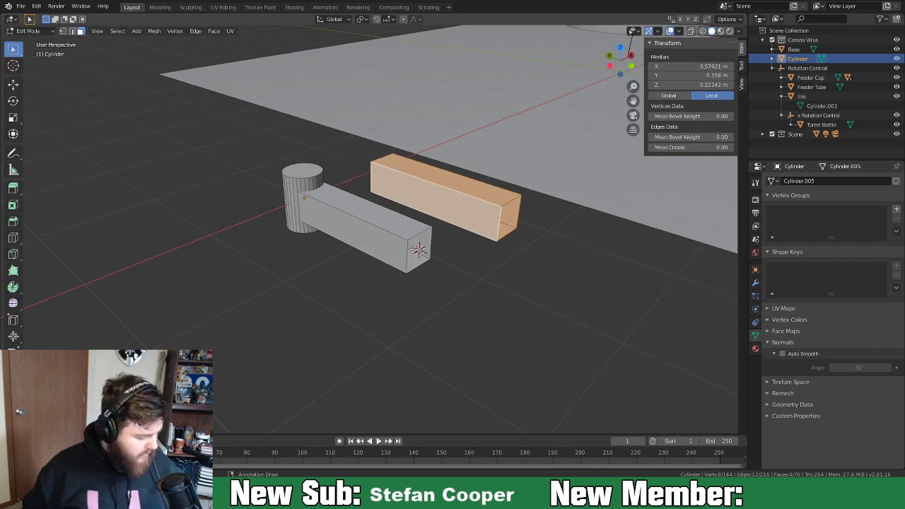
{"action": "key", "text": "shift+a"}
{"action": "left_click", "coordinate": [404, 254]}
Move the whole copied bar about 1.05 m along negative Y, past the arm's horizontal end cylinder.
{"action": "left_click", "coordinate": [446, 187]}
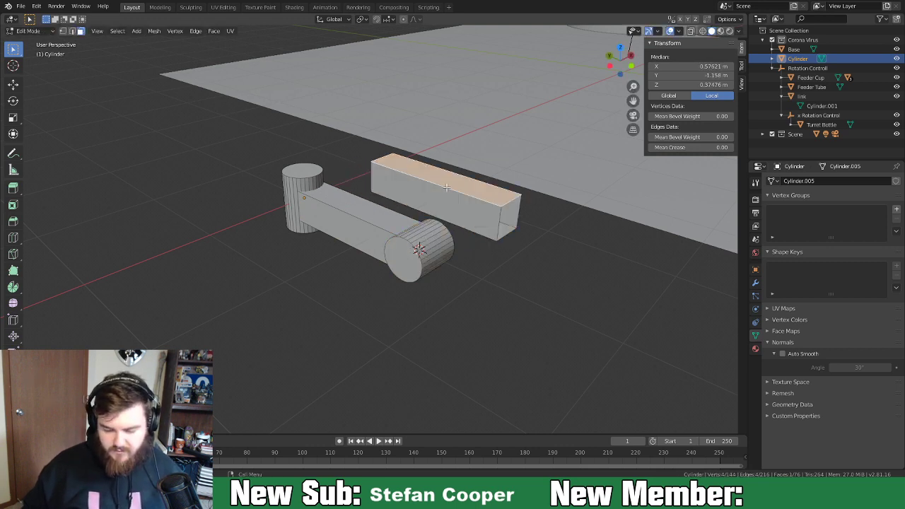
{"action": "key", "text": "l"}
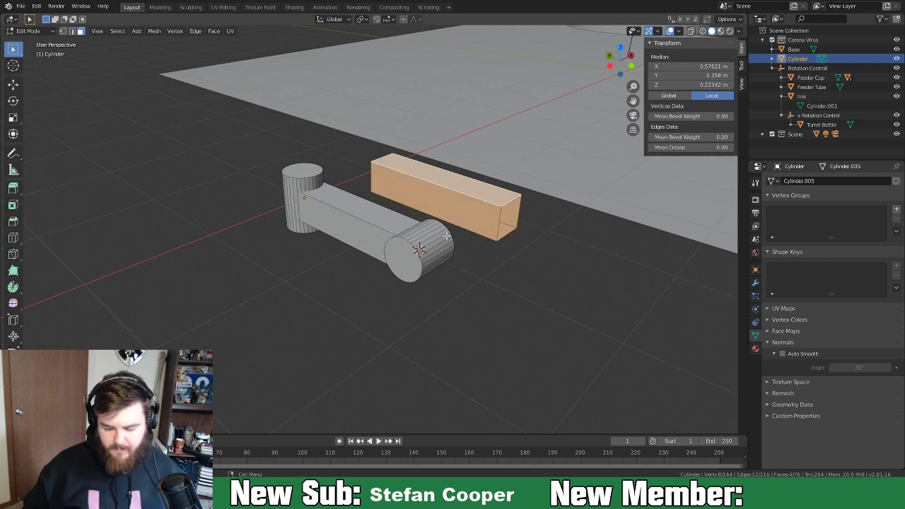
{"action": "middle_click_drag", "start_coordinate": [447, 235], "coordinate": [416, 302]}
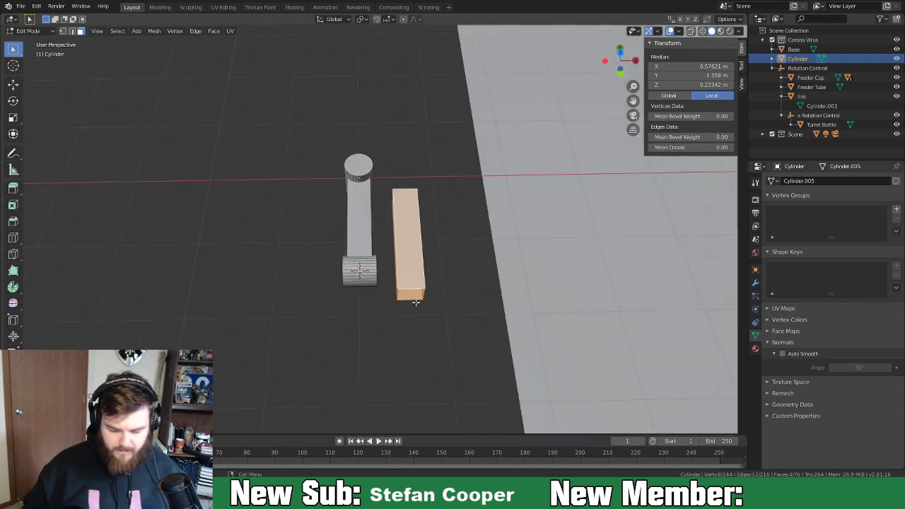
{"action": "middle_click_drag", "start_coordinate": [459, 276], "coordinate": [459, 224]}
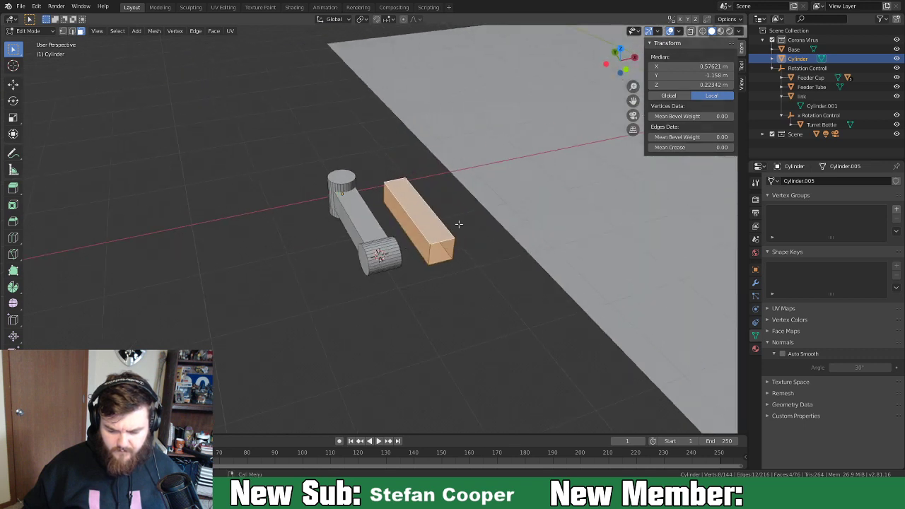
{"action": "key", "text": "g"}
{"action": "key", "text": "y"}
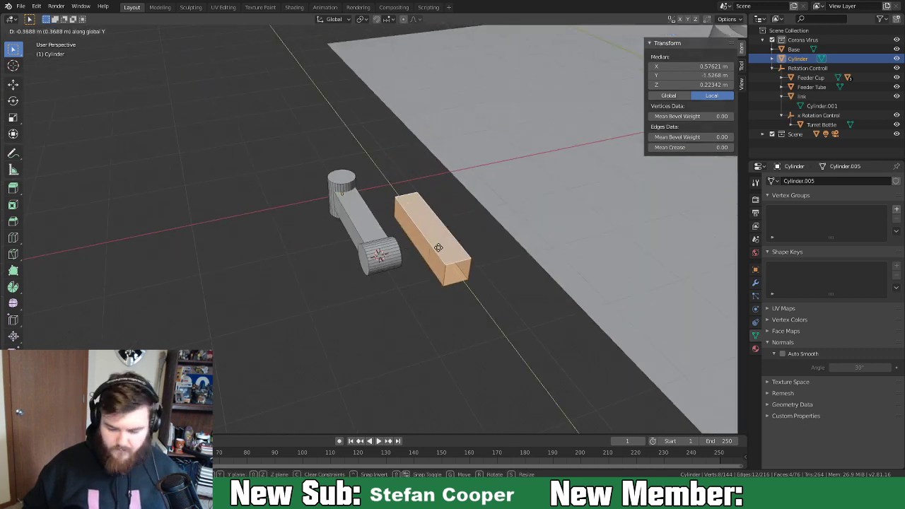
{"action": "left_click", "coordinate": [481, 310]}
{"action": "middle_click_drag", "start_coordinate": [461, 313], "coordinate": [430, 364]}
{"action": "key", "text": "KP_7"}
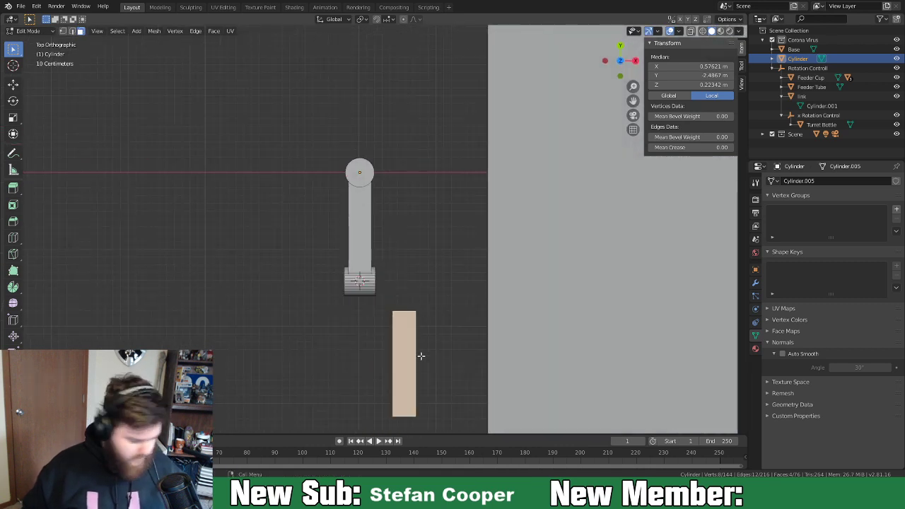
{"action": "key", "text": "g"}
{"action": "key", "text": "y"}
{"action": "left_click", "coordinate": [427, 332]}
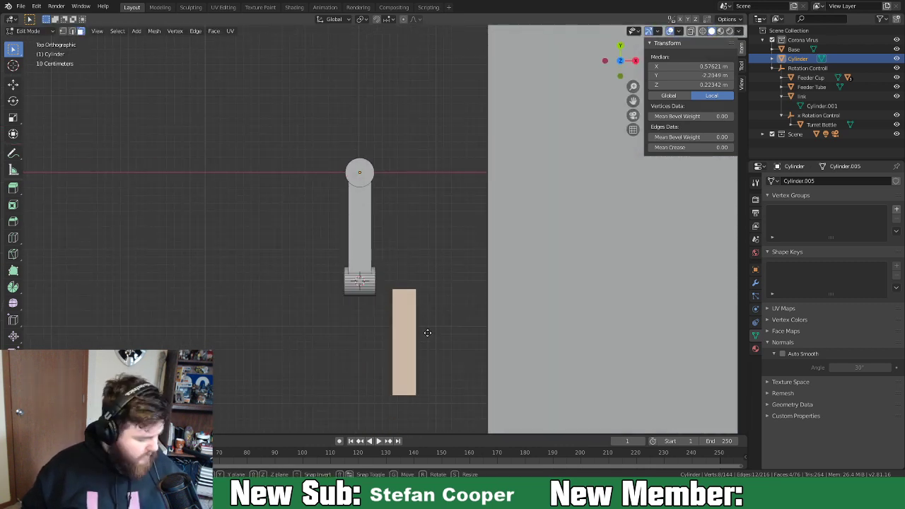
Line the copied bar up with the first bar by centering it along X and lowering it about 0.24 m in Z.
{"action": "key", "text": "g"}
{"action": "key", "text": "x"}
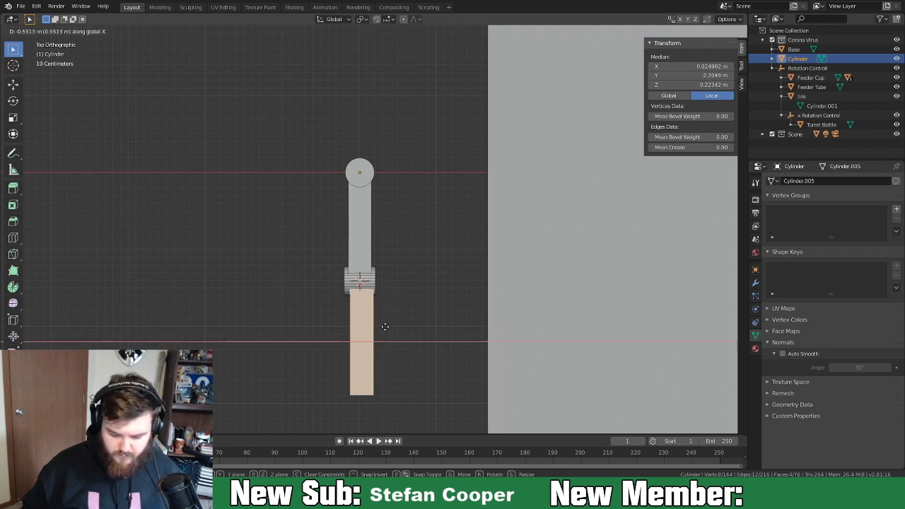
{"action": "left_click", "coordinate": [383, 325]}
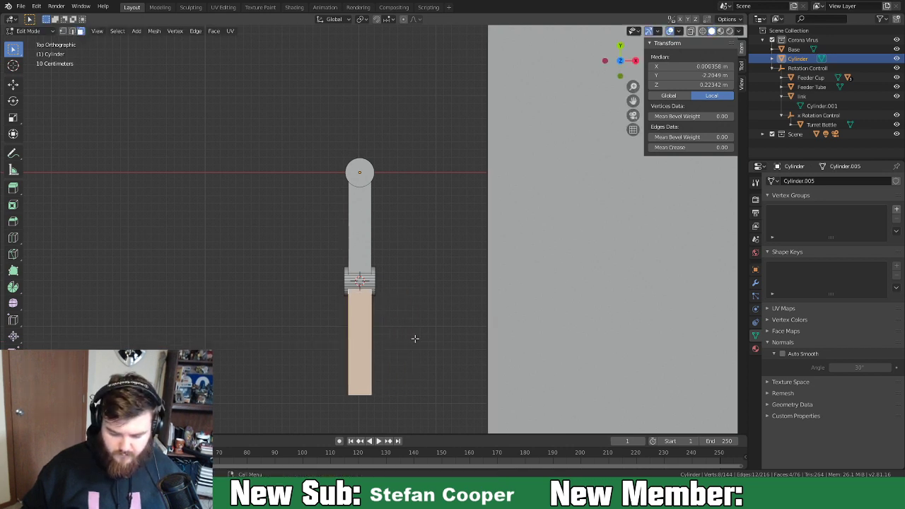
{"action": "middle_click_drag", "start_coordinate": [415, 339], "coordinate": [321, 247]}
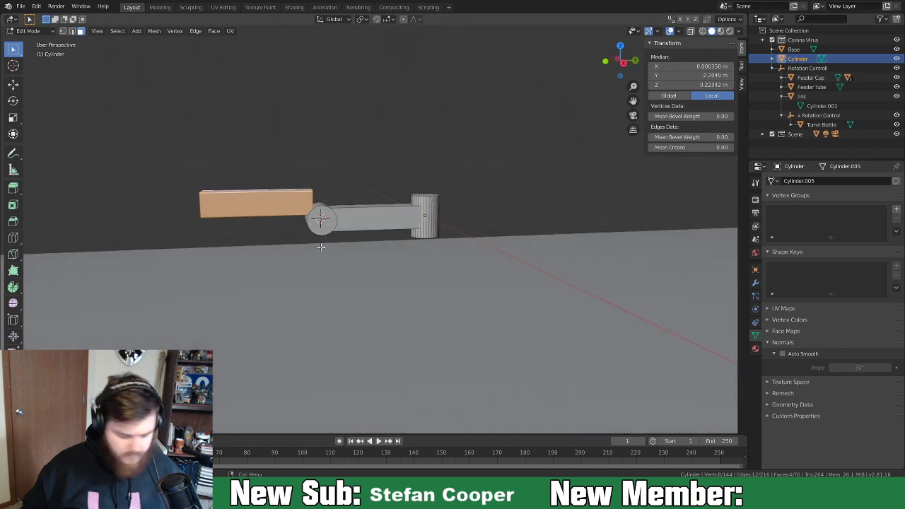
{"action": "key", "text": "g"}
{"action": "key", "text": "z"}
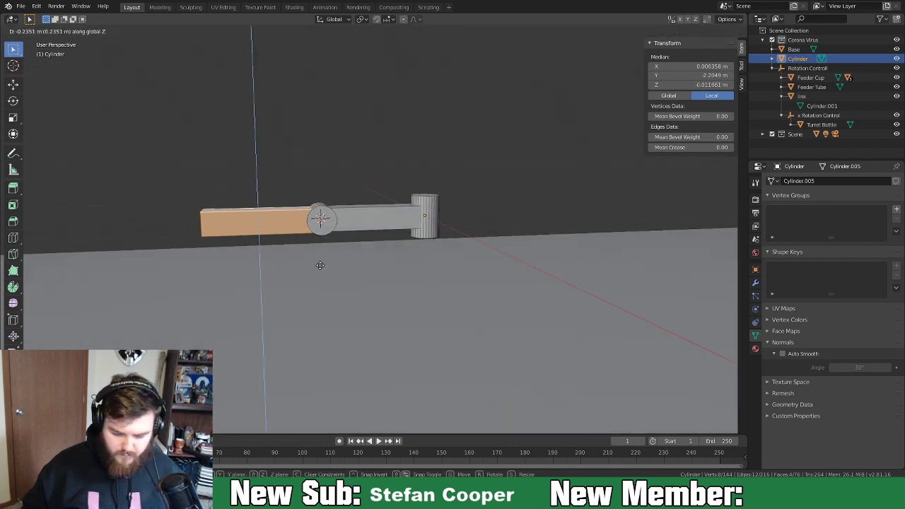
{"action": "left_click", "coordinate": [320, 265]}
Set the transform pivot to the 3D Cursor and tilt the copied bar upward about 40° around X at the joint.
{"action": "middle_click_drag", "start_coordinate": [293, 255], "coordinate": [467, 261]}
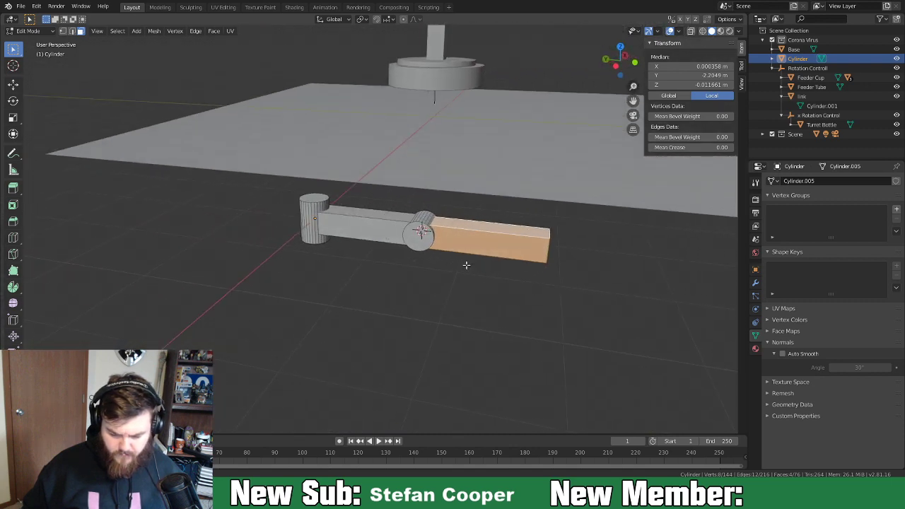
{"action": "key", "text": "r"}
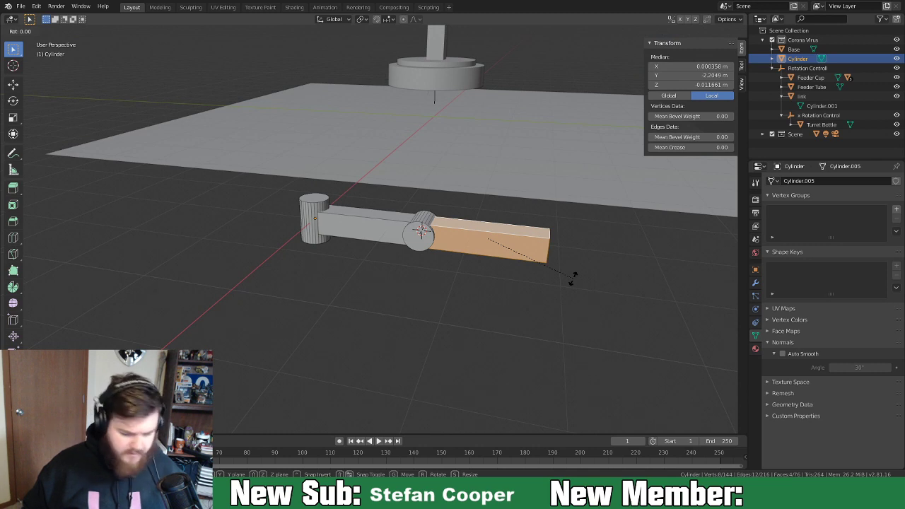
{"action": "key", "text": "Escape"}
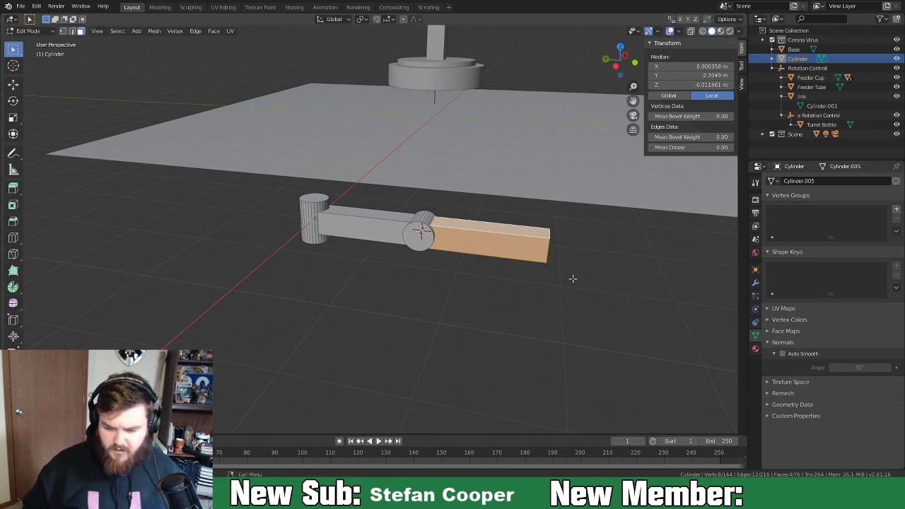
{"action": "left_click", "coordinate": [360, 19]}
{"action": "left_click", "coordinate": [375, 40]}
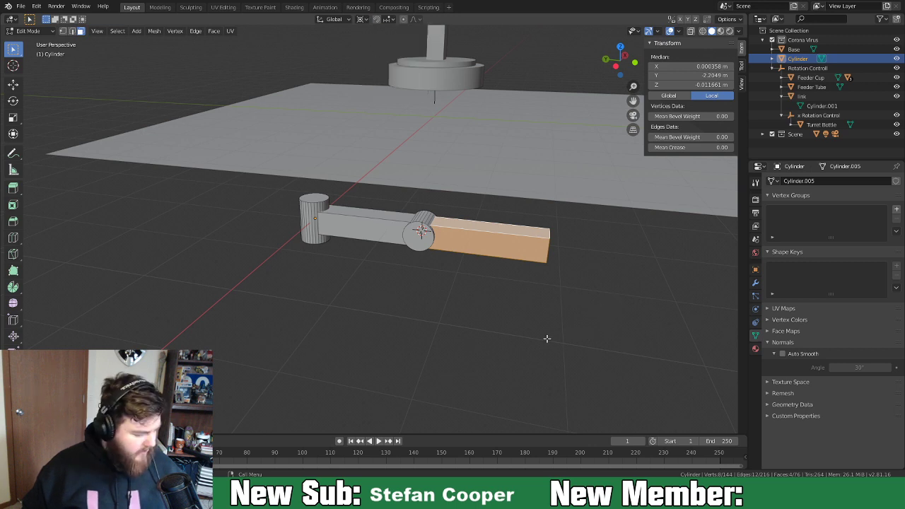
{"action": "key", "text": "r"}
{"action": "key", "text": "x"}
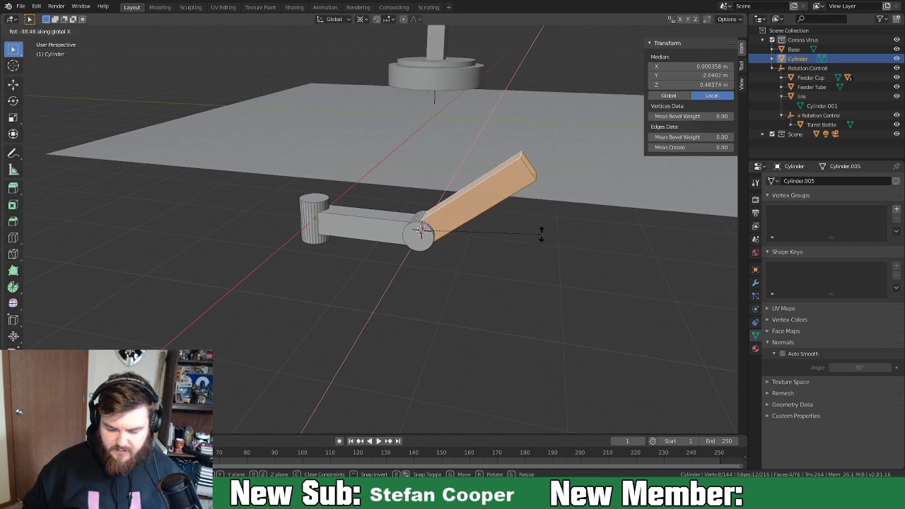
{"action": "left_click", "coordinate": [541, 230]}
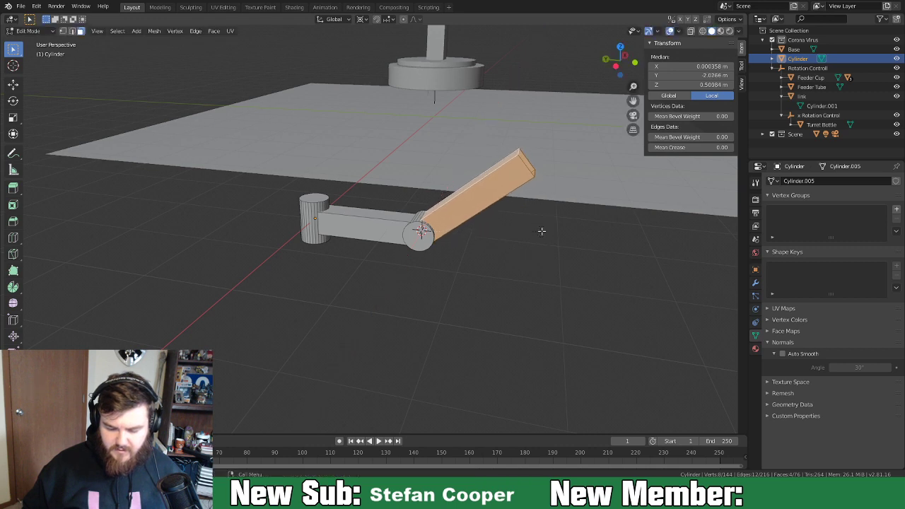
{"action": "left_click", "coordinate": [417, 239], "text": "shift"}
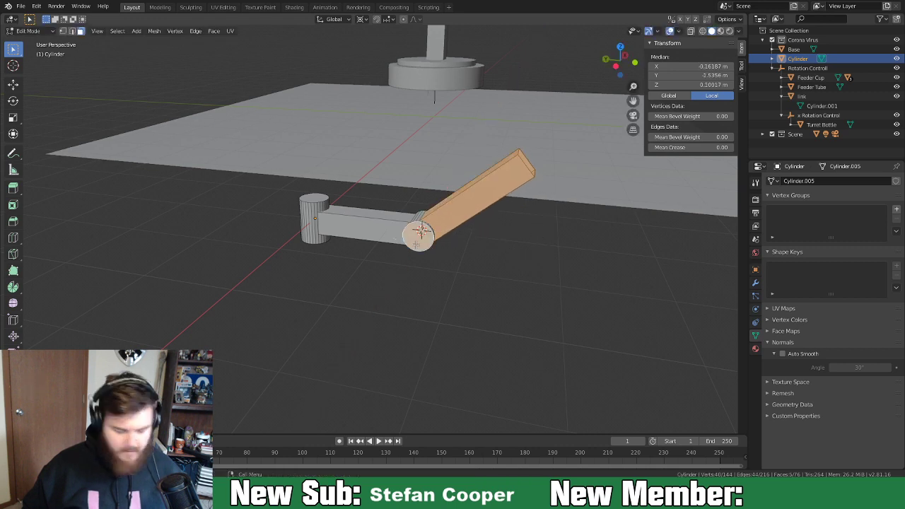
{"action": "key", "text": "ctrl+l"}
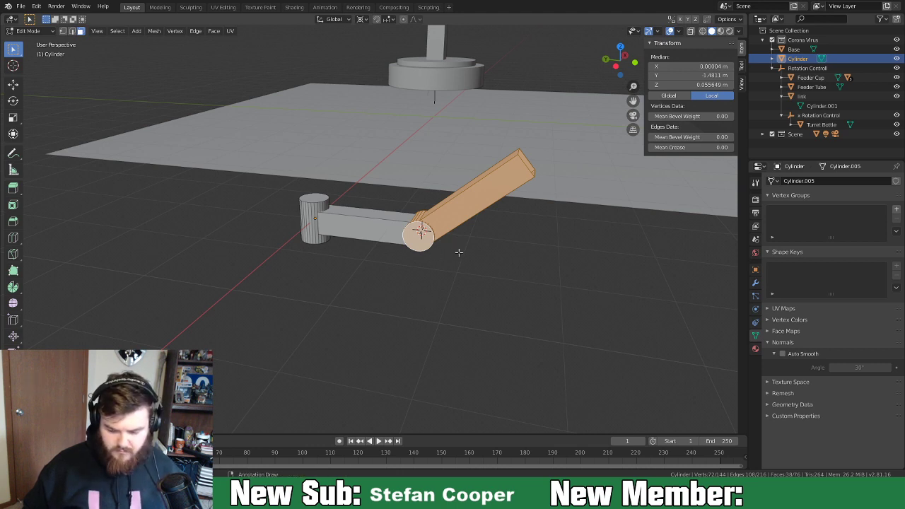
{"action": "key", "text": "alt+a"}
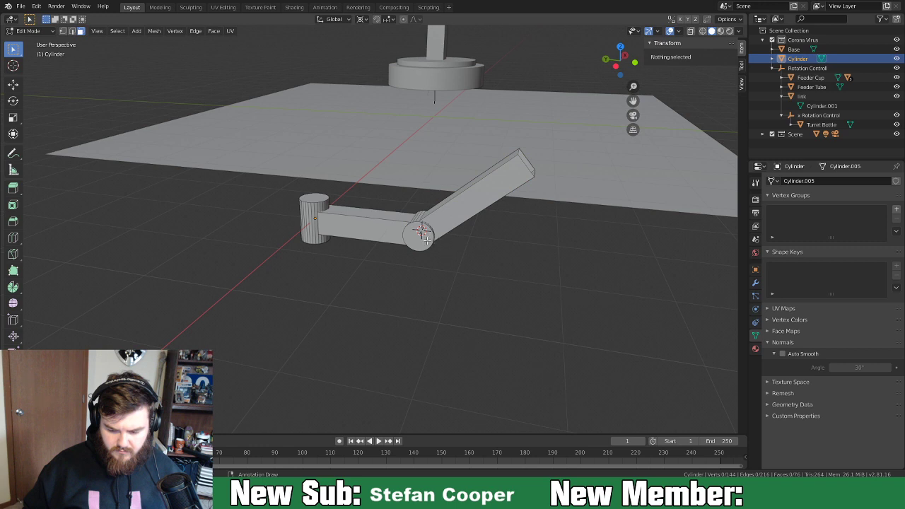
Select all linked parts of the arm mesh and run Merge by Distance on them.
{"action": "left_click", "coordinate": [427, 239]}
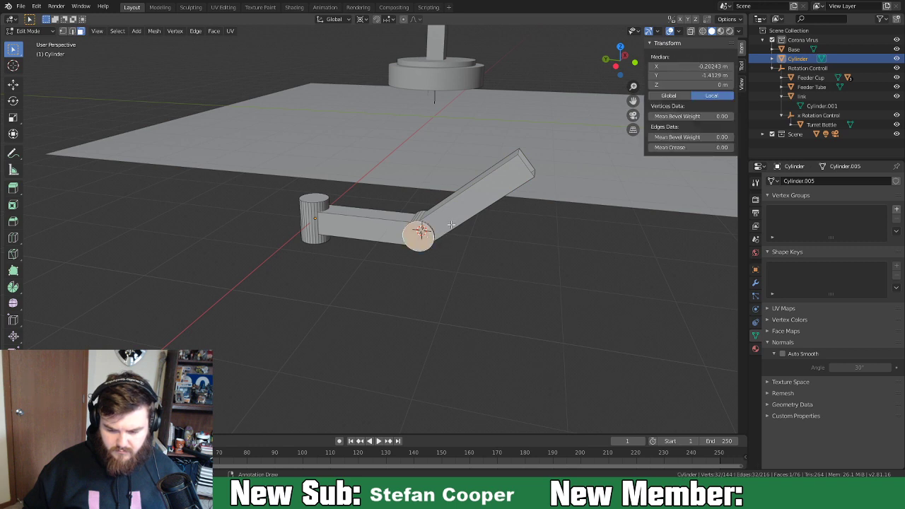
{"action": "key", "text": "ctrl+l"}
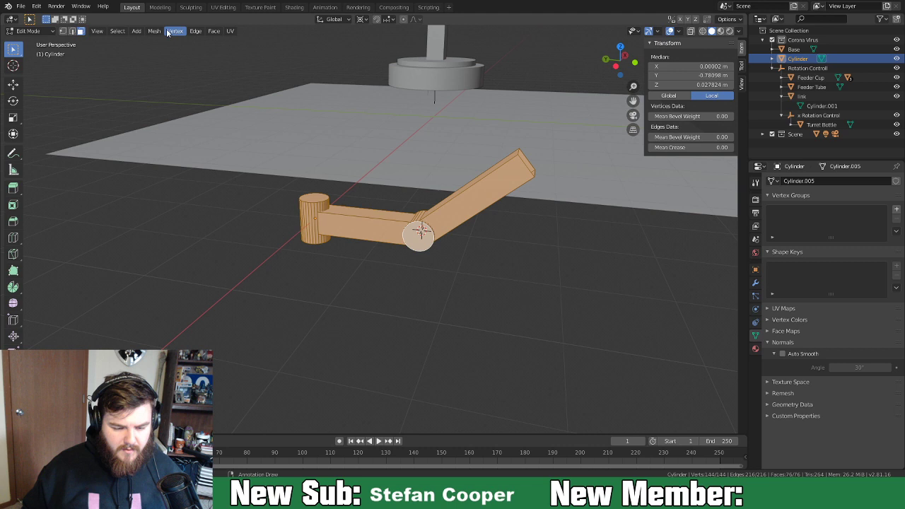
{"action": "left_click", "coordinate": [155, 32]}
{"action": "mouse_move", "coordinate": [179, 220]}
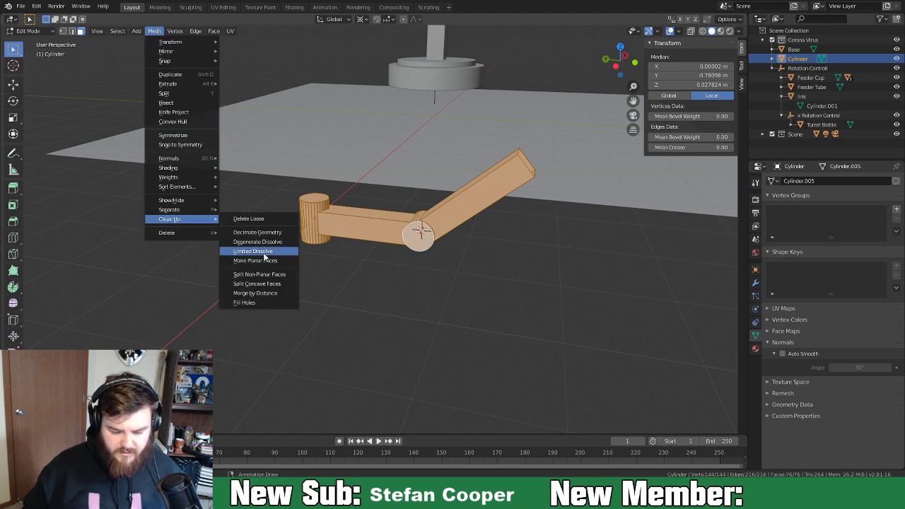
{"action": "left_click", "coordinate": [263, 292]}
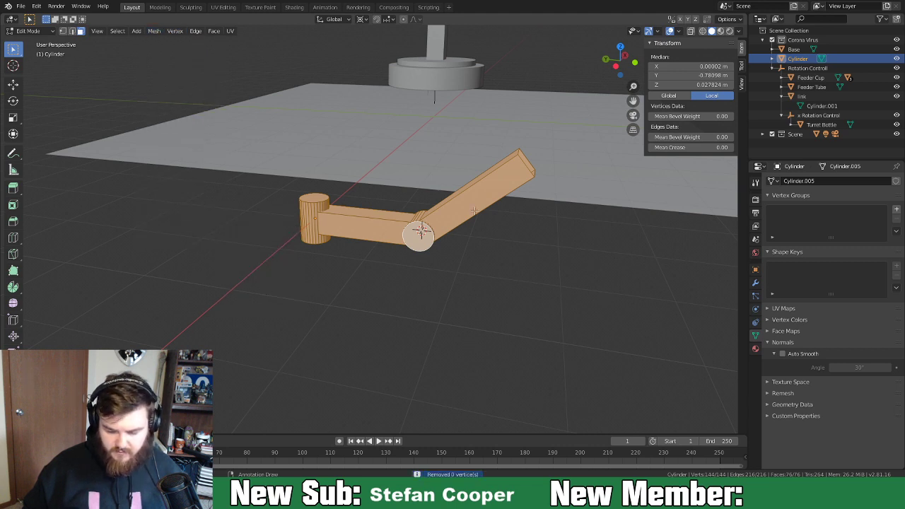
Duplicate the horizontal joint cylinder together with the tilted bar and place the copy about 1.24 m along negative Y.
{"action": "left_click", "coordinate": [421, 234]}
{"action": "key", "text": "l"}
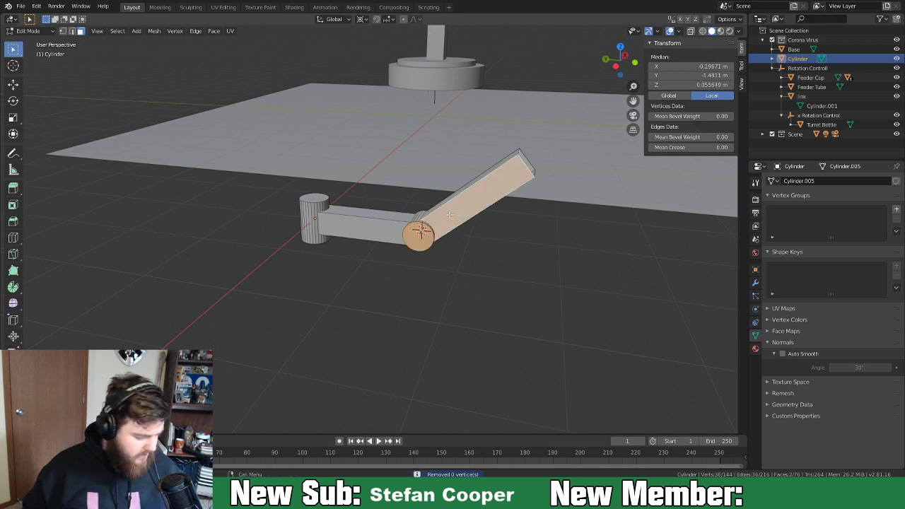
{"action": "key", "text": "l"}
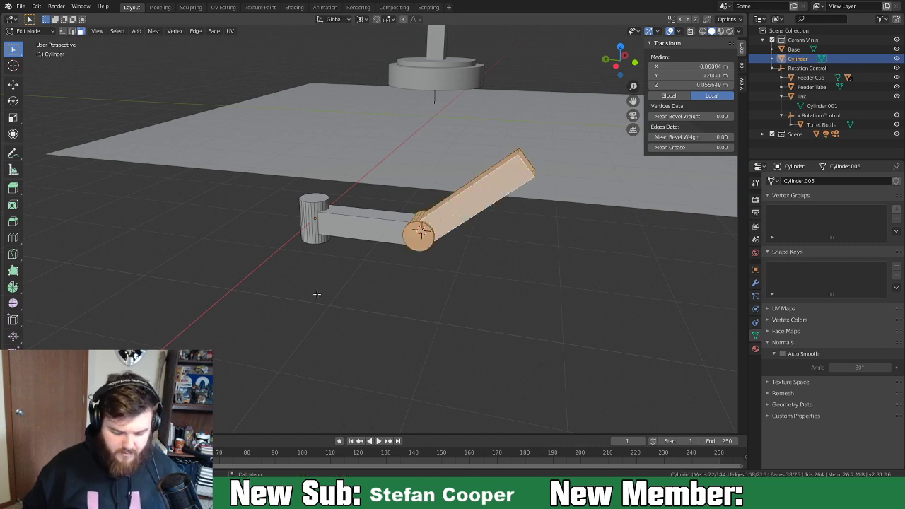
{"action": "key", "text": "shift+d"}
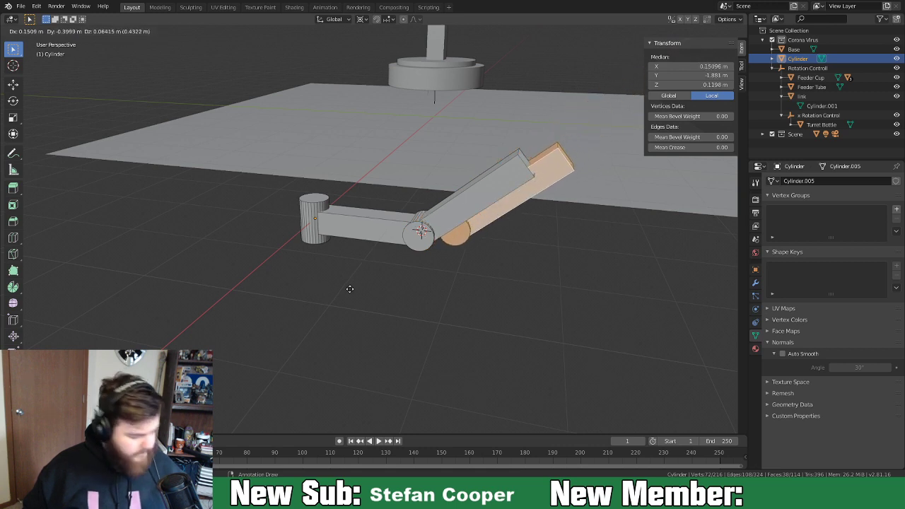
{"action": "key", "text": "y"}
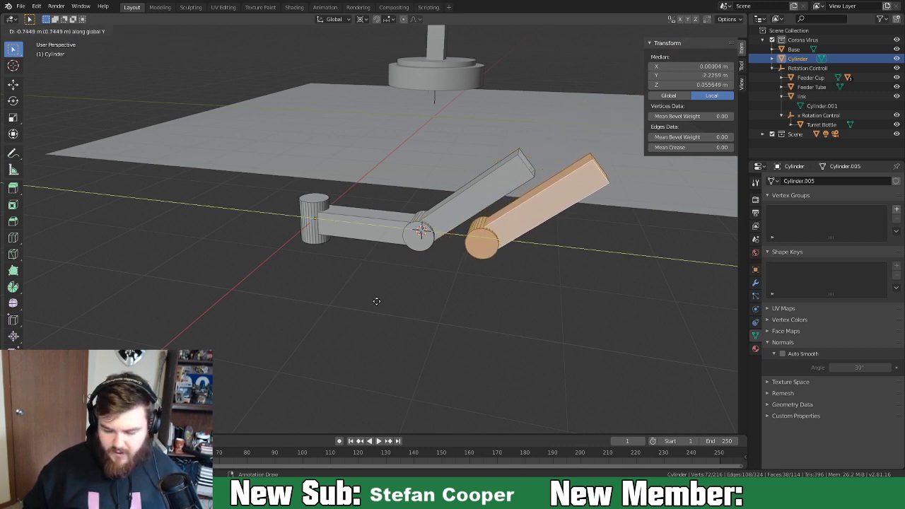
{"action": "left_click", "coordinate": [420, 306]}
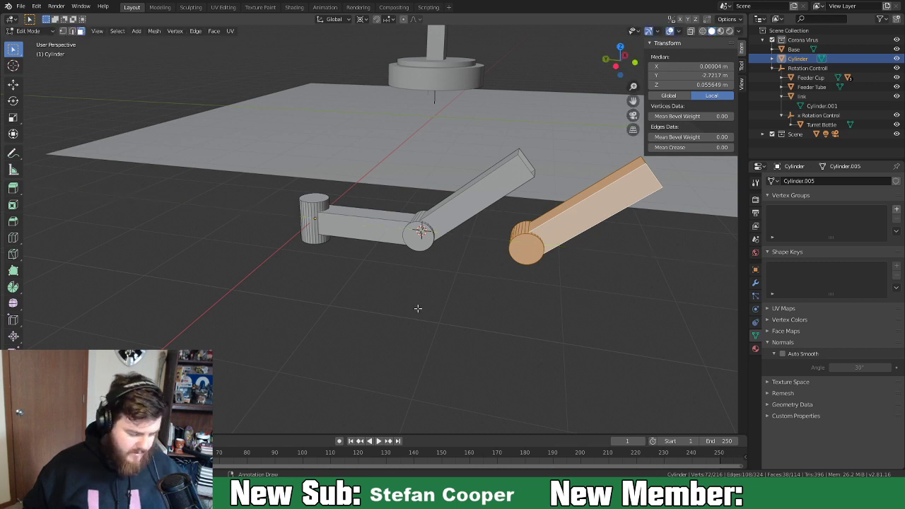
Set the transform pivot to Median Point and rotate the copy in the right view so its bar slopes downward from its cylinder.
{"action": "key", "text": "KP_3"}
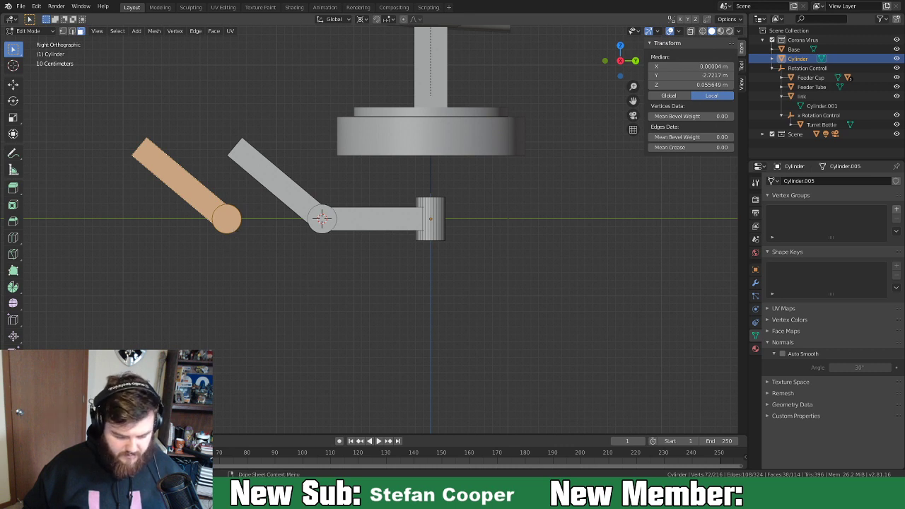
{"action": "left_click", "coordinate": [366, 20]}
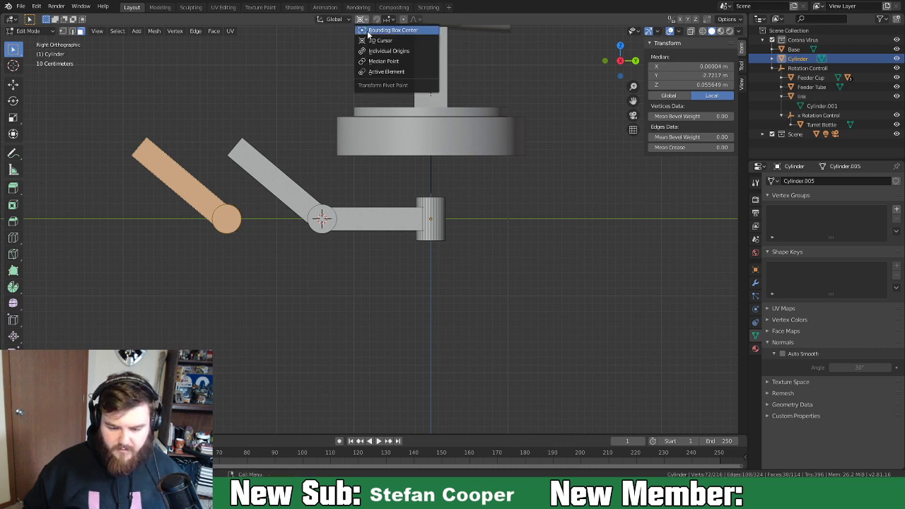
{"action": "left_click", "coordinate": [389, 72]}
{"action": "key", "text": "r"}
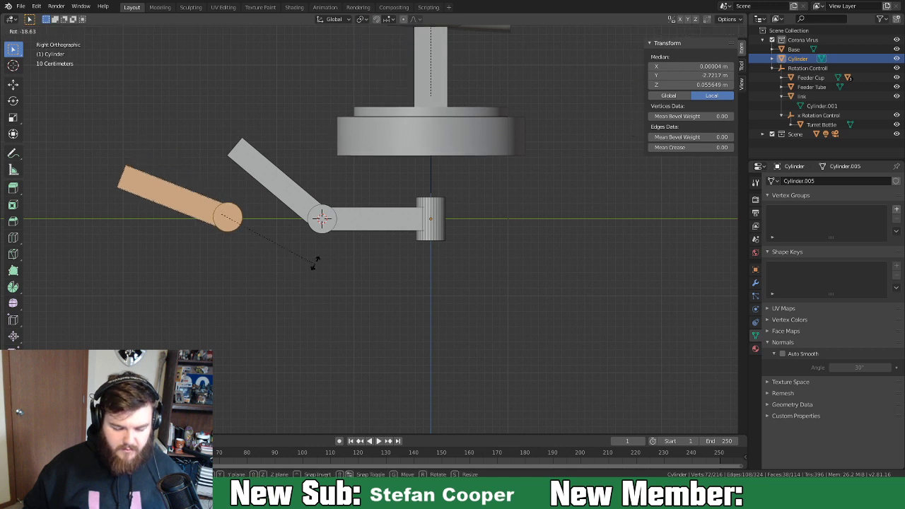
{"action": "left_click", "coordinate": [317, 149]}
Raise the rotated joint-and-bar copy about 0.85 m along Z and shift it about 0.09 m along Y onto the first tilted bar's end.
{"action": "key", "text": "g"}
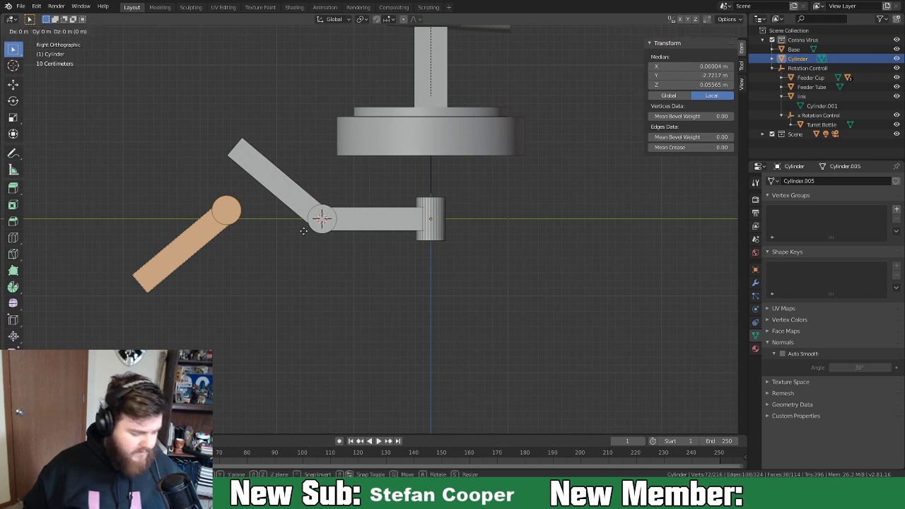
{"action": "key", "text": "z"}
{"action": "left_click", "coordinate": [308, 167]}
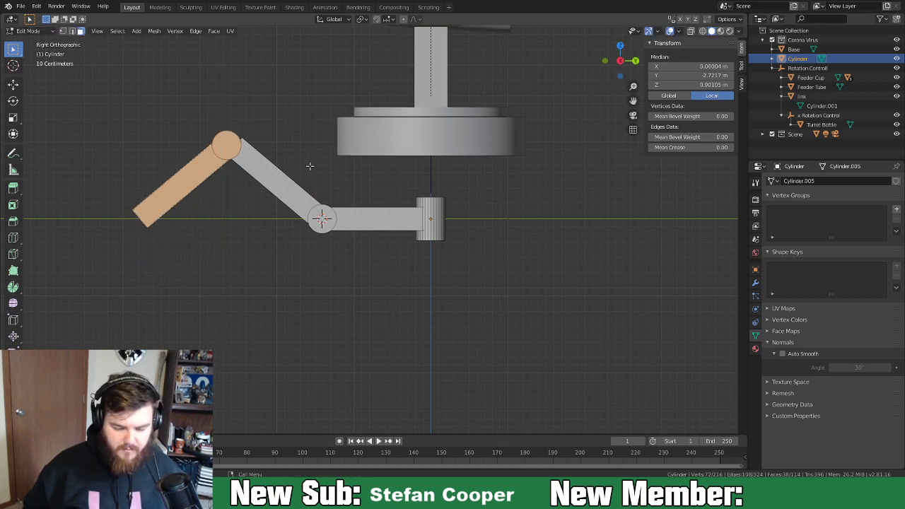
{"action": "key", "text": "g"}
{"action": "key", "text": "y"}
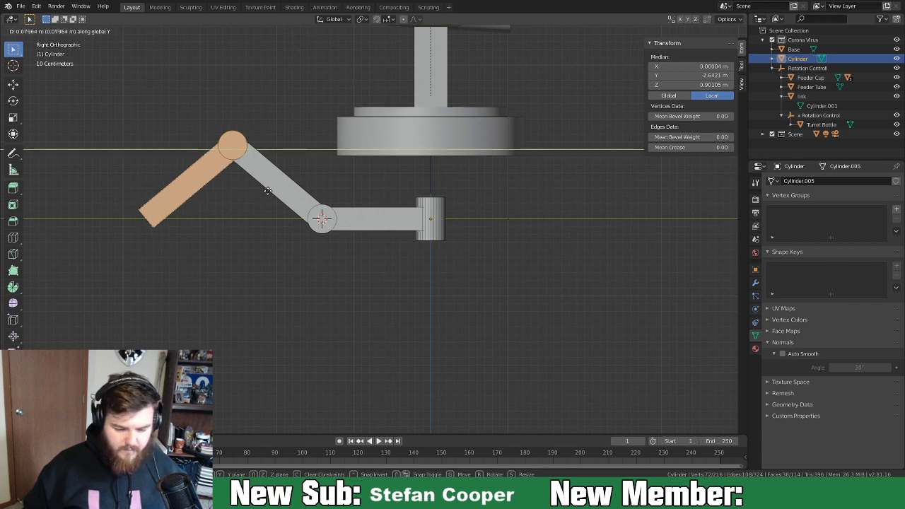
{"action": "left_click", "coordinate": [268, 191]}
Shorten the horizontal bar to about 0.58 along Y and move it about 0.24 m along Y against the upright cylinder.
{"action": "middle_click_drag", "start_coordinate": [229, 198], "coordinate": [432, 215]}
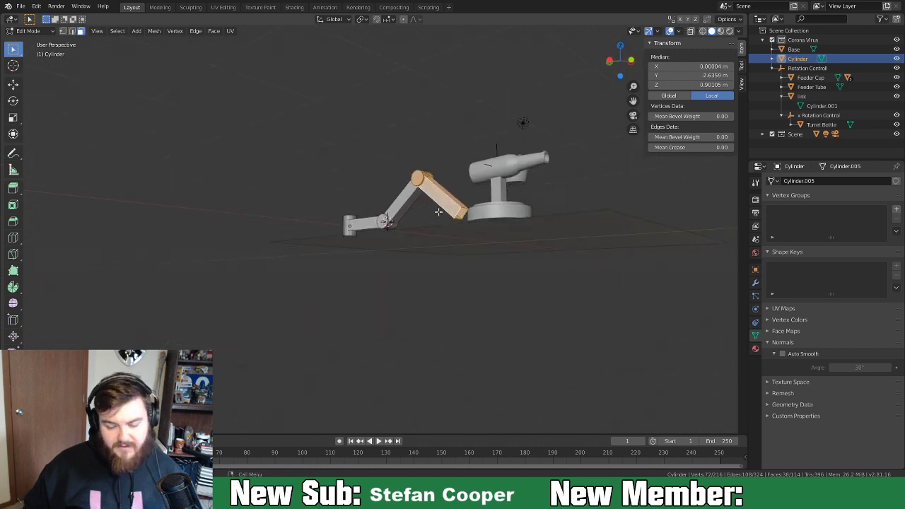
{"action": "middle_click_drag", "start_coordinate": [440, 217], "coordinate": [480, 233]}
{"action": "scroll", "coordinate": [483, 244], "scroll_direction": "up", "scroll_amount": 2}
{"action": "middle_click_drag", "start_coordinate": [355, 226], "coordinate": [370, 272]}
{"action": "key", "text": "3"}
{"action": "left_click", "coordinate": [378, 224]}
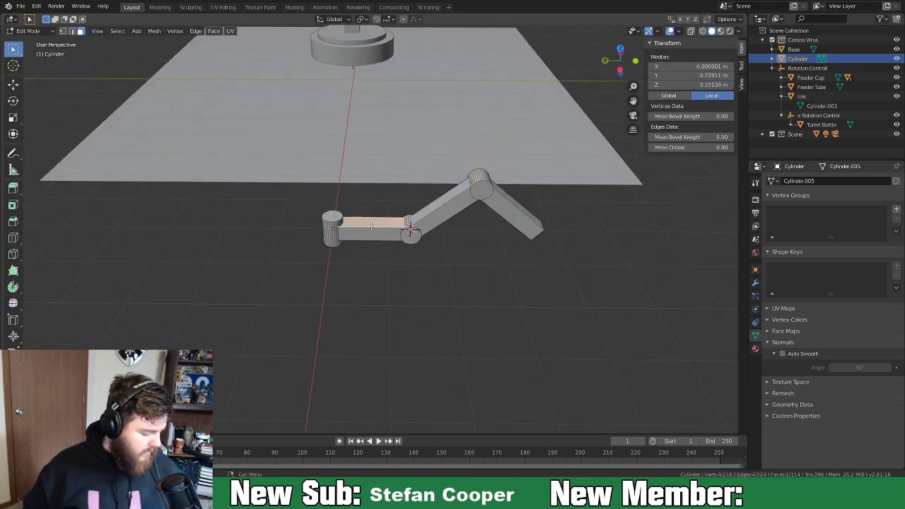
{"action": "left_click", "coordinate": [371, 224], "text": "alt"}
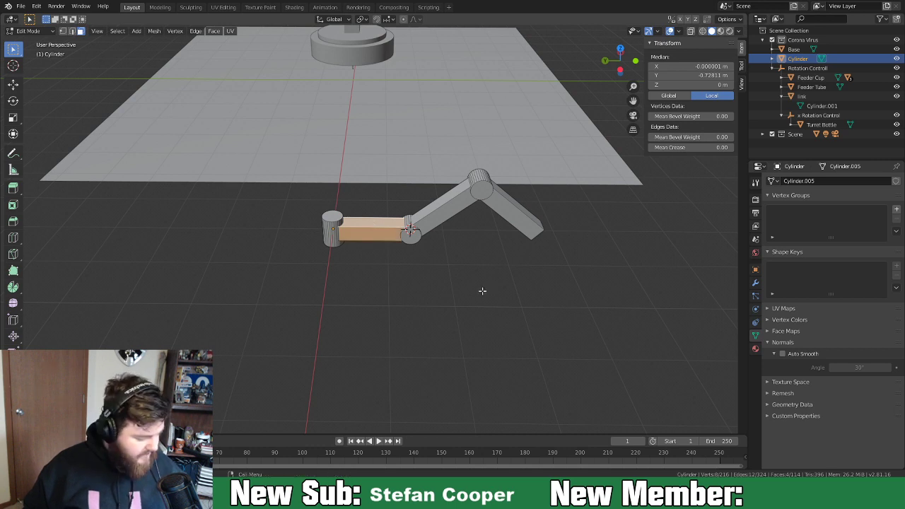
{"action": "key", "text": "s"}
{"action": "key", "text": "y"}
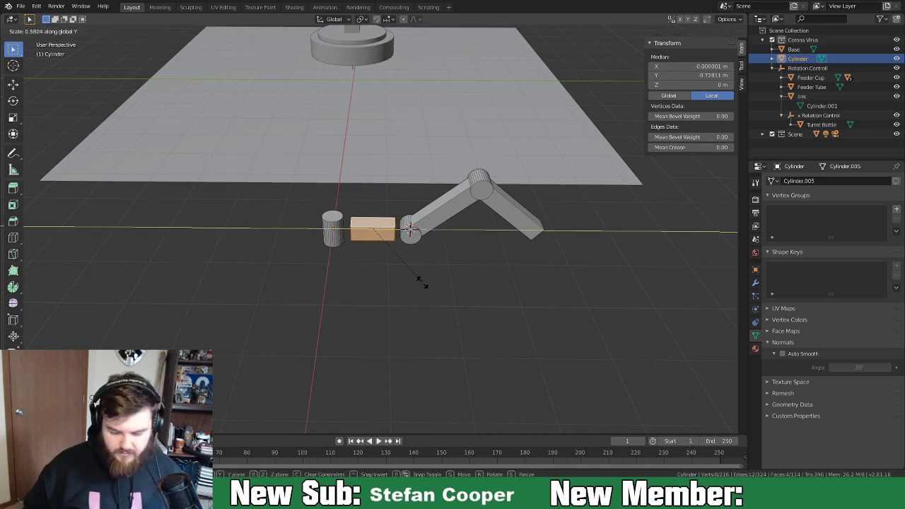
{"action": "left_click", "coordinate": [422, 282]}
{"action": "key", "text": "g"}
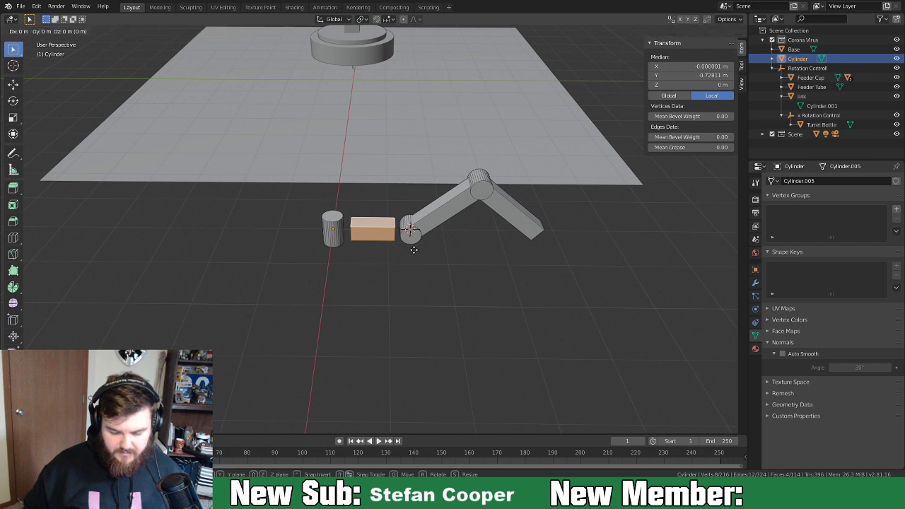
{"action": "key", "text": "y"}
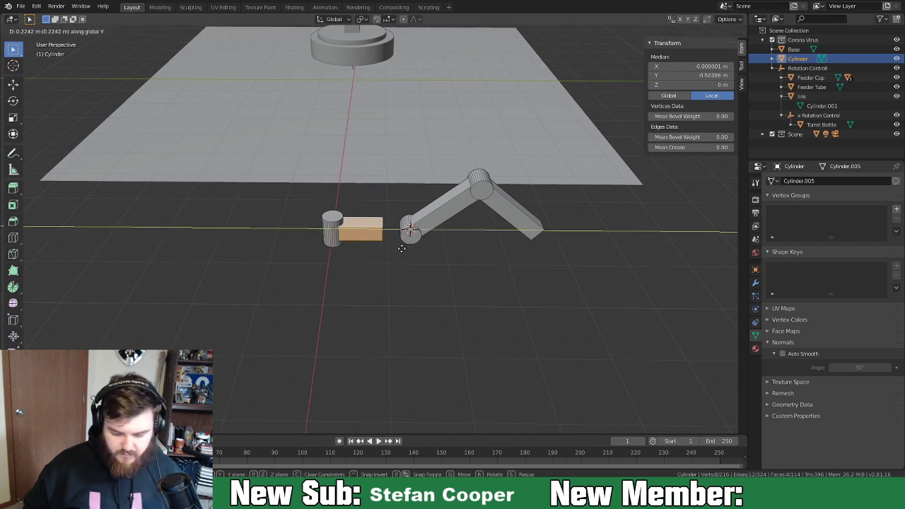
{"action": "left_click", "coordinate": [404, 241]}
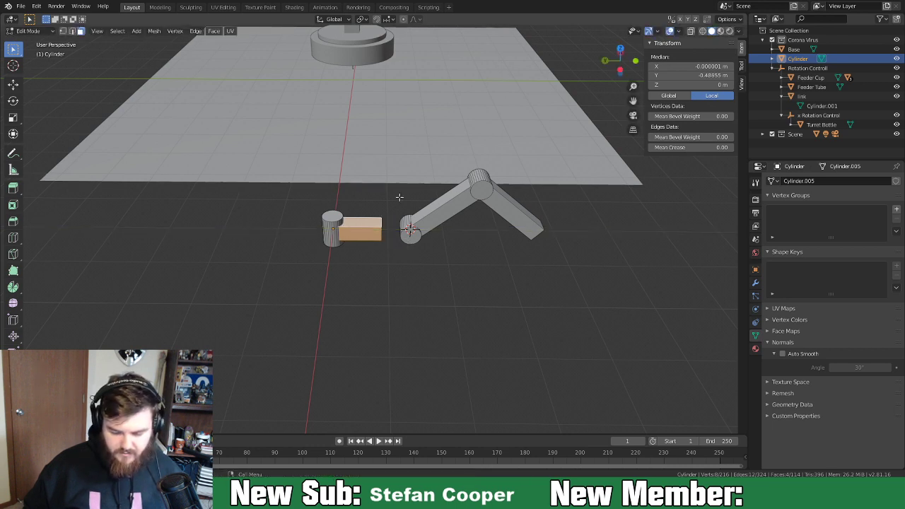
Select both joint cylinders and both tilted bars with their linked geometry and move them about 0.47 m along Y to the shortened bar.
{"action": "left_click", "coordinate": [411, 239]}
{"action": "left_click", "coordinate": [468, 198], "text": "shift"}
{"action": "left_click", "coordinate": [491, 183], "text": "shift"}
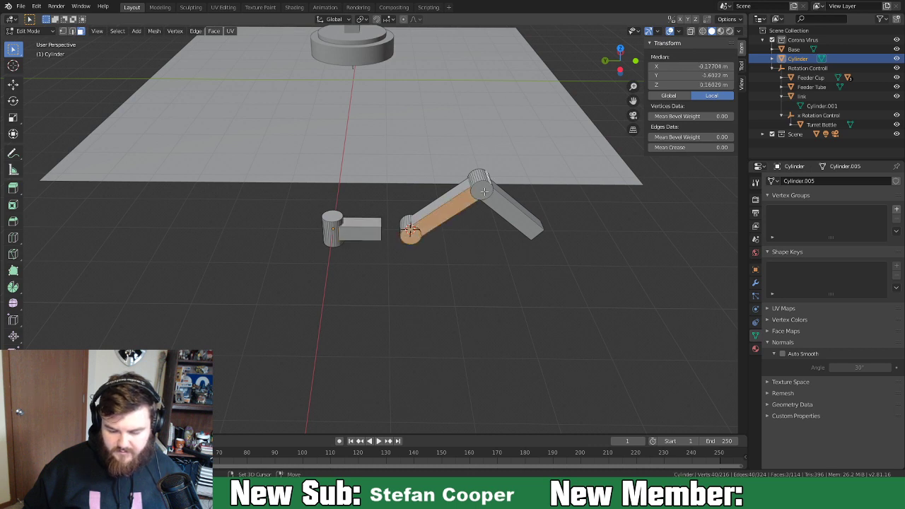
{"action": "left_click", "coordinate": [501, 216], "text": "shift"}
{"action": "key", "text": "ctrl+l"}
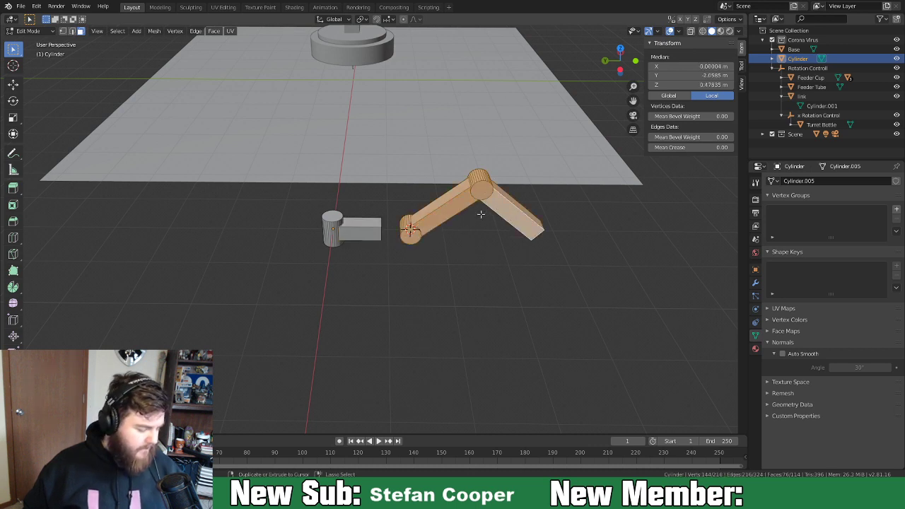
{"action": "key", "text": "g"}
{"action": "key", "text": "y"}
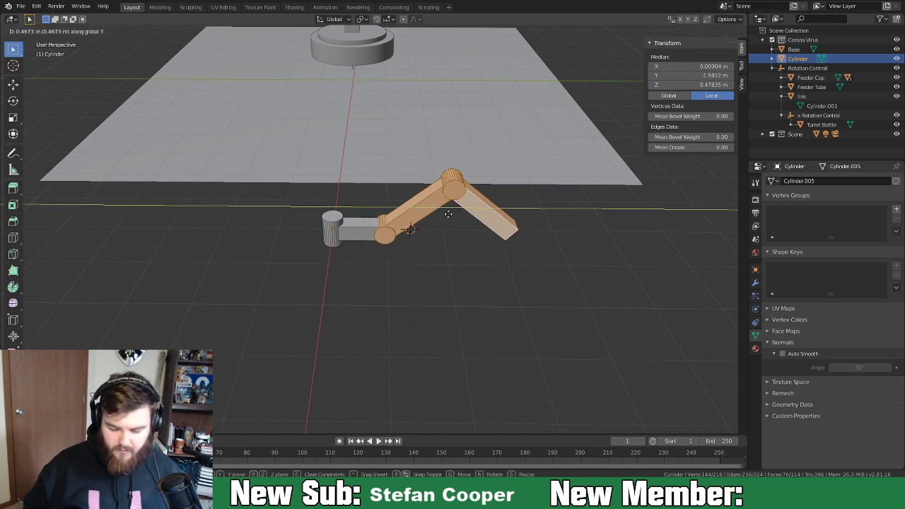
{"action": "left_click", "coordinate": [449, 215]}
Select the whole upright base cylinder and scale it along Z to about 0.71.
{"action": "middle_click_drag", "start_coordinate": [473, 285], "coordinate": [483, 253]}
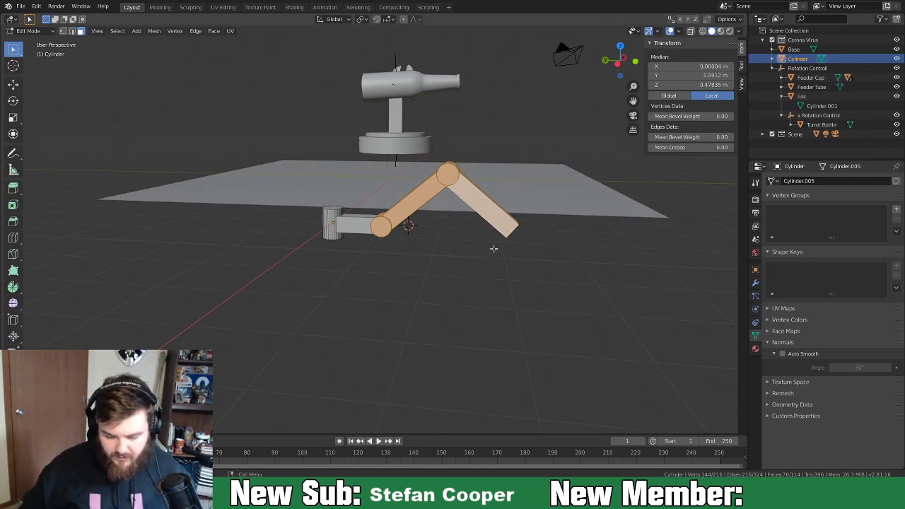
{"action": "left_click", "coordinate": [332, 209]}
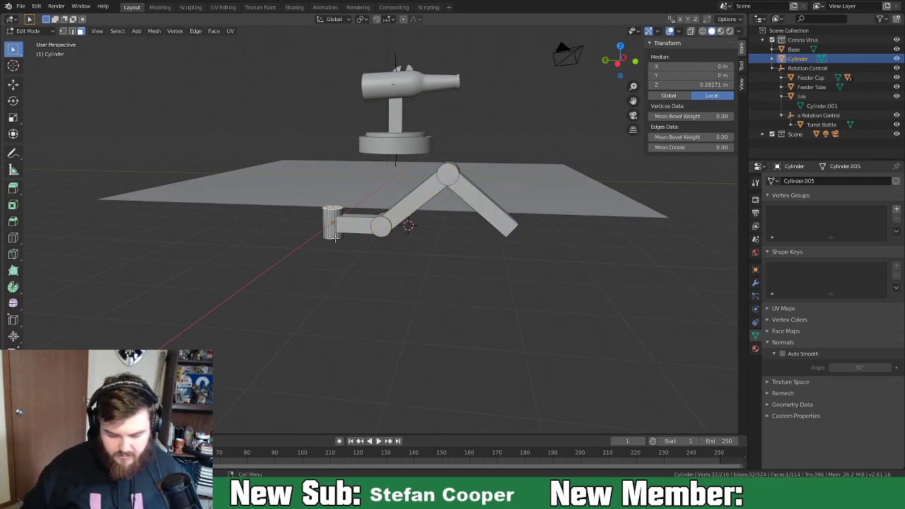
{"action": "key", "text": "ctrl+l"}
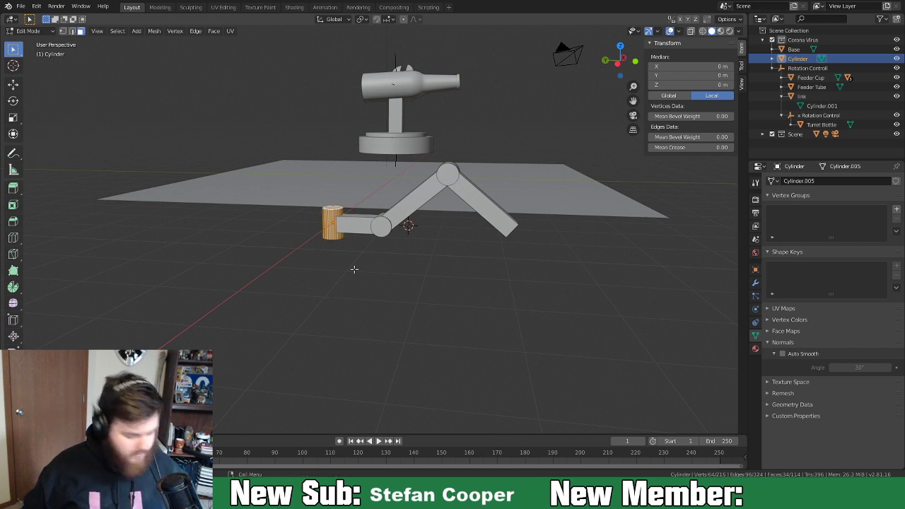
{"action": "key", "text": "s"}
{"action": "key", "text": "z"}
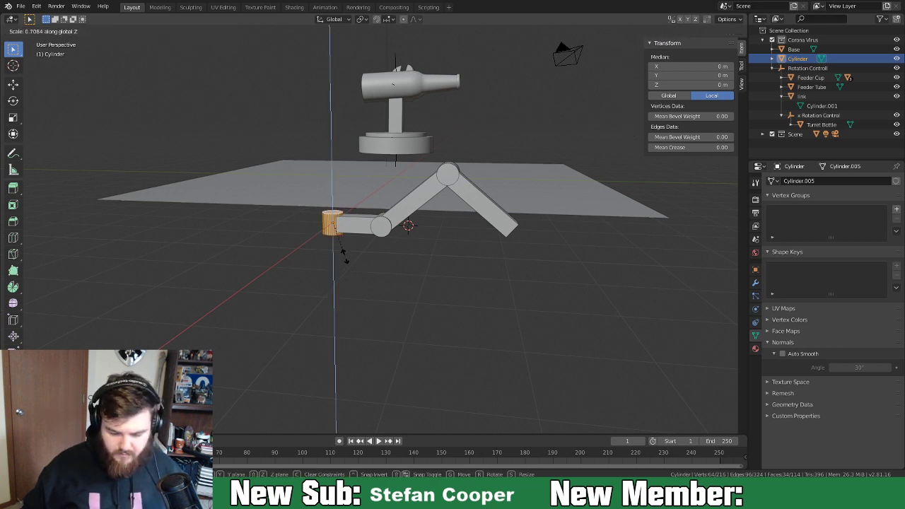
{"action": "left_click", "coordinate": [345, 257]}
Select the open edge loop at the outer bar's free end and fill it with a face.
{"action": "middle_click_drag", "start_coordinate": [395, 257], "coordinate": [443, 253]}
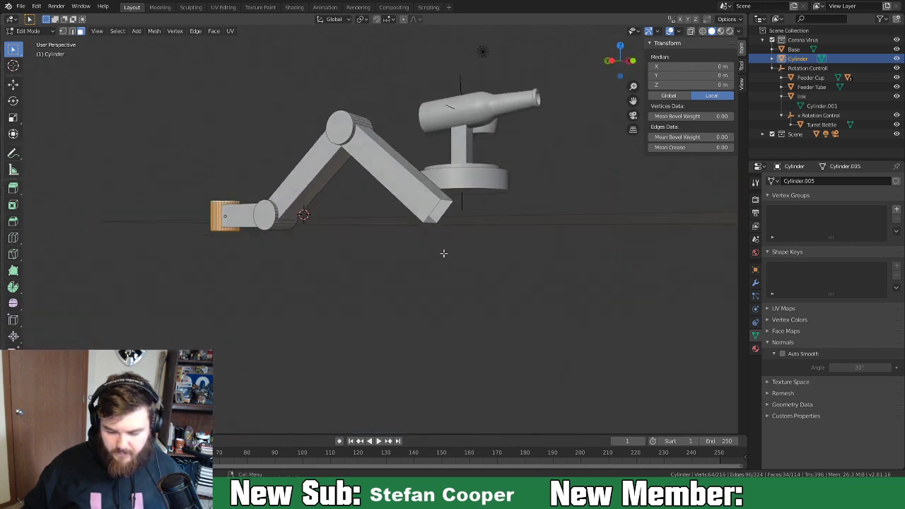
{"action": "key", "text": "2"}
{"action": "left_click", "coordinate": [432, 206]}
{"action": "left_click", "coordinate": [435, 208], "text": "alt"}
{"action": "key", "text": "f"}
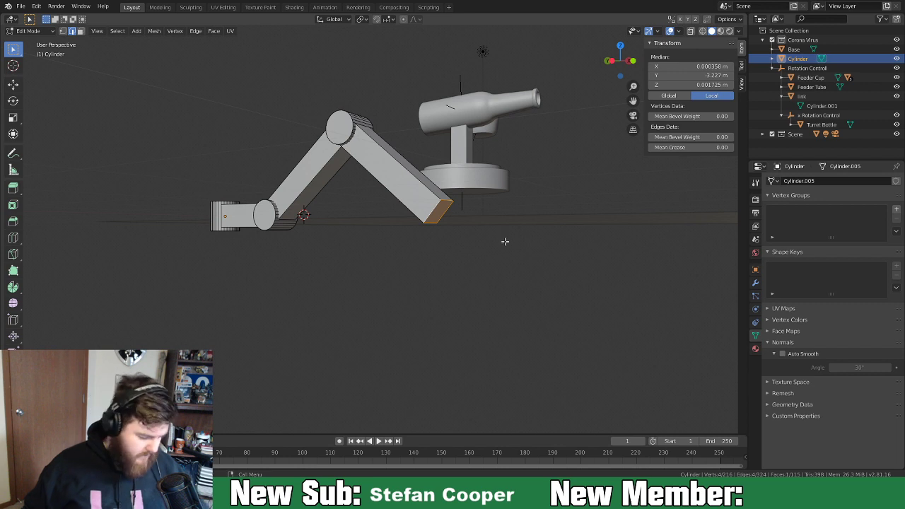
In the right view, extrude the outer bar's end face about 0.10 m and rotate it about 24° to start a downward bend.
{"action": "key", "text": "KP_3"}
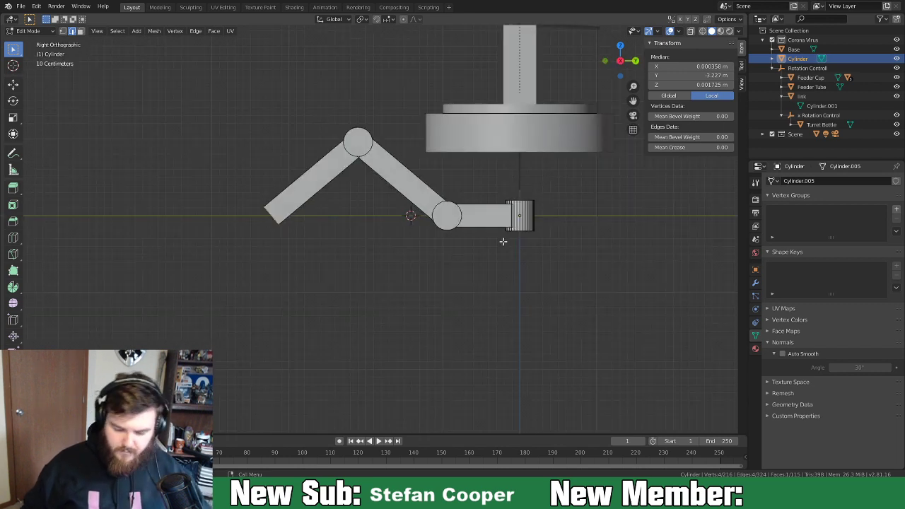
{"action": "scroll", "coordinate": [307, 263], "scroll_direction": "up", "scroll_amount": 1}
{"action": "middle_click_drag", "start_coordinate": [306, 262], "coordinate": [373, 263], "text": "shift"}
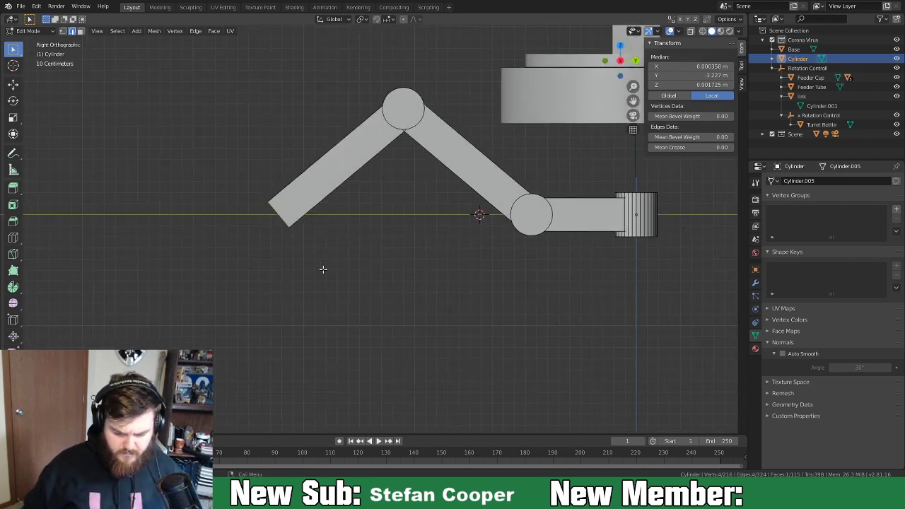
{"action": "key", "text": "e"}
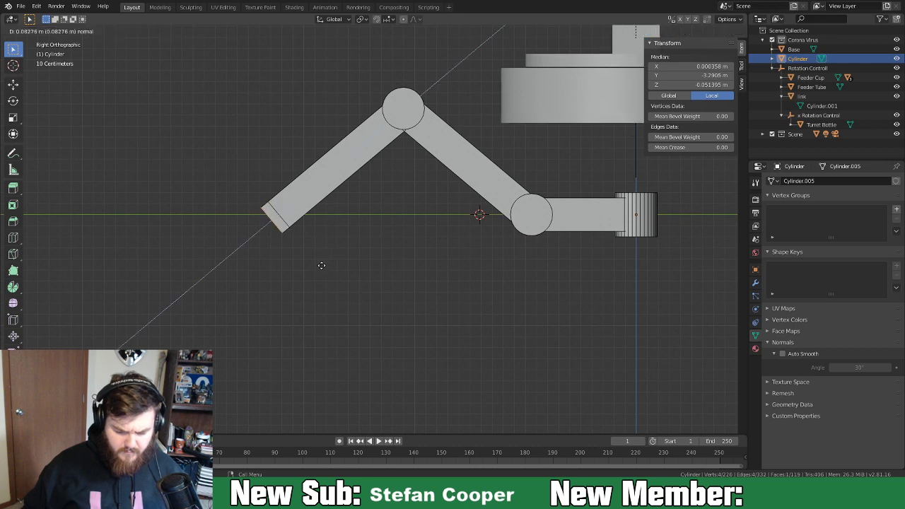
{"action": "left_click", "coordinate": [320, 268]}
{"action": "key", "text": "r"}
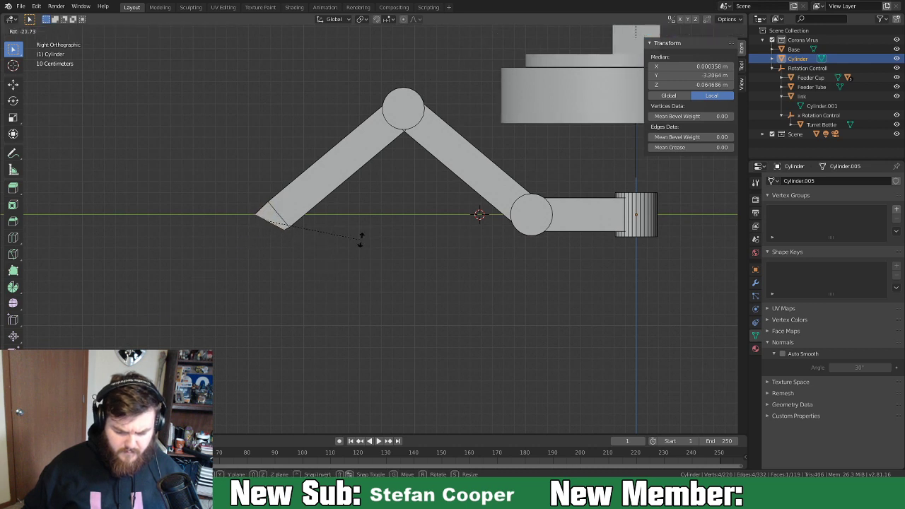
{"action": "left_click", "coordinate": [354, 245]}
{"action": "key", "text": "g"}
{"action": "left_click", "coordinate": [355, 248]}
Extrude the bent end again, angle the new face further downward and scale it to about 0.83.
{"action": "key", "text": "e"}
{"action": "left_click", "coordinate": [362, 262]}
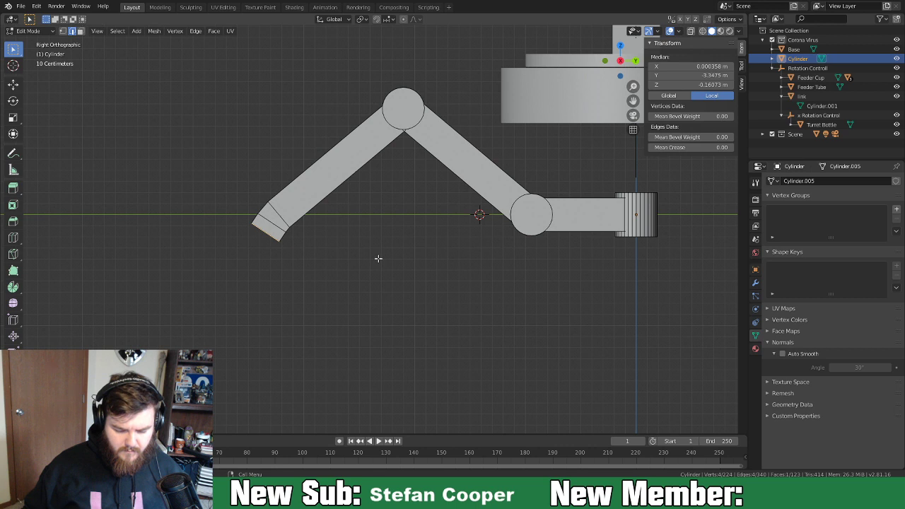
{"action": "key", "text": "g"}
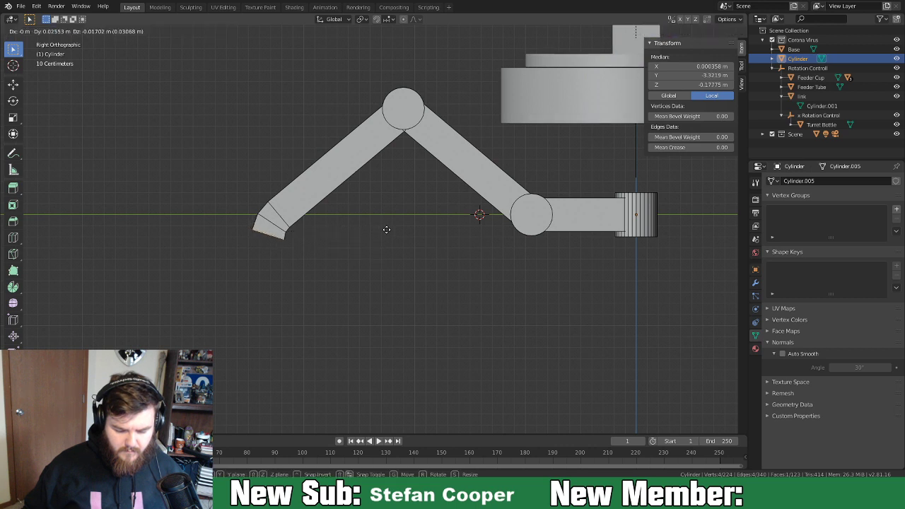
{"action": "key", "text": "s"}
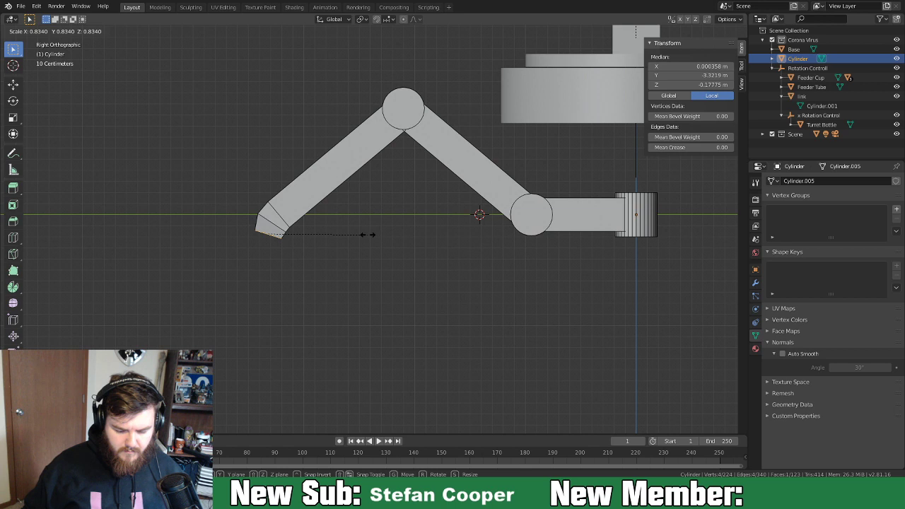
{"action": "left_click", "coordinate": [365, 236]}
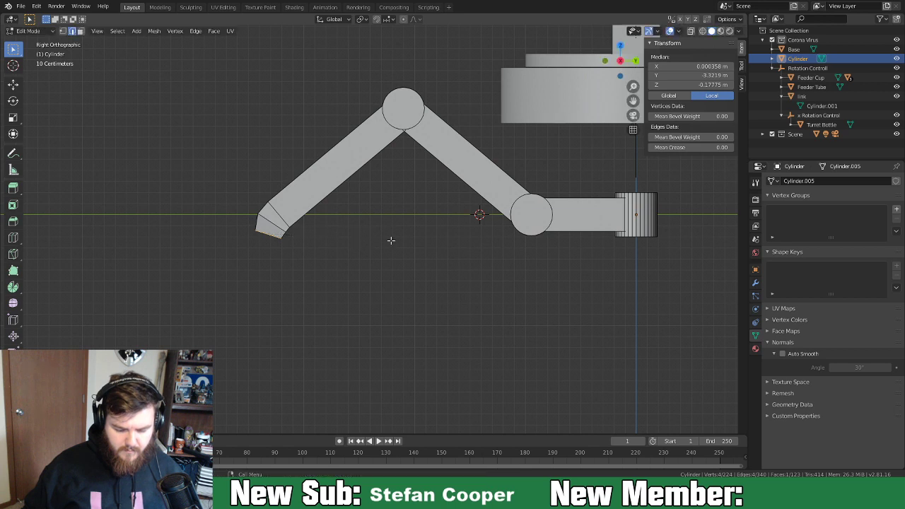
Extrude the claw's end face about 0.12 m, scale it to about 0.66 and rotate it about 6° to continue the curve.
{"action": "key", "text": "e"}
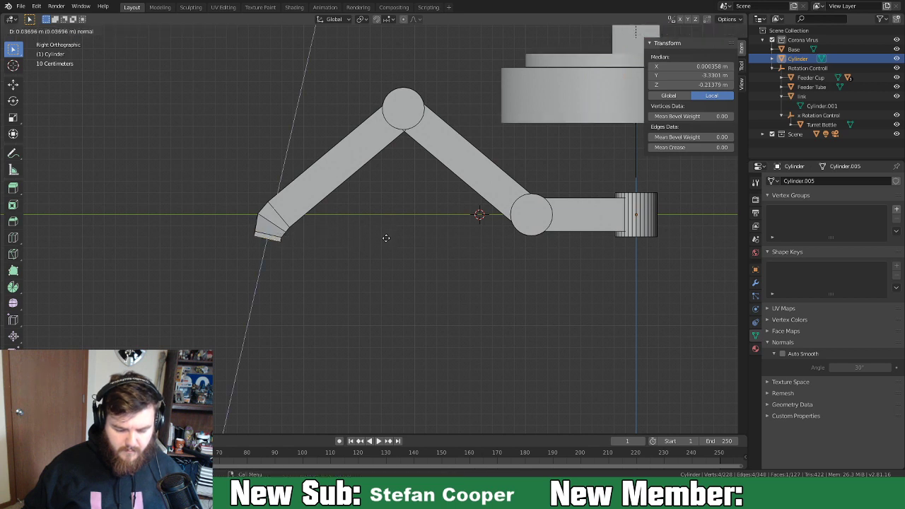
{"action": "left_click", "coordinate": [386, 247]}
{"action": "key", "text": "s"}
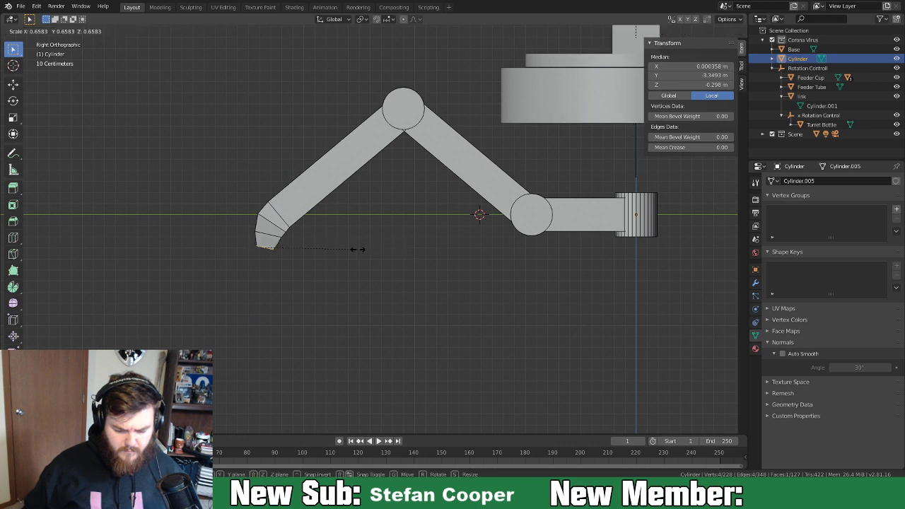
{"action": "left_click", "coordinate": [355, 250]}
{"action": "key", "text": "r"}
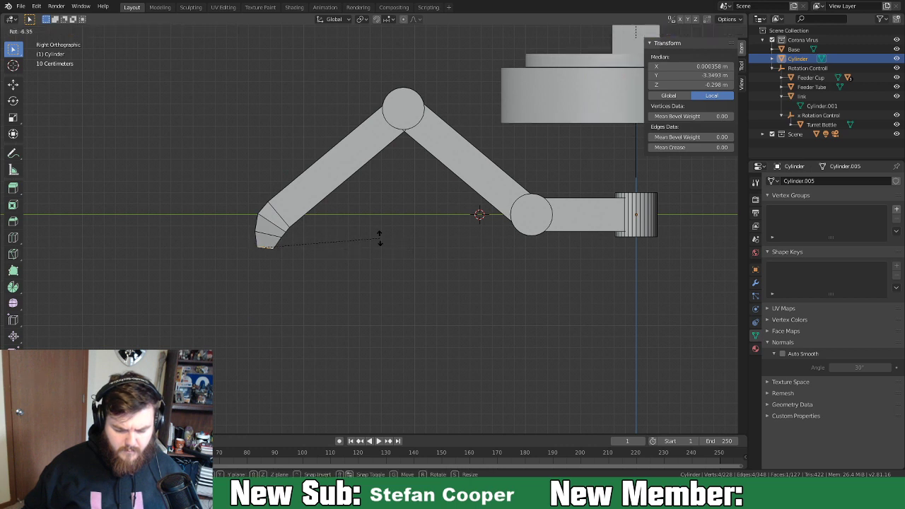
{"action": "left_click", "coordinate": [379, 238]}
Extrude the claw's end about 0.13 m more, taper it to about 0.23 and merge its vertices into a single point.
{"action": "key", "text": "e"}
{"action": "left_click", "coordinate": [371, 266]}
{"action": "key", "text": "s"}
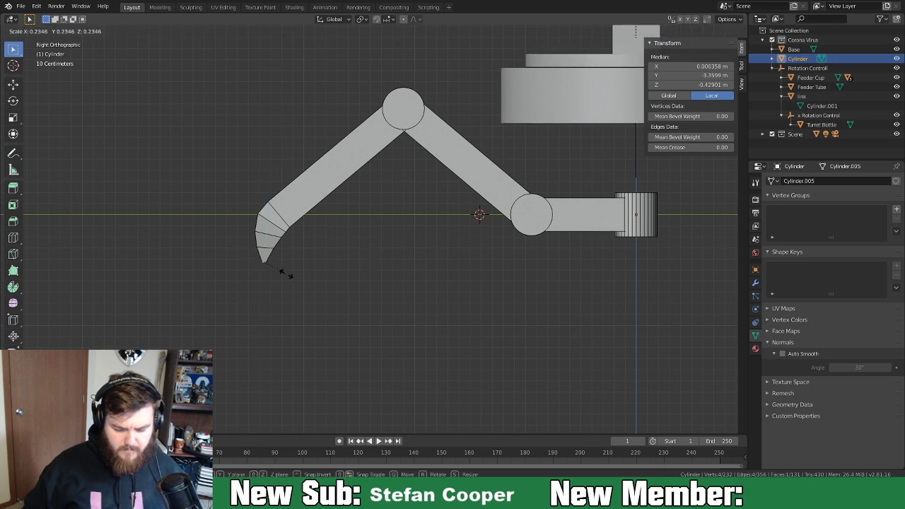
{"action": "left_click", "coordinate": [283, 273]}
{"action": "middle_click_drag", "start_coordinate": [283, 273], "coordinate": [323, 225]}
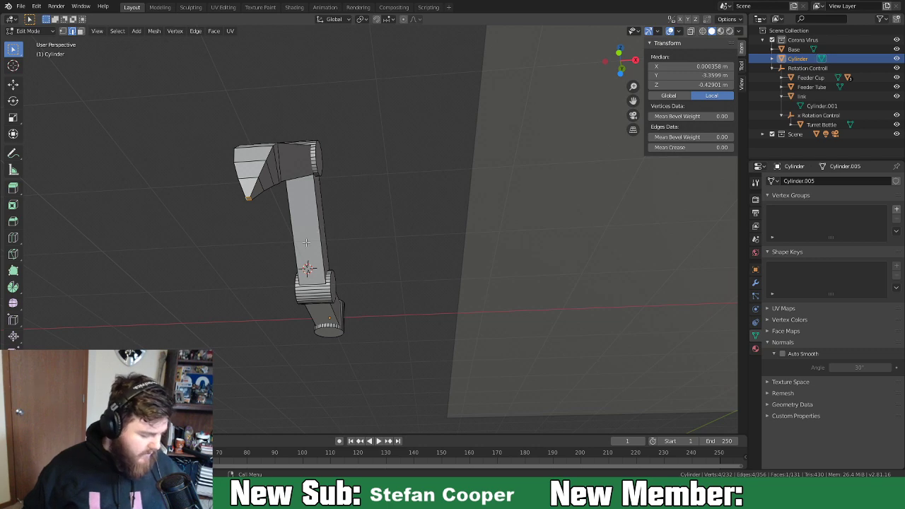
{"action": "key", "text": "alt+m"}
{"action": "left_click", "coordinate": [300, 244]}
Edge-slide the loop where the claw meets the outer bar back up the bar by about 0.42.
{"action": "middle_click_drag", "start_coordinate": [292, 203], "coordinate": [397, 249]}
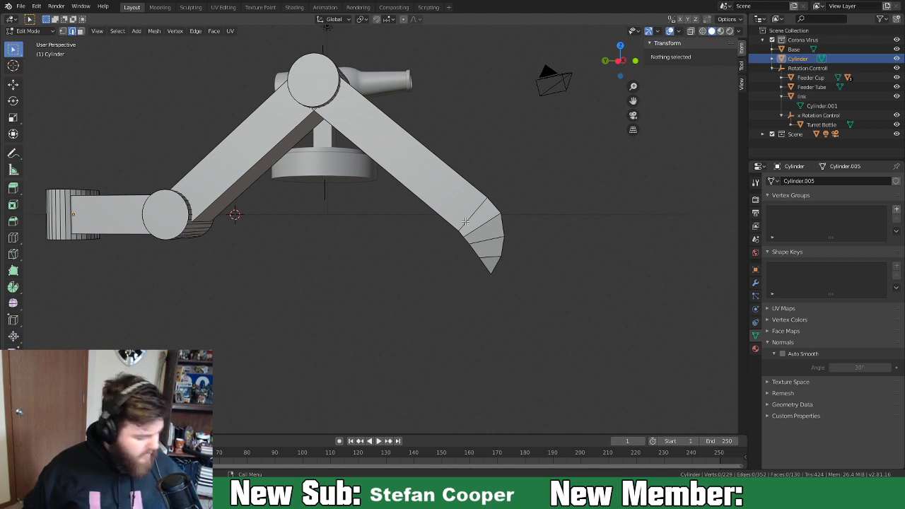
{"action": "left_click", "coordinate": [465, 224]}
{"action": "middle_click_drag", "start_coordinate": [465, 223], "coordinate": [444, 254]}
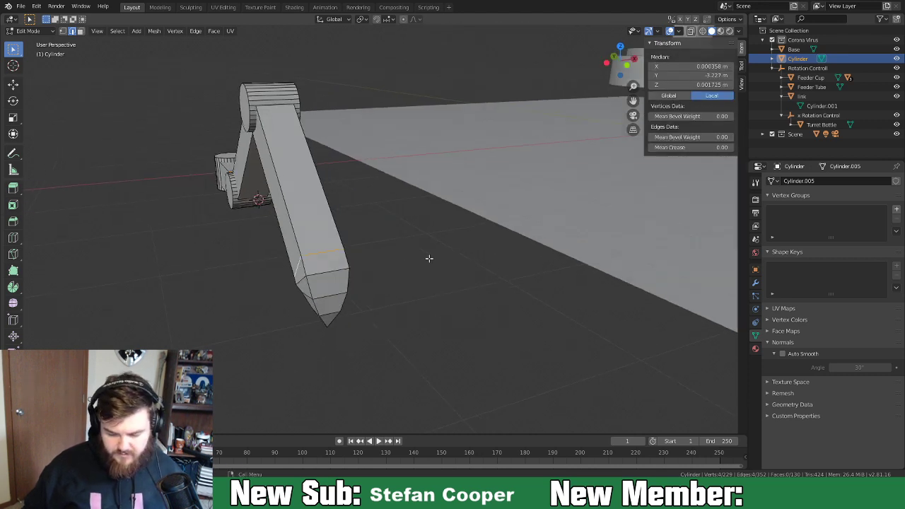
{"action": "key", "text": "g"}
{"action": "key", "text": "g"}
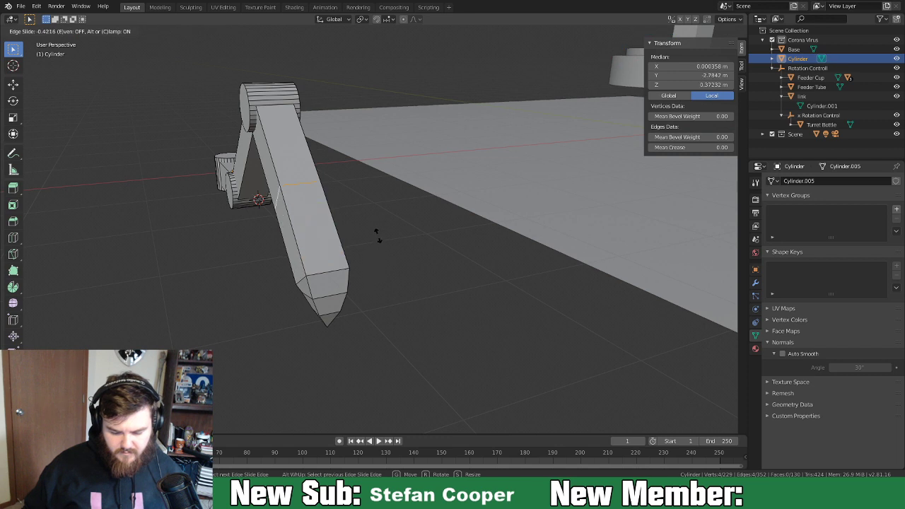
{"action": "left_click", "coordinate": [377, 234]}
Edge-slide the claw's following edge loop up the bar to space out the bend segments.
{"action": "left_click", "coordinate": [322, 273], "text": "alt"}
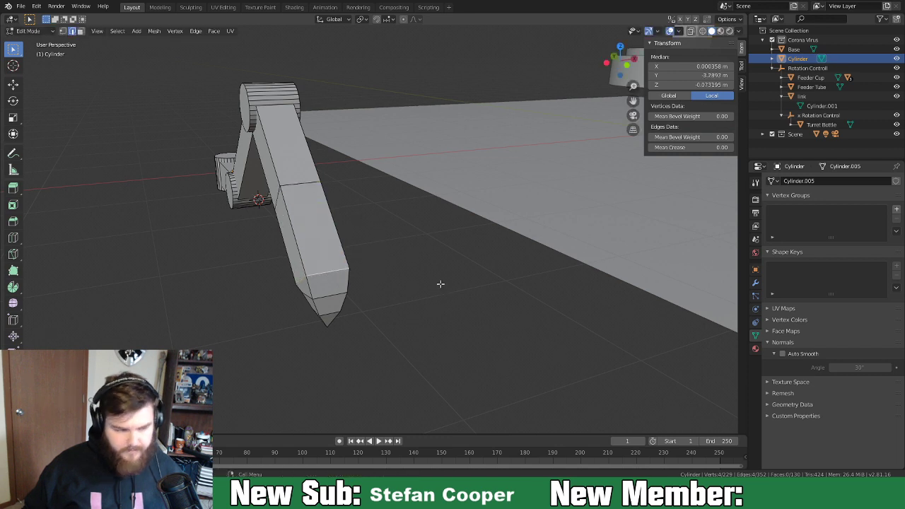
{"action": "key", "text": "g"}
{"action": "left_click", "coordinate": [435, 263]}
{"action": "middle_click_drag", "start_coordinate": [434, 263], "coordinate": [486, 277]}
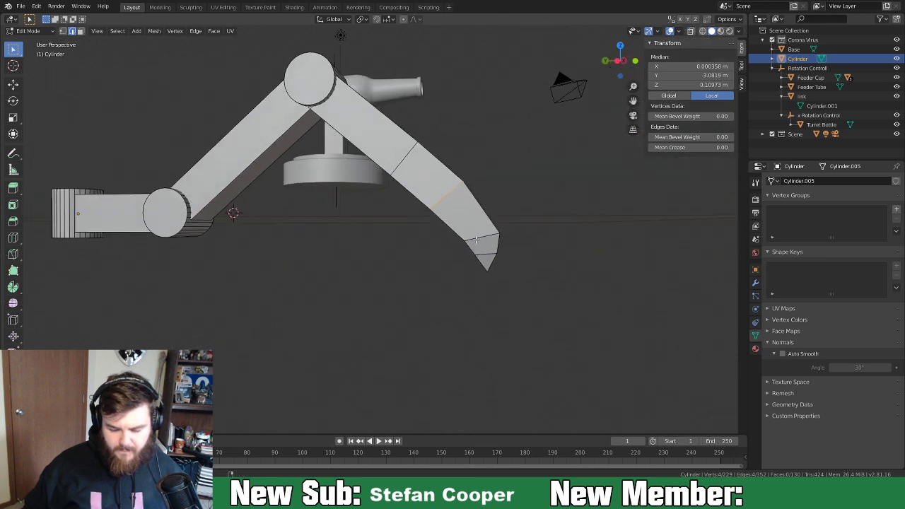
In the right view, move the selected middle loop of the claw inward toward the arm to deepen the curve.
{"action": "key", "text": "g"}
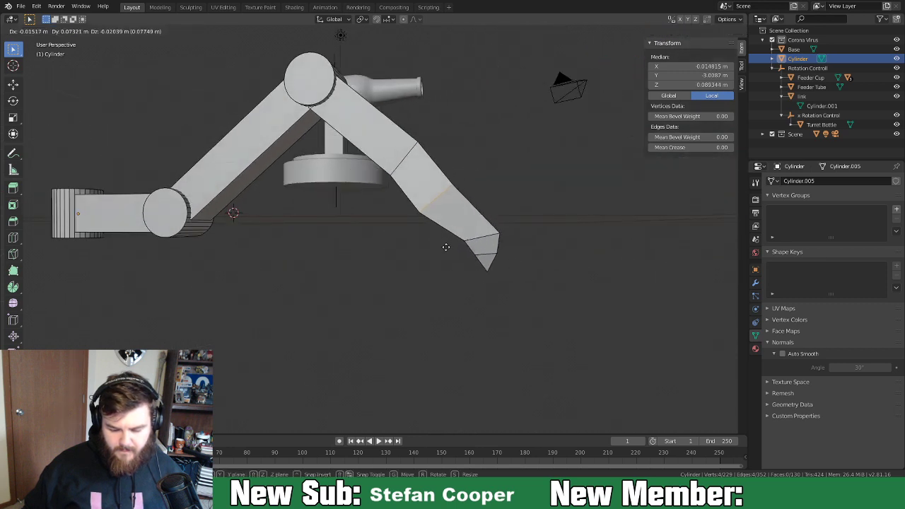
{"action": "right_click", "coordinate": [445, 248]}
{"action": "key", "text": "KP_1"}
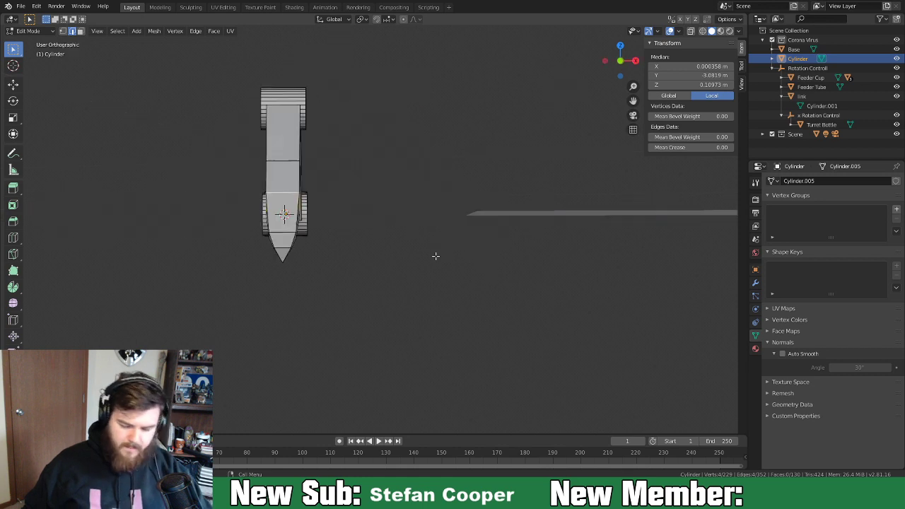
{"action": "key", "text": "KP_3"}
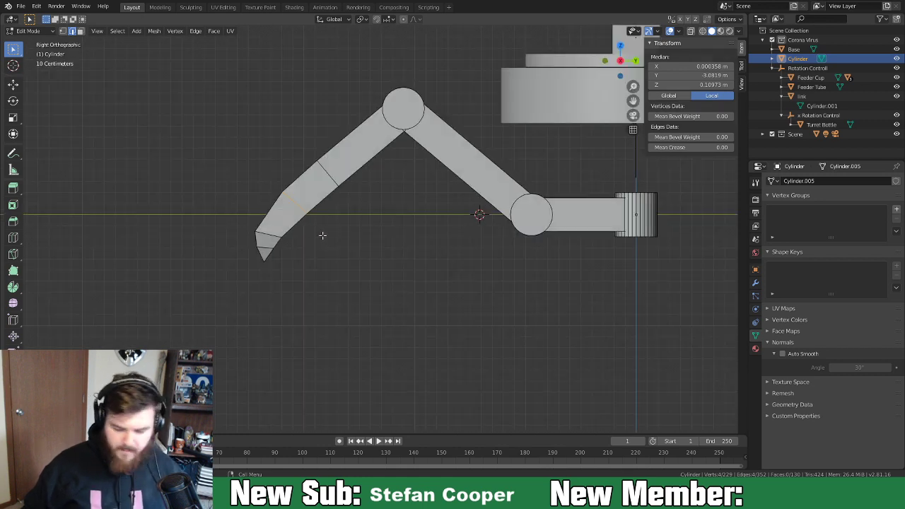
{"action": "key", "text": "g"}
{"action": "right_click", "coordinate": [336, 238]}
In see-through wireframe, select the whole claw tip, move it inward beneath the bend and rotate it about -12.8°.
{"action": "left_click_drag", "start_coordinate": [228, 219], "coordinate": [290, 290]}
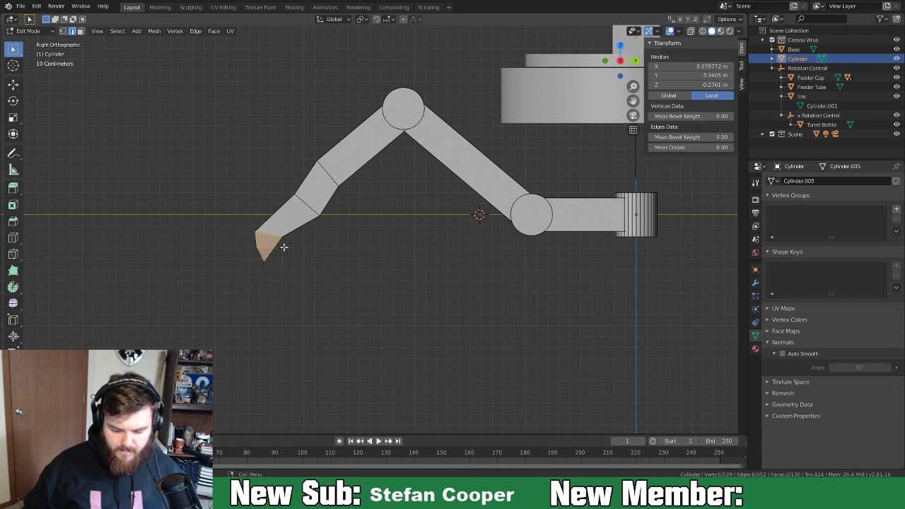
{"action": "key", "text": "g"}
{"action": "key", "text": "z"}
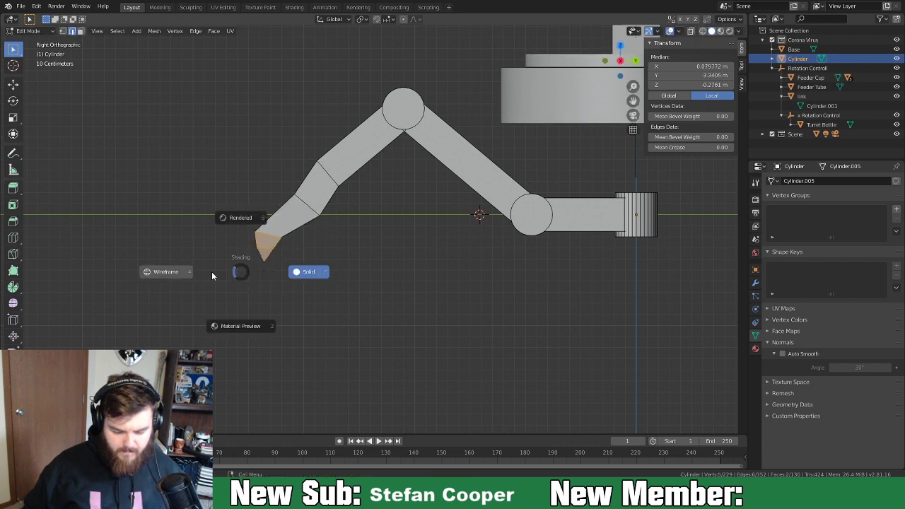
{"action": "key", "text": "alt+z"}
{"action": "left_click_drag", "start_coordinate": [243, 218], "coordinate": [294, 273]}
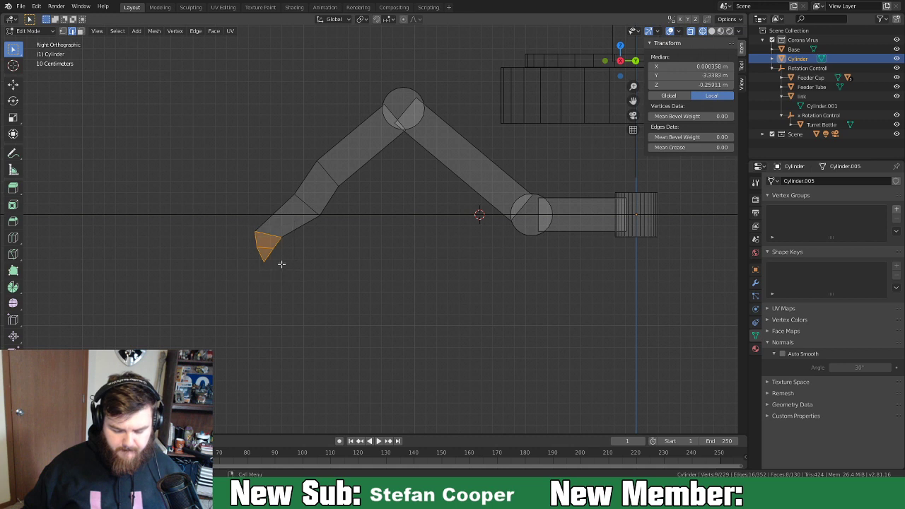
{"action": "key", "text": "g"}
{"action": "left_click", "coordinate": [312, 263]}
{"action": "key", "text": "r"}
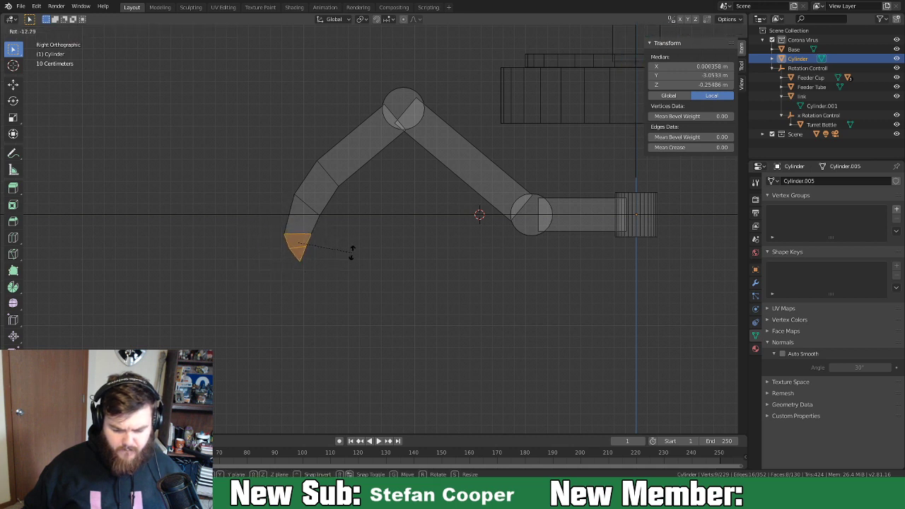
{"action": "left_click", "coordinate": [352, 253]}
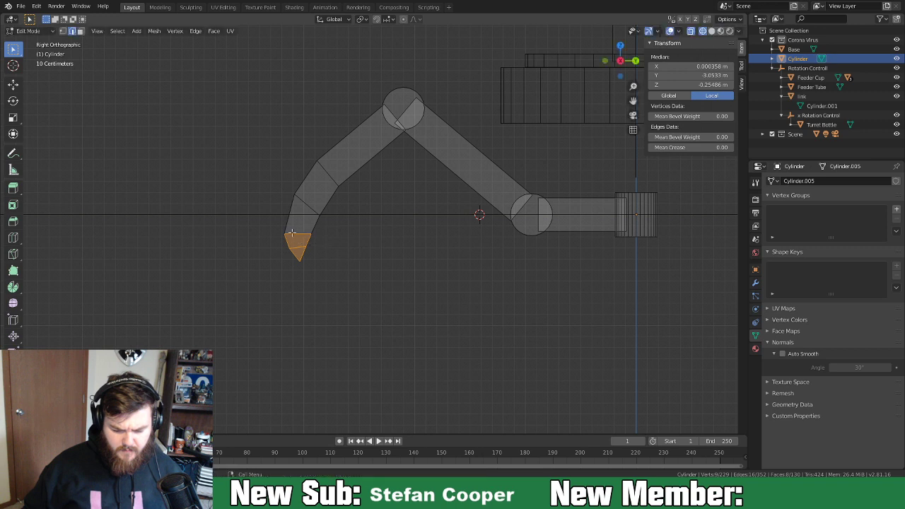
Edge-slide the loop at the base of the claw tip by about -0.29 to even out the curve.
{"action": "left_click", "coordinate": [325, 243]}
{"action": "key", "text": "g"}
{"action": "key", "text": "g"}
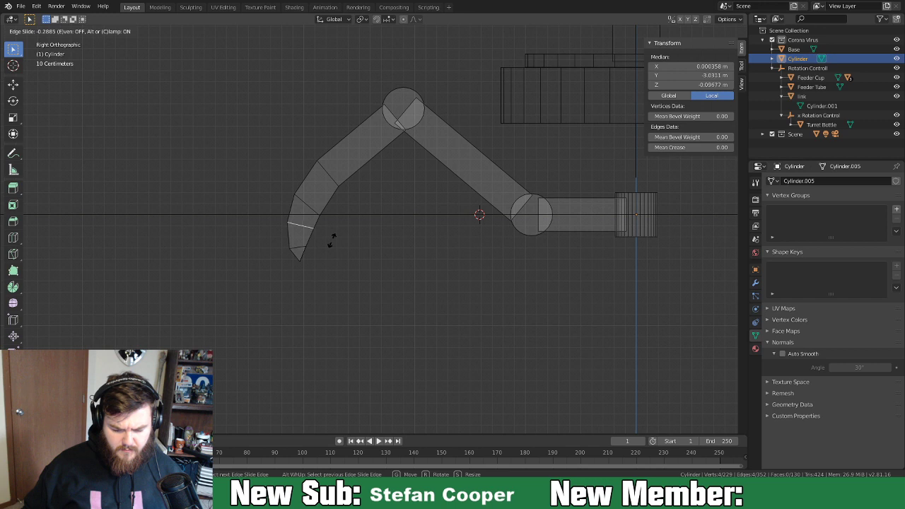
{"action": "left_click", "coordinate": [331, 241]}
Leave mesh editing on the arm and return the viewport to solid shading.
{"action": "middle_click_drag", "start_coordinate": [313, 259], "coordinate": [411, 283]}
{"action": "key", "text": "Tab"}
{"action": "mouse_move", "coordinate": [334, 272]}
{"action": "middle_mouse_down"}
{"action": "mouse_move", "coordinate": [405, 280]}
{"action": "mouse_move", "coordinate": [377, 290]}
{"action": "mouse_move", "coordinate": [385, 289]}
{"action": "mouse_move", "coordinate": [352, 274]}
{"action": "mouse_move", "coordinate": [339, 297]}
{"action": "mouse_move", "coordinate": [280, 294]}
{"action": "middle_mouse_up"}
{"action": "key", "text": "z"}
{"action": "left_click", "coordinate": [461, 279]}
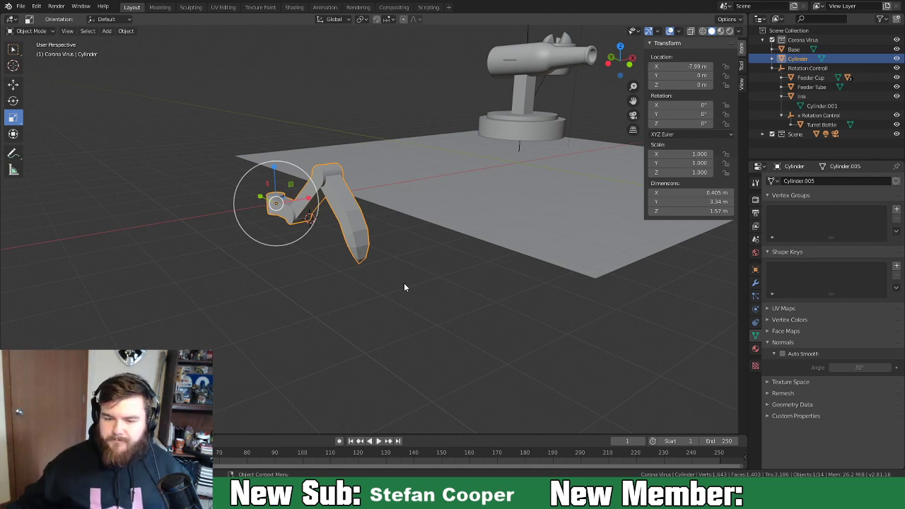
Move the clawed arm along X to the turret base, at about X 0.38 m.
{"action": "middle_click_drag", "start_coordinate": [484, 364], "coordinate": [379, 266]}
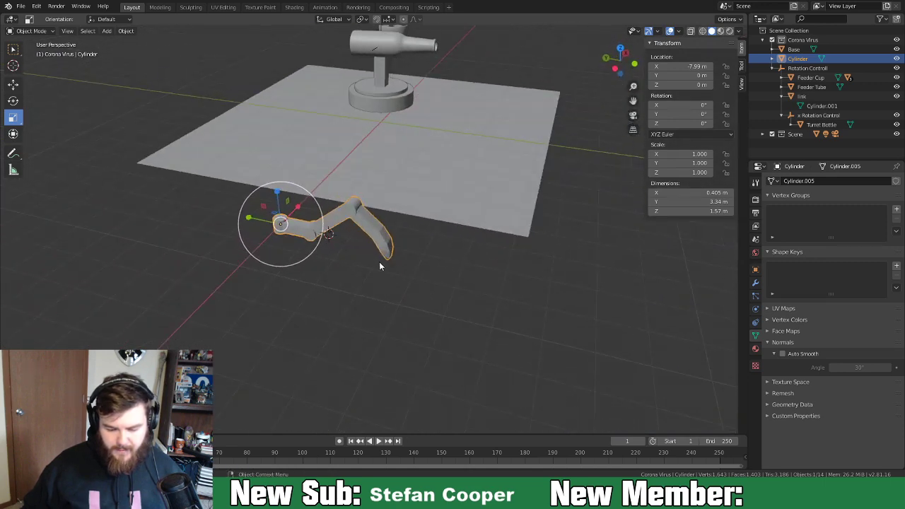
{"action": "left_click", "coordinate": [13, 84]}
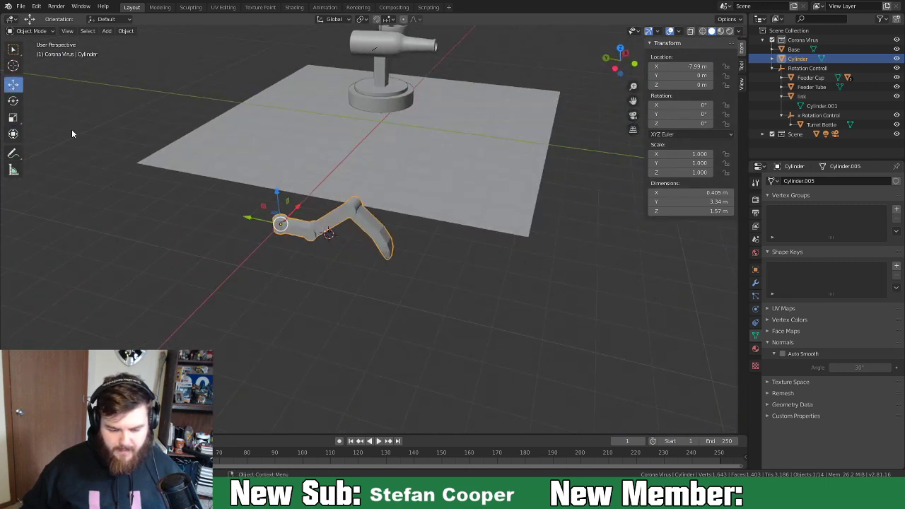
{"action": "left_click_drag", "start_coordinate": [291, 206], "coordinate": [439, 172]}
{"action": "middle_click_drag", "start_coordinate": [548, 167], "coordinate": [432, 170]}
{"action": "middle_click_drag", "start_coordinate": [573, 244], "coordinate": [384, 251], "text": "shift"}
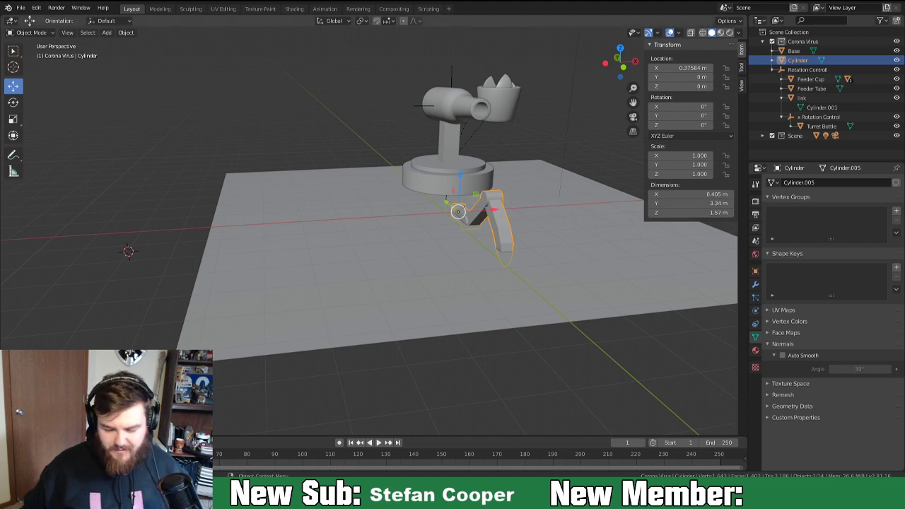
Raise the arm to about Z 1.06 m and shift it along Y to about -1.08 m against the turret base.
{"action": "middle_click_drag", "start_coordinate": [559, 227], "coordinate": [418, 291]}
{"action": "scroll", "coordinate": [340, 314], "scroll_direction": "up", "scroll_amount": 5}
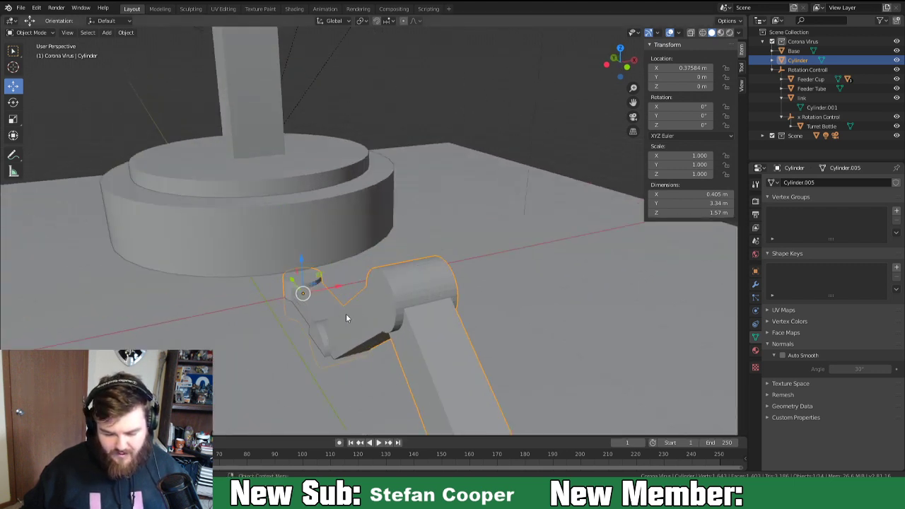
{"action": "scroll", "coordinate": [467, 345], "scroll_direction": "down", "scroll_amount": 5}
{"action": "left_click_drag", "start_coordinate": [382, 223], "coordinate": [403, 178]}
{"action": "left_click_drag", "start_coordinate": [357, 211], "coordinate": [543, 267]}
{"action": "middle_click_drag", "start_coordinate": [542, 267], "coordinate": [488, 302]}
Rotate the arm about 32.5° around the global Z axis so it points diagonally outward.
{"action": "key", "text": "r"}
{"action": "key", "text": "z"}
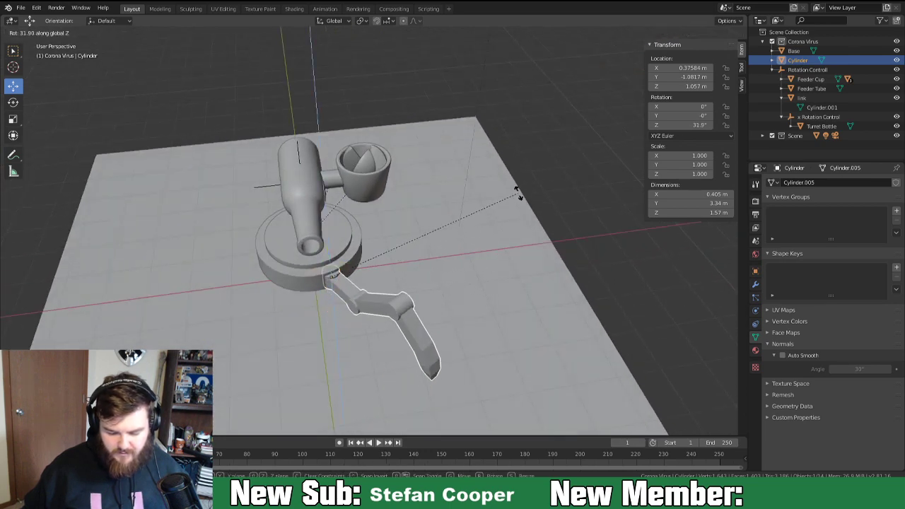
{"action": "left_click", "coordinate": [522, 194]}
{"action": "middle_click_drag", "start_coordinate": [371, 303], "coordinate": [307, 237]}
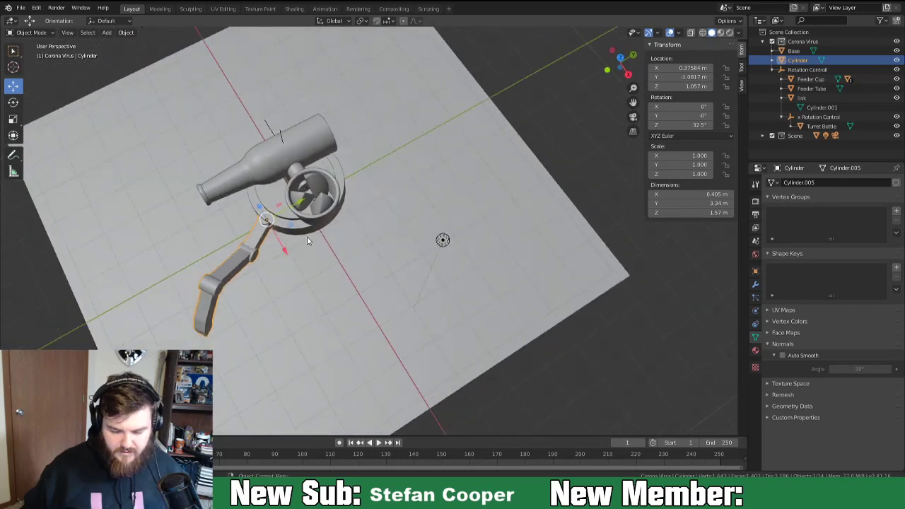
{"action": "middle_click_drag", "start_coordinate": [299, 273], "coordinate": [318, 273]}
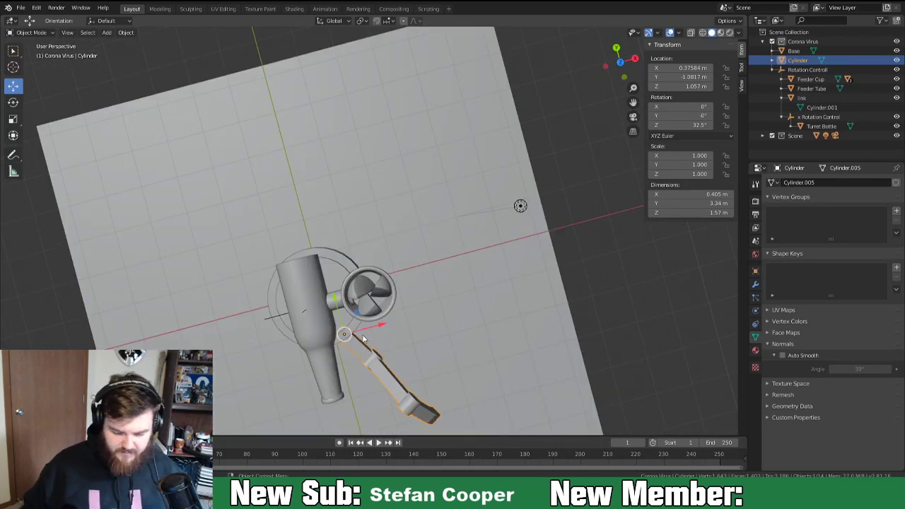
In the top view, move the arm's pivot to the base's rim at about X 0.81 m, Y -0.88 m.
{"action": "key", "text": "KP_7"}
{"action": "middle_click_drag", "start_coordinate": [350, 326], "coordinate": [415, 275]}
{"action": "key", "text": "KP_7"}
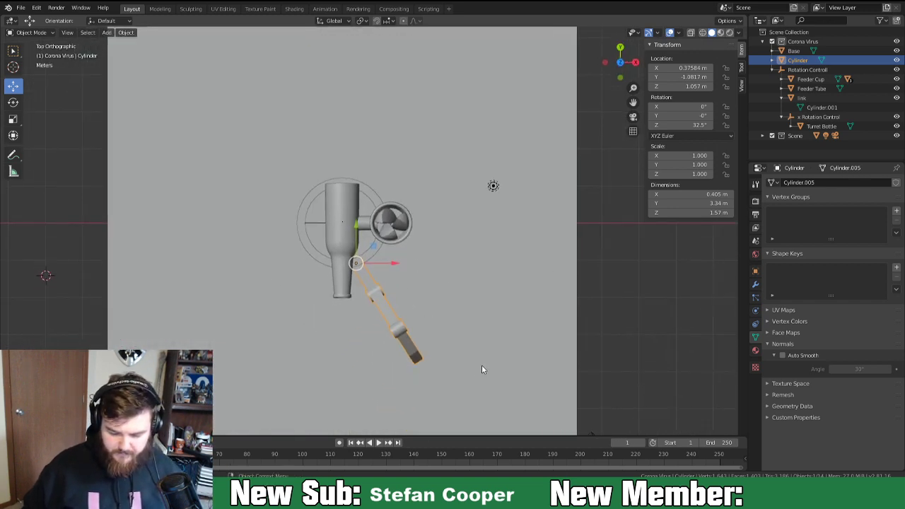
{"action": "key", "text": "g"}
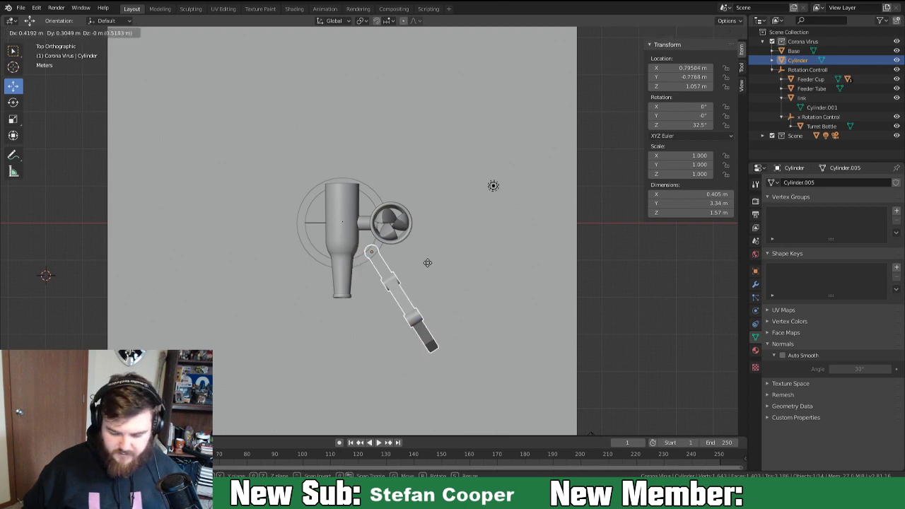
{"action": "left_click", "coordinate": [428, 275]}
{"action": "middle_click_drag", "start_coordinate": [428, 275], "coordinate": [260, 178]}
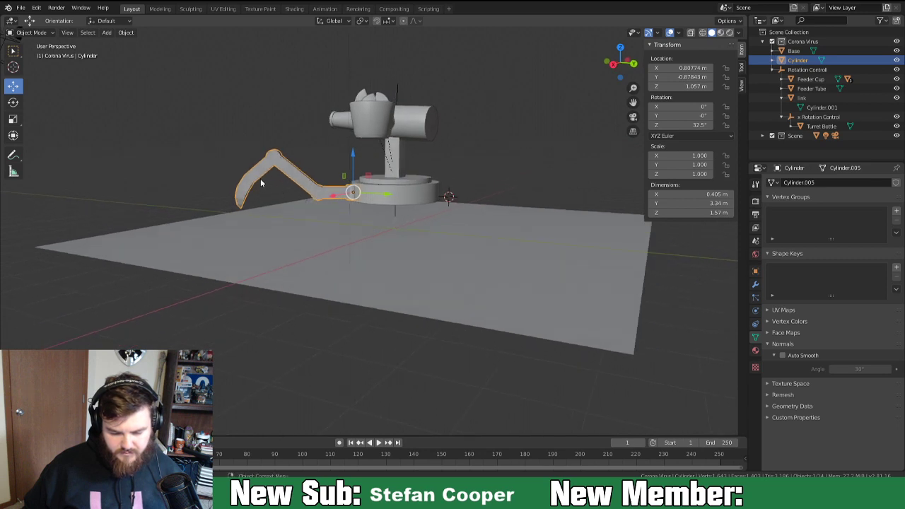
Reset the arm's Z rotation to 0°.
{"action": "left_click", "coordinate": [688, 125]}
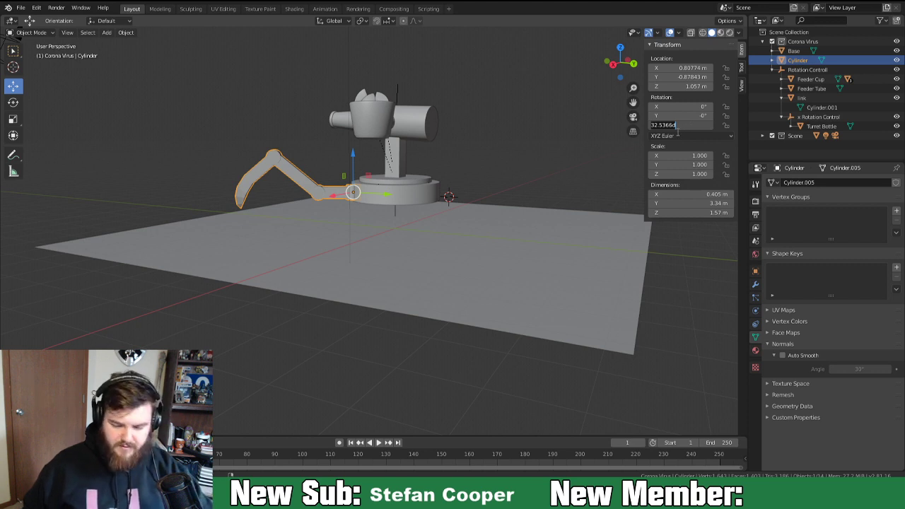
{"action": "key", "text": "Return"}
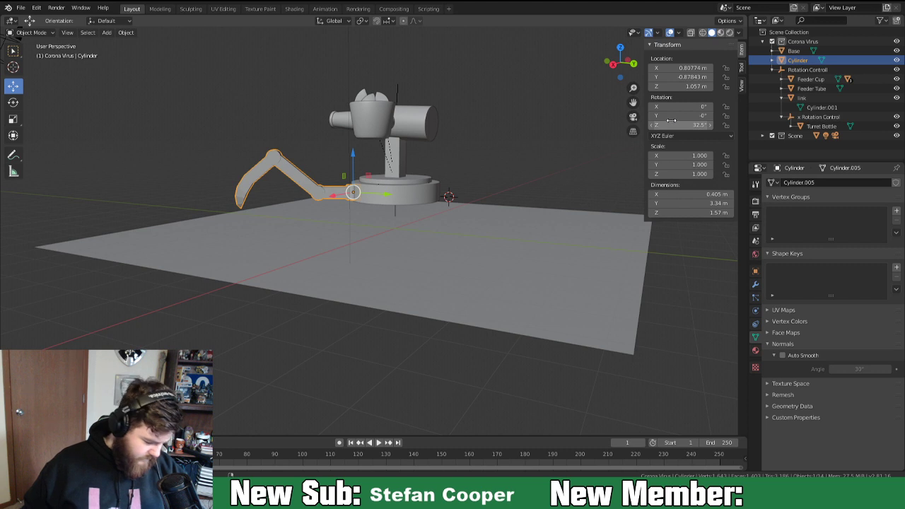
{"action": "key", "text": "BackSpace"}
In the right wireframe view, select all claw segments and move them about 0.18 m outward and 0.47 m down.
{"action": "middle_click_drag", "start_coordinate": [503, 171], "coordinate": [194, 187]}
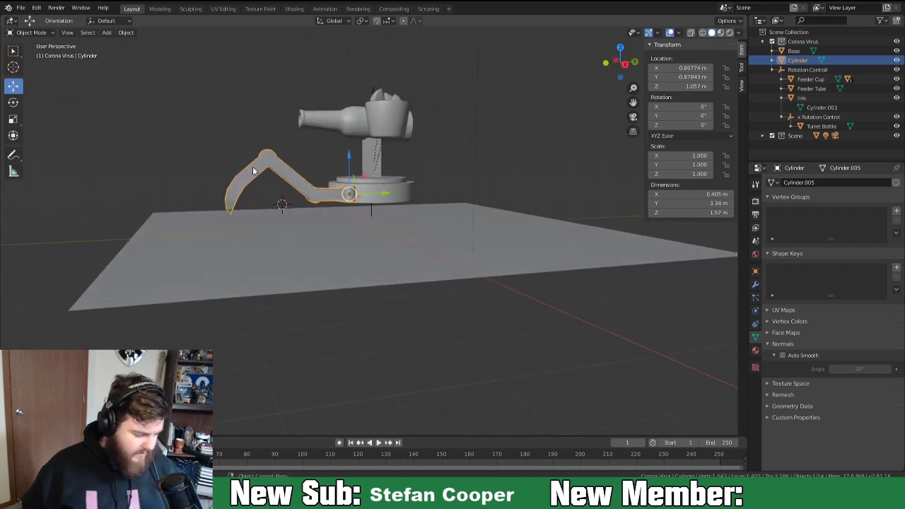
{"action": "key", "text": "KP_3"}
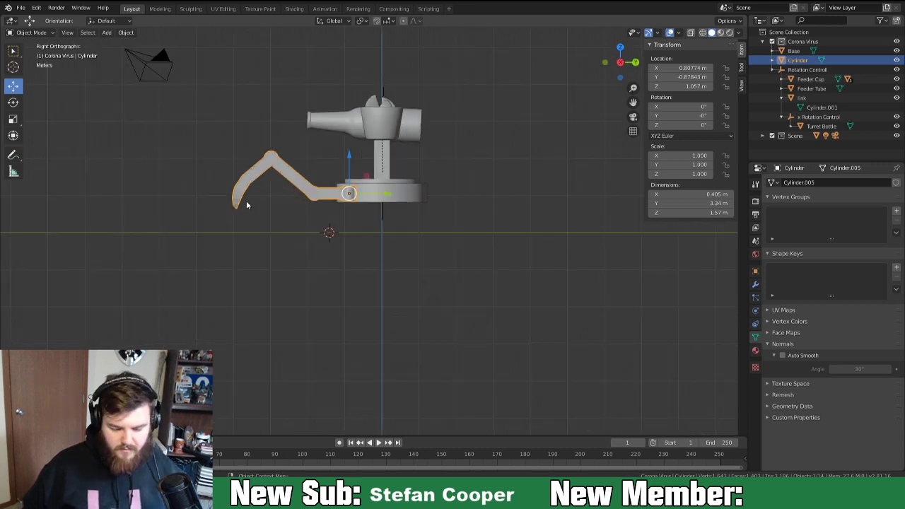
{"action": "key", "text": "Tab"}
{"action": "key", "text": "z"}
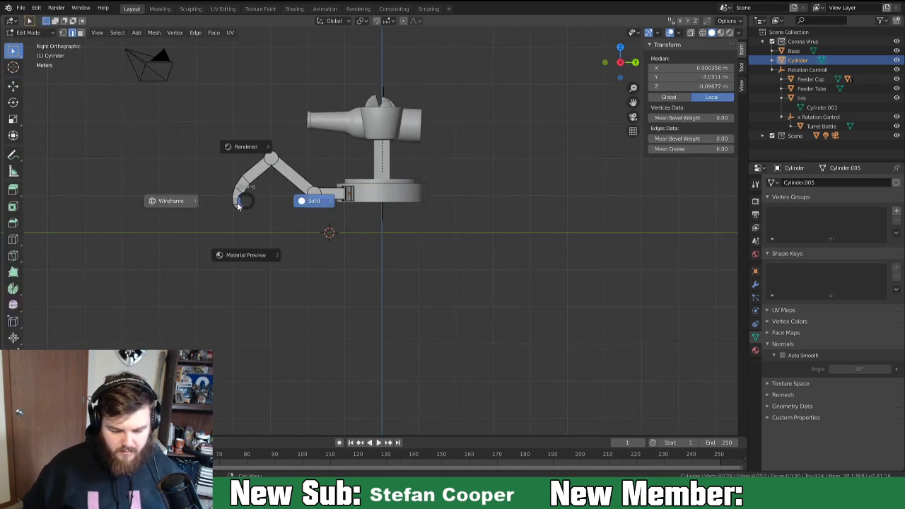
{"action": "left_click", "coordinate": [174, 198]}
{"action": "left_click_drag", "start_coordinate": [217, 170], "coordinate": [252, 219]}
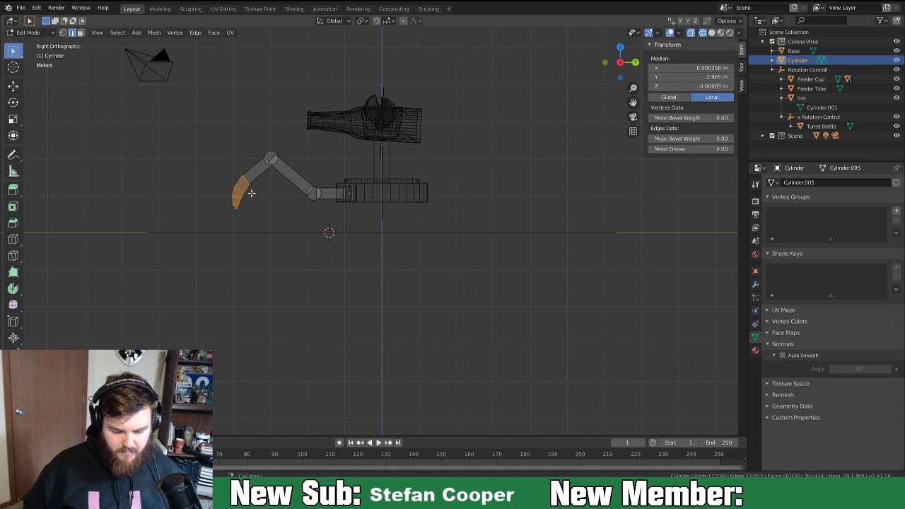
{"action": "key", "text": "g"}
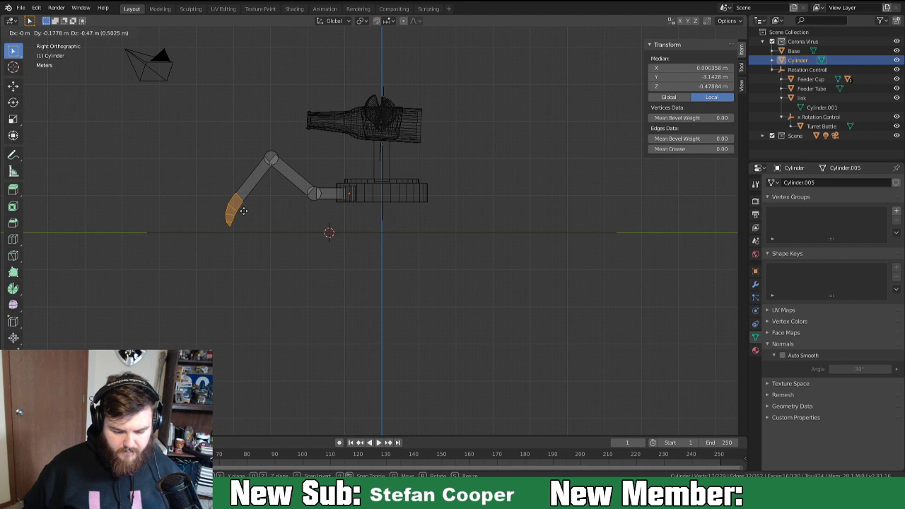
{"action": "left_click", "coordinate": [243, 210]}
Scale the whole arm along the global Y axis to about 0.75 in object mode.
{"action": "key", "text": "Tab"}
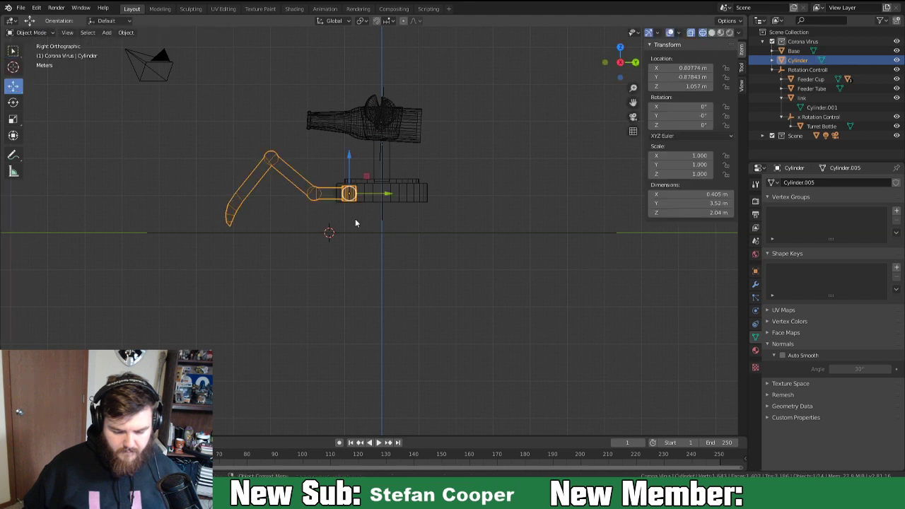
{"action": "key", "text": "s"}
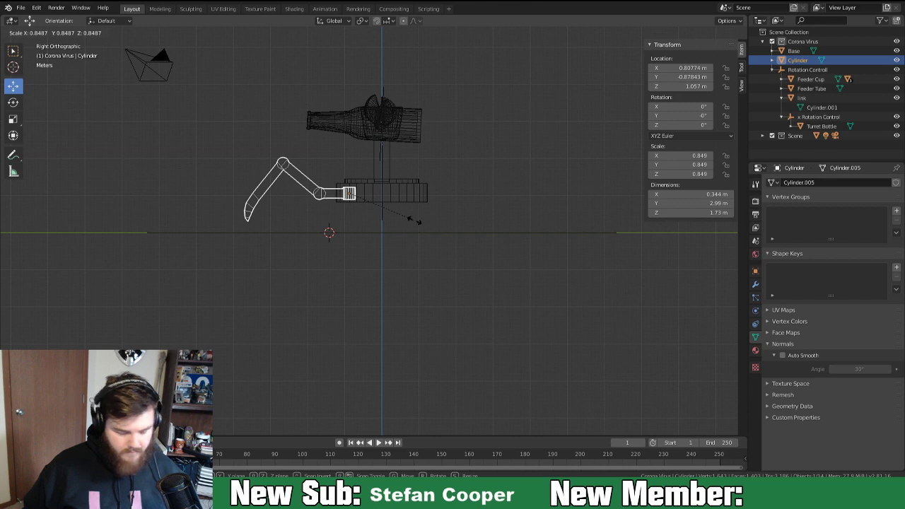
{"action": "key", "text": "y"}
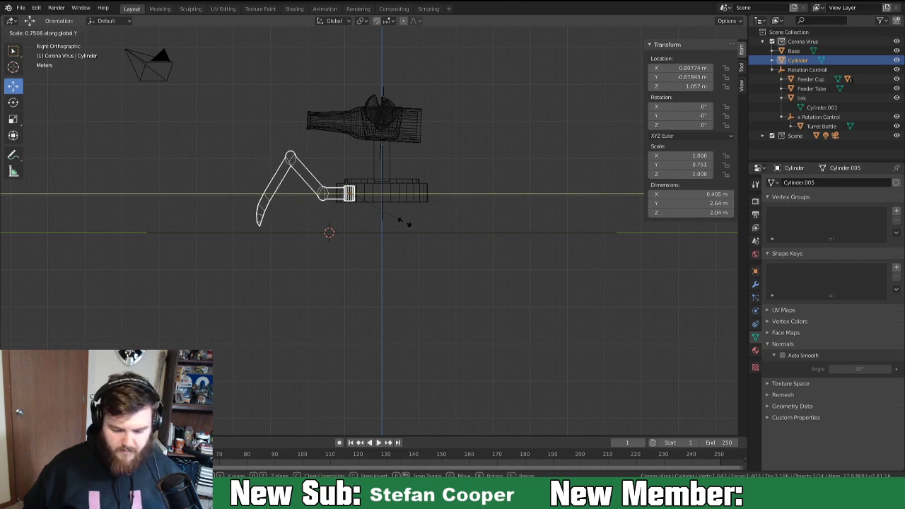
{"action": "left_click", "coordinate": [403, 222]}
{"action": "middle_click_drag", "start_coordinate": [403, 222], "coordinate": [477, 245]}
{"action": "key", "text": "Tab"}
{"action": "key", "text": "Tab"}
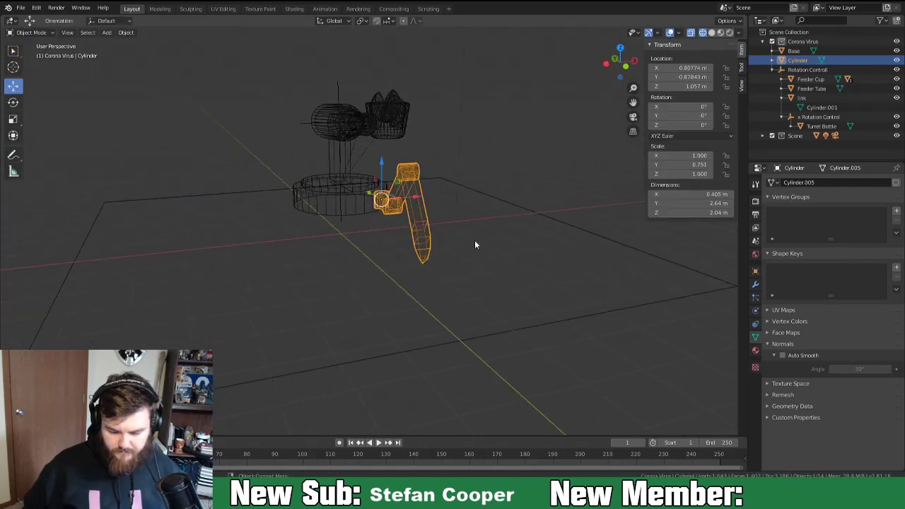
Show the scene in solid shading and rotate the arm about 42.2° around the global Z axis so it points diagonally outward.
{"action": "key", "text": "z"}
{"action": "left_click", "coordinate": [523, 228]}
{"action": "middle_click_drag", "start_coordinate": [523, 228], "coordinate": [494, 265]}
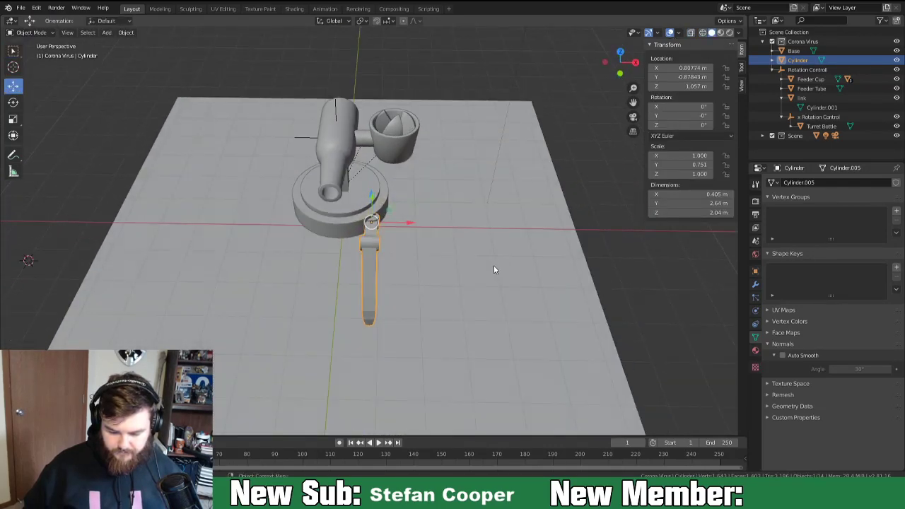
{"action": "key", "text": "r"}
{"action": "key", "text": "z"}
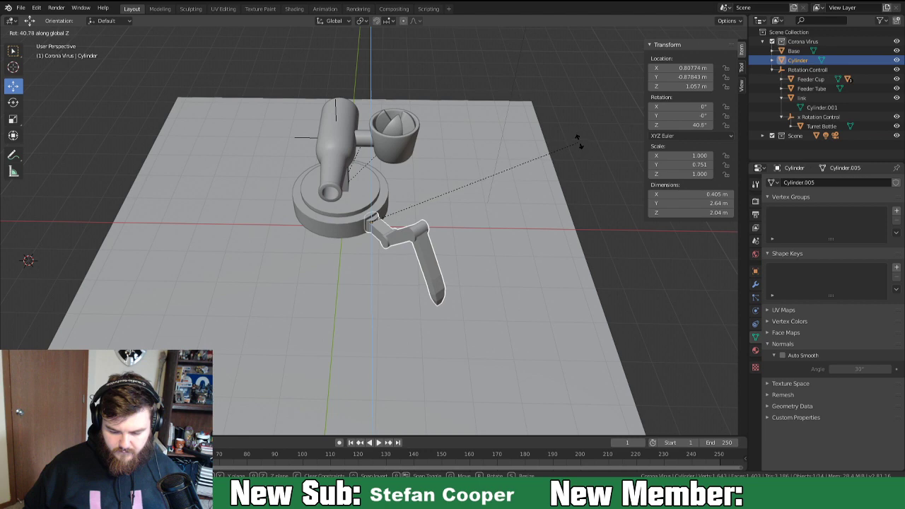
{"action": "left_click", "coordinate": [583, 134]}
{"action": "middle_click_drag", "start_coordinate": [515, 193], "coordinate": [530, 170]}
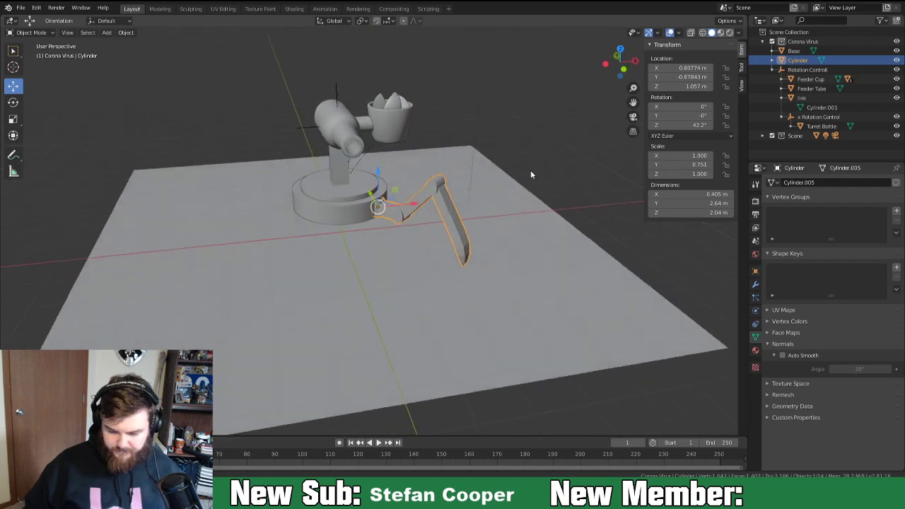
Shade the arm smooth and enable Auto Smooth for its normals.
{"action": "right_click", "coordinate": [437, 185]}
{"action": "left_click", "coordinate": [436, 157]}
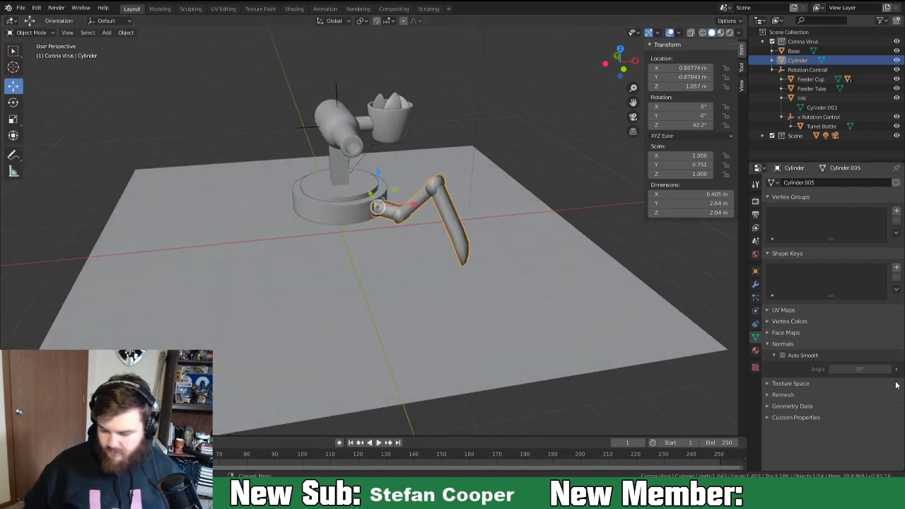
{"action": "left_click", "coordinate": [783, 355]}
{"action": "middle_click_drag", "start_coordinate": [711, 372], "coordinate": [376, 236]}
{"action": "middle_click_drag", "start_coordinate": [381, 241], "coordinate": [415, 289]}
In the top view, duplicate the arm to about X 1.12 m, Y -0.05 m and rotate the copy to about 89.6° around Z.
{"action": "key", "text": "KP_7"}
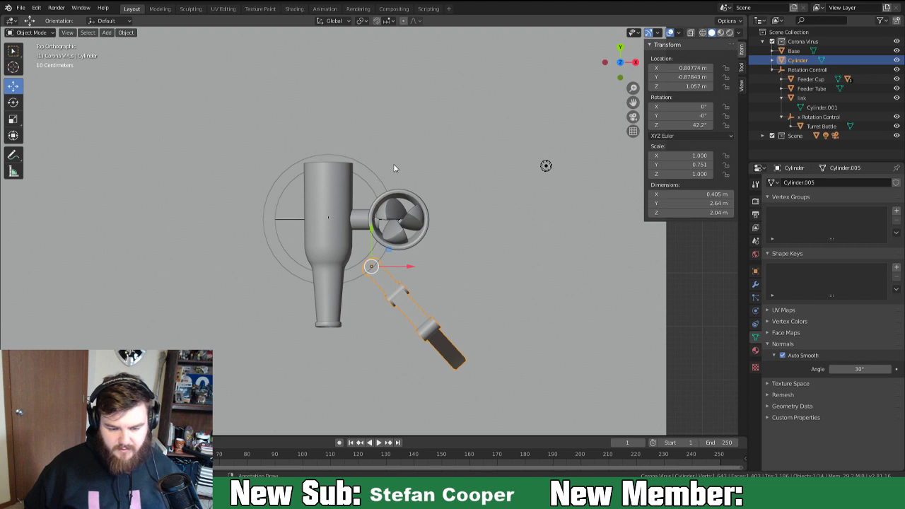
{"action": "left_click_drag", "start_coordinate": [371, 271], "coordinate": [392, 251]}
{"action": "right_click", "coordinate": [392, 251]}
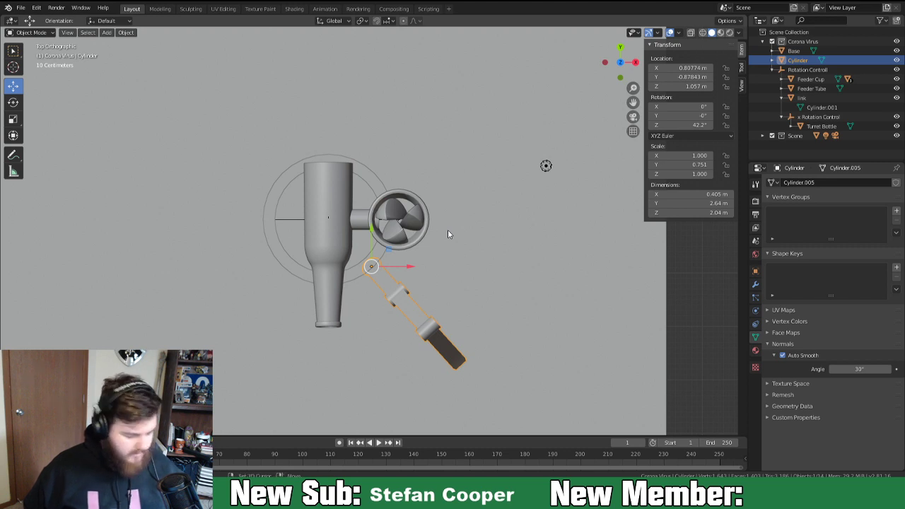
{"action": "key", "text": "shift+d"}
{"action": "left_click", "coordinate": [489, 195]}
{"action": "key", "text": "r"}
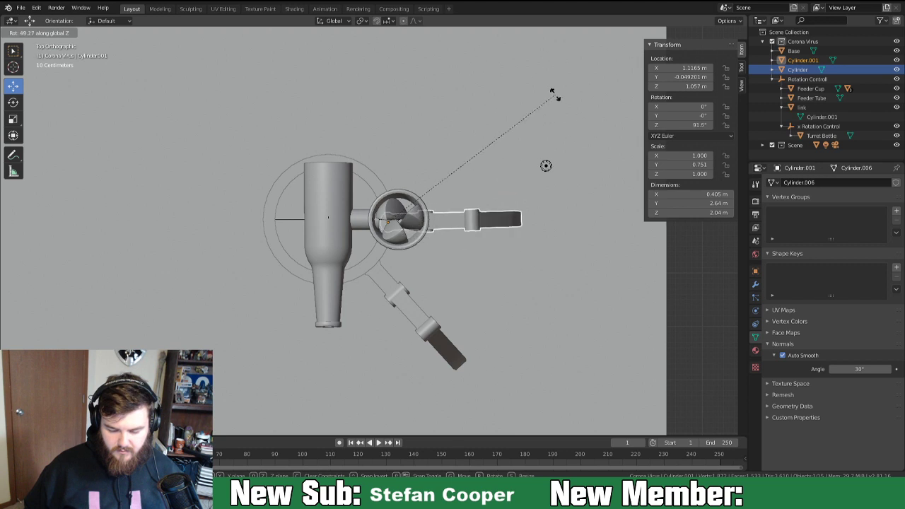
{"action": "left_click", "coordinate": [564, 98]}
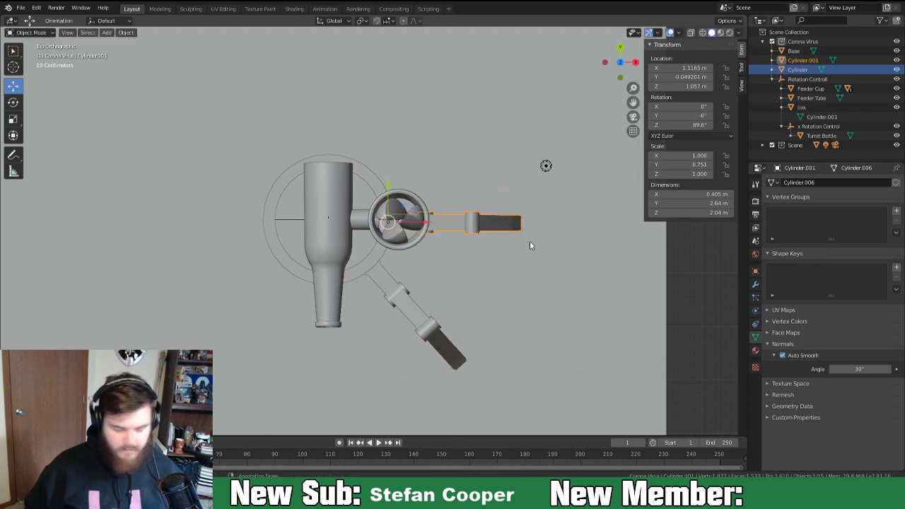
Duplicate the middle arm to about X 0.79 m, Y 0.84 m on the base's rim and rotate the copy to about 136° around Z.
{"action": "key", "text": "shift+d"}
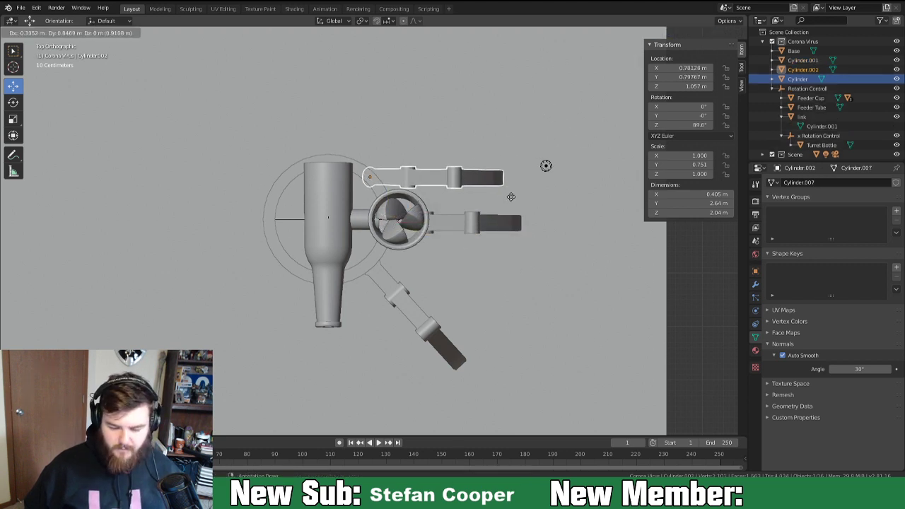
{"action": "left_click", "coordinate": [509, 195]}
{"action": "key", "text": "r"}
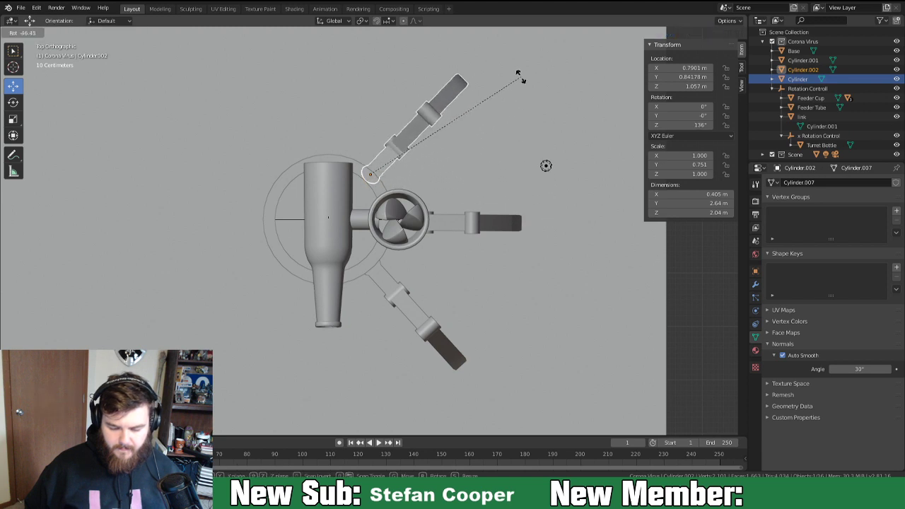
{"action": "left_click", "coordinate": [520, 76]}
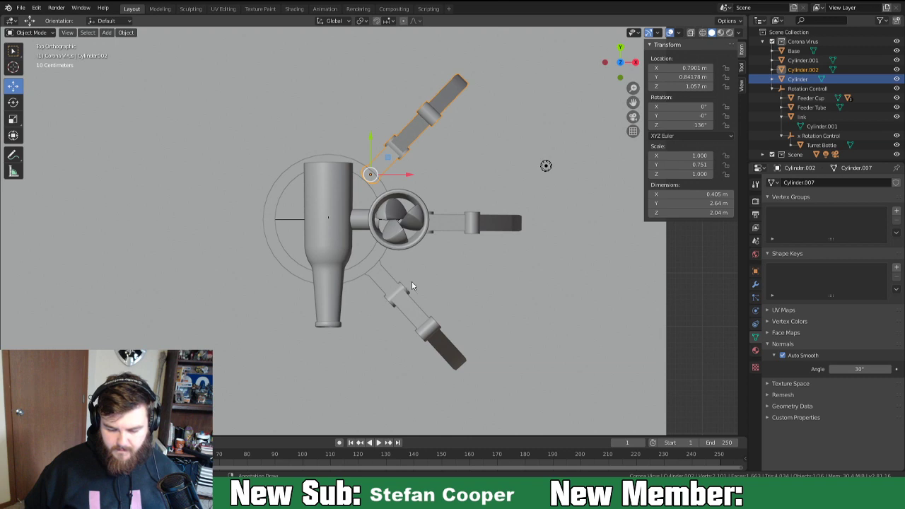
{"action": "middle_click_drag", "start_coordinate": [491, 281], "coordinate": [409, 240]}
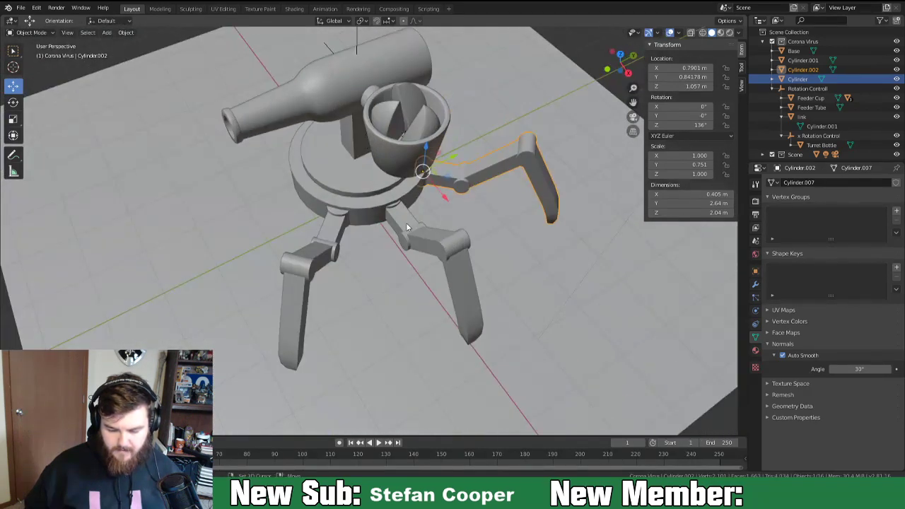
{"action": "left_click", "coordinate": [408, 239], "text": "shift"}
{"action": "left_click", "coordinate": [335, 231], "text": "shift"}
{"action": "middle_click_drag", "start_coordinate": [353, 259], "coordinate": [422, 265]}
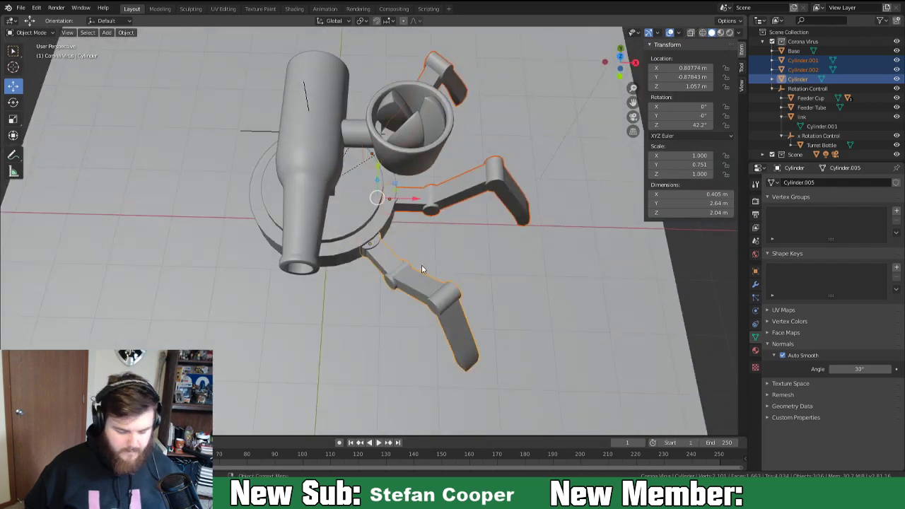
{"action": "key", "text": "KP_7"}
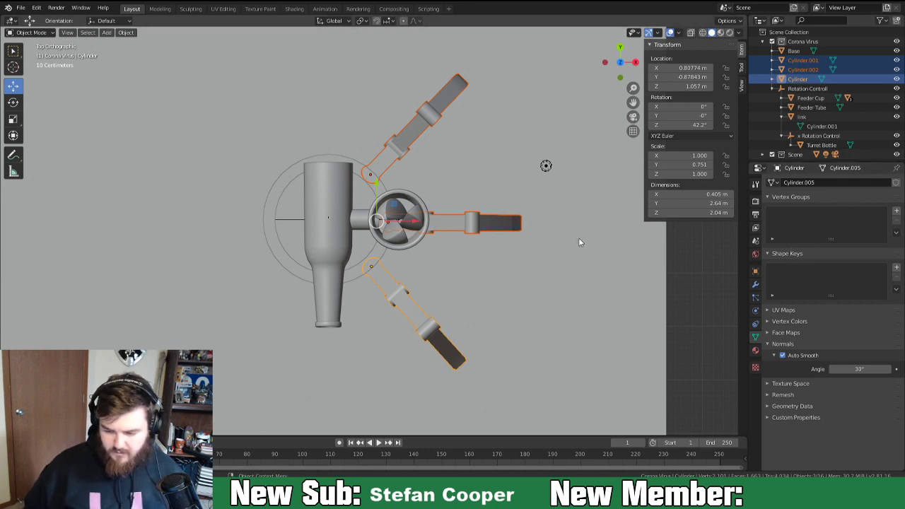
{"action": "left_click", "coordinate": [804, 60]}
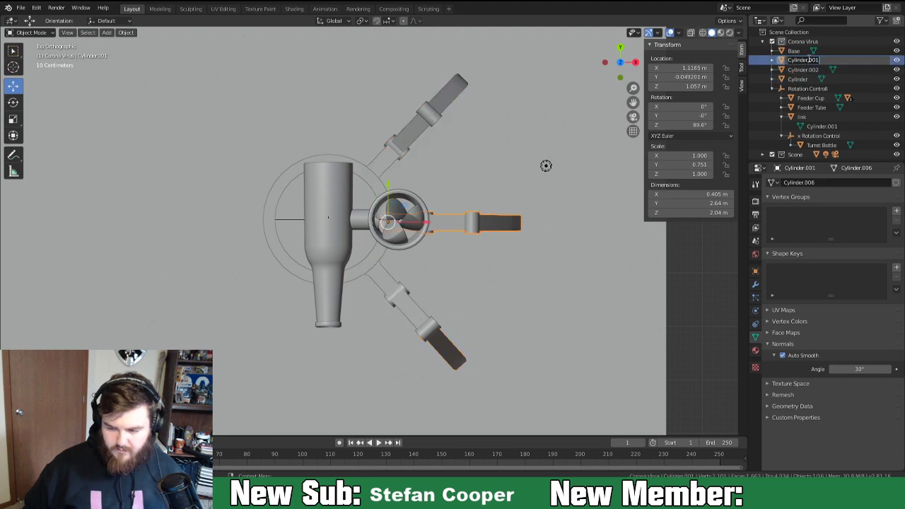
Rename the original diagonal arm's mesh data to Legs.
{"action": "left_click", "coordinate": [409, 312]}
{"action": "left_click", "coordinate": [820, 182]}
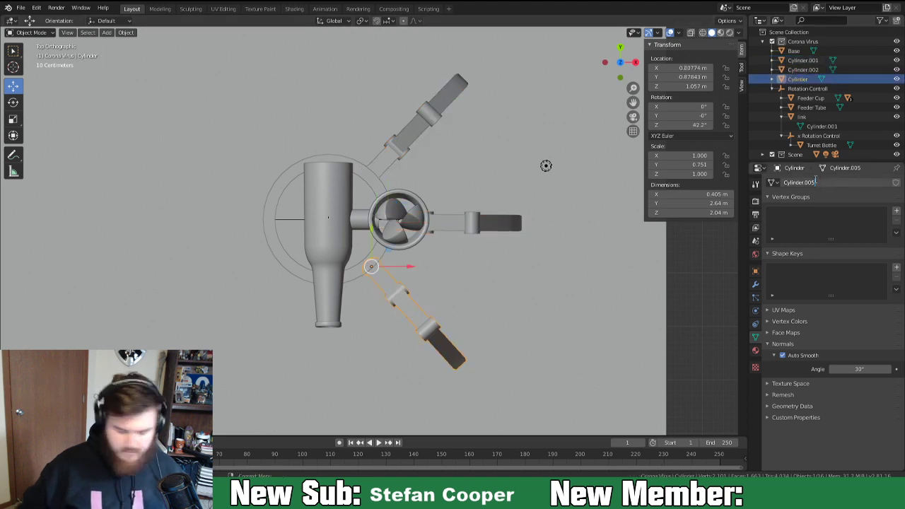
{"action": "type", "text": "Leg"}
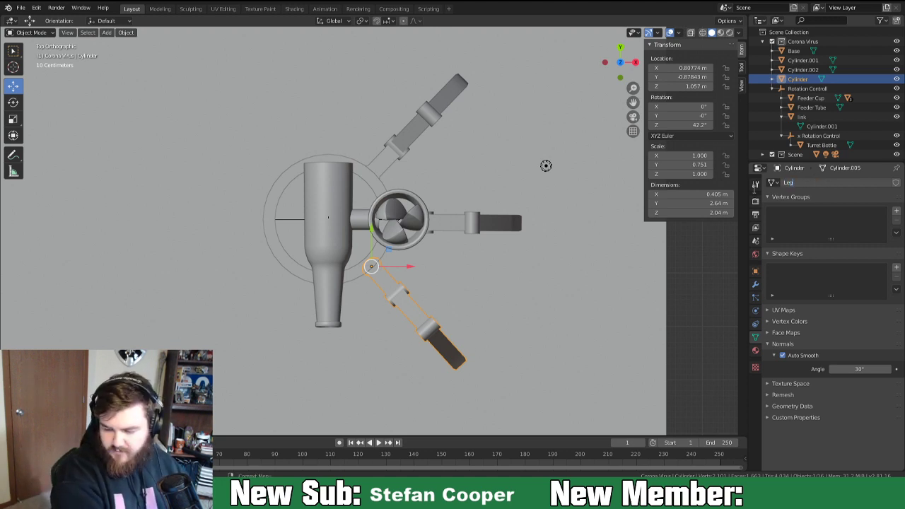
{"action": "type", "text": "s"}
{"action": "key", "text": "Return"}
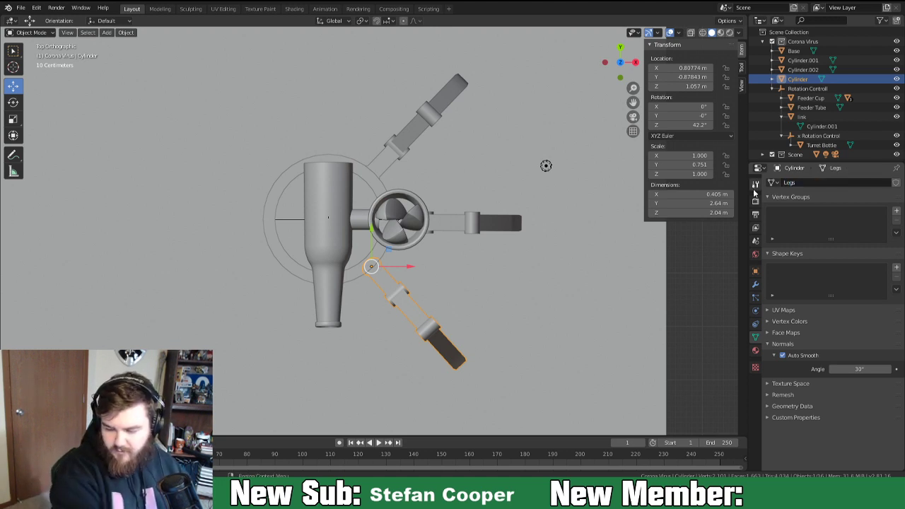
Rename the original diagonal arm object to Leg.
{"action": "right_click", "coordinate": [803, 82]}
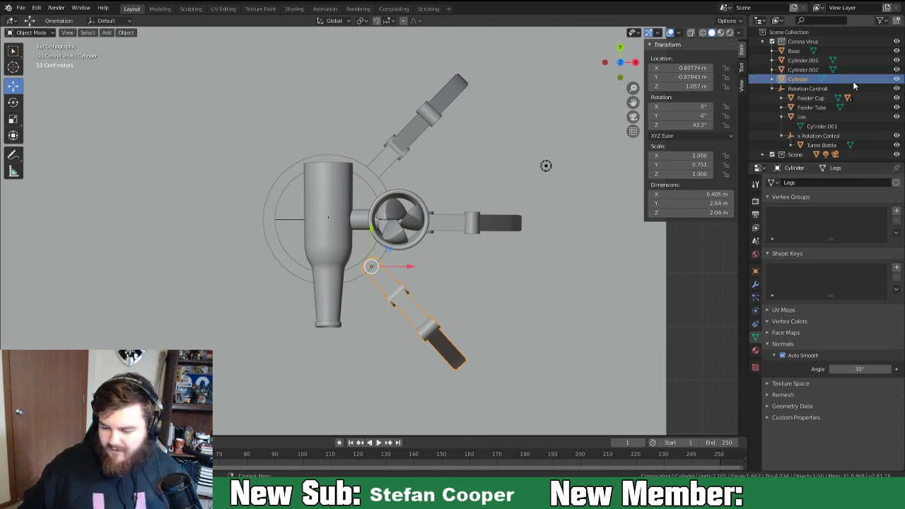
{"action": "double_click", "coordinate": [802, 82]}
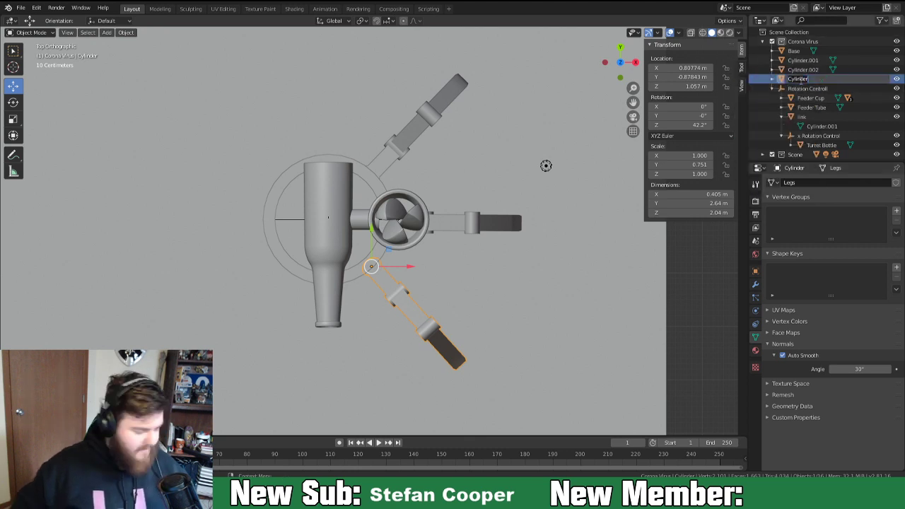
{"action": "type", "text": "Leg"}
{"action": "key", "text": "Return"}
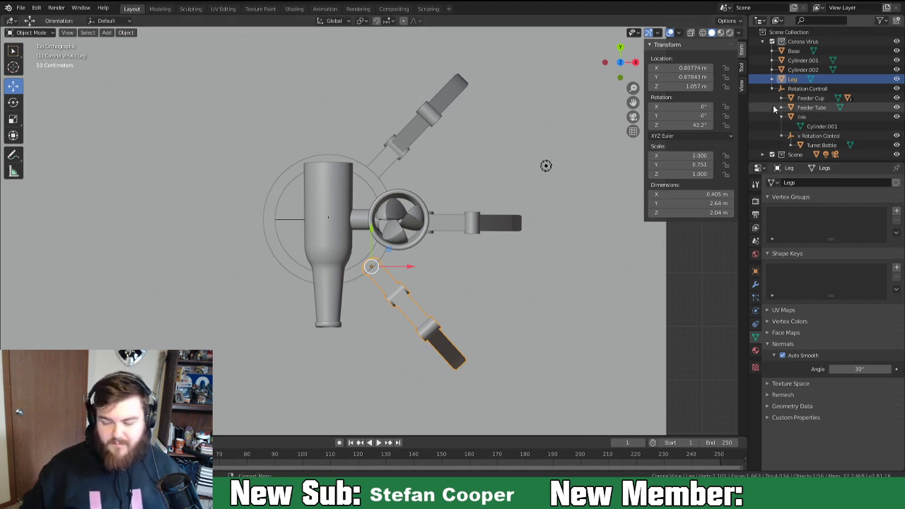
Open the list of available mesh data for the middle arm to link it to Legs.
{"action": "left_click", "coordinate": [452, 223]}
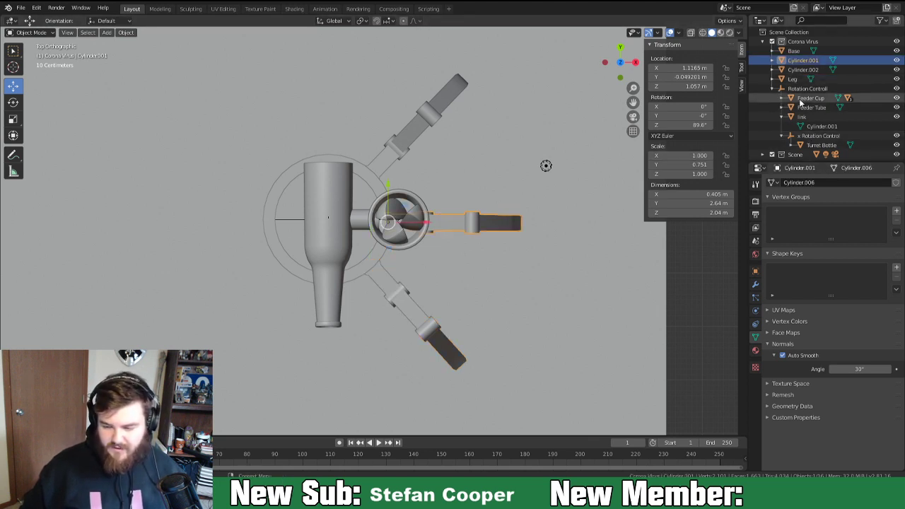
{"action": "left_click", "coordinate": [773, 182]}
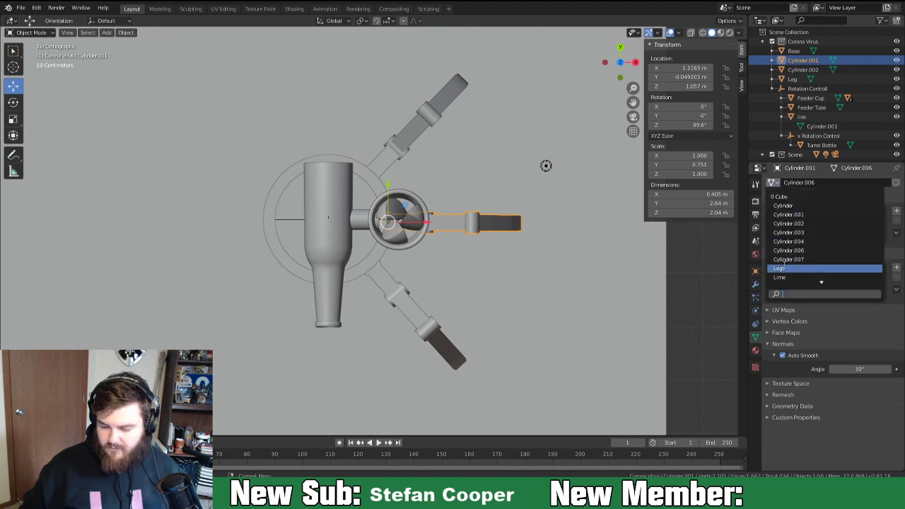
Link the Cylinder.001 object to the shared Legs mesh data and rename the object as Leg.
{"action": "left_click", "coordinate": [798, 268]}
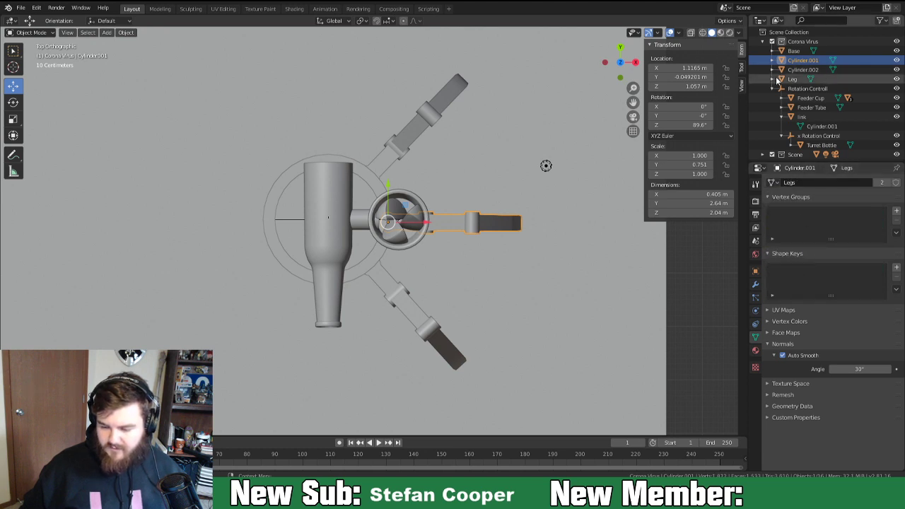
{"action": "double_click", "coordinate": [805, 60]}
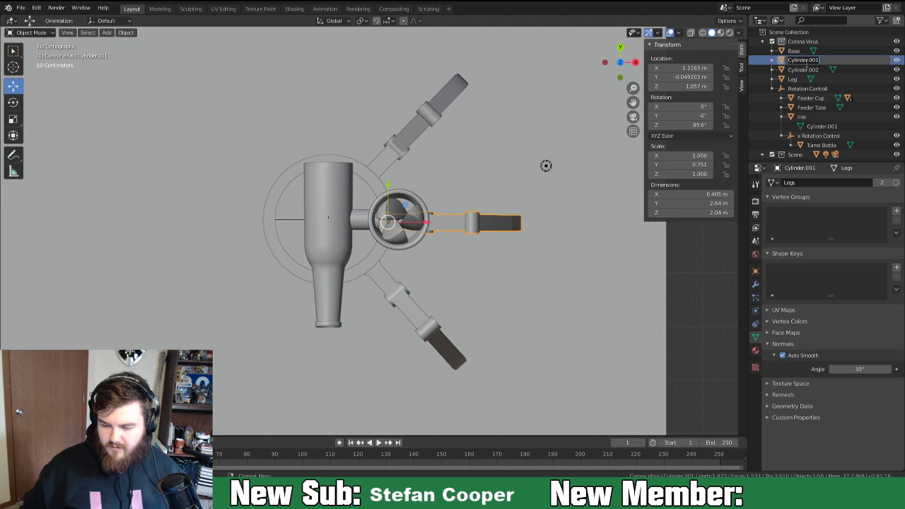
{"action": "type", "text": "Leg"}
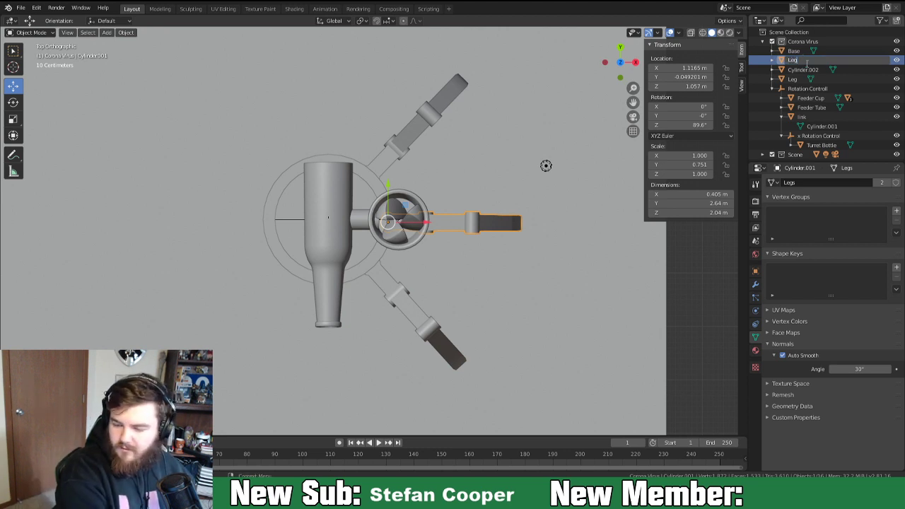
{"action": "key", "text": "Return"}
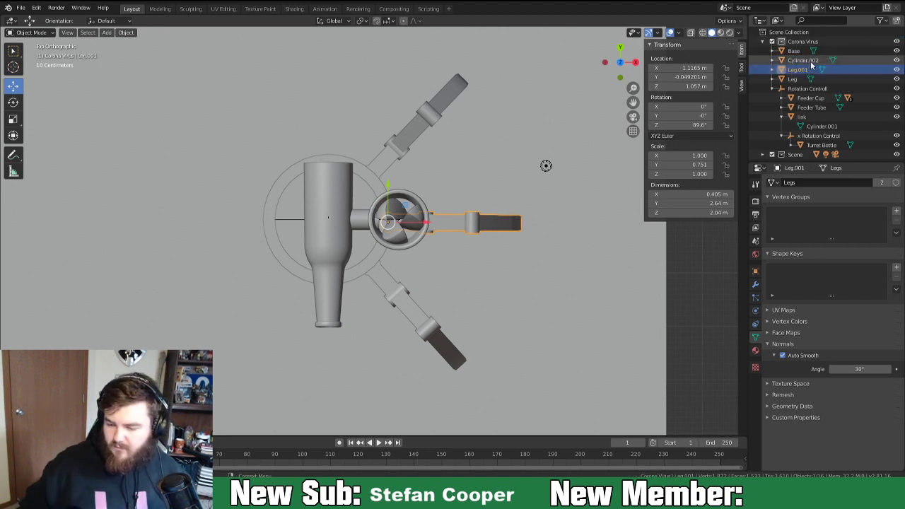
Link the Cylinder.002 object to the shared Legs mesh data and rename the object as Leg.
{"action": "left_click", "coordinate": [805, 60]}
{"action": "left_click", "coordinate": [772, 182]}
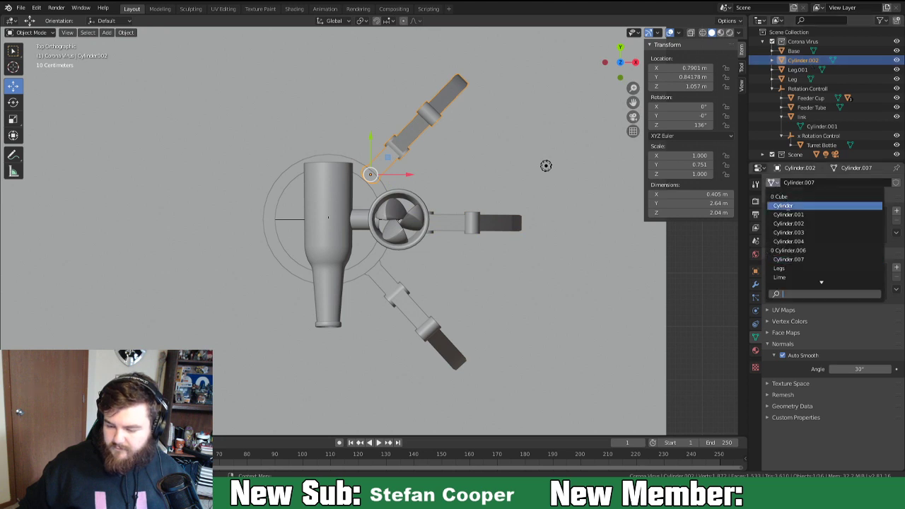
{"action": "left_click", "coordinate": [806, 270]}
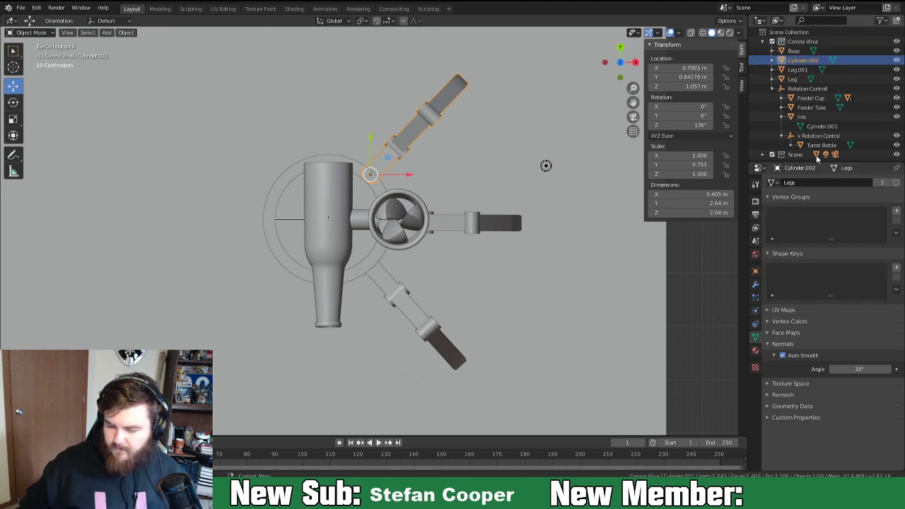
{"action": "double_click", "coordinate": [803, 61]}
{"action": "type", "text": "Leg"}
{"action": "key", "text": "Return"}
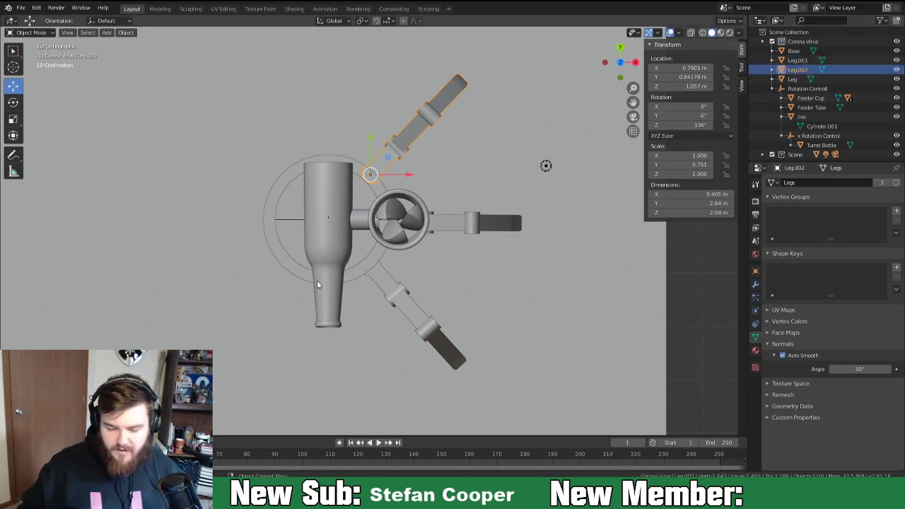
Rename the front leg object, the original Leg, as "Leg - FL".
{"action": "left_click", "coordinate": [785, 52]}
{"action": "middle_click_drag", "start_coordinate": [467, 282], "coordinate": [404, 228]}
{"action": "left_click", "coordinate": [493, 223]}
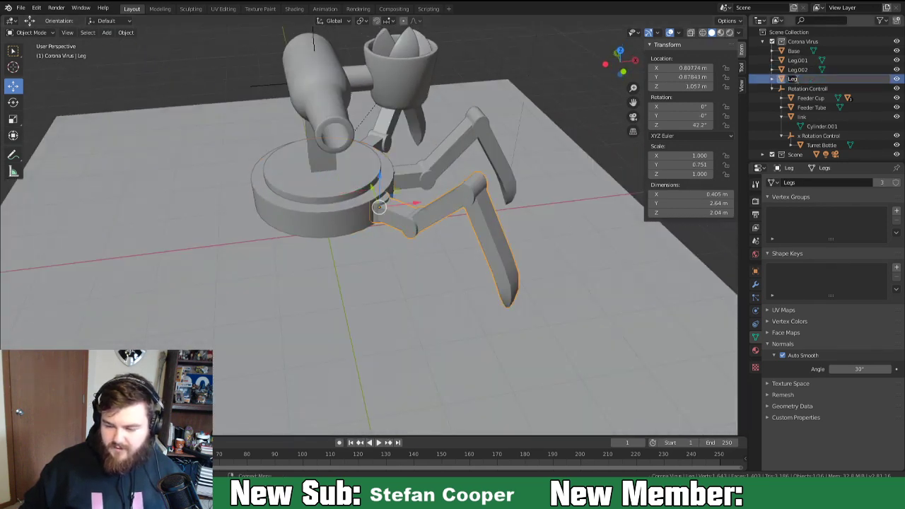
{"action": "type", "text": "FL"}
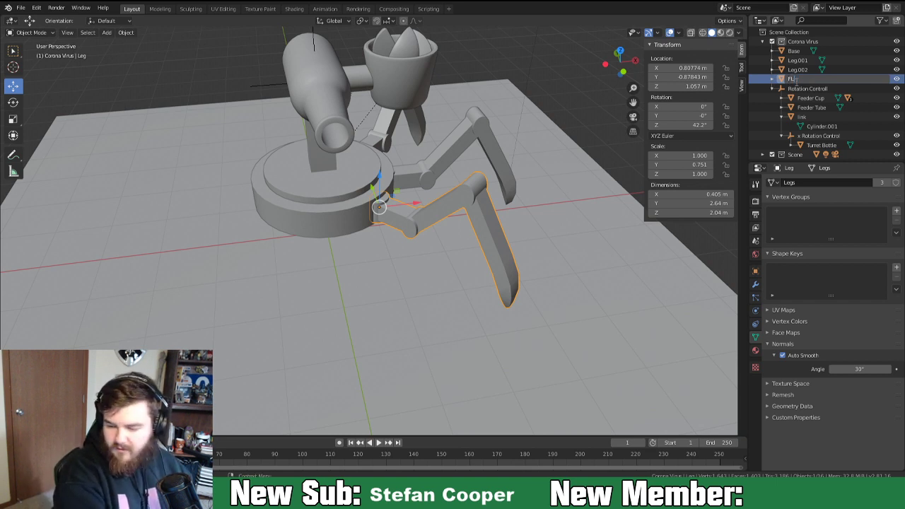
{"action": "type", "text": " Leg"}
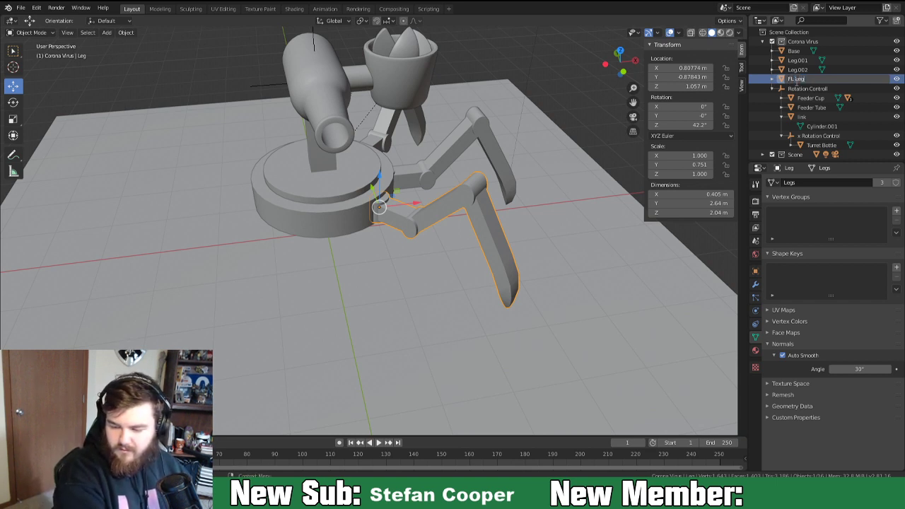
{"action": "type", "text": "eg - FL"}
{"action": "key", "text": "Return"}
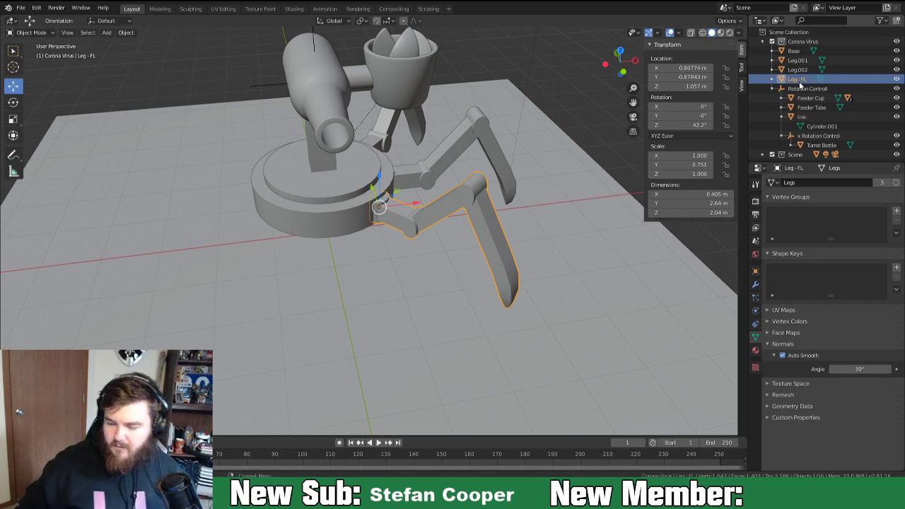
Rename the back leg object Leg.002 as "Leg - BL".
{"action": "left_click", "coordinate": [803, 68]}
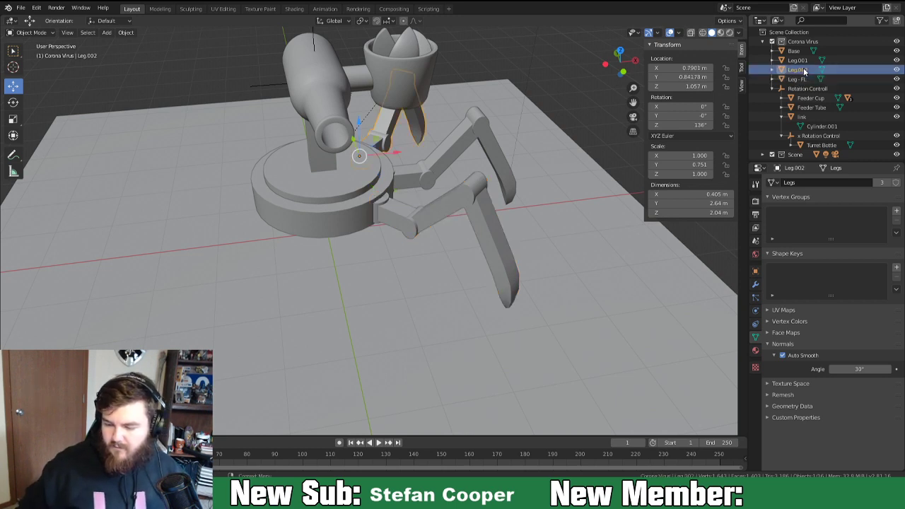
{"action": "double_click", "coordinate": [804, 70]}
{"action": "type", "text": "Leg - B"}
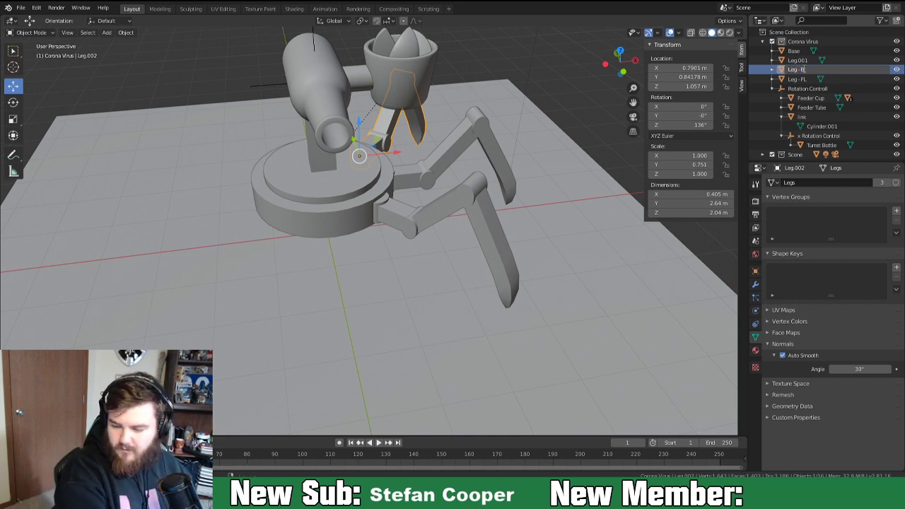
{"action": "type", "text": "L"}
{"action": "key", "text": "Return"}
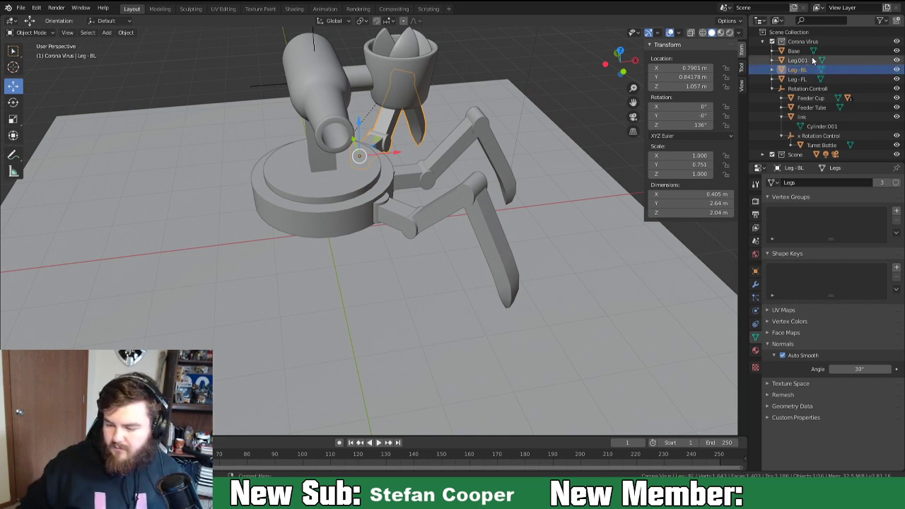
Rename the middle leg object Leg.001 as "Leg - LM".
{"action": "double_click", "coordinate": [799, 61]}
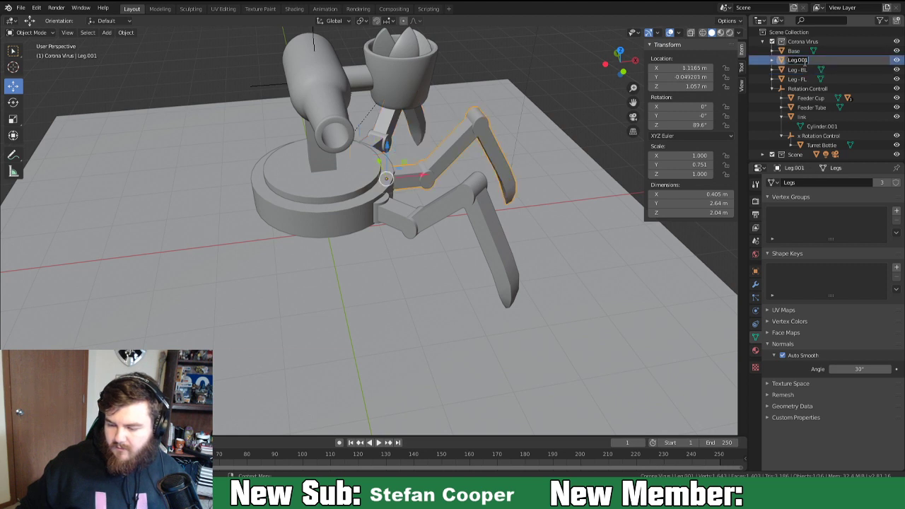
{"action": "type", "text": "Leg - LM"}
{"action": "key", "text": "Return"}
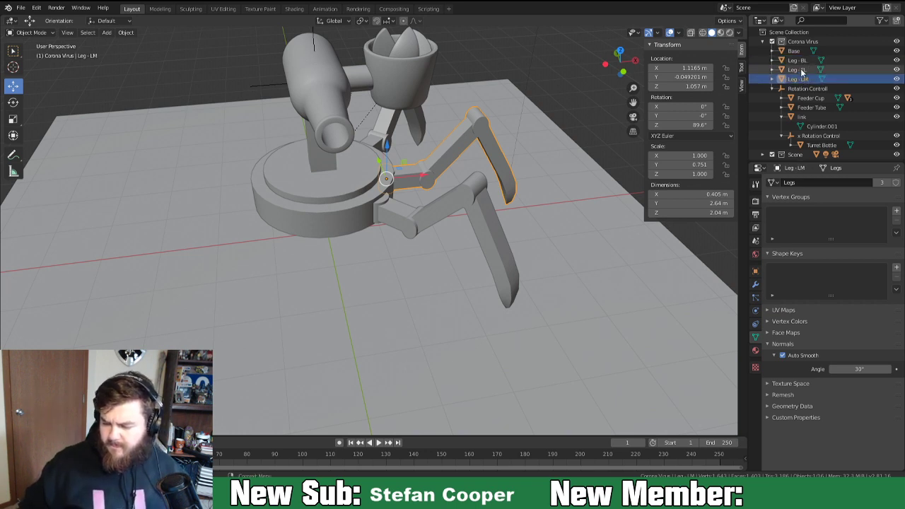
Rename the back leg object as "Leg - LB" to match the side-first naming.
{"action": "left_click", "coordinate": [798, 60]}
{"action": "double_click", "coordinate": [797, 60]}
{"action": "key", "text": "BackSpace"}
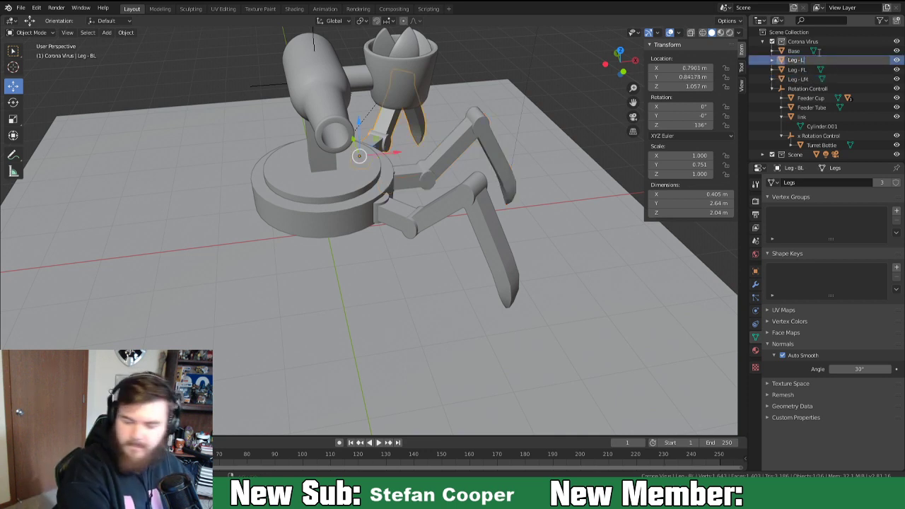
{"action": "type", "text": "LB"}
{"action": "key", "text": "Return"}
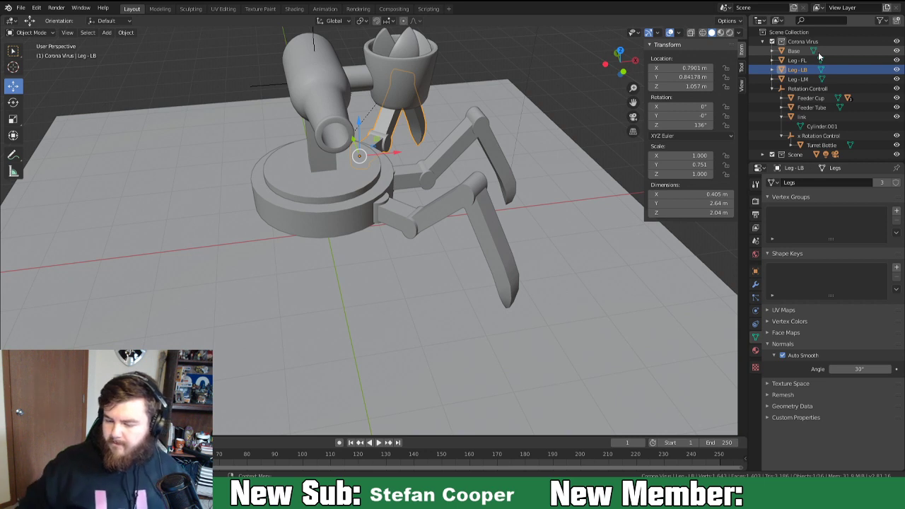
Rename the front leg object as "Leg - LF" to match the side-first naming.
{"action": "double_click", "coordinate": [798, 60]}
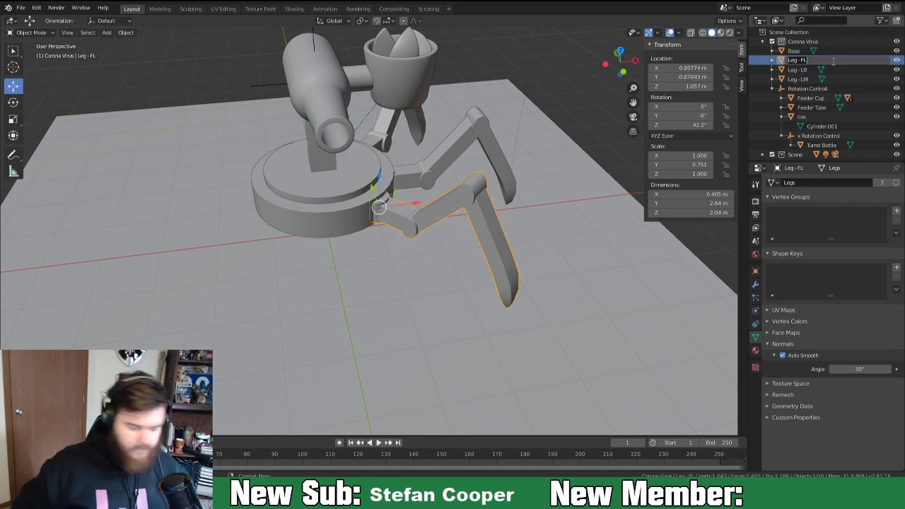
{"action": "key", "text": "BackSpace"}
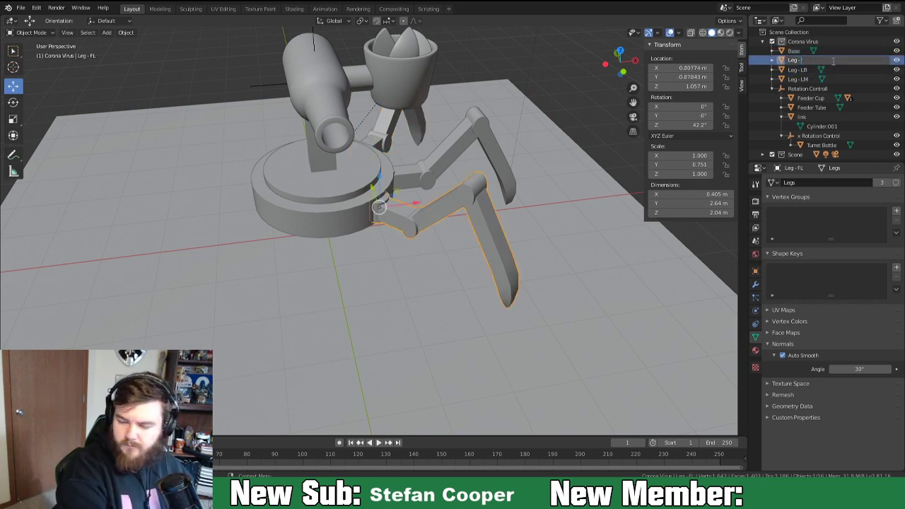
{"action": "type", "text": "LF"}
{"action": "key", "text": "Return"}
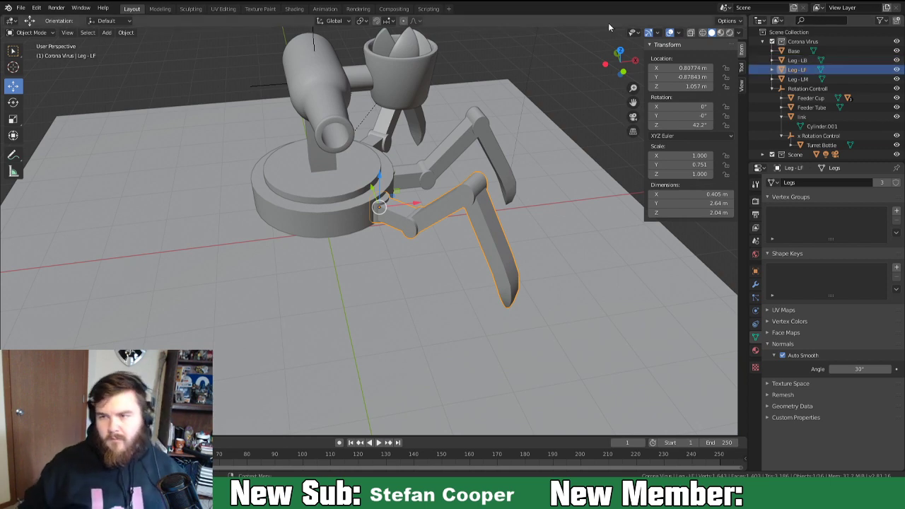
Select the back, front and middle legs together and duplicate them in place.
{"action": "middle_click_drag", "start_coordinate": [528, 160], "coordinate": [538, 182]}
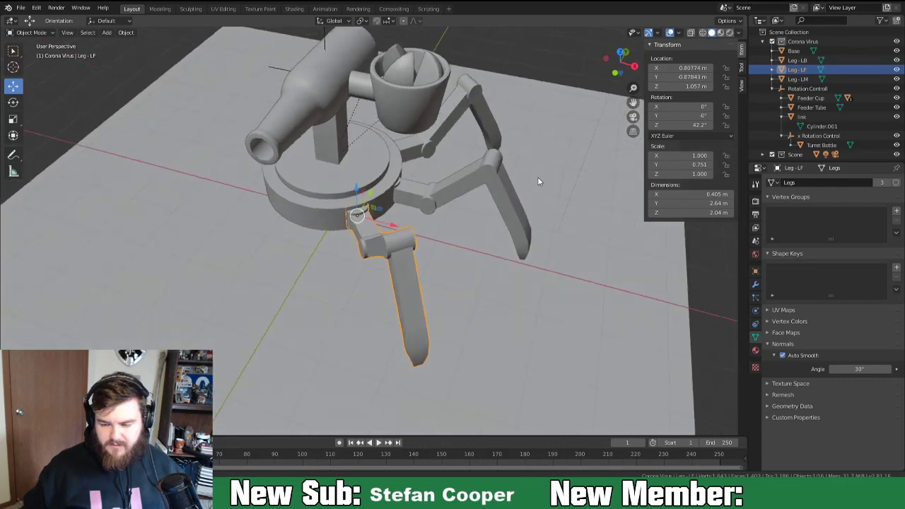
{"action": "left_click", "coordinate": [437, 194], "text": "shift"}
{"action": "left_click", "coordinate": [438, 202], "text": "shift"}
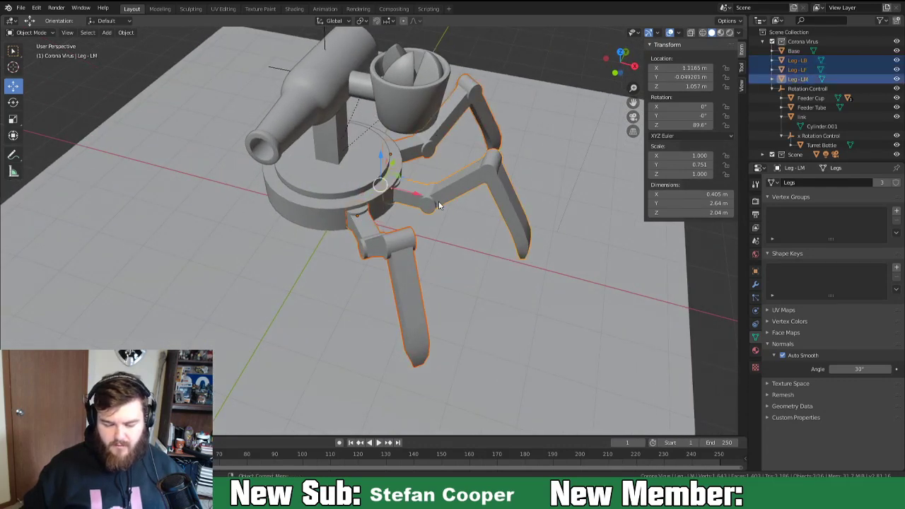
{"action": "key", "text": "shift+d"}
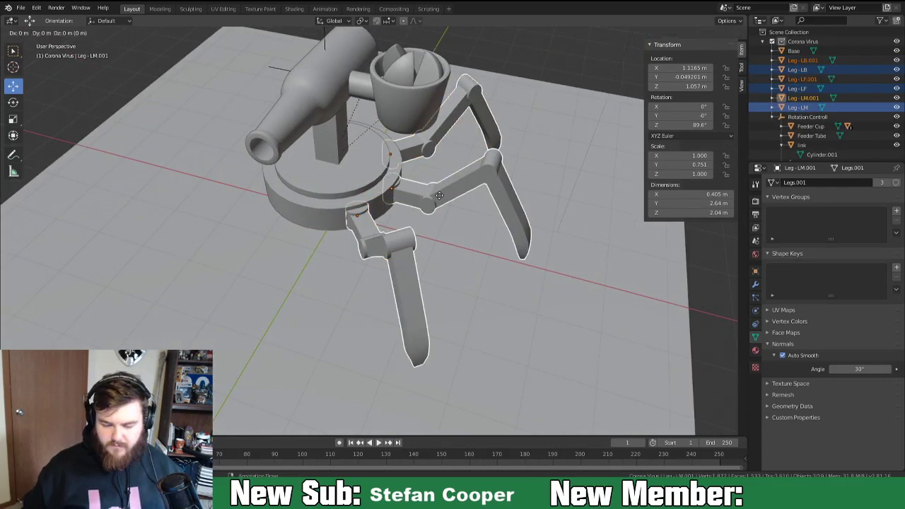
{"action": "key", "text": "r"}
{"action": "key", "text": "z"}
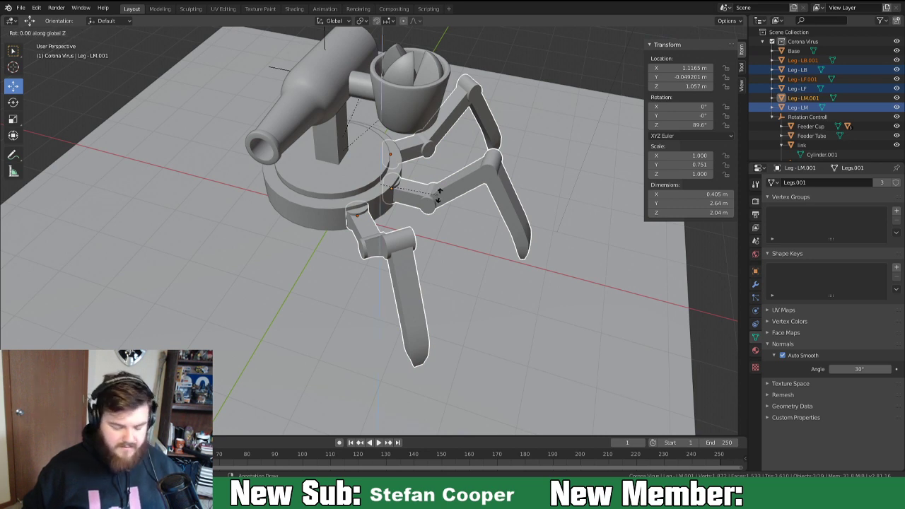
{"action": "type", "text": "180"}
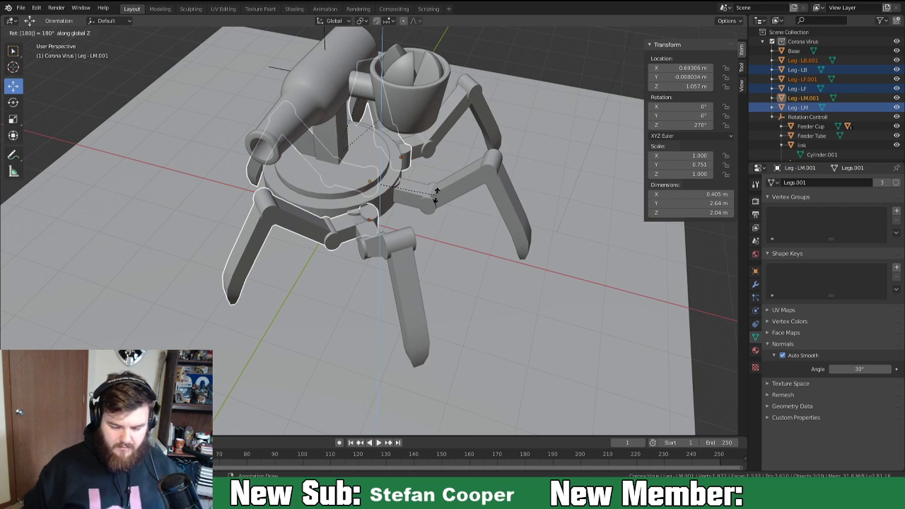
{"action": "key", "text": "Escape"}
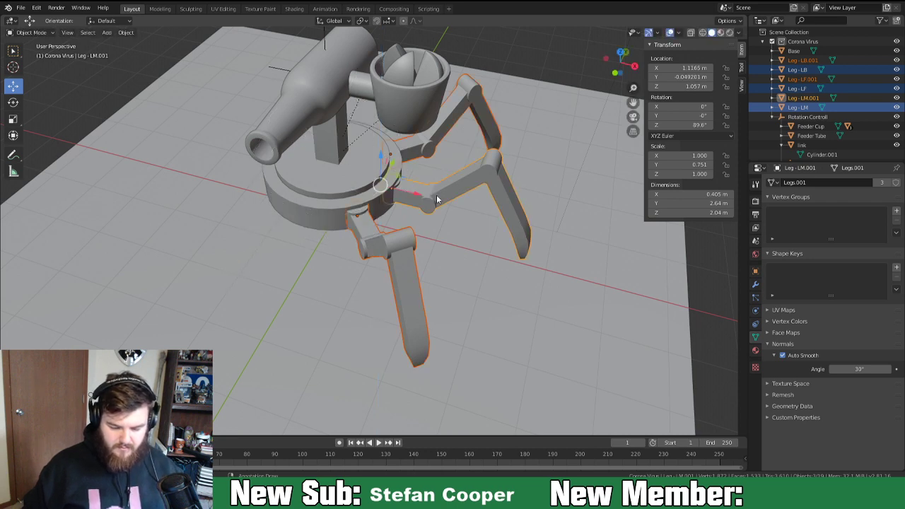
Set the transform pivot point to 3D Cursor and rotate the duplicated legs 180° about the global Z axis.
{"action": "scroll", "coordinate": [436, 200], "scroll_direction": "down", "scroll_amount": 6}
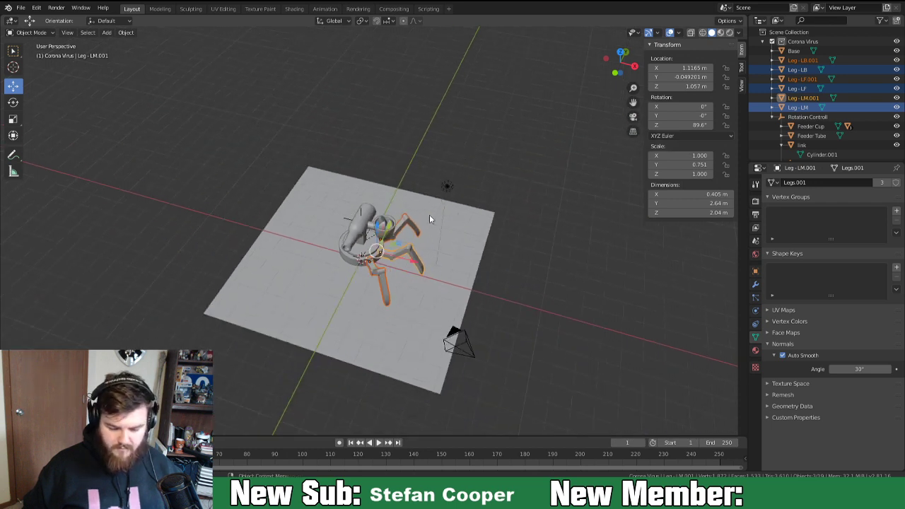
{"action": "left_click", "coordinate": [362, 21]}
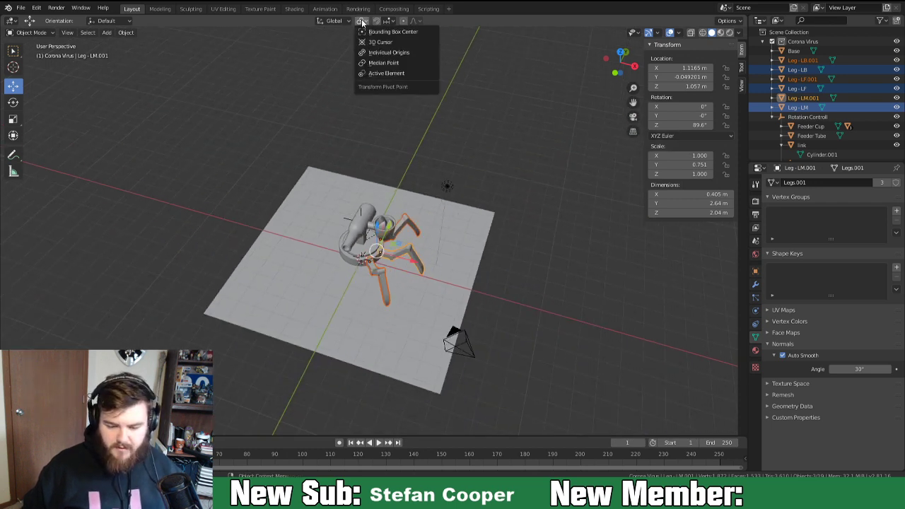
{"action": "left_click", "coordinate": [399, 42]}
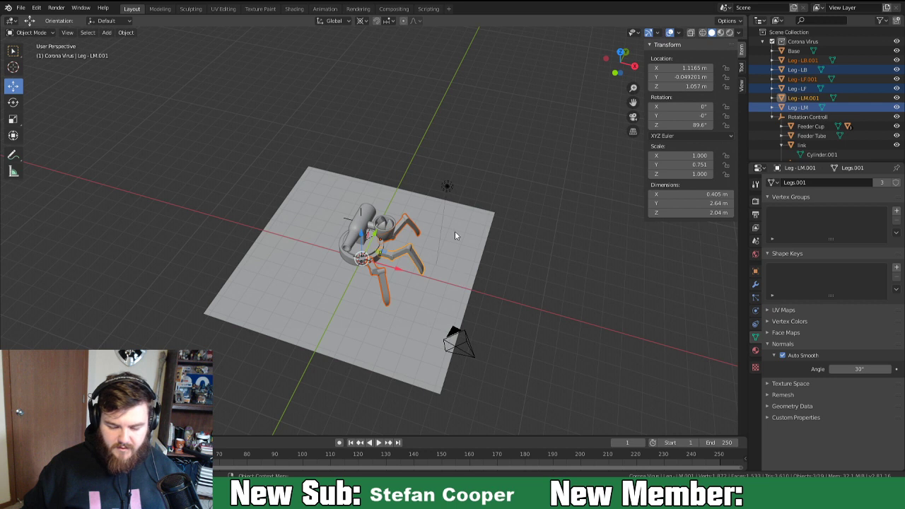
{"action": "key", "text": "r"}
{"action": "type", "text": "z"}
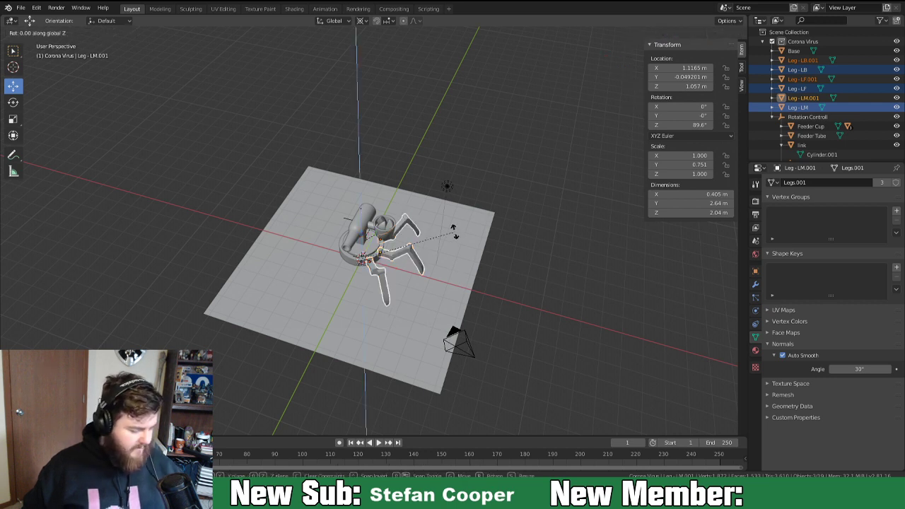
{"action": "type", "text": "180"}
{"action": "key", "text": "Return"}
{"action": "middle_click_drag", "start_coordinate": [448, 235], "coordinate": [416, 324]}
{"action": "scroll", "coordinate": [372, 325], "scroll_direction": "up", "scroll_amount": 4}
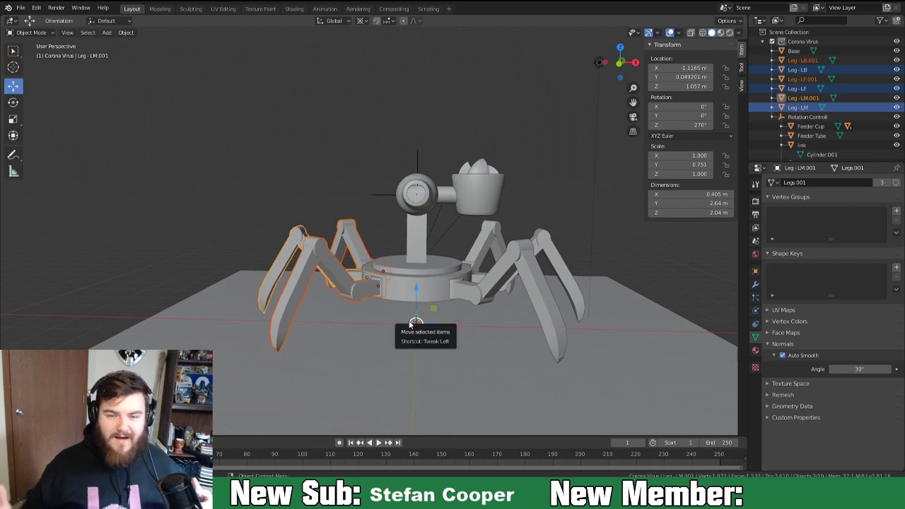
{"action": "middle_click_drag", "start_coordinate": [519, 261], "coordinate": [543, 283]}
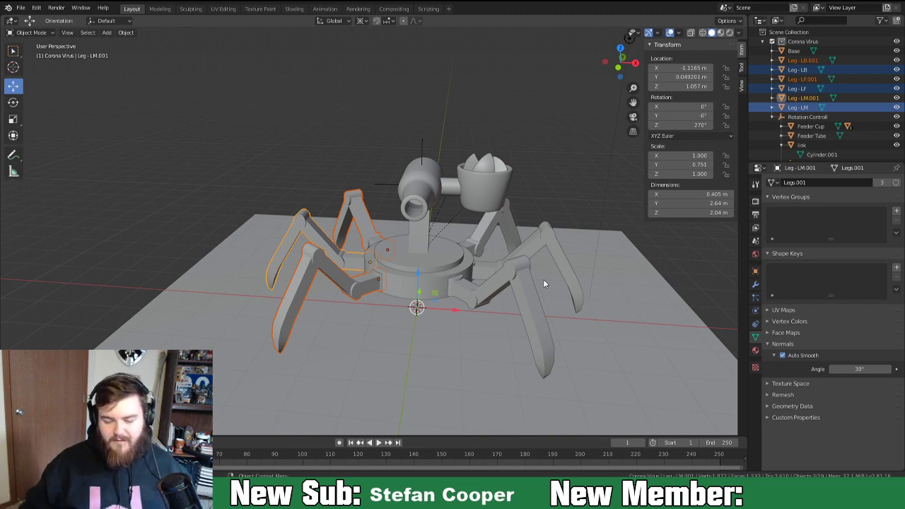
{"action": "middle_click_drag", "start_coordinate": [522, 284], "coordinate": [425, 271]}
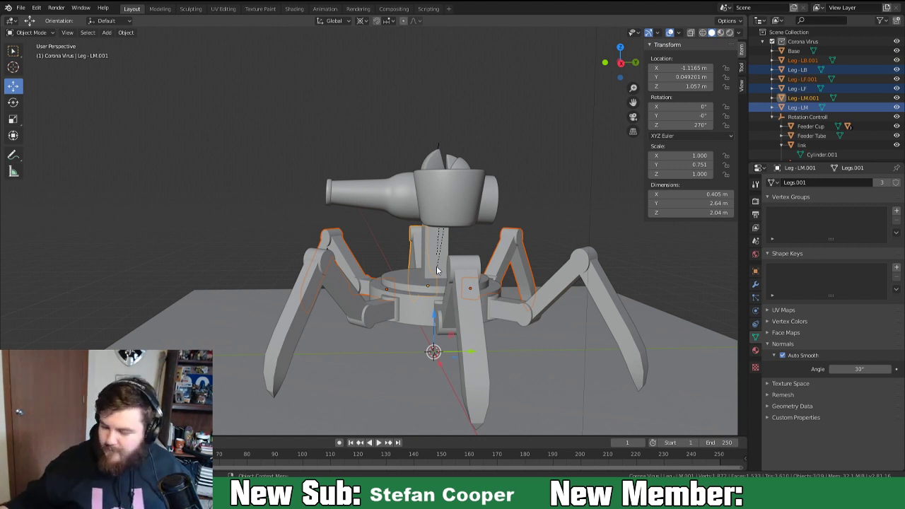
{"action": "middle_click_drag", "start_coordinate": [381, 312], "coordinate": [447, 329]}
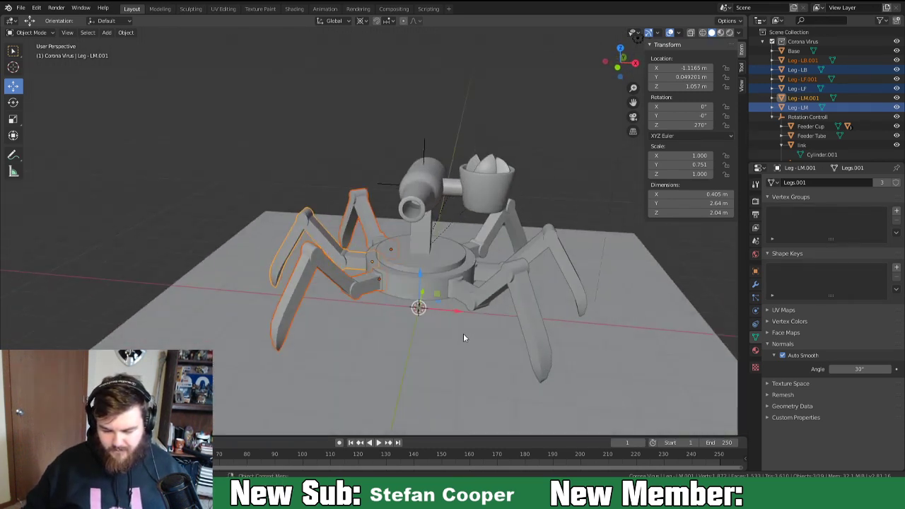
Switch the transform pivot point away from the 3D Cursor and scale the turret bottle uniformly to about 1.354.
{"action": "left_click", "coordinate": [418, 184]}
{"action": "mouse_move", "coordinate": [488, 240]}
{"action": "middle_mouse_down"}
{"action": "mouse_move", "coordinate": [518, 220]}
{"action": "mouse_move", "coordinate": [578, 233]}
{"action": "mouse_move", "coordinate": [479, 242]}
{"action": "mouse_move", "coordinate": [502, 244]}
{"action": "middle_mouse_up"}
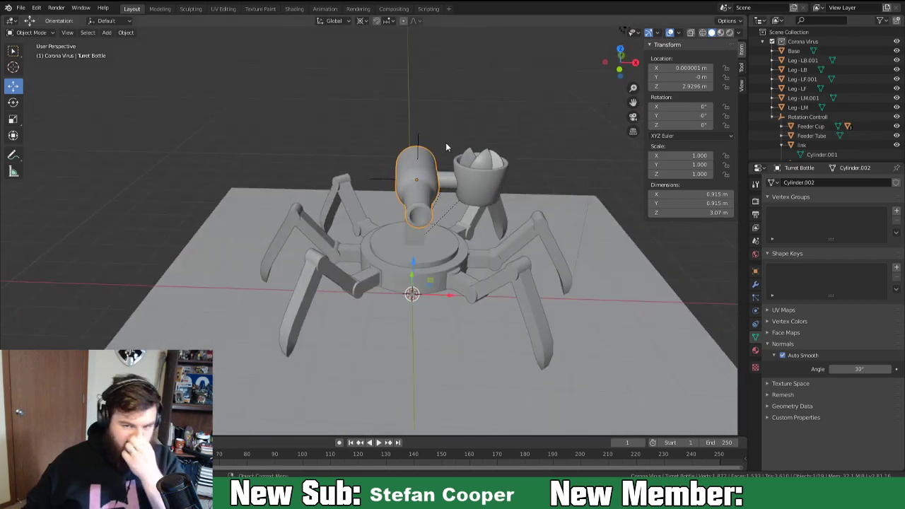
{"action": "middle_click_drag", "start_coordinate": [516, 250], "coordinate": [500, 237]}
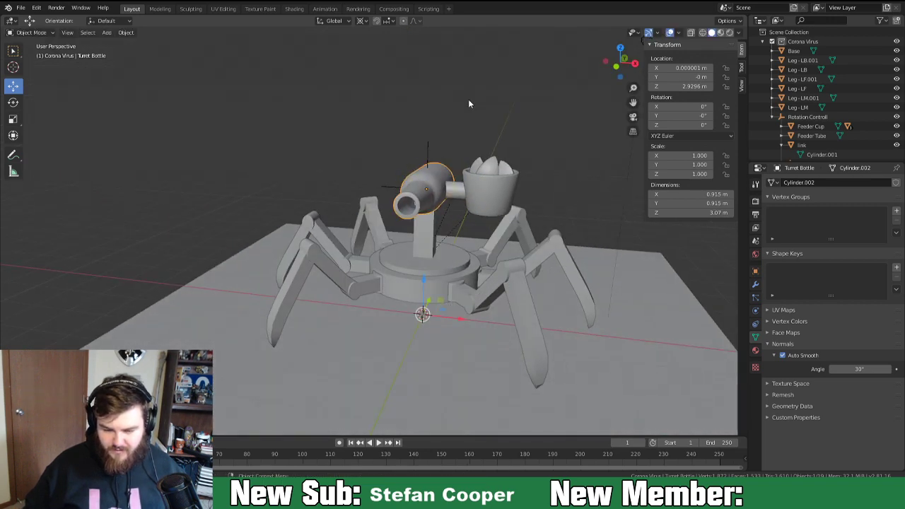
{"action": "left_click", "coordinate": [363, 22]}
{"action": "left_click", "coordinate": [375, 73]}
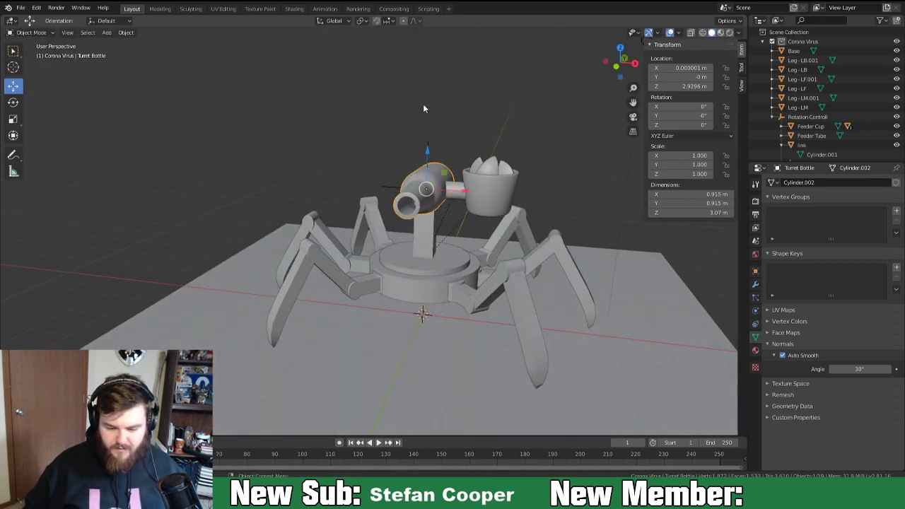
{"action": "key", "text": "s"}
{"action": "left_click", "coordinate": [622, 306]}
{"action": "middle_click_drag", "start_coordinate": [576, 326], "coordinate": [605, 293]}
{"action": "key", "text": "r"}
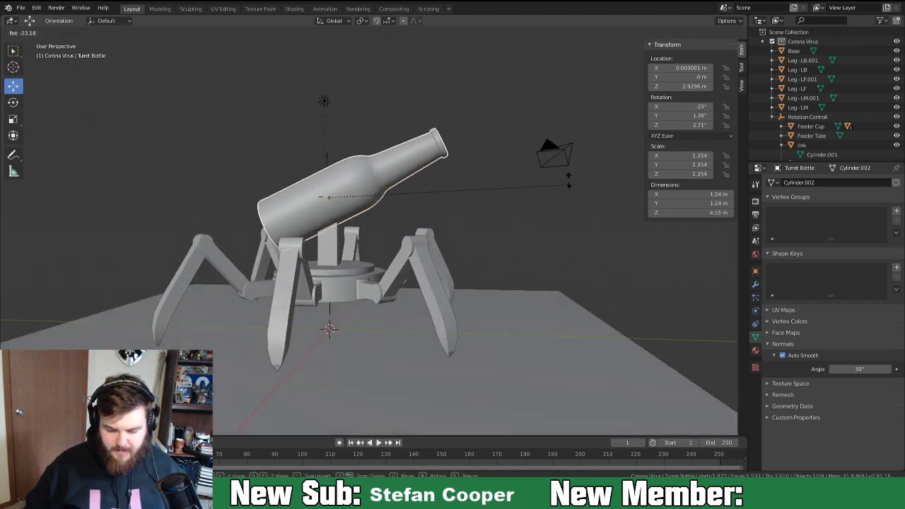
{"action": "key", "text": "Escape"}
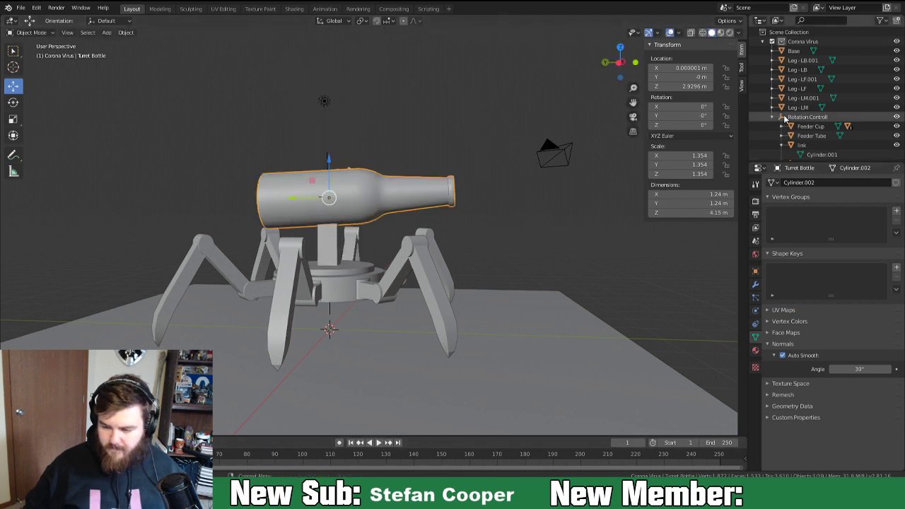
Rotate the x Rotation Control empty about X to about 1.18°, standing the turret bottle upright.
{"action": "left_click", "coordinate": [807, 117]}
{"action": "middle_click_drag", "start_coordinate": [576, 201], "coordinate": [542, 236]}
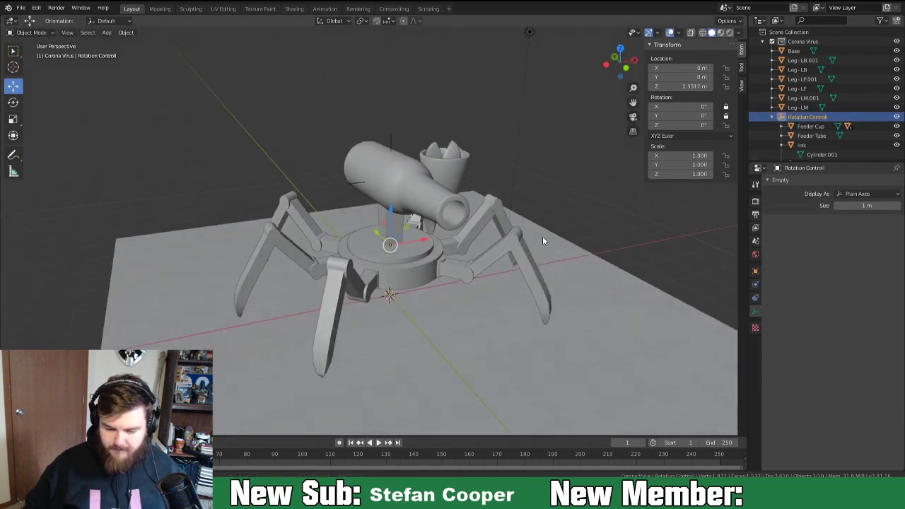
{"action": "scroll", "coordinate": [799, 131], "scroll_direction": "down", "scroll_amount": 2}
{"action": "scroll", "coordinate": [799, 131], "scroll_direction": "down", "scroll_amount": 1}
{"action": "left_click", "coordinate": [806, 134]}
{"action": "key", "text": "r"}
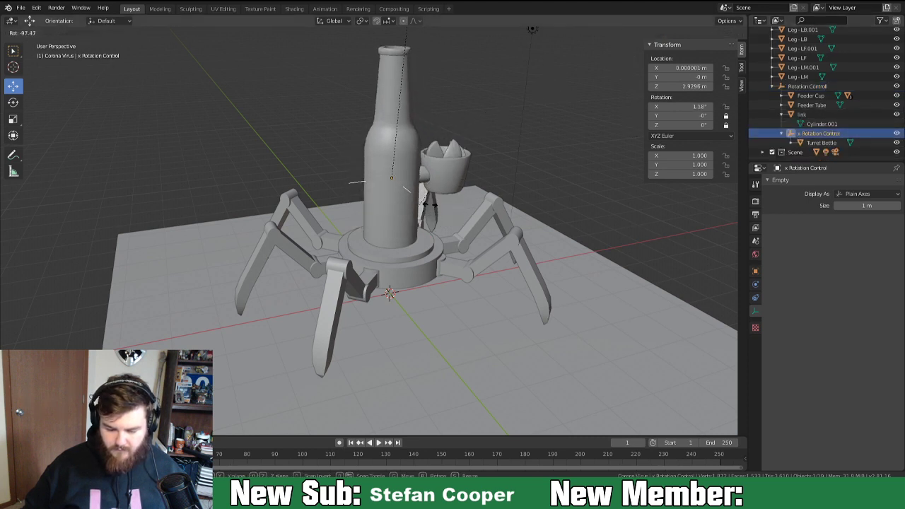
{"action": "left_click", "coordinate": [378, 428]}
{"action": "middle_click_drag", "start_coordinate": [379, 387], "coordinate": [414, 235]}
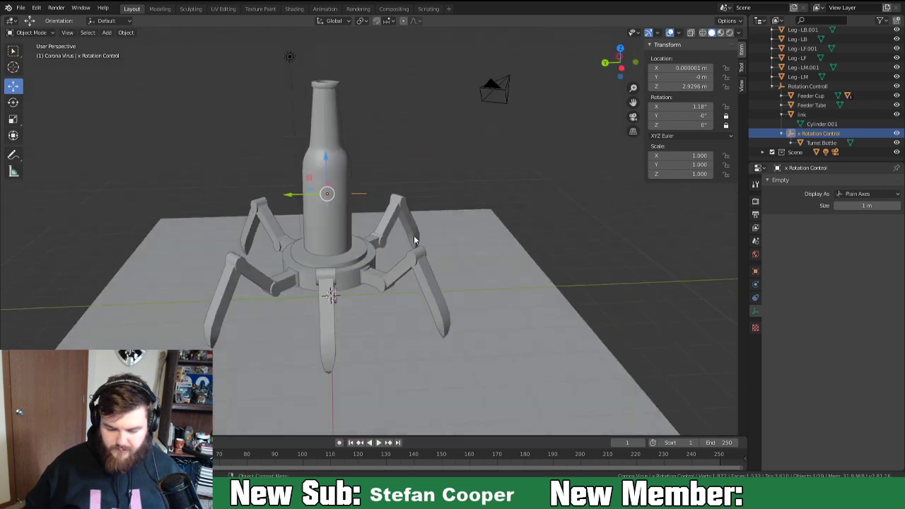
Move the turret bottle itself up to a Z location of about 3.25 m.
{"action": "left_click", "coordinate": [821, 143]}
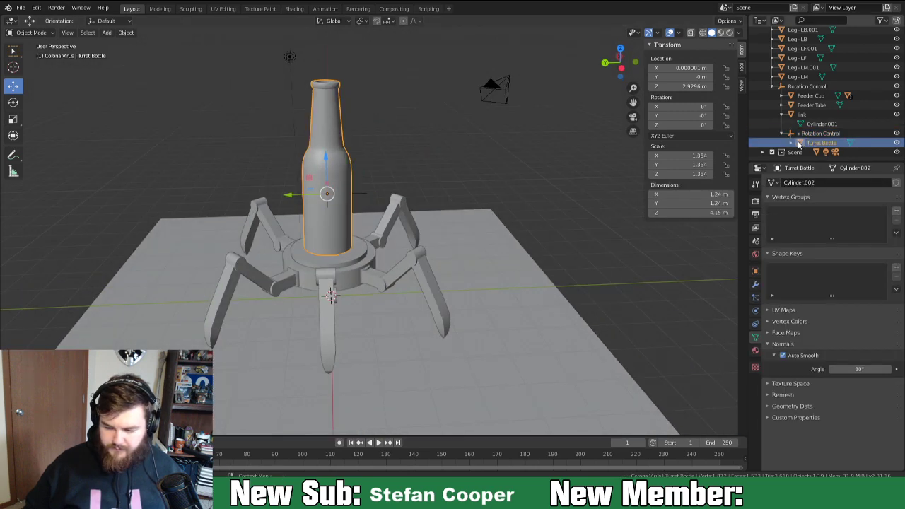
{"action": "key", "text": "g"}
{"action": "left_click", "coordinate": [425, 228]}
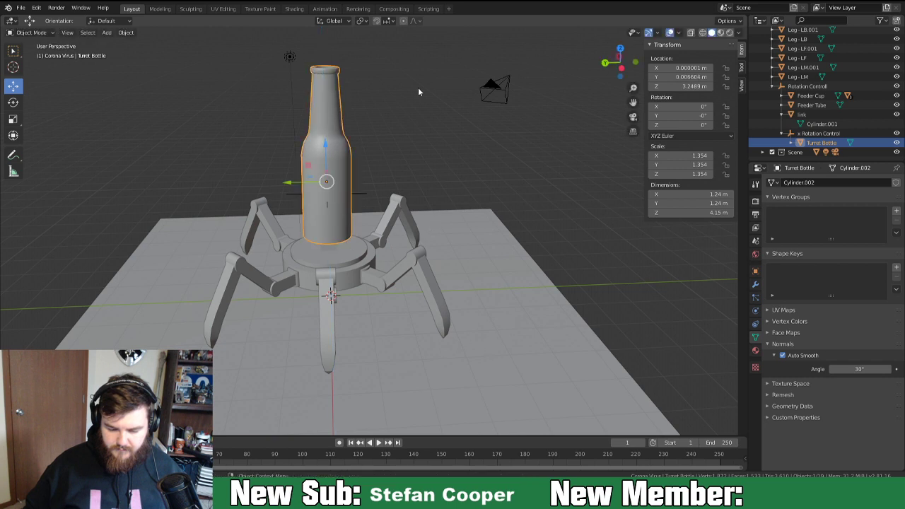
Rotate the x Rotation Control empty about X to about 69.7° to tilt the bottle's neck slightly upward, and save the file.
{"action": "left_click", "coordinate": [790, 134]}
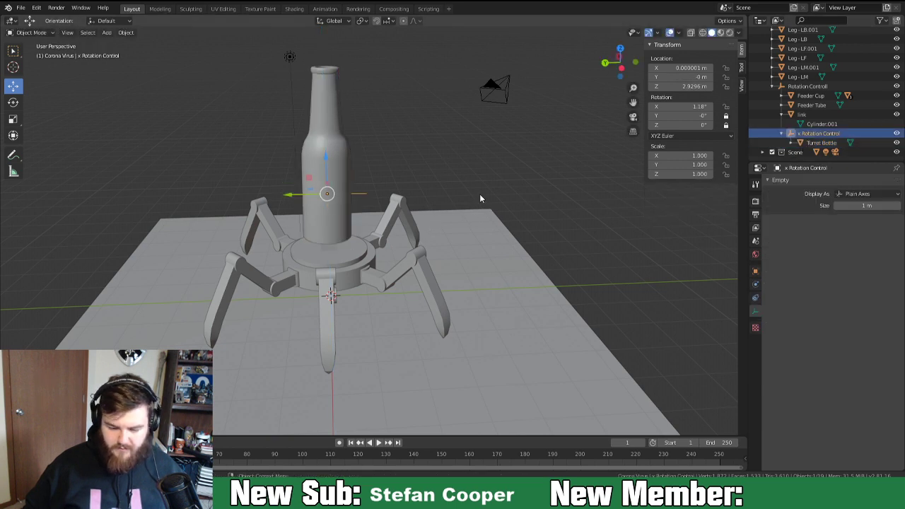
{"action": "key", "text": "r"}
{"action": "key", "text": "x"}
{"action": "left_click", "coordinate": [616, 341]}
{"action": "middle_click_drag", "start_coordinate": [616, 341], "coordinate": [513, 217]}
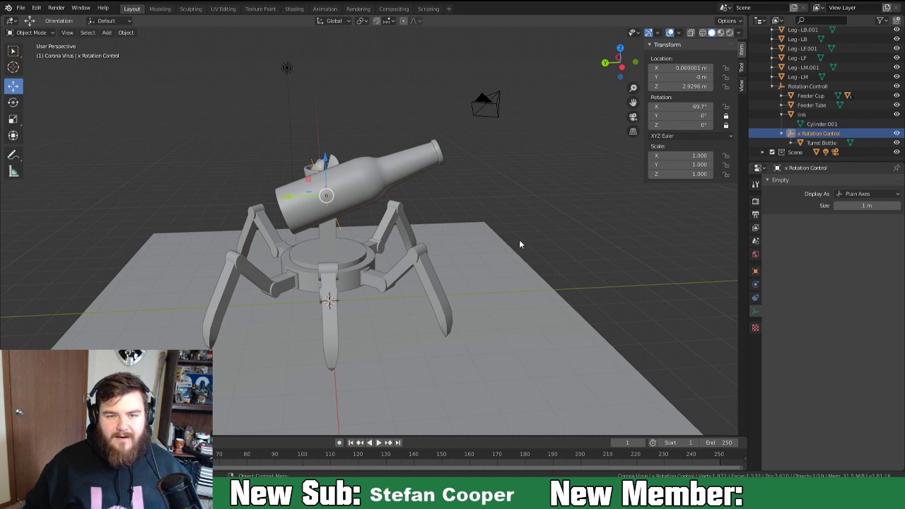
{"action": "middle_click_drag", "start_coordinate": [519, 240], "coordinate": [448, 229]}
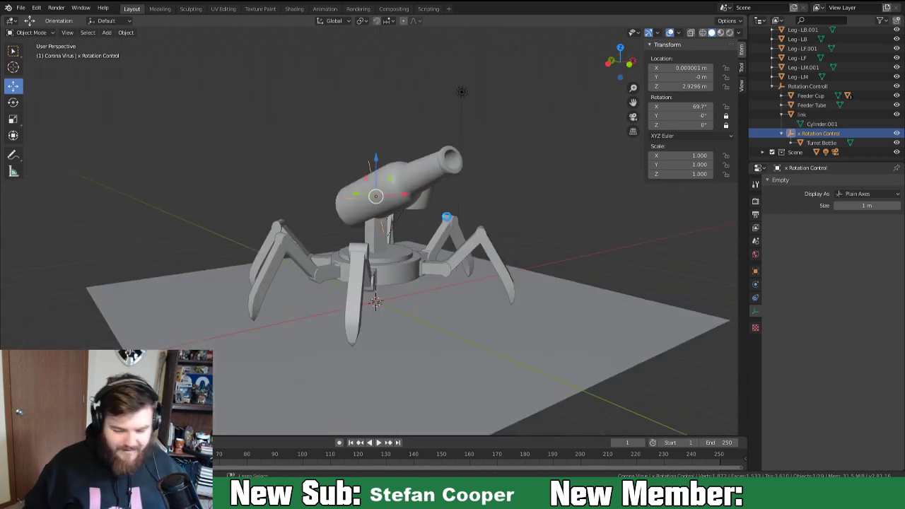
{"action": "key", "text": "ctrl+s"}
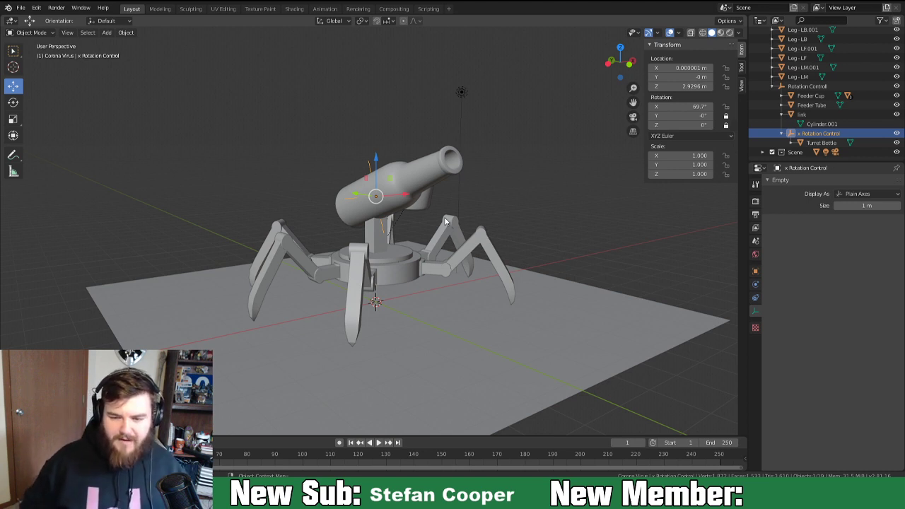
Enter Edit Mode on the turret bottle and select the outline of its flat bottom end.
{"action": "middle_click_drag", "start_coordinate": [394, 319], "coordinate": [372, 327]}
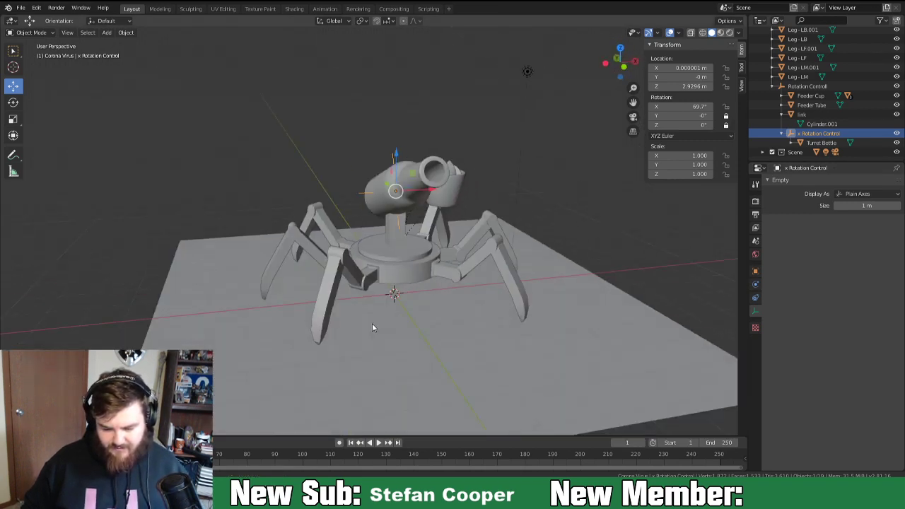
{"action": "left_click", "coordinate": [421, 180]}
{"action": "middle_click_drag", "start_coordinate": [391, 209], "coordinate": [282, 212]}
{"action": "key", "text": "Tab"}
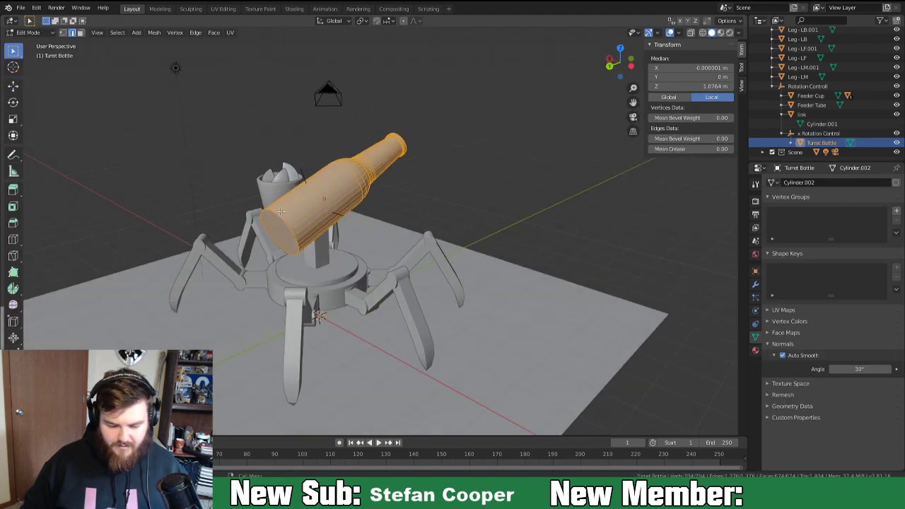
{"action": "left_click", "coordinate": [280, 217]}
{"action": "middle_click_drag", "start_coordinate": [308, 259], "coordinate": [376, 254]}
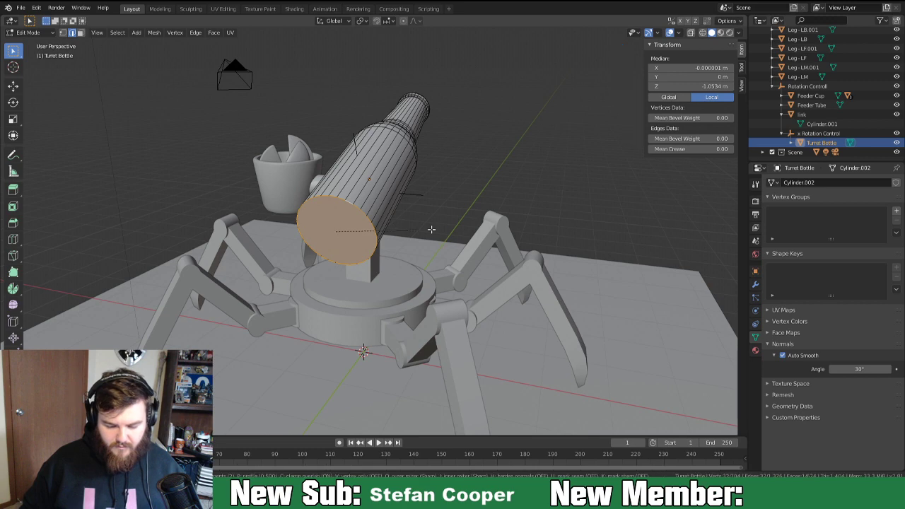
Bevel the bottle's bottom edge with a width of about 0.063 m and 2 segments.
{"action": "key", "text": "i"}
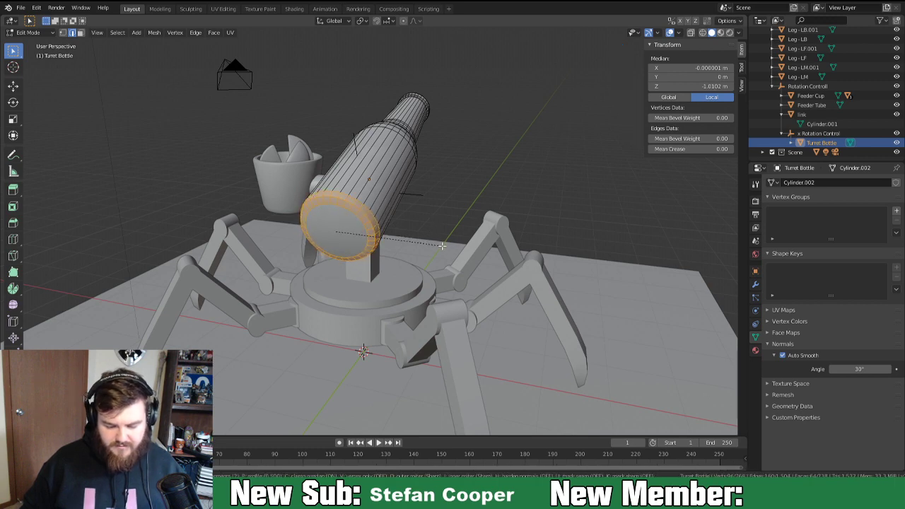
{"action": "left_click", "coordinate": [438, 244]}
{"action": "middle_click_drag", "start_coordinate": [439, 244], "coordinate": [423, 259]}
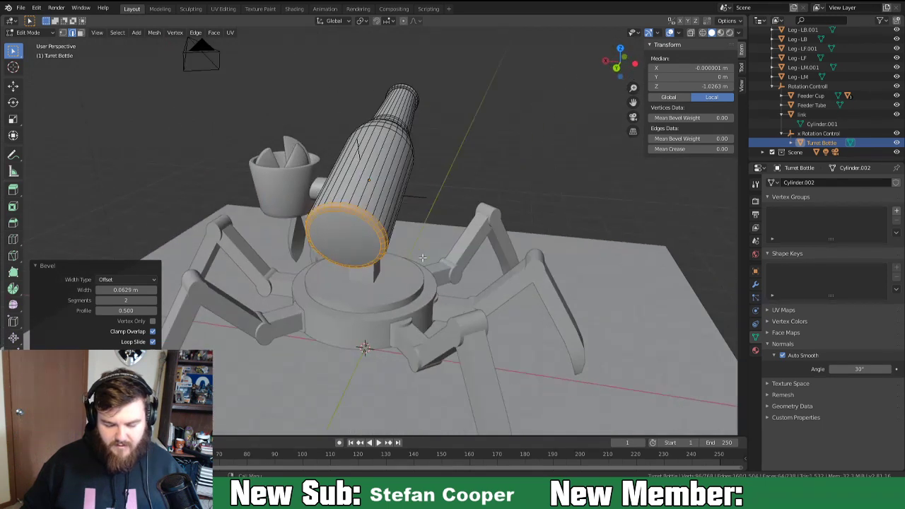
Inset the bottle's bottom face by about 0.107 with a depth of about -0.043 to recess it inward.
{"action": "key", "text": "3"}
{"action": "left_click", "coordinate": [352, 246]}
{"action": "scroll", "coordinate": [398, 280], "scroll_direction": "up", "scroll_amount": 3}
{"action": "middle_click_drag", "start_coordinate": [398, 280], "coordinate": [444, 282]}
{"action": "key", "text": "i"}
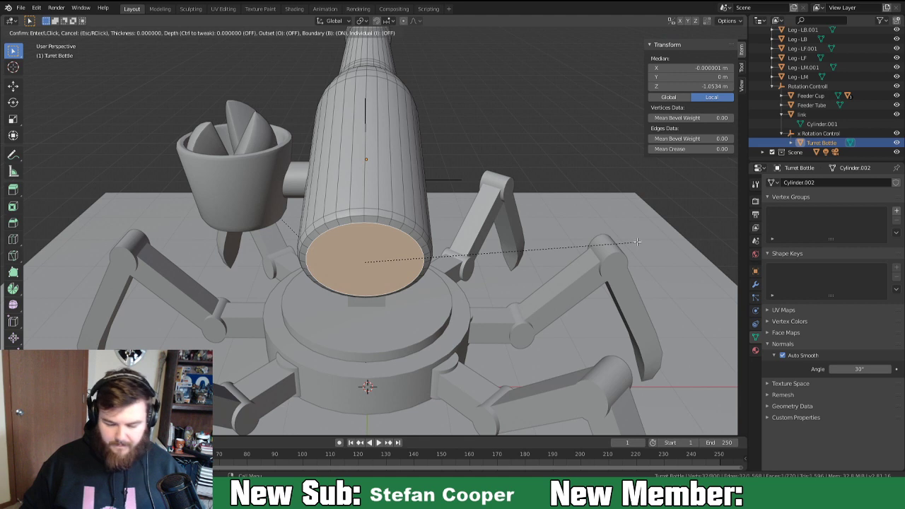
{"action": "key", "text": "ctrl"}
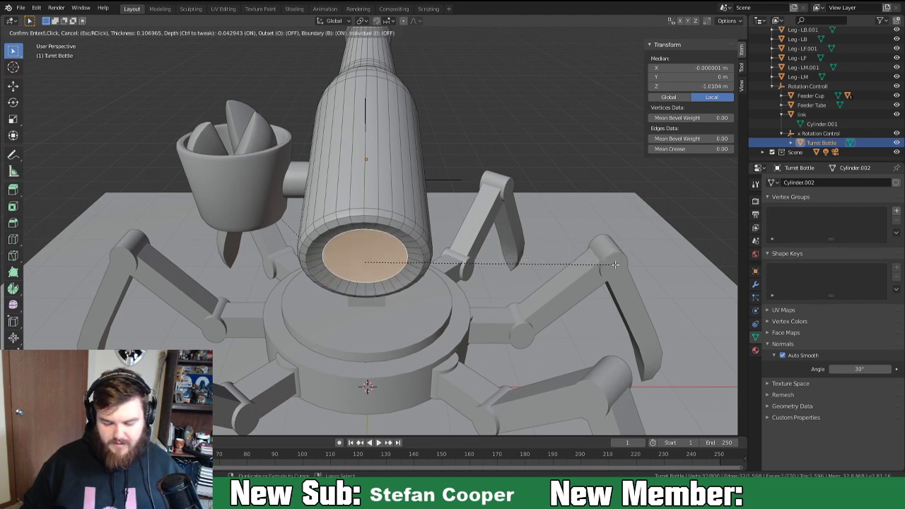
{"action": "left_click", "coordinate": [614, 264]}
{"action": "middle_click_drag", "start_coordinate": [433, 286], "coordinate": [462, 277]}
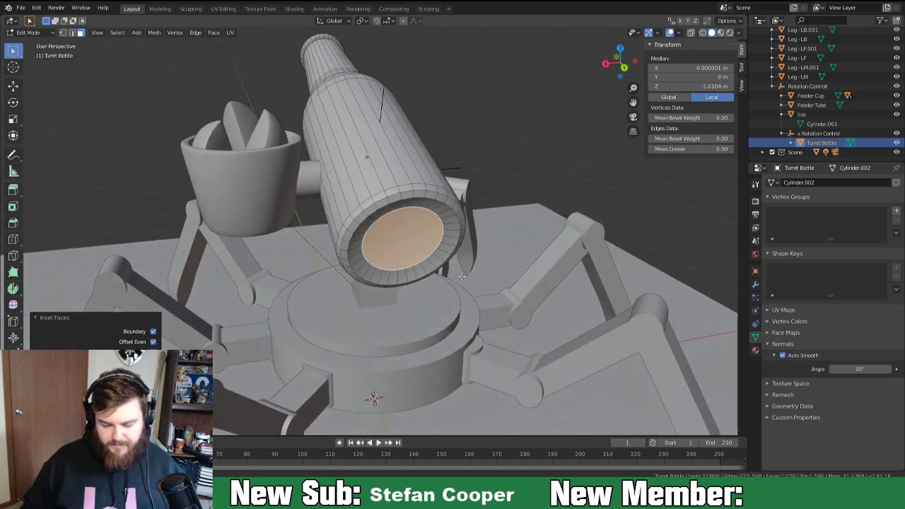
Bevel the edge loop around the bottle's recessed bottom with a width of about 0.048 m and 2 segments.
{"action": "key", "text": "2"}
{"action": "left_click", "coordinate": [453, 250], "text": "alt"}
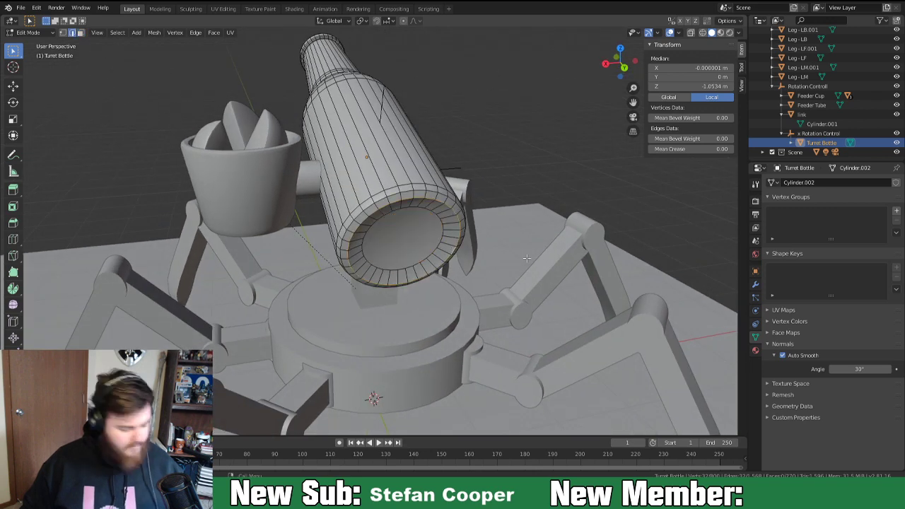
{"action": "key", "text": "ctrl+b"}
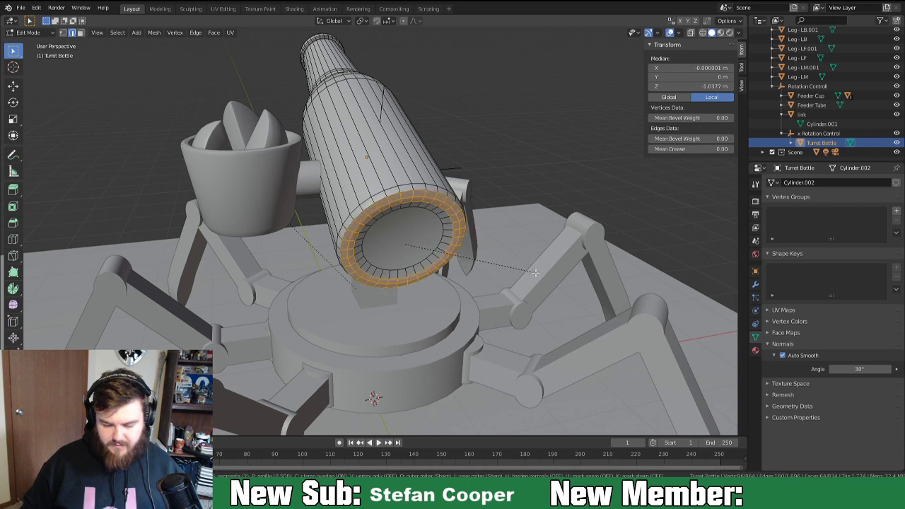
{"action": "scroll", "coordinate": [534, 272], "scroll_direction": "up", "scroll_amount": 1}
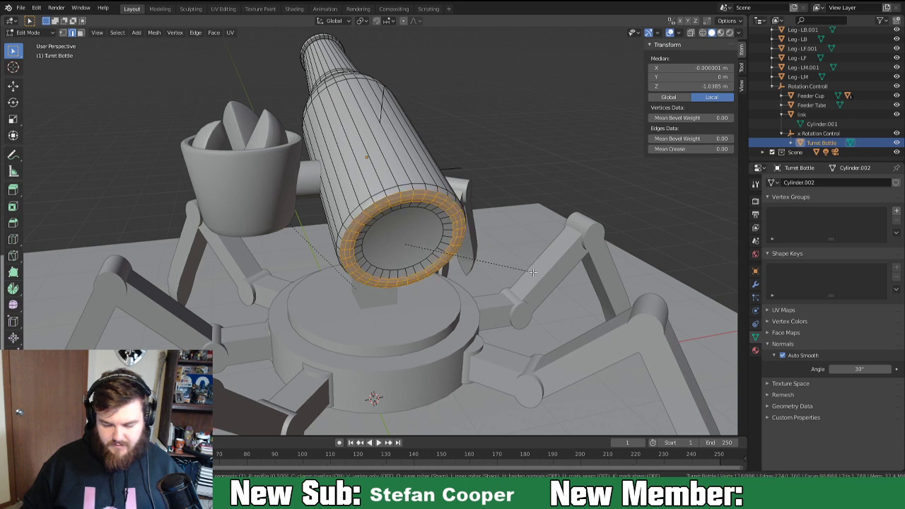
{"action": "left_click", "coordinate": [534, 272]}
{"action": "middle_click_drag", "start_coordinate": [532, 273], "coordinate": [447, 245]}
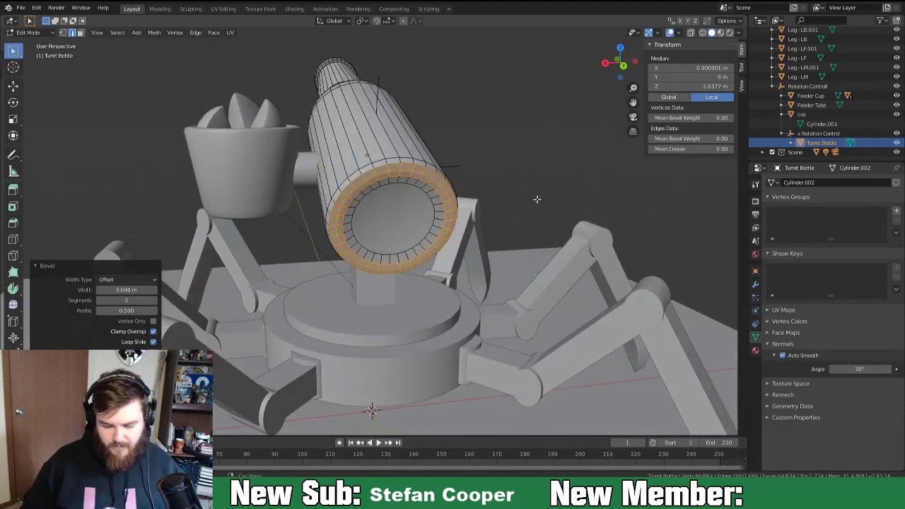
Run the Delete Loose cleanup on the entire bottle mesh.
{"action": "key", "text": "a"}
{"action": "left_click", "coordinate": [156, 34]}
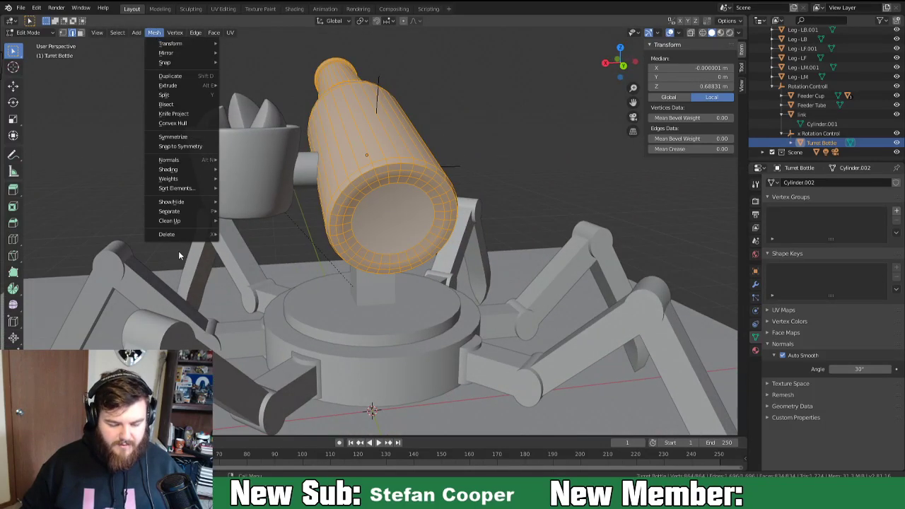
{"action": "mouse_move", "coordinate": [192, 222]}
{"action": "left_click", "coordinate": [241, 221]}
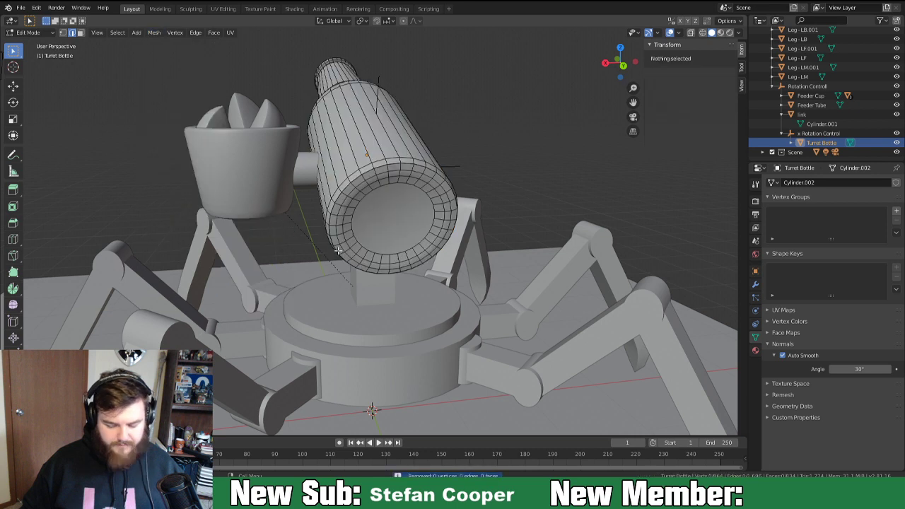
Merge the duplicate vertices of the entire bottle mesh by distance.
{"action": "left_click", "coordinate": [155, 33]}
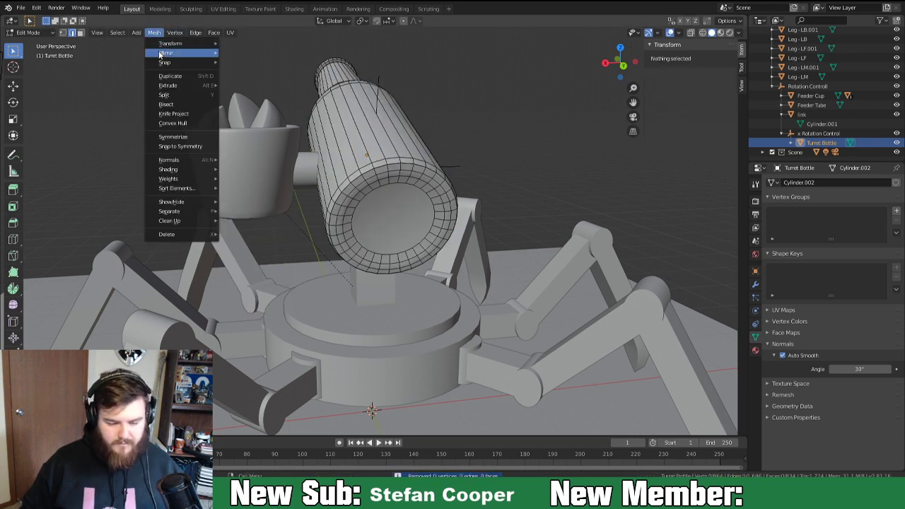
{"action": "mouse_move", "coordinate": [180, 220]}
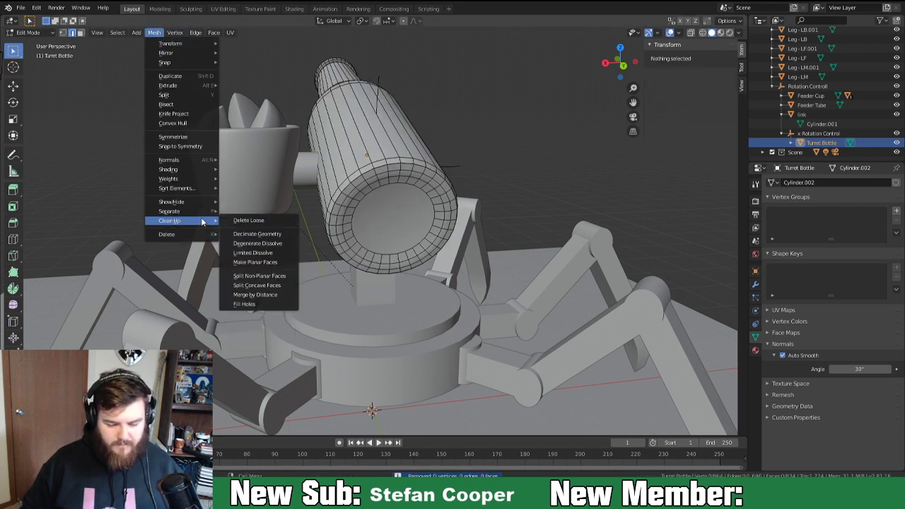
{"action": "left_click", "coordinate": [282, 295]}
{"action": "key", "text": "a"}
{"action": "left_click", "coordinate": [154, 32]}
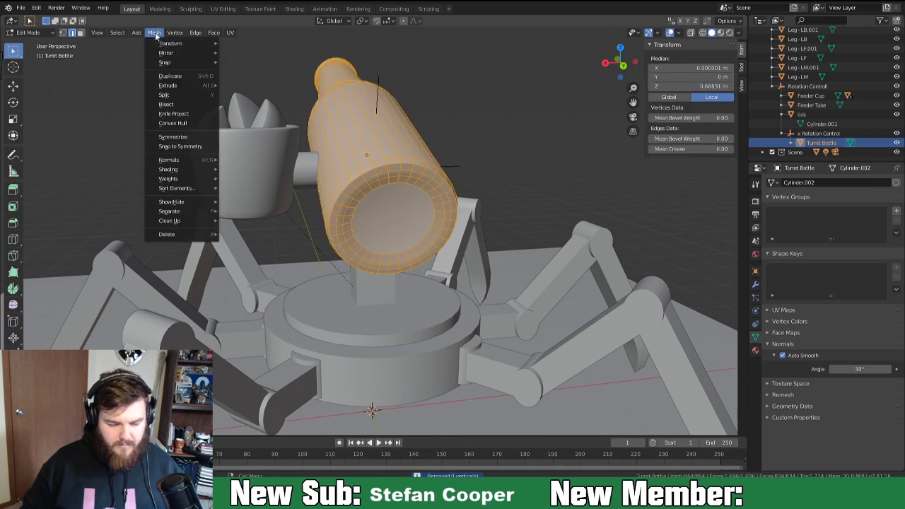
{"action": "mouse_move", "coordinate": [180, 222]}
{"action": "left_click", "coordinate": [273, 300]}
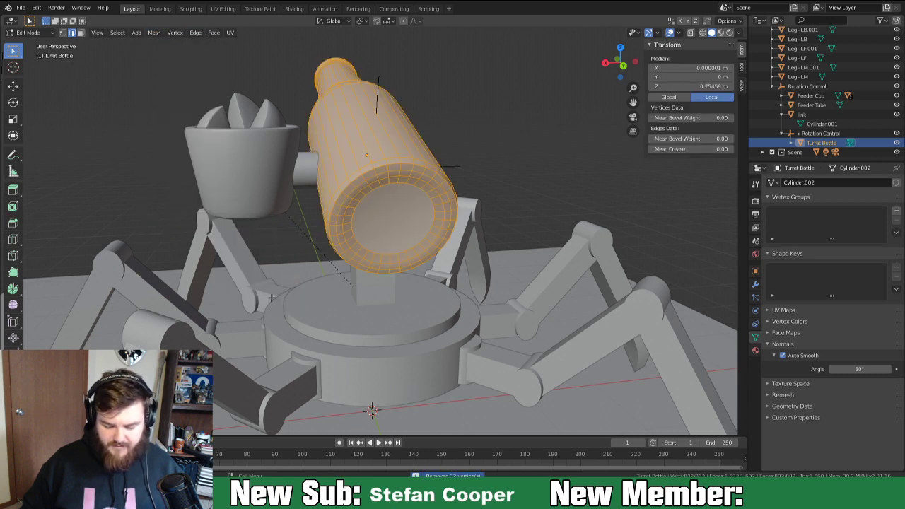
Undo the mesh cleanup, both bevels and the inset, back to the bottle's selected flat bottom face.
{"action": "middle_click_drag", "start_coordinate": [421, 233], "coordinate": [333, 197]}
{"action": "key", "text": "Tab"}
{"action": "scroll", "coordinate": [317, 242], "scroll_direction": "down", "scroll_amount": 3}
{"action": "scroll", "coordinate": [365, 236], "scroll_direction": "up", "scroll_amount": 2}
{"action": "key", "text": "Tab"}
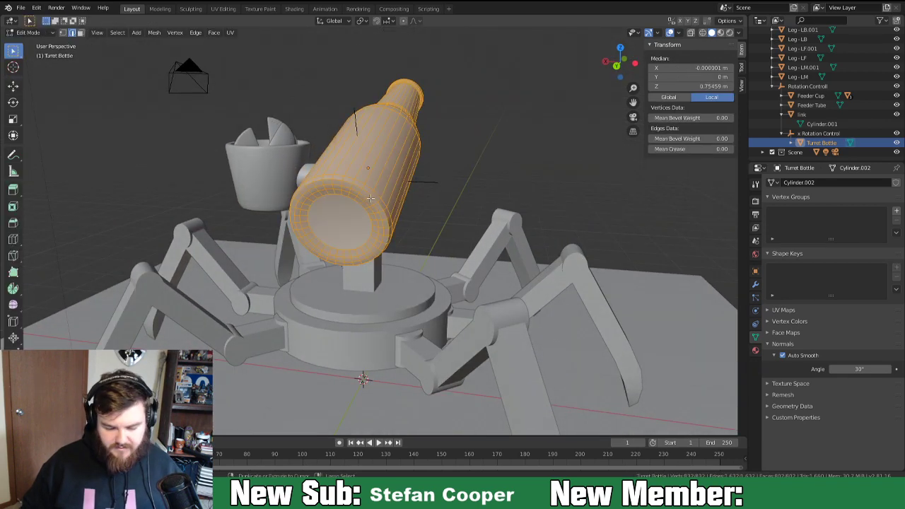
{"action": "key", "text": "alt+a"}
{"action": "key", "text": "ctrl+z"}
{"action": "key", "text": "ctrl+z"}
{"action": "key", "text": "ctrl+z"}
{"action": "key", "text": "ctrl+z"}
{"action": "key", "text": "ctrl+z"}
{"action": "key", "text": "ctrl+z"}
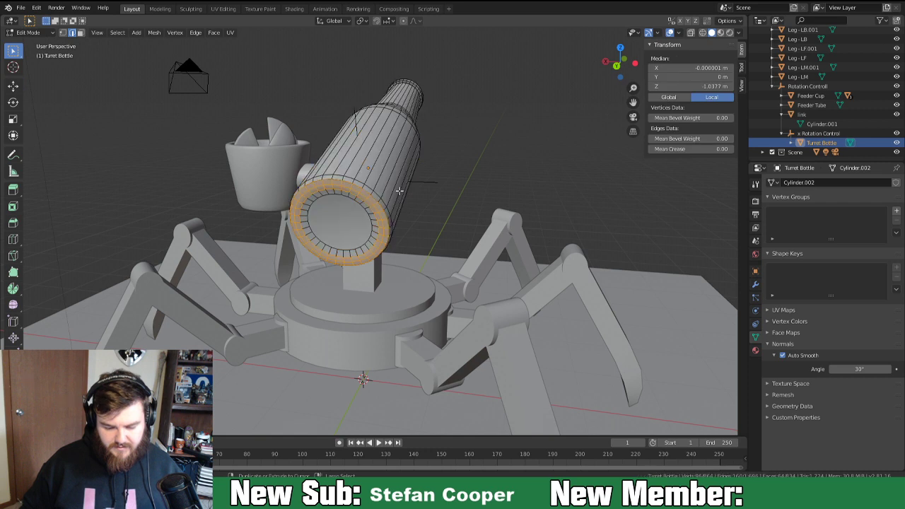
{"action": "key", "text": "ctrl+z"}
{"action": "key", "text": "ctrl+z"}
{"action": "key", "text": "ctrl+z"}
{"action": "key", "text": "ctrl+z"}
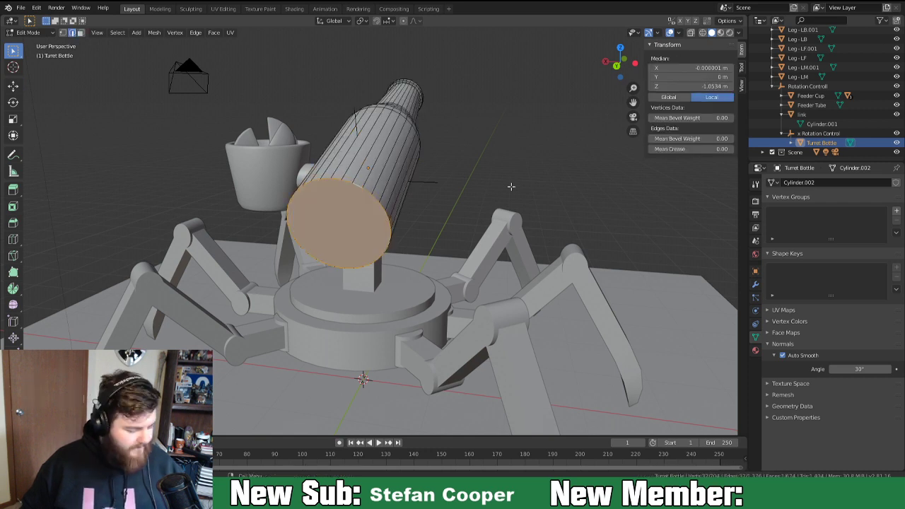
Inset the bottle's flat bottom face by about 0.147 m, and inset the inner face by about 0.061 m, recessed about 0.084 m.
{"action": "key", "text": "i"}
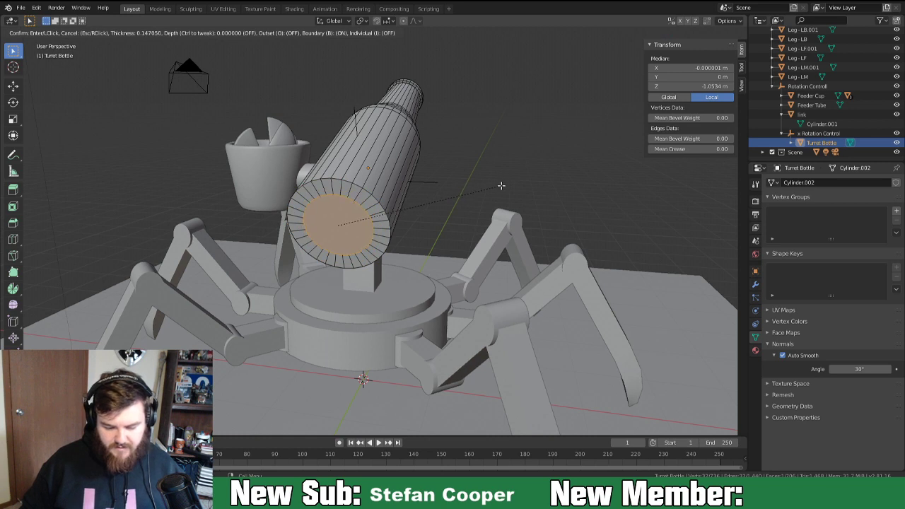
{"action": "left_click", "coordinate": [500, 186]}
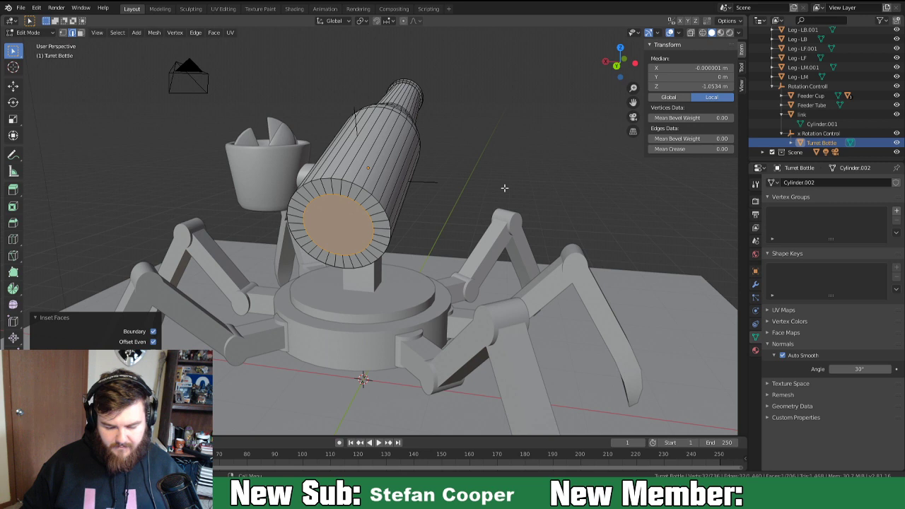
{"action": "key", "text": "i"}
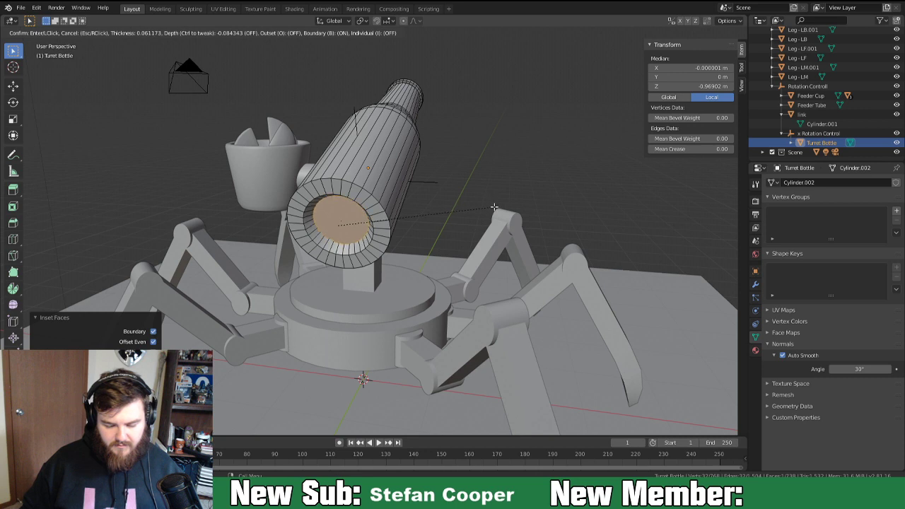
{"action": "left_click", "coordinate": [495, 207]}
Move the recessed bottom face outward along its local Z axis to a local median Z of about -1.034 m.
{"action": "key", "text": "g"}
{"action": "key", "text": "z"}
{"action": "key", "text": "z"}
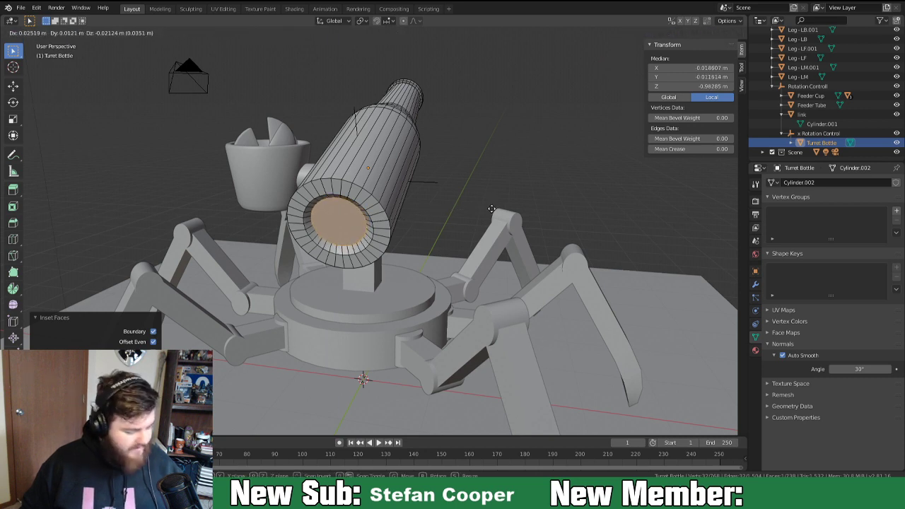
{"action": "left_click", "coordinate": [487, 213]}
{"action": "middle_click_drag", "start_coordinate": [486, 213], "coordinate": [404, 225]}
{"action": "scroll", "coordinate": [364, 238], "scroll_direction": "up", "scroll_amount": 3}
{"action": "middle_click_drag", "start_coordinate": [353, 241], "coordinate": [437, 243], "text": "shift"}
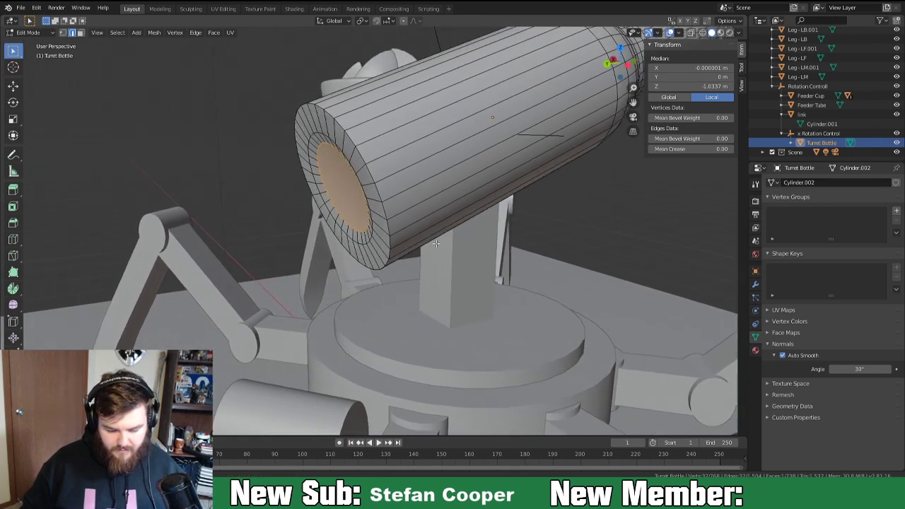
Scale the recessed bottom face to about 0.88 and move it about 0.02 m farther outward along local Z.
{"action": "middle_click_drag", "start_coordinate": [498, 244], "coordinate": [535, 255]}
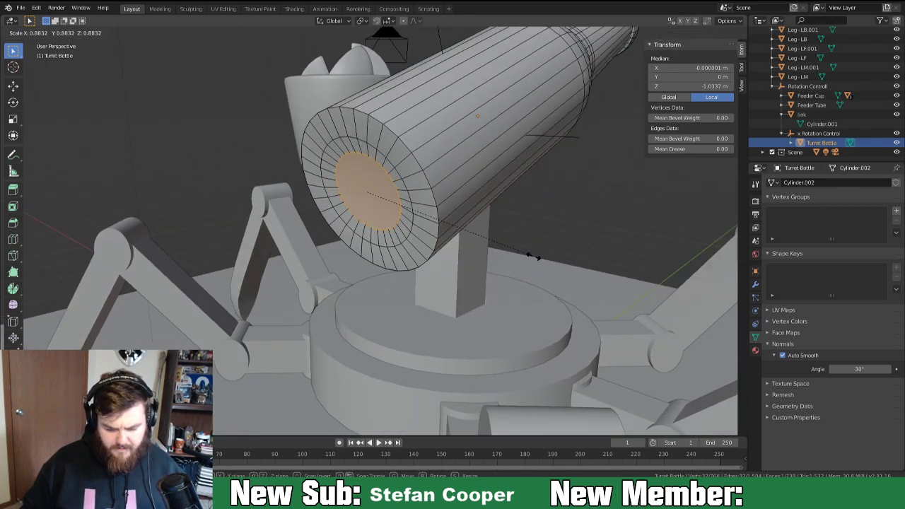
{"action": "key", "text": "g"}
{"action": "key", "text": "z"}
{"action": "key", "text": "z"}
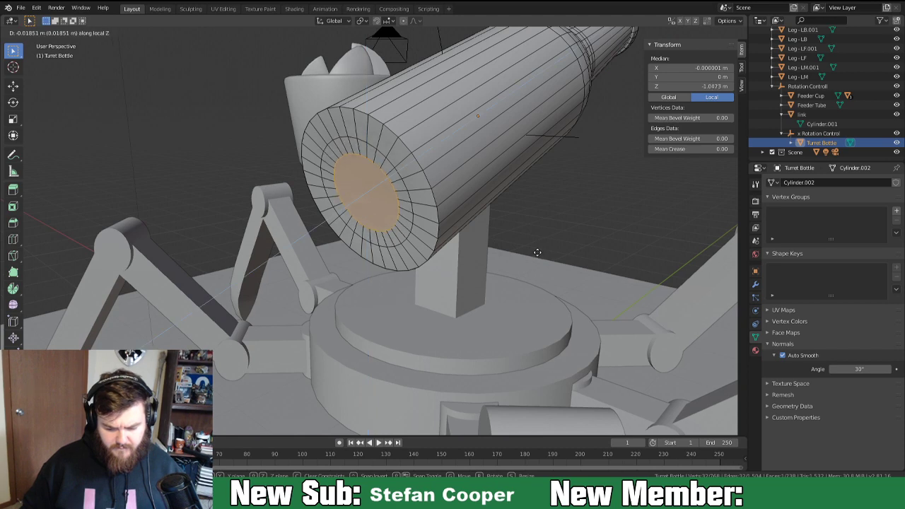
{"action": "left_click", "coordinate": [540, 251]}
Bevel the outer and inner edge loops of the bottle's bottom rim and return to Object Mode.
{"action": "middle_click_drag", "start_coordinate": [442, 207], "coordinate": [387, 177]}
{"action": "left_click", "coordinate": [378, 164], "text": "alt"}
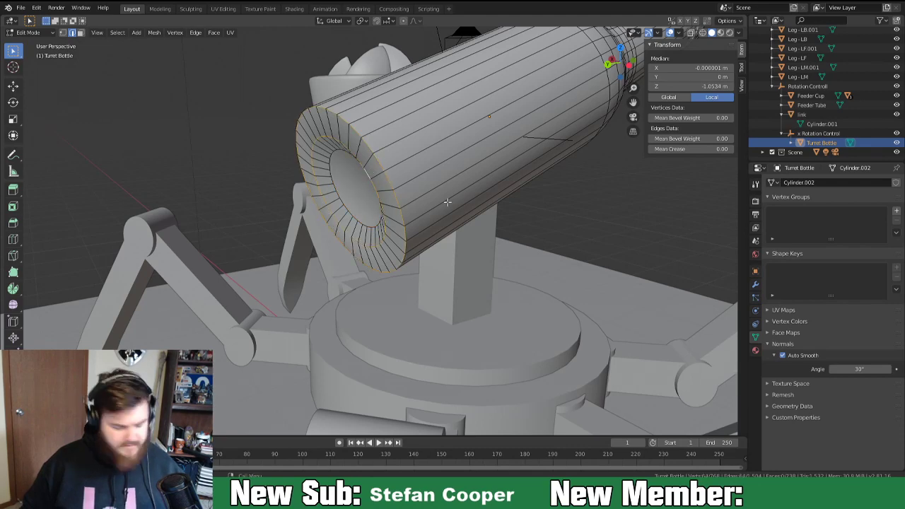
{"action": "key", "text": "ctrl+KP_Add"}
{"action": "key", "text": "s"}
{"action": "left_click", "coordinate": [538, 228]}
{"action": "middle_click_drag", "start_coordinate": [467, 250], "coordinate": [539, 230]}
{"action": "key", "text": "Tab"}
Tilt the bottle by rotating the x Rotation Control empty, ending at an X rotation of about 72.4°.
{"action": "scroll", "coordinate": [421, 241], "scroll_direction": "down", "scroll_amount": 5}
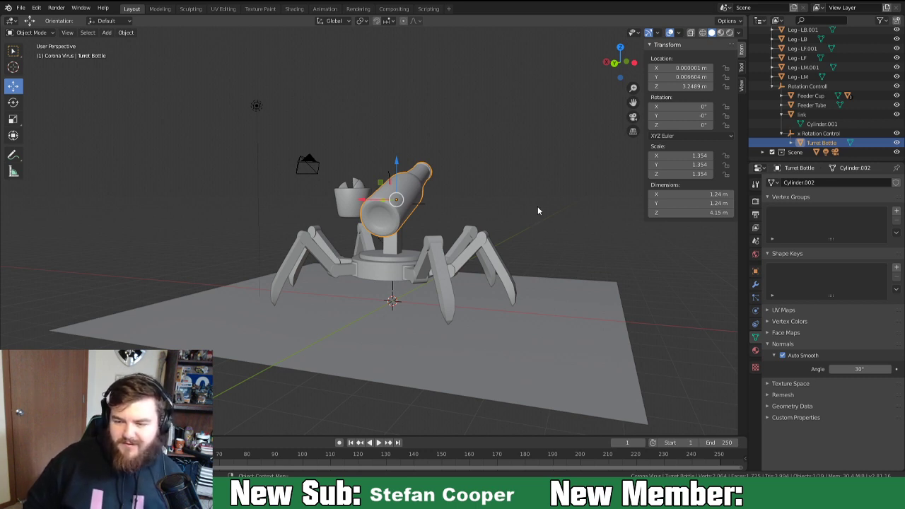
{"action": "middle_click_drag", "start_coordinate": [537, 207], "coordinate": [414, 245]}
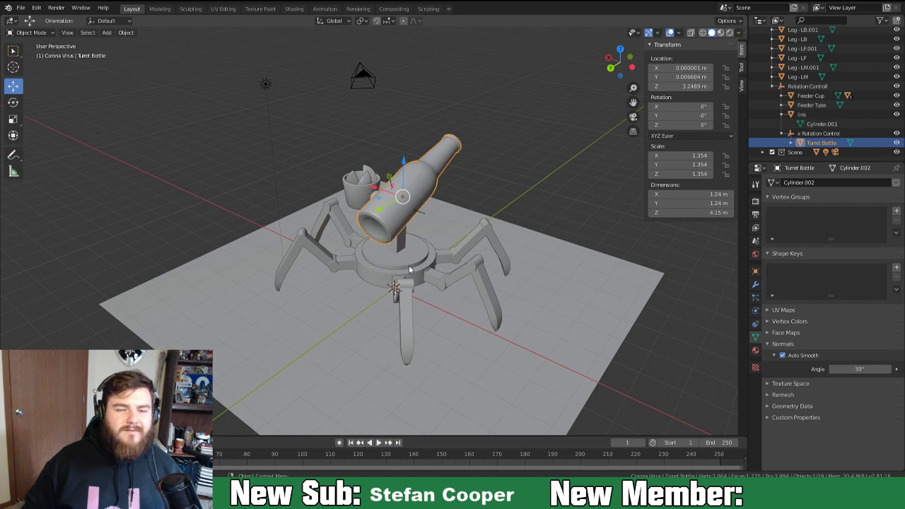
{"action": "middle_click_drag", "start_coordinate": [437, 226], "coordinate": [347, 204]}
{"action": "scroll", "coordinate": [366, 284], "scroll_direction": "up", "scroll_amount": 4}
{"action": "middle_click_drag", "start_coordinate": [366, 284], "coordinate": [467, 275]}
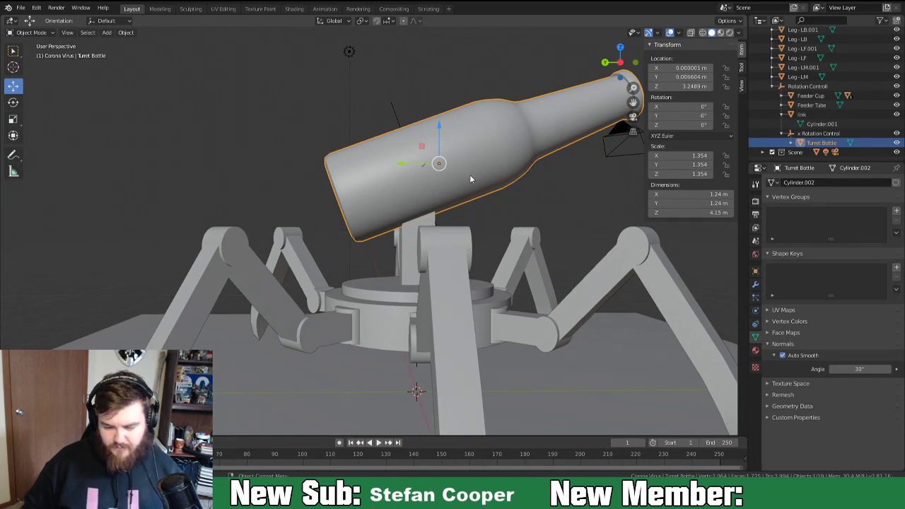
{"action": "middle_click_drag", "start_coordinate": [470, 178], "coordinate": [493, 172]}
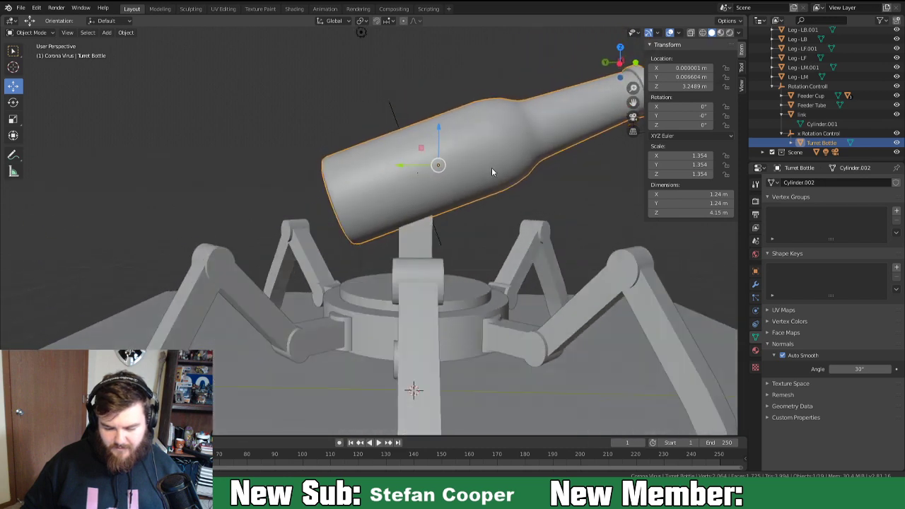
{"action": "left_click", "coordinate": [793, 133]}
{"action": "key", "text": "r"}
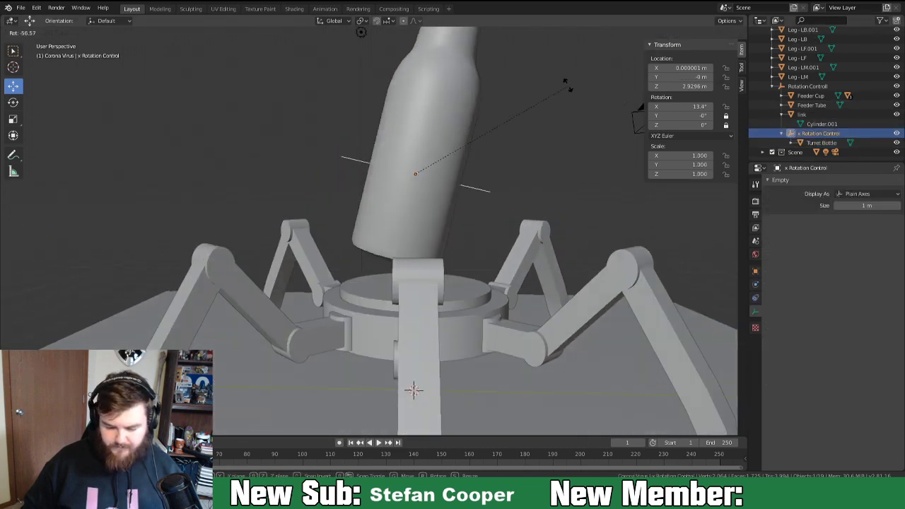
{"action": "left_click", "coordinate": [551, 39]}
{"action": "middle_click_drag", "start_coordinate": [552, 39], "coordinate": [546, 259]}
{"action": "scroll", "coordinate": [582, 196], "scroll_direction": "down", "scroll_amount": 3}
{"action": "key", "text": "r"}
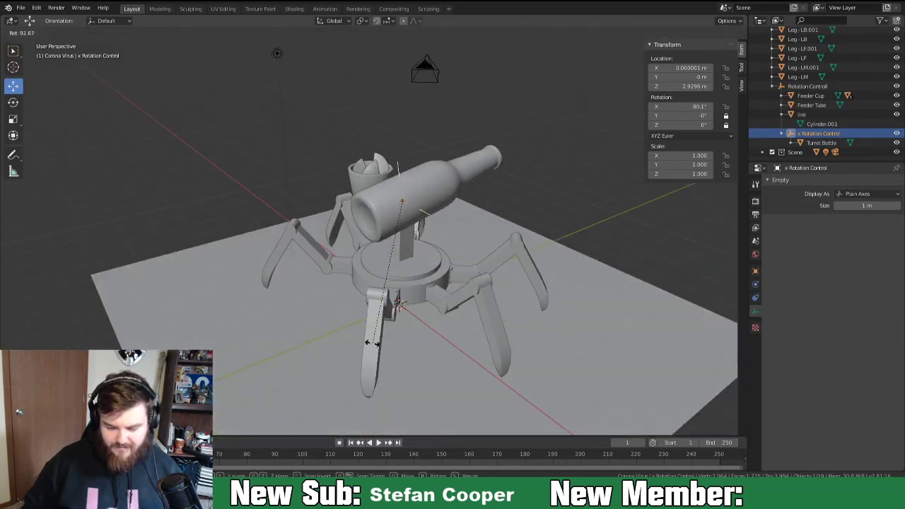
{"action": "left_click", "coordinate": [540, 276]}
{"action": "middle_click_drag", "start_coordinate": [541, 278], "coordinate": [476, 282]}
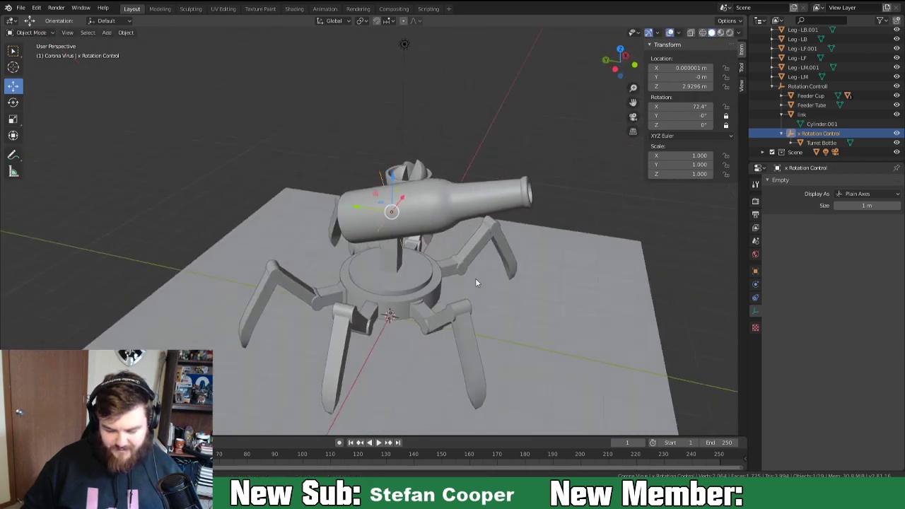
Assign the shared Legs mesh data to Leg - LB.001, Leg - LM.001 and Leg - LF.001.
{"action": "left_click", "coordinate": [420, 304]}
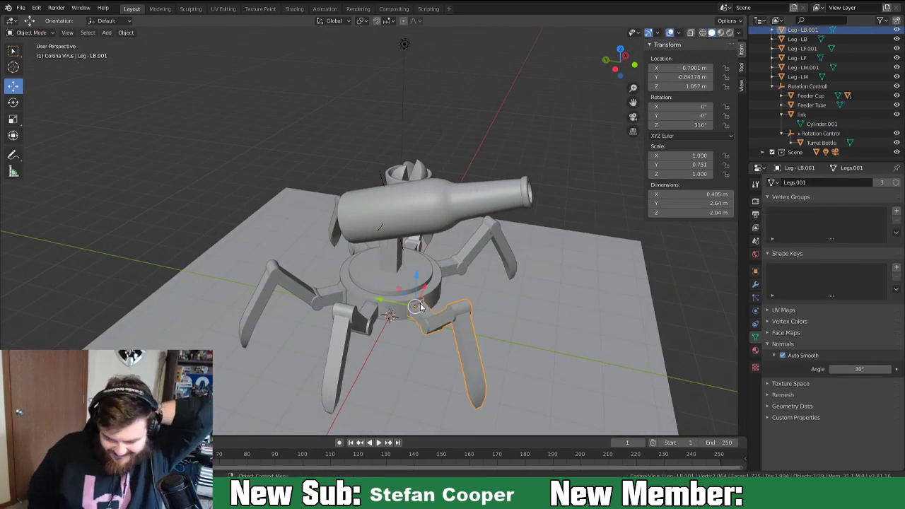
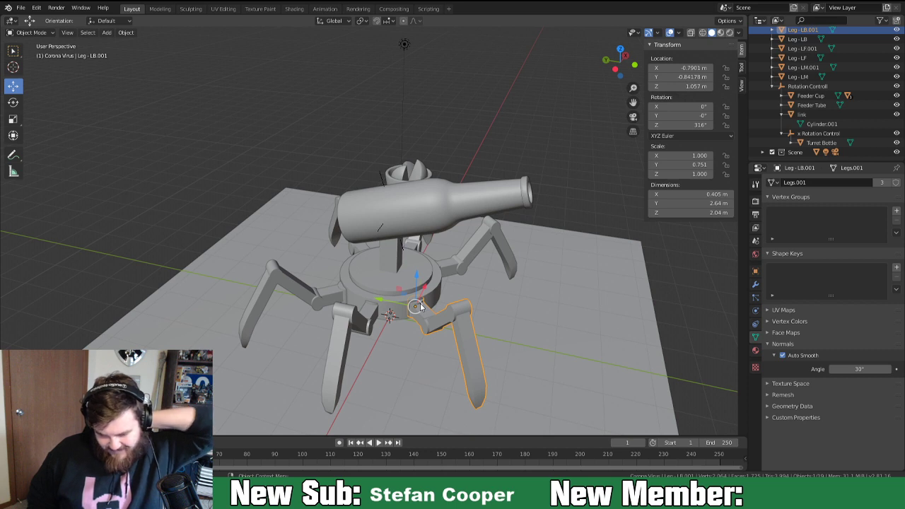
{"action": "left_click", "coordinate": [775, 185]}
{"action": "left_click", "coordinate": [792, 269]}
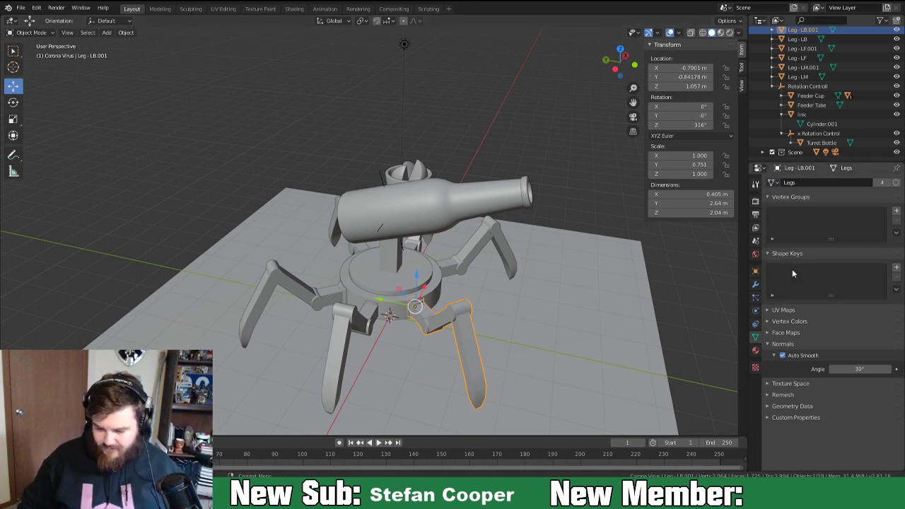
{"action": "left_click", "coordinate": [349, 320]}
{"action": "left_click", "coordinate": [776, 184]}
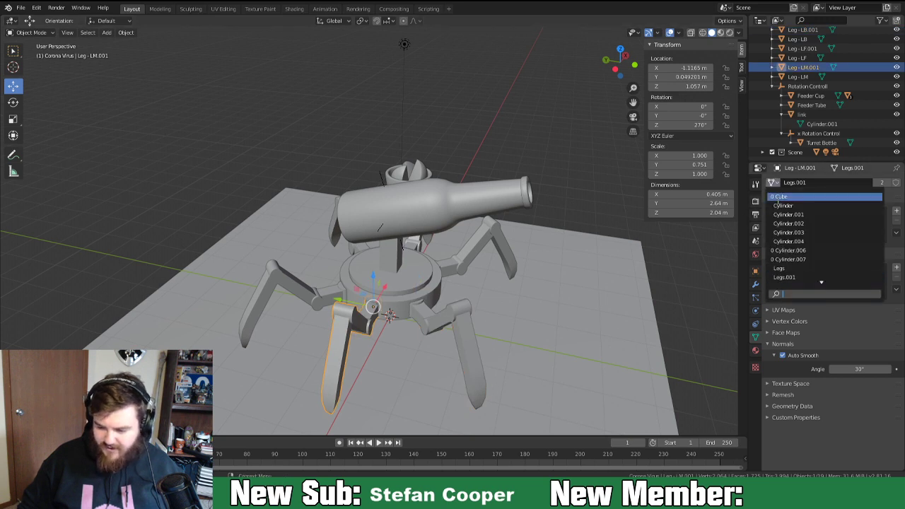
{"action": "left_click", "coordinate": [782, 268]}
{"action": "left_click", "coordinate": [286, 280]}
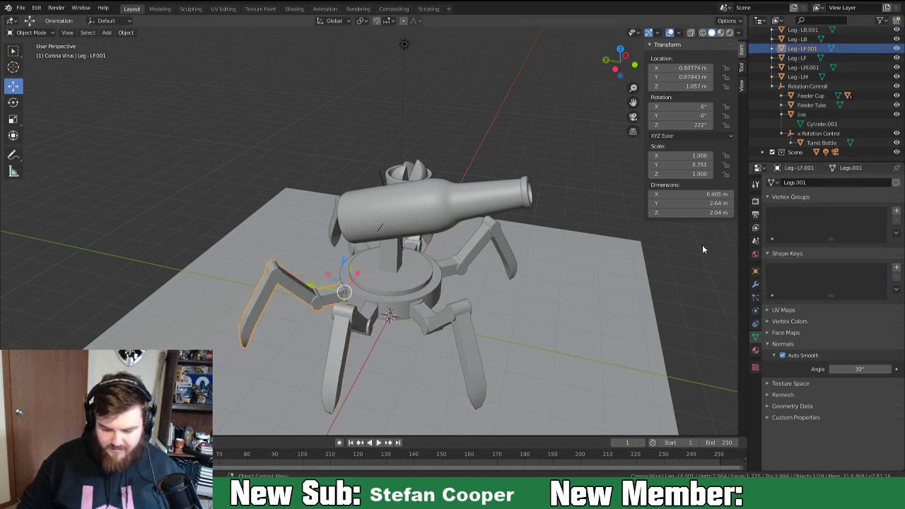
{"action": "left_click", "coordinate": [776, 184]}
{"action": "left_click", "coordinate": [782, 269]}
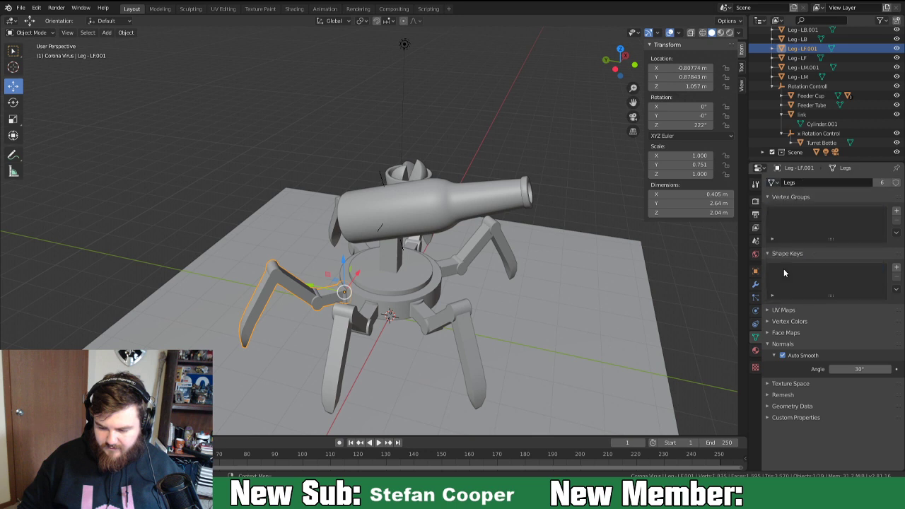
{"action": "left_click", "coordinate": [776, 183]}
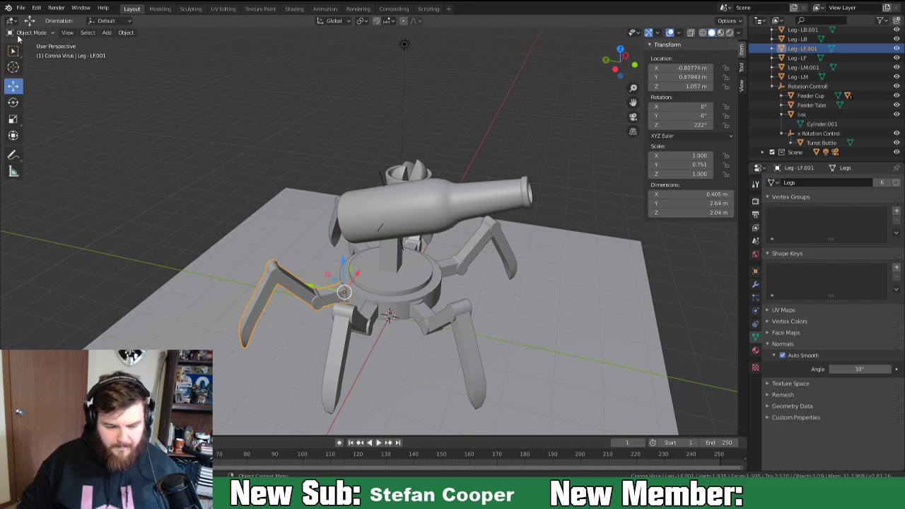
{"action": "right_click", "coordinate": [291, 290]}
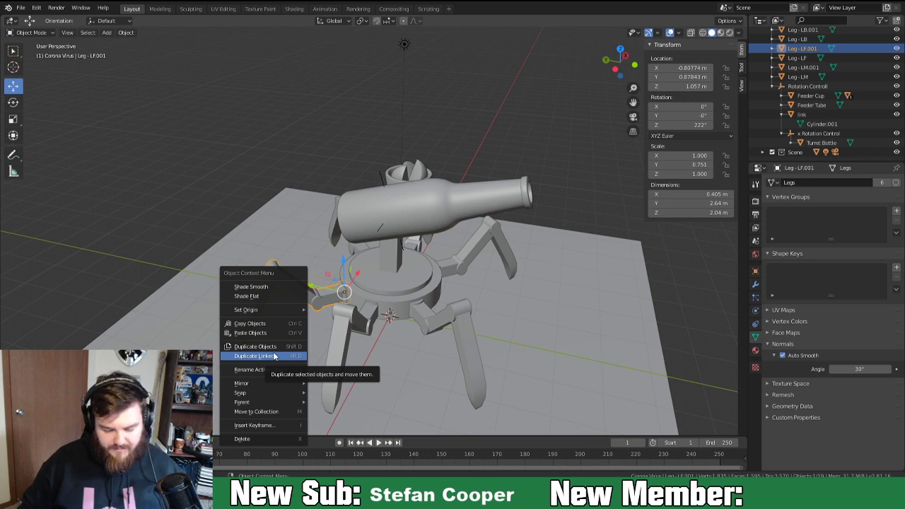
{"action": "middle_click_drag", "start_coordinate": [509, 146], "coordinate": [454, 236]}
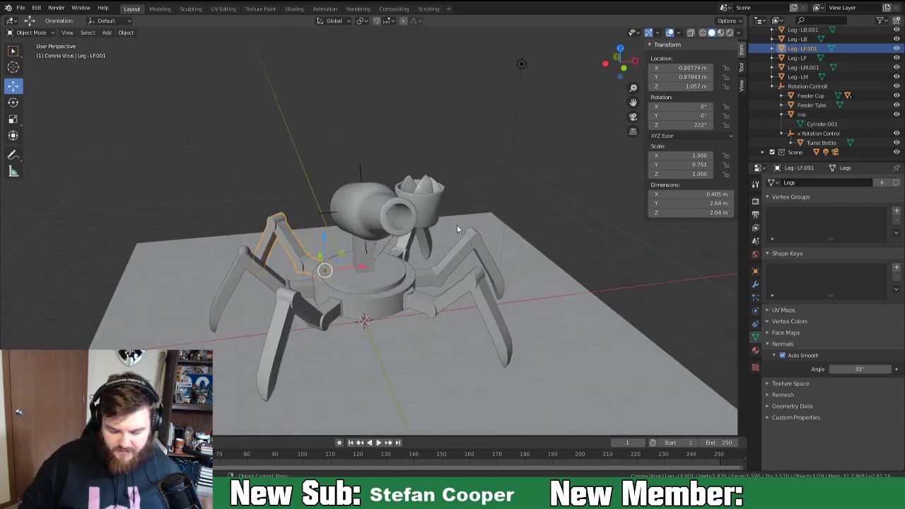
Move Leg - LB.001 outward from the base in the XY plane to about X -0.832 m, Y -0.886 m.
{"action": "left_click", "coordinate": [301, 284]}
{"action": "middle_click_drag", "start_coordinate": [301, 284], "coordinate": [376, 312]}
{"action": "scroll", "coordinate": [317, 337], "scroll_direction": "up", "scroll_amount": 2}
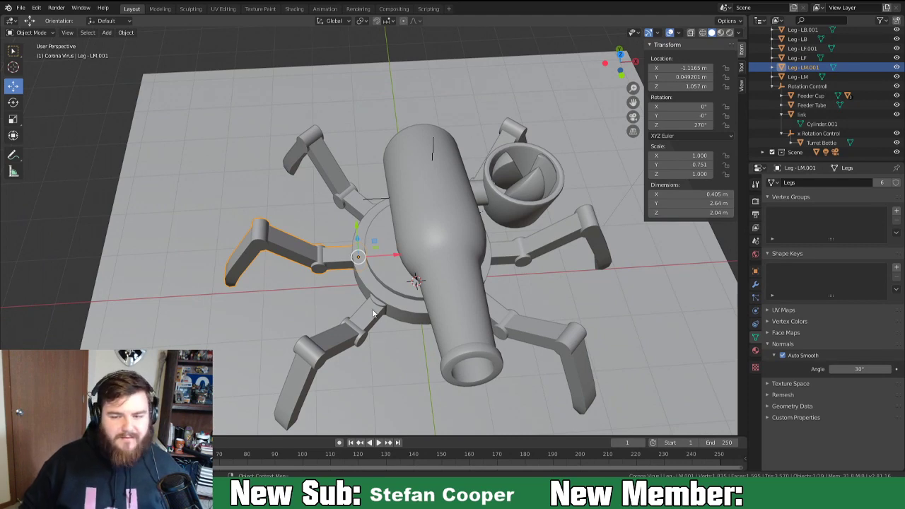
{"action": "left_click", "coordinate": [374, 314]}
{"action": "middle_click_drag", "start_coordinate": [374, 313], "coordinate": [485, 323]}
{"action": "middle_click_drag", "start_coordinate": [424, 252], "coordinate": [395, 269]}
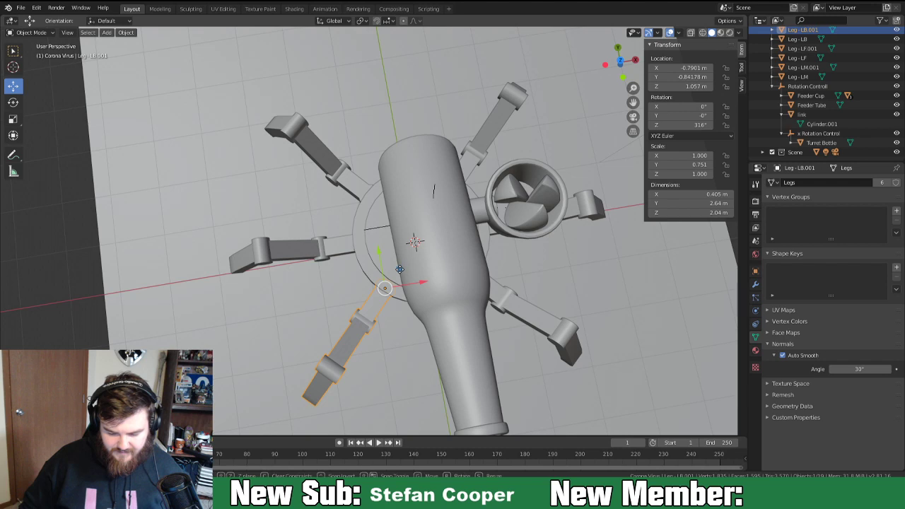
{"action": "left_click", "coordinate": [398, 276]}
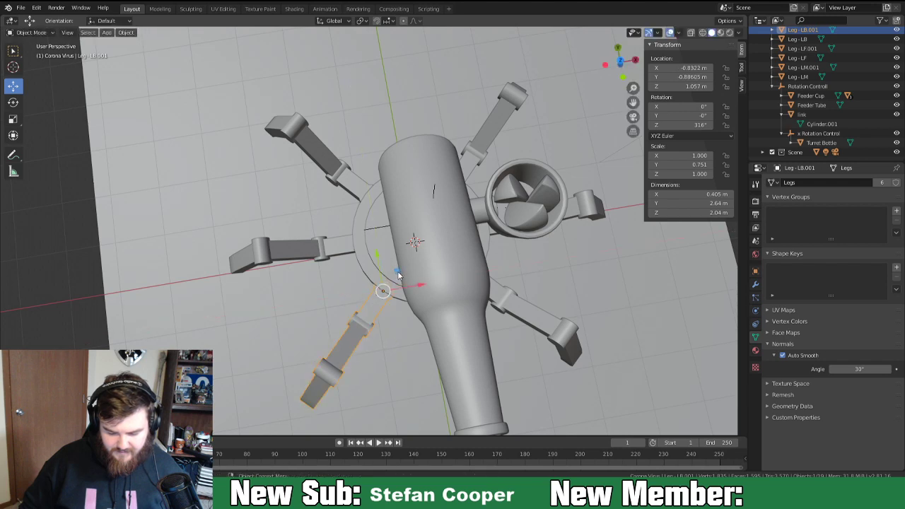
Move Leg - LF outward from the base in top view to about X 0.824 m, Y -0.894 m.
{"action": "middle_click_drag", "start_coordinate": [494, 285], "coordinate": [458, 257]}
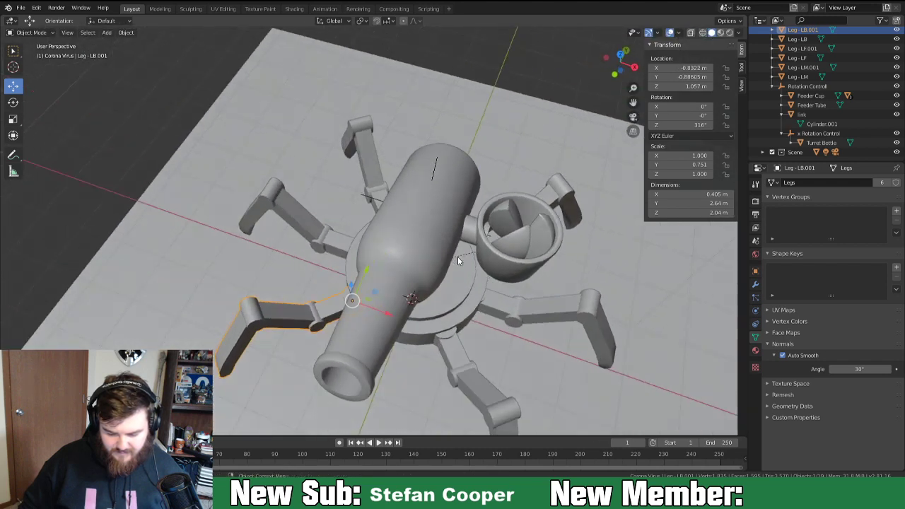
{"action": "left_click", "coordinate": [447, 342]}
{"action": "middle_click_drag", "start_coordinate": [448, 339], "coordinate": [457, 343]}
{"action": "key", "text": "g"}
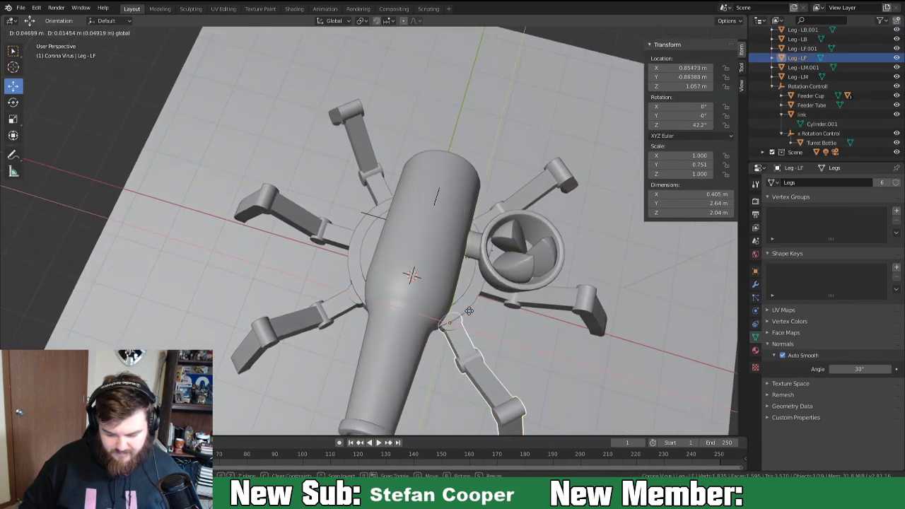
{"action": "left_click", "coordinate": [469, 310]}
{"action": "key", "text": "KP_7"}
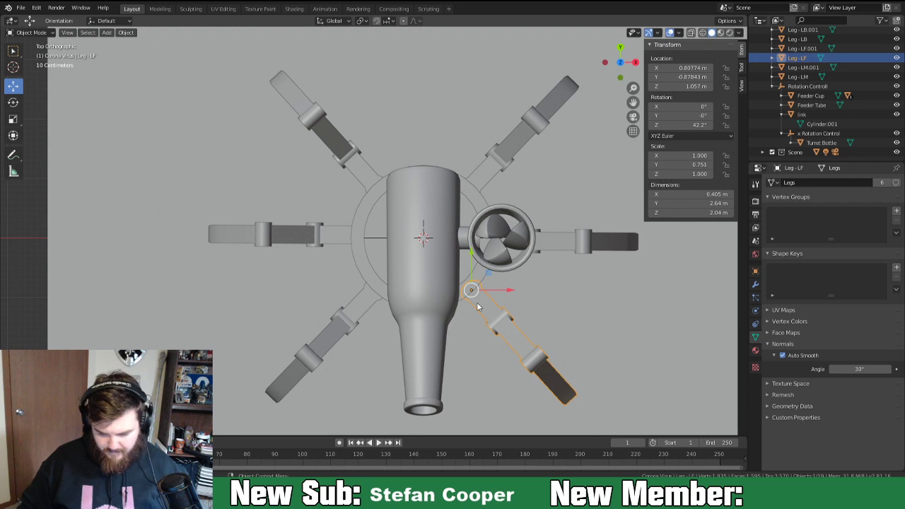
{"action": "key", "text": "g"}
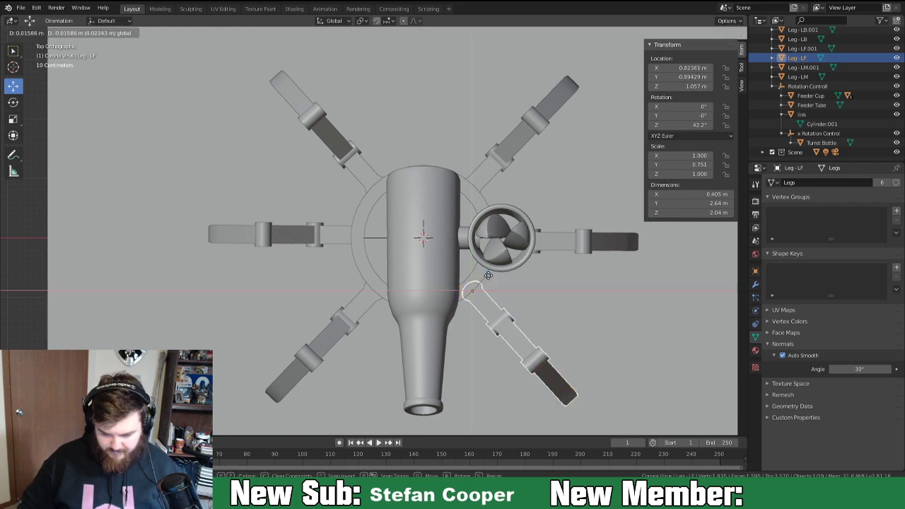
{"action": "left_click", "coordinate": [488, 275]}
Move the middle legs outward: shift Leg - LM.001 away from the base and Leg - LM to about X 1.164 m.
{"action": "left_click", "coordinate": [342, 239]}
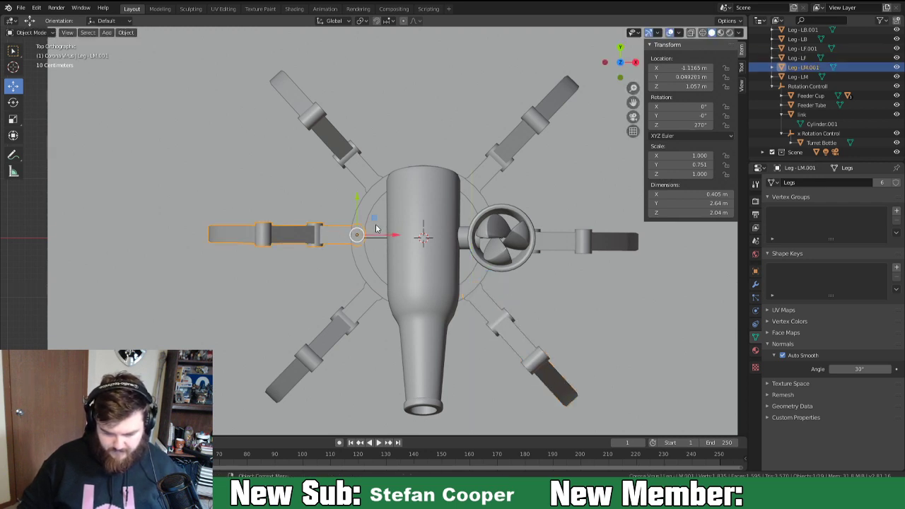
{"action": "left_click_drag", "start_coordinate": [374, 219], "coordinate": [397, 239]}
{"action": "left_click", "coordinate": [551, 244]}
{"action": "left_click_drag", "start_coordinate": [528, 244], "coordinate": [530, 242]}
Select Leg - LB and Leg - LF.001 together and move them outward along Y, putting Leg - LB at about Y 0.913 m.
{"action": "middle_click_drag", "start_coordinate": [553, 293], "coordinate": [410, 381]}
{"action": "key", "text": "KP_7"}
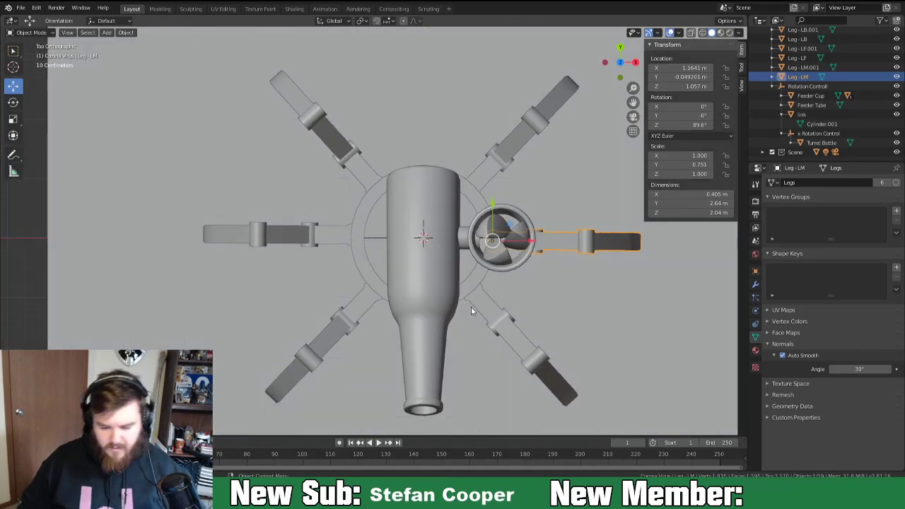
{"action": "left_click", "coordinate": [366, 175]}
{"action": "left_click", "coordinate": [487, 167], "text": "shift"}
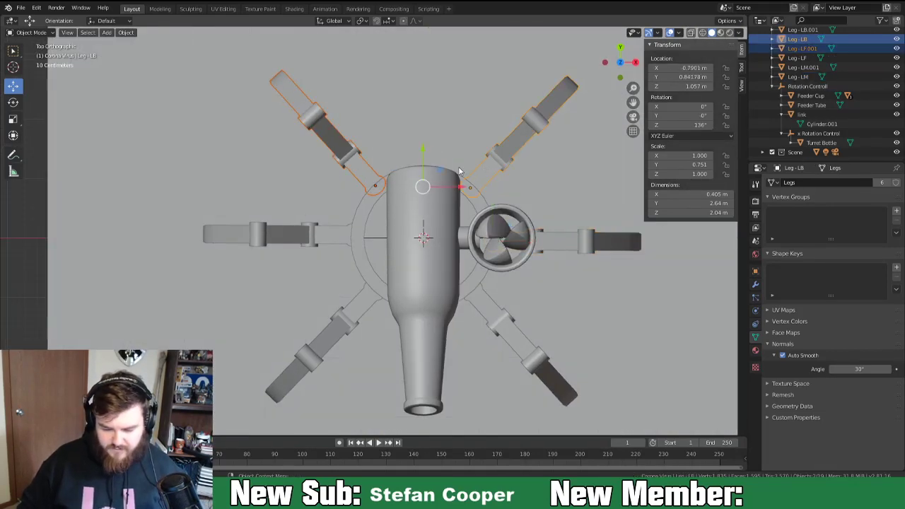
{"action": "left_click_drag", "start_coordinate": [421, 154], "coordinate": [429, 146]}
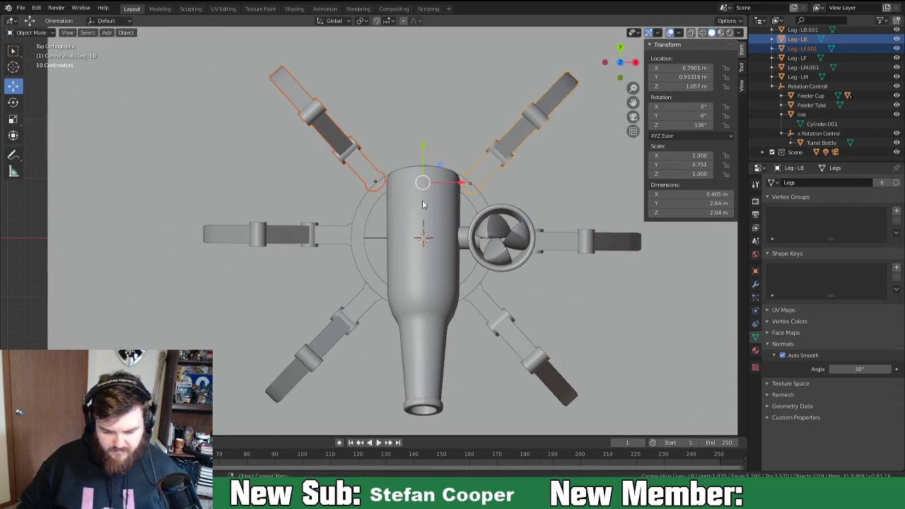
Nudge Leg - LF.001 slightly in X and Y, and move Leg - LB to about X 0.814 m, Y 0.897 m.
{"action": "left_click", "coordinate": [376, 181]}
{"action": "left_click_drag", "start_coordinate": [417, 184], "coordinate": [415, 183]}
{"action": "left_click_drag", "start_coordinate": [374, 147], "coordinate": [375, 148]}
{"action": "left_click", "coordinate": [481, 182]}
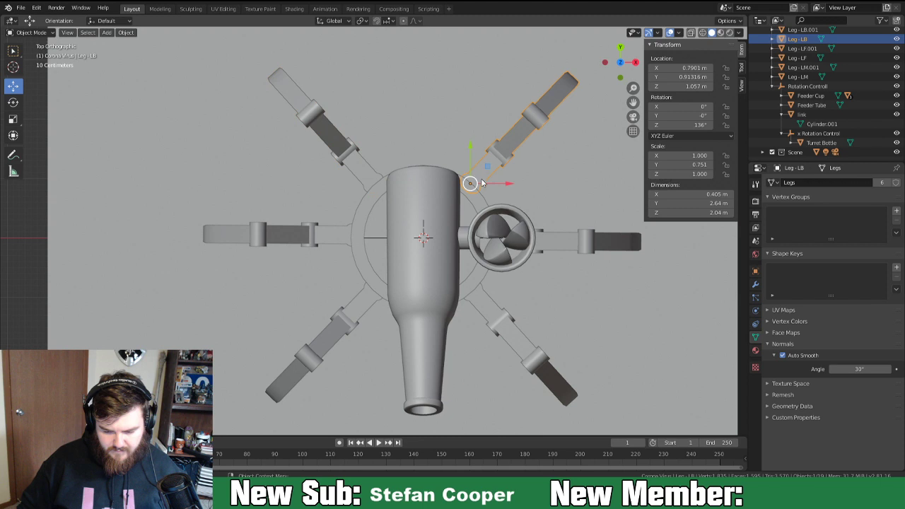
{"action": "left_click_drag", "start_coordinate": [508, 186], "coordinate": [510, 186]}
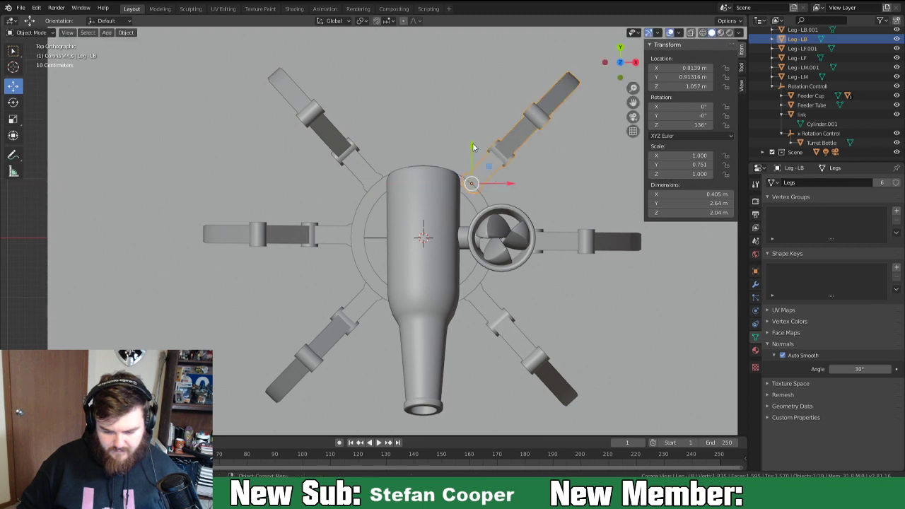
{"action": "left_click_drag", "start_coordinate": [473, 147], "coordinate": [474, 149]}
Open the Turret Bottle mesh for editing and select the edge loop around the inside of its mouth.
{"action": "middle_click_drag", "start_coordinate": [488, 326], "coordinate": [541, 286]}
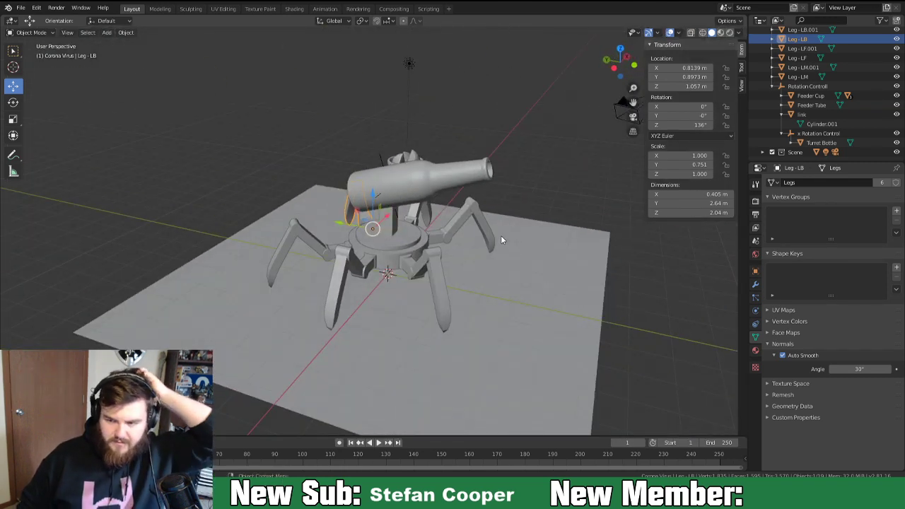
{"action": "middle_click_drag", "start_coordinate": [490, 246], "coordinate": [422, 234]}
{"action": "scroll", "coordinate": [433, 195], "scroll_direction": "up", "scroll_amount": 3}
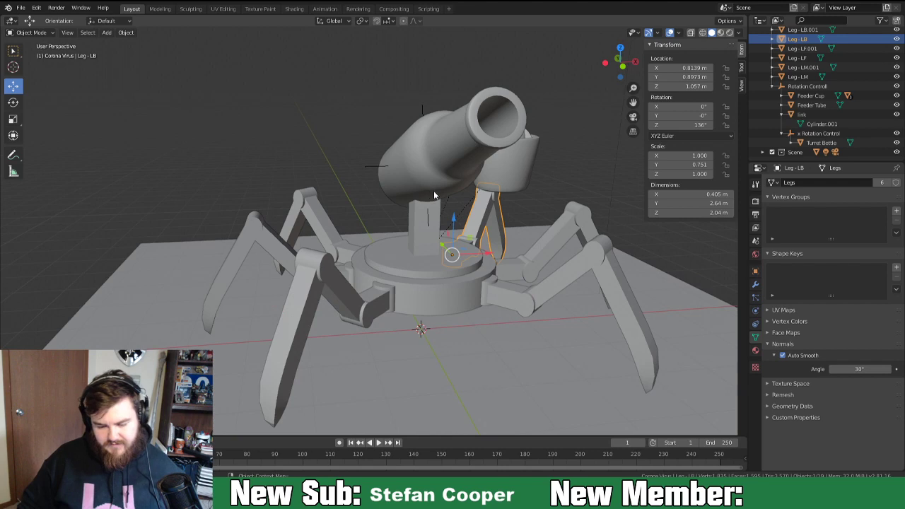
{"action": "left_click", "coordinate": [469, 145]}
{"action": "key", "text": "Tab"}
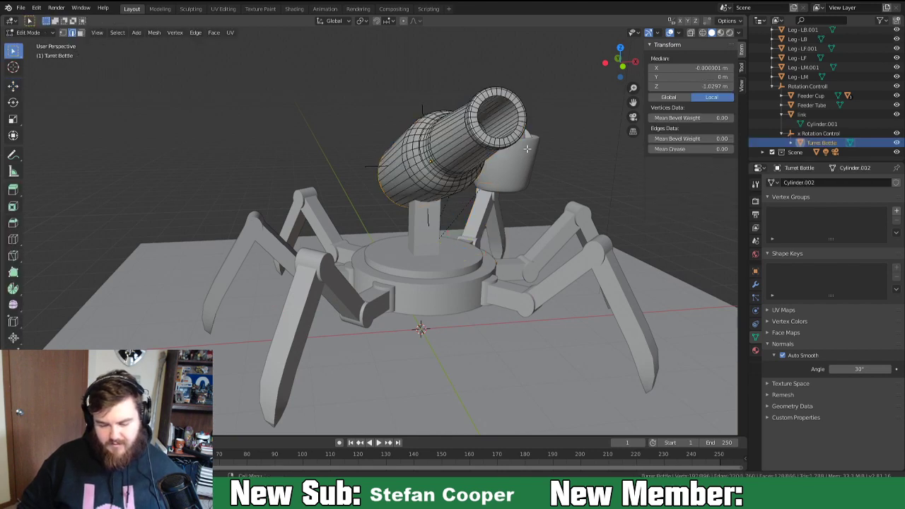
{"action": "scroll", "coordinate": [467, 170], "scroll_direction": "up", "scroll_amount": 5}
{"action": "middle_click_drag", "start_coordinate": [462, 193], "coordinate": [422, 238]}
{"action": "left_click", "coordinate": [436, 170], "text": "alt"}
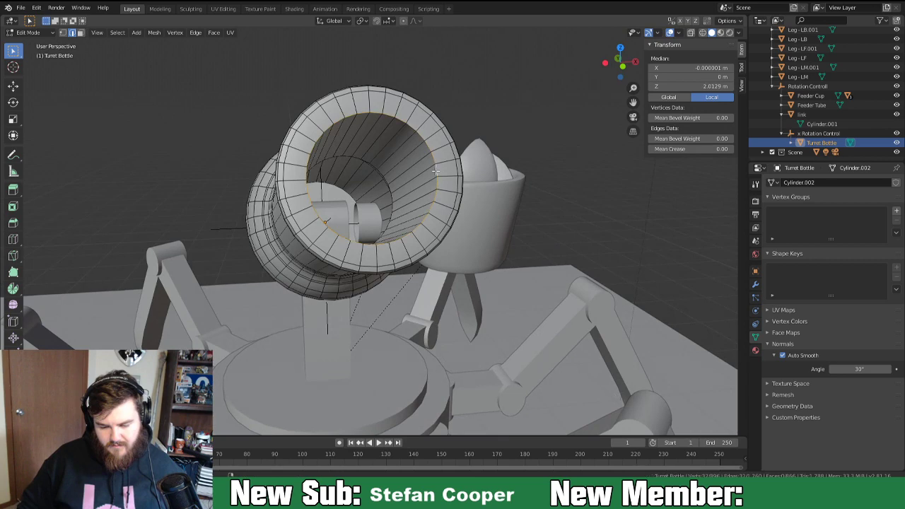
Try beveling the bottle mouth's inner edge loop with 2 segments and a width of about 0.046 m.
{"action": "key", "text": "ctrl+b"}
{"action": "left_click", "coordinate": [462, 203]}
{"action": "key", "text": "Tab"}
{"action": "mouse_move", "coordinate": [481, 202]}
{"action": "middle_mouse_down"}
{"action": "mouse_move", "coordinate": [490, 195]}
{"action": "mouse_move", "coordinate": [481, 202]}
{"action": "middle_mouse_up"}
{"action": "key", "text": "Tab"}
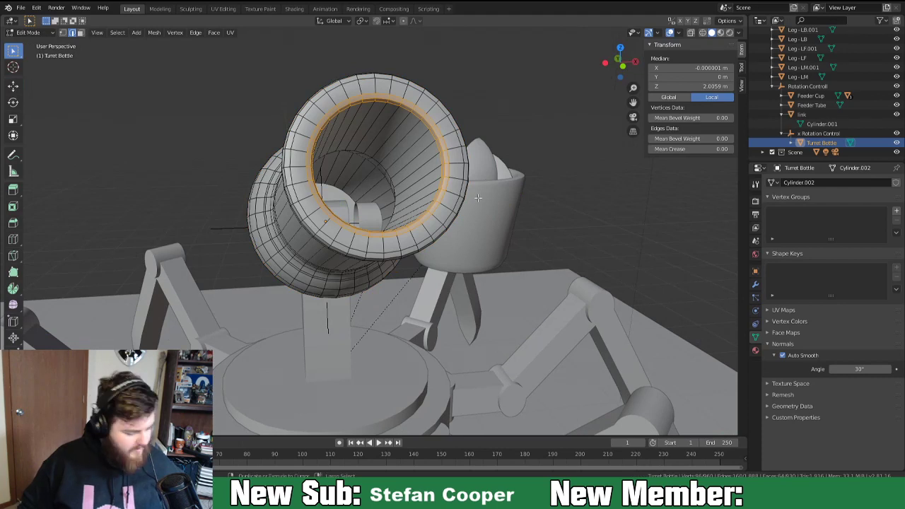
{"action": "key", "text": "Tab"}
{"action": "key", "text": "Tab"}
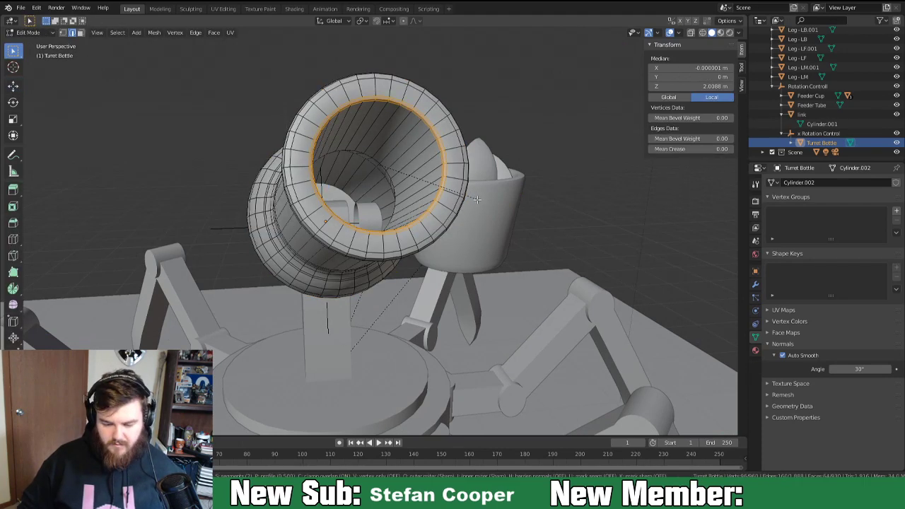
{"action": "left_click", "coordinate": [488, 210]}
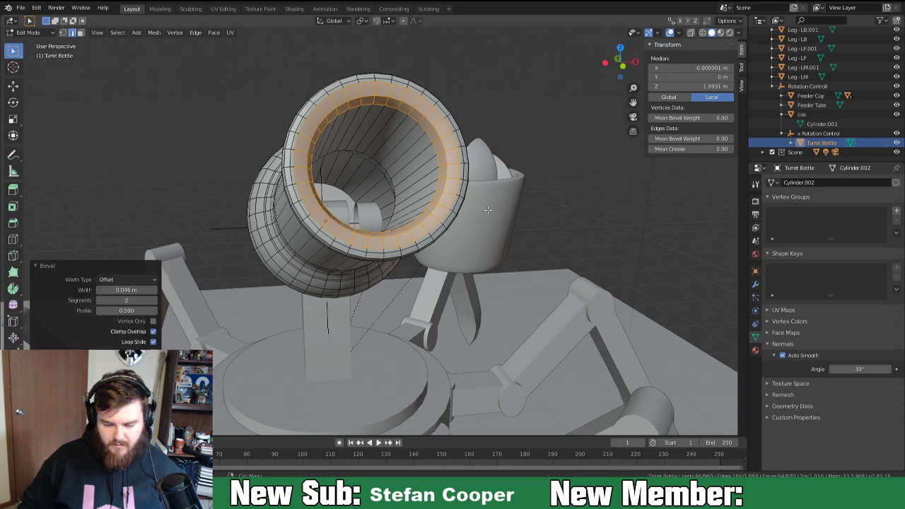
{"action": "key", "text": "Tab"}
{"action": "middle_click_drag", "start_coordinate": [486, 207], "coordinate": [446, 202]}
{"action": "scroll", "coordinate": [427, 206], "scroll_direction": "down", "scroll_amount": 4}
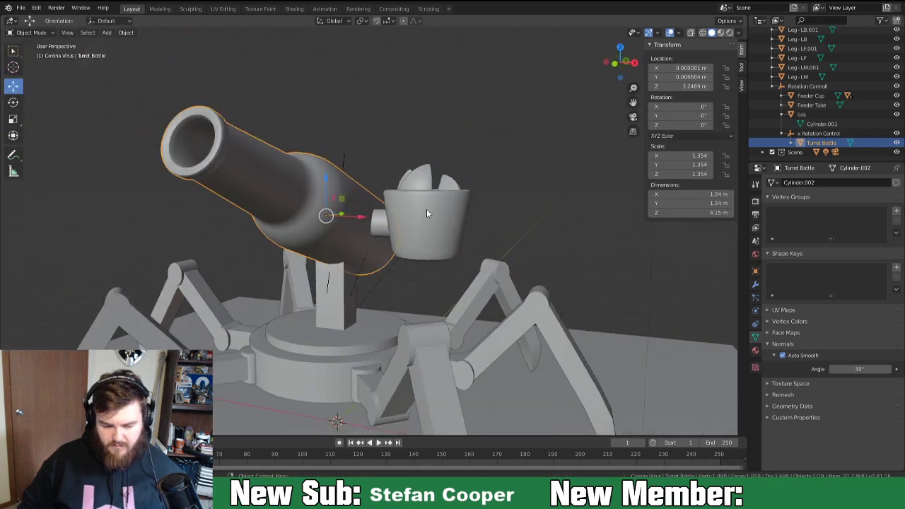
Bevel the bottle mouth's inner edge loop with a width of 0.414 m and 4 segments.
{"action": "key", "text": "Tab"}
{"action": "key", "text": "ctrl+b"}
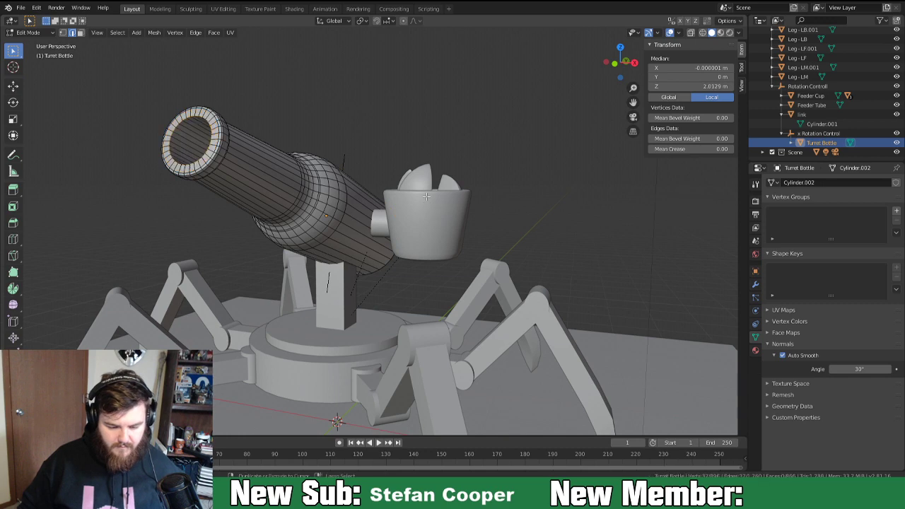
{"action": "left_click", "coordinate": [389, 189]}
{"action": "middle_click_drag", "start_coordinate": [390, 189], "coordinate": [390, 212]}
{"action": "left_click_drag", "start_coordinate": [118, 288], "coordinate": [144, 291]}
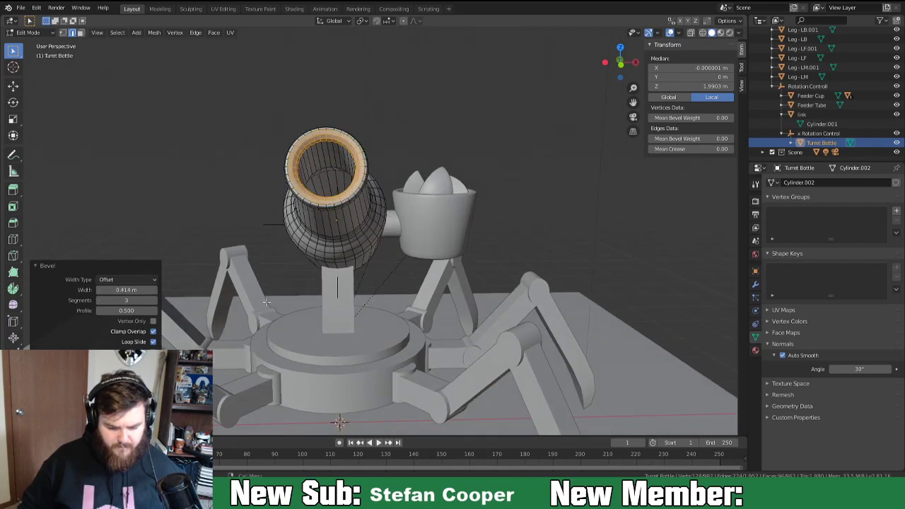
{"action": "scroll", "coordinate": [426, 242], "scroll_direction": "up", "scroll_amount": 2}
{"action": "left_click", "coordinate": [155, 300]}
{"action": "middle_click_drag", "start_coordinate": [290, 258], "coordinate": [464, 172]}
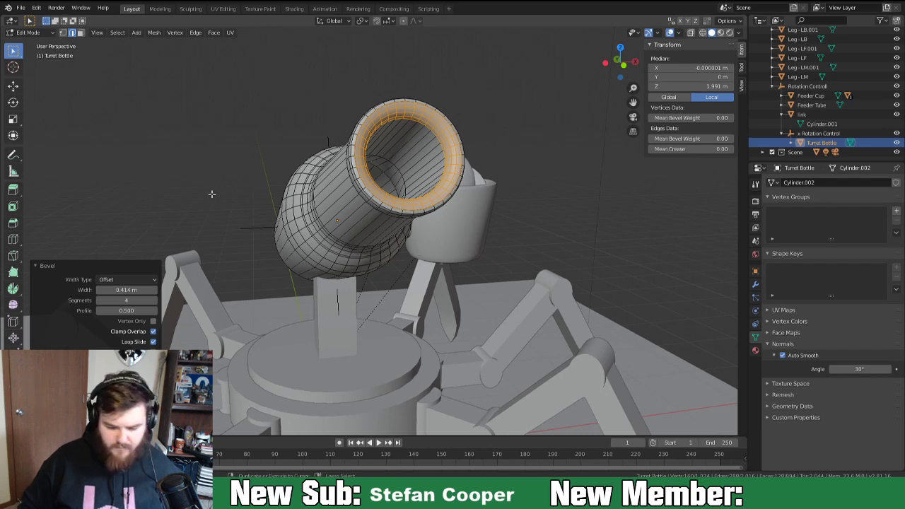
Set the mouth bevel's width to 0.0243 m with 3 segments and return to Object Mode.
{"action": "mouse_move", "coordinate": [126, 292]}
{"action": "left_mouse_down"}
{"action": "mouse_move", "coordinate": [107, 291]}
{"action": "mouse_move", "coordinate": [122, 290]}
{"action": "left_mouse_up"}
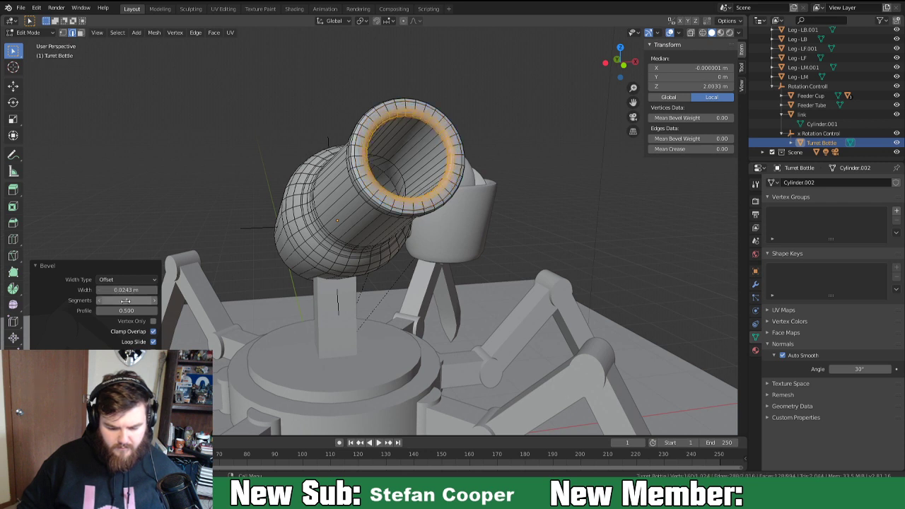
{"action": "left_click", "coordinate": [99, 303]}
{"action": "left_click", "coordinate": [98, 303]}
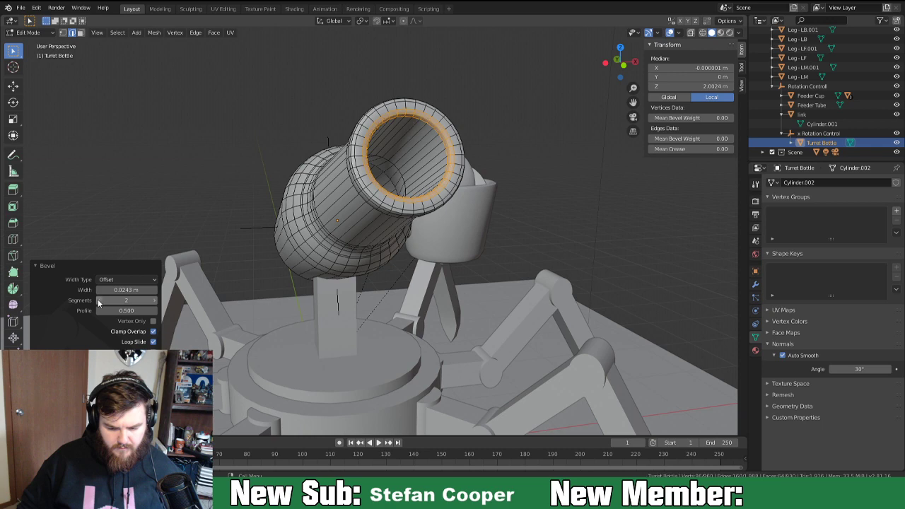
{"action": "left_click", "coordinate": [154, 300]}
{"action": "key", "text": "Tab"}
{"action": "middle_click_drag", "start_coordinate": [557, 186], "coordinate": [524, 192]}
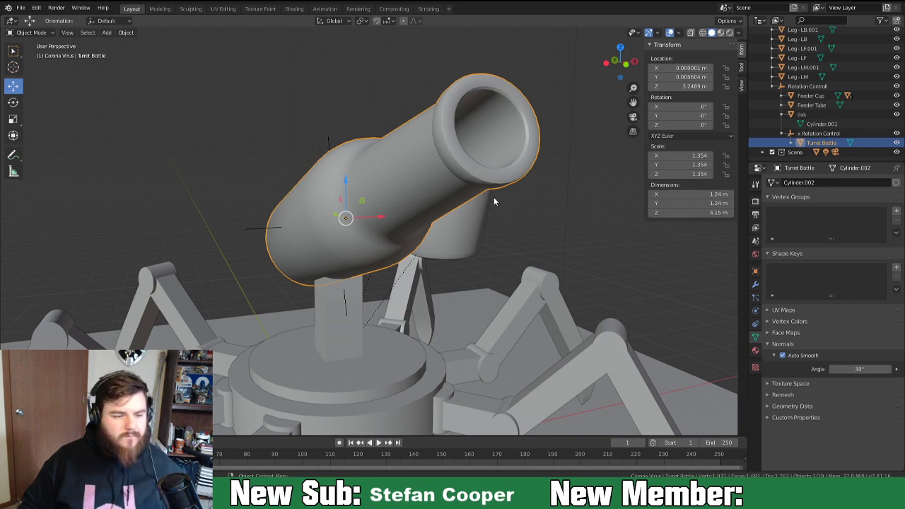
Inspect the Base mesh and the leg joints around its rim, checking the geometry in Edit Mode.
{"action": "middle_click_drag", "start_coordinate": [437, 225], "coordinate": [382, 293]}
{"action": "middle_click_drag", "start_coordinate": [453, 330], "coordinate": [379, 312]}
{"action": "left_click", "coordinate": [366, 339]}
{"action": "scroll", "coordinate": [342, 279], "scroll_direction": "up", "scroll_amount": 2}
{"action": "key", "text": "Tab"}
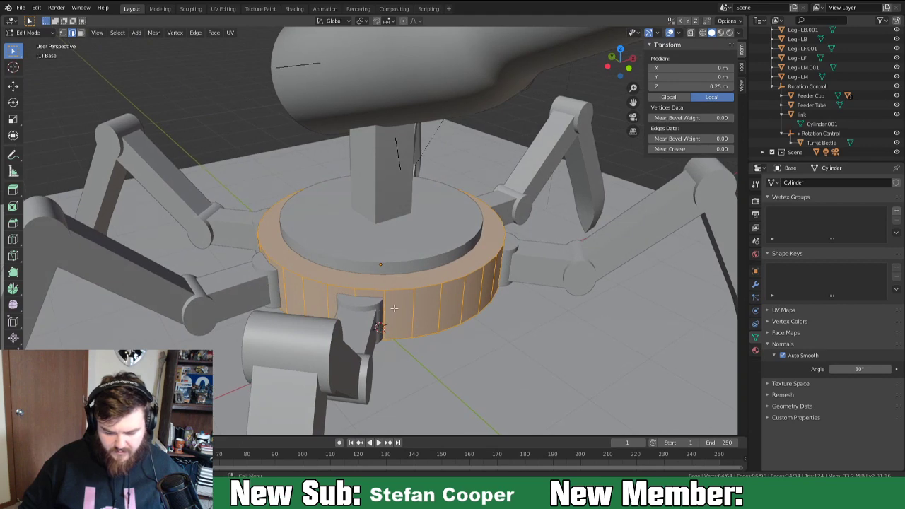
{"action": "key", "text": "Tab"}
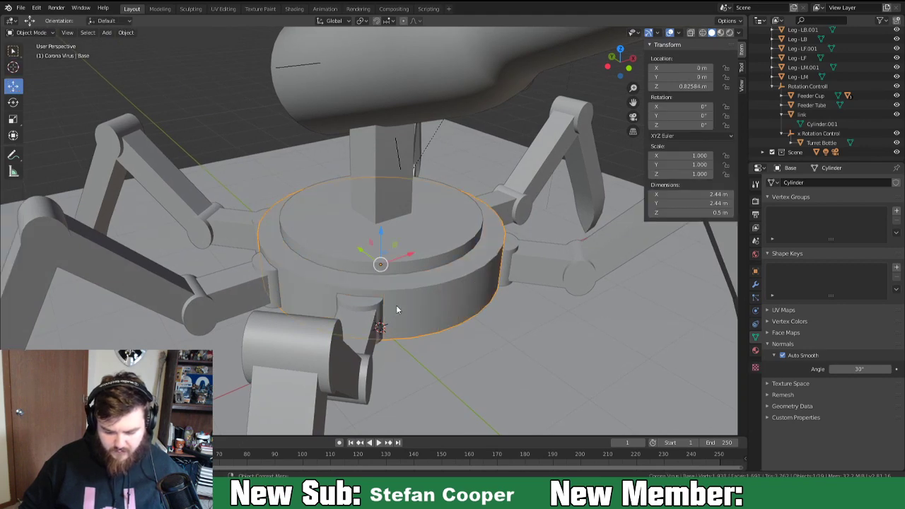
{"action": "key", "text": "Tab"}
{"action": "middle_click_drag", "start_coordinate": [397, 306], "coordinate": [476, 308]}
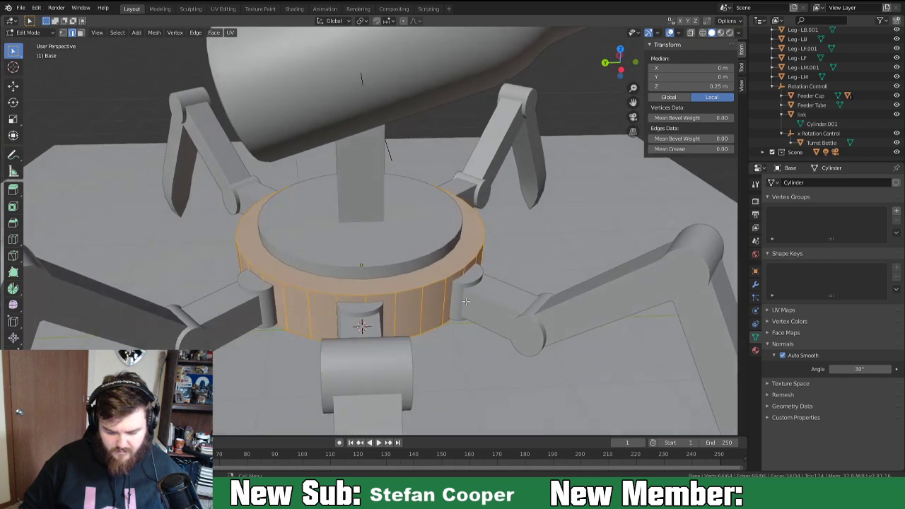
{"action": "middle_click_drag", "start_coordinate": [466, 302], "coordinate": [460, 324]}
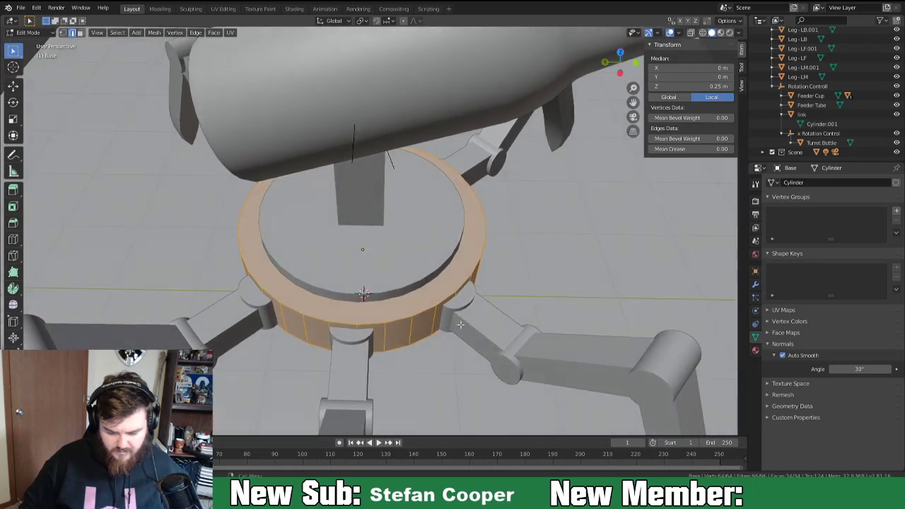
{"action": "key", "text": "Tab"}
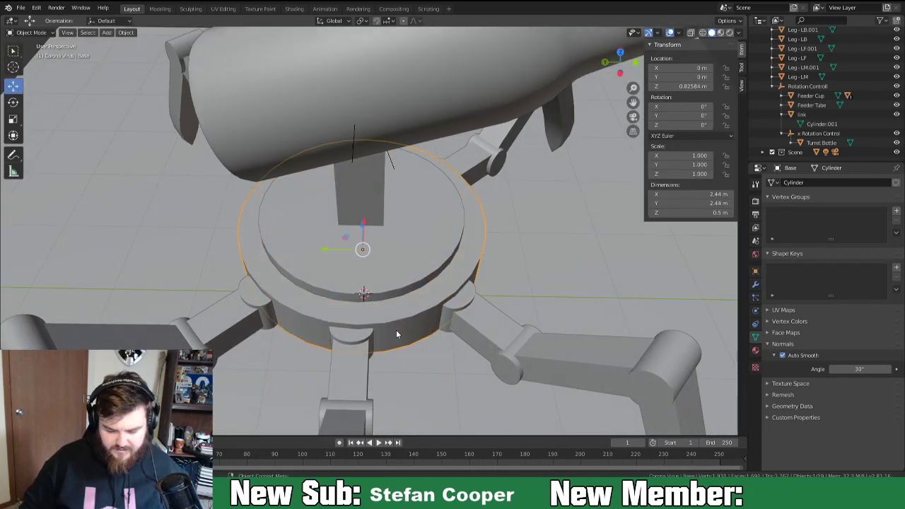
Center Leg - LM.001 on the base by setting its Y location to 0 m.
{"action": "left_click", "coordinate": [360, 343]}
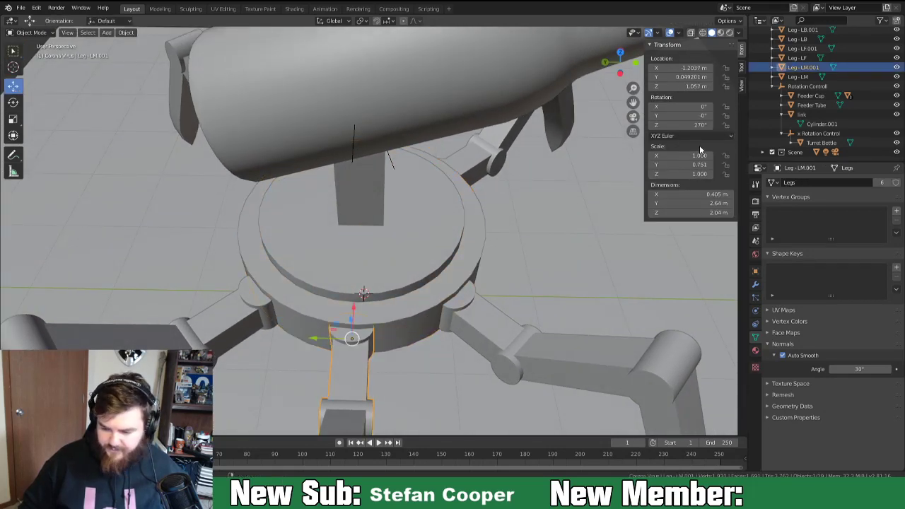
{"action": "left_click", "coordinate": [691, 77]}
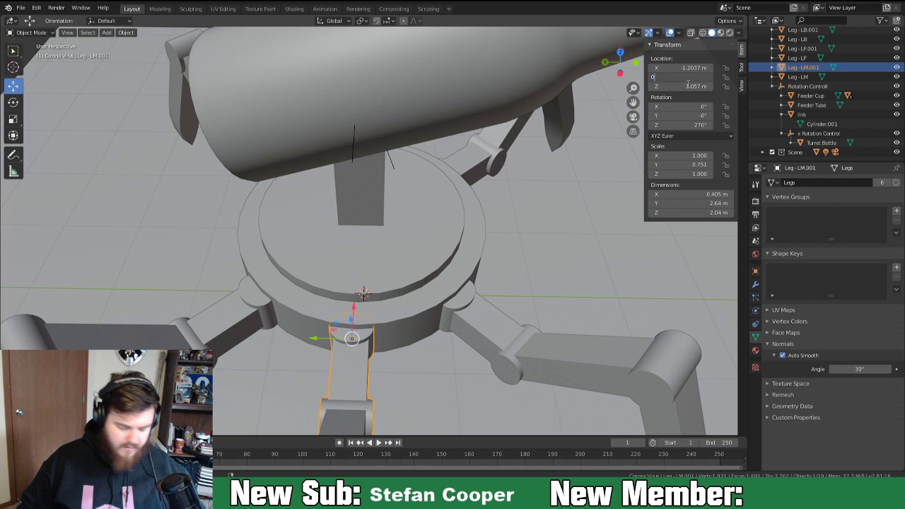
{"action": "type", "text": "0"}
{"action": "key", "text": "Return"}
Try setting the Turret Bottle's Y location to 0 m, and undo that change.
{"action": "middle_click_drag", "start_coordinate": [447, 149], "coordinate": [514, 222]}
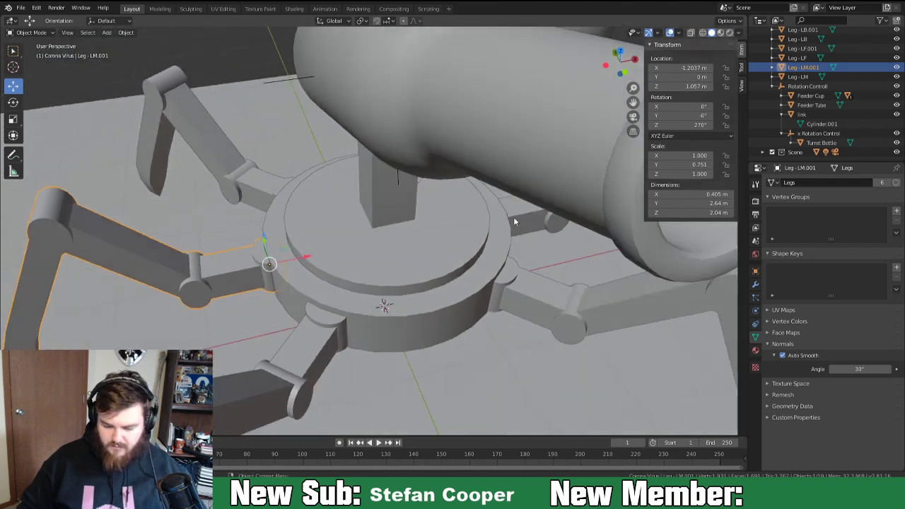
{"action": "left_click", "coordinate": [543, 208]}
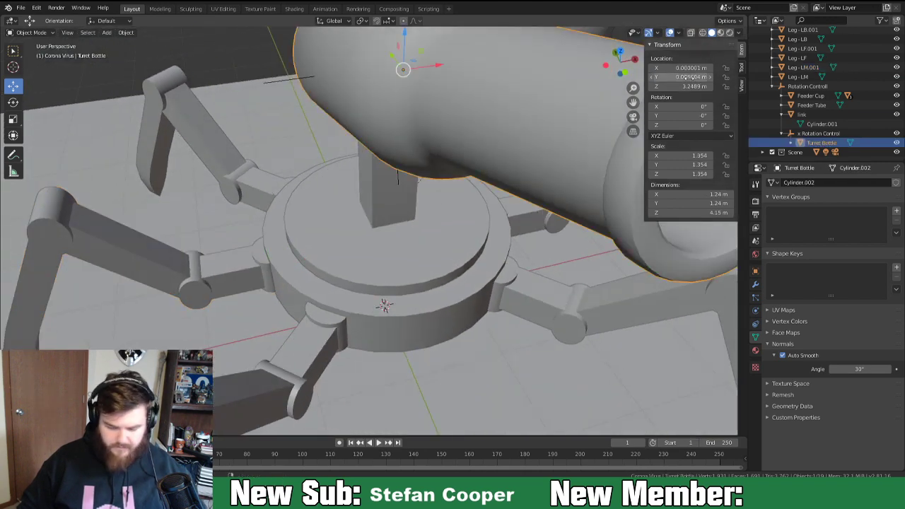
{"action": "left_click", "coordinate": [691, 77]}
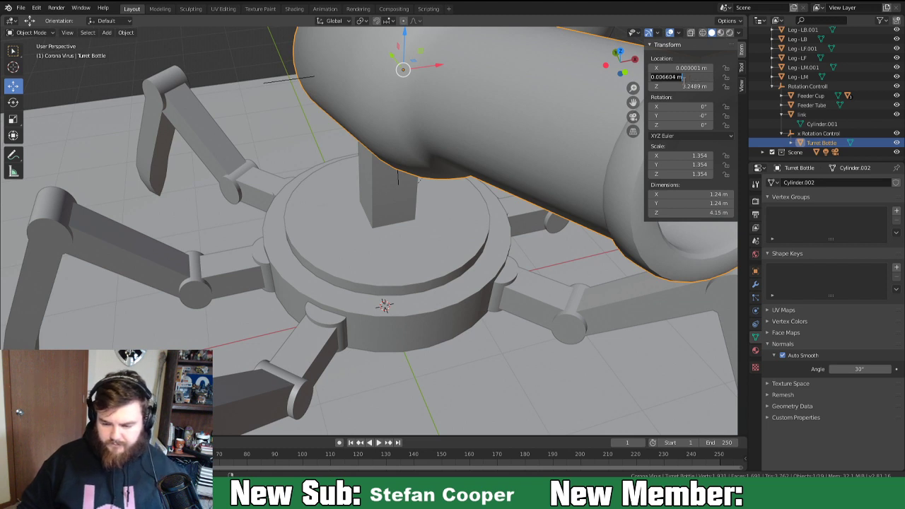
{"action": "type", "text": "0"}
{"action": "key", "text": "Return"}
{"action": "key", "text": "ctrl+z"}
Add a new collection inside the Corona Virus collection and name it Turret.
{"action": "middle_click_drag", "start_coordinate": [587, 104], "coordinate": [495, 271]}
{"action": "scroll", "coordinate": [494, 237], "scroll_direction": "down", "scroll_amount": 2}
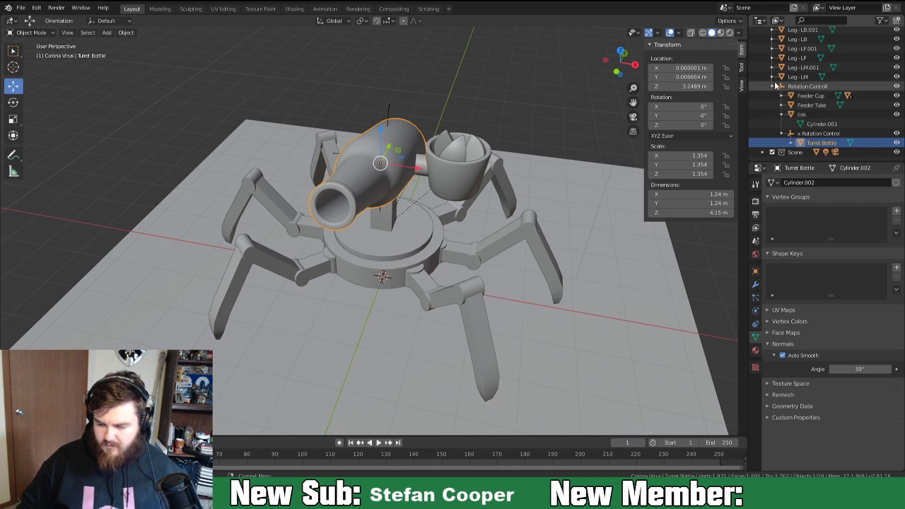
{"action": "scroll", "coordinate": [775, 92], "scroll_direction": "up", "scroll_amount": 1}
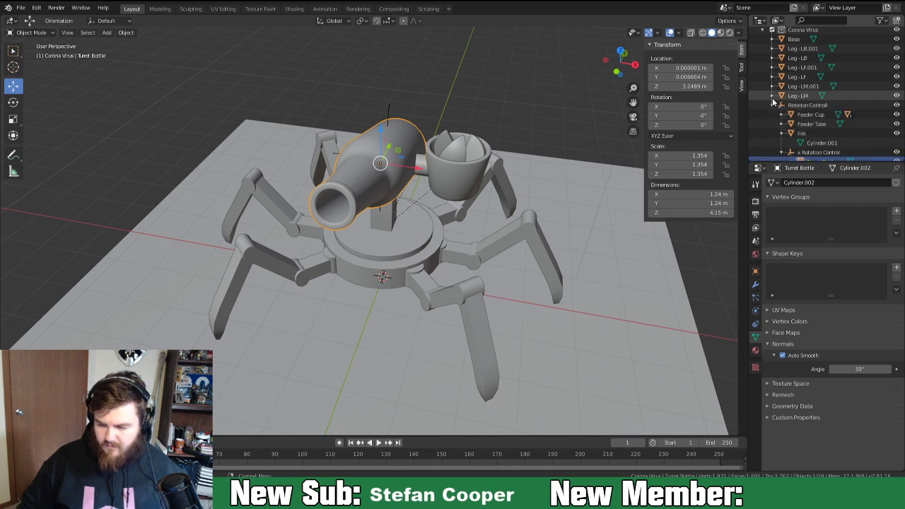
{"action": "left_click", "coordinate": [803, 29]}
{"action": "left_click", "coordinate": [897, 21]}
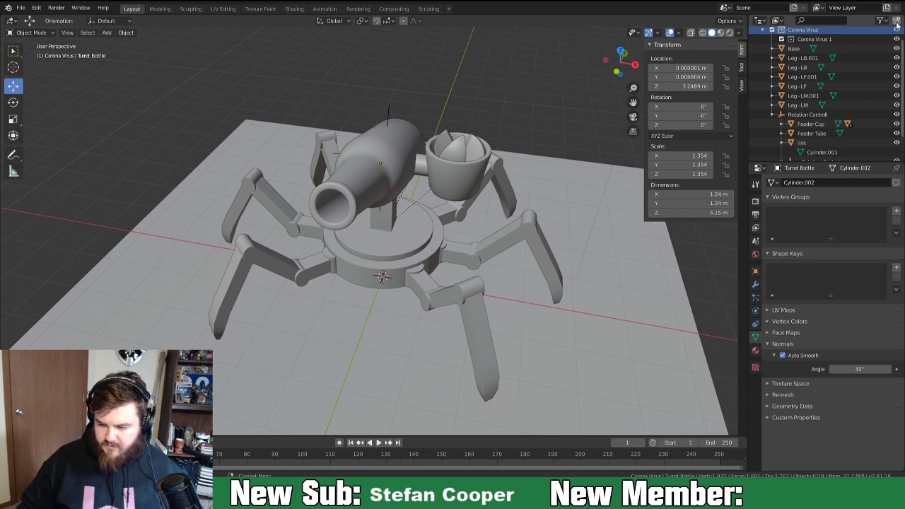
{"action": "double_click", "coordinate": [805, 40]}
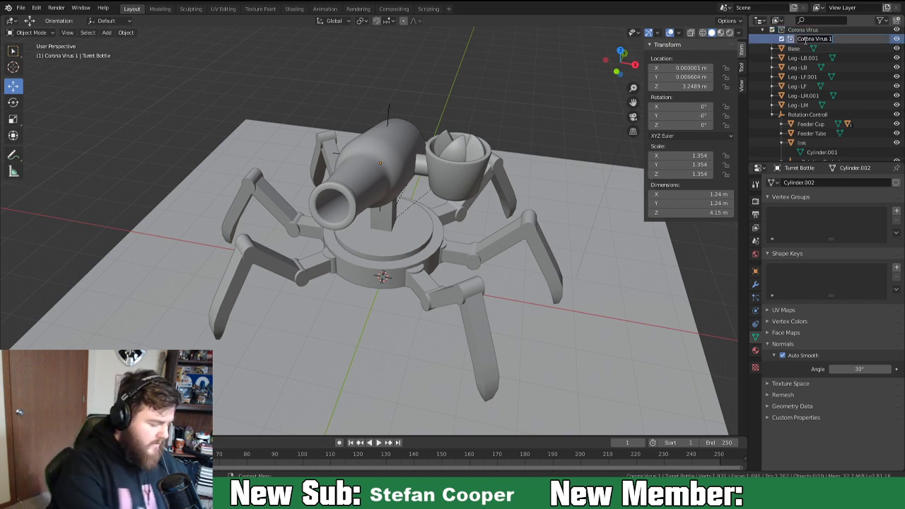
{"action": "type", "text": "Turret"}
{"action": "key", "text": "Return"}
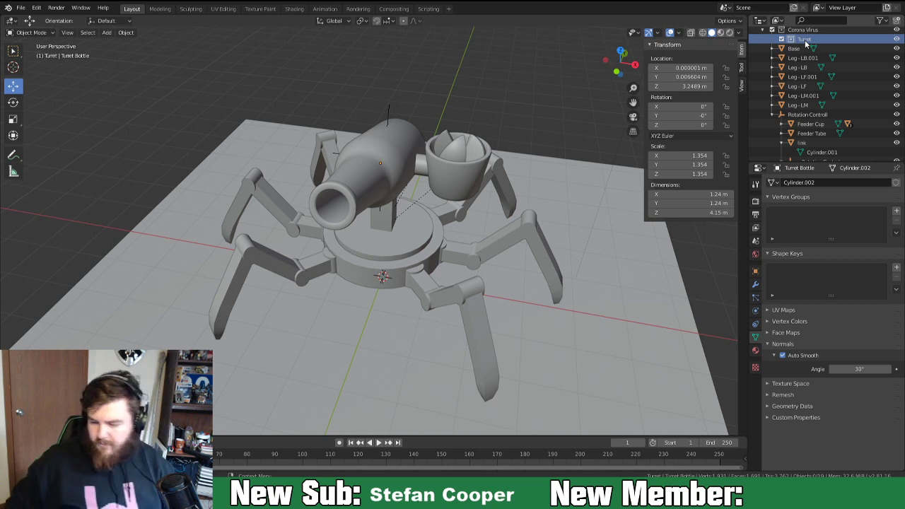
Move Rotation Controll and all its child objects into the Turret collection, and select the Corona Virus collection.
{"action": "left_click", "coordinate": [780, 116]}
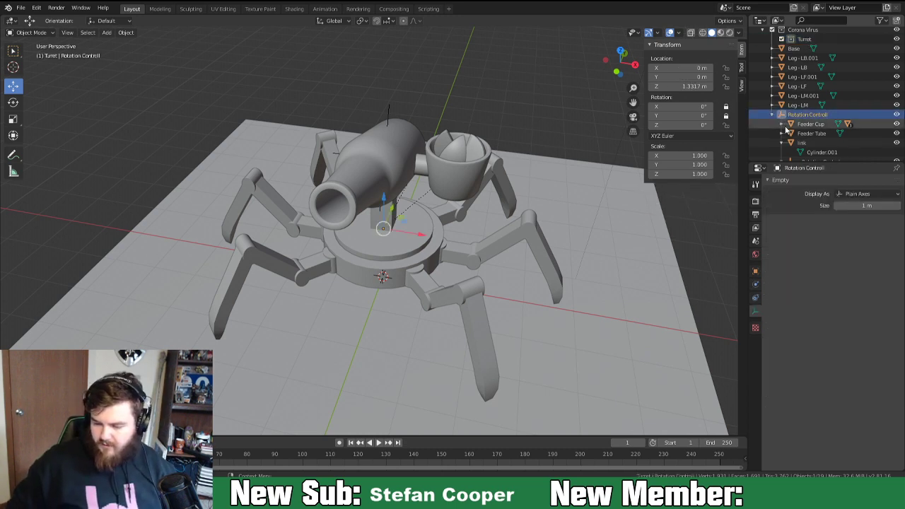
{"action": "scroll", "coordinate": [785, 120], "scroll_direction": "down", "scroll_amount": 2}
{"action": "left_click", "coordinate": [798, 145], "text": "shift"}
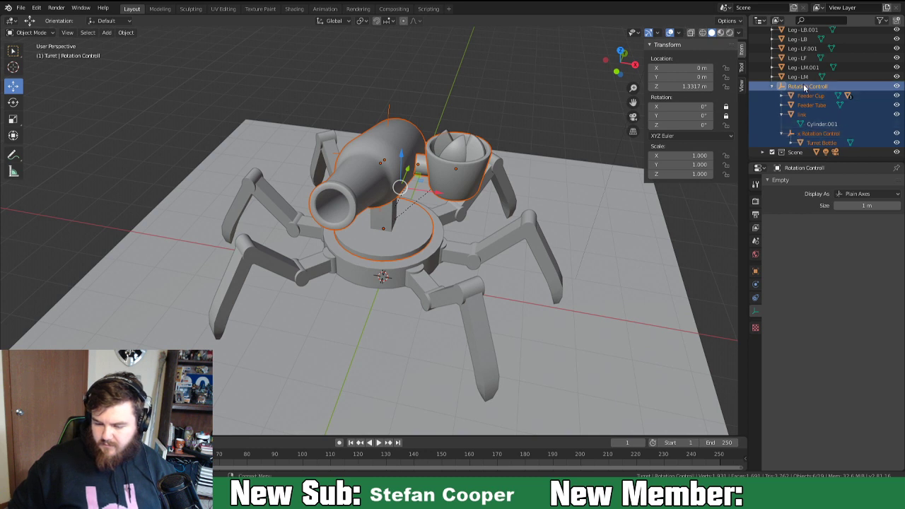
{"action": "scroll", "coordinate": [793, 92], "scroll_direction": "up", "scroll_amount": 2}
{"action": "left_click_drag", "start_coordinate": [785, 125], "coordinate": [802, 51]}
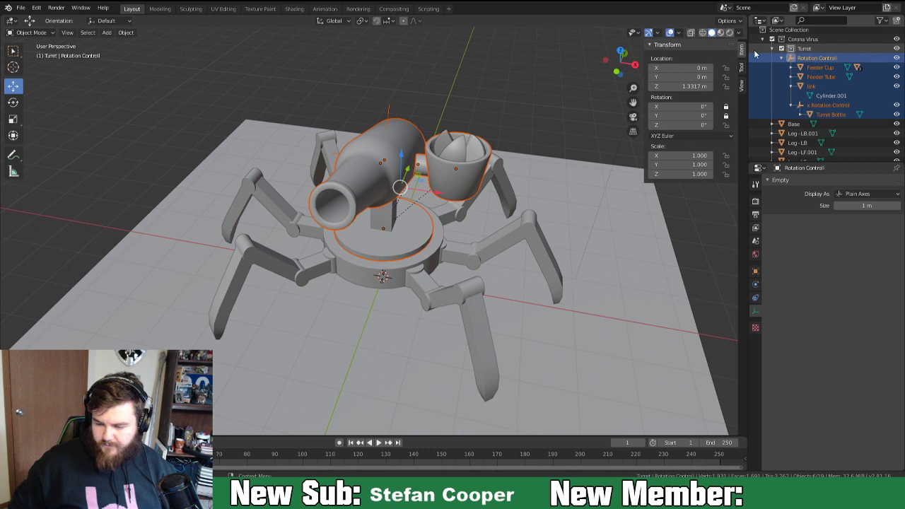
{"action": "left_click", "coordinate": [796, 41]}
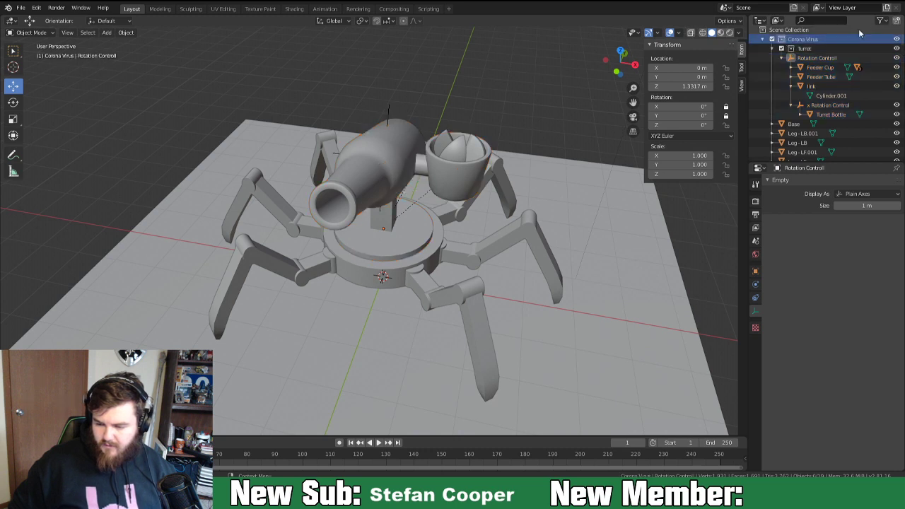
Add a new collection inside the Corona Virus collection and name it Base.
{"action": "left_click", "coordinate": [897, 22]}
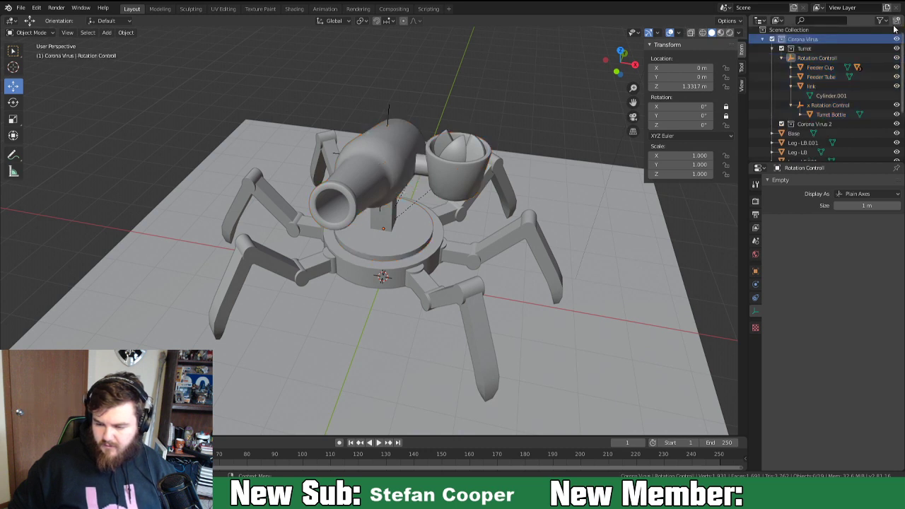
{"action": "double_click", "coordinate": [817, 126]}
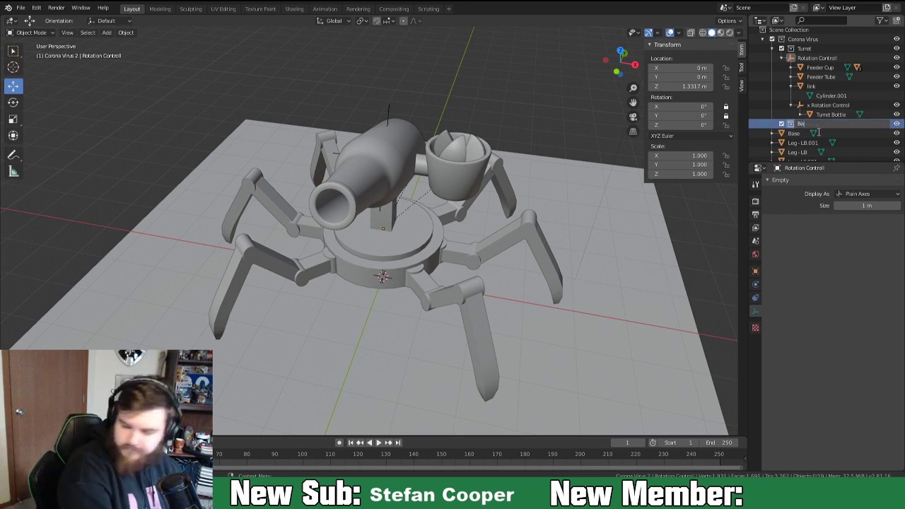
{"action": "type", "text": "Base"}
{"action": "key", "text": "Return"}
Select Lime.001, Lime.002 and Lime, and expand the Feeder Cup's children inside the Turret collection.
{"action": "scroll", "coordinate": [819, 134], "scroll_direction": "down", "scroll_amount": 2}
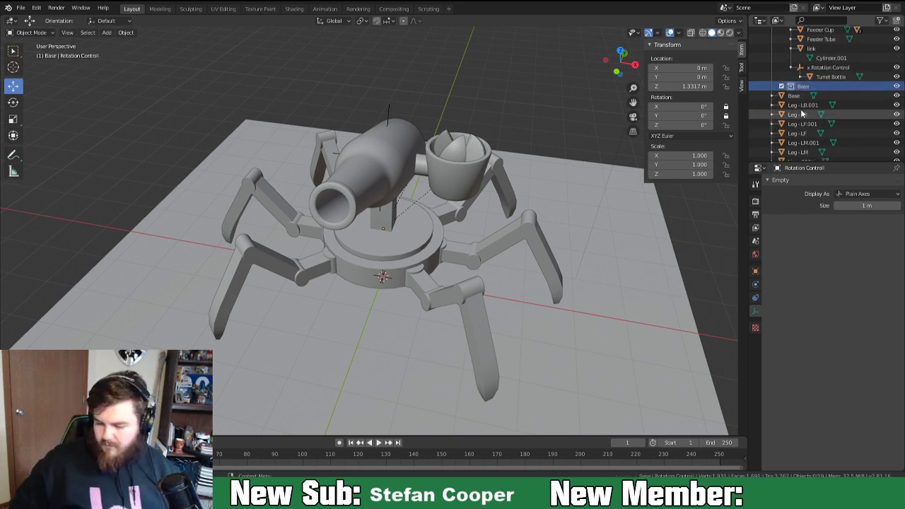
{"action": "left_click", "coordinate": [797, 58]}
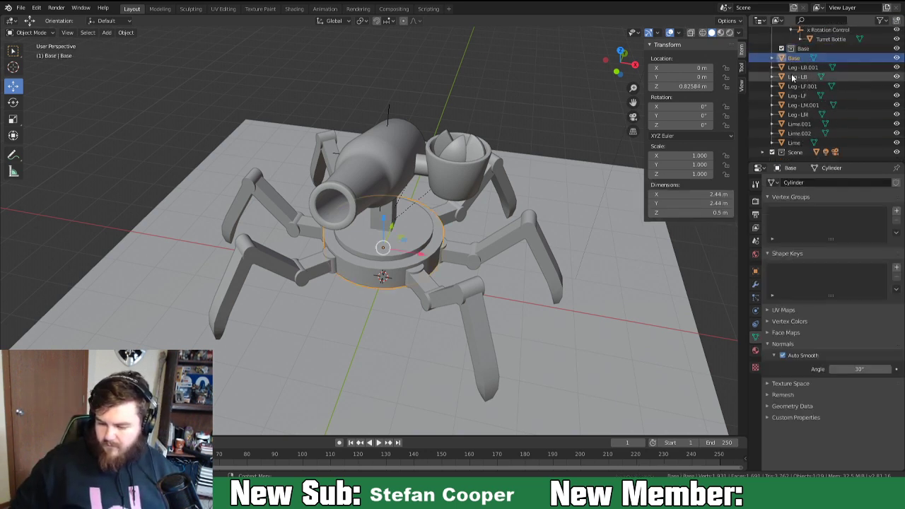
{"action": "left_click", "coordinate": [796, 143], "text": "shift"}
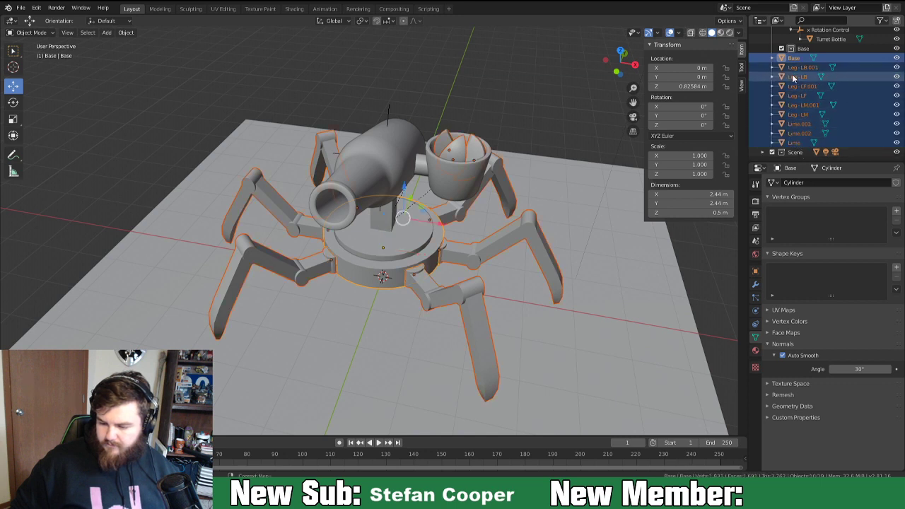
{"action": "left_click", "coordinate": [789, 125]}
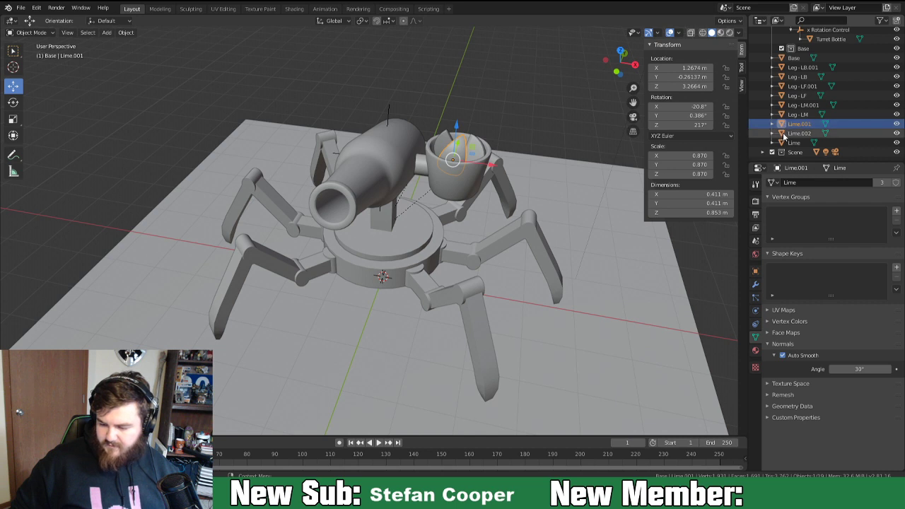
{"action": "left_click", "coordinate": [807, 133], "text": "ctrl"}
{"action": "scroll", "coordinate": [891, 120], "scroll_direction": "up", "scroll_amount": 1}
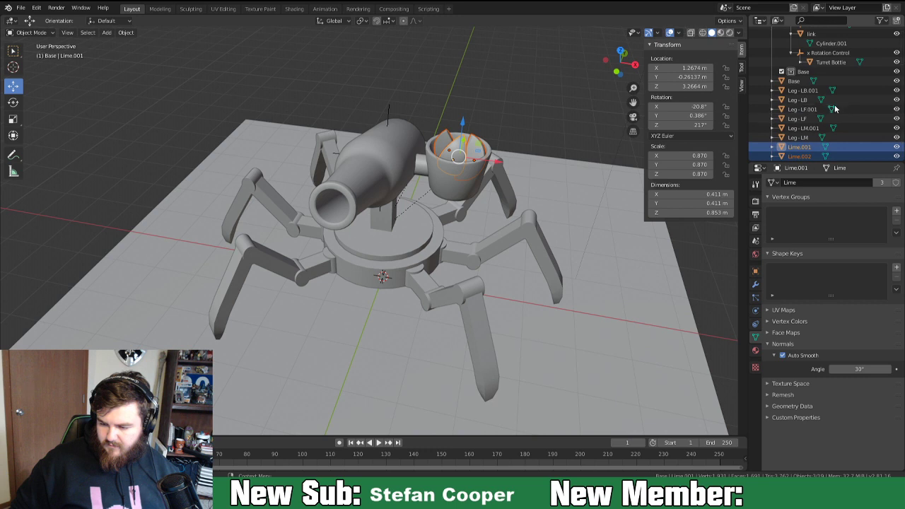
{"action": "left_click", "coordinate": [793, 53]}
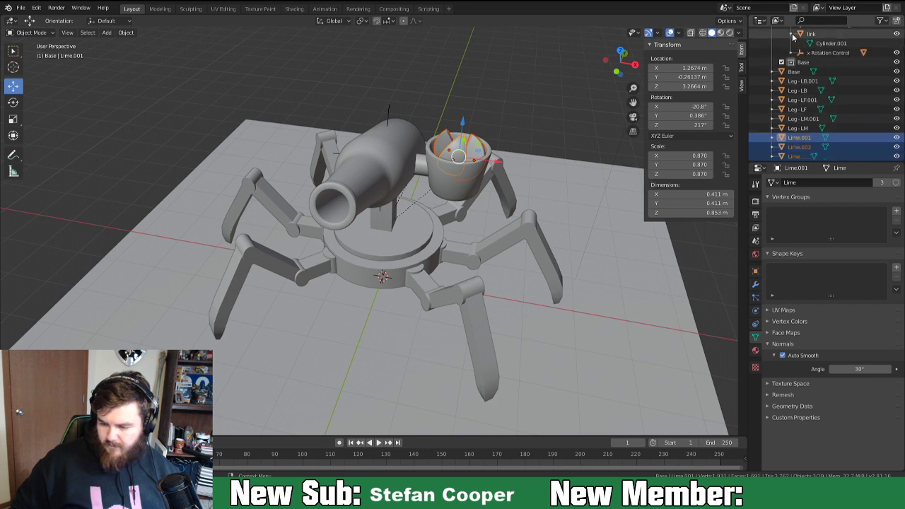
{"action": "left_click", "coordinate": [792, 33]}
{"action": "scroll", "coordinate": [802, 58], "scroll_direction": "up", "scroll_amount": 2}
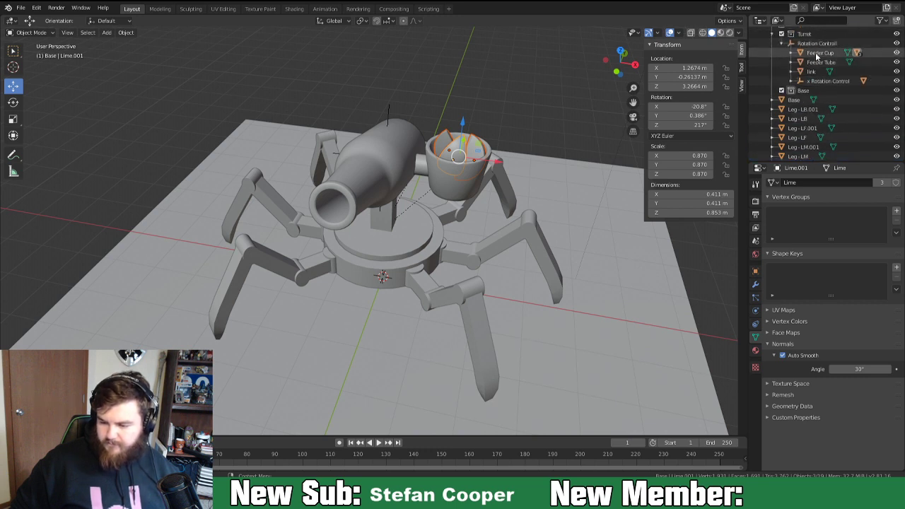
{"action": "left_click", "coordinate": [792, 53]}
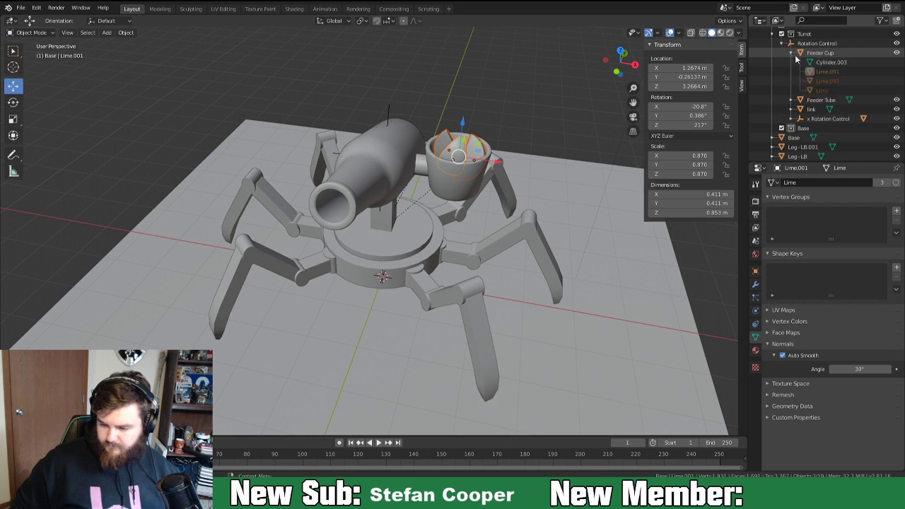
Move Lime.001, Lime.002 and Lime into the Turret collection.
{"action": "scroll", "coordinate": [810, 88], "scroll_direction": "down", "scroll_amount": 3}
{"action": "left_click_drag", "start_coordinate": [783, 148], "coordinate": [819, 60]}
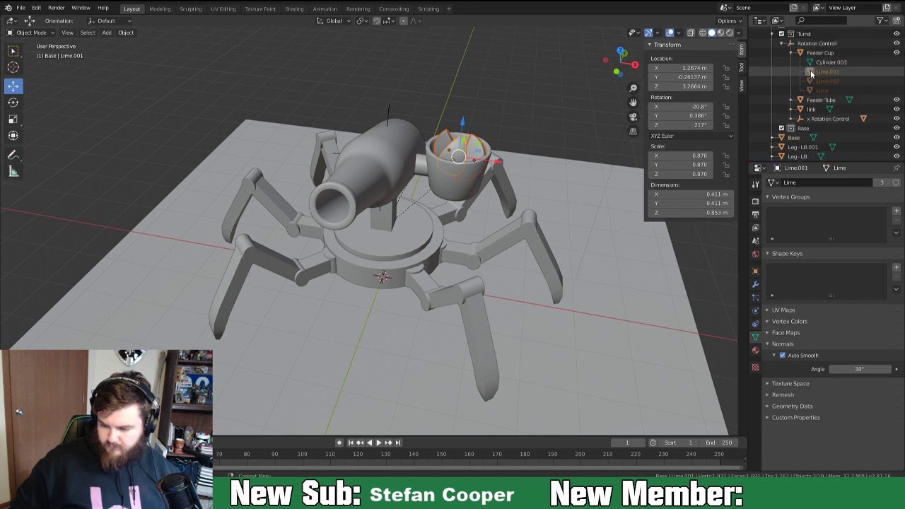
{"action": "left_click", "coordinate": [828, 72]}
{"action": "left_click", "coordinate": [897, 34]}
{"action": "left_click", "coordinate": [897, 34]}
{"action": "scroll", "coordinate": [785, 106], "scroll_direction": "down", "scroll_amount": 5}
{"action": "left_click", "coordinate": [793, 142], "text": "shift"}
{"action": "left_click_drag", "start_coordinate": [794, 142], "coordinate": [789, 44]}
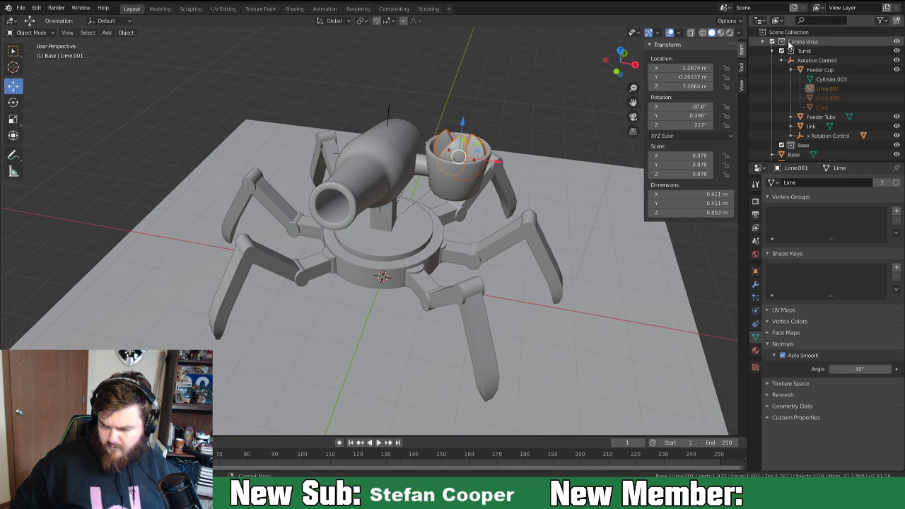
{"action": "scroll", "coordinate": [789, 85], "scroll_direction": "down", "scroll_amount": 3}
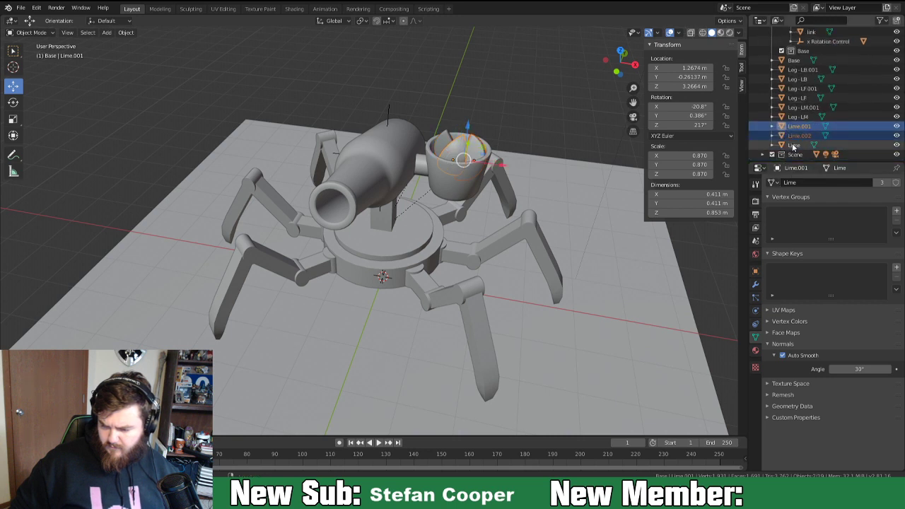
{"action": "left_click_drag", "start_coordinate": [784, 131], "coordinate": [808, 53]}
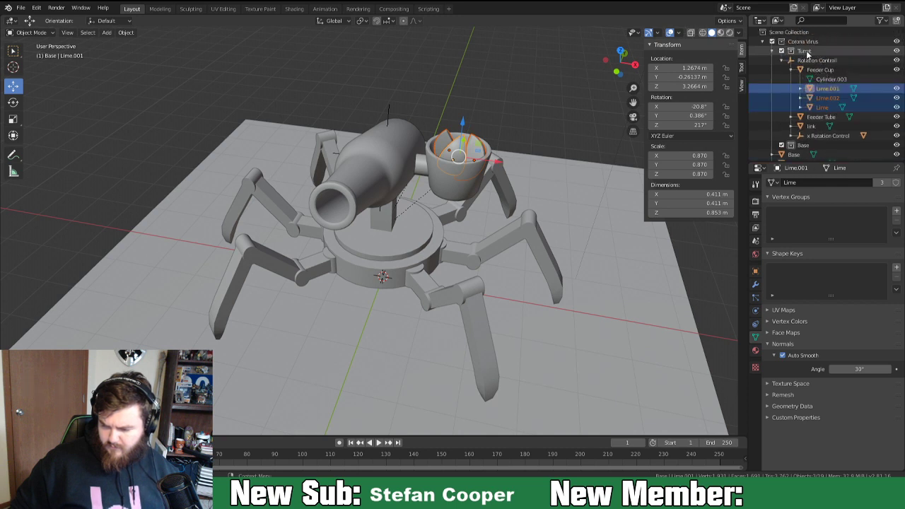
Move the Base object and all six leg objects into the Base collection.
{"action": "scroll", "coordinate": [801, 107], "scroll_direction": "down", "scroll_amount": 4}
{"action": "scroll", "coordinate": [796, 116], "scroll_direction": "up", "scroll_amount": 2}
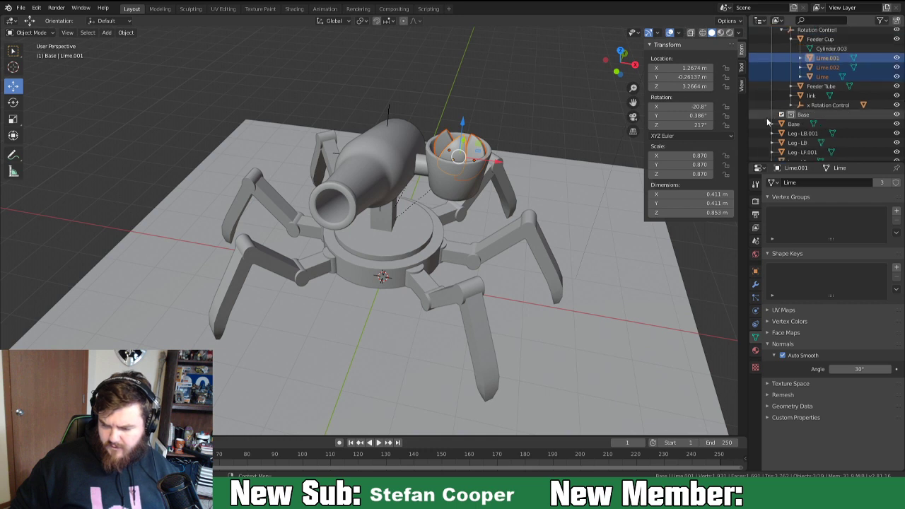
{"action": "left_click", "coordinate": [784, 123]}
{"action": "scroll", "coordinate": [783, 127], "scroll_direction": "down", "scroll_amount": 2}
{"action": "left_click", "coordinate": [782, 143], "text": "shift"}
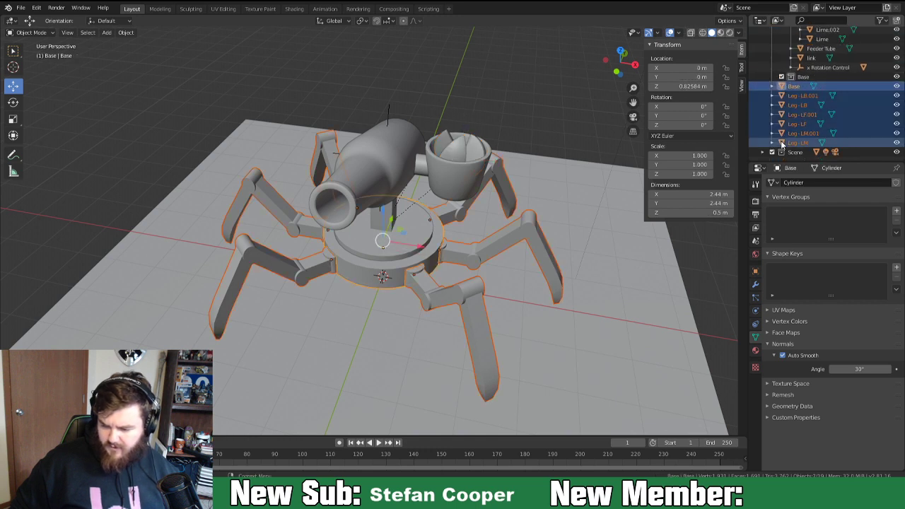
{"action": "left_click_drag", "start_coordinate": [783, 143], "coordinate": [803, 81]}
Collapse the Turret collection and hide it in the viewport.
{"action": "scroll", "coordinate": [778, 63], "scroll_direction": "up", "scroll_amount": 4}
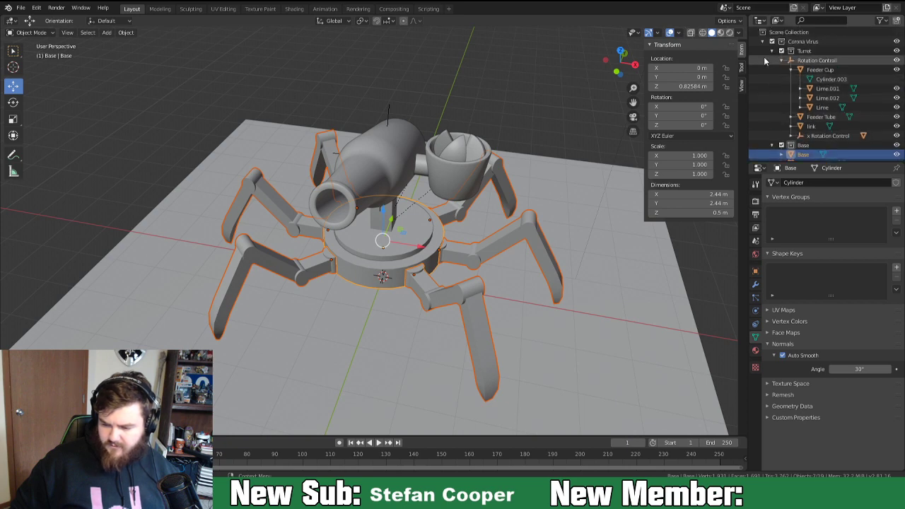
{"action": "left_click", "coordinate": [772, 52]}
{"action": "left_click", "coordinate": [897, 52]}
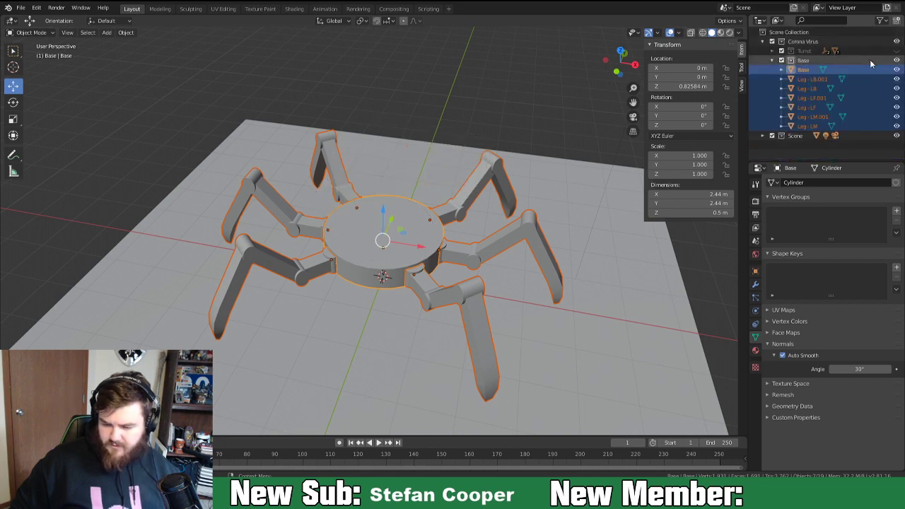
In top view, set the X location of Leg - LB.001 to -0.8 m.
{"action": "middle_click_drag", "start_coordinate": [442, 177], "coordinate": [488, 218]}
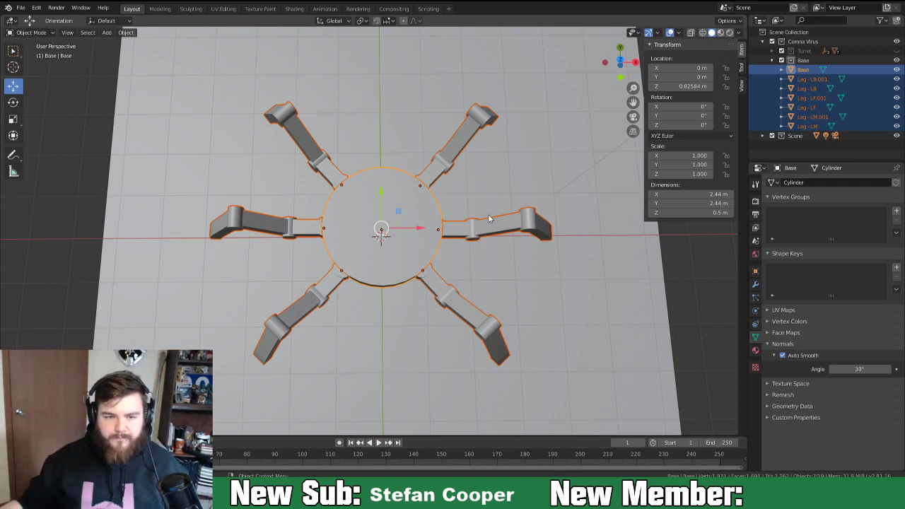
{"action": "middle_click_drag", "start_coordinate": [440, 229], "coordinate": [457, 199]}
{"action": "scroll", "coordinate": [397, 223], "scroll_direction": "up", "scroll_amount": 3}
{"action": "middle_click_drag", "start_coordinate": [396, 227], "coordinate": [401, 248]}
{"action": "key", "text": "KP_7"}
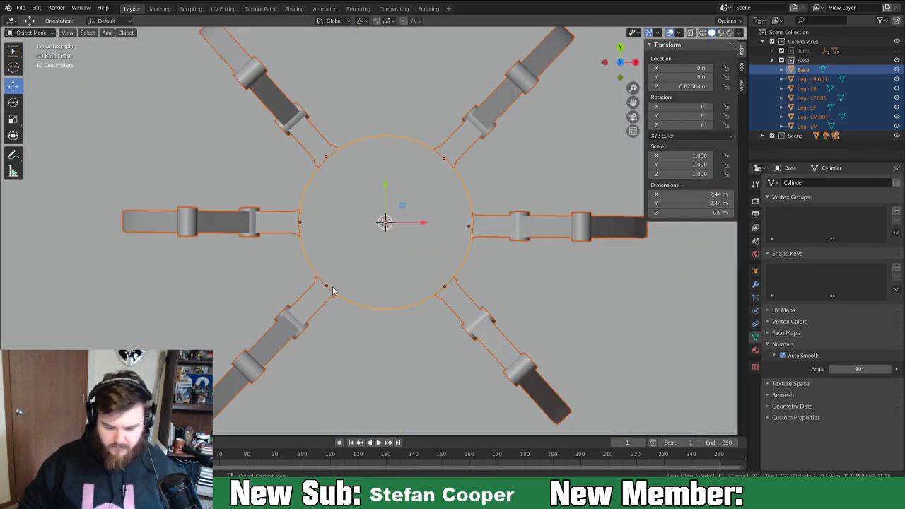
{"action": "left_click", "coordinate": [315, 312]}
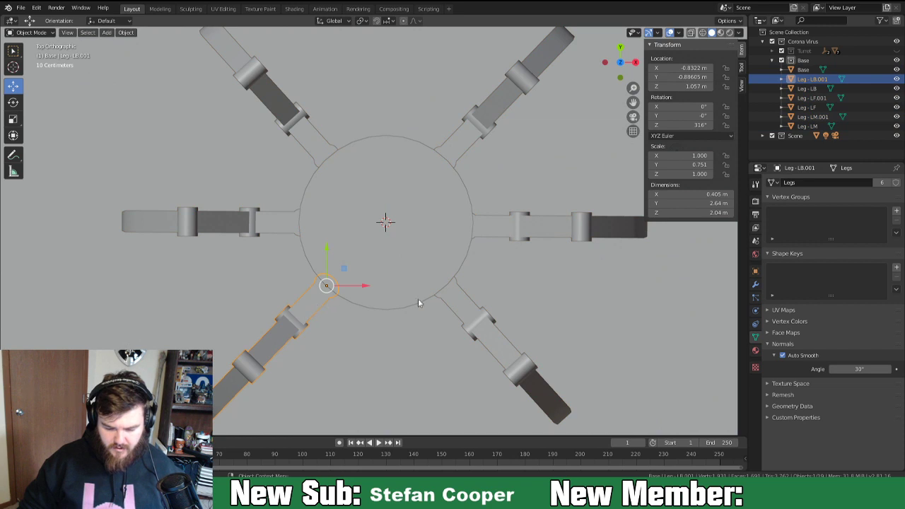
{"action": "left_click", "coordinate": [690, 68]}
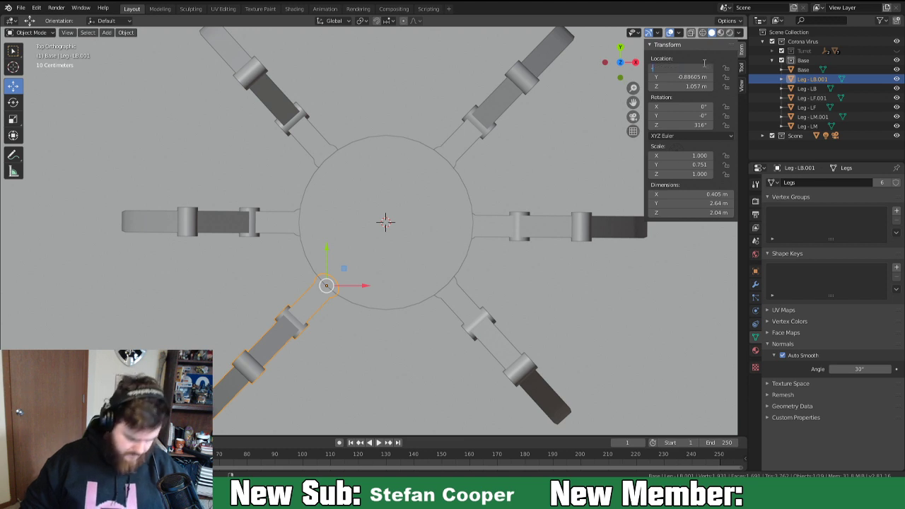
{"action": "type", "text": "-.8"}
{"action": "key", "text": "Return"}
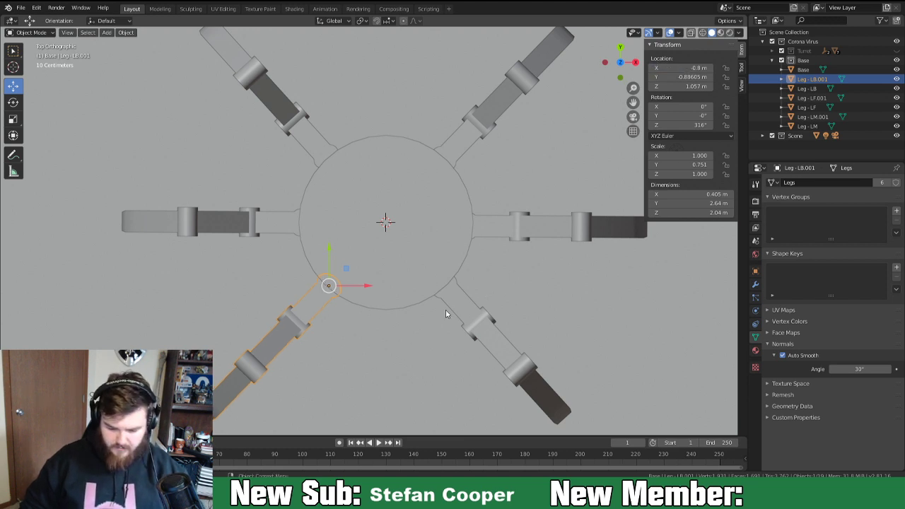
Set the X location of Leg - LF to 0.8 m.
{"action": "left_click", "coordinate": [445, 311]}
{"action": "left_click", "coordinate": [699, 68]}
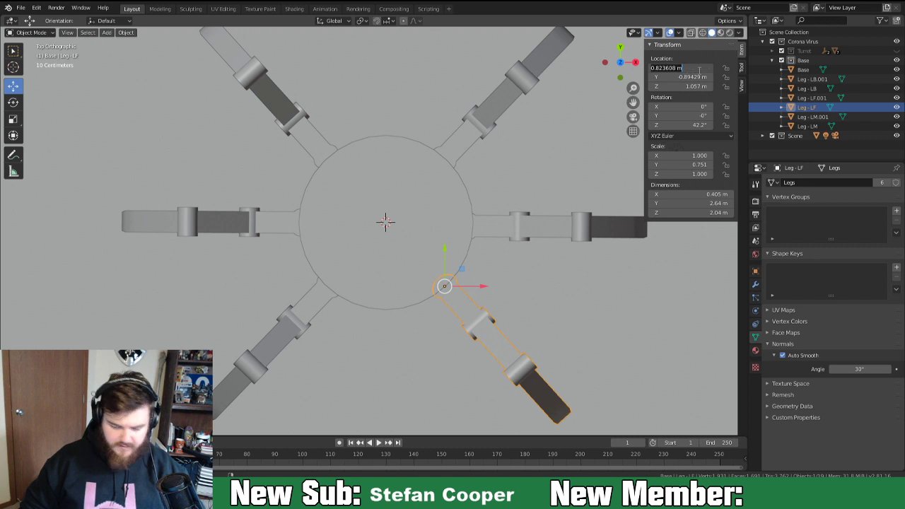
{"action": "type", "text": ".8"}
{"action": "key", "text": "Return"}
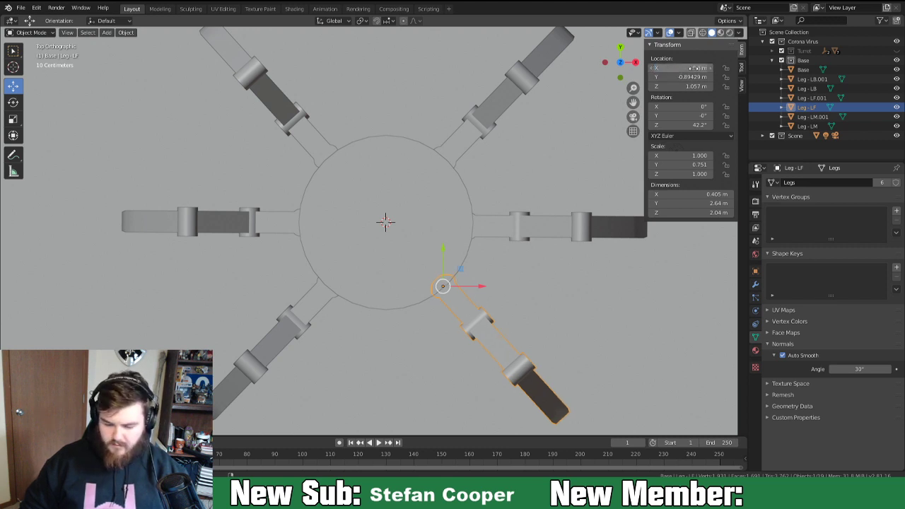
Set the Y location of Leg - LB.001 to -0.9 m.
{"action": "left_click", "coordinate": [317, 302]}
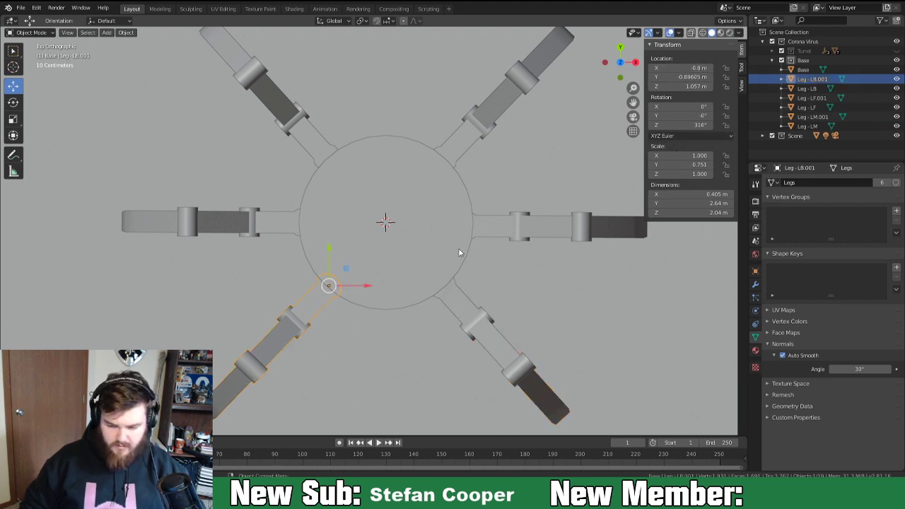
{"action": "left_click", "coordinate": [684, 77]}
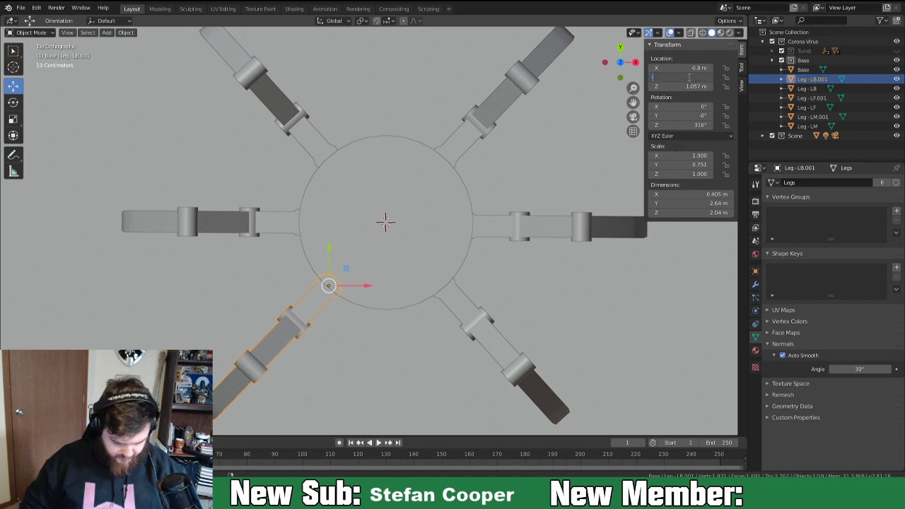
{"action": "type", "text": "-.9"}
{"action": "key", "text": "Return"}
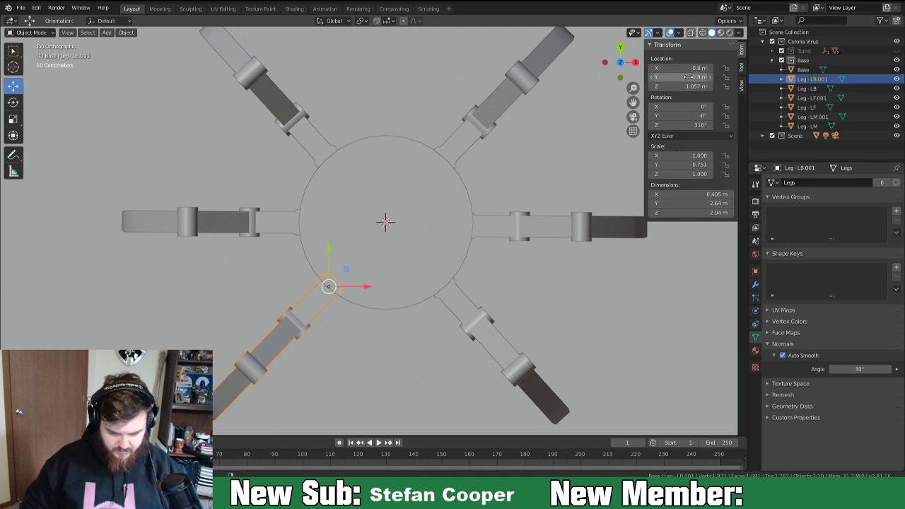
Set the Y location of Leg - LF to -0.9 m.
{"action": "left_click", "coordinate": [458, 315]}
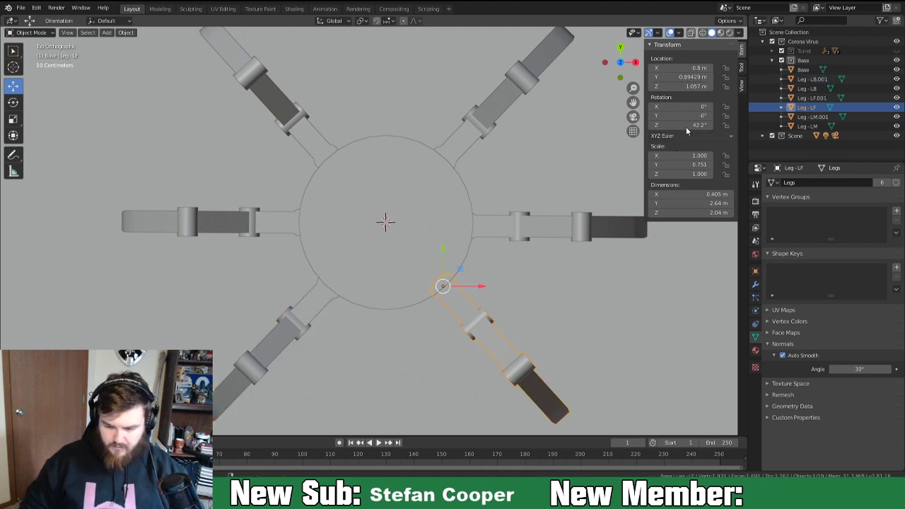
{"action": "left_click", "coordinate": [685, 77]}
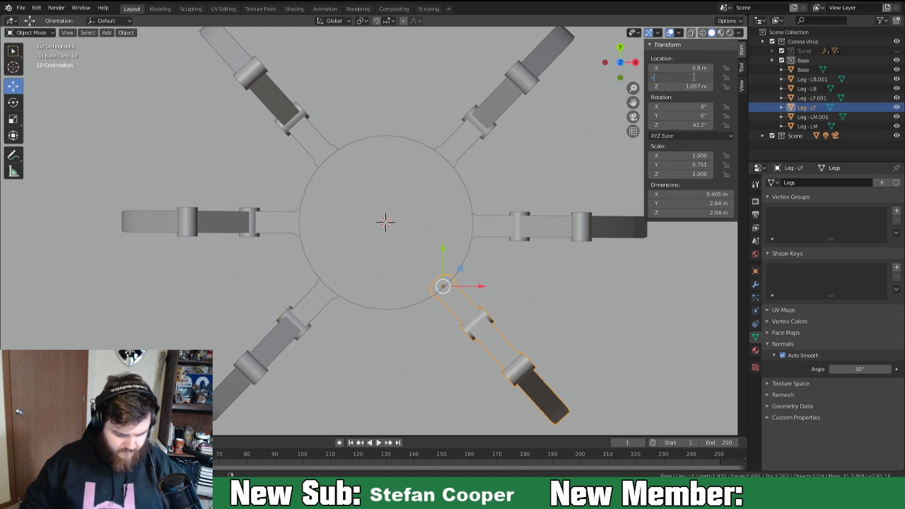
{"action": "type", "text": "-.9"}
{"action": "key", "text": "Return"}
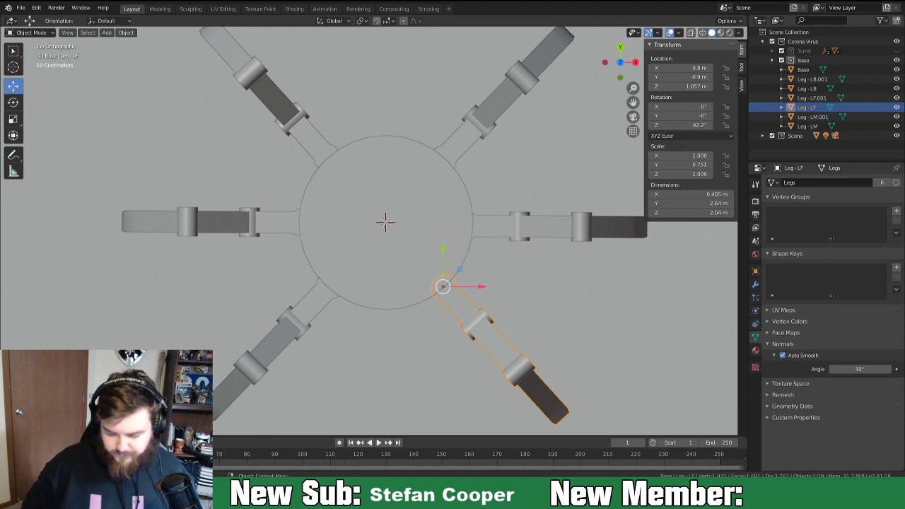
Set the X location of Leg - LM.001 to -1.2 m.
{"action": "left_click", "coordinate": [493, 227]}
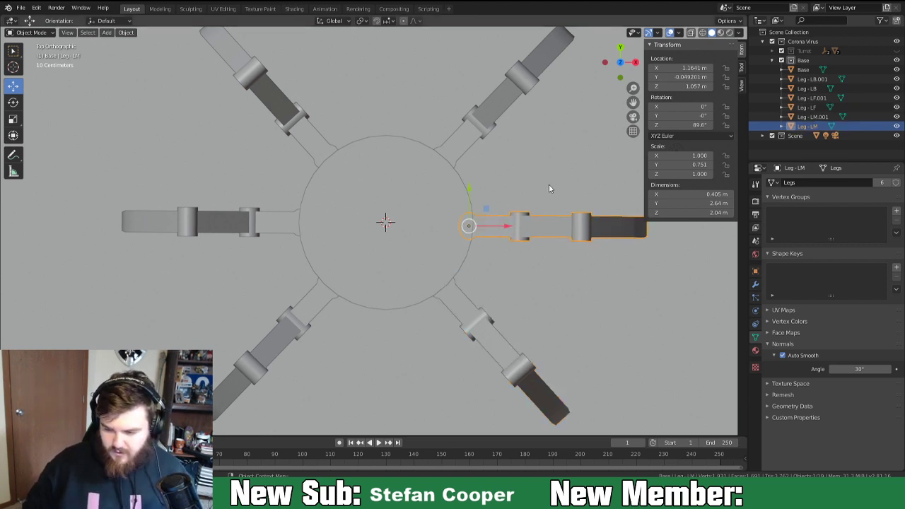
{"action": "left_click", "coordinate": [272, 231]}
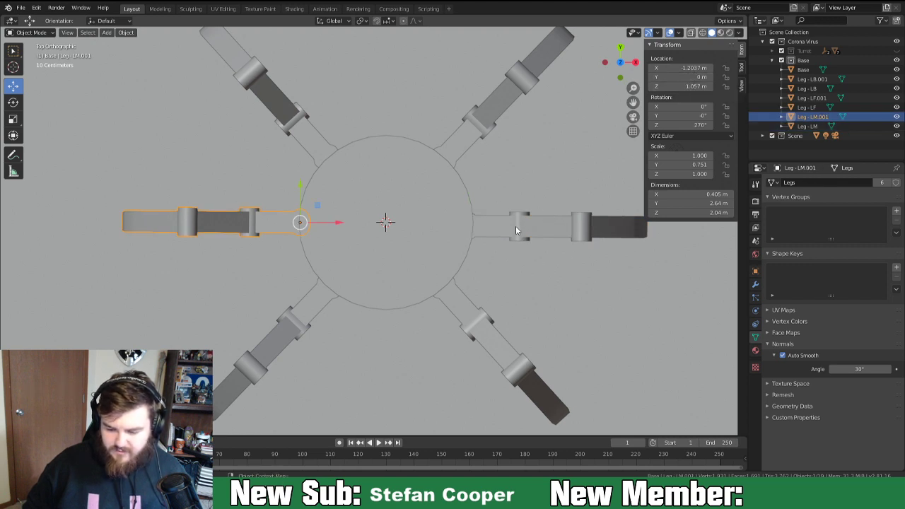
{"action": "left_click", "coordinate": [683, 69]}
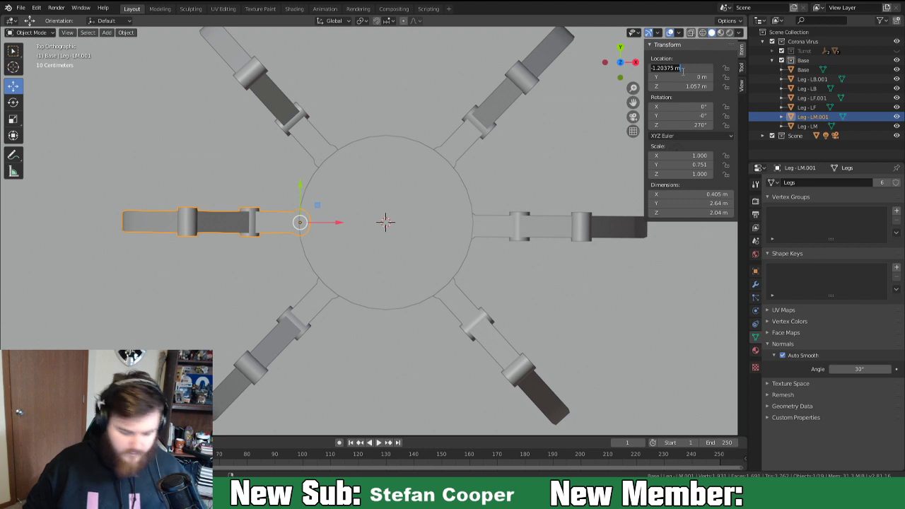
{"action": "type", "text": "-1"}
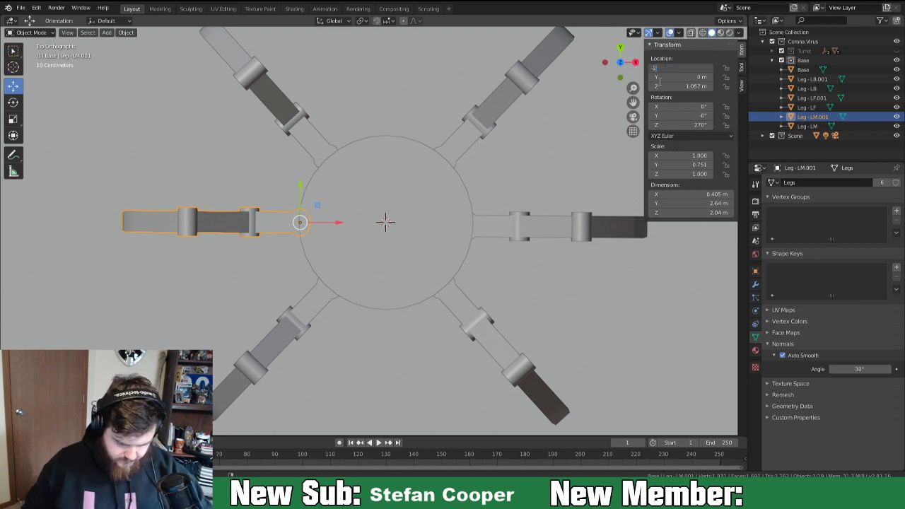
{"action": "type", "text": ".2"}
{"action": "key", "text": "Return"}
Set the location of Leg - LM to X 1.2 m and Y 0 m.
{"action": "left_click", "coordinate": [485, 213]}
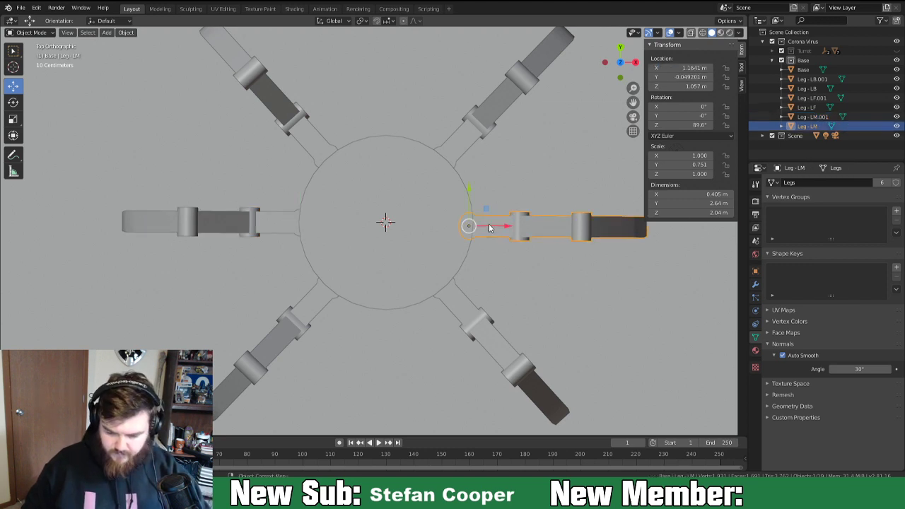
{"action": "left_click", "coordinate": [689, 68]}
{"action": "type", "text": "1.2"}
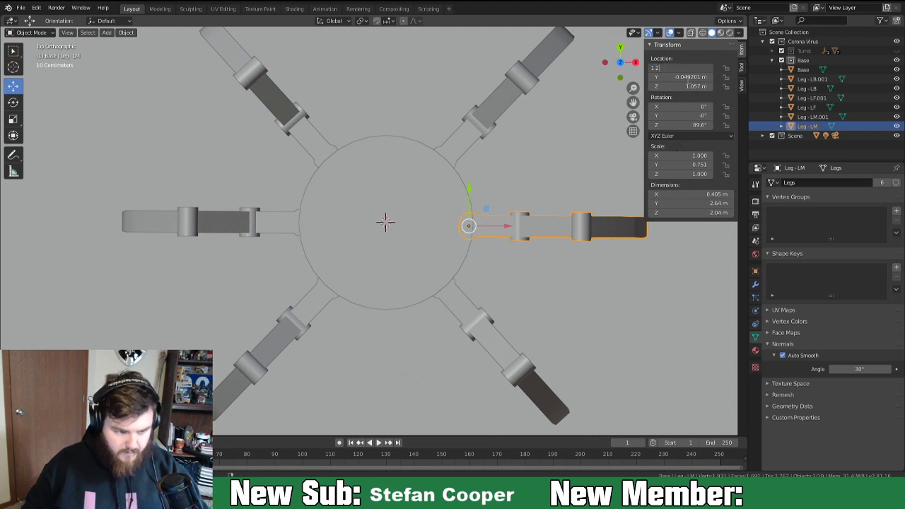
{"action": "key", "text": "Return"}
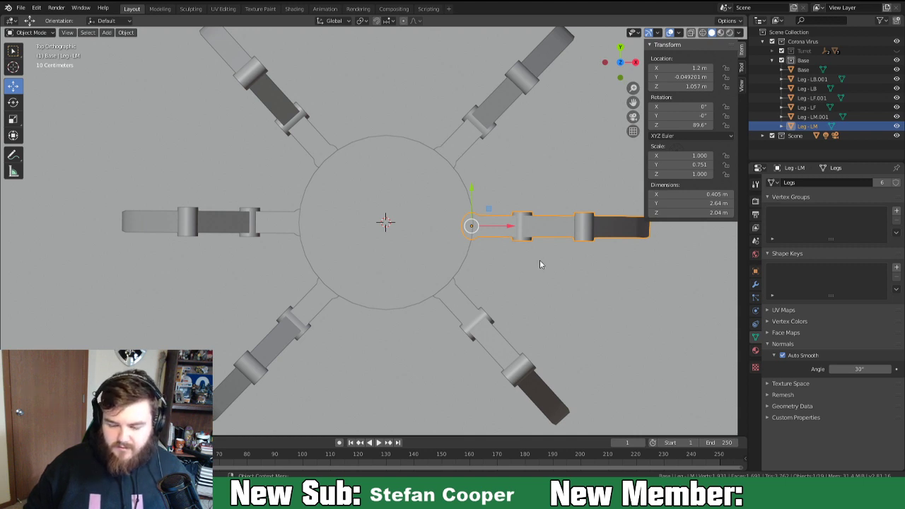
{"action": "left_click", "coordinate": [284, 224]}
{"action": "left_click", "coordinate": [500, 222]}
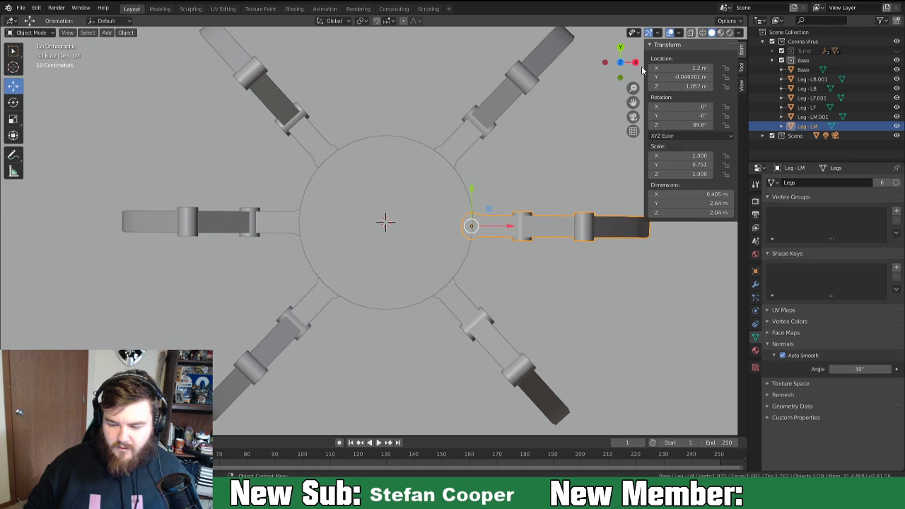
{"action": "left_click", "coordinate": [690, 77]}
{"action": "type", "text": "0"}
{"action": "key", "text": "Return"}
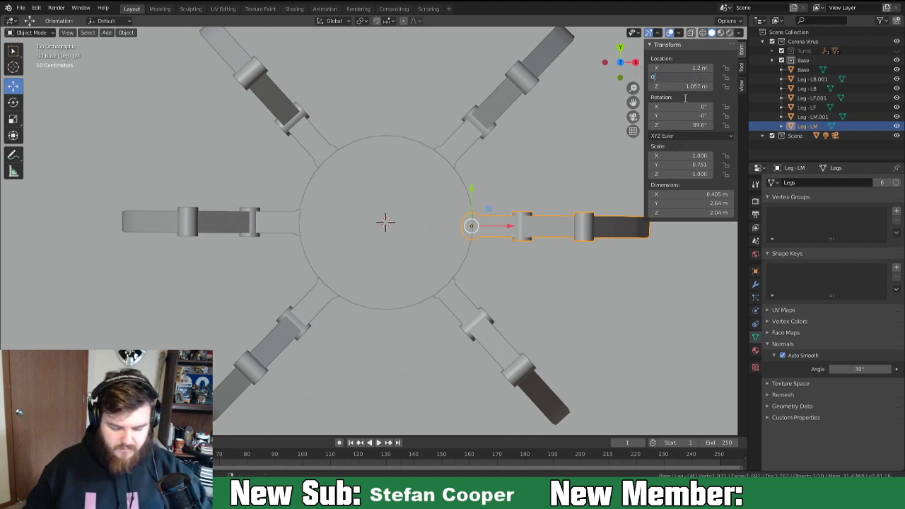
Set the location of Leg - LB to X 0.8 m and Y 0.9 m.
{"action": "left_click", "coordinate": [472, 127]}
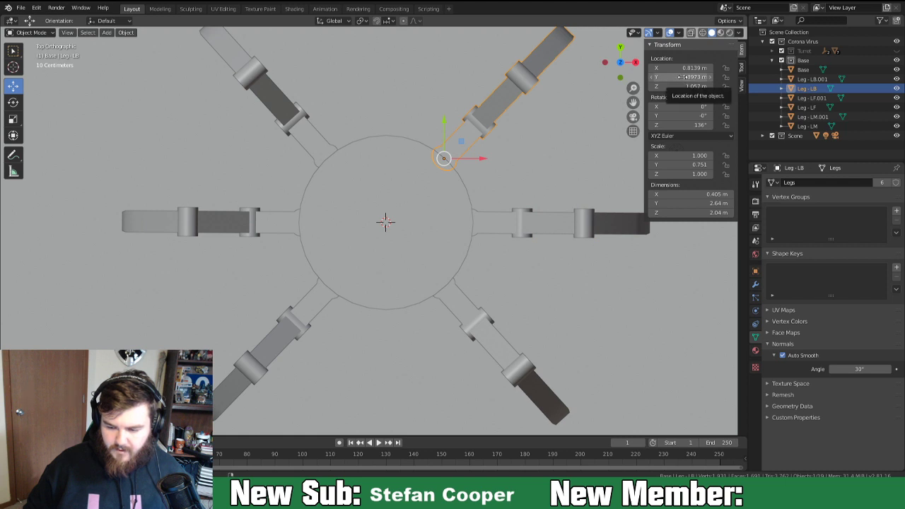
{"action": "left_click", "coordinate": [466, 302]}
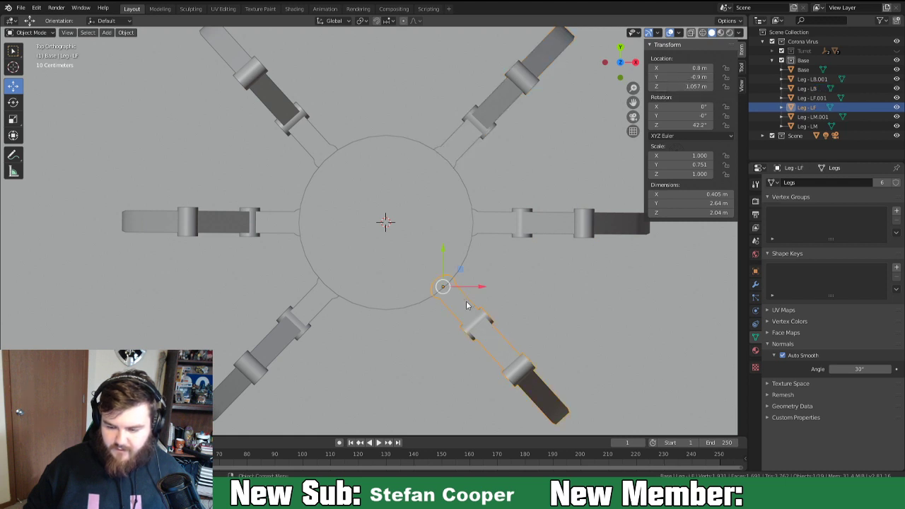
{"action": "left_click", "coordinate": [491, 126]}
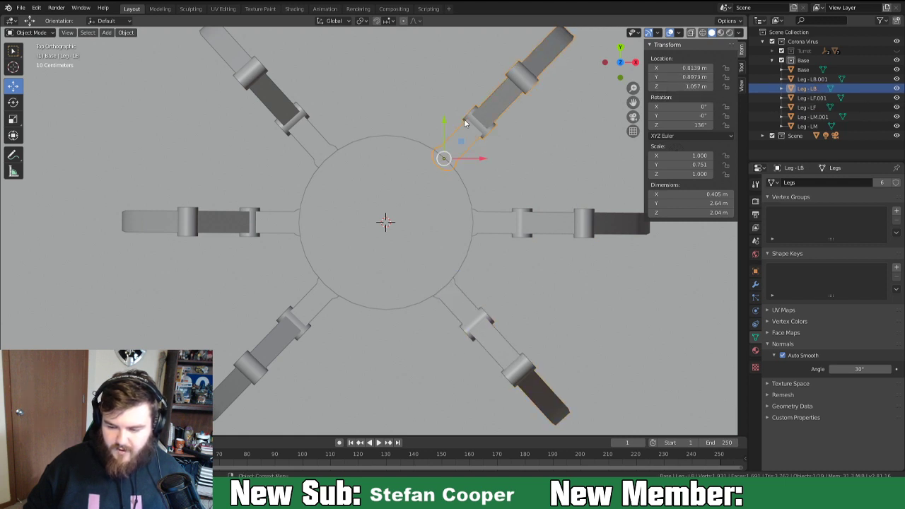
{"action": "left_click", "coordinate": [685, 67]}
{"action": "type", "text": "8"}
{"action": "key", "text": "Return"}
{"action": "left_click", "coordinate": [691, 78]}
{"action": "type", "text": "."}
{"action": "type", "text": "9"}
{"action": "key", "text": "Return"}
Set the location of Leg - LF.001 to X -0.8 m and Y 0.9 m.
{"action": "left_click", "coordinate": [299, 143]}
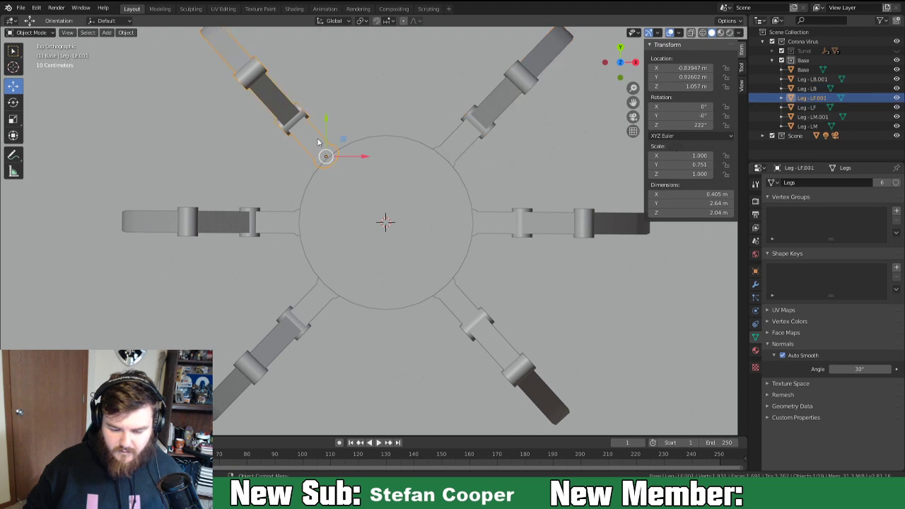
{"action": "left_click", "coordinate": [690, 77]}
{"action": "type", "text": ".9"}
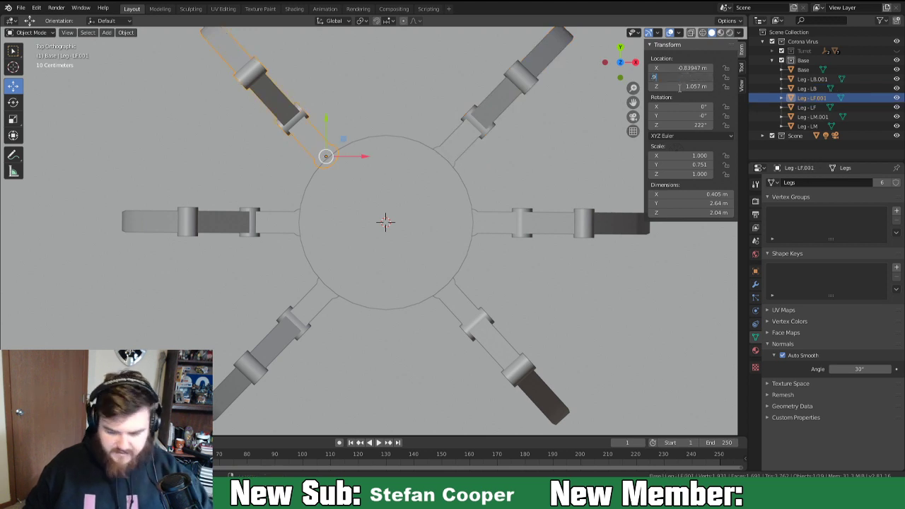
{"action": "key", "text": "Return"}
{"action": "left_click", "coordinate": [693, 68]}
{"action": "key", "text": "BackSpace"}
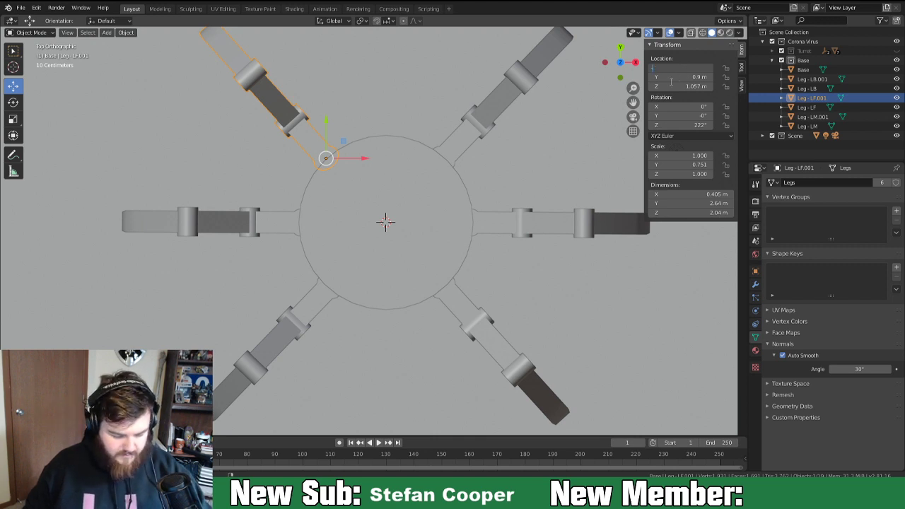
{"action": "type", "text": "-8"}
{"action": "key", "text": "Return"}
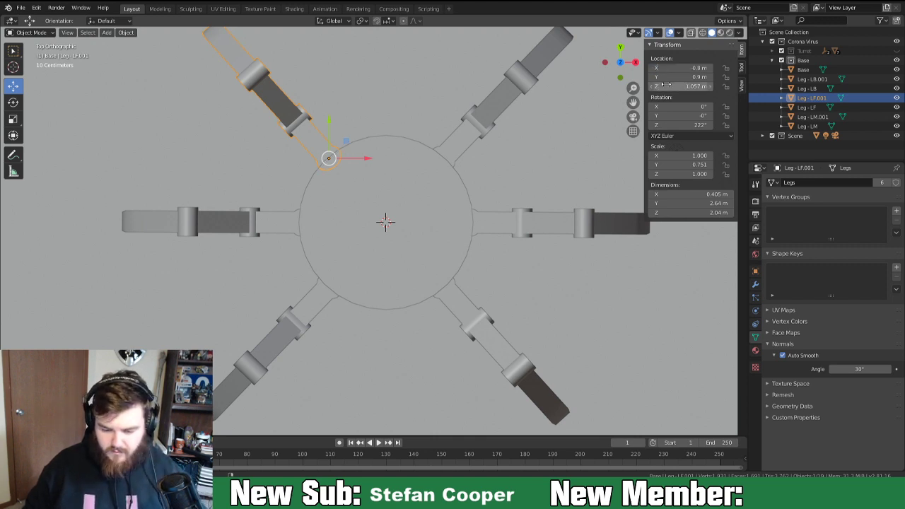
Check the location values of each of the six legs around the base for symmetry.
{"action": "left_click", "coordinate": [454, 145]}
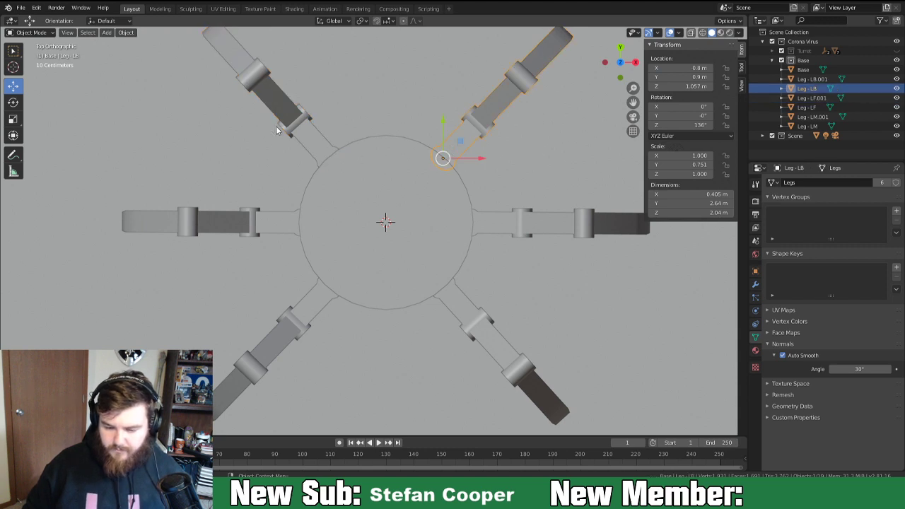
{"action": "left_click", "coordinate": [307, 128]}
{"action": "left_click", "coordinate": [277, 225]}
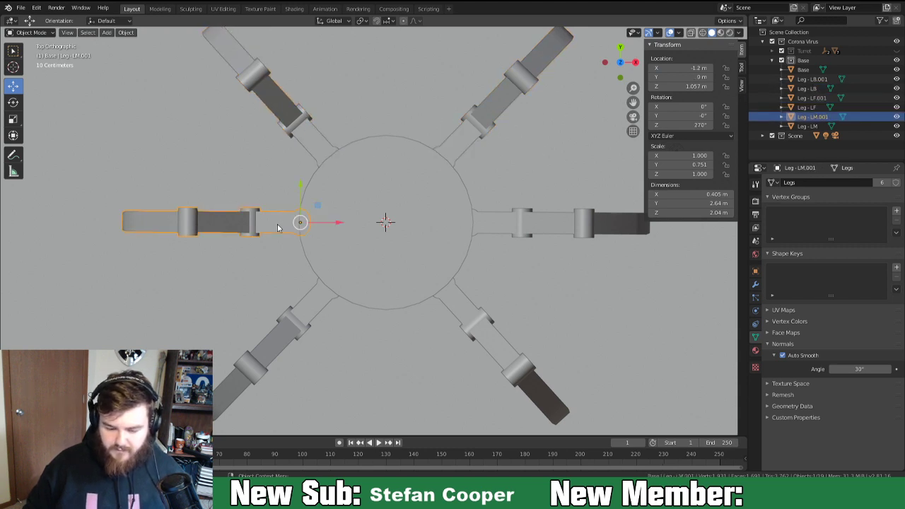
{"action": "left_click", "coordinate": [302, 311]}
{"action": "left_click", "coordinate": [451, 304]}
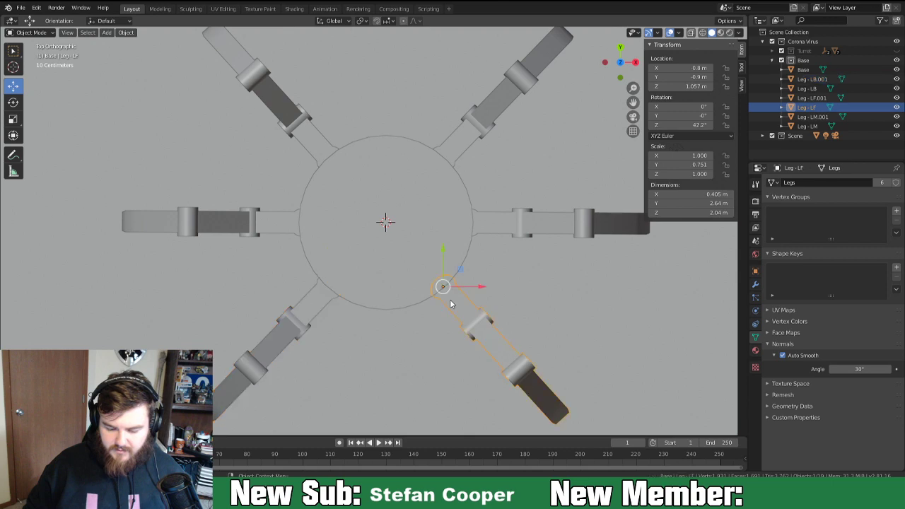
{"action": "left_click", "coordinate": [518, 228]}
{"action": "left_click", "coordinate": [463, 122]}
{"action": "middle_click_drag", "start_coordinate": [462, 122], "coordinate": [552, 212]}
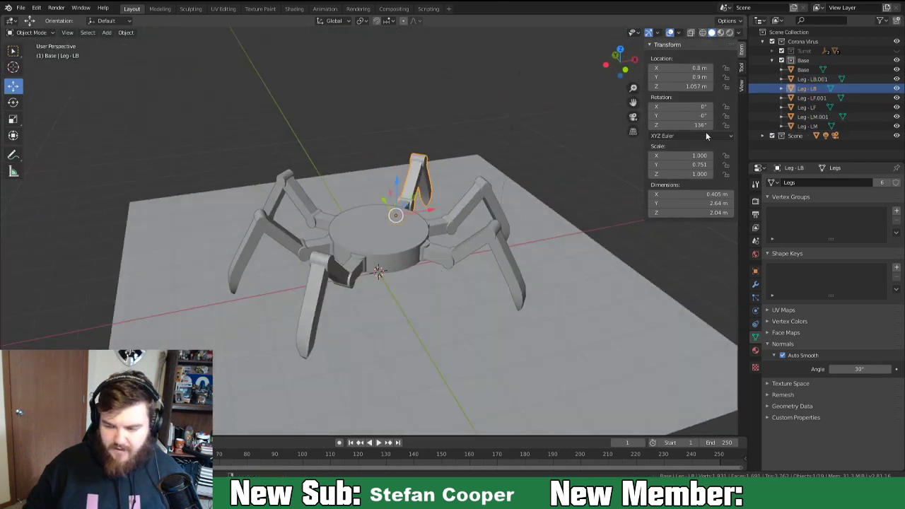
Show the Turret collection again and select the Base cylinder between the legs.
{"action": "left_click", "coordinate": [897, 51]}
{"action": "middle_click_drag", "start_coordinate": [473, 161], "coordinate": [408, 212]}
{"action": "left_click", "coordinate": [371, 257]}
{"action": "mouse_move", "coordinate": [363, 263]}
{"action": "middle_mouse_down"}
{"action": "mouse_move", "coordinate": [382, 269]}
{"action": "mouse_move", "coordinate": [364, 275]}
{"action": "mouse_move", "coordinate": [477, 262]}
{"action": "mouse_move", "coordinate": [433, 248]}
{"action": "mouse_move", "coordinate": [375, 256]}
{"action": "middle_mouse_up"}
{"action": "key", "text": "Tab"}
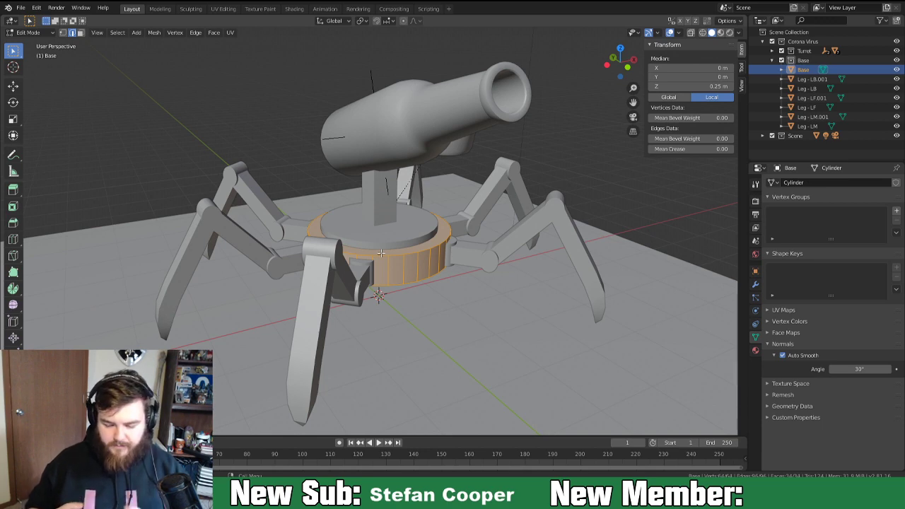
{"action": "middle_click_drag", "start_coordinate": [455, 242], "coordinate": [387, 267]}
{"action": "key", "text": "Tab"}
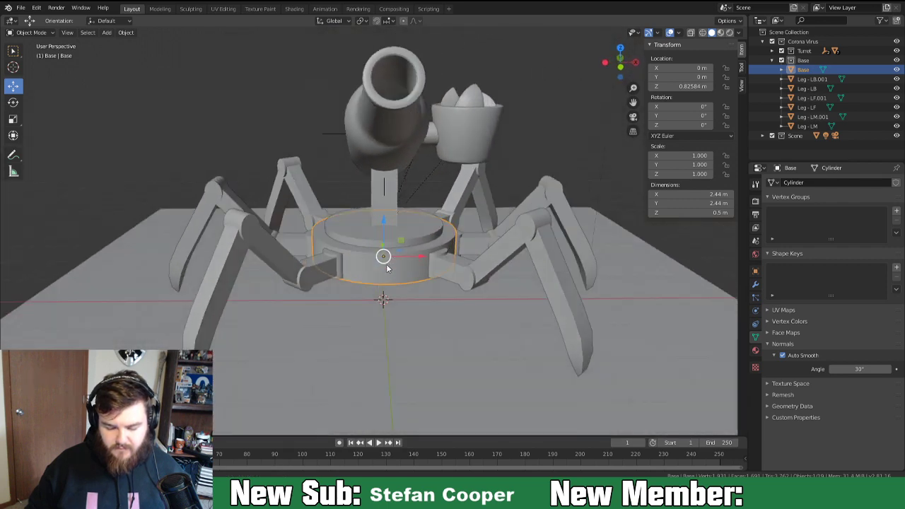
{"action": "mouse_move", "coordinate": [386, 264]}
{"action": "middle_mouse_down"}
{"action": "mouse_move", "coordinate": [411, 256]}
{"action": "mouse_move", "coordinate": [383, 258]}
{"action": "middle_mouse_up"}
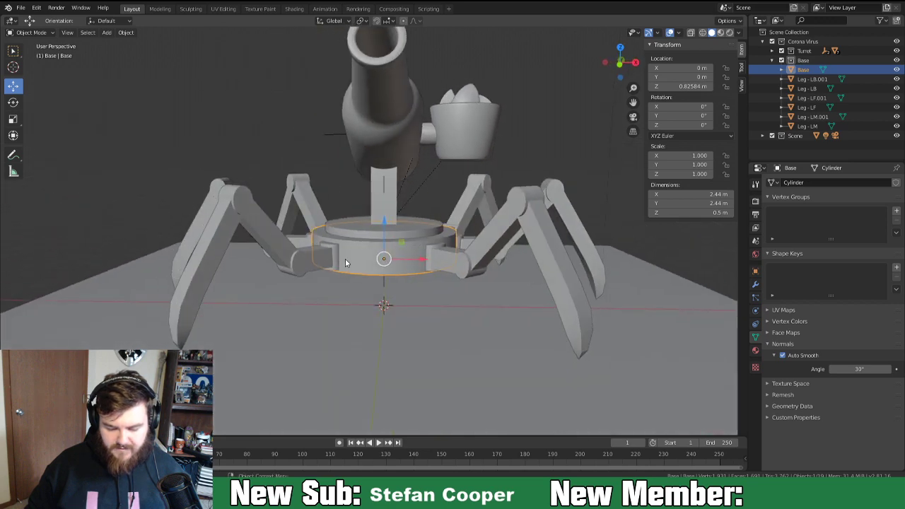
{"action": "scroll", "coordinate": [345, 262], "scroll_direction": "up", "scroll_amount": 2}
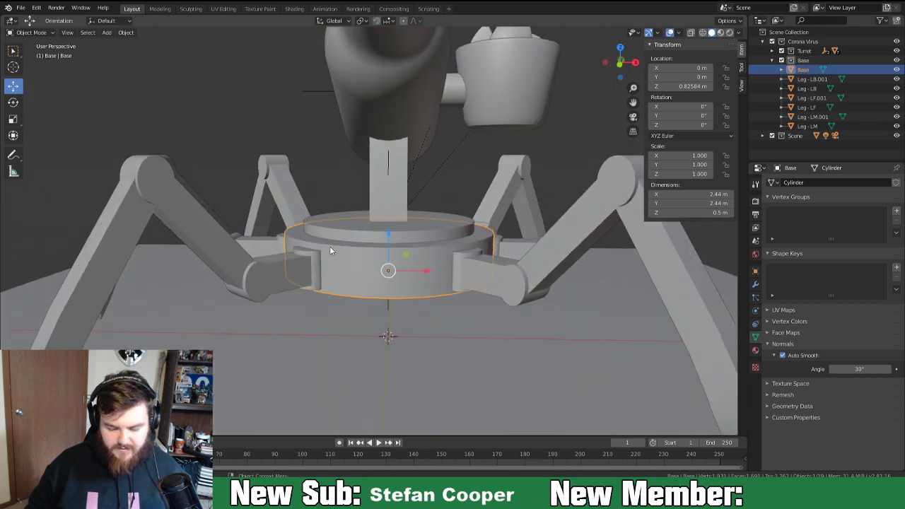
Raise the top face of the Base cylinder to a local Z of about 0.56 m.
{"action": "key", "text": "Tab"}
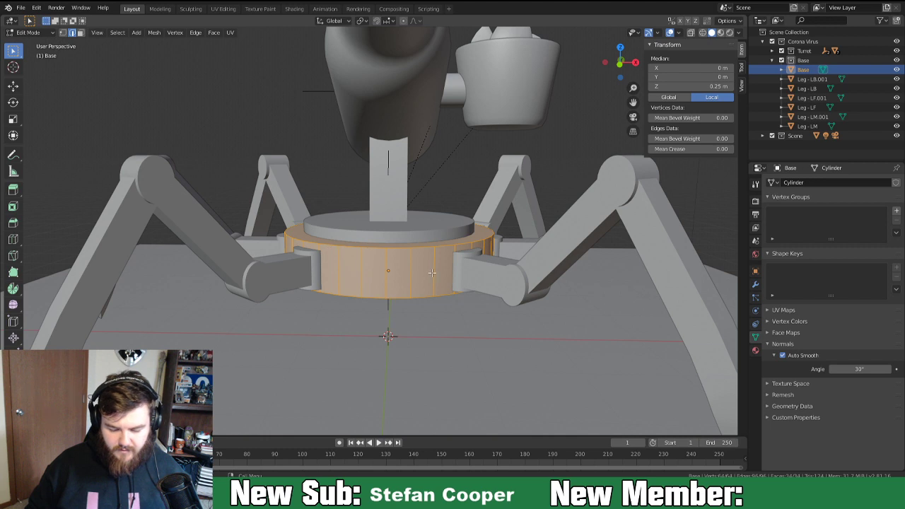
{"action": "middle_click_drag", "start_coordinate": [441, 296], "coordinate": [444, 287]}
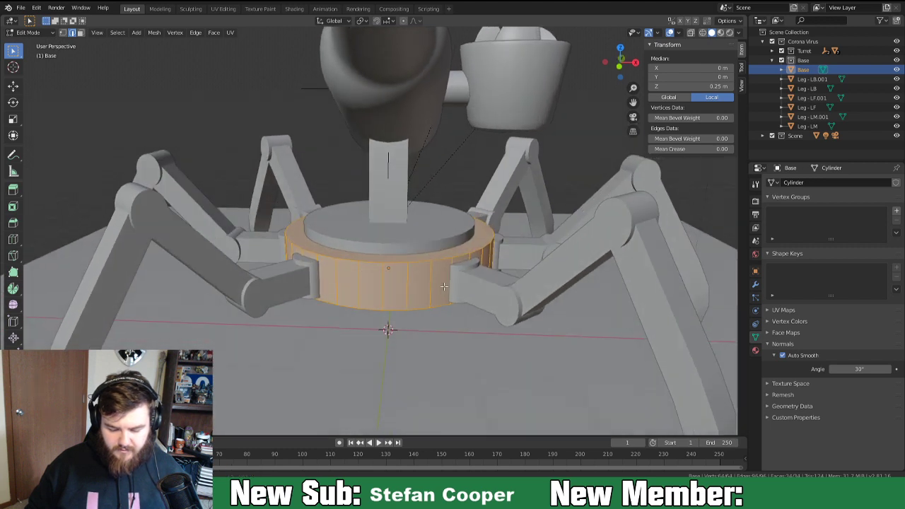
{"action": "key", "text": "3"}
{"action": "left_click", "coordinate": [404, 259]}
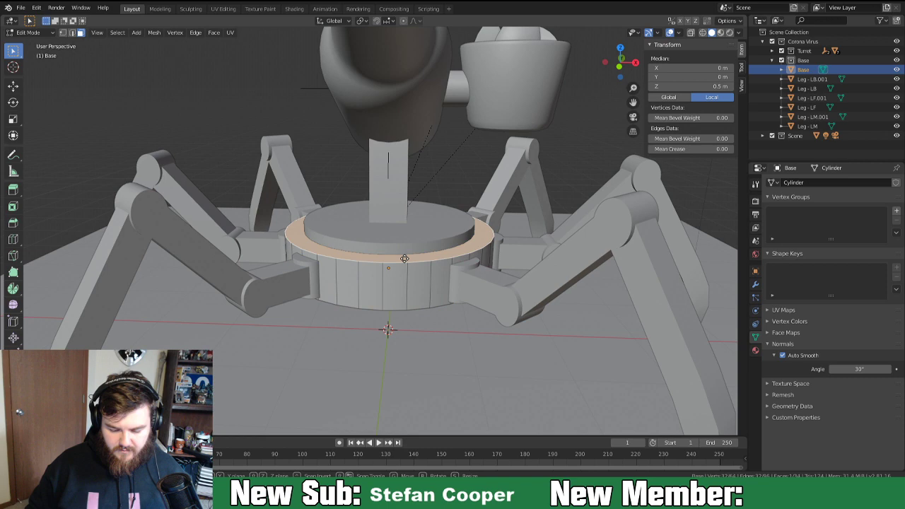
{"action": "key", "text": "e"}
{"action": "left_click", "coordinate": [405, 274]}
{"action": "middle_click_drag", "start_coordinate": [405, 275], "coordinate": [382, 283]}
{"action": "key", "text": "Tab"}
Snap the 3D cursor to the Base's side face where Leg - LB.001 attaches.
{"action": "key", "text": "Tab"}
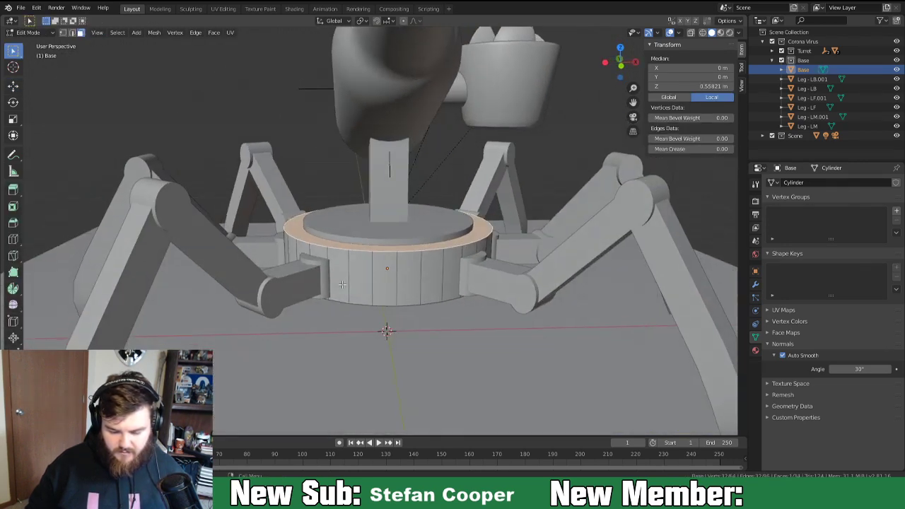
{"action": "left_click", "coordinate": [319, 258]}
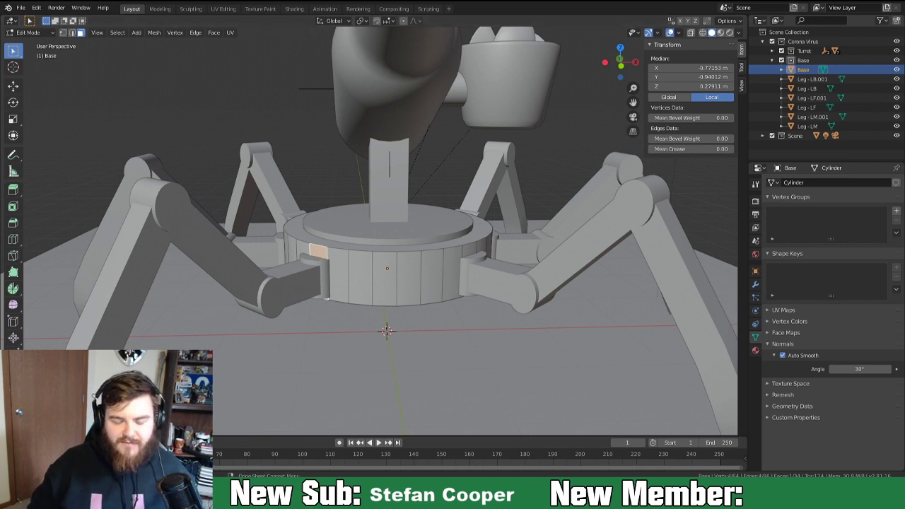
{"action": "middle_click_drag", "start_coordinate": [349, 351], "coordinate": [368, 352]}
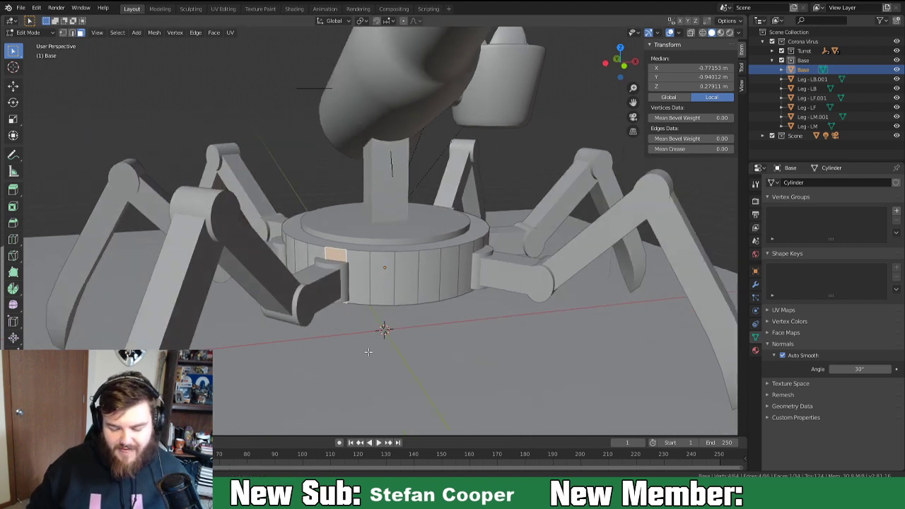
{"action": "key", "text": "shift+s"}
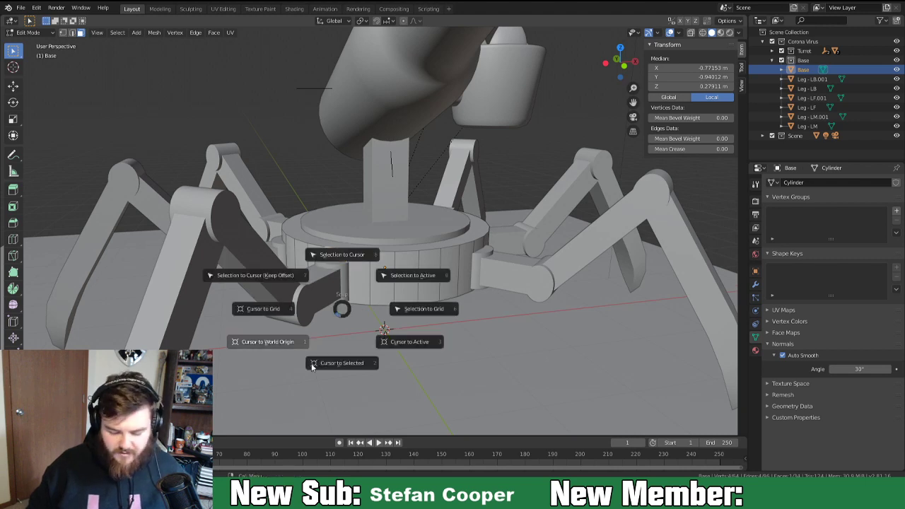
{"action": "left_click", "coordinate": [335, 368]}
Add a 0.43 m cube at the 3D cursor within the Base mesh and rotate it about -56° around Z to align with the leg.
{"action": "key", "text": "shift+a"}
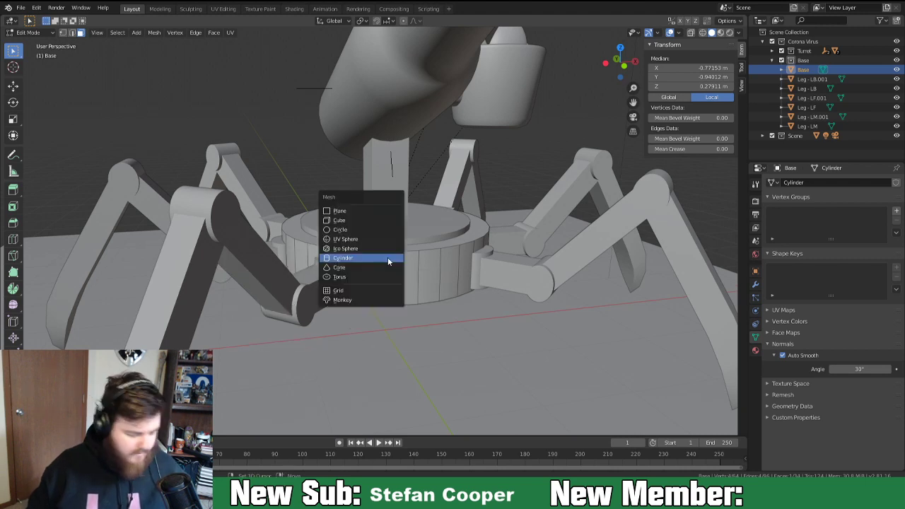
{"action": "left_click", "coordinate": [362, 217]}
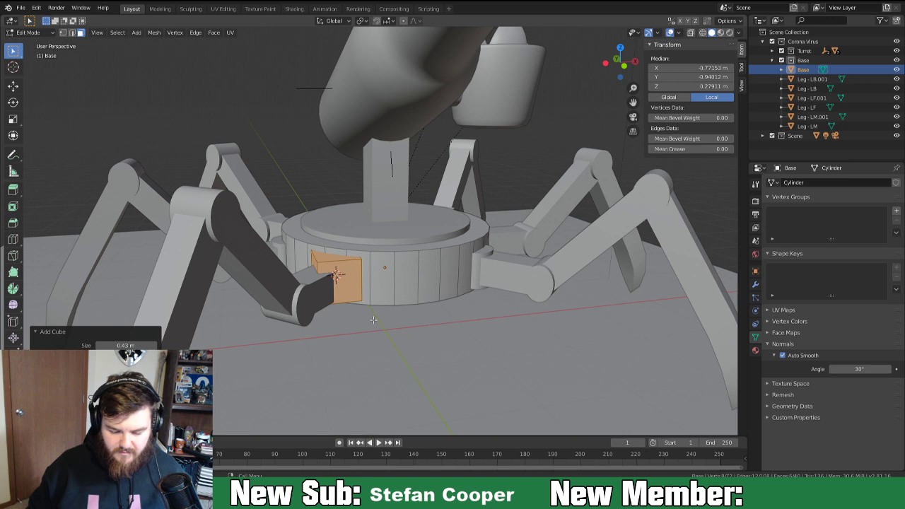
{"action": "key", "text": "r"}
{"action": "key", "text": "z"}
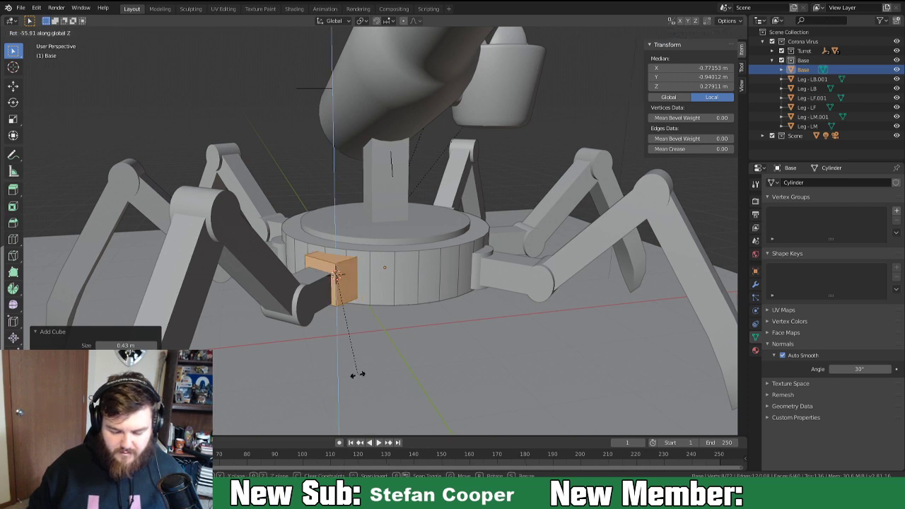
{"action": "left_click", "coordinate": [357, 375]}
{"action": "middle_click_drag", "start_coordinate": [368, 374], "coordinate": [420, 341]}
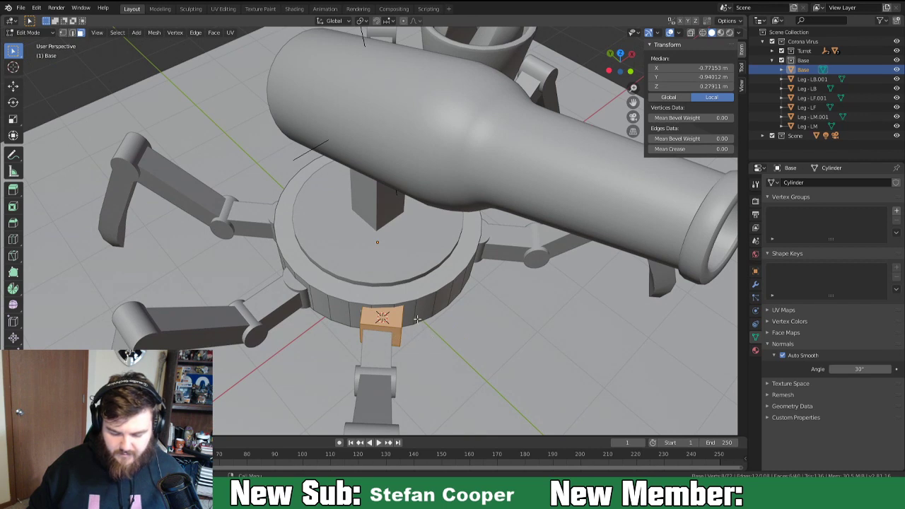
Move the cube inward against the Base's side where the leg attaches.
{"action": "key", "text": "g"}
{"action": "right_click", "coordinate": [421, 327]}
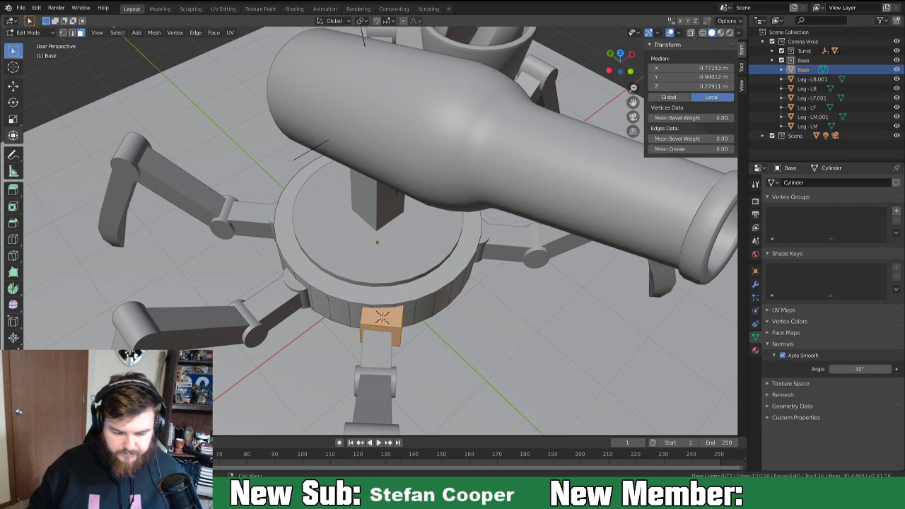
{"action": "left_click", "coordinate": [13, 85]}
{"action": "middle_click_drag", "start_coordinate": [392, 290], "coordinate": [379, 295]}
{"action": "key", "text": "g"}
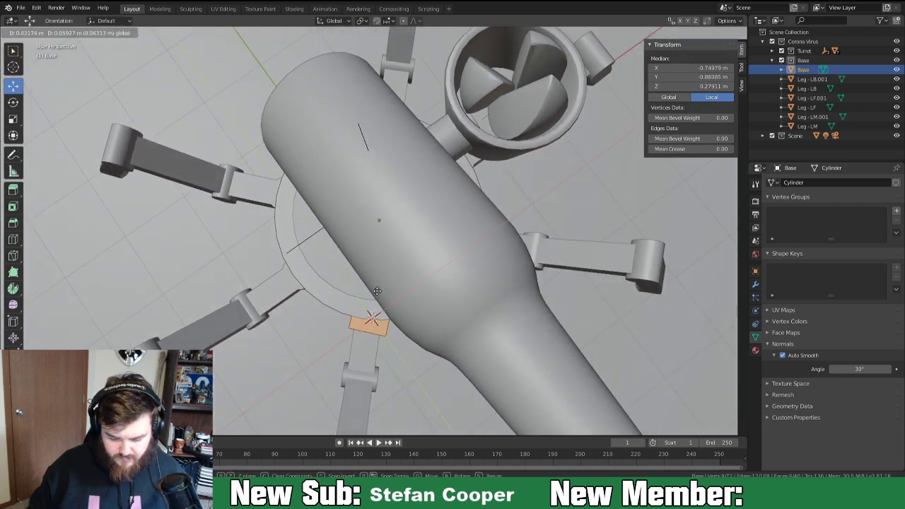
{"action": "left_click", "coordinate": [377, 292]}
Rotate the cube about 4° around Z and scale it up by about 1.08.
{"action": "middle_click_drag", "start_coordinate": [418, 341], "coordinate": [421, 305]}
{"action": "key", "text": "r"}
{"action": "key", "text": "z"}
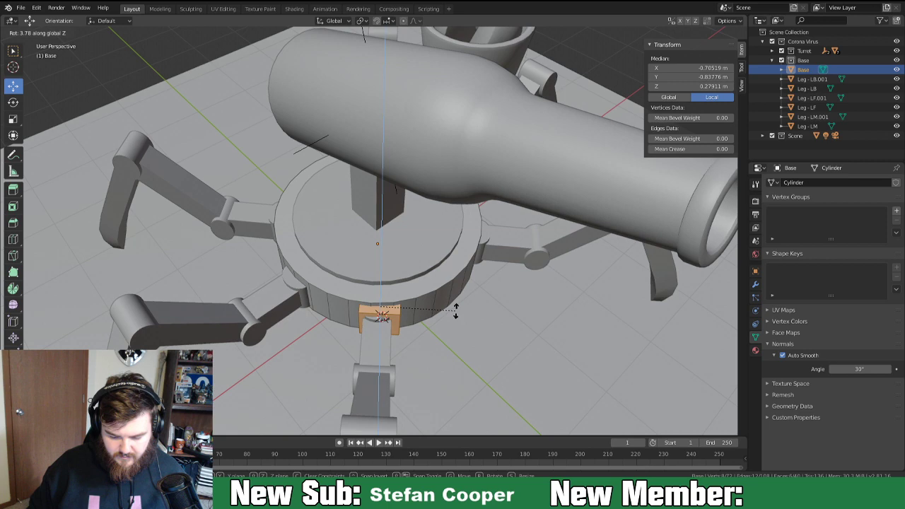
{"action": "left_click", "coordinate": [456, 308]}
{"action": "key", "text": "s"}
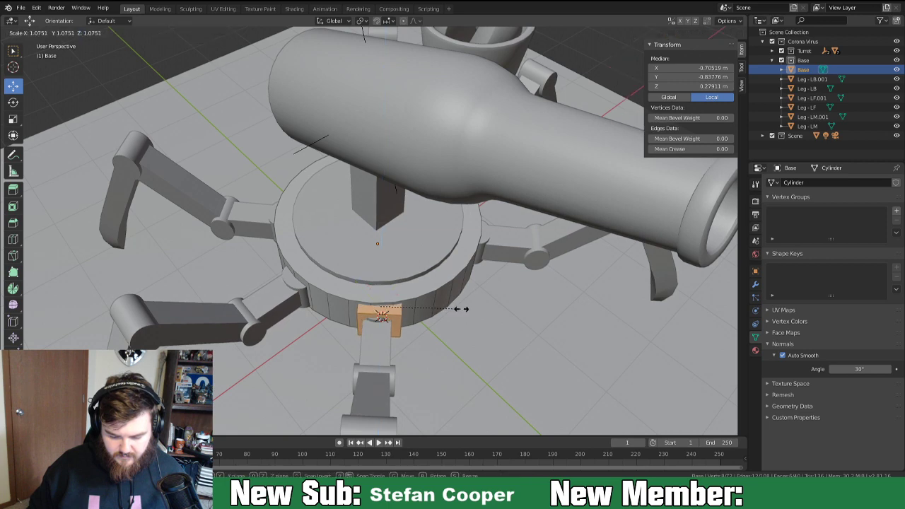
{"action": "left_click", "coordinate": [461, 309]}
Move the cube deeper into the Base, to about X -0.67 m and Y -0.78 m, and rotate it around Z to align with the leg.
{"action": "middle_click_drag", "start_coordinate": [442, 319], "coordinate": [396, 290]}
{"action": "key", "text": "g"}
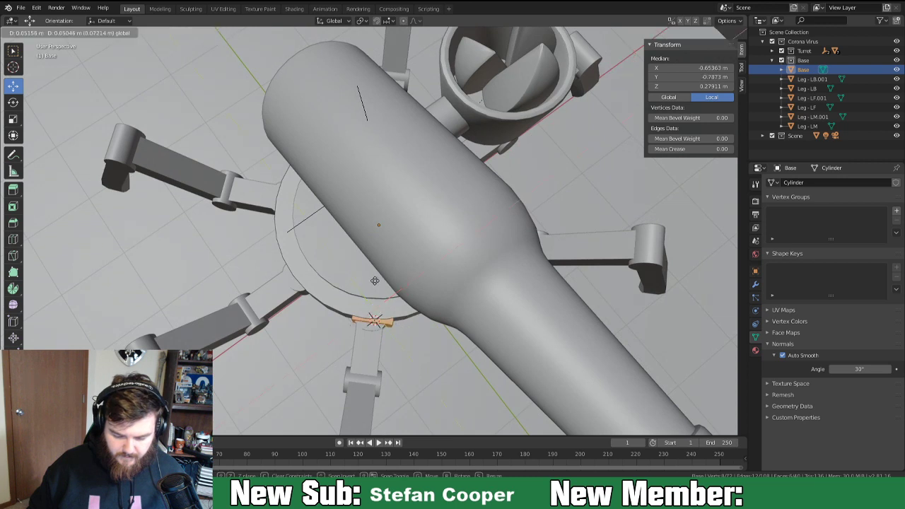
{"action": "left_click", "coordinate": [374, 281]}
{"action": "middle_click_drag", "start_coordinate": [403, 371], "coordinate": [382, 272]}
{"action": "key", "text": "r"}
{"action": "key", "text": "z"}
{"action": "left_click", "coordinate": [428, 353]}
Lower the Base cylinder's bottom face to a local Z of about -0.05 m.
{"action": "key", "text": "KP_Decimal"}
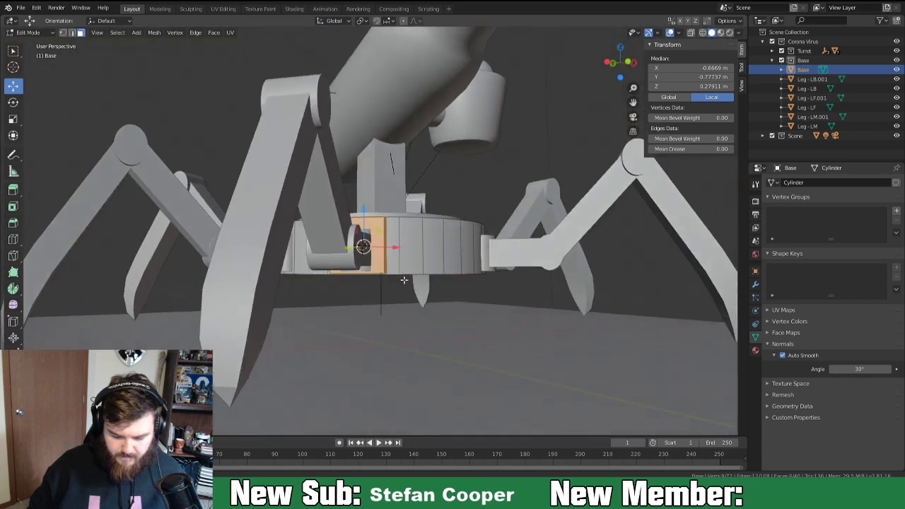
{"action": "scroll", "coordinate": [385, 268], "scroll_direction": "up", "scroll_amount": 4}
{"action": "middle_click_drag", "start_coordinate": [372, 279], "coordinate": [401, 274]}
{"action": "left_click", "coordinate": [382, 263]}
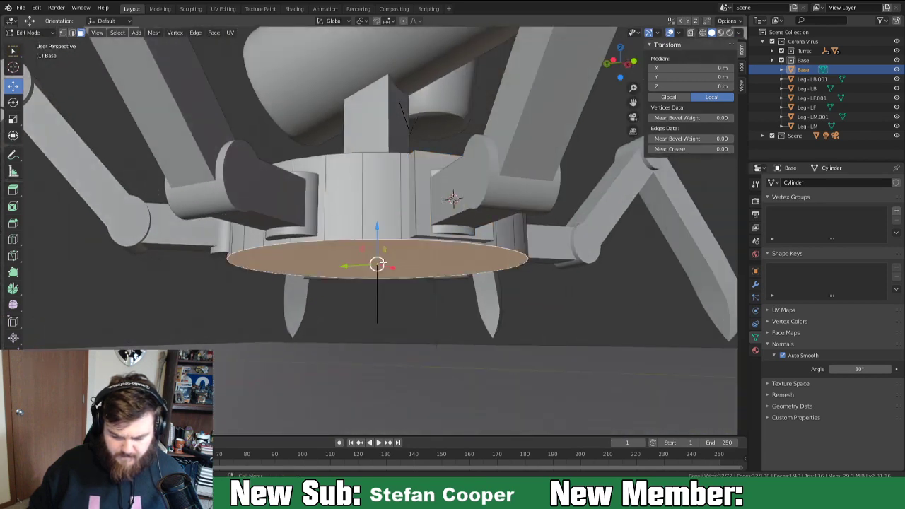
{"action": "key", "text": "g"}
{"action": "key", "text": "z"}
{"action": "left_click", "coordinate": [383, 268]}
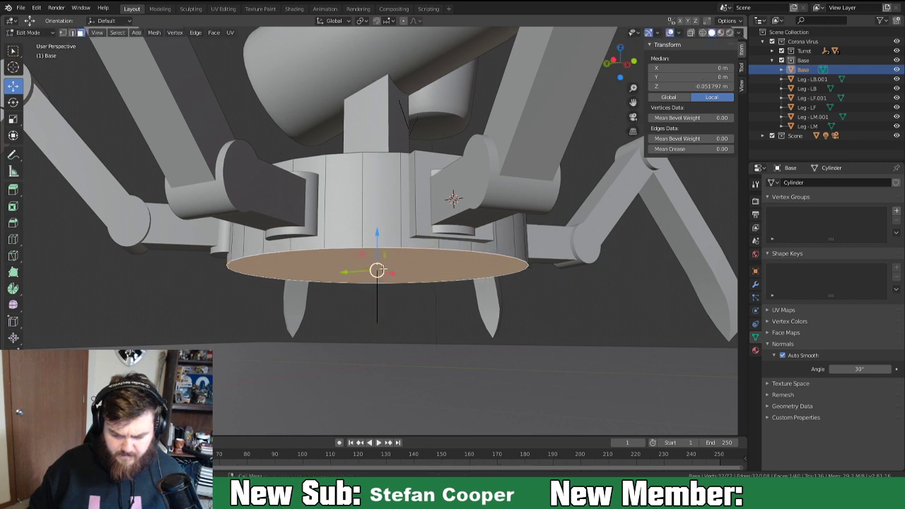
Lower the whole socket block along Z by about 0.03 m.
{"action": "left_click", "coordinate": [419, 195]}
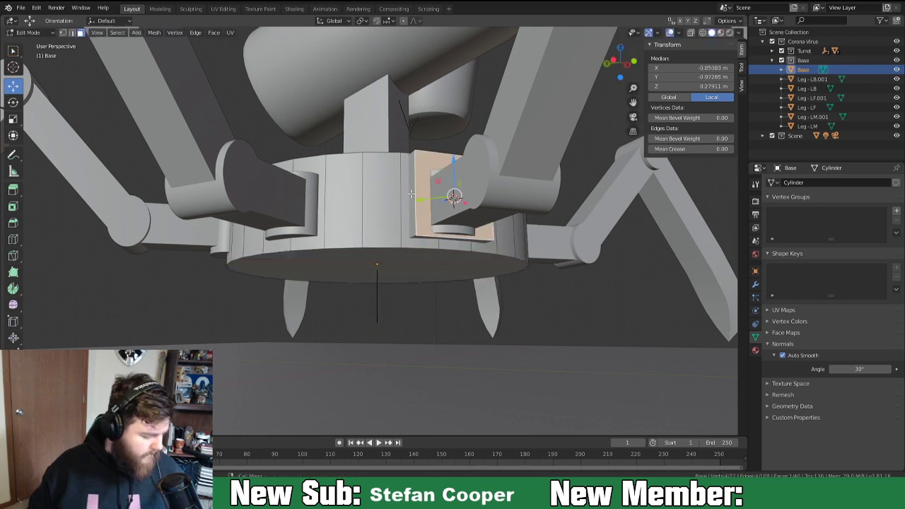
{"action": "key", "text": "g"}
{"action": "key", "text": "z"}
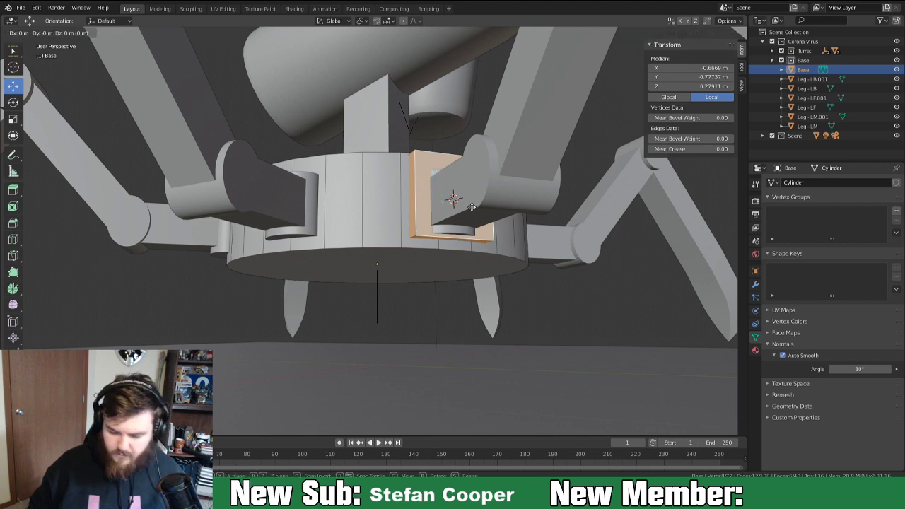
{"action": "left_click", "coordinate": [470, 211]}
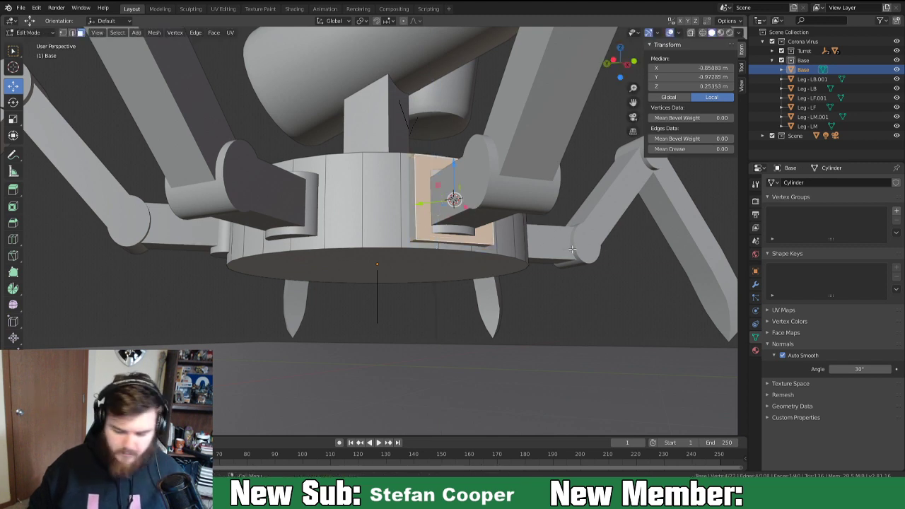
Inset the socket block's outer face by about 0.05 m and extrude it inward to form a recess.
{"action": "key", "text": "i"}
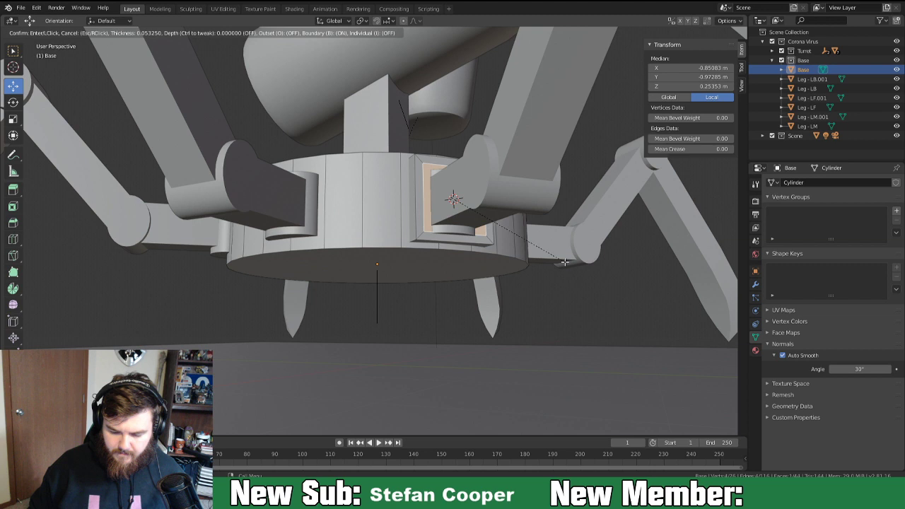
{"action": "left_click", "coordinate": [565, 261]}
{"action": "key", "text": "e"}
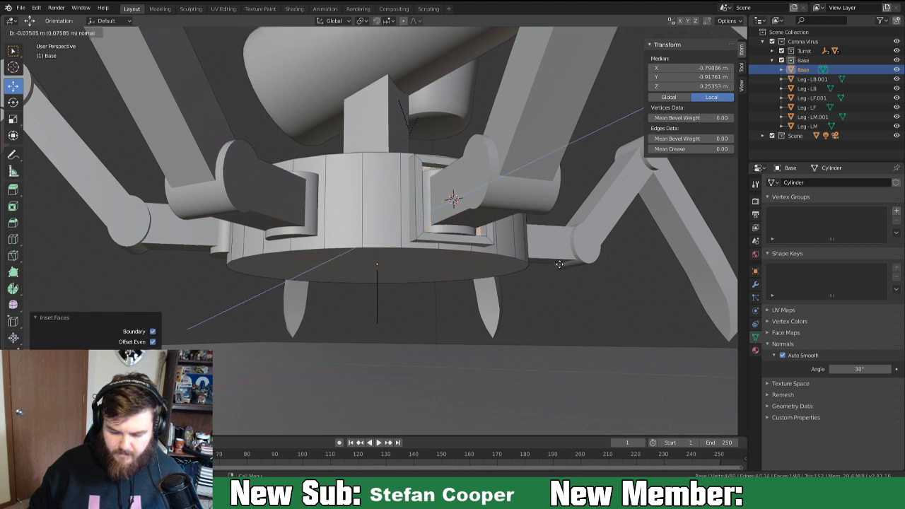
{"action": "left_click", "coordinate": [561, 266]}
Lower the socket block's rim and recess faces along Z to a local Z of about 0.23 m.
{"action": "middle_click_drag", "start_coordinate": [521, 264], "coordinate": [440, 263]}
{"action": "left_click", "coordinate": [357, 209], "text": "alt"}
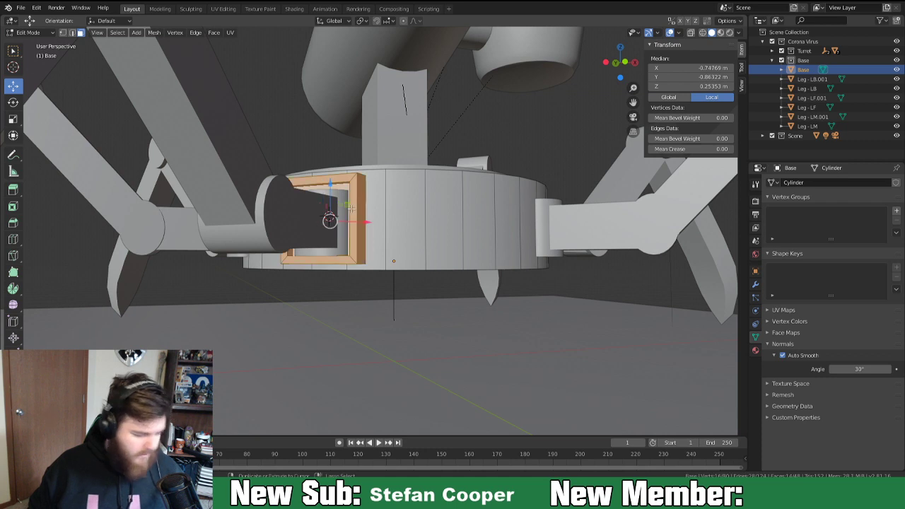
{"action": "key", "text": "g"}
{"action": "key", "text": "z"}
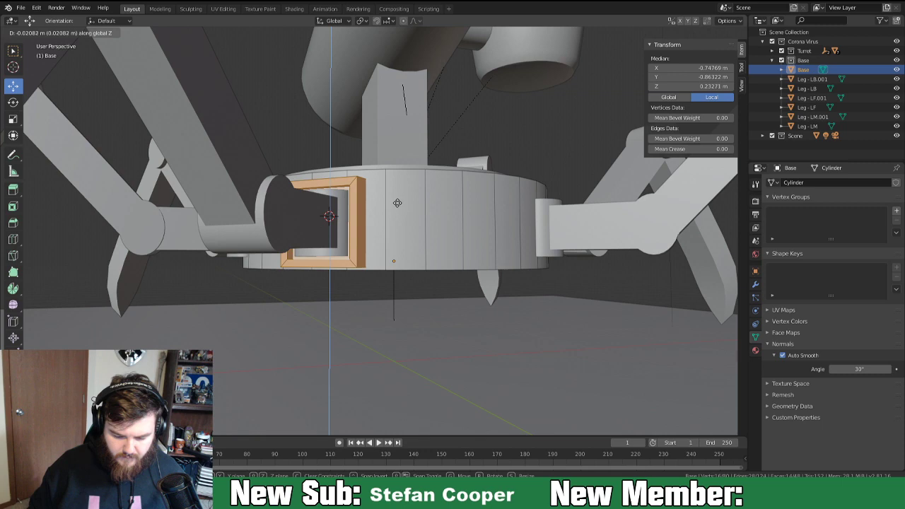
{"action": "left_click", "coordinate": [398, 203]}
Switch to wireframe shading and select the socket block's back face inside the Base.
{"action": "mouse_move", "coordinate": [397, 203]}
{"action": "middle_mouse_down"}
{"action": "mouse_move", "coordinate": [486, 251]}
{"action": "mouse_move", "coordinate": [463, 257]}
{"action": "middle_mouse_up"}
{"action": "key", "text": "z"}
{"action": "left_click", "coordinate": [399, 254]}
{"action": "middle_click_drag", "start_coordinate": [503, 288], "coordinate": [325, 240]}
{"action": "left_click", "coordinate": [306, 231]}
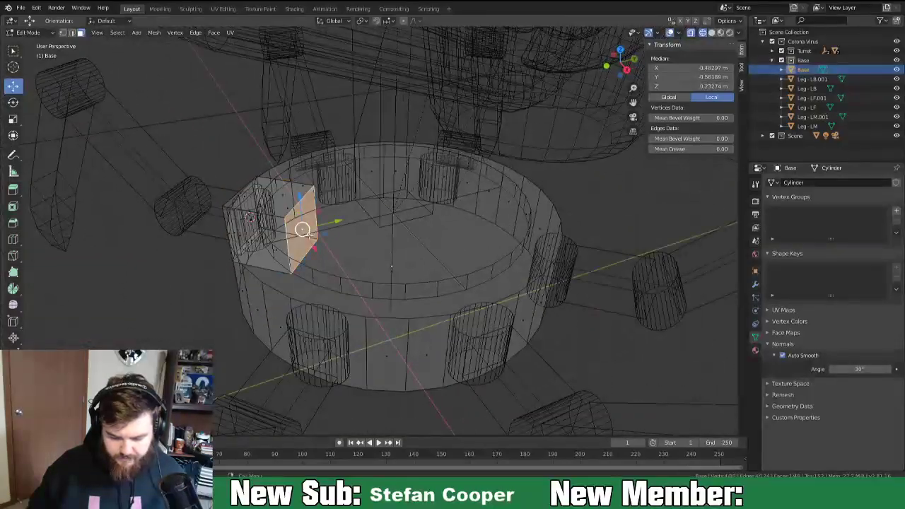
{"action": "key", "text": "g"}
{"action": "key", "text": "z"}
{"action": "key", "text": "z"}
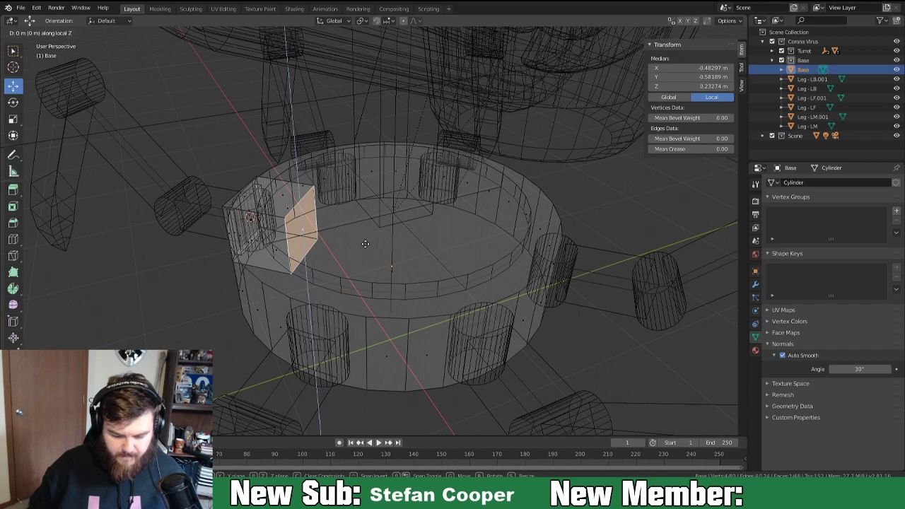
{"action": "key", "text": "y"}
{"action": "left_click", "coordinate": [365, 244]}
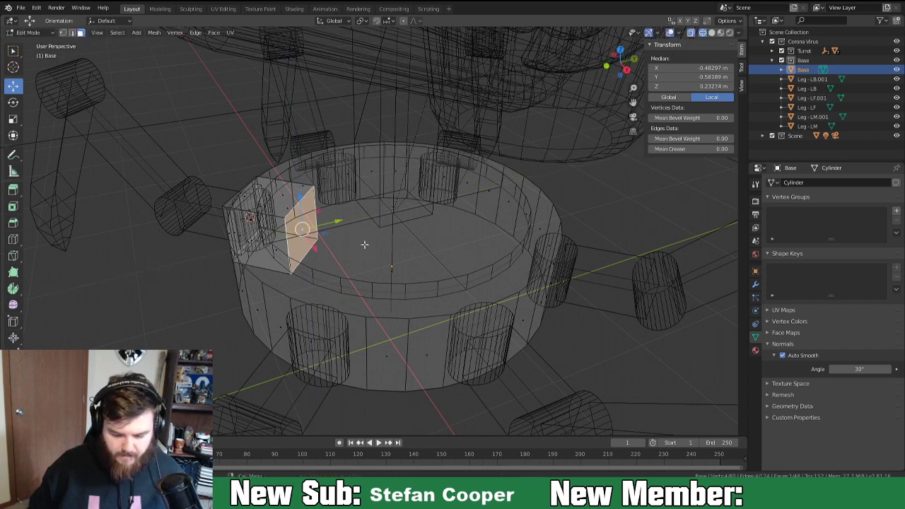
Set the transform orientation to Normal and move the back face about 0.23 m outward along its normal.
{"action": "left_click", "coordinate": [331, 21]}
{"action": "left_click", "coordinate": [320, 68]}
{"action": "key", "text": "g"}
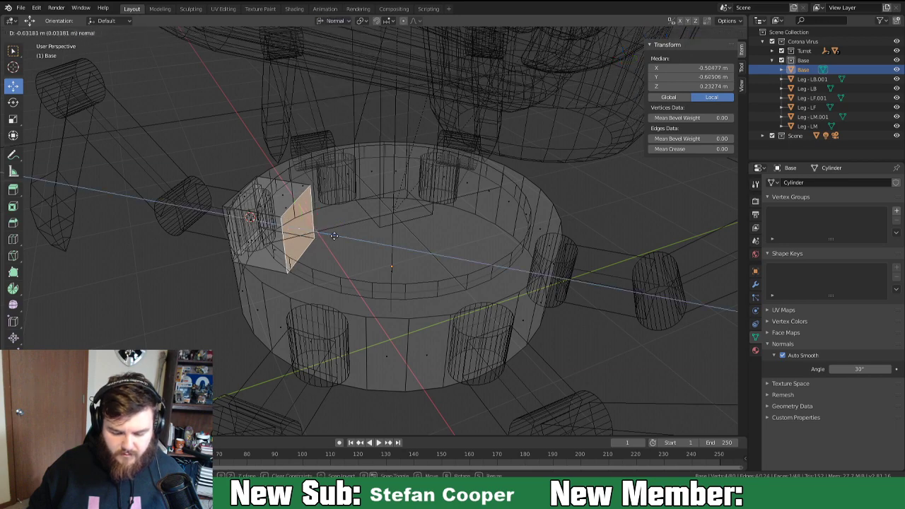
{"action": "key", "text": "z"}
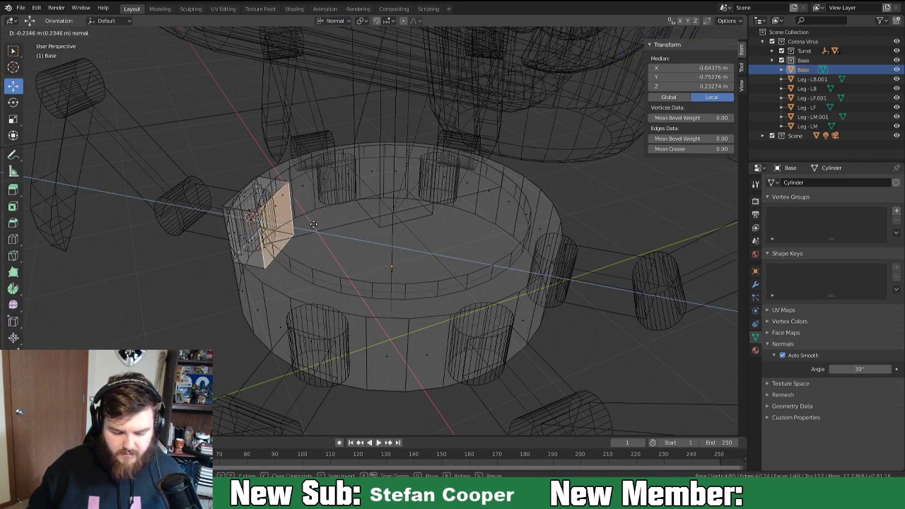
{"action": "left_click", "coordinate": [312, 225]}
Try deleting the socket block's back face and undo the deletion.
{"action": "middle_click_drag", "start_coordinate": [311, 229], "coordinate": [364, 232]}
{"action": "key", "text": "x"}
{"action": "left_click", "coordinate": [317, 240]}
{"action": "key", "text": "ctrl+z"}
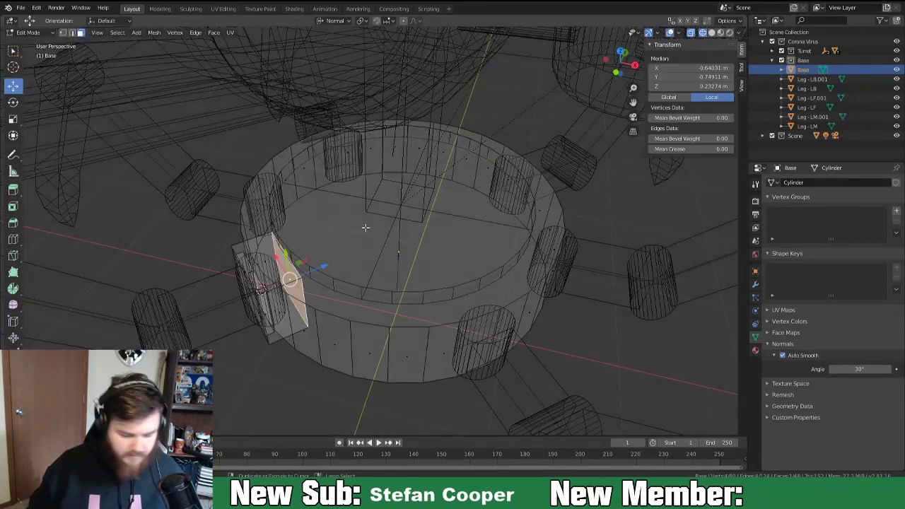
{"action": "key", "text": "x"}
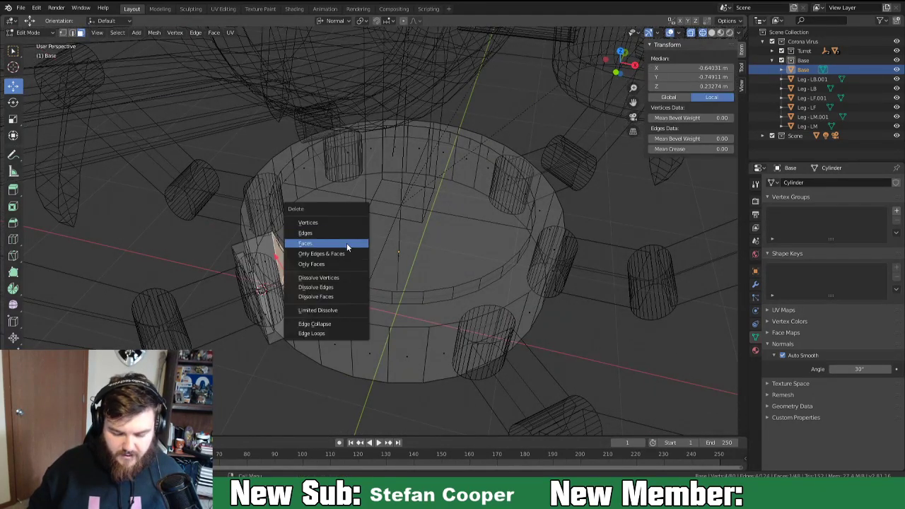
{"action": "left_click", "coordinate": [345, 243]}
{"action": "mouse_move", "coordinate": [346, 243]}
{"action": "middle_mouse_down"}
{"action": "mouse_move", "coordinate": [328, 255]}
{"action": "mouse_move", "coordinate": [335, 245]}
{"action": "middle_mouse_up"}
{"action": "key", "text": "ctrl+z"}
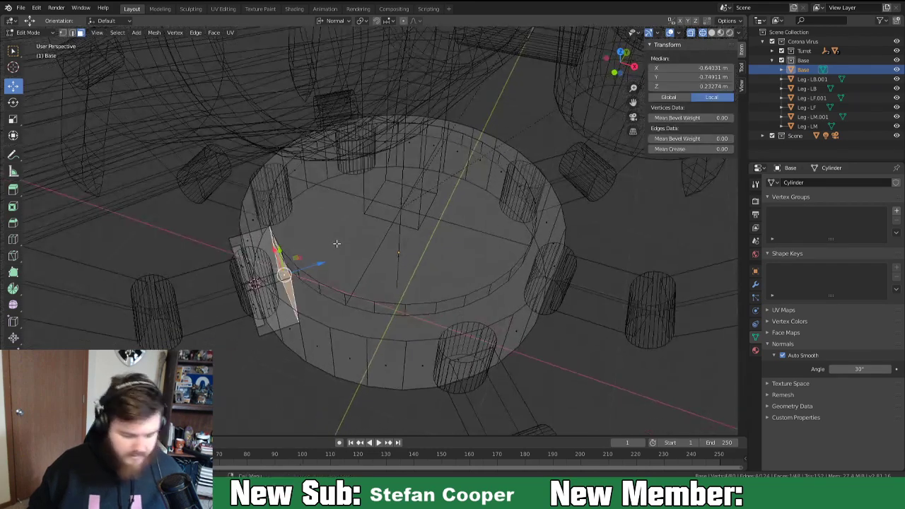
Move the back face outward along its normal to about X -0.77 m and Y -0.88 m, checking it in solid and wireframe shading.
{"action": "left_click_drag", "start_coordinate": [324, 262], "coordinate": [309, 258]}
{"action": "mouse_move", "coordinate": [309, 258]}
{"action": "middle_mouse_down"}
{"action": "mouse_move", "coordinate": [326, 266]}
{"action": "mouse_move", "coordinate": [358, 243]}
{"action": "mouse_move", "coordinate": [317, 221]}
{"action": "mouse_move", "coordinate": [336, 236]}
{"action": "mouse_move", "coordinate": [414, 212]}
{"action": "mouse_move", "coordinate": [294, 265]}
{"action": "mouse_move", "coordinate": [272, 299]}
{"action": "mouse_move", "coordinate": [261, 286]}
{"action": "middle_mouse_up"}
{"action": "key", "text": "z"}
{"action": "left_click", "coordinate": [408, 256]}
{"action": "scroll", "coordinate": [311, 244], "scroll_direction": "up", "scroll_amount": 2}
{"action": "key", "text": "z"}
{"action": "left_click", "coordinate": [255, 295]}
{"action": "left_click_drag", "start_coordinate": [299, 262], "coordinate": [285, 266]}
{"action": "mouse_move", "coordinate": [283, 268]}
{"action": "middle_mouse_down"}
{"action": "mouse_move", "coordinate": [295, 259]}
{"action": "mouse_move", "coordinate": [283, 258]}
{"action": "middle_mouse_up"}
Return to solid shading and delete the socket block's hidden back face.
{"action": "key", "text": "x"}
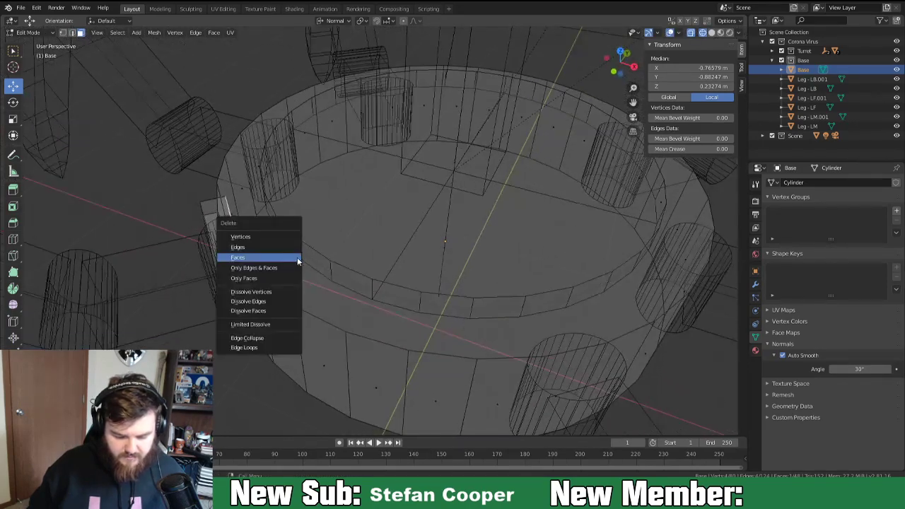
{"action": "key", "text": "Escape"}
{"action": "key", "text": "z"}
{"action": "left_click", "coordinate": [340, 197]}
{"action": "mouse_move", "coordinate": [340, 197]}
{"action": "middle_mouse_down"}
{"action": "mouse_move", "coordinate": [367, 202]}
{"action": "mouse_move", "coordinate": [270, 258]}
{"action": "middle_mouse_up"}
{"action": "key", "text": "x"}
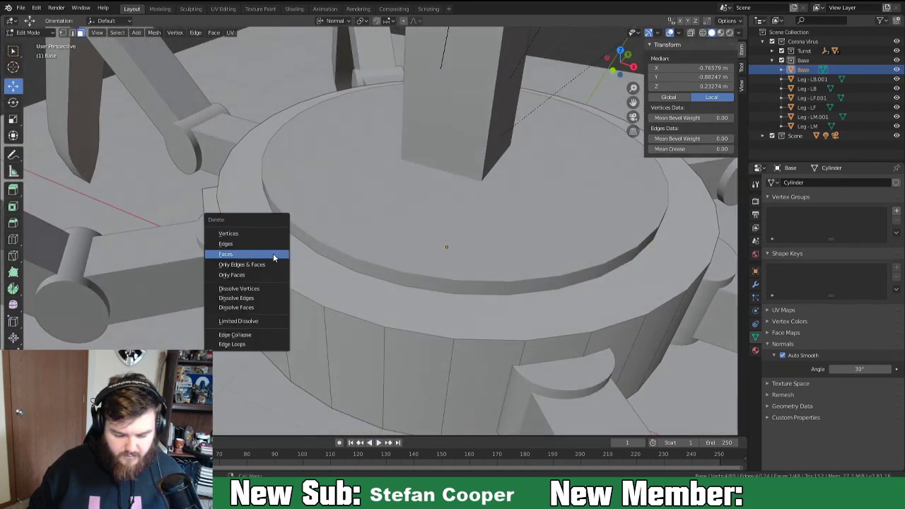
{"action": "left_click", "coordinate": [272, 254]}
Examine the socket block in wireframe and the complete turret robot in solid shading from several sides.
{"action": "key", "text": "z"}
{"action": "key", "text": "z"}
{"action": "left_click", "coordinate": [202, 241]}
{"action": "middle_click_drag", "start_coordinate": [201, 241], "coordinate": [359, 219]}
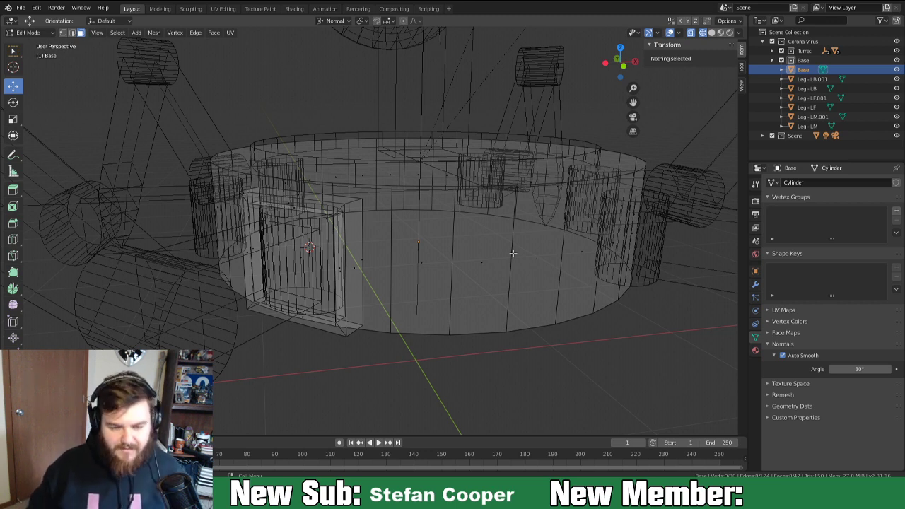
{"action": "key", "text": "z"}
{"action": "left_click", "coordinate": [444, 200]}
{"action": "scroll", "coordinate": [376, 264], "scroll_direction": "down", "scroll_amount": 5}
{"action": "middle_click_drag", "start_coordinate": [376, 265], "coordinate": [393, 225]}
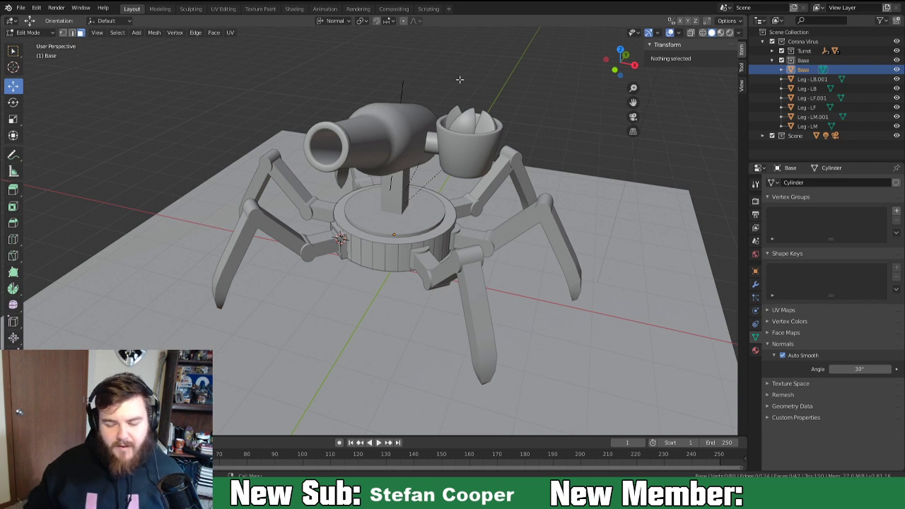
{"action": "middle_click_drag", "start_coordinate": [473, 140], "coordinate": [406, 137]}
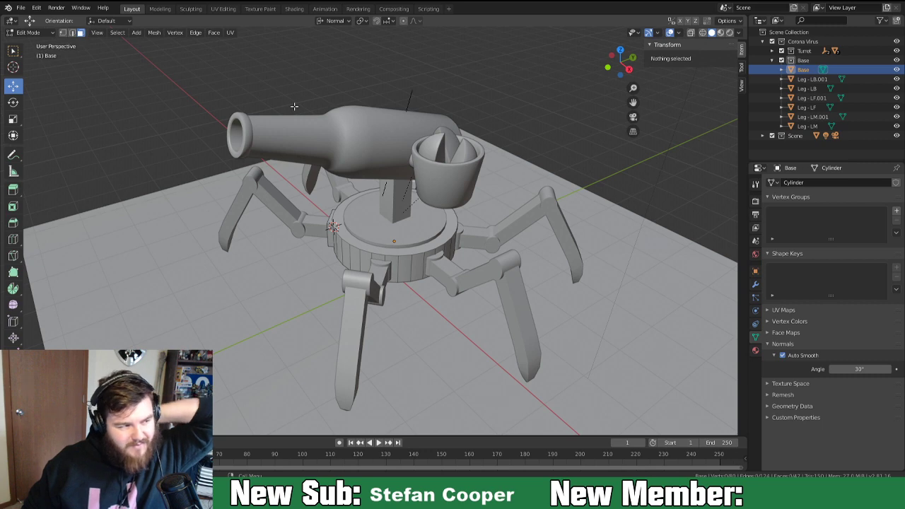
{"action": "middle_click_drag", "start_coordinate": [404, 234], "coordinate": [386, 234]}
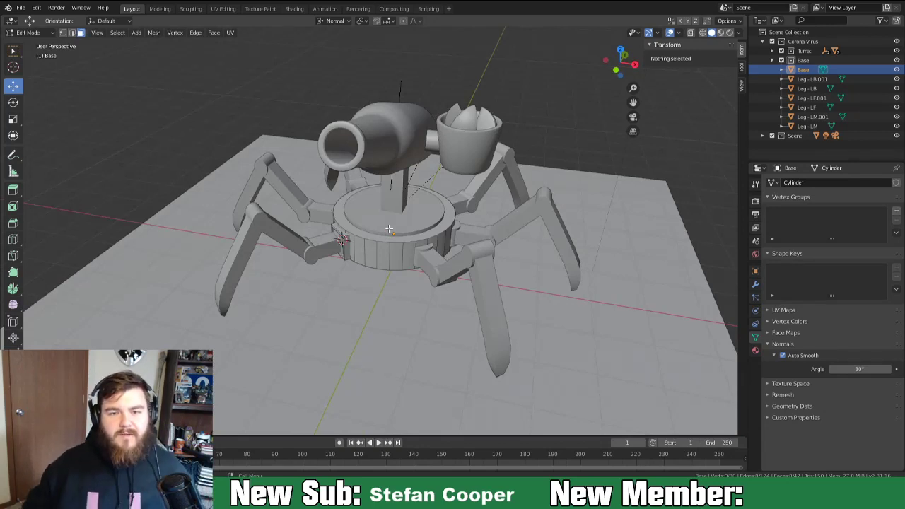
{"action": "middle_click_drag", "start_coordinate": [385, 288], "coordinate": [464, 306]}
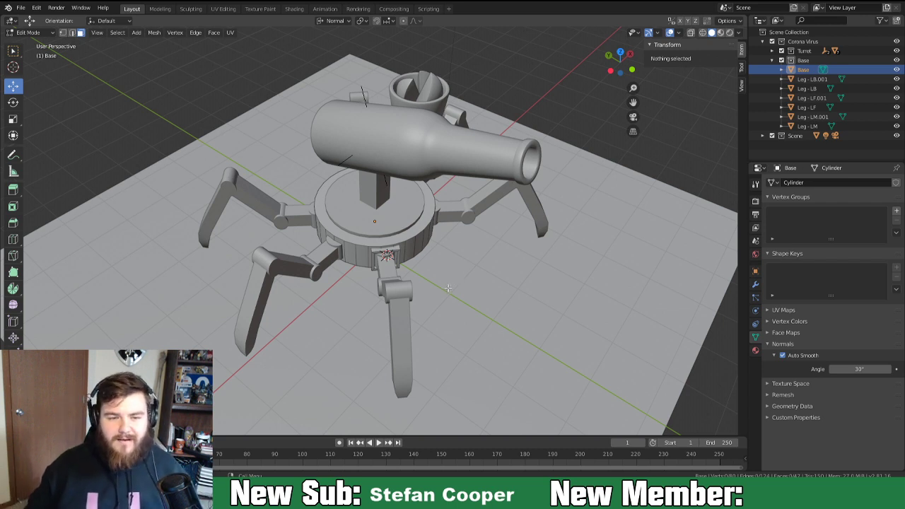
Select the linked geometry of the socket block, duplicate it and place the copy beside the Base at about X 0.01 m, Y -1.53 m.
{"action": "mouse_move", "coordinate": [373, 315]}
{"action": "middle_mouse_down"}
{"action": "mouse_move", "coordinate": [317, 284]}
{"action": "mouse_move", "coordinate": [364, 300]}
{"action": "middle_mouse_up"}
{"action": "scroll", "coordinate": [365, 301], "scroll_direction": "up", "scroll_amount": 1}
{"action": "scroll", "coordinate": [365, 300], "scroll_direction": "up", "scroll_amount": 2}
{"action": "left_click", "coordinate": [398, 246]}
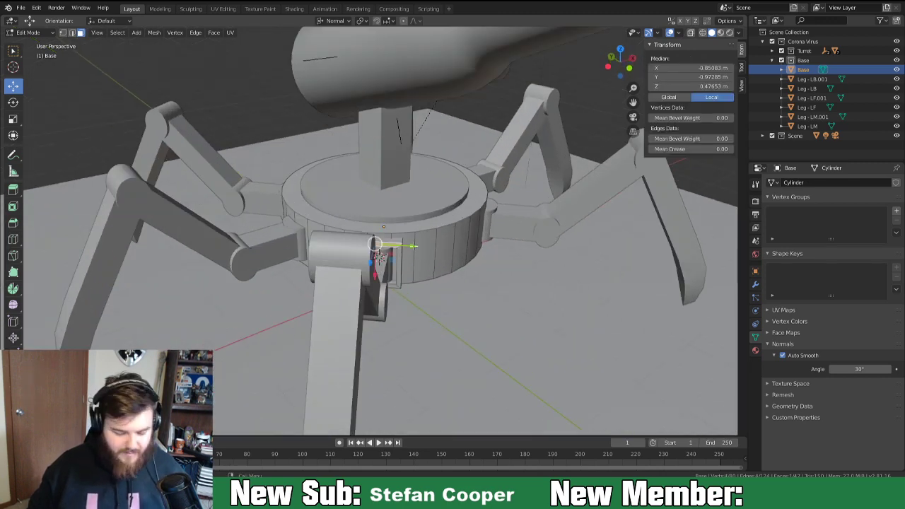
{"action": "key", "text": "ctrl+l"}
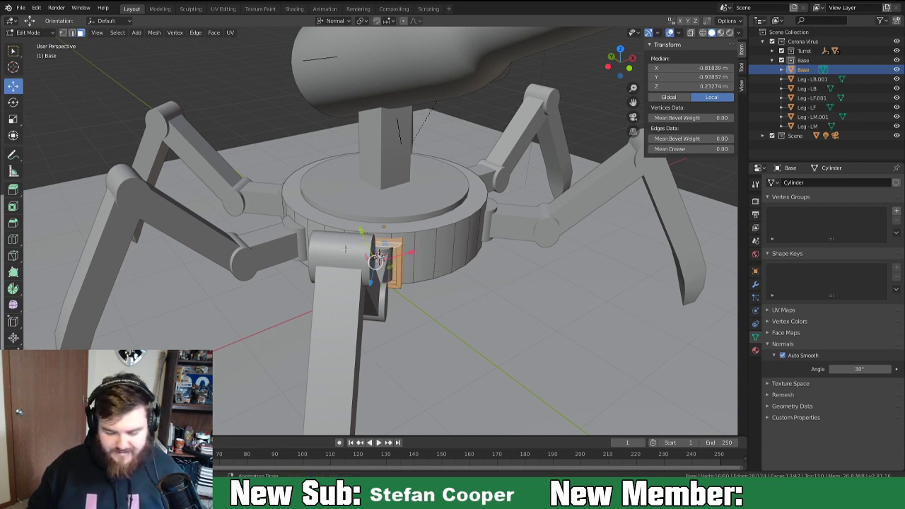
{"action": "key", "text": "shift+d"}
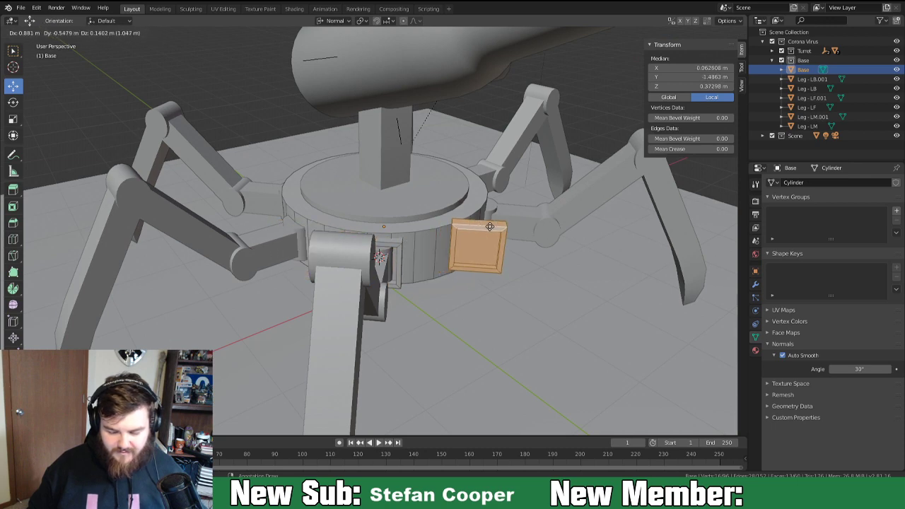
{"action": "left_click", "coordinate": [489, 241]}
Rotate the copied socket block about 74° around the global Z axis, switching the transform orientation from Normal to Global.
{"action": "middle_click_drag", "start_coordinate": [543, 259], "coordinate": [443, 347]}
{"action": "scroll", "coordinate": [464, 344], "scroll_direction": "down", "scroll_amount": 2}
{"action": "key", "text": "r"}
{"action": "key", "text": "z"}
{"action": "key", "text": "z"}
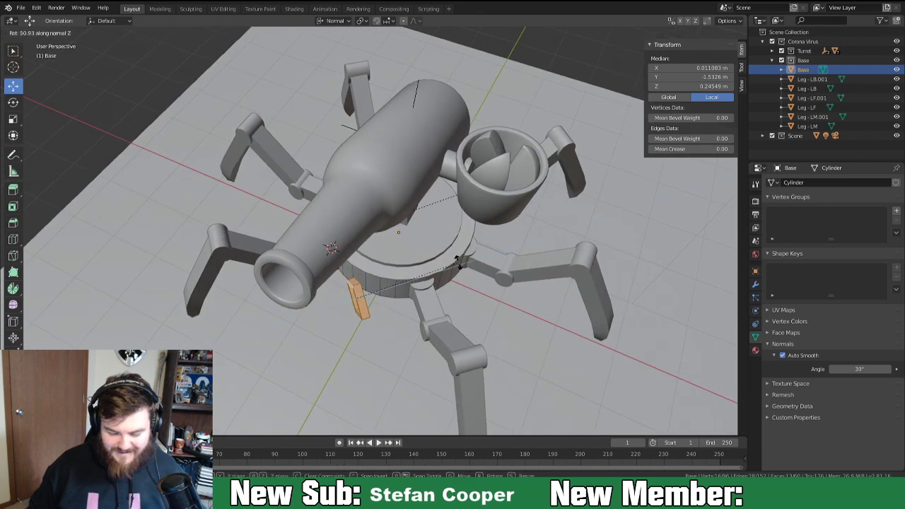
{"action": "left_click", "coordinate": [462, 322]}
{"action": "left_click", "coordinate": [334, 21]}
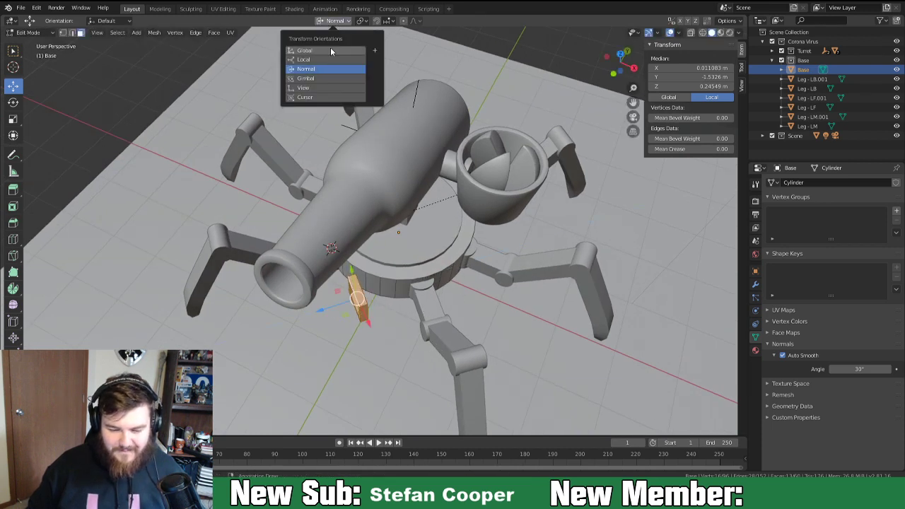
{"action": "key", "text": "r"}
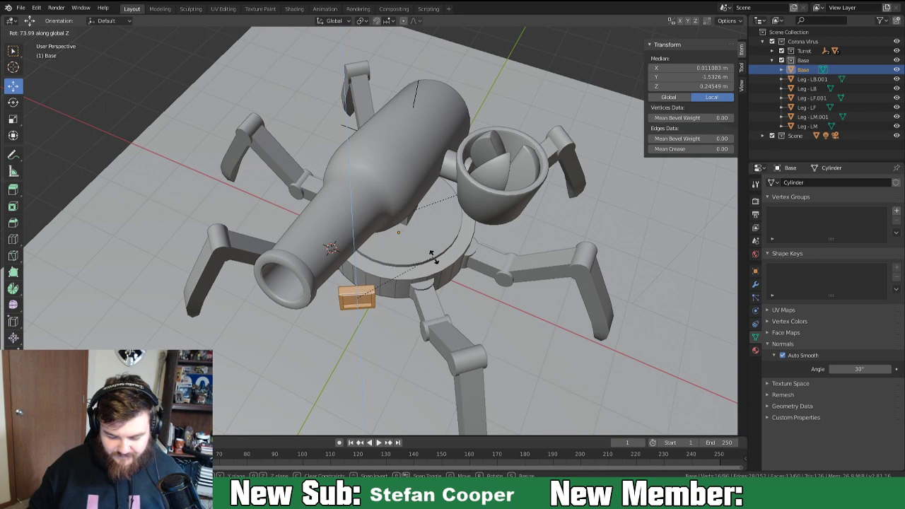
{"action": "left_click", "coordinate": [435, 257]}
Move the copied socket block to the positive-X front leg joint at about X 0.78 m, Y -0.89 m, turning it about 17° around global Z.
{"action": "middle_click_drag", "start_coordinate": [435, 257], "coordinate": [357, 301]}
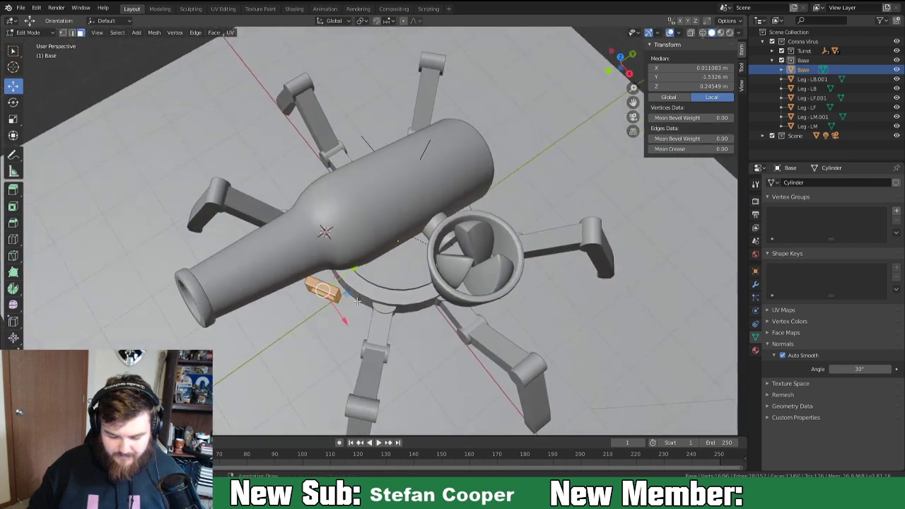
{"action": "key", "text": "g"}
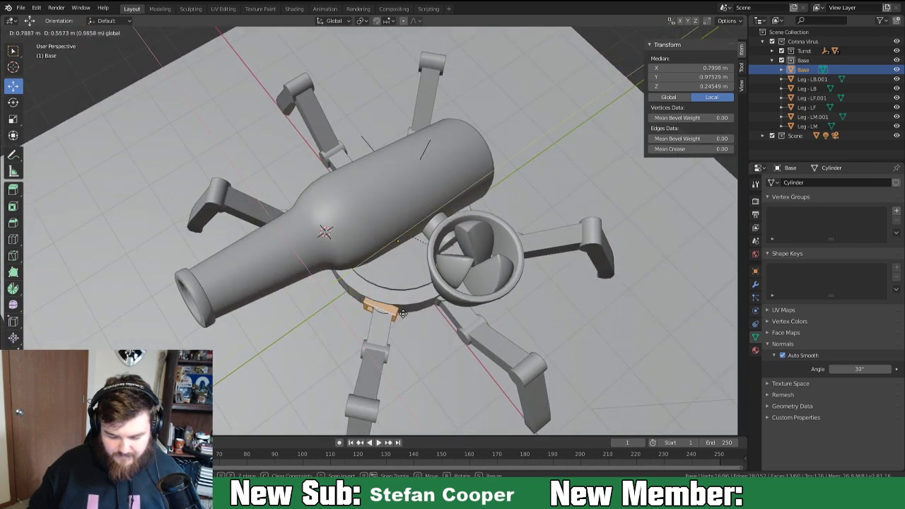
{"action": "key", "text": "r"}
{"action": "key", "text": "z"}
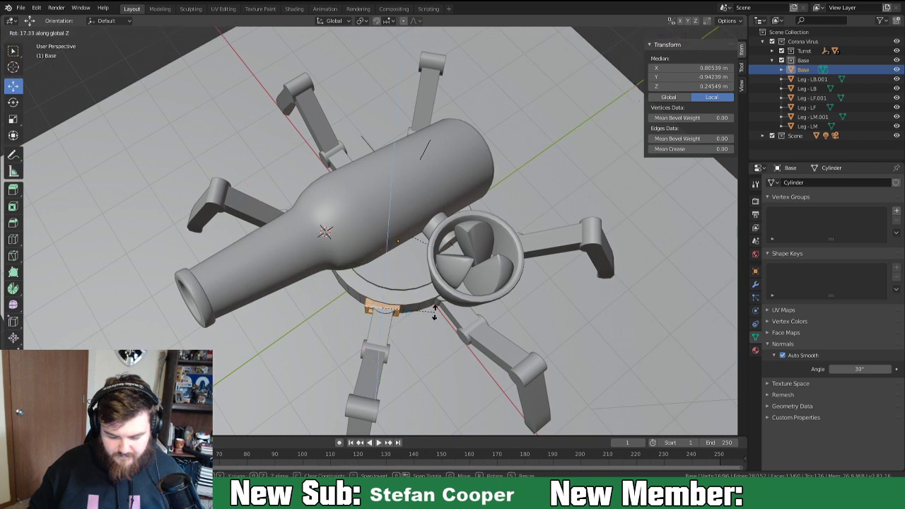
{"action": "left_click", "coordinate": [431, 319]}
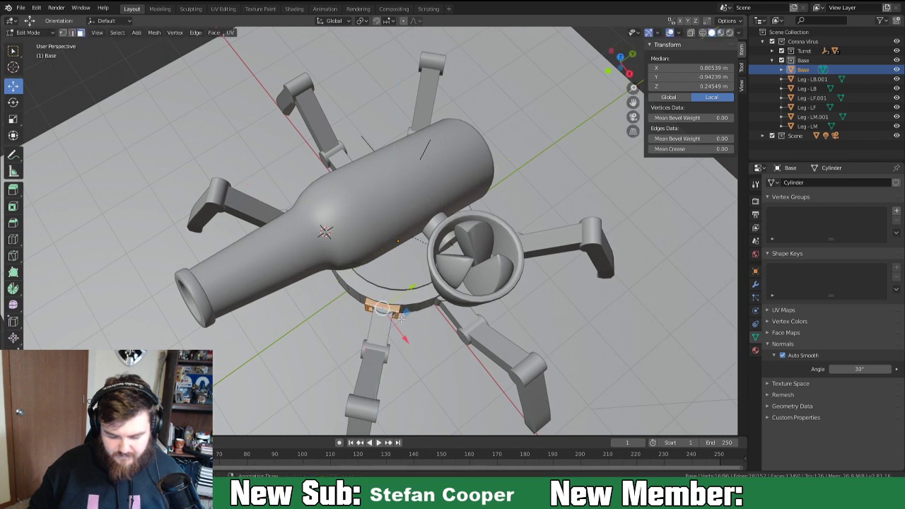
{"action": "middle_click_drag", "start_coordinate": [400, 318], "coordinate": [409, 315]}
{"action": "left_click_drag", "start_coordinate": [409, 315], "coordinate": [411, 312]}
{"action": "middle_click_drag", "start_coordinate": [411, 311], "coordinate": [480, 270]}
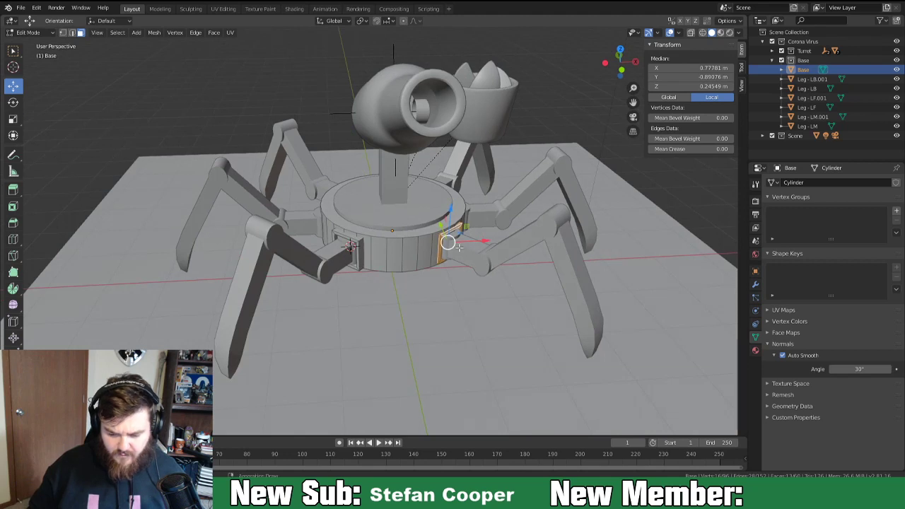
Delete all vertices of the copied socket block at the positive-X front leg.
{"action": "key", "text": "x"}
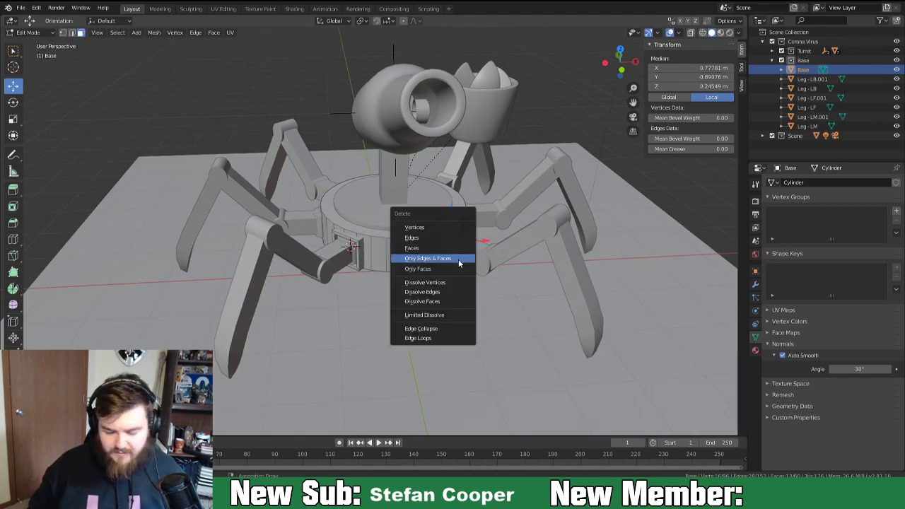
{"action": "left_click", "coordinate": [442, 227]}
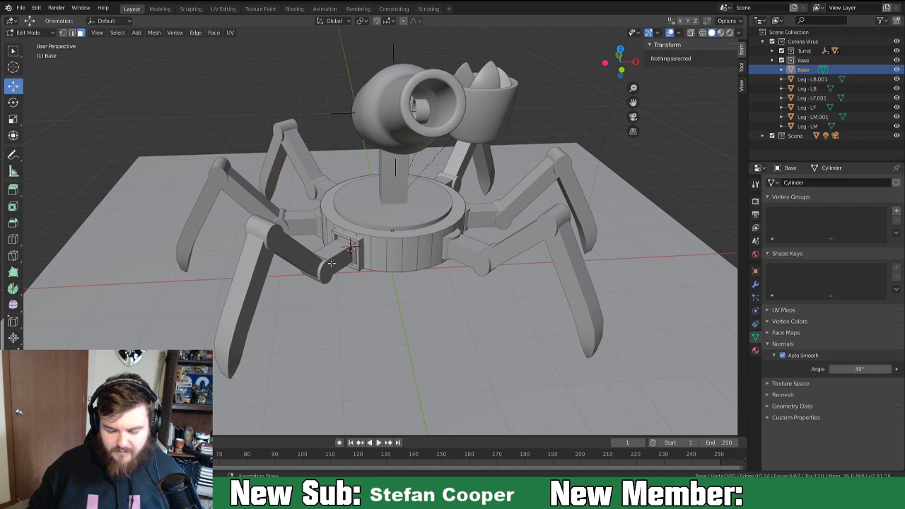
{"action": "mouse_move", "coordinate": [352, 241]}
{"action": "middle_mouse_down"}
{"action": "mouse_move", "coordinate": [322, 239]}
{"action": "mouse_move", "coordinate": [369, 246]}
{"action": "middle_mouse_up"}
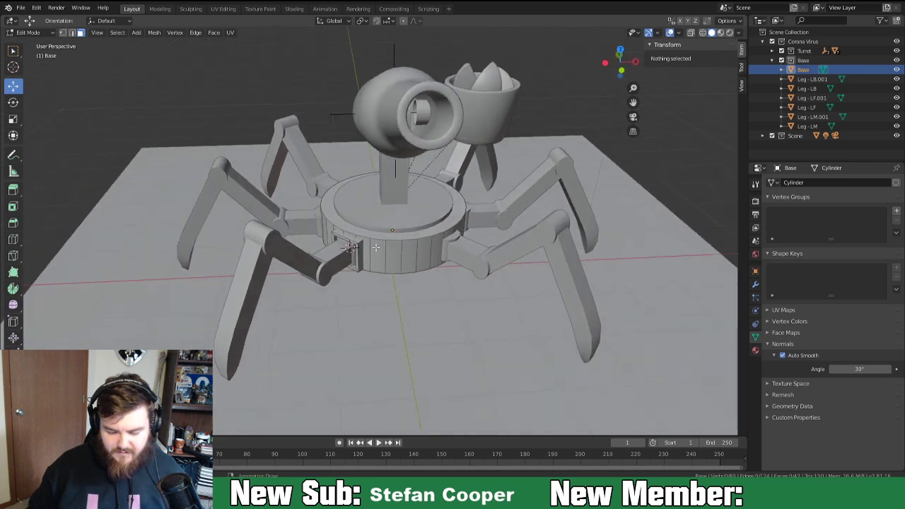
Show the model in wireframe and delete the top and bottom cap faces of the Base cylinder.
{"action": "key", "text": "z"}
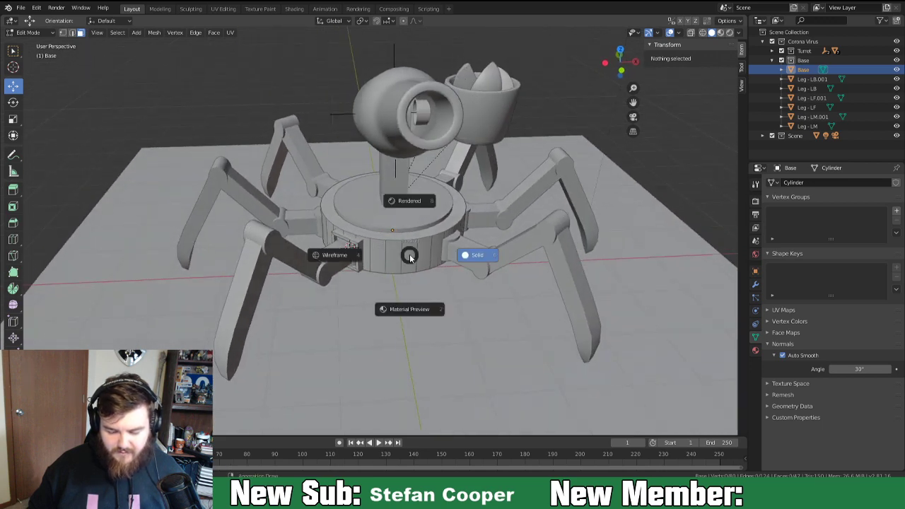
{"action": "left_click", "coordinate": [345, 253]}
{"action": "middle_click_drag", "start_coordinate": [346, 255], "coordinate": [426, 275]}
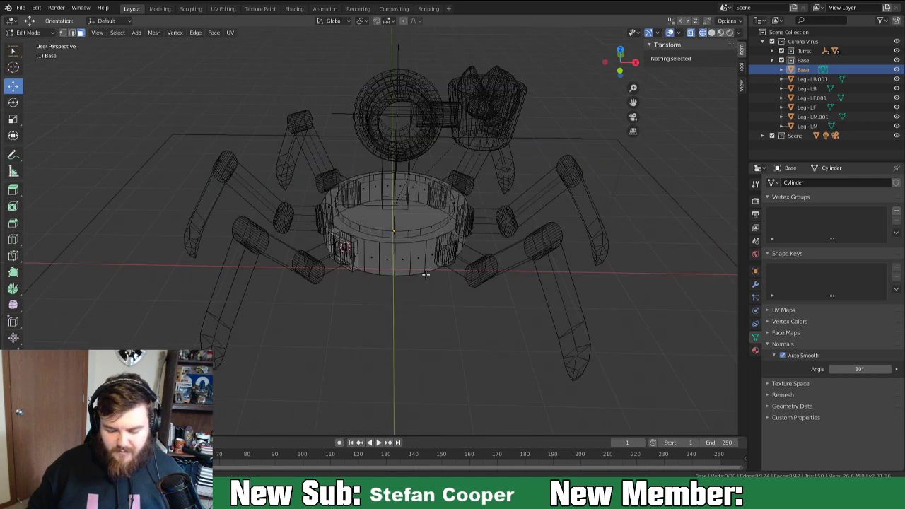
{"action": "key", "text": "l"}
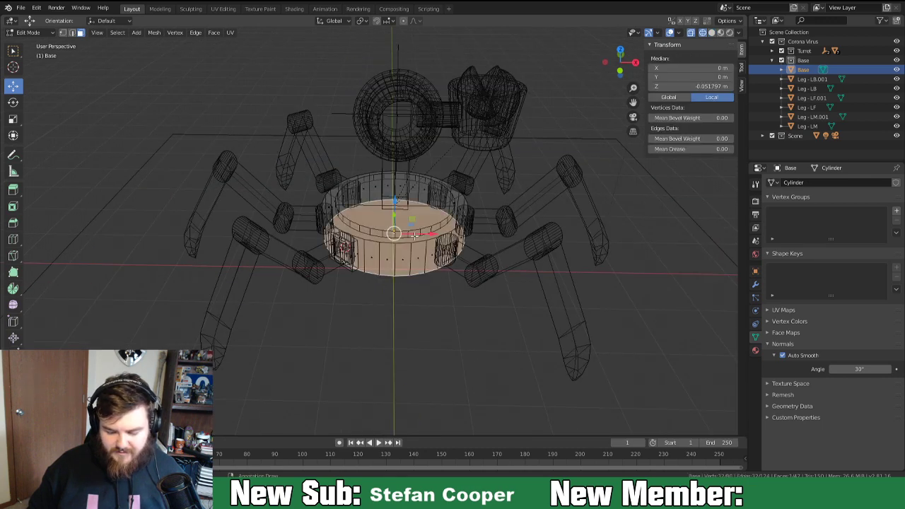
{"action": "left_click", "coordinate": [416, 210], "text": "shift"}
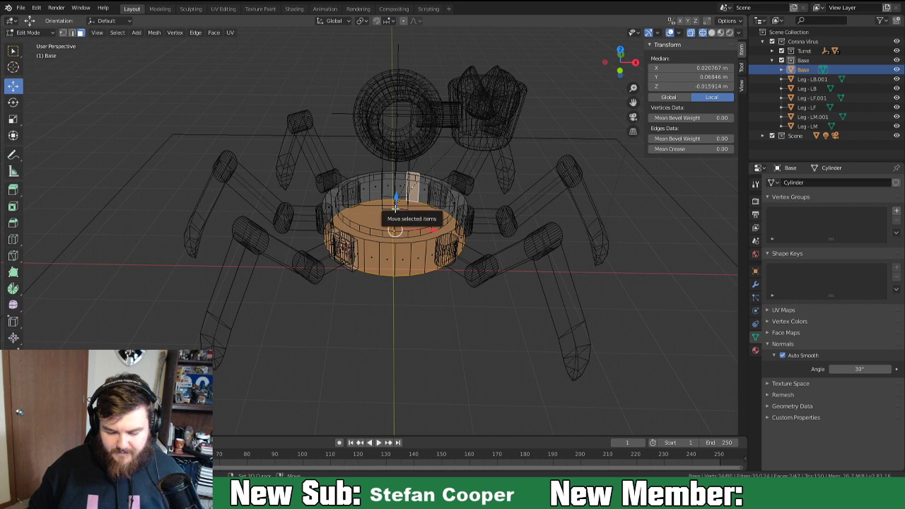
{"action": "key", "text": "ctrl+l"}
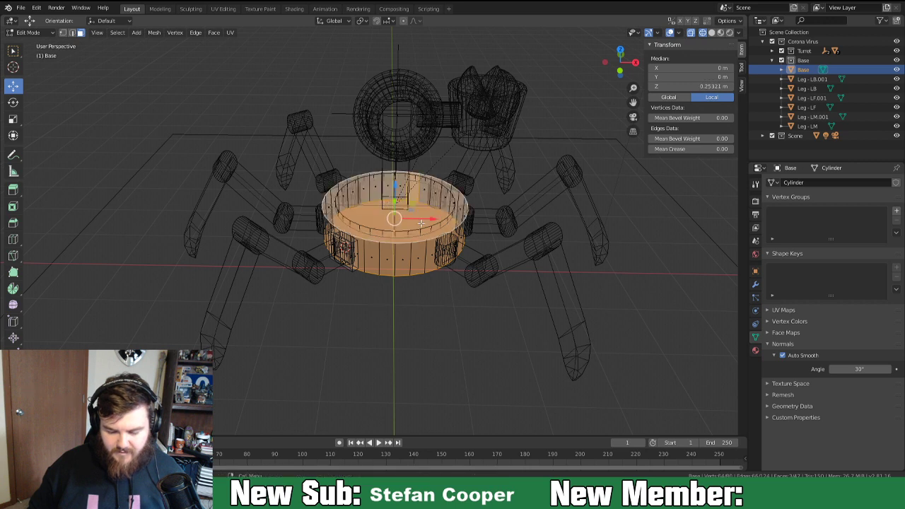
{"action": "left_click", "coordinate": [414, 196], "text": "shift"}
{"action": "key", "text": "x"}
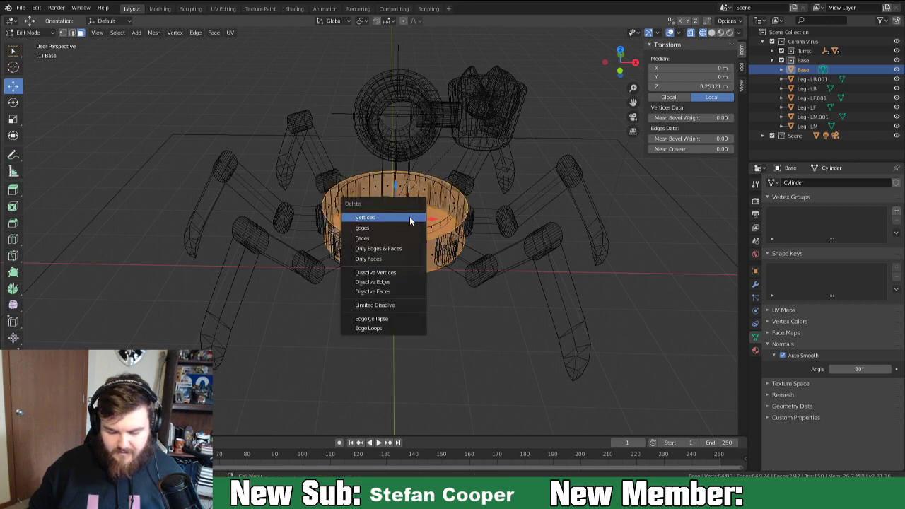
{"action": "left_click", "coordinate": [403, 238]}
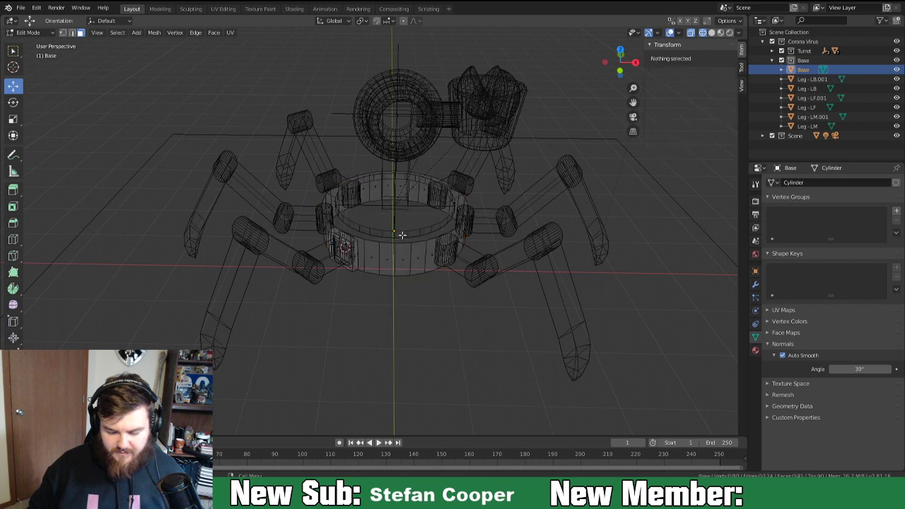
In front orthographic view, box-select the vertices of the Base's positive-X half and delete them.
{"action": "key", "text": "1"}
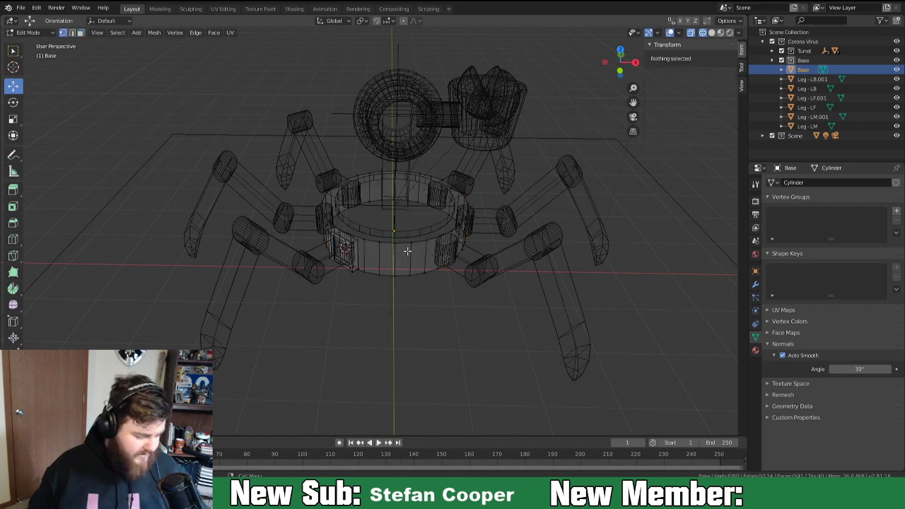
{"action": "key", "text": "KP_1"}
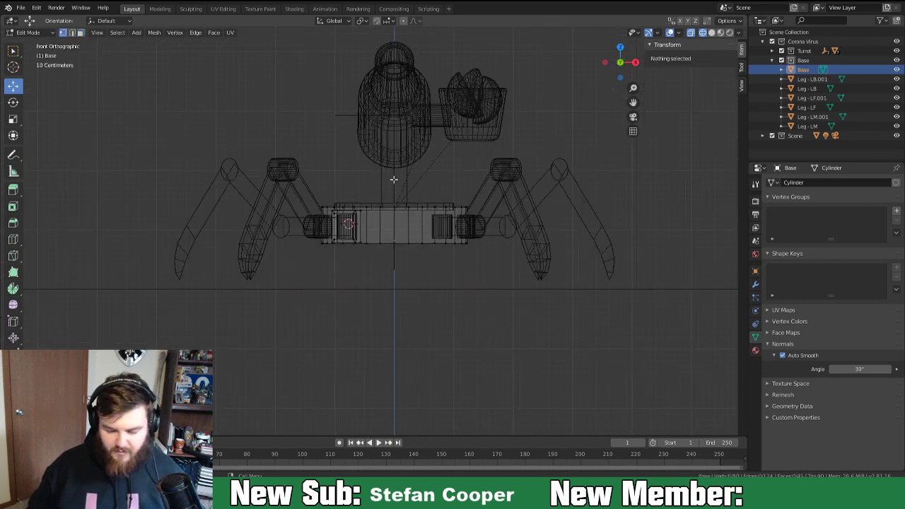
{"action": "key", "text": "w"}
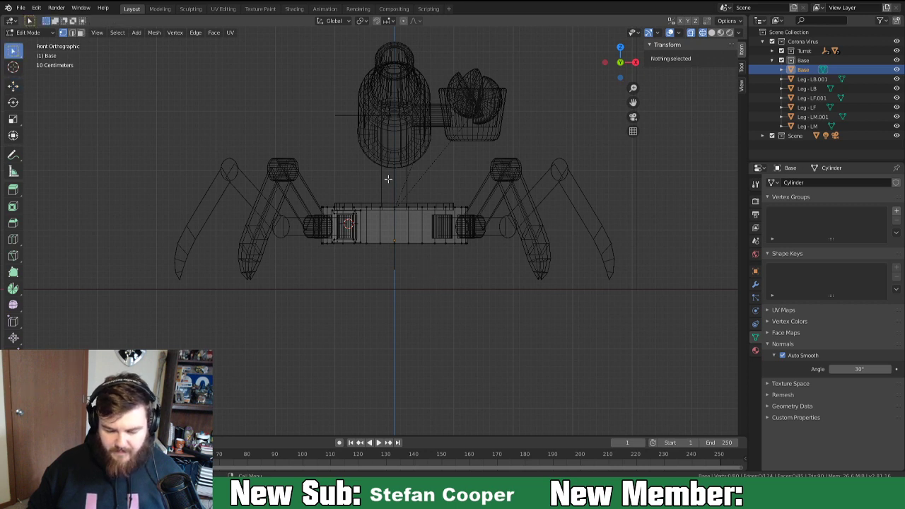
{"action": "left_click_drag", "start_coordinate": [396, 178], "coordinate": [489, 292]}
{"action": "key", "text": "x"}
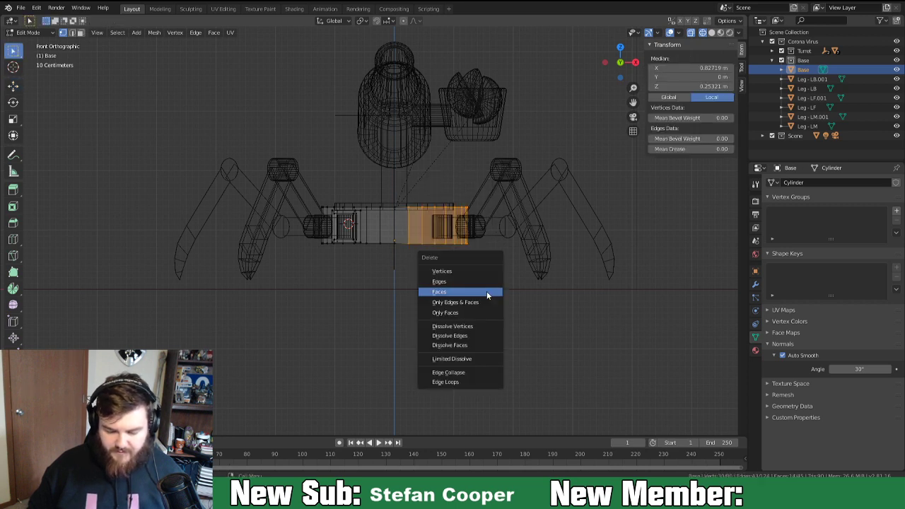
{"action": "left_click", "coordinate": [486, 272]}
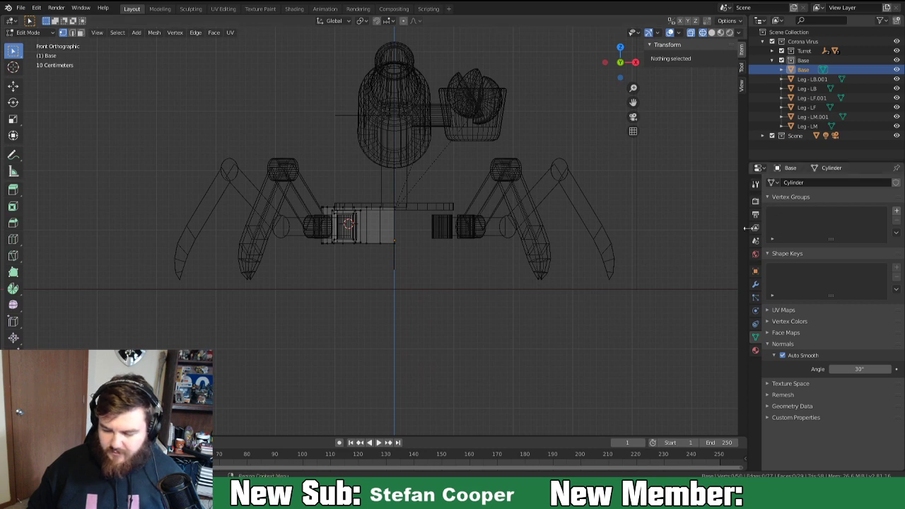
Add a Mirror modifier on the X axis to the Base.
{"action": "left_click", "coordinate": [755, 284]}
{"action": "left_click", "coordinate": [781, 183]}
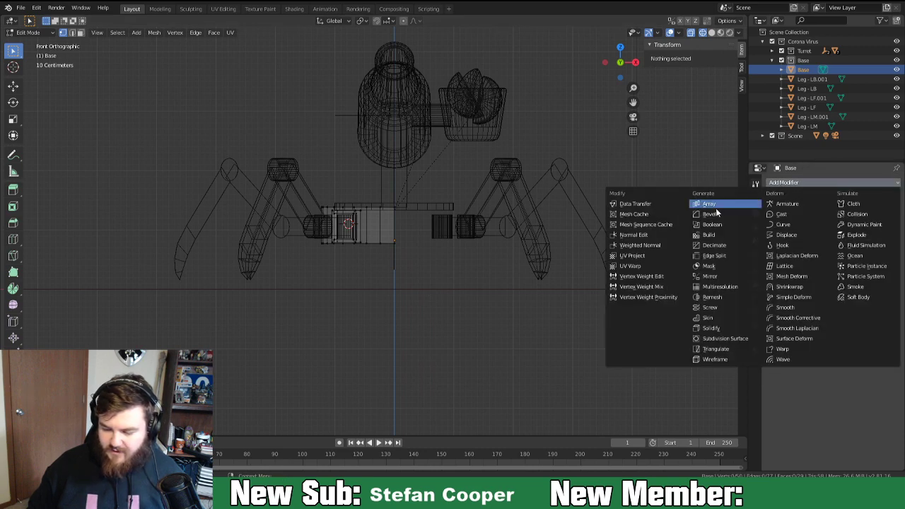
{"action": "left_click", "coordinate": [717, 276]}
{"action": "middle_click_drag", "start_coordinate": [404, 227], "coordinate": [441, 264]}
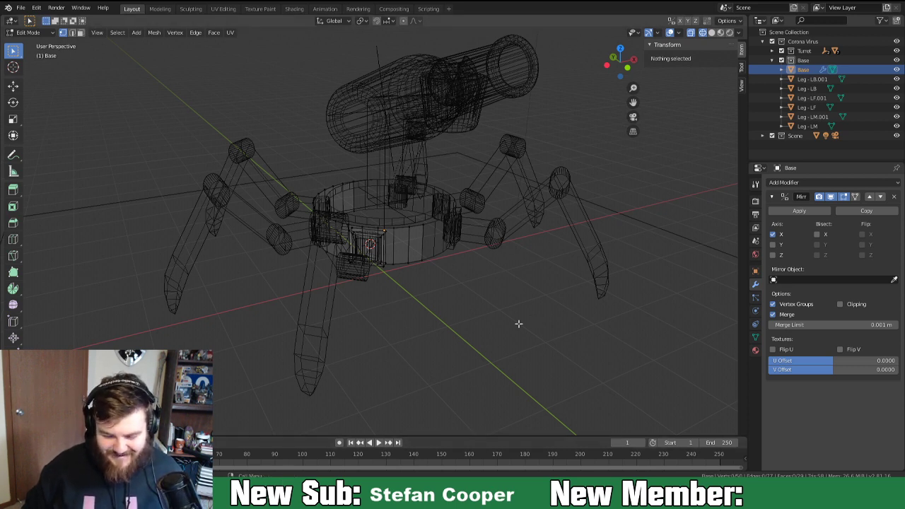
Return to solid shading and fill the Base's open top edge loop with a face.
{"action": "key", "text": "z"}
{"action": "left_click", "coordinate": [576, 323]}
{"action": "middle_click_drag", "start_coordinate": [359, 319], "coordinate": [319, 310]}
{"action": "left_click", "coordinate": [407, 247], "text": "alt"}
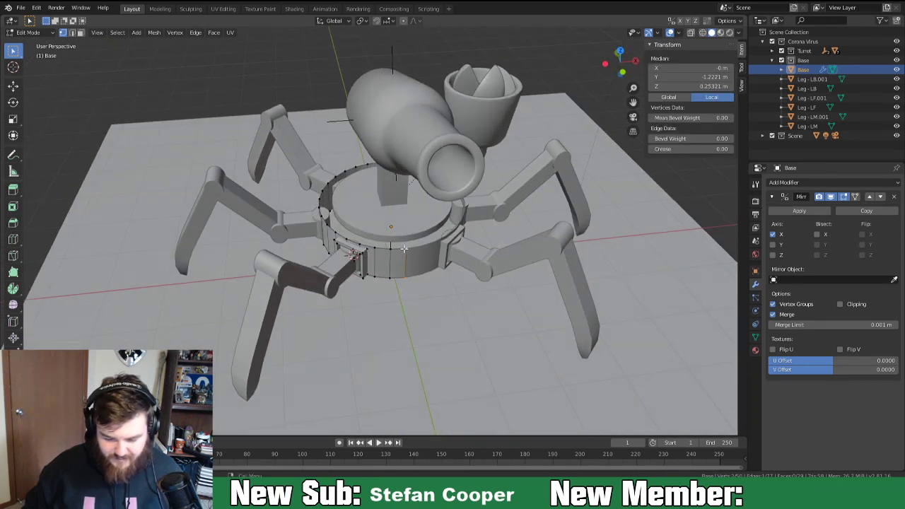
{"action": "key", "text": "f"}
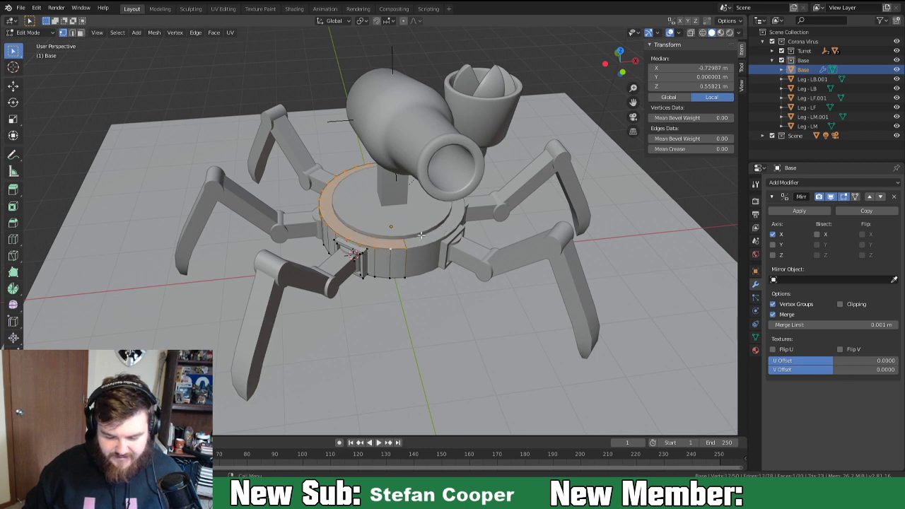
Hide the Scene collection, fill the Base's open bottom edge loop with a face, and check the closed base.
{"action": "middle_click_drag", "start_coordinate": [407, 293], "coordinate": [374, 217]}
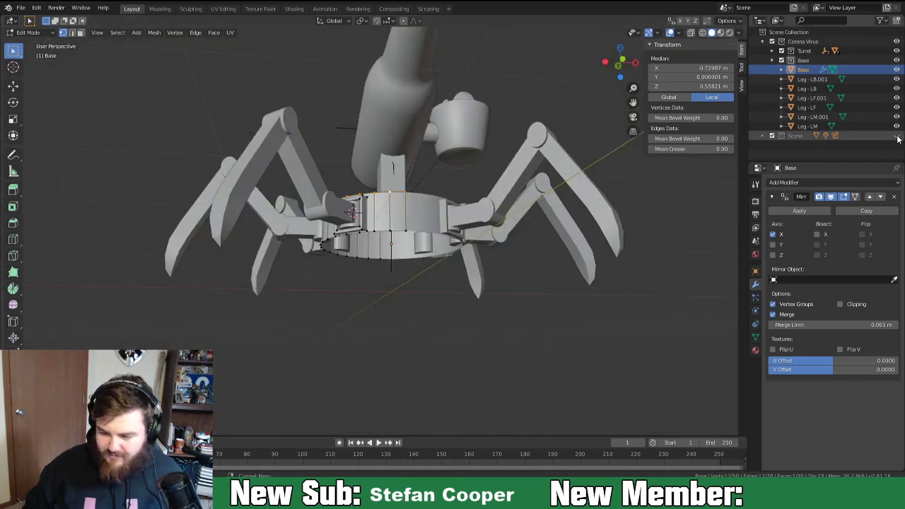
{"action": "left_click", "coordinate": [396, 229], "text": "alt"}
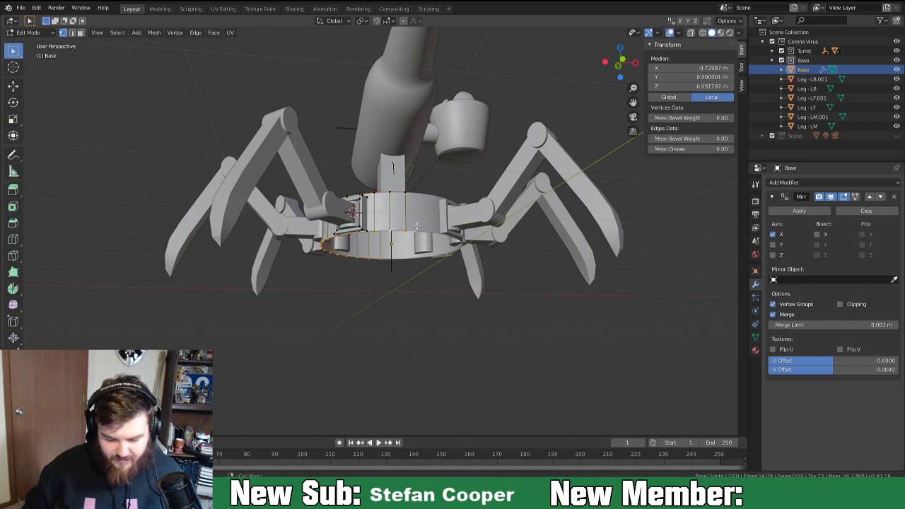
{"action": "key", "text": "f"}
{"action": "middle_click_drag", "start_coordinate": [417, 225], "coordinate": [539, 312]}
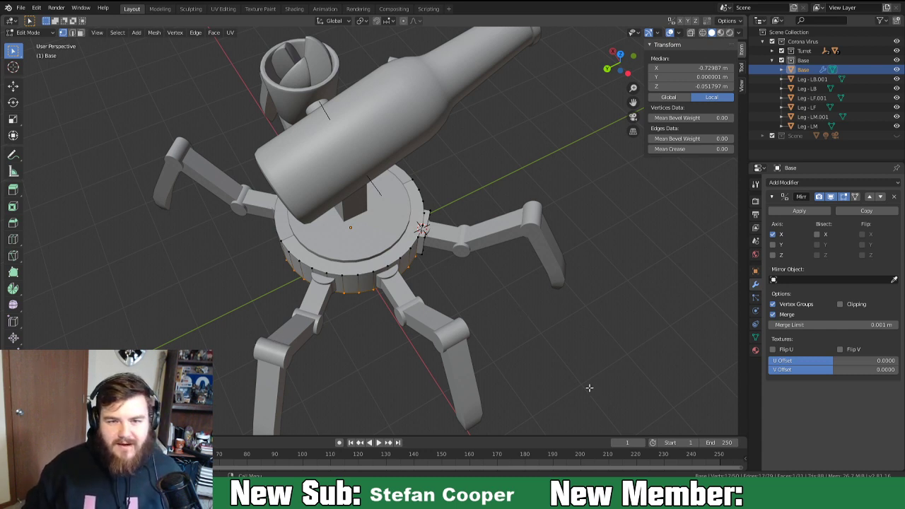
{"action": "middle_click_drag", "start_coordinate": [523, 308], "coordinate": [424, 285]}
{"action": "scroll", "coordinate": [416, 251], "scroll_direction": "down", "scroll_amount": 4}
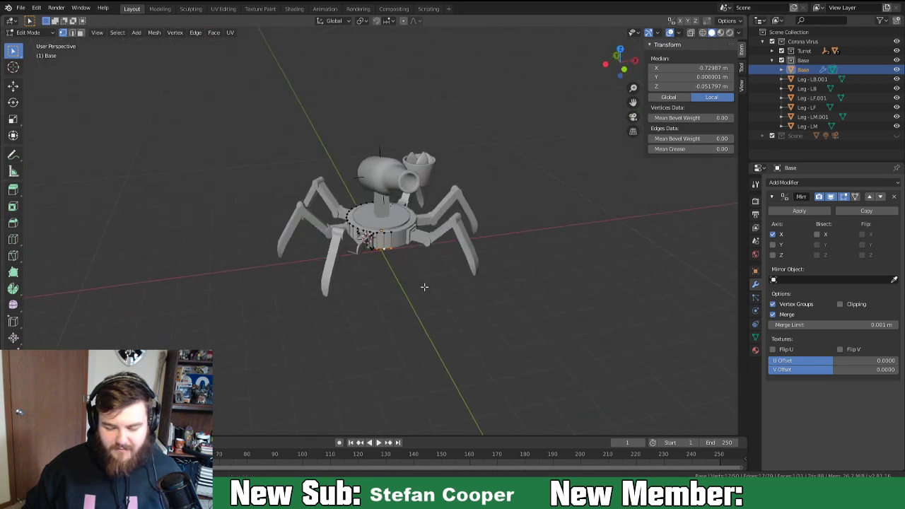
Select the linked geometry of the negative-X front leg's socket block in face mode and duplicate it in place.
{"action": "key", "text": "Tab"}
{"action": "middle_click_drag", "start_coordinate": [367, 271], "coordinate": [396, 252]}
{"action": "scroll", "coordinate": [397, 296], "scroll_direction": "up", "scroll_amount": 5}
{"action": "key", "text": "Tab"}
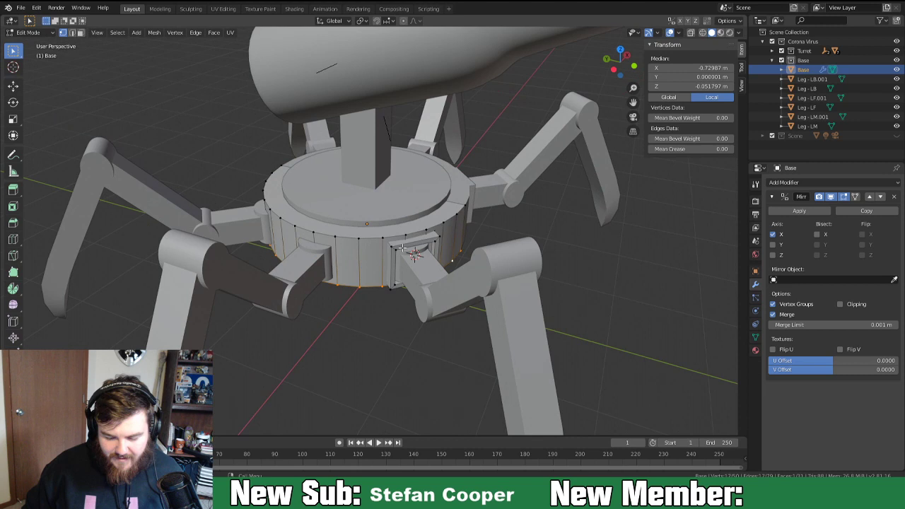
{"action": "key", "text": "3"}
{"action": "left_click", "coordinate": [416, 256]}
{"action": "key", "text": "ctrl+l"}
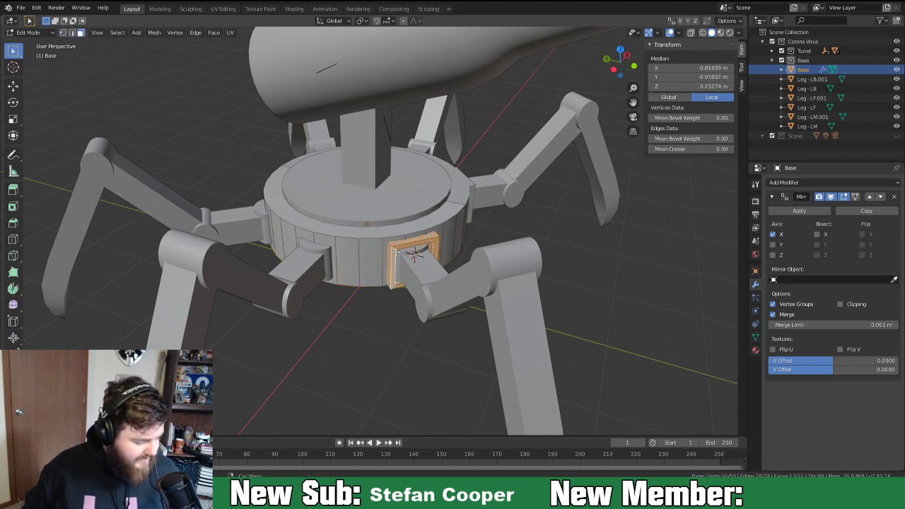
{"action": "key", "text": "shift+d"}
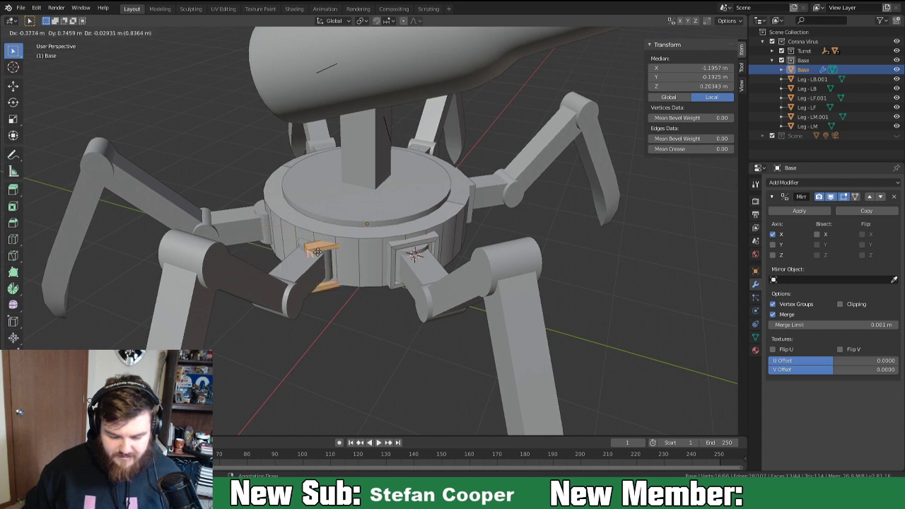
{"action": "right_click", "coordinate": [325, 250]}
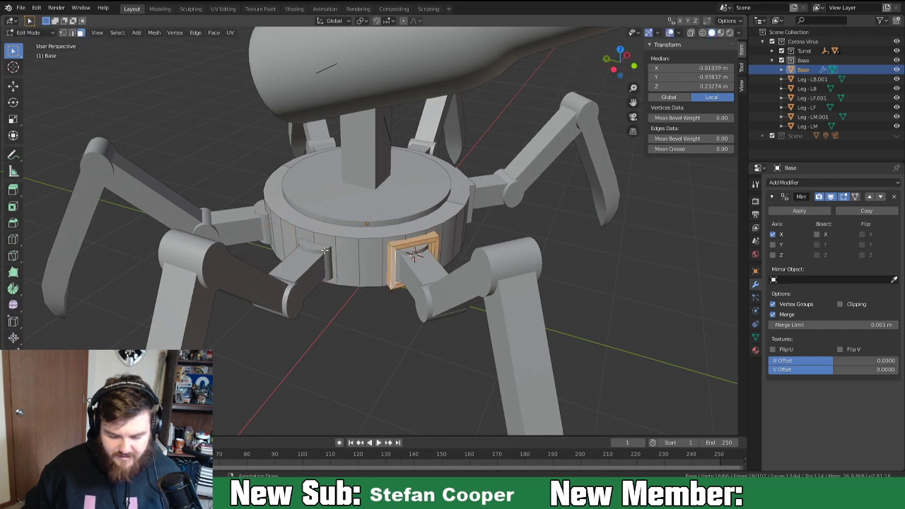
Move the duplicated socket block in top view from the negative-X front leg to the negative-X back leg, at about X -0.74 m, Y 0.81 m.
{"action": "left_click", "coordinate": [13, 85]}
{"action": "middle_click_drag", "start_coordinate": [88, 134], "coordinate": [275, 269]}
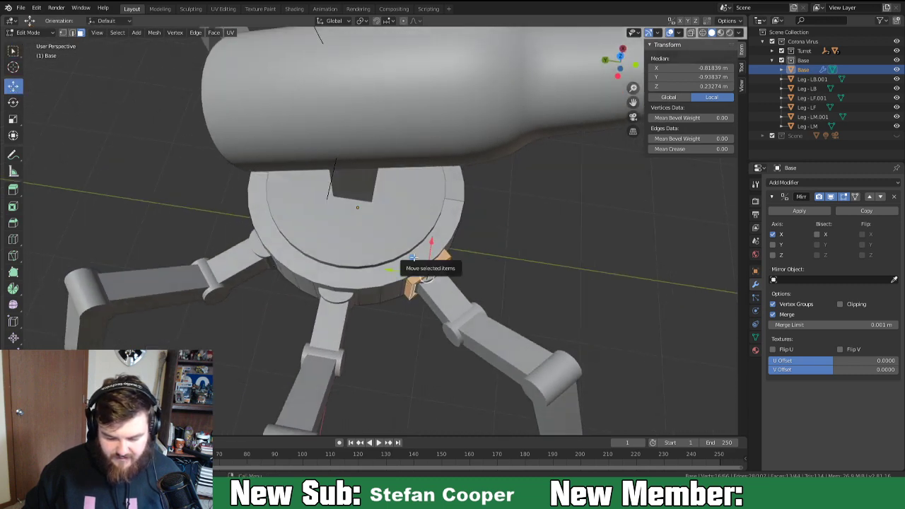
{"action": "key", "text": "KP_7"}
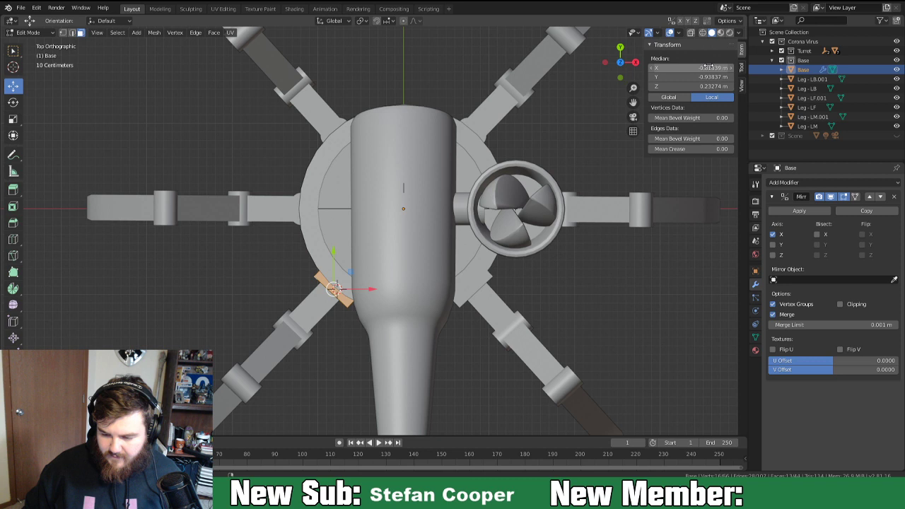
{"action": "left_click", "coordinate": [353, 275]}
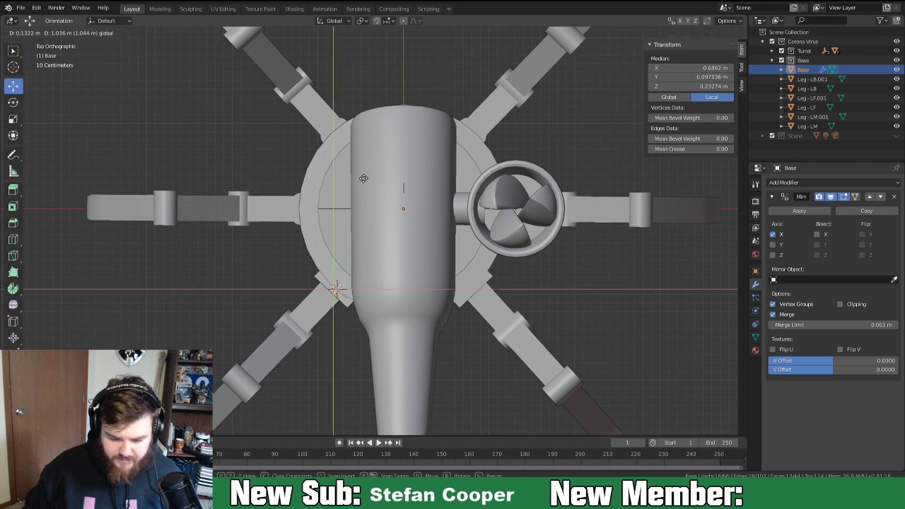
{"action": "key", "text": "g"}
{"action": "left_click", "coordinate": [358, 122]}
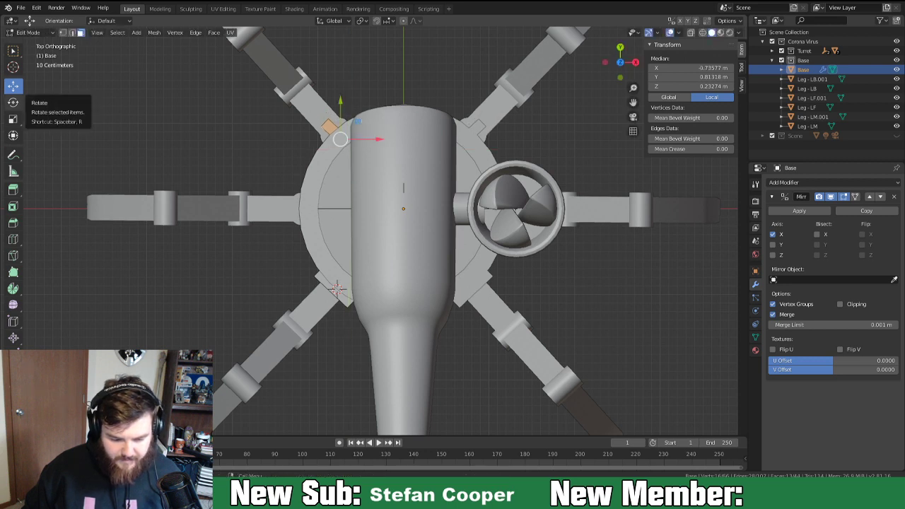
Rotate the duplicated block about Z to face the back leg and shift it outward to about X -0.81 m, Y 0.93 m.
{"action": "left_click", "coordinate": [14, 103]}
{"action": "middle_click_drag", "start_coordinate": [269, 203], "coordinate": [357, 154]}
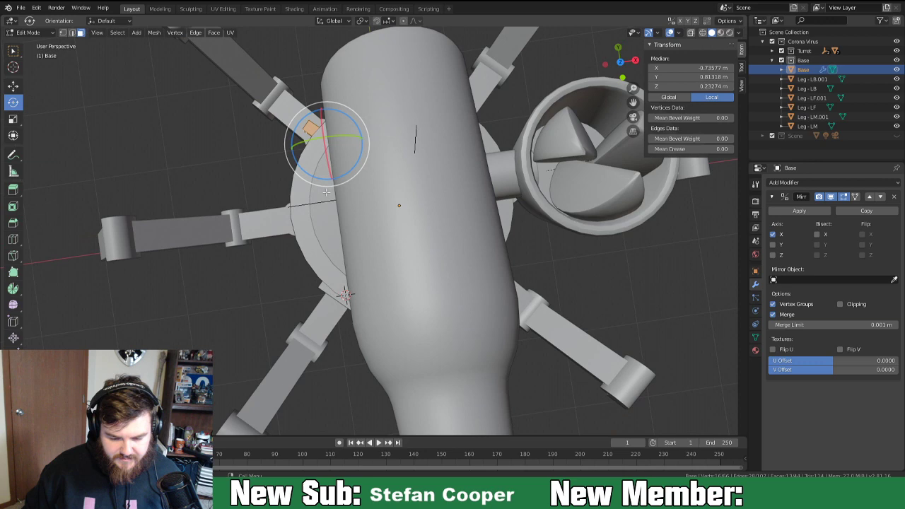
{"action": "left_click_drag", "start_coordinate": [358, 157], "coordinate": [297, 203]}
{"action": "middle_click_drag", "start_coordinate": [298, 204], "coordinate": [116, 151]}
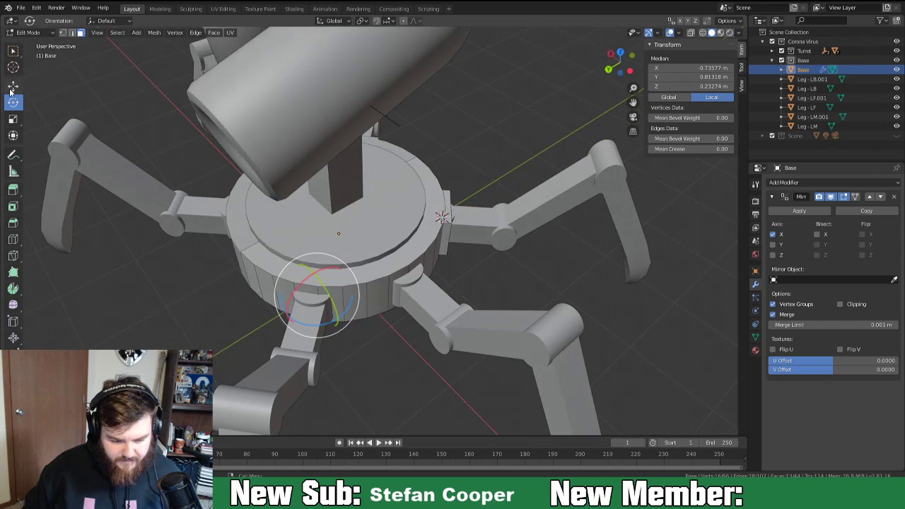
{"action": "left_click", "coordinate": [13, 85]}
{"action": "left_click_drag", "start_coordinate": [291, 293], "coordinate": [284, 305]}
{"action": "key", "text": "r"}
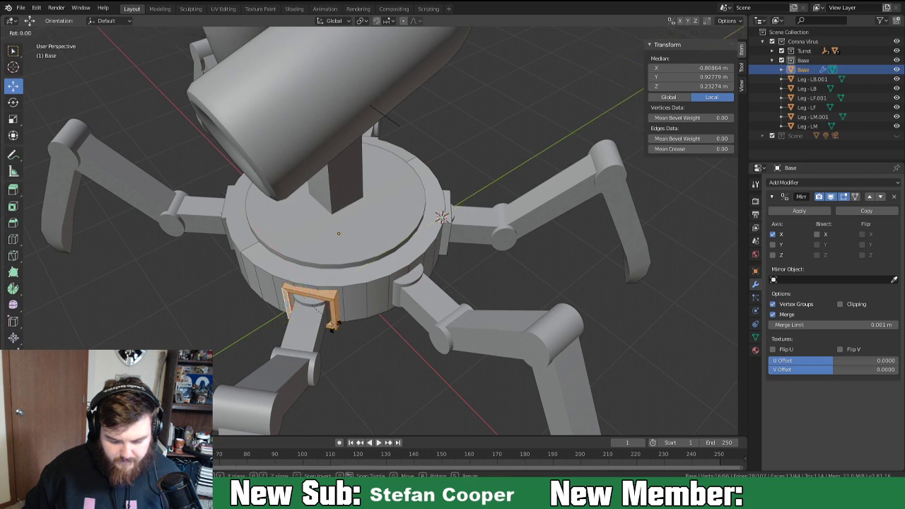
{"action": "key", "text": "z"}
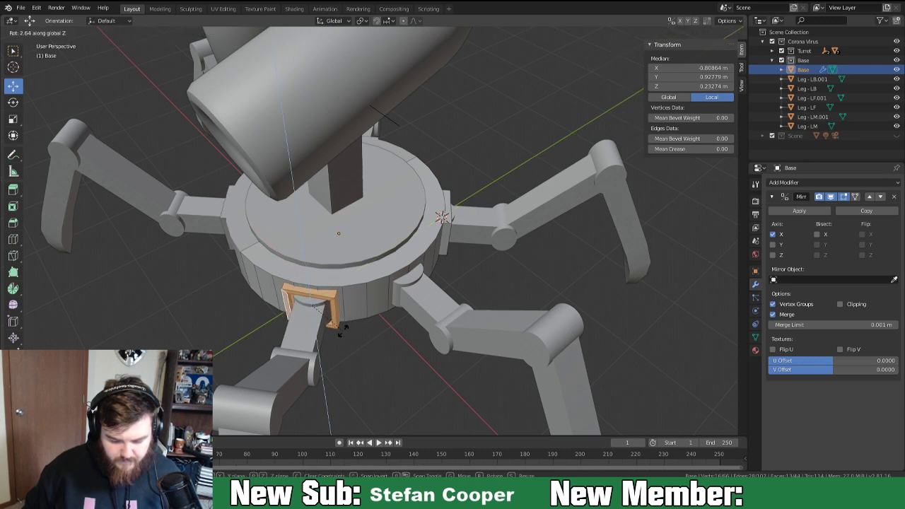
{"action": "left_click", "coordinate": [343, 331]}
{"action": "middle_click_drag", "start_coordinate": [344, 345], "coordinate": [382, 288]}
{"action": "scroll", "coordinate": [459, 319], "scroll_direction": "up", "scroll_amount": 3}
{"action": "middle_click_drag", "start_coordinate": [464, 326], "coordinate": [451, 323]}
{"action": "middle_click_drag", "start_coordinate": [284, 256], "coordinate": [273, 265]}
{"action": "middle_click_drag", "start_coordinate": [298, 208], "coordinate": [353, 240]}
{"action": "scroll", "coordinate": [303, 206], "scroll_direction": "up", "scroll_amount": 2}
{"action": "middle_click_drag", "start_coordinate": [414, 299], "coordinate": [401, 279]}
{"action": "key", "text": "g"}
{"action": "key", "text": "z"}
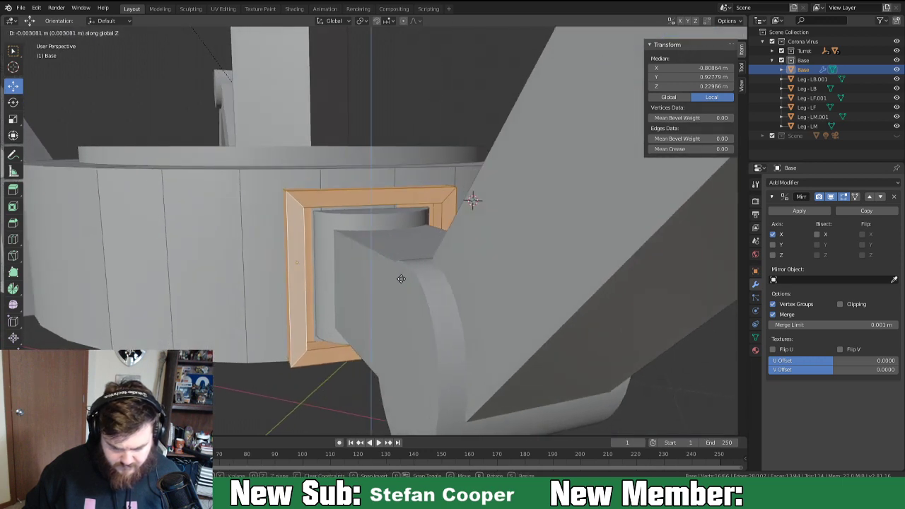
{"action": "left_click", "coordinate": [401, 279]}
Set the transform orientation to Normal and move the block outward along its normal Z to about X -0.82 m, Y 0.94 m.
{"action": "middle_click_drag", "start_coordinate": [401, 278], "coordinate": [333, 113]}
{"action": "left_click", "coordinate": [332, 21]}
{"action": "left_click", "coordinate": [323, 69]}
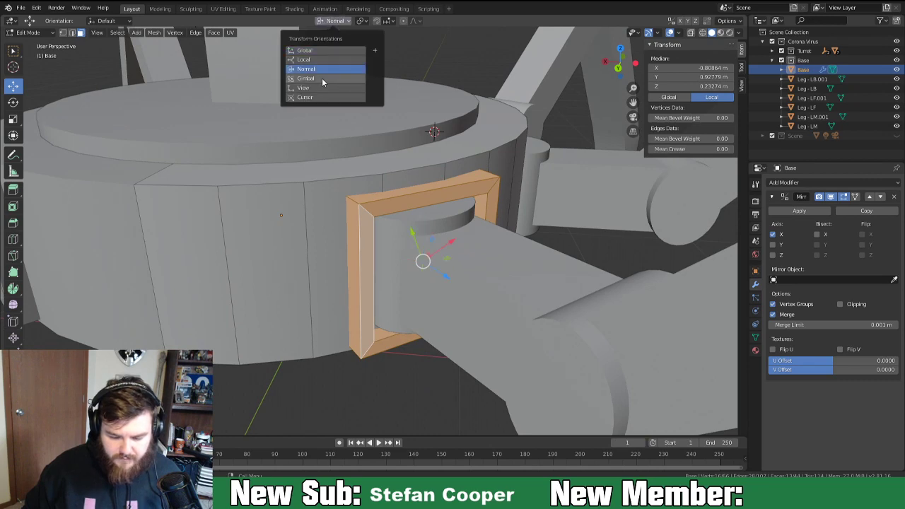
{"action": "key", "text": "g"}
{"action": "key", "text": "z"}
{"action": "left_click", "coordinate": [449, 278]}
Compare the outer side faces of the front and back socket blocks on the negative-X side to check their symmetry.
{"action": "middle_click_drag", "start_coordinate": [449, 279], "coordinate": [329, 280]}
{"action": "left_click", "coordinate": [404, 163]}
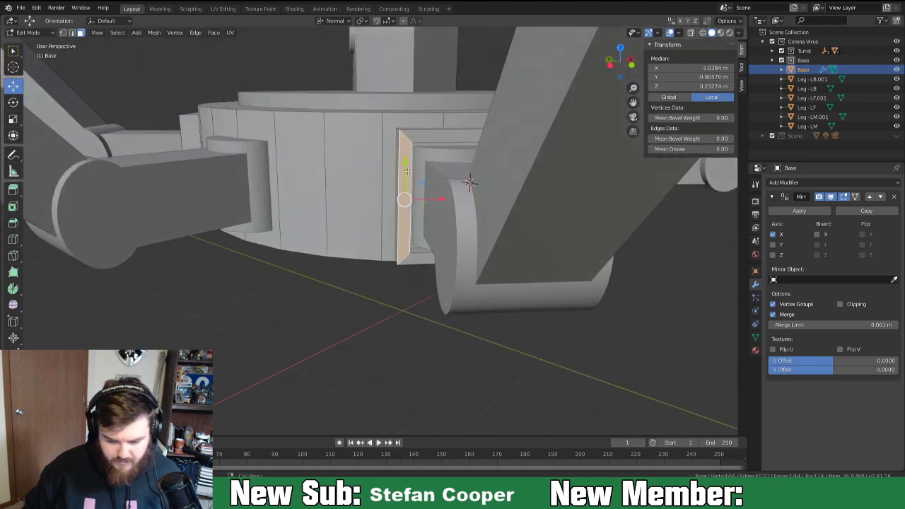
{"action": "left_click", "coordinate": [404, 202], "text": "alt"}
{"action": "middle_click_drag", "start_coordinate": [405, 202], "coordinate": [309, 176]}
{"action": "left_click", "coordinate": [301, 182]}
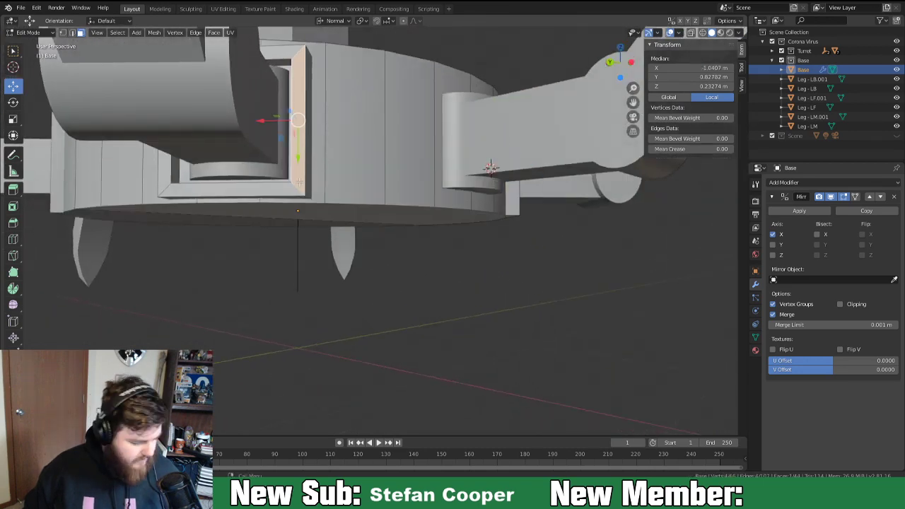
{"action": "left_click", "coordinate": [300, 182], "text": "alt"}
{"action": "middle_click_drag", "start_coordinate": [300, 182], "coordinate": [365, 227]}
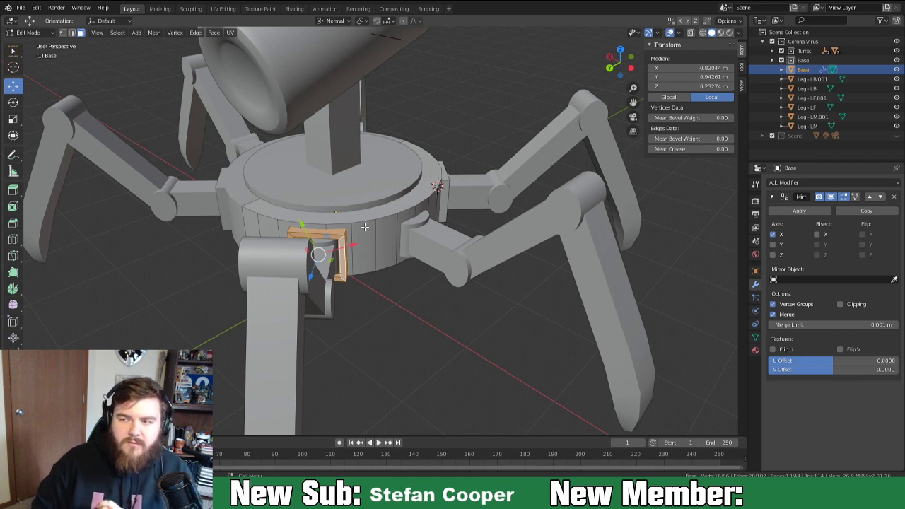
{"action": "middle_click_drag", "start_coordinate": [363, 226], "coordinate": [338, 225]}
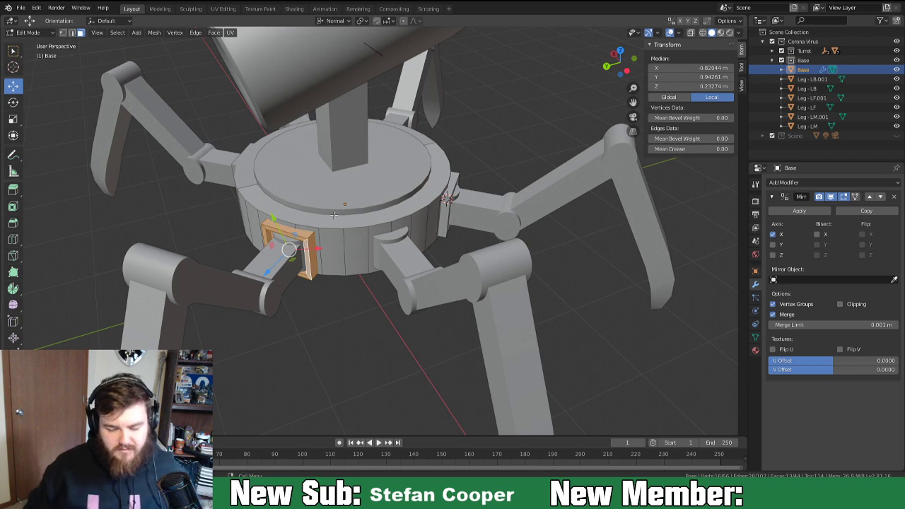
Return to Object Mode and place the 3D cursor in empty space well away from the robot, centred in front view.
{"action": "middle_click_drag", "start_coordinate": [374, 287], "coordinate": [365, 259]}
{"action": "scroll", "coordinate": [368, 260], "scroll_direction": "down", "scroll_amount": 5}
{"action": "middle_click_drag", "start_coordinate": [448, 261], "coordinate": [390, 261]}
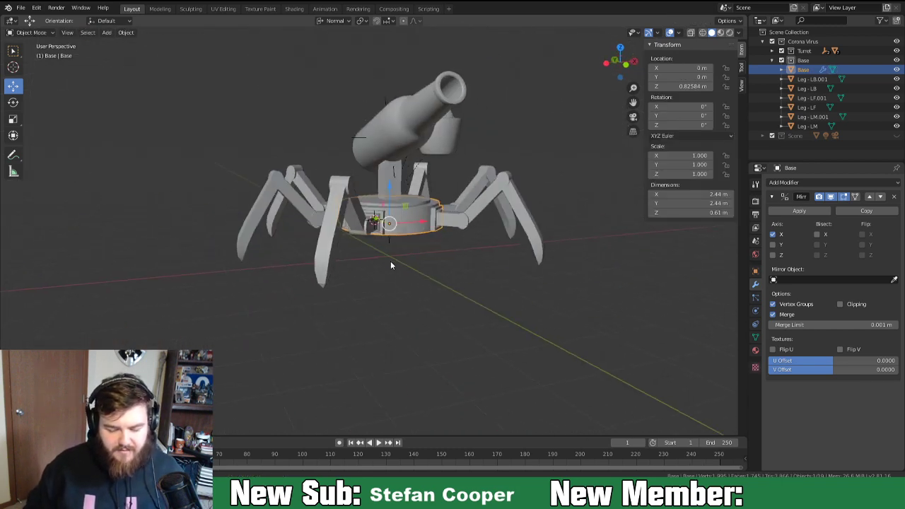
{"action": "scroll", "coordinate": [360, 261], "scroll_direction": "down", "scroll_amount": 3}
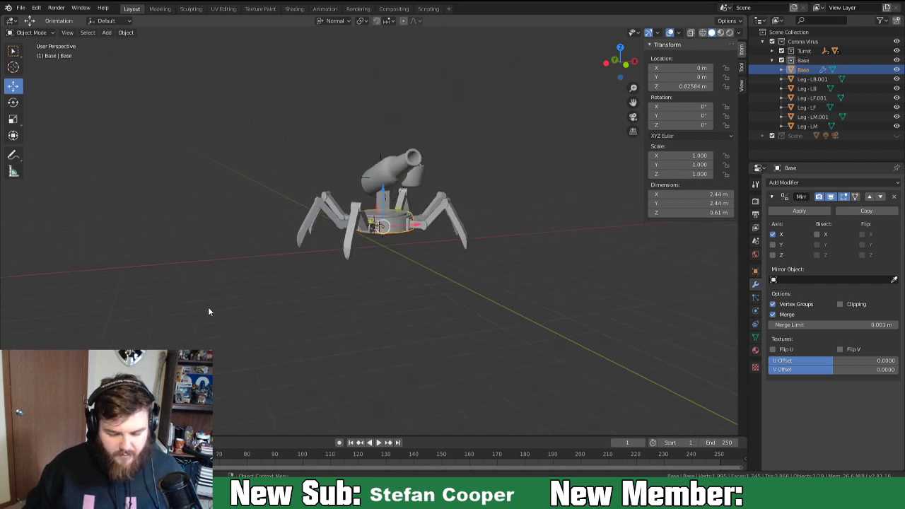
{"action": "right_click", "coordinate": [151, 242]}
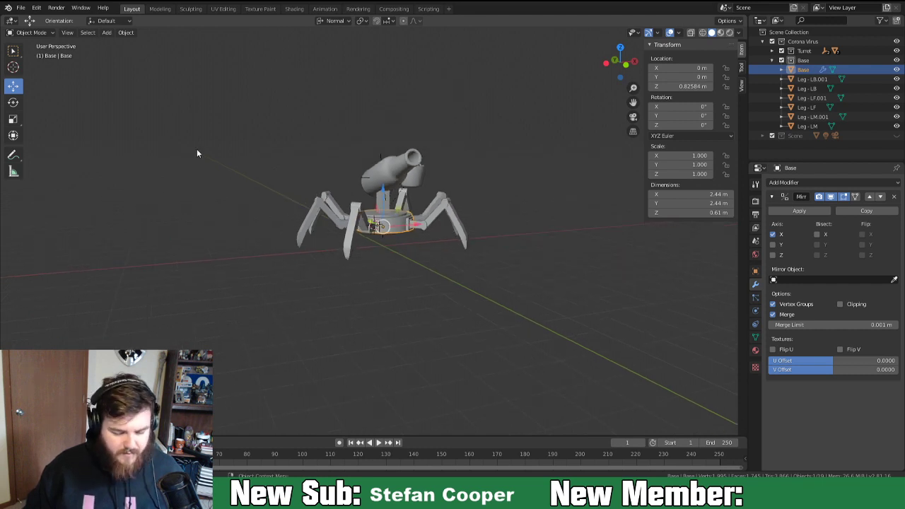
{"action": "right_click", "coordinate": [162, 225]}
{"action": "left_click", "coordinate": [161, 226]}
{"action": "left_click", "coordinate": [12, 66]}
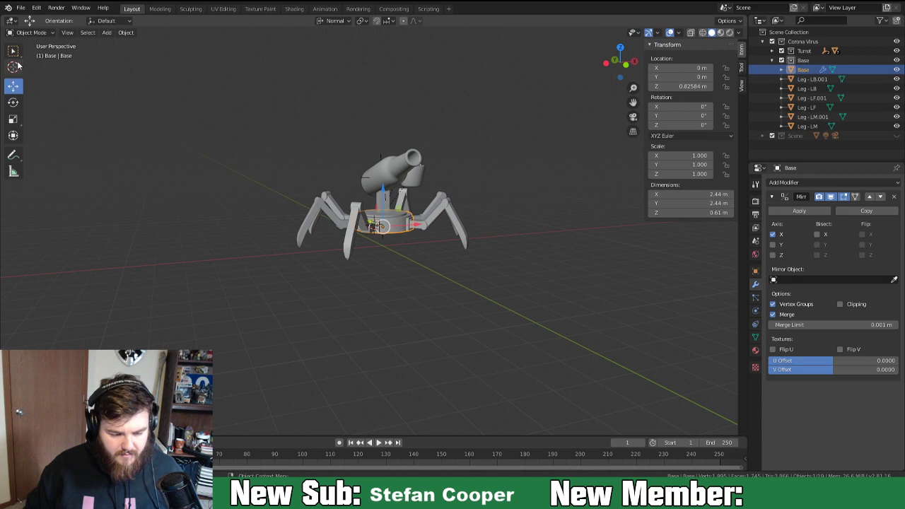
{"action": "left_click", "coordinate": [153, 151]}
{"action": "key", "text": "KP_1"}
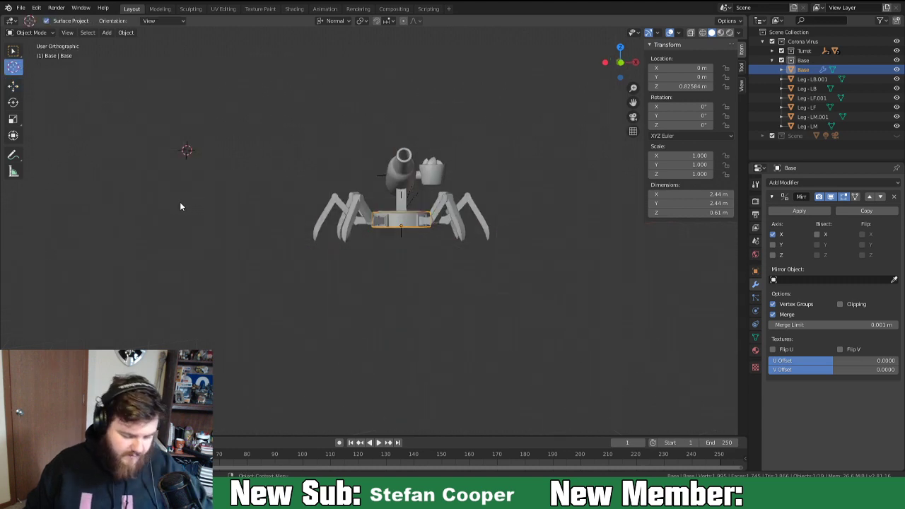
{"action": "middle_click_drag", "start_coordinate": [146, 166], "coordinate": [412, 297], "text": "shift"}
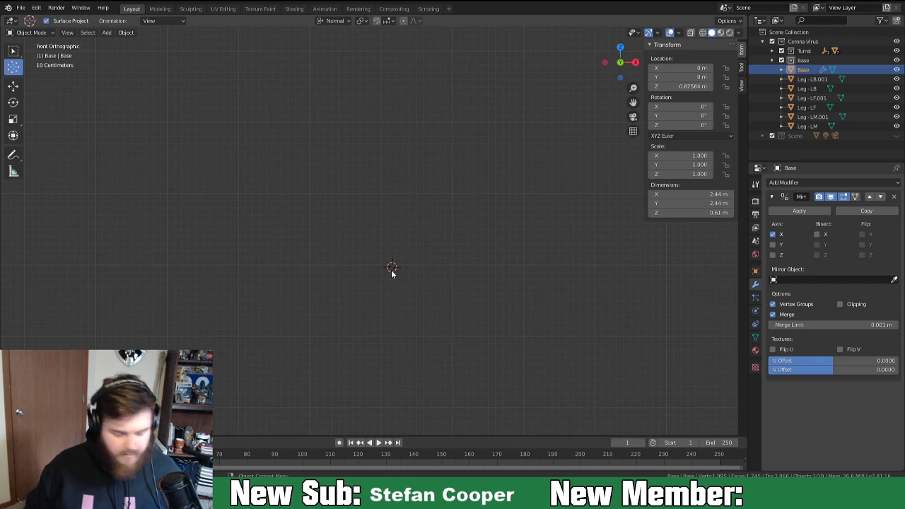
Add a Plane at the 3D cursor and merge all its vertices into a single vertex in Edit Mode.
{"action": "key", "text": "ctrl+a"}
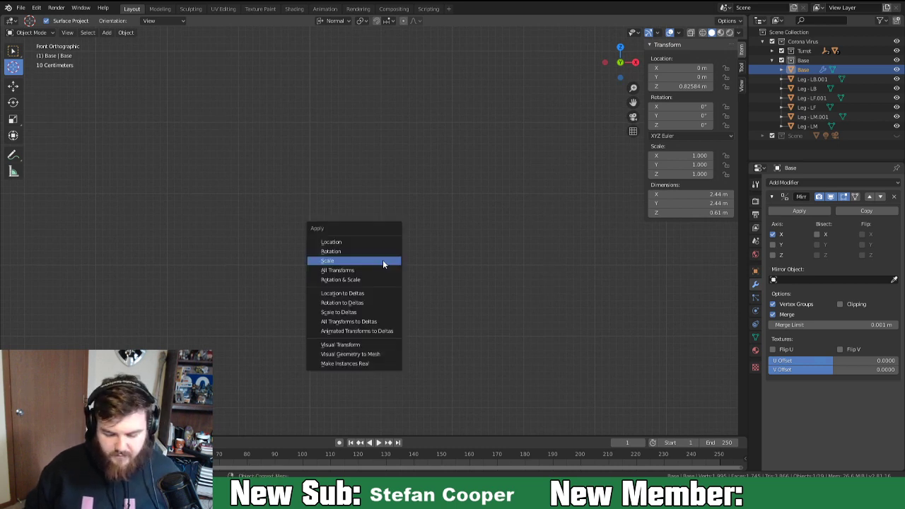
{"action": "left_click", "coordinate": [382, 259]}
{"action": "key", "text": "shift+a"}
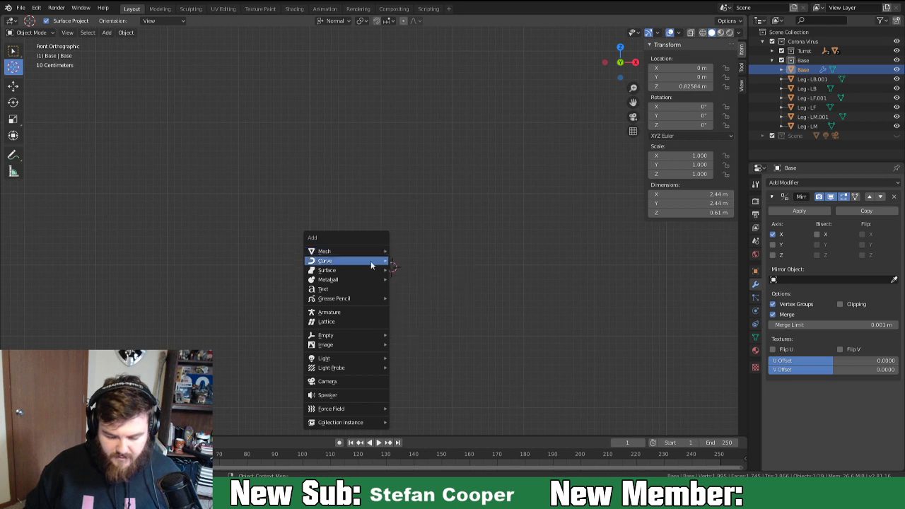
{"action": "mouse_move", "coordinate": [372, 251]}
{"action": "left_click", "coordinate": [435, 252]}
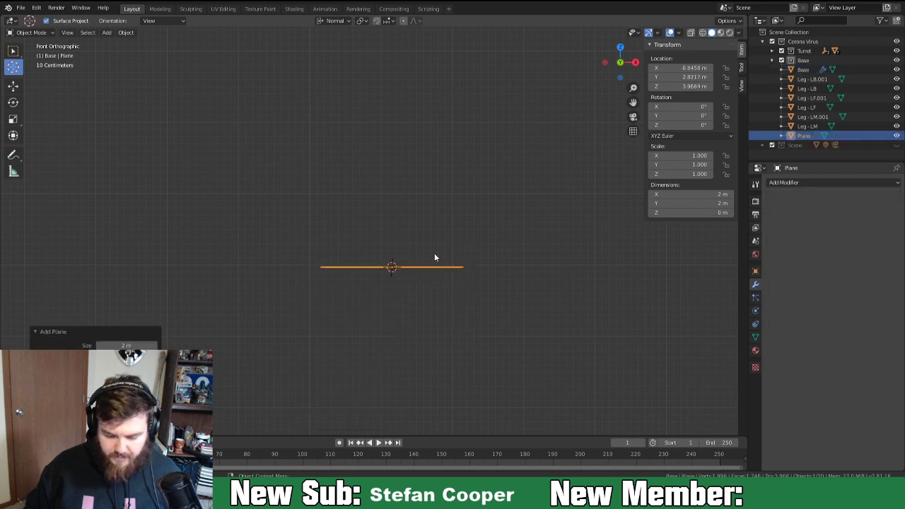
{"action": "key", "text": "Tab"}
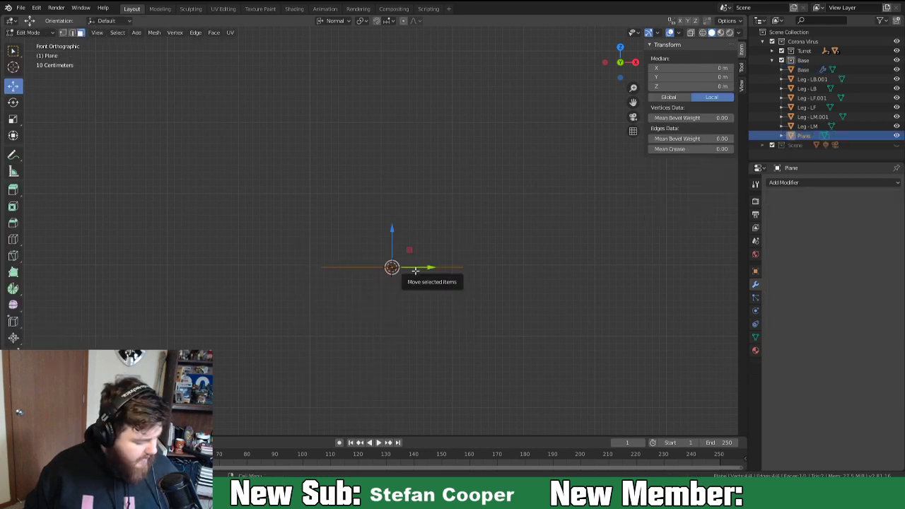
{"action": "key", "text": "m"}
{"action": "left_click", "coordinate": [416, 273]}
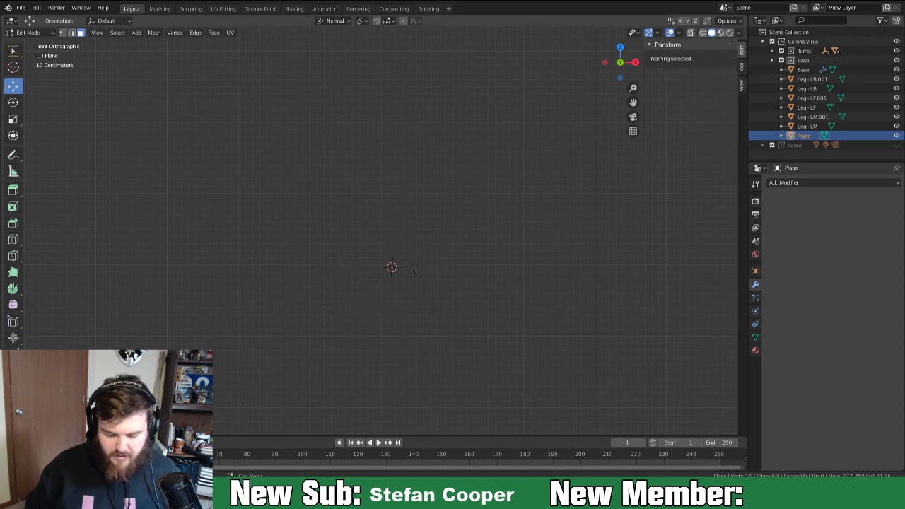
Select the merged vertex in vertex mode and extrude a new vertex from it about 0.45 m toward negative X.
{"action": "right_click", "coordinate": [375, 270], "text": "shift"}
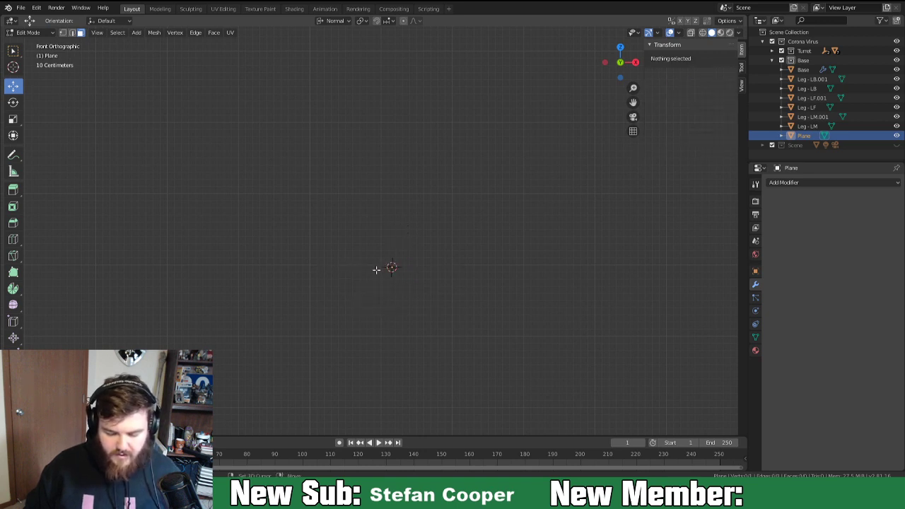
{"action": "left_click", "coordinate": [13, 52]}
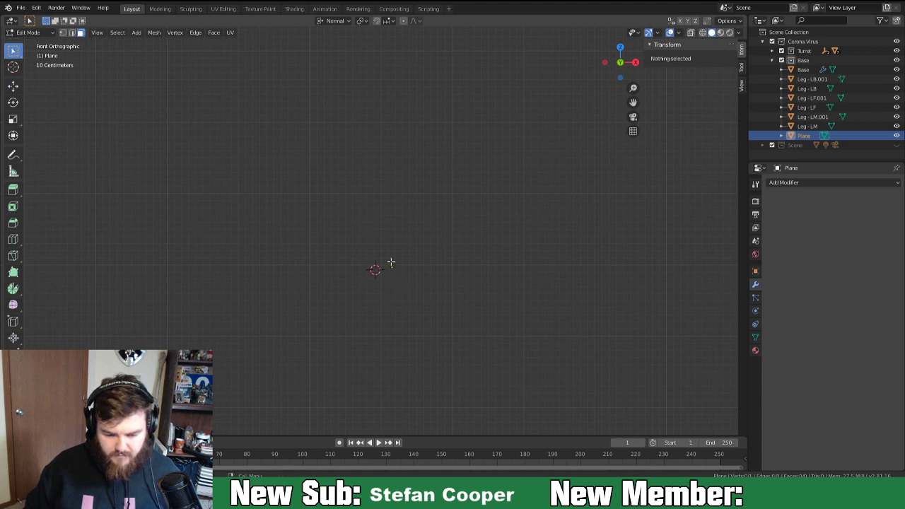
{"action": "left_click_drag", "start_coordinate": [381, 256], "coordinate": [406, 279]}
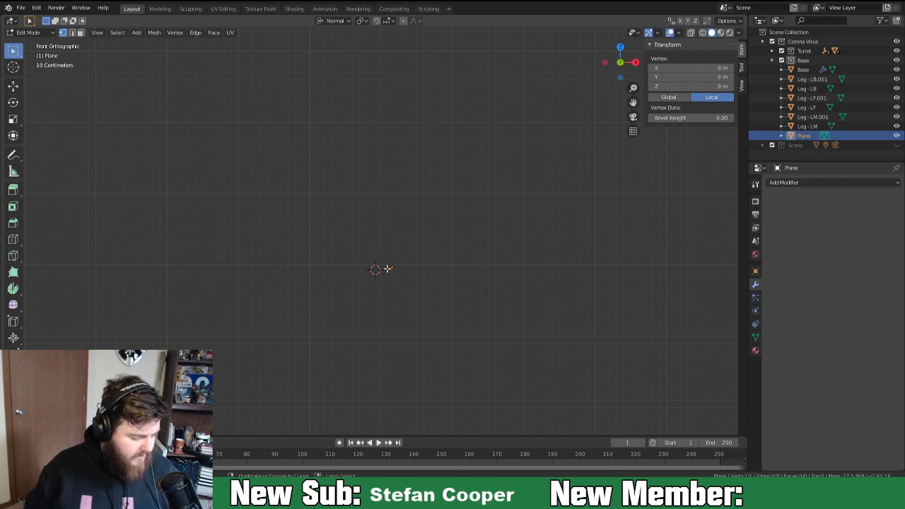
{"action": "key", "text": "g"}
{"action": "right_click", "coordinate": [403, 258]}
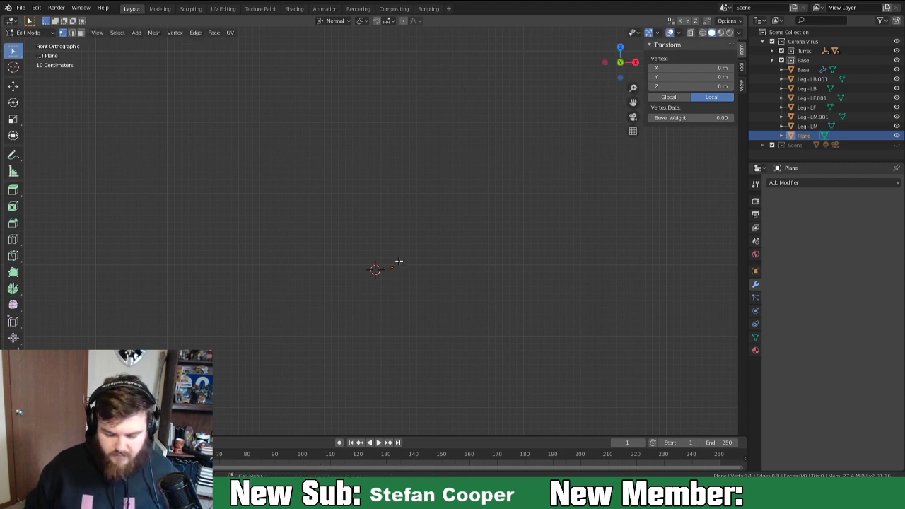
{"action": "right_click", "coordinate": [351, 265], "text": "shift"}
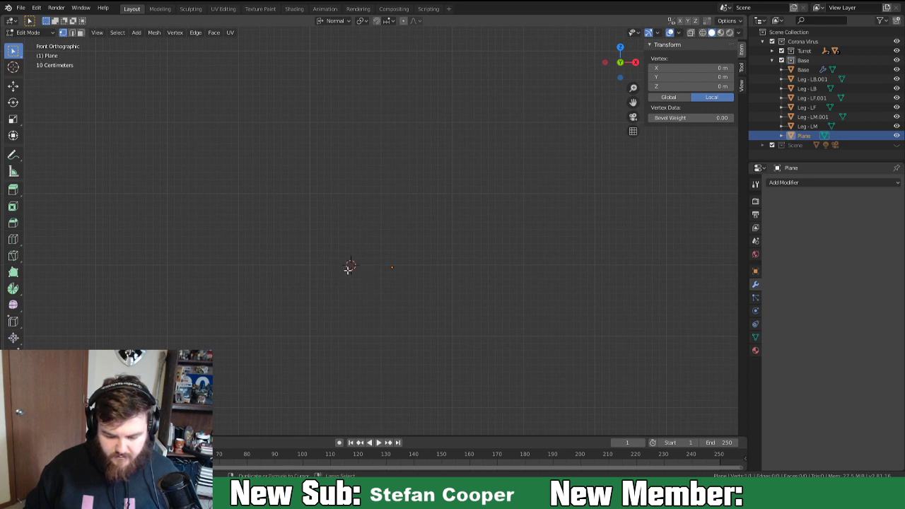
{"action": "right_click", "coordinate": [360, 269], "text": "ctrl"}
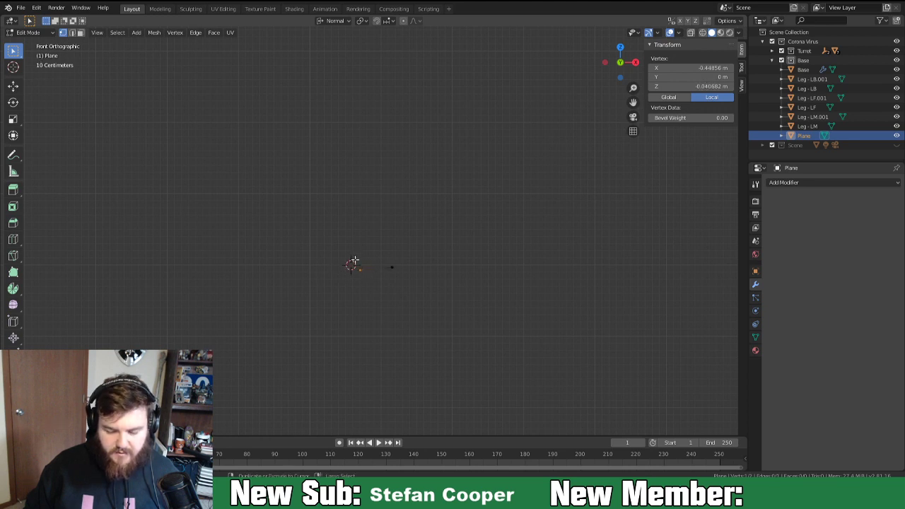
{"action": "key", "text": "g"}
{"action": "key", "text": "z"}
{"action": "key", "text": "g"}
{"action": "key", "text": "g"}
{"action": "left_click", "coordinate": [358, 263]}
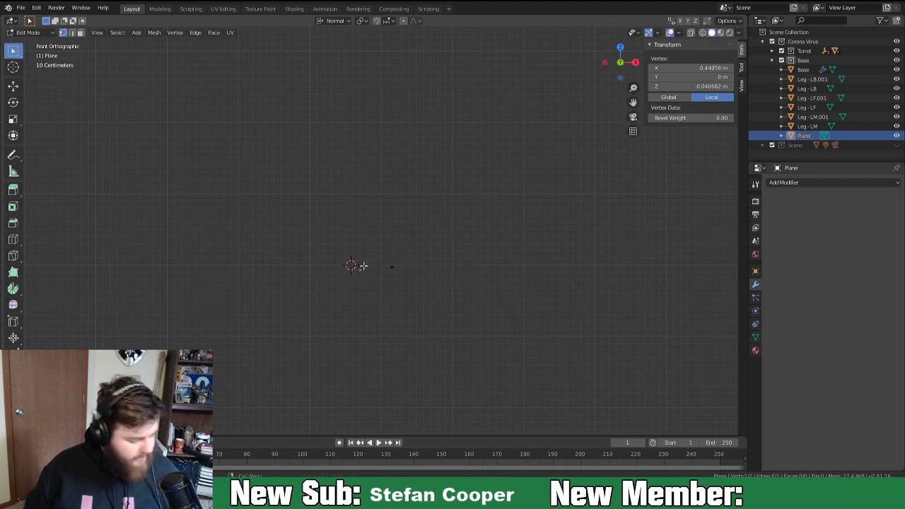
Move the extruded vertex vertically until it is about level with the first vertex.
{"action": "key", "text": "g"}
{"action": "key", "text": "z"}
{"action": "left_click", "coordinate": [362, 262]}
Extrude a chain of vertices from the profile's outer end to outline the goblet's foot rim and stem, up to about Z 0.92 m.
{"action": "right_click_drag", "start_coordinate": [363, 263], "coordinate": [360, 255], "text": "shift"}
{"action": "right_click", "coordinate": [247, 258]}
{"action": "right_click", "coordinate": [113, 239], "text": "shift"}
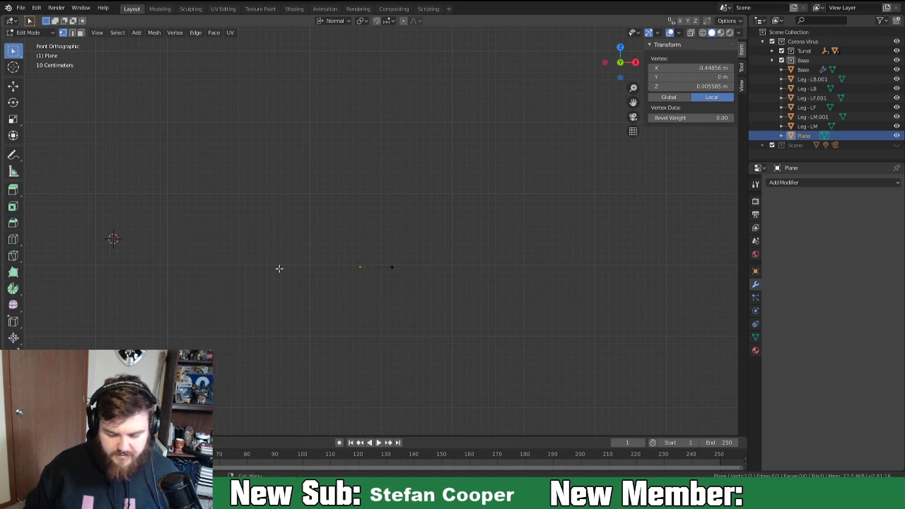
{"action": "right_click", "coordinate": [361, 259], "text": "ctrl"}
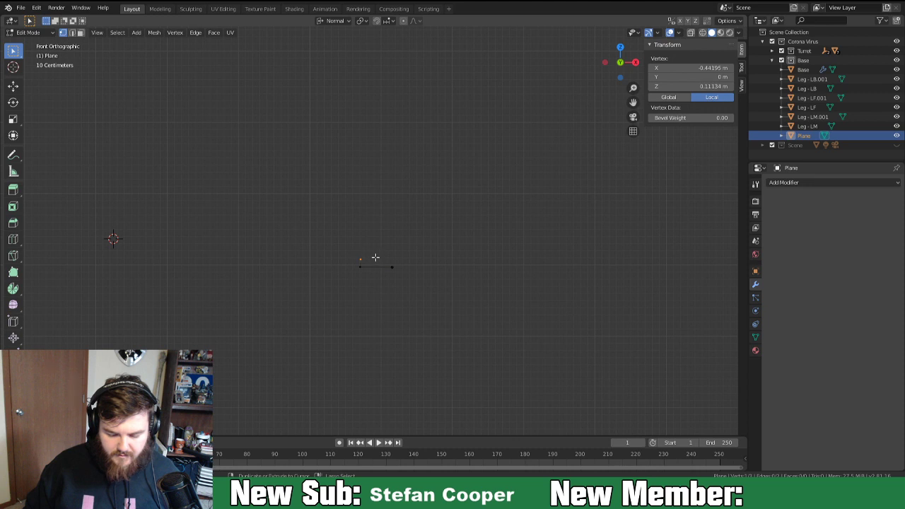
{"action": "right_click", "coordinate": [386, 258], "text": "ctrl"}
{"action": "right_click", "coordinate": [389, 237], "text": "ctrl"}
{"action": "right_click", "coordinate": [391, 212], "text": "ctrl"}
{"action": "right_click", "coordinate": [390, 202], "text": "ctrl"}
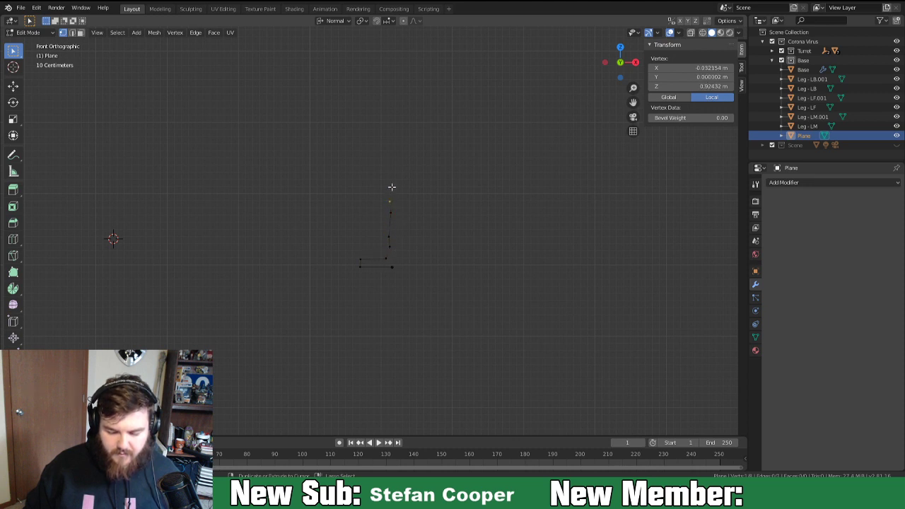
Continue the vertex chain outward and upward to outline the goblet's bowl, ending at about X -0.63 m, Z 2.74 m.
{"action": "right_click", "coordinate": [364, 174], "text": "ctrl"}
{"action": "right_click", "coordinate": [348, 162], "text": "ctrl"}
{"action": "right_click", "coordinate": [341, 128], "text": "ctrl"}
{"action": "right_click", "coordinate": [346, 97], "text": "ctrl"}
{"action": "right_click", "coordinate": [347, 71], "text": "ctrl"}
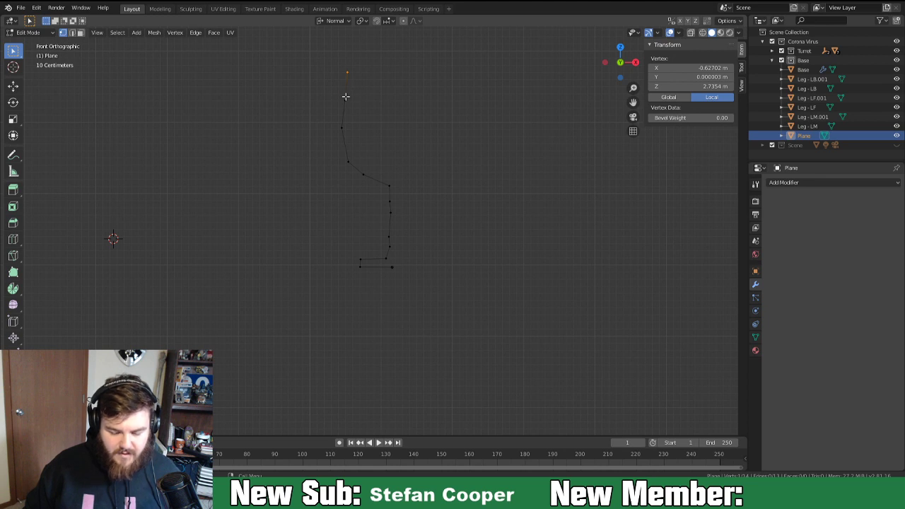
With the Spin tool active, extrude the profile's first vertex about 0.25 m along positive X and snap the 3D cursor to the new vertex.
{"action": "key", "text": "a"}
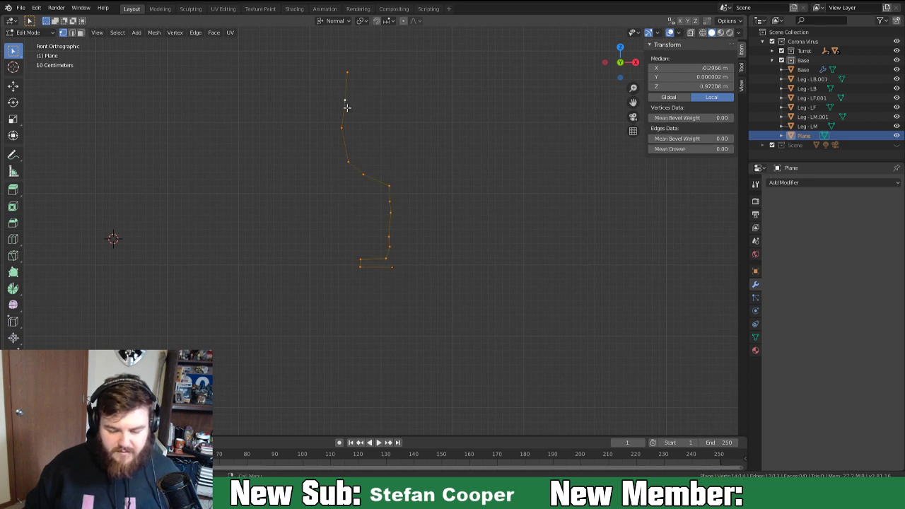
{"action": "left_click", "coordinate": [13, 288]}
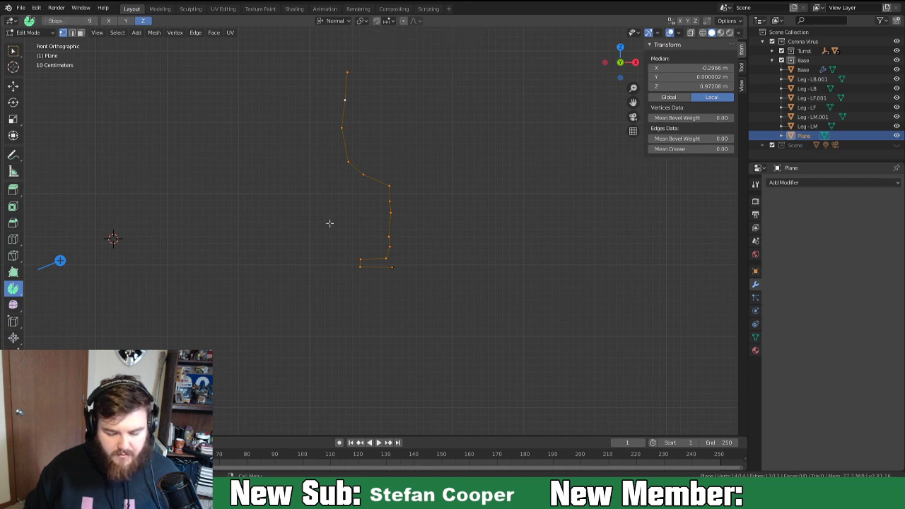
{"action": "left_click", "coordinate": [394, 266]}
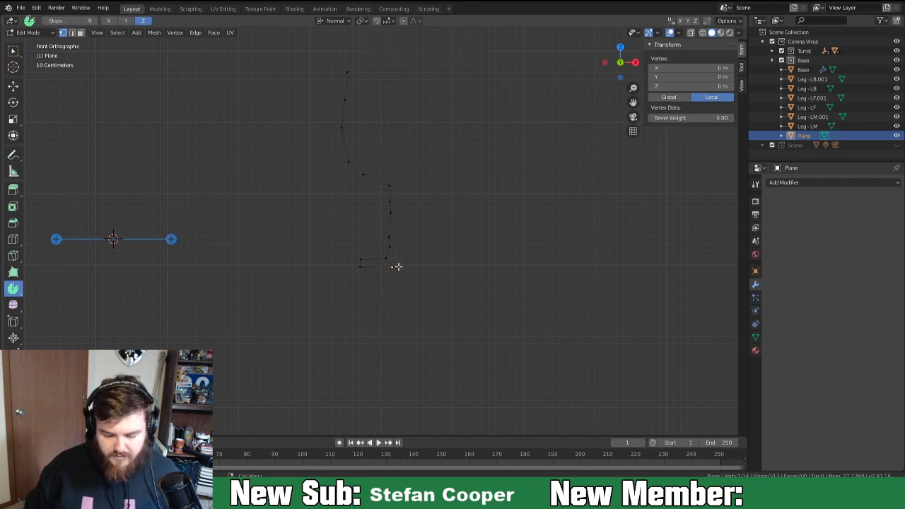
{"action": "key", "text": "e"}
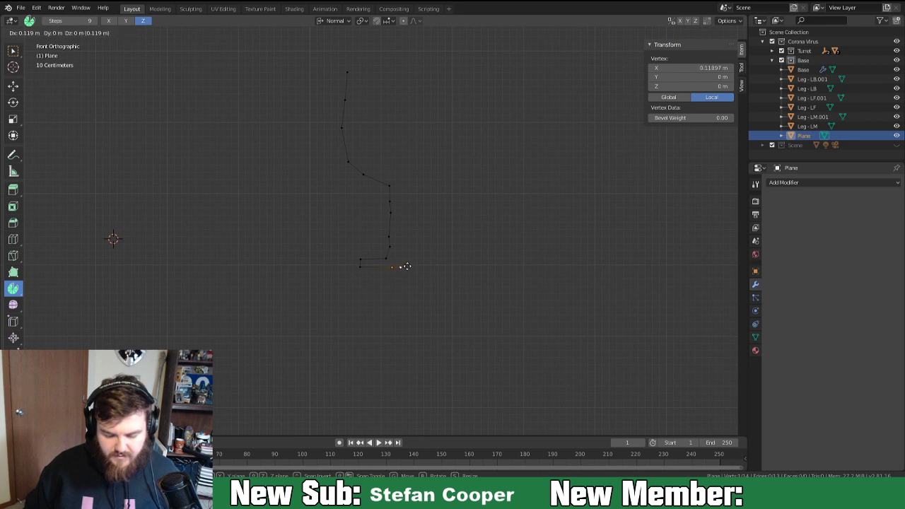
{"action": "key", "text": "x"}
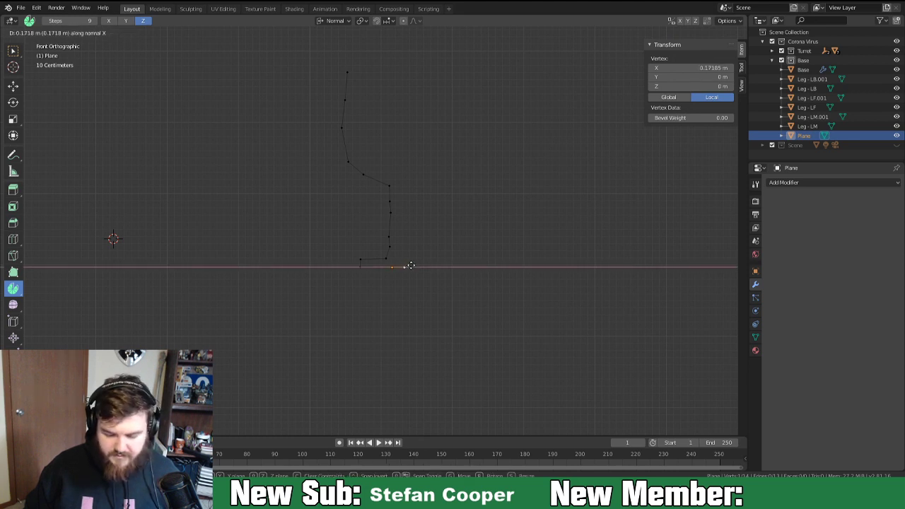
{"action": "left_click", "coordinate": [412, 266]}
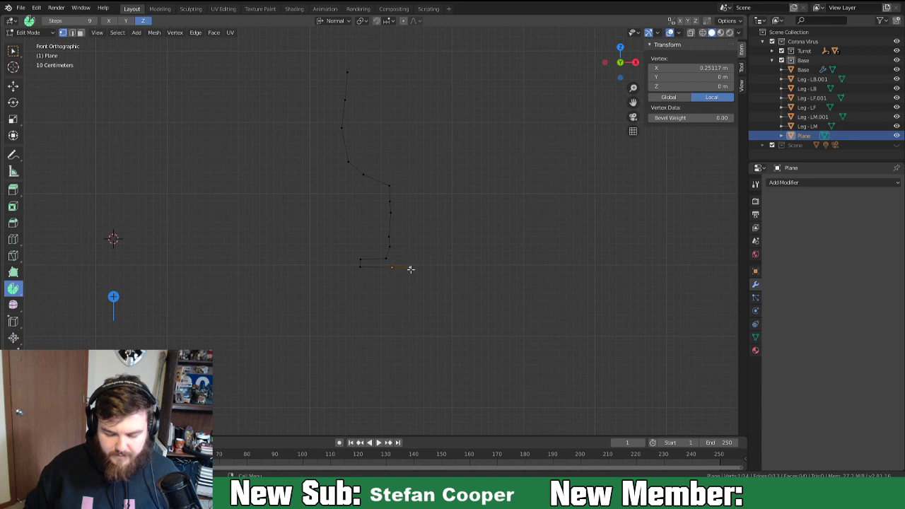
{"action": "key", "text": "shift+s"}
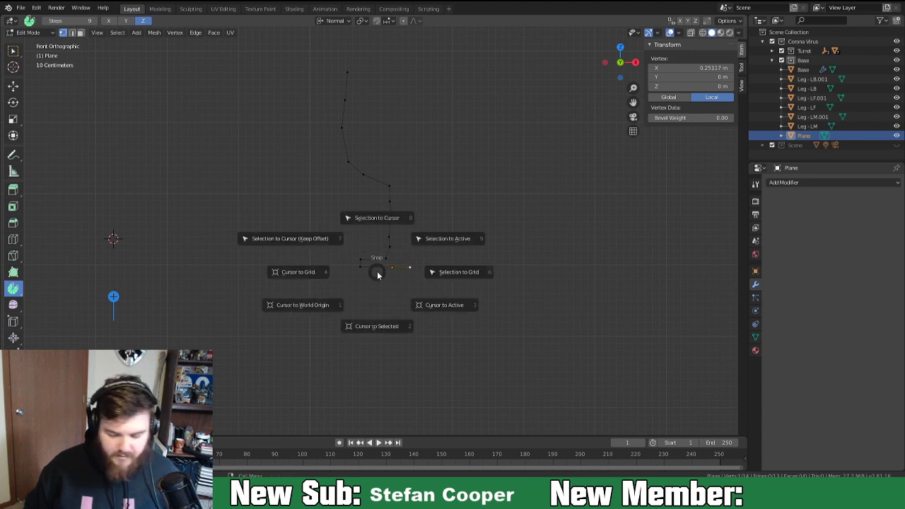
{"action": "left_click", "coordinate": [377, 327]}
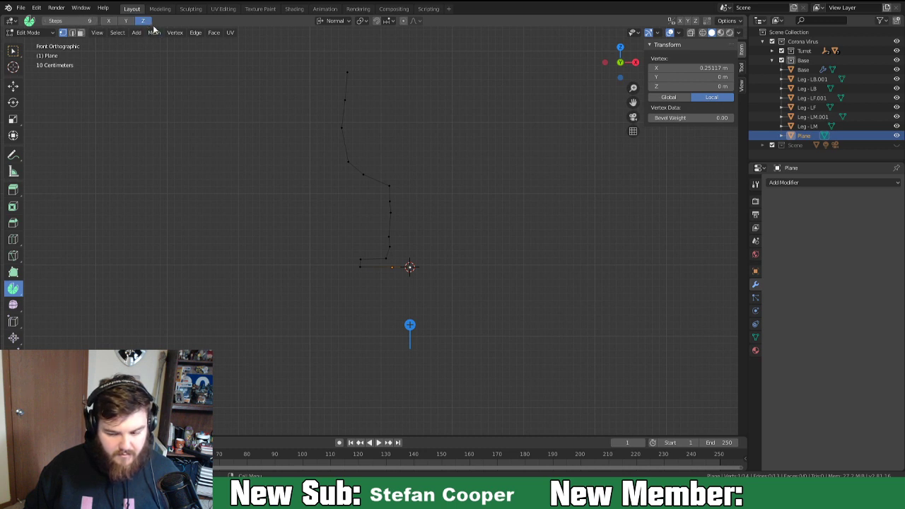
Try a 360° Spin of the single end vertex in 9 steps, set the spin axis to Y, and undo the spin.
{"action": "left_click", "coordinate": [410, 325]}
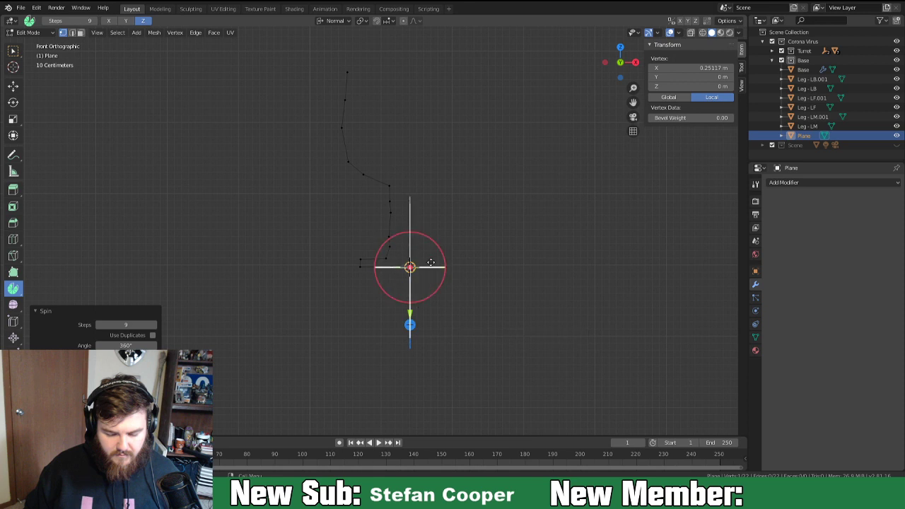
{"action": "left_click", "coordinate": [112, 21]}
{"action": "left_click", "coordinate": [125, 22]}
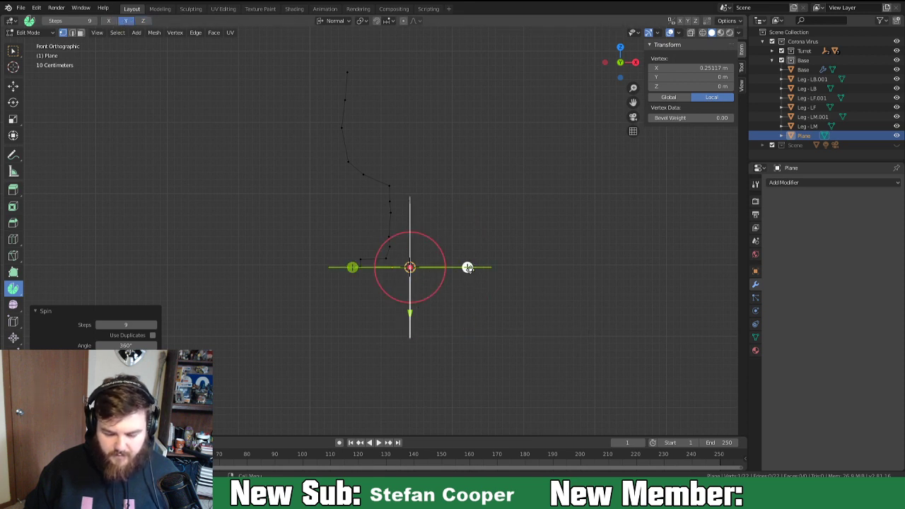
{"action": "mouse_move", "coordinate": [467, 268]}
{"action": "middle_mouse_down"}
{"action": "mouse_move", "coordinate": [469, 287]}
{"action": "mouse_move", "coordinate": [466, 279]}
{"action": "middle_mouse_up"}
{"action": "key", "text": "ctrl+z"}
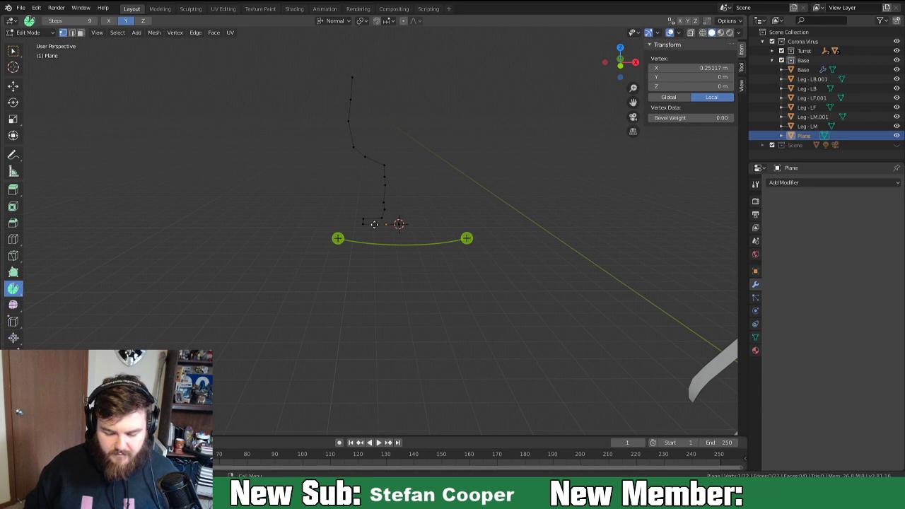
Select the whole profile, spin it around the global Z axis in 9 steps to form a goblet, and return to Object Mode.
{"action": "key", "text": "a"}
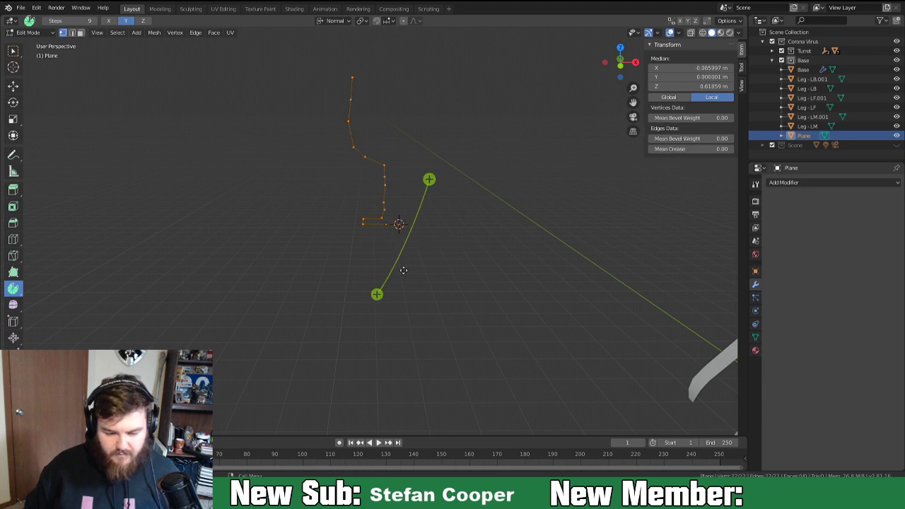
{"action": "left_click", "coordinate": [333, 21]}
{"action": "left_click", "coordinate": [324, 51]}
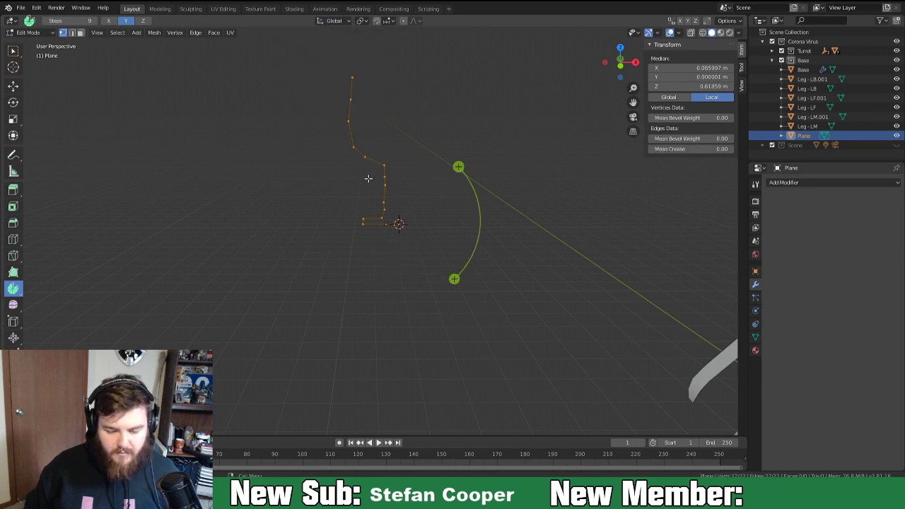
{"action": "left_click", "coordinate": [142, 21]}
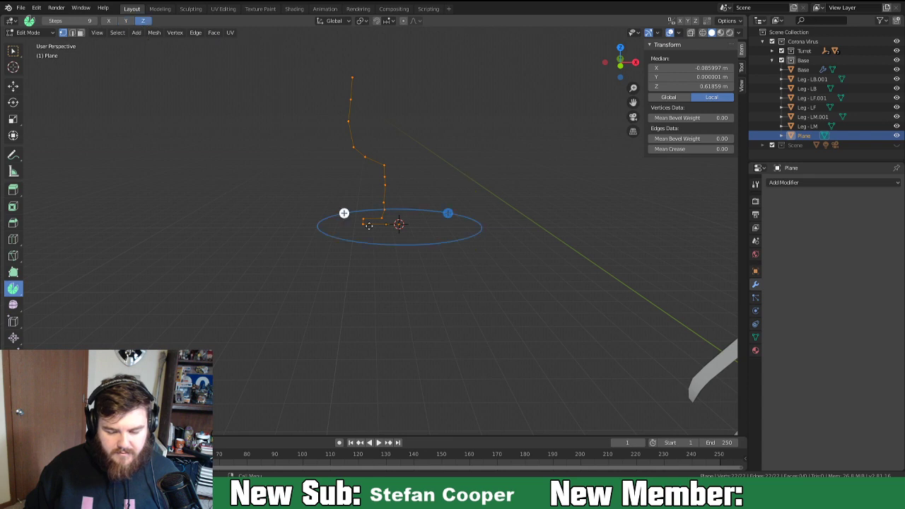
{"action": "left_click", "coordinate": [448, 212]}
{"action": "middle_click_drag", "start_coordinate": [400, 270], "coordinate": [362, 188]}
{"action": "key", "text": "Tab"}
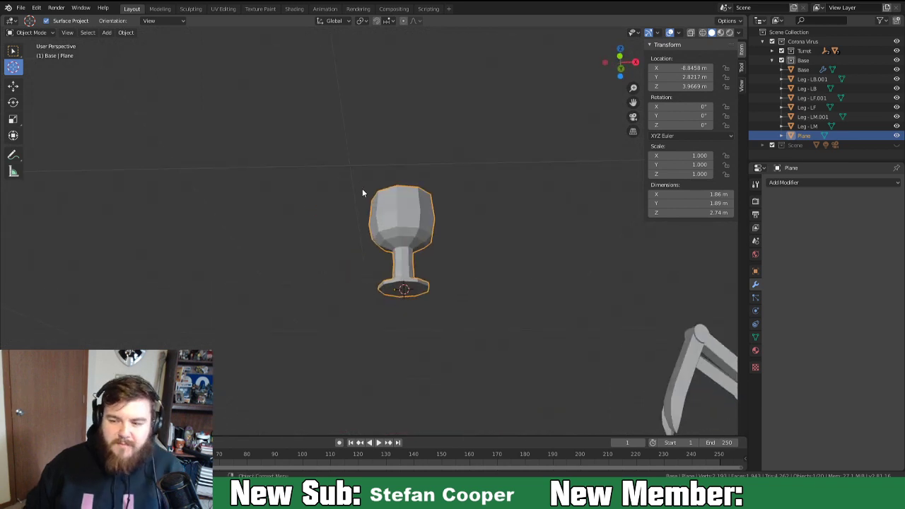
Delete the goblet object, reset the 3D cursor to the world origin and activate the Select Box tool.
{"action": "middle_click_drag", "start_coordinate": [361, 189], "coordinate": [478, 329]}
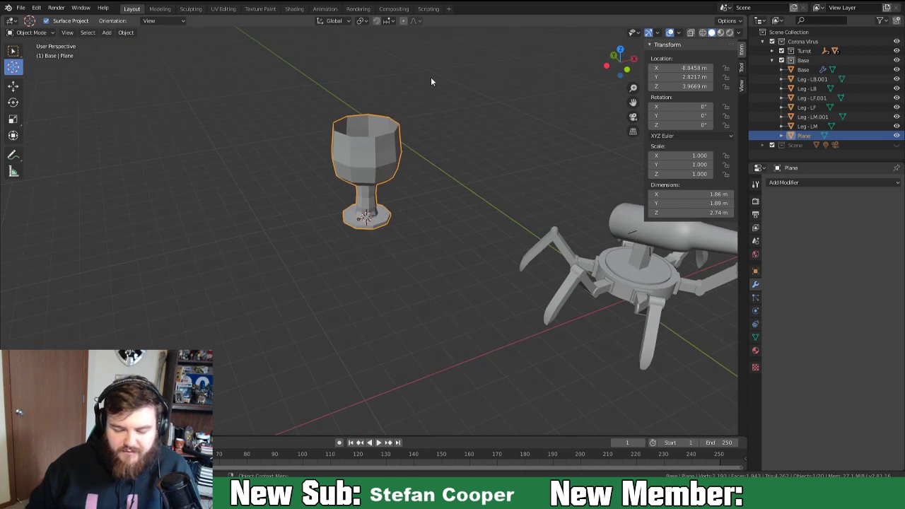
{"action": "mouse_move", "coordinate": [420, 177]}
{"action": "middle_mouse_down"}
{"action": "mouse_move", "coordinate": [395, 180]}
{"action": "mouse_move", "coordinate": [391, 149]}
{"action": "mouse_move", "coordinate": [418, 173]}
{"action": "middle_mouse_up"}
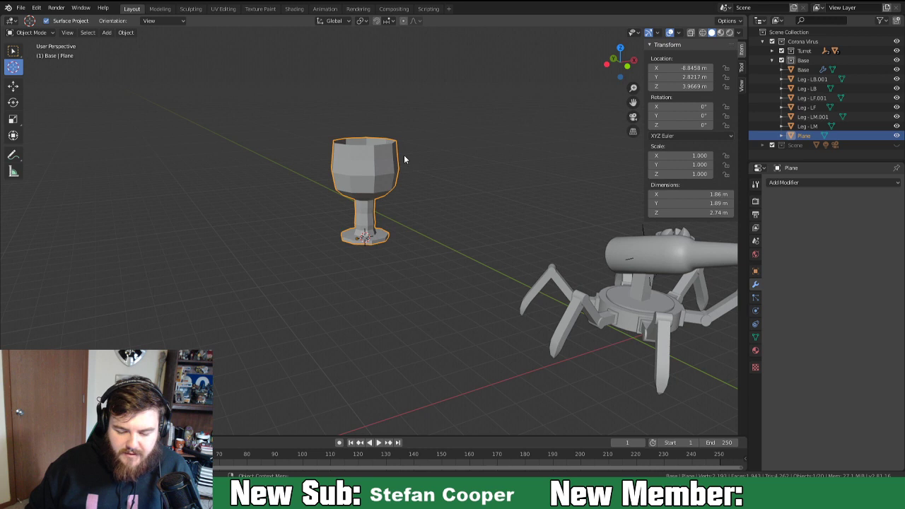
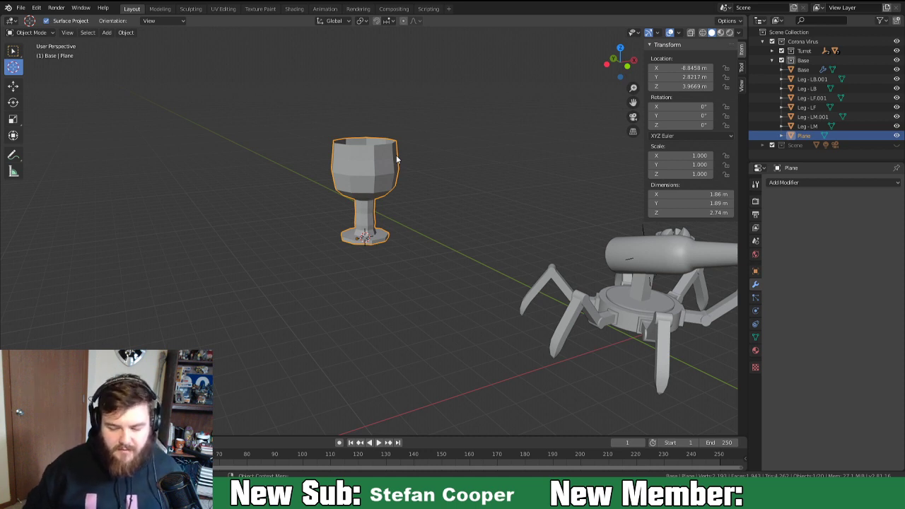
{"action": "key", "text": "x"}
{"action": "left_click", "coordinate": [395, 155]}
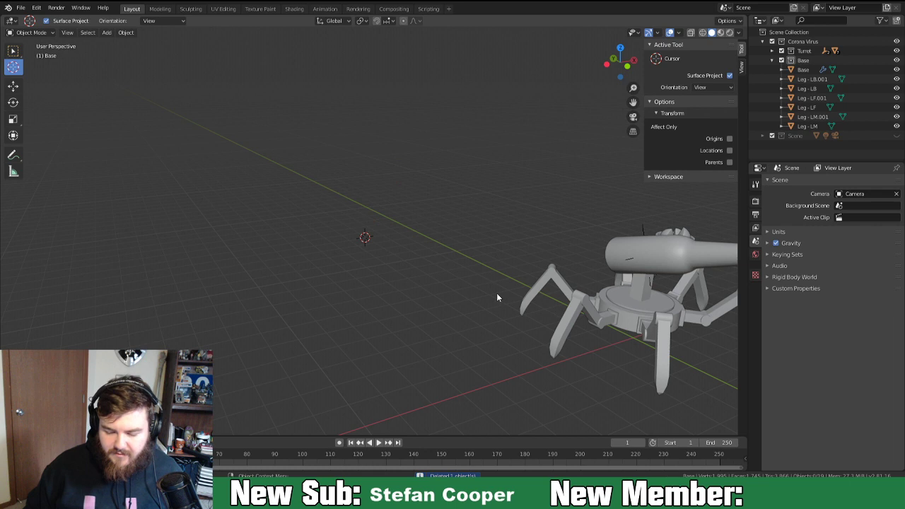
{"action": "key", "text": "shift+c"}
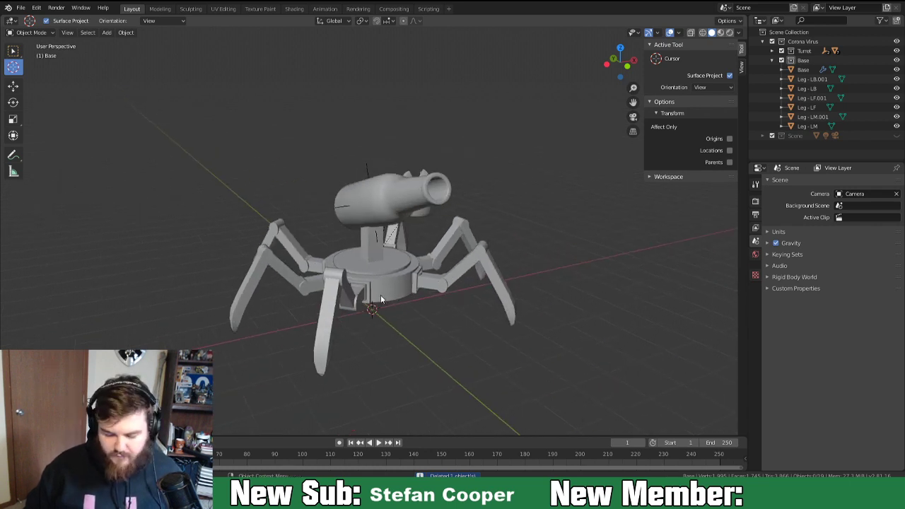
{"action": "key", "text": "x"}
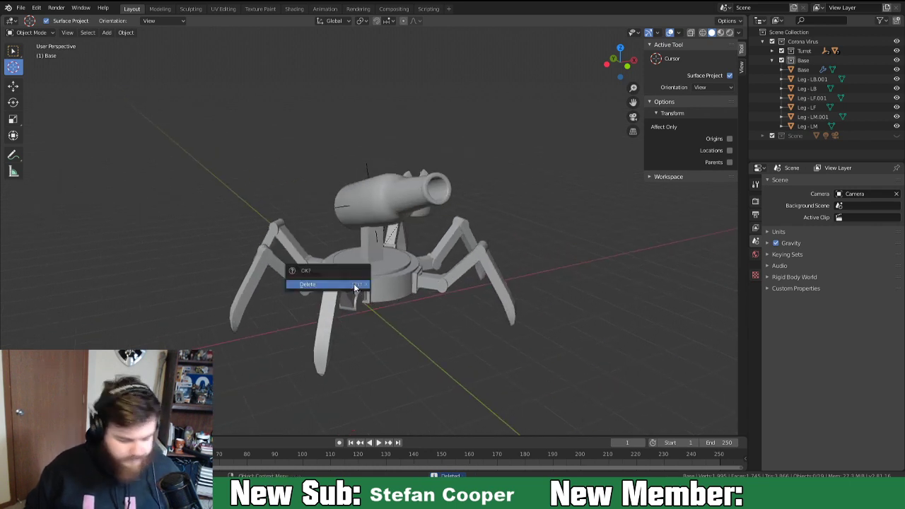
{"action": "key", "text": "shift+c"}
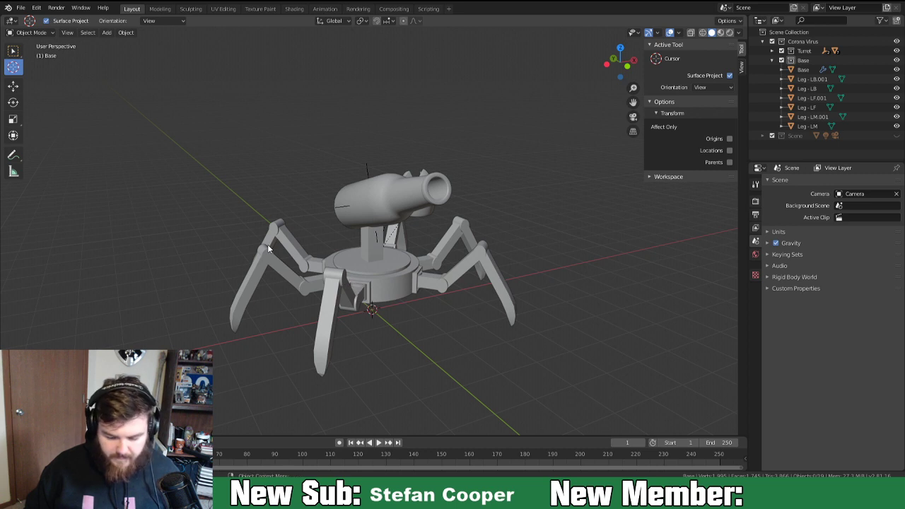
{"action": "key", "text": "w"}
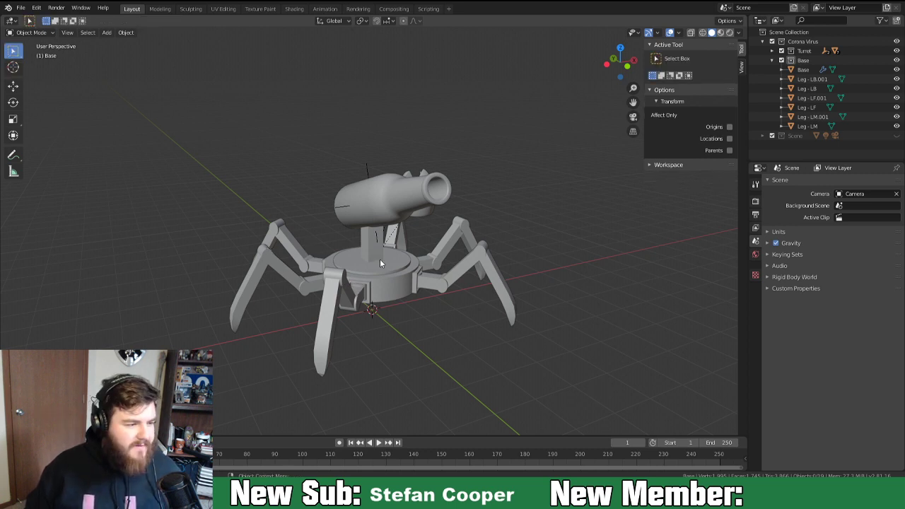
Select the robot's Base and enter Edit Mode with the Select Box tool, keeping the socket block beside one corner leg selected.
{"action": "left_click", "coordinate": [346, 282]}
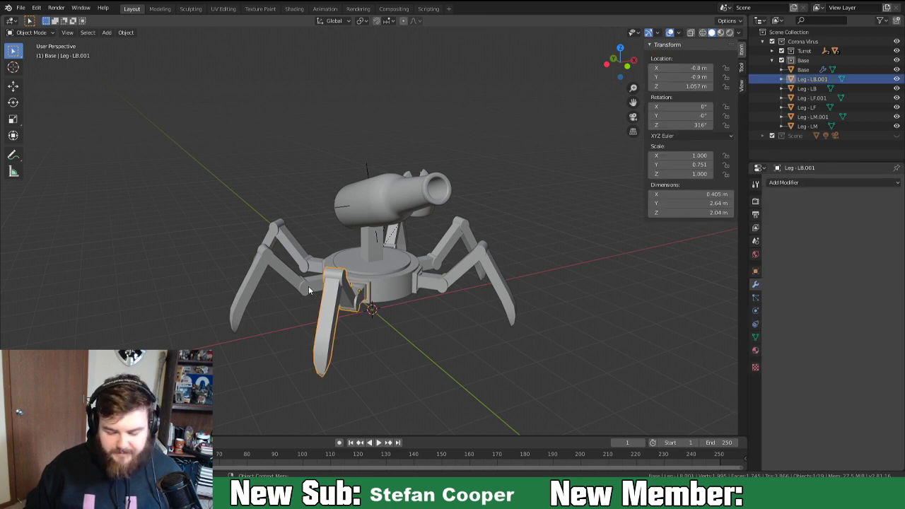
{"action": "middle_click_drag", "start_coordinate": [308, 287], "coordinate": [347, 300]}
{"action": "left_click", "coordinate": [355, 282]}
{"action": "scroll", "coordinate": [349, 325], "scroll_direction": "up", "scroll_amount": 5}
{"action": "key", "text": "Tab"}
{"action": "middle_click_drag", "start_coordinate": [324, 346], "coordinate": [306, 321]}
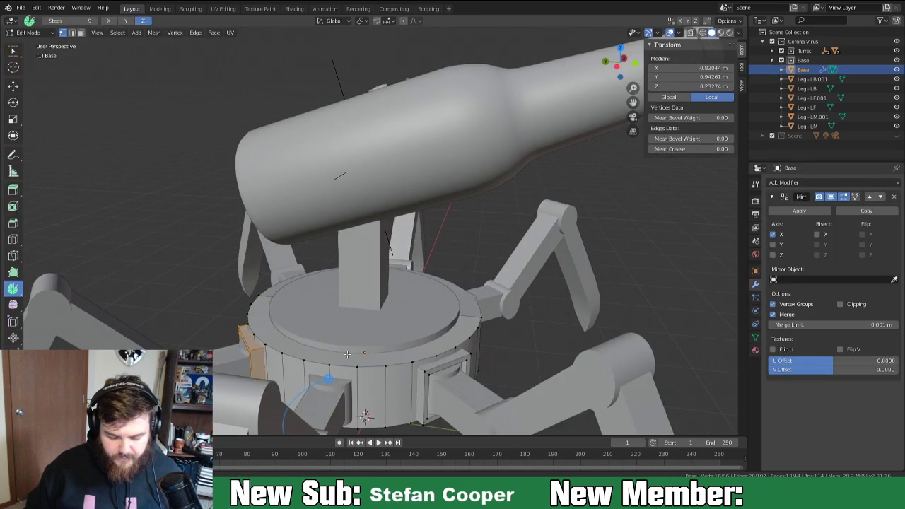
{"action": "left_click", "coordinate": [12, 49]}
{"action": "middle_click_drag", "start_coordinate": [345, 401], "coordinate": [375, 299]}
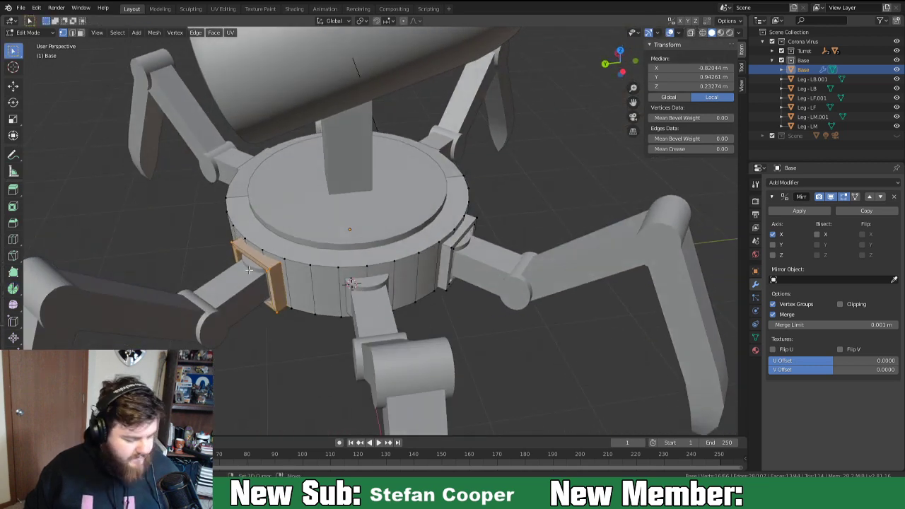
Duplicate the selected socket block and move the copy along Y and X to the middle leg, at about X -1.27 m, Y 0.23 m.
{"action": "key", "text": "shift+d"}
{"action": "right_click", "coordinate": [367, 283]}
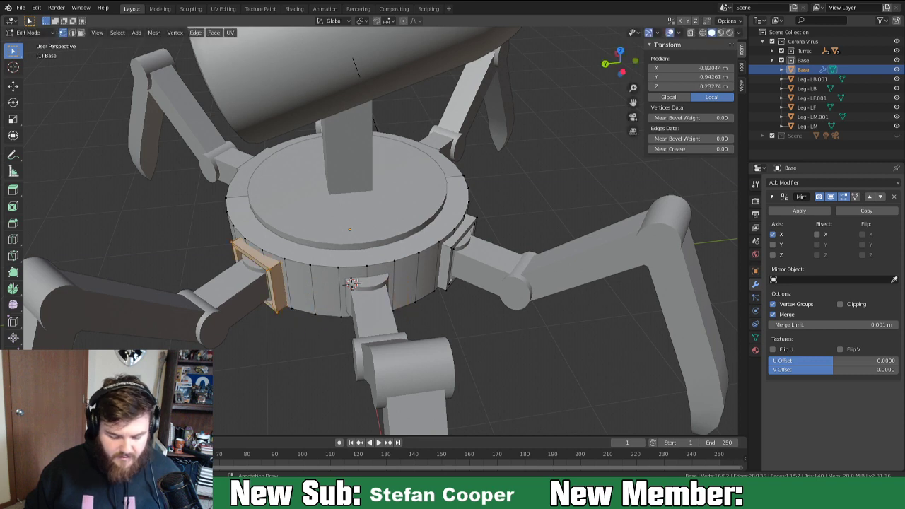
{"action": "key", "text": "g"}
{"action": "key", "text": "y"}
{"action": "left_click", "coordinate": [436, 284]}
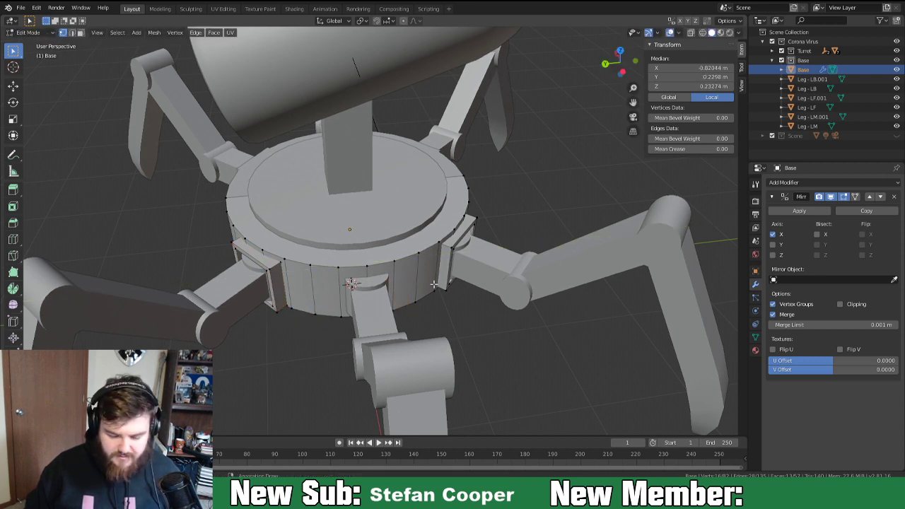
{"action": "key", "text": "g"}
{"action": "key", "text": "x"}
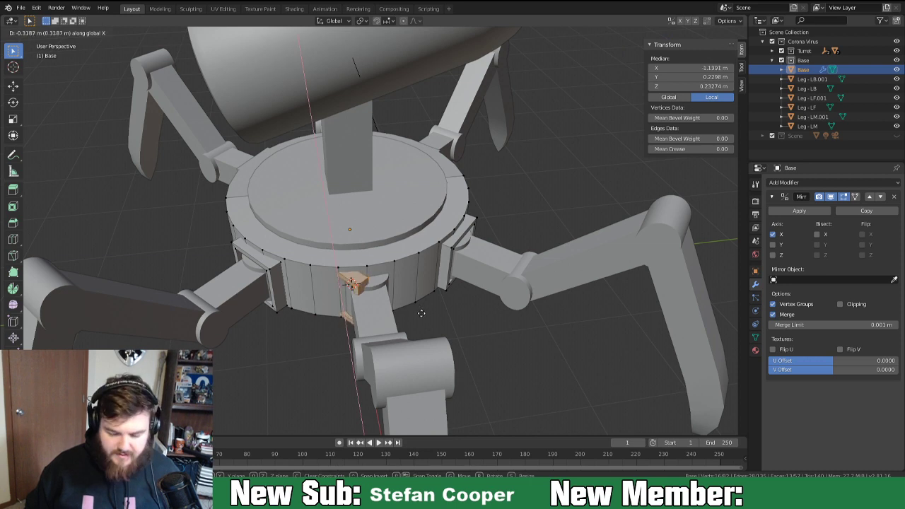
{"action": "left_click", "coordinate": [421, 324]}
Rotate the copied socket block around global Z to face the middle leg and position it at about X -1.21 m, Y 0.01 m.
{"action": "key", "text": "r"}
{"action": "key", "text": "x"}
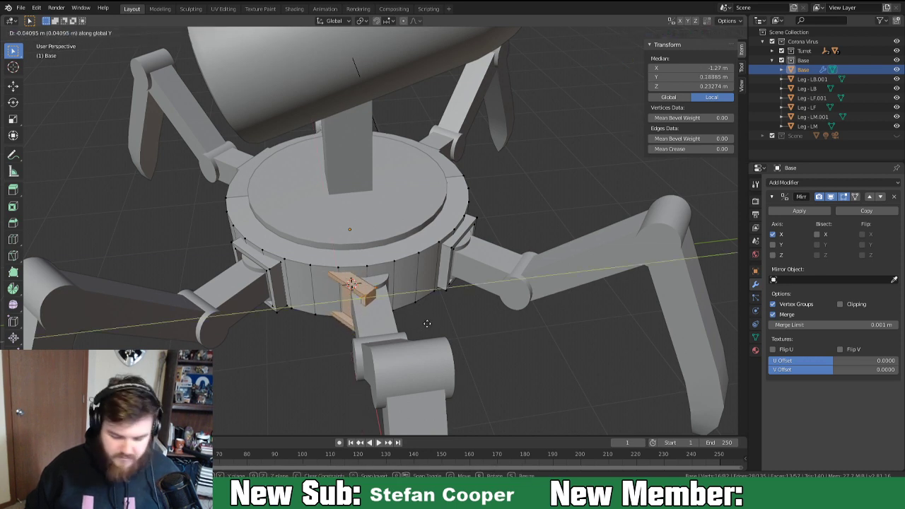
{"action": "key", "text": "z"}
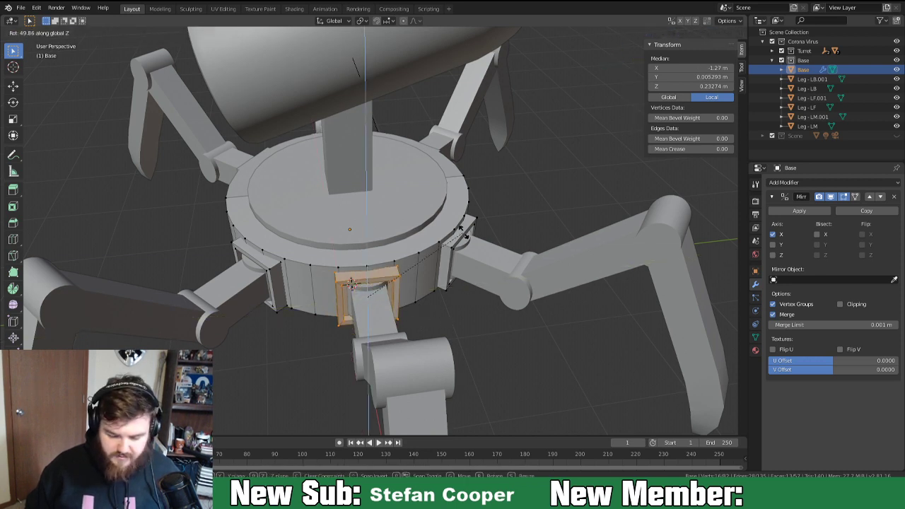
{"action": "key", "text": "g"}
{"action": "key", "text": "x"}
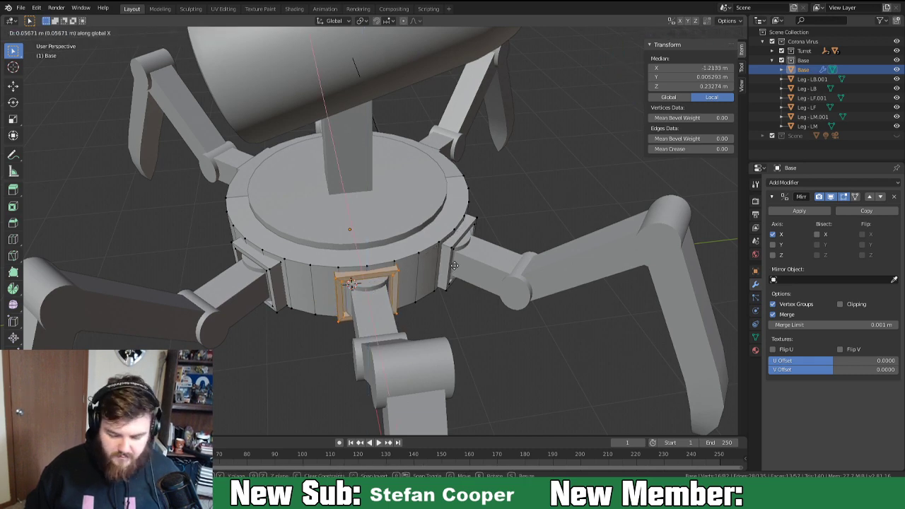
{"action": "left_click", "coordinate": [455, 266]}
Fine-tune the middle socket block's angle by about -1.5° around global Z, checking its alignment from above.
{"action": "middle_click_drag", "start_coordinate": [452, 274], "coordinate": [434, 317]}
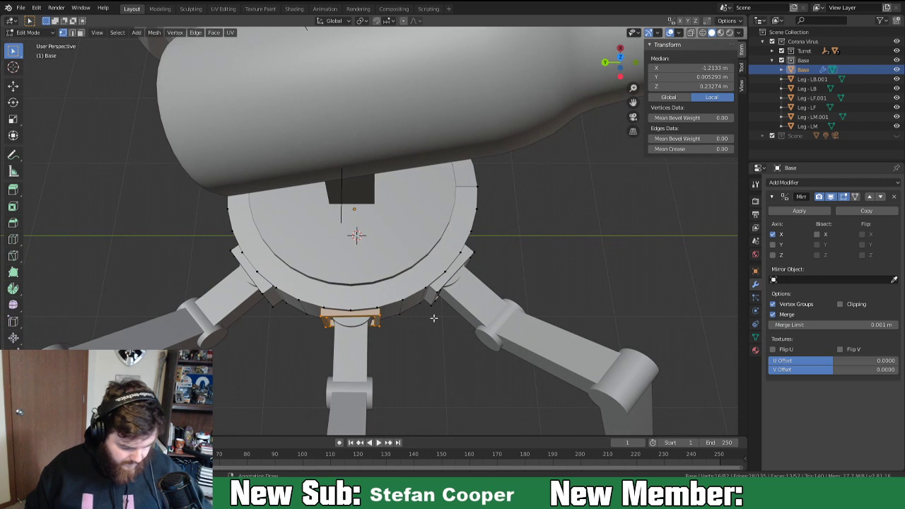
{"action": "key", "text": "KP_7"}
{"action": "key", "text": "r"}
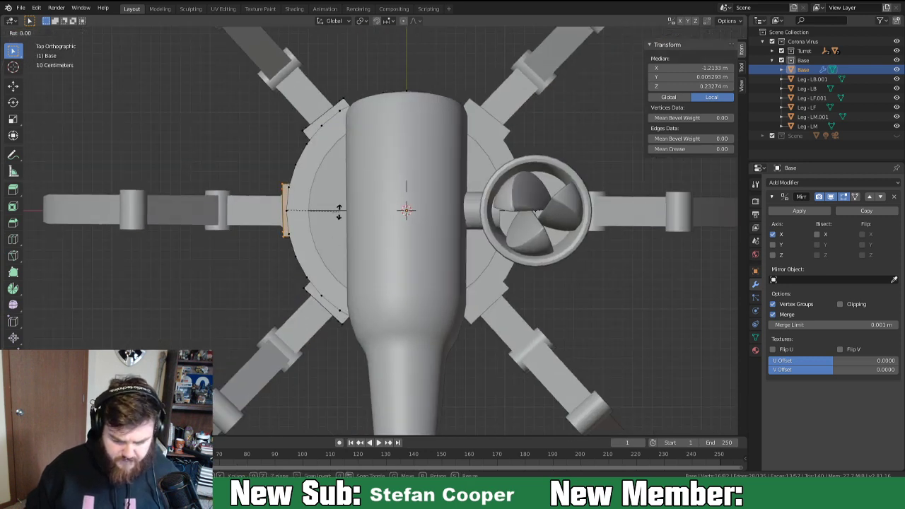
{"action": "key", "text": "z"}
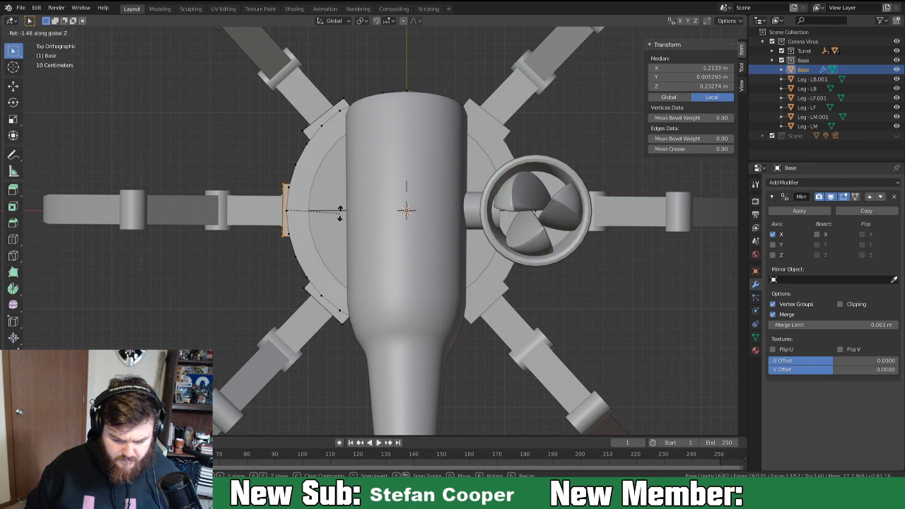
{"action": "left_click", "coordinate": [340, 216]}
Nudge the middle socket block along X to about -1.22 m against the base's rim and return to Object Mode.
{"action": "middle_click_drag", "start_coordinate": [279, 259], "coordinate": [359, 162]}
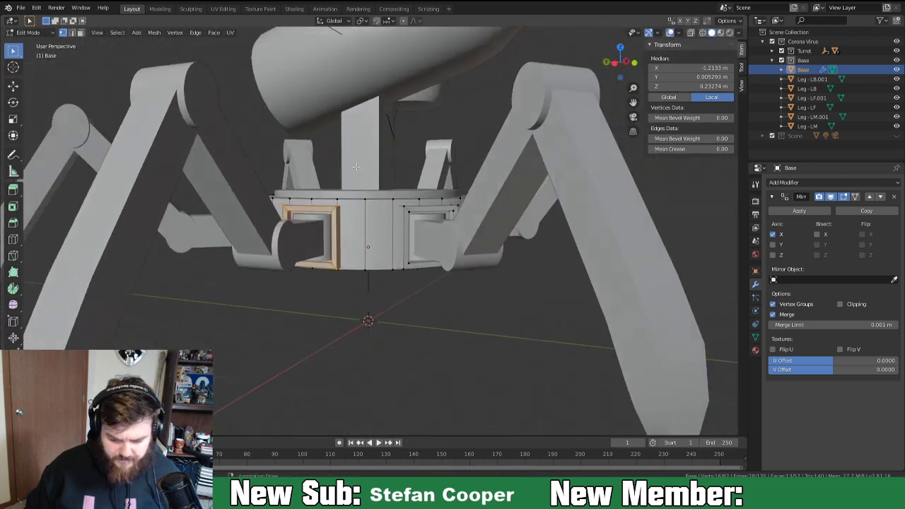
{"action": "key", "text": "g"}
{"action": "key", "text": "x"}
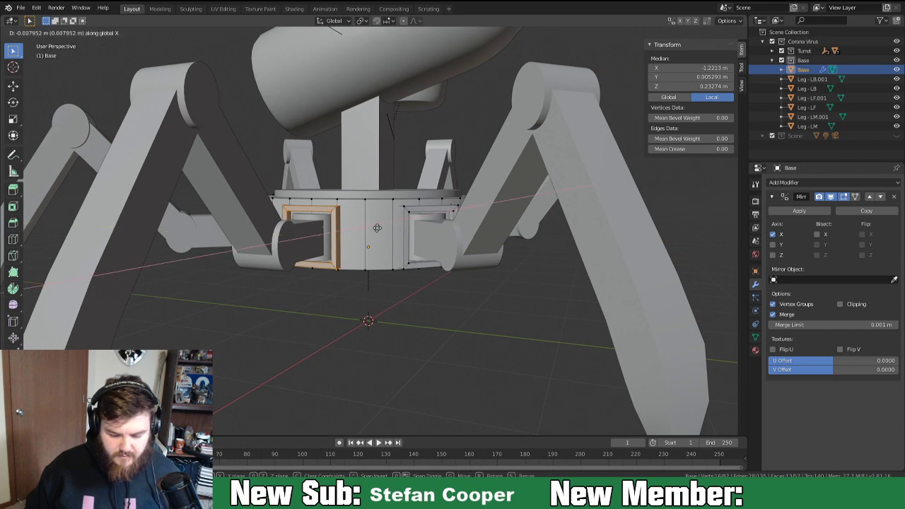
{"action": "left_click", "coordinate": [376, 228]}
{"action": "middle_click_drag", "start_coordinate": [375, 228], "coordinate": [384, 290]}
{"action": "key", "text": "Tab"}
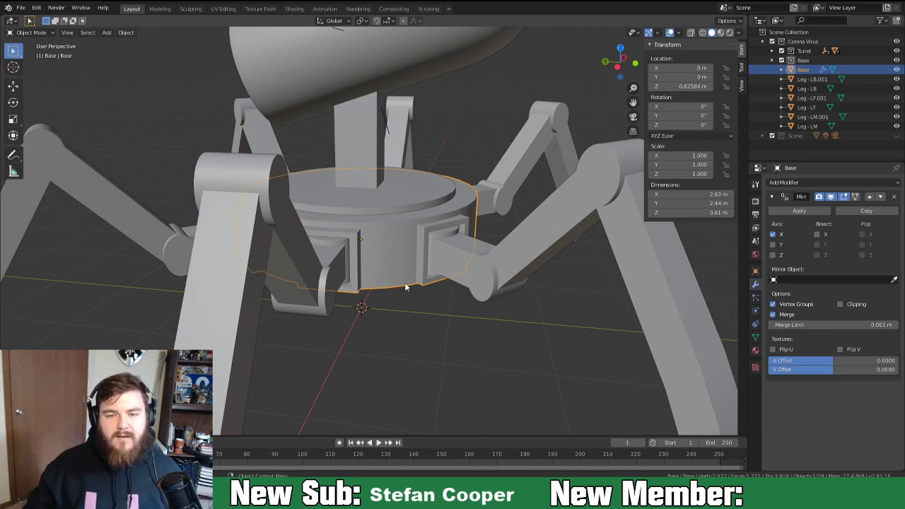
Examine the robot and its leg sockets from several sides, then select the middle leg Leg - LM.001.
{"action": "middle_click_drag", "start_coordinate": [461, 345], "coordinate": [417, 324]}
{"action": "middle_click_drag", "start_coordinate": [317, 308], "coordinate": [384, 325]}
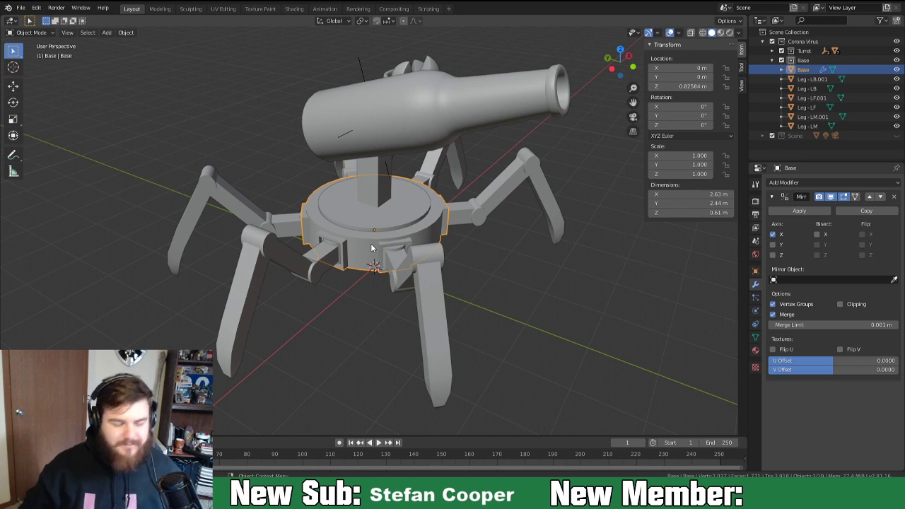
{"action": "middle_click_drag", "start_coordinate": [500, 241], "coordinate": [411, 239]}
{"action": "middle_click_drag", "start_coordinate": [407, 203], "coordinate": [346, 192]}
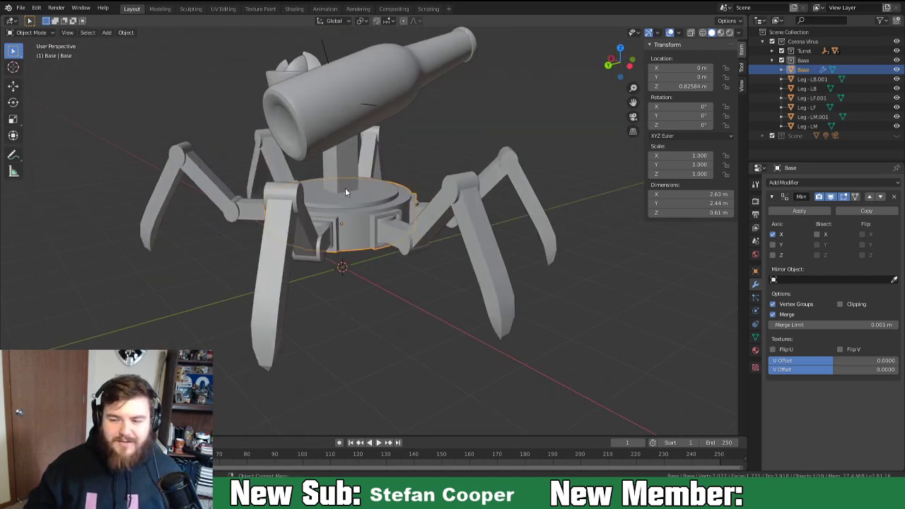
{"action": "middle_click_drag", "start_coordinate": [349, 191], "coordinate": [406, 251]}
{"action": "left_click", "coordinate": [361, 182]}
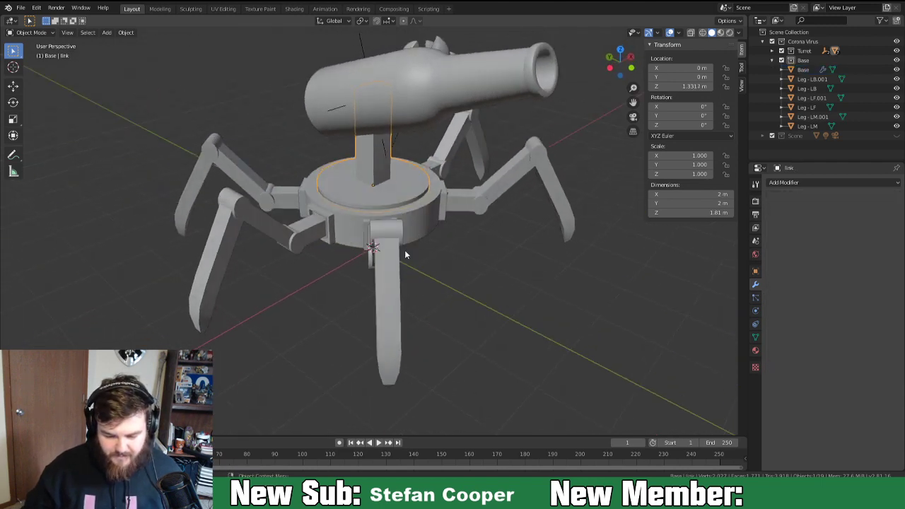
{"action": "scroll", "coordinate": [359, 217], "scroll_direction": "up", "scroll_amount": 5}
{"action": "middle_click_drag", "start_coordinate": [358, 213], "coordinate": [414, 199]}
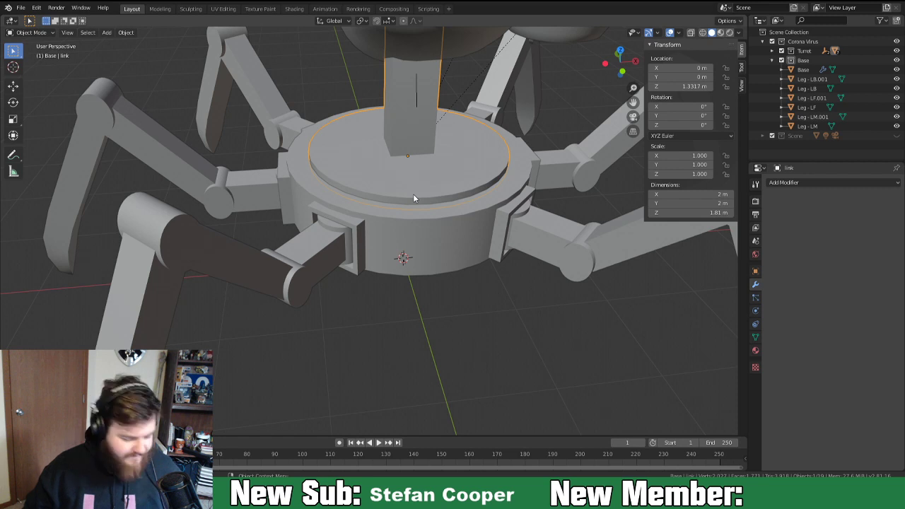
{"action": "left_click", "coordinate": [235, 196]}
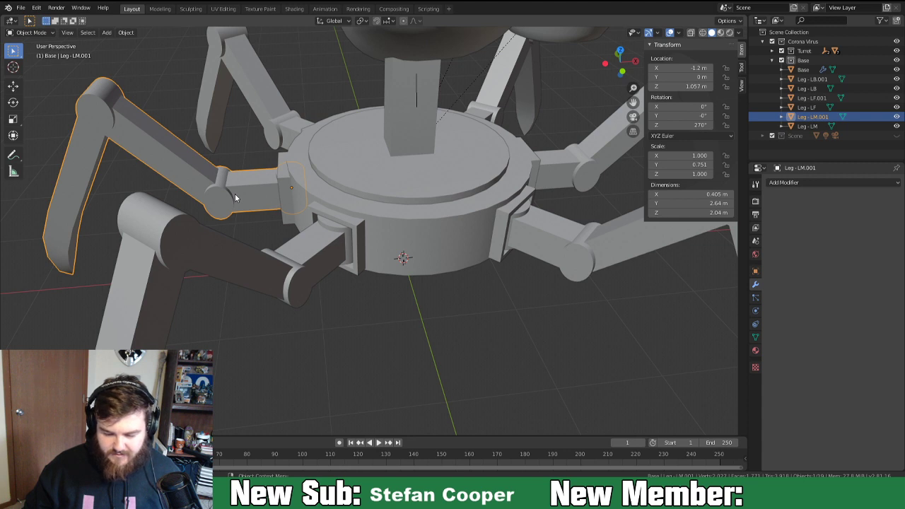
{"action": "right_click", "coordinate": [234, 194]}
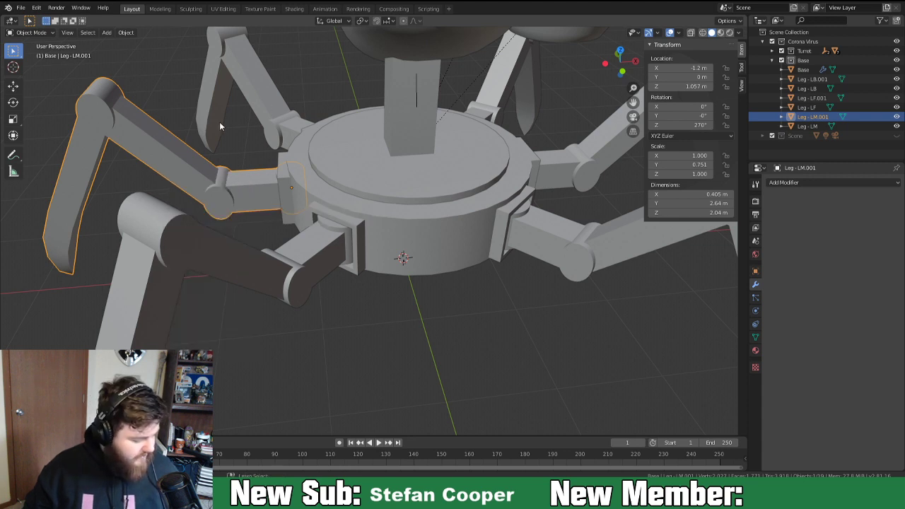
{"action": "key", "text": "ctrl+a"}
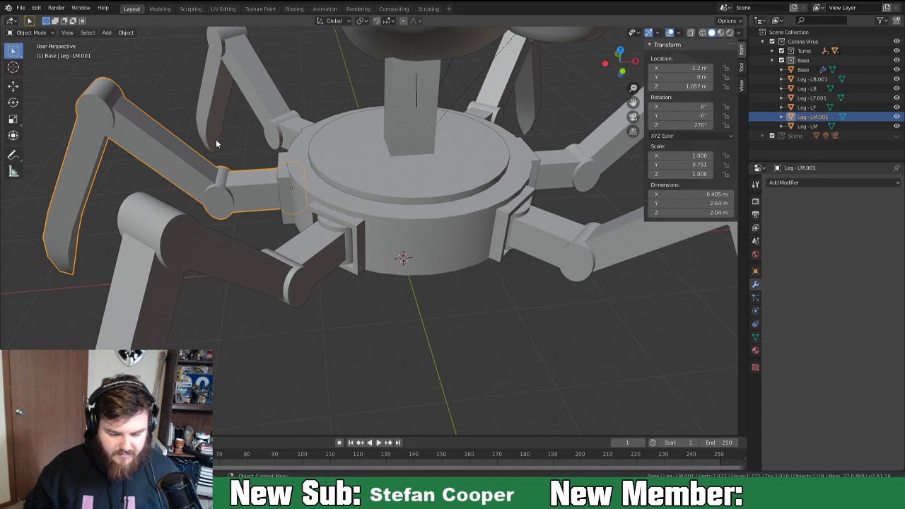
{"action": "right_click", "coordinate": [217, 143]}
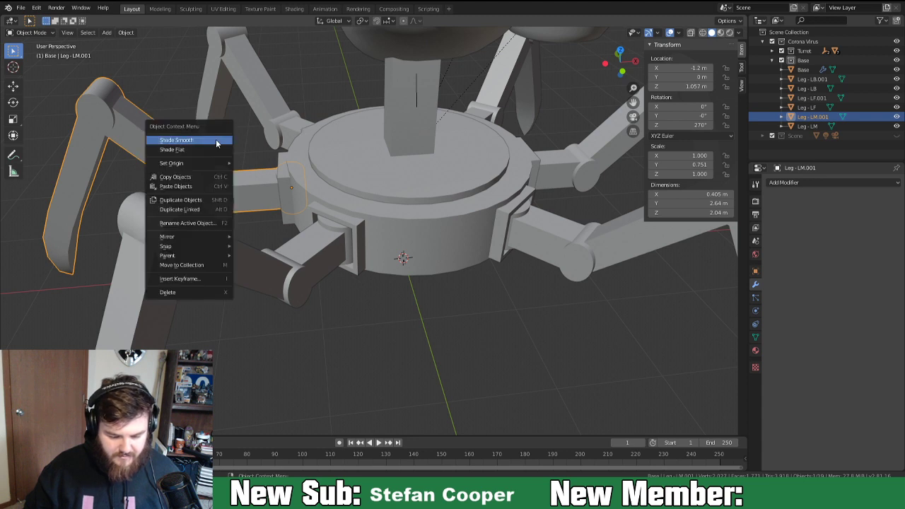
{"action": "left_click", "coordinate": [216, 139]}
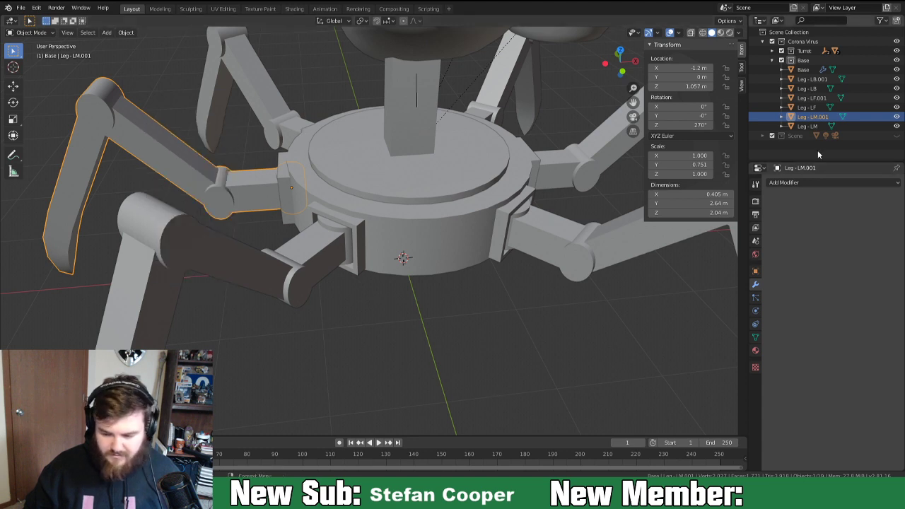
Set the Y scale of the middle leg Leg - LM.001 and the corner leg Leg - LB.001 to 1.
{"action": "left_click", "coordinate": [682, 164]}
{"action": "type", "text": "1"}
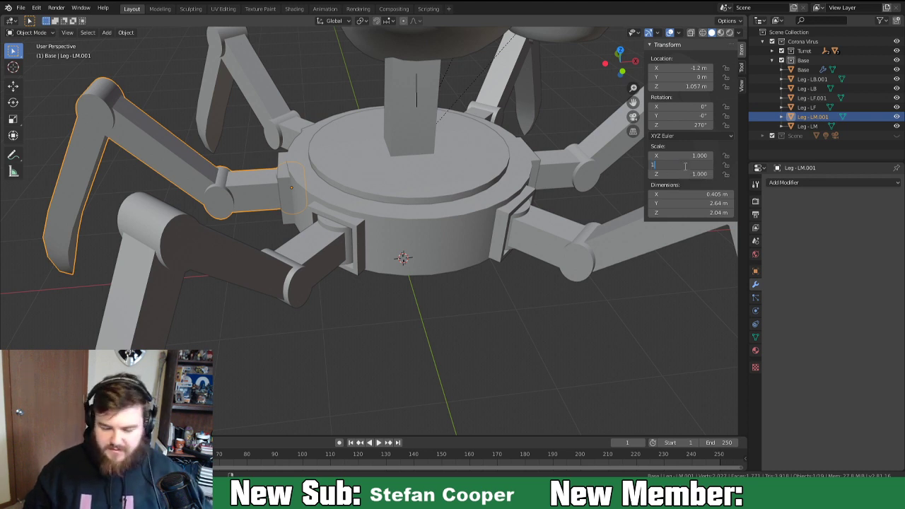
{"action": "key", "text": "Return"}
{"action": "left_click", "coordinate": [320, 259]}
{"action": "left_click", "coordinate": [695, 164]}
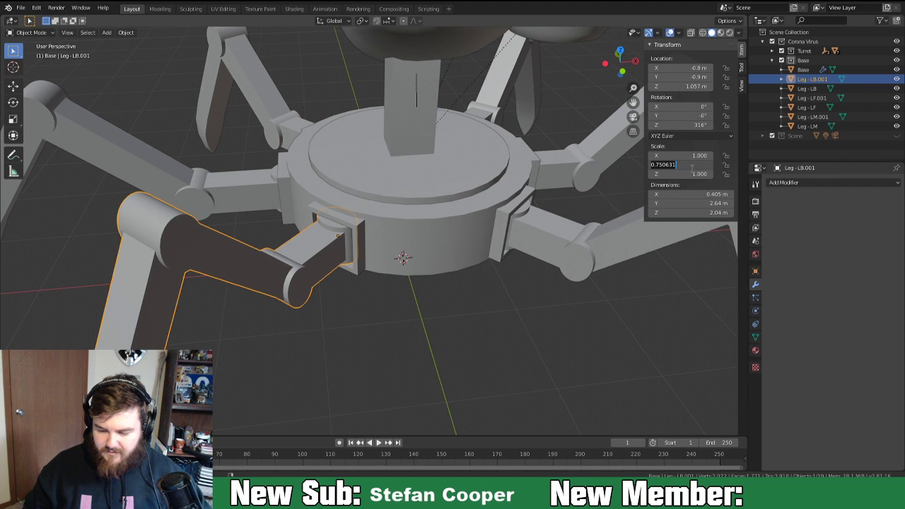
{"action": "type", "text": "1"}
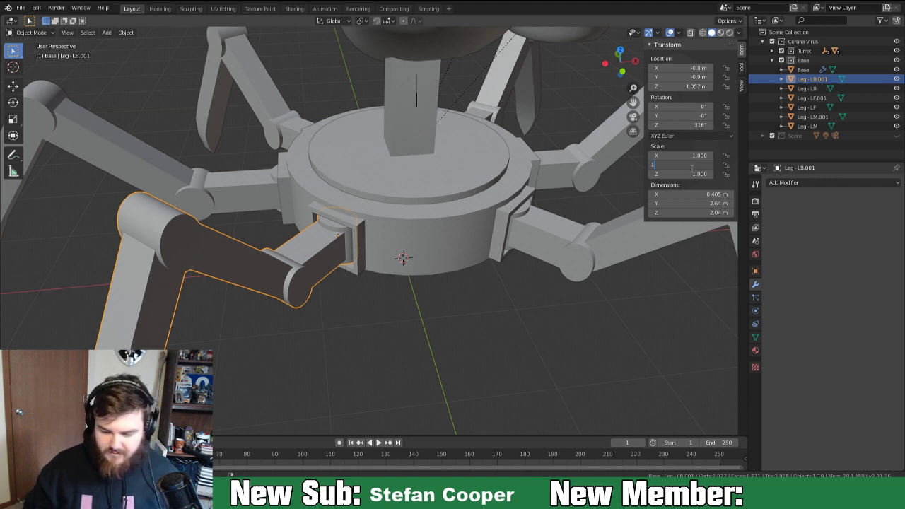
{"action": "key", "text": "Return"}
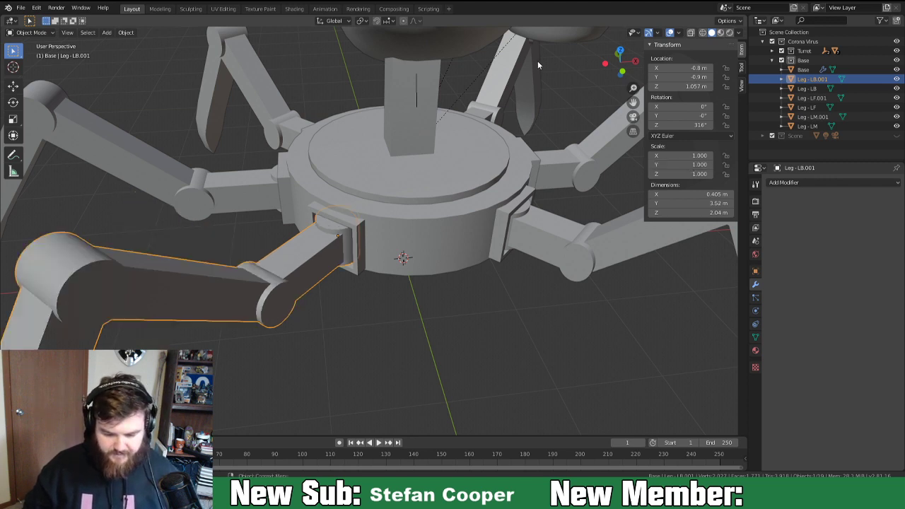
Select the corner leg Leg - LF.001.
{"action": "left_click", "coordinate": [263, 98]}
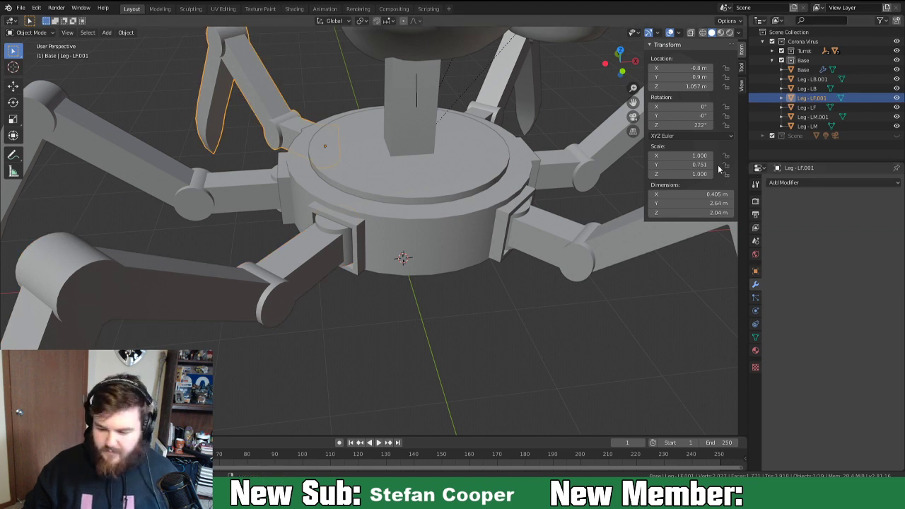
Set the Y scale of the legs Leg-LF.001 and Leg-LF to 1.
{"action": "double_click", "coordinate": [685, 164]}
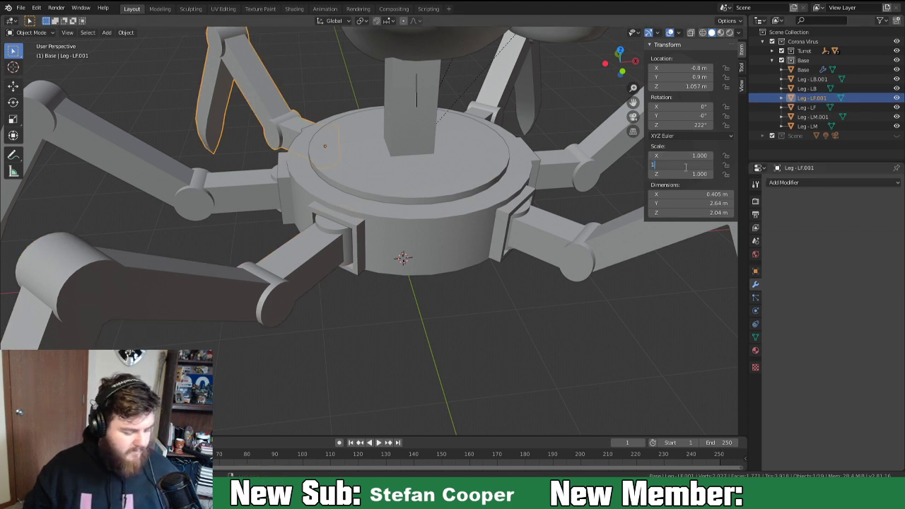
{"action": "key", "text": "Return"}
{"action": "left_click", "coordinate": [549, 254]}
{"action": "double_click", "coordinate": [697, 165]}
{"action": "type", "text": "1"}
{"action": "key", "text": "Return"}
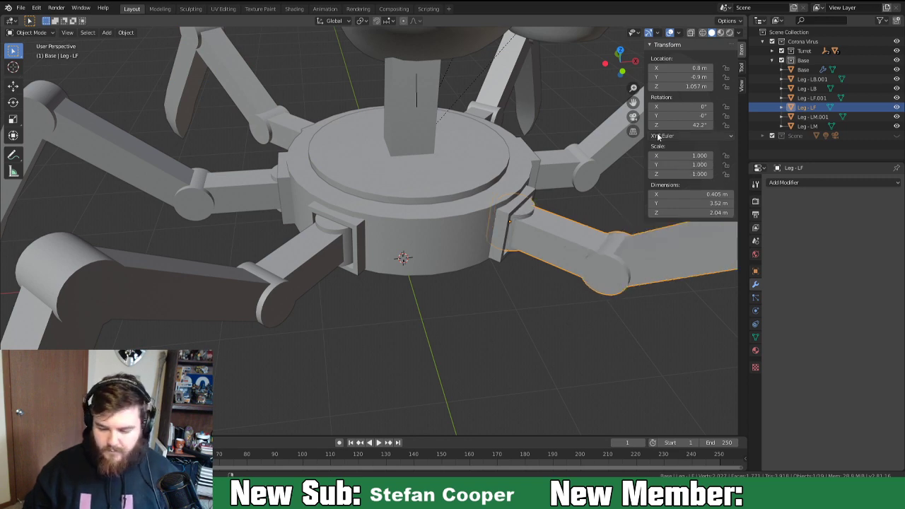
Set the Y scale of the legs Leg-LM and Leg-LB to 1.
{"action": "left_click", "coordinate": [589, 165]}
{"action": "scroll", "coordinate": [576, 213], "scroll_direction": "down", "scroll_amount": 3}
{"action": "middle_click_drag", "start_coordinate": [575, 213], "coordinate": [418, 300]}
{"action": "left_click", "coordinate": [694, 164]}
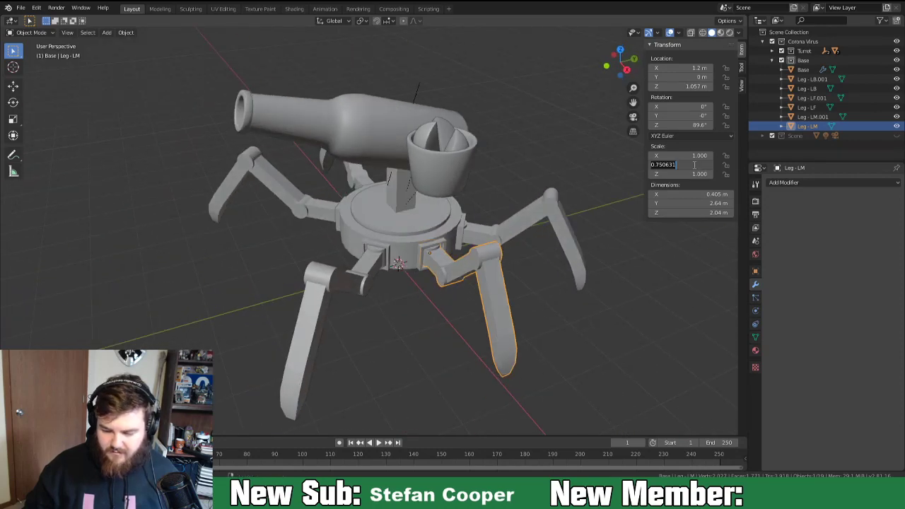
{"action": "key", "text": "Return"}
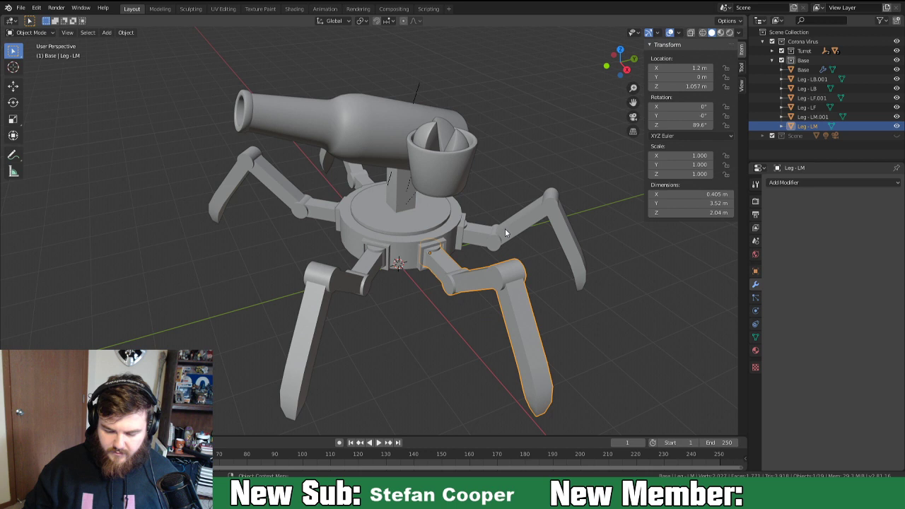
{"action": "left_click", "coordinate": [502, 237]}
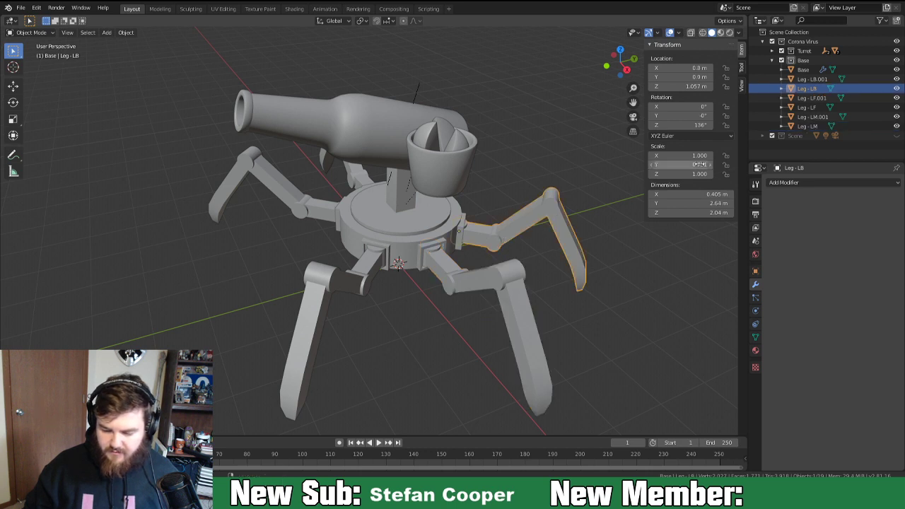
{"action": "left_click", "coordinate": [686, 164]}
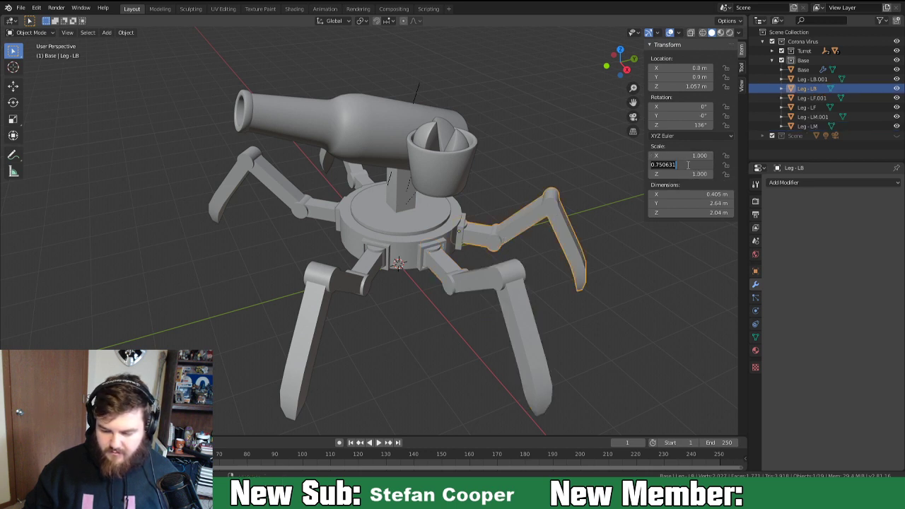
{"action": "type", "text": "1"}
{"action": "key", "text": "Return"}
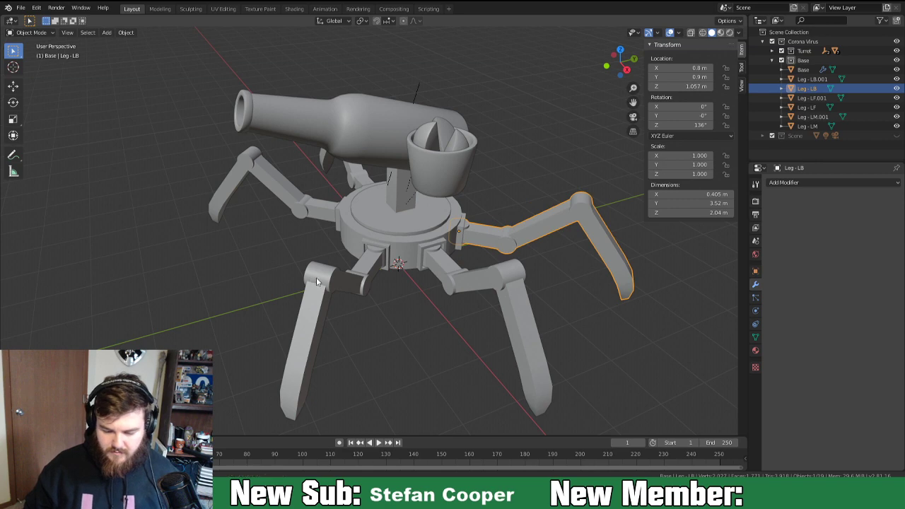
{"action": "middle_click_drag", "start_coordinate": [316, 277], "coordinate": [414, 275]}
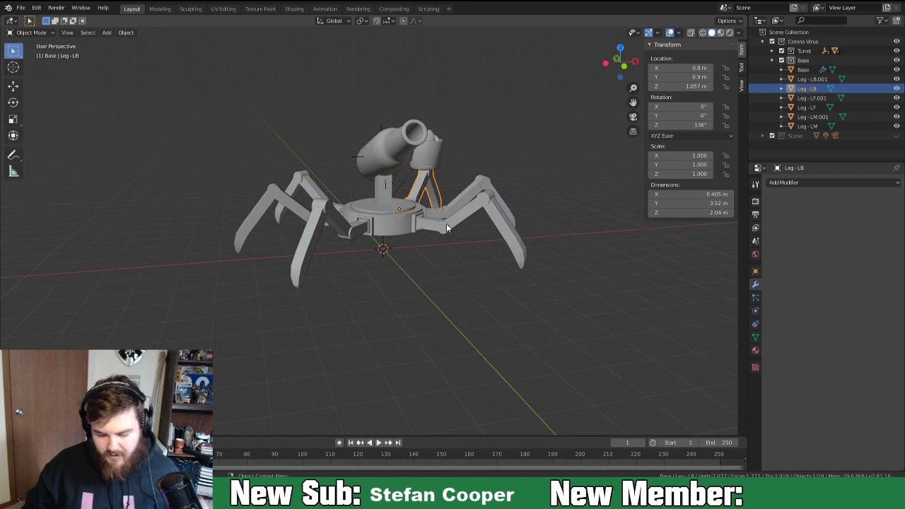
In Leg-LF's mesh, select both opposite end faces of the upper knee joint and scale them to about 0.82 along local X.
{"action": "left_click", "coordinate": [446, 224]}
{"action": "key", "text": "Tab"}
{"action": "middle_click_drag", "start_coordinate": [452, 244], "coordinate": [430, 246]}
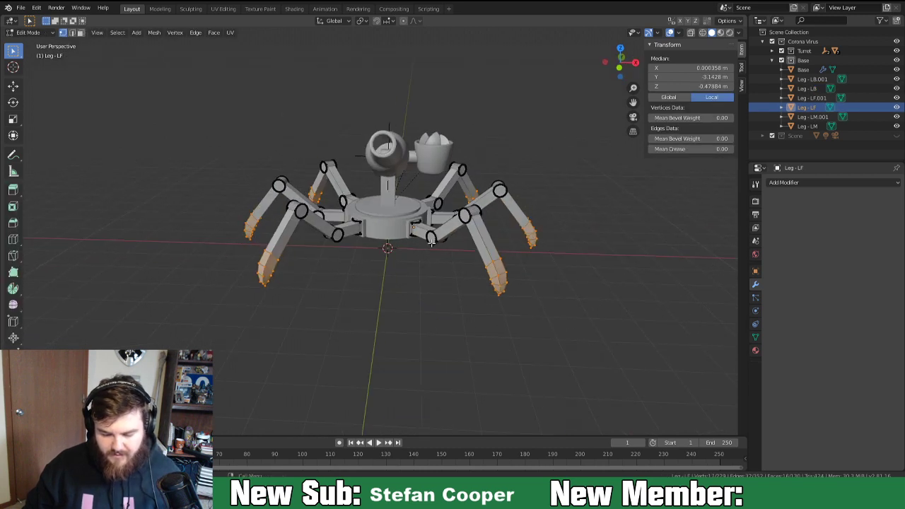
{"action": "key", "text": "3"}
{"action": "left_click", "coordinate": [433, 240]}
{"action": "middle_click_drag", "start_coordinate": [433, 240], "coordinate": [403, 273]}
{"action": "scroll", "coordinate": [403, 283], "scroll_direction": "up", "scroll_amount": 3}
{"action": "middle_click_drag", "start_coordinate": [422, 241], "coordinate": [270, 258]}
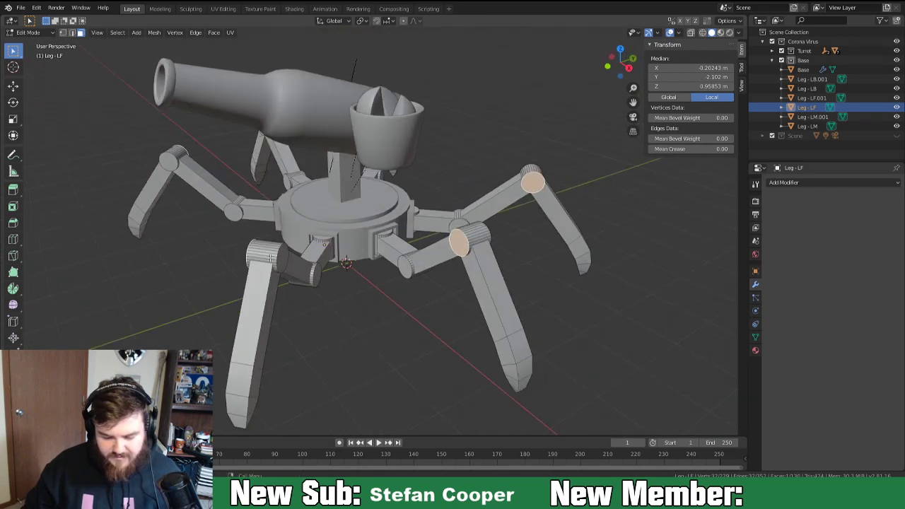
{"action": "key", "text": "shift+ctrl+m"}
{"action": "middle_click_drag", "start_coordinate": [332, 256], "coordinate": [364, 256]}
{"action": "key", "text": "s"}
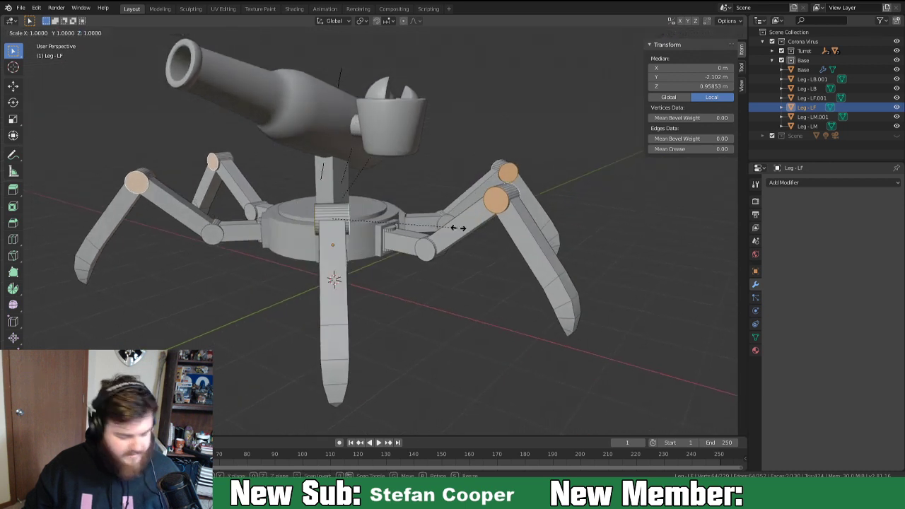
{"action": "key", "text": "x"}
{"action": "key", "text": "x"}
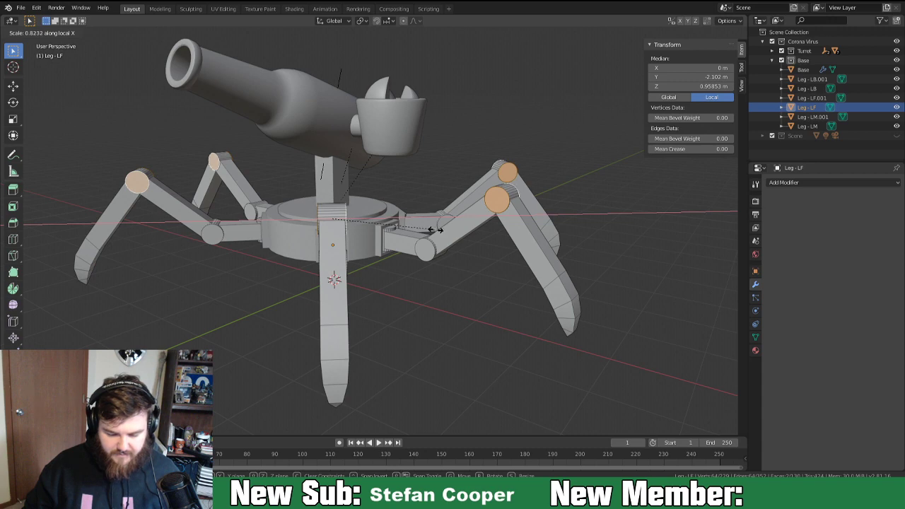
{"action": "left_click", "coordinate": [438, 231]}
{"action": "middle_click_drag", "start_coordinate": [438, 231], "coordinate": [447, 237]}
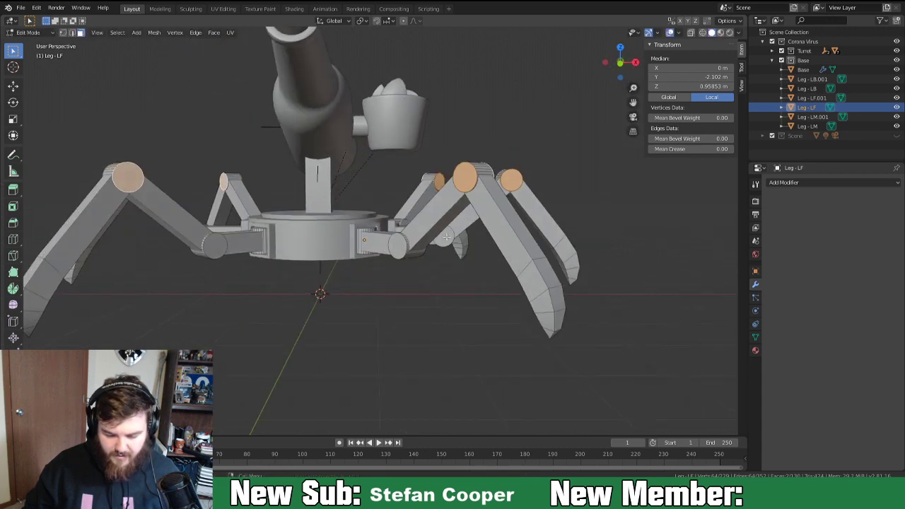
Scale both end faces of Leg-LF's lower joint near the base to about 0.83 along local X, and return to Object Mode.
{"action": "left_click", "coordinate": [398, 251]}
{"action": "middle_click_drag", "start_coordinate": [398, 254], "coordinate": [413, 273]}
{"action": "left_click", "coordinate": [299, 247], "text": "shift"}
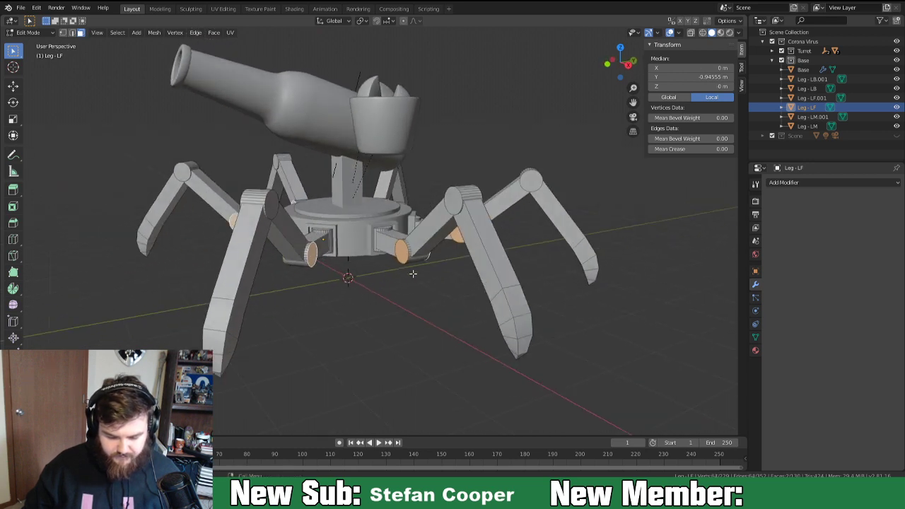
{"action": "key", "text": "s"}
{"action": "key", "text": "x"}
{"action": "key", "text": "x"}
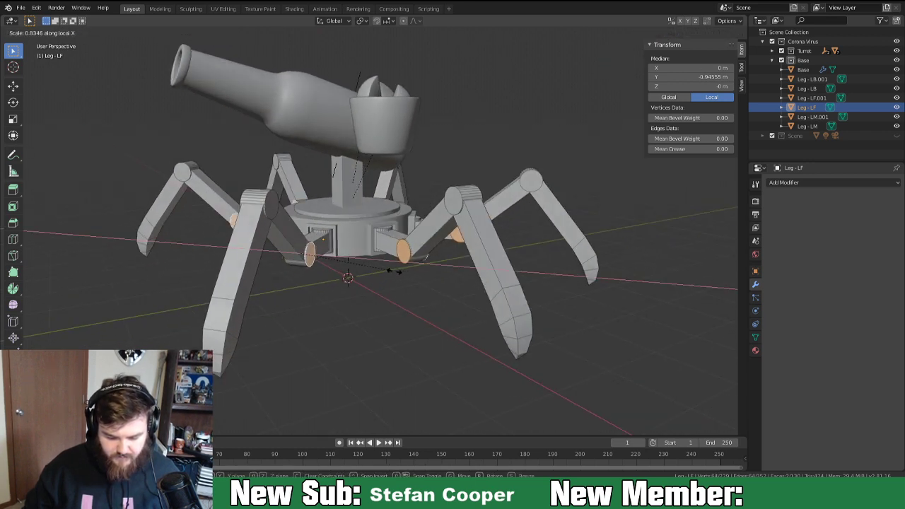
{"action": "left_click", "coordinate": [392, 271]}
{"action": "key", "text": "Tab"}
{"action": "middle_click_drag", "start_coordinate": [257, 271], "coordinate": [476, 293]}
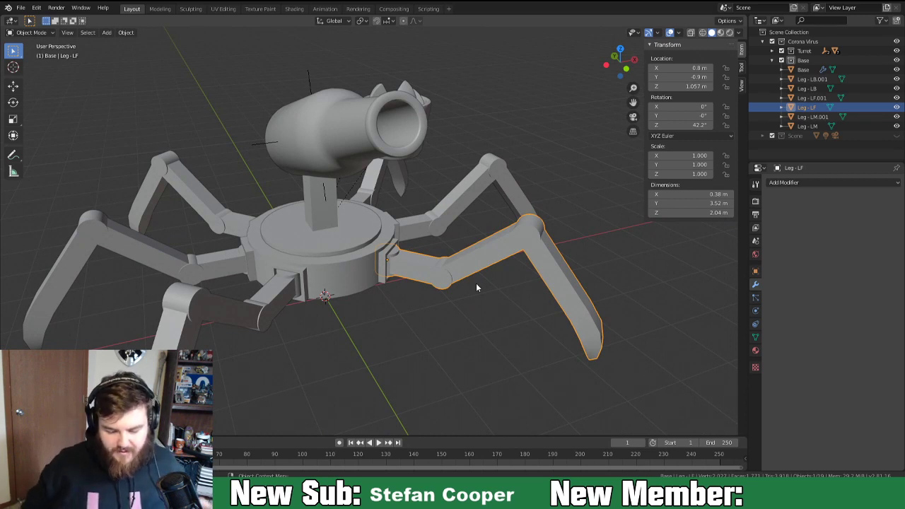
Edit the Base mesh and move its bottom face down about 0.1 m along Z.
{"action": "middle_click_drag", "start_coordinate": [426, 334], "coordinate": [484, 247]}
{"action": "left_click", "coordinate": [375, 216]}
{"action": "middle_click_drag", "start_coordinate": [372, 212], "coordinate": [346, 265]}
{"action": "key", "text": "Tab"}
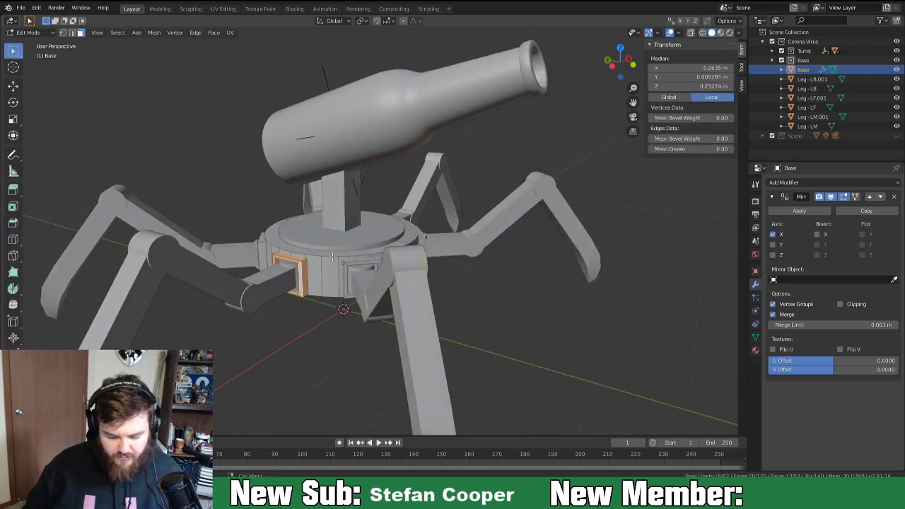
{"action": "left_click", "coordinate": [331, 254], "text": "alt"}
{"action": "middle_click_drag", "start_coordinate": [332, 253], "coordinate": [348, 240]}
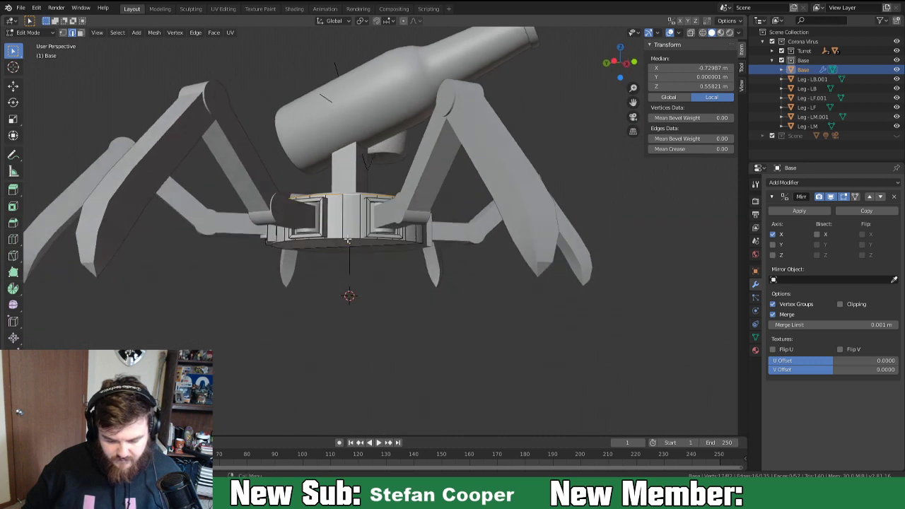
{"action": "left_click", "coordinate": [347, 243], "text": "alt"}
{"action": "middle_click_drag", "start_coordinate": [349, 248], "coordinate": [350, 246]}
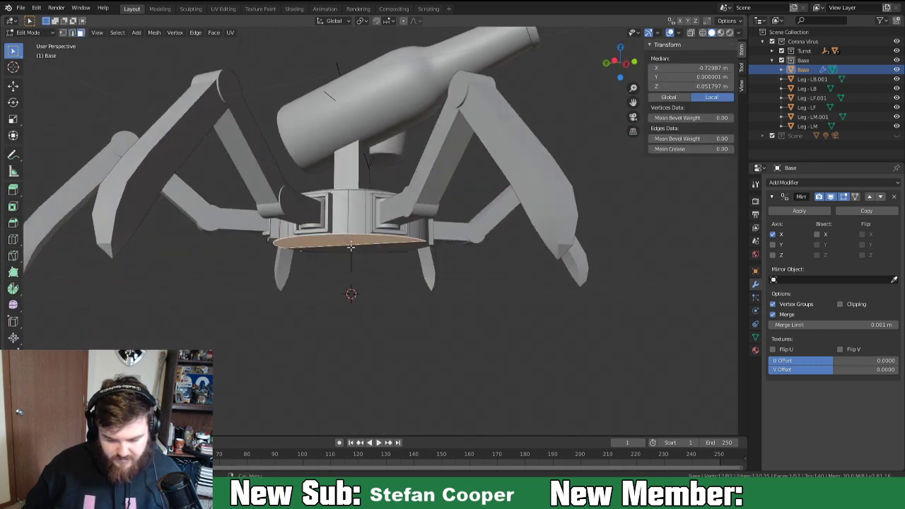
{"action": "key", "text": "e"}
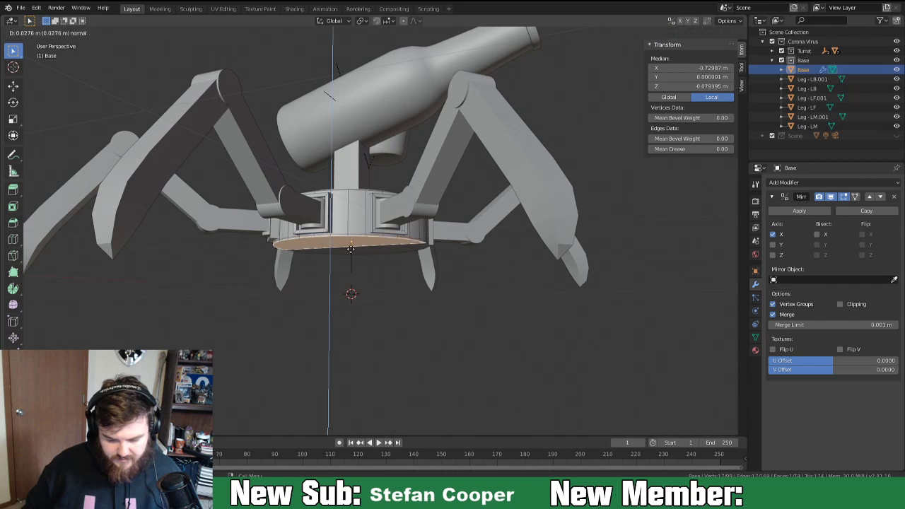
{"action": "key", "text": "Escape"}
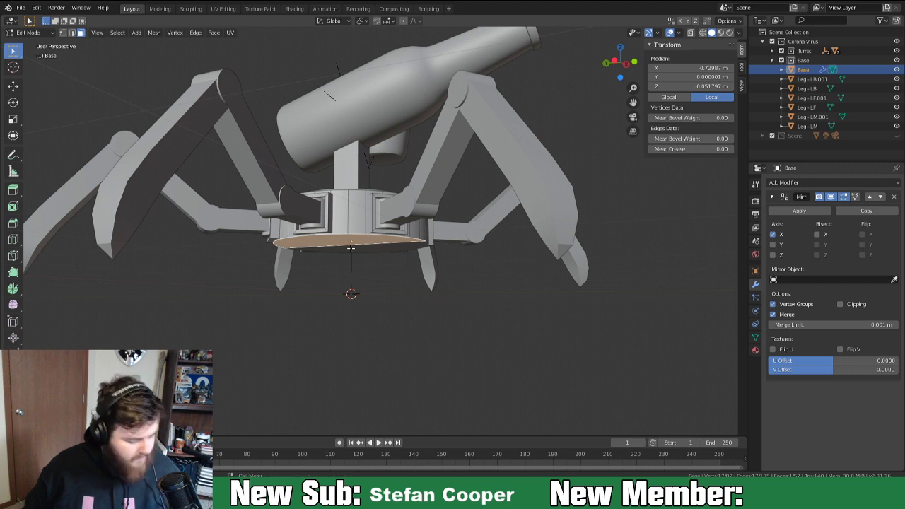
{"action": "key", "text": "g"}
{"action": "key", "text": "z"}
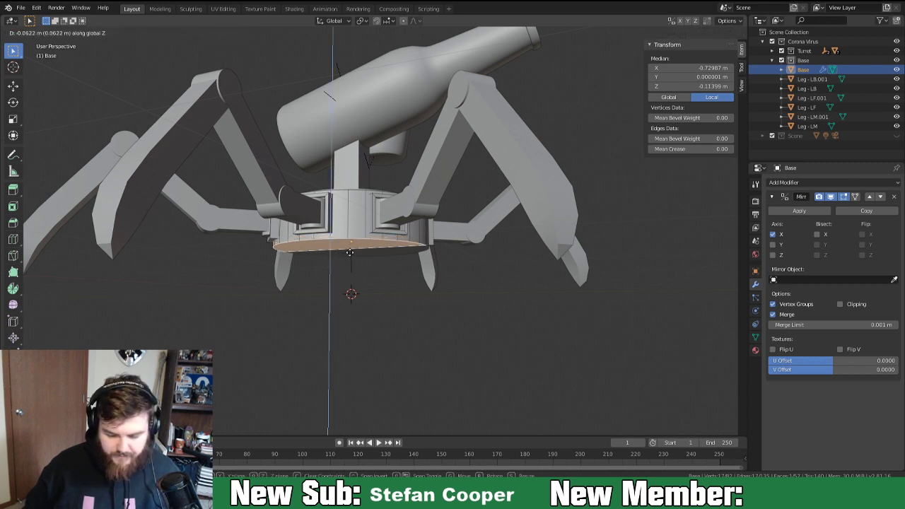
{"action": "left_click", "coordinate": [350, 256]}
Raise the base's top face about 0.08 m along Z.
{"action": "middle_click_drag", "start_coordinate": [349, 256], "coordinate": [339, 271]}
{"action": "left_click", "coordinate": [338, 272]}
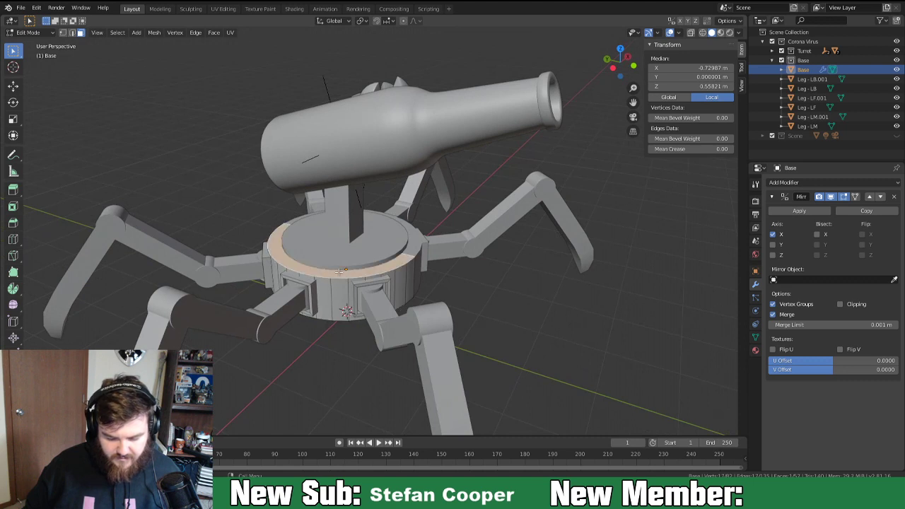
{"action": "key", "text": "g"}
{"action": "key", "text": "z"}
{"action": "left_click", "coordinate": [350, 263]}
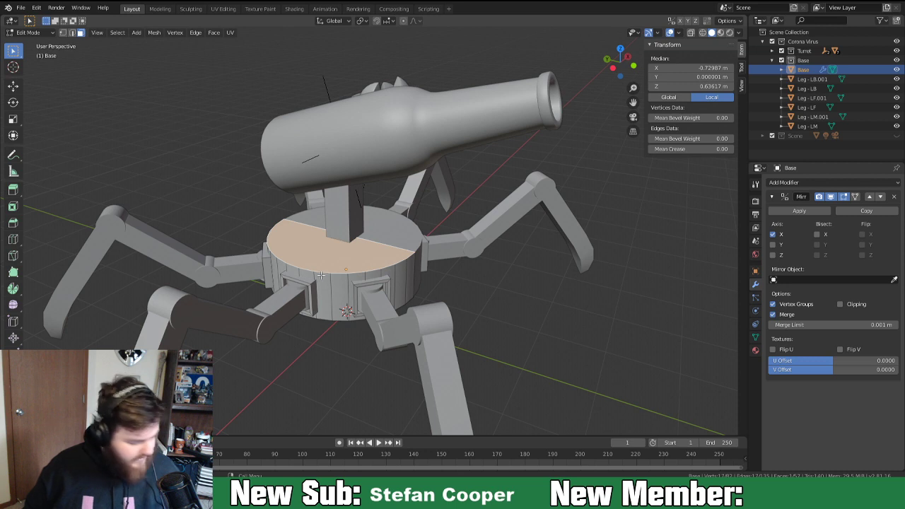
Bevel the base's top and bottom rim edge loops with a single segment and return to Object Mode.
{"action": "key", "text": "2"}
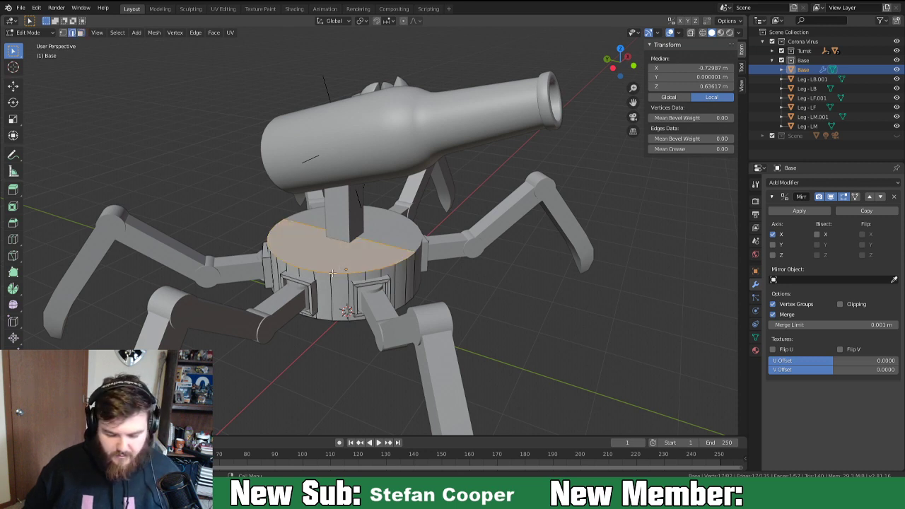
{"action": "left_click", "coordinate": [336, 272], "text": "alt"}
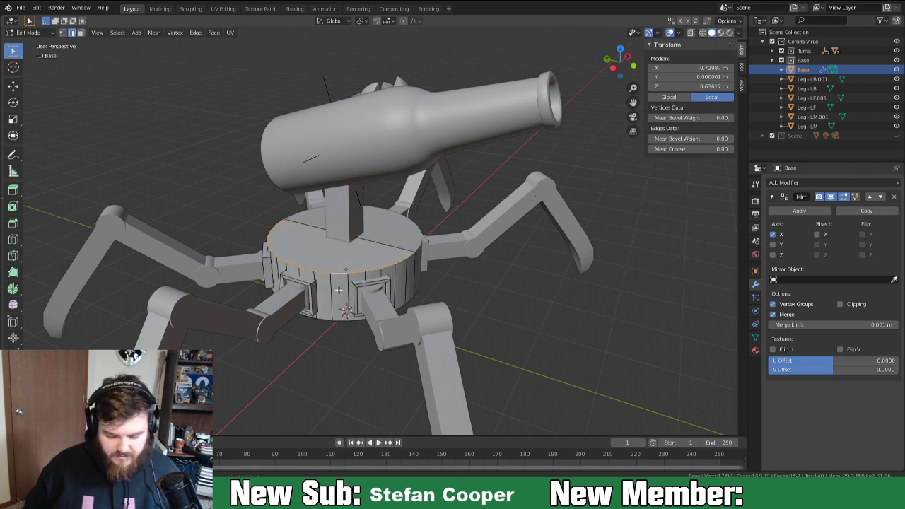
{"action": "middle_click_drag", "start_coordinate": [338, 289], "coordinate": [355, 250]}
{"action": "left_click", "coordinate": [372, 242], "text": "alt+shift"}
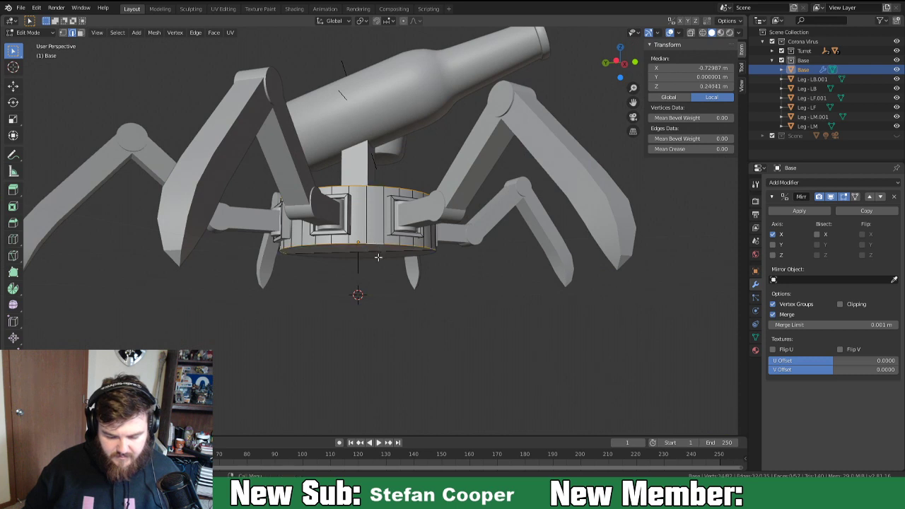
{"action": "key", "text": "ctrl+b"}
{"action": "scroll", "coordinate": [401, 267], "scroll_direction": "up", "scroll_amount": 1}
{"action": "scroll", "coordinate": [400, 273], "scroll_direction": "down", "scroll_amount": 3}
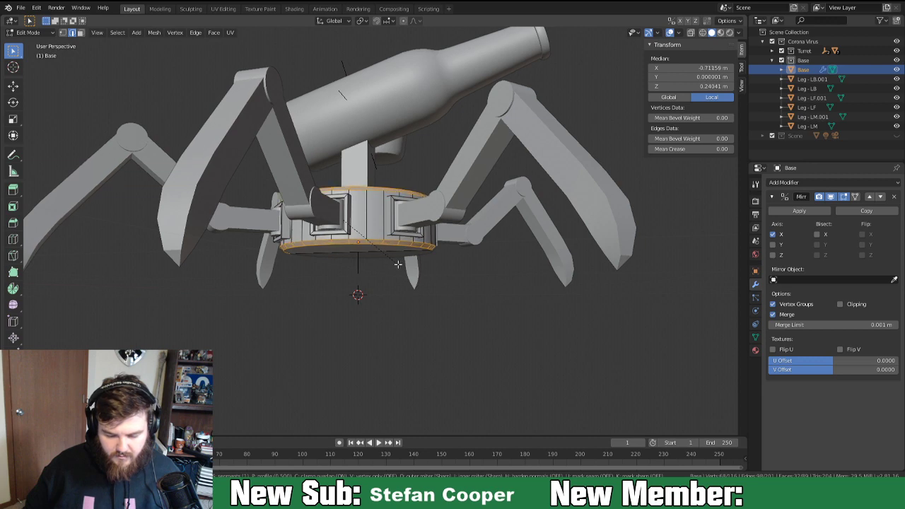
{"action": "left_click", "coordinate": [399, 264]}
{"action": "middle_click_drag", "start_coordinate": [399, 263], "coordinate": [369, 290]}
{"action": "key", "text": "Tab"}
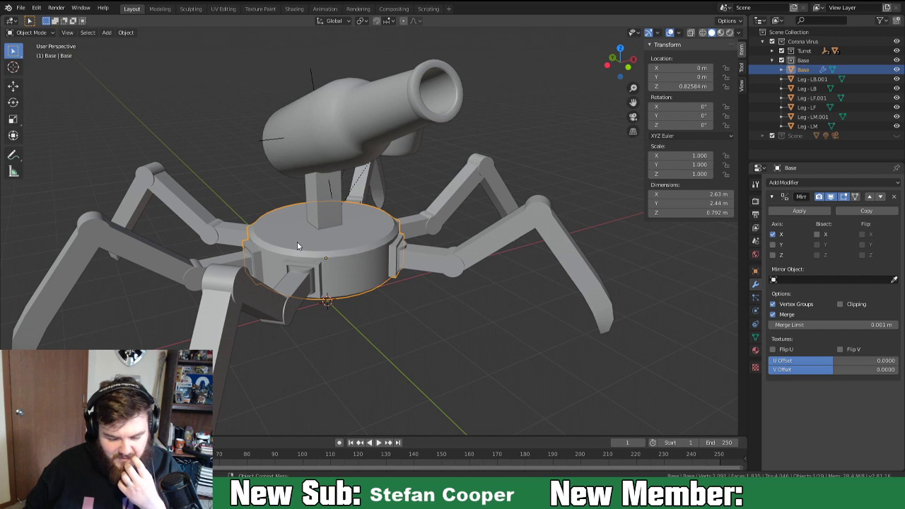
{"action": "mouse_move", "coordinate": [336, 258]}
{"action": "middle_mouse_down"}
{"action": "mouse_move", "coordinate": [362, 234]}
{"action": "mouse_move", "coordinate": [355, 277]}
{"action": "mouse_move", "coordinate": [343, 267]}
{"action": "middle_mouse_up"}
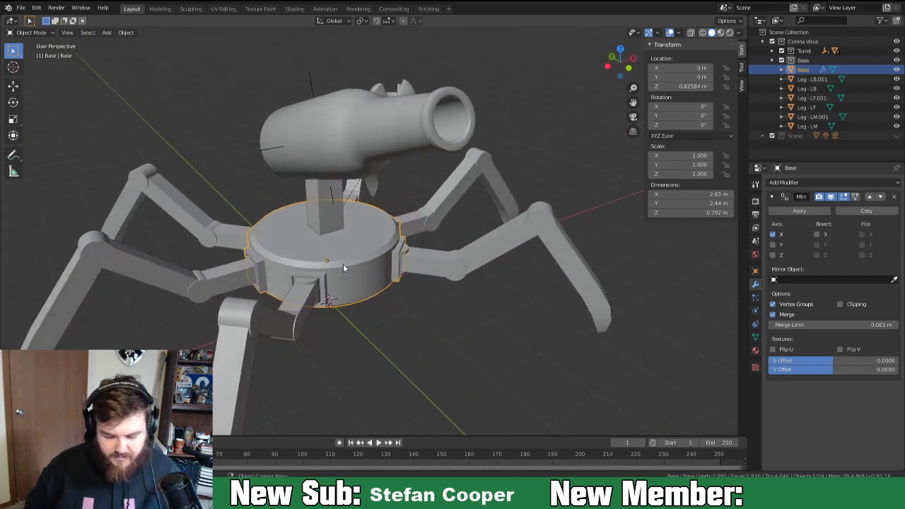
{"action": "key", "text": "Tab"}
{"action": "key", "text": "Tab"}
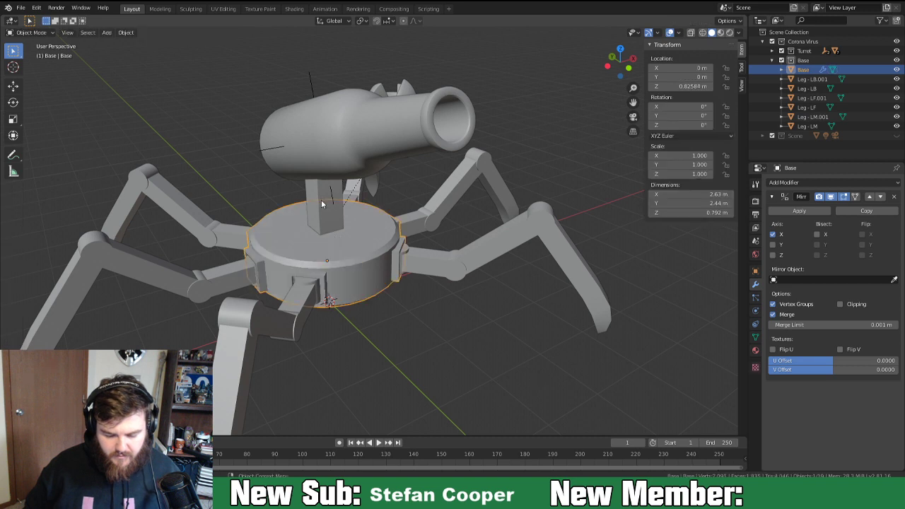
Select the turret's main rotation control empty and move it up about 0.08 m along Z to raise the turret above the base.
{"action": "left_click", "coordinate": [320, 197]}
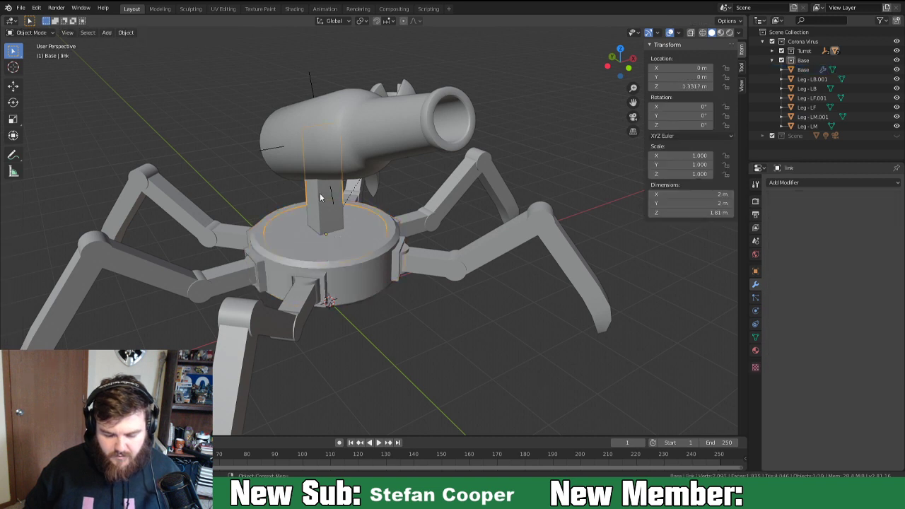
{"action": "left_click", "coordinate": [772, 60]}
{"action": "left_click", "coordinate": [773, 51]}
{"action": "left_click", "coordinate": [791, 61]}
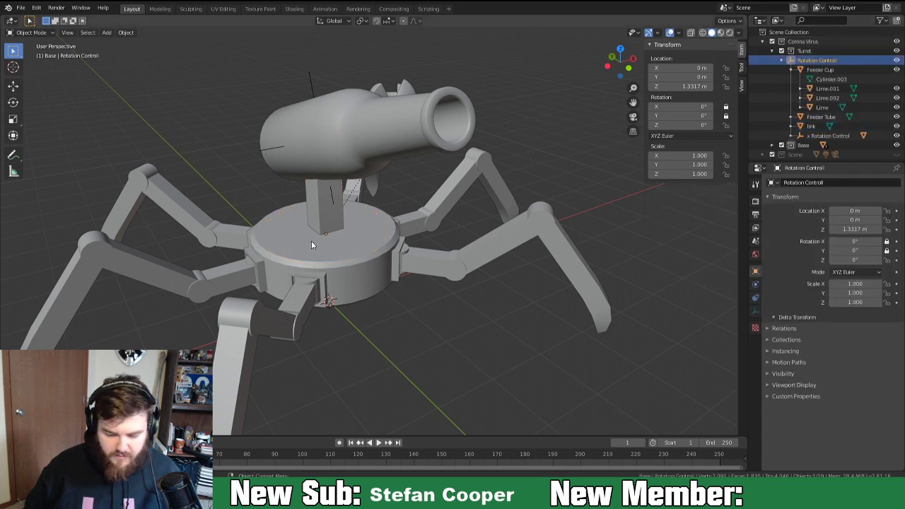
{"action": "key", "text": "g"}
{"action": "key", "text": "z"}
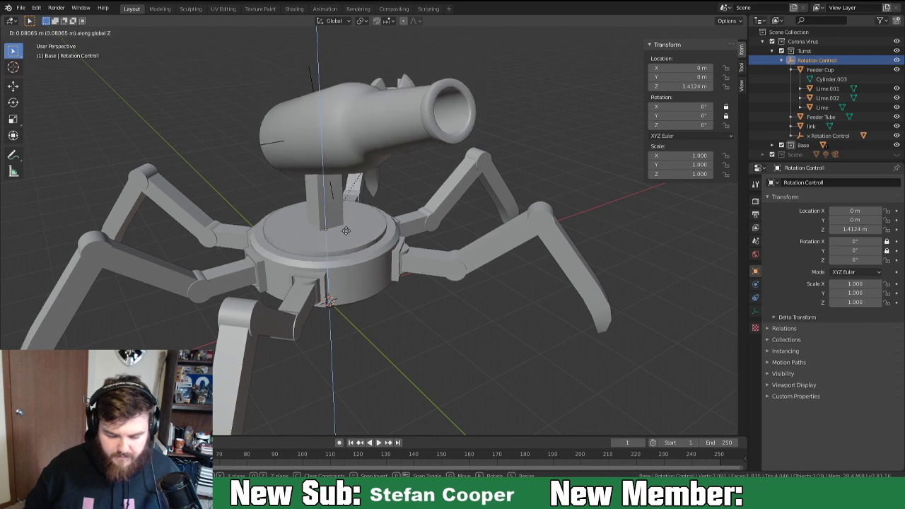
{"action": "left_click", "coordinate": [343, 267]}
{"action": "middle_click_drag", "start_coordinate": [342, 269], "coordinate": [369, 256]}
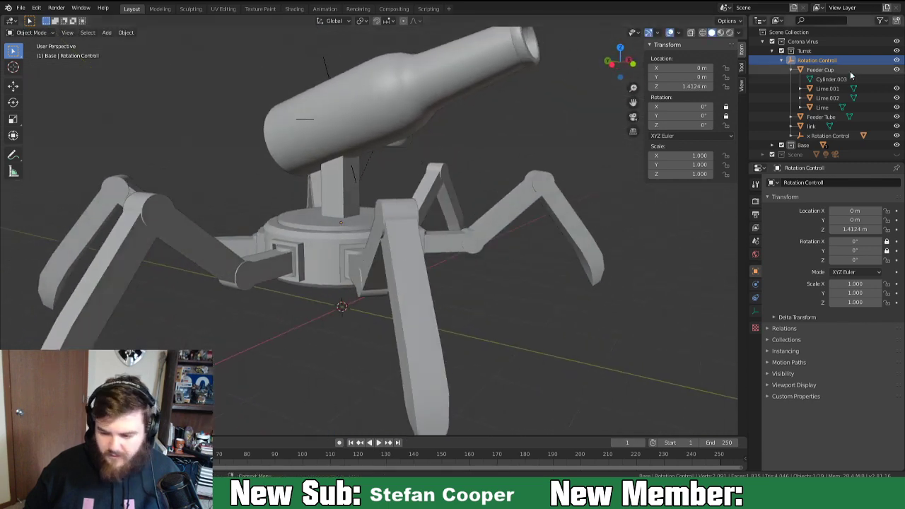
Hide the Base collection, delete the bottom face of the turret link's round disc, and return to Object Mode.
{"action": "left_click", "coordinate": [896, 146]}
{"action": "middle_click_drag", "start_coordinate": [417, 276], "coordinate": [366, 188]}
{"action": "left_click", "coordinate": [335, 171]}
{"action": "key", "text": "Tab"}
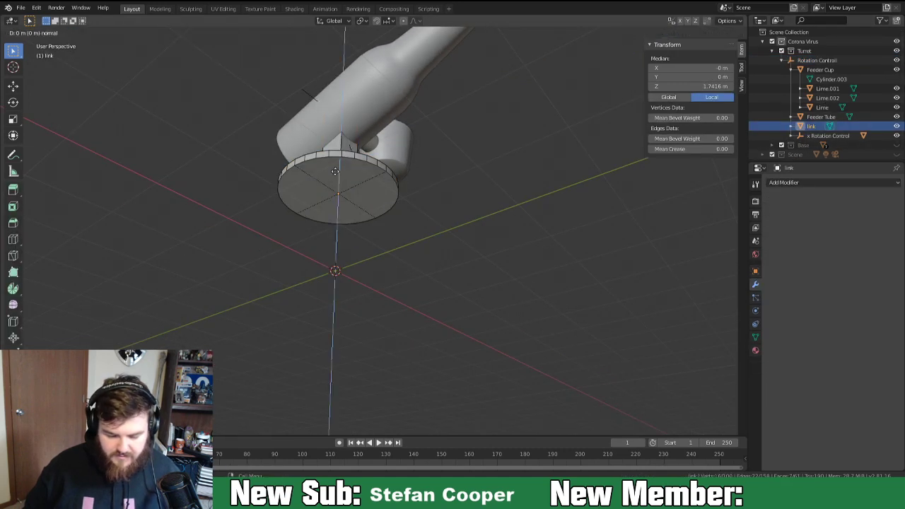
{"action": "right_click", "coordinate": [304, 173]}
{"action": "left_click", "coordinate": [303, 173]}
{"action": "key", "text": "3"}
{"action": "left_click", "coordinate": [327, 174]}
{"action": "key", "text": "x"}
{"action": "left_click", "coordinate": [327, 192]}
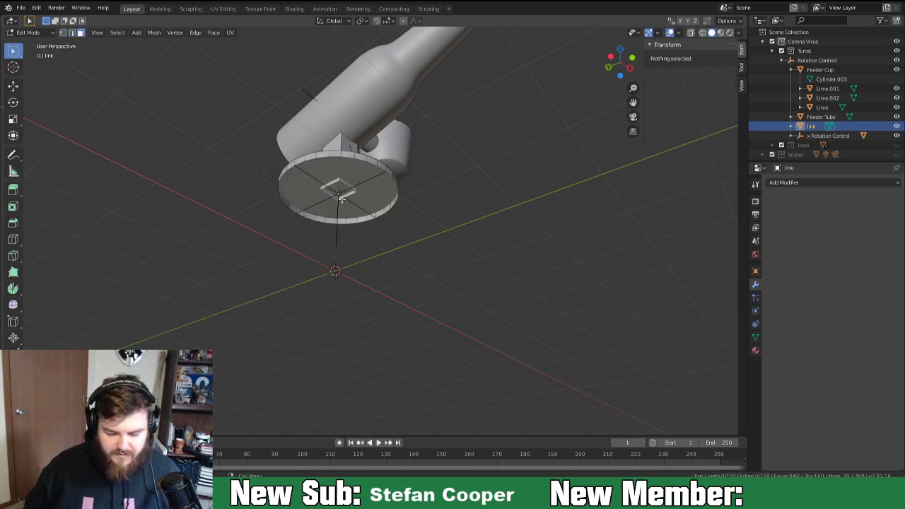
{"action": "key", "text": "Tab"}
{"action": "middle_click_drag", "start_coordinate": [365, 199], "coordinate": [385, 245]}
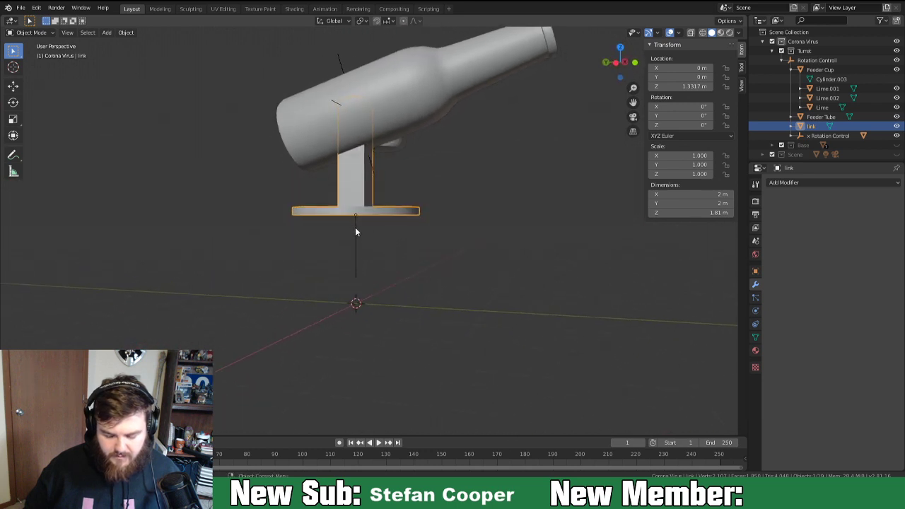
Try applying the location of the turret's main Rotation Control empty, and undo it.
{"action": "left_click", "coordinate": [356, 232]}
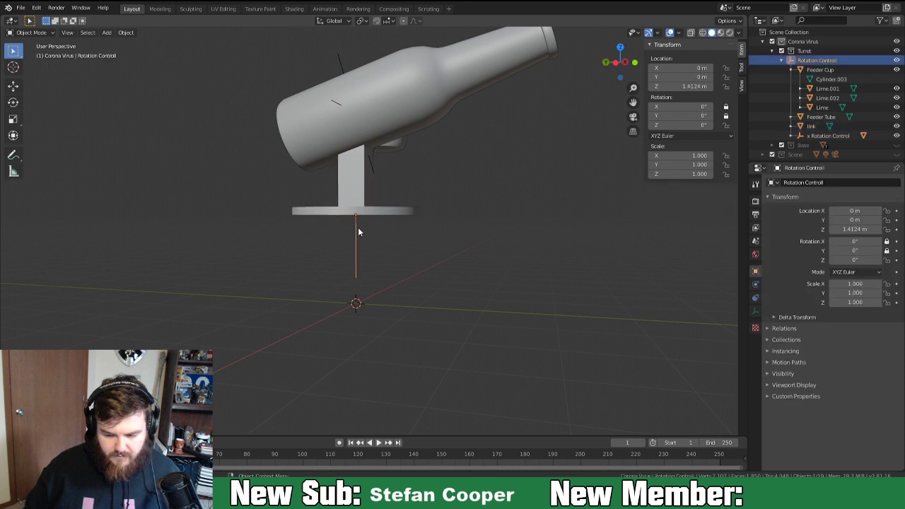
{"action": "left_click", "coordinate": [687, 87]}
{"action": "key", "text": "Escape"}
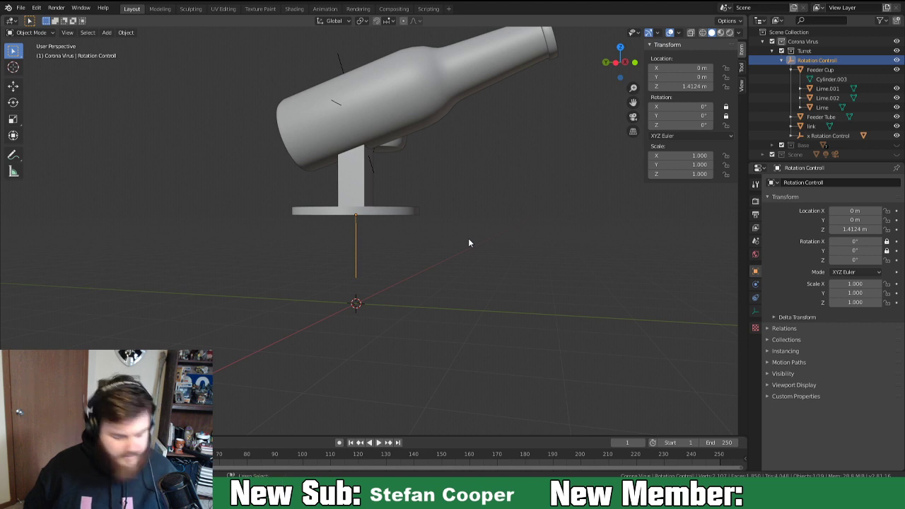
{"action": "key", "text": "ctrl+a"}
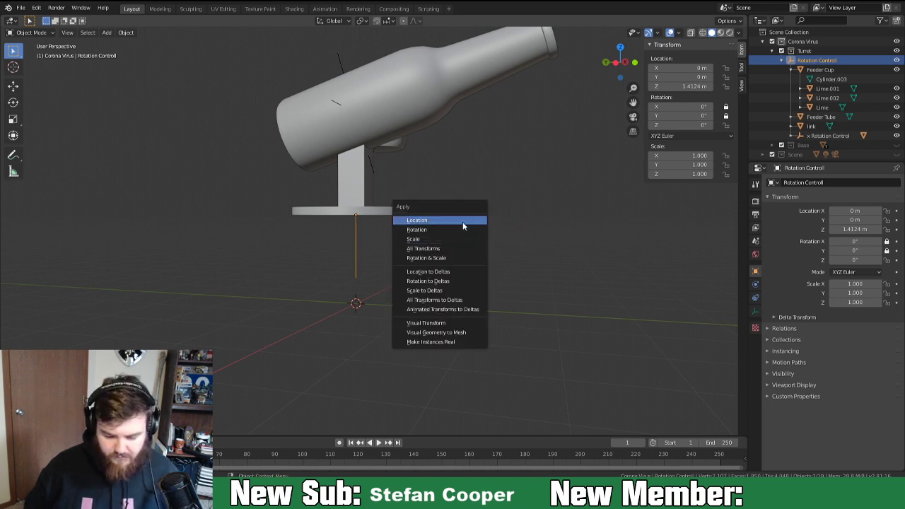
{"action": "left_click", "coordinate": [464, 221]}
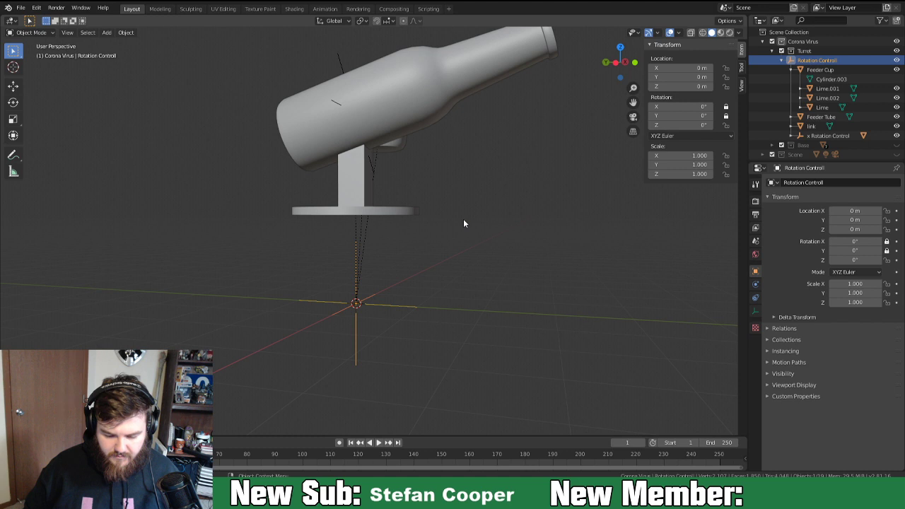
{"action": "key", "text": "ctrl+z"}
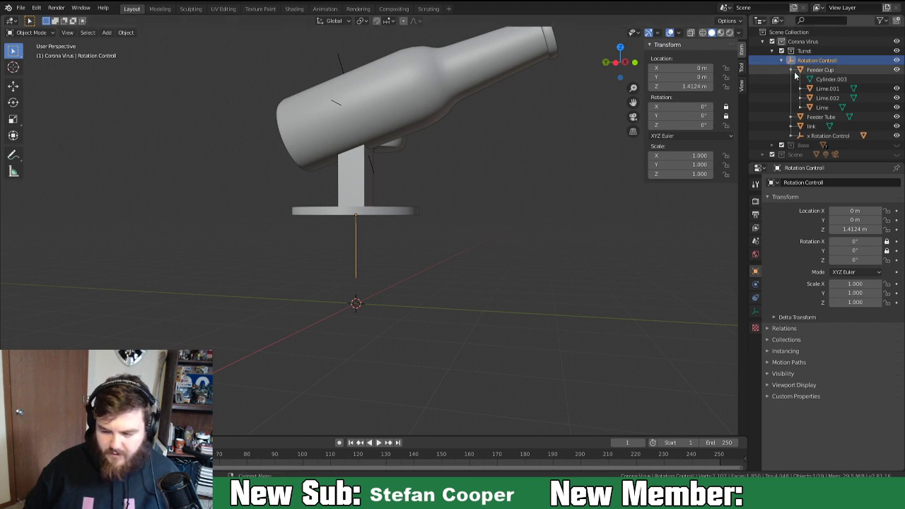
Collapse the Turret collection in the outliner and unhide the Base collection to show the whole robot.
{"action": "left_click", "coordinate": [772, 51]}
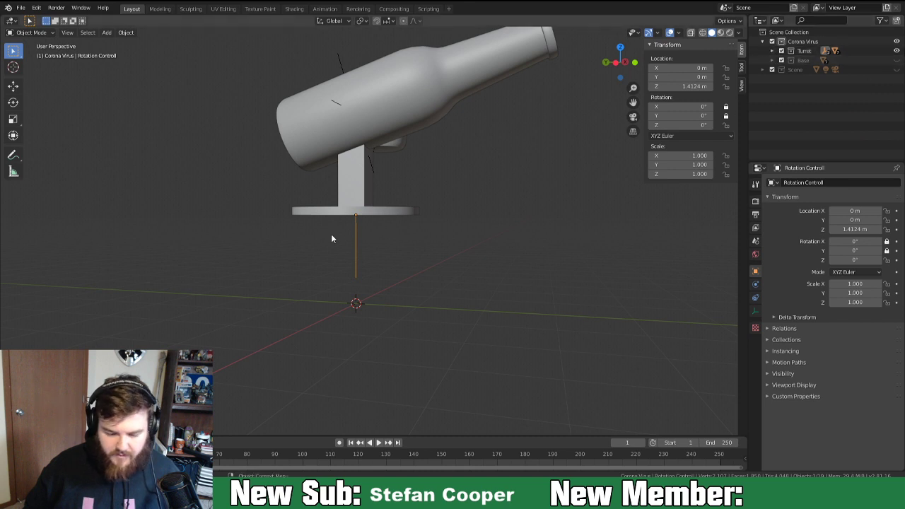
{"action": "middle_click_drag", "start_coordinate": [438, 243], "coordinate": [564, 225]}
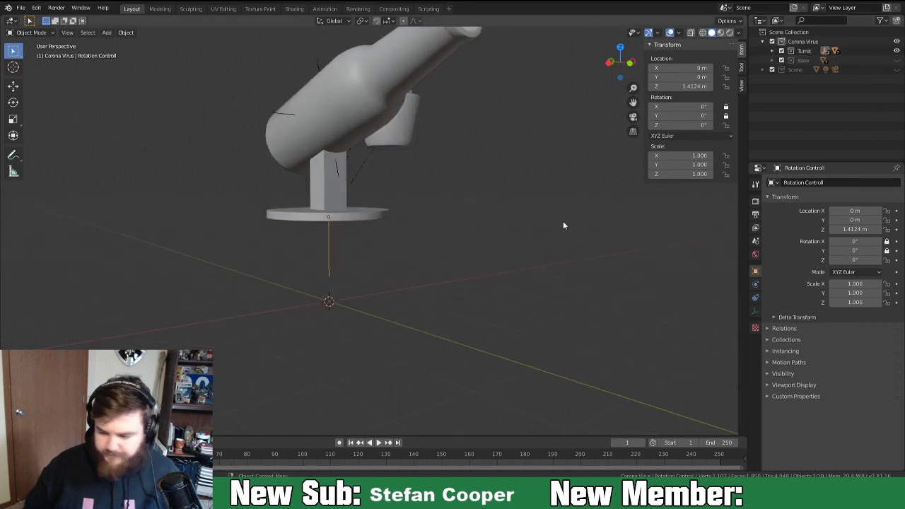
{"action": "left_click", "coordinate": [897, 61]}
{"action": "middle_click_drag", "start_coordinate": [530, 257], "coordinate": [403, 293]}
{"action": "scroll", "coordinate": [403, 292], "scroll_direction": "down", "scroll_amount": 4}
{"action": "middle_click_drag", "start_coordinate": [323, 272], "coordinate": [391, 267]}
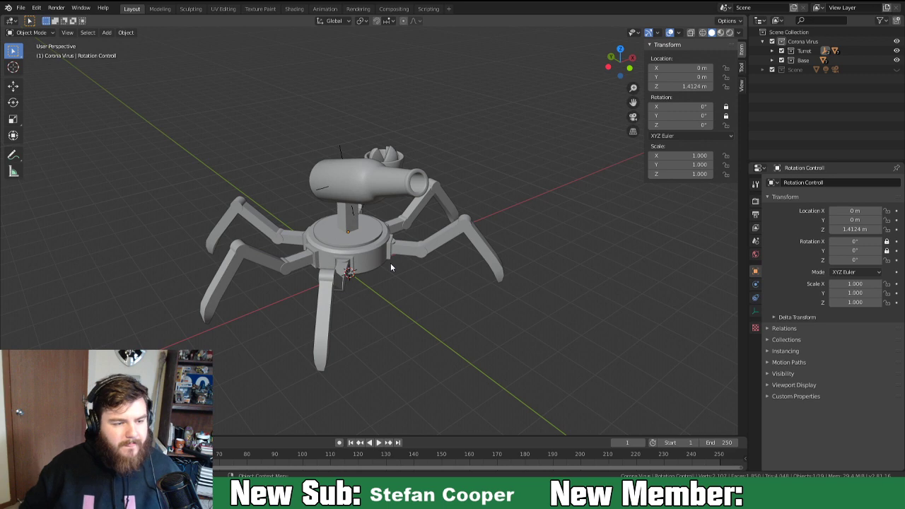
{"action": "middle_click_drag", "start_coordinate": [347, 292], "coordinate": [370, 268]}
{"action": "scroll", "coordinate": [347, 209], "scroll_direction": "up", "scroll_amount": 2}
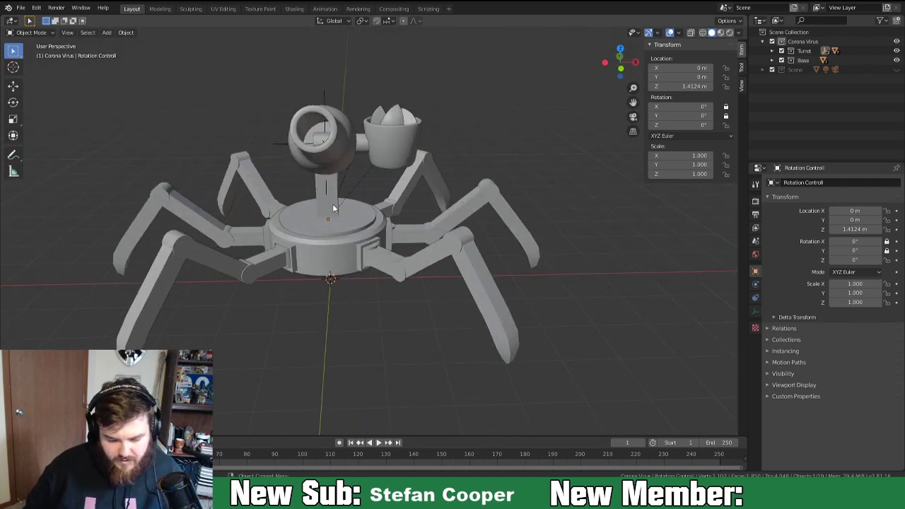
{"action": "scroll", "coordinate": [333, 218], "scroll_direction": "up", "scroll_amount": 3}
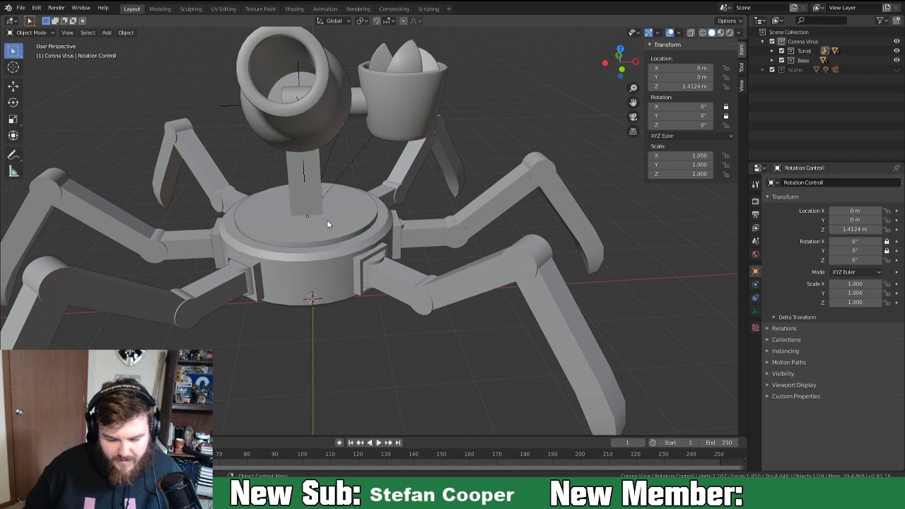
{"action": "middle_click_drag", "start_coordinate": [353, 261], "coordinate": [354, 266], "text": "shift"}
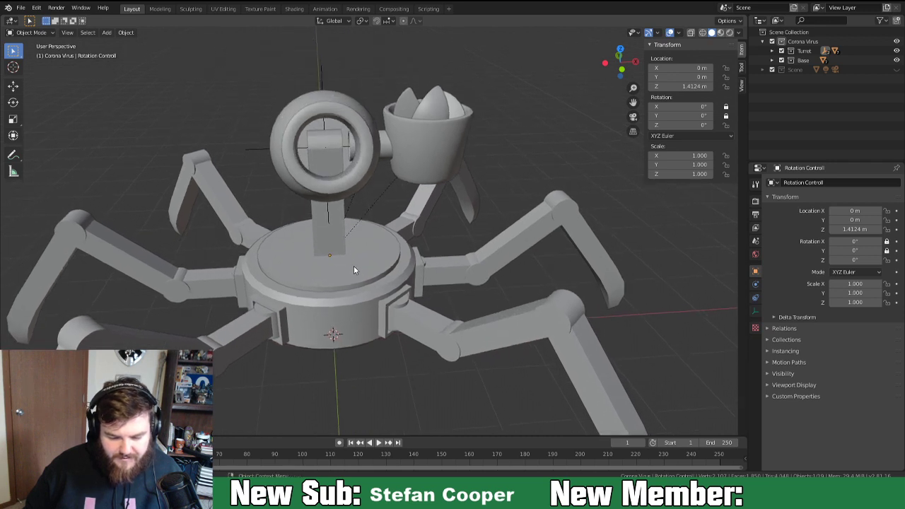
Open the Turret Bottle mesh for editing and try picking its inner bottom face in wireframe shading.
{"action": "left_click", "coordinate": [361, 144]}
{"action": "key", "text": "Tab"}
{"action": "left_click", "coordinate": [351, 162], "text": "alt"}
{"action": "key", "text": "z"}
{"action": "left_click", "coordinate": [318, 171]}
{"action": "mouse_move", "coordinate": [317, 171]}
{"action": "middle_mouse_down"}
{"action": "mouse_move", "coordinate": [403, 170]}
{"action": "mouse_move", "coordinate": [336, 180]}
{"action": "mouse_move", "coordinate": [352, 181]}
{"action": "mouse_move", "coordinate": [311, 174]}
{"action": "mouse_move", "coordinate": [294, 156]}
{"action": "middle_mouse_up"}
{"action": "left_click", "coordinate": [300, 171]}
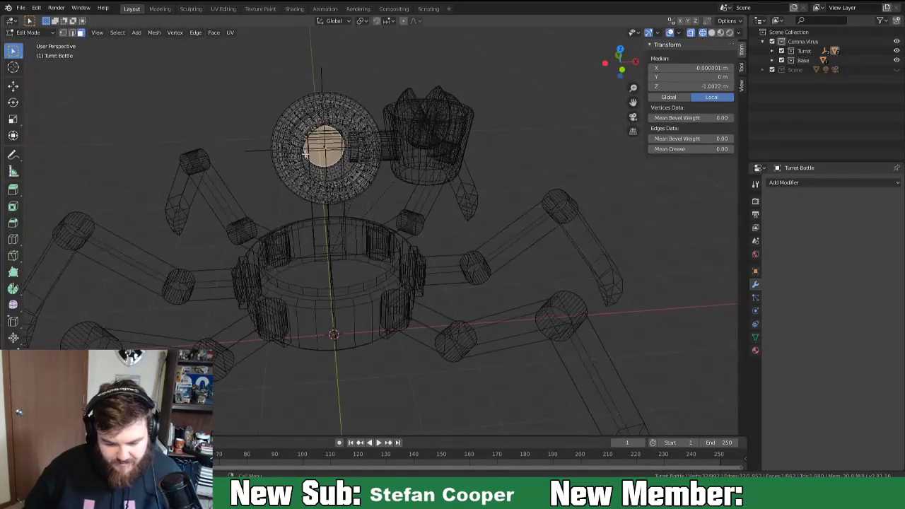
{"action": "left_click", "coordinate": [308, 150]}
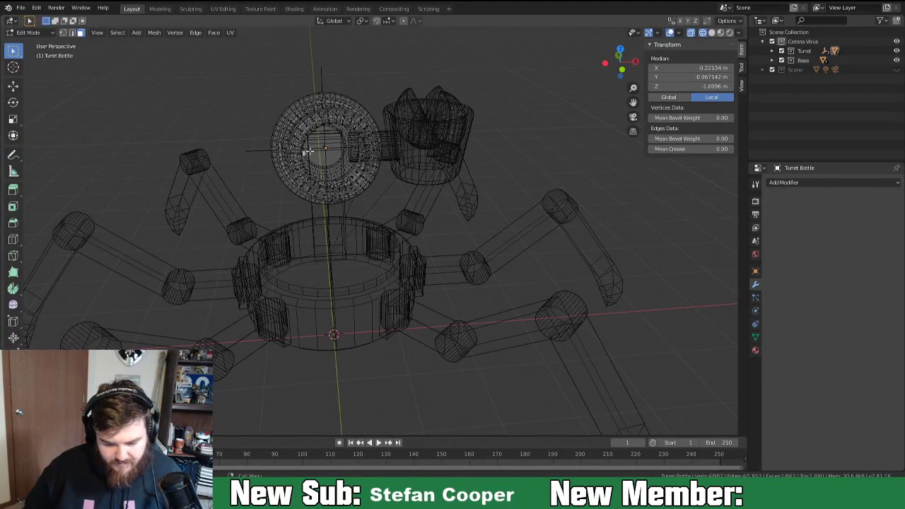
{"action": "key", "text": "z"}
{"action": "left_click", "coordinate": [343, 163]}
Move the Turret Bottle's inner bottom face along its local Z toward the neck and return to Object Mode in solid shading.
{"action": "left_click", "coordinate": [323, 170]}
{"action": "middle_click_drag", "start_coordinate": [324, 171], "coordinate": [389, 167]}
{"action": "key", "text": "z"}
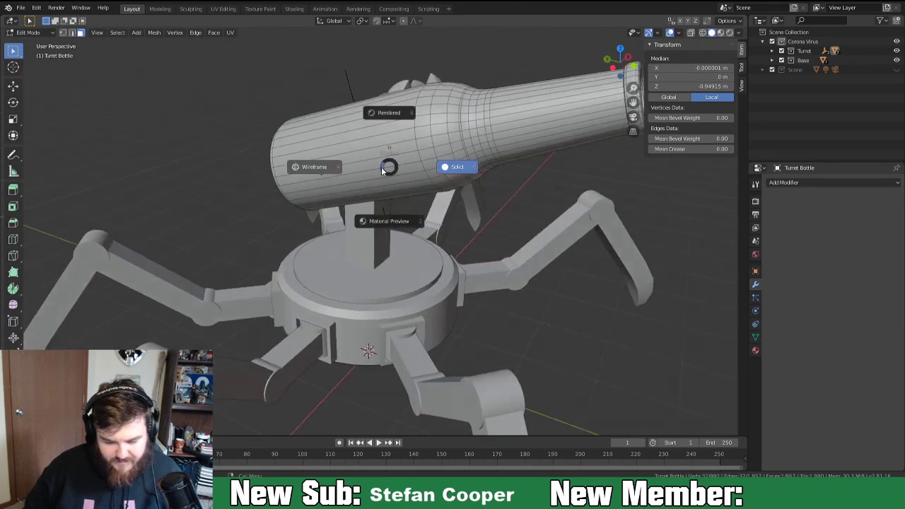
{"action": "left_click", "coordinate": [312, 168]}
{"action": "middle_click_drag", "start_coordinate": [312, 167], "coordinate": [376, 169]}
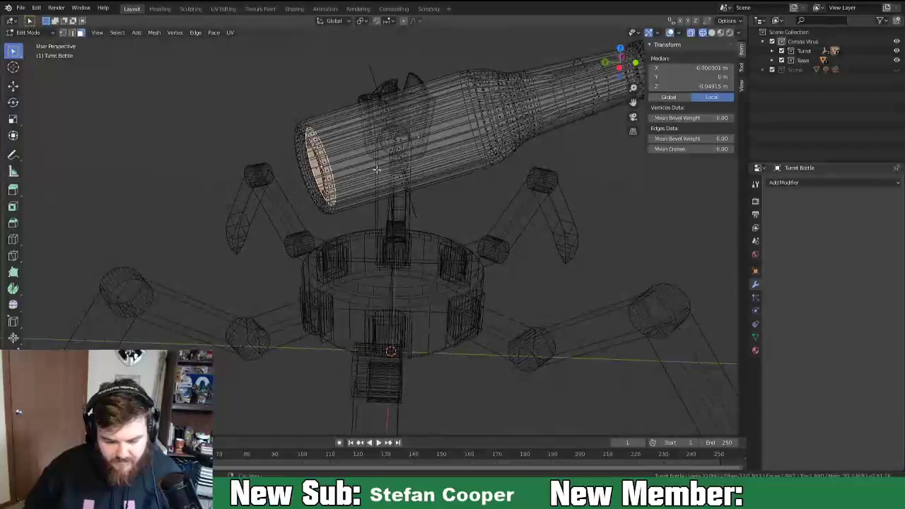
{"action": "key", "text": "g"}
{"action": "key", "text": "z"}
{"action": "key", "text": "z"}
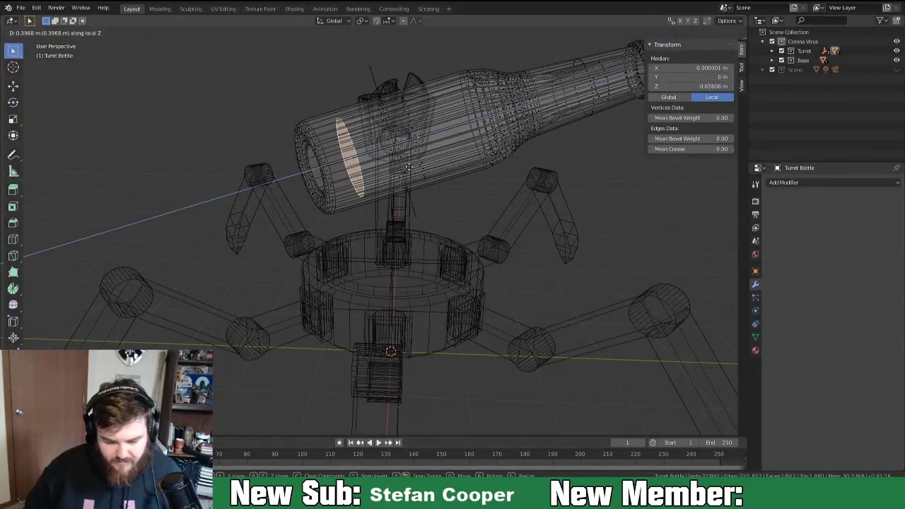
{"action": "left_click", "coordinate": [442, 164]}
{"action": "middle_click_drag", "start_coordinate": [442, 164], "coordinate": [368, 171]}
{"action": "key", "text": "z"}
{"action": "left_click", "coordinate": [439, 173]}
{"action": "mouse_move", "coordinate": [439, 173]}
{"action": "middle_mouse_down"}
{"action": "mouse_move", "coordinate": [364, 191]}
{"action": "mouse_move", "coordinate": [388, 177]}
{"action": "middle_mouse_up"}
{"action": "key", "text": "Tab"}
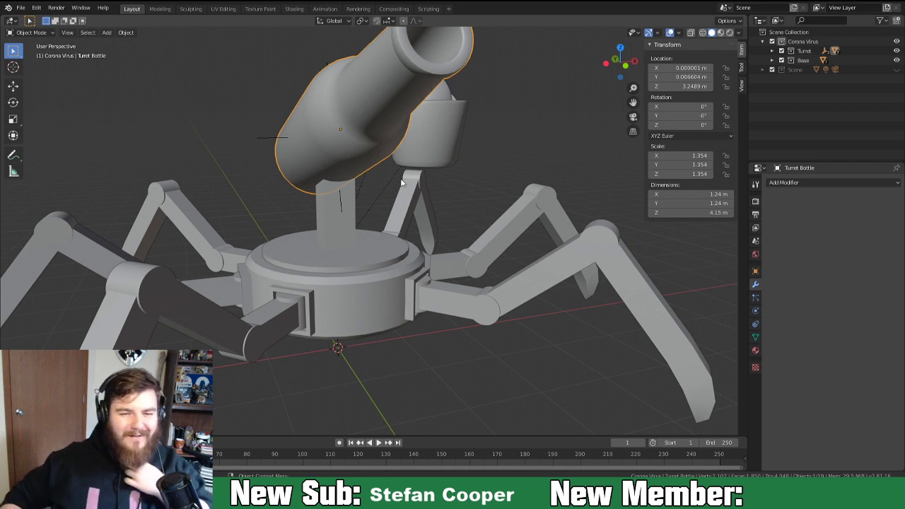
{"action": "scroll", "coordinate": [485, 236], "scroll_direction": "down", "scroll_amount": 6}
{"action": "middle_click_drag", "start_coordinate": [485, 236], "coordinate": [445, 258]}
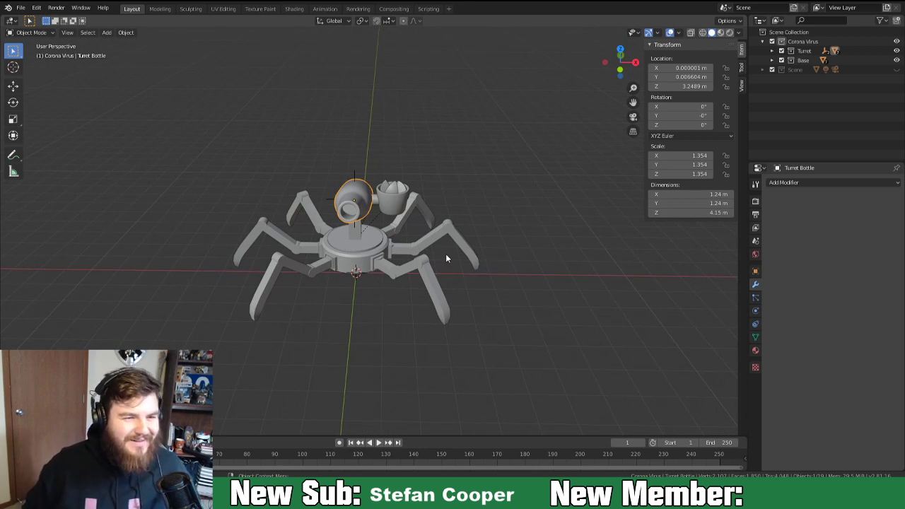
{"action": "middle_click_drag", "start_coordinate": [410, 259], "coordinate": [441, 299]}
{"action": "scroll", "coordinate": [460, 279], "scroll_direction": "up", "scroll_amount": 4}
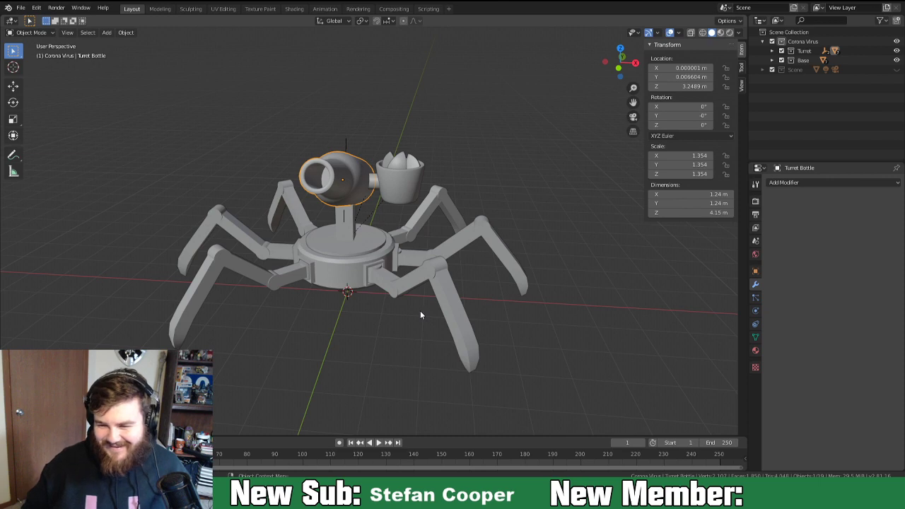
{"action": "middle_click_drag", "start_coordinate": [514, 427], "coordinate": [362, 256]}
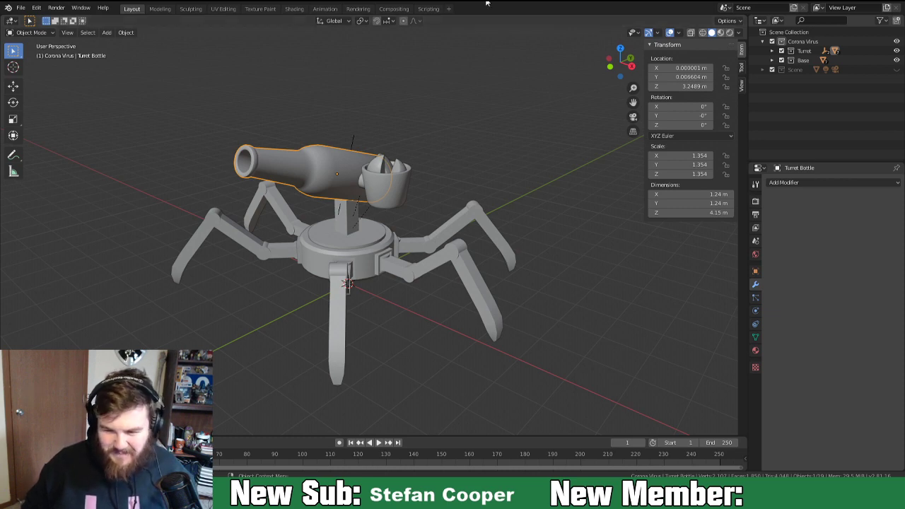
{"action": "middle_click_drag", "start_coordinate": [338, 255], "coordinate": [347, 297]}
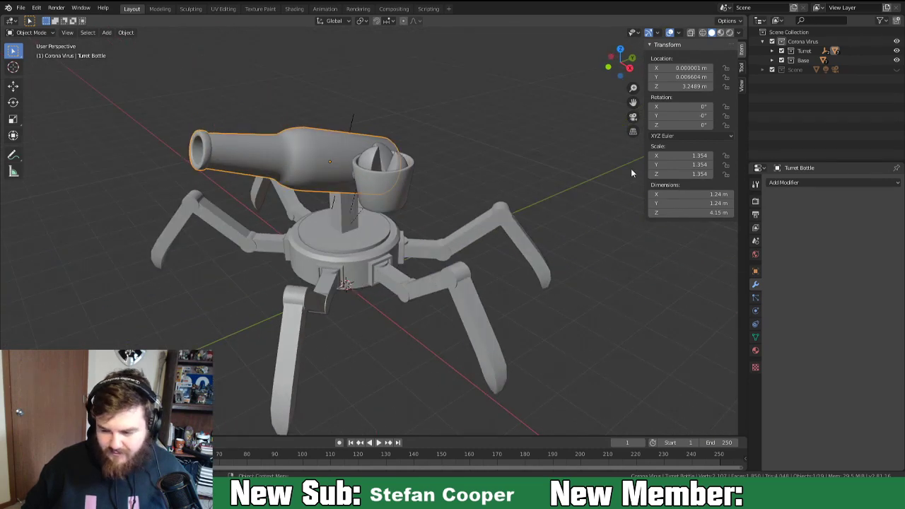
Expand the Turret collection and rotate the main Rotation Control empty about Z to swivel the turret.
{"action": "left_click", "coordinate": [772, 52]}
{"action": "left_click", "coordinate": [791, 63]}
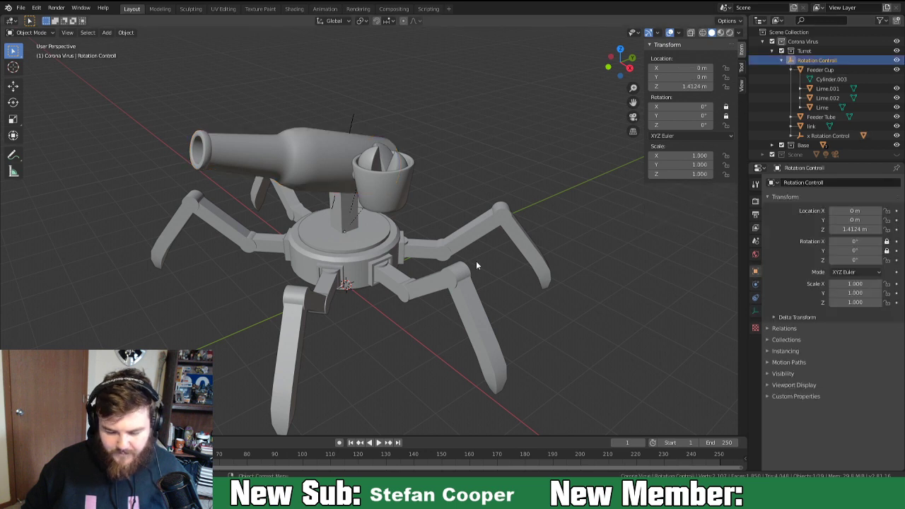
{"action": "key", "text": "r"}
{"action": "key", "text": "z"}
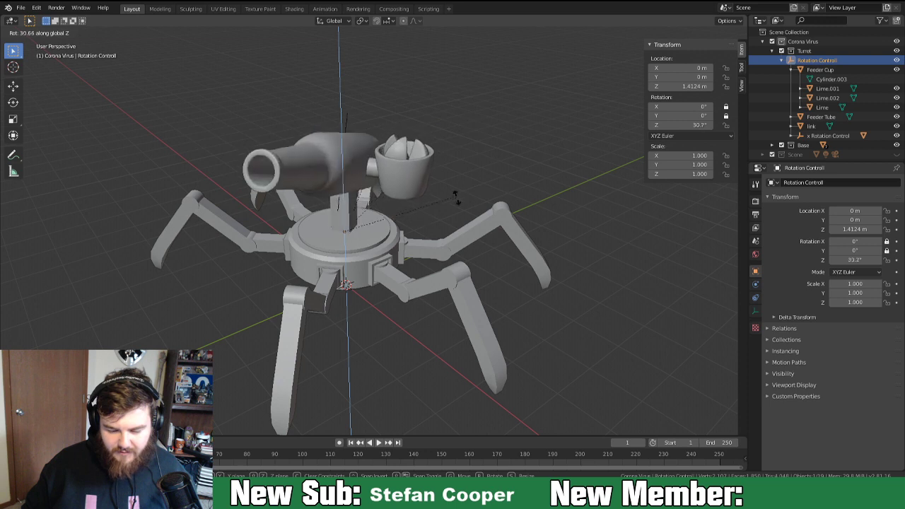
{"action": "left_click", "coordinate": [446, 228]}
Rotate the x Rotation Control empty about X to about 72.4° to tilt the bottle.
{"action": "left_click", "coordinate": [350, 118]}
{"action": "key", "text": "r"}
{"action": "key", "text": "x"}
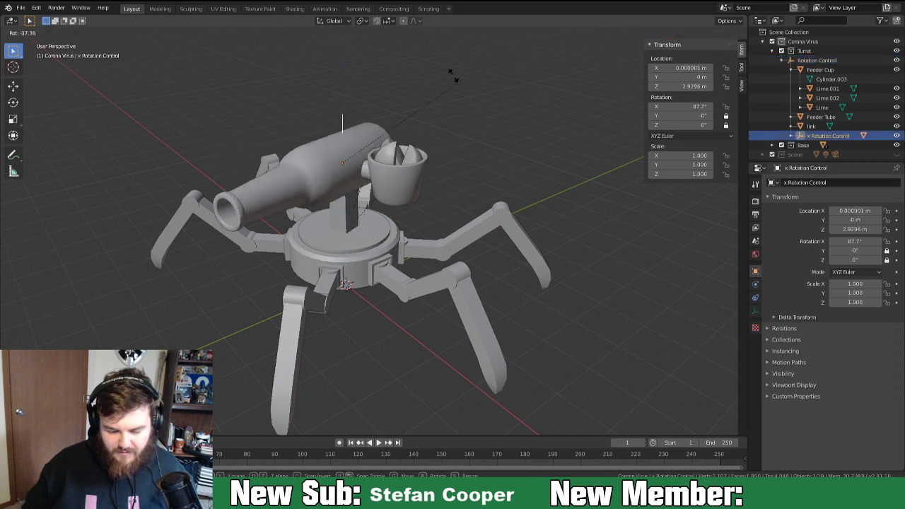
{"action": "left_click", "coordinate": [423, 86]}
{"action": "middle_click_drag", "start_coordinate": [423, 86], "coordinate": [447, 228]}
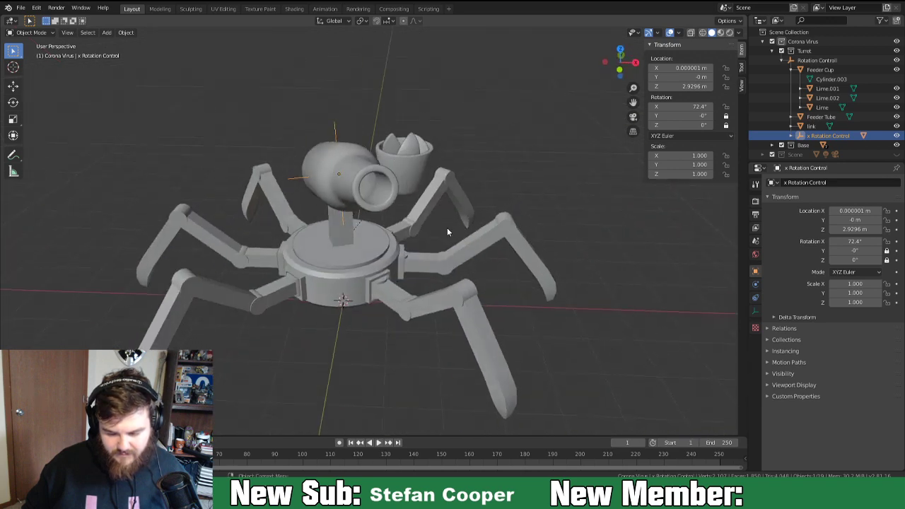
Swivel the turret with its main Rotation Control empty to a Z rotation of about -5.11°.
{"action": "left_click", "coordinate": [790, 62]}
{"action": "key", "text": "r"}
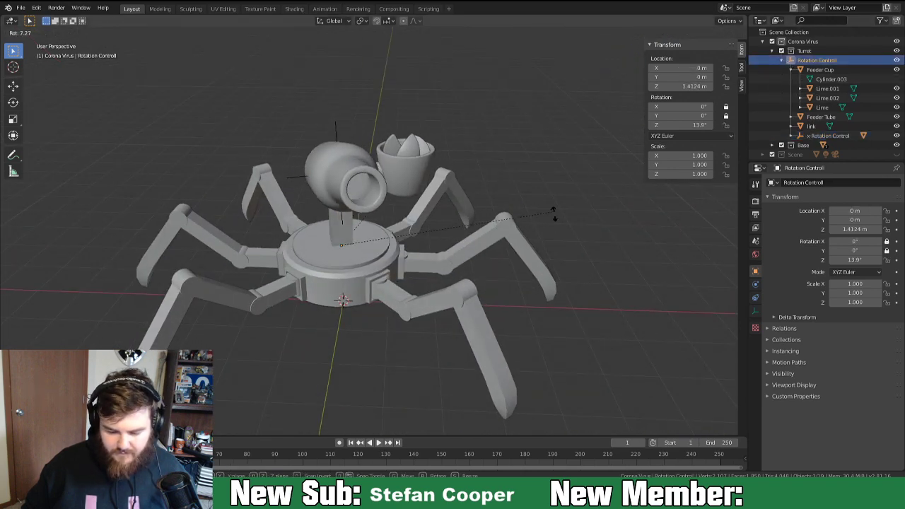
{"action": "left_click", "coordinate": [429, 293]}
{"action": "key", "text": "r"}
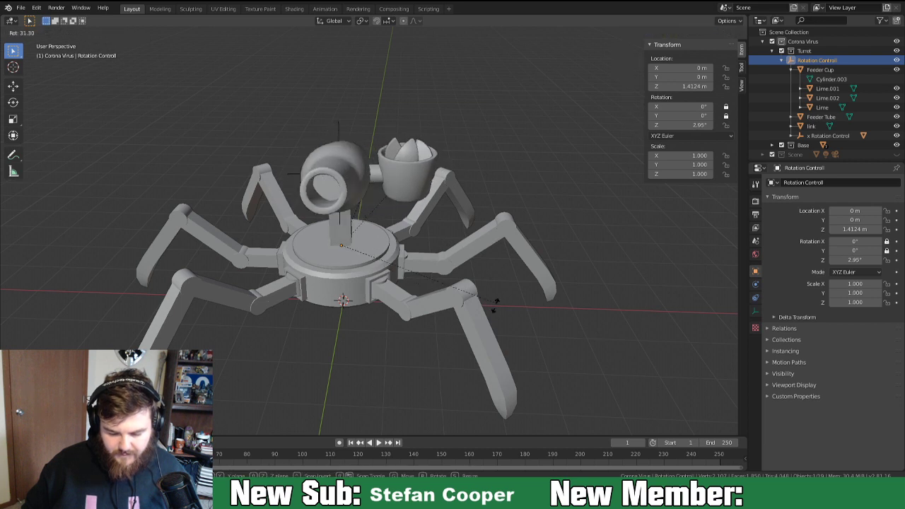
{"action": "left_click", "coordinate": [410, 328]}
{"action": "middle_click_drag", "start_coordinate": [410, 328], "coordinate": [439, 301]}
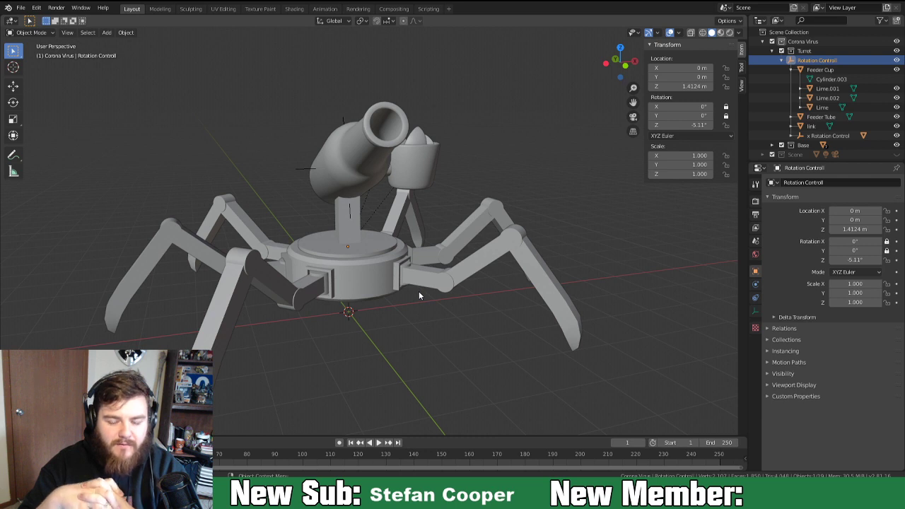
Select the link mesh supporting the bottle and examine the turret mount from several angles.
{"action": "left_click", "coordinate": [351, 244]}
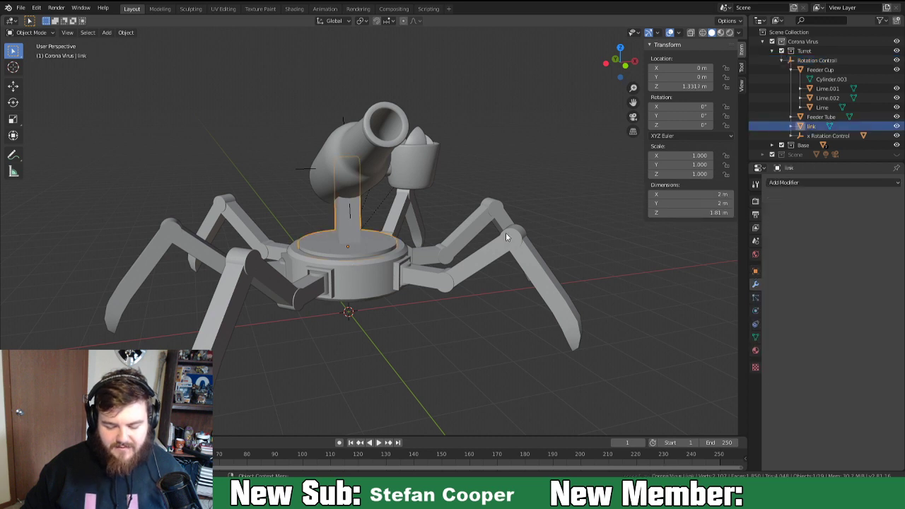
{"action": "middle_click_drag", "start_coordinate": [500, 238], "coordinate": [593, 256]}
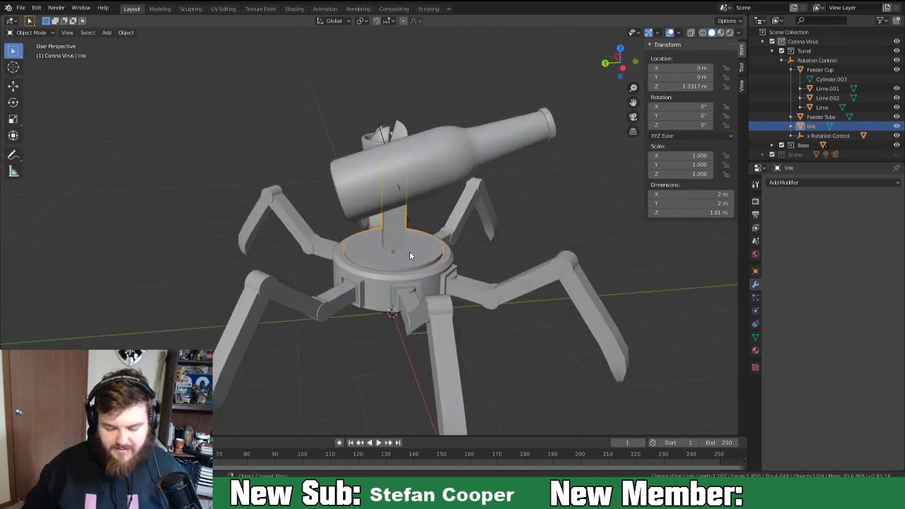
{"action": "middle_click_drag", "start_coordinate": [413, 243], "coordinate": [322, 192]}
{"action": "mouse_move", "coordinate": [319, 233]}
{"action": "middle_mouse_down"}
{"action": "mouse_move", "coordinate": [298, 229]}
{"action": "mouse_move", "coordinate": [327, 230]}
{"action": "middle_mouse_up"}
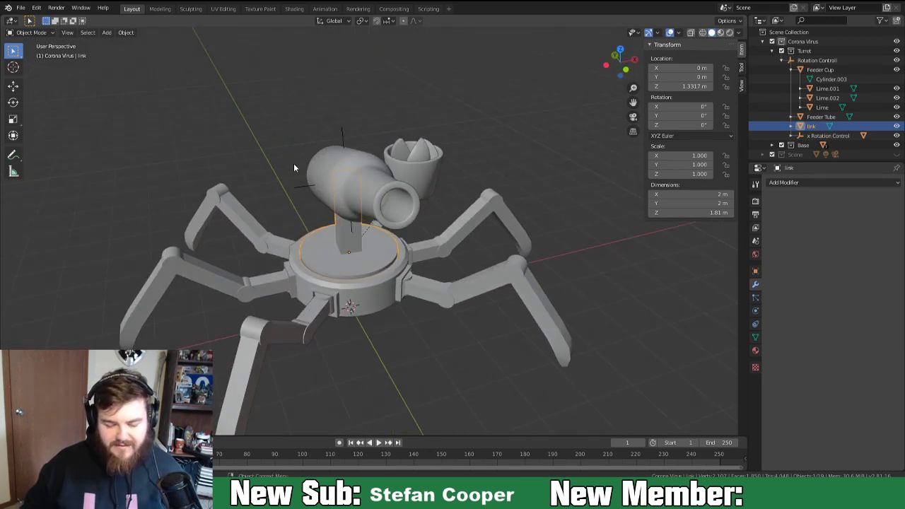
{"action": "middle_click_drag", "start_coordinate": [345, 183], "coordinate": [390, 191]}
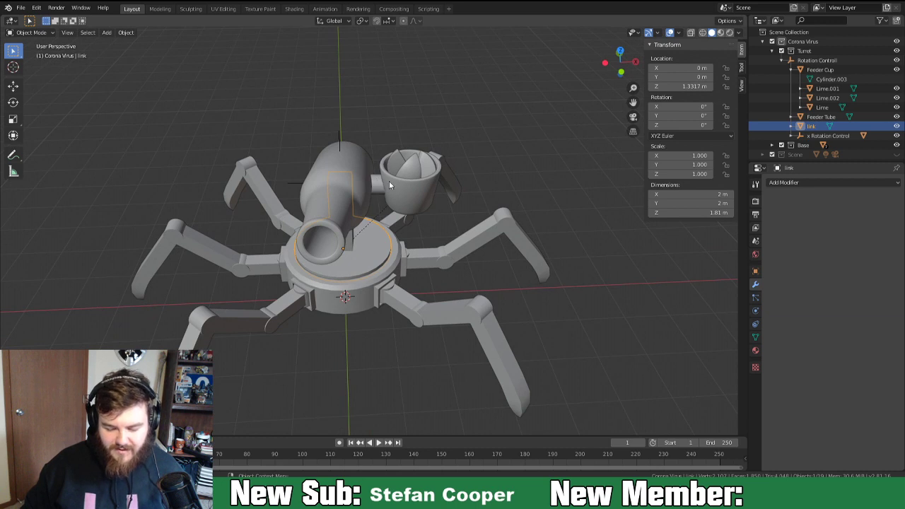
Set the main Rotation Control empty's Z rotation to 0° to face the turret straight ahead.
{"action": "left_click", "coordinate": [791, 61]}
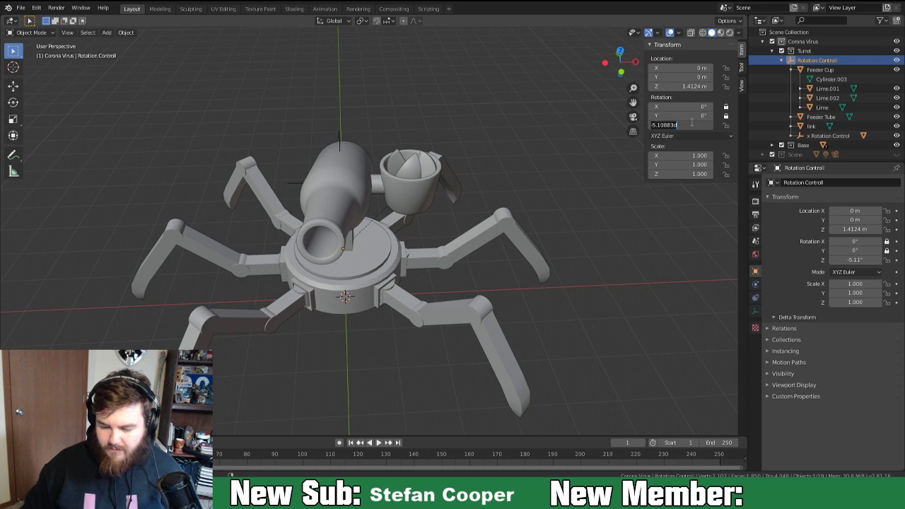
{"action": "left_click", "coordinate": [683, 125]}
{"action": "type", "text": "0"}
{"action": "key", "text": "Return"}
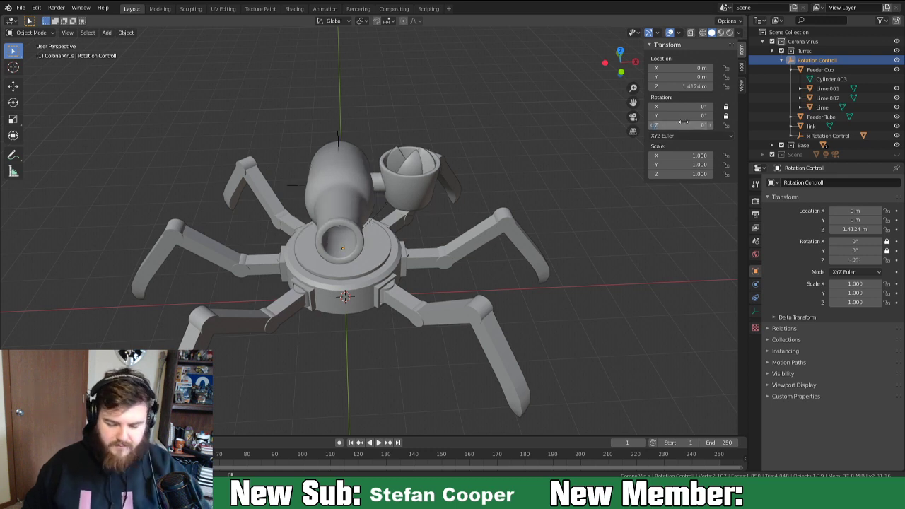
Set the x Rotation Control empty's X rotation to 0° to stand the bottle upright.
{"action": "left_click", "coordinate": [800, 137]}
{"action": "double_click", "coordinate": [694, 86]}
{"action": "double_click", "coordinate": [686, 106]}
{"action": "type", "text": "0"}
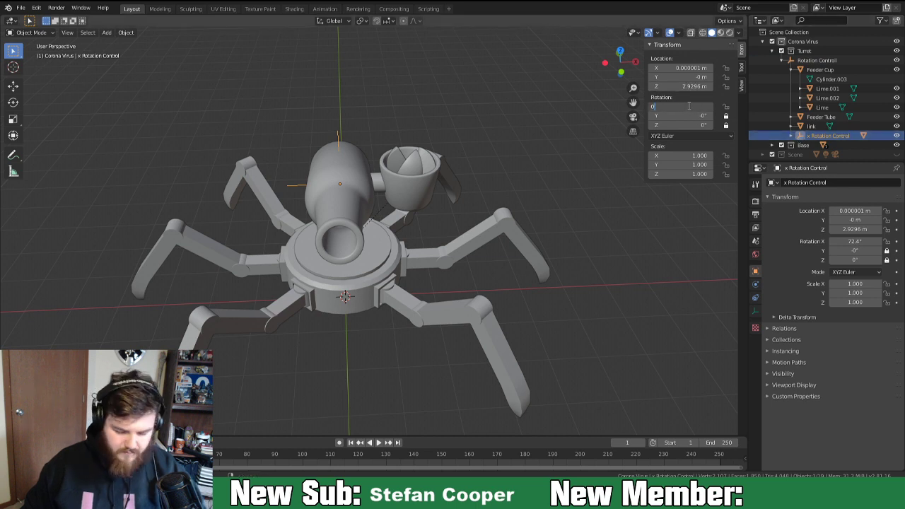
{"action": "key", "text": "Return"}
{"action": "middle_click_drag", "start_coordinate": [453, 226], "coordinate": [435, 182]}
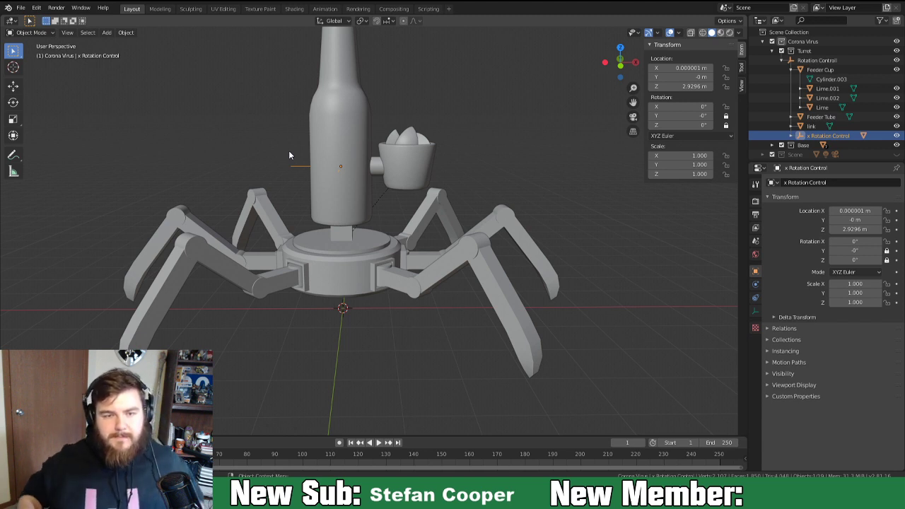
Examine the upright bottle, base and legs in front orthographic view and from several perspective angles.
{"action": "middle_click_drag", "start_coordinate": [418, 243], "coordinate": [396, 291]}
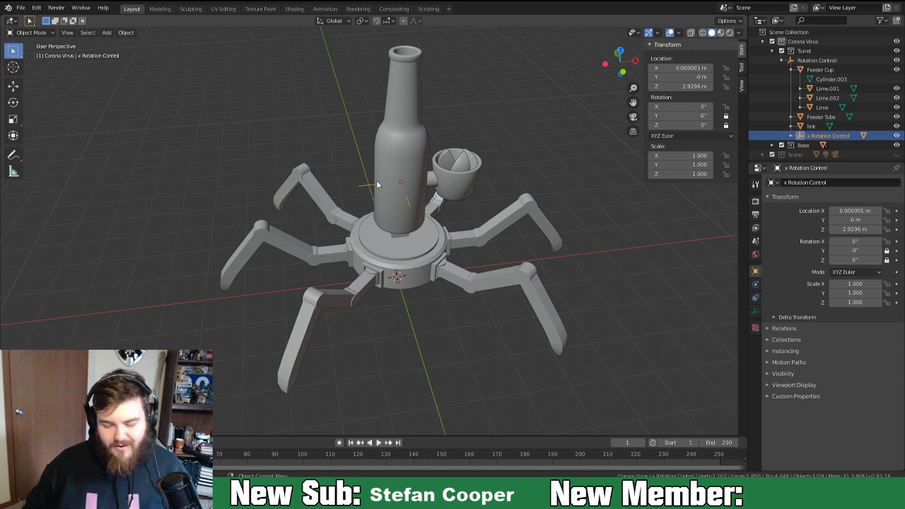
{"action": "middle_click_drag", "start_coordinate": [377, 185], "coordinate": [495, 205]}
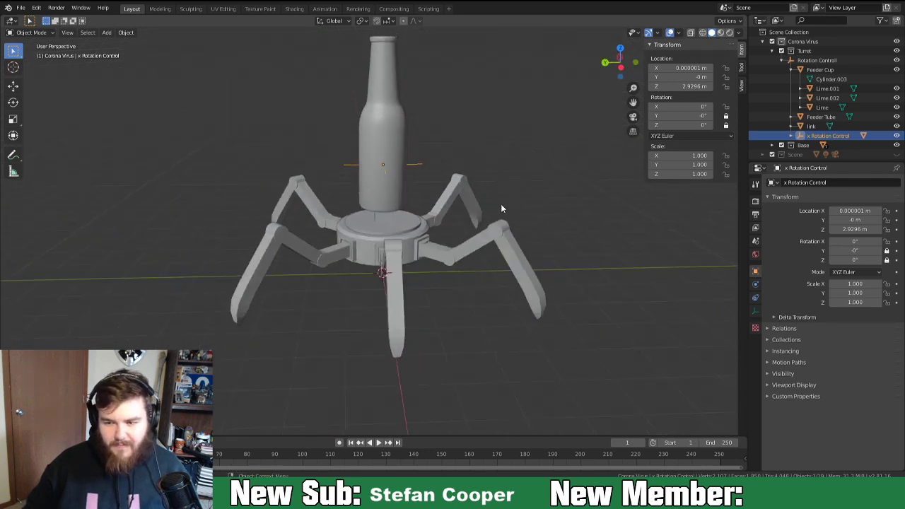
{"action": "middle_click_drag", "start_coordinate": [501, 209], "coordinate": [414, 244]}
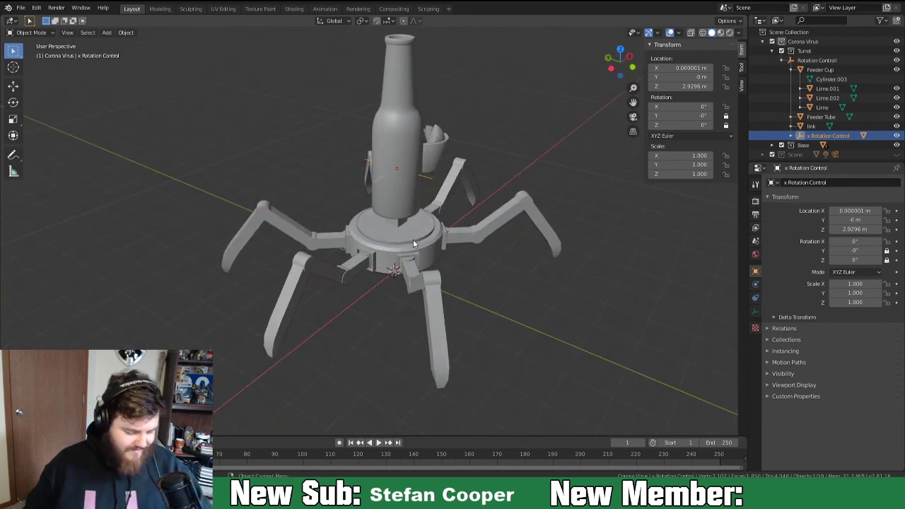
{"action": "key", "text": "KP_1"}
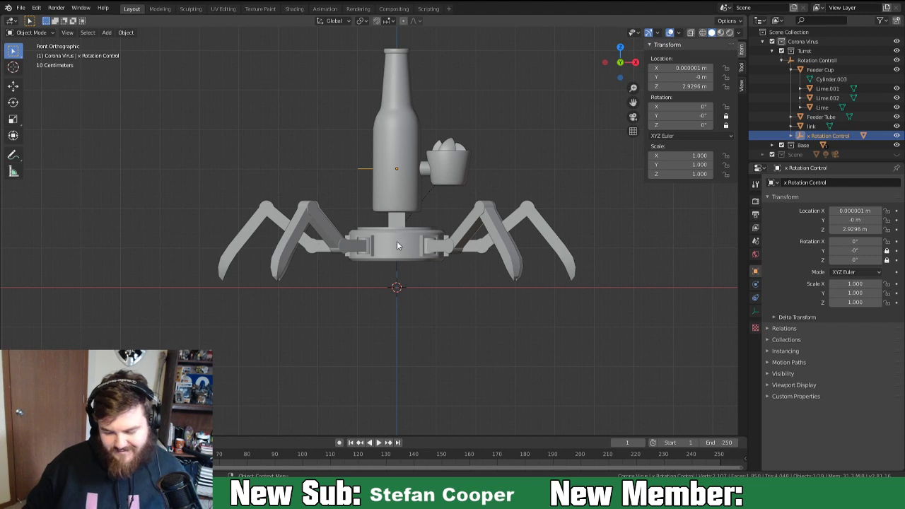
{"action": "scroll", "coordinate": [396, 259], "scroll_direction": "up", "scroll_amount": 3}
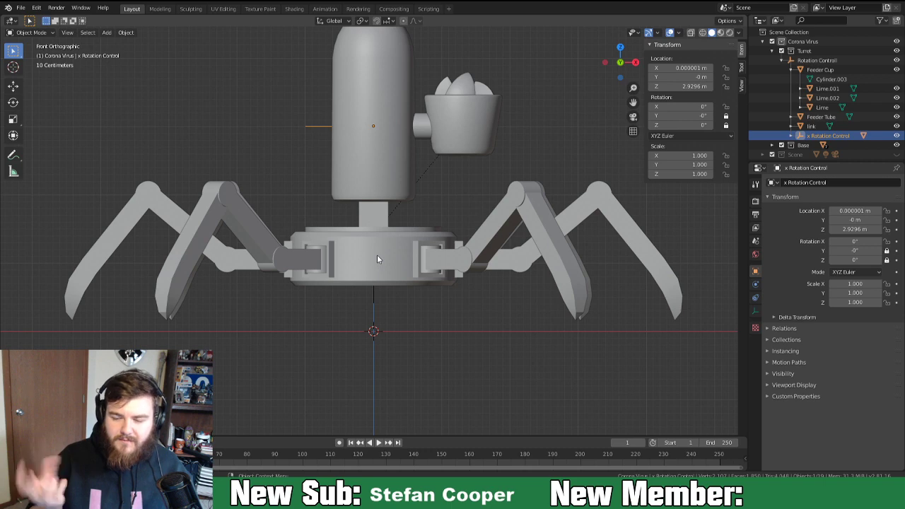
{"action": "middle_click_drag", "start_coordinate": [379, 261], "coordinate": [400, 277]}
{"action": "scroll", "coordinate": [455, 270], "scroll_direction": "down", "scroll_amount": 3}
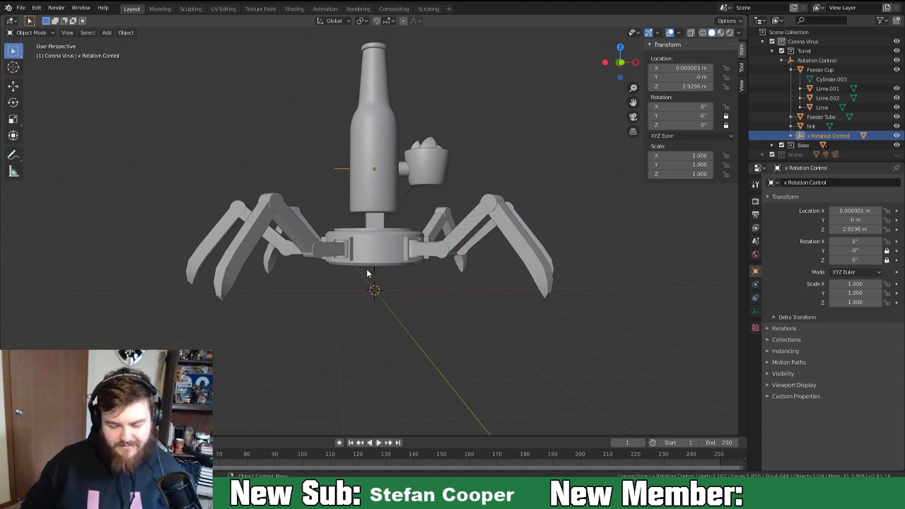
{"action": "mouse_move", "coordinate": [360, 266]}
{"action": "middle_mouse_down"}
{"action": "mouse_move", "coordinate": [341, 252]}
{"action": "mouse_move", "coordinate": [349, 259]}
{"action": "middle_mouse_up"}
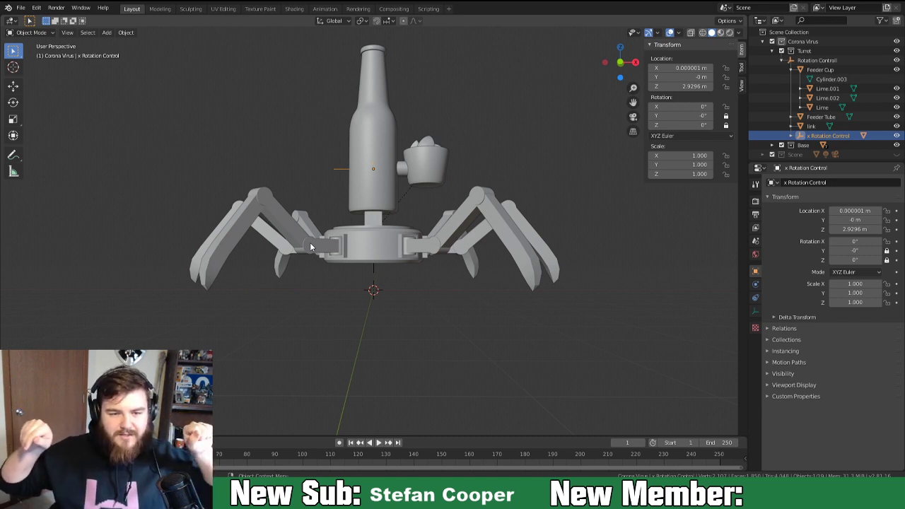
{"action": "middle_click_drag", "start_coordinate": [313, 270], "coordinate": [301, 251]}
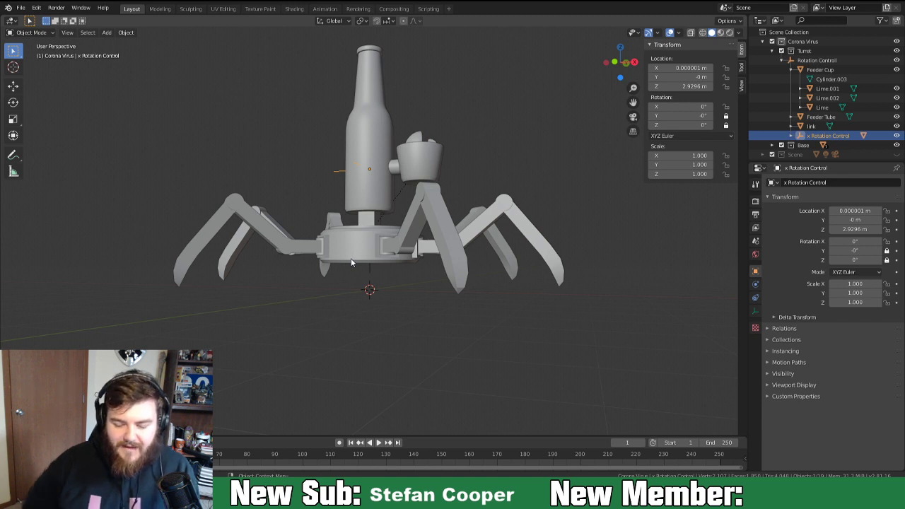
{"action": "middle_click_drag", "start_coordinate": [612, 298], "coordinate": [547, 319]}
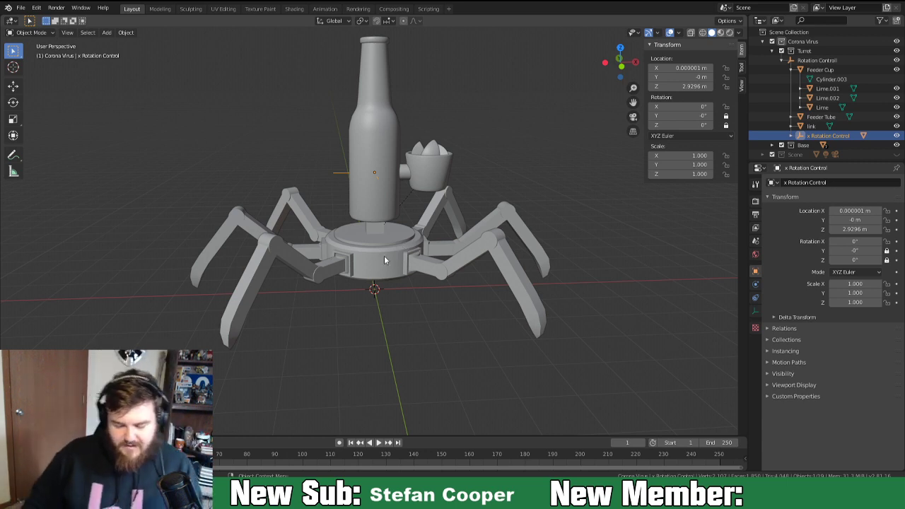
{"action": "middle_click_drag", "start_coordinate": [385, 254], "coordinate": [399, 272]}
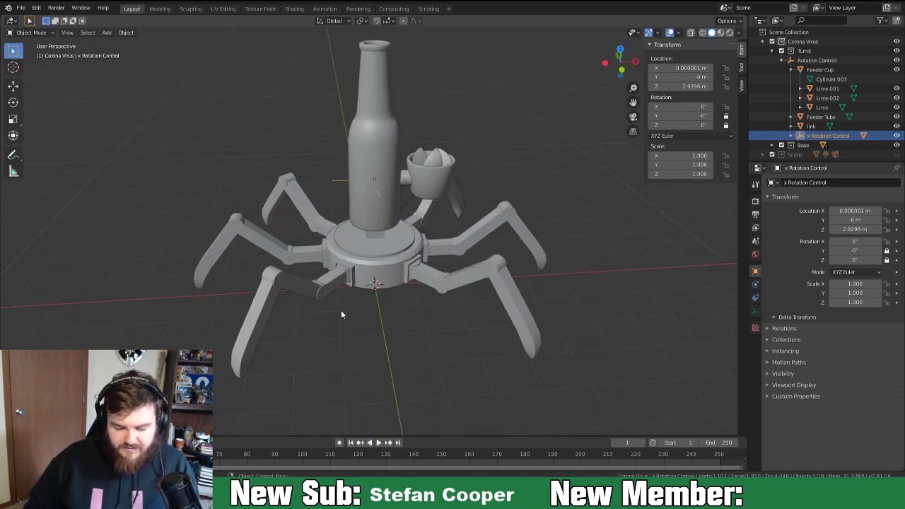
{"action": "scroll", "coordinate": [350, 304], "scroll_direction": "up", "scroll_amount": 1}
{"action": "middle_click_drag", "start_coordinate": [356, 298], "coordinate": [393, 259]}
Rotate the x Rotation Control empty about X to about 83.6° to tilt the bottle forward.
{"action": "middle_click_drag", "start_coordinate": [375, 209], "coordinate": [452, 196]}
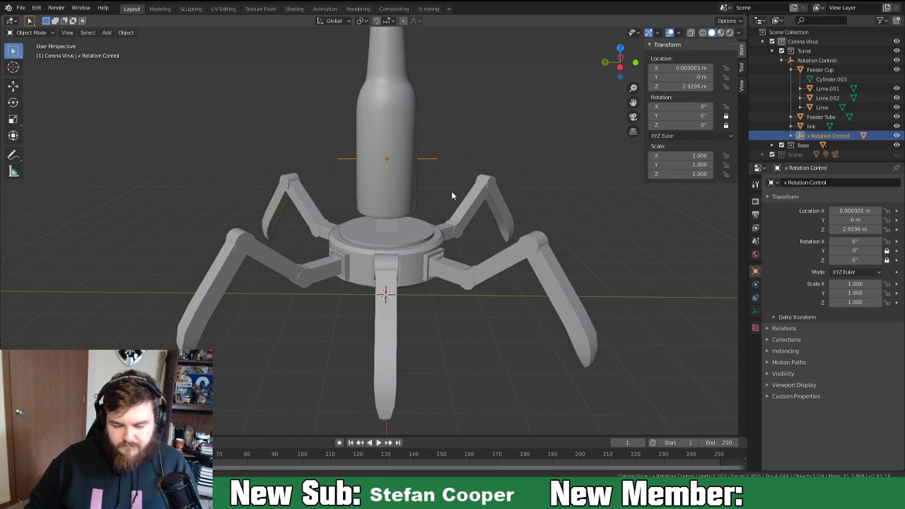
{"action": "middle_click_drag", "start_coordinate": [452, 196], "coordinate": [451, 200]}
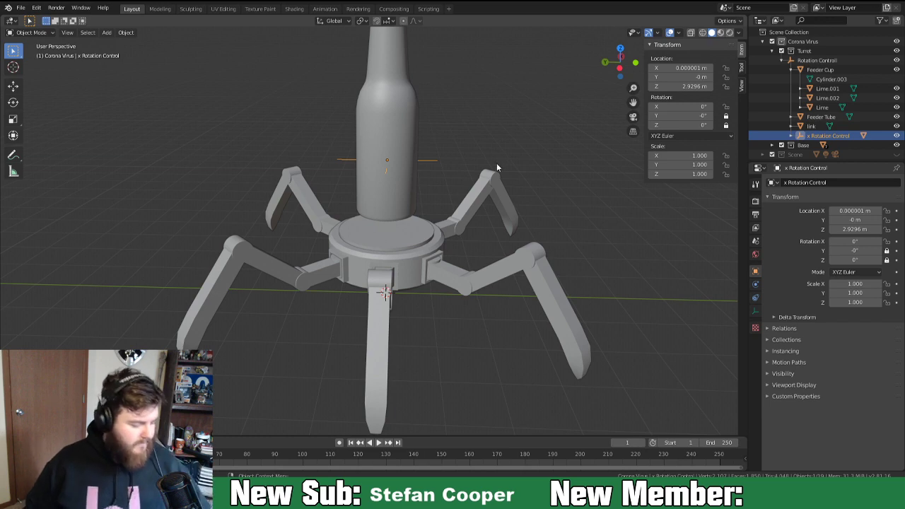
{"action": "key", "text": "r"}
{"action": "left_click", "coordinate": [385, 359]}
{"action": "middle_click_drag", "start_coordinate": [535, 308], "coordinate": [367, 245]}
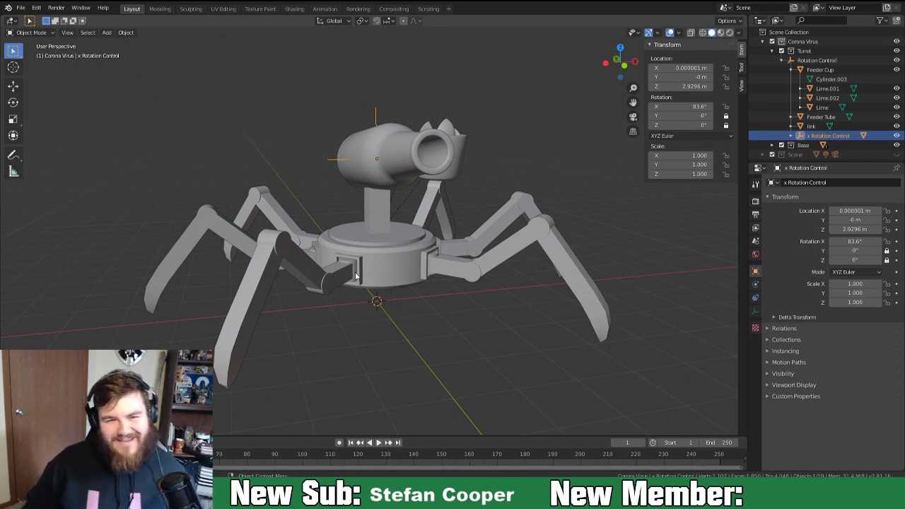
Examine the tilted bottle, lime cup and turret mount from both sides and the front.
{"action": "middle_click_drag", "start_coordinate": [365, 299], "coordinate": [362, 267]}
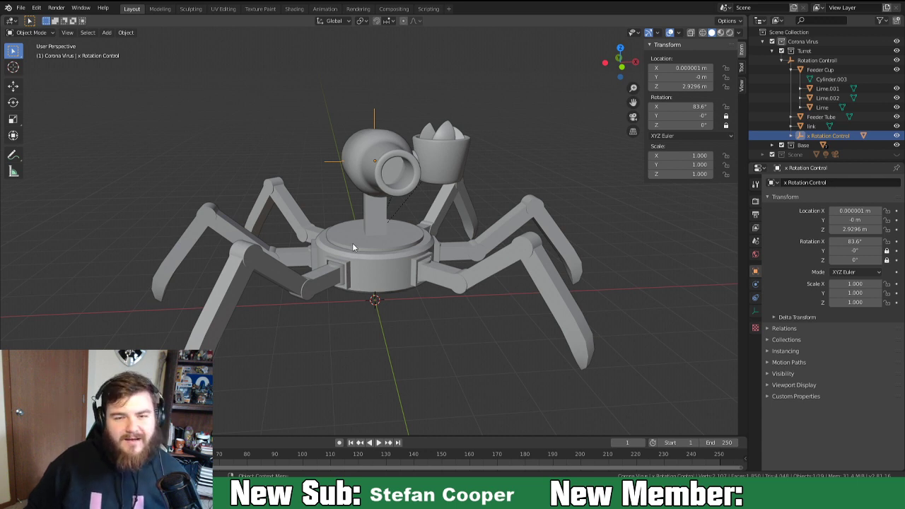
{"action": "middle_click_drag", "start_coordinate": [340, 253], "coordinate": [362, 256]}
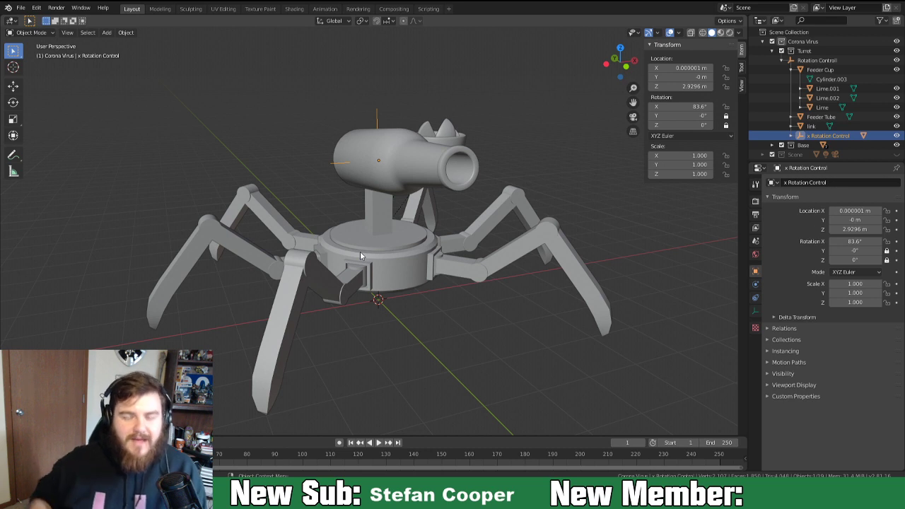
{"action": "middle_click_drag", "start_coordinate": [494, 211], "coordinate": [451, 224]}
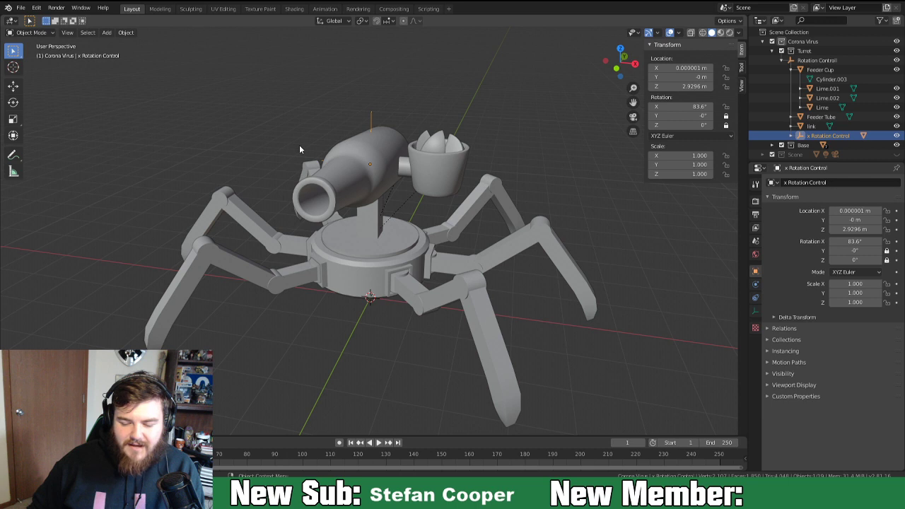
{"action": "middle_click_drag", "start_coordinate": [354, 168], "coordinate": [340, 166]}
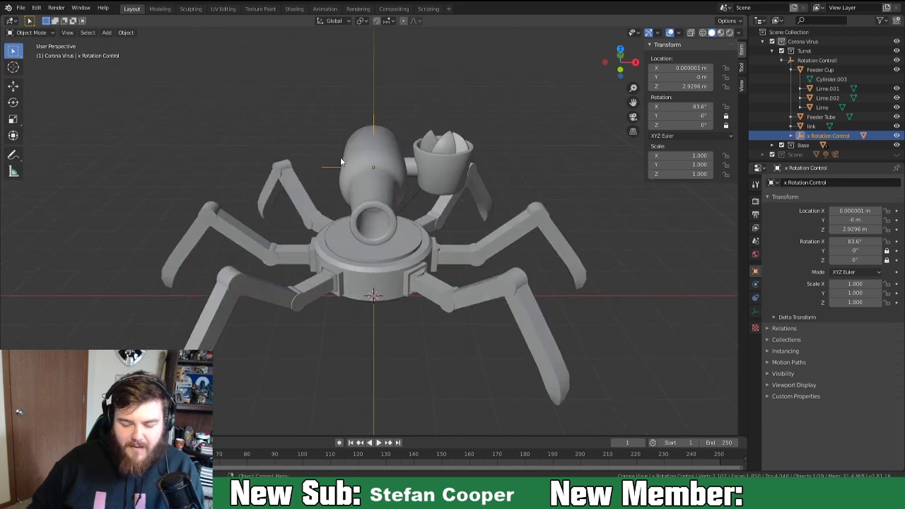
{"action": "middle_click_drag", "start_coordinate": [502, 150], "coordinate": [464, 161]}
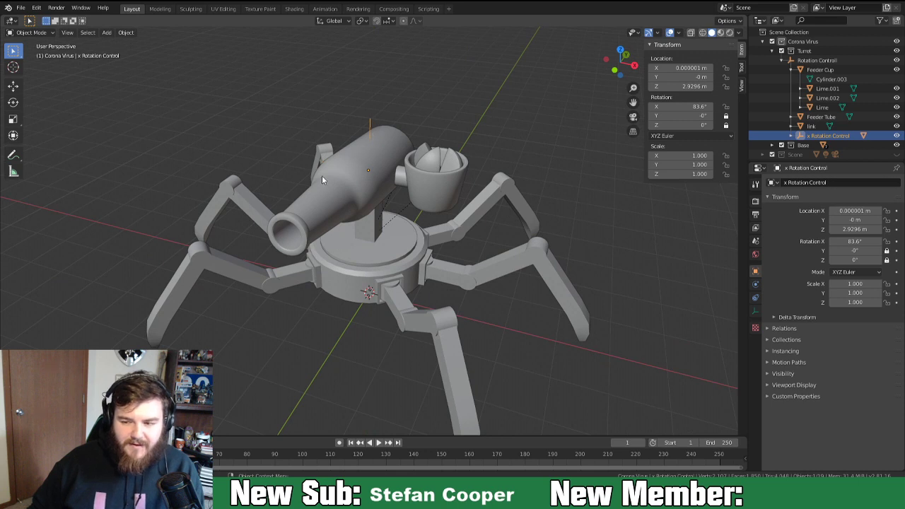
{"action": "middle_click_drag", "start_coordinate": [325, 184], "coordinate": [385, 181]}
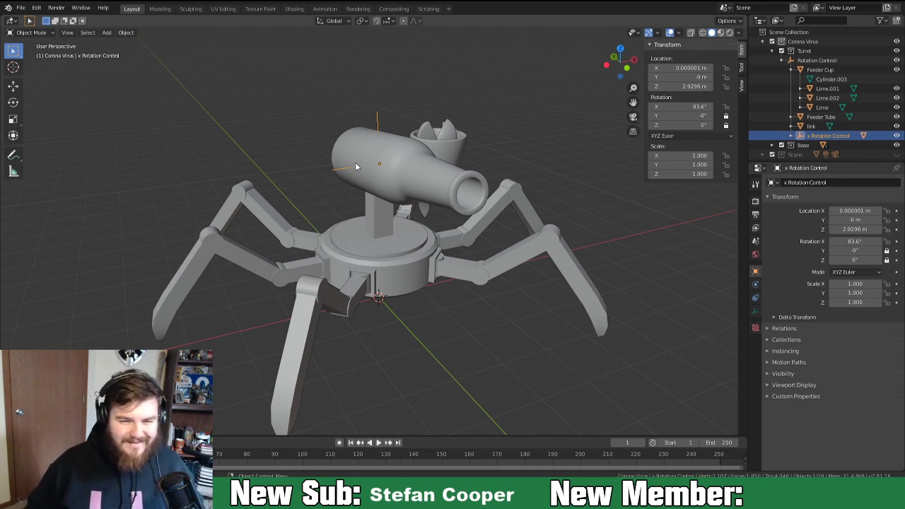
{"action": "middle_click_drag", "start_coordinate": [357, 227], "coordinate": [333, 215]}
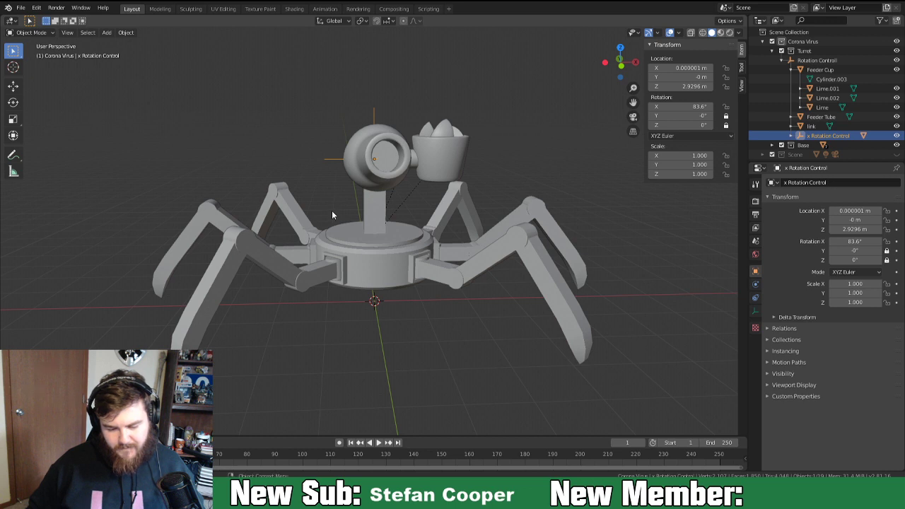
Apply the Mirror modifier on the Base mesh and open the mesh for editing.
{"action": "left_click", "coordinate": [351, 262]}
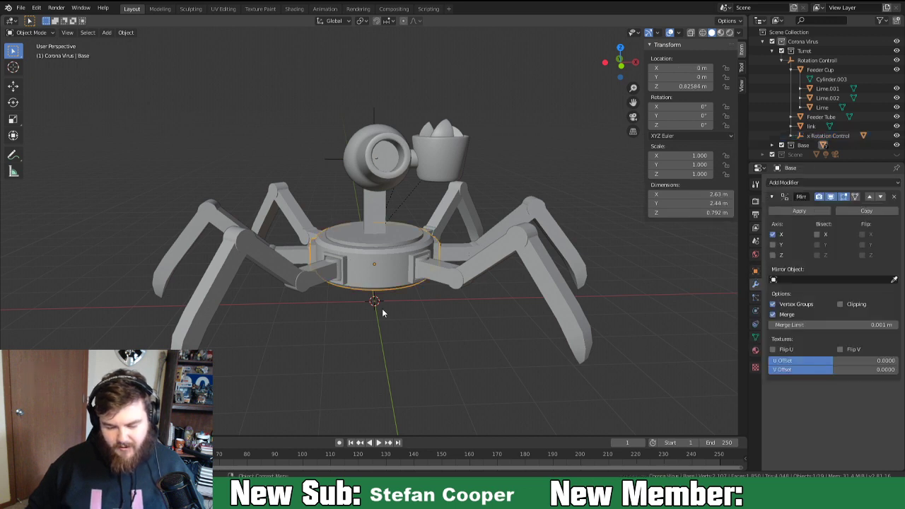
{"action": "scroll", "coordinate": [374, 312], "scroll_direction": "up", "scroll_amount": 4}
{"action": "scroll", "coordinate": [375, 312], "scroll_direction": "down", "scroll_amount": 4}
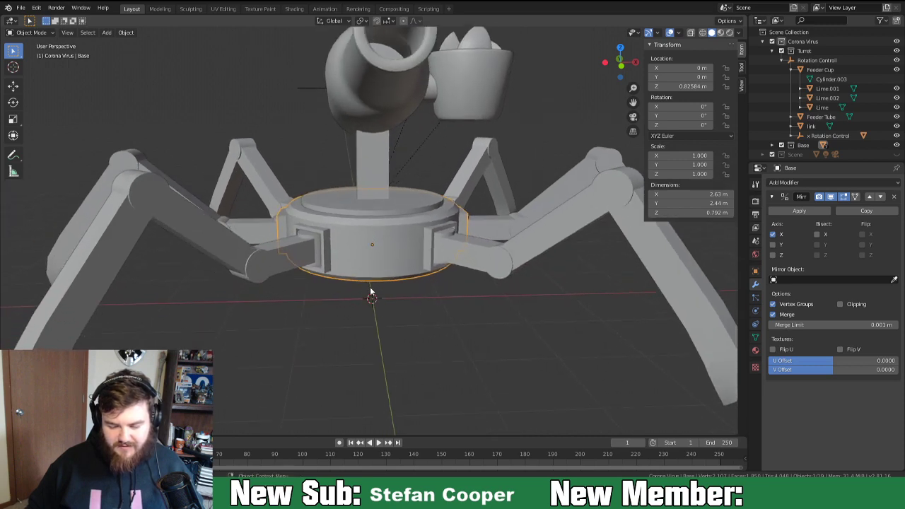
{"action": "left_click", "coordinate": [801, 211]}
{"action": "key", "text": "Tab"}
{"action": "middle_click_drag", "start_coordinate": [321, 251], "coordinate": [409, 282]}
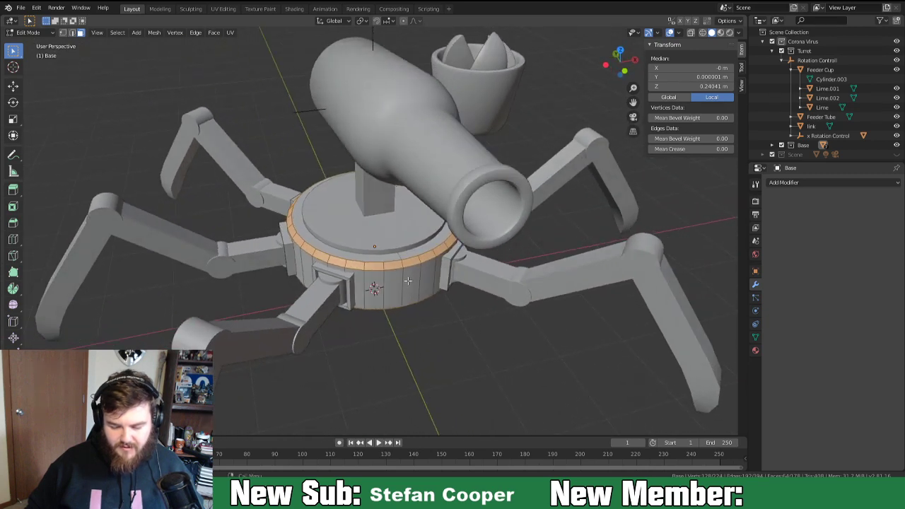
Try to triangulate the half-disc faces on the top and underside of the base.
{"action": "left_click", "coordinate": [363, 257]}
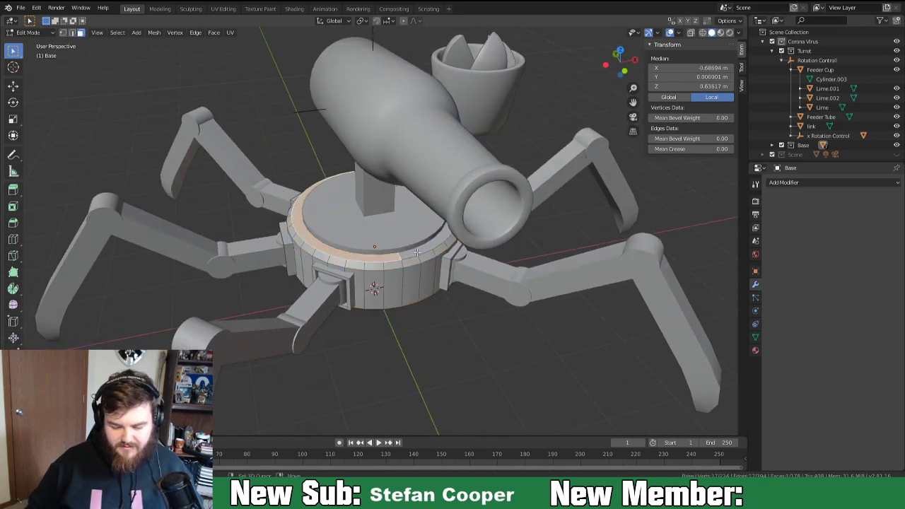
{"action": "middle_click_drag", "start_coordinate": [402, 291], "coordinate": [404, 234]}
{"action": "left_click", "coordinate": [405, 233]}
{"action": "left_click", "coordinate": [348, 240], "text": "shift"}
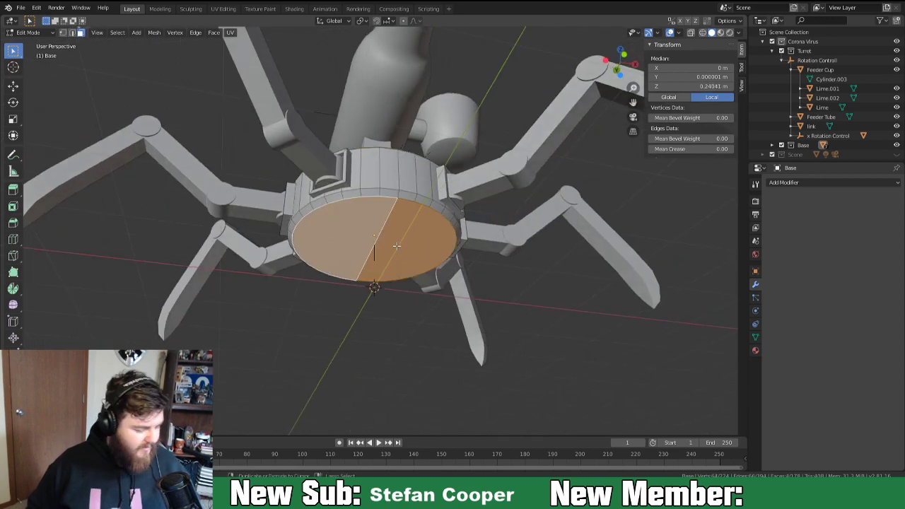
{"action": "key", "text": "ctrl+t"}
{"action": "key", "text": "ctrl+z"}
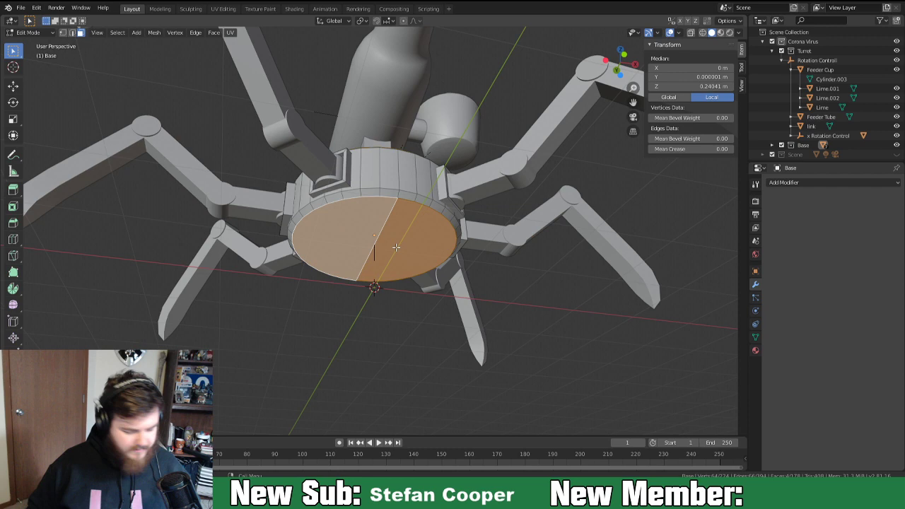
Subdivide the centre edges that divide the base's underside and its top face.
{"action": "left_click", "coordinate": [375, 239]}
{"action": "right_click", "coordinate": [375, 241]}
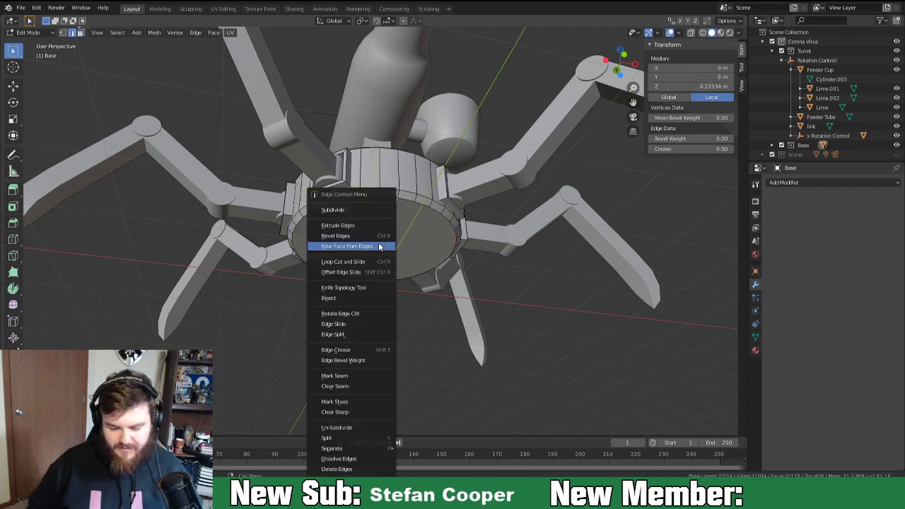
{"action": "left_click", "coordinate": [354, 210]}
{"action": "middle_click_drag", "start_coordinate": [353, 209], "coordinate": [382, 314]}
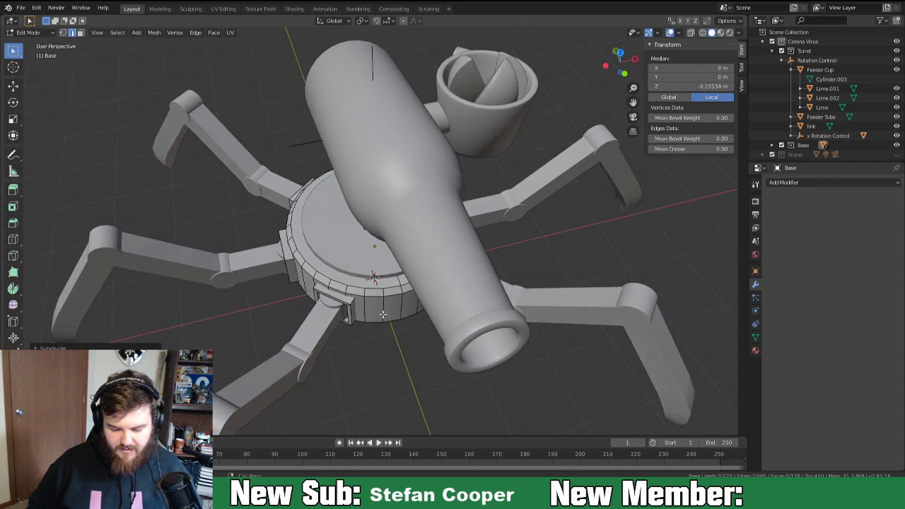
{"action": "left_click", "coordinate": [395, 282]}
{"action": "right_click", "coordinate": [389, 290]}
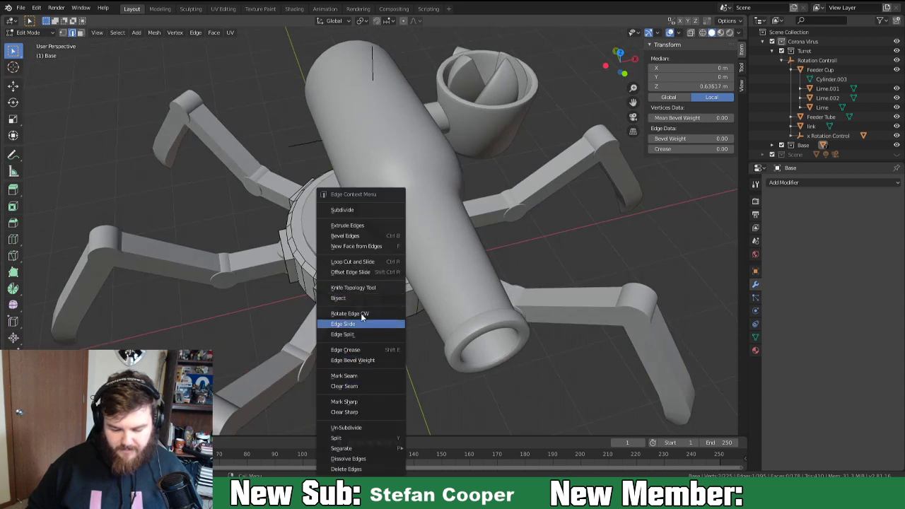
{"action": "left_click", "coordinate": [347, 210]}
Select the half-disc faces on the base's top and underside and triangulate them.
{"action": "middle_click_drag", "start_coordinate": [380, 343], "coordinate": [396, 261]}
{"action": "left_click", "coordinate": [404, 241], "text": "shift"}
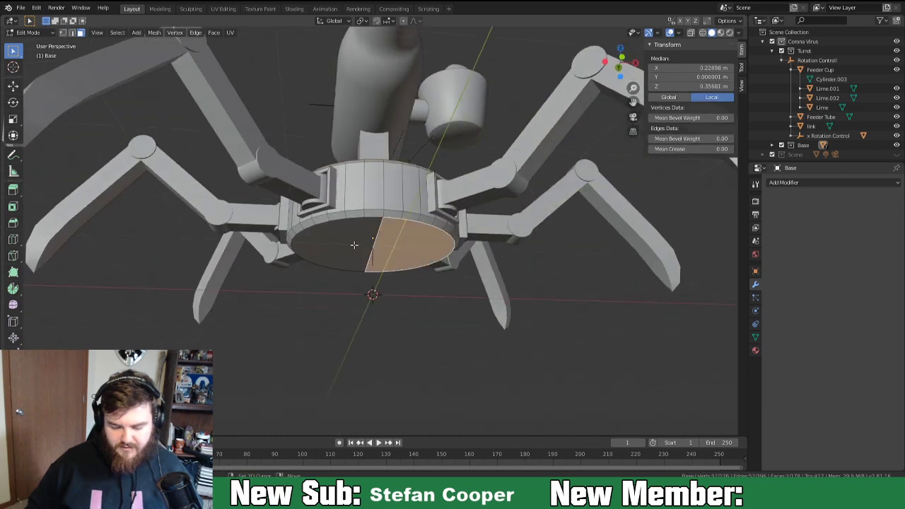
{"action": "left_click", "coordinate": [353, 245], "text": "shift"}
{"action": "key", "text": "ctrl+t"}
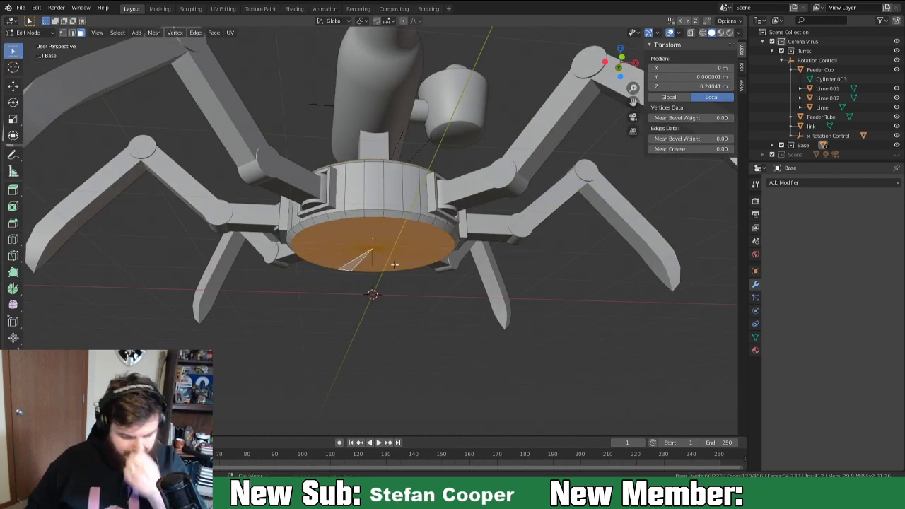
Select the two adjacent middle faces on the front side wall of the base and place the 3D cursor at their centre.
{"action": "middle_click_drag", "start_coordinate": [390, 196], "coordinate": [406, 253]}
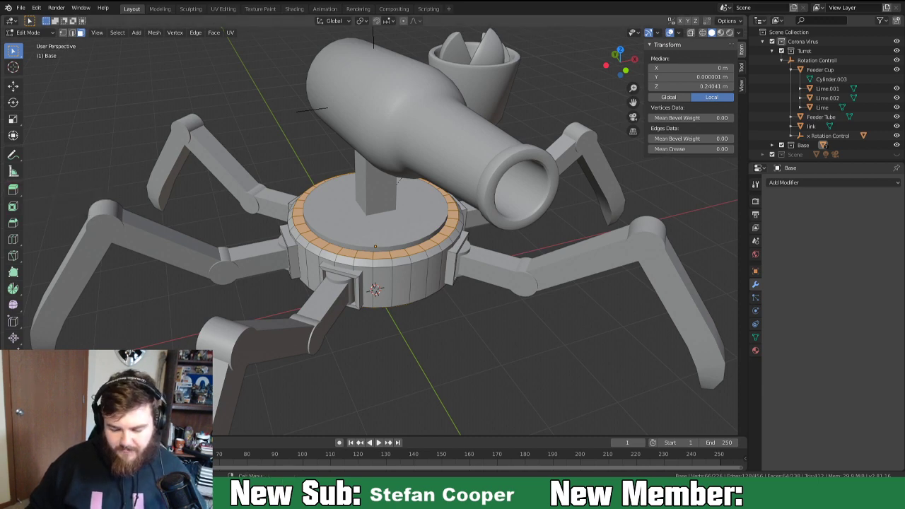
{"action": "left_click", "coordinate": [443, 347]}
{"action": "key", "text": "Tab"}
{"action": "middle_click_drag", "start_coordinate": [481, 348], "coordinate": [459, 333]}
{"action": "key", "text": "Tab"}
{"action": "middle_click_drag", "start_coordinate": [412, 312], "coordinate": [377, 263]}
{"action": "left_click", "coordinate": [384, 252]}
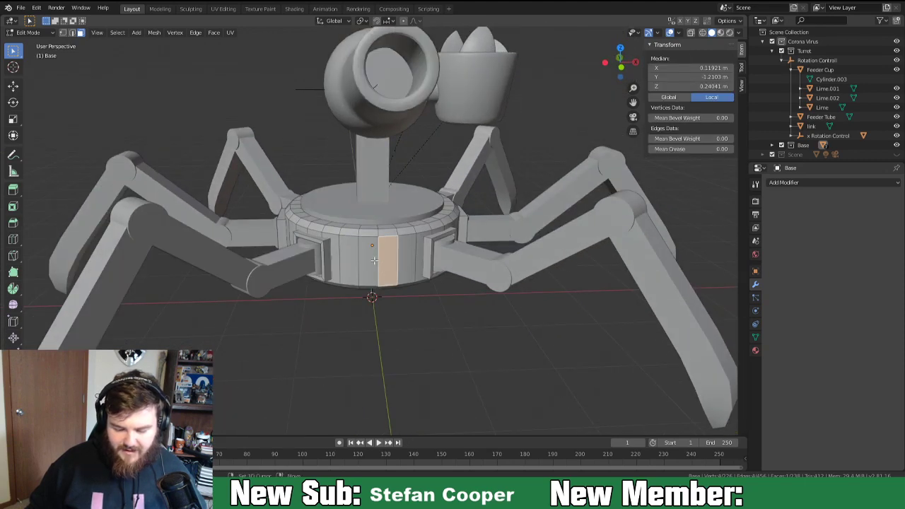
{"action": "left_click", "coordinate": [374, 260], "text": "shift"}
{"action": "scroll", "coordinate": [379, 276], "scroll_direction": "up", "scroll_amount": 2}
{"action": "mouse_move", "coordinate": [385, 257]}
{"action": "middle_mouse_down"}
{"action": "mouse_move", "coordinate": [562, 233]}
{"action": "mouse_move", "coordinate": [382, 264]}
{"action": "middle_mouse_up"}
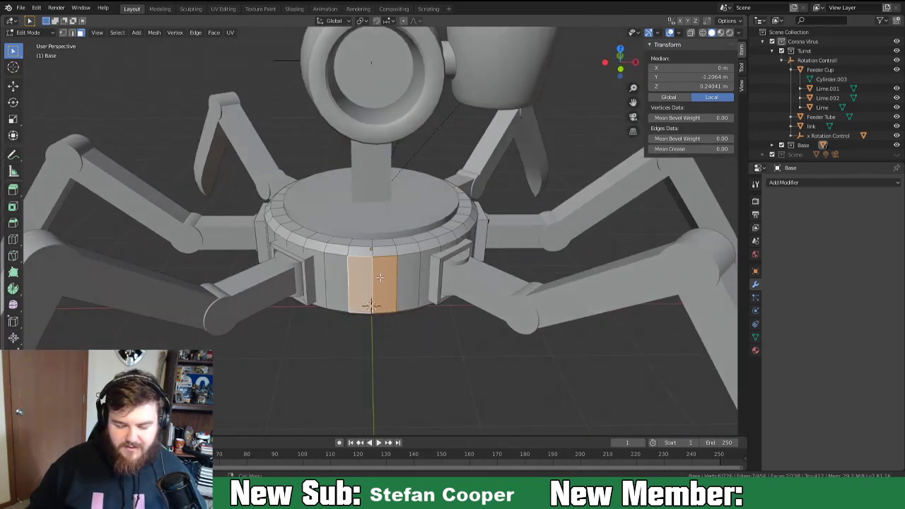
{"action": "scroll", "coordinate": [380, 278], "scroll_direction": "up", "scroll_amount": 1}
{"action": "middle_click_drag", "start_coordinate": [380, 309], "coordinate": [381, 276], "text": "shift"}
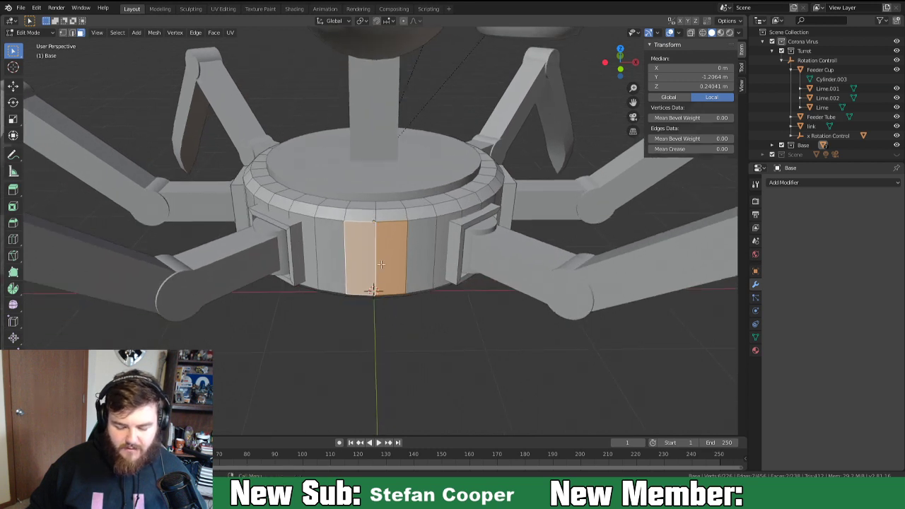
{"action": "key", "text": "shift+s"}
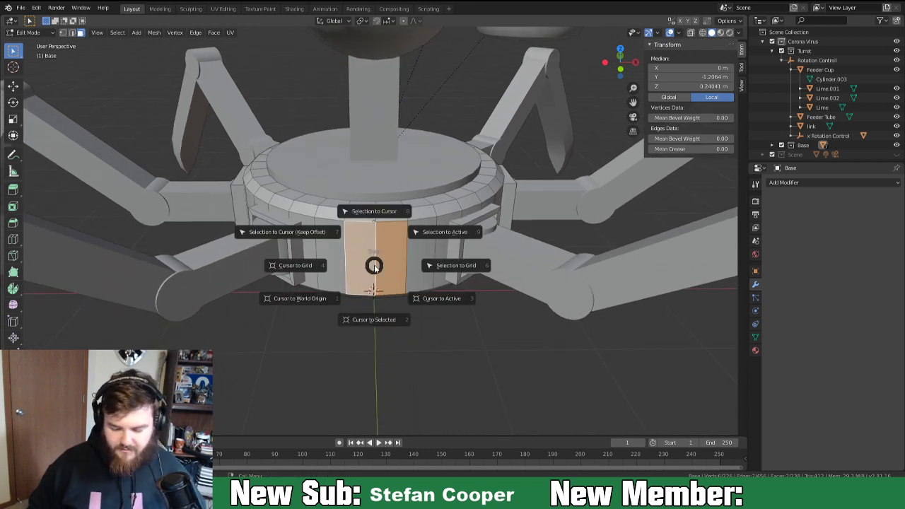
{"action": "left_click", "coordinate": [364, 321]}
Add a 32-vertex cylinder with 0.19 m radius and 1.06 m depth at the 3D cursor, rotated 90° about Y and 90° about Z.
{"action": "middle_click_drag", "start_coordinate": [386, 326], "coordinate": [400, 308]}
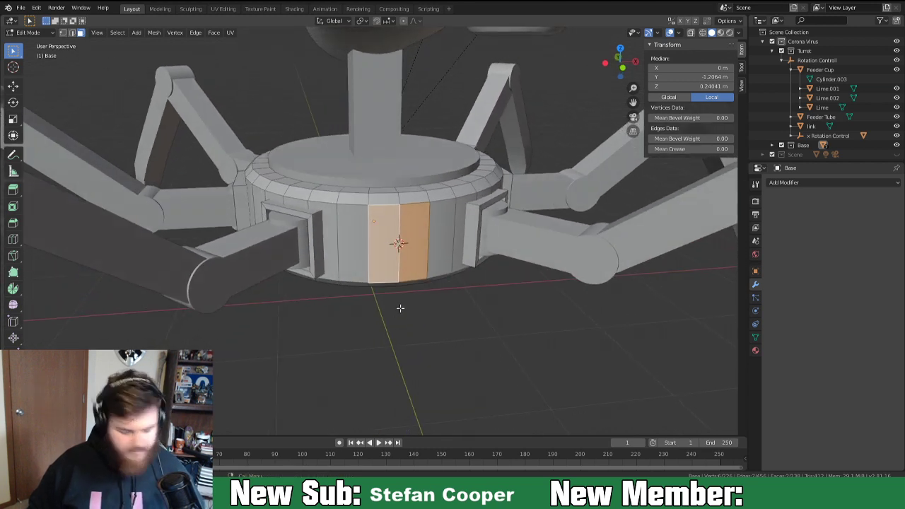
{"action": "key", "text": "shift+a"}
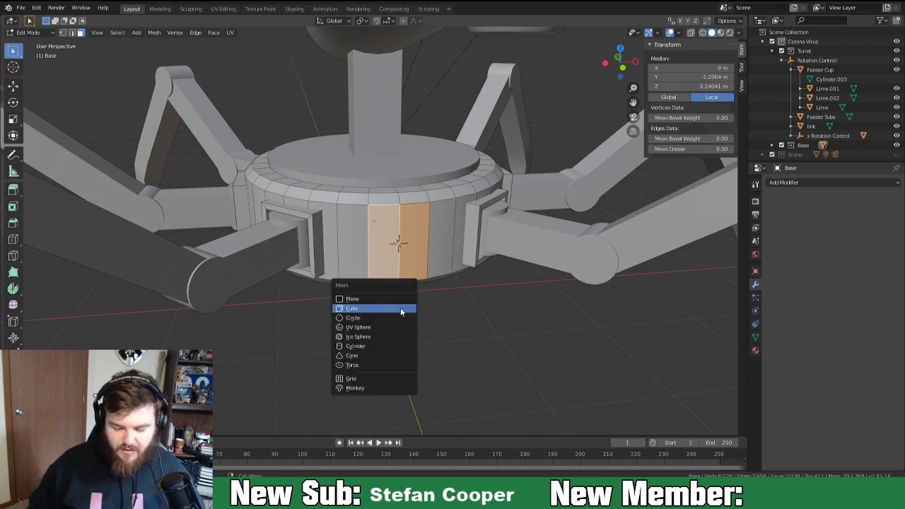
{"action": "left_click", "coordinate": [371, 347]}
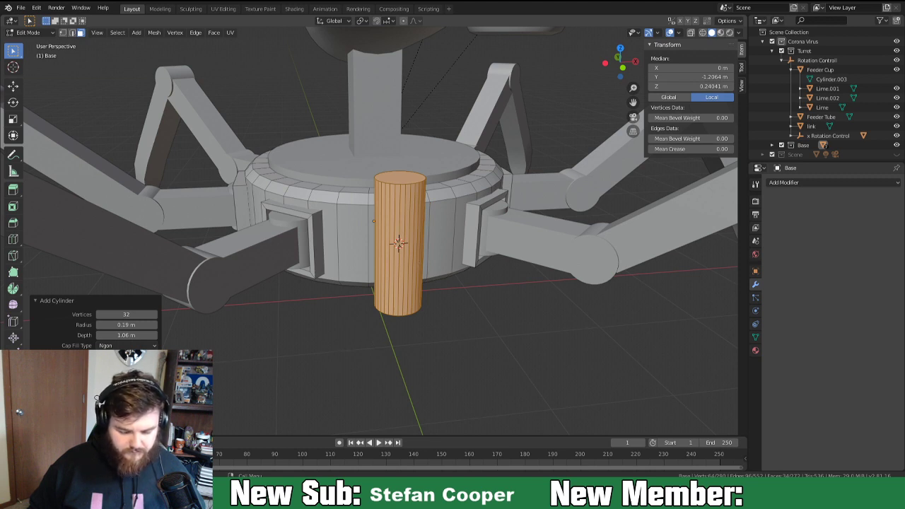
{"action": "key", "text": "r"}
{"action": "key", "text": "y"}
{"action": "key", "text": "9"}
{"action": "key", "text": "0"}
{"action": "key", "text": "Return"}
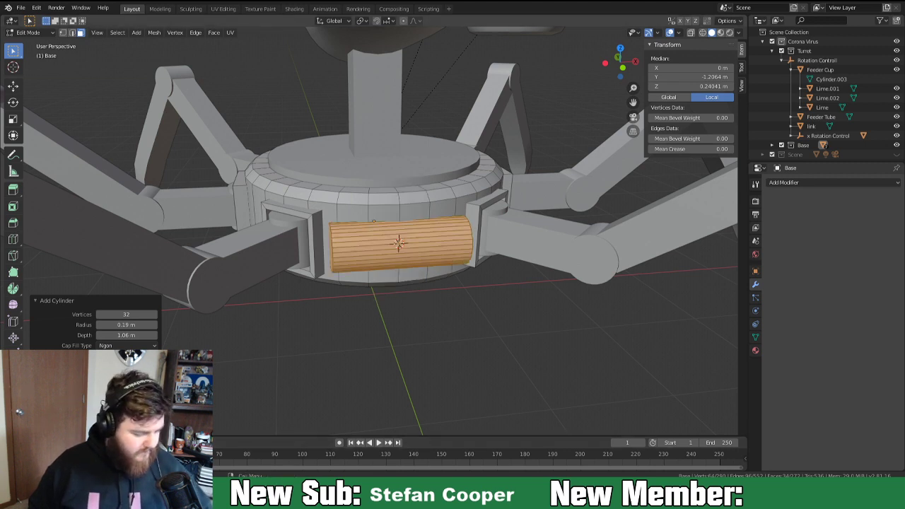
{"action": "key", "text": "r"}
{"action": "key", "text": "z"}
{"action": "key", "text": "9"}
{"action": "key", "text": "0"}
{"action": "key", "text": "Return"}
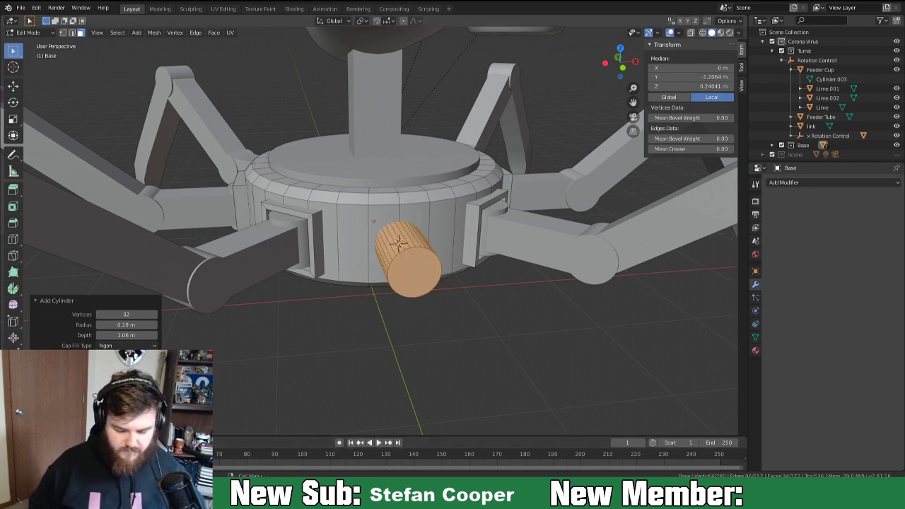
Shorten the new cylinder by scaling it down along the Y axis only.
{"action": "middle_click_drag", "start_coordinate": [366, 325], "coordinate": [414, 340]}
{"action": "scroll", "coordinate": [433, 280], "scroll_direction": "down", "scroll_amount": 3}
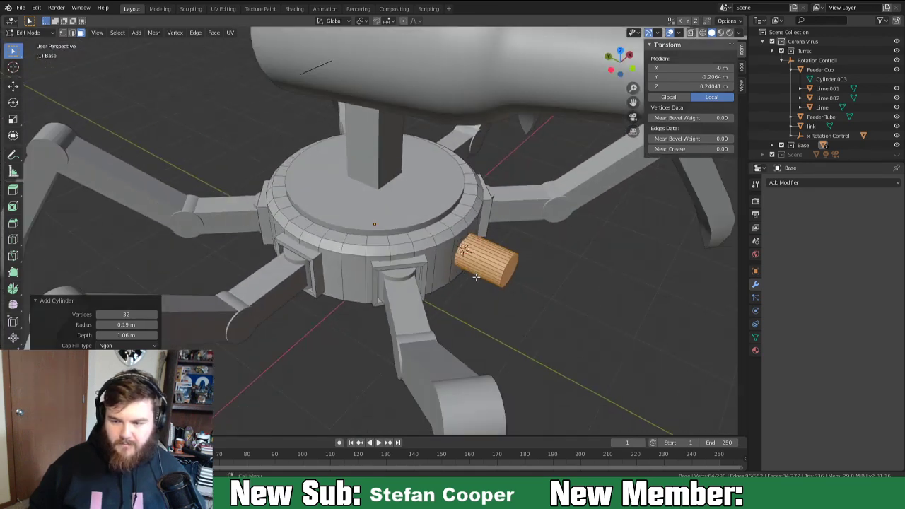
{"action": "scroll", "coordinate": [471, 283], "scroll_direction": "down", "scroll_amount": 1}
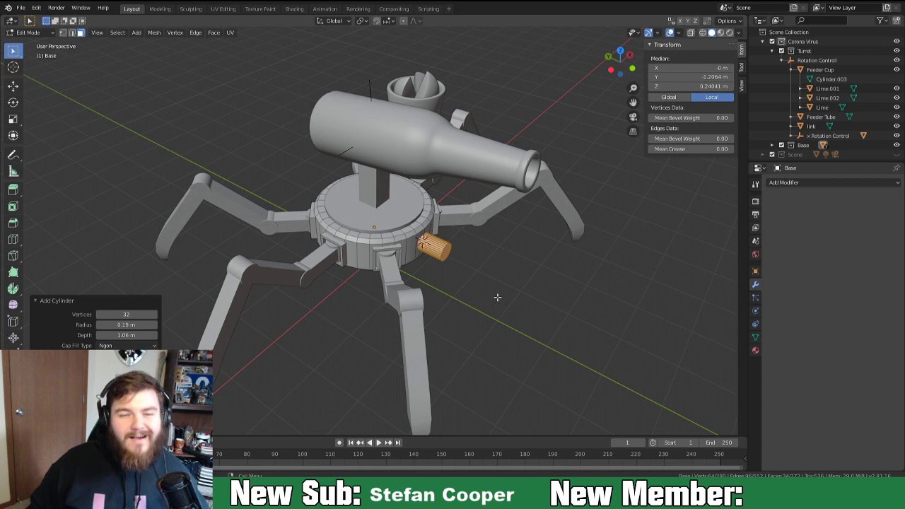
{"action": "middle_click_drag", "start_coordinate": [497, 297], "coordinate": [414, 224]}
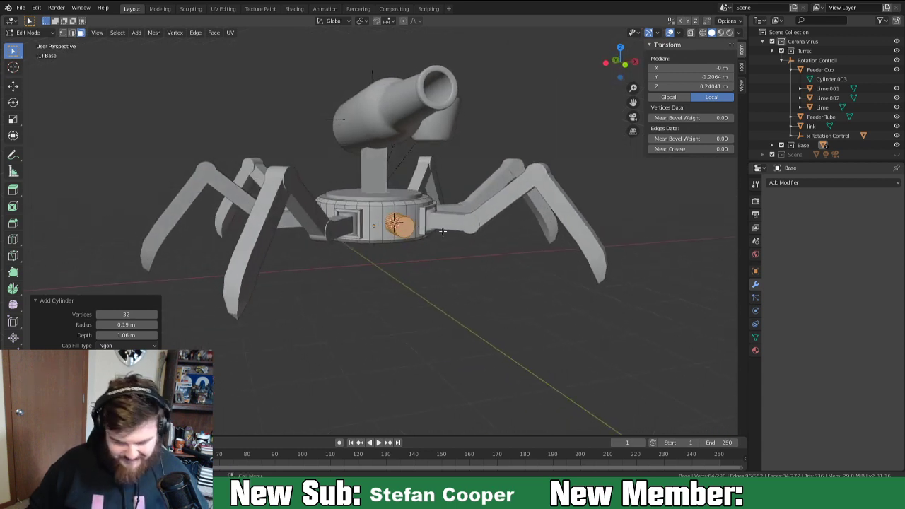
{"action": "middle_click_drag", "start_coordinate": [391, 258], "coordinate": [490, 302]}
{"action": "key", "text": "s"}
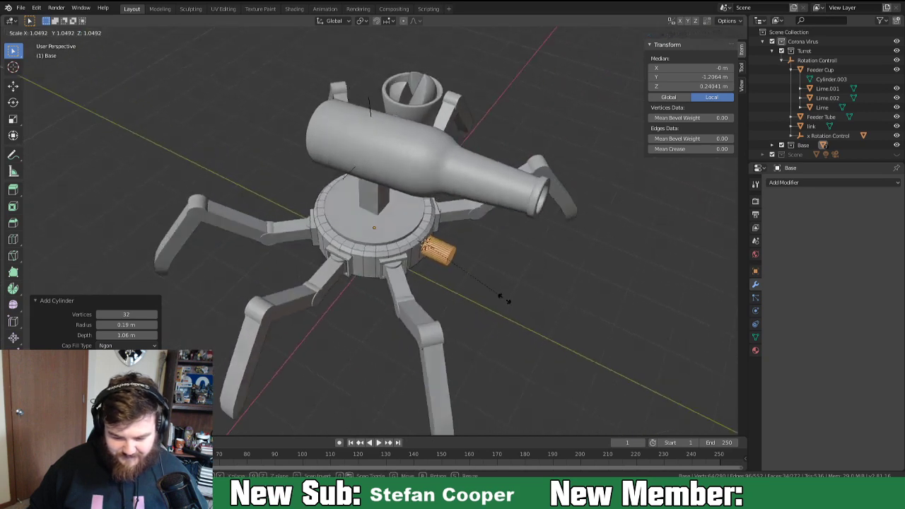
{"action": "key", "text": "y"}
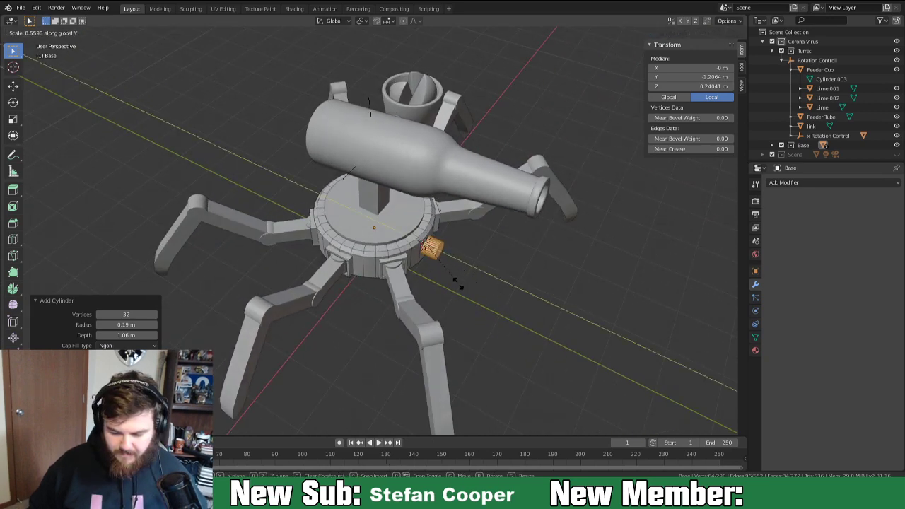
{"action": "left_click", "coordinate": [441, 273]}
In wireframe shading, select the cylinder's end cap inside the base and move it outward along Y towards the side wall.
{"action": "key", "text": "z"}
{"action": "left_click", "coordinate": [375, 273]}
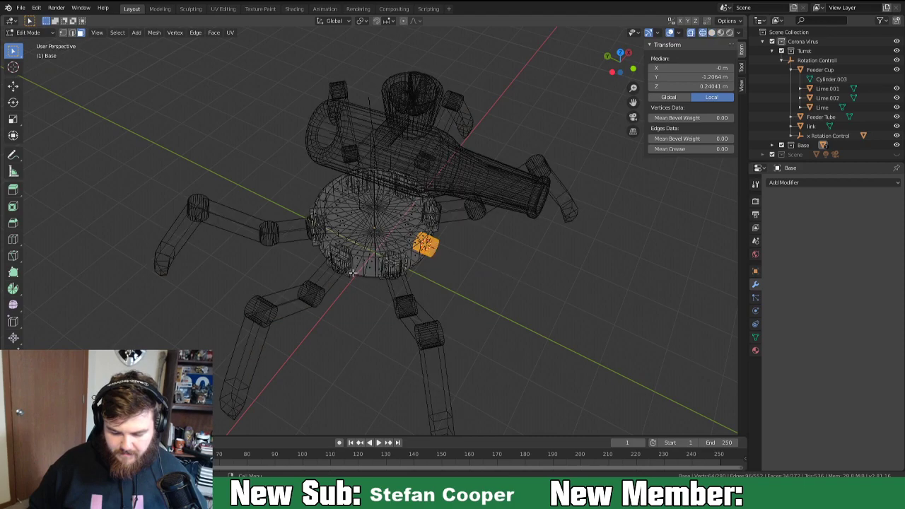
{"action": "scroll", "coordinate": [471, 287], "scroll_direction": "up", "scroll_amount": 5}
{"action": "middle_click_drag", "start_coordinate": [471, 287], "coordinate": [396, 255]}
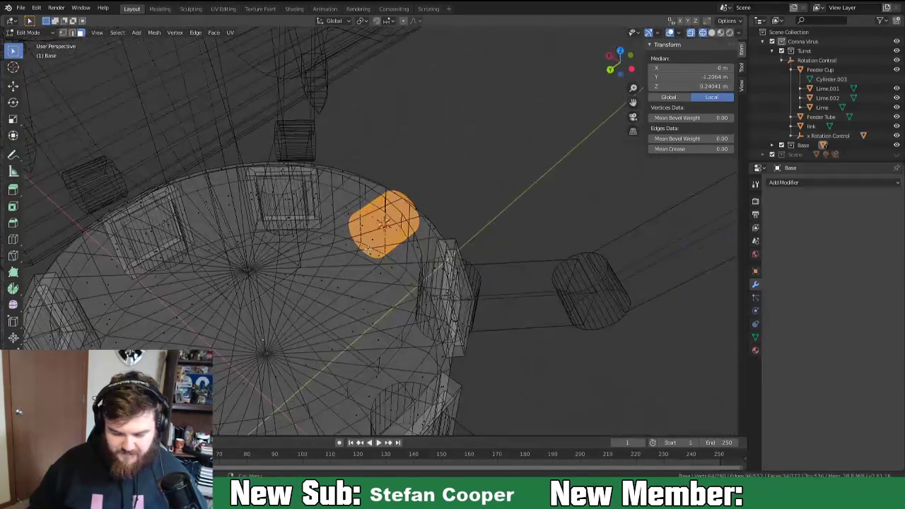
{"action": "left_click", "coordinate": [368, 239]}
{"action": "left_click", "coordinate": [368, 239]}
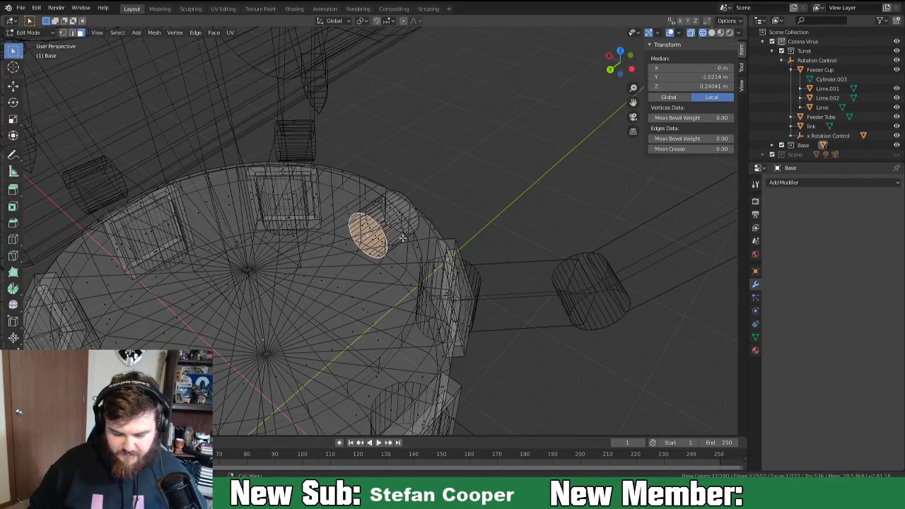
{"action": "middle_click_drag", "start_coordinate": [449, 230], "coordinate": [432, 242]}
{"action": "right_click", "coordinate": [433, 242]}
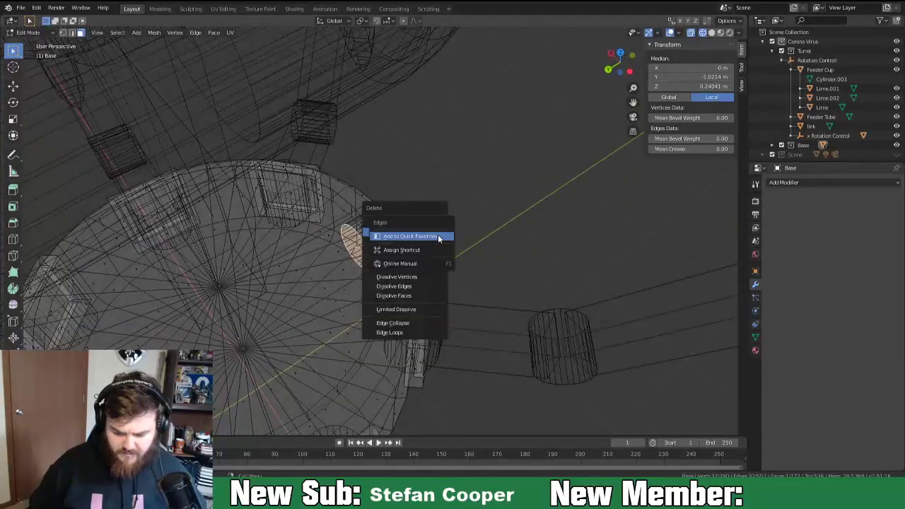
{"action": "key", "text": "g"}
{"action": "key", "text": "y"}
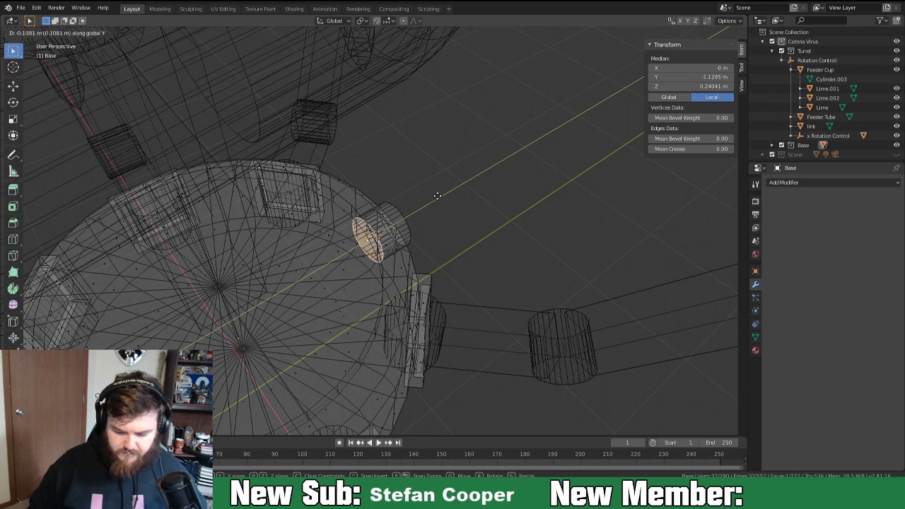
{"action": "left_click", "coordinate": [439, 196]}
Delete the cylinder's end cap face hidden inside the base.
{"action": "middle_click_drag", "start_coordinate": [439, 195], "coordinate": [360, 251]}
{"action": "key", "text": "x"}
{"action": "left_click", "coordinate": [437, 214]}
Return to solid shading and select the whole linked cylinder on the front of the base.
{"action": "left_click", "coordinate": [351, 216]}
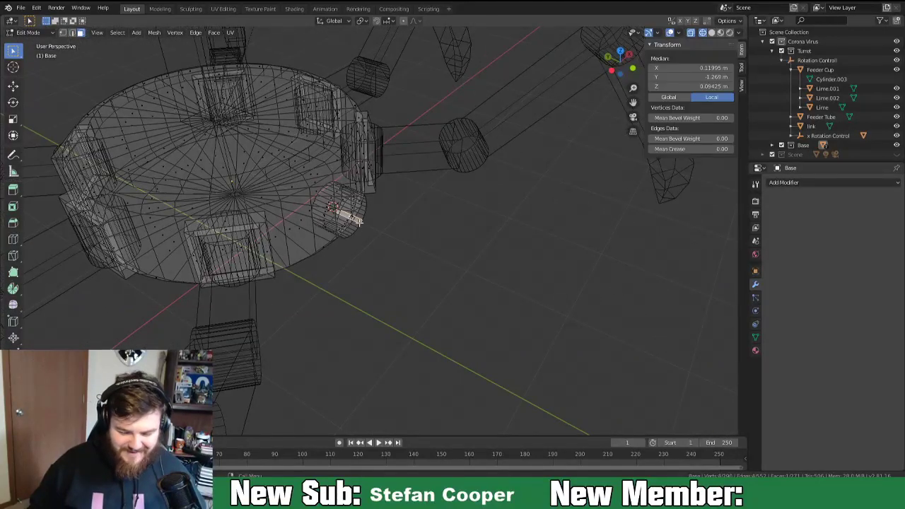
{"action": "key", "text": "z"}
{"action": "left_click", "coordinate": [425, 233]}
{"action": "left_click", "coordinate": [352, 222]}
{"action": "mouse_move", "coordinate": [429, 245]}
{"action": "middle_mouse_down"}
{"action": "mouse_move", "coordinate": [365, 212]}
{"action": "mouse_move", "coordinate": [350, 240]}
{"action": "mouse_move", "coordinate": [358, 240]}
{"action": "middle_mouse_up"}
{"action": "key", "text": "ctrl+l"}
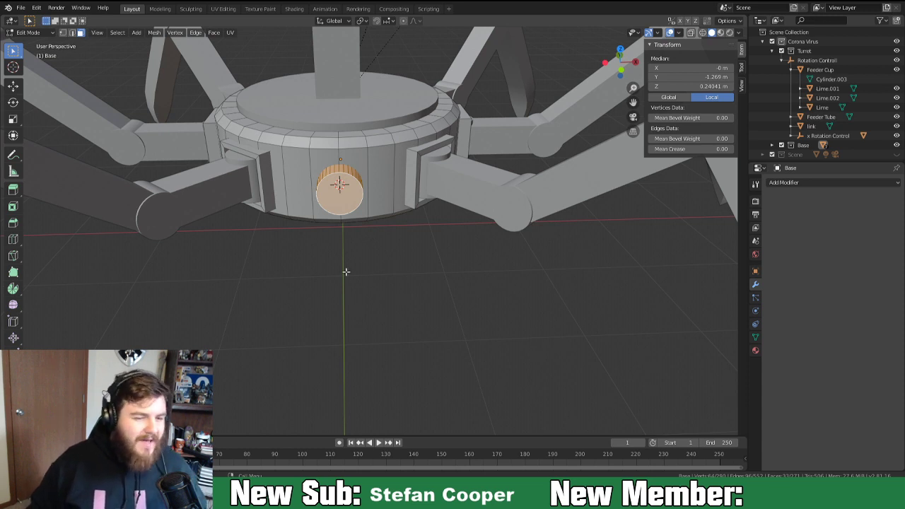
{"action": "scroll", "coordinate": [364, 274], "scroll_direction": "up", "scroll_amount": 2}
{"action": "middle_click_drag", "start_coordinate": [369, 273], "coordinate": [375, 243]}
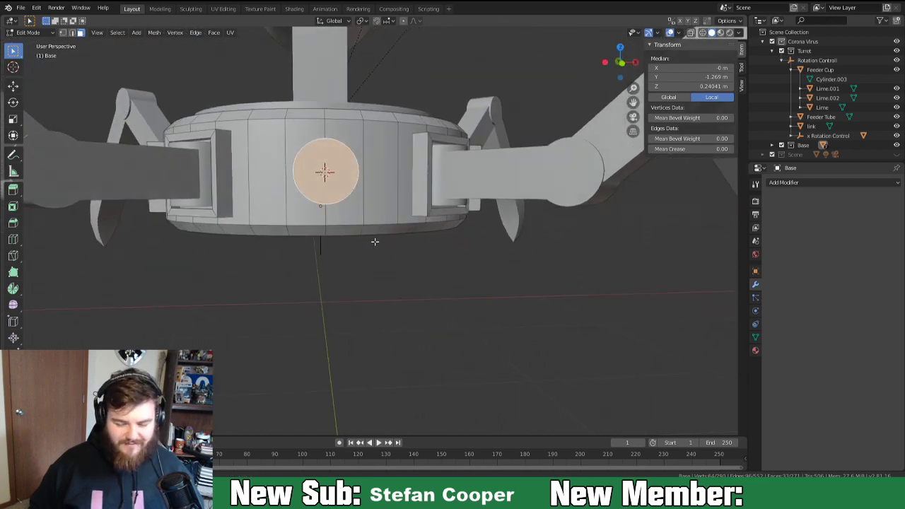
Enlarge the cylinder's diameter with the Scale tool while keeping its depth along Y.
{"action": "left_click", "coordinate": [12, 119]}
{"action": "middle_click_drag", "start_coordinate": [339, 200], "coordinate": [375, 213]}
{"action": "left_click_drag", "start_coordinate": [351, 196], "coordinate": [364, 192]}
{"action": "middle_click_drag", "start_coordinate": [364, 192], "coordinate": [377, 260]}
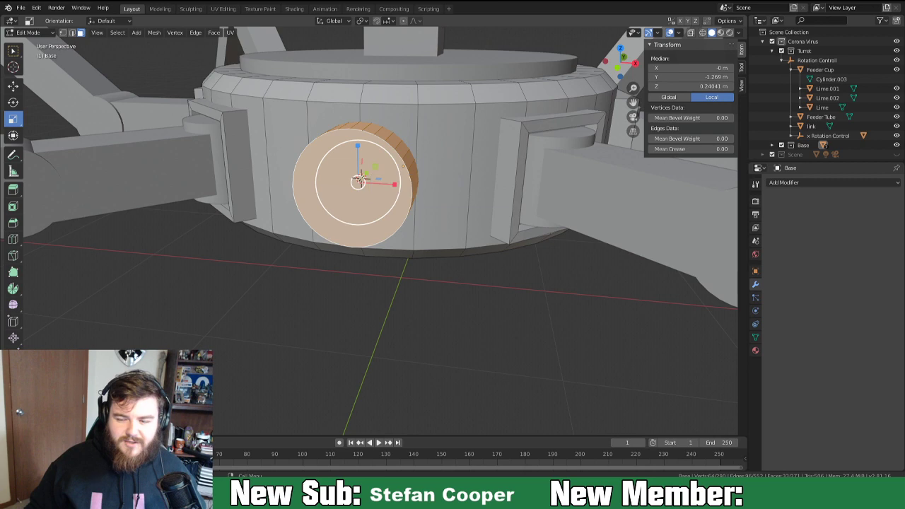
Inset the cylinder's front face by about 0.037 m and sink the inner face about 0.06 m with a second inset.
{"action": "left_click", "coordinate": [362, 178]}
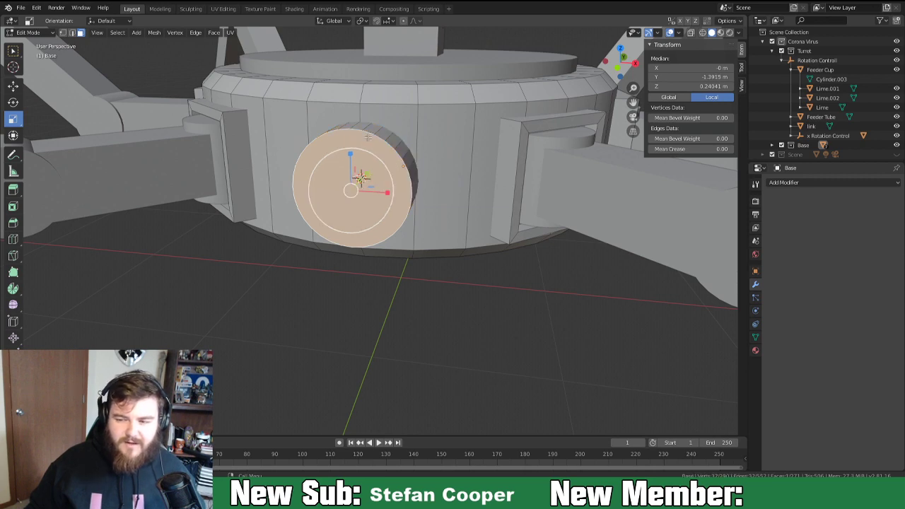
{"action": "scroll", "coordinate": [372, 176], "scroll_direction": "up", "scroll_amount": 2}
{"action": "middle_click_drag", "start_coordinate": [440, 211], "coordinate": [565, 186], "text": "shift"}
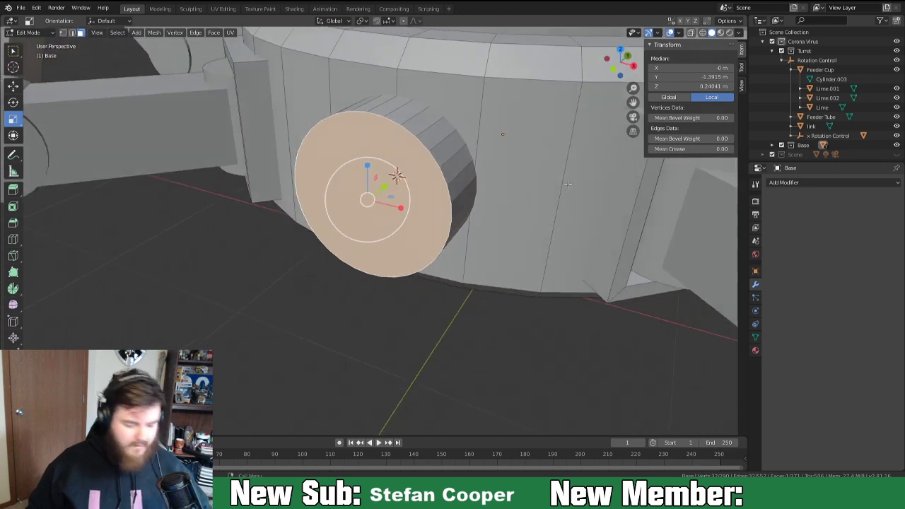
{"action": "key", "text": "i"}
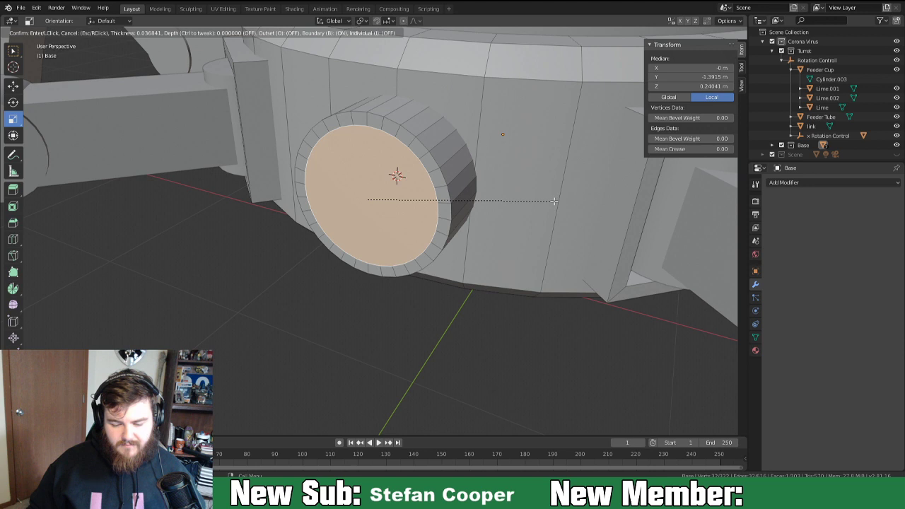
{"action": "left_click", "coordinate": [554, 201]}
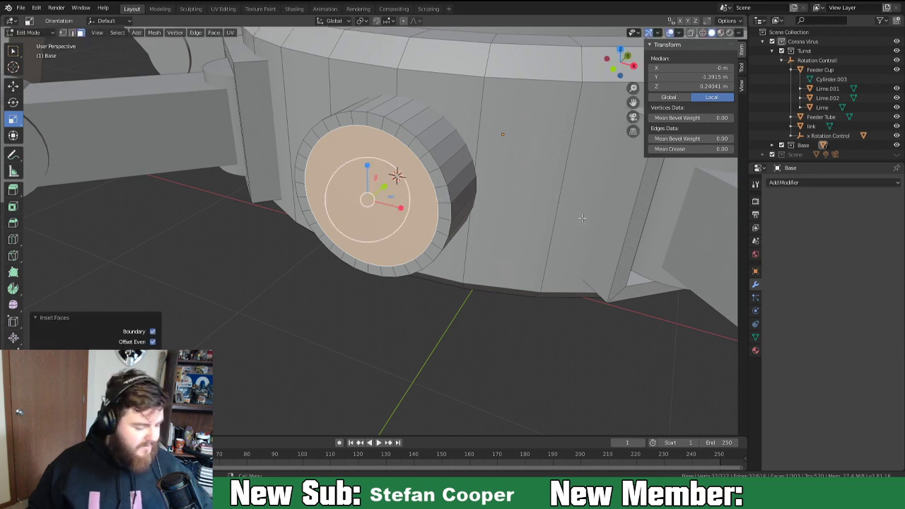
{"action": "key", "text": "i"}
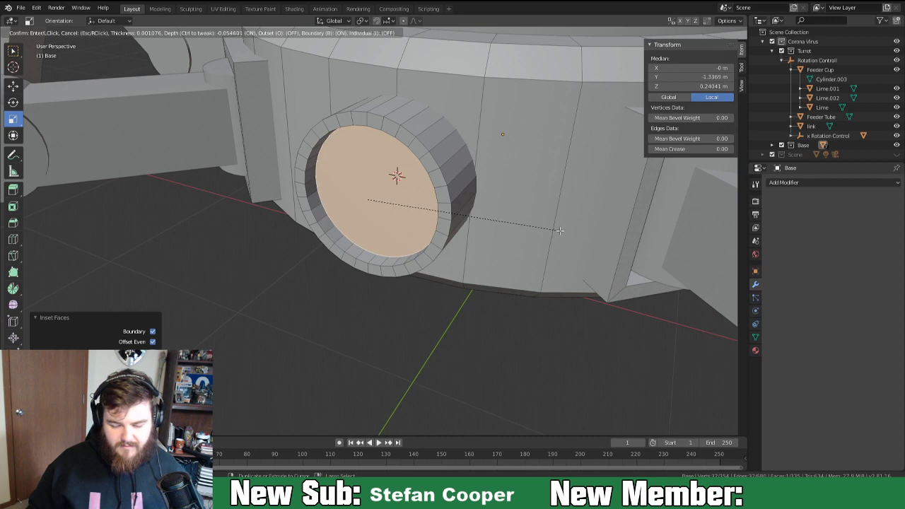
{"action": "left_click", "coordinate": [558, 231]}
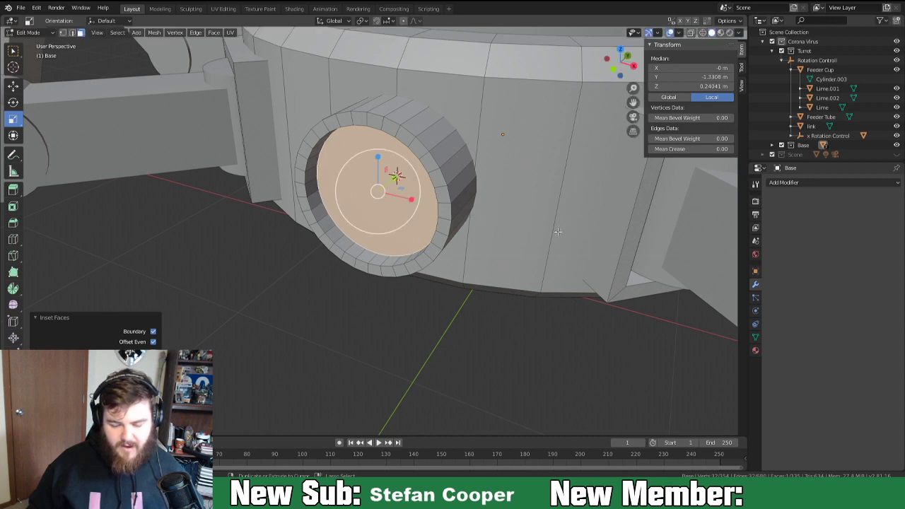
Extrude the recessed round face outward by about 0.05 m and scale it to about 0.83.
{"action": "middle_click_drag", "start_coordinate": [443, 256], "coordinate": [554, 222]}
{"action": "key", "text": "e"}
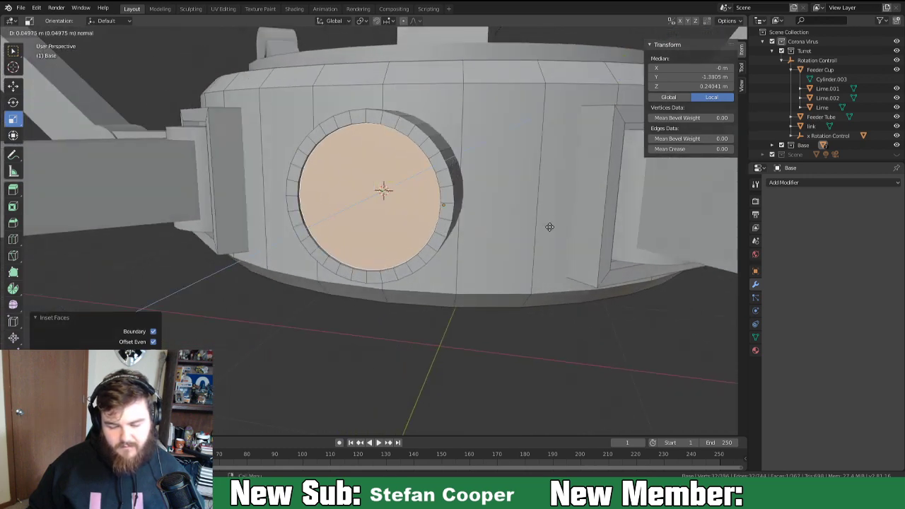
{"action": "left_click", "coordinate": [549, 226]}
{"action": "key", "text": "s"}
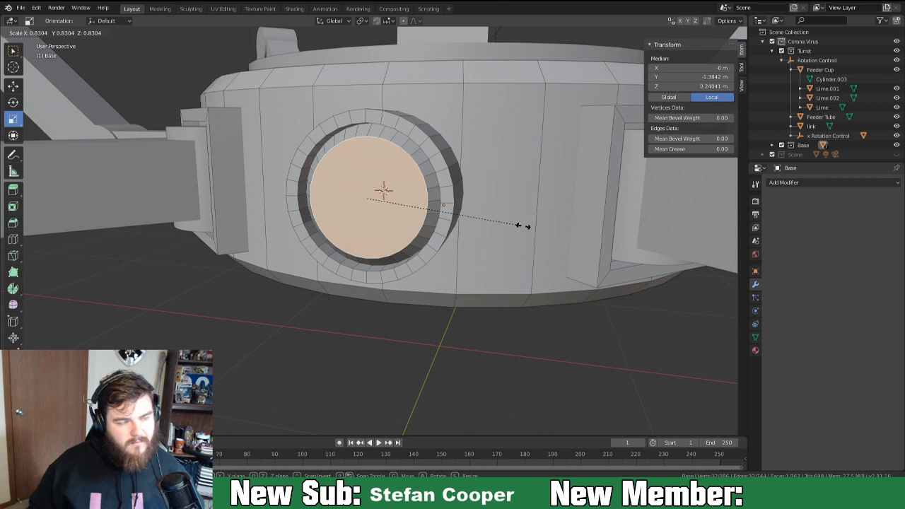
{"action": "left_click", "coordinate": [524, 226]}
{"action": "middle_click_drag", "start_coordinate": [524, 225], "coordinate": [495, 223]}
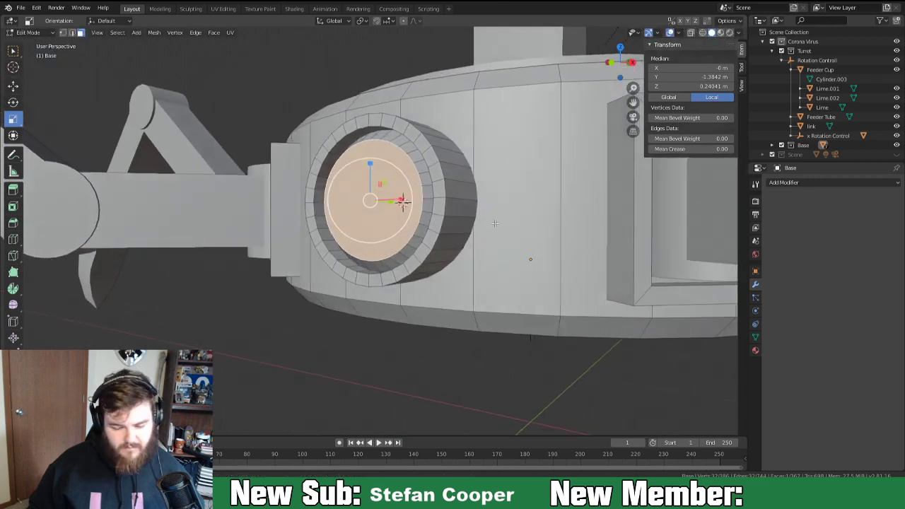
Bevel the rim of the raised round face by about 0.03 m with 3 segments.
{"action": "key", "text": "ctrl+b"}
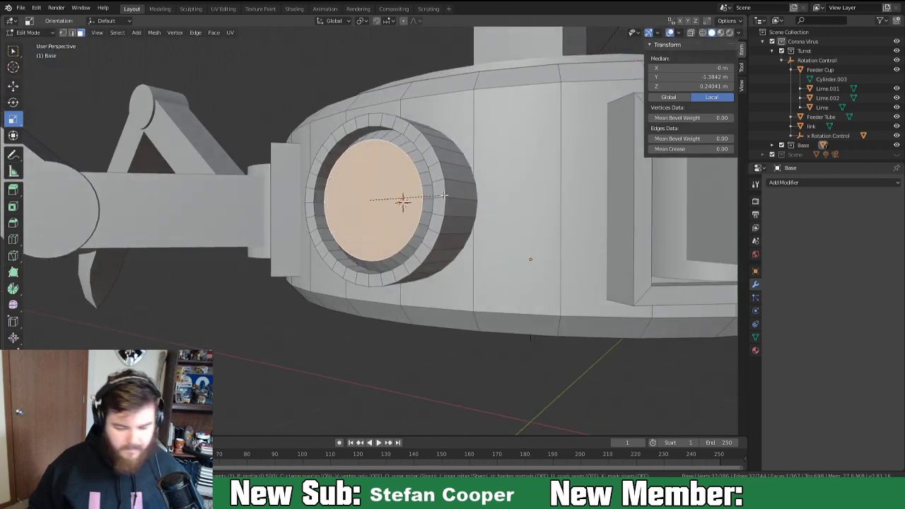
{"action": "scroll", "coordinate": [456, 210], "scroll_direction": "up", "scroll_amount": 2}
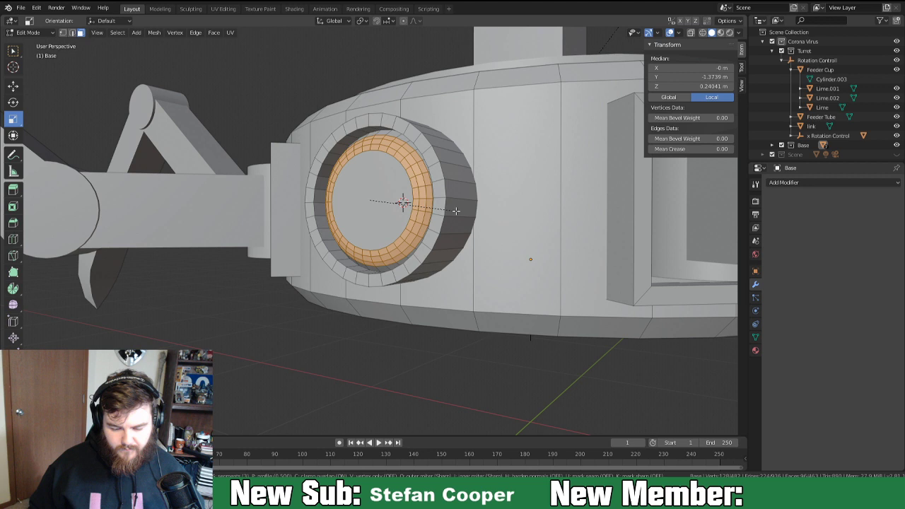
{"action": "left_click", "coordinate": [456, 211]}
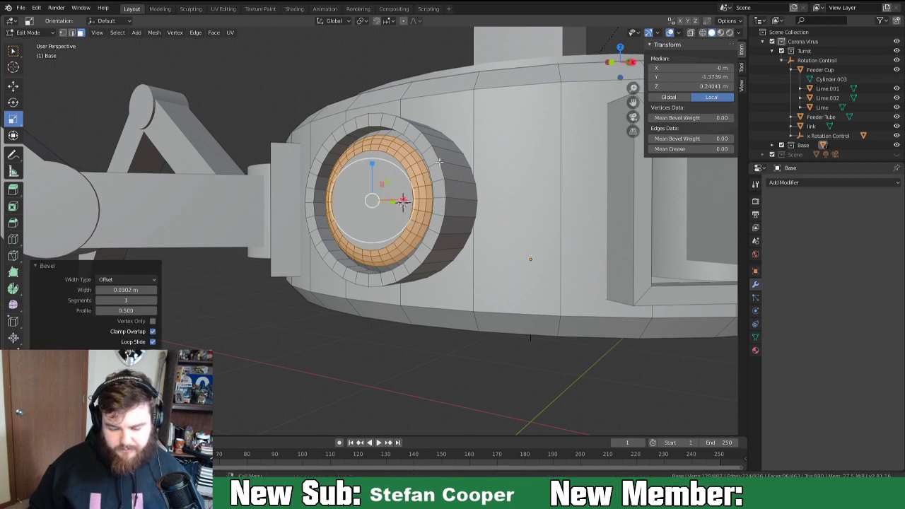
{"action": "key", "text": "ctrl+z"}
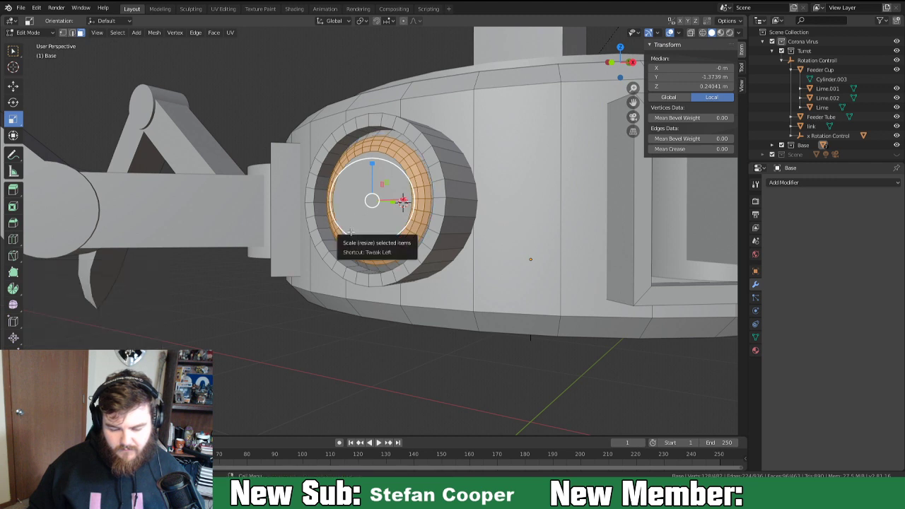
{"action": "key", "text": "ctrl+z"}
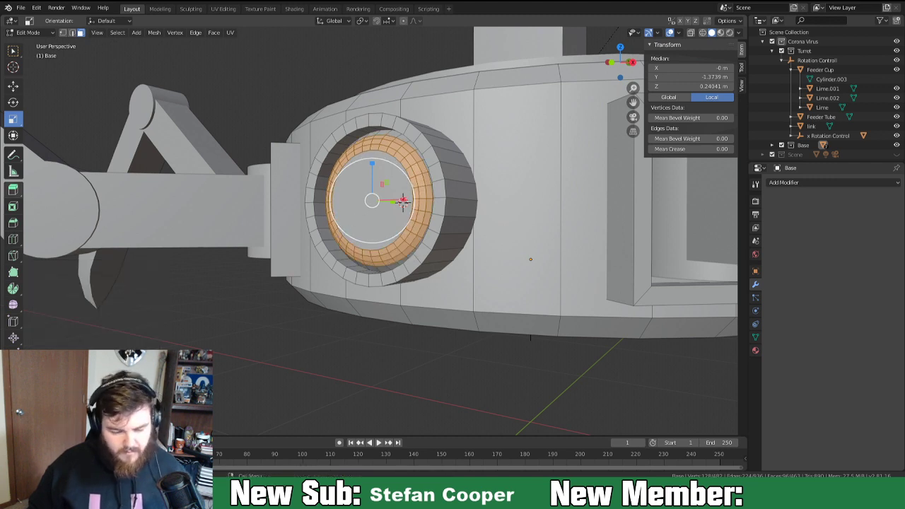
Delete the flat round face enclosed by the beveled ring.
{"action": "left_click", "coordinate": [13, 86]}
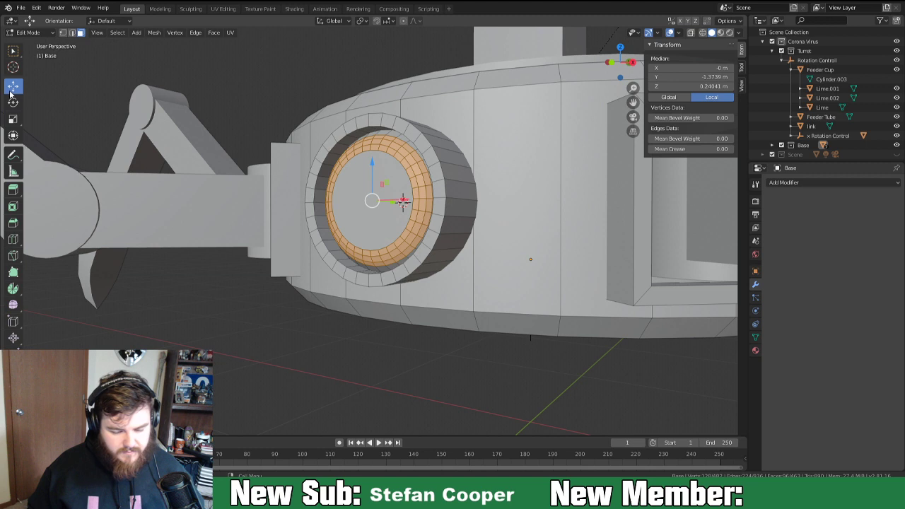
{"action": "left_click", "coordinate": [13, 51]}
{"action": "left_click", "coordinate": [378, 199]}
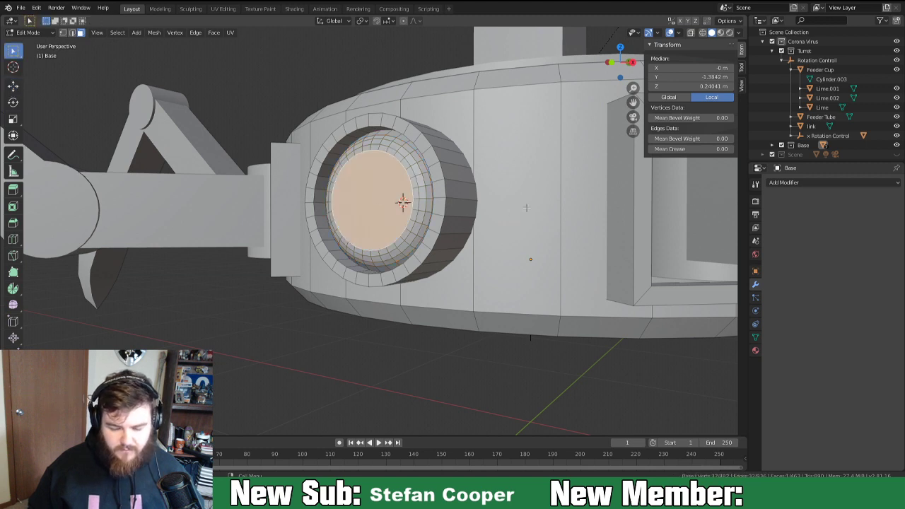
{"action": "key", "text": "x"}
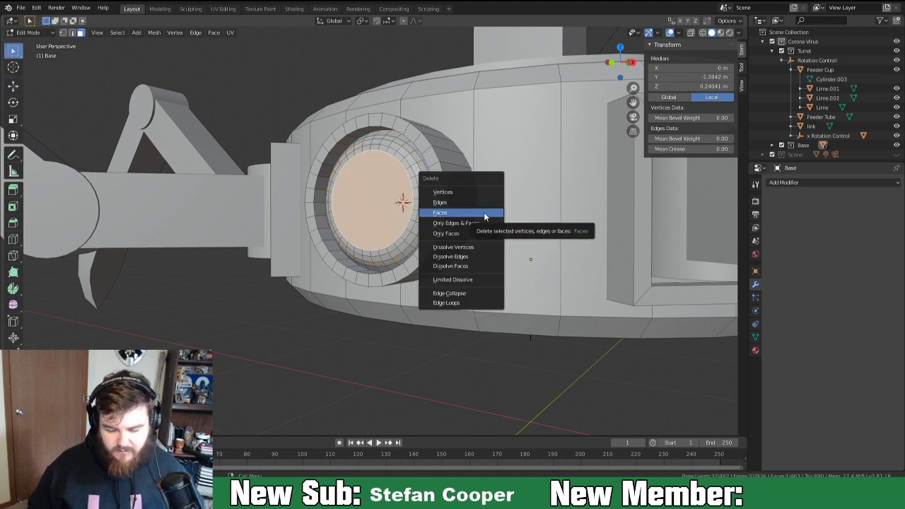
{"action": "left_click", "coordinate": [484, 212]}
Close the open round hole with Grid Fill and adjust the fill so its grid lines run straight.
{"action": "key", "text": "2"}
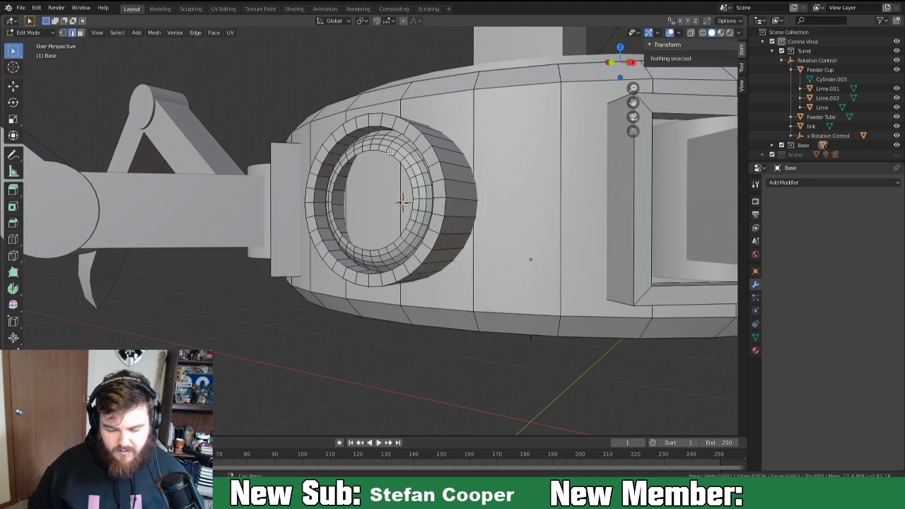
{"action": "left_click", "coordinate": [391, 153], "text": "alt"}
{"action": "left_click", "coordinate": [213, 33]}
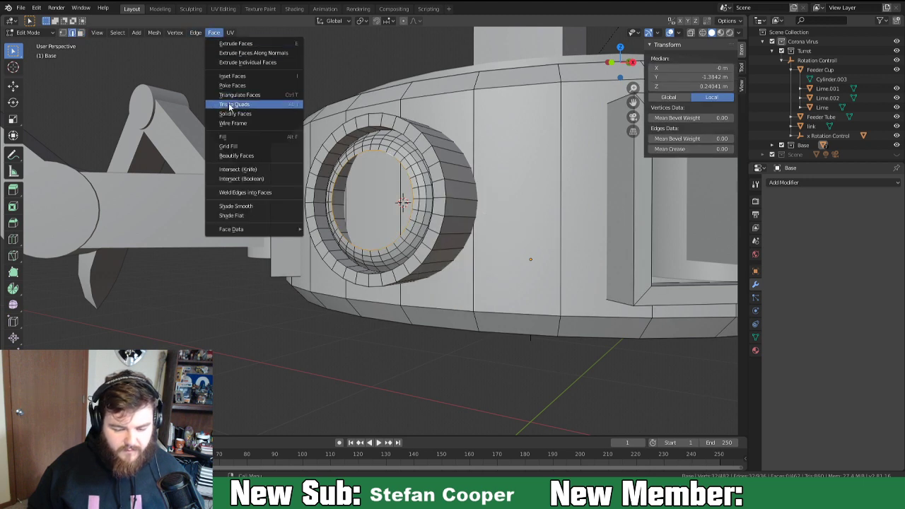
{"action": "left_click", "coordinate": [240, 145]}
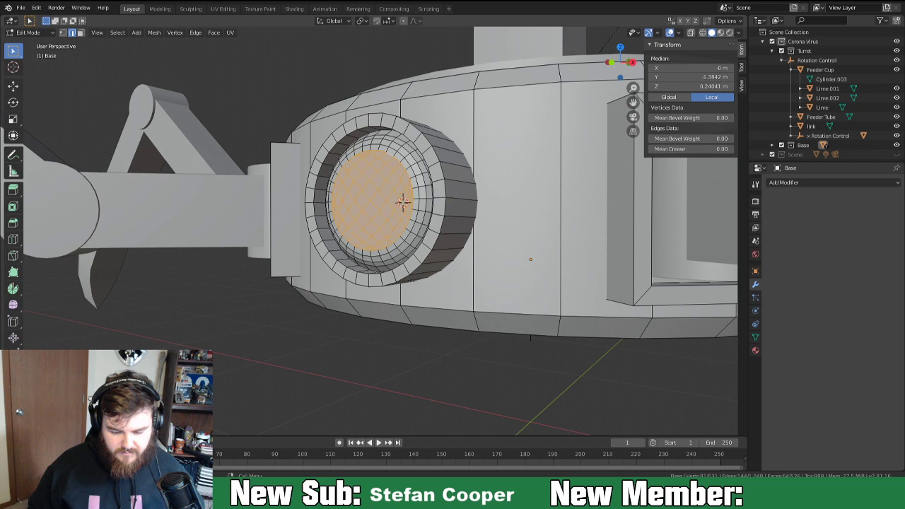
{"action": "left_click", "coordinate": [141, 413]}
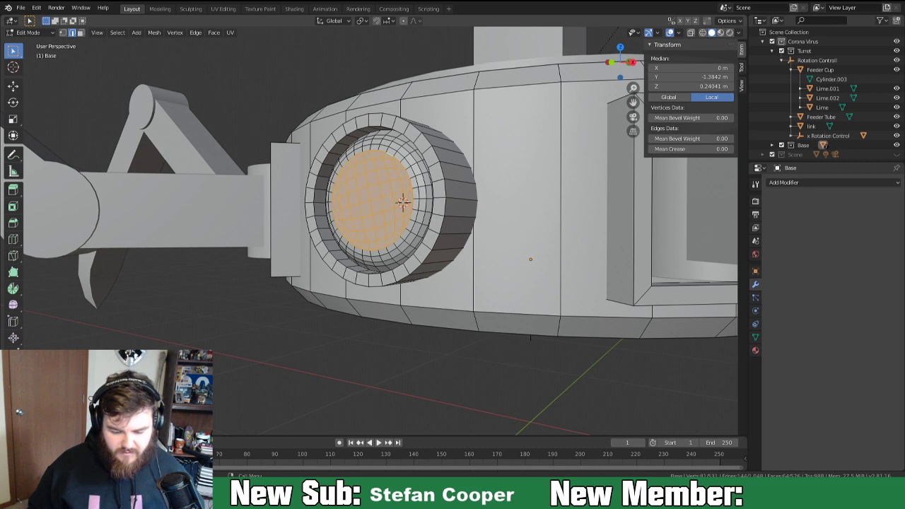
Pull the four centre faces of the grid outward about 0.055 m along Y with smooth proportional editing of size 0.15.
{"action": "middle_click_drag", "start_coordinate": [378, 308], "coordinate": [396, 324]}
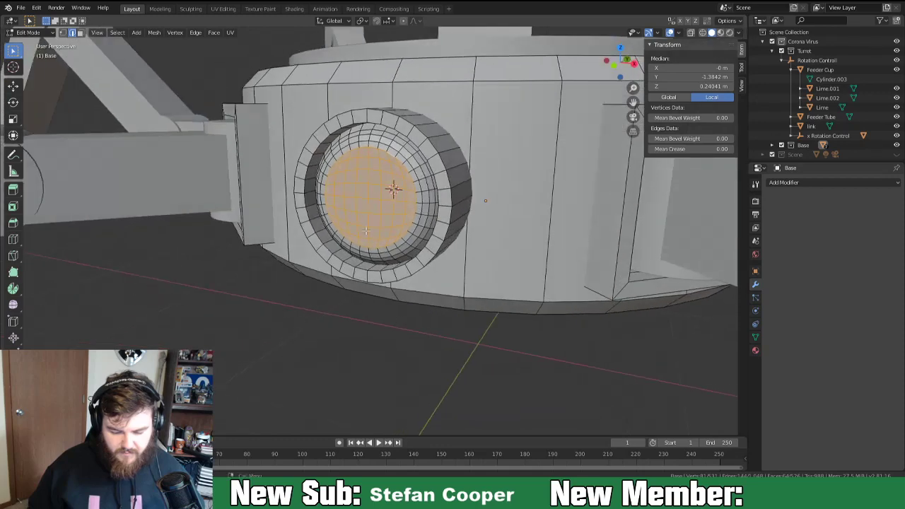
{"action": "key", "text": "3"}
{"action": "left_click", "coordinate": [371, 192]}
{"action": "left_click", "coordinate": [361, 191], "text": "shift"}
{"action": "left_click", "coordinate": [363, 207], "text": "shift"}
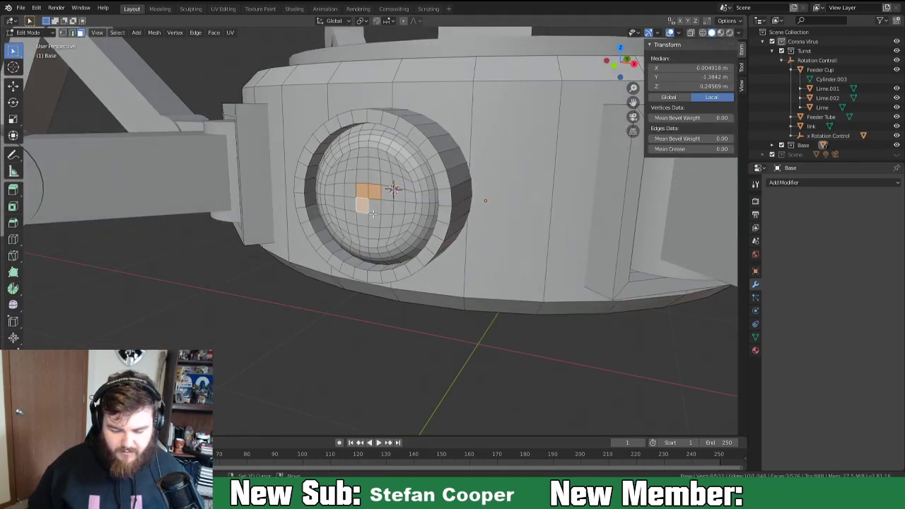
{"action": "left_click", "coordinate": [379, 209], "text": "shift"}
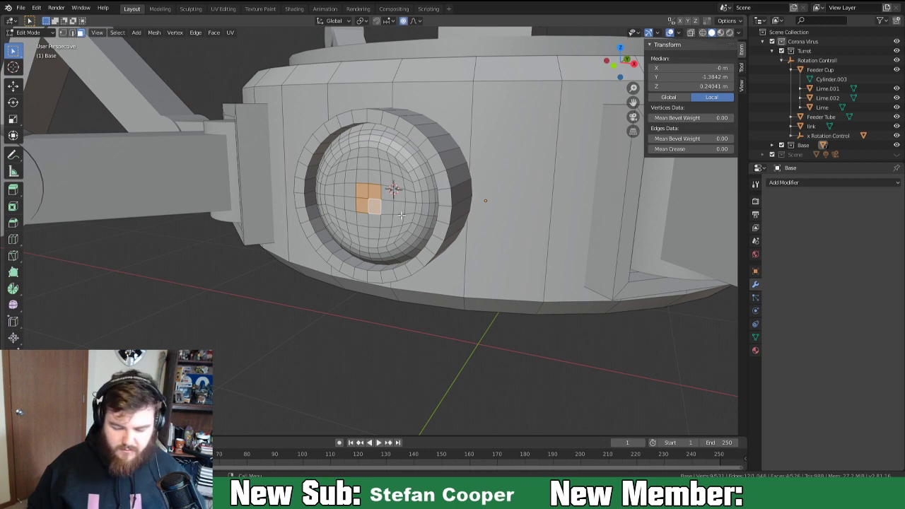
{"action": "scroll", "coordinate": [423, 208], "scroll_direction": "up", "scroll_amount": 3}
{"action": "scroll", "coordinate": [423, 210], "scroll_direction": "down", "scroll_amount": 4}
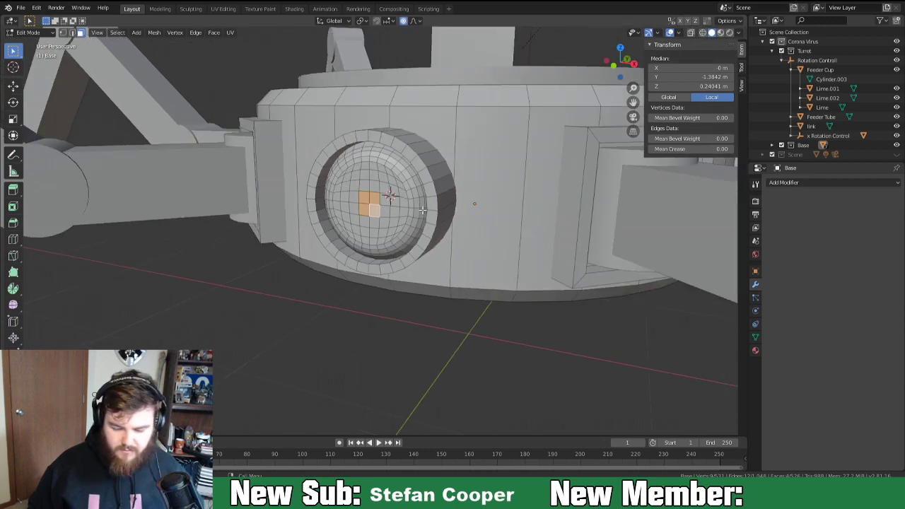
{"action": "key", "text": "g"}
{"action": "scroll", "coordinate": [423, 211], "scroll_direction": "up", "scroll_amount": 16}
{"action": "scroll", "coordinate": [422, 215], "scroll_direction": "up", "scroll_amount": 2}
{"action": "key", "text": "y"}
{"action": "scroll", "coordinate": [422, 214], "scroll_direction": "up", "scroll_amount": 9}
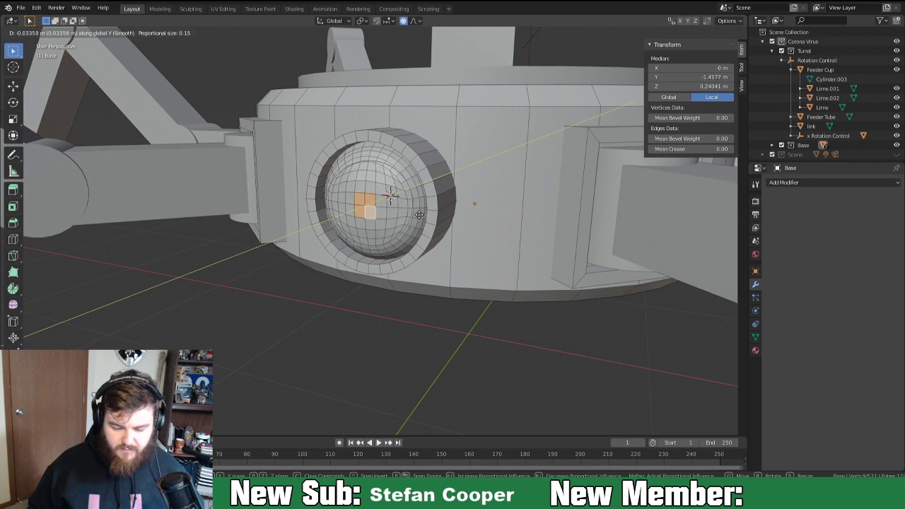
{"action": "left_click", "coordinate": [417, 216]}
Examine the domed detail and the whole robot from several angles in Object Mode.
{"action": "middle_click_drag", "start_coordinate": [446, 214], "coordinate": [386, 188]}
{"action": "key", "text": "Tab"}
{"action": "right_click", "coordinate": [385, 189]}
{"action": "key", "text": "Escape"}
{"action": "middle_click_drag", "start_coordinate": [378, 226], "coordinate": [377, 251]}
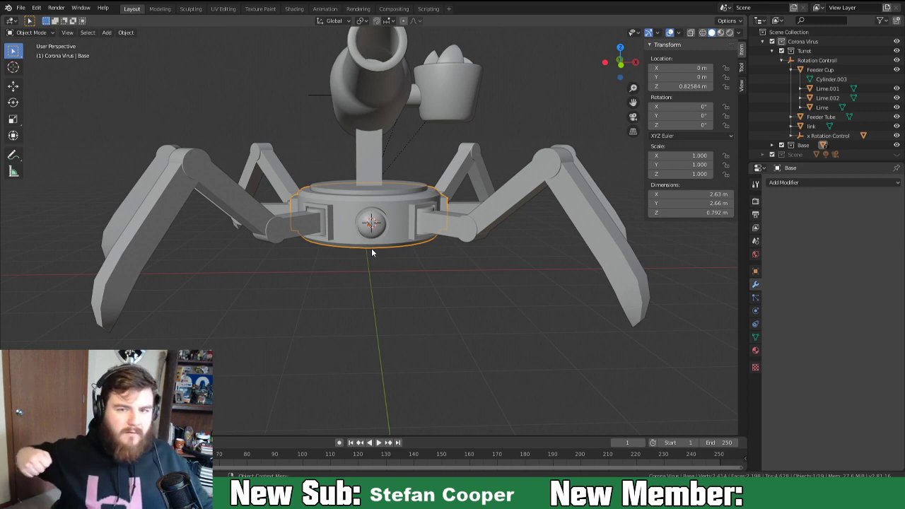
{"action": "scroll", "coordinate": [423, 241], "scroll_direction": "up", "scroll_amount": 4}
{"action": "middle_click_drag", "start_coordinate": [423, 241], "coordinate": [407, 252]}
{"action": "scroll", "coordinate": [475, 220], "scroll_direction": "down", "scroll_amount": 5}
{"action": "scroll", "coordinate": [414, 255], "scroll_direction": "up", "scroll_amount": 2}
{"action": "scroll", "coordinate": [414, 255], "scroll_direction": "down", "scroll_amount": 3}
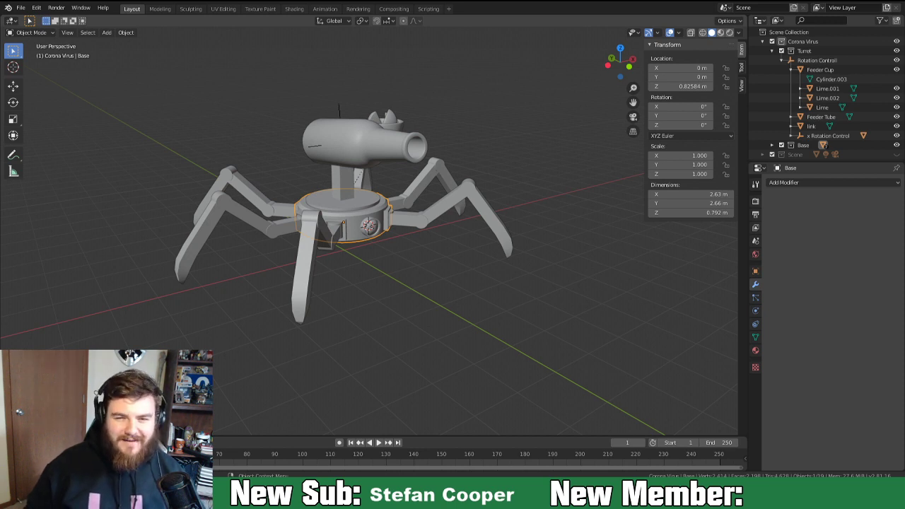
{"action": "middle_click_drag", "start_coordinate": [457, 297], "coordinate": [462, 248]}
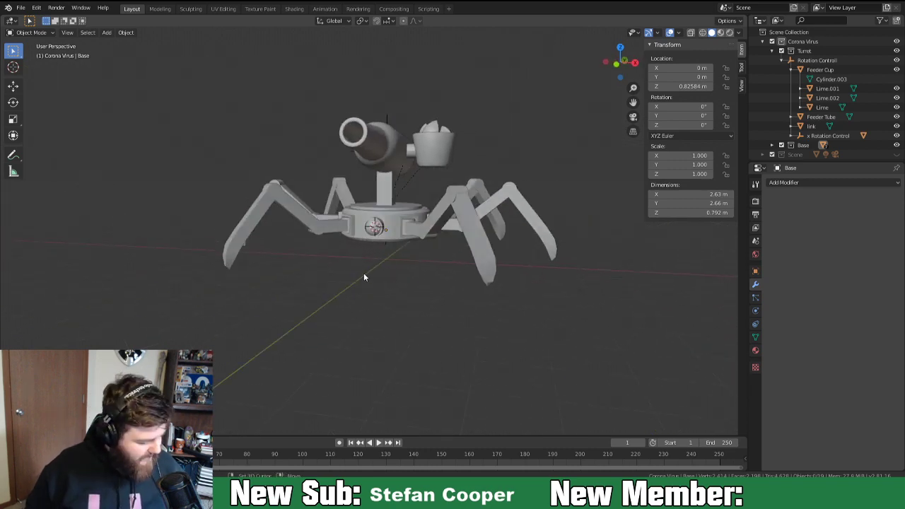
Reset the 3D cursor to the world origin and reopen the base in Edit Mode close to the dome.
{"action": "key", "text": "shift+c"}
{"action": "scroll", "coordinate": [363, 350], "scroll_direction": "up", "scroll_amount": 5}
{"action": "middle_click_drag", "start_coordinate": [357, 359], "coordinate": [408, 205]}
{"action": "left_click", "coordinate": [412, 199]}
{"action": "scroll", "coordinate": [457, 203], "scroll_direction": "up", "scroll_amount": 3}
{"action": "key", "text": "Tab"}
{"action": "middle_click_drag", "start_coordinate": [451, 190], "coordinate": [408, 209]}
{"action": "scroll", "coordinate": [379, 262], "scroll_direction": "up", "scroll_amount": 2}
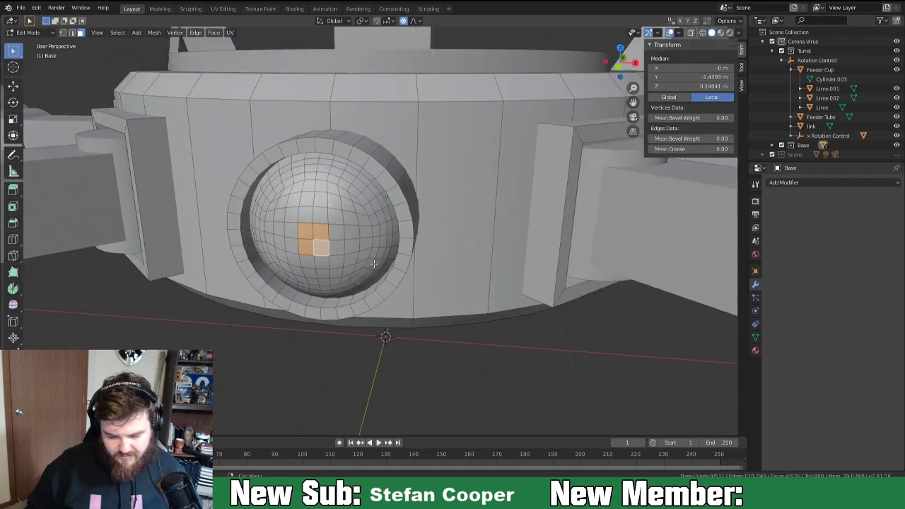
Dissolve the outer edge loop of the bevel around the dome and check the shading in Object Mode.
{"action": "left_click", "coordinate": [302, 159], "text": "alt"}
{"action": "key", "text": "2"}
{"action": "left_click", "coordinate": [302, 159], "text": "alt"}
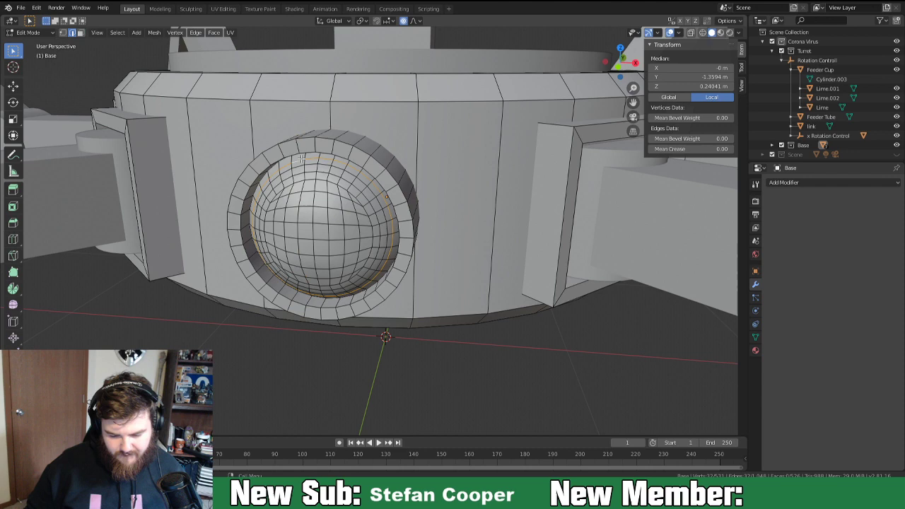
{"action": "key", "text": "x"}
{"action": "left_click", "coordinate": [331, 241]}
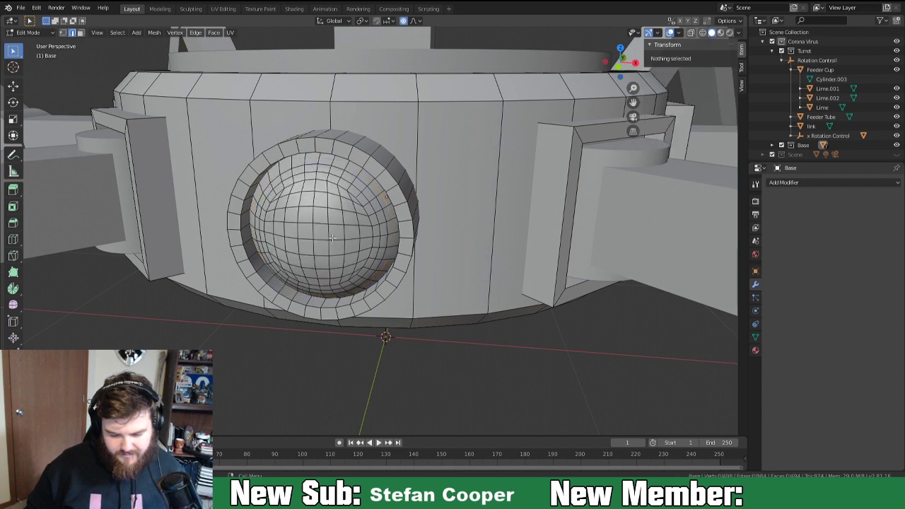
{"action": "middle_click_drag", "start_coordinate": [380, 237], "coordinate": [505, 250]}
{"action": "key", "text": "Tab"}
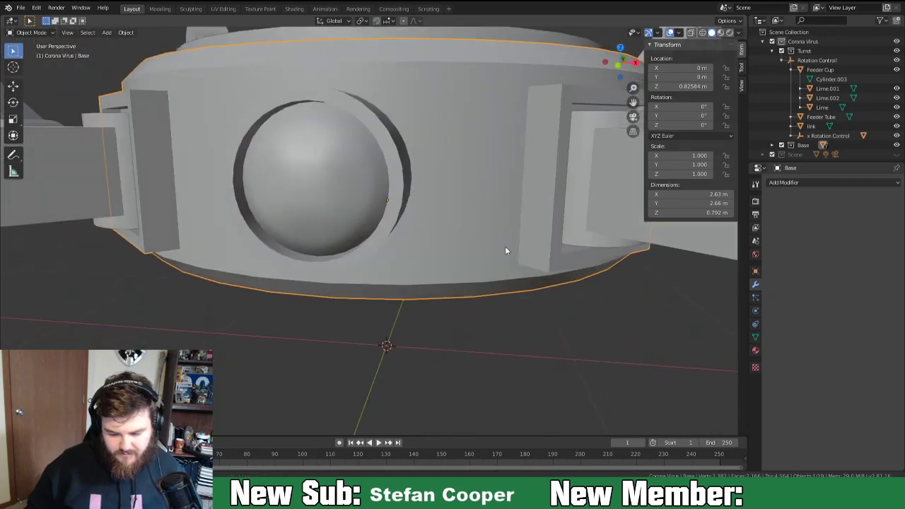
Dissolve one more edge loop near the dome's rim and check its smoothness.
{"action": "key", "text": "Tab"}
{"action": "key", "text": "l"}
{"action": "key", "text": "x"}
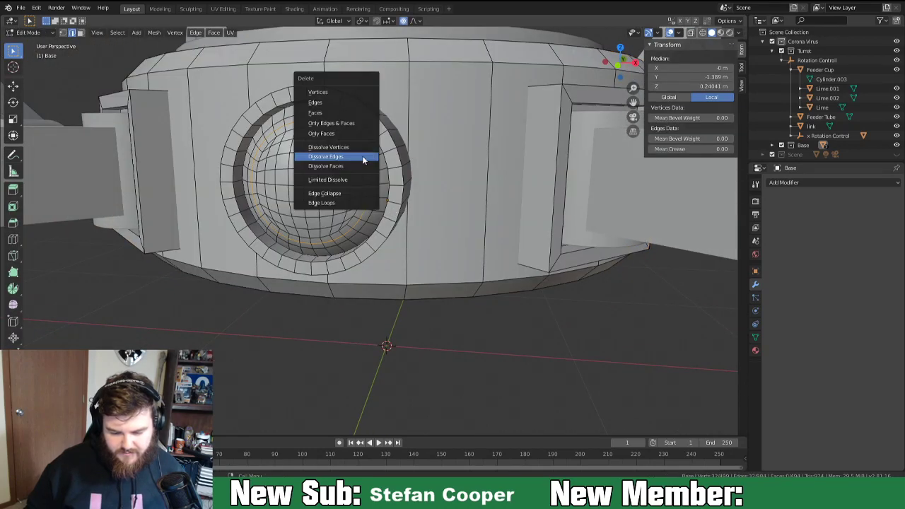
{"action": "left_click", "coordinate": [362, 155]}
{"action": "key", "text": "Tab"}
{"action": "mouse_move", "coordinate": [370, 202]}
{"action": "middle_mouse_down"}
{"action": "mouse_move", "coordinate": [426, 194]}
{"action": "mouse_move", "coordinate": [416, 176]}
{"action": "mouse_move", "coordinate": [369, 203]}
{"action": "middle_mouse_up"}
{"action": "key", "text": "Tab"}
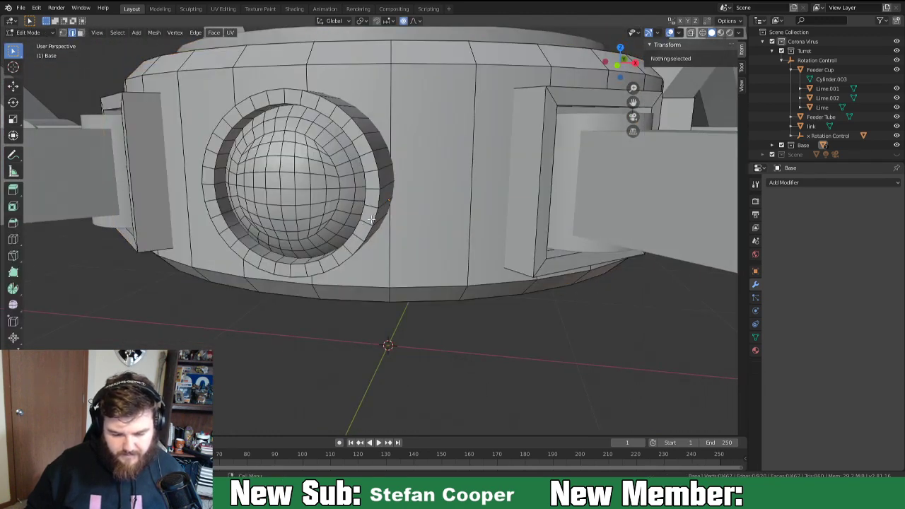
Examine the complete robot from the front, the side and below in Object Mode.
{"action": "scroll", "coordinate": [379, 212], "scroll_direction": "down", "scroll_amount": 5}
{"action": "middle_click_drag", "start_coordinate": [379, 212], "coordinate": [440, 263]}
{"action": "key", "text": "Tab"}
{"action": "scroll", "coordinate": [407, 258], "scroll_direction": "down", "scroll_amount": 3}
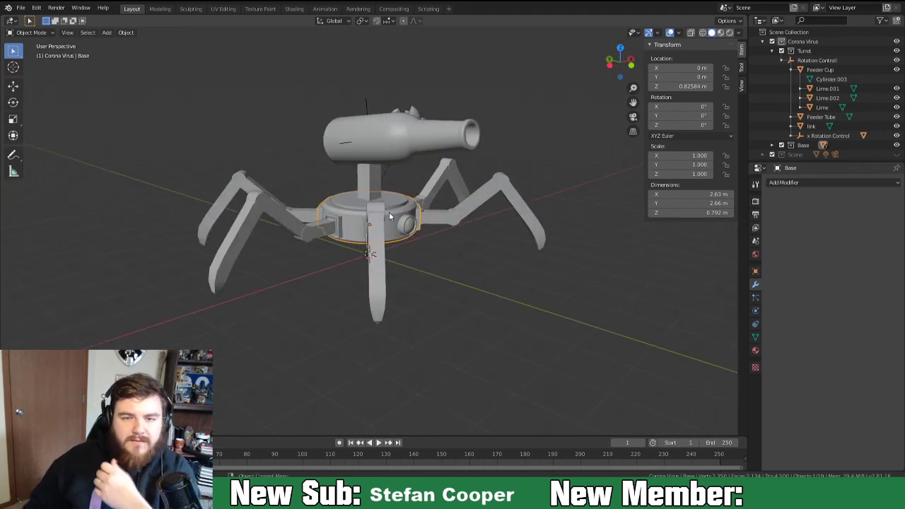
{"action": "middle_click_drag", "start_coordinate": [418, 287], "coordinate": [335, 287]}
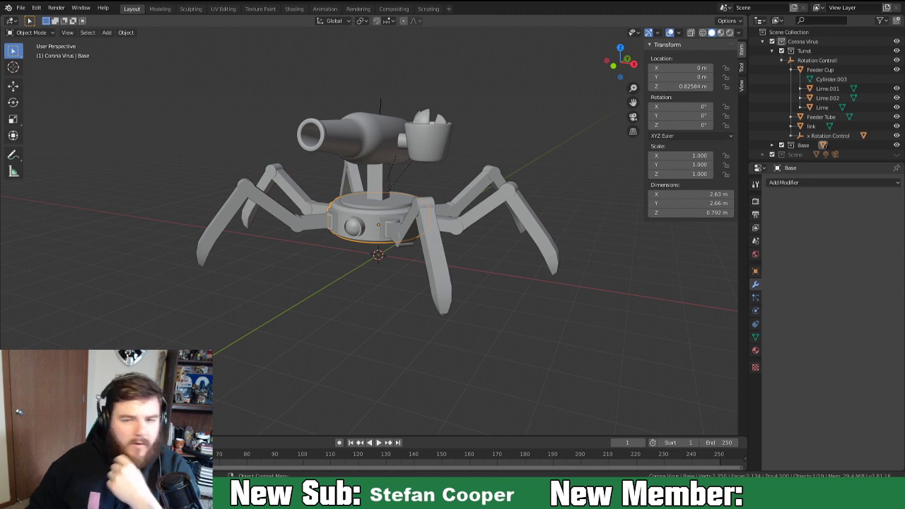
{"action": "middle_click_drag", "start_coordinate": [389, 306], "coordinate": [263, 313]}
{"action": "middle_click_drag", "start_coordinate": [504, 275], "coordinate": [426, 222]}
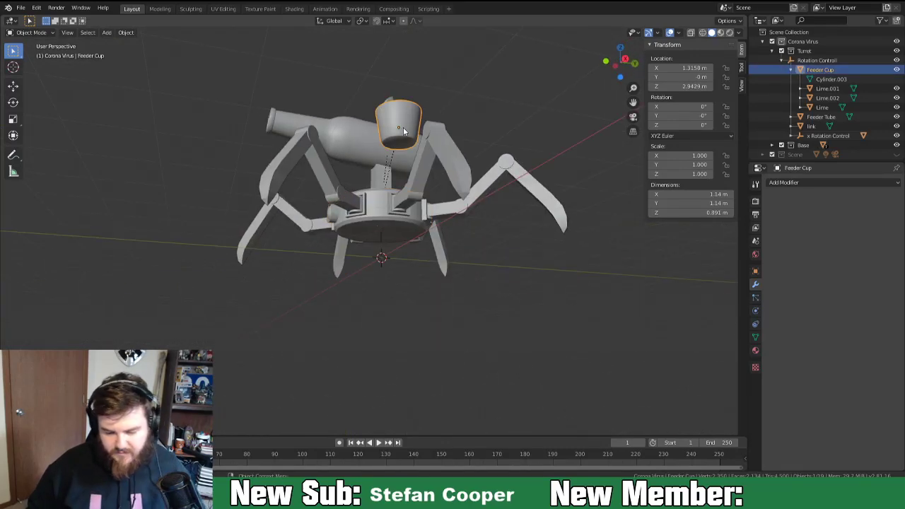
Select the Feeder Cup and set the solid viewport's object colouring to Random.
{"action": "left_click", "coordinate": [403, 127]}
{"action": "scroll", "coordinate": [405, 172], "scroll_direction": "up", "scroll_amount": 6}
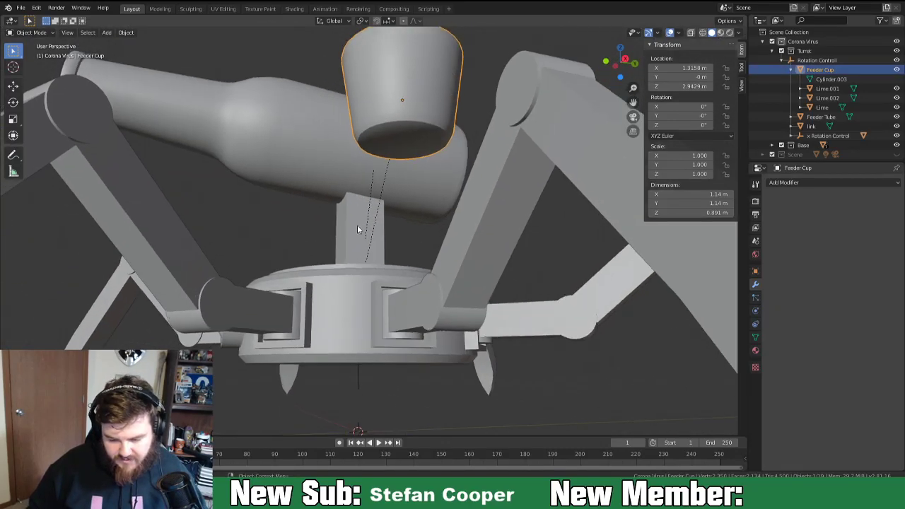
{"action": "middle_click_drag", "start_coordinate": [357, 230], "coordinate": [384, 203]}
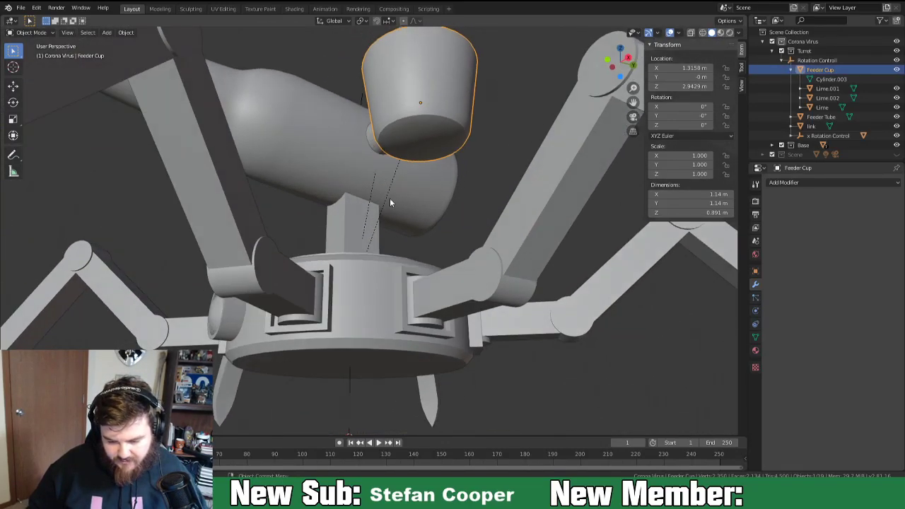
{"action": "key", "text": "Tab"}
{"action": "middle_click_drag", "start_coordinate": [423, 143], "coordinate": [347, 176]}
{"action": "key", "text": "Tab"}
{"action": "left_click", "coordinate": [740, 34]}
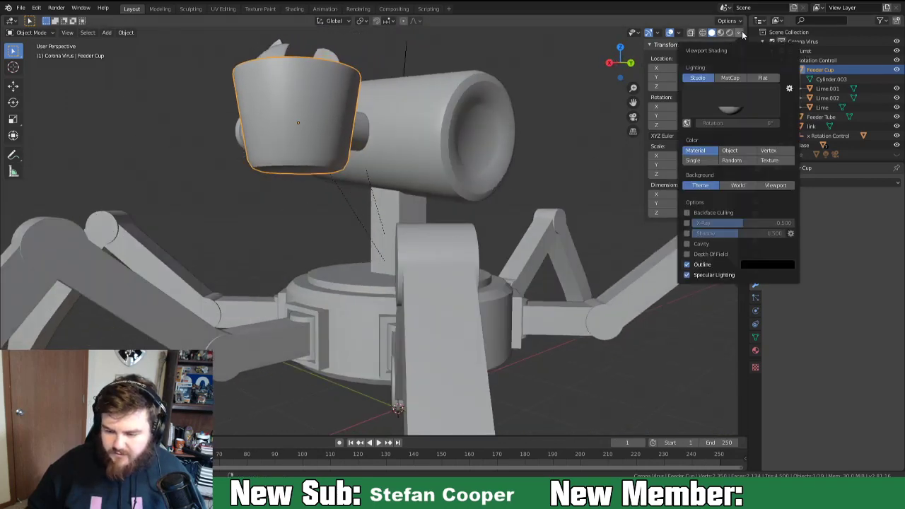
{"action": "left_click", "coordinate": [734, 161]}
{"action": "mouse_move", "coordinate": [323, 221]}
{"action": "middle_mouse_down"}
{"action": "mouse_move", "coordinate": [318, 176]}
{"action": "mouse_move", "coordinate": [385, 138]}
{"action": "mouse_move", "coordinate": [475, 182]}
{"action": "mouse_move", "coordinate": [404, 213]}
{"action": "middle_mouse_up"}
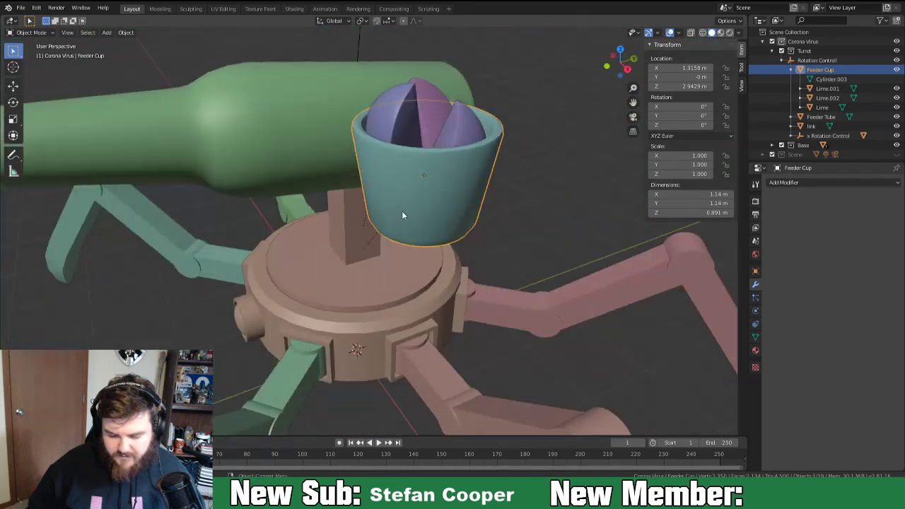
Scale the Feeder Cup's round bottom face up to about 1.05 with smooth proportional editing and check the shape.
{"action": "scroll", "coordinate": [404, 212], "scroll_direction": "down", "scroll_amount": 5}
{"action": "middle_click_drag", "start_coordinate": [338, 303], "coordinate": [377, 216]}
{"action": "scroll", "coordinate": [360, 243], "scroll_direction": "up", "scroll_amount": 5}
{"action": "key", "text": "Tab"}
{"action": "scroll", "coordinate": [398, 116], "scroll_direction": "up", "scroll_amount": 3}
{"action": "left_click", "coordinate": [384, 186]}
{"action": "key", "text": "3"}
{"action": "left_click", "coordinate": [384, 185]}
{"action": "key", "text": "s"}
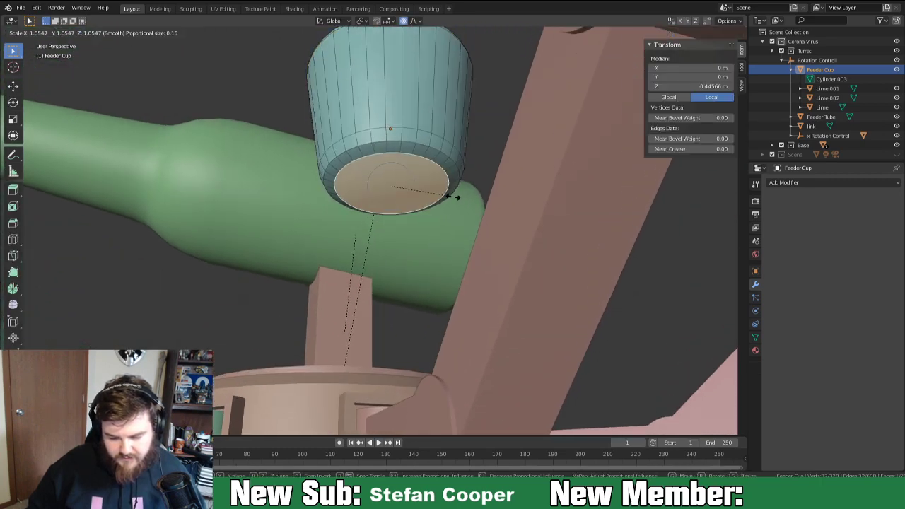
{"action": "left_click", "coordinate": [460, 196]}
{"action": "middle_click_drag", "start_coordinate": [451, 200], "coordinate": [376, 229]}
{"action": "key", "text": "Tab"}
{"action": "scroll", "coordinate": [421, 243], "scroll_direction": "up", "scroll_amount": 2}
{"action": "key", "text": "Tab"}
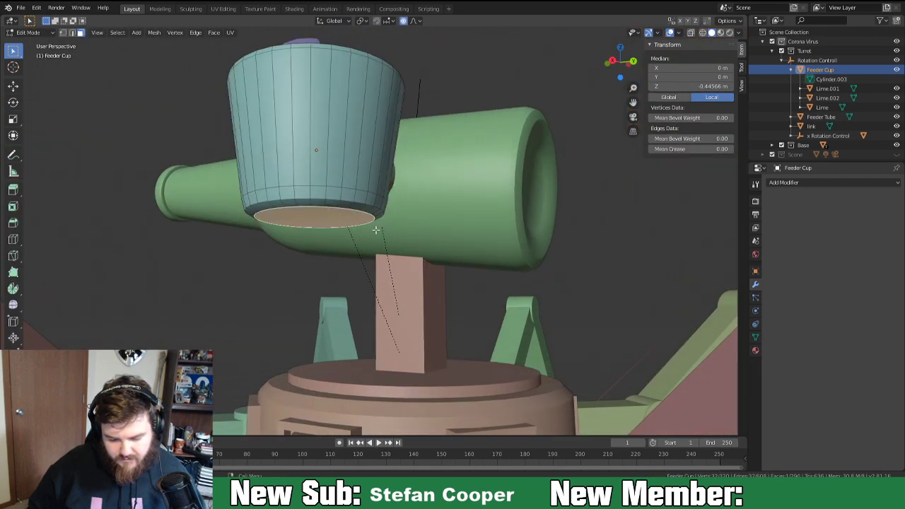
Check the Feeder Cup's base from below, return to Object Mode and set the solid viewport's object colouring to Texture.
{"action": "middle_click_drag", "start_coordinate": [364, 220], "coordinate": [411, 195]}
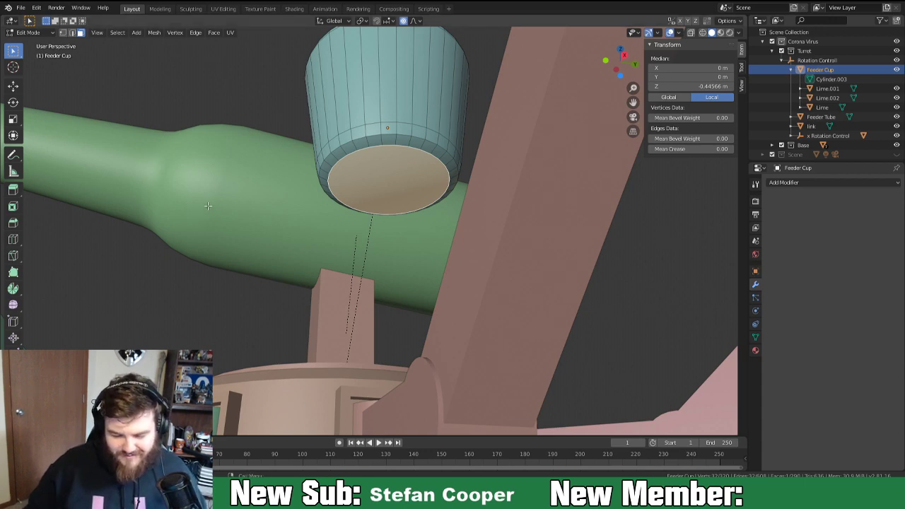
{"action": "key", "text": "Tab"}
{"action": "middle_click_drag", "start_coordinate": [243, 223], "coordinate": [298, 298]}
{"action": "scroll", "coordinate": [288, 323], "scroll_direction": "down", "scroll_amount": 4}
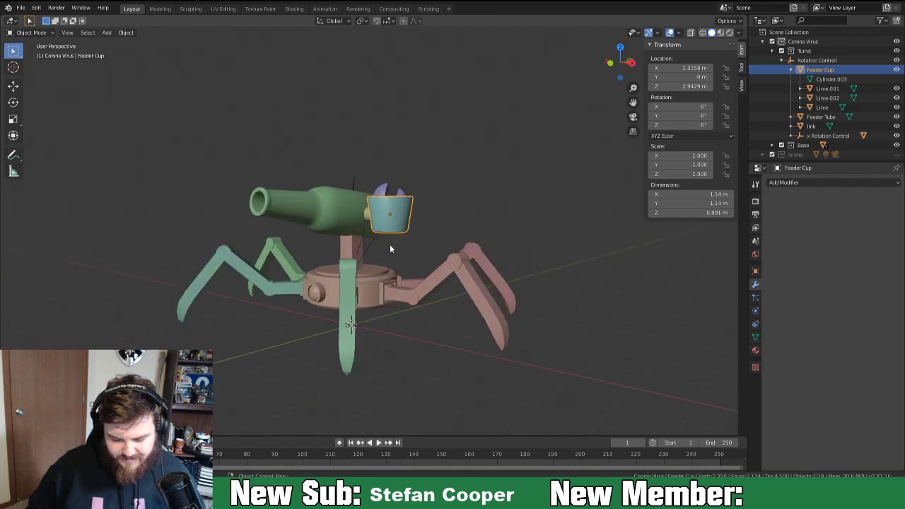
{"action": "left_click", "coordinate": [739, 32]}
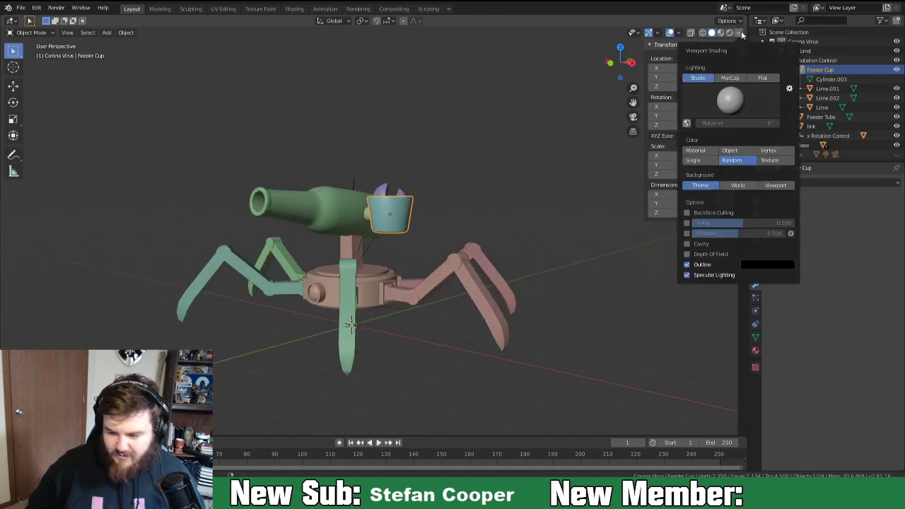
{"action": "left_click", "coordinate": [780, 160]}
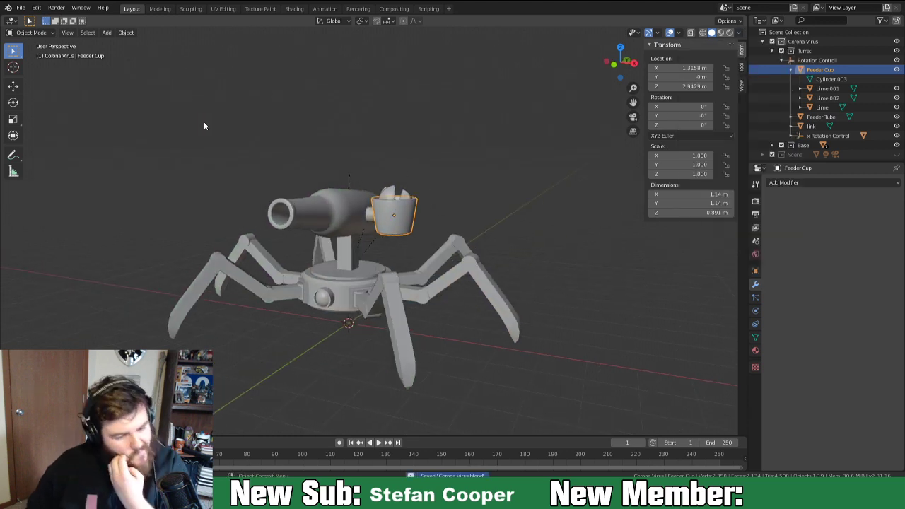
Collapse the Turret hierarchy in the Outliner and look over the whole robot from the front.
{"action": "left_click", "coordinate": [773, 51]}
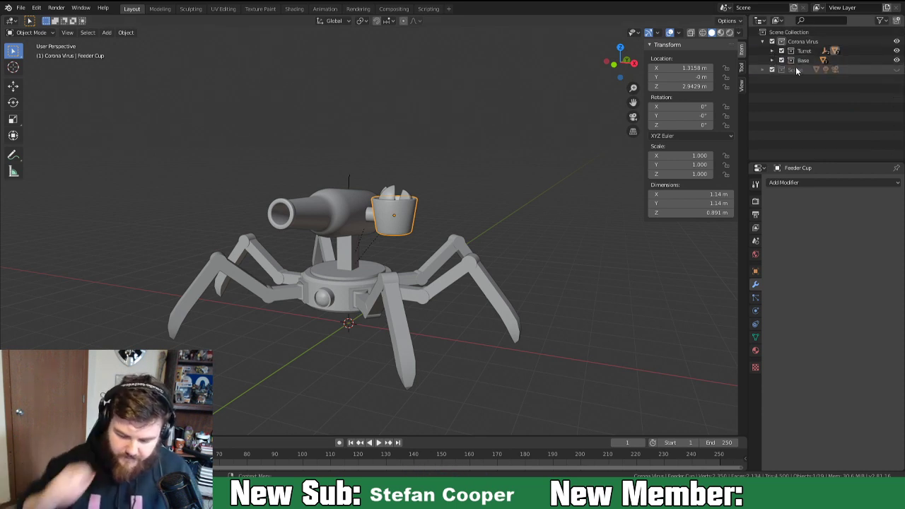
{"action": "middle_click_drag", "start_coordinate": [332, 304], "coordinate": [372, 320]}
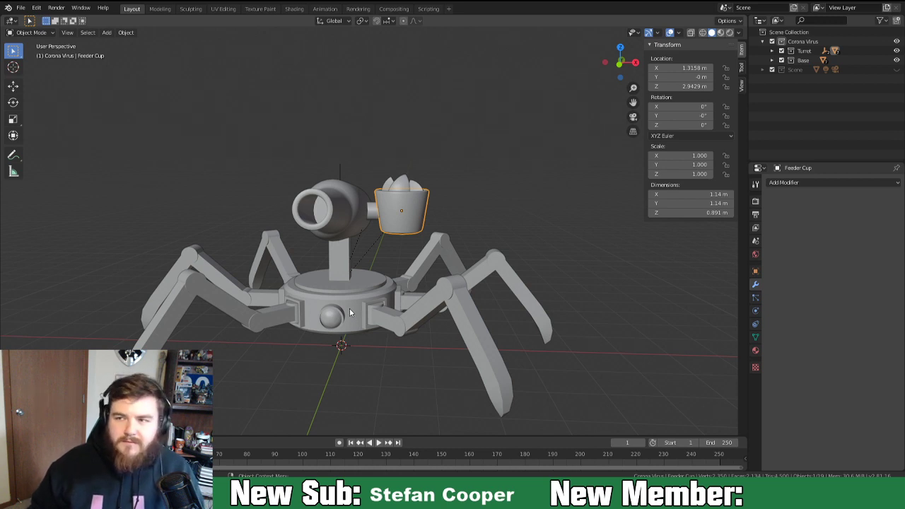
{"action": "middle_click_drag", "start_coordinate": [349, 313], "coordinate": [328, 260]}
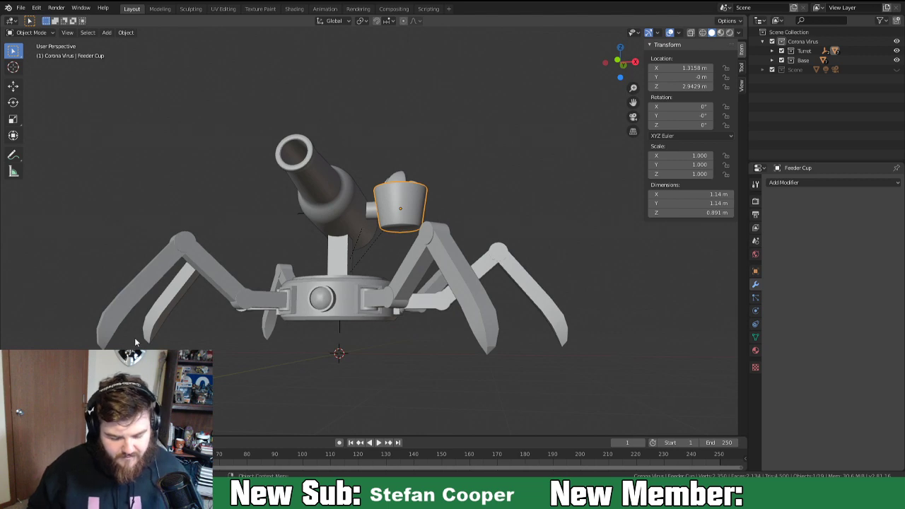
Open Leg - LF in Edit Mode and examine the legs in the front and right orthographic views.
{"action": "left_click", "coordinate": [468, 286]}
{"action": "key", "text": "Tab"}
{"action": "middle_click_drag", "start_coordinate": [476, 366], "coordinate": [546, 374]}
{"action": "scroll", "coordinate": [546, 374], "scroll_direction": "up", "scroll_amount": 3}
{"action": "middle_click_drag", "start_coordinate": [609, 385], "coordinate": [372, 268], "text": "shift"}
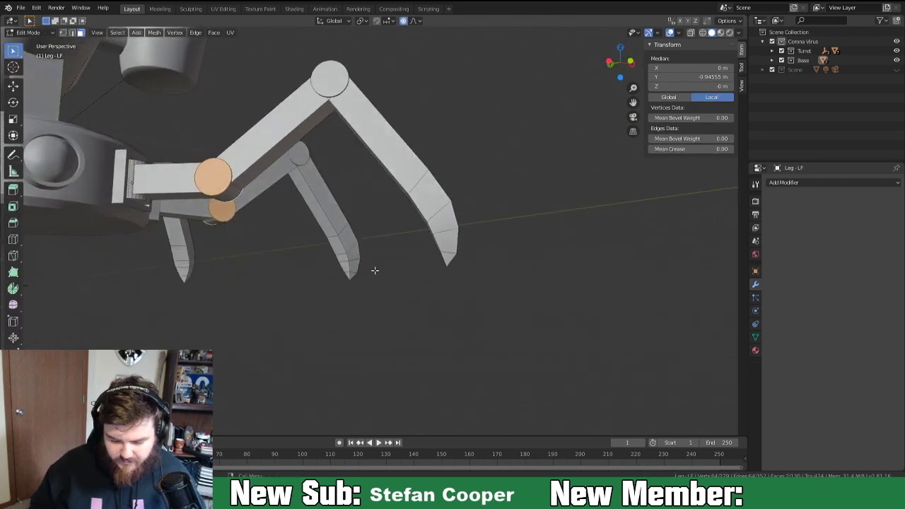
{"action": "key", "text": "KP_1"}
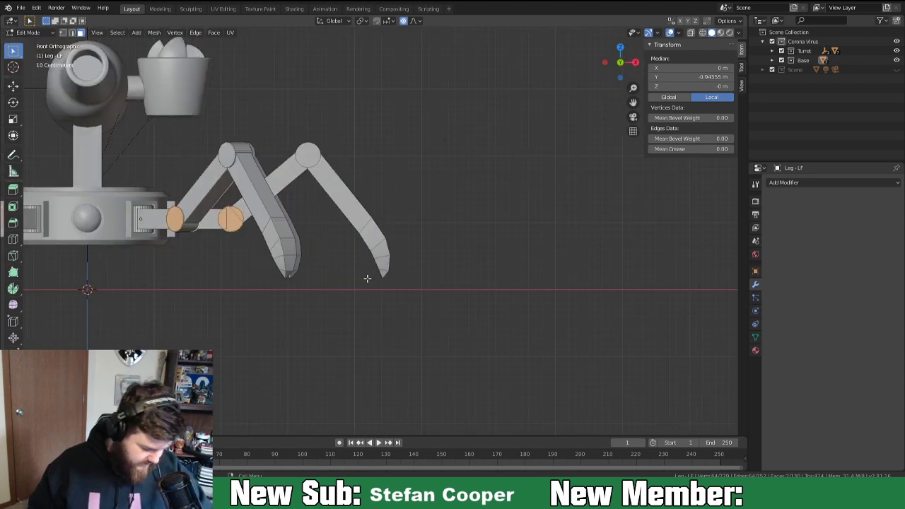
{"action": "key", "text": "KP_3"}
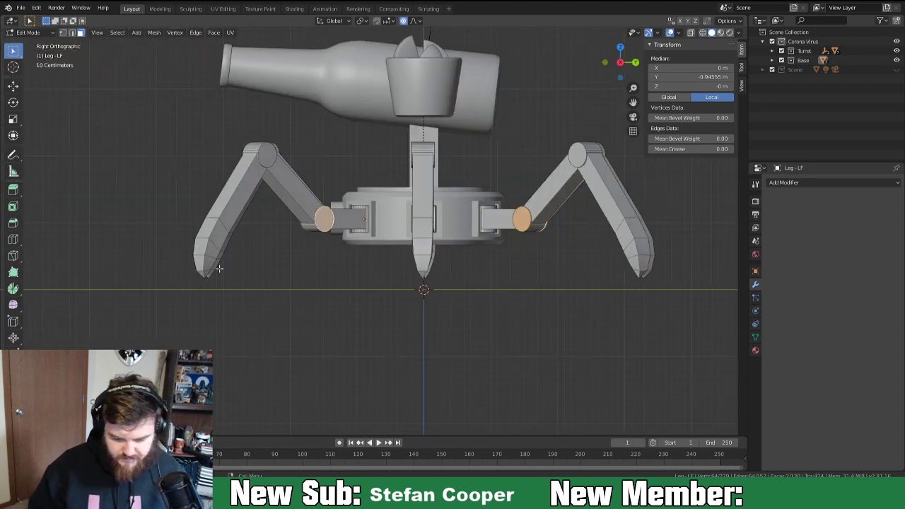
Select the side face at the lower leg's bend on Leg - LF and frame it for a close look at the foot.
{"action": "left_click", "coordinate": [218, 235]}
{"action": "middle_click_drag", "start_coordinate": [204, 285], "coordinate": [439, 264]}
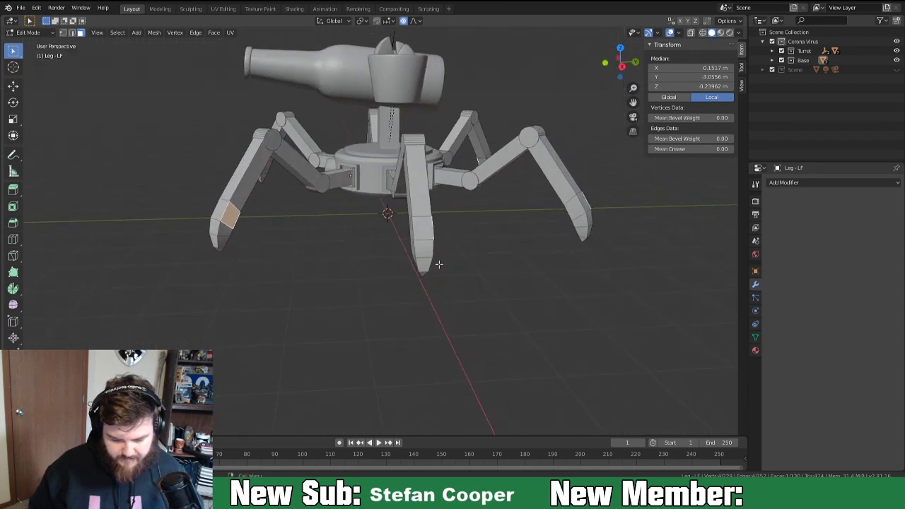
{"action": "key", "text": "alt+a"}
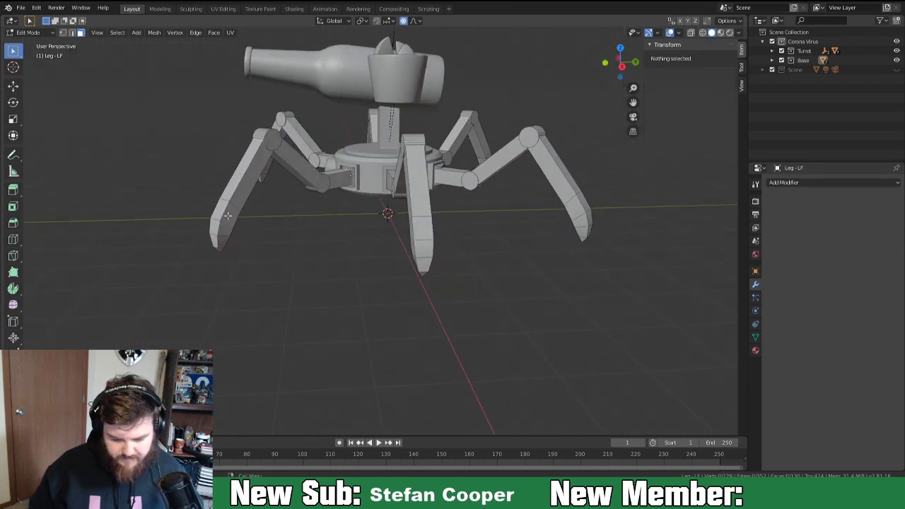
{"action": "left_click", "coordinate": [228, 215]}
{"action": "middle_click_drag", "start_coordinate": [255, 238], "coordinate": [238, 226]}
{"action": "scroll", "coordinate": [238, 226], "scroll_direction": "up", "scroll_amount": 4}
{"action": "middle_click_drag", "start_coordinate": [249, 283], "coordinate": [394, 248], "text": "shift"}
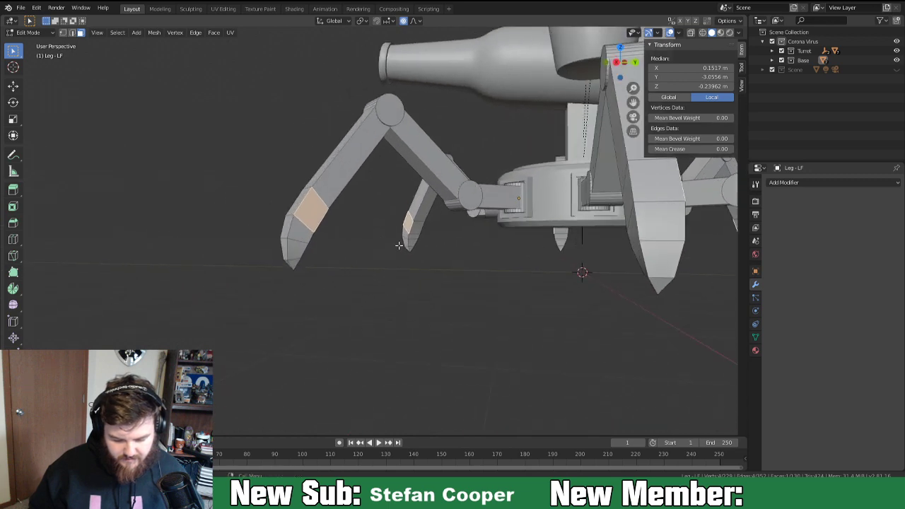
{"action": "key", "text": "KP_Decimal"}
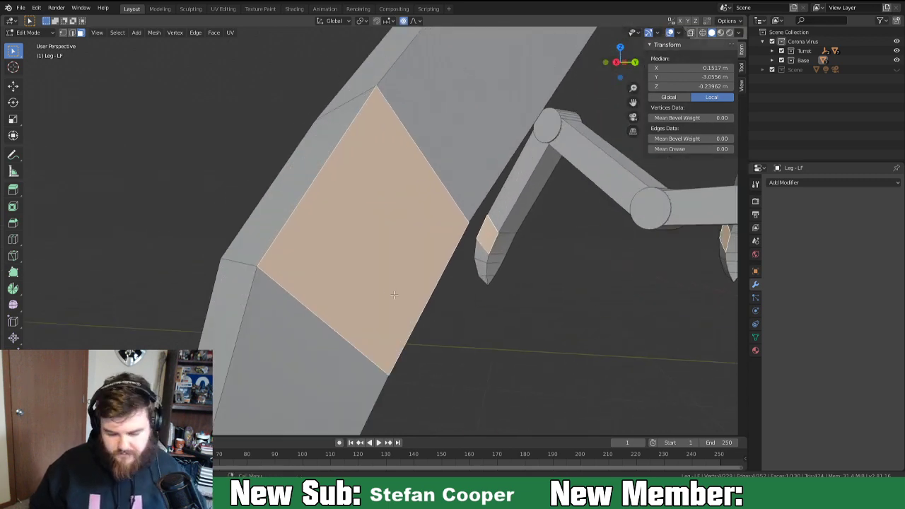
{"action": "scroll", "coordinate": [394, 294], "scroll_direction": "down", "scroll_amount": 3}
{"action": "middle_click_drag", "start_coordinate": [418, 347], "coordinate": [361, 294]}
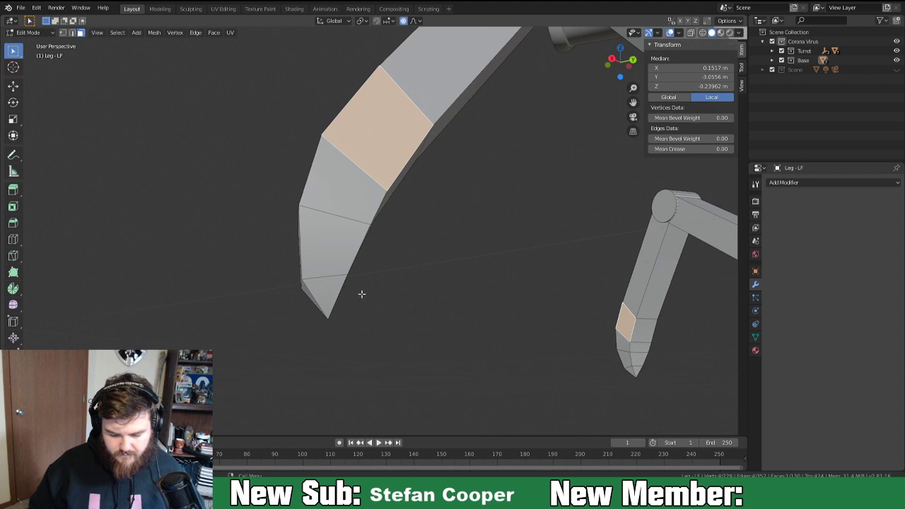
Select the foot's inner cross edge second above the tip and move it about 0.02 m with proportional editing.
{"action": "key", "text": "1"}
{"action": "left_click", "coordinate": [328, 318]}
{"action": "middle_click_drag", "start_coordinate": [362, 330], "coordinate": [358, 307]}
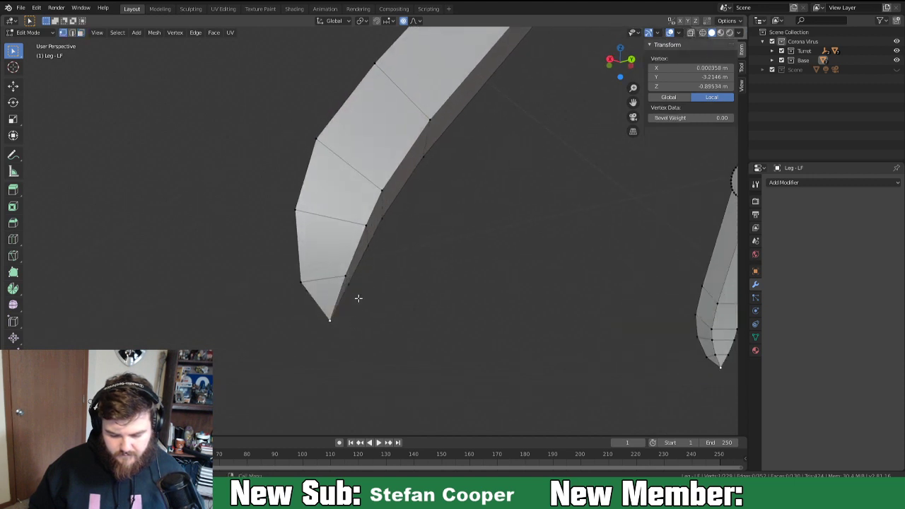
{"action": "key", "text": "shift+ctrl+m"}
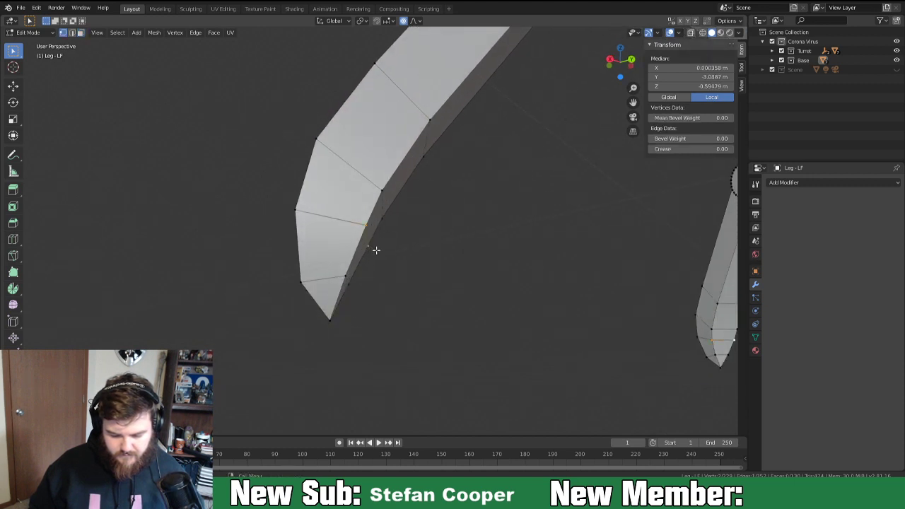
{"action": "middle_click_drag", "start_coordinate": [379, 264], "coordinate": [382, 282]}
{"action": "key", "text": "g"}
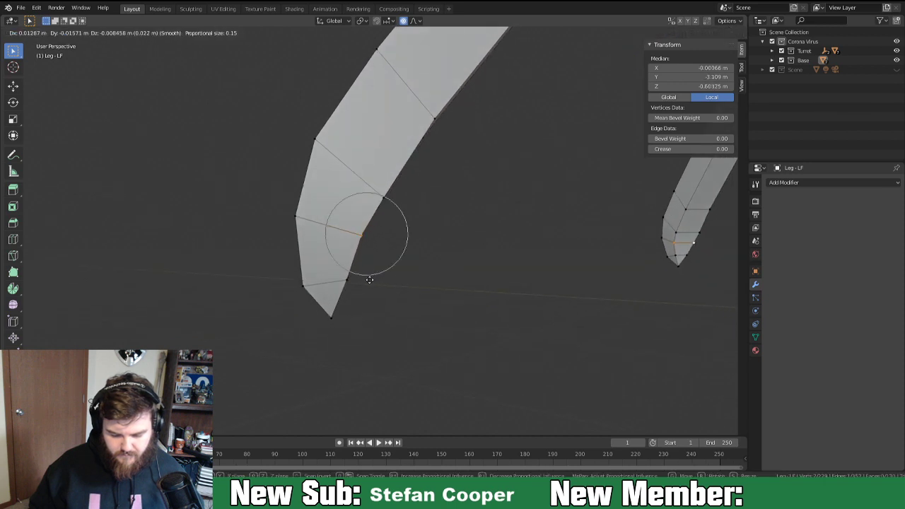
{"action": "left_click", "coordinate": [366, 281]}
Move the next inner cross edge up the foot by about 0.07 m with smooth proportional editing.
{"action": "middle_click_drag", "start_coordinate": [382, 231], "coordinate": [438, 236]}
{"action": "left_click", "coordinate": [391, 205]}
{"action": "left_click", "coordinate": [380, 201], "text": "shift"}
{"action": "key", "text": "g"}
{"action": "key", "text": "x"}
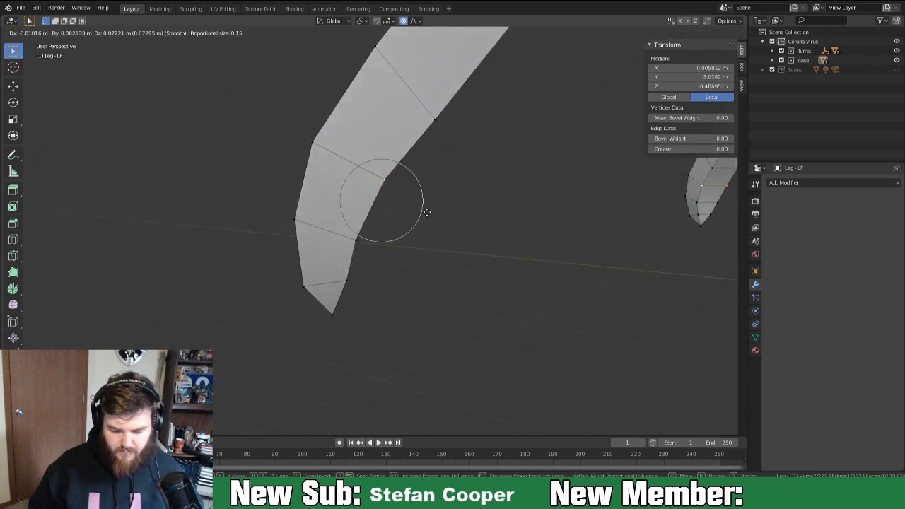
{"action": "left_click", "coordinate": [425, 211]}
Edge-slide the inner cross edge at the foot's uppermost bend up the leg by a factor of about 0.058.
{"action": "middle_click_drag", "start_coordinate": [395, 252], "coordinate": [434, 210]}
{"action": "left_click", "coordinate": [410, 177]}
{"action": "left_click", "coordinate": [410, 180], "text": "alt"}
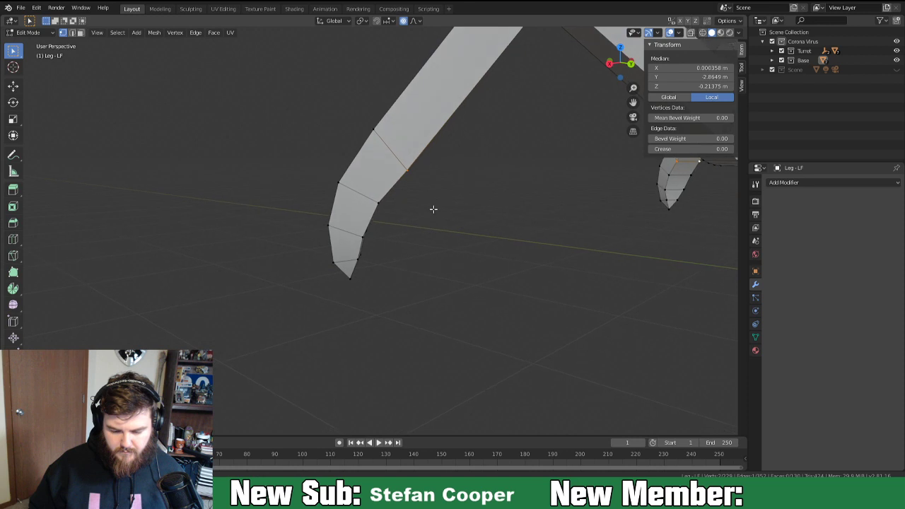
{"action": "key", "text": "g"}
{"action": "key", "text": "g"}
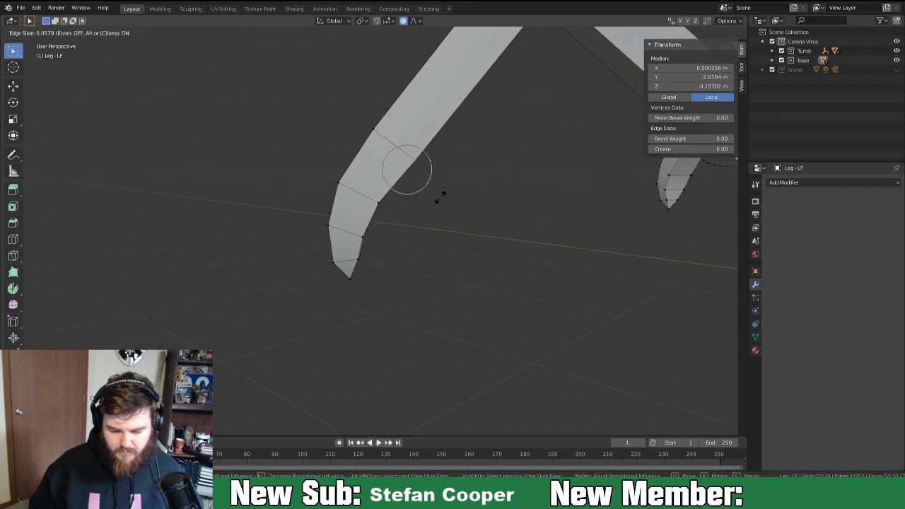
{"action": "left_click", "coordinate": [440, 198]}
Check the reshaped foot's curve from several sides in both Edit and Object Mode.
{"action": "key", "text": "Tab"}
{"action": "mouse_move", "coordinate": [418, 222]}
{"action": "middle_mouse_down"}
{"action": "mouse_move", "coordinate": [468, 198]}
{"action": "mouse_move", "coordinate": [662, 207]}
{"action": "mouse_move", "coordinate": [415, 214]}
{"action": "middle_mouse_up"}
{"action": "key", "text": "Tab"}
{"action": "middle_click_drag", "start_coordinate": [395, 259], "coordinate": [363, 214]}
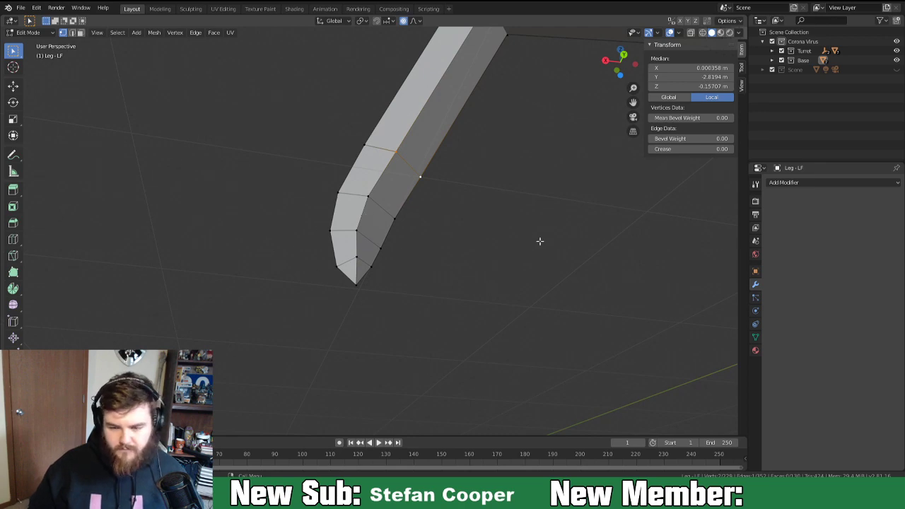
{"action": "middle_click_drag", "start_coordinate": [456, 222], "coordinate": [335, 227]}
{"action": "key", "text": "Tab"}
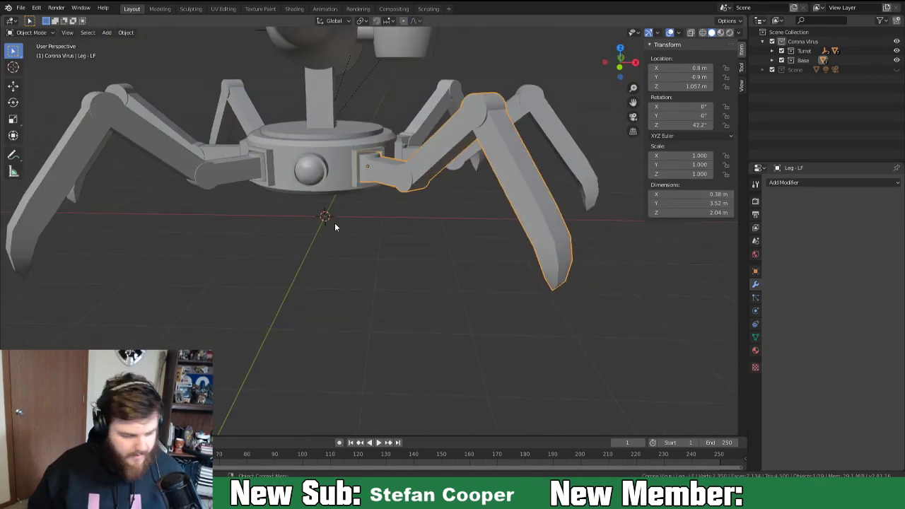
Select the Lime.001 wedge in the Feeder Cup, switch to the UV Editing workspace and frame the limes.
{"action": "middle_click_drag", "start_coordinate": [353, 178], "coordinate": [451, 94]}
{"action": "left_click", "coordinate": [454, 89]}
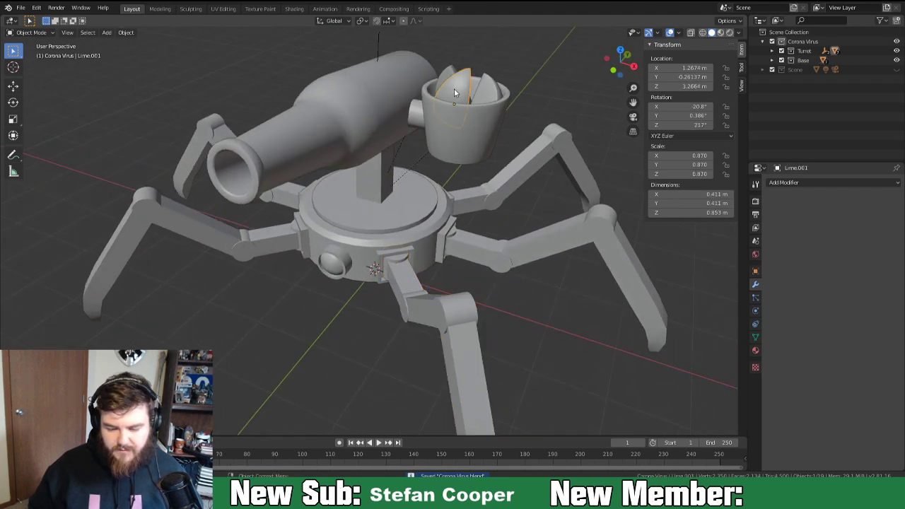
{"action": "middle_click_drag", "start_coordinate": [544, 102], "coordinate": [464, 168]}
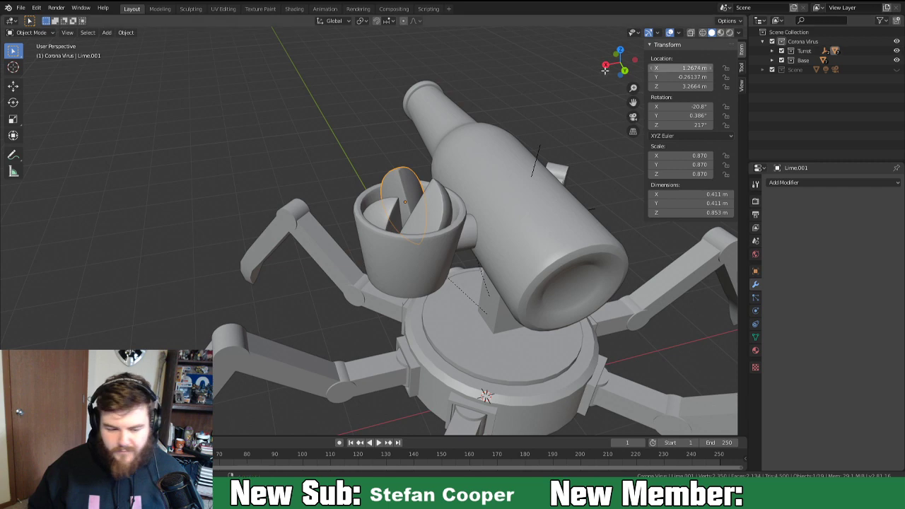
{"action": "left_click", "coordinate": [223, 9]}
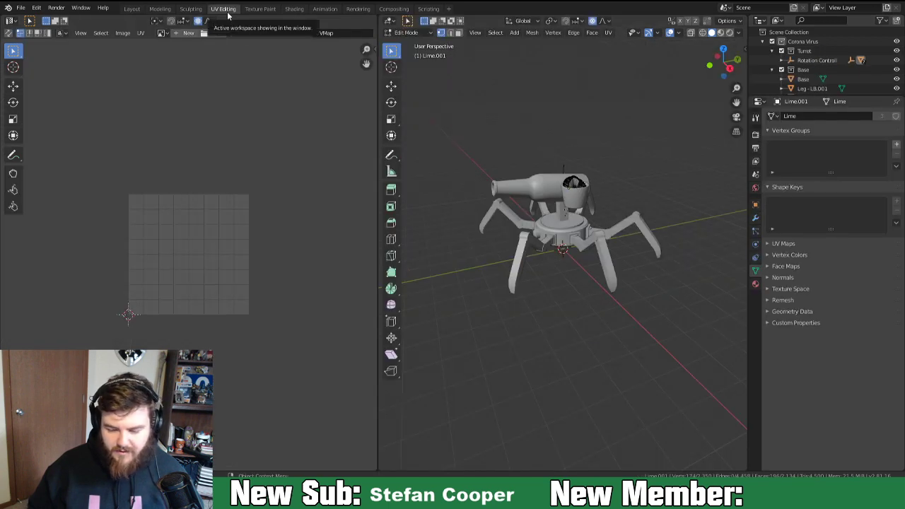
{"action": "scroll", "coordinate": [577, 222], "scroll_direction": "up", "scroll_amount": 5}
{"action": "middle_click_drag", "start_coordinate": [577, 222], "coordinate": [548, 260]}
{"action": "middle_click_drag", "start_coordinate": [548, 212], "coordinate": [541, 226]}
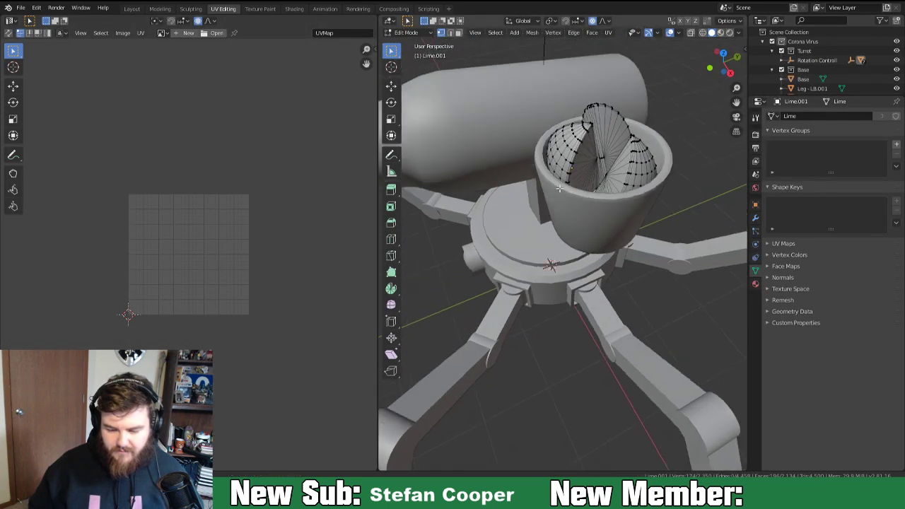
{"action": "middle_click_drag", "start_coordinate": [541, 184], "coordinate": [513, 229], "text": "shift"}
{"action": "middle_click_drag", "start_coordinate": [512, 230], "coordinate": [533, 235]}
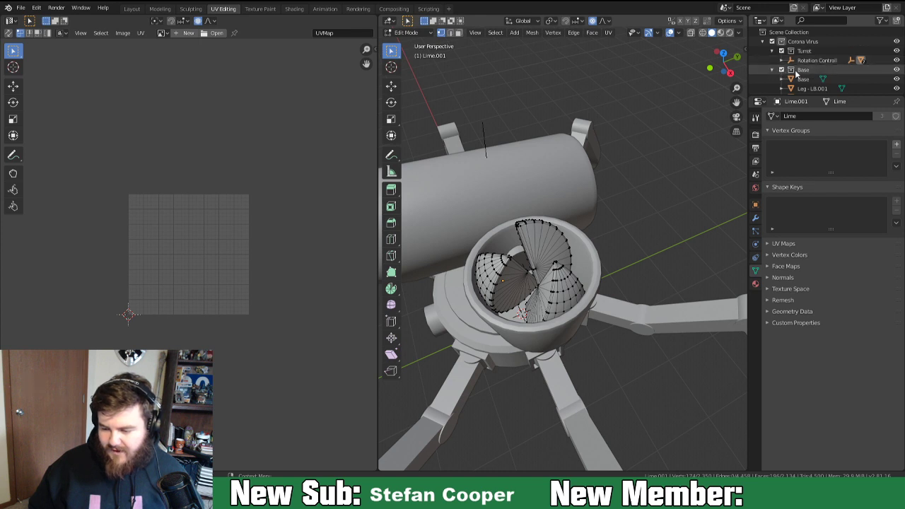
Exclude the Base collection from the view layer and expand Rotation Control and Feeder Cup to list the limes.
{"action": "left_click", "coordinate": [896, 70]}
{"action": "left_click", "coordinate": [773, 70]}
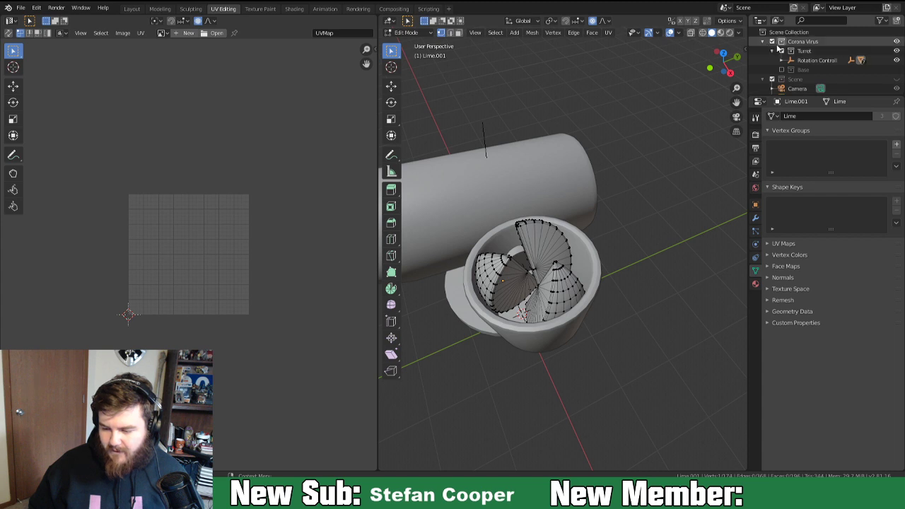
{"action": "left_click", "coordinate": [781, 61]}
{"action": "scroll", "coordinate": [789, 58], "scroll_direction": "down", "scroll_amount": 2}
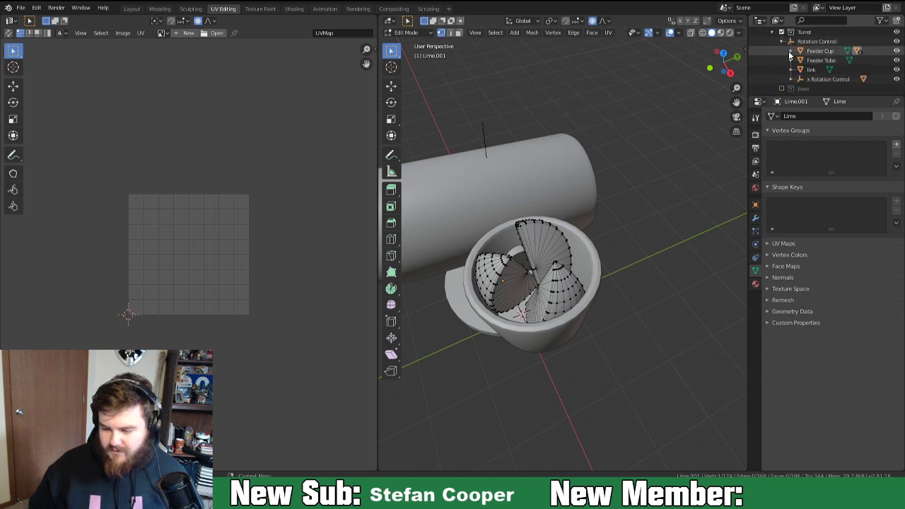
{"action": "left_click", "coordinate": [791, 52]}
{"action": "scroll", "coordinate": [814, 53], "scroll_direction": "down", "scroll_amount": 3}
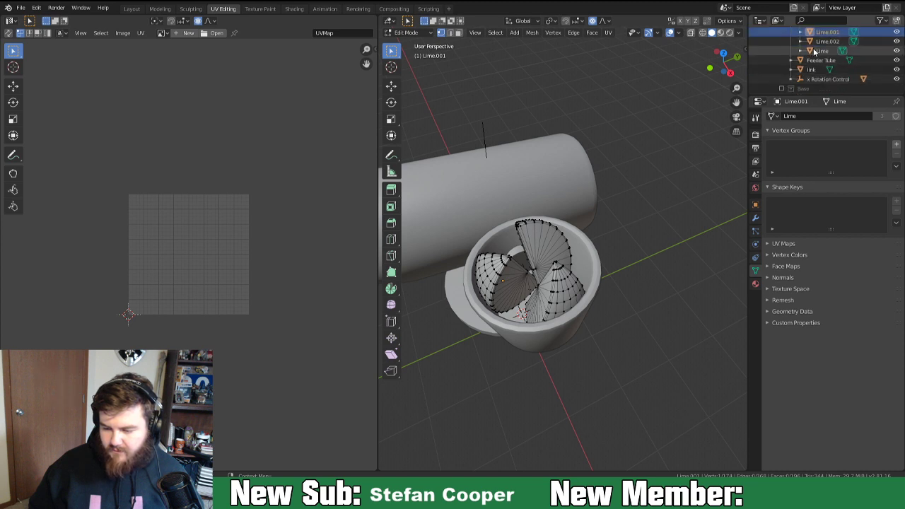
Open the Lime wedge in Edit Mode and hide Lime.002.
{"action": "left_click", "coordinate": [814, 53]}
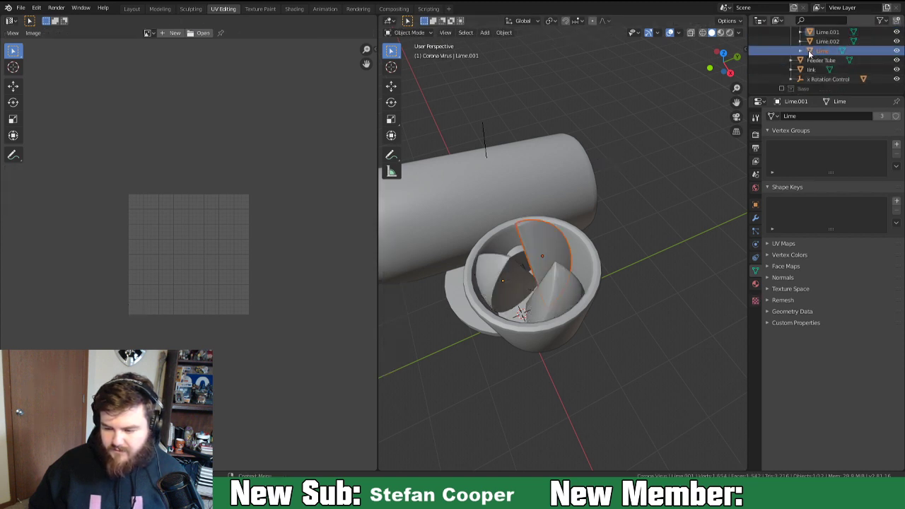
{"action": "key", "text": "Tab"}
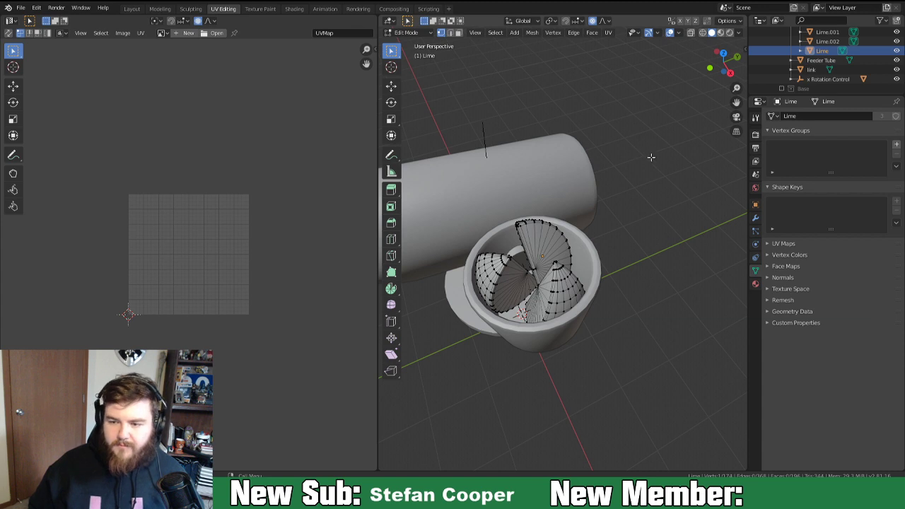
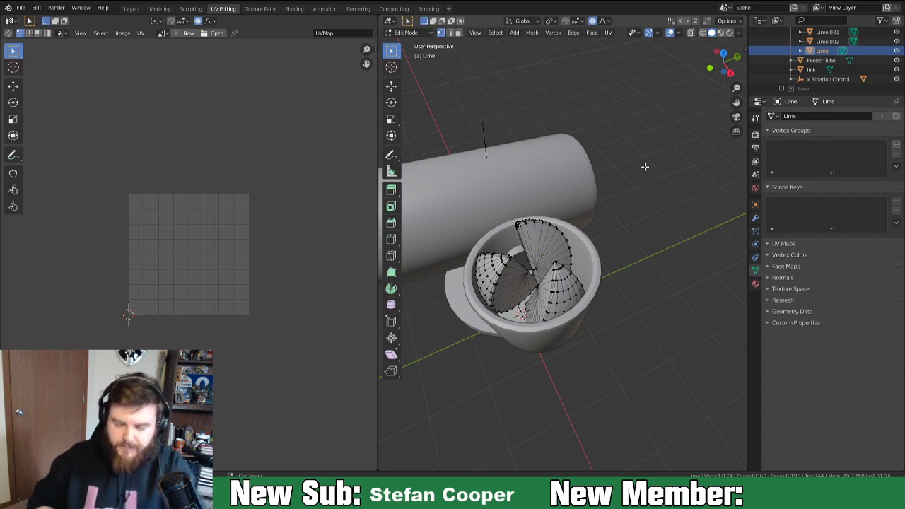
{"action": "mouse_move", "coordinate": [525, 289]}
{"action": "middle_mouse_down"}
{"action": "mouse_move", "coordinate": [550, 284]}
{"action": "mouse_move", "coordinate": [534, 276]}
{"action": "middle_mouse_up"}
{"action": "left_click", "coordinate": [896, 41]}
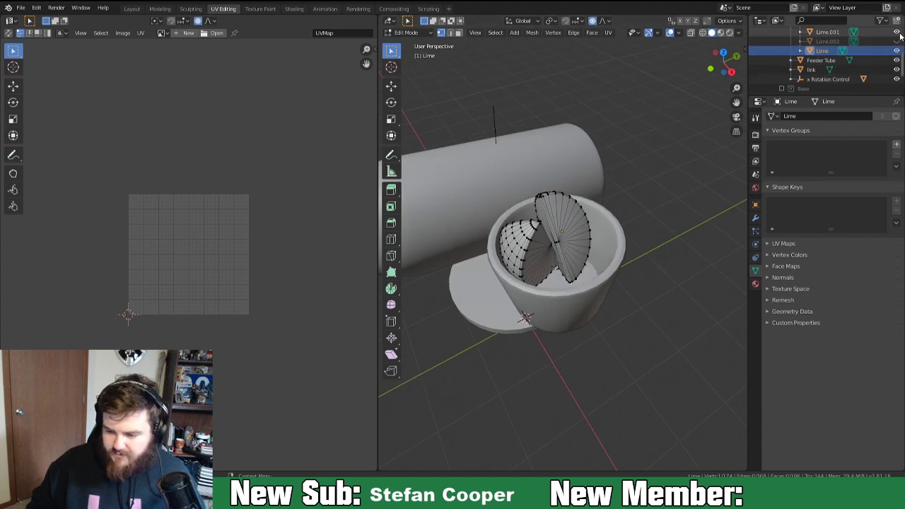
Hide Lime.001, the Feeder Tube, link, x Rotation Control, Turret Bottle and Feeder Cup so the Lime wedge is isolated.
{"action": "left_click", "coordinate": [897, 32]}
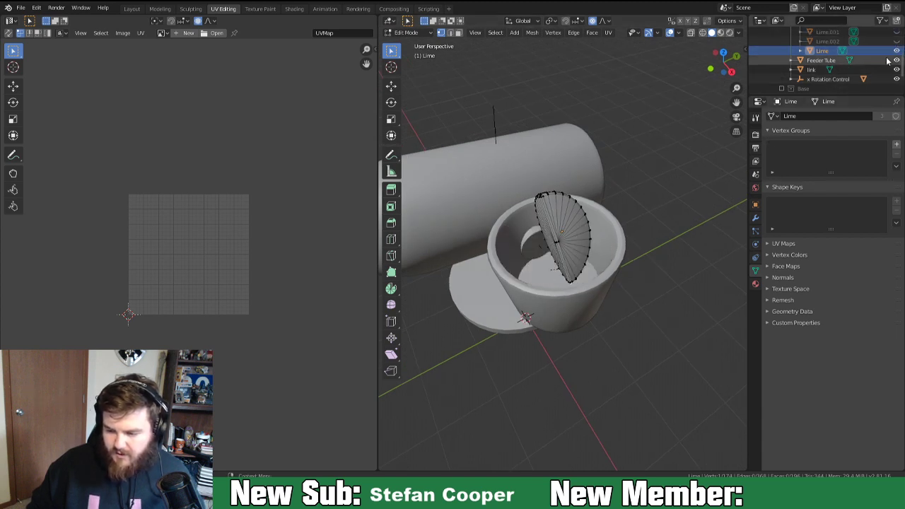
{"action": "left_click", "coordinate": [897, 61]}
{"action": "left_click", "coordinate": [897, 69]}
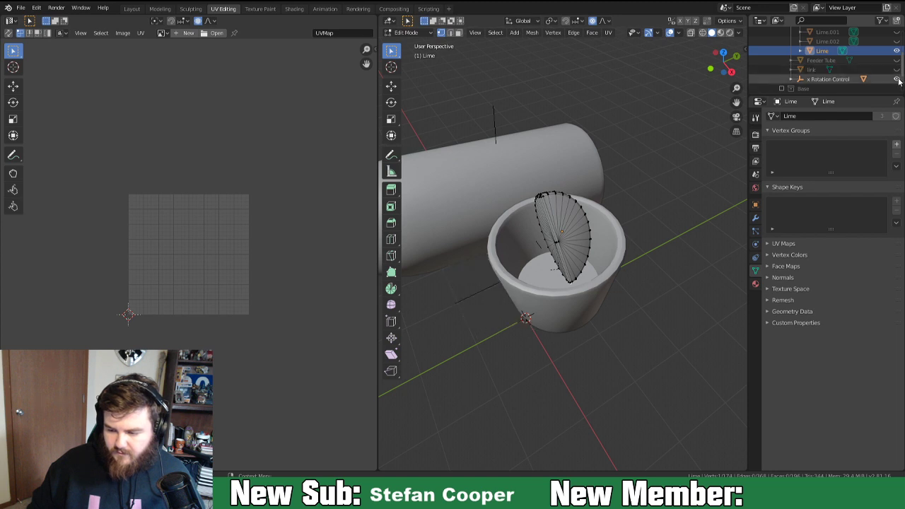
{"action": "left_click", "coordinate": [897, 79]}
{"action": "scroll", "coordinate": [852, 68], "scroll_direction": "up", "scroll_amount": 3}
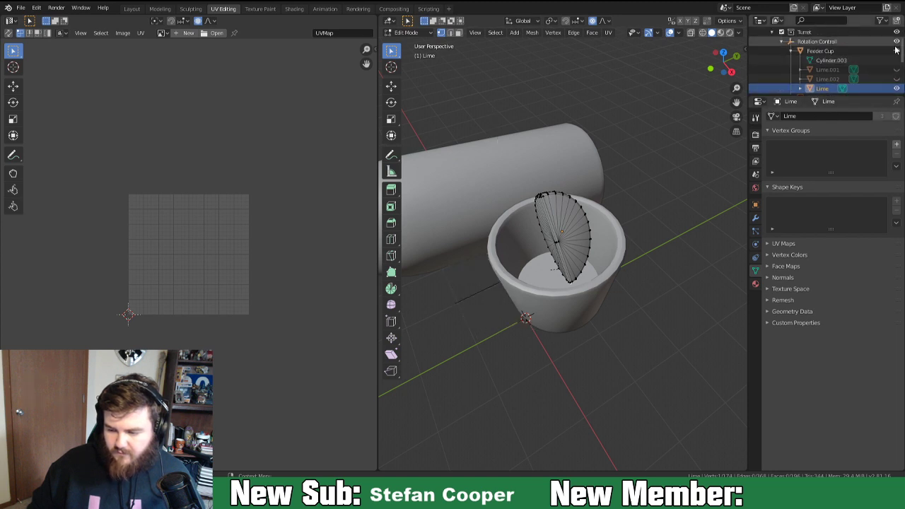
{"action": "scroll", "coordinate": [849, 67], "scroll_direction": "down", "scroll_amount": 2}
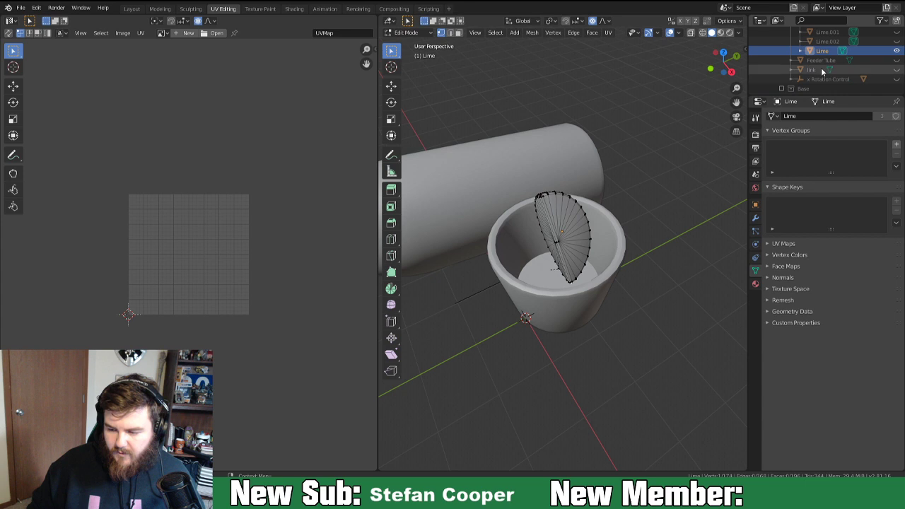
{"action": "left_click", "coordinate": [897, 60]}
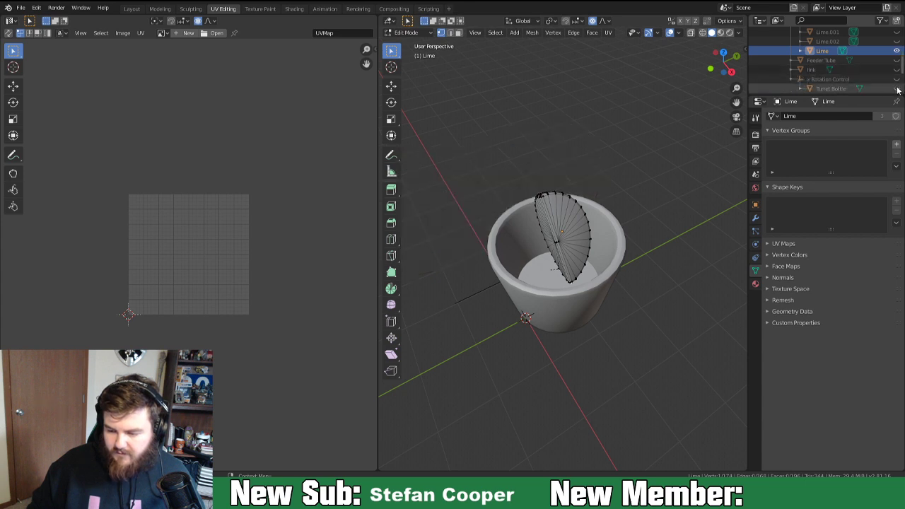
{"action": "scroll", "coordinate": [806, 78], "scroll_direction": "up", "scroll_amount": 3}
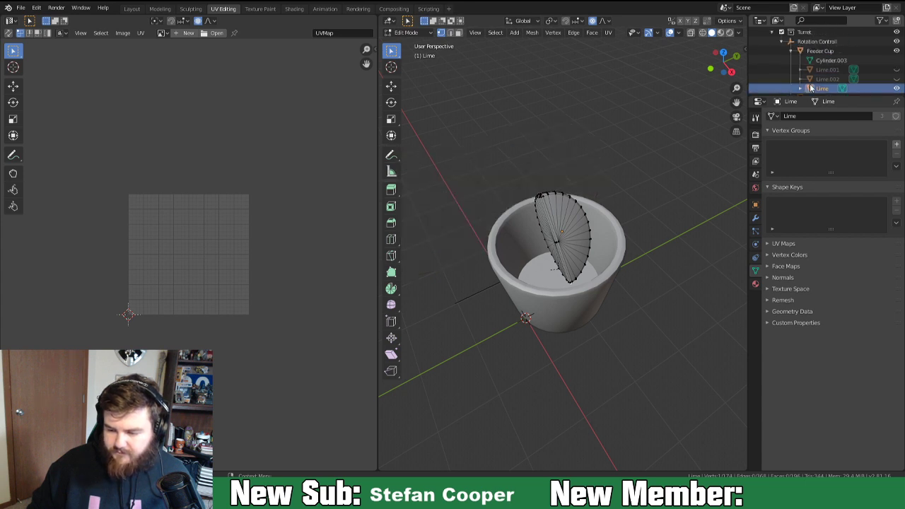
{"action": "left_click", "coordinate": [897, 51]}
Select the edge loop around the wedge's flat cut faces and mark it as a seam.
{"action": "middle_click_drag", "start_coordinate": [548, 225], "coordinate": [612, 214]}
{"action": "scroll", "coordinate": [524, 204], "scroll_direction": "up", "scroll_amount": 2}
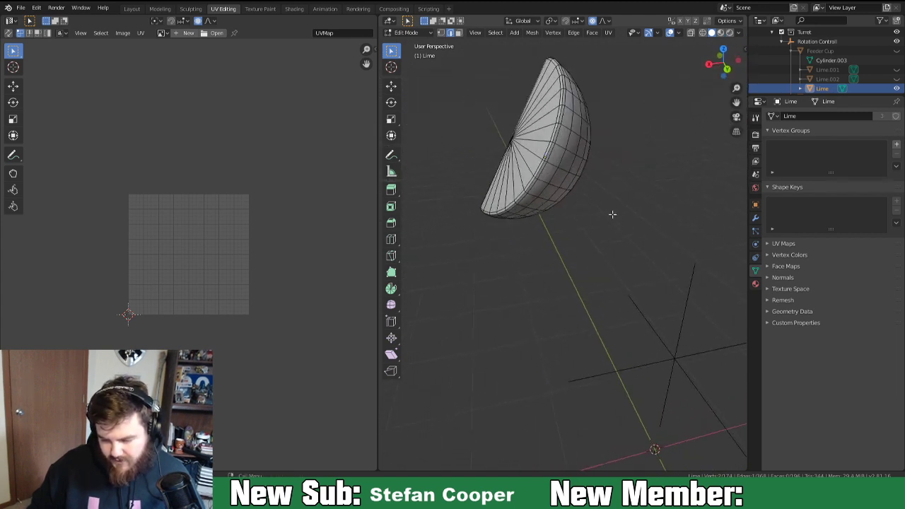
{"action": "left_click", "coordinate": [558, 115], "text": "alt"}
{"action": "middle_click_drag", "start_coordinate": [558, 120], "coordinate": [449, 186]}
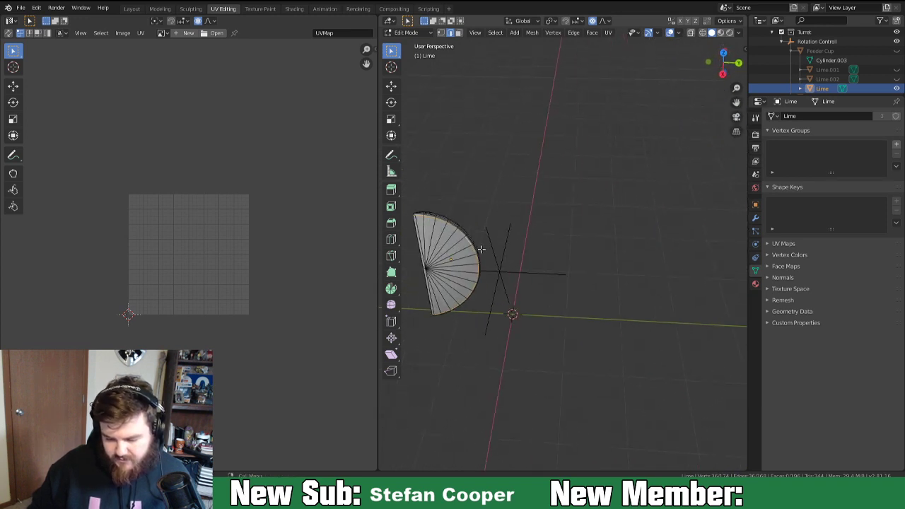
{"action": "middle_click_drag", "start_coordinate": [477, 250], "coordinate": [494, 272]}
{"action": "right_click", "coordinate": [494, 272]}
{"action": "left_click", "coordinate": [486, 376]}
Select the entire Lime mesh and unwrap it along the marked seam.
{"action": "middle_click_drag", "start_coordinate": [486, 374], "coordinate": [573, 202]}
{"action": "middle_click_drag", "start_coordinate": [646, 164], "coordinate": [566, 205]}
{"action": "key", "text": "a"}
{"action": "key", "text": "ctrl+e"}
{"action": "left_click", "coordinate": [502, 175]}
{"action": "key", "text": "u"}
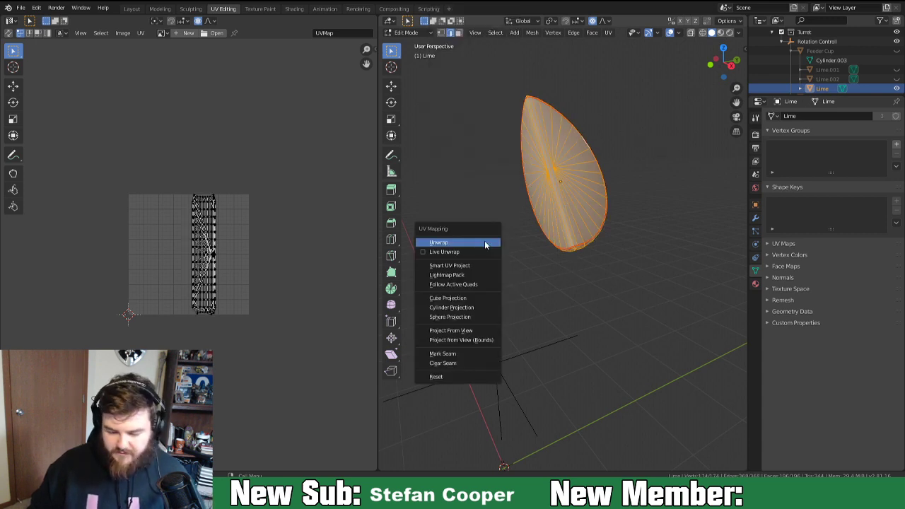
{"action": "left_click", "coordinate": [481, 244]}
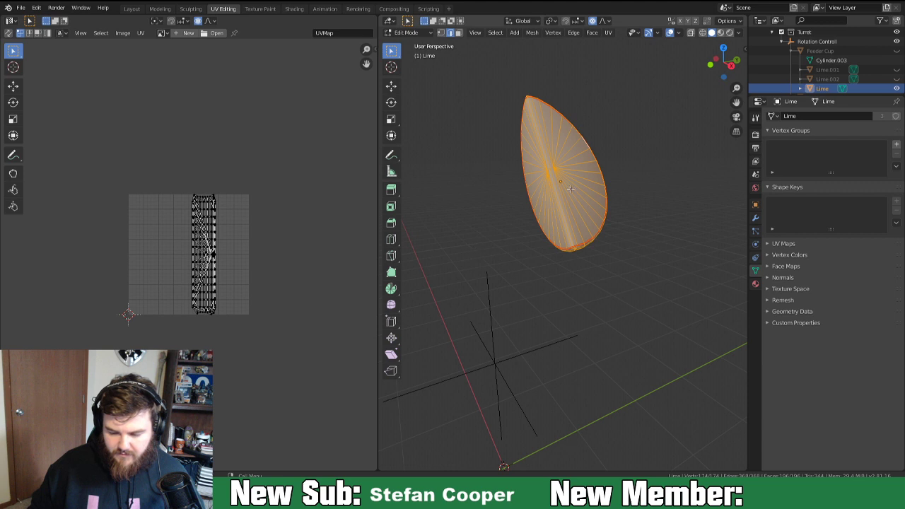
{"action": "key", "text": "u"}
{"action": "left_click", "coordinate": [484, 181]}
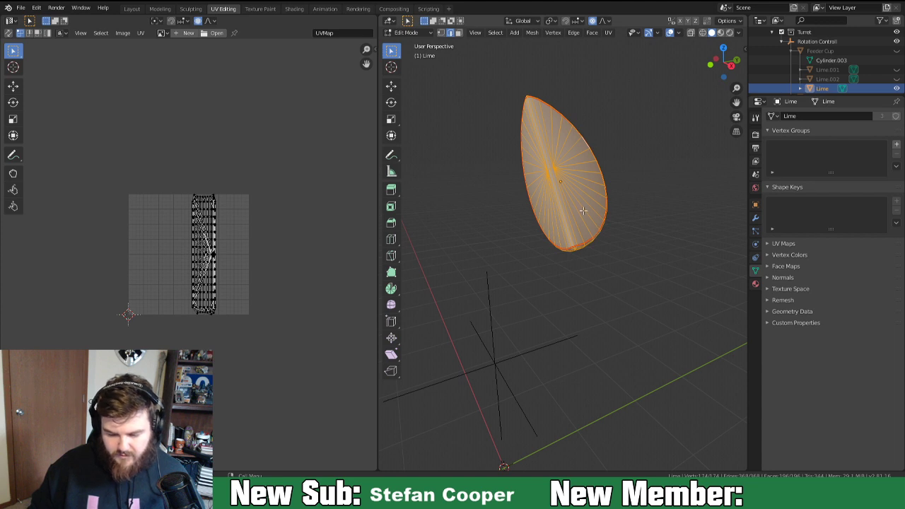
{"action": "key", "text": "u"}
{"action": "left_click", "coordinate": [562, 203]}
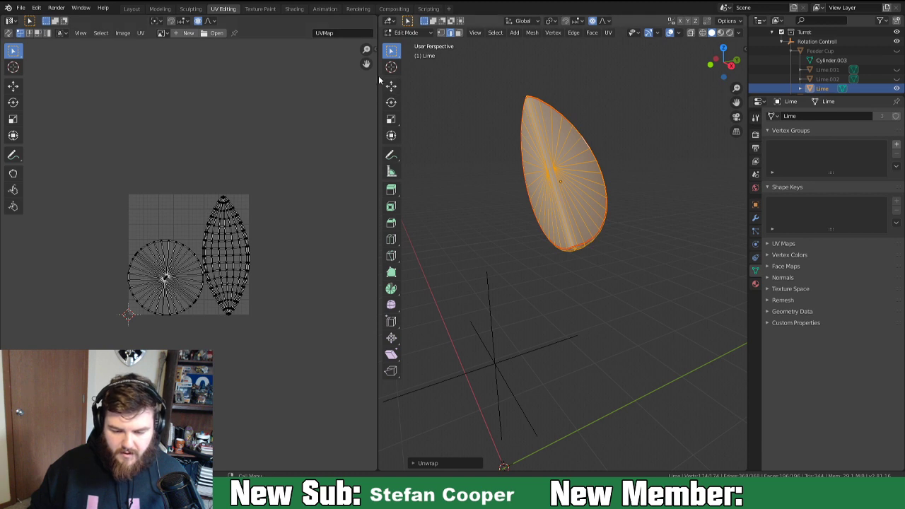
Widen the UV editor and turn on its Stretching overlay with the type set to Area.
{"action": "left_click_drag", "start_coordinate": [378, 47], "coordinate": [409, 48]}
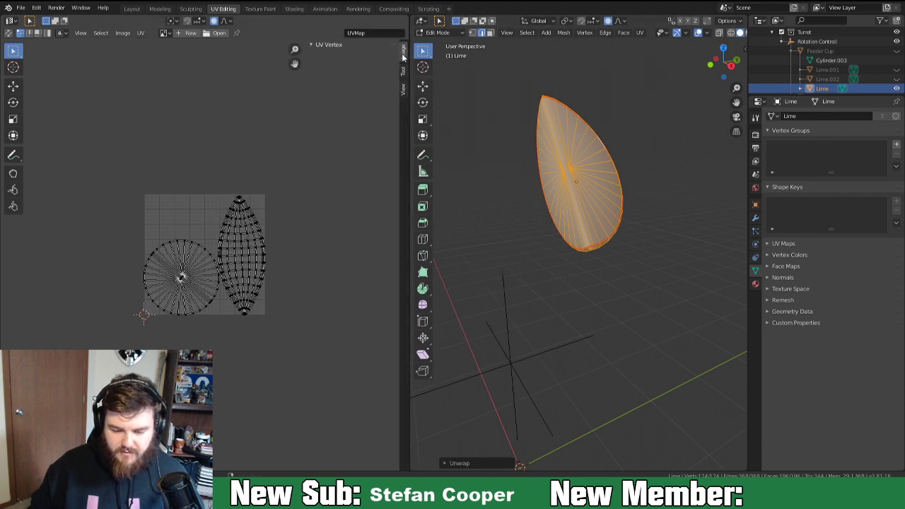
{"action": "key", "text": "n"}
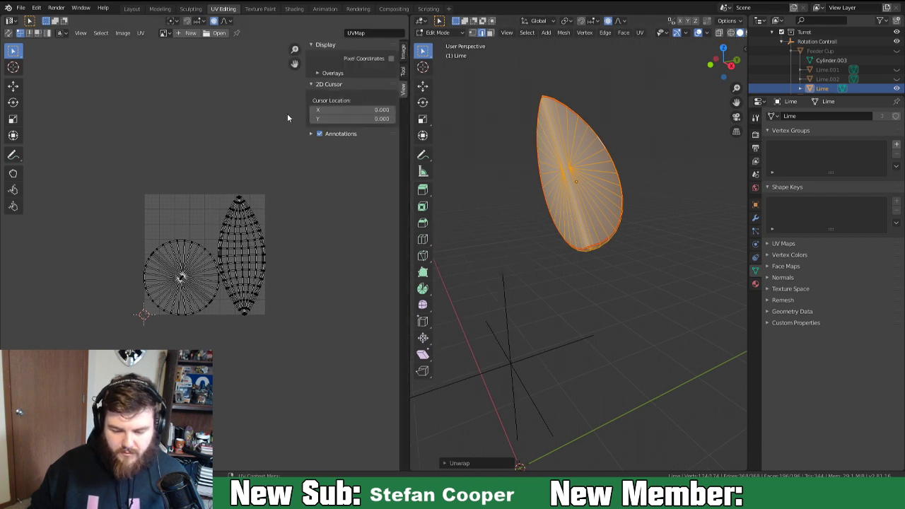
{"action": "left_click", "coordinate": [322, 75]}
{"action": "left_click", "coordinate": [318, 134]}
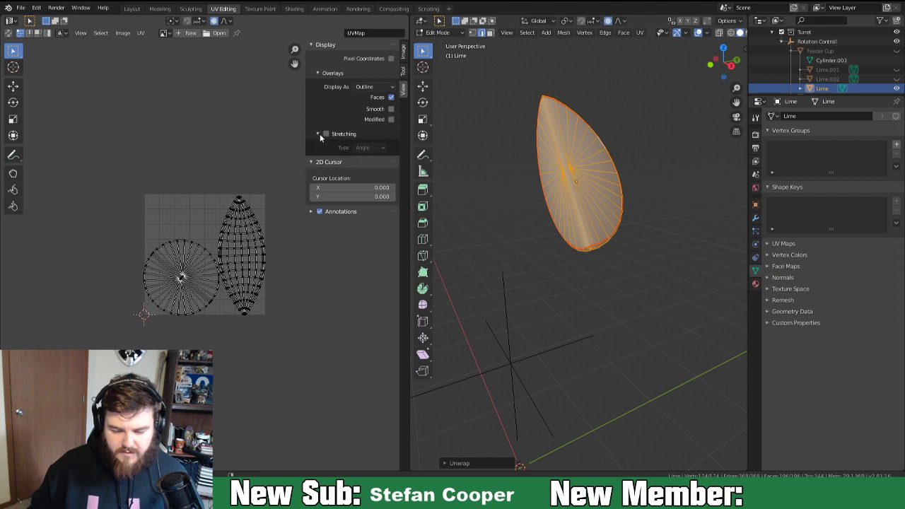
{"action": "left_click", "coordinate": [326, 134]}
{"action": "left_click", "coordinate": [373, 149]}
{"action": "left_click", "coordinate": [368, 171]}
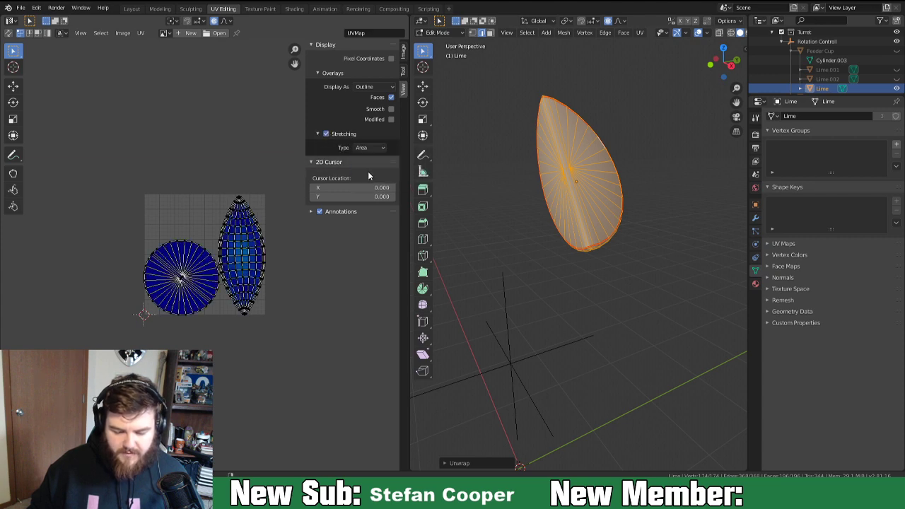
{"action": "left_click", "coordinate": [318, 135]}
Enable UV sync selection and select the vertex where the fan of faces meets near the rind island's upper tip.
{"action": "scroll", "coordinate": [255, 248], "scroll_direction": "up", "scroll_amount": 5}
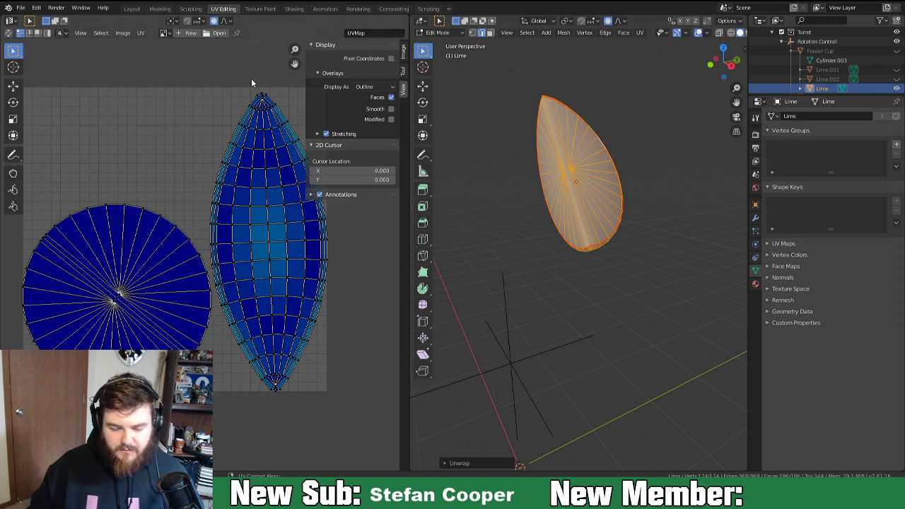
{"action": "scroll", "coordinate": [260, 117], "scroll_direction": "up", "scroll_amount": 4}
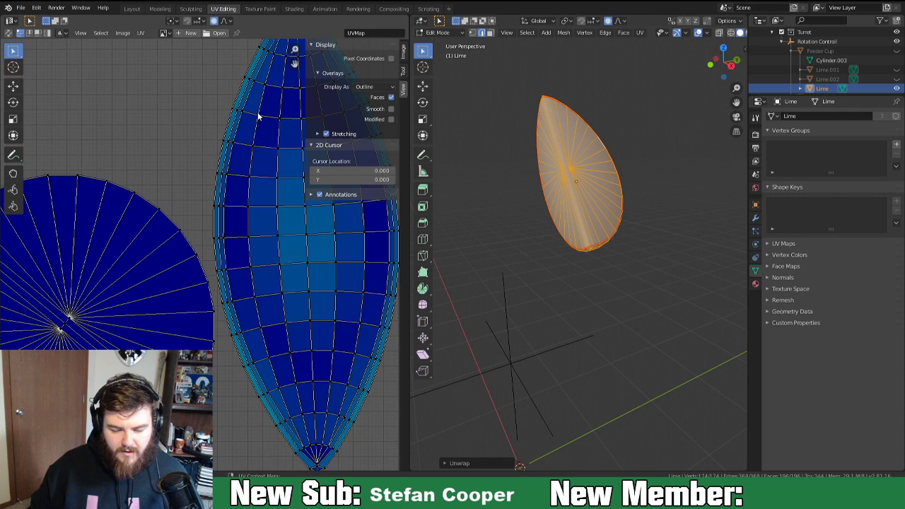
{"action": "scroll", "coordinate": [220, 148], "scroll_direction": "up", "scroll_amount": 4}
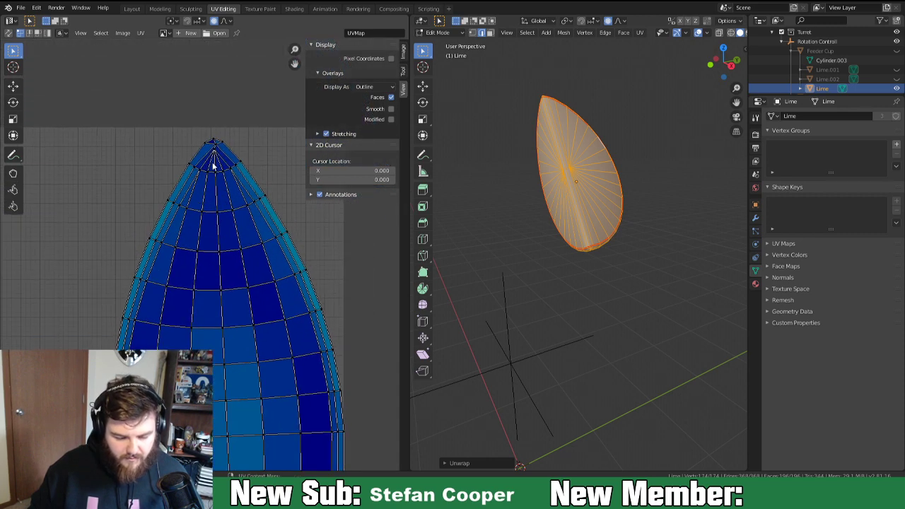
{"action": "middle_click_drag", "start_coordinate": [219, 166], "coordinate": [218, 255], "text": "shift"}
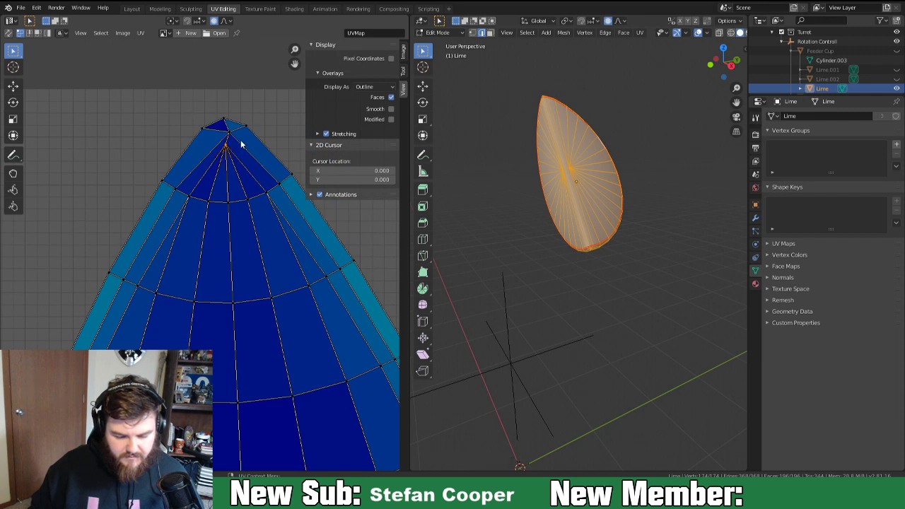
{"action": "middle_click_drag", "start_coordinate": [560, 133], "coordinate": [405, 165]}
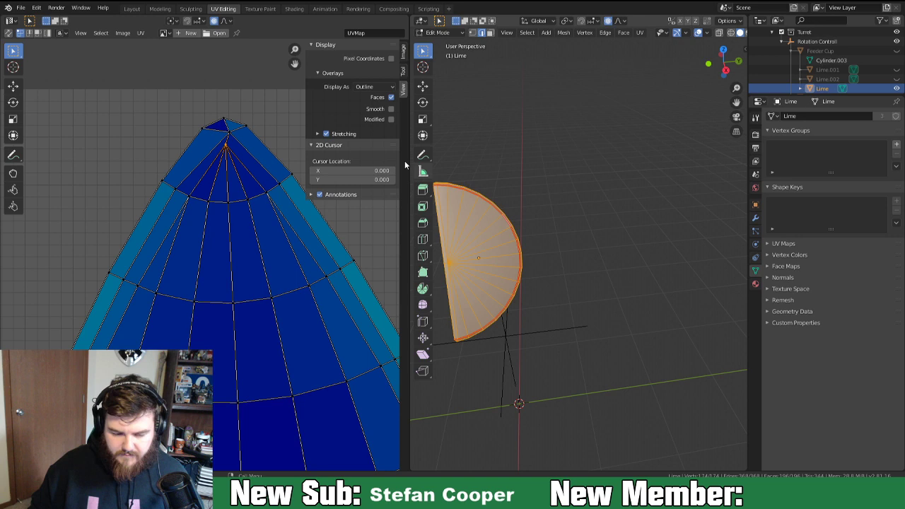
{"action": "left_click", "coordinate": [7, 34]}
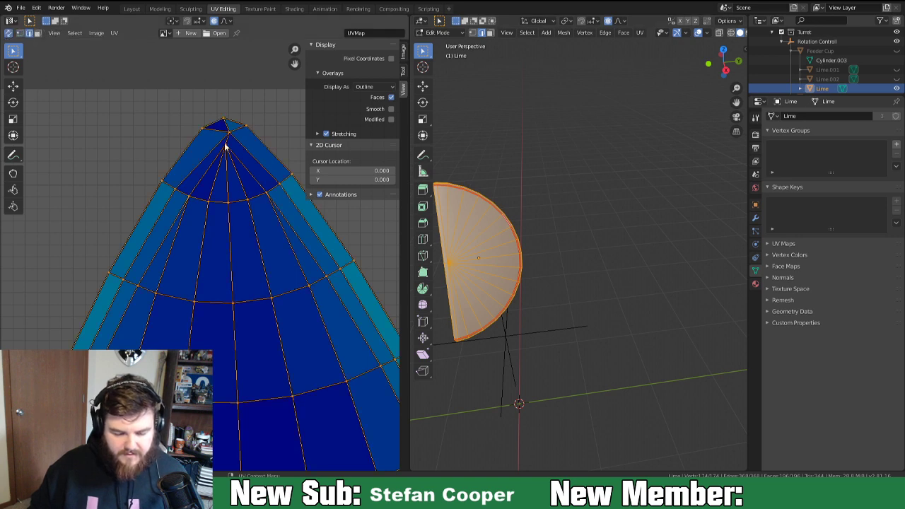
{"action": "left_click", "coordinate": [225, 146]}
Dissolve the selected fan vertex at the pointed end of the lime wedge.
{"action": "middle_click_drag", "start_coordinate": [598, 214], "coordinate": [540, 238]}
{"action": "middle_click_drag", "start_coordinate": [477, 205], "coordinate": [583, 221], "text": "shift"}
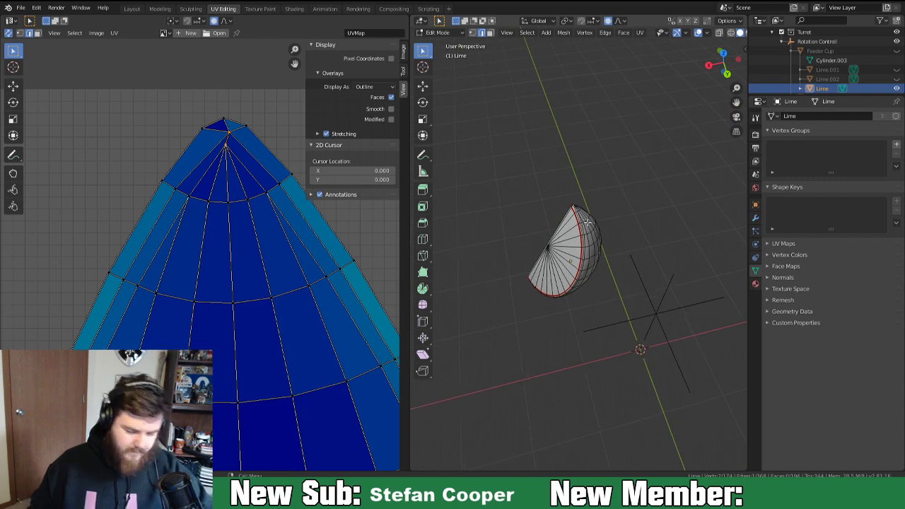
{"action": "scroll", "coordinate": [587, 222], "scroll_direction": "up", "scroll_amount": 8}
{"action": "middle_click_drag", "start_coordinate": [587, 225], "coordinate": [568, 264]}
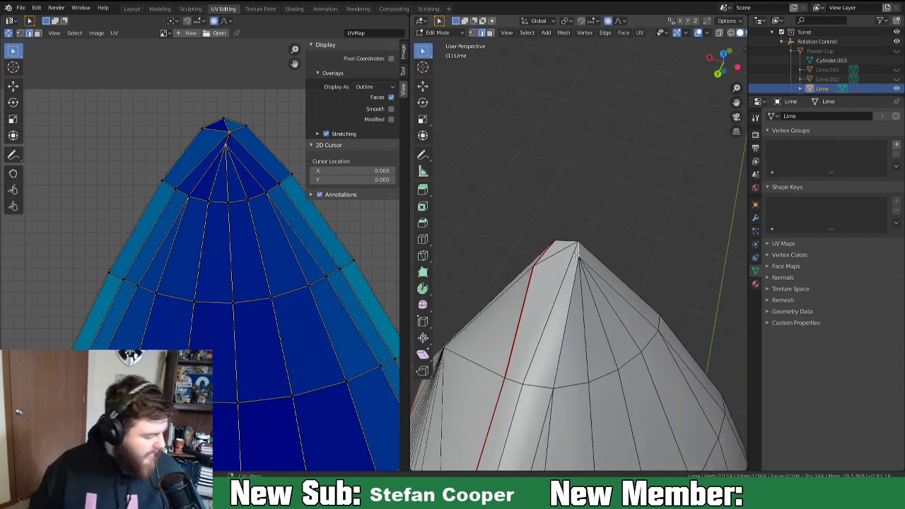
{"action": "key", "text": "1"}
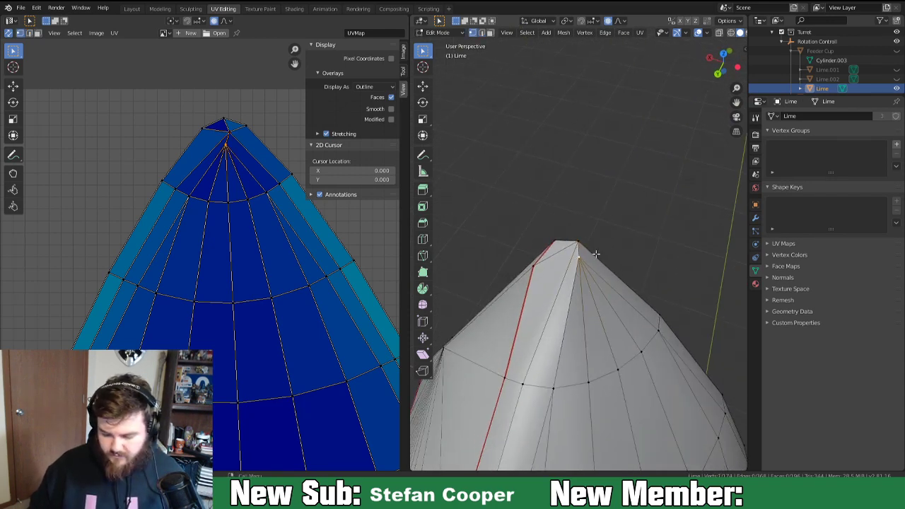
{"action": "key", "text": "x"}
{"action": "left_click", "coordinate": [597, 237]}
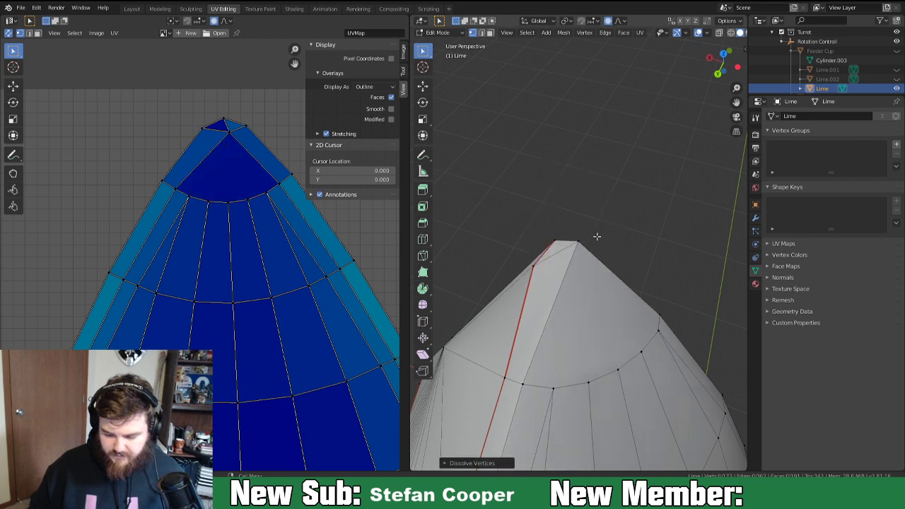
Triangulate the merged rind face at the wedge's tip.
{"action": "key", "text": "3"}
{"action": "left_click", "coordinate": [581, 258]}
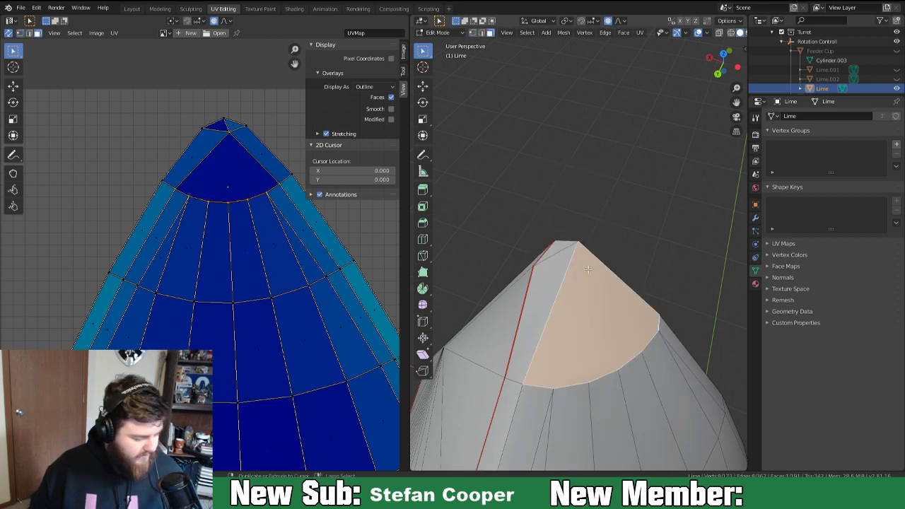
{"action": "key", "text": "ctrl+t"}
Dissolve the inner apex vertex so the wedge's tip becomes one large face bordering the seam.
{"action": "middle_click_drag", "start_coordinate": [587, 267], "coordinate": [690, 287]}
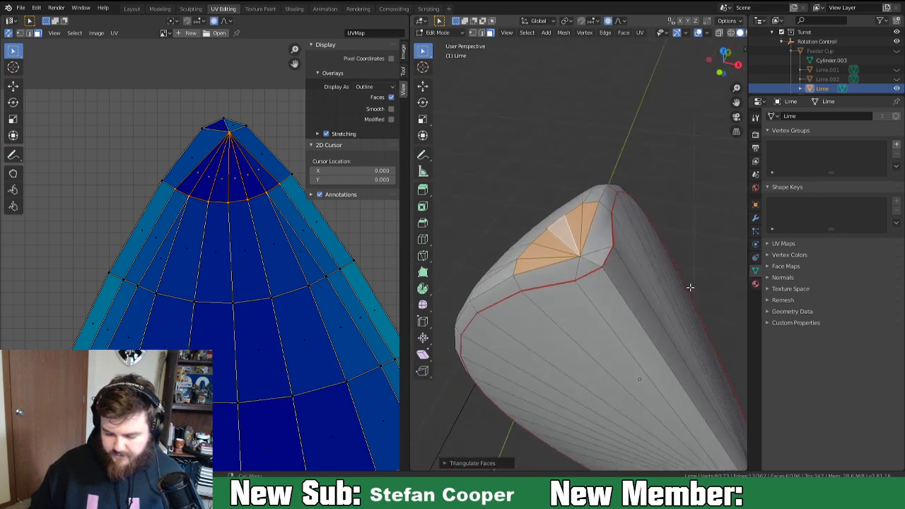
{"action": "key", "text": "1"}
{"action": "key", "text": "x"}
{"action": "left_click", "coordinate": [589, 259]}
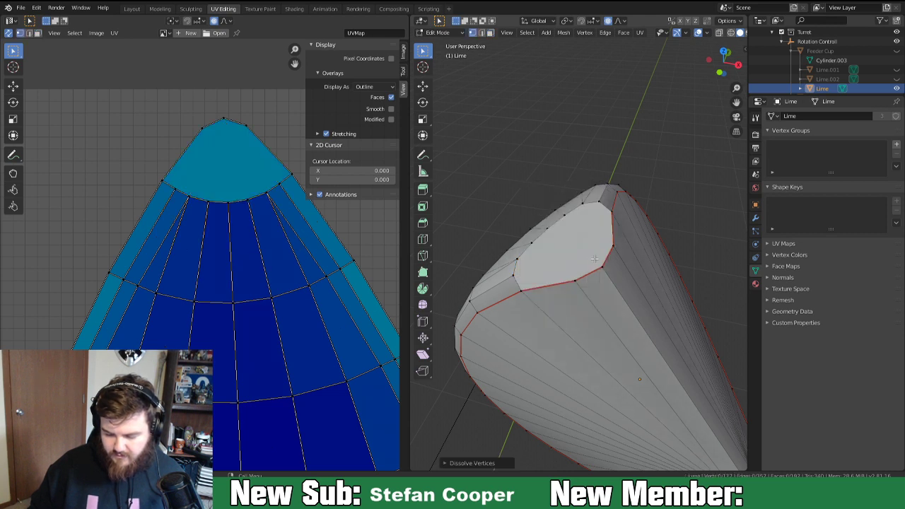
Connect a rind-side vertex of the large tip face to the seam's corner vertex with a new edge.
{"action": "left_click", "coordinate": [581, 203]}
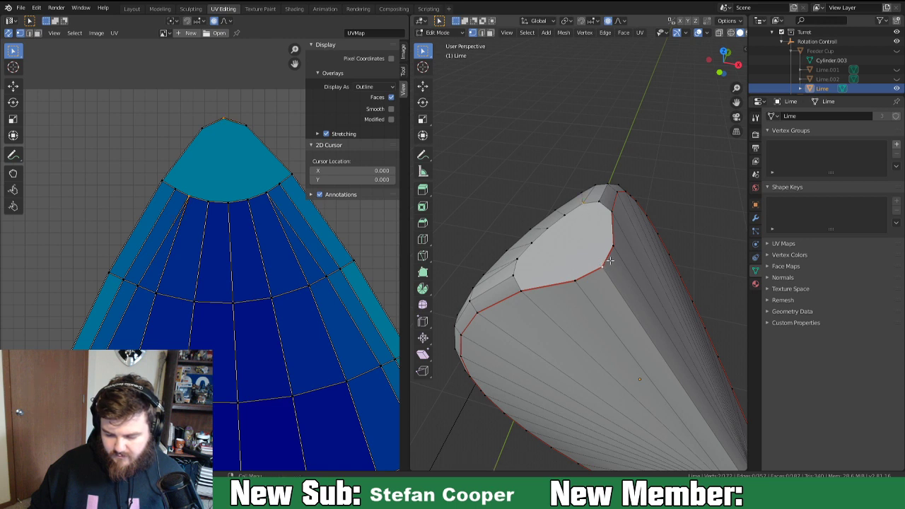
{"action": "left_click", "coordinate": [598, 254], "text": "shift"}
{"action": "key", "text": "j"}
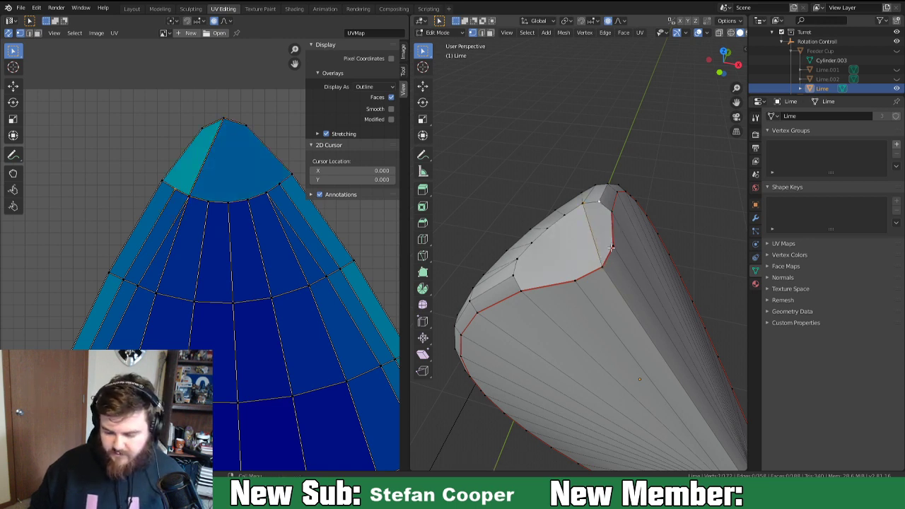
Try to connect the neighbouring vertex pair across the tip face, and undo that connection.
{"action": "key", "text": "j"}
{"action": "middle_click_drag", "start_coordinate": [619, 237], "coordinate": [553, 225]}
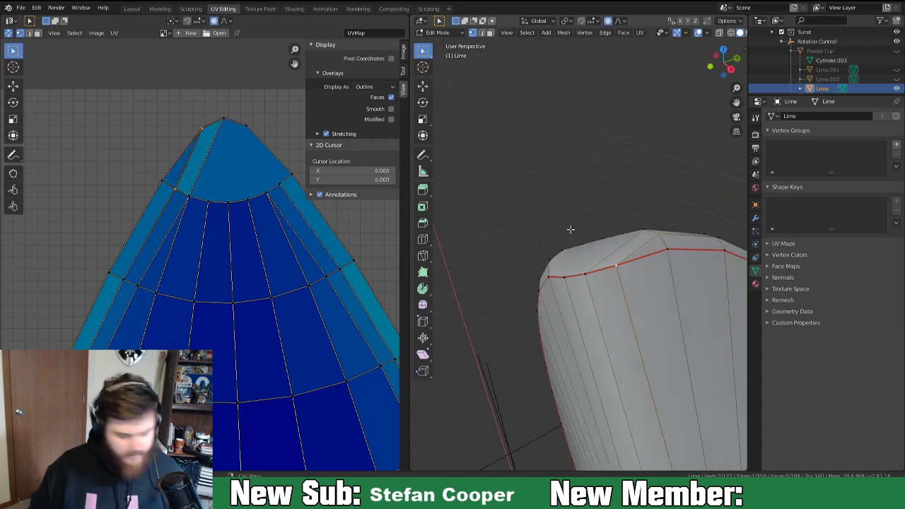
{"action": "key", "text": "ctrl+z"}
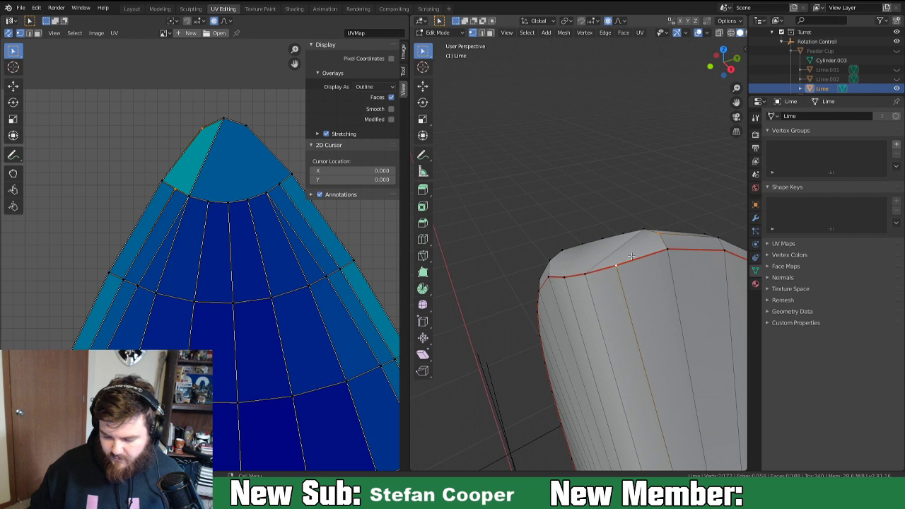
Connect the adjacent rind-side vertex to the same seam corner vertex at the wedge's tip.
{"action": "left_click", "coordinate": [586, 272], "text": "shift"}
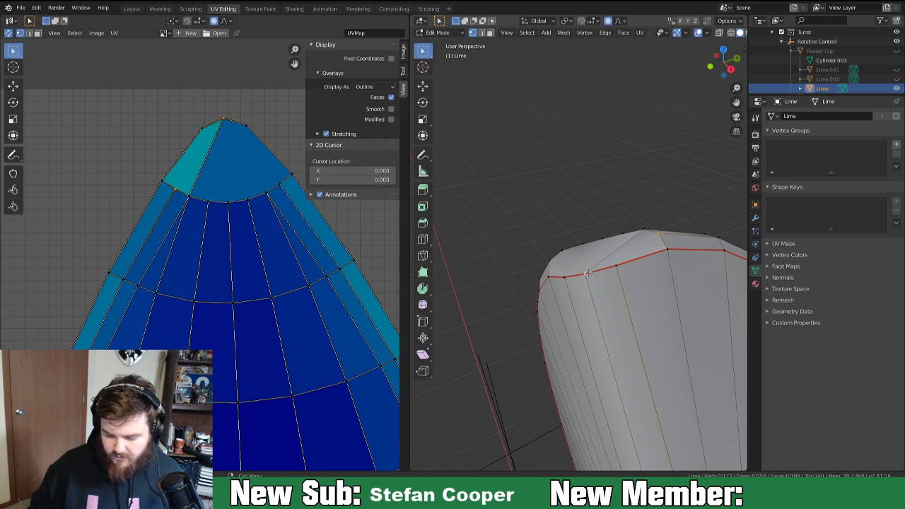
{"action": "key", "text": "j"}
{"action": "middle_click_drag", "start_coordinate": [623, 258], "coordinate": [667, 272]}
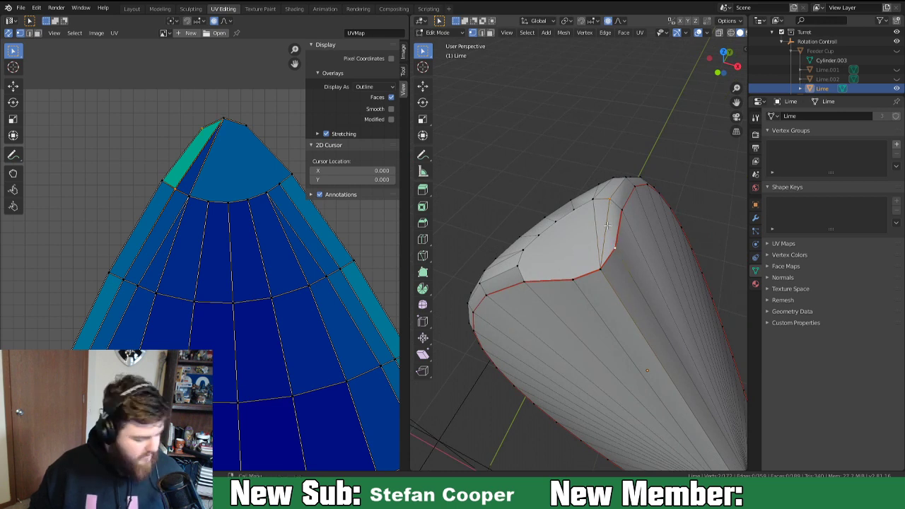
Connect the end vertices of the tip face's curved edge to the seam vertices on both sides of the tip.
{"action": "key", "text": "j"}
{"action": "middle_click_drag", "start_coordinate": [619, 214], "coordinate": [599, 225]}
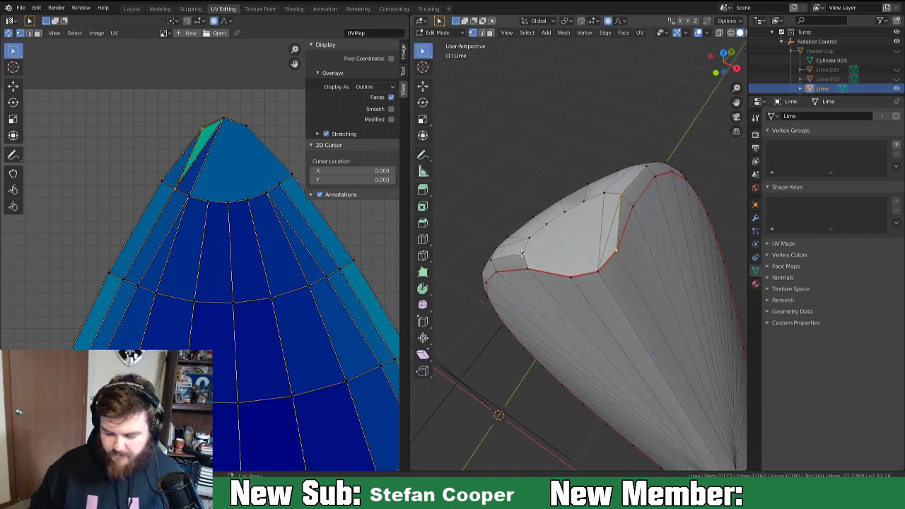
{"action": "key", "text": "j"}
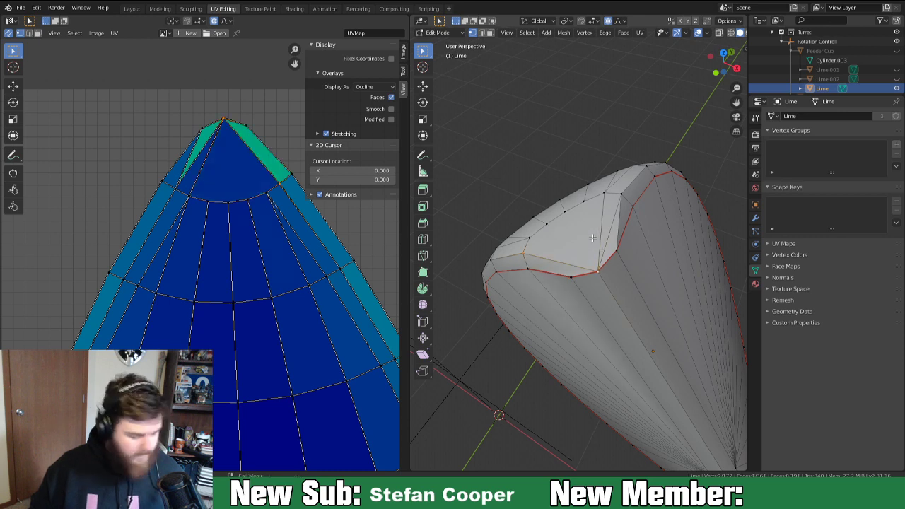
{"action": "left_click", "coordinate": [572, 276], "text": "shift"}
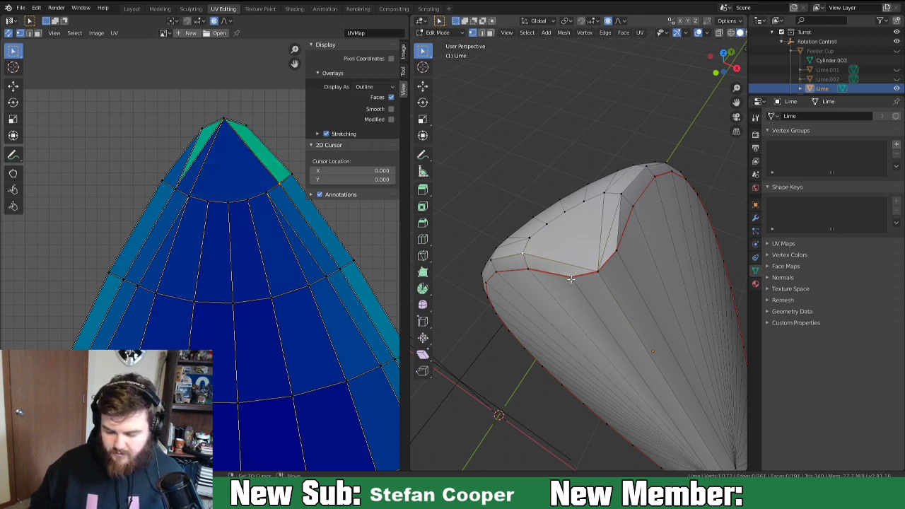
{"action": "key", "text": "j"}
Triangulate the large central face at the wedge's tip.
{"action": "key", "text": "3"}
{"action": "key", "text": "l"}
{"action": "key", "text": "ctrl+t"}
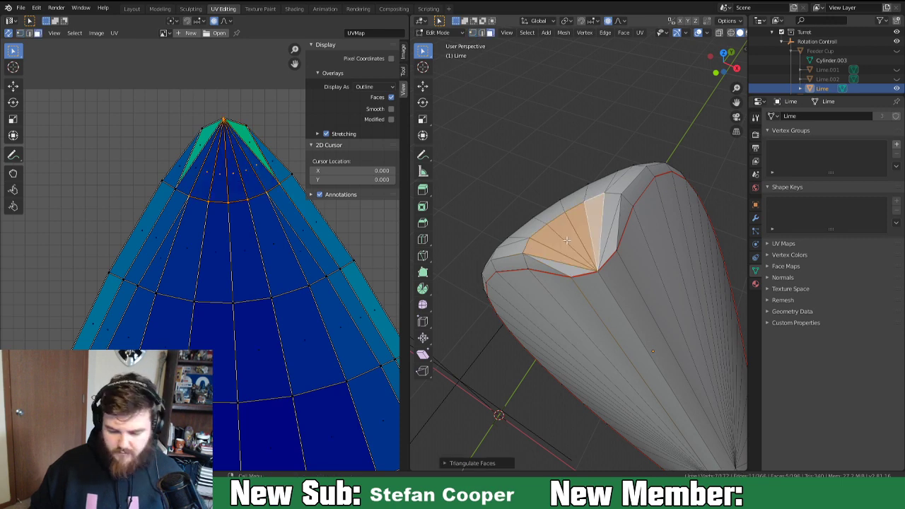
Dissolve the bevel vertex and the inner apex vertex at the wedge's opposite tip to leave one large face.
{"action": "middle_click_drag", "start_coordinate": [561, 287], "coordinate": [662, 346]}
{"action": "scroll", "coordinate": [566, 275], "scroll_direction": "up", "scroll_amount": 5}
{"action": "middle_click_drag", "start_coordinate": [619, 262], "coordinate": [477, 232]}
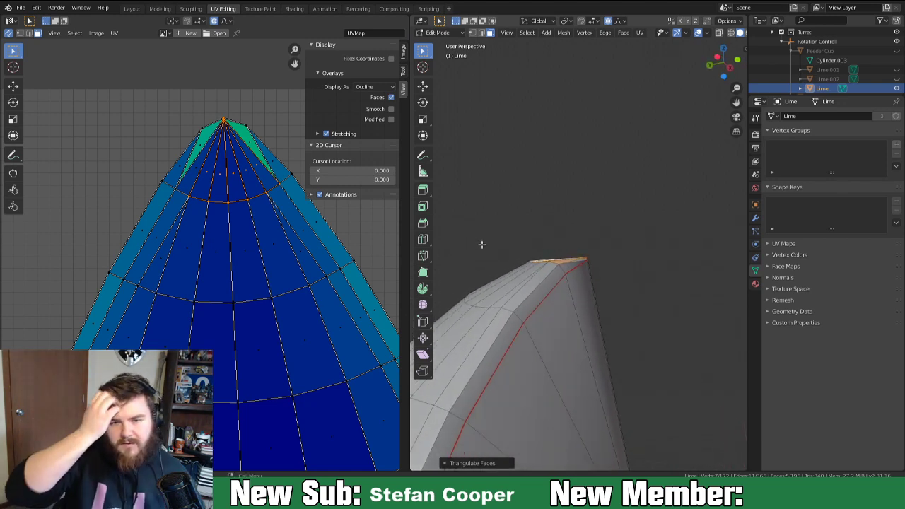
{"action": "scroll", "coordinate": [679, 380], "scroll_direction": "down", "scroll_amount": 8}
{"action": "middle_click_drag", "start_coordinate": [653, 368], "coordinate": [559, 241]}
{"action": "scroll", "coordinate": [557, 307], "scroll_direction": "up", "scroll_amount": 4}
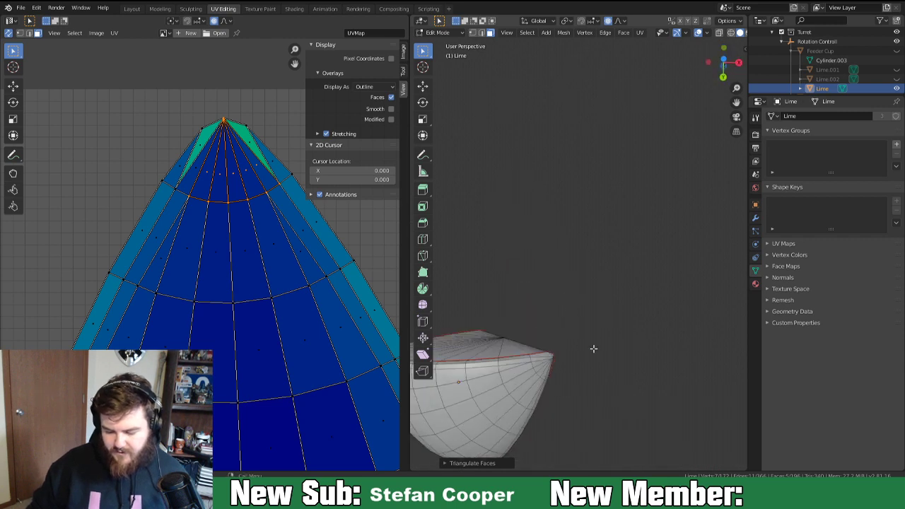
{"action": "middle_click_drag", "start_coordinate": [593, 349], "coordinate": [553, 348]}
{"action": "left_click", "coordinate": [522, 351]}
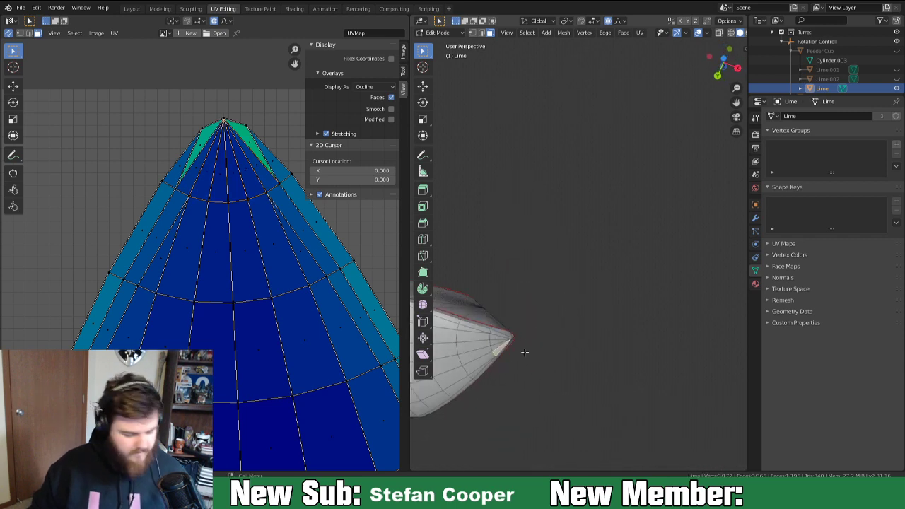
{"action": "key", "text": "KP_Decimal"}
{"action": "scroll", "coordinate": [587, 323], "scroll_direction": "down", "scroll_amount": 2}
{"action": "middle_click_drag", "start_coordinate": [588, 323], "coordinate": [685, 269]}
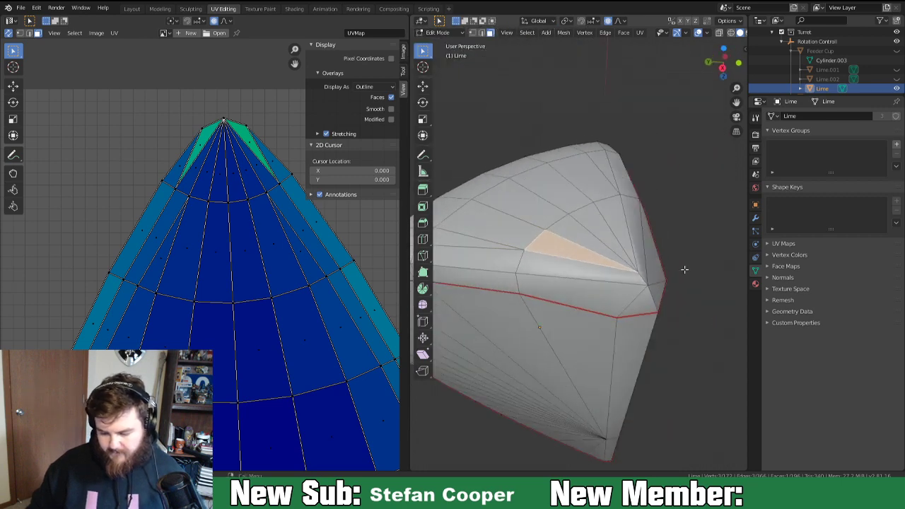
{"action": "key", "text": "x"}
{"action": "left_click", "coordinate": [646, 291]}
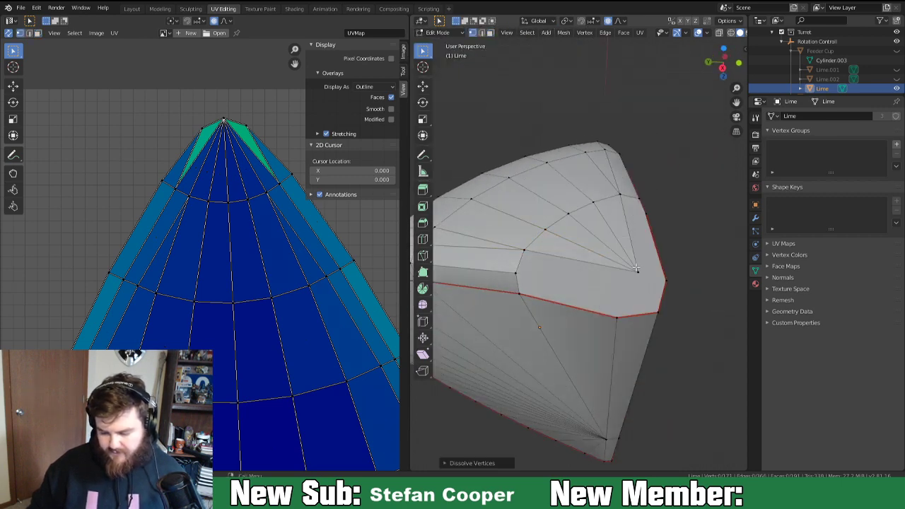
{"action": "left_click", "coordinate": [637, 273]}
{"action": "key", "text": "x"}
{"action": "left_click", "coordinate": [645, 283]}
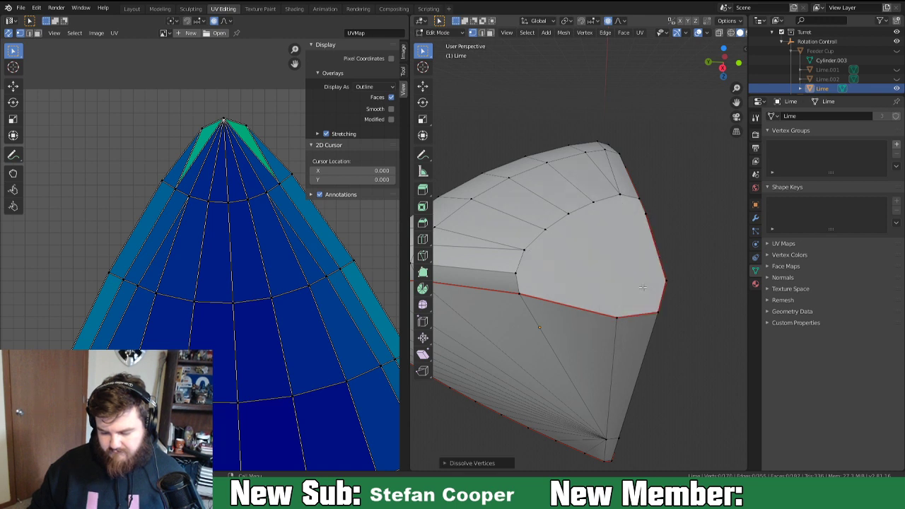
Connect the middle rind-side vertex of the opposite tip's face to the seam's corner vertex.
{"action": "mouse_move", "coordinate": [627, 262]}
{"action": "middle_mouse_down"}
{"action": "mouse_move", "coordinate": [602, 218]}
{"action": "mouse_move", "coordinate": [619, 254]}
{"action": "middle_mouse_up"}
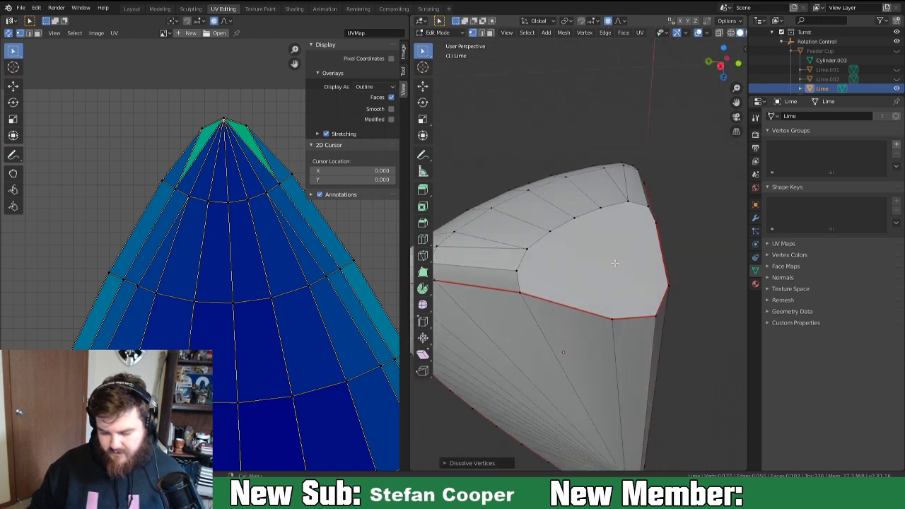
{"action": "left_click", "coordinate": [575, 217]}
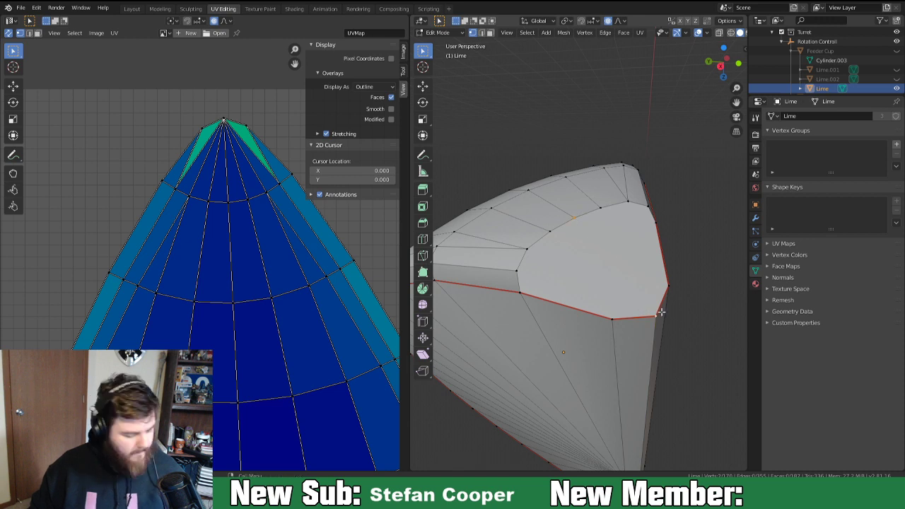
{"action": "left_click", "coordinate": [658, 314], "text": "shift"}
{"action": "key", "text": "j"}
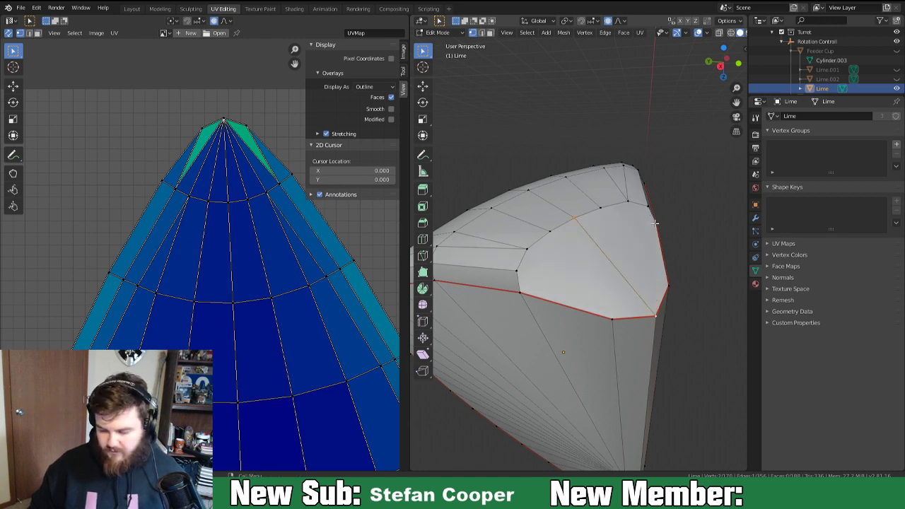
Triangulate both halves of the opposite tip's divided face.
{"action": "key", "text": "3"}
{"action": "left_click", "coordinate": [644, 246]}
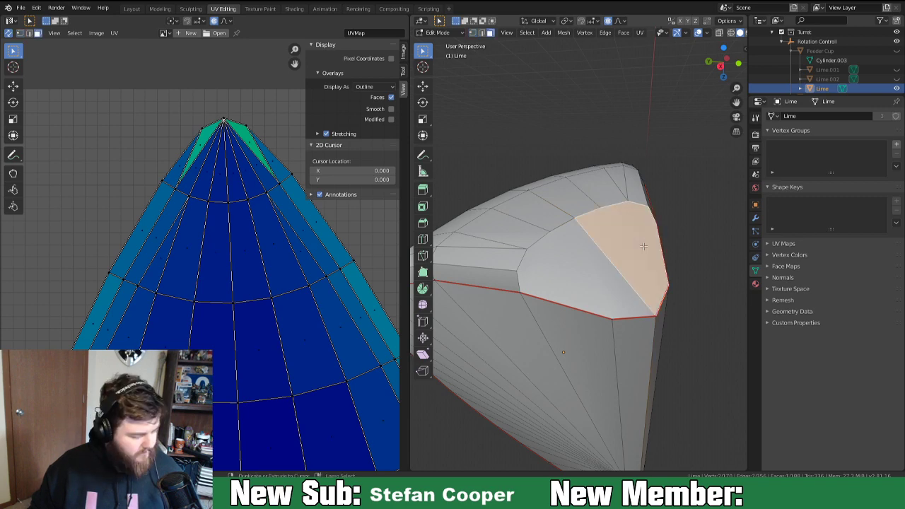
{"action": "key", "text": "ctrl+t"}
{"action": "middle_click_drag", "start_coordinate": [643, 247], "coordinate": [583, 283]}
{"action": "key", "text": "ctrl+z"}
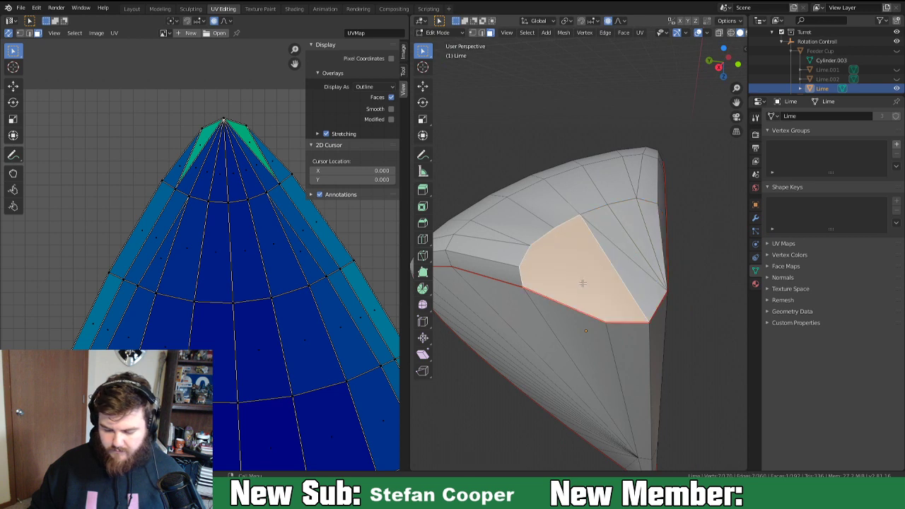
{"action": "key", "text": "ctrl+t"}
{"action": "middle_click_drag", "start_coordinate": [583, 283], "coordinate": [546, 318]}
Examine the stretching at both ends of the Lime's rind UV island and across its round flesh island.
{"action": "key", "text": "Tab"}
{"action": "key", "text": "Tab"}
{"action": "scroll", "coordinate": [546, 318], "scroll_direction": "down", "scroll_amount": 3}
{"action": "scroll", "coordinate": [122, 309], "scroll_direction": "down", "scroll_amount": 5}
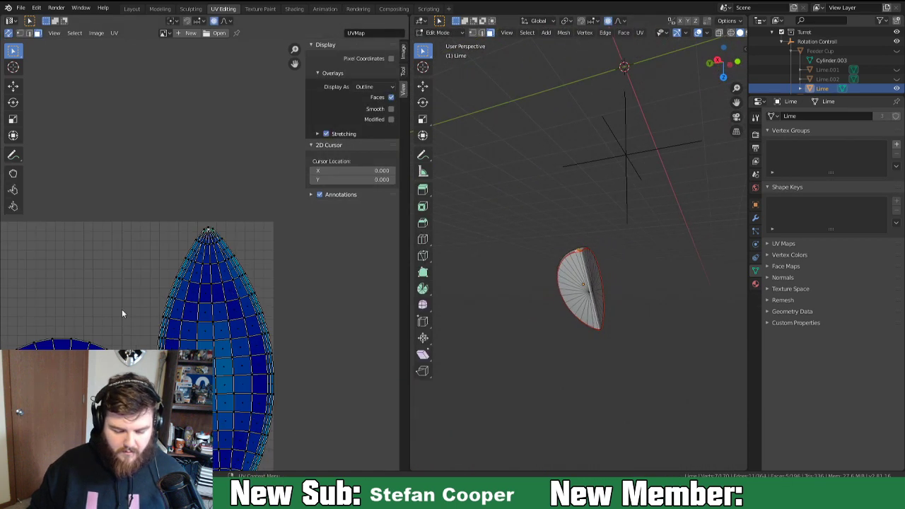
{"action": "middle_click_drag", "start_coordinate": [121, 310], "coordinate": [230, 252]}
{"action": "scroll", "coordinate": [229, 253], "scroll_direction": "down", "scroll_amount": 2}
{"action": "scroll", "coordinate": [230, 253], "scroll_direction": "down", "scroll_amount": 3}
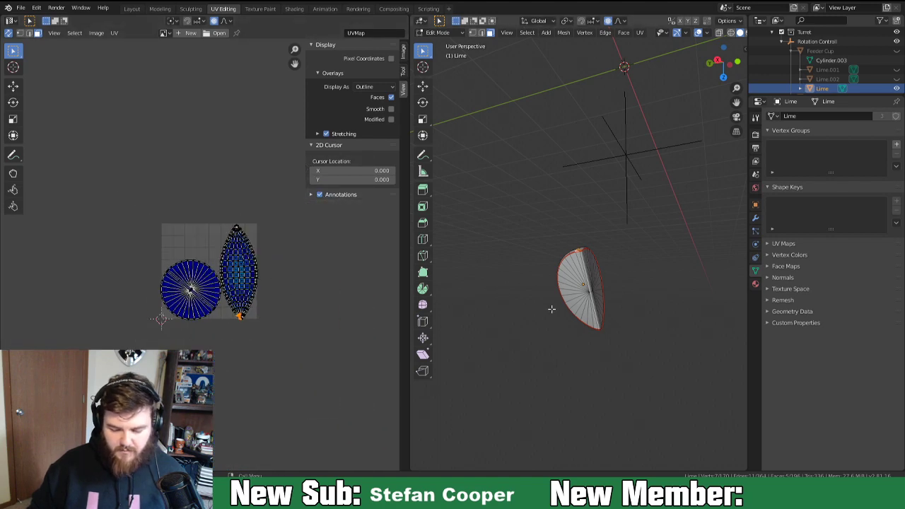
{"action": "middle_click_drag", "start_coordinate": [556, 313], "coordinate": [546, 326]}
{"action": "key", "text": "Tab"}
{"action": "key", "text": "Tab"}
{"action": "scroll", "coordinate": [257, 297], "scroll_direction": "up", "scroll_amount": 4}
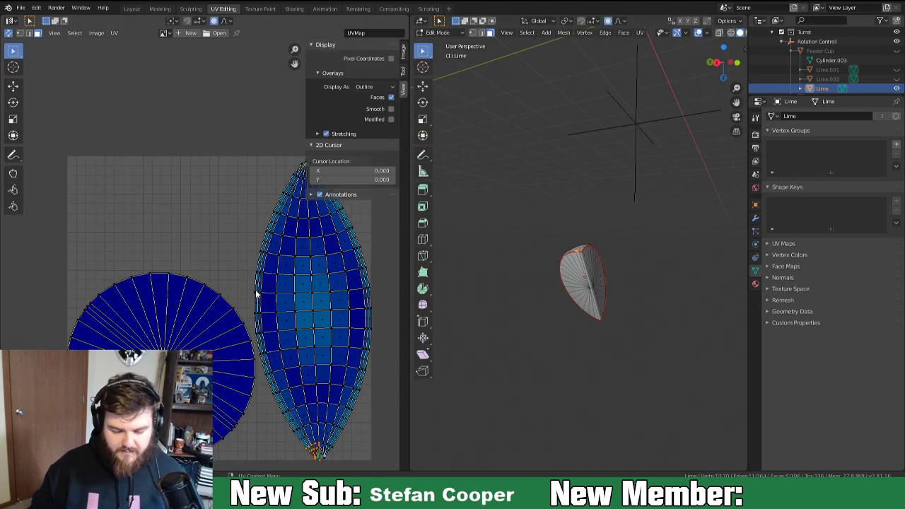
{"action": "scroll", "coordinate": [195, 281], "scroll_direction": "up", "scroll_amount": 2}
{"action": "scroll", "coordinate": [208, 298], "scroll_direction": "up", "scroll_amount": 1}
{"action": "scroll", "coordinate": [214, 186], "scroll_direction": "up", "scroll_amount": 2}
{"action": "scroll", "coordinate": [226, 202], "scroll_direction": "up", "scroll_amount": 2}
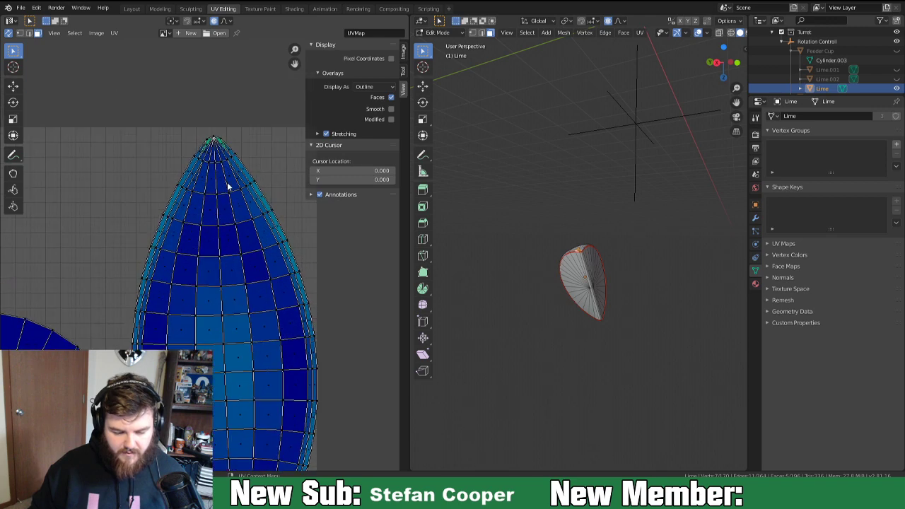
{"action": "scroll", "coordinate": [207, 96], "scroll_direction": "up", "scroll_amount": 2}
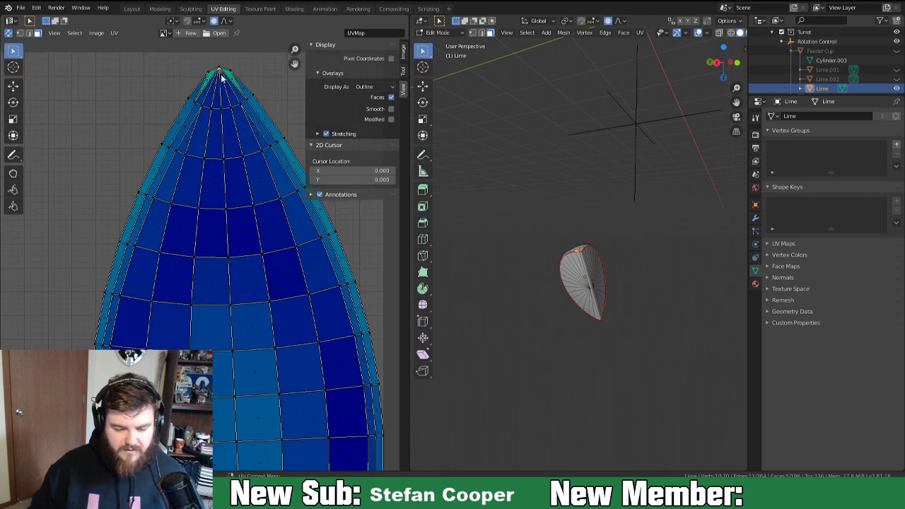
{"action": "scroll", "coordinate": [227, 124], "scroll_direction": "down", "scroll_amount": 5}
{"action": "middle_click_drag", "start_coordinate": [245, 350], "coordinate": [267, 280]}
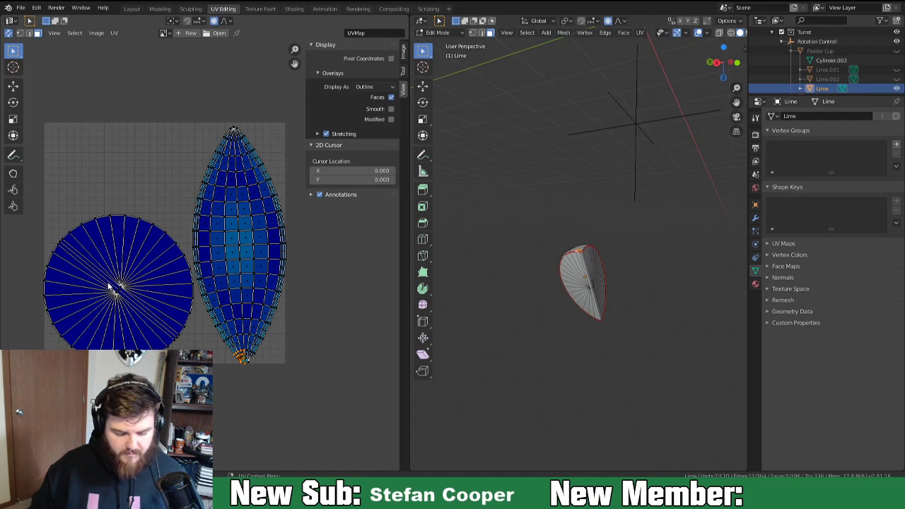
Unhide the Feeder Cup and open its mesh for editing in place of the Lime.
{"action": "middle_click_drag", "start_coordinate": [596, 294], "coordinate": [601, 285]}
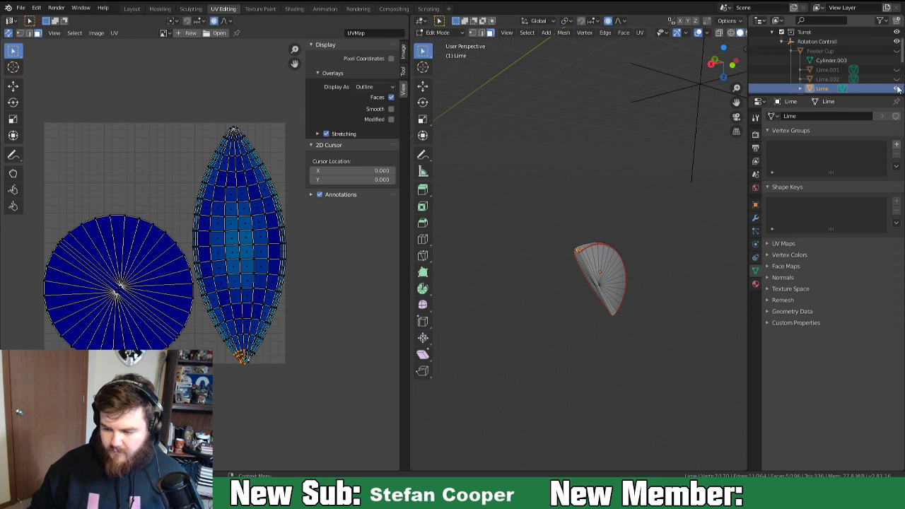
{"action": "left_click", "coordinate": [897, 51]}
{"action": "middle_click_drag", "start_coordinate": [649, 213], "coordinate": [586, 264]}
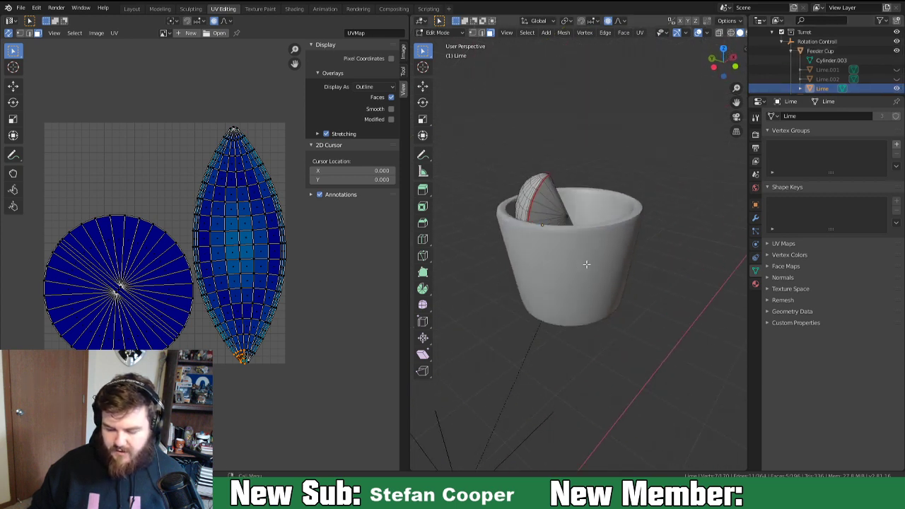
{"action": "key", "text": "Tab"}
{"action": "left_click", "coordinate": [579, 262]}
{"action": "key", "text": "Tab"}
{"action": "middle_click_drag", "start_coordinate": [572, 272], "coordinate": [577, 271]}
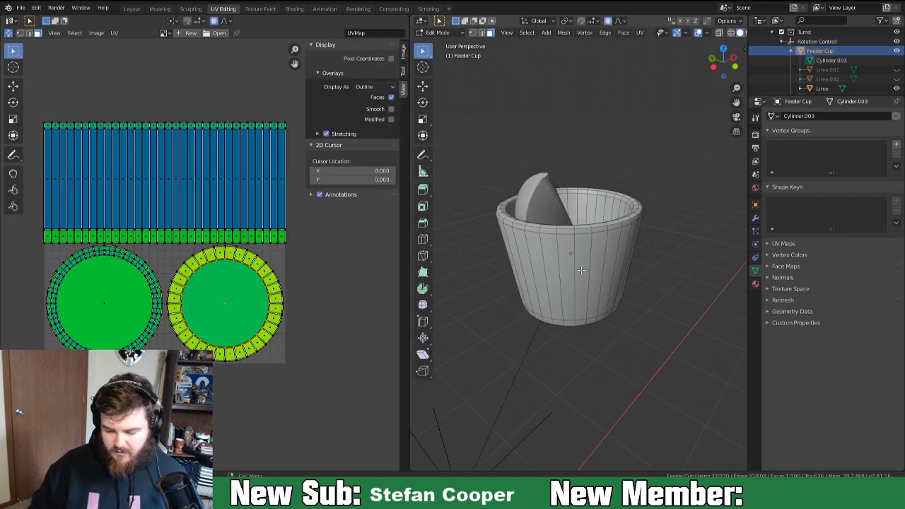
Triangulate the Feeder Cup's round bottom face and expand the operation's options.
{"action": "left_click", "coordinate": [577, 281], "text": "alt"}
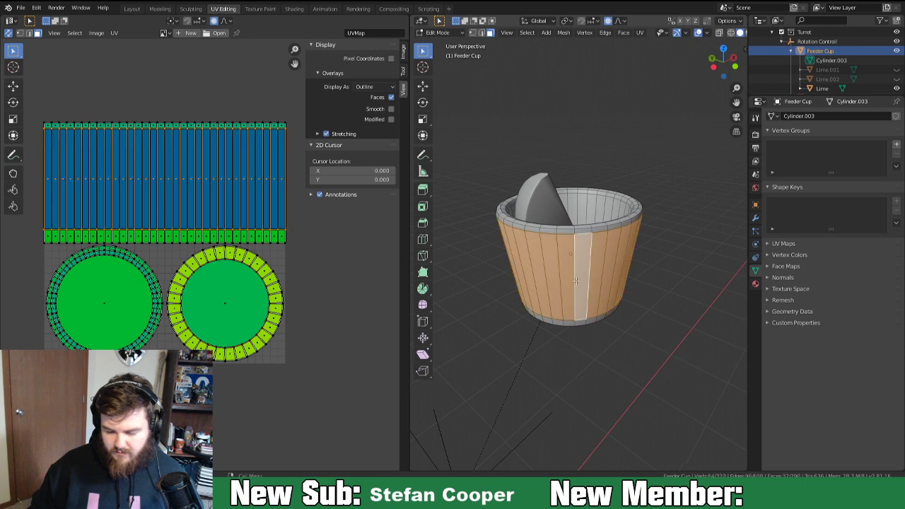
{"action": "key", "text": "2"}
{"action": "left_click", "coordinate": [581, 304], "text": "alt"}
{"action": "middle_click_drag", "start_coordinate": [582, 305], "coordinate": [602, 263]}
{"action": "left_click", "coordinate": [602, 262]}
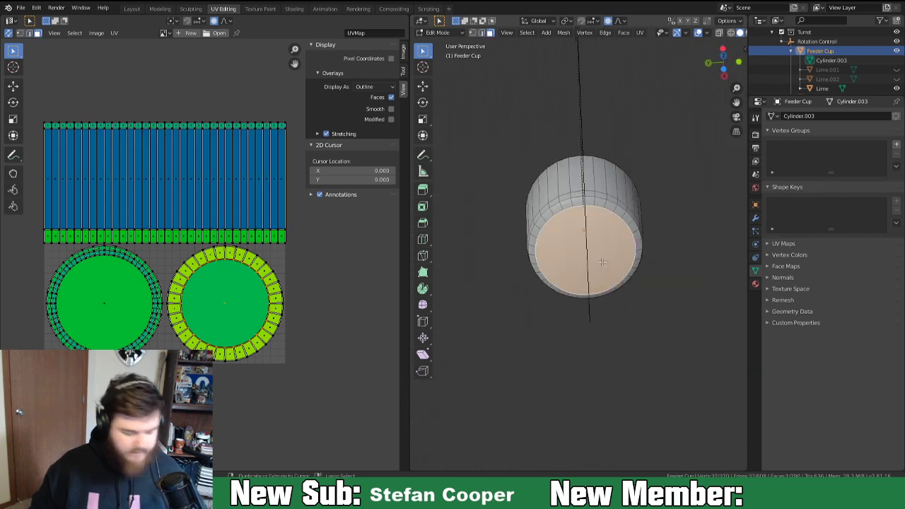
{"action": "key", "text": "ctrl+t"}
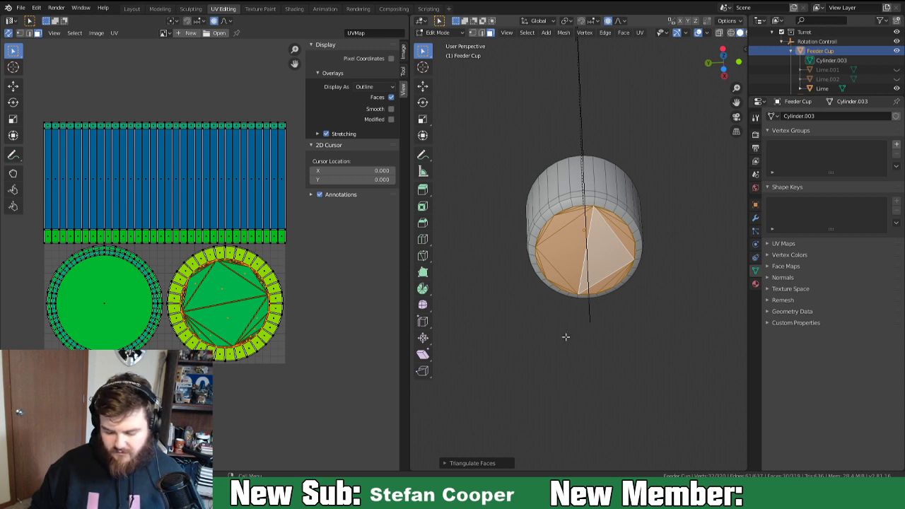
{"action": "left_click", "coordinate": [445, 463]}
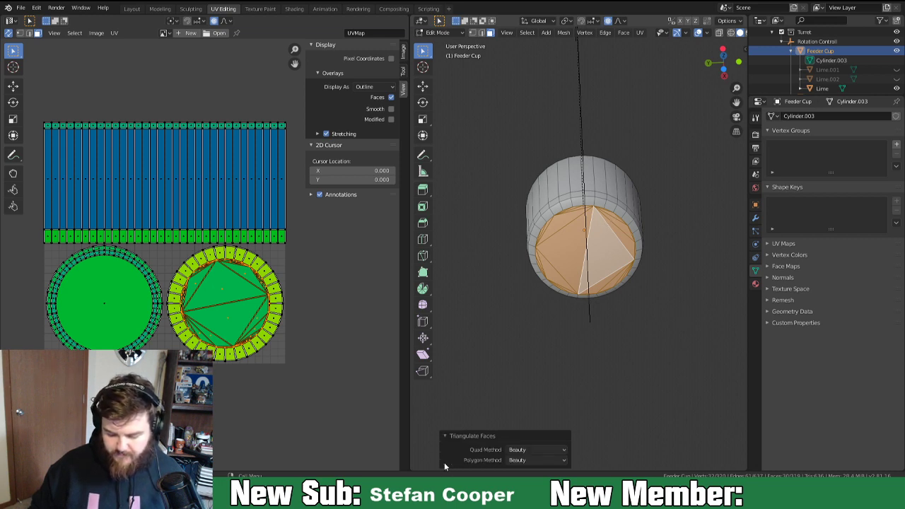
Try the Shortest Diagonal, Fixed Alternate and Fixed quad methods for the bottom triangulation, and return to Beauty.
{"action": "left_click", "coordinate": [562, 450]}
{"action": "left_click", "coordinate": [548, 408]}
{"action": "left_click", "coordinate": [555, 449]}
{"action": "left_click", "coordinate": [555, 418]}
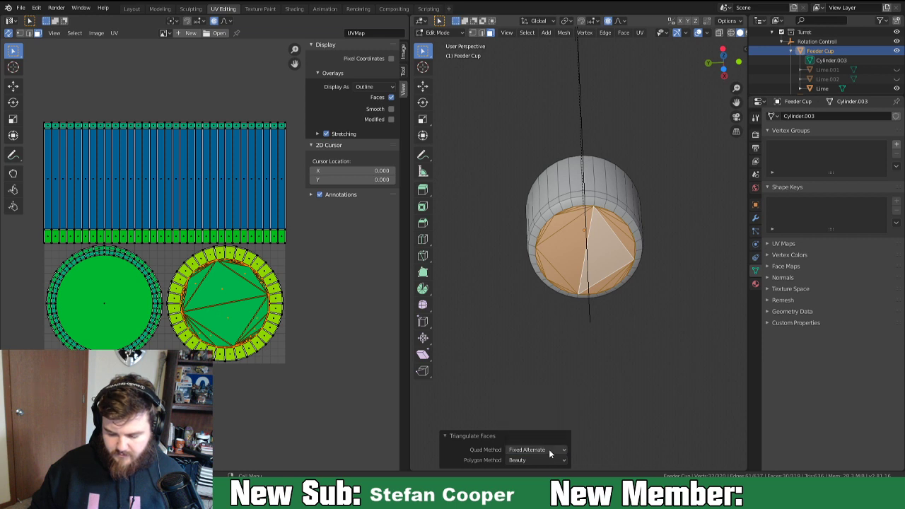
{"action": "left_click", "coordinate": [548, 449]}
{"action": "left_click", "coordinate": [549, 429]}
{"action": "left_click", "coordinate": [547, 449]}
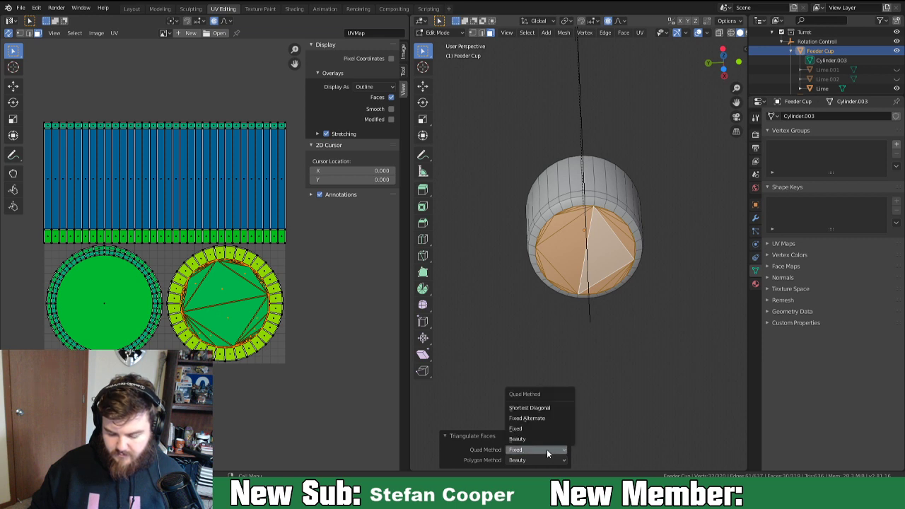
{"action": "left_click", "coordinate": [547, 439]}
Try the Clip polygon method on the cup's bottom face, and undo the triangulation.
{"action": "left_click", "coordinate": [541, 460]}
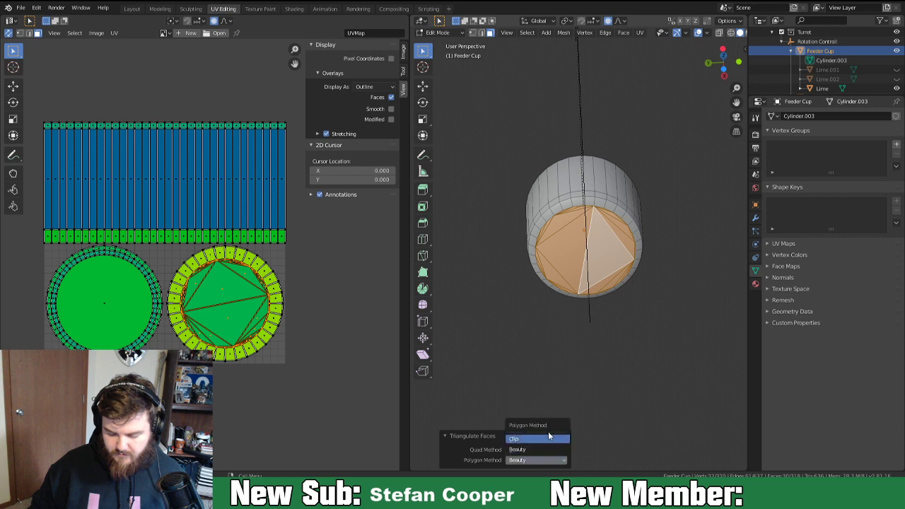
{"action": "left_click", "coordinate": [548, 433]}
{"action": "left_click", "coordinate": [545, 461]}
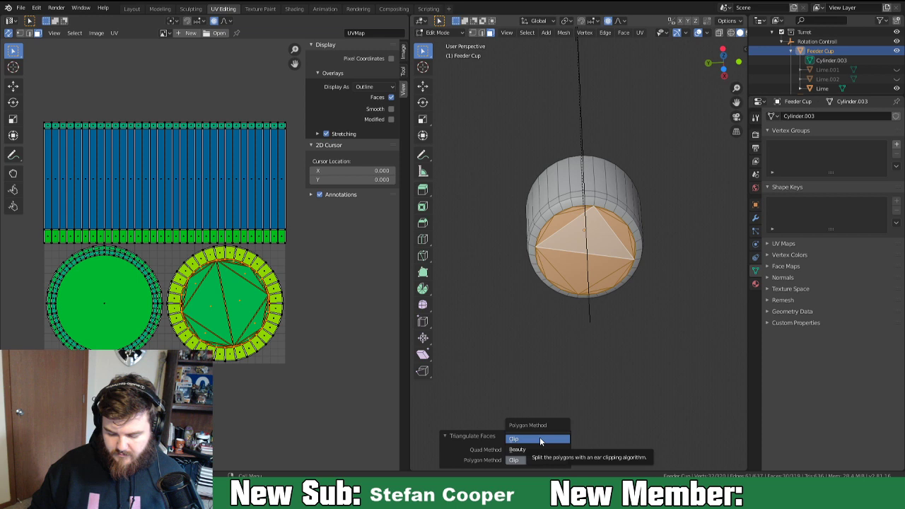
{"action": "left_click", "coordinate": [540, 449]}
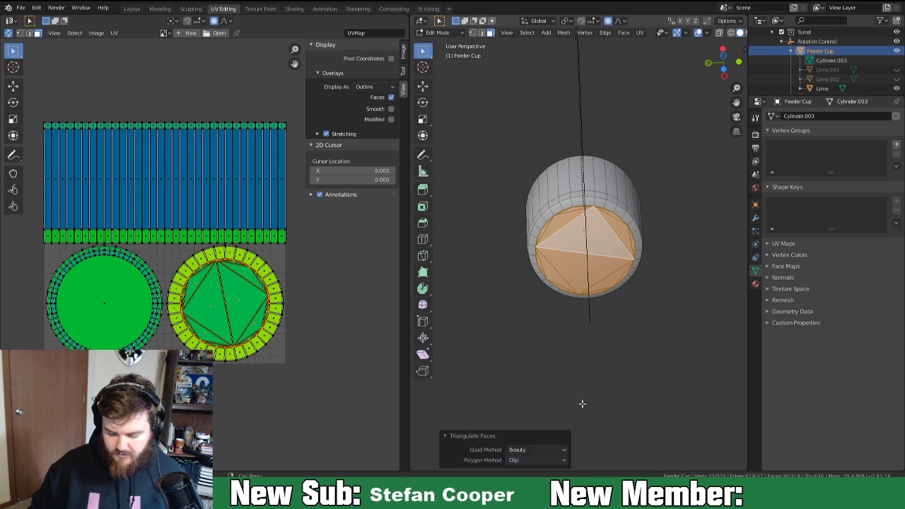
{"action": "key", "text": "ctrl+z"}
Try to subdivide between two opposite vertices on the rim of the cup's bottom face.
{"action": "middle_click_drag", "start_coordinate": [600, 238], "coordinate": [615, 225]}
{"action": "key", "text": "1"}
{"action": "left_click", "coordinate": [601, 203]}
{"action": "right_click", "coordinate": [577, 255]}
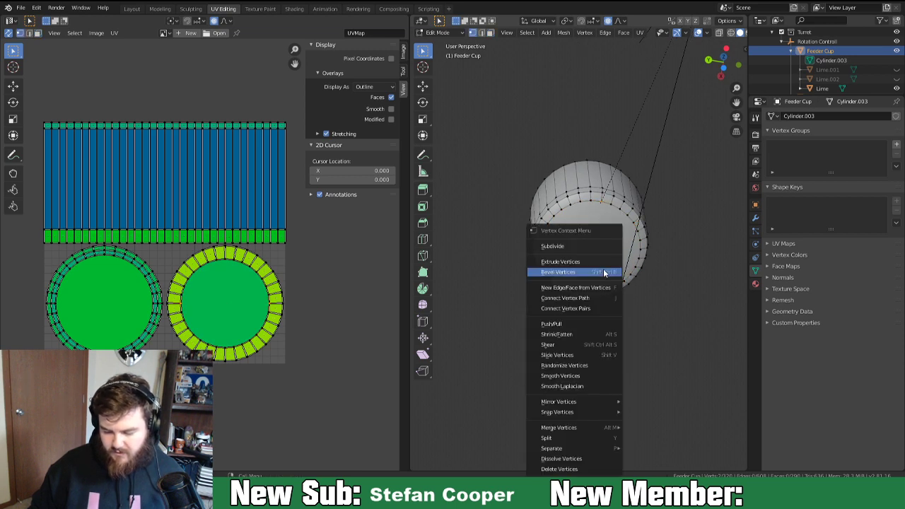
{"action": "left_click", "coordinate": [598, 248]}
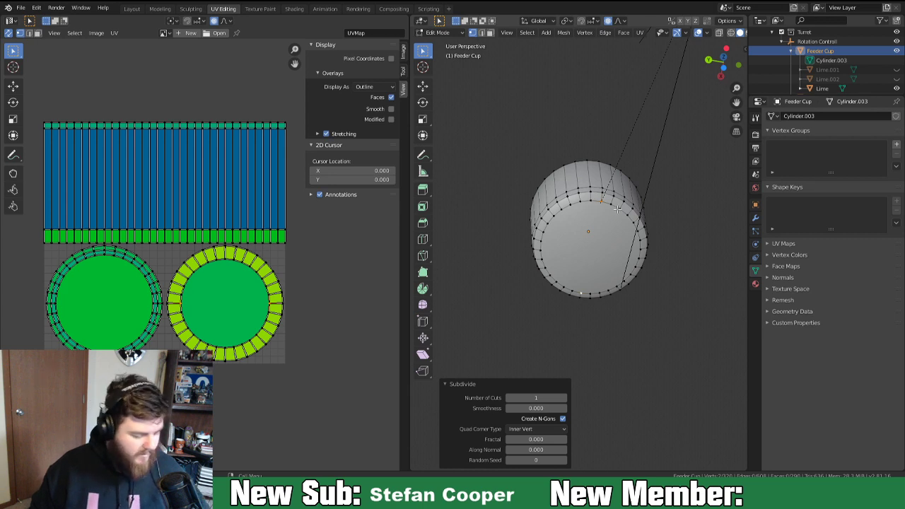
Connect the two opposite rim vertices across the cup's outer bottom face and subdivide the new edge with one cut.
{"action": "key", "text": "j"}
{"action": "right_click", "coordinate": [592, 241]}
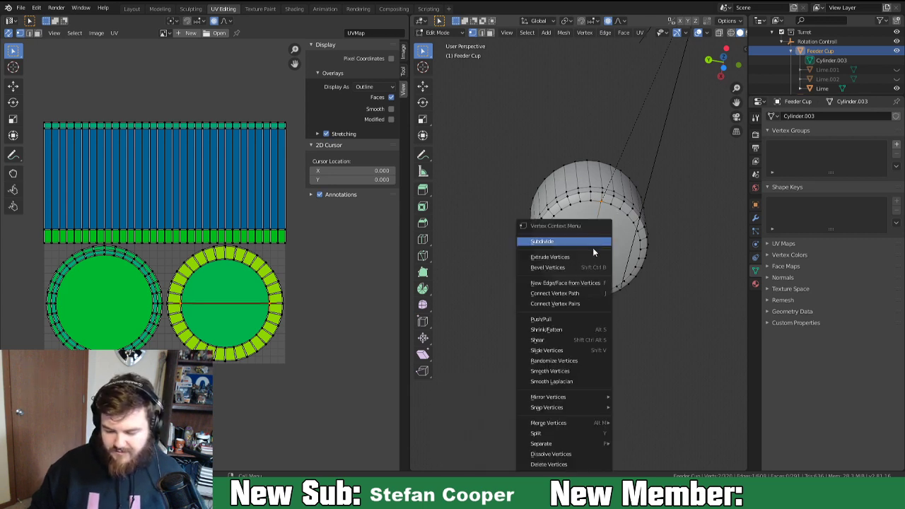
{"action": "left_click", "coordinate": [593, 248]}
Triangulate both halves of the cup's outer bottom face into a fan around the centre vertex.
{"action": "key", "text": "3"}
{"action": "left_click", "coordinate": [615, 235]}
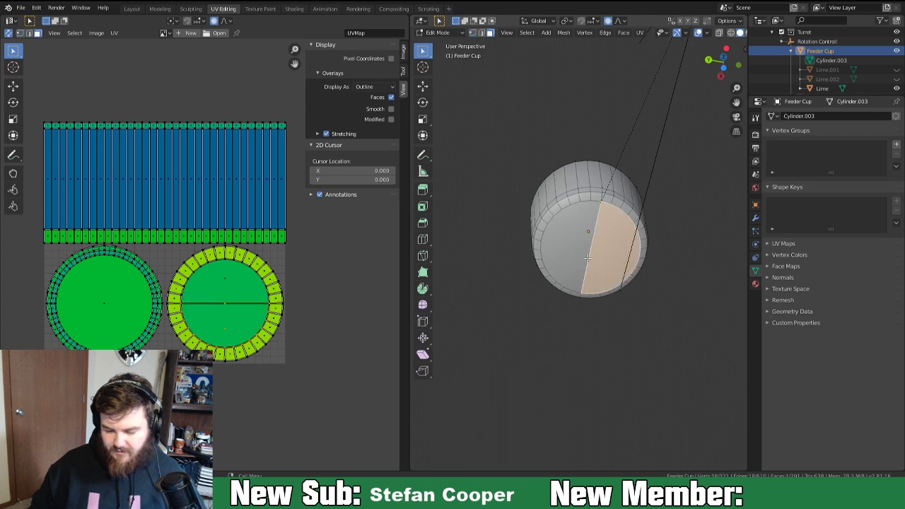
{"action": "left_click", "coordinate": [575, 248], "text": "shift"}
{"action": "key", "text": "ctrl+t"}
Connect two opposite rim vertices across the cup's inner floor face to split it in half.
{"action": "middle_click_drag", "start_coordinate": [657, 180], "coordinate": [610, 314]}
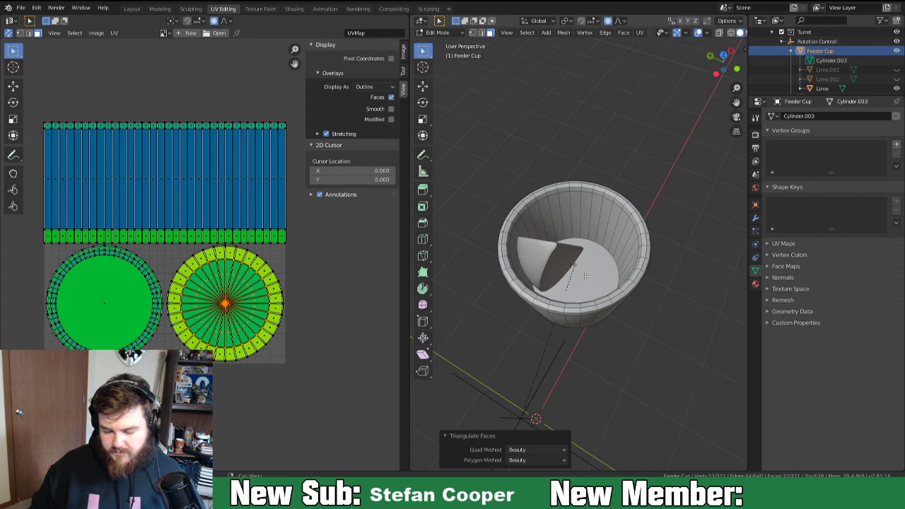
{"action": "left_click", "coordinate": [586, 276]}
{"action": "middle_click_drag", "start_coordinate": [586, 277], "coordinate": [591, 300]}
{"action": "key", "text": "1"}
{"action": "left_click", "coordinate": [587, 241]}
{"action": "middle_click_drag", "start_coordinate": [587, 241], "coordinate": [591, 272]}
{"action": "left_click", "coordinate": [586, 305], "text": "shift"}
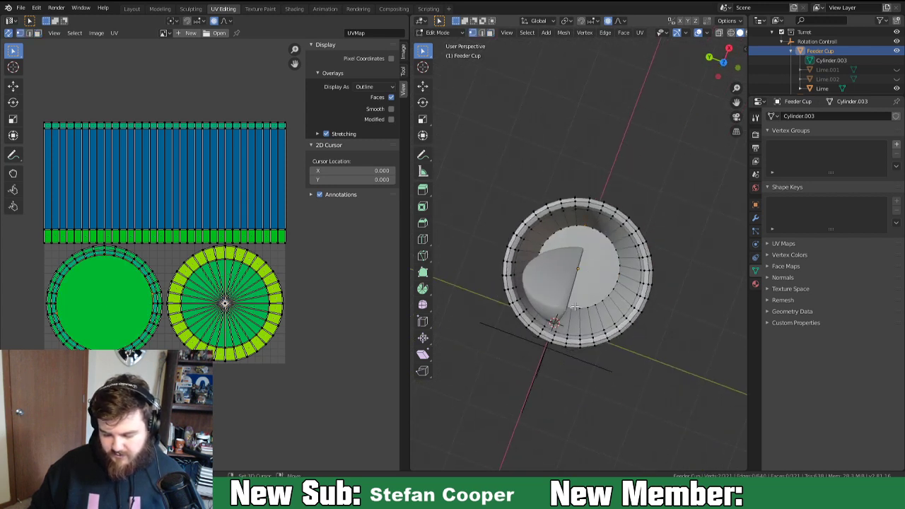
{"action": "key", "text": "j"}
Subdivide the edge dividing the cup's inner floor to add a vertex at its centre.
{"action": "key", "text": "3"}
{"action": "left_click", "coordinate": [603, 283]}
{"action": "left_click", "coordinate": [574, 243], "text": "shift"}
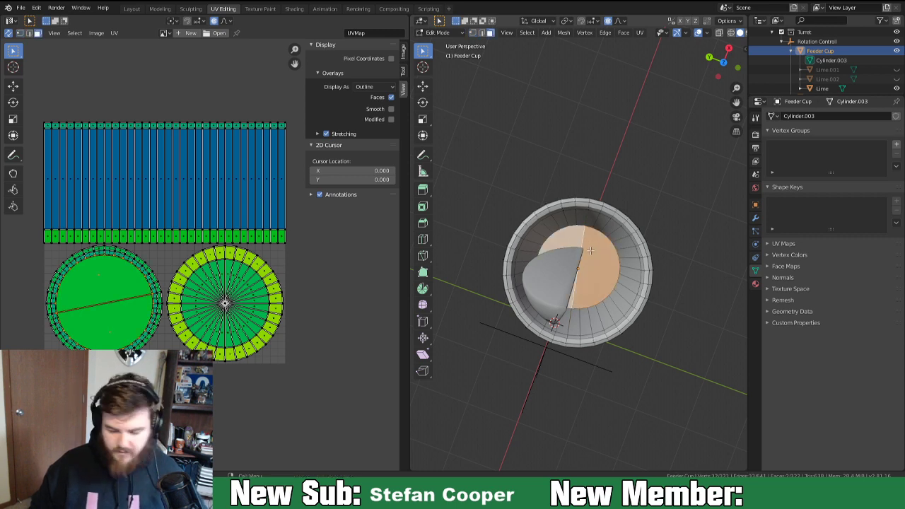
{"action": "key", "text": "2"}
{"action": "left_click", "coordinate": [580, 240]}
{"action": "right_click", "coordinate": [593, 260]}
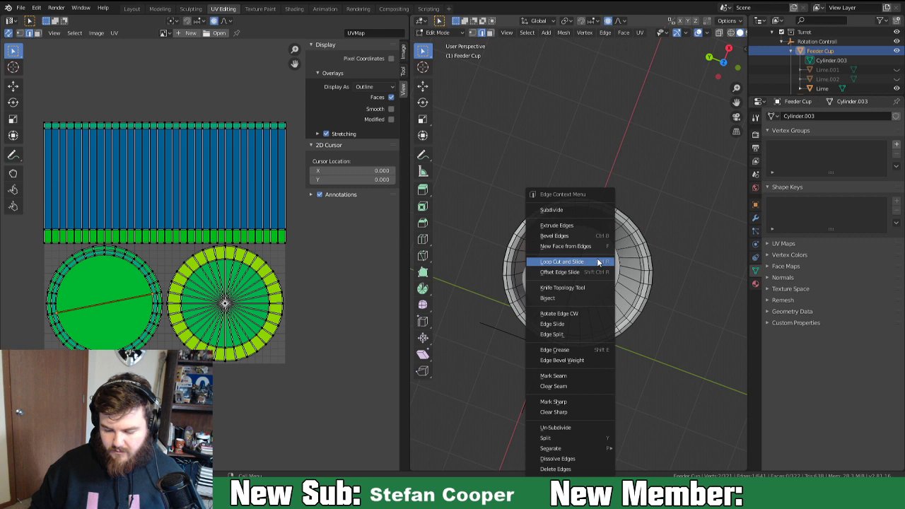
{"action": "left_click", "coordinate": [592, 212]}
Triangulate both halves of the cup's inner floor into a fan around the centre vertex.
{"action": "key", "text": "3"}
{"action": "left_click", "coordinate": [599, 260]}
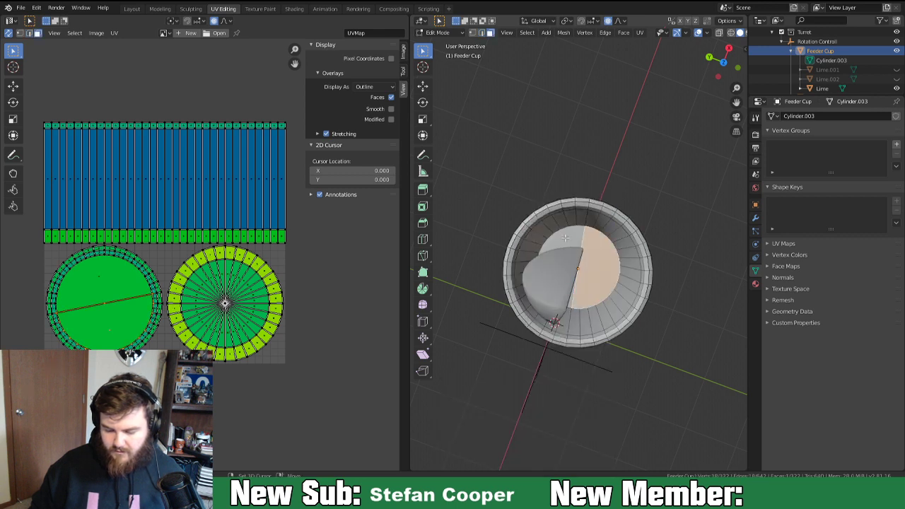
{"action": "left_click", "coordinate": [574, 244], "text": "shift"}
{"action": "right_click", "coordinate": [607, 262]}
{"action": "key", "text": "ctrl+t"}
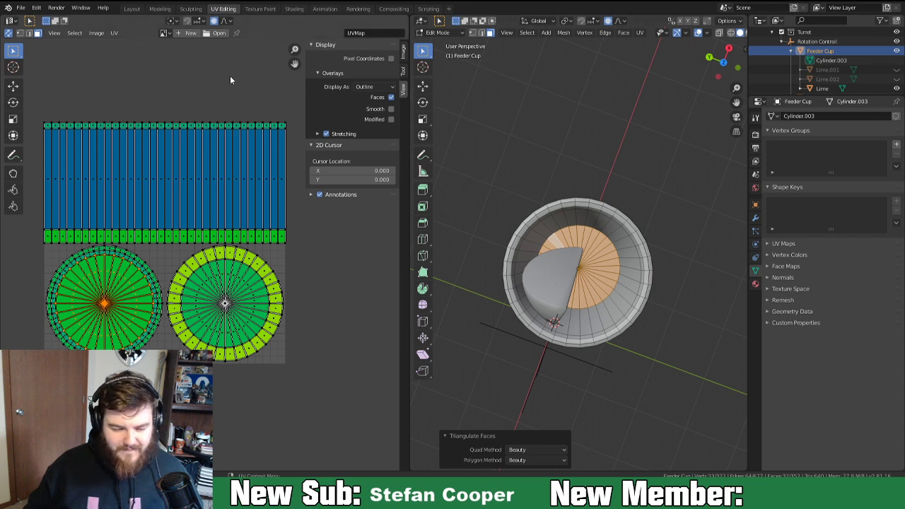
In the Layout workspace, enable the Base collection and unhide Lime.001, Lime.002, the Feeder Tube, link, x Rotation Control, Base and Scene.
{"action": "left_click", "coordinate": [132, 9]}
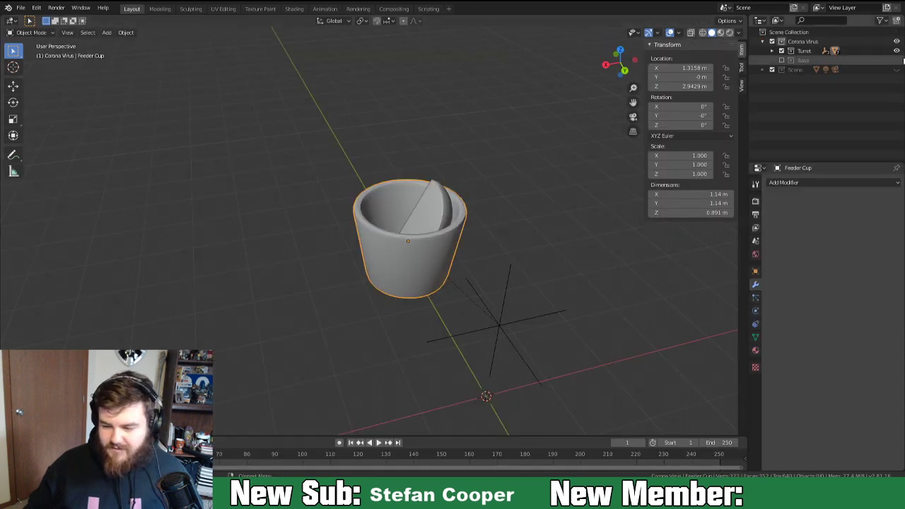
{"action": "left_click", "coordinate": [781, 60]}
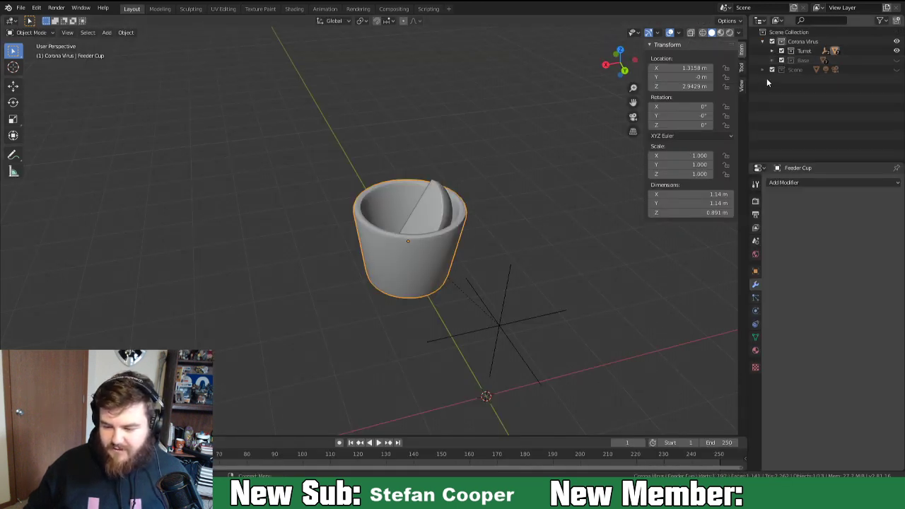
{"action": "left_click", "coordinate": [772, 51]}
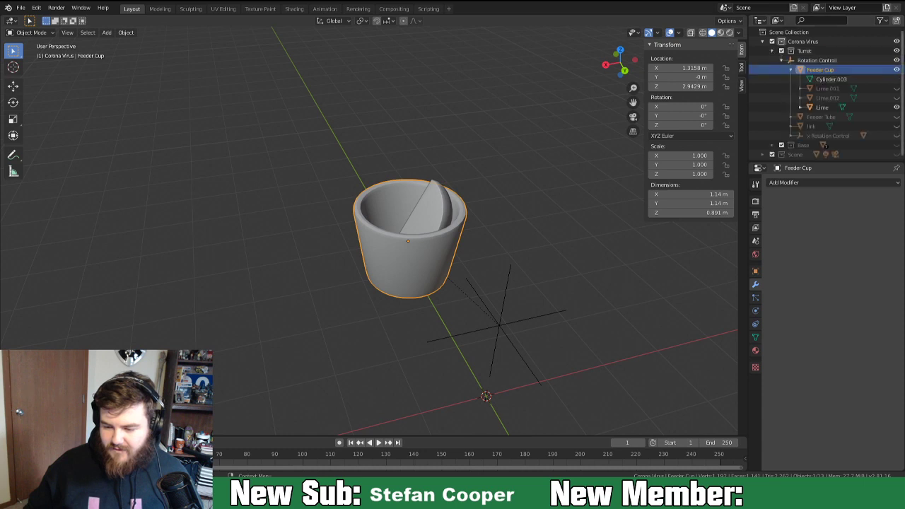
{"action": "left_click", "coordinate": [897, 88]}
{"action": "left_click", "coordinate": [897, 97]}
{"action": "left_click_drag", "start_coordinate": [897, 113], "coordinate": [896, 152]}
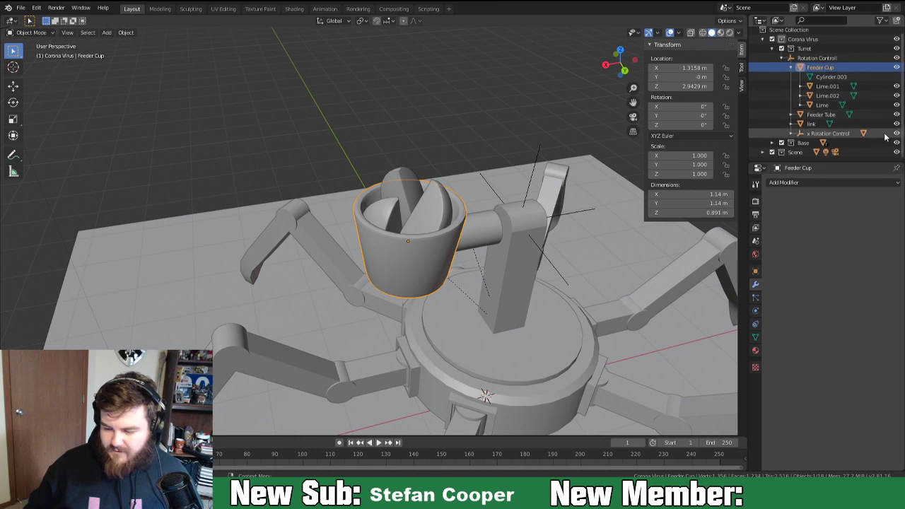
{"action": "left_click", "coordinate": [772, 142]}
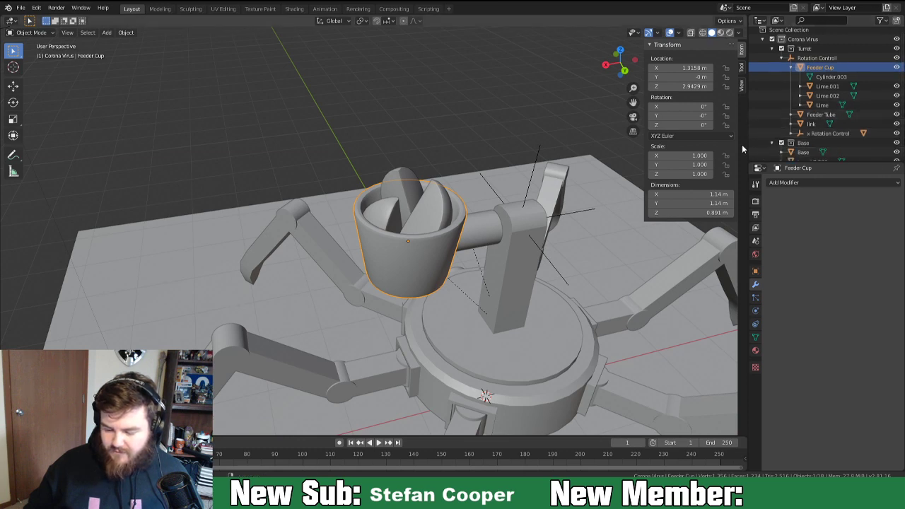
Unhide the Turret Bottle under x Rotation Control and inspect the whole robot from several angles.
{"action": "middle_click_drag", "start_coordinate": [523, 254], "coordinate": [494, 258]}
{"action": "scroll", "coordinate": [494, 258], "scroll_direction": "down", "scroll_amount": 5}
{"action": "middle_click_drag", "start_coordinate": [366, 294], "coordinate": [351, 269]}
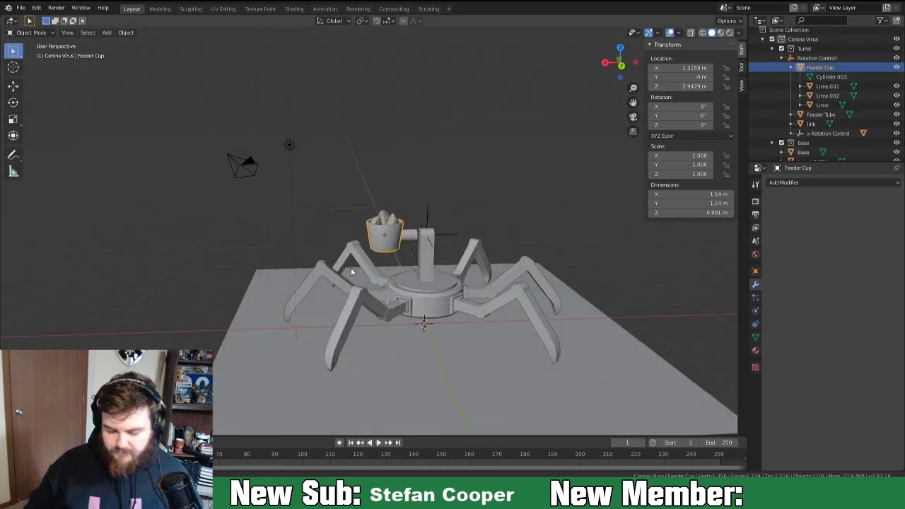
{"action": "left_click", "coordinate": [792, 134]}
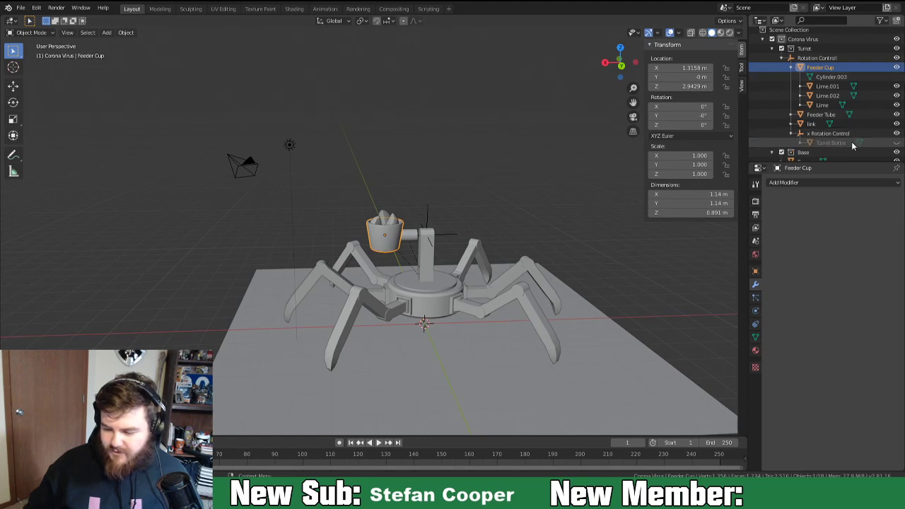
{"action": "left_click", "coordinate": [897, 143]}
{"action": "middle_click_drag", "start_coordinate": [393, 227], "coordinate": [349, 267]}
{"action": "scroll", "coordinate": [396, 267], "scroll_direction": "up", "scroll_amount": 3}
{"action": "scroll", "coordinate": [423, 258], "scroll_direction": "down", "scroll_amount": 4}
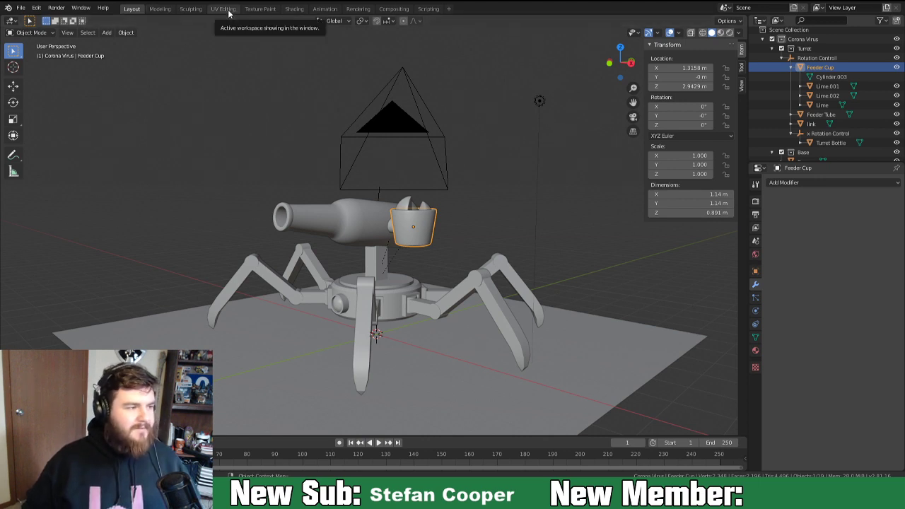
{"action": "mouse_move", "coordinate": [385, 322]}
{"action": "middle_mouse_down"}
{"action": "mouse_move", "coordinate": [437, 315]}
{"action": "mouse_move", "coordinate": [473, 362]}
{"action": "mouse_move", "coordinate": [454, 347]}
{"action": "mouse_move", "coordinate": [440, 300]}
{"action": "mouse_move", "coordinate": [448, 284]}
{"action": "mouse_move", "coordinate": [373, 321]}
{"action": "middle_mouse_up"}
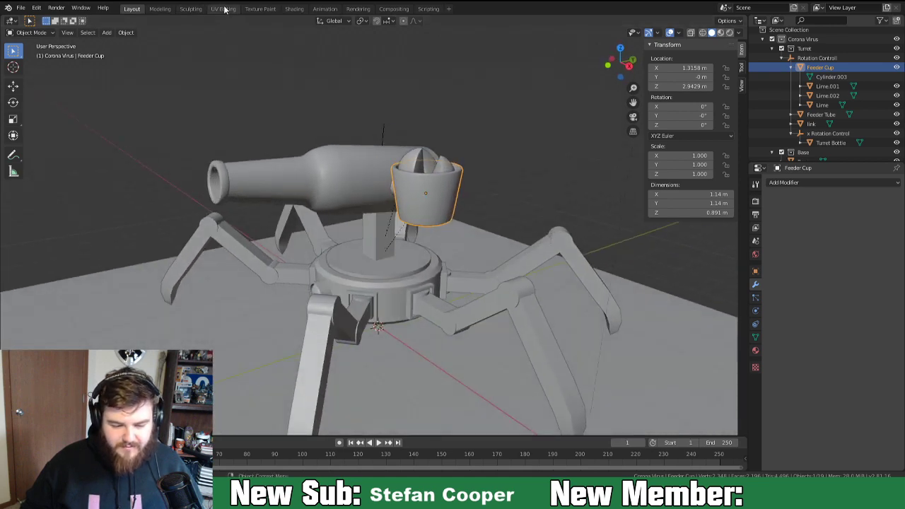
Return to the UV Editing workspace and hide Lime.001 and Lime.002, keeping the Feeder Tube shown.
{"action": "left_click", "coordinate": [223, 9]}
{"action": "middle_click_drag", "start_coordinate": [517, 279], "coordinate": [428, 164]}
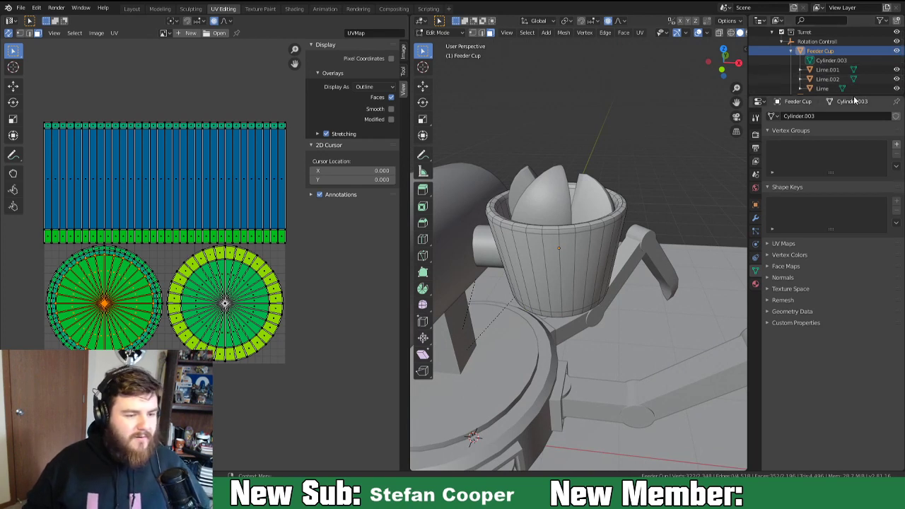
{"action": "left_click", "coordinate": [896, 69]}
{"action": "left_click", "coordinate": [897, 79]}
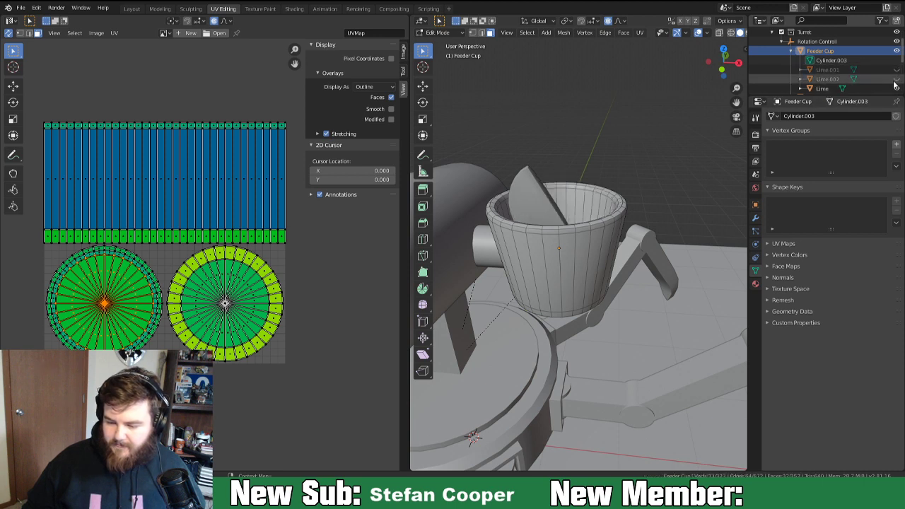
{"action": "scroll", "coordinate": [892, 84], "scroll_direction": "down", "scroll_amount": 1}
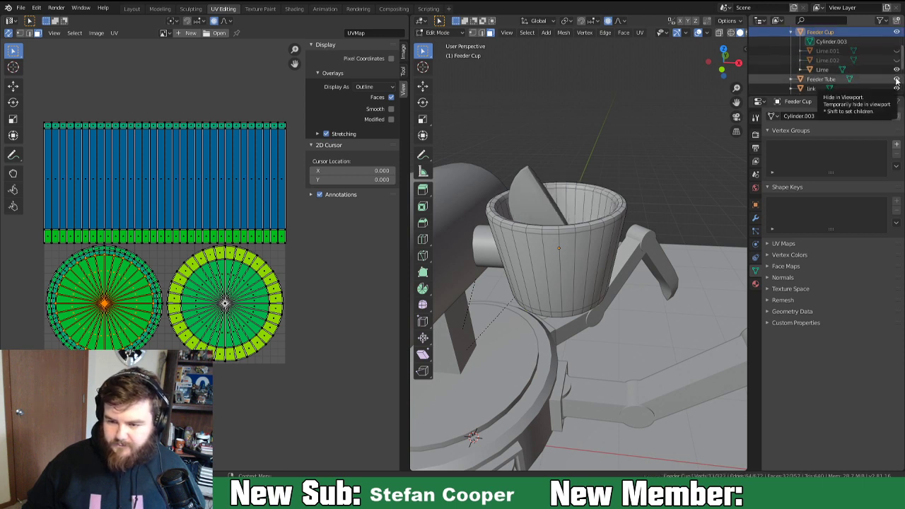
{"action": "left_click", "coordinate": [897, 81]}
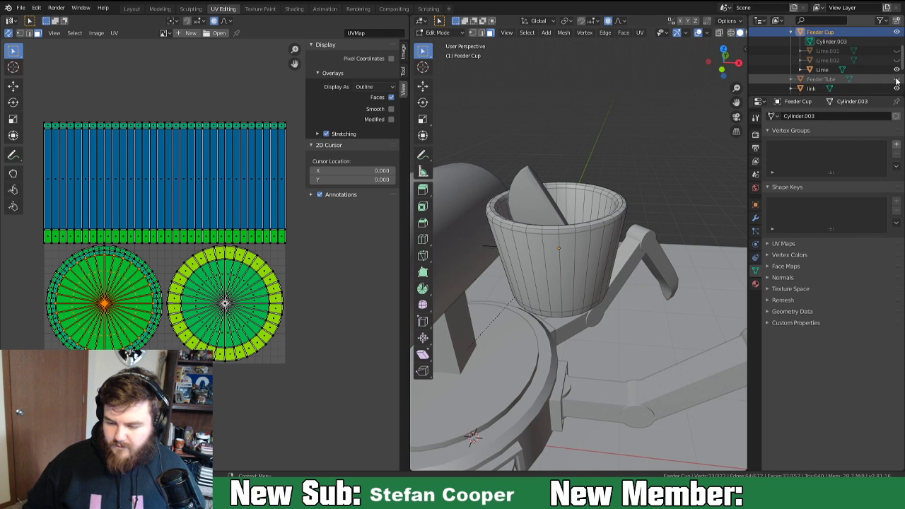
{"action": "left_click", "coordinate": [897, 80]}
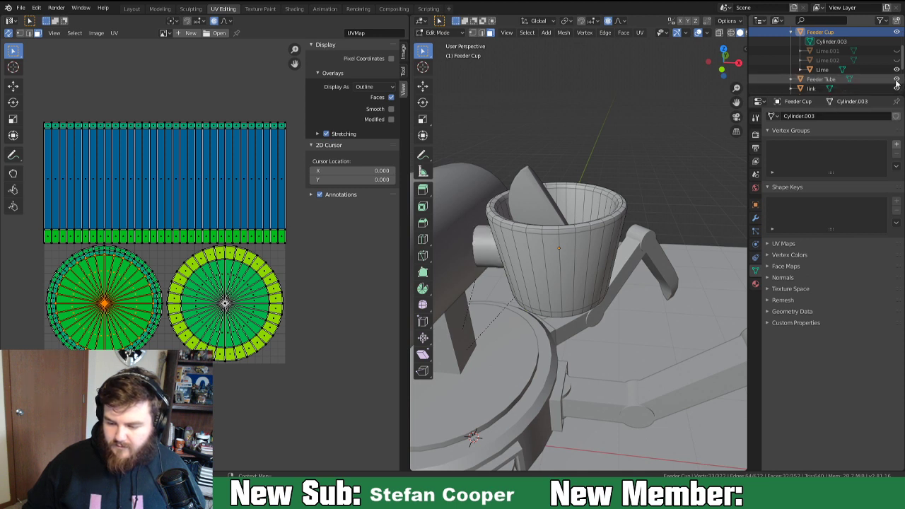
Hide the x Rotation Control, the Turret Bottle and the link object.
{"action": "scroll", "coordinate": [867, 78], "scroll_direction": "down", "scroll_amount": 4}
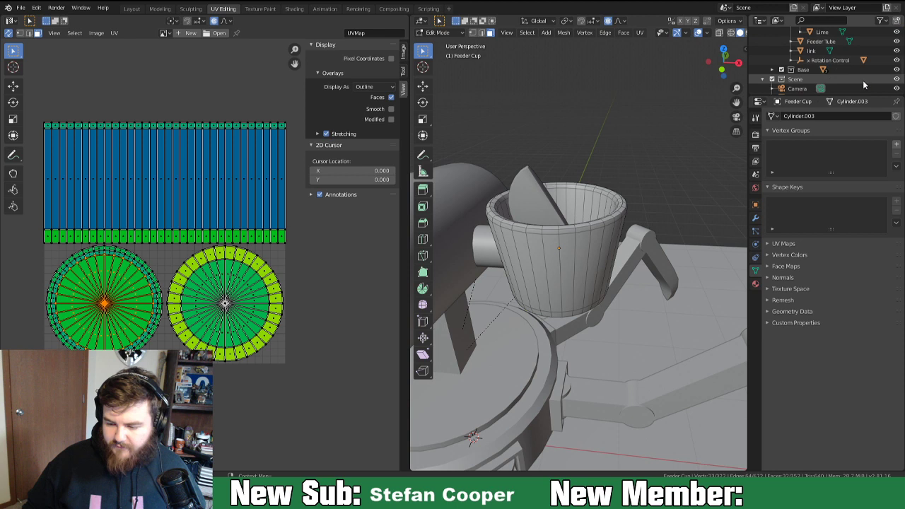
{"action": "left_click", "coordinate": [896, 61]}
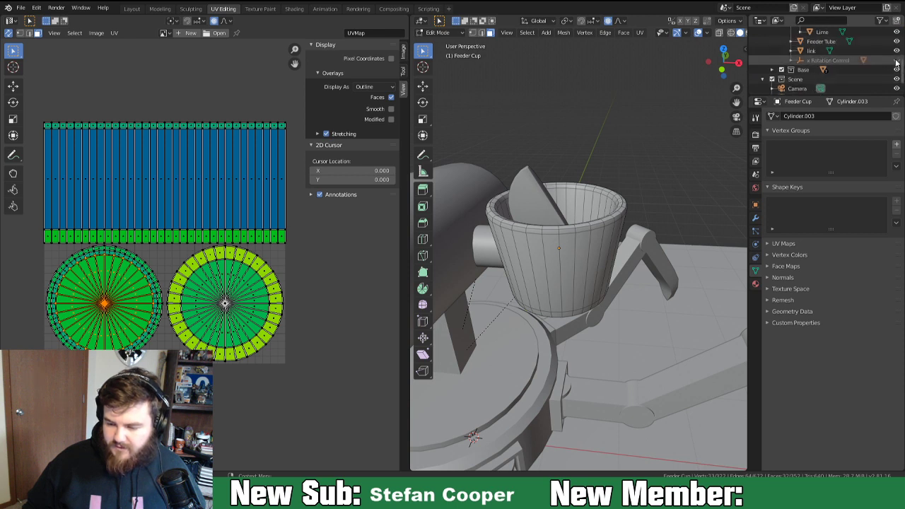
{"action": "left_click", "coordinate": [792, 61]}
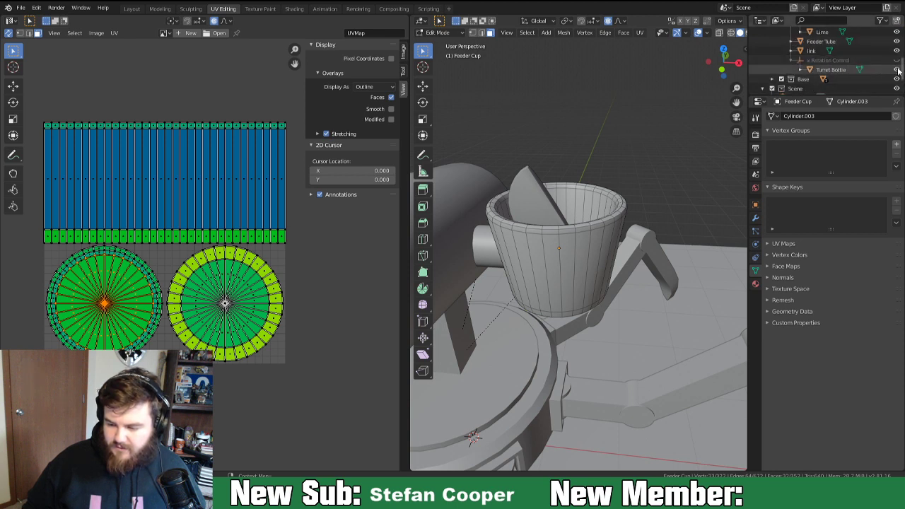
{"action": "left_click", "coordinate": [897, 70]}
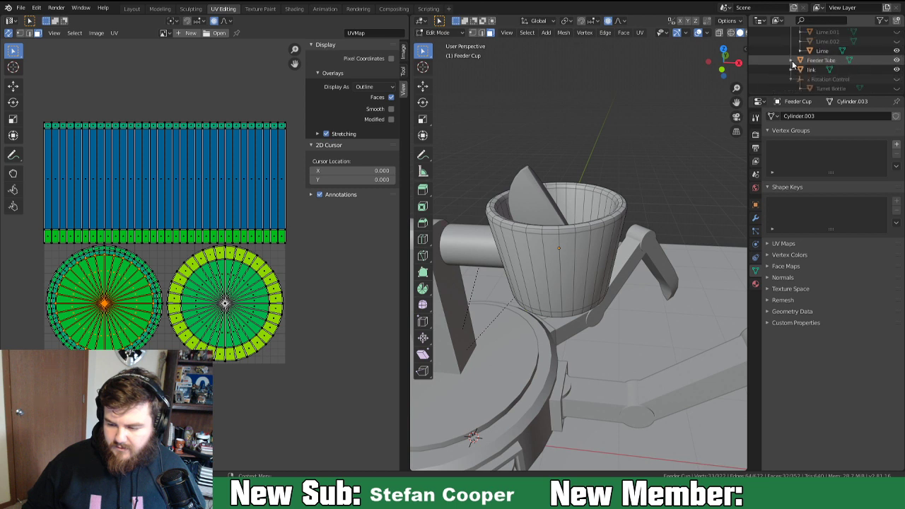
{"action": "scroll", "coordinate": [884, 71], "scroll_direction": "up", "scroll_amount": 2}
{"action": "left_click", "coordinate": [897, 69]}
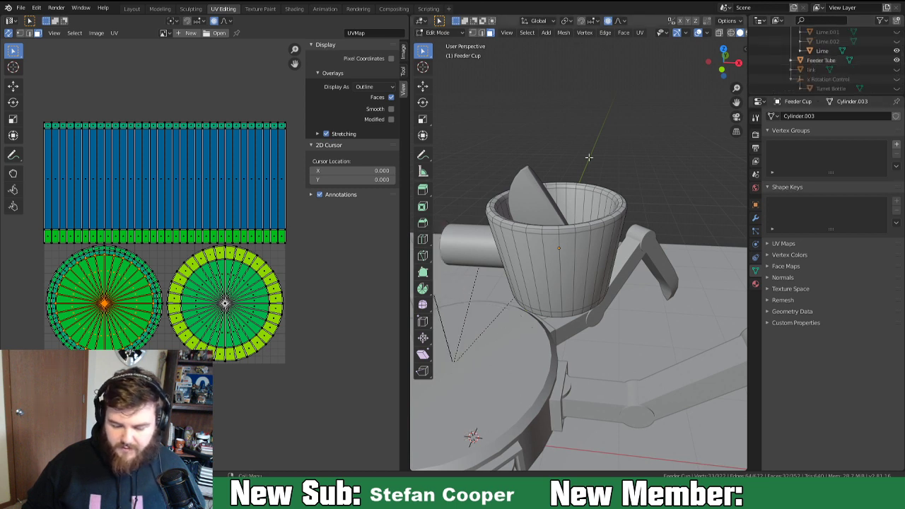
Enlarge the outliner area and exclude the Base collection from the view layer.
{"action": "scroll", "coordinate": [821, 85], "scroll_direction": "up", "scroll_amount": 4}
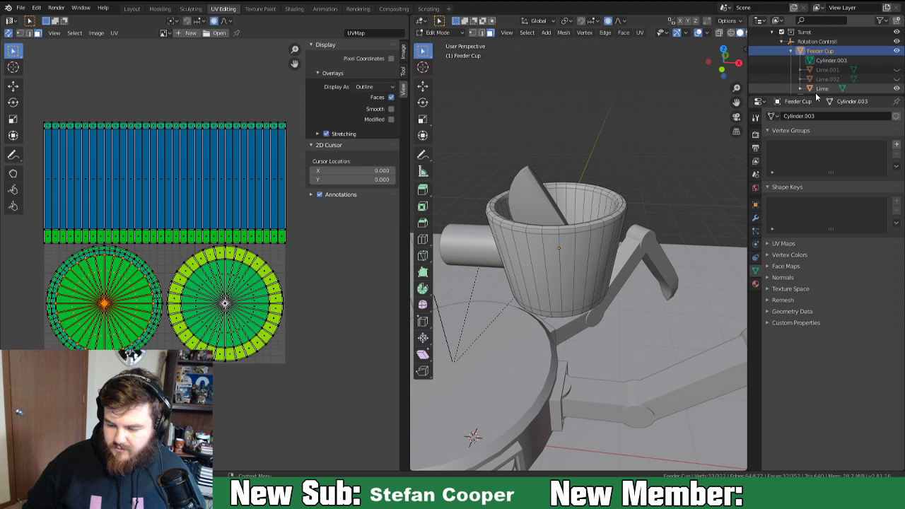
{"action": "left_click_drag", "start_coordinate": [817, 97], "coordinate": [820, 183]}
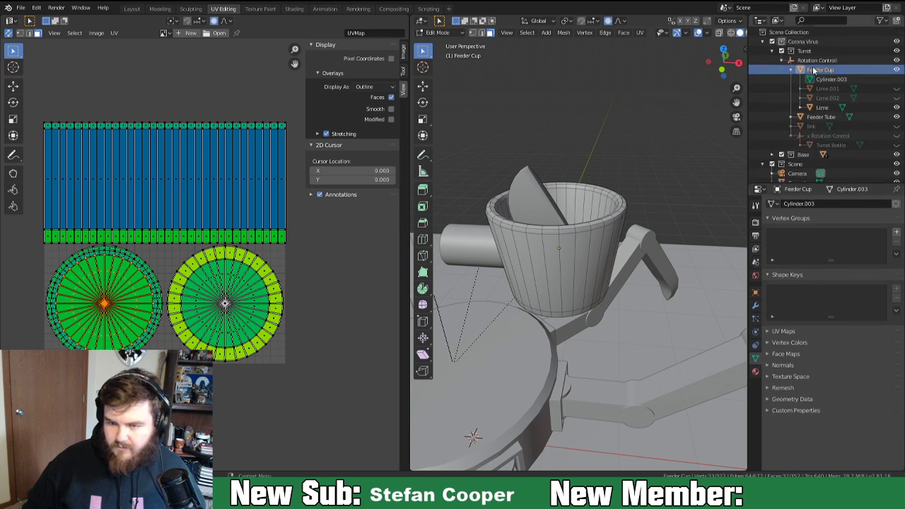
{"action": "scroll", "coordinate": [781, 138], "scroll_direction": "down", "scroll_amount": 1}
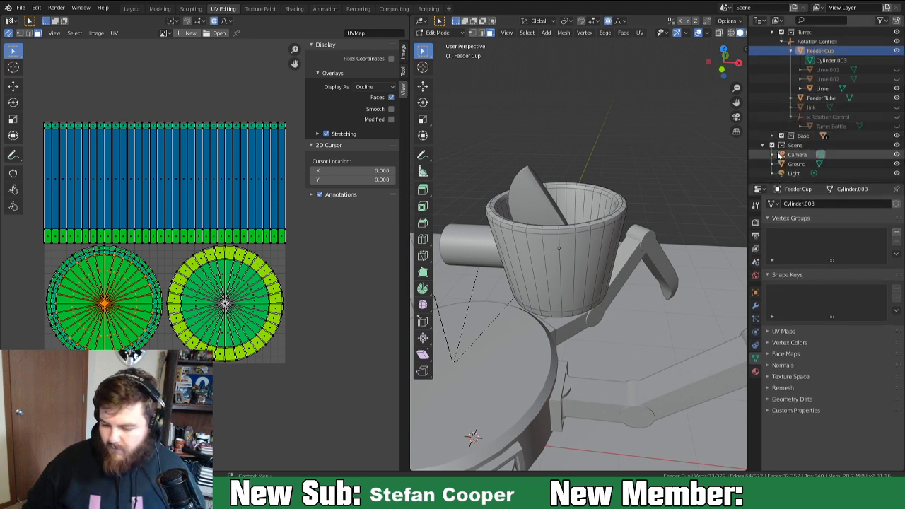
{"action": "left_click", "coordinate": [781, 135]}
Mark a seam along the cup's lengthwise edge loop on the side facing the Feeder Tube.
{"action": "middle_click_drag", "start_coordinate": [527, 273], "coordinate": [551, 322]}
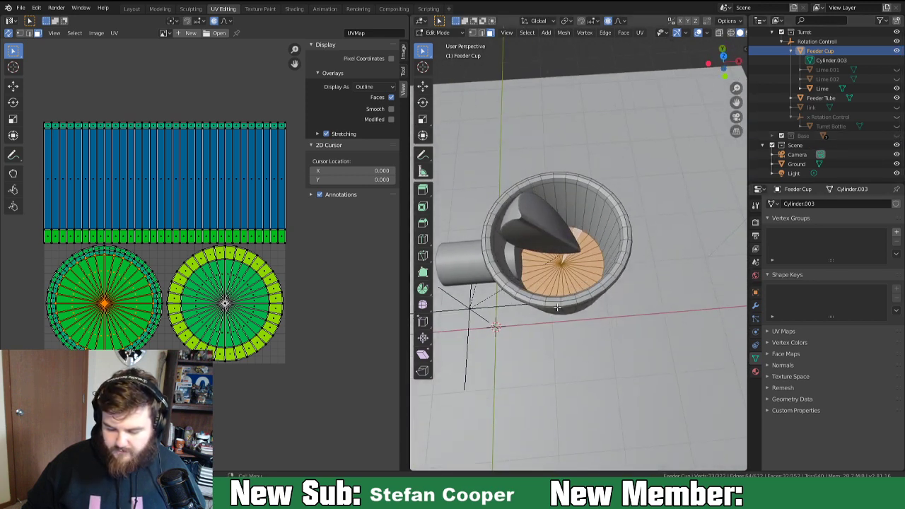
{"action": "middle_click_drag", "start_coordinate": [582, 290], "coordinate": [441, 234]}
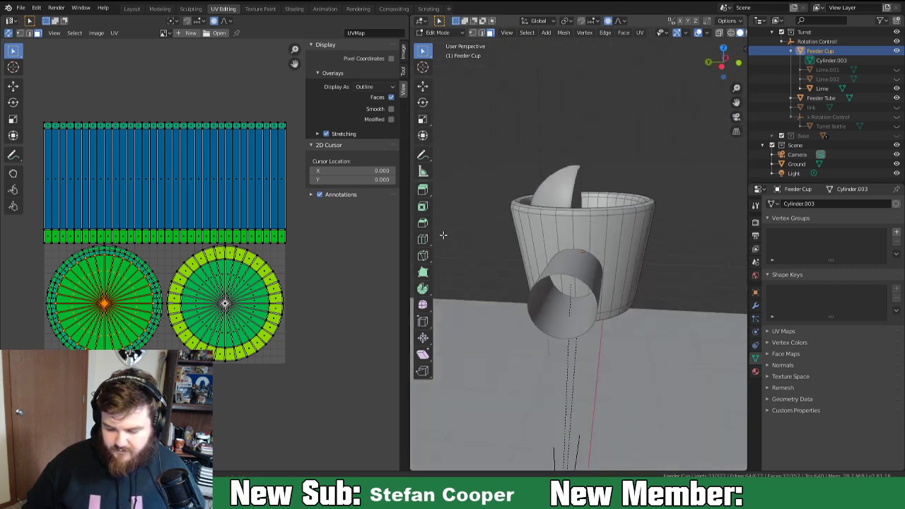
{"action": "left_click", "coordinate": [574, 239], "text": "alt"}
{"action": "key", "text": "2"}
{"action": "left_click", "coordinate": [574, 237], "text": "alt"}
{"action": "middle_click_drag", "start_coordinate": [583, 225], "coordinate": [577, 277]}
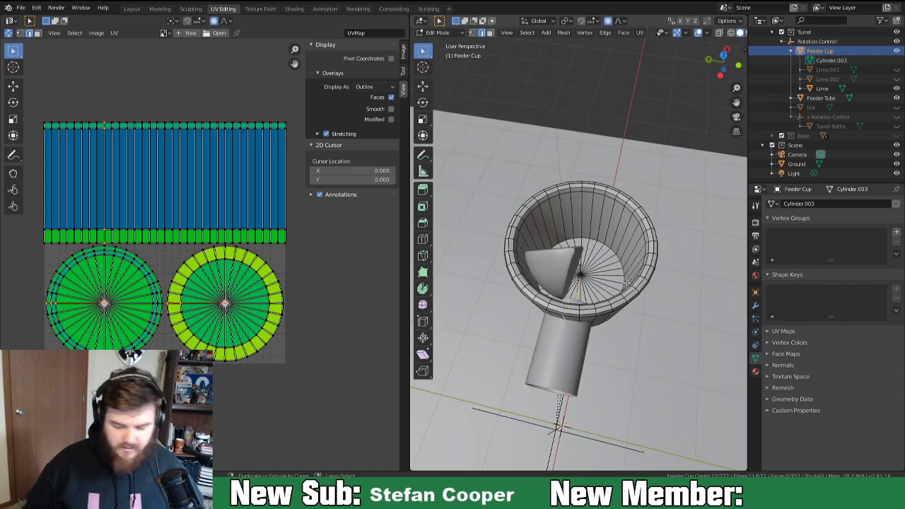
{"action": "right_click", "coordinate": [538, 237]}
{"action": "left_click", "coordinate": [531, 384]}
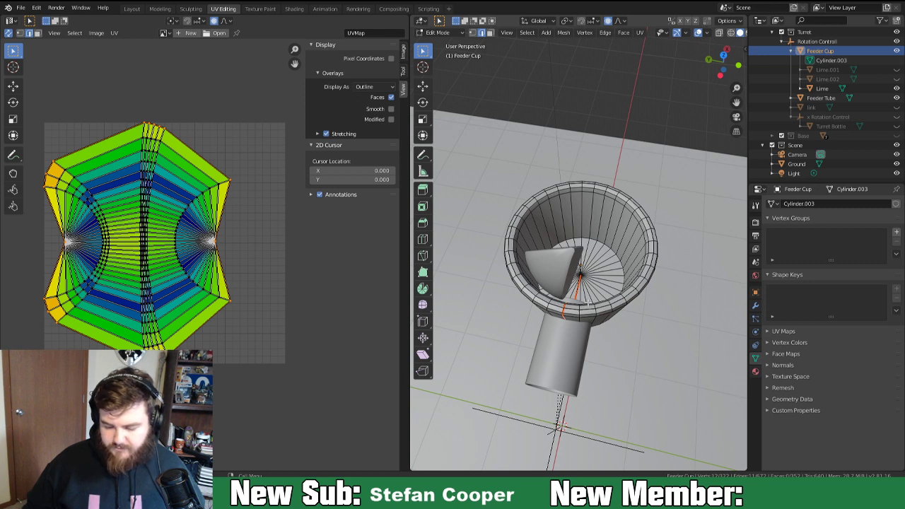
Merge all of the Feeder Cup's vertices by distance at 0.0001 m, leaving the whole mesh deselected.
{"action": "left_click", "coordinate": [562, 306], "text": "alt"}
{"action": "left_click", "coordinate": [558, 306], "text": "alt"}
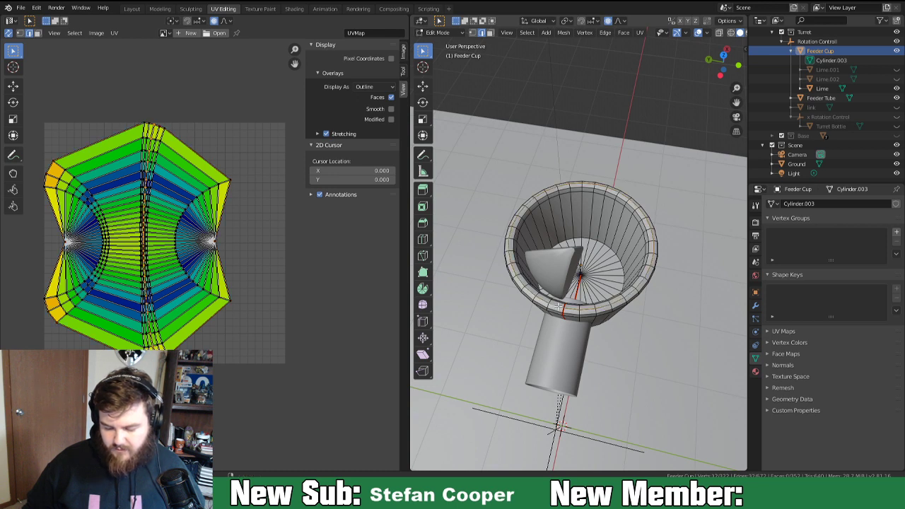
{"action": "key", "text": "a"}
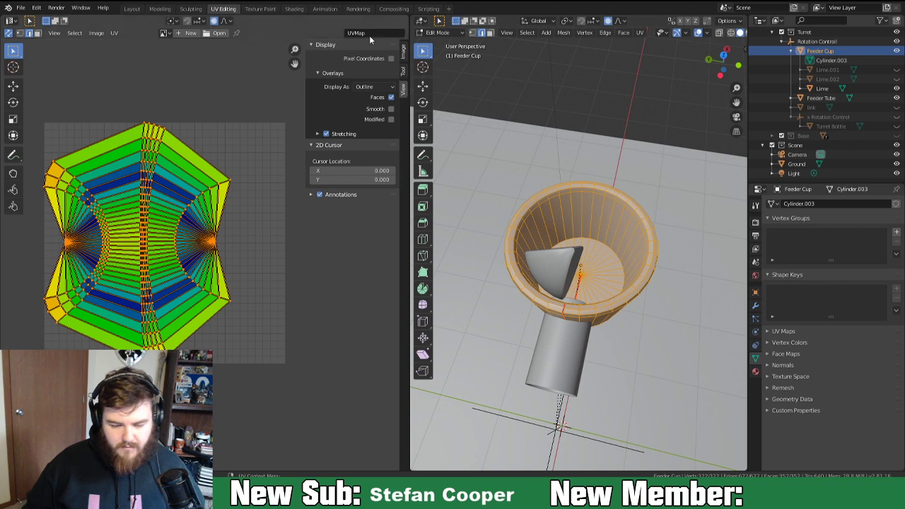
{"action": "left_click", "coordinate": [565, 34]}
{"action": "mouse_move", "coordinate": [592, 223]}
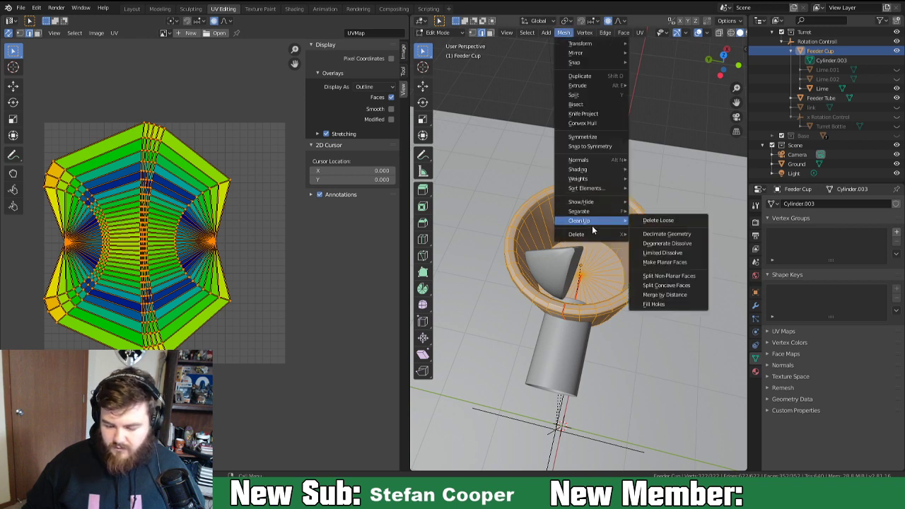
{"action": "left_click", "coordinate": [668, 295]}
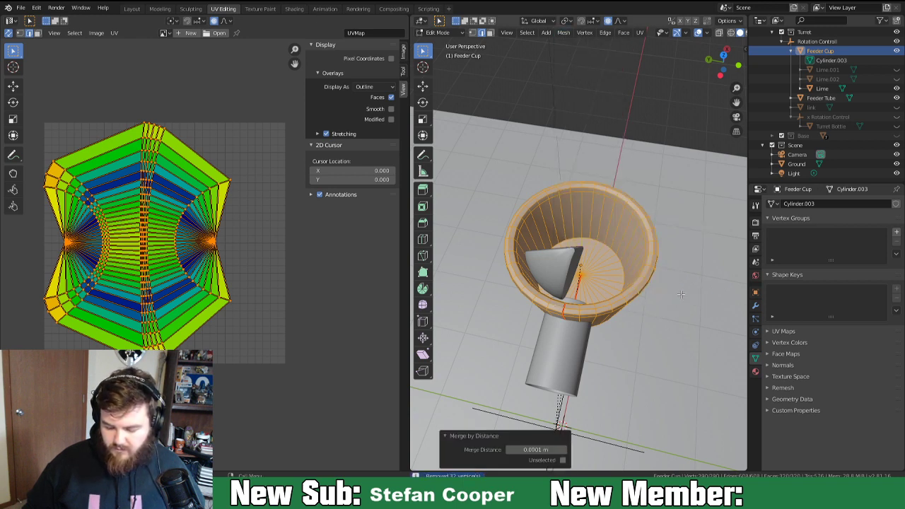
{"action": "middle_click_drag", "start_coordinate": [493, 258], "coordinate": [532, 325]}
{"action": "key", "text": "alt+a"}
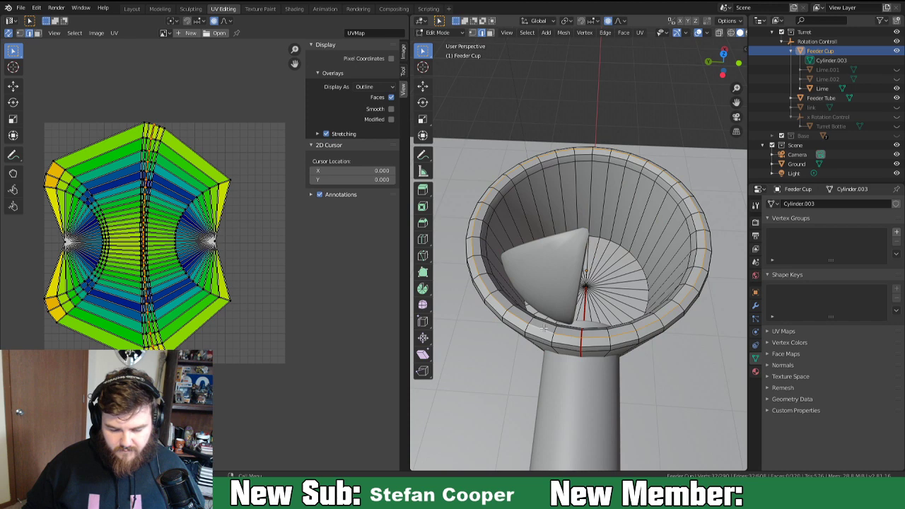
Try marking a seam around the edge loop along the top of the cup's rim.
{"action": "middle_click_drag", "start_coordinate": [524, 330], "coordinate": [561, 308]}
{"action": "left_click", "coordinate": [625, 254], "text": "alt"}
{"action": "key", "text": "ctrl+e"}
{"action": "left_click", "coordinate": [618, 257]}
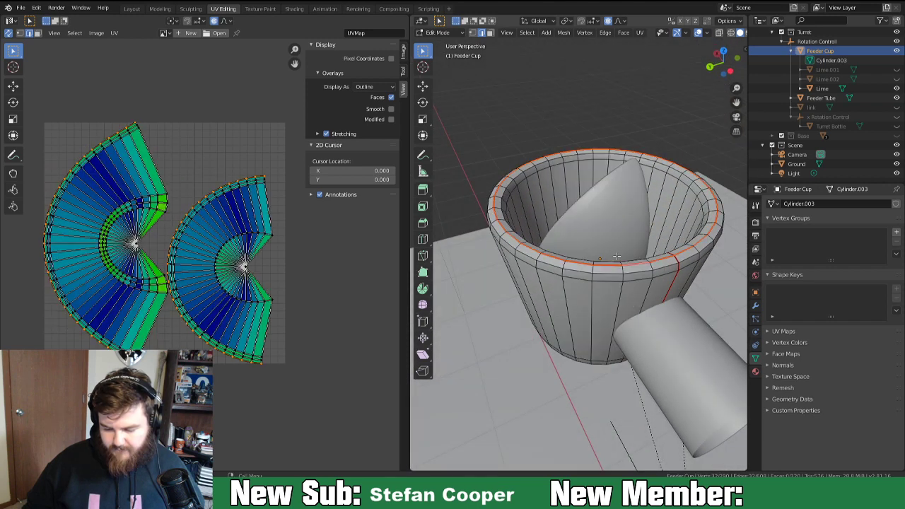
{"action": "middle_click_drag", "start_coordinate": [609, 298], "coordinate": [597, 217]}
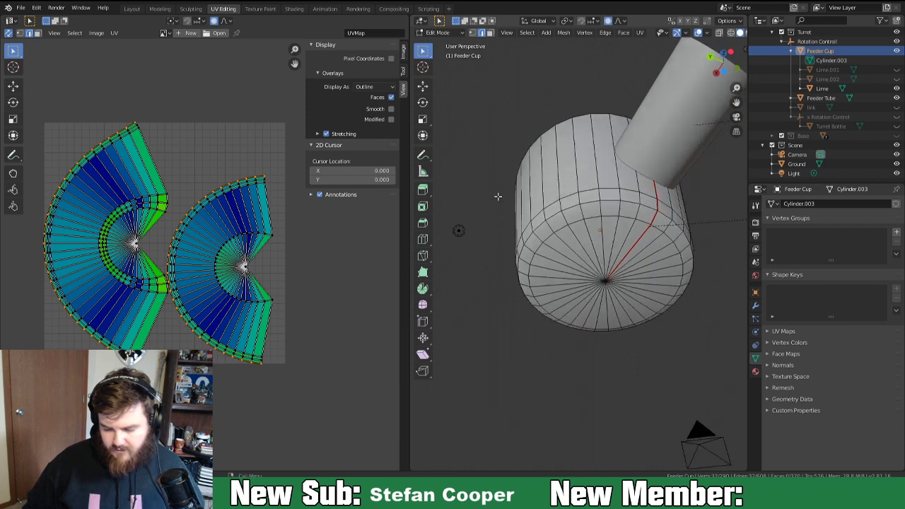
{"action": "middle_click_drag", "start_coordinate": [513, 187], "coordinate": [581, 301]}
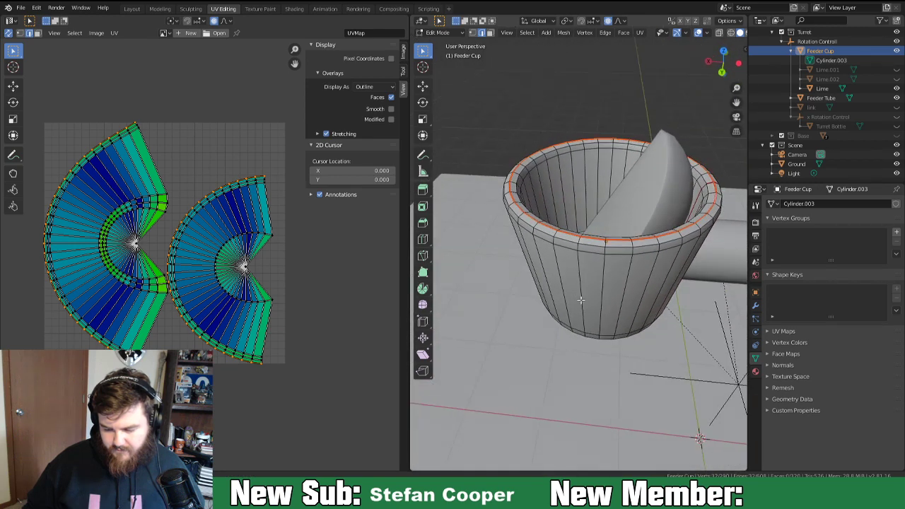
{"action": "key", "text": "ctrl+z"}
Mark a seam around the inner edge loop of the cup's rim.
{"action": "left_click", "coordinate": [701, 194], "text": "alt"}
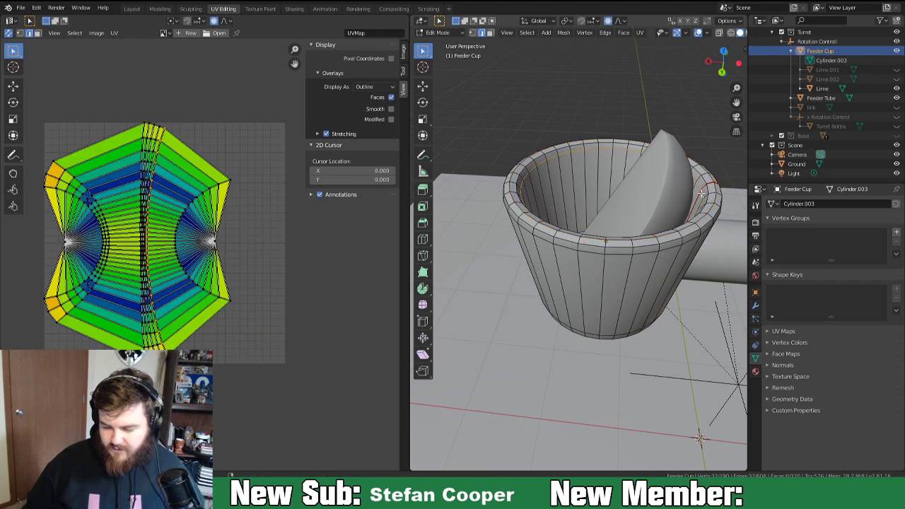
{"action": "right_click", "coordinate": [603, 189]}
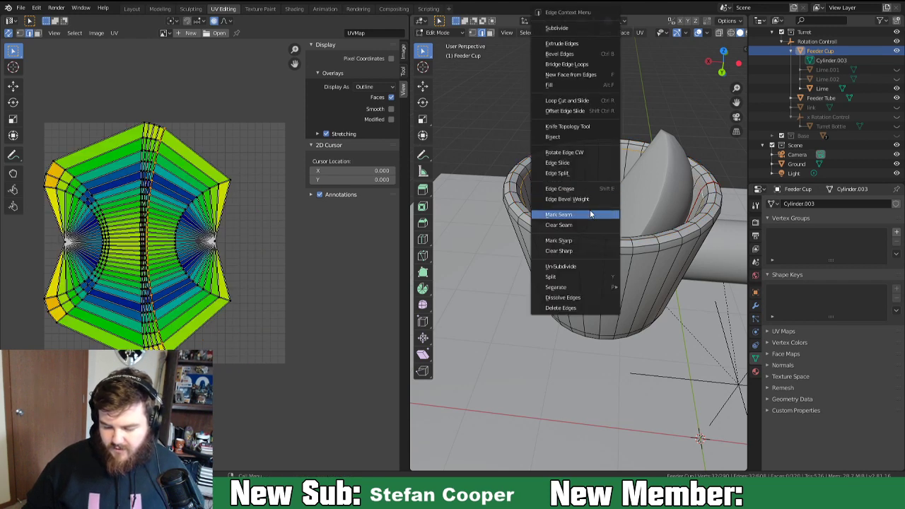
{"action": "left_click", "coordinate": [584, 215]}
Hide the Lime and mark a seam around the edge loop bordering the floor inside the cup.
{"action": "middle_click_drag", "start_coordinate": [584, 230], "coordinate": [733, 223]}
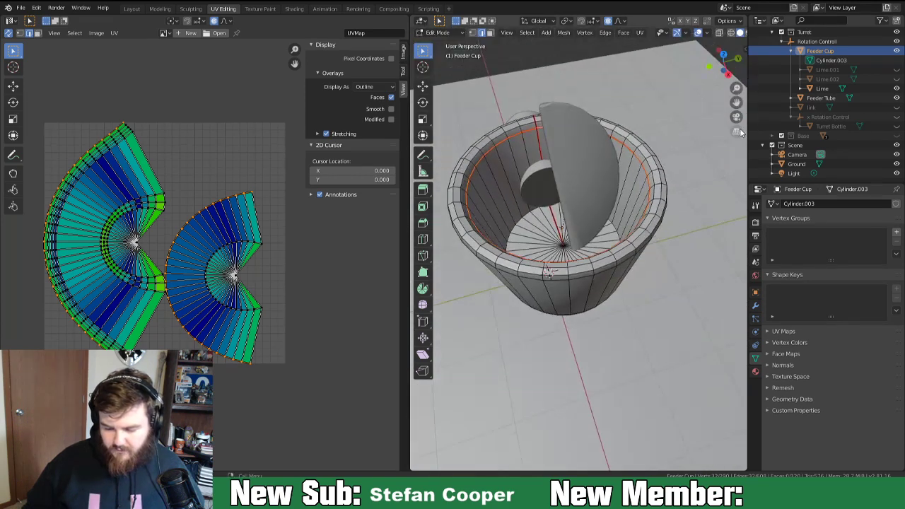
{"action": "left_click", "coordinate": [897, 88]}
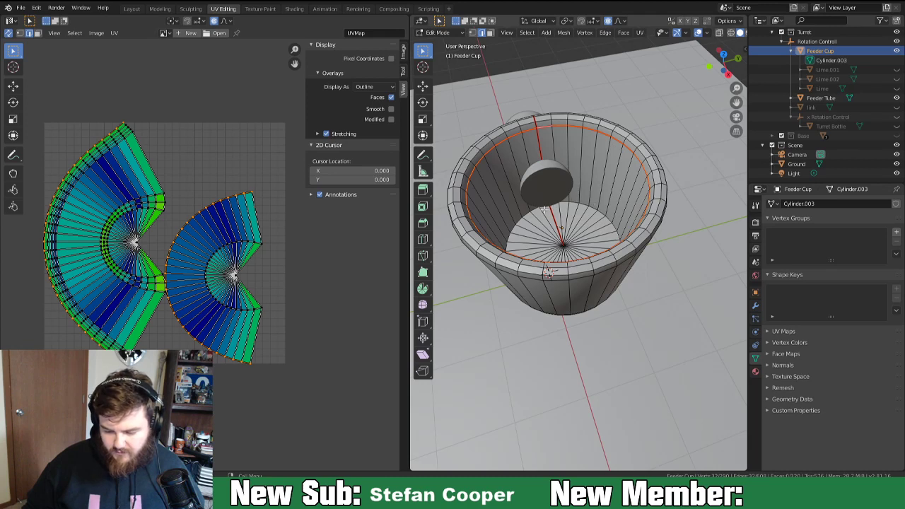
{"action": "left_click", "coordinate": [564, 203], "text": "alt"}
{"action": "middle_click_drag", "start_coordinate": [553, 205], "coordinate": [565, 207]}
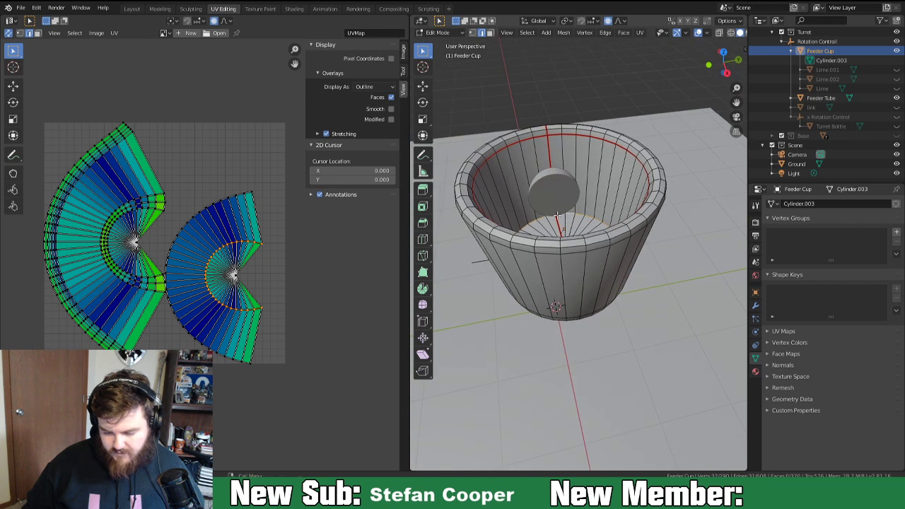
{"action": "key", "text": "u"}
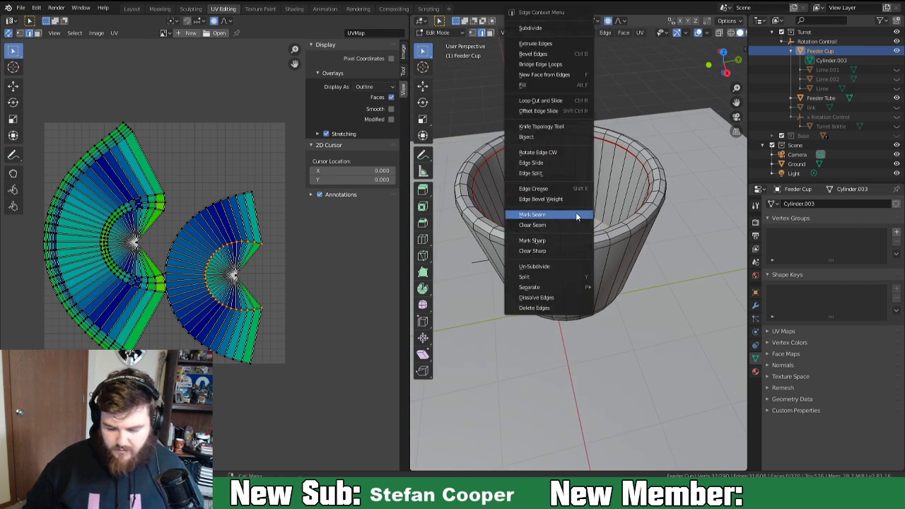
{"action": "left_click", "coordinate": [575, 216]}
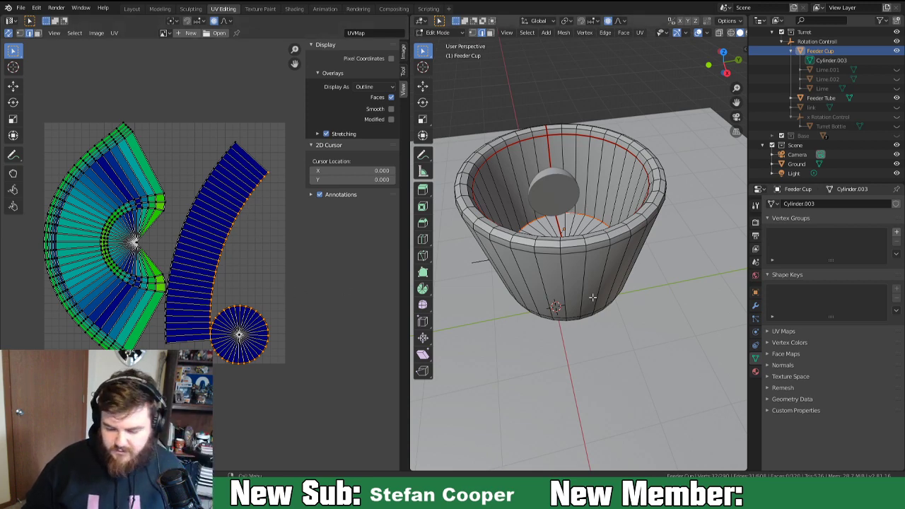
Mark a seam around the edge loop bordering the flat underside of the cup.
{"action": "middle_click_drag", "start_coordinate": [544, 308], "coordinate": [639, 225]}
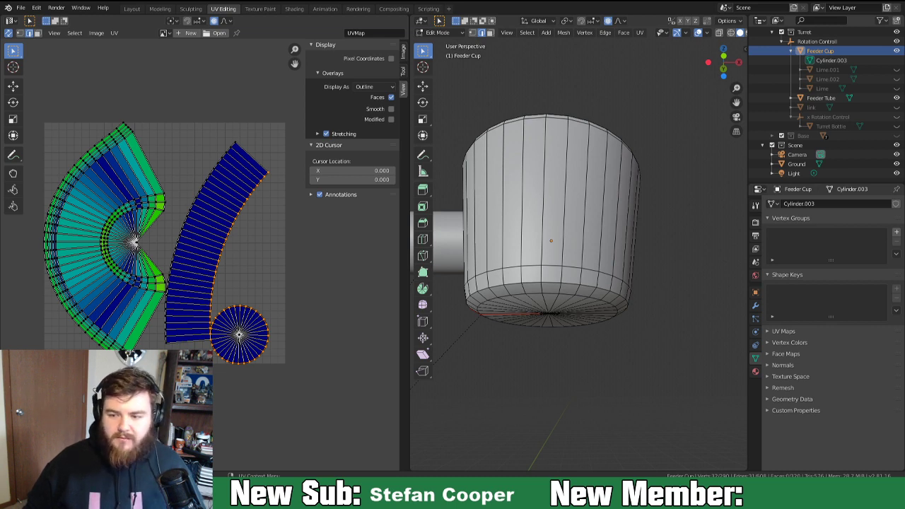
{"action": "middle_click_drag", "start_coordinate": [580, 297], "coordinate": [535, 259]}
{"action": "left_click", "coordinate": [529, 258], "text": "alt"}
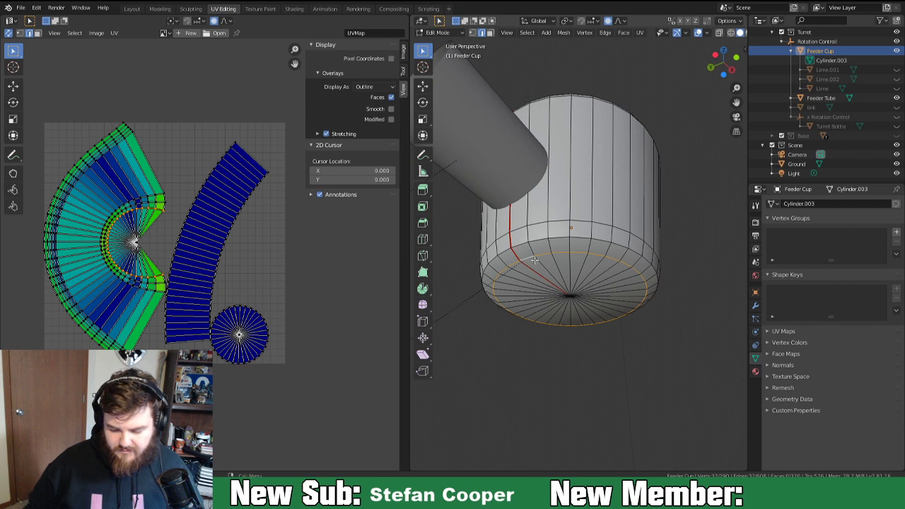
{"action": "key", "text": "ctrl+e"}
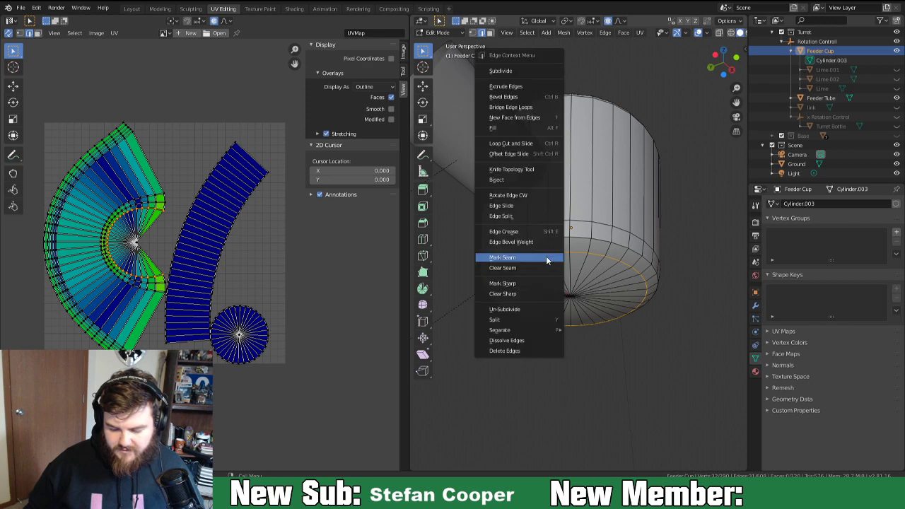
{"action": "left_click", "coordinate": [546, 256]}
{"action": "scroll", "coordinate": [252, 212], "scroll_direction": "up", "scroll_amount": 5}
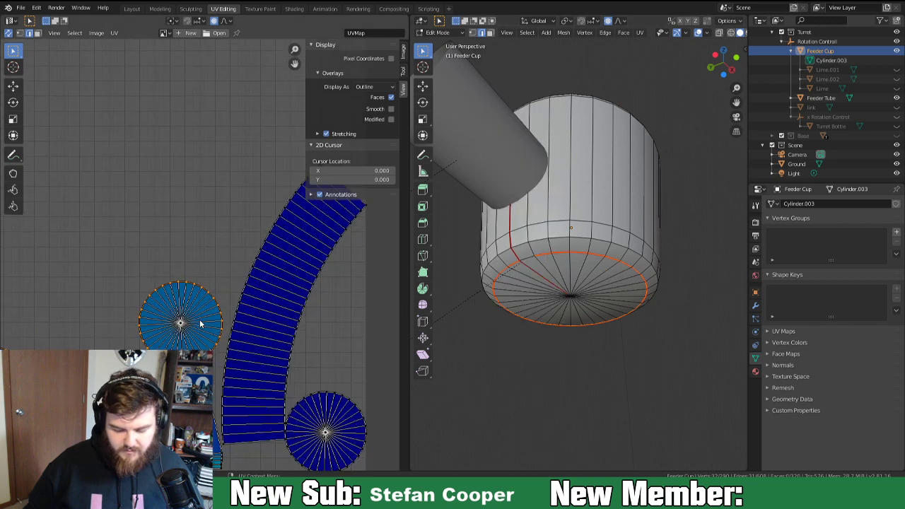
{"action": "scroll", "coordinate": [253, 221], "scroll_direction": "down", "scroll_amount": 2}
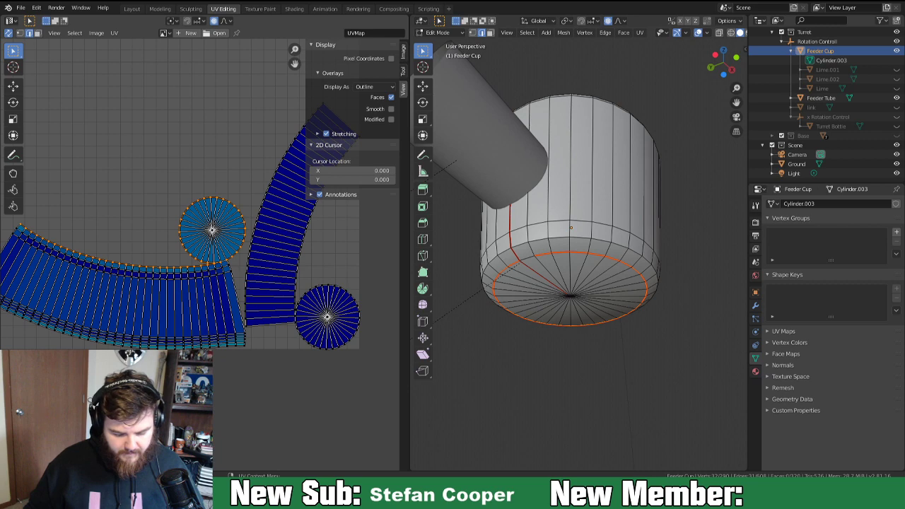
{"action": "middle_click_drag", "start_coordinate": [80, 342], "coordinate": [108, 337]}
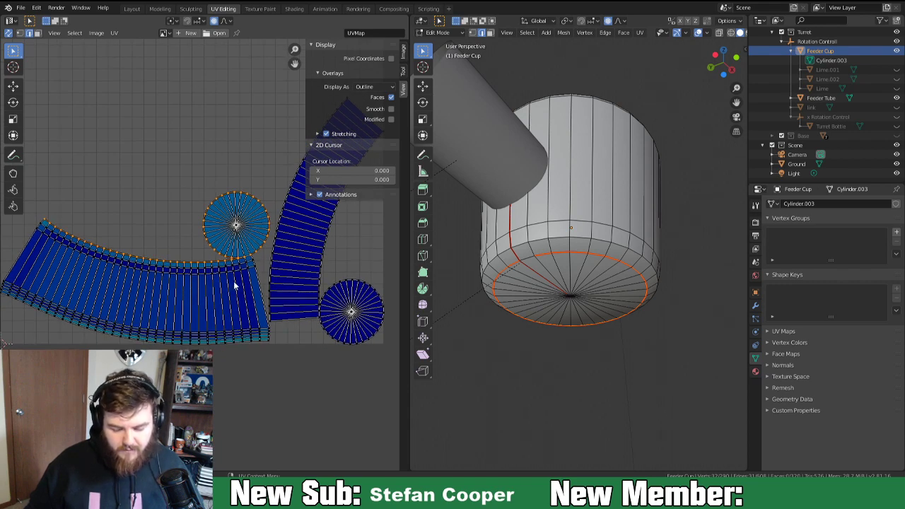
{"action": "left_click", "coordinate": [265, 339]}
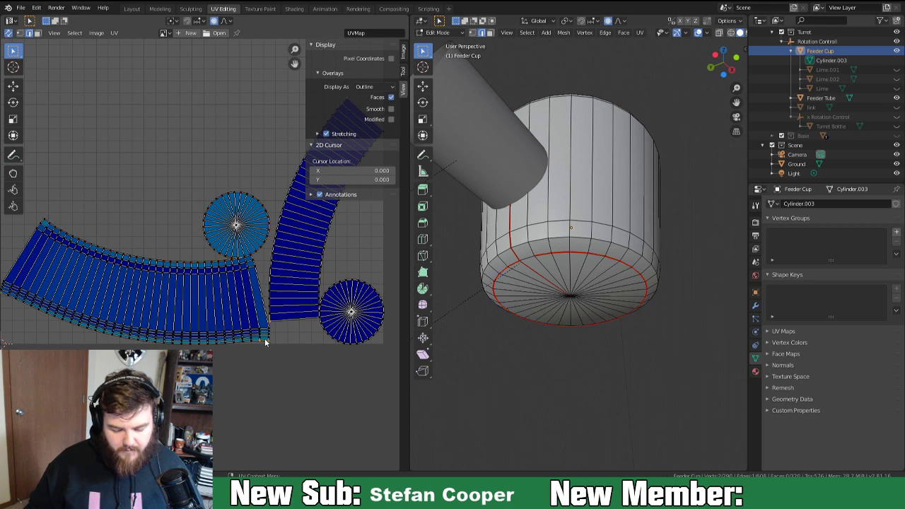
Clear the seam from the inner edge loop of the cup's rim.
{"action": "middle_click_drag", "start_coordinate": [610, 194], "coordinate": [471, 233]}
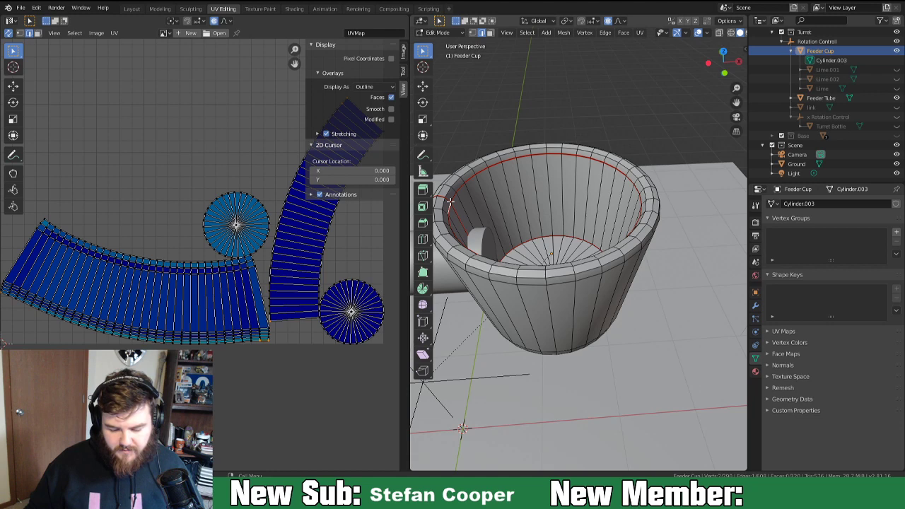
{"action": "left_click", "coordinate": [449, 207], "text": "alt"}
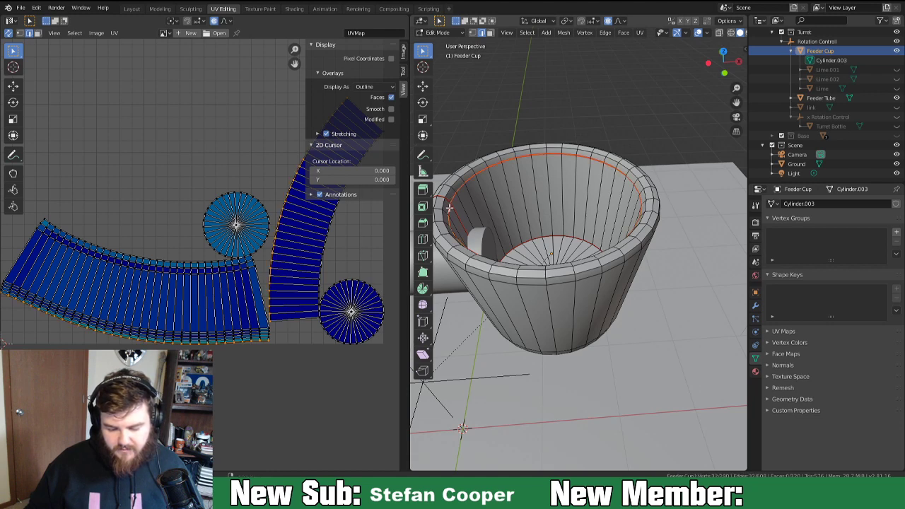
{"action": "right_click", "coordinate": [449, 208]}
{"action": "left_click", "coordinate": [444, 225]}
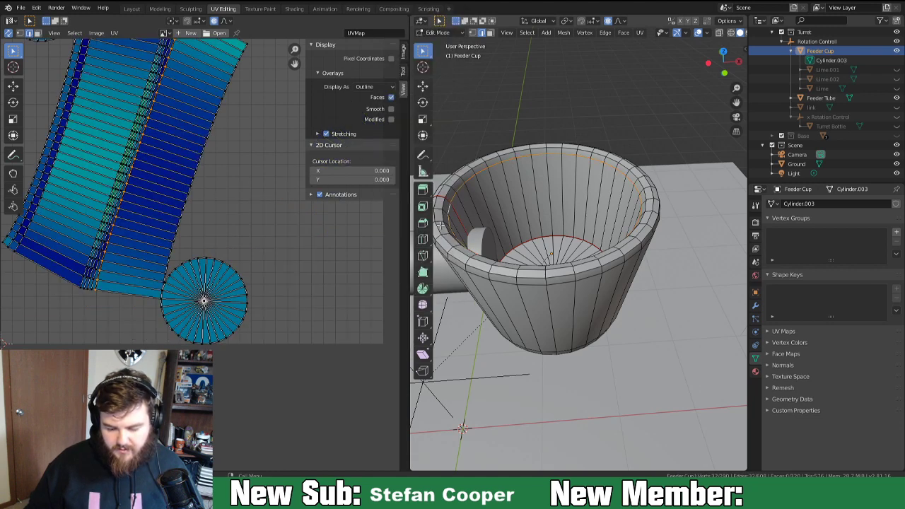
{"action": "scroll", "coordinate": [207, 239], "scroll_direction": "down", "scroll_amount": 2}
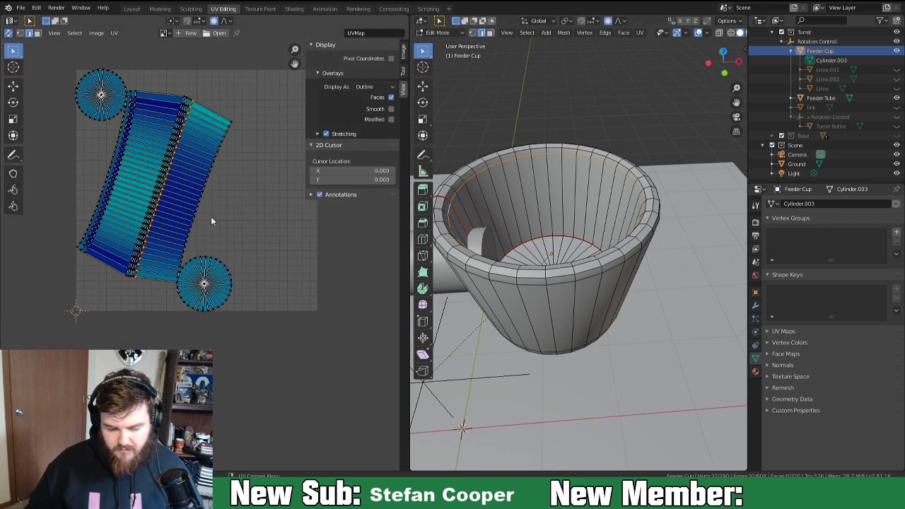
{"action": "middle_click_drag", "start_coordinate": [210, 215], "coordinate": [216, 235]}
Widen the 3D viewport with the UV editor's sidebar hidden, and mark a seam around the middle edge loop on top of the cup's rim.
{"action": "middle_click_drag", "start_coordinate": [440, 199], "coordinate": [473, 202]}
{"action": "left_click", "coordinate": [441, 227], "text": "alt"}
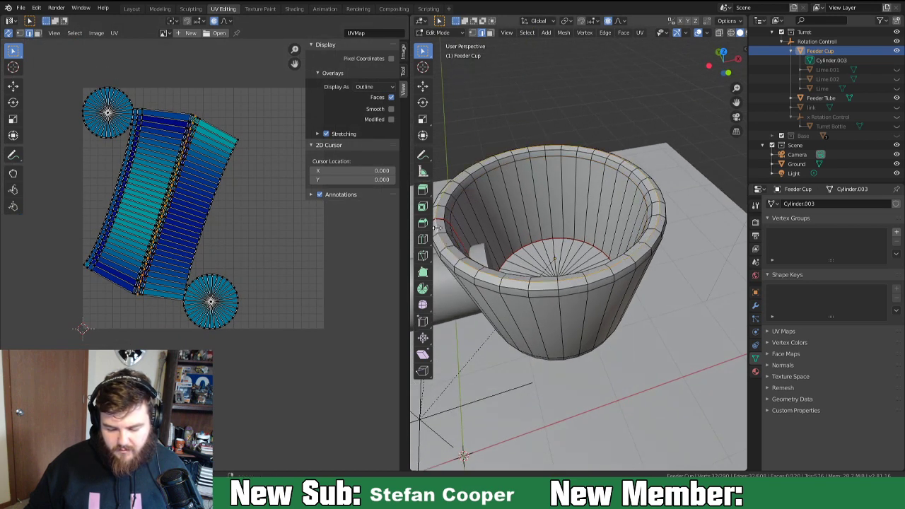
{"action": "left_click_drag", "start_coordinate": [412, 235], "coordinate": [370, 240]}
{"action": "key", "text": "n"}
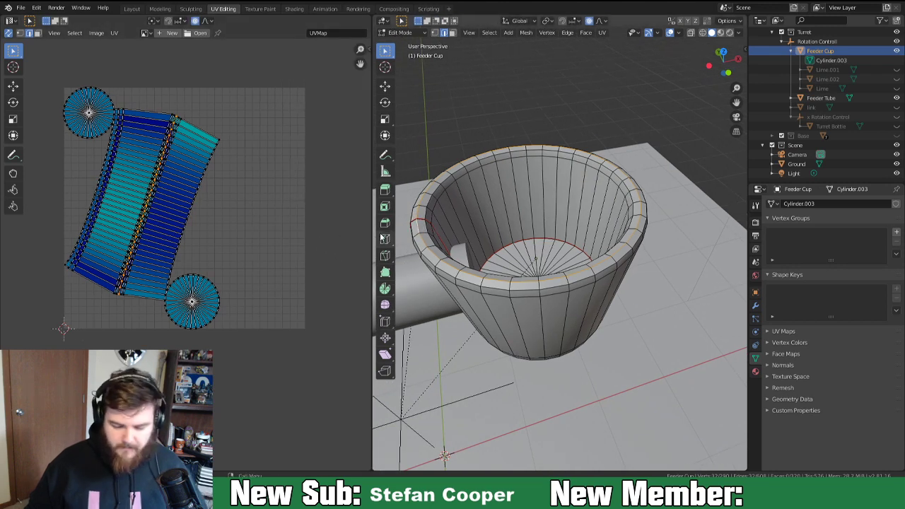
{"action": "key", "text": "ctrl+e"}
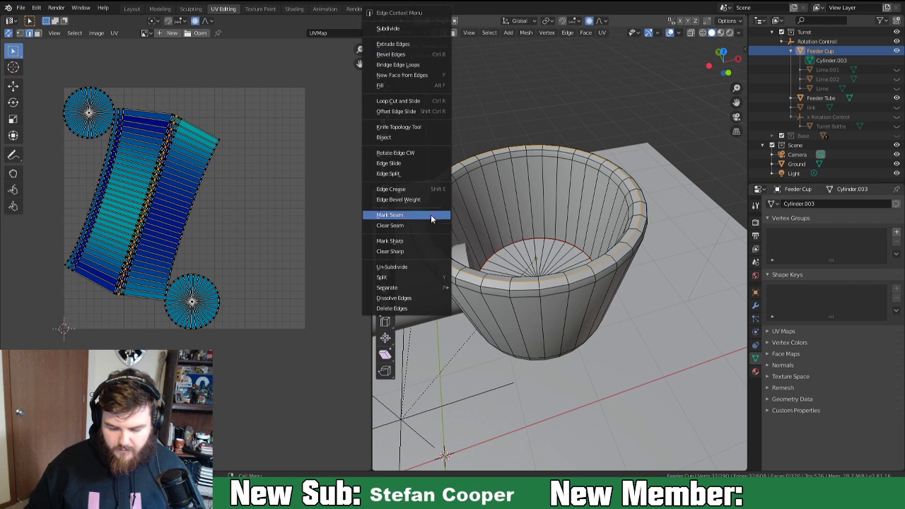
{"action": "left_click", "coordinate": [431, 215]}
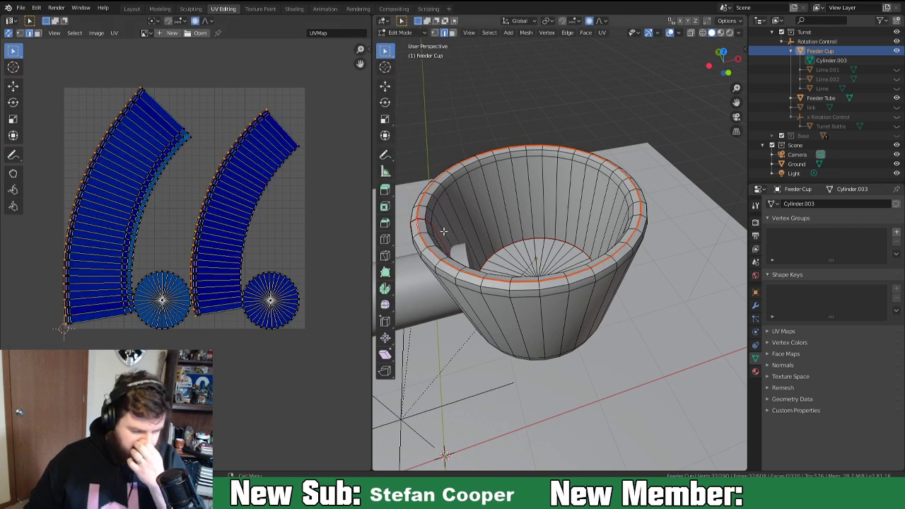
Examine the Feeder Cup's unwrapped UV islands for stretching and compare them with the marked seams on the model.
{"action": "scroll", "coordinate": [507, 249], "scroll_direction": "down", "scroll_amount": 2}
{"action": "middle_click_drag", "start_coordinate": [506, 253], "coordinate": [598, 208]}
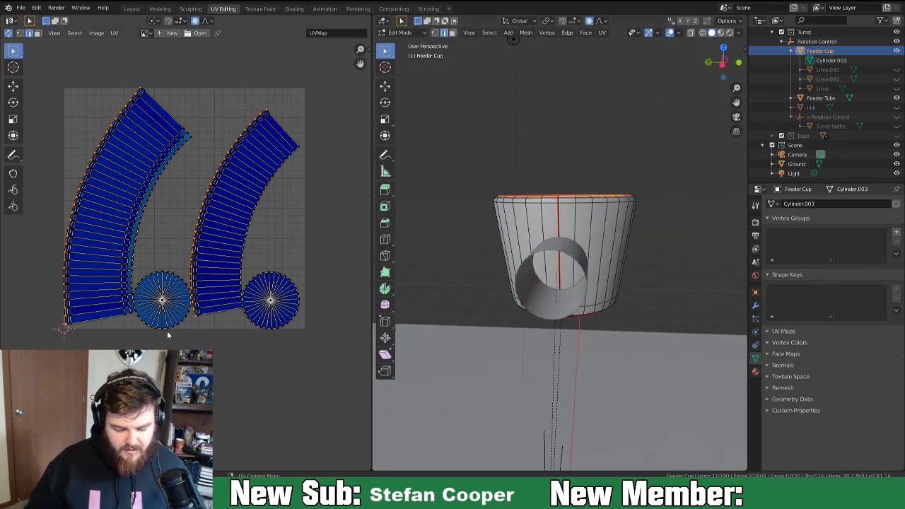
{"action": "scroll", "coordinate": [170, 332], "scroll_direction": "up", "scroll_amount": 5}
{"action": "scroll", "coordinate": [174, 315], "scroll_direction": "down", "scroll_amount": 5}
{"action": "scroll", "coordinate": [175, 316], "scroll_direction": "up", "scroll_amount": 2}
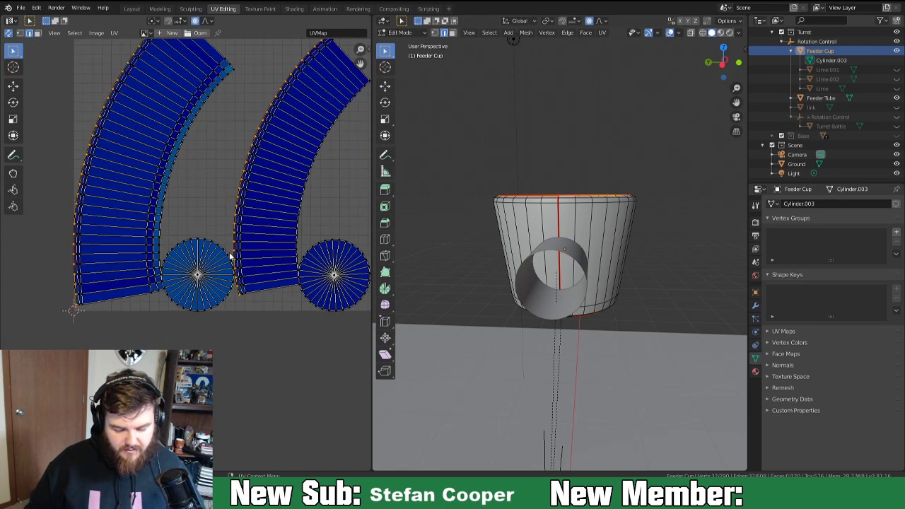
{"action": "left_click", "coordinate": [182, 288]}
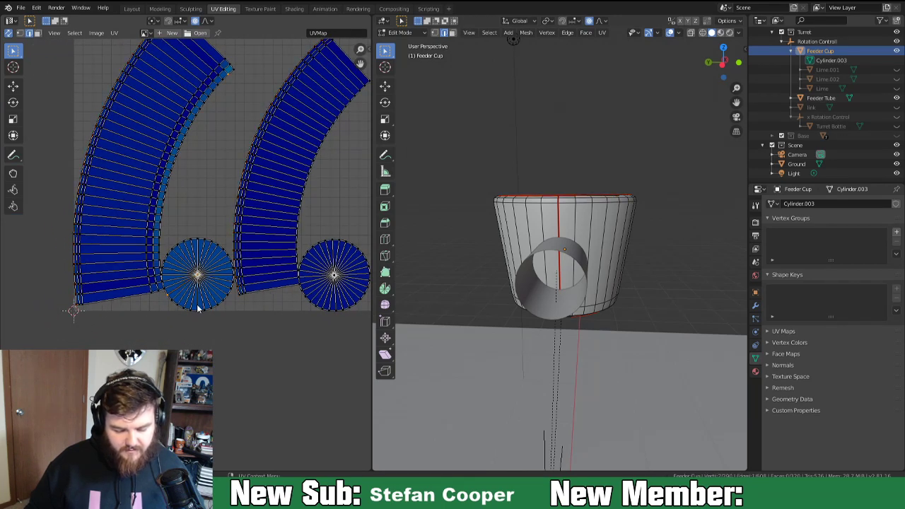
{"action": "scroll", "coordinate": [200, 300], "scroll_direction": "up", "scroll_amount": 3}
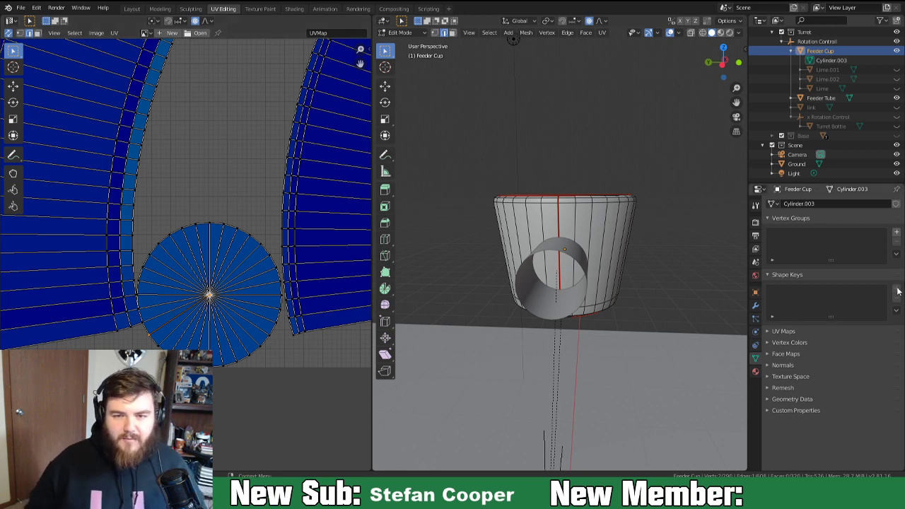
{"action": "middle_click_drag", "start_coordinate": [689, 245], "coordinate": [650, 251]}
{"action": "scroll", "coordinate": [583, 324], "scroll_direction": "up", "scroll_amount": 3}
{"action": "scroll", "coordinate": [621, 273], "scroll_direction": "down", "scroll_amount": 2}
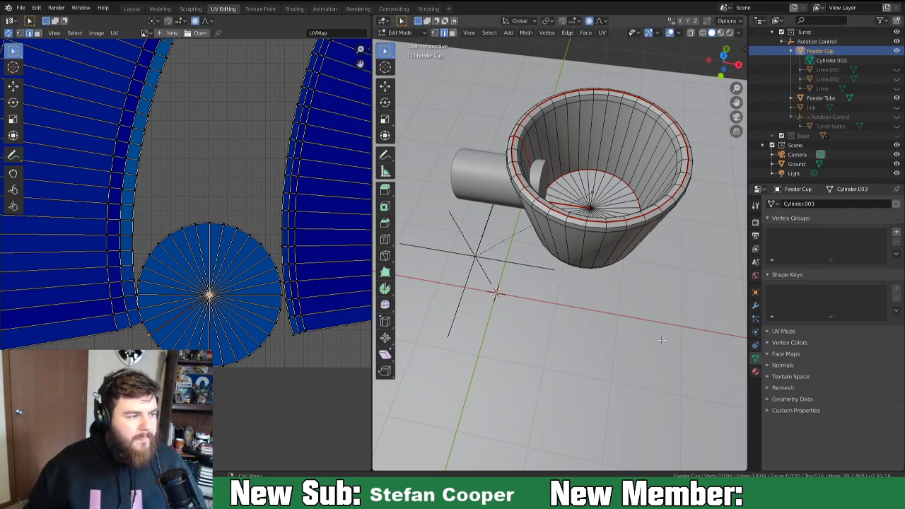
Switch mesh editing from the Feeder Cup to the Feeder Tube and select the tube's flat end face inside the cup.
{"action": "middle_click_drag", "start_coordinate": [562, 268], "coordinate": [429, 310]}
{"action": "key", "text": "Tab"}
{"action": "key", "text": "Tab"}
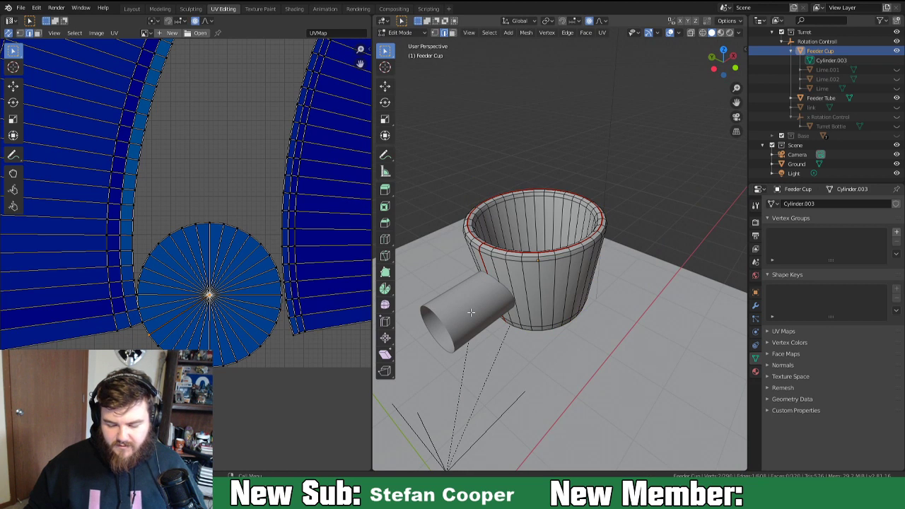
{"action": "key", "text": "Tab"}
{"action": "left_click", "coordinate": [781, 102]}
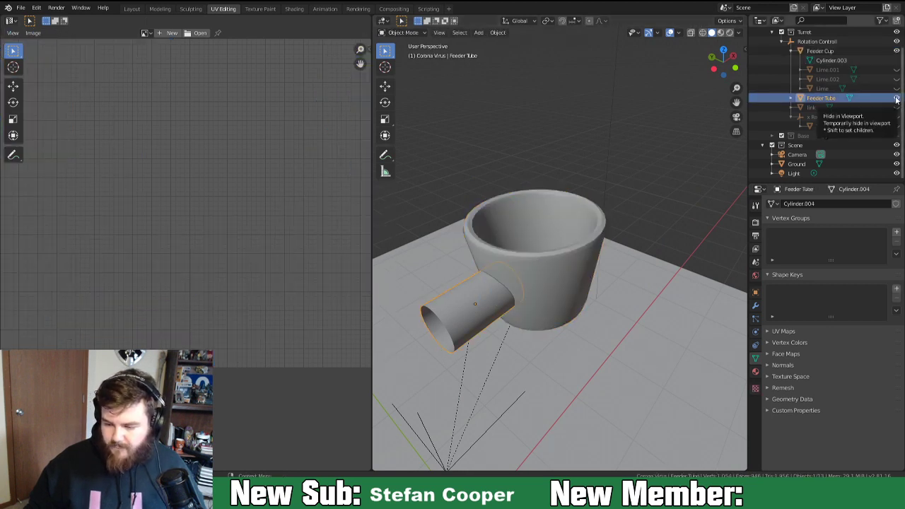
{"action": "scroll", "coordinate": [813, 113], "scroll_direction": "up", "scroll_amount": 2}
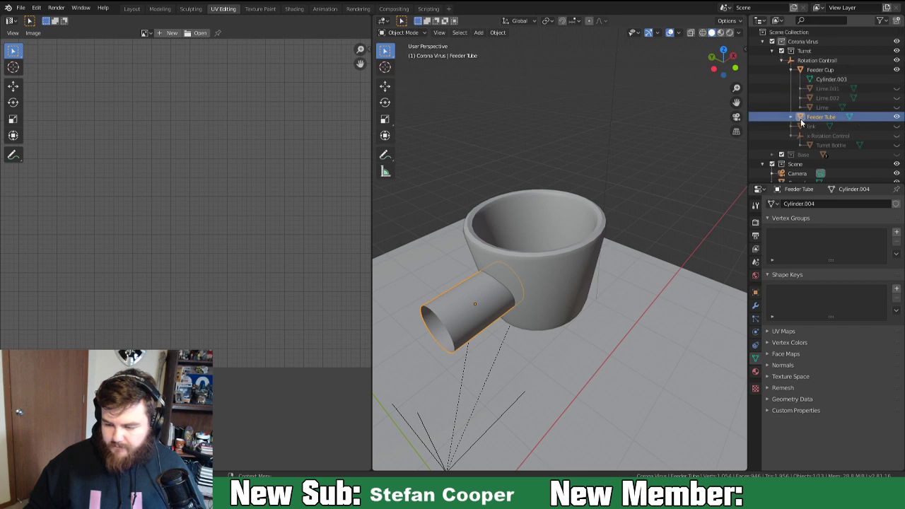
{"action": "key", "text": "Tab"}
{"action": "middle_click_drag", "start_coordinate": [580, 303], "coordinate": [433, 311]}
{"action": "scroll", "coordinate": [602, 283], "scroll_direction": "up", "scroll_amount": 4}
{"action": "middle_click_drag", "start_coordinate": [613, 254], "coordinate": [555, 283], "text": "shift"}
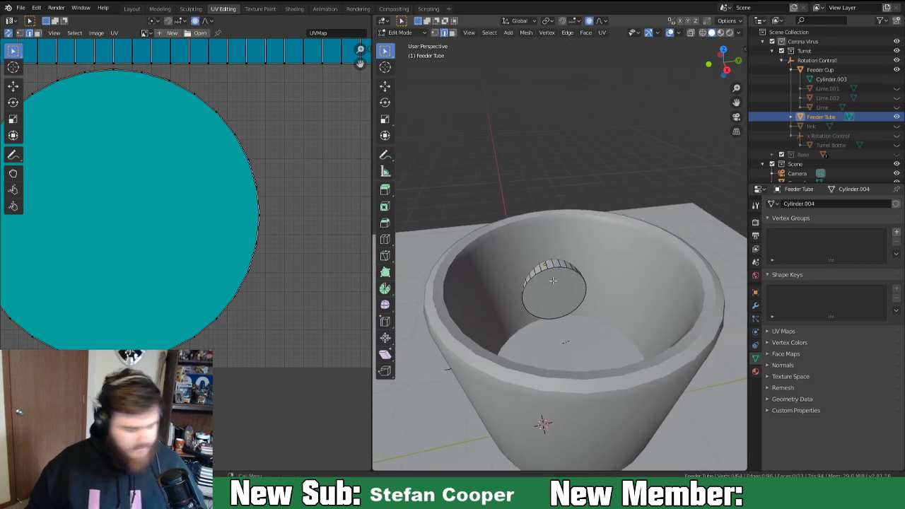
{"action": "key", "text": "3"}
{"action": "left_click", "coordinate": [552, 292]}
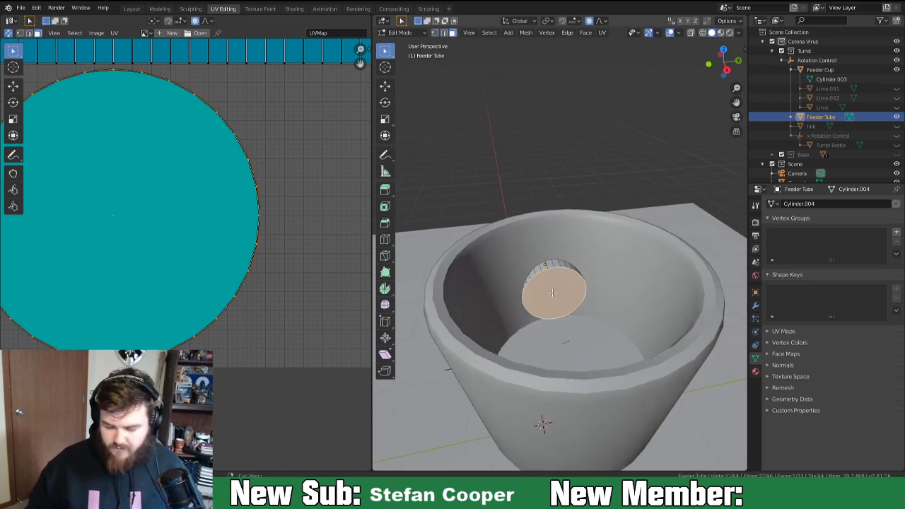
Try triangulating the tube's selected end face, and undo the triangulation.
{"action": "key", "text": "ctrl+t"}
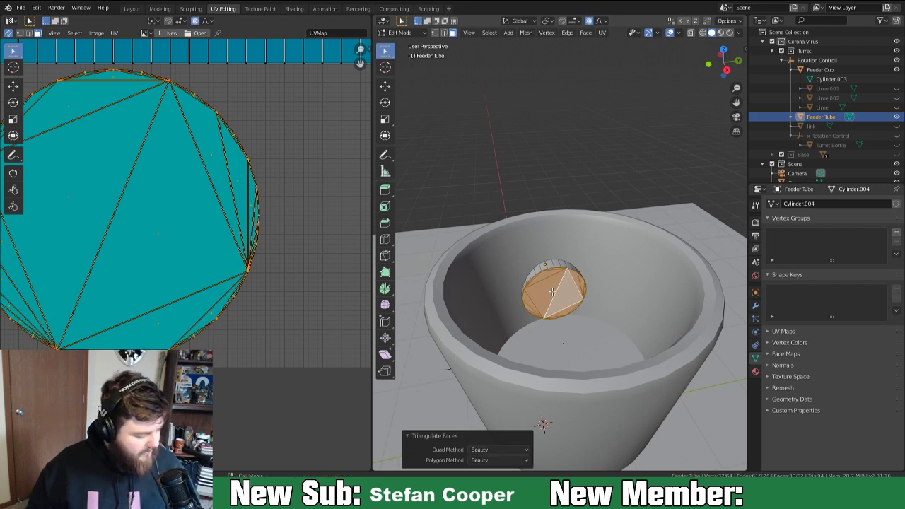
{"action": "key", "text": "ctrl+z"}
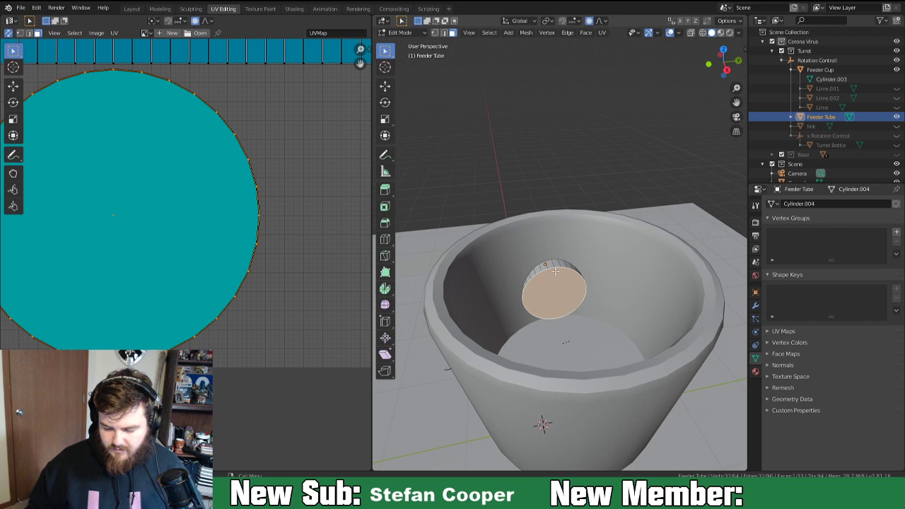
Delete the tube's end face inside the cup and select the edge loop around the opening.
{"action": "key", "text": "x"}
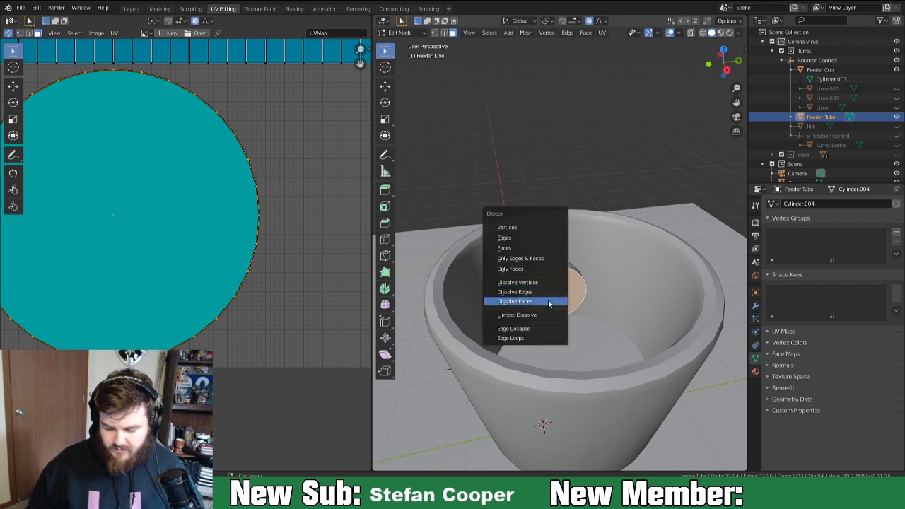
{"action": "left_click", "coordinate": [548, 257]}
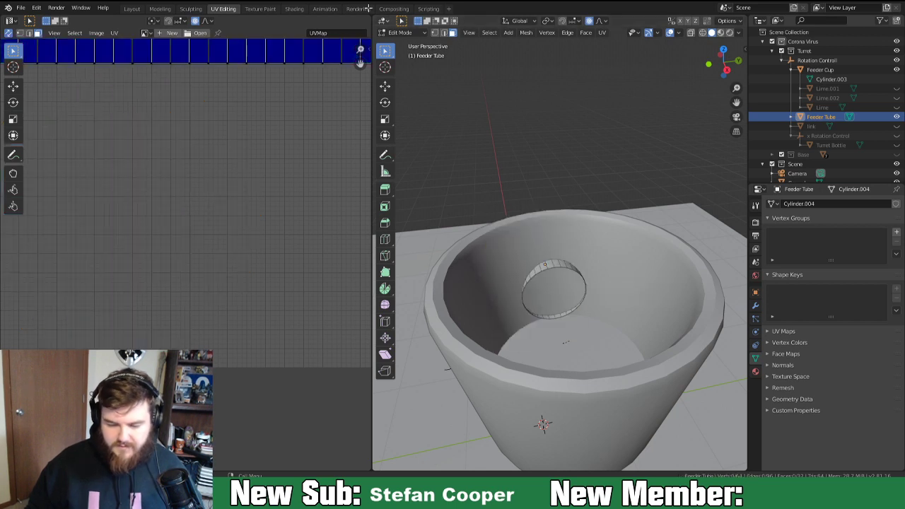
{"action": "left_click", "coordinate": [550, 265], "text": "alt"}
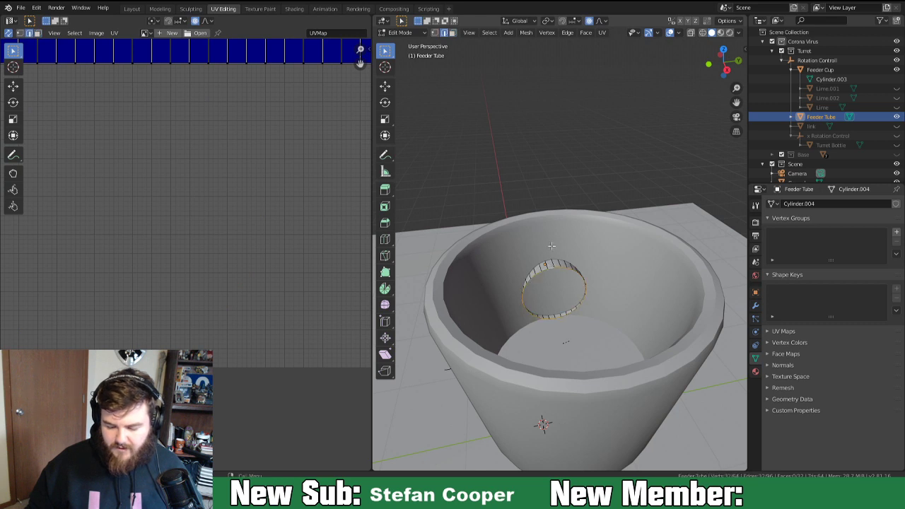
Try closing the tube's open end with the Fill operation, and undo the fill.
{"action": "left_click", "coordinate": [585, 32]}
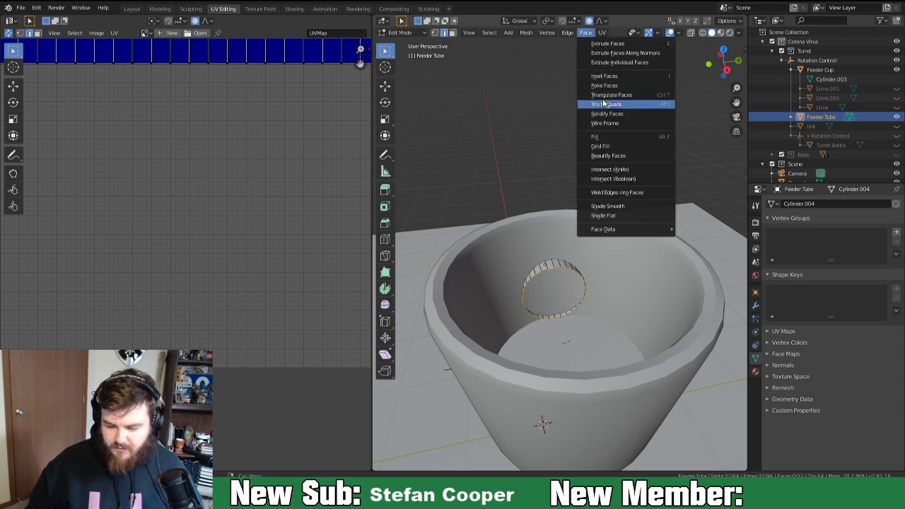
{"action": "left_click", "coordinate": [615, 136]}
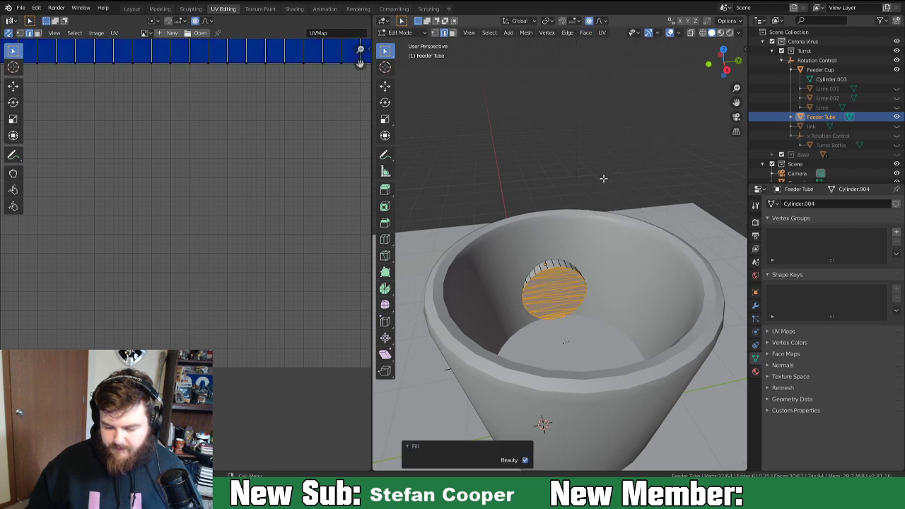
{"action": "left_click", "coordinate": [525, 460]}
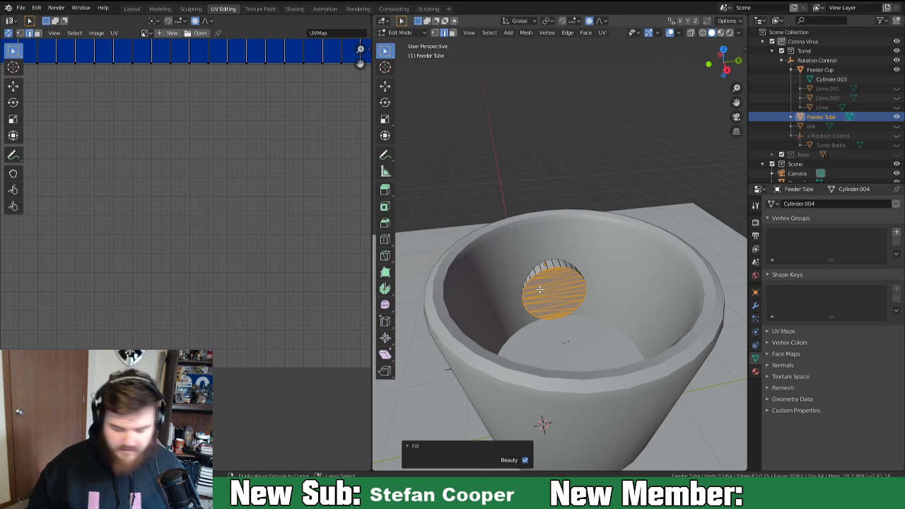
{"action": "key", "text": "ctrl+z"}
Close the selected edge loop at the tube's inner end with a single face.
{"action": "key", "text": "f"}
{"action": "scroll", "coordinate": [539, 288], "scroll_direction": "up", "scroll_amount": 6}
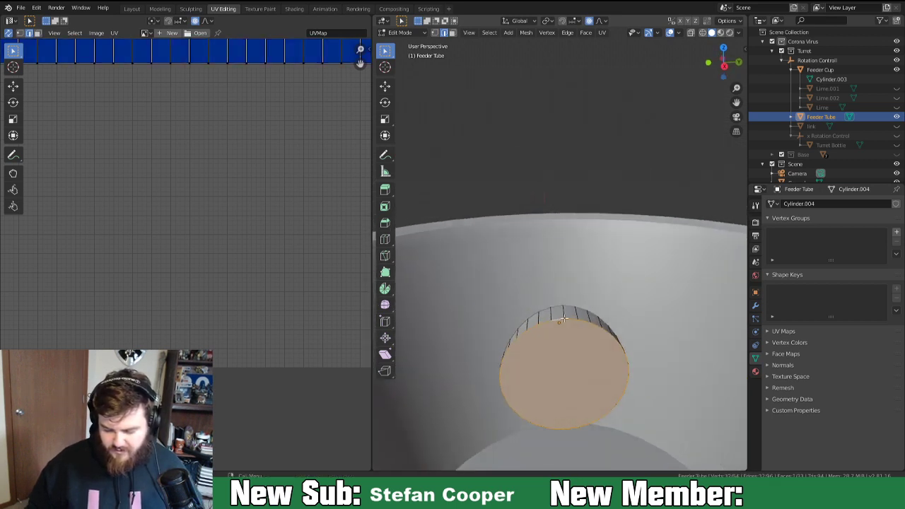
{"action": "scroll", "coordinate": [564, 316], "scroll_direction": "up", "scroll_amount": 1}
{"action": "key", "text": "KP_Decimal"}
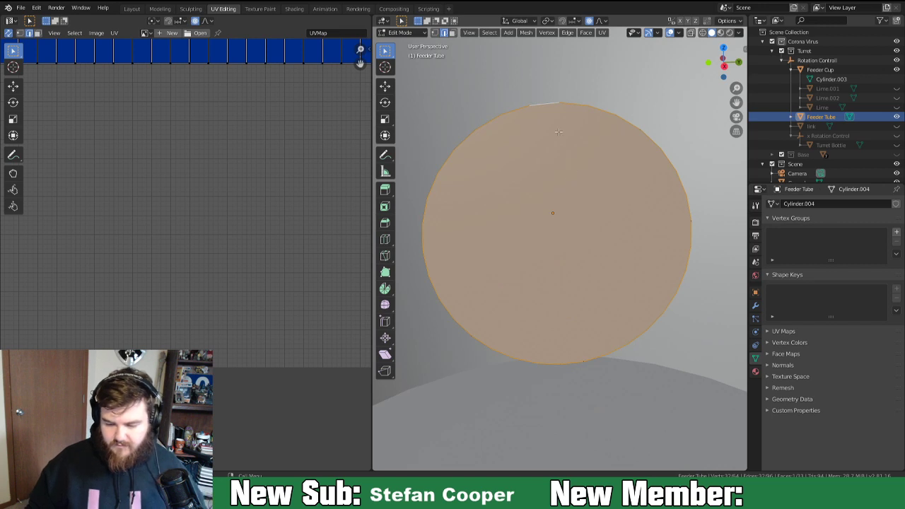
Connect the top and bottom vertices of the Feeder Tube's end cap and subdivide the new edge with 1 cut.
{"action": "key", "text": "1"}
{"action": "key", "text": "alt+a"}
{"action": "left_click", "coordinate": [558, 373], "text": "shift"}
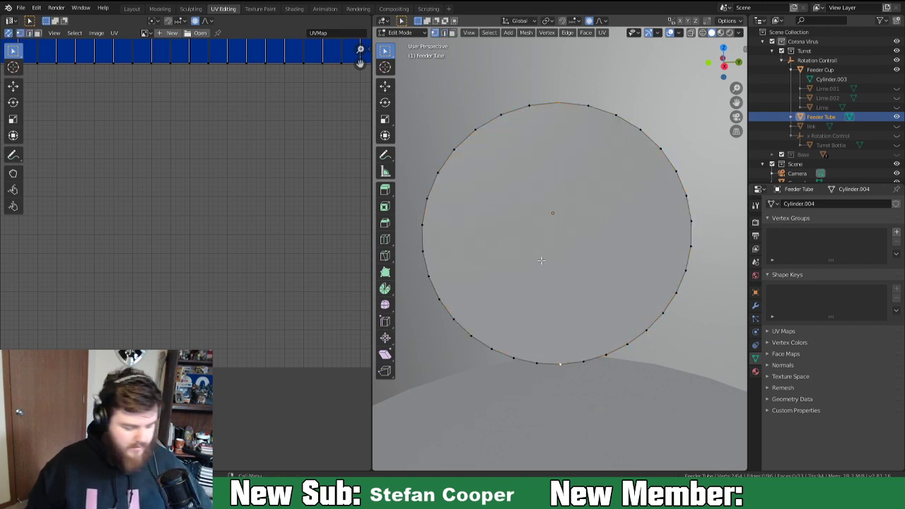
{"action": "key", "text": "j"}
{"action": "right_click", "coordinate": [559, 219]}
{"action": "left_click", "coordinate": [559, 218]}
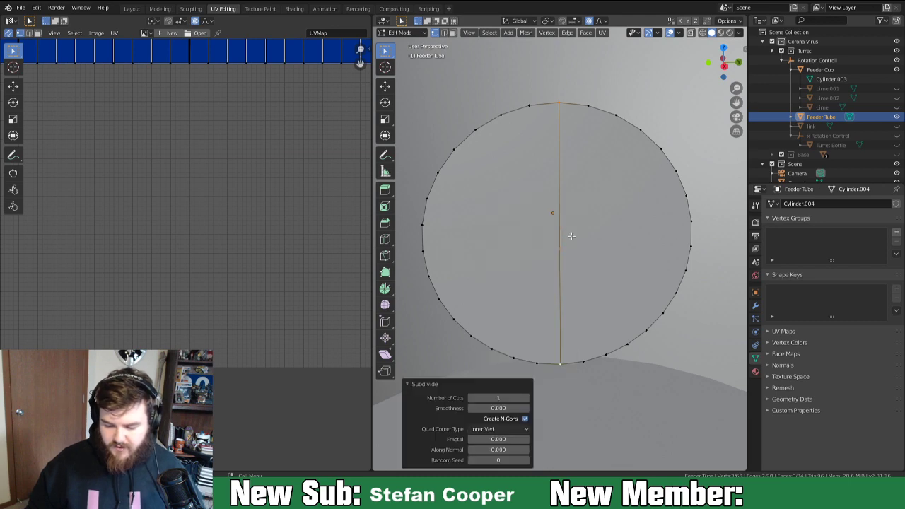
Triangulate both halves of the Feeder Tube's end cap into a fan around the centre vertex.
{"action": "key", "text": "3"}
{"action": "left_click", "coordinate": [543, 241]}
{"action": "left_click", "coordinate": [602, 234], "text": "shift"}
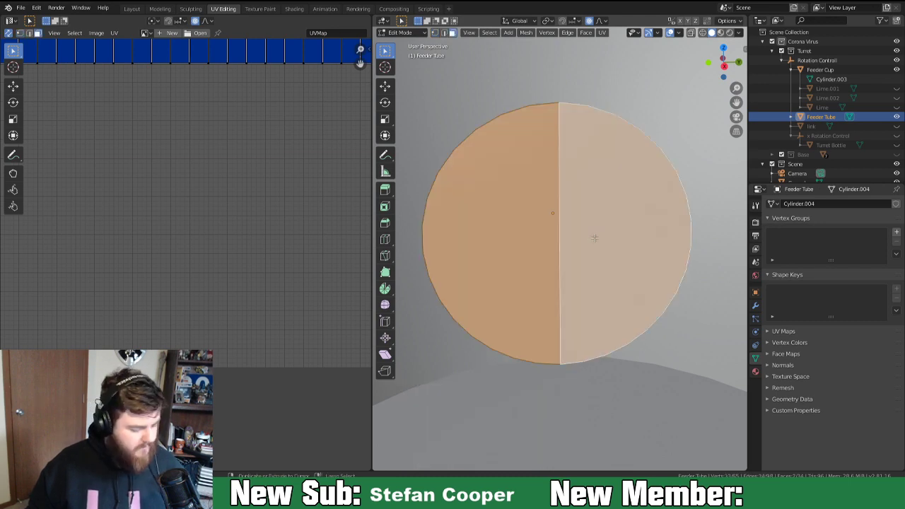
{"action": "key", "text": "ctrl+t"}
Mark one lengthwise edge of the Feeder Tube as a seam and frame the full UV layout.
{"action": "middle_click_drag", "start_coordinate": [550, 175], "coordinate": [561, 216]}
{"action": "scroll", "coordinate": [527, 303], "scroll_direction": "down", "scroll_amount": 6}
{"action": "middle_click_drag", "start_coordinate": [543, 262], "coordinate": [542, 227]}
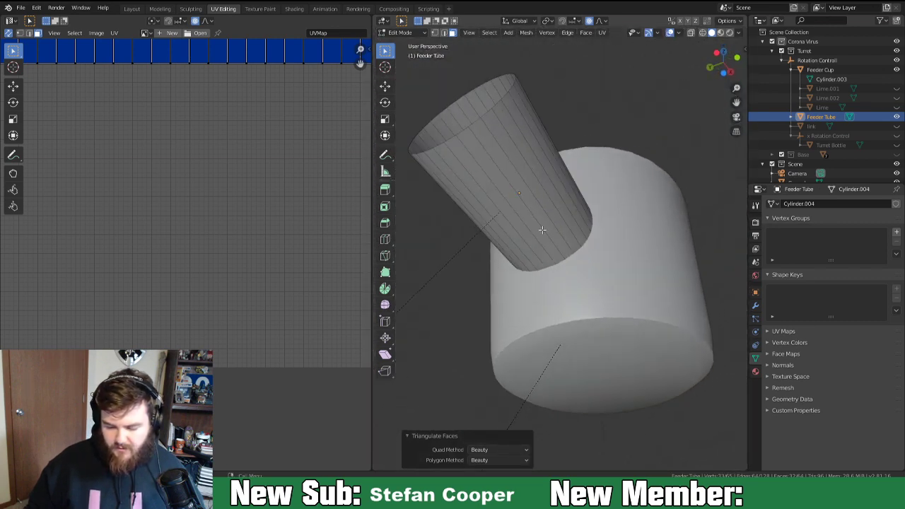
{"action": "key", "text": "a"}
{"action": "key", "text": "2"}
{"action": "left_click", "coordinate": [521, 241]}
{"action": "middle_click_drag", "start_coordinate": [521, 241], "coordinate": [476, 319]}
{"action": "right_click", "coordinate": [476, 319]}
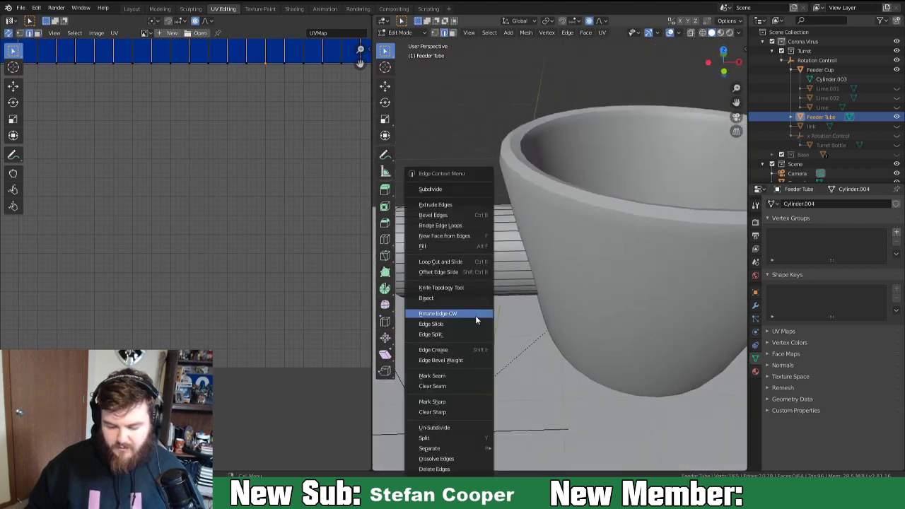
{"action": "left_click", "coordinate": [450, 376]}
{"action": "key", "text": "Home"}
Clear the seam on the end cap's spoke edge and mark a seam around the cap's rim on the Feeder Tube.
{"action": "middle_click_drag", "start_coordinate": [658, 230], "coordinate": [577, 272]}
{"action": "left_click", "coordinate": [555, 280], "text": "alt"}
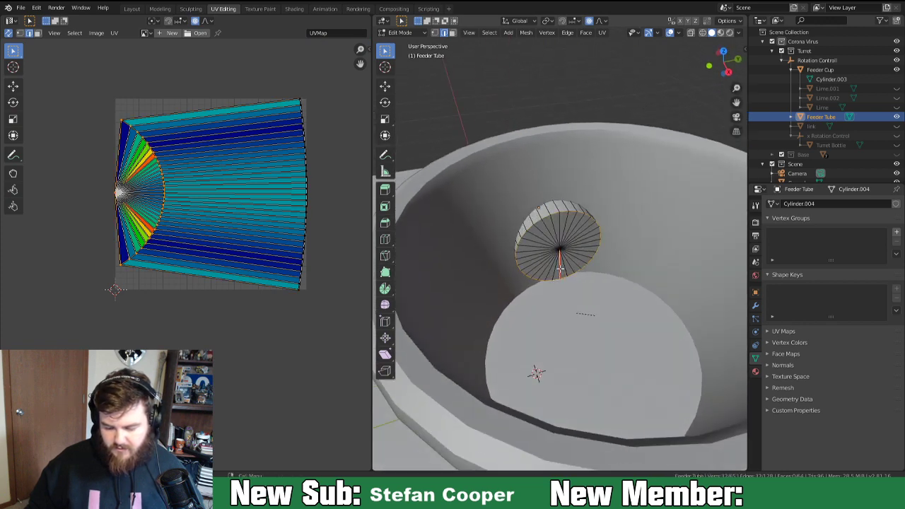
{"action": "right_click", "coordinate": [559, 269]}
{"action": "left_click", "coordinate": [555, 273]}
{"action": "right_click", "coordinate": [564, 262]}
{"action": "left_click", "coordinate": [549, 269]}
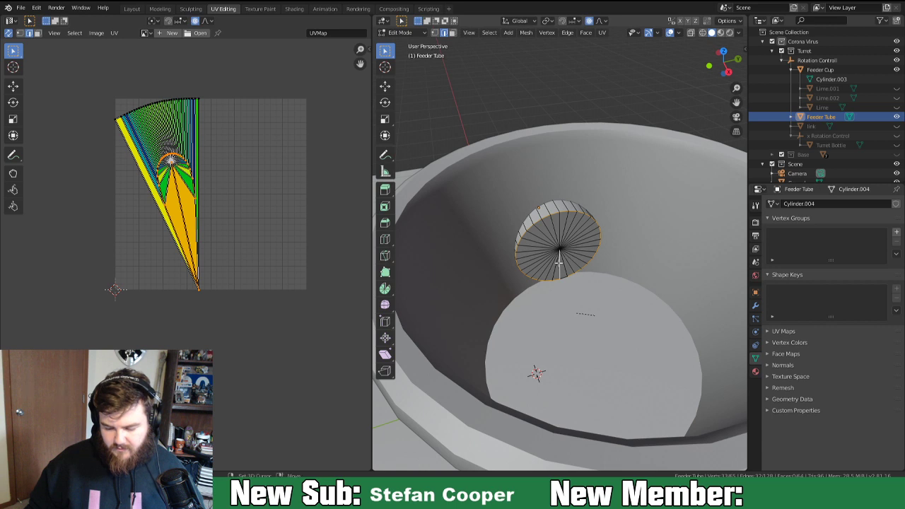
{"action": "right_click", "coordinate": [569, 264]}
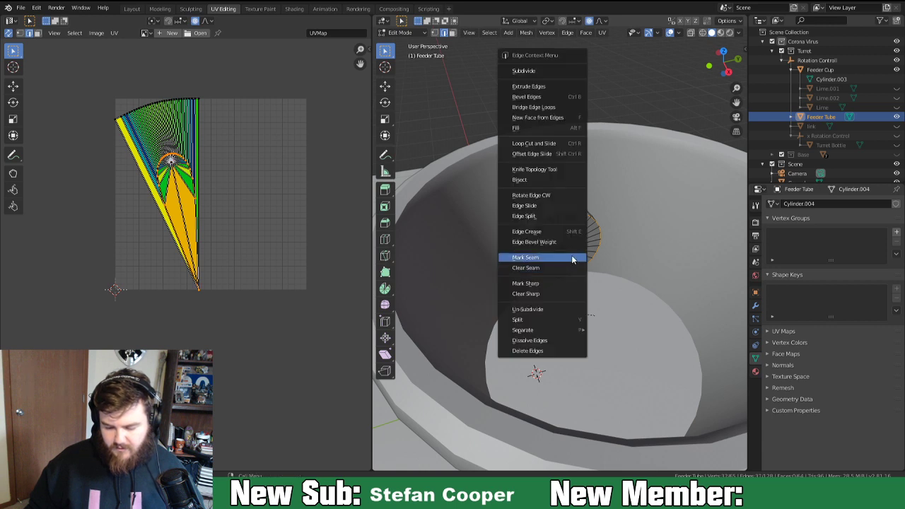
{"action": "left_click", "coordinate": [573, 257]}
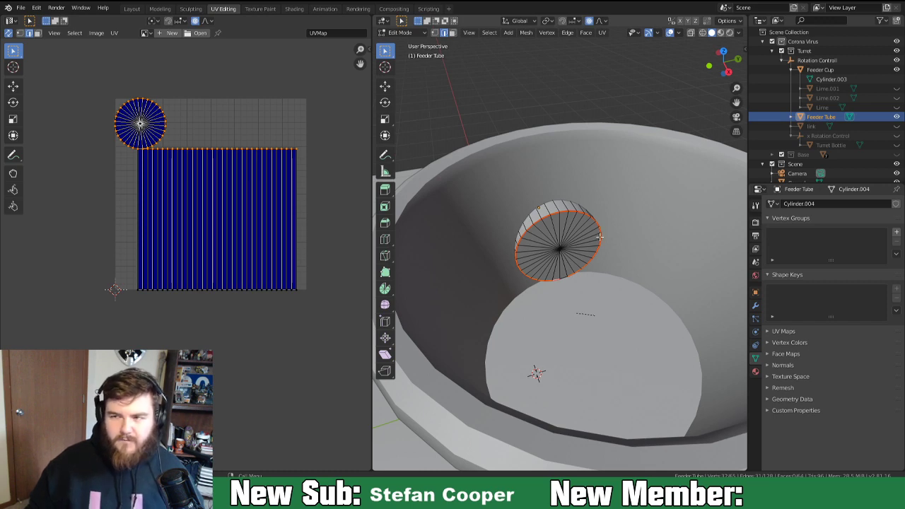
Open the Feeder Cup for mesh editing and clear the seam on the spoke edge of its underside.
{"action": "scroll", "coordinate": [559, 297], "scroll_direction": "down", "scroll_amount": 10}
{"action": "middle_click_drag", "start_coordinate": [560, 297], "coordinate": [588, 284]}
{"action": "key", "text": "Tab"}
{"action": "left_click", "coordinate": [582, 301]}
{"action": "key", "text": "Tab"}
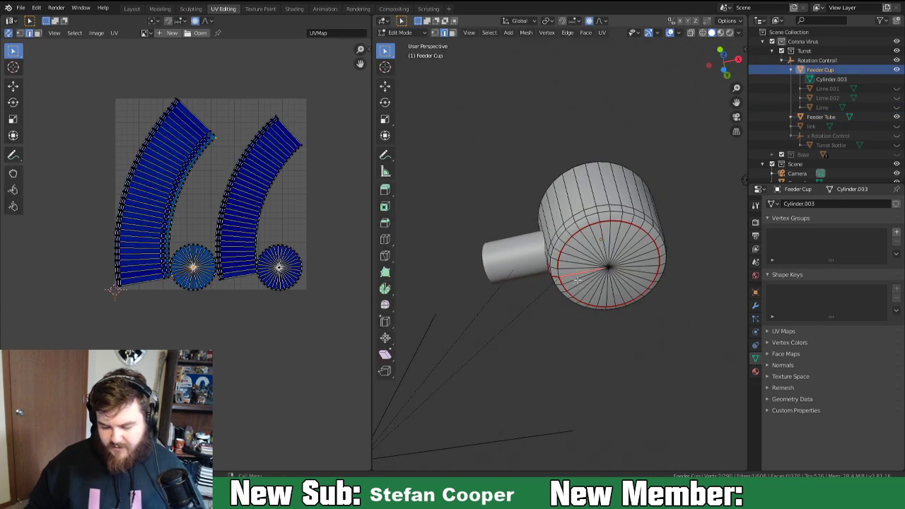
{"action": "right_click", "coordinate": [578, 280]}
{"action": "left_click", "coordinate": [577, 280]}
{"action": "middle_click_drag", "start_coordinate": [578, 257], "coordinate": [694, 212]}
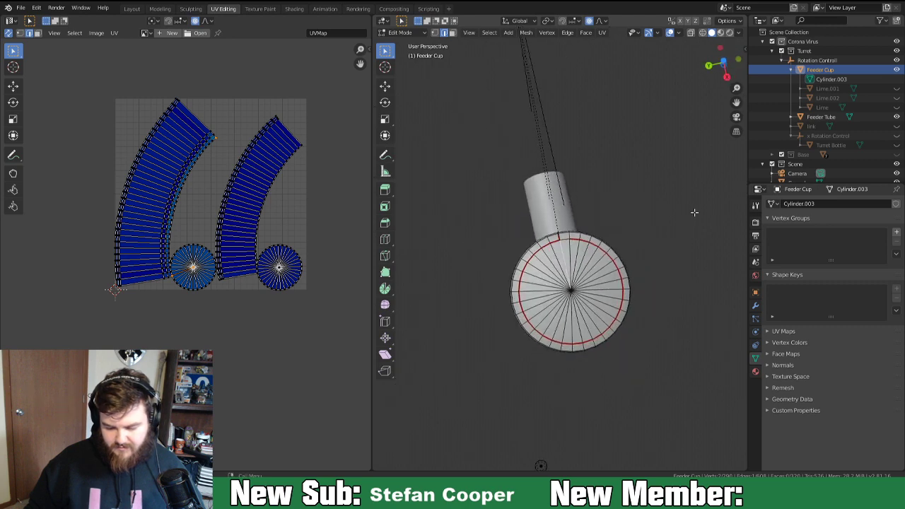
Clear the seam on the spoke edge of the Feeder Cup's inner floor.
{"action": "key", "text": "a"}
{"action": "middle_click_drag", "start_coordinate": [609, 246], "coordinate": [637, 397]}
{"action": "mouse_move", "coordinate": [563, 213]}
{"action": "middle_mouse_down"}
{"action": "mouse_move", "coordinate": [591, 251]}
{"action": "mouse_move", "coordinate": [564, 226]}
{"action": "middle_mouse_up"}
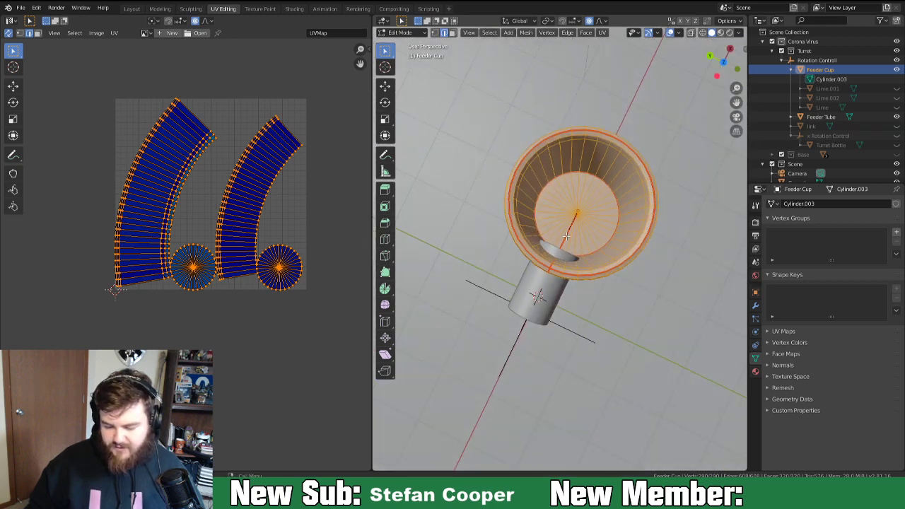
{"action": "left_click", "coordinate": [567, 236]}
{"action": "right_click", "coordinate": [567, 236]}
{"action": "left_click", "coordinate": [561, 238]}
Examine the Feeder Cup's UV islands and seams, and leave mesh editing.
{"action": "middle_click_drag", "start_coordinate": [559, 253], "coordinate": [503, 198]}
{"action": "middle_click_drag", "start_coordinate": [420, 185], "coordinate": [495, 191]}
{"action": "scroll", "coordinate": [300, 282], "scroll_direction": "up", "scroll_amount": 4}
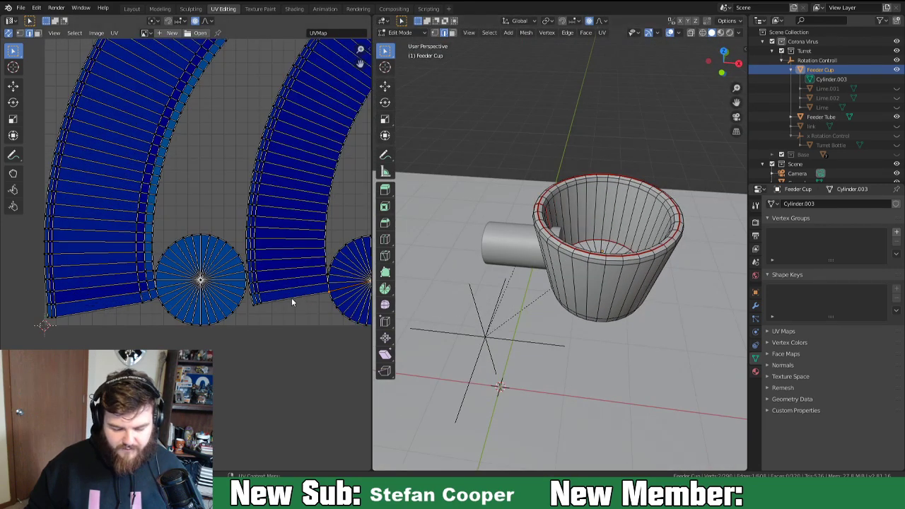
{"action": "scroll", "coordinate": [291, 298], "scroll_direction": "down", "scroll_amount": 5}
{"action": "scroll", "coordinate": [207, 241], "scroll_direction": "up", "scroll_amount": 3}
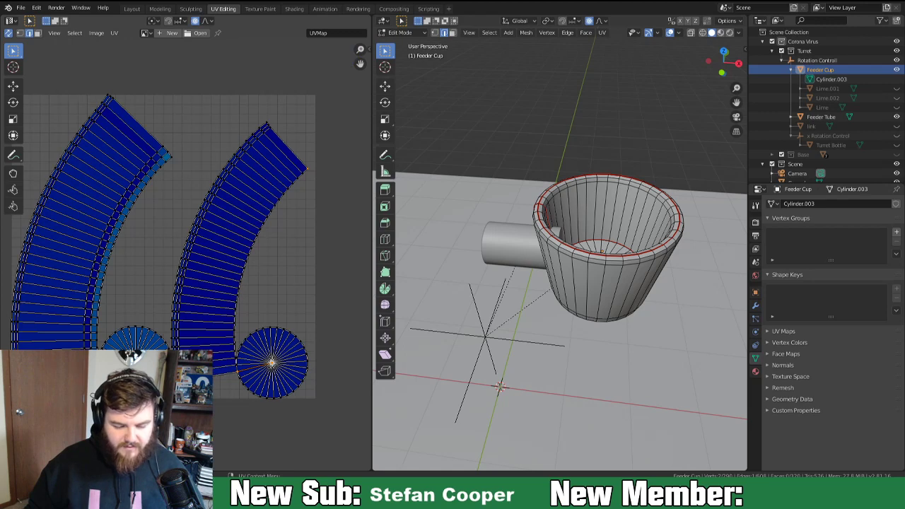
{"action": "middle_click_drag", "start_coordinate": [207, 241], "coordinate": [234, 251]}
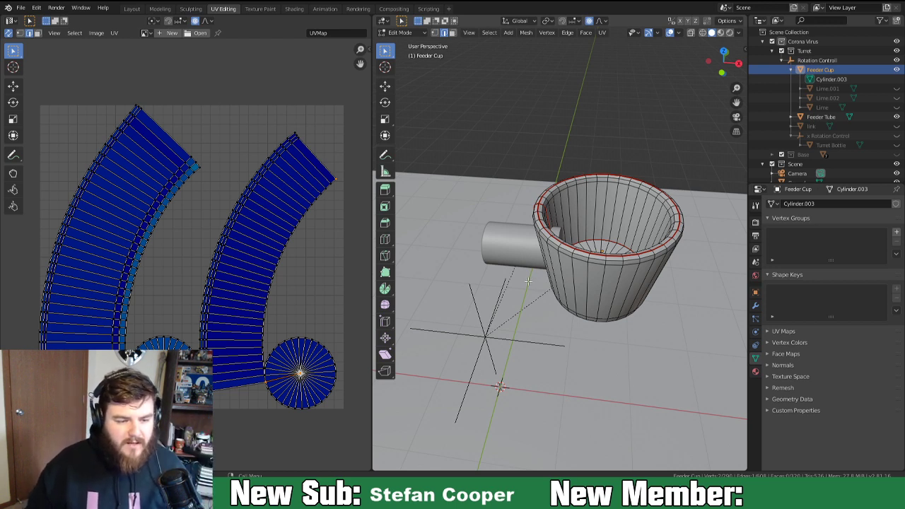
{"action": "mouse_move", "coordinate": [563, 270]}
{"action": "middle_mouse_down"}
{"action": "mouse_move", "coordinate": [559, 212]}
{"action": "mouse_move", "coordinate": [568, 258]}
{"action": "mouse_move", "coordinate": [536, 294]}
{"action": "middle_mouse_up"}
{"action": "key", "text": "Tab"}
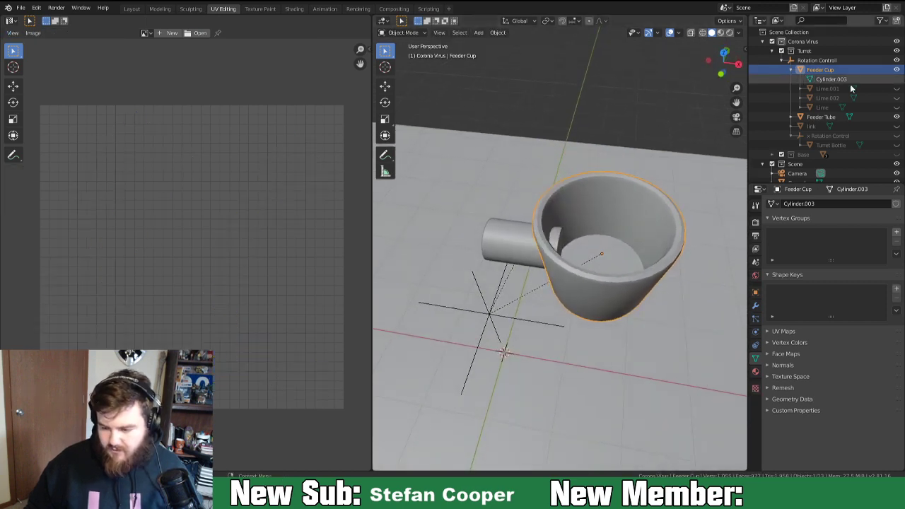
Unhide the Lime, edit it together with the Feeder Cup and Feeder Tube, and widen the UV editor.
{"action": "left_click", "coordinate": [896, 107]}
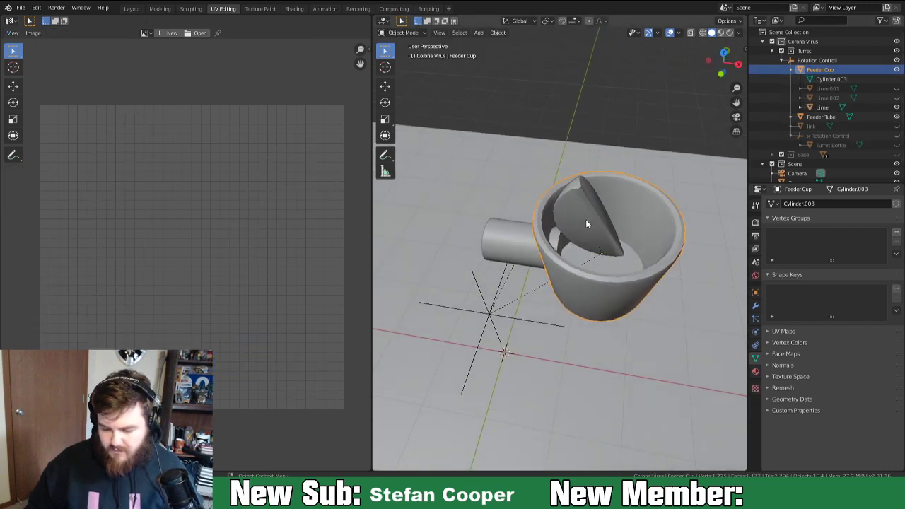
{"action": "left_click", "coordinate": [525, 242], "text": "shift"}
{"action": "key", "text": "Tab"}
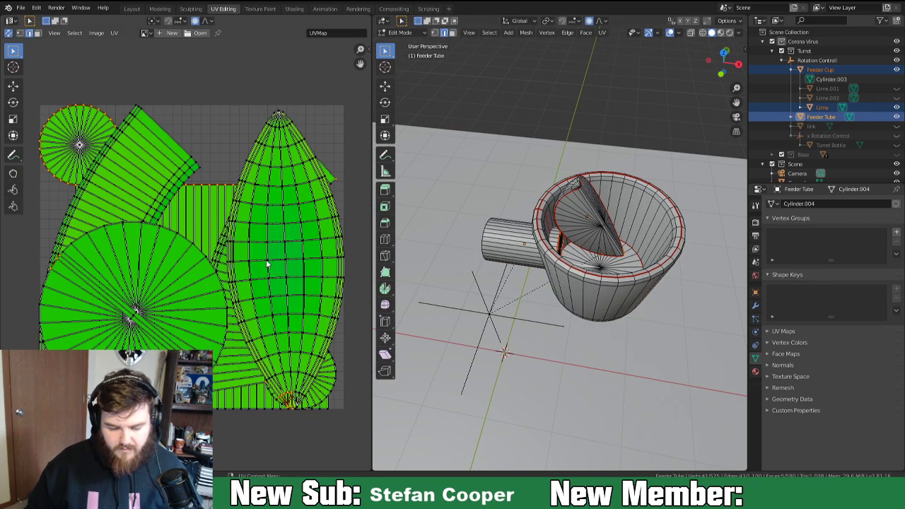
{"action": "scroll", "coordinate": [266, 264], "scroll_direction": "down", "scroll_amount": 1}
{"action": "left_click_drag", "start_coordinate": [373, 205], "coordinate": [493, 204]}
{"action": "scroll", "coordinate": [350, 266], "scroll_direction": "down", "scroll_amount": 2}
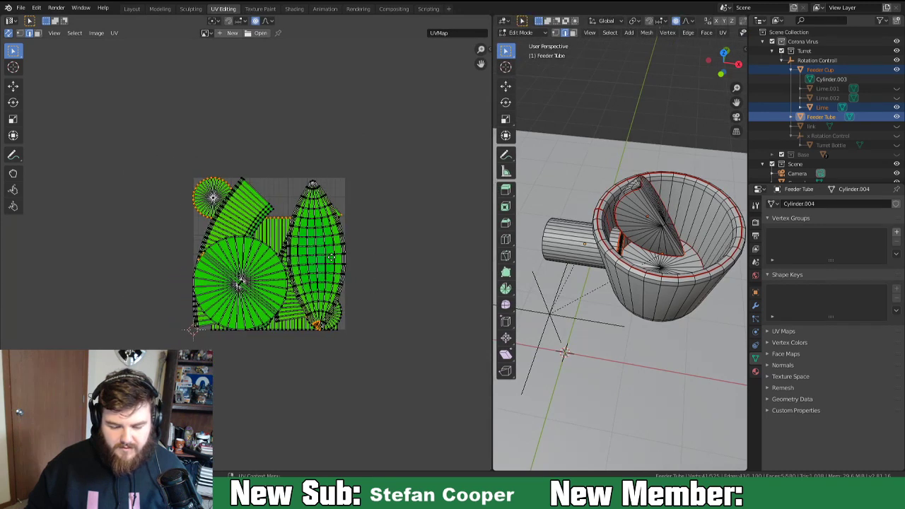
{"action": "scroll", "coordinate": [349, 266], "scroll_direction": "up", "scroll_amount": 2}
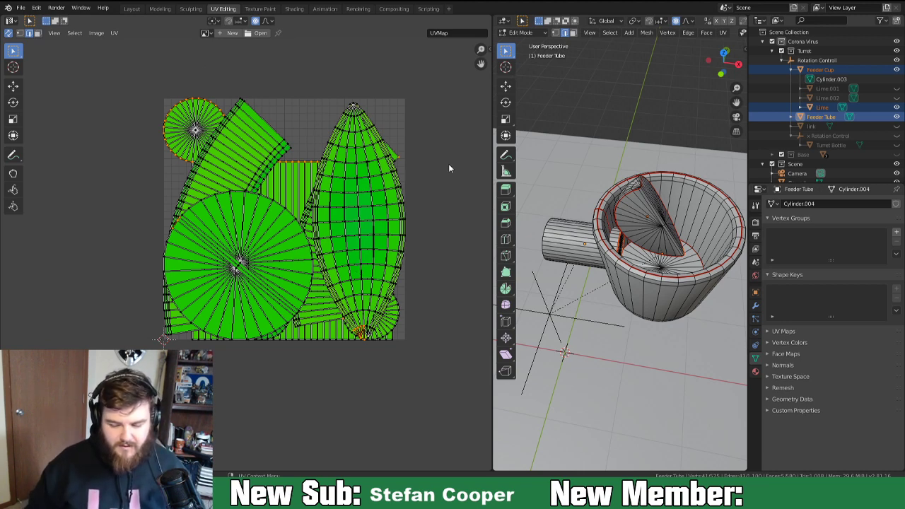
Unwrap all geometry of the Feeder Cup, Feeder Tube and Lime into one shared UV layout, and leave mesh editing.
{"action": "key", "text": "a"}
{"action": "key", "text": "u"}
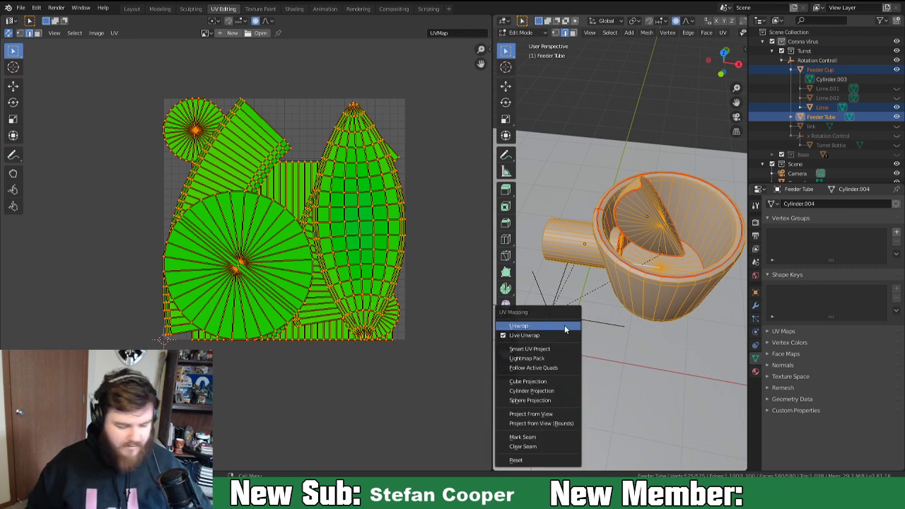
{"action": "left_click", "coordinate": [564, 326]}
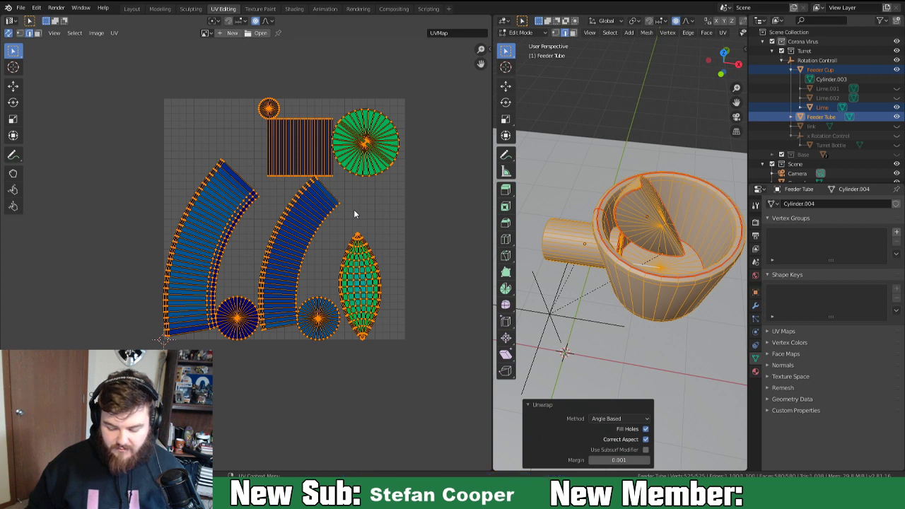
{"action": "key", "text": "Tab"}
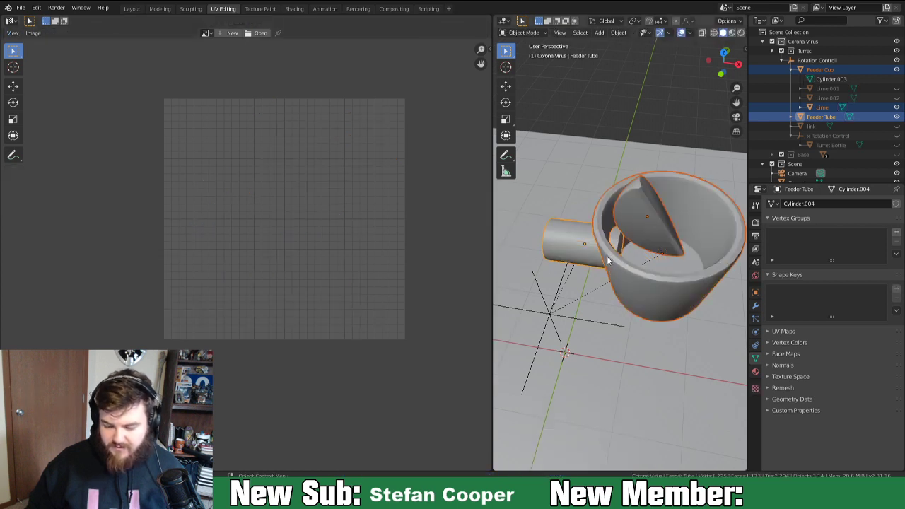
Select only the Lime, switch to the Layout workspace and try to apply its scale.
{"action": "left_click", "coordinate": [653, 210]}
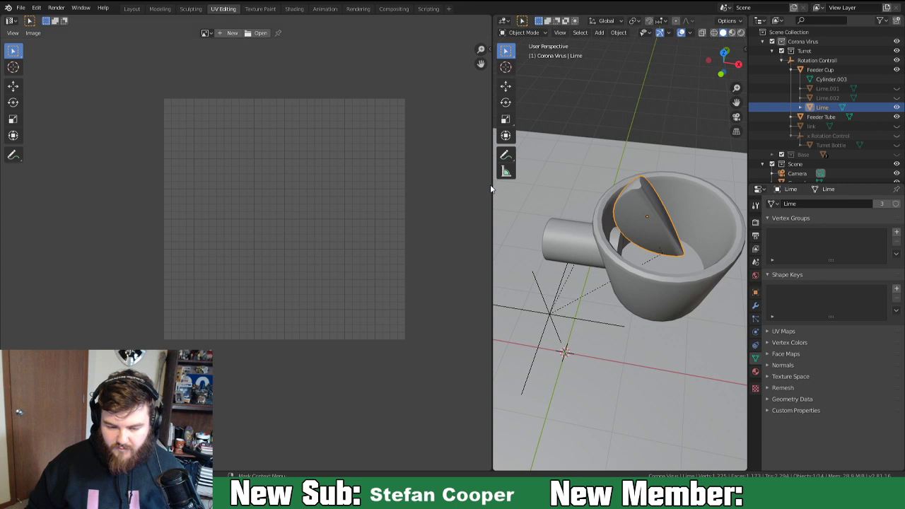
{"action": "left_click", "coordinate": [133, 9]}
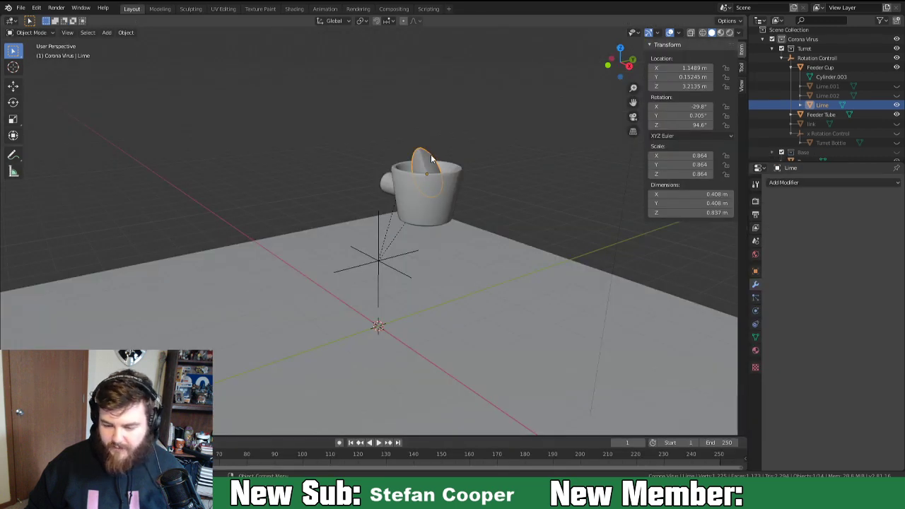
{"action": "key", "text": "ctrl+a"}
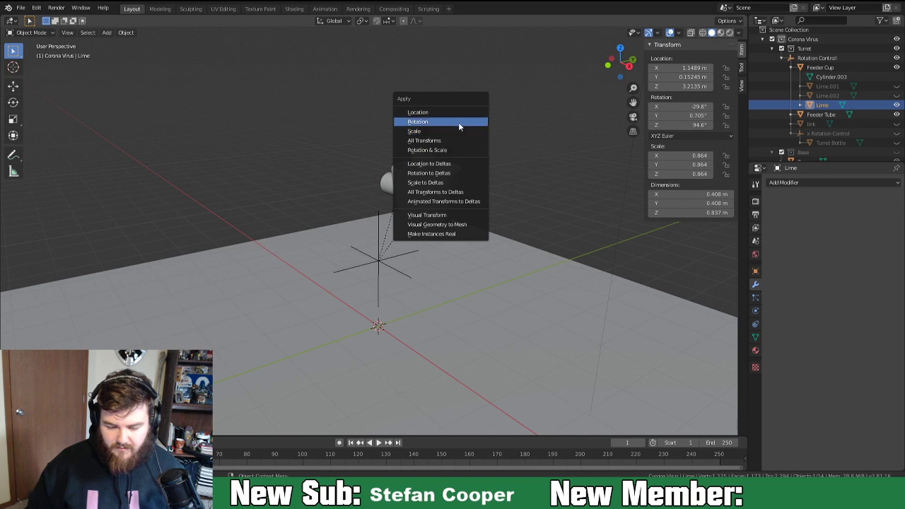
{"action": "left_click", "coordinate": [464, 130]}
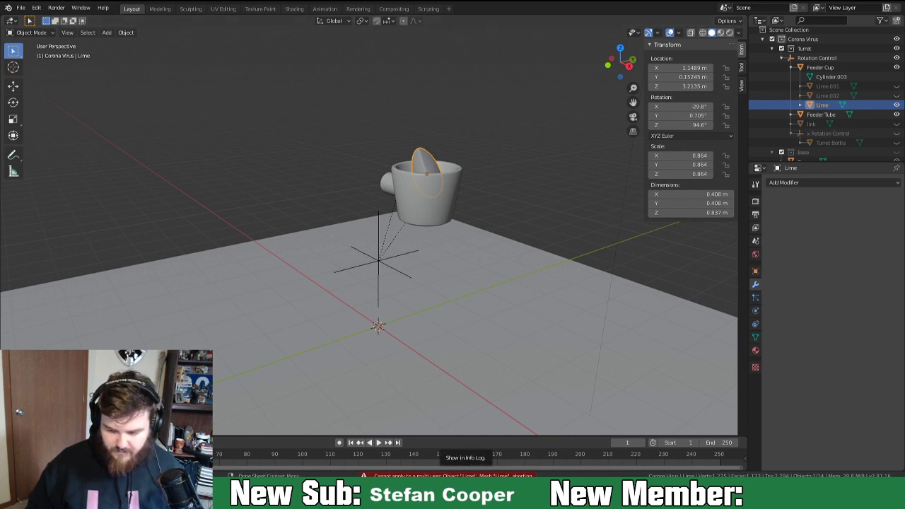
Unhide Lime.001 and Lime.002, select all three lime wedges and try to apply their scale together.
{"action": "left_click", "coordinate": [897, 96]}
{"action": "left_click", "coordinate": [896, 85]}
{"action": "left_click", "coordinate": [448, 169]}
{"action": "left_click", "coordinate": [410, 163], "text": "shift"}
{"action": "left_click", "coordinate": [429, 162], "text": "shift"}
{"action": "key", "text": "ctrl+a"}
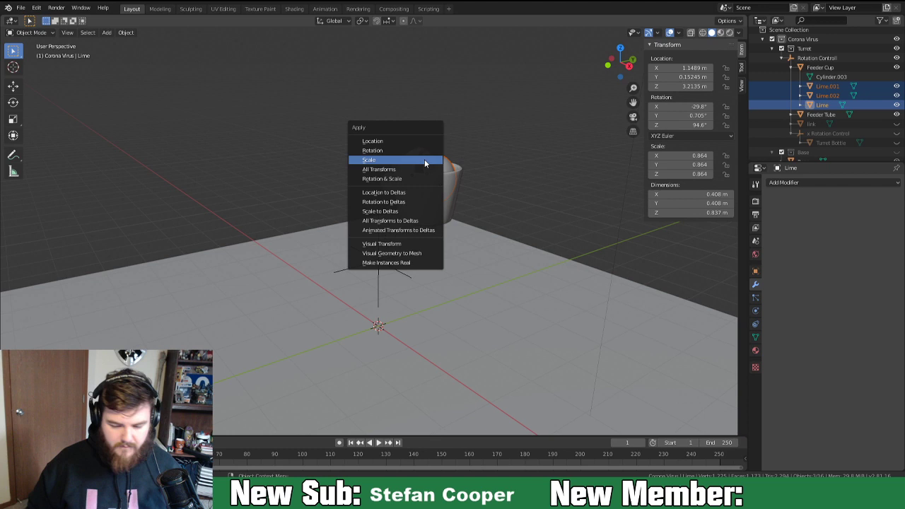
{"action": "left_click", "coordinate": [424, 159]}
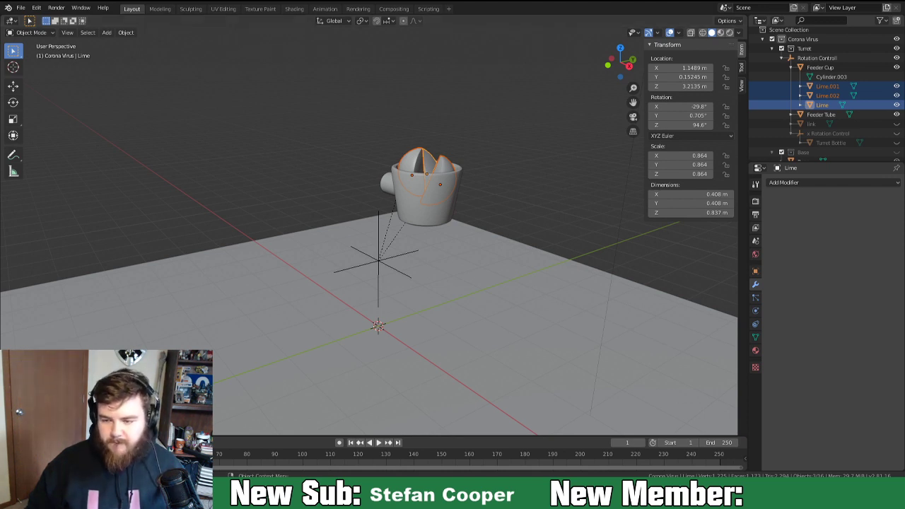
Select only Lime.001 inside the cup and try to apply its scale.
{"action": "middle_click_drag", "start_coordinate": [412, 276], "coordinate": [476, 309]}
{"action": "scroll", "coordinate": [437, 265], "scroll_direction": "up", "scroll_amount": 3}
{"action": "scroll", "coordinate": [438, 265], "scroll_direction": "up", "scroll_amount": 1}
{"action": "middle_click_drag", "start_coordinate": [438, 264], "coordinate": [333, 334], "text": "shift"}
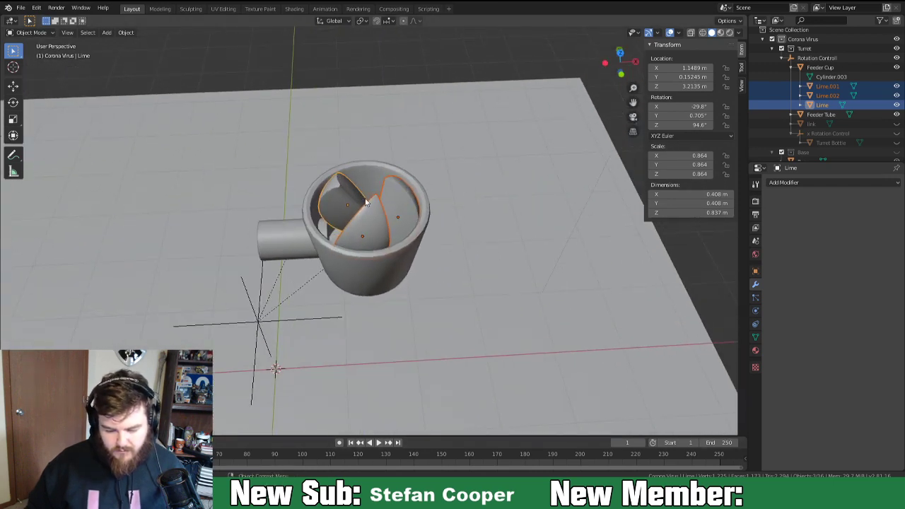
{"action": "left_click", "coordinate": [368, 211]}
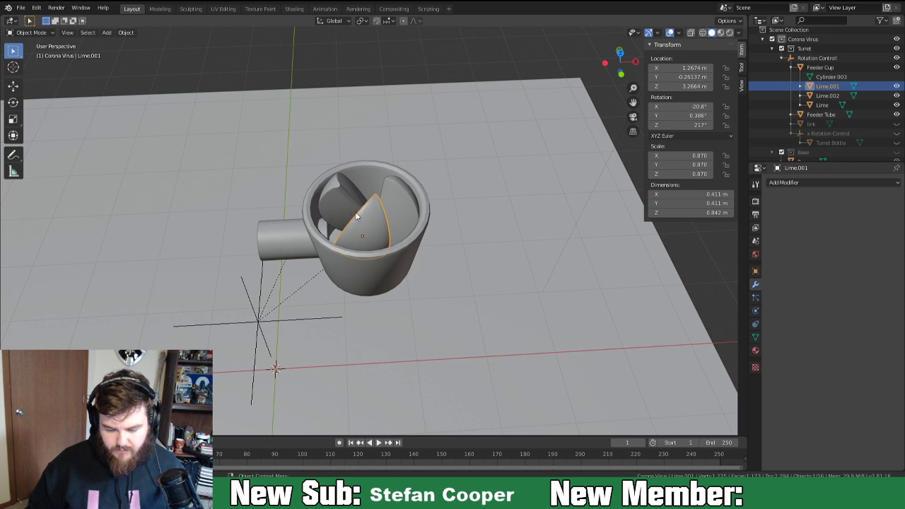
{"action": "key", "text": "ctrl+a"}
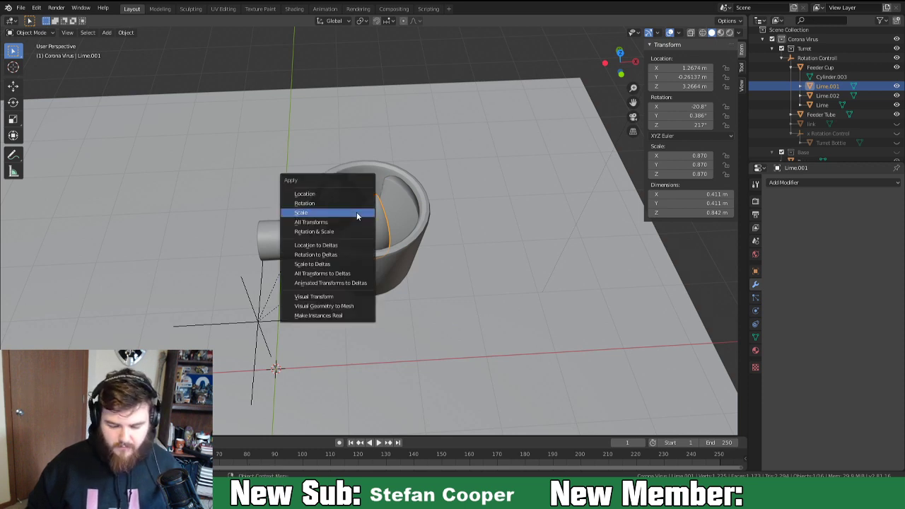
{"action": "left_click", "coordinate": [356, 213]}
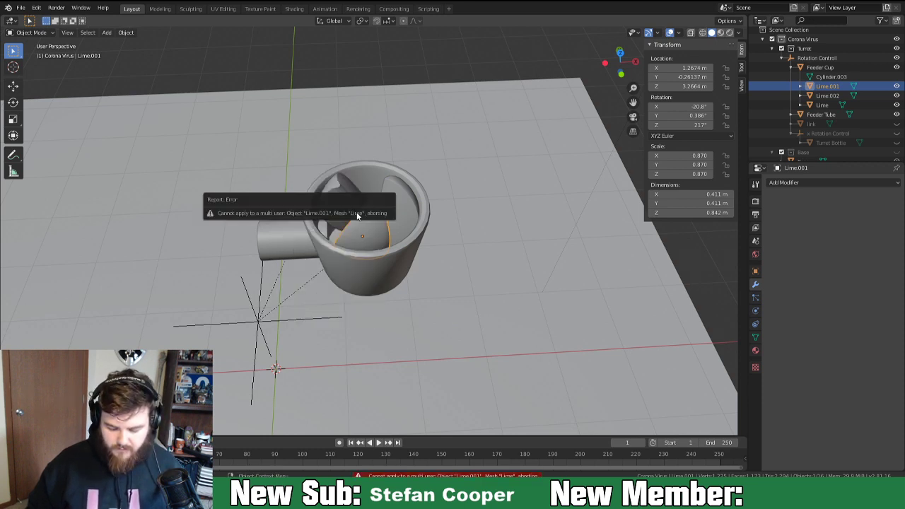
Set the X, Y and Z scale of Lime.001 to 1.
{"action": "scroll", "coordinate": [798, 116], "scroll_direction": "down", "scroll_amount": 5}
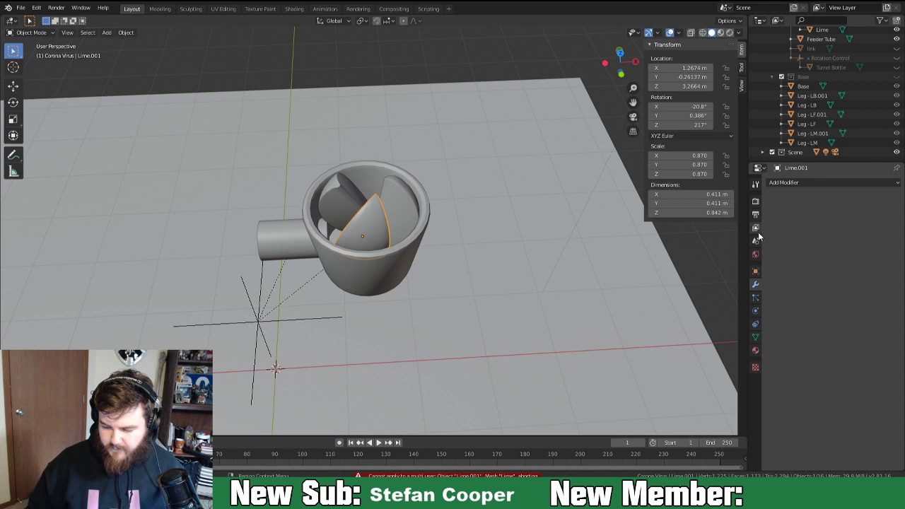
{"action": "left_click", "coordinate": [756, 337]}
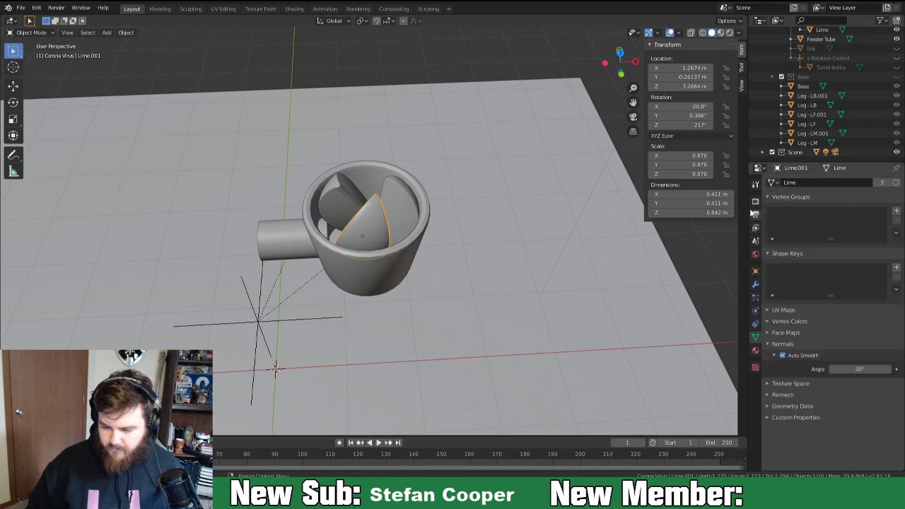
{"action": "left_click", "coordinate": [688, 156]}
{"action": "type", "text": "1"}
{"action": "key", "text": "Tab"}
{"action": "type", "text": "1"}
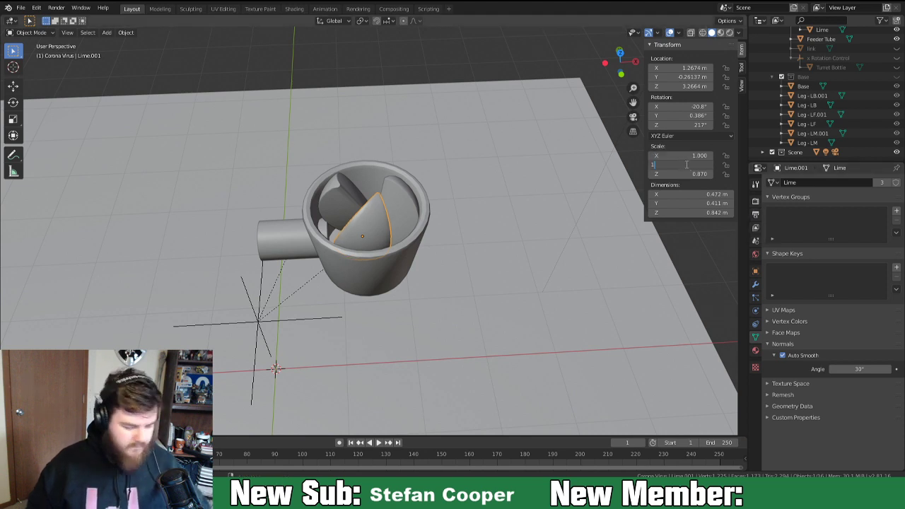
{"action": "key", "text": "Return"}
{"action": "left_click", "coordinate": [686, 175]}
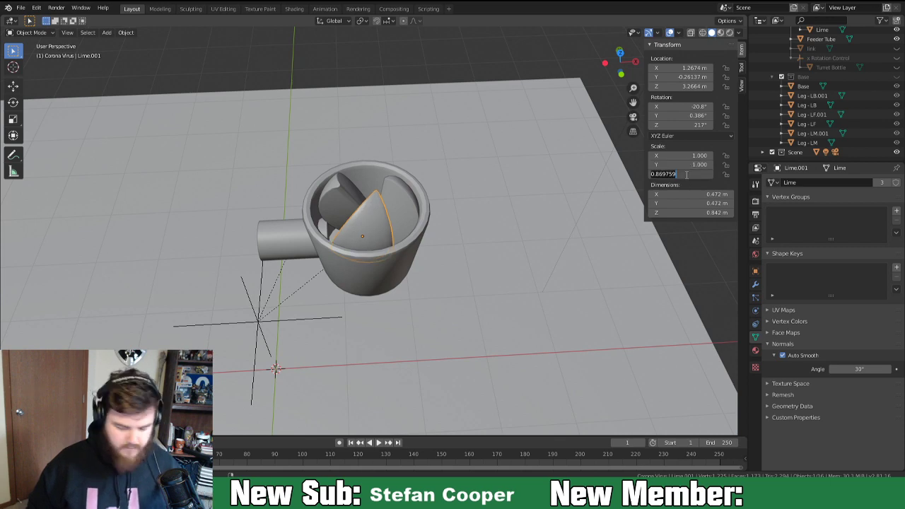
{"action": "type", "text": "1"}
{"action": "key", "text": "Return"}
Select the Lime, set its X scale to 1 and reset its scale on all axes.
{"action": "middle_click_drag", "start_coordinate": [566, 226], "coordinate": [456, 214]}
{"action": "left_click", "coordinate": [344, 153]}
{"action": "left_click", "coordinate": [682, 155]}
{"action": "type", "text": "1"}
{"action": "key", "text": "Return"}
{"action": "left_click", "coordinate": [669, 165]}
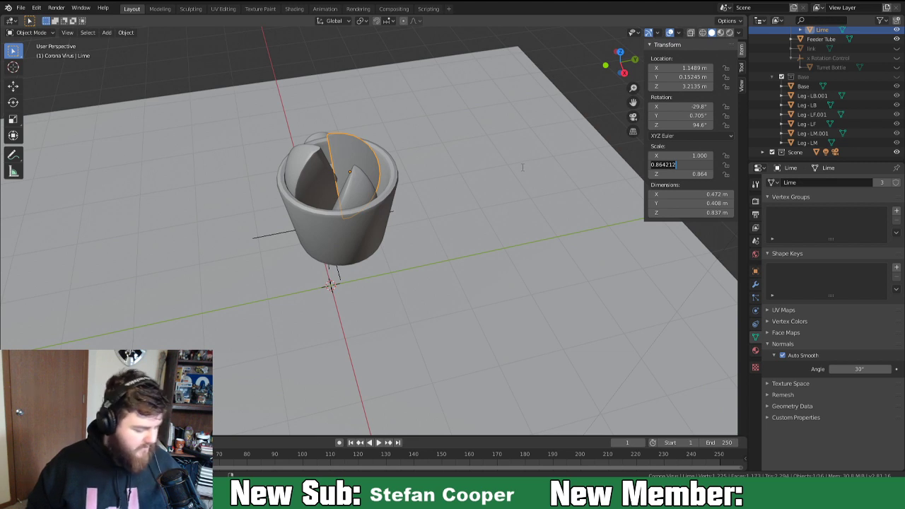
{"action": "type", "text": "s"}
{"action": "key", "text": "Return"}
{"action": "key", "text": "alt+s"}
Check the scale values of Lime.002, the Lime and the Feeder Cup one after another.
{"action": "left_click", "coordinate": [362, 182]}
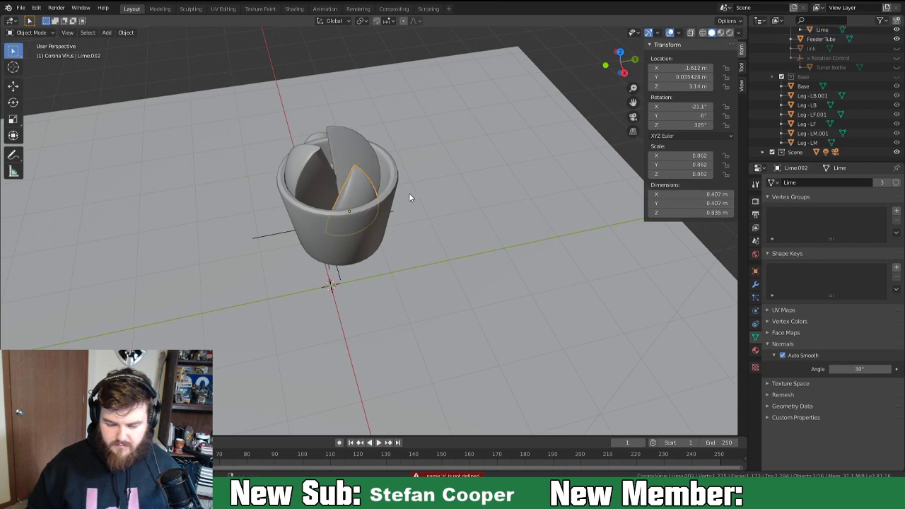
{"action": "middle_click_drag", "start_coordinate": [408, 194], "coordinate": [417, 222]}
{"action": "left_click", "coordinate": [389, 194]}
{"action": "middle_click_drag", "start_coordinate": [389, 194], "coordinate": [438, 154]}
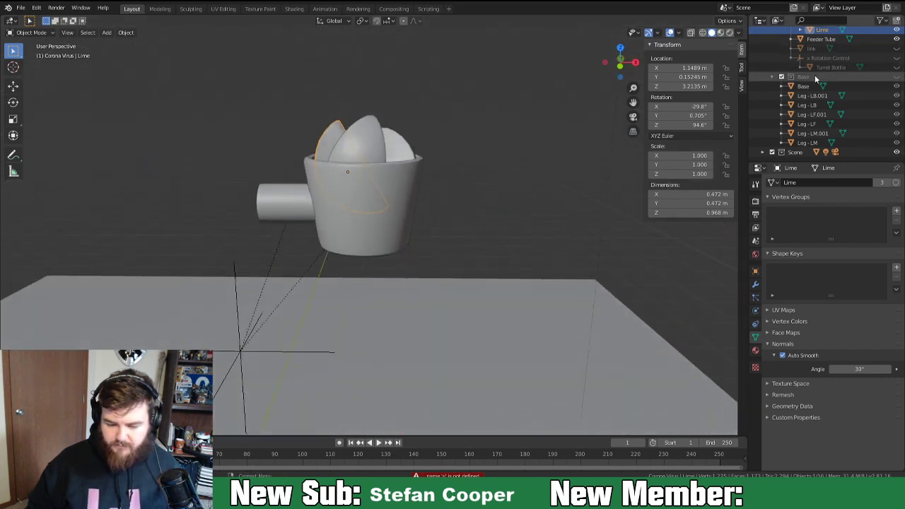
{"action": "left_click", "coordinate": [334, 201]}
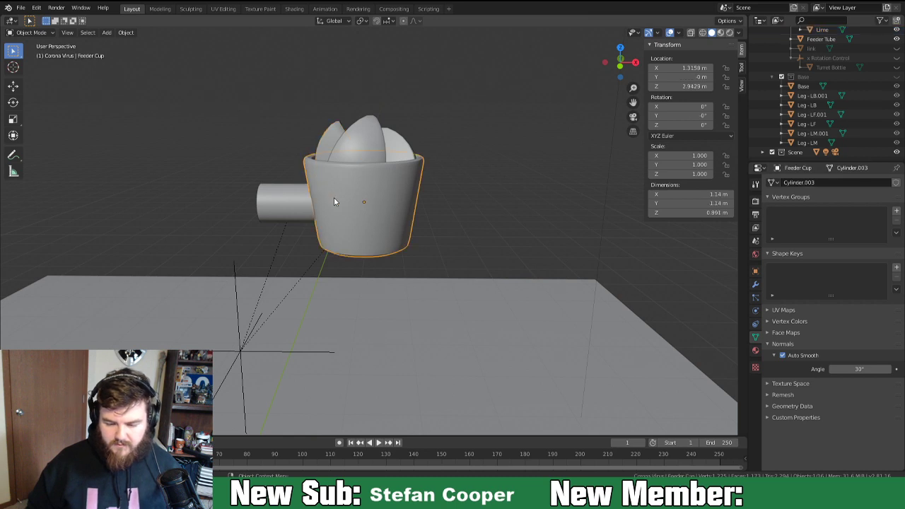
Select the Feeder Tube and apply its scale.
{"action": "left_click", "coordinate": [274, 206]}
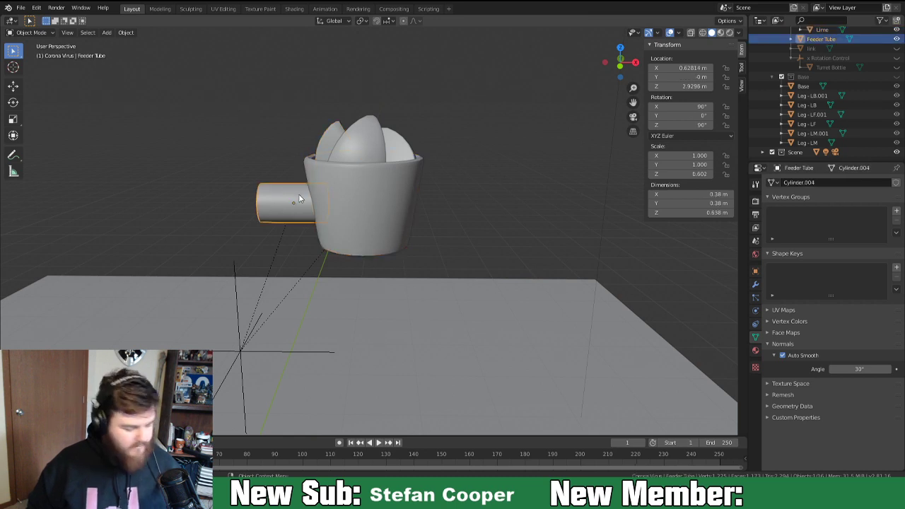
{"action": "key", "text": "ctrl+a"}
{"action": "left_click", "coordinate": [297, 190]}
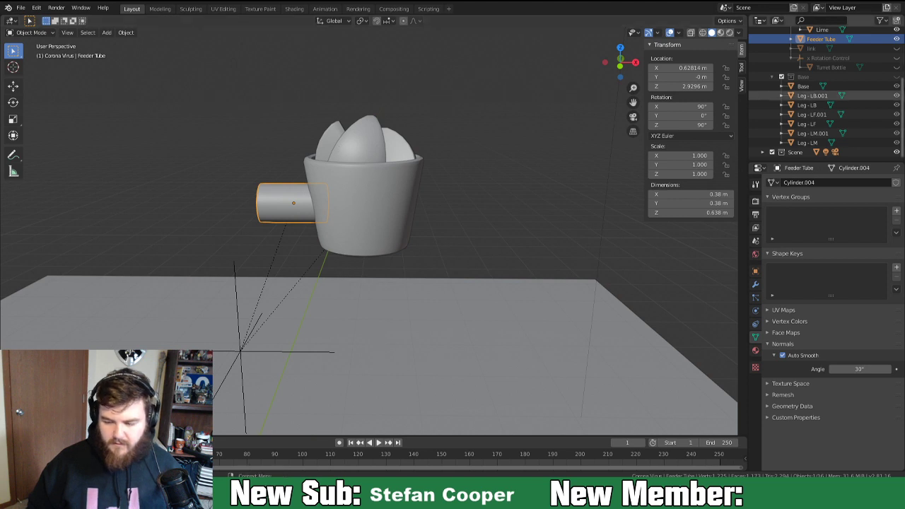
Hide Lime.002 and Lime.001, select the Lime, Feeder Cup and Feeder Tube together, and switch to the UV Editing workspace.
{"action": "scroll", "coordinate": [869, 100], "scroll_direction": "up", "scroll_amount": 5}
{"action": "left_click", "coordinate": [897, 95]}
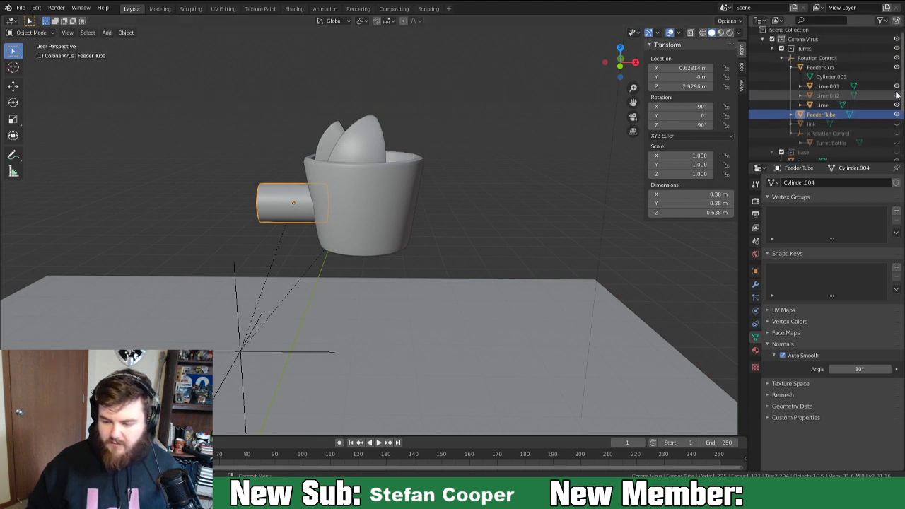
{"action": "left_click", "coordinate": [897, 85]}
{"action": "left_click", "coordinate": [335, 146]}
{"action": "left_click", "coordinate": [335, 146]}
{"action": "left_click", "coordinate": [285, 207], "text": "shift"}
{"action": "left_click", "coordinate": [224, 8]}
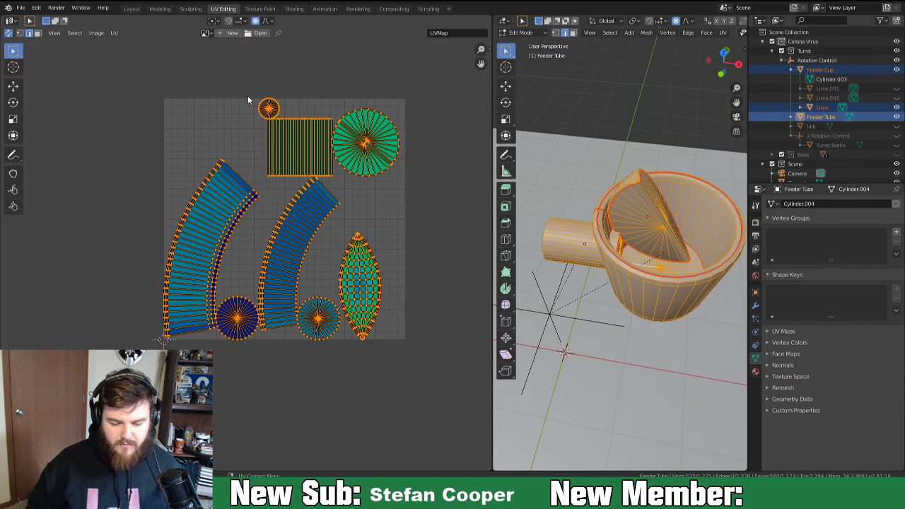
Unwrap the geometry of the Feeder Cup, Feeder Tube and Lime again with the rescaled objects.
{"action": "key", "text": "u"}
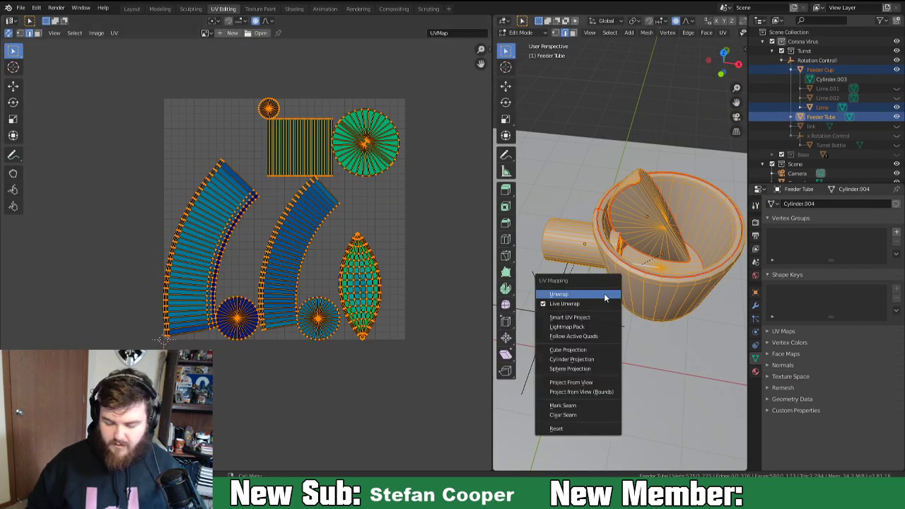
{"action": "left_click", "coordinate": [591, 298]}
{"action": "scroll", "coordinate": [370, 199], "scroll_direction": "up", "scroll_amount": 3}
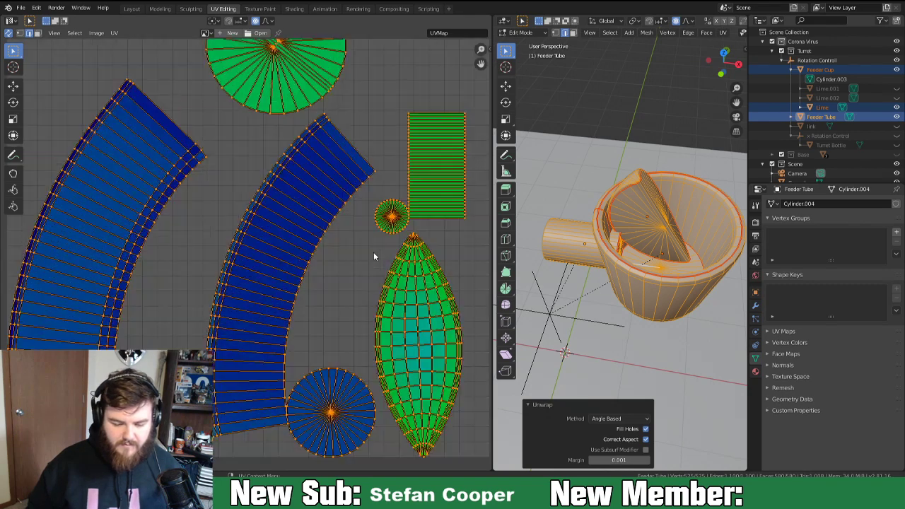
{"action": "scroll", "coordinate": [374, 250], "scroll_direction": "down", "scroll_amount": 2}
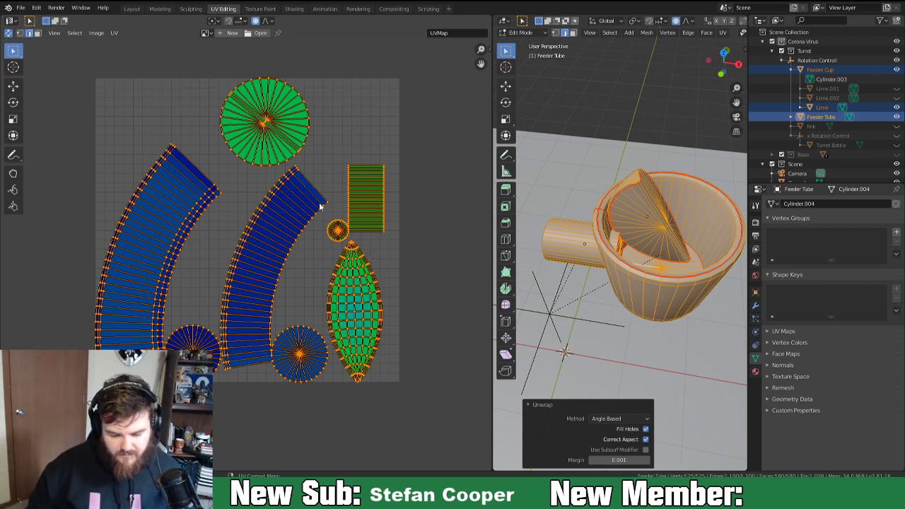
Turn off proportional editing in the UV editor and deselect all geometry.
{"action": "key", "text": "s"}
{"action": "key", "text": "Escape"}
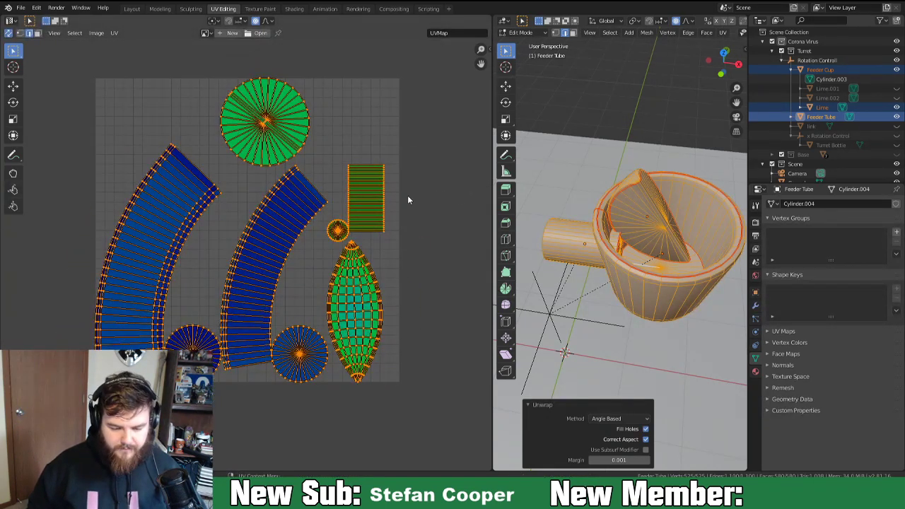
{"action": "key", "text": "o"}
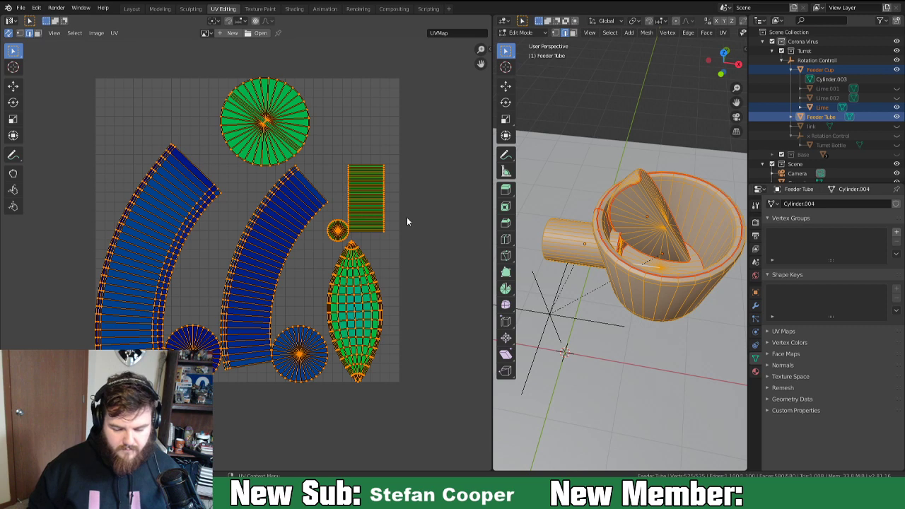
{"action": "key", "text": "s"}
{"action": "key", "text": "Escape"}
{"action": "key", "text": "alt+a"}
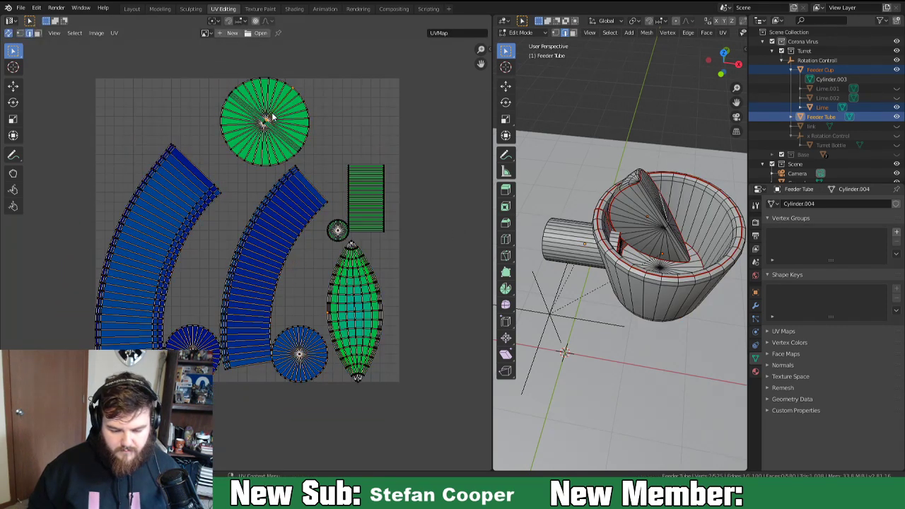
Select all linked Lime faces, scale their UV islands to about 0.73 and move them clear of the other islands.
{"action": "key", "text": "3"}
{"action": "left_click", "coordinate": [273, 118]}
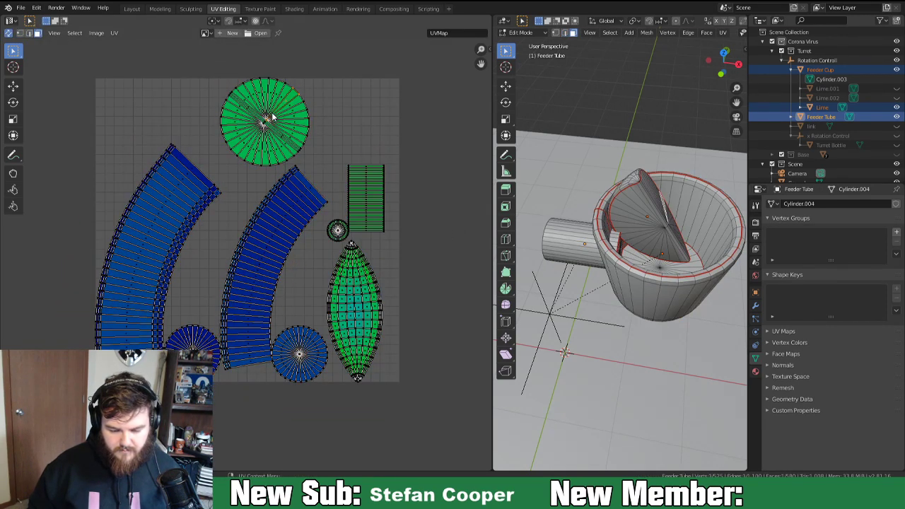
{"action": "left_click", "coordinate": [638, 205]}
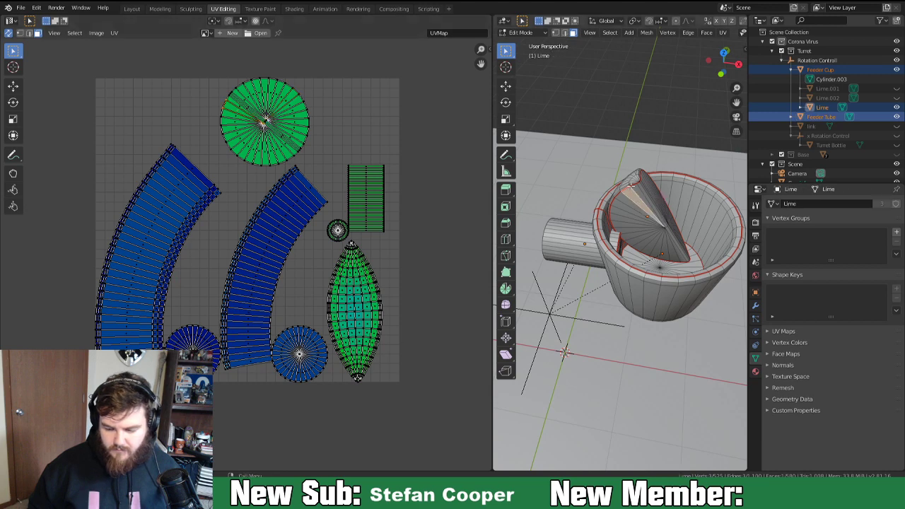
{"action": "key", "text": "ctrl+l"}
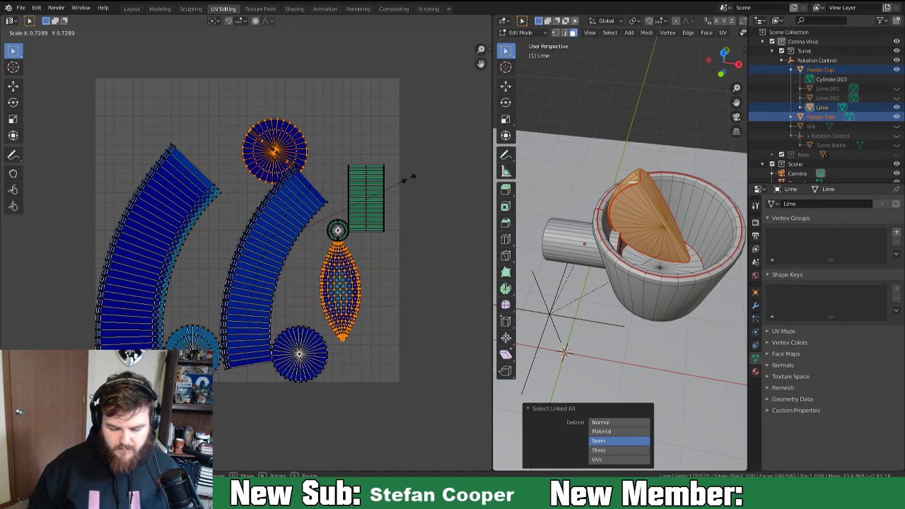
{"action": "left_click", "coordinate": [409, 180]}
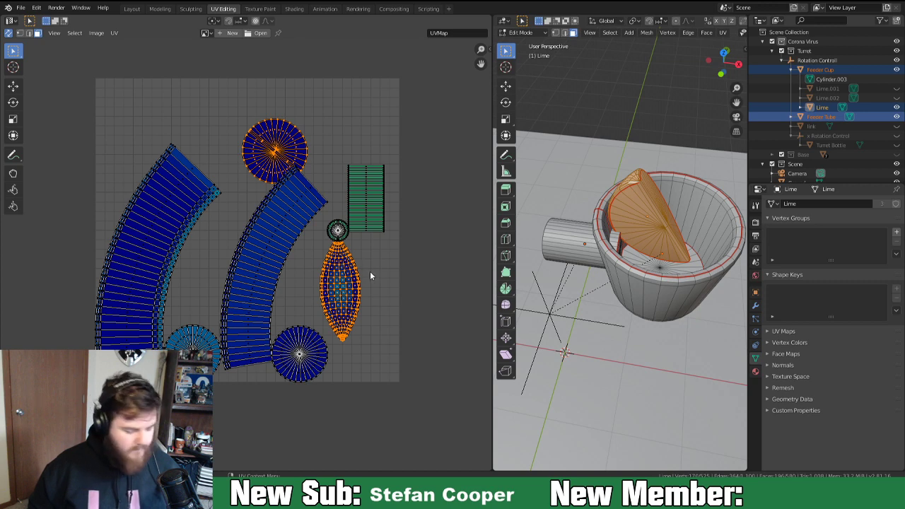
{"action": "key", "text": "g"}
{"action": "key", "text": "Return"}
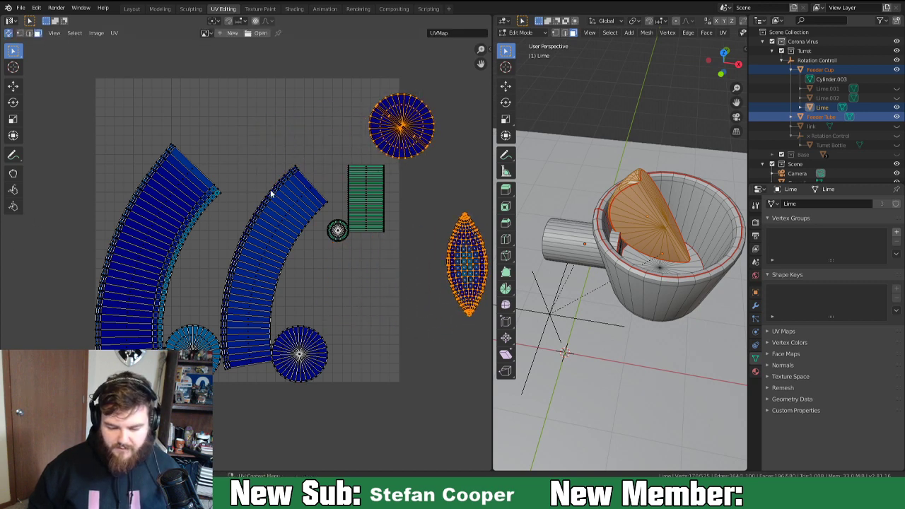
Select all linked Feeder Tube faces and scale their UV islands until their stretch colour matches the cup's islands.
{"action": "middle_click_drag", "start_coordinate": [436, 235], "coordinate": [374, 227]}
{"action": "left_click", "coordinate": [300, 223]}
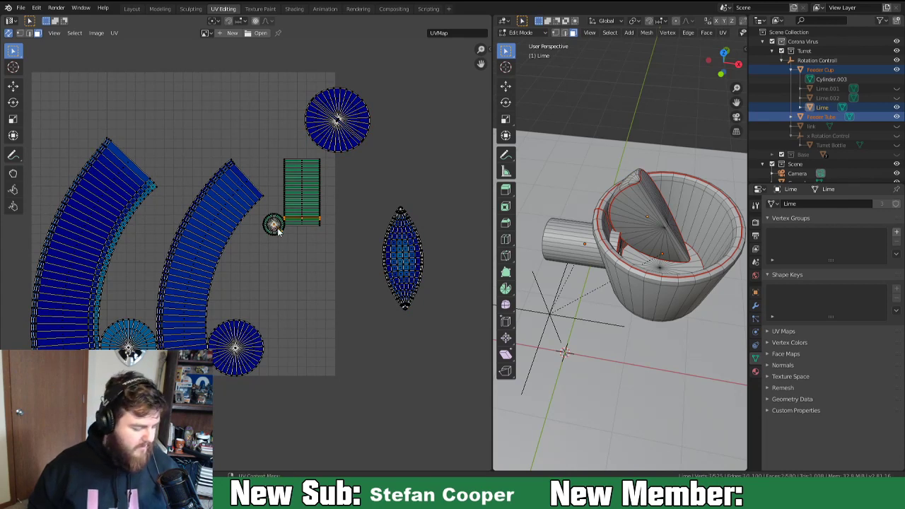
{"action": "key", "text": "ctrl+l"}
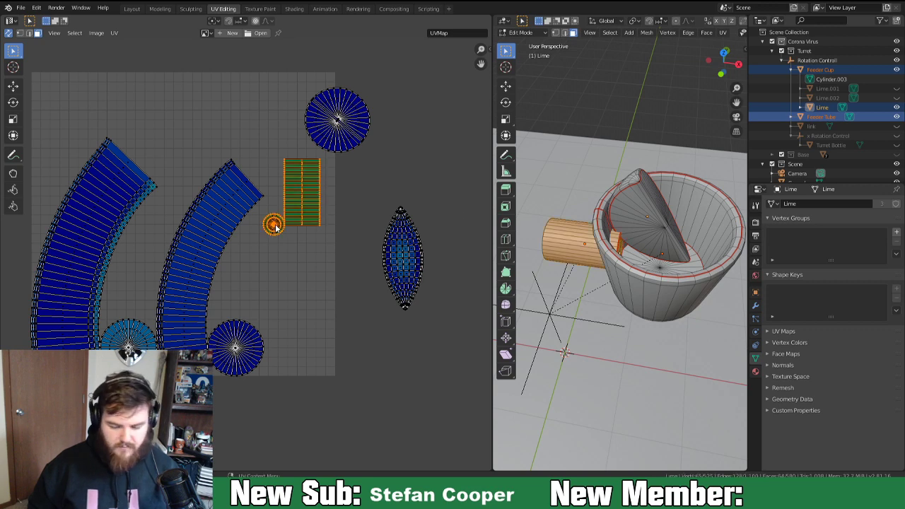
{"action": "key", "text": "s"}
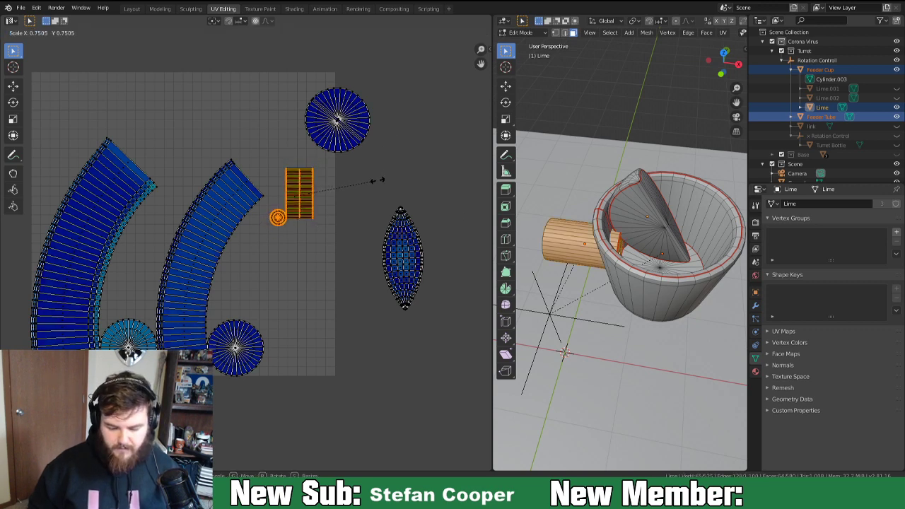
{"action": "left_click", "coordinate": [374, 178]}
{"action": "scroll", "coordinate": [292, 222], "scroll_direction": "up", "scroll_amount": 2}
{"action": "key", "text": "s"}
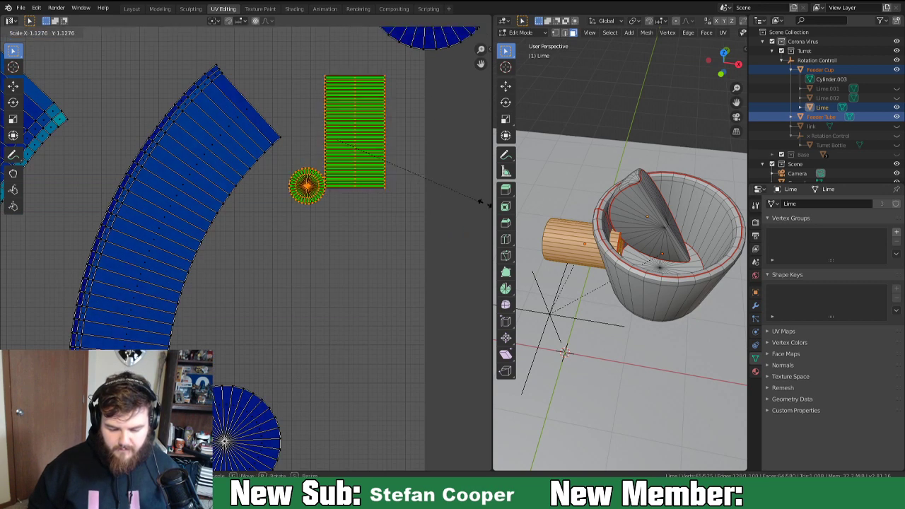
{"action": "left_click", "coordinate": [75, 222]}
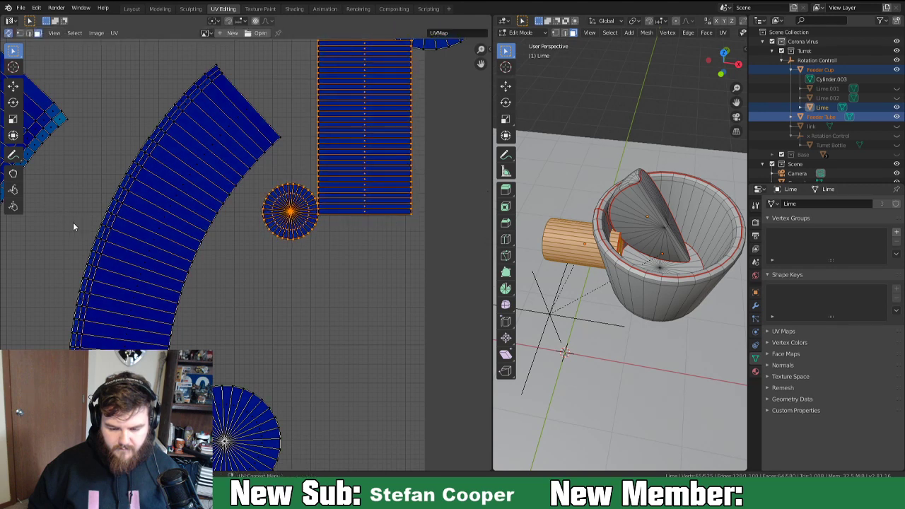
Select all UV islands, scale them up to about 1.16 and move them so the cup's islands start at the UV square's lower-left corner.
{"action": "scroll", "coordinate": [396, 244], "scroll_direction": "down", "scroll_amount": 3}
{"action": "scroll", "coordinate": [283, 255], "scroll_direction": "down", "scroll_amount": 3}
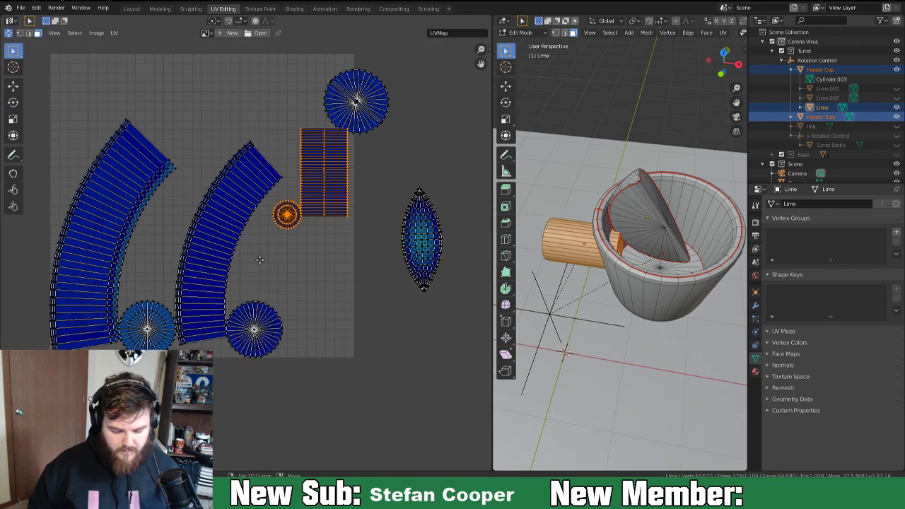
{"action": "key", "text": "a"}
{"action": "scroll", "coordinate": [316, 259], "scroll_direction": "down", "scroll_amount": 2}
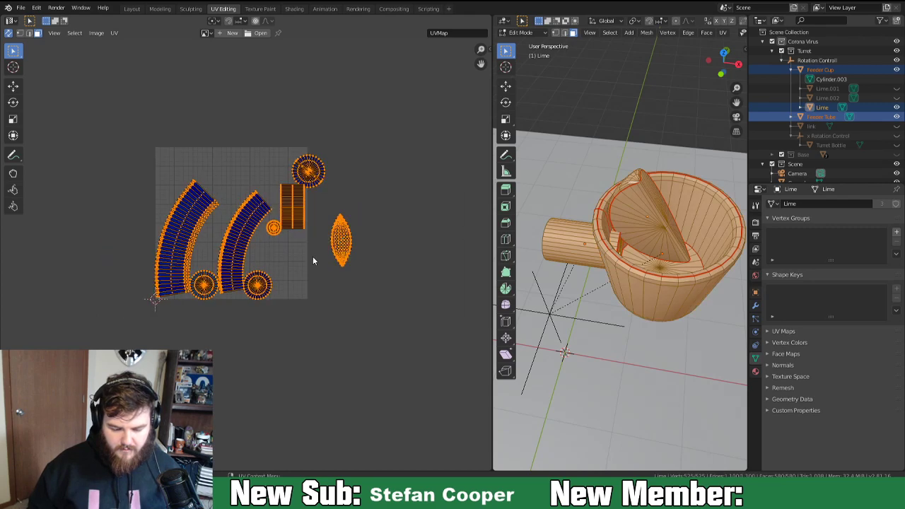
{"action": "key", "text": "s"}
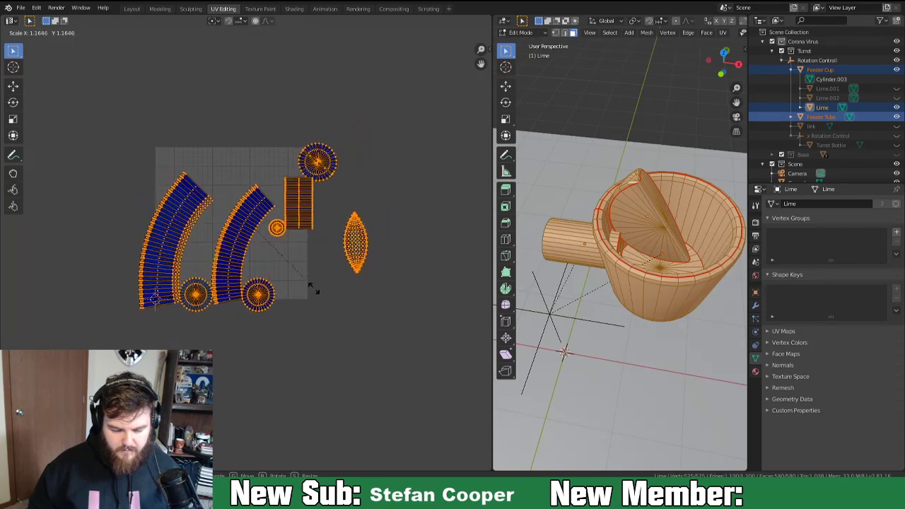
{"action": "left_click", "coordinate": [301, 280]}
{"action": "key", "text": "g"}
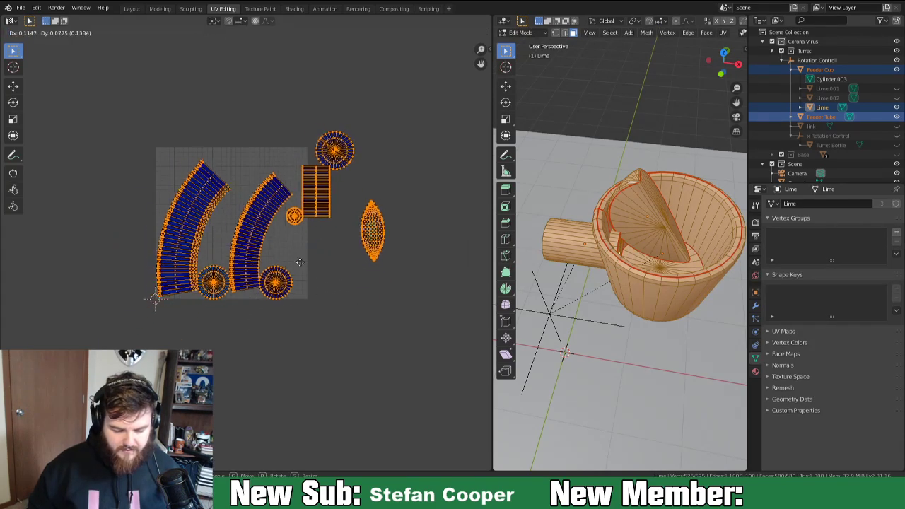
{"action": "left_click", "coordinate": [301, 257]}
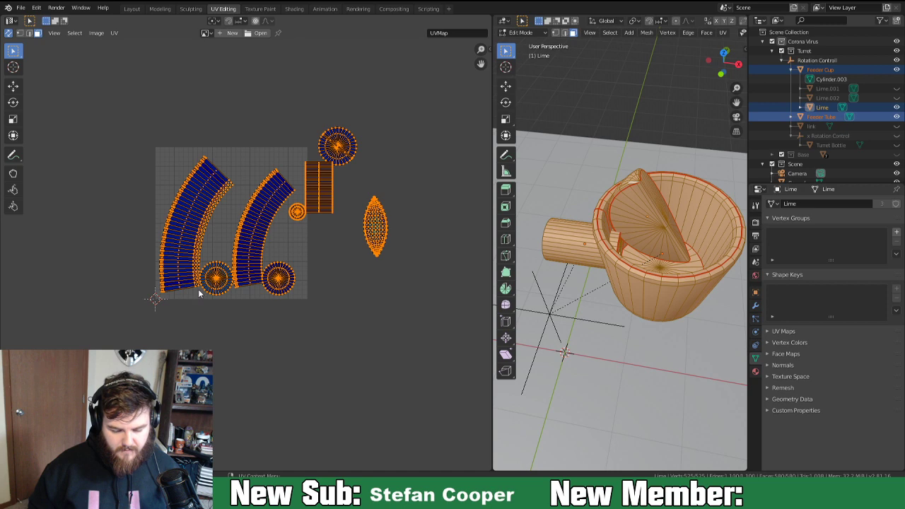
Enlarge the 3D view, select all UV islands and move them down below the UV square.
{"action": "key", "text": "alt+a"}
{"action": "left_click_drag", "start_coordinate": [494, 212], "coordinate": [341, 210]}
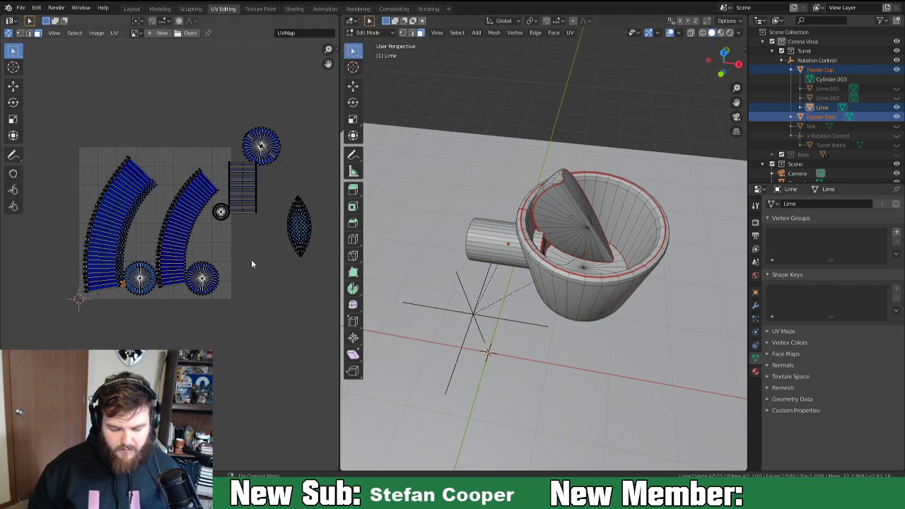
{"action": "key", "text": "a"}
{"action": "key", "text": "g"}
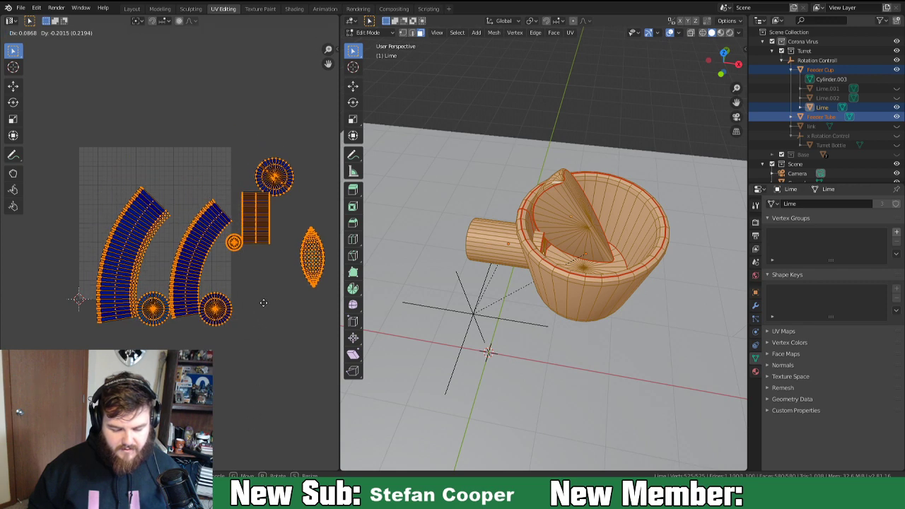
{"action": "left_click", "coordinate": [298, 280]}
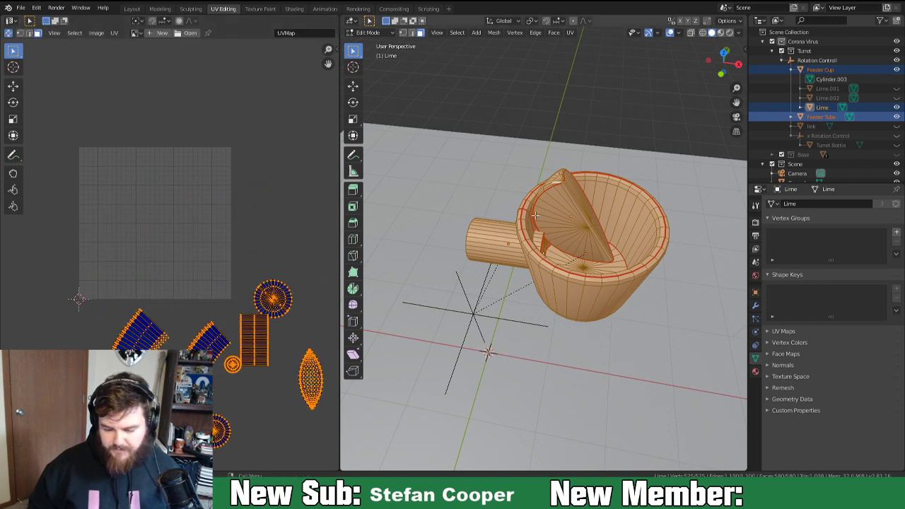
Hide the Feeder Tube and mark the edge behind it on the Feeder Cup's inner wall as a seam.
{"action": "middle_click_drag", "start_coordinate": [492, 289], "coordinate": [448, 296]}
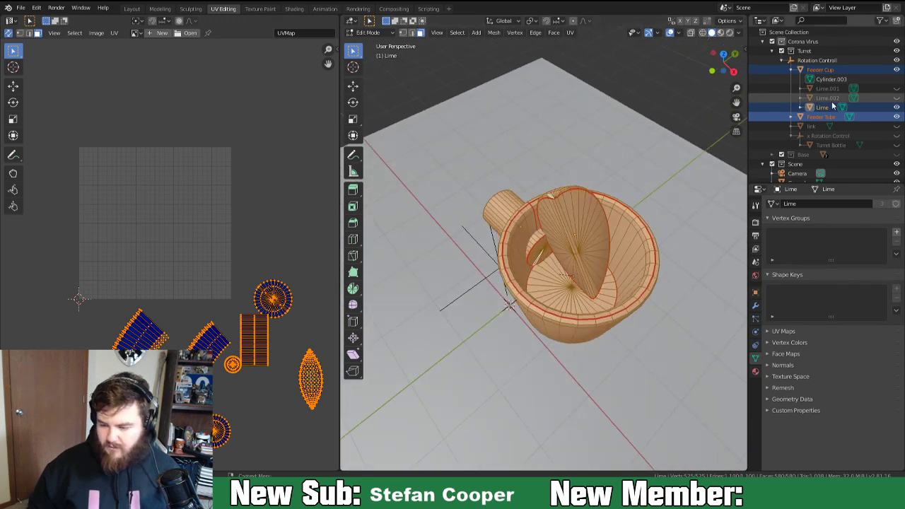
{"action": "left_click", "coordinate": [897, 117]}
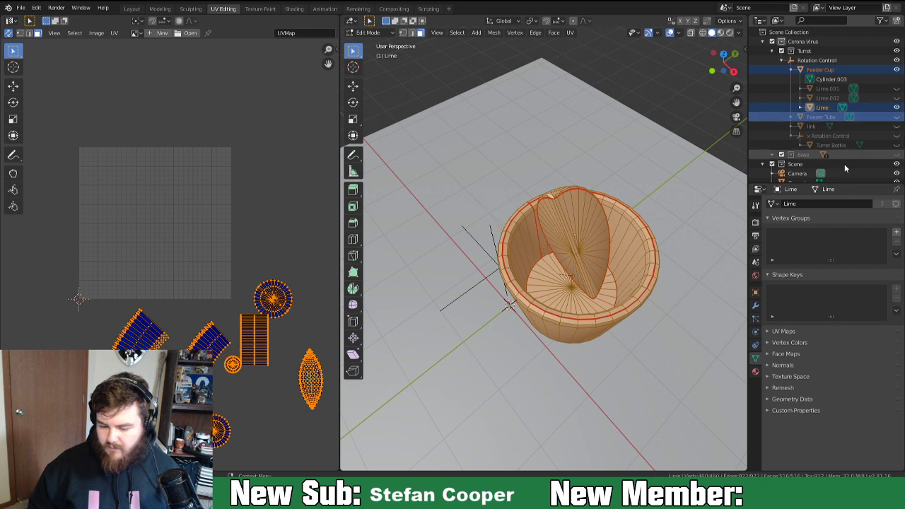
{"action": "left_click", "coordinate": [543, 262]}
{"action": "right_click", "coordinate": [543, 264]}
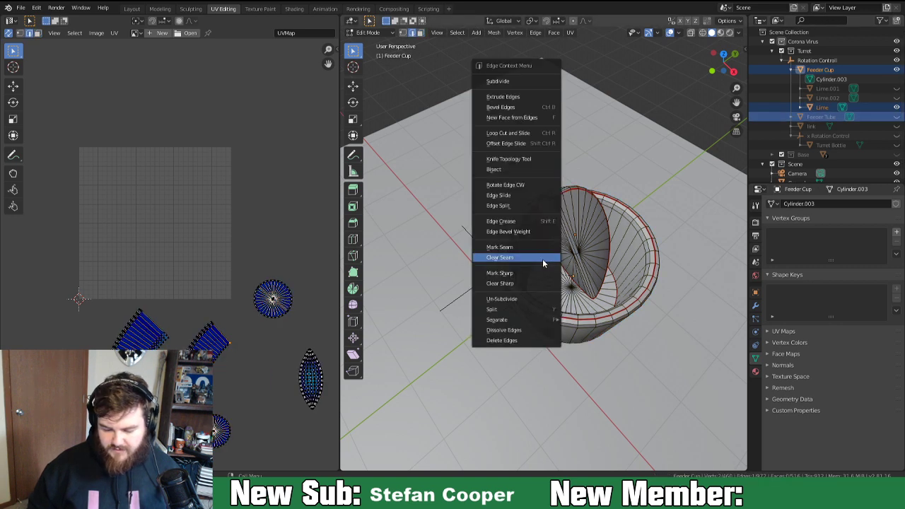
{"action": "left_click", "coordinate": [542, 245]}
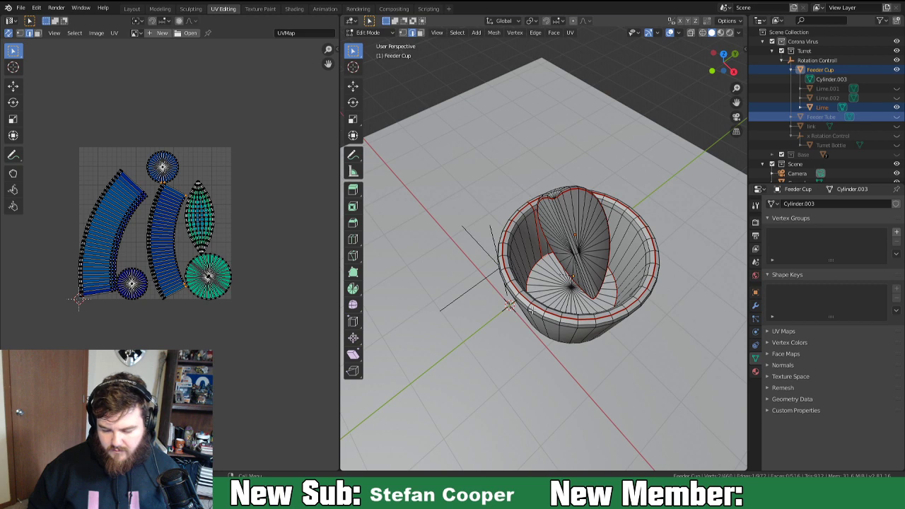
Mark the edge on the Feeder Cup's outside near its base as a seam and show the Feeder Tube again.
{"action": "middle_click_drag", "start_coordinate": [539, 307], "coordinate": [593, 143]}
{"action": "right_click", "coordinate": [543, 253]}
{"action": "left_click", "coordinate": [544, 256]}
{"action": "middle_click_drag", "start_coordinate": [605, 112], "coordinate": [578, 271]}
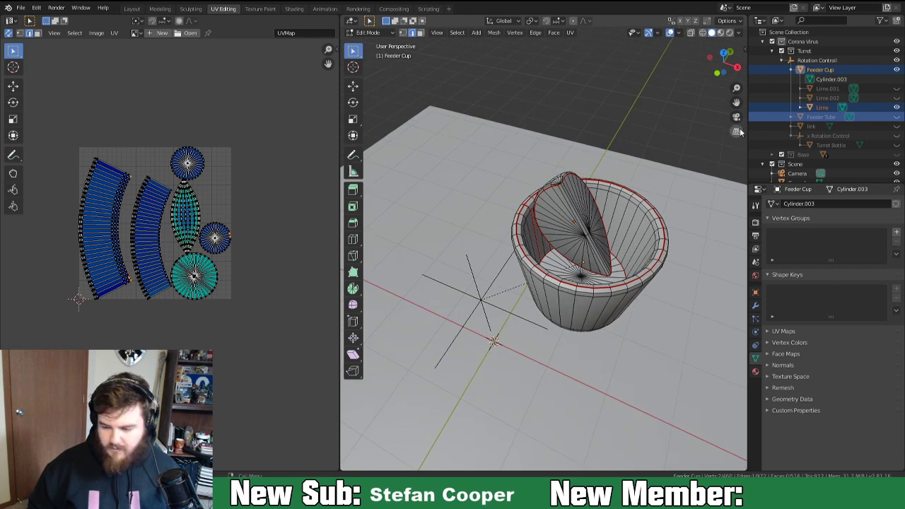
{"action": "left_click", "coordinate": [897, 116]}
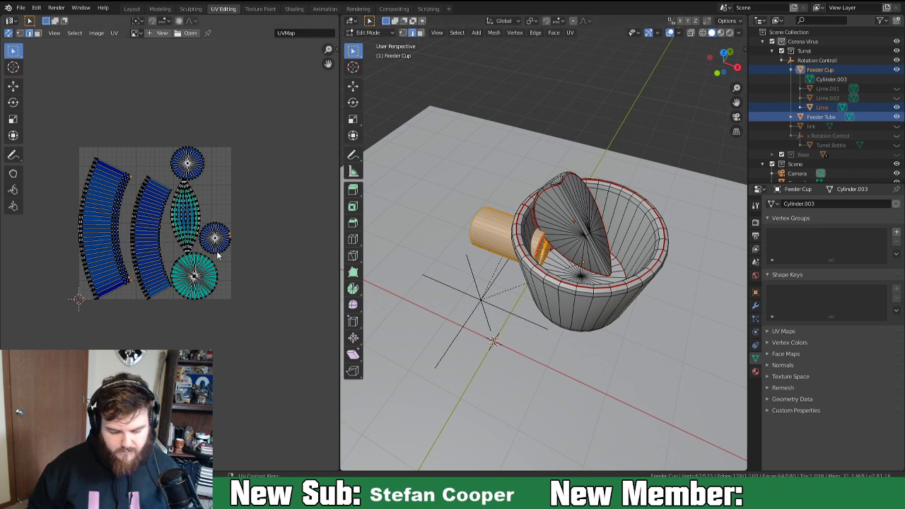
Select all UV islands of the cup, tube and lime and scale them up beyond the UV square's borders.
{"action": "scroll", "coordinate": [221, 285], "scroll_direction": "up", "scroll_amount": 2}
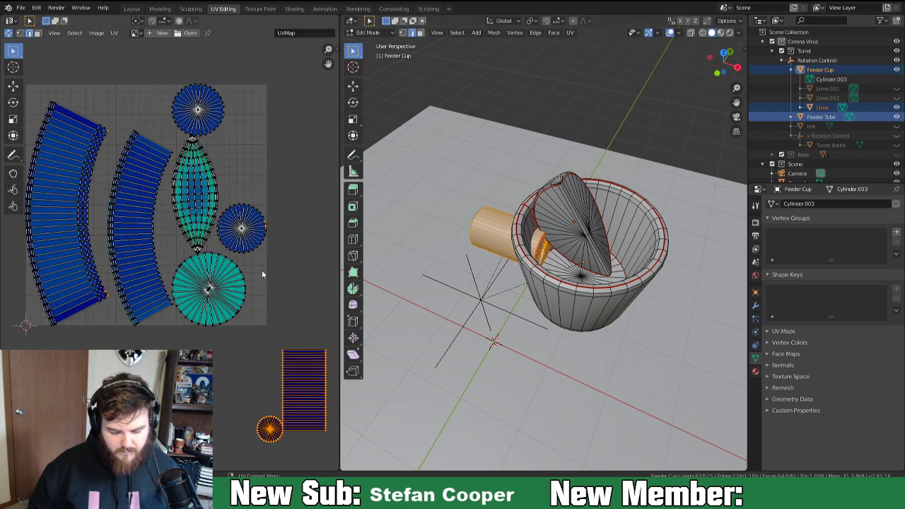
{"action": "scroll", "coordinate": [256, 276], "scroll_direction": "down", "scroll_amount": 3}
{"action": "key", "text": "a"}
{"action": "key", "text": "s"}
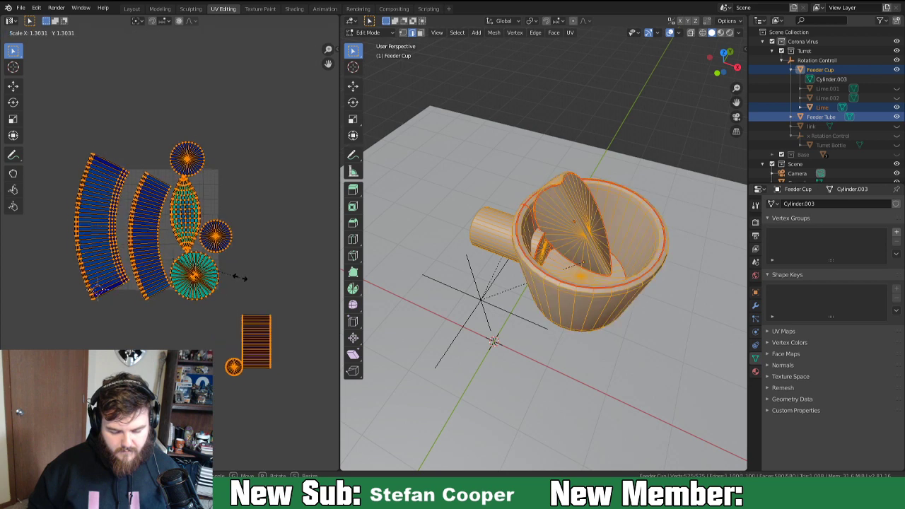
{"action": "left_click", "coordinate": [247, 286]}
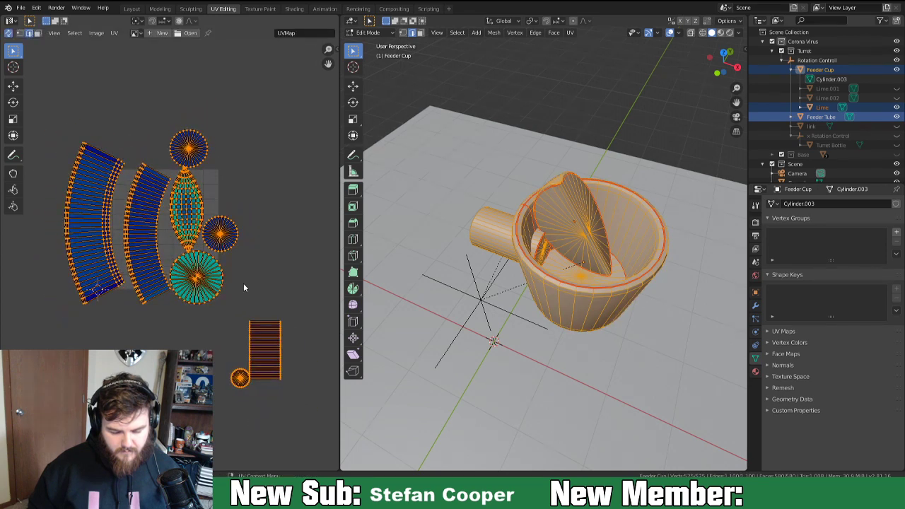
In face mode, select the linked Lime islands and scale them to about 0.82 to match the cup's stretch colour.
{"action": "left_click", "coordinate": [205, 275]}
{"action": "key", "text": "3"}
{"action": "left_click", "coordinate": [202, 266]}
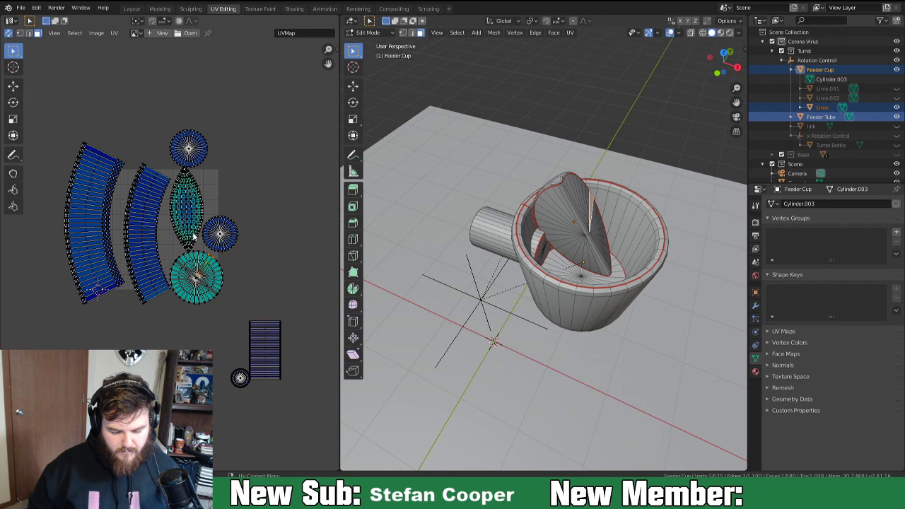
{"action": "key", "text": "l"}
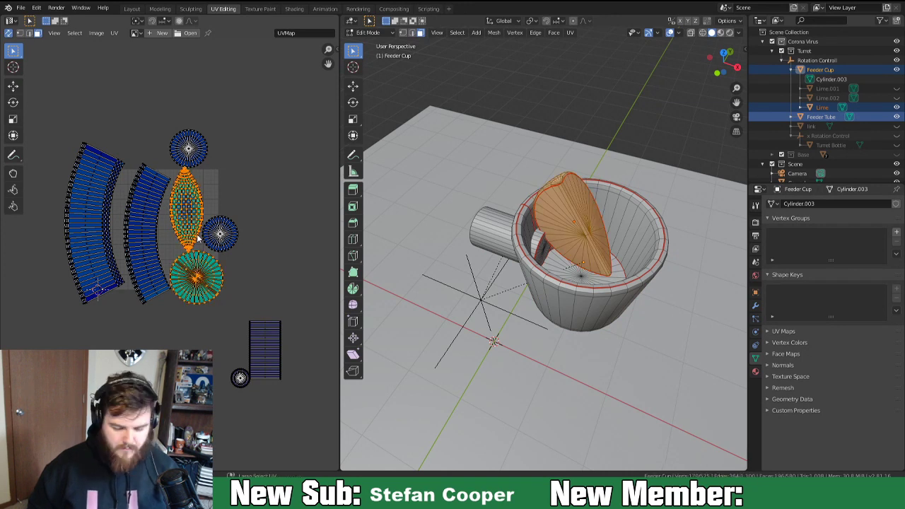
{"action": "key", "text": "s"}
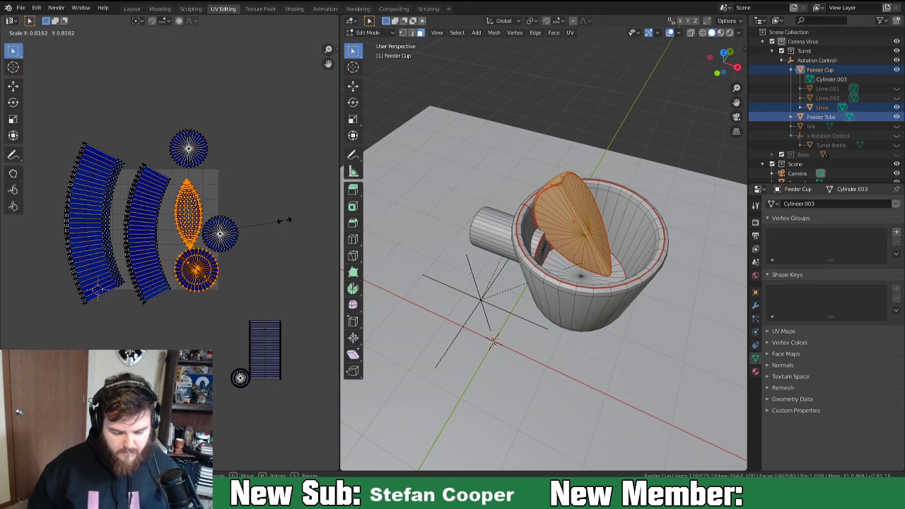
{"action": "left_click", "coordinate": [285, 221]}
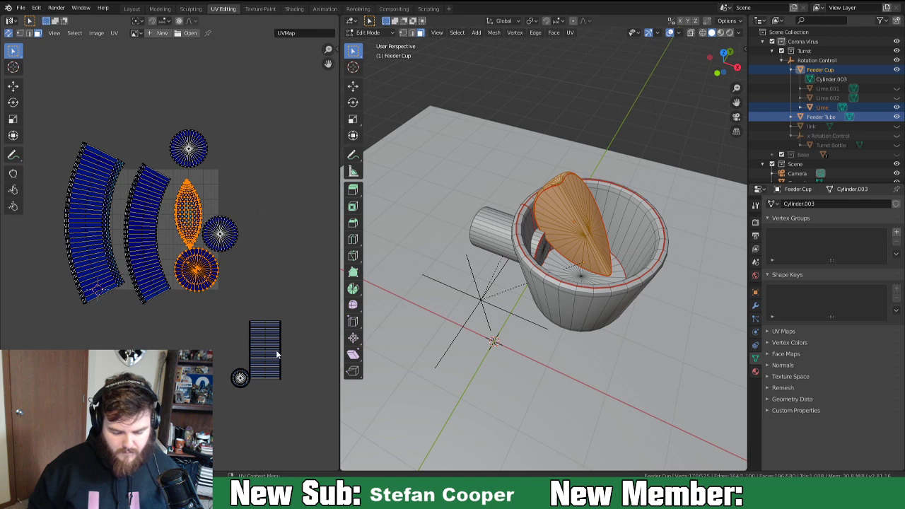
Select all UV islands and scale them down until the cup and lime islands fit inside the UV square.
{"action": "scroll", "coordinate": [276, 343], "scroll_direction": "up", "scroll_amount": 3}
{"action": "scroll", "coordinate": [273, 345], "scroll_direction": "down", "scroll_amount": 5}
{"action": "key", "text": "a"}
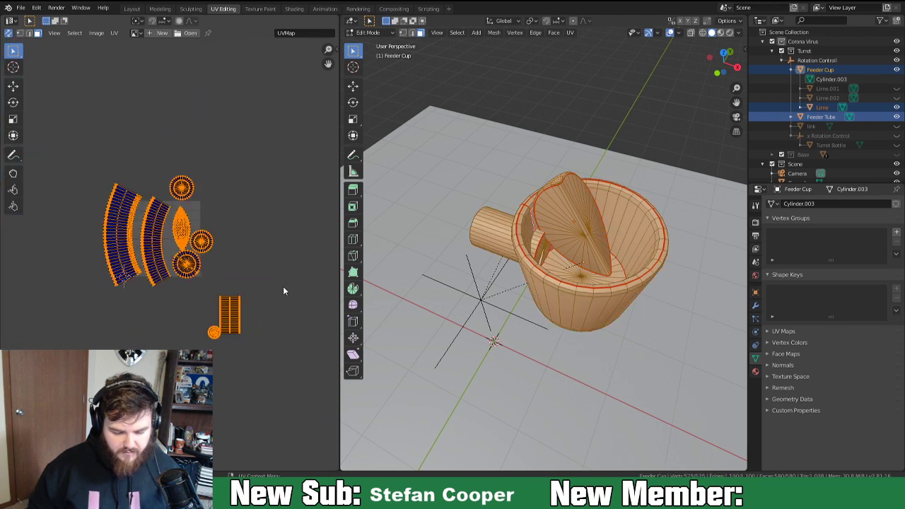
{"action": "key", "text": "s"}
{"action": "left_click", "coordinate": [236, 294]}
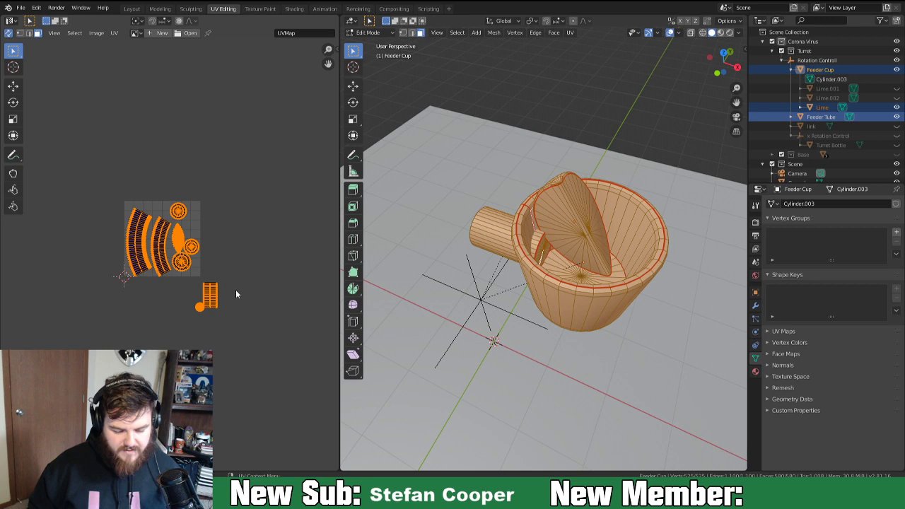
{"action": "scroll", "coordinate": [185, 263], "scroll_direction": "up", "scroll_amount": 5}
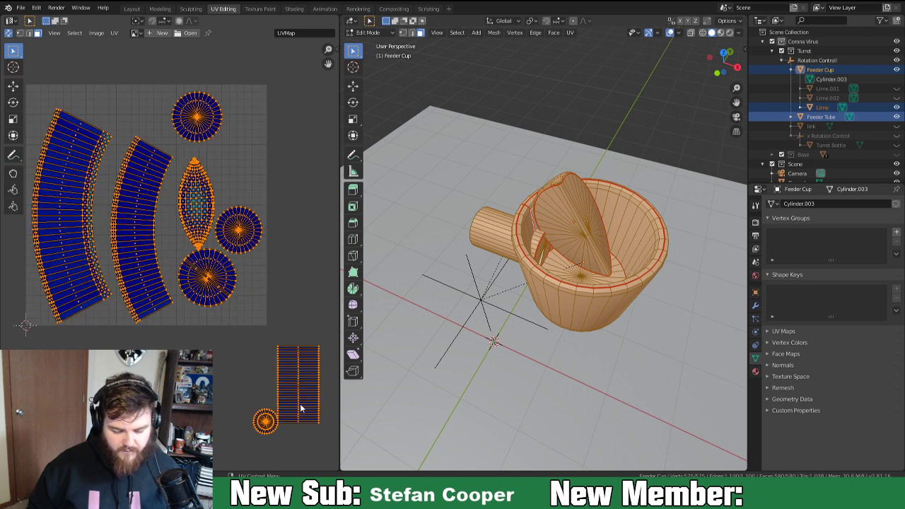
{"action": "middle_click_drag", "start_coordinate": [217, 327], "coordinate": [245, 315]}
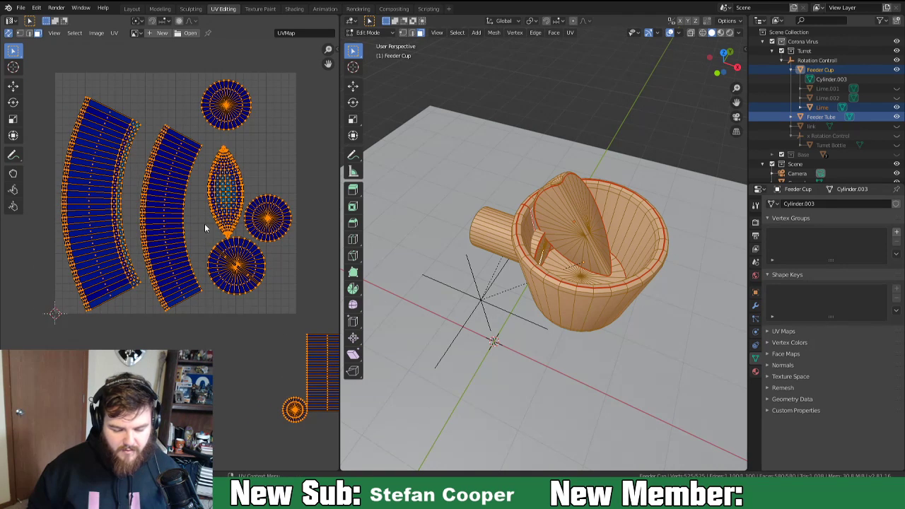
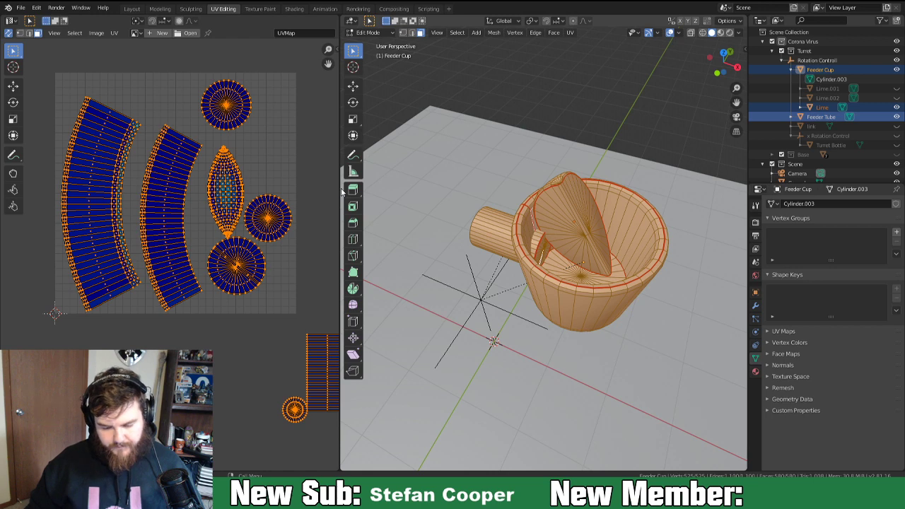
Widen the UV editor, turn off UV sync selection and select all faces of the three meshes.
{"action": "left_click_drag", "start_coordinate": [342, 191], "coordinate": [456, 191]}
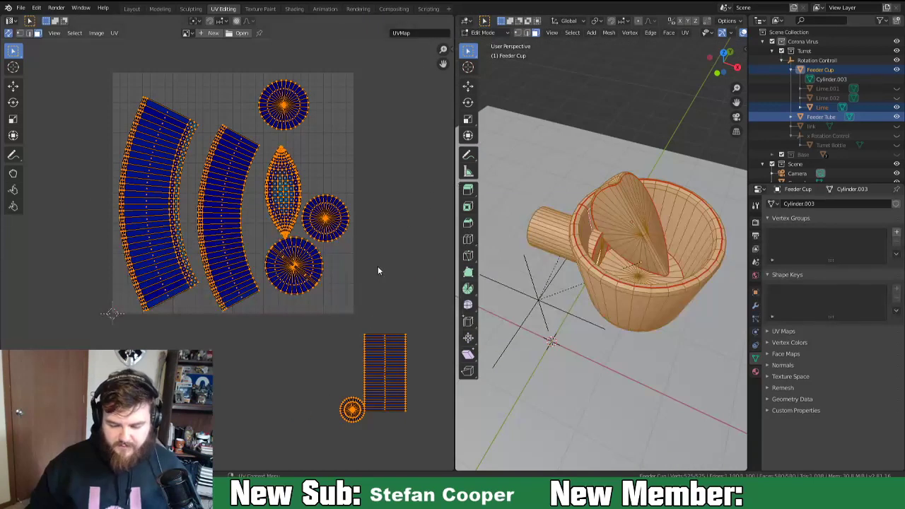
{"action": "left_click_drag", "start_coordinate": [343, 325], "coordinate": [413, 438]}
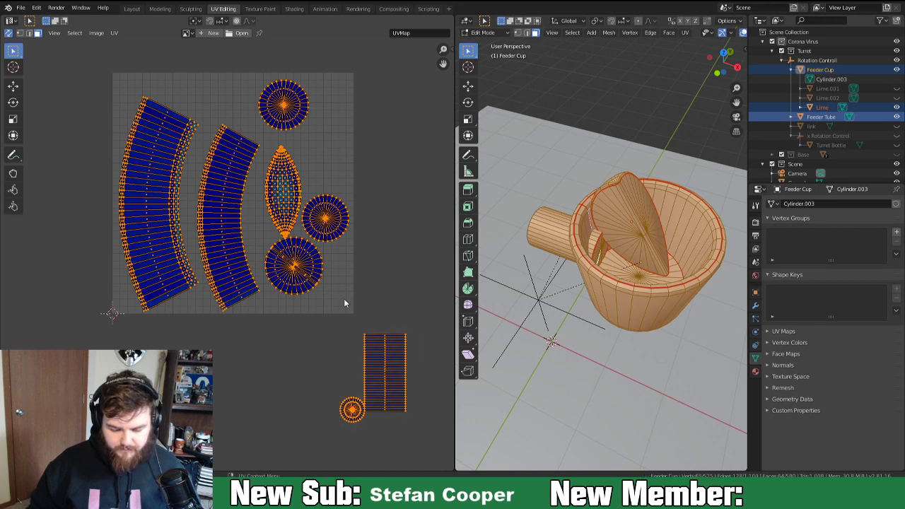
{"action": "left_click", "coordinate": [279, 90]}
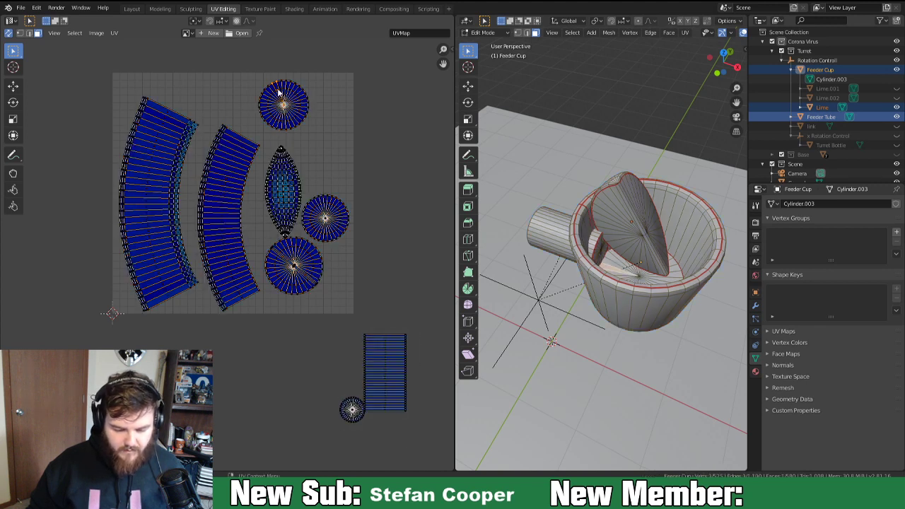
{"action": "left_click", "coordinate": [9, 33]}
{"action": "key", "text": "a"}
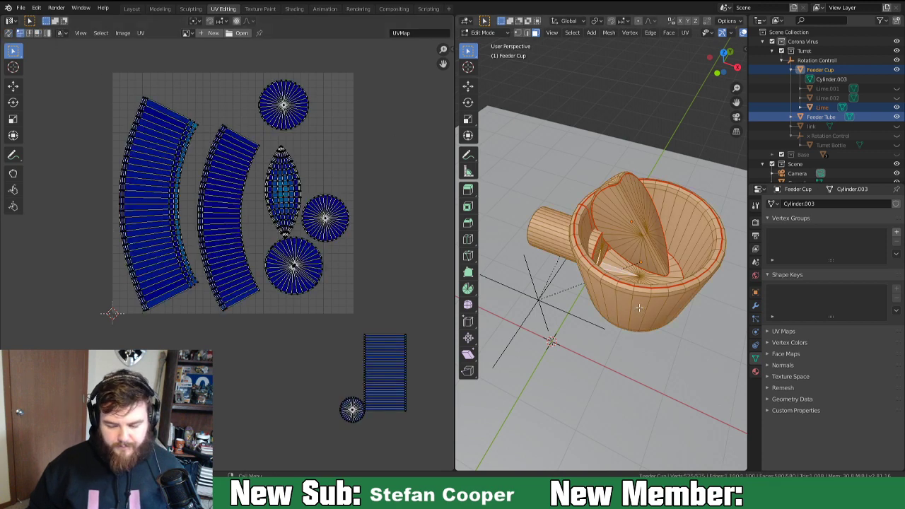
Move the three large round UV islands out of the UV square and stack them beside its right edge.
{"action": "key", "text": "l"}
{"action": "key", "text": "g"}
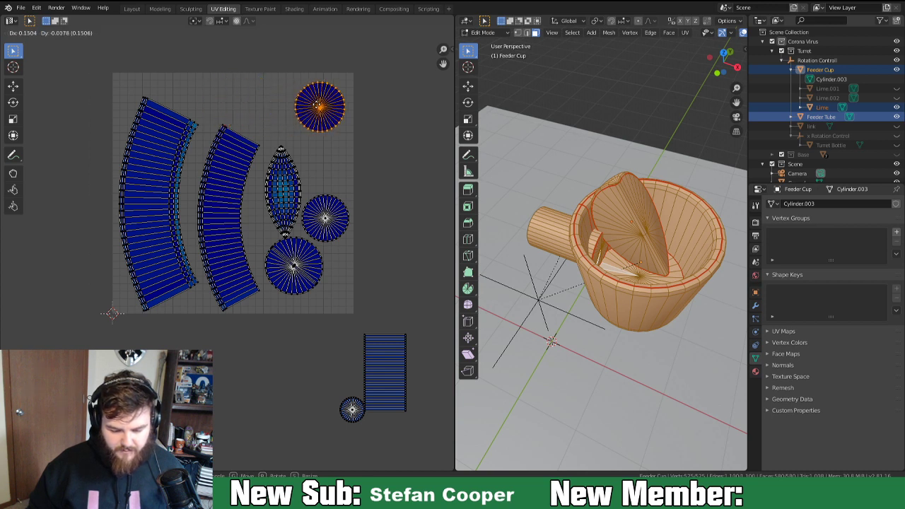
{"action": "left_click", "coordinate": [380, 147]}
{"action": "left_click", "coordinate": [322, 221]}
{"action": "key", "text": "l"}
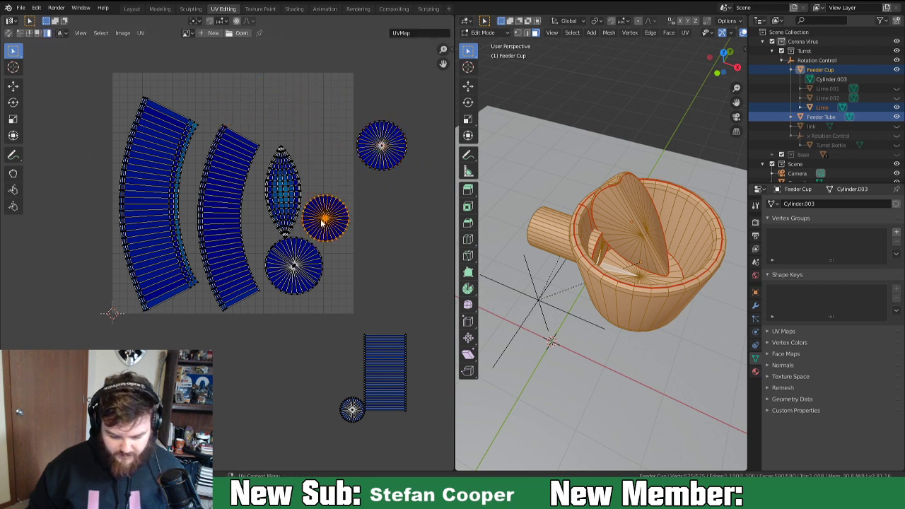
{"action": "key", "text": "g"}
{"action": "left_click", "coordinate": [387, 211]}
{"action": "key", "text": "l"}
{"action": "key", "text": "g"}
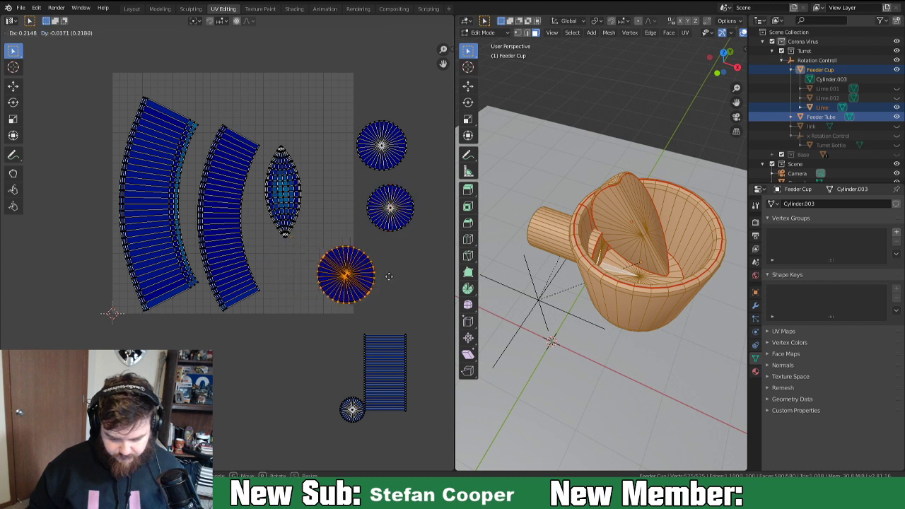
{"action": "left_click", "coordinate": [415, 290]}
Move the Feeder Tube's linked UV islands over to directly beneath the middle of the UV square.
{"action": "left_click", "coordinate": [385, 383]}
{"action": "key", "text": "l"}
{"action": "key", "text": "g"}
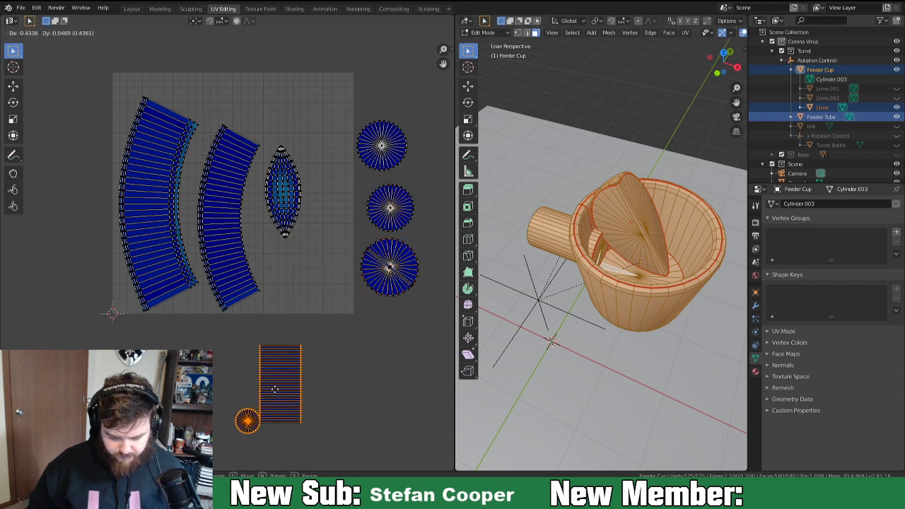
{"action": "left_click", "coordinate": [186, 322]}
Shift the larger curved cup island slightly up and move the smaller curved island outside the UV square's lower-left corner.
{"action": "left_click", "coordinate": [154, 170]}
{"action": "key", "text": "l"}
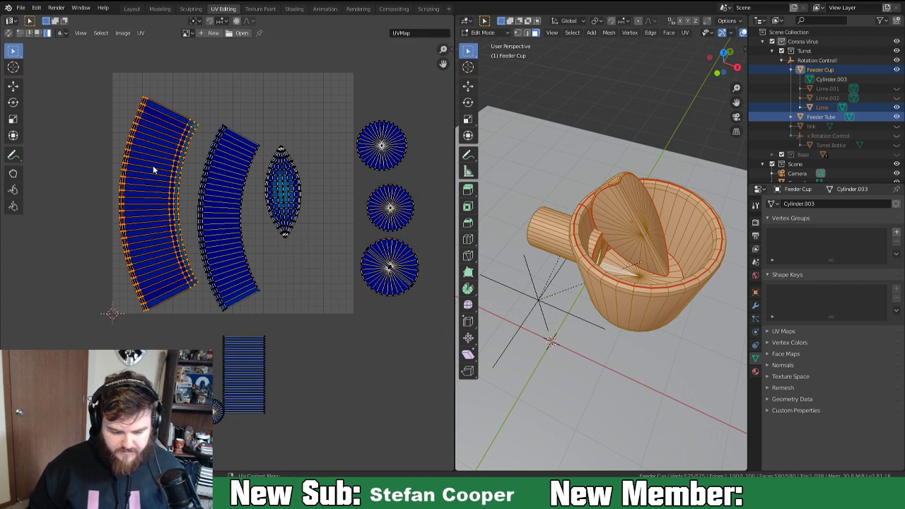
{"action": "key", "text": "g"}
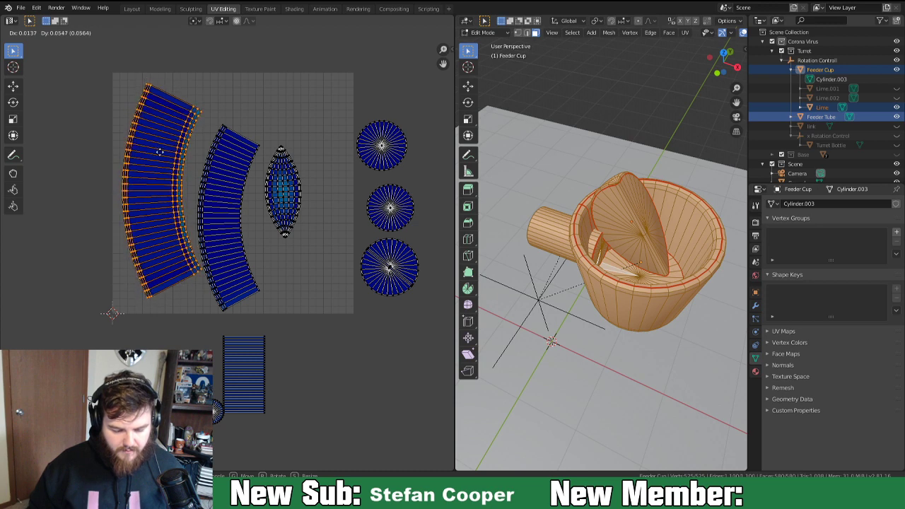
{"action": "left_click", "coordinate": [197, 142]}
{"action": "left_click", "coordinate": [235, 167]}
{"action": "key", "text": "l"}
{"action": "key", "text": "g"}
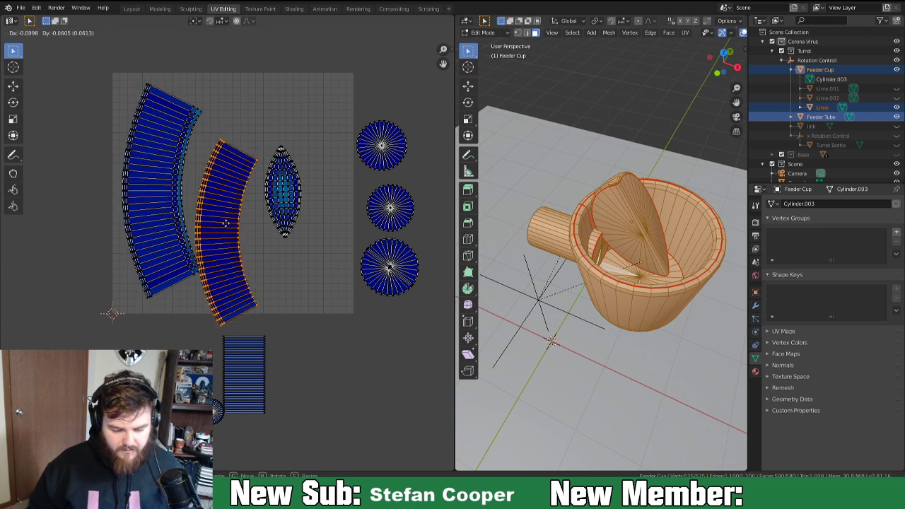
{"action": "left_click", "coordinate": [93, 298]}
Rotate the larger curved cup island until its lower end is nearly horizontal and place it at the UV square's lower-left corner.
{"action": "left_click", "coordinate": [156, 160]}
{"action": "key", "text": "l"}
{"action": "key", "text": "r"}
{"action": "left_click", "coordinate": [269, 196]}
{"action": "key", "text": "g"}
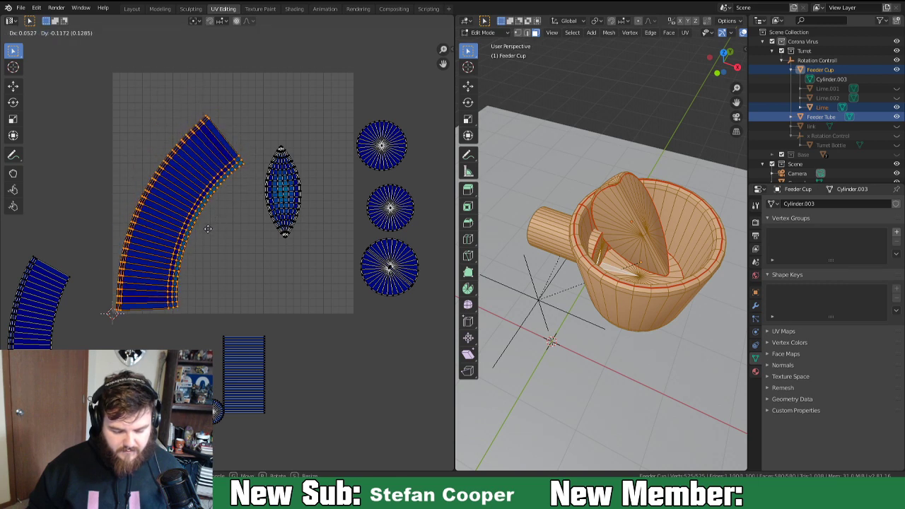
{"action": "left_click", "coordinate": [205, 231]}
Rotate the smaller curved cup island to match the larger one and place it alongside that island's inner curve.
{"action": "scroll", "coordinate": [196, 266], "scroll_direction": "up", "scroll_amount": 2}
{"action": "middle_click_drag", "start_coordinate": [145, 360], "coordinate": [201, 269]}
{"action": "scroll", "coordinate": [184, 265], "scroll_direction": "down", "scroll_amount": 2}
{"action": "left_click", "coordinate": [59, 254]}
{"action": "key", "text": "r"}
{"action": "left_click", "coordinate": [236, 367]}
{"action": "key", "text": "g"}
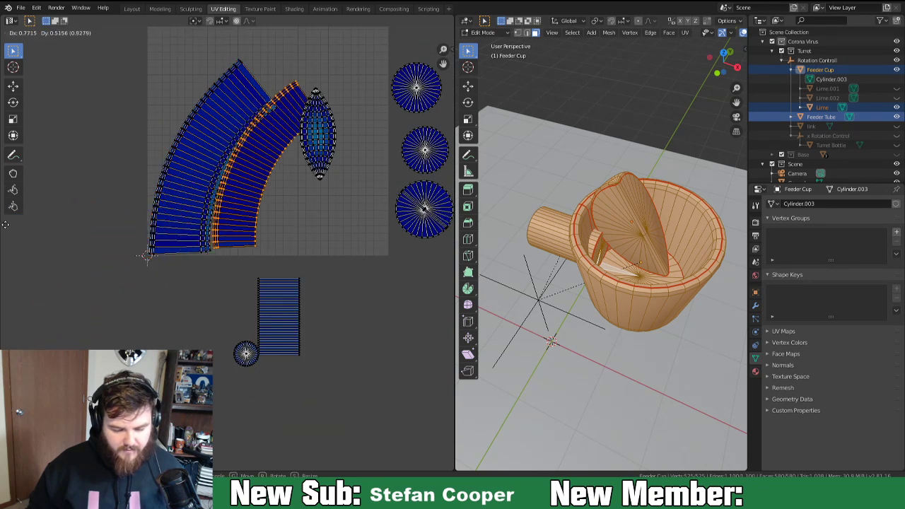
{"action": "left_click", "coordinate": [453, 247]}
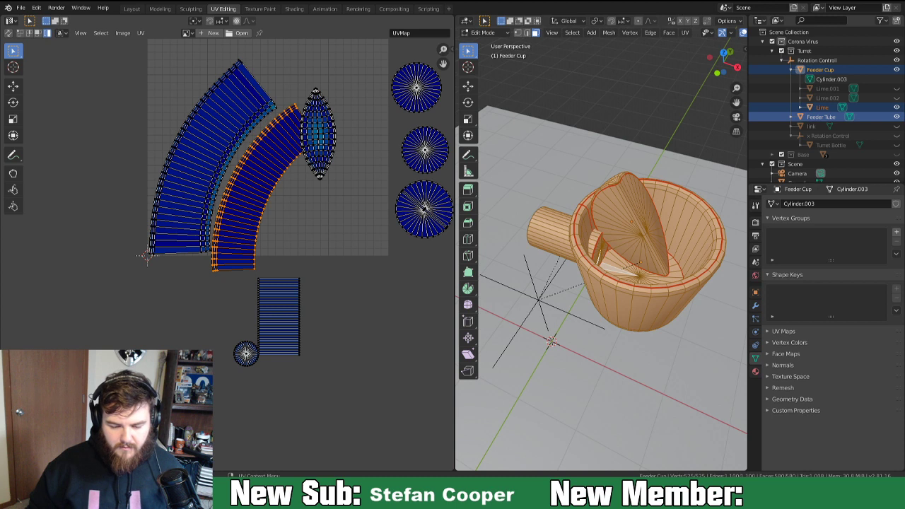
Move the lens-shaped lime rind island out of the UV square to the empty area below its lower-right corner.
{"action": "left_click", "coordinate": [332, 135]}
{"action": "key", "text": "g"}
{"action": "left_click", "coordinate": [415, 361]}
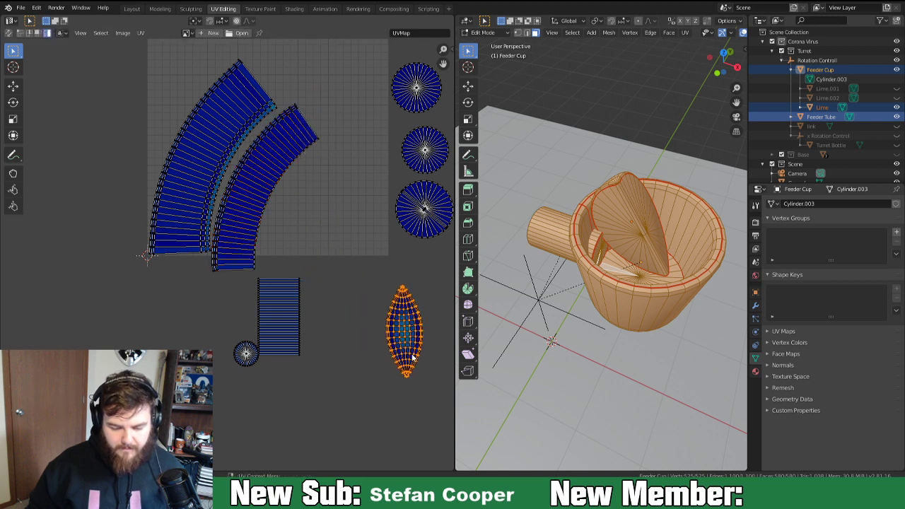
Rotate and move the smaller curved cup island so it nests against the larger one, with its lower end on the UV square's bottom edge.
{"action": "left_click", "coordinate": [258, 198]}
{"action": "key", "text": "g"}
{"action": "left_click", "coordinate": [275, 184]}
{"action": "key", "text": "r"}
{"action": "left_click", "coordinate": [334, 169]}
{"action": "key", "text": "g"}
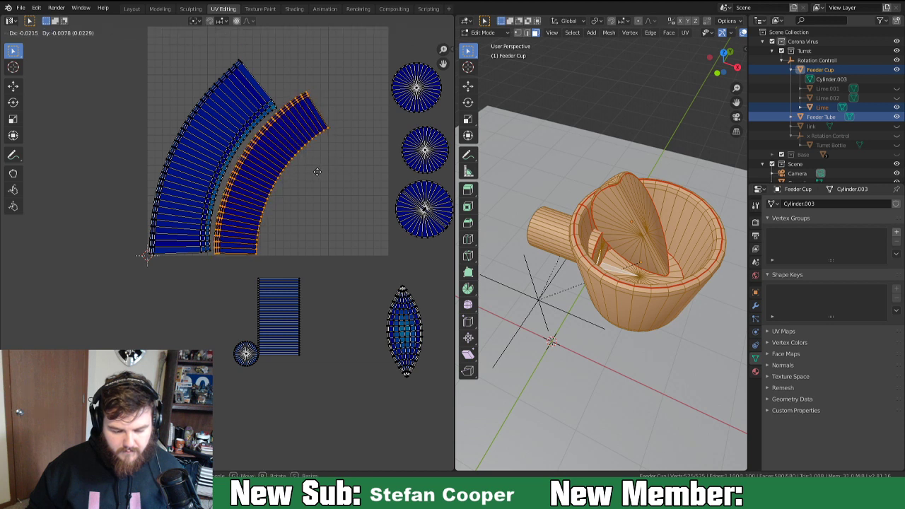
{"action": "left_click", "coordinate": [309, 176]}
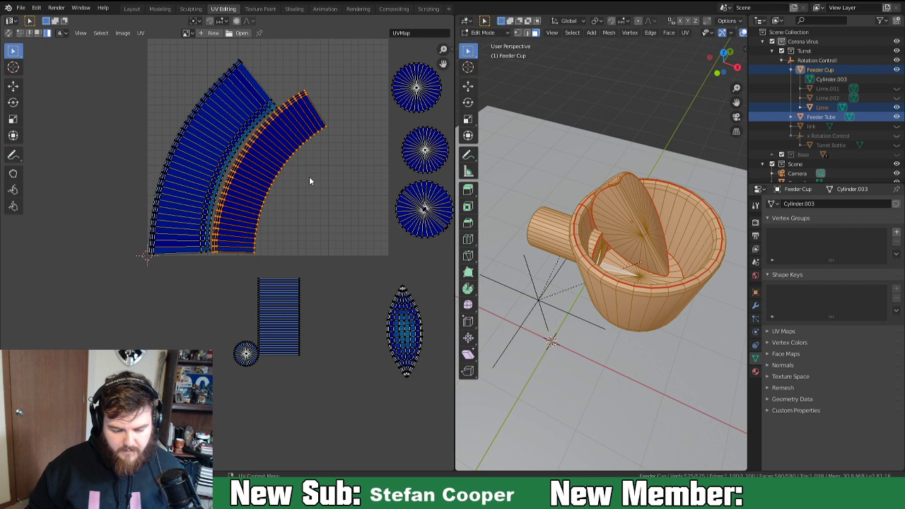
Identify the lime's UV islands by isolating one of its cut faces, then reselect everything and pick the linked rind and round islands.
{"action": "scroll", "coordinate": [262, 267], "scroll_direction": "up", "scroll_amount": 1}
{"action": "middle_click_drag", "start_coordinate": [273, 258], "coordinate": [233, 265]}
{"action": "scroll", "coordinate": [233, 265], "scroll_direction": "down", "scroll_amount": 2}
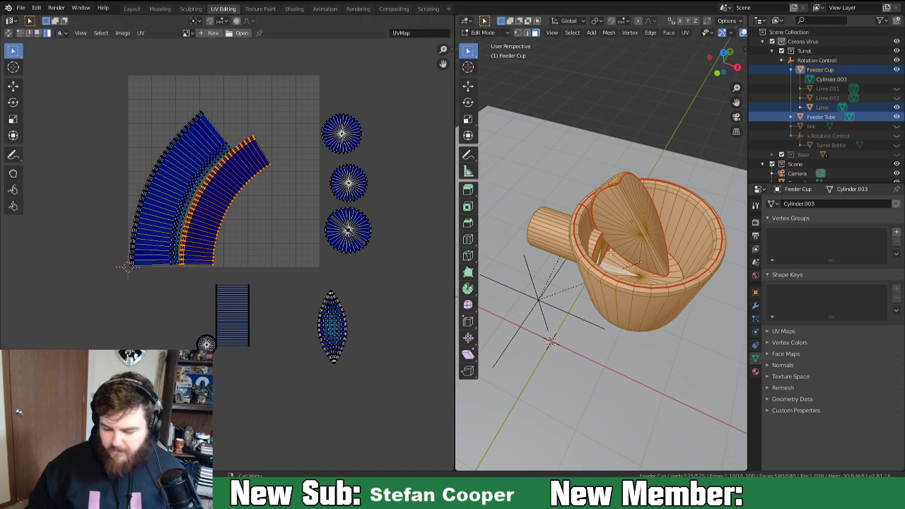
{"action": "left_click", "coordinate": [630, 219]}
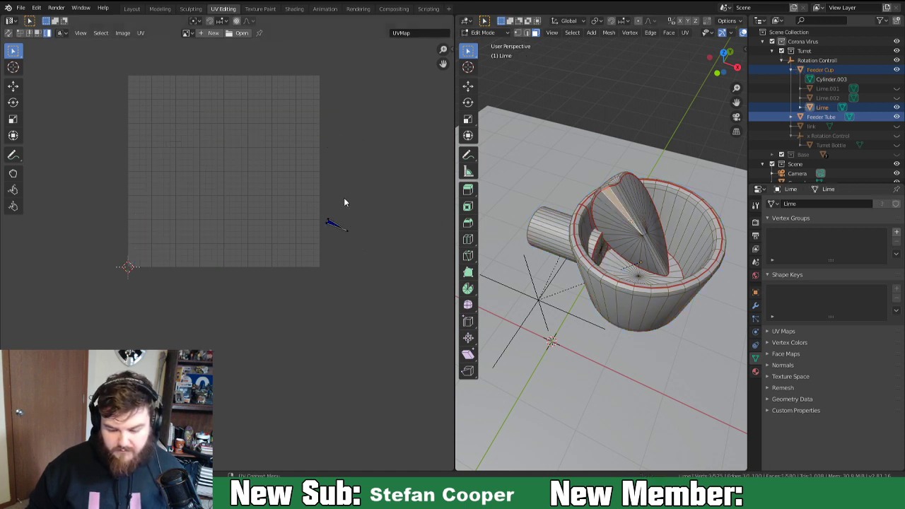
{"action": "key", "text": "a"}
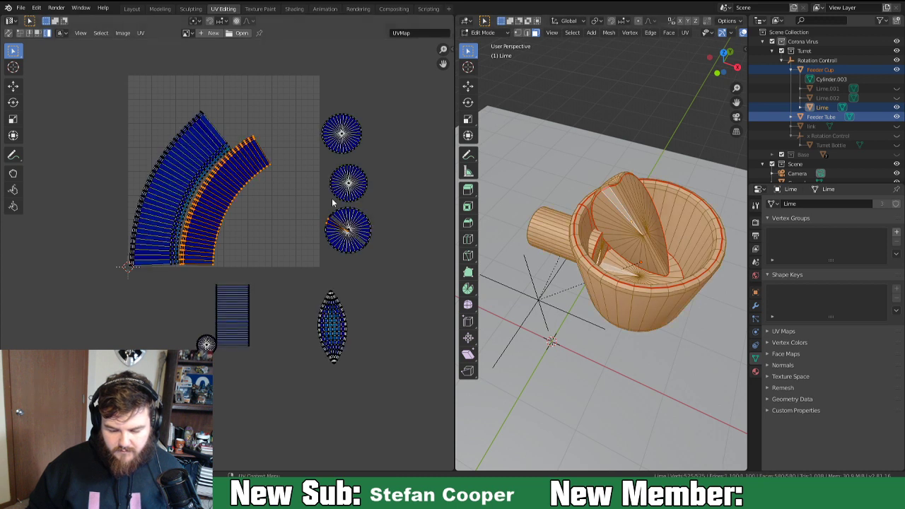
{"action": "key", "text": "l"}
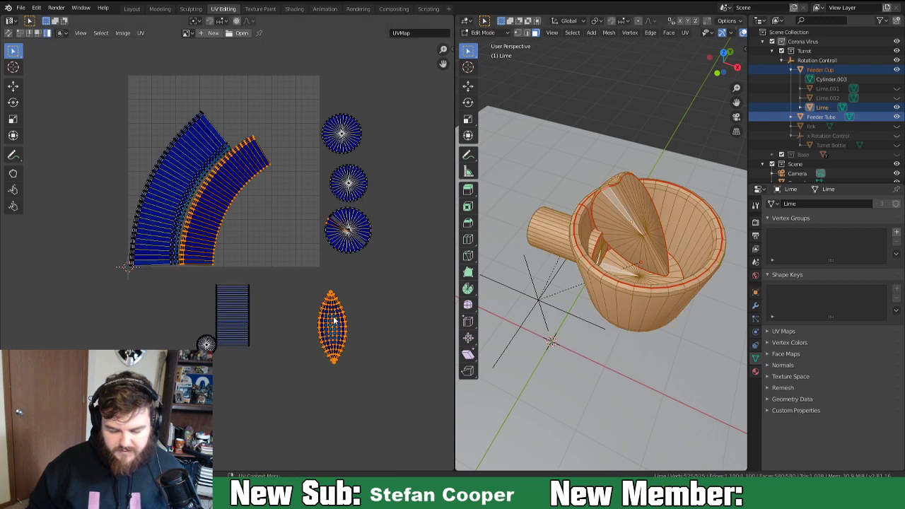
{"action": "key", "text": "l"}
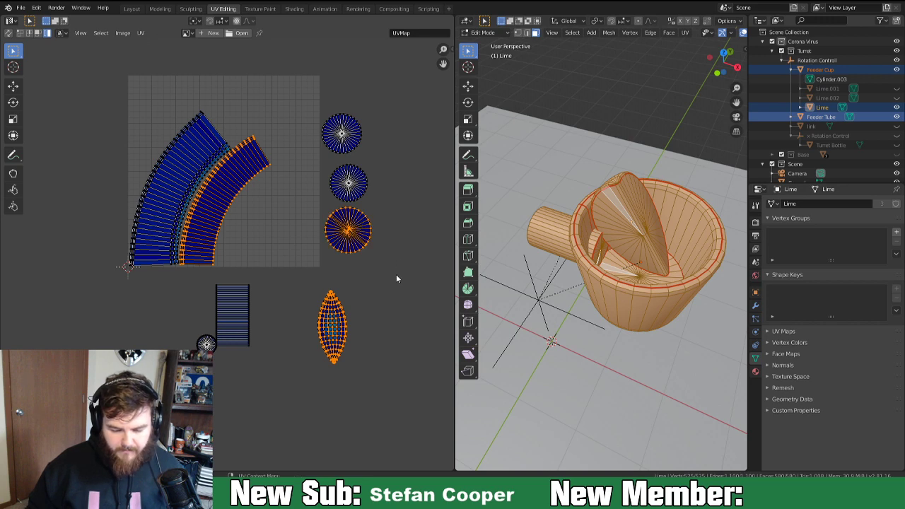
Scale all UV islands up together and reposition them so the larger cup island stays at the UV square's lower-left corner.
{"action": "key", "text": "a"}
{"action": "key", "text": "s"}
{"action": "left_click", "coordinate": [409, 289]}
{"action": "key", "text": "g"}
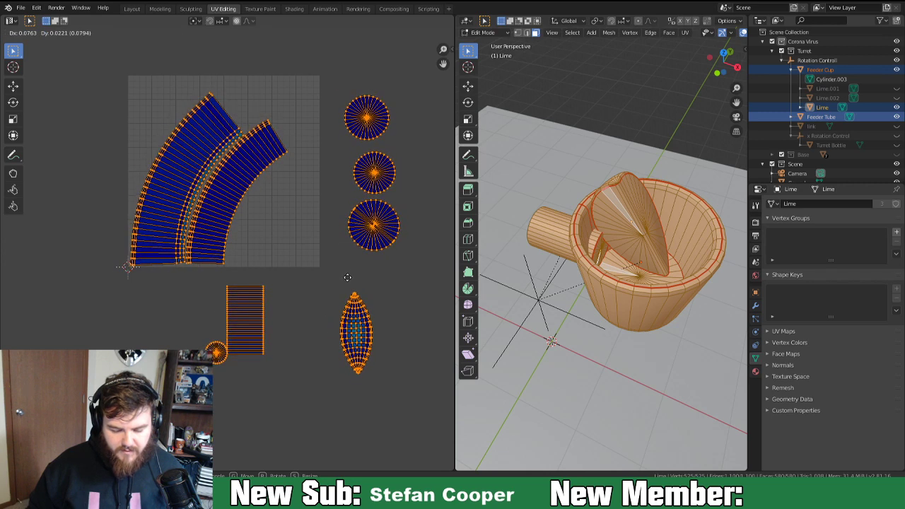
{"action": "left_click", "coordinate": [348, 281]}
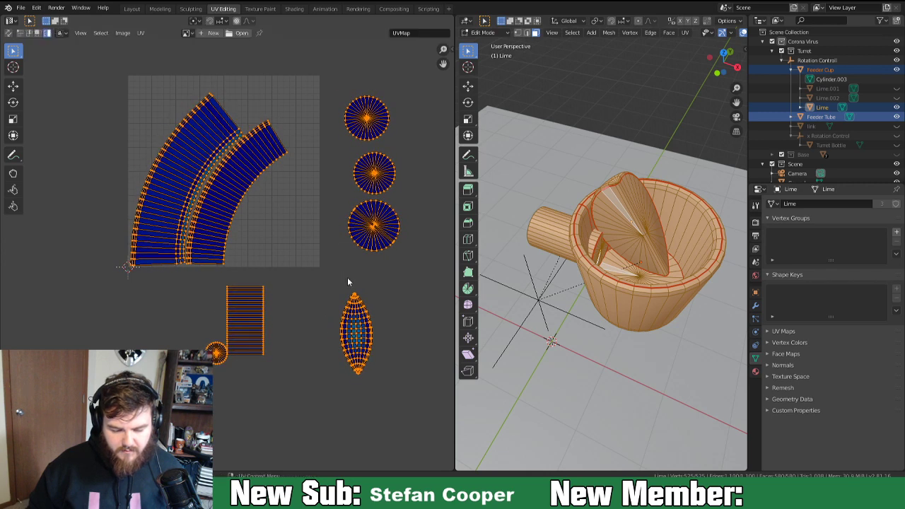
Move the lime's round cut-face island inside the UV square, at the bottom edge next to the smaller curved cup island.
{"action": "left_click", "coordinate": [381, 230]}
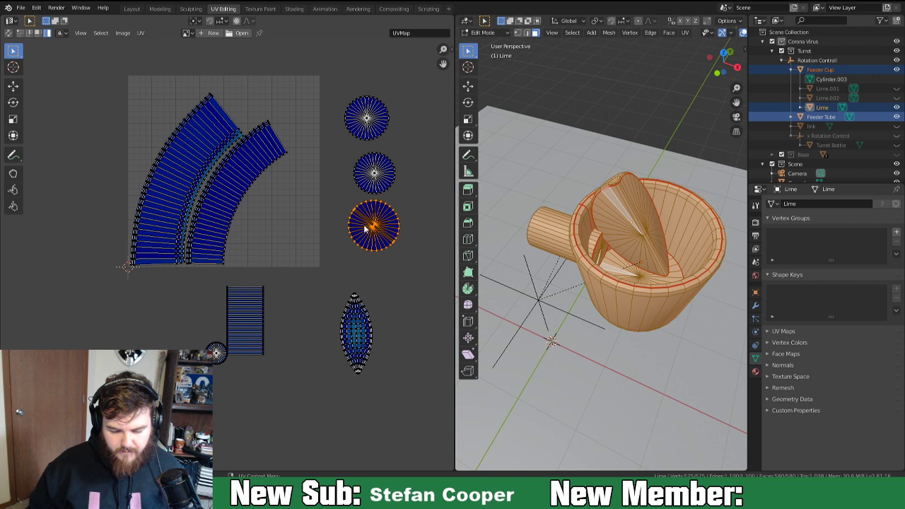
{"action": "key", "text": "g"}
{"action": "left_click", "coordinate": [247, 241]}
Rotate the lens-shaped lime rind island diagonally and place it above the lime's round island, along the smaller cup island's inner curve.
{"action": "left_click", "coordinate": [357, 353]}
{"action": "key", "text": "g"}
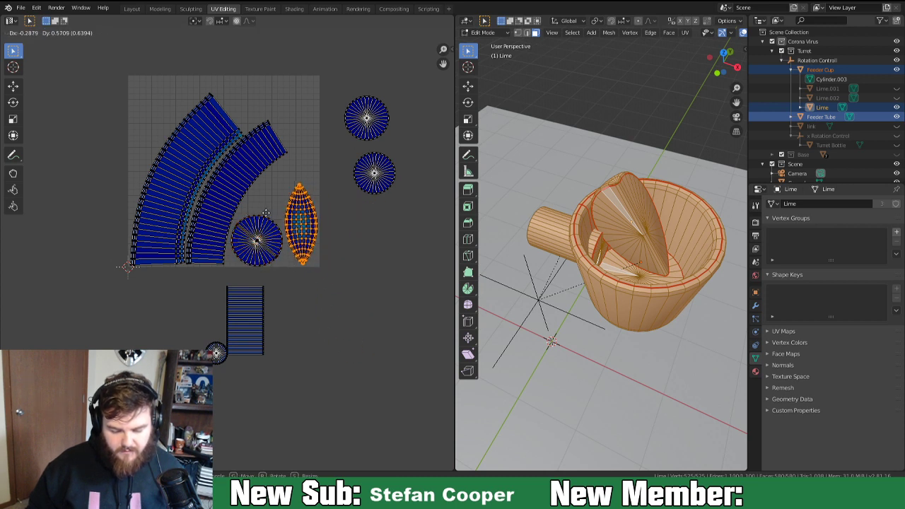
{"action": "left_click", "coordinate": [266, 213]}
{"action": "key", "text": "r"}
{"action": "left_click", "coordinate": [361, 141]}
{"action": "key", "text": "g"}
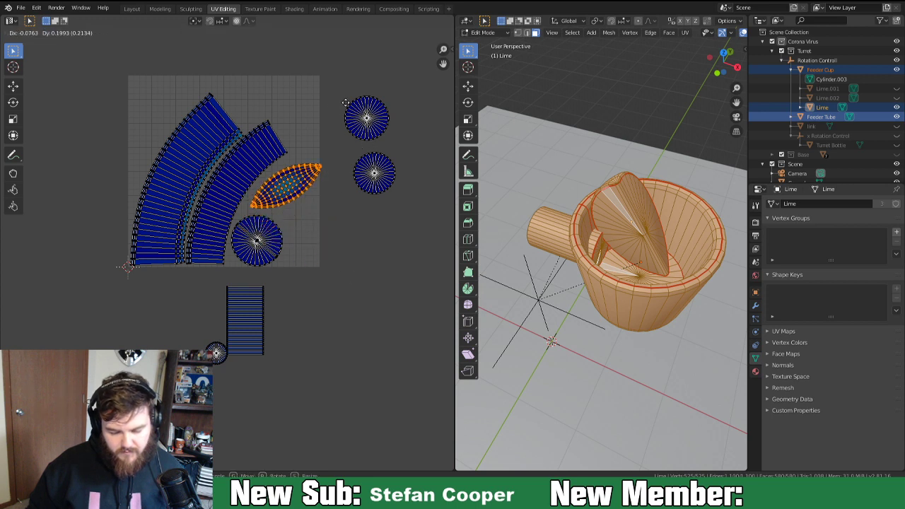
{"action": "left_click", "coordinate": [343, 91]}
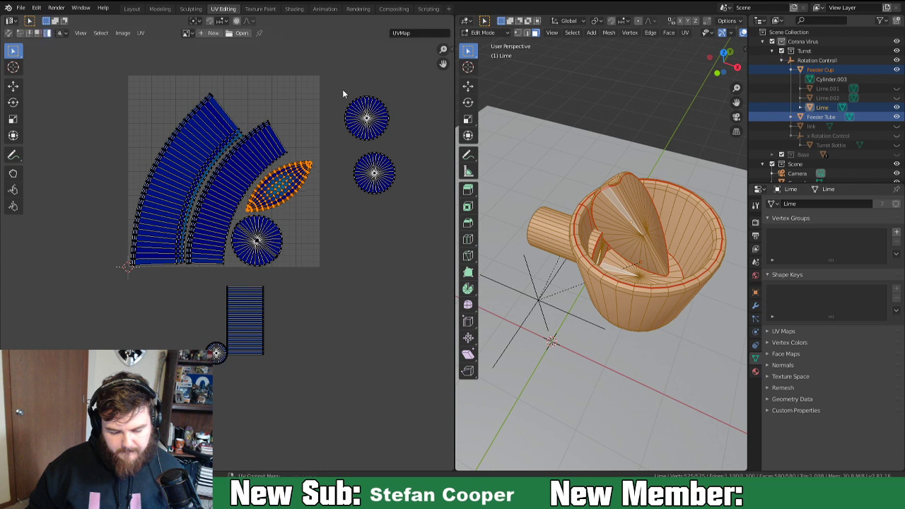
{"action": "key", "text": "r"}
{"action": "left_click", "coordinate": [359, 122]}
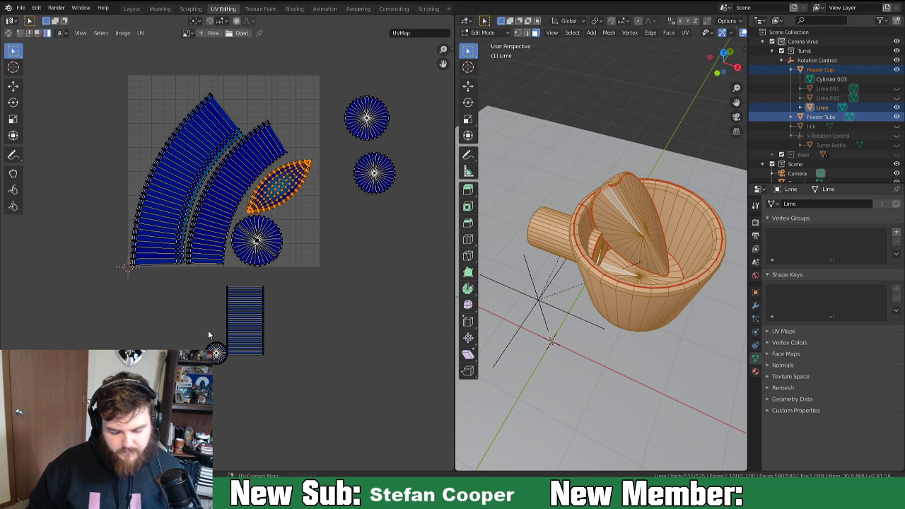
Rotate the Feeder Tube's linked islands about 90 degrees and move them to the upper-right part of the UV square.
{"action": "left_click", "coordinate": [239, 331]}
{"action": "key", "text": "r"}
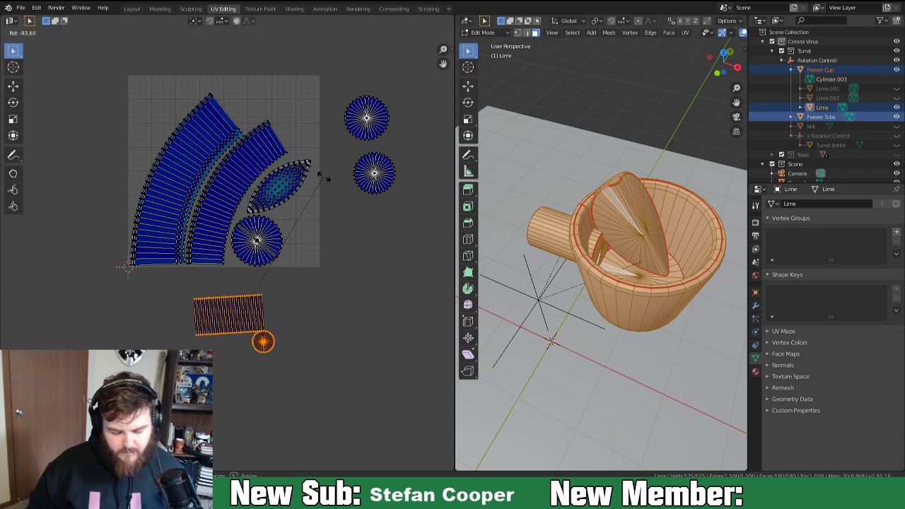
{"action": "left_click", "coordinate": [238, 303]}
{"action": "key", "text": "g"}
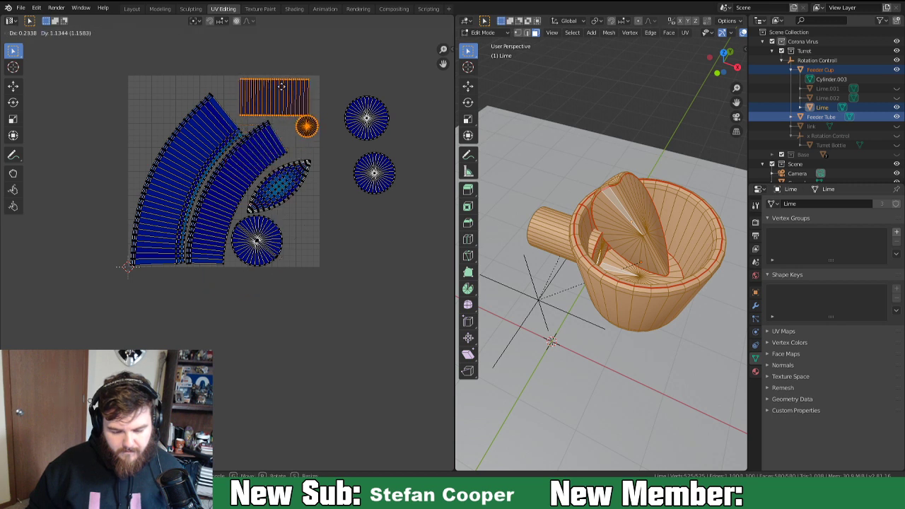
{"action": "left_click", "coordinate": [281, 86]}
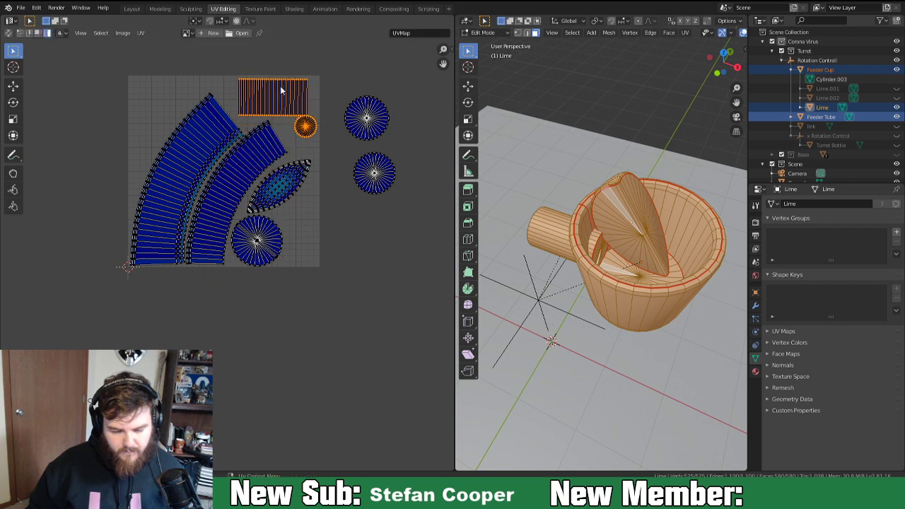
Place one remaining round island beside the lime's round island at the UV square's right edge and the other in its upper-left corner.
{"action": "left_click", "coordinate": [361, 111]}
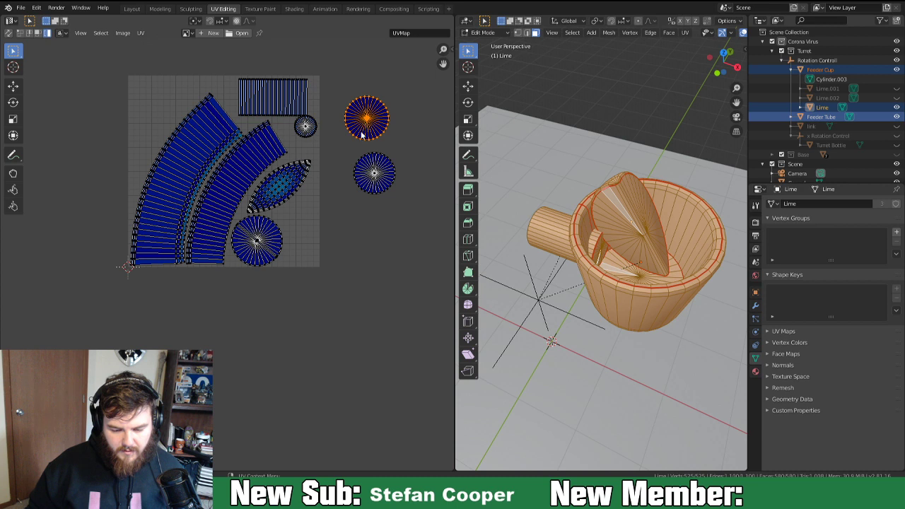
{"action": "key", "text": "g"}
{"action": "left_click", "coordinate": [274, 285]}
{"action": "left_click", "coordinate": [375, 174]}
{"action": "key", "text": "g"}
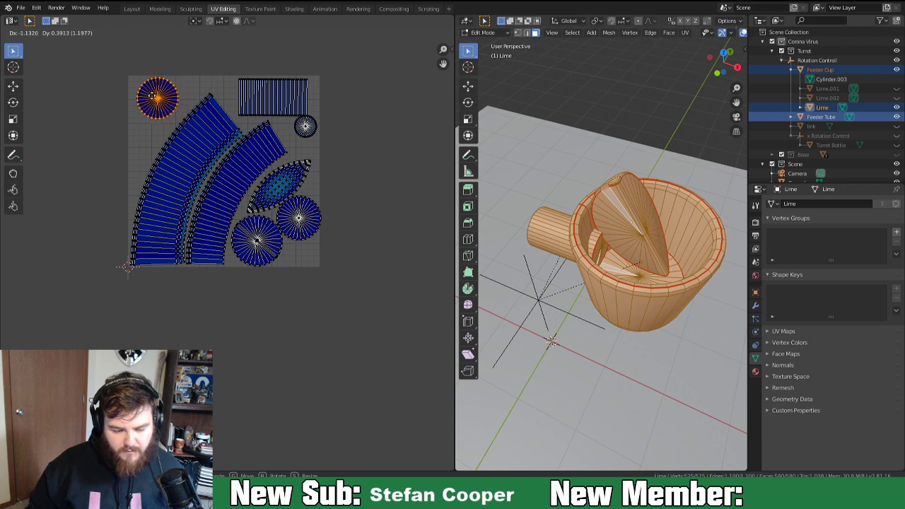
{"action": "left_click", "coordinate": [146, 97]}
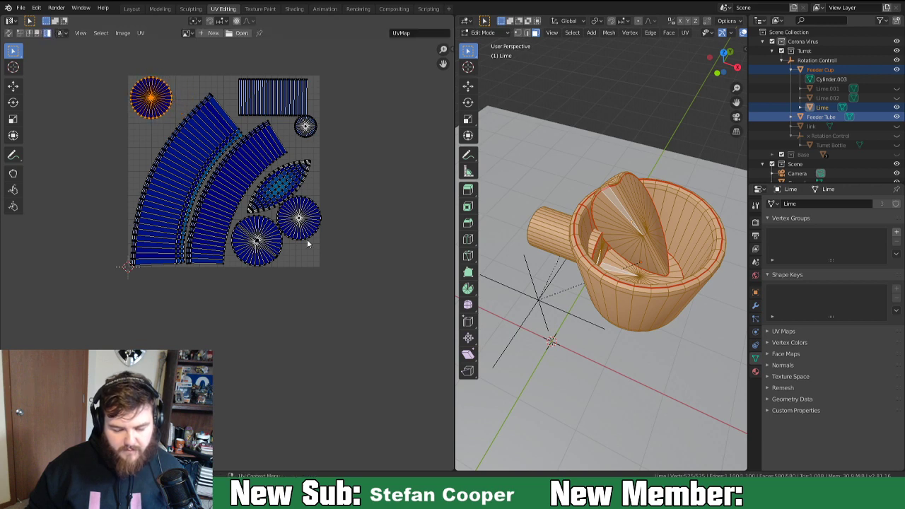
Nudge the lime's round island slightly toward the lower left to open a gap from the neighbouring round island.
{"action": "scroll", "coordinate": [308, 244], "scroll_direction": "up", "scroll_amount": 4}
{"action": "middle_click_drag", "start_coordinate": [292, 255], "coordinate": [268, 297], "text": "shift"}
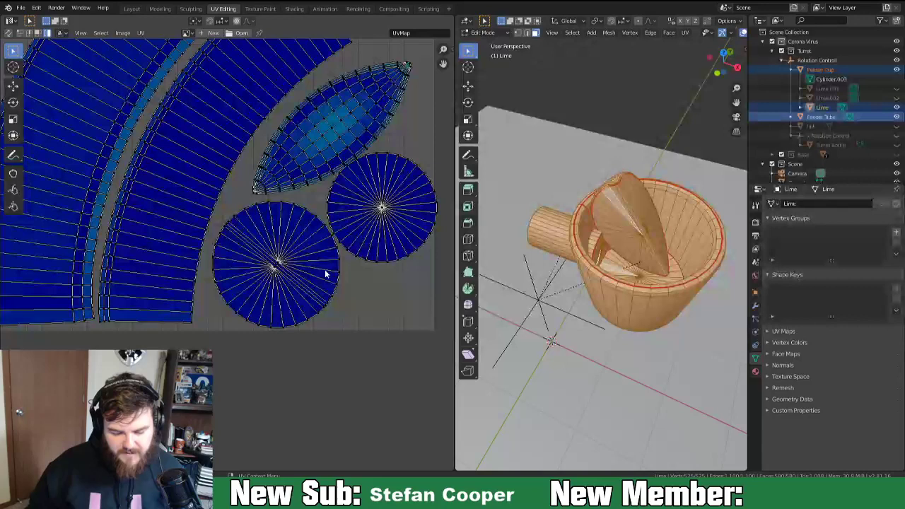
{"action": "scroll", "coordinate": [297, 277], "scroll_direction": "down", "scroll_amount": 2}
{"action": "left_click", "coordinate": [274, 259]}
{"action": "key", "text": "g"}
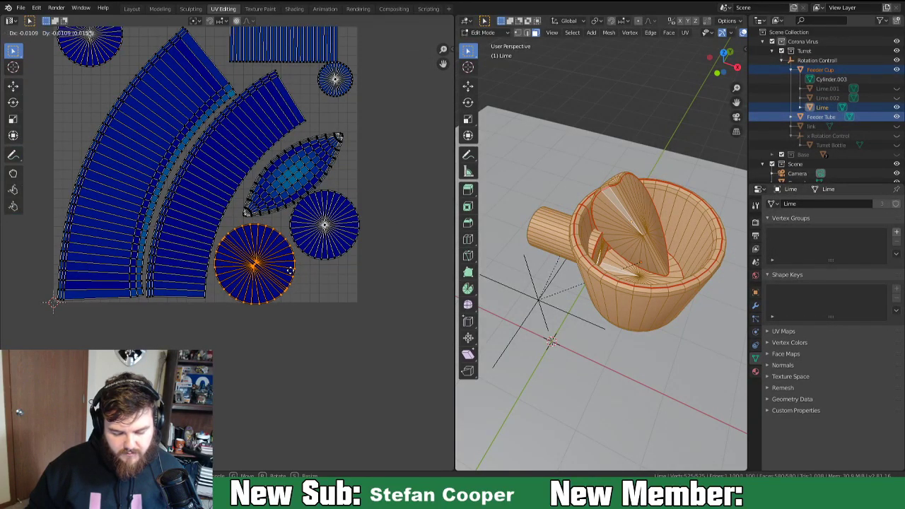
{"action": "left_click", "coordinate": [290, 275]}
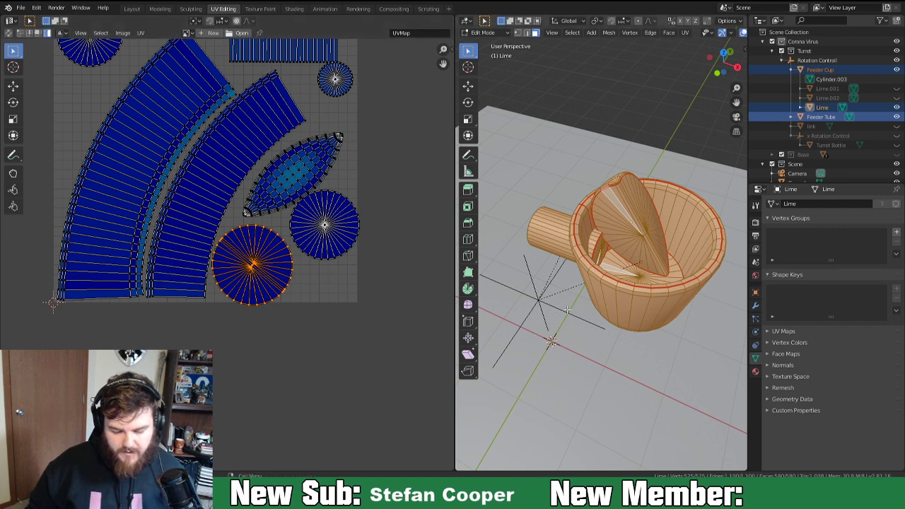
Try to join the two halves of the lime's round UV island using Remove Double UVs.
{"action": "key", "text": "u"}
{"action": "key", "text": "u"}
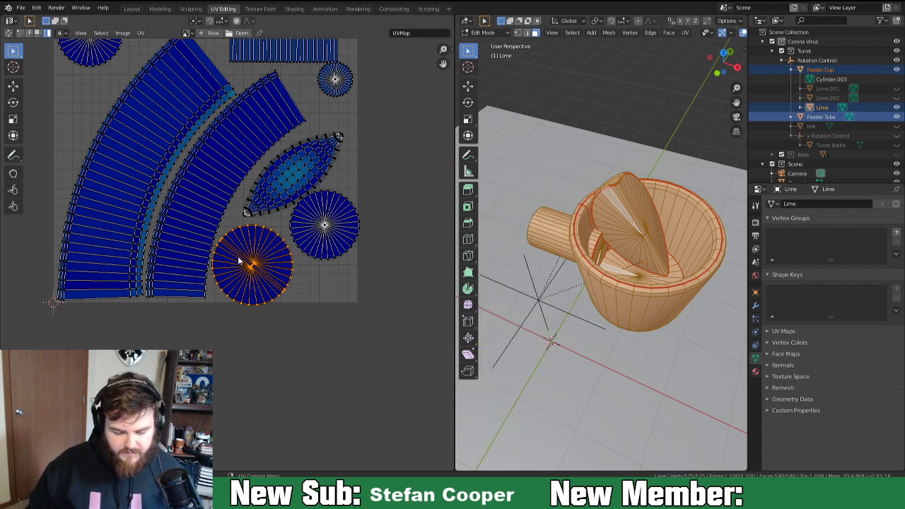
{"action": "scroll", "coordinate": [238, 292], "scroll_direction": "up", "scroll_amount": 1}
{"action": "key", "text": "1"}
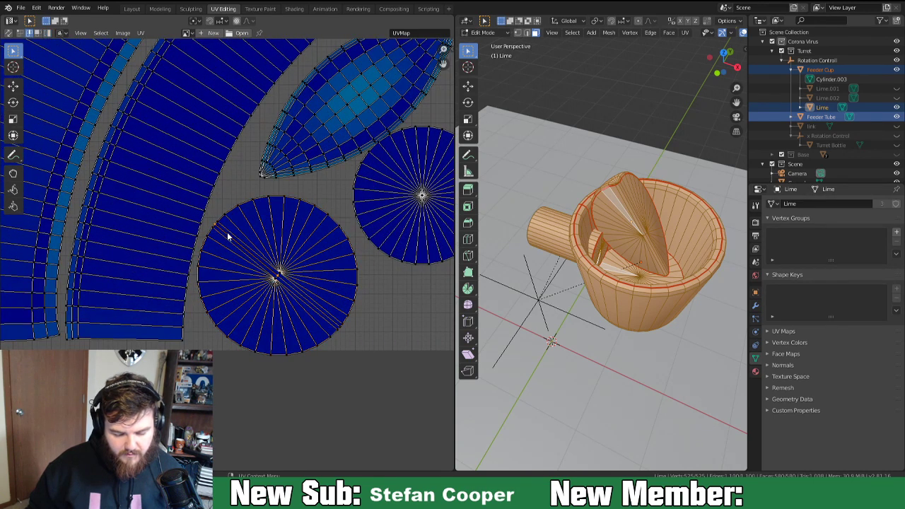
{"action": "right_click", "coordinate": [294, 288]}
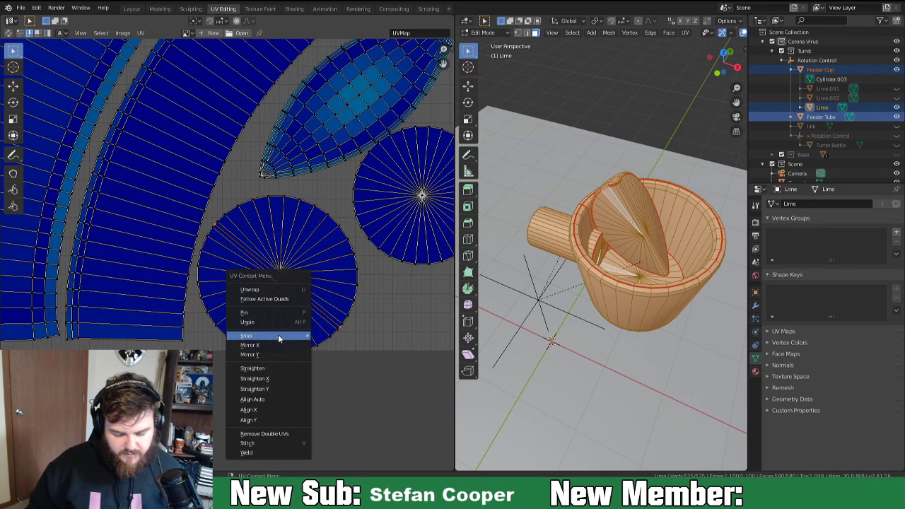
{"action": "left_click", "coordinate": [297, 433]}
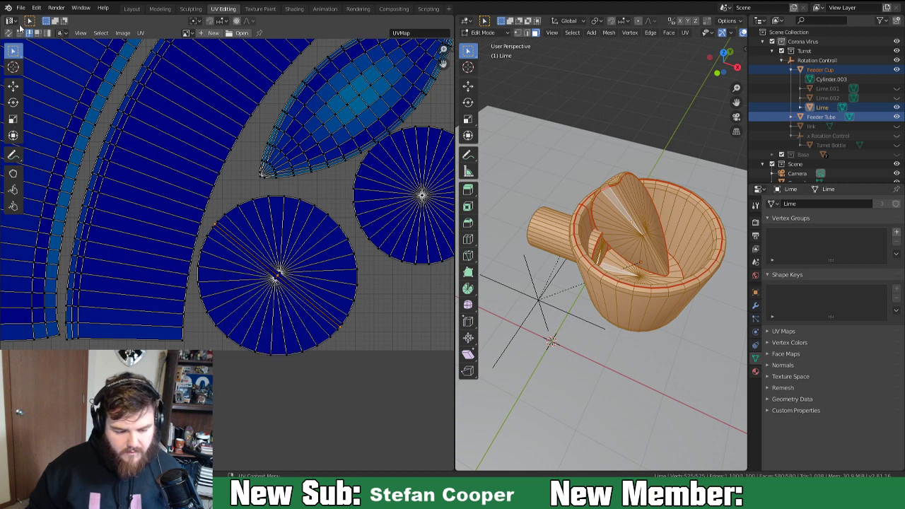
{"action": "key", "text": "m"}
{"action": "left_click", "coordinate": [273, 231]}
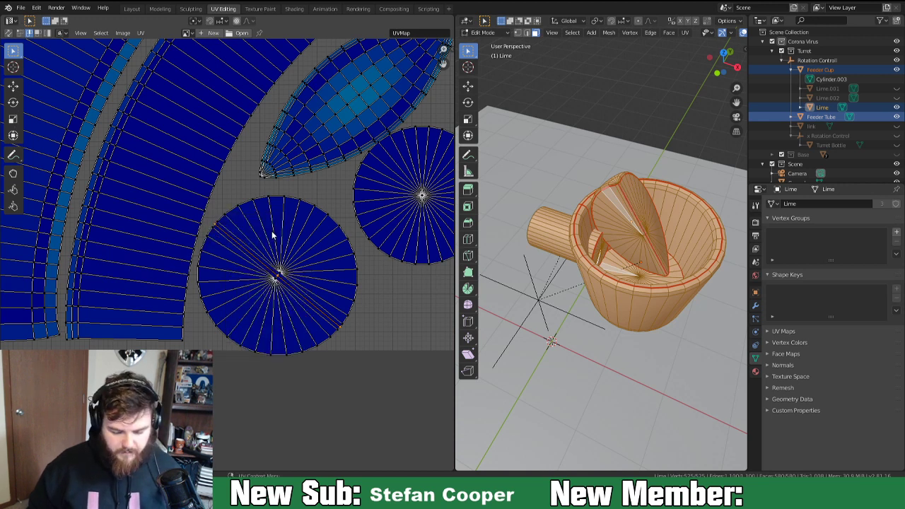
{"action": "left_click", "coordinate": [233, 279]}
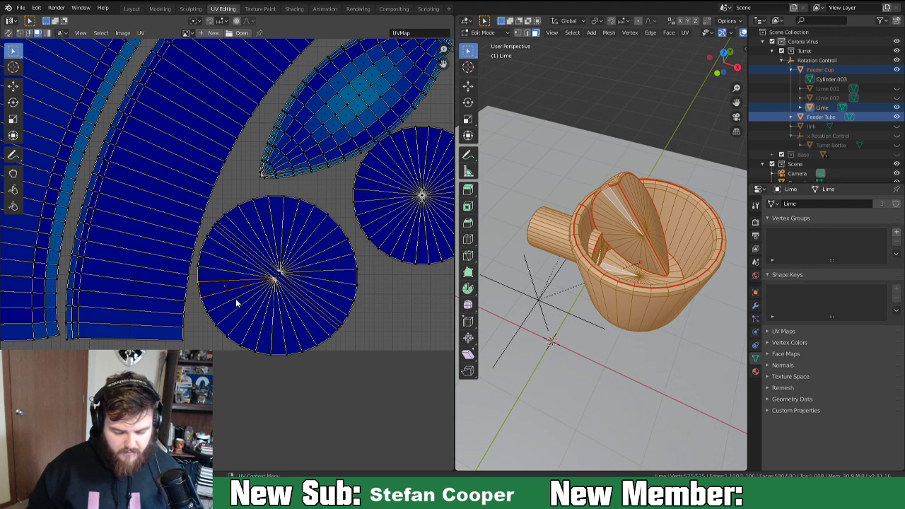
Select one of the lime's cut faces up to its seams and move its half-disc UV island slightly down.
{"action": "left_click", "coordinate": [630, 221]}
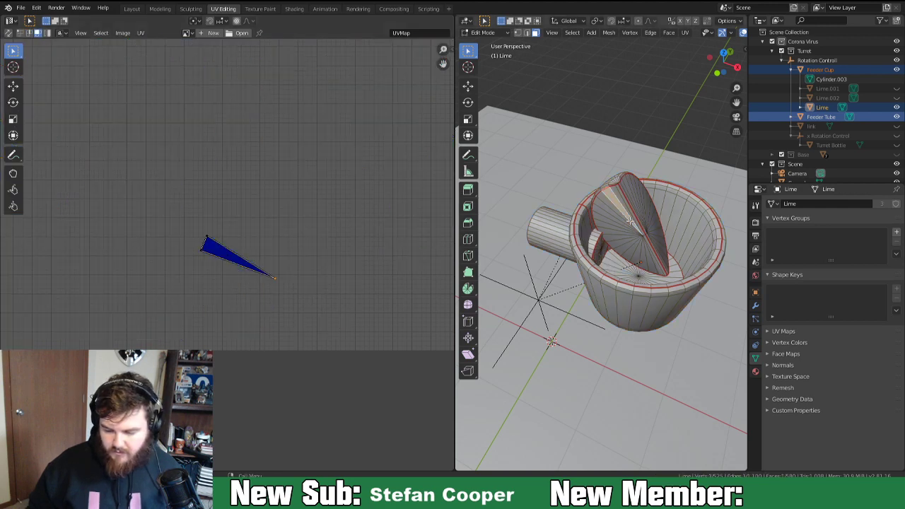
{"action": "key", "text": "ctrl+l"}
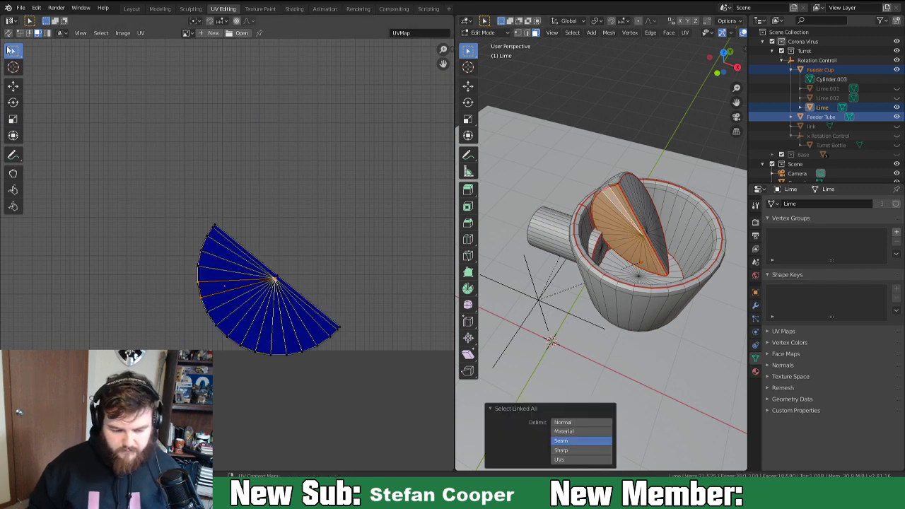
{"action": "left_click_drag", "start_coordinate": [266, 329], "coordinate": [269, 384]}
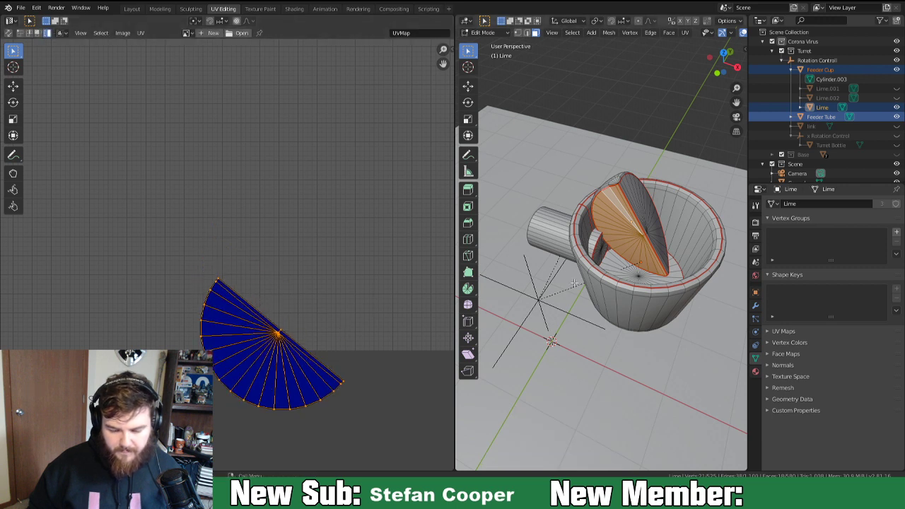
Select the lime's other cut face up to its seams to identify its half-disc UV island, and show all islands again.
{"action": "left_click", "coordinate": [641, 198]}
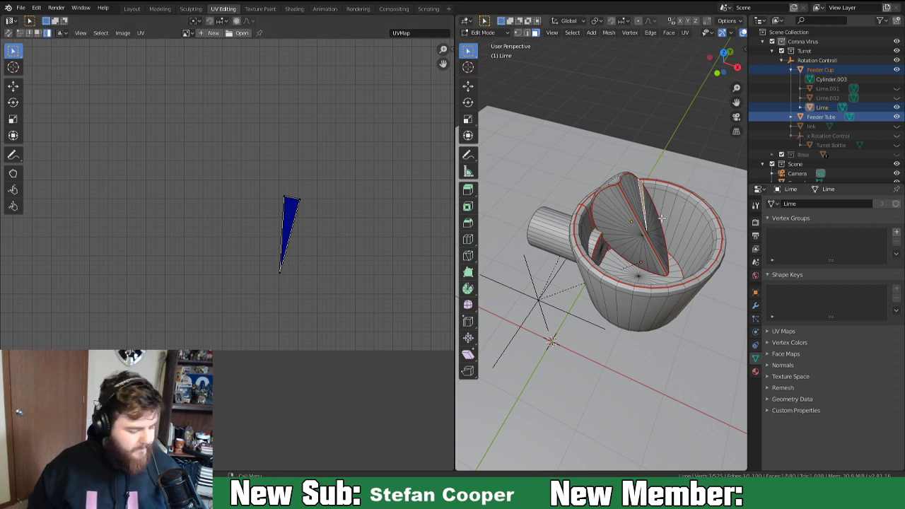
{"action": "key", "text": "ctrl+l"}
{"action": "key", "text": "Home"}
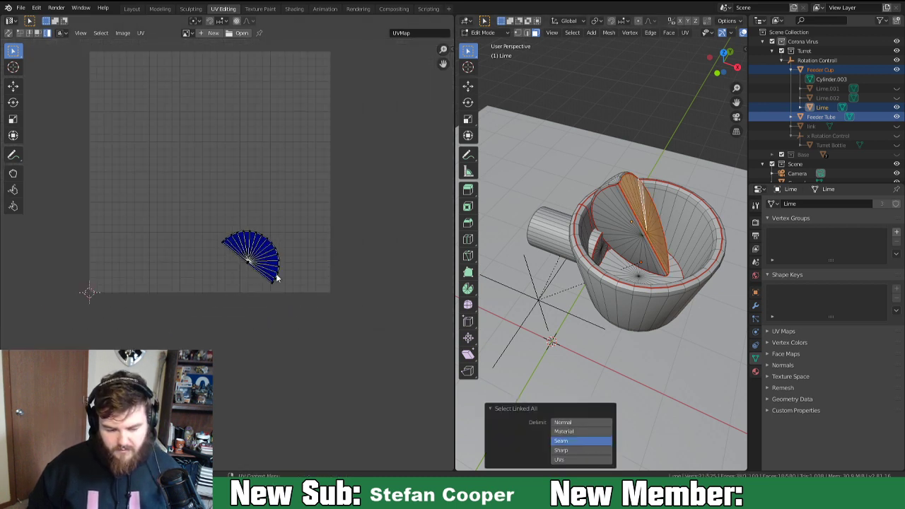
{"action": "key", "text": "a"}
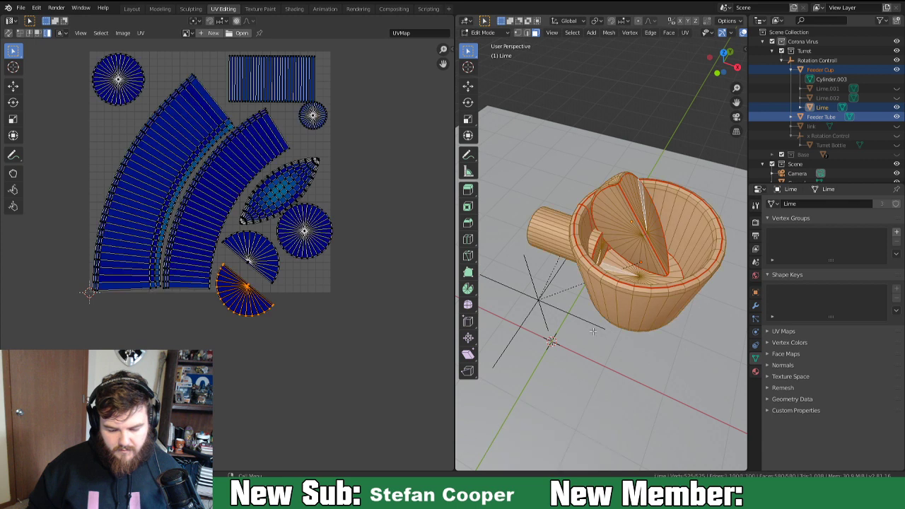
Move the upper half-disc UV island below the UV square's lower-right corner and rotate it until its straight edge lies horizontally on top.
{"action": "left_click", "coordinate": [256, 263]}
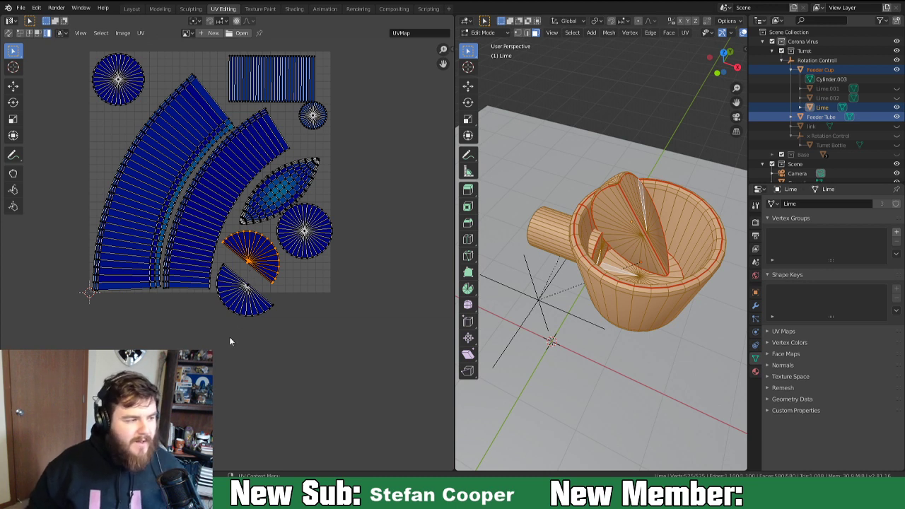
{"action": "key", "text": "r"}
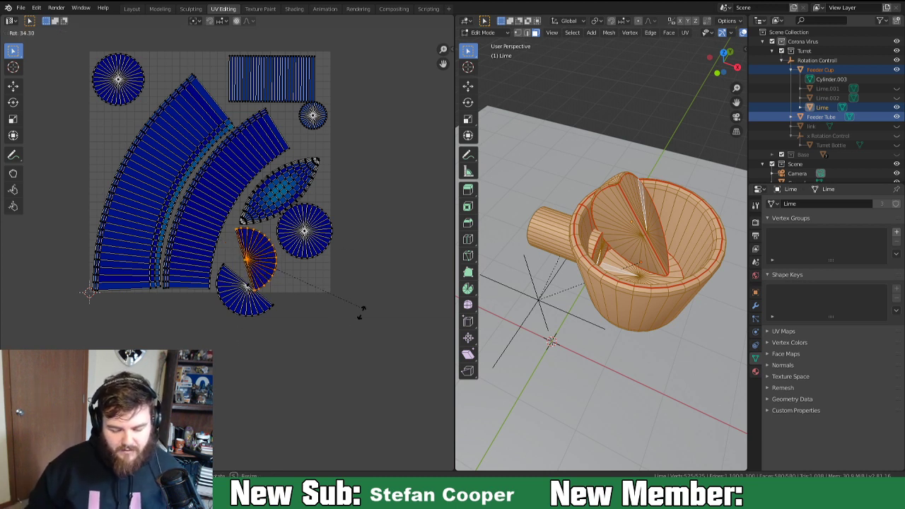
{"action": "left_click", "coordinate": [203, 269]}
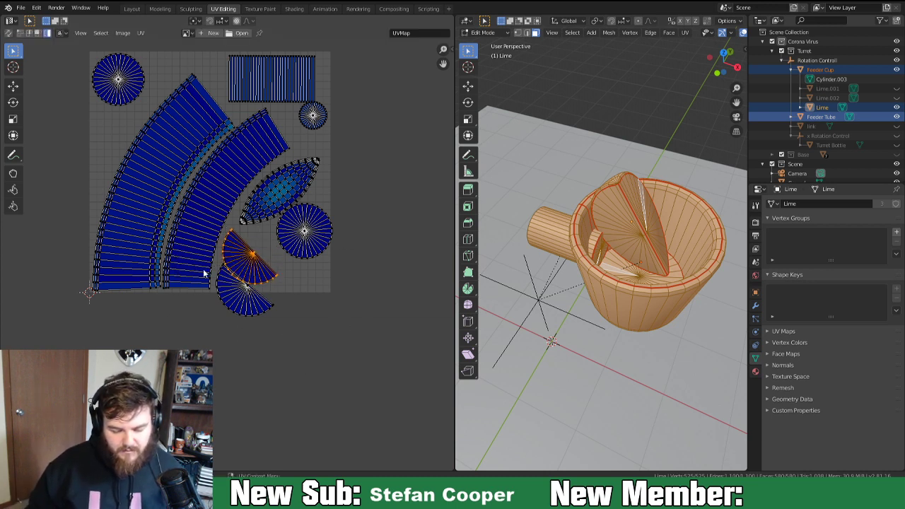
{"action": "key", "text": "g"}
{"action": "left_click", "coordinate": [261, 310]}
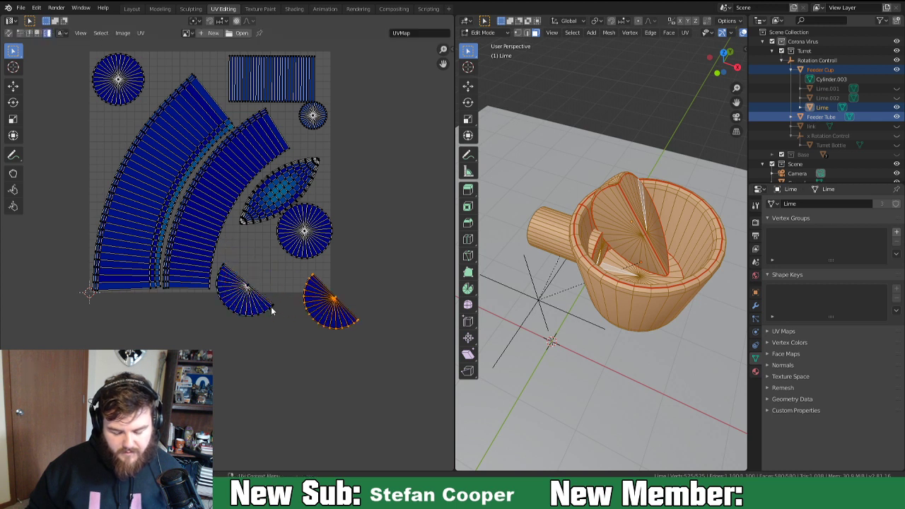
{"action": "key", "text": "r"}
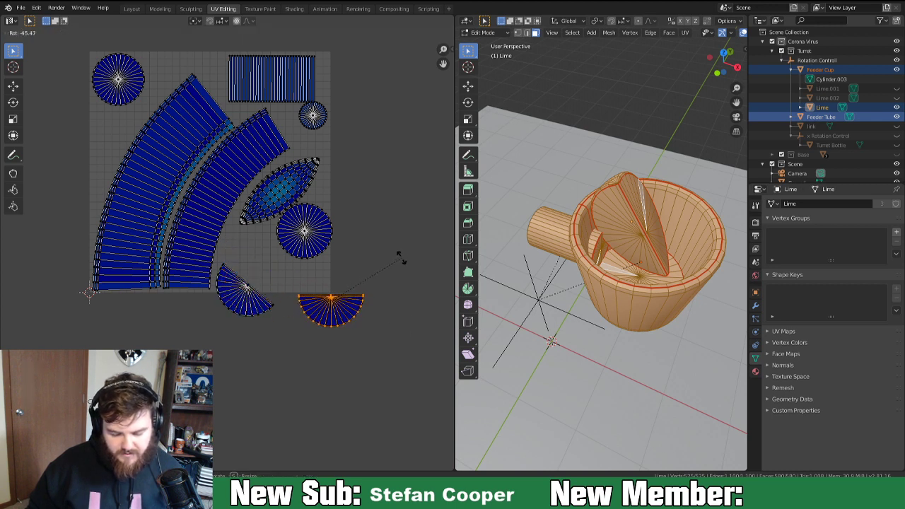
{"action": "left_click", "coordinate": [400, 258]}
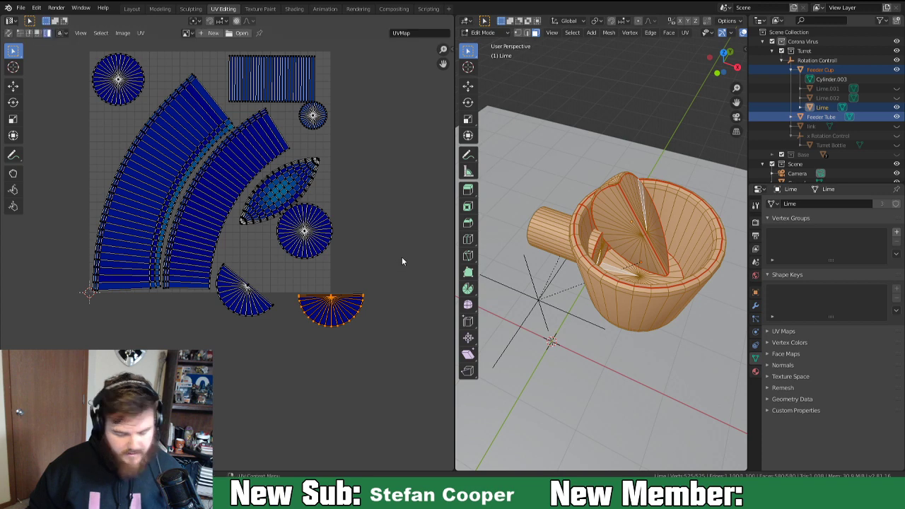
Rotate the lime's other half-disc UV island about -40 degrees so its straight edge lies horizontally on top.
{"action": "key", "text": "n"}
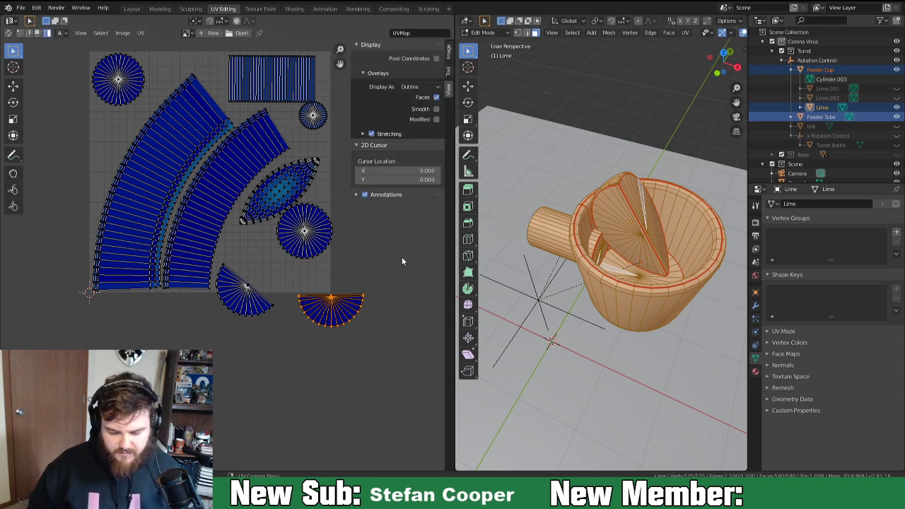
{"action": "scroll", "coordinate": [323, 334], "scroll_direction": "up", "scroll_amount": 3}
{"action": "left_click", "coordinate": [191, 259]}
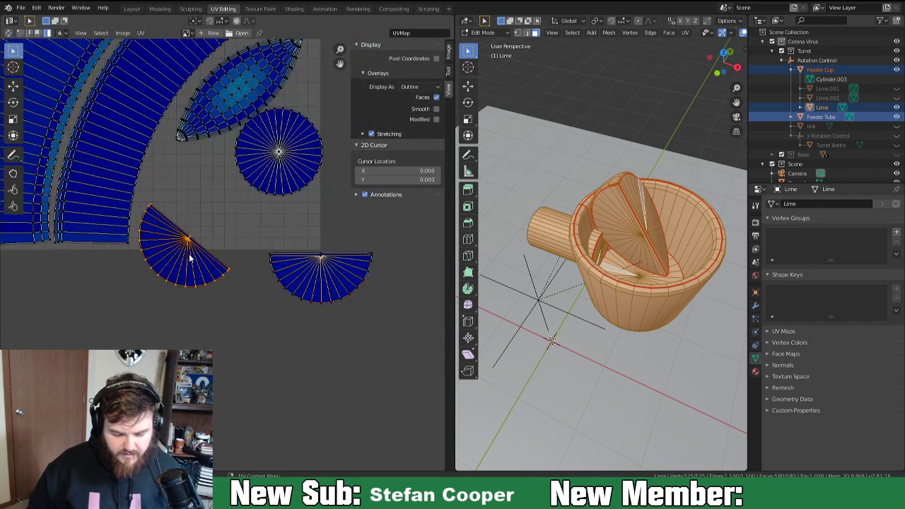
{"action": "key", "text": "r"}
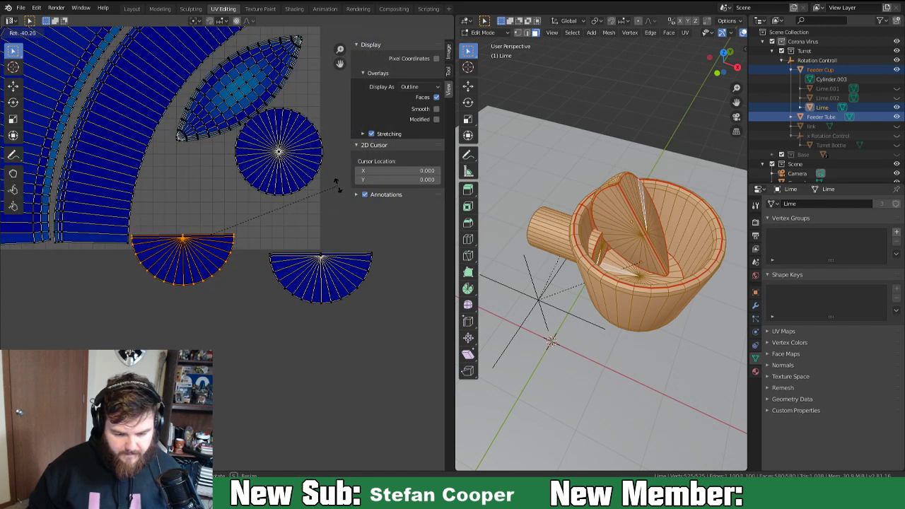
{"action": "left_click", "coordinate": [336, 184]}
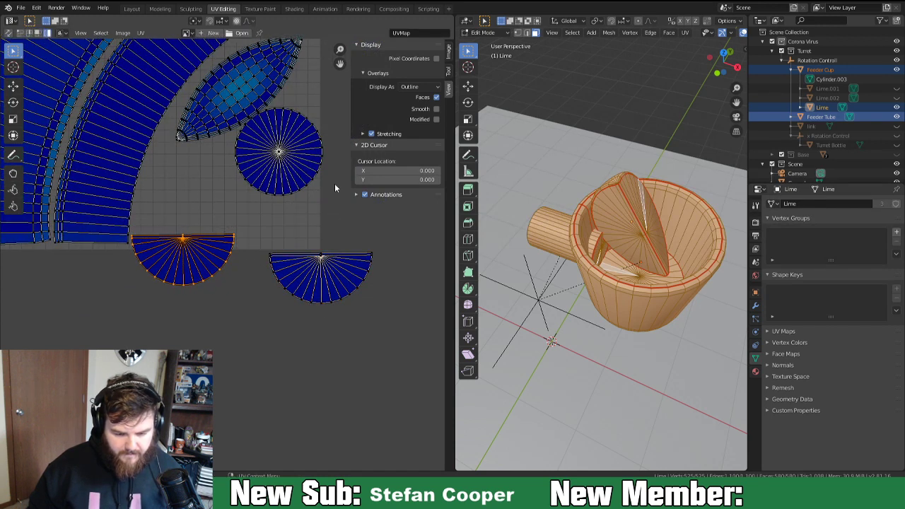
Enable increment snapping for rotation as well and move the half-disc island beside the strips down 0.0625, out of the UV square.
{"action": "left_click", "coordinate": [225, 21]}
{"action": "left_click", "coordinate": [220, 79]}
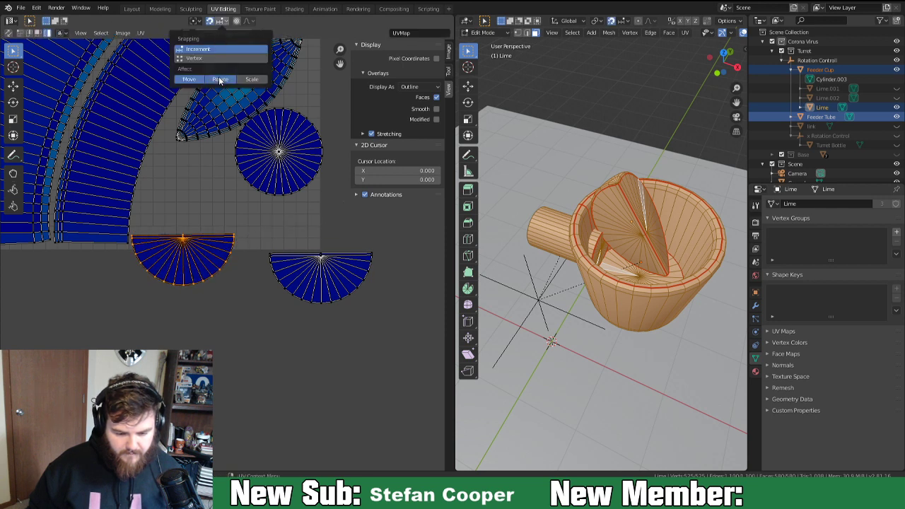
{"action": "key", "text": "r"}
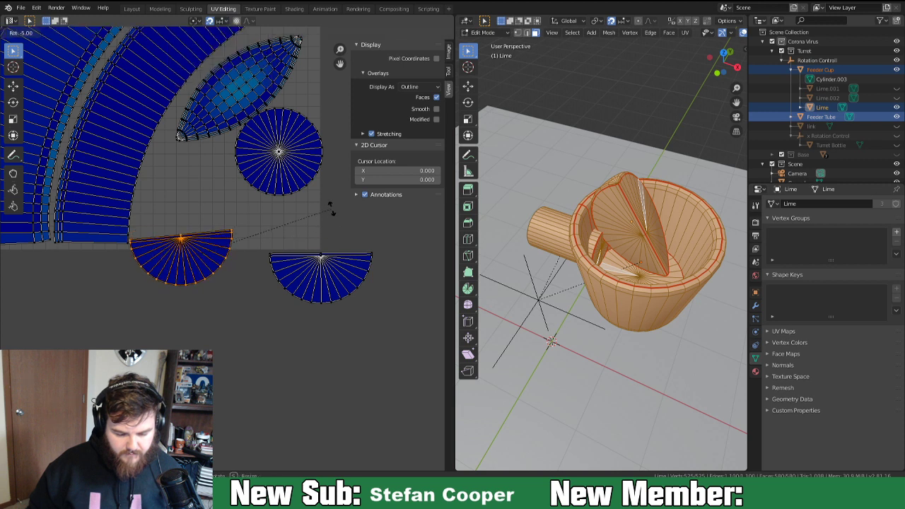
{"action": "left_click", "coordinate": [331, 212]}
{"action": "key", "text": "g"}
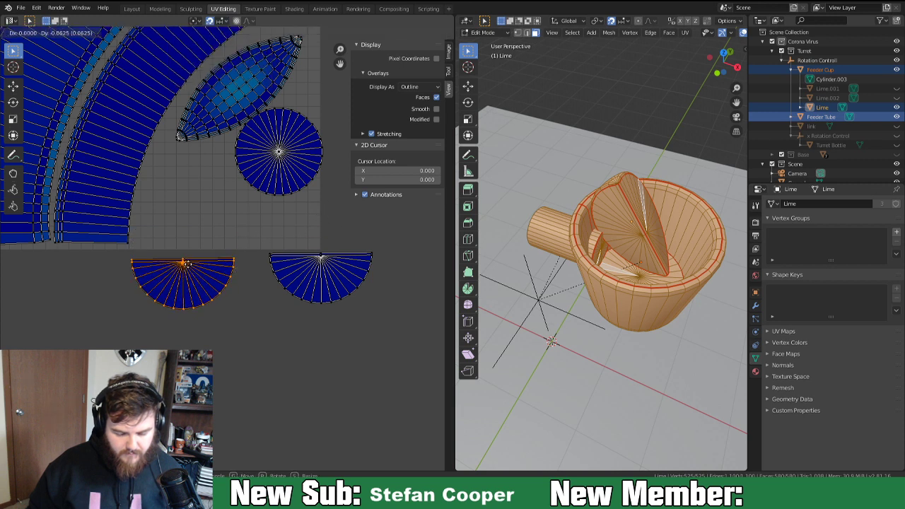
{"action": "left_click", "coordinate": [190, 271]}
Switch UV snapping to Vertex and stack the second half-disc island exactly on top of the first.
{"action": "left_click", "coordinate": [337, 275]}
{"action": "key", "text": "r"}
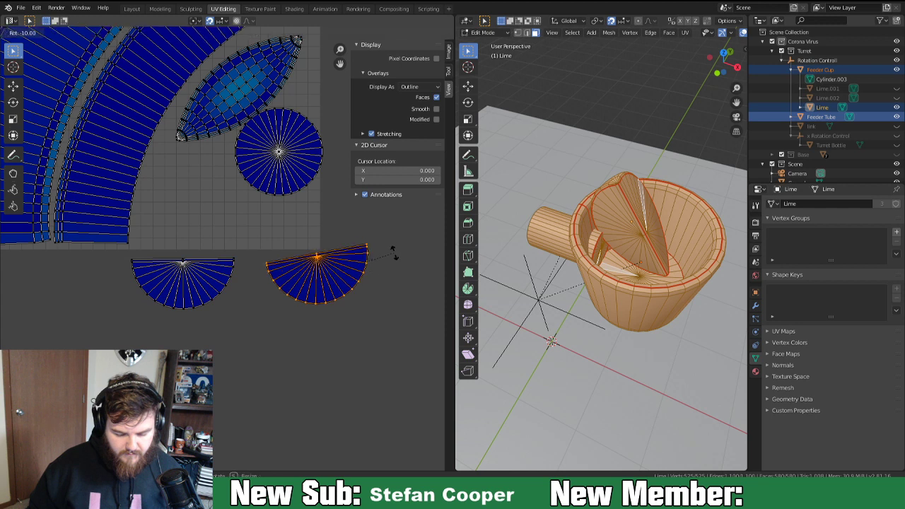
{"action": "left_click", "coordinate": [398, 270]}
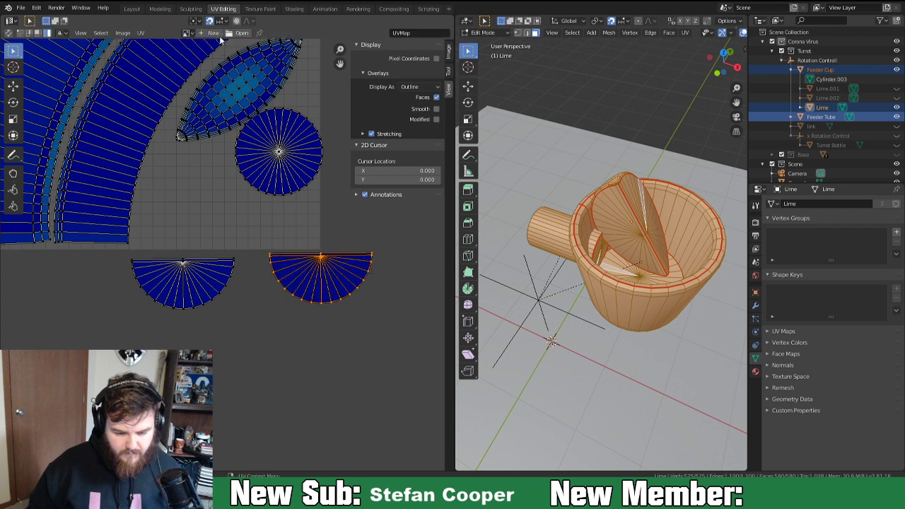
{"action": "left_click", "coordinate": [227, 23]}
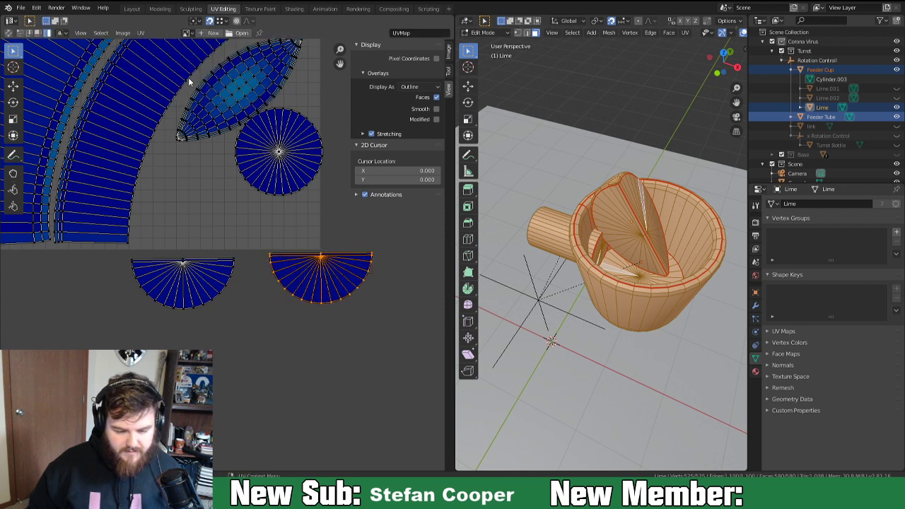
{"action": "key", "text": "g"}
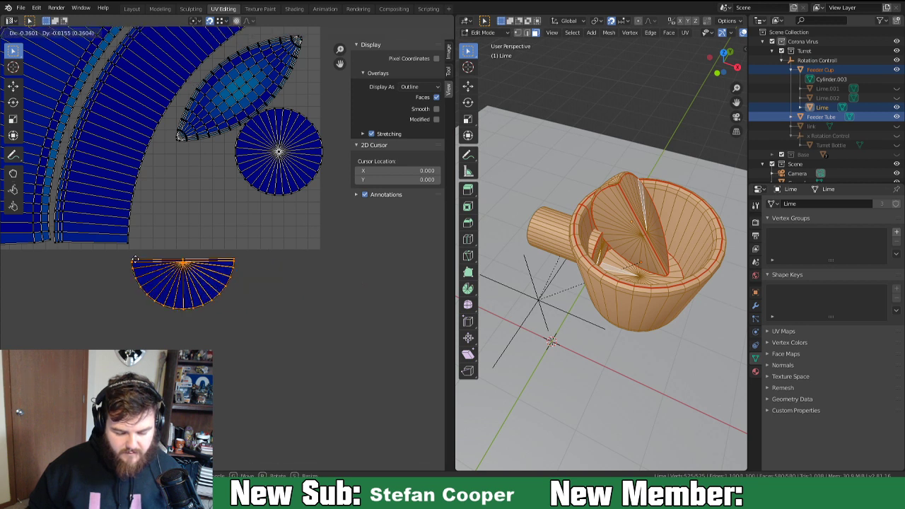
{"action": "left_click", "coordinate": [135, 260]}
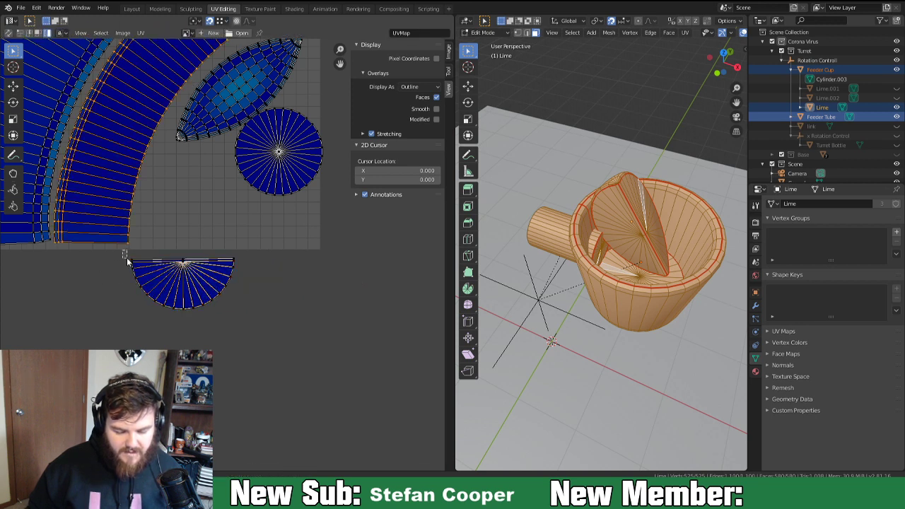
Turn snapping off and move both stacked half-discs up into the UV square, beside the inner curved strip's lower end.
{"action": "left_click_drag", "start_coordinate": [128, 256], "coordinate": [232, 315]}
{"action": "left_click_drag", "start_coordinate": [117, 256], "coordinate": [265, 317]}
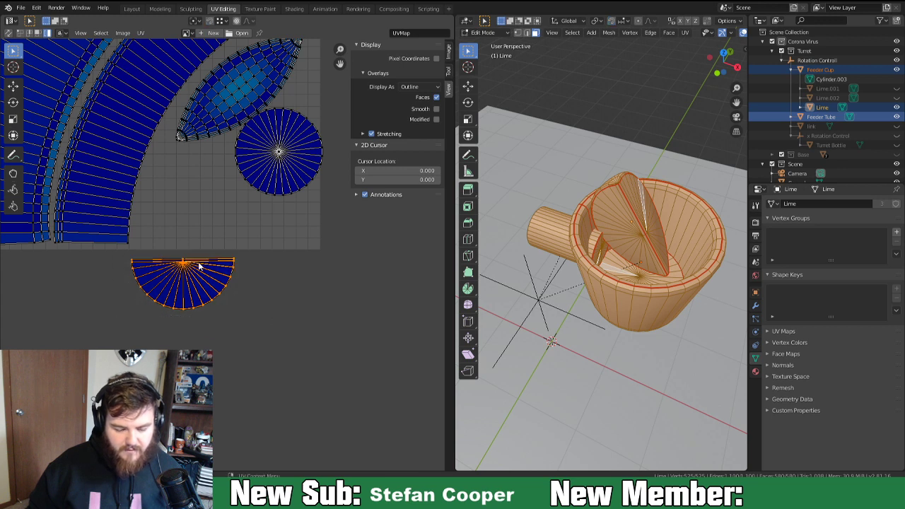
{"action": "key", "text": "g"}
{"action": "left_click", "coordinate": [211, 192]}
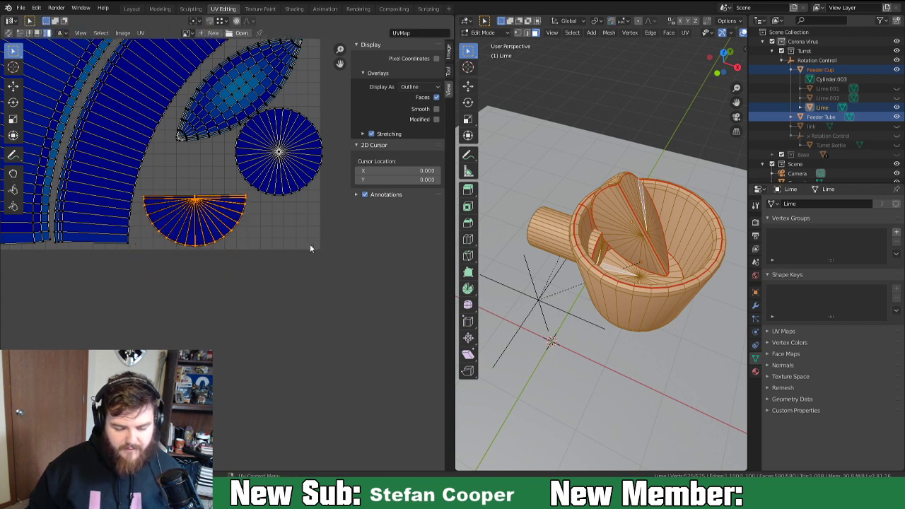
Rotate the stacked half-discs 180 degrees and settle them at the UV square's lower edge beside the inner curved strip.
{"action": "scroll", "coordinate": [319, 251], "scroll_direction": "down", "scroll_amount": 6}
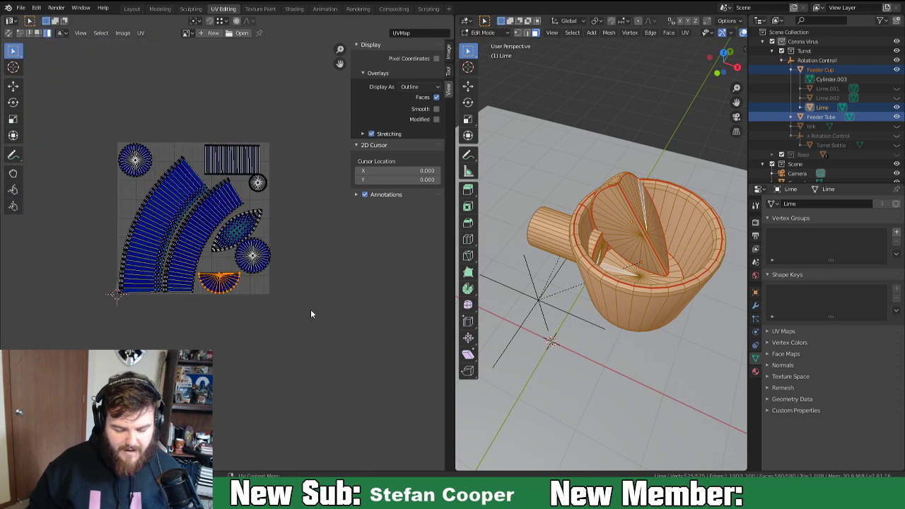
{"action": "type", "text": "r180"}
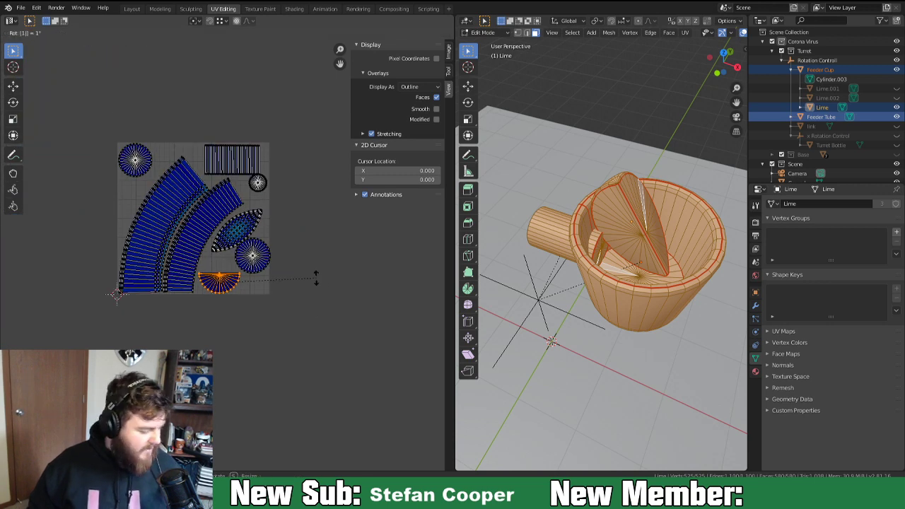
{"action": "key", "text": "Return"}
{"action": "scroll", "coordinate": [228, 255], "scroll_direction": "up", "scroll_amount": 4}
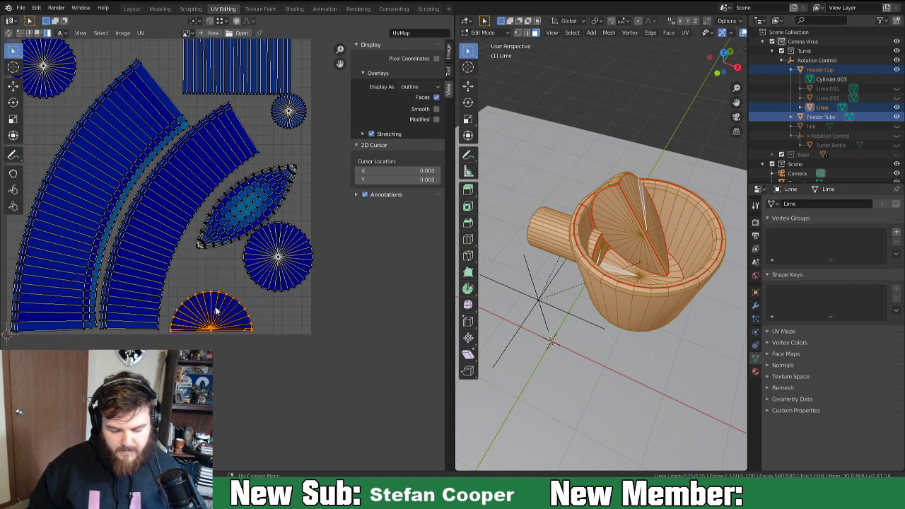
{"action": "key", "text": "g"}
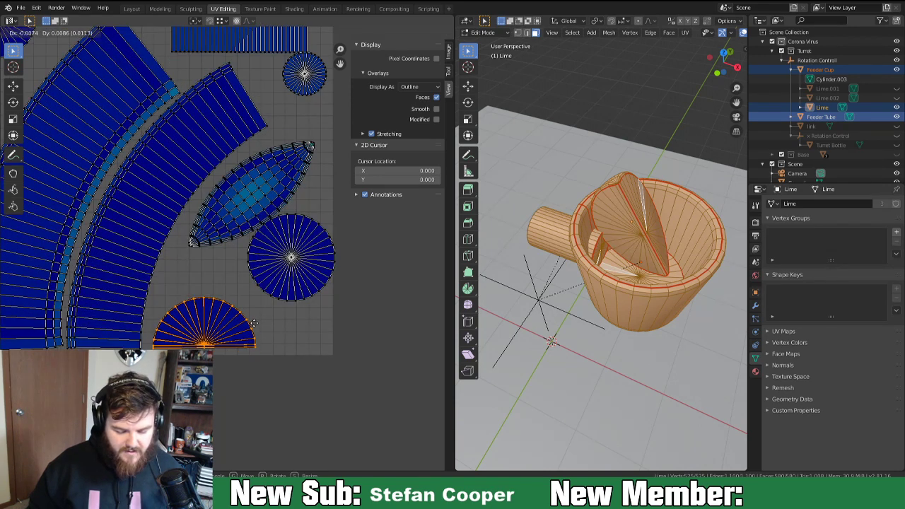
{"action": "left_click", "coordinate": [251, 327]}
Move the lens-shaped island down and rotate it steeper so it nests against the inner curved strip above the half-discs.
{"action": "left_click", "coordinate": [265, 189]}
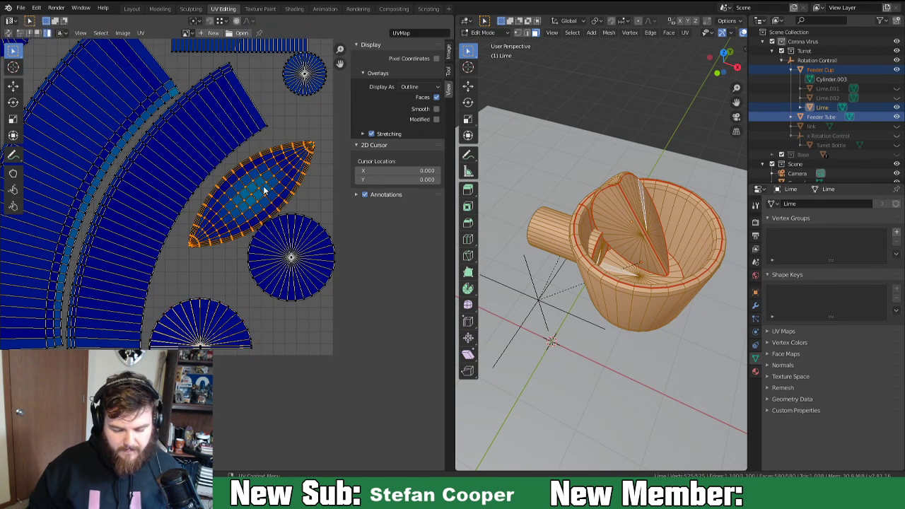
{"action": "key", "text": "g"}
{"action": "left_click", "coordinate": [248, 242]}
{"action": "key", "text": "r"}
{"action": "left_click", "coordinate": [302, 189]}
{"action": "key", "text": "g"}
{"action": "left_click", "coordinate": [285, 183]}
Move the large round island down and slightly left, between the lens-shaped island, the half-discs and the UV square's right edge.
{"action": "left_click", "coordinate": [313, 265]}
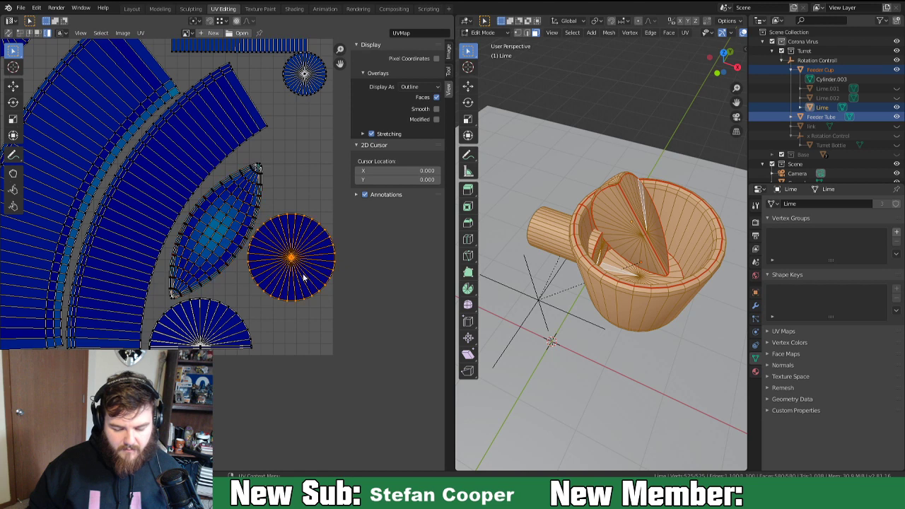
{"action": "key", "text": "g"}
{"action": "left_click", "coordinate": [296, 294]}
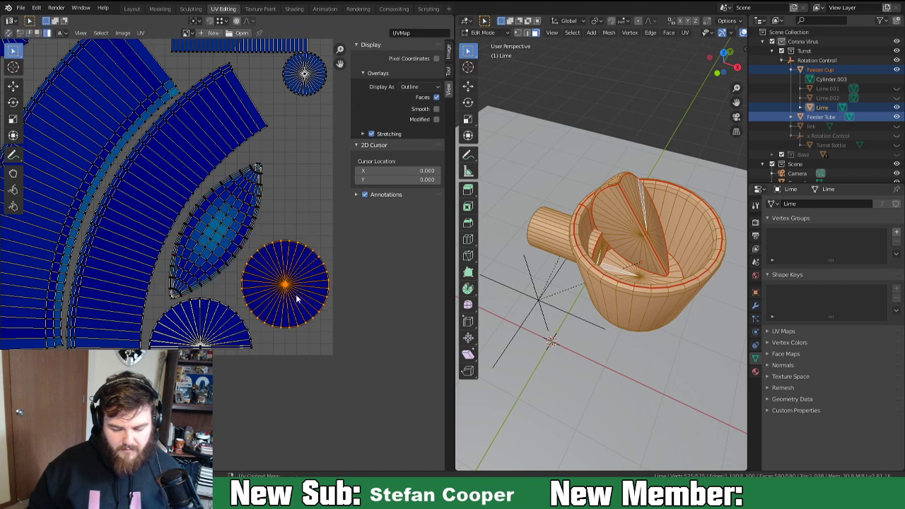
Turn on UV sync selection, clear the selection and examine the packed layout and the cup, tube and lime from several angles.
{"action": "key", "text": "a"}
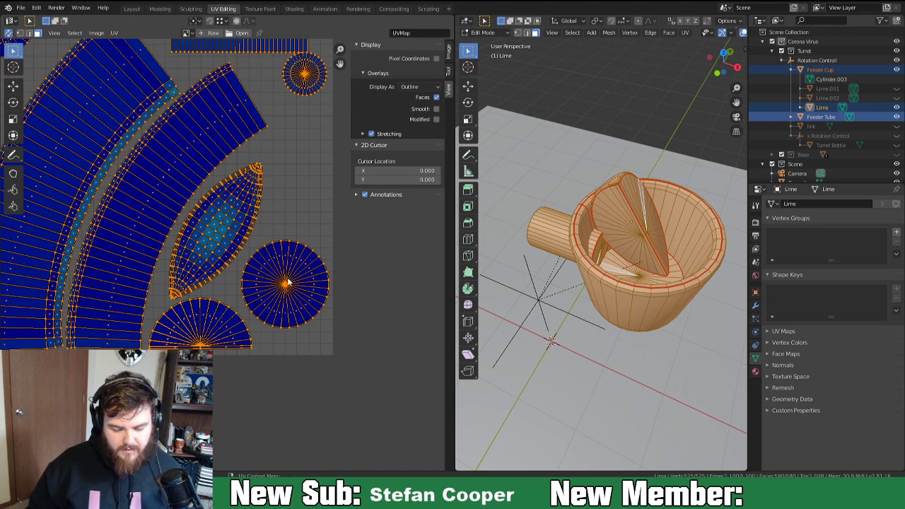
{"action": "key", "text": "alt+a"}
{"action": "middle_click_drag", "start_coordinate": [588, 358], "coordinate": [640, 279]}
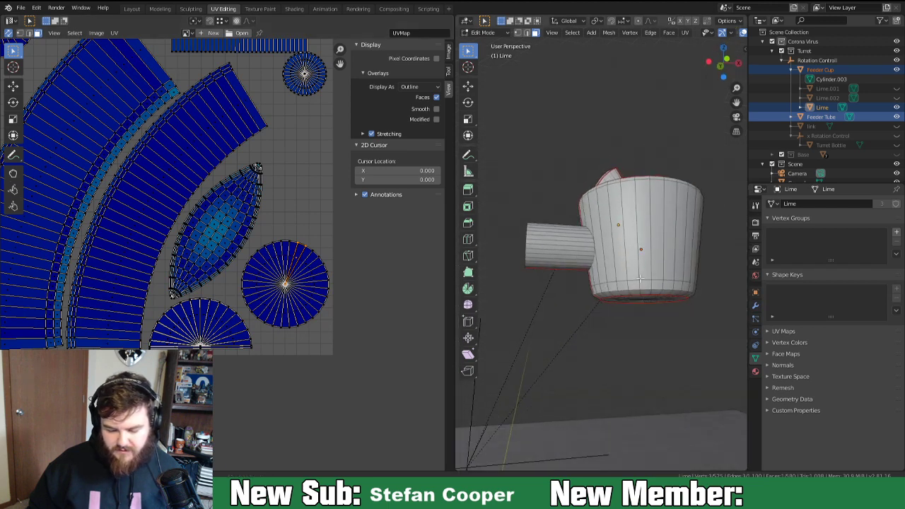
{"action": "middle_click_drag", "start_coordinate": [639, 316], "coordinate": [654, 339]}
{"action": "scroll", "coordinate": [151, 196], "scroll_direction": "down", "scroll_amount": 4}
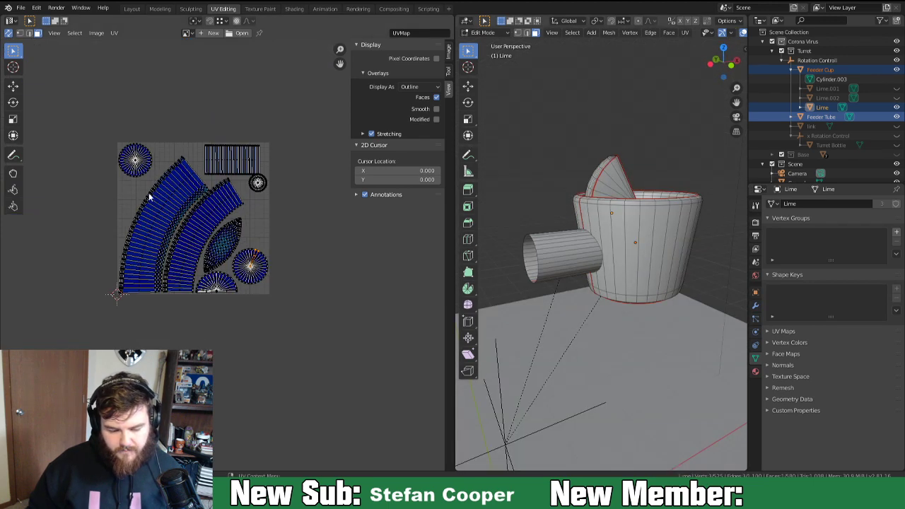
{"action": "middle_click_drag", "start_coordinate": [149, 196], "coordinate": [164, 204]}
{"action": "middle_click_drag", "start_coordinate": [566, 329], "coordinate": [544, 376]}
{"action": "scroll", "coordinate": [278, 287], "scroll_direction": "up", "scroll_amount": 2}
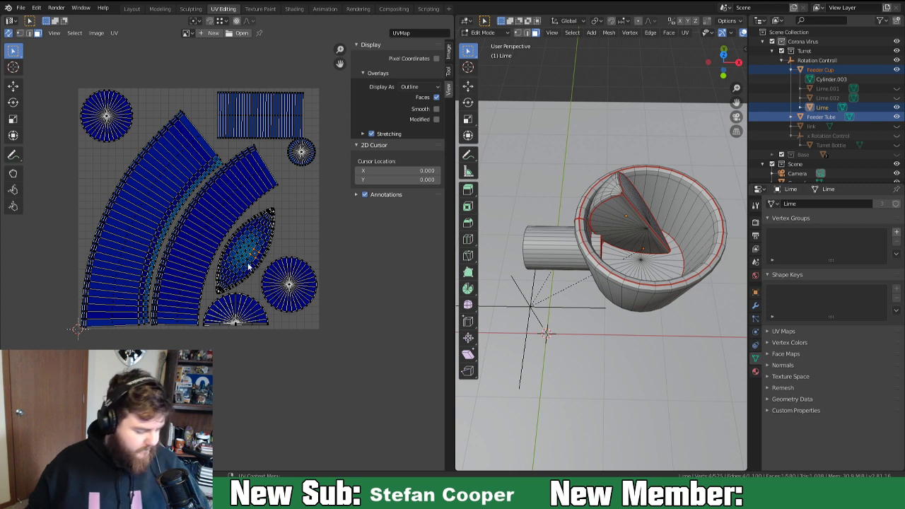
Set the lens-shaped island aside outside the UV square and move the large round island up near the inner curved strip's upper end.
{"action": "key", "text": "l"}
{"action": "key", "text": "g"}
{"action": "left_click", "coordinate": [377, 312]}
{"action": "left_click", "coordinate": [297, 298]}
{"action": "key", "text": "l"}
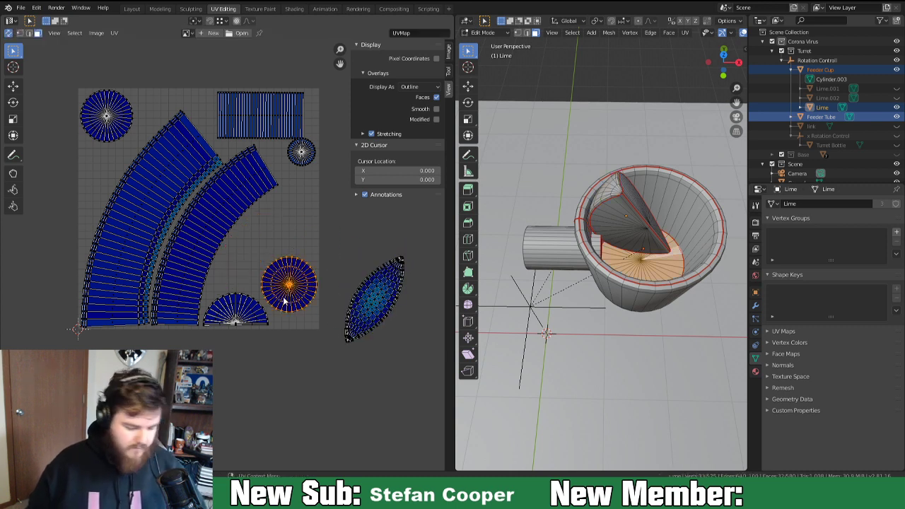
{"action": "key", "text": "g"}
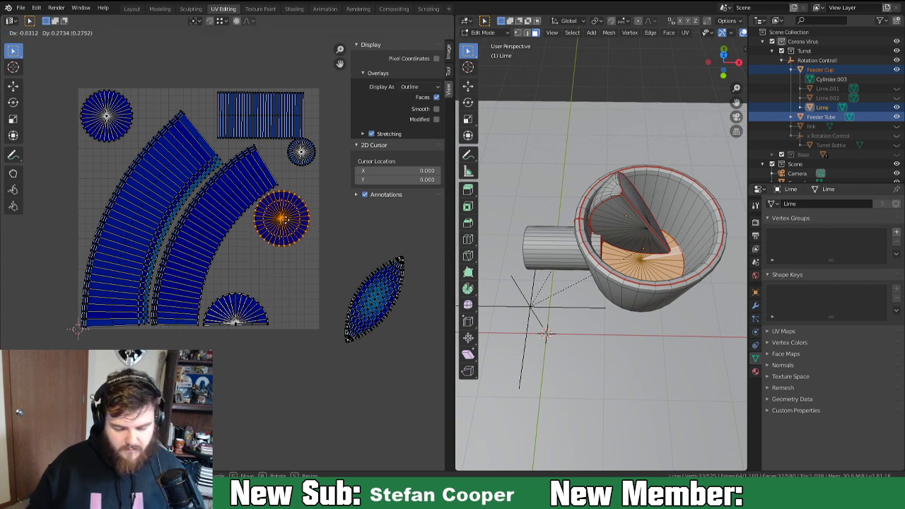
{"action": "left_click", "coordinate": [288, 223]}
{"action": "left_click", "coordinate": [407, 321]}
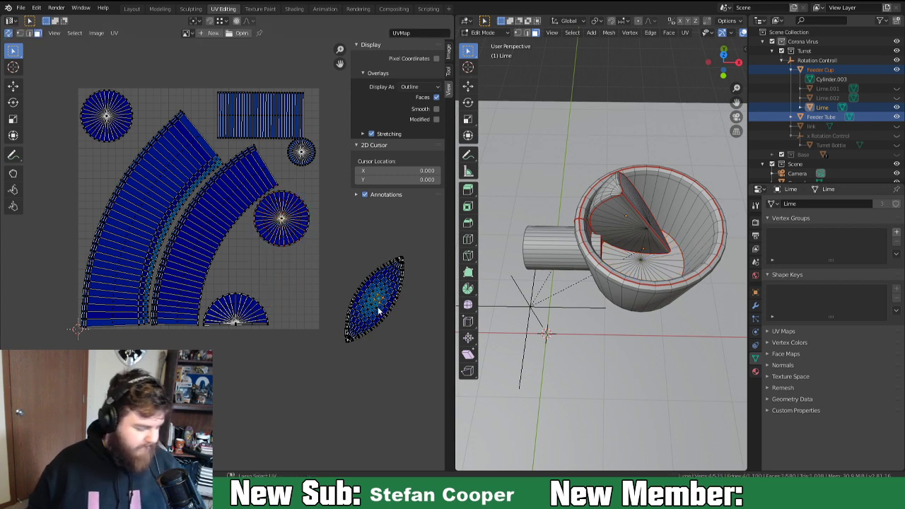
Rotate the lens-shaped island to slope the opposite way and place it in the UV square's lower-right gap beside the half-discs.
{"action": "key", "text": "l"}
{"action": "key", "text": "r"}
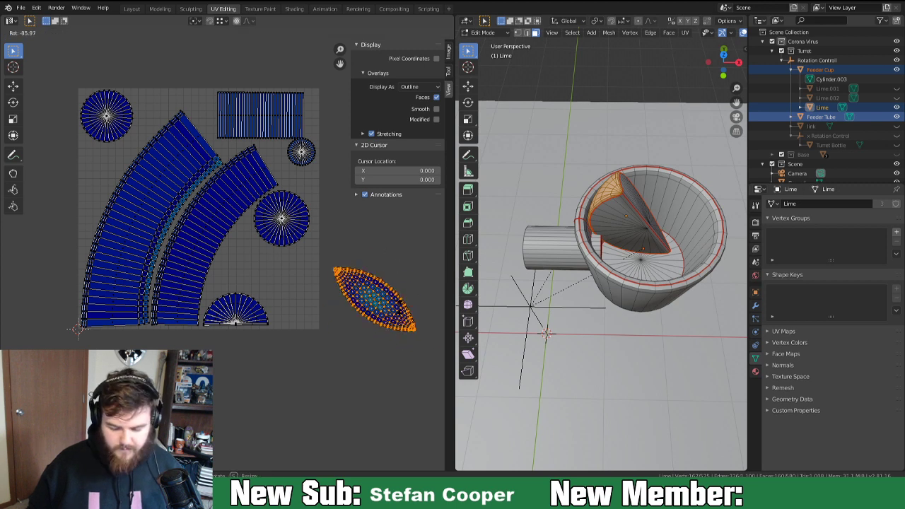
{"action": "left_click", "coordinate": [402, 299]}
{"action": "key", "text": "g"}
{"action": "left_click", "coordinate": [307, 284]}
{"action": "key", "text": "r"}
{"action": "left_click", "coordinate": [328, 283]}
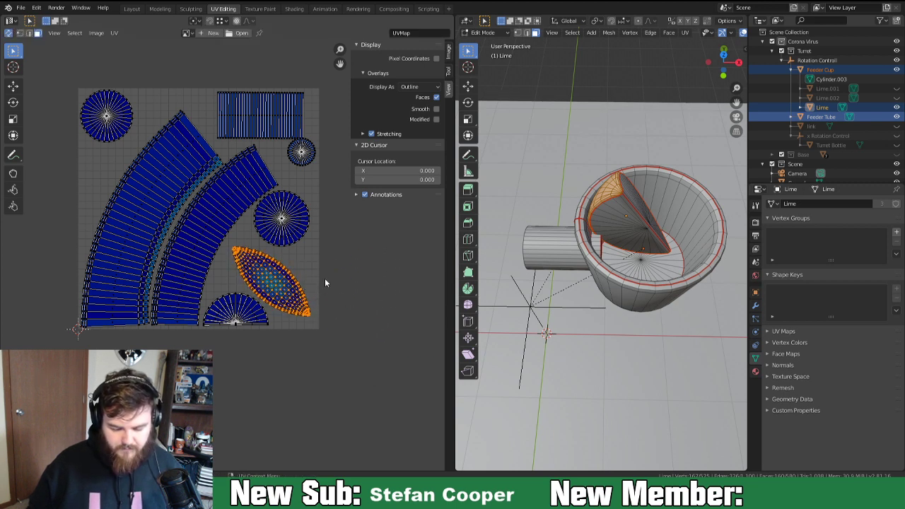
Nudge the large round island down and slightly left, closer to the lens-shaped island, and clear the selection.
{"action": "key", "text": "alt+a"}
{"action": "key", "text": "l"}
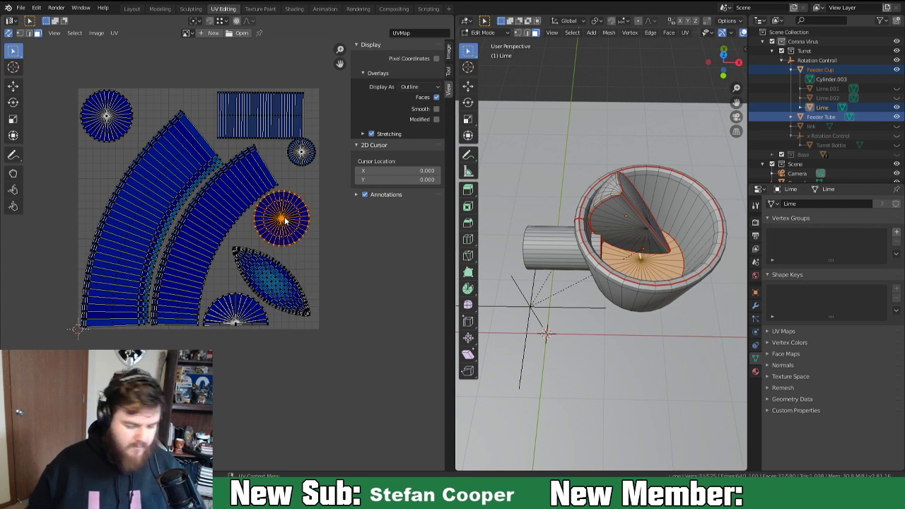
{"action": "key", "text": "g"}
{"action": "left_click", "coordinate": [286, 235]}
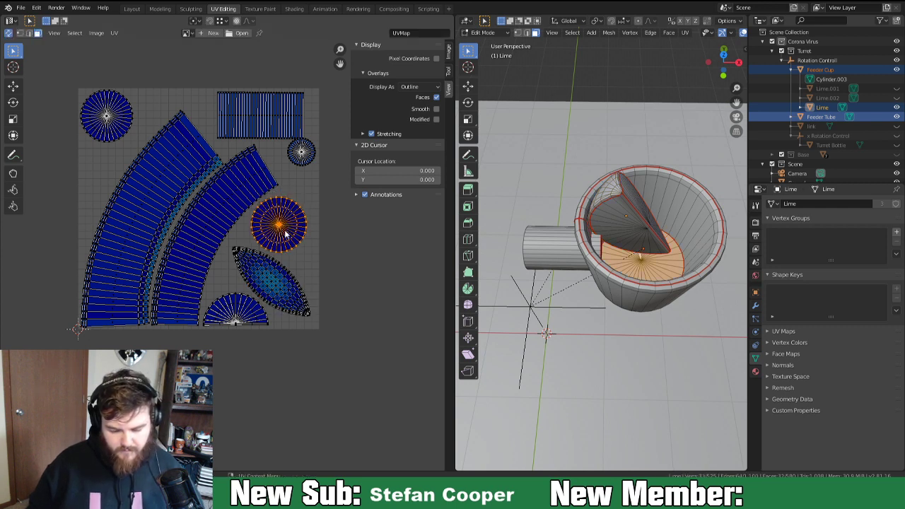
{"action": "key", "text": "alt+a"}
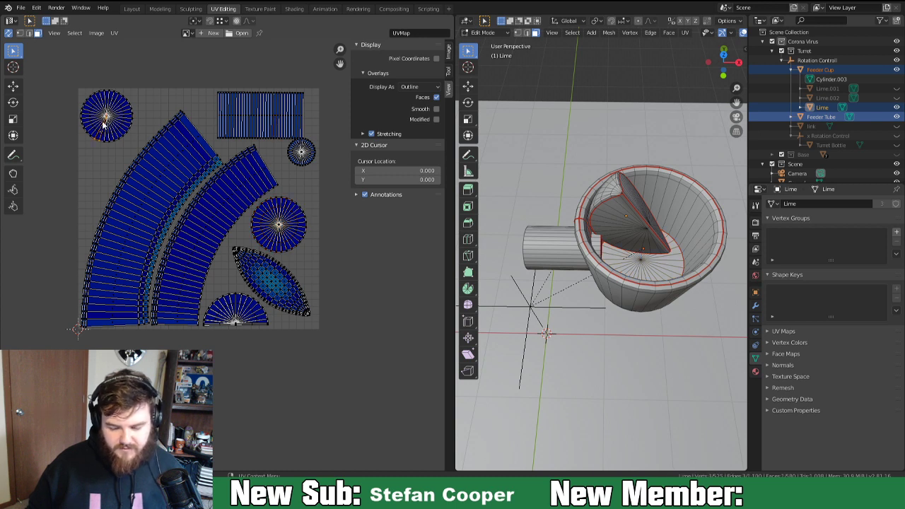
Scale all UV islands up slightly together and shift them to fit the UV square.
{"action": "key", "text": "a"}
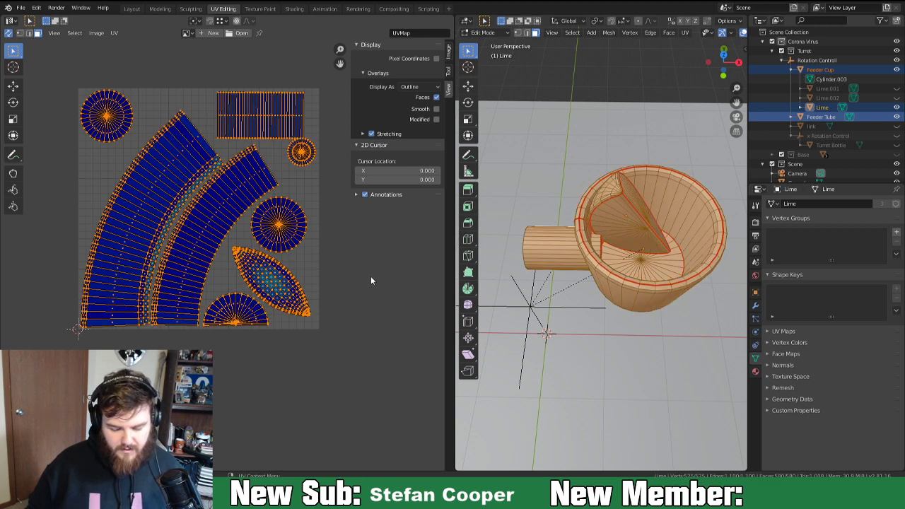
{"action": "key", "text": "s"}
{"action": "left_click", "coordinate": [367, 288]}
{"action": "key", "text": "g"}
{"action": "left_click", "coordinate": [372, 290]}
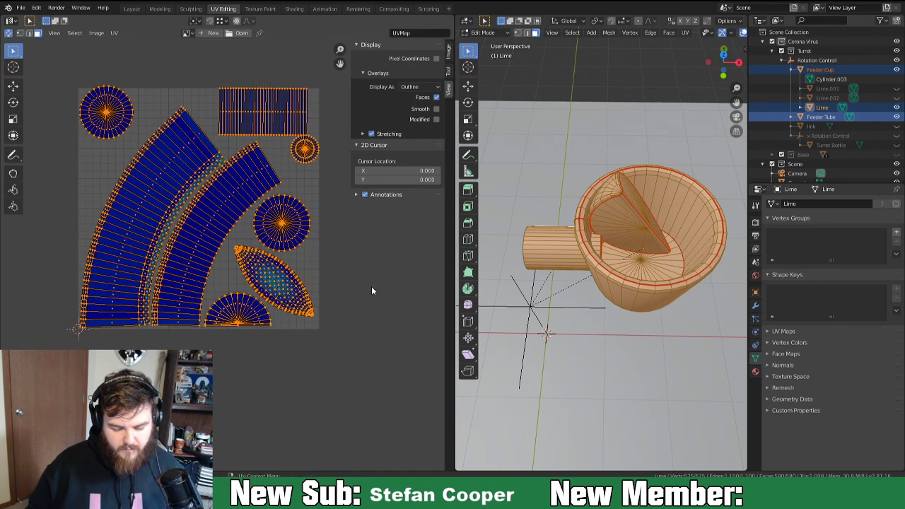
Turn off UV sync selection and nudge the upper-left round island and the rectangular strip with its small circle inside the UV square.
{"action": "left_click", "coordinate": [10, 33]}
{"action": "left_click", "coordinate": [99, 115]}
{"action": "key", "text": "g"}
{"action": "left_click", "coordinate": [101, 122]}
{"action": "left_click", "coordinate": [251, 119]}
{"action": "key", "text": "g"}
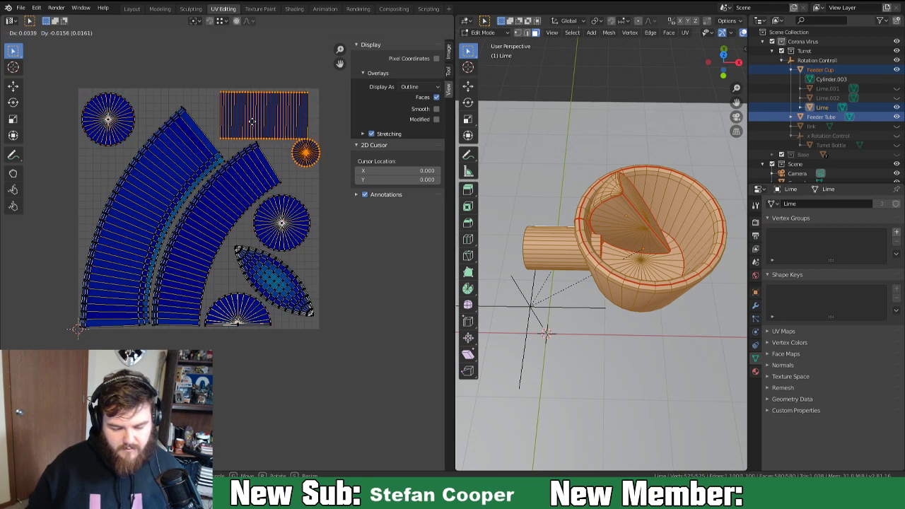
{"action": "left_click", "coordinate": [256, 127]}
{"action": "key", "text": "g"}
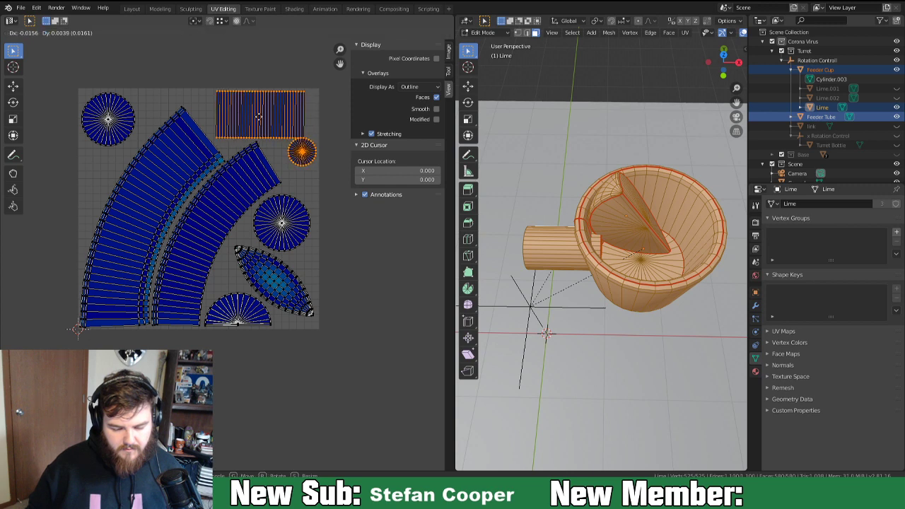
{"action": "left_click", "coordinate": [258, 117]}
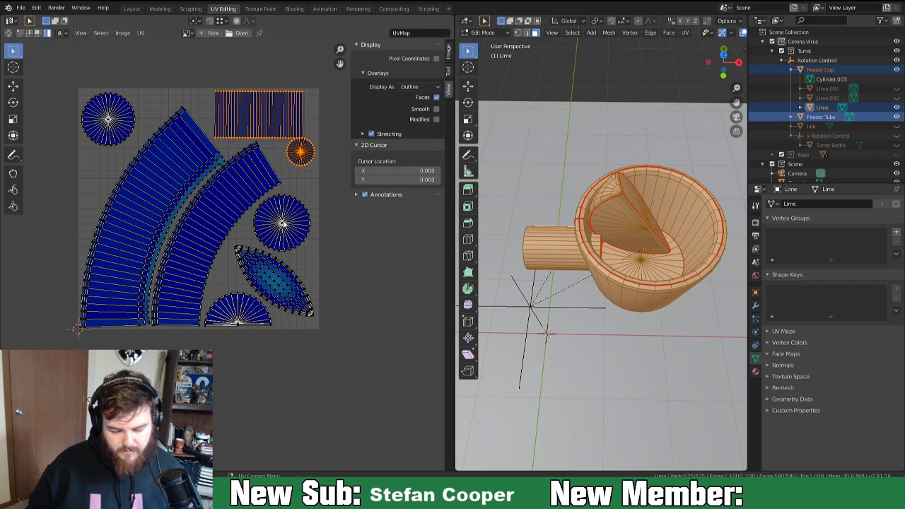
Enlarge the whole UV layout a little more and reposition it to fill the UV square.
{"action": "scroll", "coordinate": [281, 291], "scroll_direction": "up", "scroll_amount": 3}
{"action": "scroll", "coordinate": [276, 326], "scroll_direction": "down", "scroll_amount": 3}
{"action": "middle_click_drag", "start_coordinate": [252, 318], "coordinate": [251, 329]}
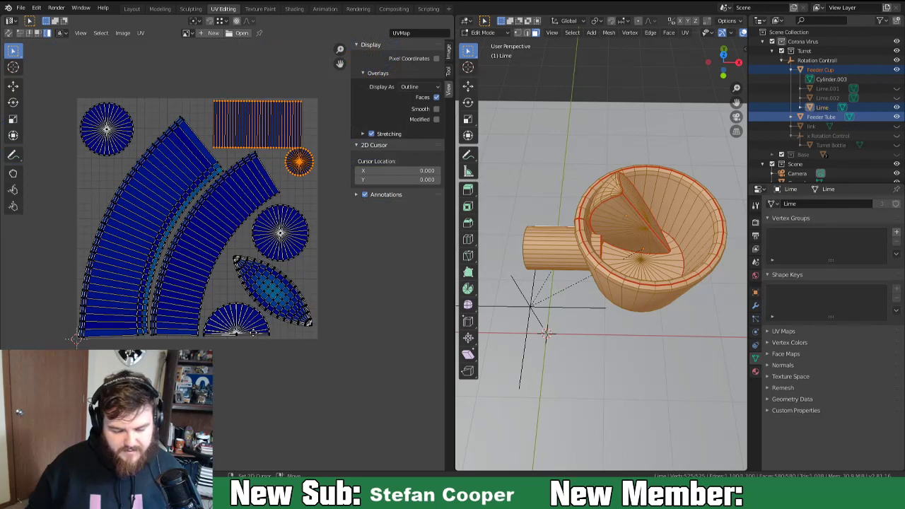
{"action": "scroll", "coordinate": [276, 298], "scroll_direction": "up", "scroll_amount": 2}
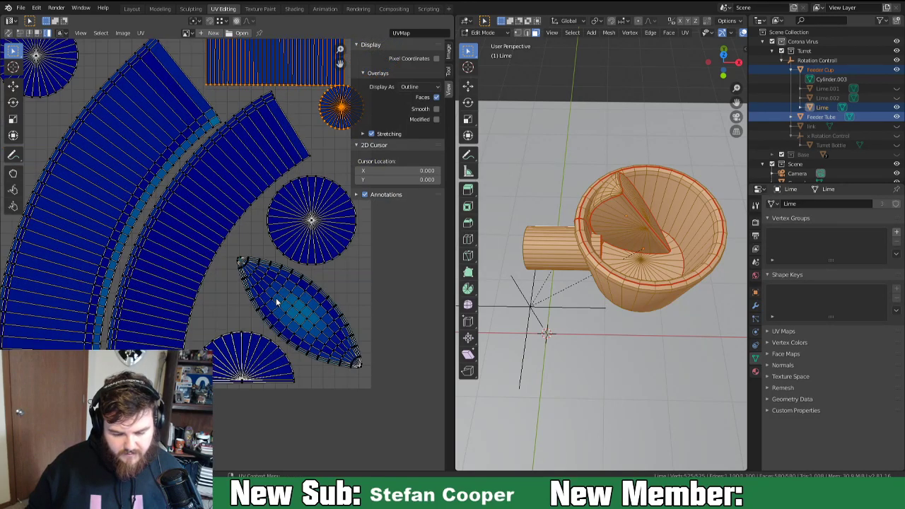
{"action": "scroll", "coordinate": [276, 297], "scroll_direction": "down", "scroll_amount": 1}
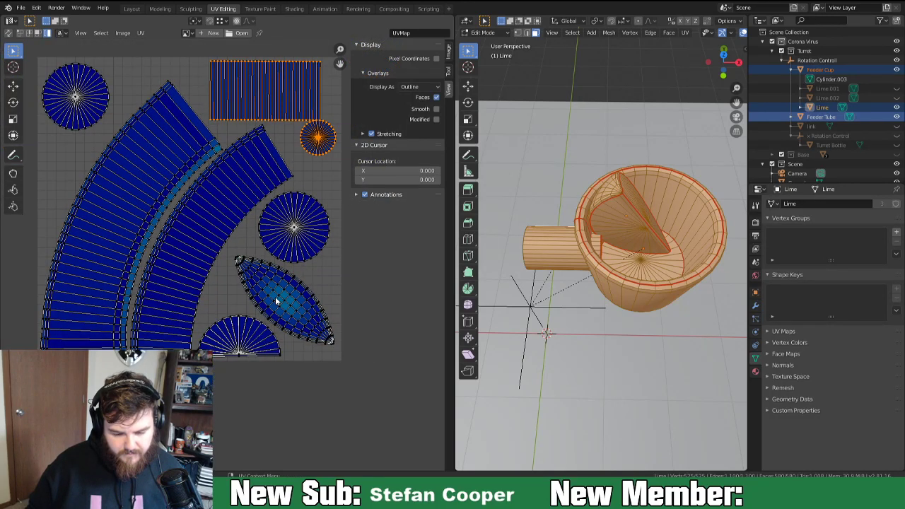
{"action": "key", "text": "a"}
{"action": "key", "text": "s"}
{"action": "key", "text": "g"}
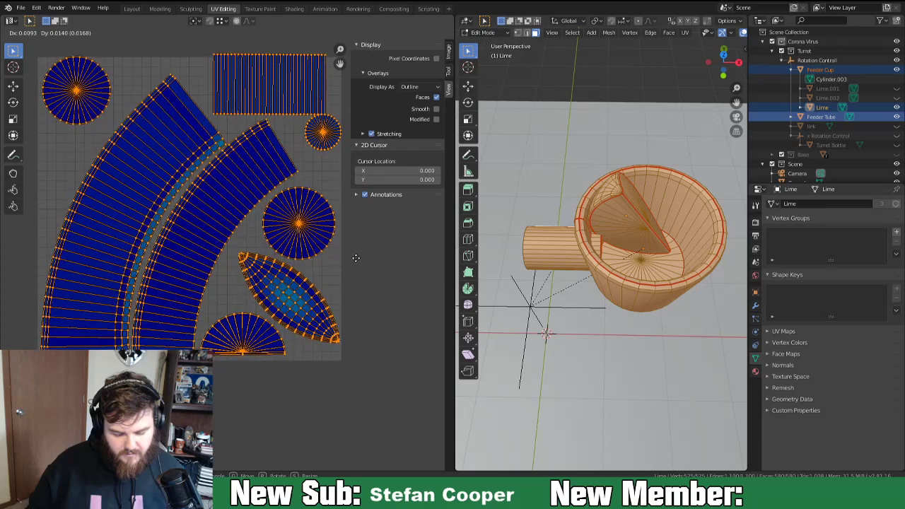
{"action": "left_click", "coordinate": [355, 263]}
Move the rectangular strip and its small circle down just inside the UV square's upper edge and check the gaps around them.
{"action": "left_click", "coordinate": [280, 106]}
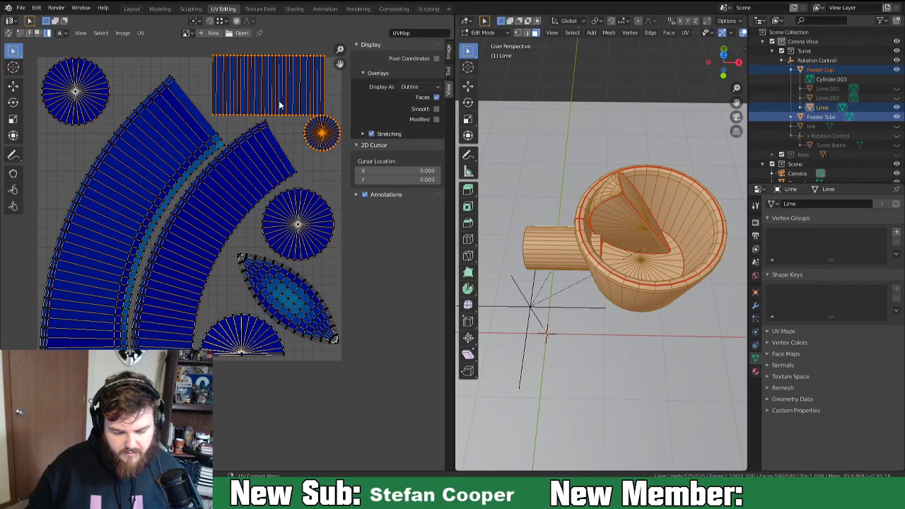
{"action": "key", "text": "Up"}
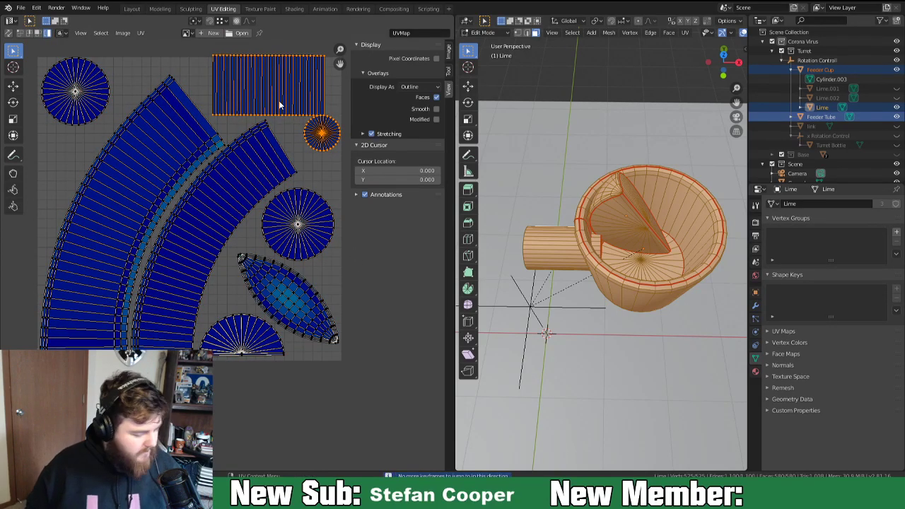
{"action": "key", "text": "g"}
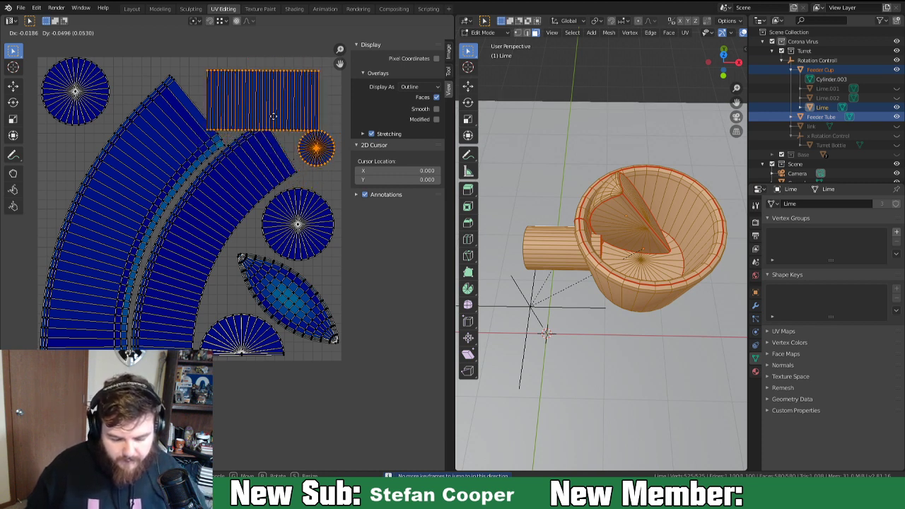
{"action": "left_click", "coordinate": [279, 105]}
{"action": "scroll", "coordinate": [282, 106], "scroll_direction": "up", "scroll_amount": 3}
{"action": "middle_click_drag", "start_coordinate": [282, 106], "coordinate": [164, 397]}
{"action": "scroll", "coordinate": [192, 288], "scroll_direction": "up", "scroll_amount": 1}
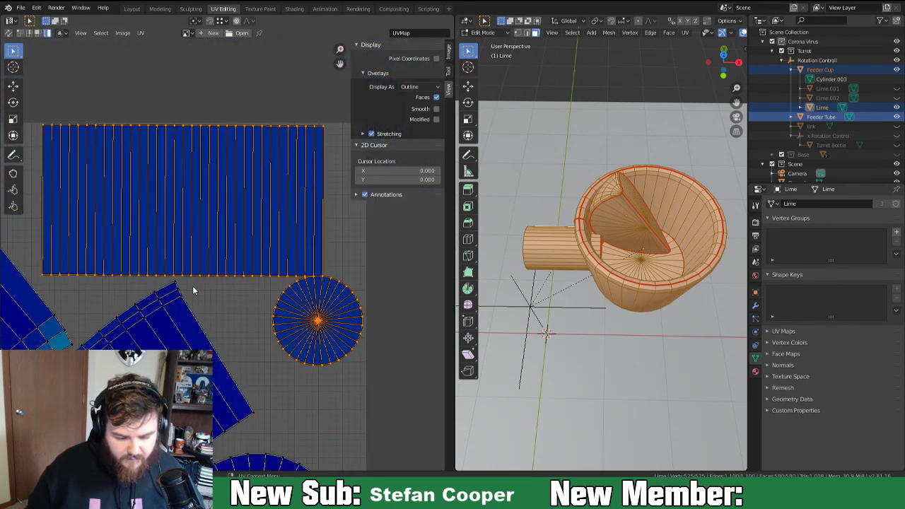
{"action": "scroll", "coordinate": [193, 287], "scroll_direction": "up", "scroll_amount": 2}
{"action": "scroll", "coordinate": [192, 286], "scroll_direction": "down", "scroll_amount": 6}
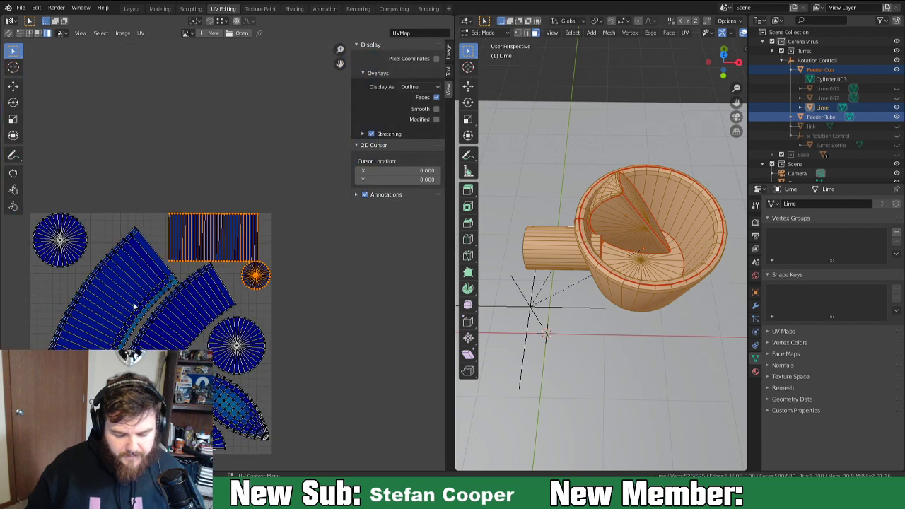
{"action": "middle_click_drag", "start_coordinate": [146, 299], "coordinate": [216, 267]}
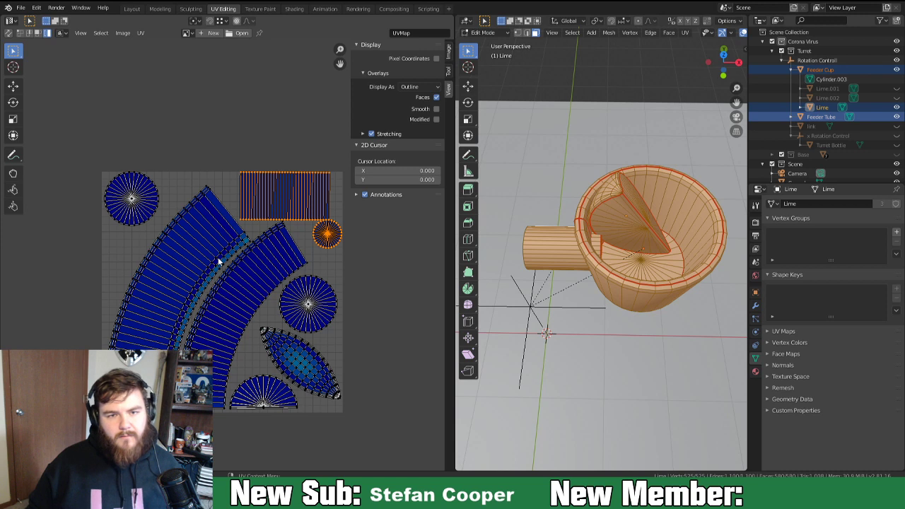
Shift the upper-left round island down and right, and the other large round island slightly right, to even out their spacing.
{"action": "left_click", "coordinate": [140, 201]}
{"action": "key", "text": "g"}
{"action": "left_click", "coordinate": [142, 209]}
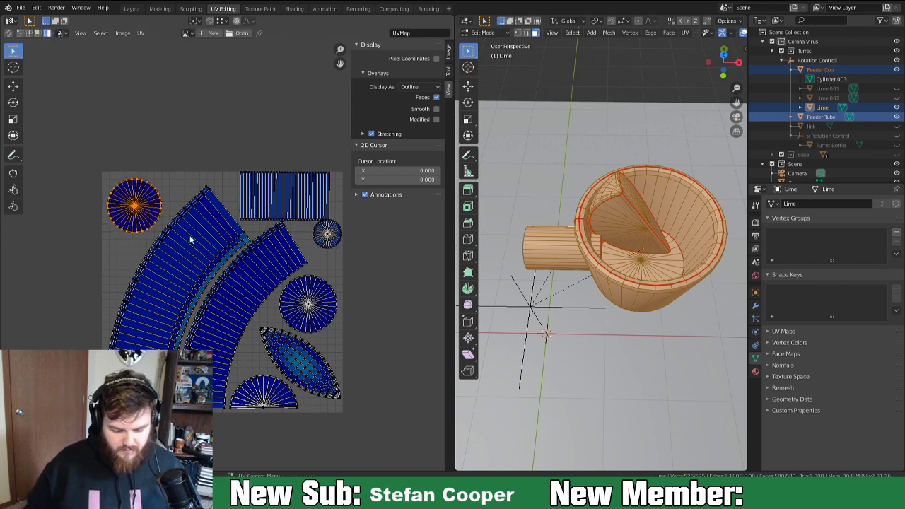
{"action": "left_click", "coordinate": [320, 310]}
{"action": "key", "text": "g"}
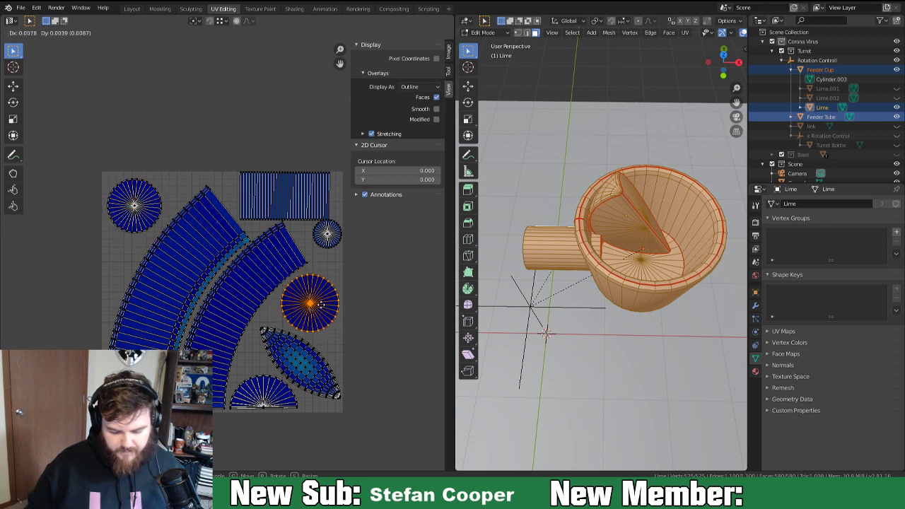
{"action": "left_click", "coordinate": [324, 309]}
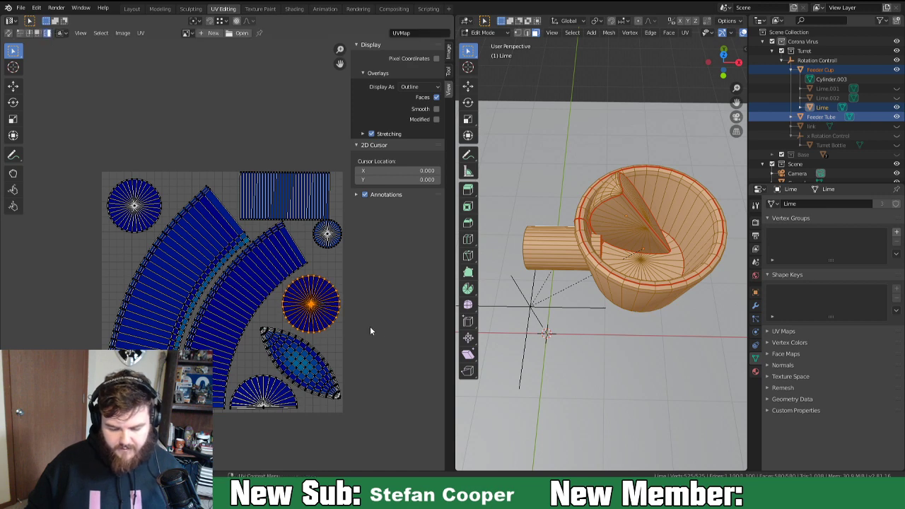
Examine the cup from below and save the file.
{"action": "middle_click_drag", "start_coordinate": [630, 283], "coordinate": [661, 240]}
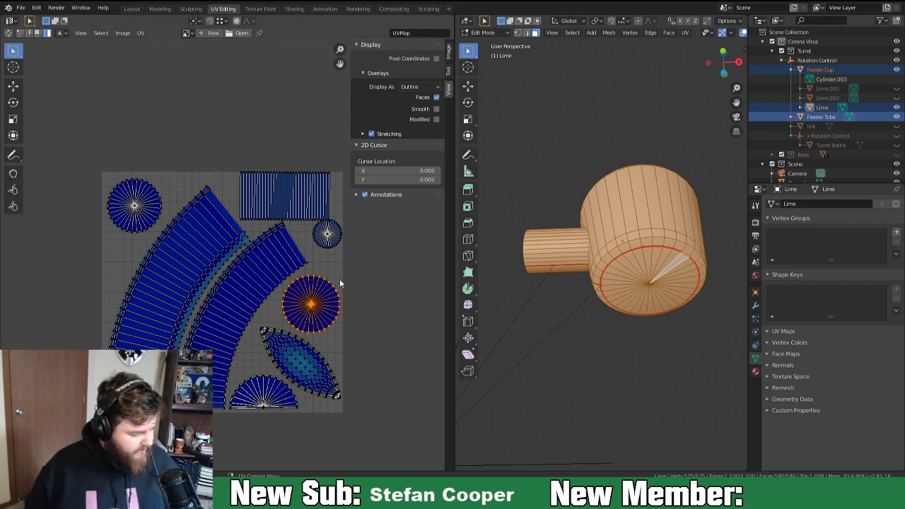
{"action": "key", "text": "ctrl+s"}
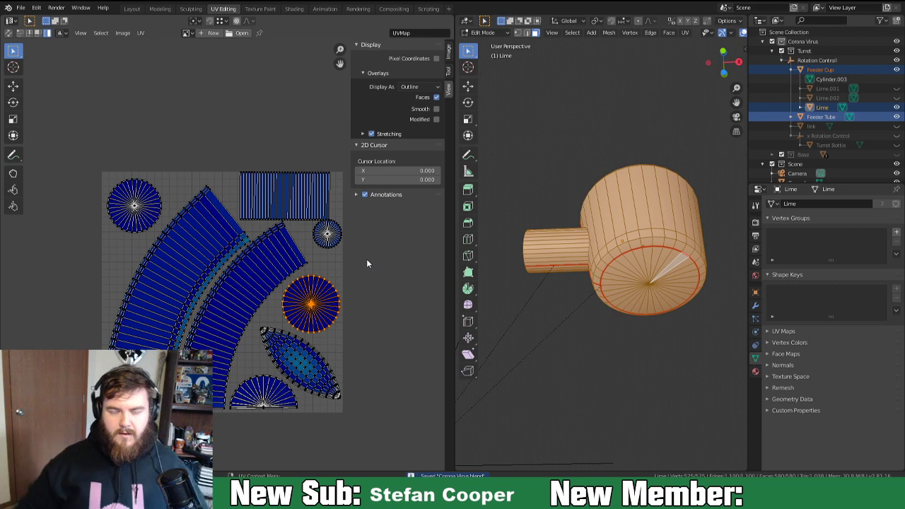
{"action": "scroll", "coordinate": [550, 299], "scroll_direction": "down", "scroll_amount": 4}
{"action": "middle_click_drag", "start_coordinate": [566, 253], "coordinate": [607, 341]}
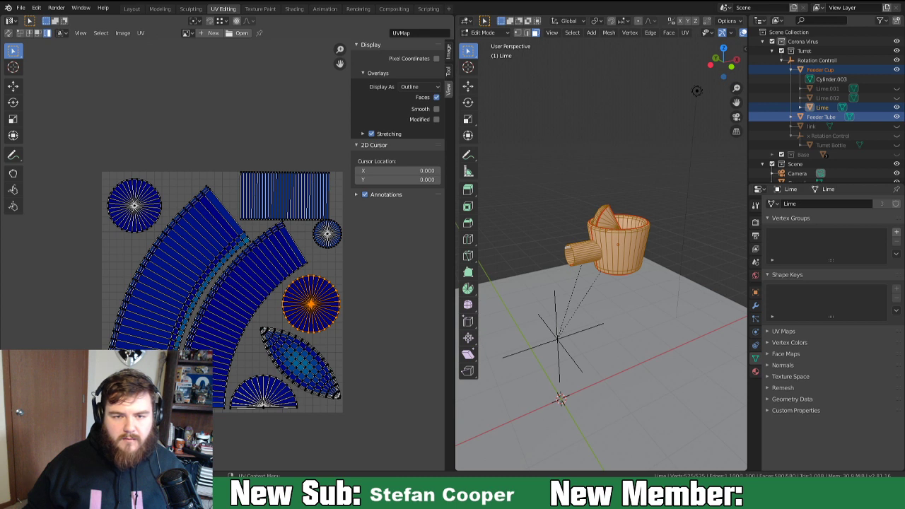
Switch to the Layout workspace and unhide Lime.001, Lime.002, the link, x Rotation Control, Turret Bottle and the Base collection.
{"action": "left_click", "coordinate": [132, 8]}
{"action": "scroll", "coordinate": [353, 186], "scroll_direction": "down", "scroll_amount": 3}
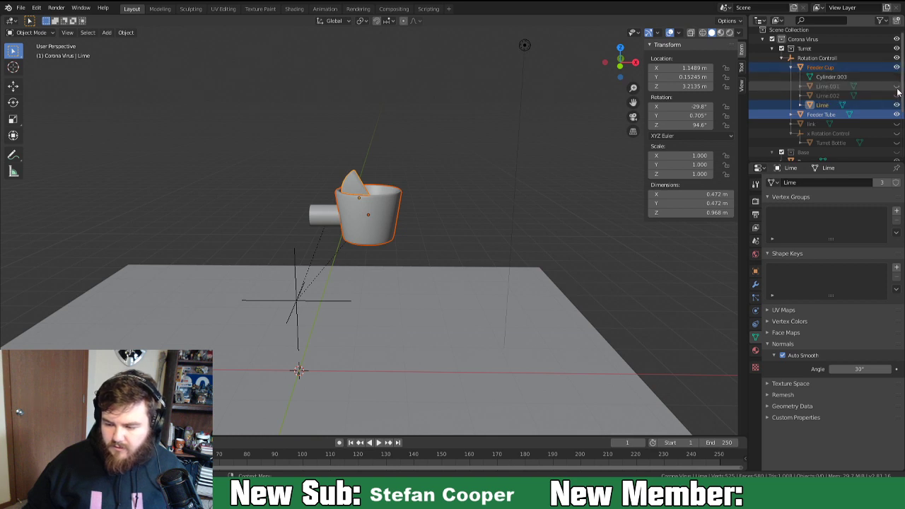
{"action": "left_click", "coordinate": [897, 86]}
{"action": "left_click", "coordinate": [897, 95]}
{"action": "left_click", "coordinate": [897, 124]}
{"action": "left_click", "coordinate": [897, 133]}
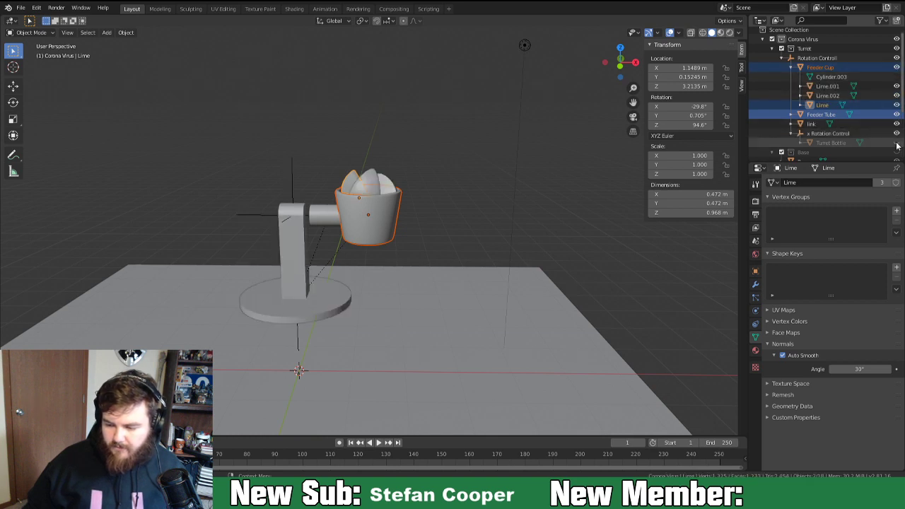
{"action": "left_click", "coordinate": [897, 142]}
{"action": "left_click", "coordinate": [897, 151]}
{"action": "scroll", "coordinate": [866, 98], "scroll_direction": "down", "scroll_amount": 1}
{"action": "scroll", "coordinate": [866, 98], "scroll_direction": "down", "scroll_amount": 3}
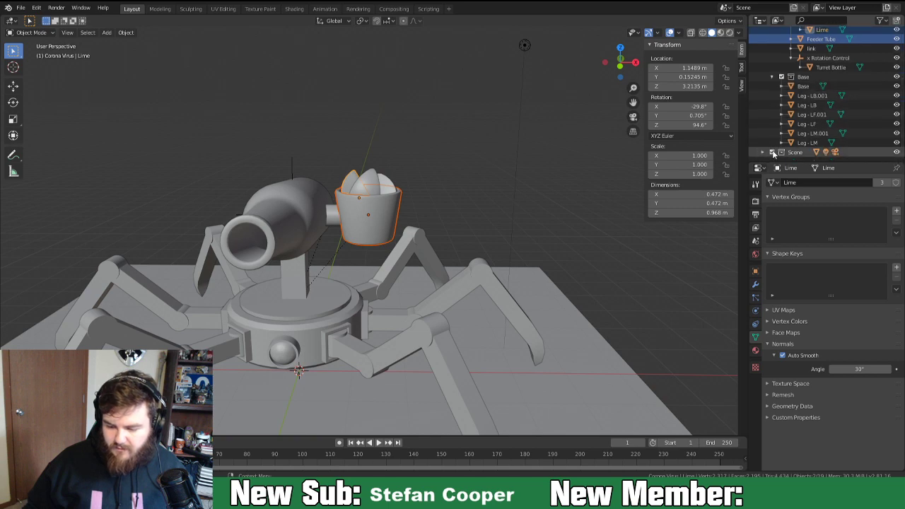
Examine the complete legged turret model and return to the UV Editing workspace.
{"action": "middle_click_drag", "start_coordinate": [352, 264], "coordinate": [384, 244]}
{"action": "scroll", "coordinate": [382, 244], "scroll_direction": "up", "scroll_amount": 4}
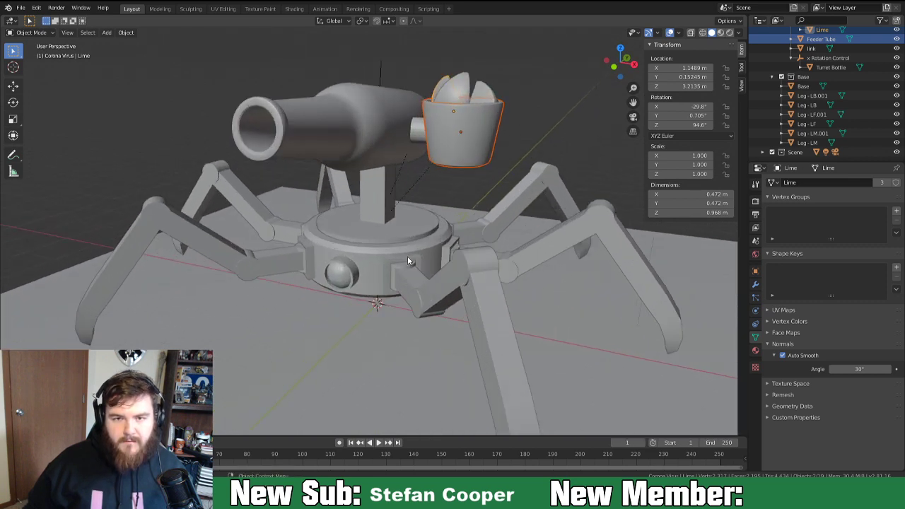
{"action": "scroll", "coordinate": [408, 260], "scroll_direction": "down", "scroll_amount": 3}
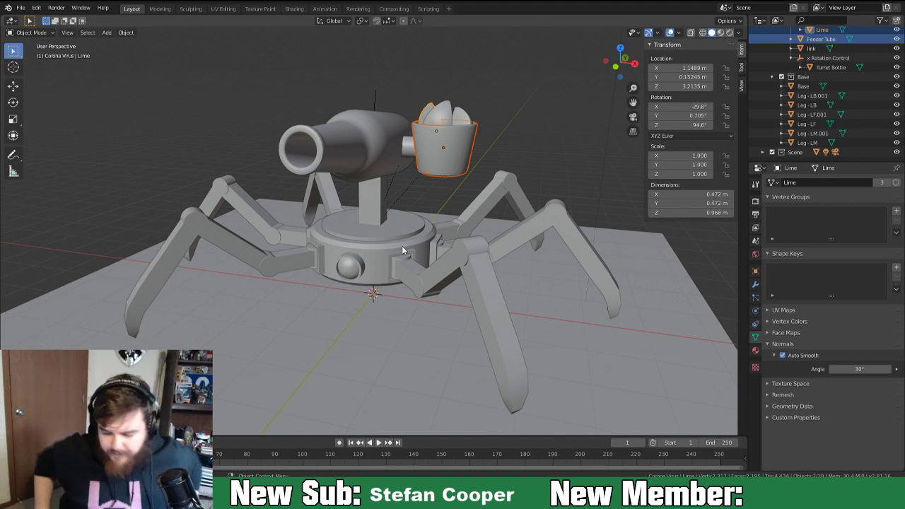
{"action": "left_click", "coordinate": [222, 10]}
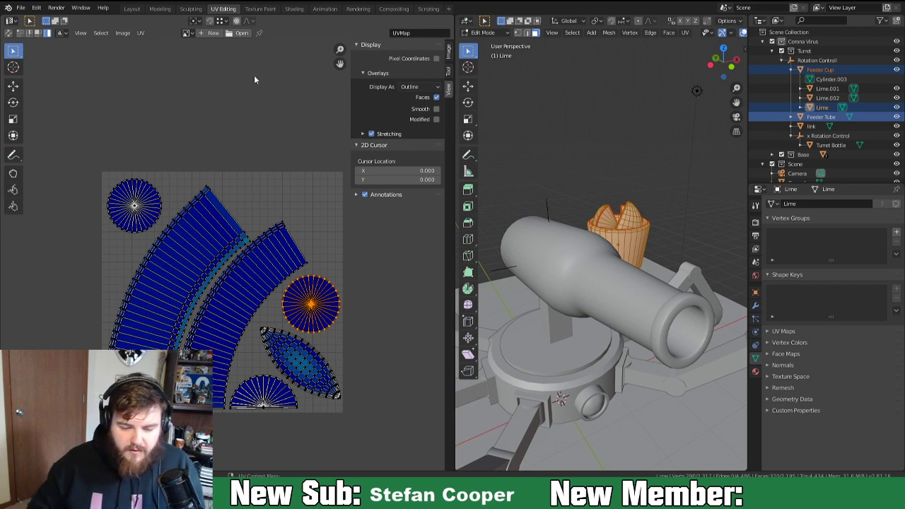
Switch to the Texture Paint workspace and start a new image with width and height set to 2048 px.
{"action": "left_click", "coordinate": [261, 9]}
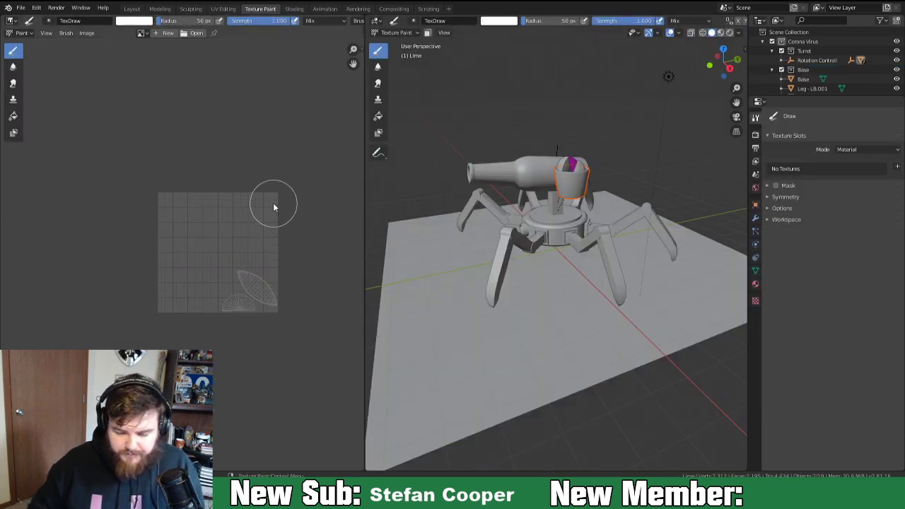
{"action": "scroll", "coordinate": [514, 229], "scroll_direction": "up", "scroll_amount": 1}
{"action": "middle_click_drag", "start_coordinate": [515, 229], "coordinate": [494, 249]}
{"action": "left_click", "coordinate": [166, 33]}
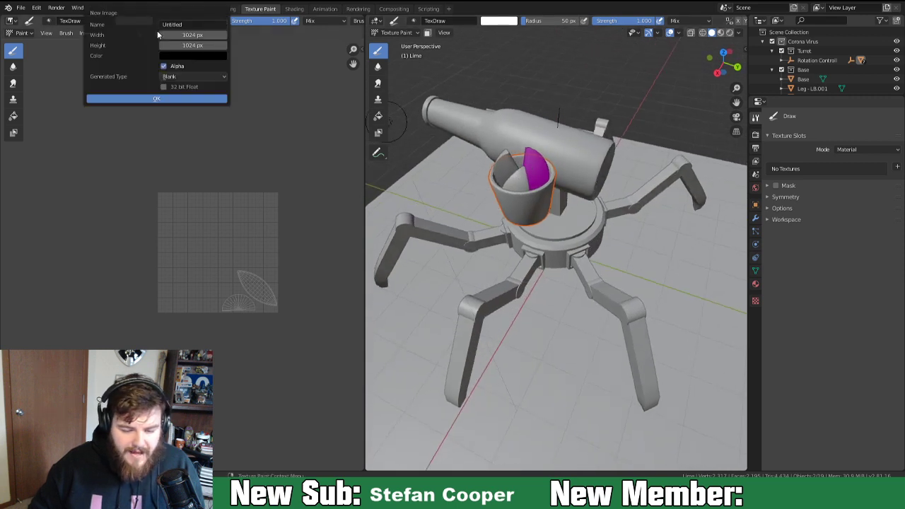
{"action": "left_click", "coordinate": [206, 36]}
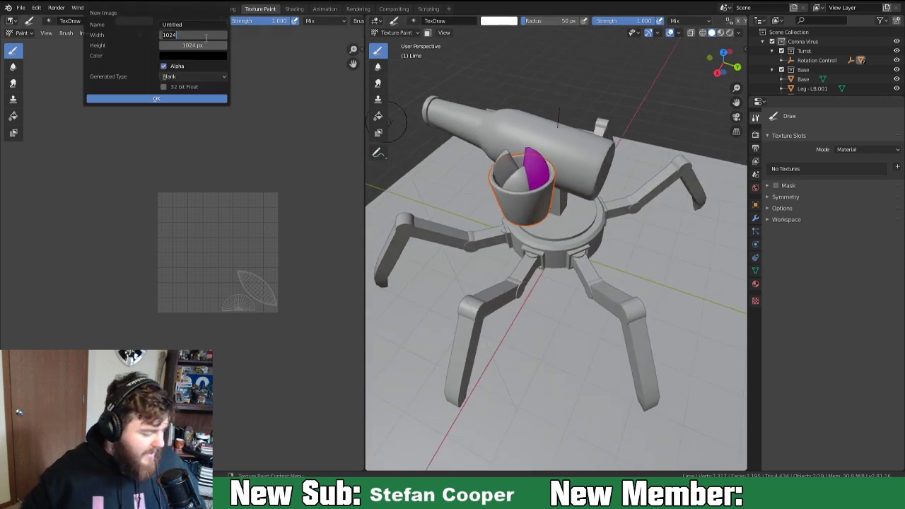
{"action": "type", "text": "2"}
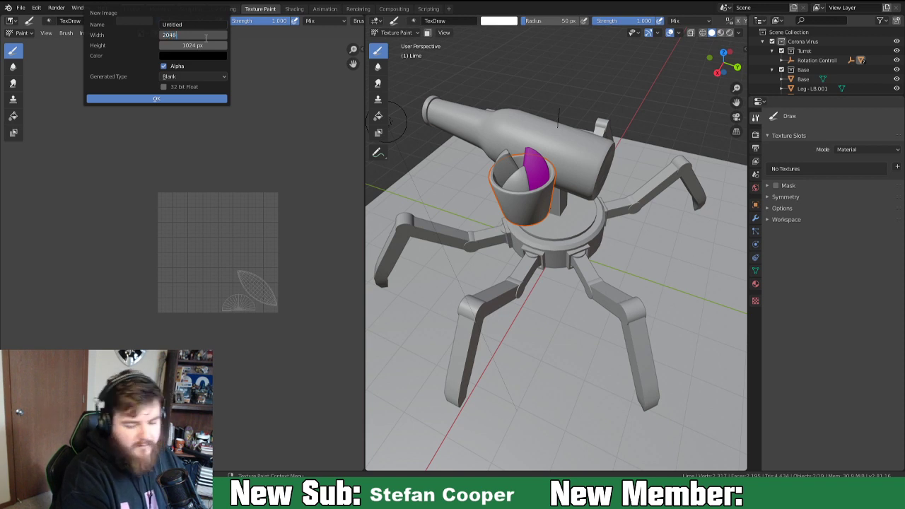
{"action": "type", "text": "048"}
{"action": "key", "text": "Tab"}
{"action": "type", "text": "20"}
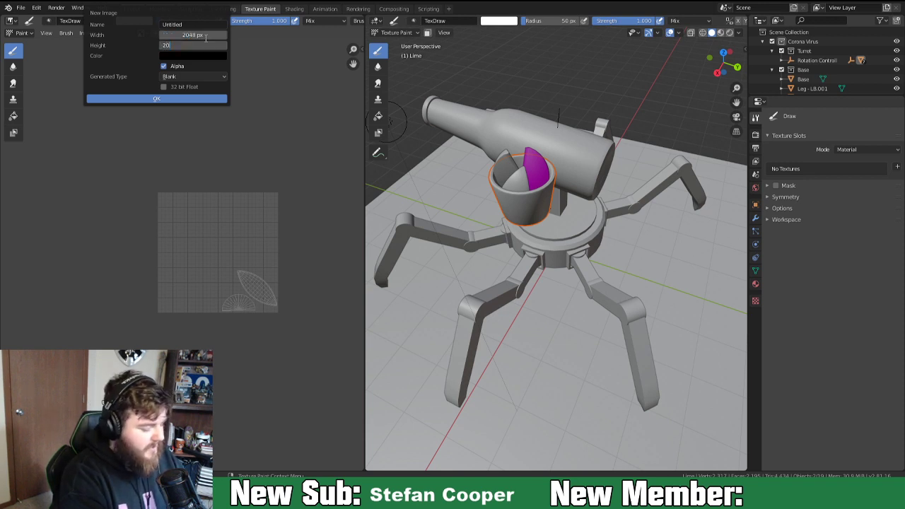
{"action": "type", "text": "48"}
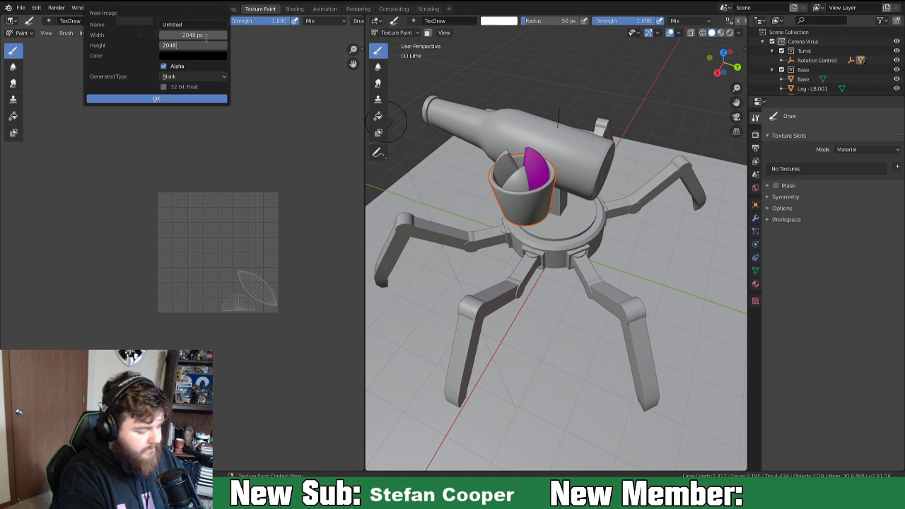
{"action": "key", "text": "Return"}
Set the new image's generated type to UV Grid, name it Lime_Ammo_2048x2048 and create it.
{"action": "left_click", "coordinate": [220, 76]}
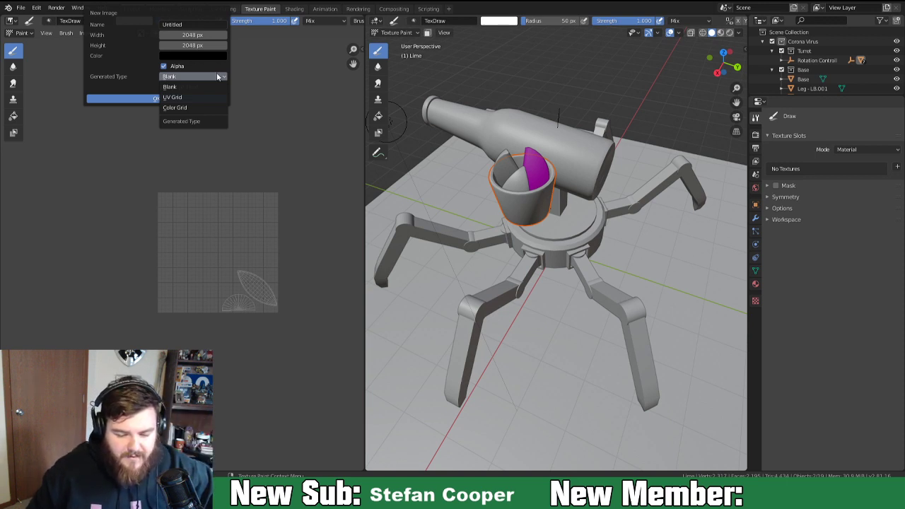
{"action": "left_click", "coordinate": [191, 98]}
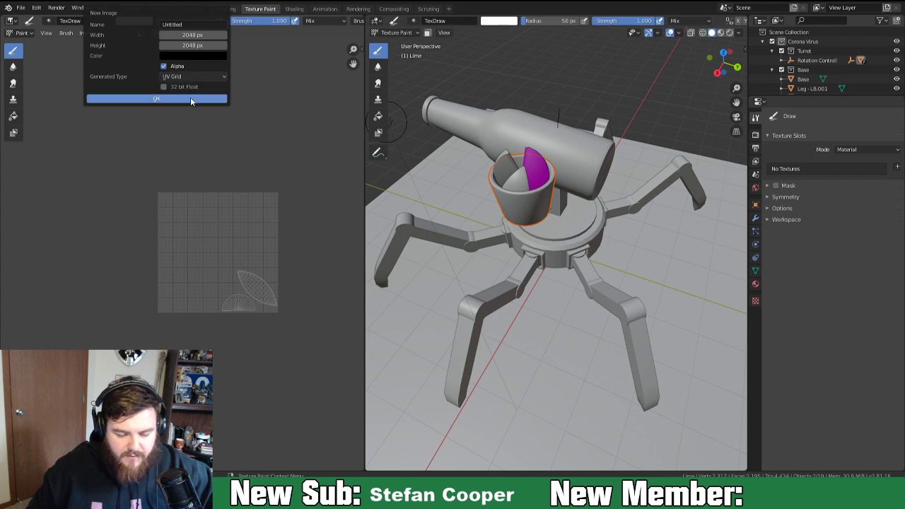
{"action": "left_click", "coordinate": [195, 23]}
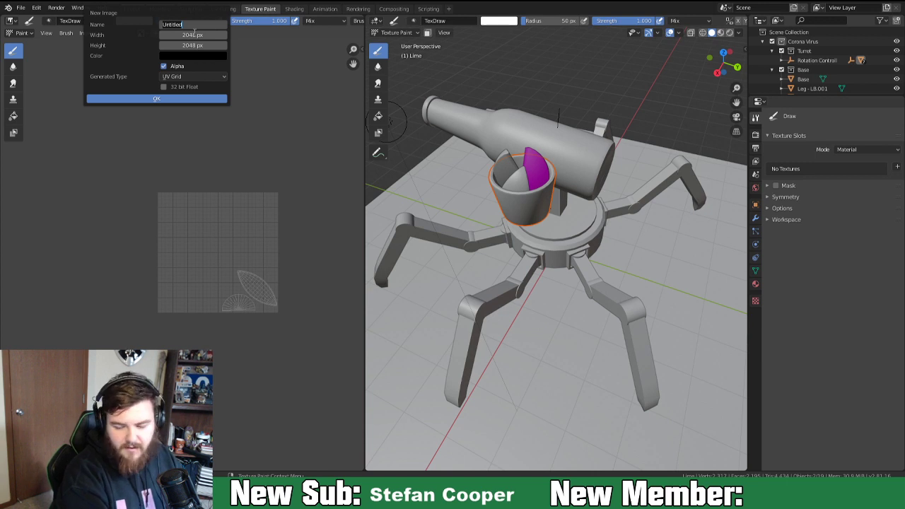
{"action": "key", "text": "BackSpace"}
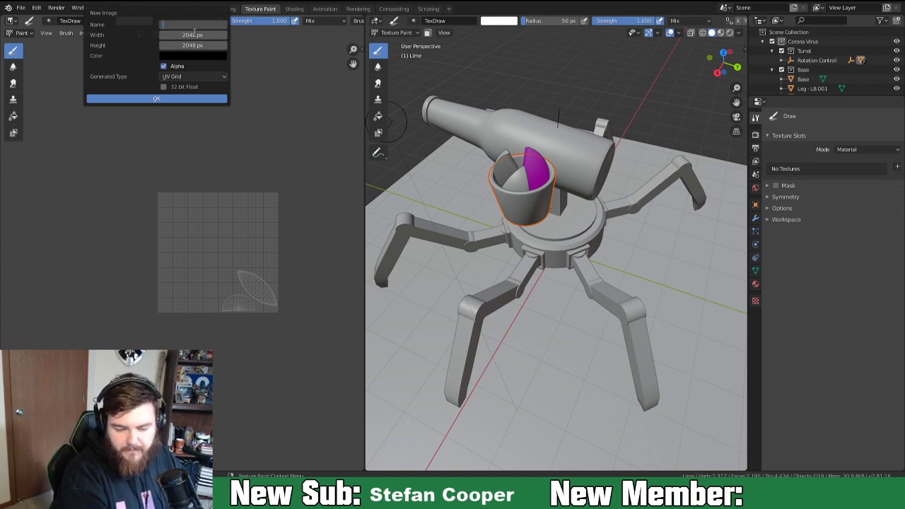
{"action": "type", "text": "Lime"}
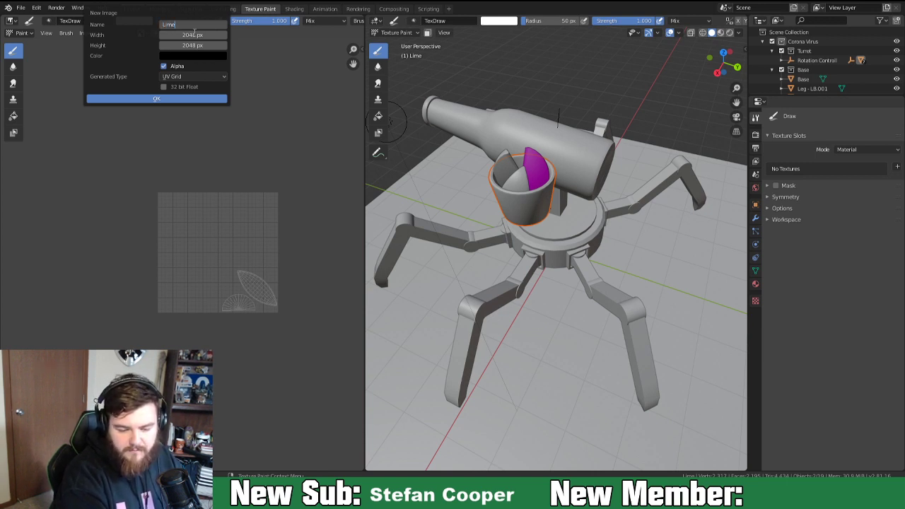
{"action": "type", "text": "_Ammo_20"}
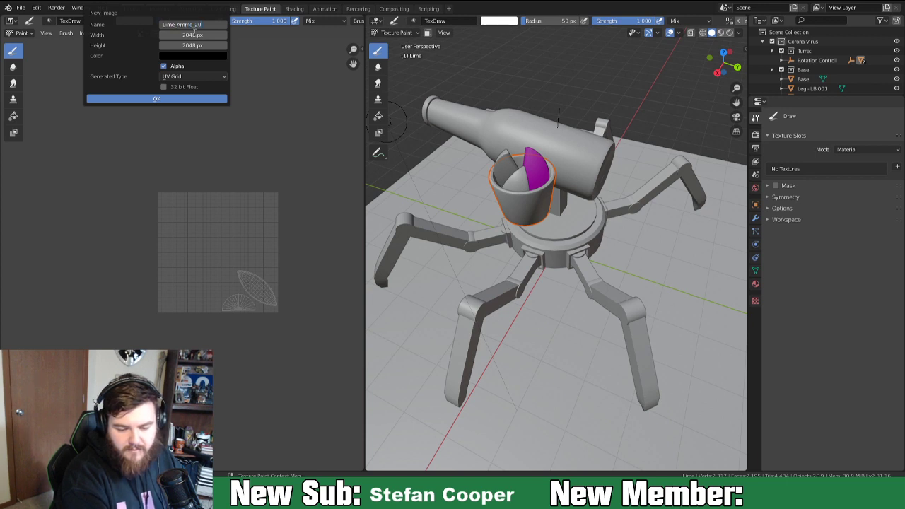
{"action": "type", "text": "4"}
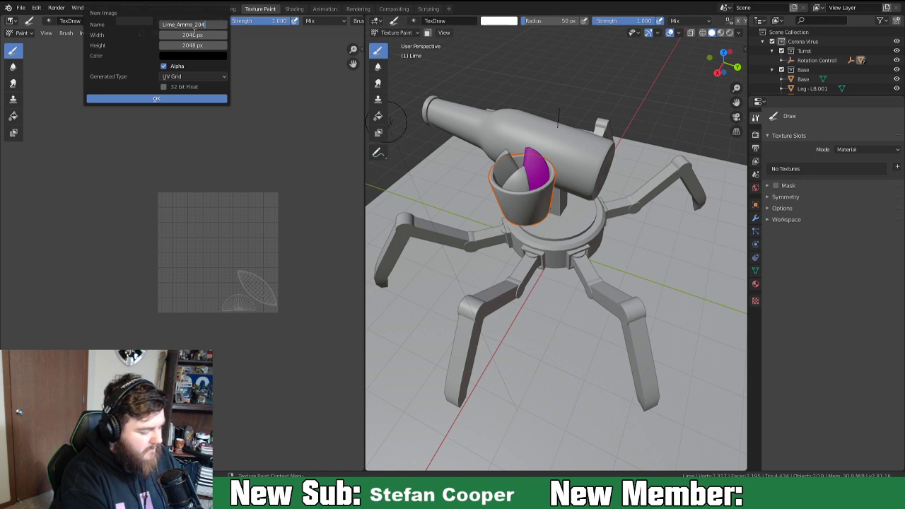
{"action": "type", "text": "8x2048"}
{"action": "key", "text": "Return"}
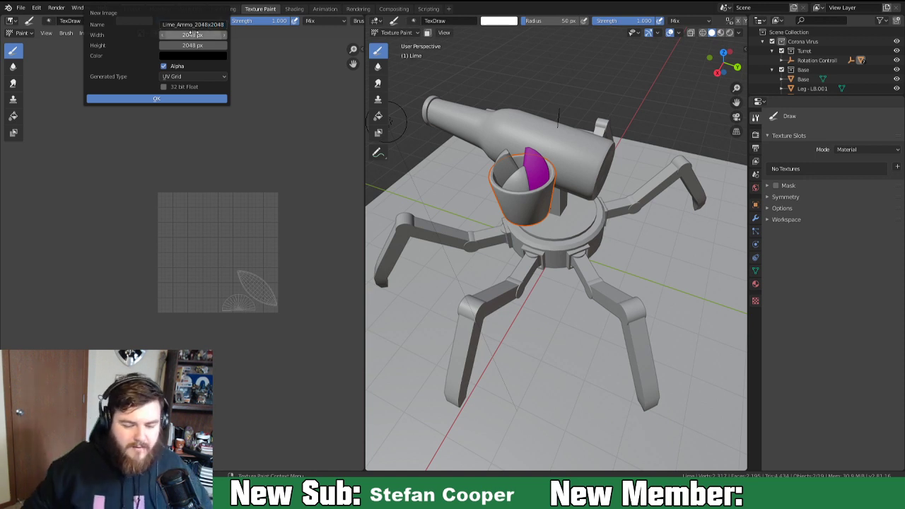
{"action": "left_click", "coordinate": [168, 100]}
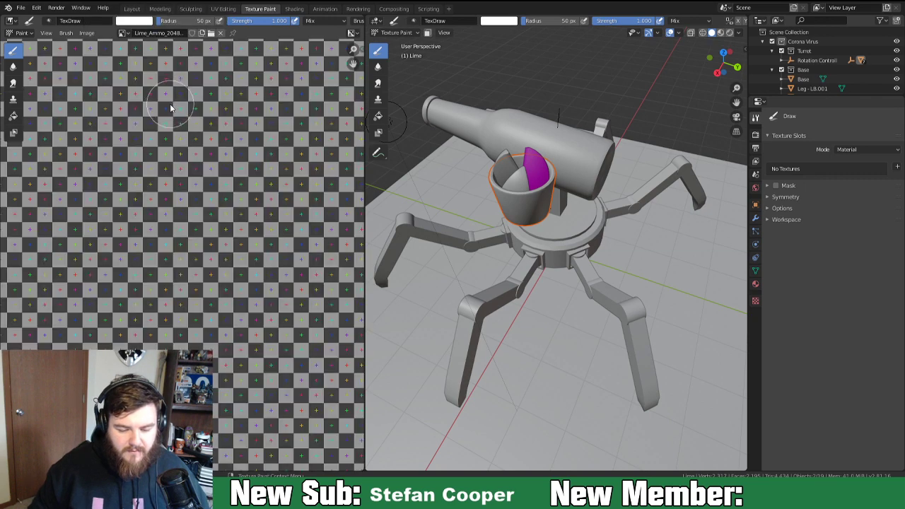
Fit the whole grid image in the image editor and narrow that editor to enlarge the 3D viewport.
{"action": "scroll", "coordinate": [214, 214], "scroll_direction": "down", "scroll_amount": 6}
{"action": "middle_click_drag", "start_coordinate": [215, 230], "coordinate": [184, 253]}
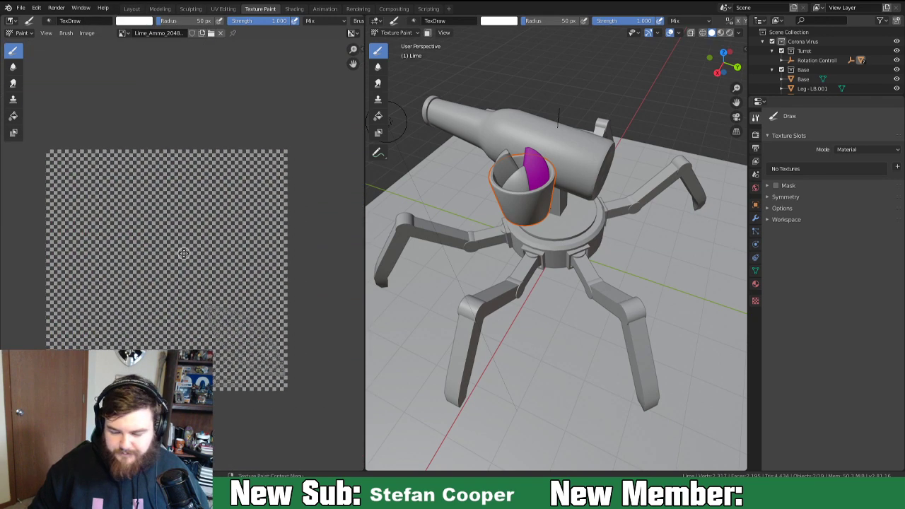
{"action": "left_click_drag", "start_coordinate": [365, 190], "coordinate": [225, 191]}
{"action": "scroll", "coordinate": [129, 265], "scroll_direction": "down", "scroll_amount": 2}
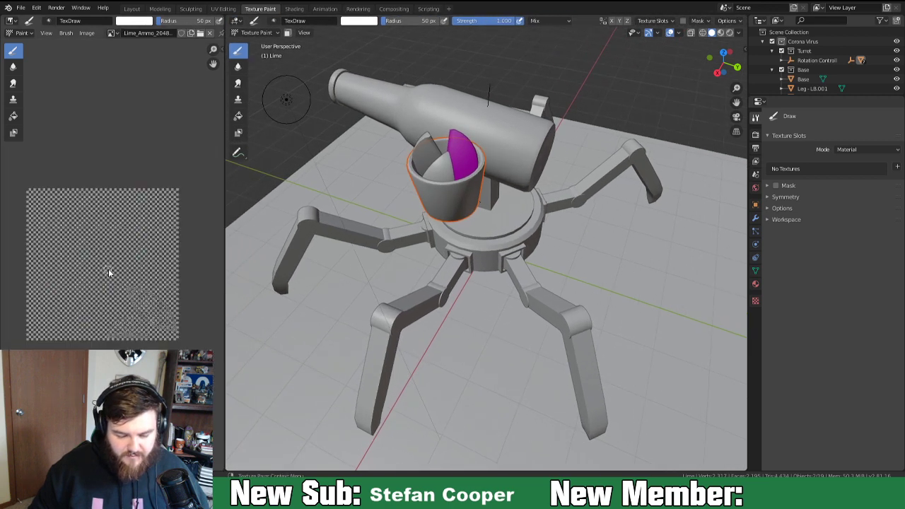
{"action": "middle_click_drag", "start_coordinate": [108, 269], "coordinate": [143, 250]}
{"action": "left_click_drag", "start_coordinate": [227, 209], "coordinate": [177, 218]}
{"action": "middle_click_drag", "start_coordinate": [167, 223], "coordinate": [153, 222]}
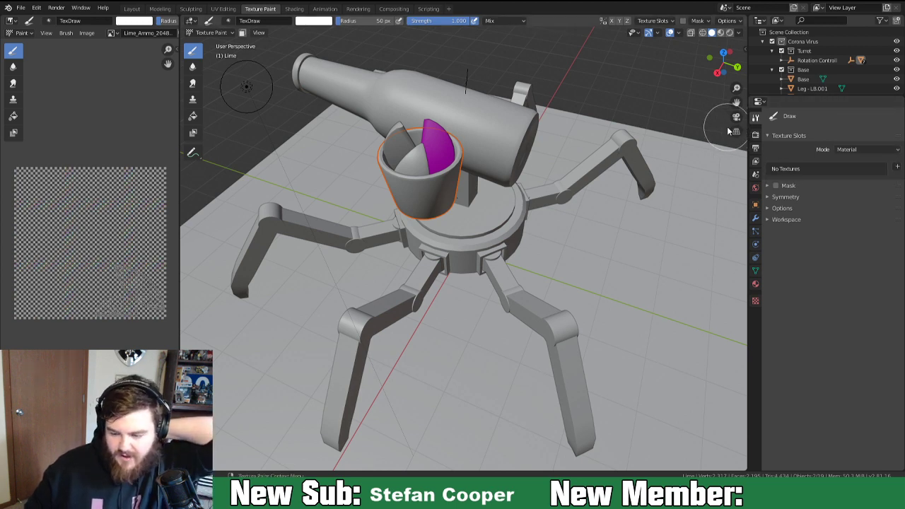
Start a Base Color texture paint slot for the lime material and name it Lime_Ammo_Albedo_2048x2058.
{"action": "left_click", "coordinate": [897, 168]}
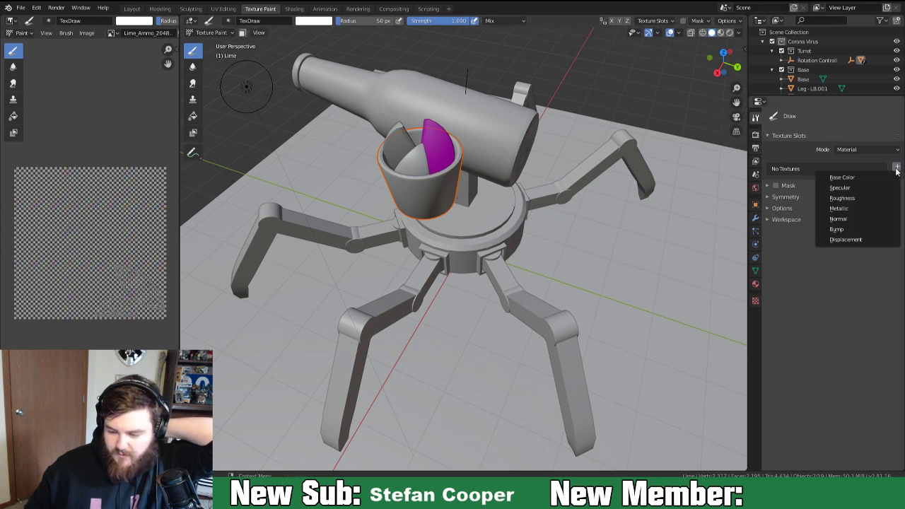
{"action": "left_click", "coordinate": [873, 179]}
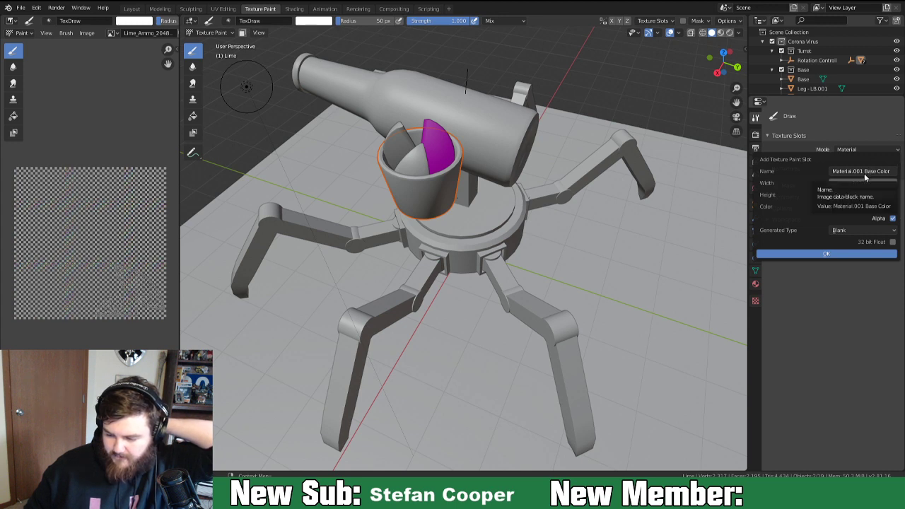
{"action": "left_click", "coordinate": [864, 171]}
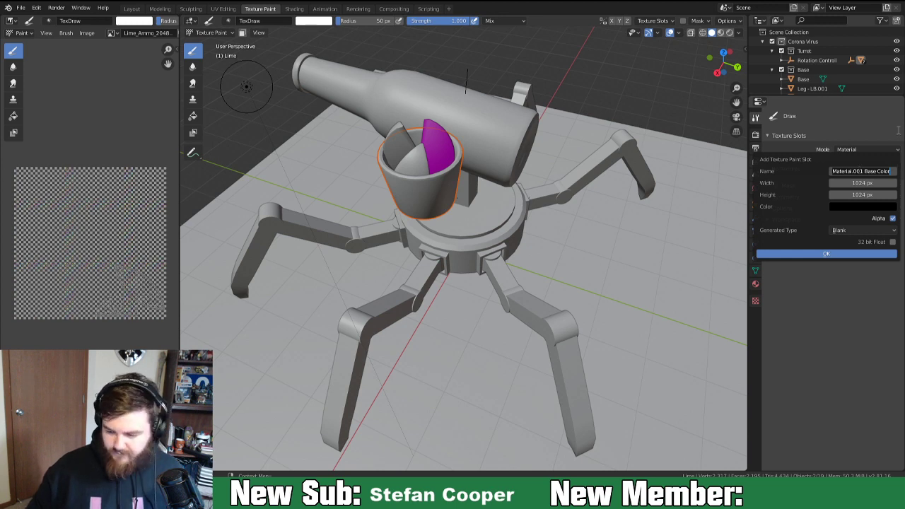
{"action": "type", "text": "Lime_A"}
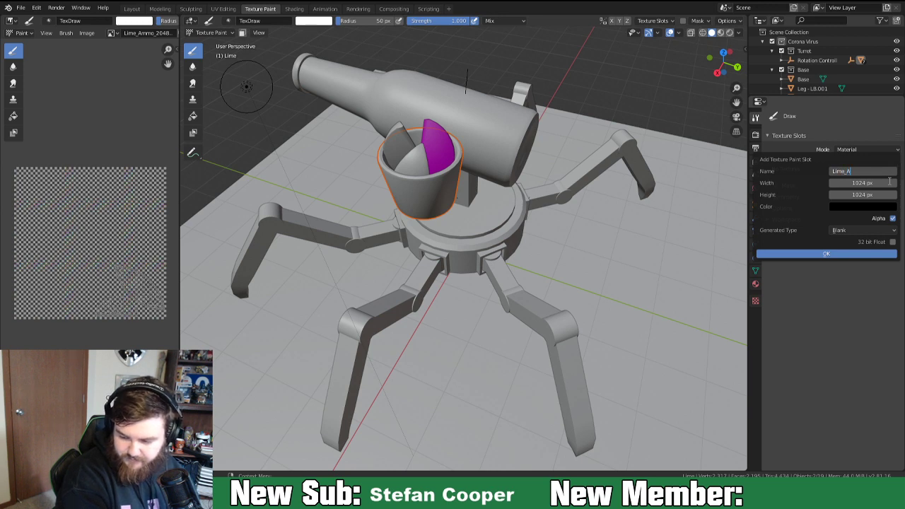
{"action": "type", "text": "mmo_Mat"}
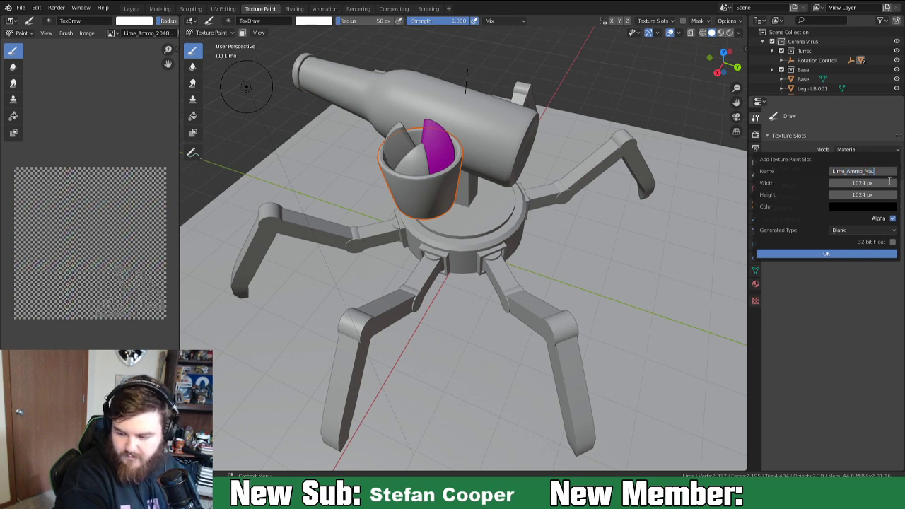
{"action": "type", "text": "erial_2048"}
{"action": "key", "text": "BackSpace"}
{"action": "key", "text": "BackSpace"}
{"action": "key", "text": "BackSpace"}
{"action": "key", "text": "BackSpace"}
{"action": "key", "text": "BackSpace"}
{"action": "key", "text": "BackSpace"}
{"action": "key", "text": "BackSpace"}
{"action": "key", "text": "BackSpace"}
{"action": "key", "text": "BackSpace"}
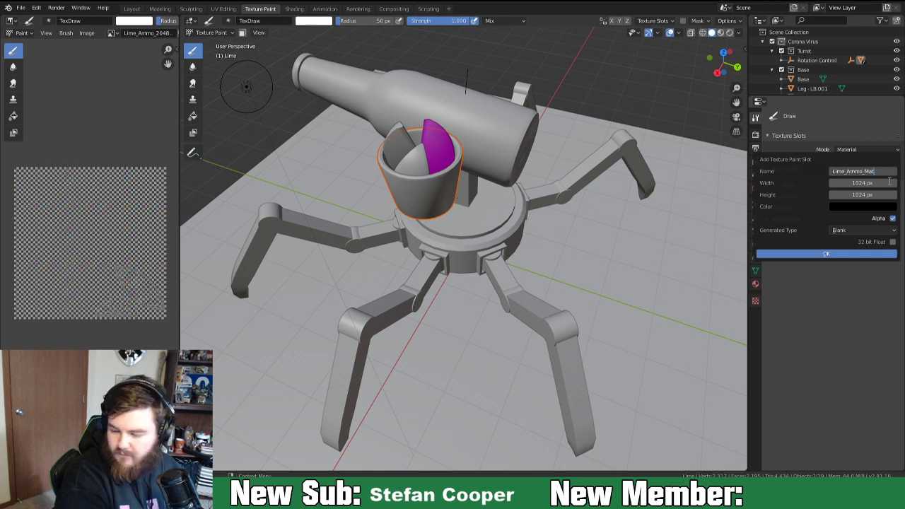
{"action": "type", "text": "Al"}
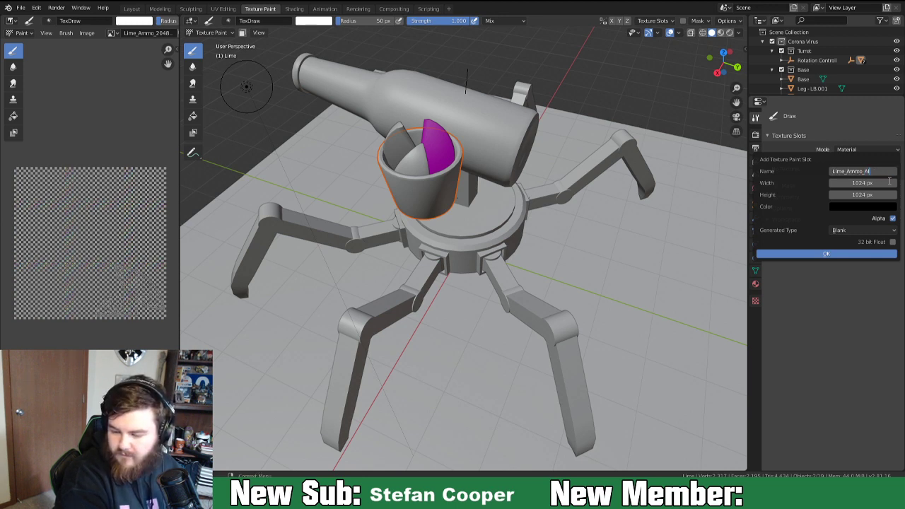
{"action": "type", "text": "bedo"}
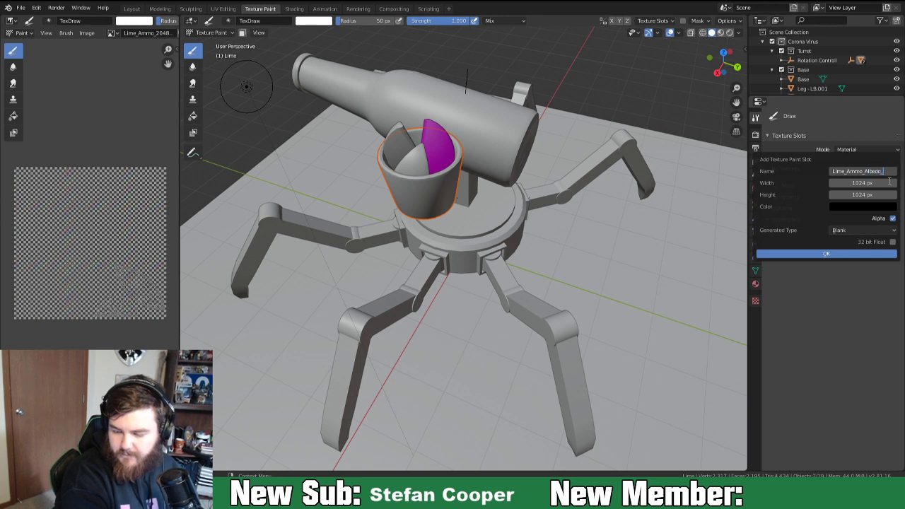
{"action": "type", "text": "_2048"}
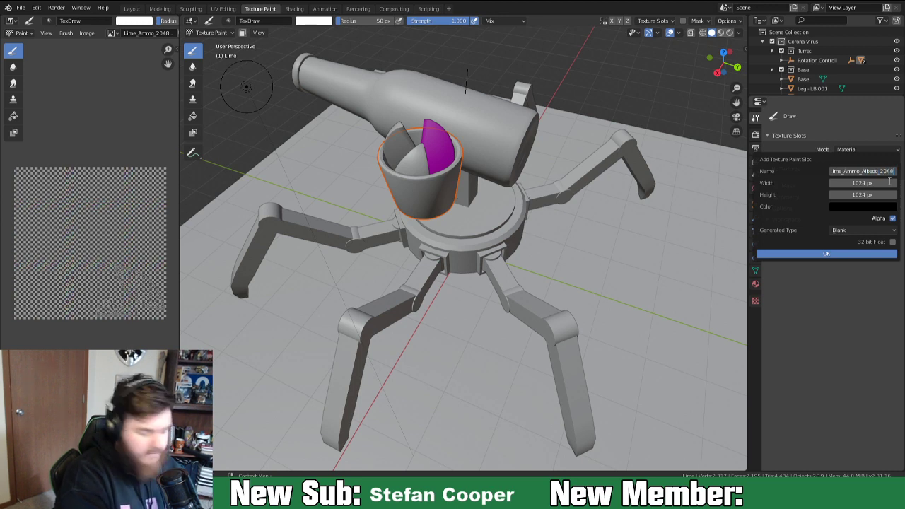
{"action": "type", "text": "x2048"}
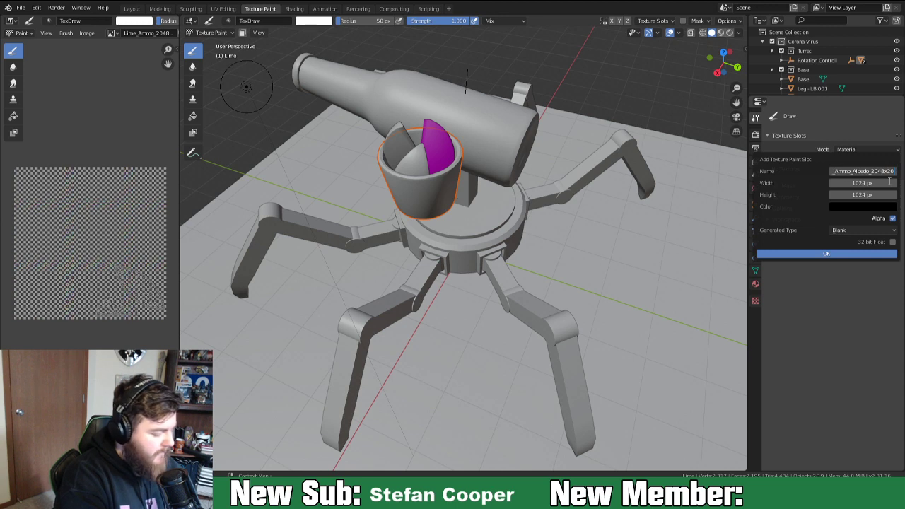
Set the paint slot's width and height to 2048 px, choose the UV Grid generated type and create it.
{"action": "key", "text": "Tab"}
{"action": "type", "text": "2048"}
{"action": "key", "text": "Tab"}
{"action": "type", "text": "20"}
{"action": "type", "text": "48"}
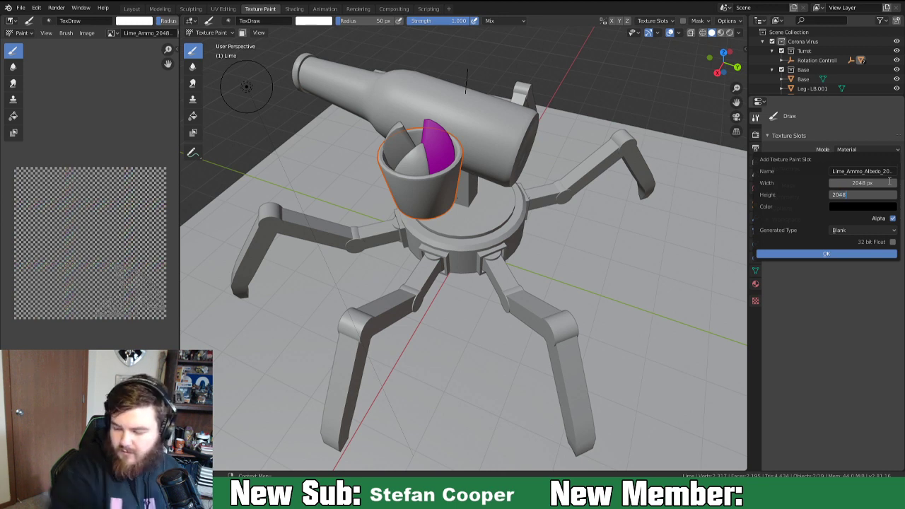
{"action": "key", "text": "Tab"}
{"action": "left_click", "coordinate": [882, 228]}
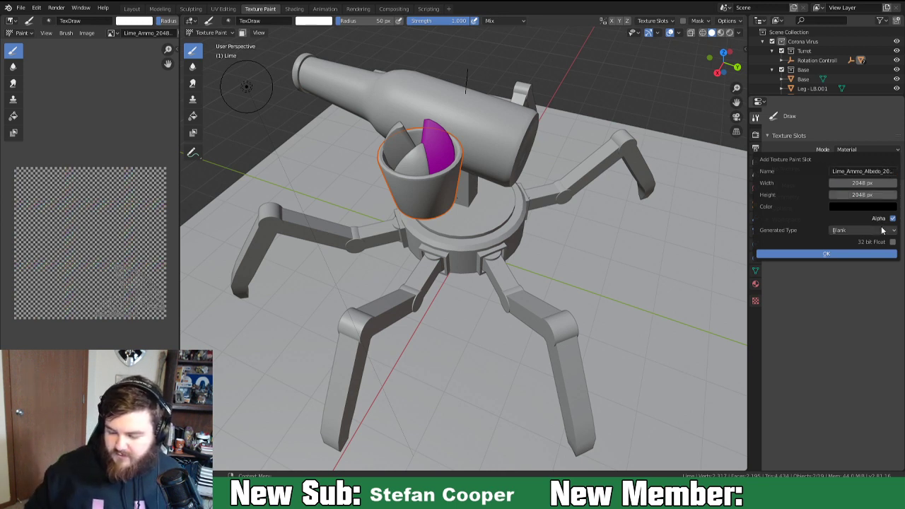
{"action": "left_click", "coordinate": [882, 230]}
{"action": "left_click", "coordinate": [863, 251]}
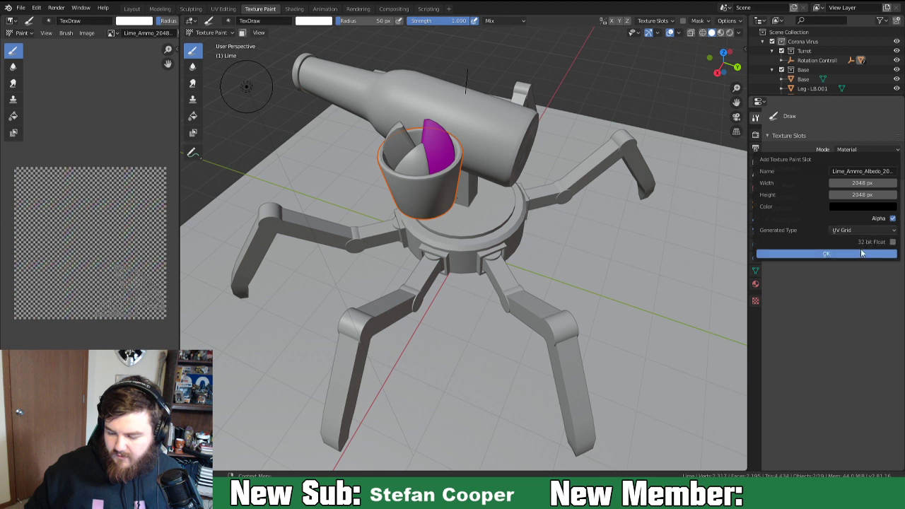
{"action": "left_click", "coordinate": [855, 254]}
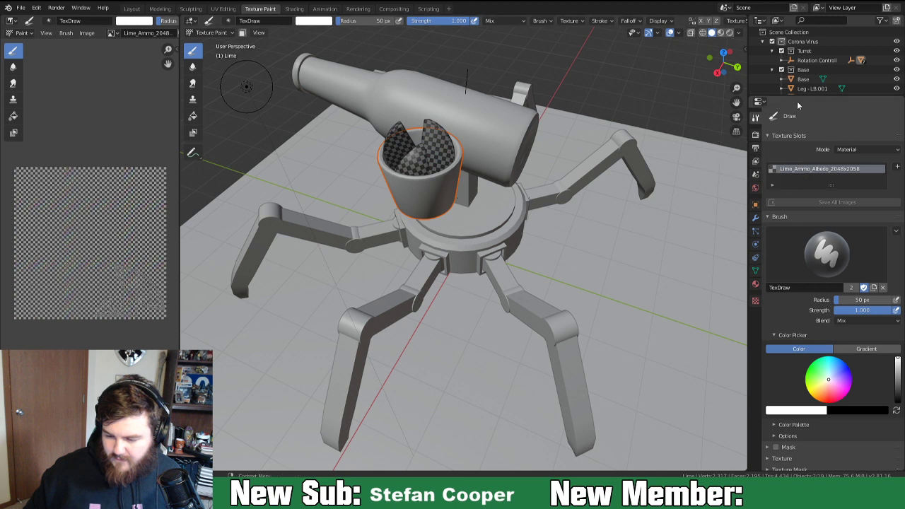
Hide the Base collection with the turret's legs.
{"action": "scroll", "coordinate": [799, 82], "scroll_direction": "down", "scroll_amount": 2}
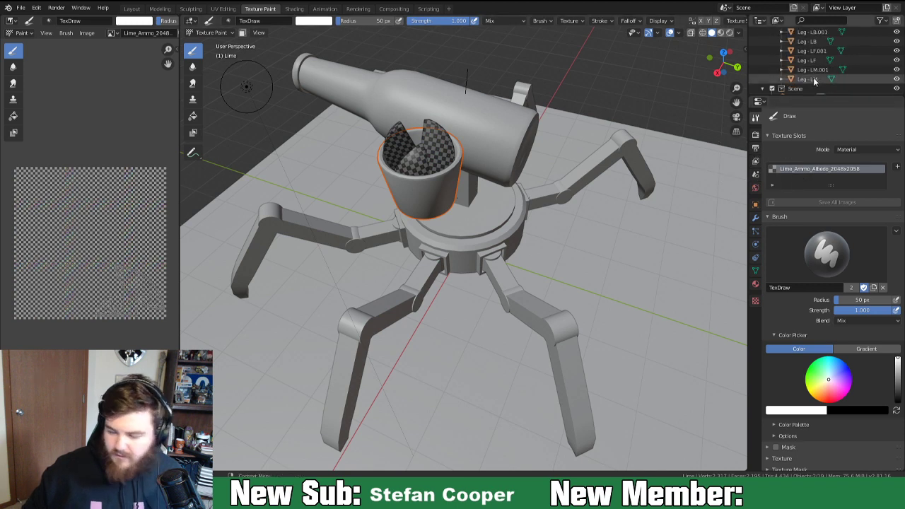
{"action": "left_click", "coordinate": [782, 51]}
{"action": "left_click", "coordinate": [771, 69]}
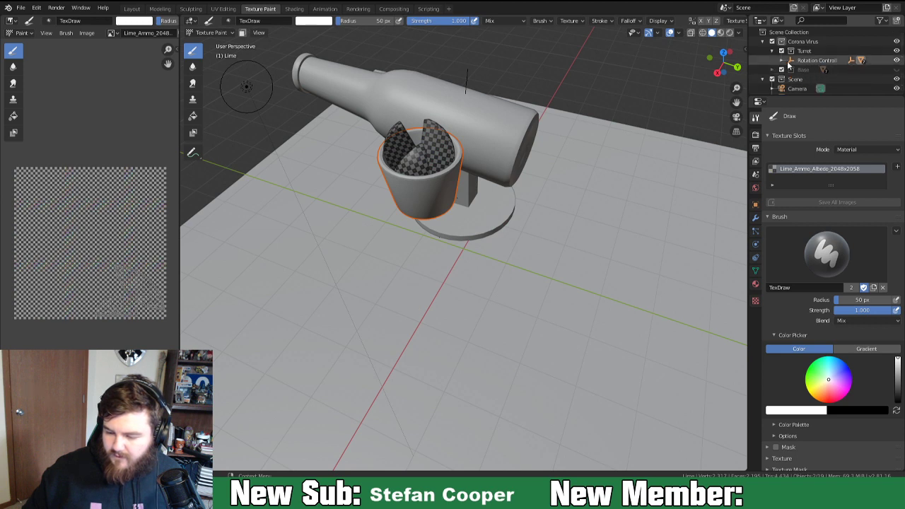
Hide the Turret Bottle, its x Rotation Control and the link under the turret's Rotation Control.
{"action": "left_click", "coordinate": [781, 61]}
{"action": "scroll", "coordinate": [876, 78], "scroll_direction": "down", "scroll_amount": 3}
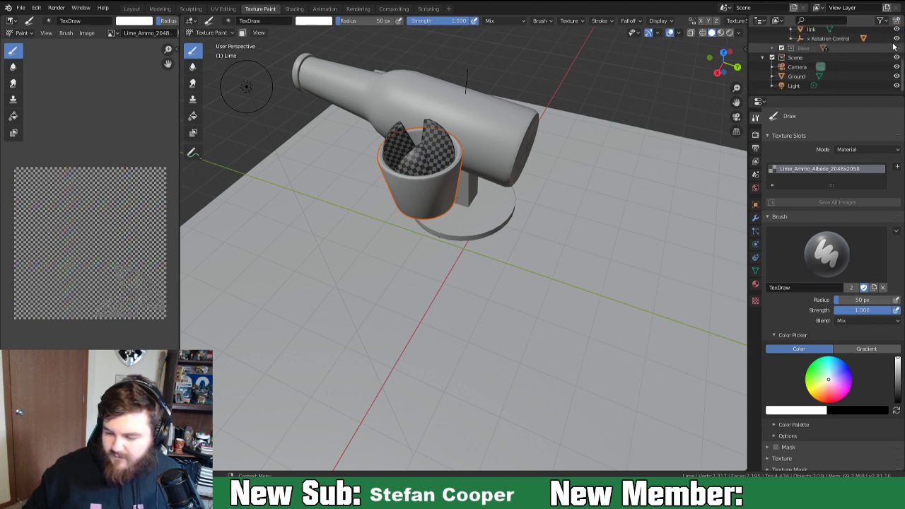
{"action": "scroll", "coordinate": [861, 40], "scroll_direction": "up", "scroll_amount": 1}
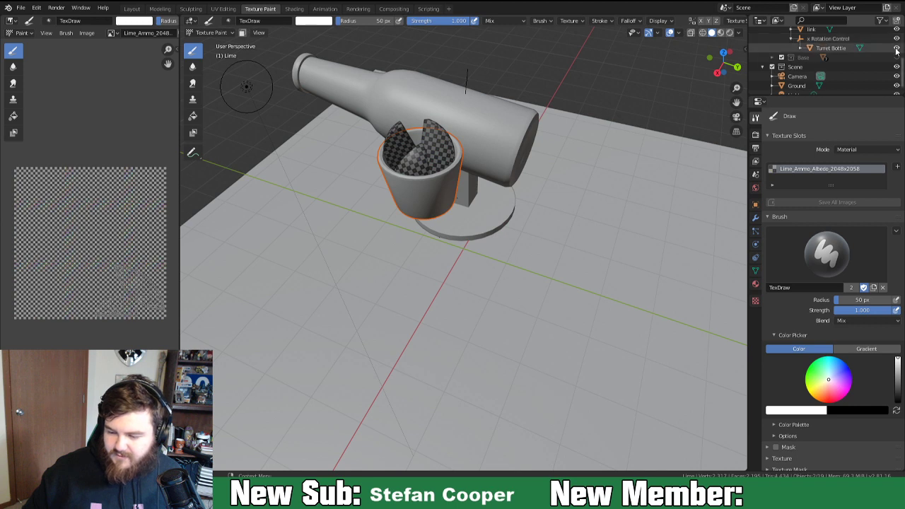
{"action": "left_click", "coordinate": [896, 48]}
{"action": "left_click", "coordinate": [897, 39]}
{"action": "scroll", "coordinate": [895, 46], "scroll_direction": "up", "scroll_amount": 2}
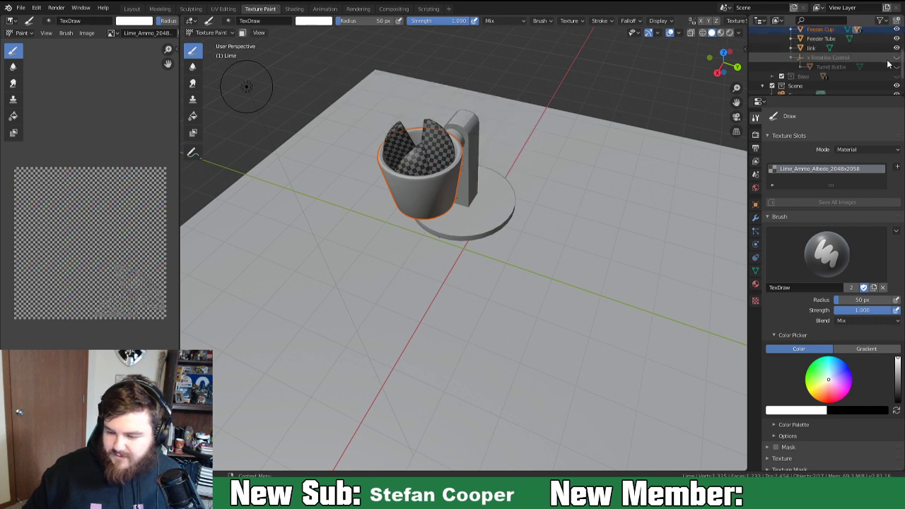
{"action": "left_click", "coordinate": [897, 48]}
Hide the Feeder Cup, Lime.001, Lime.002 and the Feeder Tube to isolate the Lime wedge.
{"action": "middle_click_drag", "start_coordinate": [539, 127], "coordinate": [559, 138]}
{"action": "scroll", "coordinate": [870, 57], "scroll_direction": "up", "scroll_amount": 4}
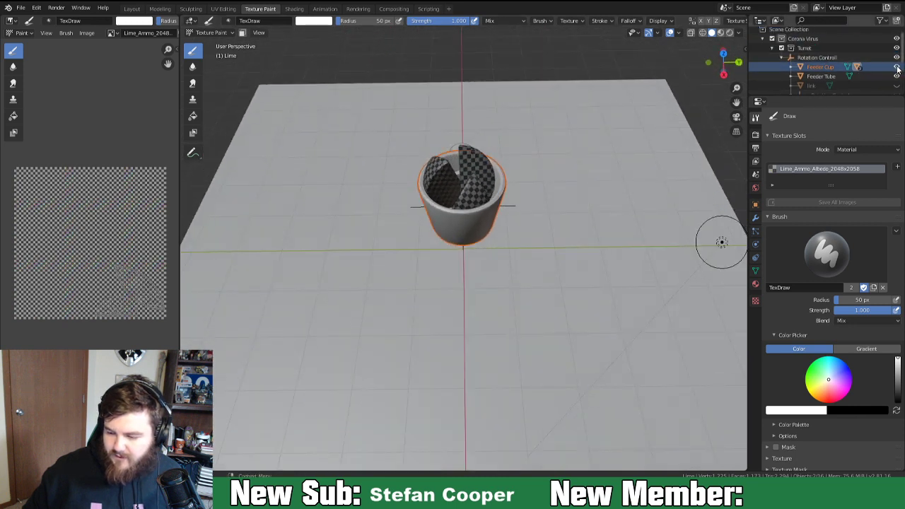
{"action": "left_click", "coordinate": [897, 67]}
{"action": "left_click", "coordinate": [791, 67]}
{"action": "scroll", "coordinate": [870, 71], "scroll_direction": "down", "scroll_amount": 1}
{"action": "left_click", "coordinate": [897, 66]}
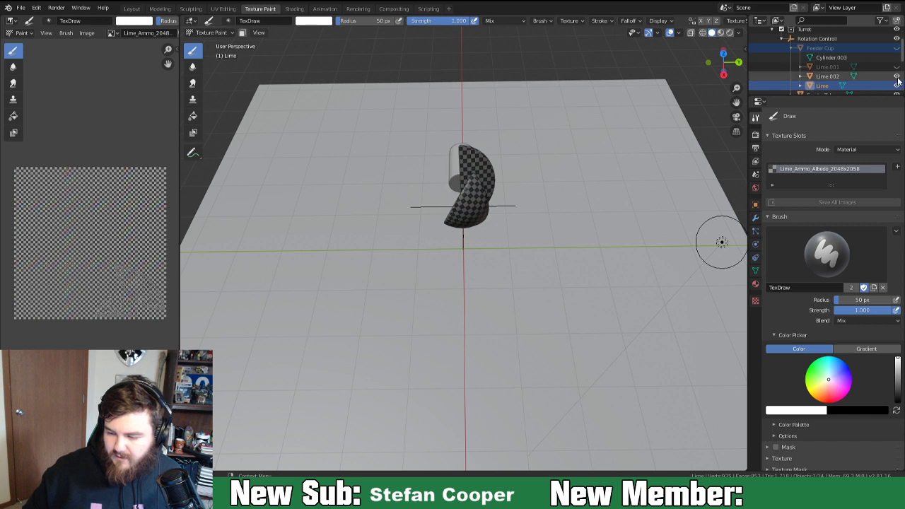
{"action": "left_click", "coordinate": [897, 77]}
{"action": "middle_click_drag", "start_coordinate": [503, 192], "coordinate": [435, 181]}
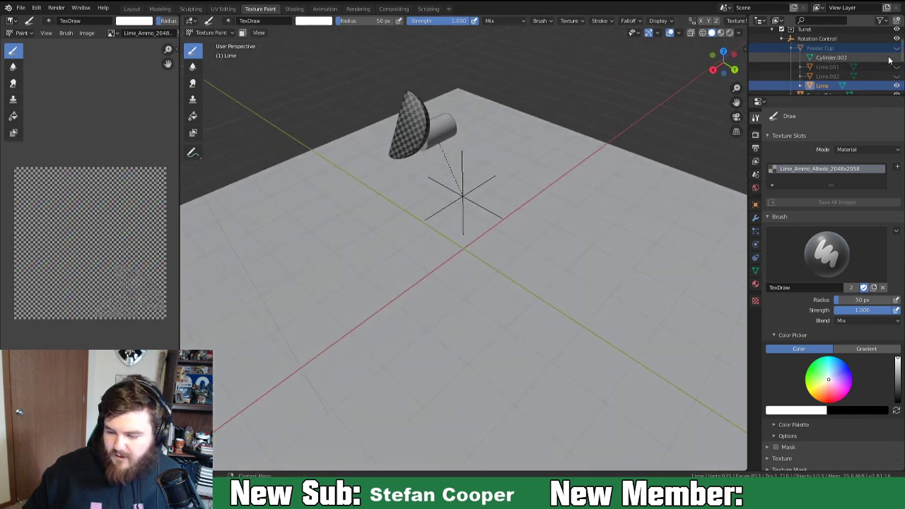
{"action": "scroll", "coordinate": [872, 64], "scroll_direction": "down", "scroll_amount": 1}
{"action": "left_click", "coordinate": [897, 77]}
Narrow the image editor to give the 3D viewport more room around the isolated lime wedge.
{"action": "scroll", "coordinate": [412, 133], "scroll_direction": "up", "scroll_amount": 3}
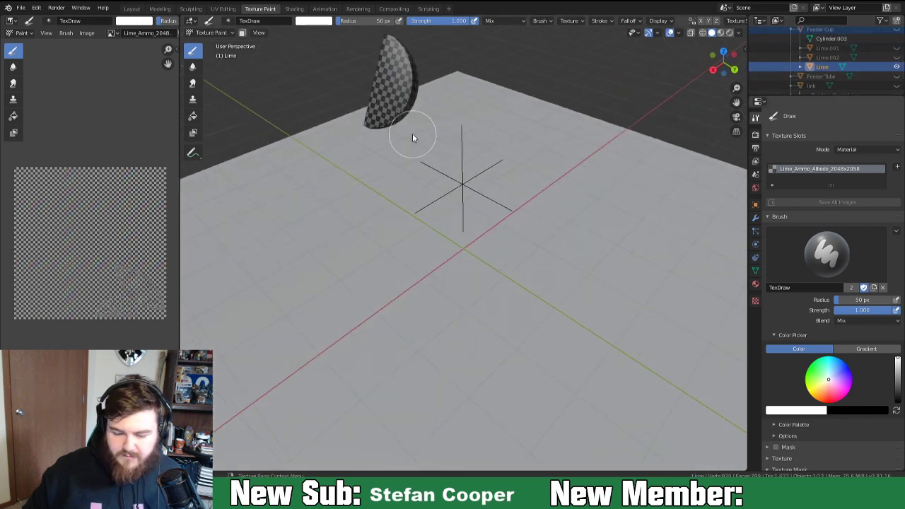
{"action": "middle_click_drag", "start_coordinate": [426, 123], "coordinate": [468, 239], "text": "shift"}
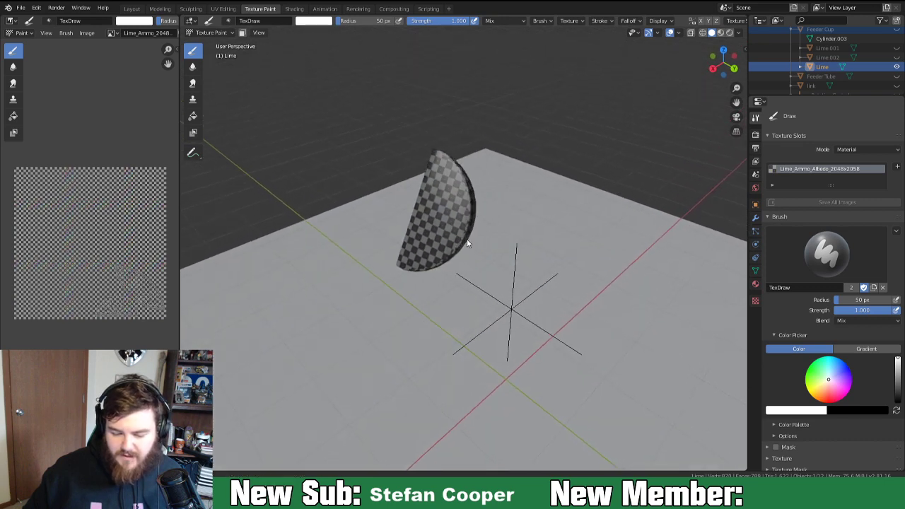
{"action": "scroll", "coordinate": [424, 267], "scroll_direction": "up", "scroll_amount": 4}
{"action": "middle_click_drag", "start_coordinate": [376, 289], "coordinate": [431, 264], "text": "shift"}
{"action": "scroll", "coordinate": [439, 252], "scroll_direction": "down", "scroll_amount": 3}
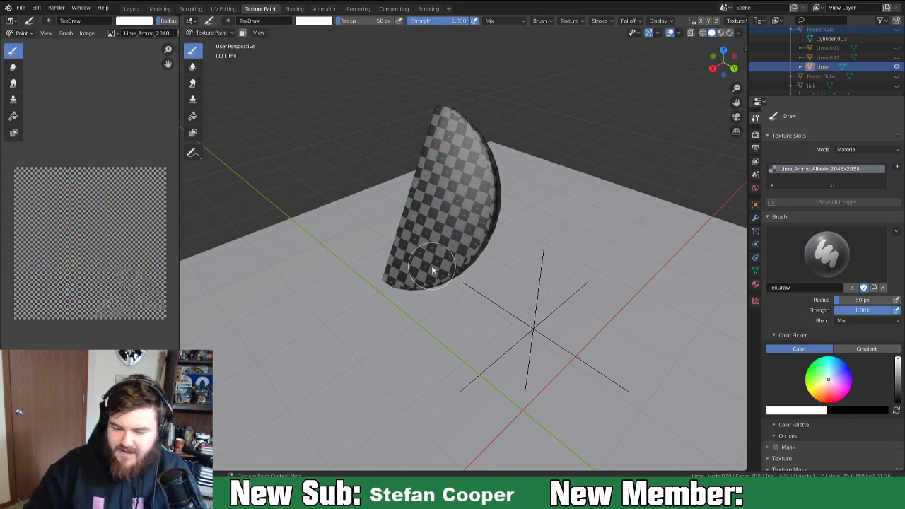
{"action": "mouse_move", "coordinate": [180, 194]}
{"action": "left_mouse_down"}
{"action": "mouse_move", "coordinate": [85, 195]}
{"action": "mouse_move", "coordinate": [100, 190]}
{"action": "left_mouse_up"}
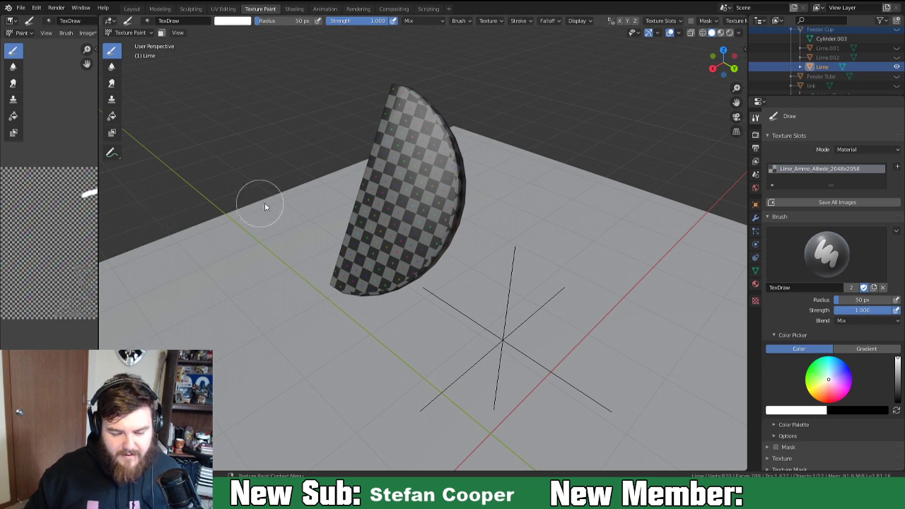
{"action": "scroll", "coordinate": [292, 199], "scroll_direction": "down", "scroll_amount": 4}
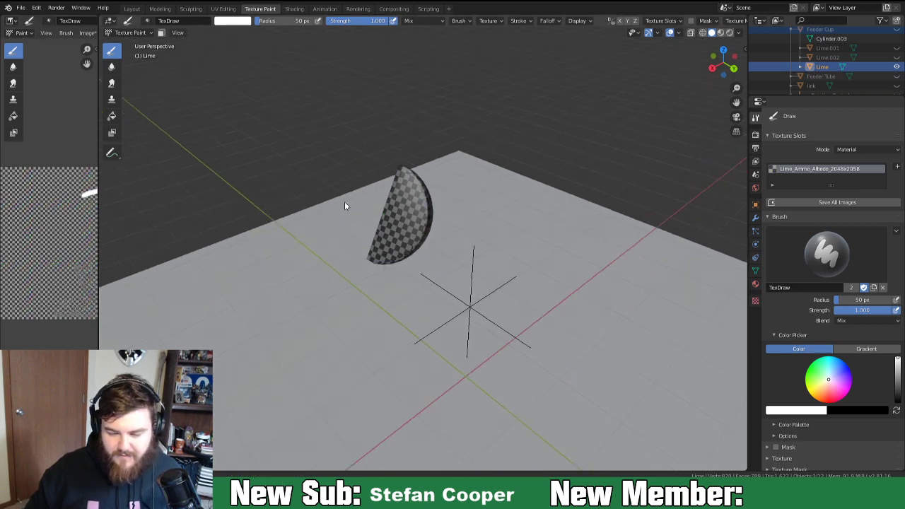
{"action": "scroll", "coordinate": [344, 205], "scroll_direction": "down", "scroll_amount": 3}
Widen the 3D viewport in the Texture Paint workspace and enable the Unified Brush option for Color.
{"action": "left_click", "coordinate": [131, 9]}
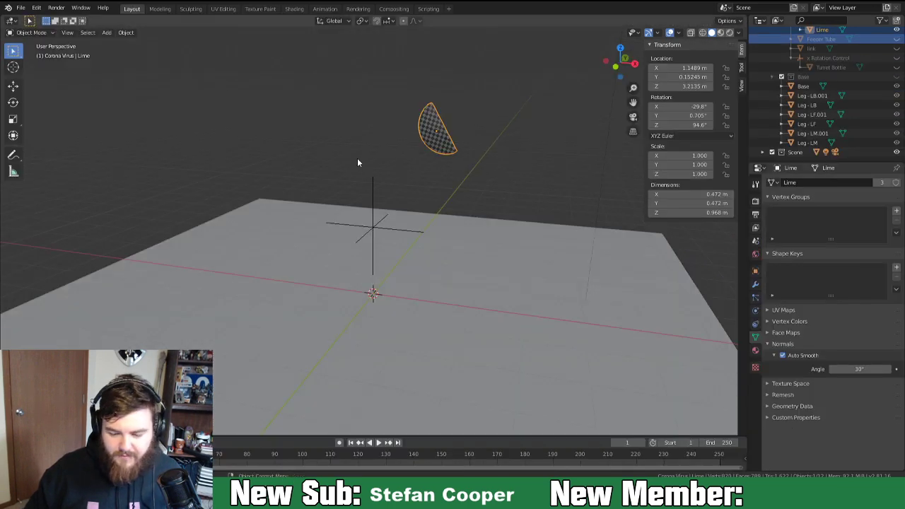
{"action": "left_click", "coordinate": [248, 10]}
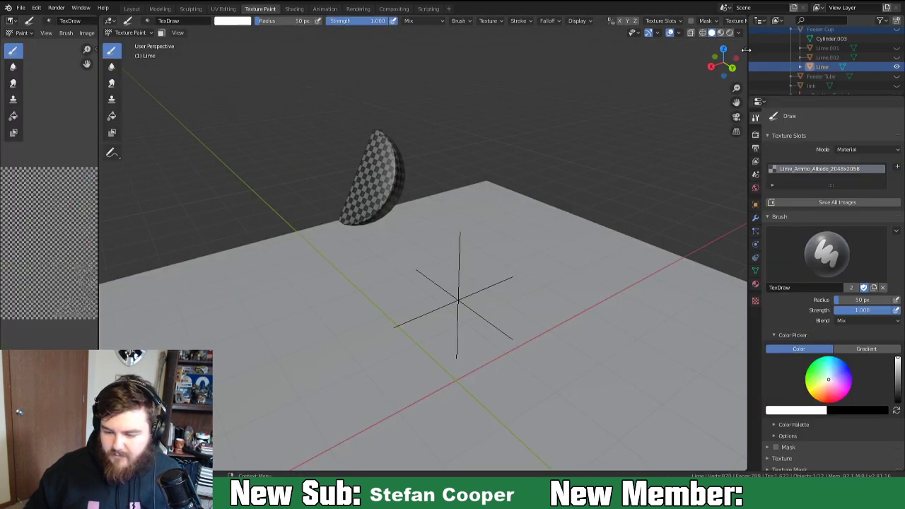
{"action": "left_click_drag", "start_coordinate": [748, 56], "coordinate": [809, 62]}
{"action": "left_click", "coordinate": [797, 21]}
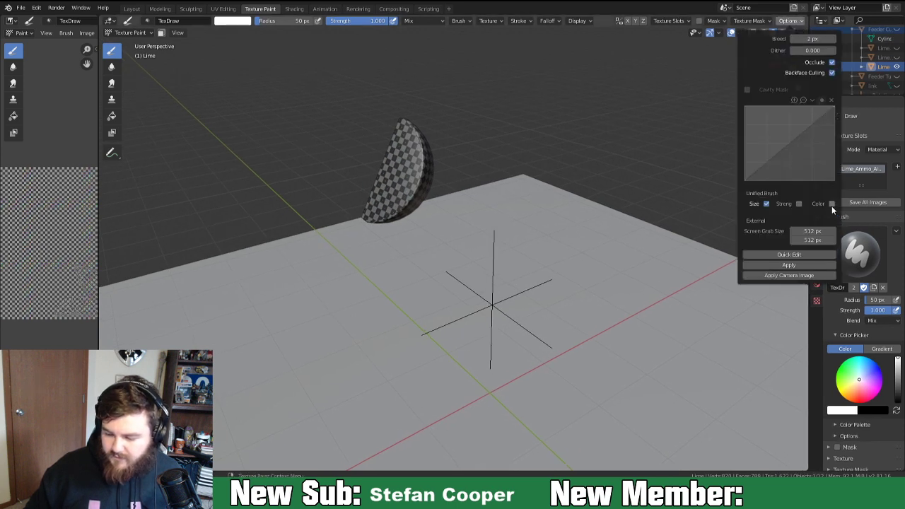
{"action": "left_click", "coordinate": [833, 205]}
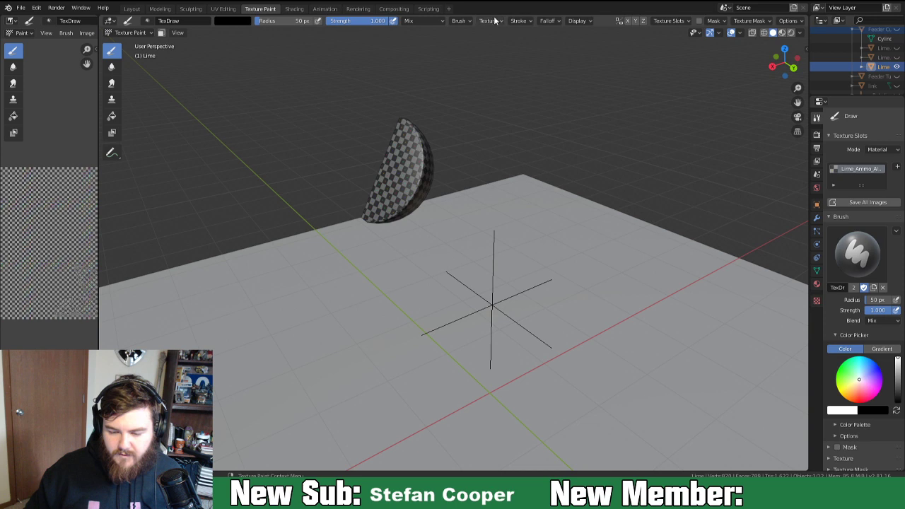
Rename the brush's color palette as Lime.
{"action": "left_click", "coordinate": [460, 20]}
{"action": "left_click", "coordinate": [442, 154]}
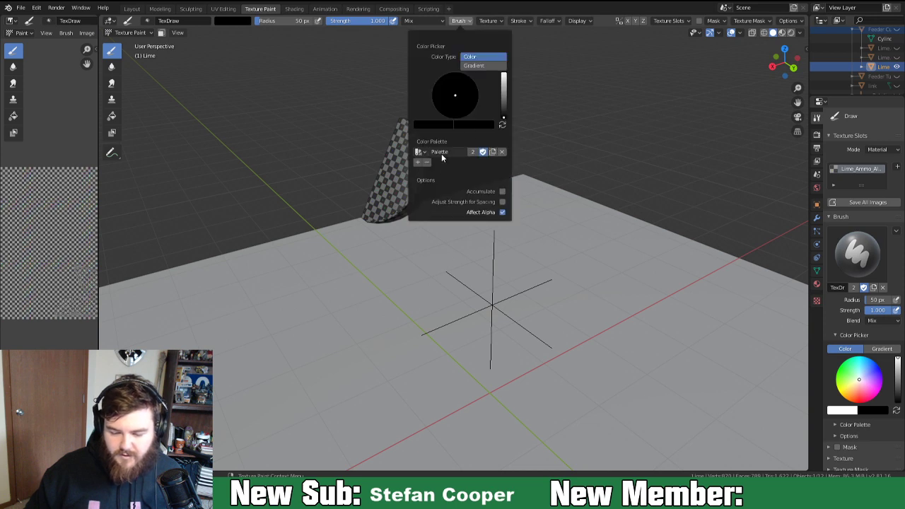
{"action": "type", "text": "Lime"}
{"action": "key", "text": "Return"}
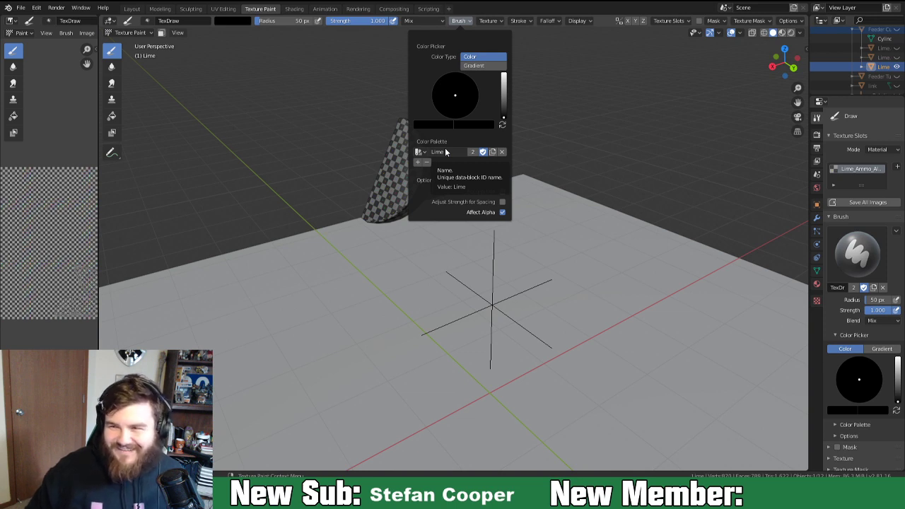
Discard the trial black swatch and add a dark green swatch to the Lime palette.
{"action": "left_click", "coordinate": [418, 163]}
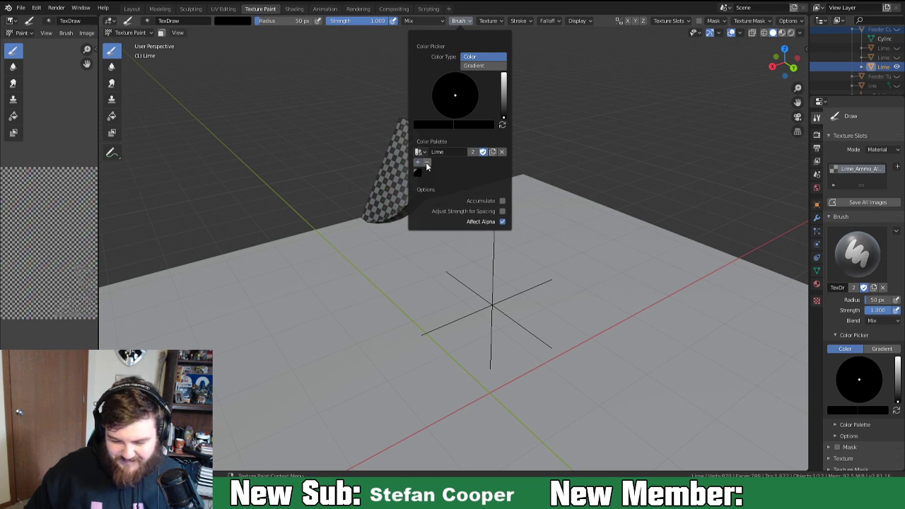
{"action": "left_click", "coordinate": [427, 164]}
{"action": "left_click_drag", "start_coordinate": [505, 120], "coordinate": [503, 74]}
{"action": "left_click", "coordinate": [451, 94]}
{"action": "left_click_drag", "start_coordinate": [451, 93], "coordinate": [437, 86]}
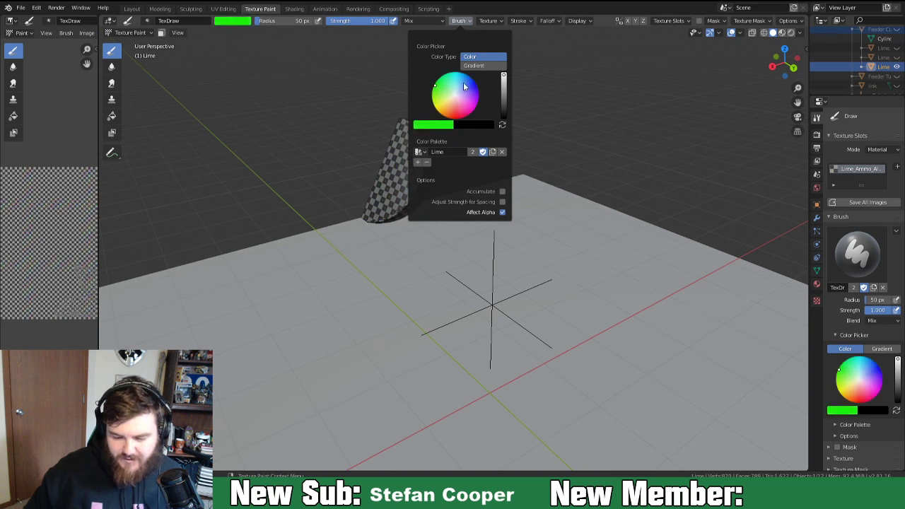
{"action": "left_click_drag", "start_coordinate": [505, 76], "coordinate": [505, 99]}
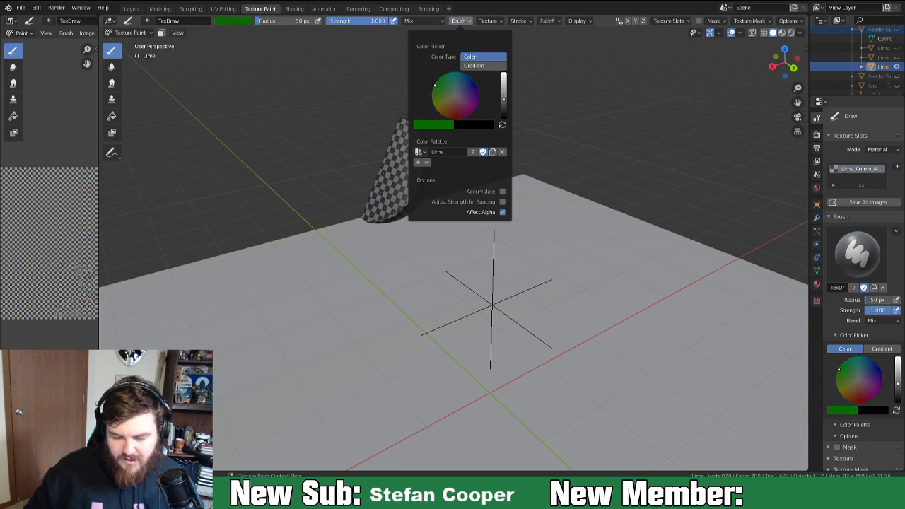
{"action": "left_click", "coordinate": [416, 162]}
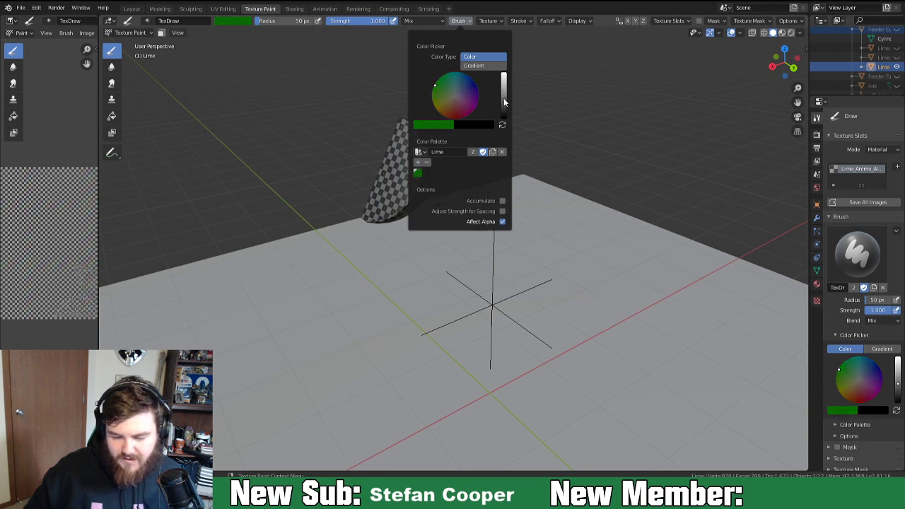
Add a medium yellowish green and a brighter light green swatch to the Lime palette, keeping the brush on solid Color.
{"action": "left_click_drag", "start_coordinate": [504, 97], "coordinate": [504, 92]}
{"action": "left_click_drag", "start_coordinate": [440, 88], "coordinate": [445, 91]}
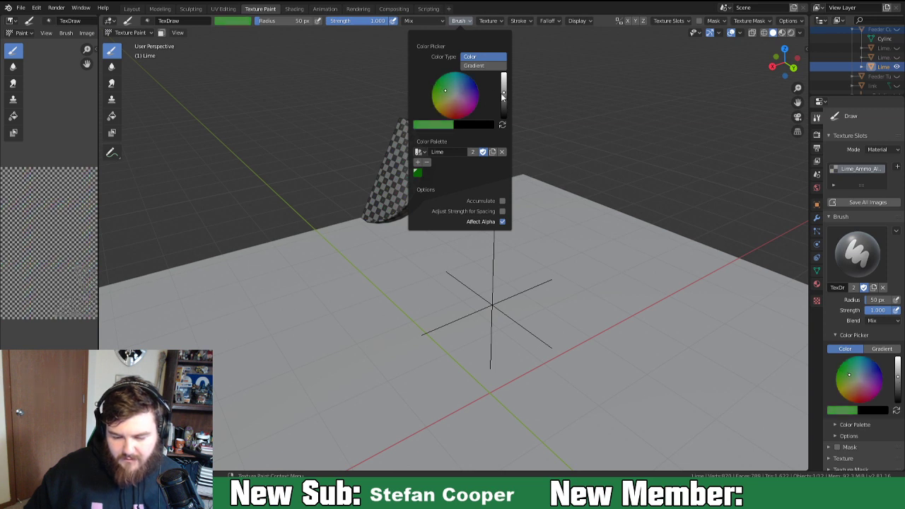
{"action": "left_click_drag", "start_coordinate": [503, 90], "coordinate": [504, 88]}
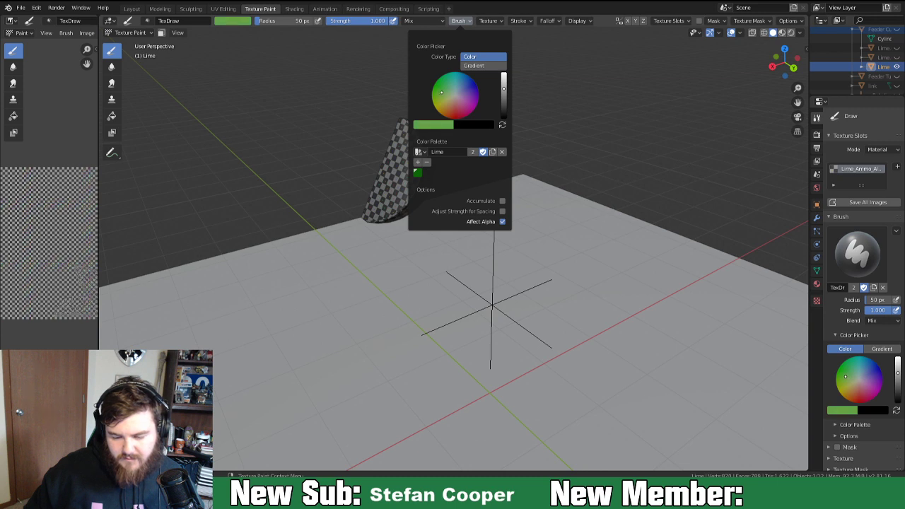
{"action": "left_click", "coordinate": [418, 163]}
{"action": "left_click_drag", "start_coordinate": [503, 90], "coordinate": [504, 79]}
{"action": "left_click", "coordinate": [418, 163]}
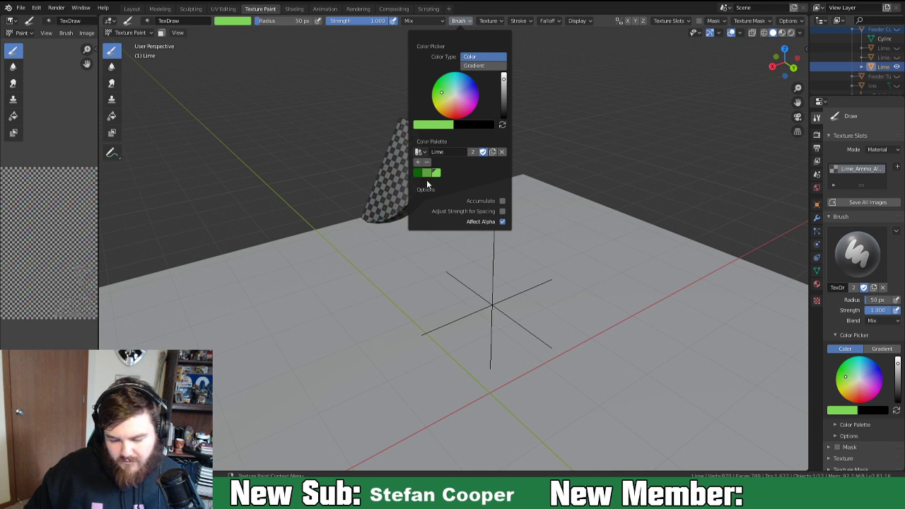
{"action": "left_click", "coordinate": [478, 66]}
{"action": "left_click", "coordinate": [485, 58]}
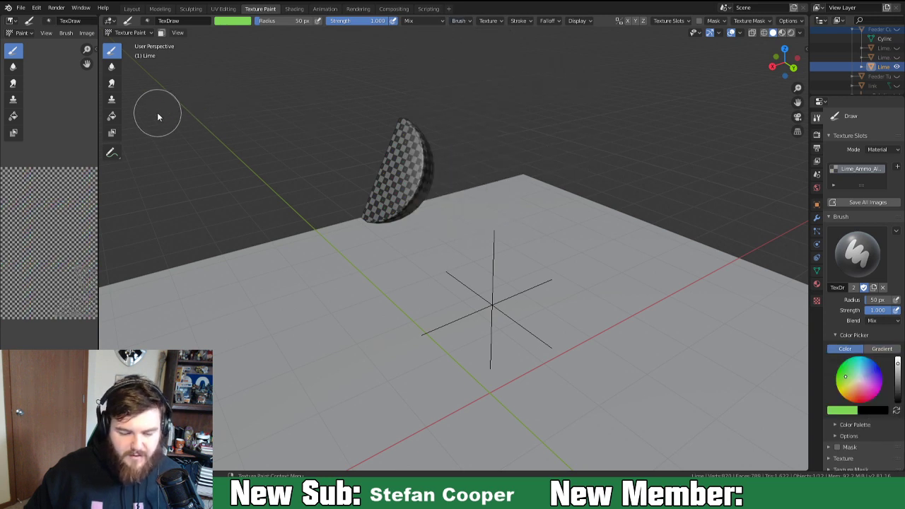
Fill the whole lime wedge with light green using the Fill tool.
{"action": "scroll", "coordinate": [162, 111], "scroll_direction": "up", "scroll_amount": 3}
{"action": "middle_click_drag", "start_coordinate": [309, 137], "coordinate": [322, 176]}
{"action": "mouse_move", "coordinate": [457, 218]}
{"action": "middle_mouse_down"}
{"action": "mouse_move", "coordinate": [423, 182]}
{"action": "mouse_move", "coordinate": [455, 216]}
{"action": "middle_mouse_up"}
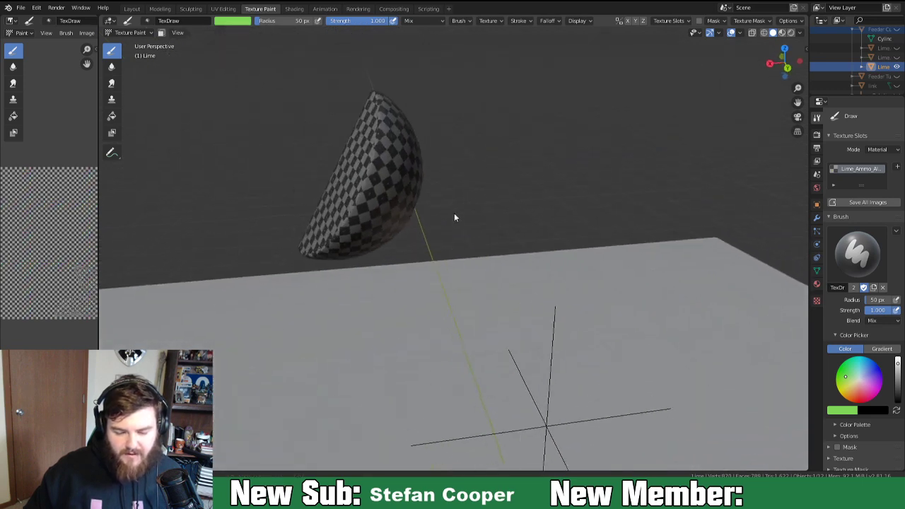
{"action": "left_click", "coordinate": [111, 118]}
{"action": "middle_click_drag", "start_coordinate": [376, 182], "coordinate": [349, 166]}
{"action": "left_click", "coordinate": [298, 137]}
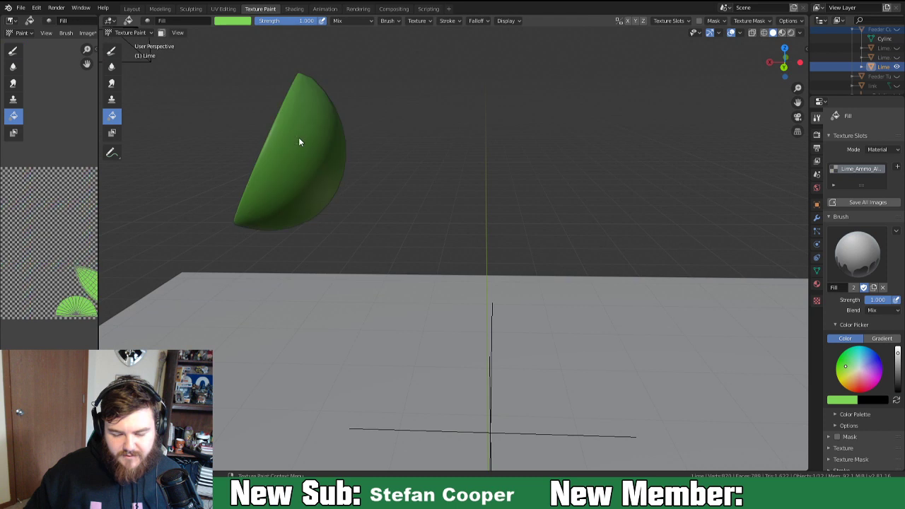
Fill only the lime's curved rind faces with the palette's dark green, using the face selection paint mask.
{"action": "middle_click_drag", "start_coordinate": [299, 146], "coordinate": [329, 171]}
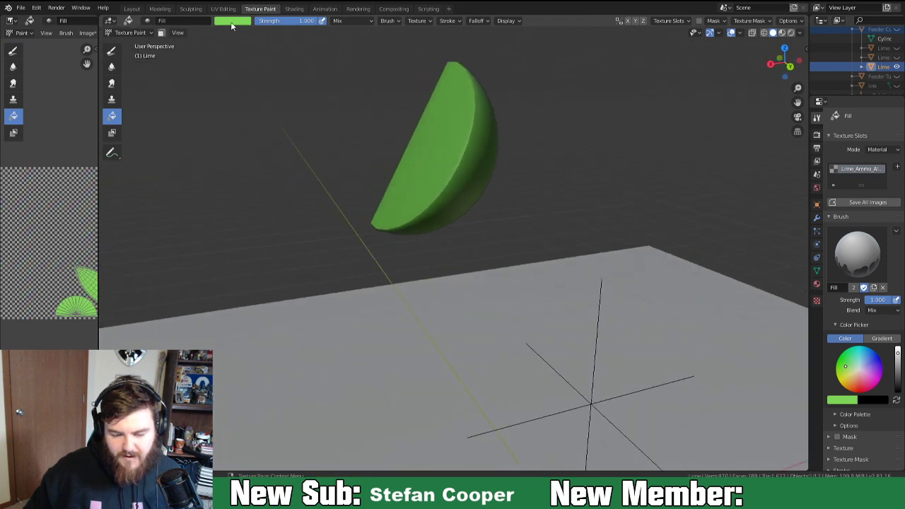
{"action": "left_click", "coordinate": [427, 22]}
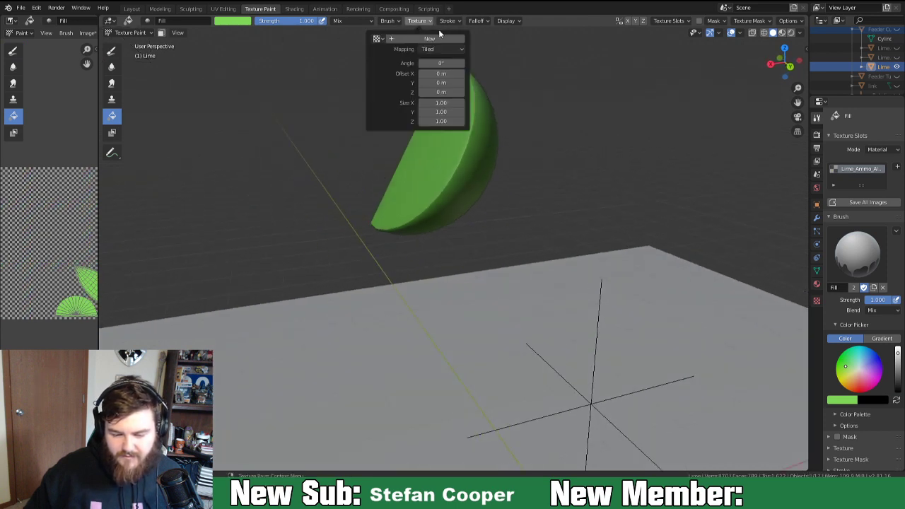
{"action": "mouse_move", "coordinate": [387, 20]}
{"action": "left_click", "coordinate": [354, 173]}
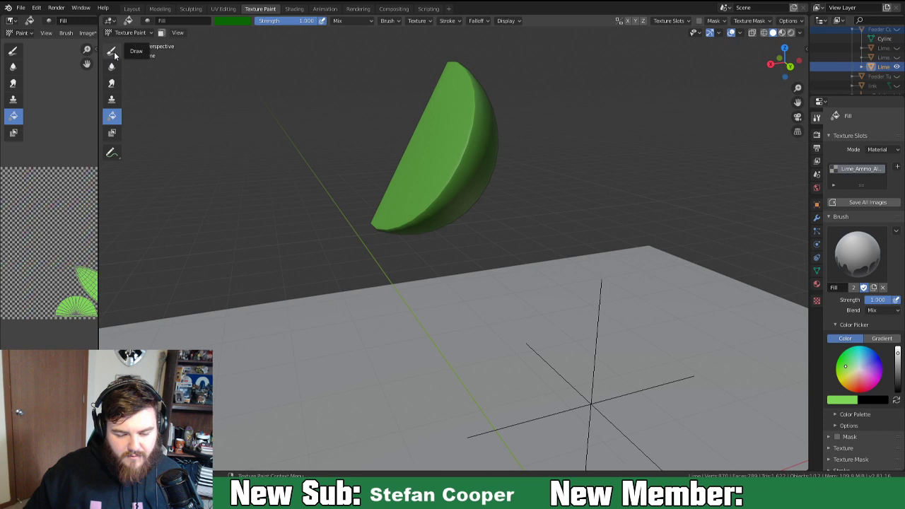
{"action": "key", "text": "Tab"}
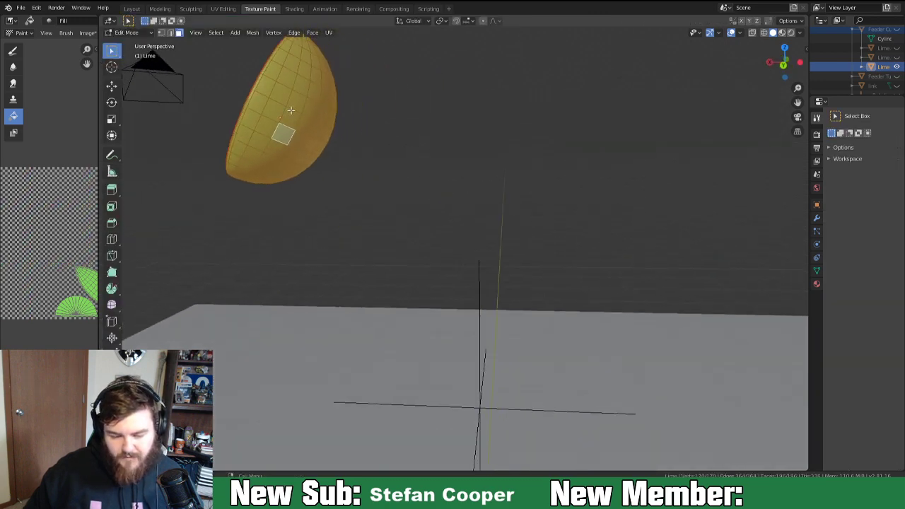
{"action": "left_click", "coordinate": [294, 115]}
{"action": "key", "text": "ctrl+z"}
{"action": "mouse_move", "coordinate": [344, 113]}
{"action": "middle_mouse_down"}
{"action": "mouse_move", "coordinate": [321, 135]}
{"action": "mouse_move", "coordinate": [248, 123]}
{"action": "mouse_move", "coordinate": [406, 120]}
{"action": "mouse_move", "coordinate": [355, 128]}
{"action": "middle_mouse_up"}
{"action": "key", "text": "Tab"}
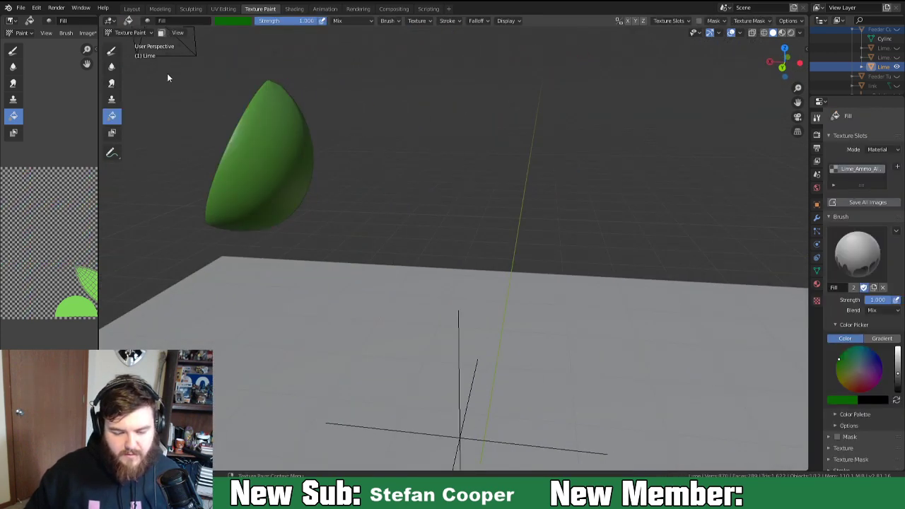
{"action": "left_click", "coordinate": [161, 34]}
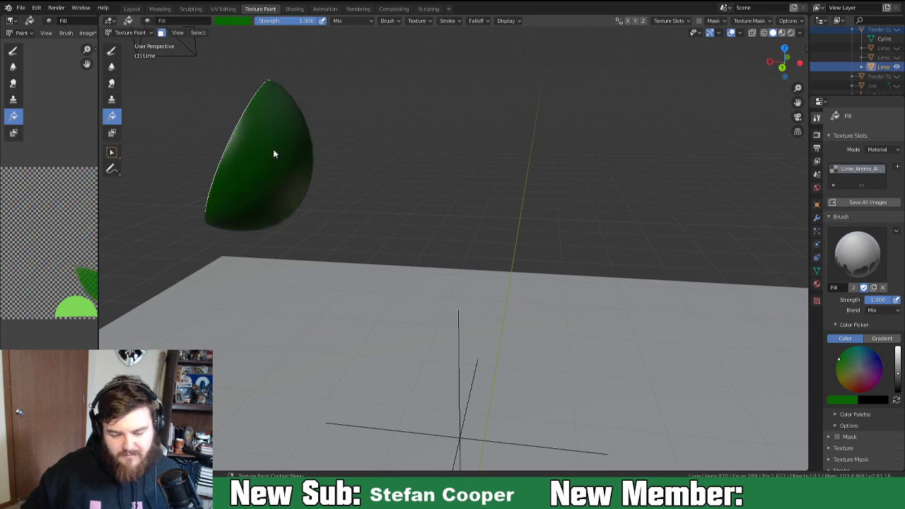
Turn off the face selection paint mask and examine the lime's dark rind against its light green flat face.
{"action": "middle_click_drag", "start_coordinate": [264, 177], "coordinate": [417, 182]}
{"action": "key", "text": "Tab"}
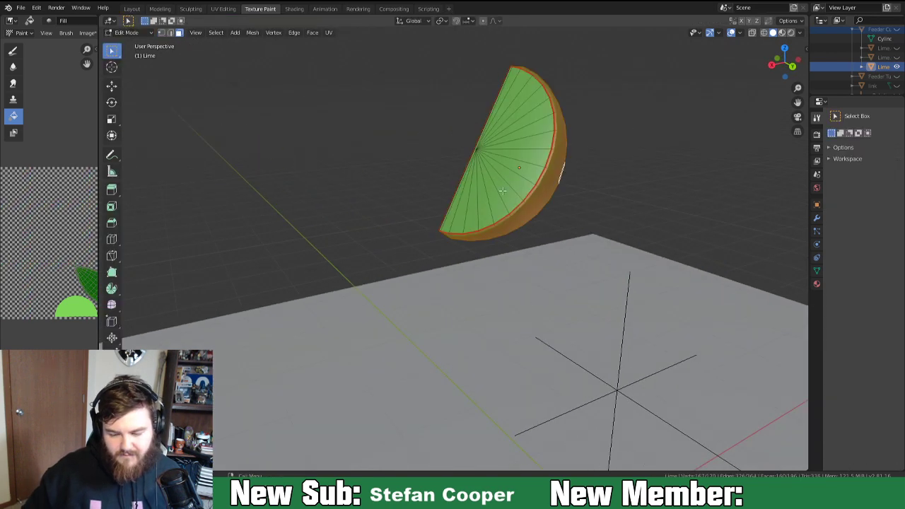
{"action": "key", "text": "Tab"}
{"action": "left_click", "coordinate": [161, 33]}
{"action": "mouse_move", "coordinate": [394, 182]}
{"action": "middle_mouse_down"}
{"action": "mouse_move", "coordinate": [299, 172]}
{"action": "mouse_move", "coordinate": [204, 190]}
{"action": "mouse_move", "coordinate": [382, 165]}
{"action": "mouse_move", "coordinate": [450, 189]}
{"action": "mouse_move", "coordinate": [547, 196]}
{"action": "mouse_move", "coordinate": [461, 246]}
{"action": "mouse_move", "coordinate": [476, 233]}
{"action": "mouse_move", "coordinate": [410, 253]}
{"action": "mouse_move", "coordinate": [419, 247]}
{"action": "middle_mouse_up"}
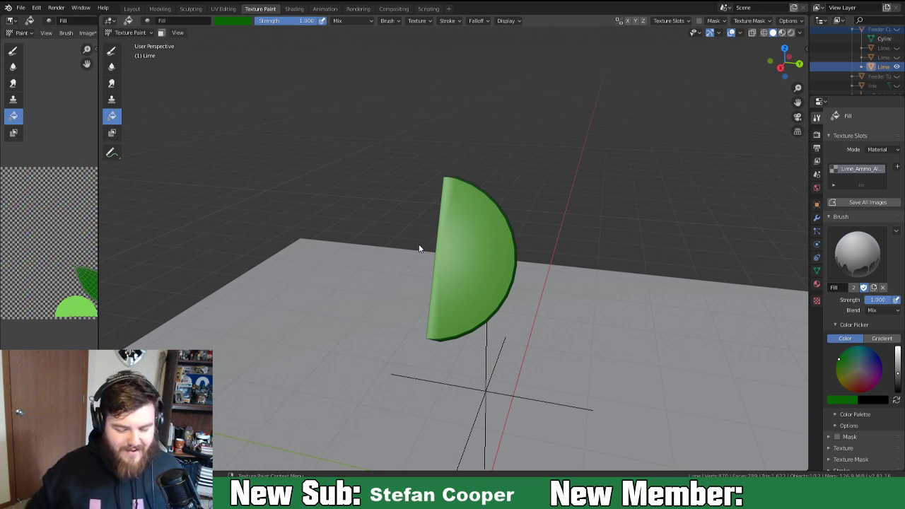
{"action": "middle_click_drag", "start_coordinate": [475, 259], "coordinate": [411, 283], "text": "shift"}
{"action": "scroll", "coordinate": [380, 274], "scroll_direction": "up", "scroll_amount": 3}
{"action": "scroll", "coordinate": [374, 275], "scroll_direction": "down", "scroll_amount": 2}
{"action": "scroll", "coordinate": [412, 287], "scroll_direction": "up", "scroll_amount": 3}
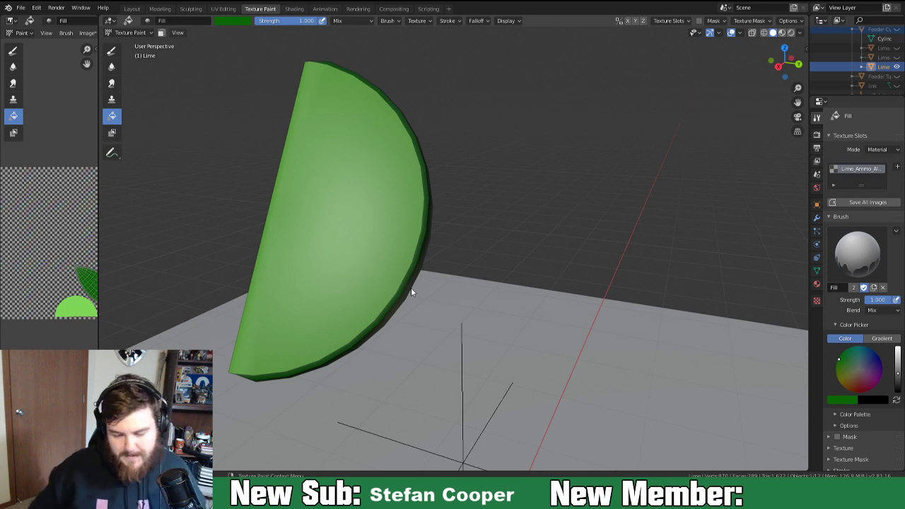
{"action": "scroll", "coordinate": [412, 289], "scroll_direction": "down", "scroll_amount": 4}
{"action": "mouse_move", "coordinate": [443, 312]}
{"action": "middle_mouse_down"}
{"action": "mouse_move", "coordinate": [354, 285]}
{"action": "mouse_move", "coordinate": [558, 323]}
{"action": "mouse_move", "coordinate": [539, 304]}
{"action": "mouse_move", "coordinate": [457, 295]}
{"action": "mouse_move", "coordinate": [454, 313]}
{"action": "middle_mouse_up"}
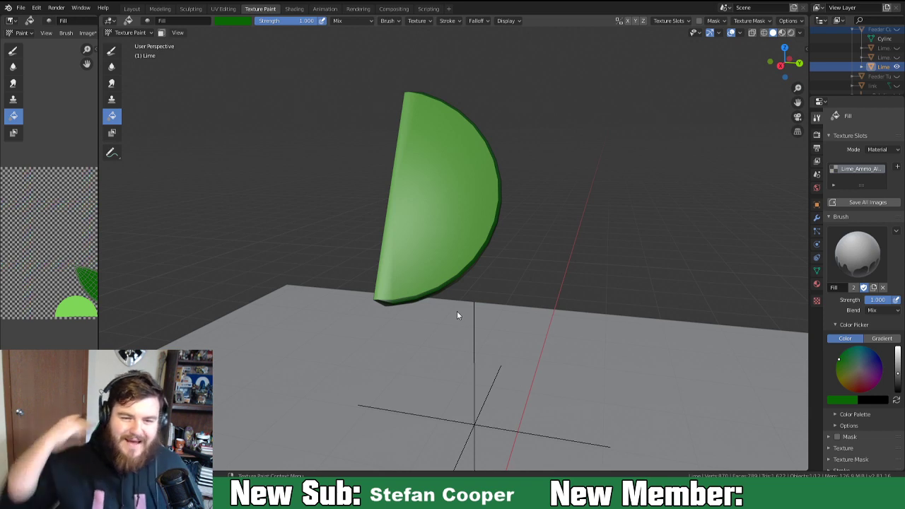
Switch to the Draw brush, and select only the lime's flat cut faces as the face selection paint mask.
{"action": "left_click", "coordinate": [420, 24]}
{"action": "mouse_move", "coordinate": [396, 23]}
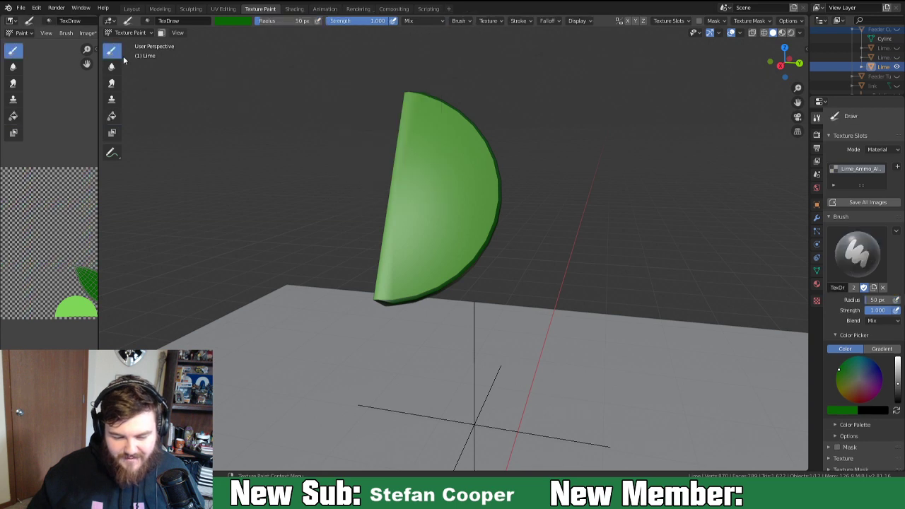
{"action": "key", "text": "Tab"}
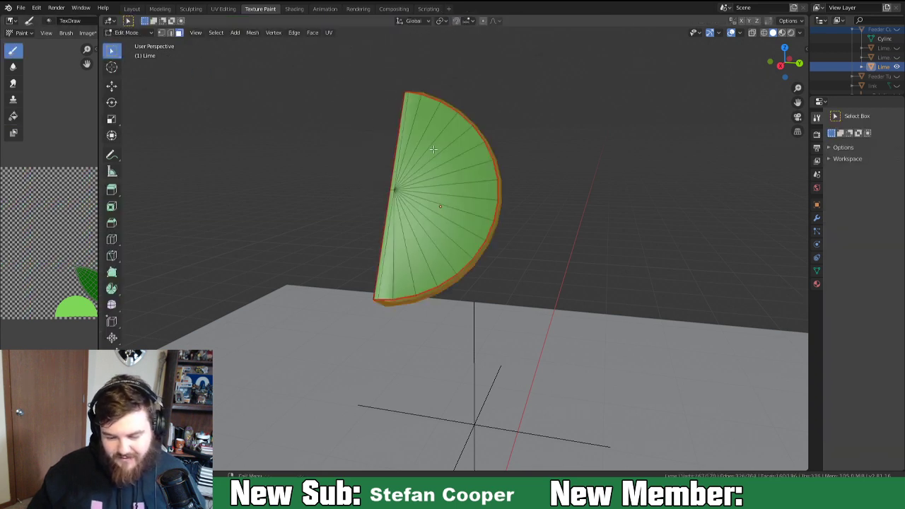
{"action": "left_click", "coordinate": [433, 151]}
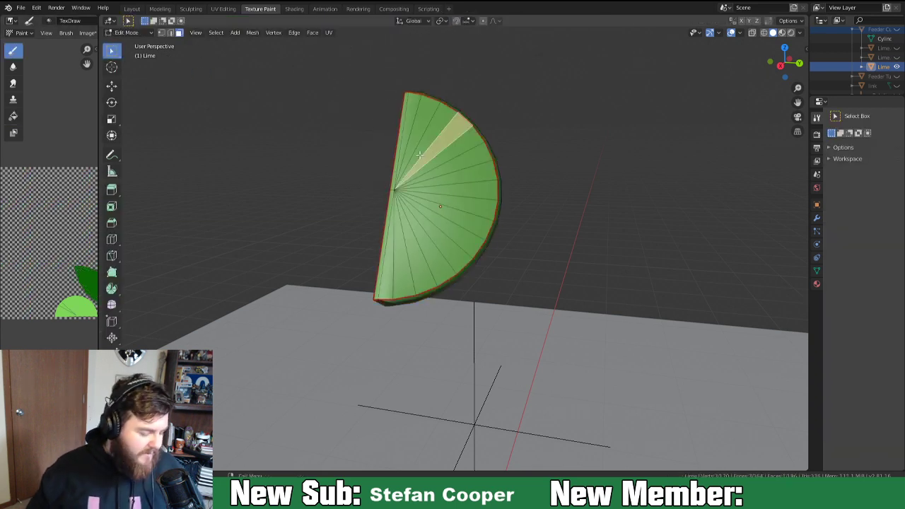
{"action": "key", "text": "a"}
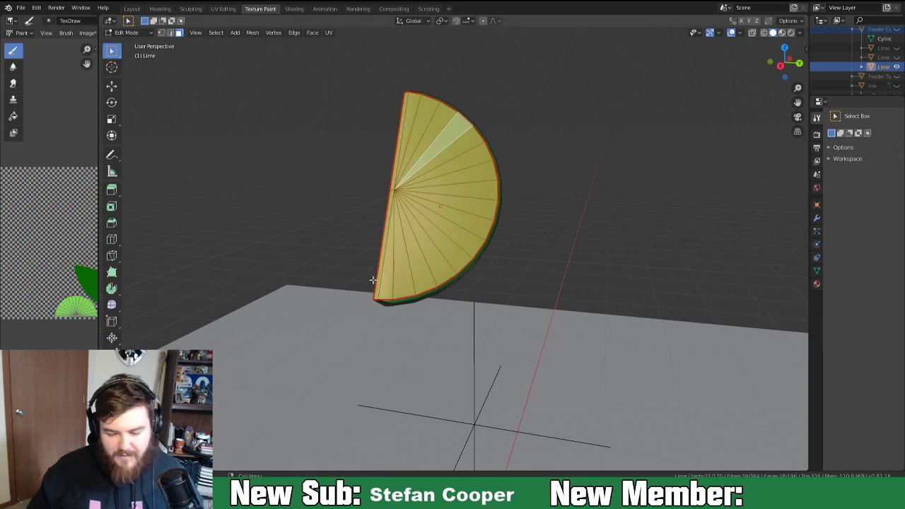
{"action": "middle_click_drag", "start_coordinate": [377, 266], "coordinate": [451, 249]}
{"action": "middle_click_drag", "start_coordinate": [589, 173], "coordinate": [465, 227]}
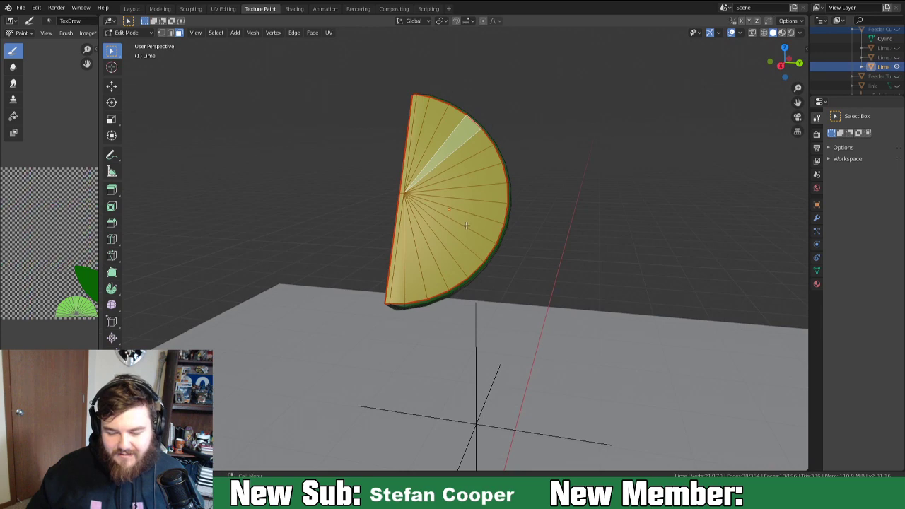
{"action": "scroll", "coordinate": [465, 226], "scroll_direction": "up", "scroll_amount": 2}
{"action": "scroll", "coordinate": [465, 227], "scroll_direction": "up", "scroll_amount": 2}
{"action": "key", "text": "Tab"}
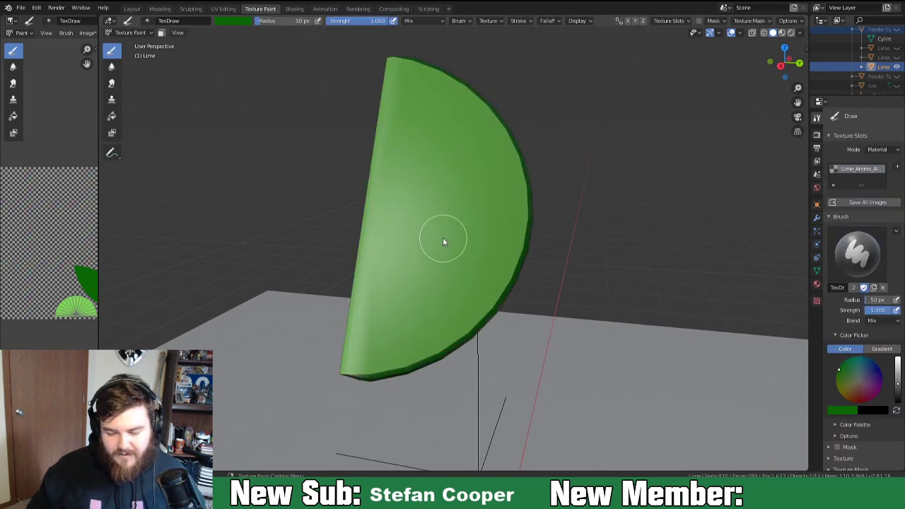
{"action": "left_click", "coordinate": [162, 33]}
{"action": "mouse_move", "coordinate": [477, 191]}
{"action": "middle_mouse_down"}
{"action": "mouse_move", "coordinate": [428, 183]}
{"action": "mouse_move", "coordinate": [490, 200]}
{"action": "middle_mouse_up"}
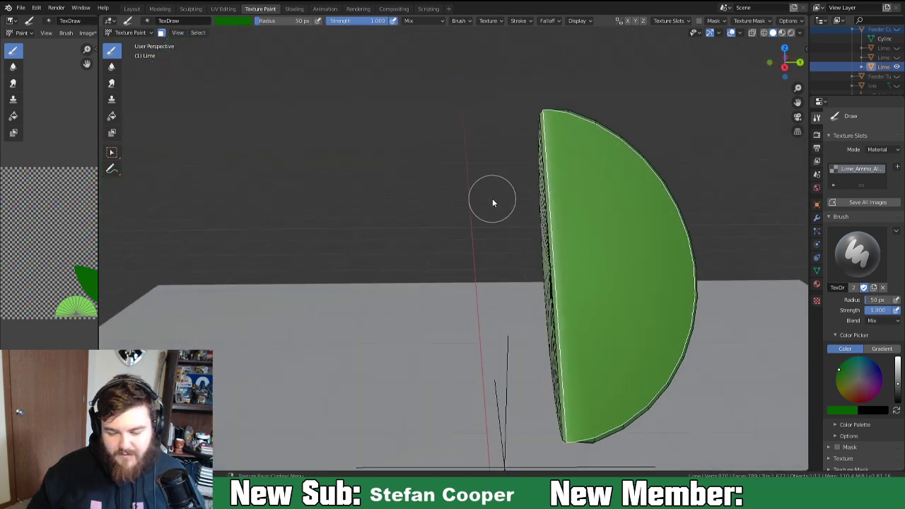
{"action": "mouse_move", "coordinate": [559, 192]}
{"action": "middle_mouse_down"}
{"action": "mouse_move", "coordinate": [550, 188]}
{"action": "mouse_move", "coordinate": [566, 185]}
{"action": "middle_mouse_up"}
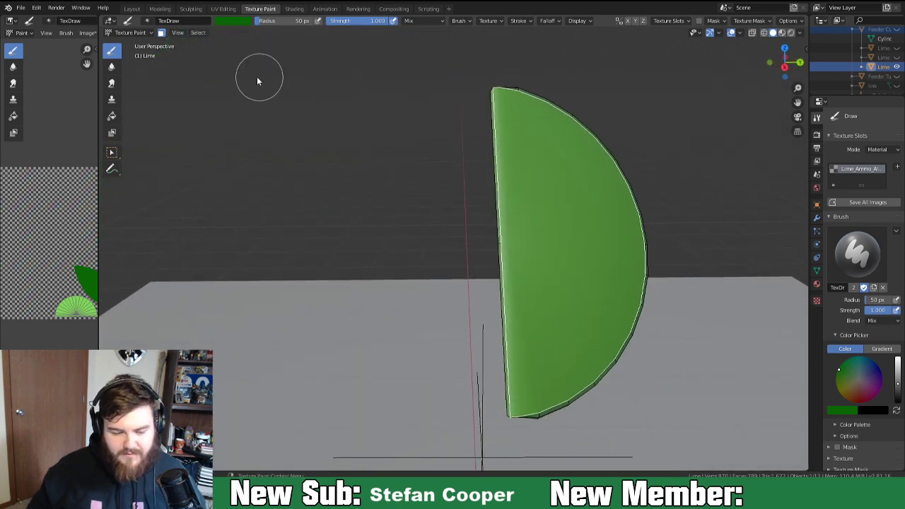
Set the Draw brush color to the brightest light green swatch of the Lime palette.
{"action": "left_click", "coordinate": [242, 22]}
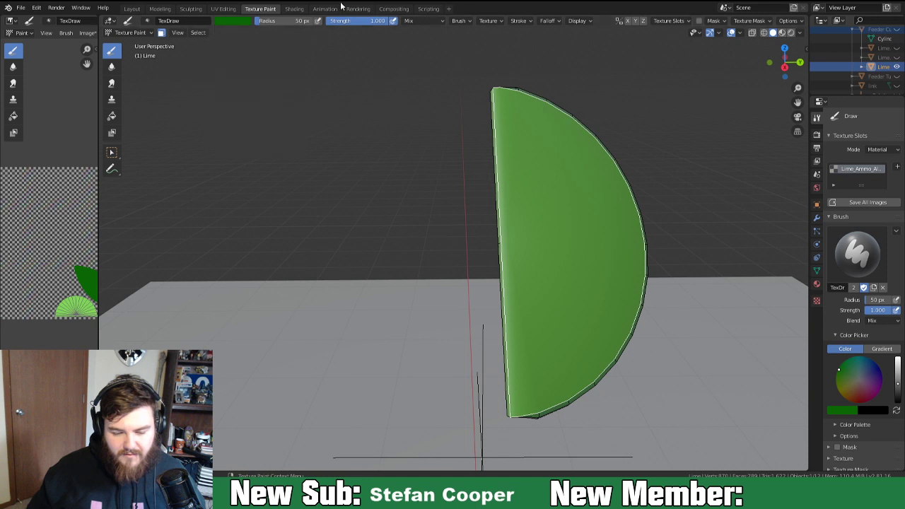
{"action": "left_click", "coordinate": [463, 22]}
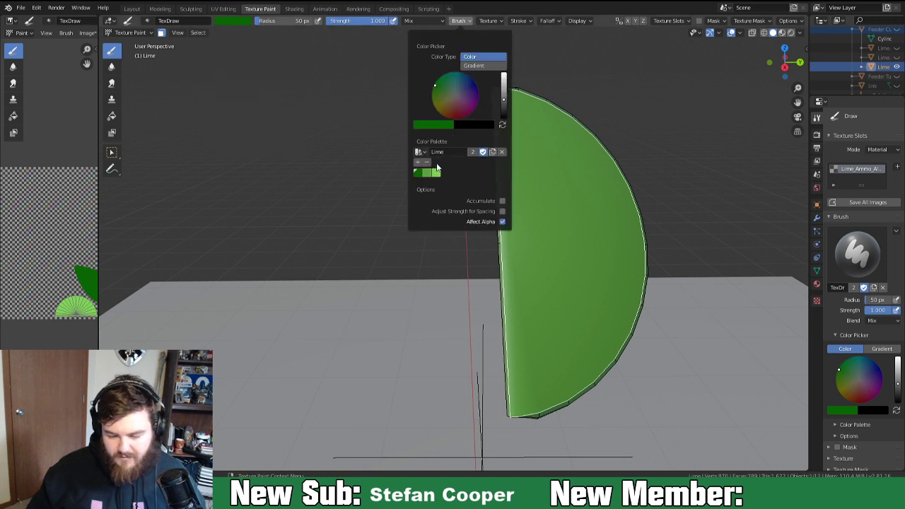
{"action": "left_click", "coordinate": [436, 174]}
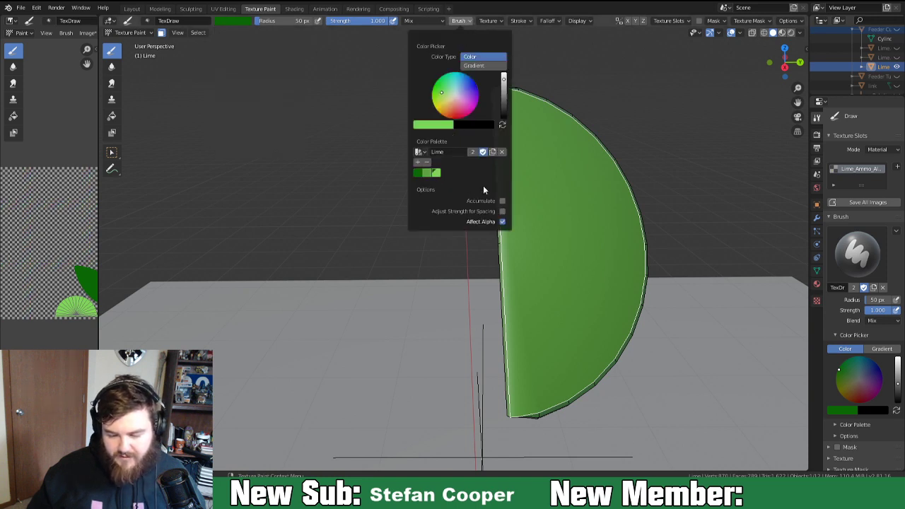
{"action": "middle_click_drag", "start_coordinate": [653, 148], "coordinate": [605, 160]}
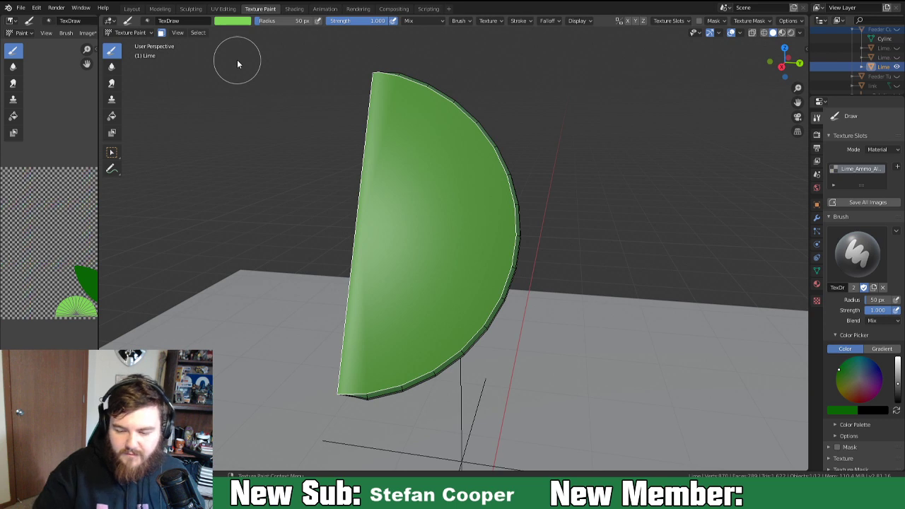
Enable Smooth Stroke for the Draw brush and shrink its radius to 5 px.
{"action": "left_click", "coordinate": [538, 21]}
{"action": "mouse_move", "coordinate": [520, 21]}
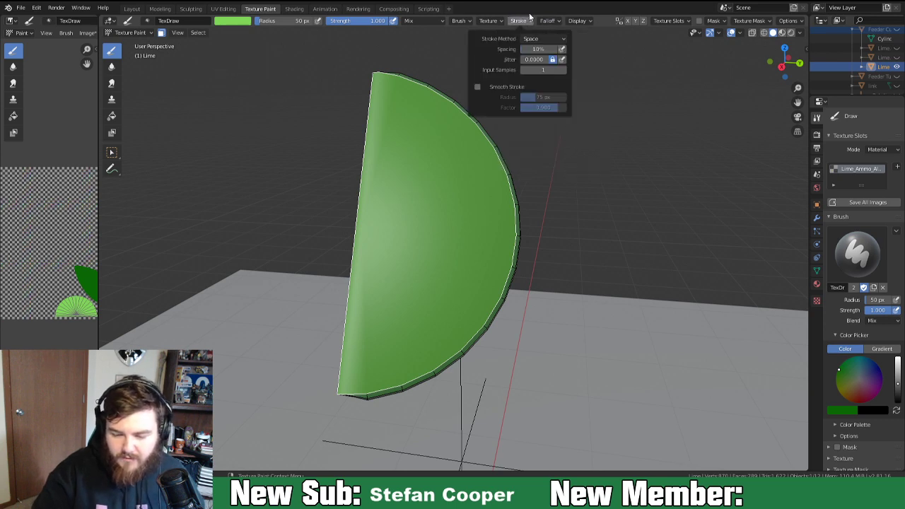
{"action": "left_click", "coordinate": [478, 86]}
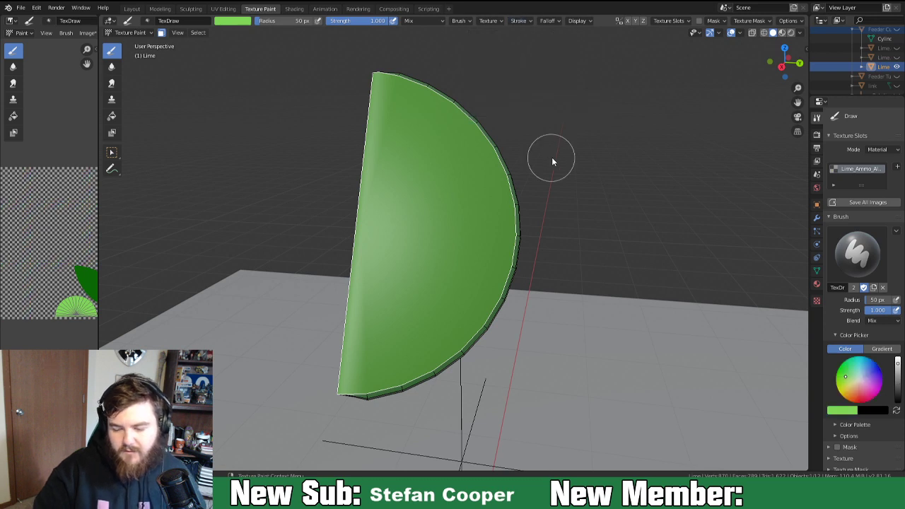
{"action": "key", "text": "f"}
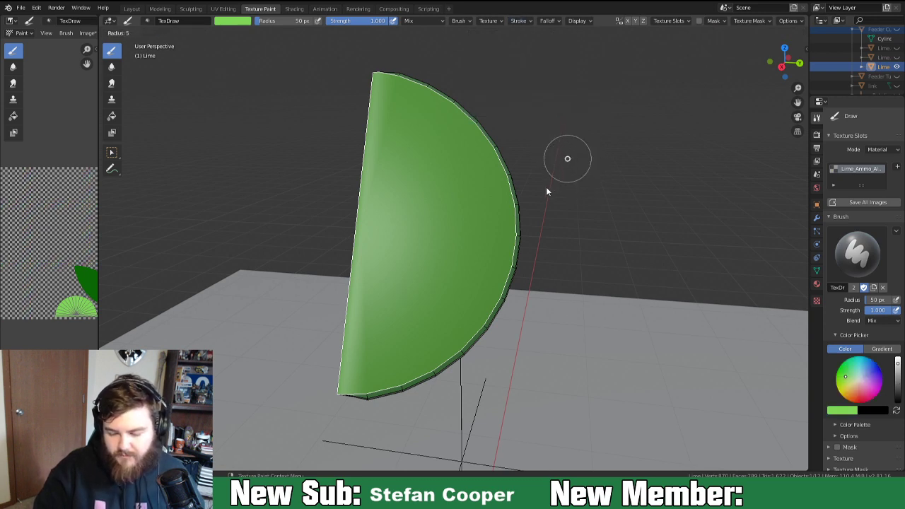
{"action": "left_click", "coordinate": [552, 193]}
{"action": "key", "text": "f"}
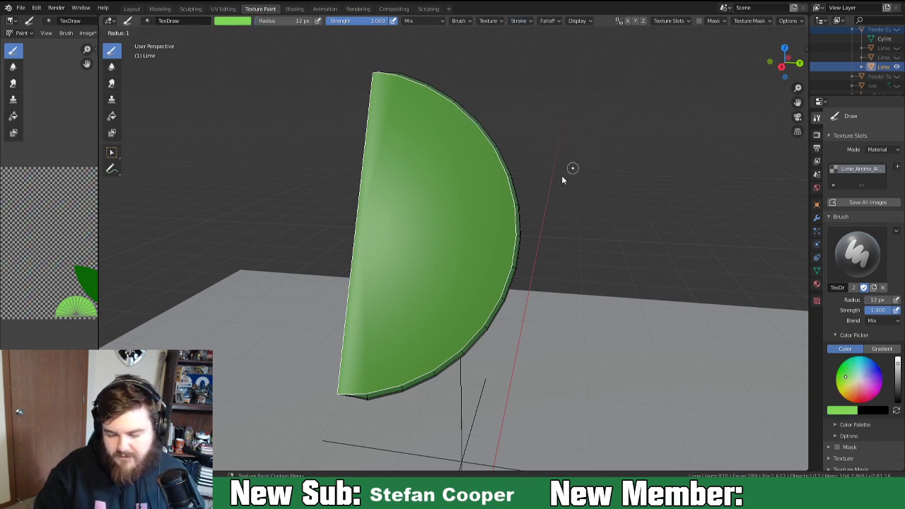
{"action": "left_click", "coordinate": [569, 181]}
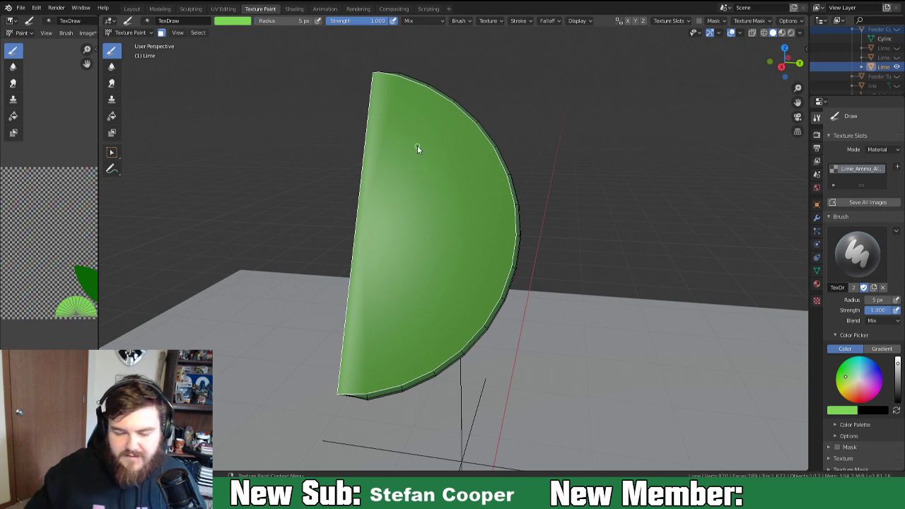
Desaturate the brush color to a paler green and add it as a swatch to the Lime palette.
{"action": "left_click", "coordinate": [470, 21]}
{"action": "left_click_drag", "start_coordinate": [438, 99], "coordinate": [447, 92]}
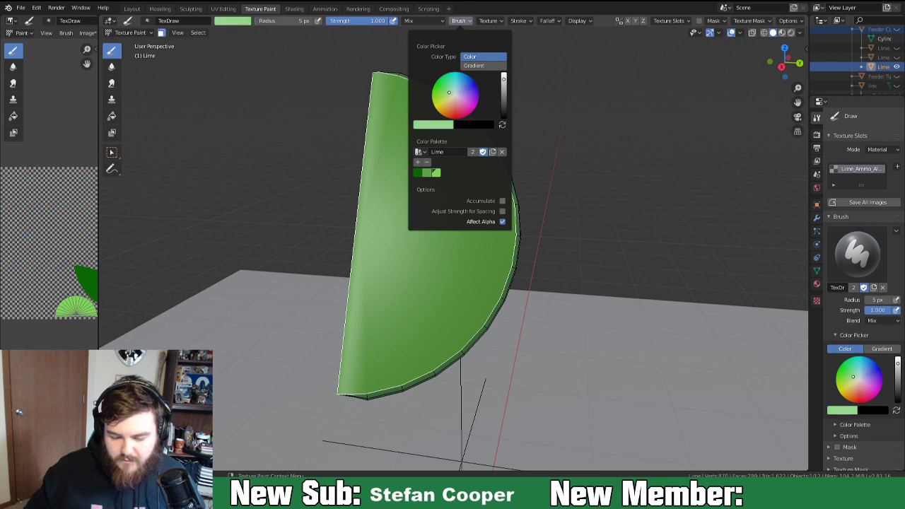
{"action": "left_click", "coordinate": [417, 162]}
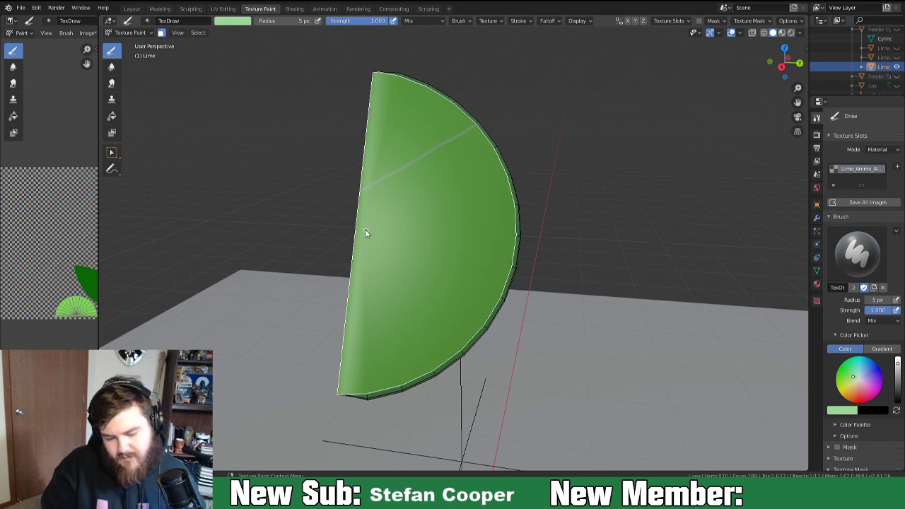
Undo the trial pale green stroke across the lime's flat face and look through the stroke and mask options.
{"action": "key", "text": "ctrl+z"}
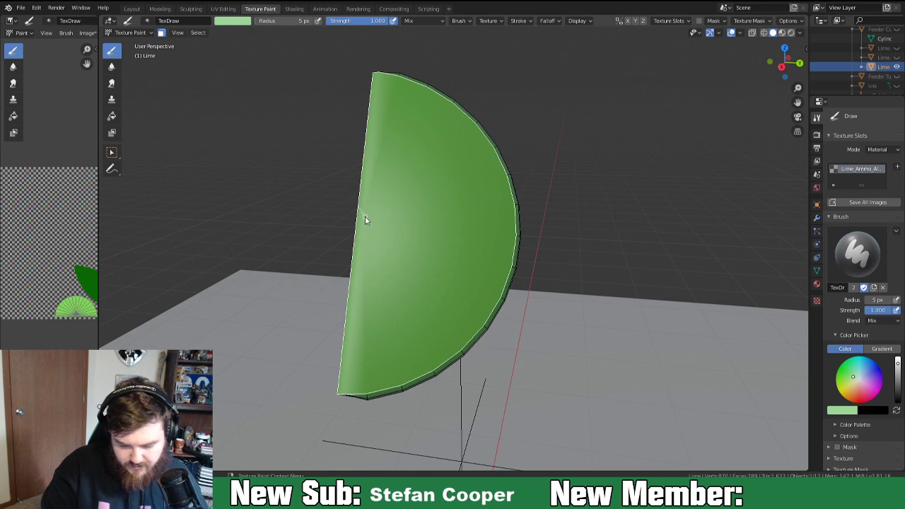
{"action": "left_click", "coordinate": [520, 21]}
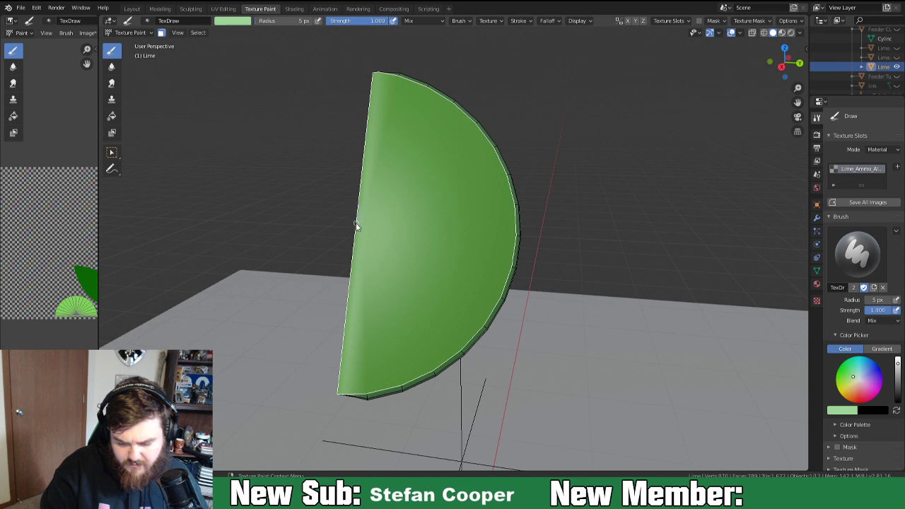
{"action": "mouse_move", "coordinate": [417, 184]}
{"action": "middle_mouse_down"}
{"action": "mouse_move", "coordinate": [429, 202]}
{"action": "mouse_move", "coordinate": [423, 195]}
{"action": "middle_mouse_up"}
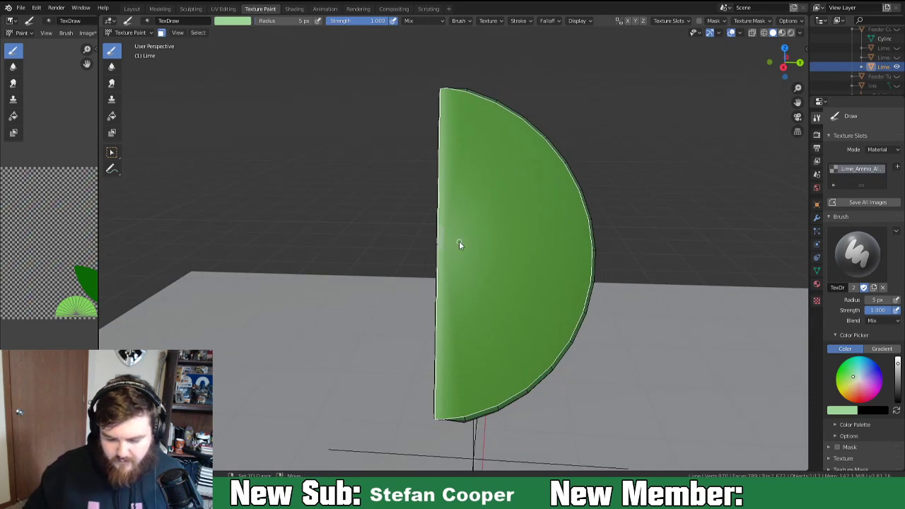
{"action": "middle_click_drag", "start_coordinate": [459, 241], "coordinate": [457, 238]}
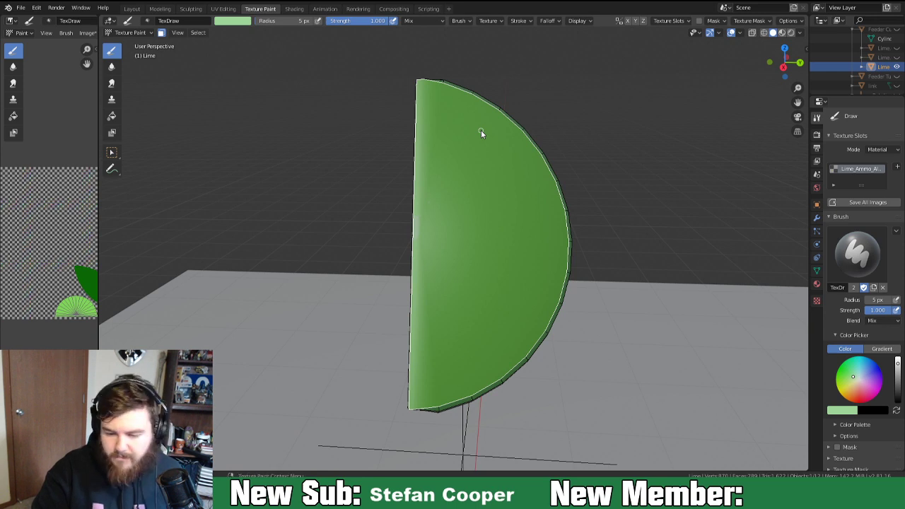
{"action": "middle_click_drag", "start_coordinate": [528, 324], "coordinate": [517, 309]}
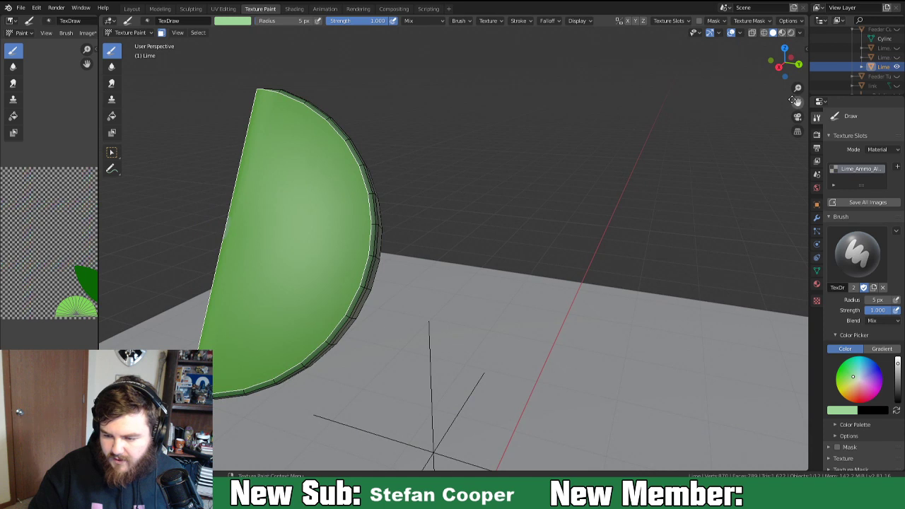
{"action": "left_click", "coordinate": [788, 22]}
{"action": "mouse_move", "coordinate": [714, 23]}
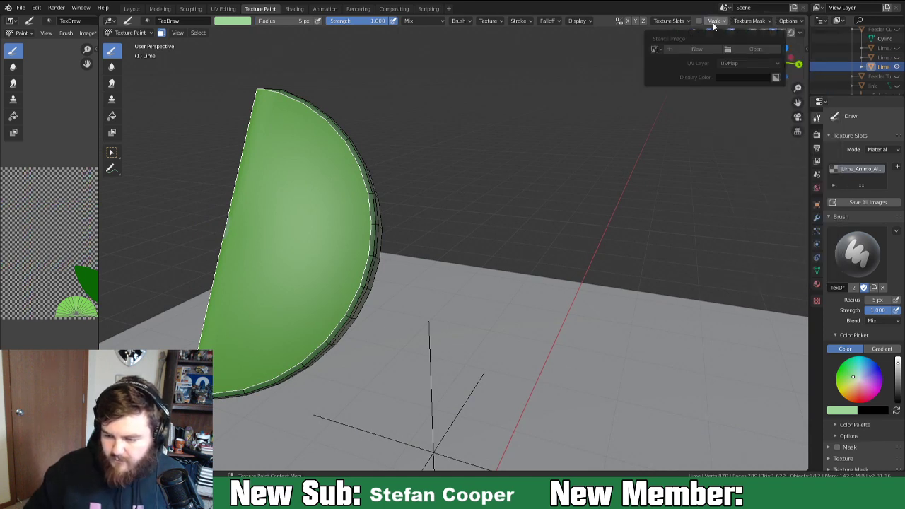
Preview the lime in the Layout workspace with Material Preview shading, using Scene Lights and Scene World.
{"action": "left_click", "coordinate": [131, 8]}
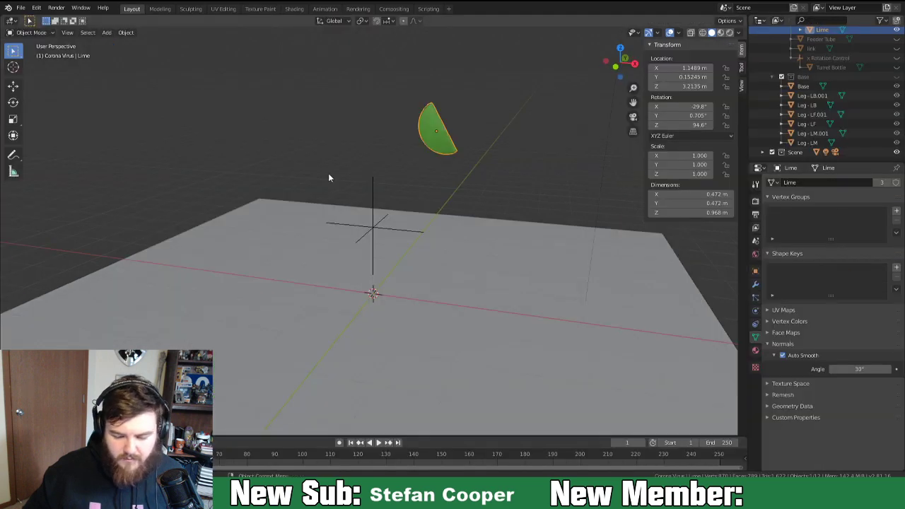
{"action": "middle_click_drag", "start_coordinate": [495, 168], "coordinate": [379, 180]}
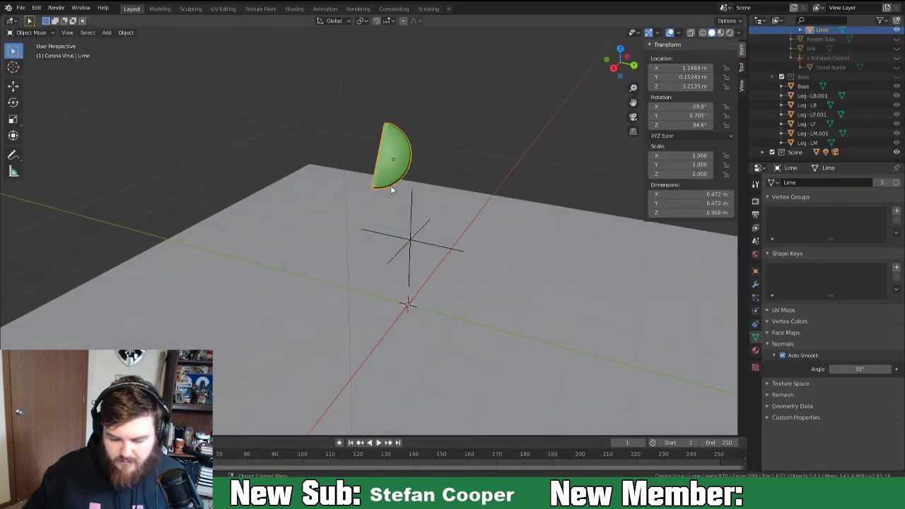
{"action": "left_click", "coordinate": [721, 33]}
{"action": "left_click", "coordinate": [737, 33]}
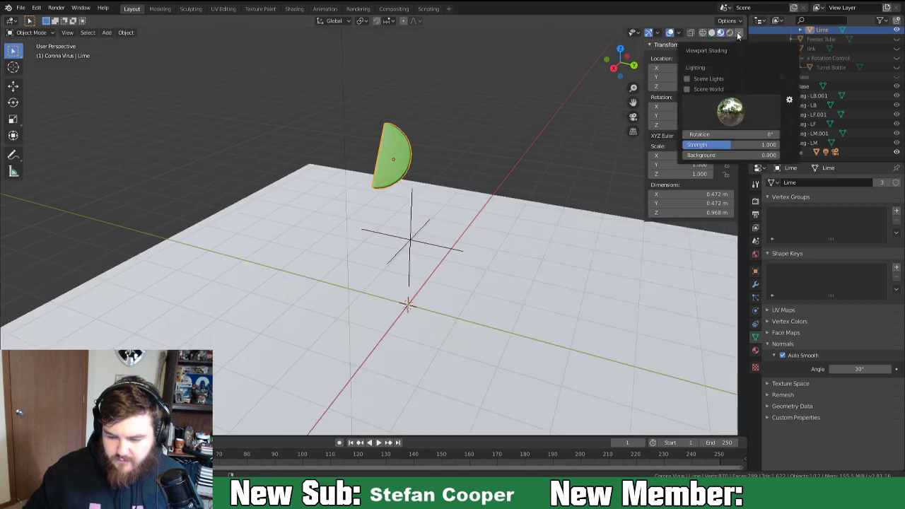
{"action": "left_click", "coordinate": [687, 78]}
{"action": "left_click", "coordinate": [687, 89]}
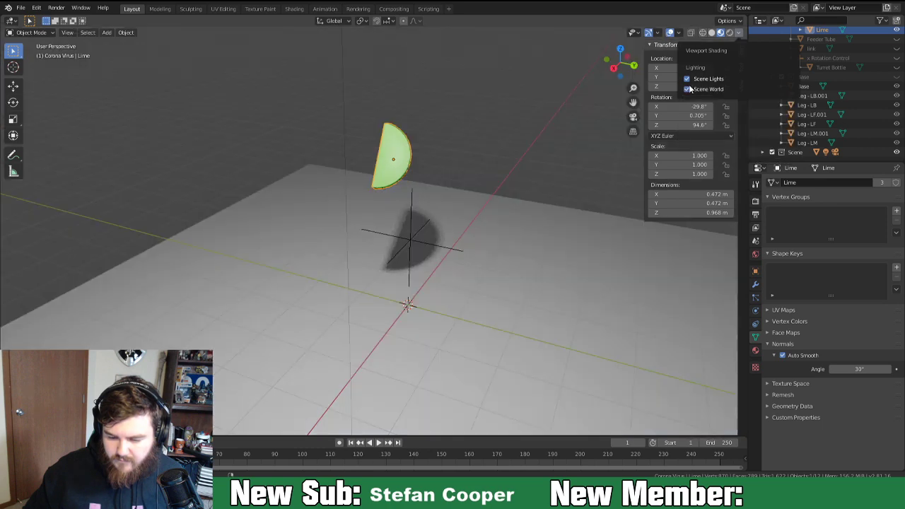
{"action": "mouse_move", "coordinate": [453, 152]}
{"action": "middle_mouse_down"}
{"action": "mouse_move", "coordinate": [422, 162]}
{"action": "mouse_move", "coordinate": [414, 139]}
{"action": "mouse_move", "coordinate": [349, 141]}
{"action": "mouse_move", "coordinate": [439, 168]}
{"action": "middle_mouse_up"}
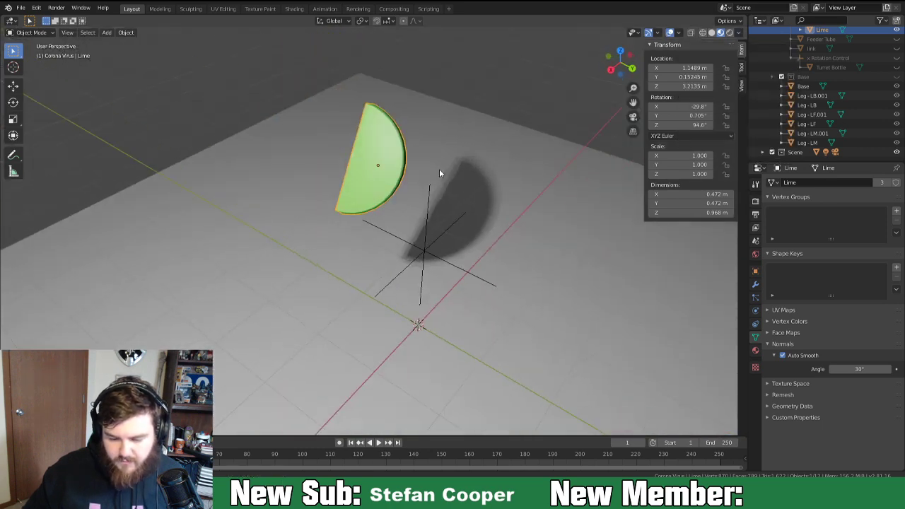
{"action": "left_click", "coordinate": [739, 32]}
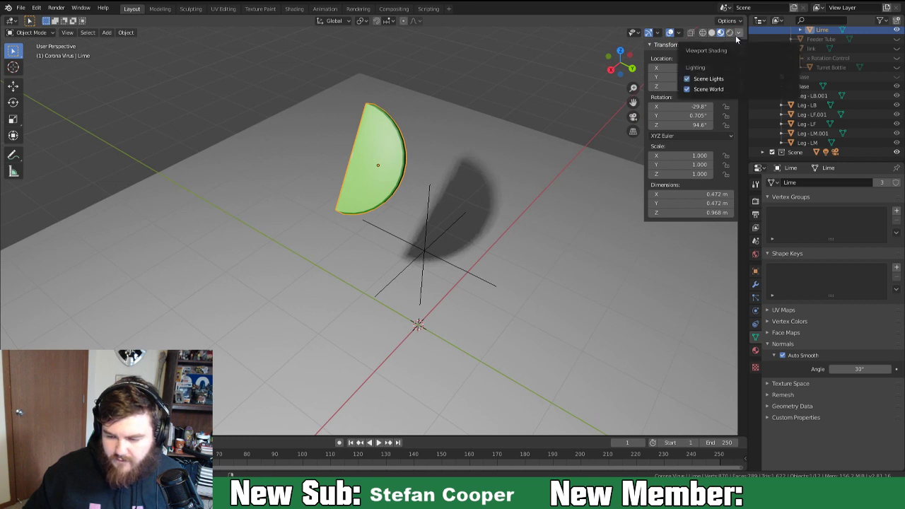
Turn off Scene Lights and Scene World for the Material Preview and look through the environment lighting choices.
{"action": "left_click", "coordinate": [687, 79]}
{"action": "left_click", "coordinate": [688, 89]}
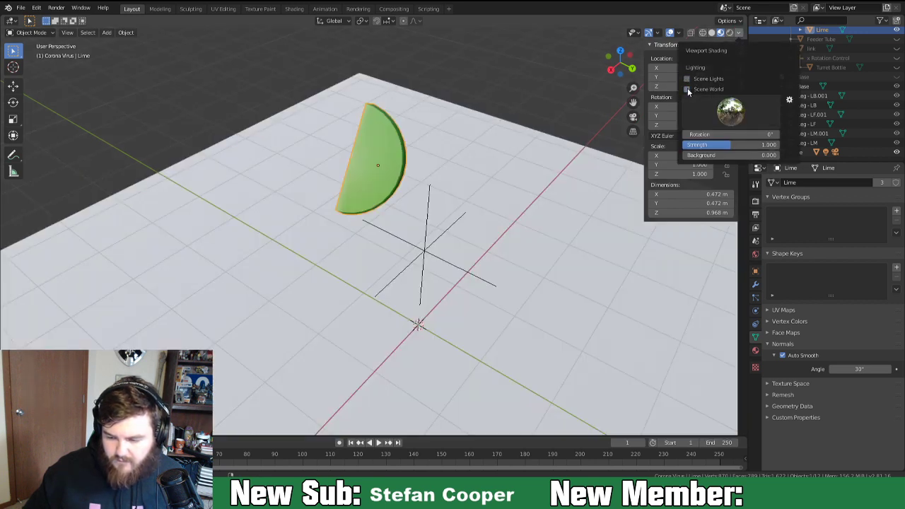
{"action": "left_click", "coordinate": [739, 32]}
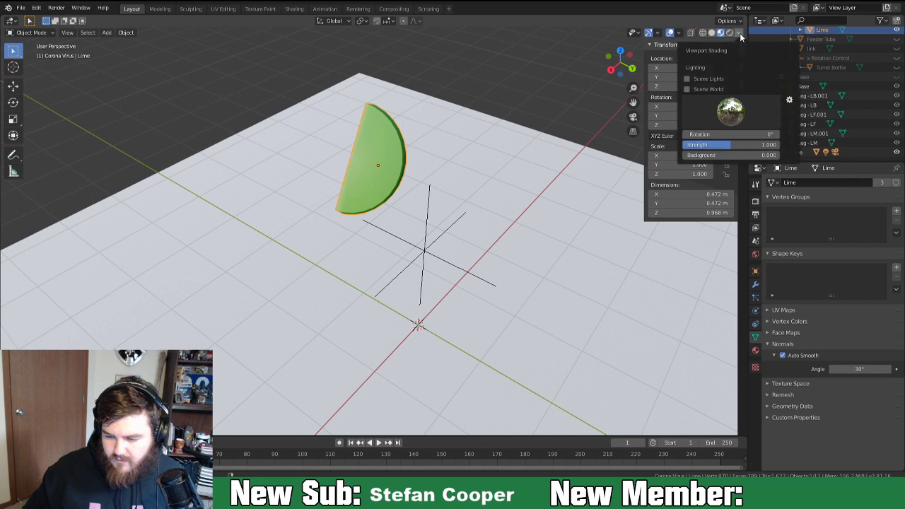
{"action": "left_click", "coordinate": [738, 125]}
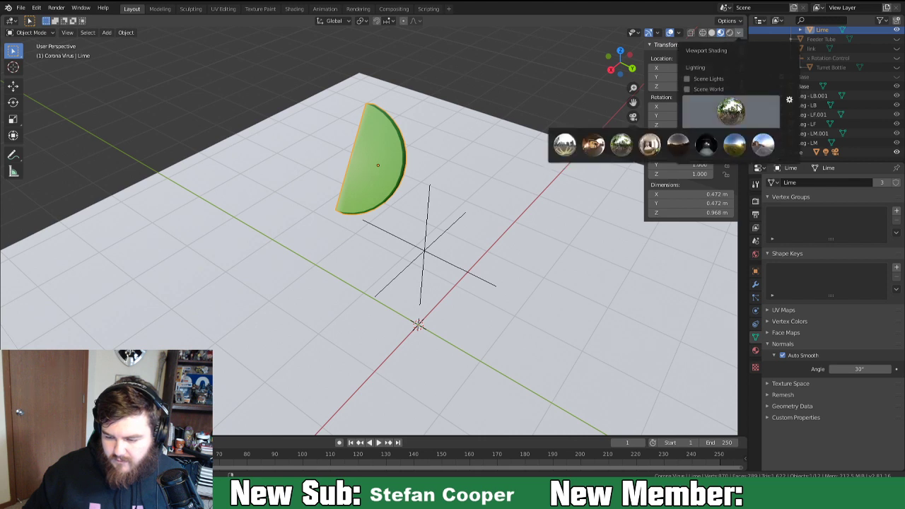
{"action": "left_click", "coordinate": [628, 151]}
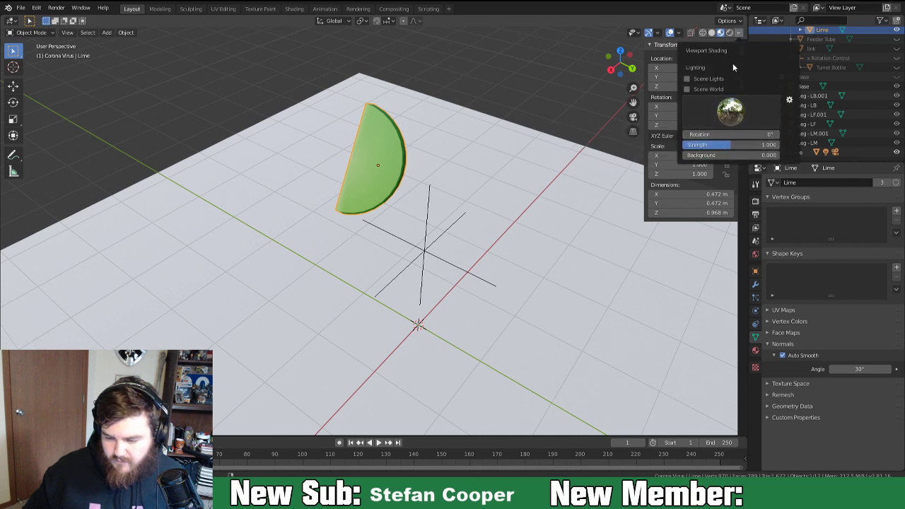
Switch the viewport to Solid shading and examine the lime's flat face from up close.
{"action": "left_click", "coordinate": [711, 33]}
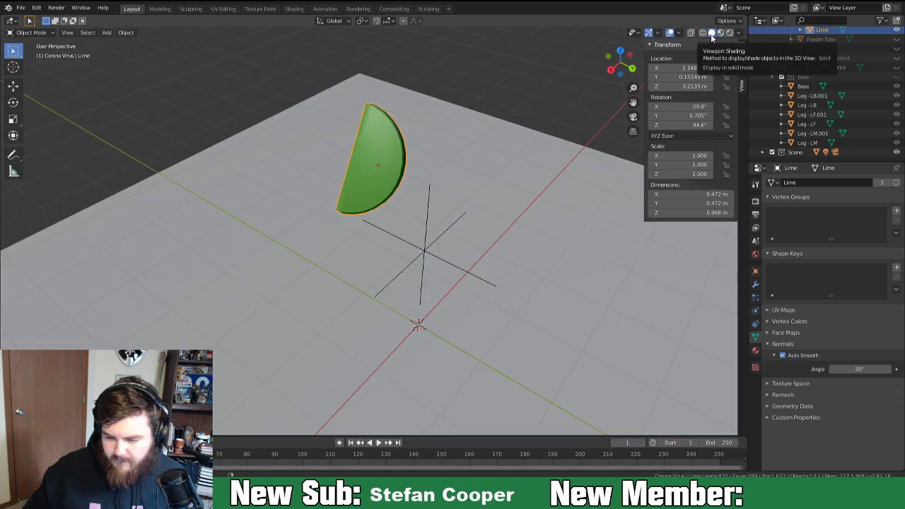
{"action": "left_click", "coordinate": [739, 34]}
{"action": "mouse_move", "coordinate": [400, 177]}
{"action": "middle_mouse_down"}
{"action": "mouse_move", "coordinate": [527, 140]}
{"action": "mouse_move", "coordinate": [542, 126]}
{"action": "mouse_move", "coordinate": [536, 97]}
{"action": "mouse_move", "coordinate": [491, 170]}
{"action": "mouse_move", "coordinate": [531, 137]}
{"action": "mouse_move", "coordinate": [446, 273]}
{"action": "middle_mouse_up"}
{"action": "scroll", "coordinate": [456, 251], "scroll_direction": "up", "scroll_amount": 2}
{"action": "scroll", "coordinate": [461, 236], "scroll_direction": "up", "scroll_amount": 2}
{"action": "middle_click_drag", "start_coordinate": [461, 235], "coordinate": [400, 294]}
{"action": "scroll", "coordinate": [400, 295], "scroll_direction": "up", "scroll_amount": 2}
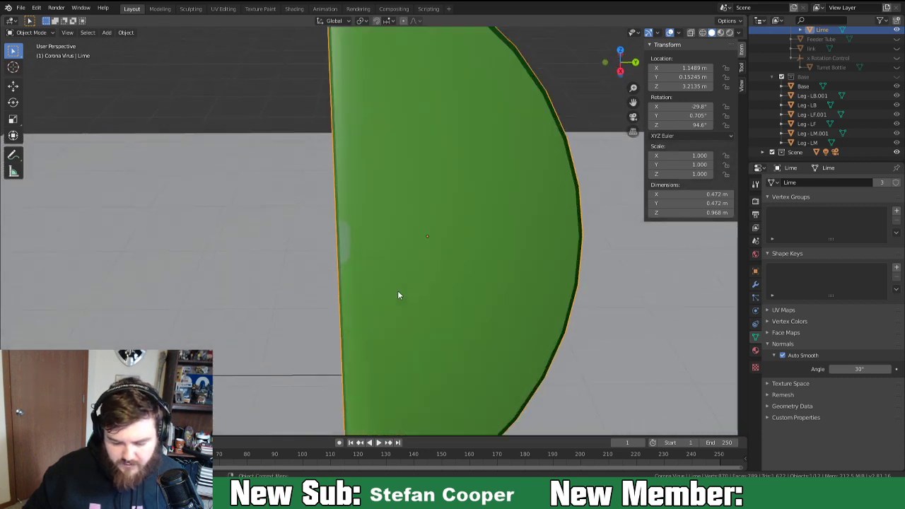
{"action": "scroll", "coordinate": [398, 295], "scroll_direction": "down", "scroll_amount": 2}
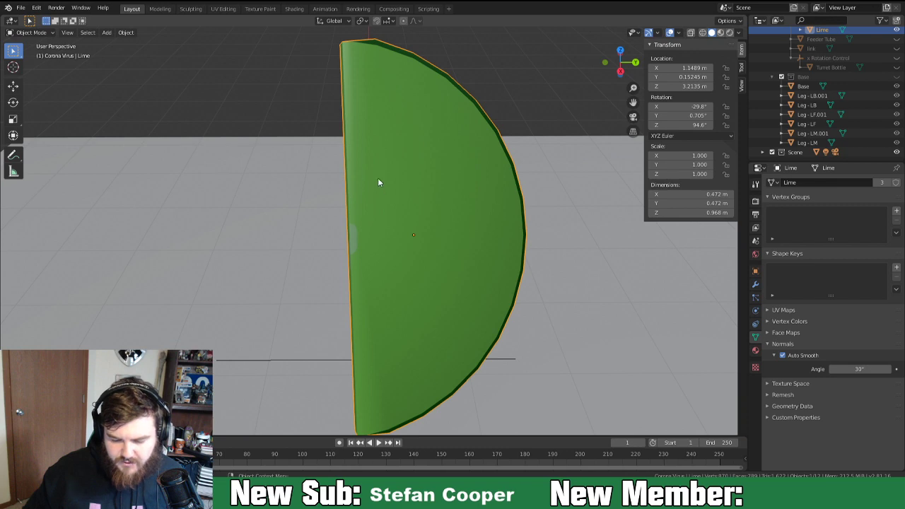
Paint thin pale green segment lines fanning out from the center of the lime's flat face in the Texture Paint workspace.
{"action": "left_click", "coordinate": [260, 9]}
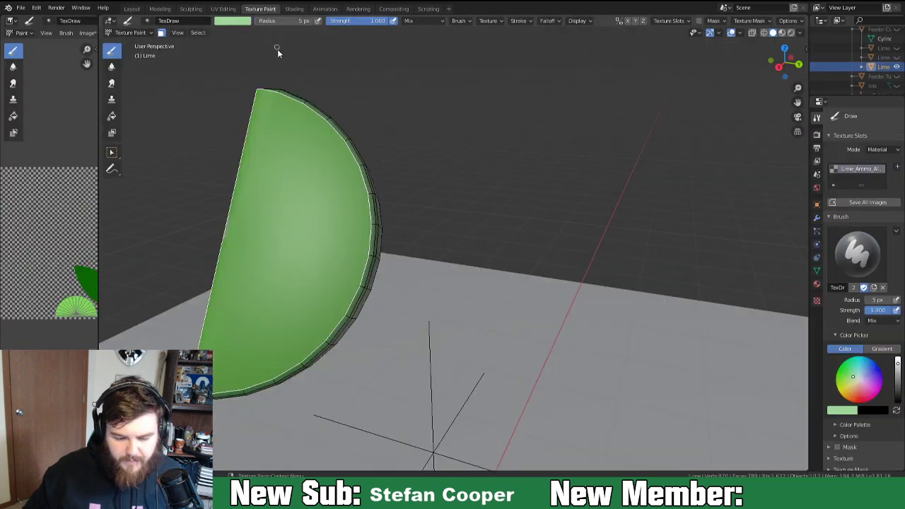
{"action": "middle_click_drag", "start_coordinate": [290, 228], "coordinate": [315, 233]}
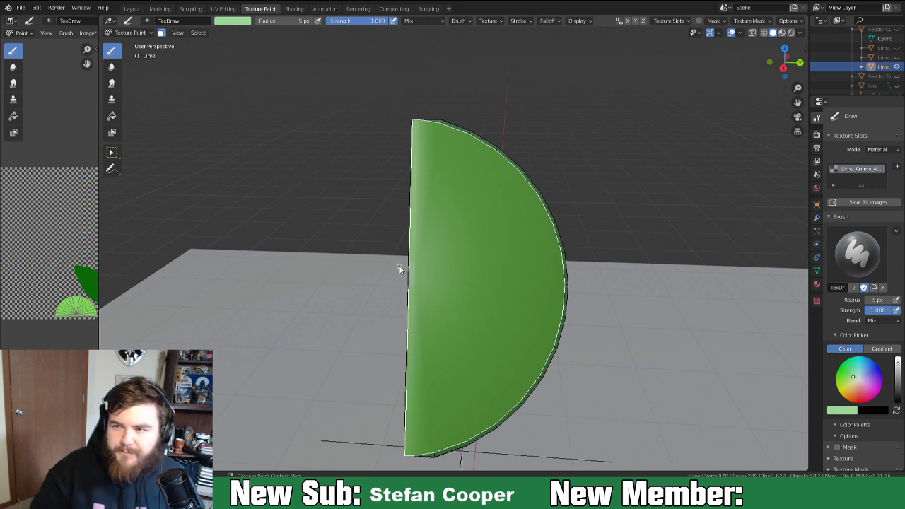
{"action": "left_click", "coordinate": [521, 21]}
{"action": "left_click", "coordinate": [483, 86]}
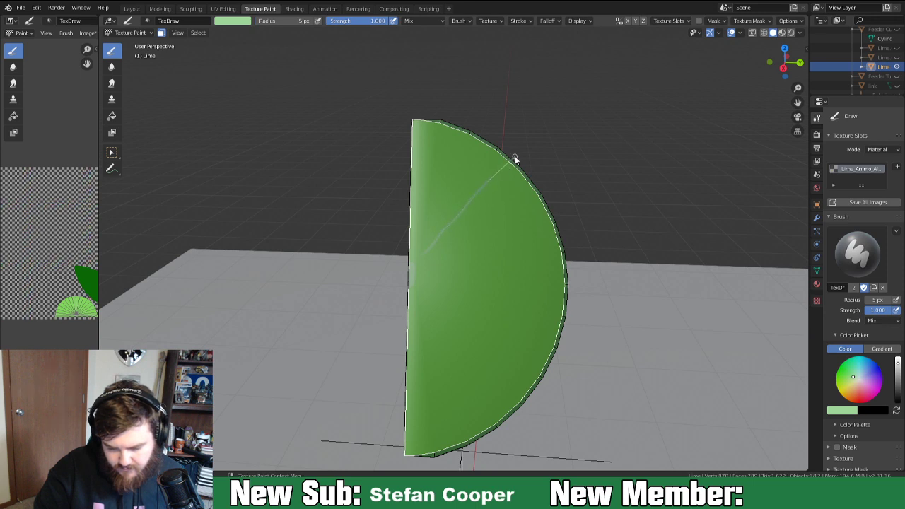
{"action": "left_click_drag", "start_coordinate": [534, 139], "coordinate": [535, 138]}
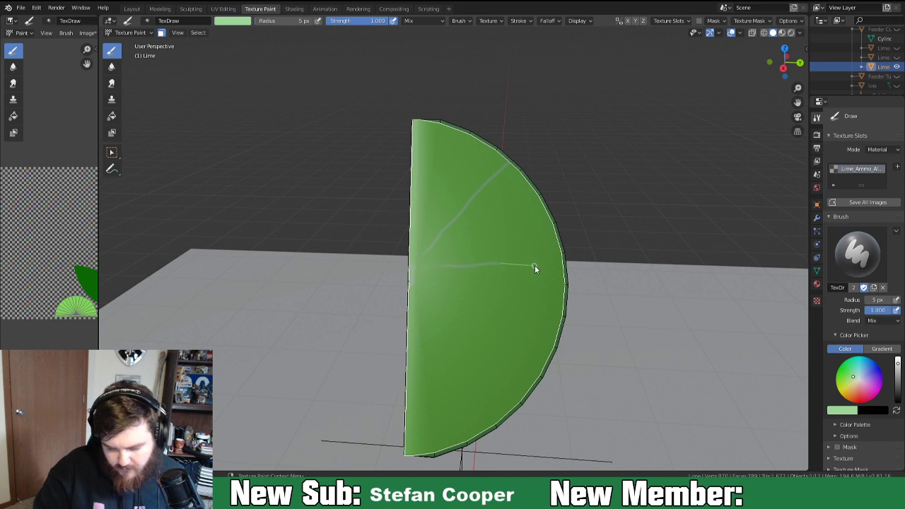
{"action": "mouse_move", "coordinate": [550, 274]}
{"action": "left_mouse_down"}
{"action": "mouse_move", "coordinate": [568, 275]}
{"action": "mouse_move", "coordinate": [592, 259]}
{"action": "left_mouse_up"}
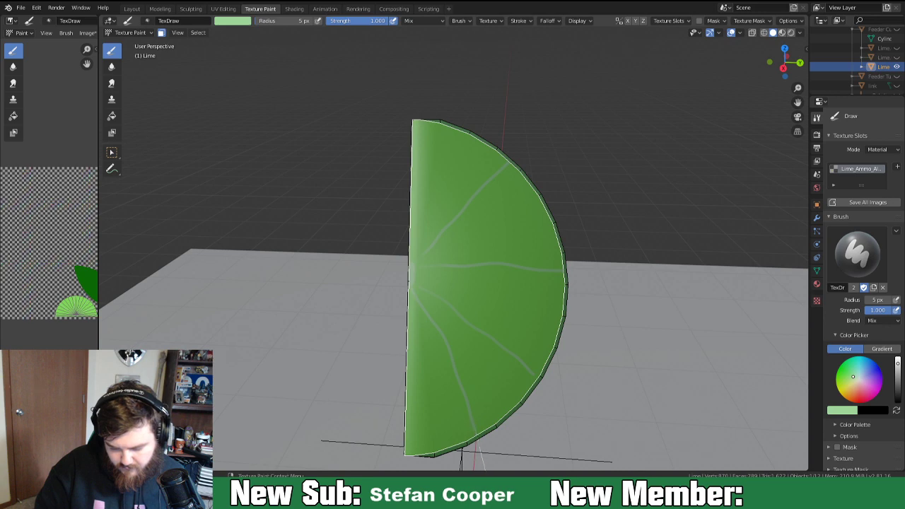
Turn off the face selection mask and check the painted segment lines on both sides of the lime.
{"action": "scroll", "coordinate": [580, 399], "scroll_direction": "down", "scroll_amount": 5}
{"action": "mouse_move", "coordinate": [580, 399]}
{"action": "middle_mouse_down"}
{"action": "mouse_move", "coordinate": [543, 382]}
{"action": "mouse_move", "coordinate": [571, 392]}
{"action": "mouse_move", "coordinate": [633, 364]}
{"action": "mouse_move", "coordinate": [582, 375]}
{"action": "middle_mouse_up"}
{"action": "key", "text": "Tab"}
{"action": "key", "text": "Tab"}
{"action": "left_click", "coordinate": [161, 32]}
{"action": "middle_click_drag", "start_coordinate": [492, 286], "coordinate": [587, 276]}
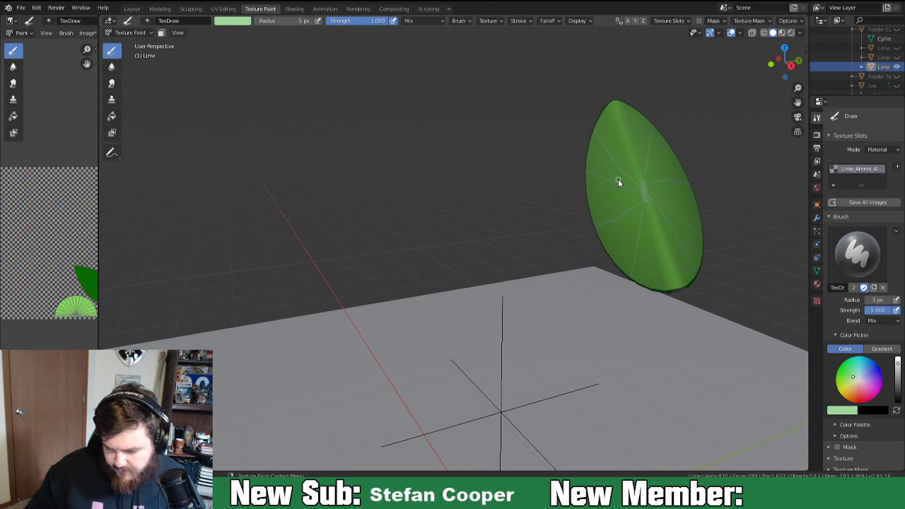
Mirror the lime's semicircular UV island by scaling it -1 along X, and rotate it slightly to level its straight edge.
{"action": "left_click", "coordinate": [223, 9]}
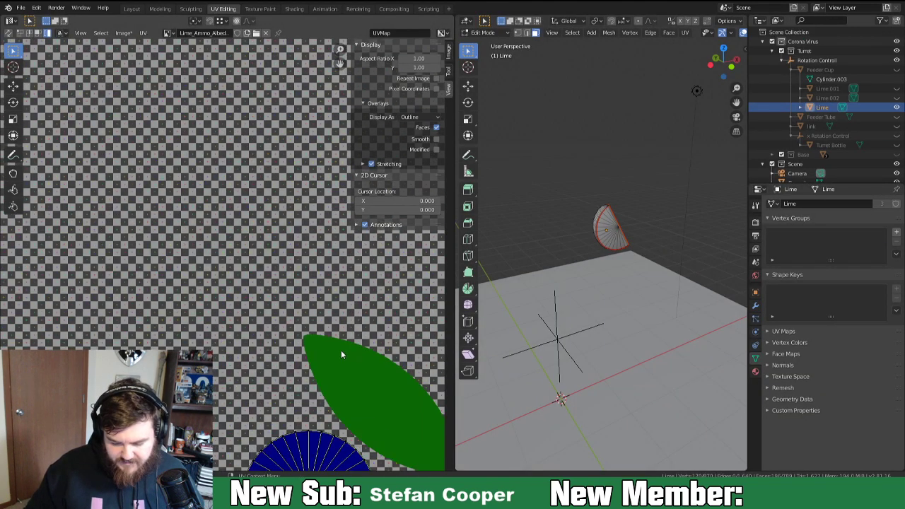
{"action": "middle_click_drag", "start_coordinate": [342, 354], "coordinate": [313, 234]}
{"action": "left_click", "coordinate": [295, 351]}
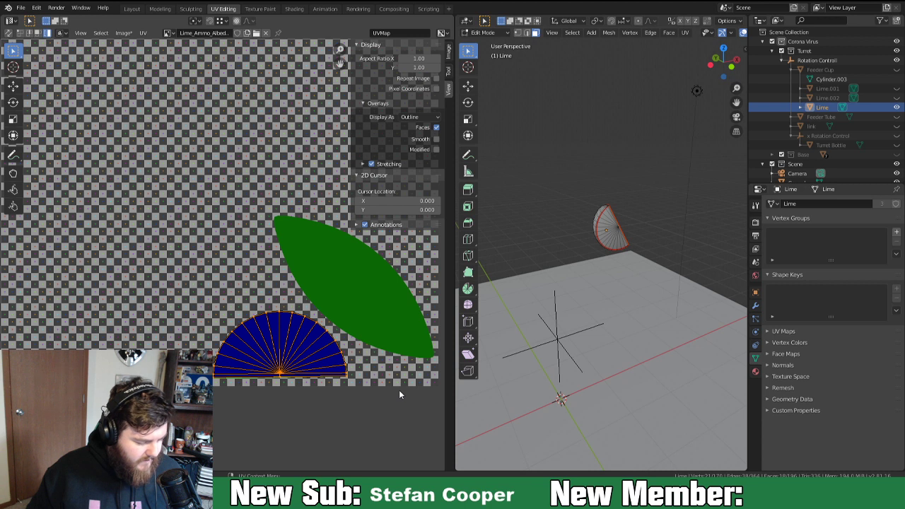
{"action": "key", "text": "s"}
{"action": "type", "text": "-1"}
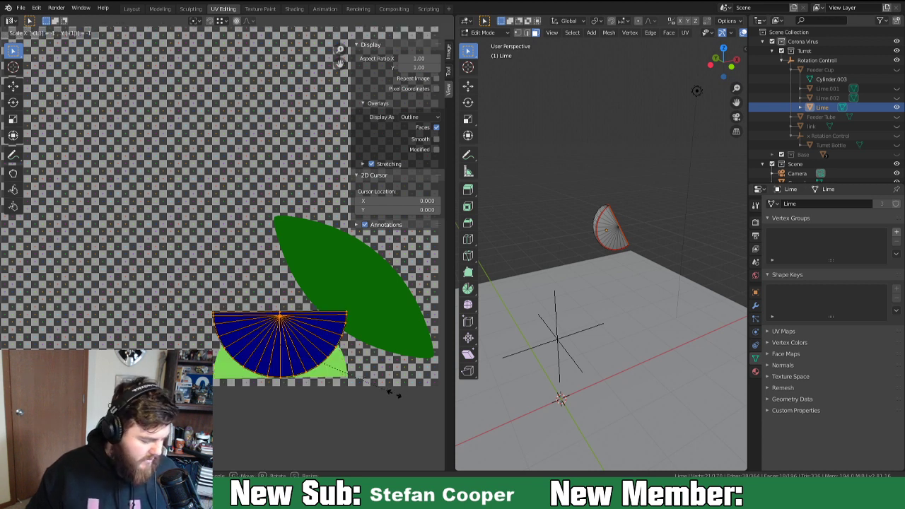
{"action": "type", "text": "y"}
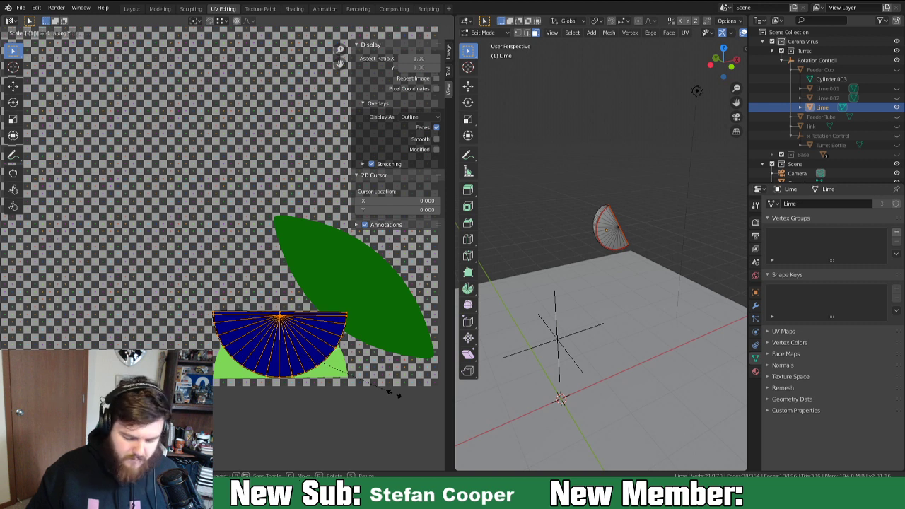
{"action": "type", "text": "x"}
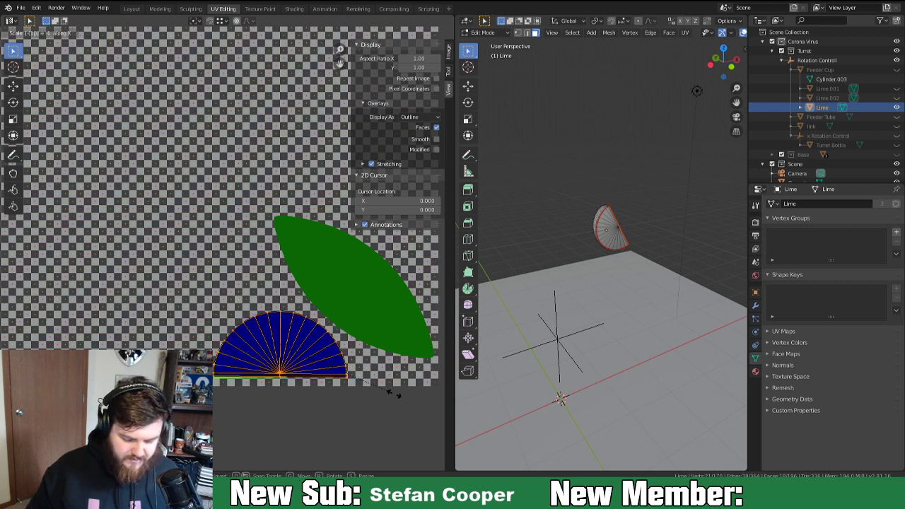
{"action": "key", "text": "Return"}
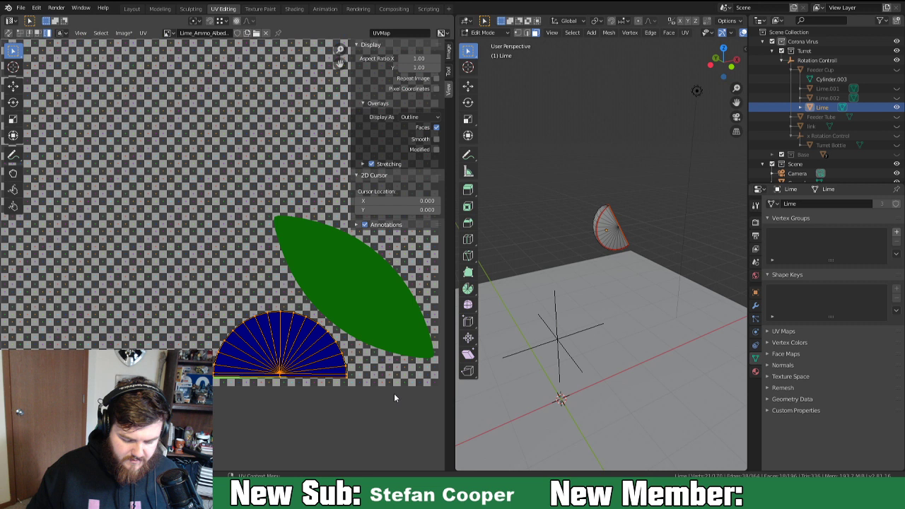
{"action": "key", "text": "r"}
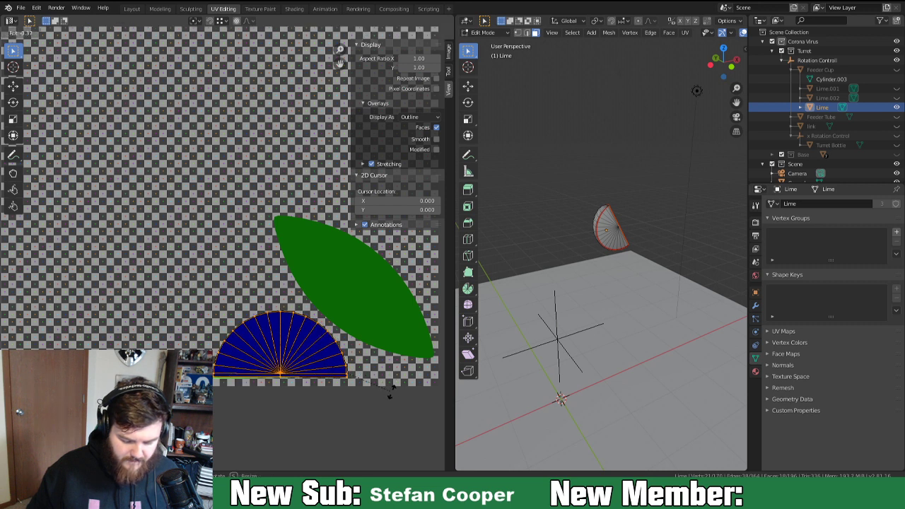
{"action": "left_click", "coordinate": [394, 393]}
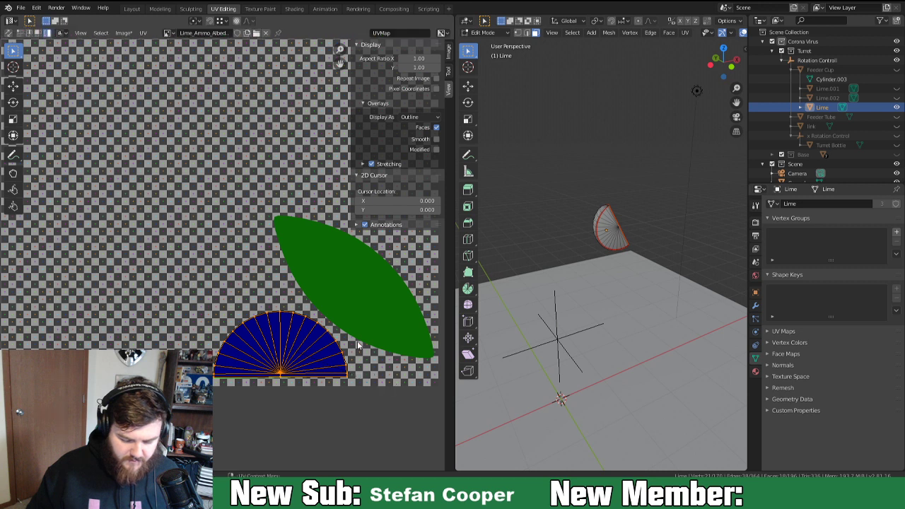
Examine how the segment lines fall on the lime's flat faces with the mirrored UV island in the Texture Paint workspace.
{"action": "mouse_move", "coordinate": [596, 284]}
{"action": "middle_mouse_down"}
{"action": "mouse_move", "coordinate": [539, 264]}
{"action": "mouse_move", "coordinate": [527, 230]}
{"action": "mouse_move", "coordinate": [596, 234]}
{"action": "middle_mouse_up"}
{"action": "left_click", "coordinate": [260, 9]}
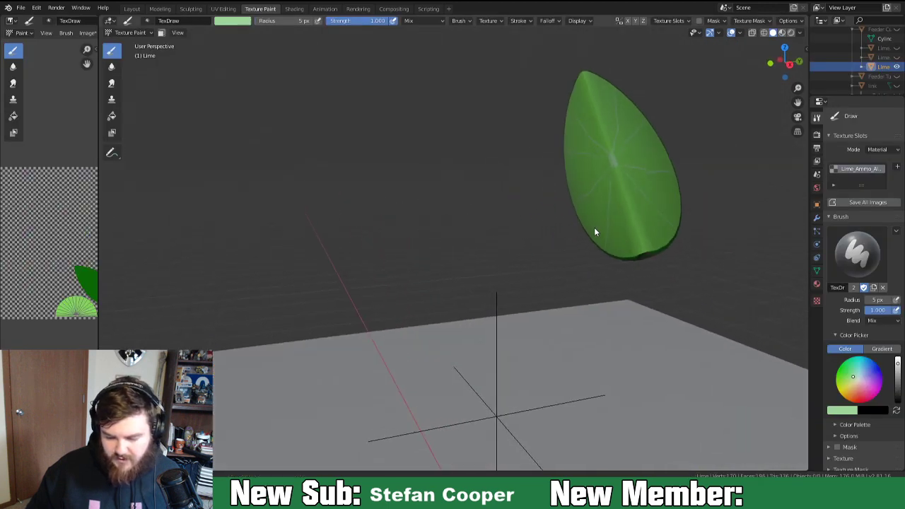
{"action": "middle_click_drag", "start_coordinate": [564, 235], "coordinate": [523, 241]}
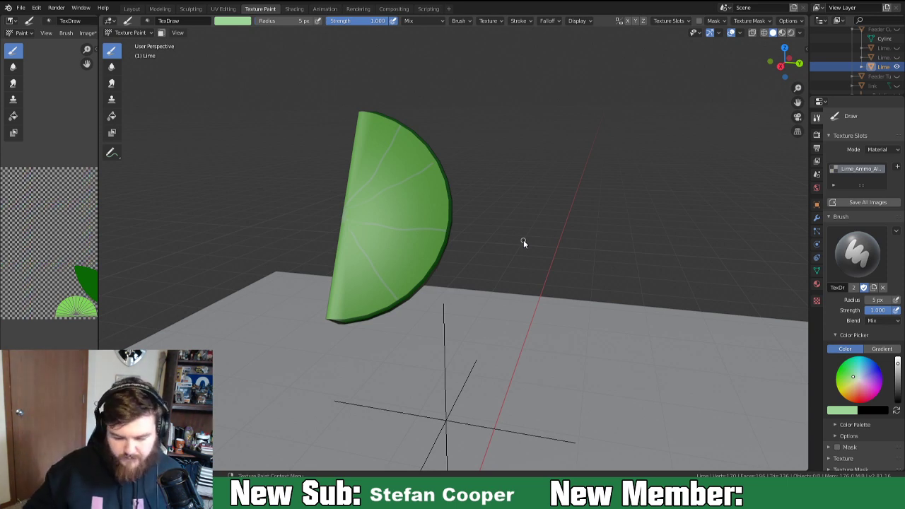
{"action": "scroll", "coordinate": [399, 262], "scroll_direction": "up", "scroll_amount": 5}
{"action": "scroll", "coordinate": [396, 265], "scroll_direction": "down", "scroll_amount": 5}
{"action": "middle_click_drag", "start_coordinate": [423, 271], "coordinate": [490, 287]}
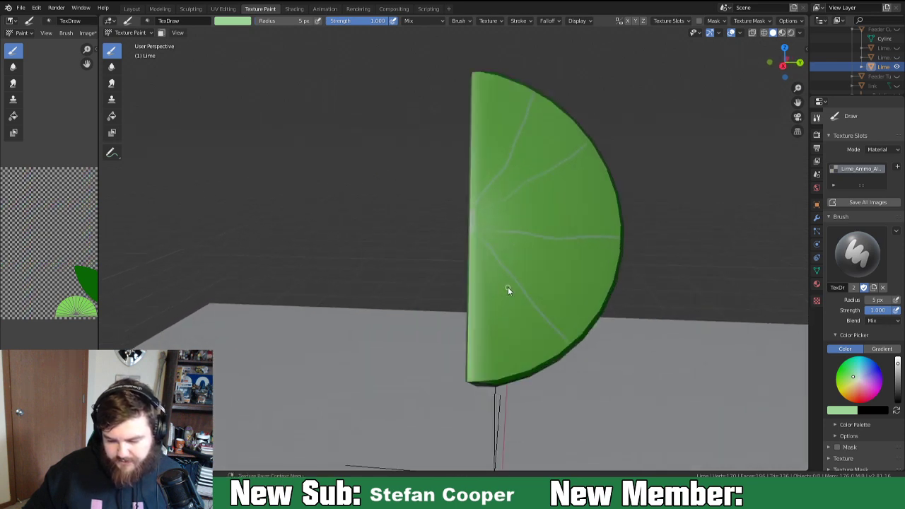
{"action": "scroll", "coordinate": [506, 285], "scroll_direction": "up", "scroll_amount": 3}
{"action": "scroll", "coordinate": [511, 281], "scroll_direction": "down", "scroll_amount": 3}
{"action": "middle_click_drag", "start_coordinate": [512, 281], "coordinate": [500, 308]}
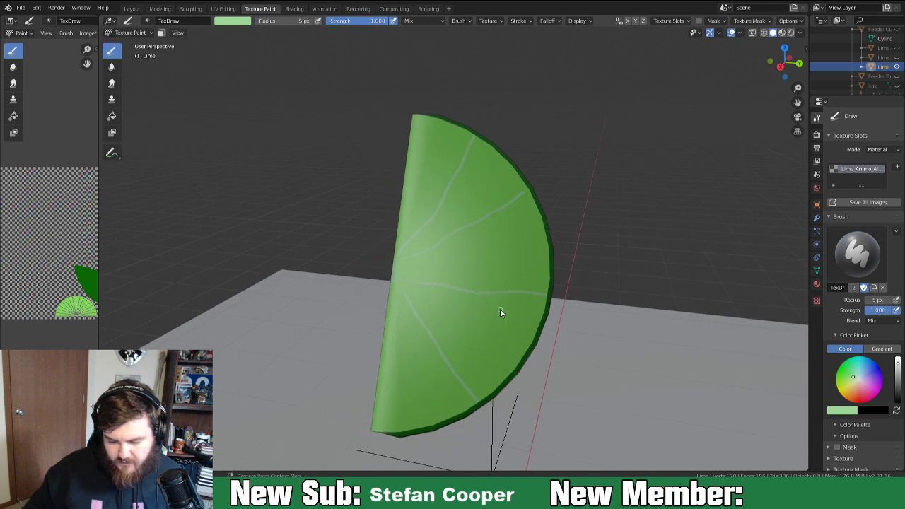
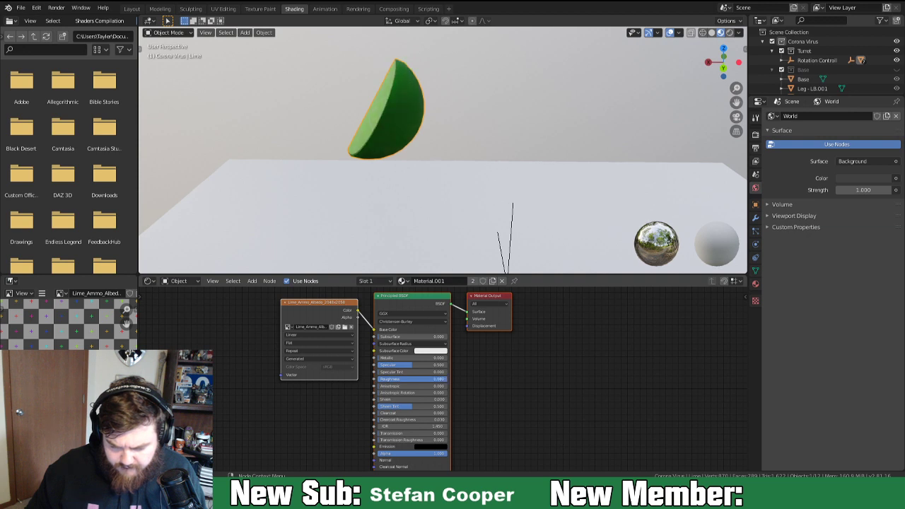
Try out the Subsurface and Metallic values of the lime's Principled BSDF and set Clearcoat Roughness to 0.
{"action": "mouse_move", "coordinate": [358, 172]}
{"action": "middle_mouse_down"}
{"action": "mouse_move", "coordinate": [422, 194]}
{"action": "mouse_move", "coordinate": [378, 162]}
{"action": "mouse_move", "coordinate": [375, 169]}
{"action": "middle_mouse_up"}
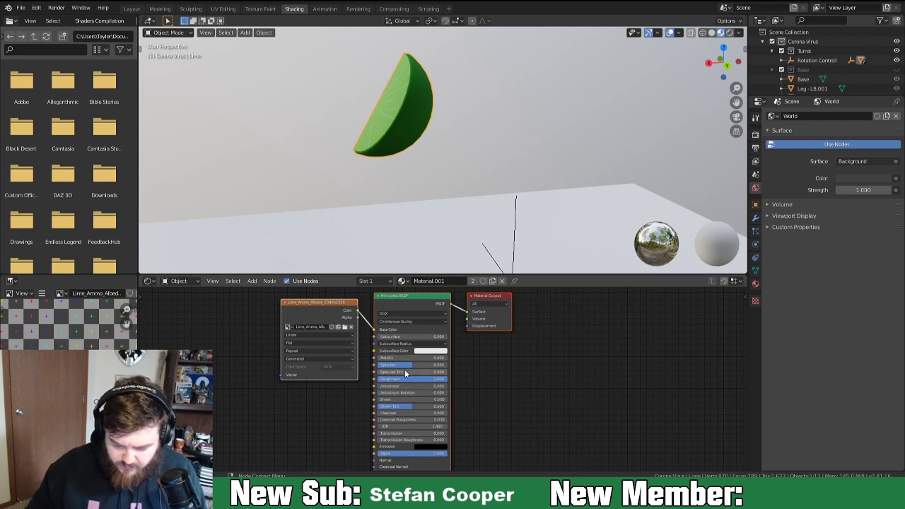
{"action": "scroll", "coordinate": [407, 396], "scroll_direction": "down", "scroll_amount": 1}
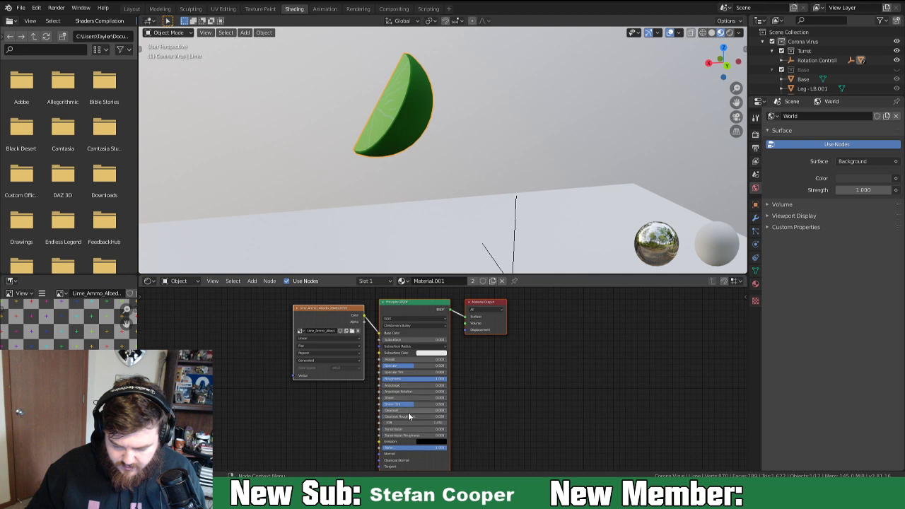
{"action": "scroll", "coordinate": [408, 412], "scroll_direction": "down", "scroll_amount": 1}
{"action": "scroll", "coordinate": [407, 423], "scroll_direction": "up", "scroll_amount": 3}
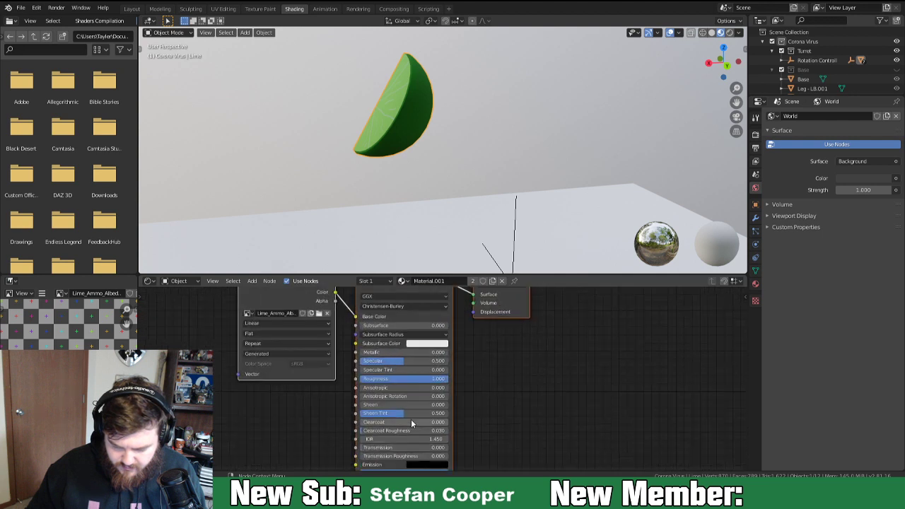
{"action": "middle_click_drag", "start_coordinate": [417, 372], "coordinate": [417, 347]}
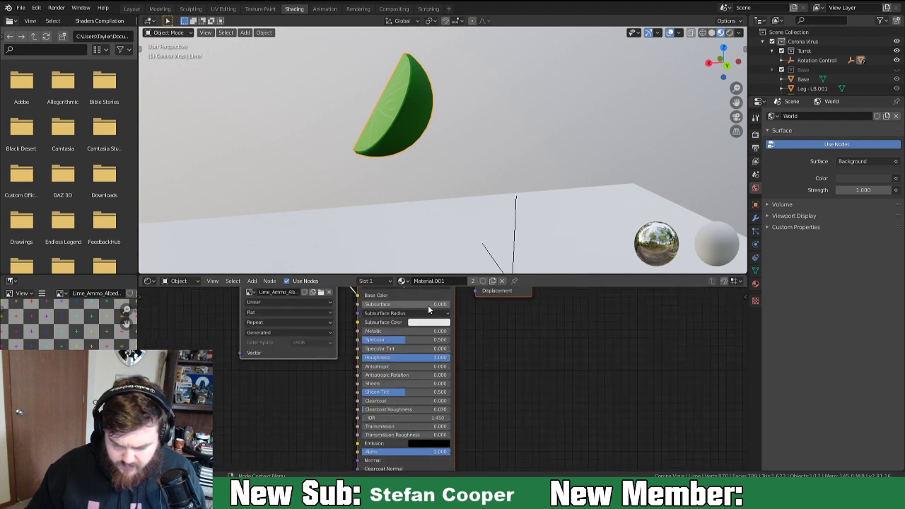
{"action": "mouse_move", "coordinate": [408, 304]}
{"action": "left_mouse_down"}
{"action": "mouse_move", "coordinate": [437, 304]}
{"action": "mouse_move", "coordinate": [406, 304]}
{"action": "left_mouse_up"}
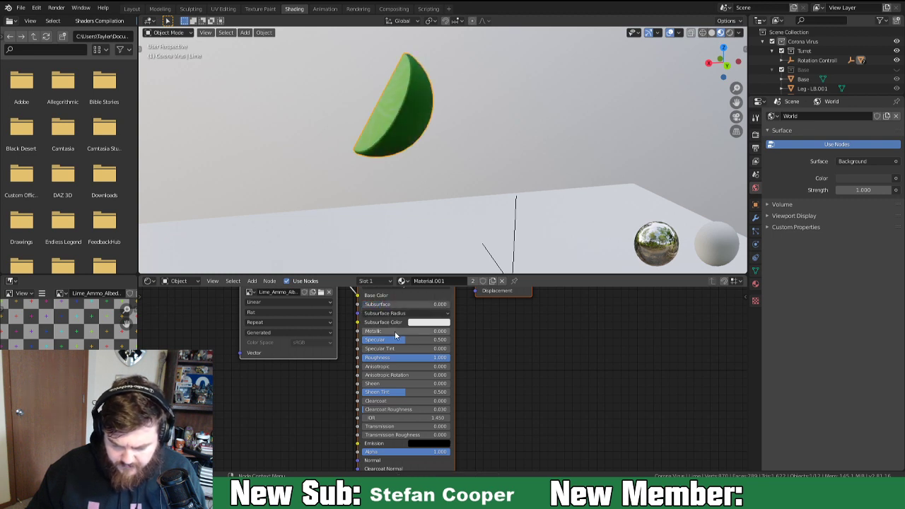
{"action": "mouse_move", "coordinate": [394, 331]}
{"action": "left_mouse_down"}
{"action": "mouse_move", "coordinate": [430, 331]}
{"action": "mouse_move", "coordinate": [392, 331]}
{"action": "left_mouse_up"}
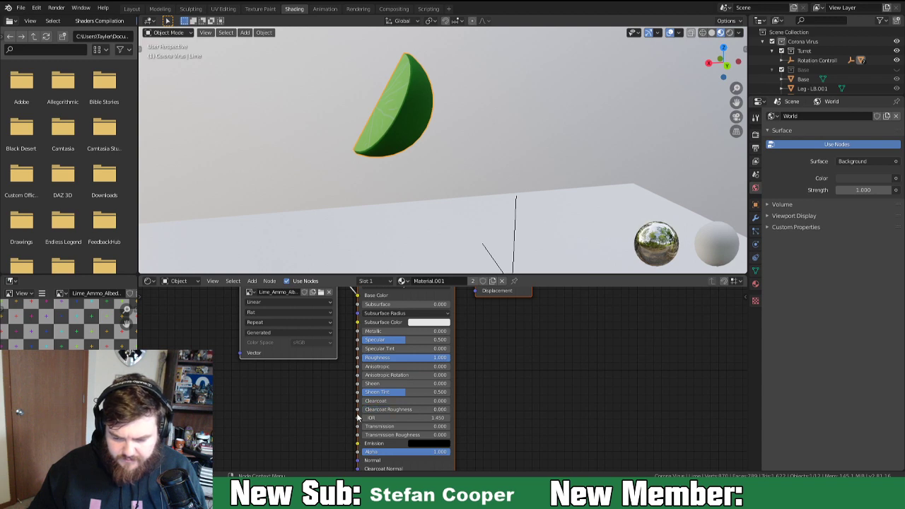
Return to the Texture Paint workspace and unhide Lime.002, Lime.001 and the Feeder Cup to view the limes in the cup.
{"action": "mouse_move", "coordinate": [422, 141]}
{"action": "middle_mouse_down"}
{"action": "mouse_move", "coordinate": [441, 121]}
{"action": "mouse_move", "coordinate": [443, 101]}
{"action": "mouse_move", "coordinate": [491, 121]}
{"action": "middle_mouse_up"}
{"action": "left_click", "coordinate": [259, 9]}
{"action": "middle_click_drag", "start_coordinate": [282, 198], "coordinate": [381, 247]}
{"action": "scroll", "coordinate": [370, 218], "scroll_direction": "down", "scroll_amount": 2}
{"action": "scroll", "coordinate": [381, 248], "scroll_direction": "down", "scroll_amount": 4}
{"action": "middle_click_drag", "start_coordinate": [398, 310], "coordinate": [441, 307]}
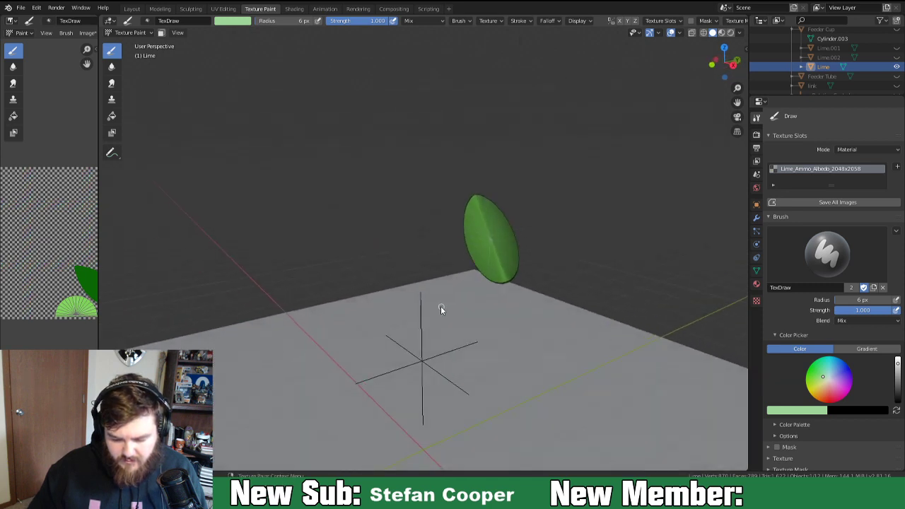
{"action": "left_click", "coordinate": [897, 57]}
{"action": "left_click", "coordinate": [897, 47]}
{"action": "middle_click_drag", "start_coordinate": [559, 249], "coordinate": [460, 264]}
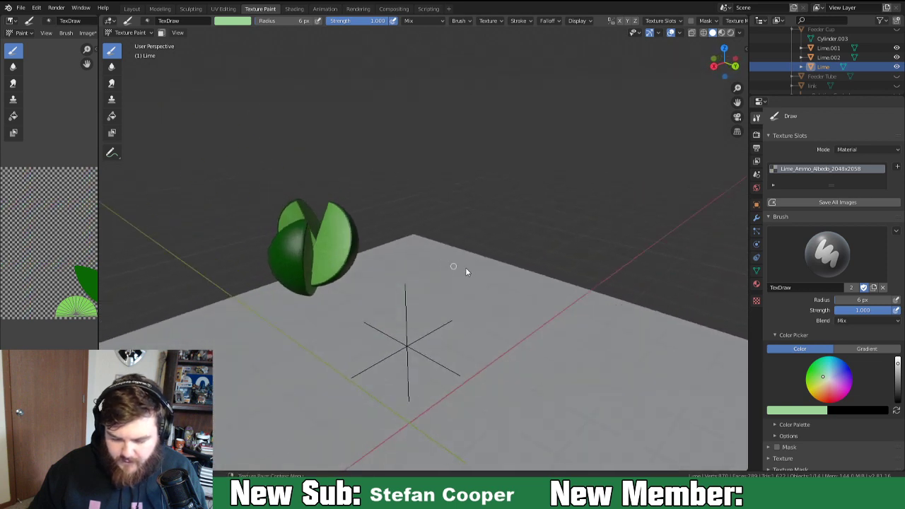
{"action": "left_click", "coordinate": [897, 29]}
{"action": "middle_click_drag", "start_coordinate": [489, 248], "coordinate": [226, 290]}
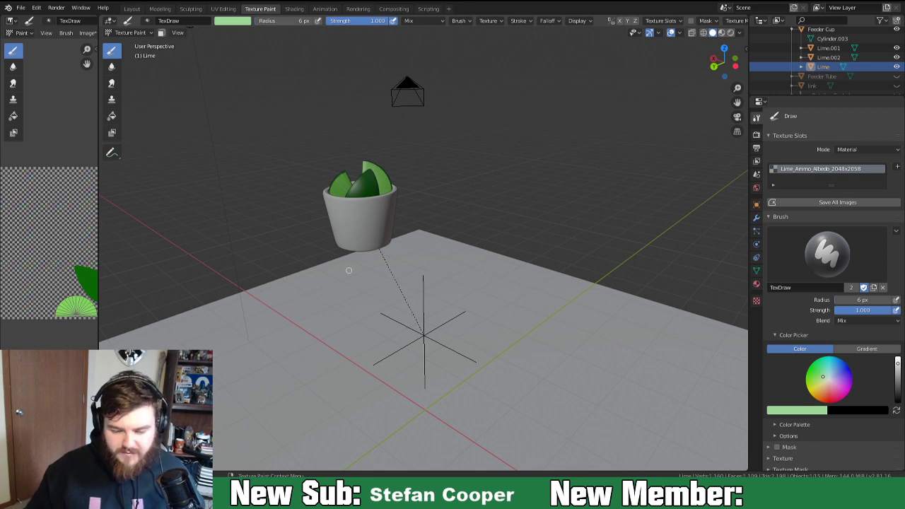
Leave Texture Paint mode on the lime for Object Mode and select the Feeder Cup.
{"action": "scroll", "coordinate": [350, 268], "scroll_direction": "up", "scroll_amount": 3}
{"action": "middle_click_drag", "start_coordinate": [355, 263], "coordinate": [327, 249]}
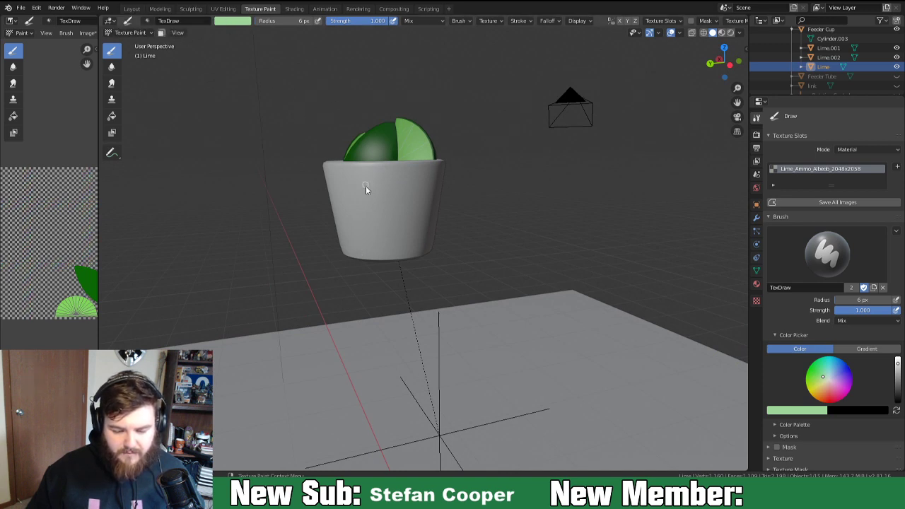
{"action": "left_click", "coordinate": [129, 32]}
{"action": "left_click", "coordinate": [127, 43]}
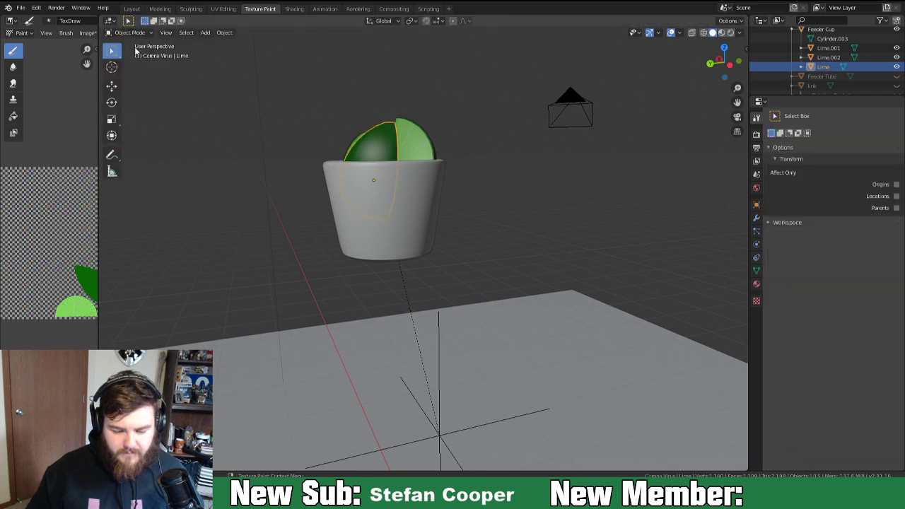
{"action": "left_click", "coordinate": [394, 214]}
{"action": "middle_click_drag", "start_coordinate": [477, 241], "coordinate": [408, 268]}
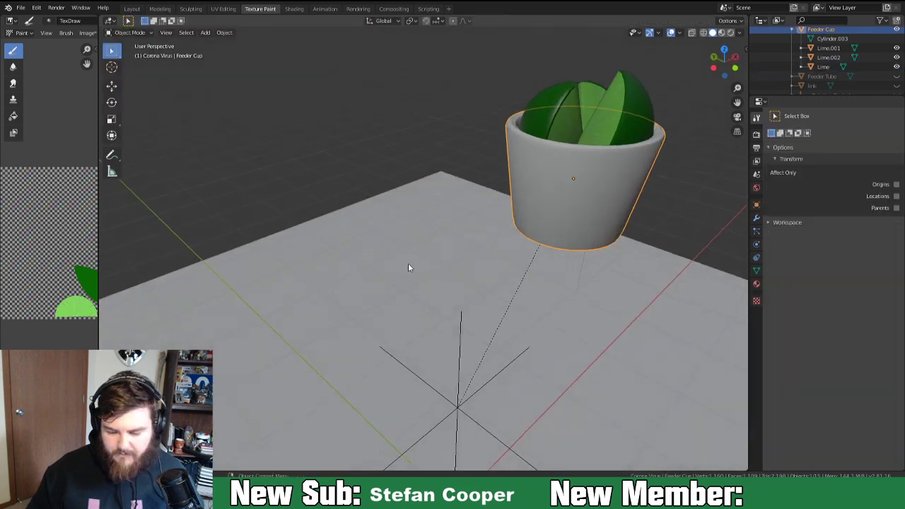
{"action": "middle_click_drag", "start_coordinate": [542, 247], "coordinate": [375, 318], "text": "shift"}
{"action": "middle_click_drag", "start_coordinate": [454, 269], "coordinate": [491, 314]}
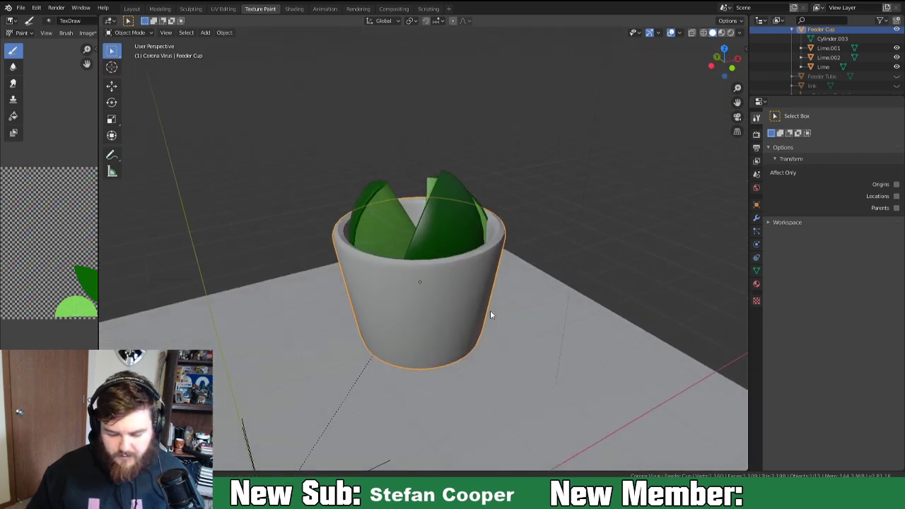
Hide Lime.001, Lime.002 and Lime, and put the Feeder Cup into Texture Paint mode.
{"action": "left_click", "coordinate": [897, 47]}
{"action": "left_click", "coordinate": [897, 57]}
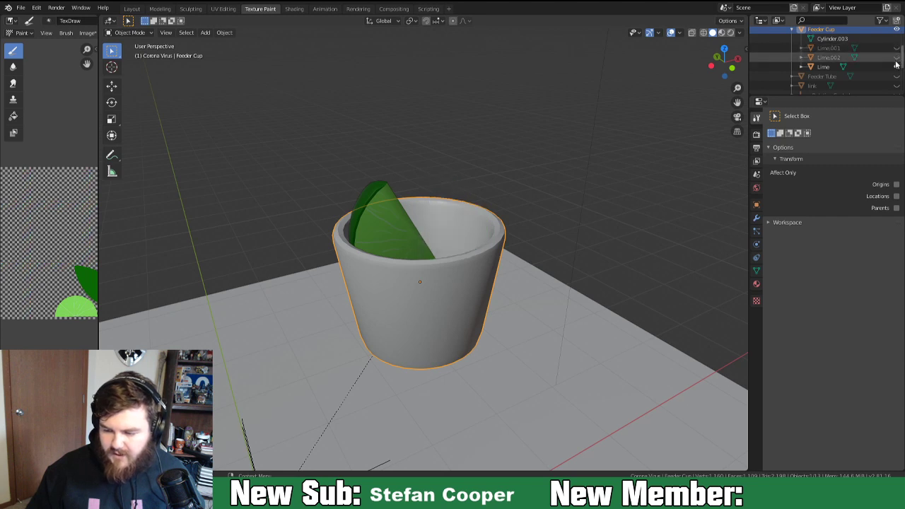
{"action": "left_click", "coordinate": [897, 66]}
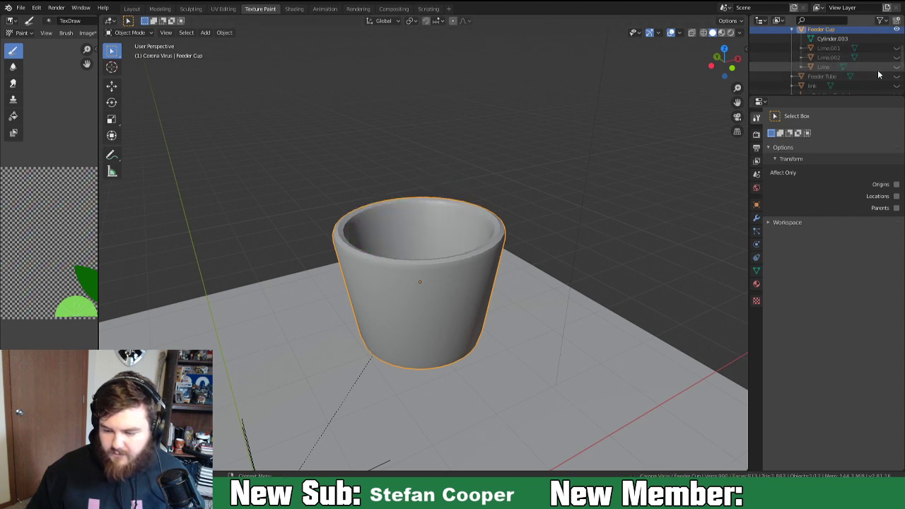
{"action": "left_click", "coordinate": [132, 32]}
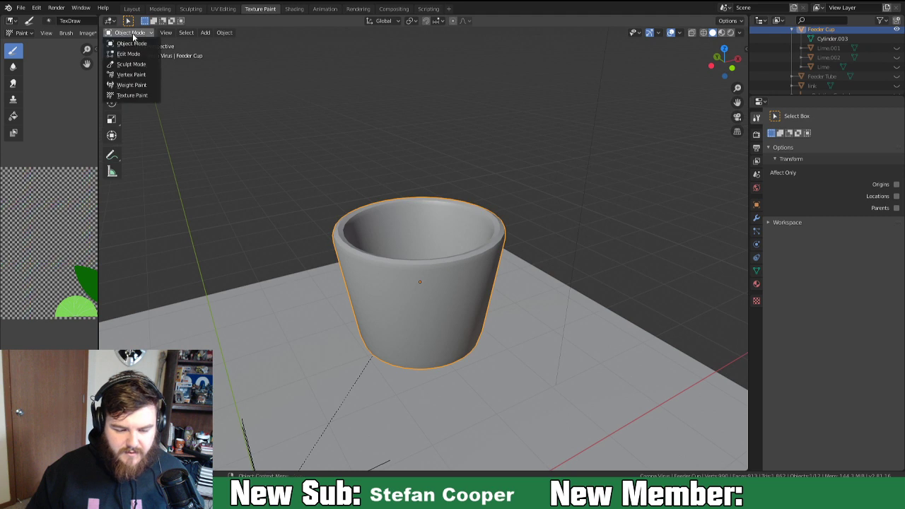
{"action": "left_click", "coordinate": [133, 95]}
{"action": "middle_click_drag", "start_coordinate": [383, 291], "coordinate": [378, 259]}
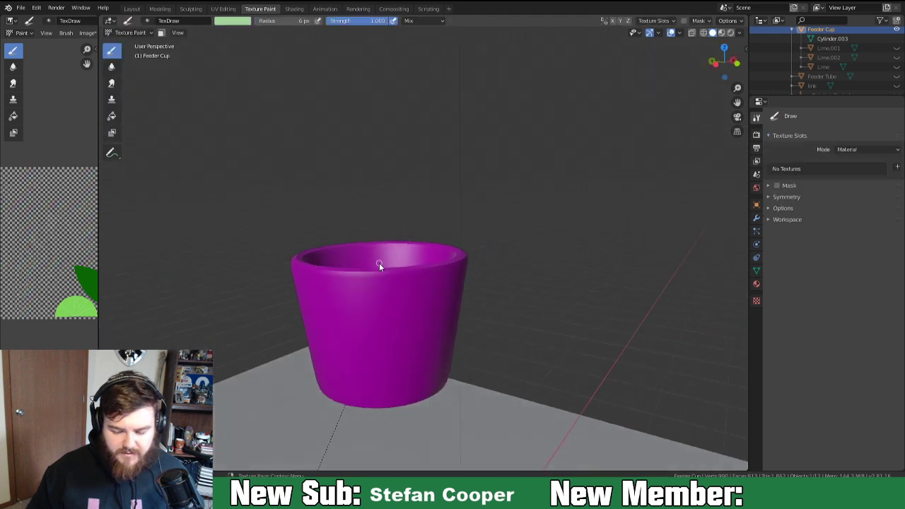
Add a Base Color paint slot named Cup_texture_2048x2048 to the Feeder Cup, at 2048 x 2048 px with the UV Grid generated type.
{"action": "left_click", "coordinate": [874, 149]}
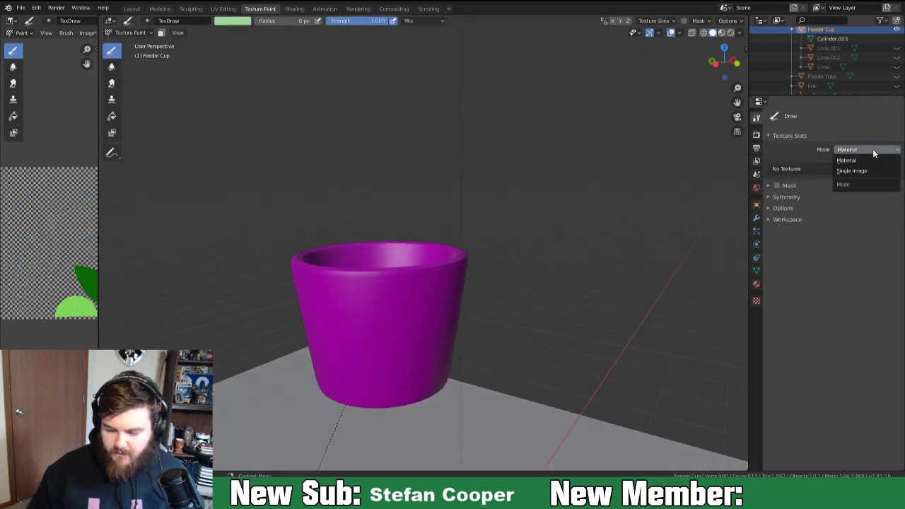
{"action": "left_click", "coordinate": [865, 161]}
{"action": "left_click", "coordinate": [897, 167]}
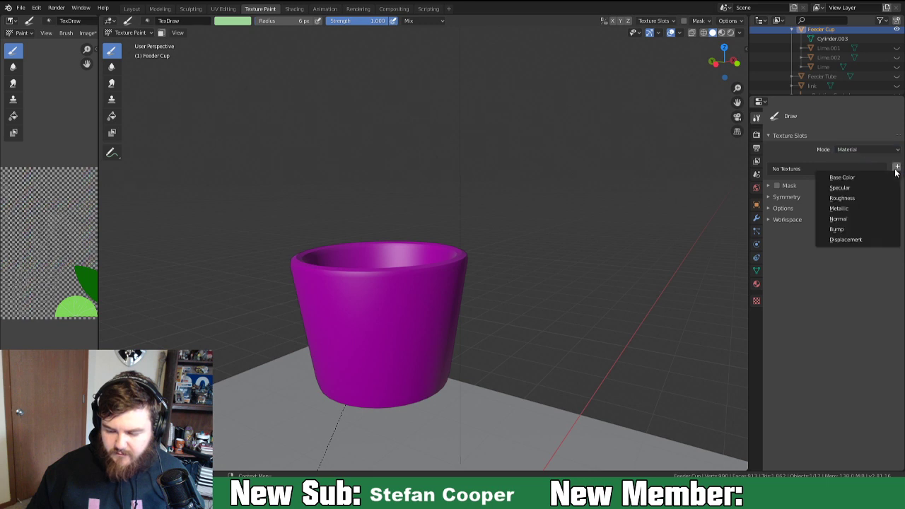
{"action": "left_click", "coordinate": [869, 178]}
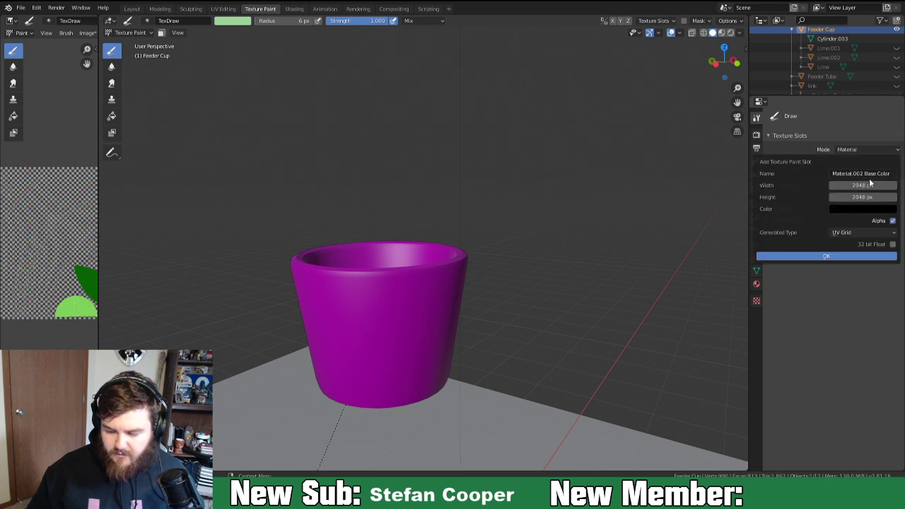
{"action": "left_click", "coordinate": [860, 174]}
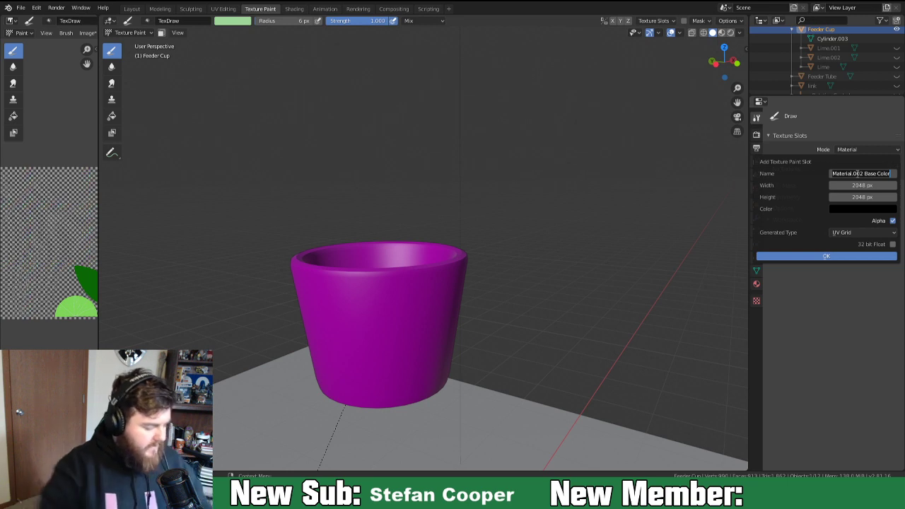
{"action": "type", "text": "Cup"}
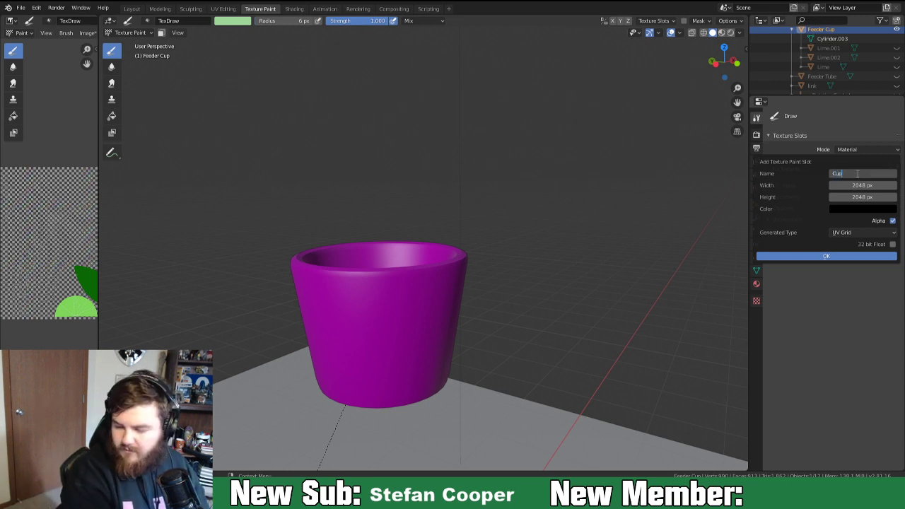
{"action": "type", "text": " Texture"}
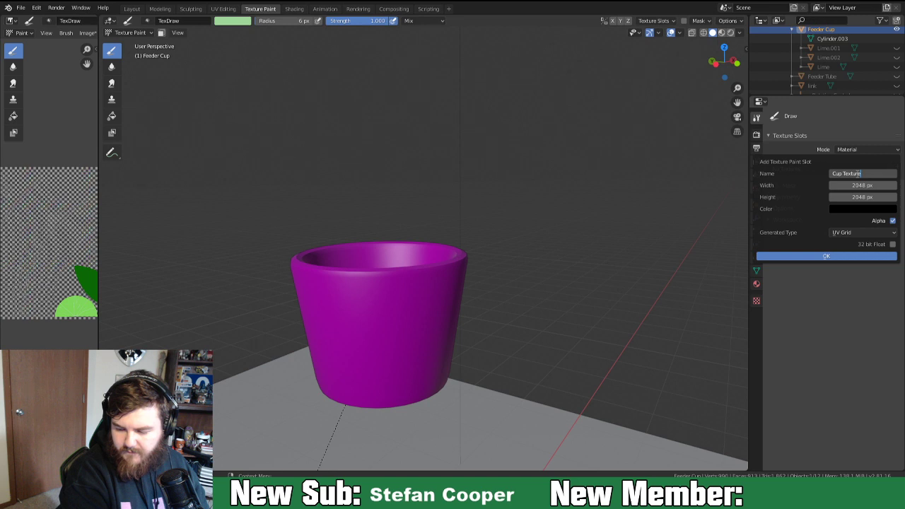
{"action": "key", "text": "BackSpace"}
{"action": "key", "text": "BackSpace"}
{"action": "key", "text": "BackSpace"}
{"action": "key", "text": "BackSpace"}
{"action": "key", "text": "BackSpace"}
{"action": "key", "text": "BackSpace"}
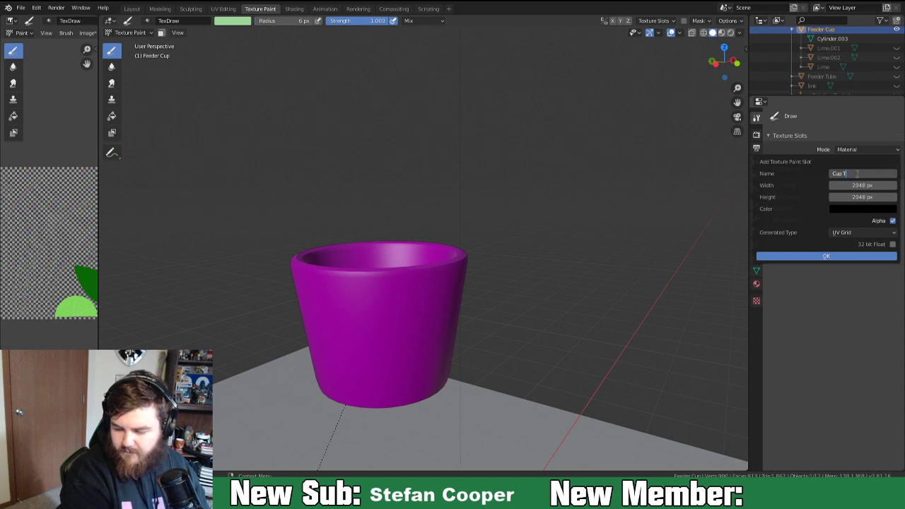
{"action": "type", "text": "exture"}
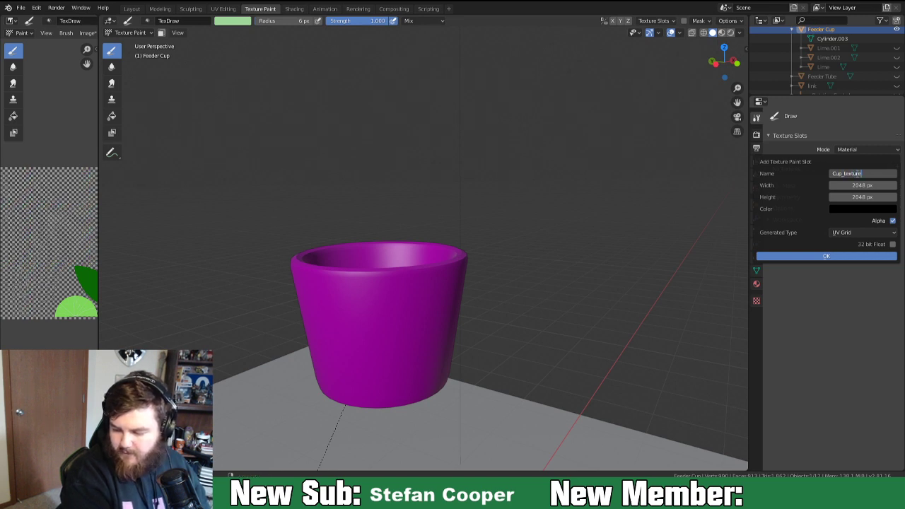
{"action": "type", "text": "_204"}
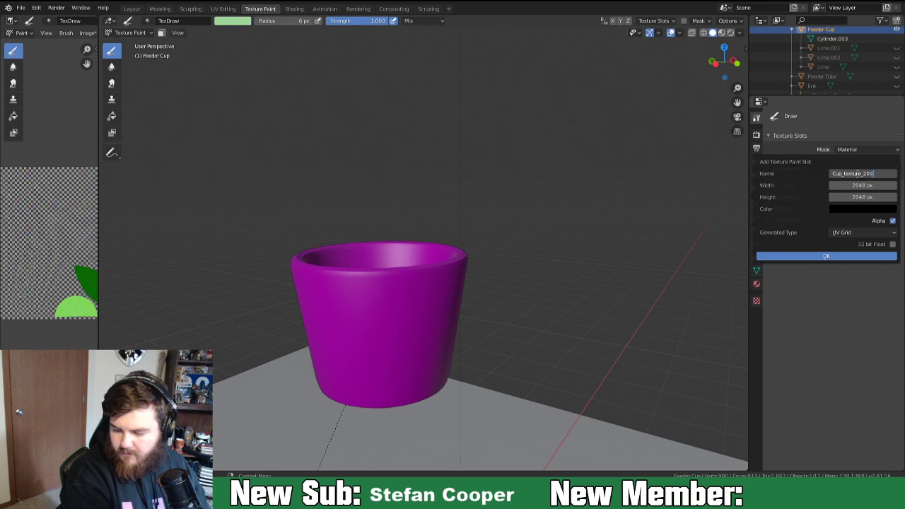
{"action": "type", "text": "8x2048"}
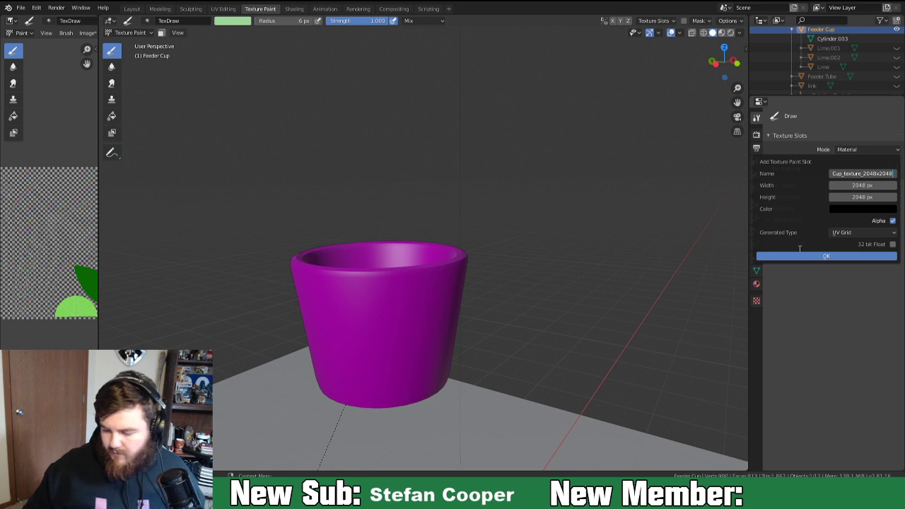
{"action": "left_click", "coordinate": [840, 257]}
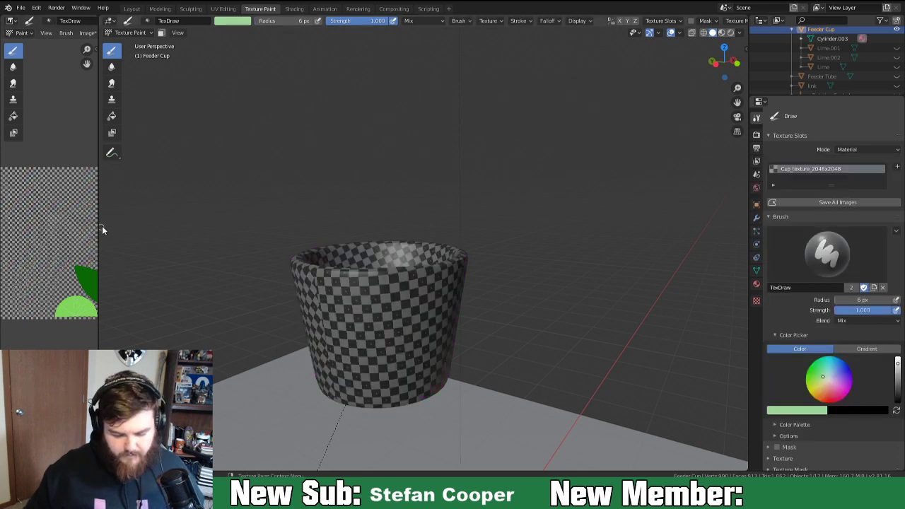
Widen the image editor and narrow the Outliner and Properties area to enlarge the 3D viewport around the cup.
{"action": "left_click_drag", "start_coordinate": [98, 229], "coordinate": [194, 223]}
{"action": "middle_click_drag", "start_coordinate": [317, 267], "coordinate": [374, 290]}
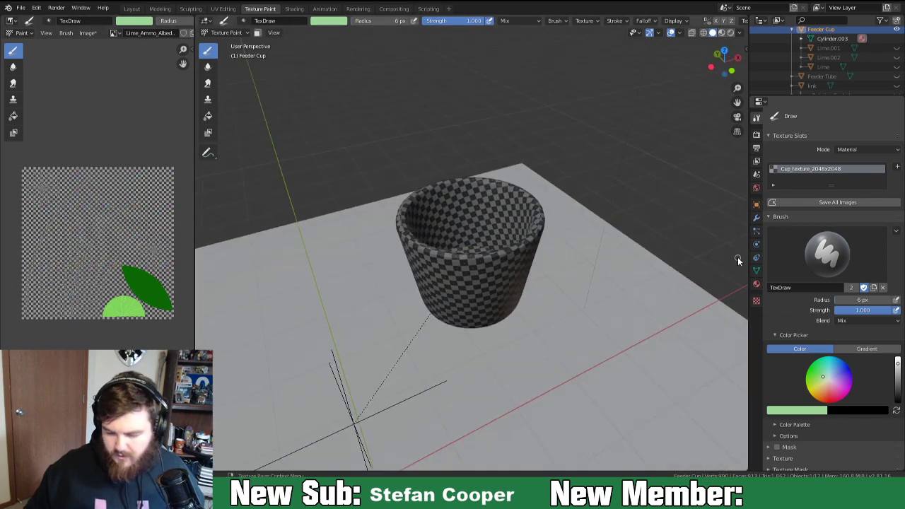
{"action": "left_click", "coordinate": [559, 21]}
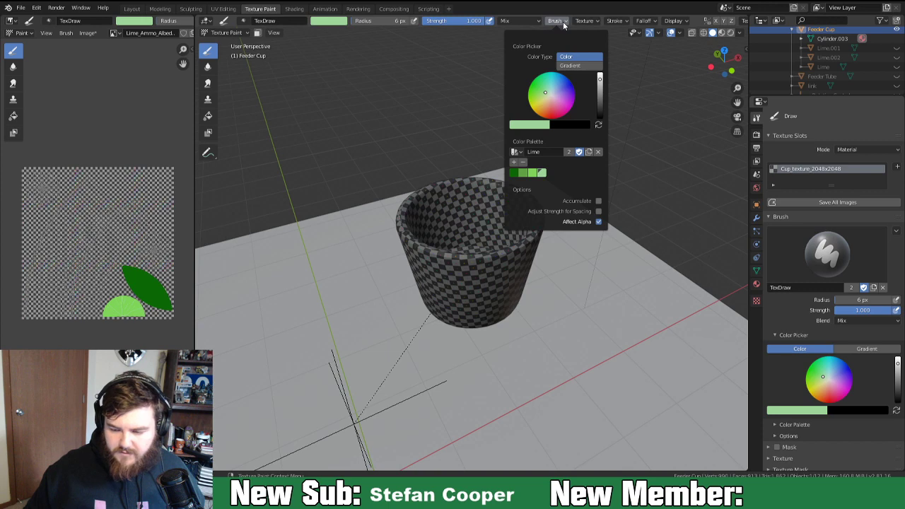
{"action": "left_click_drag", "start_coordinate": [801, 75], "coordinate": [818, 75]}
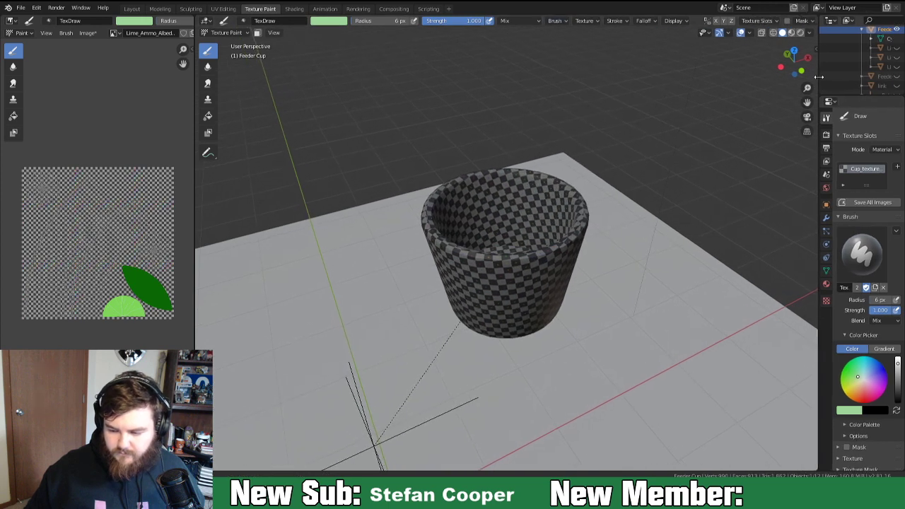
Switch the brush's color palette from Lime to the empty one named Palette and rename it Cup.
{"action": "left_click_drag", "start_coordinate": [196, 95], "coordinate": [127, 105]}
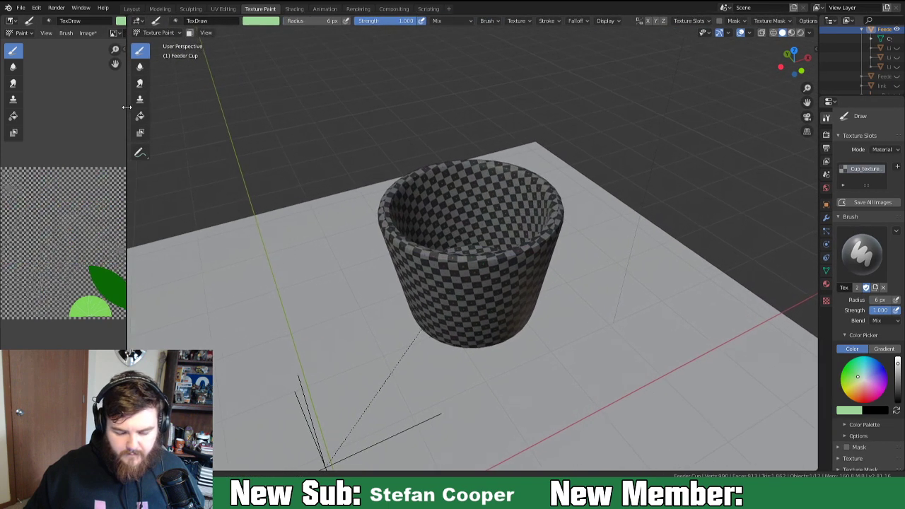
{"action": "scroll", "coordinate": [44, 261], "scroll_direction": "down", "scroll_amount": 2}
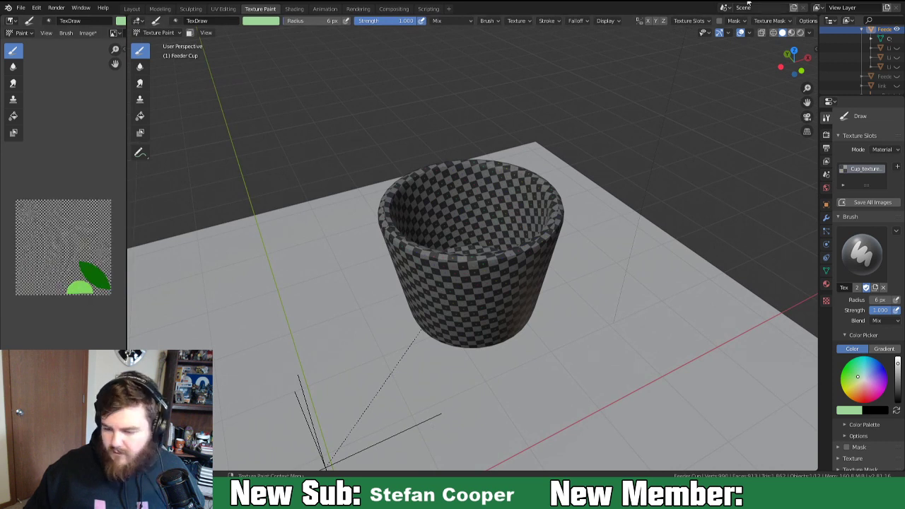
{"action": "left_click", "coordinate": [488, 20]}
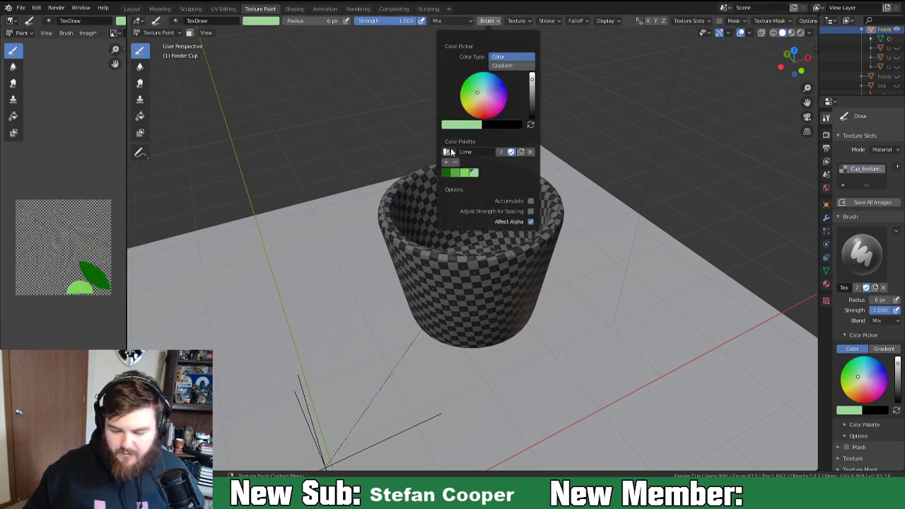
{"action": "left_click", "coordinate": [532, 152]}
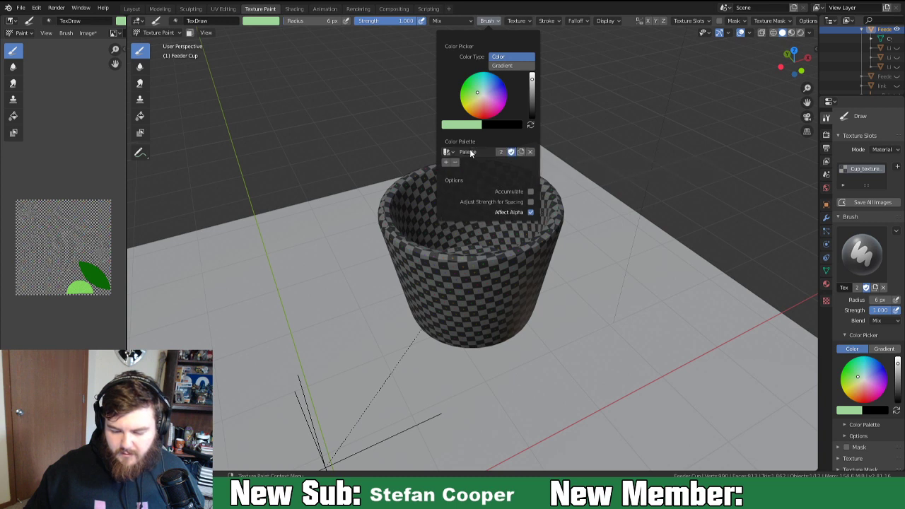
{"action": "left_click", "coordinate": [449, 152]}
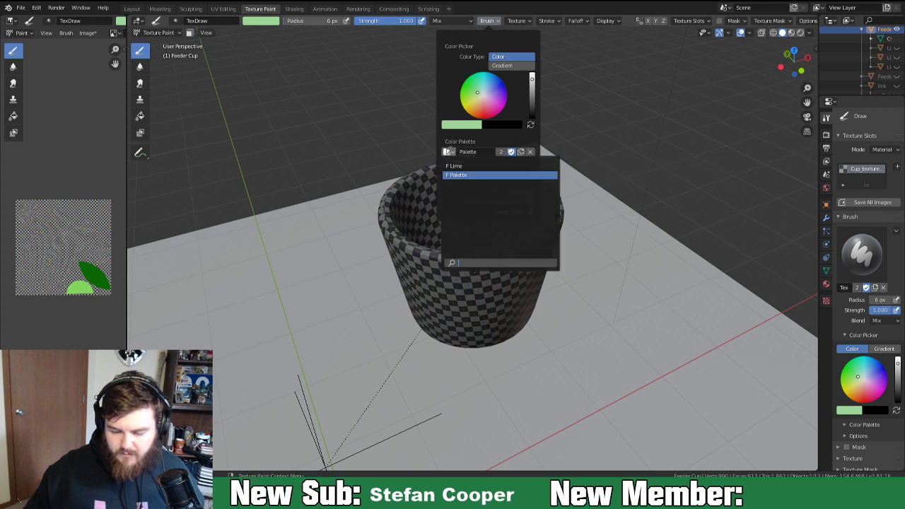
{"action": "left_click", "coordinate": [457, 166]}
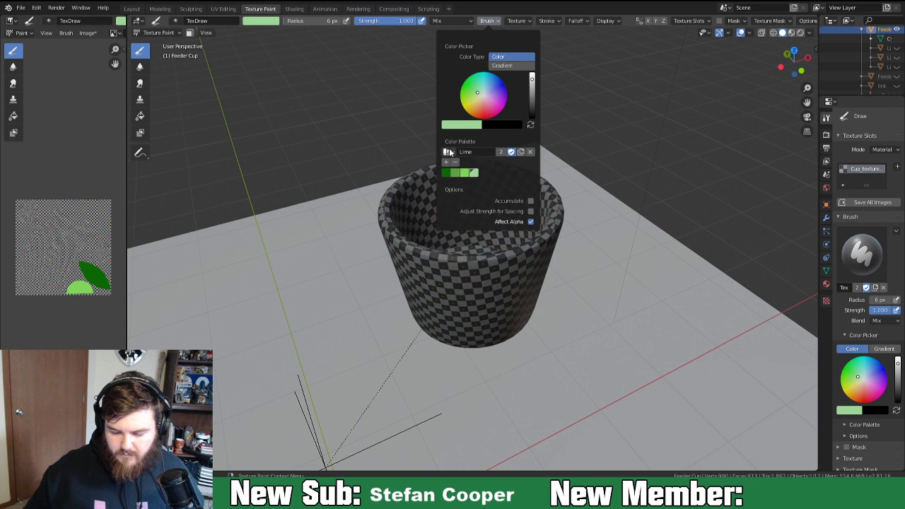
{"action": "left_click", "coordinate": [449, 152]}
{"action": "left_click", "coordinate": [460, 175]}
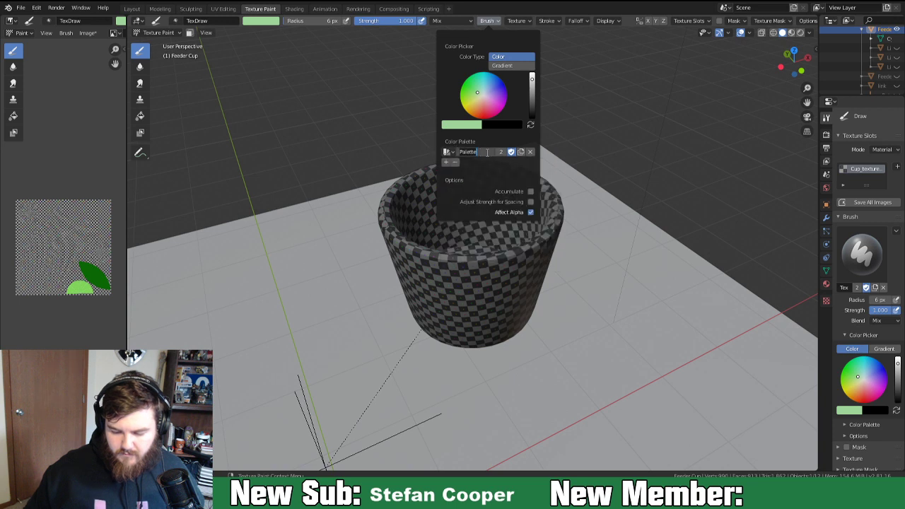
{"action": "type", "text": "Cup"}
{"action": "key", "text": "Return"}
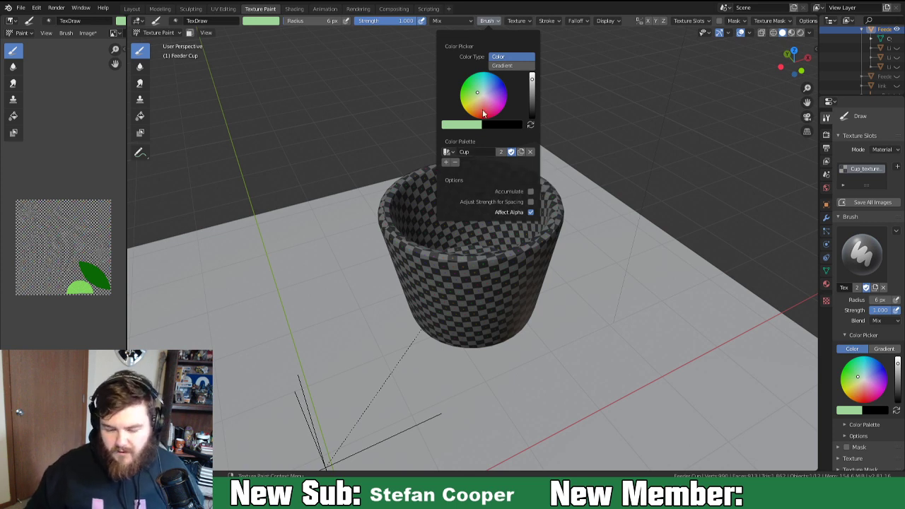
Set the brush color to a bright red-orange and add it to the Cup palette.
{"action": "left_click_drag", "start_coordinate": [478, 95], "coordinate": [479, 114]}
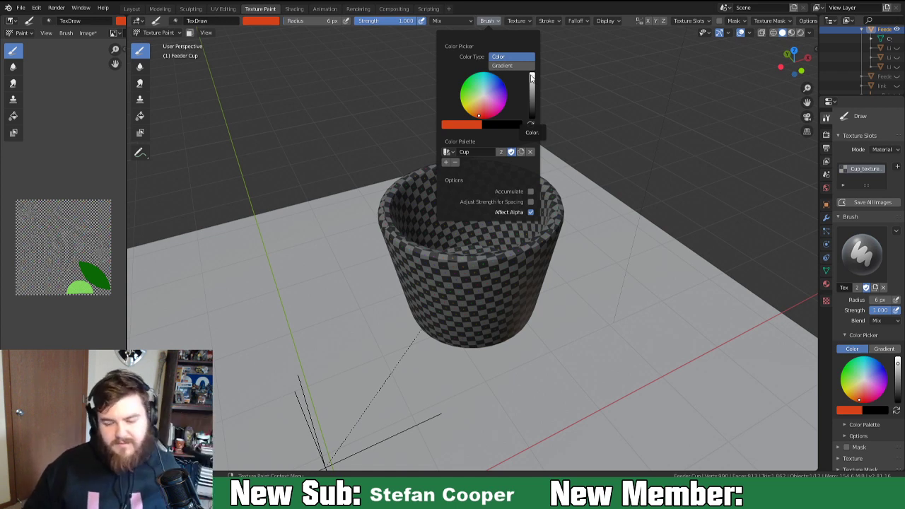
{"action": "left_click", "coordinate": [445, 163]}
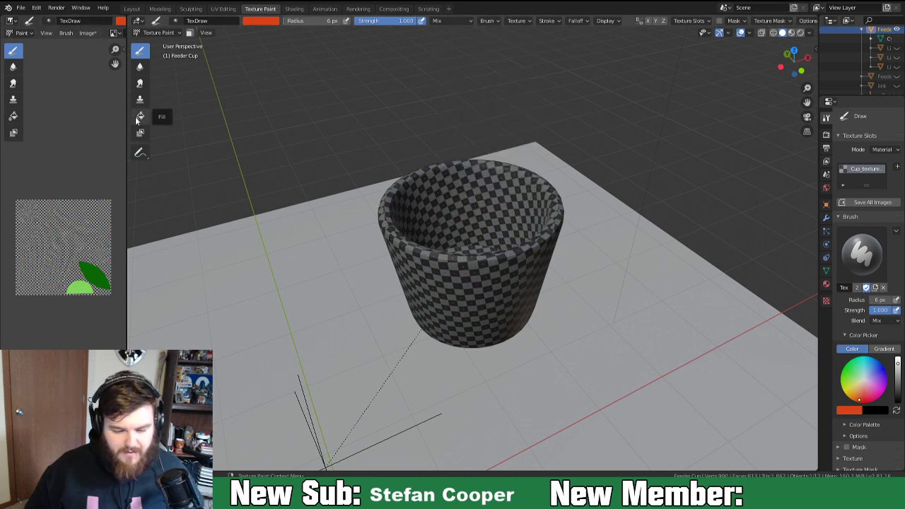
{"action": "left_click", "coordinate": [487, 22]}
Fill the entire feeder cup with the red-orange color and inspect it beside its texture image.
{"action": "left_click", "coordinate": [140, 115]}
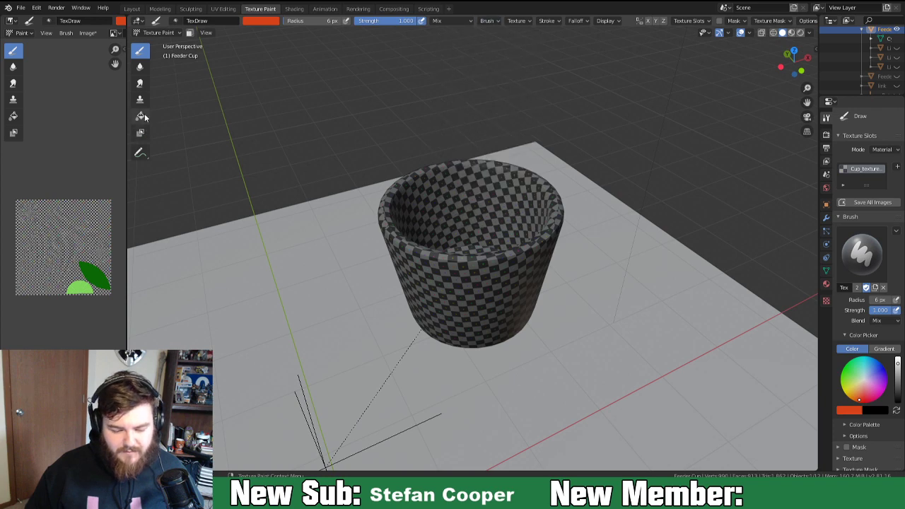
{"action": "left_click", "coordinate": [464, 259]}
{"action": "middle_click_drag", "start_coordinate": [521, 309], "coordinate": [514, 331]}
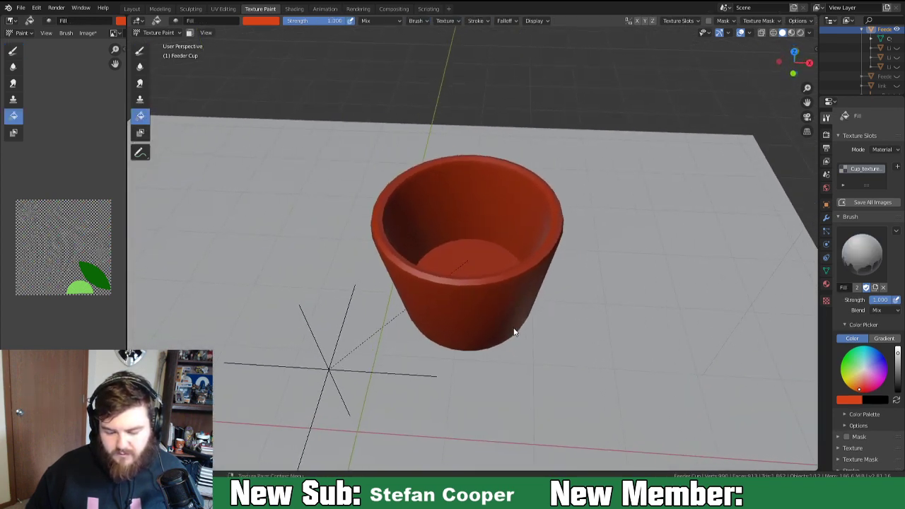
{"action": "left_click_drag", "start_coordinate": [127, 163], "coordinate": [290, 168]}
{"action": "left_click", "coordinate": [526, 269]}
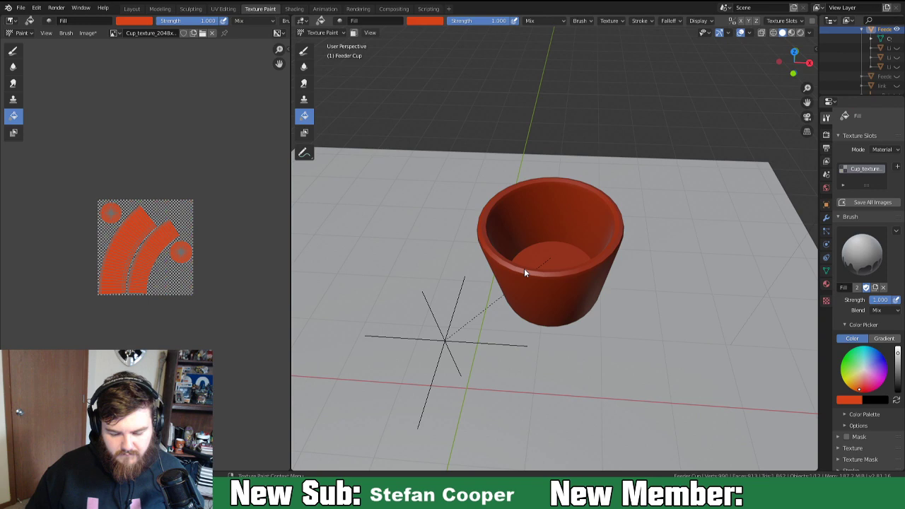
{"action": "middle_click_drag", "start_coordinate": [493, 283], "coordinate": [575, 259]}
{"action": "mouse_move", "coordinate": [551, 347]}
{"action": "middle_mouse_down"}
{"action": "mouse_move", "coordinate": [525, 305]}
{"action": "mouse_move", "coordinate": [577, 262]}
{"action": "mouse_move", "coordinate": [578, 219]}
{"action": "mouse_move", "coordinate": [566, 230]}
{"action": "mouse_move", "coordinate": [565, 273]}
{"action": "mouse_move", "coordinate": [528, 362]}
{"action": "mouse_move", "coordinate": [541, 329]}
{"action": "middle_mouse_up"}
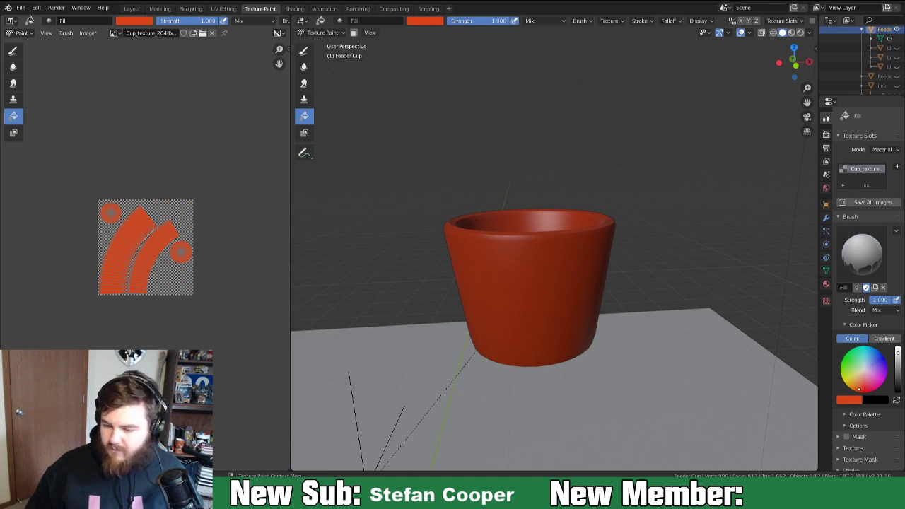
Unhide the three lime wedges inside the cup and enlarge the 3D view.
{"action": "left_click", "coordinate": [897, 48]}
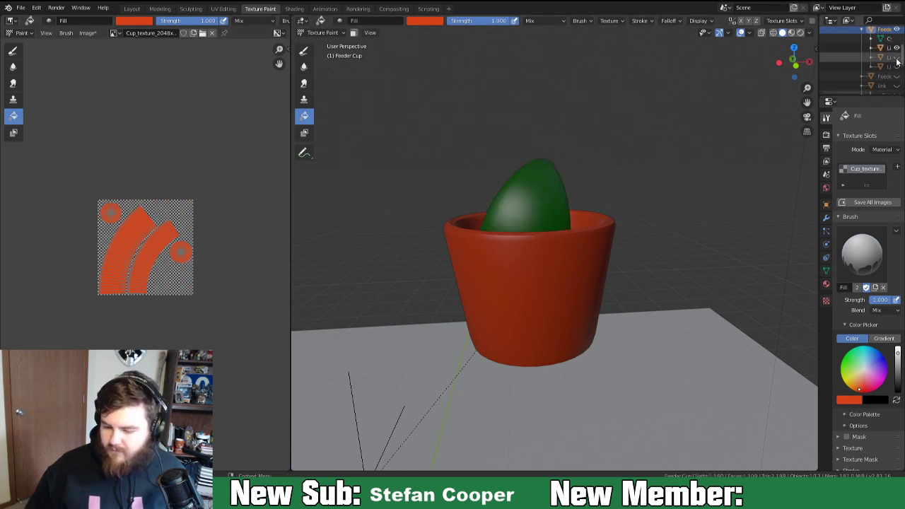
{"action": "left_click", "coordinate": [896, 57]}
{"action": "left_click", "coordinate": [897, 67]}
{"action": "middle_click_drag", "start_coordinate": [707, 234], "coordinate": [658, 255]}
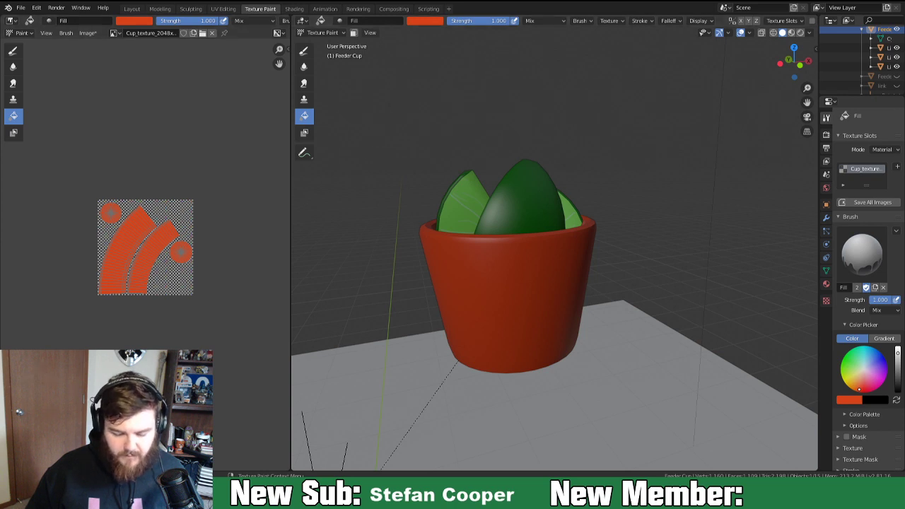
{"action": "left_click_drag", "start_coordinate": [290, 212], "coordinate": [142, 237]}
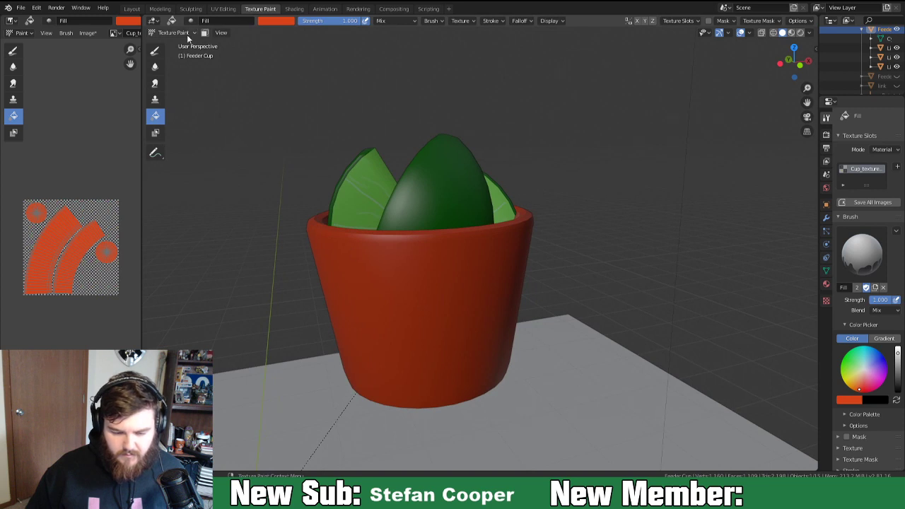
Change the Draw brush color to yellow.
{"action": "left_click", "coordinate": [155, 50]}
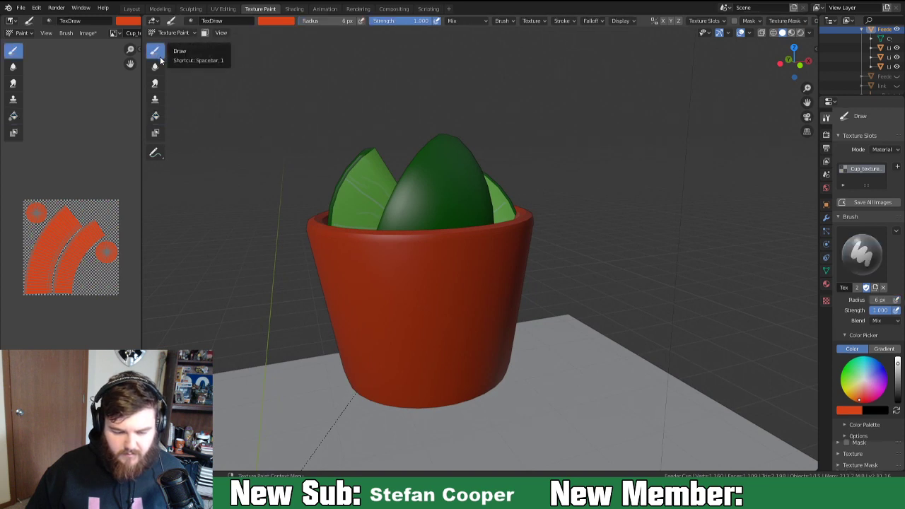
{"action": "left_click", "coordinate": [502, 21]}
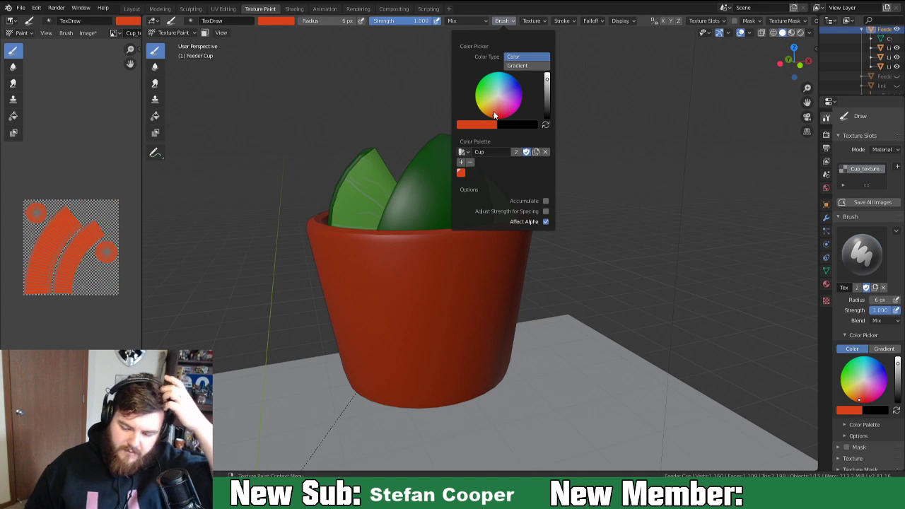
{"action": "left_click_drag", "start_coordinate": [494, 115], "coordinate": [484, 106]}
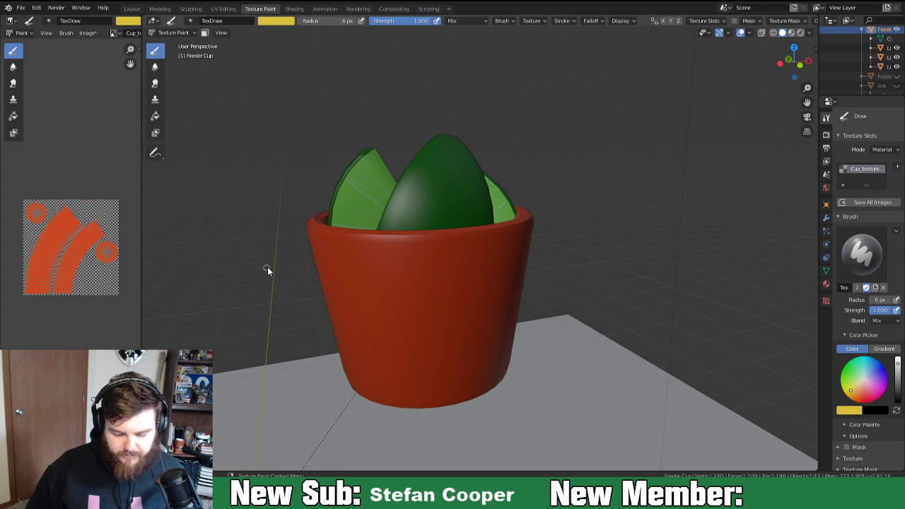
Select the ring of outer side-wall faces on the cup in Edit Mode and return to masked texture painting.
{"action": "key", "text": "Tab"}
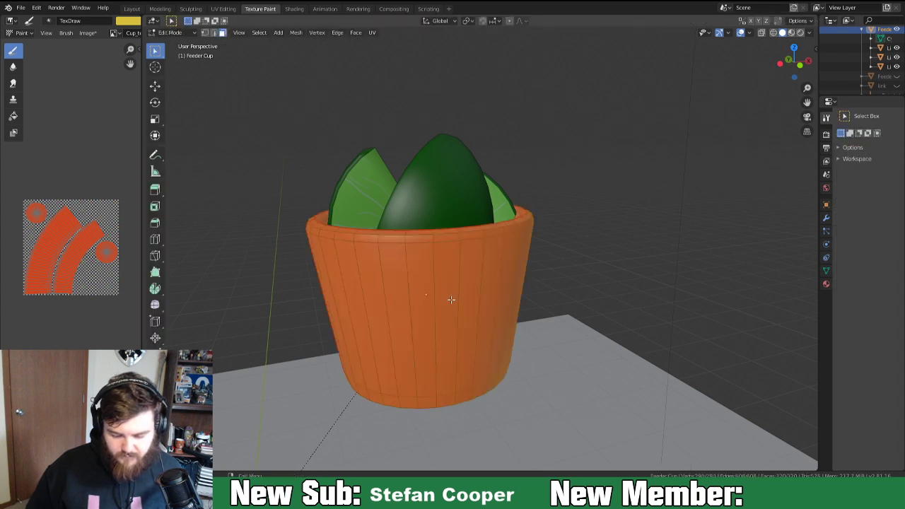
{"action": "left_click", "coordinate": [412, 295], "text": "alt"}
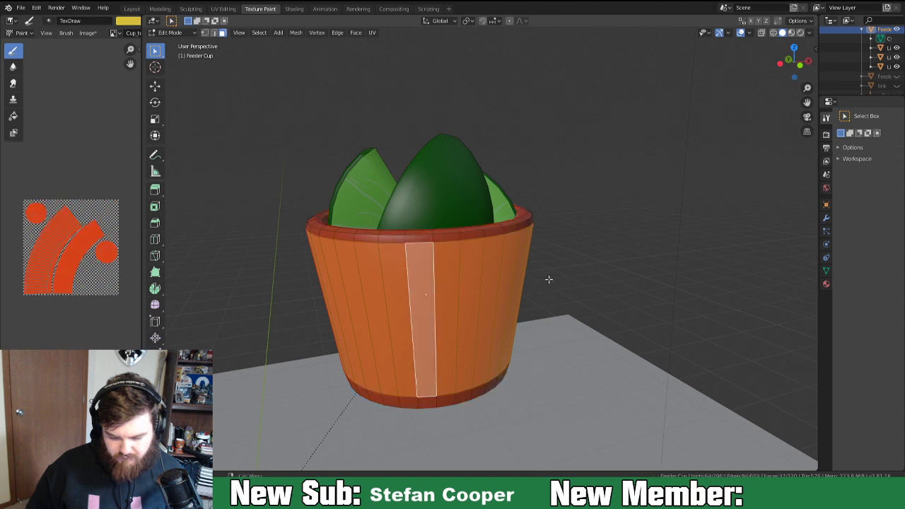
{"action": "key", "text": "Tab"}
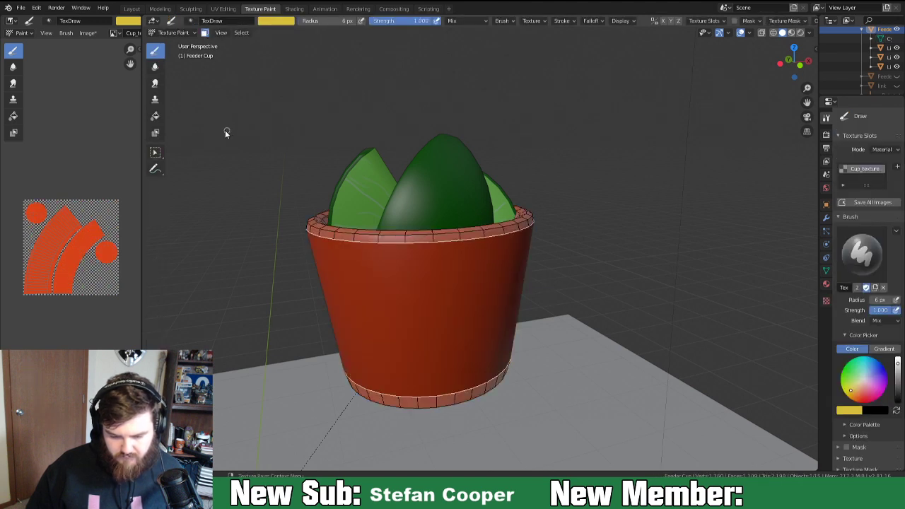
Try filling the cup's masked outer wall with yellow and view it with the face mask turned off.
{"action": "left_click", "coordinate": [155, 116]}
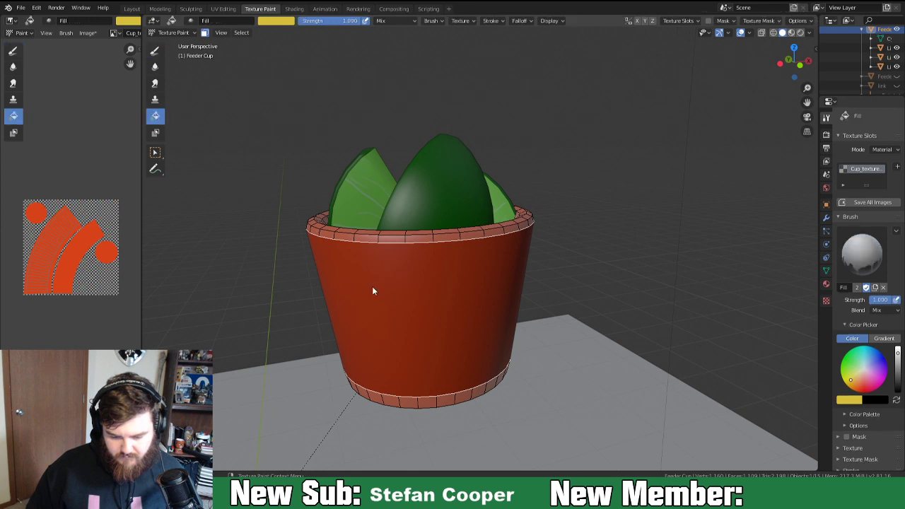
{"action": "left_click", "coordinate": [338, 334]}
{"action": "key", "text": "Tab"}
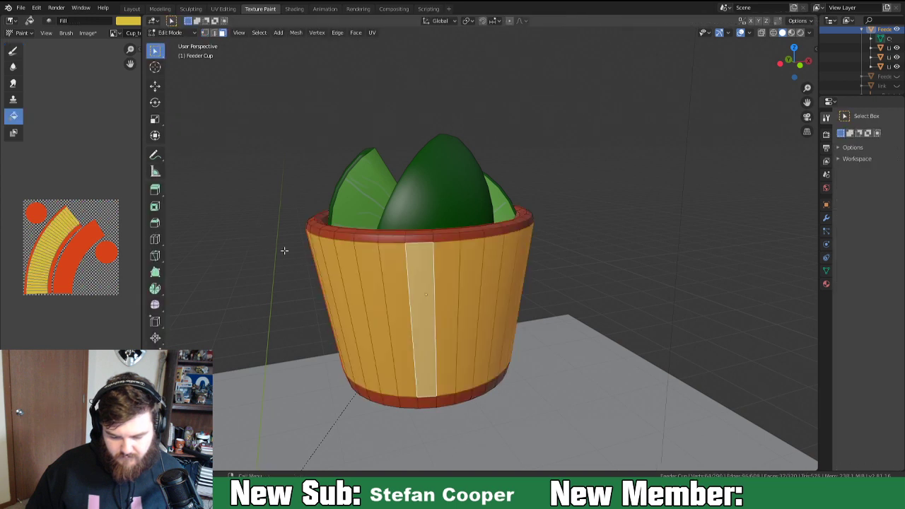
{"action": "key", "text": "Tab"}
{"action": "left_click", "coordinate": [205, 32]}
{"action": "middle_click_drag", "start_coordinate": [410, 354], "coordinate": [578, 323]}
Undo the yellow fill on the cup's outer wall and return to Texture Paint mode.
{"action": "key", "text": "ctrl+Tab"}
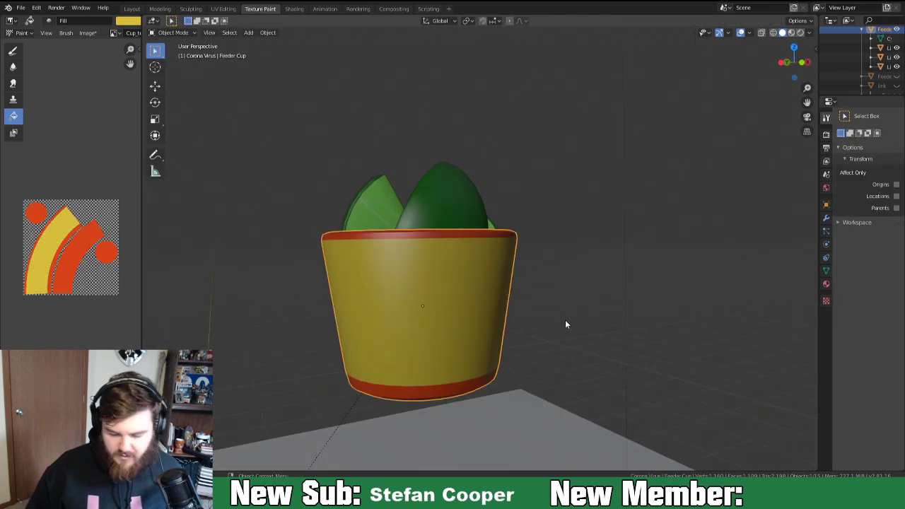
{"action": "key", "text": "Tab"}
{"action": "key", "text": "Tab"}
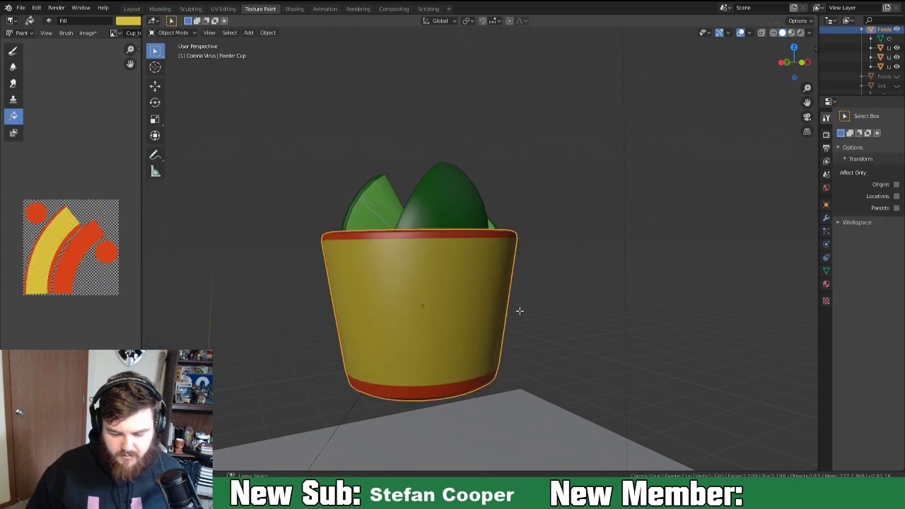
{"action": "key", "text": "ctrl+Tab"}
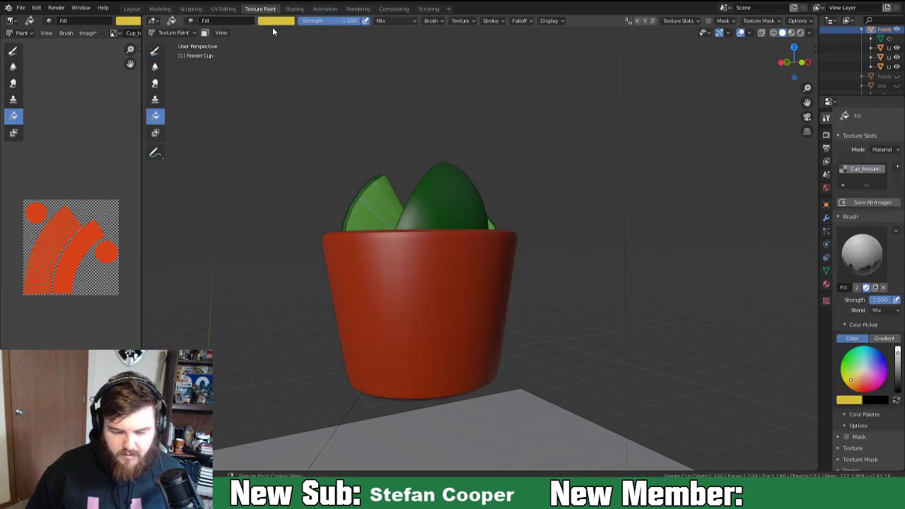
Set the Fill brush color to a slightly darkened medium blue.
{"action": "left_click", "coordinate": [433, 20]}
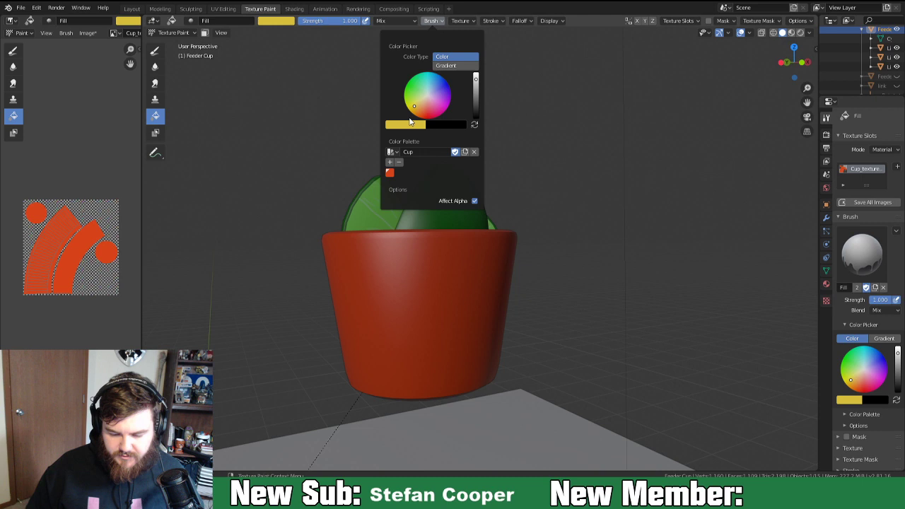
{"action": "left_click_drag", "start_coordinate": [477, 81], "coordinate": [476, 89]}
{"action": "left_click_drag", "start_coordinate": [416, 107], "coordinate": [436, 81]}
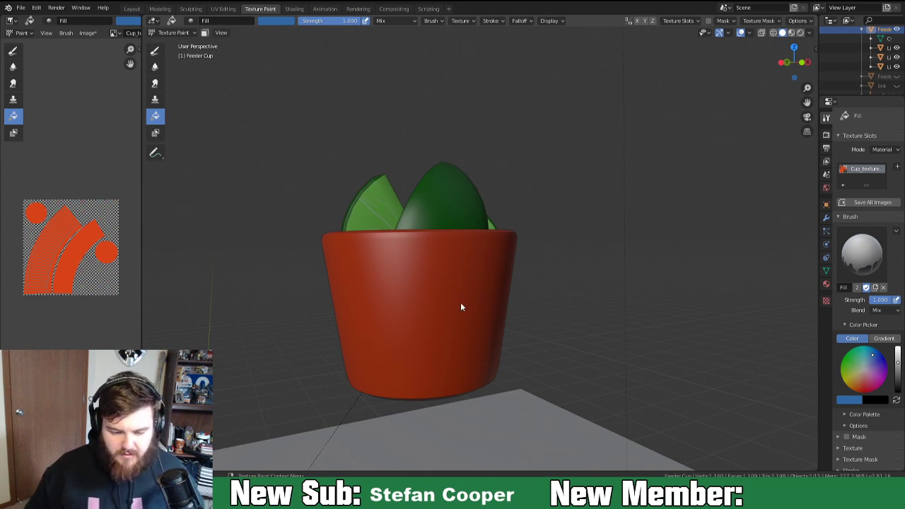
Turn on the face selection mask and fill the cup's outer wall with blue.
{"action": "key", "text": "Tab"}
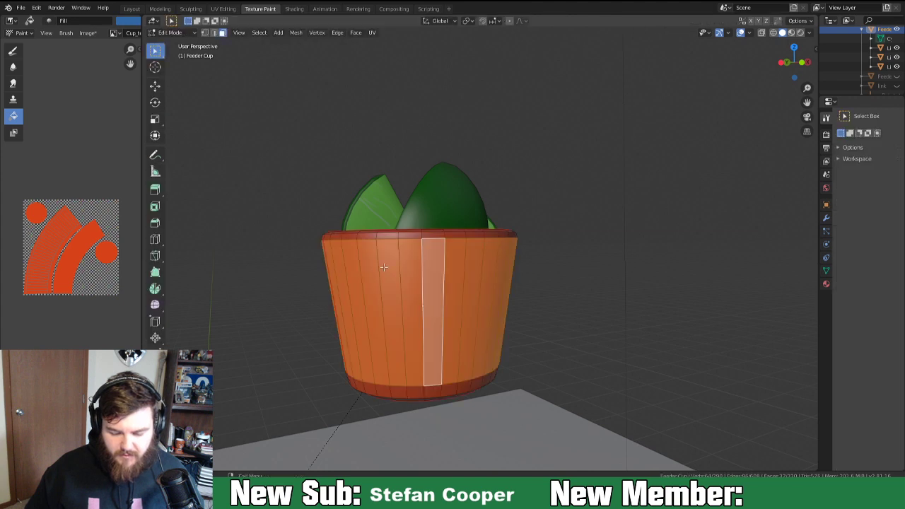
{"action": "key", "text": "Tab"}
{"action": "left_click", "coordinate": [204, 33]}
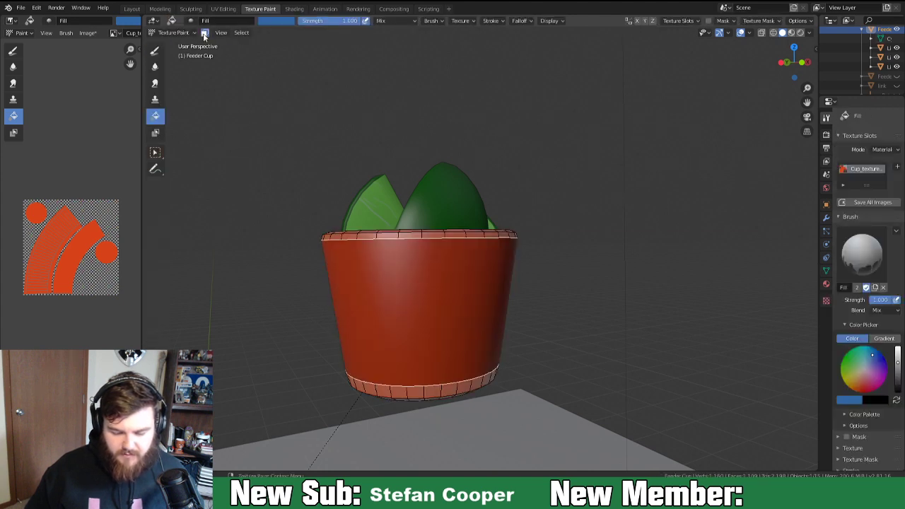
{"action": "left_click", "coordinate": [375, 291]}
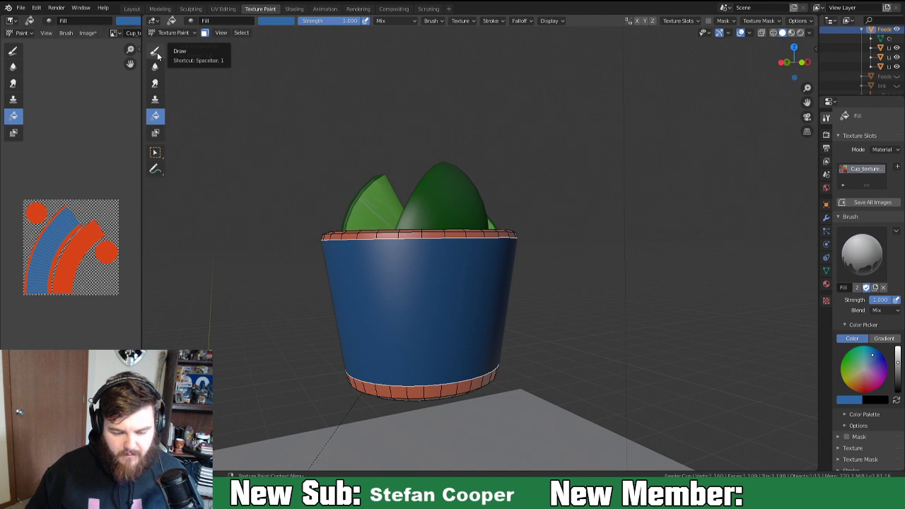
{"action": "key", "text": "Tab"}
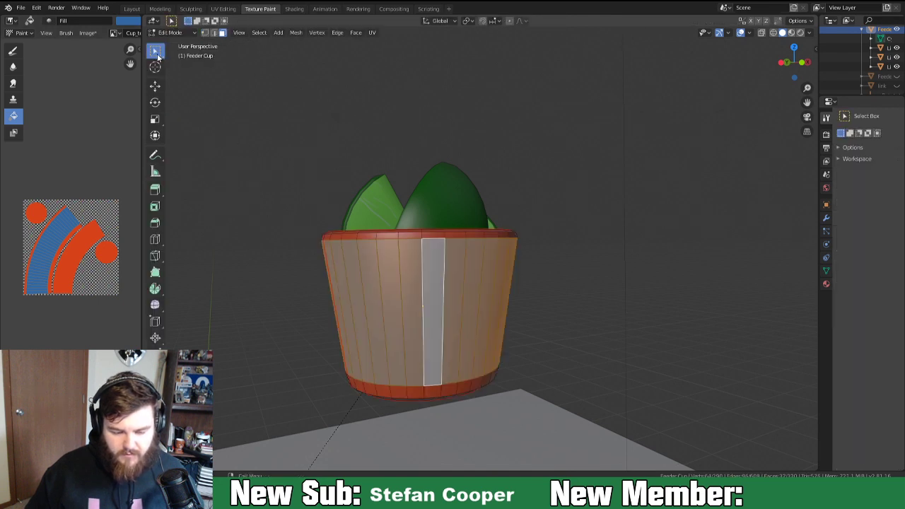
{"action": "key", "text": "Tab"}
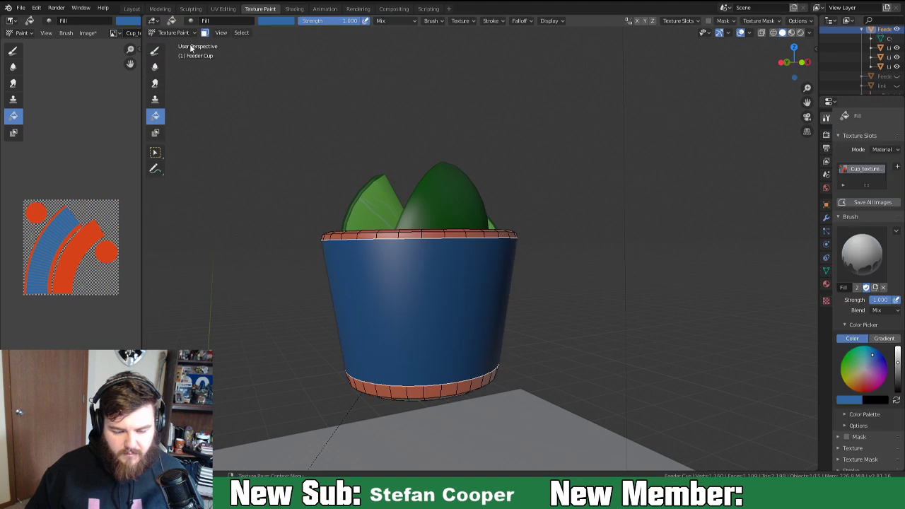
Turn off the face selection mask and set the Draw brush to the Cup palette's red-orange with Smooth Stroke enabled.
{"action": "left_click", "coordinate": [205, 33]}
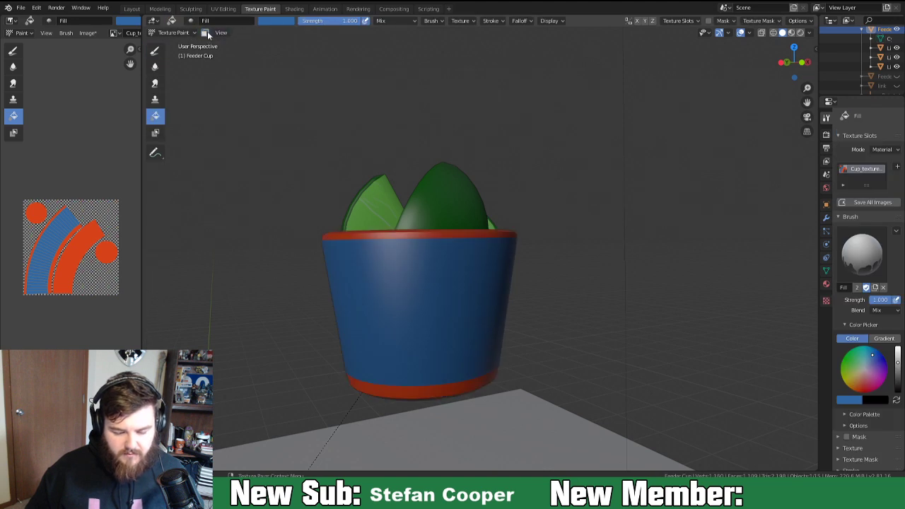
{"action": "left_click", "coordinate": [157, 51]}
{"action": "left_click", "coordinate": [503, 20]}
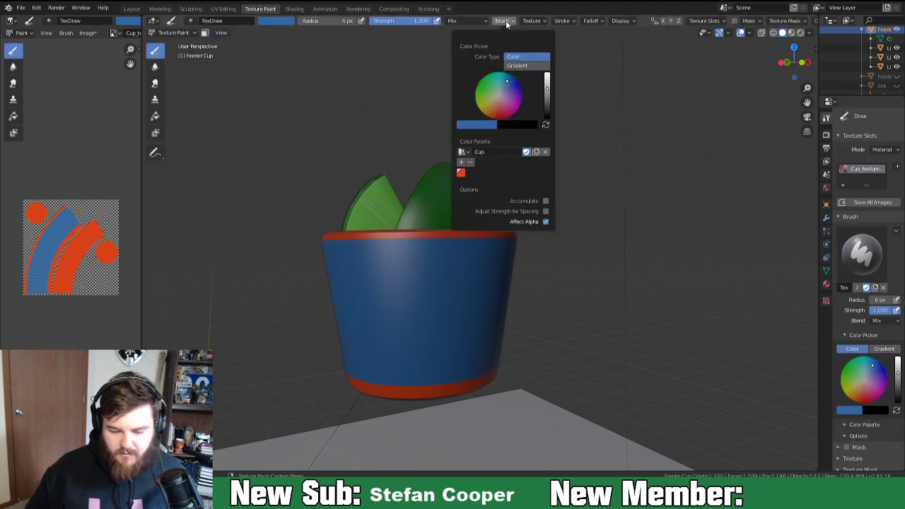
{"action": "left_click", "coordinate": [461, 172]}
{"action": "left_click", "coordinate": [567, 21]}
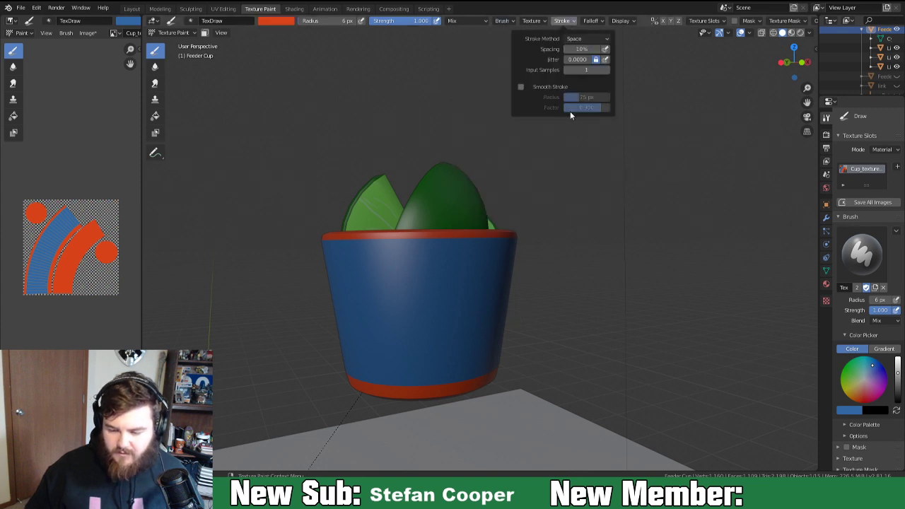
{"action": "left_click", "coordinate": [521, 86]}
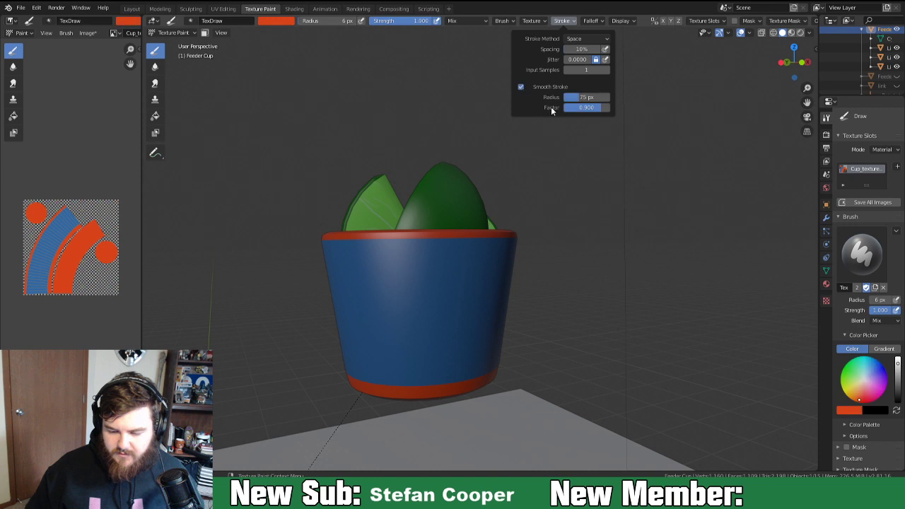
Paint the first two thin red-orange V shapes side by side on the blue wall, hanging from the cup's rim.
{"action": "scroll", "coordinate": [558, 269], "scroll_direction": "up", "scroll_amount": 3}
{"action": "middle_click_drag", "start_coordinate": [523, 319], "coordinate": [536, 252]}
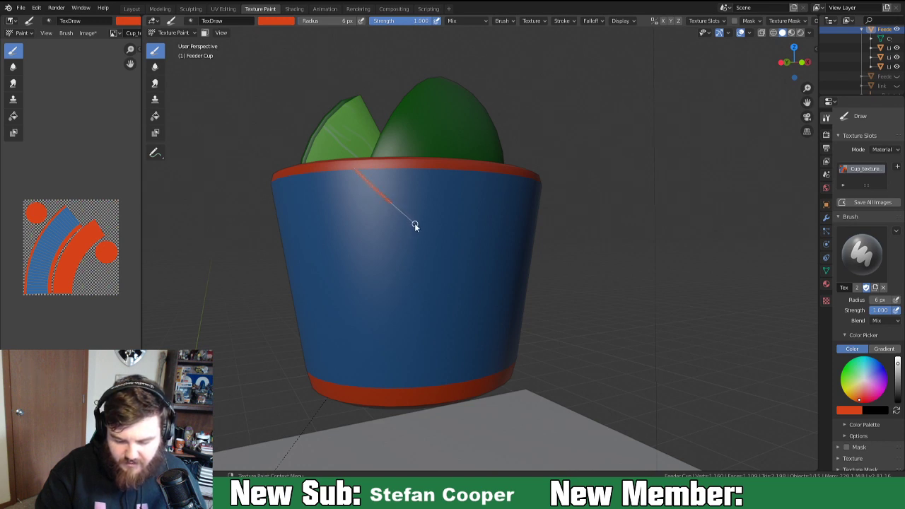
{"action": "left_click_drag", "start_coordinate": [402, 211], "coordinate": [414, 201]}
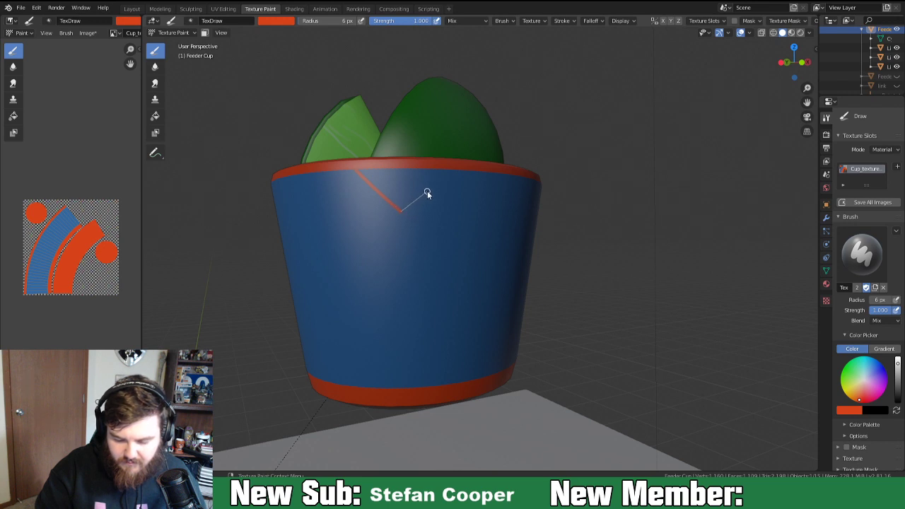
{"action": "left_click_drag", "start_coordinate": [450, 170], "coordinate": [451, 171]}
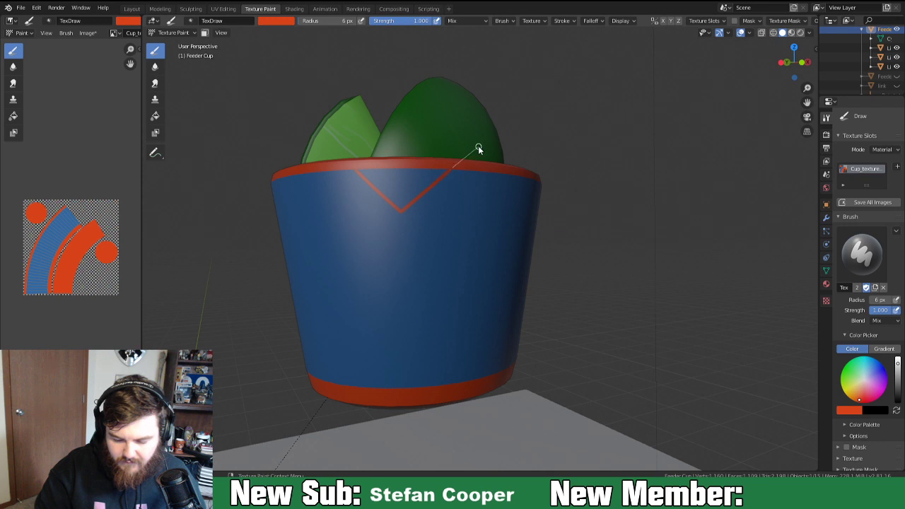
{"action": "middle_click_drag", "start_coordinate": [519, 208], "coordinate": [493, 204]}
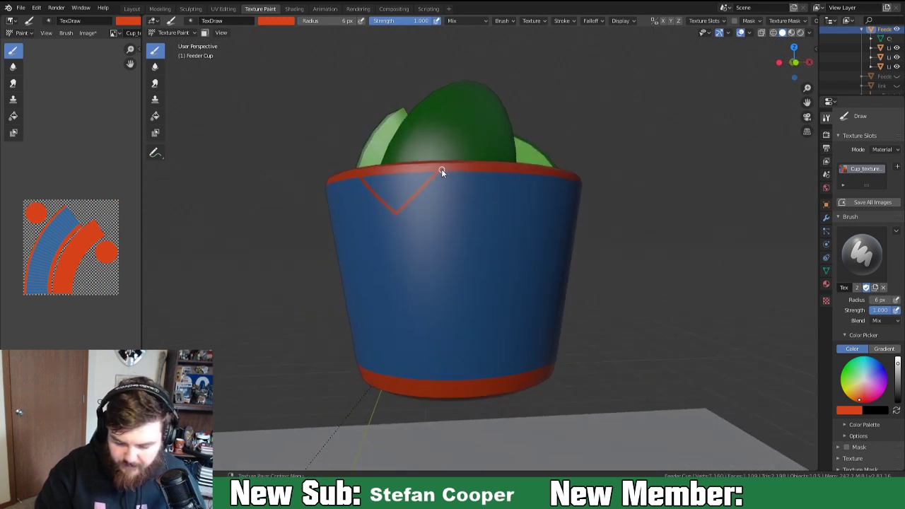
{"action": "mouse_move", "coordinate": [454, 186]}
{"action": "left_mouse_down"}
{"action": "mouse_move", "coordinate": [505, 244]}
{"action": "mouse_move", "coordinate": [491, 218]}
{"action": "mouse_move", "coordinate": [550, 147]}
{"action": "left_mouse_up"}
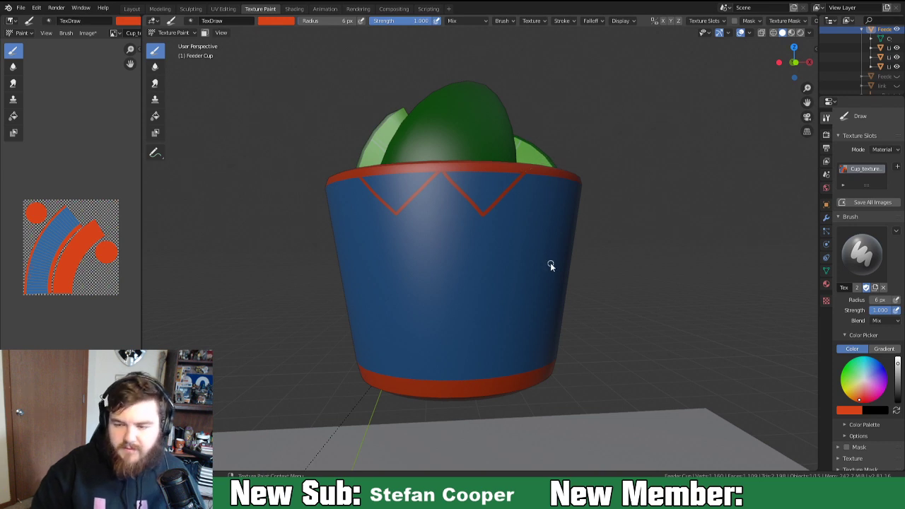
Continue the red-orange zigzag around the cup with a third and fourth V below the rim.
{"action": "mouse_move", "coordinate": [576, 288]}
{"action": "middle_mouse_down"}
{"action": "mouse_move", "coordinate": [568, 280]}
{"action": "mouse_move", "coordinate": [556, 299]}
{"action": "mouse_move", "coordinate": [576, 289]}
{"action": "mouse_move", "coordinate": [568, 287]}
{"action": "middle_mouse_up"}
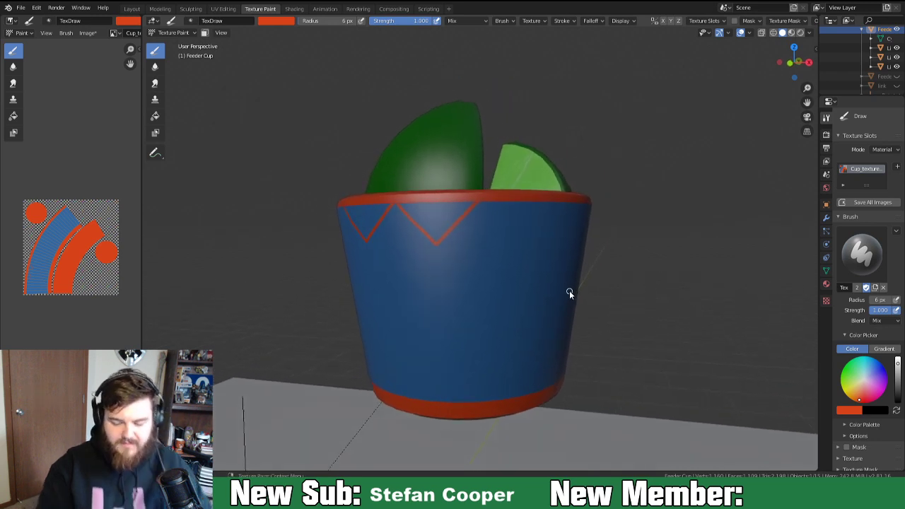
{"action": "mouse_move", "coordinate": [520, 273]}
{"action": "middle_mouse_down"}
{"action": "mouse_move", "coordinate": [512, 261]}
{"action": "mouse_move", "coordinate": [501, 271]}
{"action": "mouse_move", "coordinate": [517, 277]}
{"action": "mouse_move", "coordinate": [499, 281]}
{"action": "middle_mouse_up"}
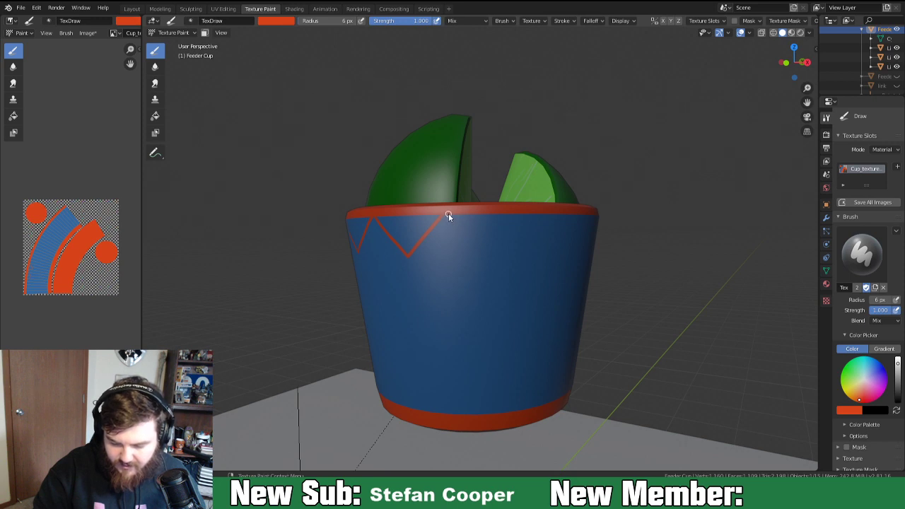
{"action": "mouse_move", "coordinate": [456, 225]}
{"action": "left_mouse_down"}
{"action": "mouse_move", "coordinate": [513, 285]}
{"action": "mouse_move", "coordinate": [509, 250]}
{"action": "mouse_move", "coordinate": [552, 202]}
{"action": "left_mouse_up"}
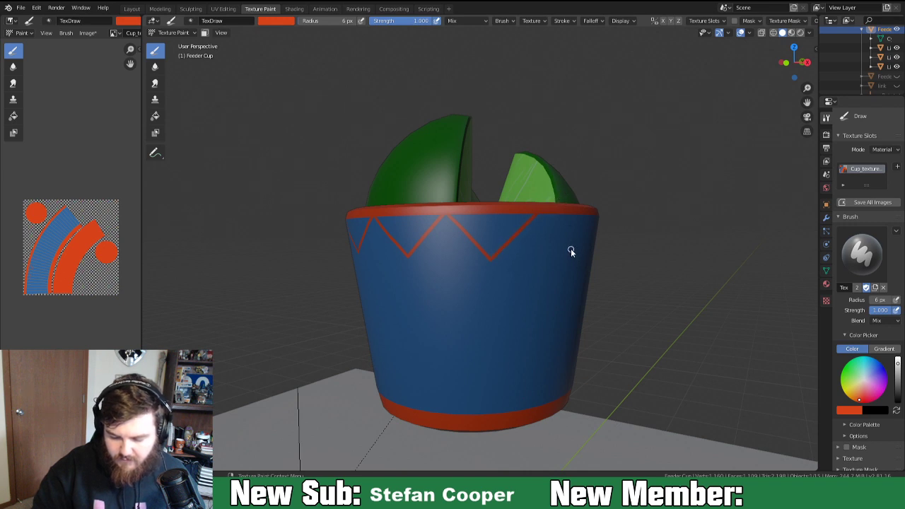
{"action": "middle_click_drag", "start_coordinate": [562, 248], "coordinate": [417, 248]}
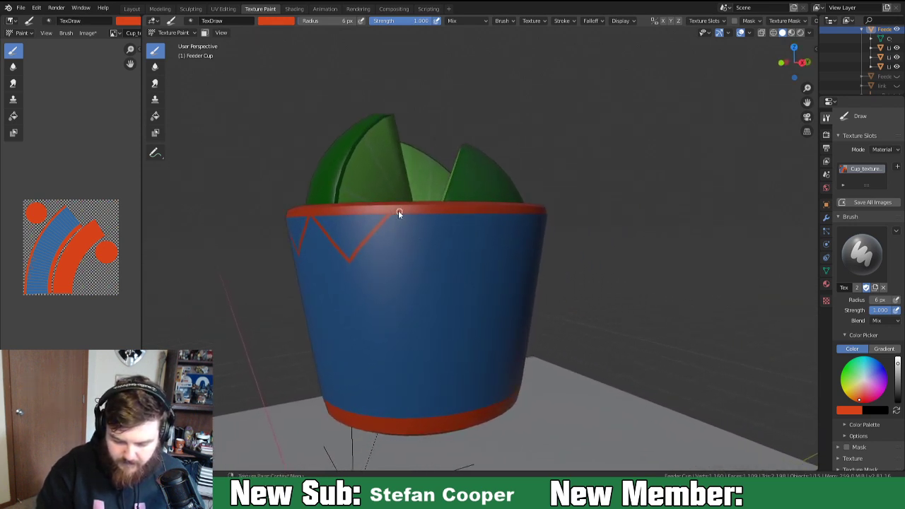
{"action": "left_click_drag", "start_coordinate": [390, 210], "coordinate": [398, 219]}
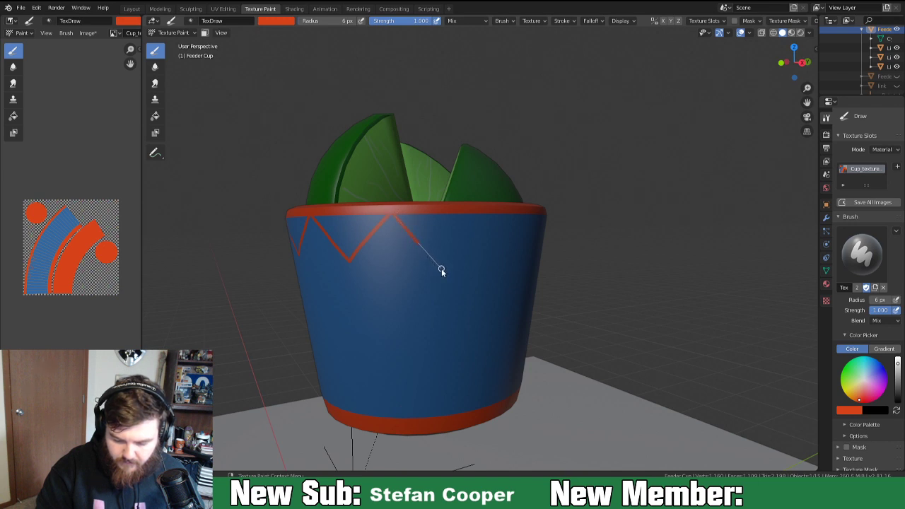
{"action": "mouse_move", "coordinate": [445, 262]}
{"action": "left_mouse_down"}
{"action": "mouse_move", "coordinate": [441, 252]}
{"action": "mouse_move", "coordinate": [479, 209]}
{"action": "left_mouse_up"}
Paint the fifth red-orange V below the rim, starting where the fourth one ends.
{"action": "middle_click_drag", "start_coordinate": [502, 273], "coordinate": [430, 270]}
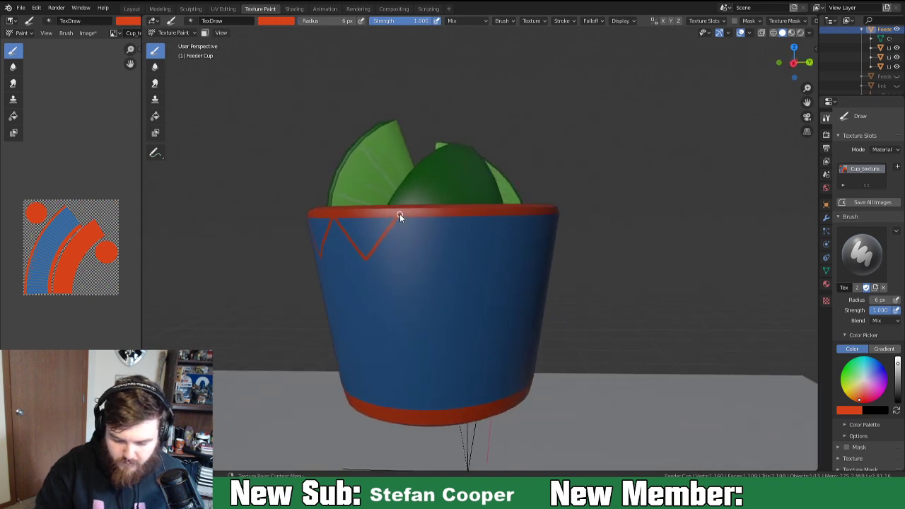
{"action": "left_click_drag", "start_coordinate": [410, 225], "coordinate": [415, 236]}
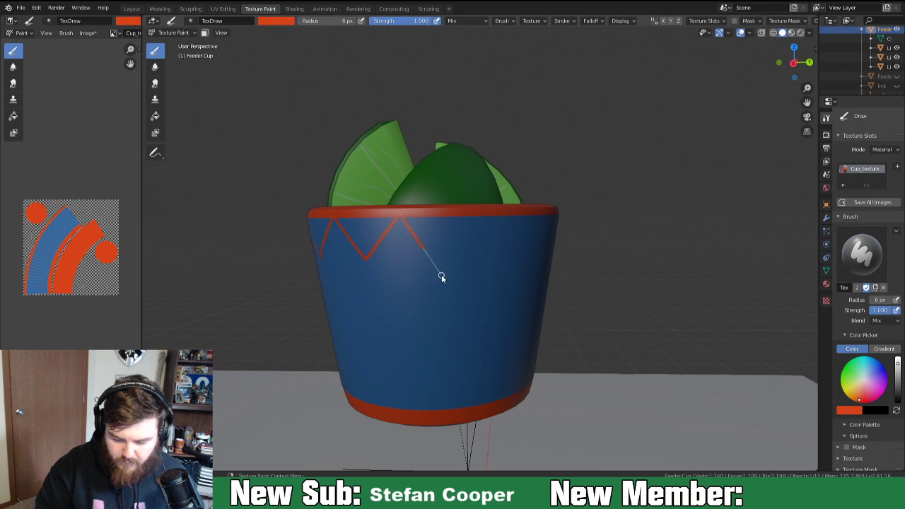
{"action": "mouse_move", "coordinate": [448, 286]}
{"action": "left_mouse_down"}
{"action": "mouse_move", "coordinate": [452, 245]}
{"action": "mouse_move", "coordinate": [491, 206]}
{"action": "left_mouse_up"}
Try painting a sixth V beside the fifth one below the rim, and undo its strokes.
{"action": "middle_click_drag", "start_coordinate": [507, 264], "coordinate": [370, 268]}
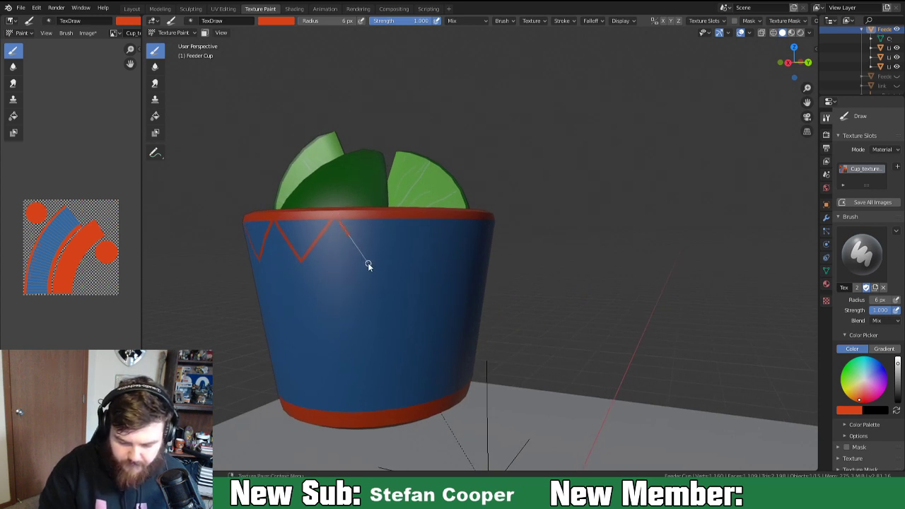
{"action": "mouse_move", "coordinate": [384, 284]}
{"action": "left_mouse_down"}
{"action": "mouse_move", "coordinate": [372, 257]}
{"action": "mouse_move", "coordinate": [411, 203]}
{"action": "left_mouse_up"}
{"action": "scroll", "coordinate": [484, 288], "scroll_direction": "up", "scroll_amount": 4}
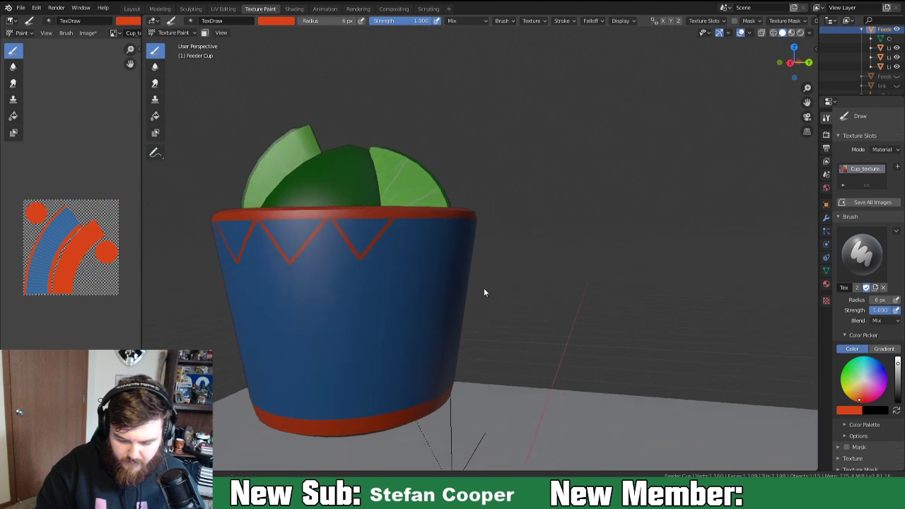
{"action": "middle_click_drag", "start_coordinate": [504, 292], "coordinate": [522, 285]}
{"action": "mouse_move", "coordinate": [451, 305]}
{"action": "middle_mouse_down", "text": "shift"}
{"action": "mouse_move", "coordinate": [600, 273]}
{"action": "mouse_move", "coordinate": [415, 318]}
{"action": "mouse_move", "coordinate": [456, 312]}
{"action": "middle_mouse_up", "text": "shift"}
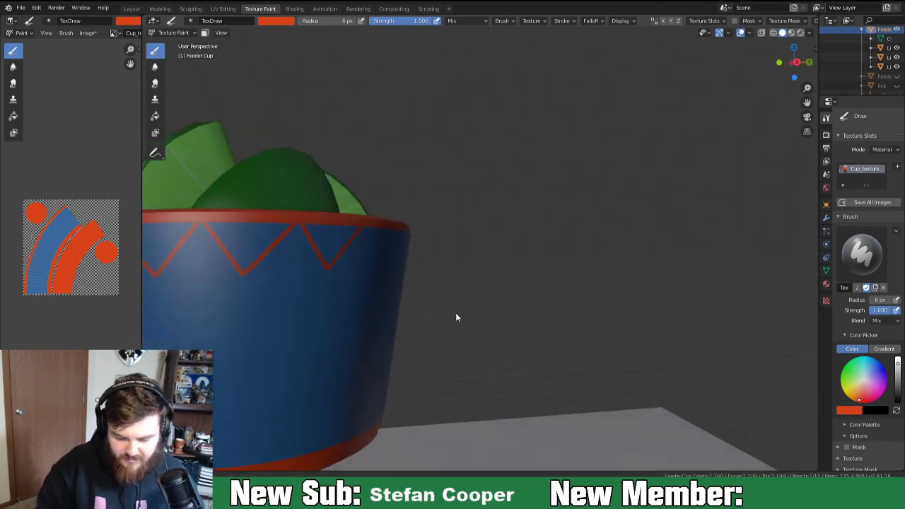
{"action": "scroll", "coordinate": [452, 314], "scroll_direction": "down", "scroll_amount": 2}
{"action": "key", "text": "ctrl+z"}
{"action": "key", "text": "ctrl+z"}
Repaint the sixth V below the rim and add a seventh one of matching size next to it.
{"action": "middle_click_drag", "start_coordinate": [445, 301], "coordinate": [542, 273]}
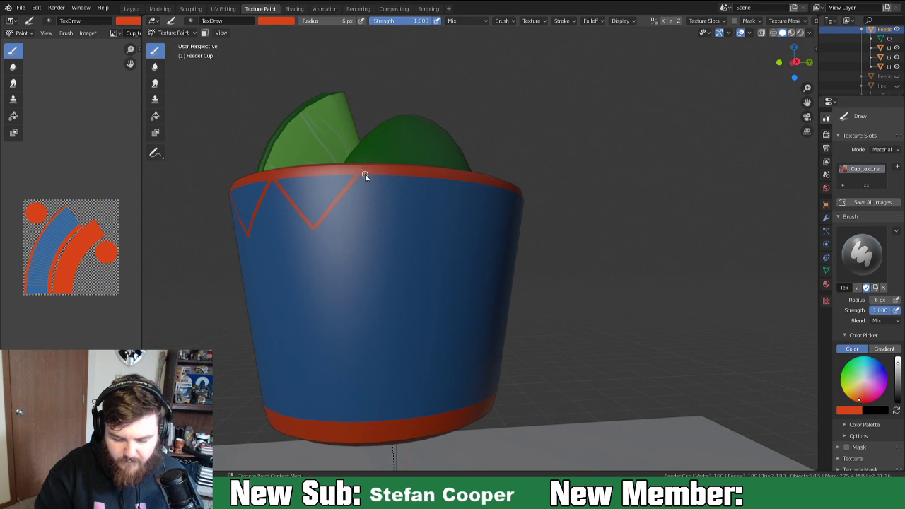
{"action": "left_click_drag", "start_coordinate": [394, 220], "coordinate": [394, 213]}
{"action": "key", "text": "ctrl+z"}
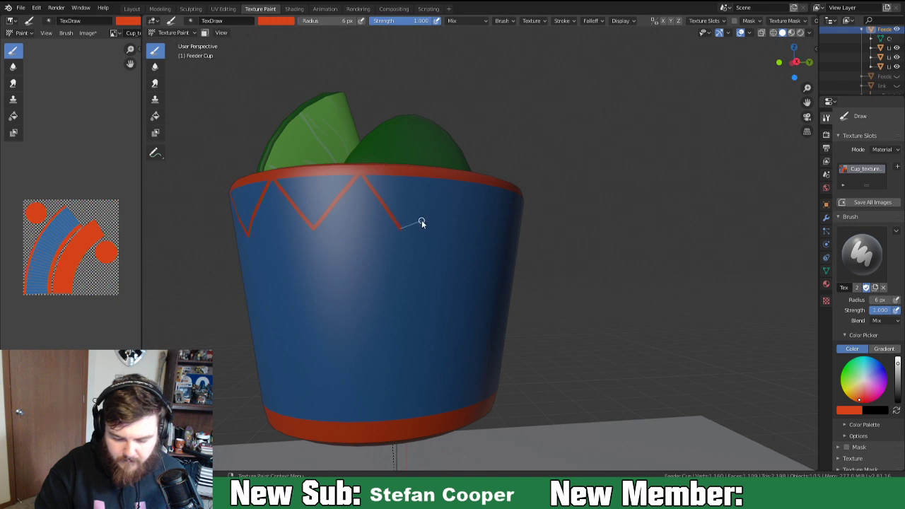
{"action": "left_click_drag", "start_coordinate": [432, 203], "coordinate": [445, 177]}
{"action": "left_click_drag", "start_coordinate": [446, 176], "coordinate": [467, 157]}
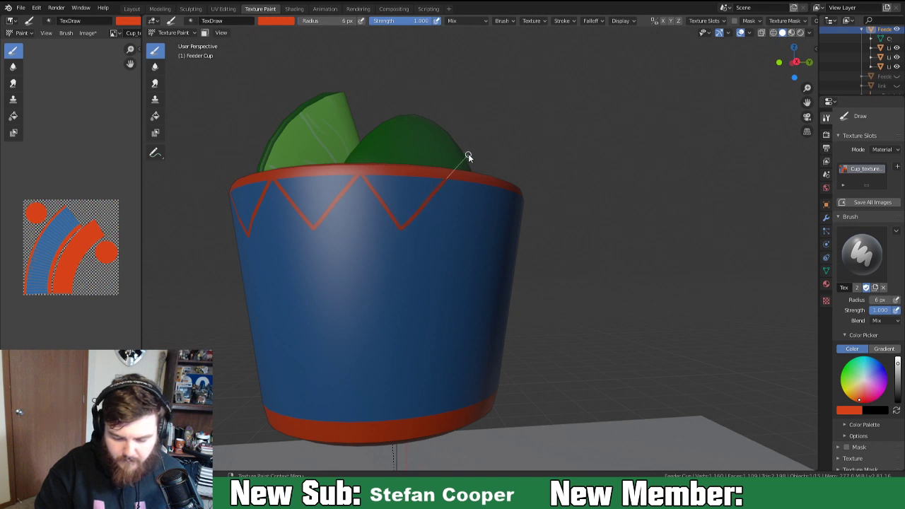
{"action": "mouse_move", "coordinate": [490, 257]}
{"action": "middle_mouse_down"}
{"action": "mouse_move", "coordinate": [460, 265]}
{"action": "mouse_move", "coordinate": [449, 251]}
{"action": "middle_mouse_up"}
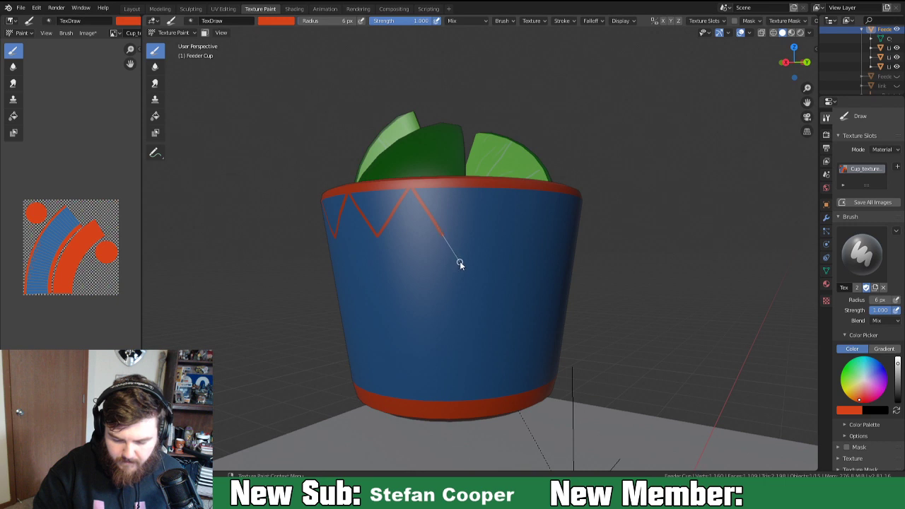
{"action": "mouse_move", "coordinate": [449, 231]}
{"action": "left_mouse_down"}
{"action": "mouse_move", "coordinate": [463, 201]}
{"action": "mouse_move", "coordinate": [495, 177]}
{"action": "left_mouse_up"}
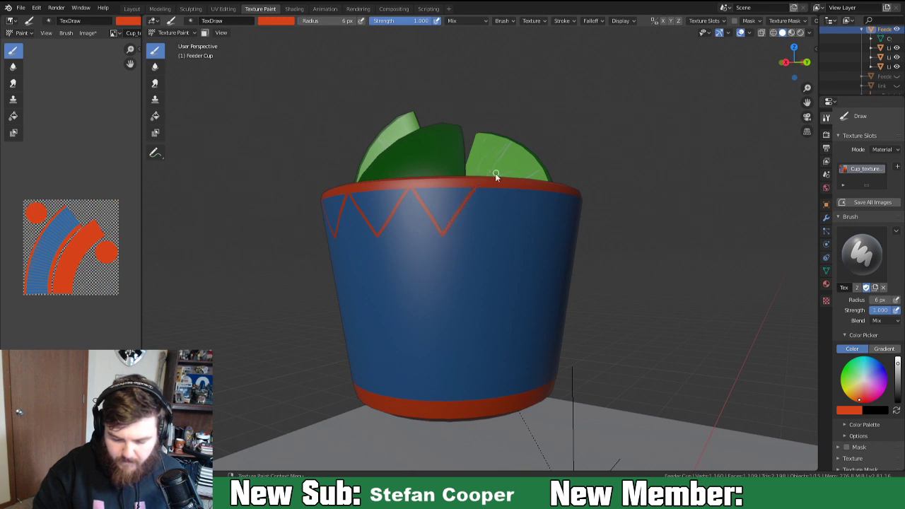
Paint the eighth red-orange V below the rim, joined to the end of the seventh.
{"action": "mouse_move", "coordinate": [501, 246]}
{"action": "middle_mouse_down"}
{"action": "mouse_move", "coordinate": [483, 241]}
{"action": "mouse_move", "coordinate": [477, 250]}
{"action": "middle_mouse_up"}
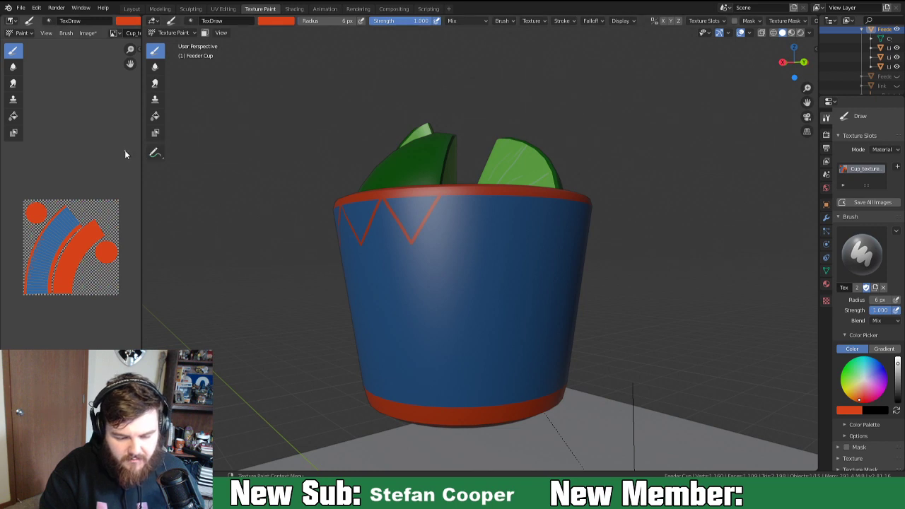
{"action": "left_click", "coordinate": [220, 32]}
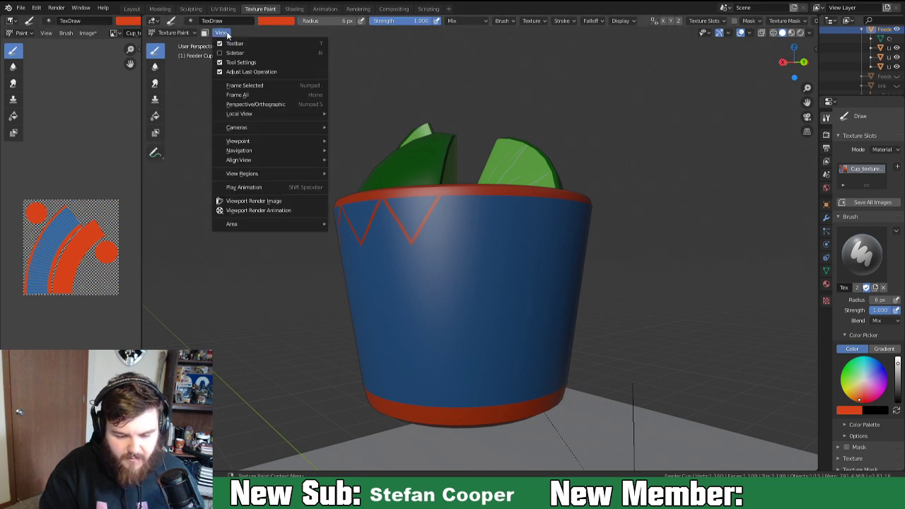
{"action": "left_click", "coordinate": [221, 33]}
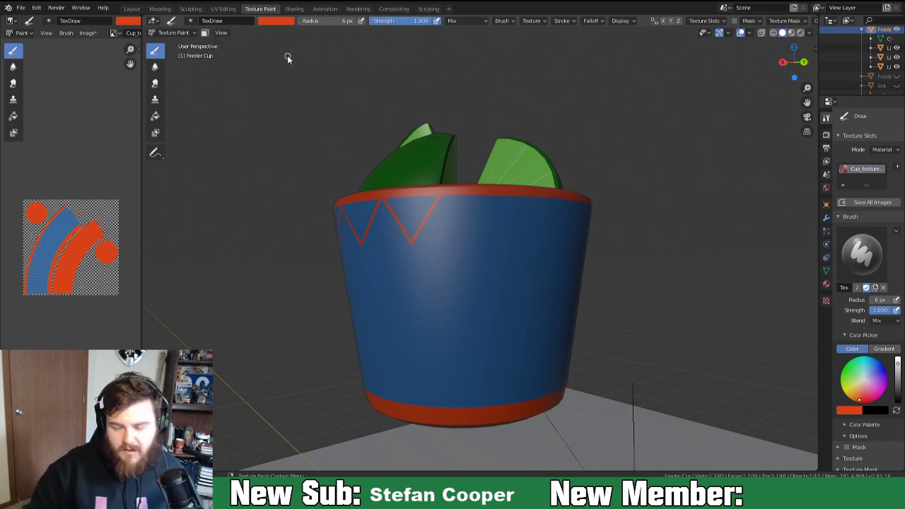
{"action": "middle_click_drag", "start_coordinate": [498, 263], "coordinate": [473, 265]}
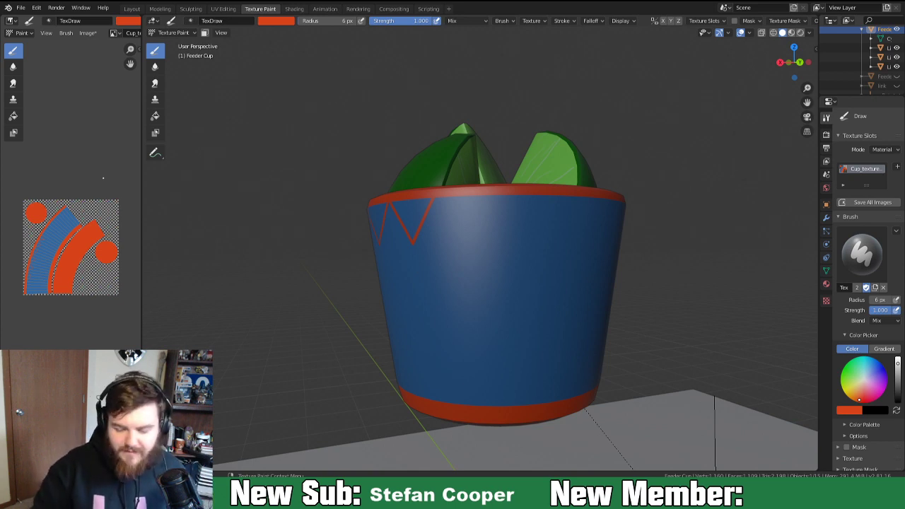
{"action": "middle_click_drag", "start_coordinate": [437, 224], "coordinate": [482, 213]}
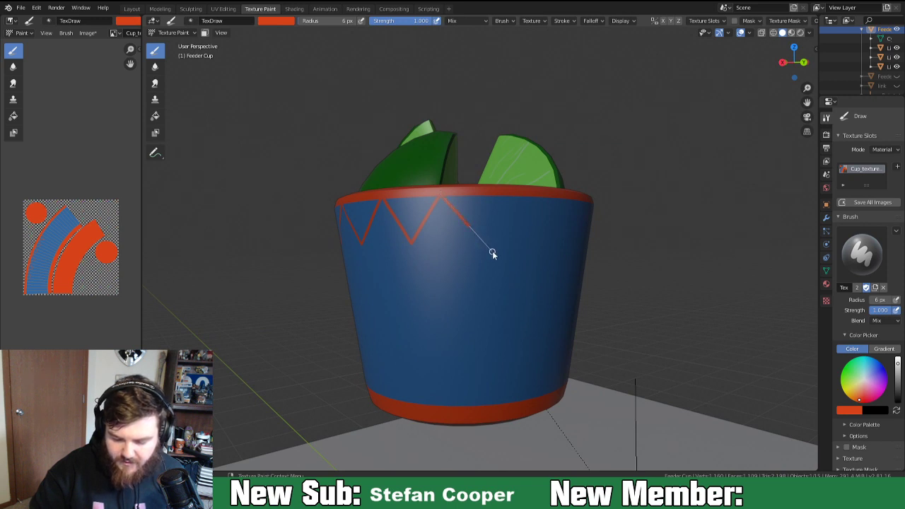
{"action": "mouse_move", "coordinate": [504, 268]}
{"action": "left_mouse_down"}
{"action": "mouse_move", "coordinate": [502, 249]}
{"action": "mouse_move", "coordinate": [487, 242]}
{"action": "mouse_move", "coordinate": [549, 177]}
{"action": "left_mouse_up"}
Extend the rim's zigzag around the cup with a ninth and tenth V in red-orange.
{"action": "mouse_move", "coordinate": [560, 212]}
{"action": "middle_mouse_down"}
{"action": "mouse_move", "coordinate": [545, 249]}
{"action": "mouse_move", "coordinate": [519, 248]}
{"action": "mouse_move", "coordinate": [542, 255]}
{"action": "mouse_move", "coordinate": [475, 249]}
{"action": "middle_mouse_up"}
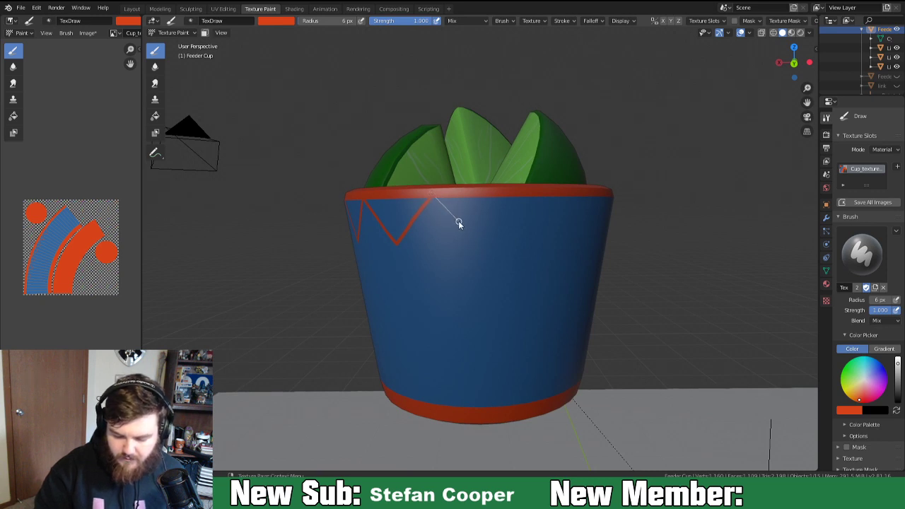
{"action": "mouse_move", "coordinate": [487, 253]}
{"action": "left_mouse_down"}
{"action": "mouse_move", "coordinate": [503, 267]}
{"action": "mouse_move", "coordinate": [478, 242]}
{"action": "left_mouse_up"}
{"action": "mouse_move", "coordinate": [478, 241]}
{"action": "left_mouse_down"}
{"action": "mouse_move", "coordinate": [492, 244]}
{"action": "mouse_move", "coordinate": [485, 236]}
{"action": "mouse_move", "coordinate": [504, 215]}
{"action": "left_mouse_up"}
{"action": "left_click_drag", "start_coordinate": [504, 216], "coordinate": [548, 171]}
{"action": "mouse_move", "coordinate": [547, 228]}
{"action": "middle_mouse_down"}
{"action": "mouse_move", "coordinate": [498, 274]}
{"action": "mouse_move", "coordinate": [453, 273]}
{"action": "mouse_move", "coordinate": [465, 268]}
{"action": "middle_mouse_up"}
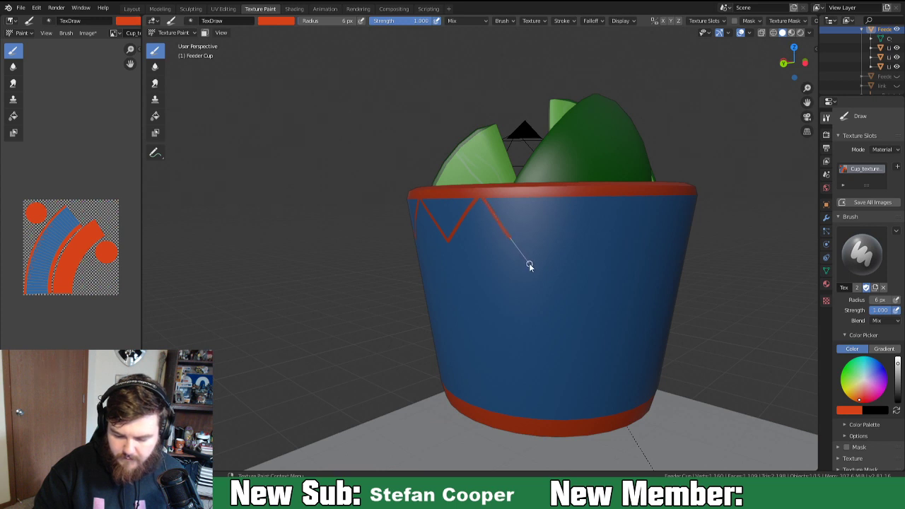
{"action": "left_click_drag", "start_coordinate": [536, 226], "coordinate": [567, 186]}
Paint the remaining V shapes below the rim, carrying the zigzag around the cup to the first V.
{"action": "middle_click_drag", "start_coordinate": [578, 263], "coordinate": [454, 274]}
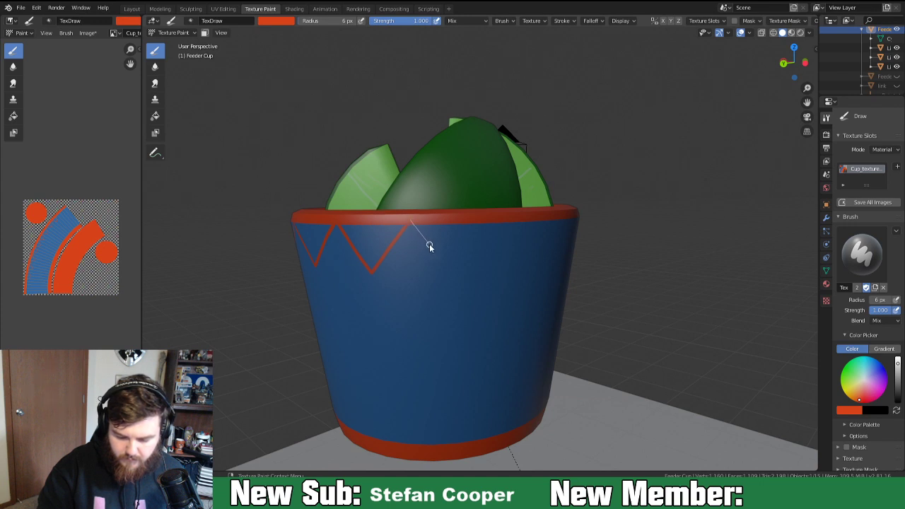
{"action": "mouse_move", "coordinate": [443, 263]}
{"action": "left_mouse_down"}
{"action": "mouse_move", "coordinate": [474, 299]}
{"action": "mouse_move", "coordinate": [471, 264]}
{"action": "mouse_move", "coordinate": [485, 238]}
{"action": "mouse_move", "coordinate": [532, 198]}
{"action": "left_mouse_up"}
{"action": "middle_click_drag", "start_coordinate": [532, 258], "coordinate": [456, 254]}
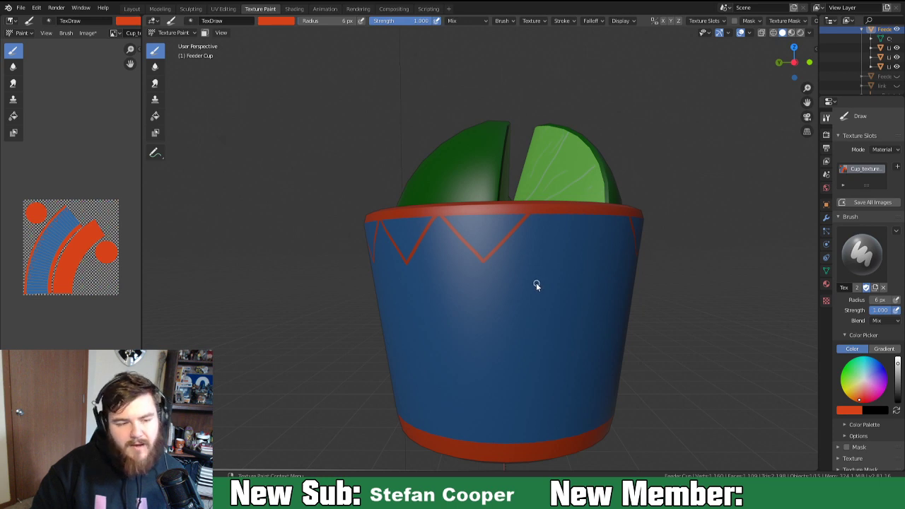
{"action": "middle_click_drag", "start_coordinate": [536, 281], "coordinate": [480, 308]}
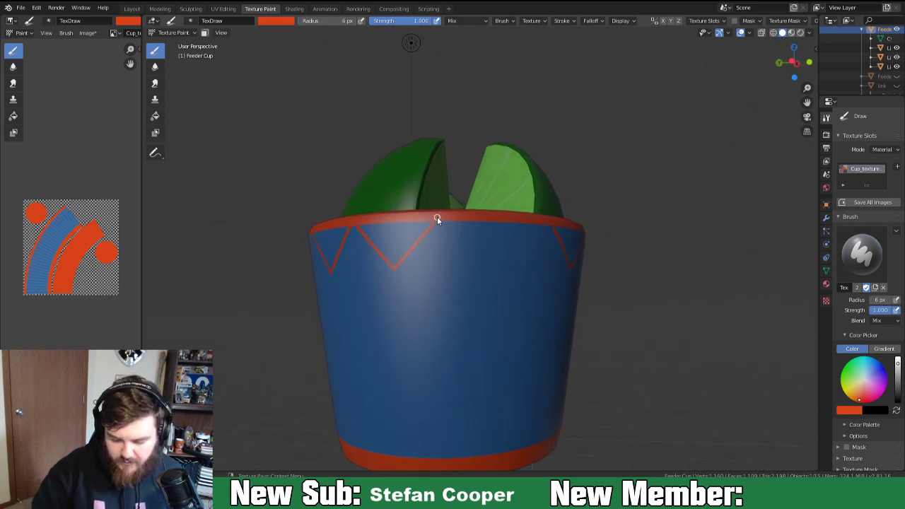
{"action": "mouse_move", "coordinate": [475, 266]}
{"action": "left_mouse_down"}
{"action": "mouse_move", "coordinate": [499, 297]}
{"action": "mouse_move", "coordinate": [488, 276]}
{"action": "mouse_move", "coordinate": [527, 222]}
{"action": "left_mouse_up"}
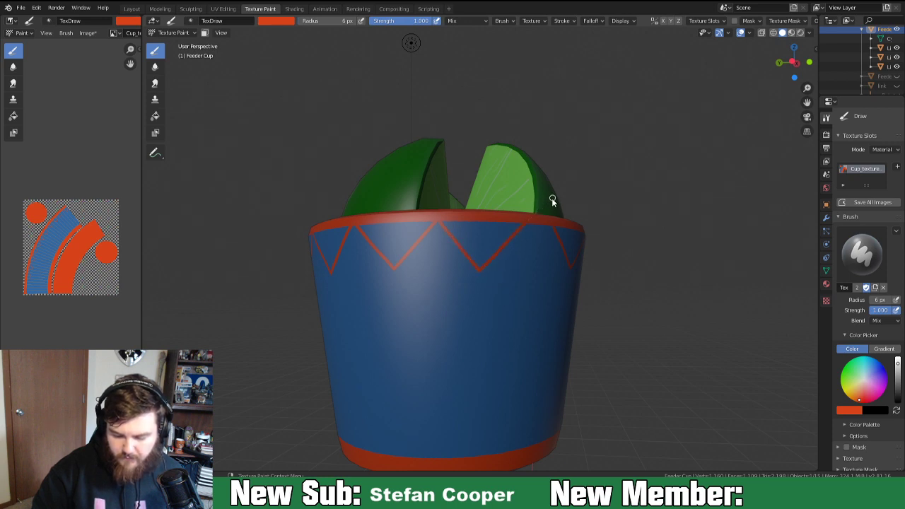
Try another red-orange stroke in the zigzag's open gap below the rim, and undo it.
{"action": "middle_click_drag", "start_coordinate": [544, 304], "coordinate": [503, 293]}
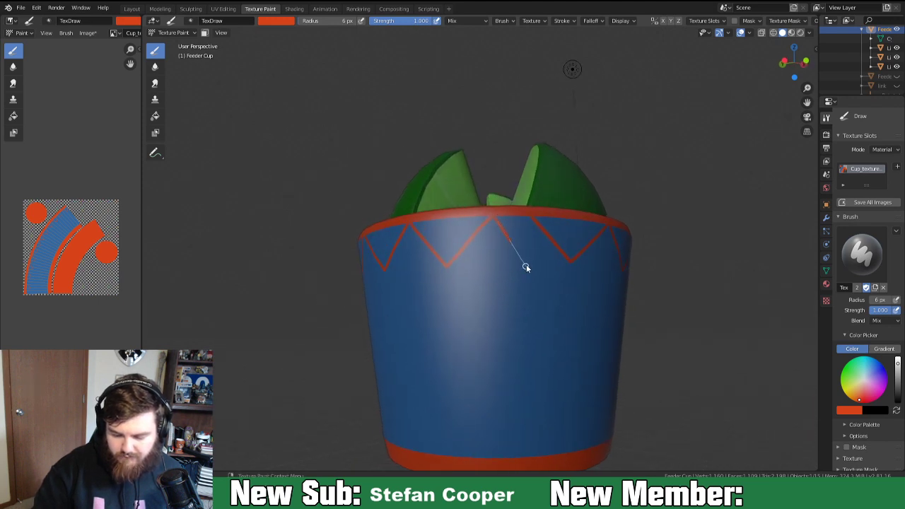
{"action": "key", "text": "ctrl+z"}
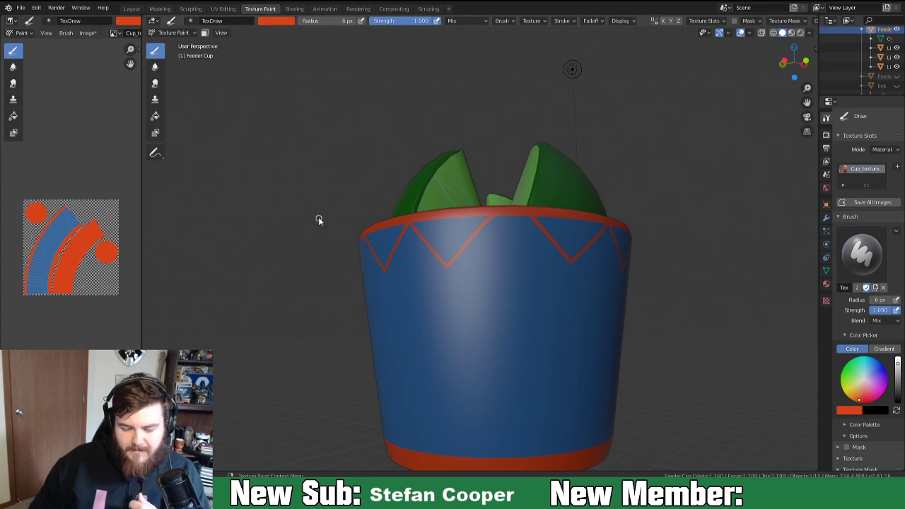
Inspect the cup in wireframe and material preview shading, and return the viewport to solid shading.
{"action": "key", "text": "z"}
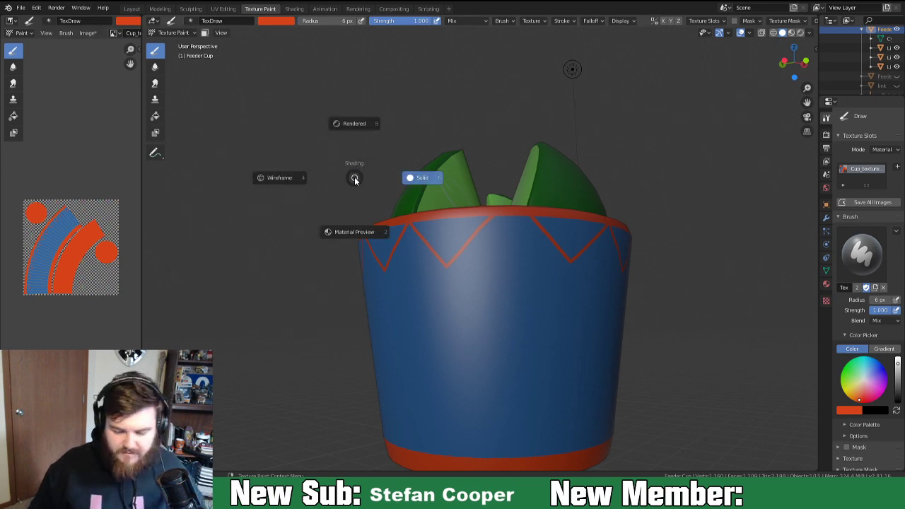
{"action": "left_click", "coordinate": [274, 181]}
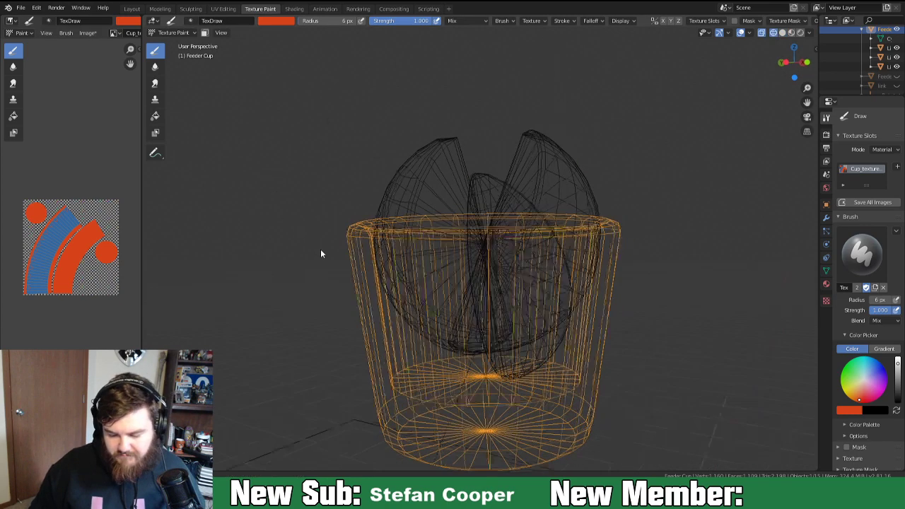
{"action": "middle_click_drag", "start_coordinate": [319, 252], "coordinate": [328, 254]}
{"action": "key", "text": "z"}
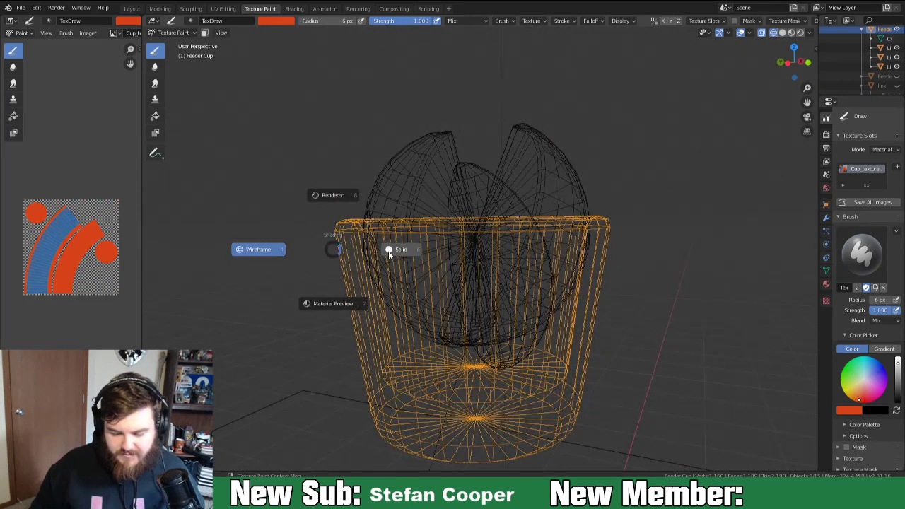
{"action": "left_click", "coordinate": [336, 306]}
{"action": "key", "text": "z"}
{"action": "left_click", "coordinate": [421, 288]}
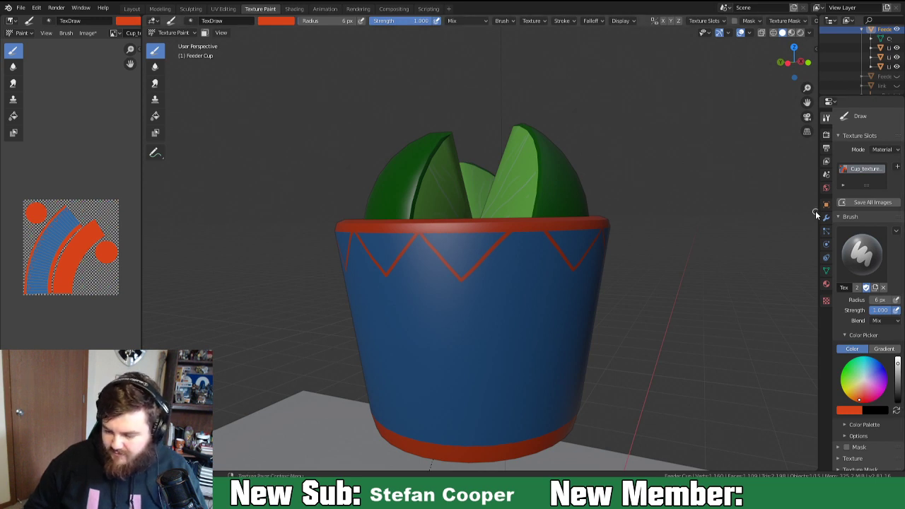
Search the Feeder Cup's mesh data and object properties for an option that shows its edges over the texture.
{"action": "left_click_drag", "start_coordinate": [818, 206], "coordinate": [739, 221]}
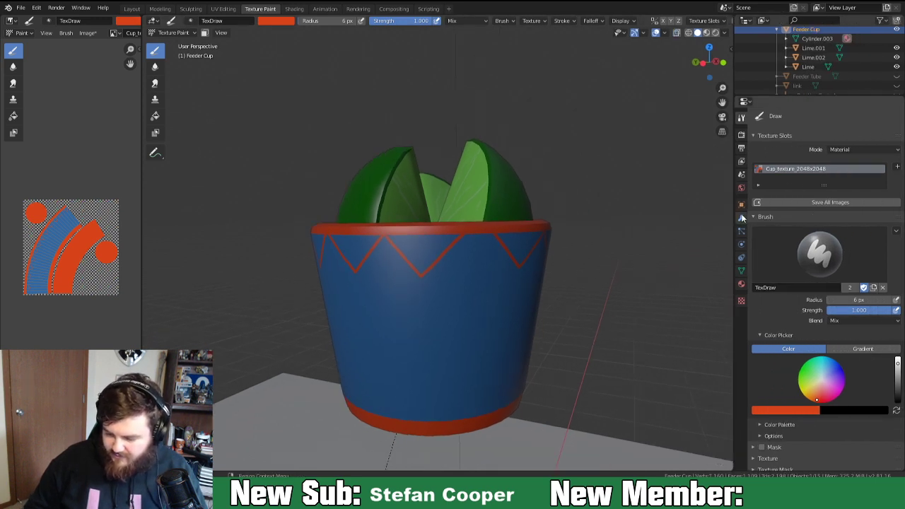
{"action": "left_click", "coordinate": [741, 270]}
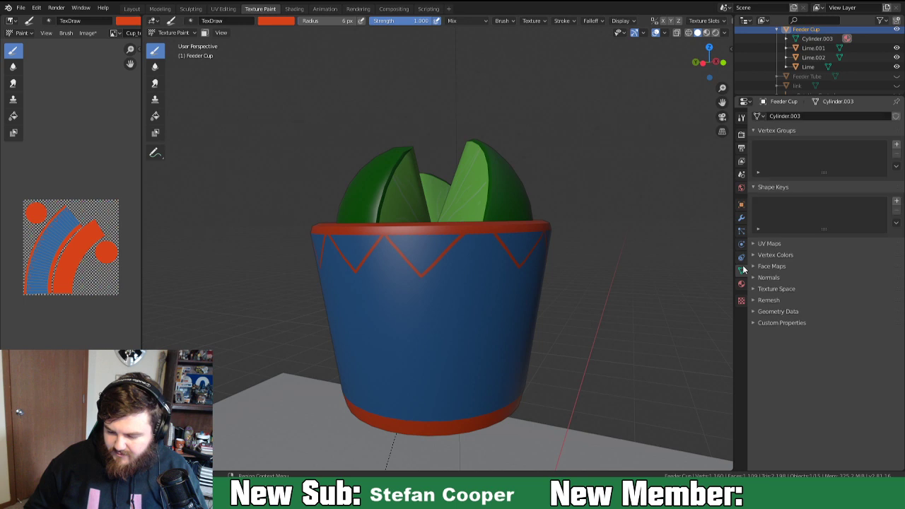
{"action": "left_click", "coordinate": [741, 204]}
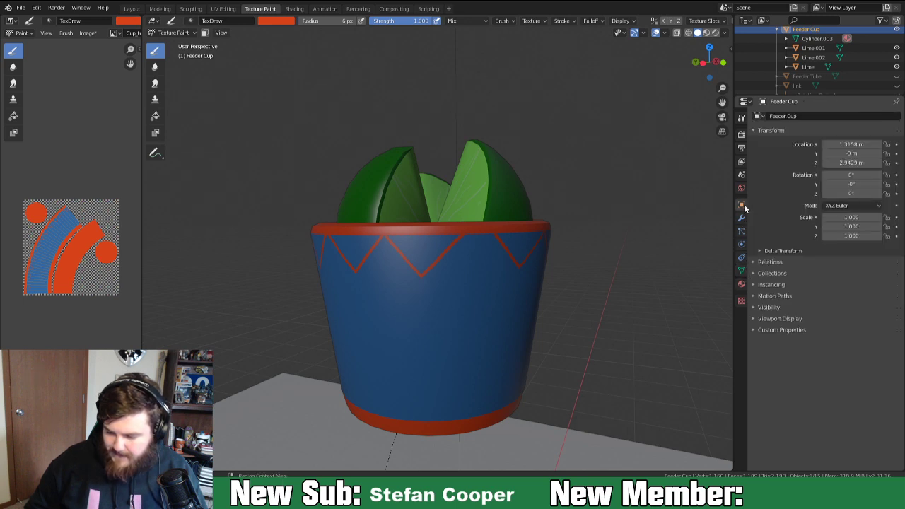
{"action": "left_click", "coordinate": [755, 263]}
{"action": "left_click", "coordinate": [755, 263]}
{"action": "left_click", "coordinate": [752, 275]}
{"action": "left_click", "coordinate": [753, 274]}
{"action": "left_click", "coordinate": [754, 285]}
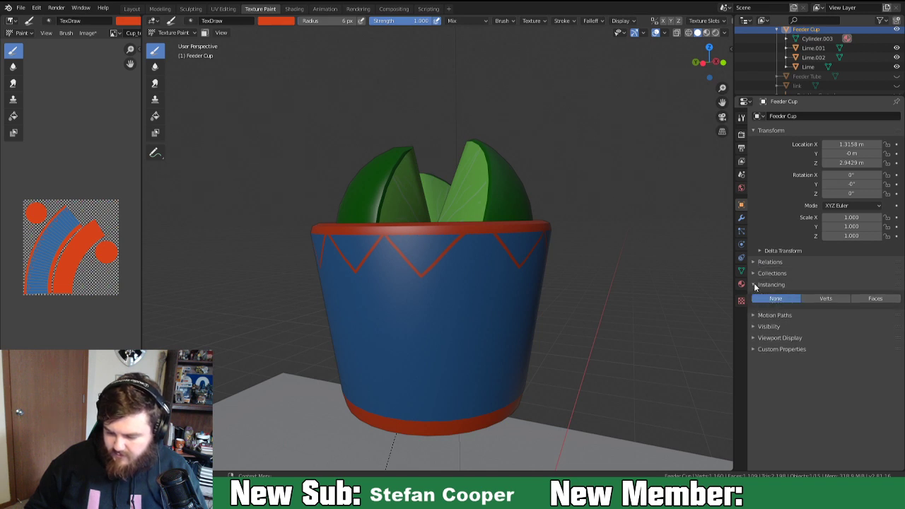
{"action": "left_click", "coordinate": [754, 285]}
{"action": "left_click", "coordinate": [754, 307]}
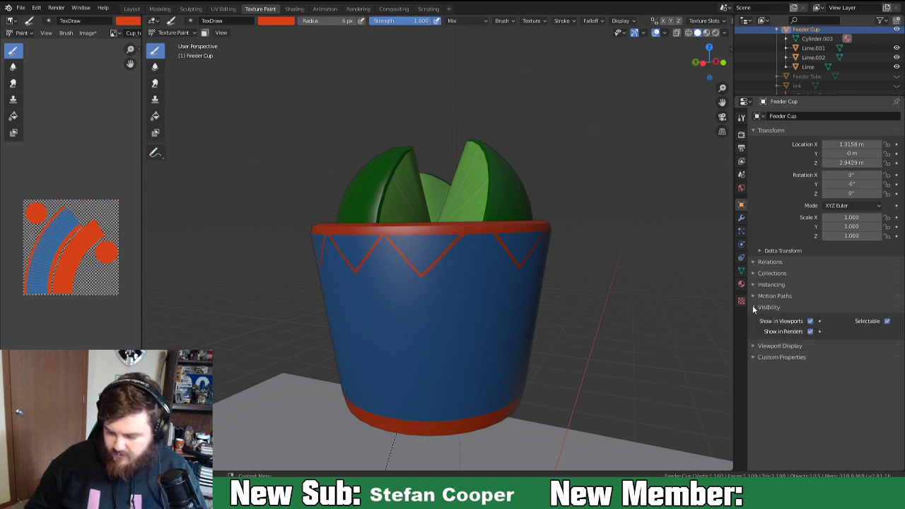
Search the render, tool, output, view layer and scene properties for an edge display option.
{"action": "left_click", "coordinate": [742, 135]}
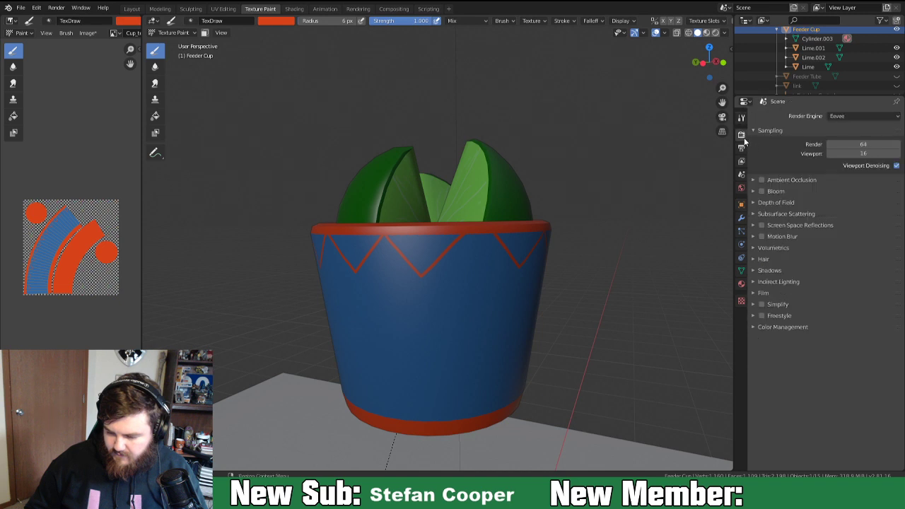
{"action": "left_click", "coordinate": [754, 182]}
{"action": "left_click", "coordinate": [753, 182]}
{"action": "left_click", "coordinate": [754, 191]}
{"action": "left_click", "coordinate": [753, 192]}
{"action": "left_click", "coordinate": [753, 203]}
{"action": "left_click", "coordinate": [753, 203]}
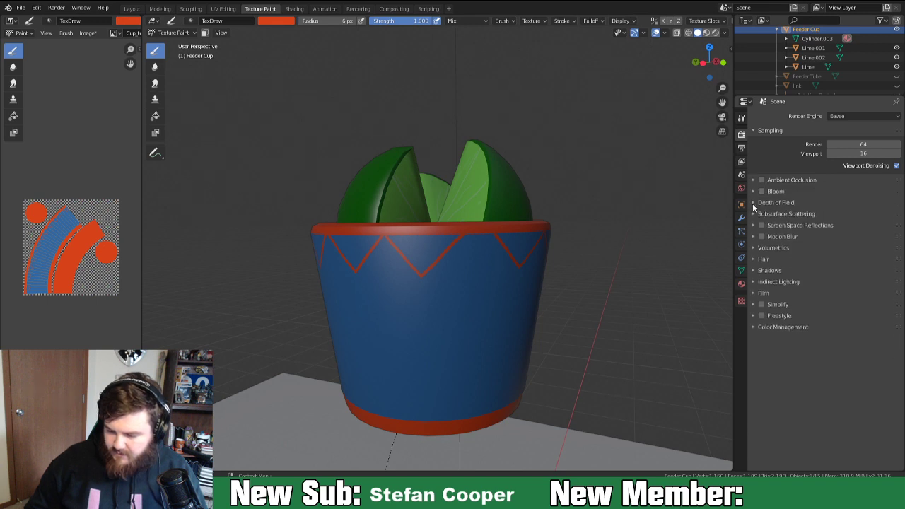
{"action": "left_click", "coordinate": [753, 214]}
{"action": "left_click", "coordinate": [754, 213]}
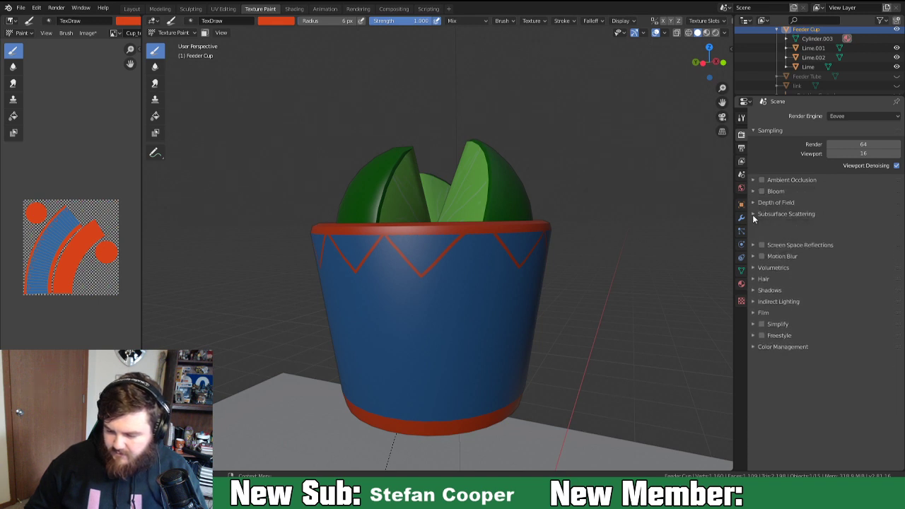
{"action": "left_click", "coordinate": [742, 120]}
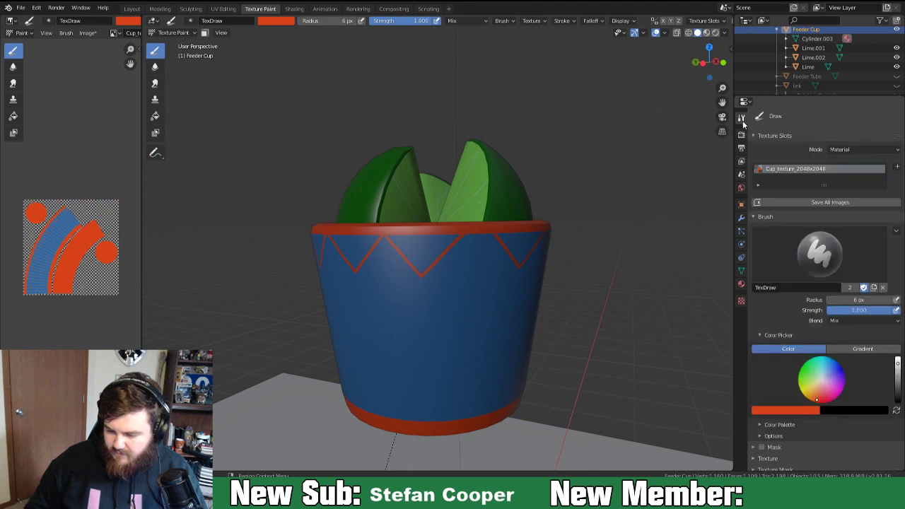
{"action": "left_click", "coordinate": [741, 134]}
{"action": "left_click", "coordinate": [742, 148]}
{"action": "left_click", "coordinate": [741, 162]}
{"action": "left_click", "coordinate": [742, 175]}
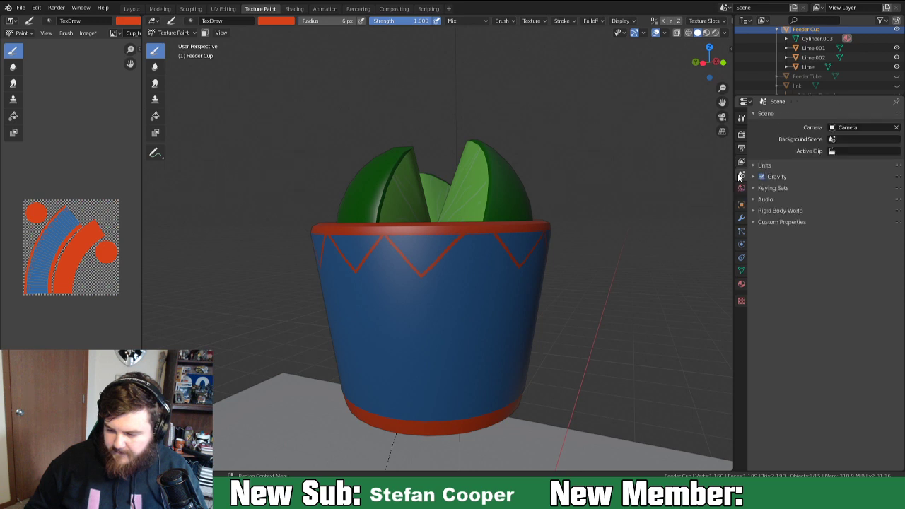
In the Layout workspace, enable All Edges and Wireframe in the Feeder Cup's Viewport Display settings.
{"action": "left_click", "coordinate": [131, 8]}
{"action": "scroll", "coordinate": [468, 246], "scroll_direction": "down", "scroll_amount": 5}
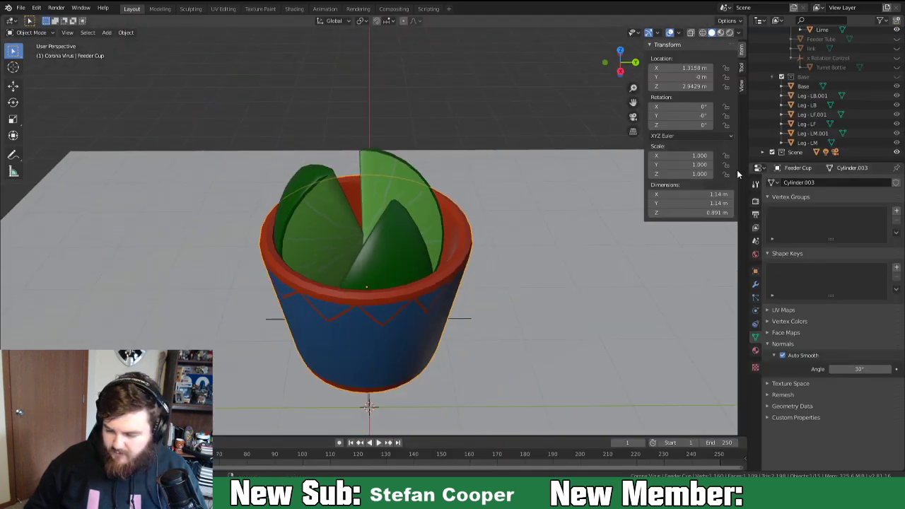
{"action": "left_click", "coordinate": [756, 184]}
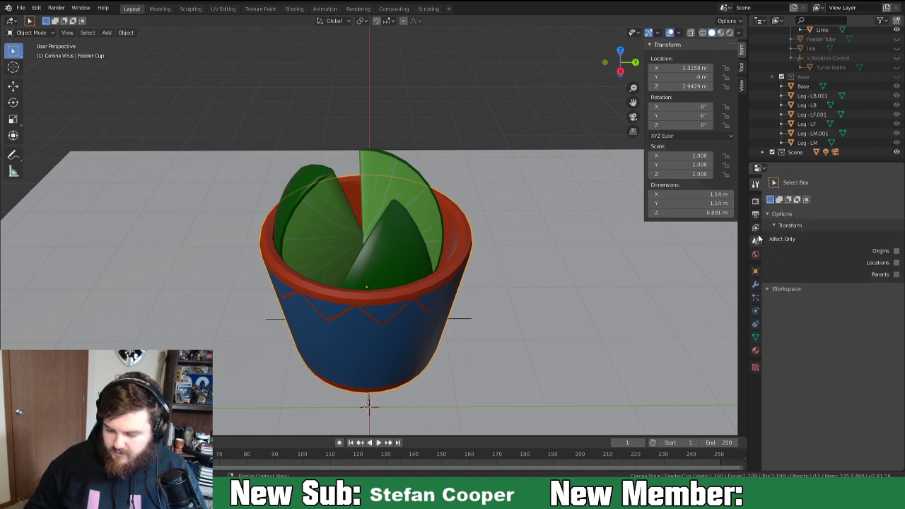
{"action": "left_click", "coordinate": [755, 203]}
{"action": "left_click", "coordinate": [755, 272]}
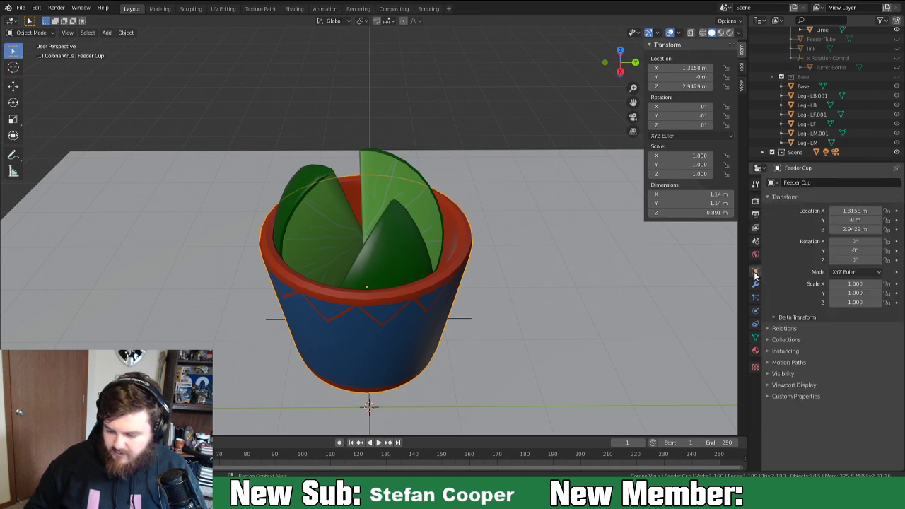
{"action": "left_click", "coordinate": [769, 386]}
{"action": "scroll", "coordinate": [799, 386], "scroll_direction": "down", "scroll_amount": 1}
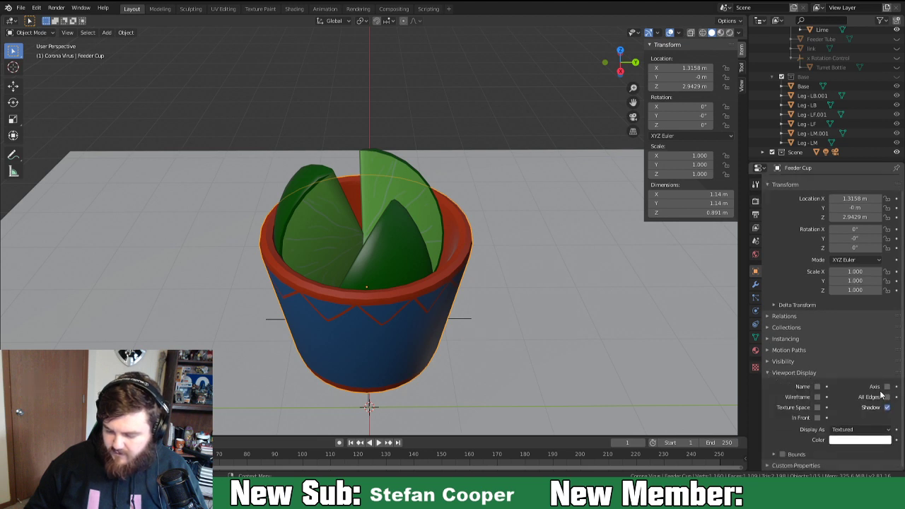
{"action": "left_click", "coordinate": [887, 397]}
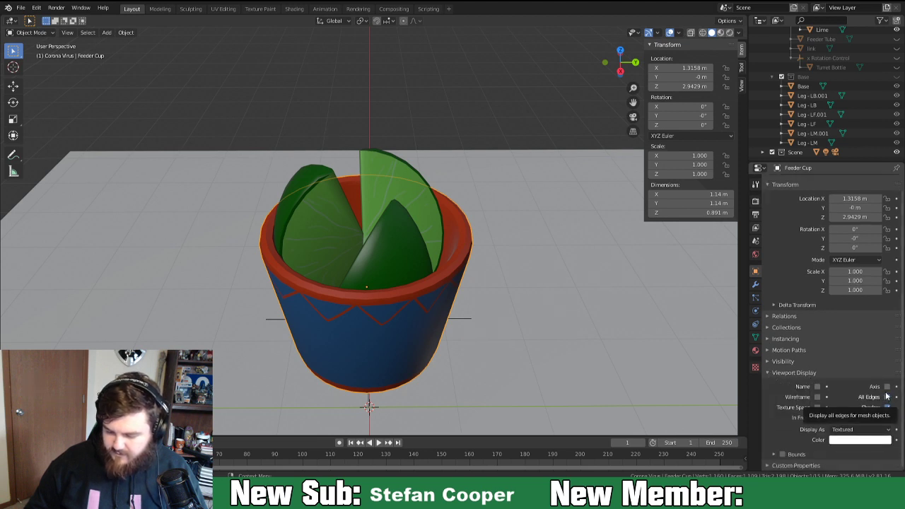
{"action": "left_click", "coordinate": [818, 397]}
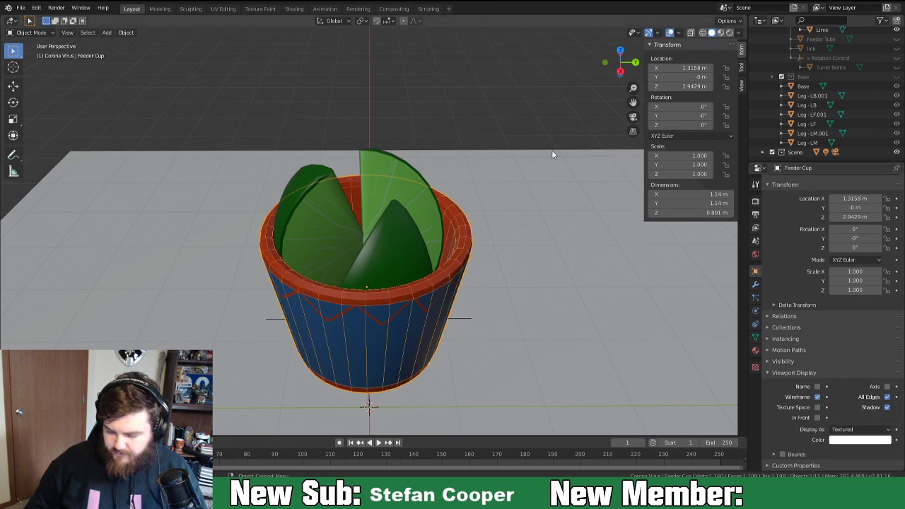
Return to the Texture Paint workspace and open the Feeder Cup's Viewport Display settings in a narrowed properties area.
{"action": "left_click", "coordinate": [259, 9]}
{"action": "middle_click_drag", "start_coordinate": [304, 241], "coordinate": [338, 228]}
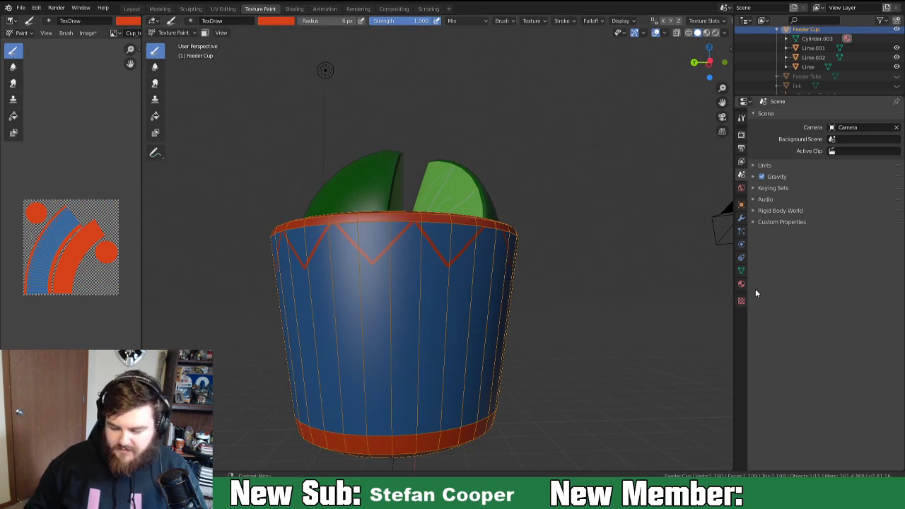
{"action": "left_click", "coordinate": [740, 205]}
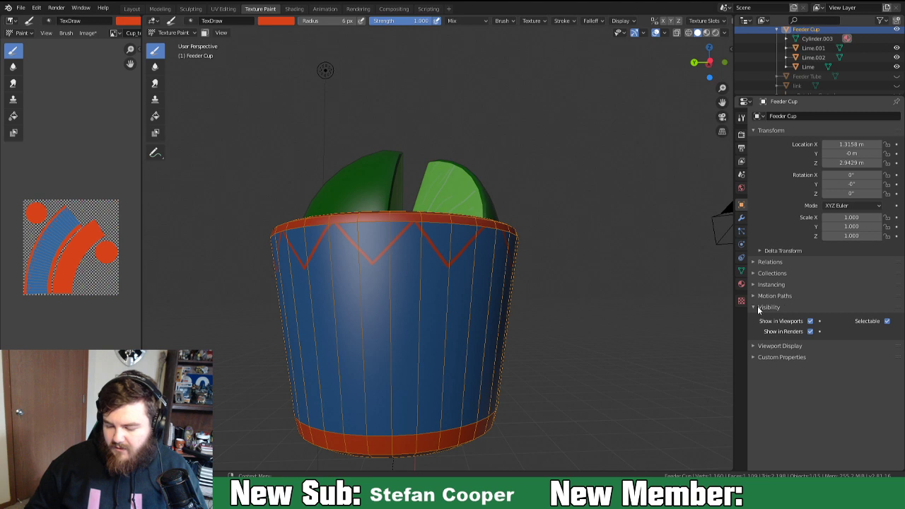
{"action": "left_click", "coordinate": [756, 346]}
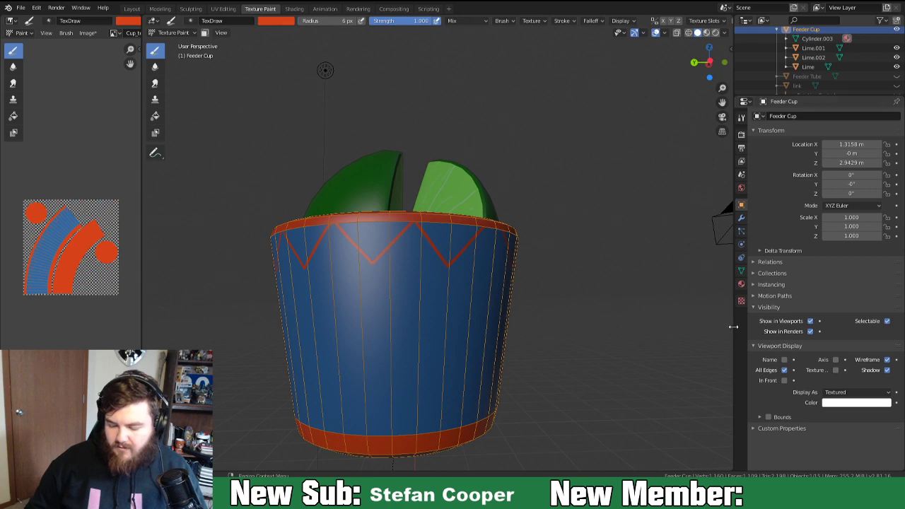
{"action": "left_click_drag", "start_coordinate": [733, 327], "coordinate": [798, 327]}
{"action": "mouse_move", "coordinate": [584, 279]}
{"action": "middle_mouse_down"}
{"action": "mouse_move", "coordinate": [558, 276]}
{"action": "mouse_move", "coordinate": [579, 281]}
{"action": "middle_mouse_up"}
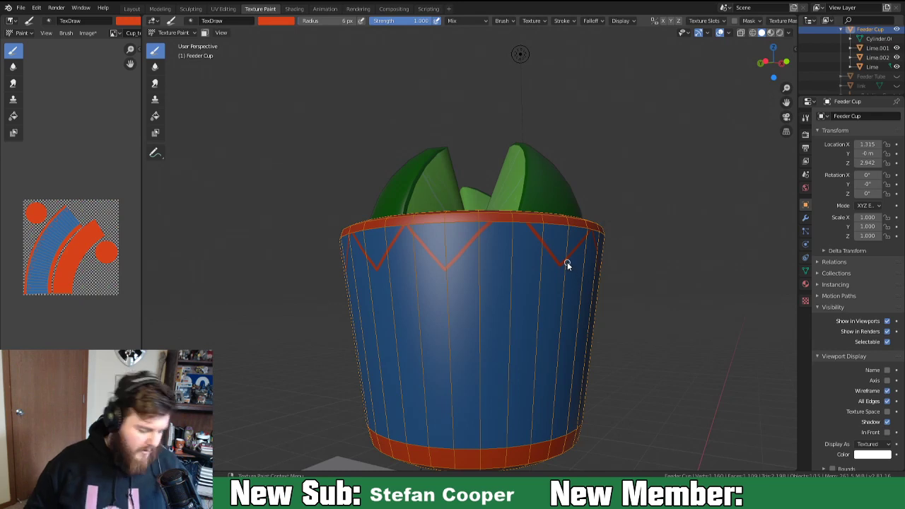
Show the cup in front orthographic view and undo the painted zigzag back to the plain blue wall.
{"action": "key", "text": "KP_1"}
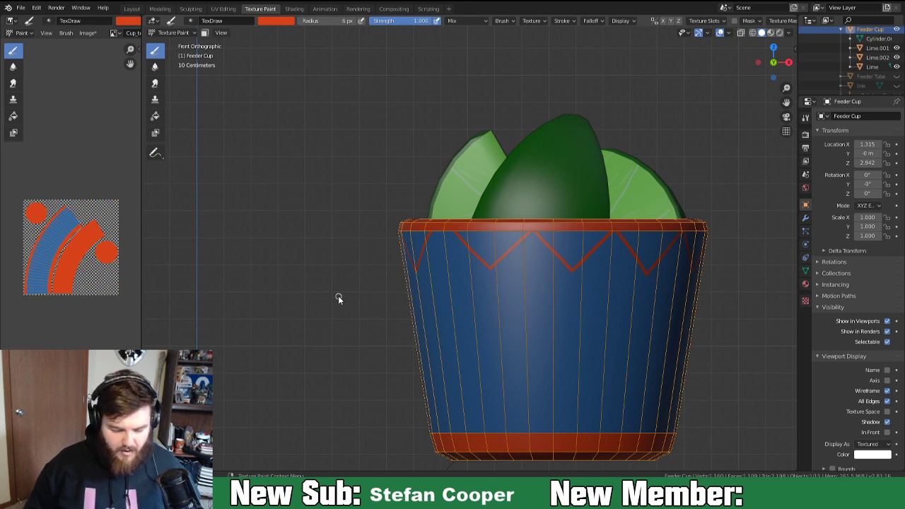
{"action": "key", "text": "ctrl+Tab"}
{"action": "key", "text": "ctrl+z"}
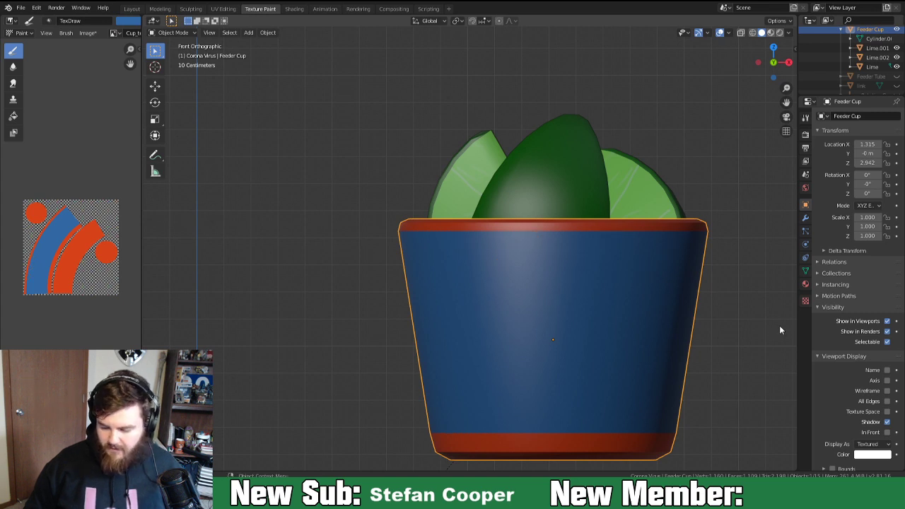
Turn on Wireframe and All Edges in the Feeder Cup's Viewport Display, leaving Axis off.
{"action": "left_click", "coordinate": [888, 380]}
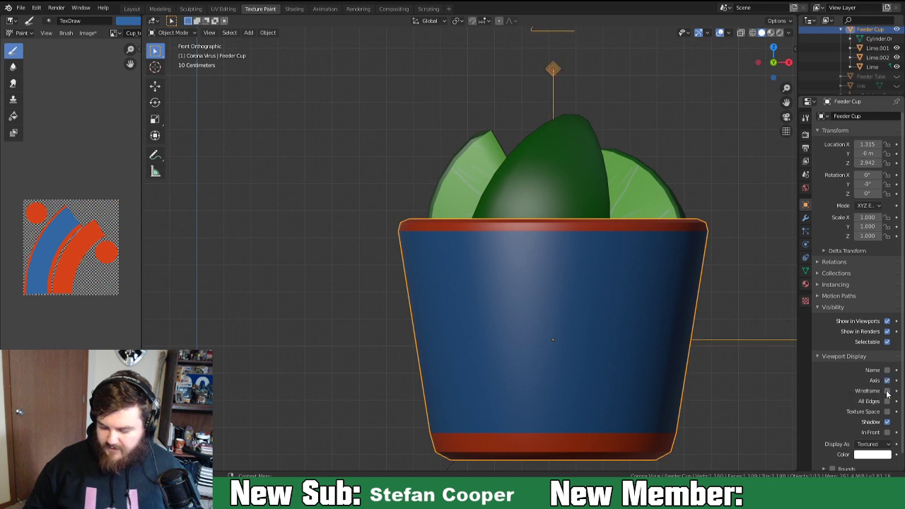
{"action": "left_click", "coordinate": [887, 380]}
{"action": "left_click", "coordinate": [887, 390]}
{"action": "left_click", "coordinate": [887, 401]}
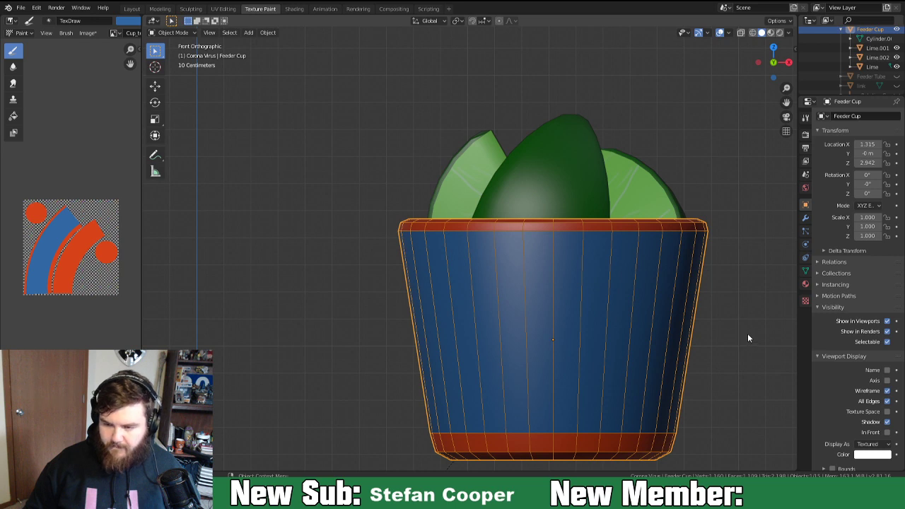
Center the cup in the front view and switch it from Object Mode to Texture Paint mode.
{"action": "middle_click_drag", "start_coordinate": [774, 309], "coordinate": [679, 248], "text": "shift"}
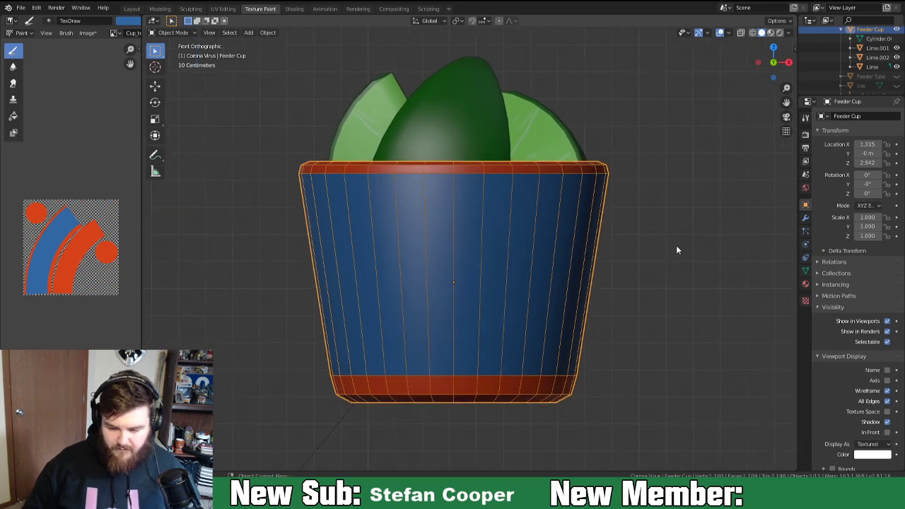
{"action": "left_click", "coordinate": [788, 22]}
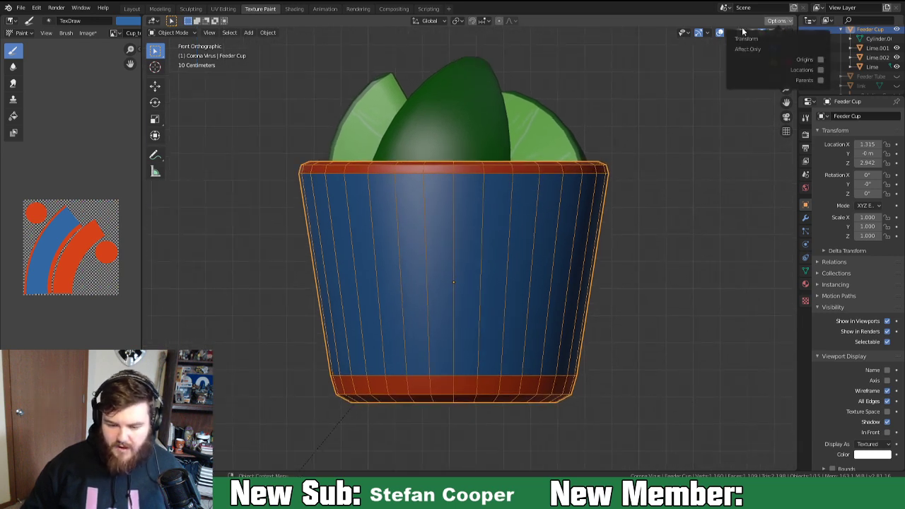
{"action": "left_click", "coordinate": [173, 33]}
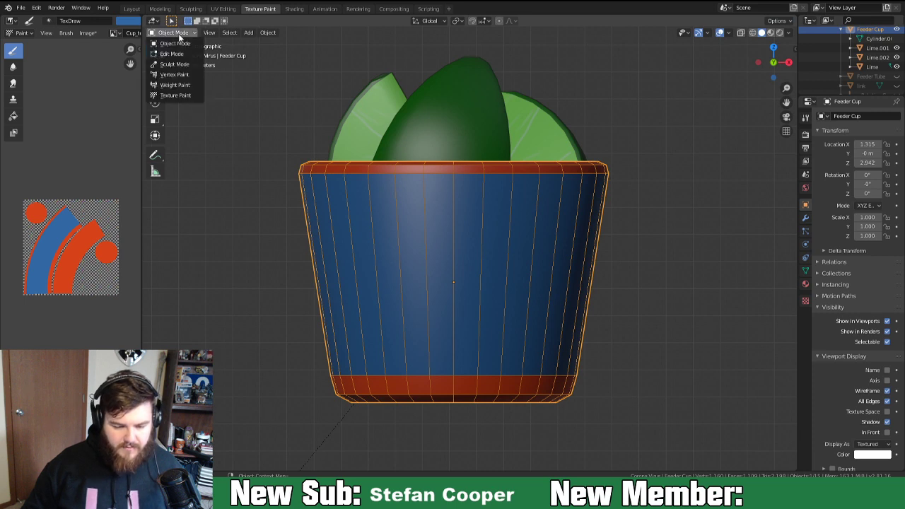
{"action": "left_click", "coordinate": [180, 90]}
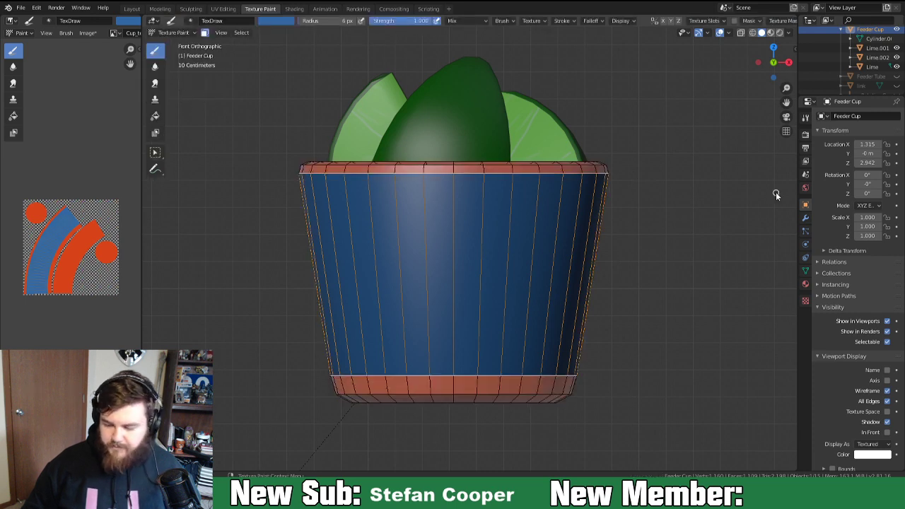
{"action": "left_click", "coordinate": [783, 22]}
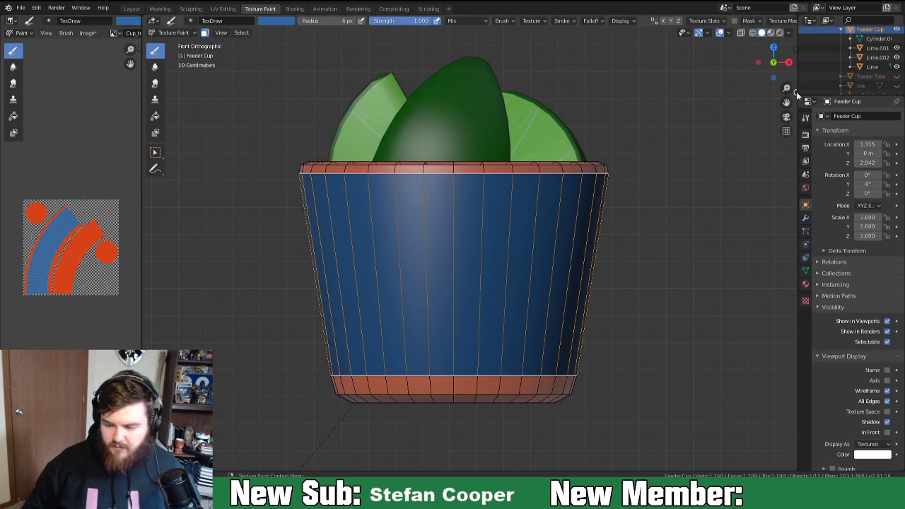
Widen the 3D viewport and turn off Backface Culling in the texture painting options.
{"action": "left_click_drag", "start_coordinate": [796, 94], "coordinate": [842, 94]}
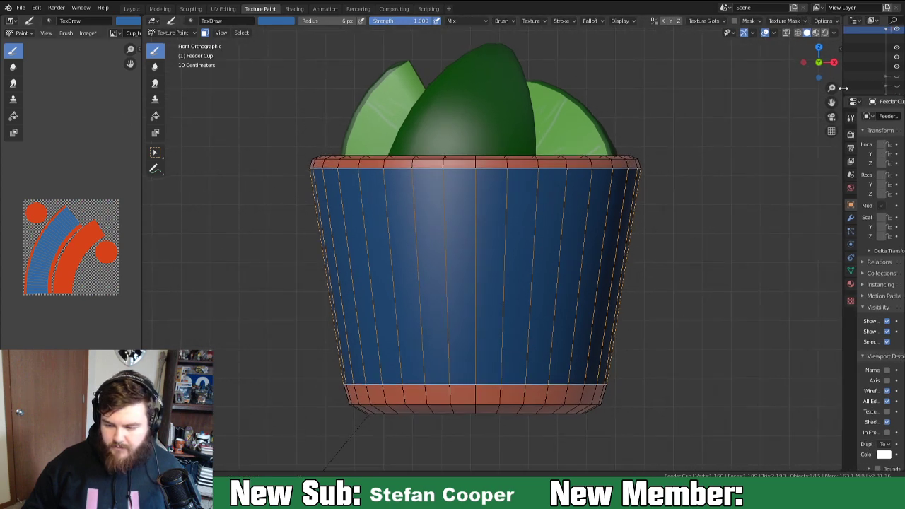
{"action": "left_click", "coordinate": [824, 21]}
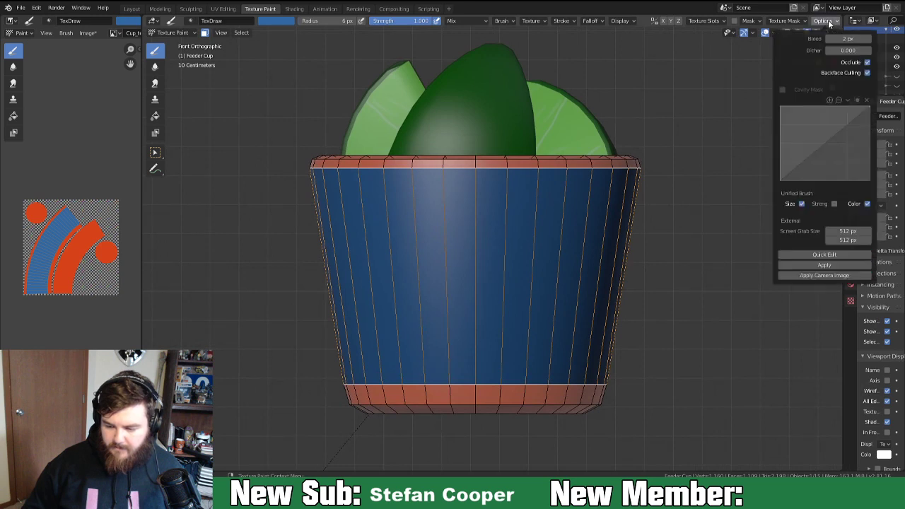
{"action": "left_click", "coordinate": [867, 74]}
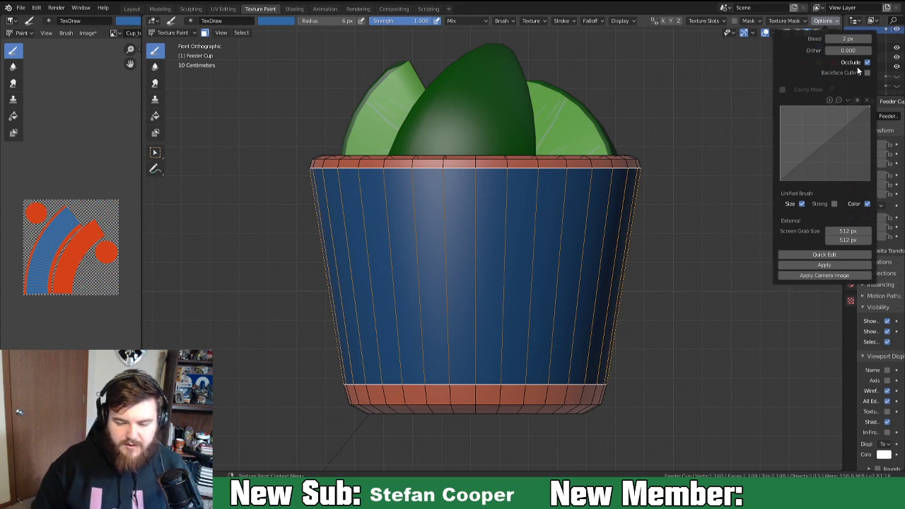
Set the TexDraw brush's stroke method to Line.
{"action": "left_click", "coordinate": [562, 21]}
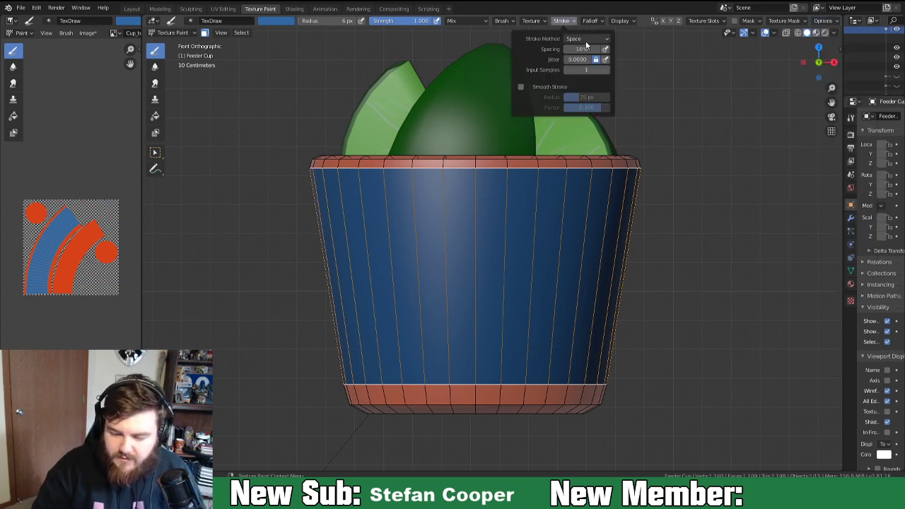
{"action": "left_click", "coordinate": [587, 39]}
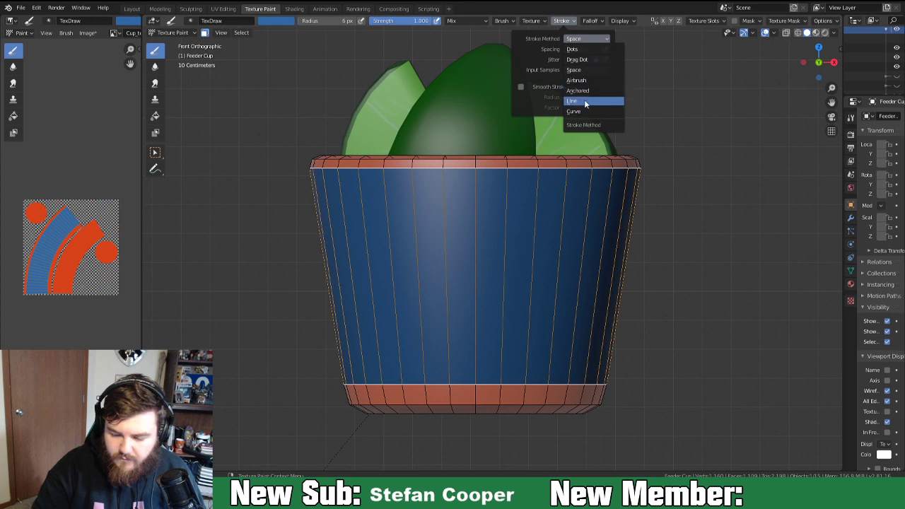
{"action": "left_click", "coordinate": [585, 100]}
{"action": "left_click", "coordinate": [589, 20]}
{"action": "left_click", "coordinate": [588, 21]}
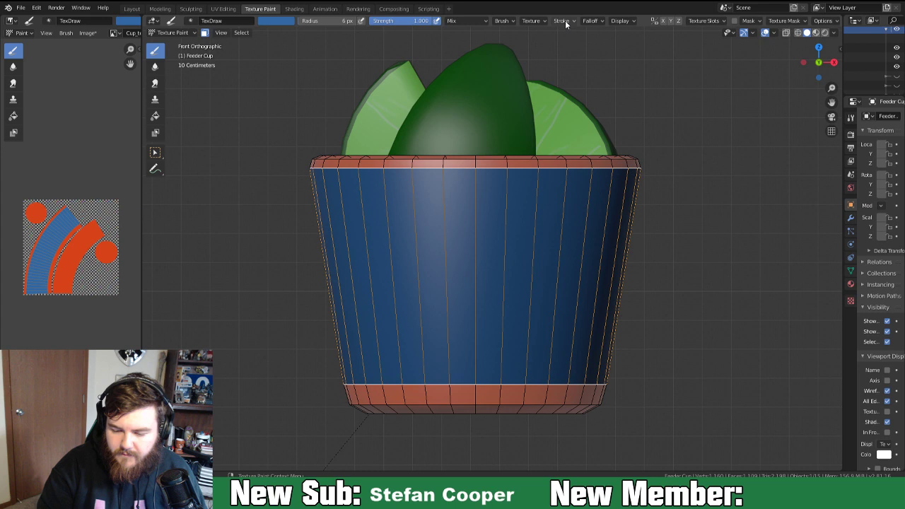
{"action": "left_click", "coordinate": [567, 22]}
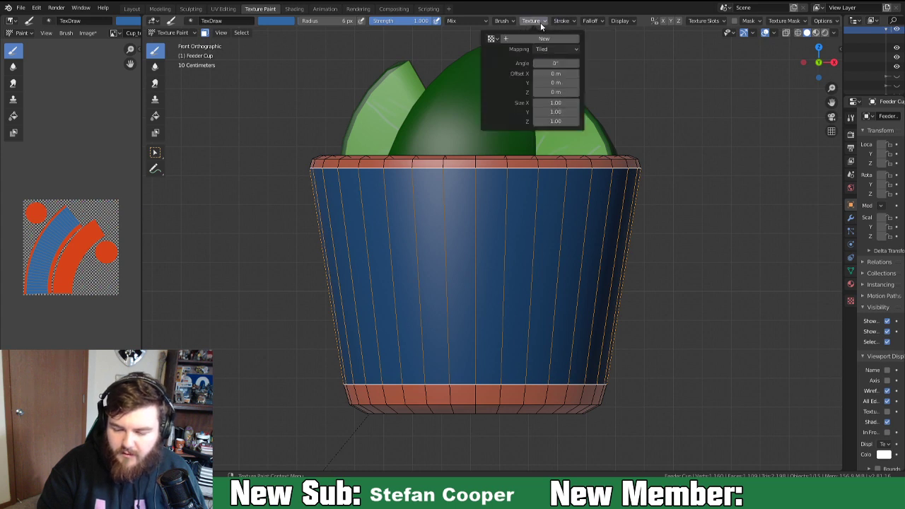
Add the current blue to the Cup color palette and change the brush color to white.
{"action": "mouse_move", "coordinate": [531, 21]}
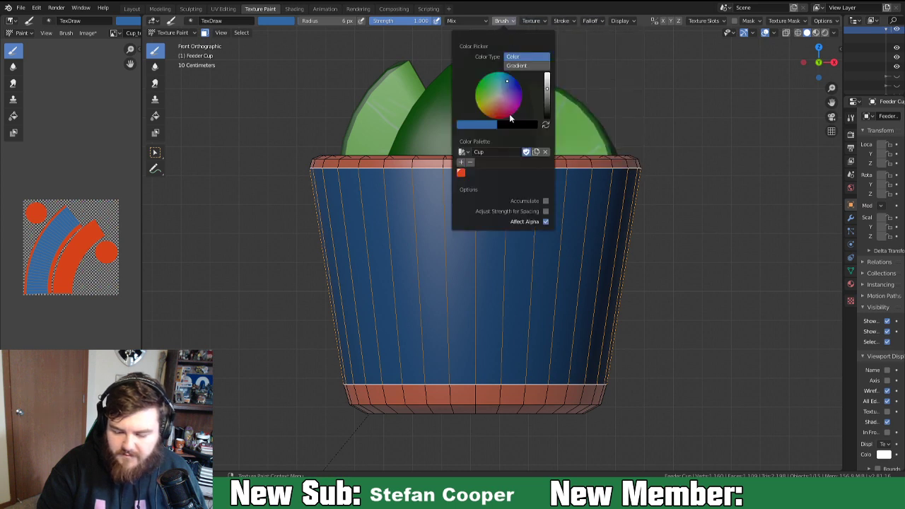
{"action": "left_click", "coordinate": [461, 162]}
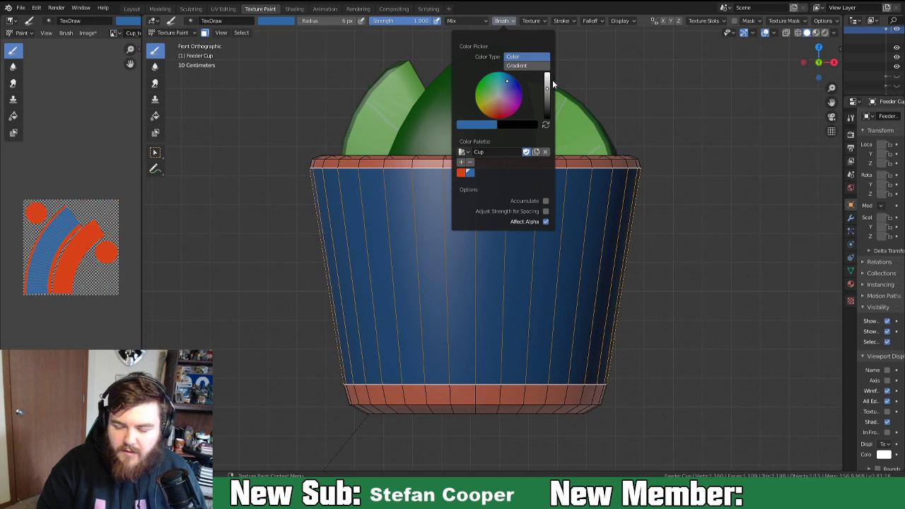
{"action": "left_click_drag", "start_coordinate": [548, 90], "coordinate": [547, 72]}
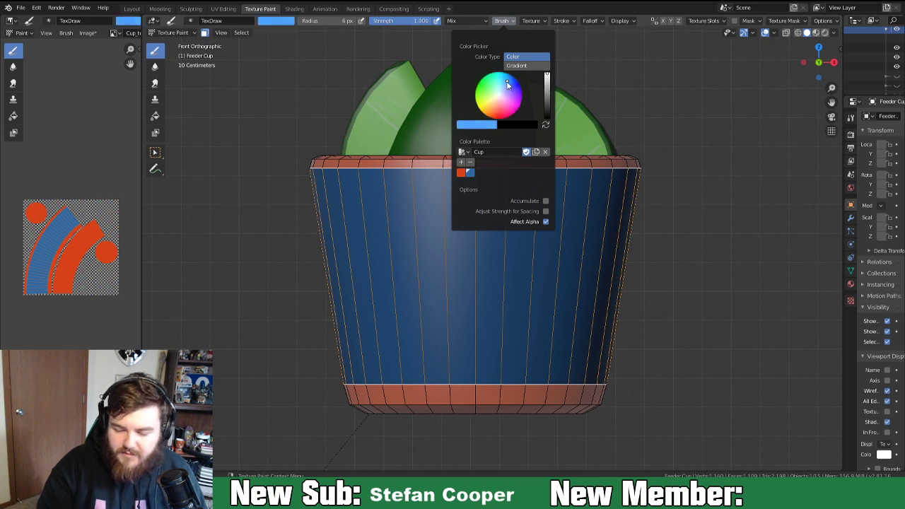
{"action": "left_click_drag", "start_coordinate": [504, 92], "coordinate": [498, 95]}
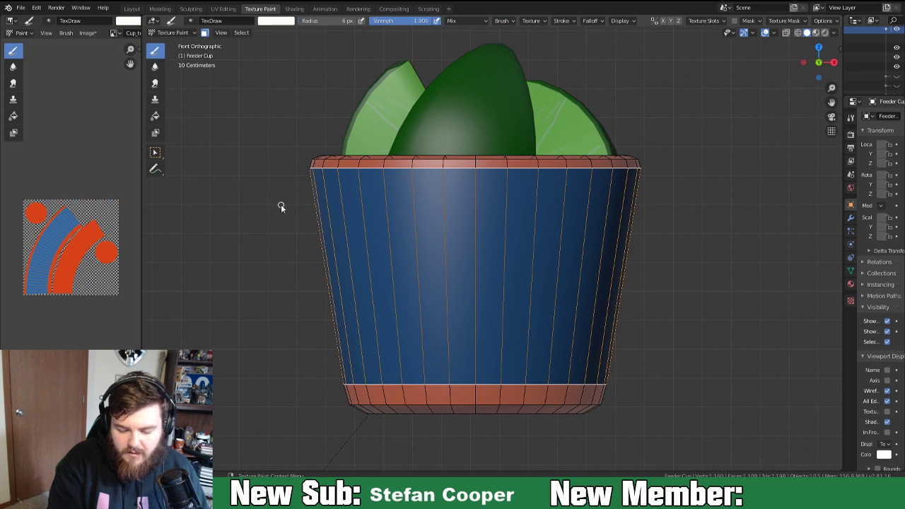
Try painting two horizontal white lines across the blue wall, check them from another angle, and undo both.
{"action": "left_click_drag", "start_coordinate": [283, 225], "coordinate": [678, 226]}
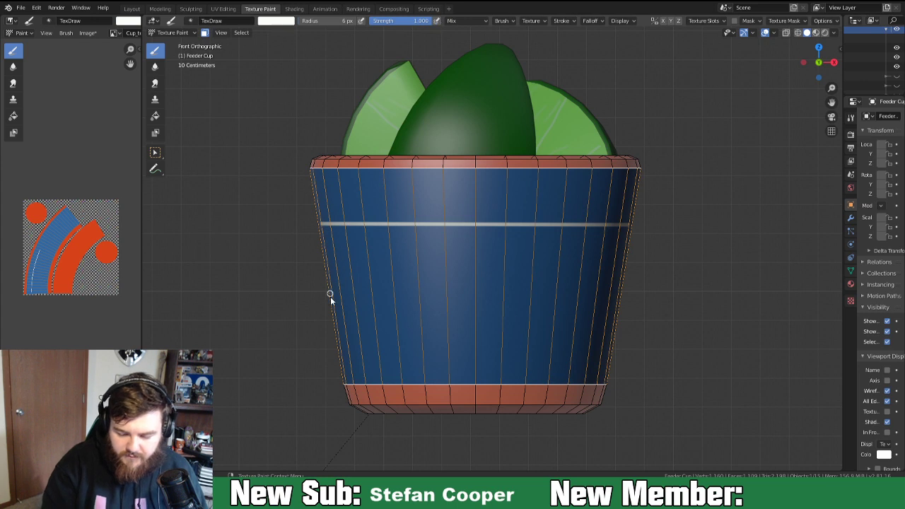
{"action": "left_click_drag", "start_coordinate": [316, 333], "coordinate": [658, 333]}
{"action": "mouse_move", "coordinate": [428, 380]}
{"action": "middle_mouse_down"}
{"action": "mouse_move", "coordinate": [657, 371]}
{"action": "mouse_move", "coordinate": [411, 361]}
{"action": "middle_mouse_up"}
{"action": "key", "text": "ctrl+z"}
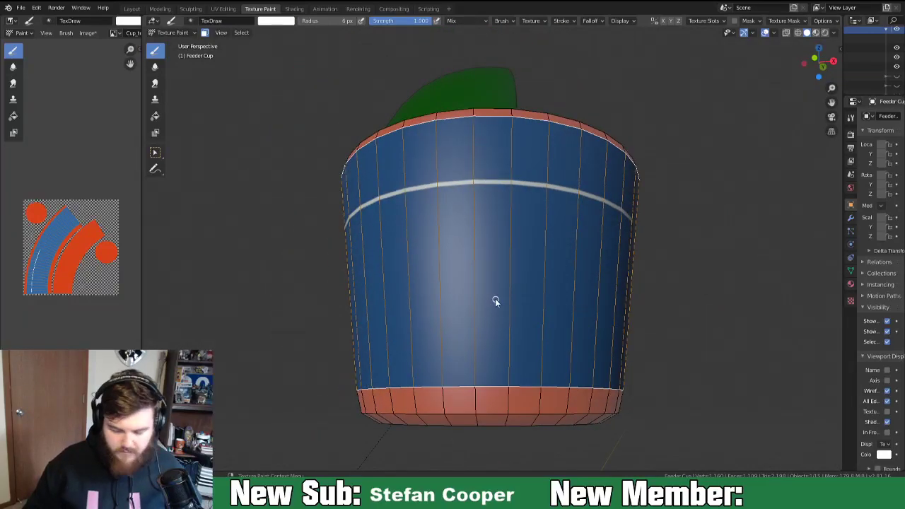
{"action": "key", "text": "ctrl+z"}
{"action": "key", "text": "KP_1"}
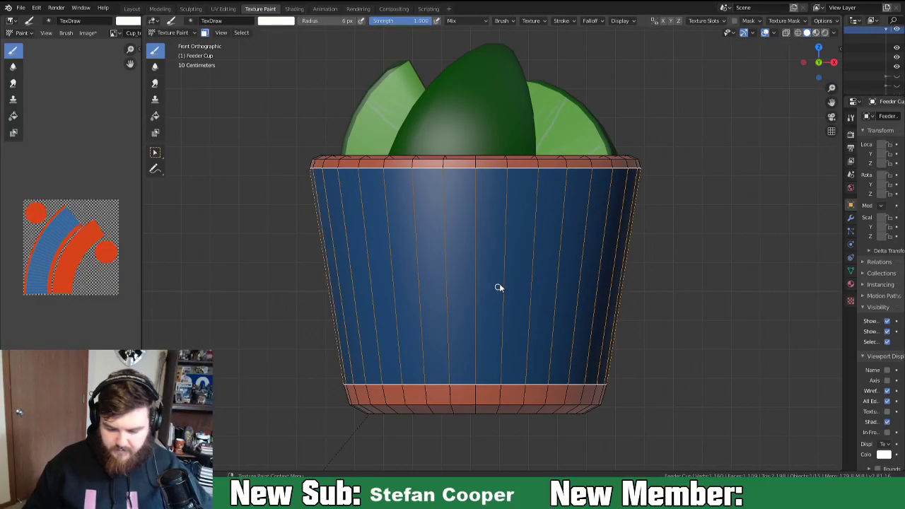
Turn off Occlude and paint two horizontal white lines across the cup in front view, near the top and bottom of the blue wall.
{"action": "left_click", "coordinate": [829, 22]}
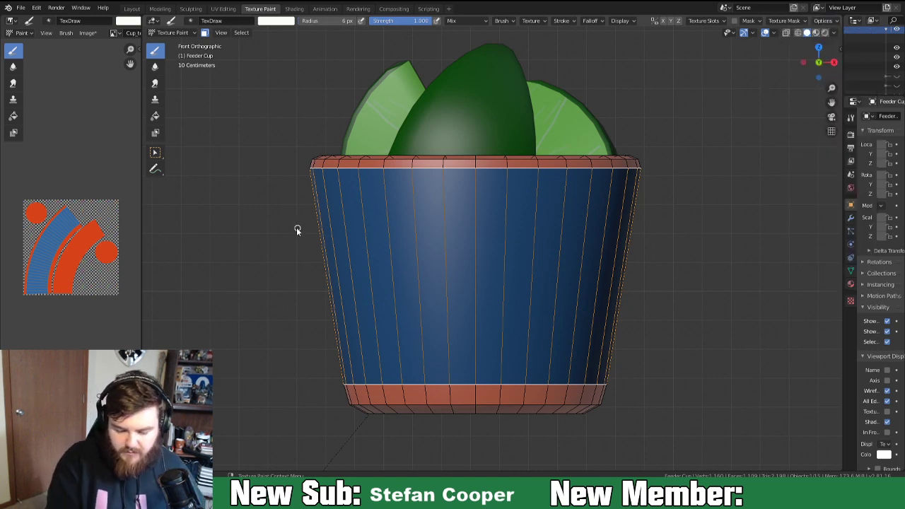
{"action": "left_click_drag", "start_coordinate": [326, 228], "coordinate": [681, 228]}
{"action": "left_click_drag", "start_coordinate": [305, 351], "coordinate": [666, 349]}
{"action": "middle_click_drag", "start_coordinate": [666, 338], "coordinate": [594, 367]}
{"action": "scroll", "coordinate": [594, 368], "scroll_direction": "down", "scroll_amount": 6}
{"action": "middle_click_drag", "start_coordinate": [559, 324], "coordinate": [474, 318]}
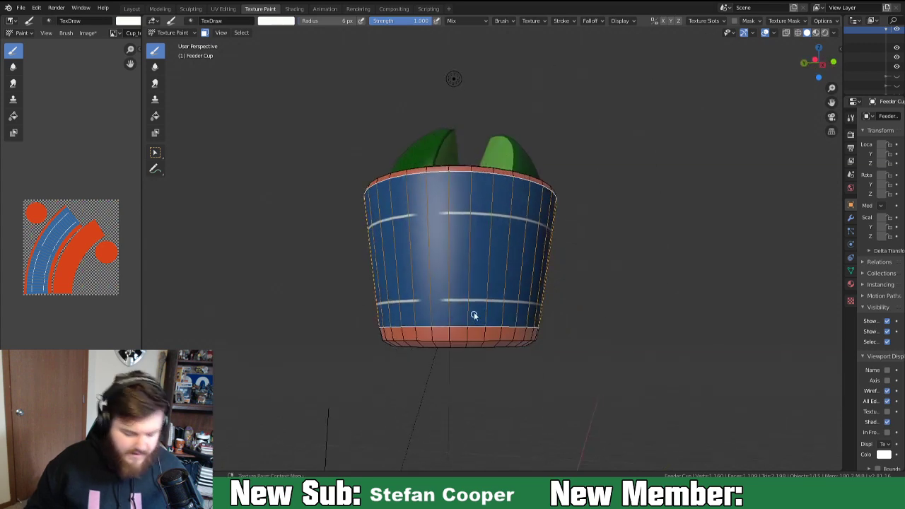
Center the cup in right orthographic view with solid shading and paint white lines across the gaps in both stripes.
{"action": "key", "text": "KP_3"}
{"action": "scroll", "coordinate": [494, 284], "scroll_direction": "up", "scroll_amount": 3}
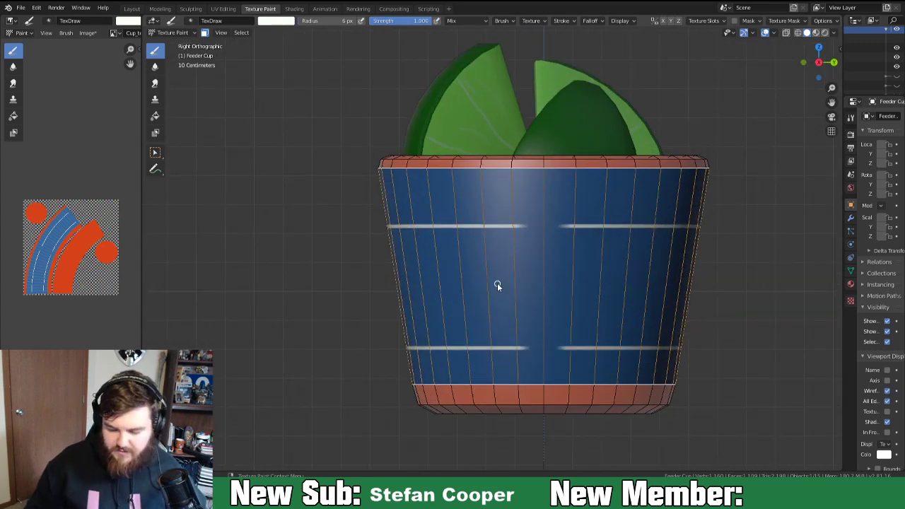
{"action": "scroll", "coordinate": [497, 286], "scroll_direction": "up", "scroll_amount": 2}
{"action": "left_click", "coordinate": [424, 268]}
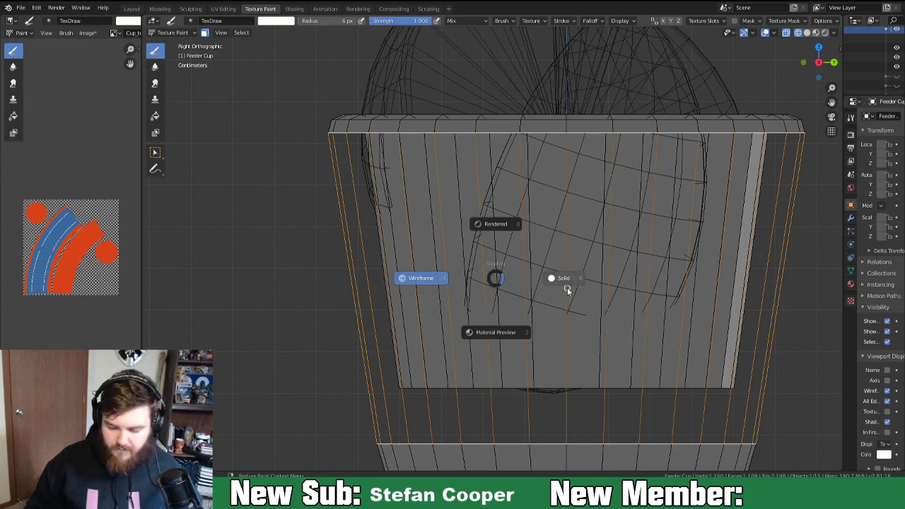
{"action": "left_click", "coordinate": [563, 289]}
{"action": "key", "text": "KP_Decimal"}
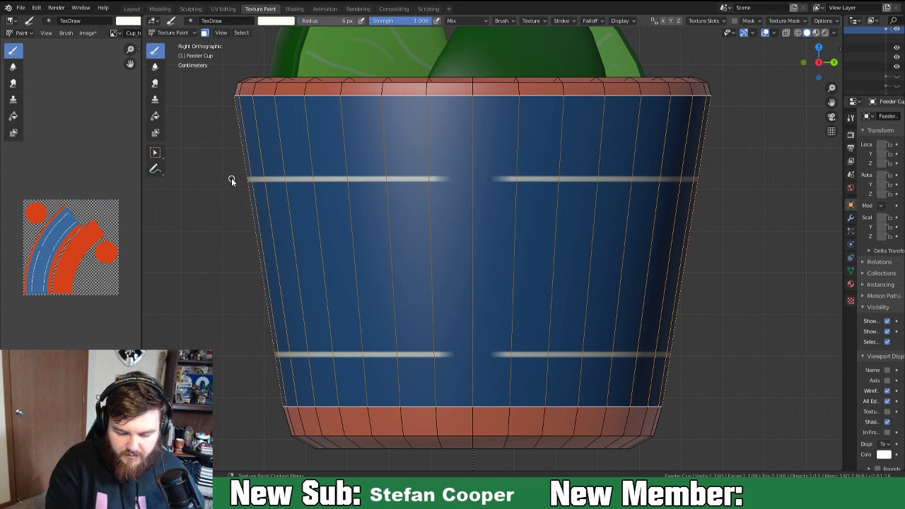
{"action": "left_click_drag", "start_coordinate": [231, 181], "coordinate": [565, 179]}
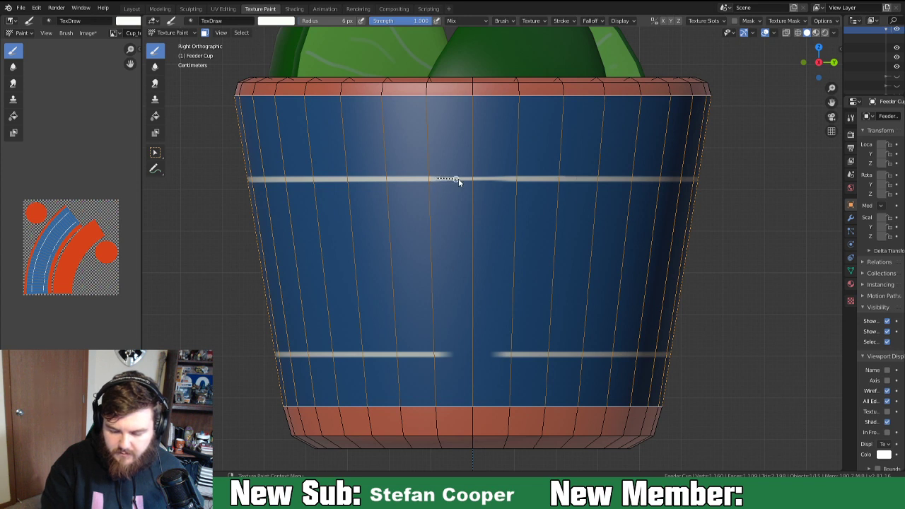
{"action": "left_click_drag", "start_coordinate": [518, 179], "coordinate": [509, 179]}
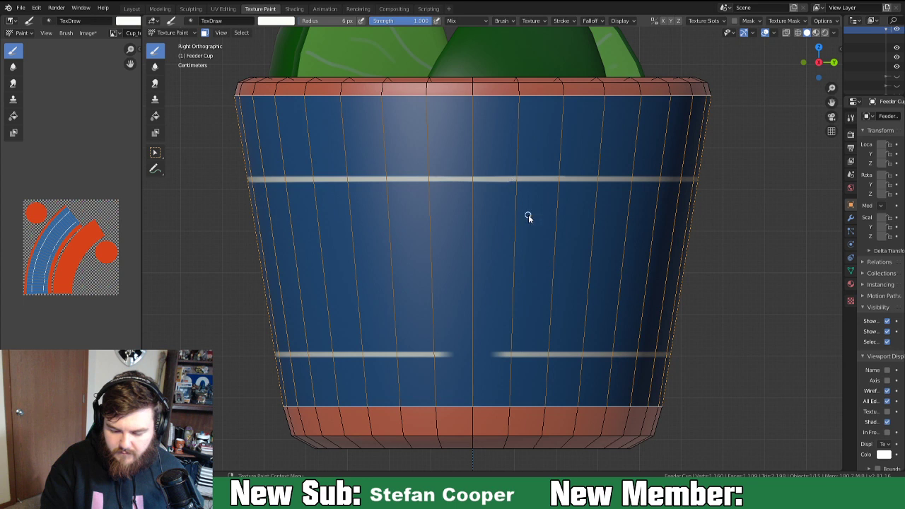
{"action": "left_click_drag", "start_coordinate": [440, 353], "coordinate": [505, 355]}
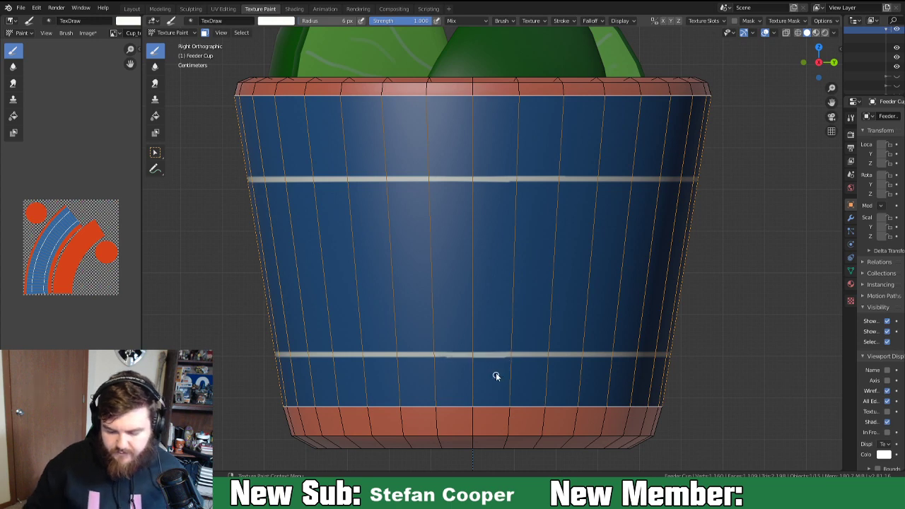
Try a short diagonal and an extra horizontal white line above the lower stripe in front view, undoing each.
{"action": "scroll", "coordinate": [496, 378], "scroll_direction": "down", "scroll_amount": 2}
{"action": "middle_click_drag", "start_coordinate": [297, 355], "coordinate": [443, 365]}
{"action": "middle_click_drag", "start_coordinate": [560, 358], "coordinate": [410, 355]}
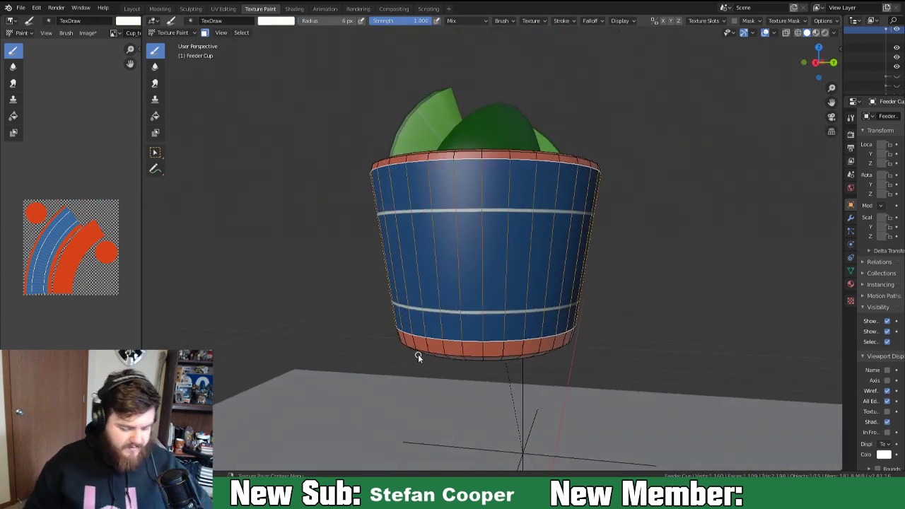
{"action": "key", "text": "KP_1"}
{"action": "mouse_move", "coordinate": [463, 303]}
{"action": "left_mouse_down"}
{"action": "mouse_move", "coordinate": [509, 283]}
{"action": "mouse_move", "coordinate": [480, 312]}
{"action": "left_mouse_up"}
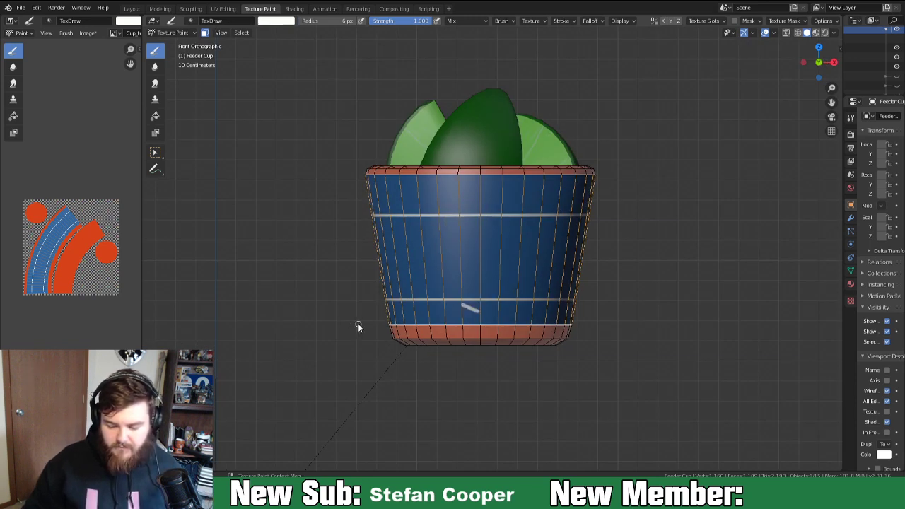
{"action": "key", "text": "ctrl+z"}
{"action": "left_click_drag", "start_coordinate": [408, 280], "coordinate": [577, 279]}
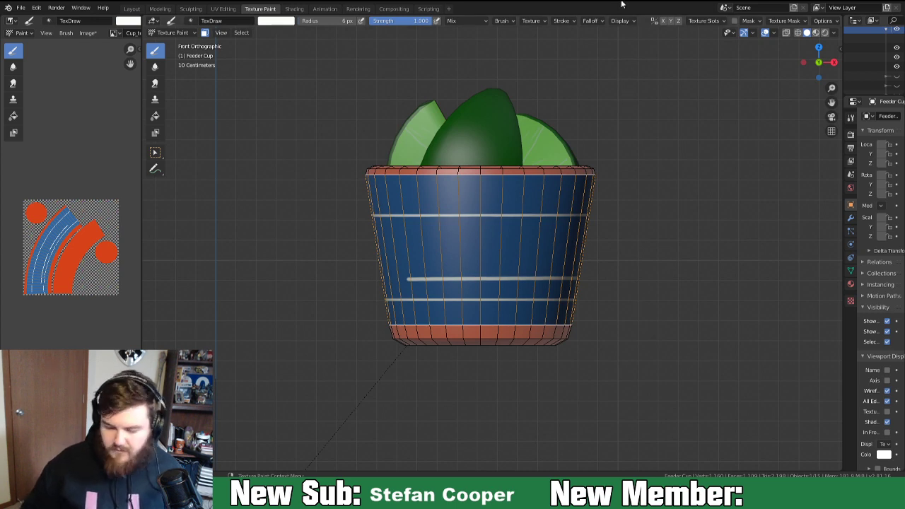
{"action": "middle_click_drag", "start_coordinate": [669, 210], "coordinate": [660, 285], "text": "shift"}
{"action": "scroll", "coordinate": [601, 253], "scroll_direction": "up", "scroll_amount": 2}
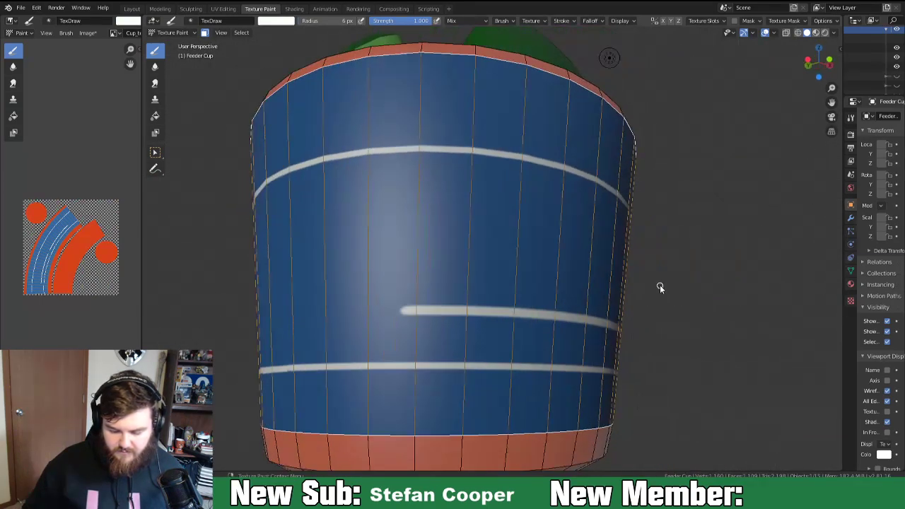
{"action": "key", "text": "ctrl+z"}
Turn Backface Culling back on in the painting options, check the stripes around the cup, and save the file.
{"action": "middle_click_drag", "start_coordinate": [621, 310], "coordinate": [672, 311]}
{"action": "scroll", "coordinate": [715, 218], "scroll_direction": "down", "scroll_amount": 2}
{"action": "left_click", "coordinate": [822, 20]}
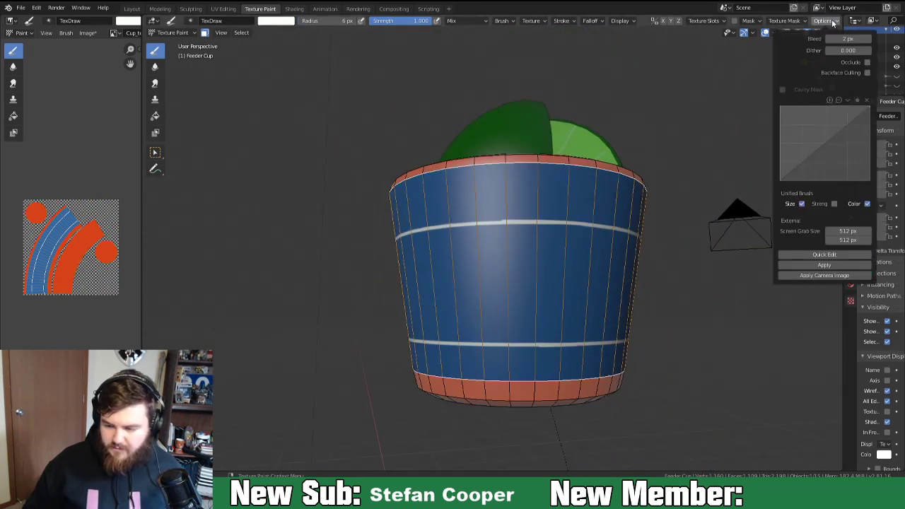
{"action": "left_click", "coordinate": [867, 74]}
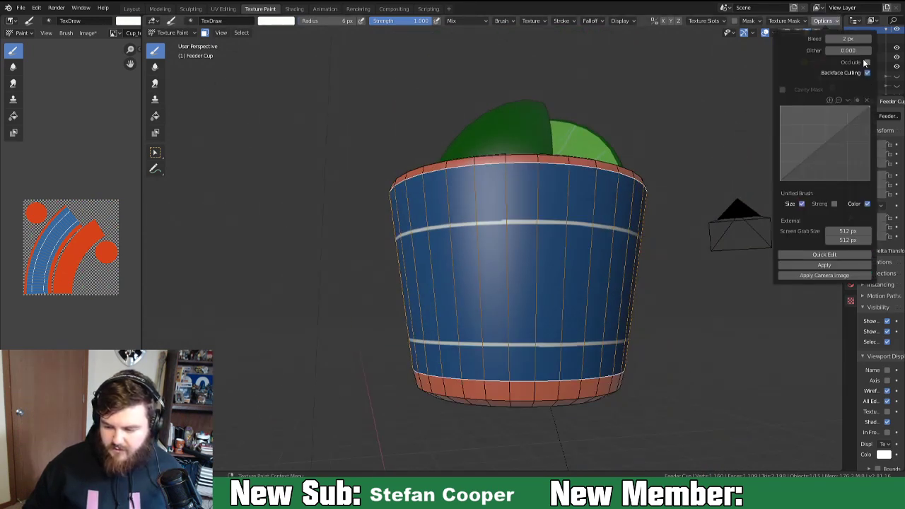
{"action": "middle_click_drag", "start_coordinate": [671, 192], "coordinate": [659, 201]}
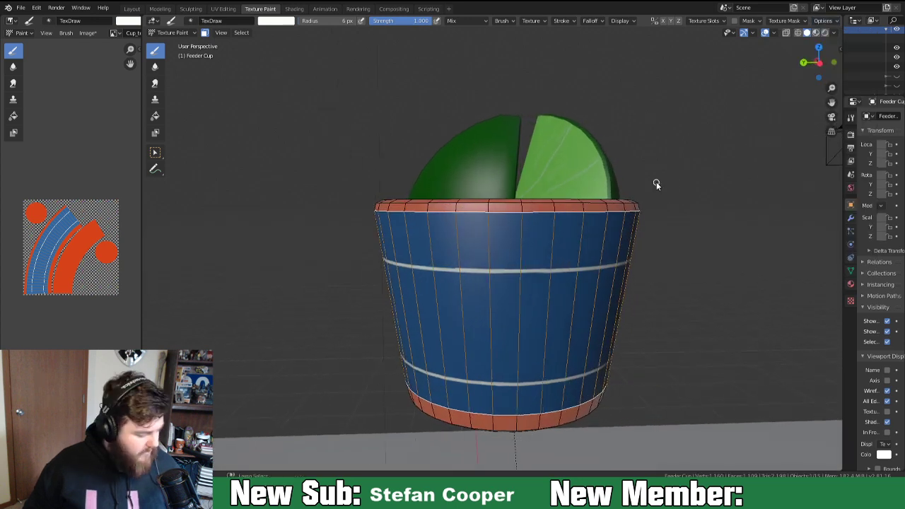
{"action": "key", "text": "ctrl+s"}
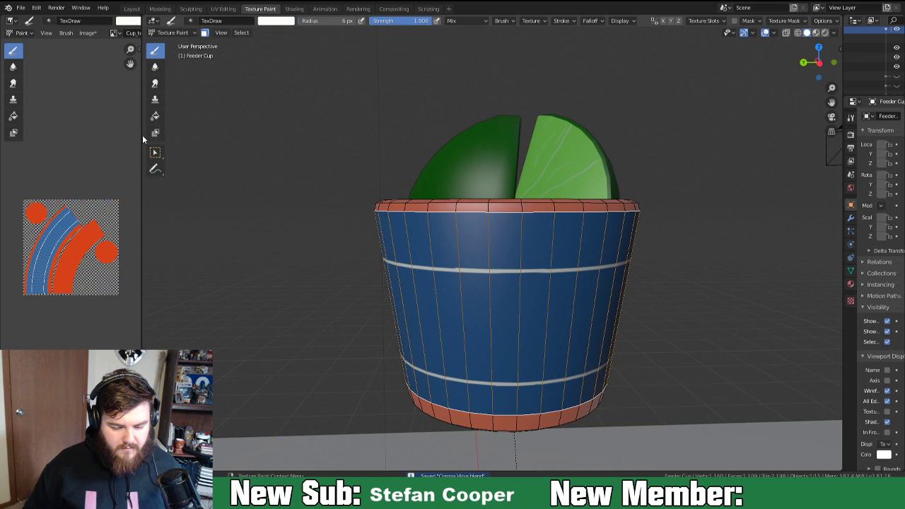
Widen the image editor, view Lime_Ammo_Albedo_2048x2058, and return to the Cup_texture_2048x2048 image.
{"action": "left_click_drag", "start_coordinate": [141, 128], "coordinate": [295, 140]}
{"action": "left_click", "coordinate": [114, 33]}
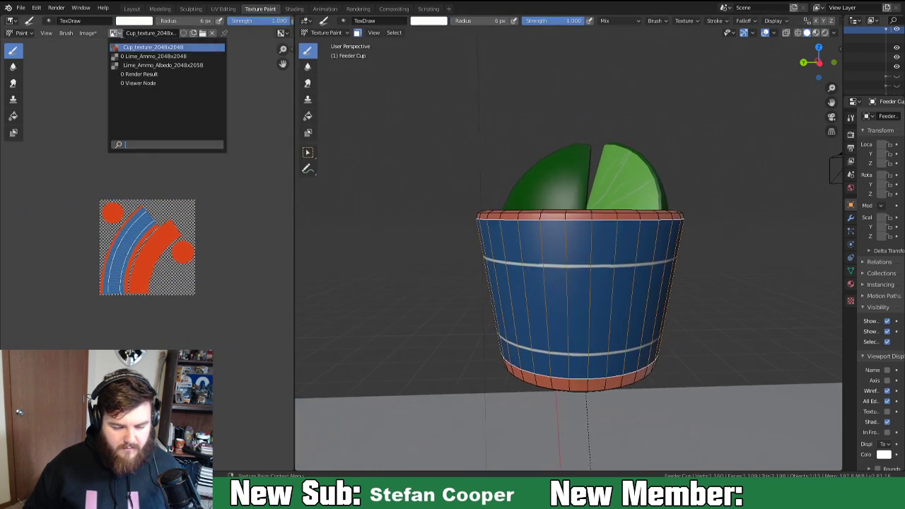
{"action": "left_click", "coordinate": [129, 65]}
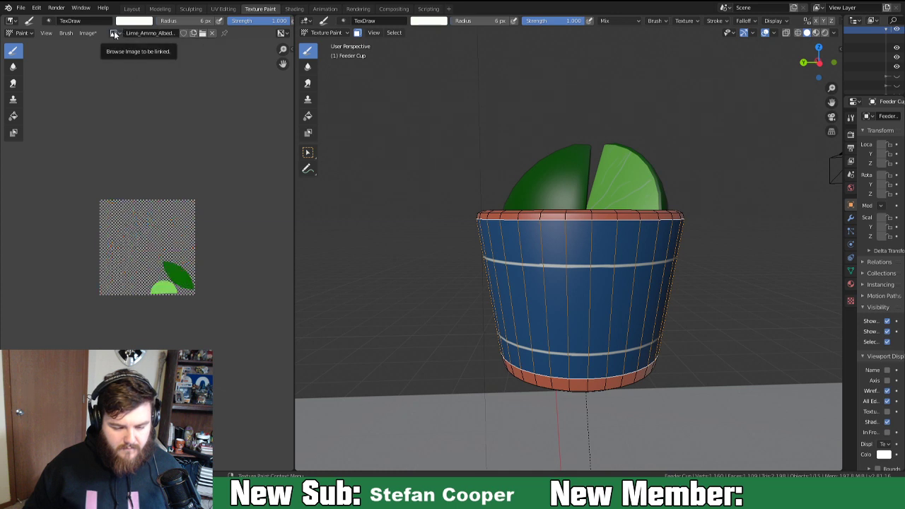
{"action": "left_click", "coordinate": [114, 35]}
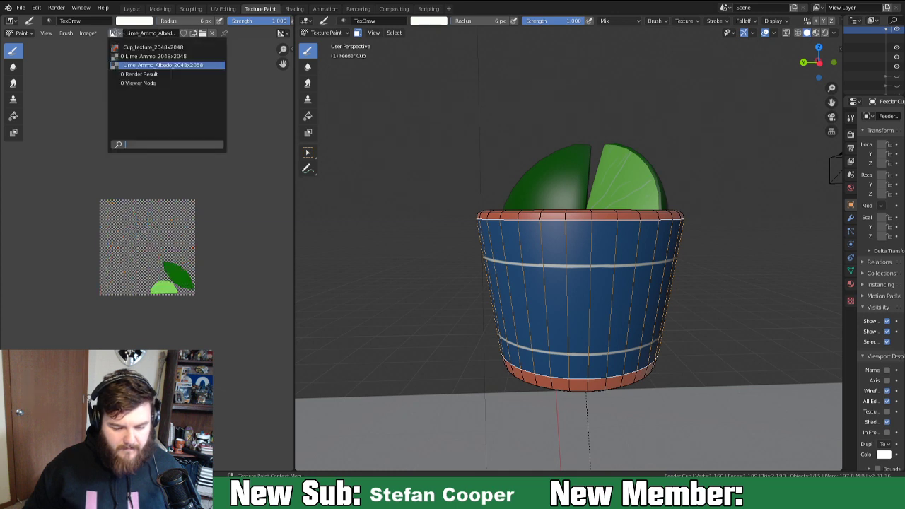
{"action": "left_click", "coordinate": [123, 48]}
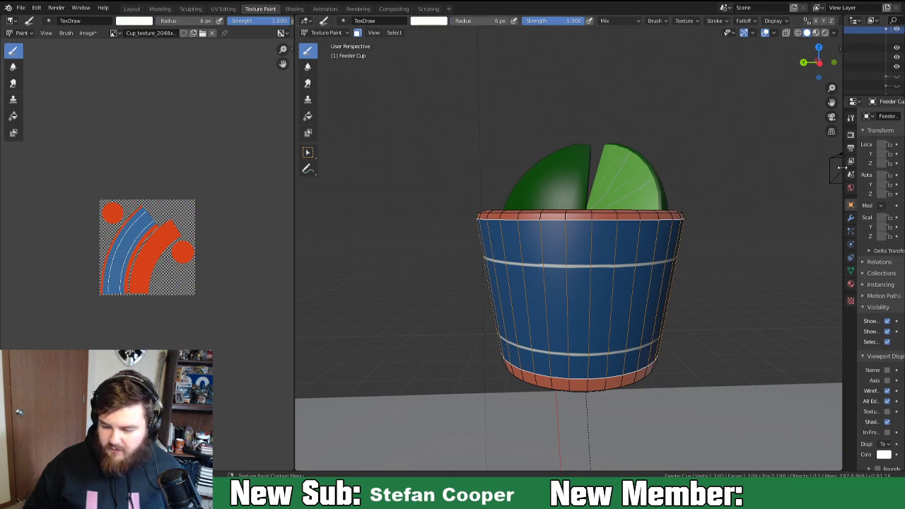
Show the brush's texture slots in a wider properties editor, add the light-green lime wedge to the cup selection, and return to Texture Paint mode.
{"action": "left_click_drag", "start_coordinate": [844, 166], "coordinate": [692, 166]}
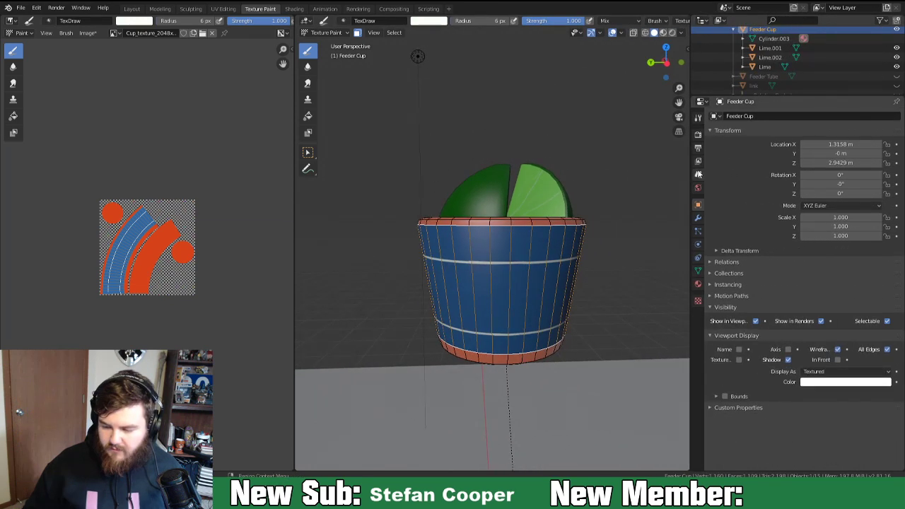
{"action": "left_click", "coordinate": [698, 120]}
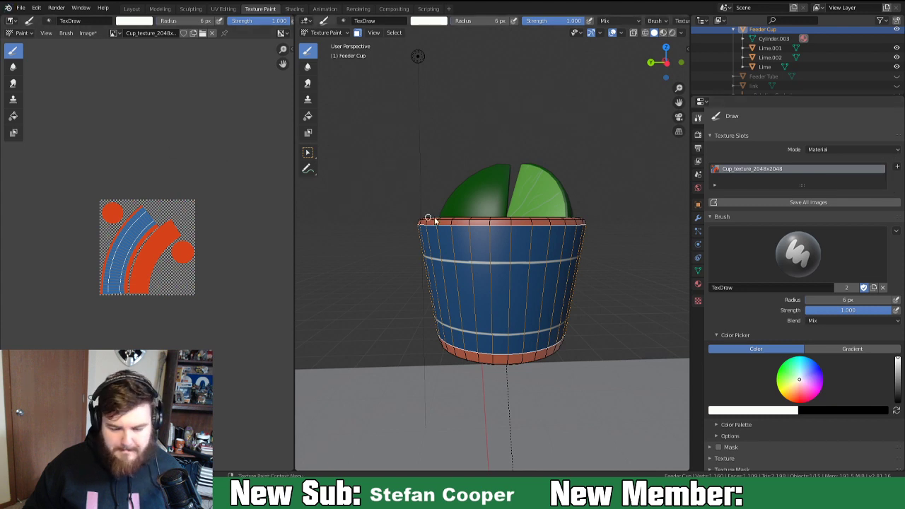
{"action": "left_click", "coordinate": [327, 32]}
{"action": "left_click", "coordinate": [329, 44]}
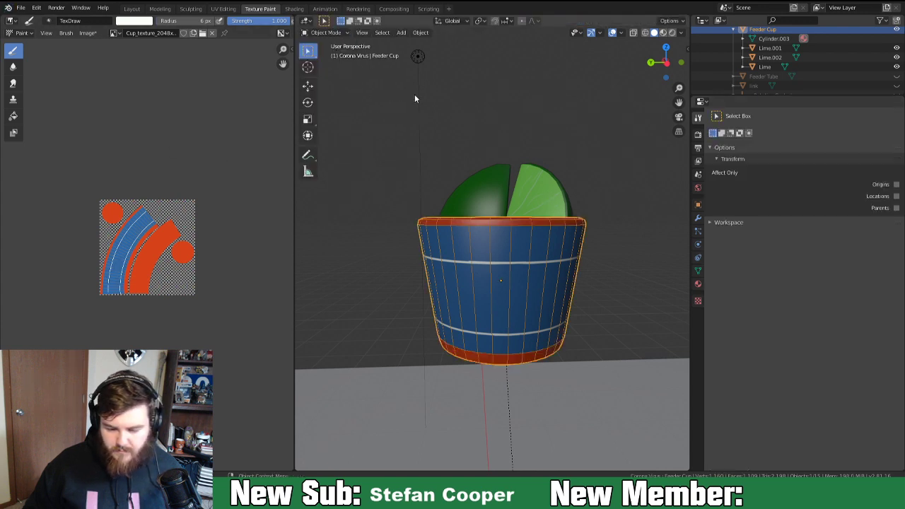
{"action": "left_click", "coordinate": [547, 191]}
{"action": "left_click", "coordinate": [509, 229], "text": "shift"}
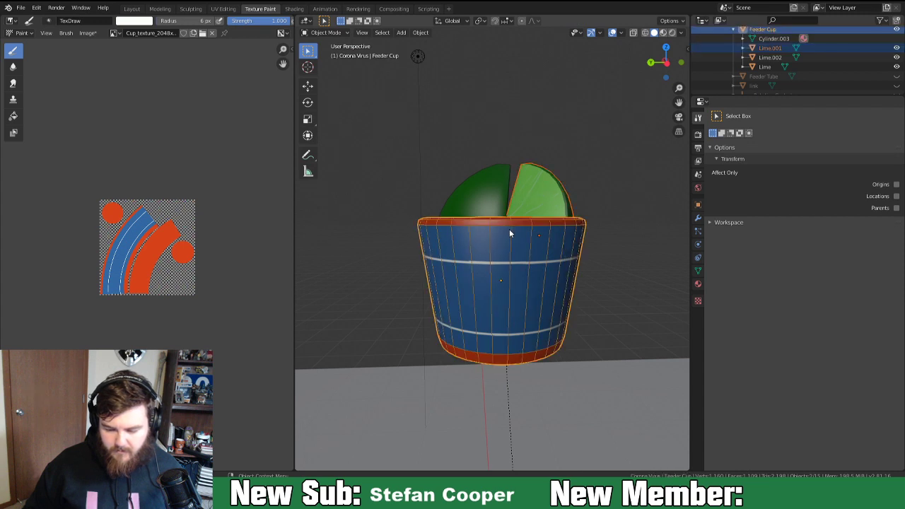
{"action": "left_click", "coordinate": [331, 33]}
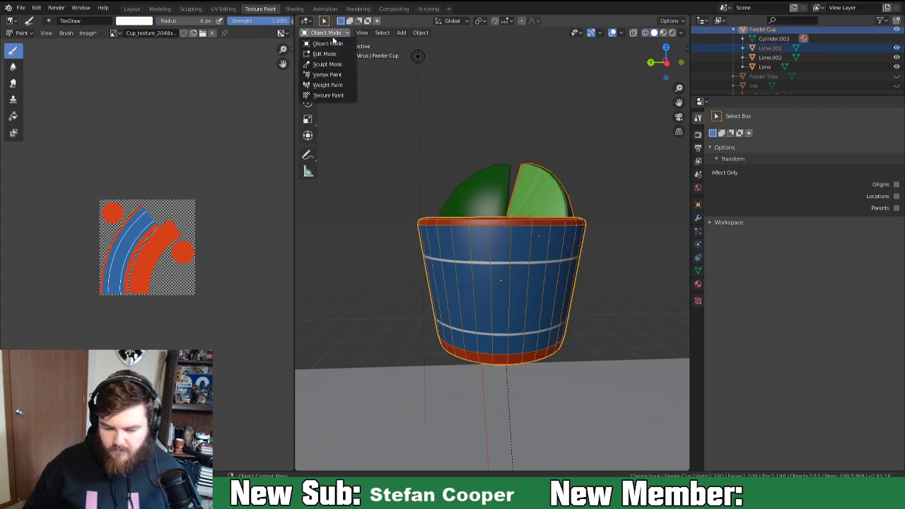
{"action": "left_click", "coordinate": [330, 92]}
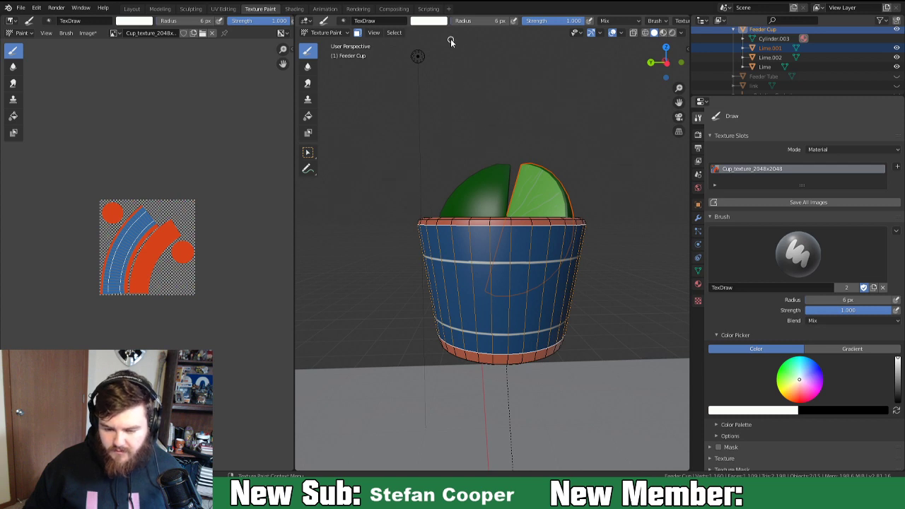
{"action": "left_click", "coordinate": [325, 33]}
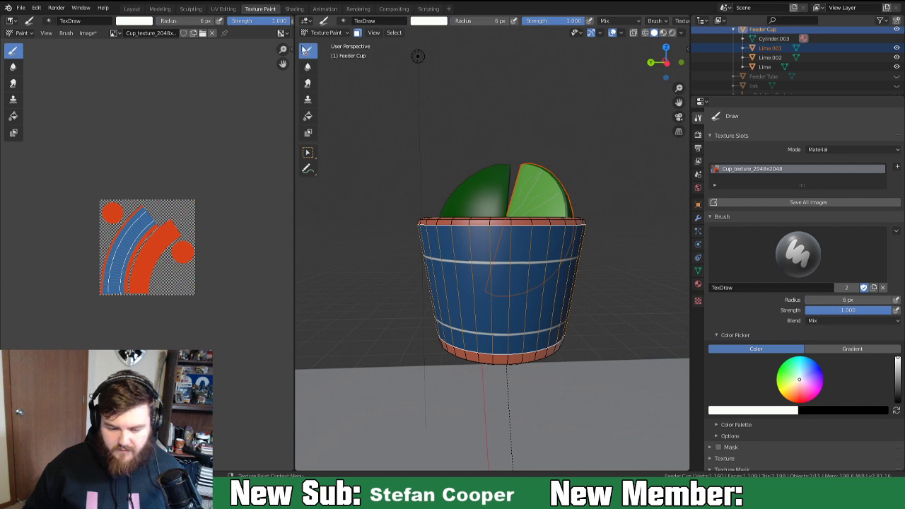
{"action": "left_click", "coordinate": [327, 33]}
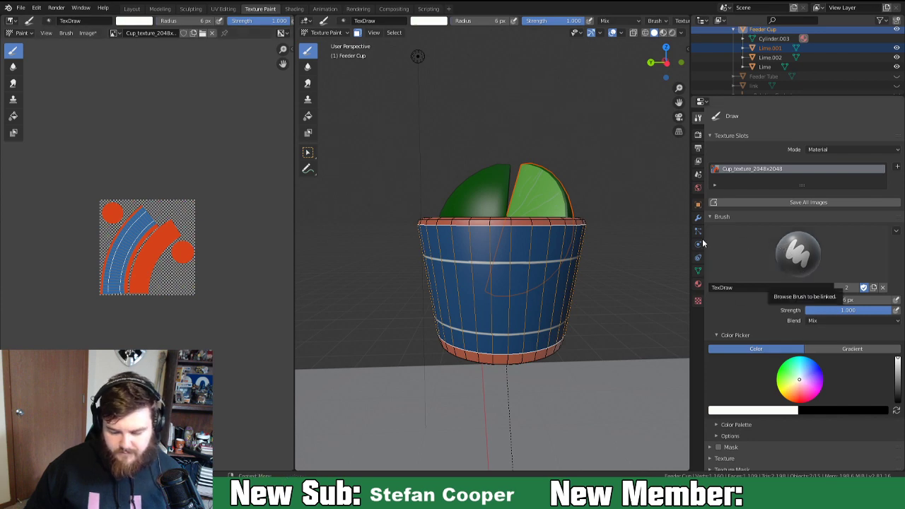
Change the texture slot mode to Single Image and assign Lime_Ammo_Albedo_2048x2058 as the cup's paint image.
{"action": "mouse_move", "coordinate": [526, 262]}
{"action": "middle_mouse_down"}
{"action": "mouse_move", "coordinate": [571, 242]}
{"action": "mouse_move", "coordinate": [353, 272]}
{"action": "mouse_move", "coordinate": [421, 274]}
{"action": "middle_mouse_up"}
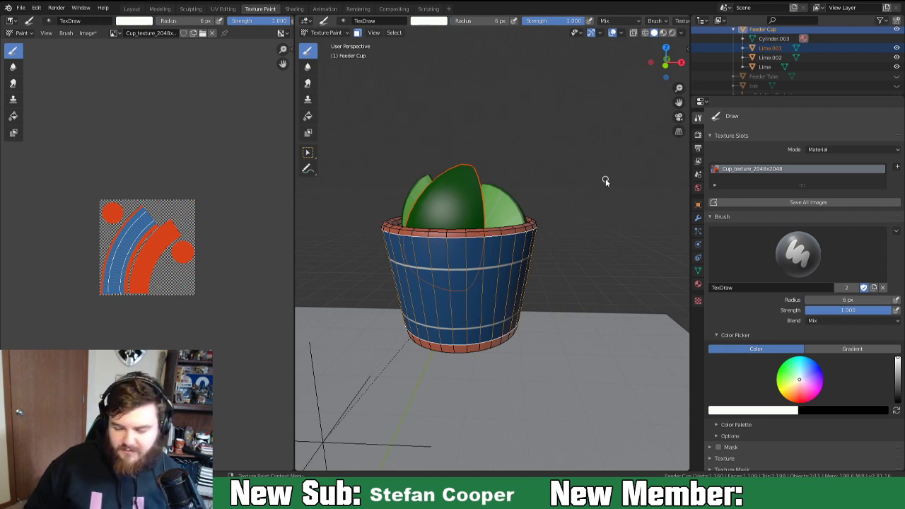
{"action": "mouse_move", "coordinate": [548, 235]}
{"action": "middle_mouse_down"}
{"action": "mouse_move", "coordinate": [592, 214]}
{"action": "mouse_move", "coordinate": [537, 238]}
{"action": "middle_mouse_up"}
{"action": "scroll", "coordinate": [566, 274], "scroll_direction": "up", "scroll_amount": 3}
{"action": "middle_click_drag", "start_coordinate": [575, 274], "coordinate": [657, 228]}
{"action": "left_click", "coordinate": [857, 149]}
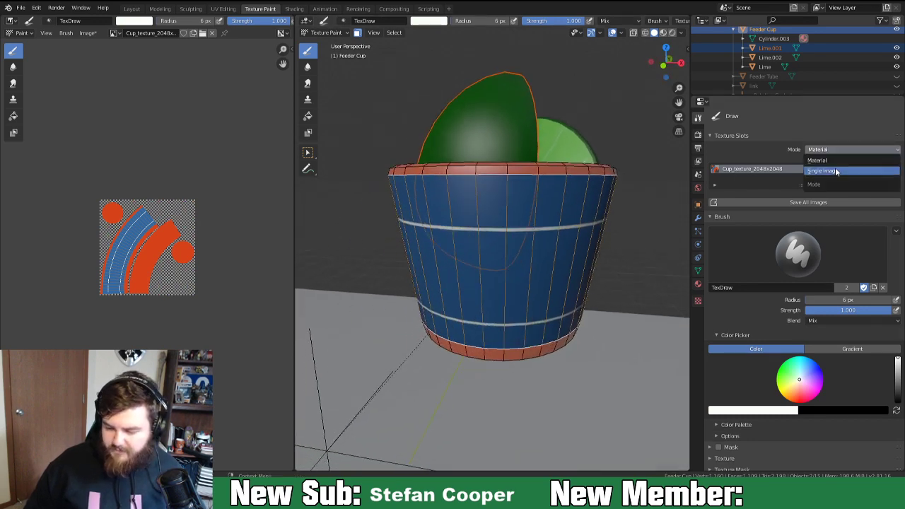
{"action": "left_click", "coordinate": [832, 172]}
{"action": "left_click", "coordinate": [716, 167]}
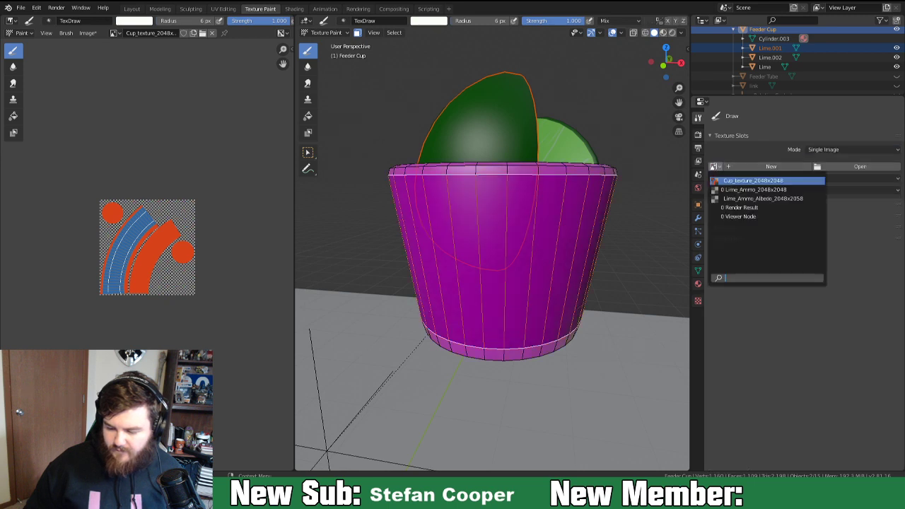
{"action": "left_click", "coordinate": [735, 200]}
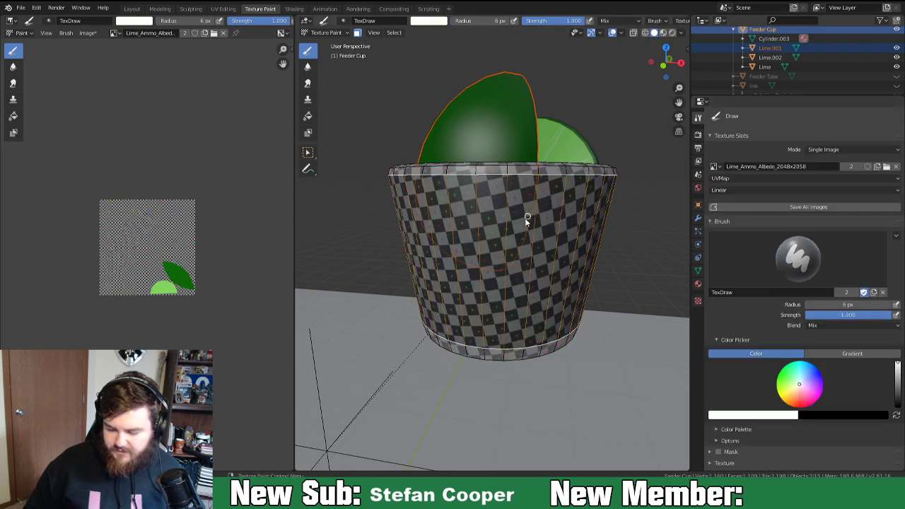
Enlarge the viewport, turn off face selection masking, and fill the entire cup with the palette's red-orange using the Fill tool.
{"action": "middle_click_drag", "start_coordinate": [449, 255], "coordinate": [502, 263]}
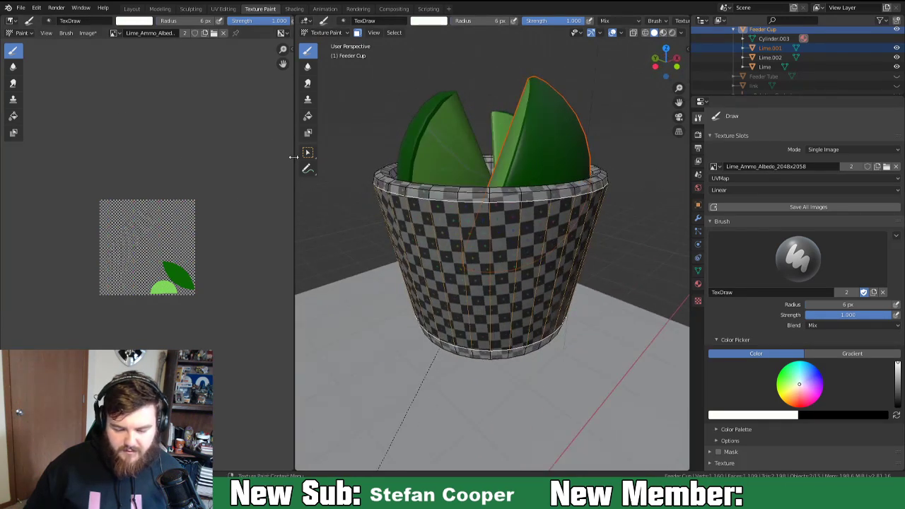
{"action": "left_click_drag", "start_coordinate": [294, 156], "coordinate": [323, 161]}
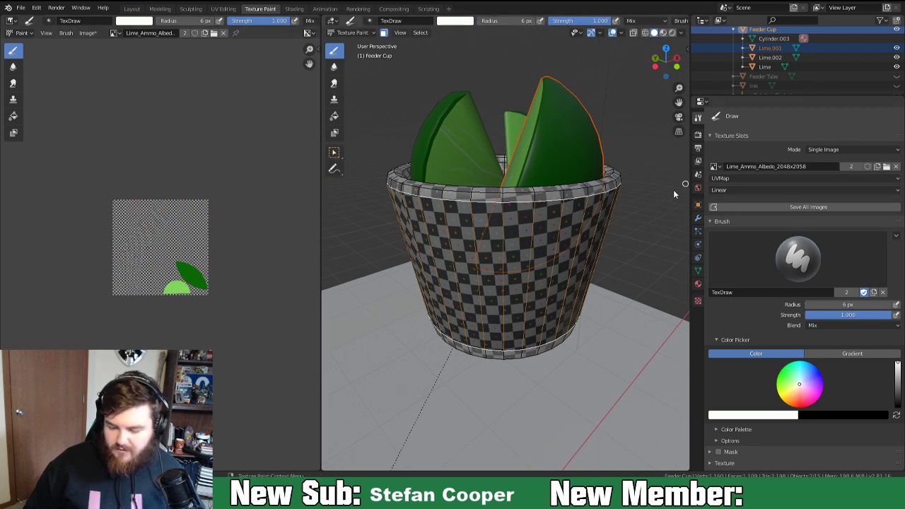
{"action": "left_click", "coordinate": [384, 32]}
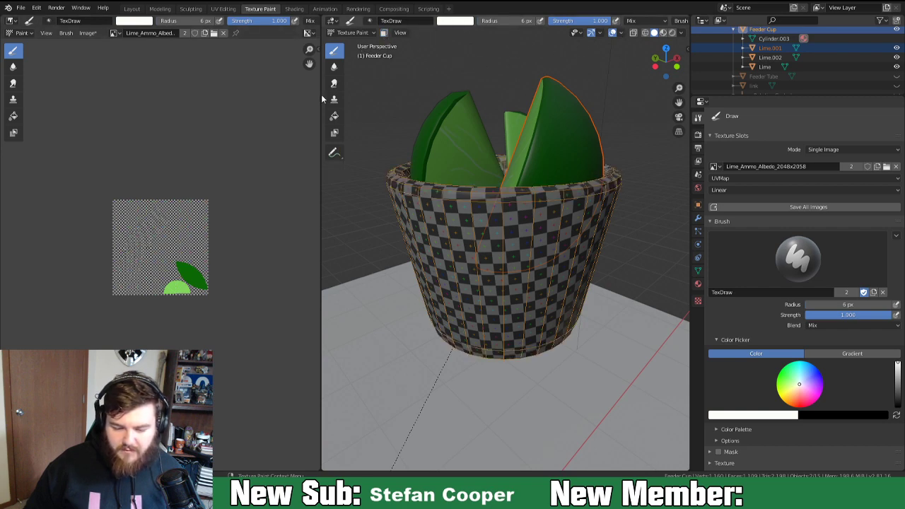
{"action": "left_click_drag", "start_coordinate": [322, 98], "coordinate": [120, 100]}
{"action": "left_click", "coordinate": [126, 116]}
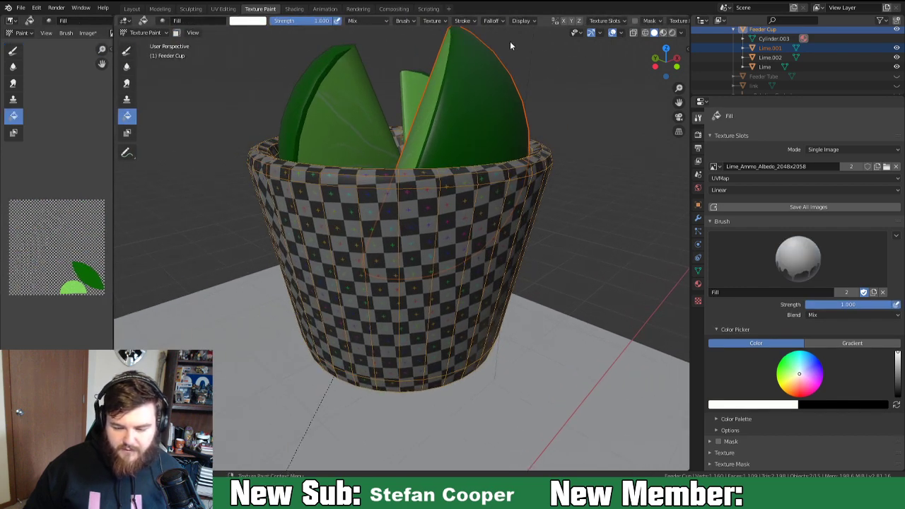
{"action": "left_click", "coordinate": [410, 21]}
{"action": "left_click", "coordinate": [362, 173]}
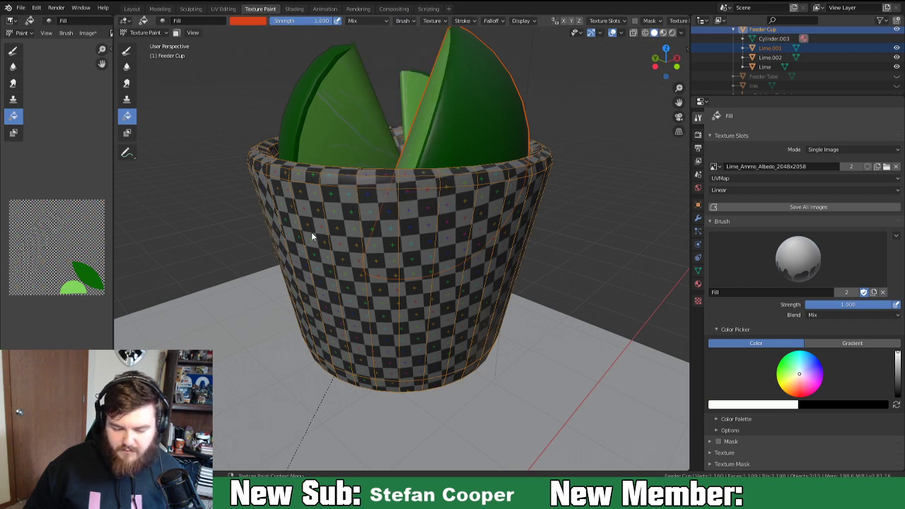
{"action": "left_click", "coordinate": [334, 240]}
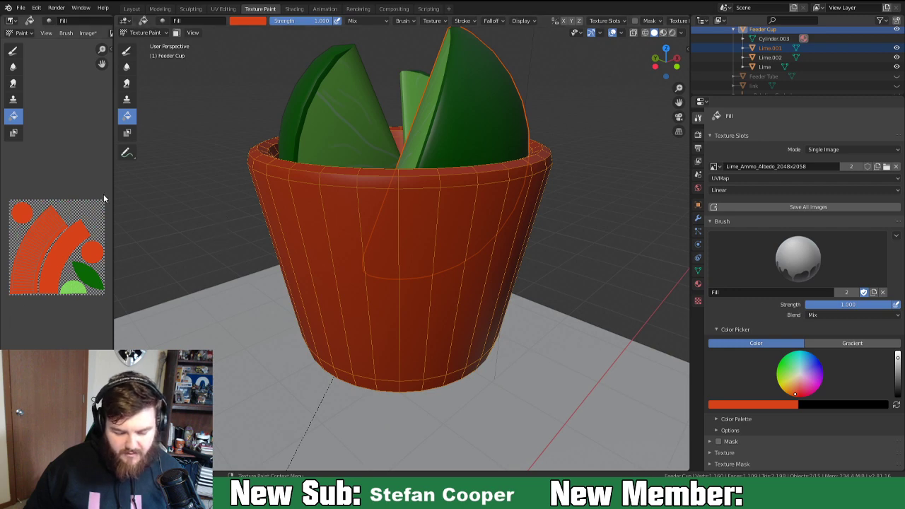
Turn face selection masking back on and fill the selected wall faces of the cup with the palette's blue.
{"action": "middle_click_drag", "start_coordinate": [257, 258], "coordinate": [281, 221]}
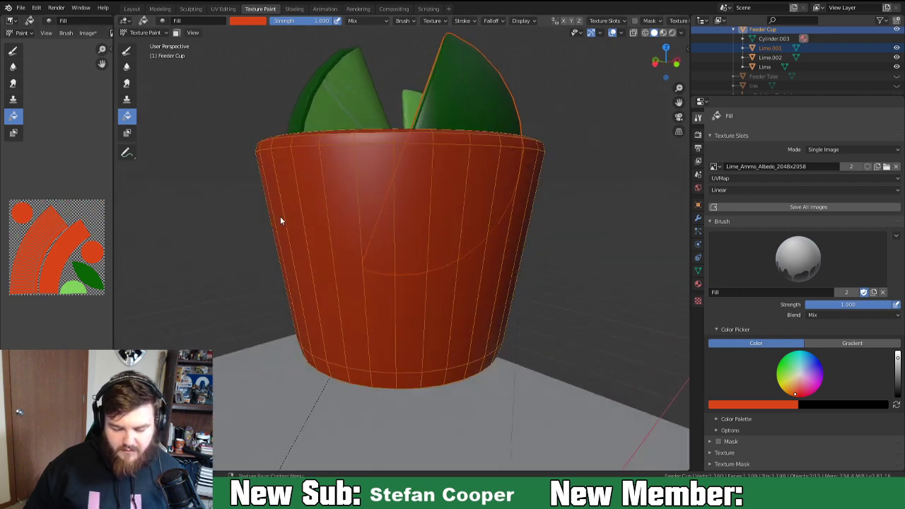
{"action": "key", "text": "Tab"}
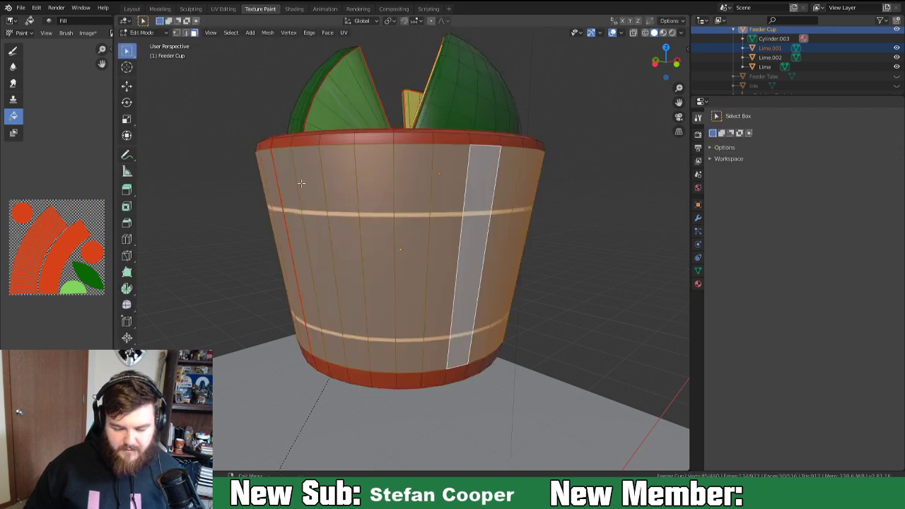
{"action": "key", "text": "Tab"}
{"action": "left_click", "coordinate": [176, 33]}
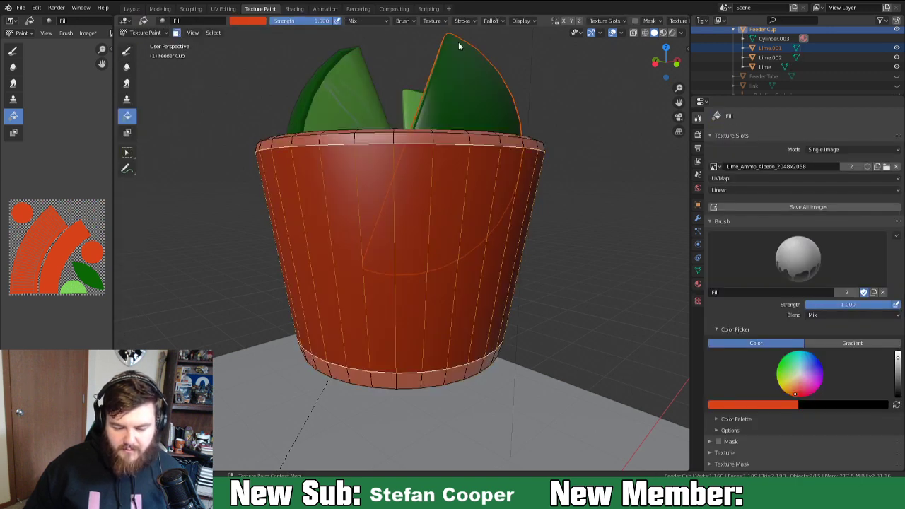
{"action": "left_click", "coordinate": [403, 21]}
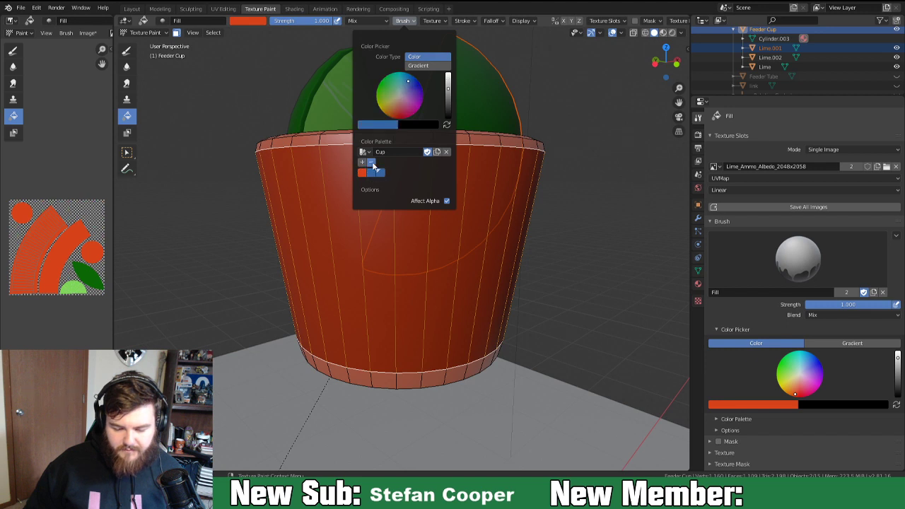
{"action": "left_click", "coordinate": [371, 172]}
{"action": "left_click", "coordinate": [301, 210]}
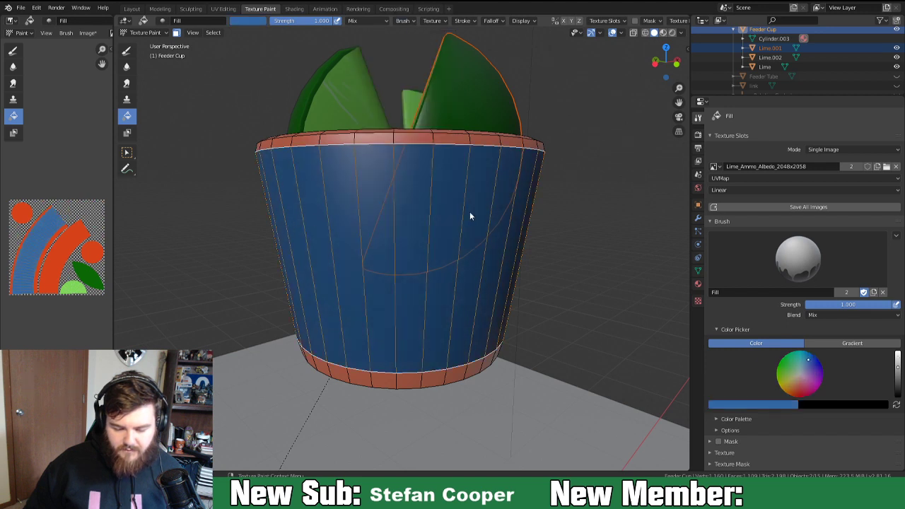
Center the cup in front orthographic view, widen the viewport, and turn off Occlude in the painting options.
{"action": "key", "text": "KP_1"}
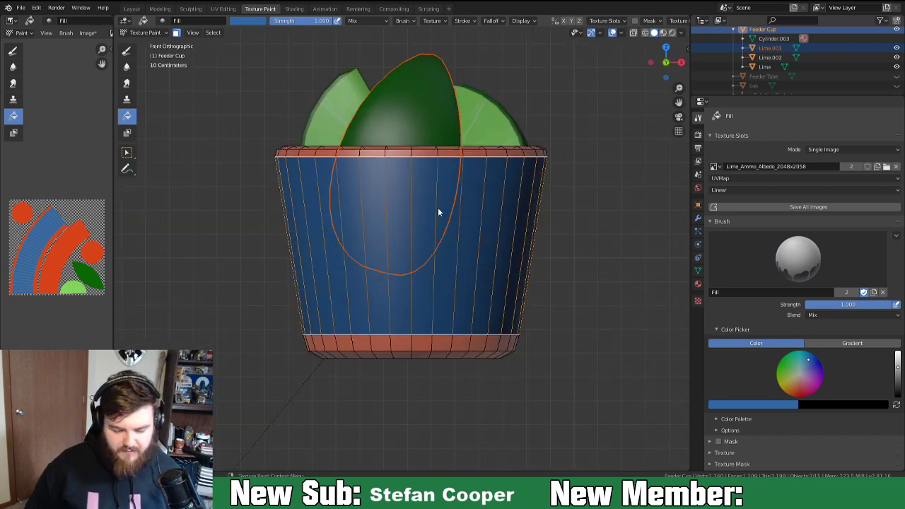
{"action": "middle_click_drag", "start_coordinate": [406, 257], "coordinate": [394, 246], "text": "shift"}
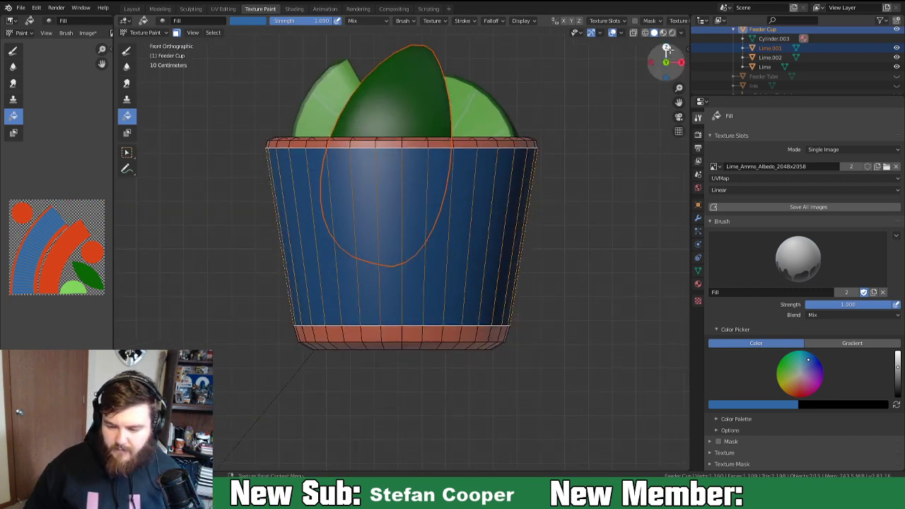
{"action": "left_click_drag", "start_coordinate": [690, 69], "coordinate": [775, 65]}
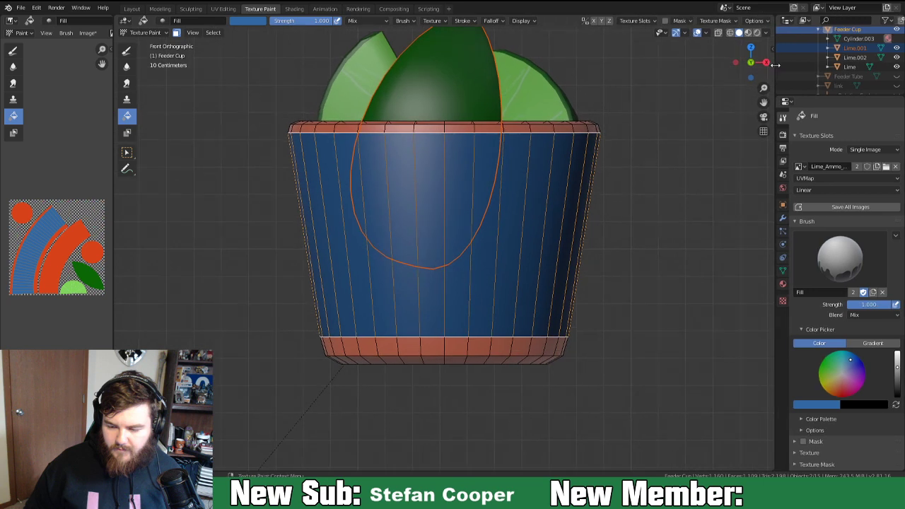
{"action": "left_click", "coordinate": [757, 23]}
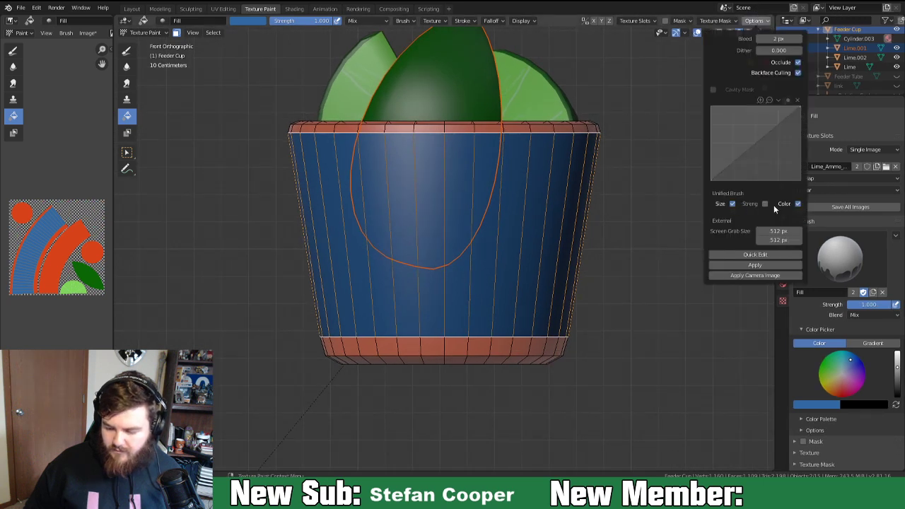
{"action": "left_click", "coordinate": [798, 62]}
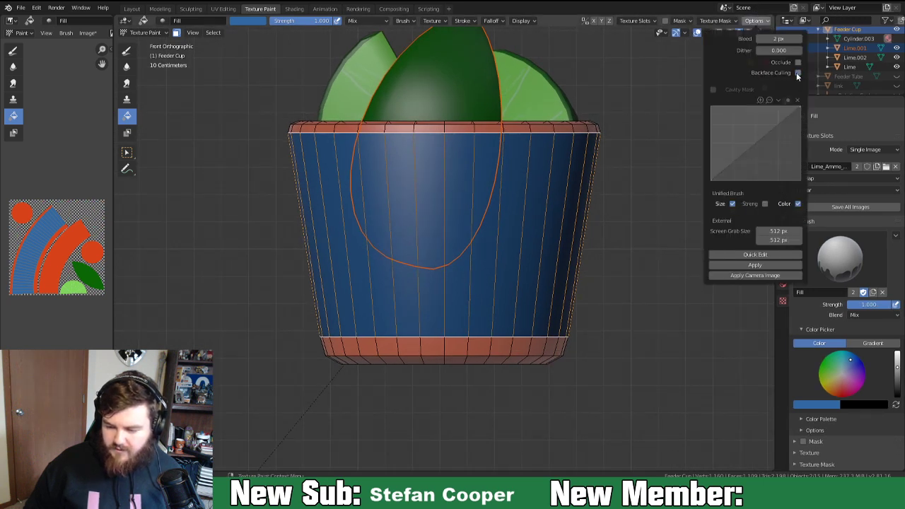
Set the brush color to a bright near-white in the color picker.
{"action": "left_click", "coordinate": [402, 20]}
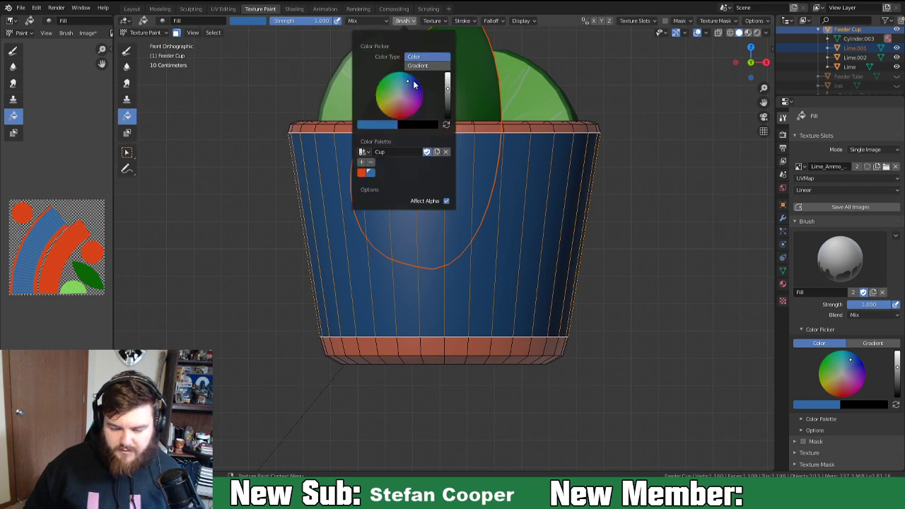
{"action": "left_click_drag", "start_coordinate": [411, 86], "coordinate": [401, 94]}
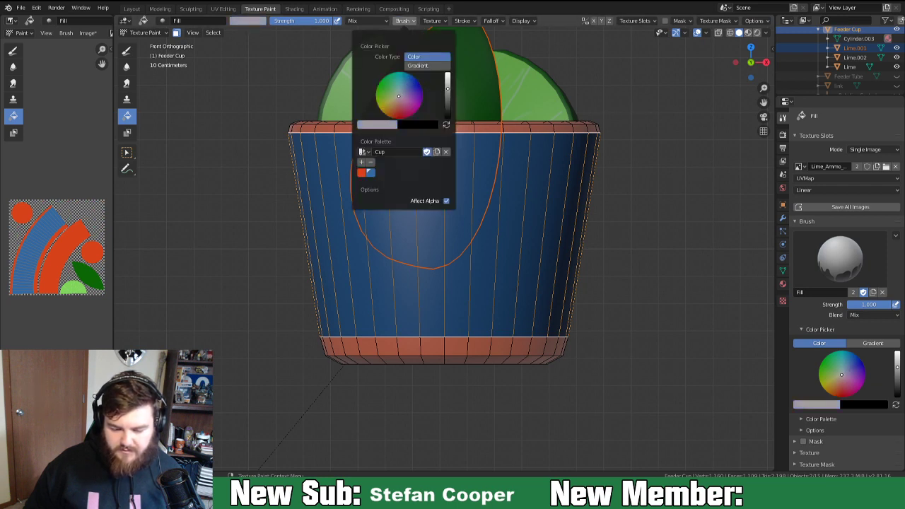
{"action": "left_click_drag", "start_coordinate": [447, 89], "coordinate": [447, 79]}
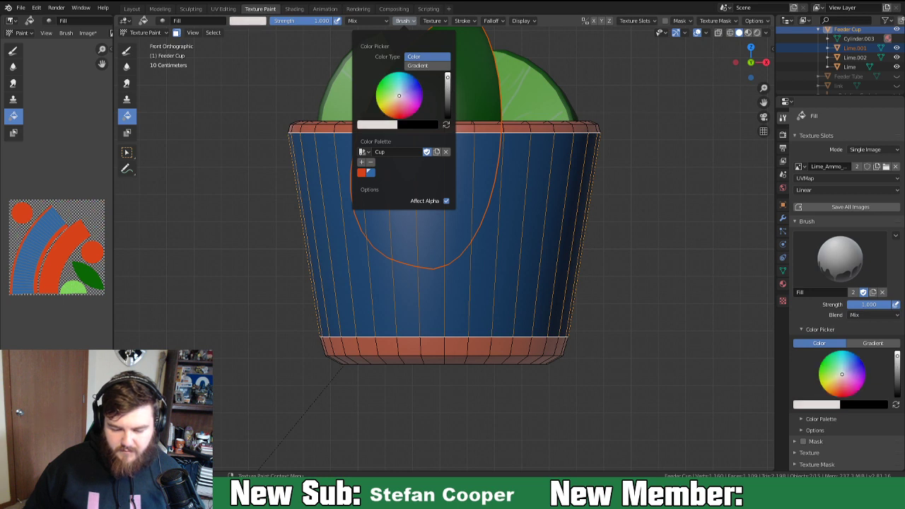
Try a horizontal near-white line across the upper part of the blue wall with the Fill tool, and undo it.
{"action": "left_click", "coordinate": [465, 22]}
{"action": "left_click", "coordinate": [481, 39]}
{"action": "left_click", "coordinate": [476, 103]}
{"action": "left_click_drag", "start_coordinate": [264, 188], "coordinate": [612, 191]}
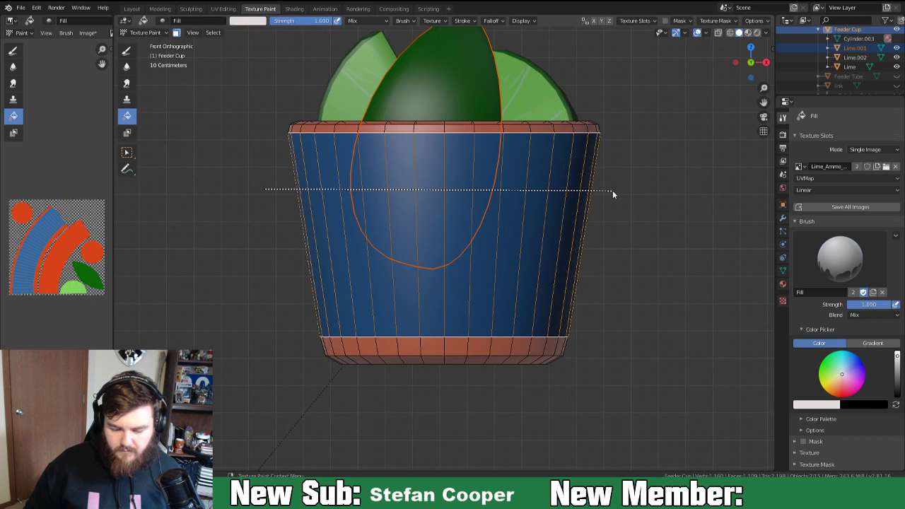
{"action": "left_click_drag", "start_coordinate": [612, 191], "coordinate": [611, 191]}
{"action": "key", "text": "ctrl+z"}
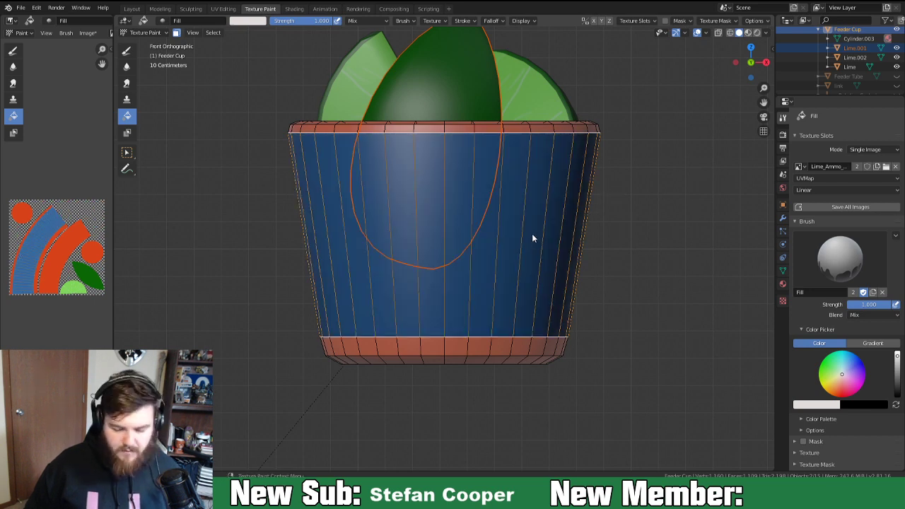
Switch to the Draw brush and paint two straight near-white horizontal stripes across the blue wall in front orthographic view.
{"action": "left_click", "coordinate": [128, 51]}
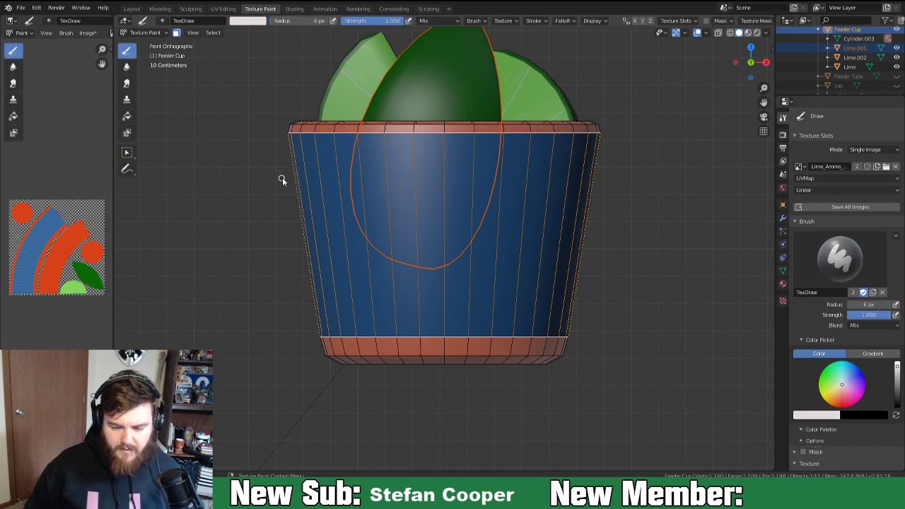
{"action": "left_click", "coordinate": [503, 20]}
{"action": "mouse_move", "coordinate": [537, 21]}
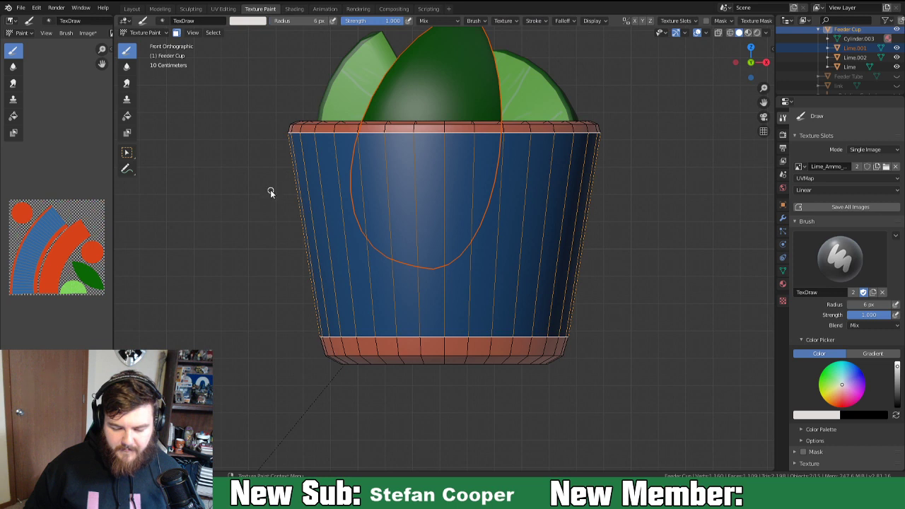
{"action": "left_click_drag", "start_coordinate": [270, 192], "coordinate": [625, 193]}
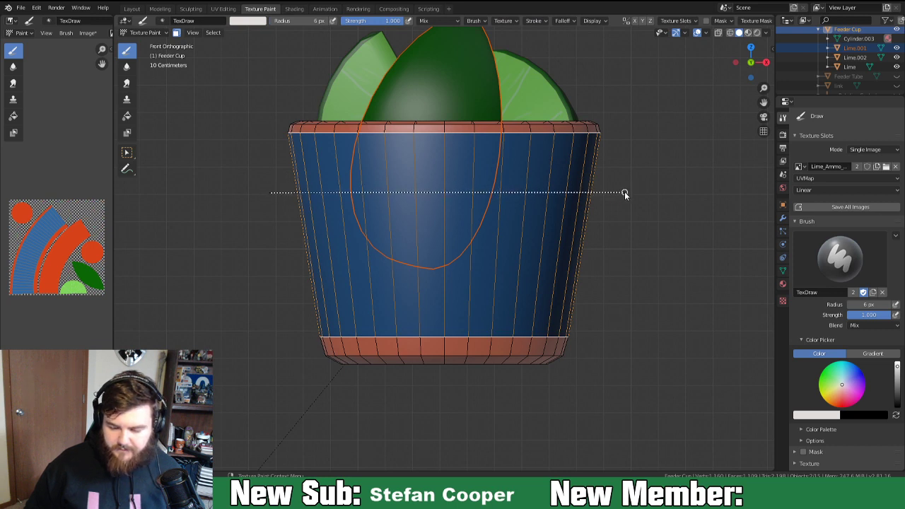
{"action": "left_click_drag", "start_coordinate": [625, 193], "coordinate": [623, 194]}
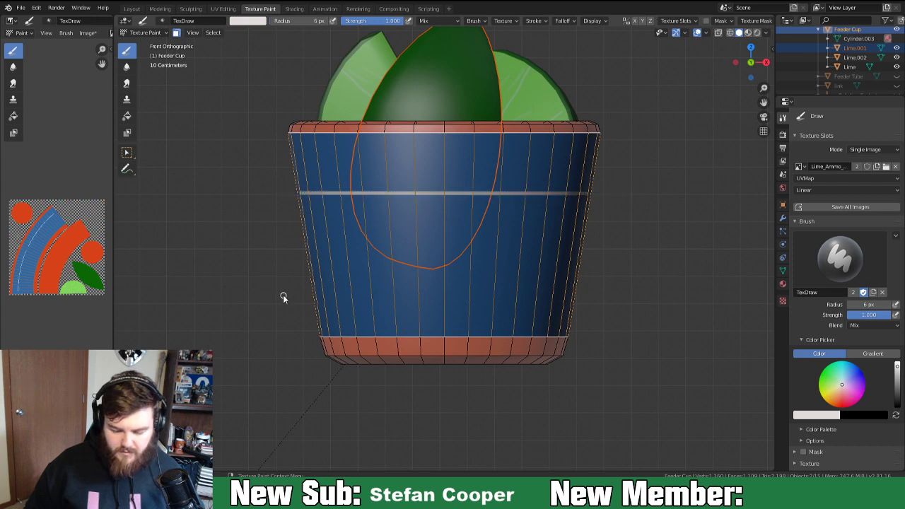
{"action": "left_click_drag", "start_coordinate": [282, 288], "coordinate": [612, 286]}
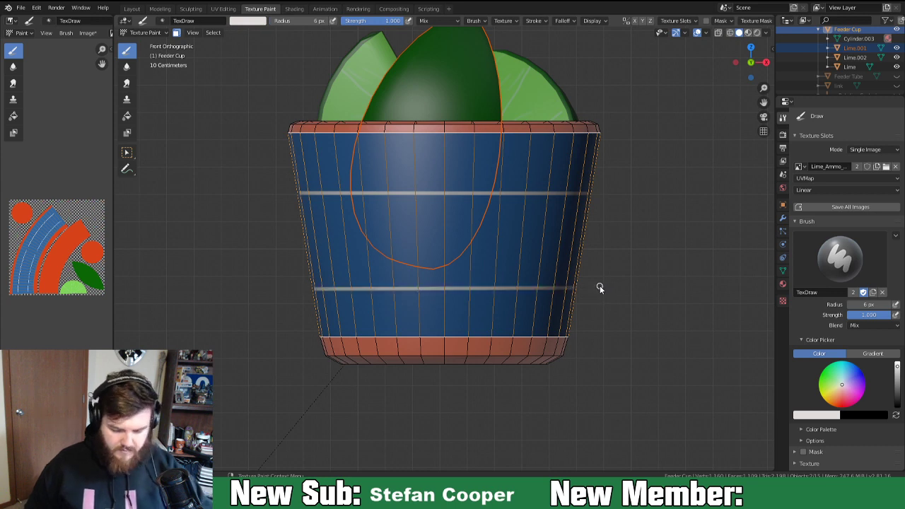
Bridge the gaps in both white stripes with short lines on the cup's side in right orthographic view.
{"action": "key", "text": "KP_3"}
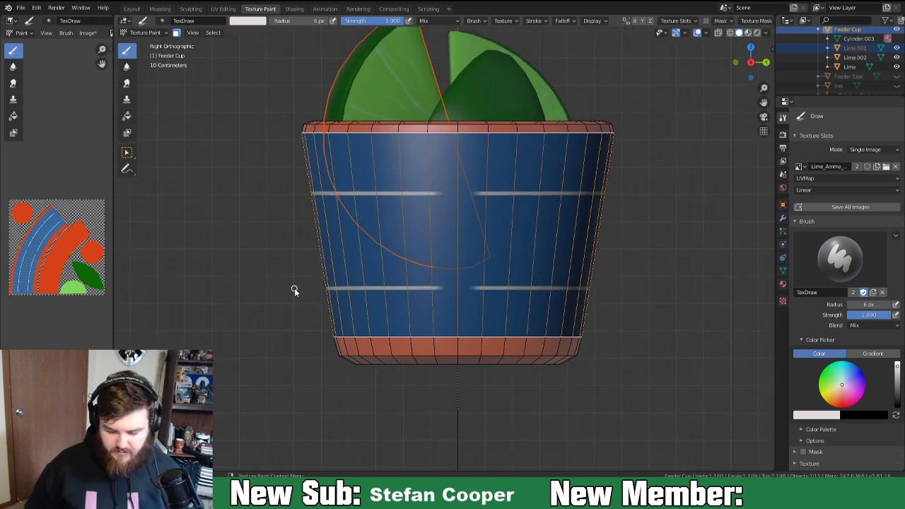
{"action": "left_click_drag", "start_coordinate": [426, 289], "coordinate": [500, 289]}
{"action": "left_click_drag", "start_coordinate": [432, 195], "coordinate": [490, 195]}
{"action": "left_click_drag", "start_coordinate": [492, 193], "coordinate": [493, 195]}
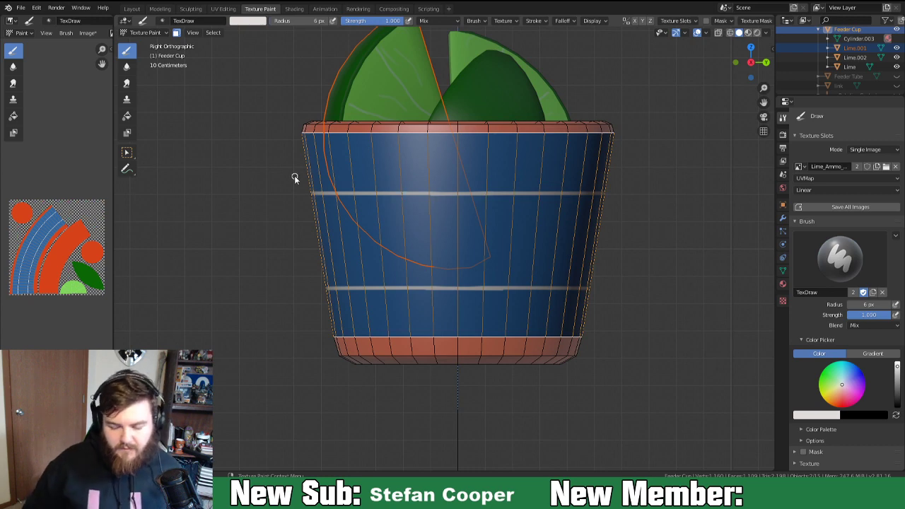
Save the project file and the painted Lime_Ammo albedo texture image.
{"action": "middle_click_drag", "start_coordinate": [240, 262], "coordinate": [334, 263]}
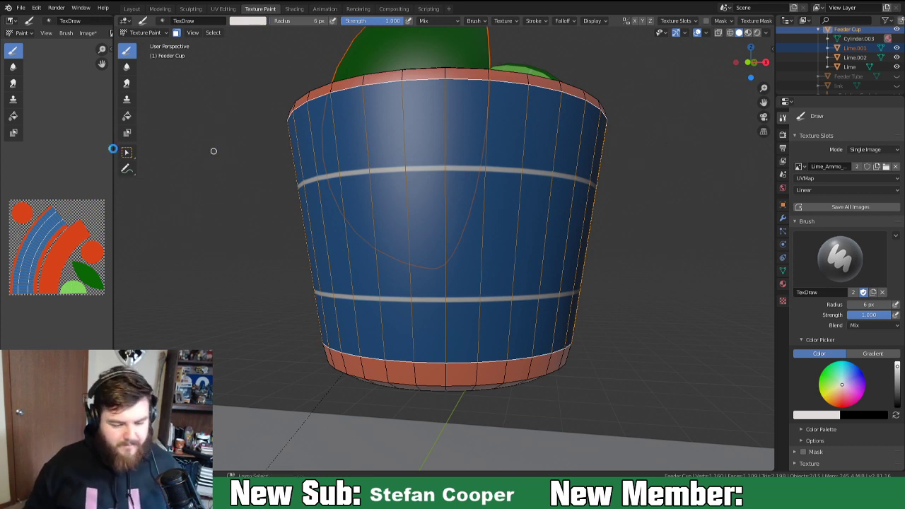
{"action": "key", "text": "ctrl+s"}
{"action": "left_click_drag", "start_coordinate": [112, 148], "coordinate": [348, 144]}
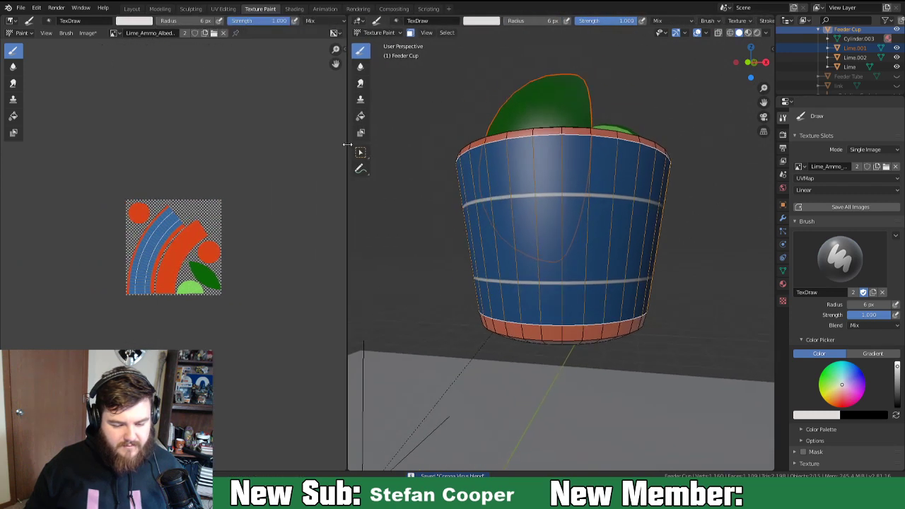
{"action": "left_click", "coordinate": [89, 34]}
{"action": "left_click", "coordinate": [106, 112]}
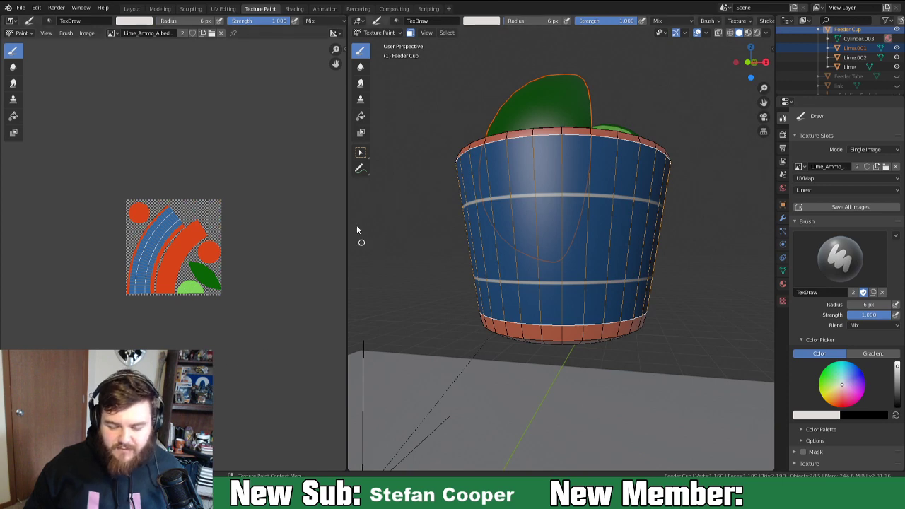
{"action": "left_click_drag", "start_coordinate": [347, 213], "coordinate": [151, 233]}
{"action": "scroll", "coordinate": [113, 241], "scroll_direction": "up", "scroll_amount": 2}
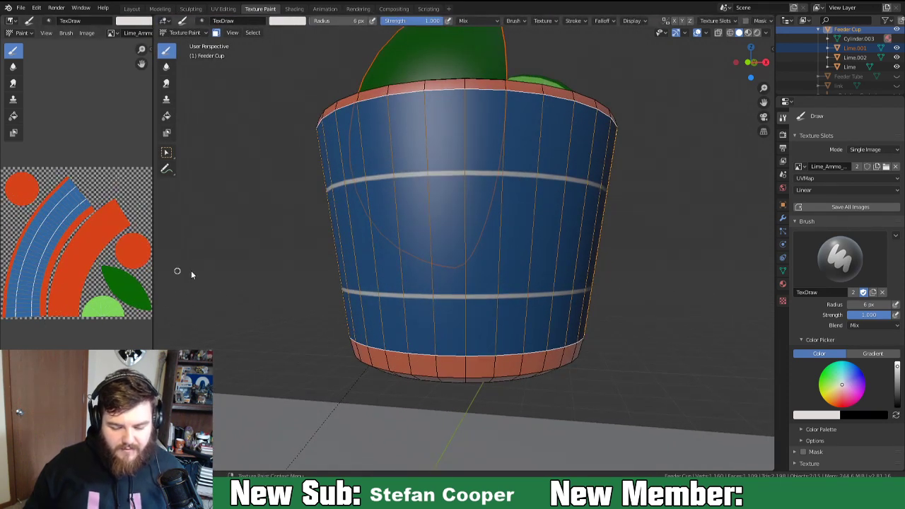
Add the near-white brush color to the Cup color palette.
{"action": "middle_click_drag", "start_coordinate": [313, 188], "coordinate": [432, 211]}
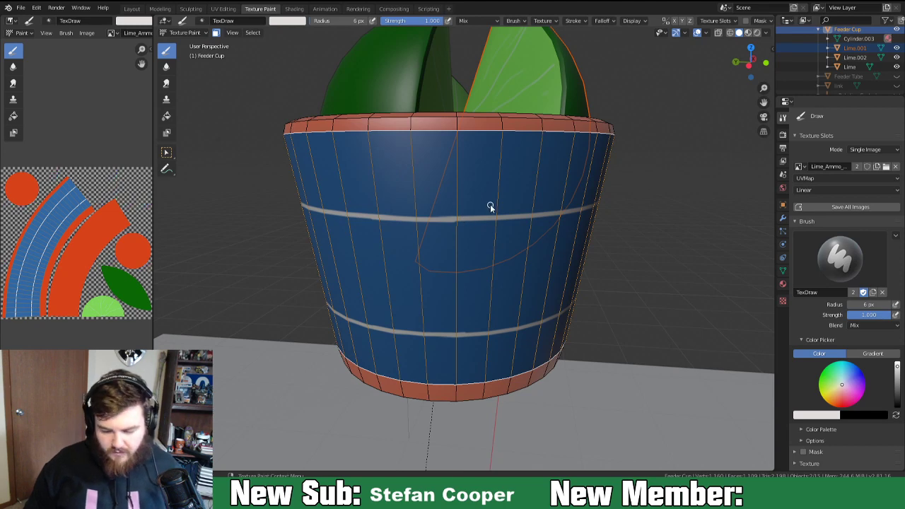
{"action": "key", "text": "KP_1"}
{"action": "mouse_move", "coordinate": [487, 201]}
{"action": "middle_mouse_down"}
{"action": "mouse_move", "coordinate": [500, 197]}
{"action": "mouse_move", "coordinate": [493, 203]}
{"action": "middle_mouse_up"}
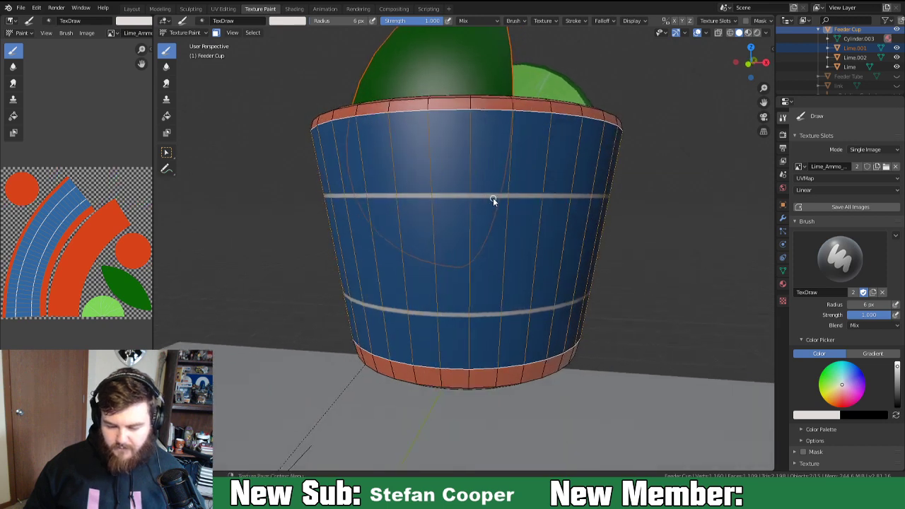
{"action": "middle_click_drag", "start_coordinate": [493, 197], "coordinate": [501, 197]}
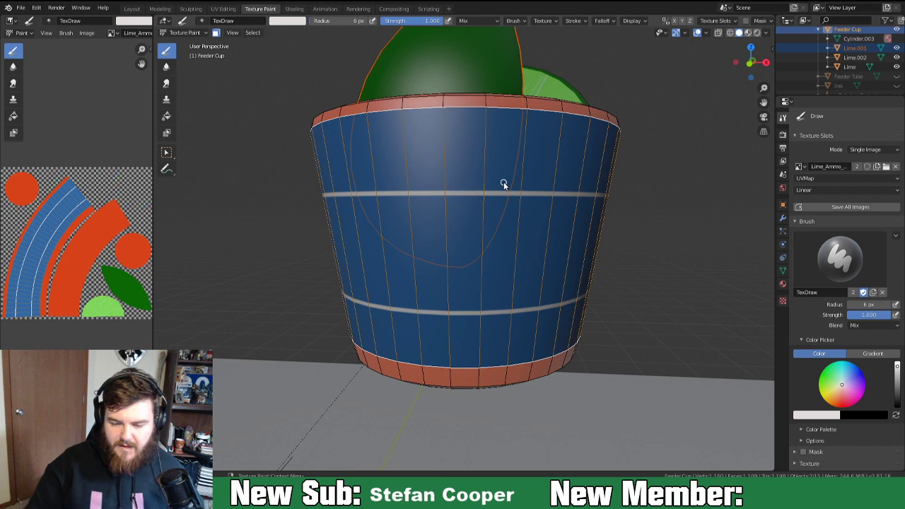
{"action": "left_click", "coordinate": [516, 20]}
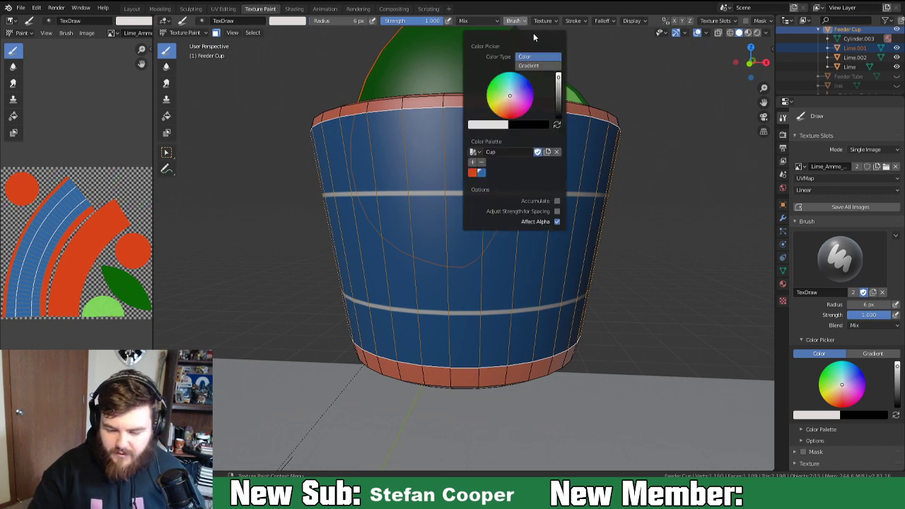
{"action": "mouse_move", "coordinate": [575, 21]}
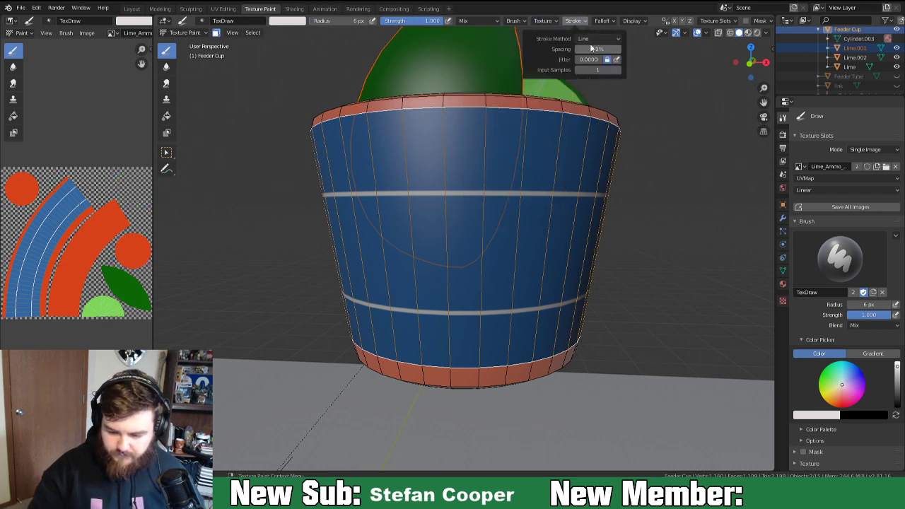
{"action": "mouse_move", "coordinate": [514, 20]}
{"action": "left_click", "coordinate": [472, 162]}
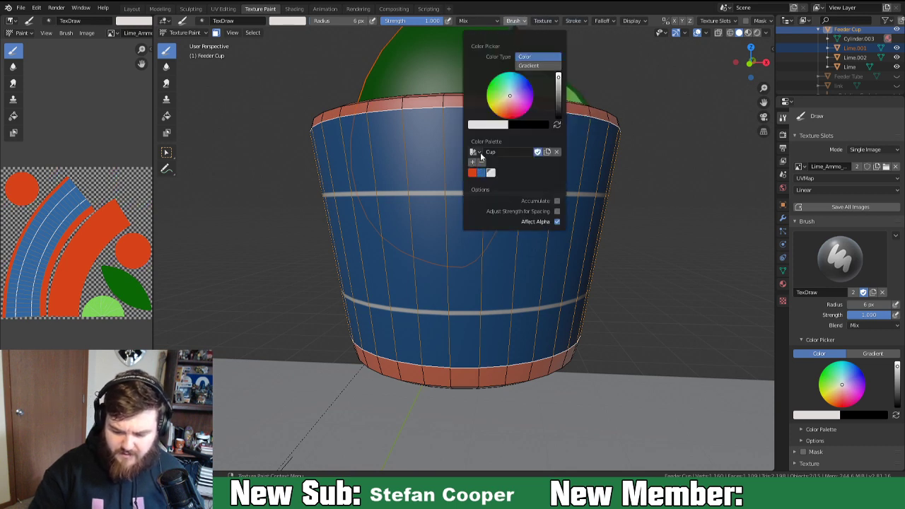
Draw a red-orange zigzag around the blue wall between the rim and the upper white stripe, using the palette color.
{"action": "left_click", "coordinate": [474, 174]}
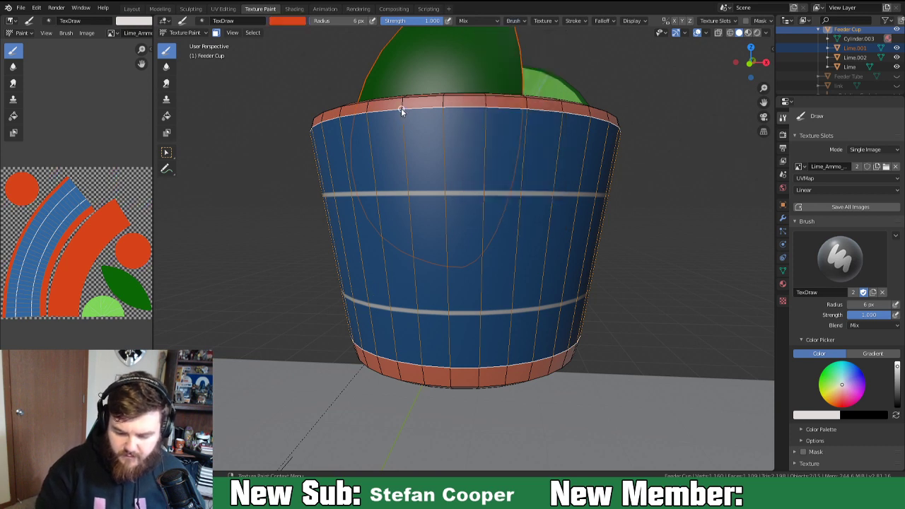
{"action": "mouse_move", "coordinate": [401, 108]}
{"action": "left_mouse_down"}
{"action": "mouse_move", "coordinate": [417, 140]}
{"action": "mouse_move", "coordinate": [465, 188]}
{"action": "mouse_move", "coordinate": [529, 113]}
{"action": "left_mouse_up"}
{"action": "middle_click_drag", "start_coordinate": [542, 202], "coordinate": [501, 201]}
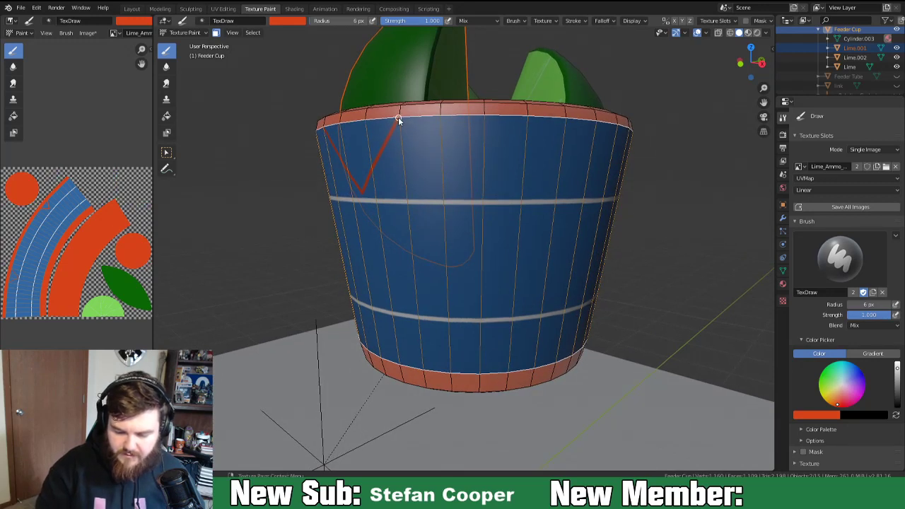
{"action": "mouse_move", "coordinate": [399, 120]}
{"action": "left_mouse_down"}
{"action": "mouse_move", "coordinate": [448, 162]}
{"action": "mouse_move", "coordinate": [462, 193]}
{"action": "mouse_move", "coordinate": [529, 112]}
{"action": "left_mouse_up"}
{"action": "middle_click_drag", "start_coordinate": [523, 172], "coordinate": [479, 172]}
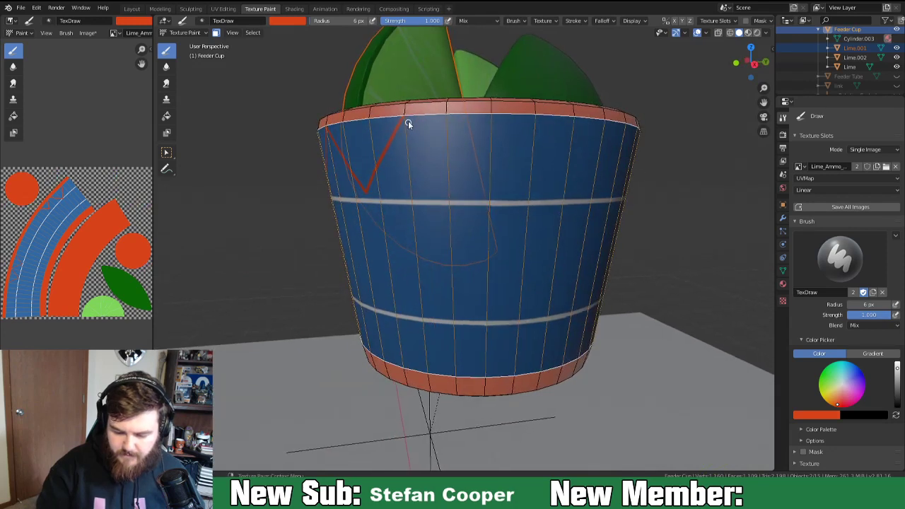
{"action": "mouse_move", "coordinate": [417, 126]}
{"action": "left_mouse_down"}
{"action": "mouse_move", "coordinate": [461, 170]}
{"action": "mouse_move", "coordinate": [470, 194]}
{"action": "mouse_move", "coordinate": [547, 104]}
{"action": "left_mouse_up"}
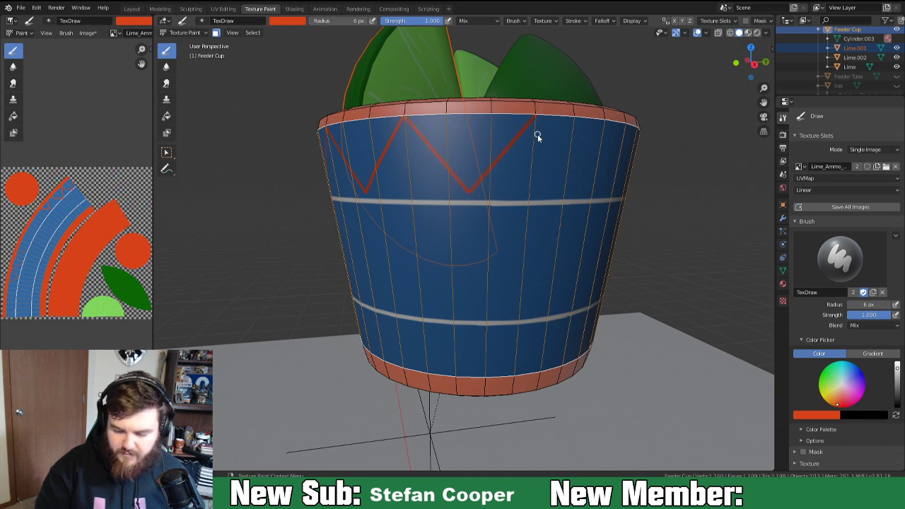
{"action": "middle_click_drag", "start_coordinate": [542, 198], "coordinate": [512, 202]}
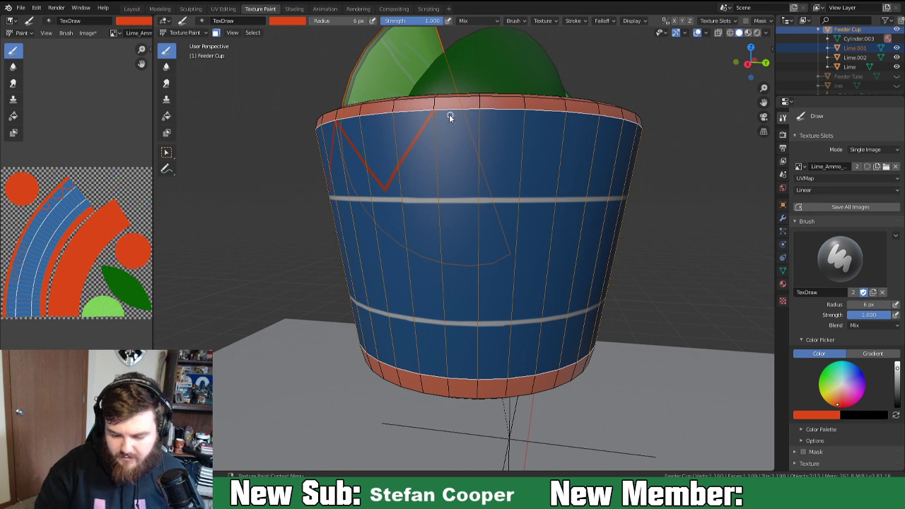
{"action": "mouse_move", "coordinate": [434, 110]}
{"action": "left_mouse_down"}
{"action": "mouse_move", "coordinate": [485, 163]}
{"action": "mouse_move", "coordinate": [498, 193]}
{"action": "mouse_move", "coordinate": [570, 105]}
{"action": "left_mouse_up"}
{"action": "middle_click_drag", "start_coordinate": [542, 178], "coordinate": [485, 199]}
{"action": "middle_click_drag", "start_coordinate": [473, 125], "coordinate": [429, 149]}
{"action": "mouse_move", "coordinate": [393, 113]}
{"action": "left_mouse_down"}
{"action": "mouse_move", "coordinate": [445, 164]}
{"action": "mouse_move", "coordinate": [457, 192]}
{"action": "mouse_move", "coordinate": [533, 102]}
{"action": "mouse_move", "coordinate": [529, 115]}
{"action": "left_mouse_up"}
{"action": "middle_click_drag", "start_coordinate": [537, 222], "coordinate": [469, 230]}
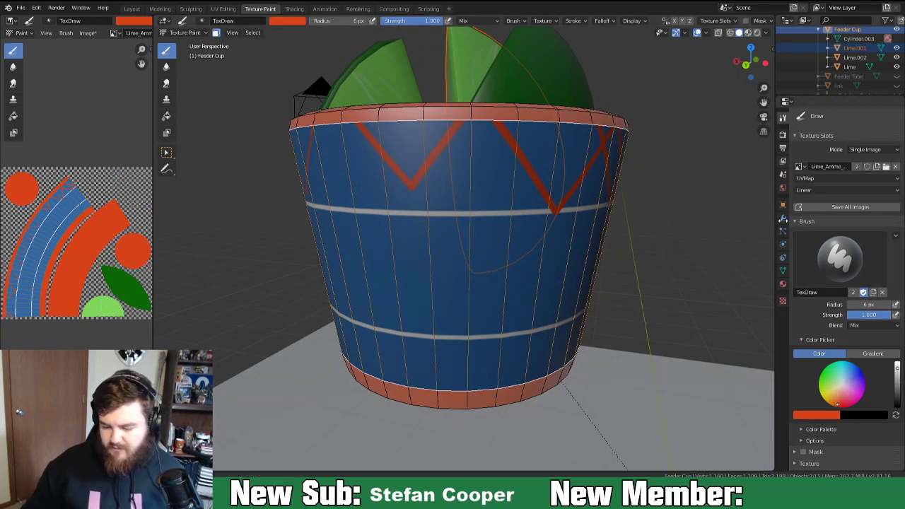
Widen the 3D viewport and undo the red-orange zigzag lines on the cup wall.
{"action": "left_click_drag", "start_coordinate": [778, 221], "coordinate": [865, 221]}
{"action": "left_click", "coordinate": [845, 20]}
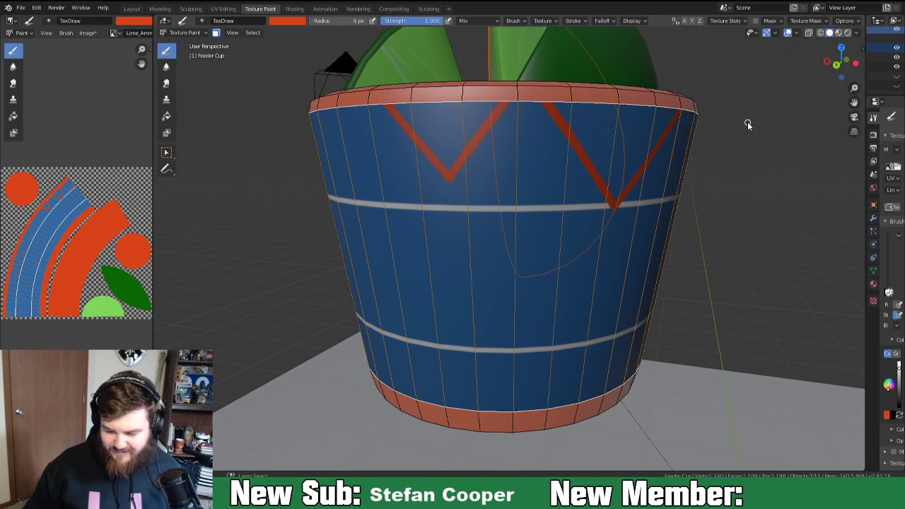
{"action": "key", "text": "ctrl+z"}
{"action": "key", "text": "ctrl+z"}
{"action": "key", "text": "ctrl+z"}
{"action": "mouse_move", "coordinate": [748, 122]}
{"action": "middle_mouse_down"}
{"action": "mouse_move", "coordinate": [532, 213]}
{"action": "mouse_move", "coordinate": [743, 200]}
{"action": "mouse_move", "coordinate": [505, 191]}
{"action": "mouse_move", "coordinate": [344, 202]}
{"action": "middle_mouse_up"}
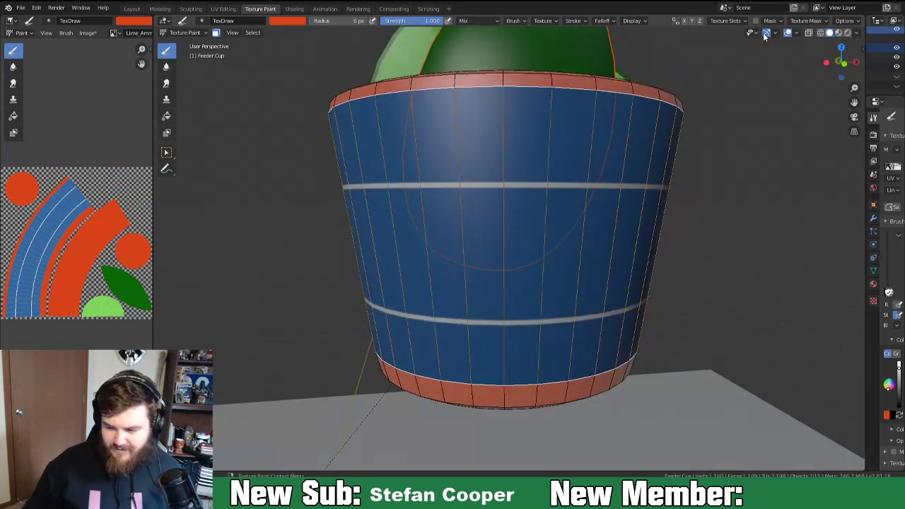
Select the edge loop between the rim and the blue wall in Edit Mode, and go back to Texture Paint.
{"action": "left_click", "coordinate": [845, 20]}
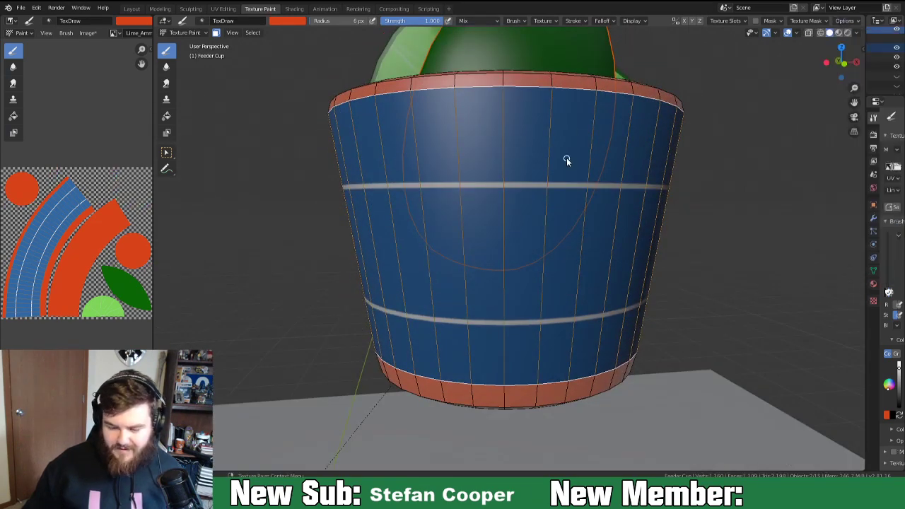
{"action": "key", "text": "KP_1"}
{"action": "middle_click_drag", "start_coordinate": [552, 159], "coordinate": [525, 165]}
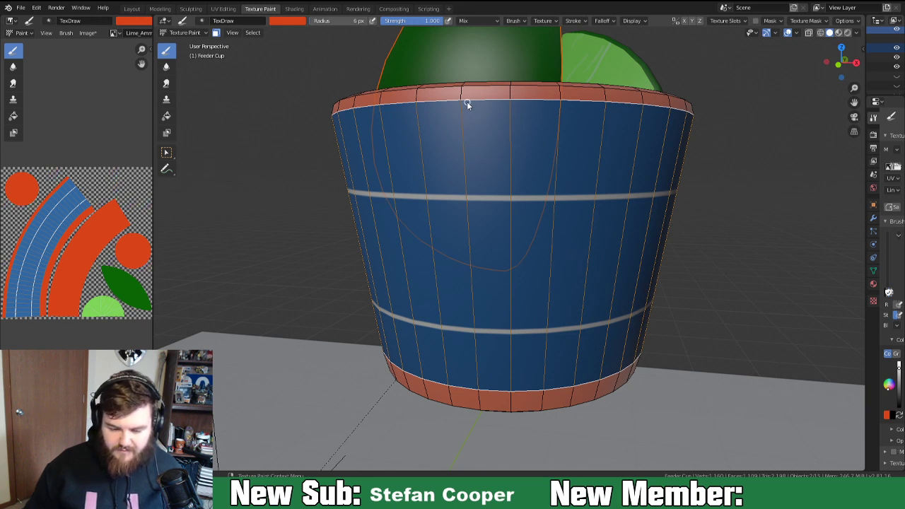
{"action": "key", "text": "Tab"}
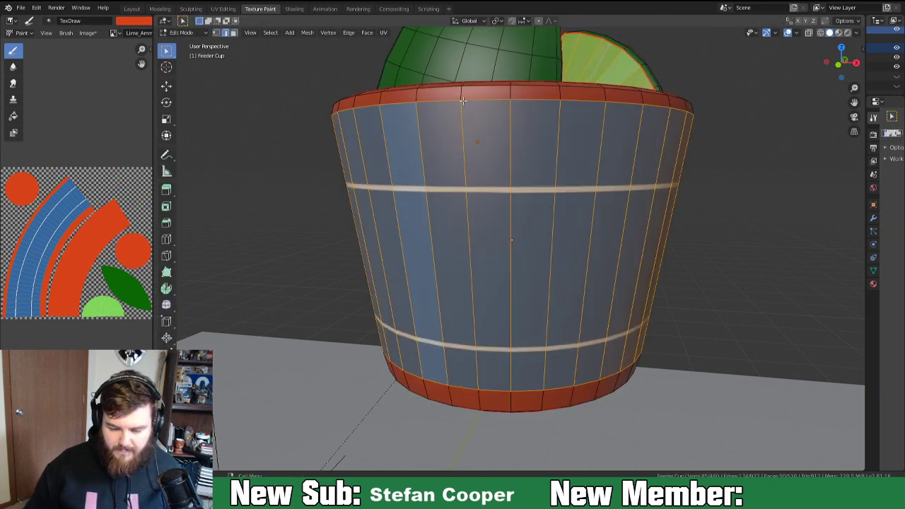
{"action": "left_click", "coordinate": [461, 104], "text": "alt"}
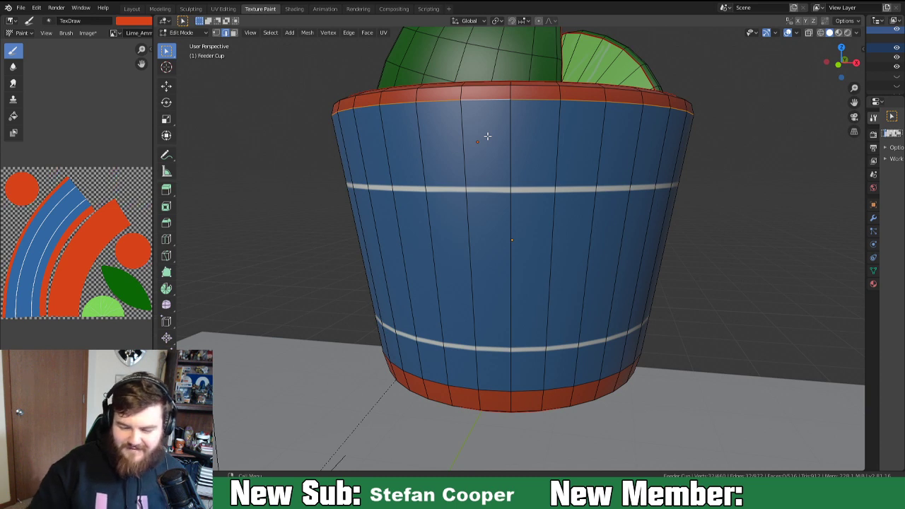
{"action": "key", "text": "Tab"}
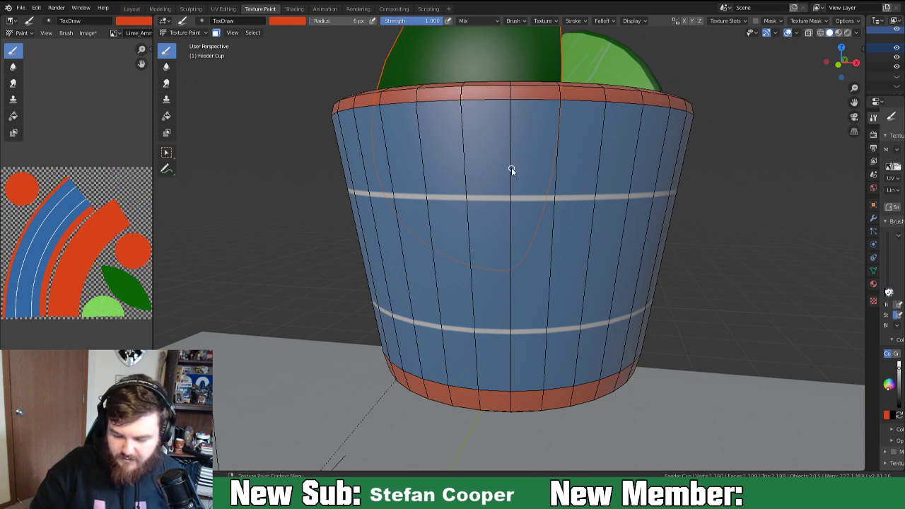
{"action": "left_click", "coordinate": [518, 20]}
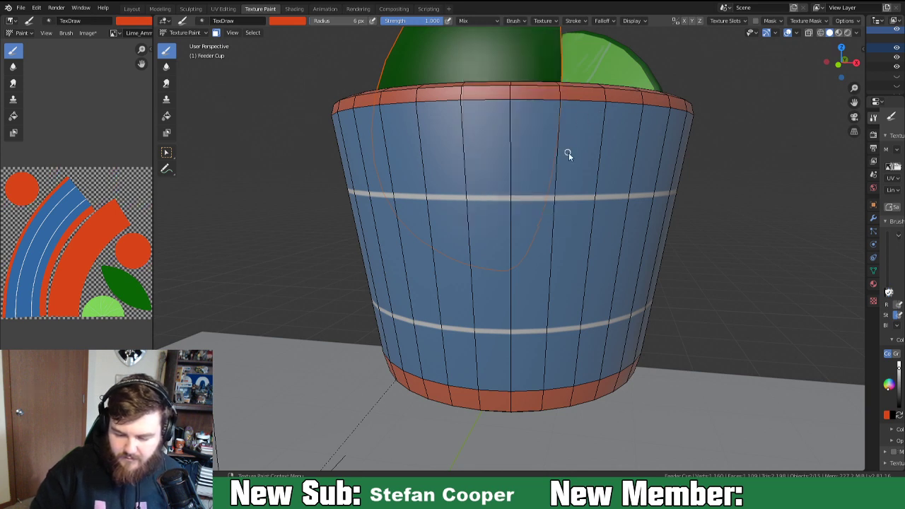
{"action": "key", "text": "Tab"}
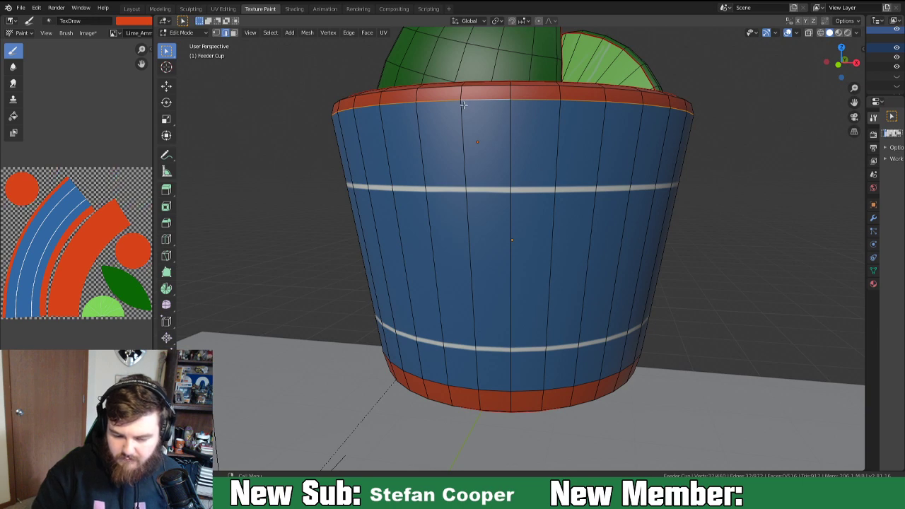
{"action": "key", "text": "Tab"}
Reselect the whole ring of blue wall faces in Edit Mode using face selection.
{"action": "middle_click_drag", "start_coordinate": [404, 146], "coordinate": [592, 238]}
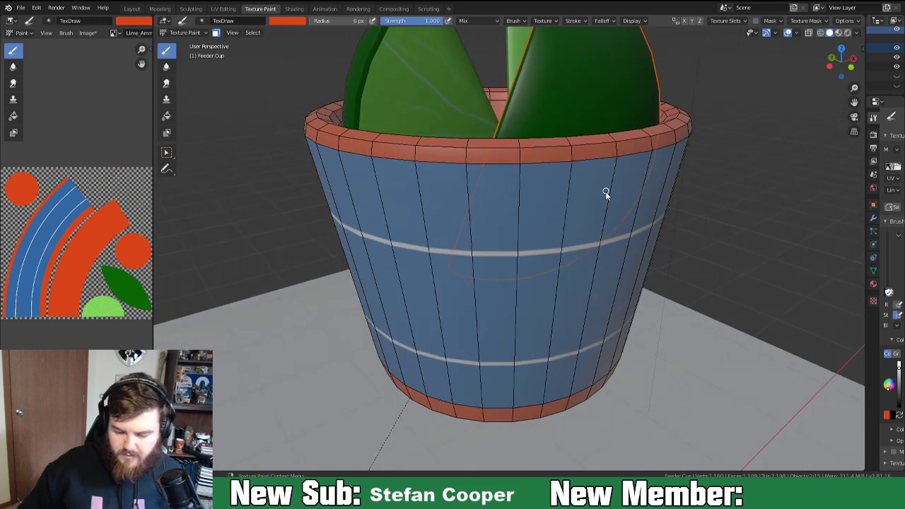
{"action": "key", "text": "Tab"}
{"action": "left_click", "coordinate": [520, 228], "text": "alt"}
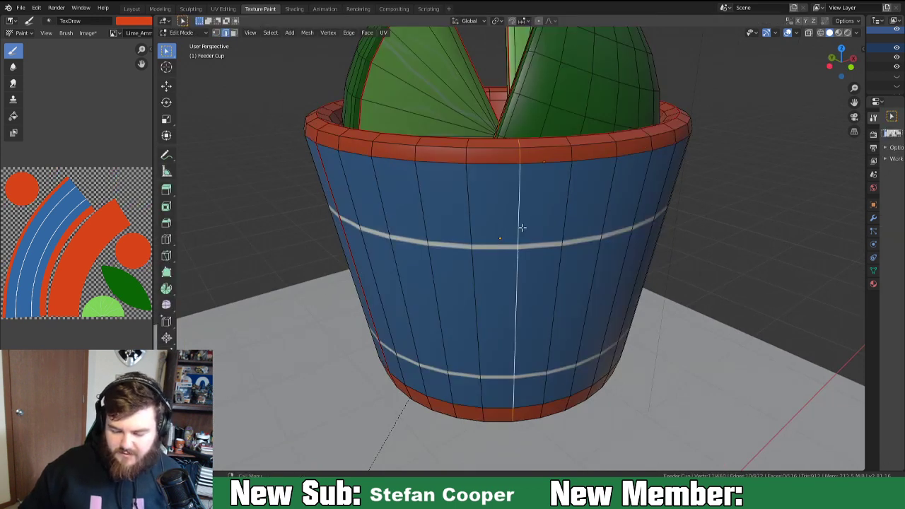
{"action": "key", "text": "3"}
{"action": "left_click", "coordinate": [523, 228], "text": "alt"}
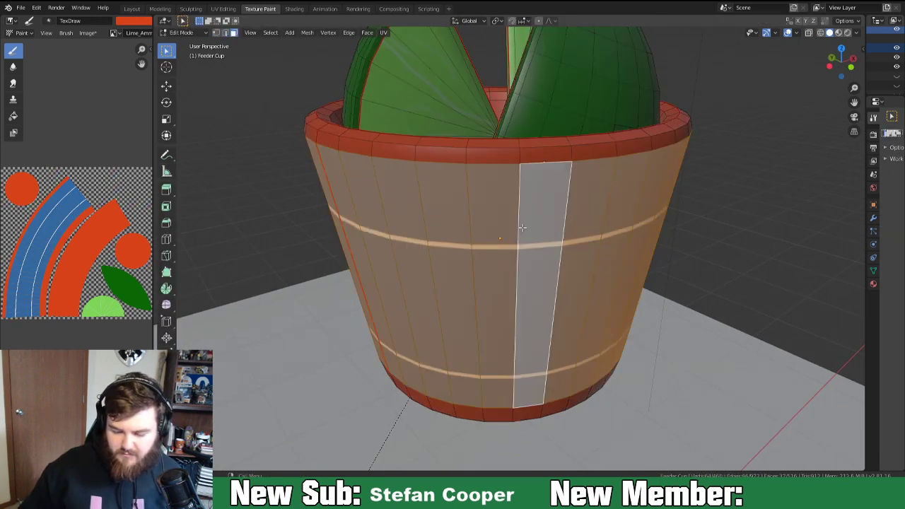
Return to Texture Paint and draw a red-orange zigzag of straight lines around the blue band below the rim, each V spanning two faces.
{"action": "key", "text": "Tab"}
{"action": "mouse_move", "coordinate": [534, 219]}
{"action": "middle_mouse_down"}
{"action": "mouse_move", "coordinate": [547, 206]}
{"action": "mouse_move", "coordinate": [539, 200]}
{"action": "mouse_move", "coordinate": [551, 195]}
{"action": "middle_mouse_up"}
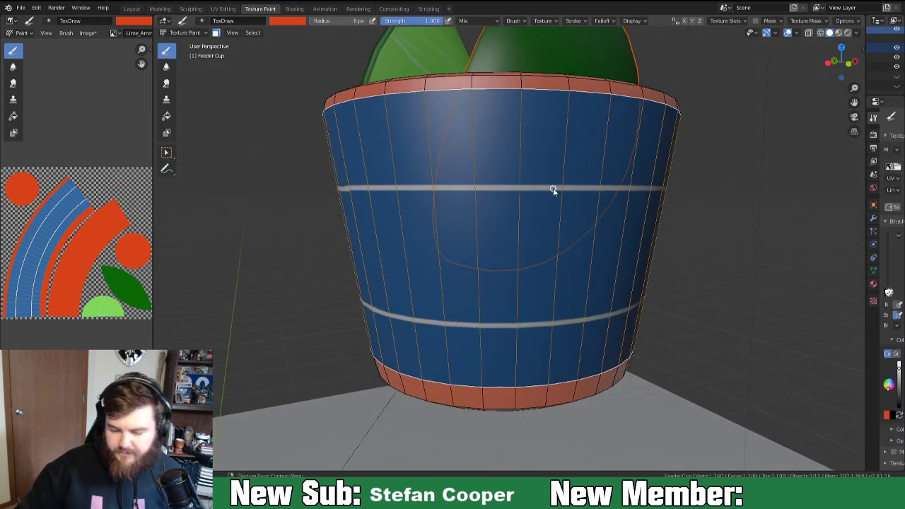
{"action": "middle_click_drag", "start_coordinate": [500, 136], "coordinate": [491, 143]}
{"action": "middle_click_drag", "start_coordinate": [457, 114], "coordinate": [475, 122]}
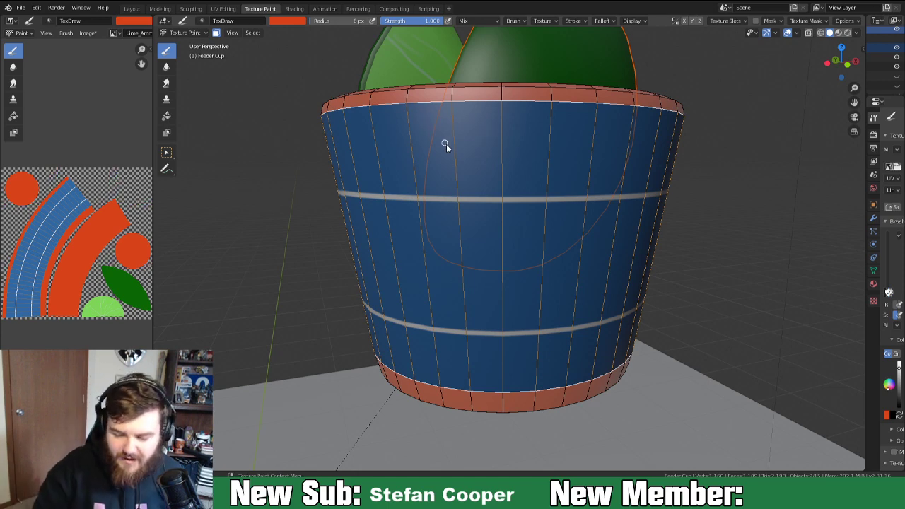
{"action": "middle_click_drag", "start_coordinate": [480, 175], "coordinate": [499, 176]}
{"action": "mouse_move", "coordinate": [450, 98]}
{"action": "left_mouse_down"}
{"action": "mouse_move", "coordinate": [499, 171]}
{"action": "mouse_move", "coordinate": [553, 97]}
{"action": "left_mouse_up"}
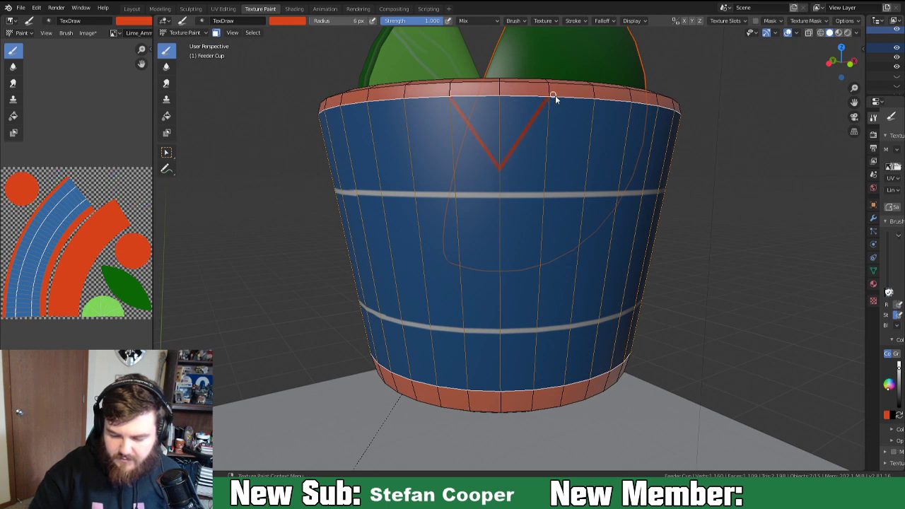
{"action": "middle_click_drag", "start_coordinate": [553, 128], "coordinate": [503, 120]}
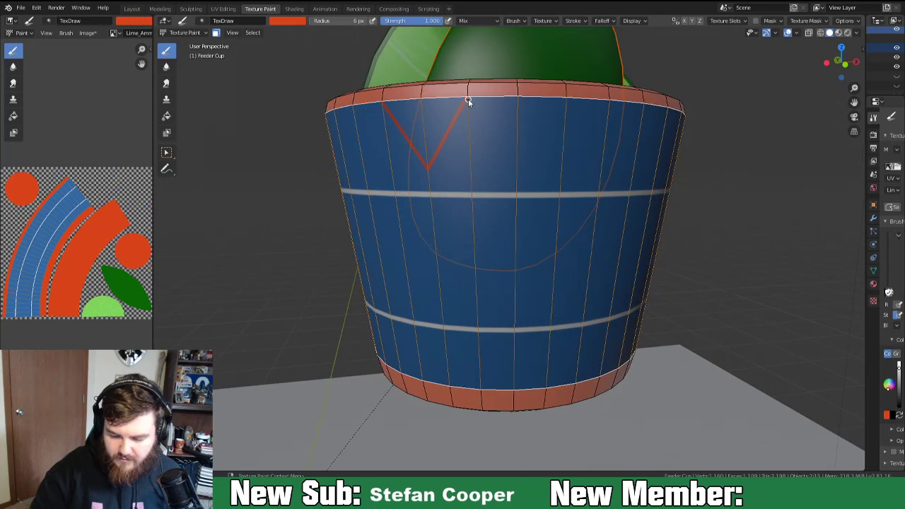
{"action": "mouse_move", "coordinate": [467, 96]}
{"action": "left_mouse_down"}
{"action": "mouse_move", "coordinate": [517, 169]}
{"action": "mouse_move", "coordinate": [574, 89]}
{"action": "left_mouse_up"}
{"action": "middle_click_drag", "start_coordinate": [545, 186], "coordinate": [517, 179]}
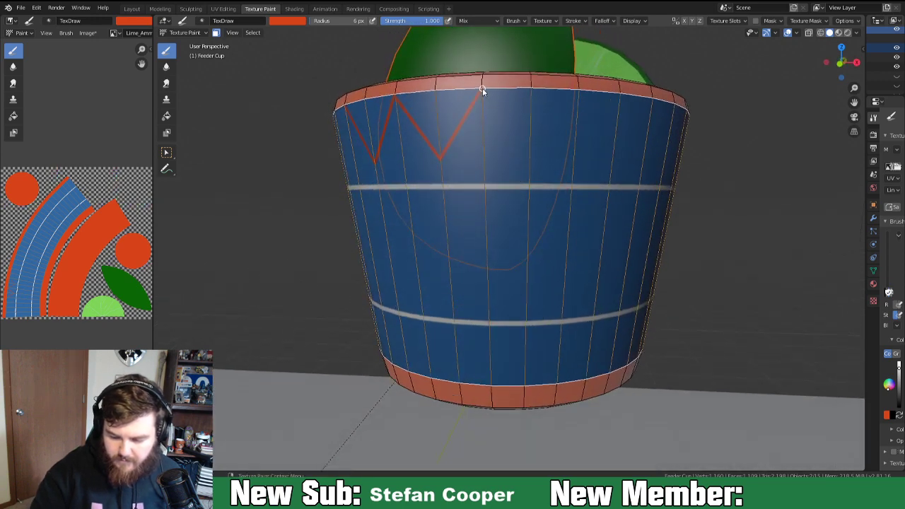
{"action": "mouse_move", "coordinate": [483, 90]}
{"action": "left_mouse_down"}
{"action": "mouse_move", "coordinate": [530, 162]}
{"action": "mouse_move", "coordinate": [584, 84]}
{"action": "left_mouse_up"}
{"action": "middle_click_drag", "start_coordinate": [568, 153], "coordinate": [527, 150]}
{"action": "mouse_move", "coordinate": [470, 79]}
{"action": "left_mouse_down"}
{"action": "mouse_move", "coordinate": [518, 148]}
{"action": "mouse_move", "coordinate": [572, 68]}
{"action": "left_mouse_up"}
{"action": "mouse_move", "coordinate": [572, 125]}
{"action": "middle_mouse_down"}
{"action": "mouse_move", "coordinate": [550, 161]}
{"action": "mouse_move", "coordinate": [530, 166]}
{"action": "mouse_move", "coordinate": [527, 146]}
{"action": "middle_mouse_up"}
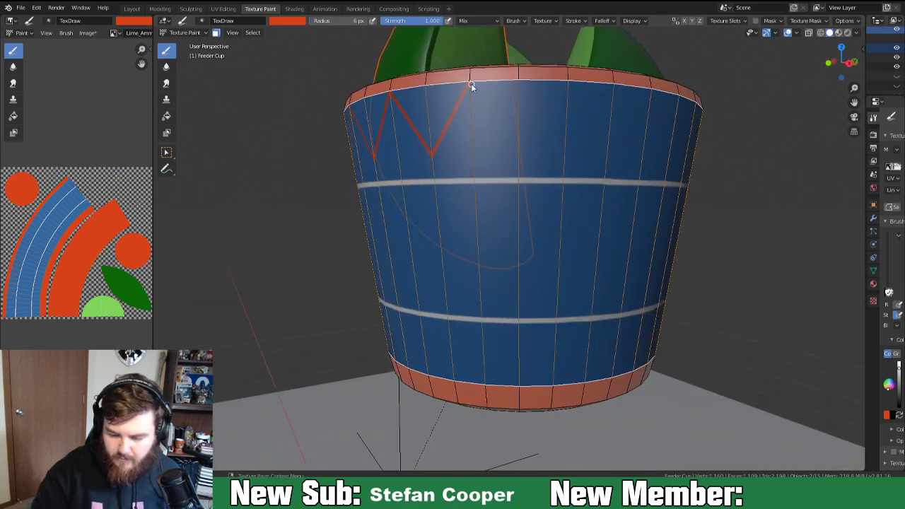
{"action": "mouse_move", "coordinate": [493, 107]}
{"action": "left_mouse_down"}
{"action": "mouse_move", "coordinate": [518, 154]}
{"action": "mouse_move", "coordinate": [572, 76]}
{"action": "left_mouse_up"}
{"action": "mouse_move", "coordinate": [556, 150]}
{"action": "middle_mouse_down"}
{"action": "mouse_move", "coordinate": [539, 176]}
{"action": "mouse_move", "coordinate": [516, 176]}
{"action": "mouse_move", "coordinate": [493, 130]}
{"action": "middle_mouse_up"}
{"action": "mouse_move", "coordinate": [471, 79]}
{"action": "left_mouse_down"}
{"action": "mouse_move", "coordinate": [521, 154]}
{"action": "mouse_move", "coordinate": [574, 76]}
{"action": "left_mouse_up"}
{"action": "middle_click_drag", "start_coordinate": [566, 174], "coordinate": [536, 177]}
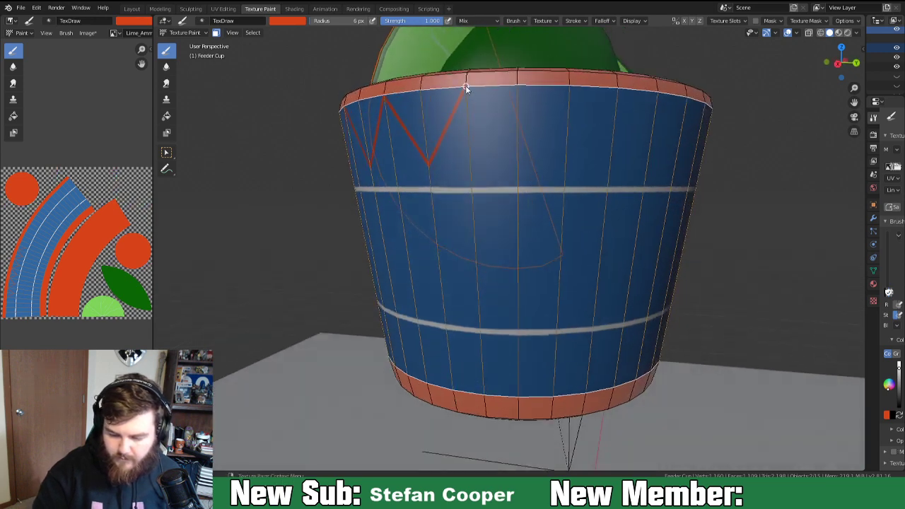
{"action": "mouse_move", "coordinate": [467, 87]}
{"action": "left_mouse_down"}
{"action": "mouse_move", "coordinate": [518, 163]}
{"action": "mouse_move", "coordinate": [575, 75]}
{"action": "left_mouse_up"}
{"action": "mouse_move", "coordinate": [575, 151]}
{"action": "middle_mouse_down"}
{"action": "mouse_move", "coordinate": [543, 162]}
{"action": "mouse_move", "coordinate": [514, 103]}
{"action": "middle_mouse_up"}
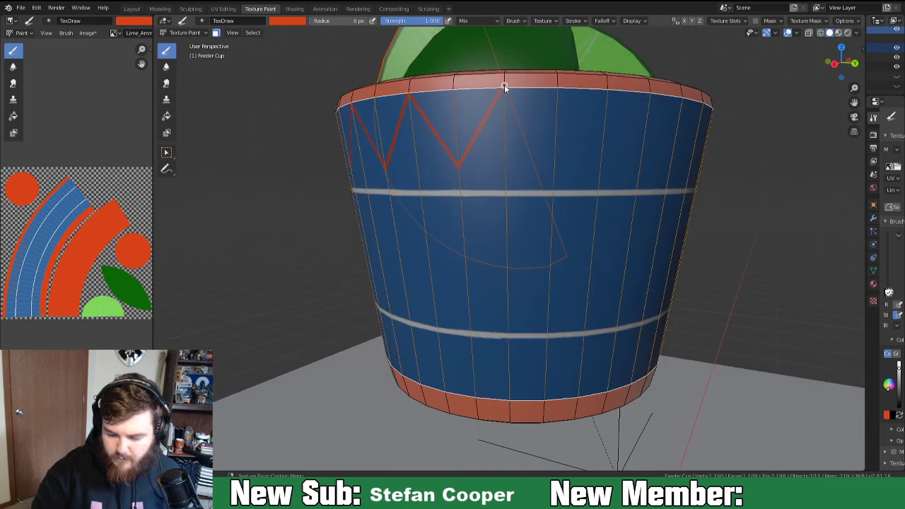
{"action": "mouse_move", "coordinate": [531, 128]}
{"action": "left_mouse_down"}
{"action": "mouse_move", "coordinate": [554, 167]}
{"action": "mouse_move", "coordinate": [610, 85]}
{"action": "left_mouse_up"}
{"action": "mouse_move", "coordinate": [602, 132]}
{"action": "middle_mouse_down"}
{"action": "mouse_move", "coordinate": [567, 169]}
{"action": "mouse_move", "coordinate": [551, 168]}
{"action": "middle_mouse_up"}
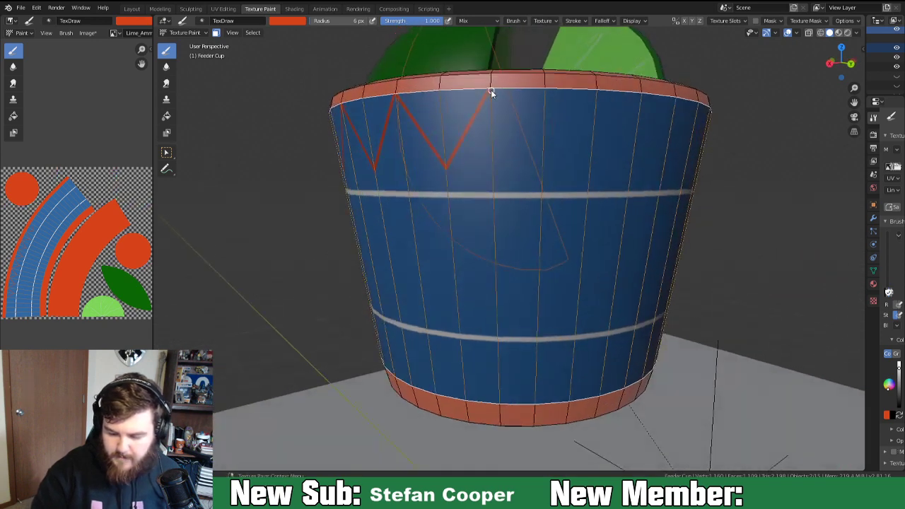
{"action": "mouse_move", "coordinate": [489, 86]}
{"action": "left_mouse_down"}
{"action": "mouse_move", "coordinate": [538, 141]}
{"action": "mouse_move", "coordinate": [541, 171]}
{"action": "mouse_move", "coordinate": [603, 85]}
{"action": "left_mouse_up"}
{"action": "mouse_move", "coordinate": [569, 145]}
{"action": "middle_mouse_down"}
{"action": "mouse_move", "coordinate": [560, 157]}
{"action": "mouse_move", "coordinate": [527, 145]}
{"action": "middle_mouse_up"}
{"action": "mouse_move", "coordinate": [469, 94]}
{"action": "left_mouse_down"}
{"action": "mouse_move", "coordinate": [522, 176]}
{"action": "mouse_move", "coordinate": [584, 85]}
{"action": "left_mouse_up"}
{"action": "middle_click_drag", "start_coordinate": [558, 146], "coordinate": [529, 139]}
{"action": "mouse_move", "coordinate": [490, 83]}
{"action": "left_mouse_down"}
{"action": "mouse_move", "coordinate": [542, 150]}
{"action": "mouse_move", "coordinate": [541, 163]}
{"action": "mouse_move", "coordinate": [585, 89]}
{"action": "mouse_move", "coordinate": [605, 73]}
{"action": "left_mouse_up"}
{"action": "mouse_move", "coordinate": [554, 169]}
{"action": "middle_mouse_down"}
{"action": "mouse_move", "coordinate": [519, 181]}
{"action": "mouse_move", "coordinate": [508, 174]}
{"action": "middle_mouse_up"}
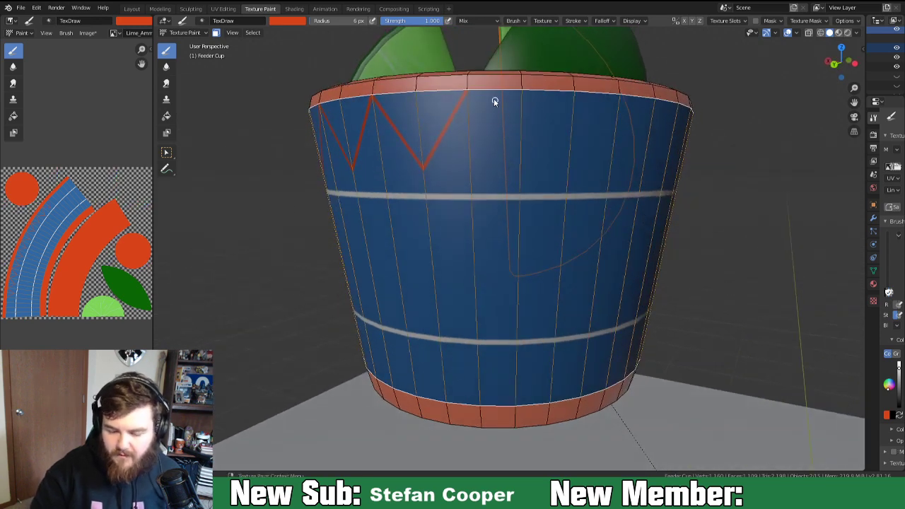
{"action": "mouse_move", "coordinate": [467, 89]}
{"action": "left_mouse_down"}
{"action": "mouse_move", "coordinate": [520, 168]}
{"action": "mouse_move", "coordinate": [580, 81]}
{"action": "left_mouse_up"}
{"action": "middle_click_drag", "start_coordinate": [552, 184], "coordinate": [495, 185]}
{"action": "mouse_move", "coordinate": [439, 89]}
{"action": "left_mouse_down"}
{"action": "mouse_move", "coordinate": [496, 156]}
{"action": "mouse_move", "coordinate": [496, 168]}
{"action": "mouse_move", "coordinate": [556, 81]}
{"action": "left_mouse_up"}
{"action": "middle_click_drag", "start_coordinate": [563, 155], "coordinate": [520, 160]}
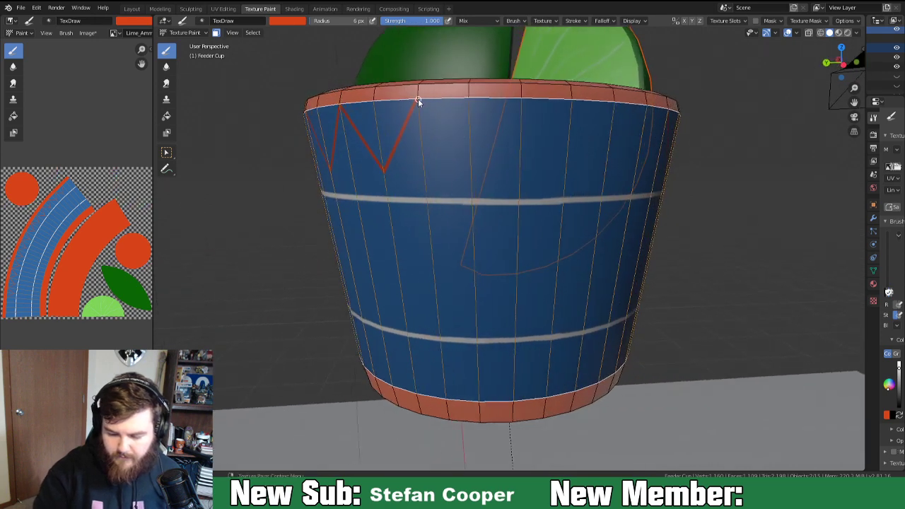
{"action": "mouse_move", "coordinate": [417, 99]}
{"action": "left_mouse_down"}
{"action": "mouse_move", "coordinate": [472, 174]}
{"action": "mouse_move", "coordinate": [524, 94]}
{"action": "left_mouse_up"}
{"action": "middle_click_drag", "start_coordinate": [501, 181], "coordinate": [472, 177]}
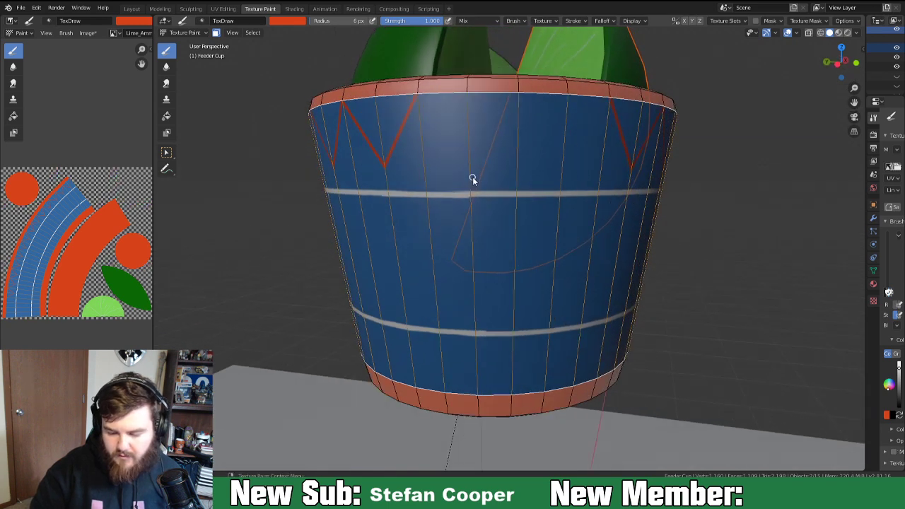
{"action": "mouse_move", "coordinate": [418, 98]}
{"action": "left_mouse_down"}
{"action": "mouse_move", "coordinate": [470, 168]}
{"action": "mouse_move", "coordinate": [524, 83]}
{"action": "left_mouse_up"}
{"action": "middle_click_drag", "start_coordinate": [506, 174], "coordinate": [492, 150]}
{"action": "mouse_move", "coordinate": [495, 91]}
{"action": "left_mouse_down"}
{"action": "mouse_move", "coordinate": [540, 165]}
{"action": "mouse_move", "coordinate": [592, 99]}
{"action": "left_mouse_up"}
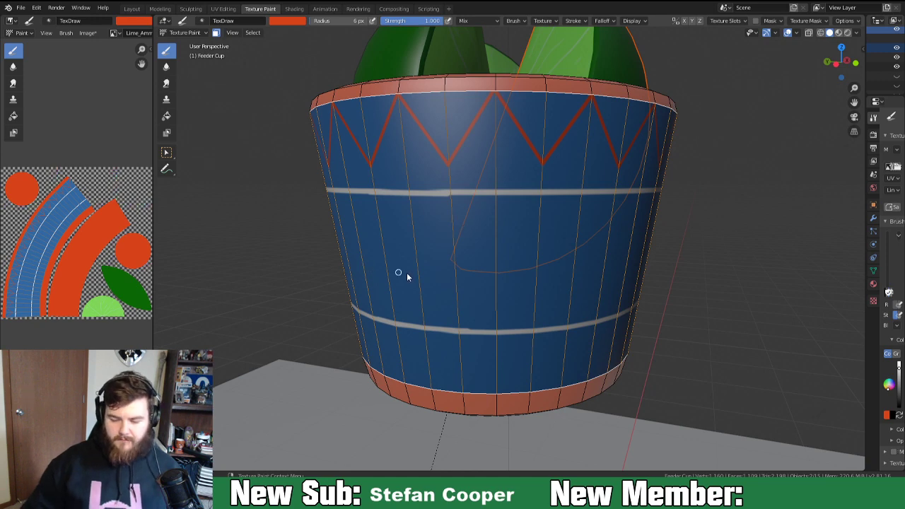
Set the brush radius to 8 px for painting the blue band above the cup's base trim.
{"action": "scroll", "coordinate": [479, 290], "scroll_direction": "down", "scroll_amount": 5}
{"action": "middle_click_drag", "start_coordinate": [480, 291], "coordinate": [624, 299]}
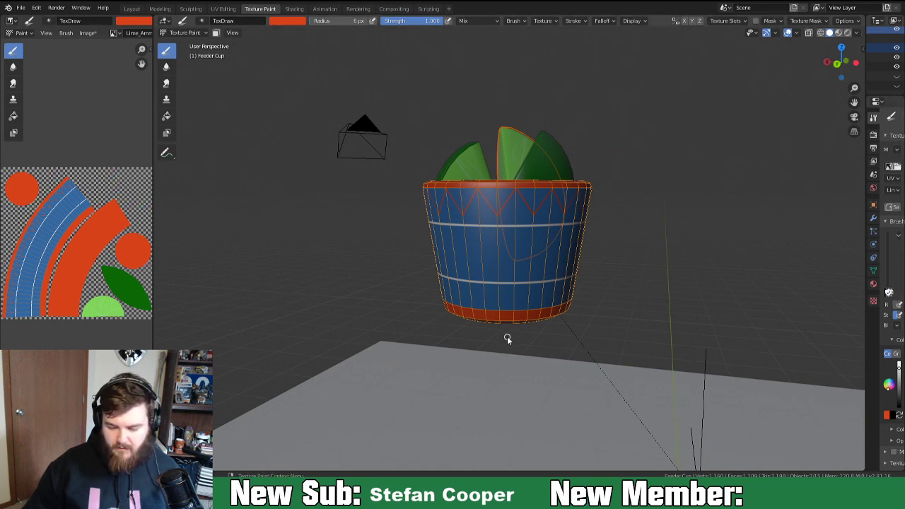
{"action": "scroll", "coordinate": [507, 338], "scroll_direction": "up", "scroll_amount": 5}
{"action": "scroll", "coordinate": [507, 327], "scroll_direction": "up", "scroll_amount": 6}
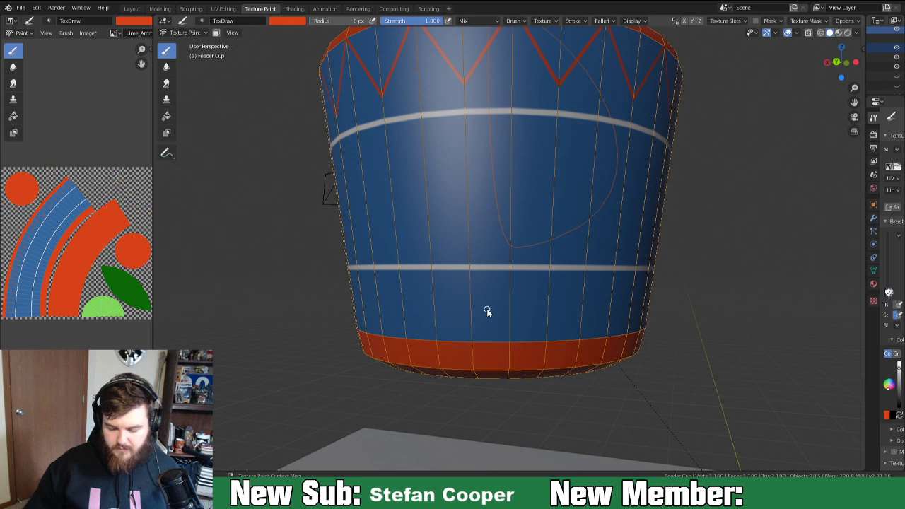
{"action": "scroll", "coordinate": [481, 311], "scroll_direction": "up", "scroll_amount": 3}
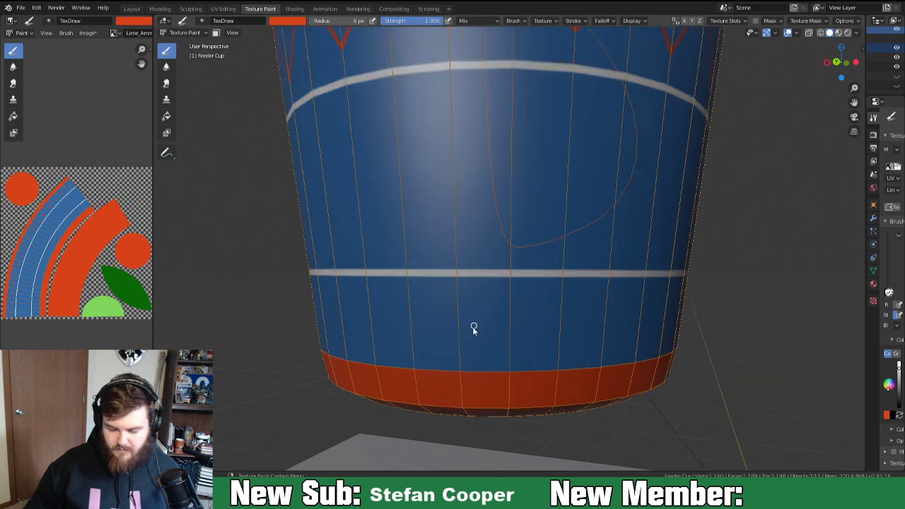
{"action": "key", "text": "f"}
{"action": "left_click", "coordinate": [460, 295]}
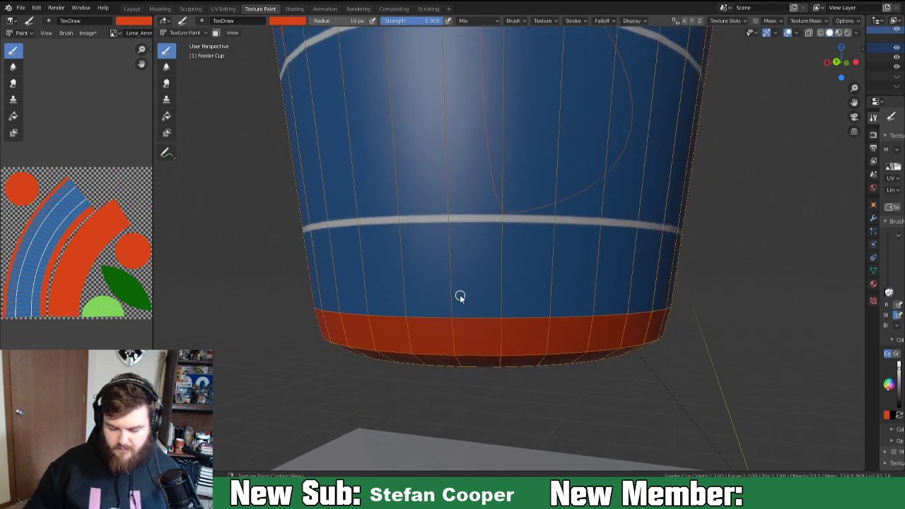
{"action": "scroll", "coordinate": [460, 296], "scroll_direction": "down", "scroll_amount": 1}
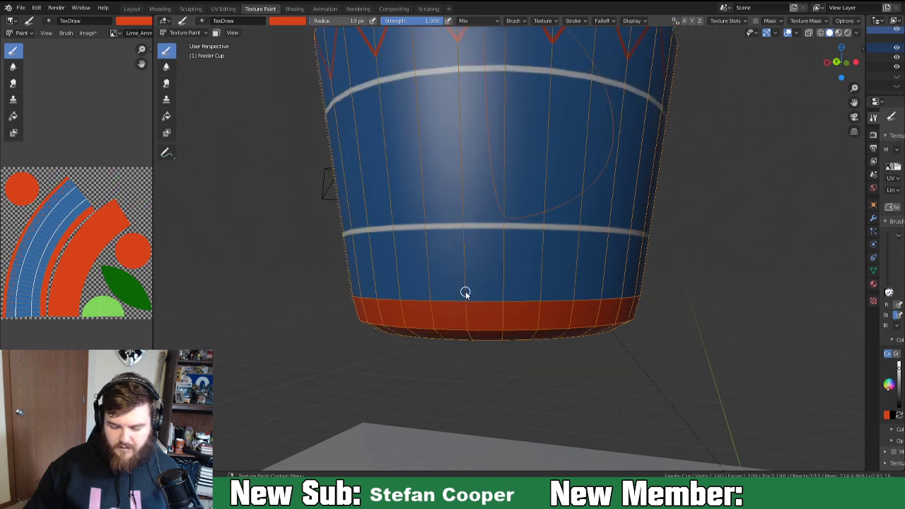
{"action": "scroll", "coordinate": [465, 292], "scroll_direction": "up", "scroll_amount": 1}
{"action": "key", "text": "f"}
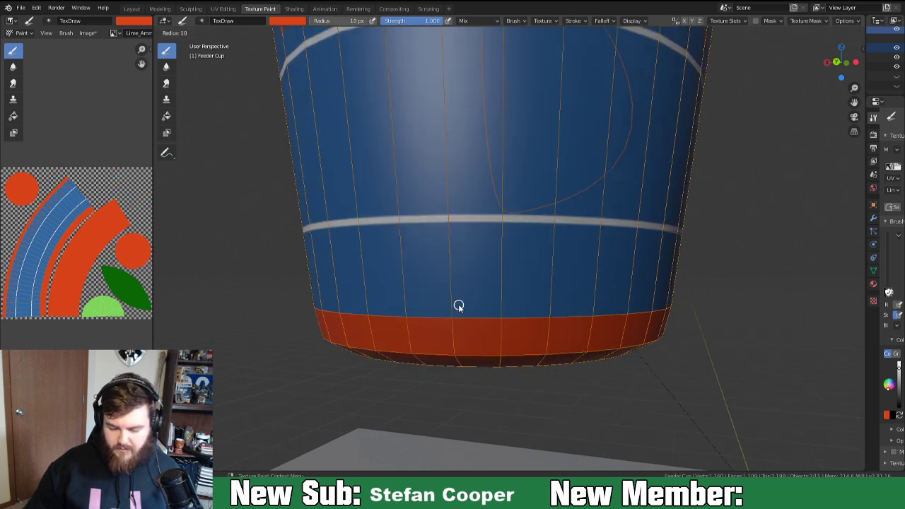
{"action": "left_click", "coordinate": [459, 306]}
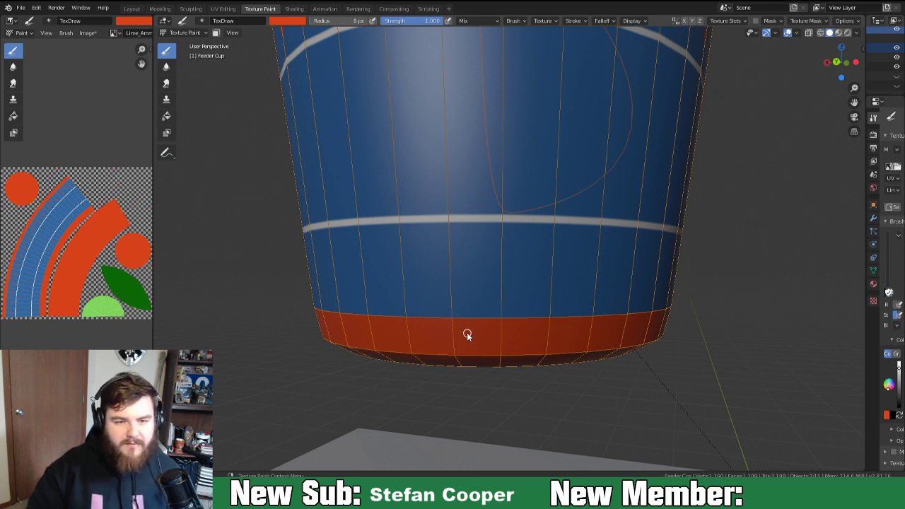
Draw a red-orange zigzag around the blue band between the base trim and the lower white stripe, each upward peak spanning two faces.
{"action": "left_click_drag", "start_coordinate": [450, 318], "coordinate": [481, 287]}
{"action": "mouse_move", "coordinate": [499, 255]}
{"action": "left_mouse_down"}
{"action": "mouse_move", "coordinate": [541, 319]}
{"action": "mouse_move", "coordinate": [550, 317]}
{"action": "left_mouse_up"}
{"action": "middle_click_drag", "start_coordinate": [534, 327], "coordinate": [524, 327]}
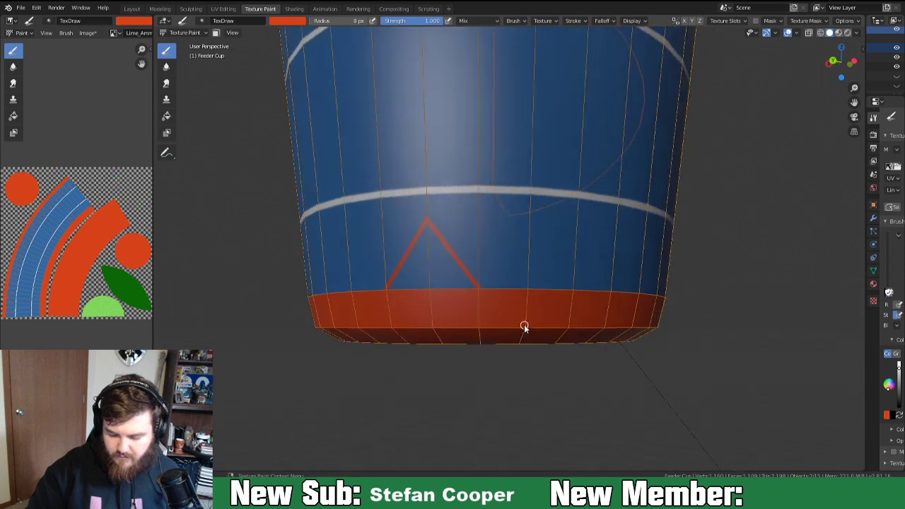
{"action": "mouse_move", "coordinate": [479, 288]}
{"action": "left_mouse_down"}
{"action": "mouse_move", "coordinate": [531, 219]}
{"action": "mouse_move", "coordinate": [572, 291]}
{"action": "left_mouse_up"}
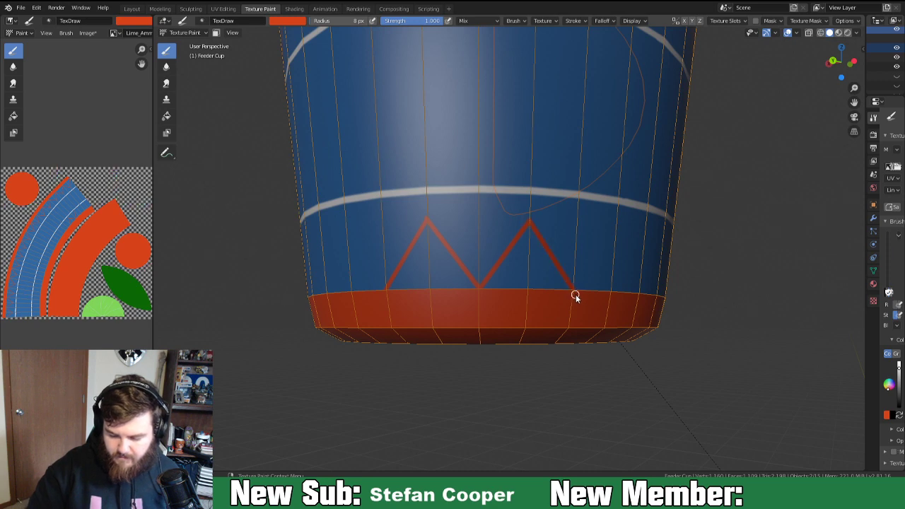
{"action": "middle_click_drag", "start_coordinate": [573, 283], "coordinate": [545, 285]}
{"action": "mouse_move", "coordinate": [467, 296]}
{"action": "left_mouse_down"}
{"action": "mouse_move", "coordinate": [520, 231]}
{"action": "mouse_move", "coordinate": [564, 299]}
{"action": "left_mouse_up"}
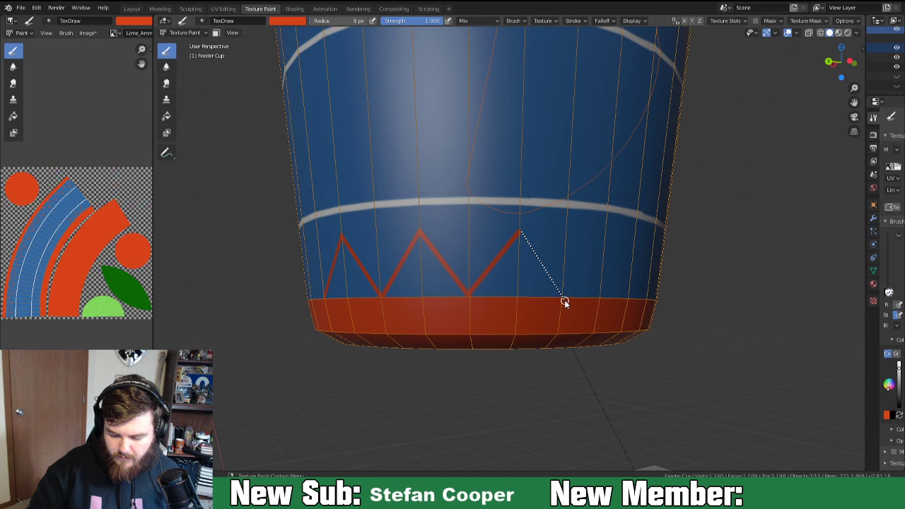
{"action": "middle_click_drag", "start_coordinate": [558, 311], "coordinate": [521, 309]}
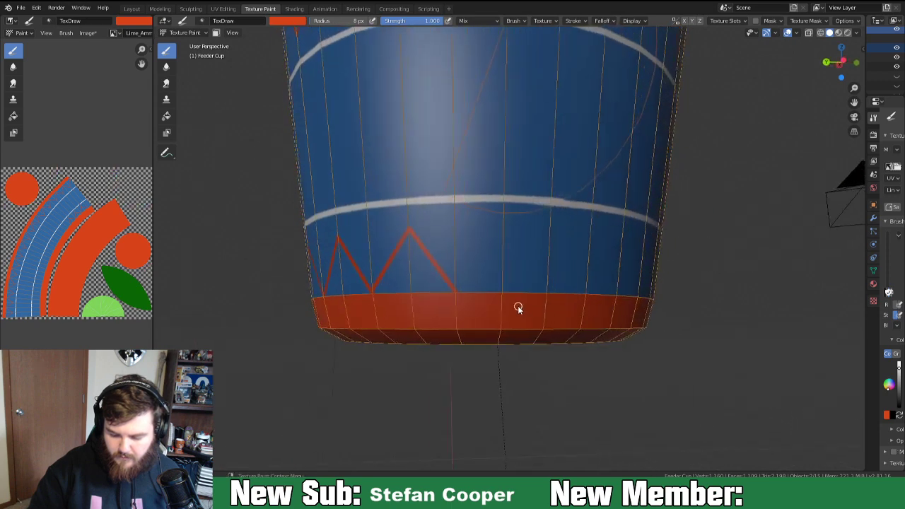
{"action": "left_click_drag", "start_coordinate": [454, 296], "coordinate": [506, 231]}
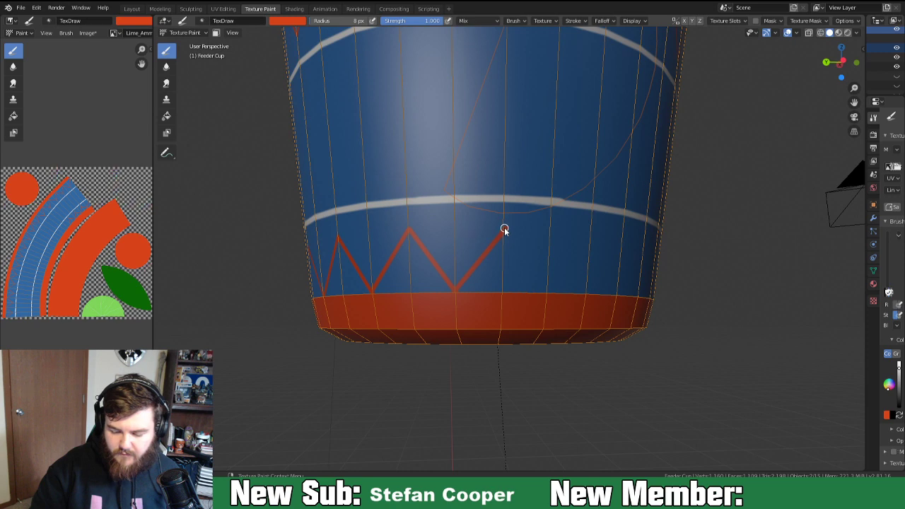
{"action": "left_click_drag", "start_coordinate": [505, 230], "coordinate": [545, 295]}
{"action": "middle_click_drag", "start_coordinate": [539, 298], "coordinate": [488, 297]}
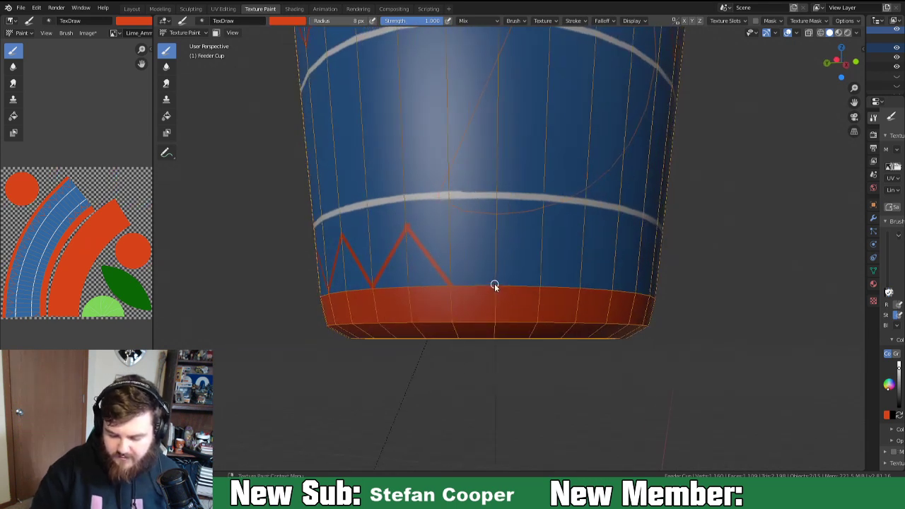
{"action": "mouse_move", "coordinate": [450, 285]}
{"action": "left_mouse_down"}
{"action": "mouse_move", "coordinate": [496, 225]}
{"action": "mouse_move", "coordinate": [540, 286]}
{"action": "left_mouse_up"}
{"action": "middle_click_drag", "start_coordinate": [537, 297], "coordinate": [508, 305]}
{"action": "mouse_move", "coordinate": [451, 282]}
{"action": "left_mouse_down"}
{"action": "mouse_move", "coordinate": [495, 224]}
{"action": "mouse_move", "coordinate": [542, 284]}
{"action": "left_mouse_up"}
{"action": "middle_click_drag", "start_coordinate": [547, 293], "coordinate": [509, 296]}
{"action": "mouse_move", "coordinate": [470, 297]}
{"action": "left_mouse_down"}
{"action": "mouse_move", "coordinate": [513, 243]}
{"action": "mouse_move", "coordinate": [557, 300]}
{"action": "left_mouse_up"}
{"action": "middle_click_drag", "start_coordinate": [557, 300], "coordinate": [519, 295]}
{"action": "mouse_move", "coordinate": [460, 297]}
{"action": "left_mouse_down"}
{"action": "mouse_move", "coordinate": [504, 235]}
{"action": "mouse_move", "coordinate": [552, 298]}
{"action": "left_mouse_up"}
{"action": "middle_click_drag", "start_coordinate": [546, 297], "coordinate": [485, 298]}
{"action": "mouse_move", "coordinate": [483, 297]}
{"action": "left_mouse_down"}
{"action": "mouse_move", "coordinate": [526, 235]}
{"action": "mouse_move", "coordinate": [572, 295]}
{"action": "left_mouse_up"}
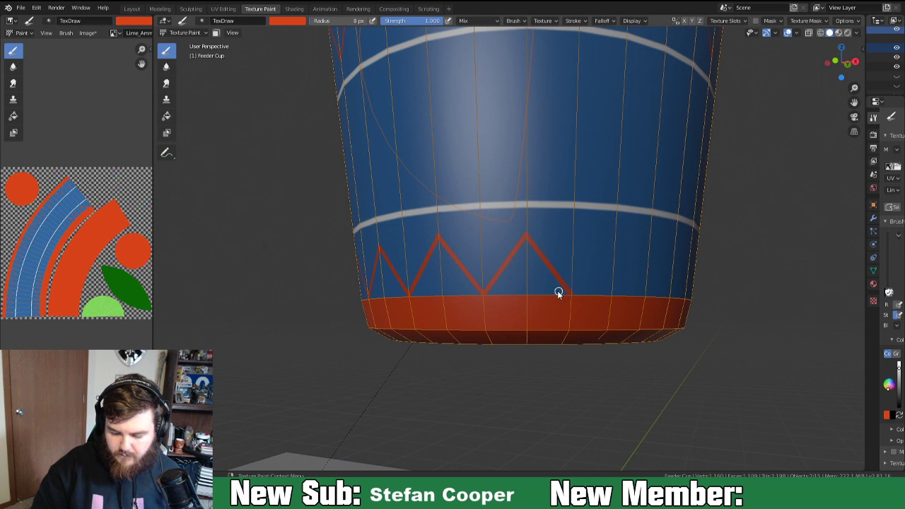
{"action": "middle_click_drag", "start_coordinate": [558, 293], "coordinate": [530, 288]}
{"action": "mouse_move", "coordinate": [493, 290]}
{"action": "left_mouse_down"}
{"action": "mouse_move", "coordinate": [538, 226]}
{"action": "mouse_move", "coordinate": [581, 298]}
{"action": "left_mouse_up"}
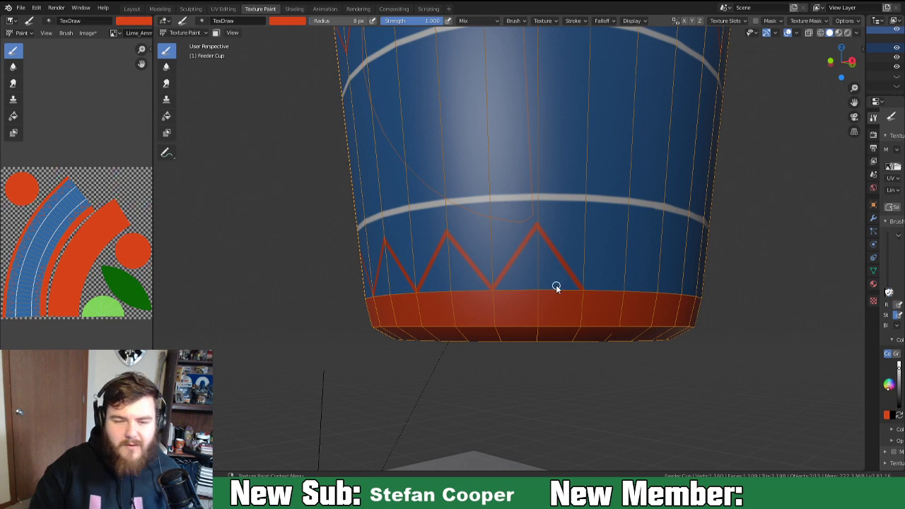
{"action": "middle_click_drag", "start_coordinate": [563, 280], "coordinate": [538, 278]}
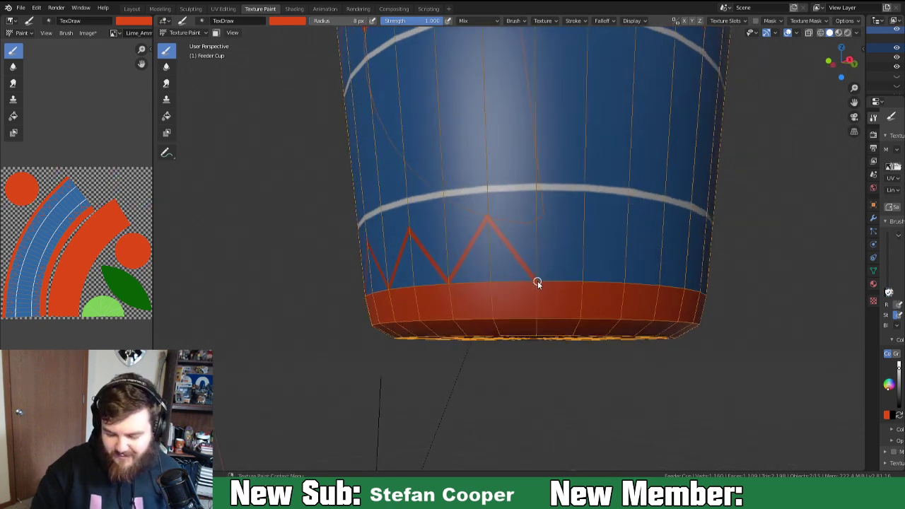
{"action": "mouse_move", "coordinate": [538, 280]}
{"action": "left_mouse_down"}
{"action": "mouse_move", "coordinate": [584, 215]}
{"action": "mouse_move", "coordinate": [624, 284]}
{"action": "left_mouse_up"}
{"action": "middle_click_drag", "start_coordinate": [624, 283], "coordinate": [585, 291]}
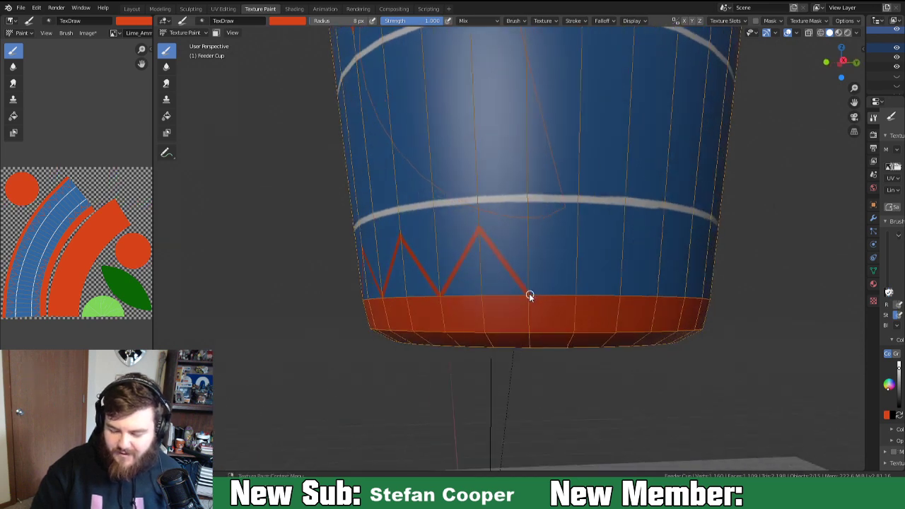
{"action": "left_click_drag", "start_coordinate": [529, 294], "coordinate": [539, 282]}
{"action": "mouse_move", "coordinate": [573, 235]}
{"action": "left_mouse_down"}
{"action": "mouse_move", "coordinate": [578, 228]}
{"action": "mouse_move", "coordinate": [618, 289]}
{"action": "mouse_move", "coordinate": [619, 309]}
{"action": "left_mouse_up"}
{"action": "middle_click_drag", "start_coordinate": [619, 309], "coordinate": [544, 290]}
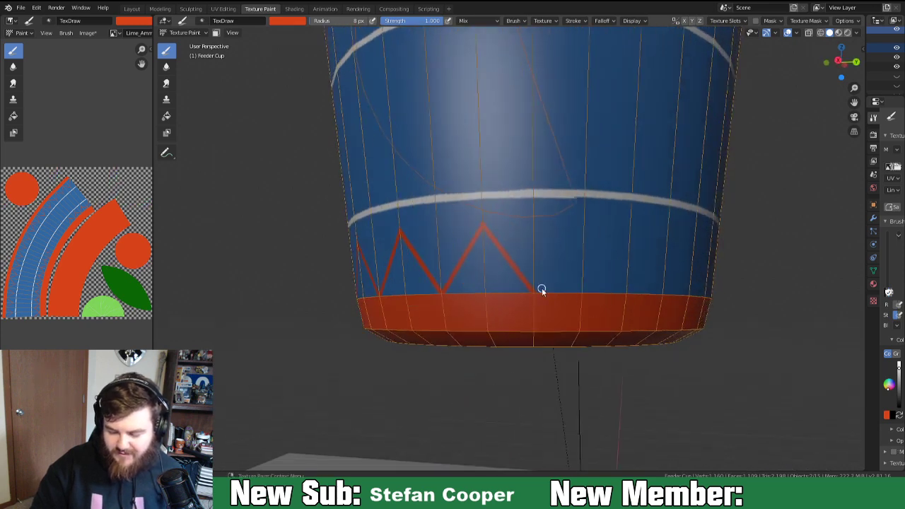
{"action": "mouse_move", "coordinate": [535, 293]}
{"action": "left_mouse_down"}
{"action": "mouse_move", "coordinate": [585, 222]}
{"action": "mouse_move", "coordinate": [628, 295]}
{"action": "left_mouse_up"}
{"action": "middle_click_drag", "start_coordinate": [628, 296], "coordinate": [590, 303]}
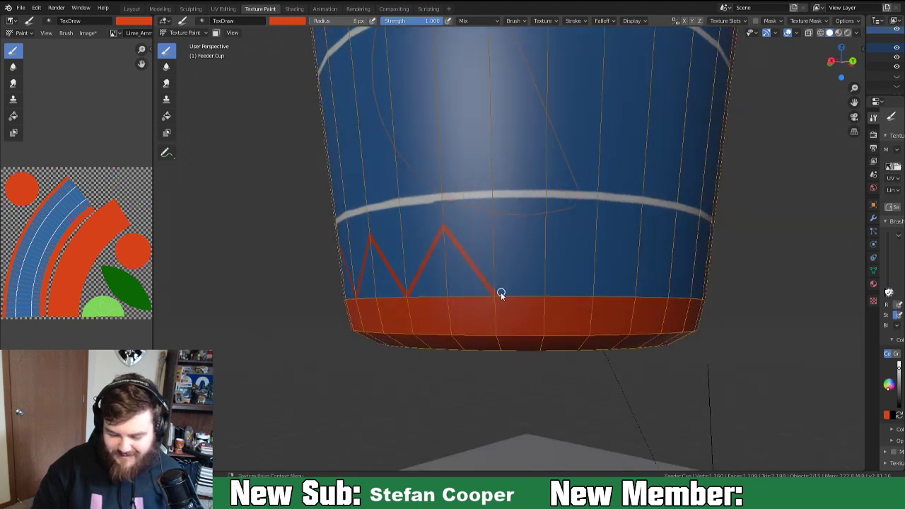
{"action": "mouse_move", "coordinate": [495, 297]}
{"action": "left_mouse_down"}
{"action": "mouse_move", "coordinate": [545, 226]}
{"action": "mouse_move", "coordinate": [595, 299]}
{"action": "left_mouse_up"}
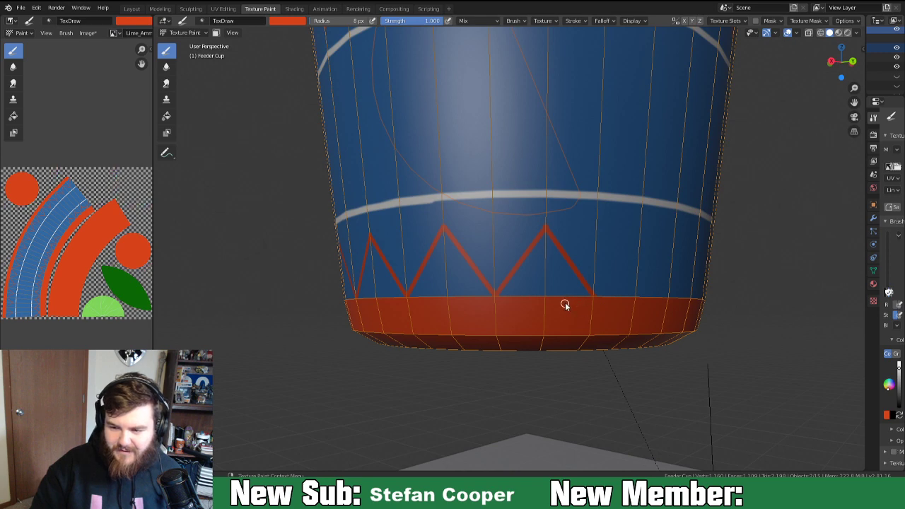
{"action": "middle_click_drag", "start_coordinate": [587, 292], "coordinate": [504, 305]}
{"action": "mouse_move", "coordinate": [477, 307]}
{"action": "left_mouse_down"}
{"action": "mouse_move", "coordinate": [529, 242]}
{"action": "mouse_move", "coordinate": [580, 311]}
{"action": "left_mouse_up"}
{"action": "middle_click_drag", "start_coordinate": [580, 311], "coordinate": [497, 296]}
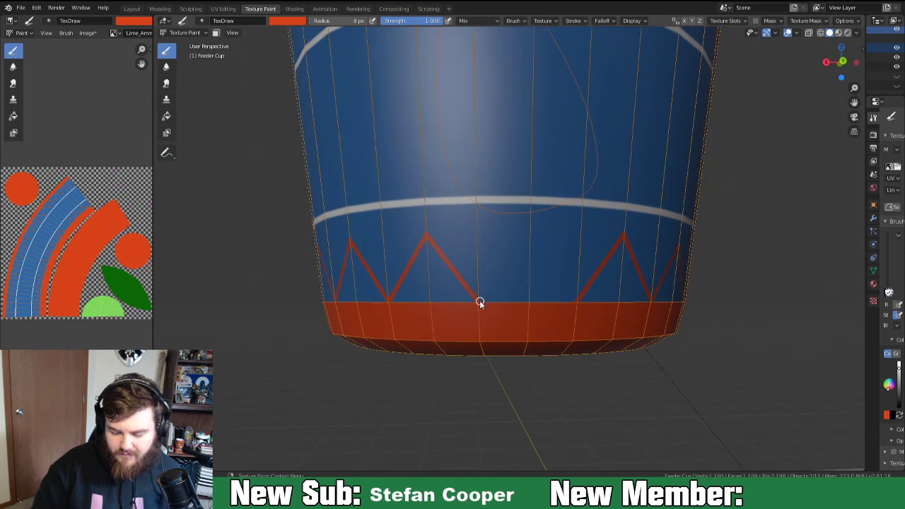
{"action": "mouse_move", "coordinate": [479, 302]}
{"action": "left_mouse_down"}
{"action": "mouse_move", "coordinate": [533, 234]}
{"action": "mouse_move", "coordinate": [576, 302]}
{"action": "left_mouse_up"}
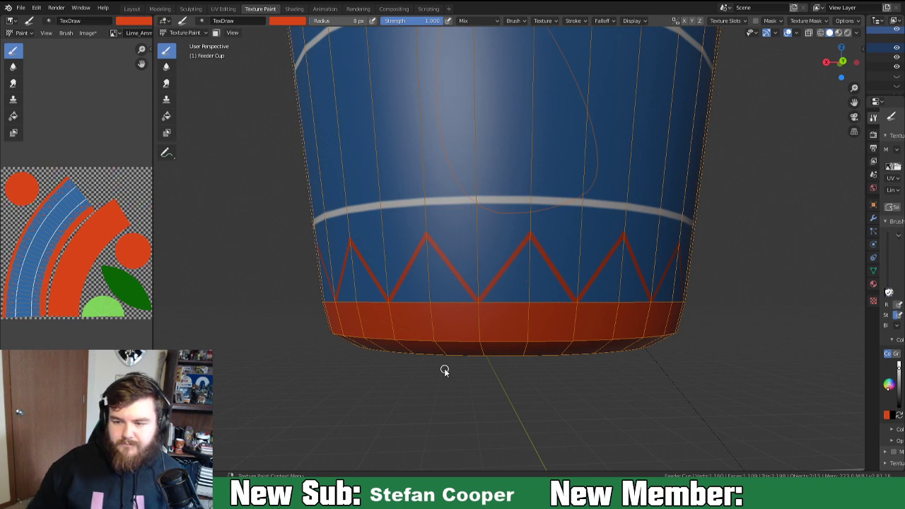
Save the Lime_Ammo albedo image with the finished zigzag painting.
{"action": "scroll", "coordinate": [425, 309], "scroll_direction": "down", "scroll_amount": 3}
{"action": "scroll", "coordinate": [425, 307], "scroll_direction": "down", "scroll_amount": 5}
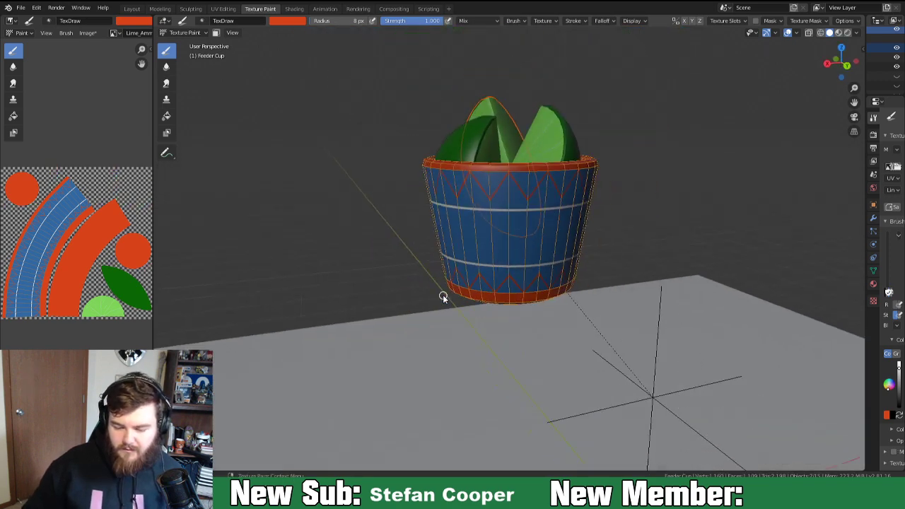
{"action": "key", "text": "Tab"}
{"action": "key", "text": "Tab"}
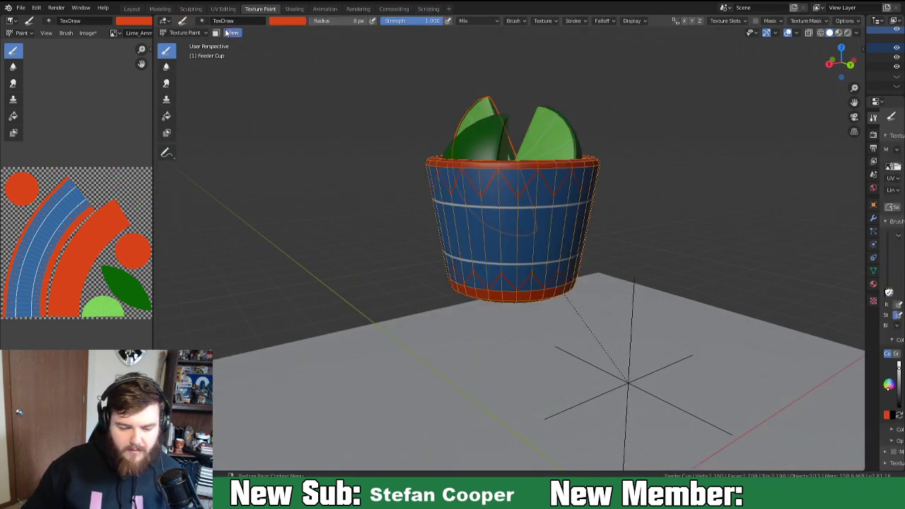
{"action": "left_click", "coordinate": [88, 33]}
{"action": "left_click", "coordinate": [99, 112]}
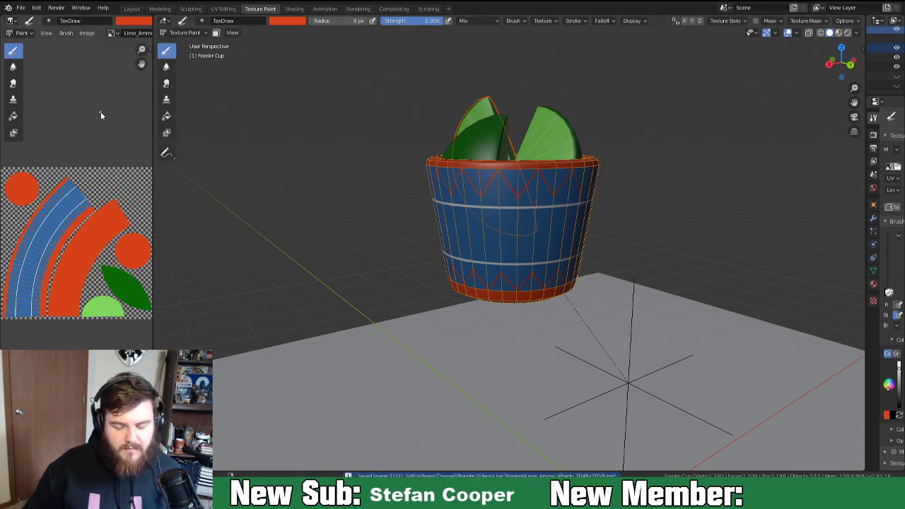
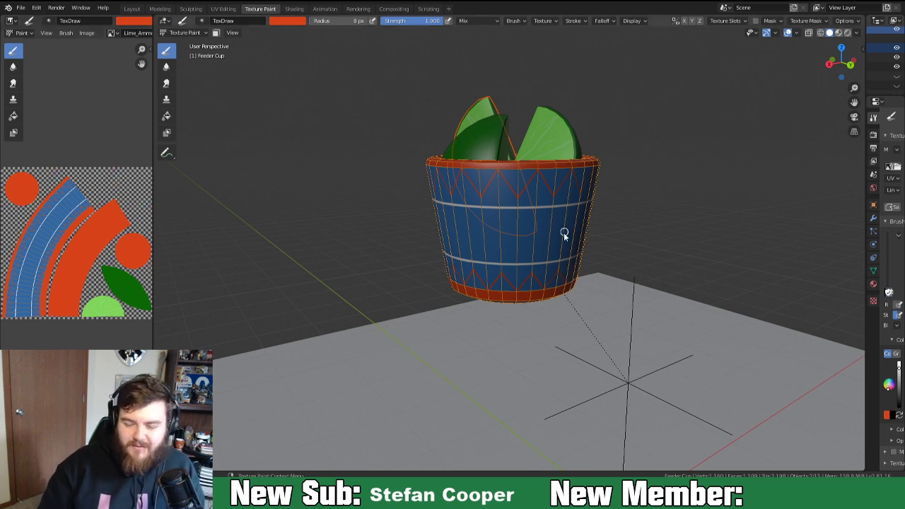
Examine the painted cup from several angles, checking both zigzags and the plain blue band between the white stripes.
{"action": "middle_click_drag", "start_coordinate": [543, 318], "coordinate": [561, 289]}
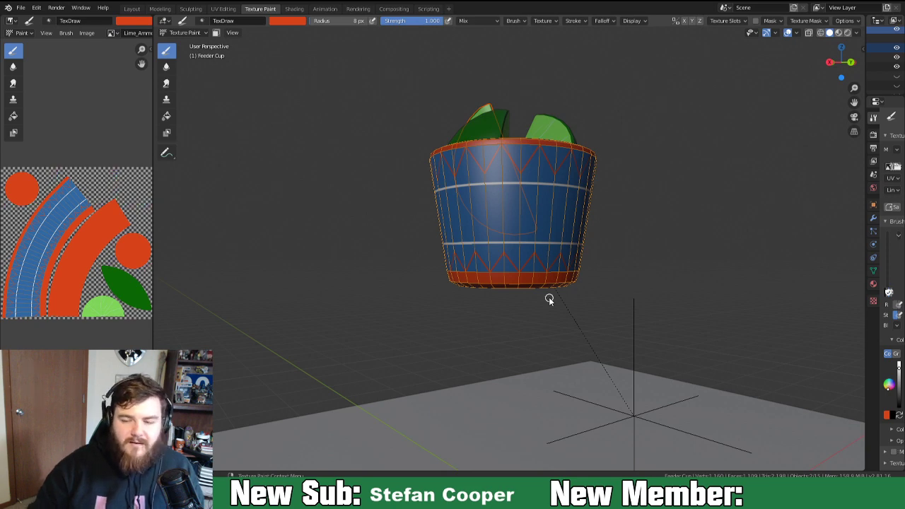
{"action": "scroll", "coordinate": [533, 297], "scroll_direction": "up", "scroll_amount": 5}
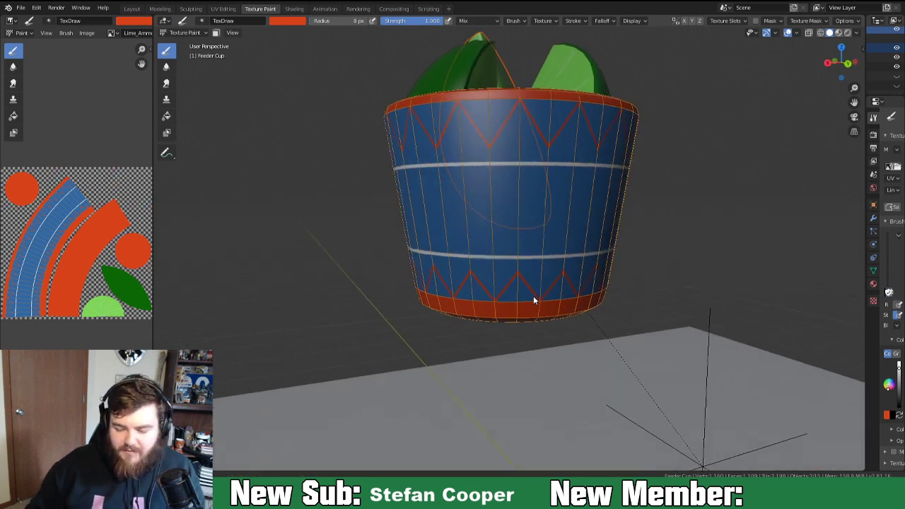
{"action": "scroll", "coordinate": [534, 292], "scroll_direction": "down", "scroll_amount": 1}
{"action": "middle_click_drag", "start_coordinate": [529, 293], "coordinate": [559, 292]}
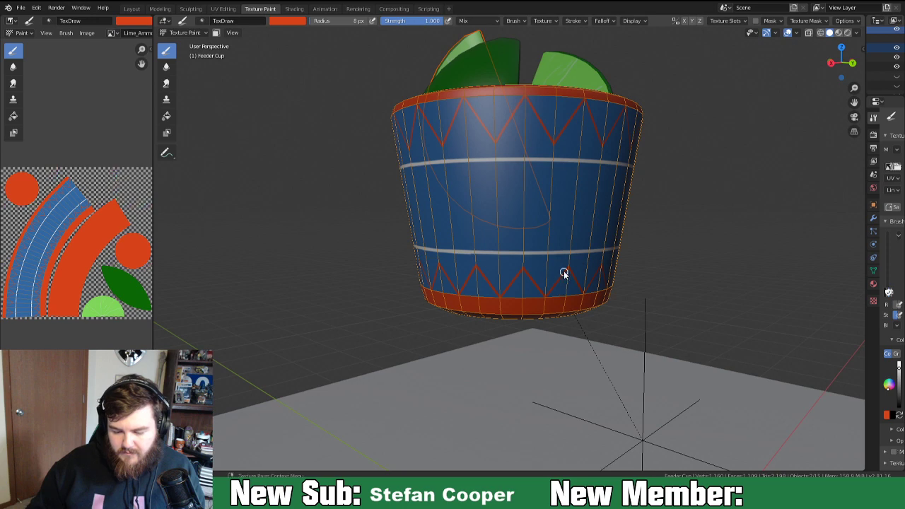
{"action": "mouse_move", "coordinate": [438, 274]}
{"action": "middle_mouse_down"}
{"action": "mouse_move", "coordinate": [493, 276]}
{"action": "mouse_move", "coordinate": [429, 271]}
{"action": "middle_mouse_up"}
{"action": "scroll", "coordinate": [436, 274], "scroll_direction": "up", "scroll_amount": 2}
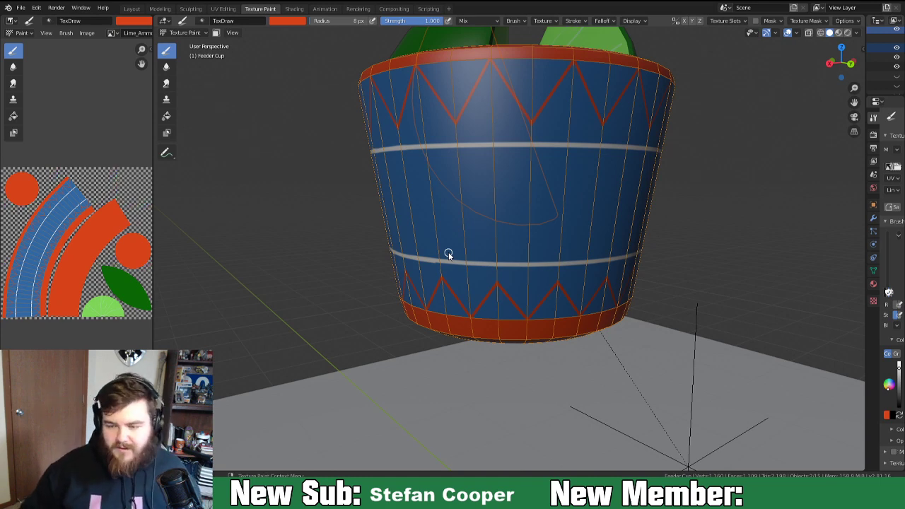
{"action": "middle_click_drag", "start_coordinate": [556, 212], "coordinate": [512, 247]}
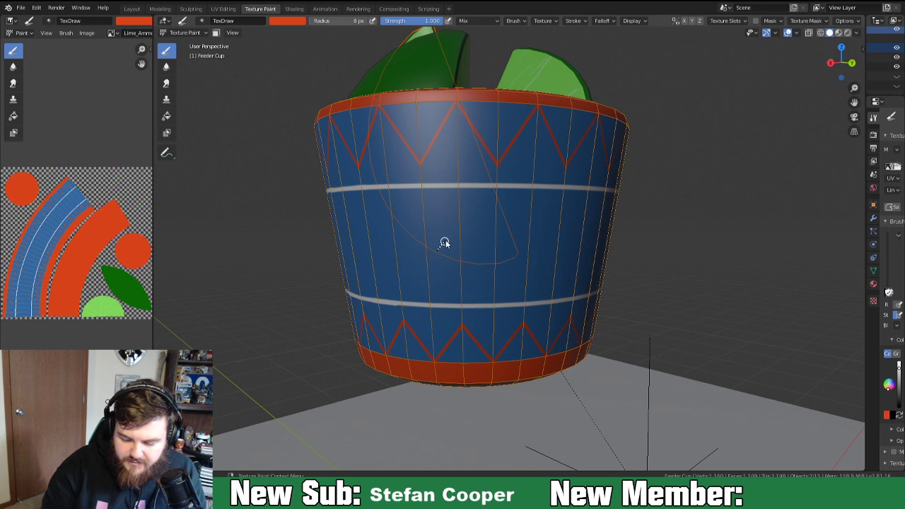
{"action": "left_click_drag", "start_coordinate": [463, 219], "coordinate": [463, 216]}
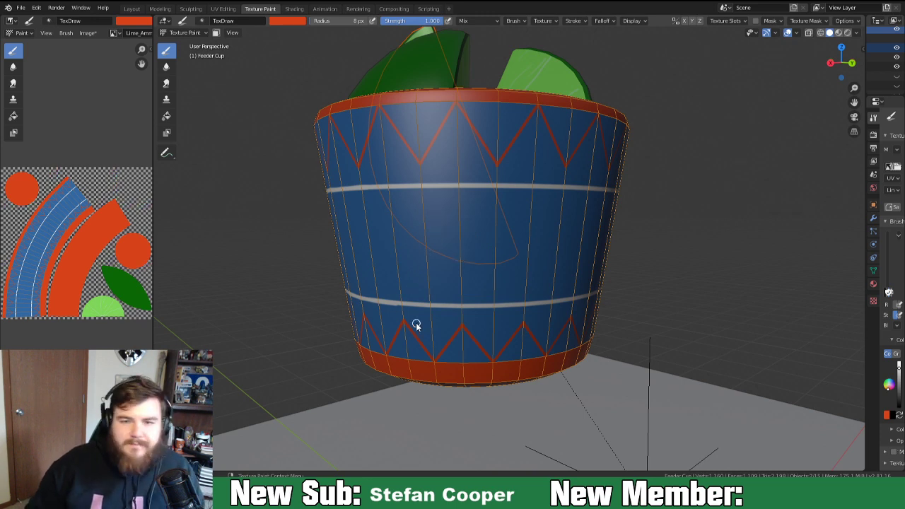
Set the brush colour to the white swatch of the Cup palette and change the stroke method from Line to Airbrush.
{"action": "left_click", "coordinate": [514, 21]}
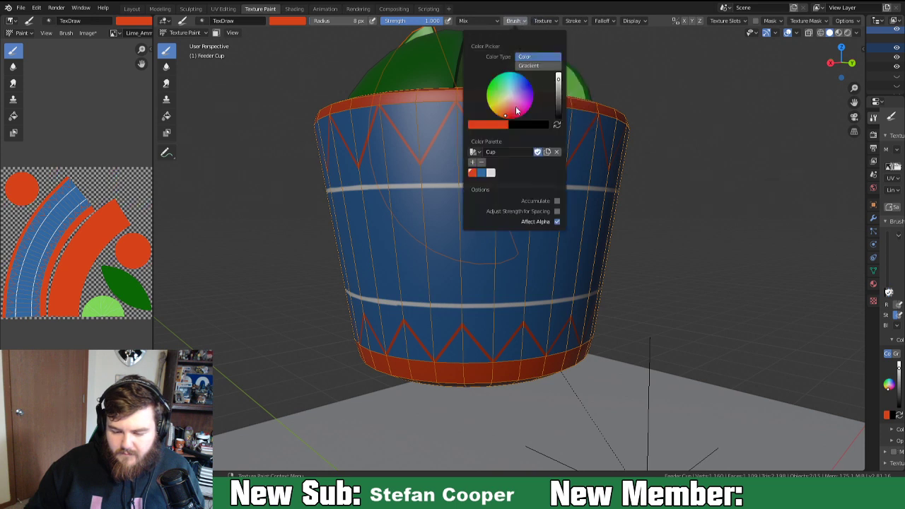
{"action": "left_click", "coordinate": [491, 173]}
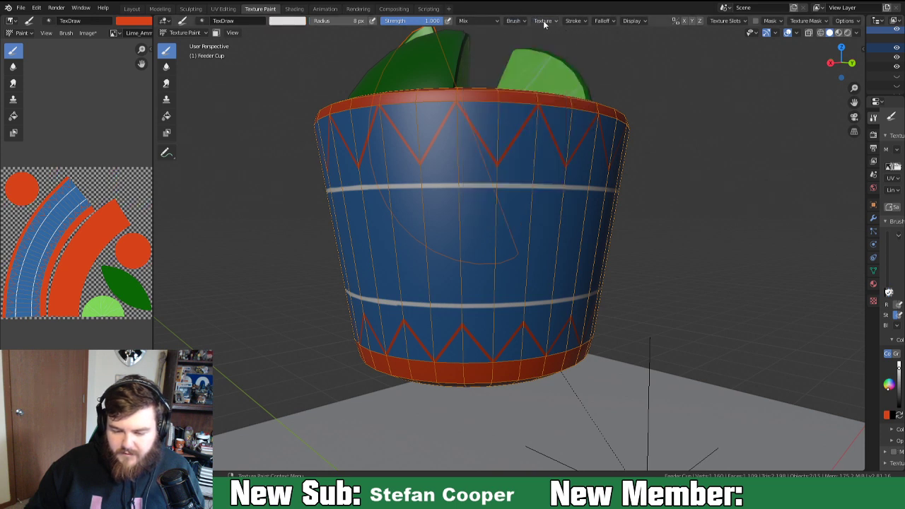
{"action": "left_click", "coordinate": [573, 22]}
{"action": "left_click", "coordinate": [597, 38]}
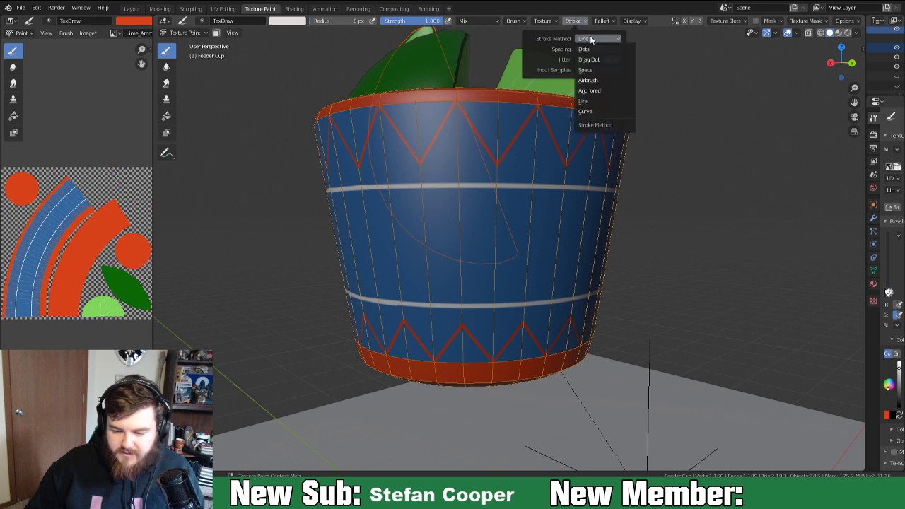
{"action": "left_click", "coordinate": [589, 79]}
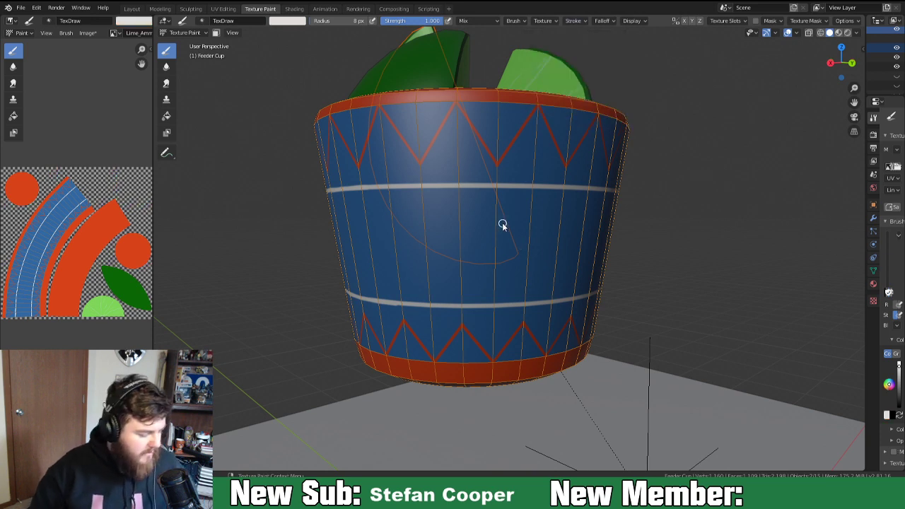
Enlarge the brush radius to 30 px for filling the middle band of the cup.
{"action": "key", "text": "f"}
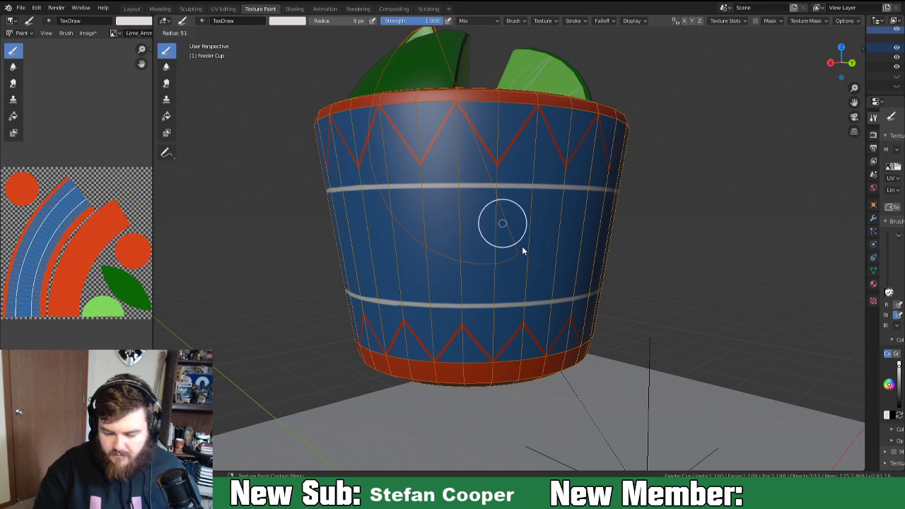
{"action": "left_click", "coordinate": [518, 241]}
{"action": "key", "text": "f"}
{"action": "left_click", "coordinate": [480, 227]}
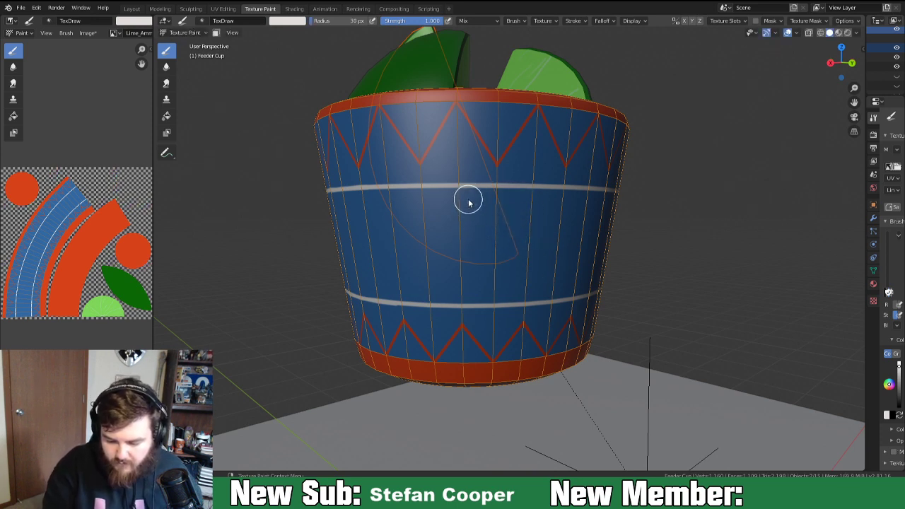
Begin filling the blue band between the two white stripes with white, working around the cup from one side.
{"action": "mouse_move", "coordinate": [478, 202]}
{"action": "left_mouse_down"}
{"action": "mouse_move", "coordinate": [469, 199]}
{"action": "mouse_move", "coordinate": [592, 201]}
{"action": "mouse_move", "coordinate": [418, 196]}
{"action": "mouse_move", "coordinate": [453, 199]}
{"action": "mouse_move", "coordinate": [424, 217]}
{"action": "mouse_move", "coordinate": [431, 252]}
{"action": "mouse_move", "coordinate": [507, 251]}
{"action": "mouse_move", "coordinate": [549, 204]}
{"action": "mouse_move", "coordinate": [584, 206]}
{"action": "mouse_move", "coordinate": [599, 241]}
{"action": "mouse_move", "coordinate": [498, 279]}
{"action": "mouse_move", "coordinate": [455, 253]}
{"action": "mouse_move", "coordinate": [418, 271]}
{"action": "mouse_move", "coordinate": [413, 206]}
{"action": "left_mouse_up"}
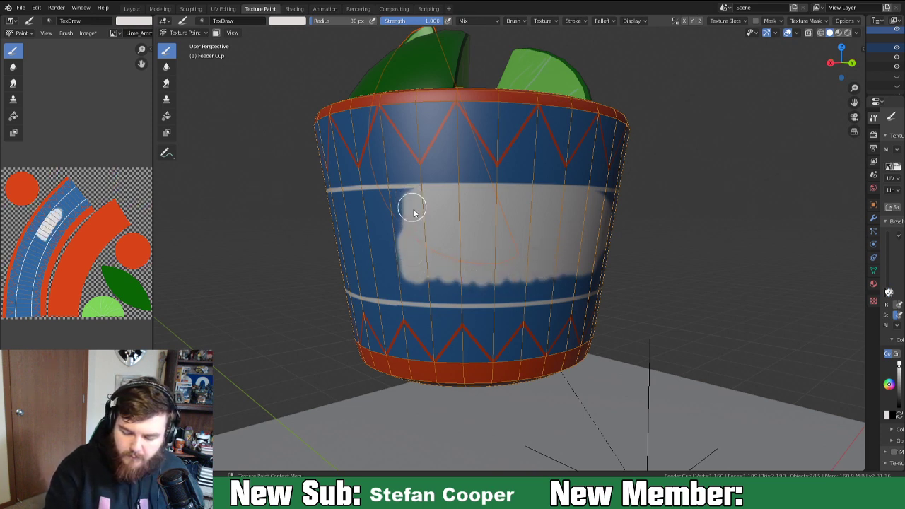
{"action": "mouse_move", "coordinate": [424, 300]}
{"action": "left_mouse_down"}
{"action": "mouse_move", "coordinate": [555, 295]}
{"action": "mouse_move", "coordinate": [596, 282]}
{"action": "mouse_move", "coordinate": [542, 281]}
{"action": "mouse_move", "coordinate": [543, 247]}
{"action": "mouse_move", "coordinate": [568, 234]}
{"action": "mouse_move", "coordinate": [541, 239]}
{"action": "mouse_move", "coordinate": [514, 283]}
{"action": "mouse_move", "coordinate": [428, 279]}
{"action": "left_mouse_up"}
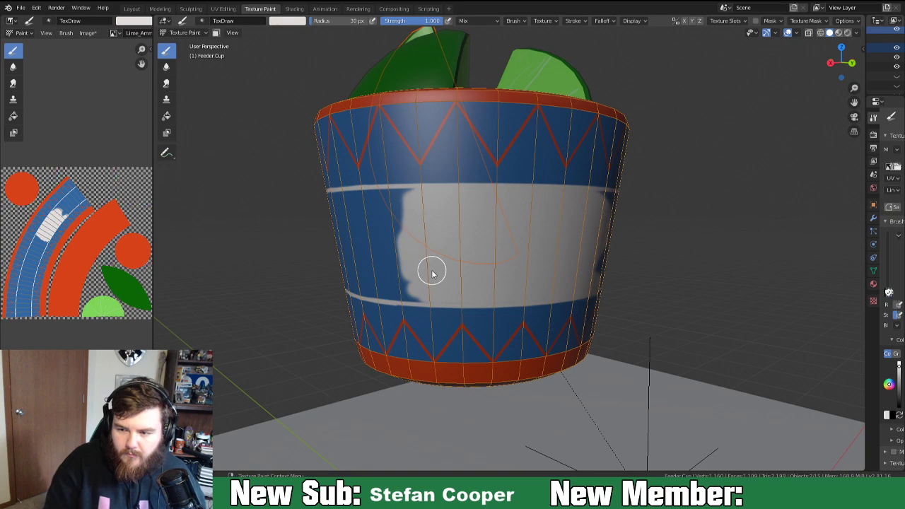
{"action": "mouse_move", "coordinate": [485, 300]}
{"action": "middle_mouse_down"}
{"action": "mouse_move", "coordinate": [521, 299]}
{"action": "mouse_move", "coordinate": [473, 297]}
{"action": "mouse_move", "coordinate": [517, 293]}
{"action": "mouse_move", "coordinate": [552, 270]}
{"action": "middle_mouse_up"}
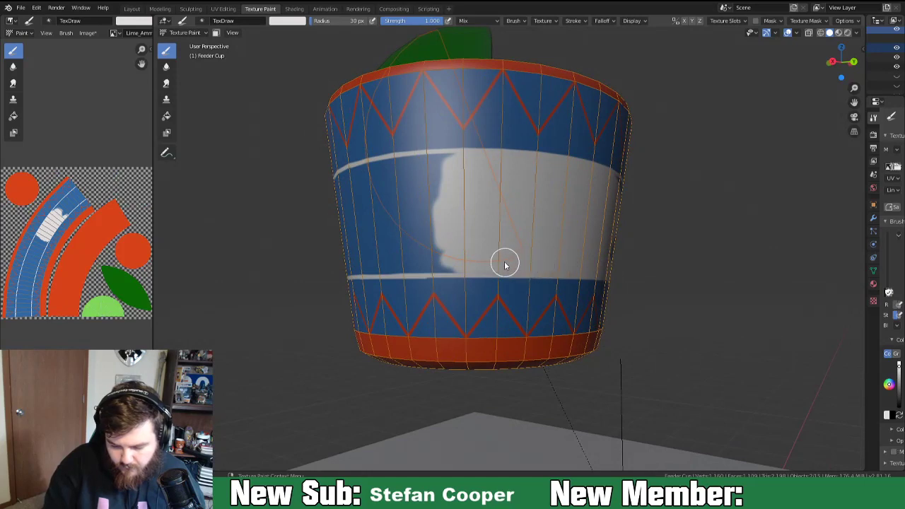
{"action": "mouse_move", "coordinate": [481, 254]}
{"action": "middle_mouse_down"}
{"action": "mouse_move", "coordinate": [527, 275]}
{"action": "mouse_move", "coordinate": [539, 265]}
{"action": "middle_mouse_up"}
{"action": "mouse_move", "coordinate": [552, 193]}
{"action": "left_mouse_down"}
{"action": "mouse_move", "coordinate": [562, 186]}
{"action": "mouse_move", "coordinate": [445, 184]}
{"action": "mouse_move", "coordinate": [541, 182]}
{"action": "mouse_move", "coordinate": [479, 194]}
{"action": "mouse_move", "coordinate": [534, 195]}
{"action": "mouse_move", "coordinate": [448, 222]}
{"action": "mouse_move", "coordinate": [458, 262]}
{"action": "mouse_move", "coordinate": [485, 243]}
{"action": "mouse_move", "coordinate": [516, 238]}
{"action": "mouse_move", "coordinate": [538, 283]}
{"action": "mouse_move", "coordinate": [519, 287]}
{"action": "mouse_move", "coordinate": [540, 289]}
{"action": "mouse_move", "coordinate": [463, 285]}
{"action": "mouse_move", "coordinate": [447, 272]}
{"action": "mouse_move", "coordinate": [522, 273]}
{"action": "mouse_move", "coordinate": [461, 265]}
{"action": "mouse_move", "coordinate": [517, 274]}
{"action": "mouse_move", "coordinate": [471, 293]}
{"action": "mouse_move", "coordinate": [448, 289]}
{"action": "left_mouse_up"}
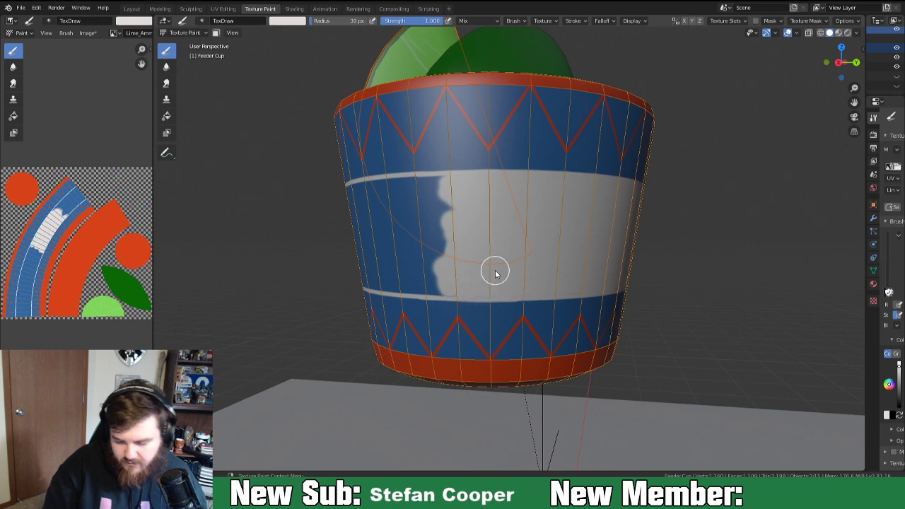
{"action": "mouse_move", "coordinate": [565, 305]}
{"action": "middle_mouse_down"}
{"action": "mouse_move", "coordinate": [592, 289]}
{"action": "mouse_move", "coordinate": [547, 285]}
{"action": "mouse_move", "coordinate": [630, 283]}
{"action": "mouse_move", "coordinate": [608, 301]}
{"action": "mouse_move", "coordinate": [632, 304]}
{"action": "mouse_move", "coordinate": [636, 283]}
{"action": "middle_mouse_up"}
{"action": "mouse_move", "coordinate": [615, 184]}
{"action": "left_mouse_down"}
{"action": "mouse_move", "coordinate": [507, 176]}
{"action": "mouse_move", "coordinate": [562, 182]}
{"action": "mouse_move", "coordinate": [504, 200]}
{"action": "mouse_move", "coordinate": [515, 206]}
{"action": "mouse_move", "coordinate": [497, 224]}
{"action": "mouse_move", "coordinate": [506, 241]}
{"action": "mouse_move", "coordinate": [591, 277]}
{"action": "mouse_move", "coordinate": [579, 289]}
{"action": "mouse_move", "coordinate": [515, 286]}
{"action": "mouse_move", "coordinate": [558, 264]}
{"action": "left_mouse_up"}
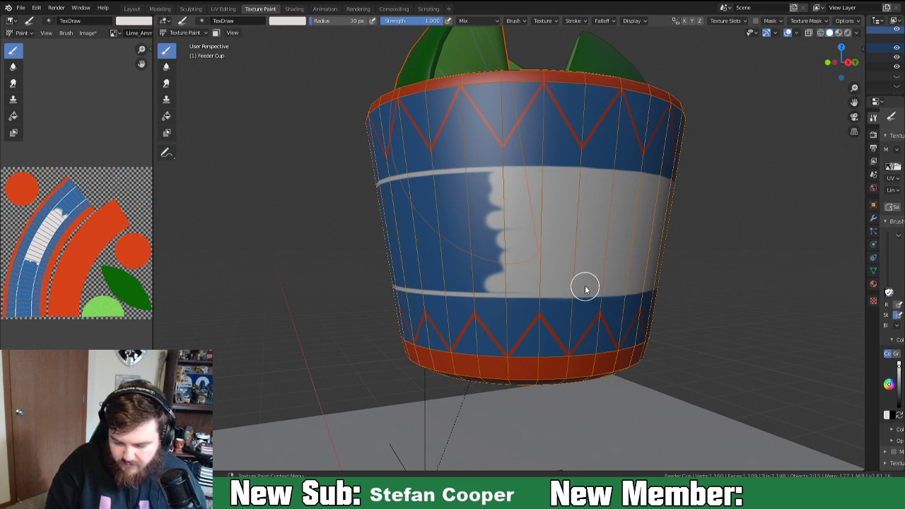
Extend the white fill across the next section of the middle band, edging along both stripes before filling between them.
{"action": "middle_click_drag", "start_coordinate": [477, 259], "coordinate": [521, 269]}
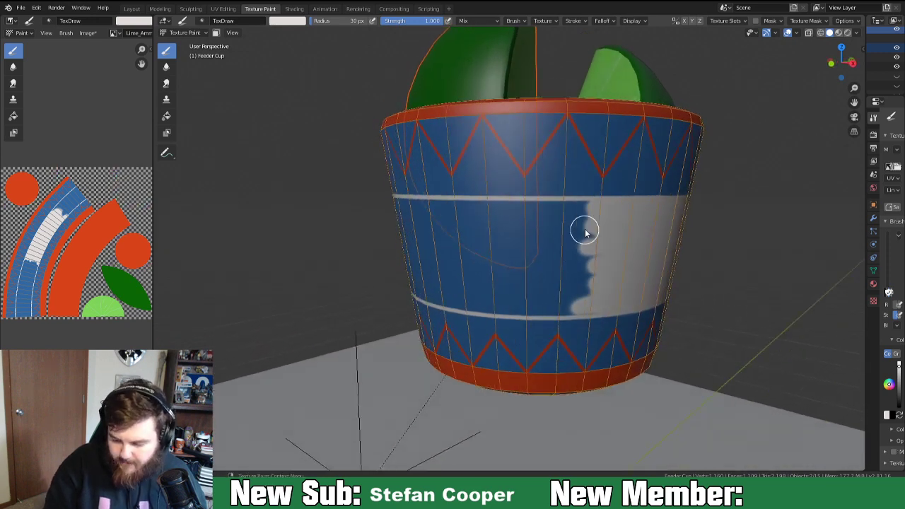
{"action": "mouse_move", "coordinate": [564, 211]}
{"action": "left_mouse_down"}
{"action": "mouse_move", "coordinate": [605, 210]}
{"action": "mouse_move", "coordinate": [564, 218]}
{"action": "mouse_move", "coordinate": [542, 206]}
{"action": "mouse_move", "coordinate": [390, 206]}
{"action": "left_mouse_up"}
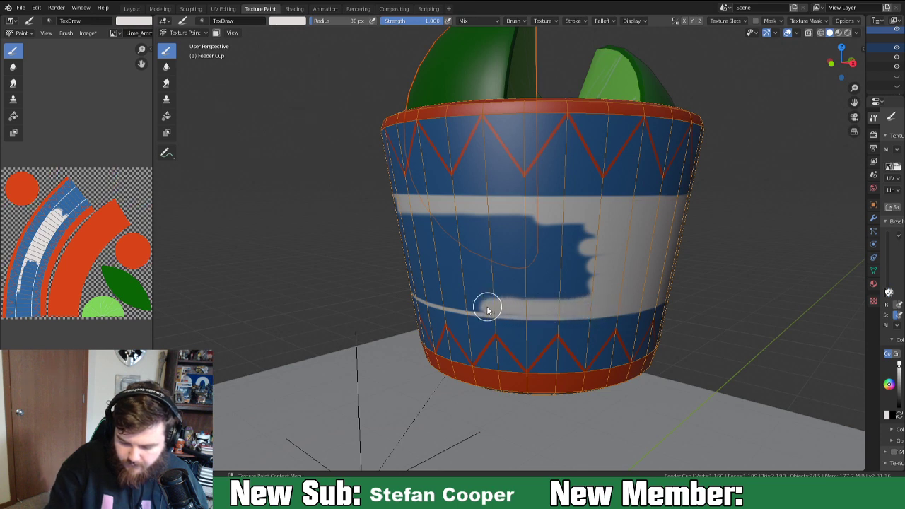
{"action": "left_click_drag", "start_coordinate": [469, 304], "coordinate": [404, 282]}
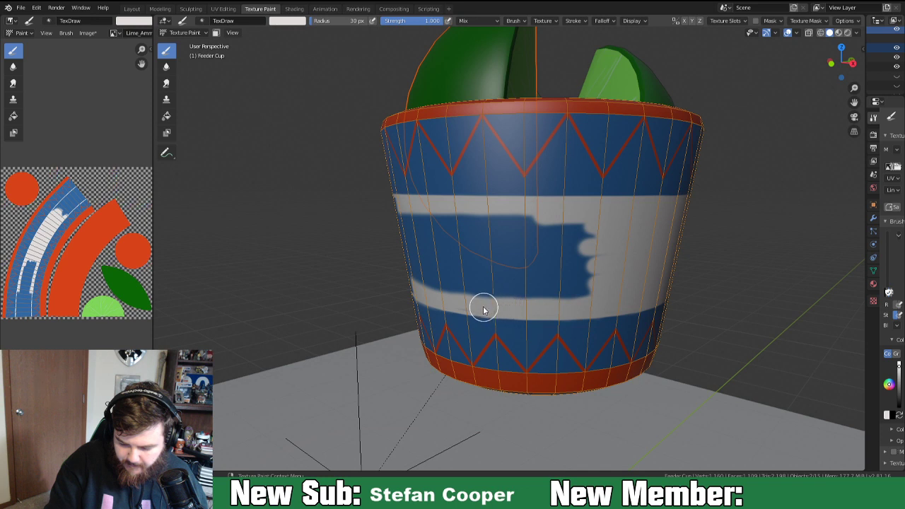
{"action": "mouse_move", "coordinate": [604, 277]}
{"action": "left_mouse_down"}
{"action": "mouse_move", "coordinate": [586, 288]}
{"action": "mouse_move", "coordinate": [580, 262]}
{"action": "mouse_move", "coordinate": [564, 294]}
{"action": "mouse_move", "coordinate": [568, 221]}
{"action": "mouse_move", "coordinate": [528, 297]}
{"action": "mouse_move", "coordinate": [531, 224]}
{"action": "mouse_move", "coordinate": [505, 295]}
{"action": "mouse_move", "coordinate": [509, 218]}
{"action": "mouse_move", "coordinate": [497, 212]}
{"action": "mouse_move", "coordinate": [485, 220]}
{"action": "mouse_move", "coordinate": [471, 273]}
{"action": "mouse_move", "coordinate": [448, 294]}
{"action": "mouse_move", "coordinate": [443, 290]}
{"action": "mouse_move", "coordinate": [480, 224]}
{"action": "left_mouse_up"}
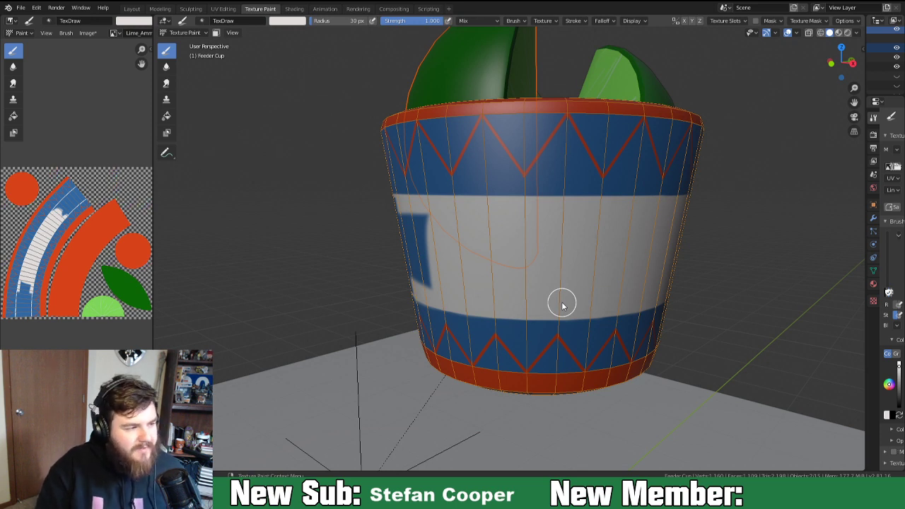
Paint the remaining blue sections between the stripes white so the middle band is solid around the whole cup.
{"action": "mouse_move", "coordinate": [559, 268]}
{"action": "middle_mouse_down"}
{"action": "mouse_move", "coordinate": [641, 260]}
{"action": "mouse_move", "coordinate": [634, 249]}
{"action": "middle_mouse_up"}
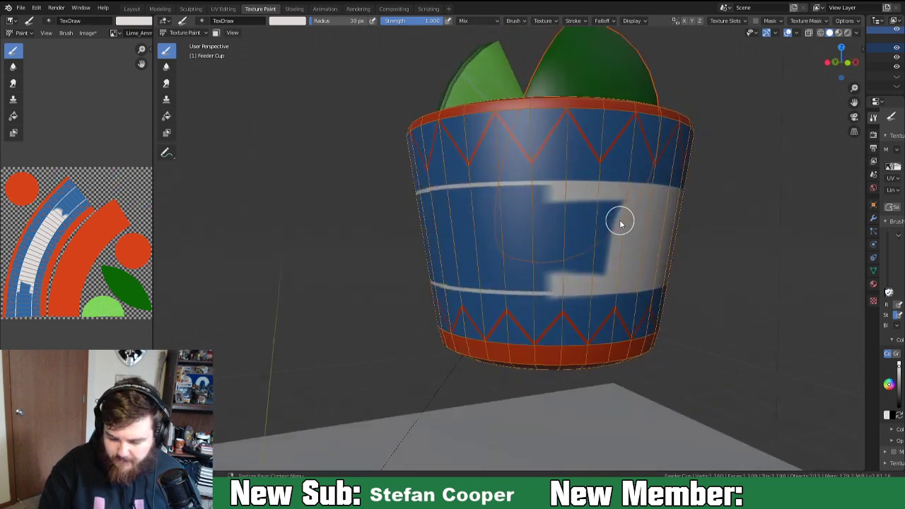
{"action": "middle_click_drag", "start_coordinate": [620, 219], "coordinate": [634, 230]}
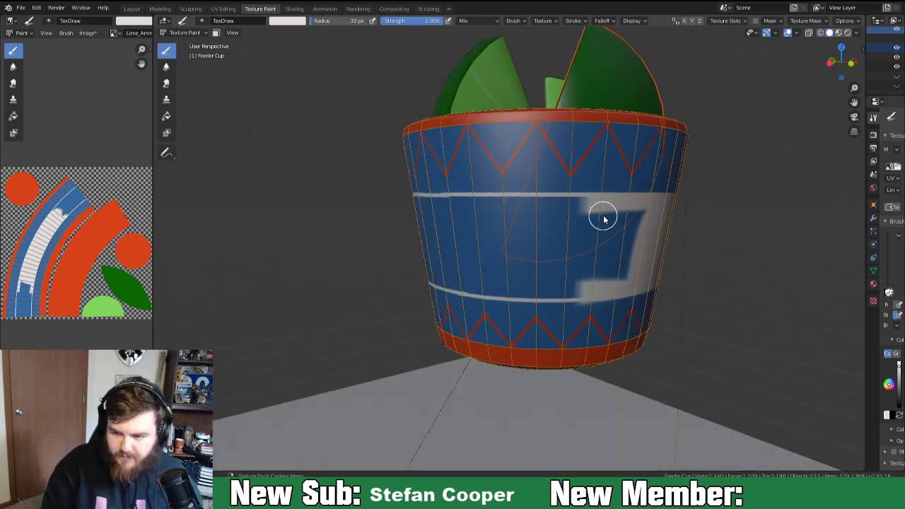
{"action": "mouse_move", "coordinate": [602, 210]}
{"action": "left_mouse_down"}
{"action": "mouse_move", "coordinate": [450, 206]}
{"action": "mouse_move", "coordinate": [669, 210]}
{"action": "mouse_move", "coordinate": [496, 220]}
{"action": "mouse_move", "coordinate": [602, 226]}
{"action": "mouse_move", "coordinate": [505, 234]}
{"action": "mouse_move", "coordinate": [603, 246]}
{"action": "mouse_move", "coordinate": [531, 247]}
{"action": "mouse_move", "coordinate": [592, 257]}
{"action": "mouse_move", "coordinate": [548, 263]}
{"action": "mouse_move", "coordinate": [625, 272]}
{"action": "mouse_move", "coordinate": [551, 291]}
{"action": "mouse_move", "coordinate": [581, 289]}
{"action": "mouse_move", "coordinate": [564, 293]}
{"action": "mouse_move", "coordinate": [467, 287]}
{"action": "mouse_move", "coordinate": [521, 287]}
{"action": "mouse_move", "coordinate": [501, 294]}
{"action": "mouse_move", "coordinate": [478, 285]}
{"action": "mouse_move", "coordinate": [511, 287]}
{"action": "mouse_move", "coordinate": [523, 271]}
{"action": "mouse_move", "coordinate": [545, 282]}
{"action": "left_mouse_up"}
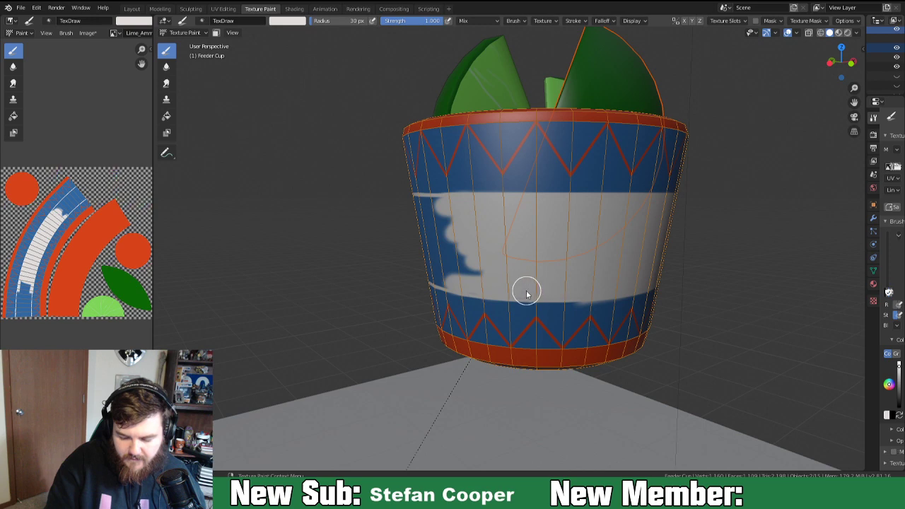
{"action": "mouse_move", "coordinate": [574, 292]}
{"action": "middle_mouse_down"}
{"action": "mouse_move", "coordinate": [559, 289]}
{"action": "mouse_move", "coordinate": [629, 282]}
{"action": "mouse_move", "coordinate": [617, 278]}
{"action": "middle_mouse_up"}
{"action": "mouse_move", "coordinate": [598, 267]}
{"action": "left_mouse_down"}
{"action": "mouse_move", "coordinate": [384, 261]}
{"action": "mouse_move", "coordinate": [437, 276]}
{"action": "mouse_move", "coordinate": [412, 278]}
{"action": "mouse_move", "coordinate": [468, 270]}
{"action": "mouse_move", "coordinate": [450, 280]}
{"action": "mouse_move", "coordinate": [557, 279]}
{"action": "mouse_move", "coordinate": [484, 279]}
{"action": "mouse_move", "coordinate": [590, 241]}
{"action": "mouse_move", "coordinate": [485, 253]}
{"action": "mouse_move", "coordinate": [400, 244]}
{"action": "mouse_move", "coordinate": [389, 223]}
{"action": "mouse_move", "coordinate": [418, 230]}
{"action": "left_mouse_up"}
{"action": "mouse_move", "coordinate": [542, 243]}
{"action": "middle_mouse_down"}
{"action": "mouse_move", "coordinate": [552, 259]}
{"action": "mouse_move", "coordinate": [567, 264]}
{"action": "mouse_move", "coordinate": [570, 255]}
{"action": "middle_mouse_up"}
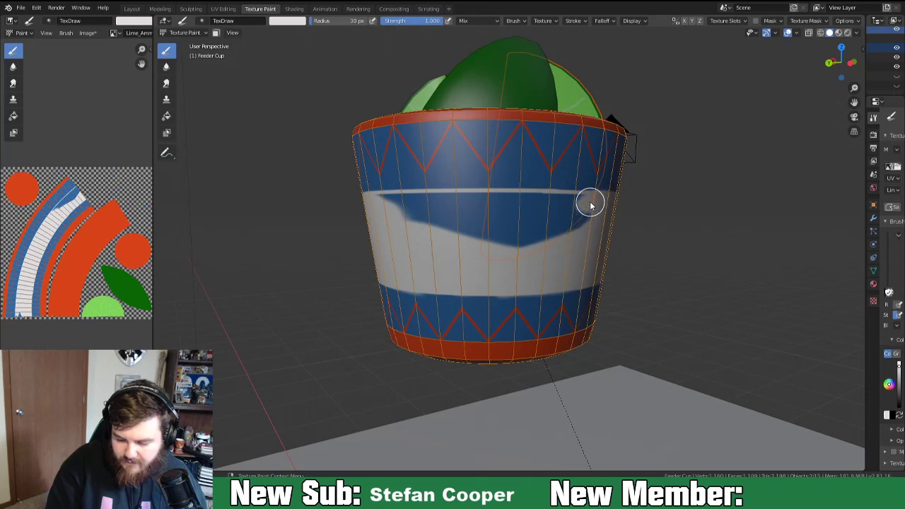
{"action": "mouse_move", "coordinate": [562, 202]}
{"action": "left_mouse_down"}
{"action": "mouse_move", "coordinate": [521, 202]}
{"action": "mouse_move", "coordinate": [613, 206]}
{"action": "mouse_move", "coordinate": [570, 212]}
{"action": "mouse_move", "coordinate": [560, 225]}
{"action": "mouse_move", "coordinate": [567, 244]}
{"action": "mouse_move", "coordinate": [521, 198]}
{"action": "mouse_move", "coordinate": [378, 203]}
{"action": "mouse_move", "coordinate": [398, 203]}
{"action": "left_mouse_up"}
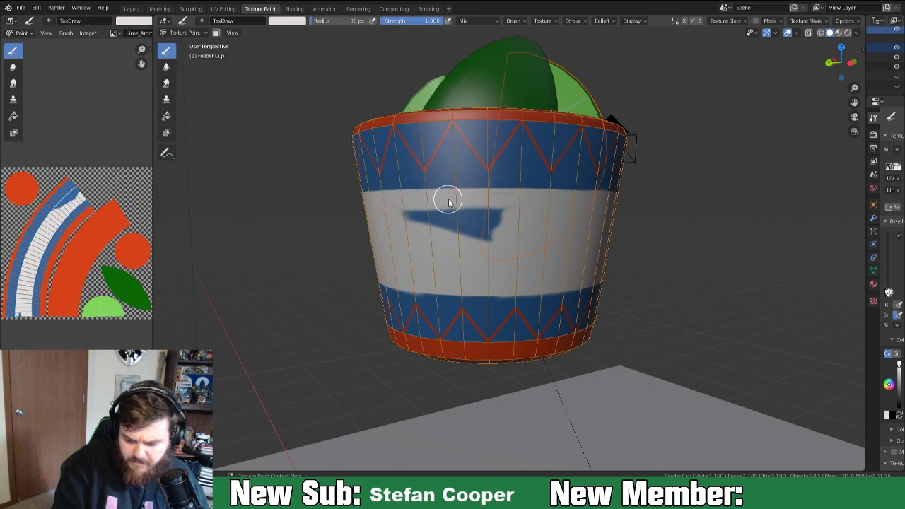
{"action": "left_click_drag", "start_coordinate": [546, 206], "coordinate": [400, 217]}
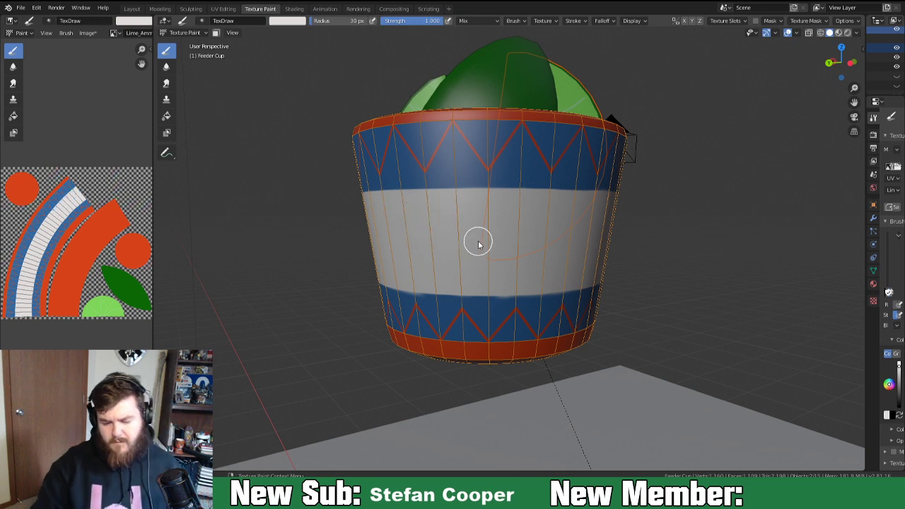
Turn off the Wireframe viewport display for the Feeder Cup object and view the painted cup without its mesh lines.
{"action": "scroll", "coordinate": [562, 309], "scroll_direction": "down", "scroll_amount": 2}
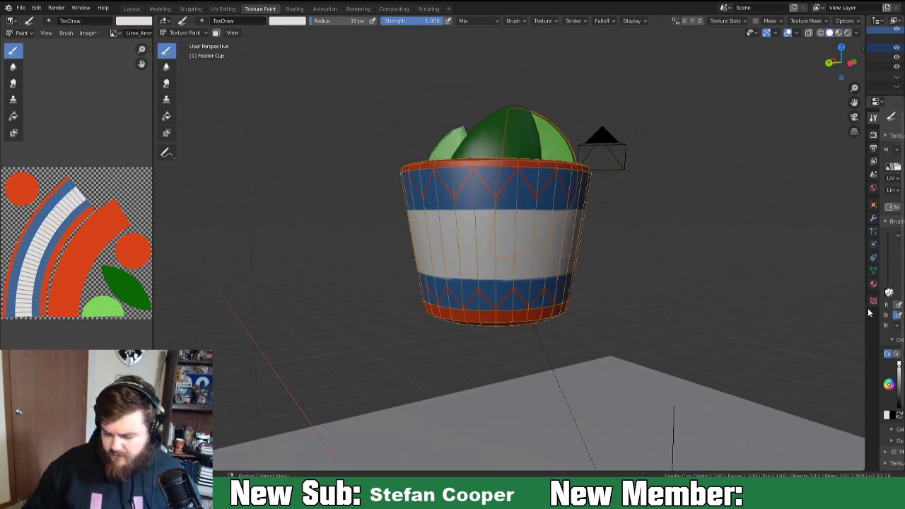
{"action": "left_click_drag", "start_coordinate": [866, 312], "coordinate": [753, 312]}
{"action": "scroll", "coordinate": [790, 418], "scroll_direction": "down", "scroll_amount": 2}
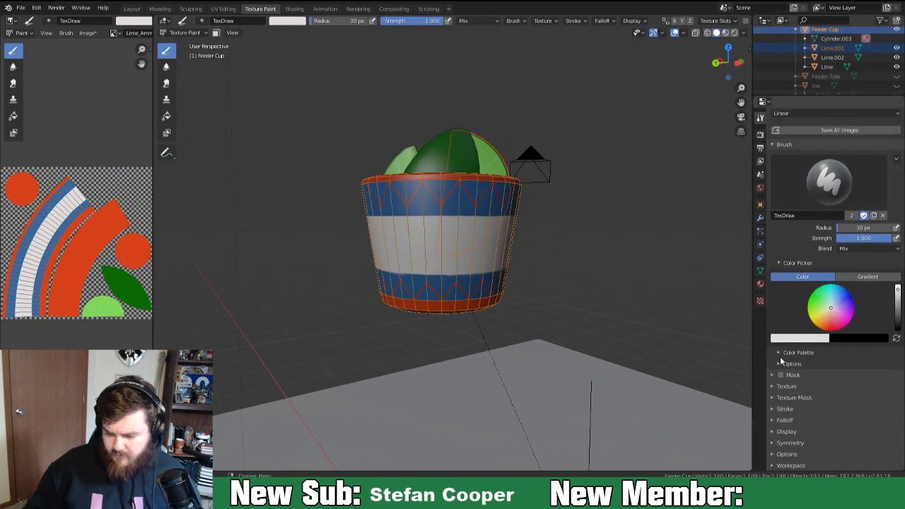
{"action": "left_click", "coordinate": [761, 206]}
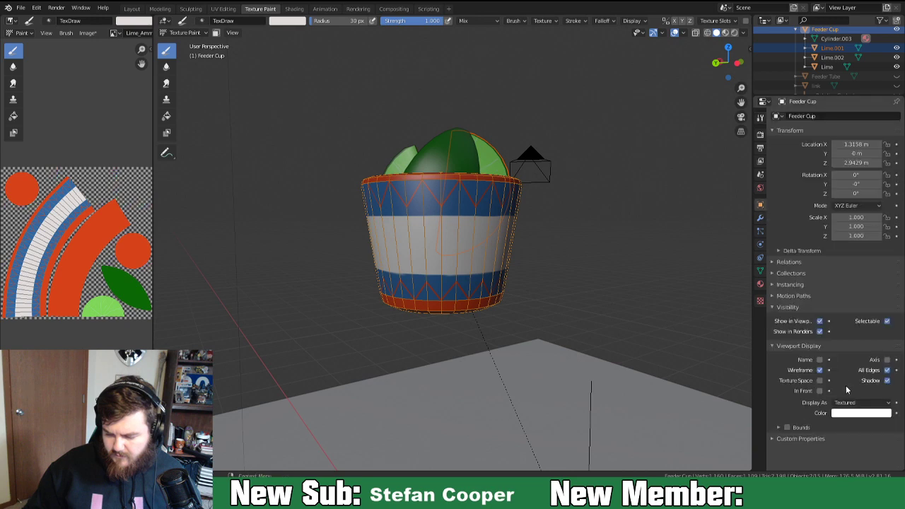
{"action": "left_click", "coordinate": [820, 371]}
{"action": "middle_click_drag", "start_coordinate": [483, 264], "coordinate": [524, 263]}
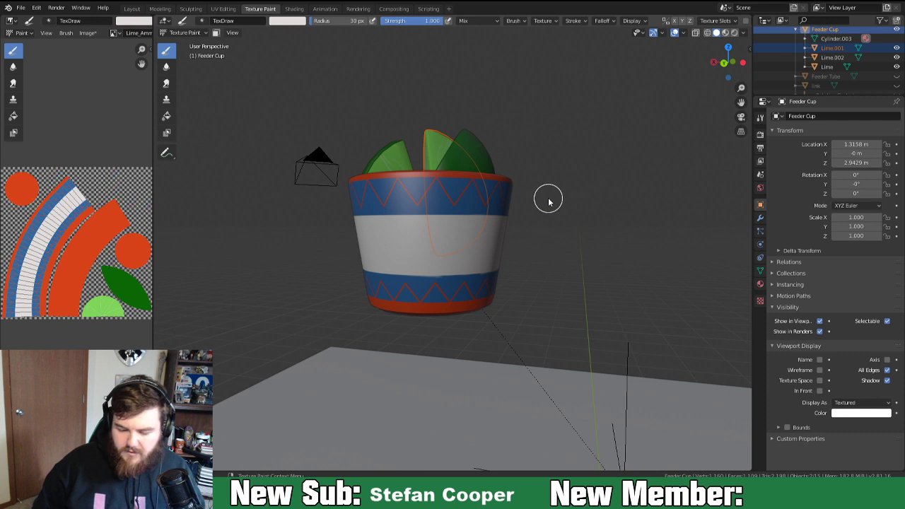
Turn on the Wireframe viewport display for the Feeder Cup object and frame the white middle band.
{"action": "left_click", "coordinate": [820, 371]}
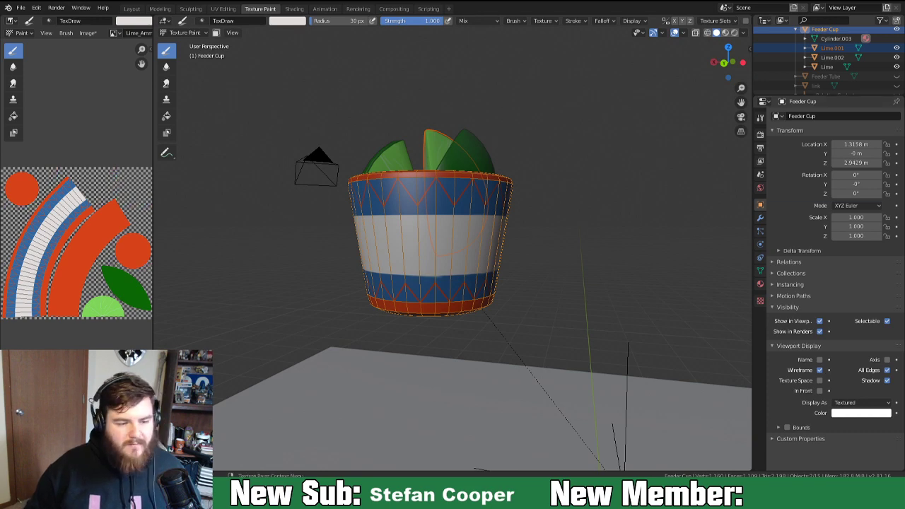
{"action": "scroll", "coordinate": [460, 281], "scroll_direction": "up", "scroll_amount": 5}
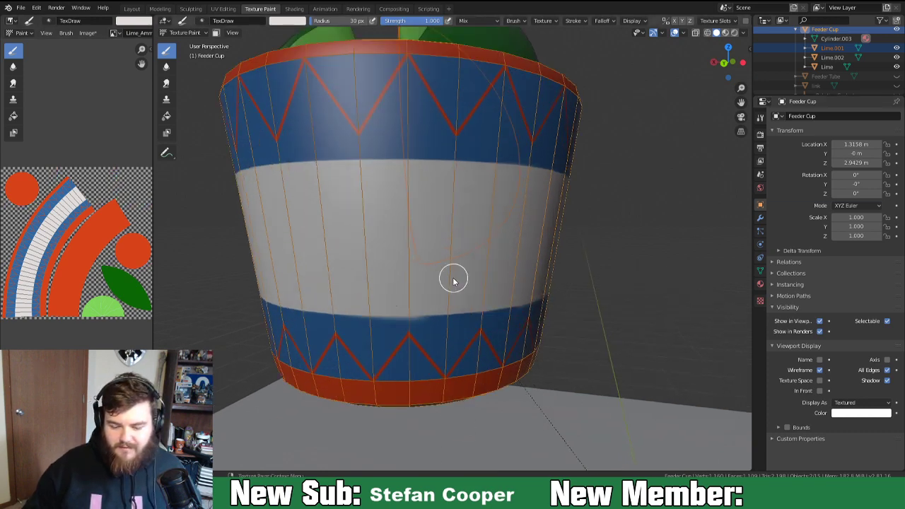
{"action": "scroll", "coordinate": [452, 279], "scroll_direction": "down", "scroll_amount": 3}
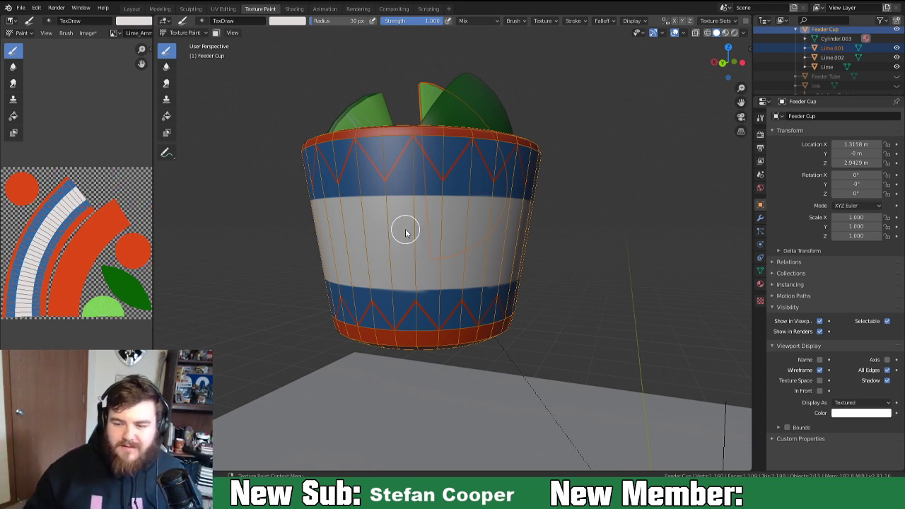
{"action": "scroll", "coordinate": [406, 232], "scroll_direction": "up", "scroll_amount": 2}
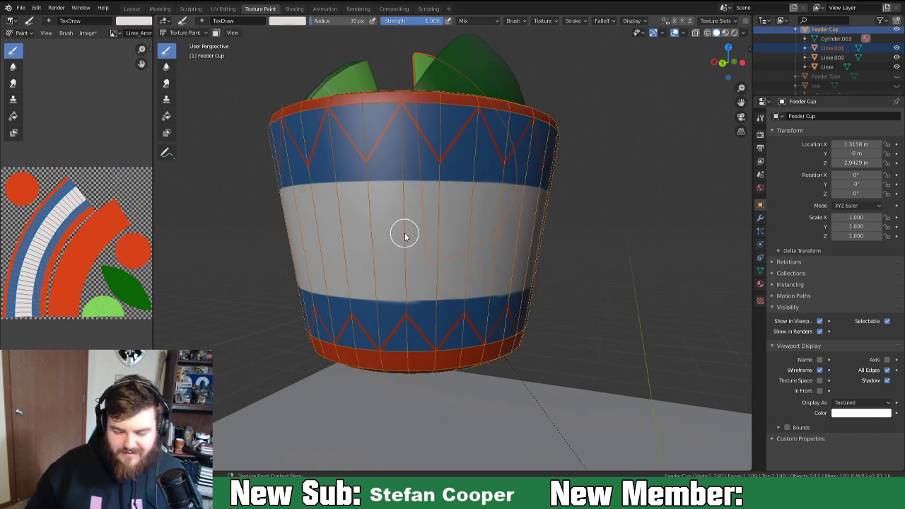
{"action": "scroll", "coordinate": [405, 235], "scroll_direction": "up", "scroll_amount": 2}
{"action": "middle_click_drag", "start_coordinate": [389, 253], "coordinate": [398, 255]}
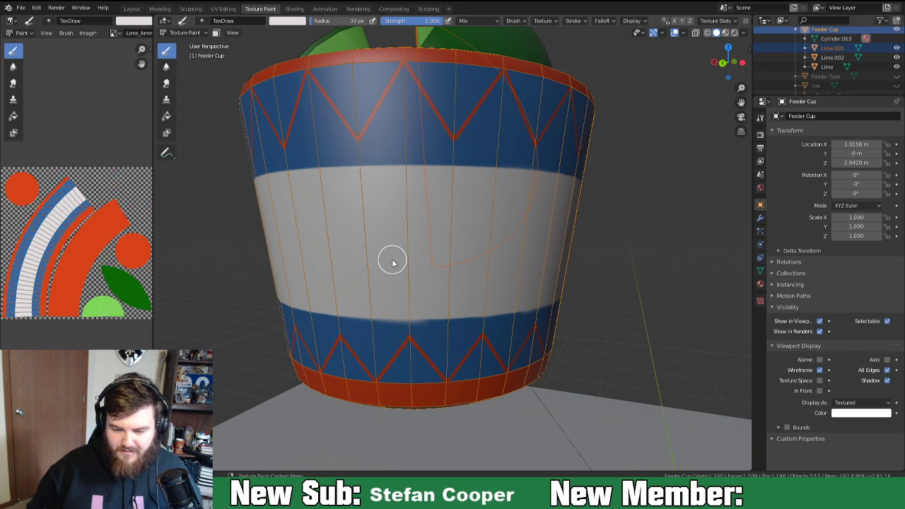
Choose the dark green swatch from the Lime palette and set the brush's stroke method to Curve.
{"action": "left_click", "coordinate": [523, 21]}
{"action": "left_click", "coordinate": [474, 152]}
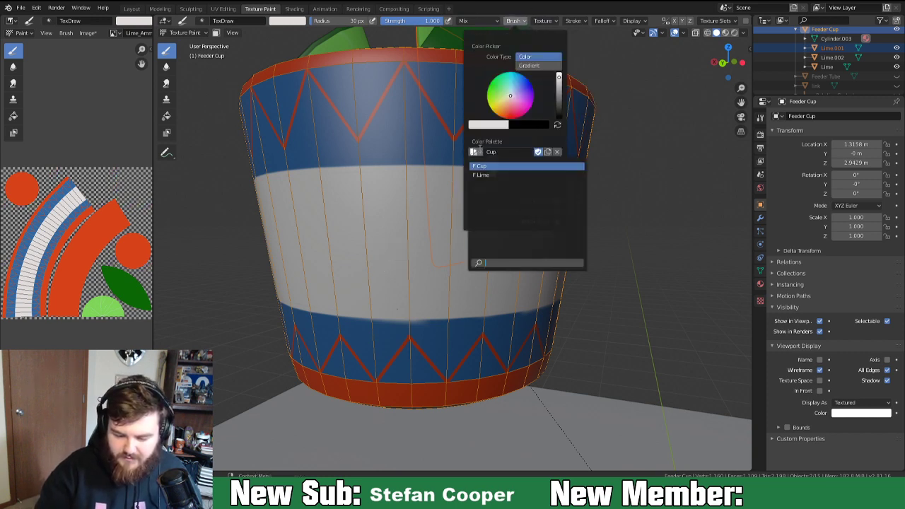
{"action": "left_click", "coordinate": [493, 178]}
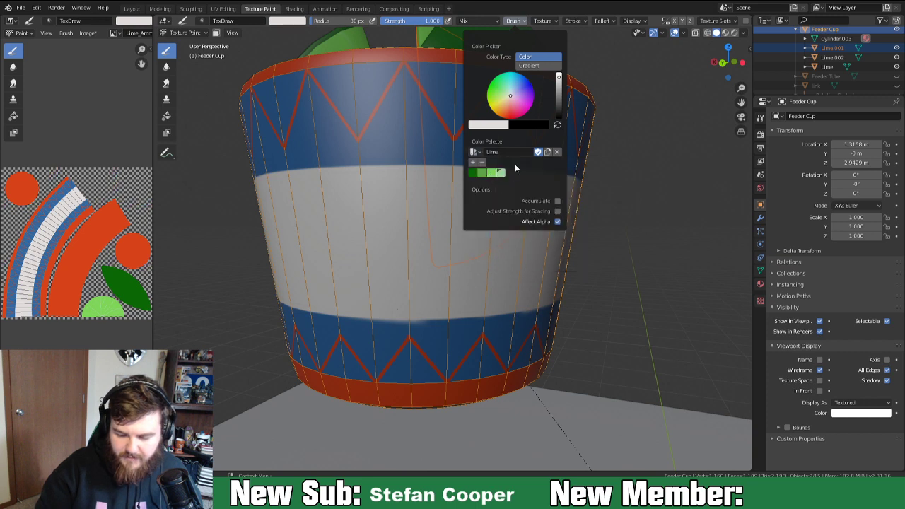
{"action": "left_click", "coordinate": [473, 172]}
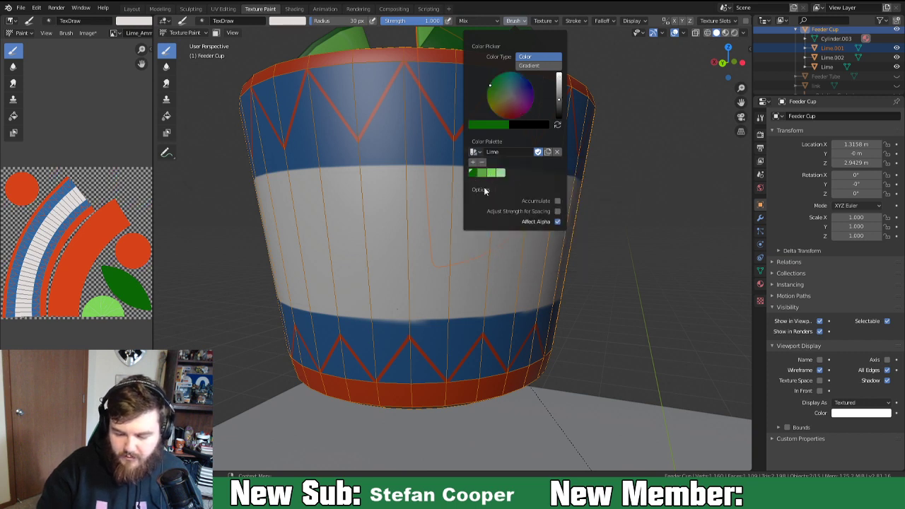
{"action": "left_click", "coordinate": [574, 22]}
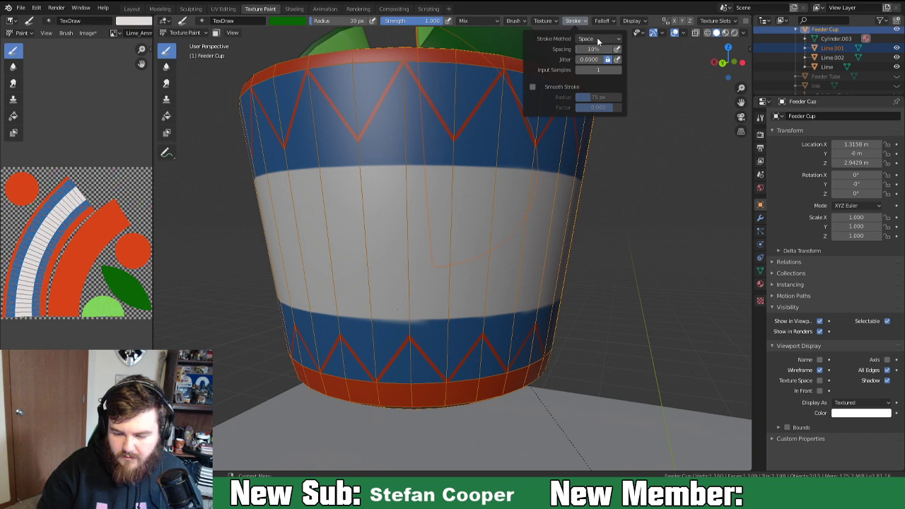
{"action": "left_click", "coordinate": [598, 39]}
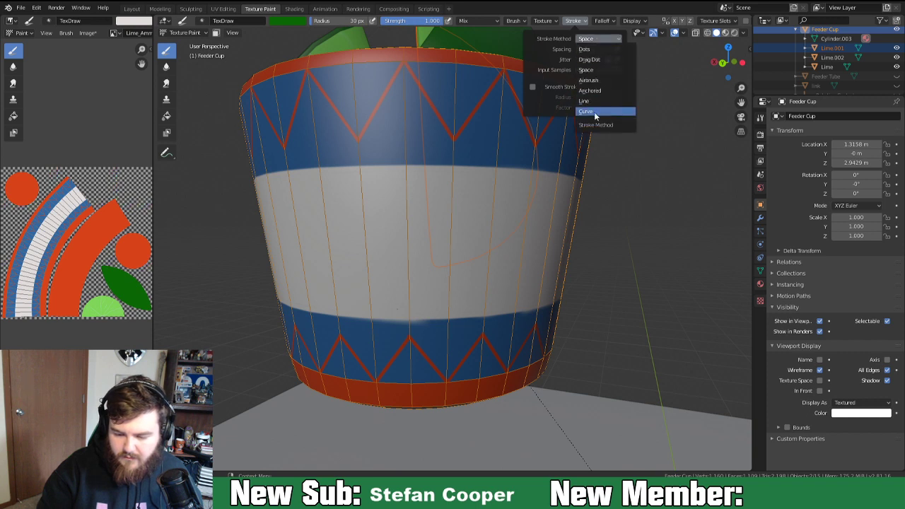
{"action": "left_click", "coordinate": [598, 112]}
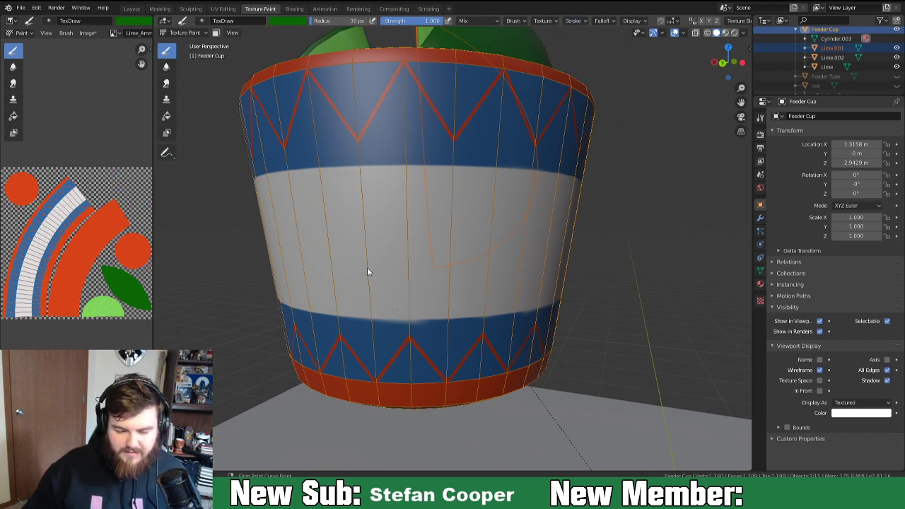
Try a short U-shaped paint curve on the white band and adjust its handles to even out the shape.
{"action": "mouse_move", "coordinate": [368, 272]}
{"action": "right_mouse_down", "text": "ctrl"}
{"action": "mouse_move", "coordinate": [373, 281]}
{"action": "mouse_move", "coordinate": [361, 288]}
{"action": "right_mouse_up", "text": "ctrl"}
{"action": "mouse_move", "coordinate": [424, 270]}
{"action": "right_mouse_down", "text": "ctrl"}
{"action": "mouse_move", "coordinate": [417, 248]}
{"action": "mouse_move", "coordinate": [438, 232]}
{"action": "right_mouse_up", "text": "ctrl"}
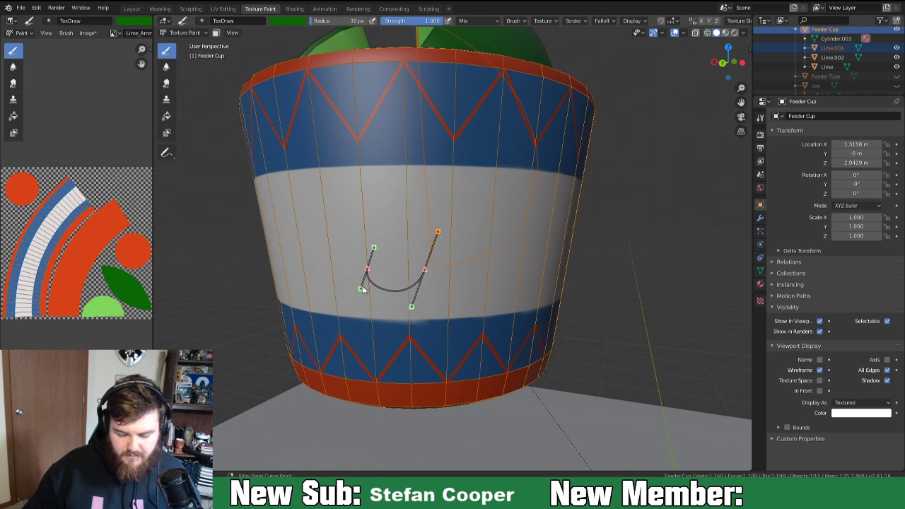
{"action": "left_click_drag", "start_coordinate": [363, 290], "coordinate": [373, 292]}
{"action": "left_click", "coordinate": [376, 248]}
{"action": "left_click_drag", "start_coordinate": [375, 248], "coordinate": [362, 248]}
{"action": "left_click_drag", "start_coordinate": [412, 306], "coordinate": [416, 297]}
{"action": "left_click_drag", "start_coordinate": [369, 270], "coordinate": [365, 271]}
{"action": "left_click", "coordinate": [425, 271], "text": "shift"}
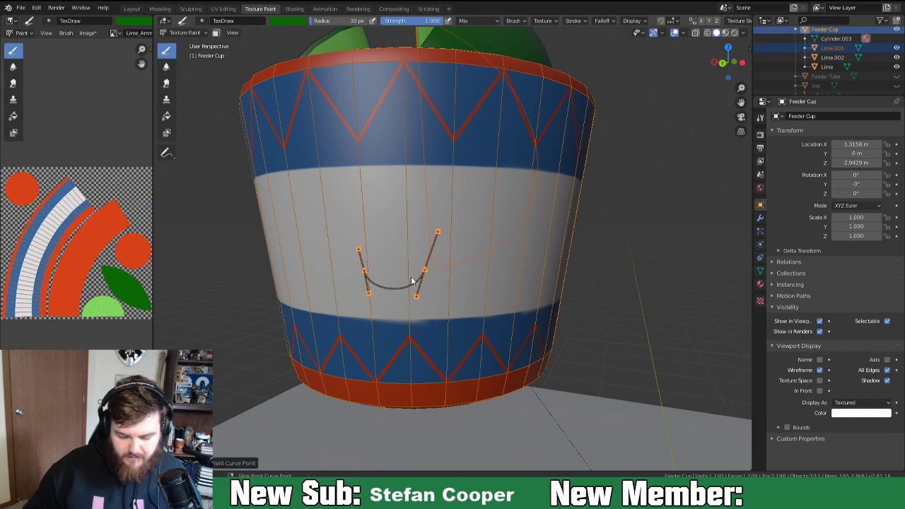
Move the whole paint curve slightly, rotate its right point to be more upright, and nudge the left point's upper handle.
{"action": "key", "text": "g"}
{"action": "left_click", "coordinate": [422, 264]}
{"action": "mouse_move", "coordinate": [428, 280]}
{"action": "middle_mouse_down"}
{"action": "mouse_move", "coordinate": [432, 259]}
{"action": "mouse_move", "coordinate": [428, 265]}
{"action": "middle_mouse_up"}
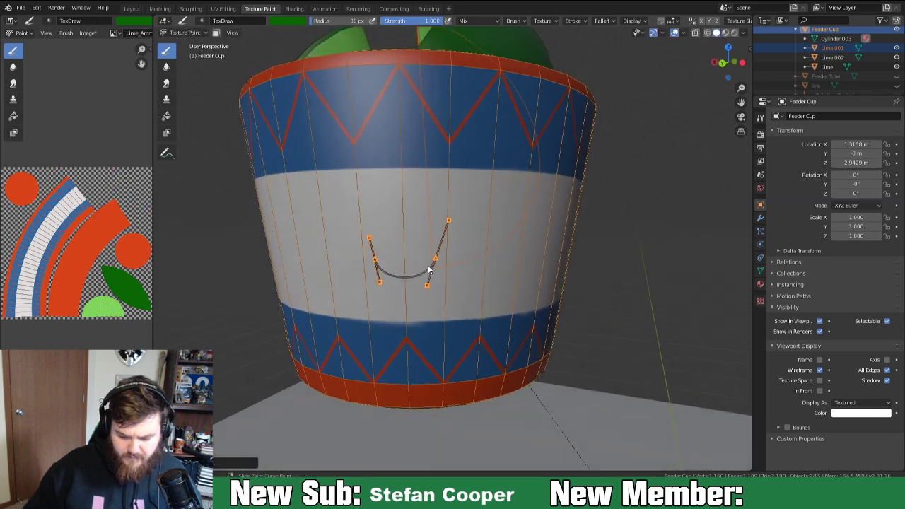
{"action": "key", "text": "r"}
{"action": "right_click", "coordinate": [447, 259]}
{"action": "left_click", "coordinate": [435, 261]}
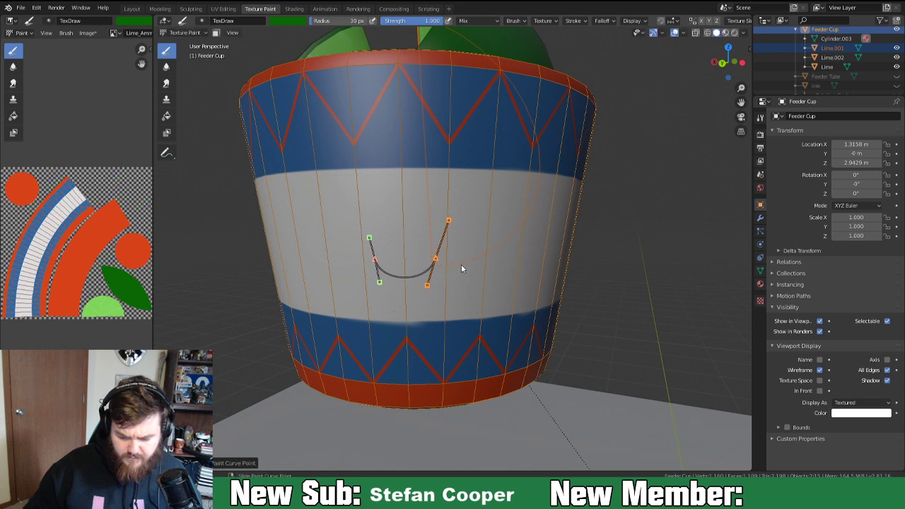
{"action": "key", "text": "r"}
{"action": "left_click", "coordinate": [467, 246]}
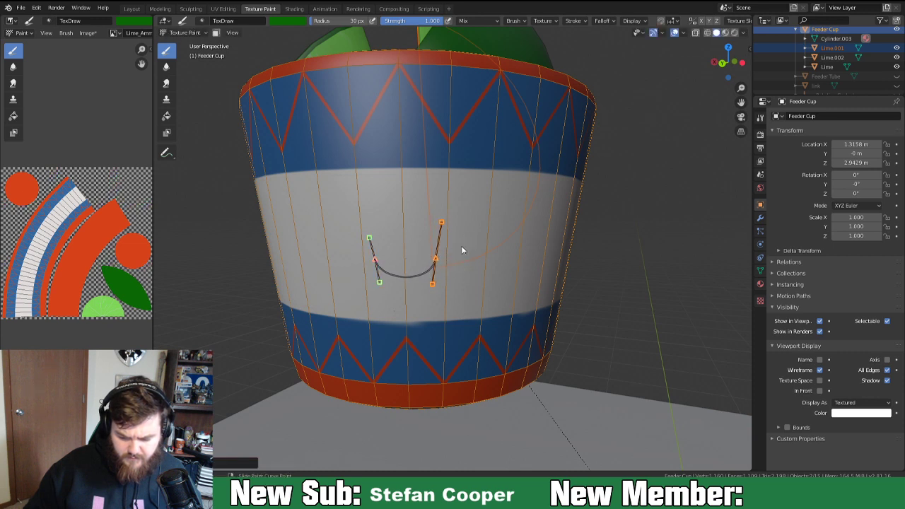
{"action": "left_click", "coordinate": [369, 238]}
{"action": "key", "text": "g"}
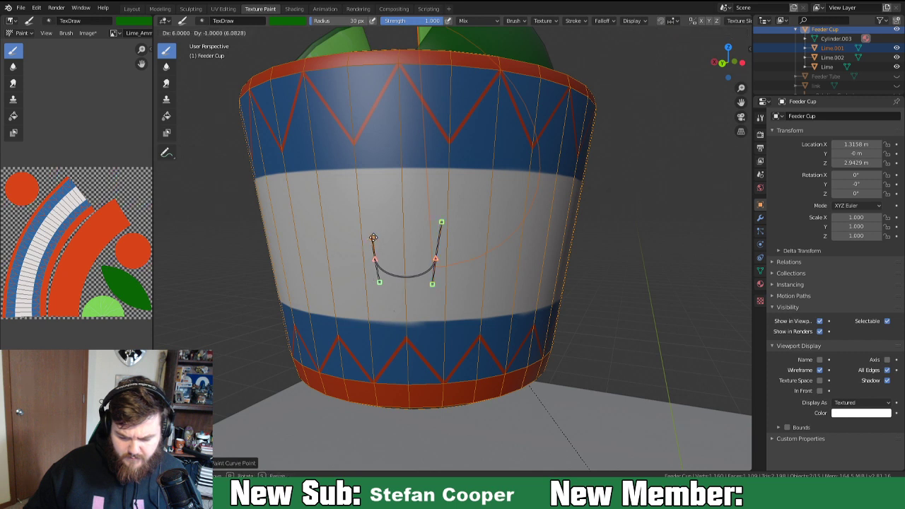
{"action": "left_click", "coordinate": [374, 238]}
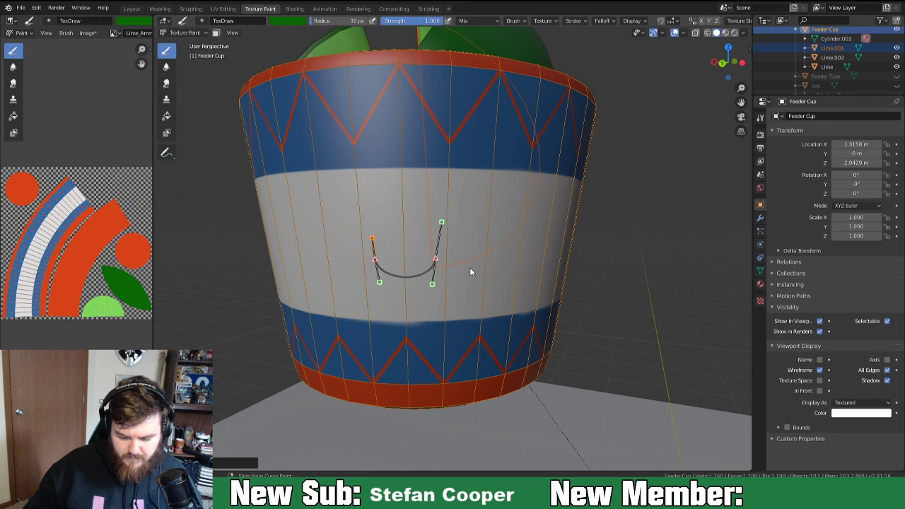
Try painting the curve in dark green, first at 30 px and again with the brush radius at 9 px, undoing each stroke.
{"action": "right_click", "coordinate": [417, 274]}
{"action": "key", "text": "Return"}
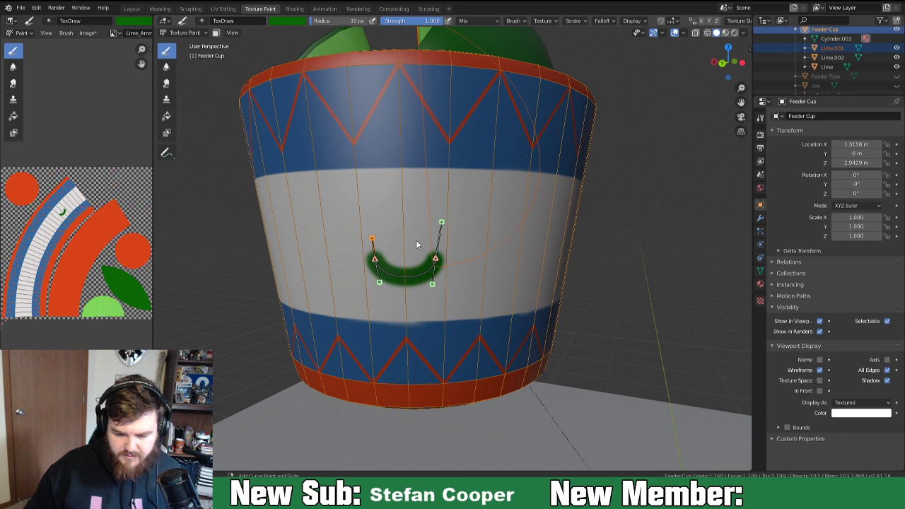
{"action": "key", "text": "ctrl+z"}
{"action": "key", "text": "f"}
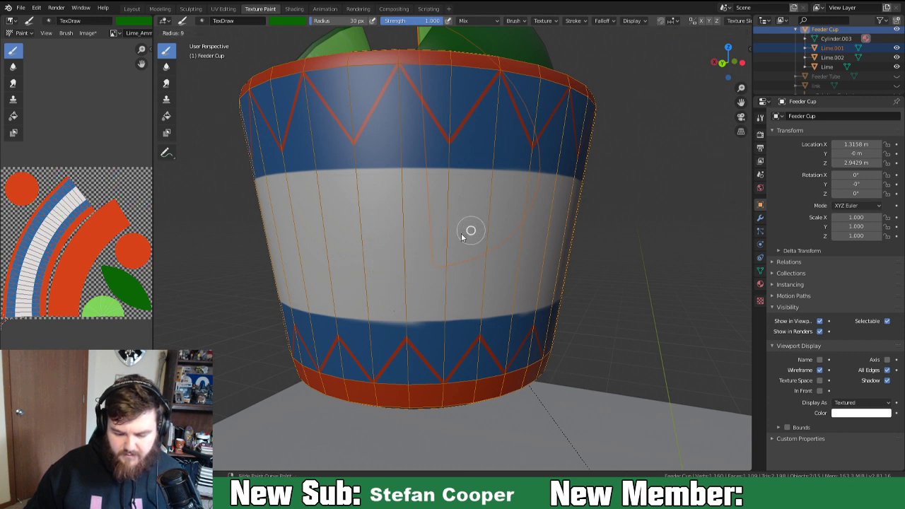
{"action": "left_click", "coordinate": [461, 233]}
{"action": "key", "text": "Return"}
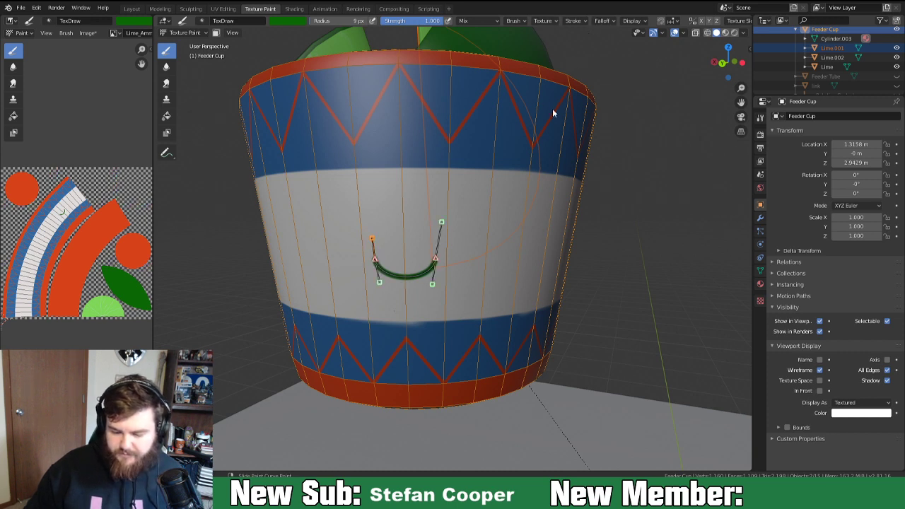
{"action": "key", "text": "ctrl+z"}
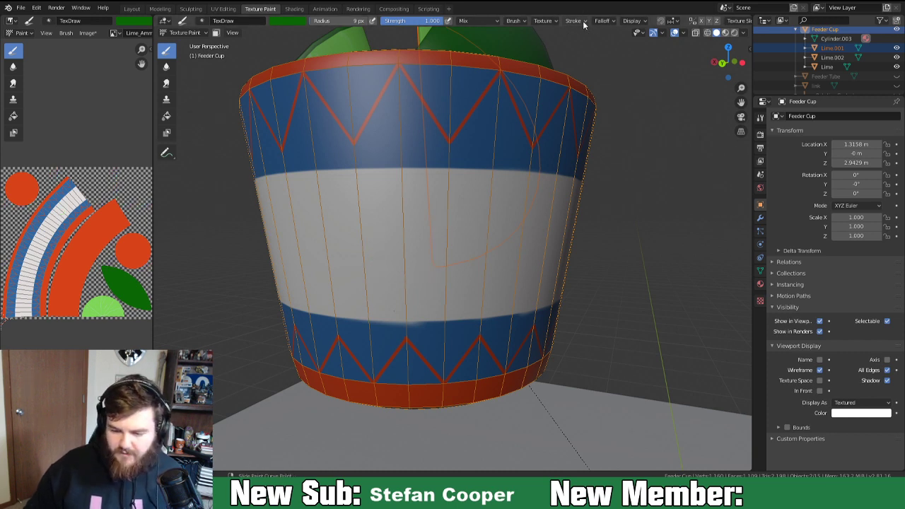
Set the brush's stroke method to Line.
{"action": "left_click", "coordinate": [573, 21]}
{"action": "left_click", "coordinate": [573, 21]}
{"action": "left_click", "coordinate": [590, 38]}
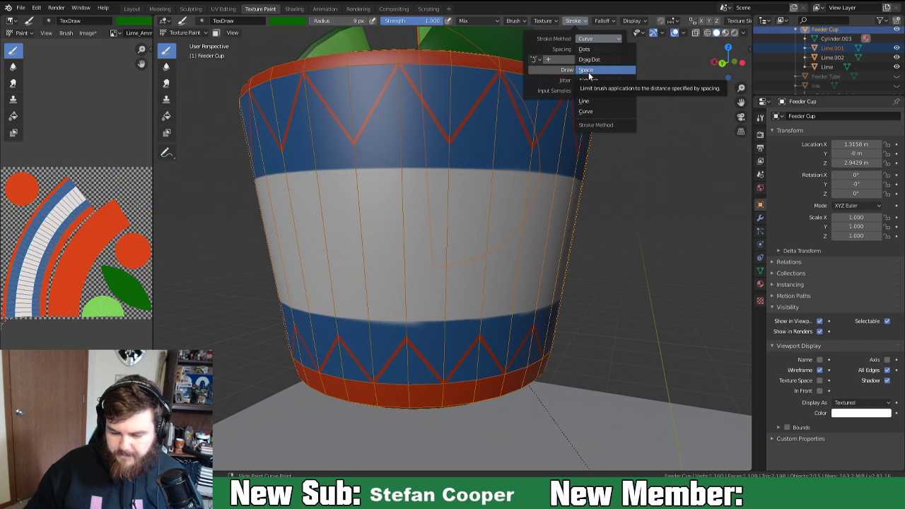
{"action": "left_click", "coordinate": [587, 102]}
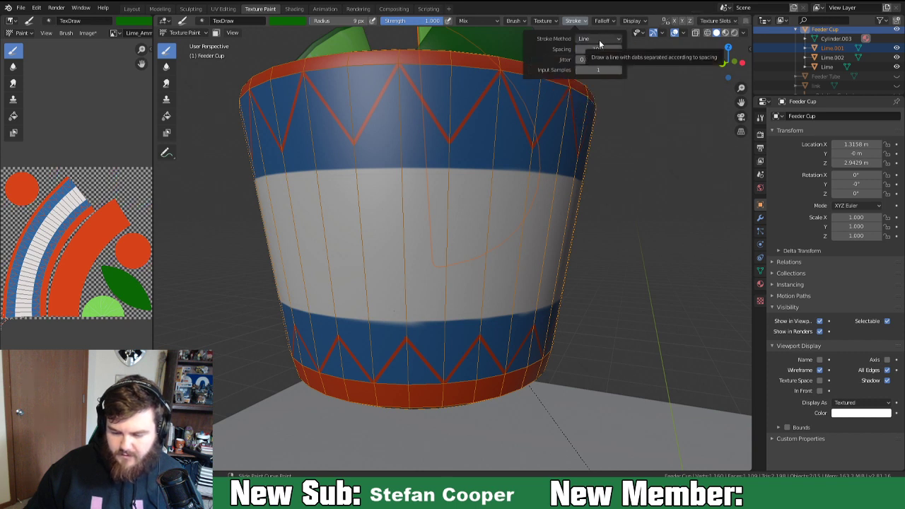
Pick the medium green swatch from the Lime palette and set the brush radius to 6 px.
{"action": "left_click", "coordinate": [521, 22]}
{"action": "left_click", "coordinate": [483, 22]}
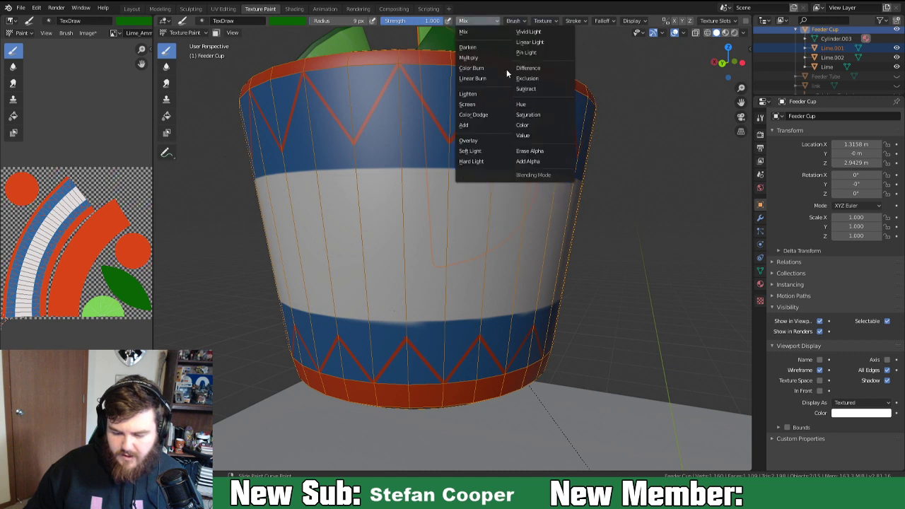
{"action": "left_click", "coordinate": [520, 22]}
{"action": "left_click", "coordinate": [520, 22]}
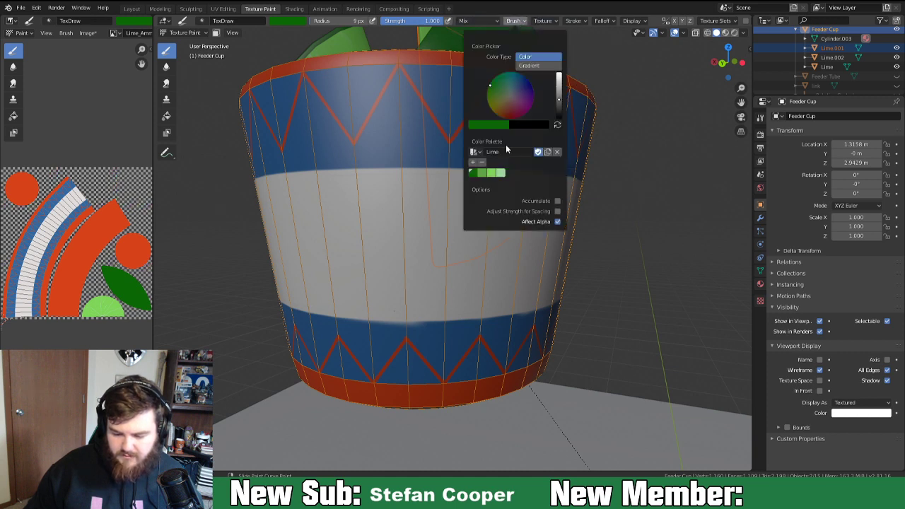
{"action": "left_click", "coordinate": [484, 176]}
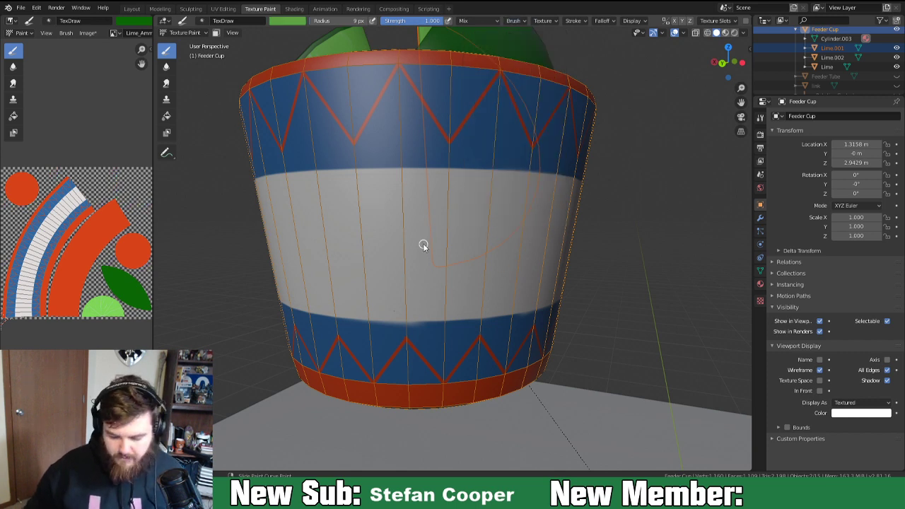
{"action": "key", "text": "f"}
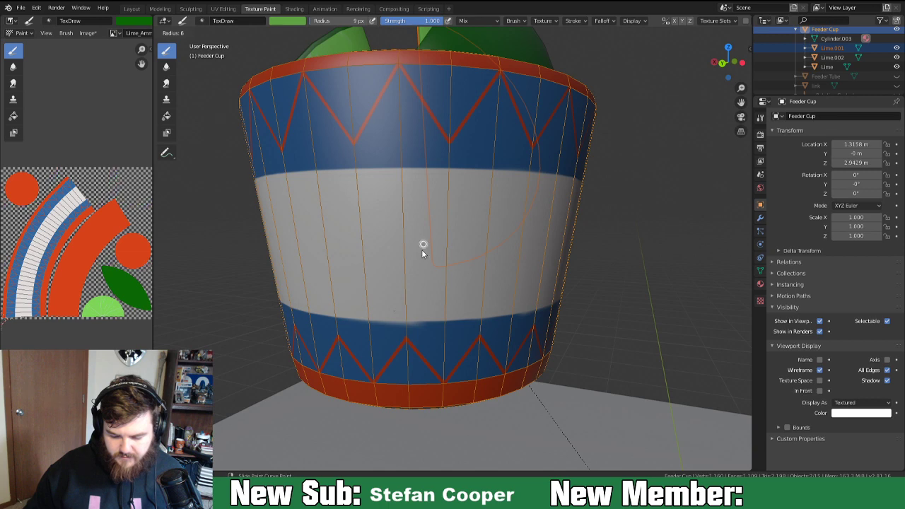
{"action": "left_click", "coordinate": [422, 249]}
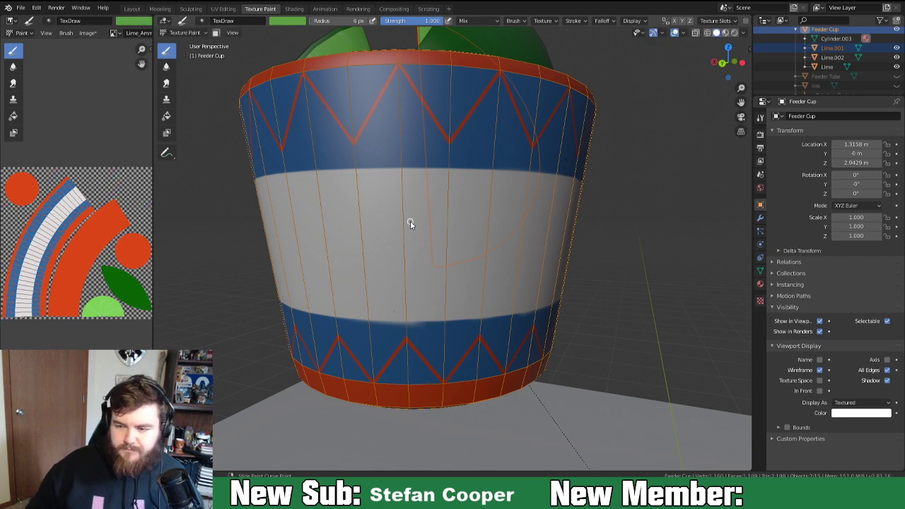
Try a straight horizontal medium green line on the lower part of the white band, then undo it.
{"action": "scroll", "coordinate": [410, 223], "scroll_direction": "up", "scroll_amount": 4}
{"action": "middle_click_drag", "start_coordinate": [422, 243], "coordinate": [440, 238]}
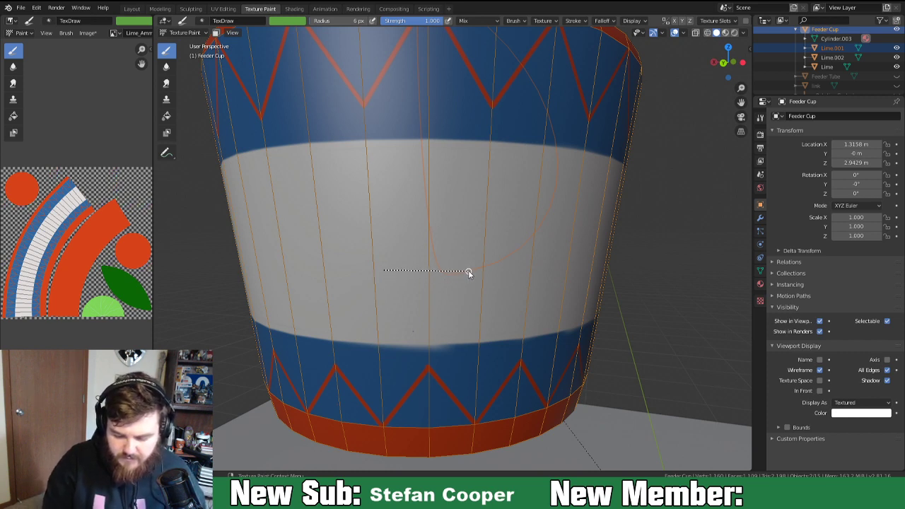
{"action": "left_click_drag", "start_coordinate": [471, 270], "coordinate": [471, 270]}
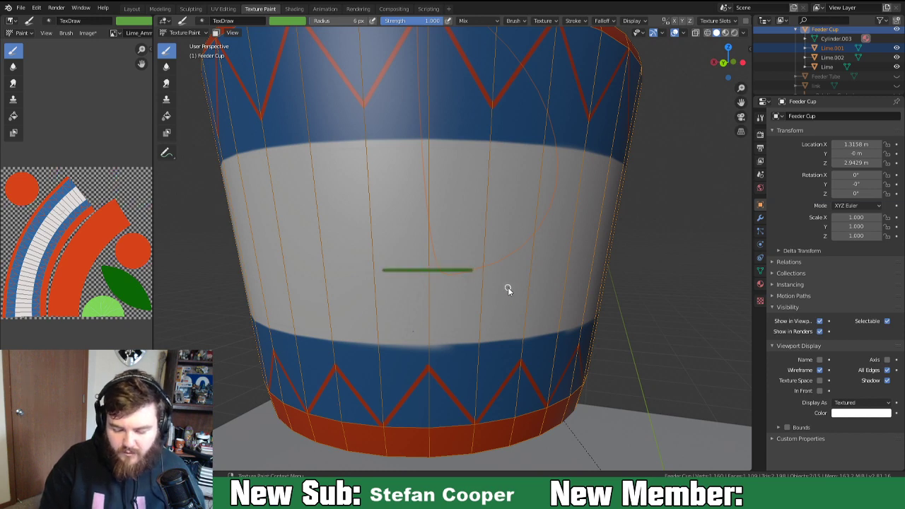
{"action": "mouse_move", "coordinate": [491, 288]}
{"action": "middle_mouse_down"}
{"action": "mouse_move", "coordinate": [464, 286]}
{"action": "mouse_move", "coordinate": [472, 283]}
{"action": "middle_mouse_up"}
{"action": "key", "text": "ctrl+z"}
Pick the light green swatch from the Lime palette and try a horizontal line on the lower white band, then undo the line.
{"action": "left_click", "coordinate": [520, 21]}
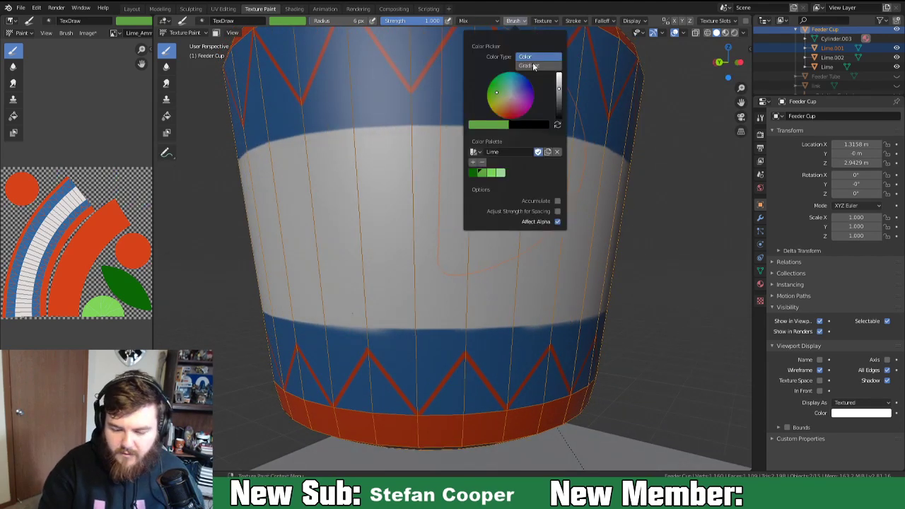
{"action": "left_click", "coordinate": [493, 175]}
{"action": "mouse_move", "coordinate": [435, 261]}
{"action": "middle_mouse_down"}
{"action": "mouse_move", "coordinate": [409, 284]}
{"action": "mouse_move", "coordinate": [427, 277]}
{"action": "mouse_move", "coordinate": [404, 280]}
{"action": "middle_mouse_up"}
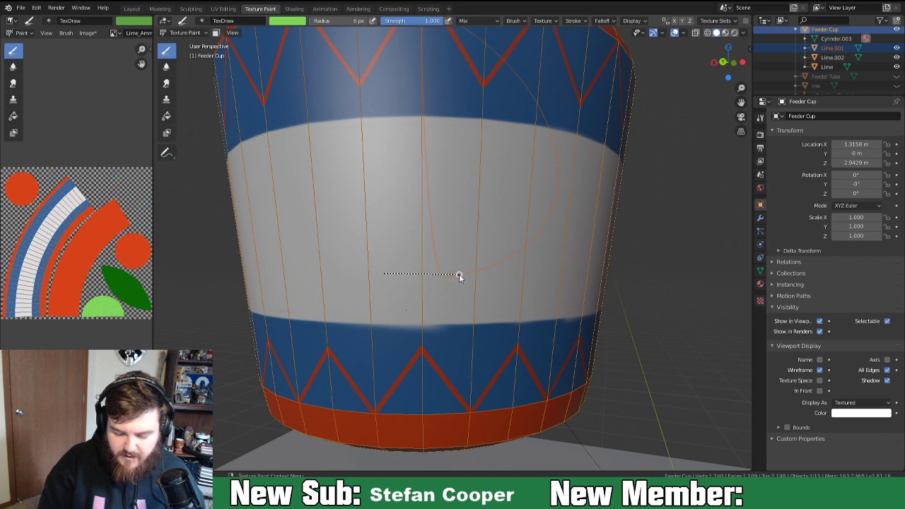
{"action": "left_click_drag", "start_coordinate": [460, 273], "coordinate": [460, 275]}
{"action": "key", "text": "ctrl+z"}
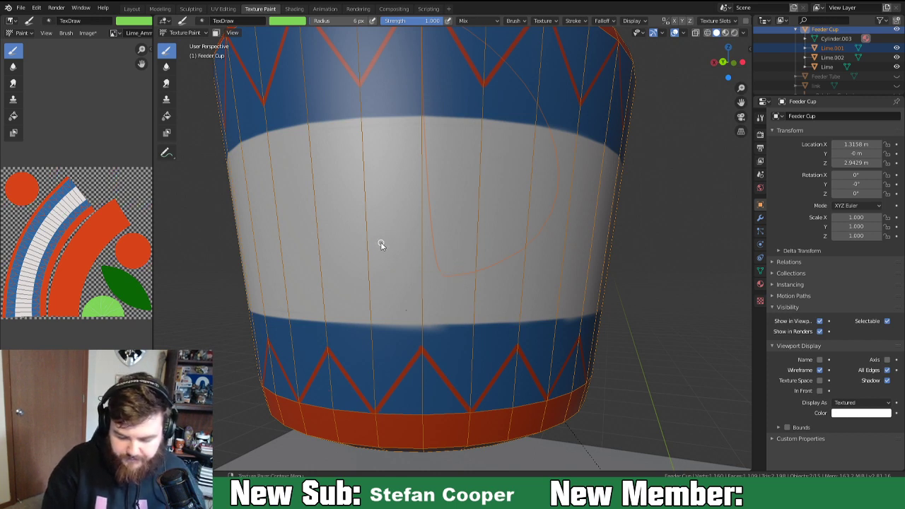
Paint eight short, evenly spaced horizontal light green lines all the way around the middle of the cup's white band.
{"action": "left_click_drag", "start_coordinate": [459, 247], "coordinate": [462, 245]}
{"action": "mouse_move", "coordinate": [481, 258]}
{"action": "middle_mouse_down"}
{"action": "mouse_move", "coordinate": [455, 266]}
{"action": "mouse_move", "coordinate": [419, 252]}
{"action": "middle_mouse_up"}
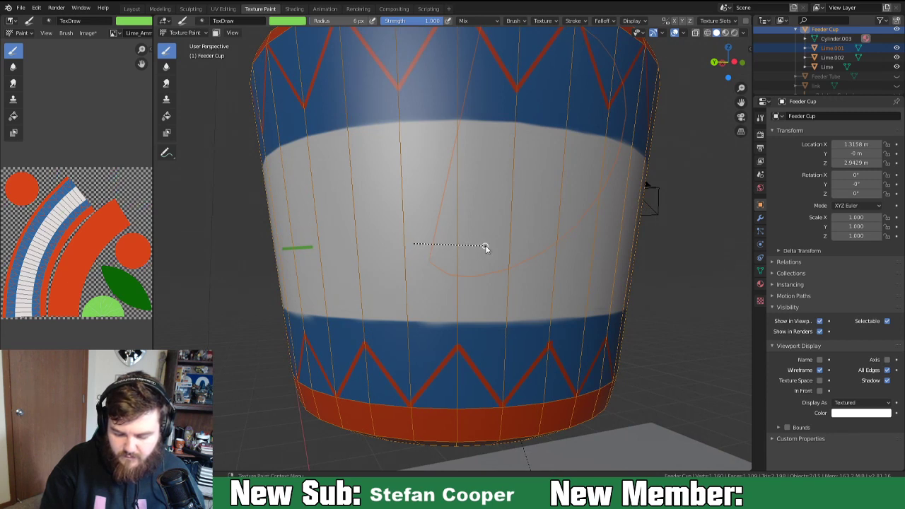
{"action": "left_click_drag", "start_coordinate": [496, 244], "coordinate": [497, 253]}
{"action": "mouse_move", "coordinate": [497, 253]}
{"action": "middle_mouse_down"}
{"action": "mouse_move", "coordinate": [444, 263]}
{"action": "mouse_move", "coordinate": [424, 246]}
{"action": "middle_mouse_up"}
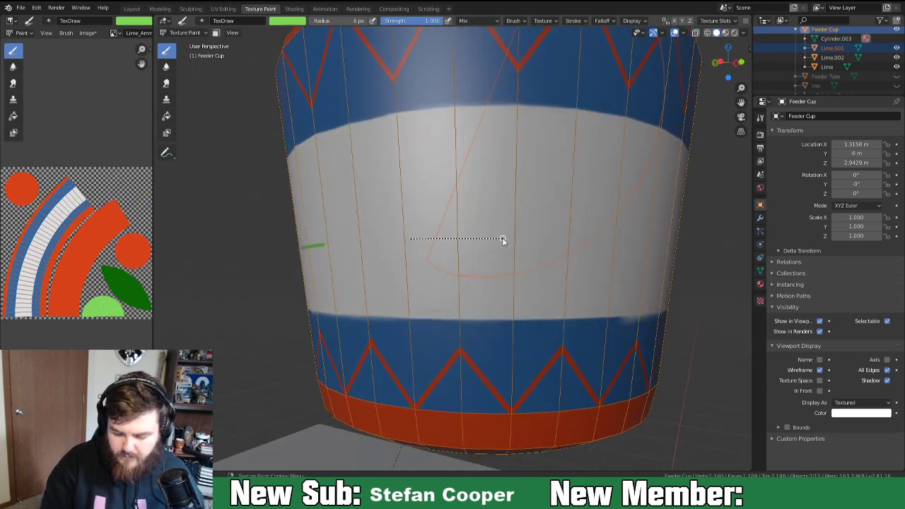
{"action": "left_click_drag", "start_coordinate": [504, 239], "coordinate": [505, 239]}
{"action": "mouse_move", "coordinate": [509, 269]}
{"action": "middle_mouse_down"}
{"action": "mouse_move", "coordinate": [529, 255]}
{"action": "mouse_move", "coordinate": [495, 264]}
{"action": "mouse_move", "coordinate": [430, 243]}
{"action": "middle_mouse_up"}
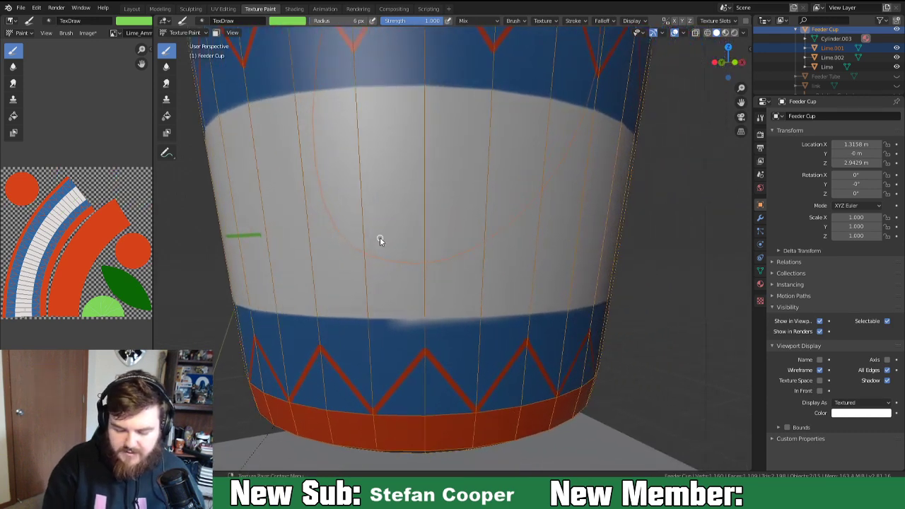
{"action": "left_click_drag", "start_coordinate": [414, 237], "coordinate": [474, 236]}
{"action": "middle_click_drag", "start_coordinate": [502, 259], "coordinate": [457, 259]}
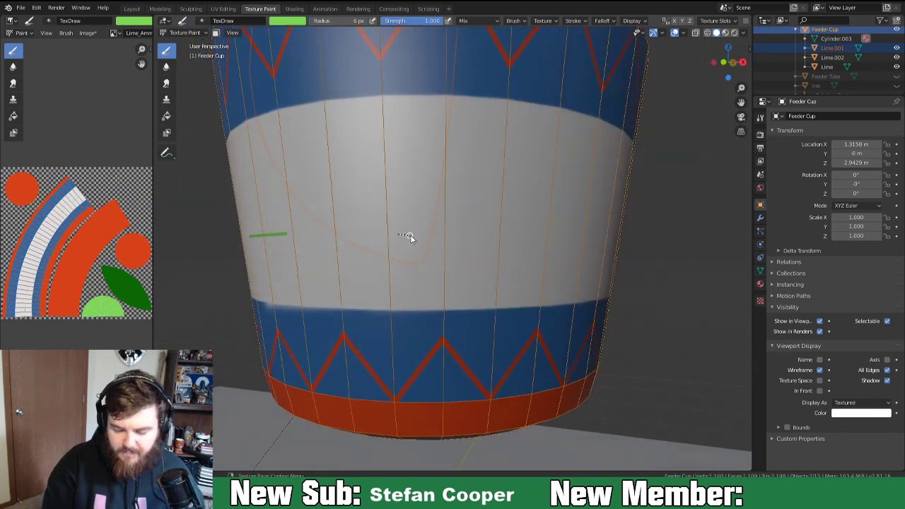
{"action": "left_click_drag", "start_coordinate": [490, 237], "coordinate": [489, 239]}
{"action": "mouse_move", "coordinate": [522, 269]}
{"action": "middle_mouse_down"}
{"action": "mouse_move", "coordinate": [461, 271]}
{"action": "mouse_move", "coordinate": [434, 259]}
{"action": "middle_mouse_up"}
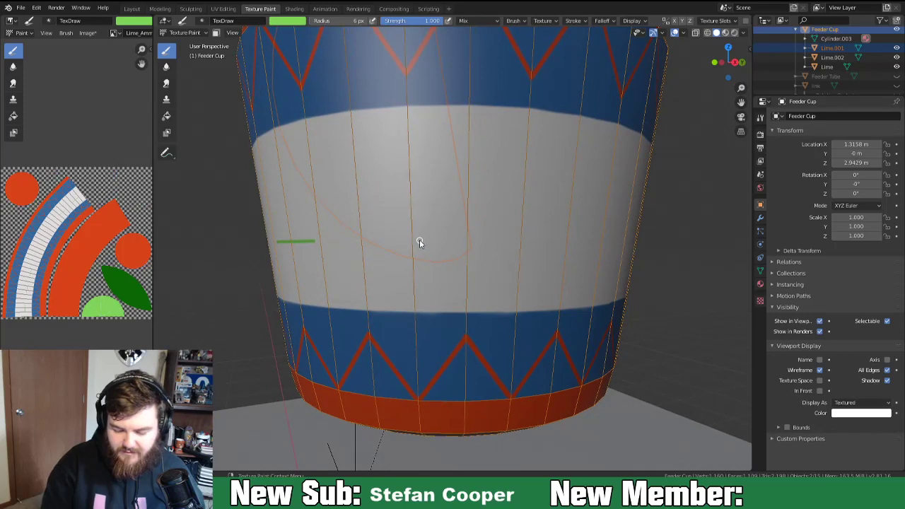
{"action": "left_click_drag", "start_coordinate": [512, 243], "coordinate": [514, 243]}
{"action": "mouse_move", "coordinate": [567, 272]}
{"action": "middle_mouse_down"}
{"action": "mouse_move", "coordinate": [533, 271]}
{"action": "mouse_move", "coordinate": [459, 245]}
{"action": "middle_mouse_up"}
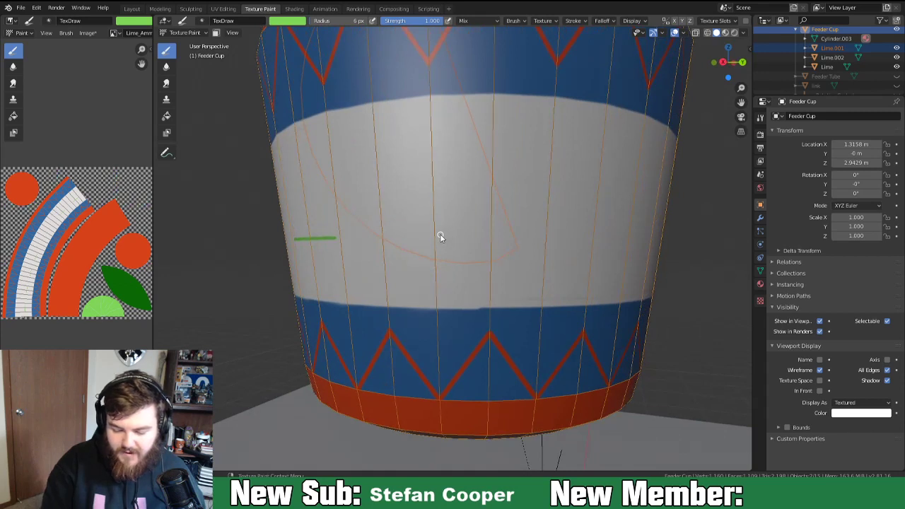
{"action": "left_click_drag", "start_coordinate": [442, 238], "coordinate": [540, 240]}
{"action": "mouse_move", "coordinate": [548, 255]}
{"action": "middle_mouse_down"}
{"action": "mouse_move", "coordinate": [518, 253]}
{"action": "mouse_move", "coordinate": [510, 263]}
{"action": "middle_mouse_up"}
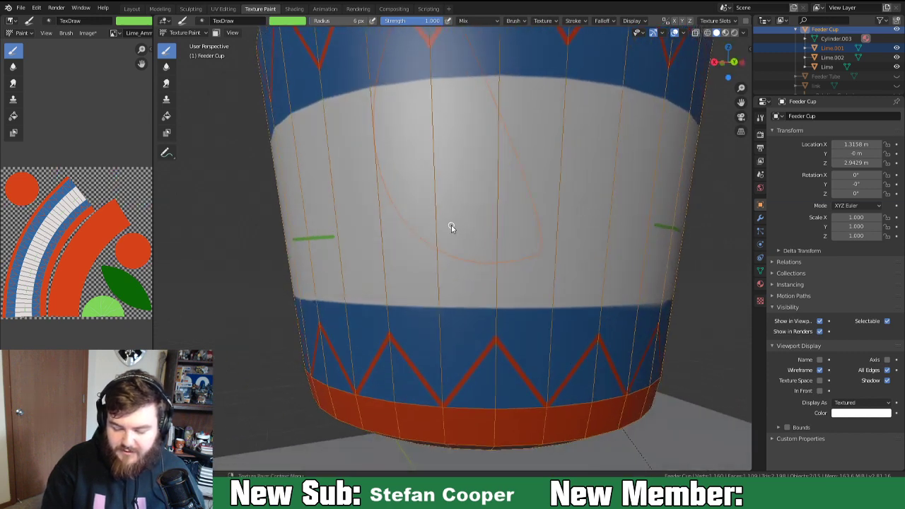
{"action": "left_click_drag", "start_coordinate": [441, 227], "coordinate": [550, 228]}
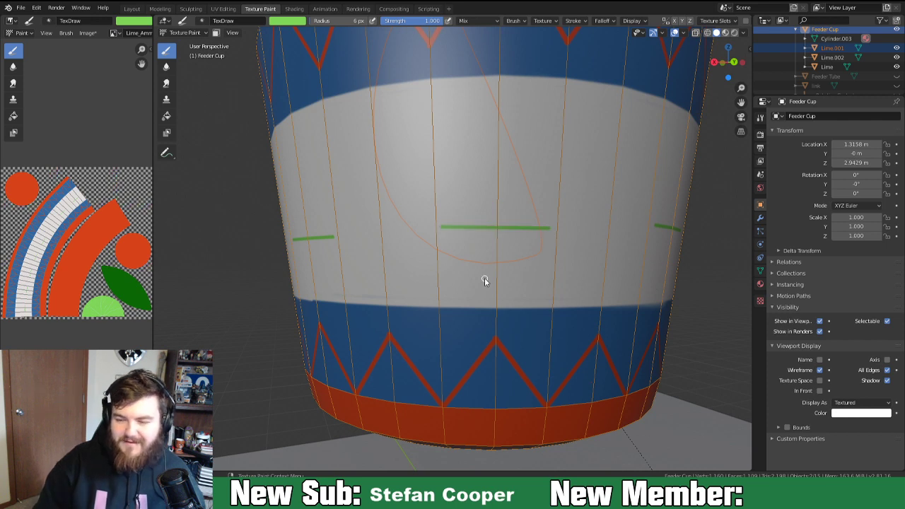
Switch the paint color to the dark green Lime swatch and set the stroke method to Space with Smooth Stroke enabled.
{"action": "scroll", "coordinate": [469, 291], "scroll_direction": "down", "scroll_amount": 4}
{"action": "middle_click_drag", "start_coordinate": [467, 314], "coordinate": [616, 292]}
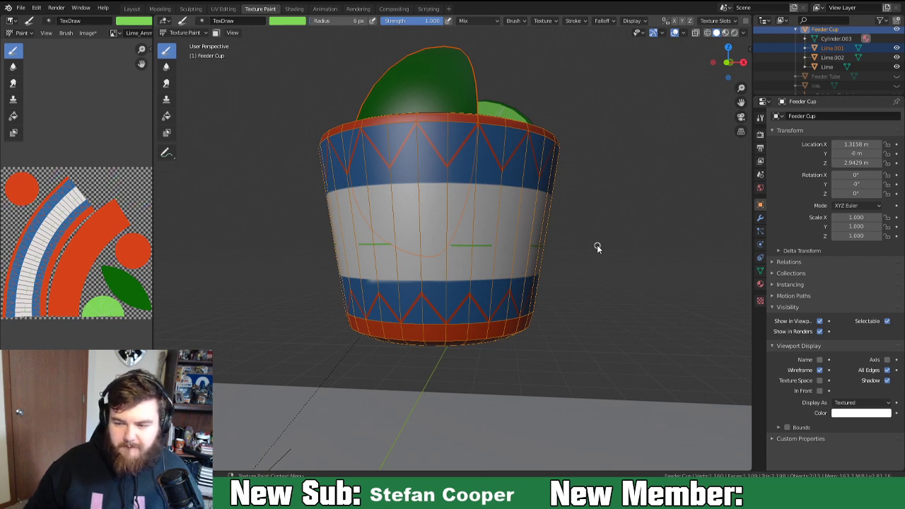
{"action": "scroll", "coordinate": [510, 283], "scroll_direction": "up", "scroll_amount": 5}
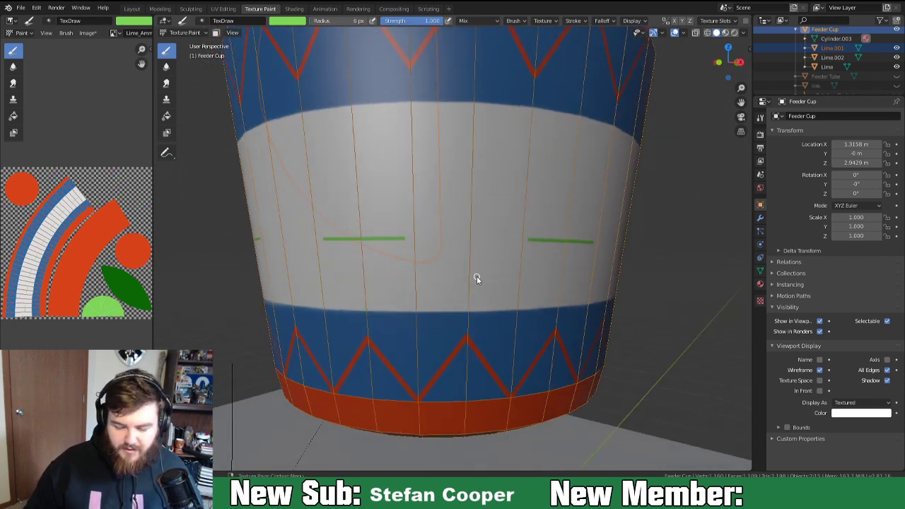
{"action": "middle_click_drag", "start_coordinate": [391, 285], "coordinate": [489, 284]}
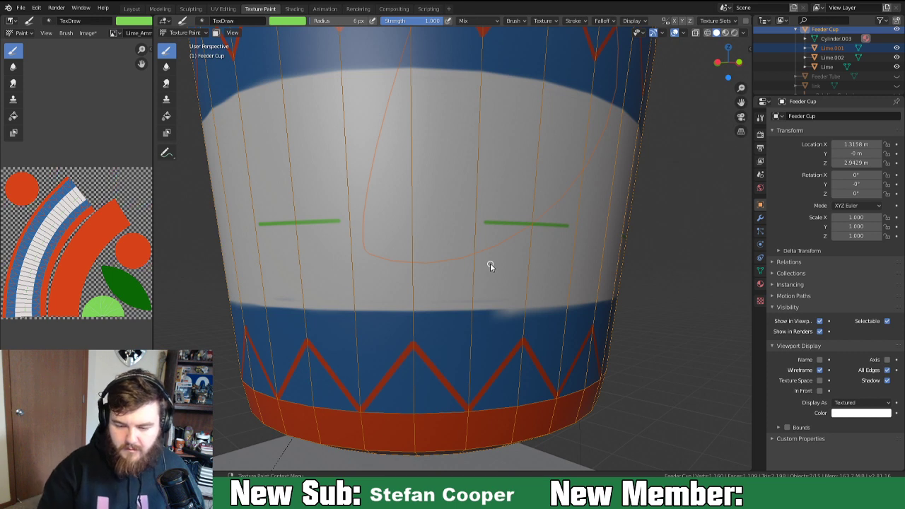
{"action": "left_click", "coordinate": [514, 20]}
{"action": "left_click", "coordinate": [473, 172]}
{"action": "mouse_move", "coordinate": [572, 21]}
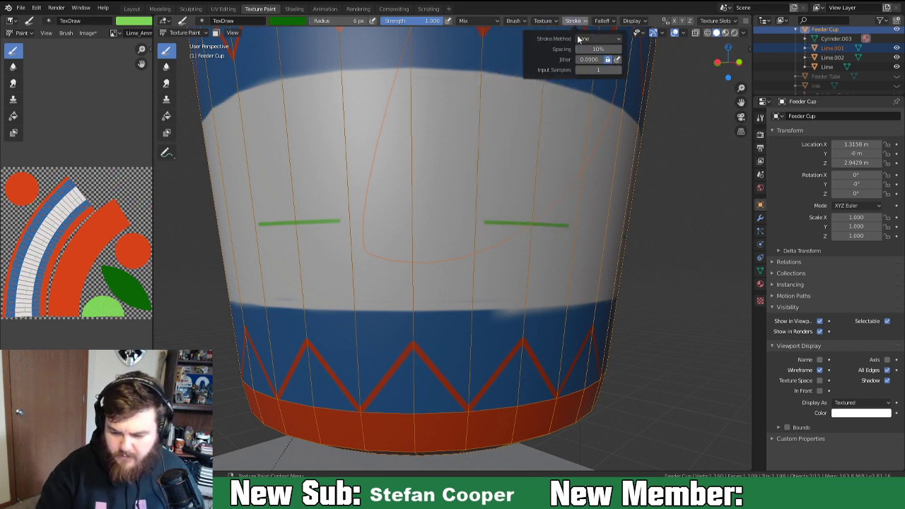
{"action": "left_click", "coordinate": [581, 39]}
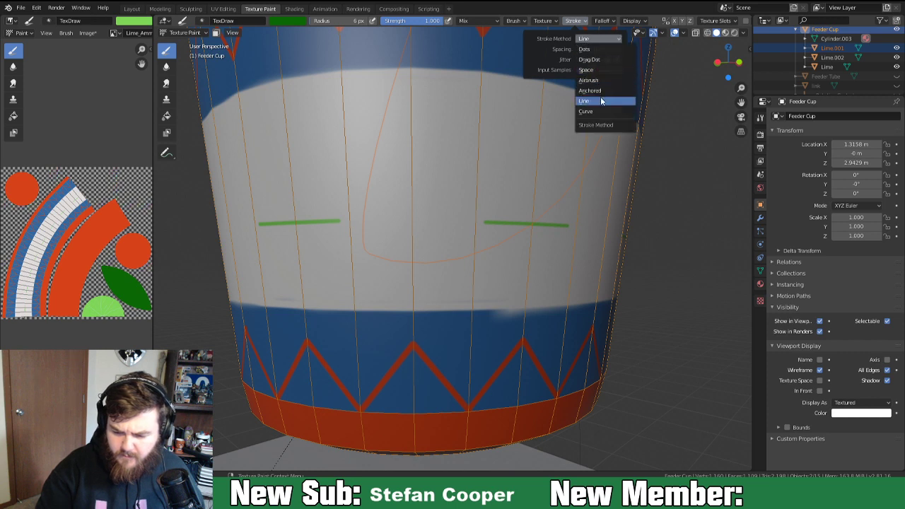
{"action": "left_click", "coordinate": [602, 69]}
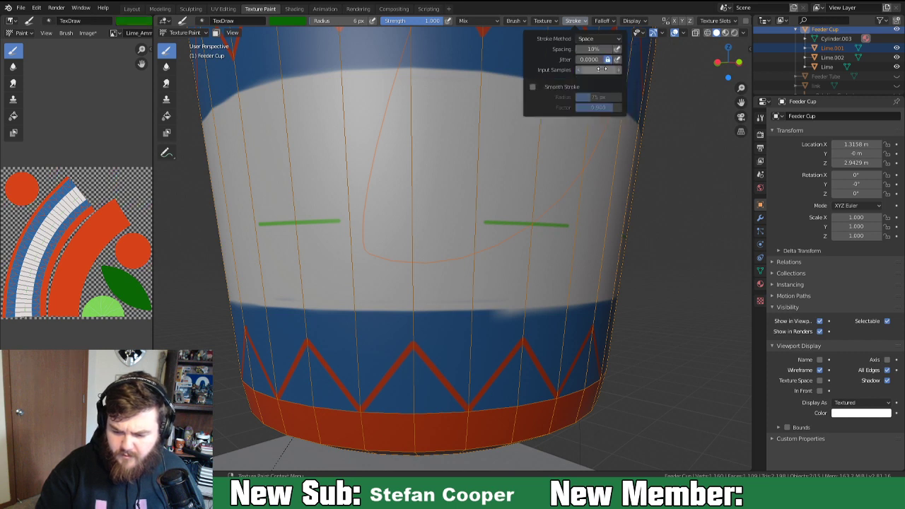
{"action": "key", "text": "Escape"}
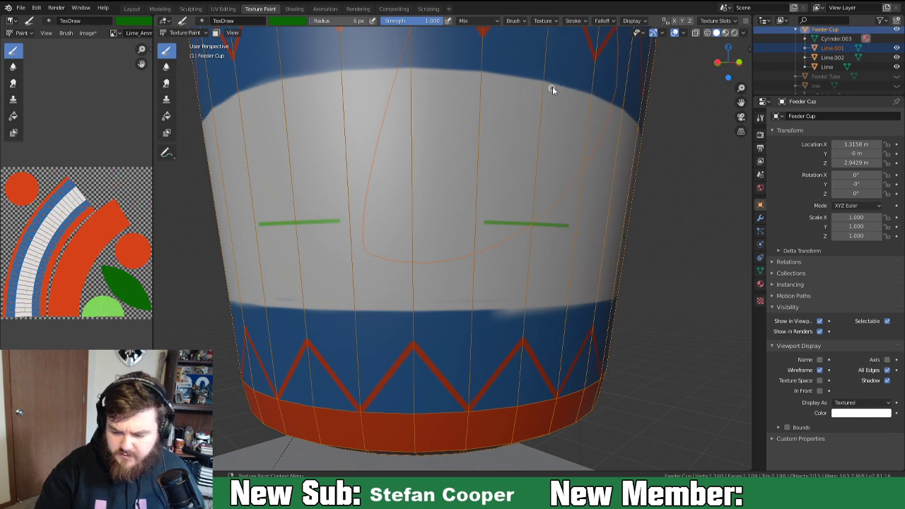
{"action": "left_click", "coordinate": [576, 20]}
Try painting a smoothed dark green arc over one of the light green lines, then undo it.
{"action": "mouse_move", "coordinate": [507, 222]}
{"action": "middle_mouse_down"}
{"action": "mouse_move", "coordinate": [487, 230]}
{"action": "mouse_move", "coordinate": [483, 217]}
{"action": "middle_mouse_up"}
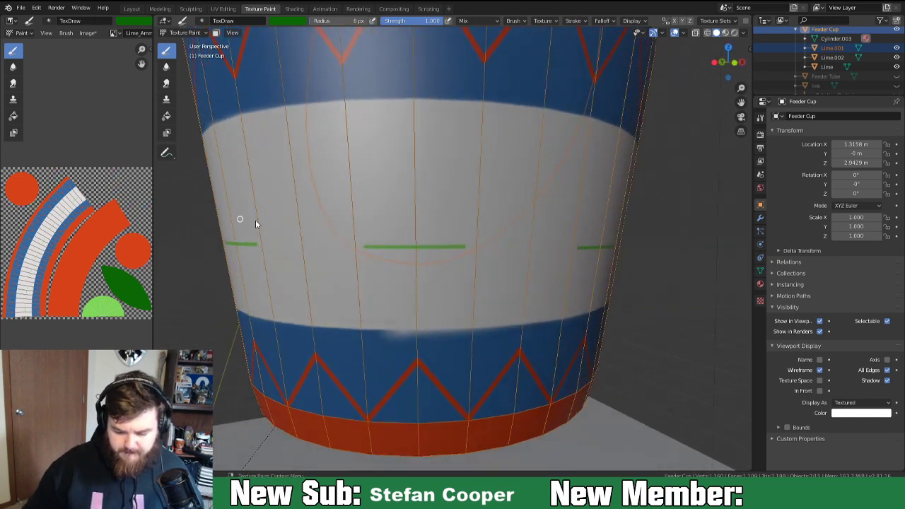
{"action": "scroll", "coordinate": [364, 259], "scroll_direction": "up", "scroll_amount": 2}
{"action": "scroll", "coordinate": [364, 260], "scroll_direction": "down", "scroll_amount": 1}
{"action": "middle_click_drag", "start_coordinate": [387, 258], "coordinate": [412, 260], "text": "shift"}
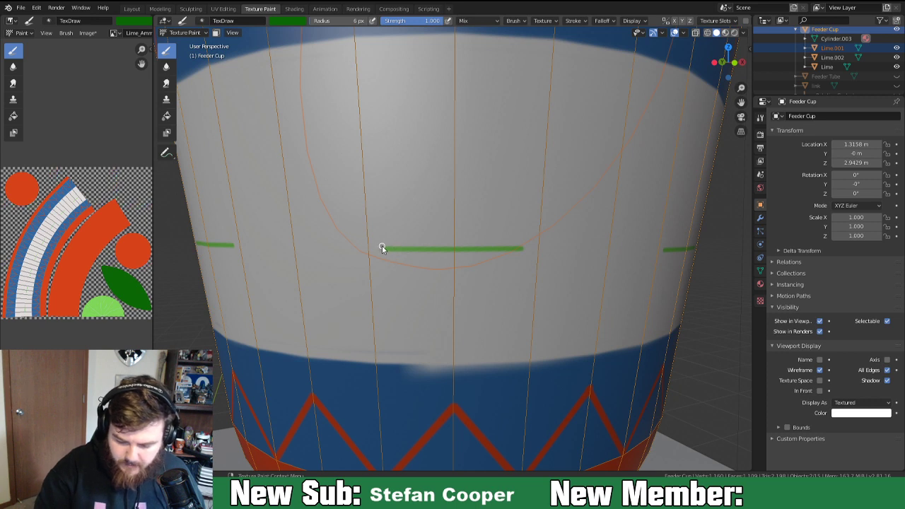
{"action": "left_click_drag", "start_coordinate": [382, 249], "coordinate": [397, 210]}
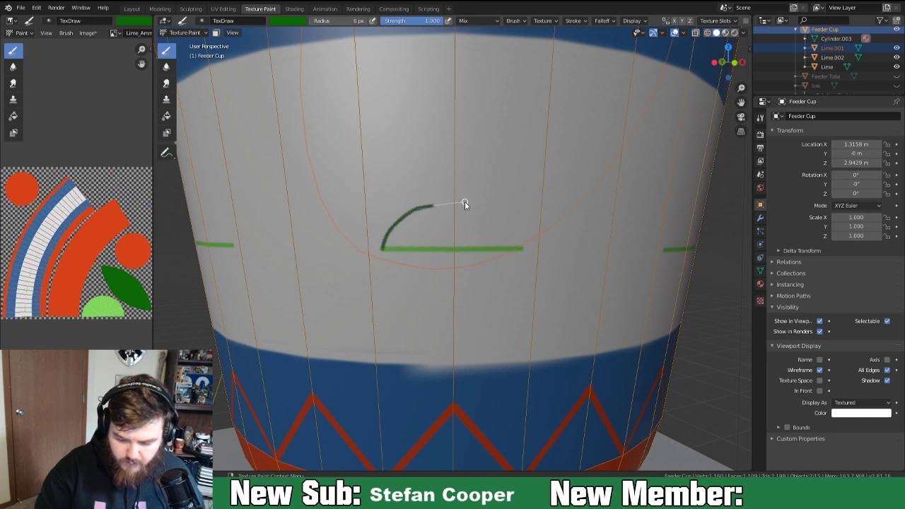
{"action": "left_click_drag", "start_coordinate": [474, 204], "coordinate": [504, 225]}
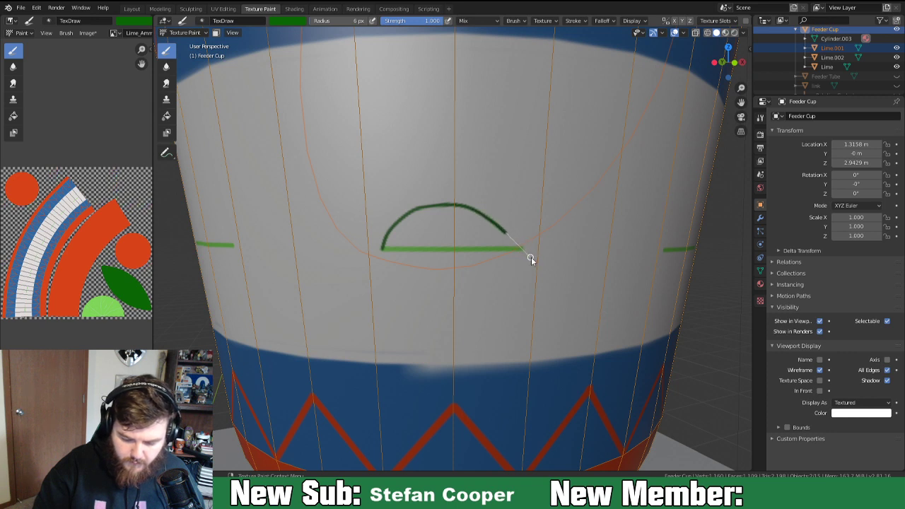
{"action": "left_click_drag", "start_coordinate": [544, 273], "coordinate": [530, 252]}
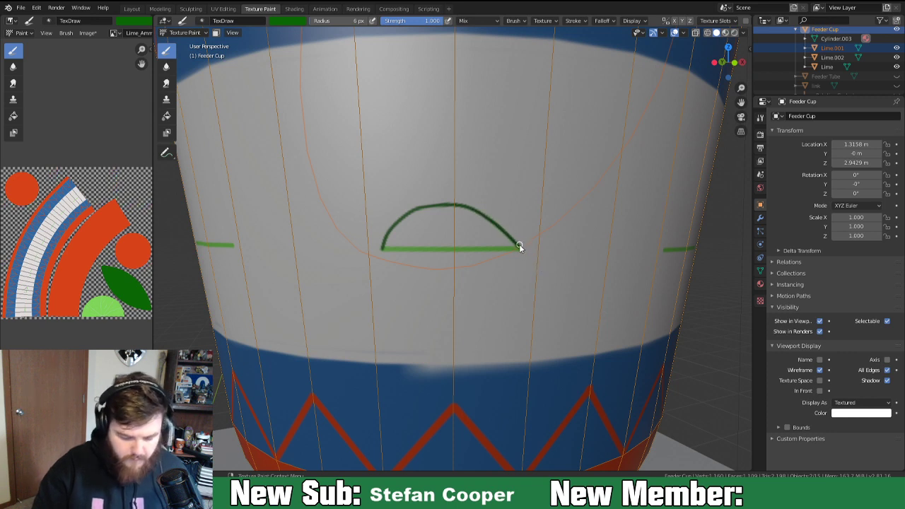
{"action": "key", "text": "ctrl+z"}
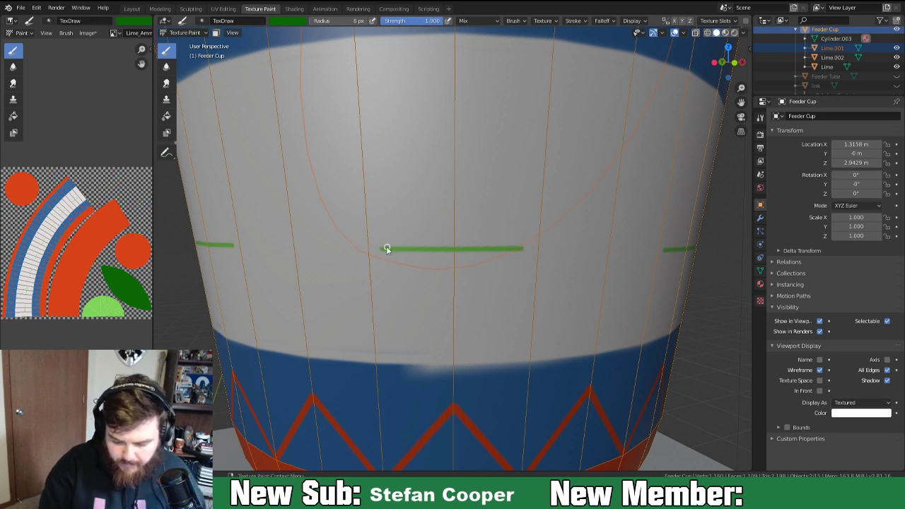
Paint a symmetrical dark green arc joining both ends of the light green line and retrace its inner edge to thicken it.
{"action": "left_click_drag", "start_coordinate": [388, 225], "coordinate": [400, 207]}
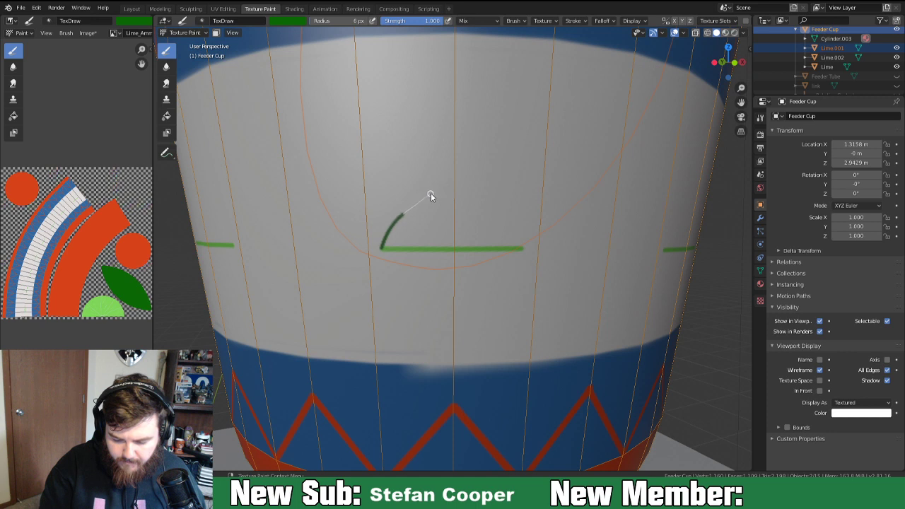
{"action": "left_click_drag", "start_coordinate": [464, 198], "coordinate": [489, 208]}
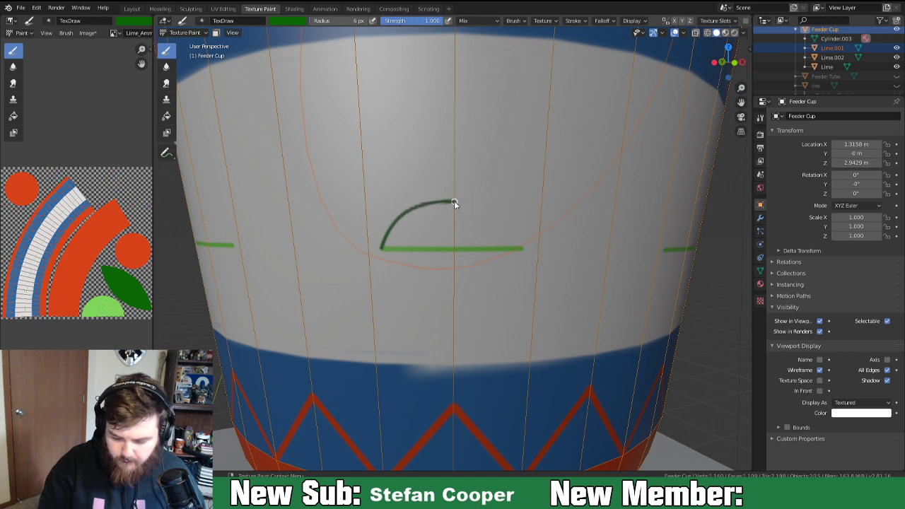
{"action": "mouse_move", "coordinate": [469, 203]}
{"action": "left_mouse_down"}
{"action": "mouse_move", "coordinate": [515, 214]}
{"action": "mouse_move", "coordinate": [537, 255]}
{"action": "left_mouse_up"}
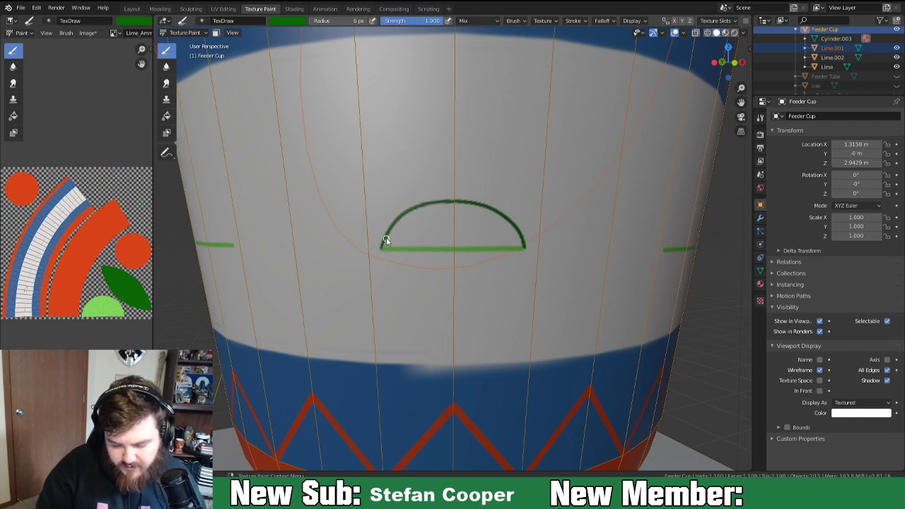
{"action": "mouse_move", "coordinate": [398, 222]}
{"action": "left_mouse_down"}
{"action": "mouse_move", "coordinate": [420, 197]}
{"action": "mouse_move", "coordinate": [493, 207]}
{"action": "mouse_move", "coordinate": [524, 229]}
{"action": "mouse_move", "coordinate": [534, 272]}
{"action": "left_mouse_up"}
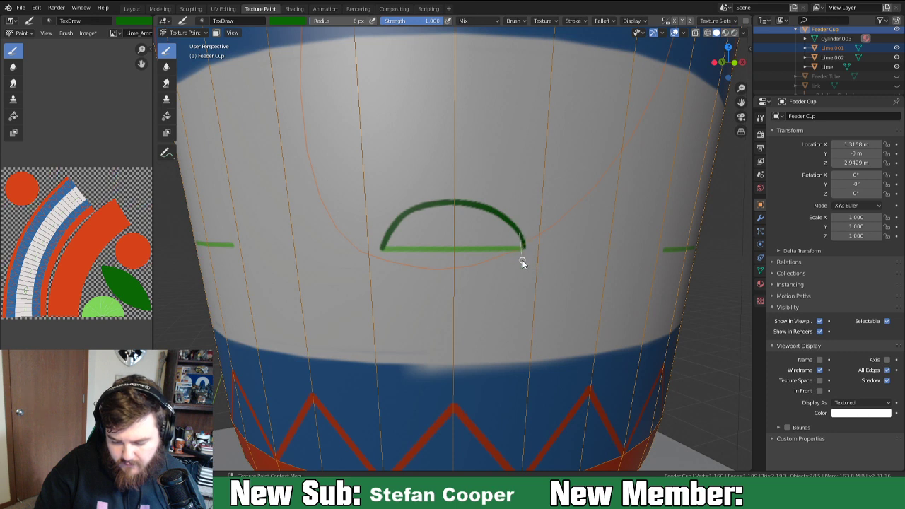
{"action": "left_click_drag", "start_coordinate": [526, 278], "coordinate": [523, 259]}
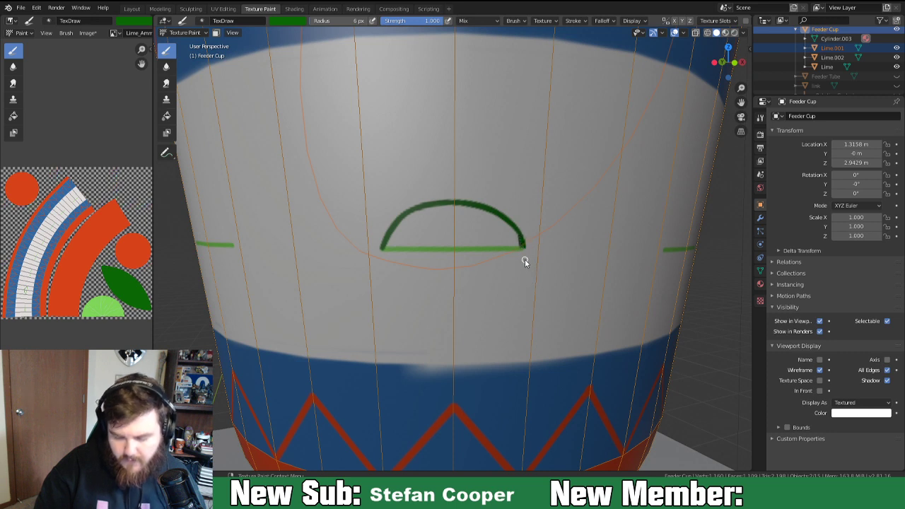
Paint a matching dark green arc over the next light green line around the cup, joining both ends of the line.
{"action": "mouse_move", "coordinate": [511, 261]}
{"action": "middle_mouse_down"}
{"action": "mouse_move", "coordinate": [491, 264]}
{"action": "mouse_move", "coordinate": [500, 263]}
{"action": "middle_mouse_up"}
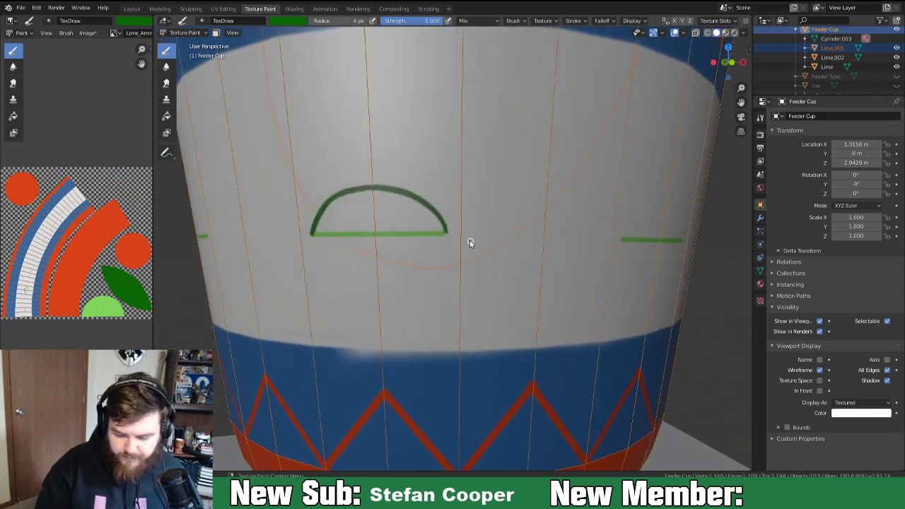
{"action": "left_click_drag", "start_coordinate": [439, 221], "coordinate": [455, 259]}
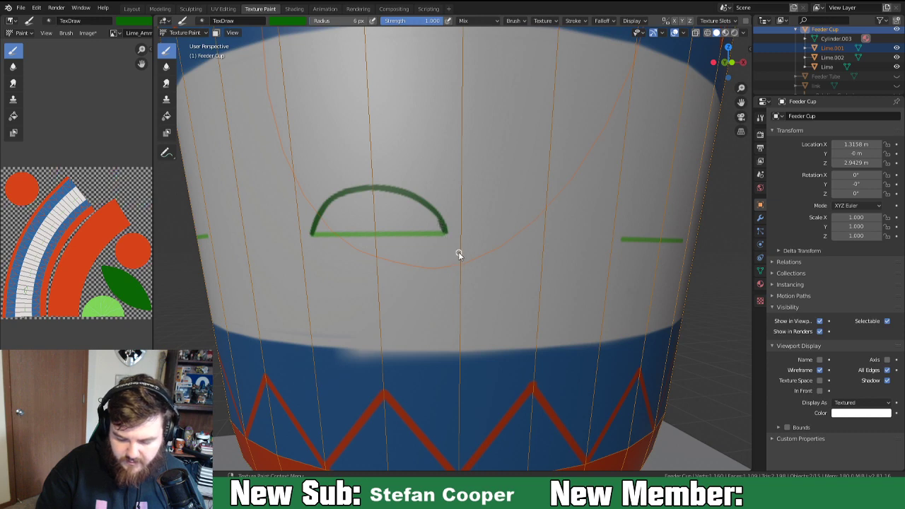
{"action": "middle_click_drag", "start_coordinate": [495, 269], "coordinate": [456, 288]}
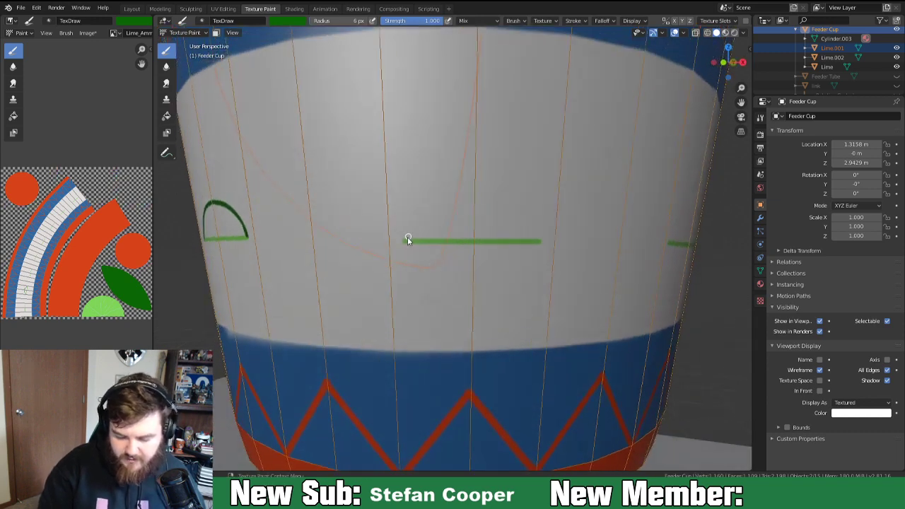
{"action": "mouse_move", "coordinate": [404, 243]}
{"action": "left_mouse_down"}
{"action": "mouse_move", "coordinate": [431, 195]}
{"action": "mouse_move", "coordinate": [462, 189]}
{"action": "mouse_move", "coordinate": [507, 201]}
{"action": "mouse_move", "coordinate": [474, 212]}
{"action": "left_mouse_up"}
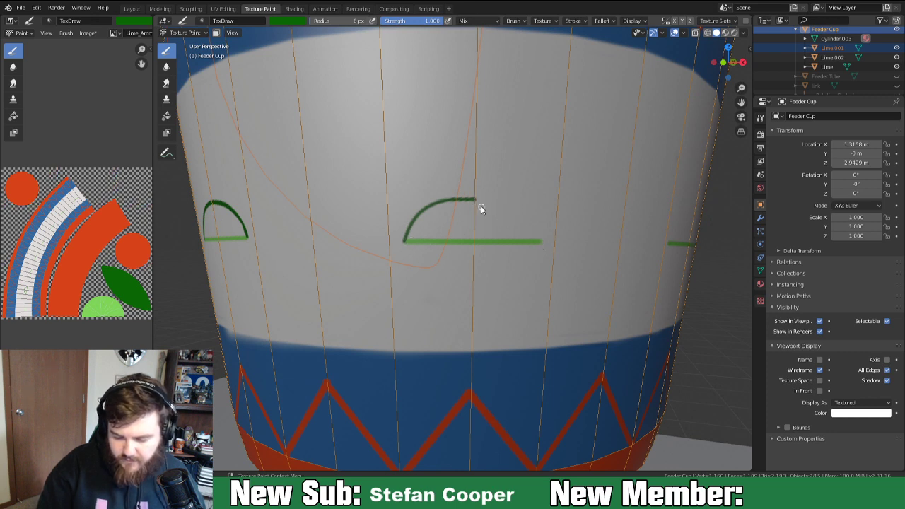
{"action": "left_click_drag", "start_coordinate": [511, 200], "coordinate": [539, 211]}
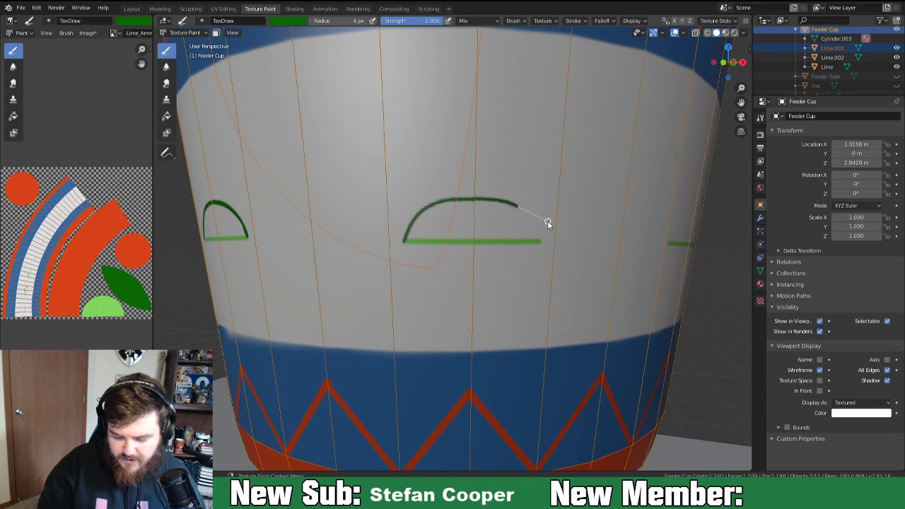
{"action": "left_click_drag", "start_coordinate": [549, 267], "coordinate": [547, 273]}
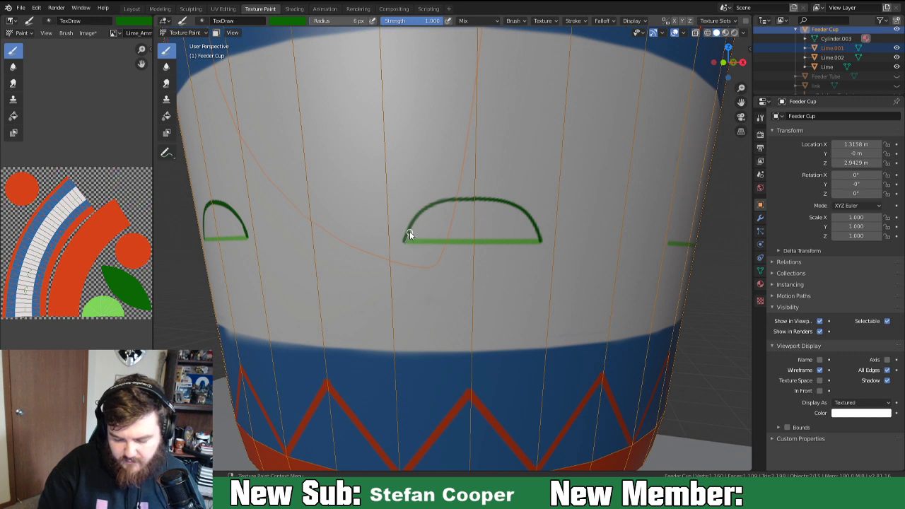
Retrace the dark green arc over the current light green line to thicken it along its whole length.
{"action": "mouse_move", "coordinate": [417, 218]}
{"action": "left_mouse_down"}
{"action": "mouse_move", "coordinate": [447, 191]}
{"action": "mouse_move", "coordinate": [520, 205]}
{"action": "left_mouse_up"}
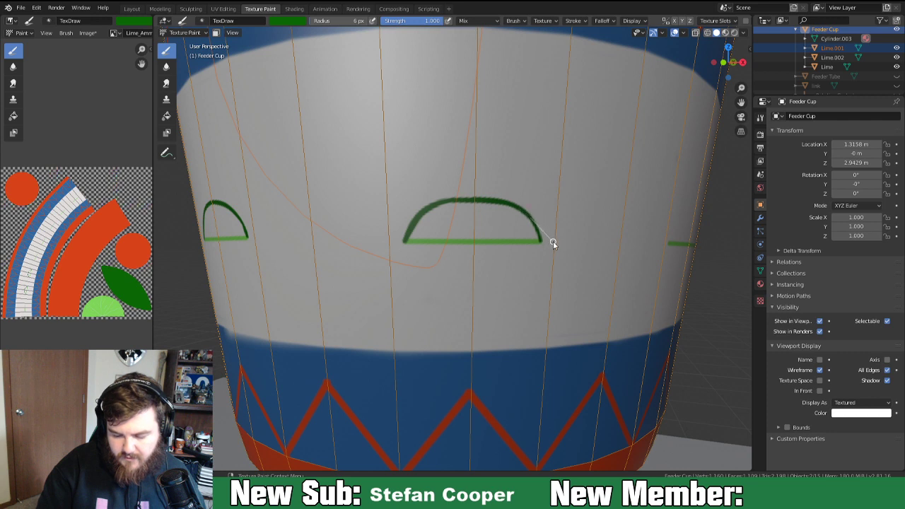
{"action": "left_click_drag", "start_coordinate": [551, 268], "coordinate": [551, 270]}
{"action": "left_click_drag", "start_coordinate": [526, 214], "coordinate": [545, 252]}
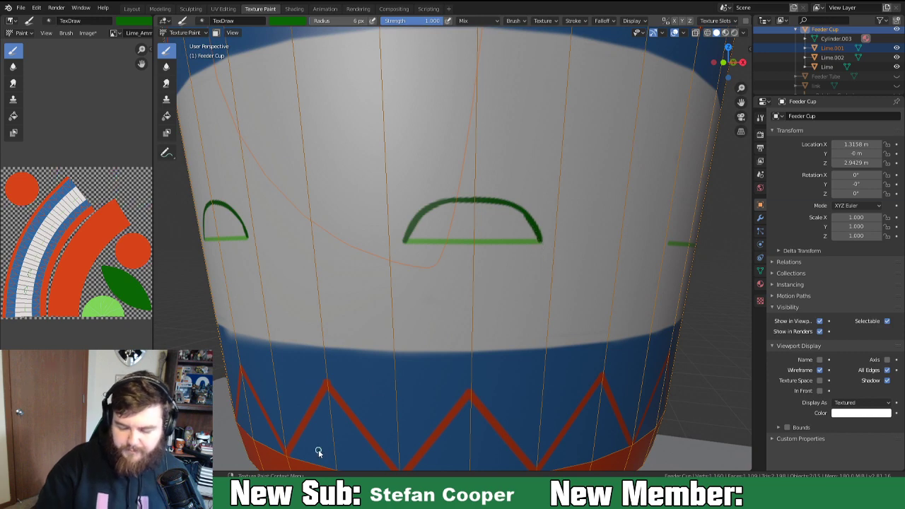
Paint the first half of a dark green arc over the next light green line, from its starting end up to the arc's peak.
{"action": "mouse_move", "coordinate": [552, 273]}
{"action": "middle_mouse_down"}
{"action": "mouse_move", "coordinate": [505, 280]}
{"action": "mouse_move", "coordinate": [471, 261]}
{"action": "middle_mouse_up"}
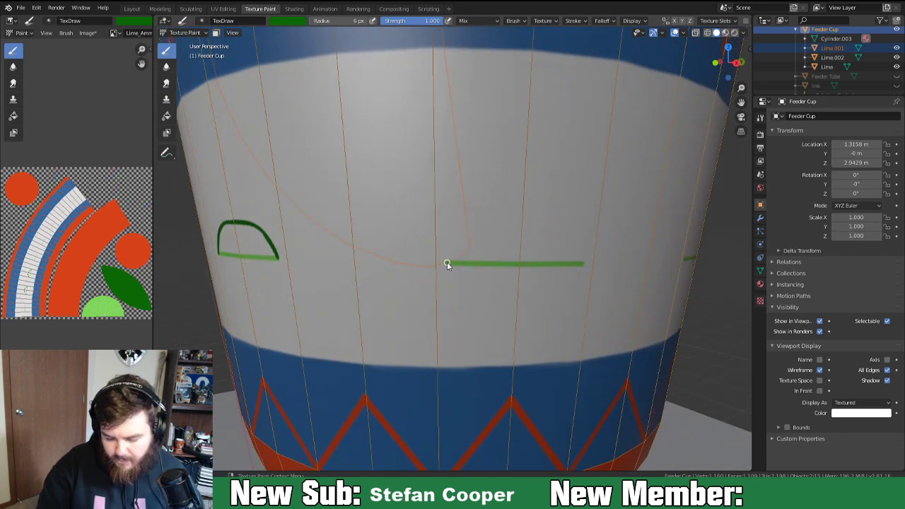
{"action": "mouse_move", "coordinate": [464, 231]}
{"action": "left_mouse_down"}
{"action": "mouse_move", "coordinate": [505, 210]}
{"action": "mouse_move", "coordinate": [555, 227]}
{"action": "left_mouse_up"}
{"action": "middle_click_drag", "start_coordinate": [503, 269], "coordinate": [497, 265]}
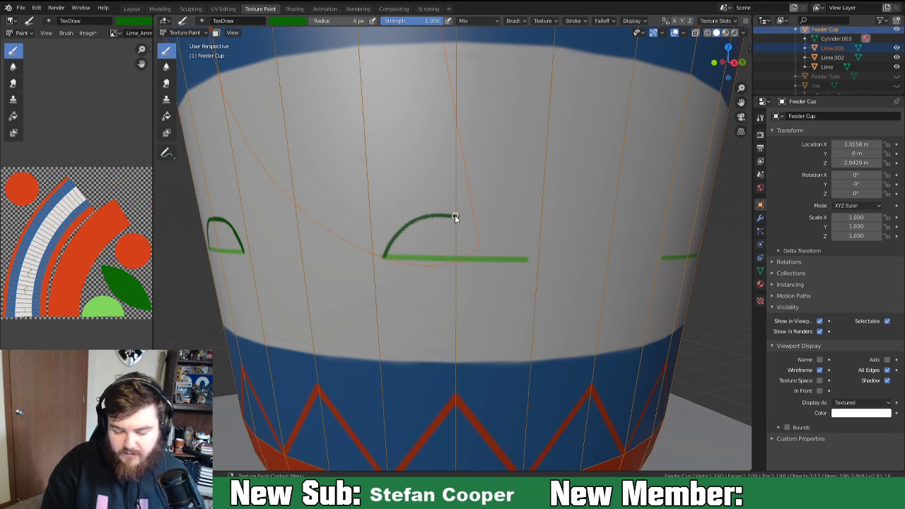
{"action": "left_click_drag", "start_coordinate": [507, 221], "coordinate": [536, 241]}
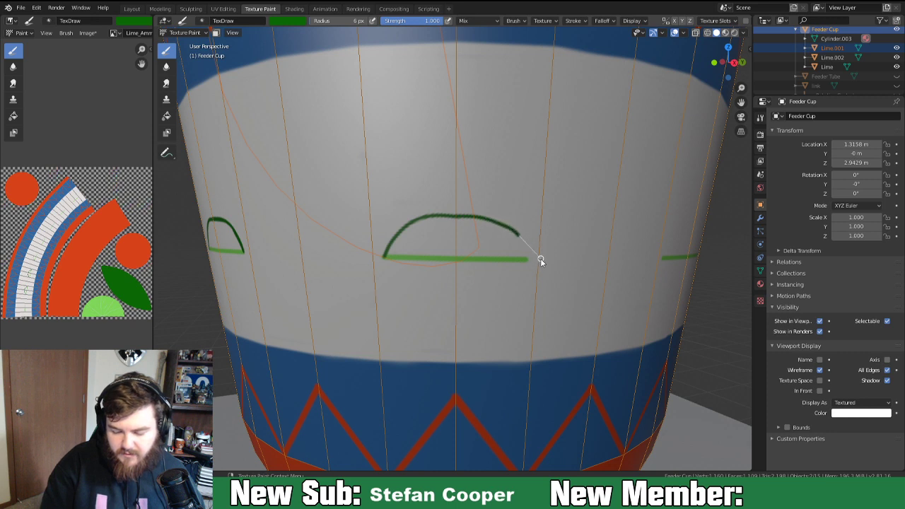
{"action": "left_click_drag", "start_coordinate": [541, 276], "coordinate": [539, 287]}
{"action": "key", "text": "ctrl+z"}
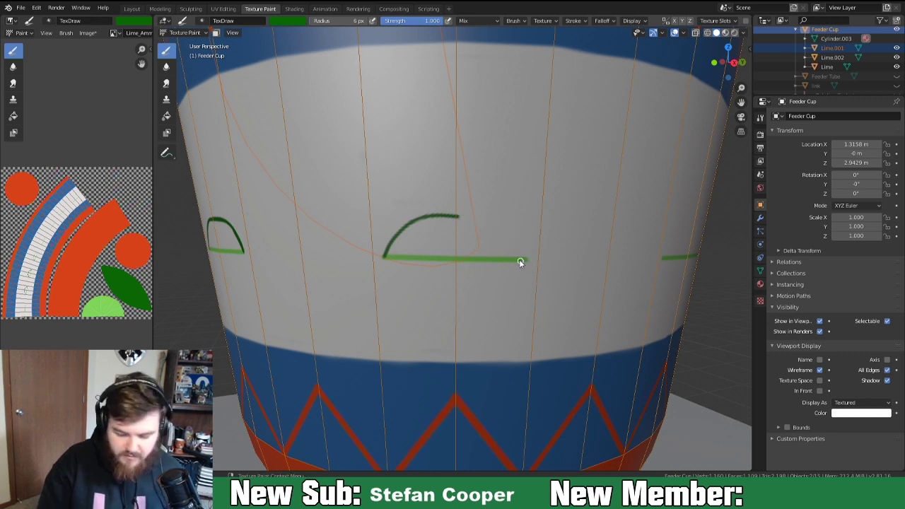
Paint the second half of the dark green arc from its peak down to the far end of the light green line.
{"action": "mouse_move", "coordinate": [456, 215]}
{"action": "left_mouse_down"}
{"action": "mouse_move", "coordinate": [508, 224]}
{"action": "mouse_move", "coordinate": [534, 247]}
{"action": "left_mouse_up"}
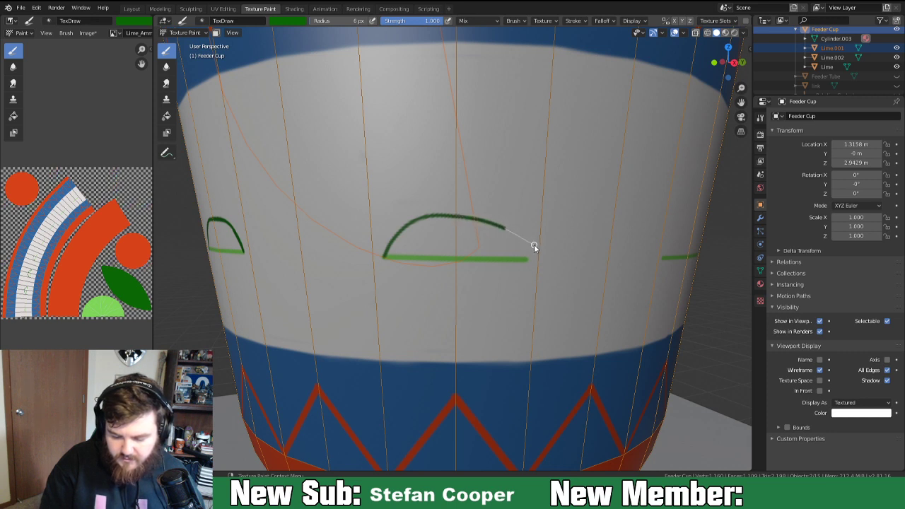
{"action": "left_click_drag", "start_coordinate": [541, 281], "coordinate": [542, 290]}
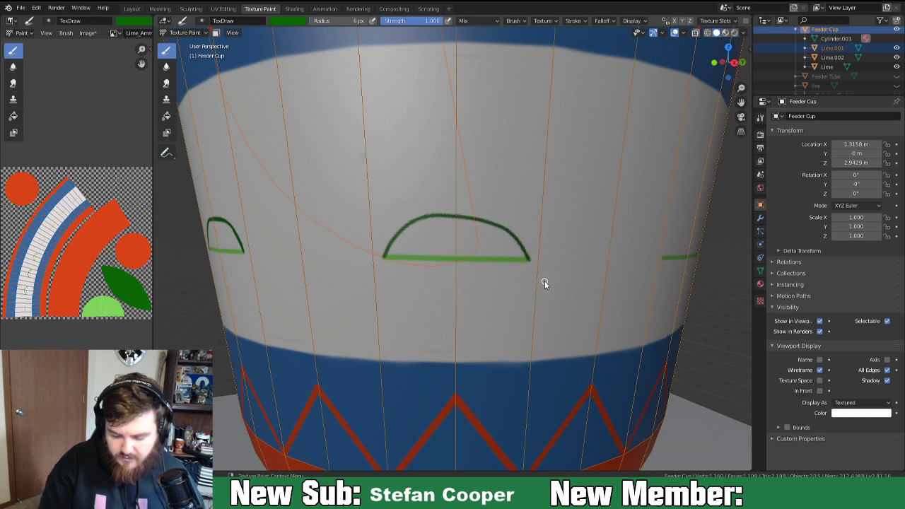
Paint a dark green arc joining both ends of the following light green line and retrace it to thicken it.
{"action": "middle_click_drag", "start_coordinate": [583, 285], "coordinate": [509, 275]}
{"action": "mouse_move", "coordinate": [447, 251]}
{"action": "left_mouse_down"}
{"action": "mouse_move", "coordinate": [478, 212]}
{"action": "mouse_move", "coordinate": [546, 221]}
{"action": "left_mouse_up"}
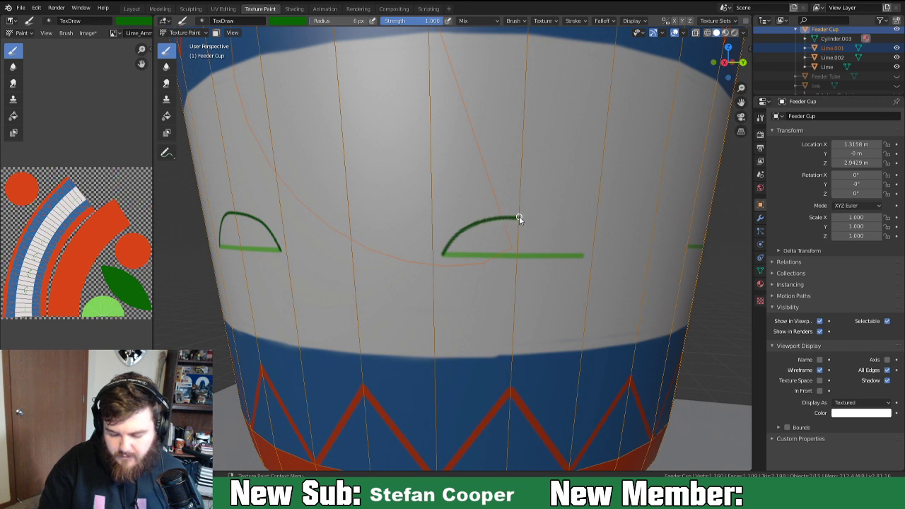
{"action": "left_click_drag", "start_coordinate": [563, 225], "coordinate": [590, 245]}
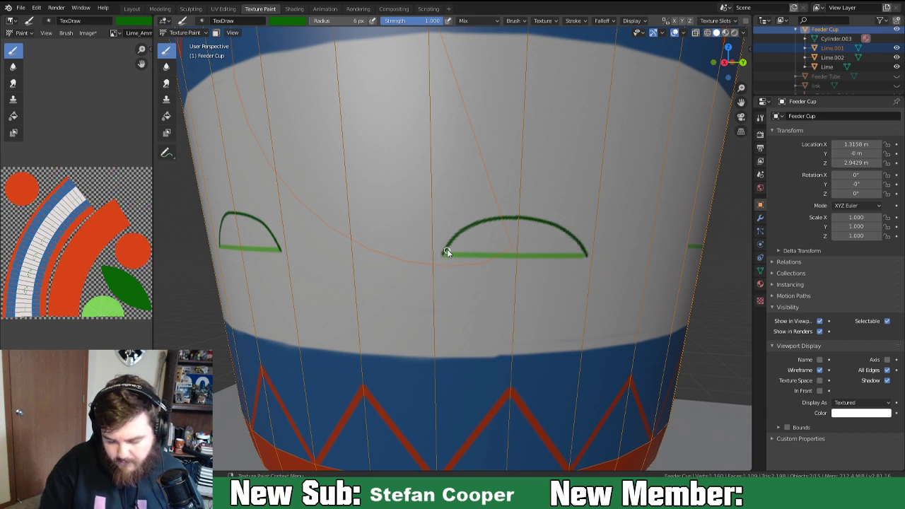
{"action": "mouse_move", "coordinate": [470, 224]}
{"action": "left_mouse_down"}
{"action": "mouse_move", "coordinate": [479, 214]}
{"action": "mouse_move", "coordinate": [571, 230]}
{"action": "mouse_move", "coordinate": [605, 281]}
{"action": "left_mouse_up"}
Paint a dark green arc in two halves over the next bare light green line around the cup, joining both its ends.
{"action": "mouse_move", "coordinate": [577, 278]}
{"action": "middle_mouse_down"}
{"action": "mouse_move", "coordinate": [515, 271]}
{"action": "mouse_move", "coordinate": [507, 249]}
{"action": "mouse_move", "coordinate": [482, 279]}
{"action": "middle_mouse_up"}
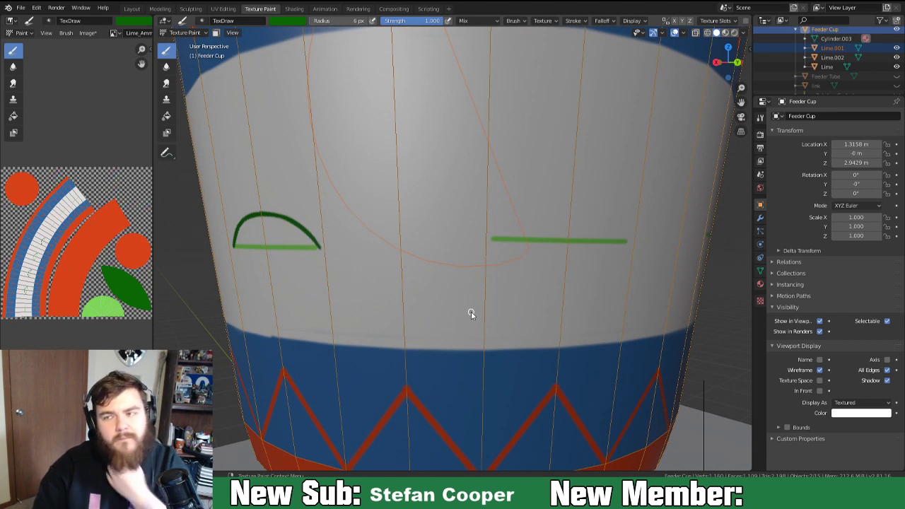
{"action": "middle_click_drag", "start_coordinate": [487, 264], "coordinate": [479, 269]}
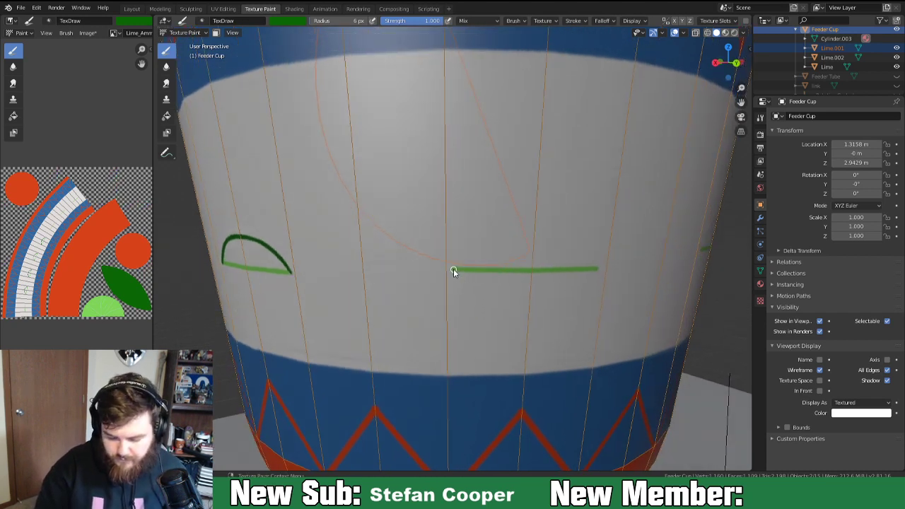
{"action": "mouse_move", "coordinate": [470, 244]}
{"action": "left_mouse_down"}
{"action": "mouse_move", "coordinate": [490, 226]}
{"action": "mouse_move", "coordinate": [573, 242]}
{"action": "left_mouse_up"}
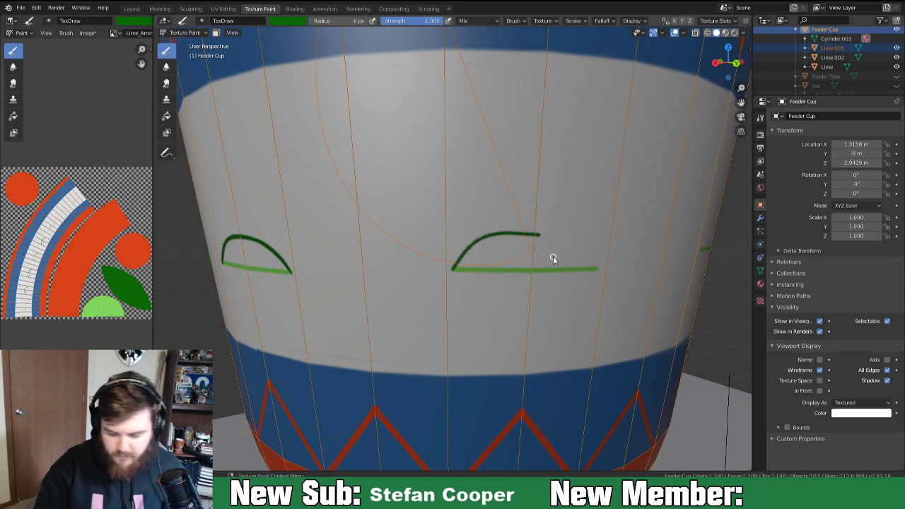
{"action": "middle_click_drag", "start_coordinate": [554, 255], "coordinate": [544, 251]}
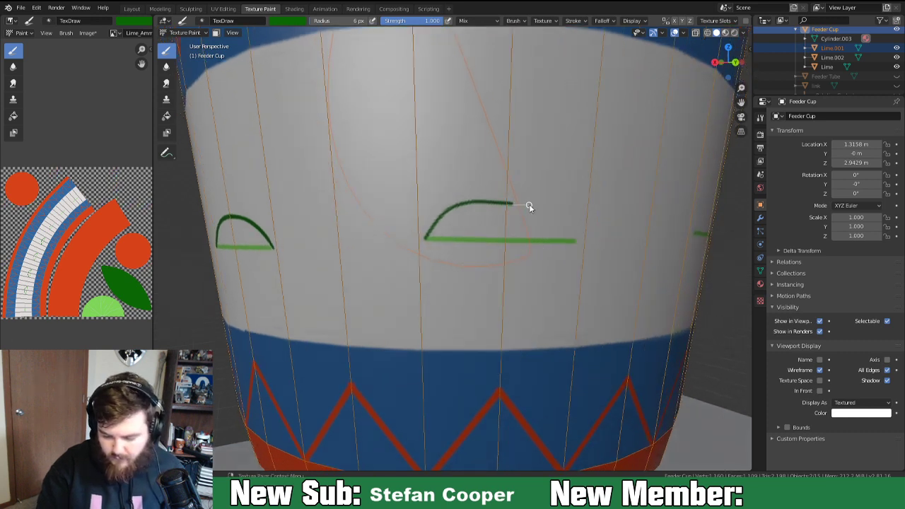
{"action": "mouse_move", "coordinate": [553, 207]}
{"action": "left_mouse_down"}
{"action": "mouse_move", "coordinate": [586, 234]}
{"action": "mouse_move", "coordinate": [589, 273]}
{"action": "left_mouse_up"}
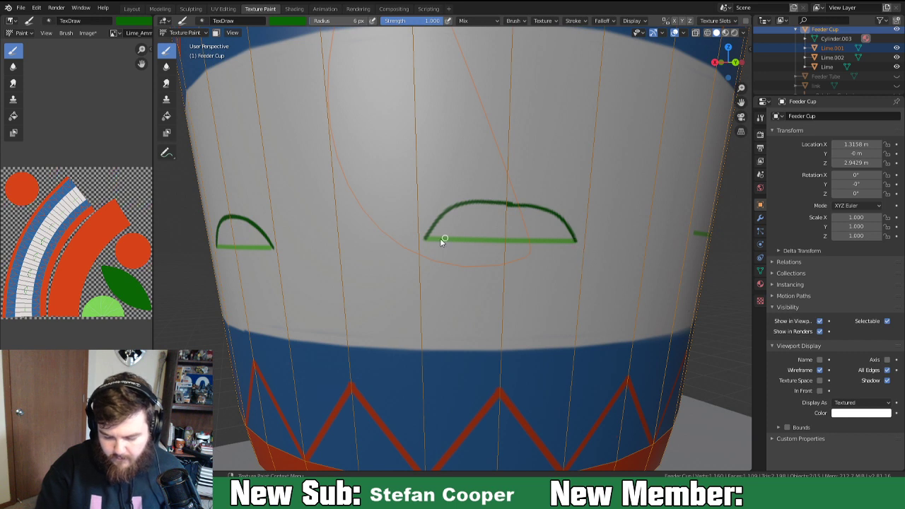
Thicken the newly painted two-part arc with overlapping dark green strokes, smoothing the joint at its peak.
{"action": "mouse_move", "coordinate": [448, 210]}
{"action": "left_mouse_down"}
{"action": "mouse_move", "coordinate": [476, 194]}
{"action": "mouse_move", "coordinate": [546, 208]}
{"action": "left_mouse_up"}
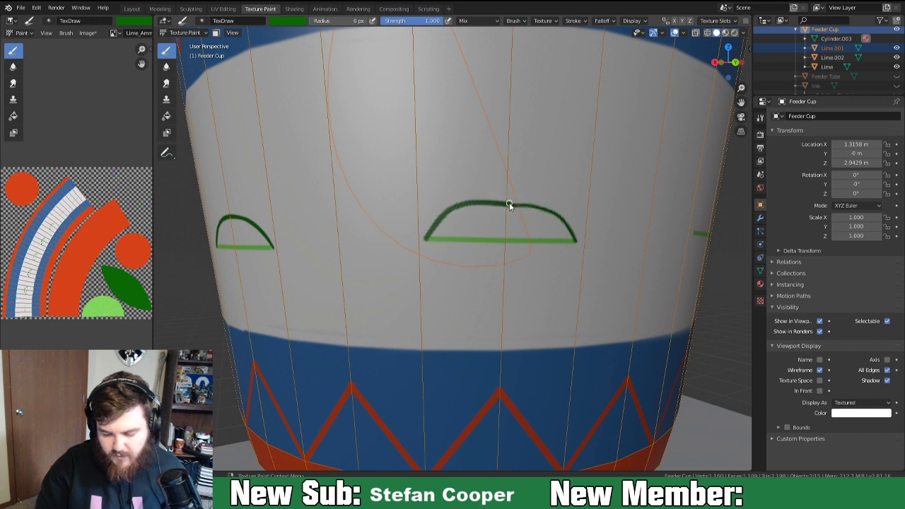
{"action": "left_click_drag", "start_coordinate": [544, 207], "coordinate": [553, 209]}
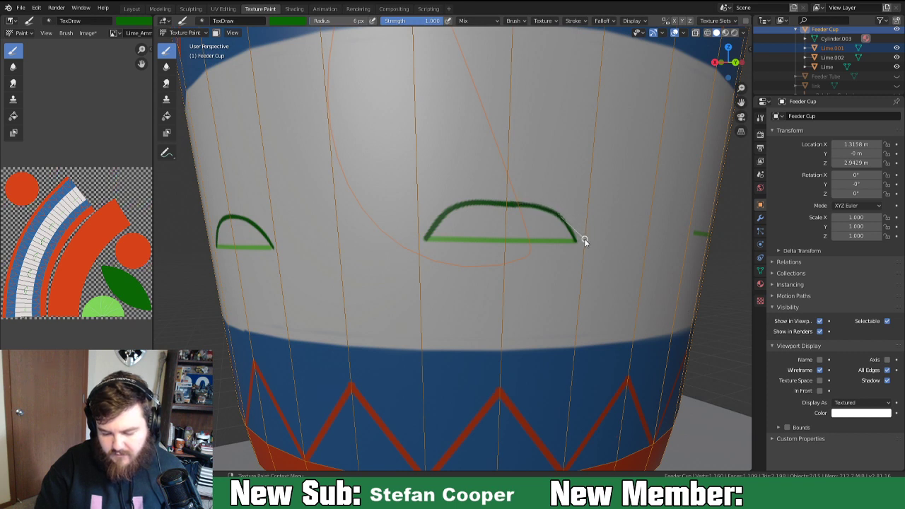
{"action": "left_click_drag", "start_coordinate": [588, 268], "coordinate": [584, 252]}
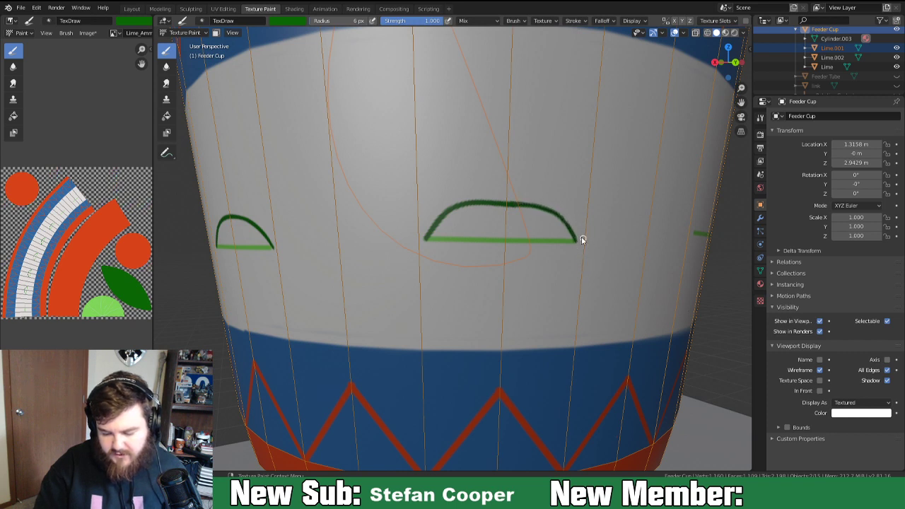
{"action": "left_click_drag", "start_coordinate": [550, 211], "coordinate": [563, 215]}
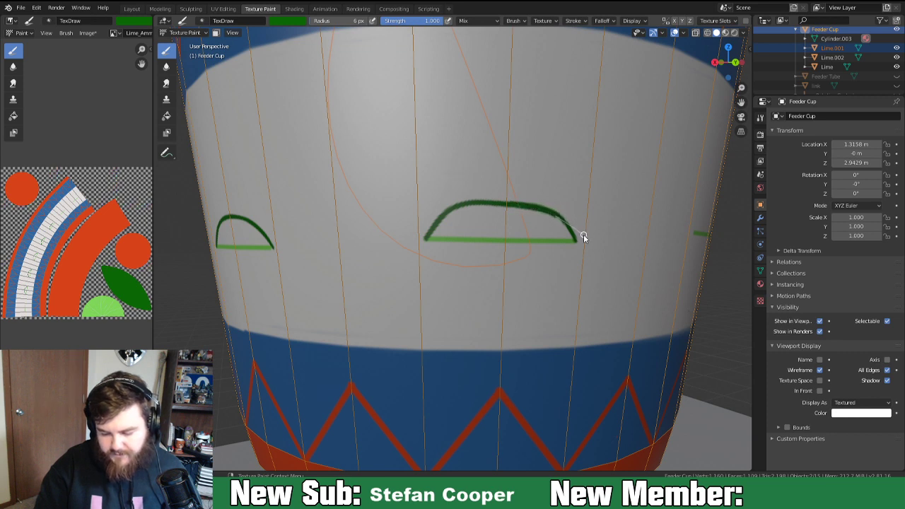
Finish the current dark-green arch and paint a thickened one over the next bare light-green line on the cup's white band.
{"action": "left_click_drag", "start_coordinate": [593, 269], "coordinate": [593, 271]}
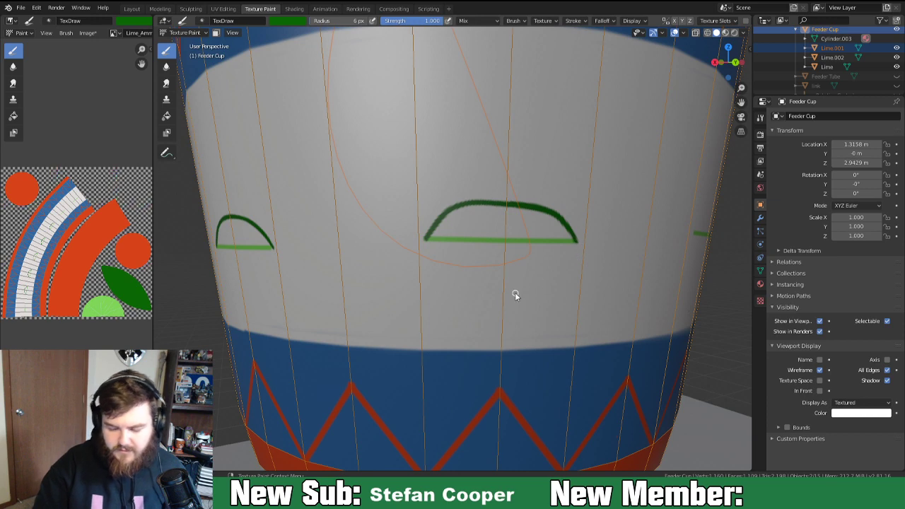
{"action": "middle_click_drag", "start_coordinate": [540, 295], "coordinate": [400, 301]}
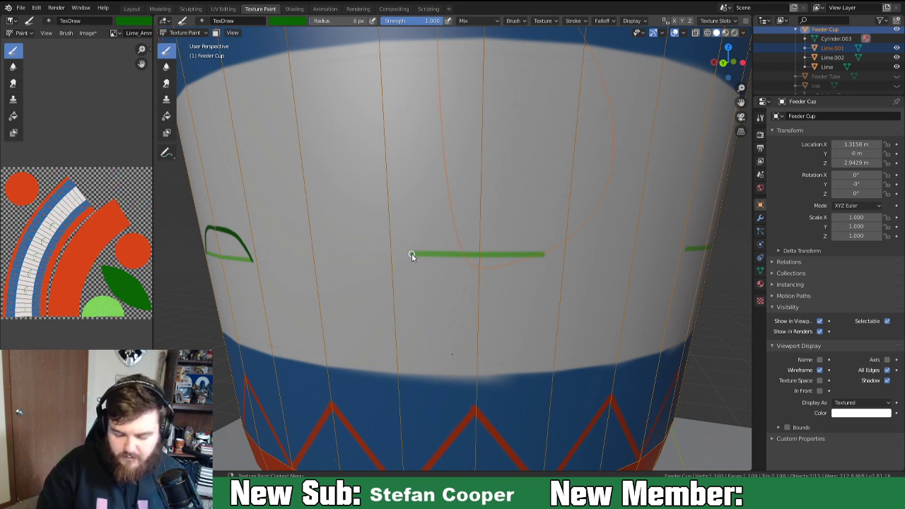
{"action": "mouse_move", "coordinate": [425, 225]}
{"action": "left_mouse_down"}
{"action": "mouse_move", "coordinate": [446, 213]}
{"action": "mouse_move", "coordinate": [514, 217]}
{"action": "left_mouse_up"}
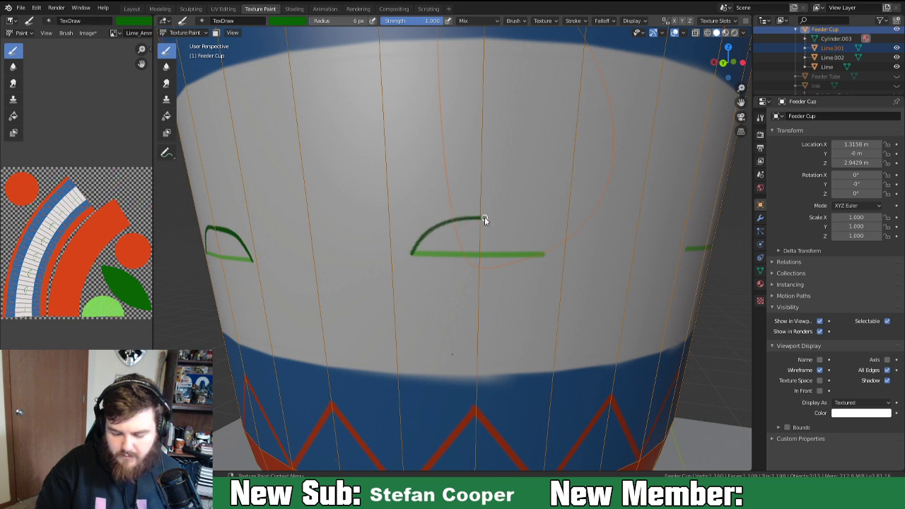
{"action": "mouse_move", "coordinate": [520, 224]}
{"action": "left_mouse_down"}
{"action": "mouse_move", "coordinate": [553, 249]}
{"action": "mouse_move", "coordinate": [558, 278]}
{"action": "left_mouse_up"}
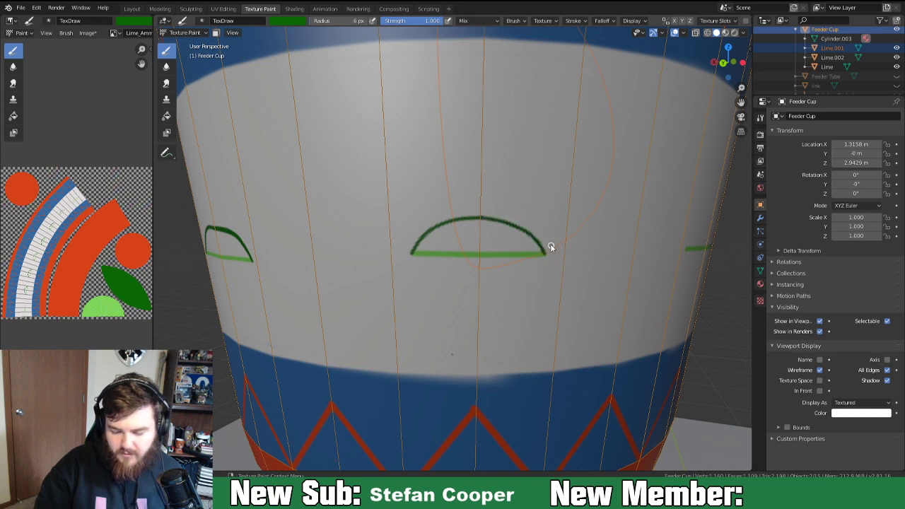
{"action": "mouse_move", "coordinate": [430, 229]}
{"action": "left_mouse_down"}
{"action": "mouse_move", "coordinate": [459, 210]}
{"action": "mouse_move", "coordinate": [470, 217]}
{"action": "left_mouse_up"}
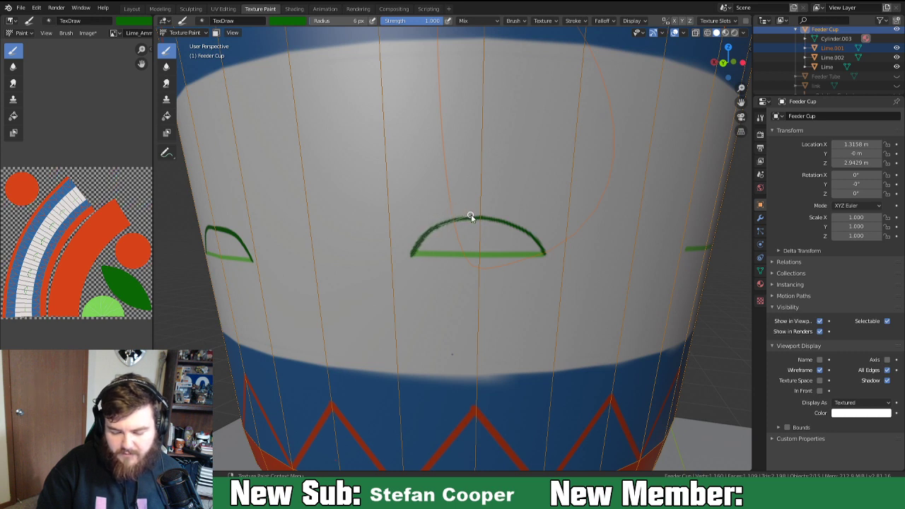
{"action": "left_click_drag", "start_coordinate": [508, 219], "coordinate": [532, 229]}
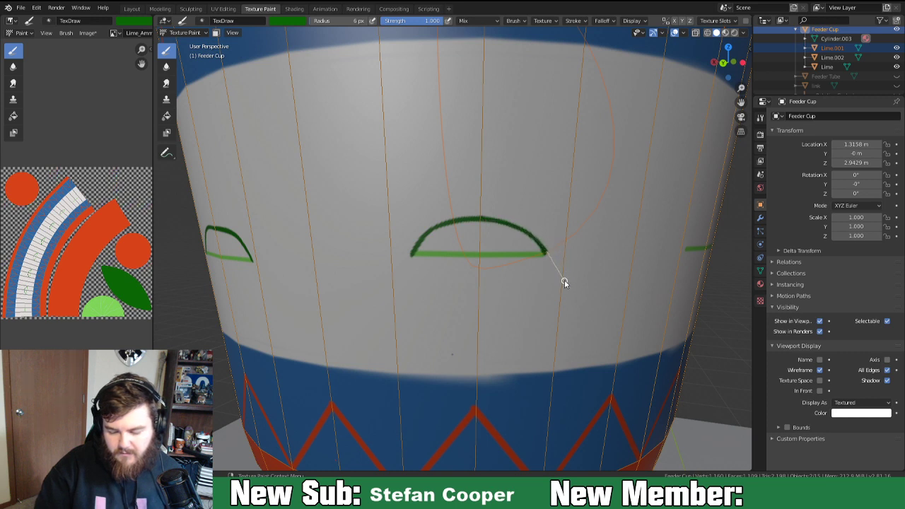
Paint a dark-green lime-slice arch over the following bare light-green line and thicken its curve along both sides.
{"action": "middle_click_drag", "start_coordinate": [551, 305], "coordinate": [493, 303]}
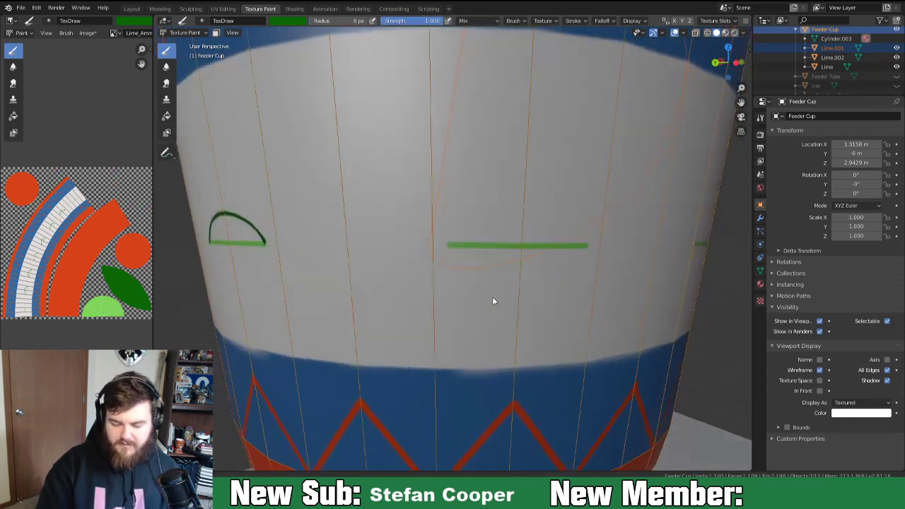
{"action": "mouse_move", "coordinate": [448, 245]}
{"action": "left_mouse_down"}
{"action": "mouse_move", "coordinate": [467, 209]}
{"action": "mouse_move", "coordinate": [499, 202]}
{"action": "mouse_move", "coordinate": [587, 225]}
{"action": "mouse_move", "coordinate": [601, 256]}
{"action": "left_mouse_up"}
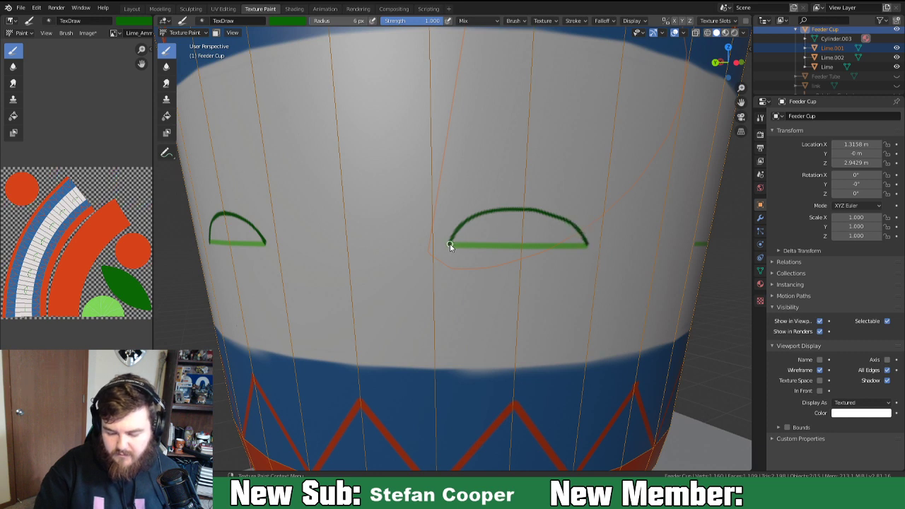
{"action": "left_click_drag", "start_coordinate": [450, 247], "coordinate": [459, 226]}
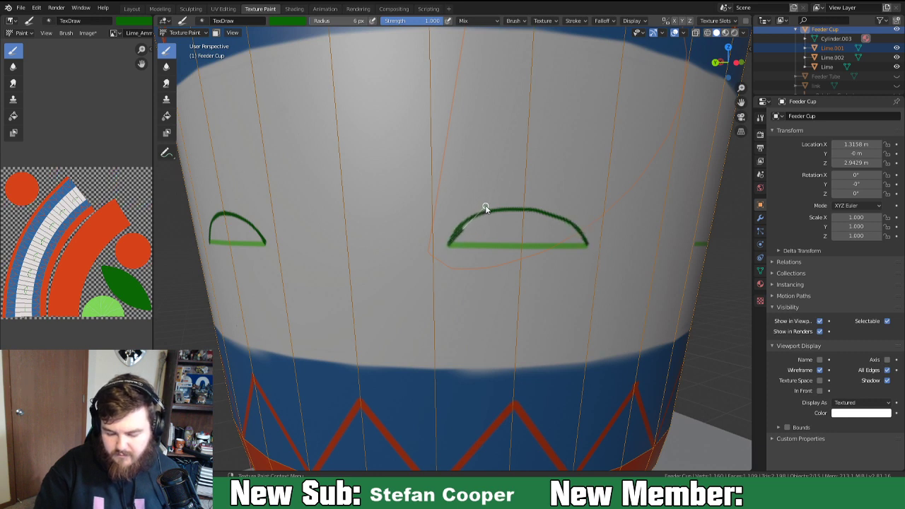
{"action": "left_click_drag", "start_coordinate": [496, 201], "coordinate": [584, 228]}
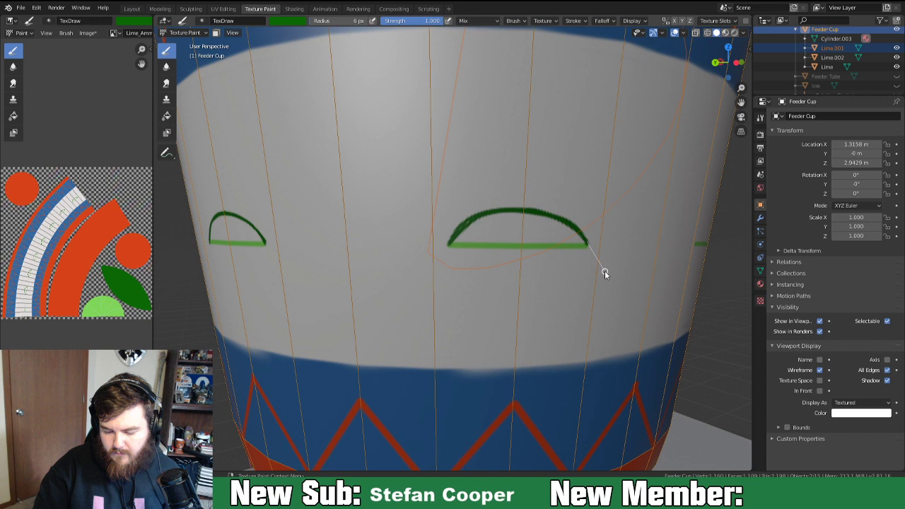
{"action": "left_click_drag", "start_coordinate": [471, 219], "coordinate": [450, 241]}
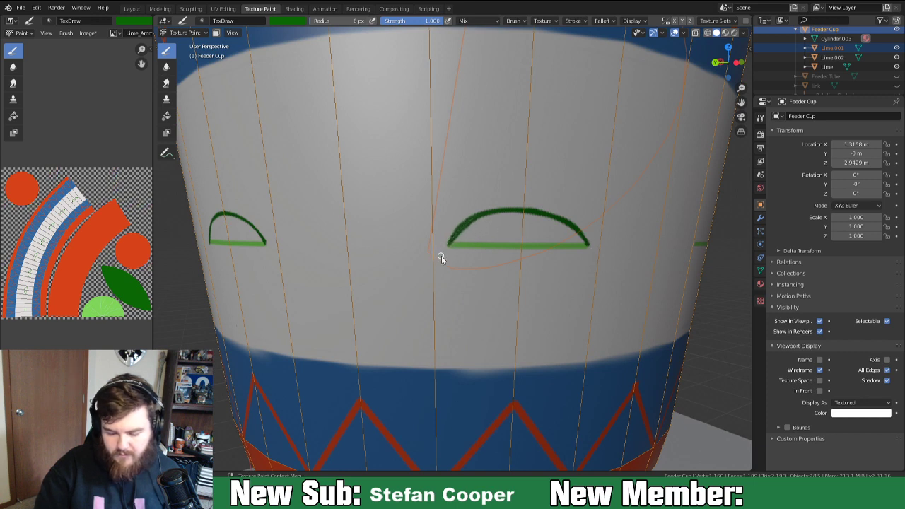
Outline the last slice without a rind with a thick dark-green arch joining both ends of its light-green baseline.
{"action": "mouse_move", "coordinate": [546, 277]}
{"action": "middle_mouse_down"}
{"action": "mouse_move", "coordinate": [541, 269]}
{"action": "mouse_move", "coordinate": [505, 269]}
{"action": "middle_mouse_up"}
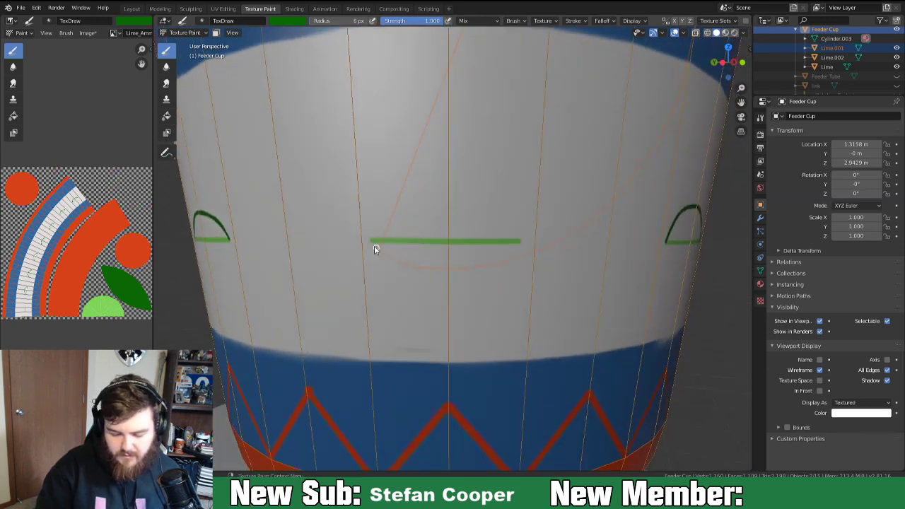
{"action": "mouse_move", "coordinate": [371, 241]}
{"action": "left_mouse_down"}
{"action": "mouse_move", "coordinate": [394, 209]}
{"action": "mouse_move", "coordinate": [485, 209]}
{"action": "mouse_move", "coordinate": [528, 232]}
{"action": "mouse_move", "coordinate": [536, 273]}
{"action": "left_mouse_up"}
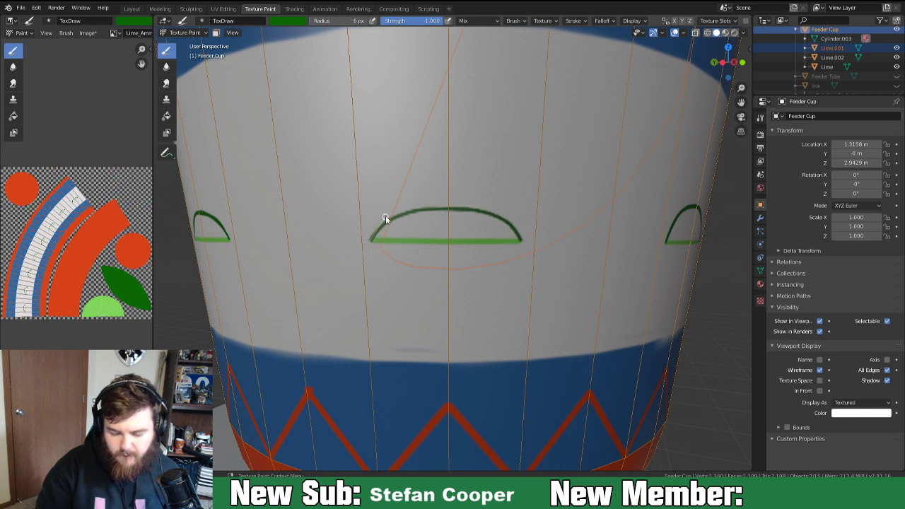
{"action": "mouse_move", "coordinate": [409, 194]}
{"action": "left_mouse_down"}
{"action": "mouse_move", "coordinate": [487, 206]}
{"action": "mouse_move", "coordinate": [521, 222]}
{"action": "left_mouse_up"}
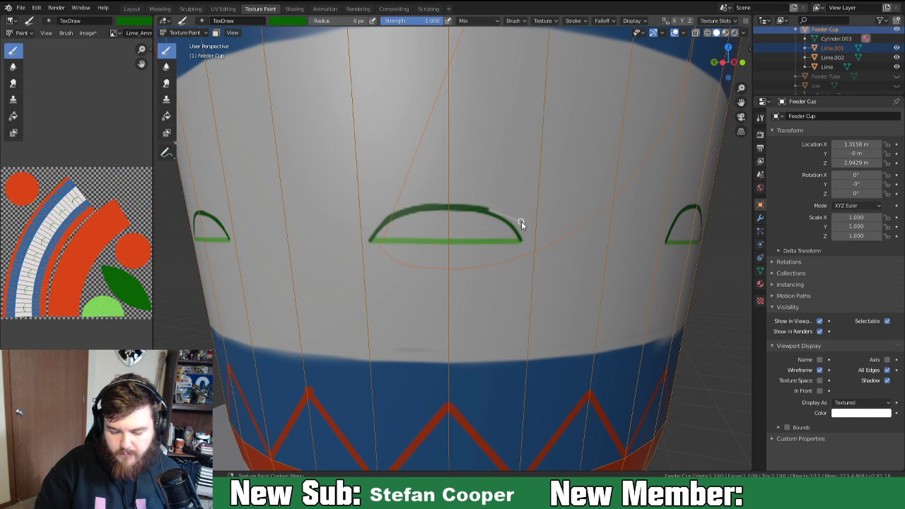
{"action": "left_click_drag", "start_coordinate": [533, 273], "coordinate": [530, 273]}
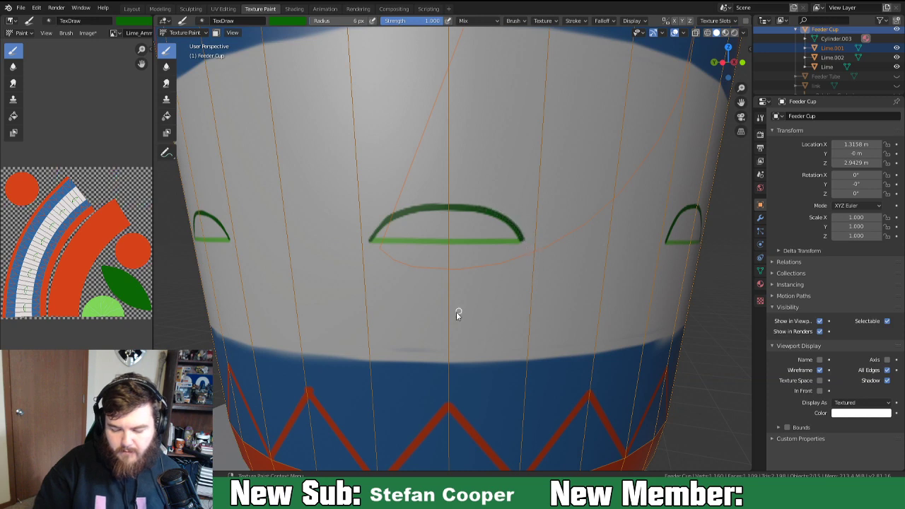
Turn off Smooth Stroke, keep the Space stroke method, and choose the third swatch, a light green, from the Lime palette.
{"action": "mouse_move", "coordinate": [529, 277]}
{"action": "middle_mouse_down"}
{"action": "mouse_move", "coordinate": [493, 268]}
{"action": "mouse_move", "coordinate": [480, 281]}
{"action": "mouse_move", "coordinate": [446, 279]}
{"action": "mouse_move", "coordinate": [511, 279]}
{"action": "mouse_move", "coordinate": [507, 273]}
{"action": "middle_mouse_up"}
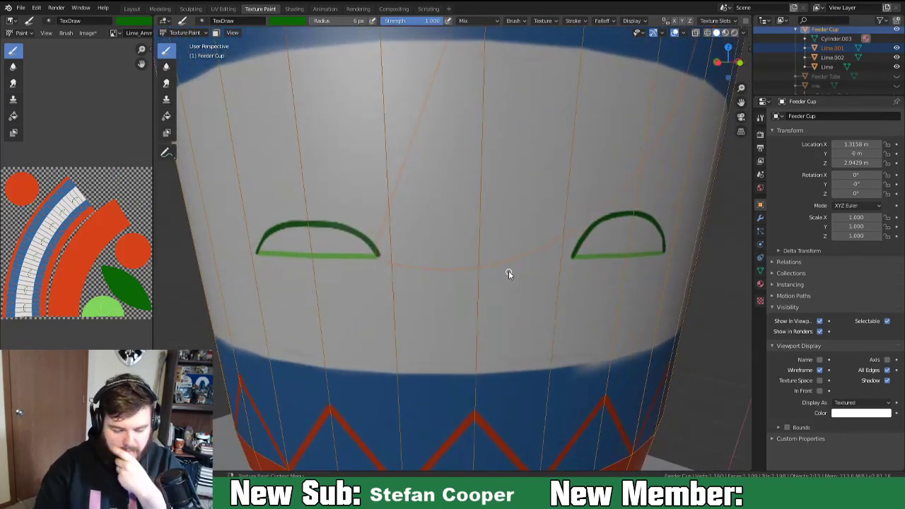
{"action": "left_click", "coordinate": [552, 21]}
{"action": "left_click", "coordinate": [574, 21]}
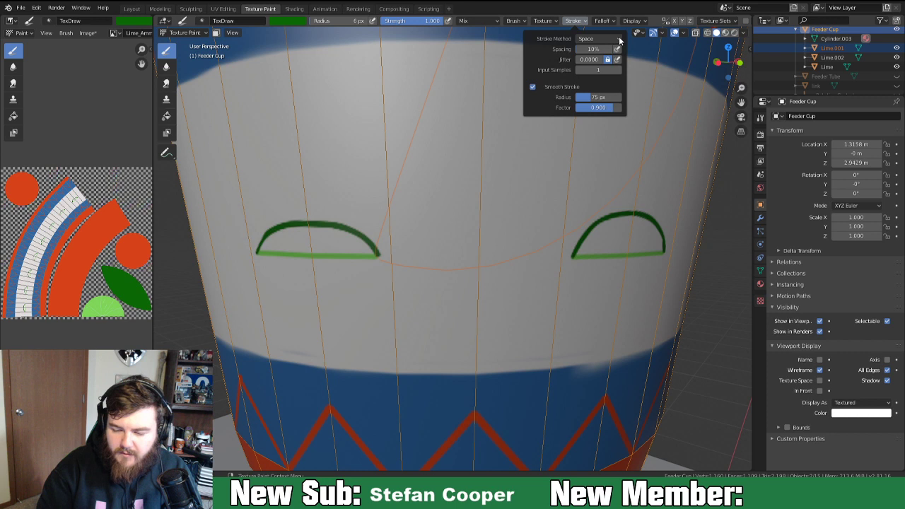
{"action": "left_click", "coordinate": [619, 39]}
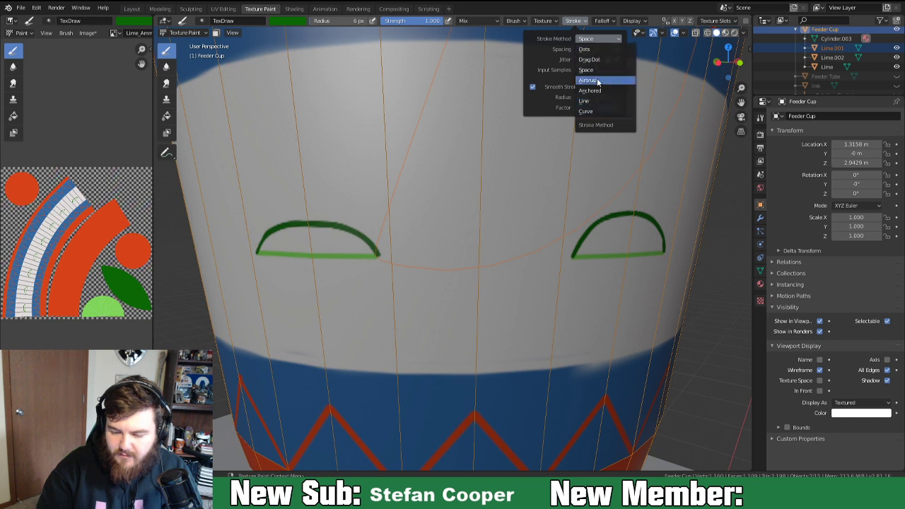
{"action": "left_click", "coordinate": [587, 70]}
{"action": "left_click", "coordinate": [533, 86]}
{"action": "left_click", "coordinate": [513, 21]}
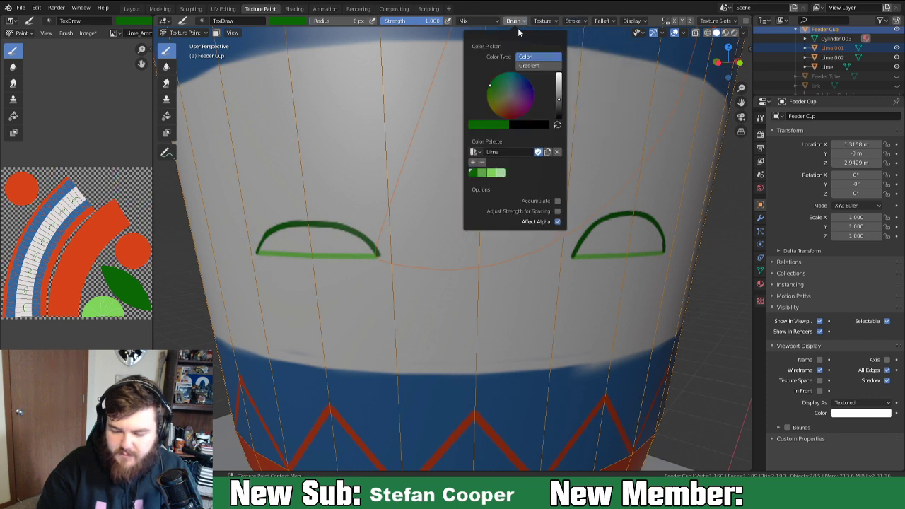
{"action": "left_click", "coordinate": [491, 173]}
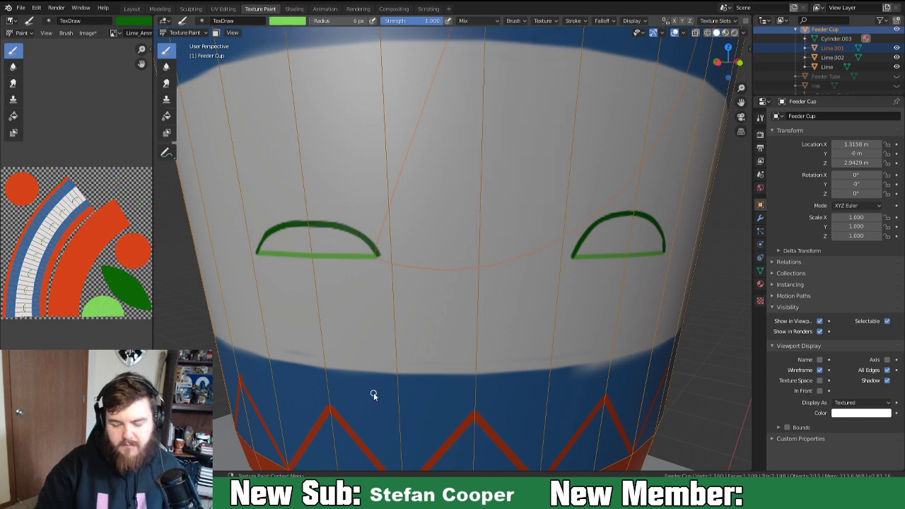
Fill the inside of the last outlined lime slice completely with light green, up to its dark-green rind.
{"action": "mouse_move", "coordinate": [373, 299]}
{"action": "middle_mouse_down"}
{"action": "mouse_move", "coordinate": [398, 287]}
{"action": "mouse_move", "coordinate": [378, 239]}
{"action": "middle_mouse_up"}
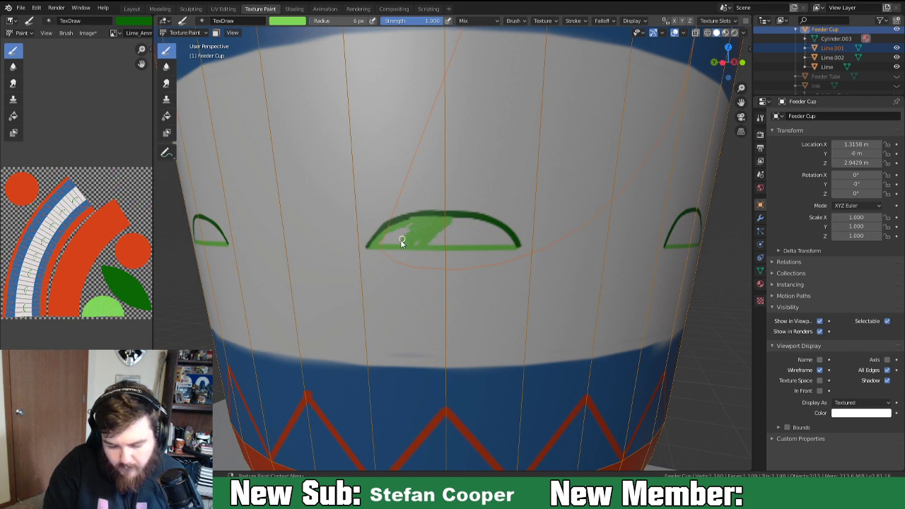
{"action": "mouse_move", "coordinate": [411, 225]}
{"action": "left_mouse_down"}
{"action": "mouse_move", "coordinate": [392, 236]}
{"action": "mouse_move", "coordinate": [416, 245]}
{"action": "left_mouse_up"}
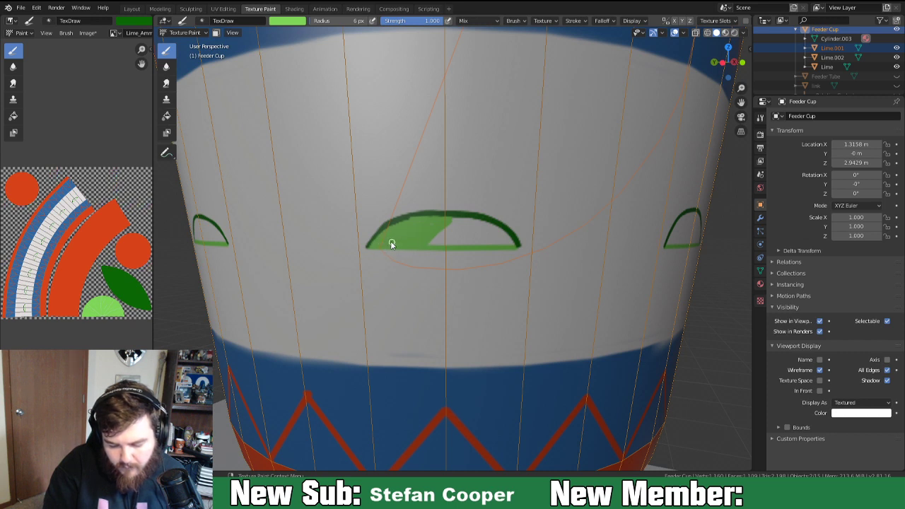
{"action": "left_click_drag", "start_coordinate": [470, 225], "coordinate": [504, 242]}
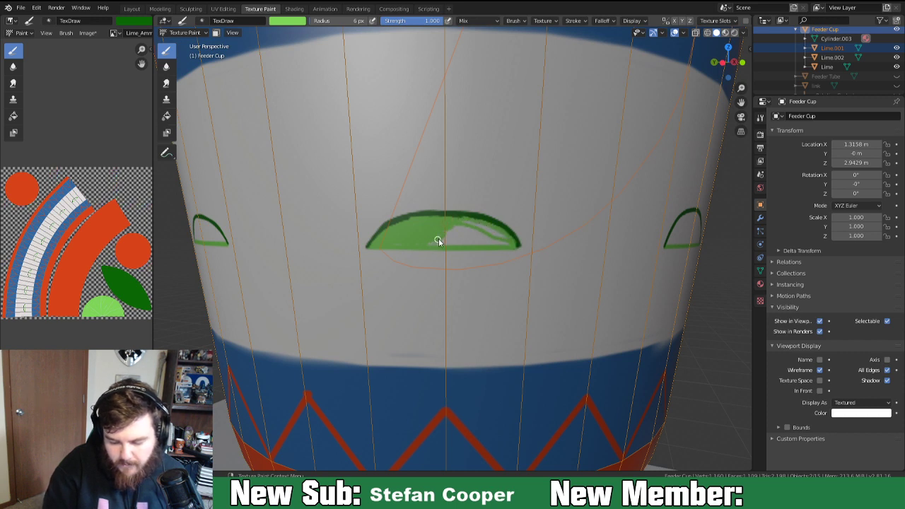
{"action": "mouse_move", "coordinate": [426, 241]}
{"action": "left_mouse_down"}
{"action": "mouse_move", "coordinate": [475, 244]}
{"action": "mouse_move", "coordinate": [441, 242]}
{"action": "left_mouse_up"}
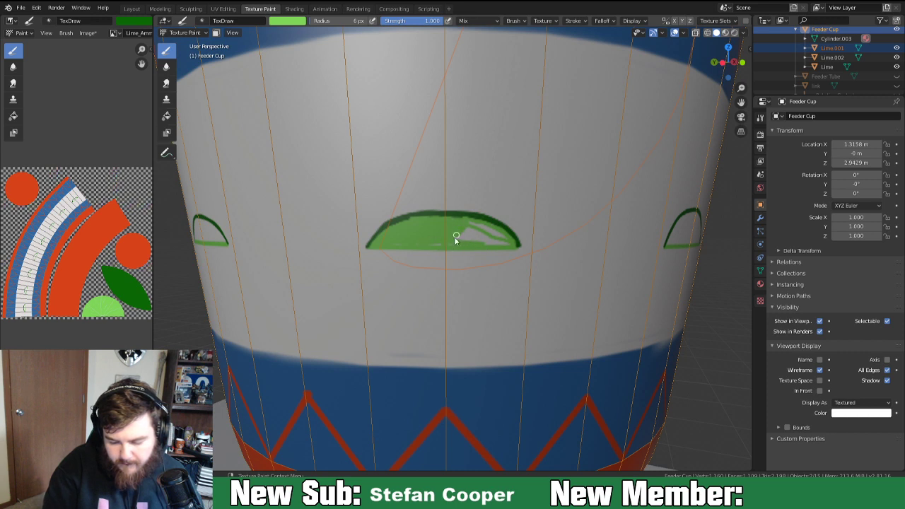
{"action": "left_click_drag", "start_coordinate": [485, 240], "coordinate": [503, 241]}
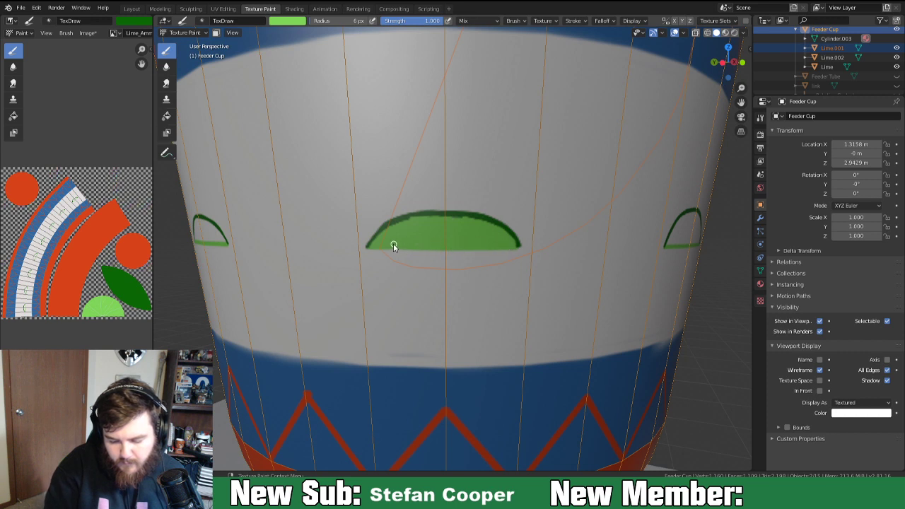
Paint the interior of the neighbouring empty lime slice solid light green, covering the remaining white gaps in both halves.
{"action": "middle_click_drag", "start_coordinate": [577, 287], "coordinate": [503, 307]}
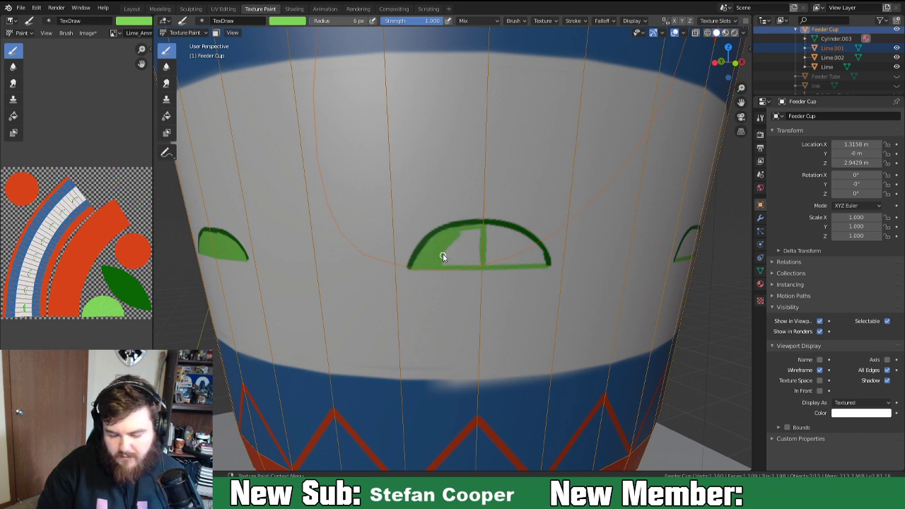
{"action": "left_click_drag", "start_coordinate": [452, 247], "coordinate": [474, 247]}
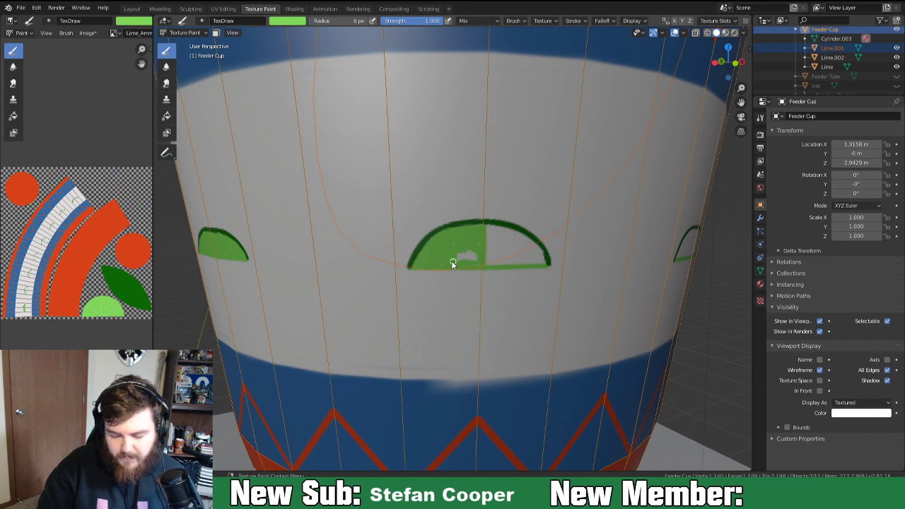
{"action": "left_click_drag", "start_coordinate": [460, 252], "coordinate": [466, 254]}
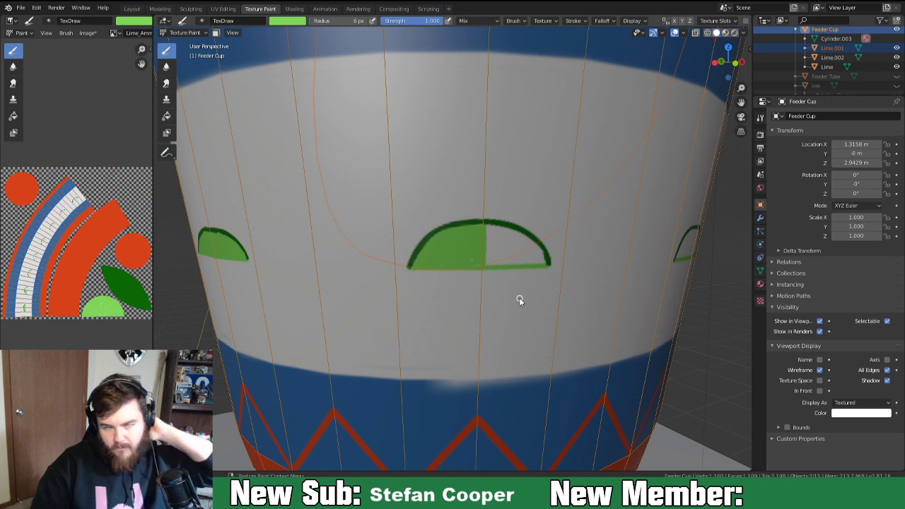
{"action": "middle_click_drag", "start_coordinate": [500, 268], "coordinate": [461, 235]}
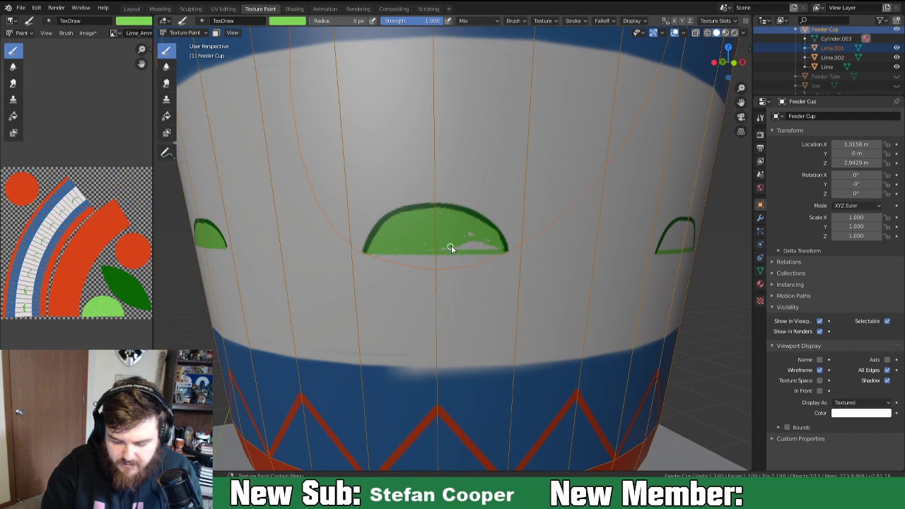
{"action": "left_click_drag", "start_coordinate": [433, 249], "coordinate": [439, 251]}
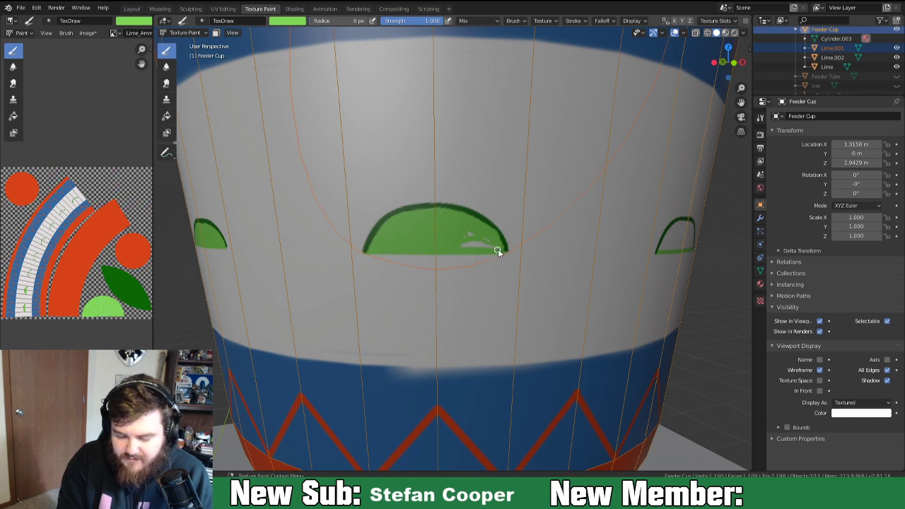
{"action": "left_click_drag", "start_coordinate": [483, 241], "coordinate": [460, 241]}
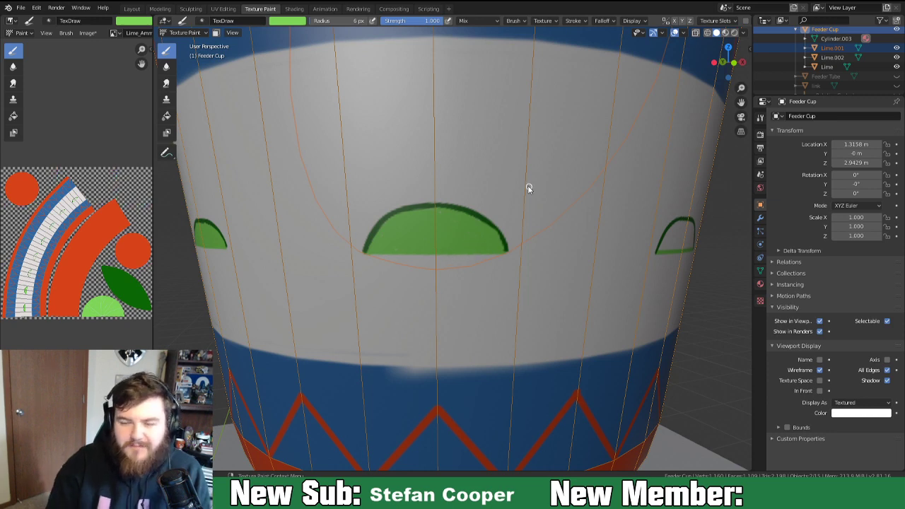
Fill the next outlined lime slice on the white band with light green, covering both halves up to its rind.
{"action": "middle_click_drag", "start_coordinate": [534, 247], "coordinate": [485, 243]}
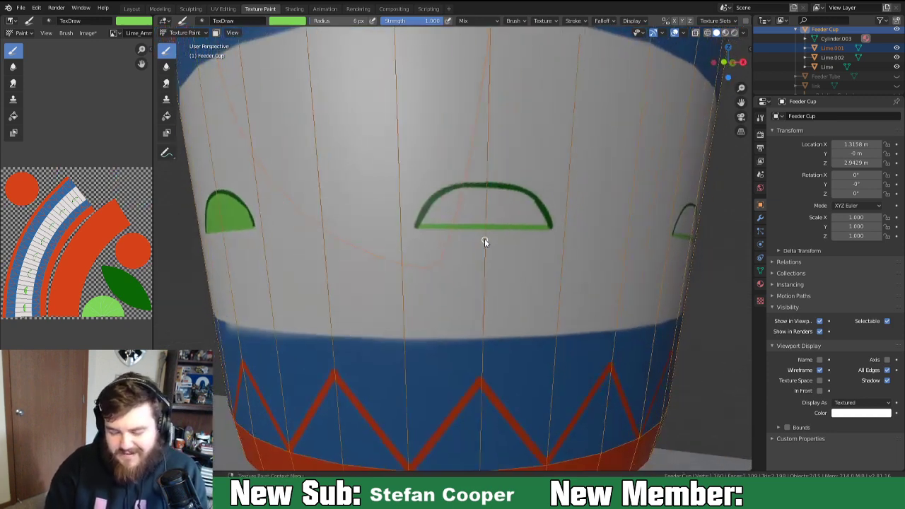
{"action": "left_click_drag", "start_coordinate": [486, 187], "coordinate": [432, 212]}
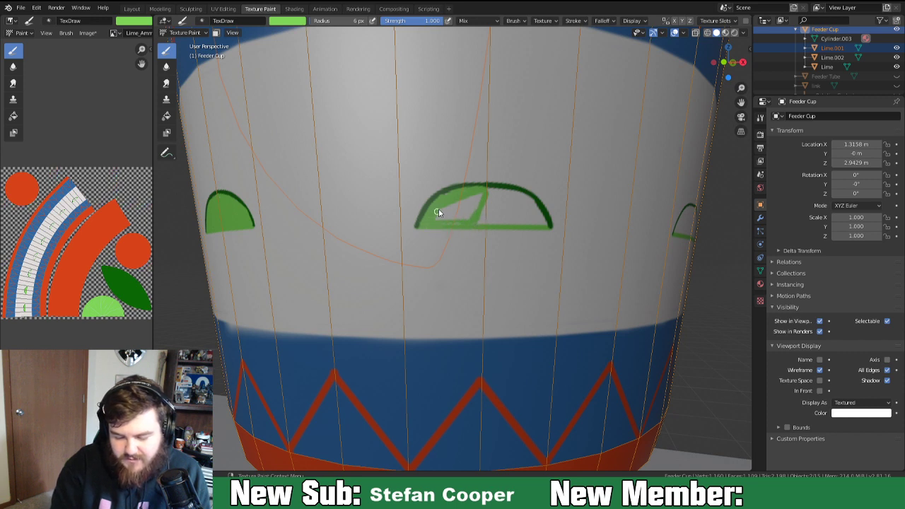
{"action": "left_click_drag", "start_coordinate": [450, 215], "coordinate": [449, 219]}
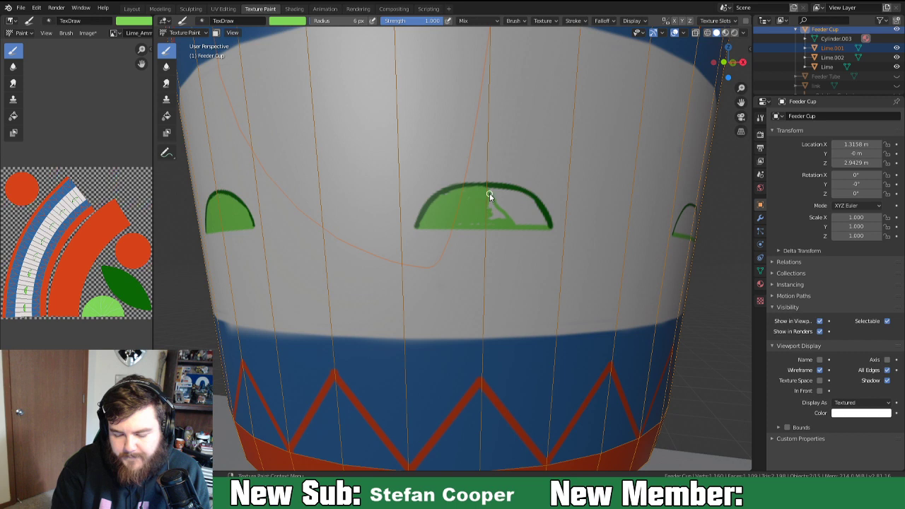
{"action": "left_click_drag", "start_coordinate": [503, 215], "coordinate": [509, 227]}
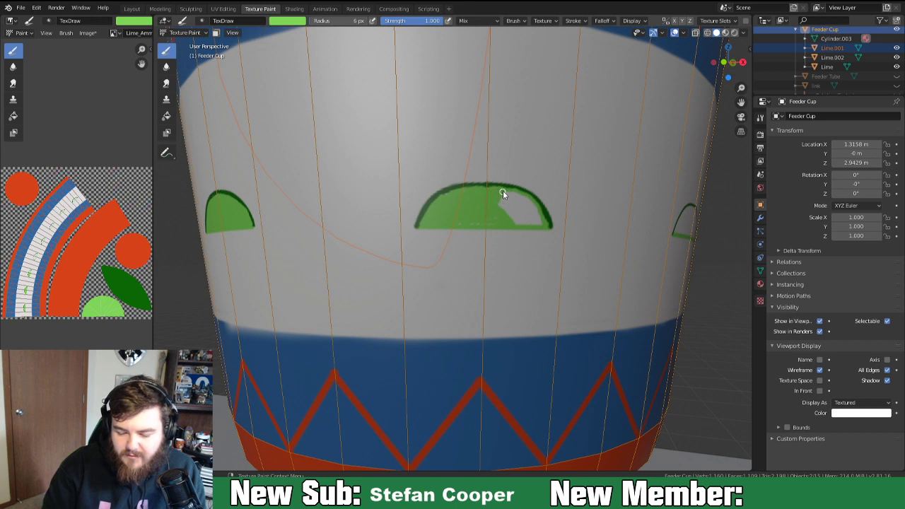
{"action": "left_click_drag", "start_coordinate": [498, 206], "coordinate": [505, 195]}
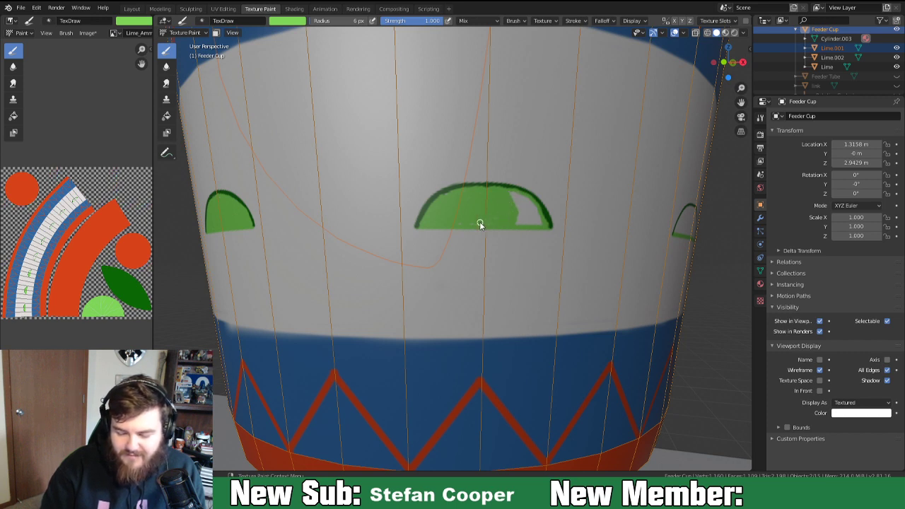
{"action": "left_click_drag", "start_coordinate": [501, 222], "coordinate": [541, 224]}
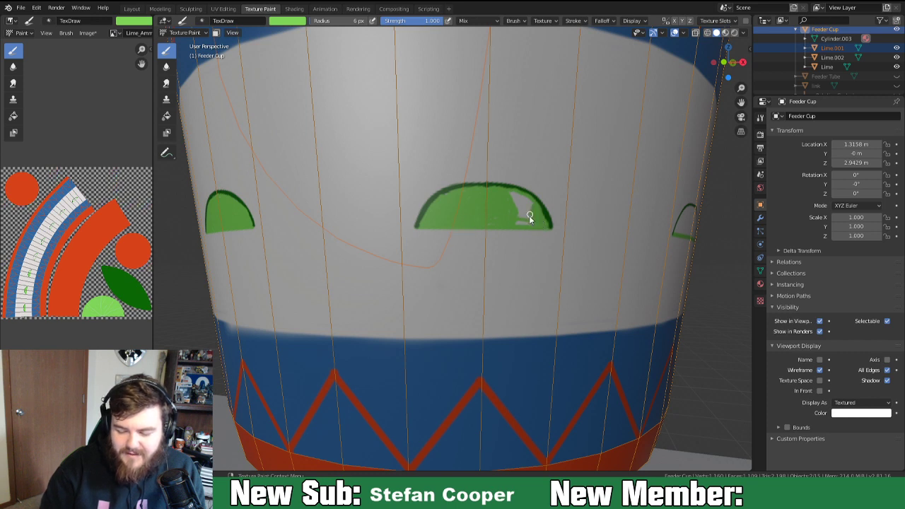
{"action": "left_click_drag", "start_coordinate": [521, 208], "coordinate": [518, 208]}
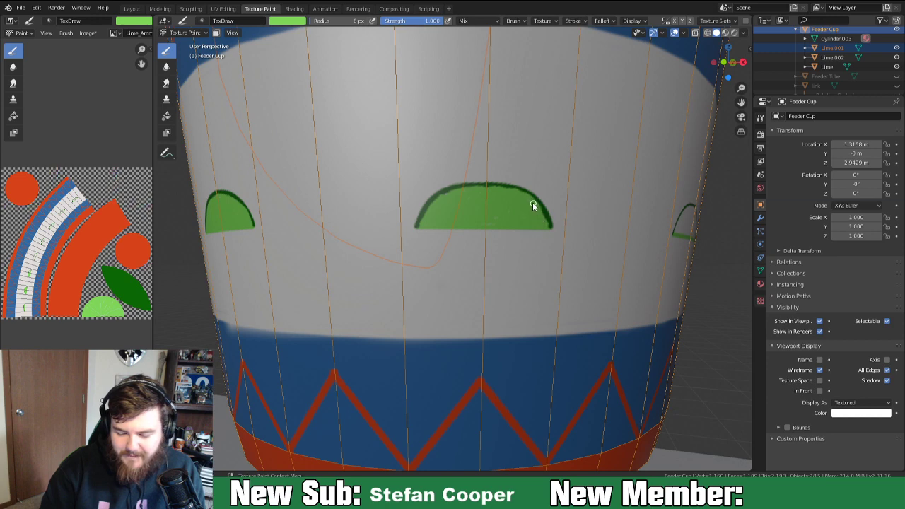
Paint the inside of the adjacent hollow lime slice light green, closing the white gap at its far end.
{"action": "mouse_move", "coordinate": [535, 251]}
{"action": "middle_mouse_down"}
{"action": "mouse_move", "coordinate": [540, 245]}
{"action": "mouse_move", "coordinate": [483, 253]}
{"action": "mouse_move", "coordinate": [506, 214]}
{"action": "middle_mouse_up"}
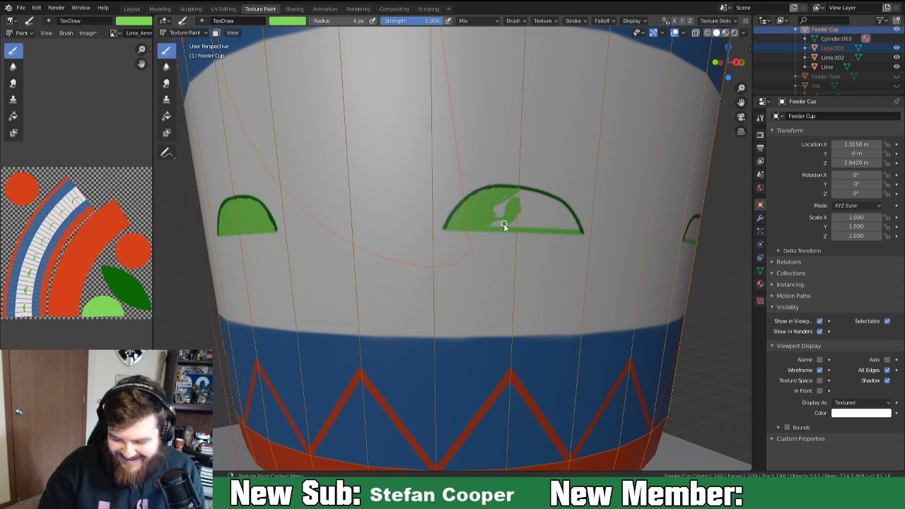
{"action": "left_click_drag", "start_coordinate": [504, 210], "coordinate": [491, 214]}
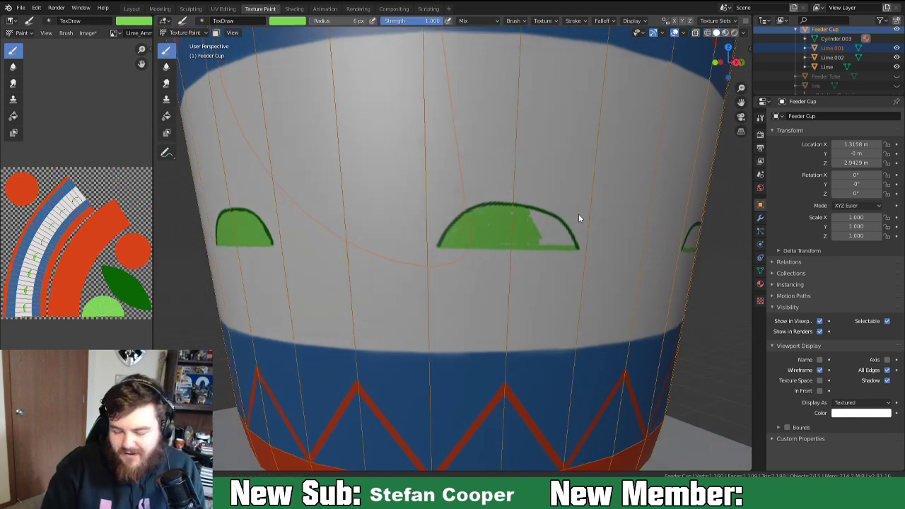
{"action": "middle_click_drag", "start_coordinate": [580, 216], "coordinate": [561, 216]}
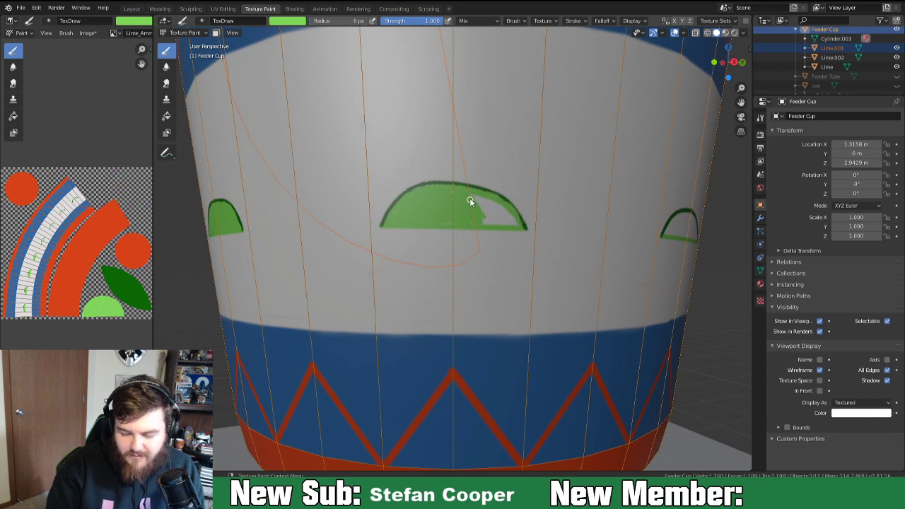
{"action": "left_click_drag", "start_coordinate": [489, 206], "coordinate": [489, 216]}
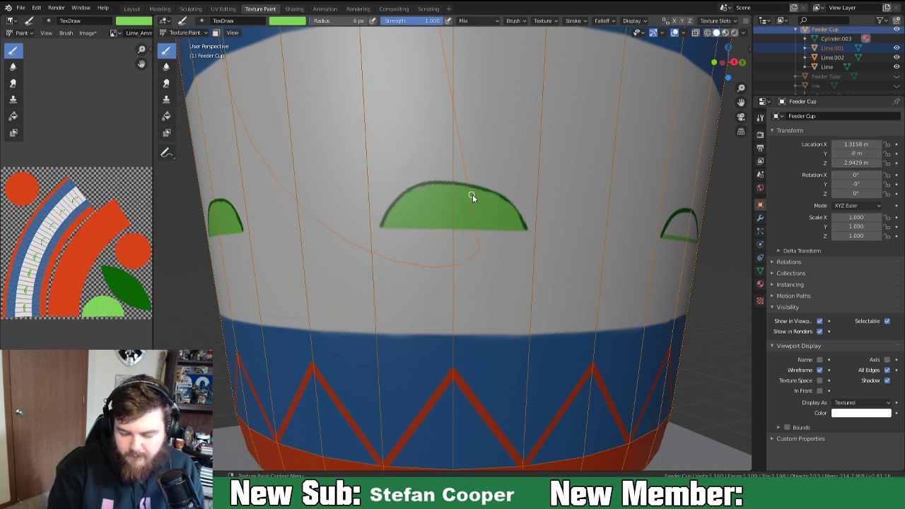
Cover the white interior of the following low-arched lime slice with light green, between its baseline and dark-green rind.
{"action": "middle_click_drag", "start_coordinate": [581, 277], "coordinate": [541, 274]}
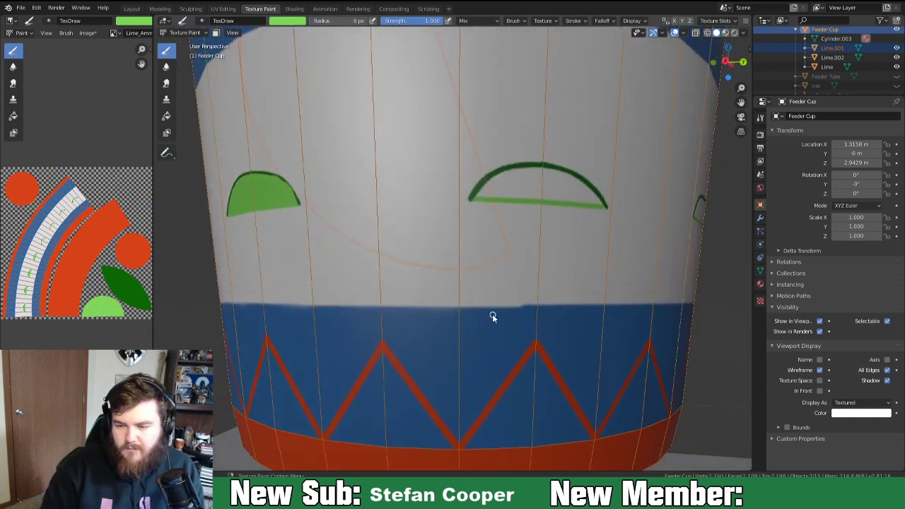
{"action": "left_click_drag", "start_coordinate": [484, 200], "coordinate": [481, 192]}
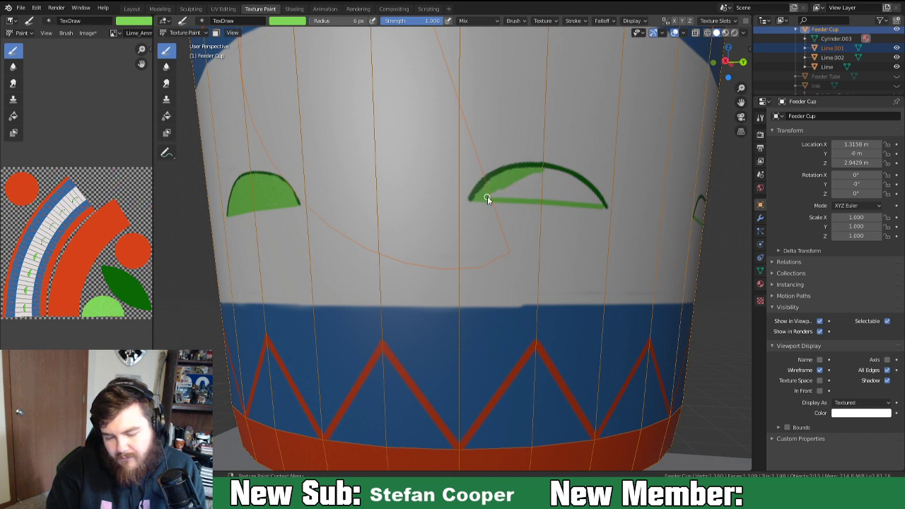
{"action": "left_click_drag", "start_coordinate": [492, 199], "coordinate": [502, 195]}
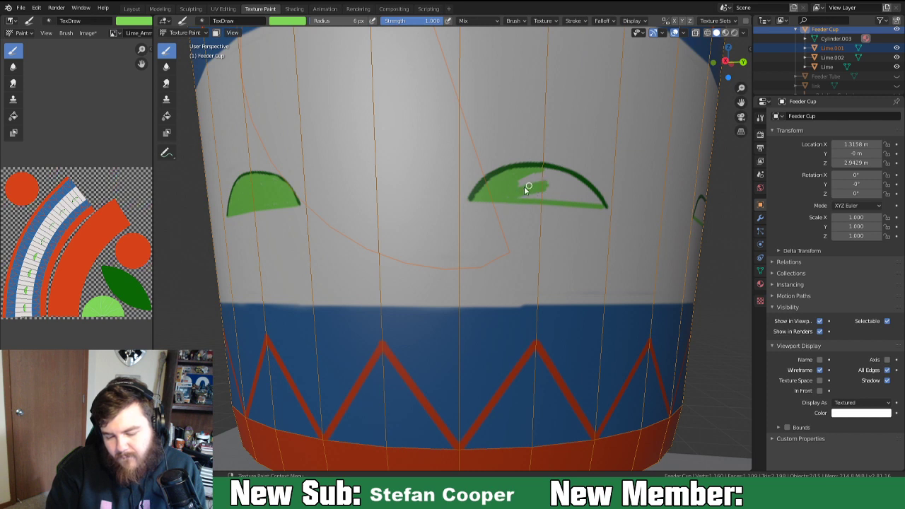
{"action": "left_click_drag", "start_coordinate": [544, 178], "coordinate": [542, 171]}
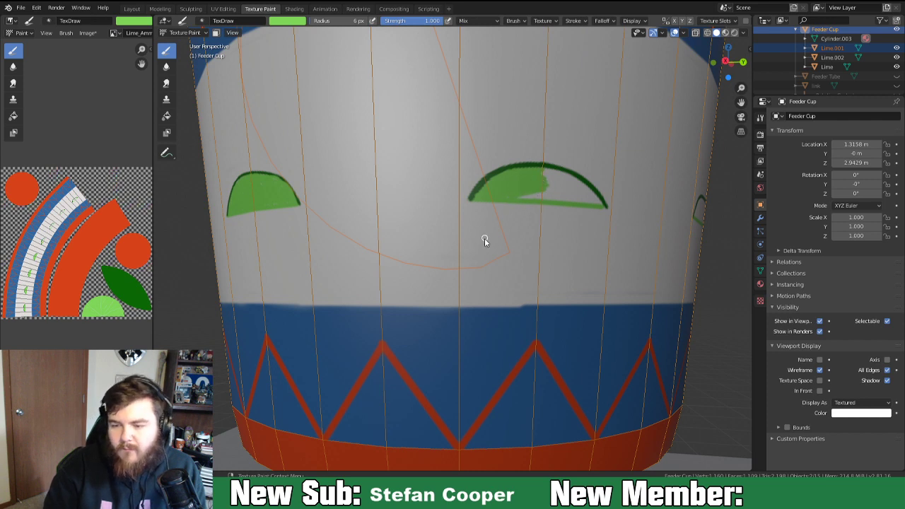
{"action": "middle_click_drag", "start_coordinate": [539, 230], "coordinate": [525, 229]}
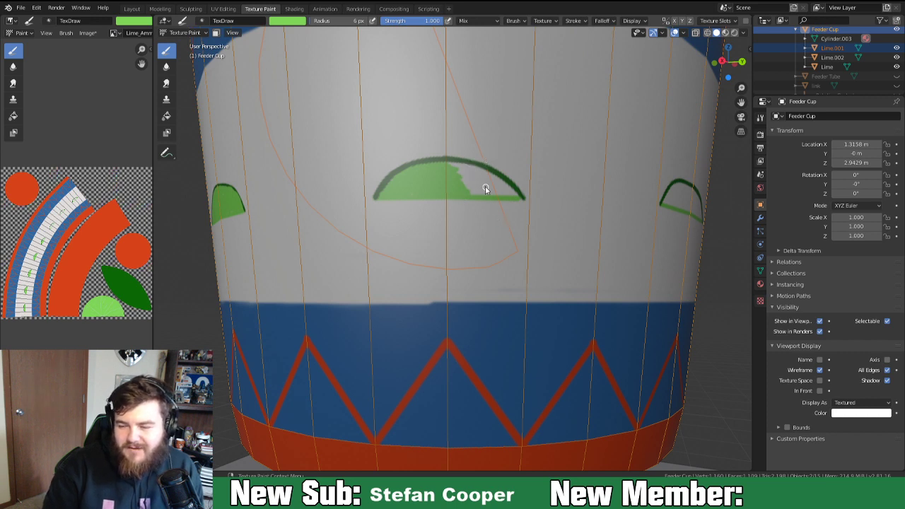
{"action": "left_click_drag", "start_coordinate": [457, 175], "coordinate": [496, 191]}
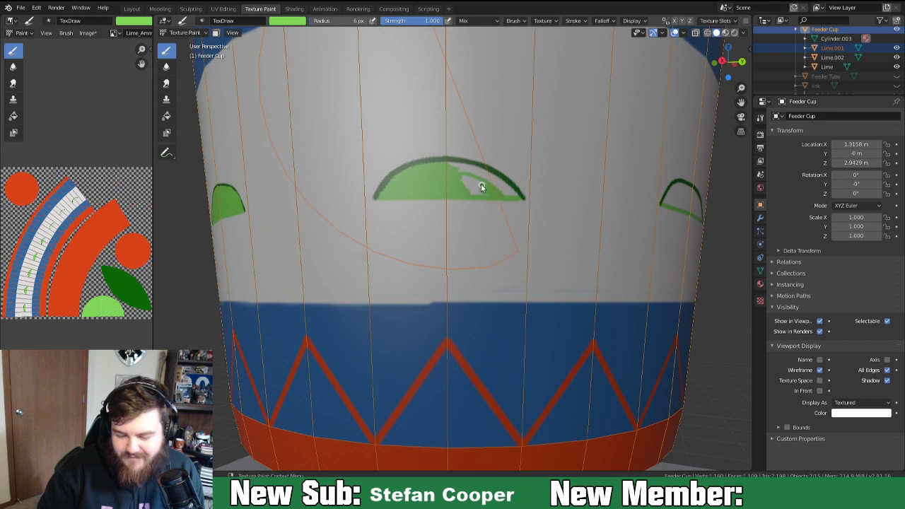
{"action": "left_click_drag", "start_coordinate": [481, 184], "coordinate": [473, 182]}
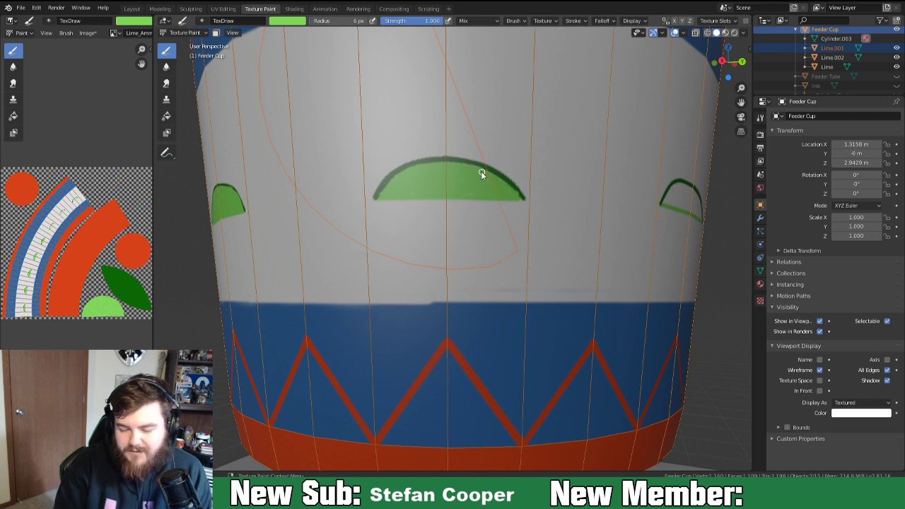
Fill the neighbouring flat-topped lime slice solid light green inside its dark-green outline.
{"action": "mouse_move", "coordinate": [556, 252]}
{"action": "middle_mouse_down"}
{"action": "mouse_move", "coordinate": [486, 261]}
{"action": "mouse_move", "coordinate": [496, 261]}
{"action": "middle_mouse_up"}
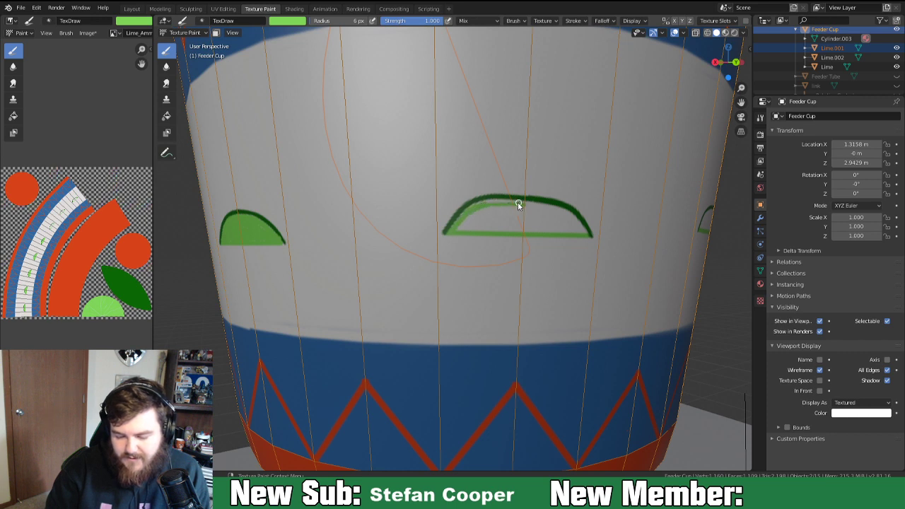
{"action": "left_click_drag", "start_coordinate": [520, 204], "coordinate": [502, 204]}
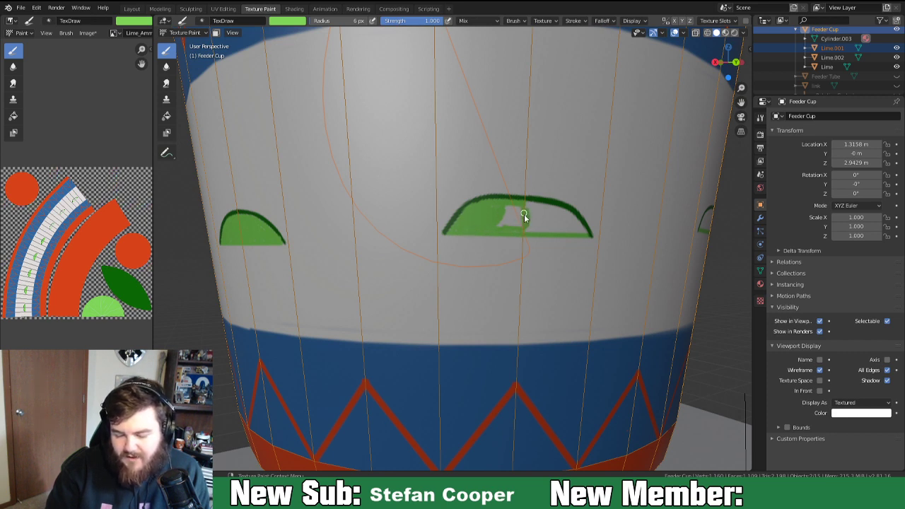
{"action": "left_click_drag", "start_coordinate": [520, 209], "coordinate": [499, 222]}
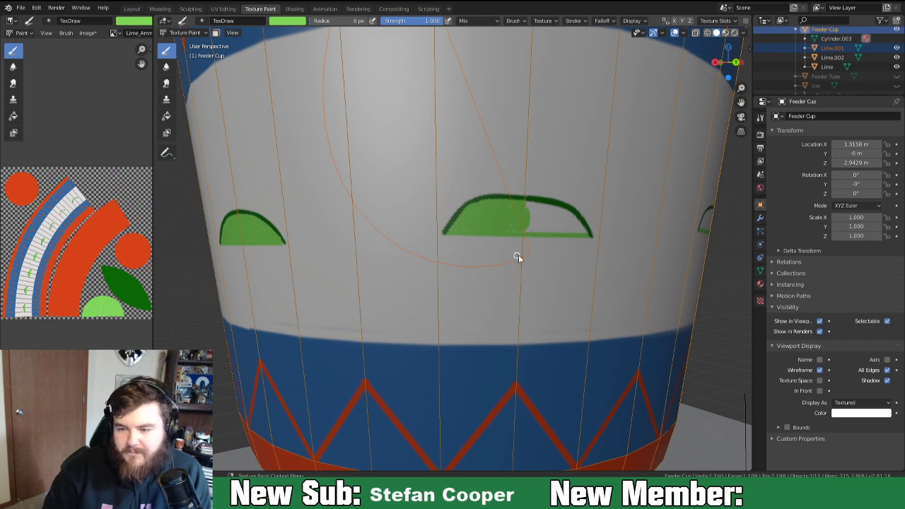
{"action": "middle_click_drag", "start_coordinate": [550, 228], "coordinate": [533, 224]}
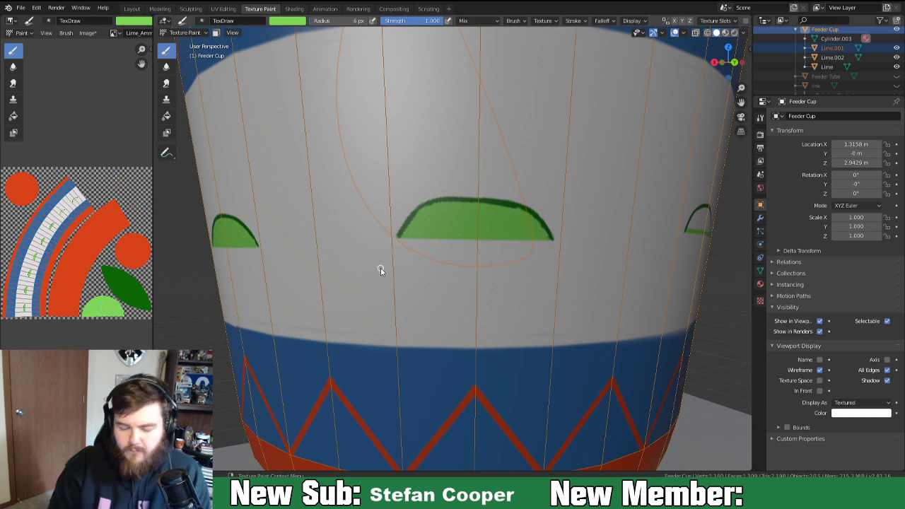
Fill the last two hollow lime slices on the band with light green, leaving their dark-green rinds intact.
{"action": "mouse_move", "coordinate": [554, 275]}
{"action": "middle_mouse_down"}
{"action": "mouse_move", "coordinate": [418, 295]}
{"action": "mouse_move", "coordinate": [471, 271]}
{"action": "mouse_move", "coordinate": [494, 275]}
{"action": "mouse_move", "coordinate": [481, 278]}
{"action": "middle_mouse_up"}
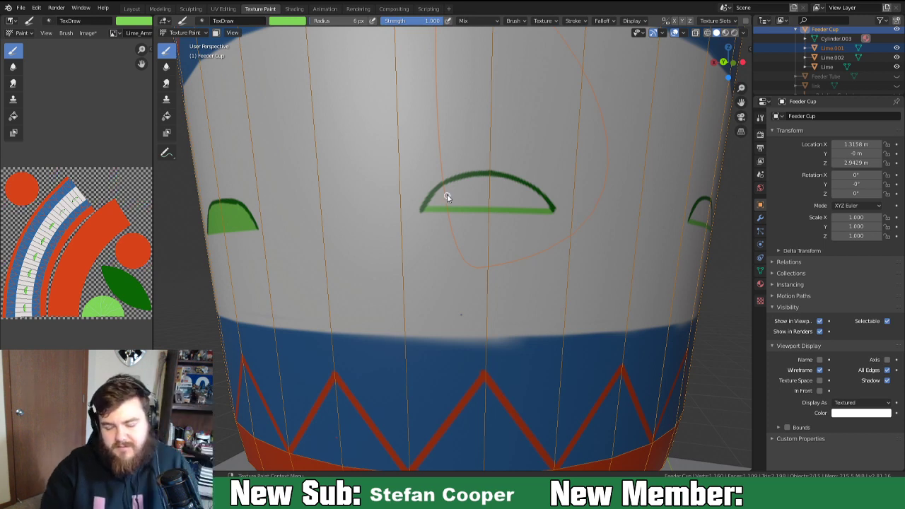
{"action": "left_click_drag", "start_coordinate": [428, 208], "coordinate": [432, 204]}
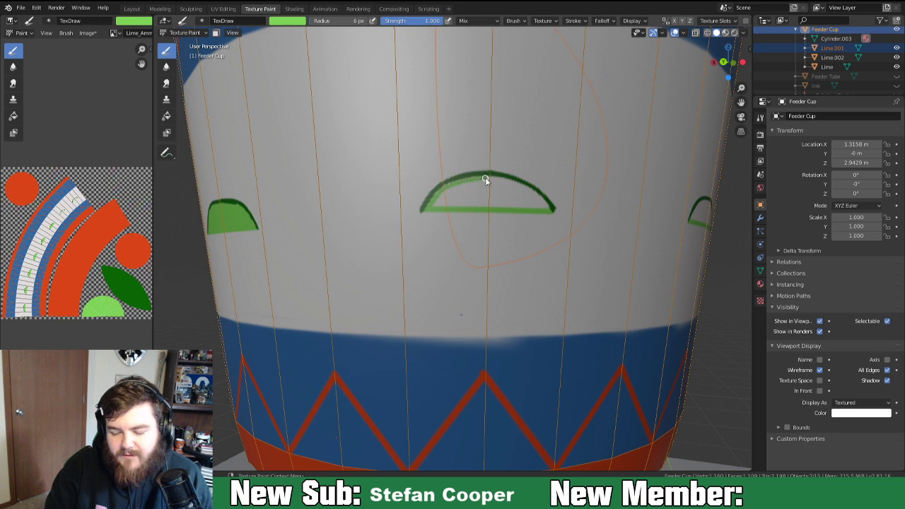
{"action": "left_click_drag", "start_coordinate": [467, 180], "coordinate": [484, 180]}
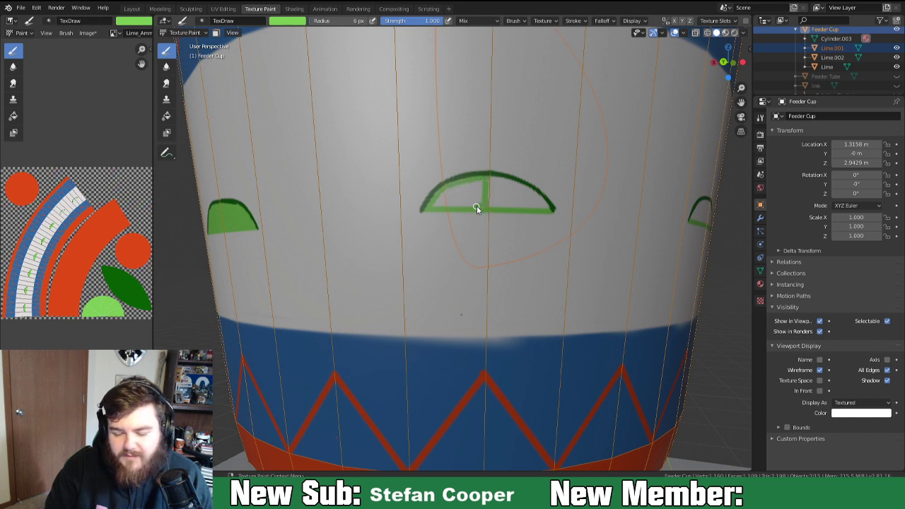
{"action": "left_click_drag", "start_coordinate": [474, 201], "coordinate": [464, 207]}
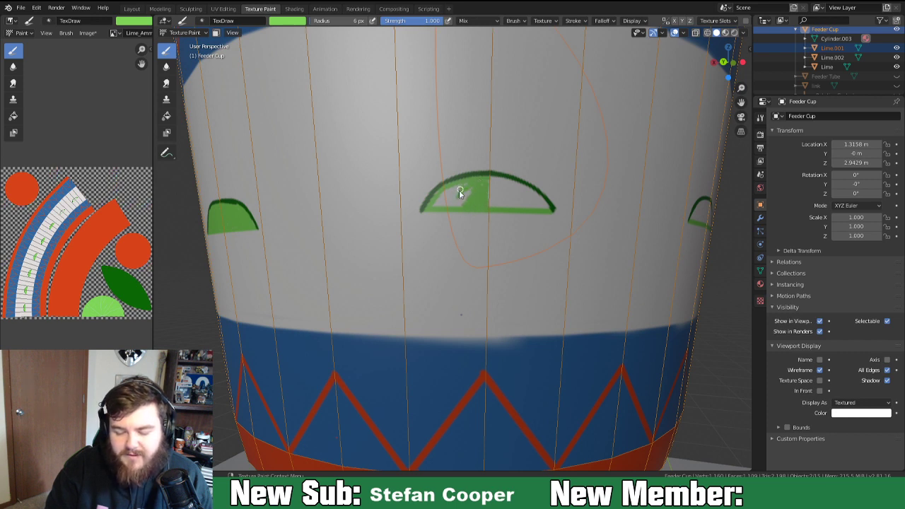
{"action": "mouse_move", "coordinate": [451, 190]}
{"action": "left_mouse_down"}
{"action": "mouse_move", "coordinate": [442, 198]}
{"action": "mouse_move", "coordinate": [469, 196]}
{"action": "left_mouse_up"}
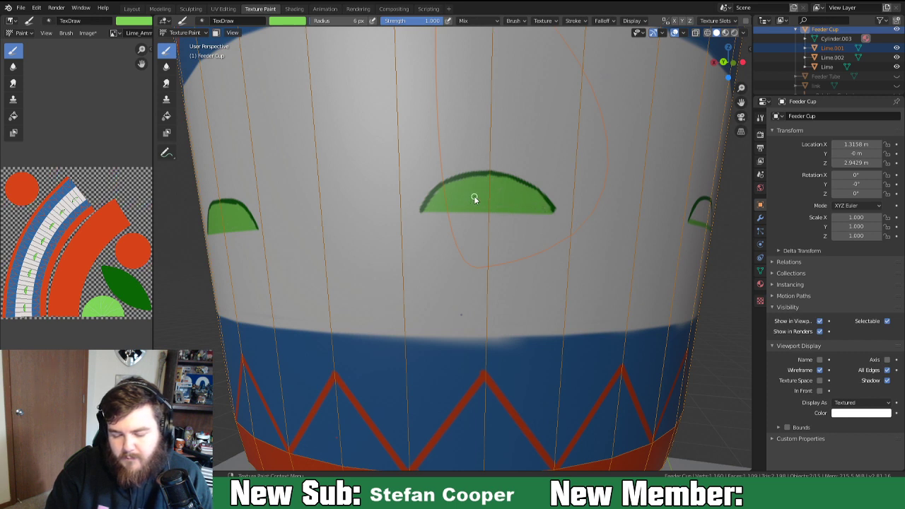
{"action": "mouse_move", "coordinate": [525, 272]}
{"action": "middle_mouse_down"}
{"action": "mouse_move", "coordinate": [506, 257]}
{"action": "mouse_move", "coordinate": [481, 259]}
{"action": "middle_mouse_up"}
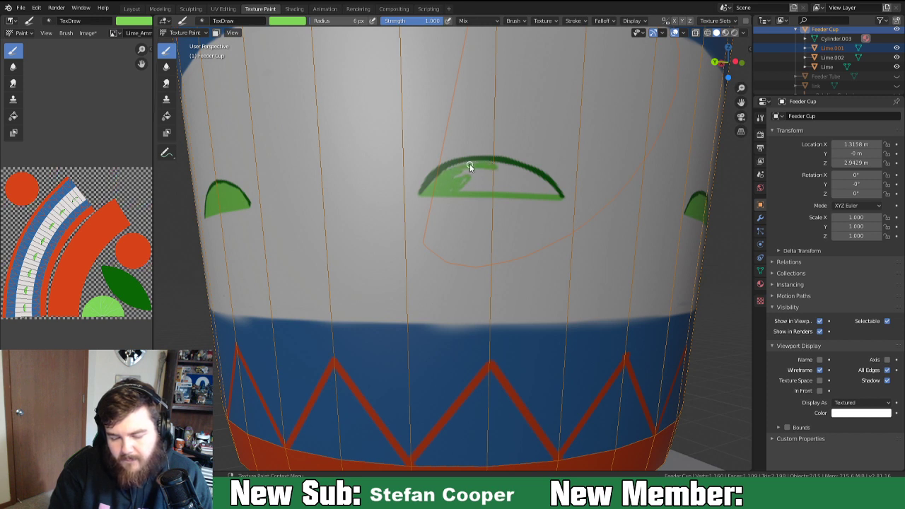
{"action": "left_click_drag", "start_coordinate": [474, 175], "coordinate": [489, 170]}
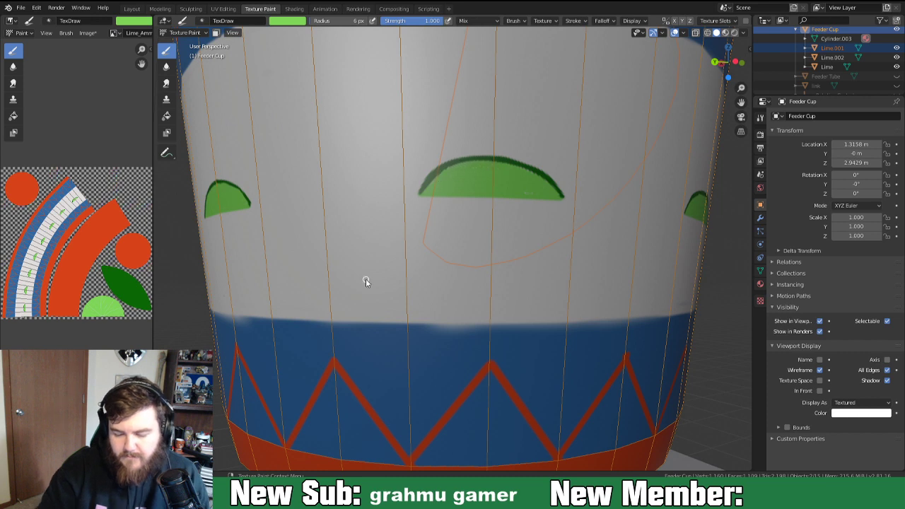
Turn off the Feeder Cup's Wireframe and All Edges display and widen the 3D viewport.
{"action": "scroll", "coordinate": [366, 281], "scroll_direction": "down", "scroll_amount": 1}
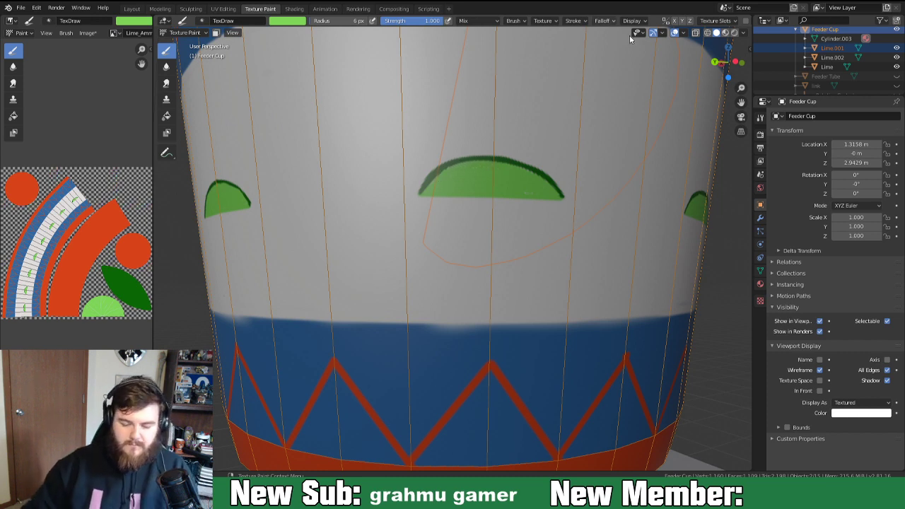
{"action": "scroll", "coordinate": [470, 271], "scroll_direction": "down", "scroll_amount": 5}
{"action": "middle_click_drag", "start_coordinate": [481, 283], "coordinate": [575, 299]}
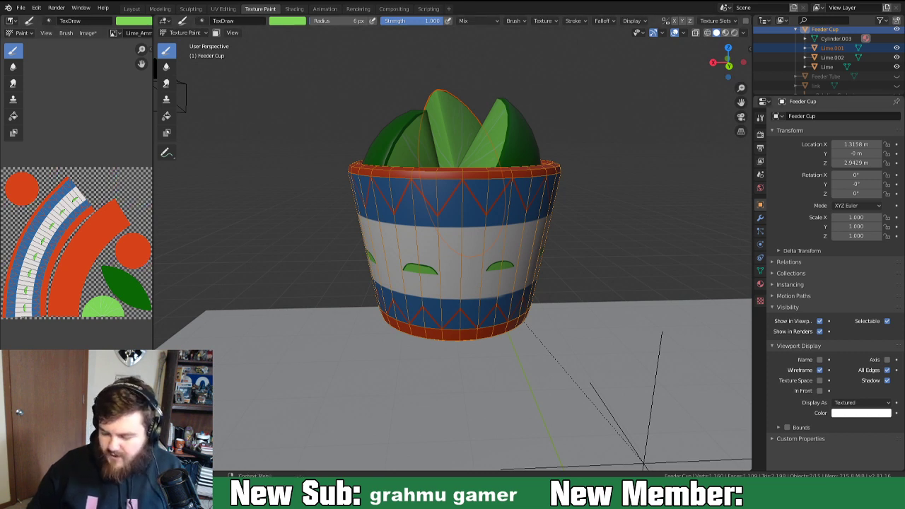
{"action": "left_click", "coordinate": [820, 370]}
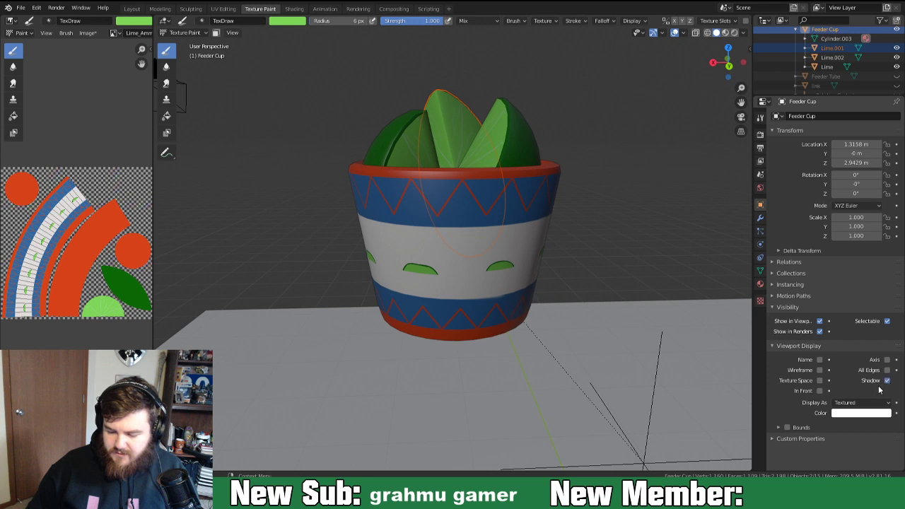
{"action": "left_click_drag", "start_coordinate": [752, 245], "coordinate": [840, 248]}
Switch the Feeder Cup to Object Mode, widen the properties area again, and open the Shading workspace.
{"action": "left_click", "coordinate": [183, 32]}
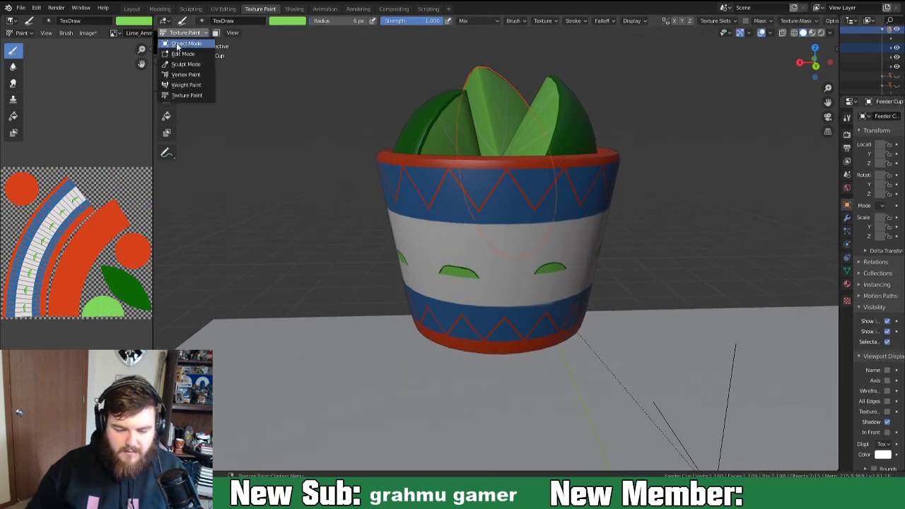
{"action": "left_click", "coordinate": [178, 41]}
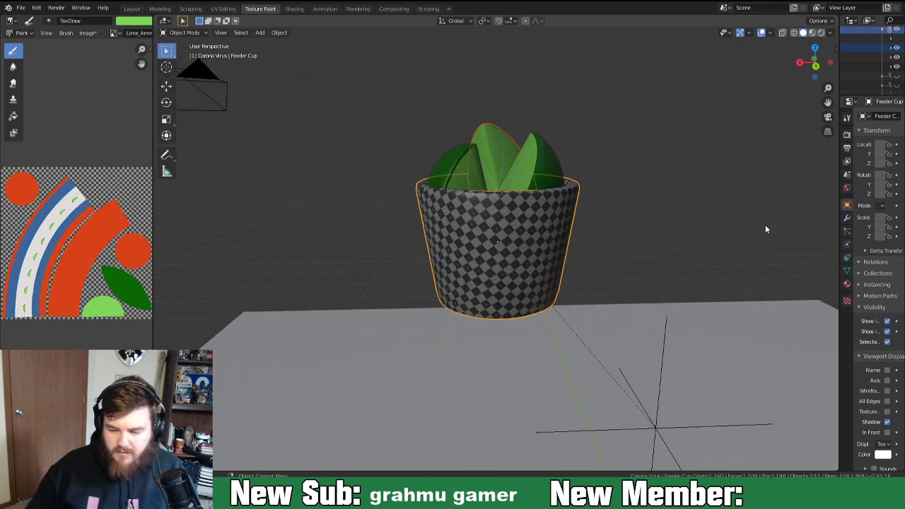
{"action": "left_click_drag", "start_coordinate": [840, 139], "coordinate": [602, 139]}
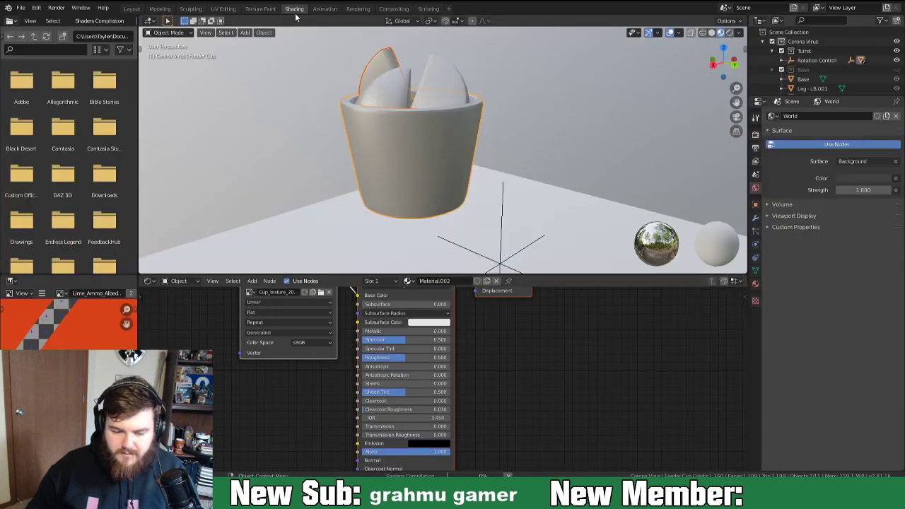
In Shading, set the image texture of the Feeder Cup's Material.002 to the painted Lime_Ammo_Albedo image.
{"action": "left_click", "coordinate": [294, 9]}
{"action": "scroll", "coordinate": [303, 407], "scroll_direction": "up", "scroll_amount": 2}
{"action": "scroll", "coordinate": [265, 386], "scroll_direction": "down", "scroll_amount": 3}
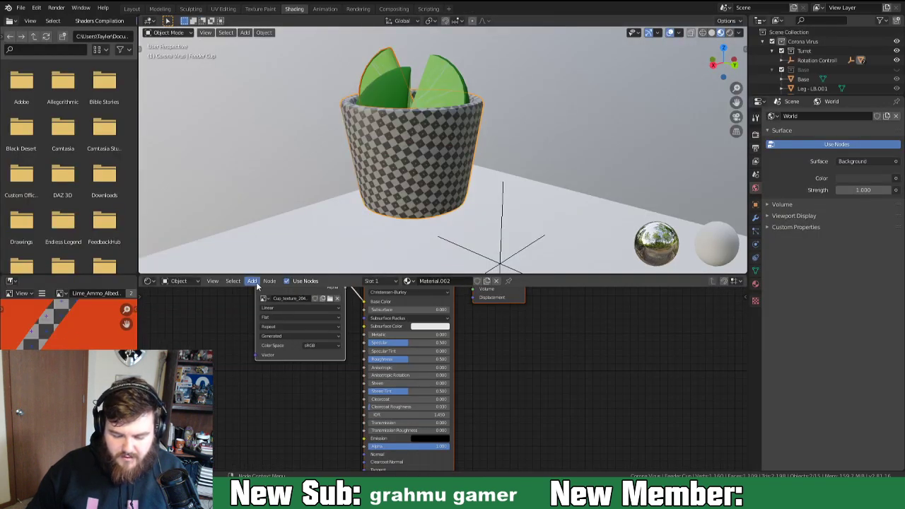
{"action": "left_click", "coordinate": [263, 301]}
{"action": "left_click", "coordinate": [280, 320]}
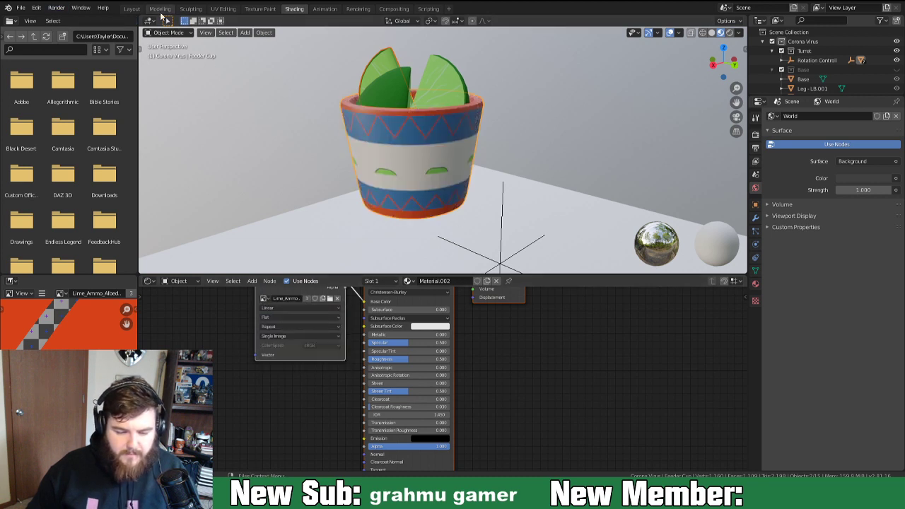
Return to the Layout workspace and unhide the Feeder Tube attached to the cup.
{"action": "left_click", "coordinate": [133, 9]}
{"action": "scroll", "coordinate": [304, 317], "scroll_direction": "down", "scroll_amount": 4}
{"action": "mouse_move", "coordinate": [289, 331]}
{"action": "middle_mouse_down"}
{"action": "mouse_move", "coordinate": [483, 273]}
{"action": "mouse_move", "coordinate": [503, 297]}
{"action": "mouse_move", "coordinate": [341, 301]}
{"action": "middle_mouse_up"}
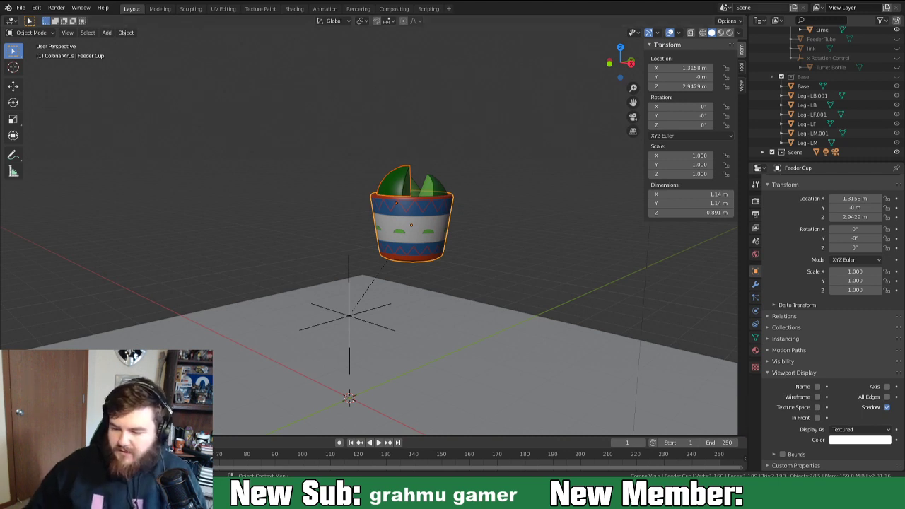
{"action": "left_click", "coordinate": [897, 39]}
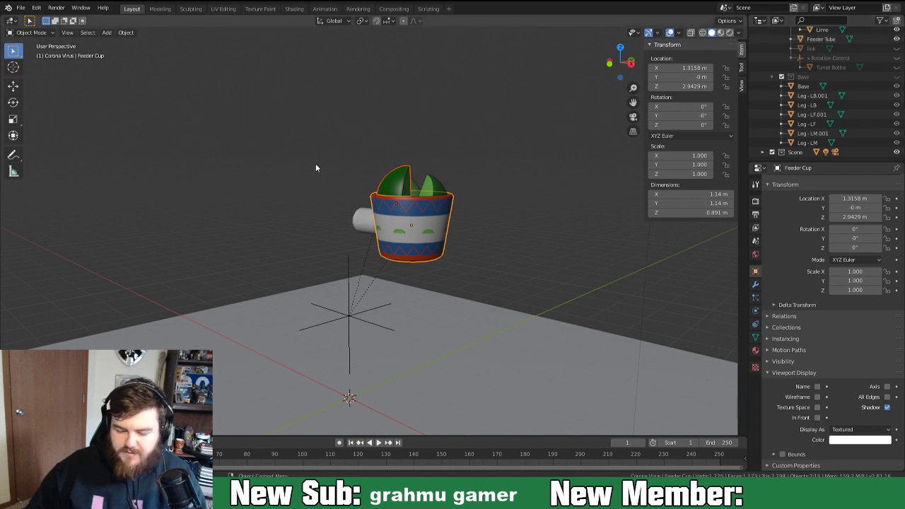
{"action": "middle_click_drag", "start_coordinate": [413, 203], "coordinate": [472, 208]}
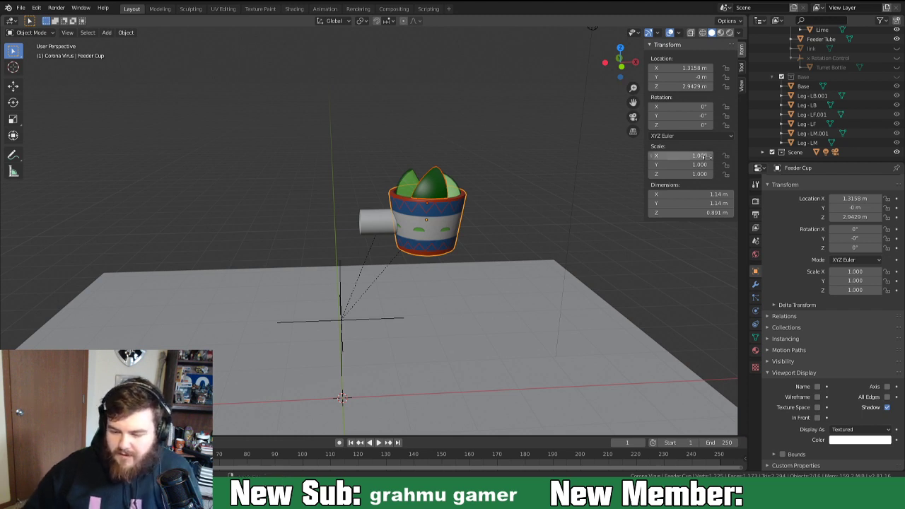
Select the Feeder Tube and open it in the Texture Paint workspace with the tube and cup in close view.
{"action": "left_click", "coordinate": [362, 227]}
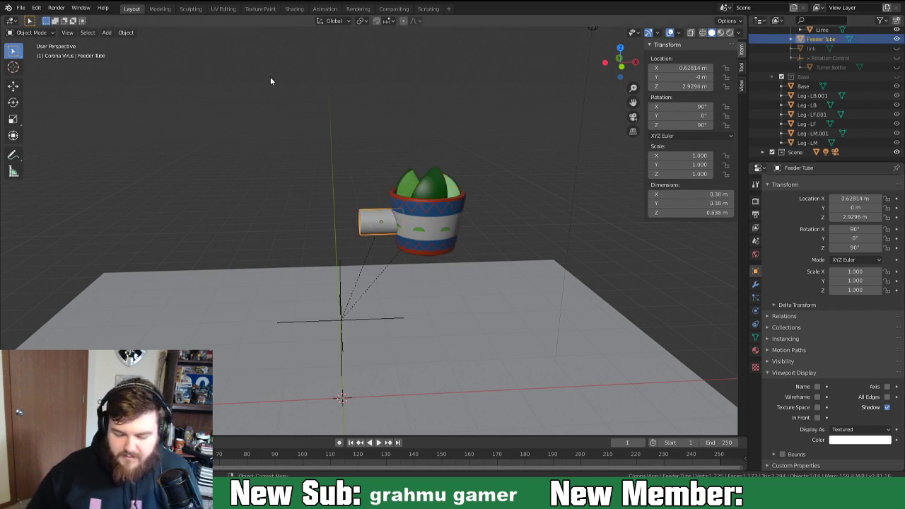
{"action": "left_click", "coordinate": [260, 8]}
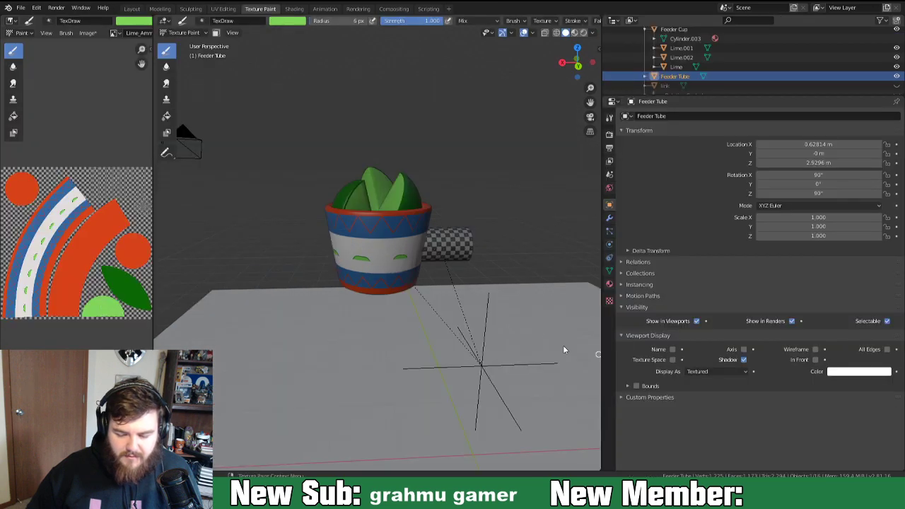
{"action": "mouse_move", "coordinate": [394, 283]}
{"action": "middle_mouse_down"}
{"action": "mouse_move", "coordinate": [582, 275]}
{"action": "mouse_move", "coordinate": [168, 269]}
{"action": "middle_mouse_up"}
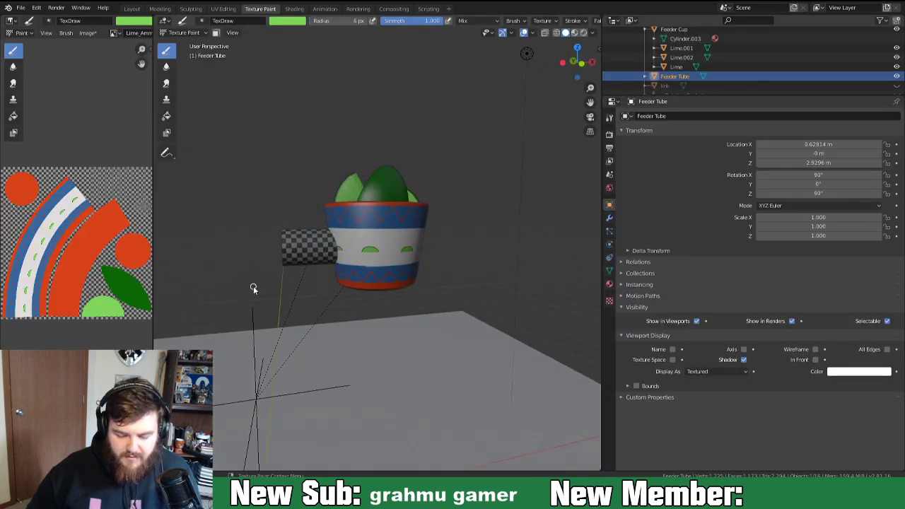
{"action": "scroll", "coordinate": [262, 317], "scroll_direction": "up", "scroll_amount": 3}
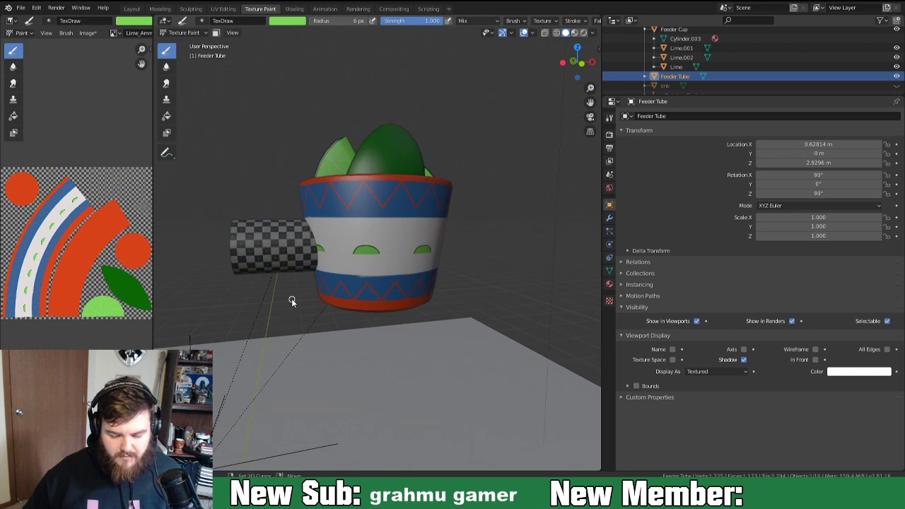
{"action": "middle_click_drag", "start_coordinate": [292, 299], "coordinate": [377, 285], "text": "shift"}
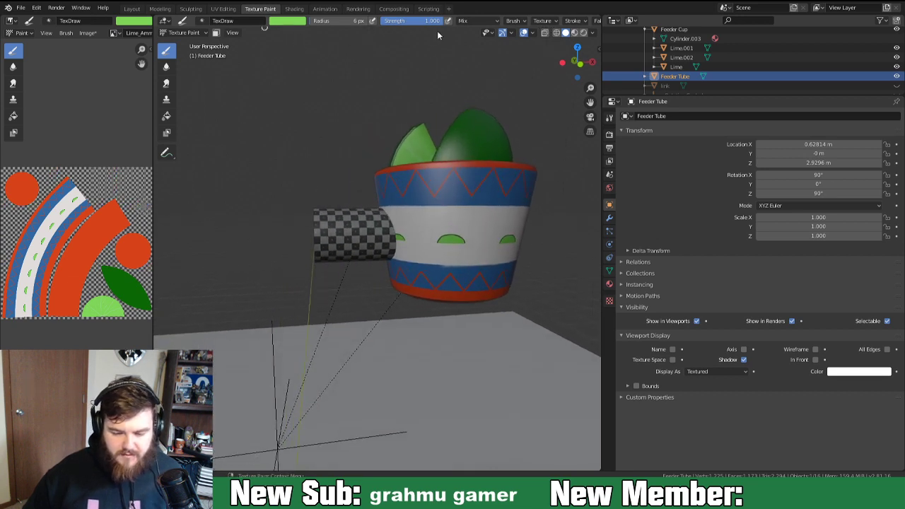
Set the paint colour to the cup's blue and flood the whole Feeder Tube with the Fill tool.
{"action": "left_click", "coordinate": [513, 20]}
{"action": "left_click", "coordinate": [474, 152]}
{"action": "left_click", "coordinate": [489, 173]}
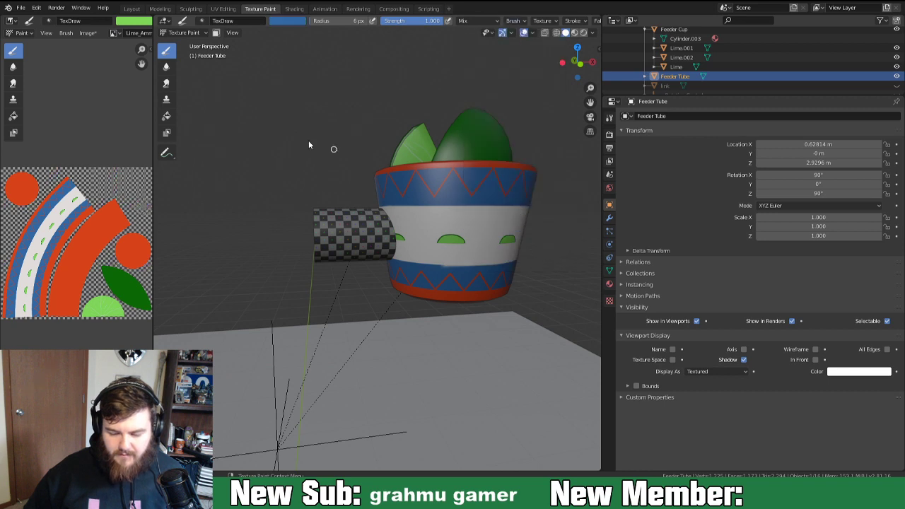
{"action": "left_click", "coordinate": [166, 115]}
{"action": "left_click", "coordinate": [325, 251]}
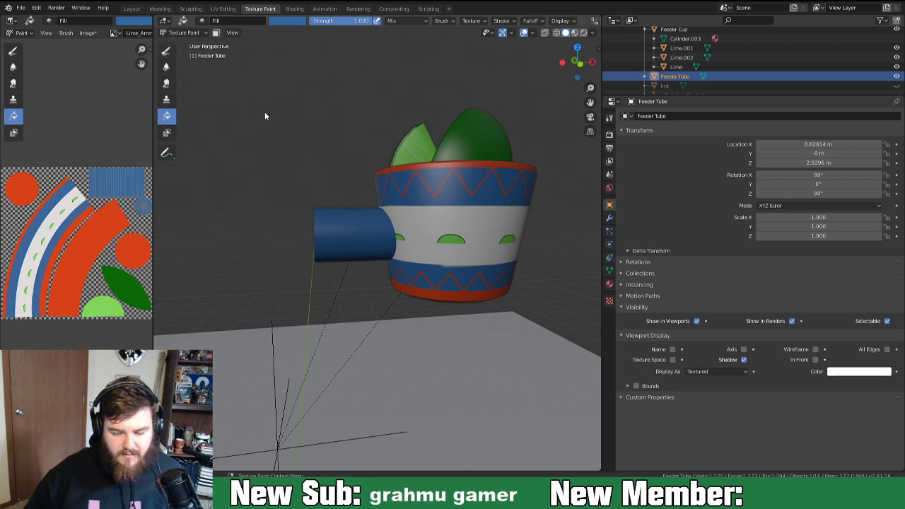
Unhide the Turret Bottle and check how the blue tube meets the bottle and cup.
{"action": "scroll", "coordinate": [867, 78], "scroll_direction": "up", "scroll_amount": 2}
{"action": "scroll", "coordinate": [874, 75], "scroll_direction": "down", "scroll_amount": 2}
{"action": "scroll", "coordinate": [882, 73], "scroll_direction": "down", "scroll_amount": 2}
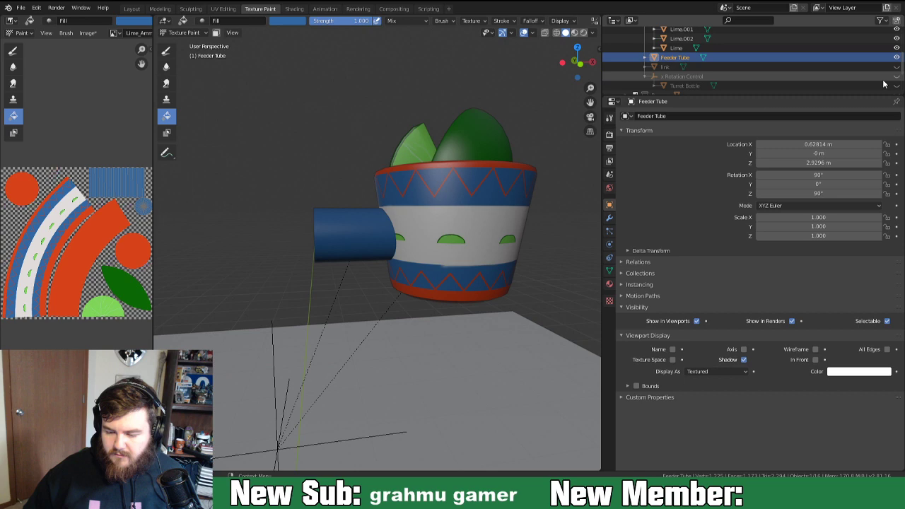
{"action": "left_click", "coordinate": [897, 86]}
{"action": "middle_click_drag", "start_coordinate": [387, 186], "coordinate": [306, 253]}
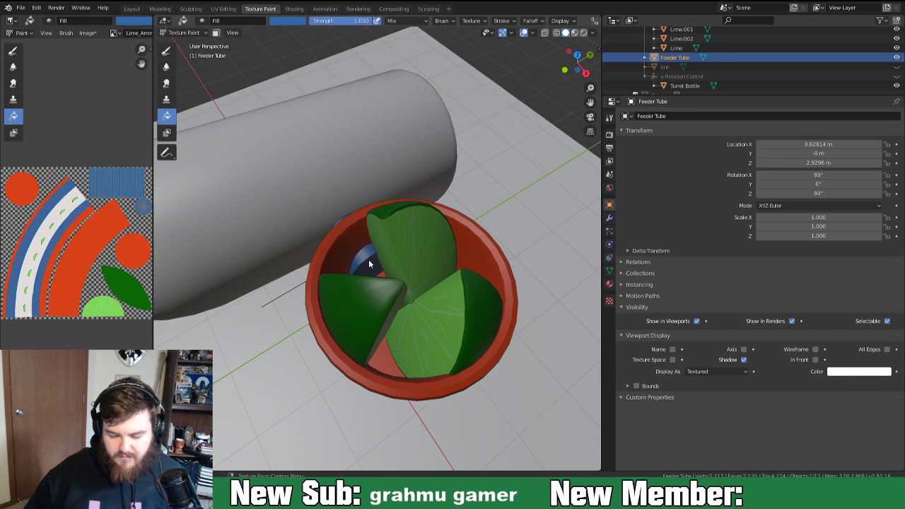
{"action": "middle_click_drag", "start_coordinate": [371, 265], "coordinate": [402, 263]}
{"action": "scroll", "coordinate": [436, 256], "scroll_direction": "down", "scroll_amount": 5}
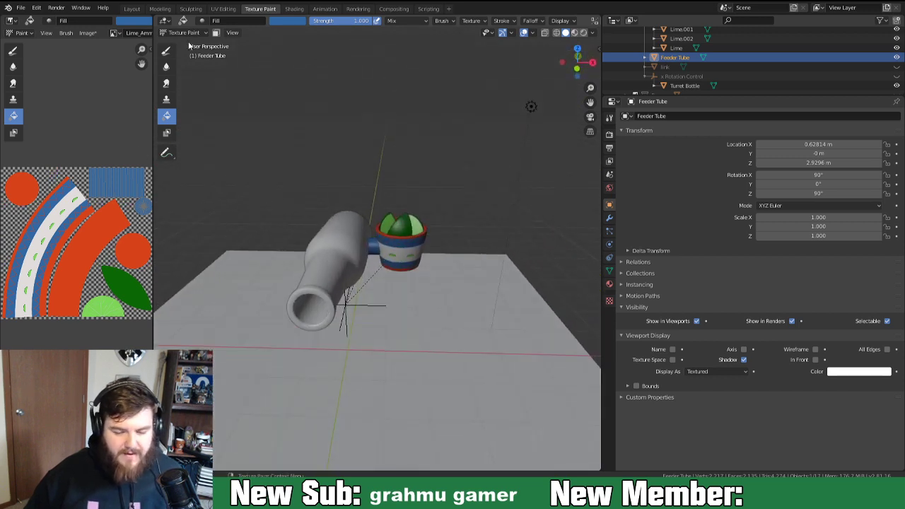
Save the painted Lime_Ammo_Albedo image and widen the image editor beside the 3D viewport.
{"action": "left_click", "coordinate": [88, 33]}
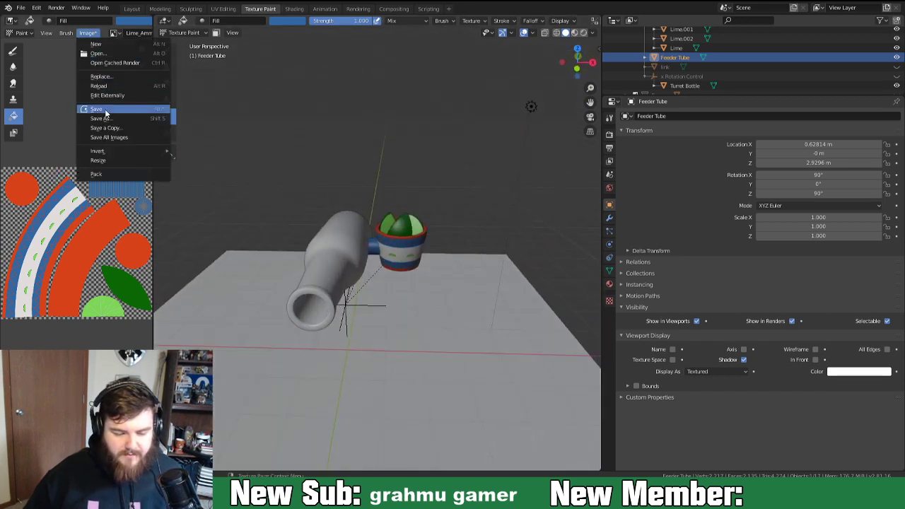
{"action": "left_click", "coordinate": [106, 109]}
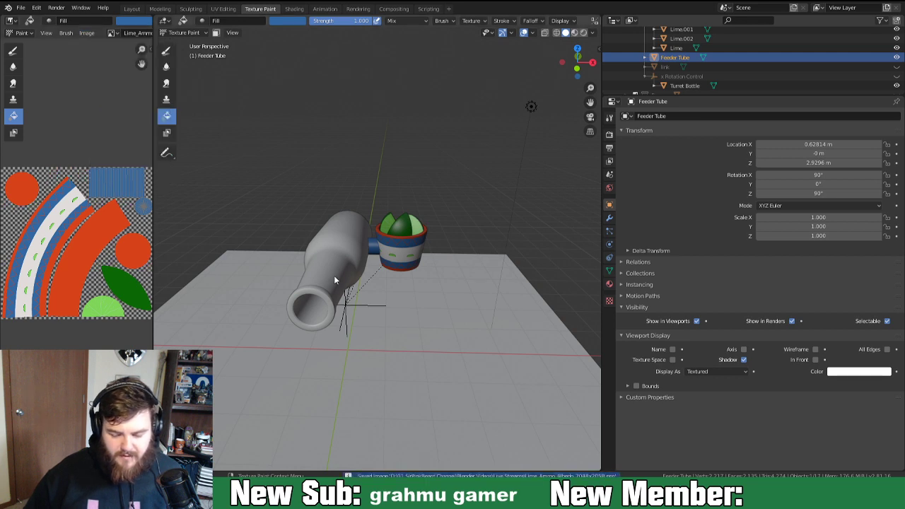
{"action": "left_click_drag", "start_coordinate": [153, 146], "coordinate": [254, 146]}
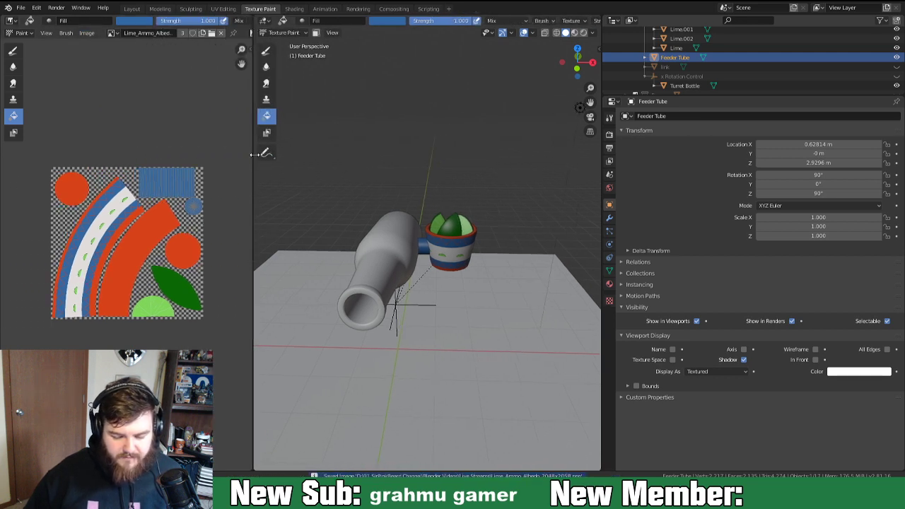
{"action": "mouse_move", "coordinate": [420, 291]}
{"action": "middle_mouse_down"}
{"action": "mouse_move", "coordinate": [344, 257]}
{"action": "mouse_move", "coordinate": [447, 280]}
{"action": "mouse_move", "coordinate": [442, 252]}
{"action": "mouse_move", "coordinate": [408, 247]}
{"action": "mouse_move", "coordinate": [435, 247]}
{"action": "middle_mouse_up"}
Switch the Feeder Tube to Object Mode and assign the existing Material.001 to it in Shading.
{"action": "left_click", "coordinate": [284, 34]}
{"action": "left_click", "coordinate": [286, 43]}
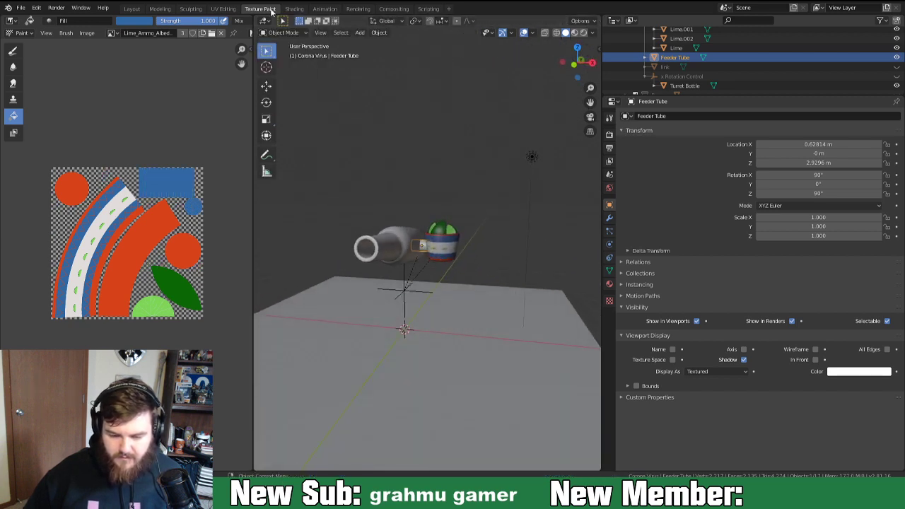
{"action": "left_click", "coordinate": [296, 10]}
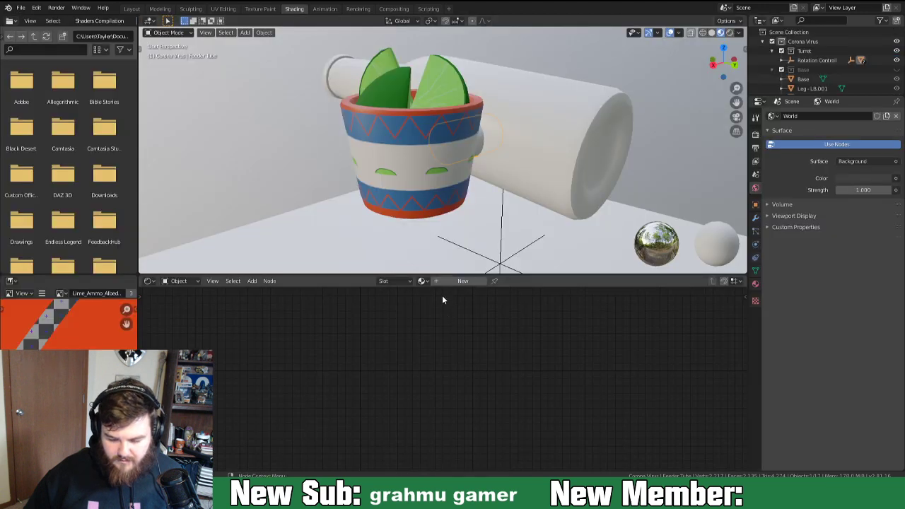
{"action": "left_click", "coordinate": [421, 282]}
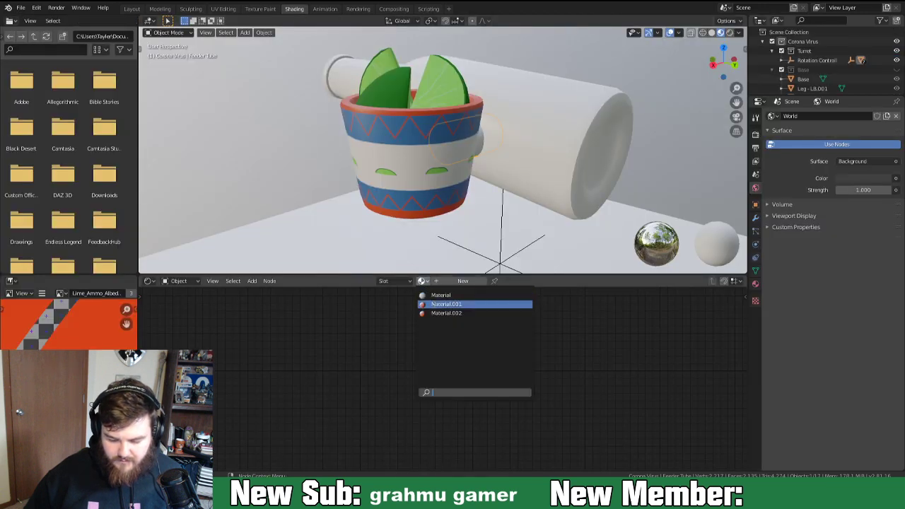
{"action": "left_click", "coordinate": [433, 306]}
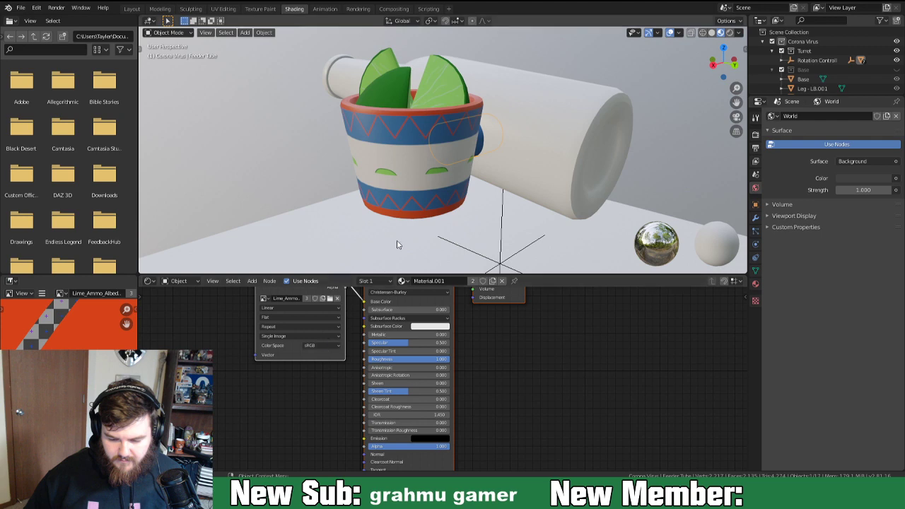
Rename the Feeder Tube's material to Ammo_Material.
{"action": "middle_click_drag", "start_coordinate": [311, 206], "coordinate": [443, 207]}
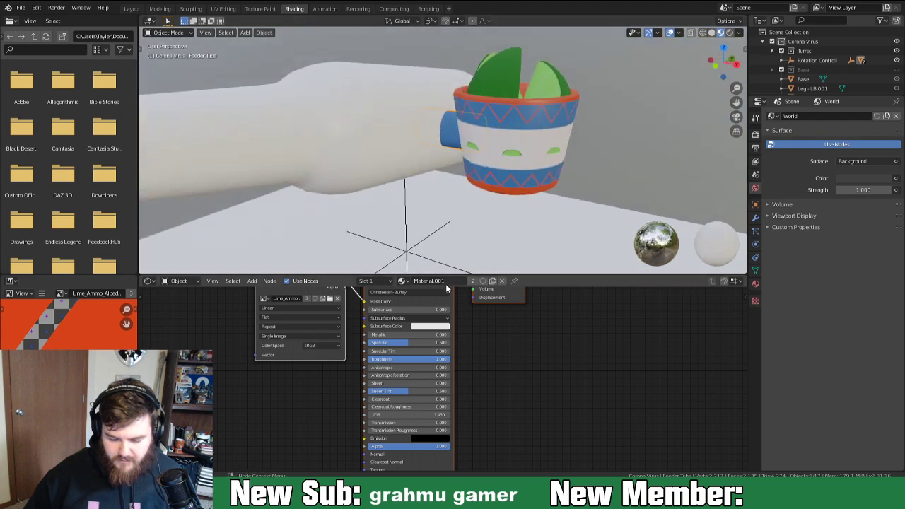
{"action": "type", "text": "A"}
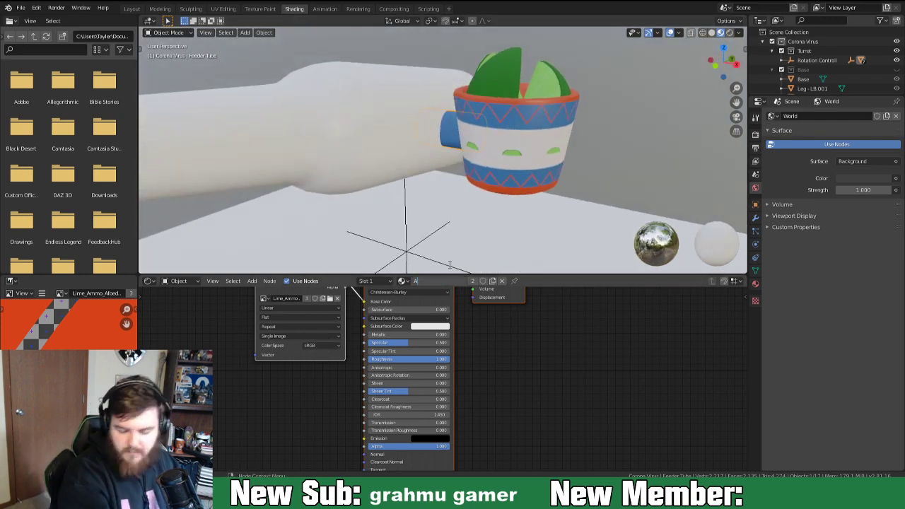
{"action": "type", "text": "mmo_Mat"}
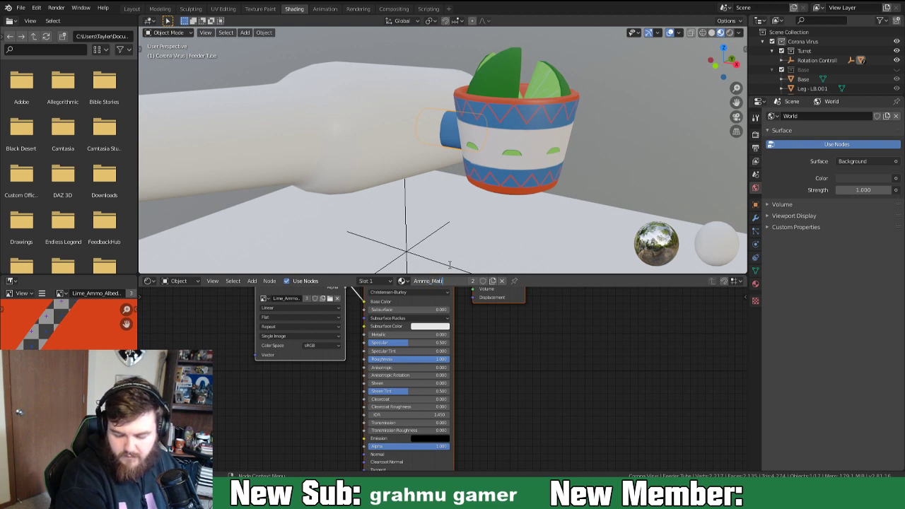
{"action": "type", "text": "erial"}
{"action": "key", "text": "Return"}
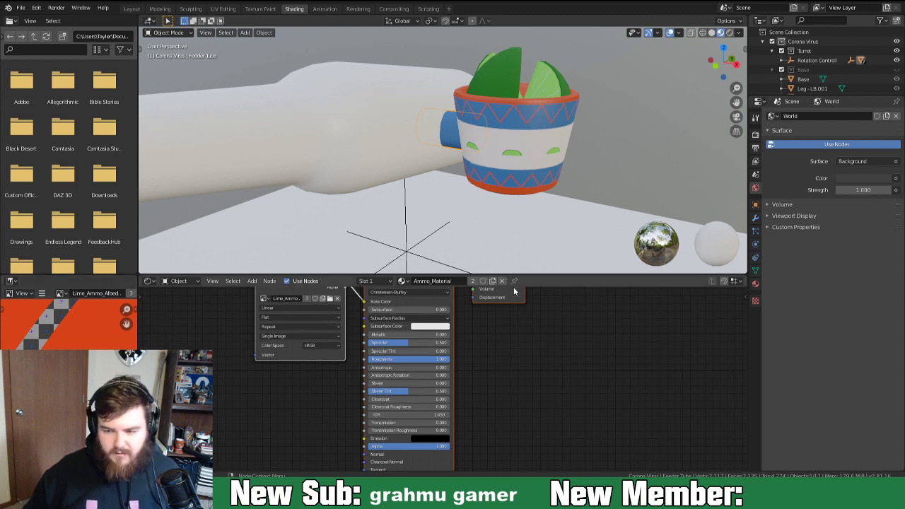
Go back to the Layout workspace and unhide the Base collection and the link object under the turret.
{"action": "mouse_move", "coordinate": [275, 206]}
{"action": "middle_mouse_down"}
{"action": "mouse_move", "coordinate": [501, 189]}
{"action": "mouse_move", "coordinate": [345, 186]}
{"action": "middle_mouse_up"}
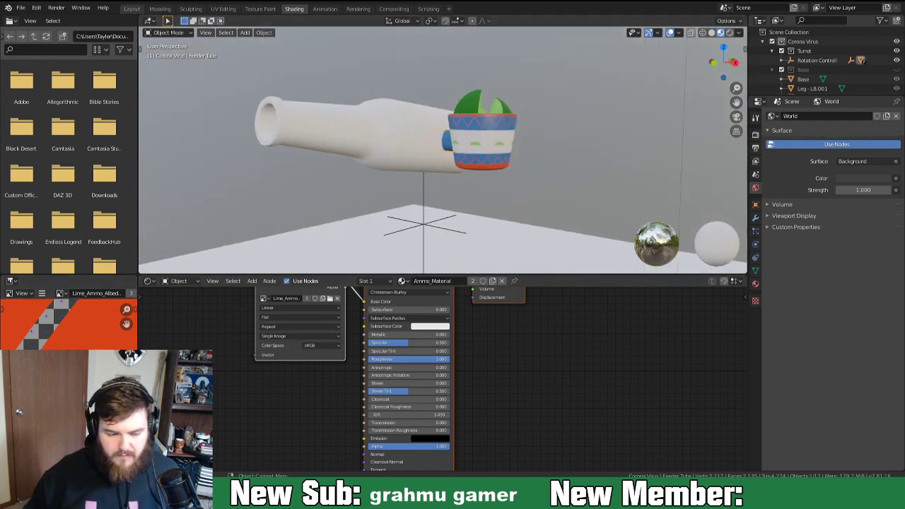
{"action": "left_click", "coordinate": [134, 9]}
{"action": "scroll", "coordinate": [398, 269], "scroll_direction": "down", "scroll_amount": 3}
{"action": "middle_click_drag", "start_coordinate": [406, 262], "coordinate": [320, 267]}
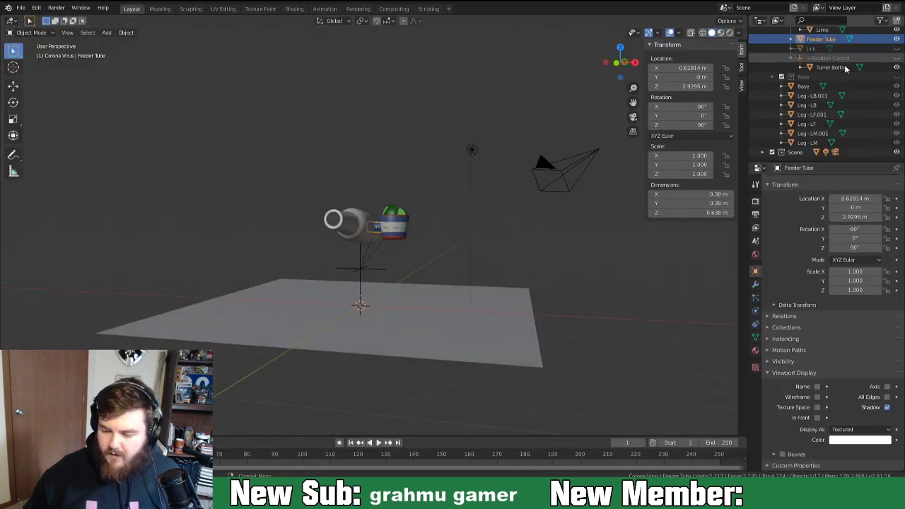
{"action": "left_click", "coordinate": [897, 77]}
{"action": "middle_click_drag", "start_coordinate": [362, 255], "coordinate": [442, 265]}
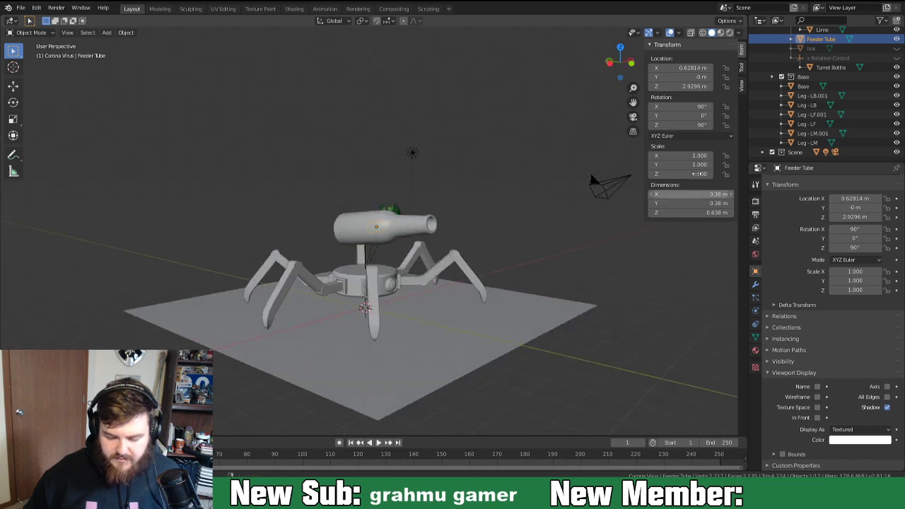
{"action": "left_click", "coordinate": [897, 48]}
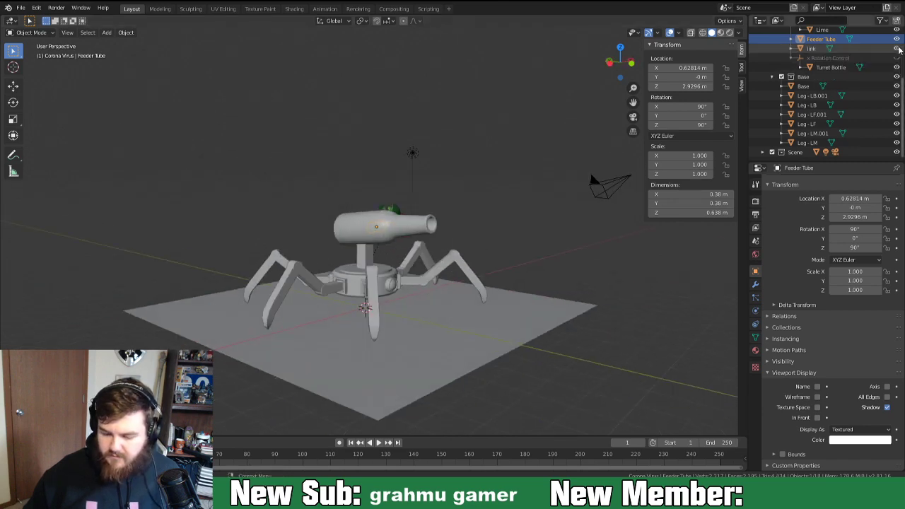
{"action": "middle_click_drag", "start_coordinate": [496, 185], "coordinate": [334, 242]}
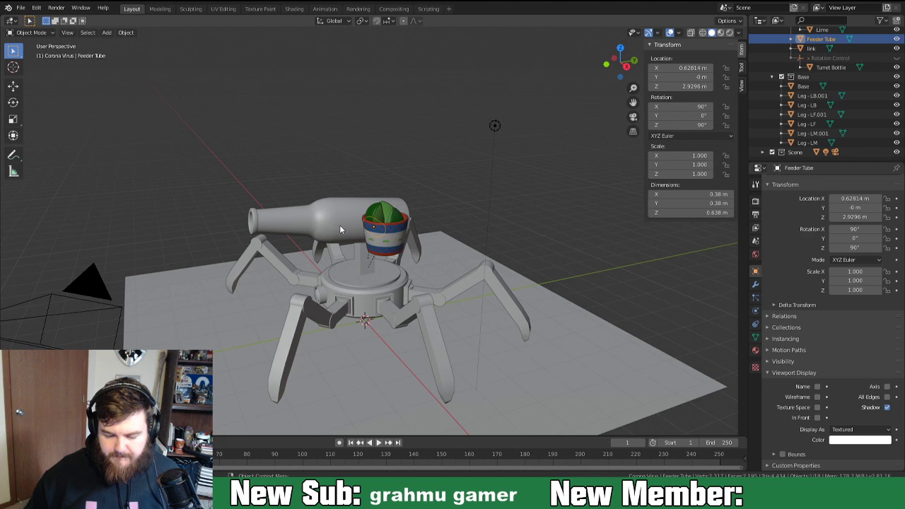
Select the Turret Bottle together with the link object and open both in the UV Editing workspace.
{"action": "middle_click_drag", "start_coordinate": [339, 229], "coordinate": [495, 245]}
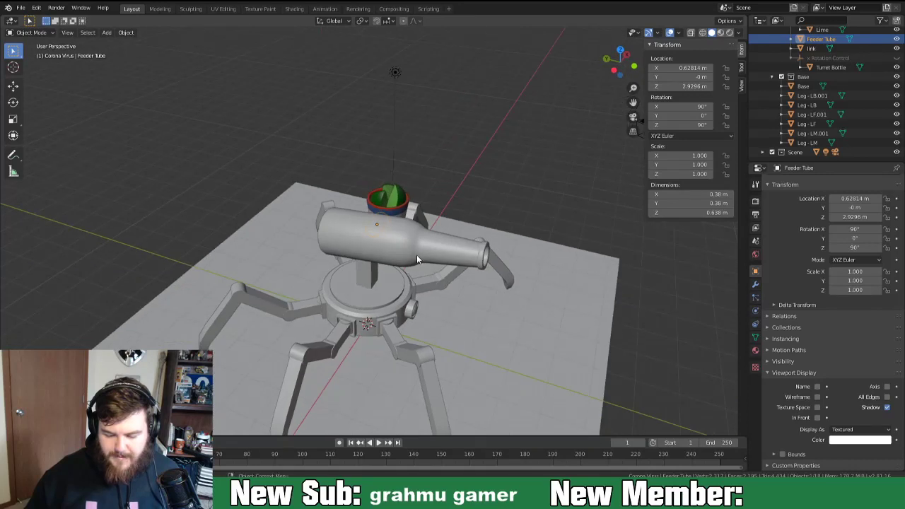
{"action": "middle_click_drag", "start_coordinate": [364, 227], "coordinate": [389, 249]}
{"action": "left_click", "coordinate": [409, 233]}
{"action": "scroll", "coordinate": [349, 242], "scroll_direction": "down", "scroll_amount": 4}
{"action": "scroll", "coordinate": [326, 247], "scroll_direction": "up", "scroll_amount": 2}
{"action": "left_click", "coordinate": [374, 273], "text": "shift"}
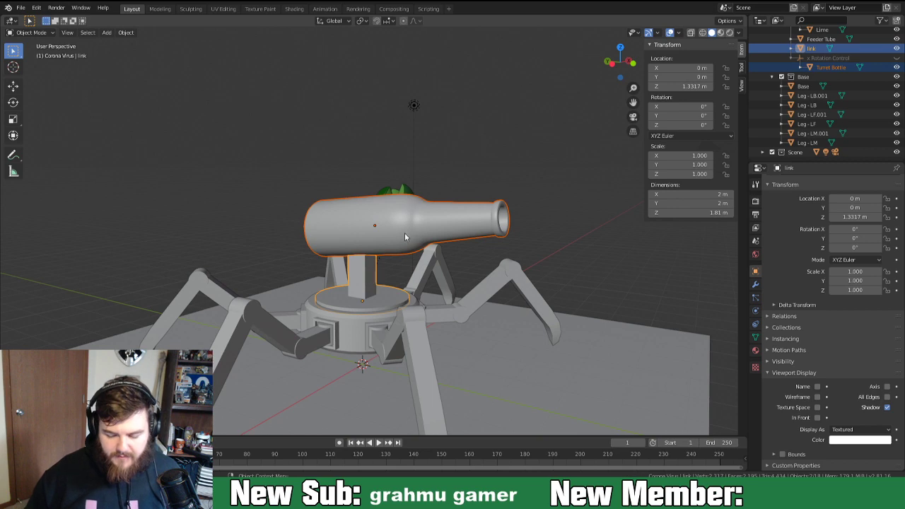
{"action": "left_click", "coordinate": [223, 9]}
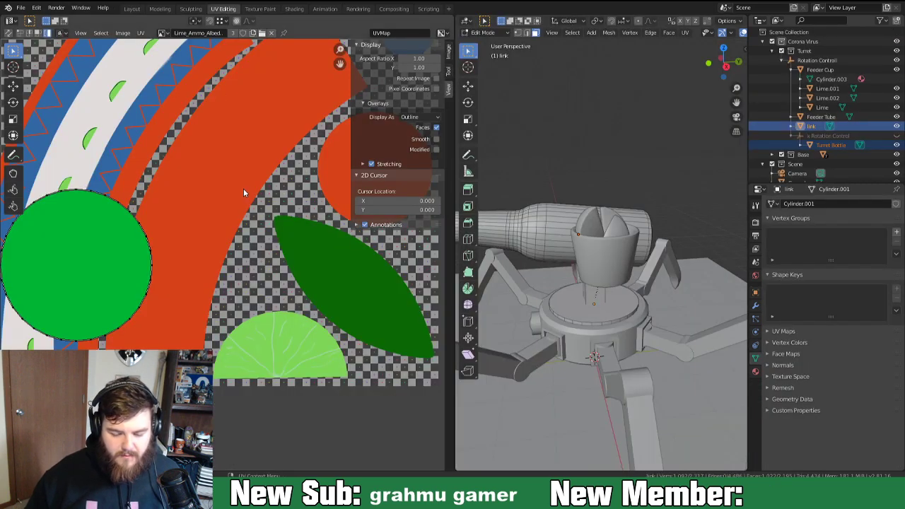
{"action": "scroll", "coordinate": [259, 257], "scroll_direction": "down", "scroll_amount": 3}
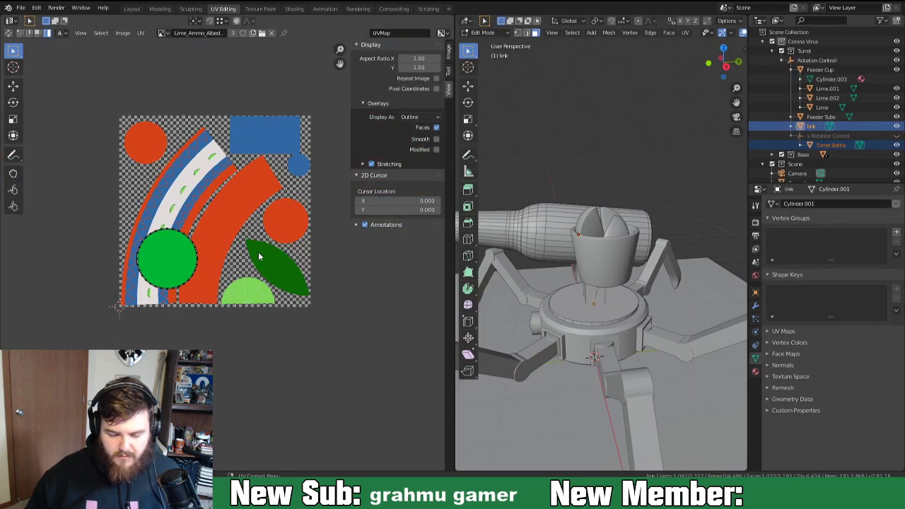
Unlink the lime ammo image from the UV editor and create a 2048 × 2048 px UV Grid image named Bottle_&_Stand.
{"action": "left_click", "coordinate": [163, 32]}
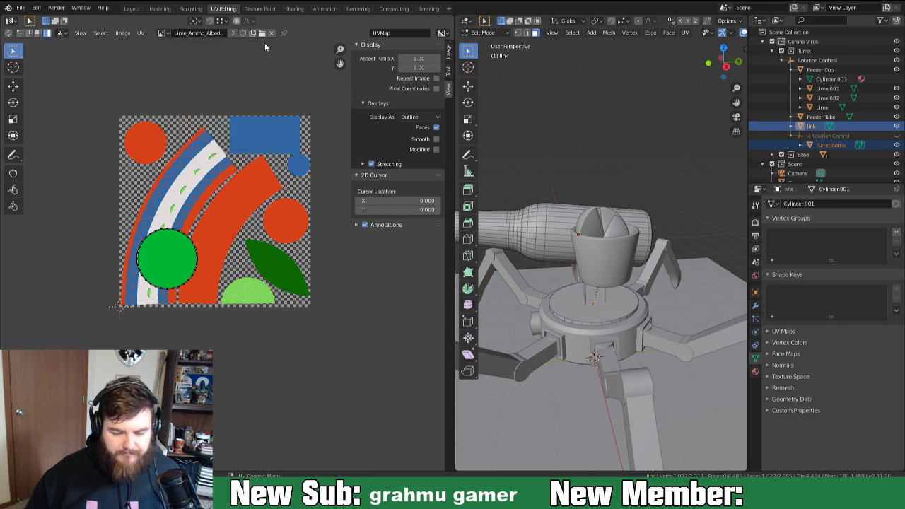
{"action": "left_click", "coordinate": [271, 33]}
{"action": "left_click", "coordinate": [217, 33]}
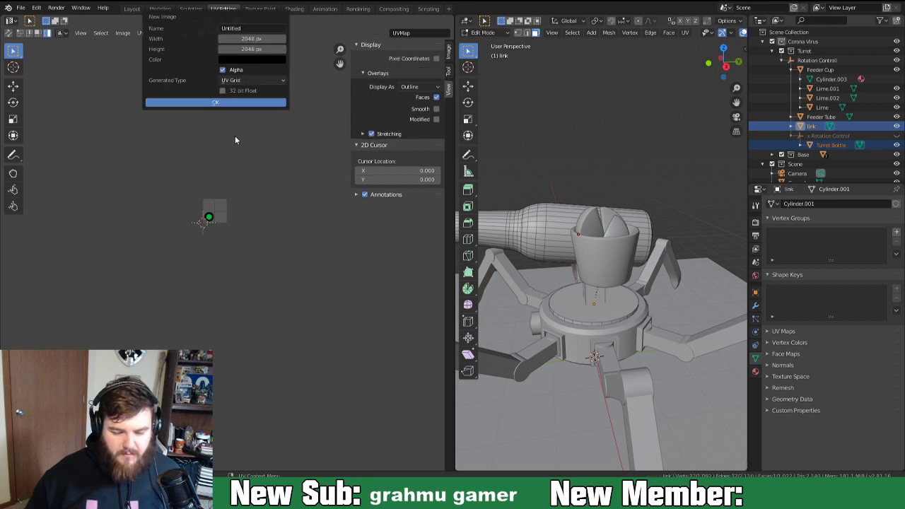
{"action": "left_click", "coordinate": [256, 28]}
{"action": "type", "text": "Bottle"}
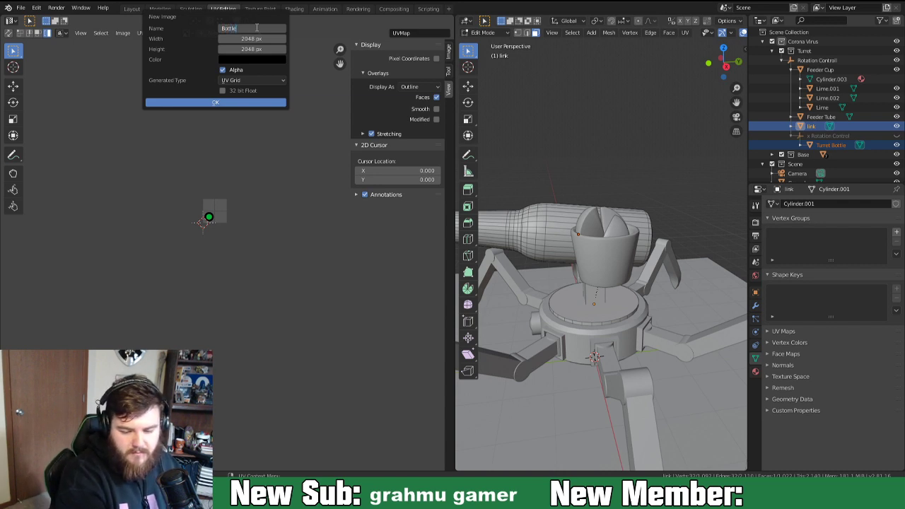
{"action": "type", "text": " Stand"}
{"action": "key", "text": "Return"}
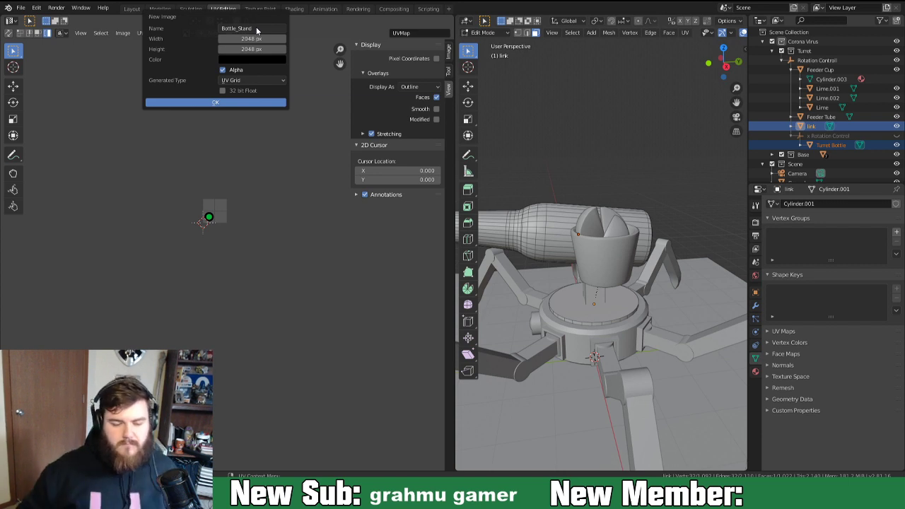
{"action": "left_click", "coordinate": [239, 30]}
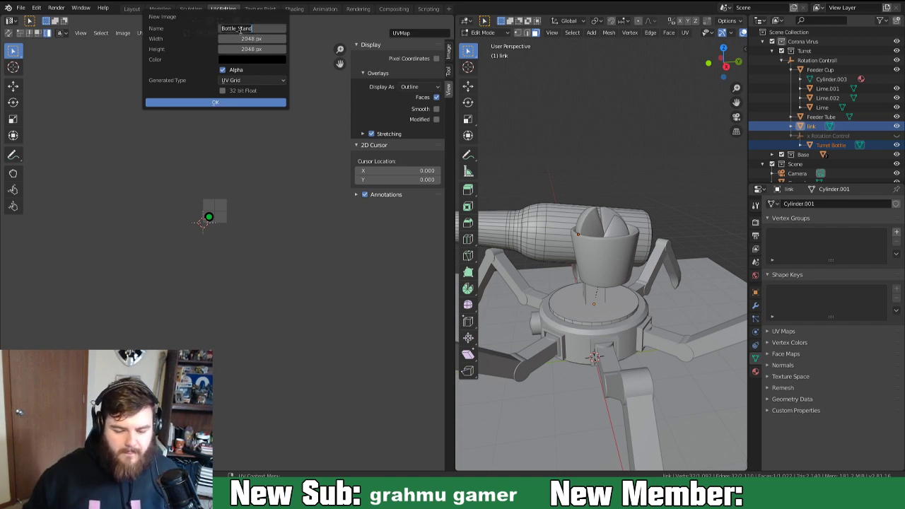
{"action": "left_click", "coordinate": [239, 28]}
{"action": "type", "text": "&_"}
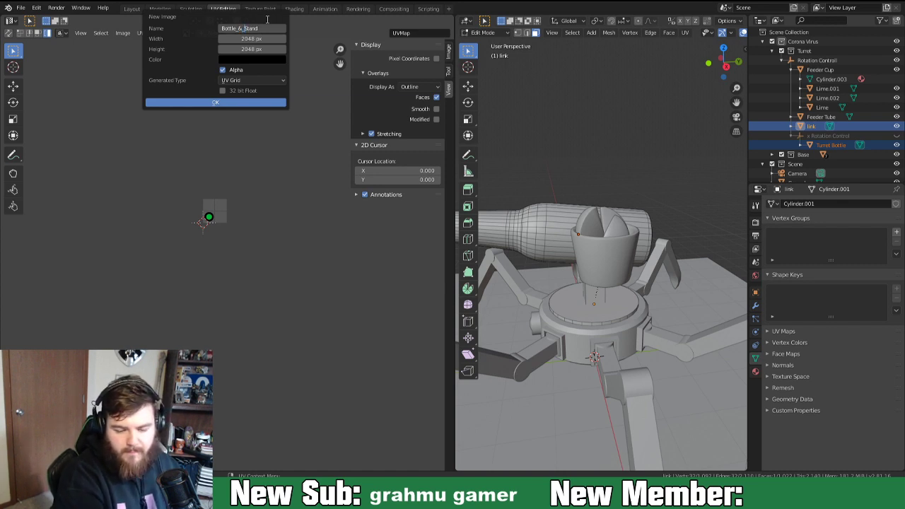
{"action": "key", "text": "Return"}
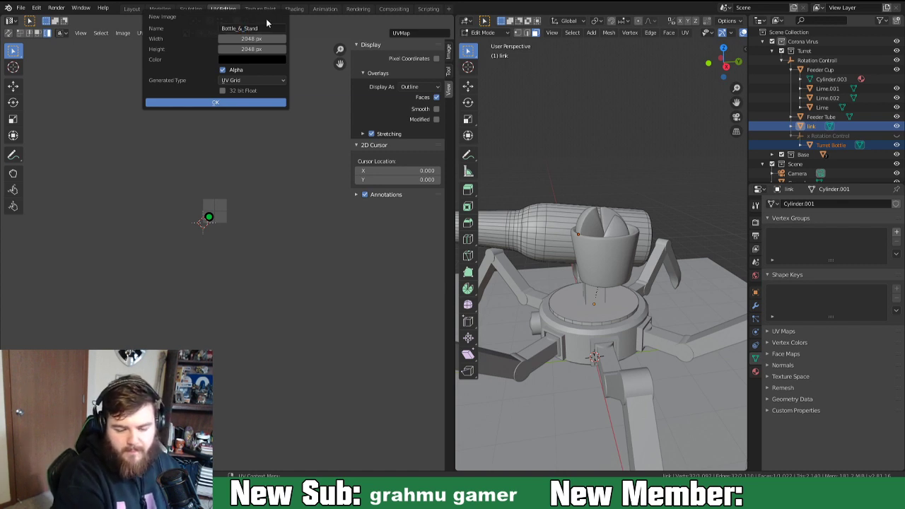
{"action": "left_click", "coordinate": [224, 103]}
Select all faces of the Turret Bottle and link and unwrap them together onto the new image.
{"action": "middle_click_drag", "start_coordinate": [543, 250], "coordinate": [633, 225]}
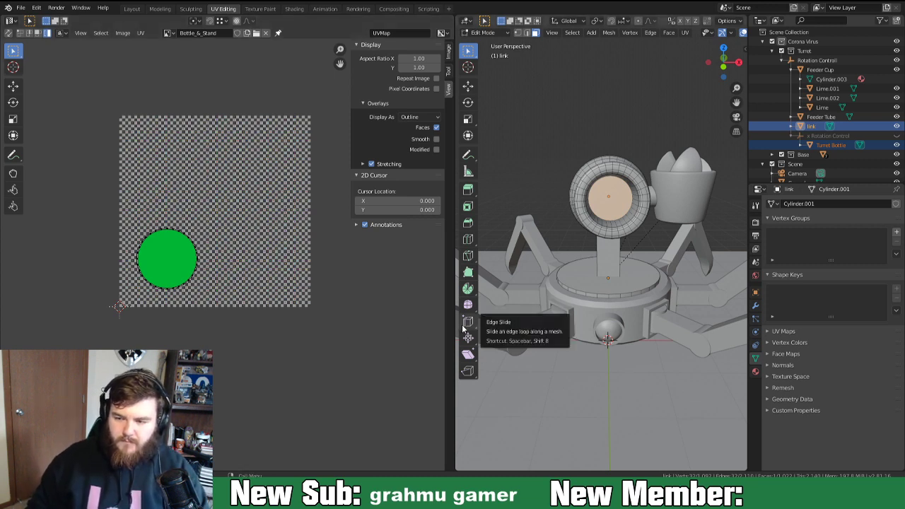
{"action": "left_click_drag", "start_coordinate": [454, 254], "coordinate": [229, 254]}
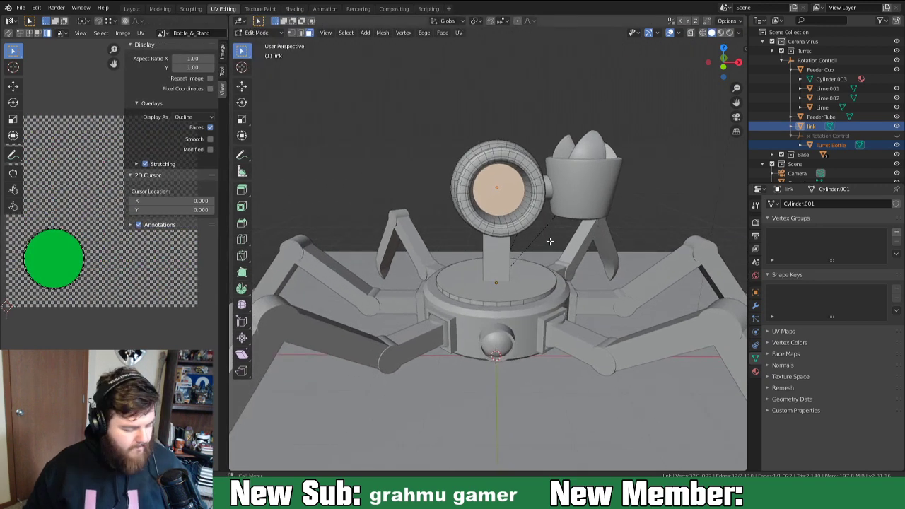
{"action": "key", "text": "a"}
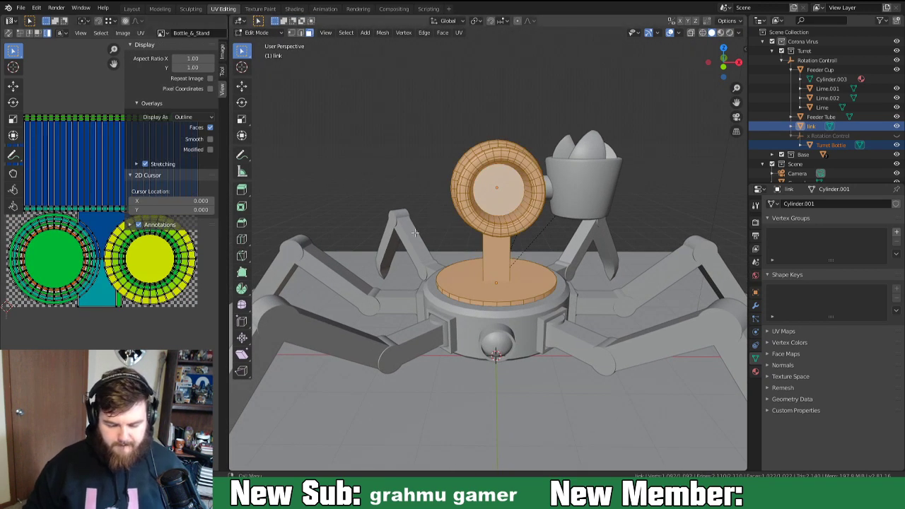
{"action": "key", "text": "u"}
{"action": "left_click", "coordinate": [355, 210]}
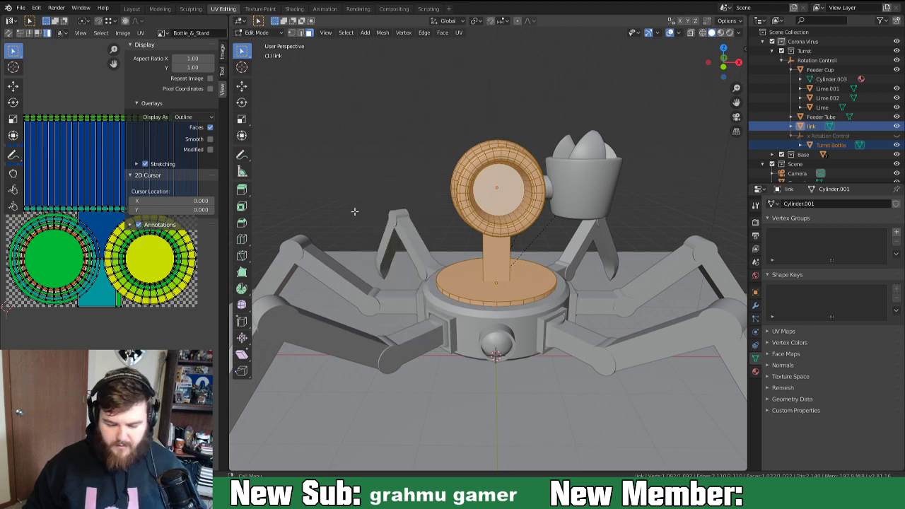
{"action": "key", "text": "u"}
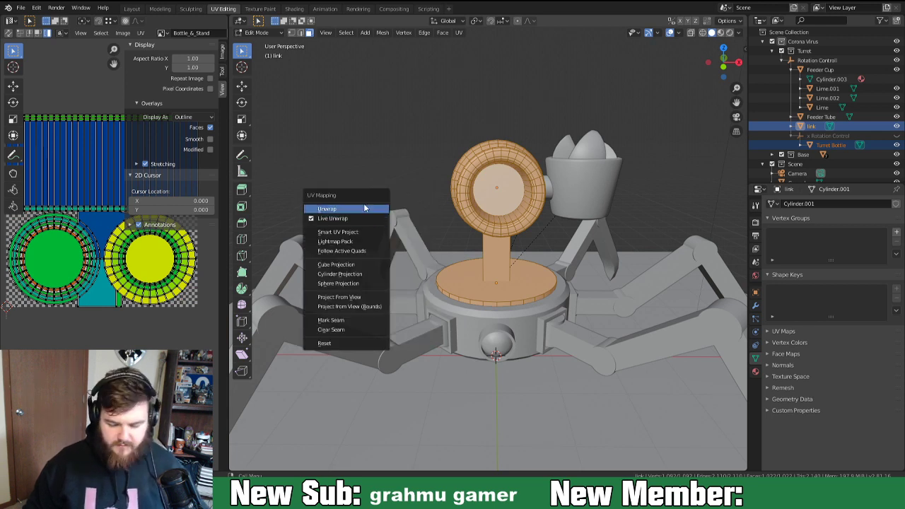
{"action": "left_click", "coordinate": [367, 213]}
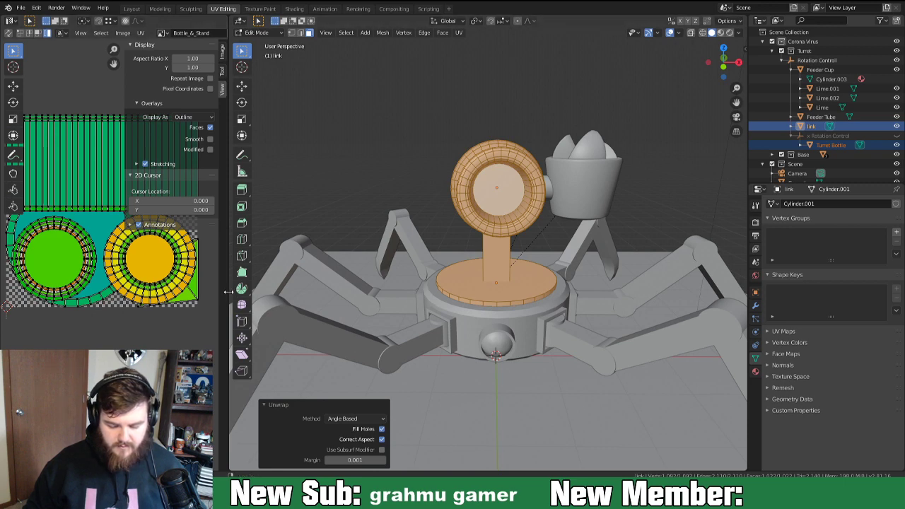
{"action": "left_click_drag", "start_coordinate": [229, 291], "coordinate": [329, 291]}
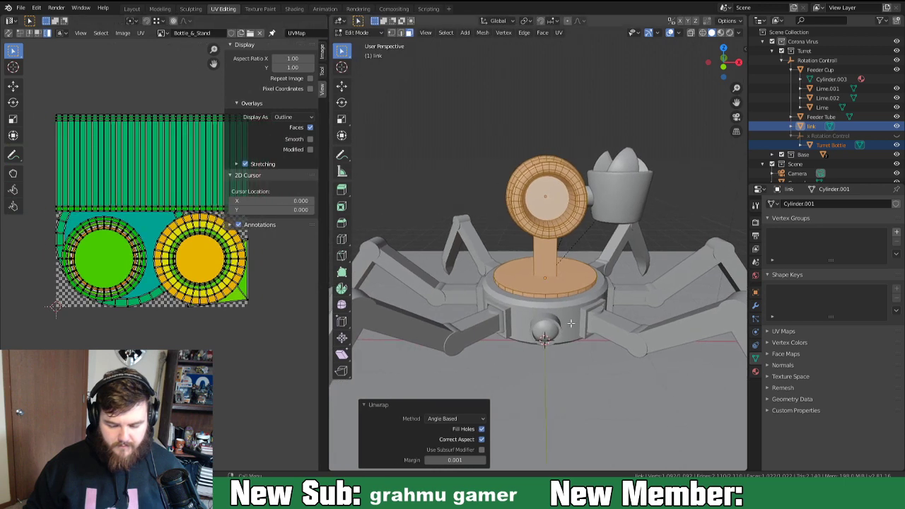
Return to Object Mode and unhide the x Rotation Control empty.
{"action": "middle_click_drag", "start_coordinate": [506, 274], "coordinate": [568, 224]}
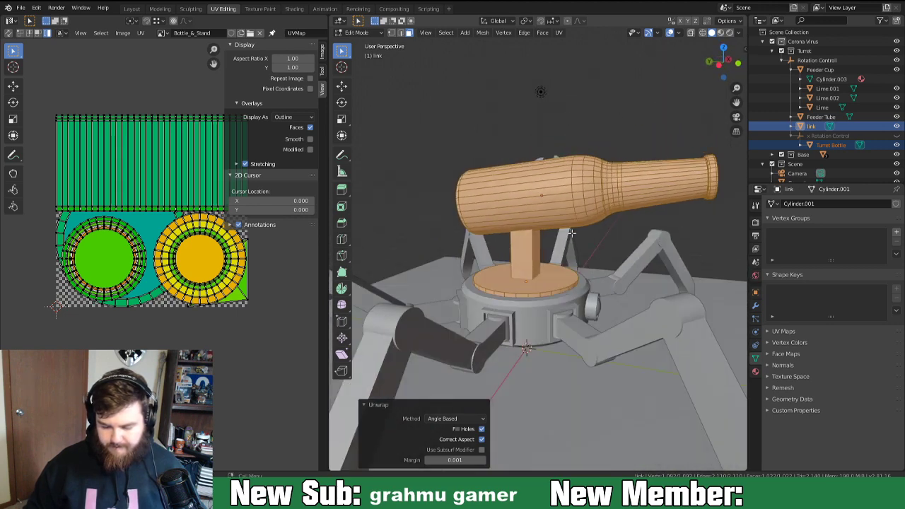
{"action": "key", "text": "Tab"}
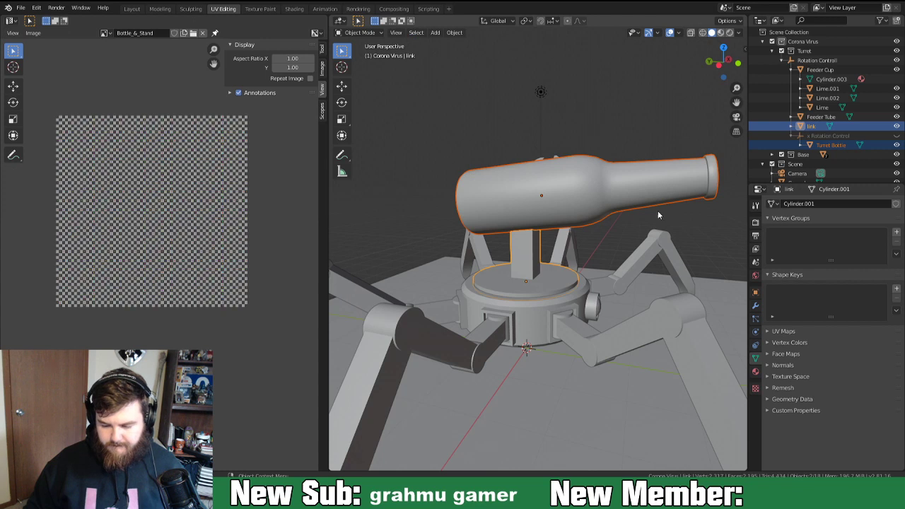
{"action": "left_click", "coordinate": [896, 136]}
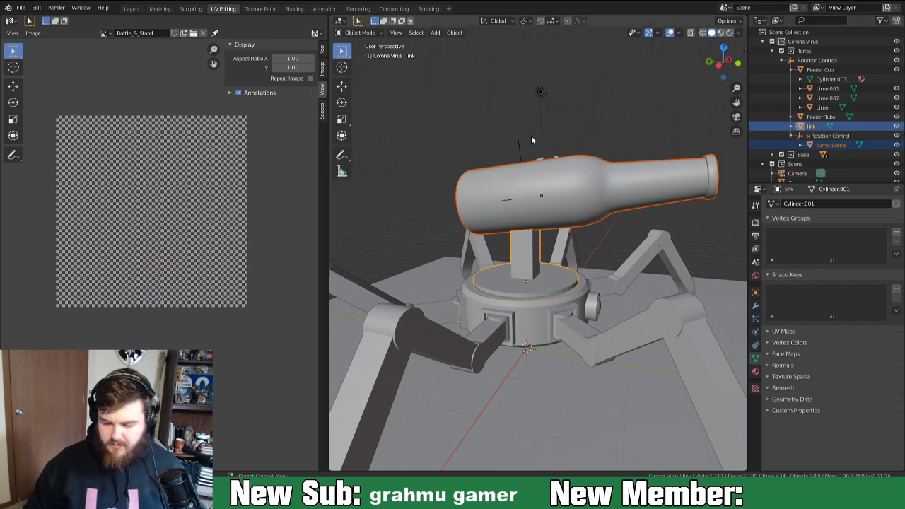
Try rotating the x Rotation Control empty to tilt the bottle on its link.
{"action": "left_click", "coordinate": [519, 150]}
{"action": "scroll", "coordinate": [521, 268], "scroll_direction": "down", "scroll_amount": 5}
{"action": "middle_click_drag", "start_coordinate": [541, 270], "coordinate": [662, 285]}
{"action": "key", "text": "r"}
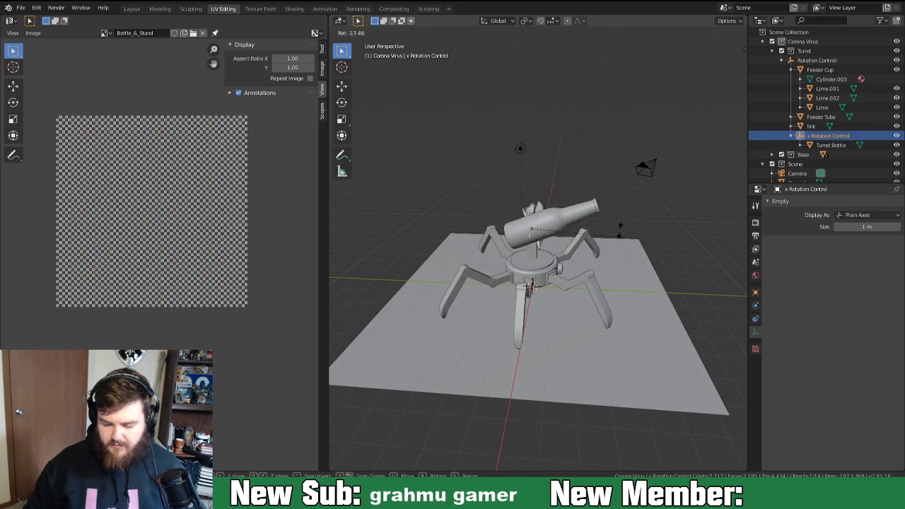
{"action": "right_click", "coordinate": [628, 333]}
{"action": "middle_click_drag", "start_coordinate": [628, 336], "coordinate": [534, 270]}
{"action": "left_click", "coordinate": [536, 274]}
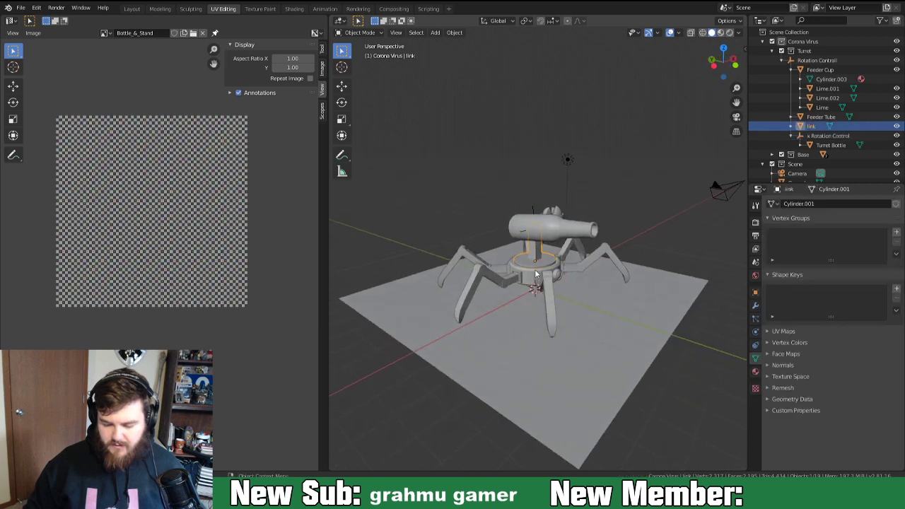
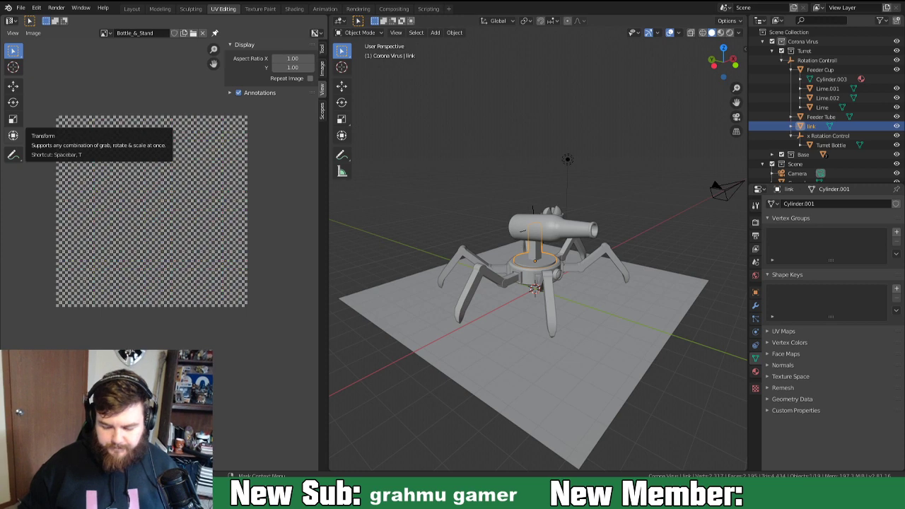
{"action": "scroll", "coordinate": [539, 254], "scroll_direction": "up", "scroll_amount": 4}
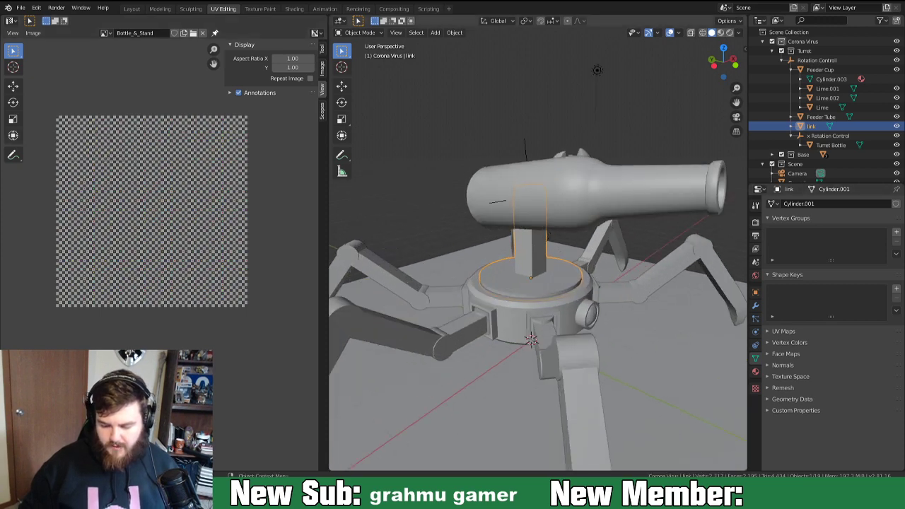
{"action": "middle_click_drag", "start_coordinate": [538, 255], "coordinate": [564, 204]}
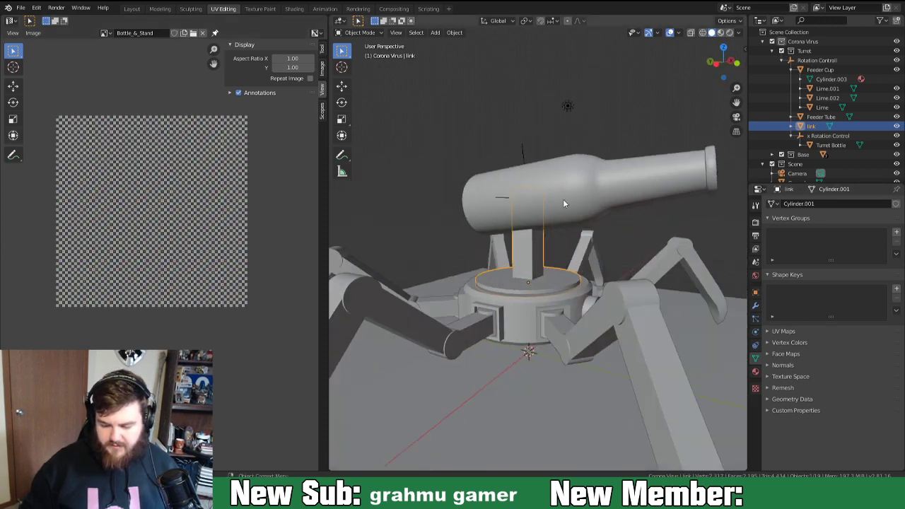
{"action": "left_click", "coordinate": [521, 157]}
{"action": "key", "text": "r"}
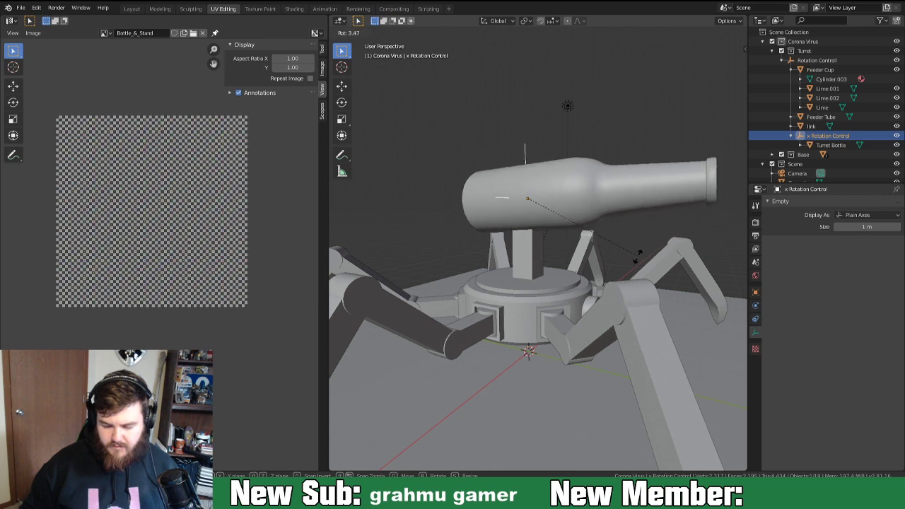
{"action": "left_click", "coordinate": [623, 268]}
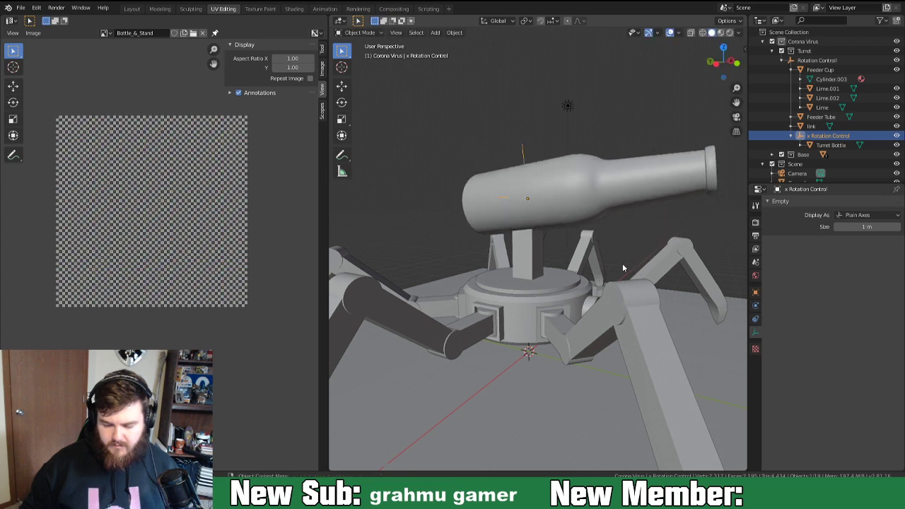
Select only the link object under the bottle and open it in Edit Mode.
{"action": "left_click", "coordinate": [530, 236]}
{"action": "middle_click_drag", "start_coordinate": [529, 236], "coordinate": [559, 263]}
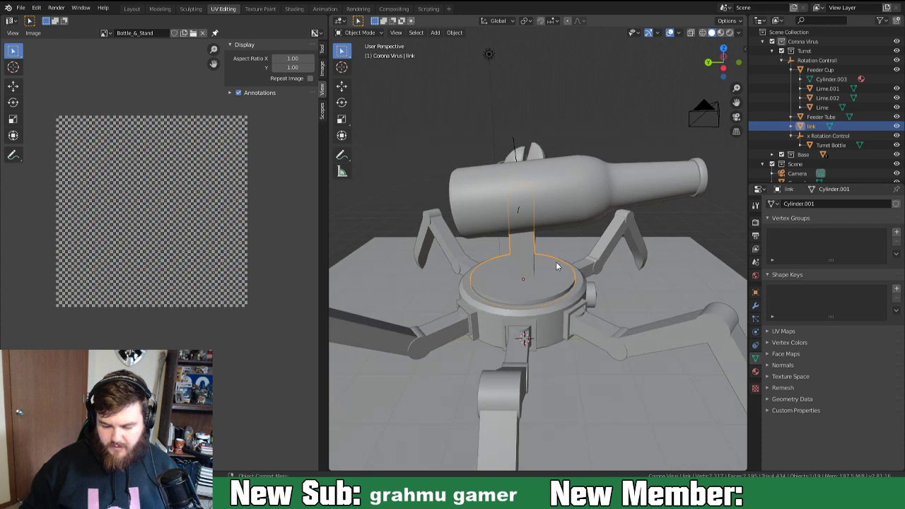
{"action": "key", "text": "Tab"}
{"action": "scroll", "coordinate": [534, 239], "scroll_direction": "up", "scroll_amount": 2}
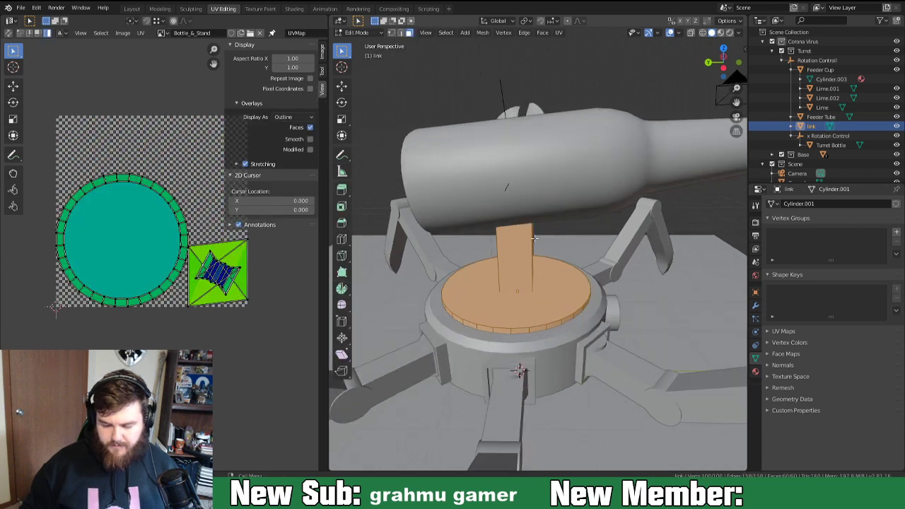
Hide the Turret Bottle and the Base collection and show the link in wireframe shading.
{"action": "left_click", "coordinate": [897, 145]}
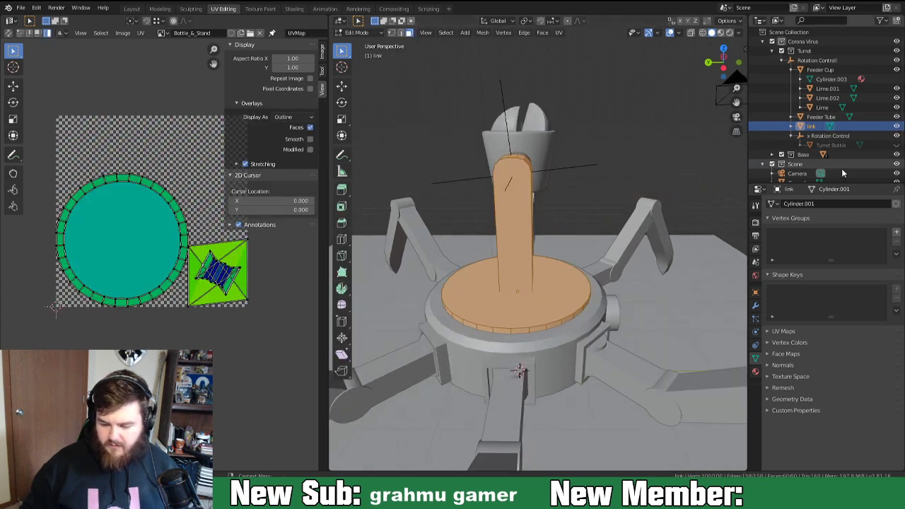
{"action": "key", "text": "z"}
{"action": "left_click", "coordinate": [555, 196]}
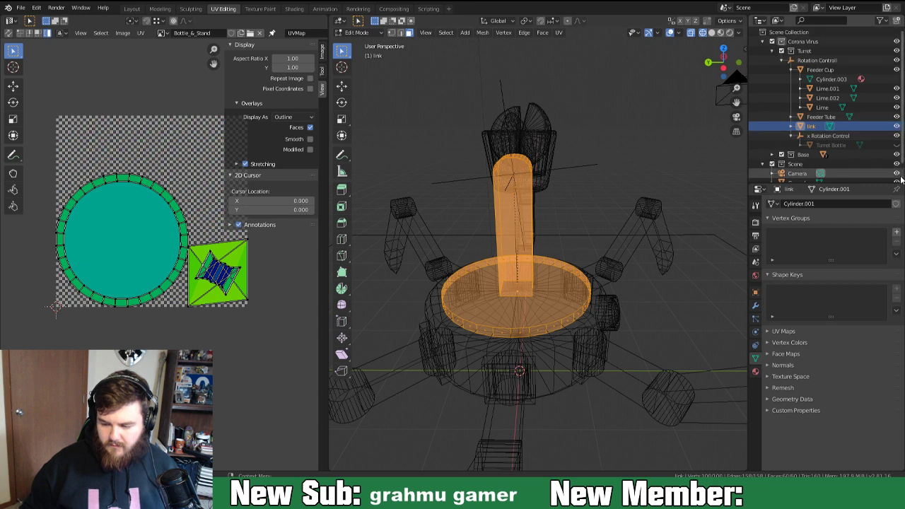
{"action": "left_click", "coordinate": [897, 154]}
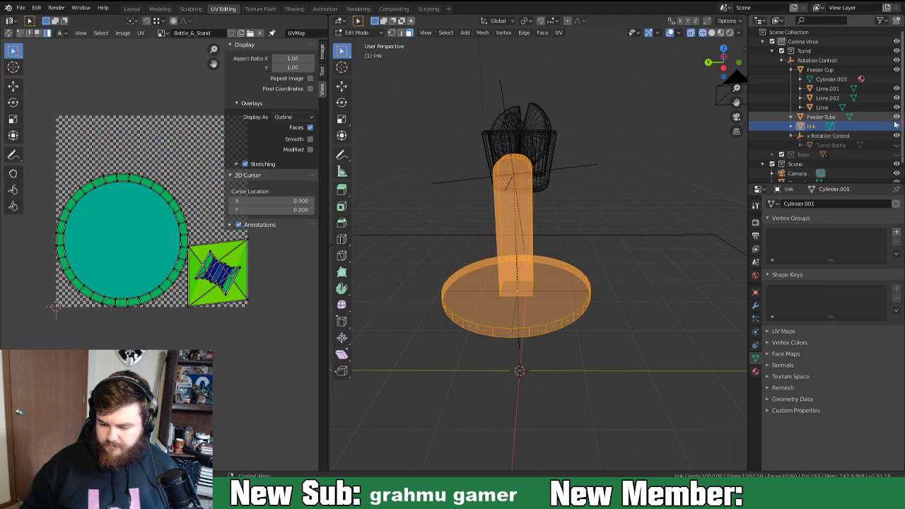
{"action": "middle_click_drag", "start_coordinate": [531, 168], "coordinate": [520, 195]}
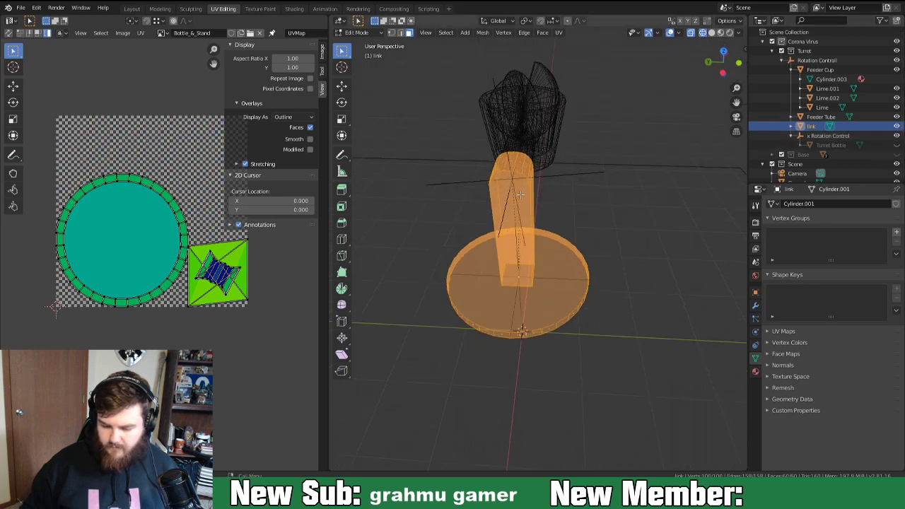
Select the link's entire mesh and clean up its duplicate vertices with Merge by Distance.
{"action": "left_click", "coordinate": [514, 162]}
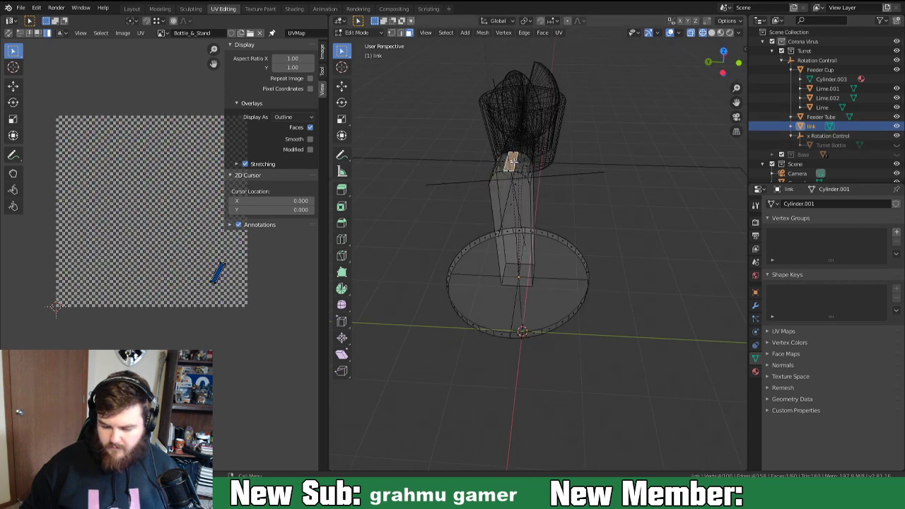
{"action": "scroll", "coordinate": [527, 191], "scroll_direction": "up", "scroll_amount": 2}
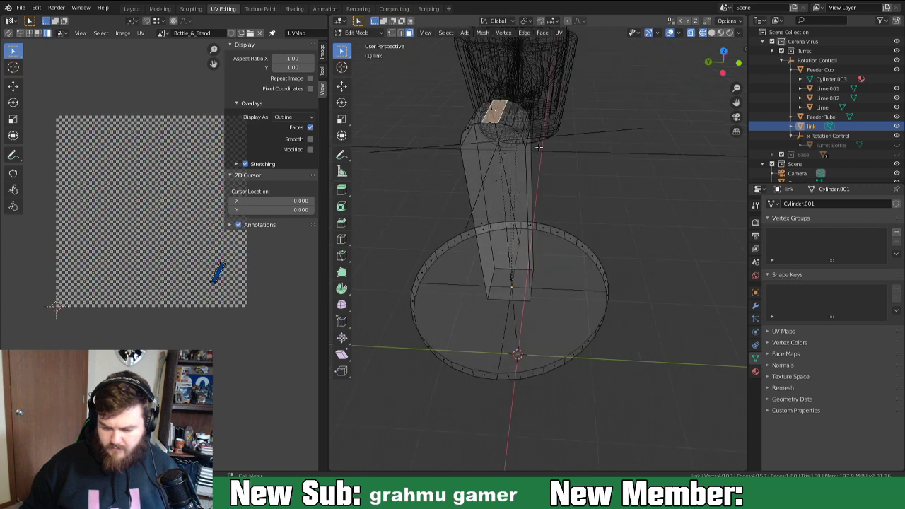
{"action": "middle_click_drag", "start_coordinate": [541, 148], "coordinate": [612, 144]}
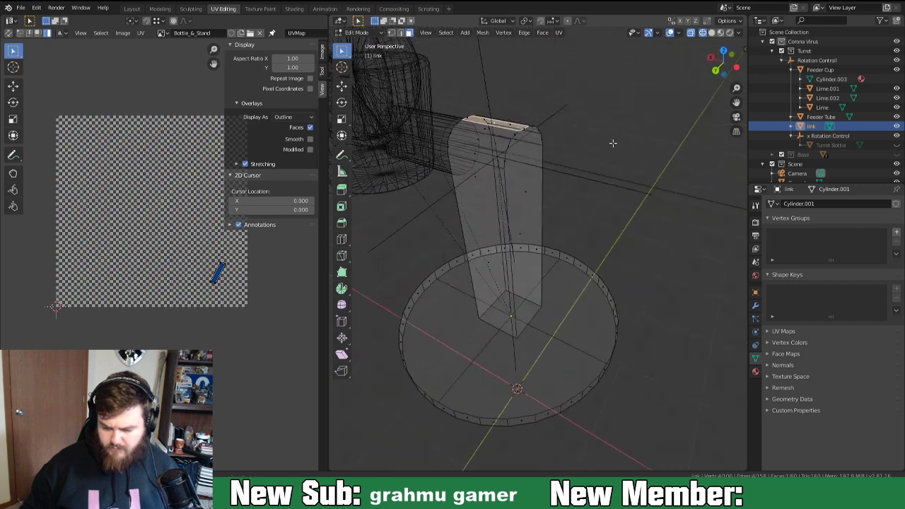
{"action": "key", "text": "a"}
{"action": "right_click", "coordinate": [610, 165]}
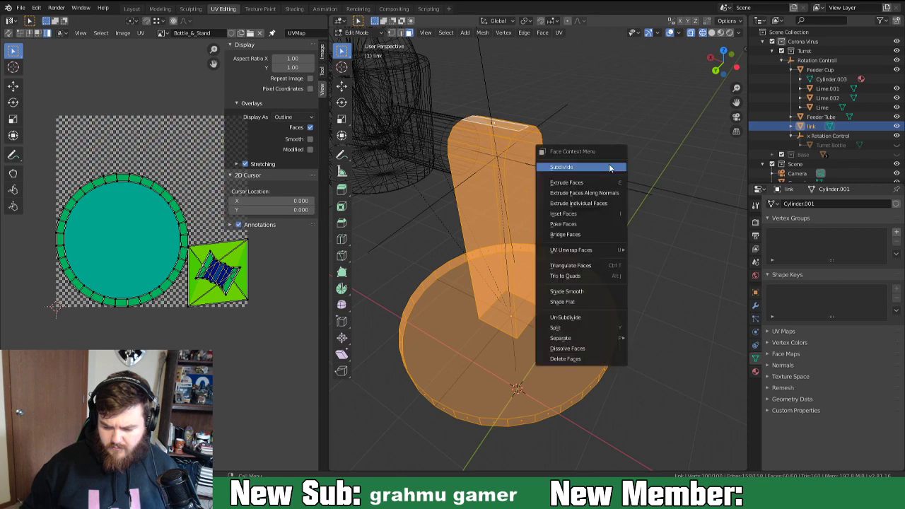
{"action": "left_click", "coordinate": [482, 32]}
{"action": "mouse_move", "coordinate": [509, 222]}
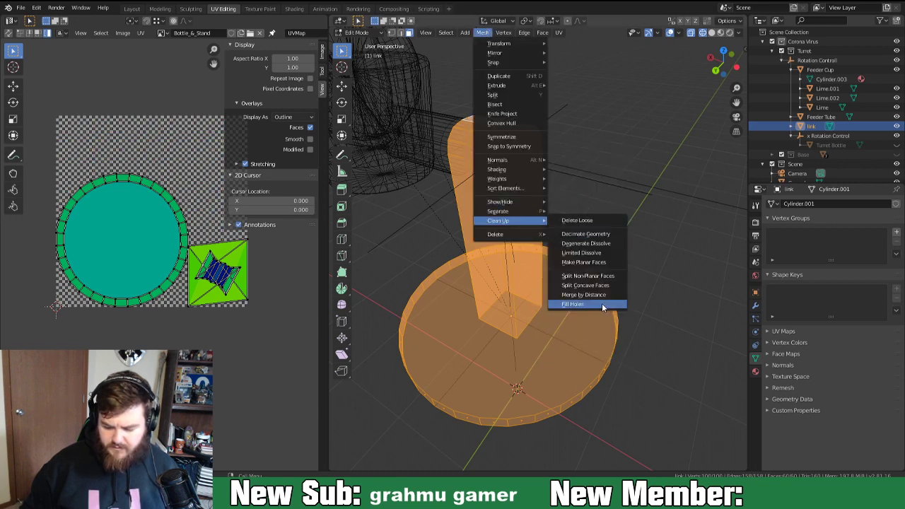
{"action": "left_click", "coordinate": [592, 294]}
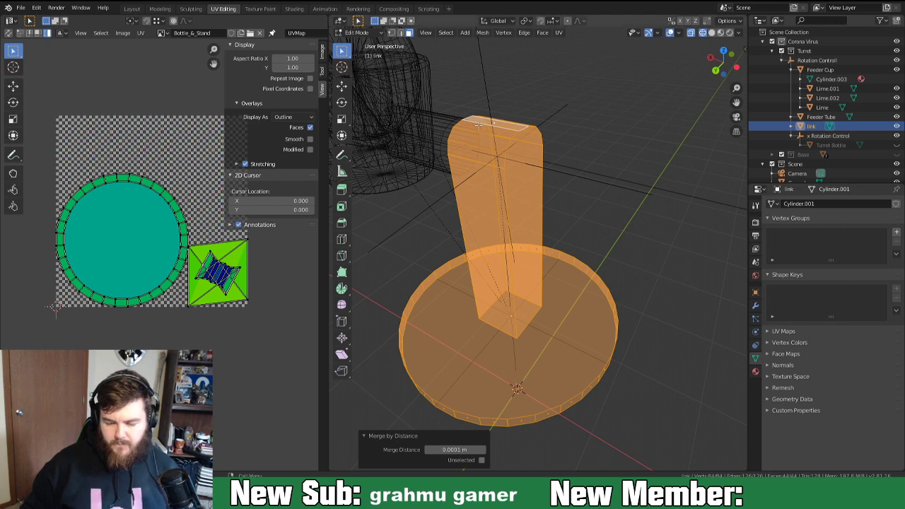
Examine the link post's side faces and rounded top faces one by one from several angles.
{"action": "left_click", "coordinate": [507, 125]}
{"action": "middle_click_drag", "start_coordinate": [506, 125], "coordinate": [481, 174]}
{"action": "left_click", "coordinate": [481, 174]}
{"action": "middle_click_drag", "start_coordinate": [525, 211], "coordinate": [583, 179]}
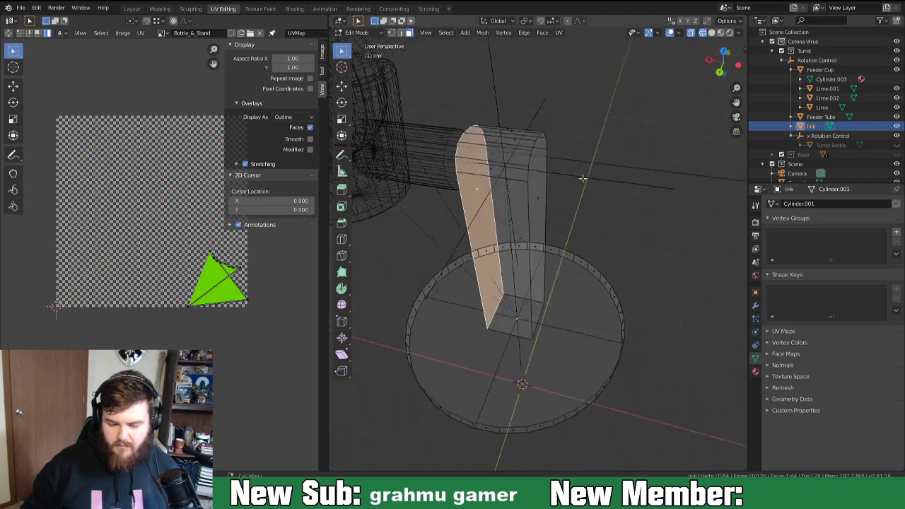
{"action": "left_click", "coordinate": [519, 138]}
{"action": "middle_click_drag", "start_coordinate": [516, 151], "coordinate": [491, 141]}
{"action": "left_click", "coordinate": [495, 139]}
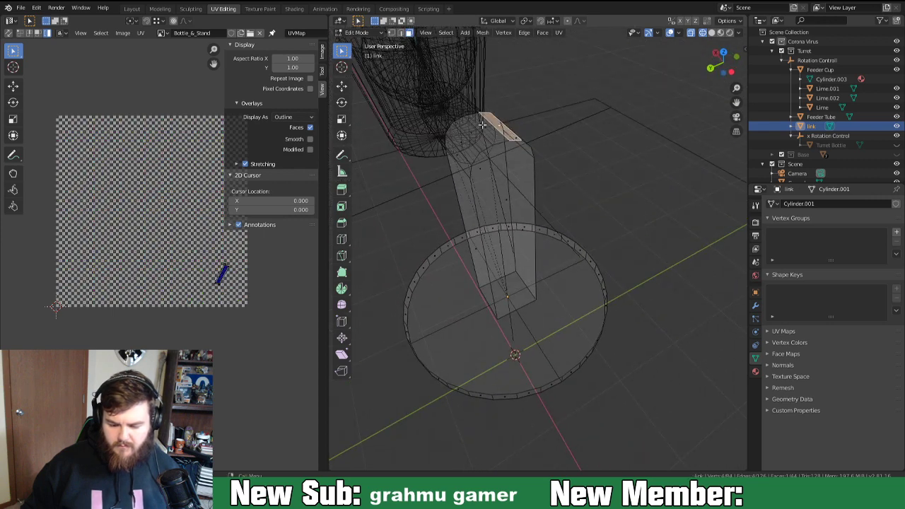
{"action": "left_click", "coordinate": [486, 127]}
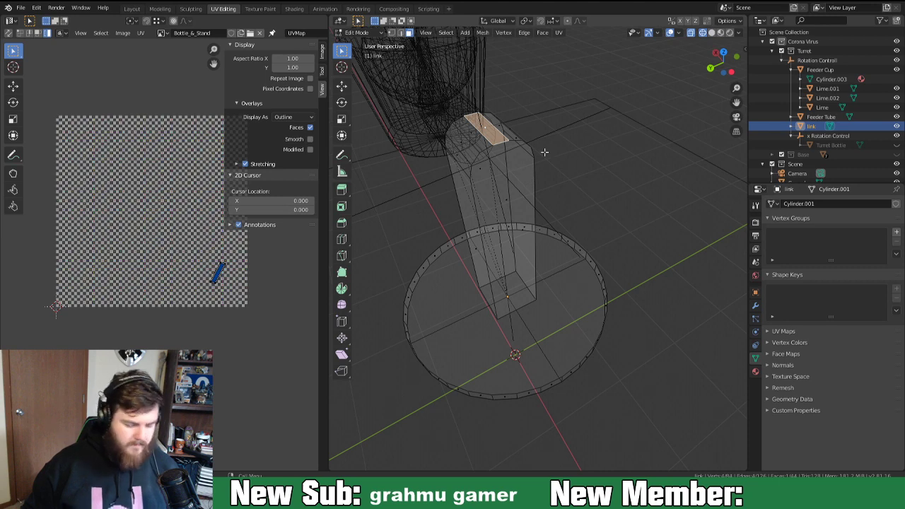
{"action": "middle_click_drag", "start_coordinate": [542, 143], "coordinate": [481, 173]}
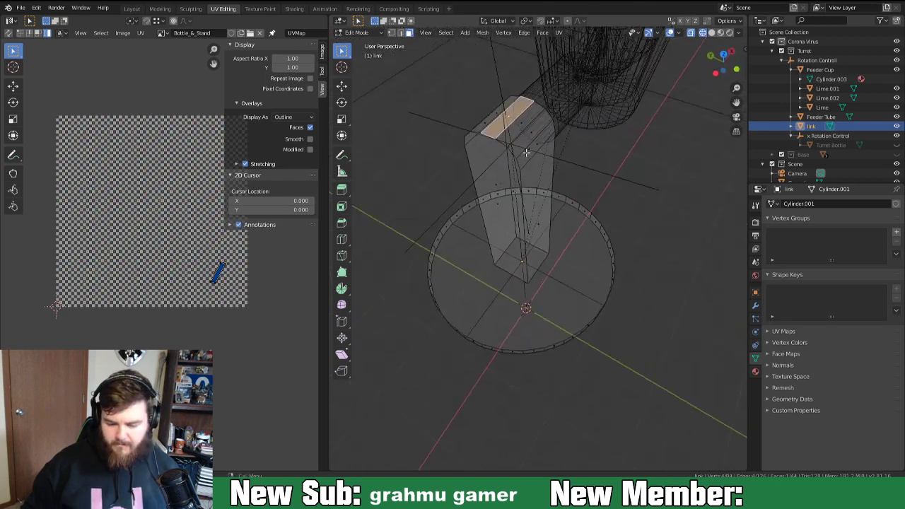
{"action": "left_click", "coordinate": [471, 176]}
Switch to solid shading, select the strip of faces around the post's rounded top and delete them with Only Edges & Faces.
{"action": "key", "text": "z"}
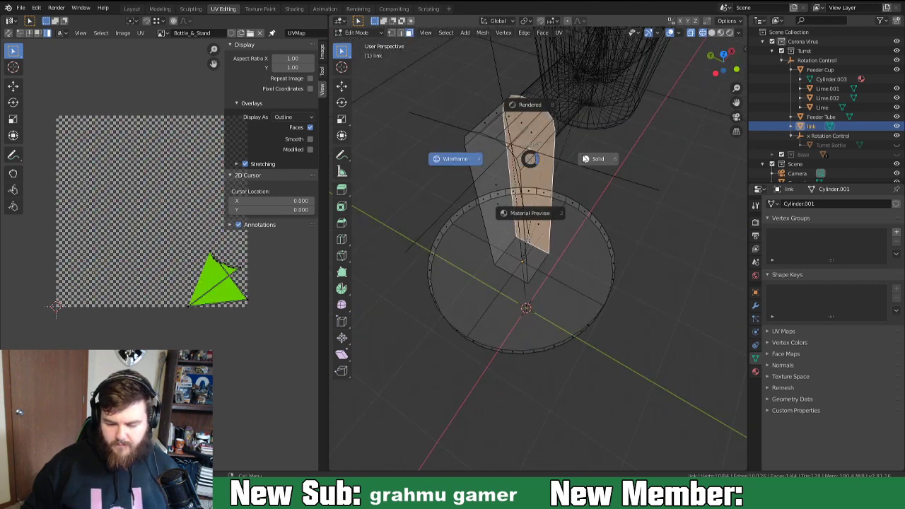
{"action": "left_click", "coordinate": [596, 159]}
{"action": "left_click", "coordinate": [532, 150]}
{"action": "middle_click_drag", "start_coordinate": [488, 156], "coordinate": [495, 170]}
{"action": "left_click", "coordinate": [495, 170], "text": "shift"}
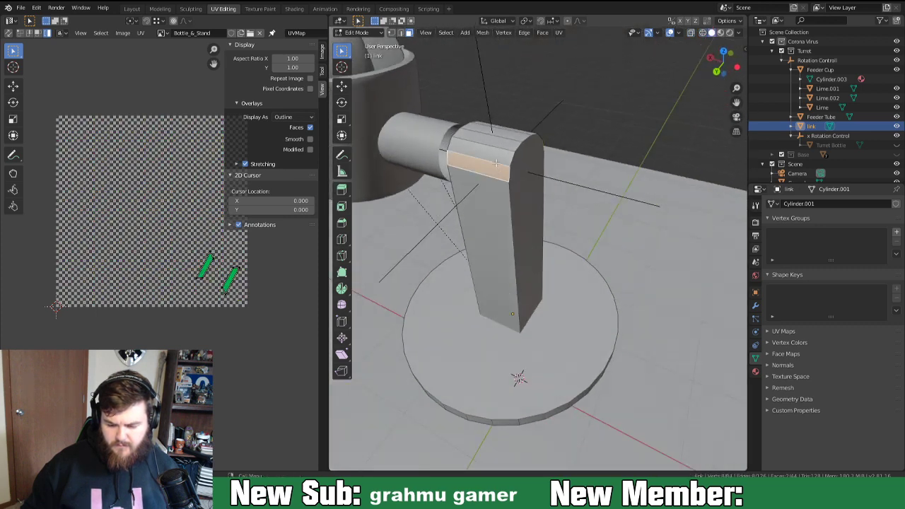
{"action": "left_click", "coordinate": [528, 133], "text": "ctrl"}
{"action": "mouse_move", "coordinate": [528, 134]}
{"action": "middle_mouse_down"}
{"action": "mouse_move", "coordinate": [510, 127]}
{"action": "mouse_move", "coordinate": [518, 120]}
{"action": "middle_mouse_up"}
{"action": "left_click", "coordinate": [520, 119]}
{"action": "key", "text": "x"}
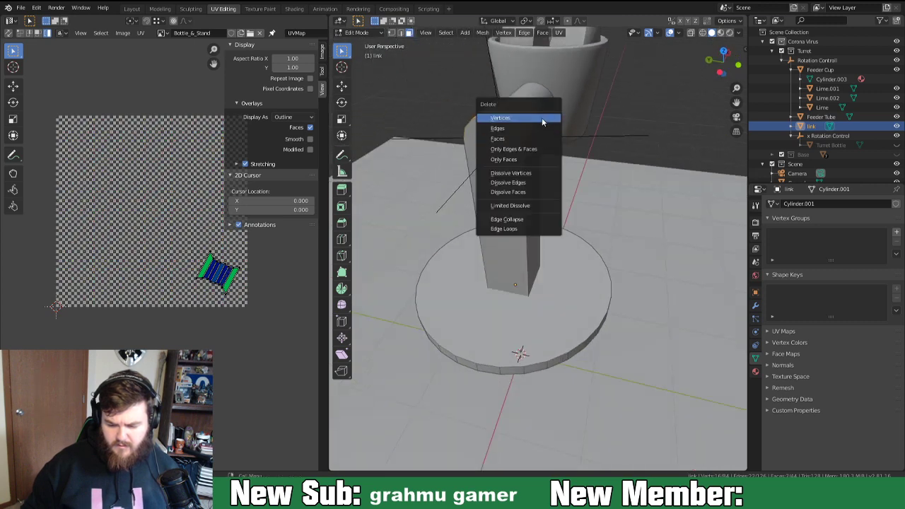
{"action": "left_click", "coordinate": [532, 149]}
Join the two shoulder vertices on the post's outer side with an edge and delete the rounded face above it.
{"action": "key", "text": "1"}
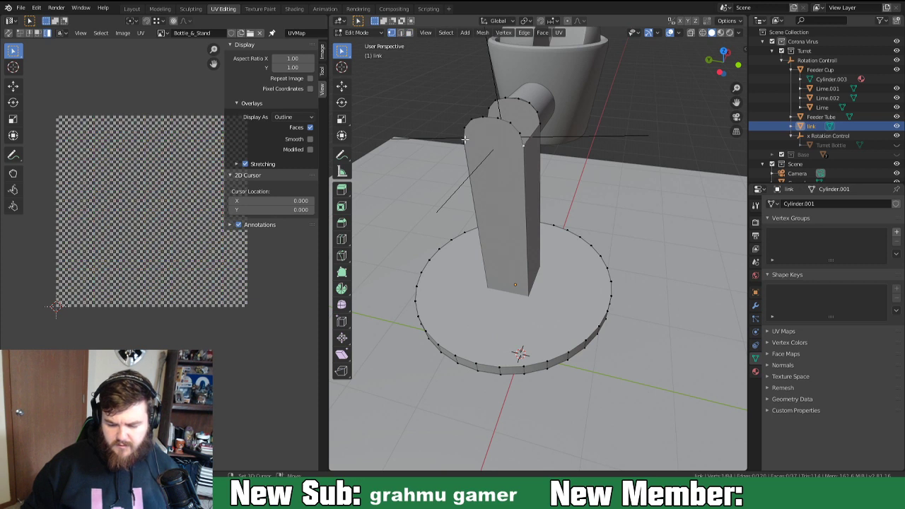
{"action": "left_click", "coordinate": [504, 135], "text": "alt"}
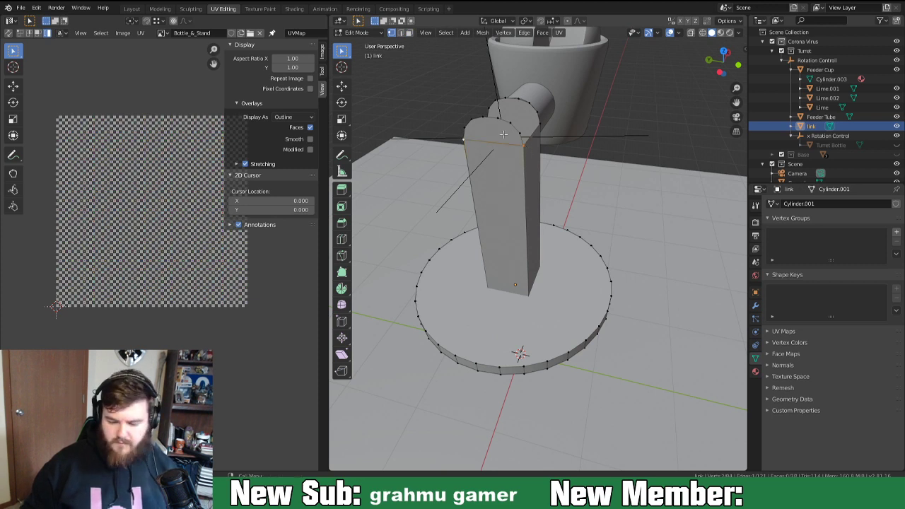
{"action": "key", "text": "f"}
{"action": "key", "text": "x"}
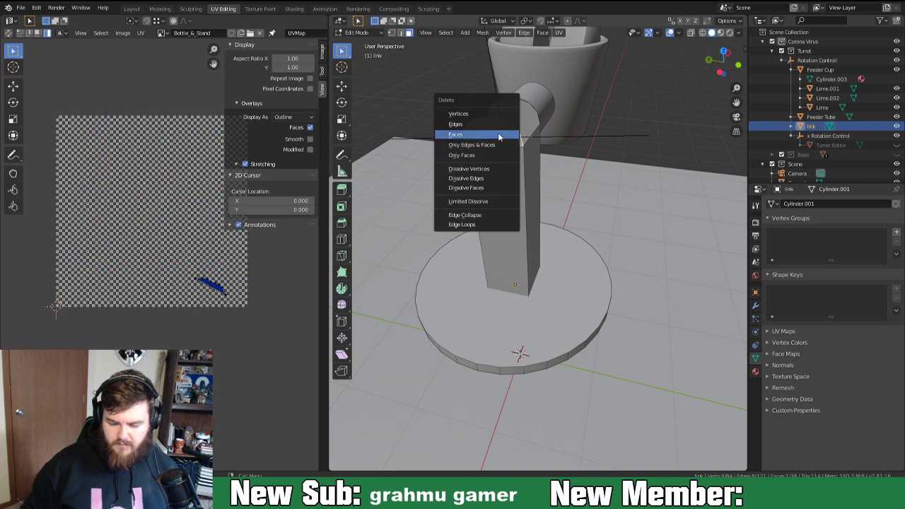
{"action": "left_click", "coordinate": [498, 134]}
Delete the rounded upper face on the post side facing the feeder tube.
{"action": "middle_click_drag", "start_coordinate": [498, 134], "coordinate": [505, 167]}
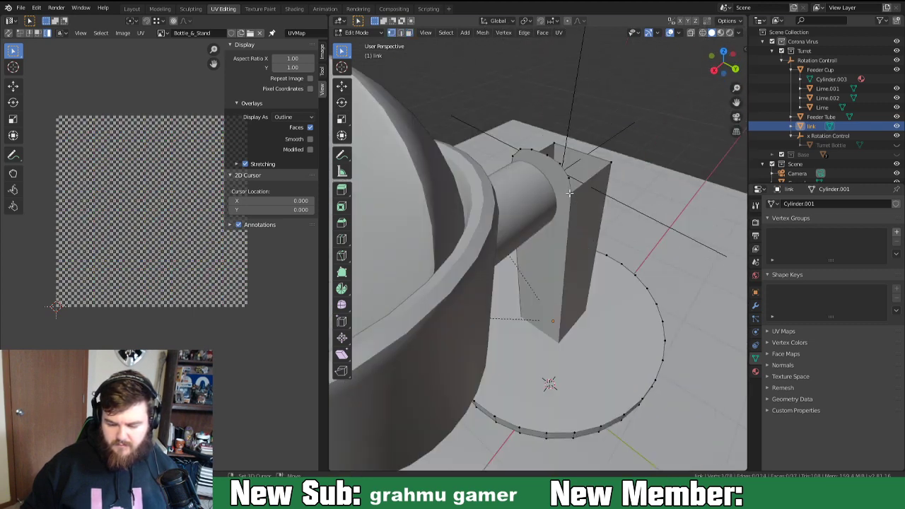
{"action": "key", "text": "3"}
{"action": "left_click", "coordinate": [544, 177]}
{"action": "key", "text": "x"}
{"action": "left_click", "coordinate": [549, 178]}
Unhide the Turret Bottle in wireframe shading and lower the post's open top edge loop about 0.365 m along global Z.
{"action": "key", "text": "2"}
{"action": "left_click", "coordinate": [576, 187], "text": "alt"}
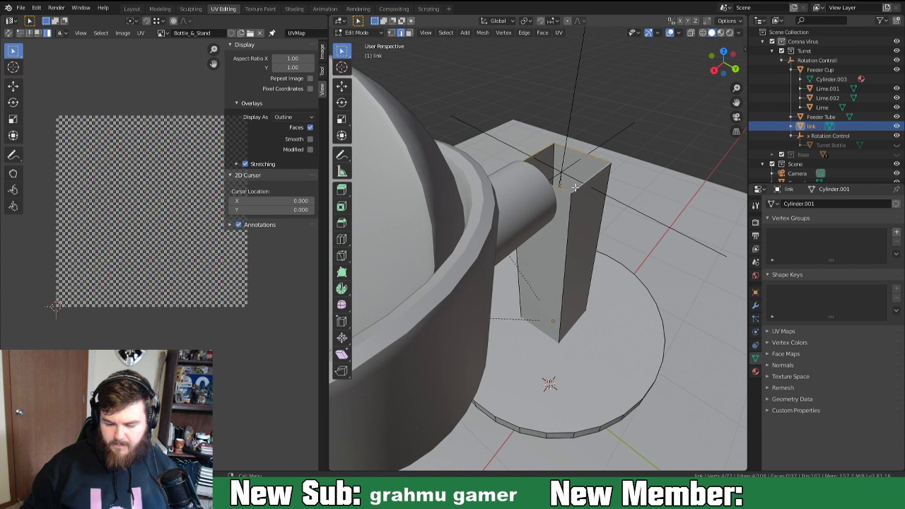
{"action": "middle_click_drag", "start_coordinate": [575, 186], "coordinate": [419, 176]}
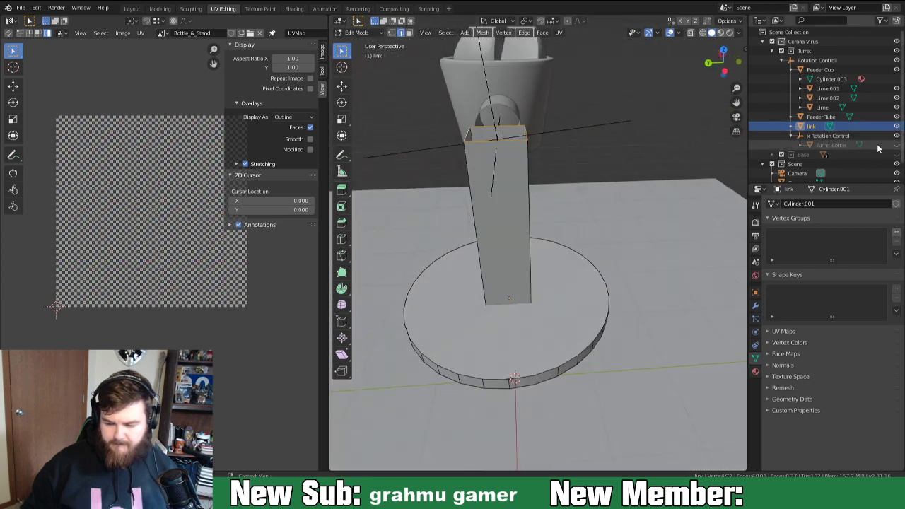
{"action": "key", "text": "z"}
{"action": "left_click", "coordinate": [518, 160]}
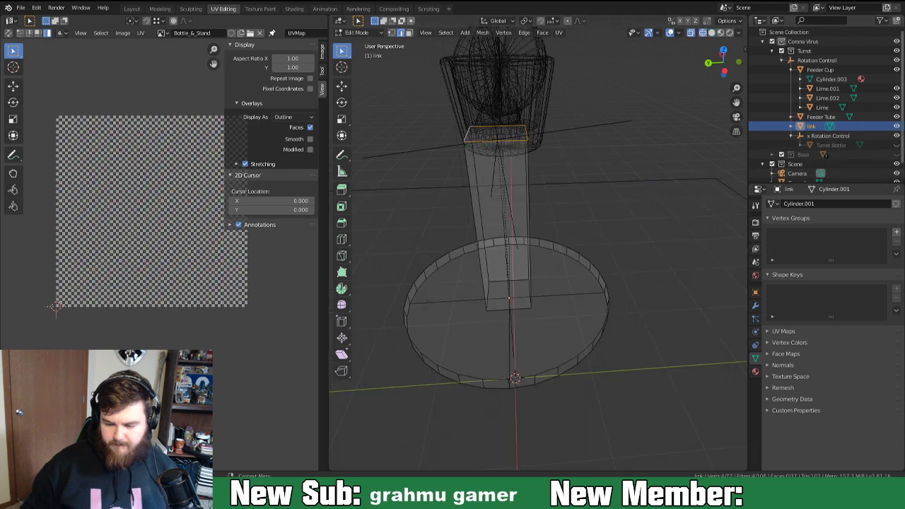
{"action": "left_click", "coordinate": [897, 145]}
{"action": "scroll", "coordinate": [557, 218], "scroll_direction": "down", "scroll_amount": 1}
{"action": "scroll", "coordinate": [556, 217], "scroll_direction": "down", "scroll_amount": 2}
{"action": "middle_click_drag", "start_coordinate": [557, 218], "coordinate": [554, 182]}
{"action": "key", "text": "g"}
{"action": "key", "text": "z"}
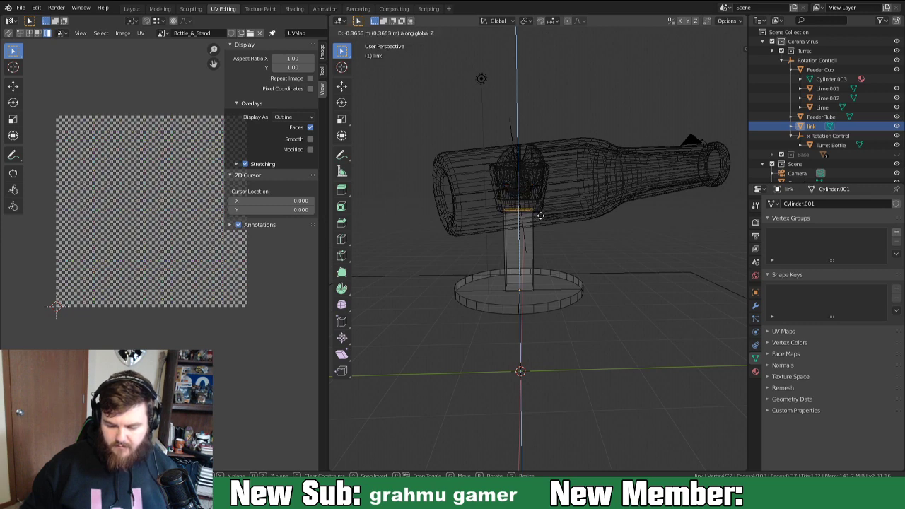
{"action": "left_click", "coordinate": [541, 216]}
Mark one vertical corner edge of the post as a seam and unwrap the entire link mesh.
{"action": "middle_click_drag", "start_coordinate": [541, 227], "coordinate": [497, 253]}
{"action": "scroll", "coordinate": [516, 284], "scroll_direction": "up", "scroll_amount": 1}
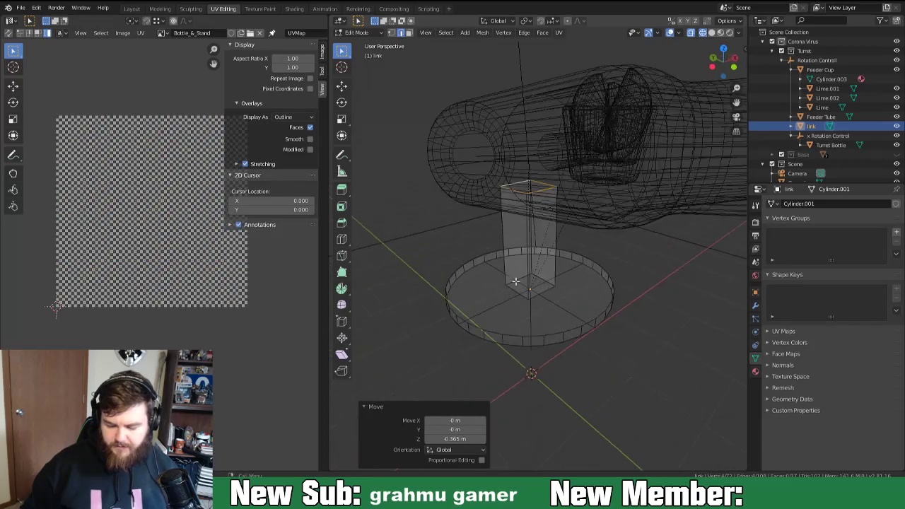
{"action": "left_click", "coordinate": [527, 261]}
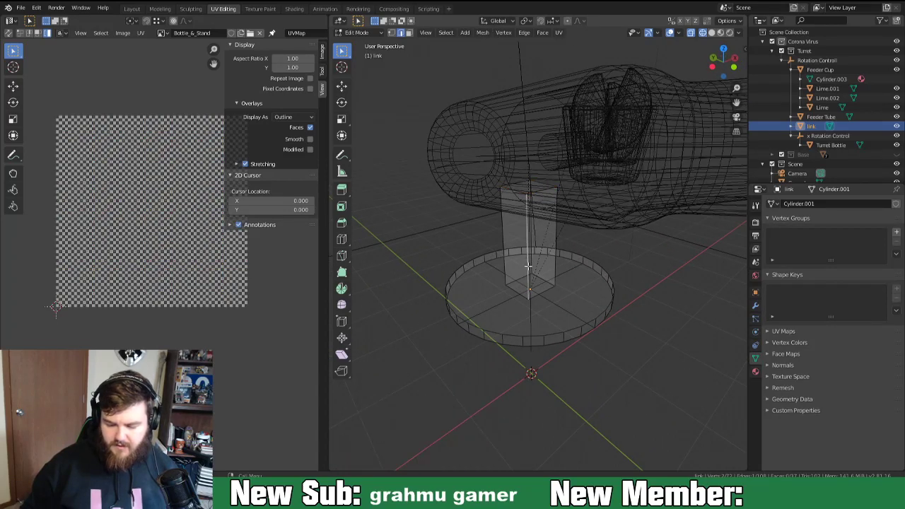
{"action": "middle_click_drag", "start_coordinate": [540, 252], "coordinate": [572, 235]}
{"action": "right_click", "coordinate": [571, 235]}
{"action": "left_click", "coordinate": [568, 236]}
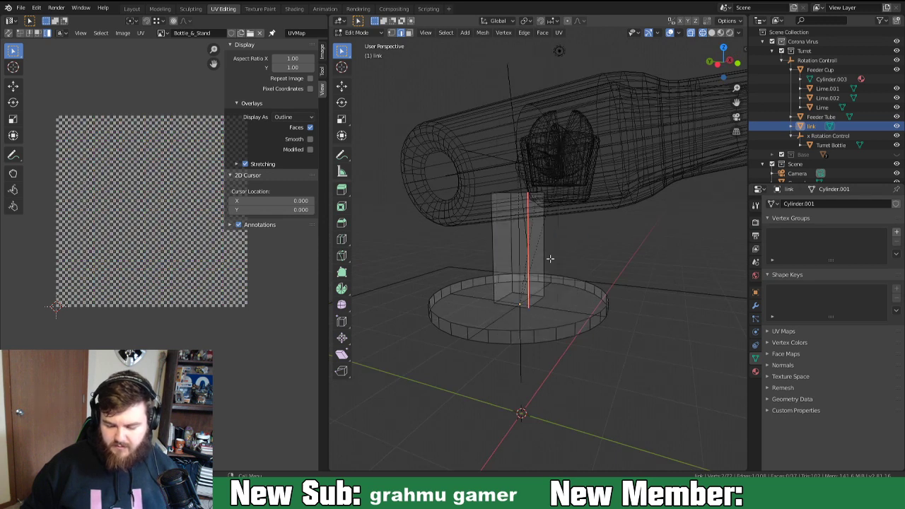
{"action": "key", "text": "a"}
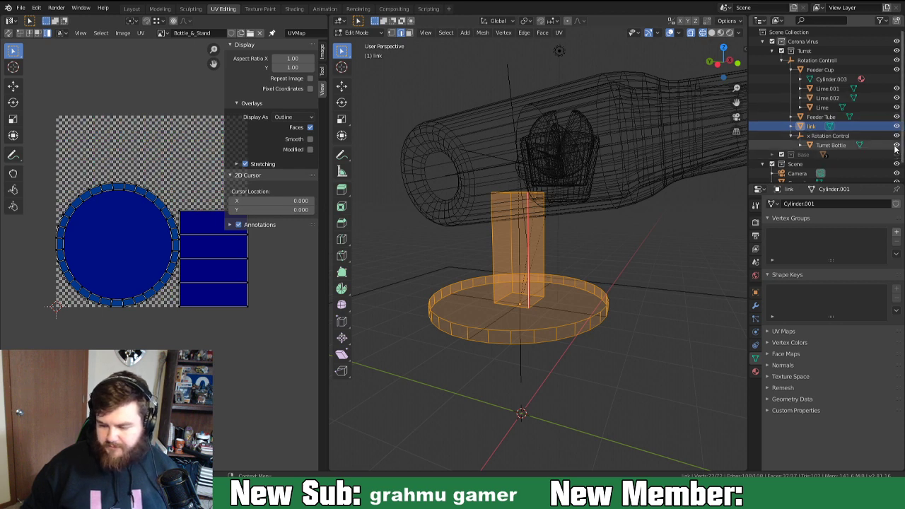
Return to solid shading and open the Turret Bottle and link together in Edit Mode to compare their UV layouts.
{"action": "key", "text": "Tab"}
{"action": "key", "text": "z"}
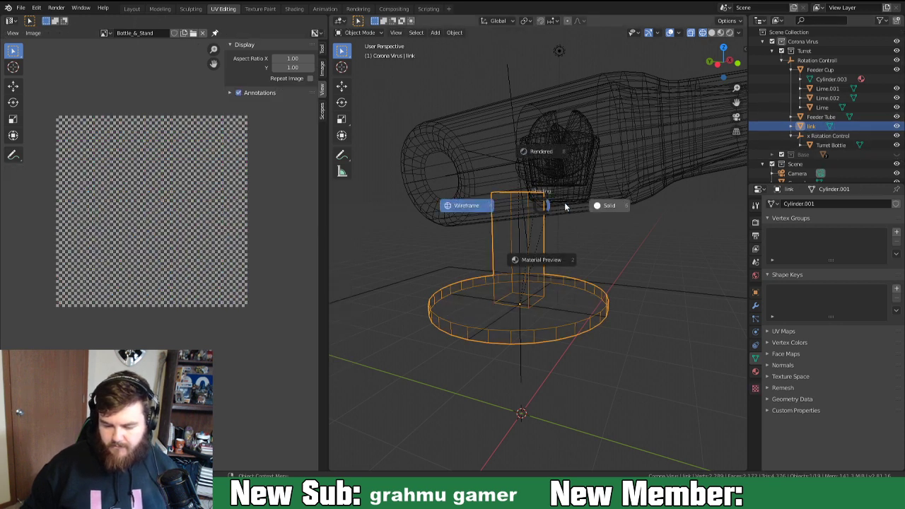
{"action": "left_click", "coordinate": [591, 220]}
{"action": "left_click", "coordinate": [560, 177]}
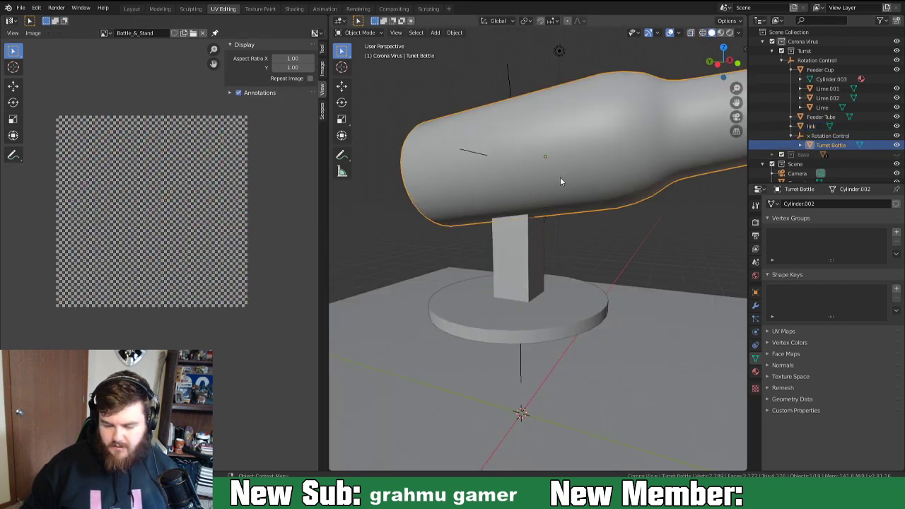
{"action": "left_click", "coordinate": [527, 237], "text": "shift"}
{"action": "key", "text": "Tab"}
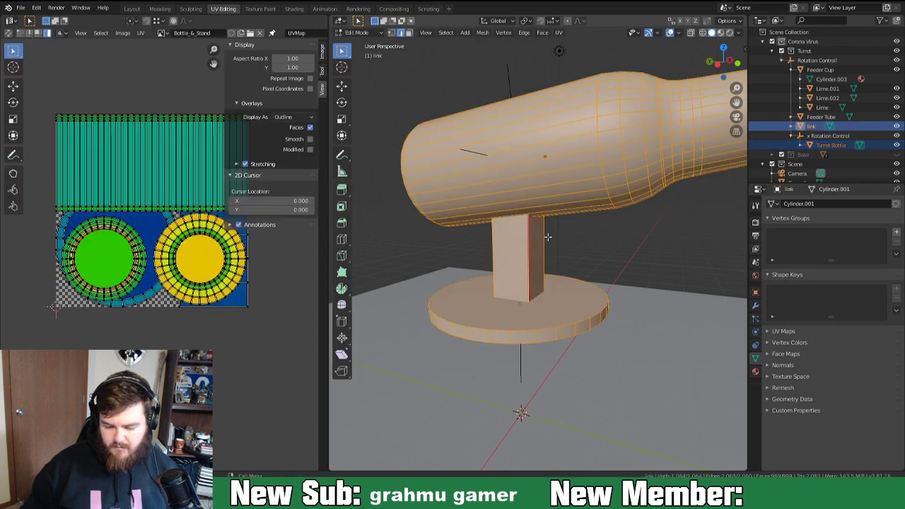
Open only the link in Edit Mode and hide the x Rotation Control and Turret Bottle.
{"action": "key", "text": "Tab"}
{"action": "left_click", "coordinate": [526, 271]}
{"action": "key", "text": "Tab"}
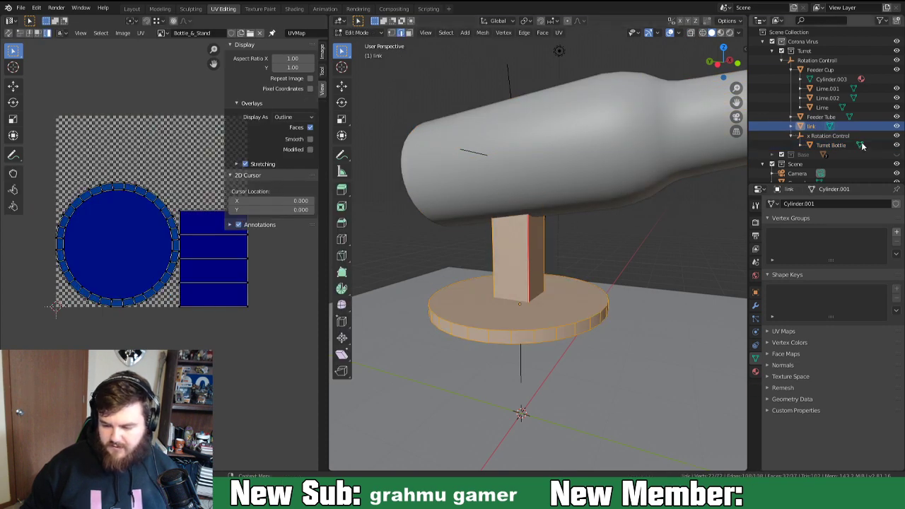
{"action": "left_click", "coordinate": [897, 135]}
{"action": "left_click", "coordinate": [897, 145]}
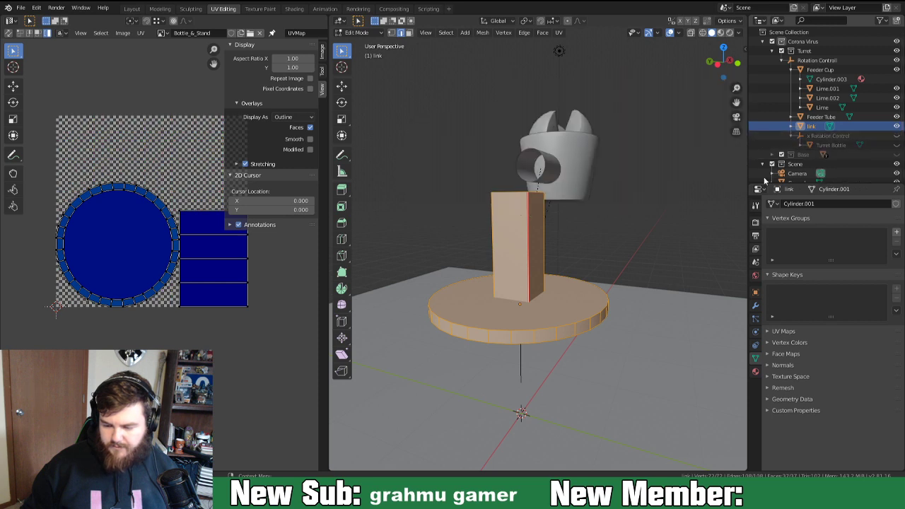
Split the top face of the link's disc with an edge between two opposite rim vertices and subdivide that edge once.
{"action": "middle_click_drag", "start_coordinate": [539, 254], "coordinate": [527, 279]}
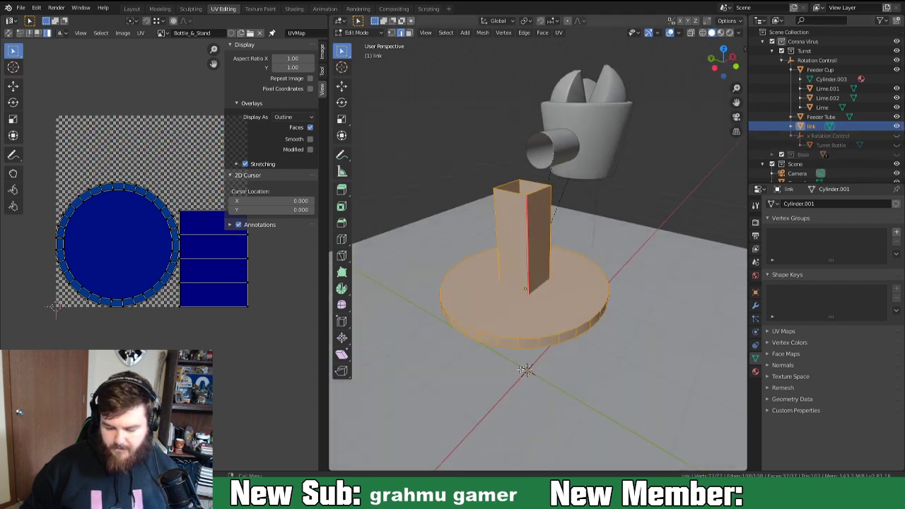
{"action": "scroll", "coordinate": [523, 370], "scroll_direction": "up", "scroll_amount": 2}
{"action": "middle_click_drag", "start_coordinate": [561, 387], "coordinate": [591, 261], "text": "shift"}
{"action": "key", "text": "alt+a"}
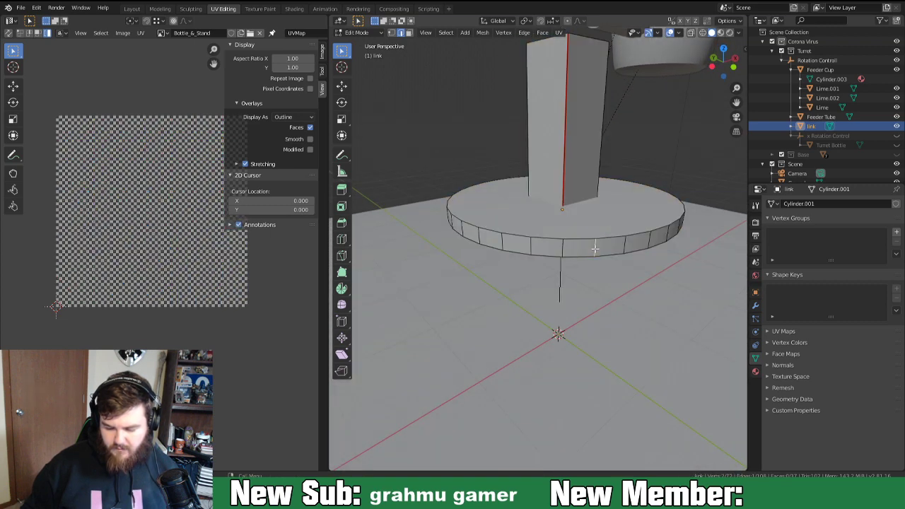
{"action": "key", "text": "3"}
{"action": "left_click", "coordinate": [598, 223]}
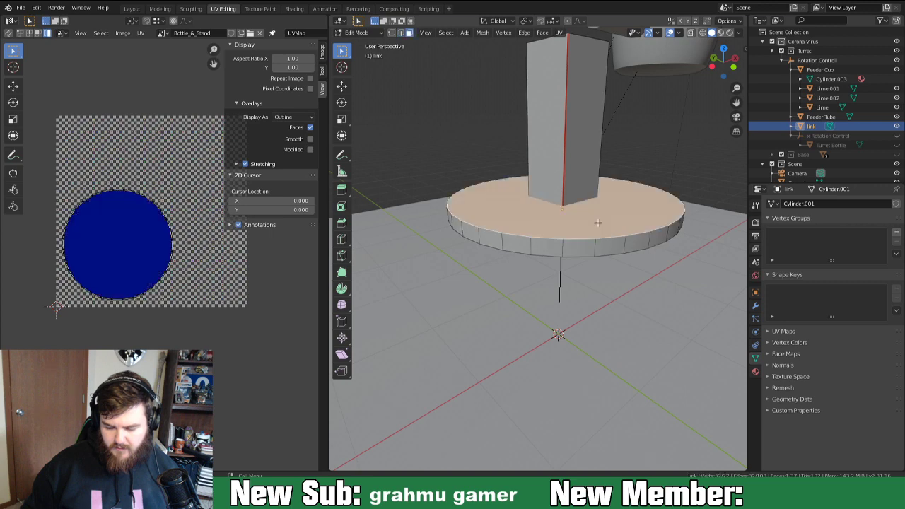
{"action": "middle_click_drag", "start_coordinate": [598, 222], "coordinate": [600, 243]}
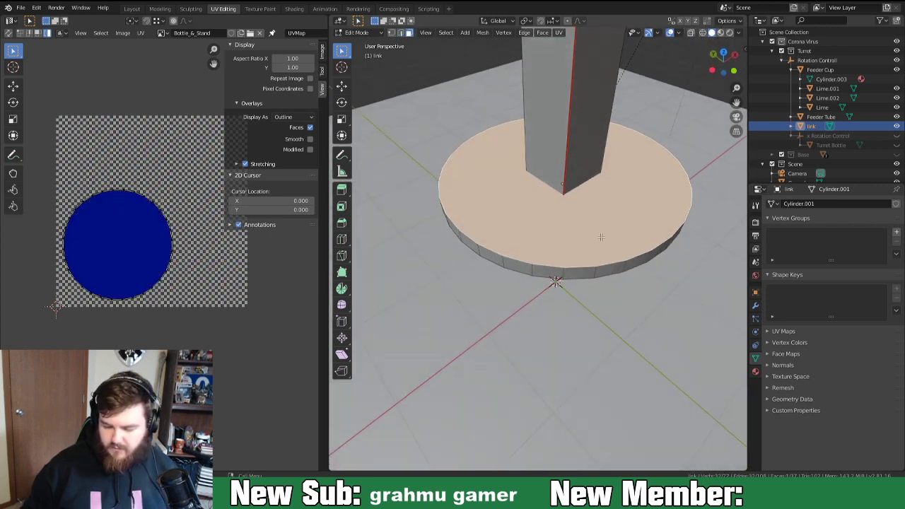
{"action": "key", "text": "1"}
{"action": "left_click", "coordinate": [493, 127]}
{"action": "middle_click_drag", "start_coordinate": [493, 127], "coordinate": [527, 176]}
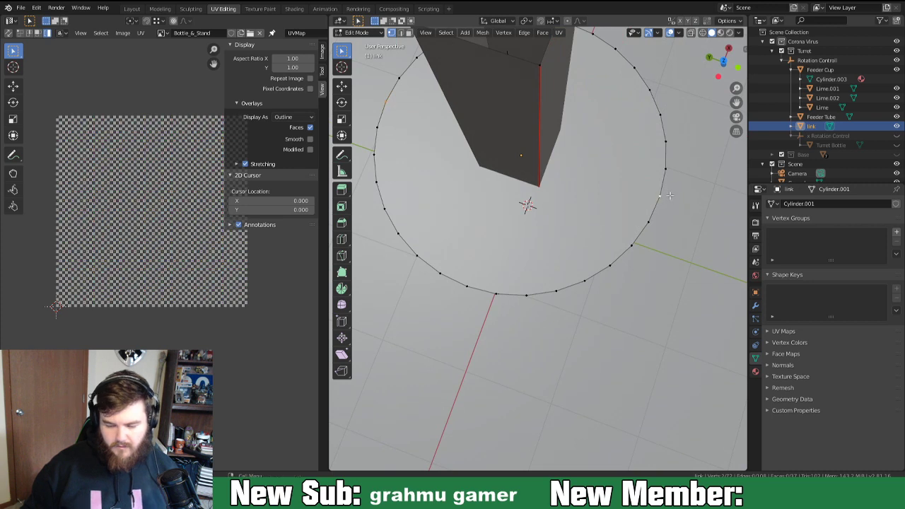
{"action": "right_click", "coordinate": [665, 195], "text": "ctrl"}
{"action": "right_click", "coordinate": [560, 170]}
{"action": "left_click", "coordinate": [559, 171]}
{"action": "key", "text": "3"}
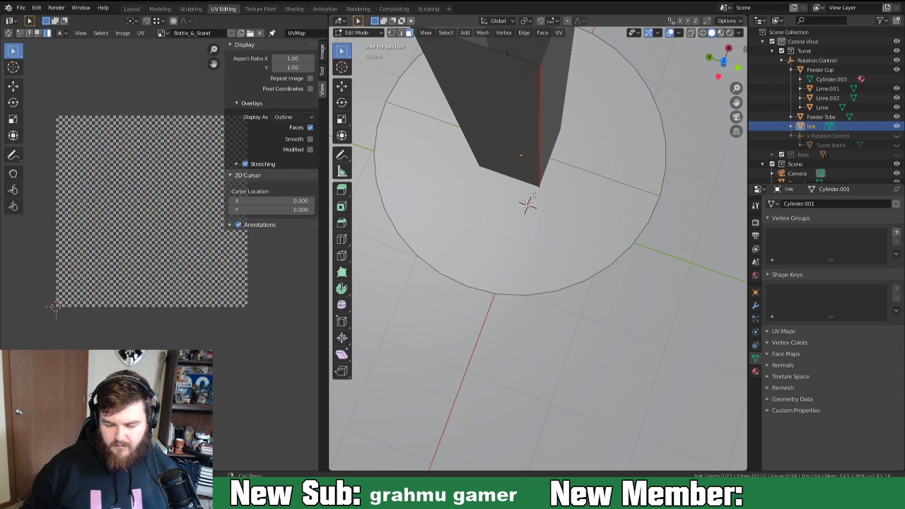
Triangulate both halves of the disc's top face so the triangles fan out from the centre vertex.
{"action": "left_click", "coordinate": [535, 202]}
{"action": "key", "text": "ctrl+t"}
{"action": "left_click", "coordinate": [592, 134]}
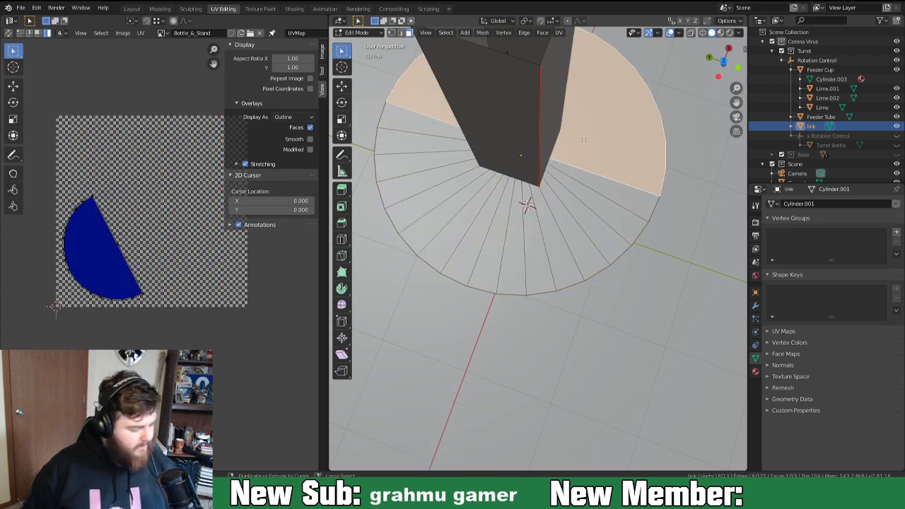
{"action": "key", "text": "ctrl+t"}
{"action": "middle_click_drag", "start_coordinate": [622, 206], "coordinate": [597, 153]}
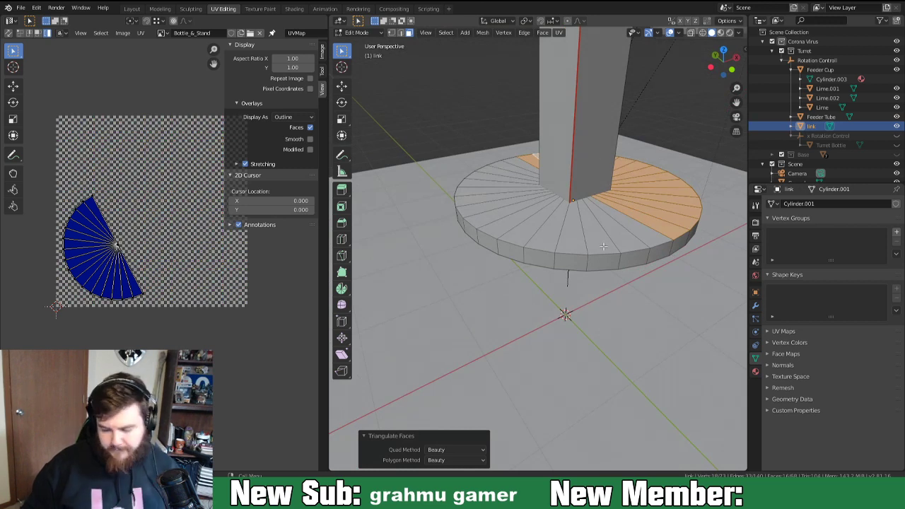
Mark one short vertical edge on the side of the link's disc as a seam.
{"action": "middle_click_drag", "start_coordinate": [617, 260], "coordinate": [632, 254]}
{"action": "middle_click_drag", "start_coordinate": [488, 241], "coordinate": [642, 252]}
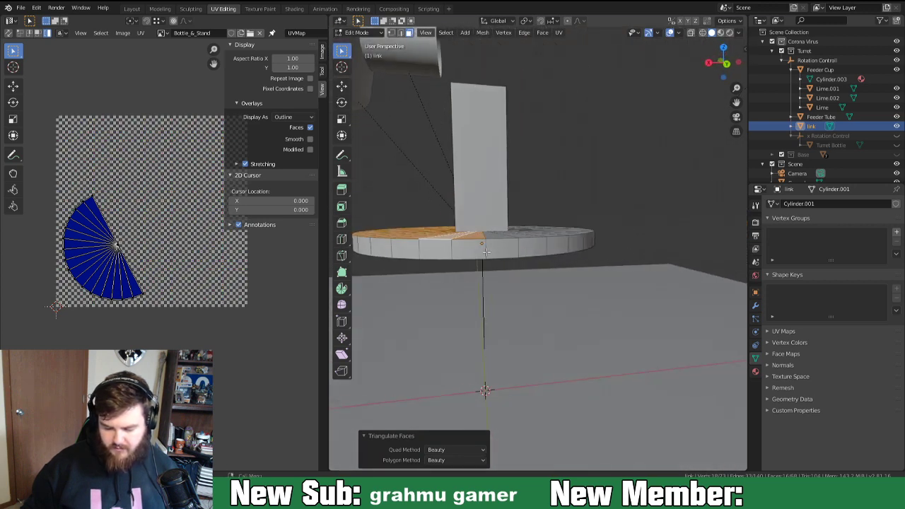
{"action": "key", "text": "alt+a"}
{"action": "middle_click_drag", "start_coordinate": [484, 236], "coordinate": [509, 266]}
{"action": "left_click", "coordinate": [488, 310]}
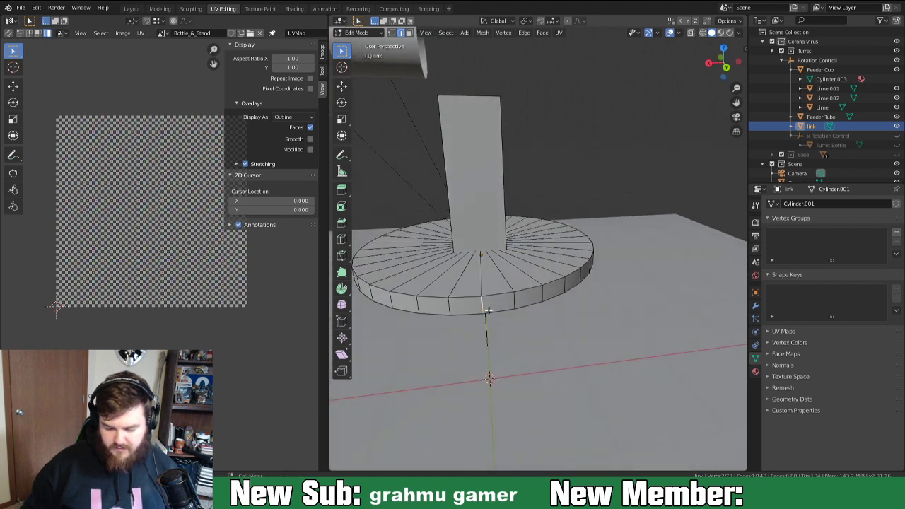
{"action": "right_click", "coordinate": [489, 299]}
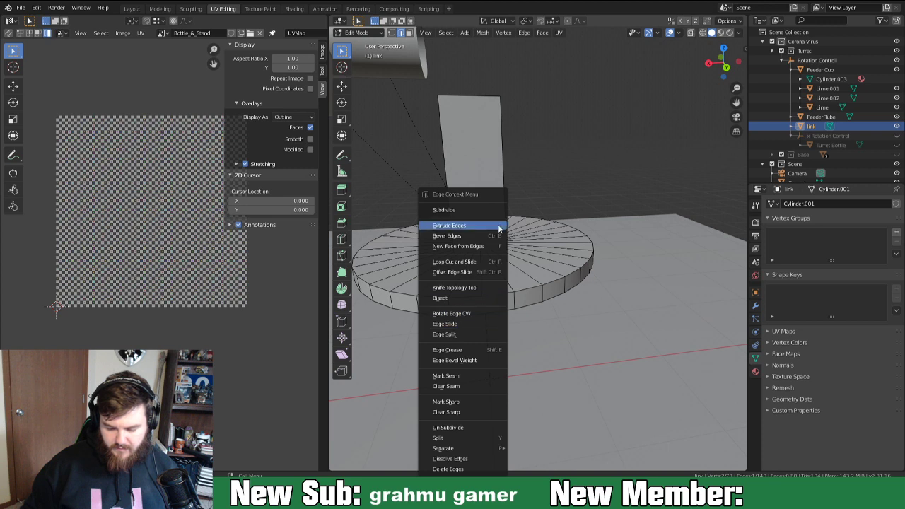
{"action": "left_click", "coordinate": [460, 376]}
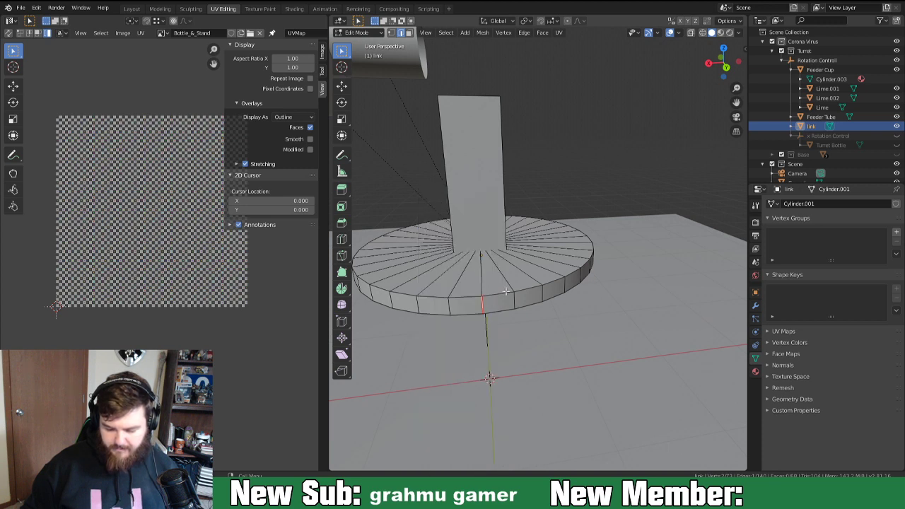
Clear the seam from the short vertical edge on the side of the disc.
{"action": "left_click", "coordinate": [498, 292], "text": "alt"}
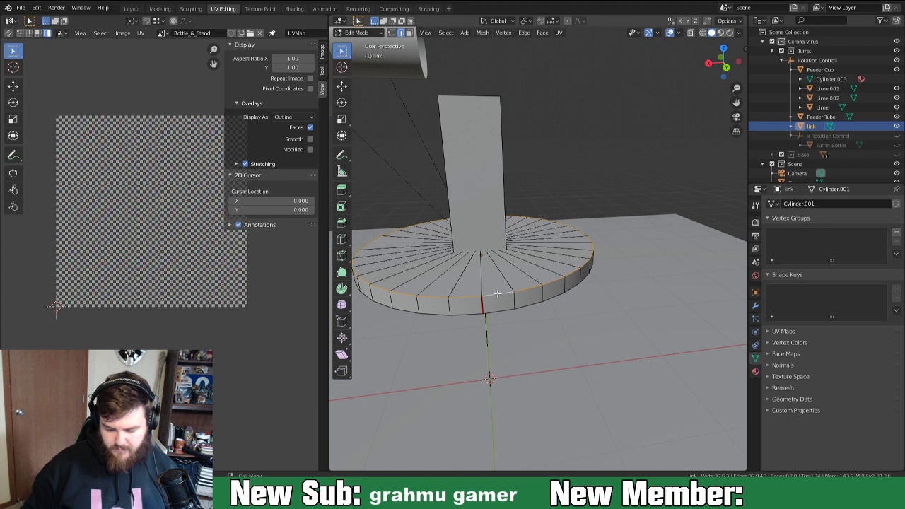
{"action": "left_click", "coordinate": [484, 303]}
{"action": "right_click", "coordinate": [484, 303]}
{"action": "left_click", "coordinate": [484, 316]}
Select the whole link mesh to display its UV layout, and unhide the Turret Bottle and x Rotation Control.
{"action": "key", "text": "a"}
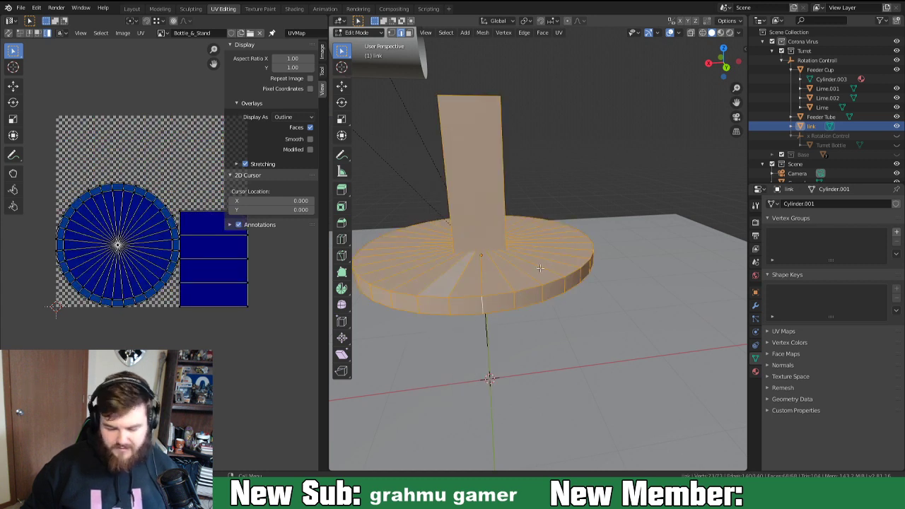
{"action": "scroll", "coordinate": [631, 267], "scroll_direction": "down", "scroll_amount": 3}
{"action": "middle_click_drag", "start_coordinate": [652, 229], "coordinate": [441, 249]}
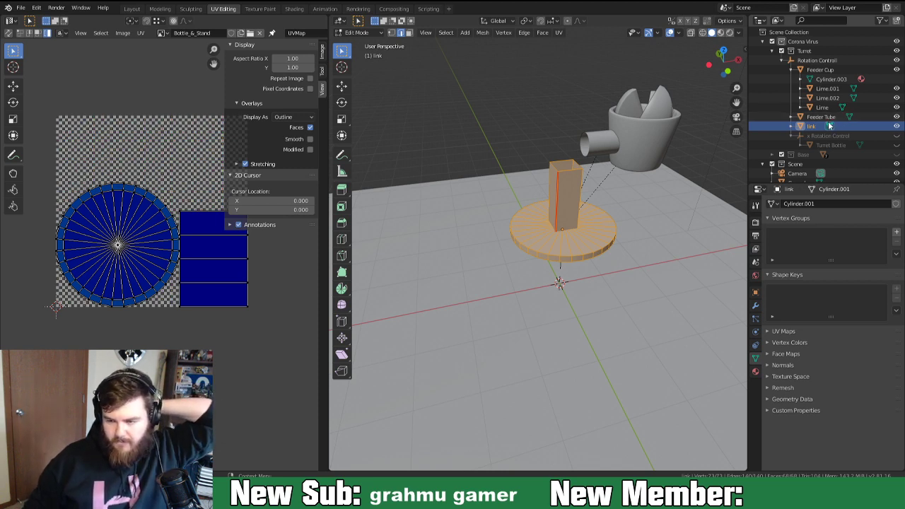
{"action": "left_click", "coordinate": [896, 144]}
{"action": "left_click", "coordinate": [896, 136]}
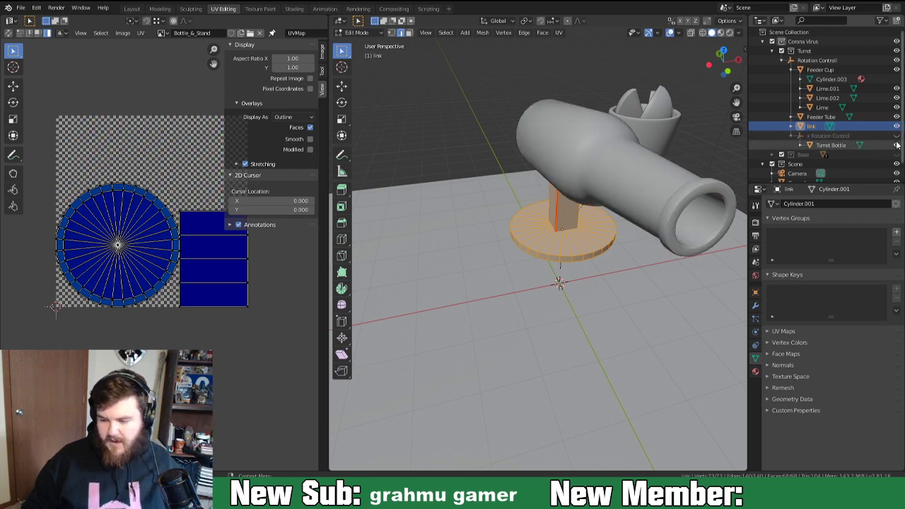
Leave the link's Edit Mode and open the Turret Bottle in Edit Mode.
{"action": "middle_click_drag", "start_coordinate": [441, 286], "coordinate": [510, 157]}
{"action": "key", "text": "Tab"}
{"action": "left_click", "coordinate": [575, 148]}
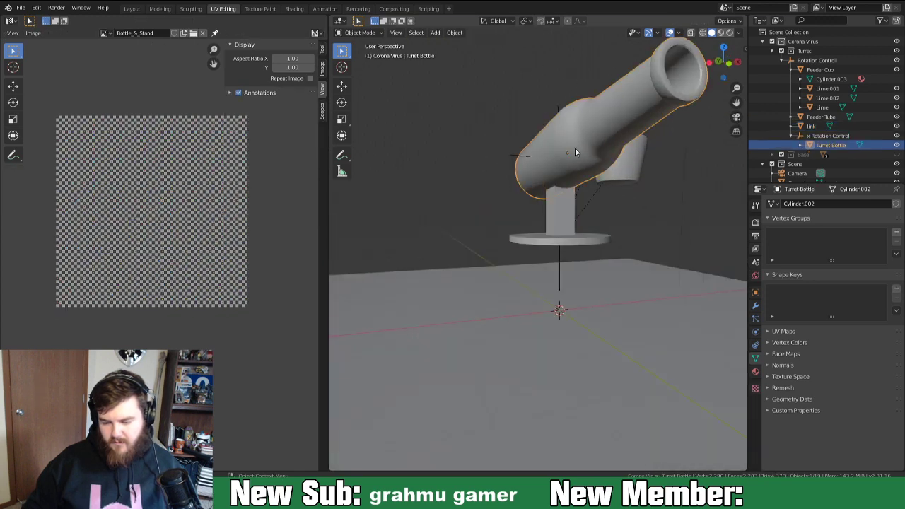
{"action": "key", "text": "Tab"}
Mark the lengthwise line of edges along the bottle's underside as a seam and select the entire bottle mesh.
{"action": "middle_click_drag", "start_coordinate": [587, 169], "coordinate": [340, 164]}
{"action": "scroll", "coordinate": [600, 144], "scroll_direction": "up", "scroll_amount": 2}
{"action": "key", "text": "alt+a"}
{"action": "scroll", "coordinate": [583, 147], "scroll_direction": "down", "scroll_amount": 4}
{"action": "middle_click_drag", "start_coordinate": [480, 169], "coordinate": [541, 185]}
{"action": "right_click", "coordinate": [541, 216]}
{"action": "left_click", "coordinate": [503, 215]}
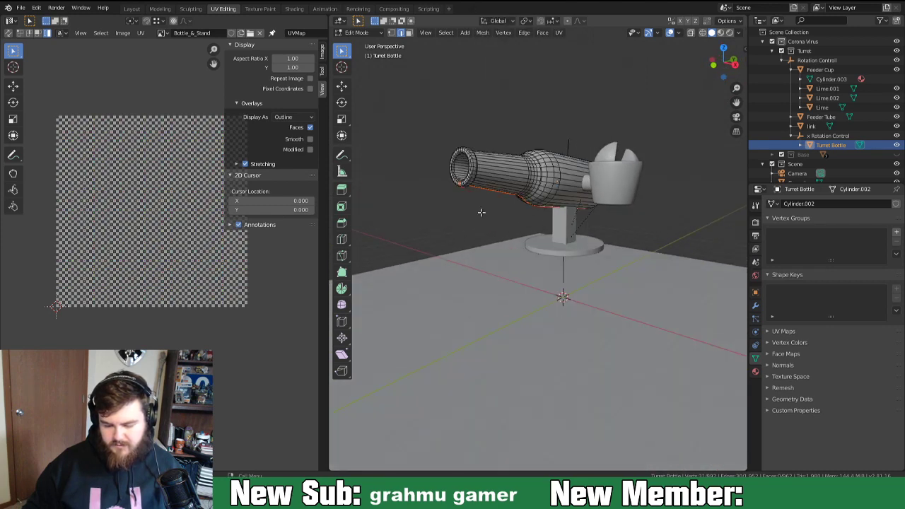
{"action": "key", "text": "a"}
Split the round face in the bottle's base with a vertical edge joining its uppermost and lowermost vertices.
{"action": "scroll", "coordinate": [503, 204], "scroll_direction": "up", "scroll_amount": 3}
{"action": "middle_click_drag", "start_coordinate": [485, 182], "coordinate": [516, 195]}
{"action": "middle_click_drag", "start_coordinate": [597, 195], "coordinate": [522, 250]}
{"action": "scroll", "coordinate": [449, 166], "scroll_direction": "up", "scroll_amount": 2}
{"action": "key", "text": "3"}
{"action": "left_click", "coordinate": [542, 184]}
{"action": "middle_click_drag", "start_coordinate": [593, 206], "coordinate": [584, 205]}
{"action": "key", "text": "1"}
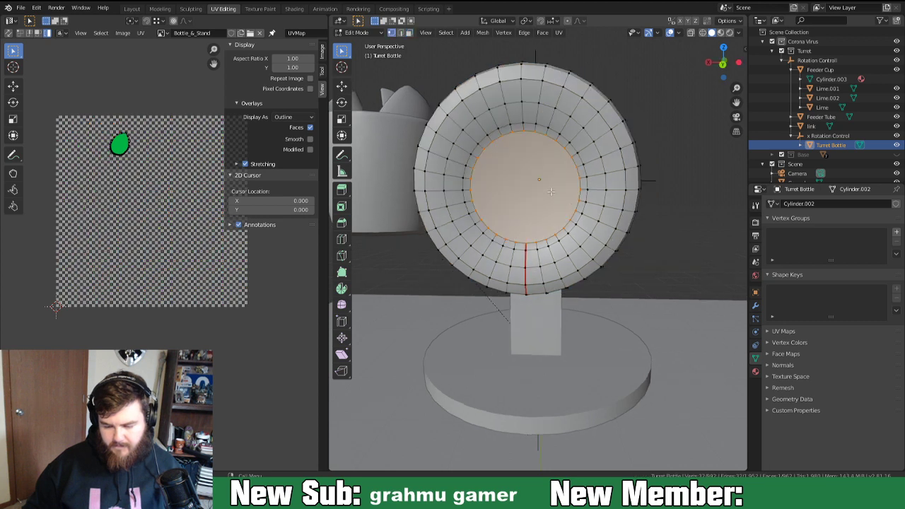
{"action": "left_click", "coordinate": [524, 130]}
{"action": "left_click", "coordinate": [526, 244], "text": "shift"}
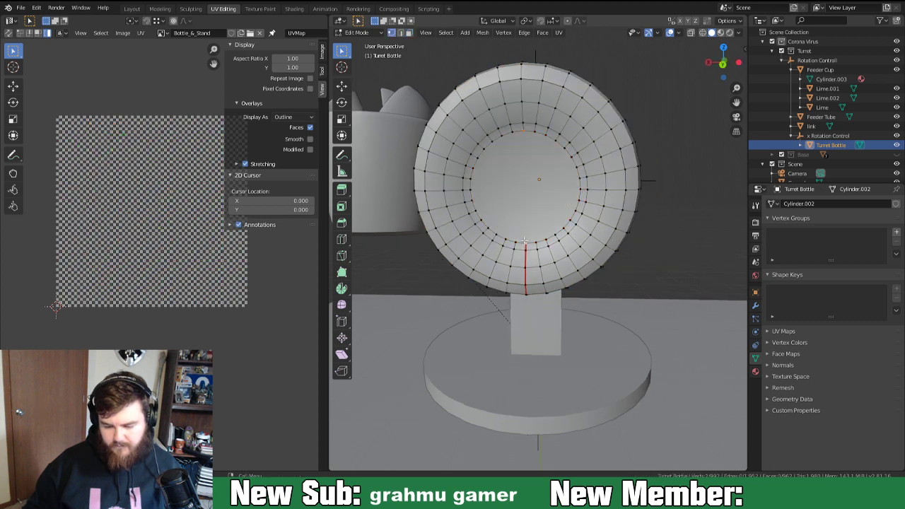
{"action": "key", "text": "j"}
Try triangulating both halves of the bottle's base face, and undo the triangulation.
{"action": "key", "text": "3"}
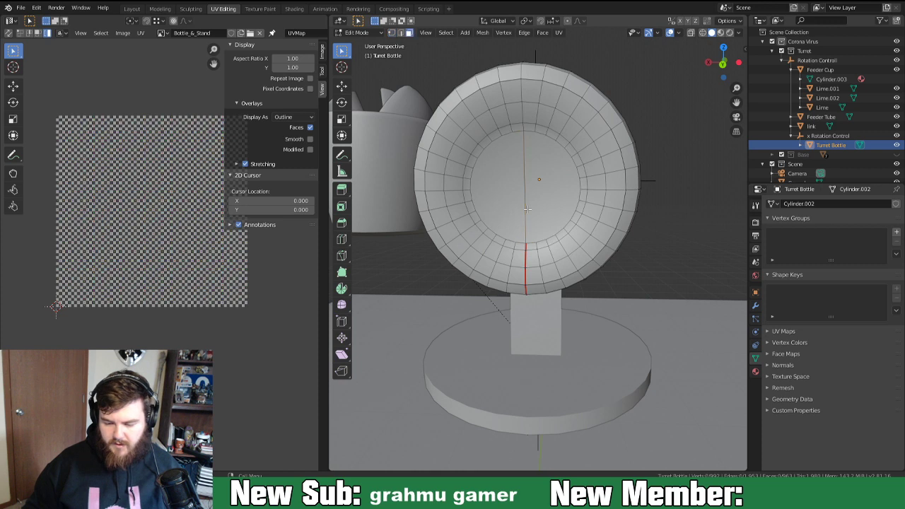
{"action": "left_click", "coordinate": [538, 199]}
{"action": "key", "text": "ctrl+t"}
{"action": "left_click", "coordinate": [496, 199]}
{"action": "key", "text": "ctrl+t"}
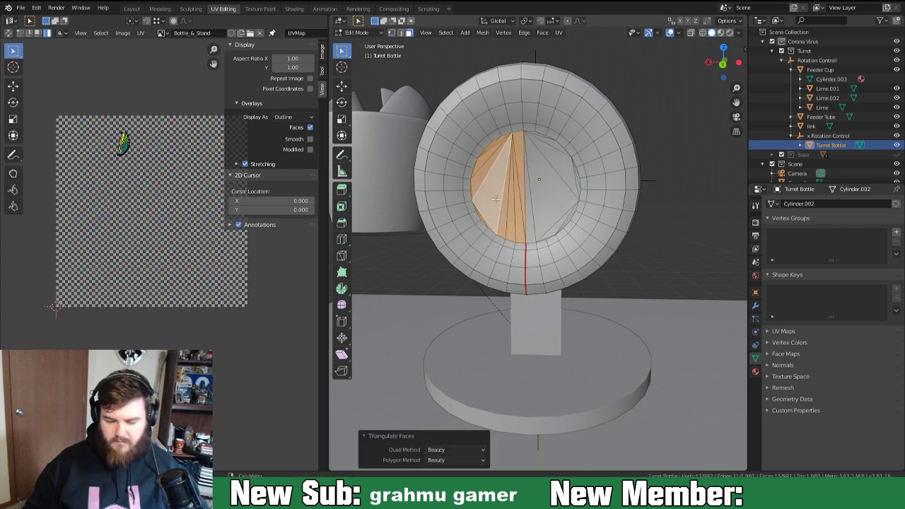
{"action": "key", "text": "s"}
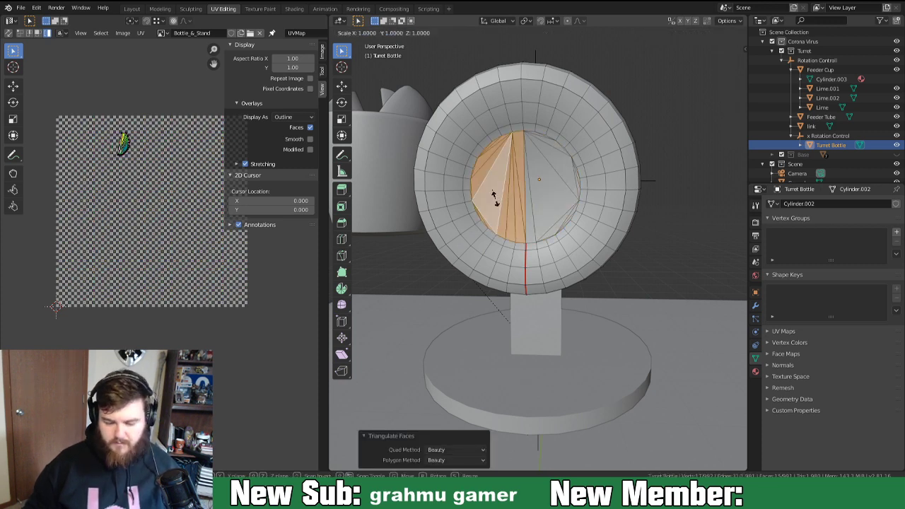
{"action": "key", "text": "Escape"}
{"action": "key", "text": "ctrl+z"}
{"action": "key", "text": "ctrl+z"}
{"action": "key", "text": "ctrl+z"}
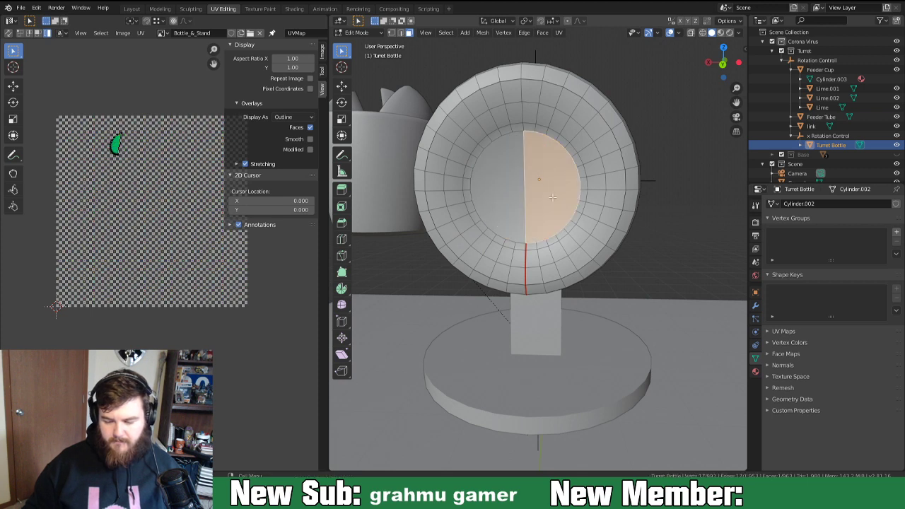
Subdivide the vertical edge across the bottle's base face with 1 cut.
{"action": "key", "text": "2"}
{"action": "left_click", "coordinate": [527, 185]}
{"action": "right_click", "coordinate": [532, 192]}
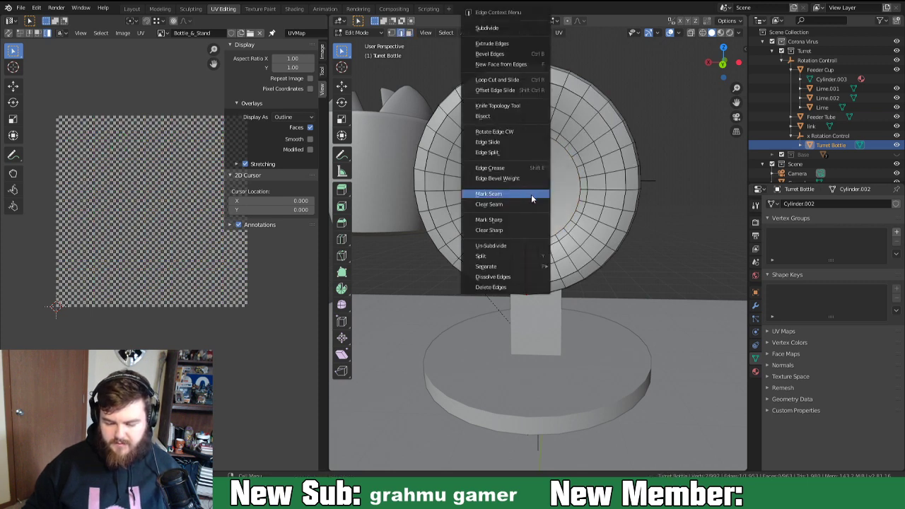
{"action": "left_click", "coordinate": [521, 28]}
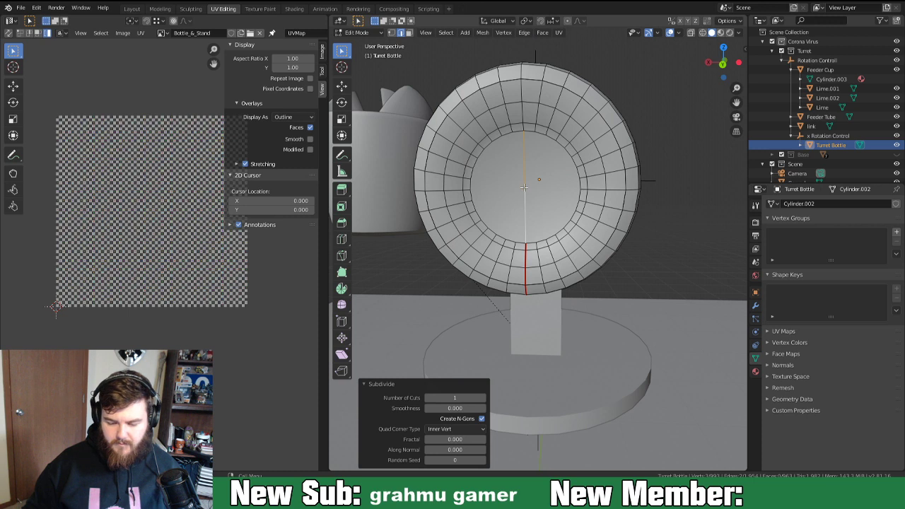
Triangulate the two halves of the bottle's base face into a fan around the new centre vertex.
{"action": "key", "text": "3"}
{"action": "left_click", "coordinate": [498, 192]}
{"action": "key", "text": "ctrl+t"}
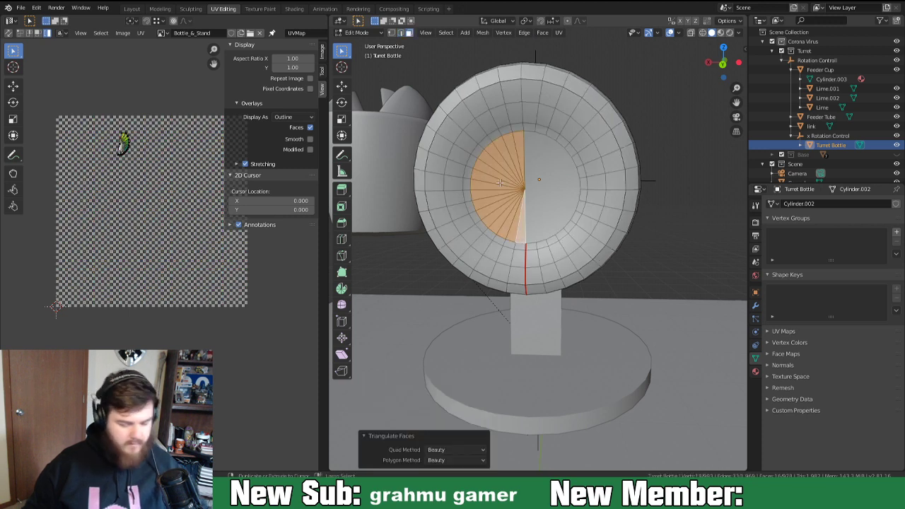
{"action": "left_click", "coordinate": [541, 180]}
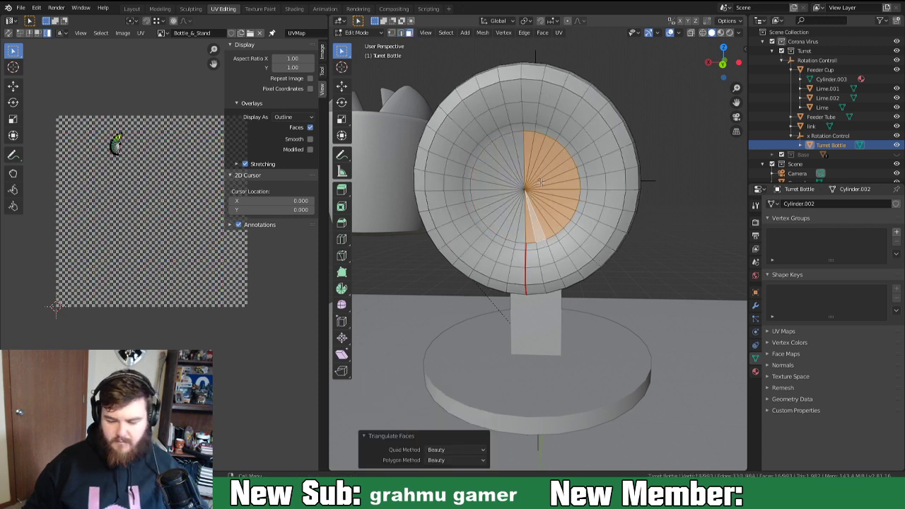
Select the short chain of seam edges running across the bottle's base end and clear their seam.
{"action": "key", "text": "2"}
{"action": "left_click", "coordinate": [531, 243], "text": "alt"}
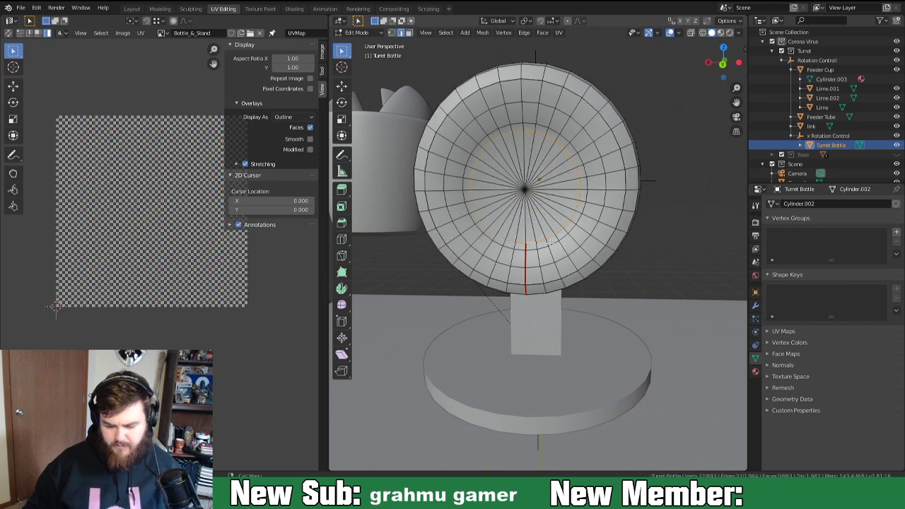
{"action": "mouse_move", "coordinate": [549, 242]}
{"action": "middle_mouse_down"}
{"action": "mouse_move", "coordinate": [530, 232]}
{"action": "mouse_move", "coordinate": [562, 241]}
{"action": "middle_mouse_up"}
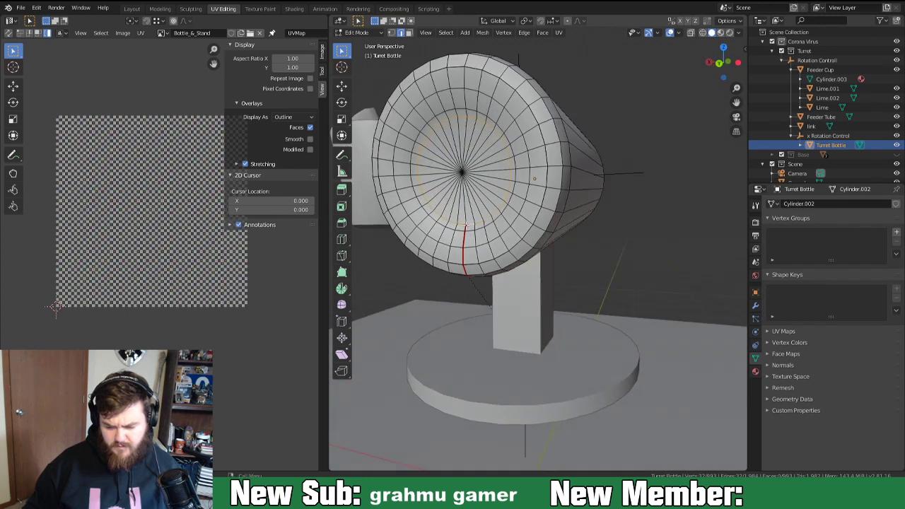
{"action": "middle_click_drag", "start_coordinate": [465, 226], "coordinate": [432, 194]}
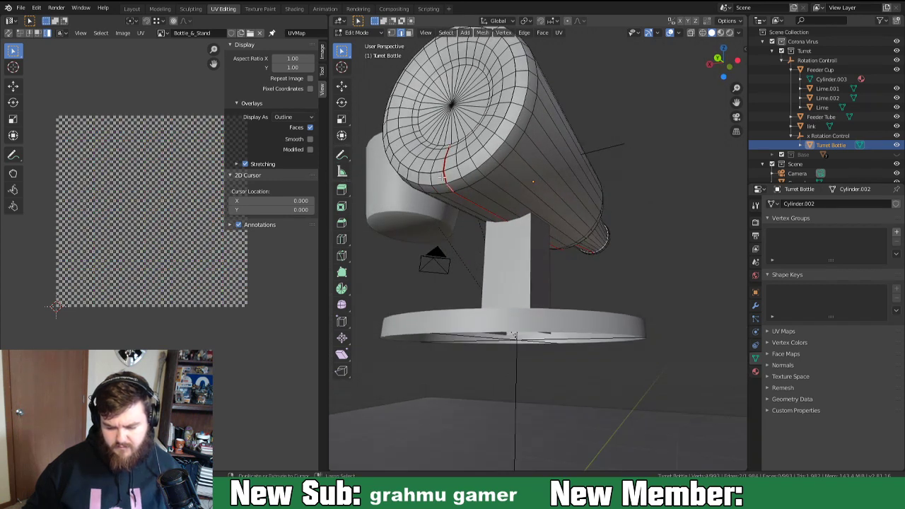
{"action": "left_click", "coordinate": [444, 176], "text": "ctrl"}
{"action": "middle_click_drag", "start_coordinate": [444, 177], "coordinate": [488, 225]}
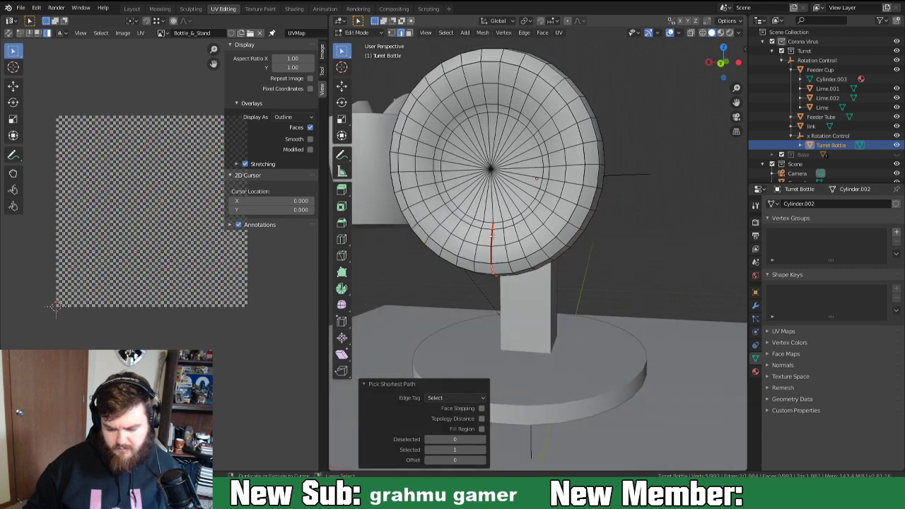
{"action": "right_click", "coordinate": [492, 238]}
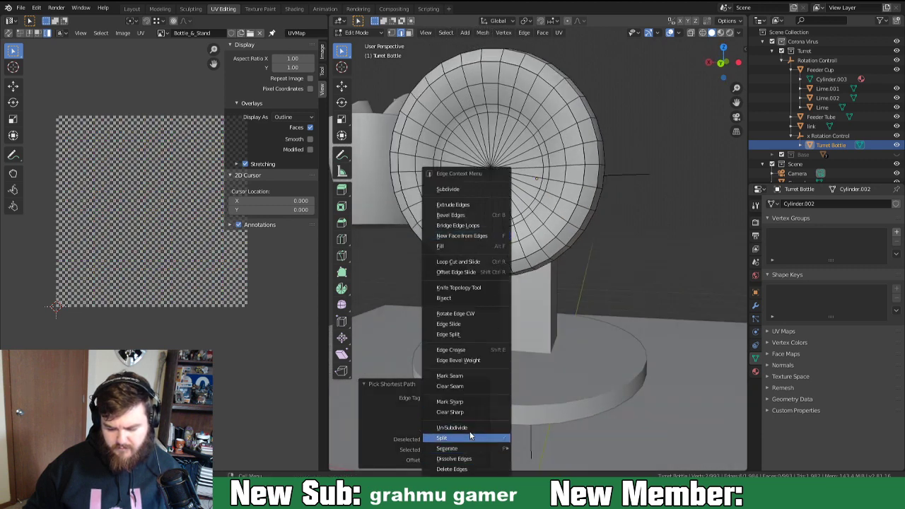
{"action": "left_click", "coordinate": [470, 375]}
Mark the edge loop around the bottle's body next to its base end as a seam.
{"action": "middle_click_drag", "start_coordinate": [555, 280], "coordinate": [519, 239]}
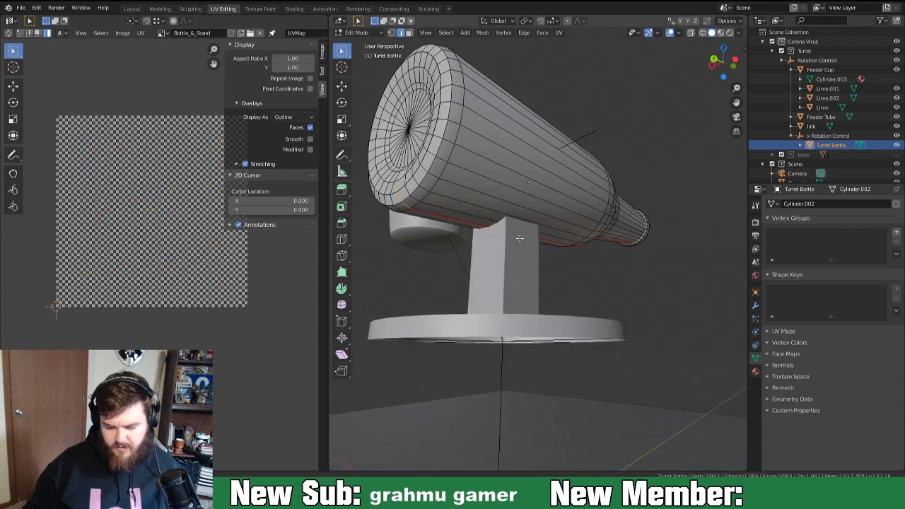
{"action": "left_click", "coordinate": [419, 203], "text": "alt"}
{"action": "key", "text": "ctrl+e"}
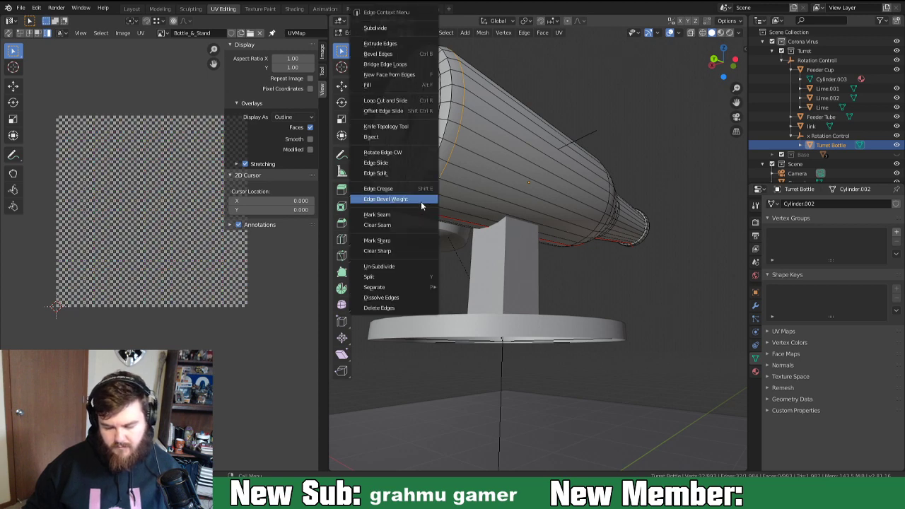
{"action": "left_click", "coordinate": [419, 212]}
Mark the edge loop around the inner rim of the bottle's mouth as a seam.
{"action": "middle_click_drag", "start_coordinate": [557, 219], "coordinate": [524, 271]}
{"action": "left_click", "coordinate": [527, 384], "text": "alt"}
{"action": "right_click", "coordinate": [528, 384]}
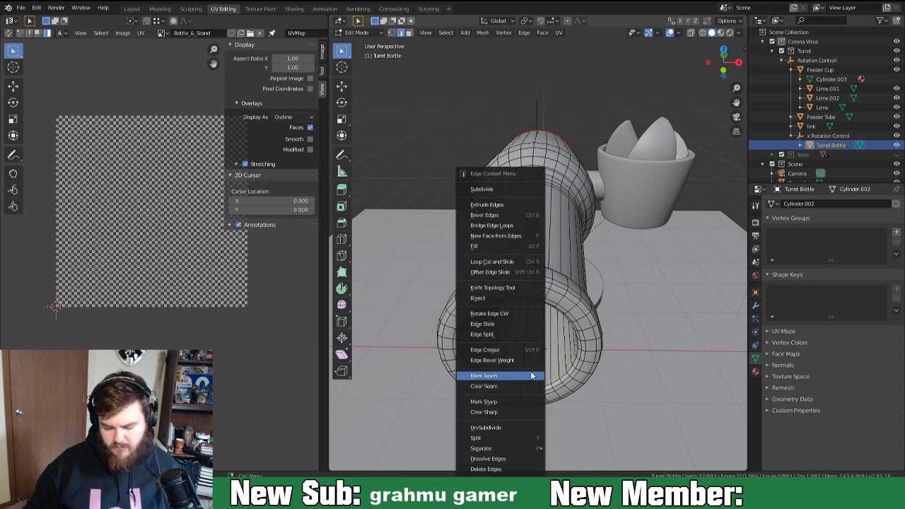
{"action": "left_click", "coordinate": [526, 375]}
{"action": "middle_click_drag", "start_coordinate": [526, 376], "coordinate": [531, 332]}
Connect the uppermost and lowest vertices of the round face inside the bottle and subdivide the new edge.
{"action": "left_click", "coordinate": [535, 211]}
{"action": "mouse_move", "coordinate": [534, 222]}
{"action": "middle_mouse_down"}
{"action": "mouse_move", "coordinate": [542, 225]}
{"action": "mouse_move", "coordinate": [536, 212]}
{"action": "middle_mouse_up"}
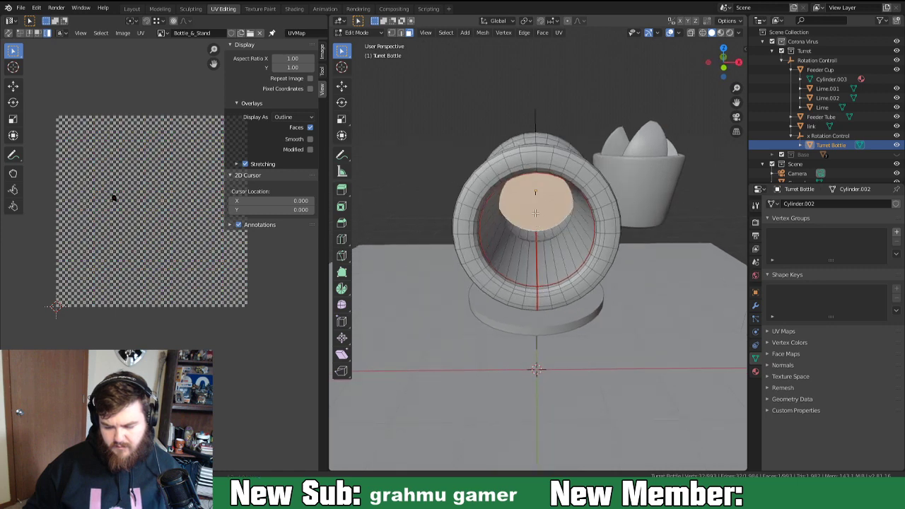
{"action": "scroll", "coordinate": [536, 236], "scroll_direction": "up", "scroll_amount": 5}
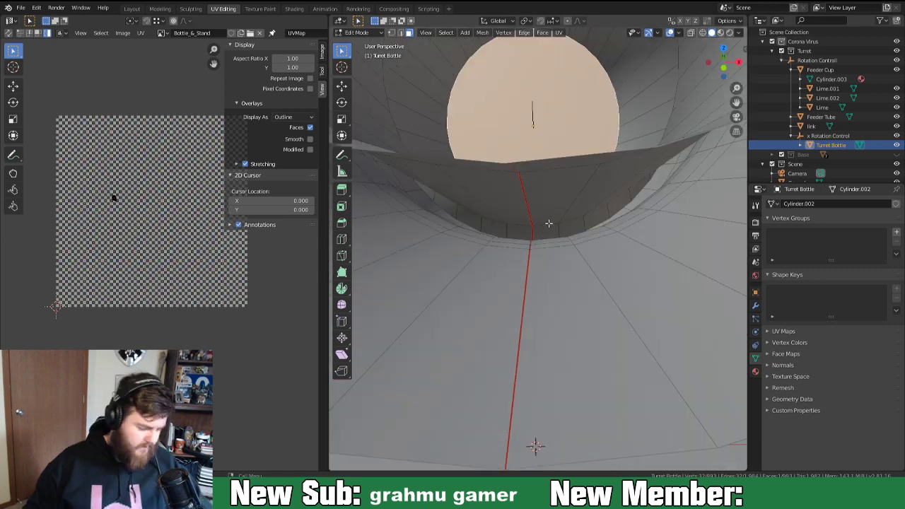
{"action": "key", "text": "KP_Decimal"}
{"action": "key", "text": "1"}
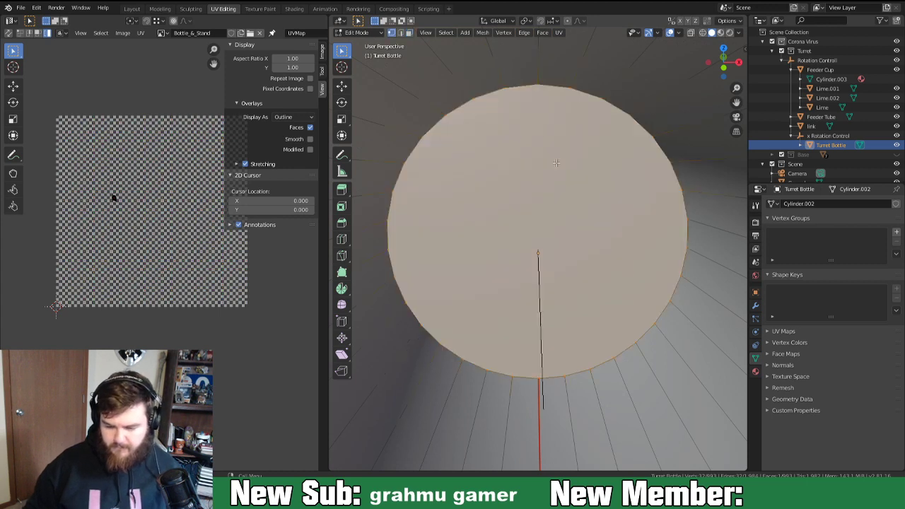
{"action": "left_click", "coordinate": [536, 86]}
{"action": "left_click", "coordinate": [540, 380], "text": "shift"}
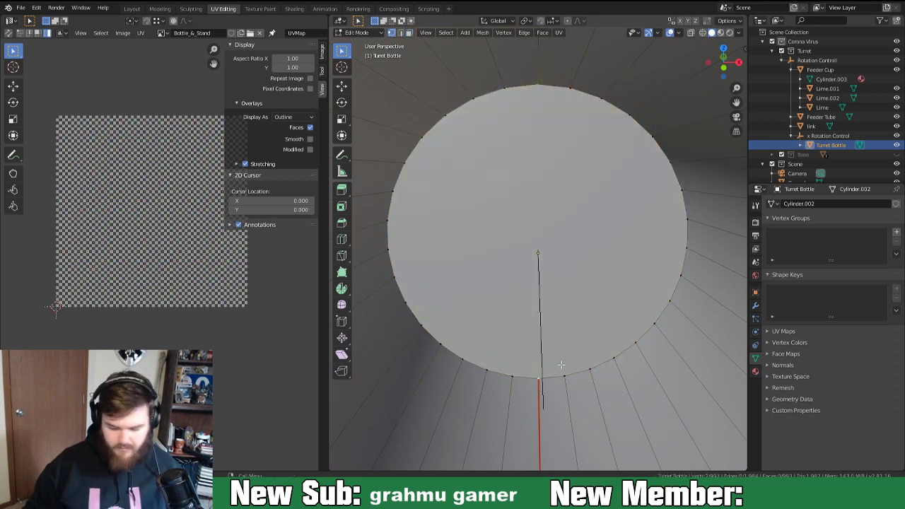
{"action": "key", "text": "j"}
{"action": "right_click", "coordinate": [539, 226]}
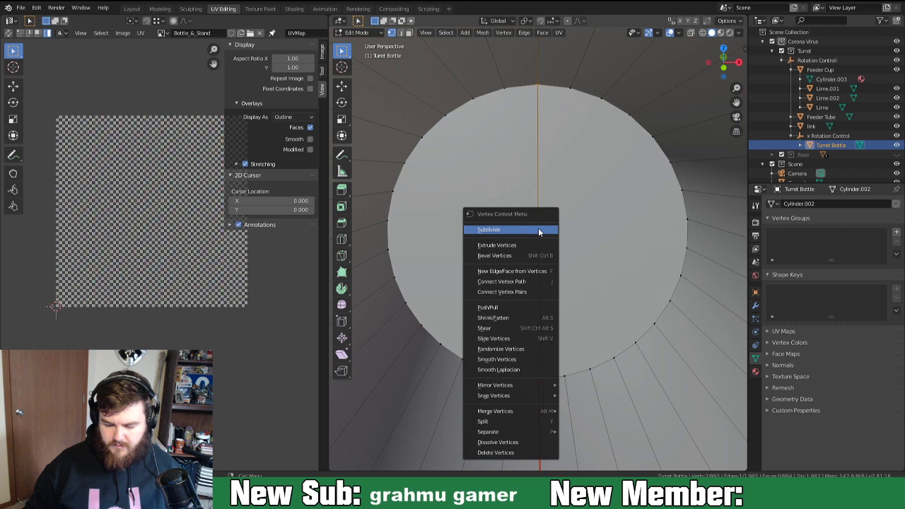
{"action": "left_click", "coordinate": [540, 229]}
Triangulate both halves of the round face inside the bottle into a fan around the centre vertex.
{"action": "key", "text": "3"}
{"action": "left_click", "coordinate": [481, 240]}
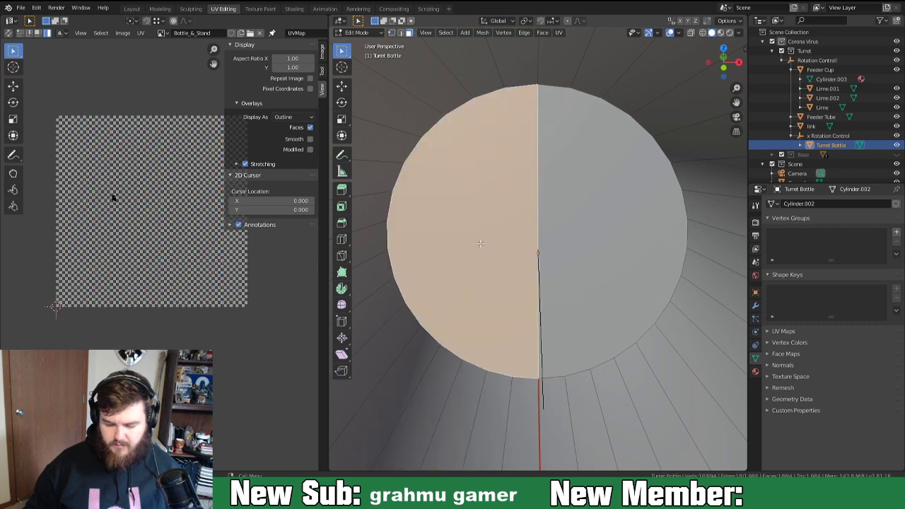
{"action": "key", "text": "ctrl+t"}
{"action": "left_click", "coordinate": [582, 217]}
{"action": "key", "text": "ctrl+t"}
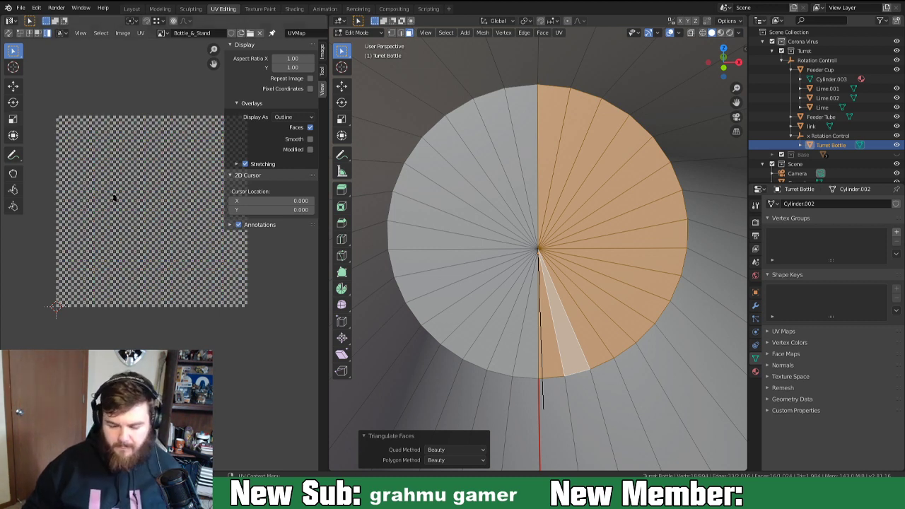
Mark the edge loop around the fan-shaped face inside the bottle as a seam.
{"action": "middle_click_drag", "start_coordinate": [554, 351], "coordinate": [573, 434]}
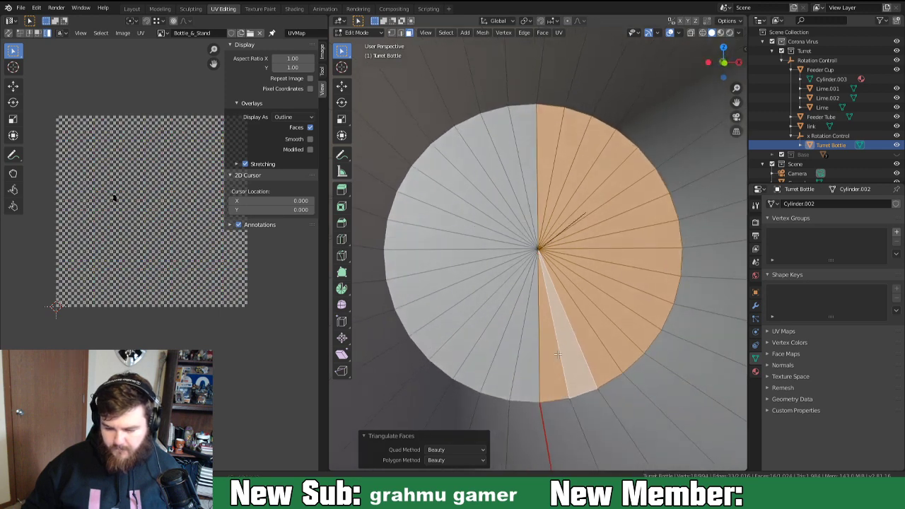
{"action": "left_click", "coordinate": [561, 401], "text": "alt"}
{"action": "key", "text": "2"}
{"action": "left_click", "coordinate": [560, 399], "text": "alt"}
{"action": "right_click", "coordinate": [559, 399]}
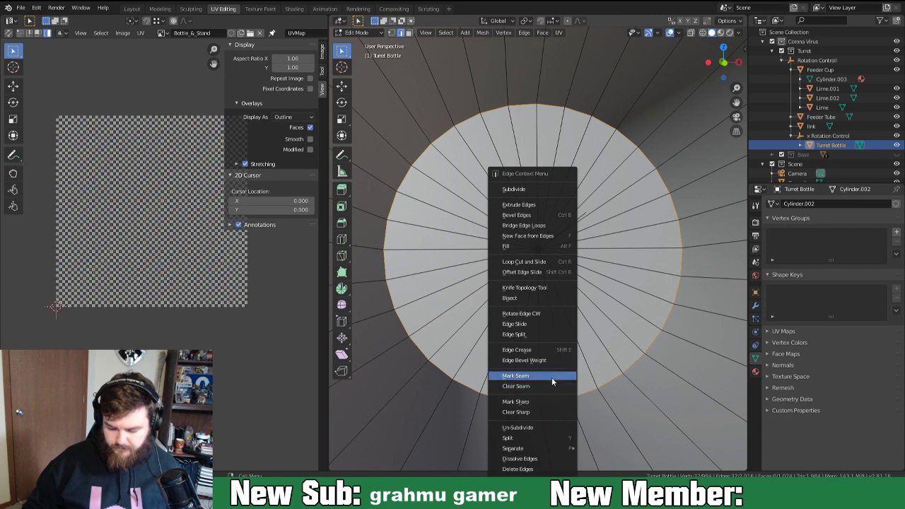
{"action": "left_click", "coordinate": [552, 377]}
Select the whole bottle mesh and examine its UV islands for stretching against the bottle's geometry.
{"action": "key", "text": "a"}
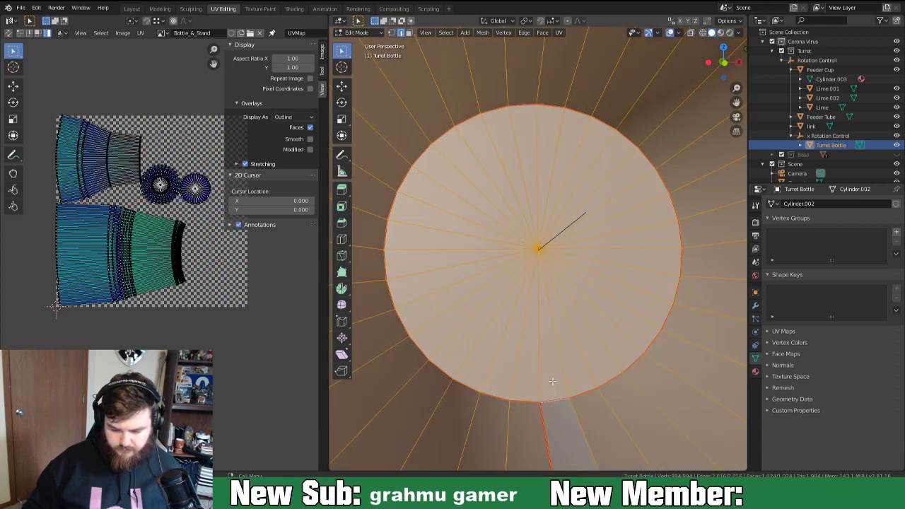
{"action": "scroll", "coordinate": [138, 299], "scroll_direction": "up", "scroll_amount": 3}
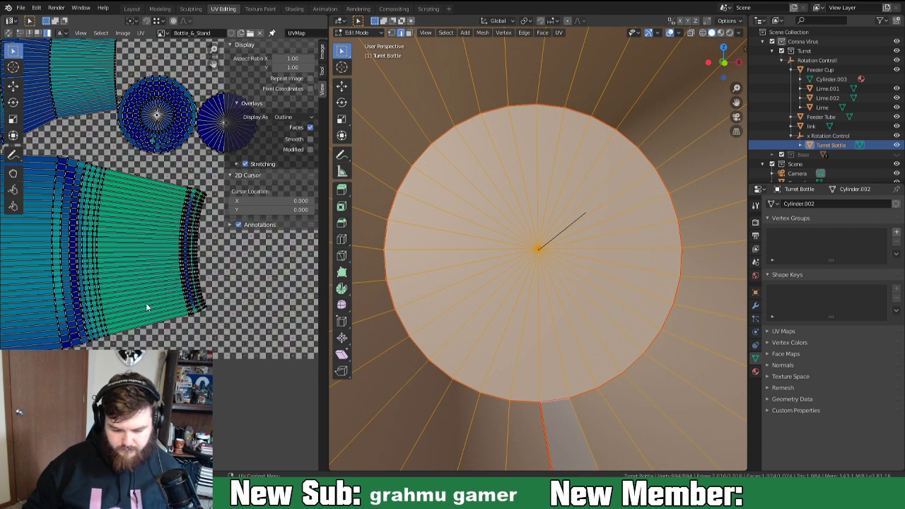
{"action": "scroll", "coordinate": [309, 302], "scroll_direction": "down", "scroll_amount": 4}
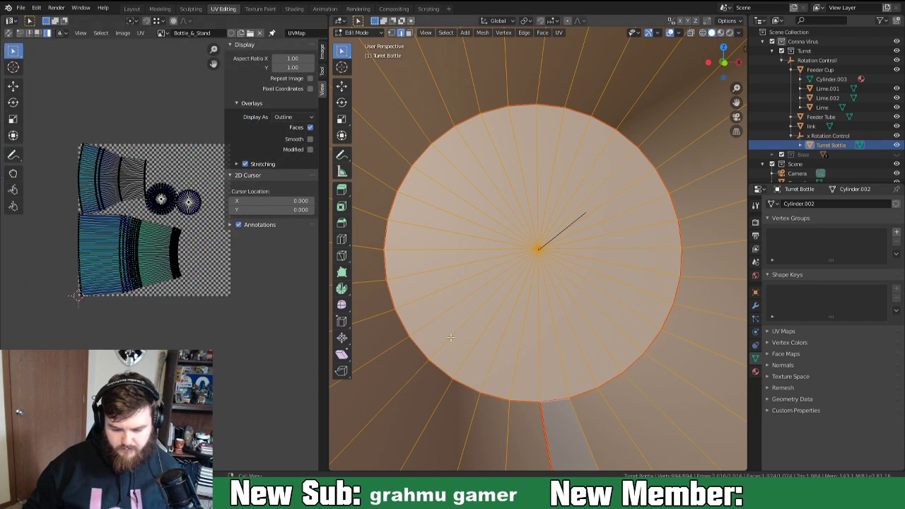
{"action": "scroll", "coordinate": [451, 337], "scroll_direction": "down", "scroll_amount": 10}
{"action": "middle_click_drag", "start_coordinate": [451, 338], "coordinate": [481, 349]}
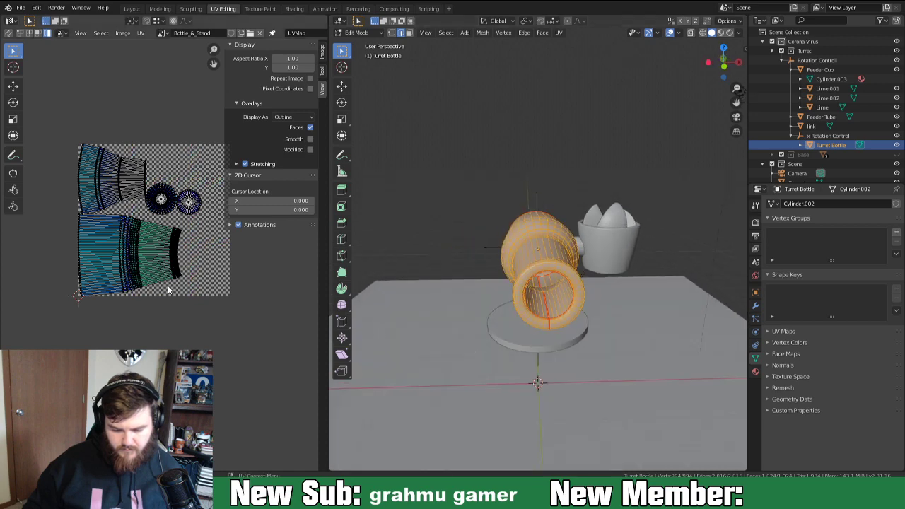
{"action": "scroll", "coordinate": [188, 238], "scroll_direction": "up", "scroll_amount": 6}
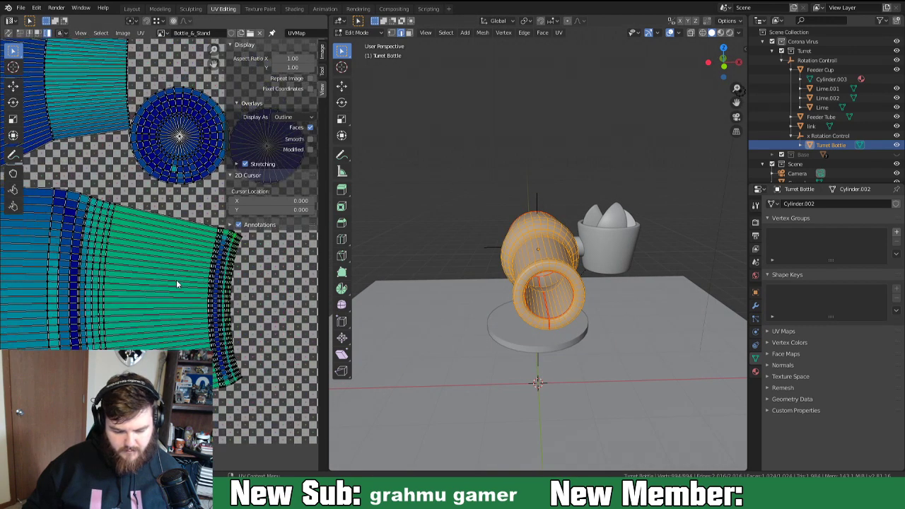
{"action": "middle_click_drag", "start_coordinate": [426, 254], "coordinate": [509, 270]}
{"action": "scroll", "coordinate": [614, 278], "scroll_direction": "up", "scroll_amount": 3}
{"action": "scroll", "coordinate": [429, 305], "scroll_direction": "up", "scroll_amount": 3}
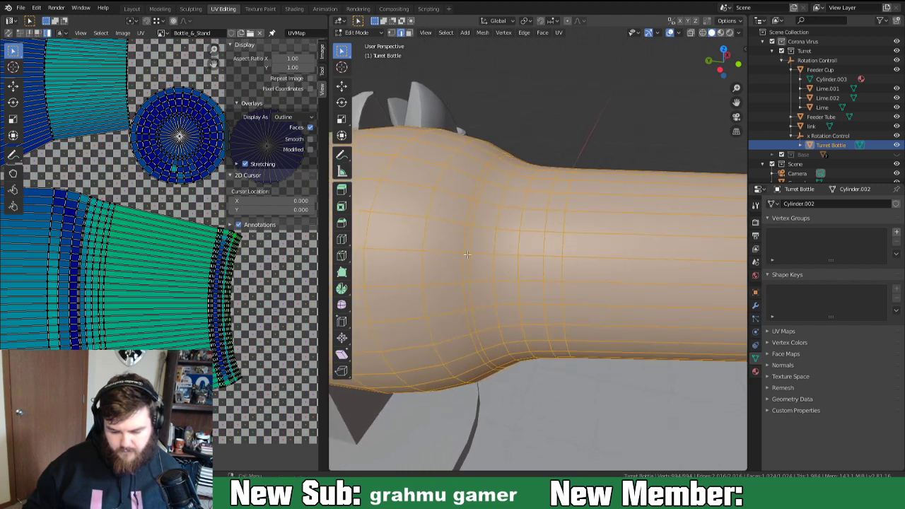
Edge-slide the closely spaced edge loop at the bottle's shoulder fully onto its neighbour on the body side.
{"action": "key", "text": "alt+a"}
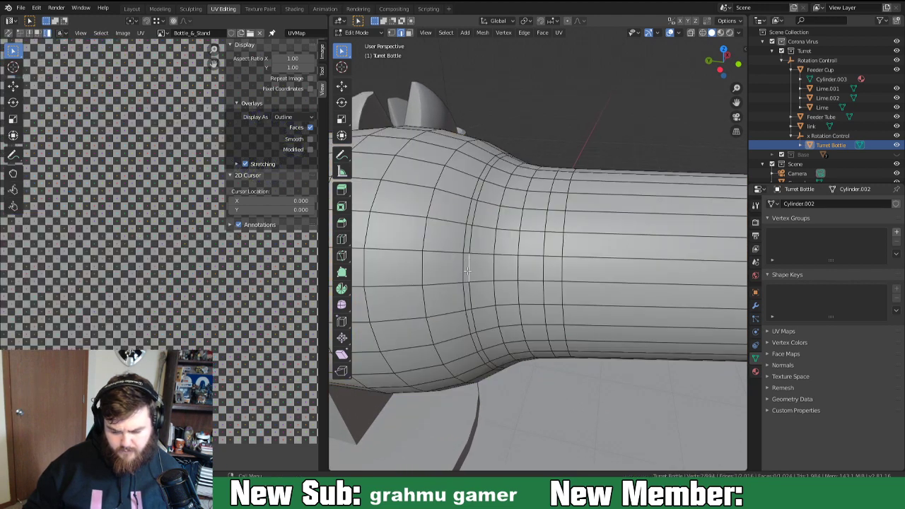
{"action": "left_click", "coordinate": [469, 266], "text": "alt"}
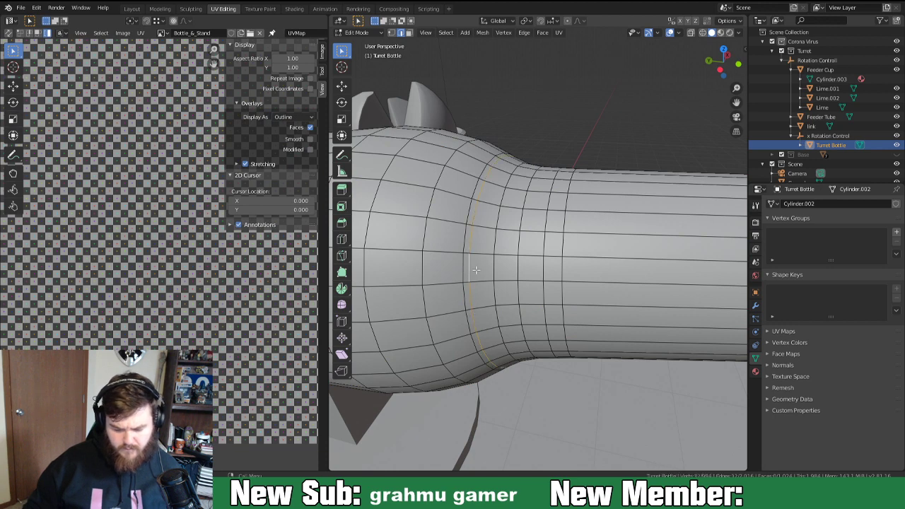
{"action": "key", "text": "g"}
{"action": "key", "text": "g"}
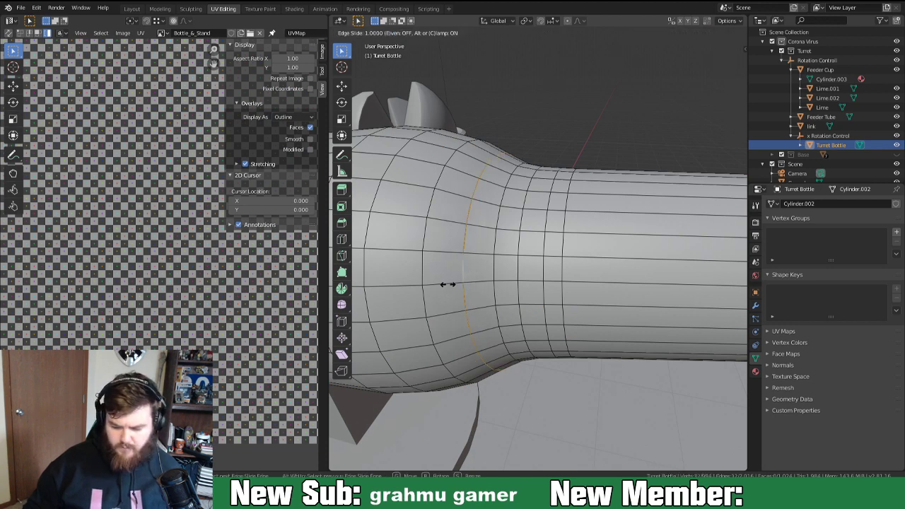
{"action": "left_click", "coordinate": [448, 284]}
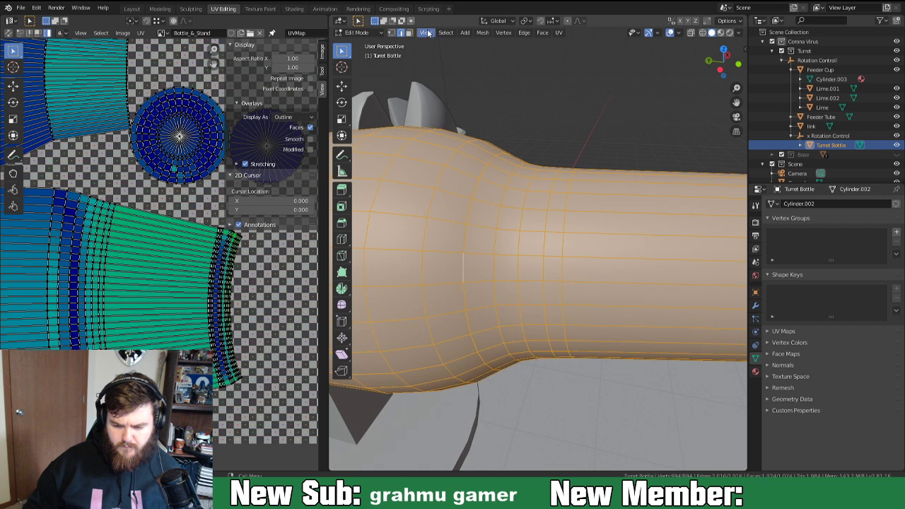
Merge the whole bottle mesh's overlapping vertices by distance at 0.0001 m.
{"action": "left_click", "coordinate": [478, 33]}
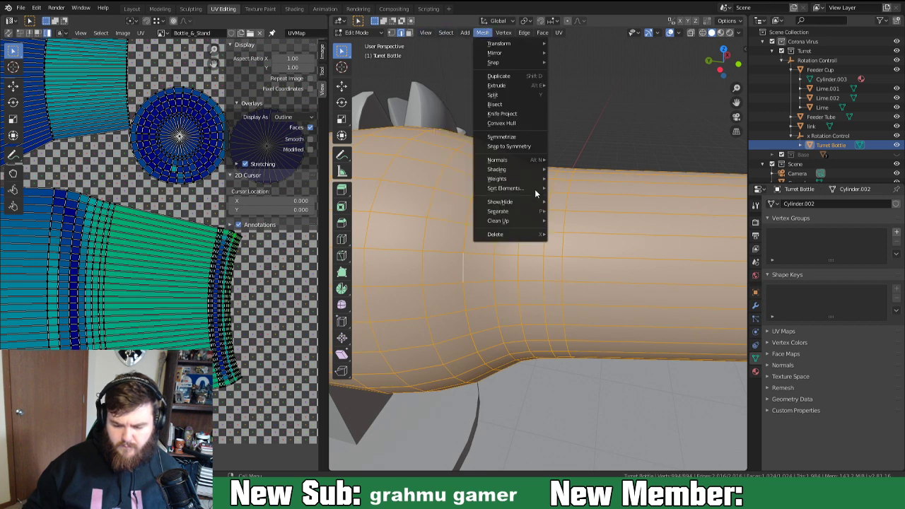
{"action": "mouse_move", "coordinate": [510, 221]}
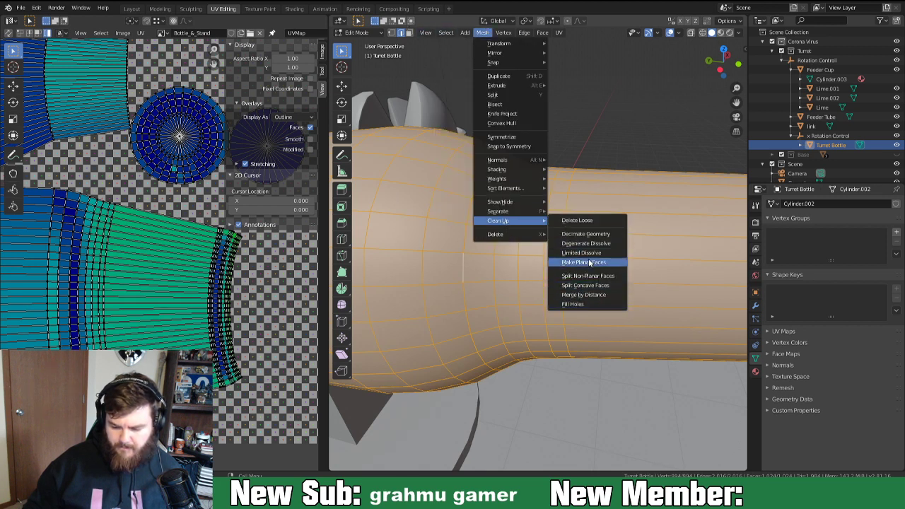
{"action": "left_click", "coordinate": [586, 294]}
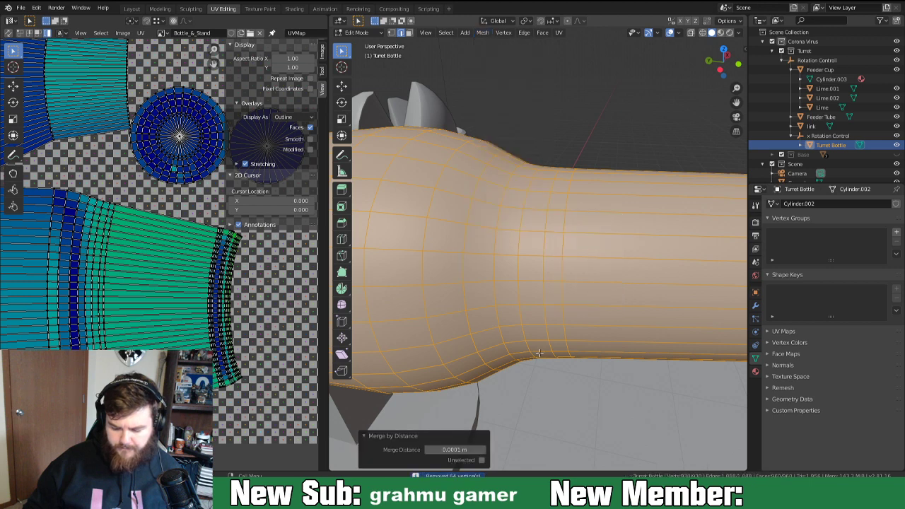
{"action": "scroll", "coordinate": [495, 317], "scroll_direction": "down", "scroll_amount": 4}
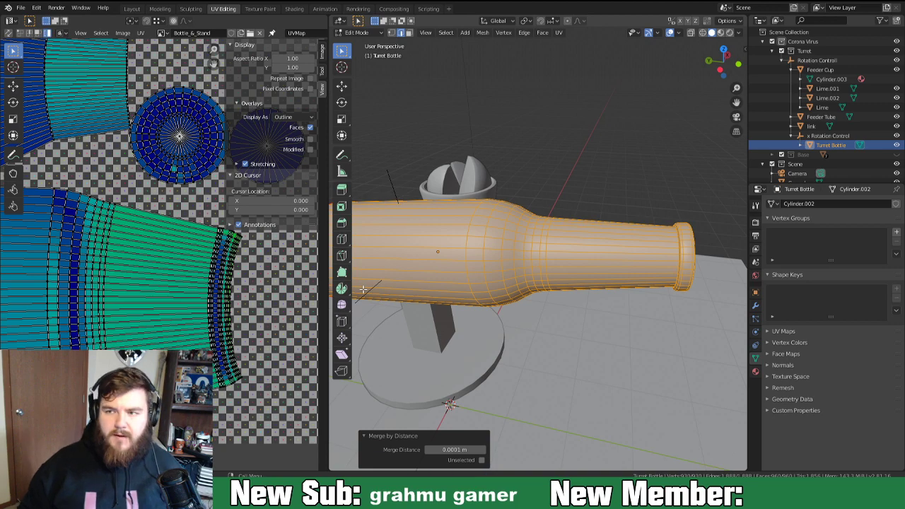
Edit the link and the bottle together and unwrap both meshes by their seams.
{"action": "middle_click_drag", "start_coordinate": [536, 284], "coordinate": [505, 282]}
{"action": "key", "text": "Tab"}
{"action": "left_click", "coordinate": [516, 292]}
{"action": "key", "text": "Tab"}
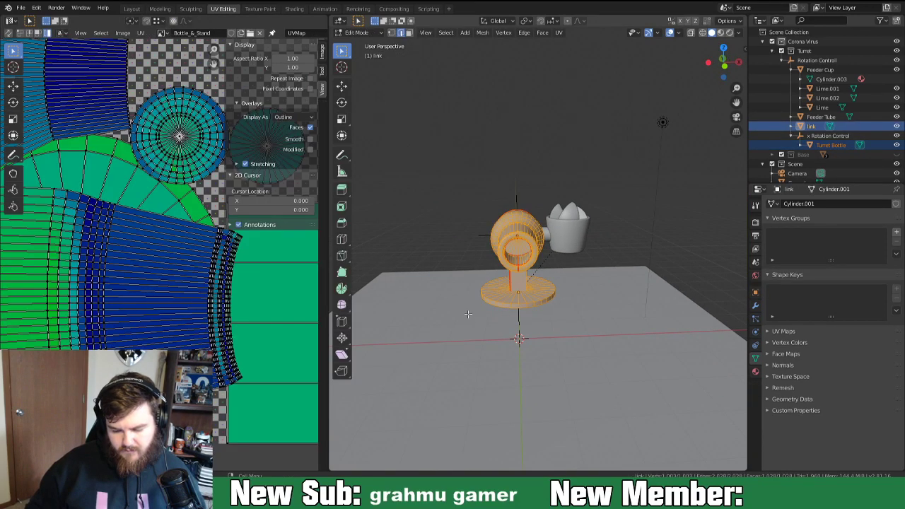
{"action": "key", "text": "u"}
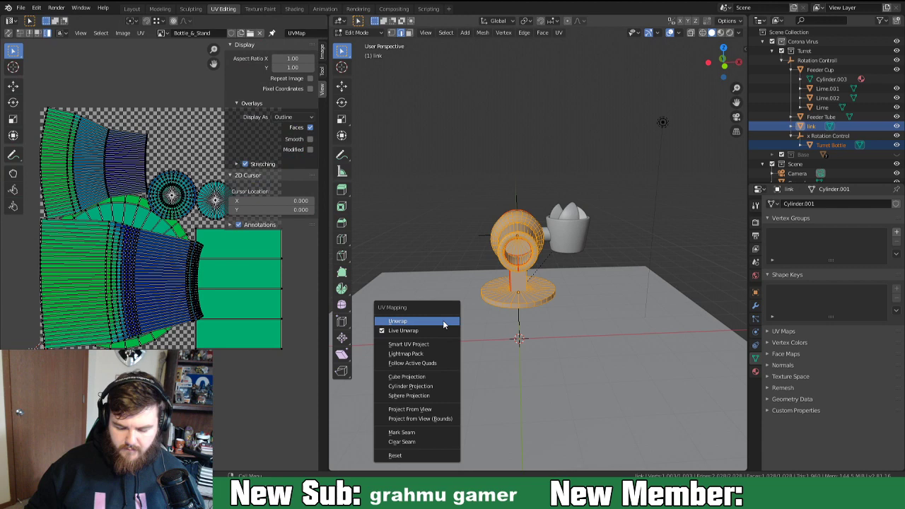
{"action": "left_click", "coordinate": [431, 326]}
Widen the UV editor and fit the combined link and bottle layout in view.
{"action": "scroll", "coordinate": [147, 299], "scroll_direction": "up", "scroll_amount": 1}
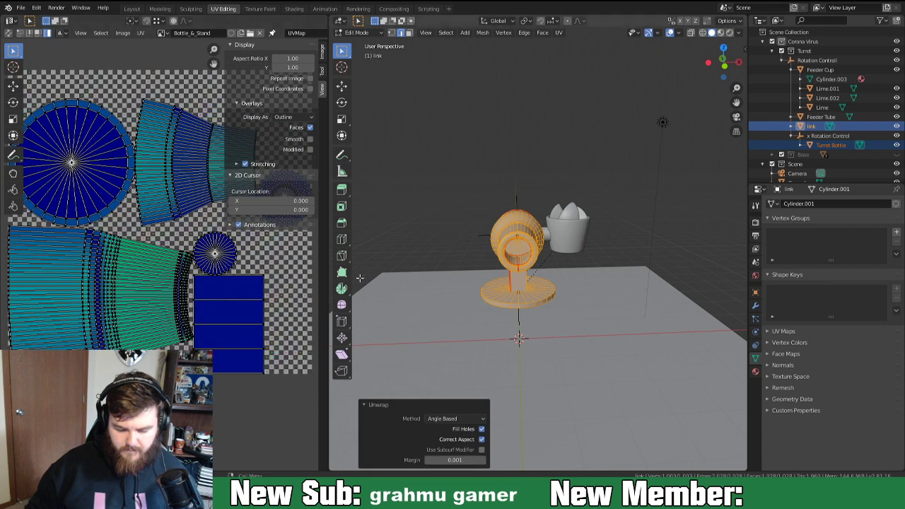
{"action": "left_click", "coordinate": [237, 164]}
{"action": "left_click", "coordinate": [236, 164]}
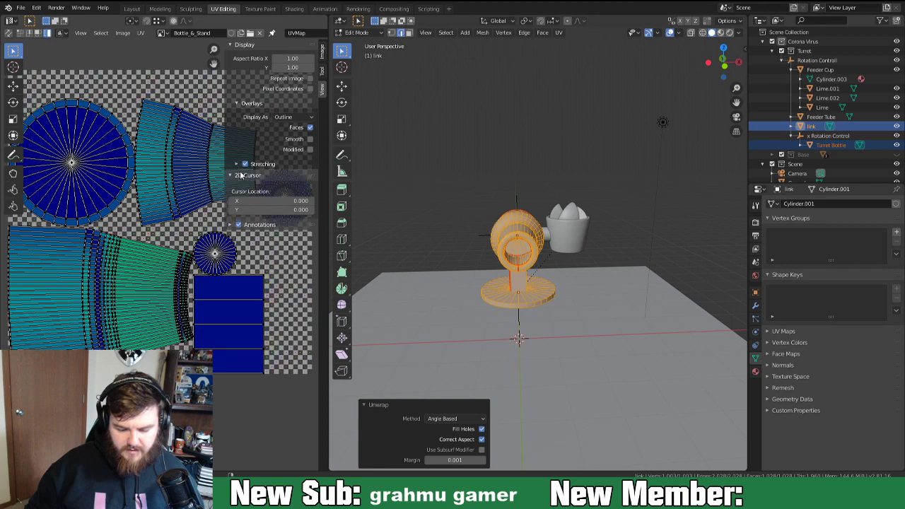
{"action": "left_click_drag", "start_coordinate": [327, 268], "coordinate": [521, 269]}
{"action": "key", "text": "Home"}
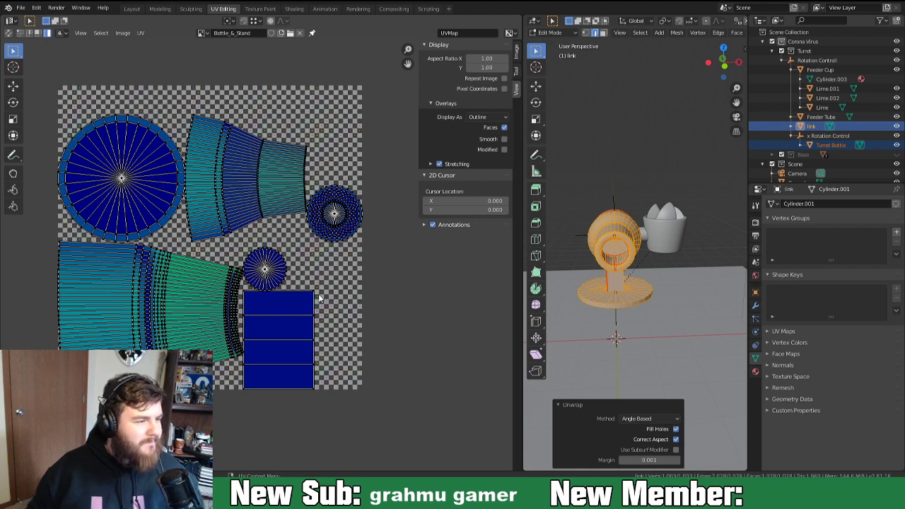
{"action": "middle_click_drag", "start_coordinate": [359, 309], "coordinate": [366, 308]}
{"action": "left_click_drag", "start_coordinate": [523, 265], "coordinate": [472, 275]}
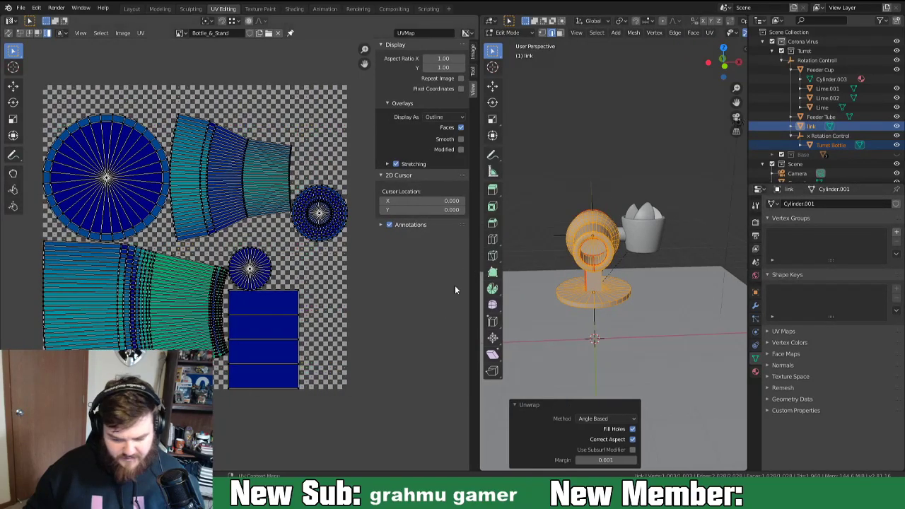
Mark a seam around the edge loop at the bottle's shoulder, where the body narrows into the neck.
{"action": "scroll", "coordinate": [208, 338], "scroll_direction": "up", "scroll_amount": 3}
{"action": "middle_click_drag", "start_coordinate": [188, 355], "coordinate": [207, 254]}
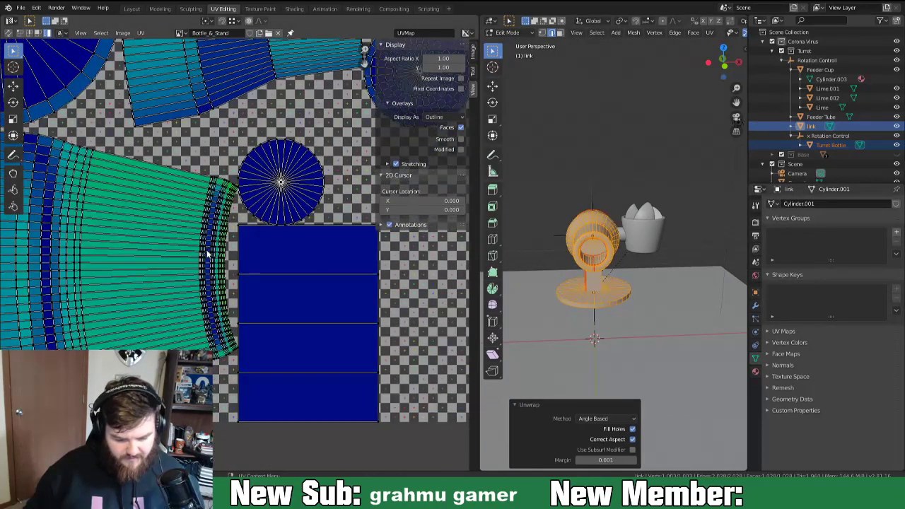
{"action": "middle_click_drag", "start_coordinate": [515, 277], "coordinate": [585, 276]}
{"action": "scroll", "coordinate": [585, 291], "scroll_direction": "up", "scroll_amount": 2}
{"action": "key", "text": "alt+a"}
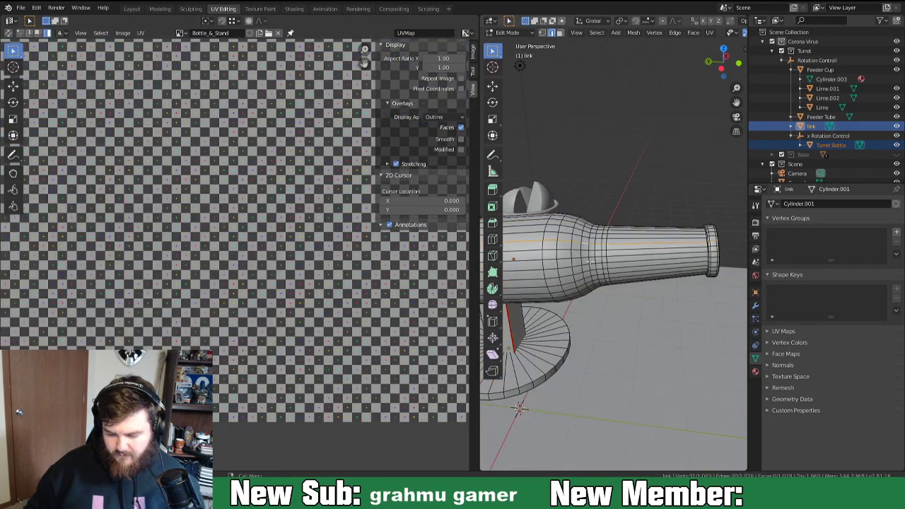
{"action": "left_click", "coordinate": [598, 264], "text": "alt"}
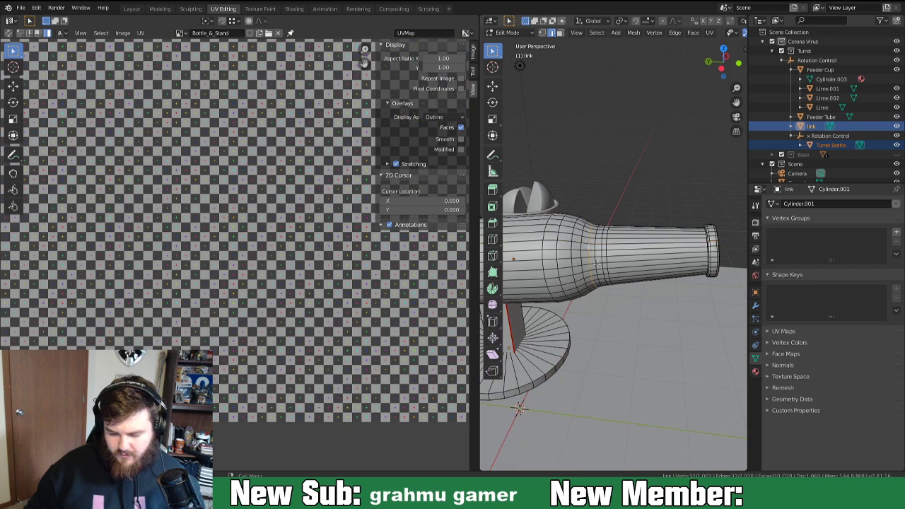
{"action": "key", "text": "ctrl+e"}
{"action": "left_click", "coordinate": [597, 273]}
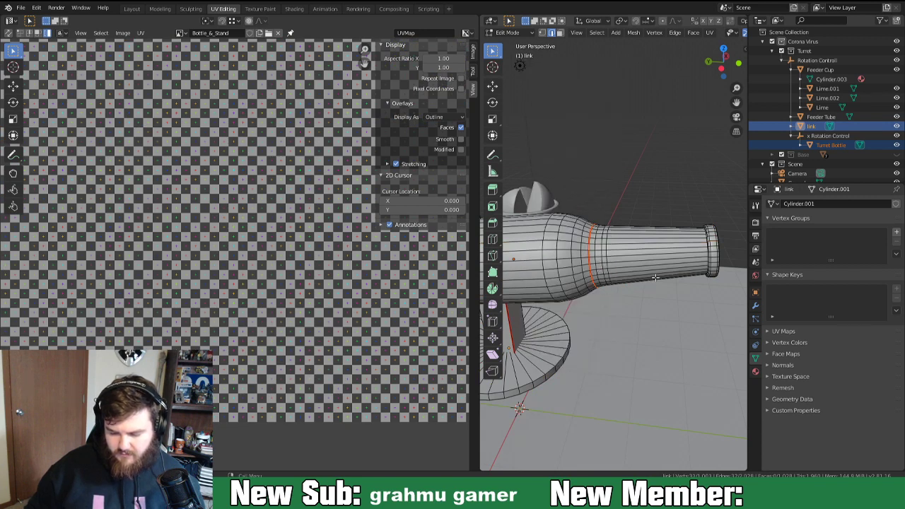
Edge-slide the closely spaced loops behind the bottle's mouth lip, moving the first by a factor of -1 fully onto its neighbour.
{"action": "mouse_move", "coordinate": [706, 268]}
{"action": "middle_mouse_down"}
{"action": "mouse_move", "coordinate": [731, 264]}
{"action": "mouse_move", "coordinate": [722, 273]}
{"action": "middle_mouse_up"}
{"action": "scroll", "coordinate": [731, 264], "scroll_direction": "up", "scroll_amount": 5}
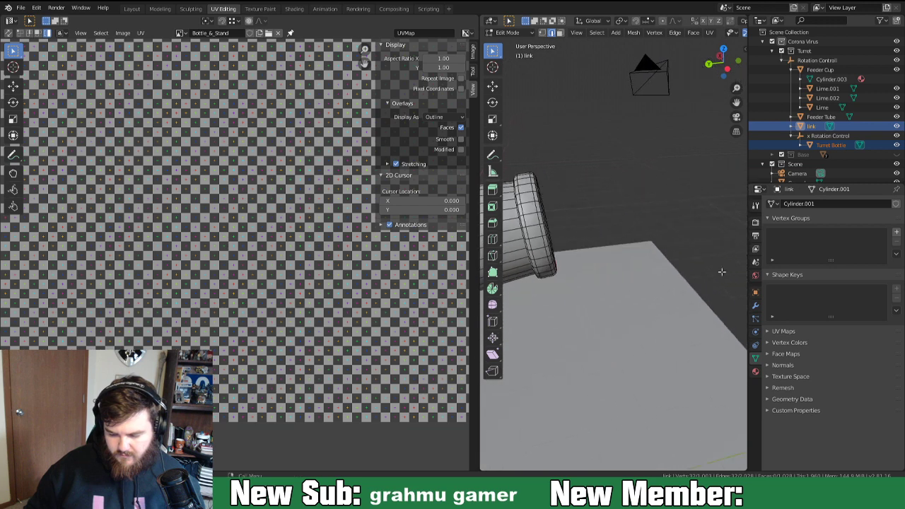
{"action": "middle_click_drag", "start_coordinate": [667, 258], "coordinate": [707, 241]}
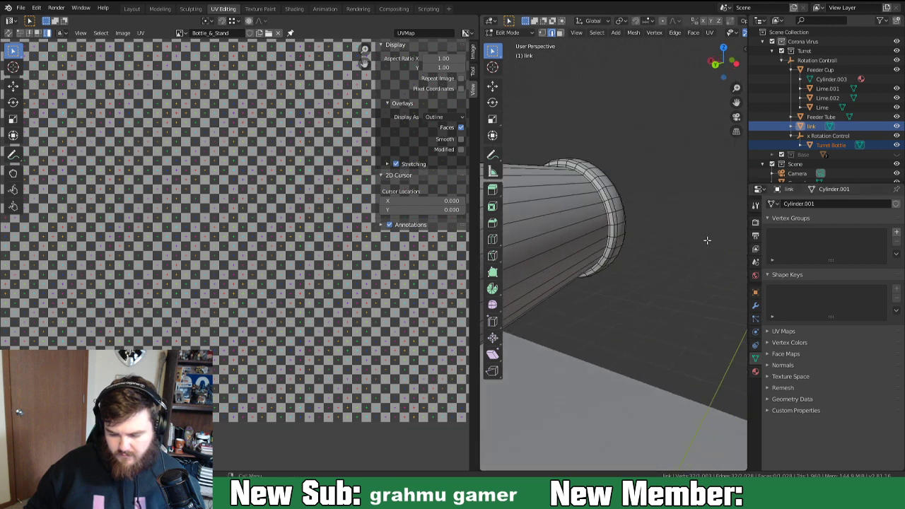
{"action": "left_click", "coordinate": [609, 207], "text": "alt"}
{"action": "key", "text": "g"}
{"action": "key", "text": "g"}
{"action": "left_click", "coordinate": [634, 214]}
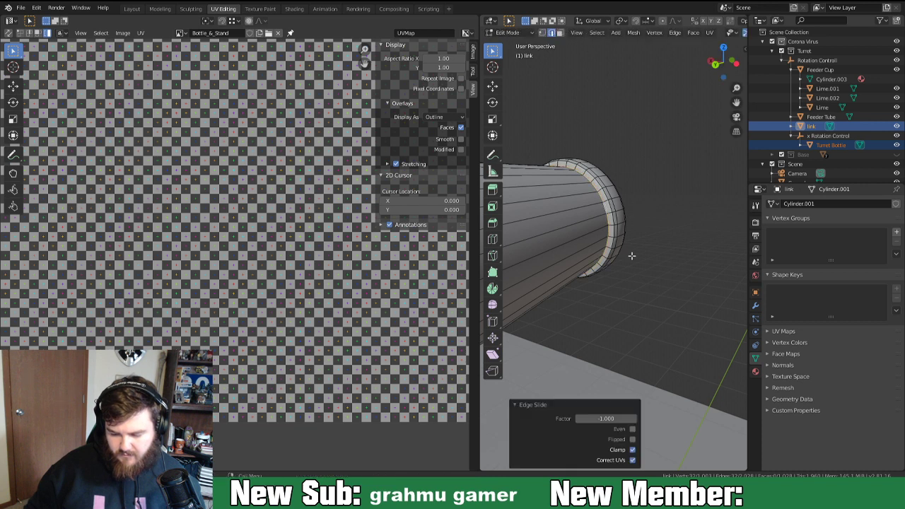
{"action": "left_click", "coordinate": [633, 216]}
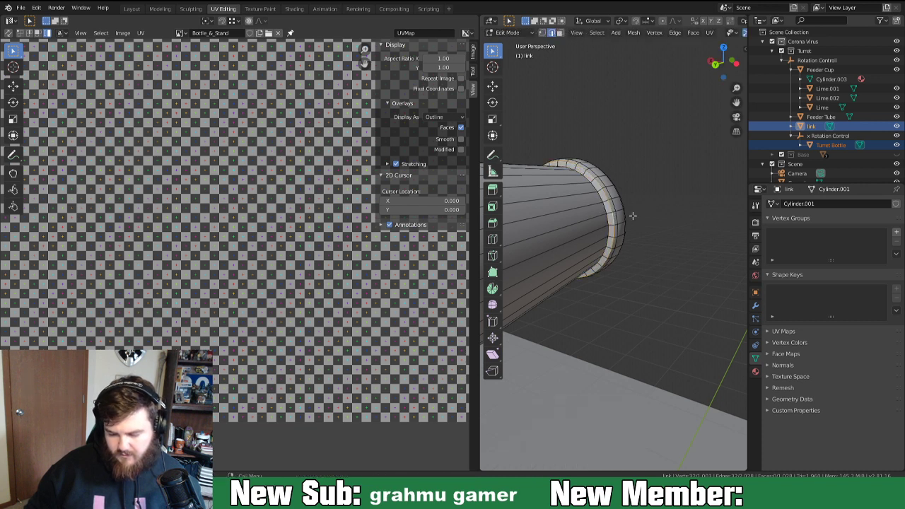
{"action": "key", "text": "g"}
{"action": "key", "text": "g"}
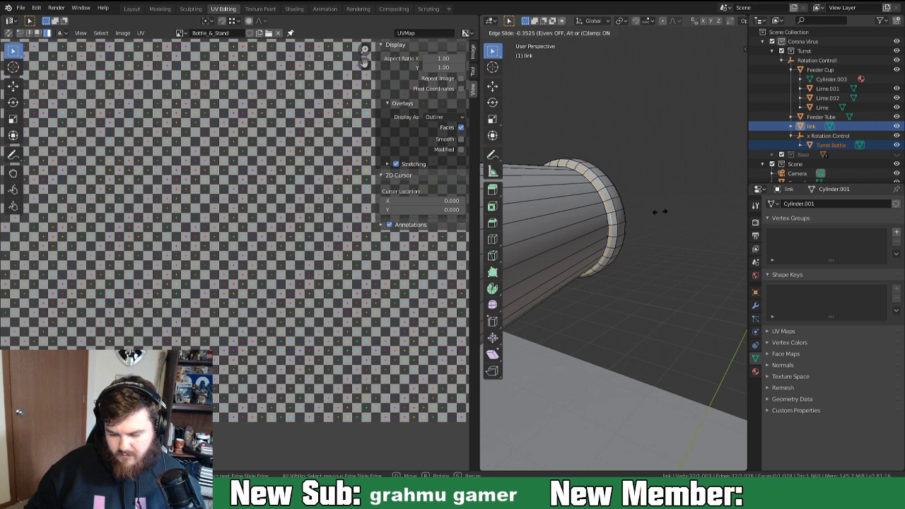
{"action": "left_click", "coordinate": [660, 212]}
Select all of the link and bottle geometry and merge overlapping vertices by distance at 0.0001 m.
{"action": "key", "text": "a"}
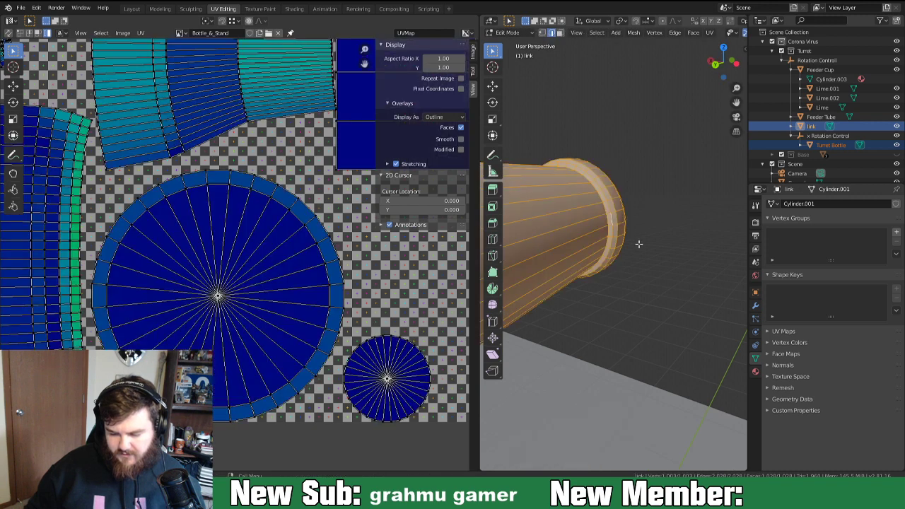
{"action": "left_click", "coordinate": [633, 33]}
{"action": "mouse_move", "coordinate": [651, 221]}
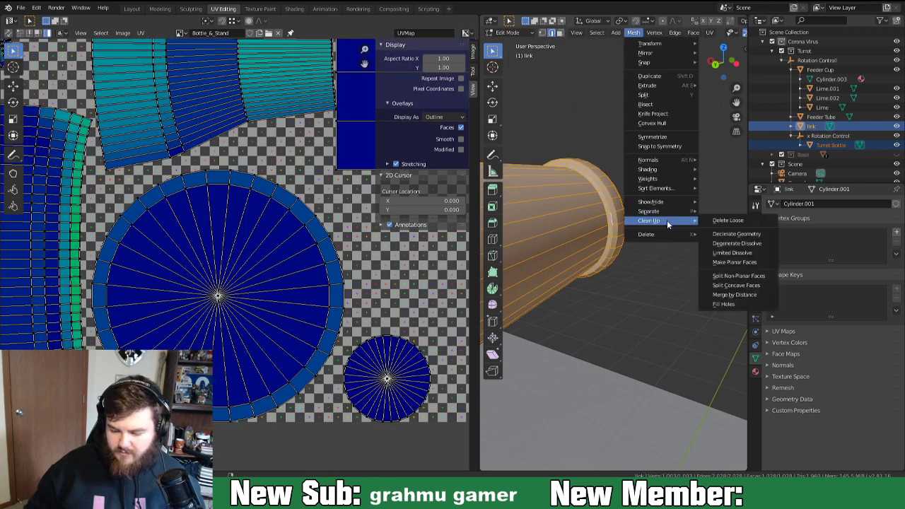
{"action": "left_click", "coordinate": [739, 300]}
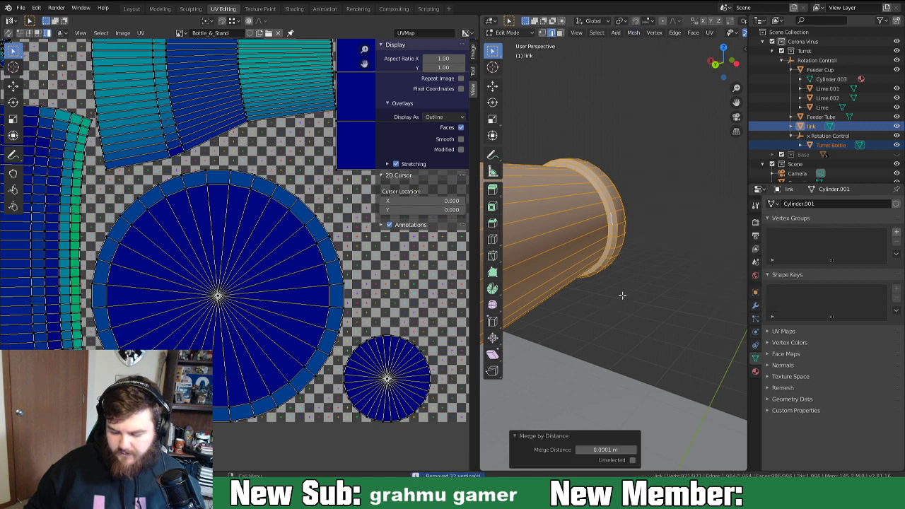
Mark a seam around the edge loop where the bottle's neck meets the back of the mouth lip.
{"action": "middle_click_drag", "start_coordinate": [631, 276], "coordinate": [508, 268]}
{"action": "scroll", "coordinate": [594, 245], "scroll_direction": "up", "scroll_amount": 3}
{"action": "middle_click_drag", "start_coordinate": [586, 232], "coordinate": [501, 240]}
{"action": "scroll", "coordinate": [591, 209], "scroll_direction": "up", "scroll_amount": 5}
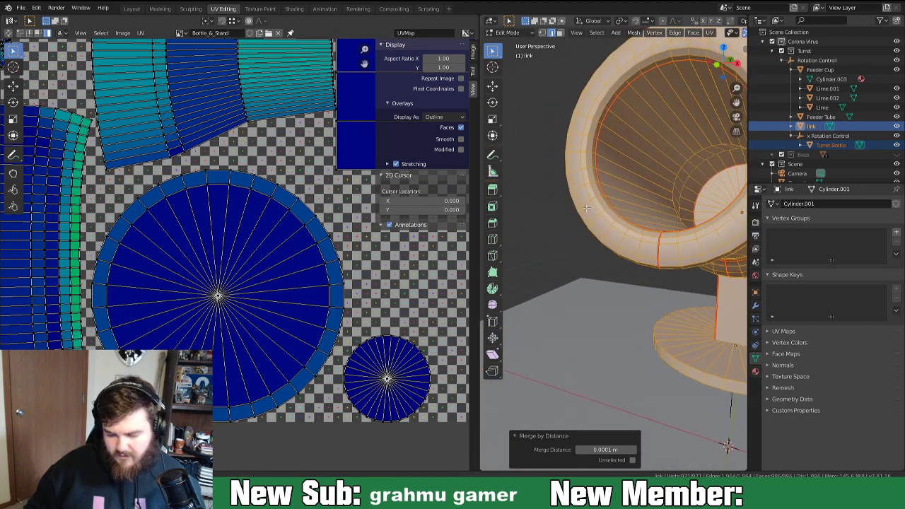
{"action": "scroll", "coordinate": [610, 176], "scroll_direction": "up", "scroll_amount": 3}
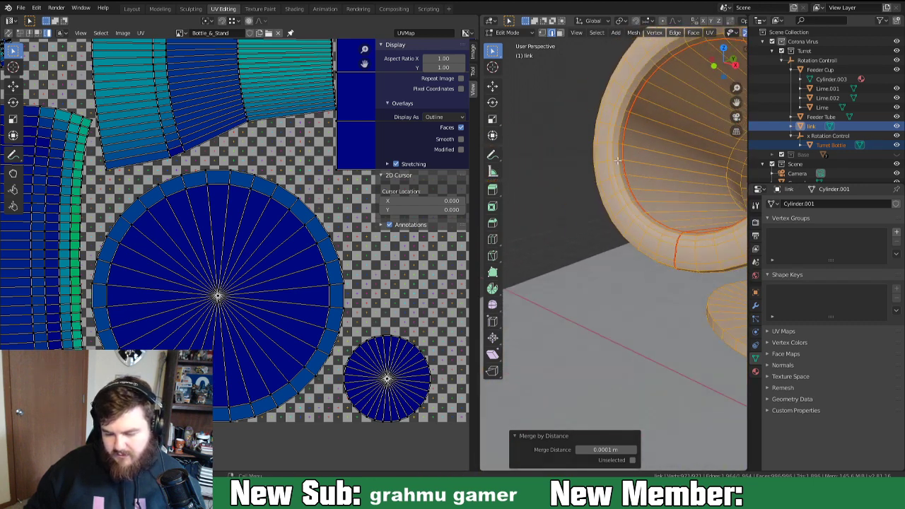
{"action": "middle_click_drag", "start_coordinate": [577, 205], "coordinate": [697, 208]}
{"action": "scroll", "coordinate": [646, 285], "scroll_direction": "down", "scroll_amount": 4}
{"action": "middle_click_drag", "start_coordinate": [582, 301], "coordinate": [623, 198]}
{"action": "scroll", "coordinate": [622, 198], "scroll_direction": "up", "scroll_amount": 4}
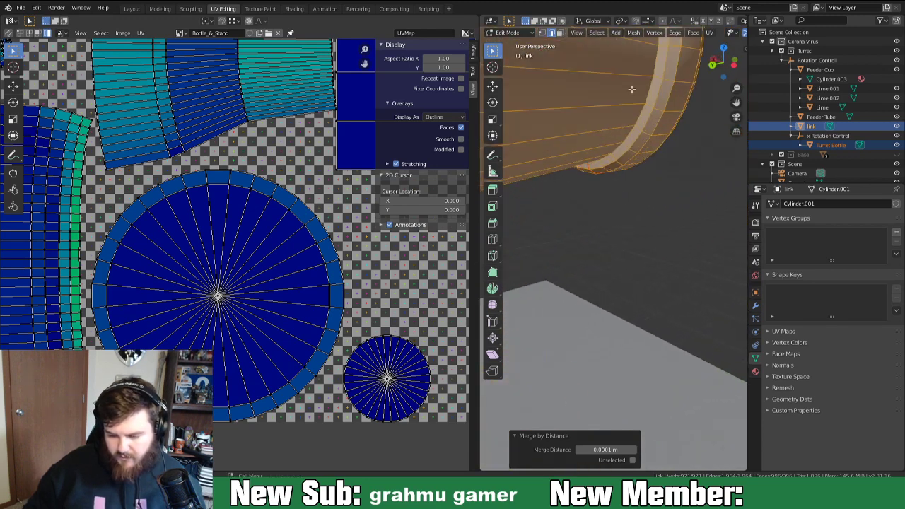
{"action": "left_click", "coordinate": [651, 80], "text": "alt"}
{"action": "key", "text": "ctrl+e"}
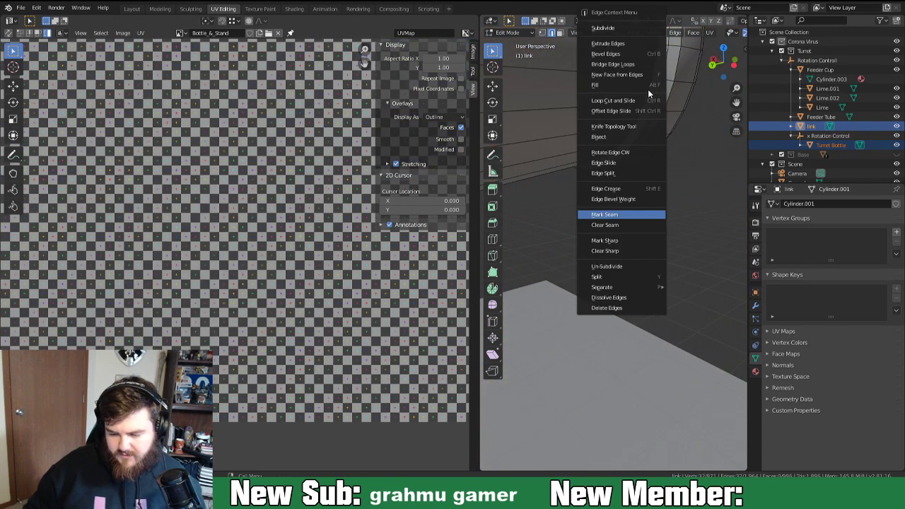
{"action": "left_click", "coordinate": [617, 213]}
Edge-slide the loop just outside the bottle mouth's inner seam onto its neighbouring loop, undoing and redoing the slide once.
{"action": "middle_click_drag", "start_coordinate": [674, 177], "coordinate": [624, 213]}
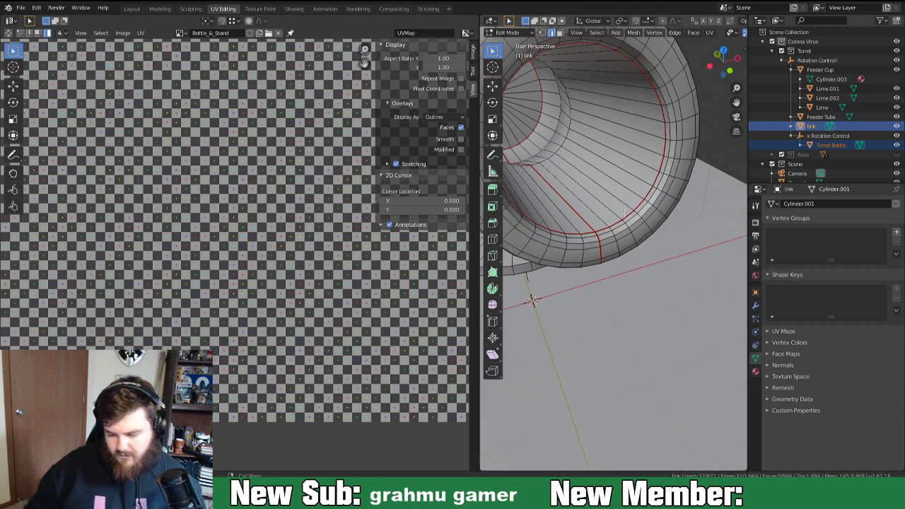
{"action": "left_click", "coordinate": [668, 117]}
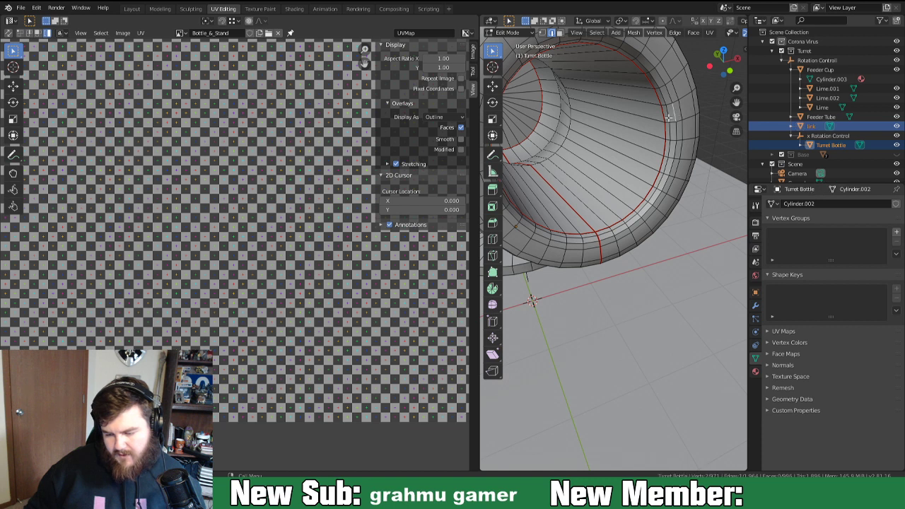
{"action": "left_click", "coordinate": [667, 120], "text": "alt"}
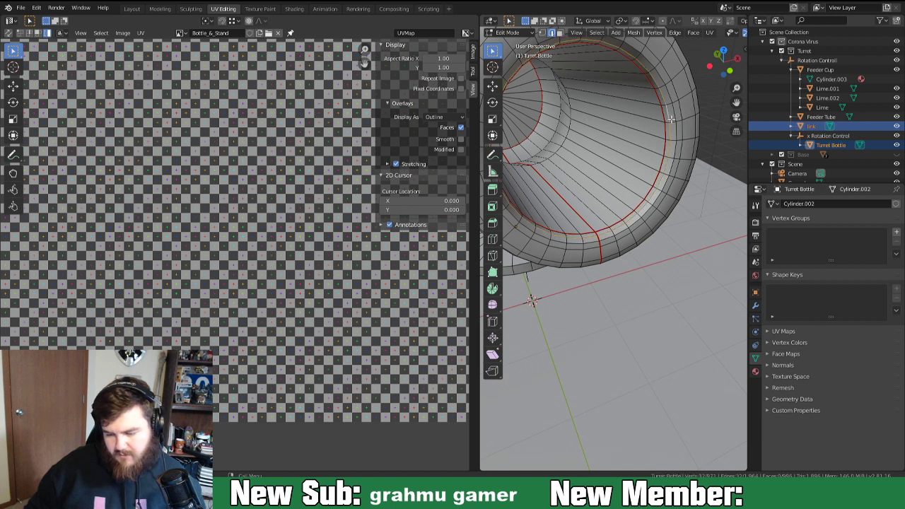
{"action": "key", "text": "g"}
{"action": "key", "text": "g"}
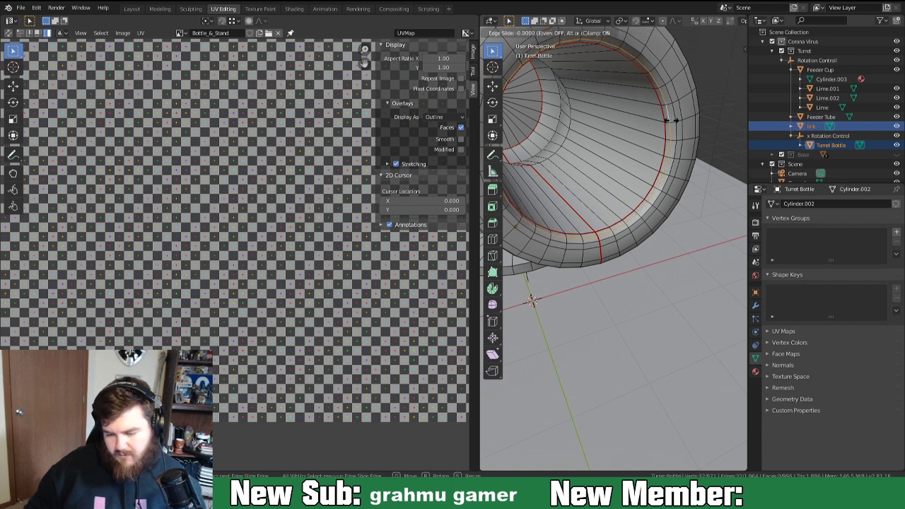
{"action": "left_click", "coordinate": [670, 116]}
{"action": "key", "text": "ctrl+z"}
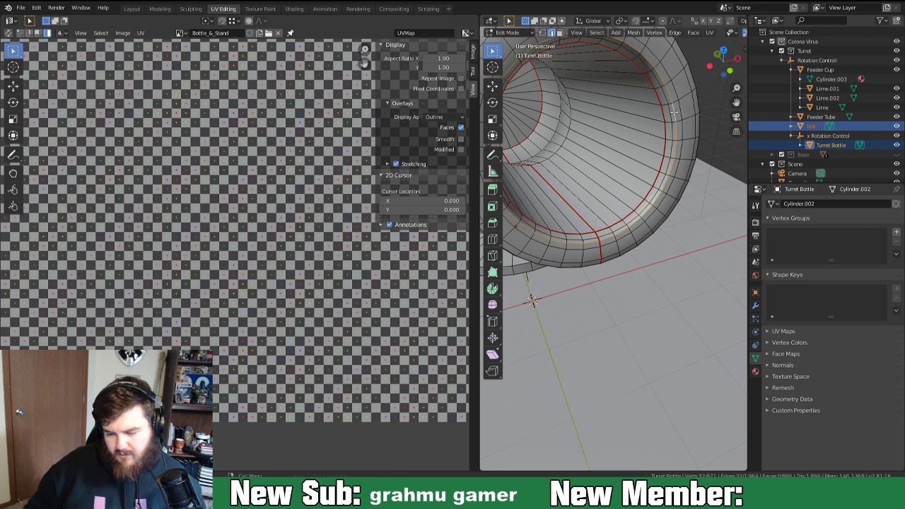
{"action": "key", "text": "g"}
{"action": "key", "text": "g"}
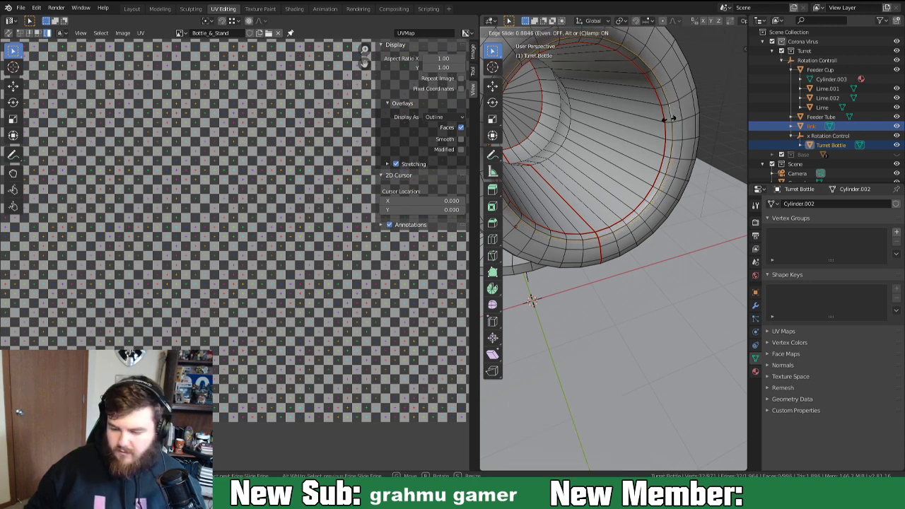
{"action": "left_click", "coordinate": [665, 120]}
Merge the duplicate vertices left on the mouth rim by distance at 0.0001 m with both meshes fully selected.
{"action": "key", "text": "a"}
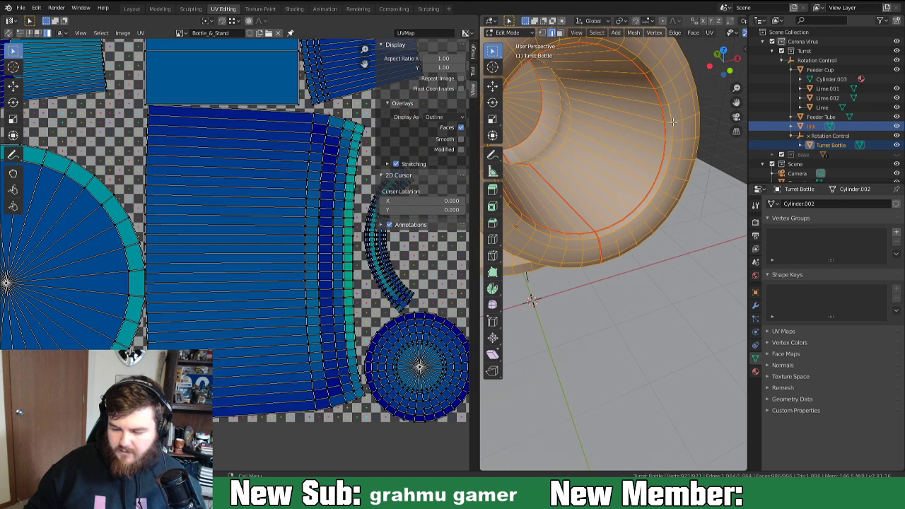
{"action": "left_click", "coordinate": [633, 33]}
{"action": "mouse_move", "coordinate": [669, 221]}
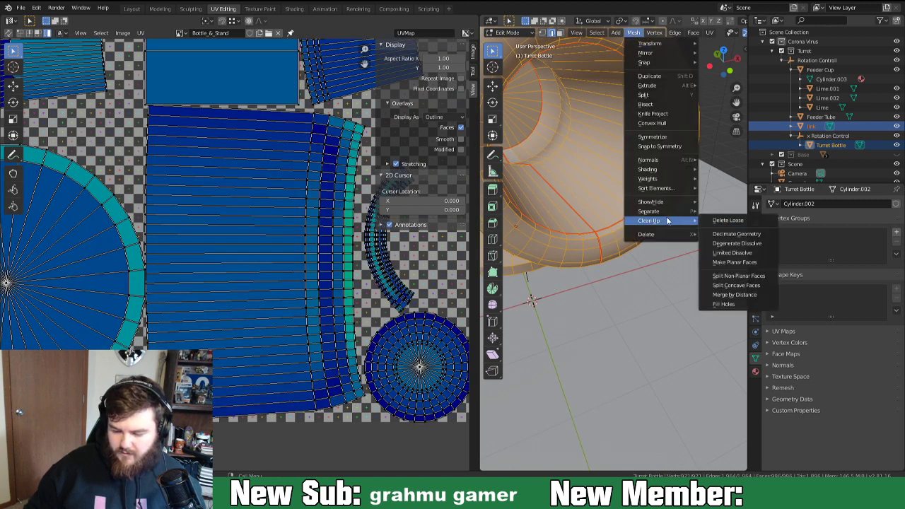
{"action": "left_click", "coordinate": [735, 296]}
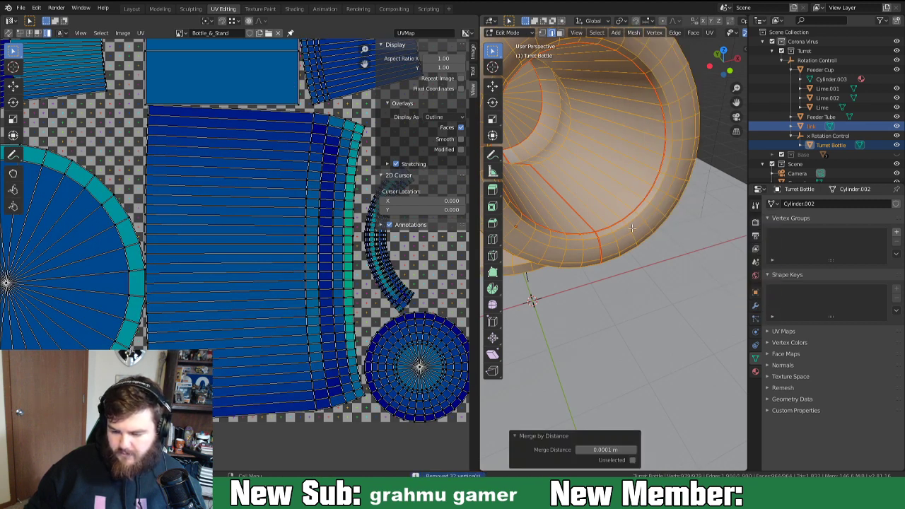
Edge-slide the remaining loop beside the mouth's inner seam slightly outward to even out the rim's spacing.
{"action": "key", "text": "alt+a"}
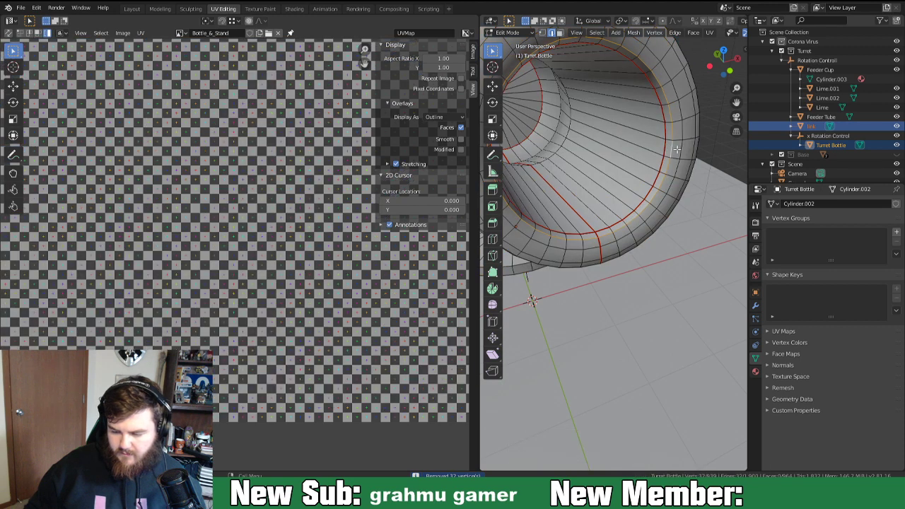
{"action": "key", "text": "g"}
{"action": "key", "text": "g"}
{"action": "left_click", "coordinate": [679, 150]}
Check the cleaned-up bottle's shape in Object Mode and return to editing both meshes.
{"action": "middle_click_drag", "start_coordinate": [689, 228], "coordinate": [713, 260]}
{"action": "key", "text": "Tab"}
{"action": "scroll", "coordinate": [605, 238], "scroll_direction": "down", "scroll_amount": 4}
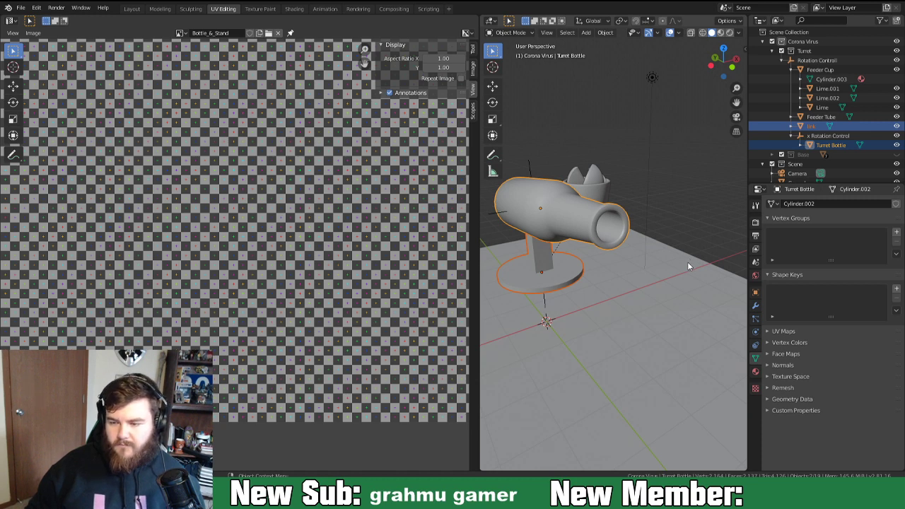
{"action": "scroll", "coordinate": [675, 276], "scroll_direction": "up", "scroll_amount": 2}
{"action": "key", "text": "Tab"}
{"action": "scroll", "coordinate": [605, 250], "scroll_direction": "up", "scroll_amount": 2}
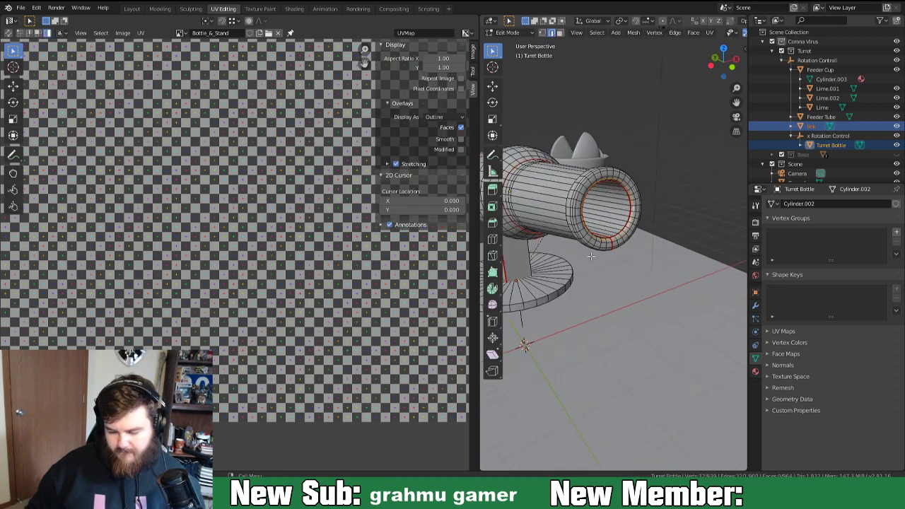
Select all of the link and bottle geometry and examine the combined UV layout's islands and stretching.
{"action": "middle_click_drag", "start_coordinate": [610, 250], "coordinate": [645, 234]}
{"action": "key", "text": "a"}
{"action": "scroll", "coordinate": [643, 236], "scroll_direction": "down", "scroll_amount": 2}
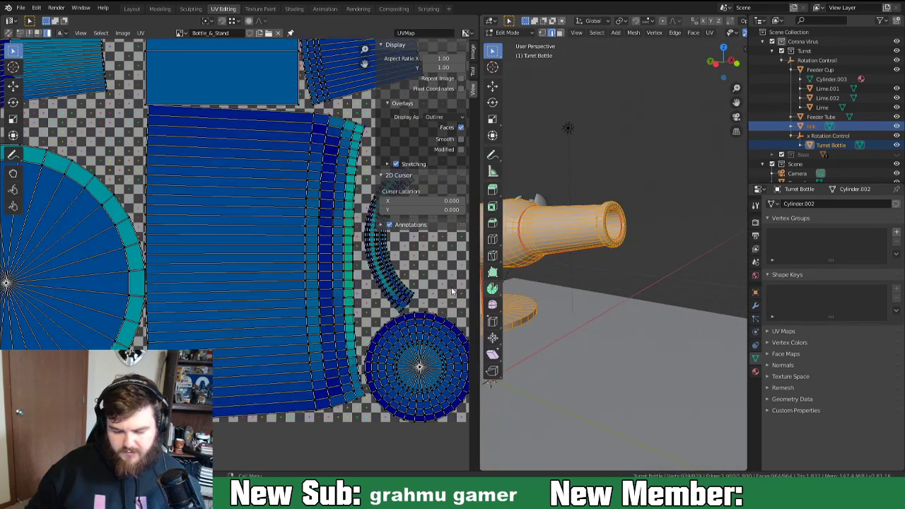
{"action": "scroll", "coordinate": [318, 261], "scroll_direction": "down", "scroll_amount": 5}
{"action": "scroll", "coordinate": [265, 259], "scroll_direction": "up", "scroll_amount": 5}
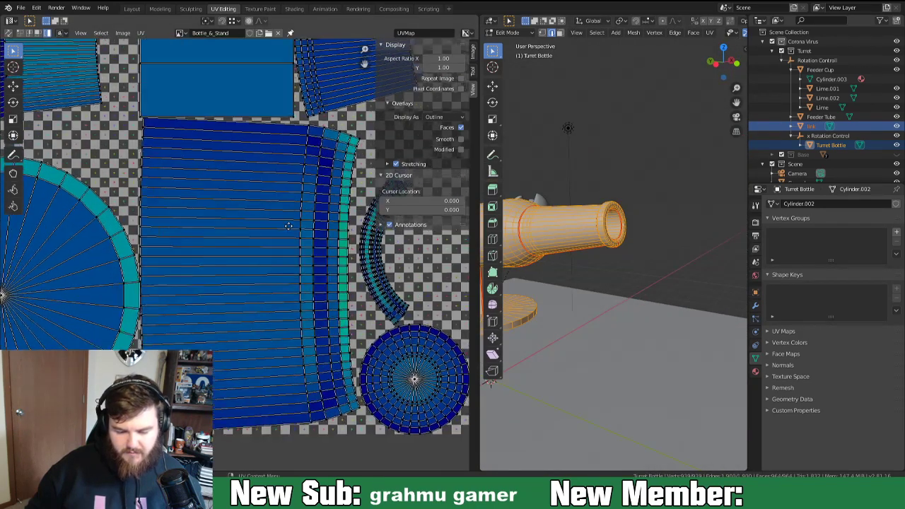
{"action": "scroll", "coordinate": [256, 192], "scroll_direction": "down", "scroll_amount": 4}
{"action": "middle_click_drag", "start_coordinate": [208, 323], "coordinate": [287, 280]}
{"action": "scroll", "coordinate": [199, 228], "scroll_direction": "up", "scroll_amount": 5}
{"action": "middle_click_drag", "start_coordinate": [172, 215], "coordinate": [216, 210]}
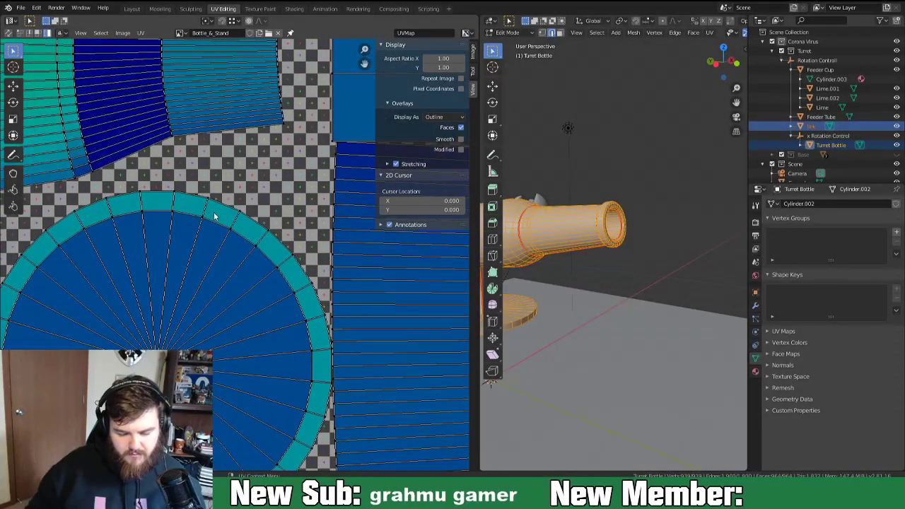
{"action": "scroll", "coordinate": [216, 213], "scroll_direction": "down", "scroll_amount": 3}
{"action": "scroll", "coordinate": [216, 216], "scroll_direction": "down", "scroll_amount": 3}
{"action": "middle_click_drag", "start_coordinate": [286, 222], "coordinate": [242, 232]}
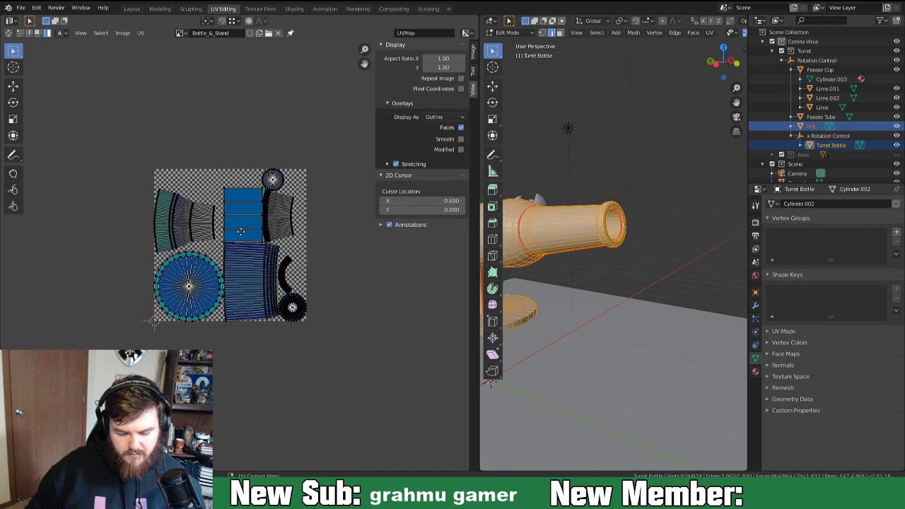
Scale the large round UV island down to about 0.88 and the four-panel rectangular island down slightly.
{"action": "key", "text": "3"}
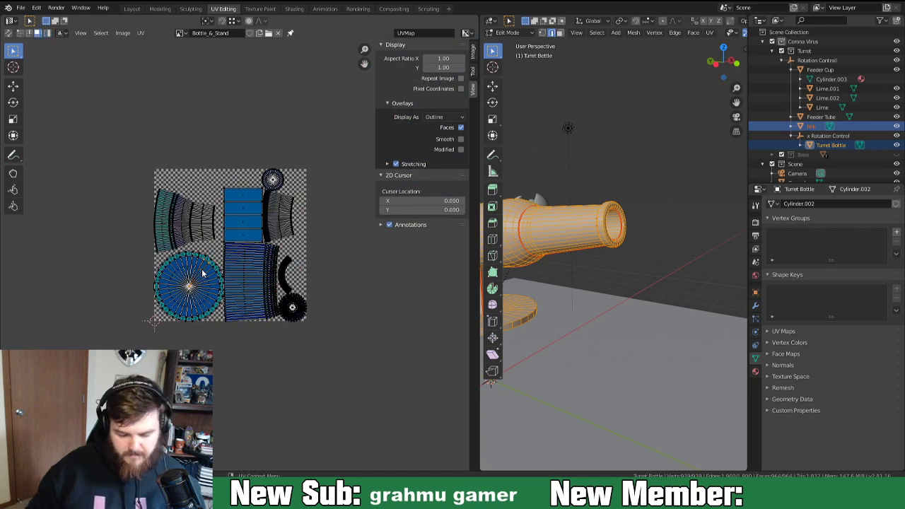
{"action": "middle_click_drag", "start_coordinate": [544, 310], "coordinate": [512, 321]}
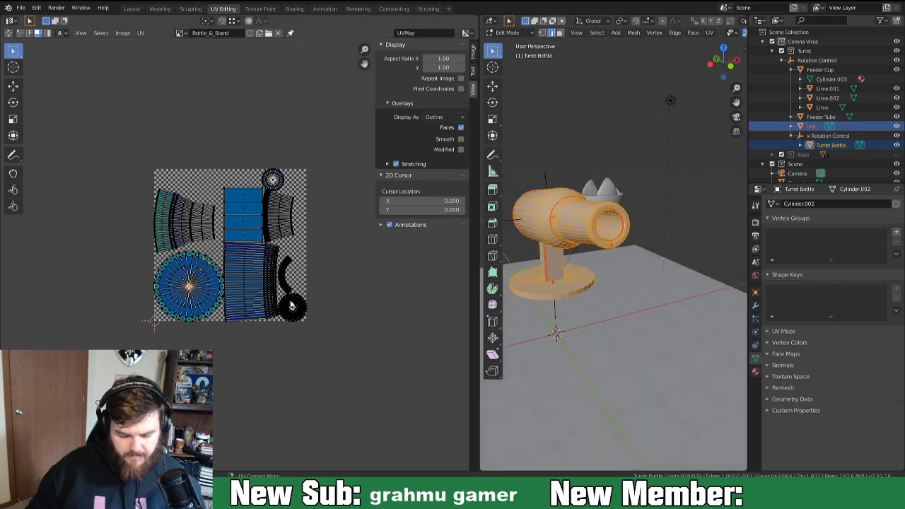
{"action": "left_click", "coordinate": [50, 33]}
{"action": "left_click", "coordinate": [211, 300]}
{"action": "key", "text": "s"}
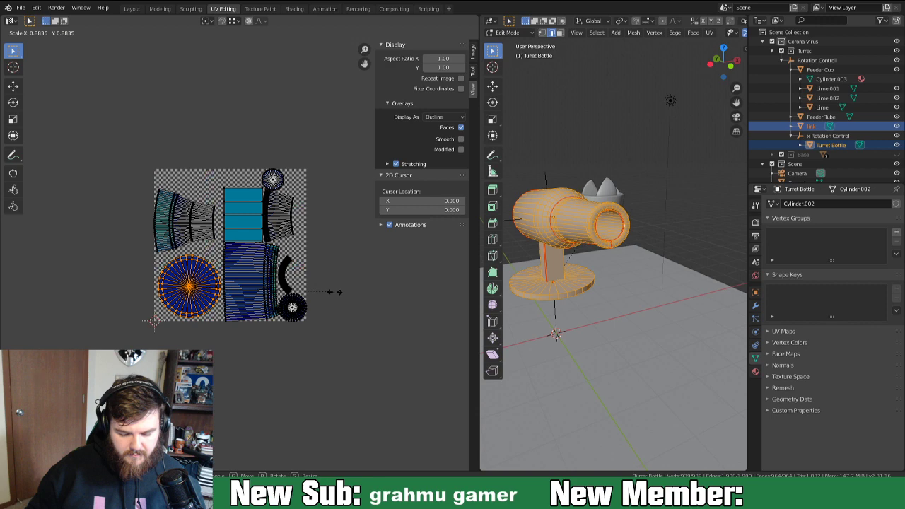
{"action": "left_click", "coordinate": [329, 291]}
{"action": "left_click", "coordinate": [244, 203]}
{"action": "key", "text": "s"}
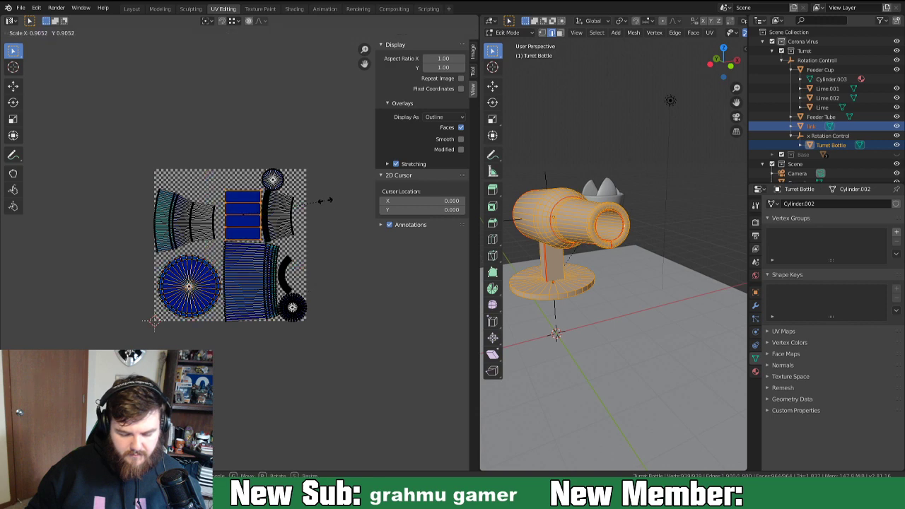
{"action": "left_click", "coordinate": [325, 201]}
{"action": "scroll", "coordinate": [216, 258], "scroll_direction": "up", "scroll_amount": 3}
{"action": "left_click", "coordinate": [145, 182]}
{"action": "key", "text": "s"}
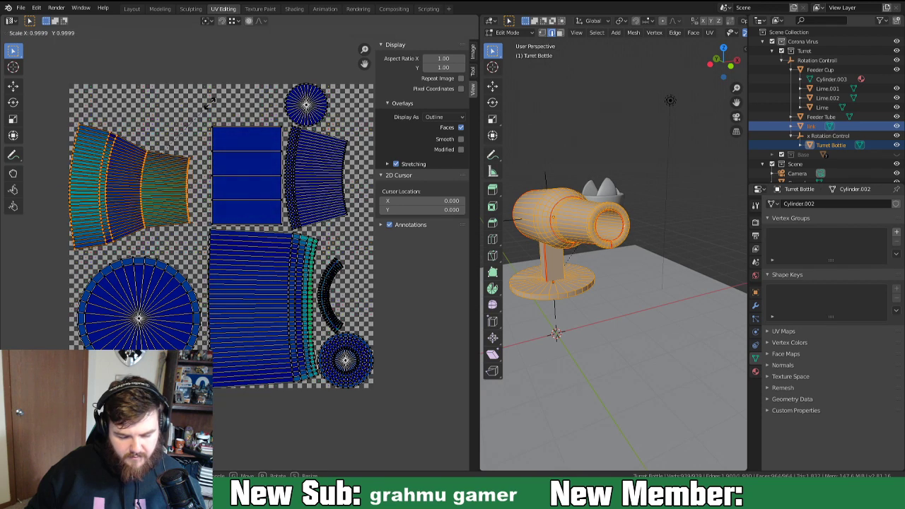
{"action": "left_click", "coordinate": [215, 104]}
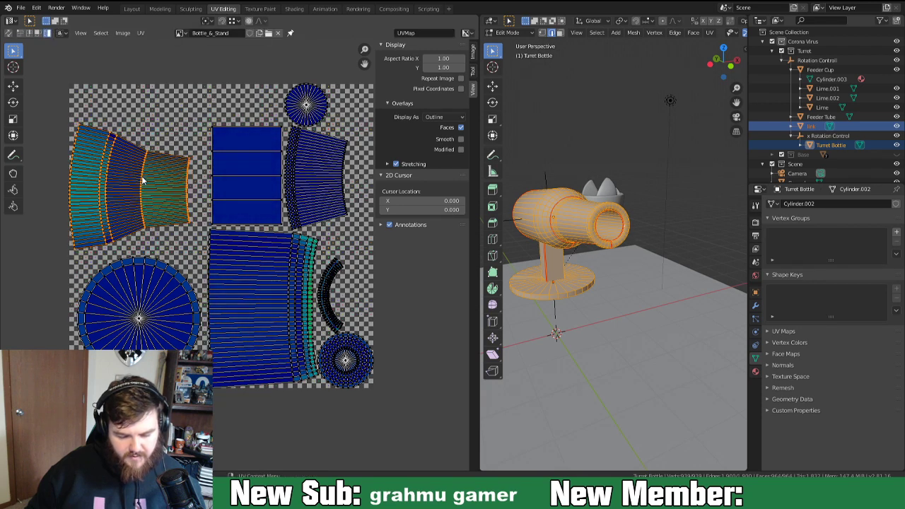
Turn on UV sync selection and locate the large fan-shaped island's middle edges on the bottle in the 3D view.
{"action": "key", "text": "alt+a"}
{"action": "middle_click_drag", "start_coordinate": [619, 247], "coordinate": [546, 242]}
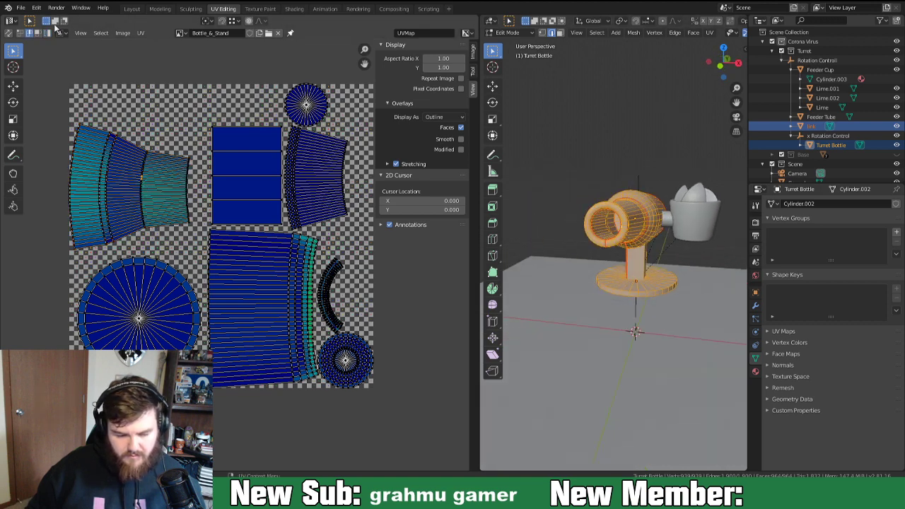
{"action": "left_click", "coordinate": [10, 33]}
{"action": "key", "text": "alt+a"}
{"action": "middle_click_drag", "start_coordinate": [566, 268], "coordinate": [626, 266]}
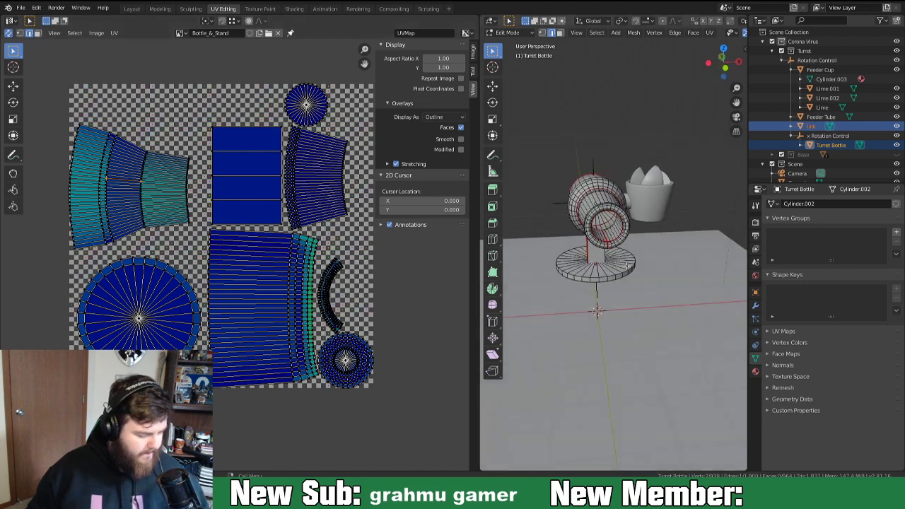
{"action": "key", "text": "KP_Decimal"}
{"action": "middle_click_drag", "start_coordinate": [623, 274], "coordinate": [683, 289]}
{"action": "scroll", "coordinate": [580, 244], "scroll_direction": "down", "scroll_amount": 6}
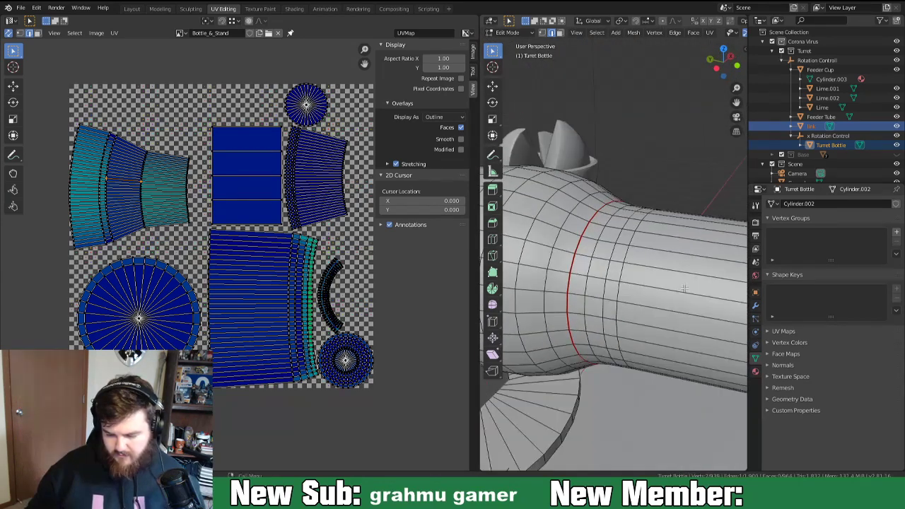
{"action": "scroll", "coordinate": [679, 292], "scroll_direction": "down", "scroll_amount": 2}
{"action": "scroll", "coordinate": [610, 361], "scroll_direction": "down", "scroll_amount": 3}
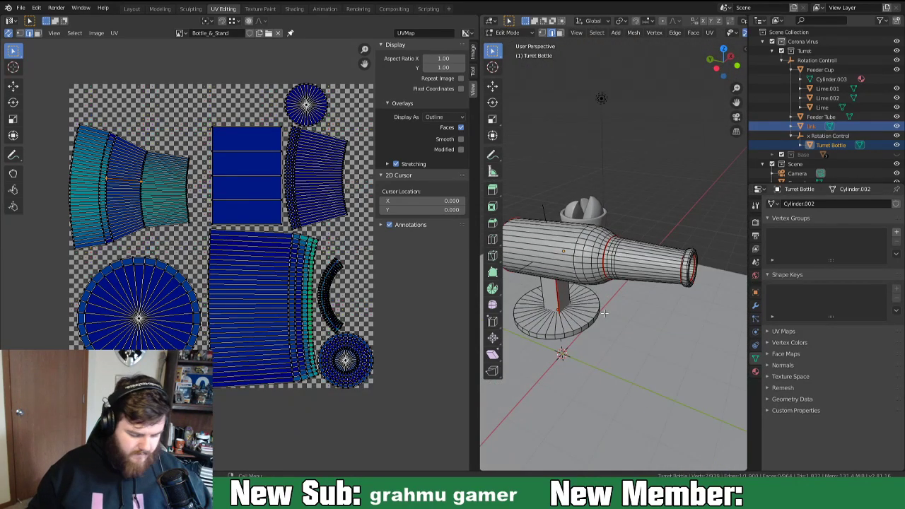
Select the redundant edge loop inside the bottle, shown in the middle of the fan-shaped island, and dissolve its edges.
{"action": "scroll", "coordinate": [605, 313], "scroll_direction": "up", "scroll_amount": 5}
{"action": "middle_click_drag", "start_coordinate": [605, 313], "coordinate": [627, 330]}
{"action": "left_click", "coordinate": [602, 361], "text": "alt"}
{"action": "middle_click_drag", "start_coordinate": [616, 376], "coordinate": [633, 360]}
{"action": "key", "text": "x"}
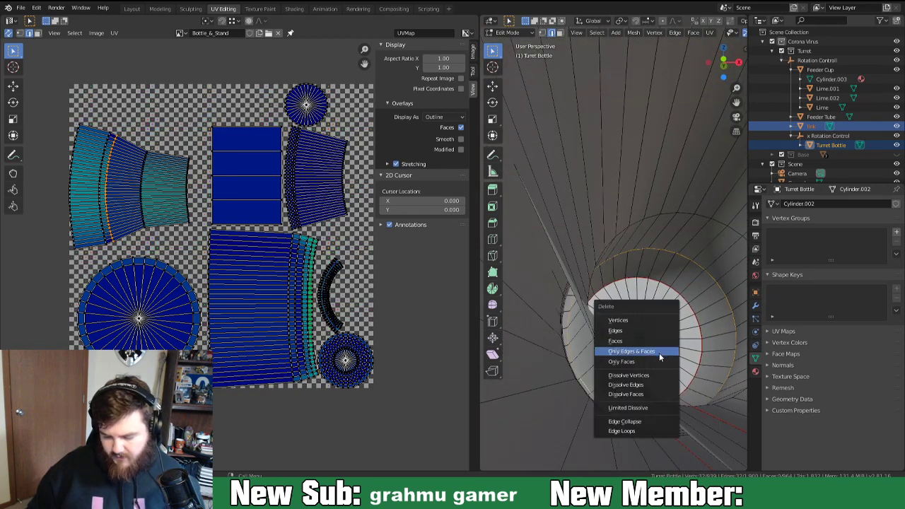
{"action": "left_click", "coordinate": [648, 385]}
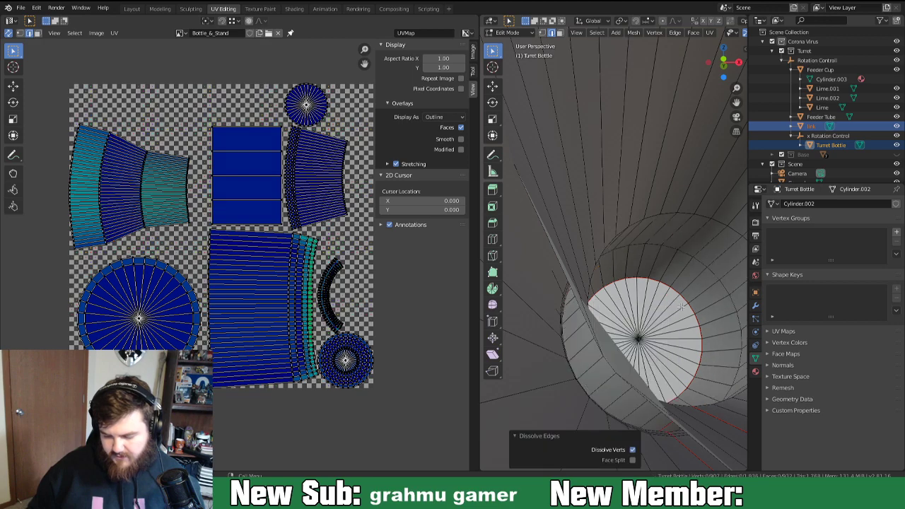
Dissolve the two remaining redundant edge loops on the bottle's inner wall so it runs straight from mouth to bottom.
{"action": "middle_click_drag", "start_coordinate": [681, 306], "coordinate": [595, 284]}
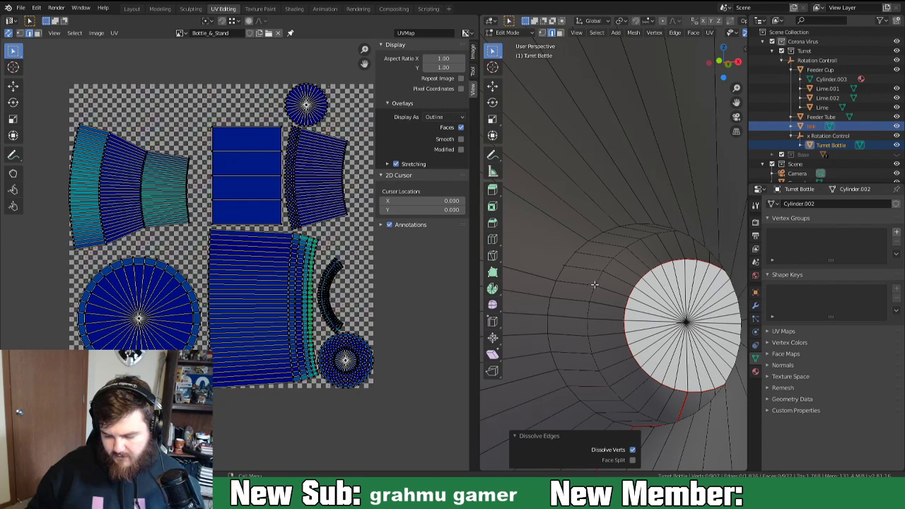
{"action": "key", "text": "x"}
{"action": "left_click", "coordinate": [599, 281]}
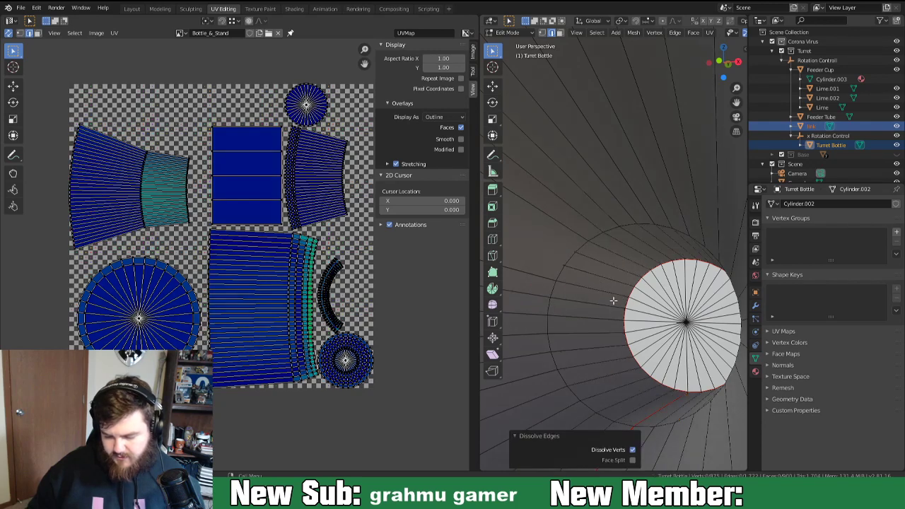
{"action": "mouse_move", "coordinate": [616, 302]}
{"action": "middle_mouse_down"}
{"action": "mouse_move", "coordinate": [626, 290]}
{"action": "mouse_move", "coordinate": [601, 307]}
{"action": "middle_mouse_up"}
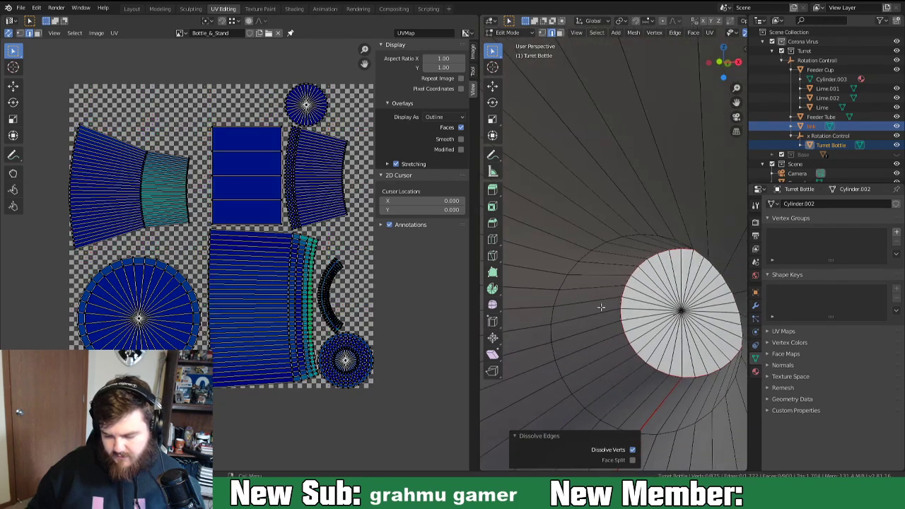
{"action": "key", "text": "x"}
{"action": "left_click", "coordinate": [553, 313]}
Examine the bottle's inner and outer topology in wireframe and return to solid shading.
{"action": "mouse_move", "coordinate": [576, 330]}
{"action": "middle_mouse_down"}
{"action": "mouse_move", "coordinate": [695, 362]}
{"action": "mouse_move", "coordinate": [686, 361]}
{"action": "middle_mouse_up"}
{"action": "key", "text": "z"}
{"action": "left_click", "coordinate": [572, 348]}
{"action": "mouse_move", "coordinate": [572, 348]}
{"action": "middle_mouse_down"}
{"action": "mouse_move", "coordinate": [616, 344]}
{"action": "mouse_move", "coordinate": [596, 347]}
{"action": "mouse_move", "coordinate": [600, 319]}
{"action": "mouse_move", "coordinate": [651, 311]}
{"action": "mouse_move", "coordinate": [558, 324]}
{"action": "mouse_move", "coordinate": [484, 314]}
{"action": "mouse_move", "coordinate": [729, 319]}
{"action": "middle_mouse_up"}
{"action": "right_click", "coordinate": [729, 319]}
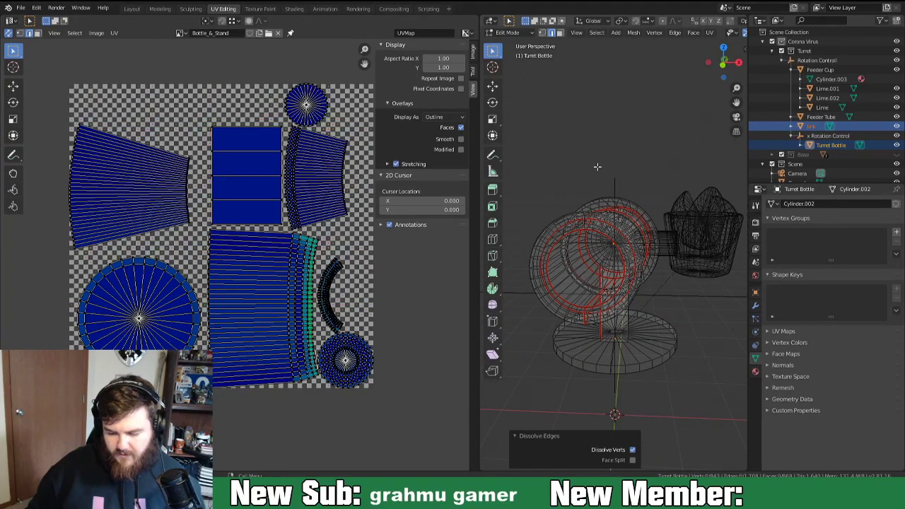
{"action": "key", "text": "z"}
{"action": "left_click", "coordinate": [644, 236]}
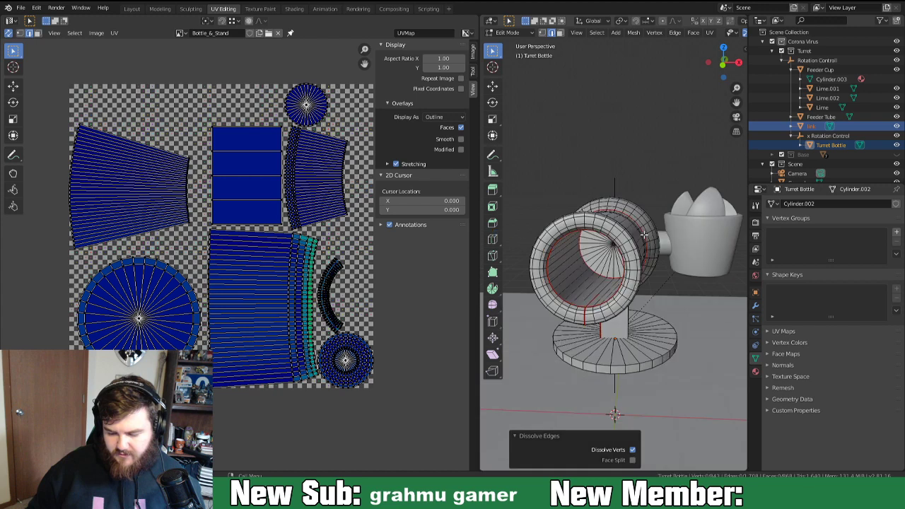
{"action": "middle_click_drag", "start_coordinate": [562, 297], "coordinate": [494, 290]}
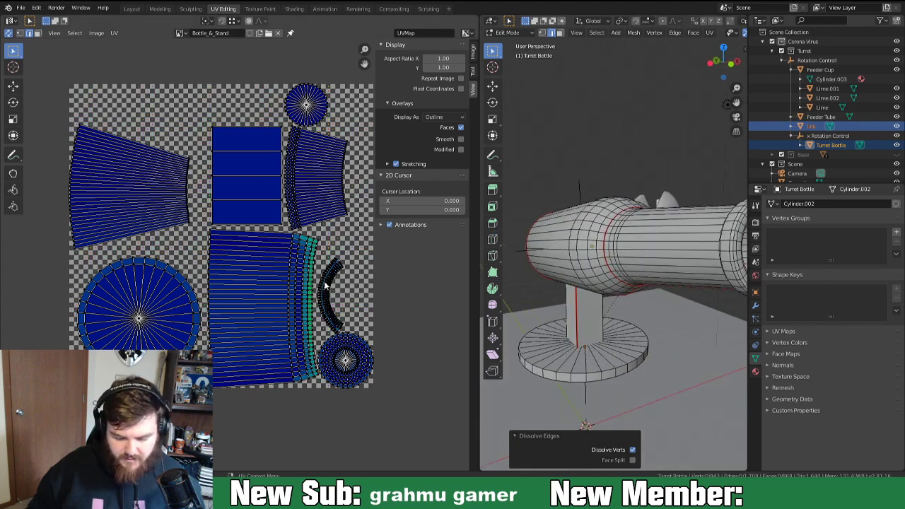
Turn off UV sync selection, select all link and bottle geometry, and pick the bottle body's UV island in island mode.
{"action": "left_click", "coordinate": [300, 285]}
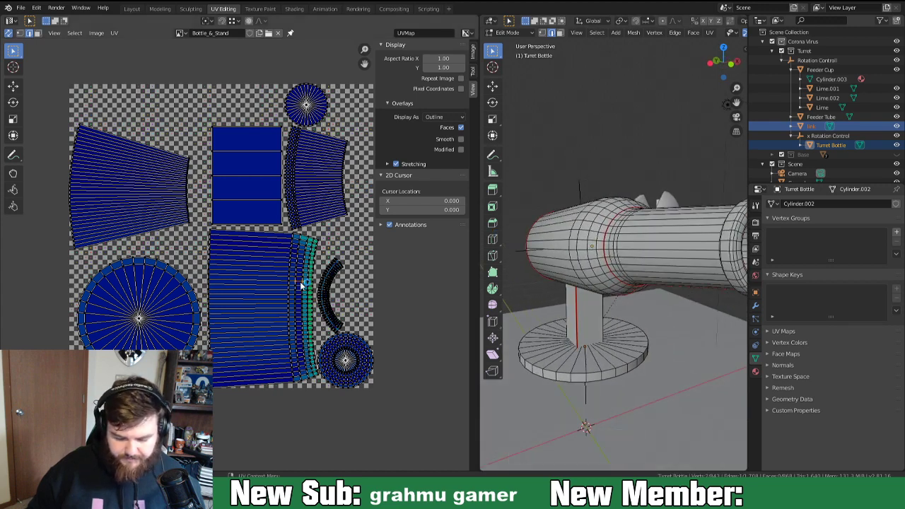
{"action": "left_click", "coordinate": [8, 33]}
{"action": "left_click", "coordinate": [48, 33]}
{"action": "key", "text": "a"}
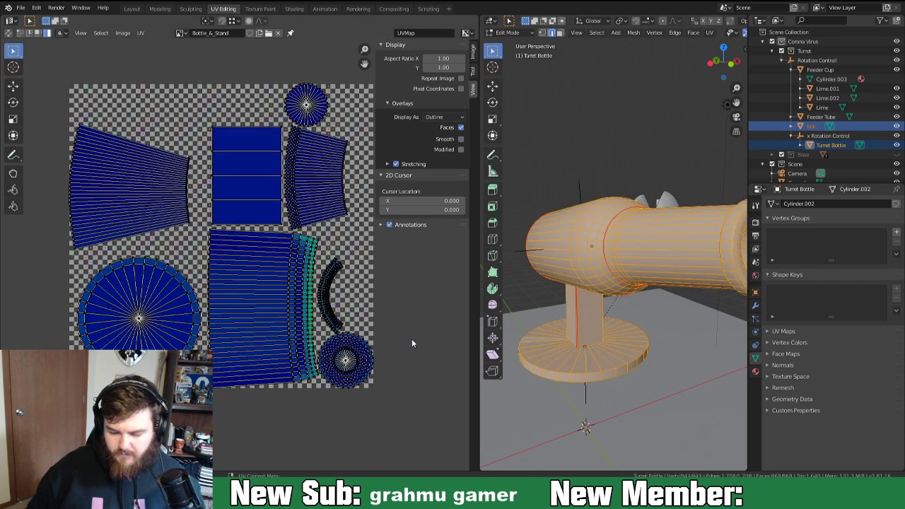
{"action": "left_click", "coordinate": [280, 309]}
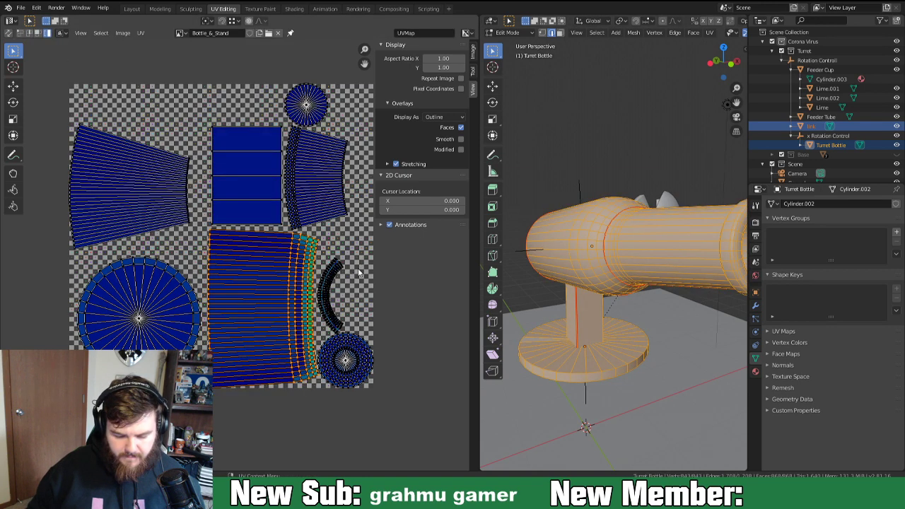
Adjust the scale of the narrow curved strip island beside the bottle body island.
{"action": "scroll", "coordinate": [317, 280], "scroll_direction": "up", "scroll_amount": 3}
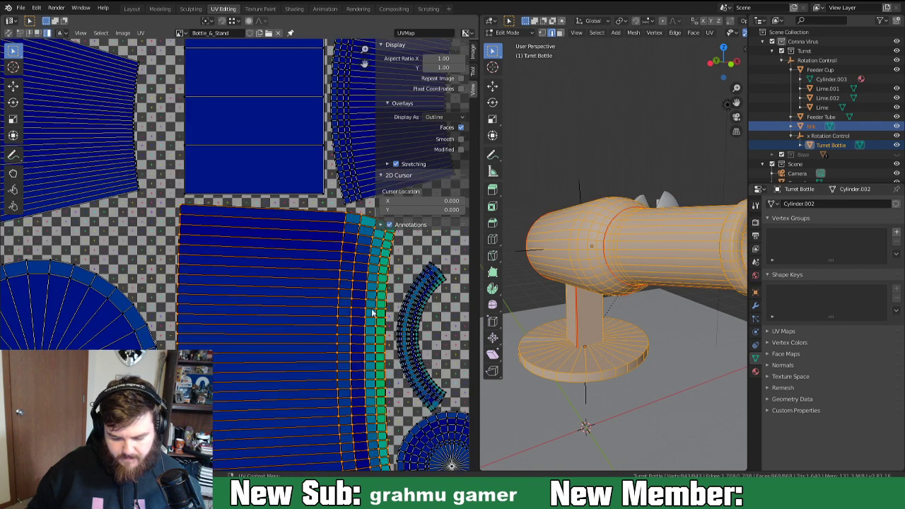
{"action": "left_click", "coordinate": [320, 247]}
{"action": "key", "text": "s"}
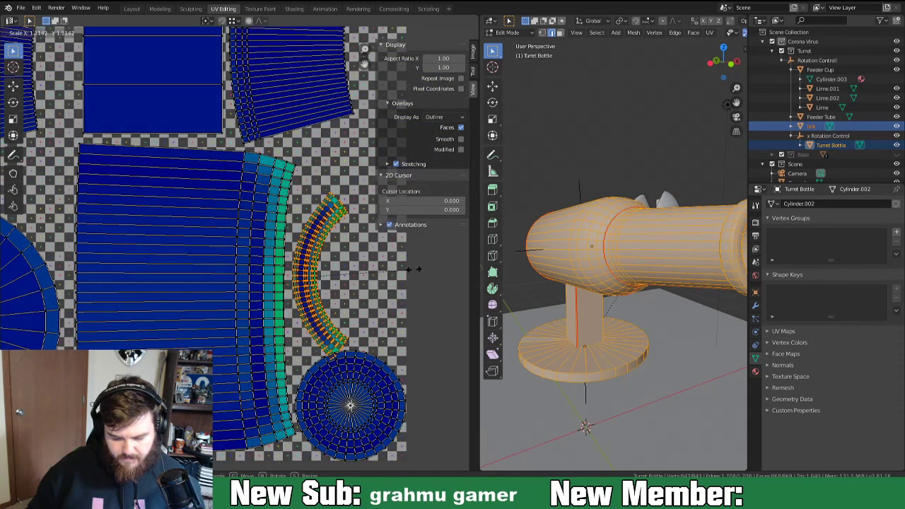
{"action": "left_click", "coordinate": [389, 282]}
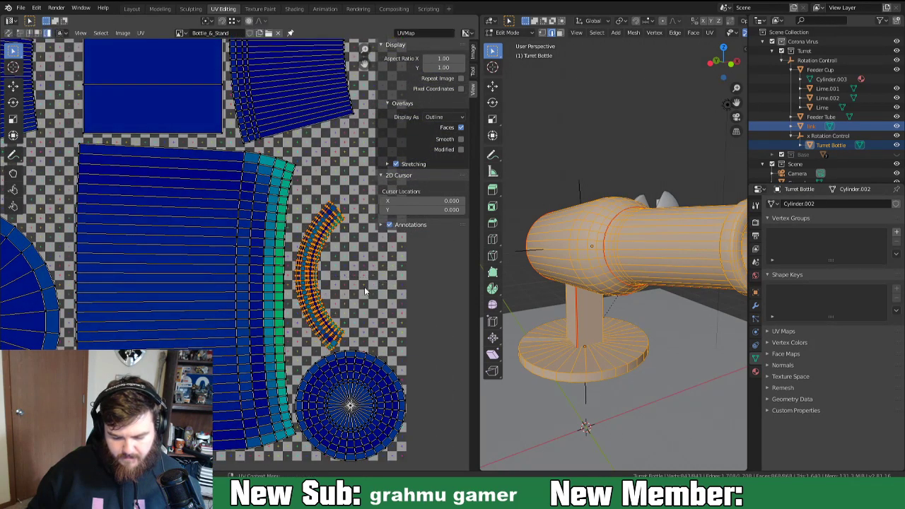
Scale all the UV islands up together and move them outside the texture square, leaving it empty for repacking.
{"action": "scroll", "coordinate": [364, 289], "scroll_direction": "down", "scroll_amount": 5}
{"action": "middle_click_drag", "start_coordinate": [279, 290], "coordinate": [316, 302]}
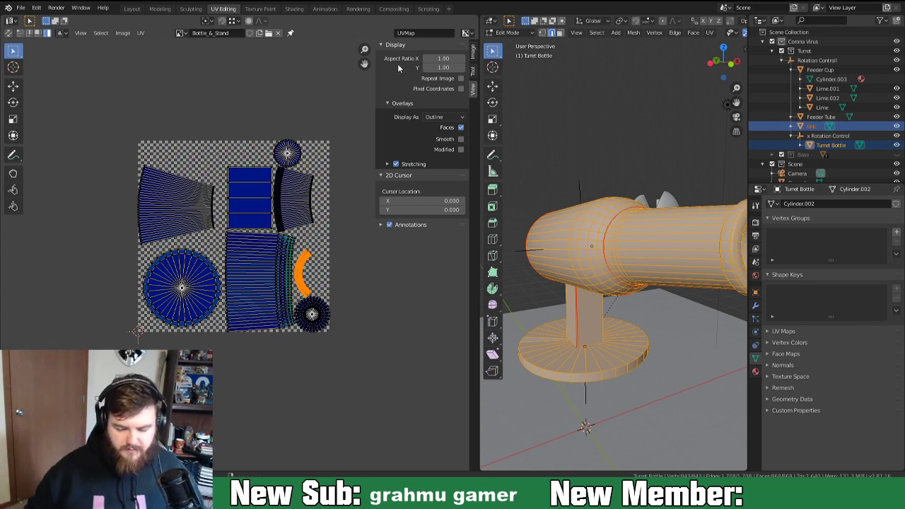
{"action": "key", "text": "a"}
{"action": "key", "text": "s"}
{"action": "left_click", "coordinate": [378, 319]}
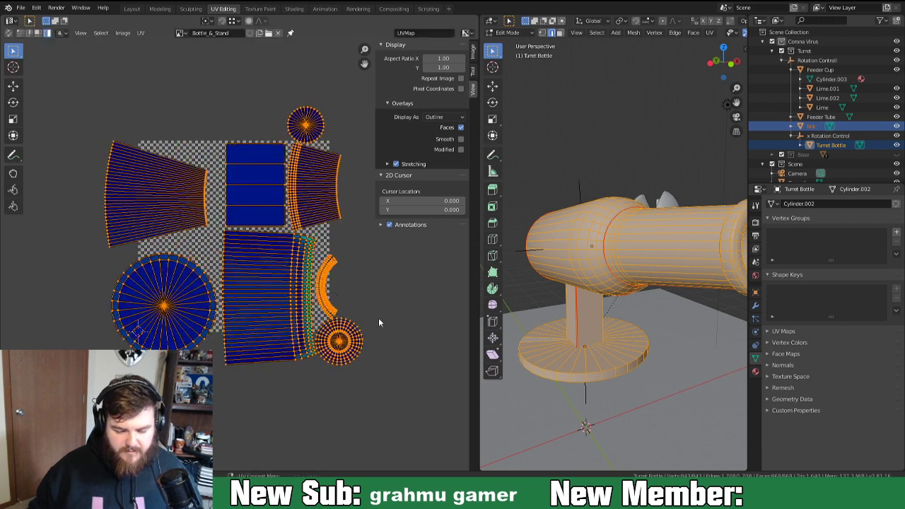
{"action": "scroll", "coordinate": [372, 326], "scroll_direction": "down", "scroll_amount": 1}
{"action": "key", "text": "g"}
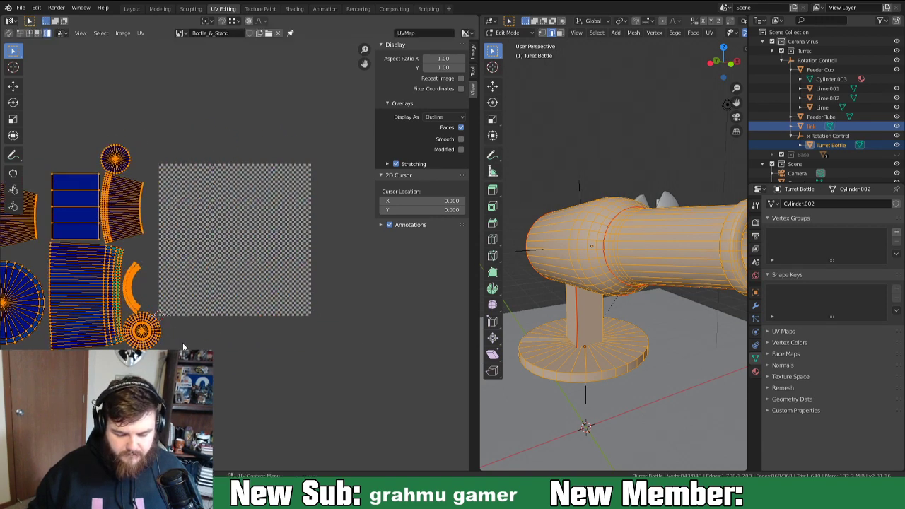
{"action": "middle_click_drag", "start_coordinate": [249, 365], "coordinate": [286, 360]}
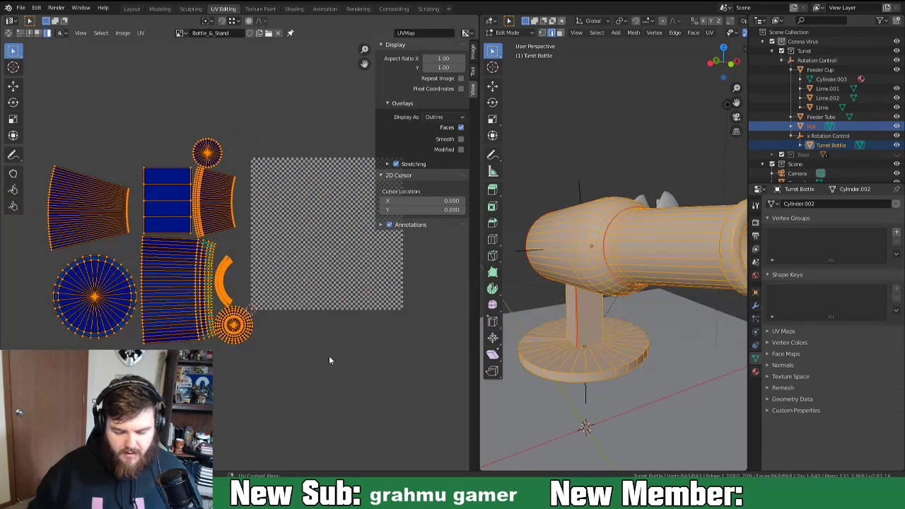
Move the bottle body island into the lower-left corner of the texture square.
{"action": "left_click", "coordinate": [94, 291]}
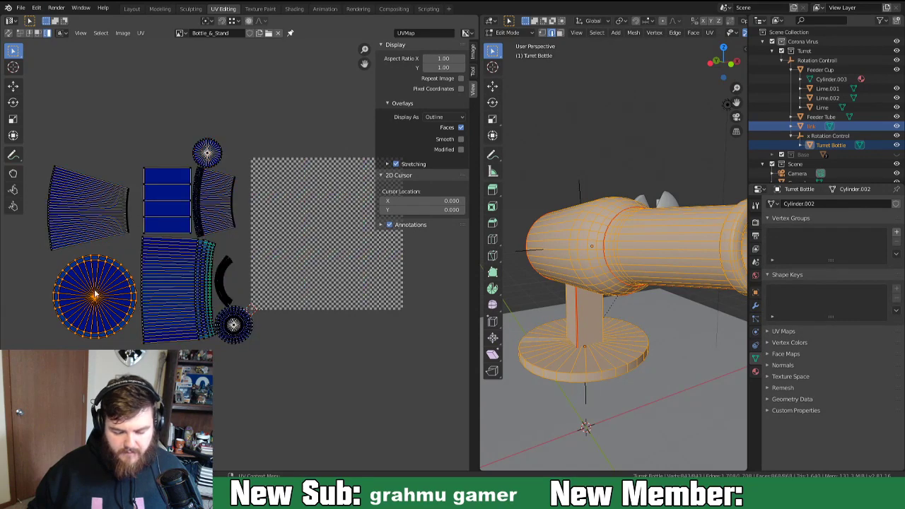
{"action": "left_click", "coordinate": [170, 292]}
{"action": "key", "text": "g"}
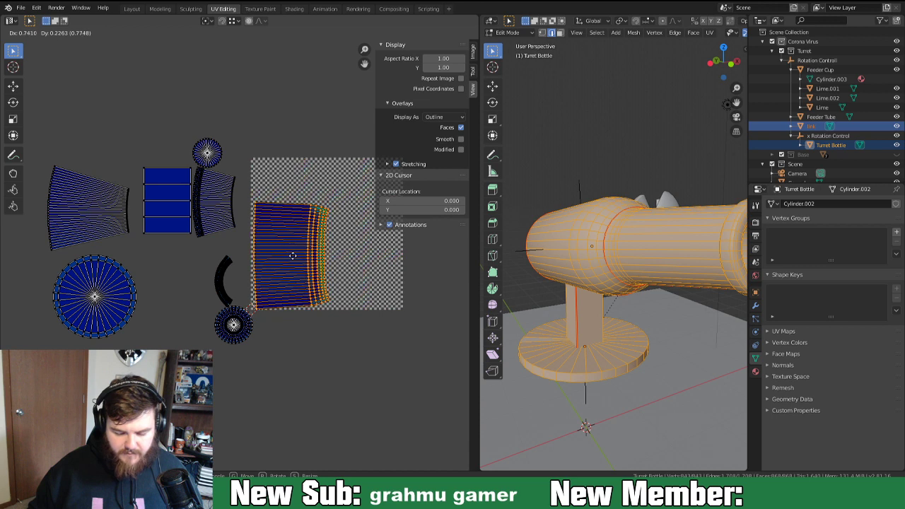
{"action": "left_click", "coordinate": [291, 254]}
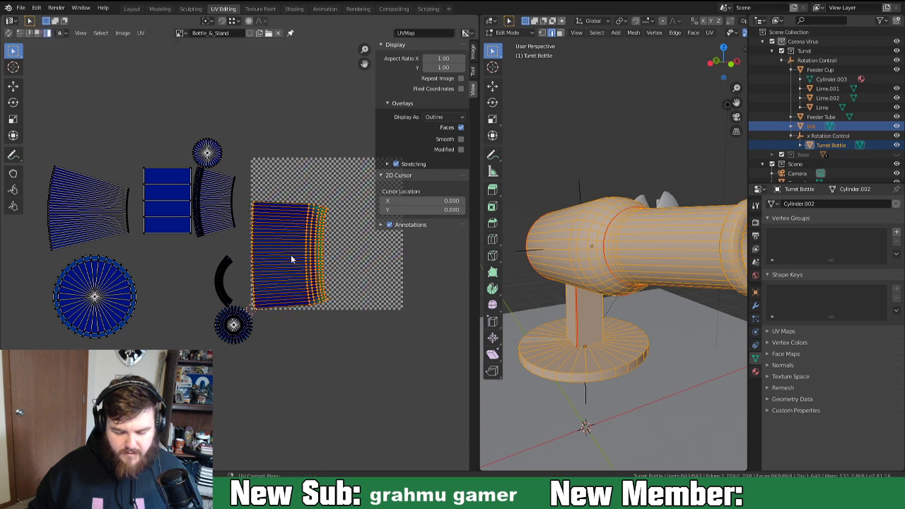
Move the large round island into the texture square and settle it in the upper-right corner beside the bottle body island.
{"action": "left_click", "coordinate": [111, 293]}
{"action": "key", "text": "g"}
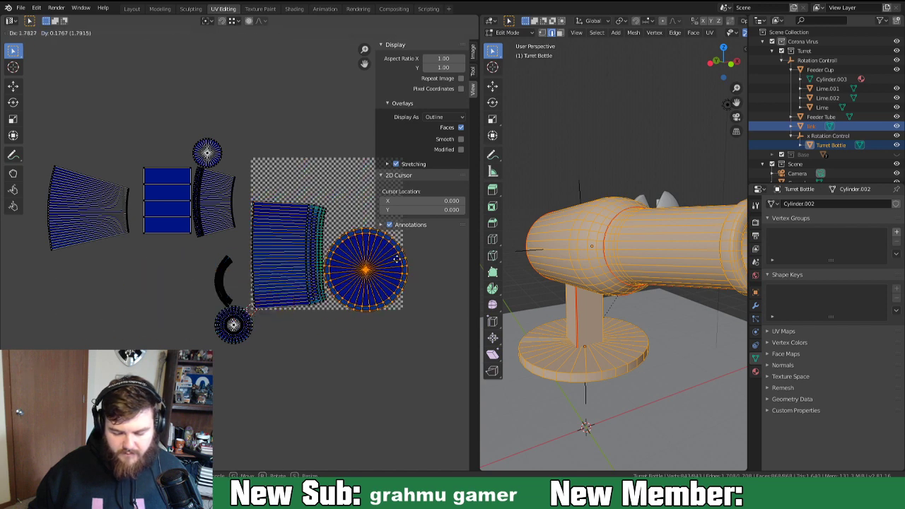
{"action": "left_click", "coordinate": [399, 264]}
{"action": "scroll", "coordinate": [390, 324], "scroll_direction": "up", "scroll_amount": 2}
{"action": "middle_click_drag", "start_coordinate": [387, 335], "coordinate": [244, 303]}
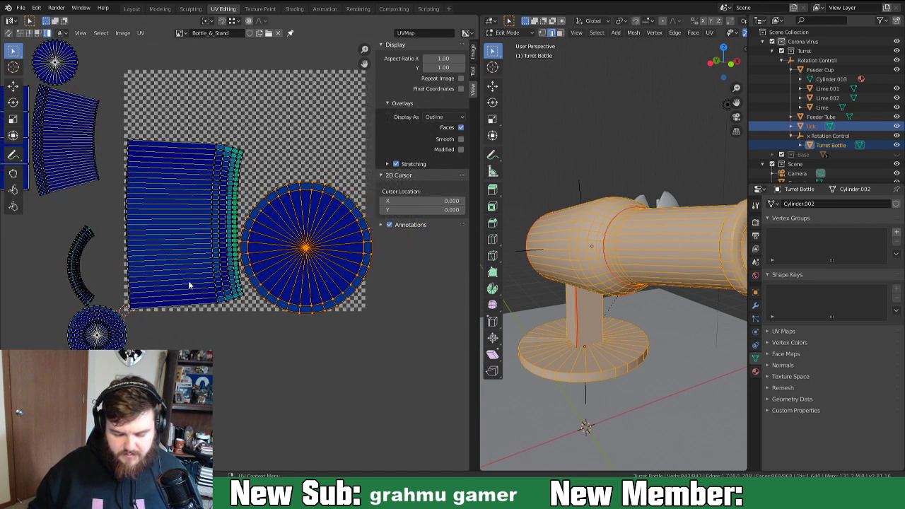
{"action": "scroll", "coordinate": [188, 285], "scroll_direction": "up", "scroll_amount": 2}
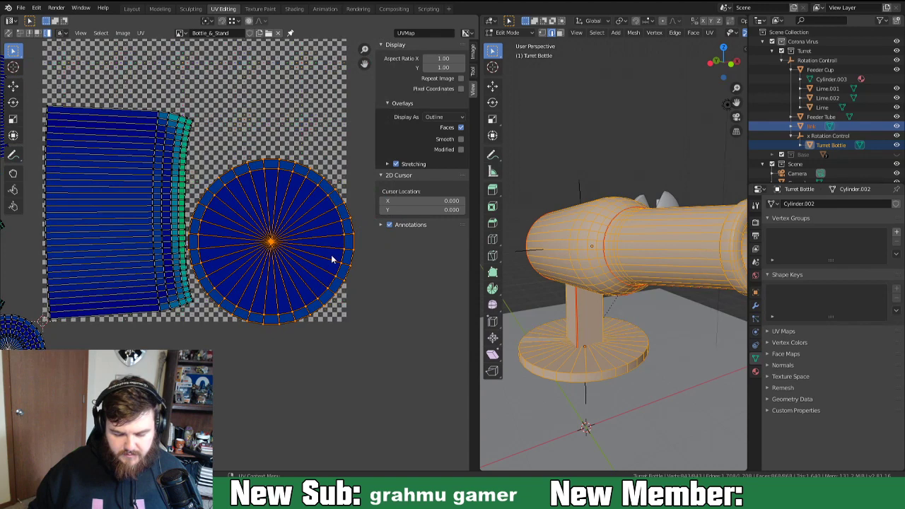
{"action": "key", "text": "g"}
{"action": "left_click", "coordinate": [324, 132]}
{"action": "middle_click_drag", "start_coordinate": [324, 132], "coordinate": [314, 217]}
{"action": "scroll", "coordinate": [304, 332], "scroll_direction": "down", "scroll_amount": 4}
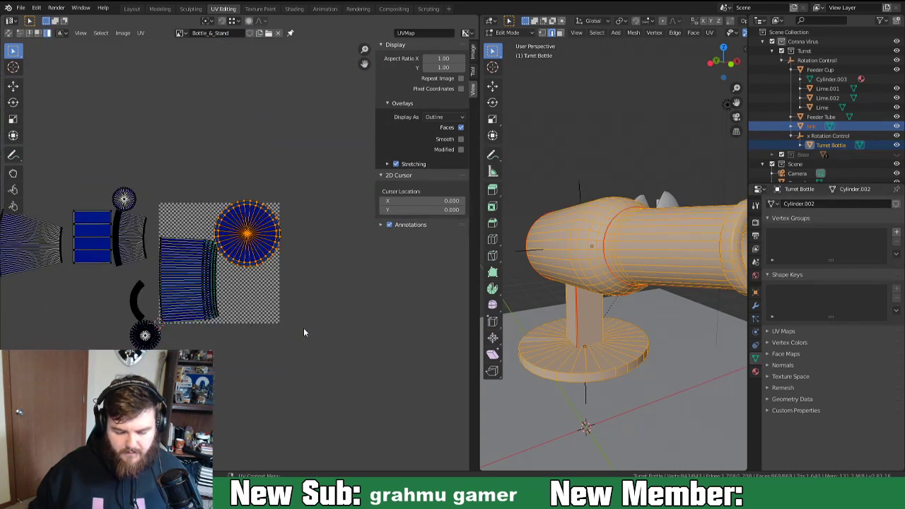
Scale all the UV islands down slightly, and move the large round island into the lower-right corner of the texture square.
{"action": "key", "text": "a"}
{"action": "key", "text": "s"}
{"action": "left_click", "coordinate": [305, 231]}
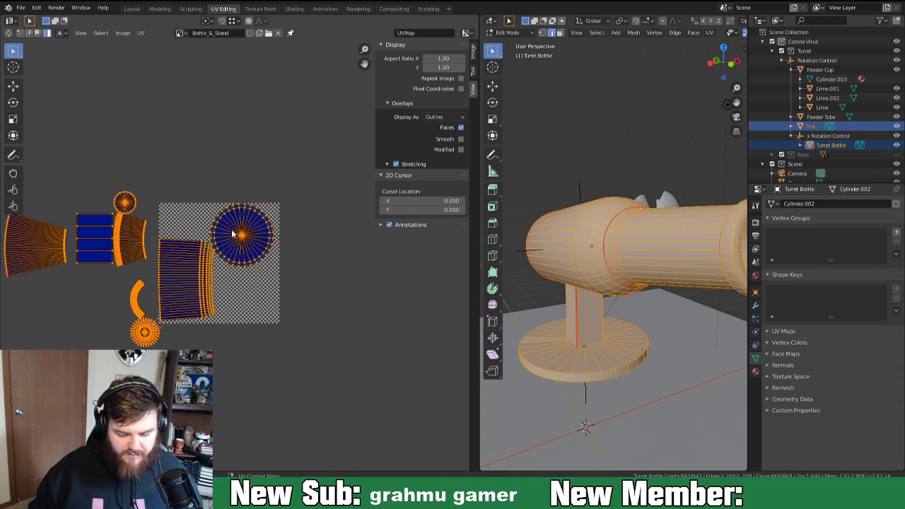
{"action": "left_click", "coordinate": [234, 234]}
{"action": "key", "text": "g"}
{"action": "left_click", "coordinate": [238, 287]}
Nudge the bottle body island slightly so it sits inside the lower-left corner of the texture square.
{"action": "scroll", "coordinate": [219, 396], "scroll_direction": "up", "scroll_amount": 1}
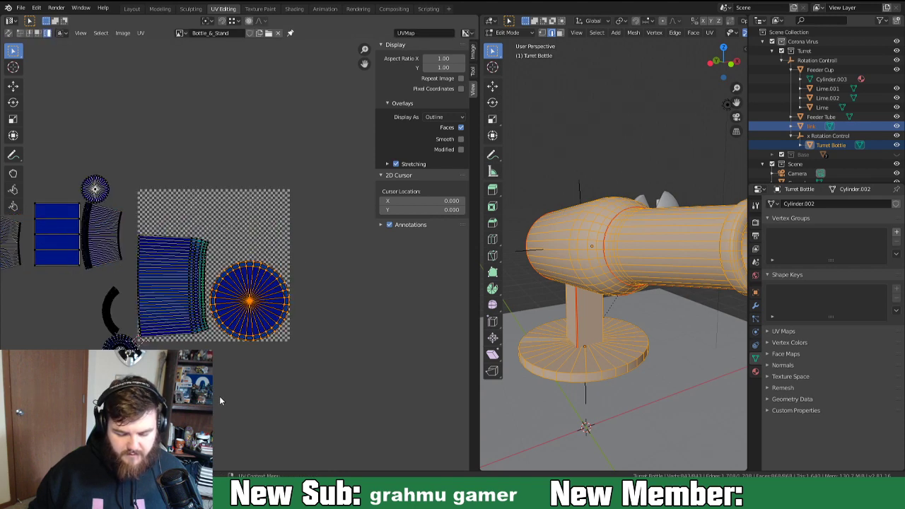
{"action": "scroll", "coordinate": [220, 401], "scroll_direction": "up", "scroll_amount": 2}
{"action": "middle_click_drag", "start_coordinate": [220, 401], "coordinate": [270, 349]}
{"action": "left_click", "coordinate": [167, 261]}
{"action": "key", "text": "g"}
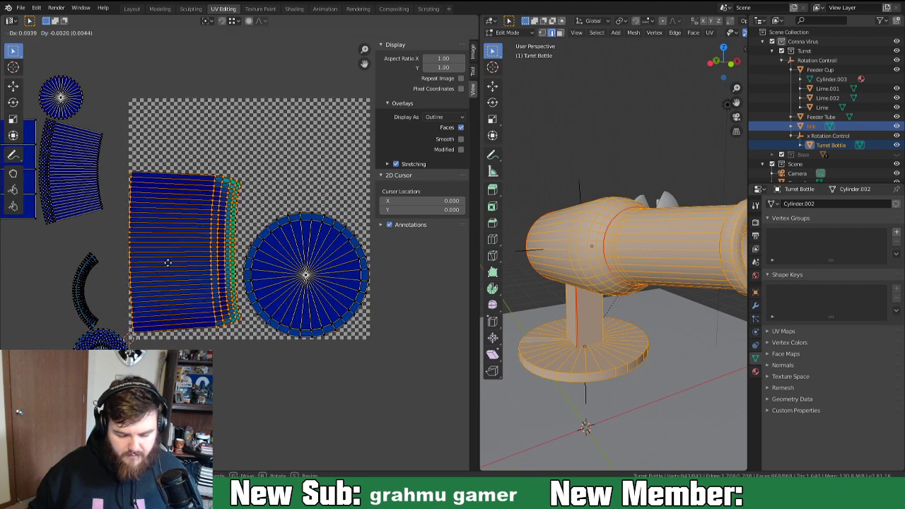
{"action": "left_click", "coordinate": [170, 268]}
Move the large tapered island into the texture square above the round island and rotate it about 180°.
{"action": "scroll", "coordinate": [161, 317], "scroll_direction": "down", "scroll_amount": 2}
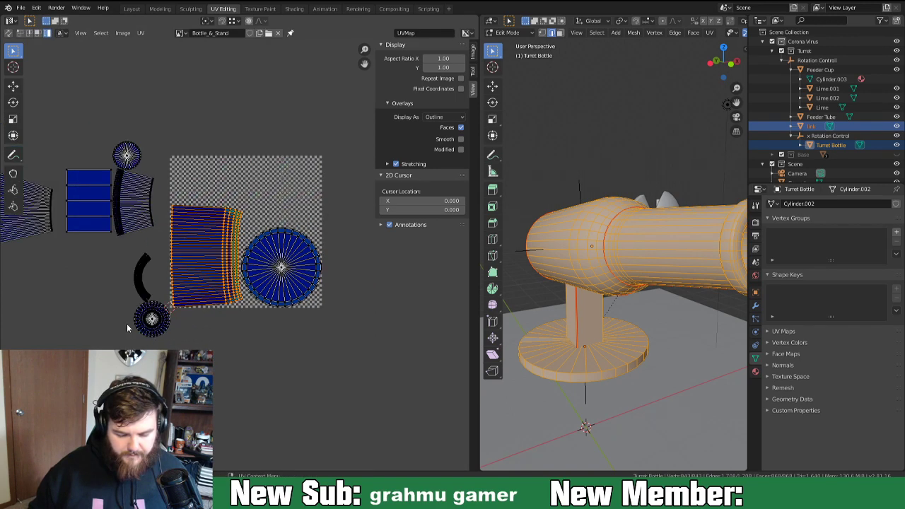
{"action": "middle_click_drag", "start_coordinate": [125, 326], "coordinate": [218, 351]}
{"action": "left_click", "coordinate": [85, 229]}
{"action": "middle_click_drag", "start_coordinate": [148, 269], "coordinate": [89, 258]}
{"action": "key", "text": "g"}
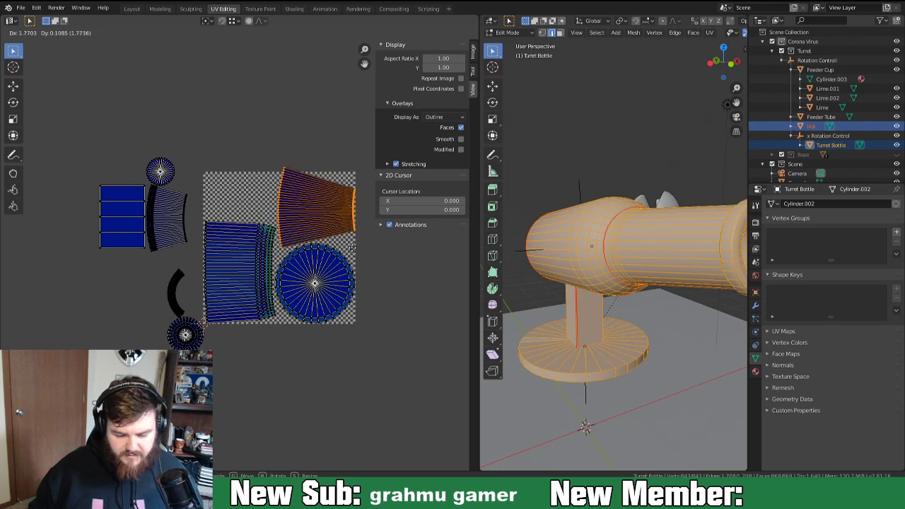
{"action": "left_click", "coordinate": [354, 251]}
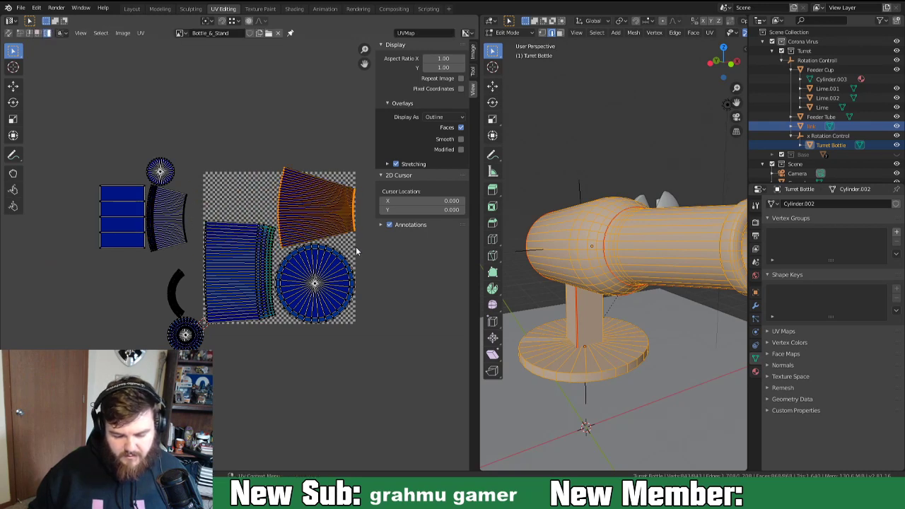
{"action": "key", "text": "r"}
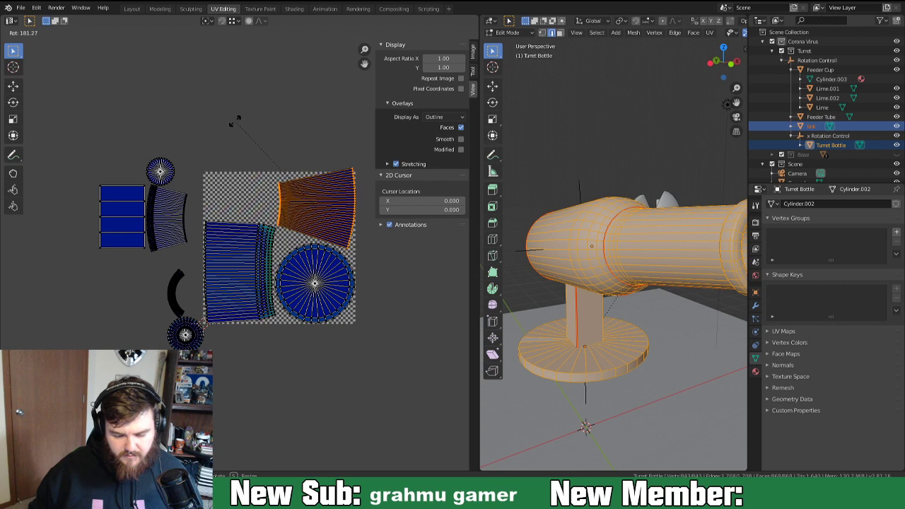
{"action": "left_click", "coordinate": [238, 120]}
Nudge the tapered island into the upper-right corner and shift the large round island closer to the bottle body island.
{"action": "scroll", "coordinate": [297, 255], "scroll_direction": "up", "scroll_amount": 4}
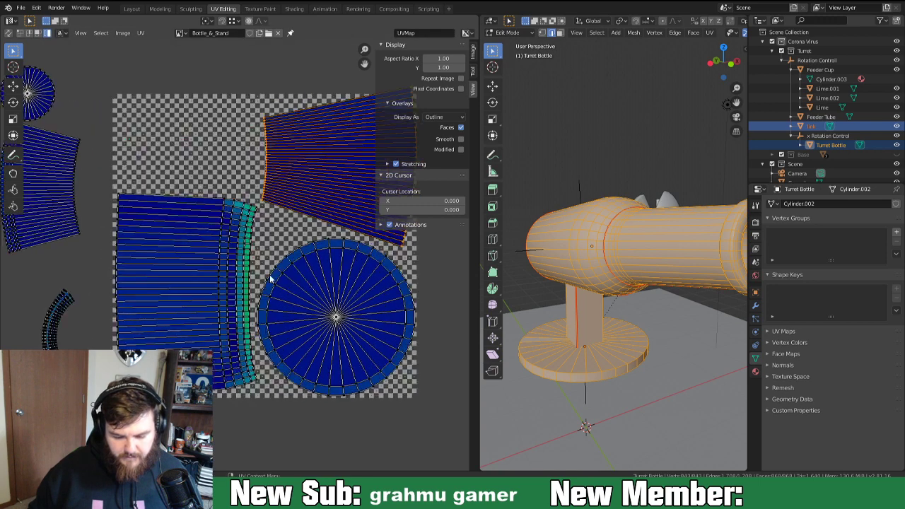
{"action": "middle_click_drag", "start_coordinate": [263, 285], "coordinate": [197, 267]}
{"action": "key", "text": "g"}
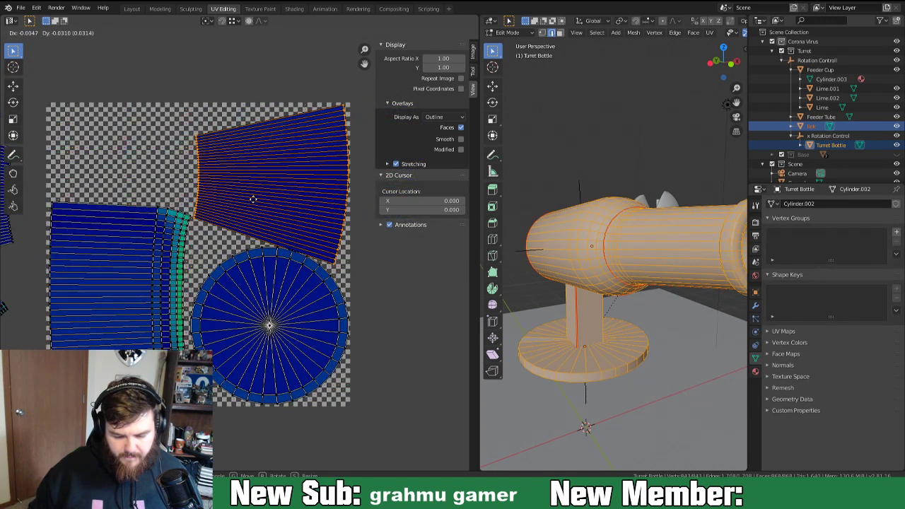
{"action": "left_click", "coordinate": [253, 200]}
{"action": "left_click", "coordinate": [264, 311]}
{"action": "key", "text": "g"}
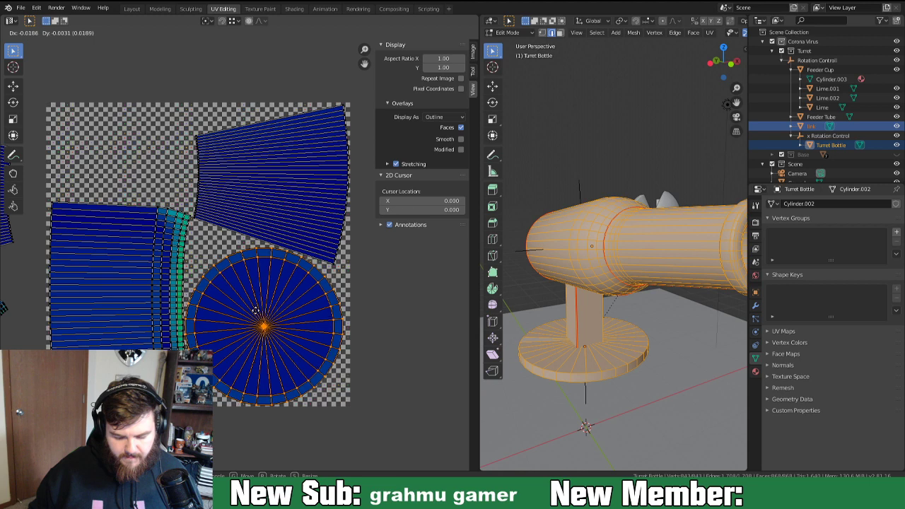
{"action": "left_click", "coordinate": [255, 312]}
Scale all the UV islands down together to gain more room in the texture square.
{"action": "scroll", "coordinate": [153, 285], "scroll_direction": "down", "scroll_amount": 2}
{"action": "middle_click_drag", "start_coordinate": [147, 317], "coordinate": [242, 316]}
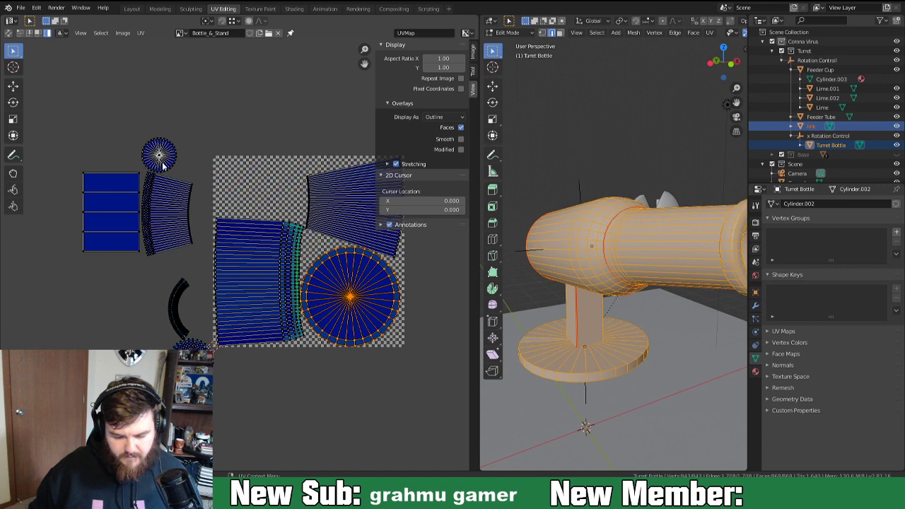
{"action": "key", "text": "a"}
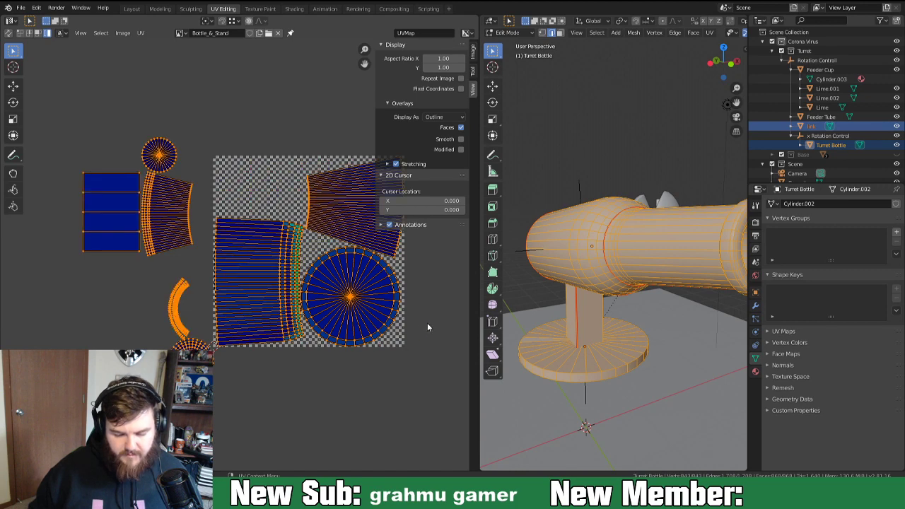
{"action": "key", "text": "s"}
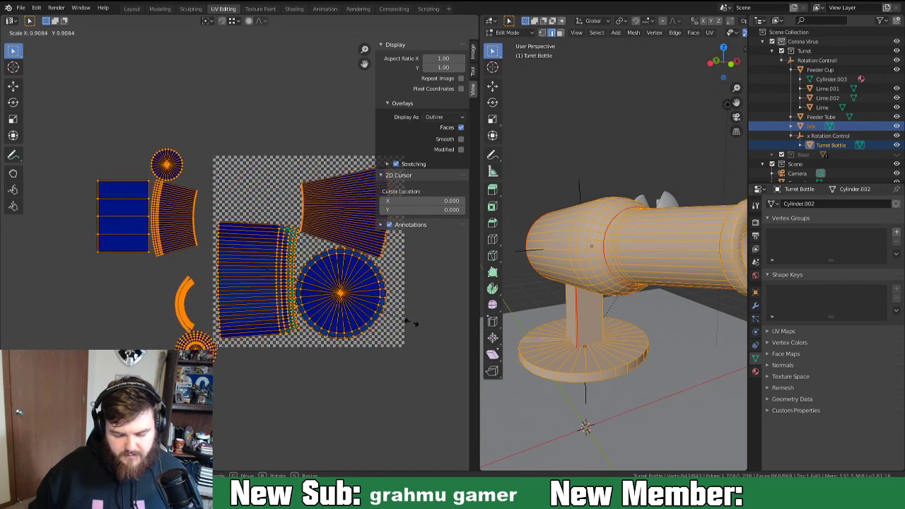
{"action": "left_click", "coordinate": [385, 324]}
Settle the bottle body island back in the lower-left corner and move the small round island farther away from the texture square.
{"action": "middle_click_drag", "start_coordinate": [384, 309], "coordinate": [328, 287]}
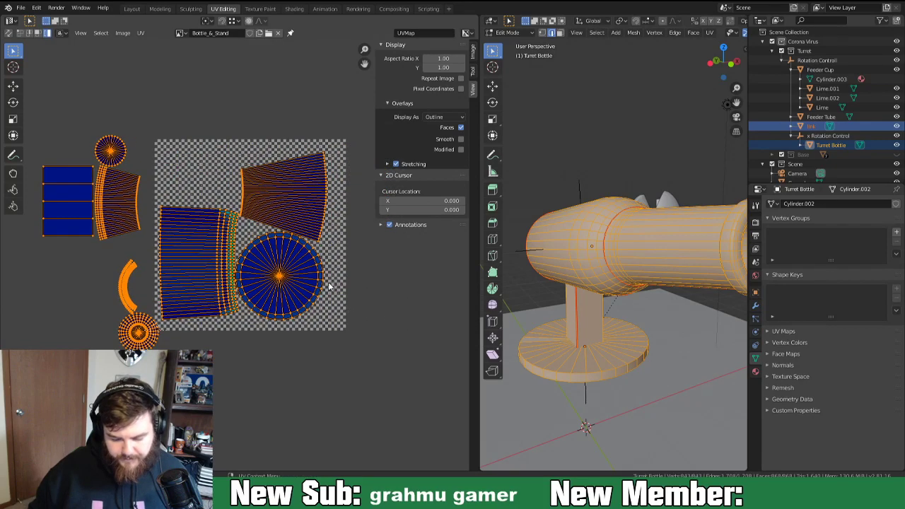
{"action": "scroll", "coordinate": [233, 292], "scroll_direction": "up", "scroll_amount": 2}
{"action": "scroll", "coordinate": [157, 258], "scroll_direction": "down", "scroll_amount": 1}
{"action": "left_click", "coordinate": [172, 272]}
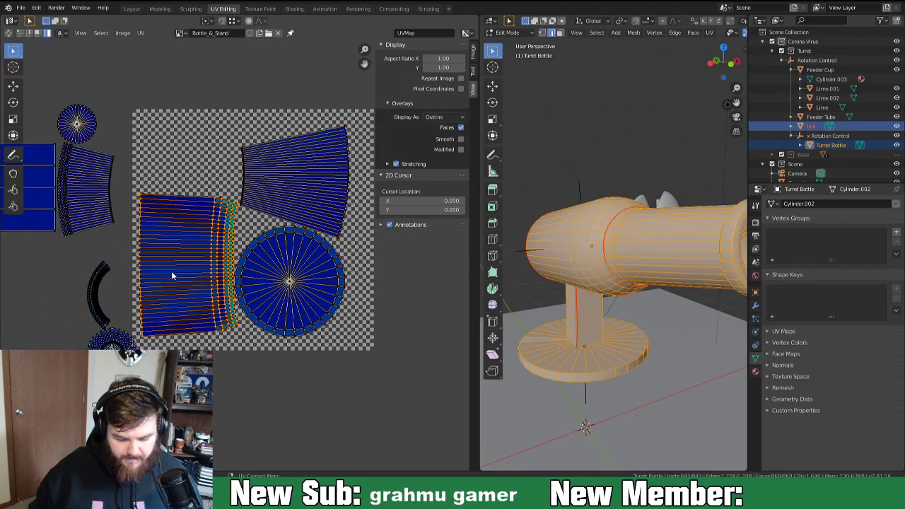
{"action": "key", "text": "g"}
{"action": "left_click", "coordinate": [164, 292]}
{"action": "left_click", "coordinate": [114, 343]}
{"action": "key", "text": "g"}
{"action": "left_click", "coordinate": [75, 358]}
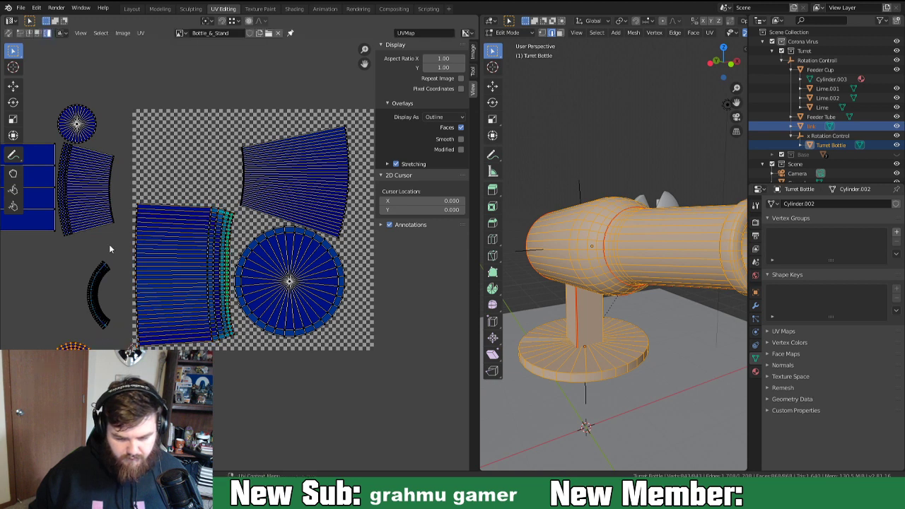
Turn on UV sync selection, clear the selection, and examine the bottle's round end and its seam on the model.
{"action": "left_click", "coordinate": [8, 34]}
{"action": "key", "text": "alt+a"}
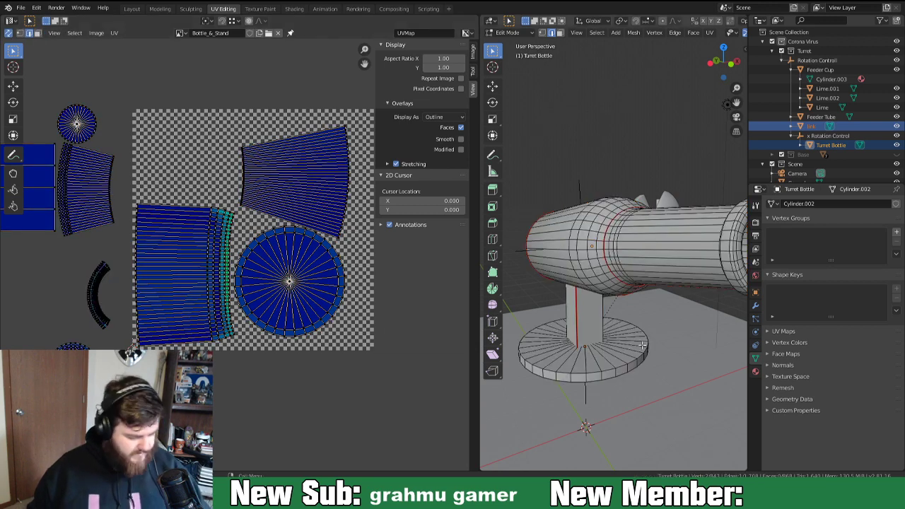
{"action": "key", "text": "KP_Decimal"}
{"action": "scroll", "coordinate": [531, 346], "scroll_direction": "down", "scroll_amount": 6}
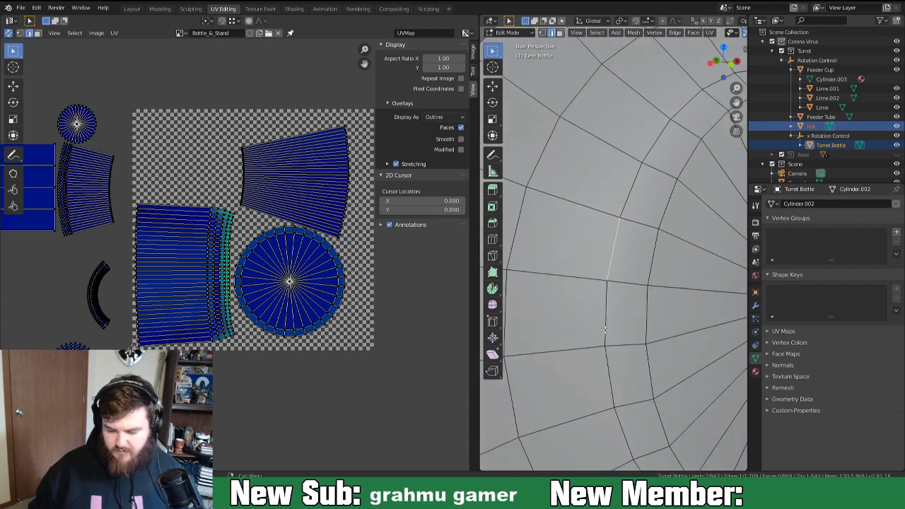
{"action": "middle_click_drag", "start_coordinate": [582, 350], "coordinate": [548, 328]}
{"action": "scroll", "coordinate": [566, 330], "scroll_direction": "down", "scroll_amount": 2}
{"action": "scroll", "coordinate": [673, 324], "scroll_direction": "down", "scroll_amount": 6}
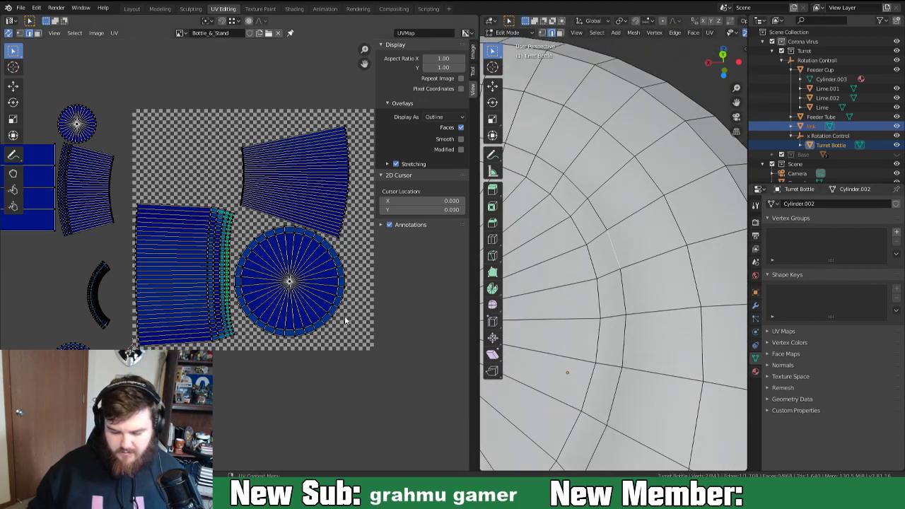
{"action": "middle_click_drag", "start_coordinate": [673, 324], "coordinate": [566, 365]}
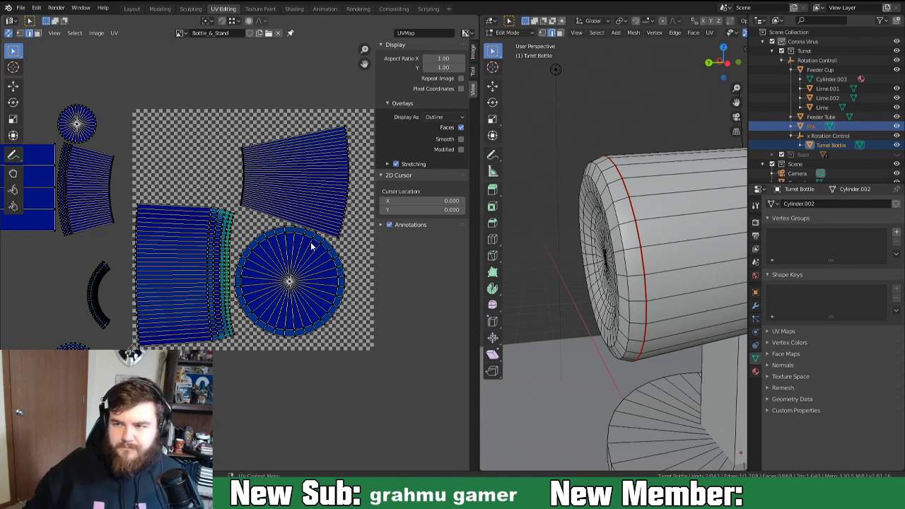
{"action": "mouse_move", "coordinate": [145, 221]}
{"action": "middle_mouse_down"}
{"action": "mouse_move", "coordinate": [168, 221]}
{"action": "mouse_move", "coordinate": [157, 215]}
{"action": "middle_mouse_up"}
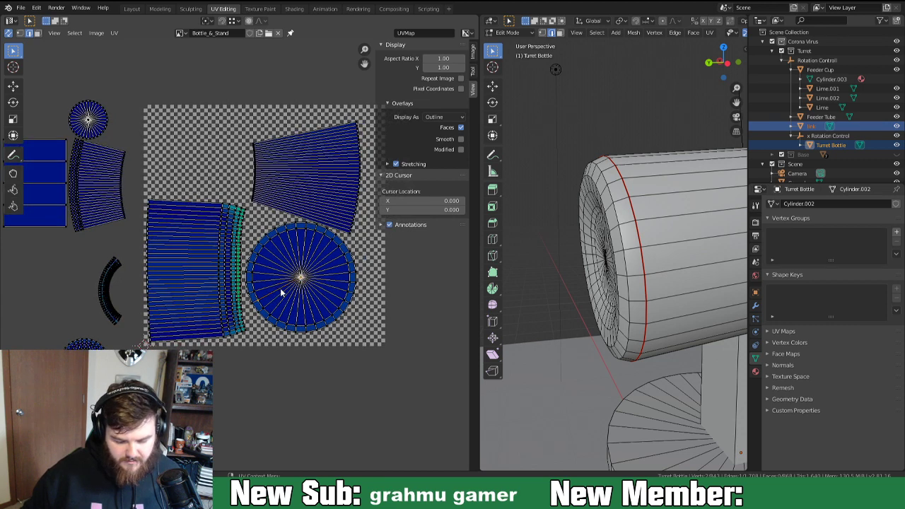
Switch to face selection with UV sync off and select the whole mesh to show all its UV islands.
{"action": "key", "text": "3"}
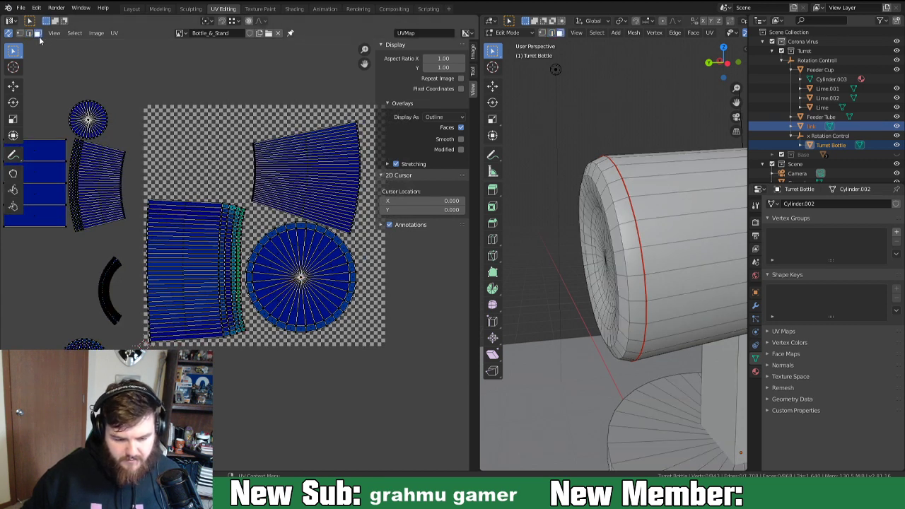
{"action": "left_click", "coordinate": [8, 33]}
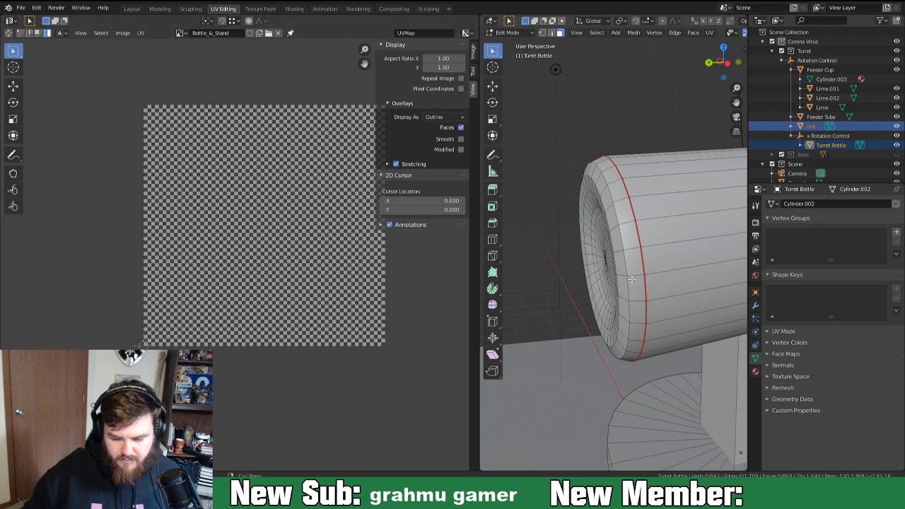
{"action": "key", "text": "a"}
Move the large round island out below the texture square to clear the lower-right area.
{"action": "left_click", "coordinate": [292, 266]}
{"action": "key", "text": "g"}
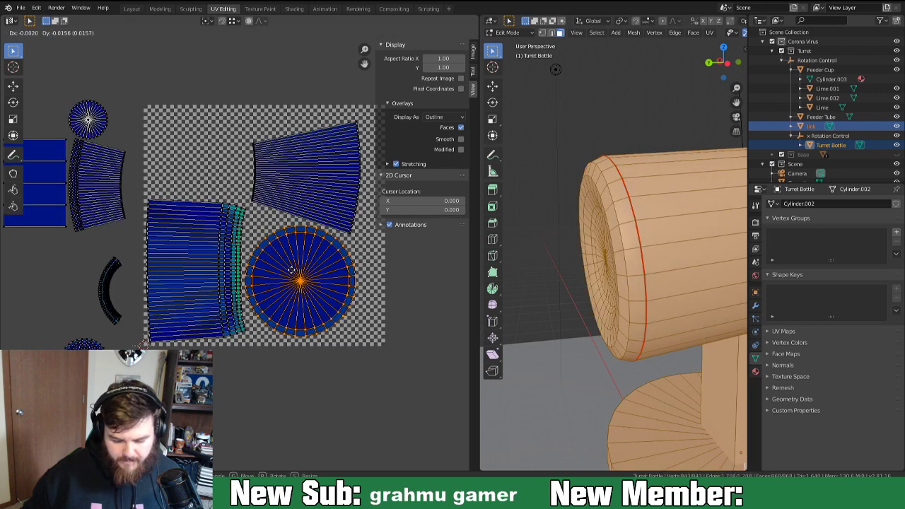
{"action": "left_click", "coordinate": [292, 278]}
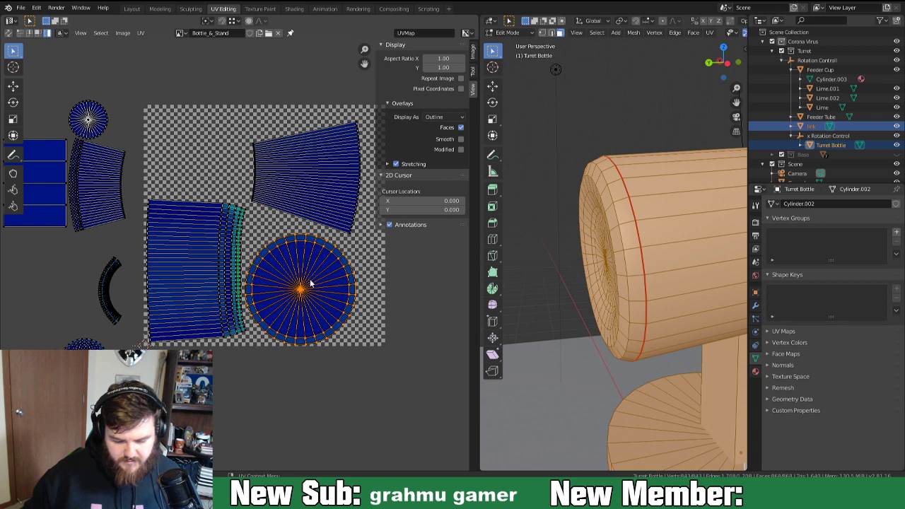
{"action": "key", "text": "g"}
{"action": "left_click", "coordinate": [300, 399]}
Move the tapered island into the lower-right area of the texture square and rotate it upright with its wide end down.
{"action": "left_click", "coordinate": [318, 191]}
{"action": "key", "text": "g"}
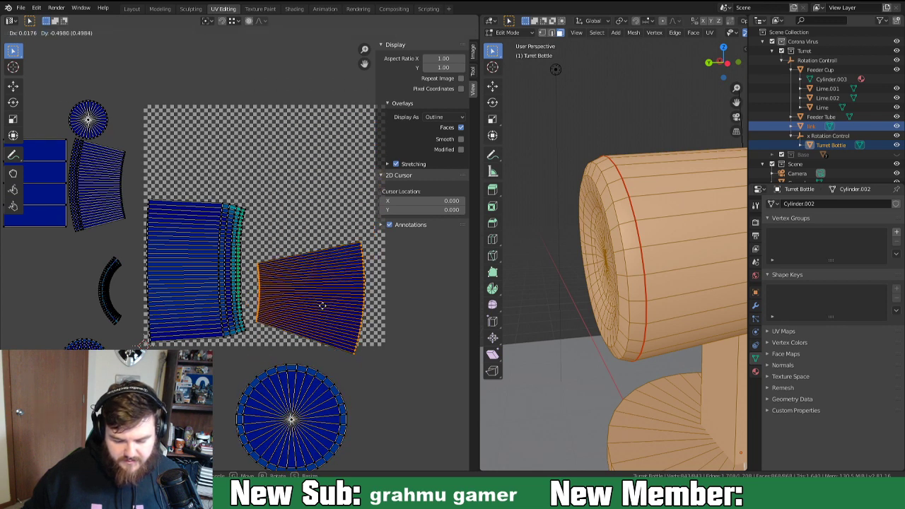
{"action": "left_click", "coordinate": [326, 298]}
{"action": "key", "text": "r"}
{"action": "left_click", "coordinate": [347, 357]}
{"action": "key", "text": "g"}
{"action": "left_click", "coordinate": [326, 338]}
Move the large round island into the upper-right corner of the texture square above the tapered island.
{"action": "left_click", "coordinate": [294, 387]}
{"action": "key", "text": "g"}
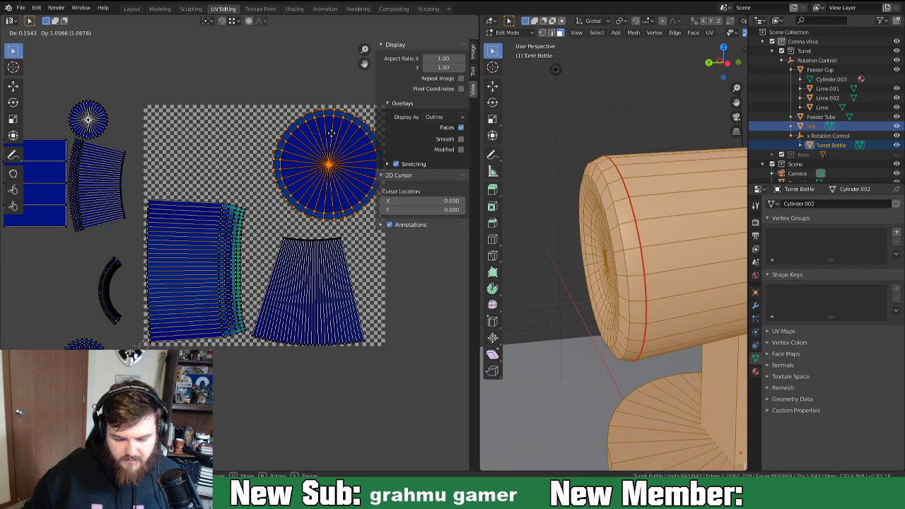
{"action": "left_click", "coordinate": [331, 133]}
Move the rectangular four-panel island into the upper-left corner of the texture square above the bottle body island.
{"action": "middle_click_drag", "start_coordinate": [109, 170], "coordinate": [152, 152]}
{"action": "left_click", "coordinate": [139, 113]}
{"action": "left_click", "coordinate": [70, 189]}
{"action": "key", "text": "g"}
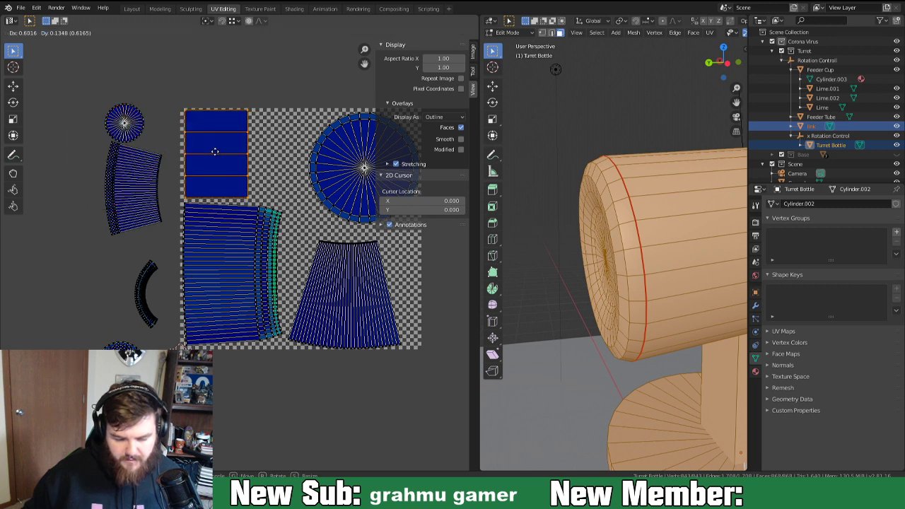
{"action": "left_click", "coordinate": [213, 152]}
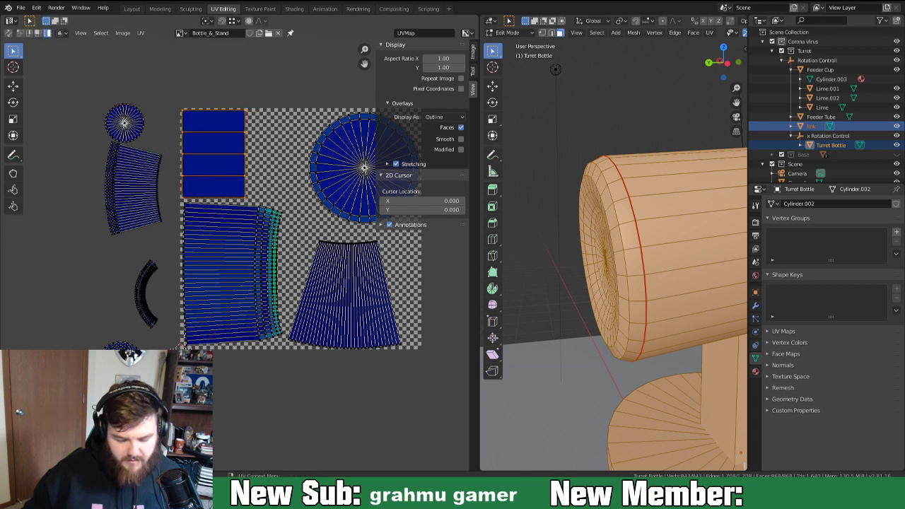
Fit the small flared island between the rectangular four-panel island and the large round island.
{"action": "left_click", "coordinate": [139, 174]}
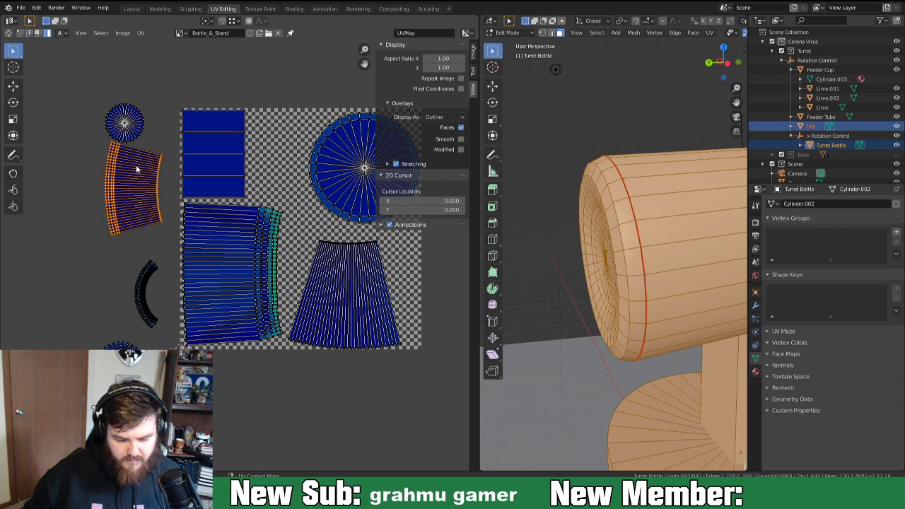
{"action": "key", "text": "g"}
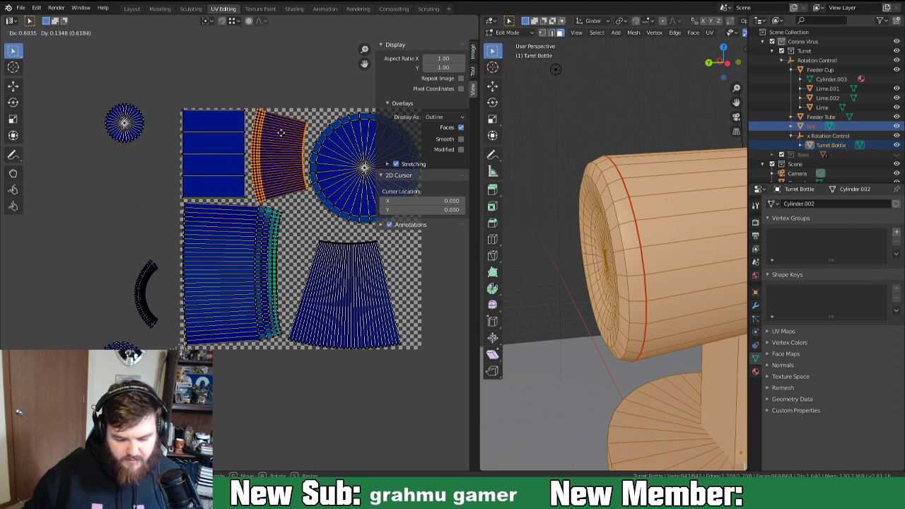
{"action": "left_click", "coordinate": [279, 137]}
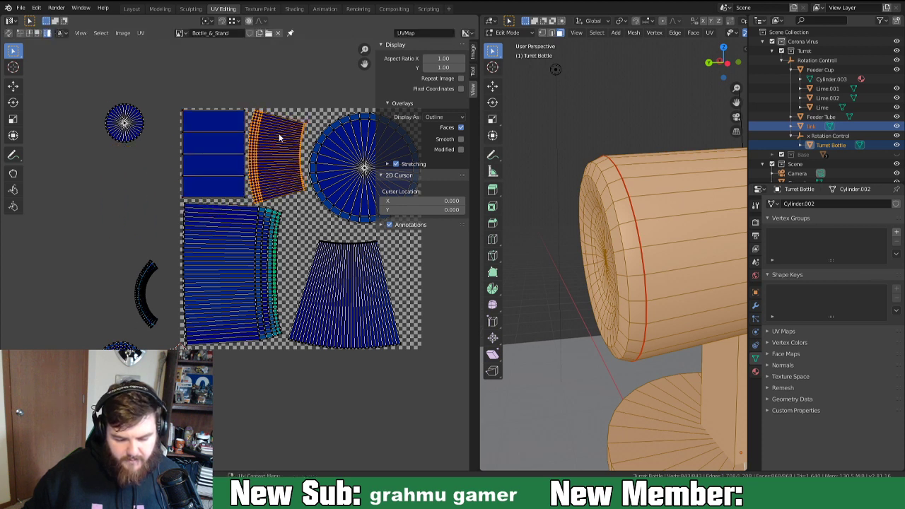
Shift the tapered island toward the lower-right corner and place the small radial disc island in the gap at the square's centre.
{"action": "left_click", "coordinate": [331, 326]}
{"action": "key", "text": "g"}
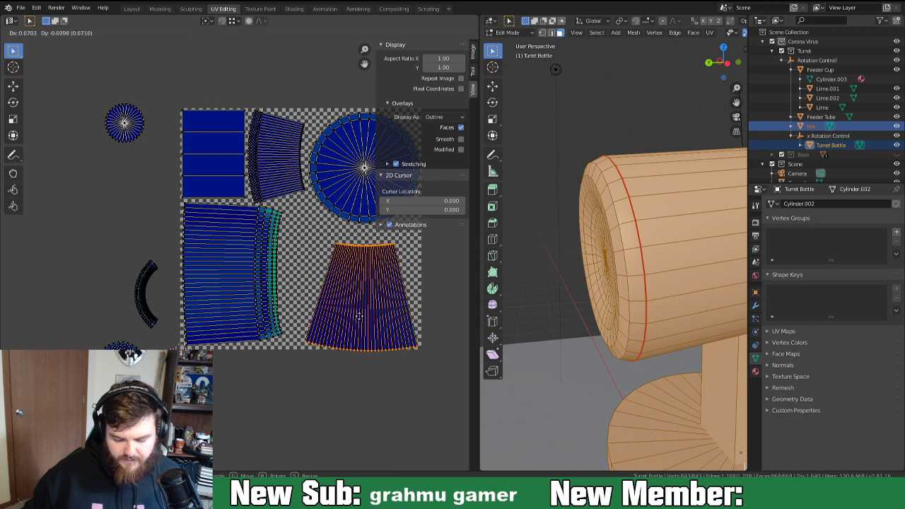
{"action": "left_click", "coordinate": [360, 318]}
{"action": "left_click", "coordinate": [125, 122]}
{"action": "key", "text": "g"}
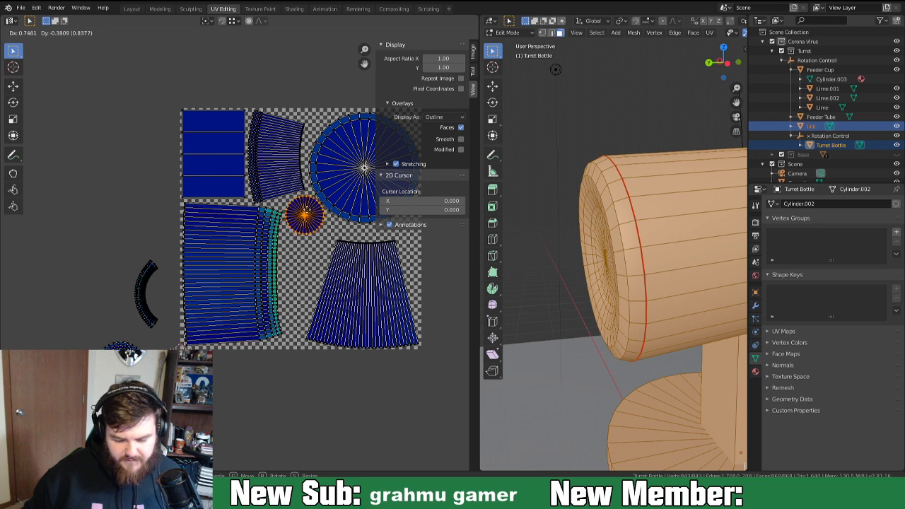
{"action": "left_click", "coordinate": [307, 214]}
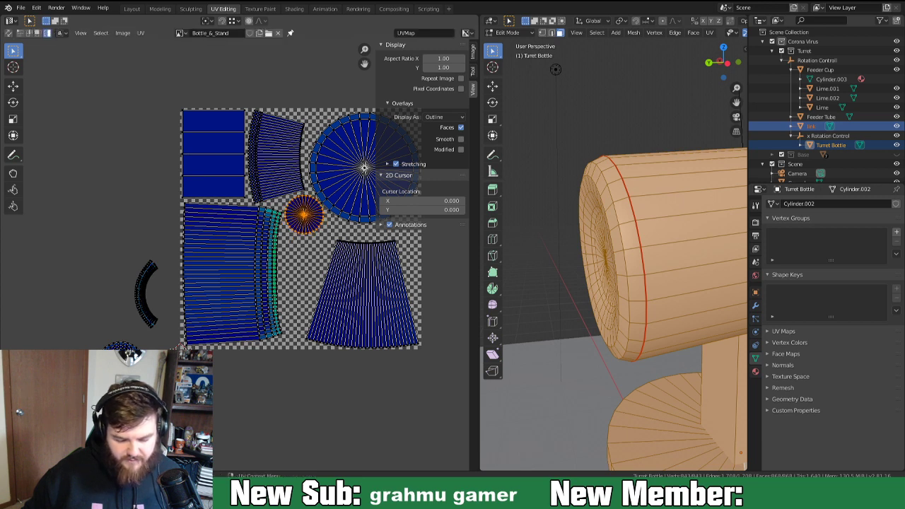
Park the small radial disc island outside the texture square and place the ringed disc island in the central gap below the flared island.
{"action": "key", "text": "g"}
{"action": "left_click", "coordinate": [347, 228]}
{"action": "left_click", "coordinate": [305, 228]}
{"action": "key", "text": "g"}
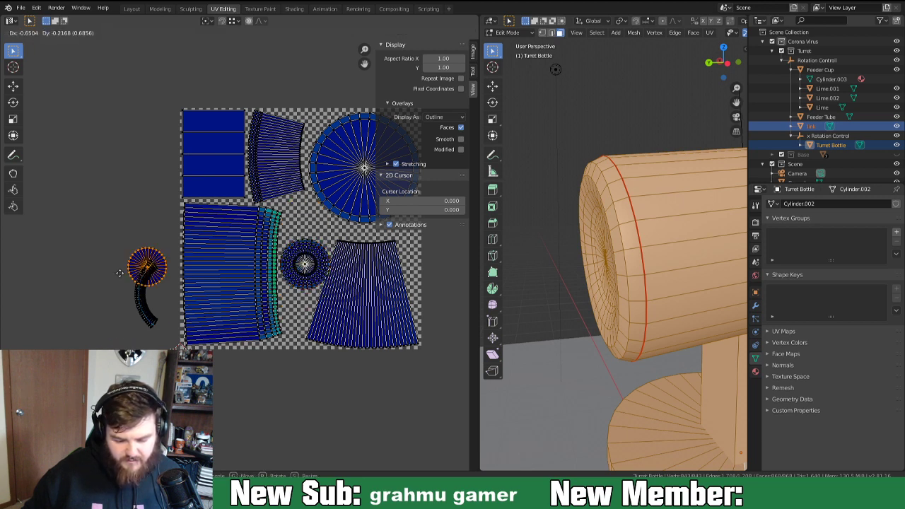
{"action": "left_click", "coordinate": [118, 238]}
{"action": "left_click", "coordinate": [311, 267]}
{"action": "key", "text": "g"}
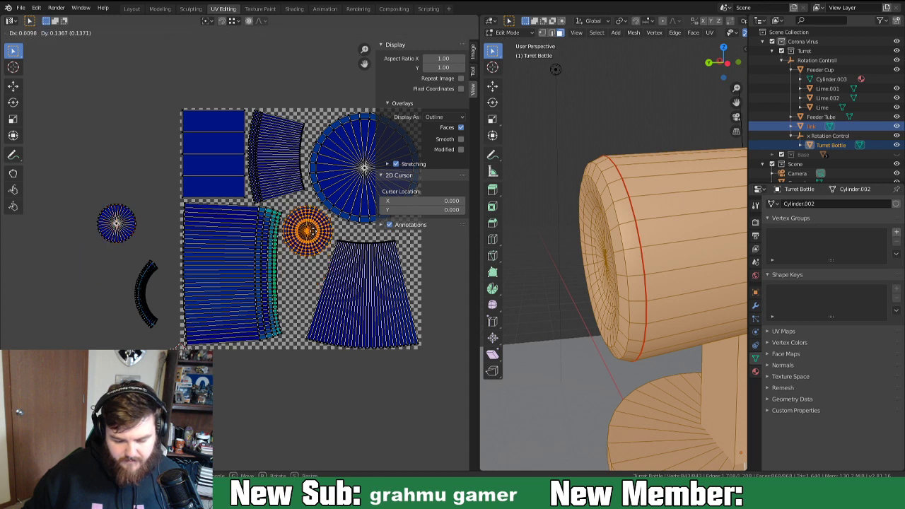
{"action": "left_click", "coordinate": [315, 234]}
Place the small radial disc island directly below the ringed disc, between the bottle body and tapered islands.
{"action": "middle_click_drag", "start_coordinate": [284, 297], "coordinate": [207, 308]}
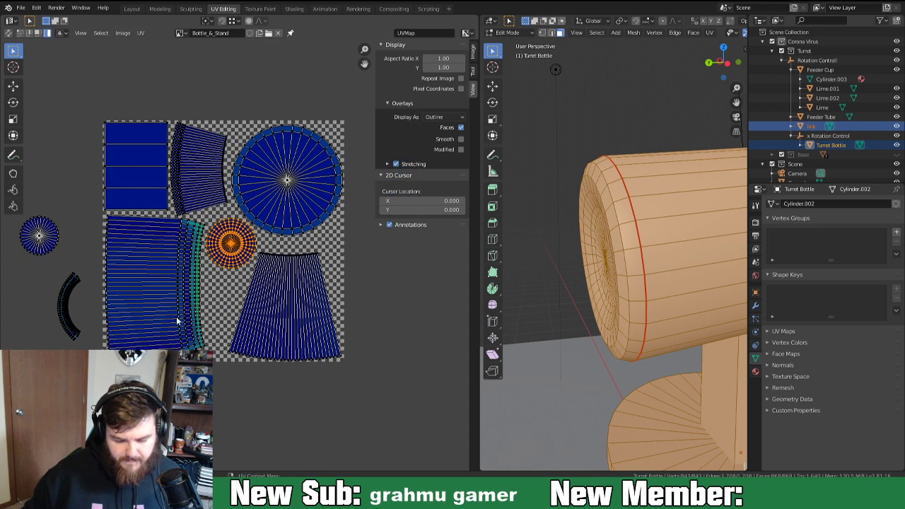
{"action": "left_click", "coordinate": [29, 226]}
{"action": "key", "text": "g"}
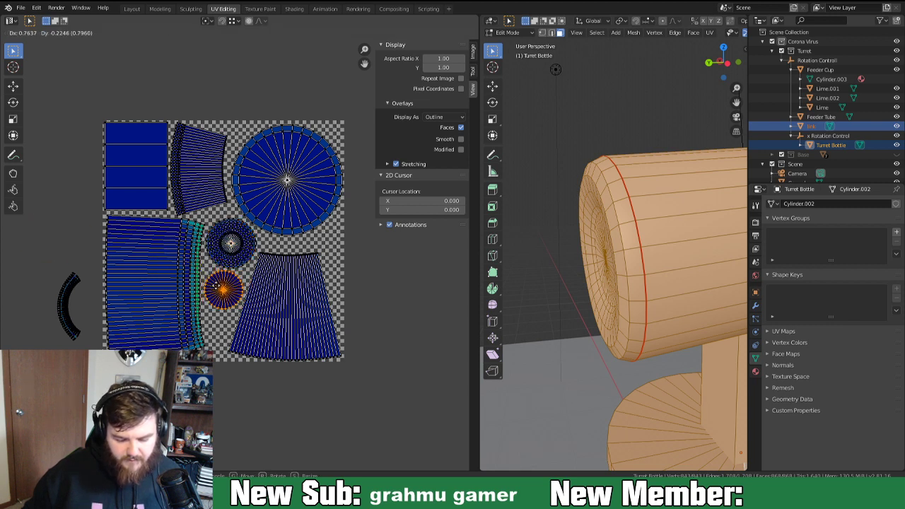
{"action": "left_click", "coordinate": [219, 290]}
Move the curved strip island into the square and rotate it to fit below the small radial disc beside the tapered island.
{"action": "left_click", "coordinate": [65, 304]}
{"action": "key", "text": "g"}
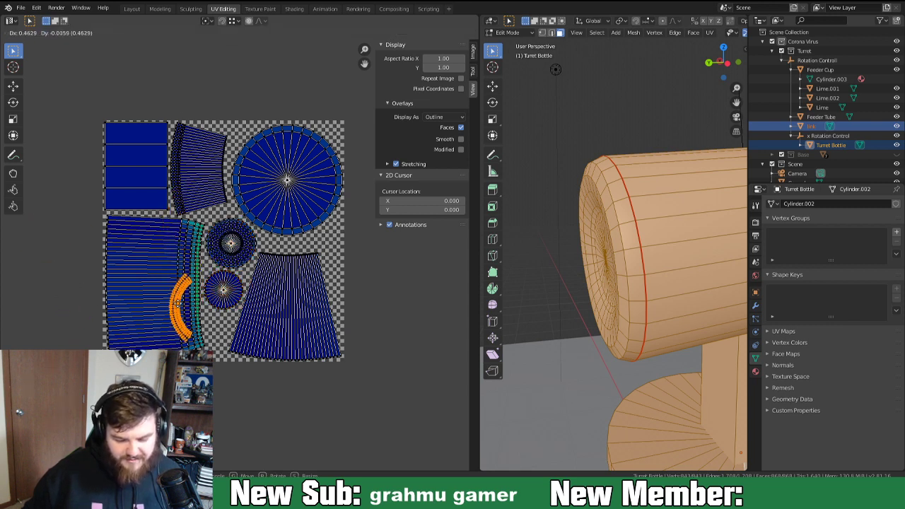
{"action": "left_click", "coordinate": [311, 263]}
{"action": "key", "text": "r"}
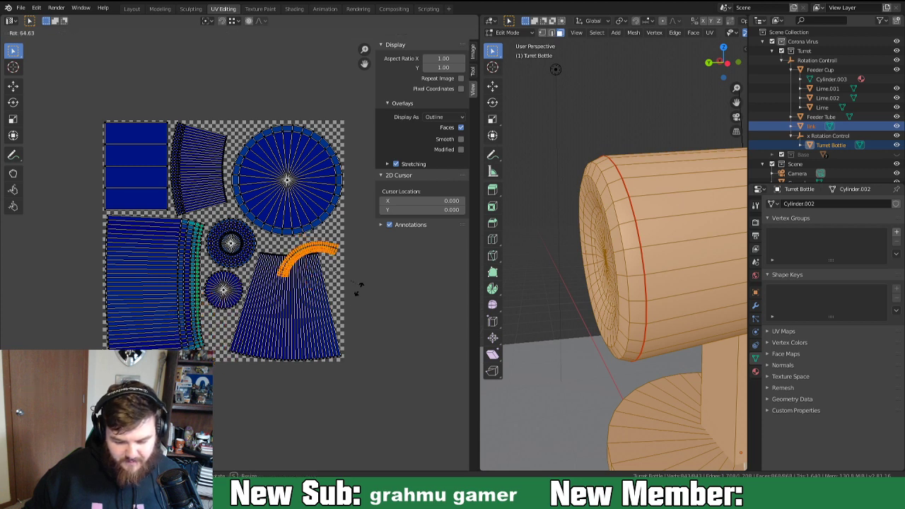
{"action": "left_click", "coordinate": [306, 369]}
{"action": "key", "text": "g"}
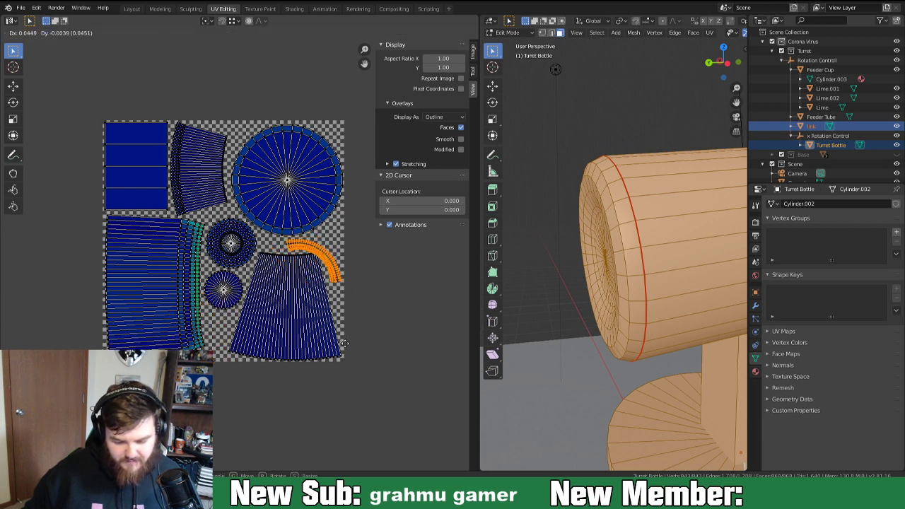
{"action": "left_click", "coordinate": [254, 413]}
{"action": "key", "text": "r"}
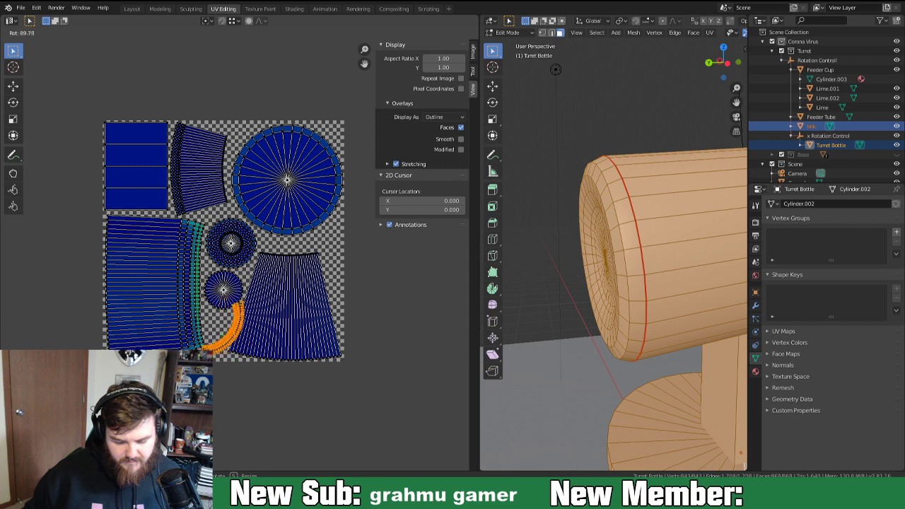
{"action": "left_click", "coordinate": [145, 363]}
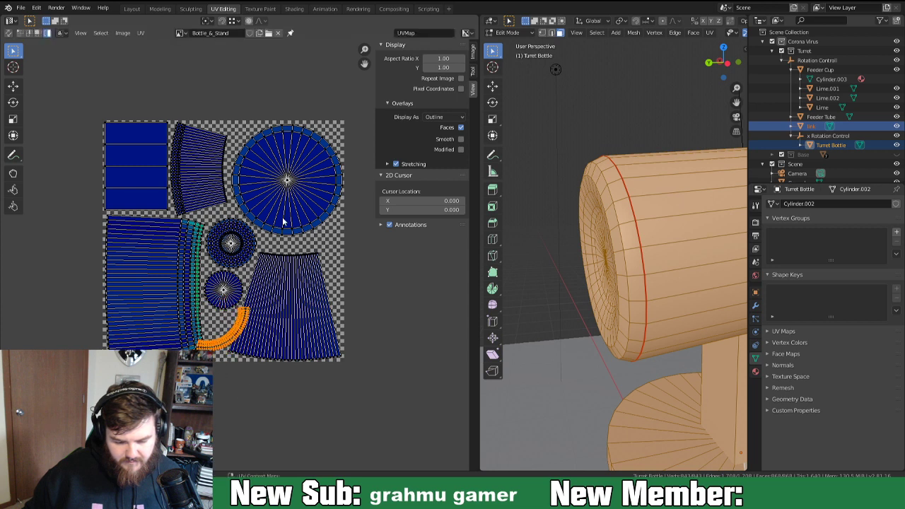
Nudge the large round island, the small radial disc and the ringed disc islands slightly downward for more even spacing.
{"action": "left_click", "coordinate": [286, 182]}
{"action": "key", "text": "g"}
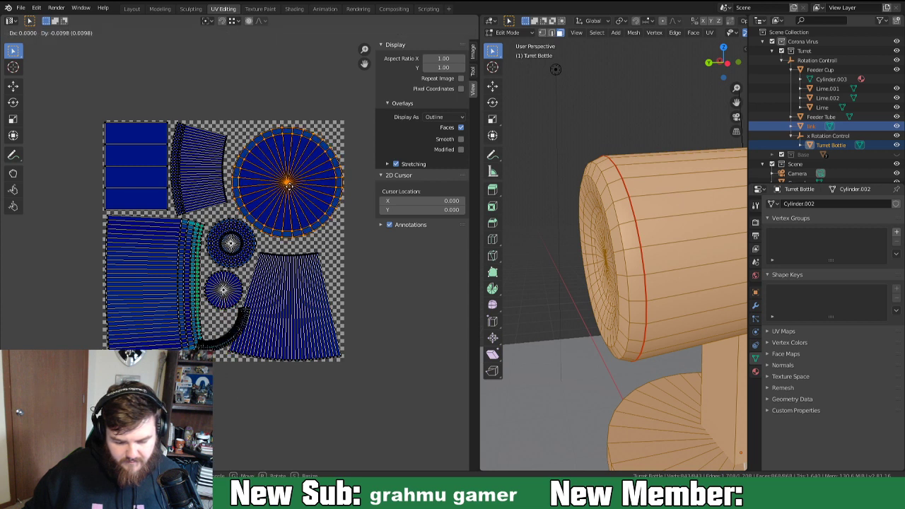
{"action": "left_click", "coordinate": [290, 188]}
{"action": "left_click", "coordinate": [220, 291]}
{"action": "key", "text": "g"}
{"action": "left_click", "coordinate": [218, 301]}
{"action": "left_click", "coordinate": [231, 247]}
{"action": "key", "text": "g"}
{"action": "left_click", "coordinate": [228, 262]}
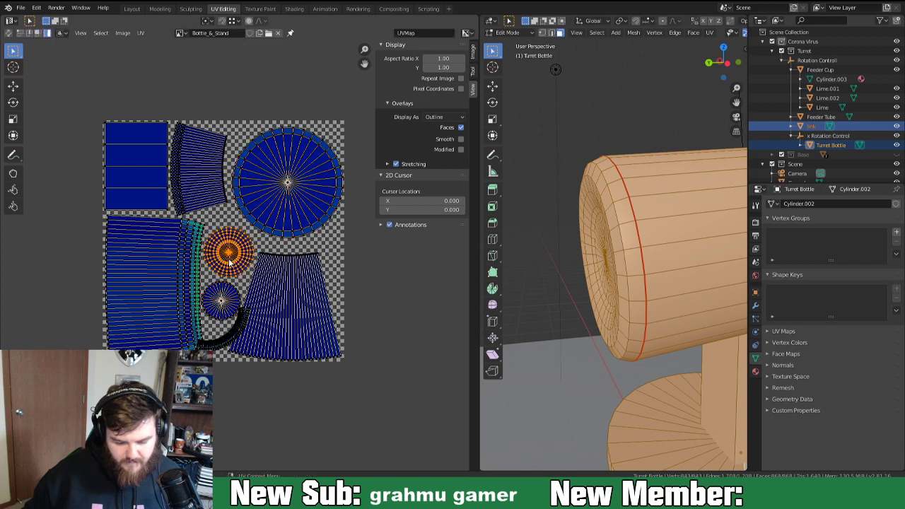
Move the curved strip island up and rotate it to follow the lower-right rim of the large round island.
{"action": "left_click", "coordinate": [220, 343]}
{"action": "key", "text": "g"}
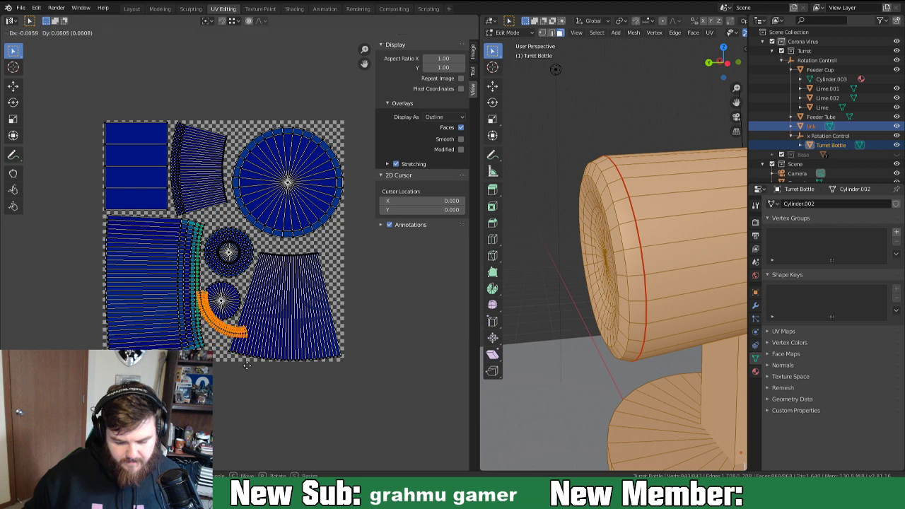
{"action": "left_click", "coordinate": [263, 281]}
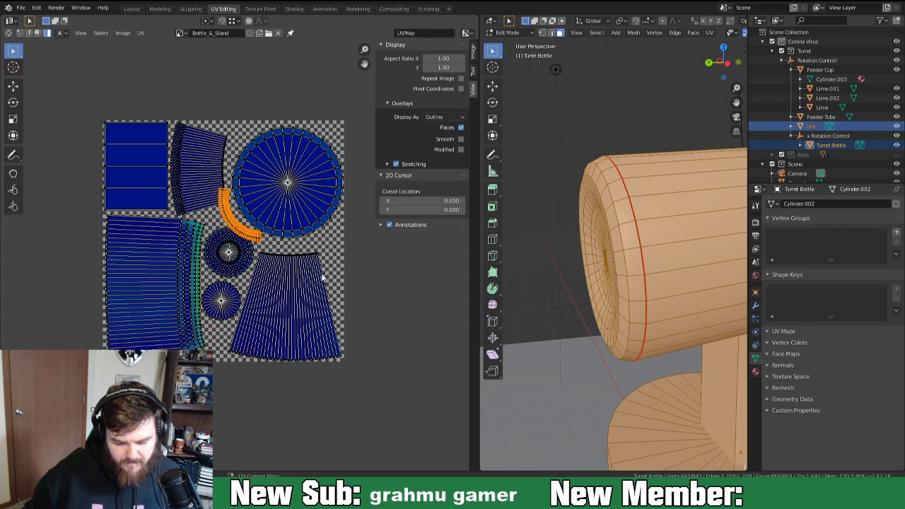
{"action": "key", "text": "r"}
{"action": "left_click", "coordinate": [326, 119]}
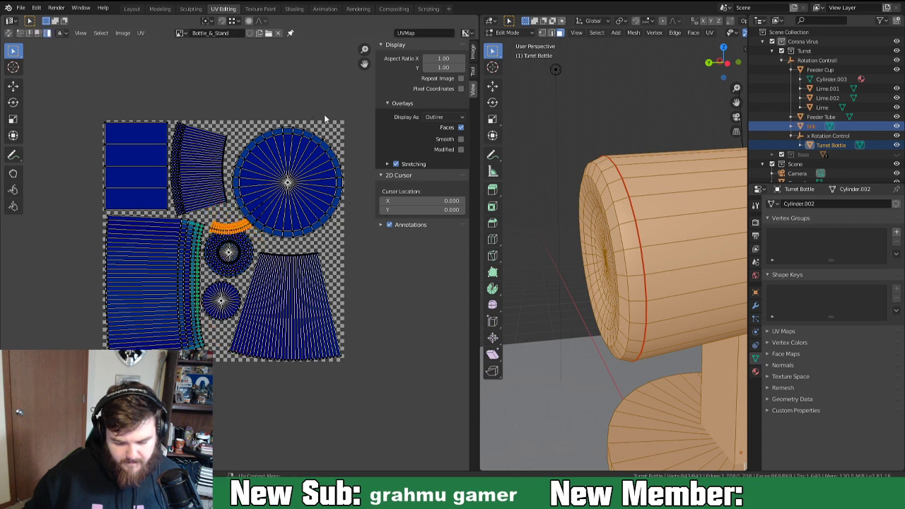
{"action": "left_click", "coordinate": [402, 144]}
{"action": "scroll", "coordinate": [368, 304], "scroll_direction": "up", "scroll_amount": 4}
{"action": "middle_click_drag", "start_coordinate": [375, 298], "coordinate": [296, 290]}
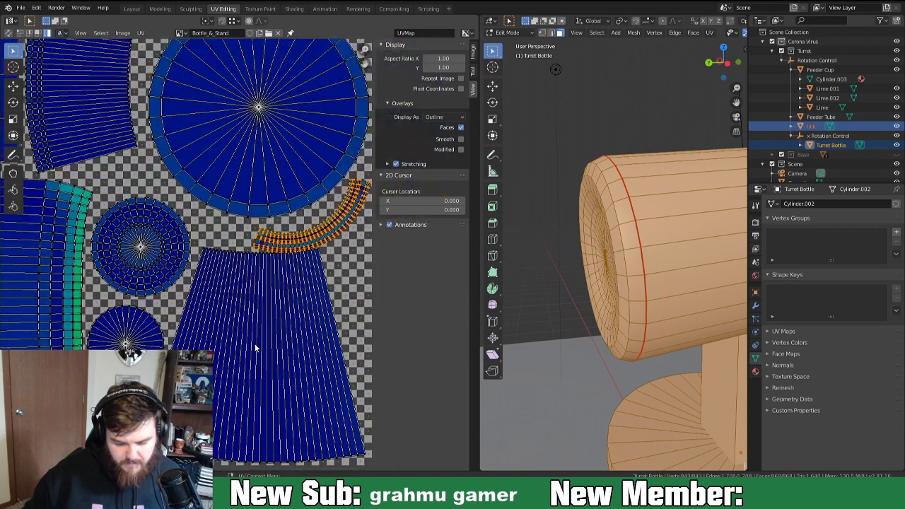
Shift the tapered island slightly left and raise the curved strip island to clear its upper edge.
{"action": "left_click", "coordinate": [256, 347]}
{"action": "key", "text": "ctrl+l"}
{"action": "key", "text": "g"}
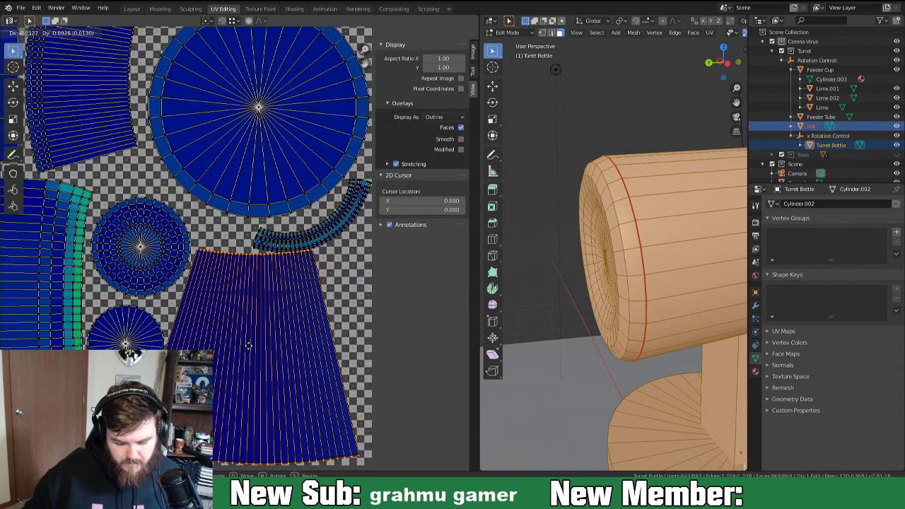
{"action": "left_click", "coordinate": [248, 347]}
{"action": "left_click", "coordinate": [336, 240]}
{"action": "key", "text": "g"}
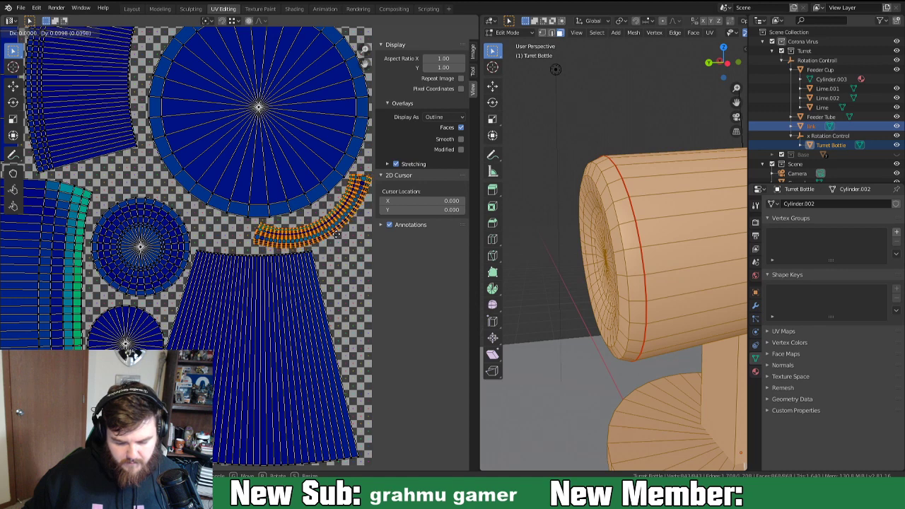
{"action": "left_click", "coordinate": [337, 235]}
Fine-tune the curved strip island's position and rotation between the large round island, the tapered island and the square's right edge.
{"action": "middle_click_drag", "start_coordinate": [329, 243], "coordinate": [294, 238]}
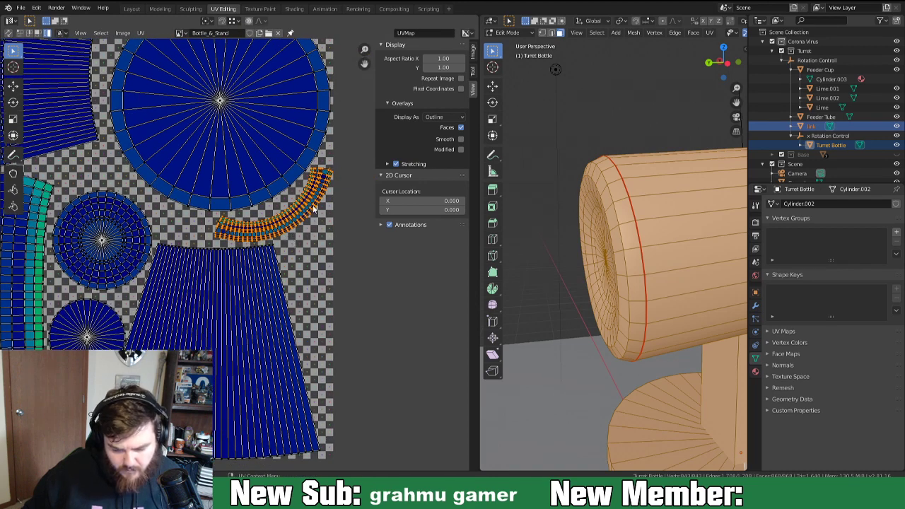
{"action": "key", "text": "g"}
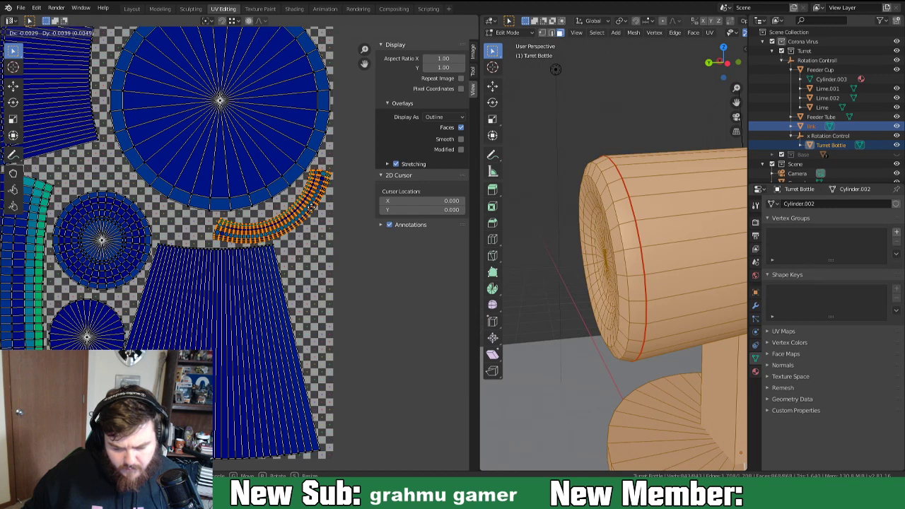
{"action": "left_click", "coordinate": [325, 213]}
{"action": "key", "text": "r"}
{"action": "left_click", "coordinate": [348, 220]}
{"action": "key", "text": "g"}
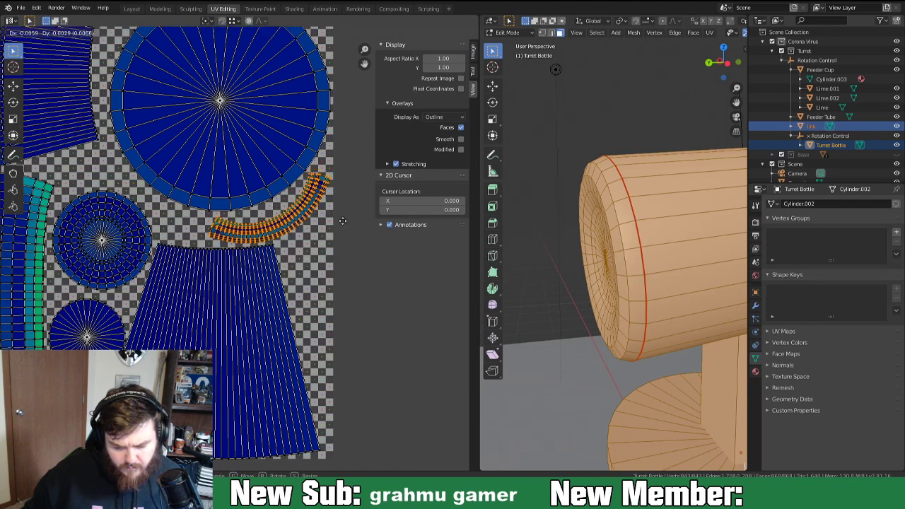
{"action": "left_click", "coordinate": [343, 221]}
Save the project file with the repacked UV layout.
{"action": "scroll", "coordinate": [126, 295], "scroll_direction": "down", "scroll_amount": 4}
{"action": "middle_click_drag", "start_coordinate": [168, 231], "coordinate": [187, 241]}
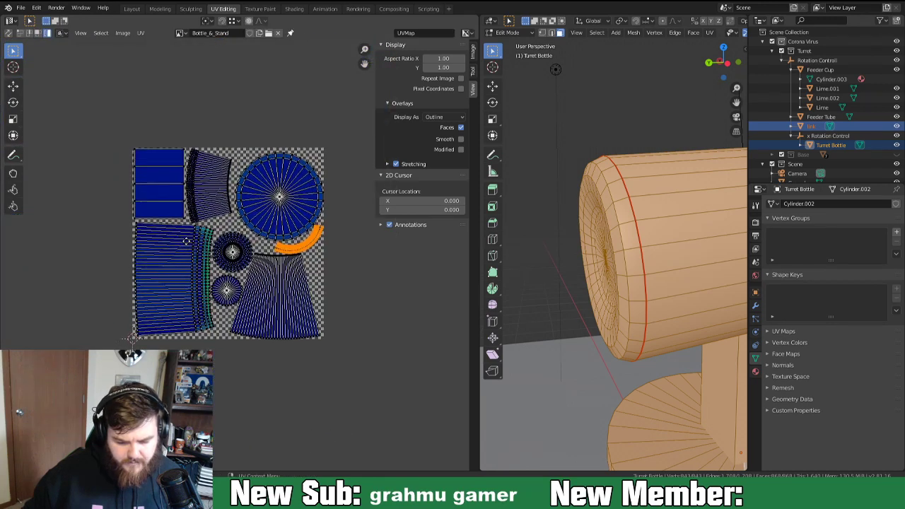
{"action": "left_click", "coordinate": [20, 8]}
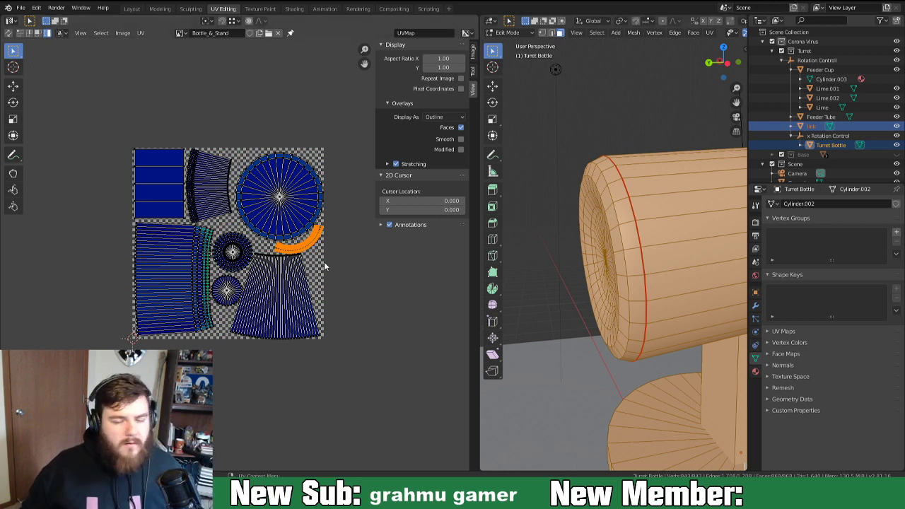
{"action": "left_click", "coordinate": [21, 7]}
{"action": "left_click", "coordinate": [49, 69]}
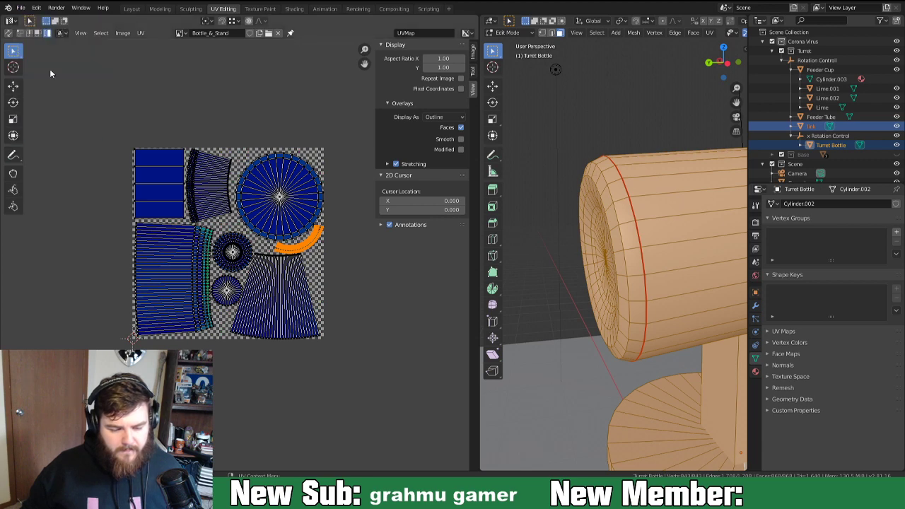
Widen the 3D viewport beside the UV editor, bring the whole turret into view and save the project again.
{"action": "middle_click_drag", "start_coordinate": [355, 290], "coordinate": [306, 276]}
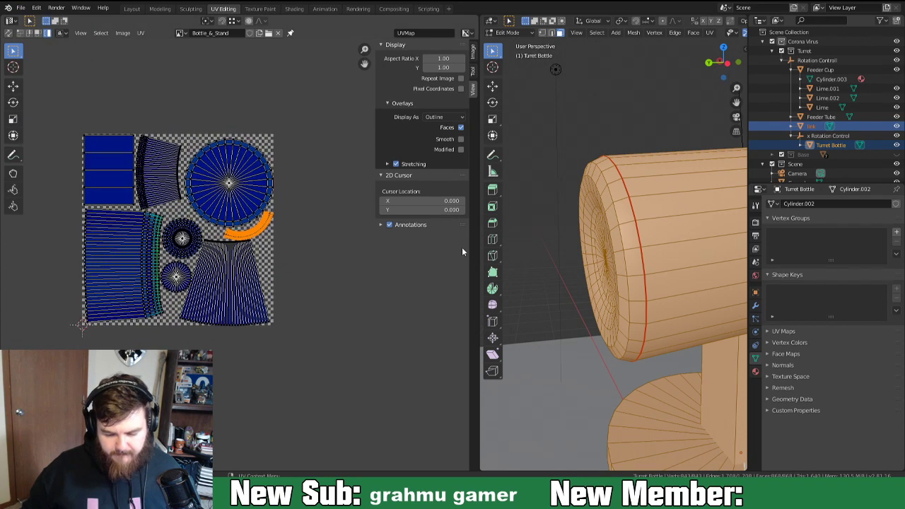
{"action": "left_click_drag", "start_coordinate": [479, 251], "coordinate": [261, 237]}
{"action": "scroll", "coordinate": [85, 240], "scroll_direction": "down", "scroll_amount": 2}
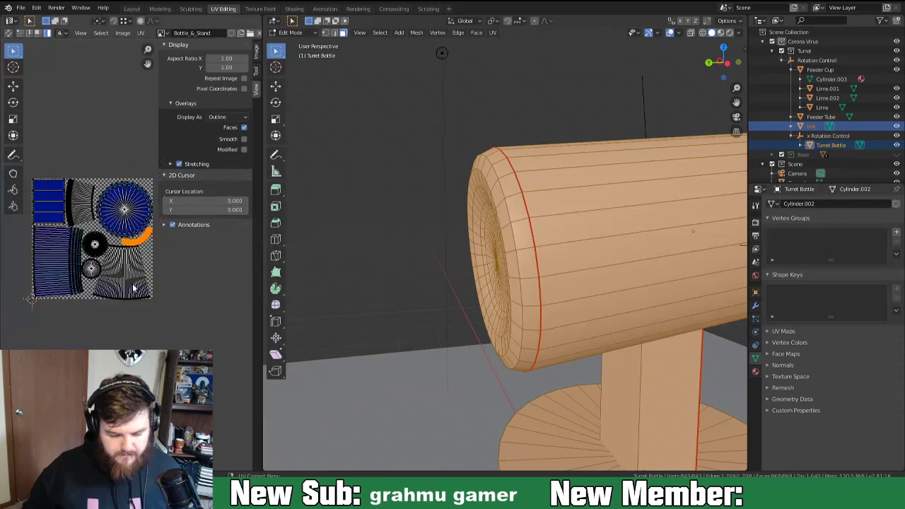
{"action": "scroll", "coordinate": [462, 286], "scroll_direction": "down", "scroll_amount": 2}
{"action": "middle_click_drag", "start_coordinate": [508, 329], "coordinate": [400, 319]}
{"action": "scroll", "coordinate": [473, 328], "scroll_direction": "down", "scroll_amount": 4}
{"action": "middle_click_drag", "start_coordinate": [569, 341], "coordinate": [544, 305]}
{"action": "scroll", "coordinate": [543, 304], "scroll_direction": "down", "scroll_amount": 3}
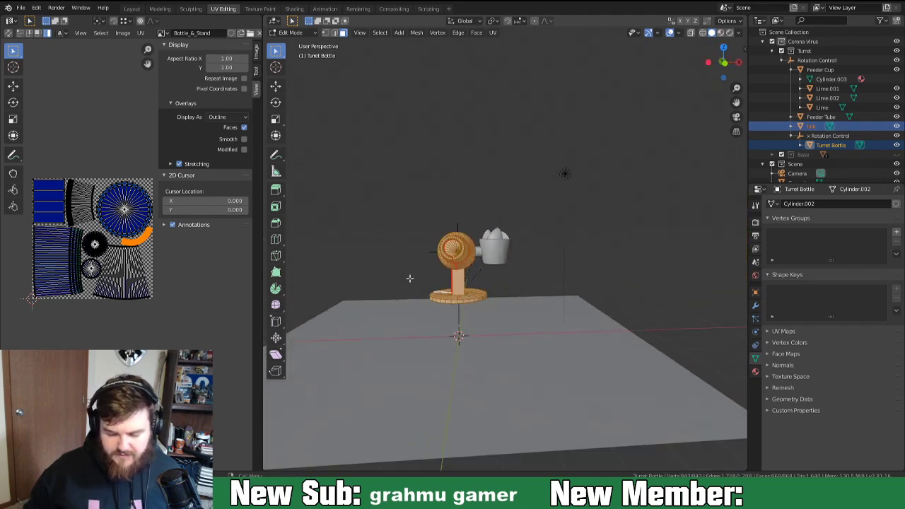
{"action": "middle_click_drag", "start_coordinate": [406, 281], "coordinate": [410, 273]}
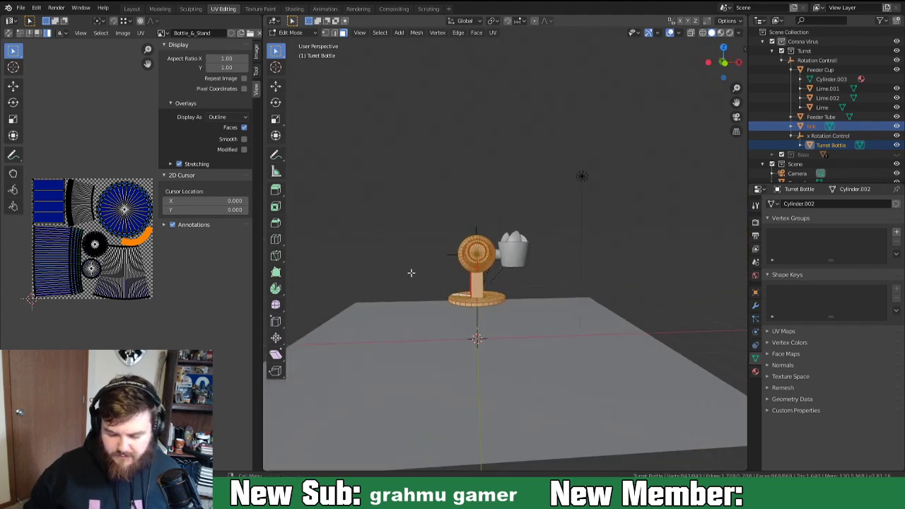
{"action": "left_click", "coordinate": [22, 8]}
{"action": "left_click", "coordinate": [44, 70]}
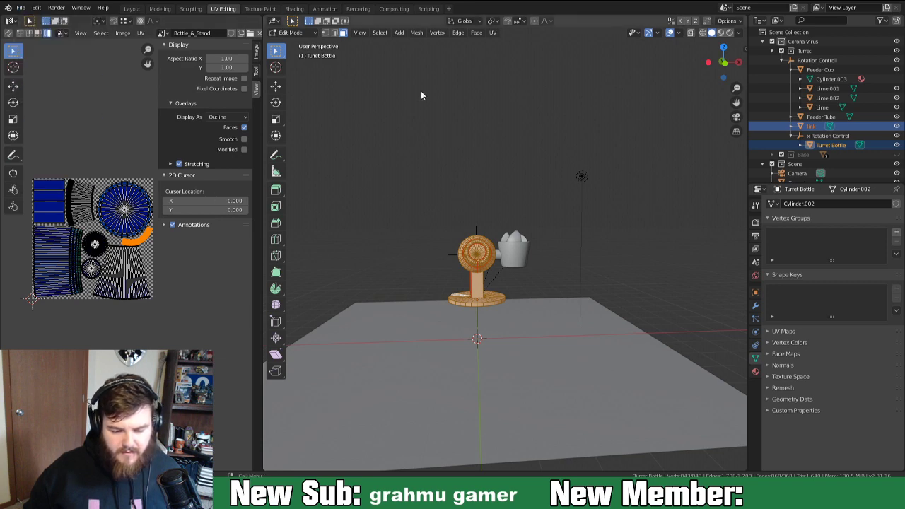
Switch to the Layout workspace and show the hidden Base collection with the legs.
{"action": "left_click", "coordinate": [132, 8]}
{"action": "middle_click_drag", "start_coordinate": [438, 291], "coordinate": [357, 291]}
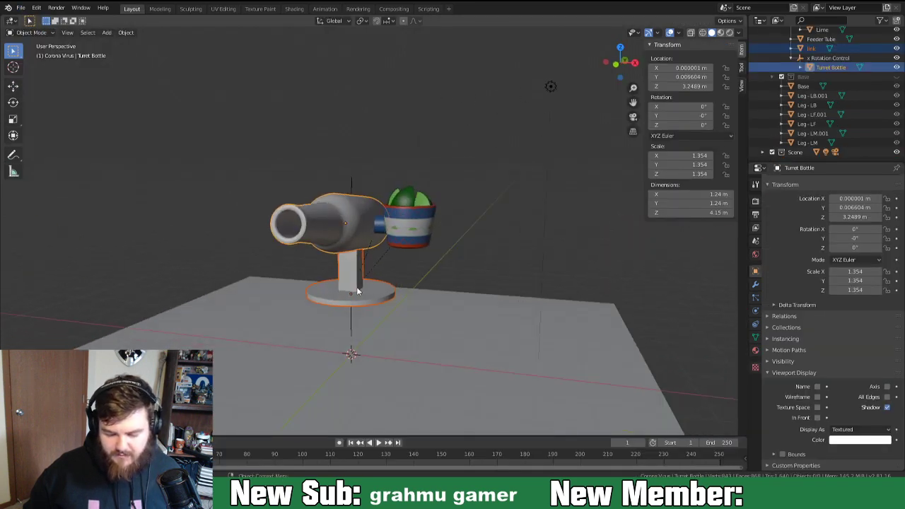
{"action": "left_click", "coordinate": [897, 76]}
{"action": "middle_click_drag", "start_coordinate": [461, 214], "coordinate": [441, 247]}
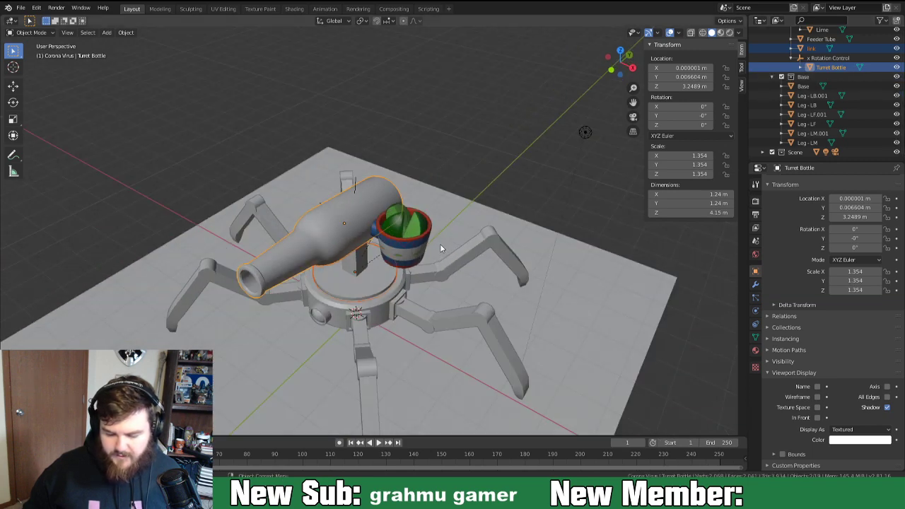
Hide the viewport's Transform sidebar and inspect the assembled turret and legs from several angles.
{"action": "middle_click_drag", "start_coordinate": [278, 350], "coordinate": [383, 283]}
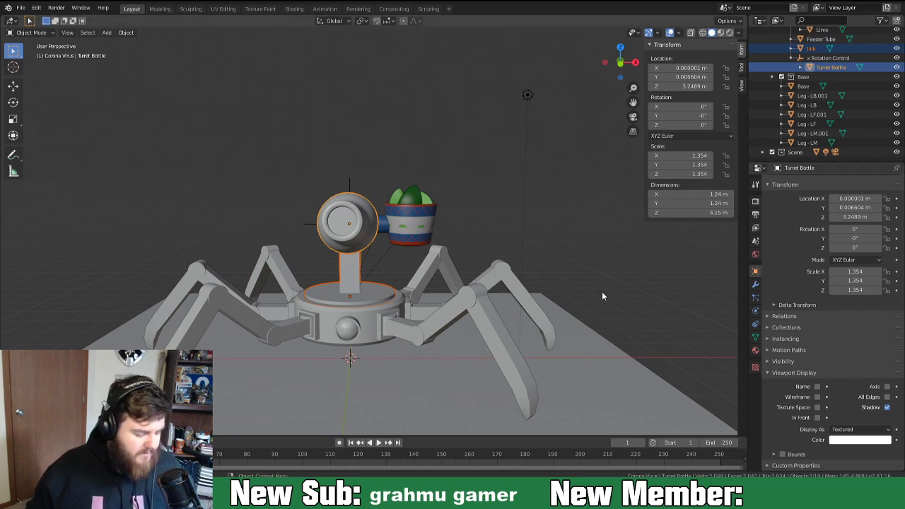
{"action": "key", "text": "n"}
{"action": "middle_click_drag", "start_coordinate": [507, 227], "coordinate": [355, 276]}
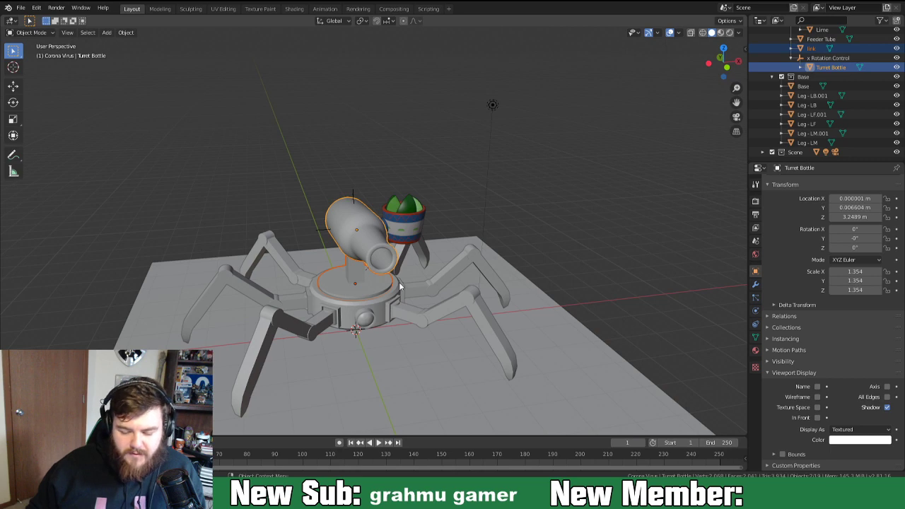
{"action": "mouse_move", "coordinate": [368, 308]}
{"action": "middle_mouse_down"}
{"action": "mouse_move", "coordinate": [404, 281]}
{"action": "mouse_move", "coordinate": [281, 263]}
{"action": "mouse_move", "coordinate": [435, 259]}
{"action": "mouse_move", "coordinate": [370, 293]}
{"action": "middle_mouse_up"}
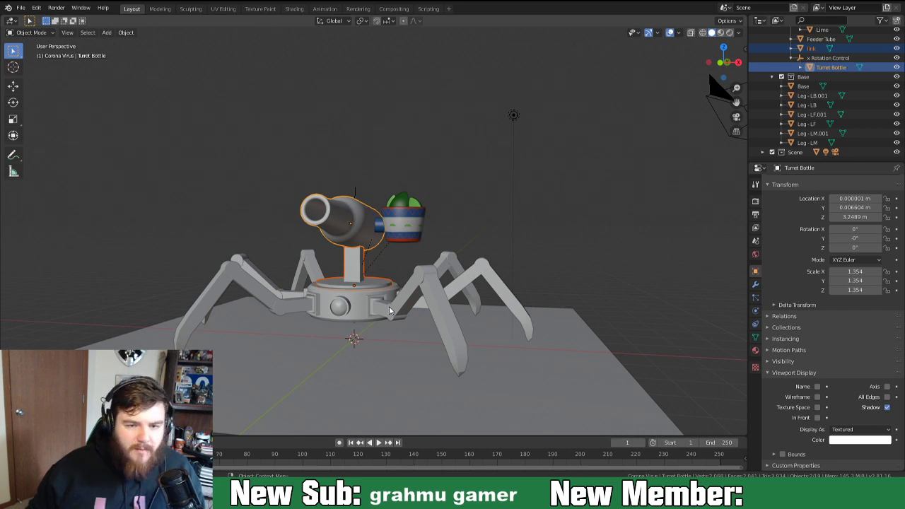
{"action": "middle_click_drag", "start_coordinate": [425, 302], "coordinate": [446, 295]}
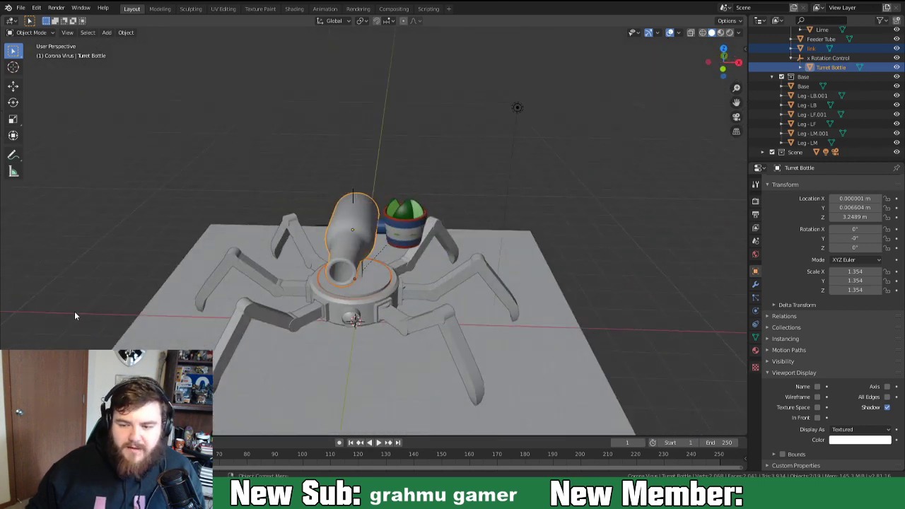